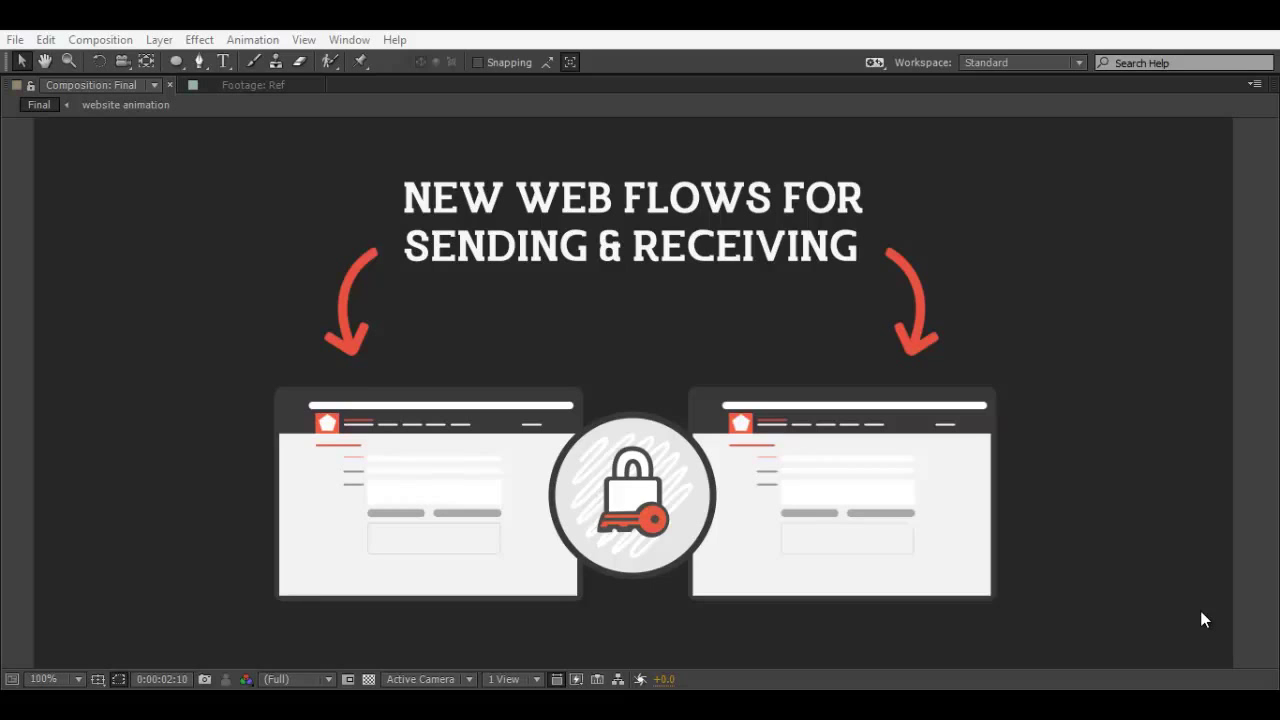
Step: Play back the Final composition's intro animation in the viewer
{"action": "left_click", "coordinate": [1203, 620]}
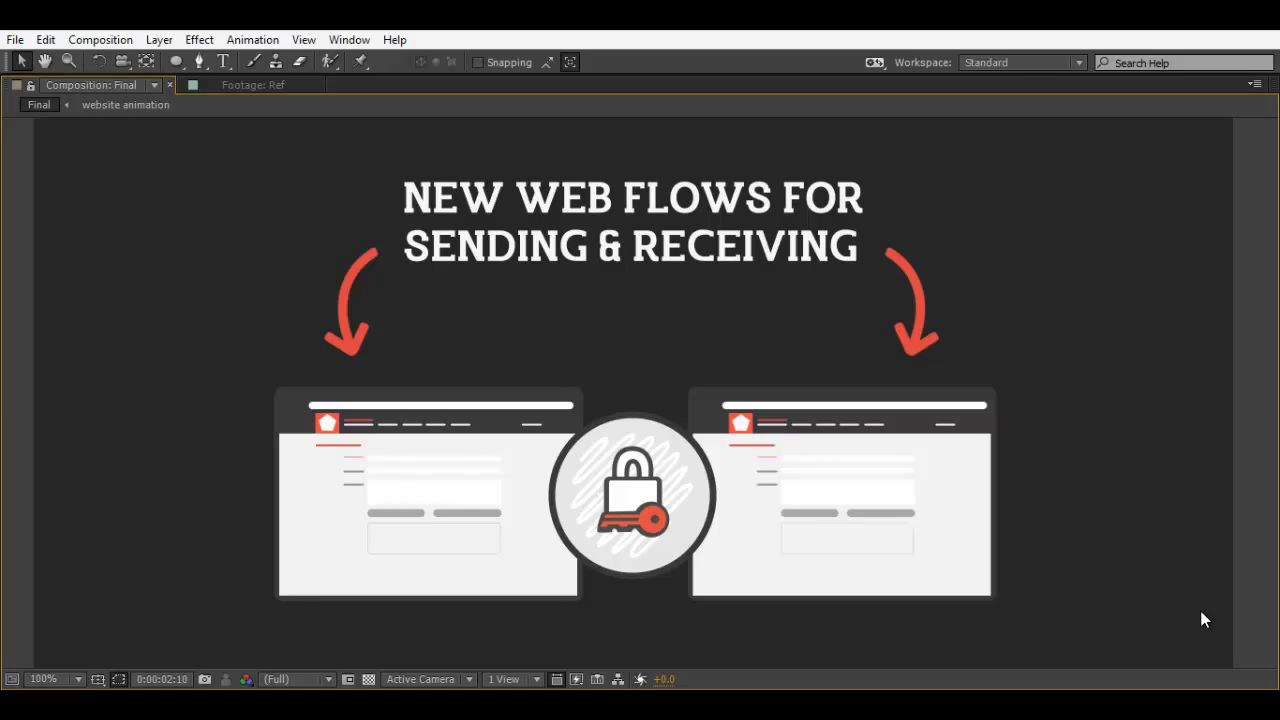
{"action": "key", "text": "space"}
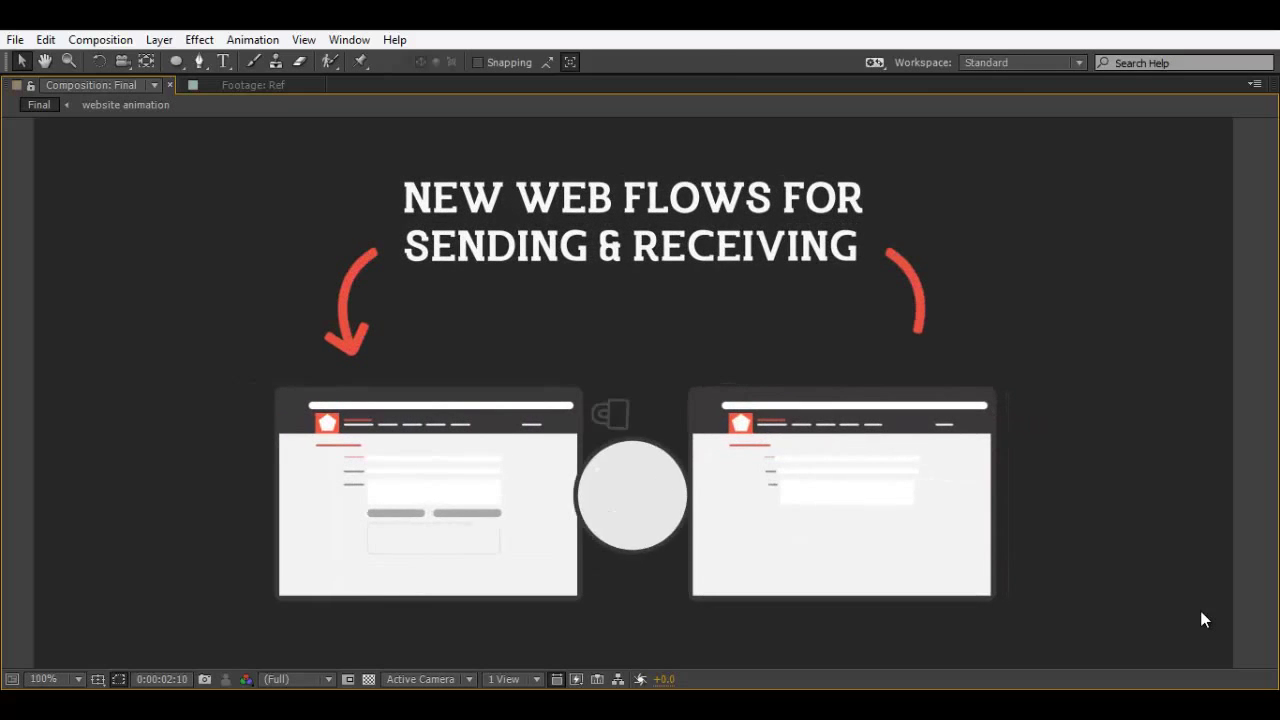
Step: Restore the workspace, switch to the tutorial points composition and maximize its viewer
{"action": "key", "text": "grave"}
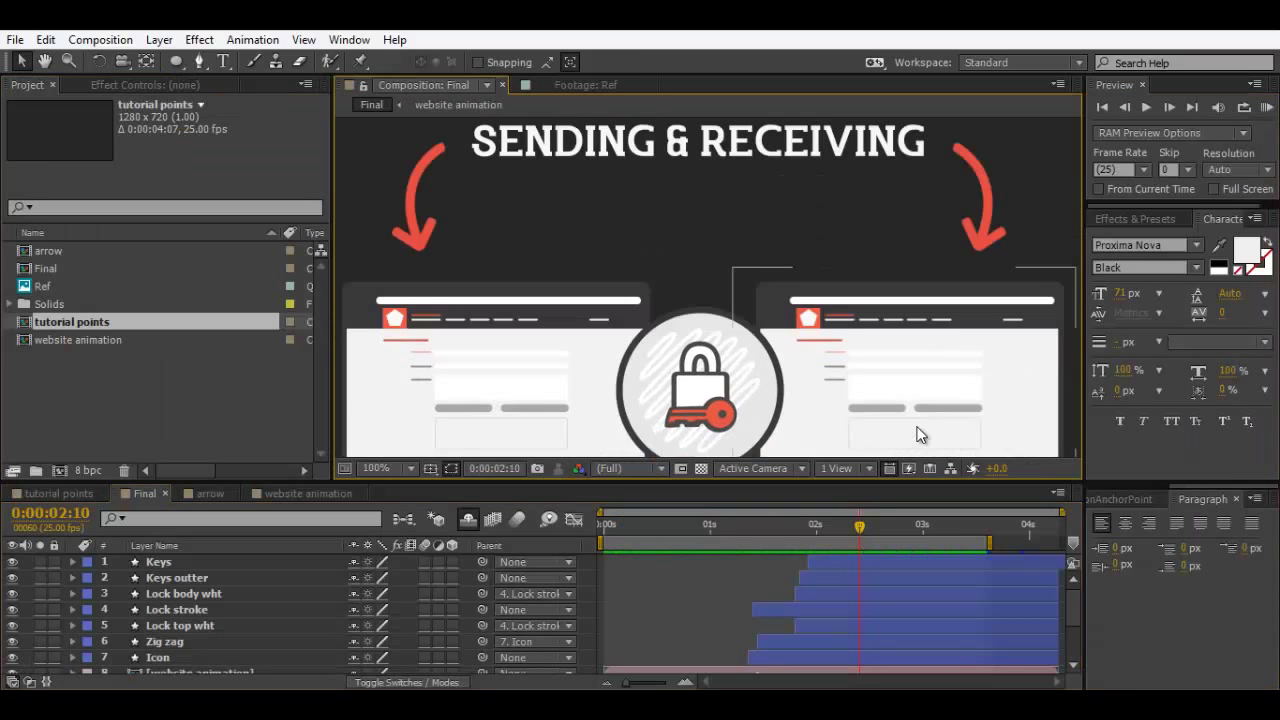
{"action": "left_click", "coordinate": [99, 487]}
{"action": "key", "text": "grave"}
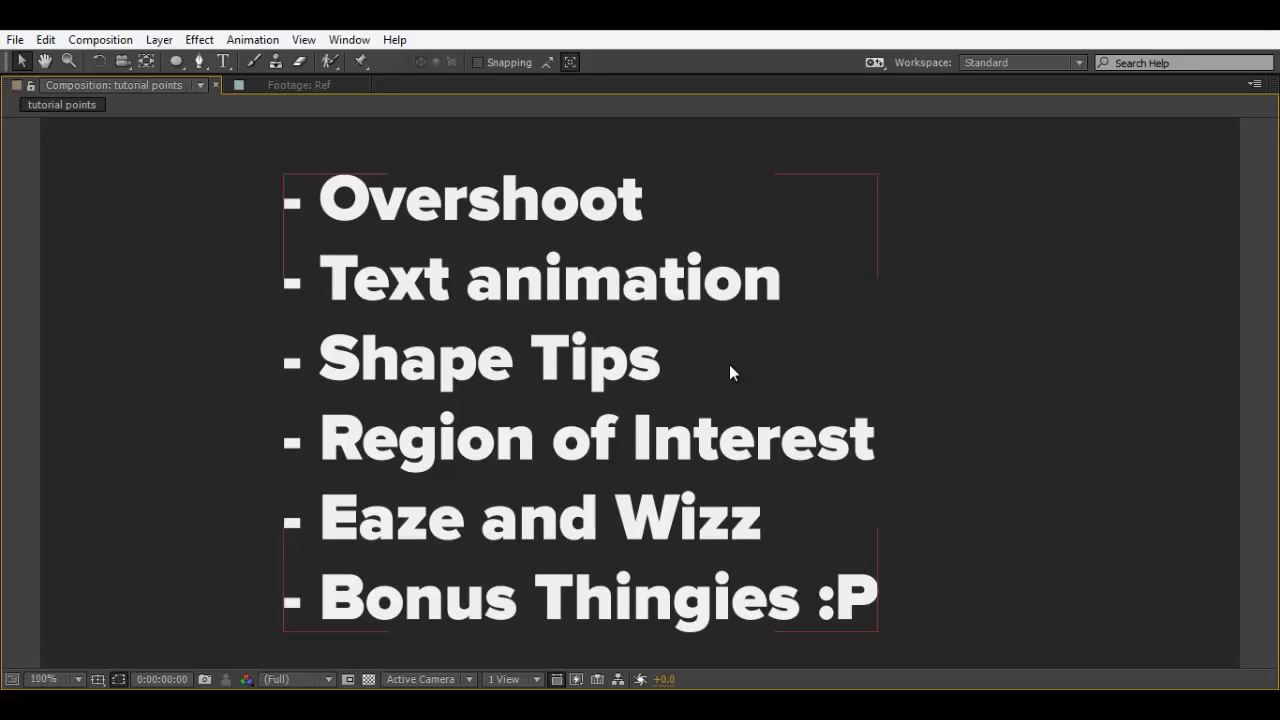
{"action": "left_click", "coordinate": [1117, 276]}
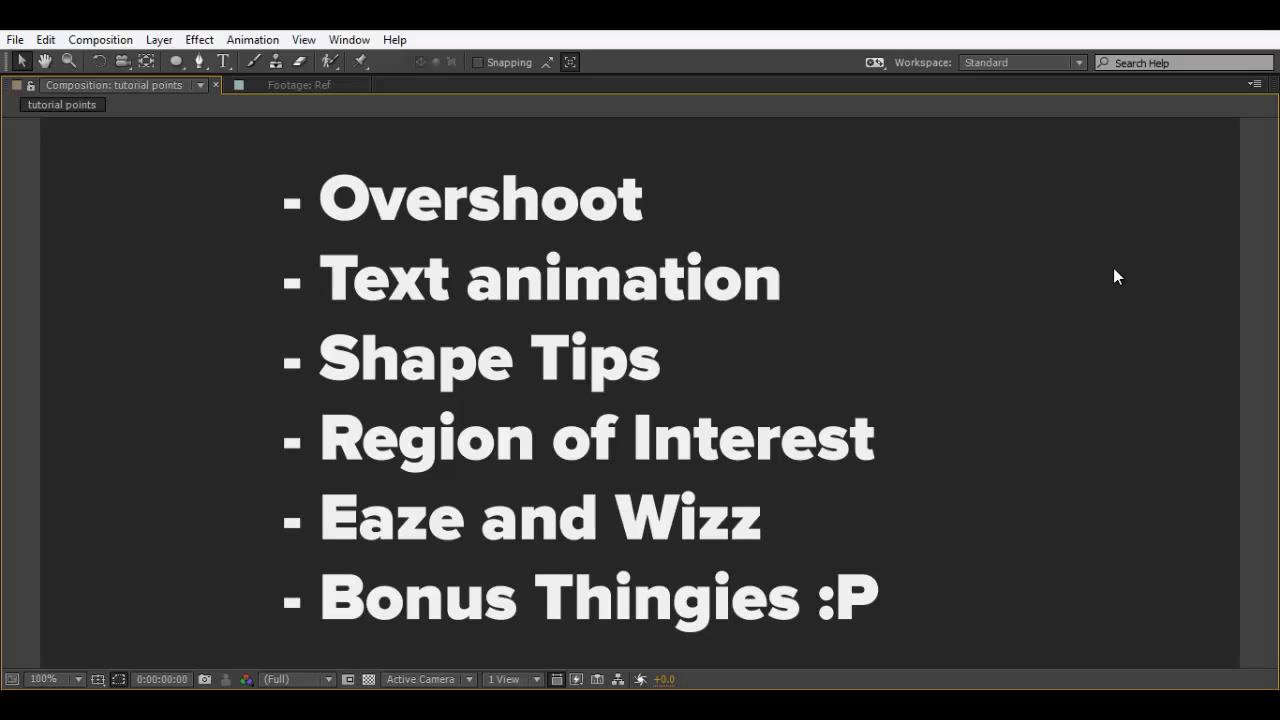
{"action": "left_click", "coordinate": [530, 218]}
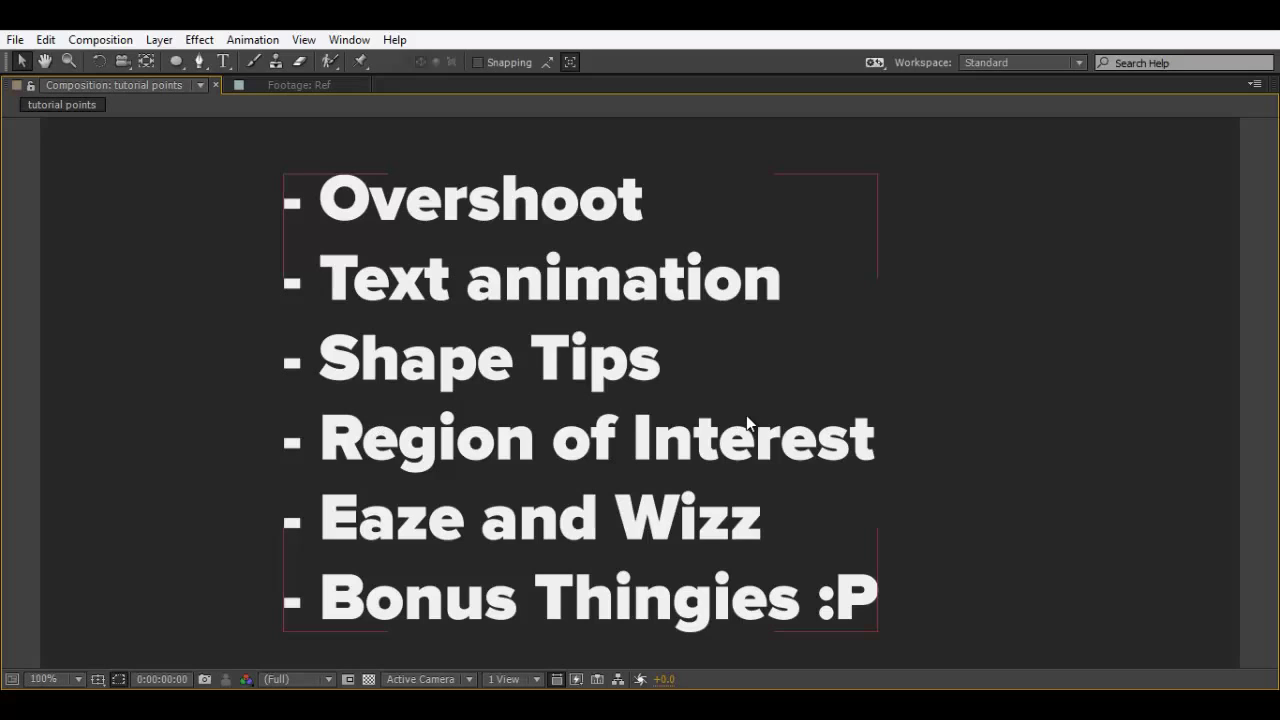
{"action": "left_click", "coordinate": [918, 432]}
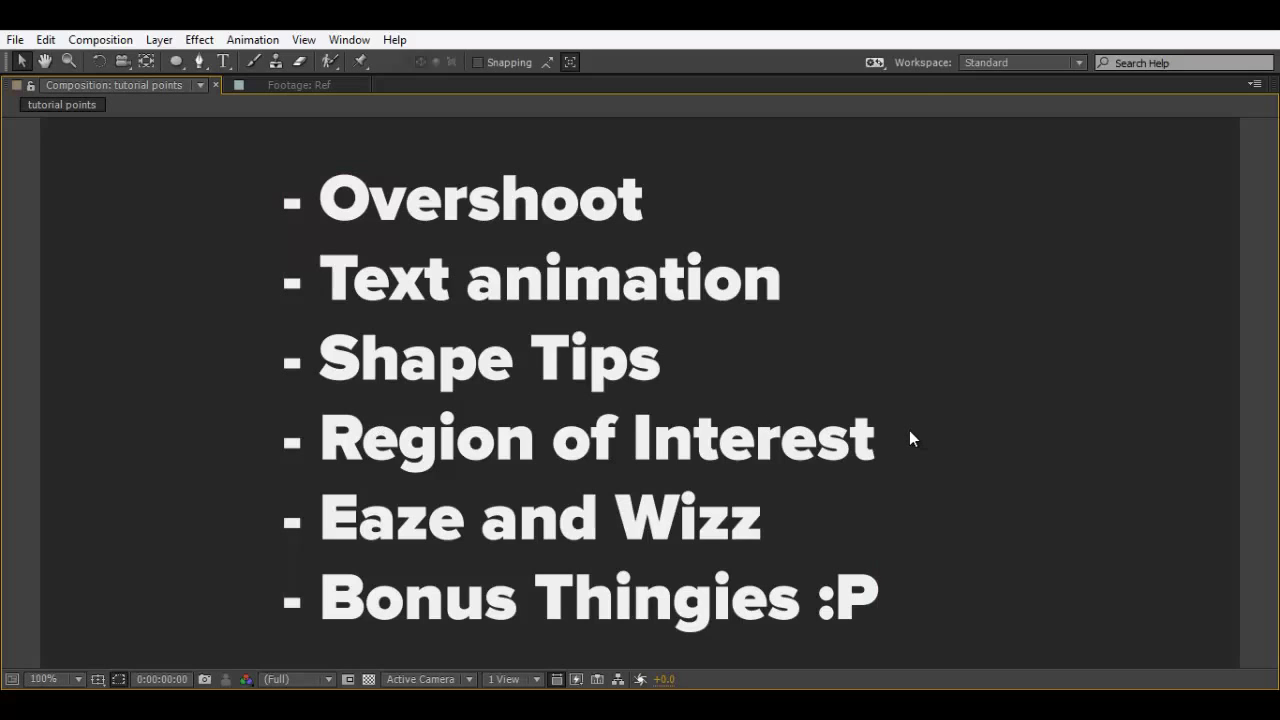
{"action": "left_click", "coordinate": [458, 451]}
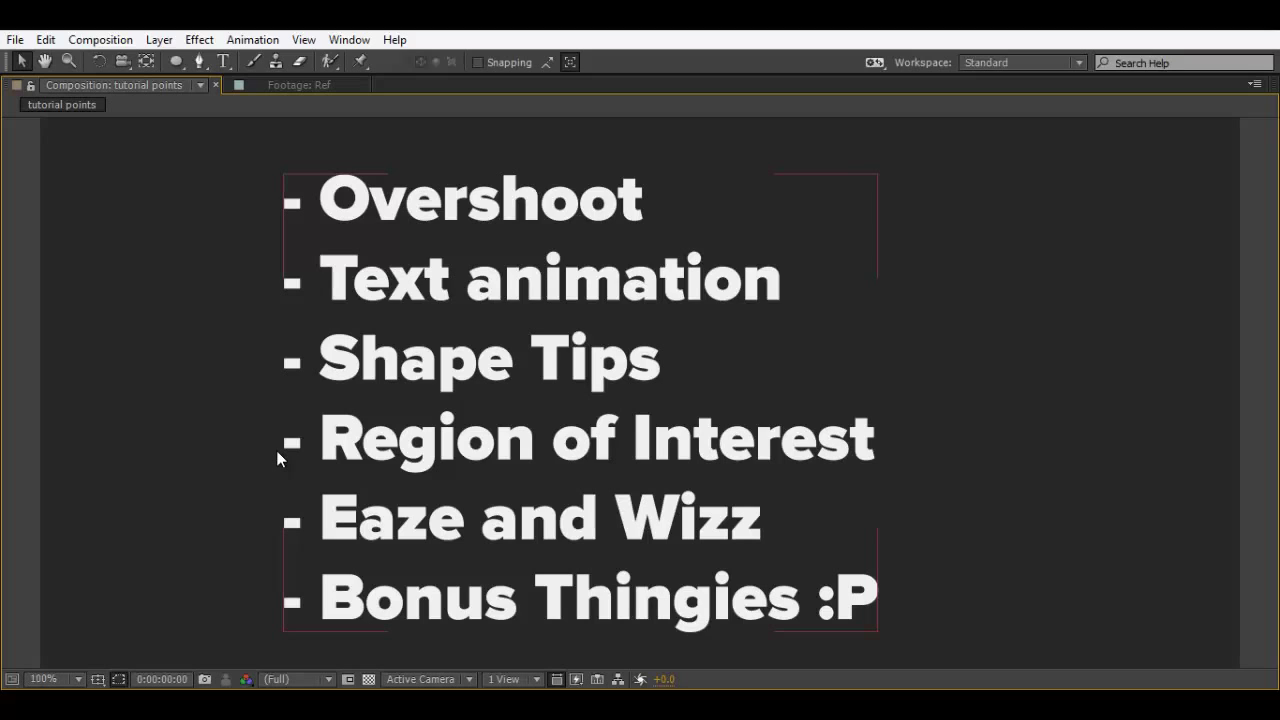
Step: Deselect the bullet list text layer and restore the normal panel layout
{"action": "left_click", "coordinate": [206, 433]}
{"action": "left_click", "coordinate": [894, 570]}
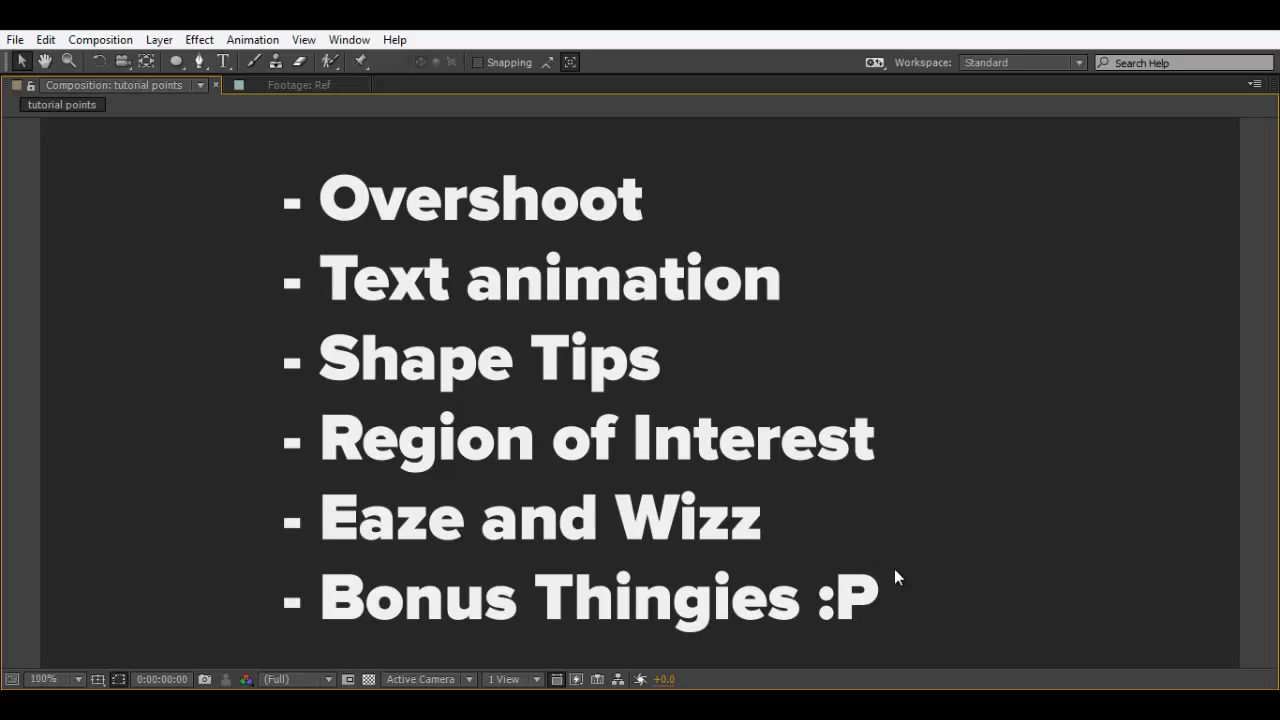
{"action": "key", "text": "grave"}
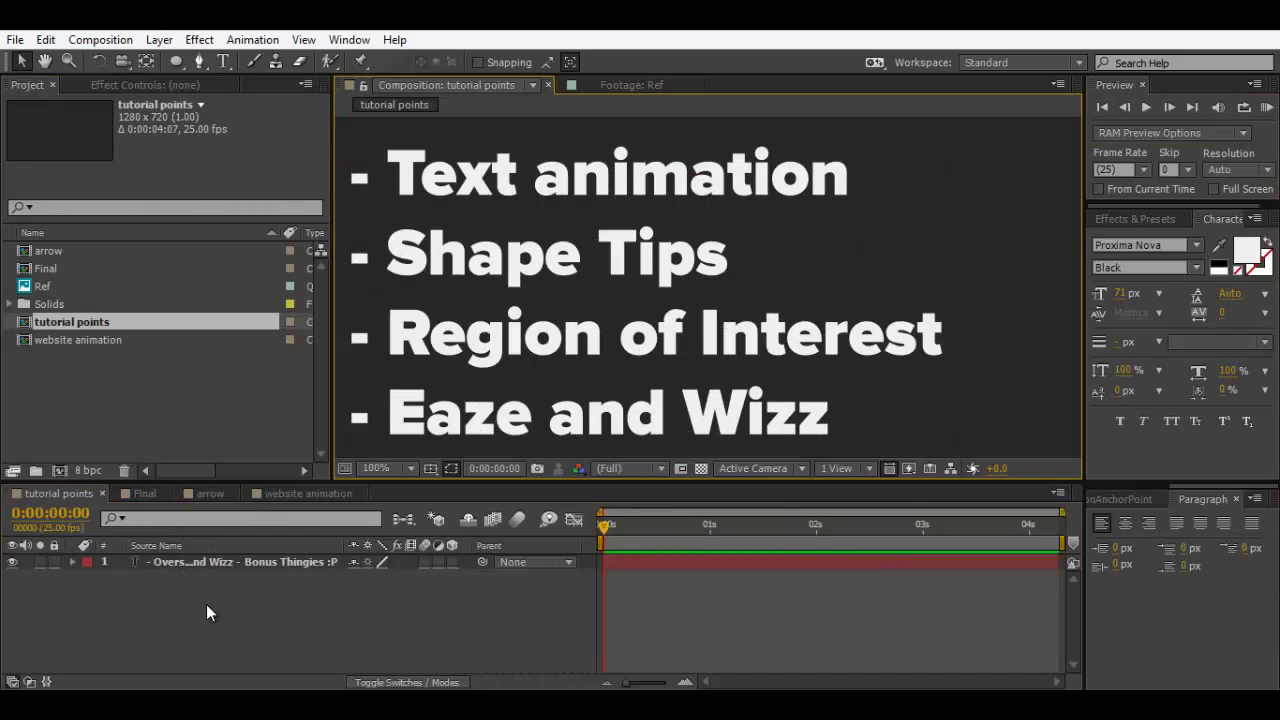
Step: Zoom the viewer to 50% to see all six lines, then open the Final composition
{"action": "key", "text": "comma"}
{"action": "key", "text": "comma"}
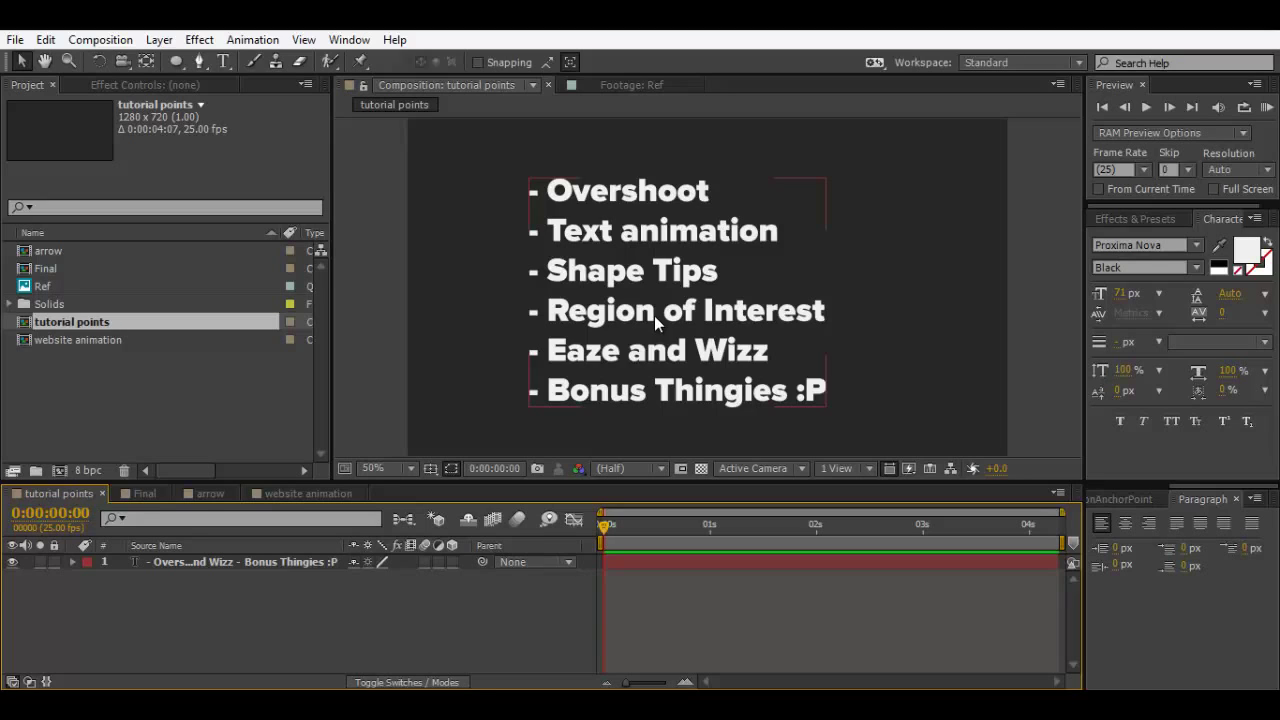
{"action": "key", "text": "F2"}
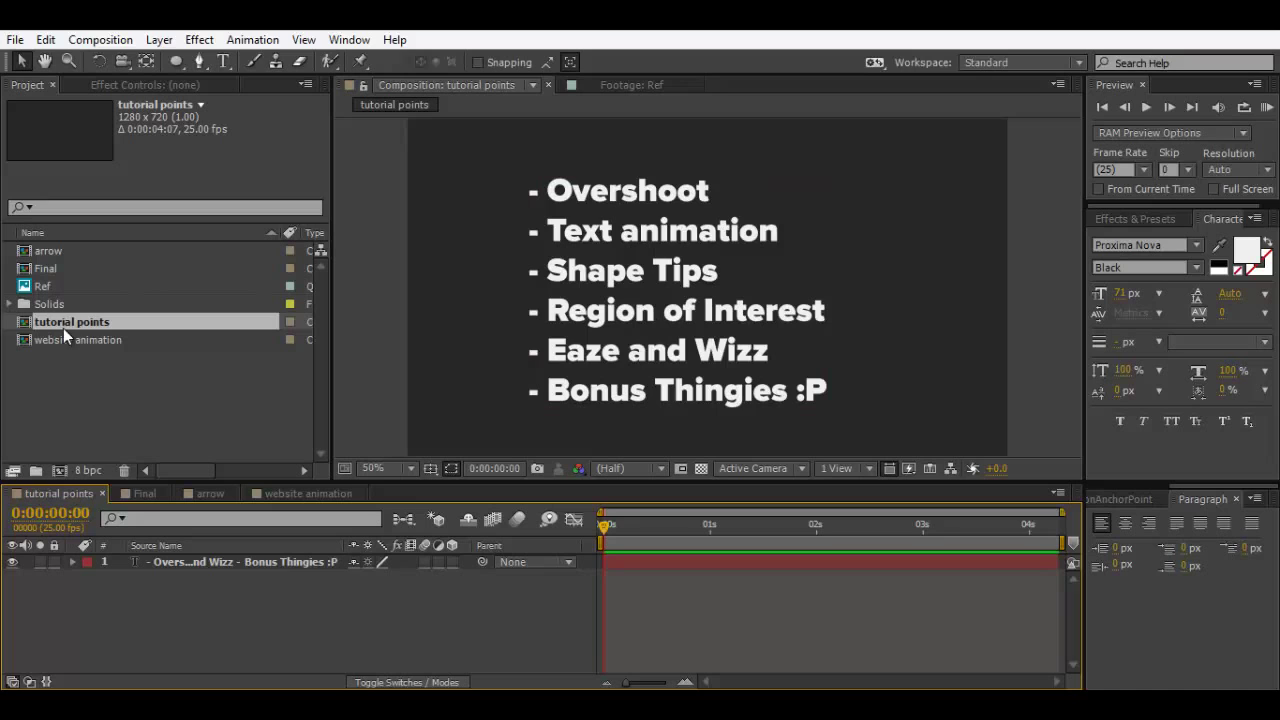
{"action": "left_click", "coordinate": [145, 494]}
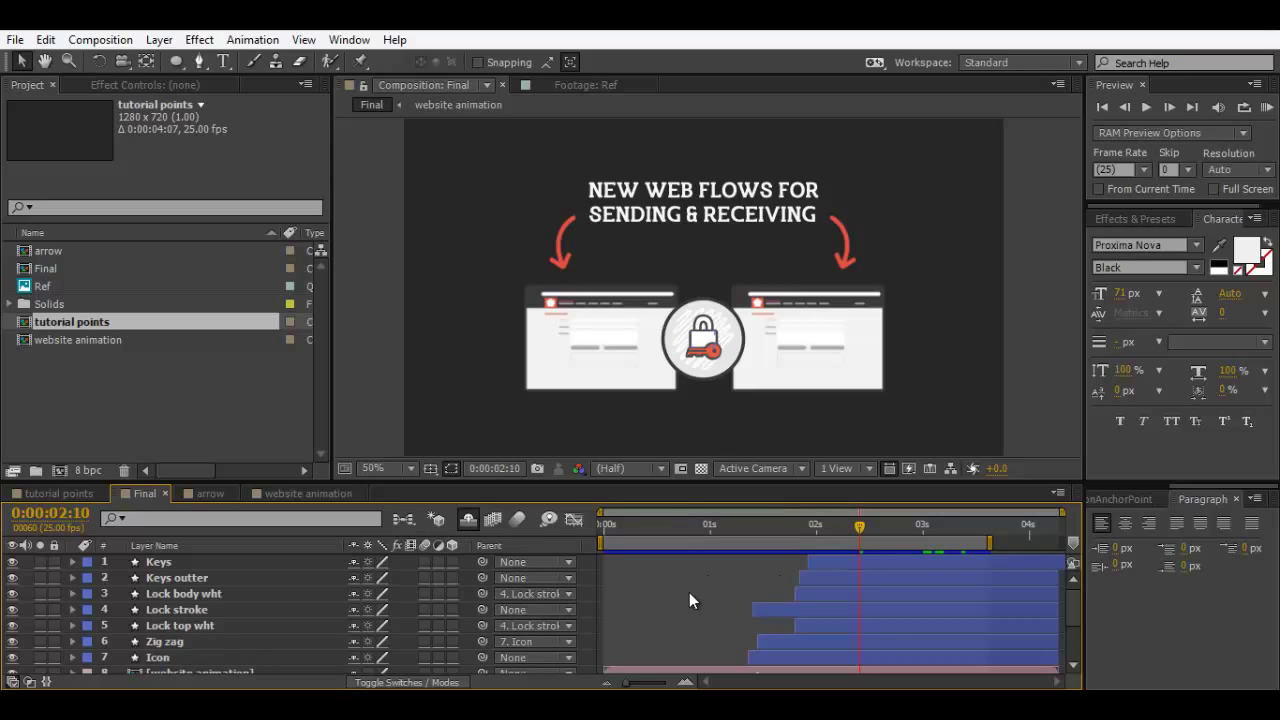
{"action": "key", "text": "KP_0"}
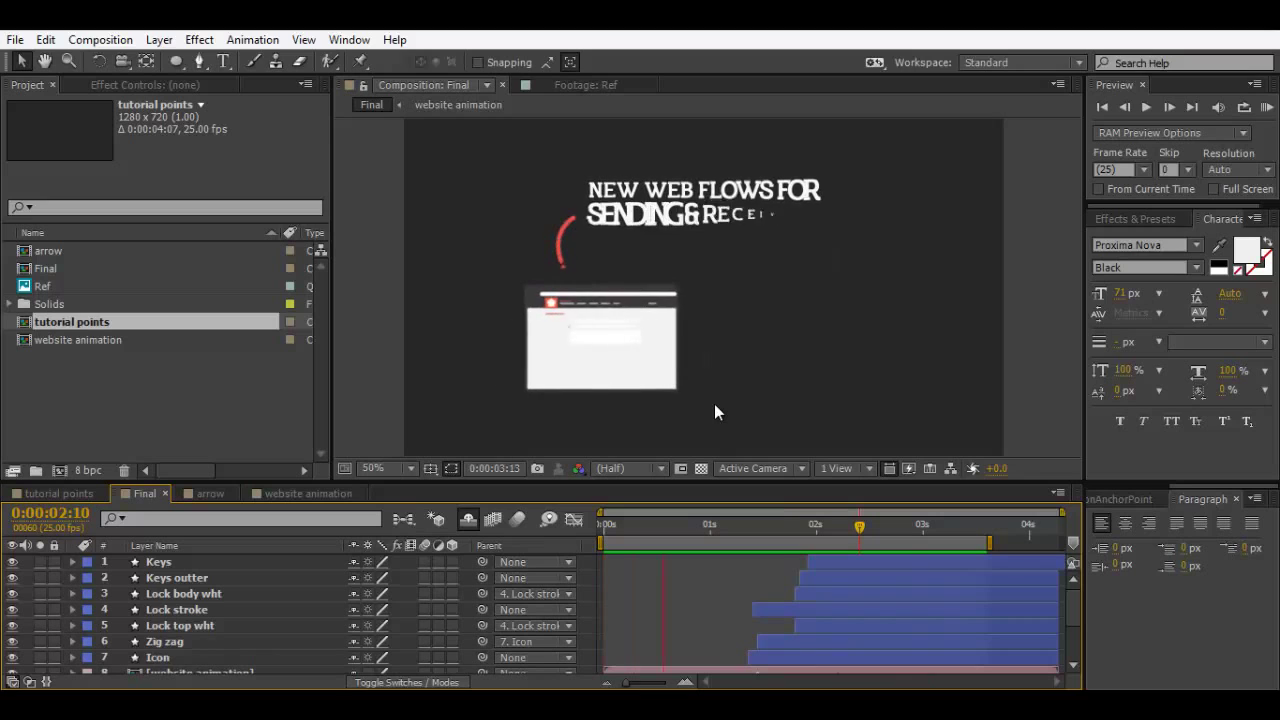
{"action": "key", "text": "space"}
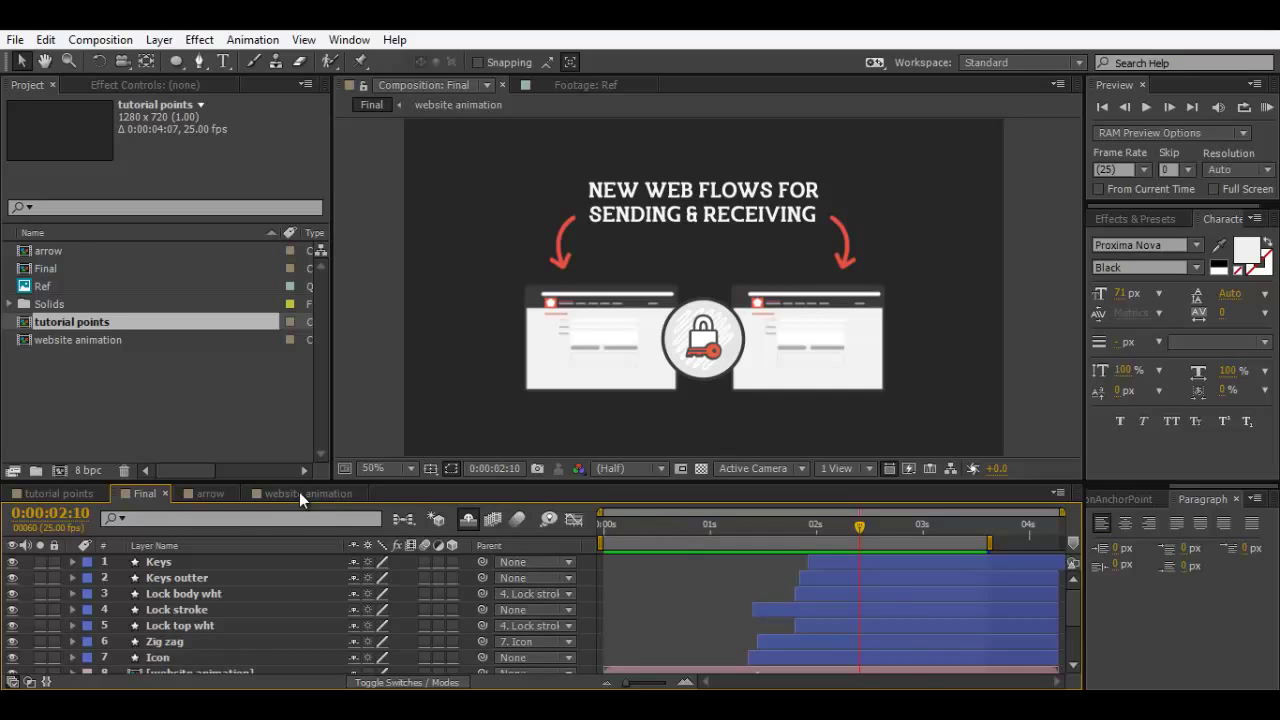
Step: Create a new project folder named 'before'
{"action": "left_click", "coordinate": [35, 471]}
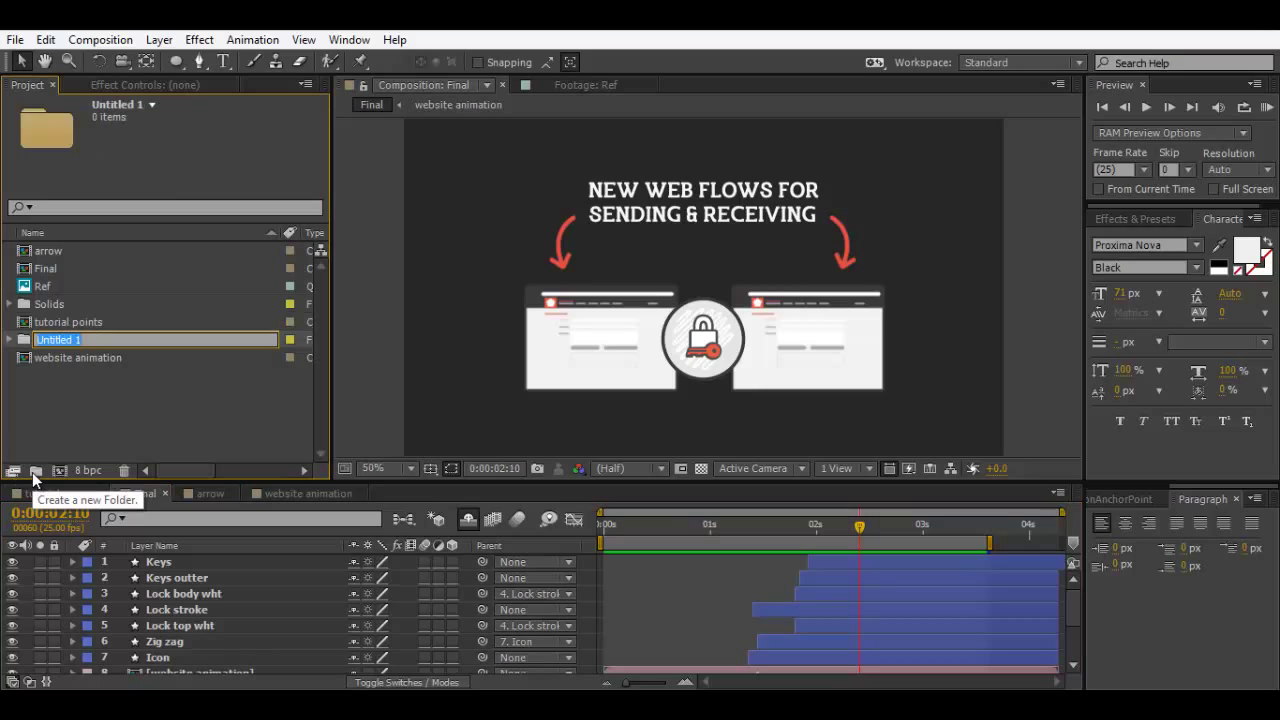
{"action": "type", "text": "before"}
{"action": "key", "text": "Return"}
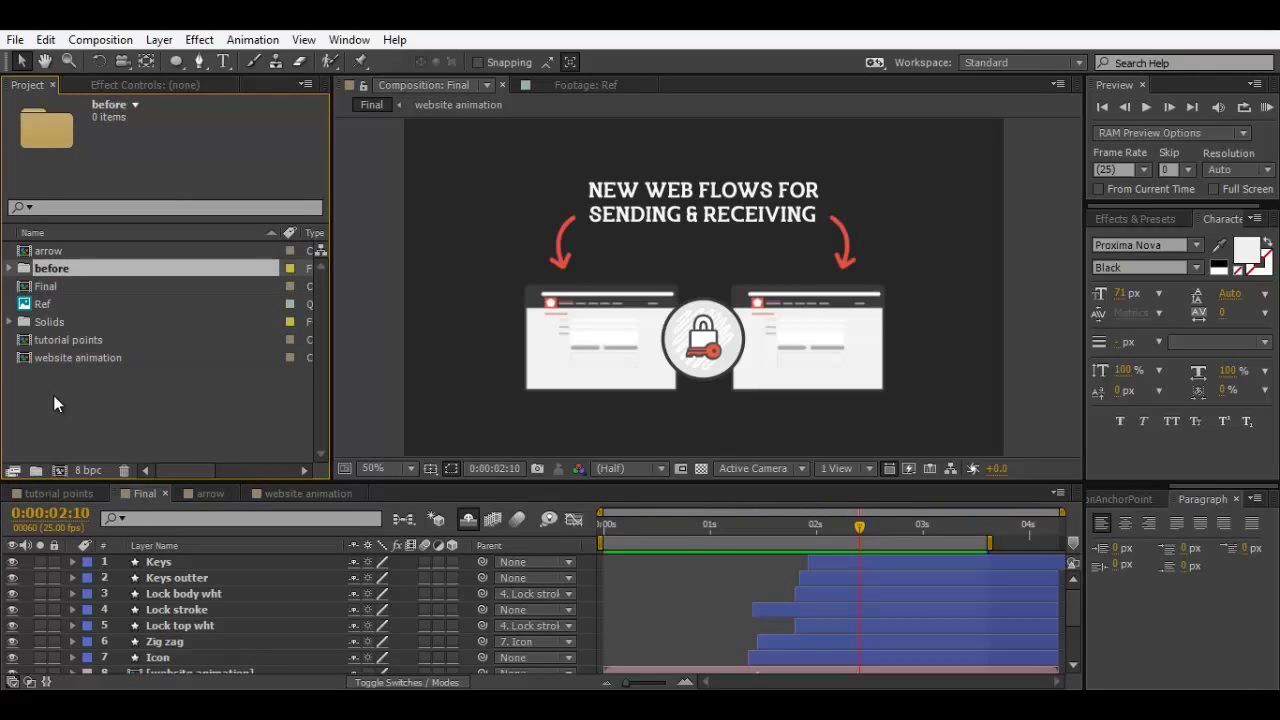
Step: Move website animation, tutorial points, Ref, Final and arrow into the 'before' folder
{"action": "left_click", "coordinate": [74, 357]}
{"action": "left_click", "coordinate": [71, 339], "text": "ctrl"}
{"action": "left_click", "coordinate": [62, 303], "text": "ctrl"}
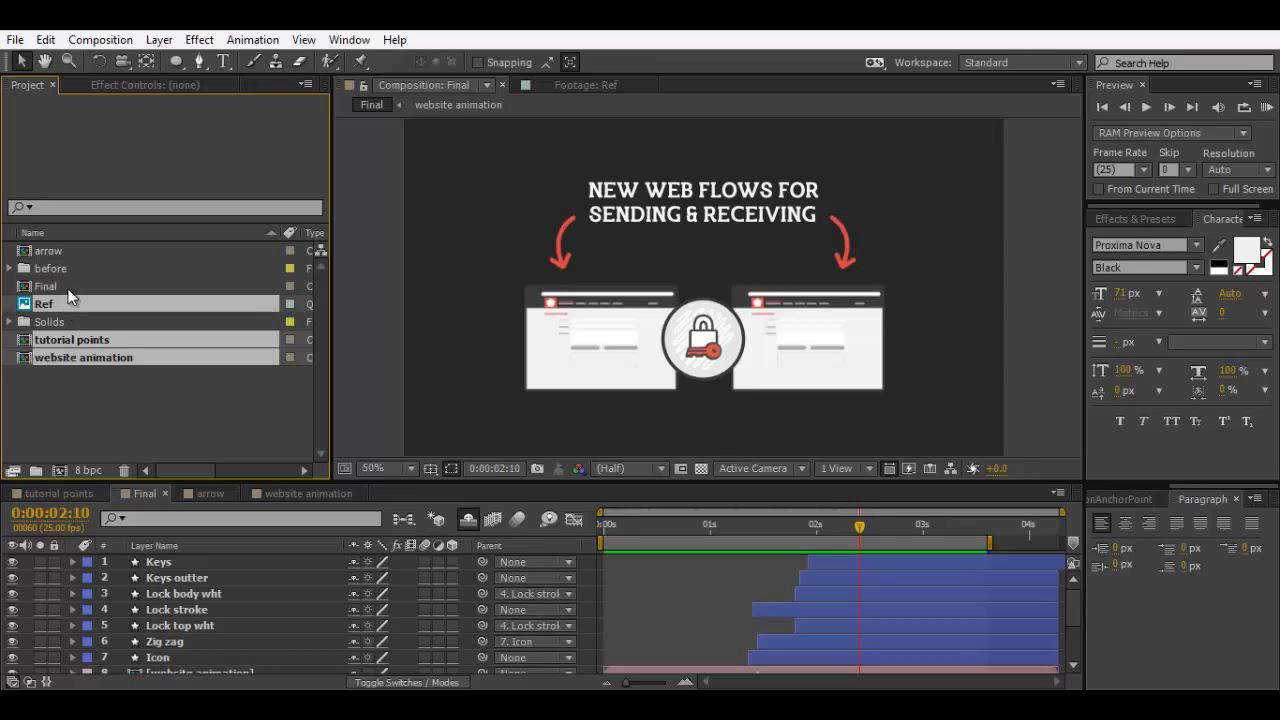
{"action": "left_click", "coordinate": [66, 286], "text": "ctrl"}
{"action": "left_click", "coordinate": [77, 249], "text": "ctrl"}
{"action": "left_click_drag", "start_coordinate": [77, 249], "coordinate": [50, 267]}
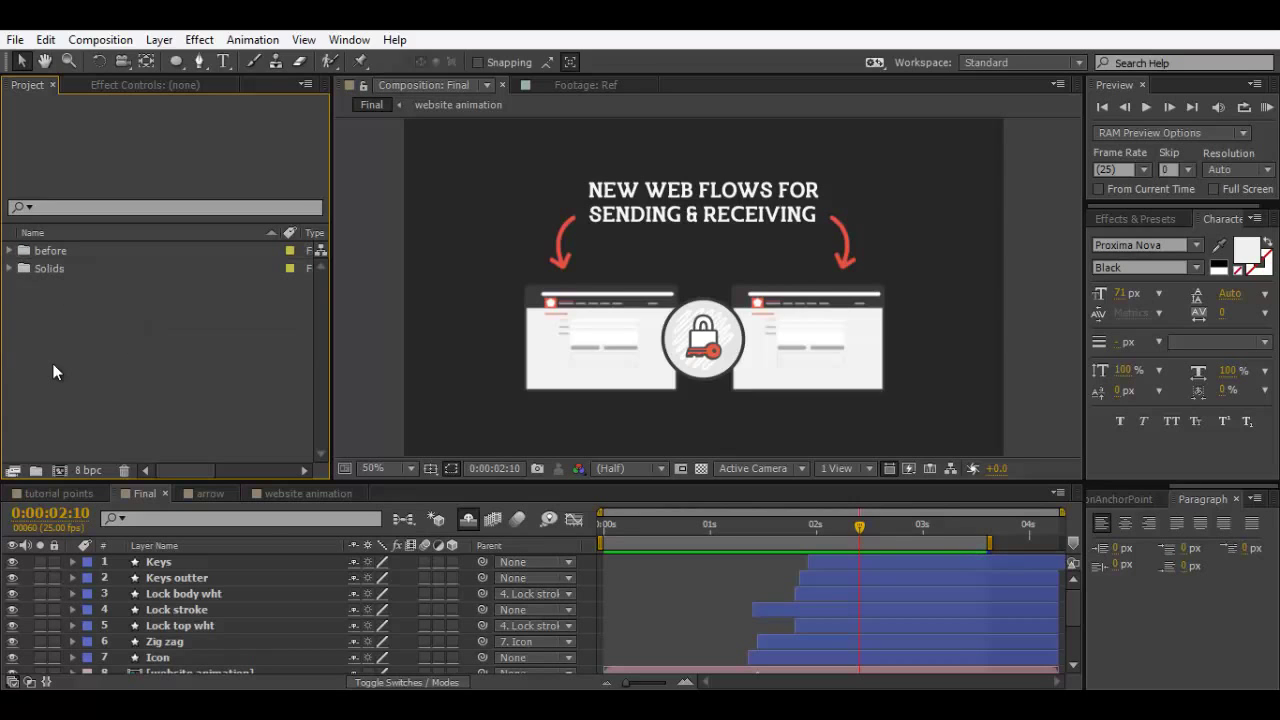
Step: Close the Final, arrow, website animation and tutorial points timelines
{"action": "key", "text": "ctrl+n"}
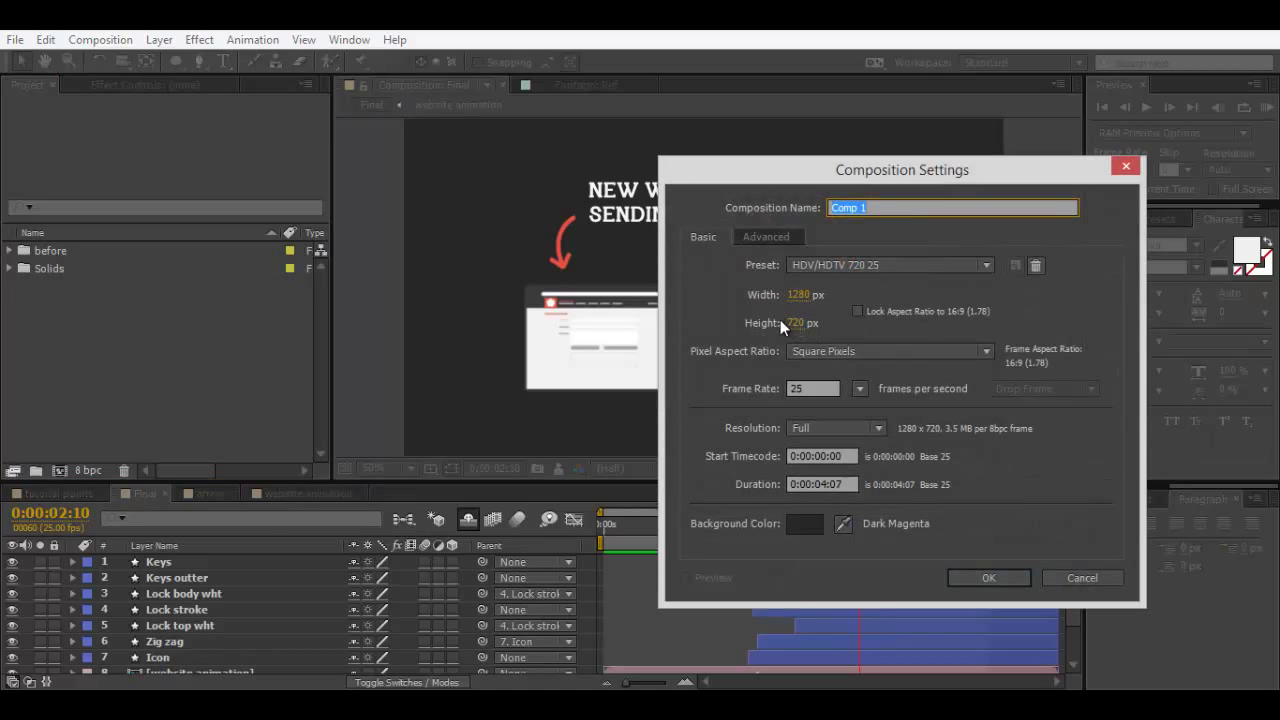
{"action": "left_click", "coordinate": [1081, 578]}
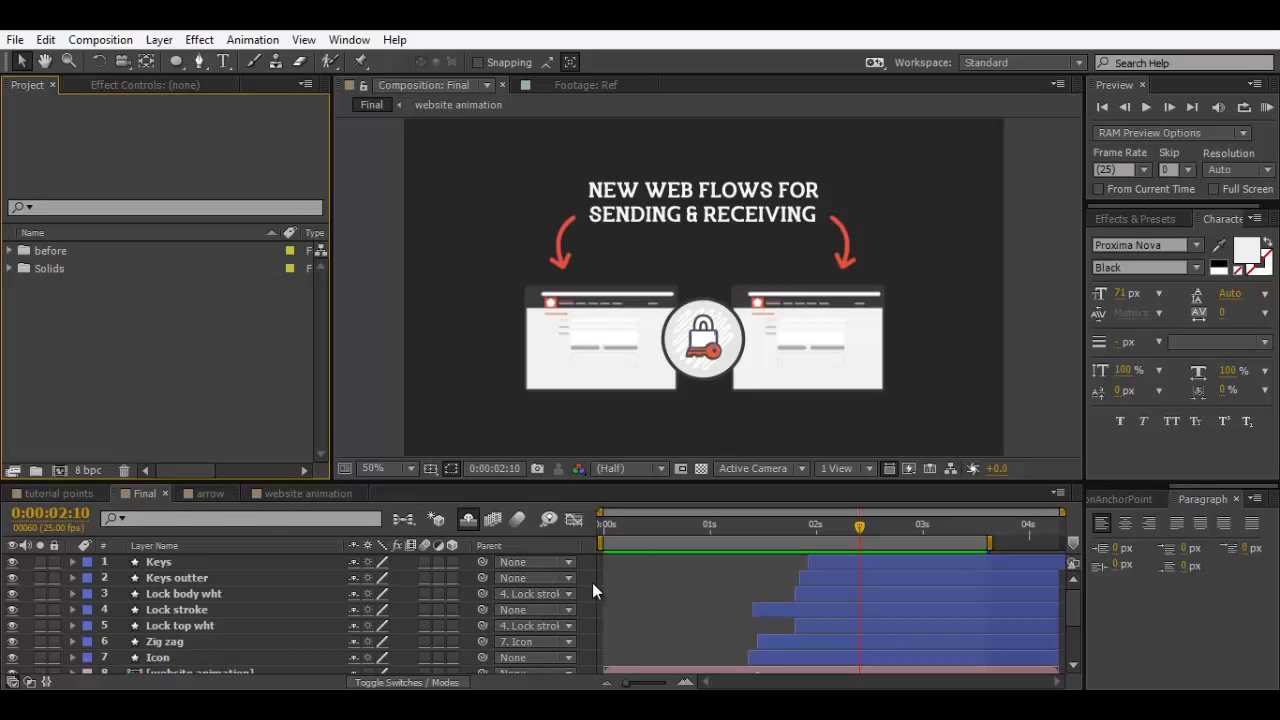
{"action": "left_click", "coordinate": [165, 494]}
{"action": "left_click", "coordinate": [172, 492]}
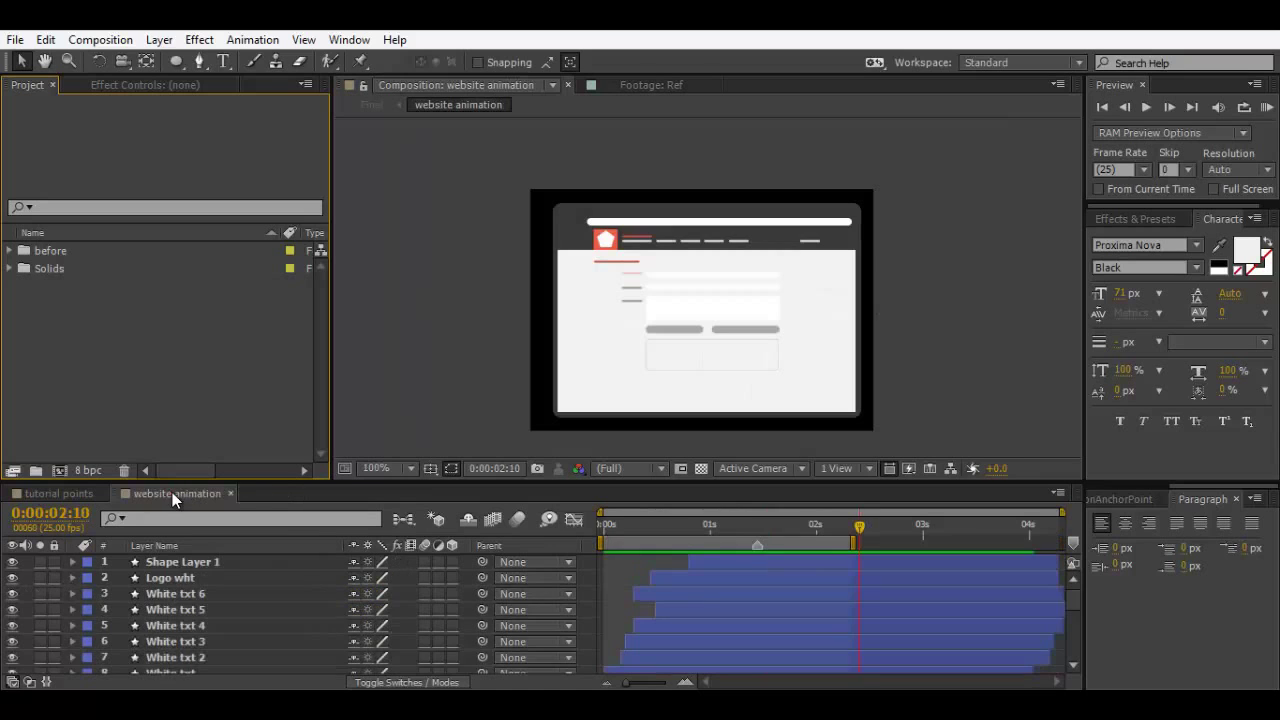
{"action": "left_click", "coordinate": [230, 493]}
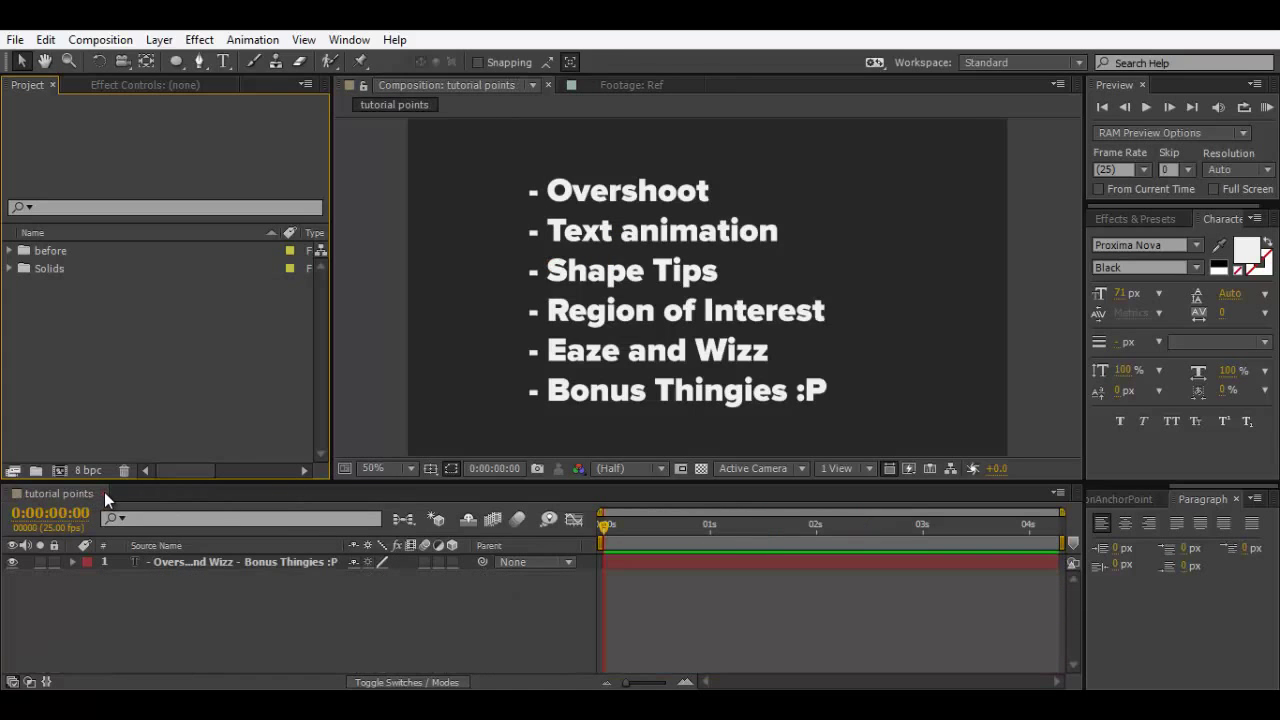
{"action": "left_click", "coordinate": [105, 493]}
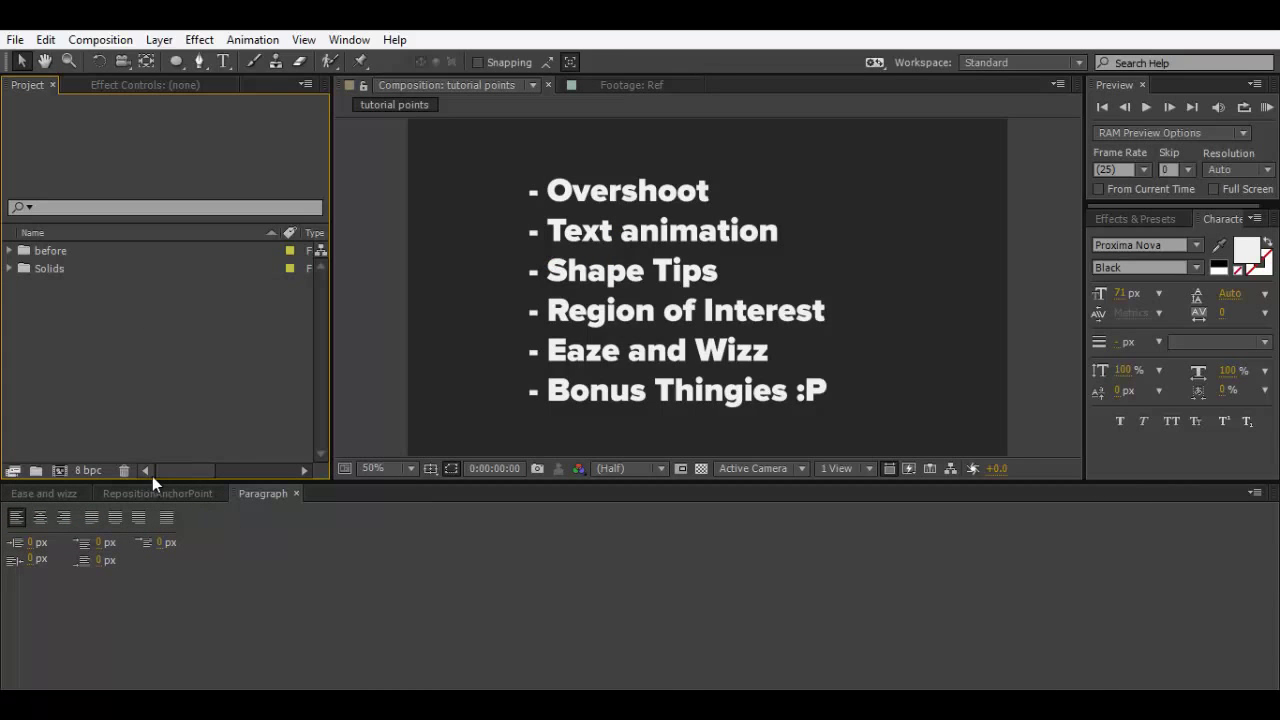
Step: Create the 'explainer chicken rice' composition using the HDV/HDTV 720 25 preset
{"action": "key", "text": "ctrl+n"}
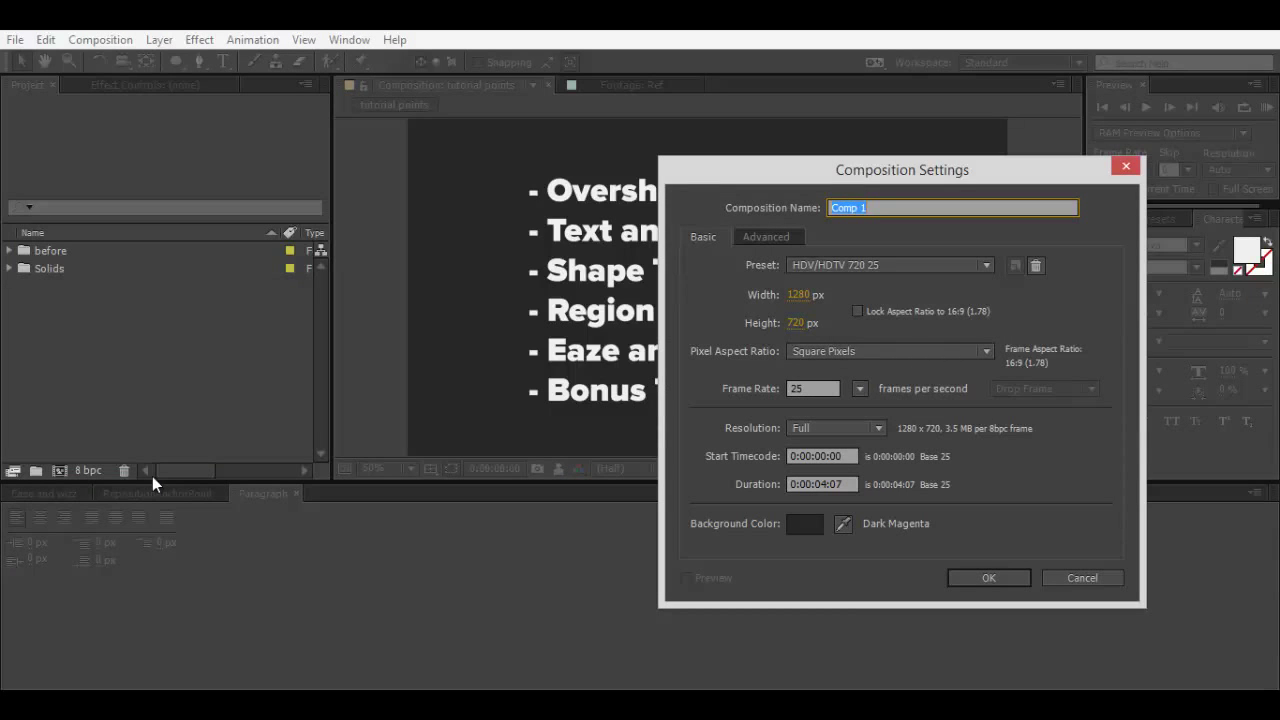
{"action": "type", "text": "explainer chicken rice"}
{"action": "left_click", "coordinate": [970, 576]}
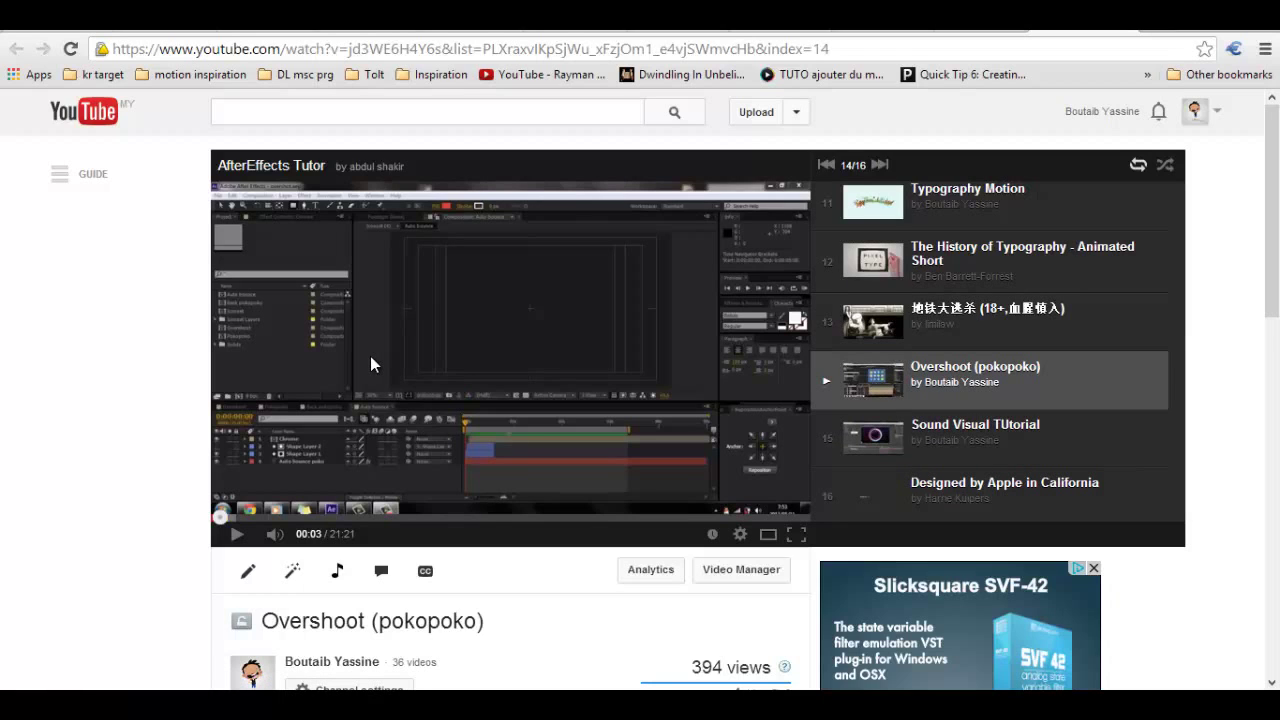
Step: Scroll to the Overshoot (pokopoko) video description and expand it with Show more
{"action": "scroll", "coordinate": [557, 517], "scroll_direction": "down", "scroll_amount": 4}
{"action": "scroll", "coordinate": [609, 362], "scroll_direction": "up", "scroll_amount": 3}
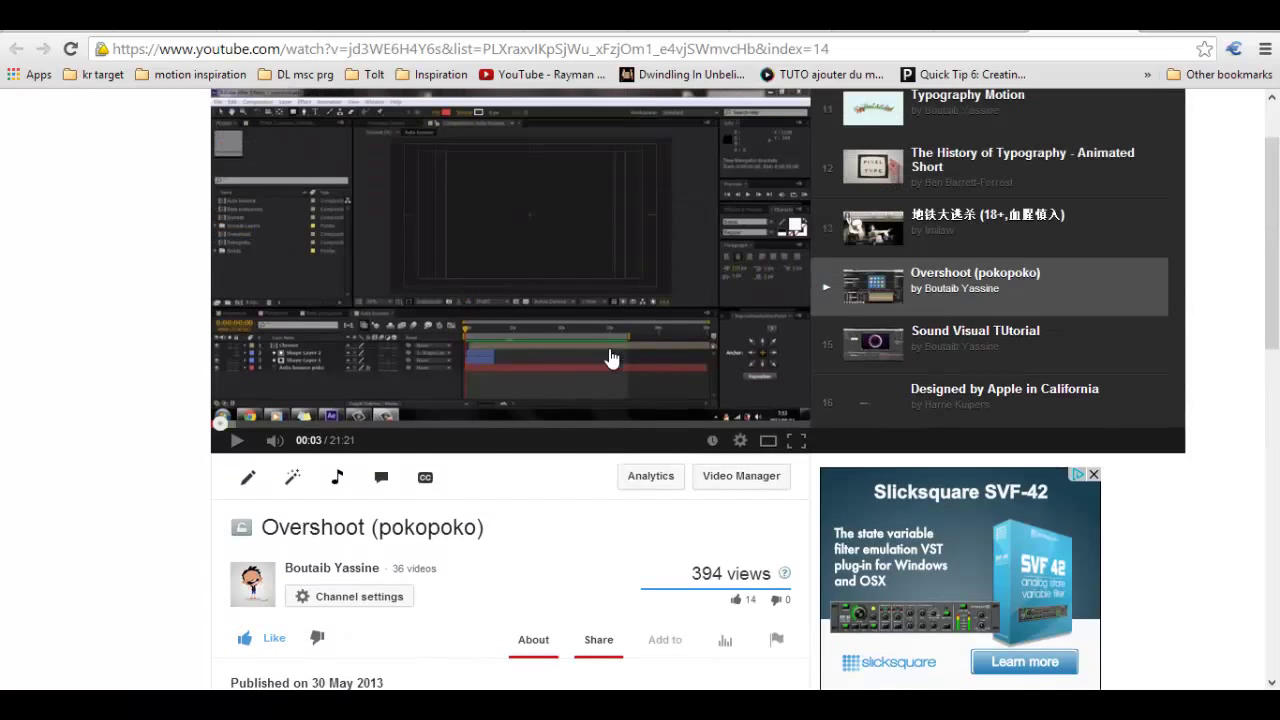
{"action": "scroll", "coordinate": [480, 421], "scroll_direction": "up", "scroll_amount": 1}
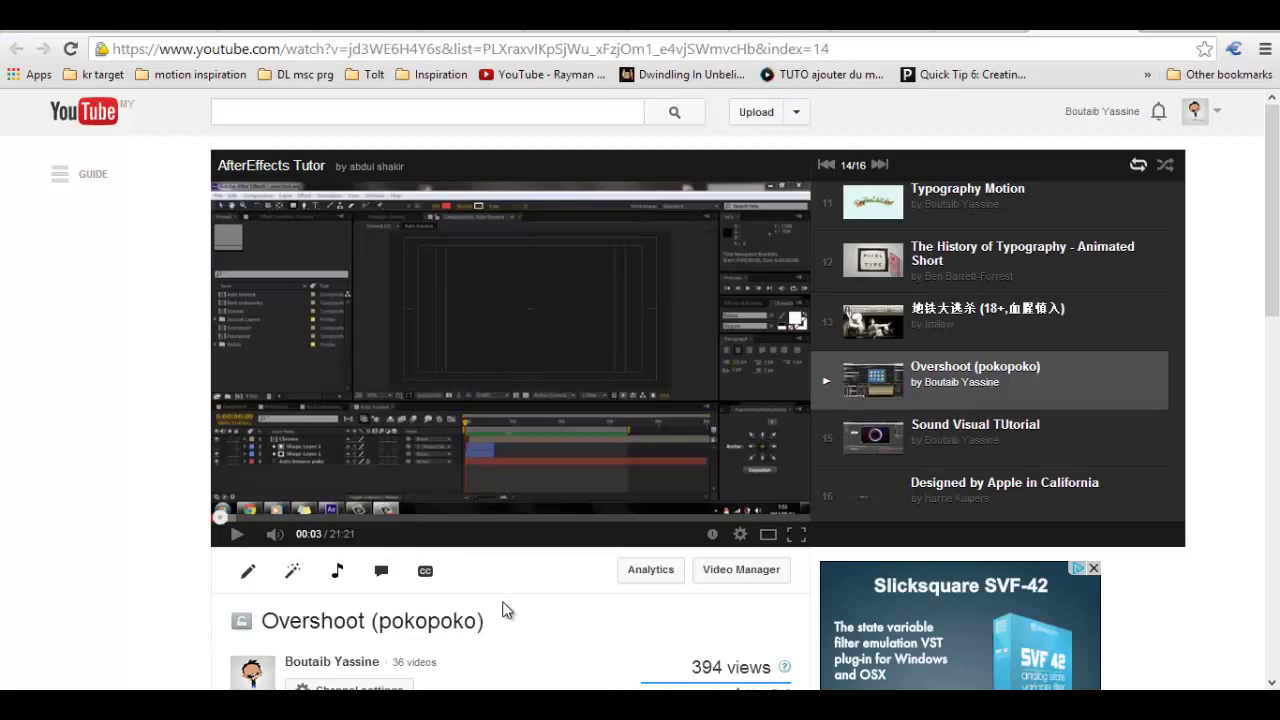
{"action": "scroll", "coordinate": [505, 610], "scroll_direction": "down", "scroll_amount": 4}
{"action": "left_click", "coordinate": [516, 474]}
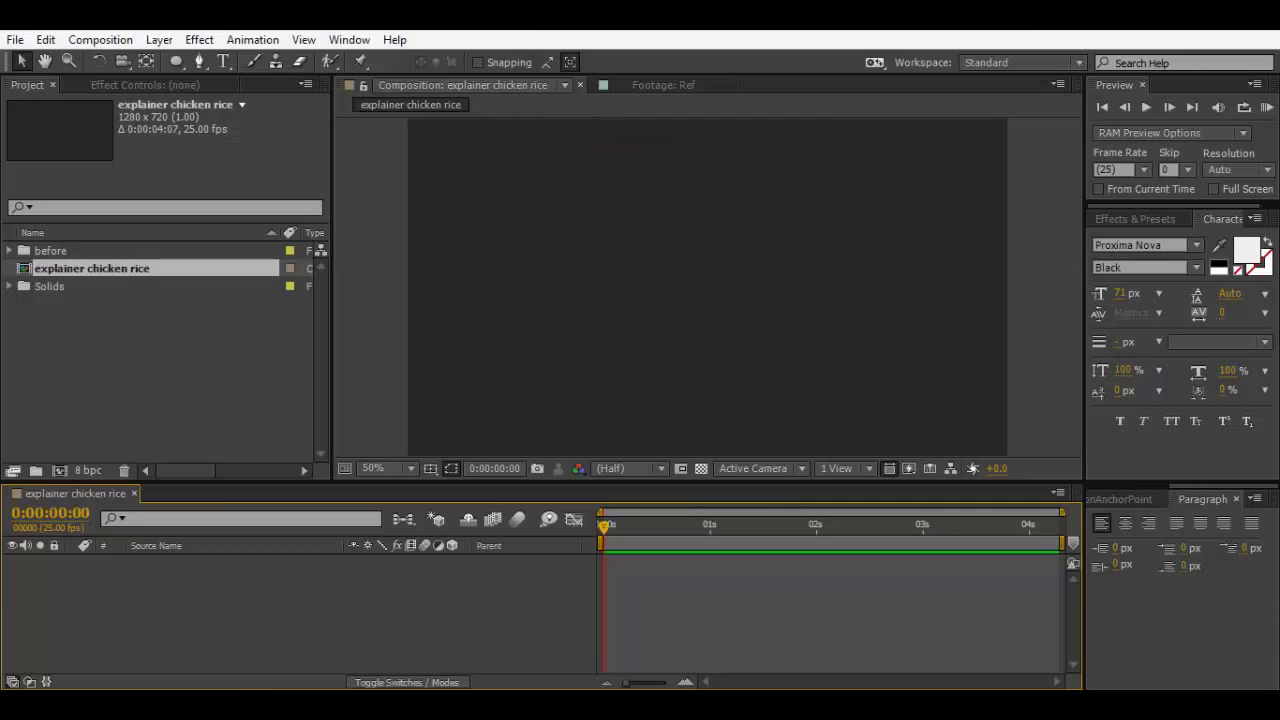
Step: Add a two-line text layer: 'overshoot this cumshoot' / 'on your face and mouth'
{"action": "left_click", "coordinate": [223, 61]}
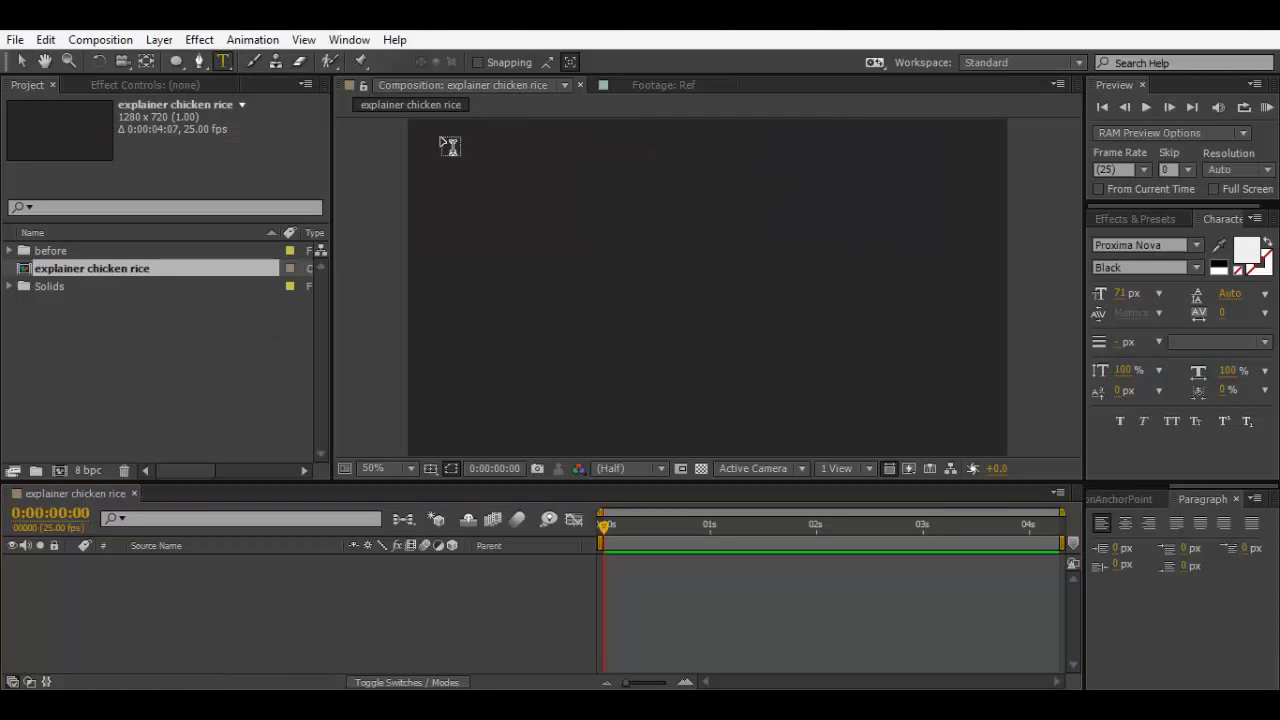
{"action": "left_click", "coordinate": [616, 258]}
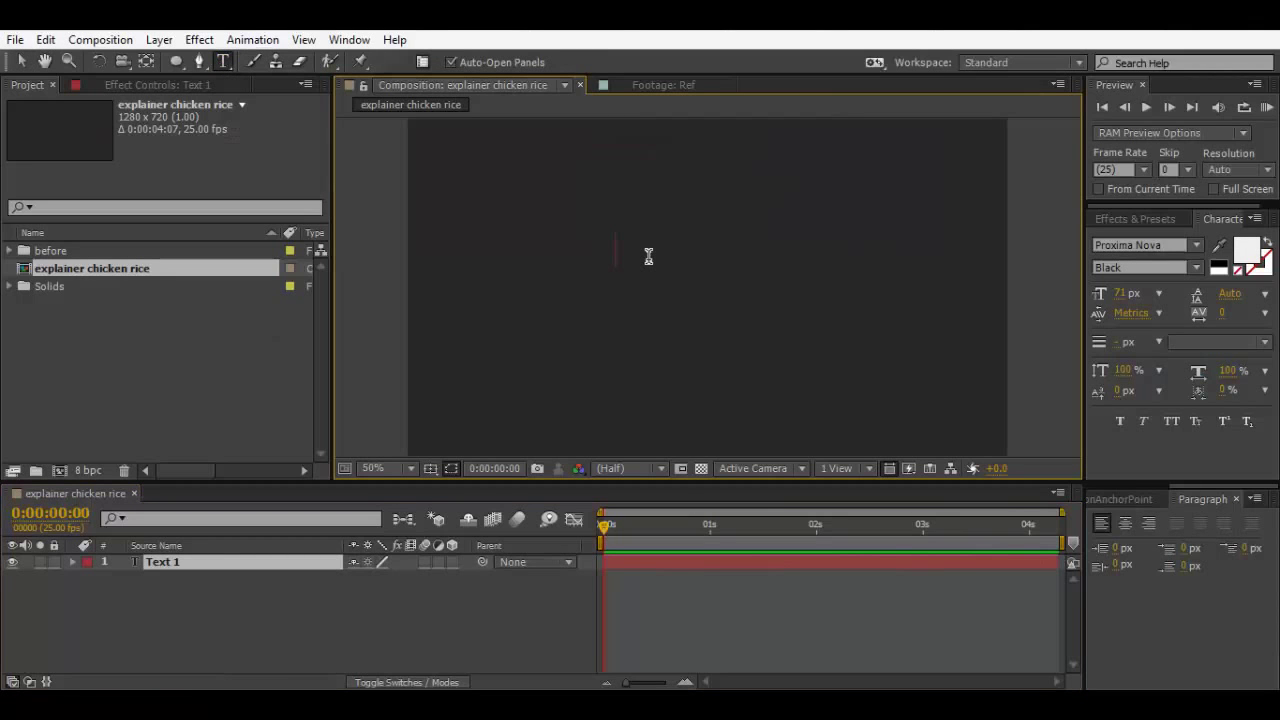
{"action": "type", "text": "overshoot this cumshoot"}
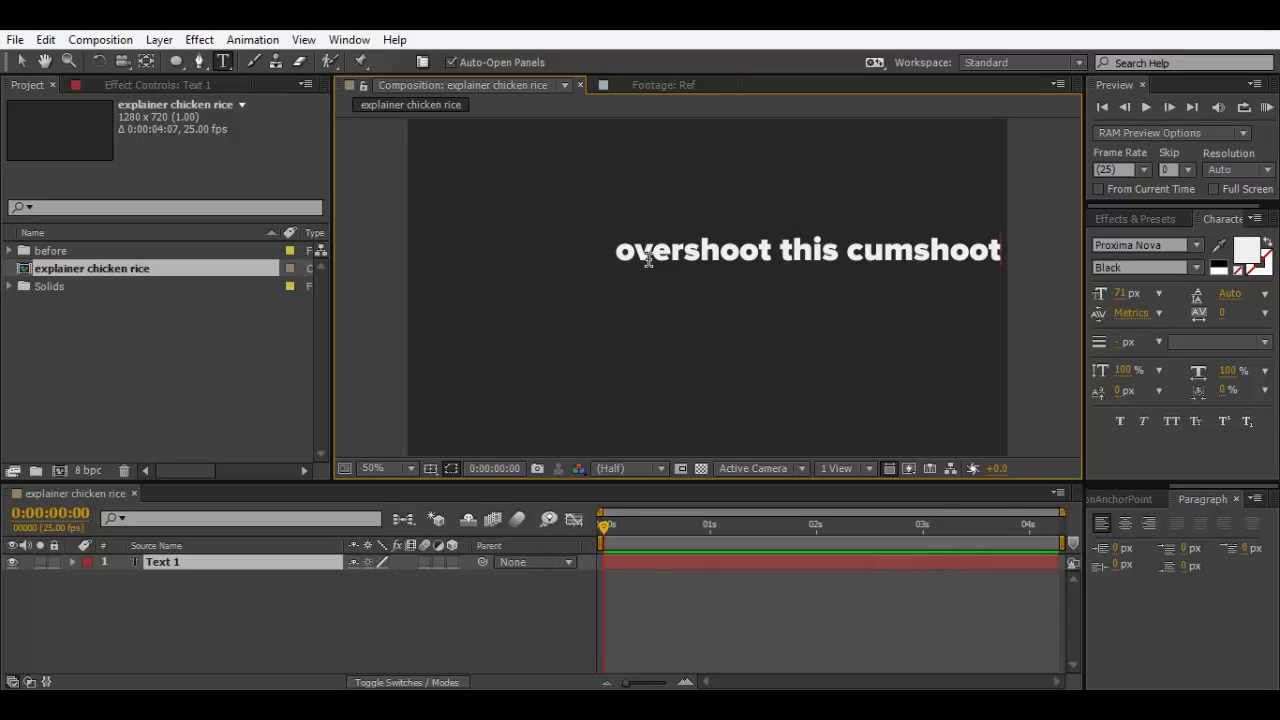
{"action": "key", "text": "Return"}
{"action": "type", "text": "on your face "}
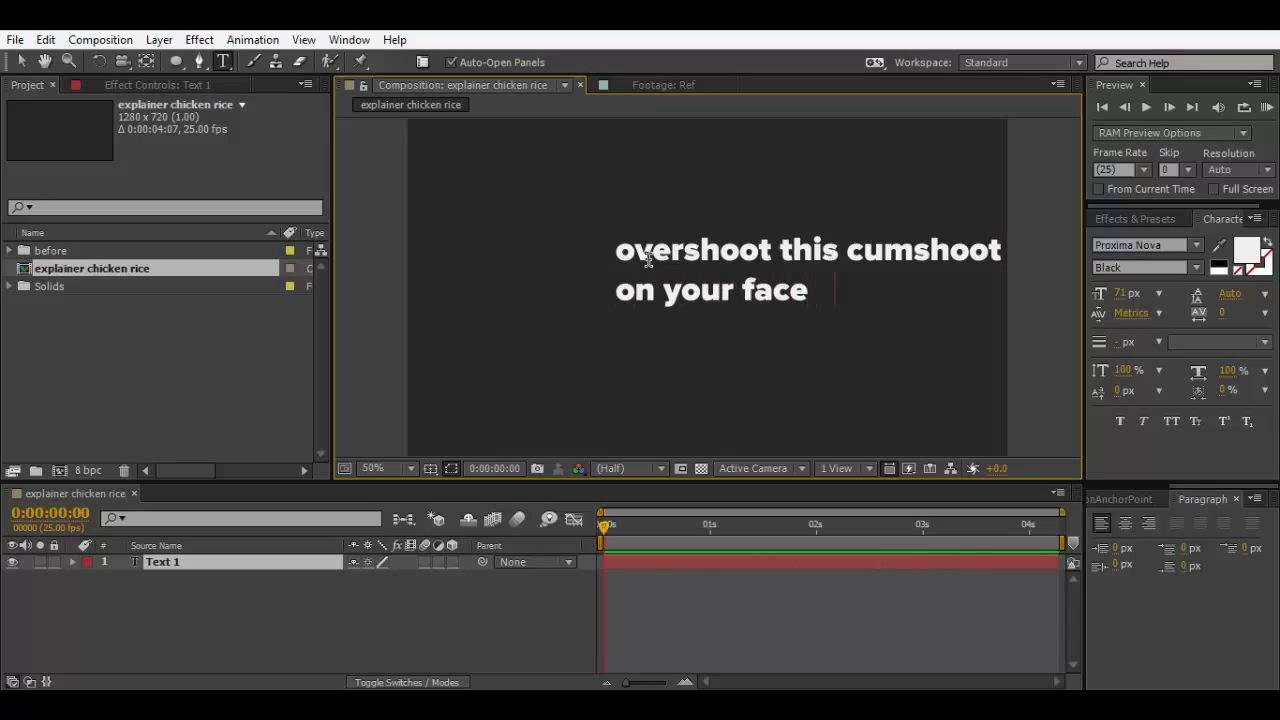
{"action": "type", "text": "and mouth"}
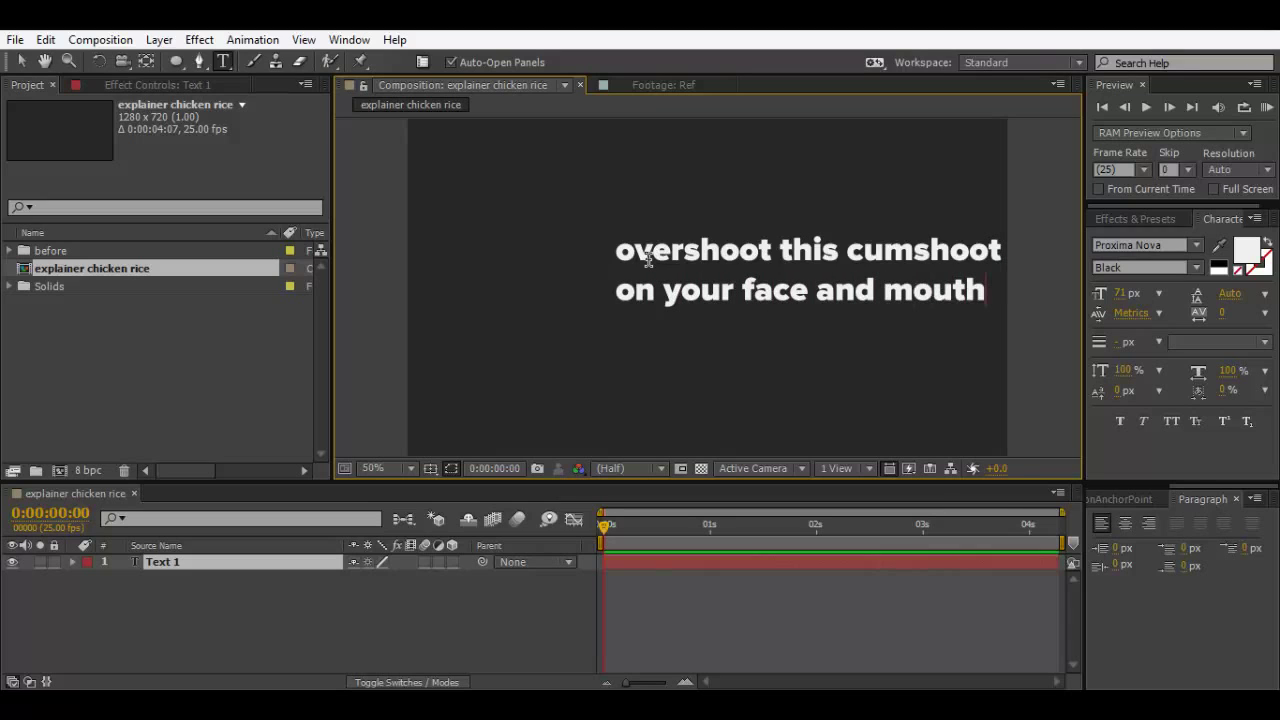
{"action": "left_click", "coordinate": [199, 569]}
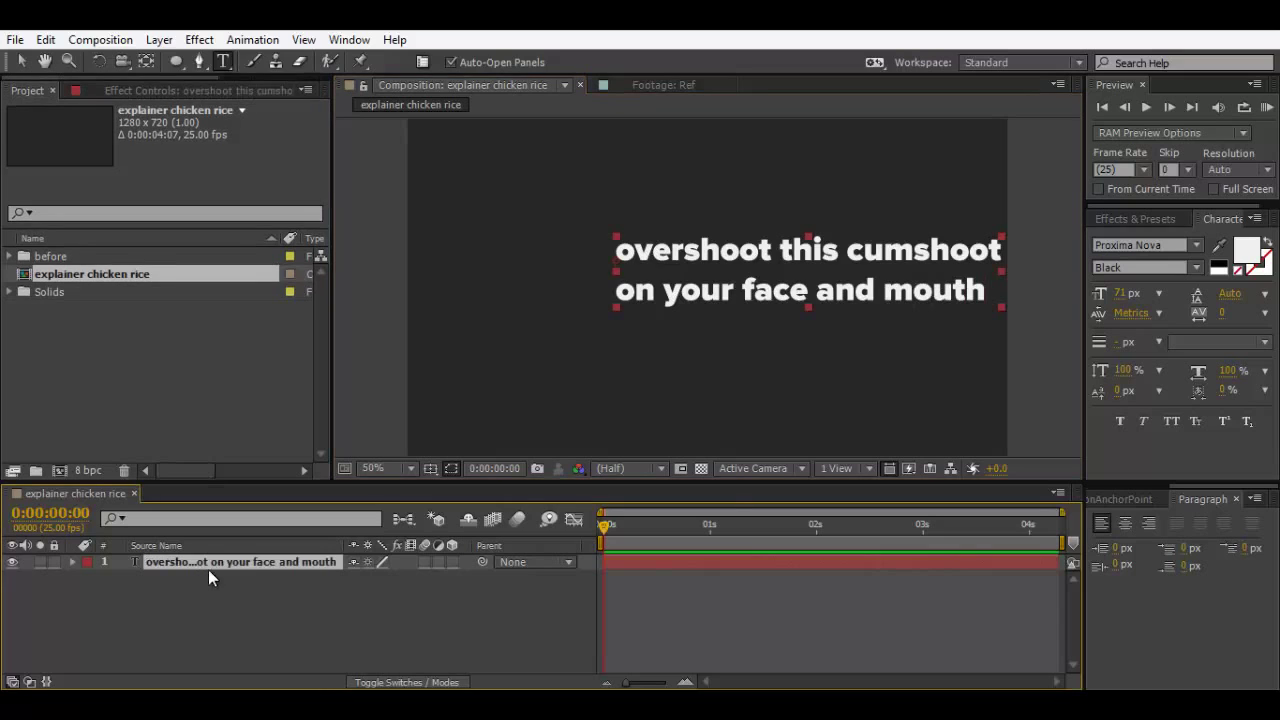
Step: Centre-align the text and move the layer to the middle of the composition
{"action": "left_click", "coordinate": [1125, 522]}
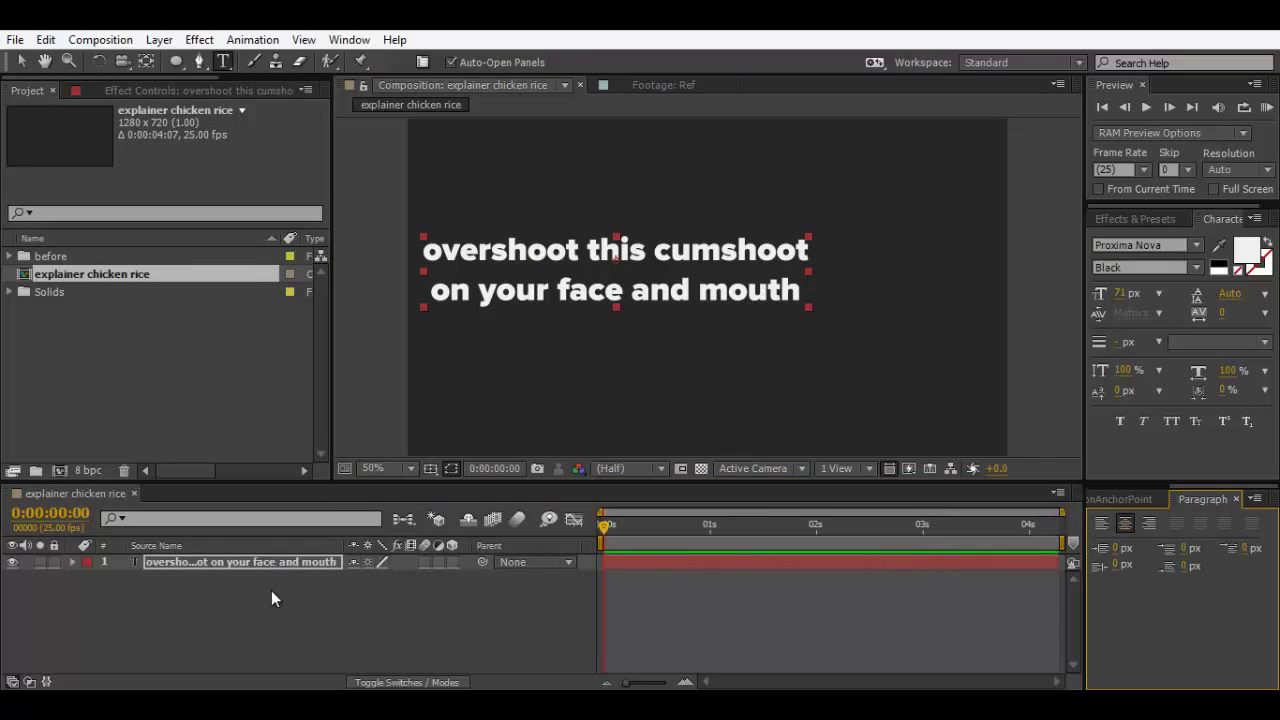
{"action": "left_click", "coordinate": [270, 562]}
{"action": "key", "text": "v"}
{"action": "left_click_drag", "start_coordinate": [624, 290], "coordinate": [713, 302]}
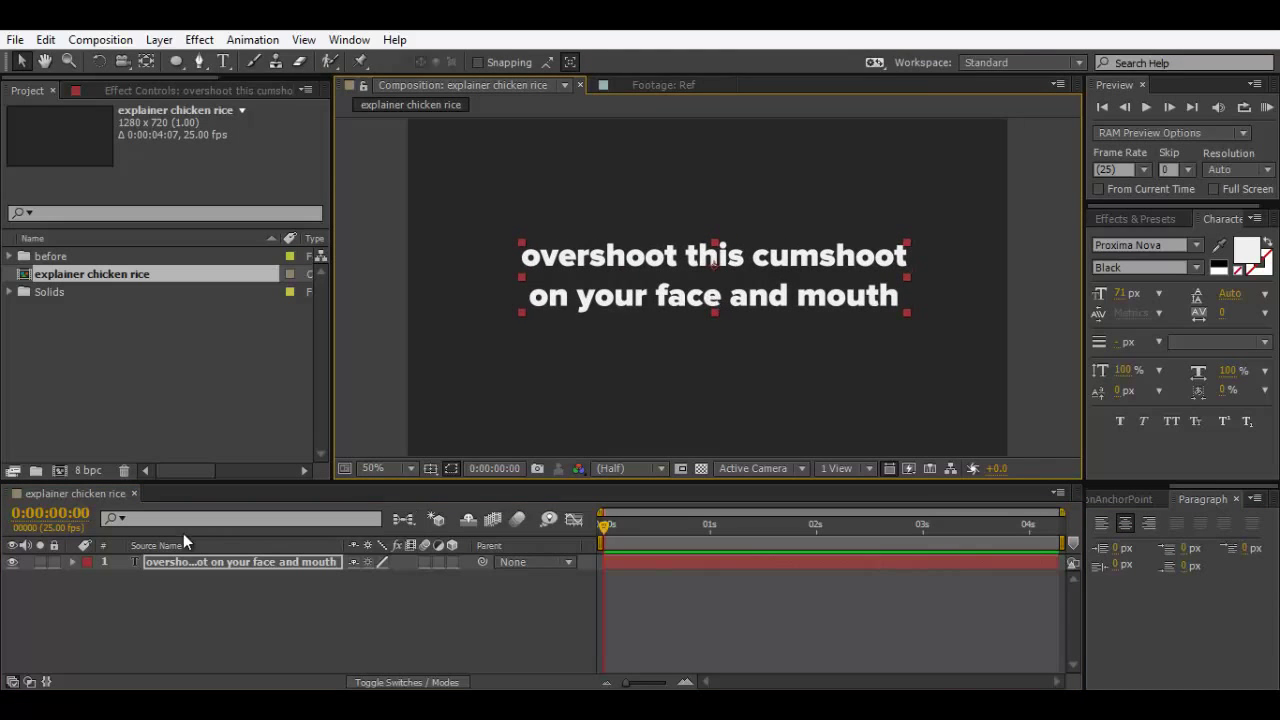
Step: Search Effects & Presets for 'overshoot' and drag the Overshoot preset onto the text
{"action": "left_click", "coordinate": [199, 39]}
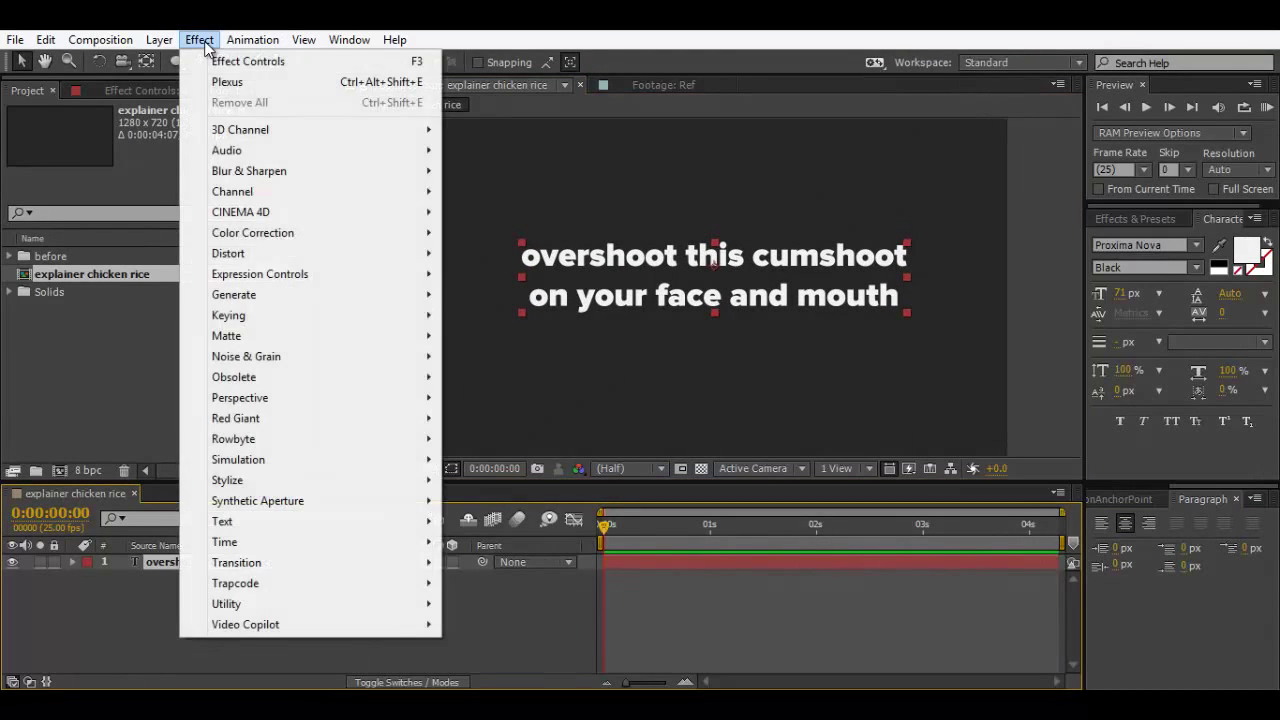
{"action": "mouse_move", "coordinate": [249, 45]}
{"action": "mouse_move", "coordinate": [286, 103]}
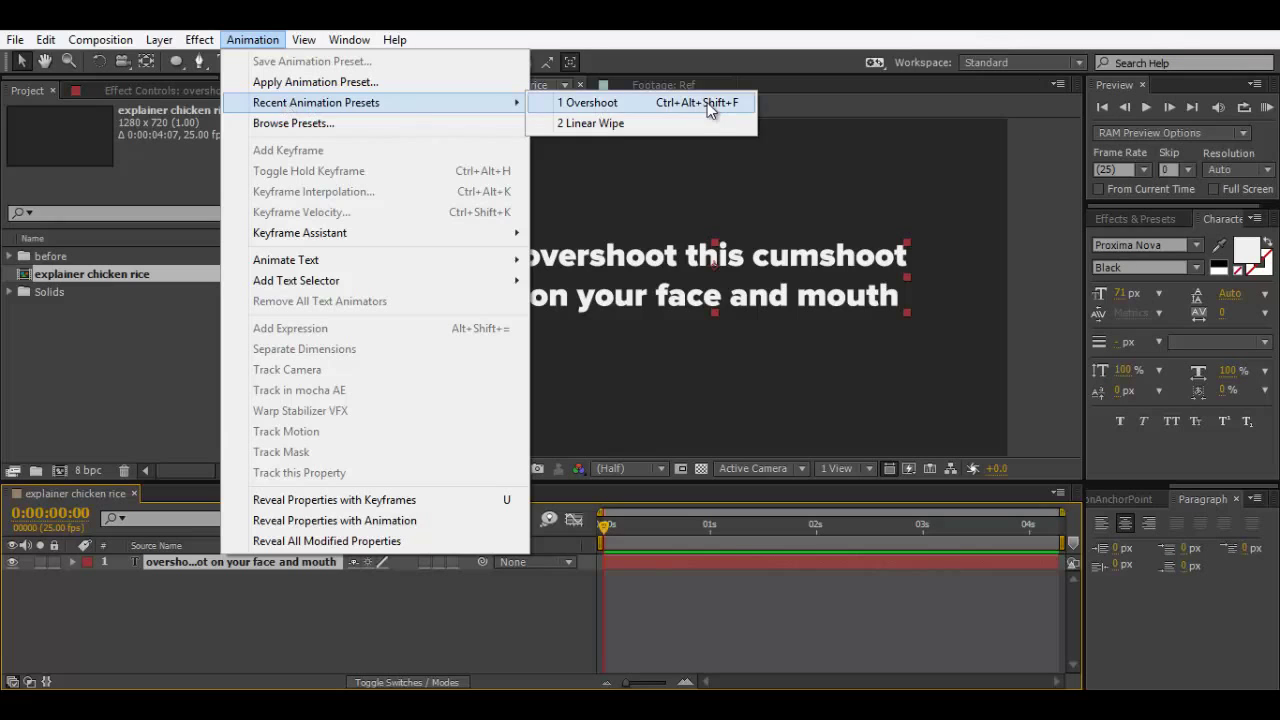
{"action": "left_click", "coordinate": [1120, 222]}
{"action": "left_click", "coordinate": [1152, 240]}
{"action": "type", "text": "overshoot"}
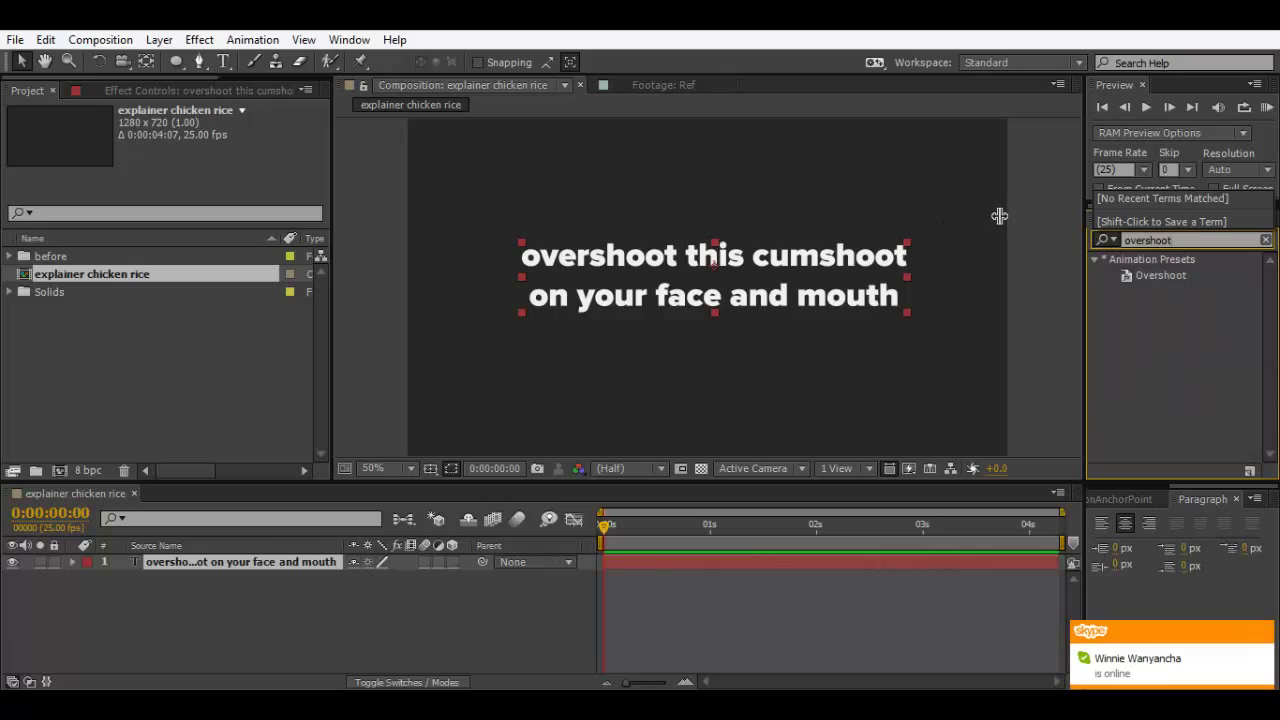
{"action": "left_click", "coordinate": [1168, 274]}
{"action": "left_click", "coordinate": [1264, 634]}
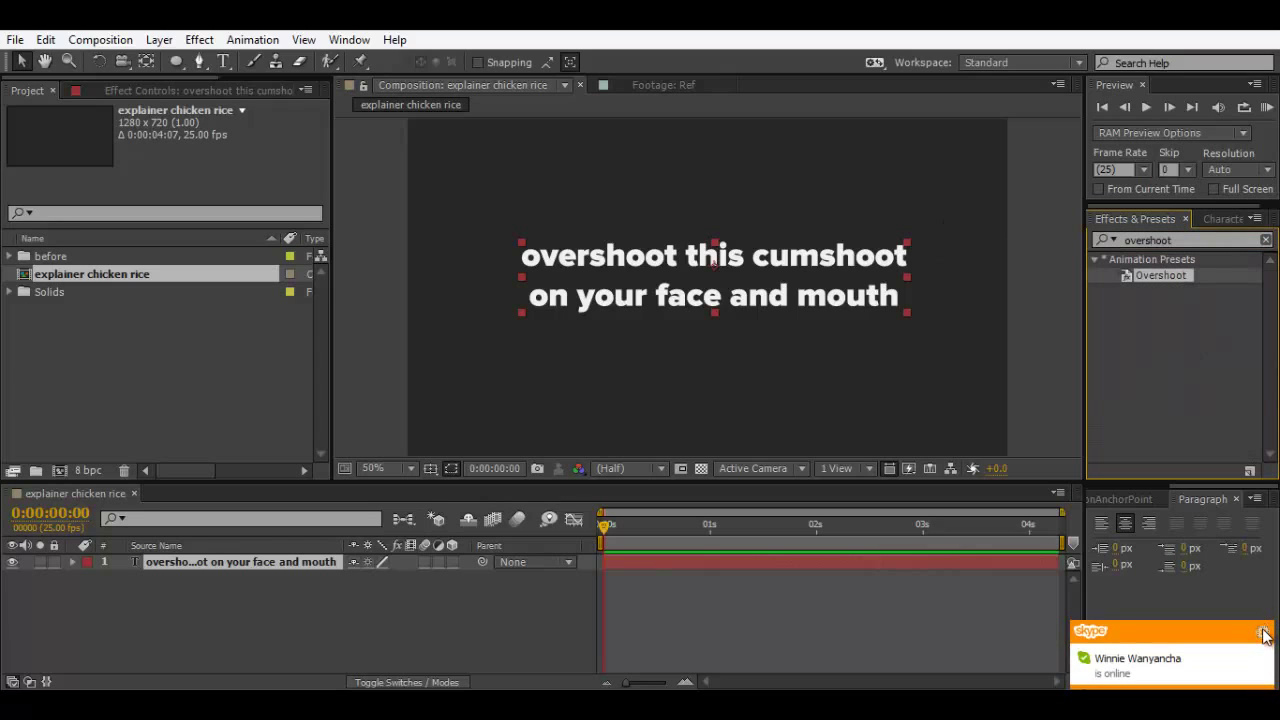
{"action": "left_click_drag", "start_coordinate": [1177, 273], "coordinate": [724, 293]}
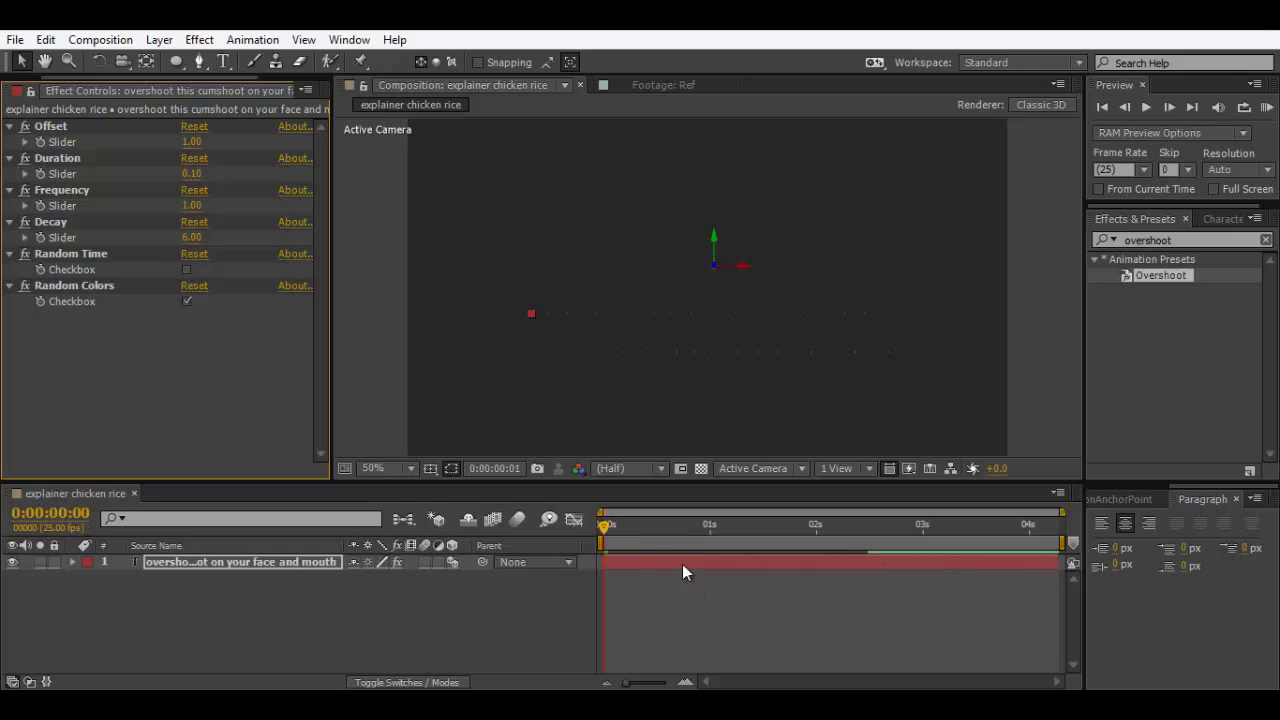
Step: Scrub through the Overshoot animation and park the playhead at 0:00:01:21
{"action": "left_click", "coordinate": [616, 527]}
{"action": "left_click_drag", "start_coordinate": [636, 527], "coordinate": [815, 545]}
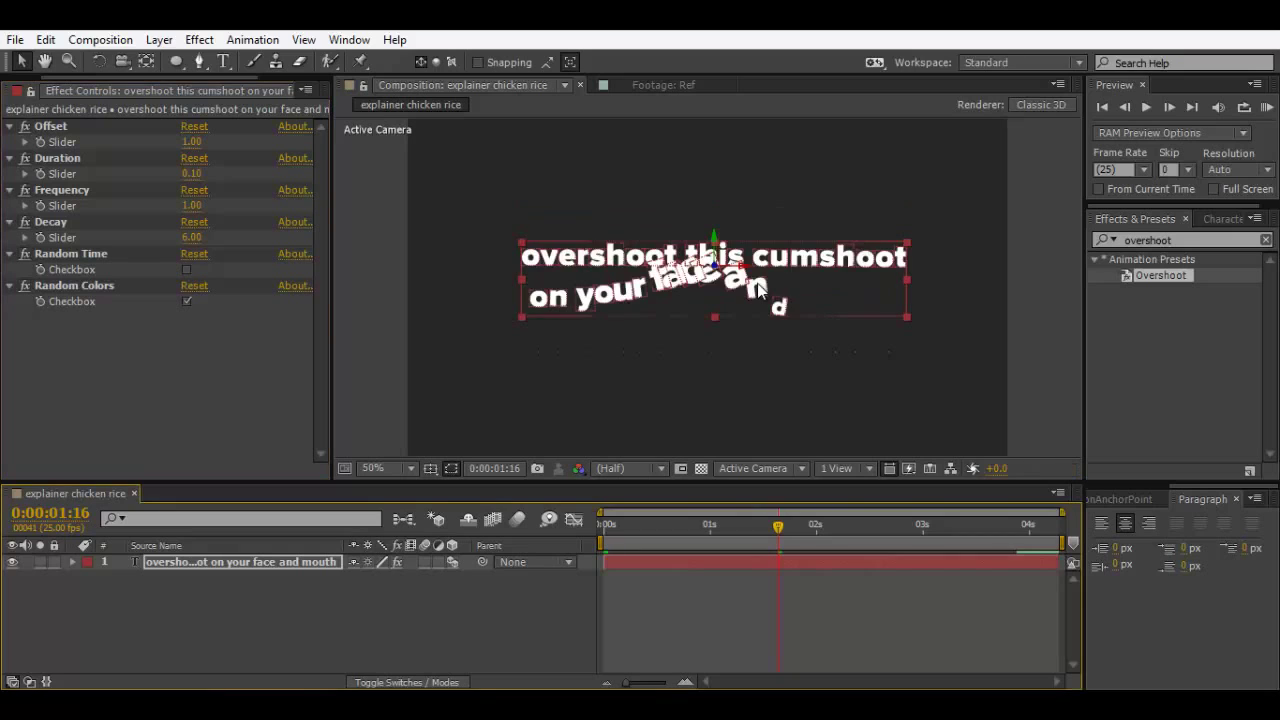
{"action": "left_click", "coordinate": [624, 605]}
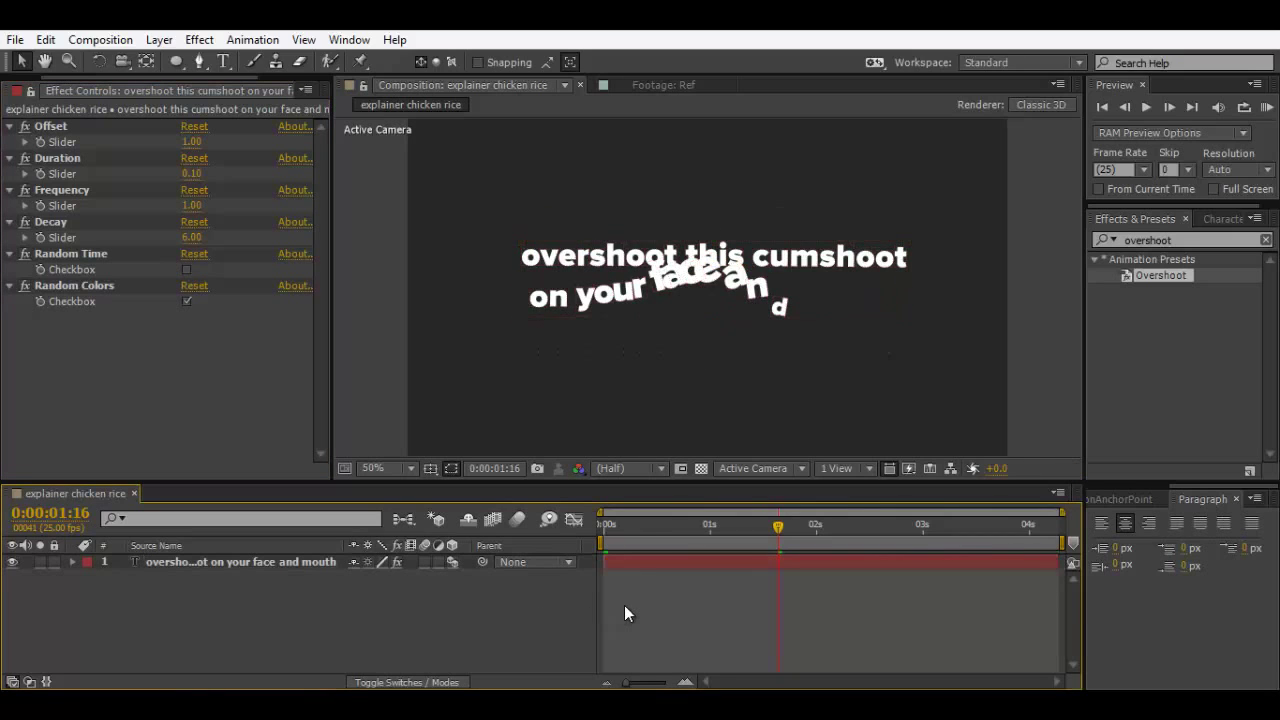
{"action": "left_click", "coordinate": [629, 520]}
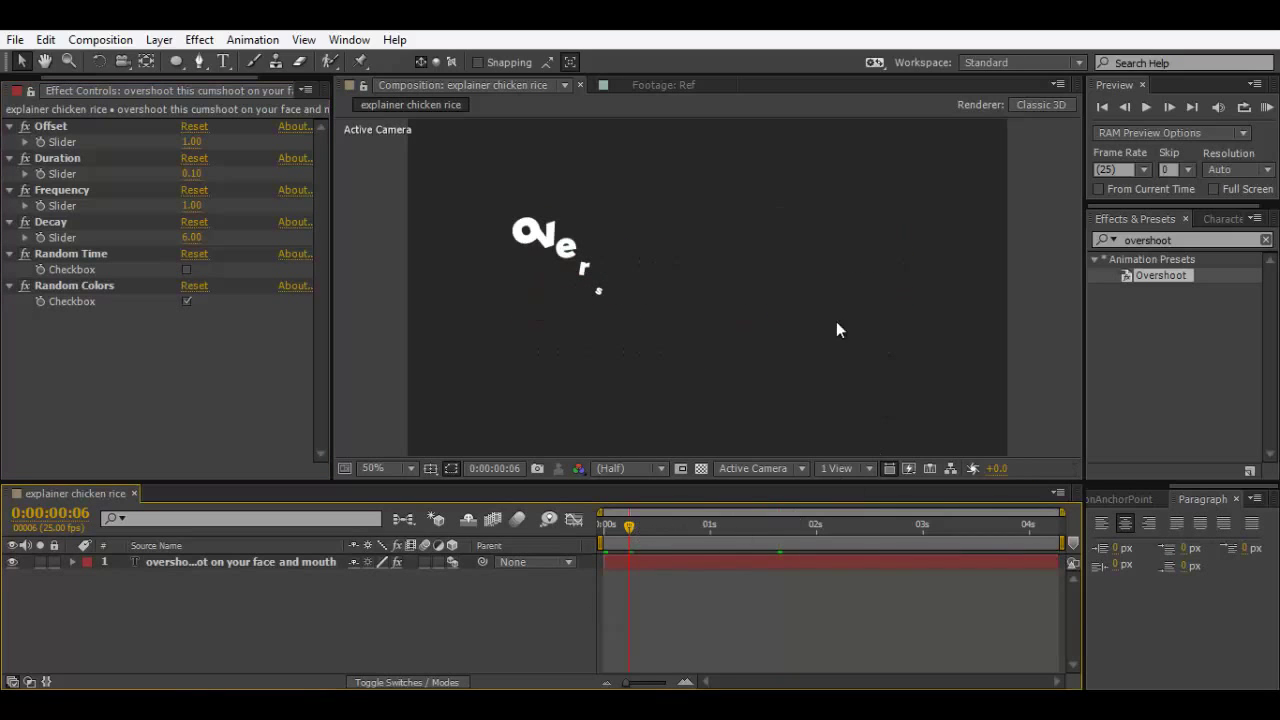
{"action": "left_click", "coordinate": [799, 536]}
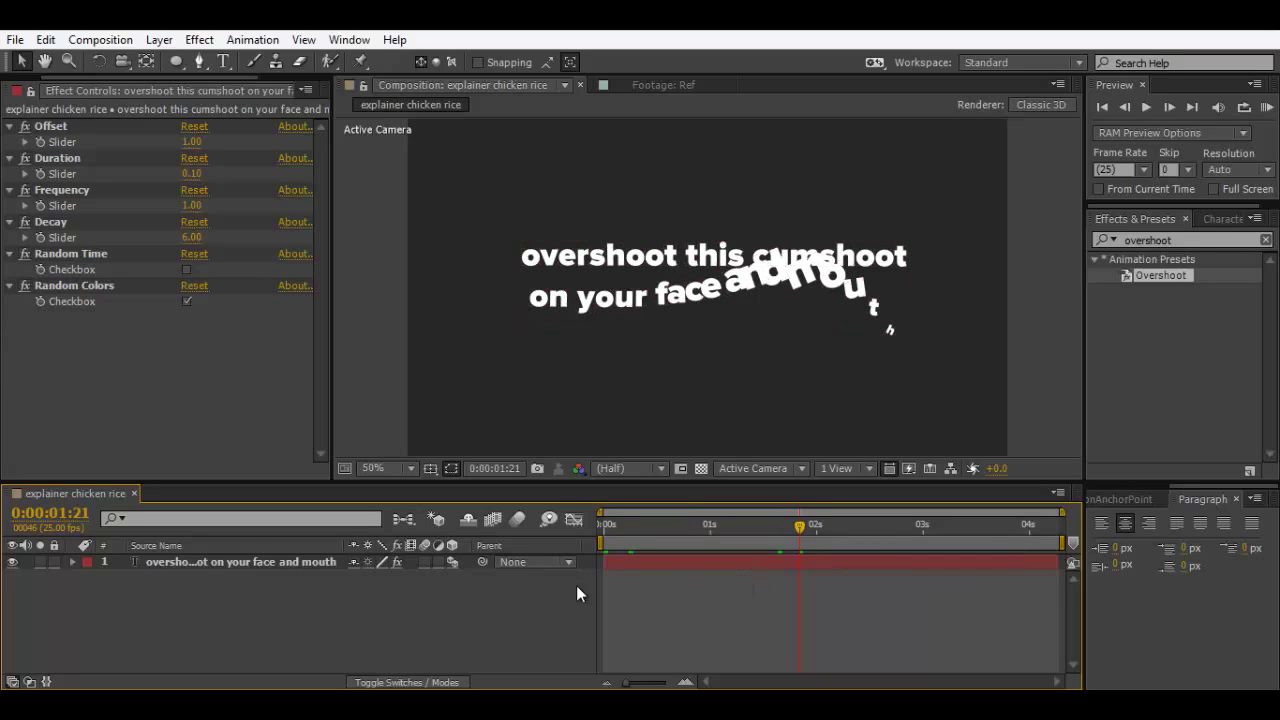
Step: Select the text layer and bring up the preset's effect controls
{"action": "left_click", "coordinate": [721, 560]}
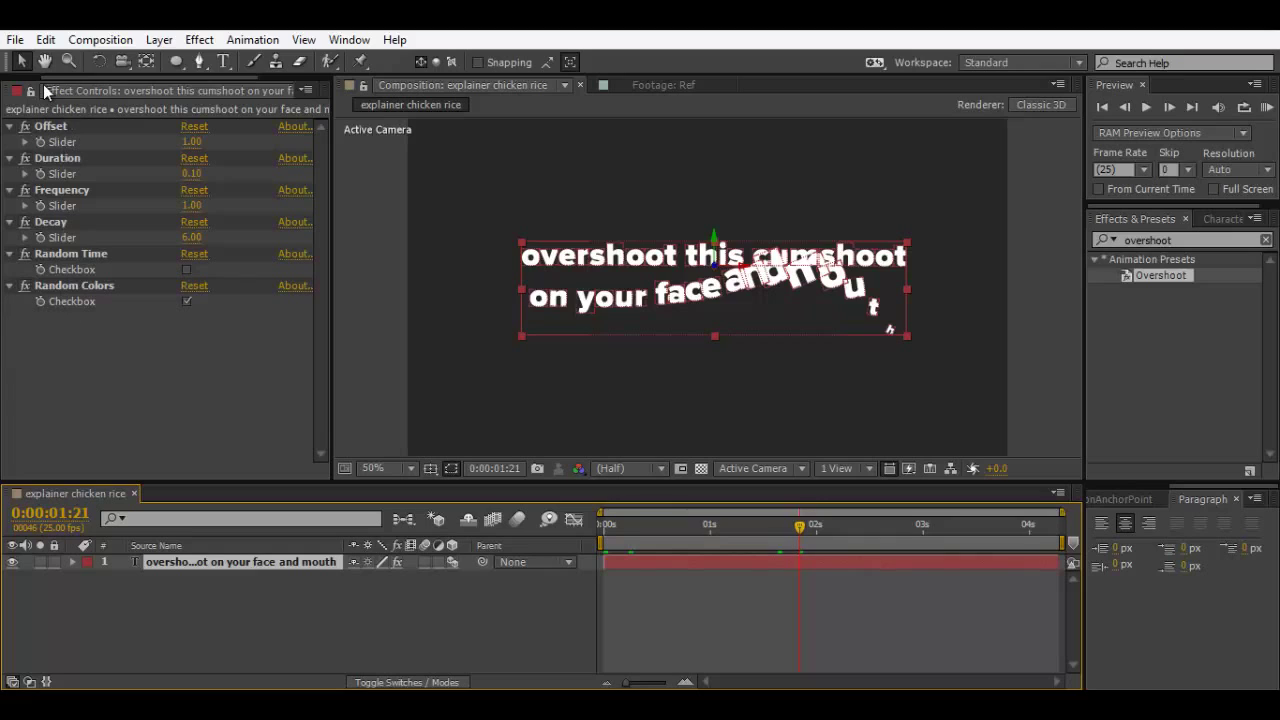
{"action": "left_click", "coordinate": [104, 384]}
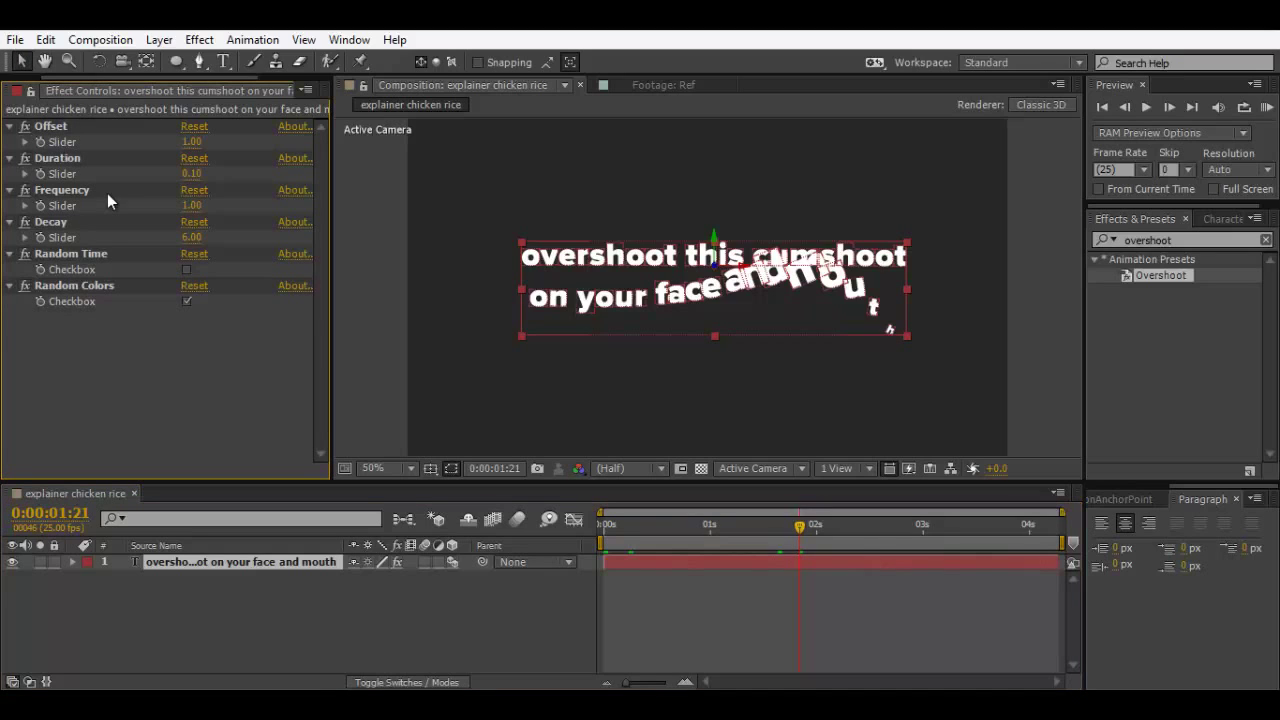
{"action": "left_click", "coordinate": [239, 555]}
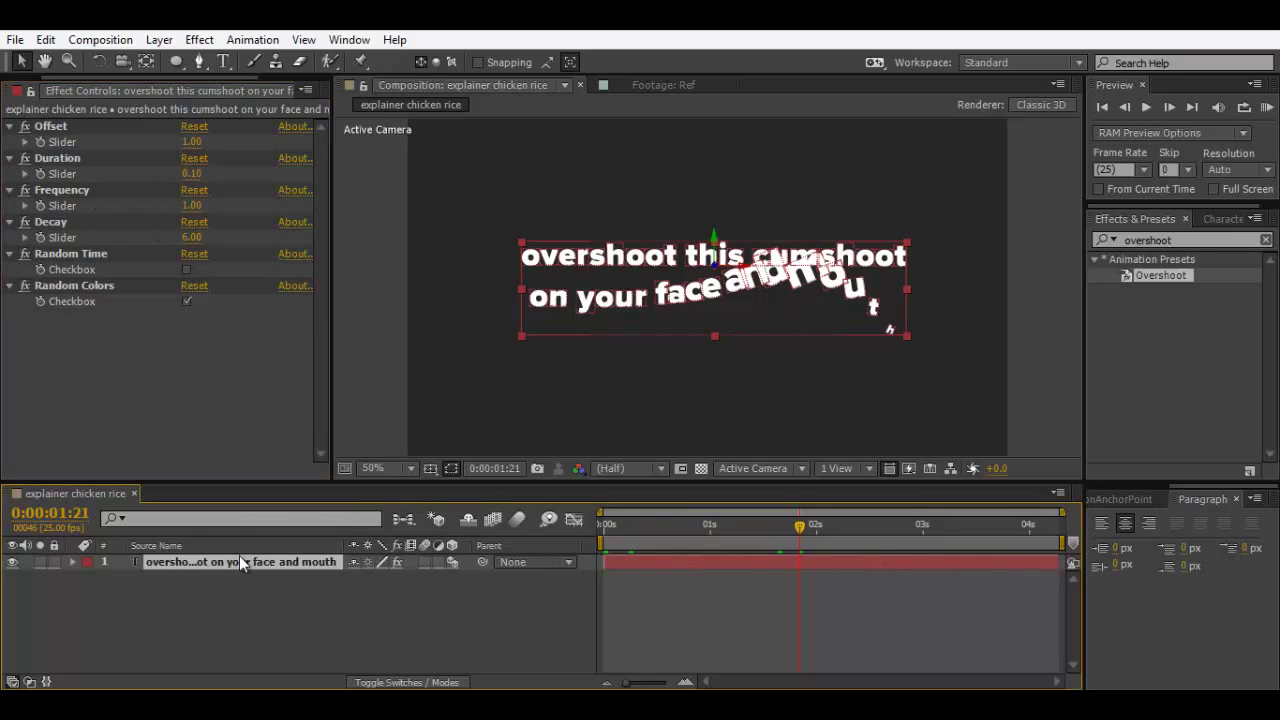
Step: Maximize the Timeline and expand the text layer's Text > Animation 1 properties
{"action": "key", "text": "grave"}
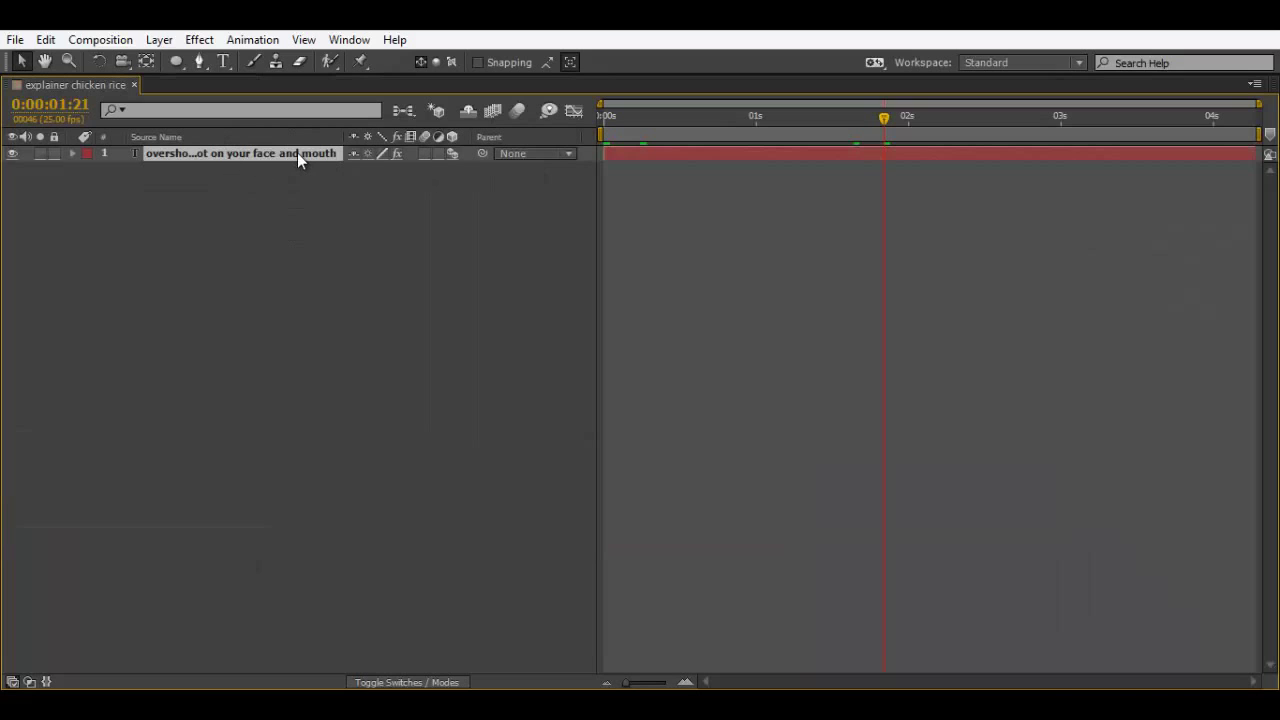
{"action": "left_click", "coordinate": [72, 154]}
{"action": "left_click", "coordinate": [72, 154]}
{"action": "left_click", "coordinate": [72, 153]}
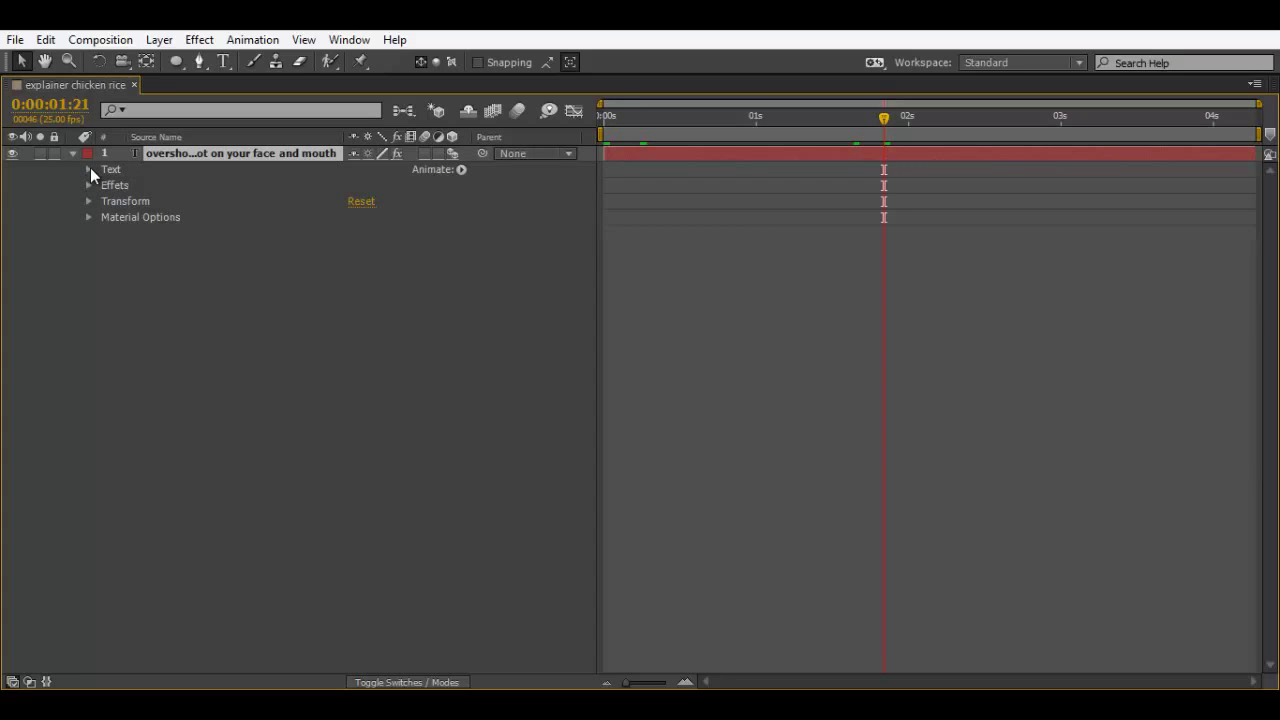
{"action": "left_click", "coordinate": [89, 169]}
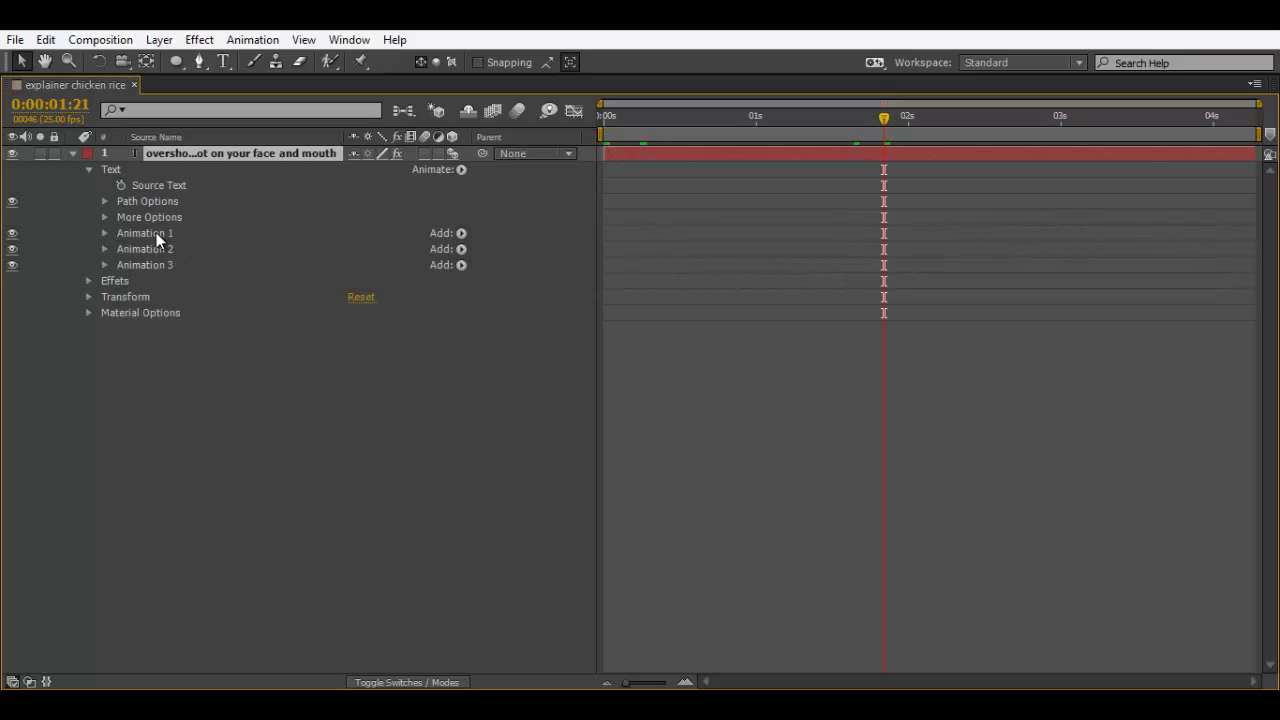
{"action": "left_click", "coordinate": [154, 233]}
{"action": "left_click", "coordinate": [105, 233]}
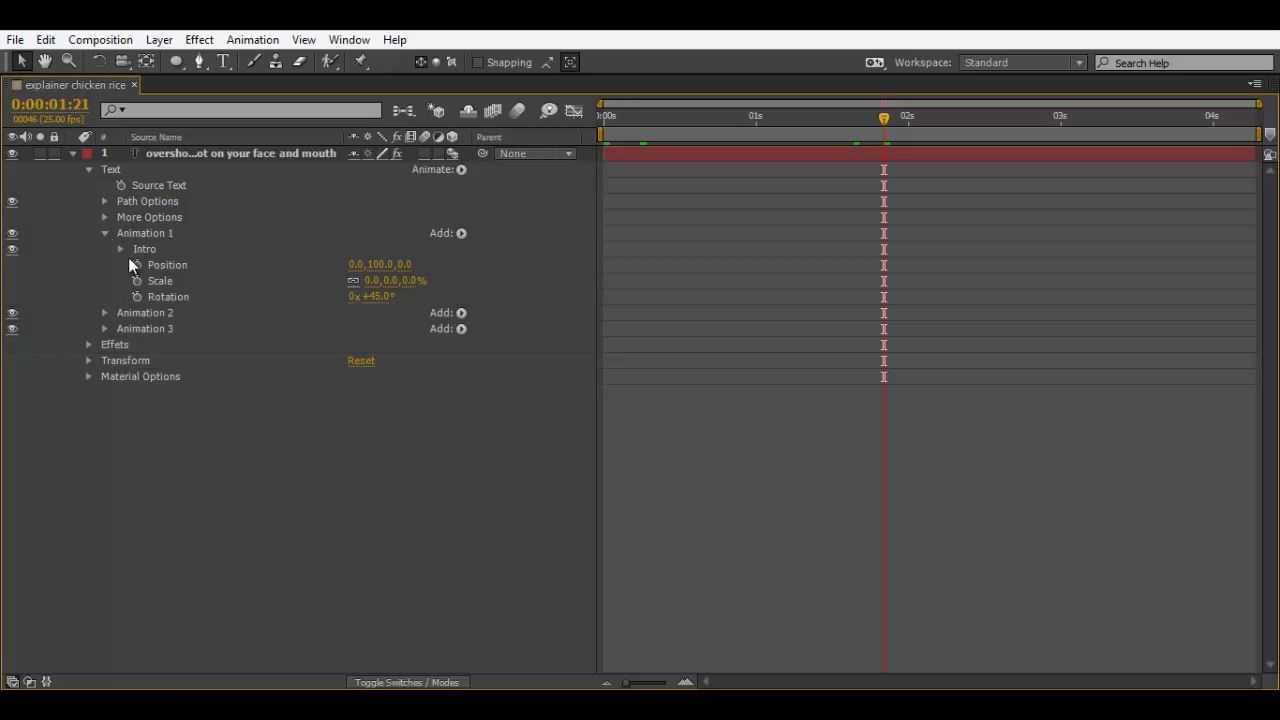
{"action": "left_click", "coordinate": [194, 296]}
Step: Inspect the Intro selector's Amount expression, collapse everything, and restore the full workspace
{"action": "left_click", "coordinate": [122, 247]}
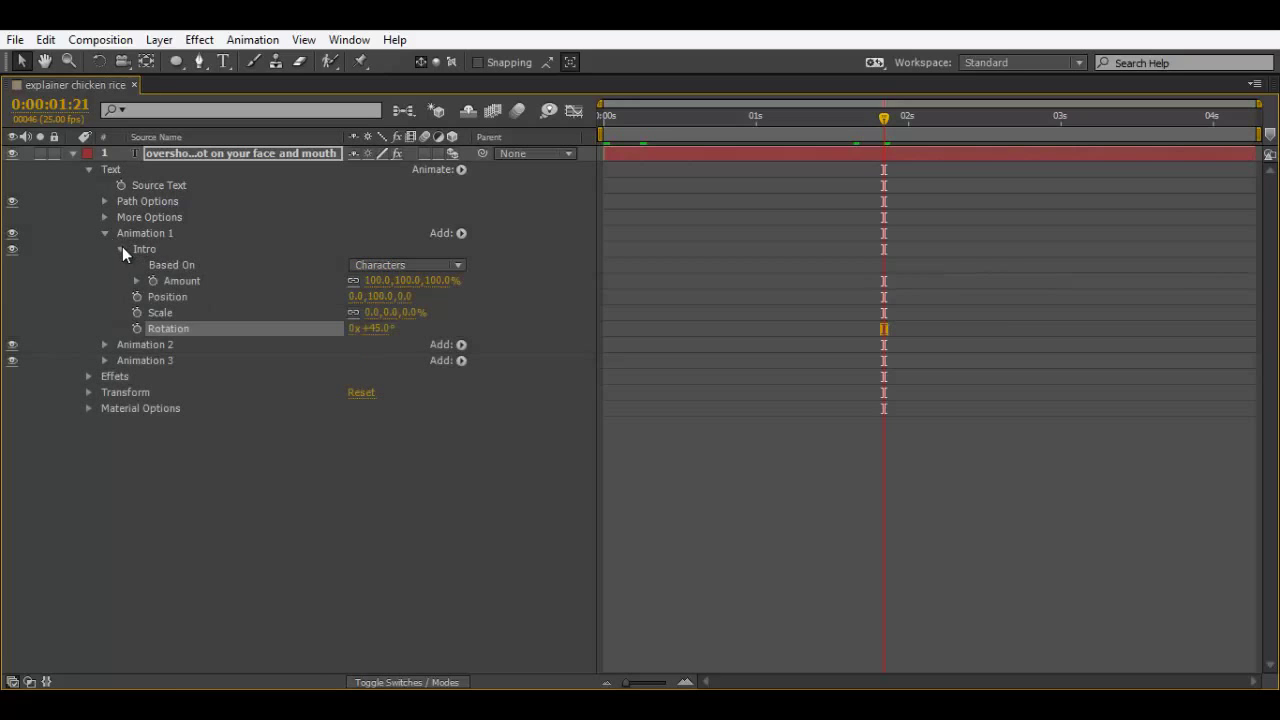
{"action": "left_click", "coordinate": [172, 281]}
{"action": "left_click", "coordinate": [137, 281]}
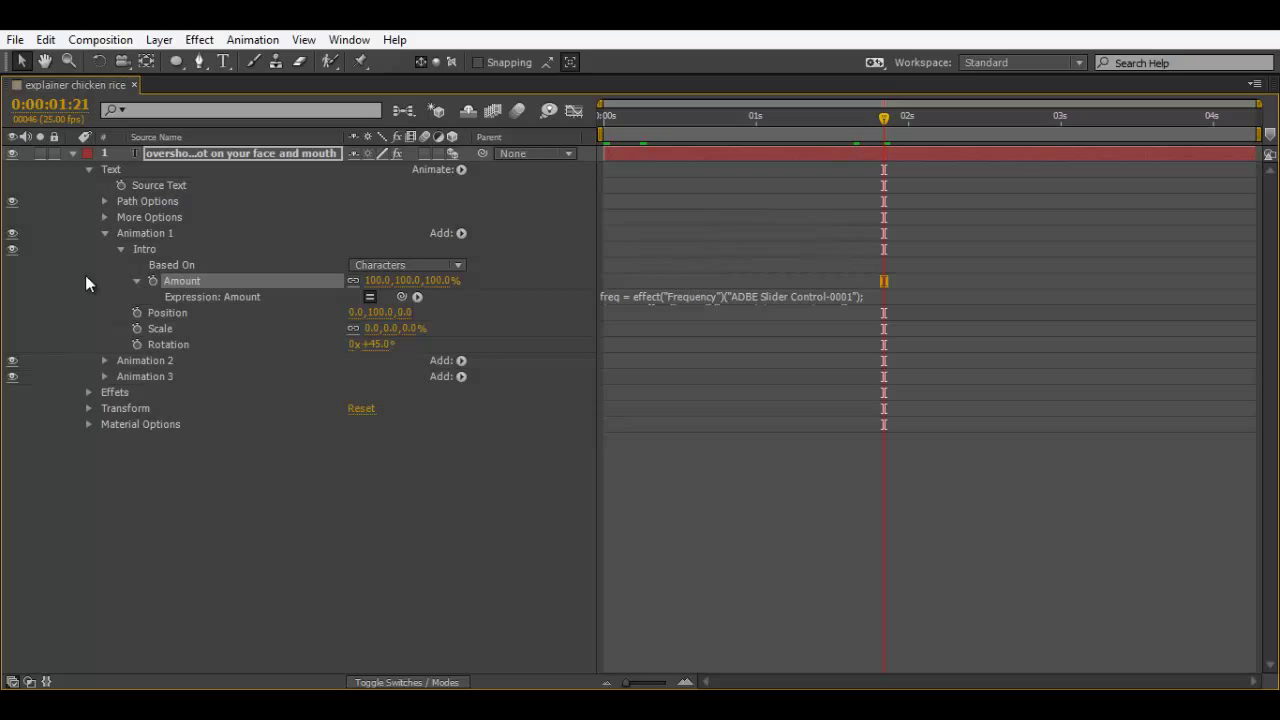
{"action": "left_click", "coordinate": [720, 297]}
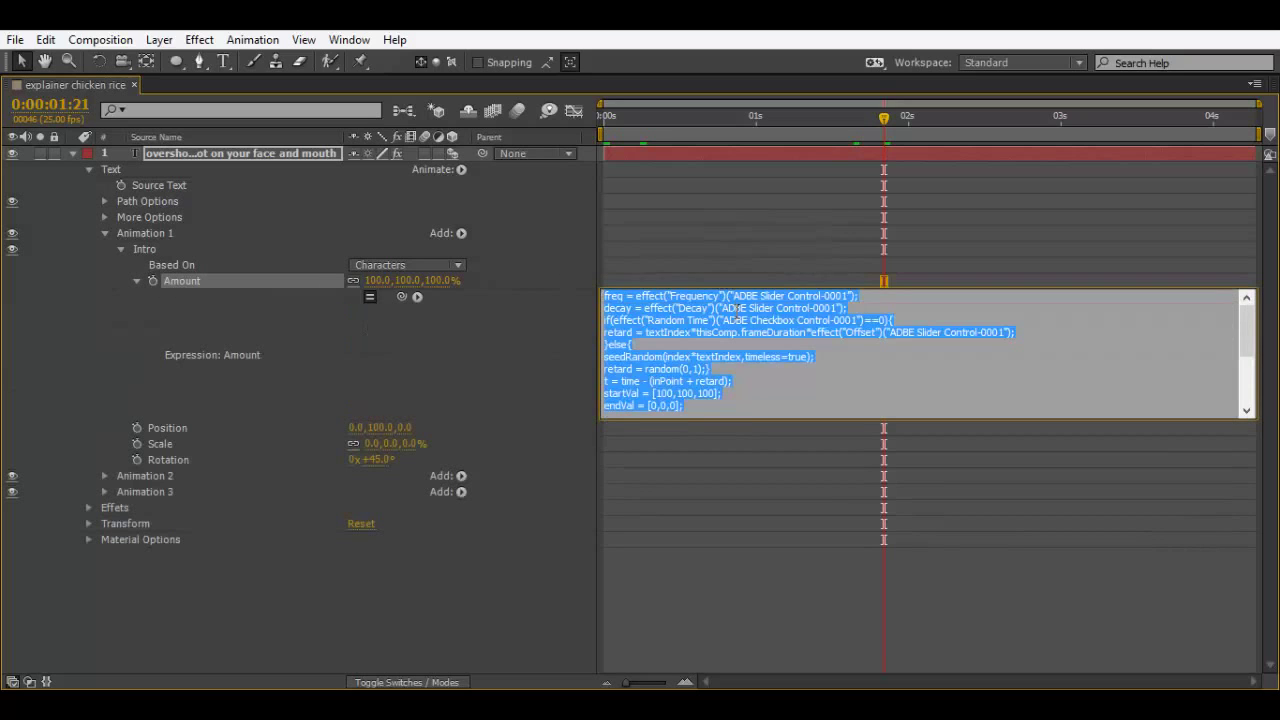
{"action": "left_click", "coordinate": [397, 371]}
{"action": "left_click", "coordinate": [137, 282]}
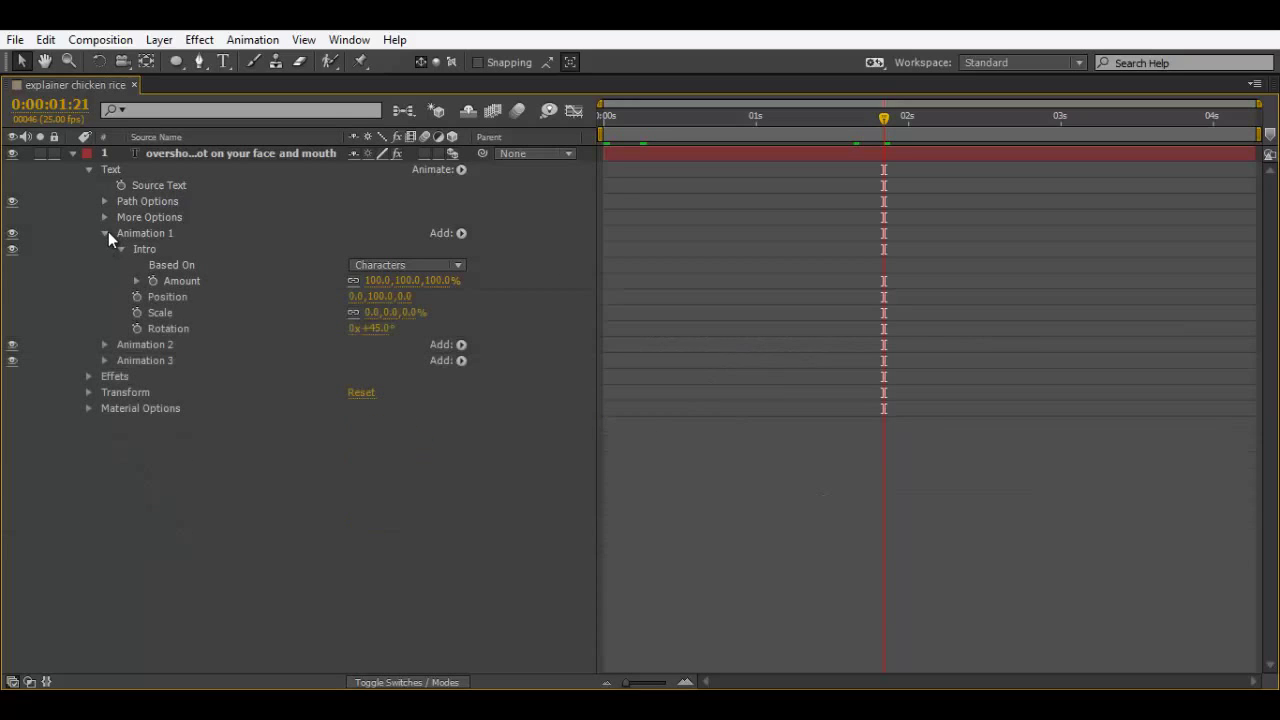
{"action": "left_click", "coordinate": [104, 233]}
{"action": "left_click", "coordinate": [196, 154]}
{"action": "key", "text": "grave"}
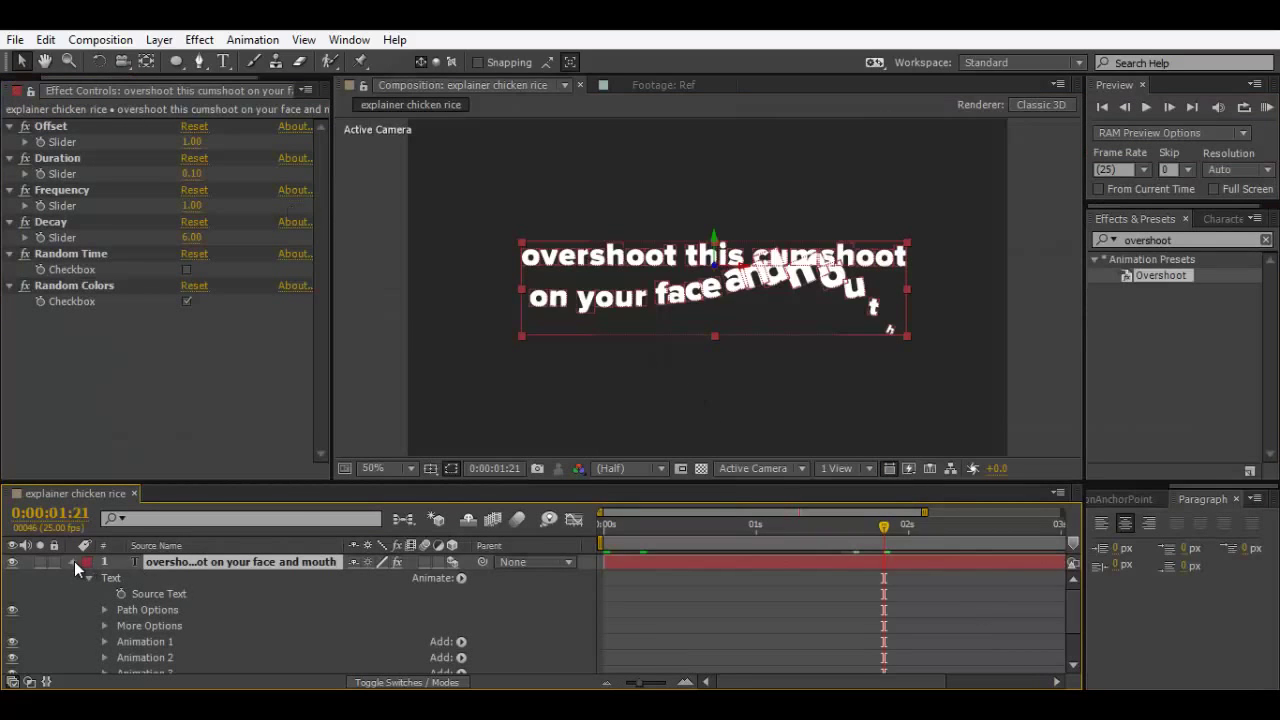
Step: Go to frame 22 and switch off the text layer's 3D Layer switch
{"action": "left_click", "coordinate": [73, 562]}
{"action": "left_click", "coordinate": [313, 580]}
{"action": "left_click", "coordinate": [740, 530]}
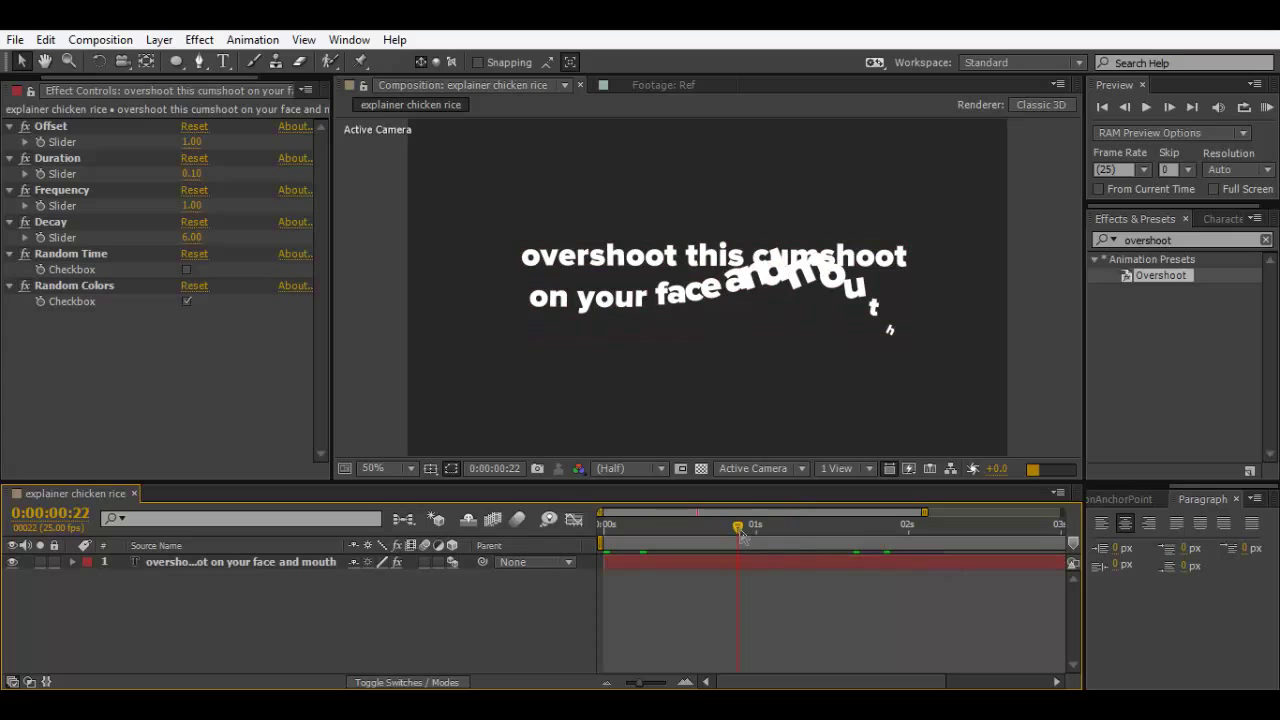
{"action": "left_click", "coordinate": [158, 563]}
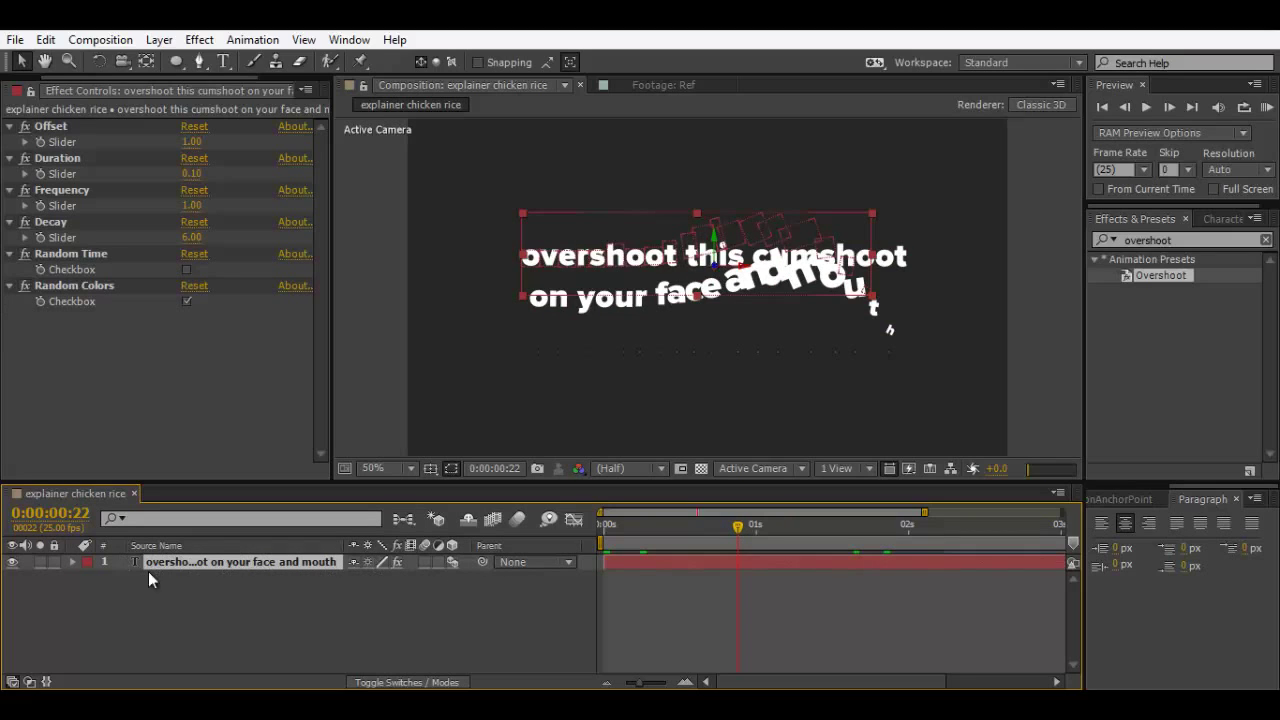
{"action": "left_click", "coordinate": [454, 562]}
Step: Scrub through the letter-by-letter overshoot across the full 4-second timeline
{"action": "left_click", "coordinate": [559, 616]}
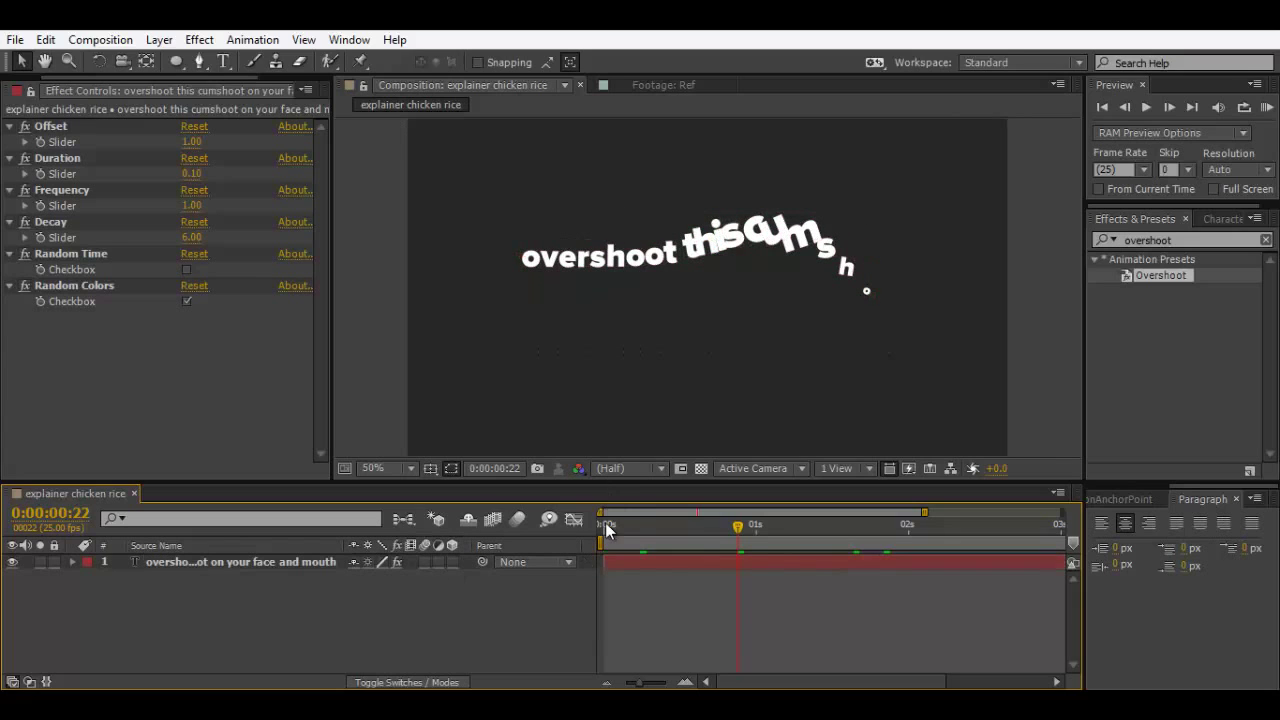
{"action": "left_click_drag", "start_coordinate": [605, 522], "coordinate": [887, 523]}
{"action": "left_click", "coordinate": [986, 533]}
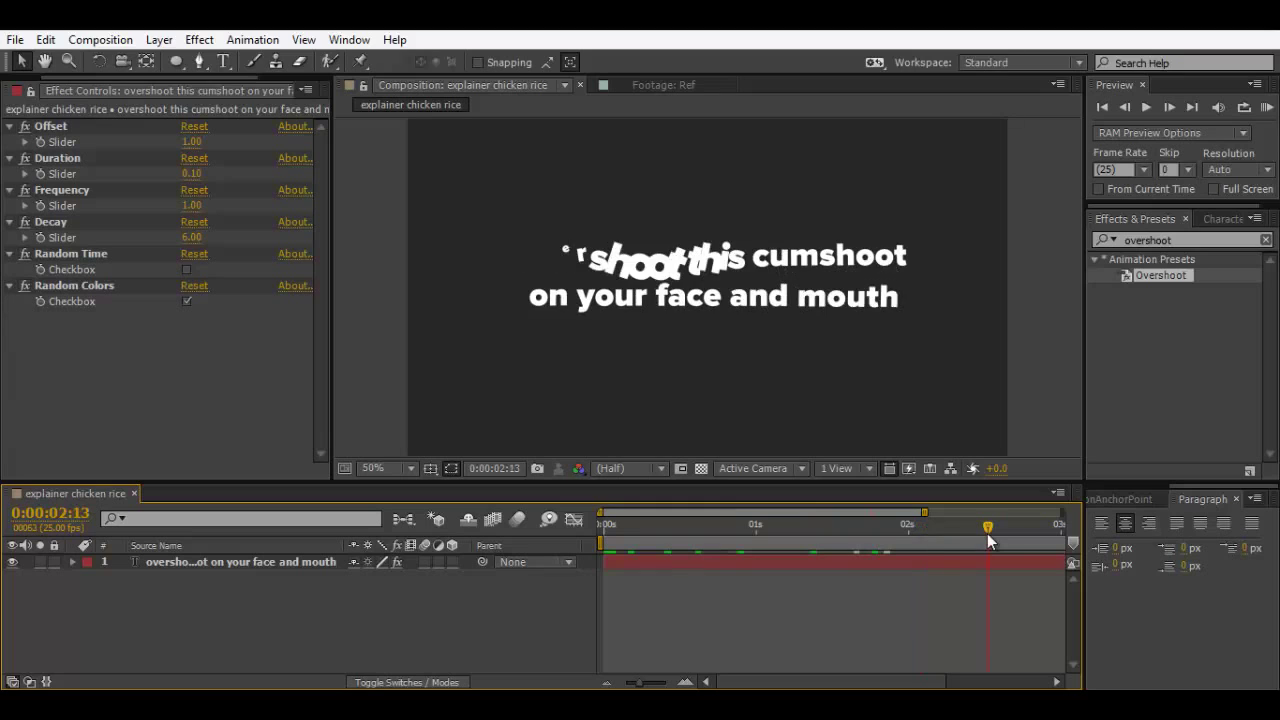
{"action": "left_click_drag", "start_coordinate": [987, 533], "coordinate": [1068, 528]}
{"action": "left_click", "coordinate": [605, 682]}
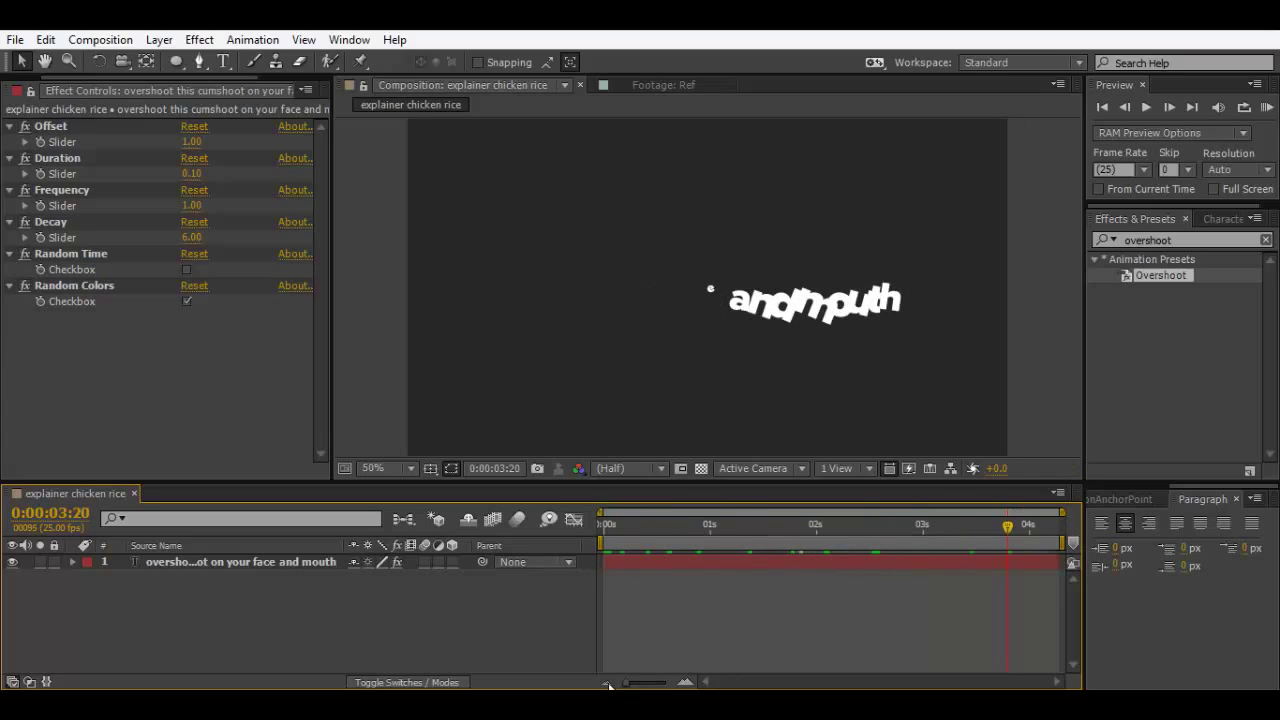
{"action": "left_click", "coordinate": [601, 525]}
{"action": "left_click_drag", "start_coordinate": [606, 521], "coordinate": [785, 534]}
{"action": "left_click", "coordinate": [1051, 565]}
Step: Extend the text layer's end to about 3 seconds and scrub through the letter animation
{"action": "left_click", "coordinate": [798, 533]}
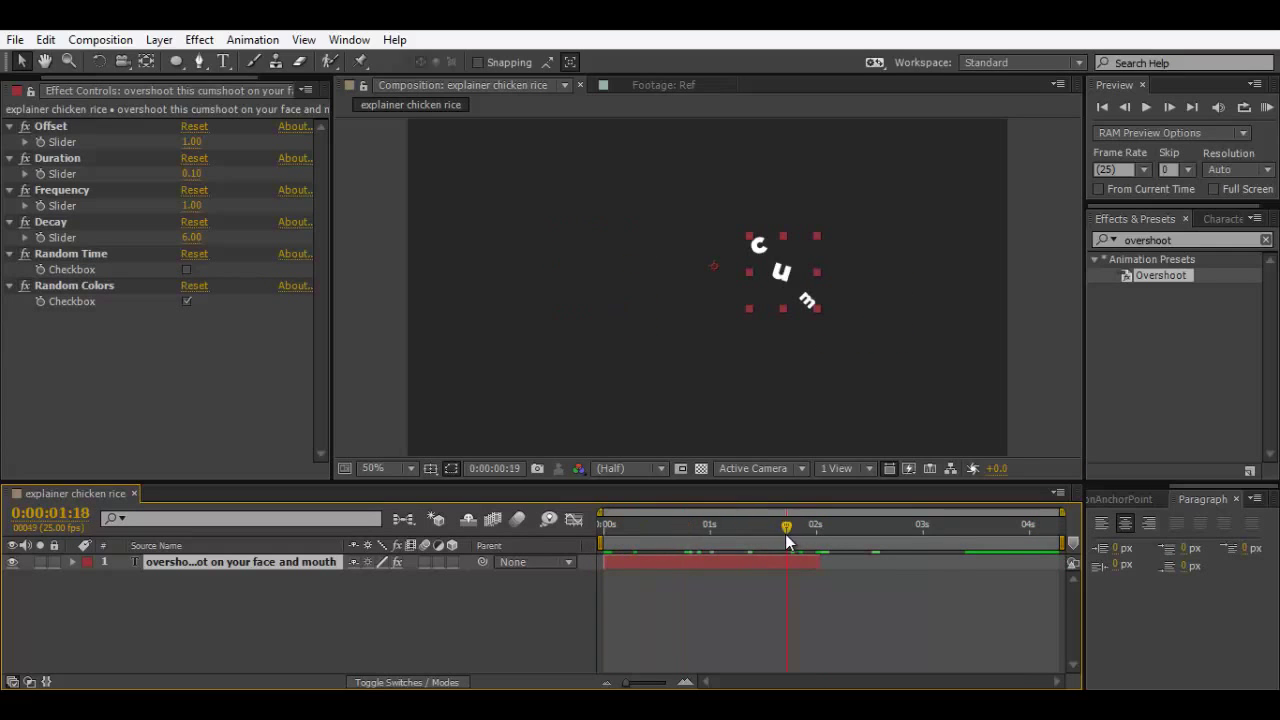
{"action": "left_click_drag", "start_coordinate": [677, 526], "coordinate": [932, 565]}
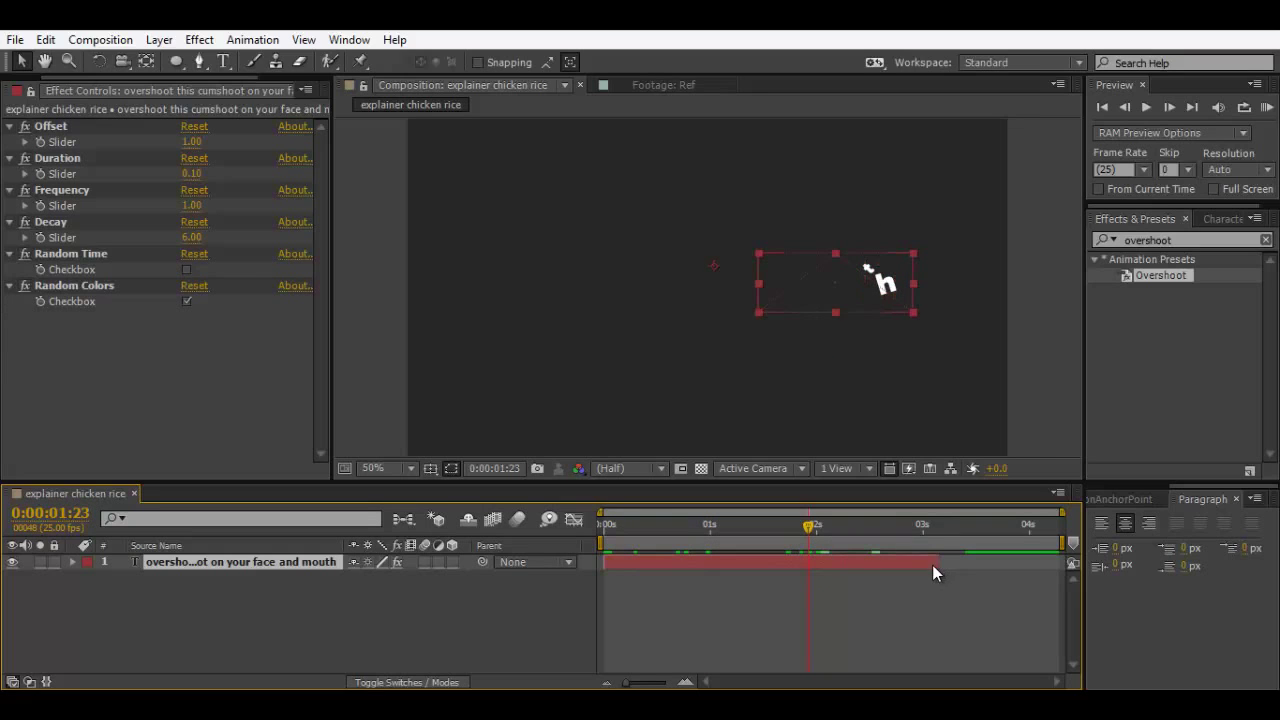
{"action": "left_click_drag", "start_coordinate": [887, 520], "coordinate": [604, 566]}
Step: Preview the animation, stop at 2 seconds, and make the timeline panel taller
{"action": "key", "text": "space"}
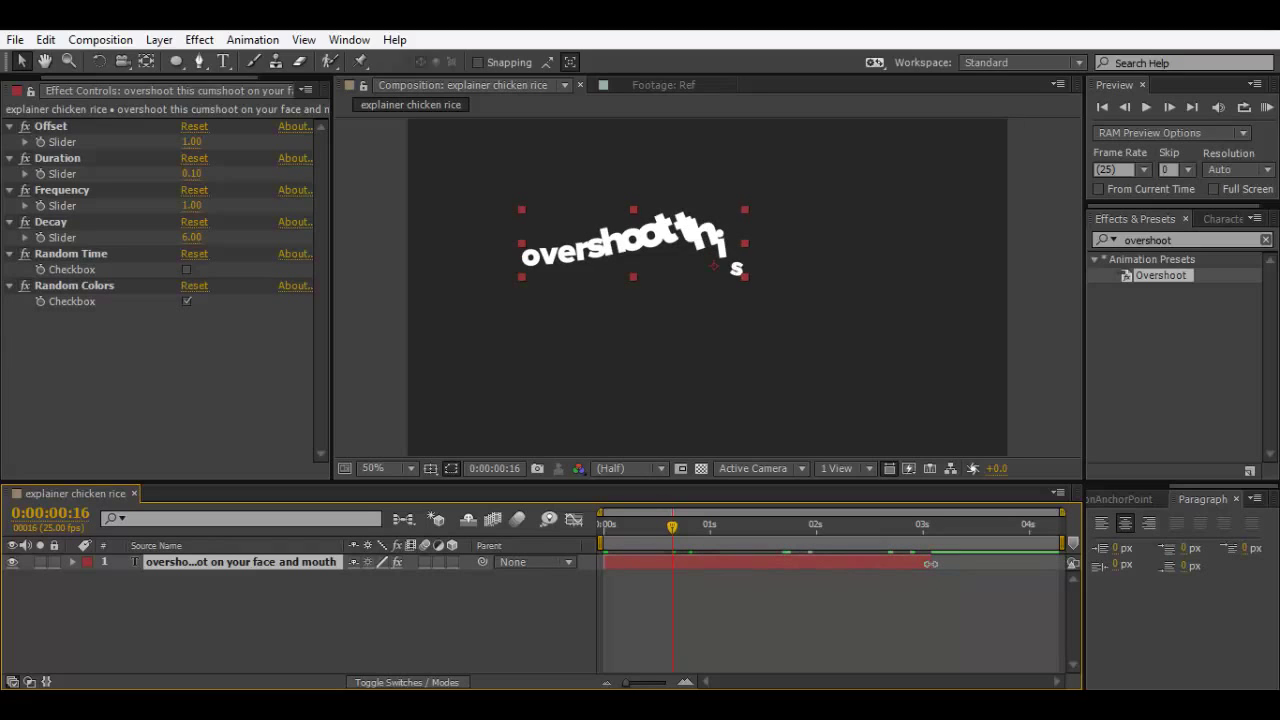
{"action": "key", "text": "space"}
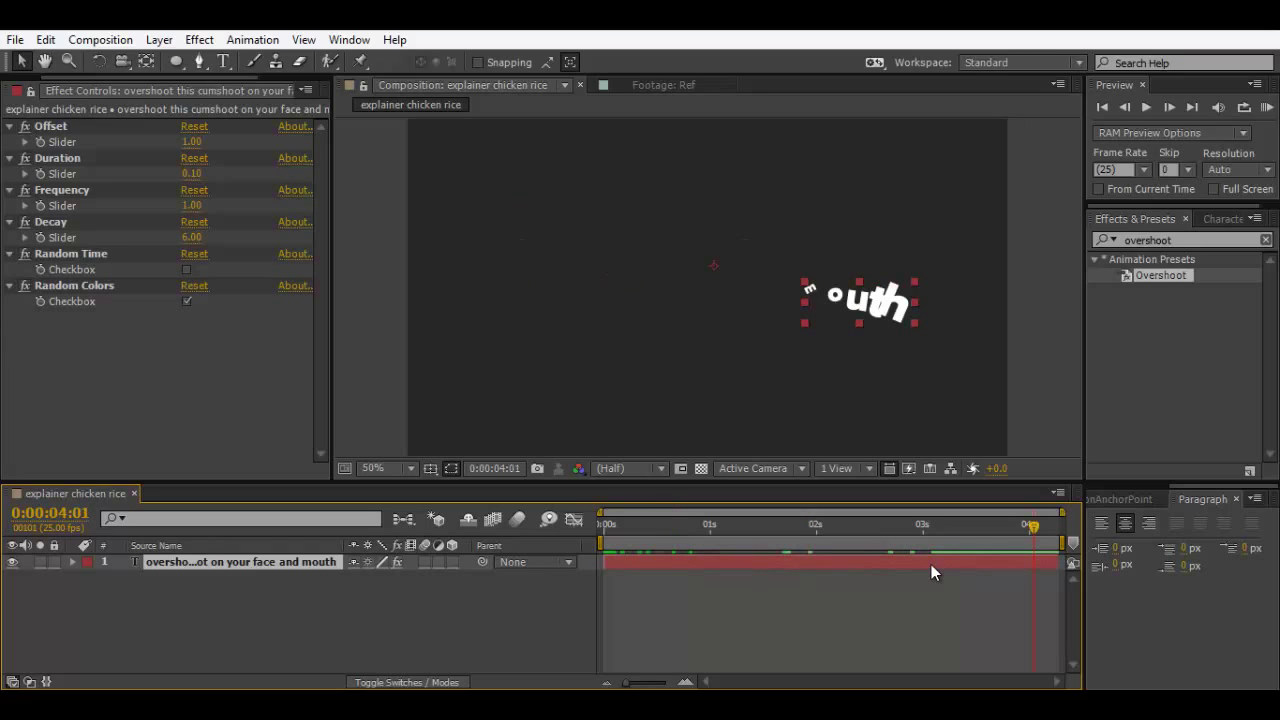
{"action": "left_click", "coordinate": [814, 540]}
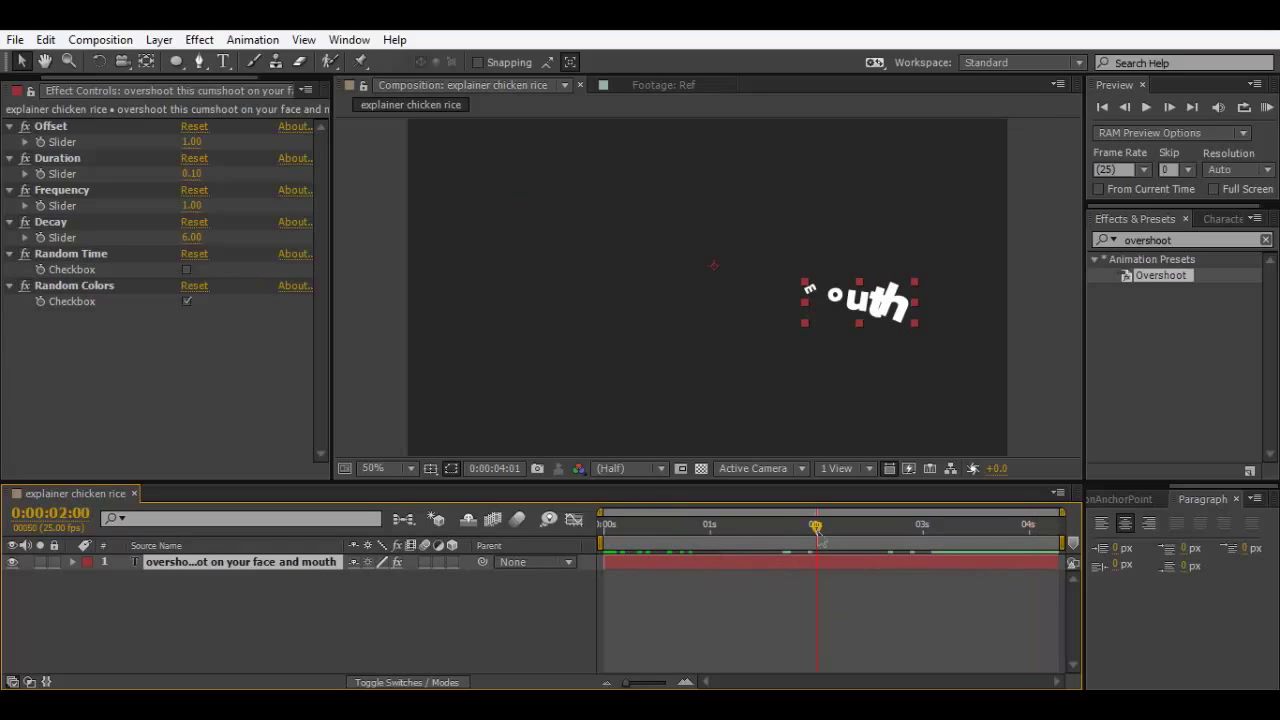
{"action": "left_click", "coordinate": [283, 614]}
{"action": "left_click", "coordinate": [95, 560]}
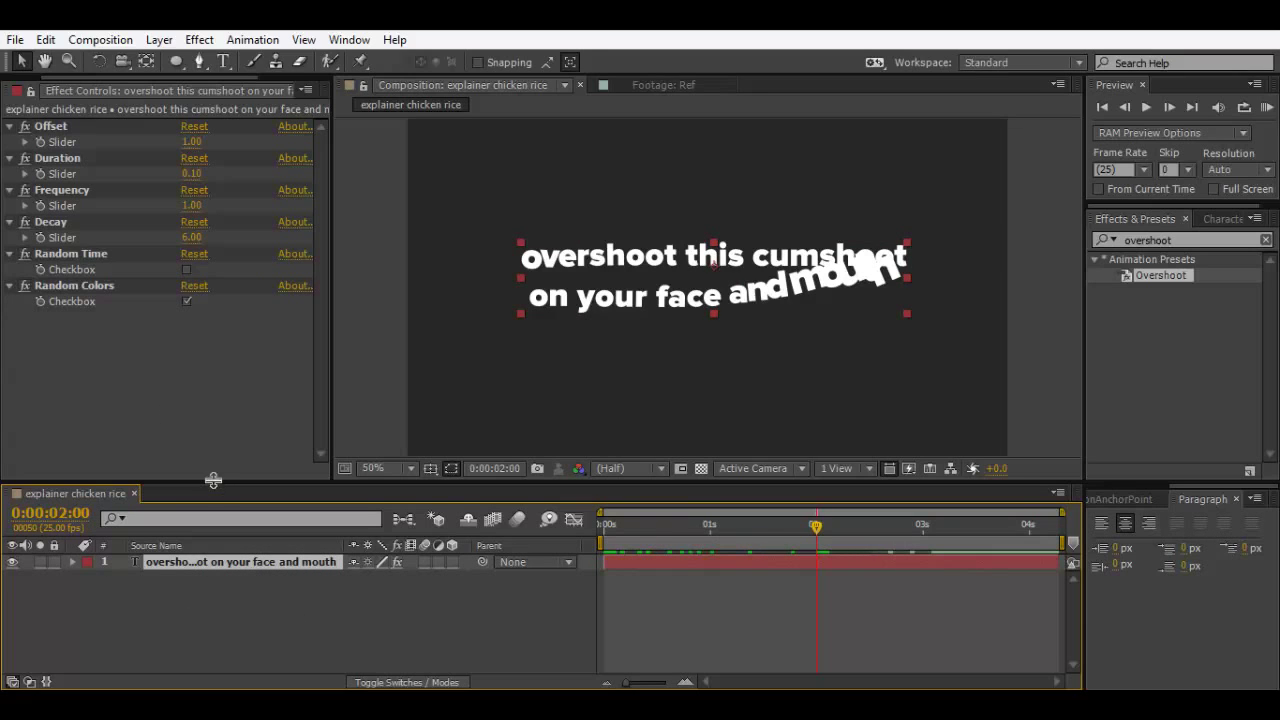
{"action": "left_click_drag", "start_coordinate": [209, 478], "coordinate": [208, 347]}
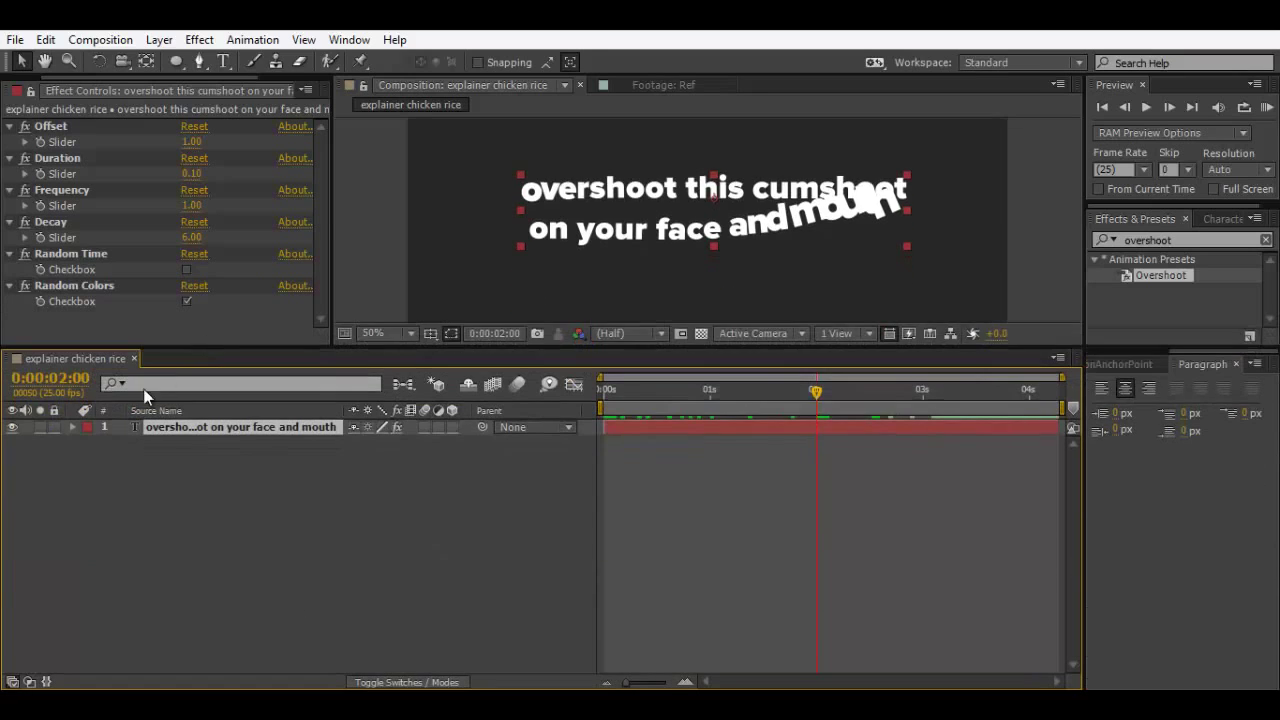
Step: Expand the text layer to view Animations 1–3, peek inside Animation 3, and enlarge the viewer
{"action": "left_click", "coordinate": [73, 426]}
{"action": "left_click", "coordinate": [154, 510]}
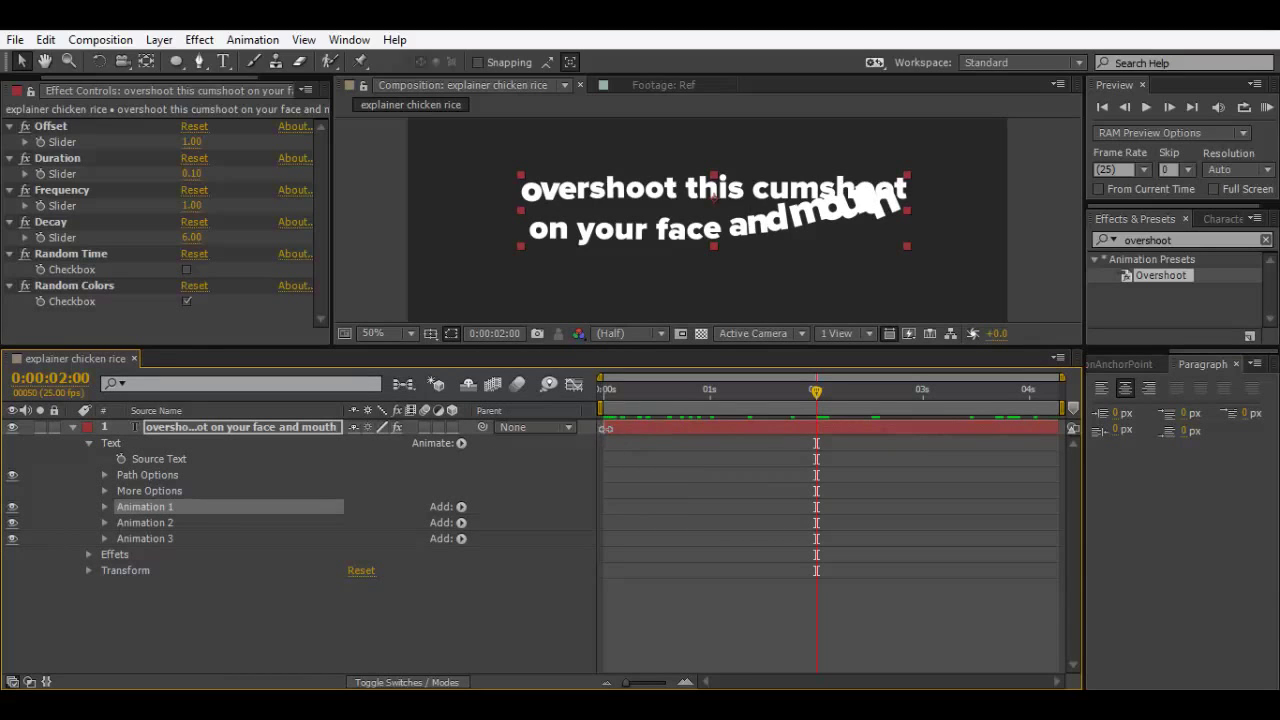
{"action": "left_click", "coordinate": [130, 523]}
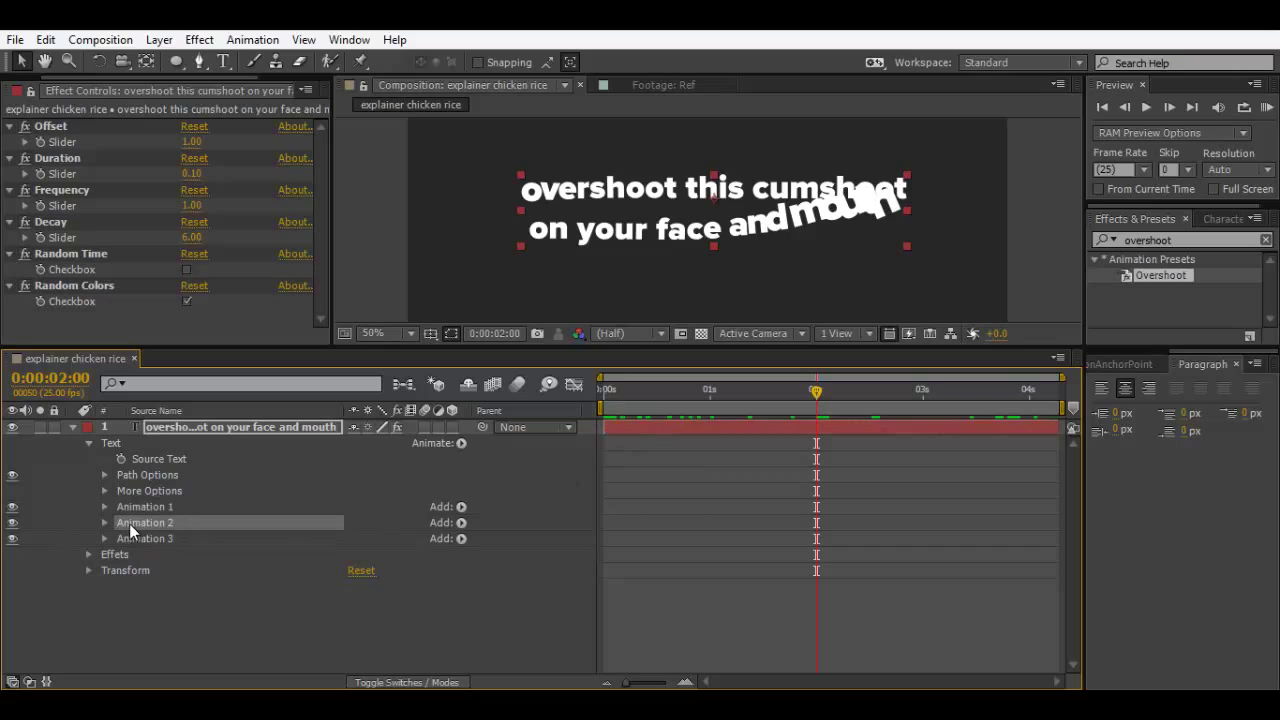
{"action": "left_click", "coordinate": [134, 427]}
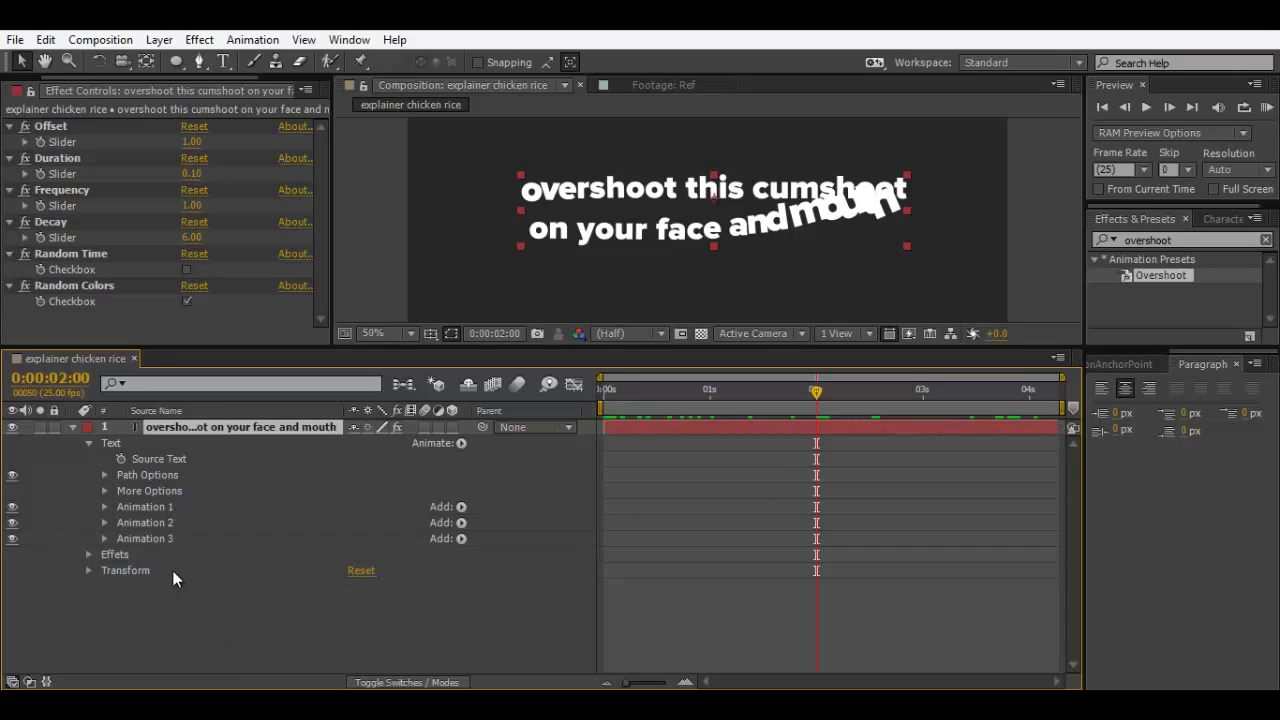
{"action": "left_click", "coordinate": [145, 539]}
{"action": "left_click", "coordinate": [104, 539]}
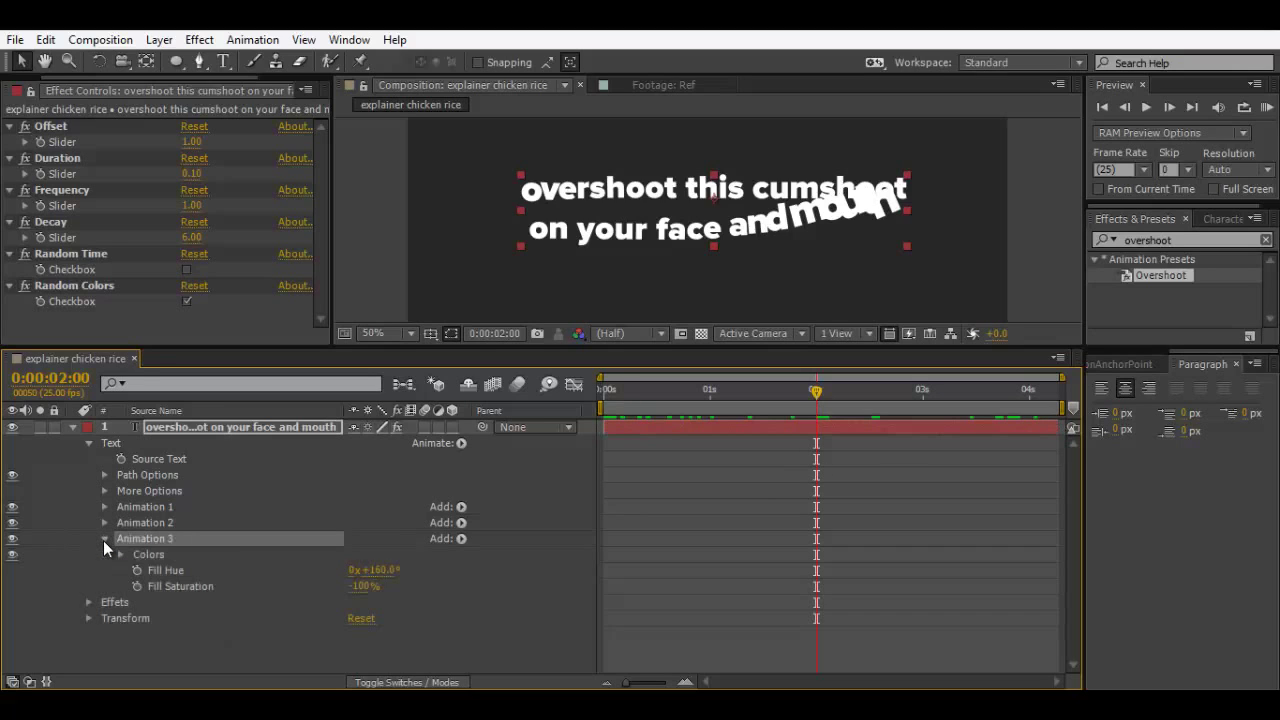
{"action": "left_click", "coordinate": [104, 539]}
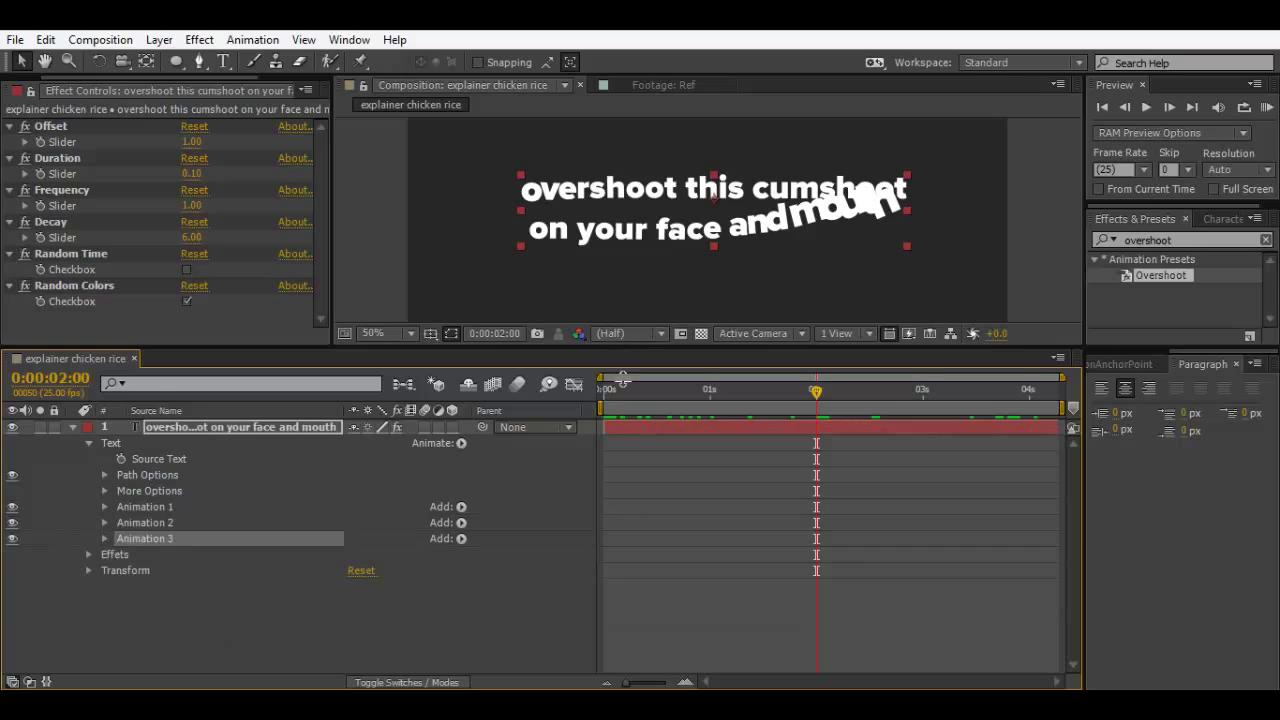
{"action": "left_click_drag", "start_coordinate": [621, 349], "coordinate": [626, 456]}
{"action": "left_click", "coordinate": [85, 287]}
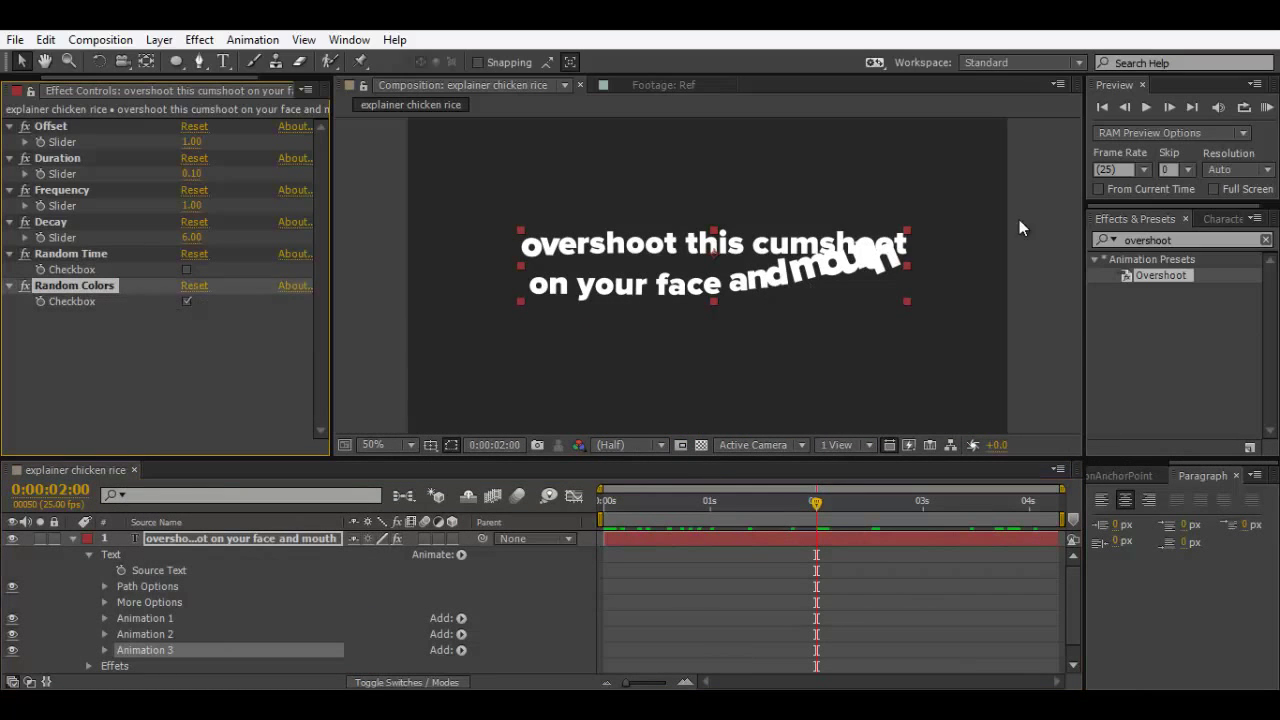
Step: Set the text fill to red and toggle Random Colors off and back on
{"action": "left_click", "coordinate": [1221, 218]}
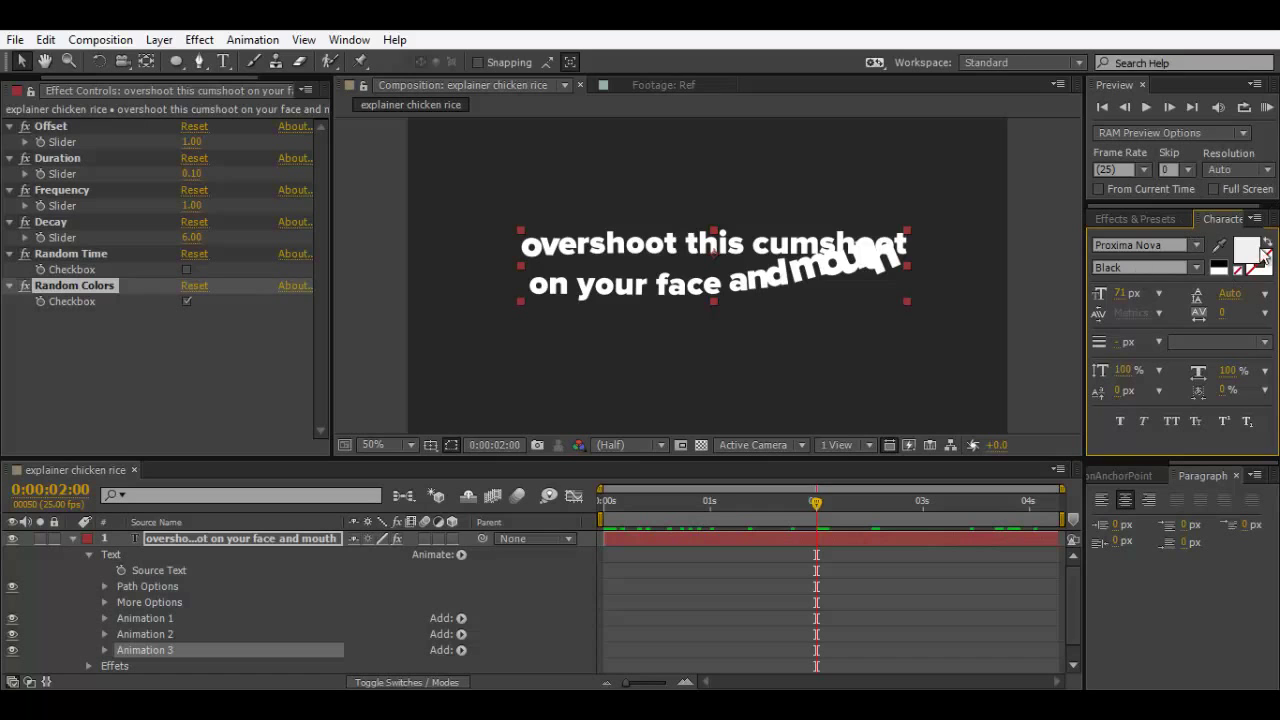
{"action": "left_click", "coordinate": [1247, 255]}
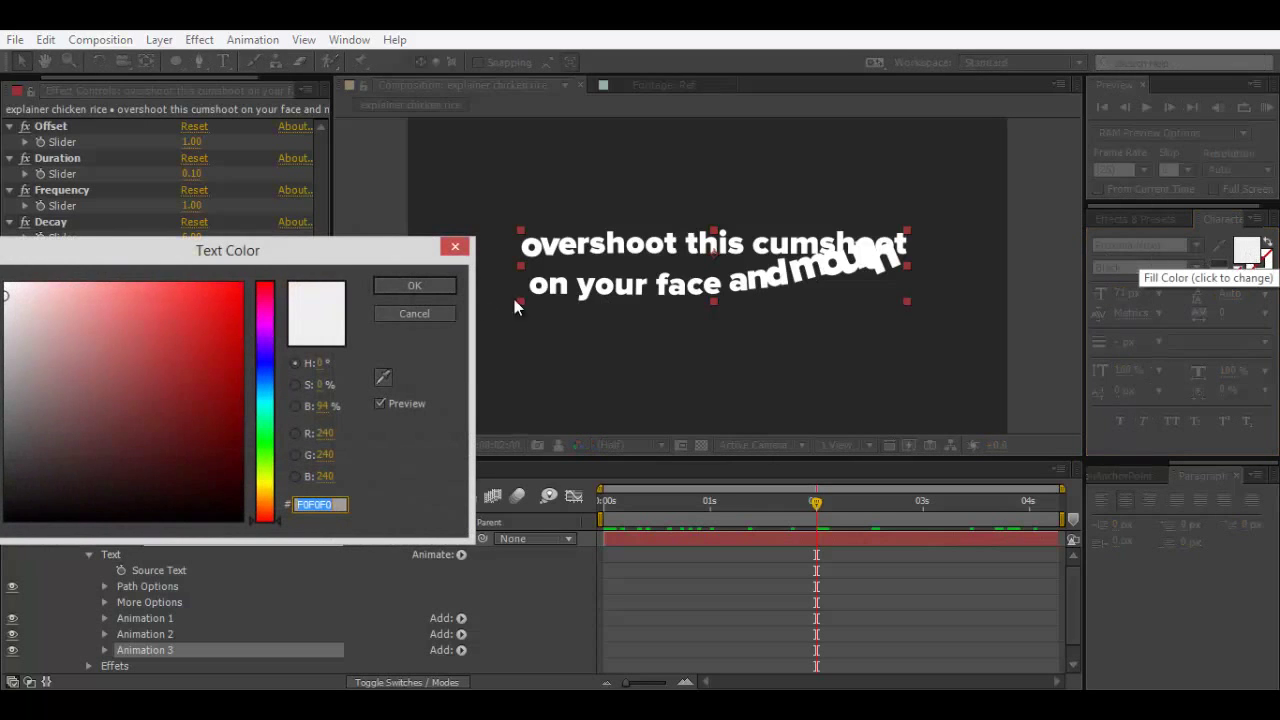
{"action": "left_click", "coordinate": [220, 316]}
{"action": "left_click", "coordinate": [414, 285]}
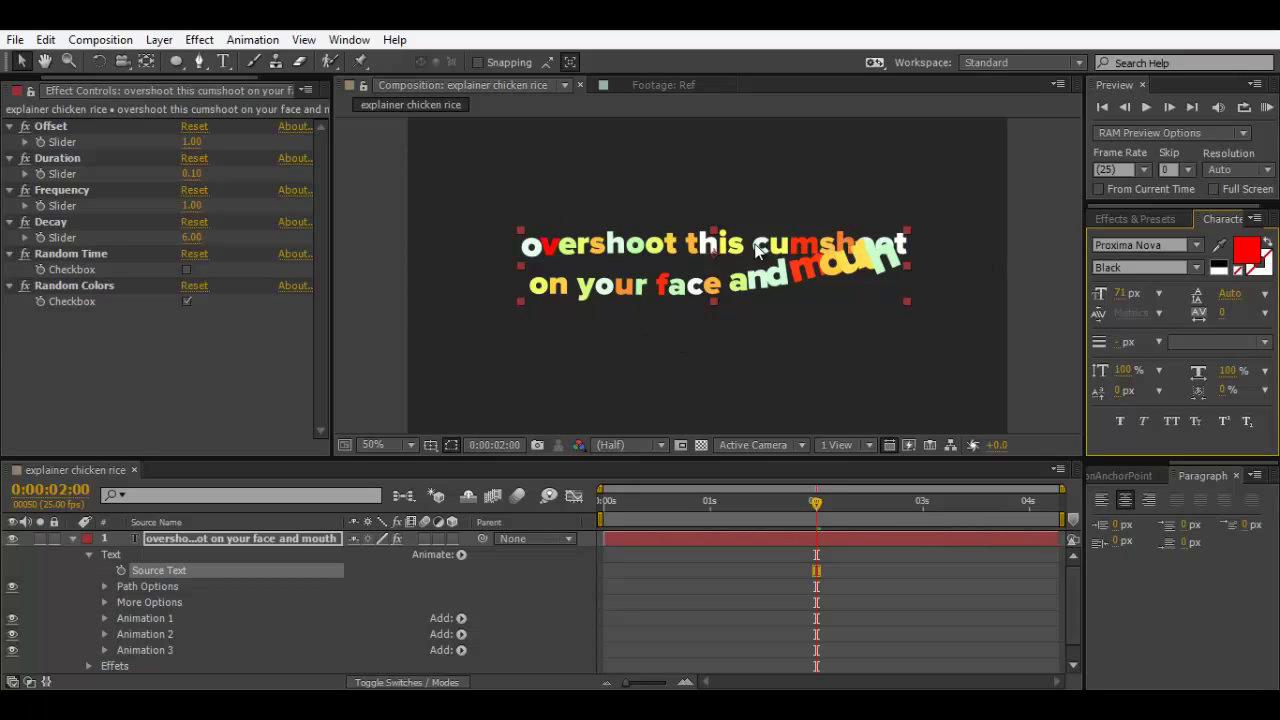
{"action": "left_click", "coordinate": [185, 301]}
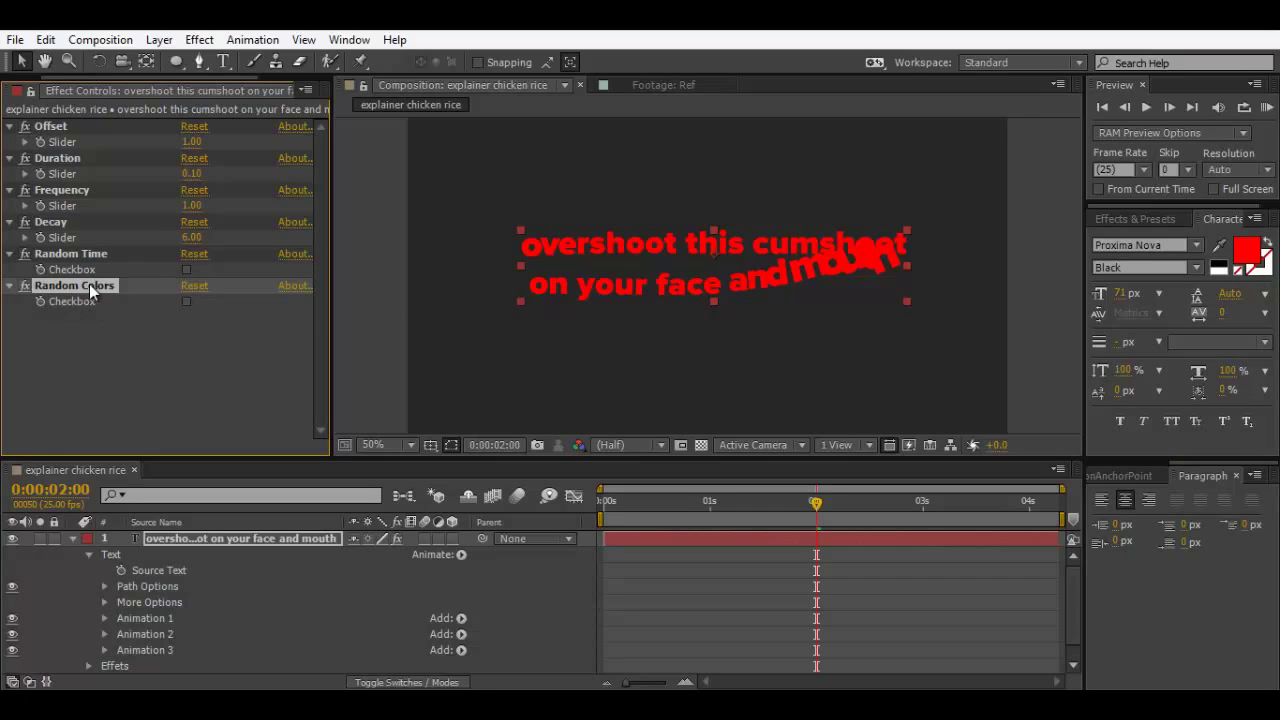
{"action": "left_click", "coordinate": [186, 301]}
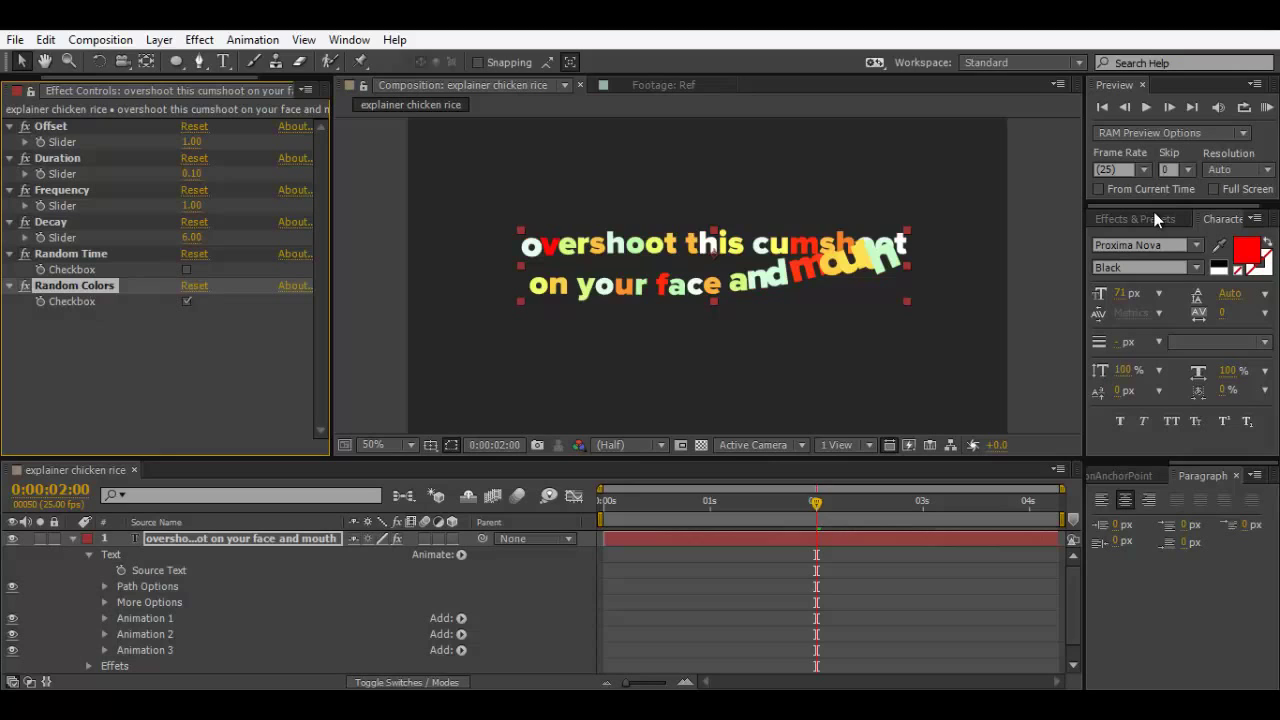
Step: Delete Animation 3 and the Random Colors effect, then set the fill to white
{"action": "left_click", "coordinate": [149, 651]}
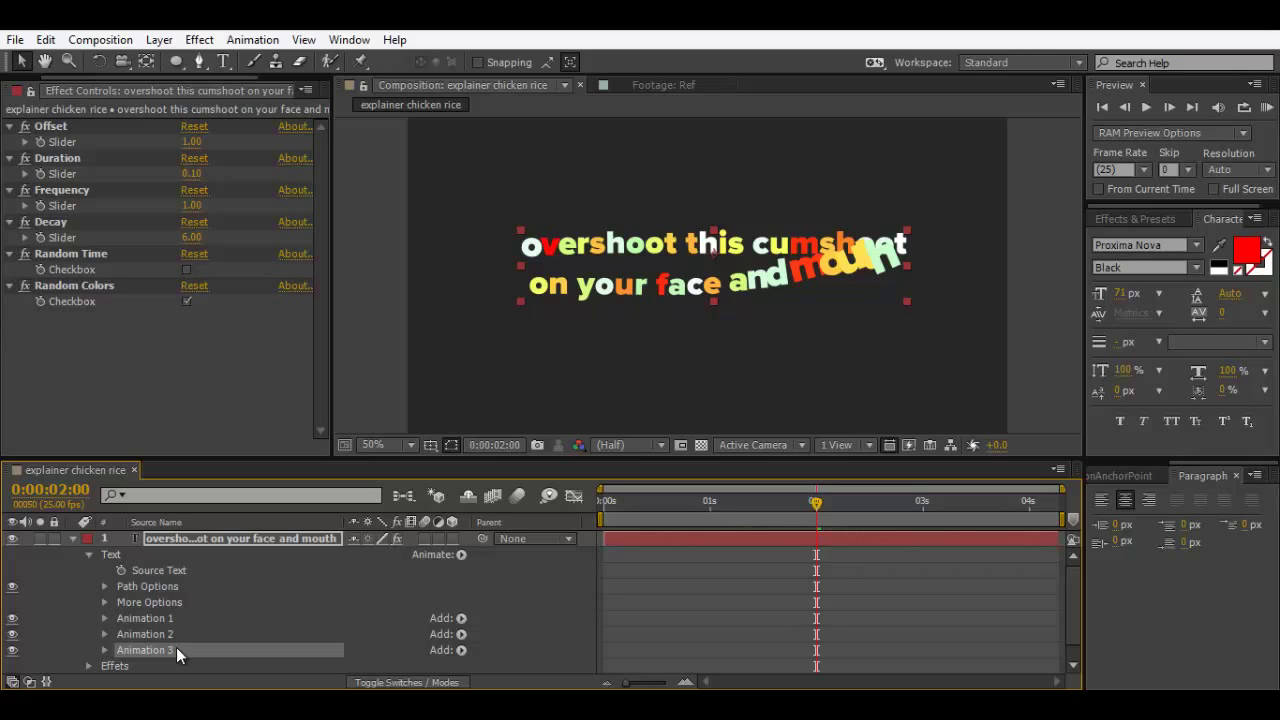
{"action": "key", "text": "Delete"}
{"action": "left_click", "coordinate": [85, 287]}
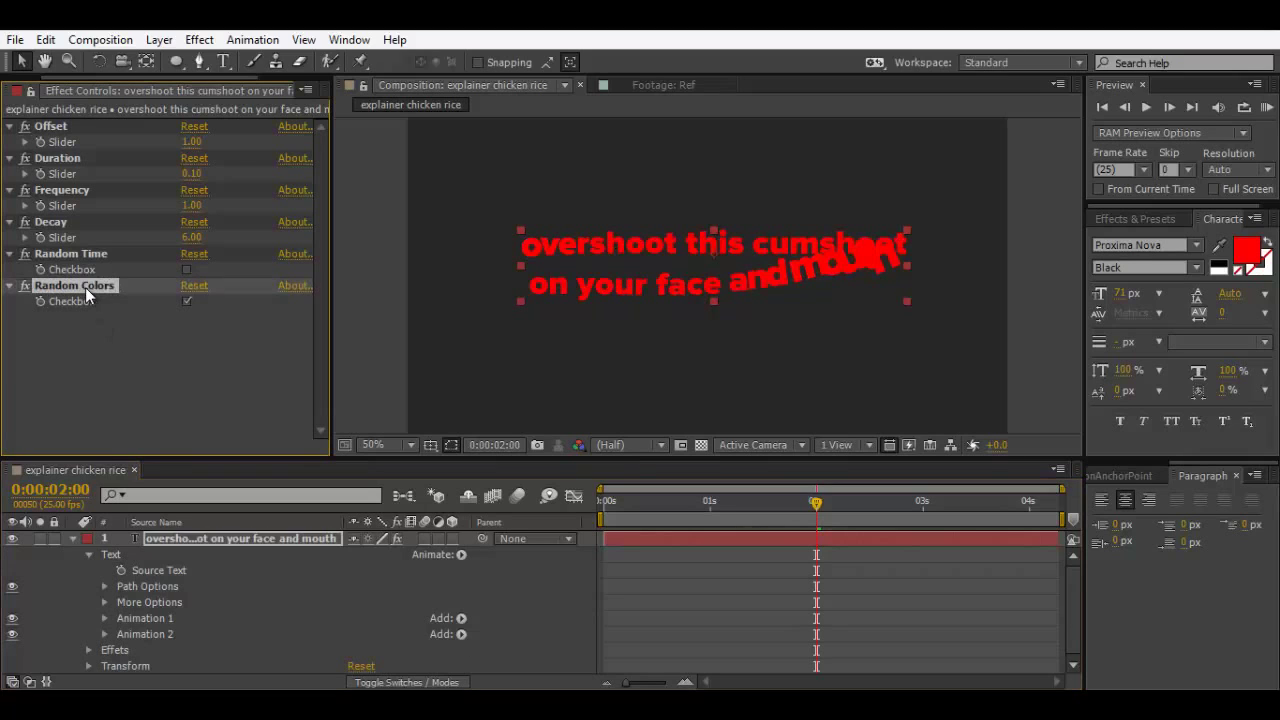
{"action": "key", "text": "Delete"}
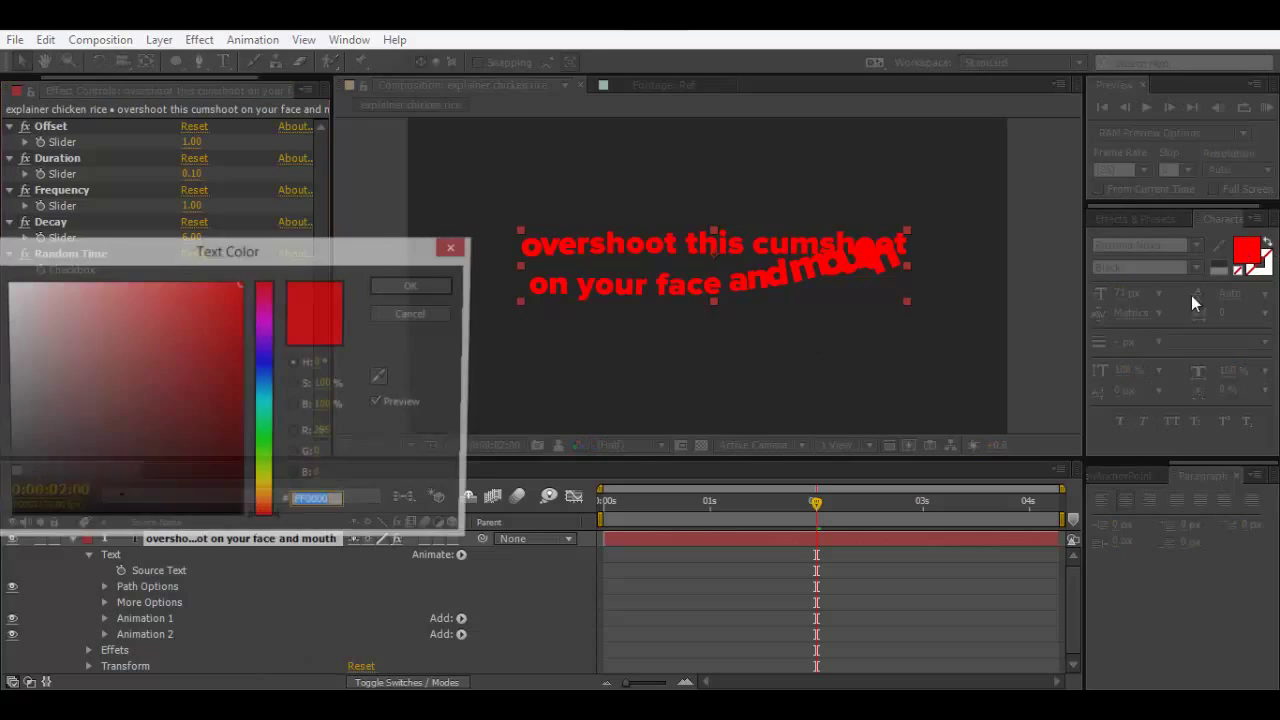
{"action": "left_click", "coordinate": [1247, 250]}
{"action": "left_click_drag", "start_coordinate": [86, 291], "coordinate": [5, 283]}
Step: Confirm the white fill, delete the Animation 2 animator, and scrub the text from the start
{"action": "left_click", "coordinate": [414, 284]}
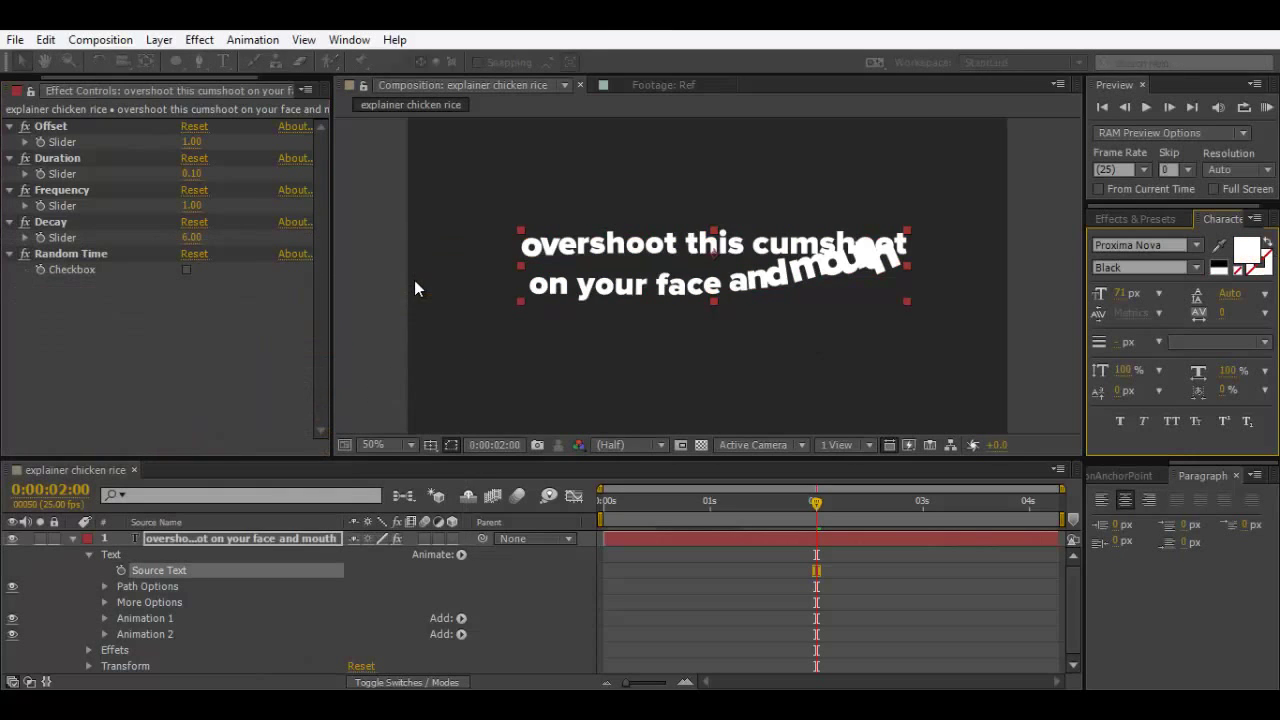
{"action": "left_click", "coordinate": [146, 624]}
{"action": "left_click", "coordinate": [156, 636]}
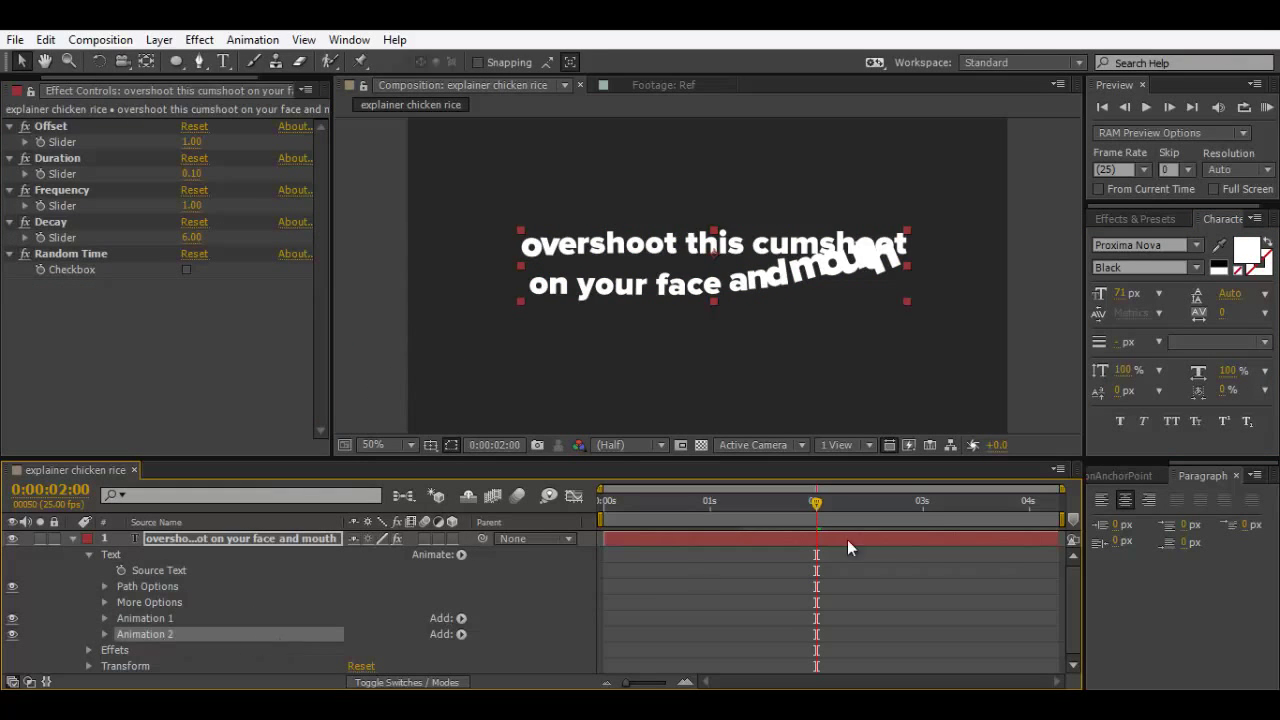
{"action": "left_click", "coordinate": [1032, 505]}
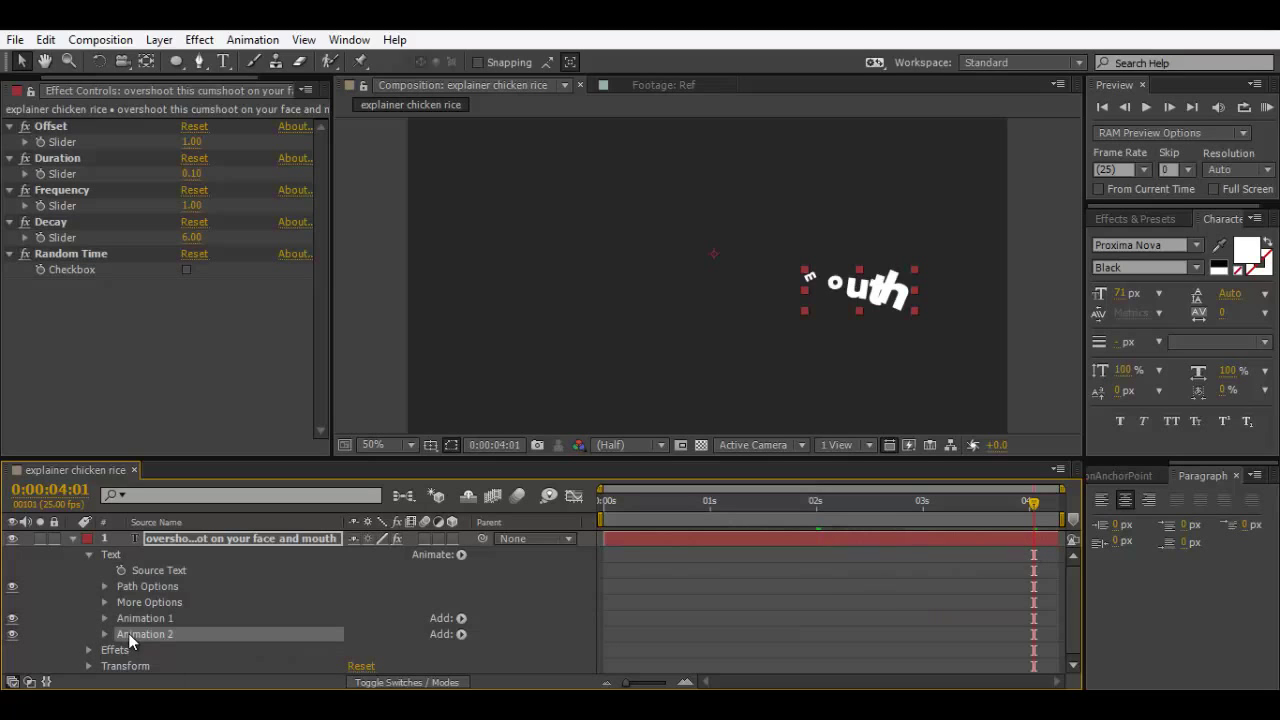
{"action": "key", "text": "Delete"}
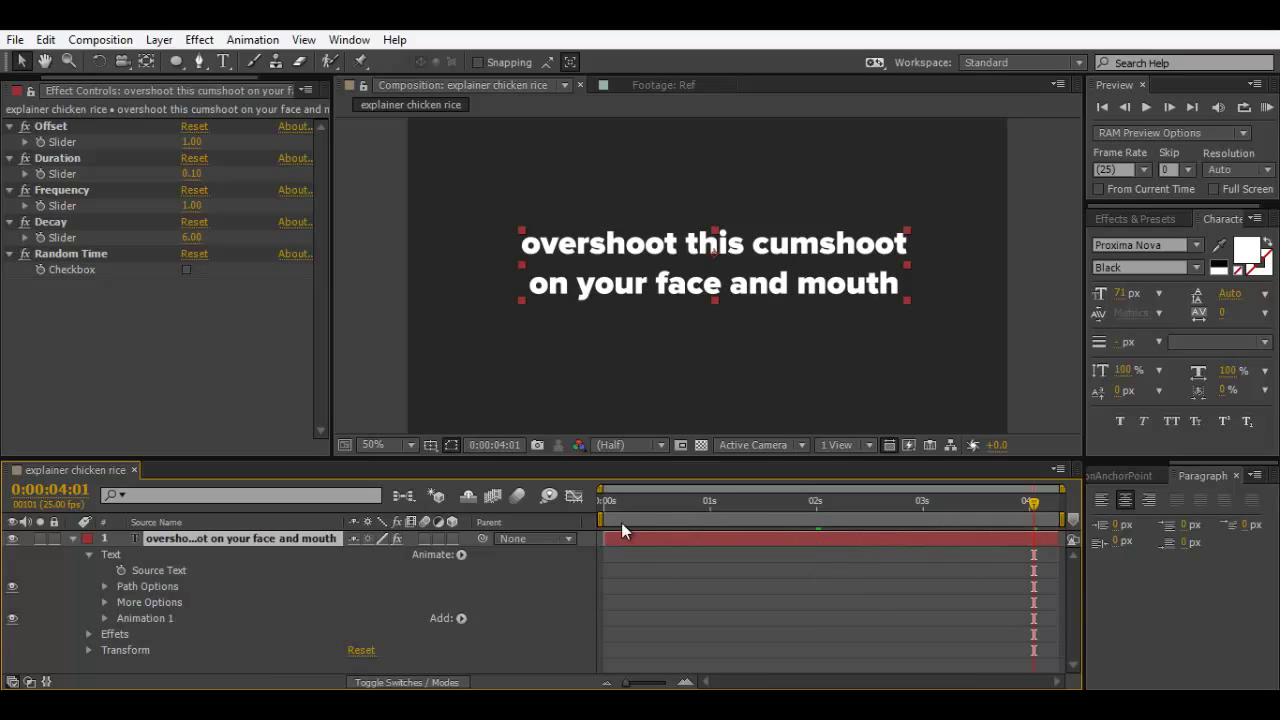
{"action": "left_click_drag", "start_coordinate": [621, 522], "coordinate": [957, 512]}
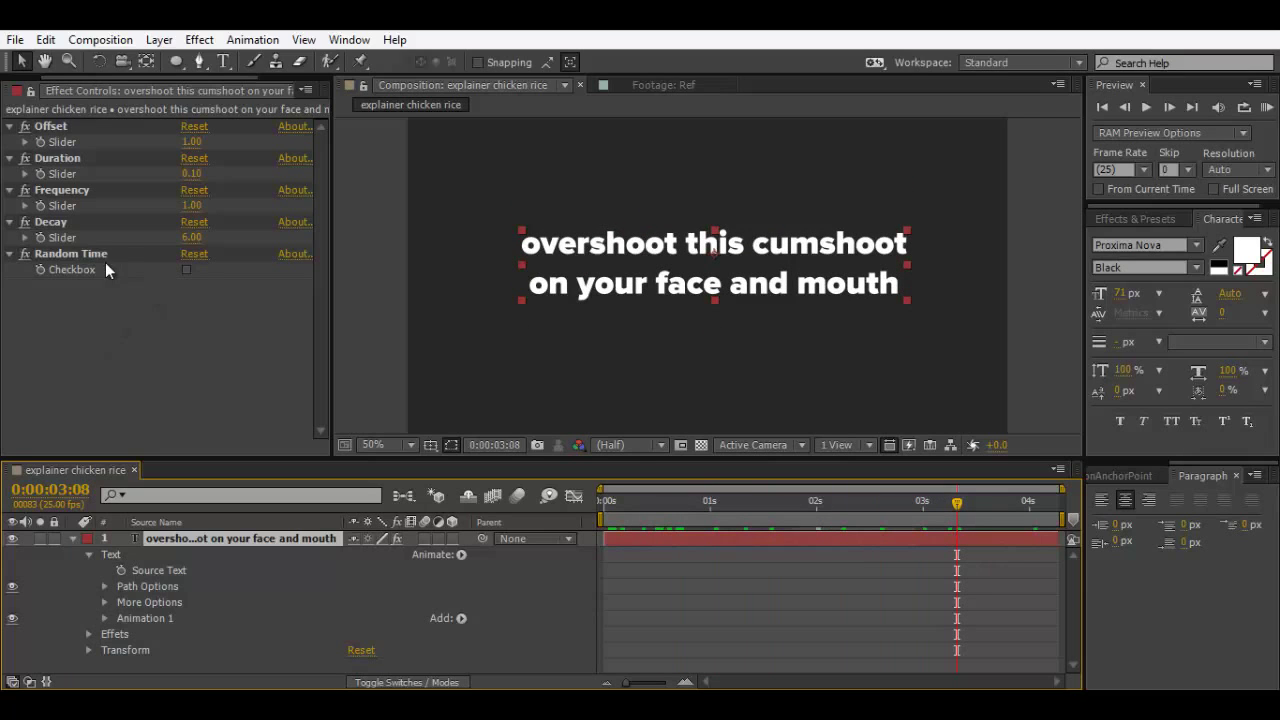
Step: Turn on Random Time for the per-character overshoot and preview it
{"action": "left_click", "coordinate": [188, 257]}
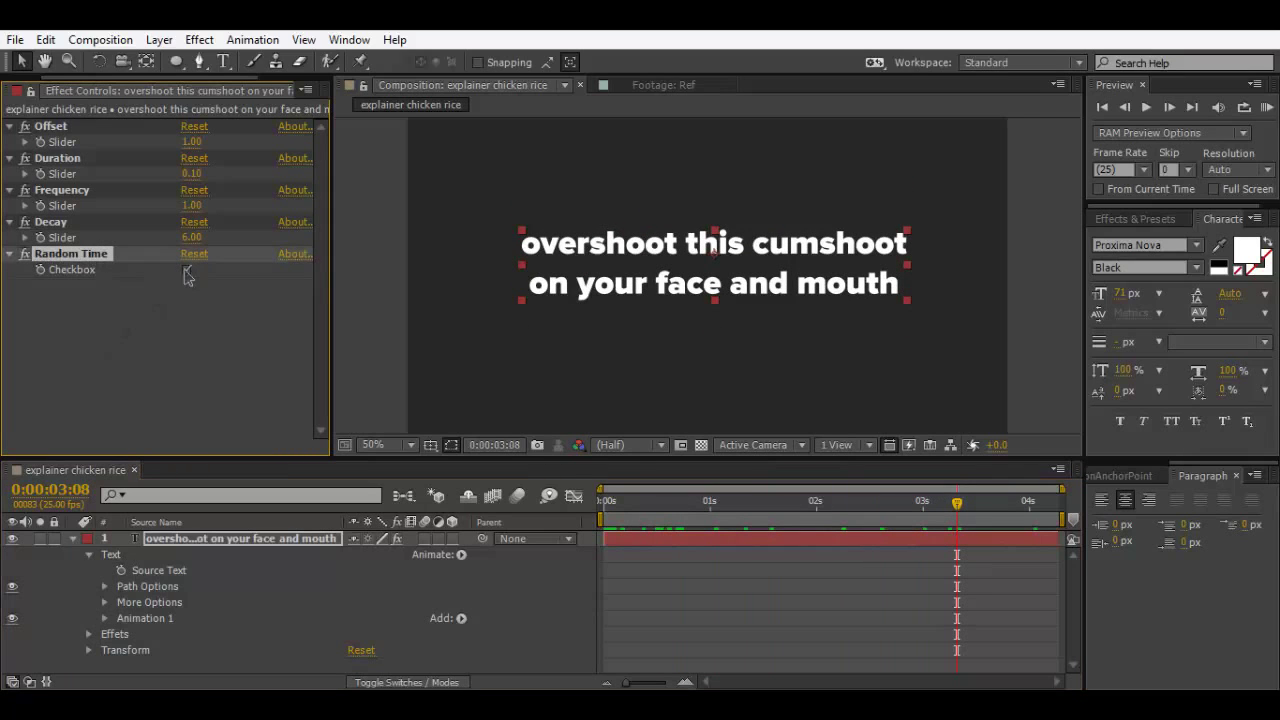
{"action": "left_click", "coordinate": [186, 271]}
{"action": "left_click_drag", "start_coordinate": [602, 500], "coordinate": [659, 504]}
{"action": "left_click", "coordinate": [187, 268]}
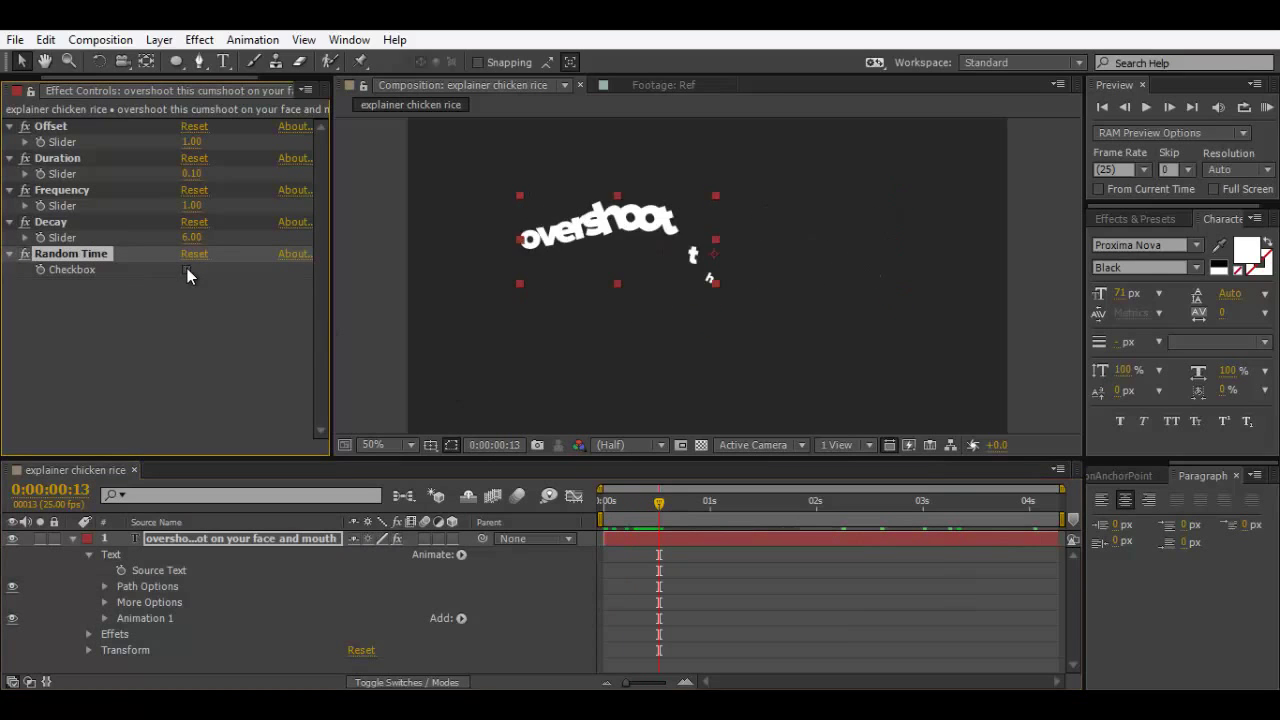
{"action": "left_click", "coordinate": [187, 268]}
{"action": "left_click", "coordinate": [187, 268]}
{"action": "left_click", "coordinate": [187, 268]}
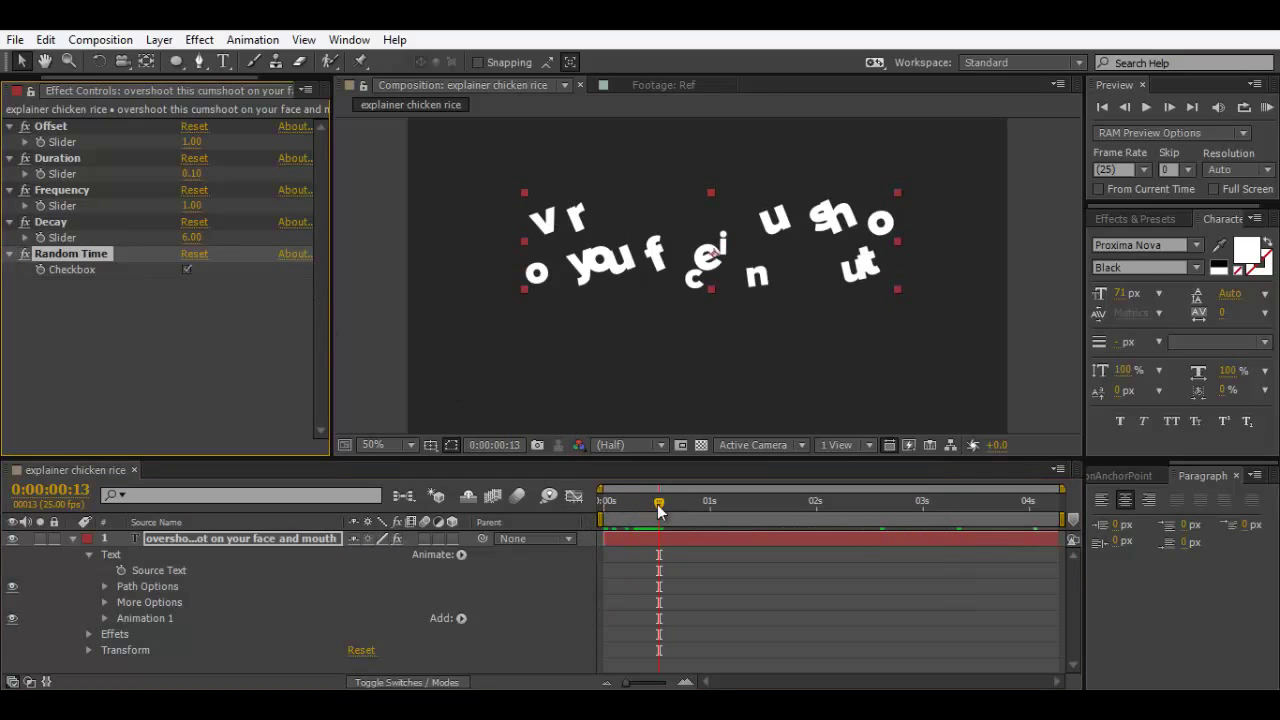
{"action": "left_click_drag", "start_coordinate": [659, 504], "coordinate": [596, 527]}
{"action": "key", "text": "space"}
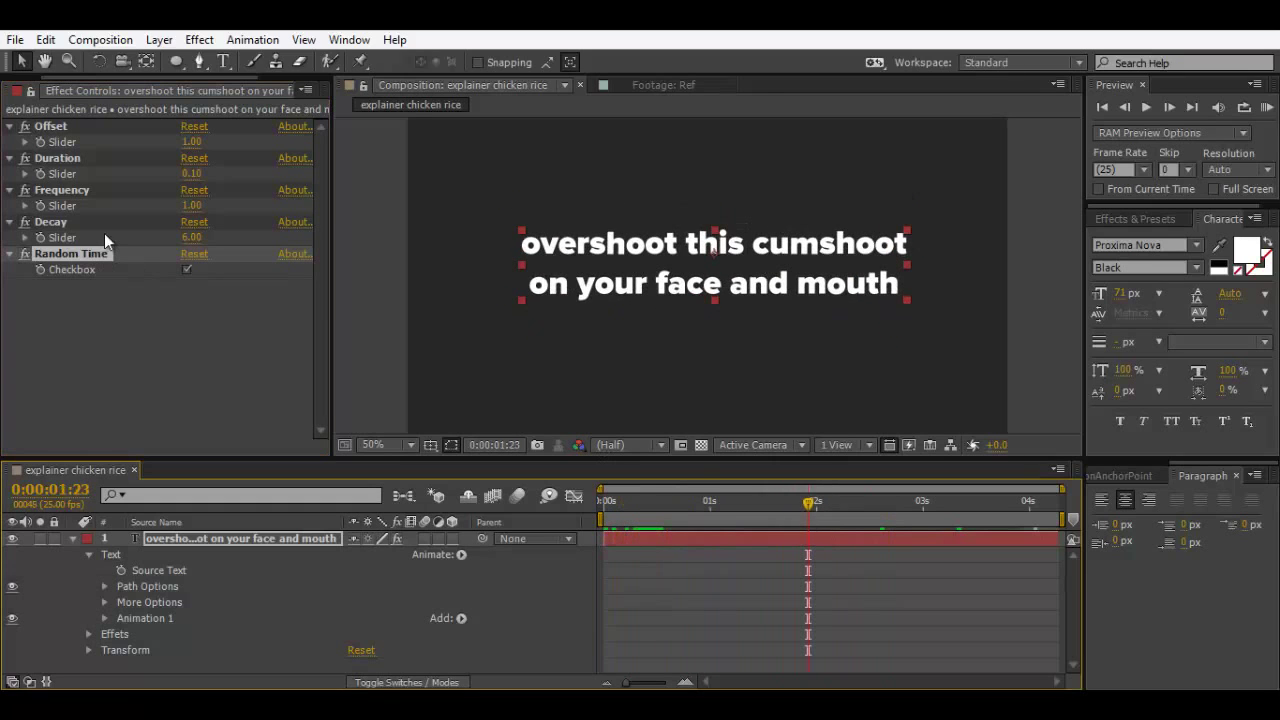
Step: Compare playback with Random Time off, then leave it on and play again
{"action": "left_click", "coordinate": [187, 270]}
{"action": "left_click", "coordinate": [604, 503]}
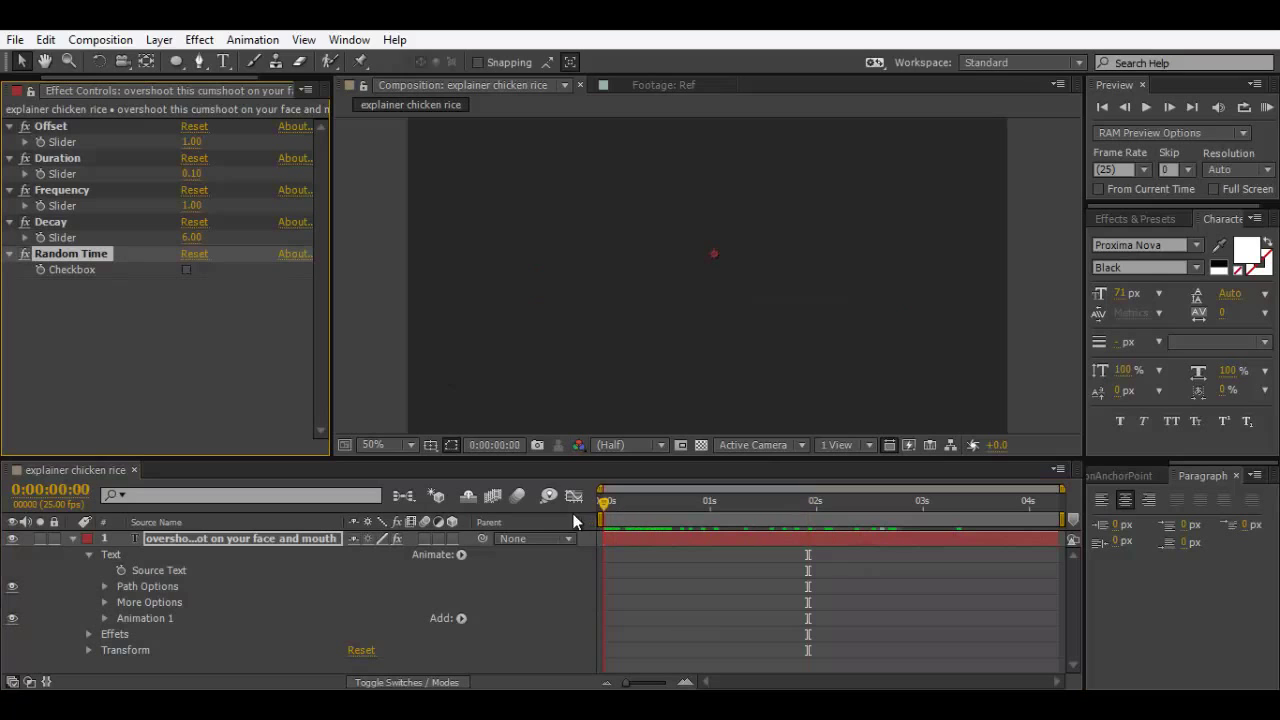
{"action": "key", "text": "space"}
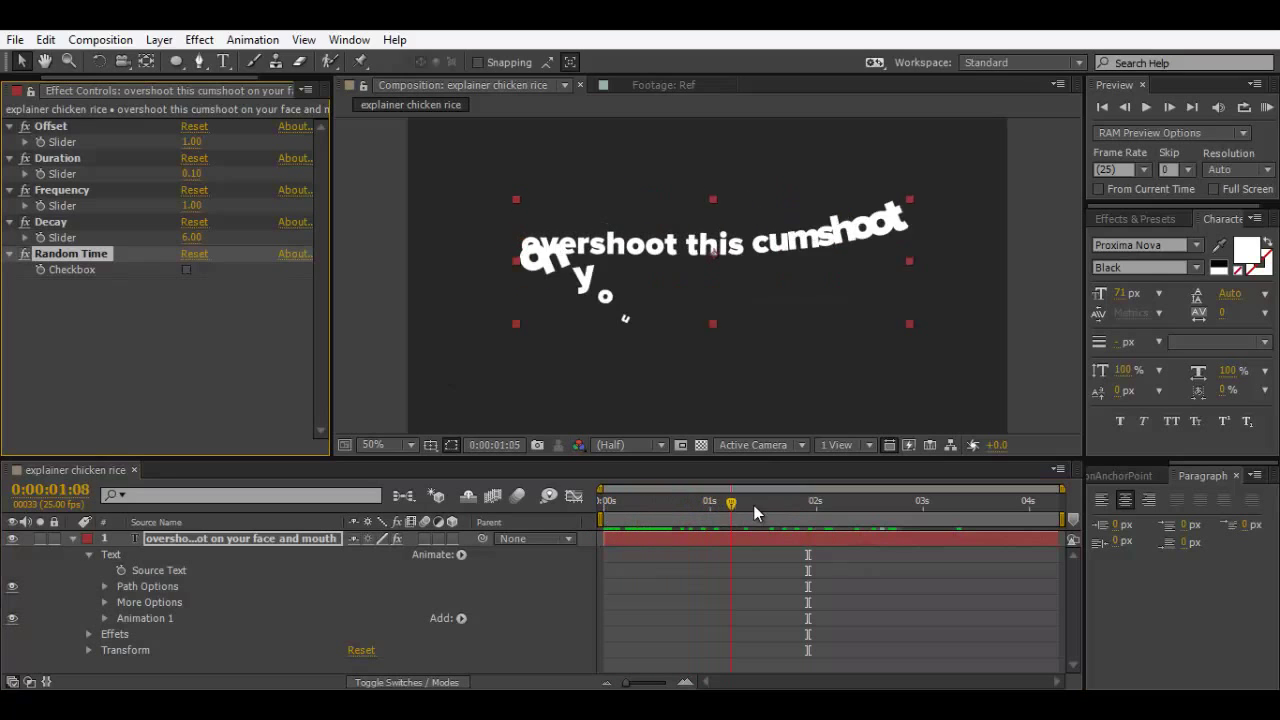
{"action": "left_click", "coordinate": [861, 501]}
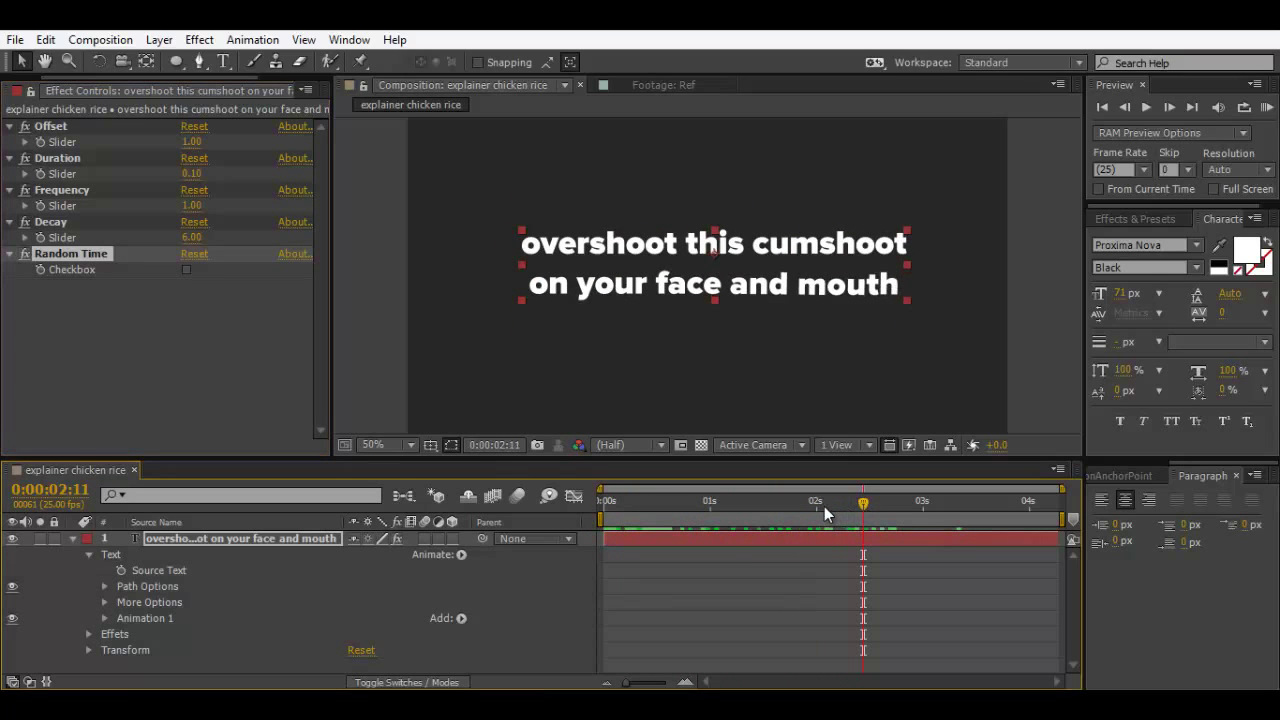
{"action": "left_click", "coordinate": [606, 502]}
{"action": "key", "text": "space"}
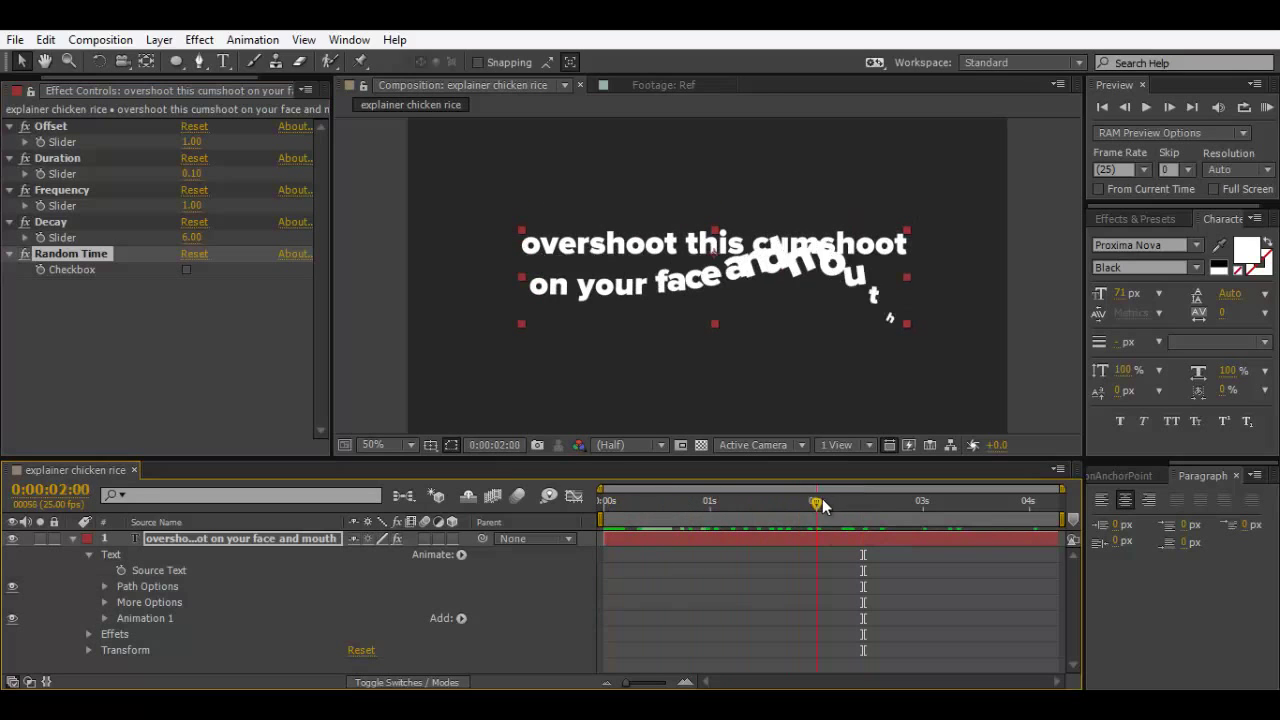
{"action": "left_click", "coordinate": [865, 499]}
{"action": "left_click", "coordinate": [187, 269]}
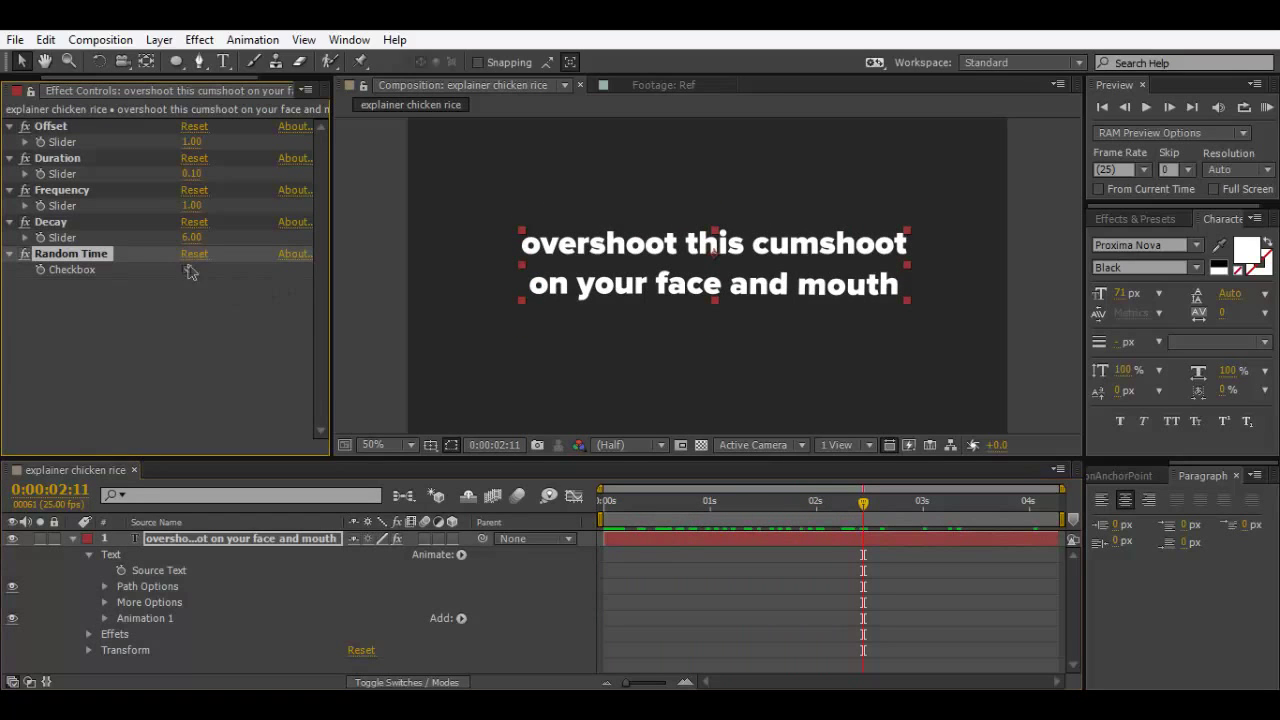
{"action": "left_click", "coordinate": [605, 501]}
{"action": "key", "text": "space"}
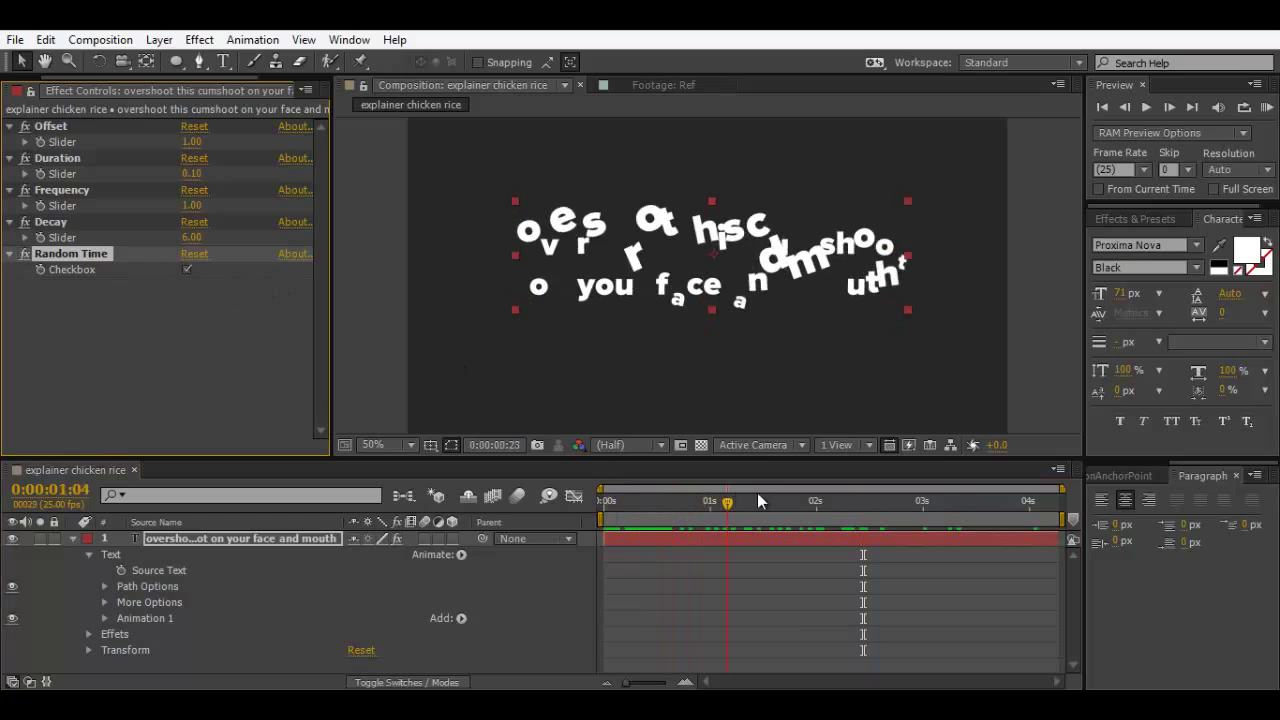
{"action": "left_click", "coordinate": [823, 500]}
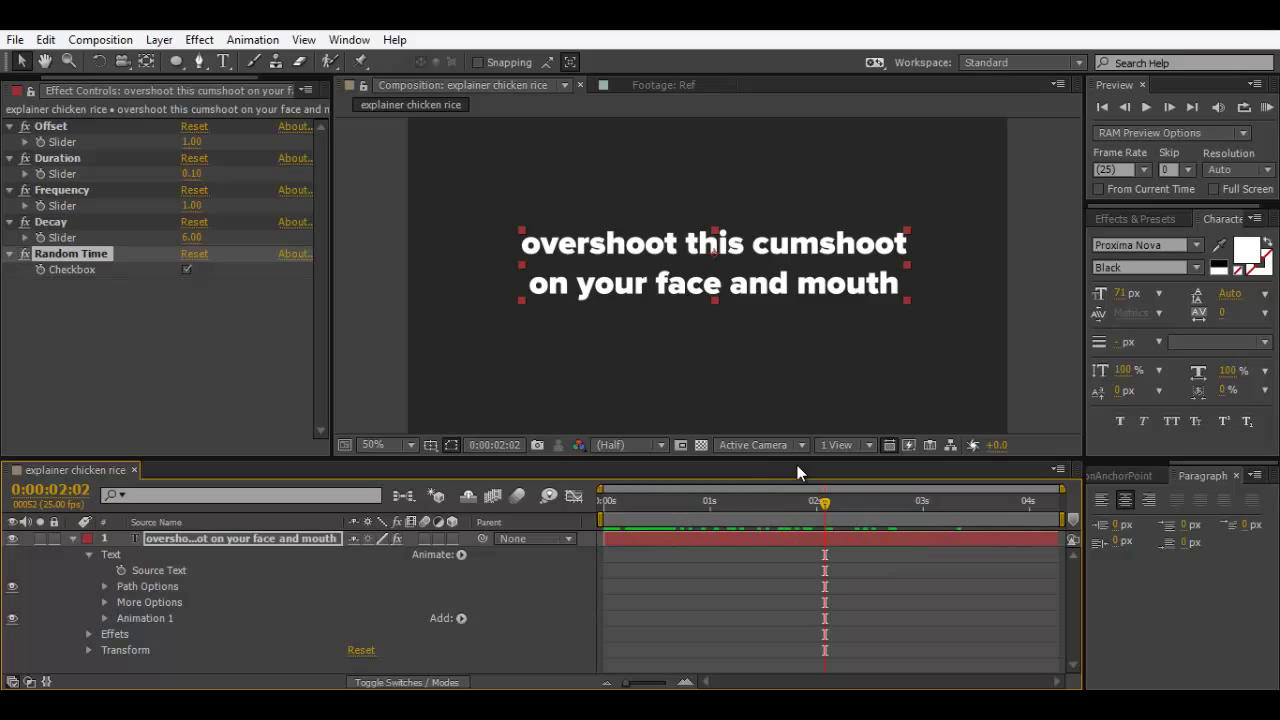
Step: Deselect the effect and layer, scrub the animation, and select the old text layer
{"action": "left_click", "coordinate": [212, 538]}
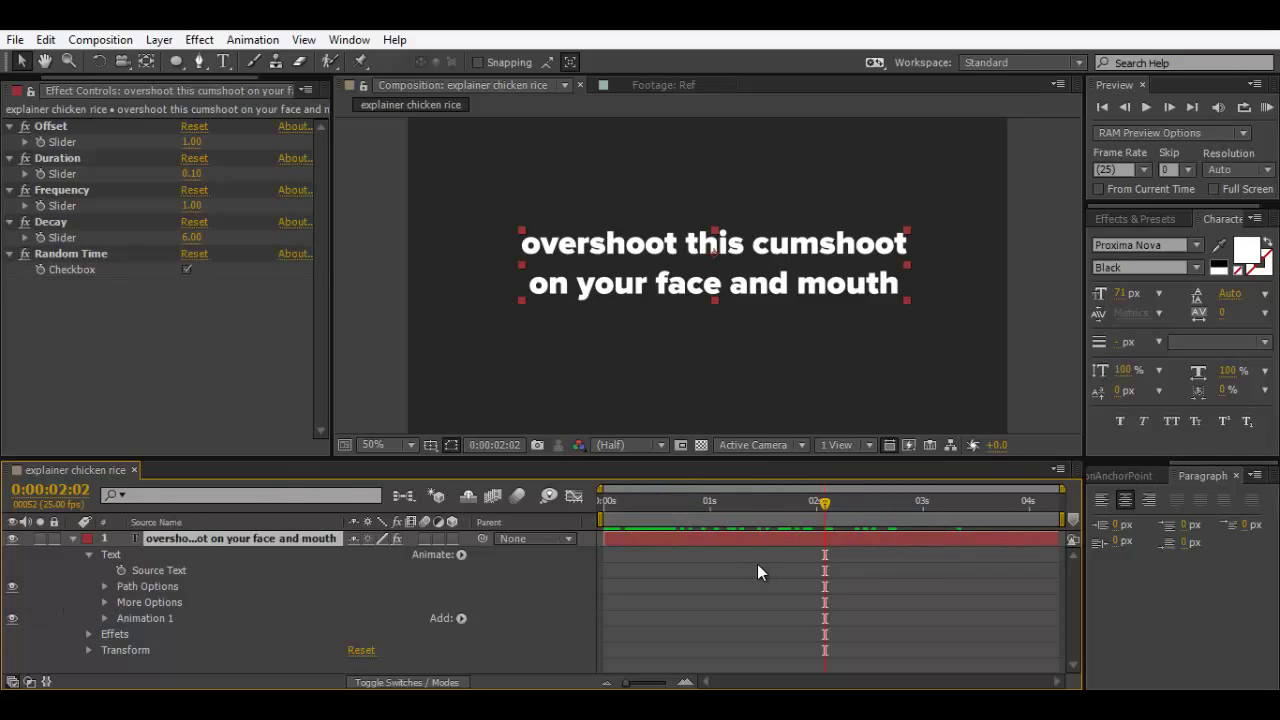
{"action": "left_click", "coordinate": [757, 564]}
{"action": "left_click_drag", "start_coordinate": [764, 501], "coordinate": [948, 500]}
{"action": "left_click", "coordinate": [183, 538]}
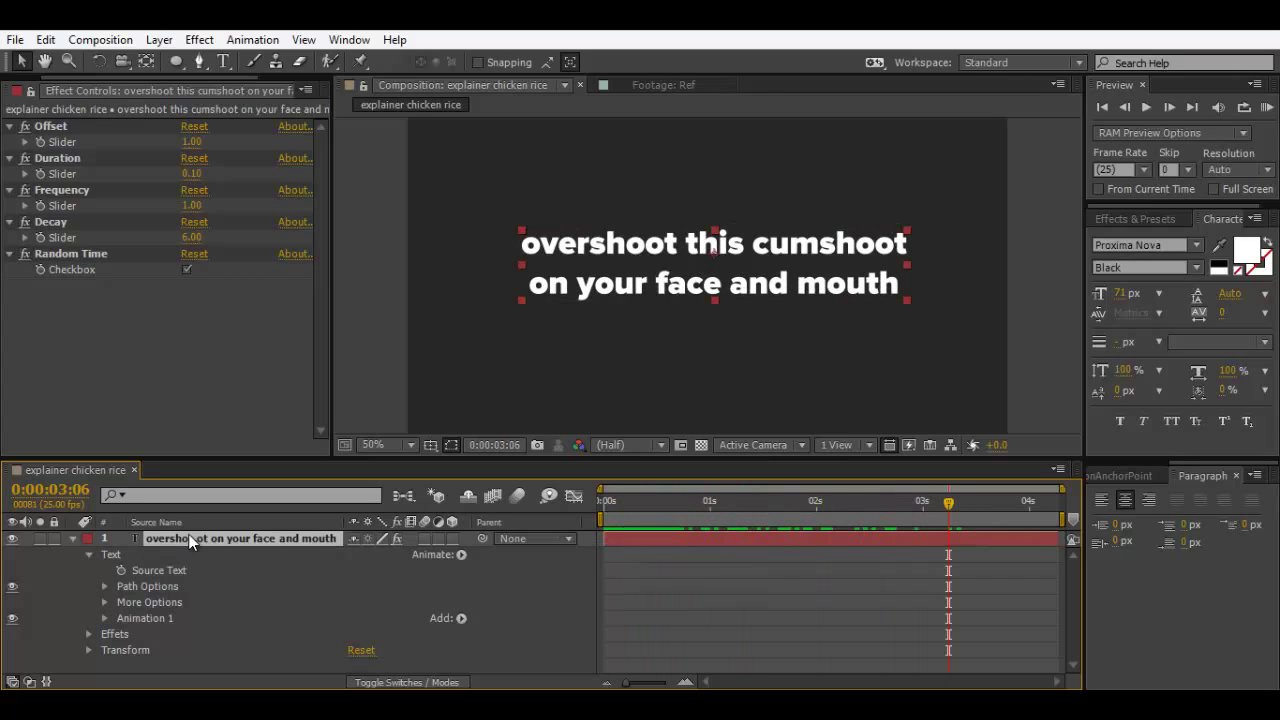
Step: Delete the old layer and type 'i am serious as serious sam' / 'himself in the seriousness' as new text, nudging it right
{"action": "key", "text": "Delete"}
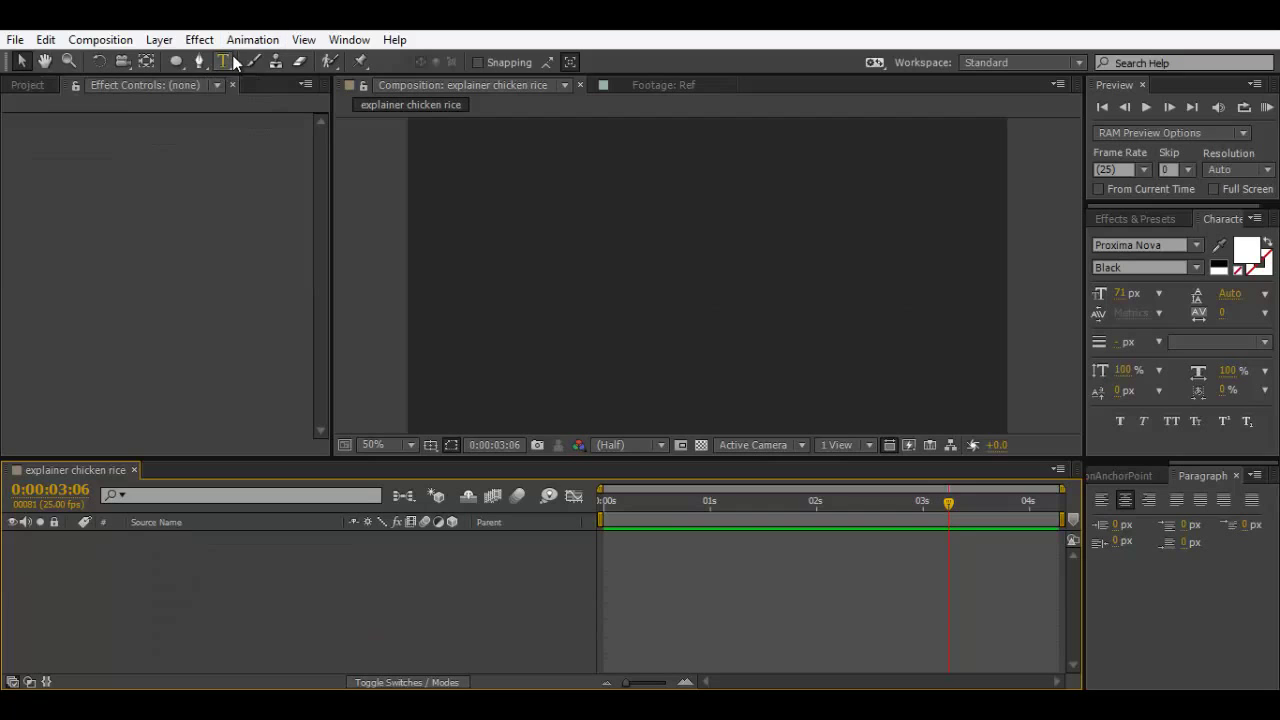
{"action": "left_click", "coordinate": [224, 62]}
{"action": "left_click", "coordinate": [645, 214]}
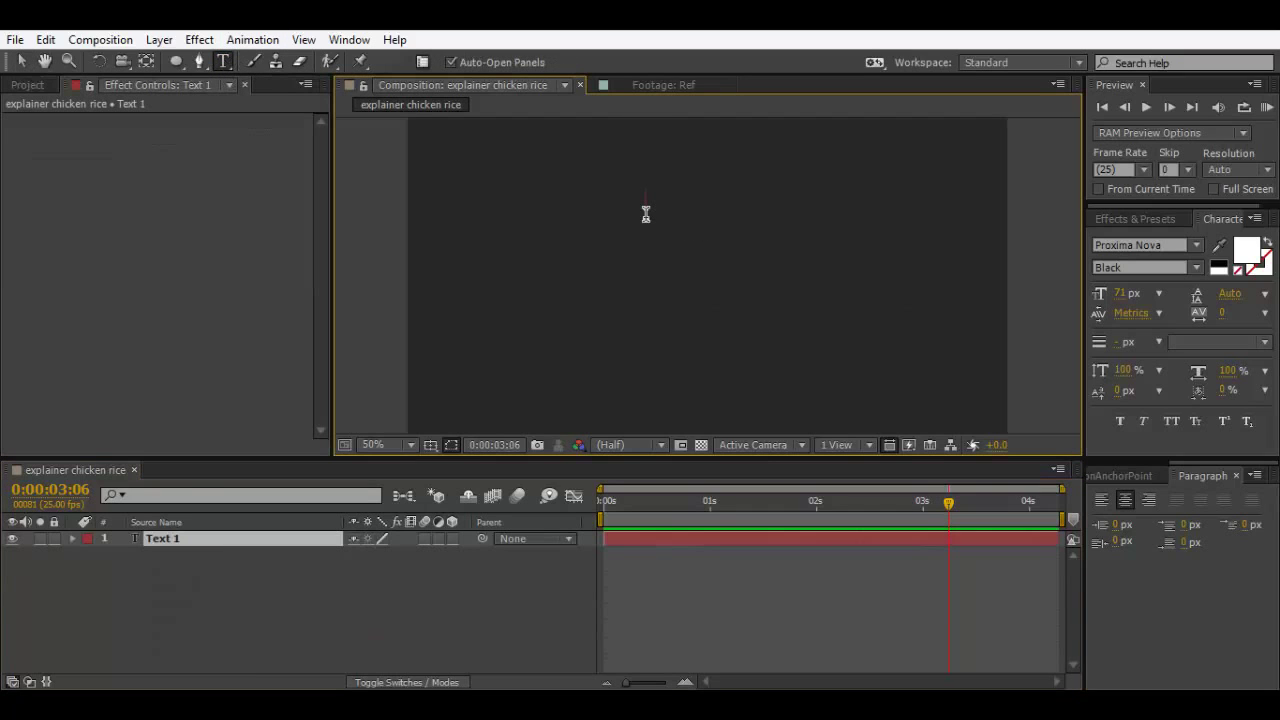
{"action": "type", "text": "i am serious"}
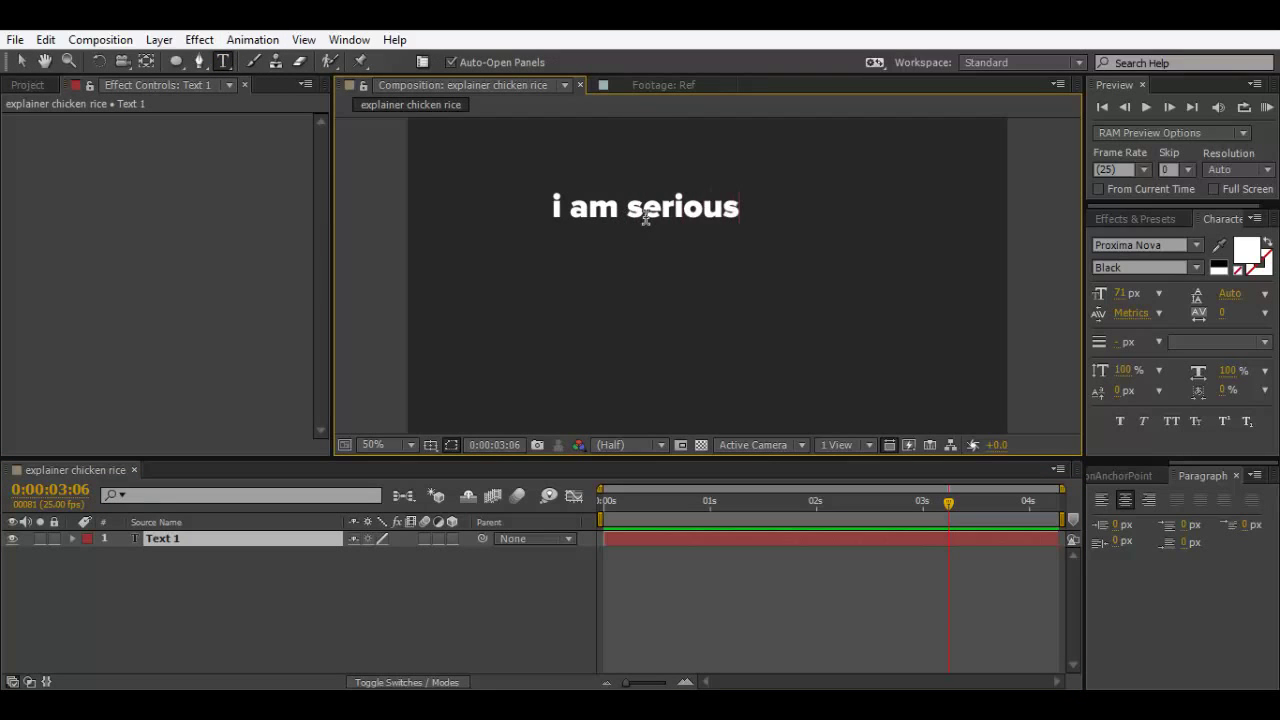
{"action": "type", "text": " as serio"}
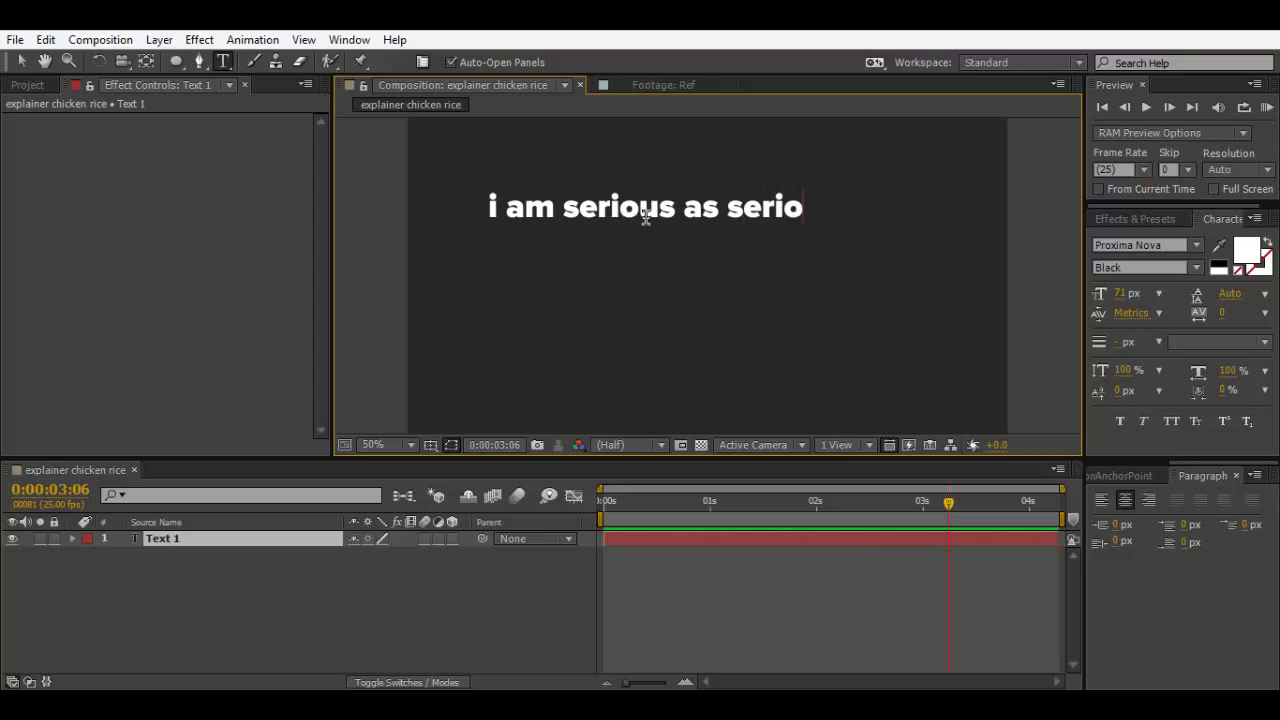
{"action": "type", "text": "us sam"}
{"action": "key", "text": "Return"}
{"action": "type", "text": "him"}
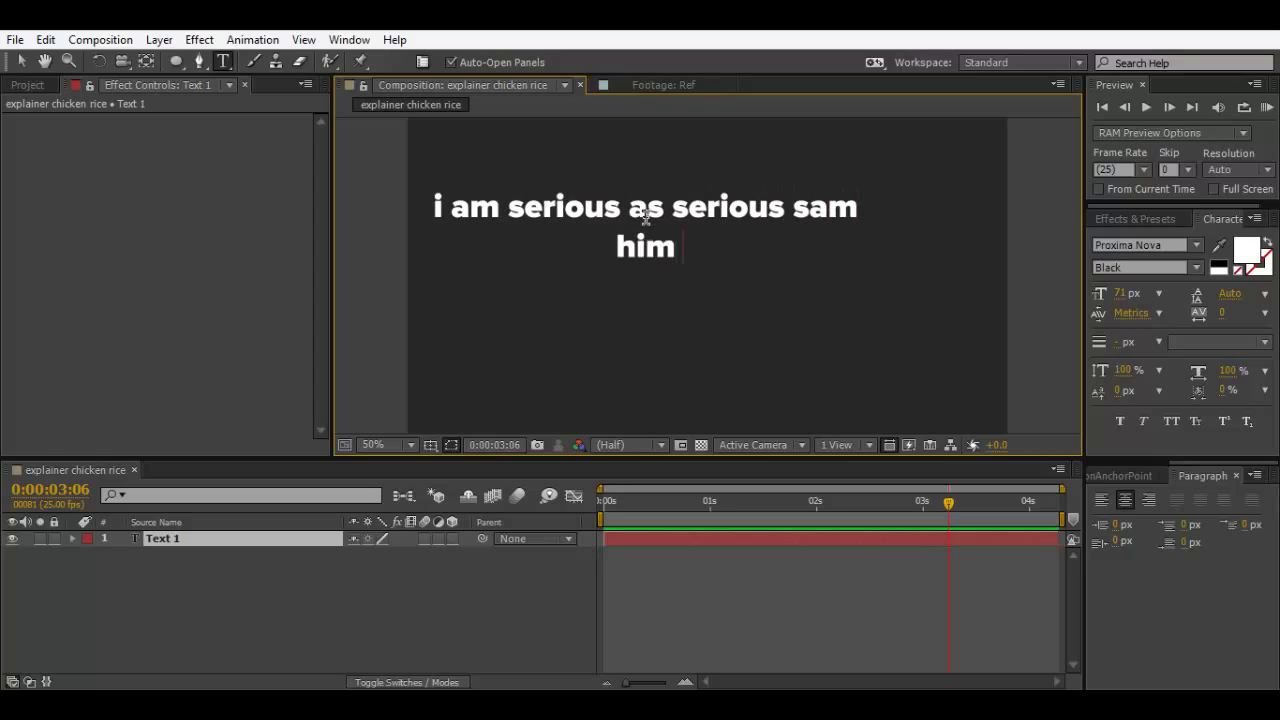
{"action": "type", "text": "self in the seri"}
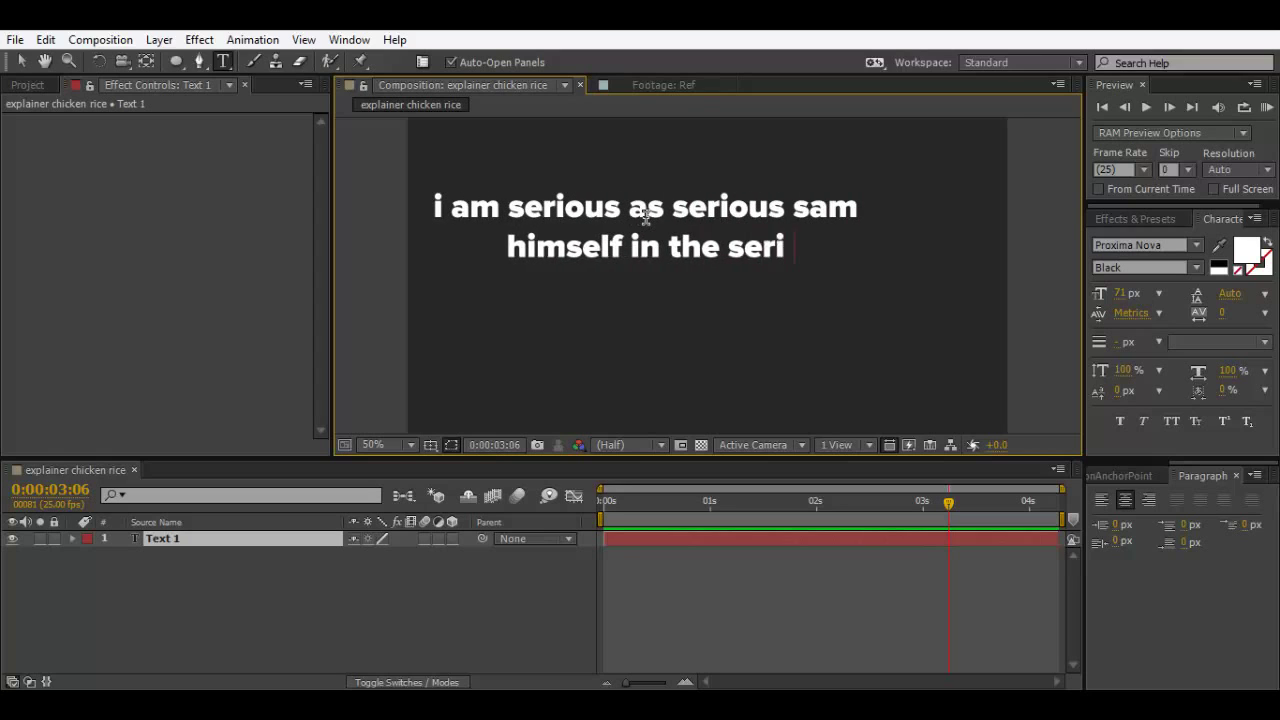
{"action": "type", "text": "ousness"}
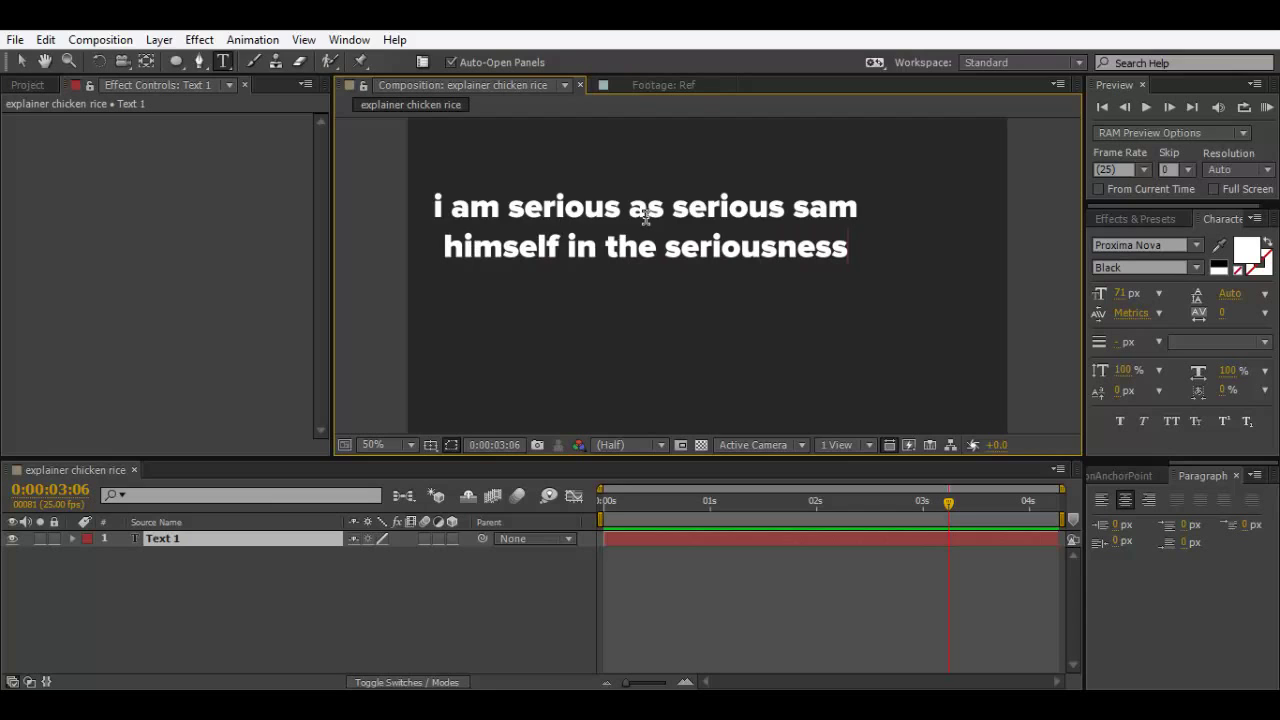
{"action": "left_click", "coordinate": [218, 538]}
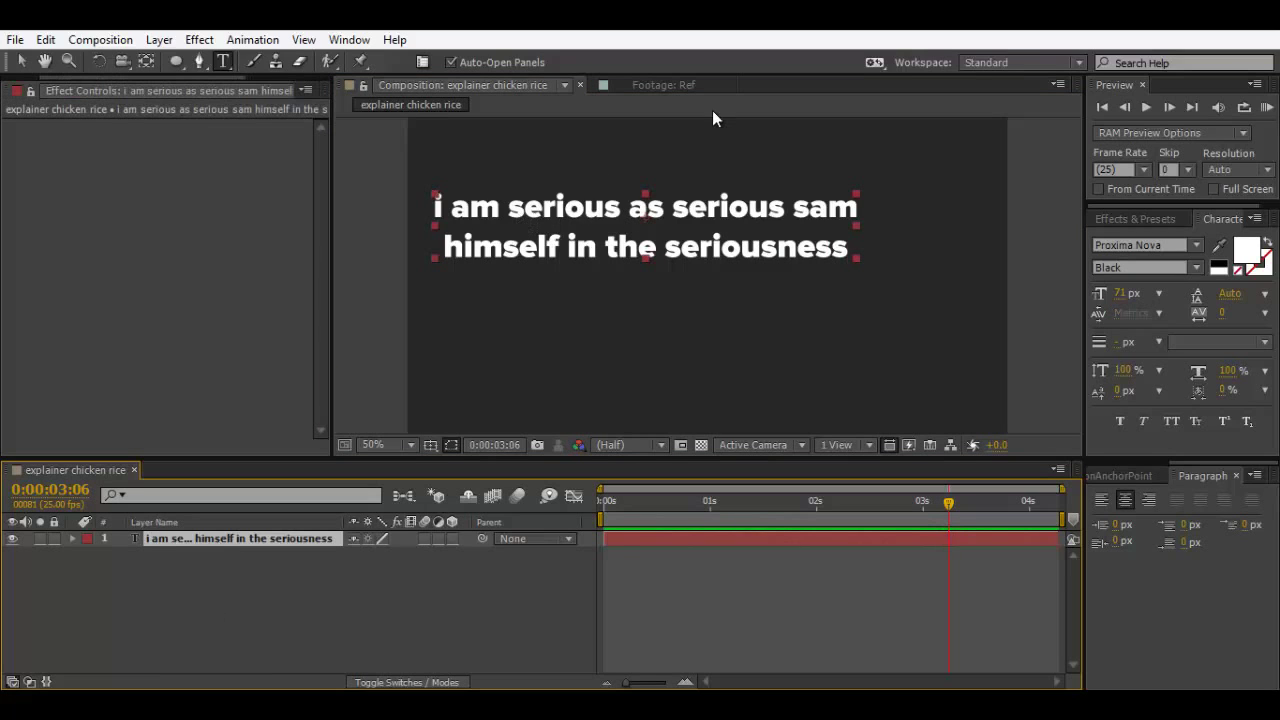
{"action": "key", "text": "v"}
{"action": "left_click_drag", "start_coordinate": [646, 226], "coordinate": [701, 230]}
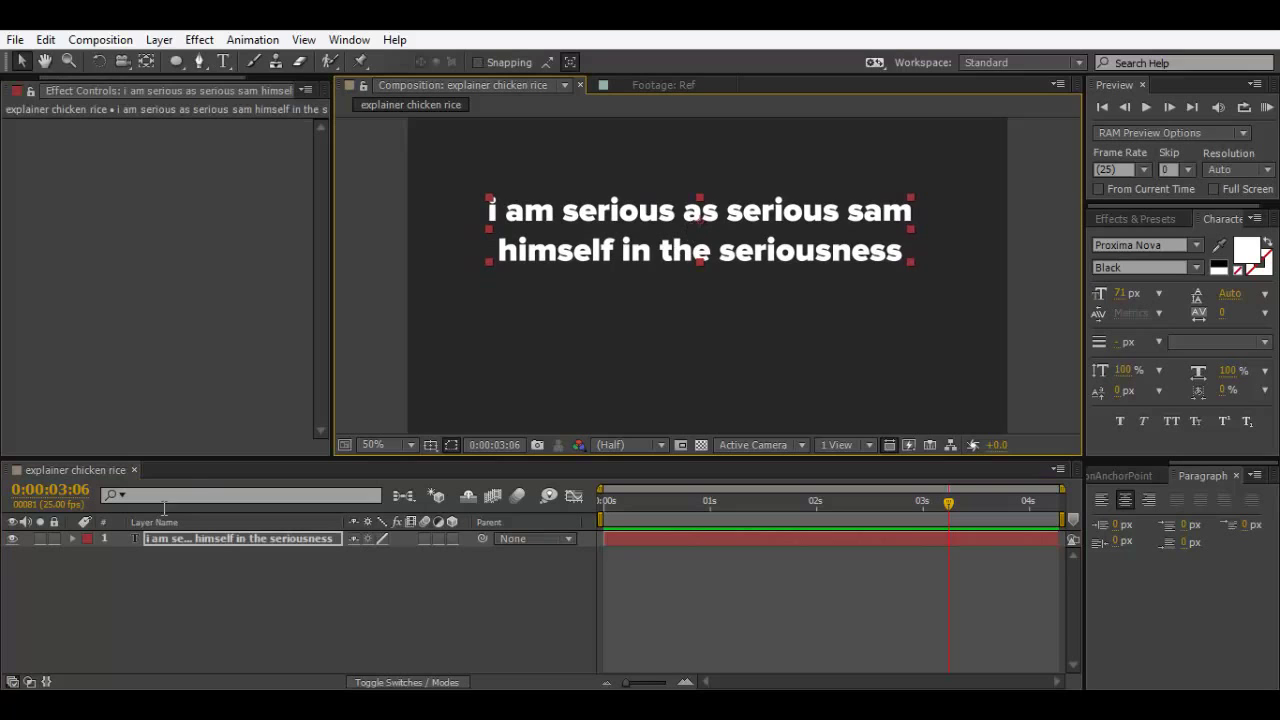
Step: Apply Transform > Center In View to the new text layer
{"action": "right_click", "coordinate": [219, 542]}
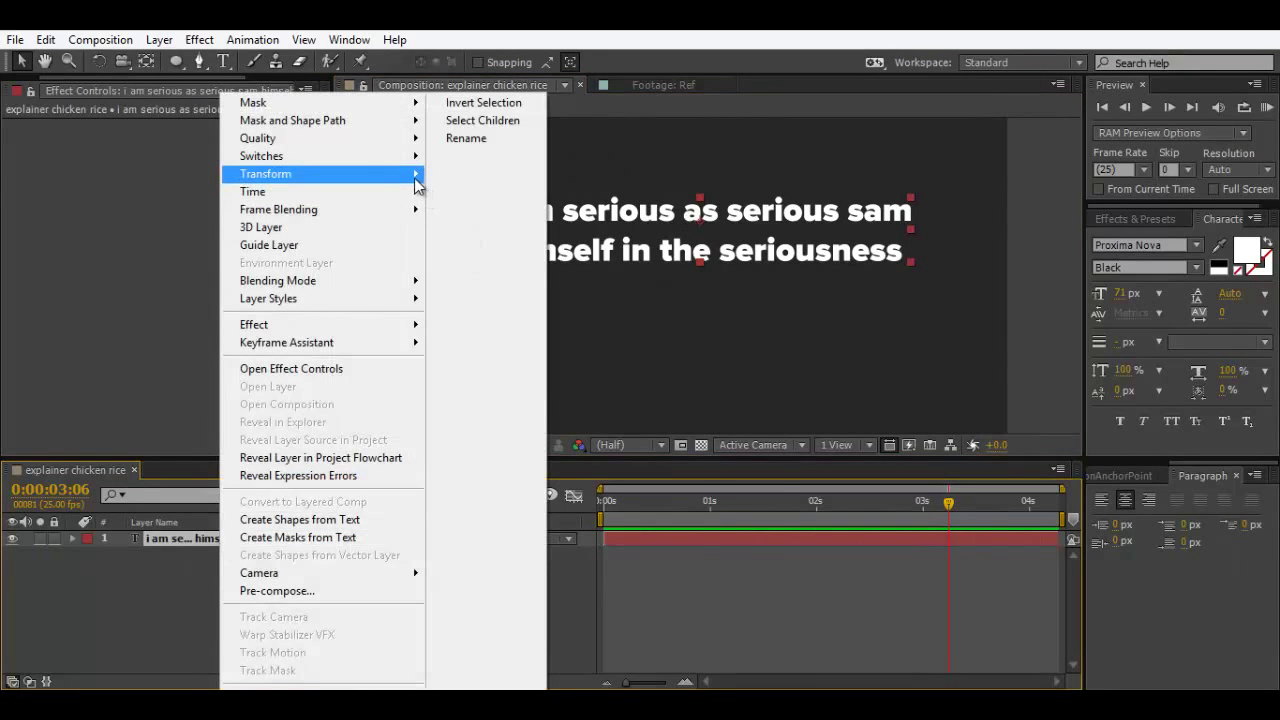
{"action": "mouse_move", "coordinate": [415, 175]}
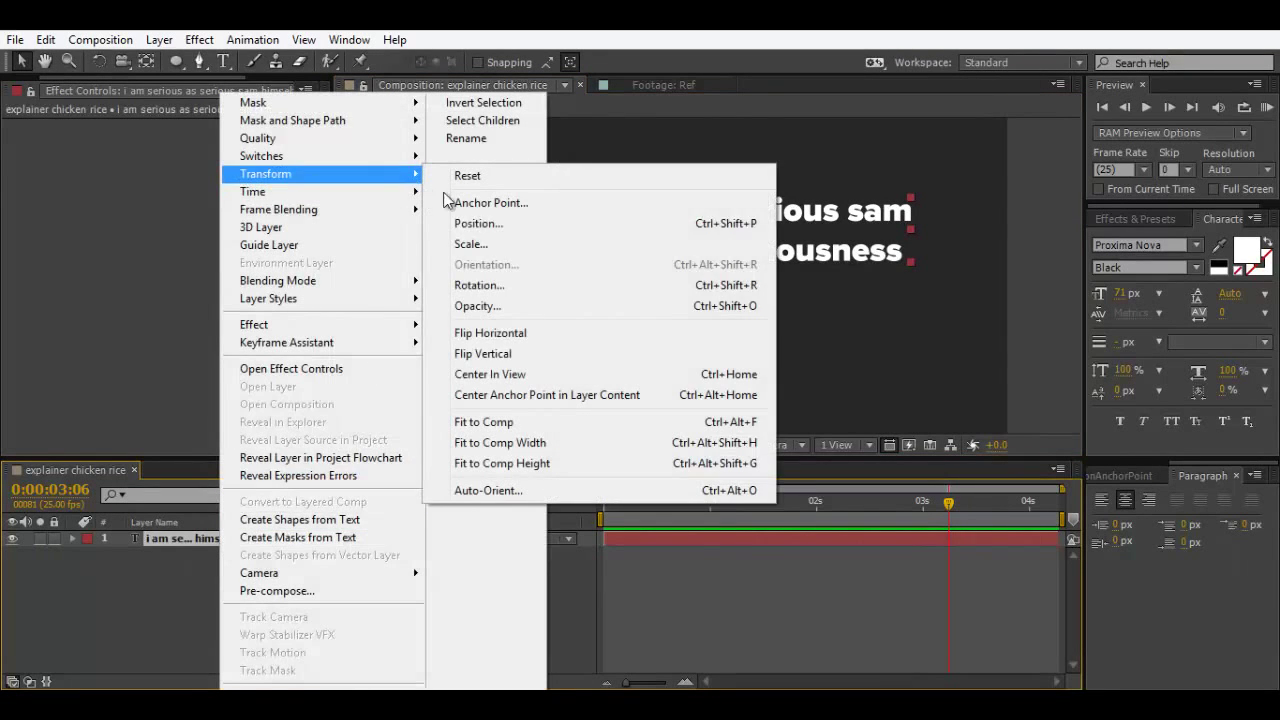
{"action": "left_click", "coordinate": [518, 374]}
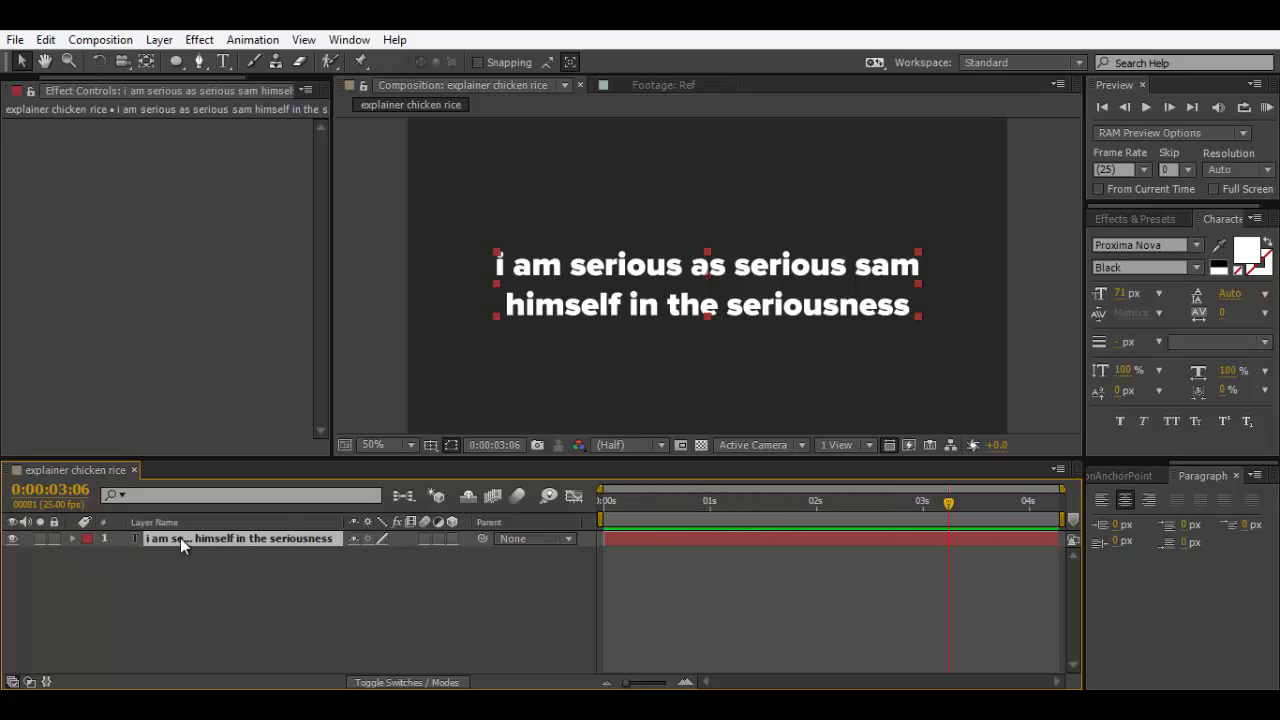
Step: Scrub the text layer's Scale to test sizes and expand its Transform group
{"action": "key", "text": "s"}
{"action": "left_click_drag", "start_coordinate": [403, 548], "coordinate": [375, 548]}
{"action": "left_click", "coordinate": [200, 538]}
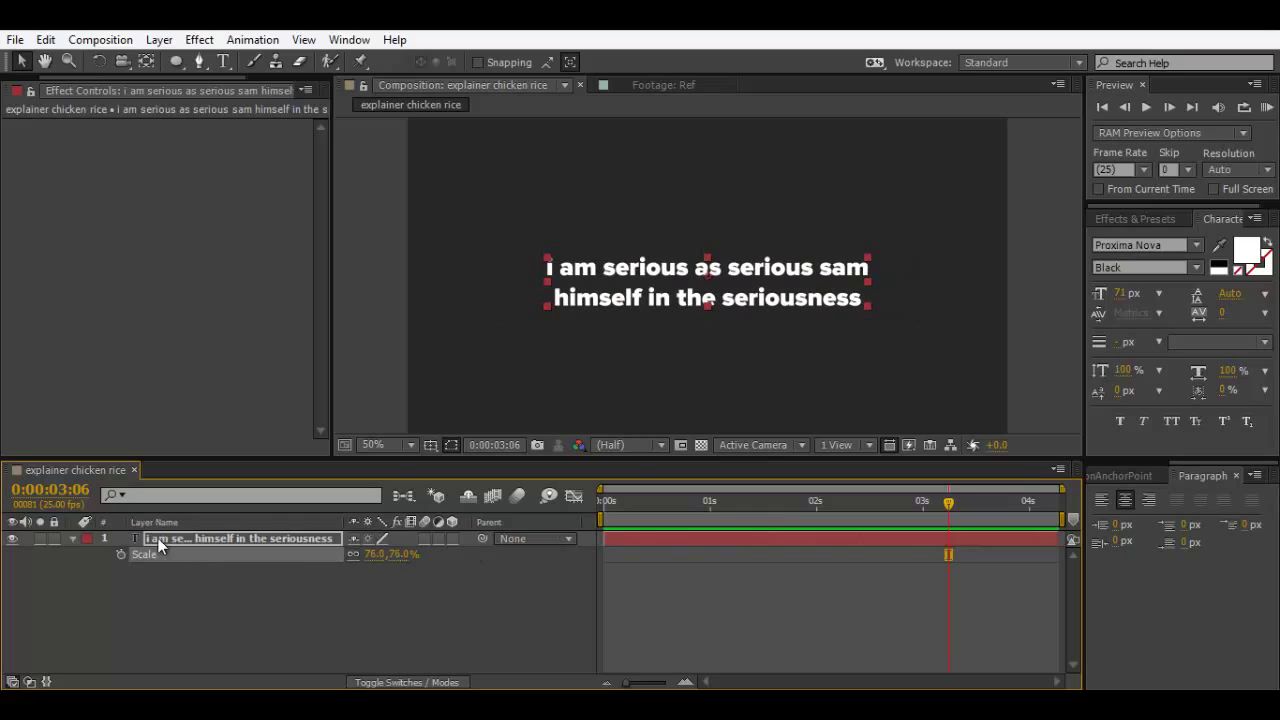
{"action": "left_click", "coordinate": [73, 539]}
{"action": "left_click", "coordinate": [71, 538]}
{"action": "left_click", "coordinate": [95, 570]}
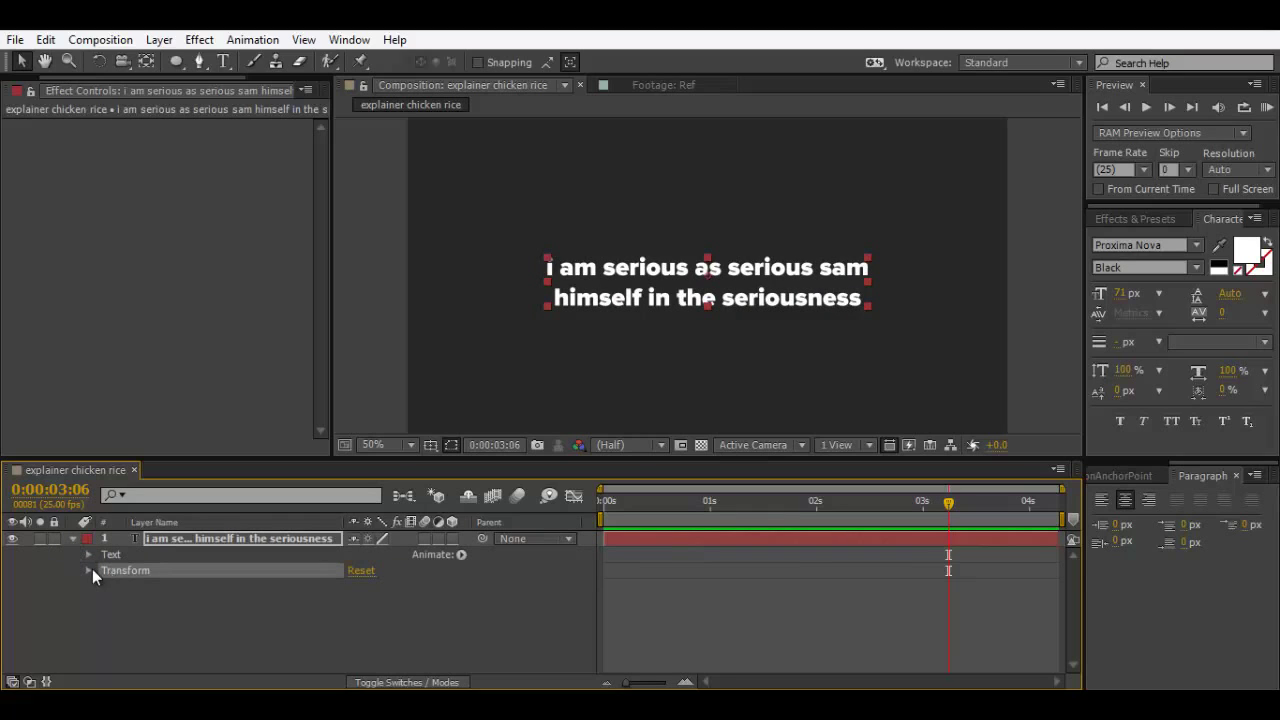
{"action": "left_click", "coordinate": [87, 570]}
{"action": "left_click", "coordinate": [155, 617]}
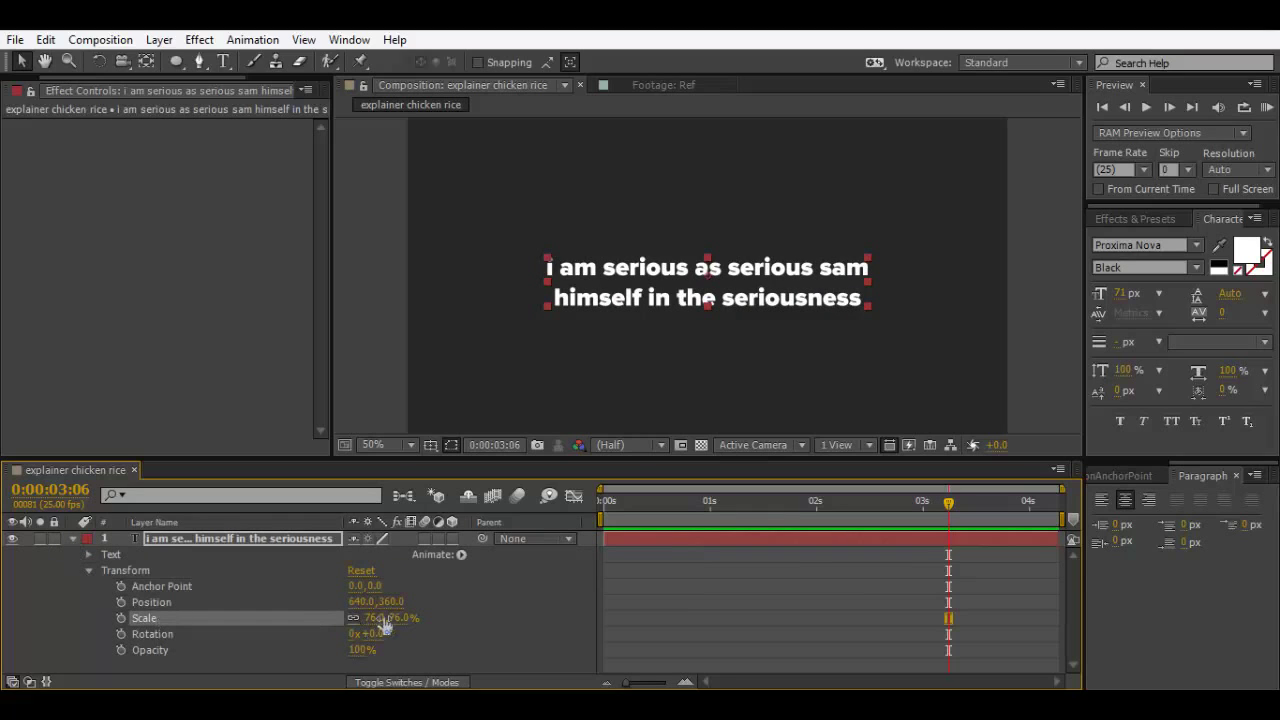
{"action": "mouse_move", "coordinate": [385, 617]}
{"action": "left_mouse_down"}
{"action": "mouse_move", "coordinate": [320, 618]}
{"action": "mouse_move", "coordinate": [410, 616]}
{"action": "left_mouse_up"}
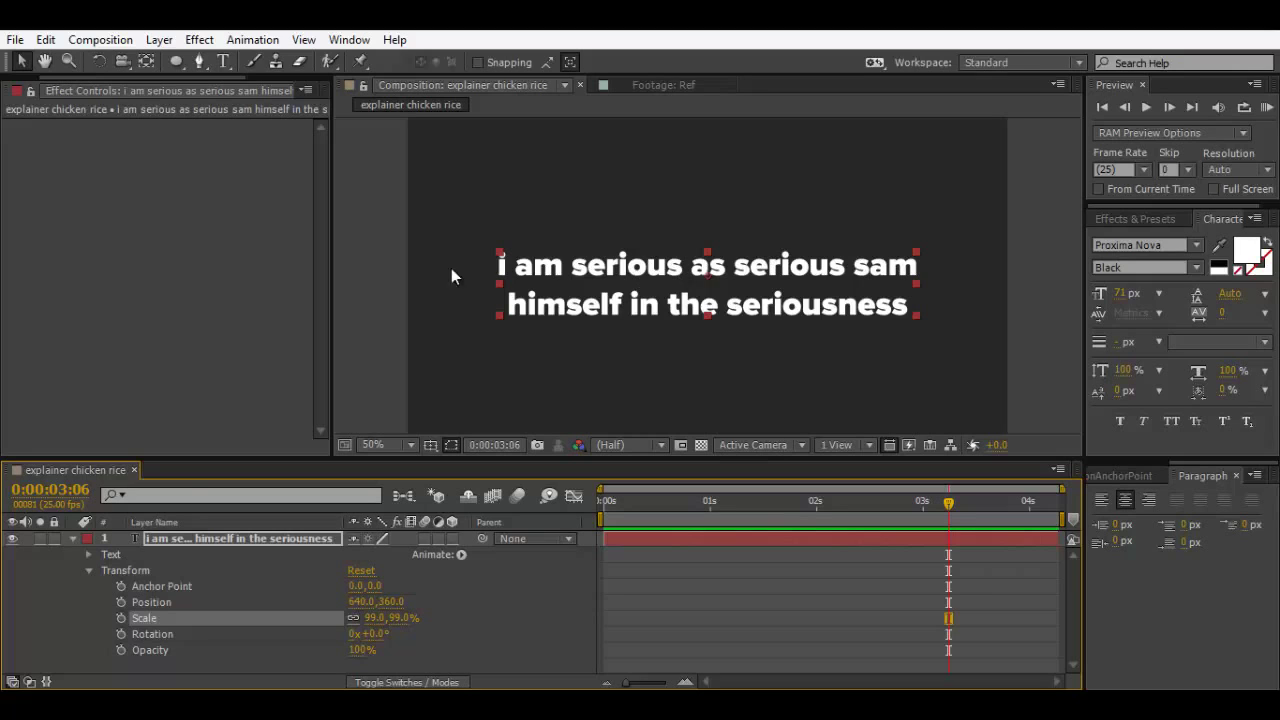
{"action": "left_click_drag", "start_coordinate": [422, 619], "coordinate": [482, 611]}
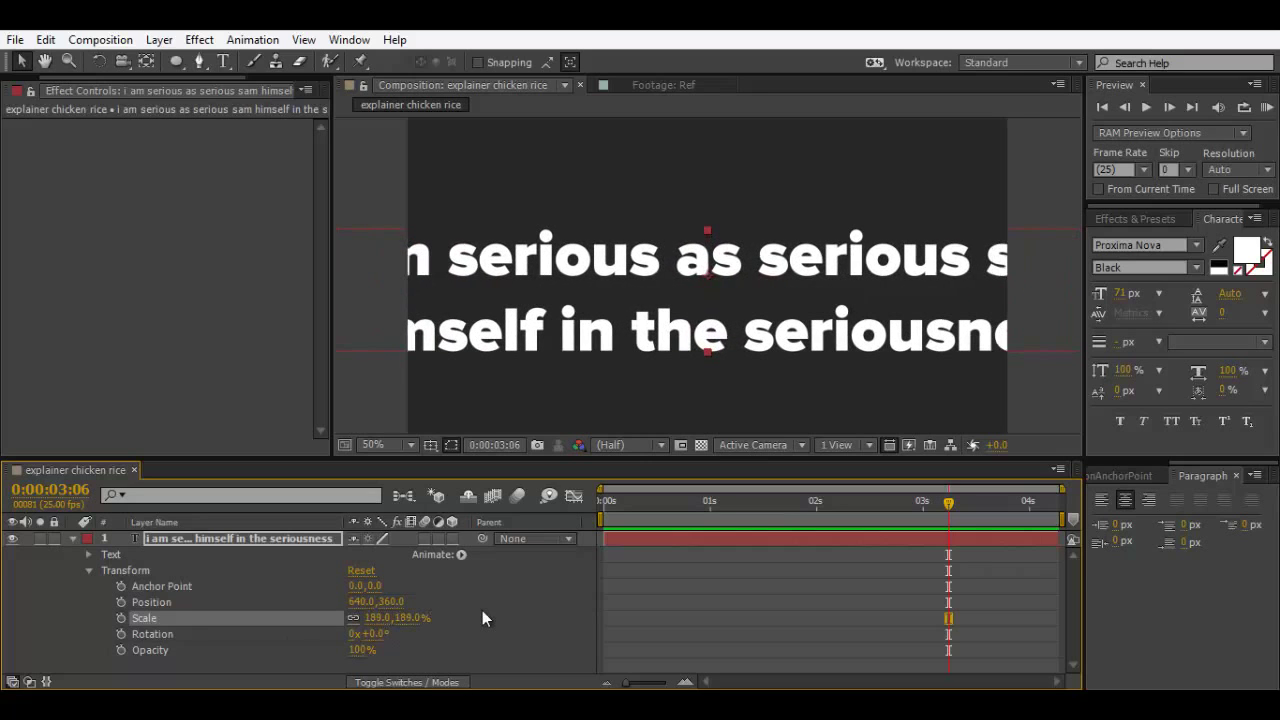
Step: Set Scale to 100%, try a rotation, and undo it back to 0°
{"action": "left_click", "coordinate": [405, 618]}
{"action": "type", "text": "100"}
{"action": "key", "text": "Return"}
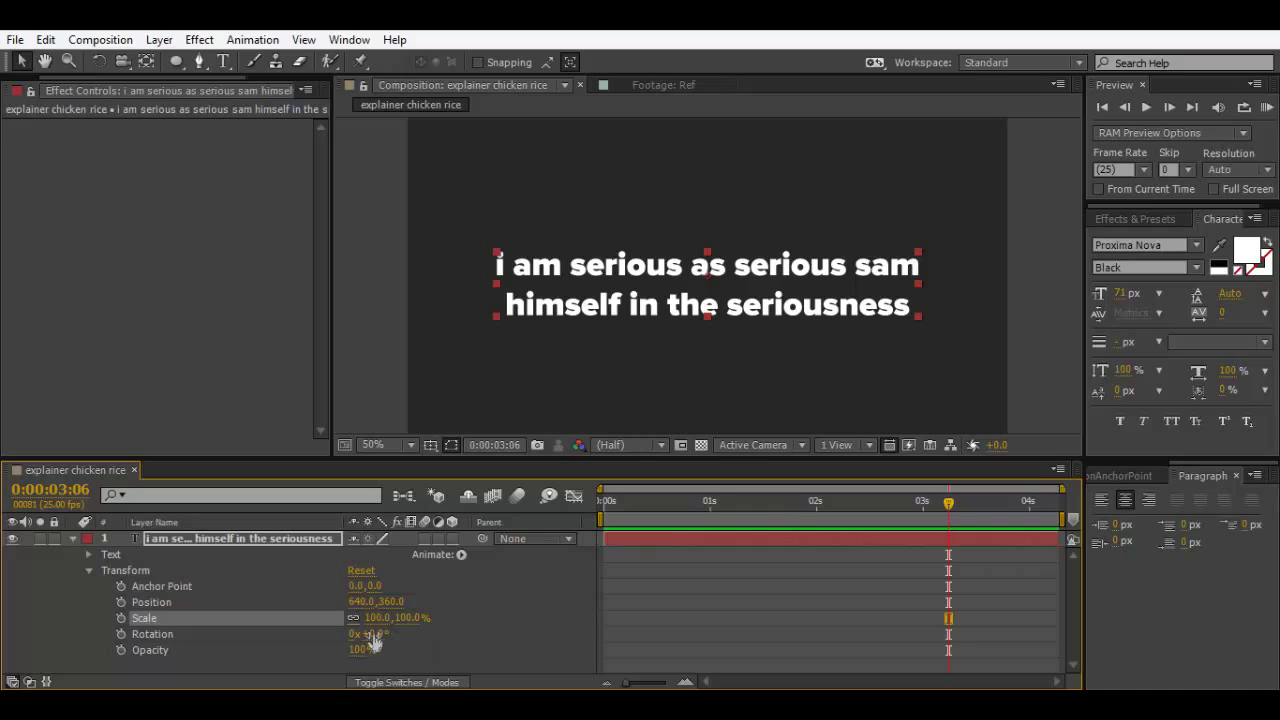
{"action": "left_click_drag", "start_coordinate": [372, 643], "coordinate": [429, 623]}
{"action": "key", "text": "ctrl+z"}
{"action": "left_click", "coordinate": [89, 570]}
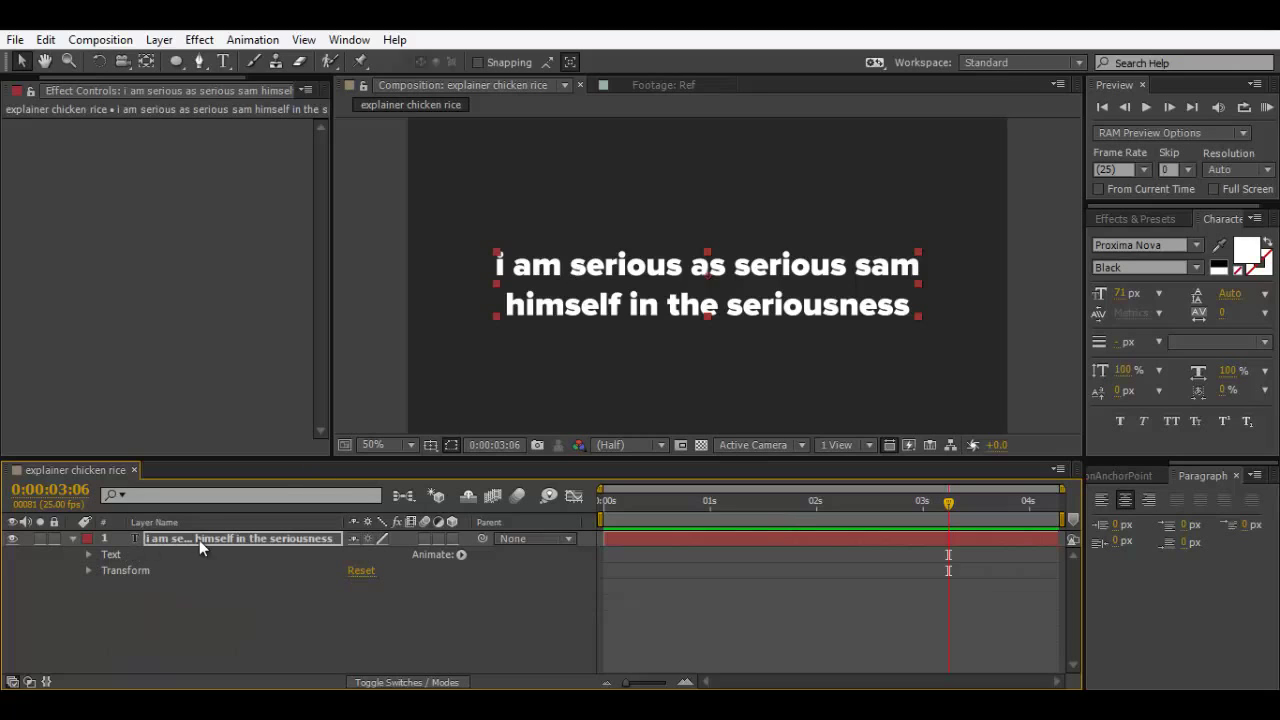
Step: Add a Scale animator to the text layer through the Animate menu
{"action": "key", "text": "F2"}
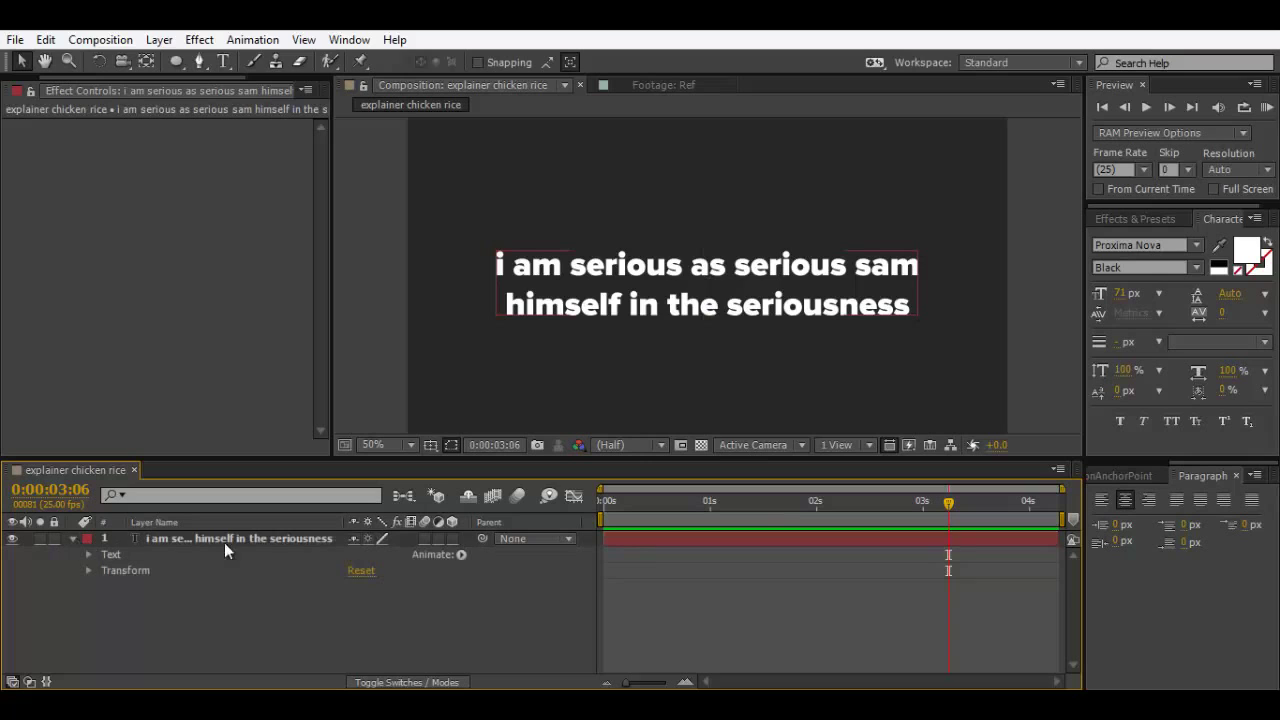
{"action": "left_click", "coordinate": [460, 555]}
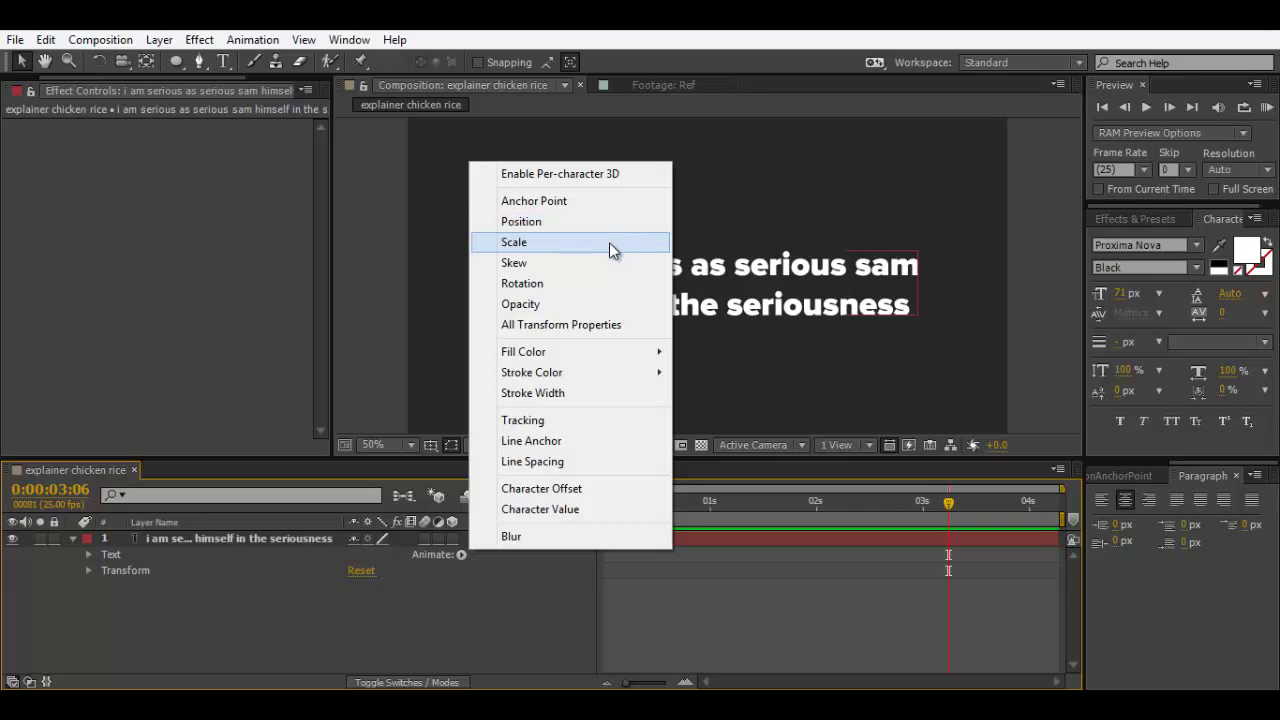
{"action": "left_click", "coordinate": [609, 242]}
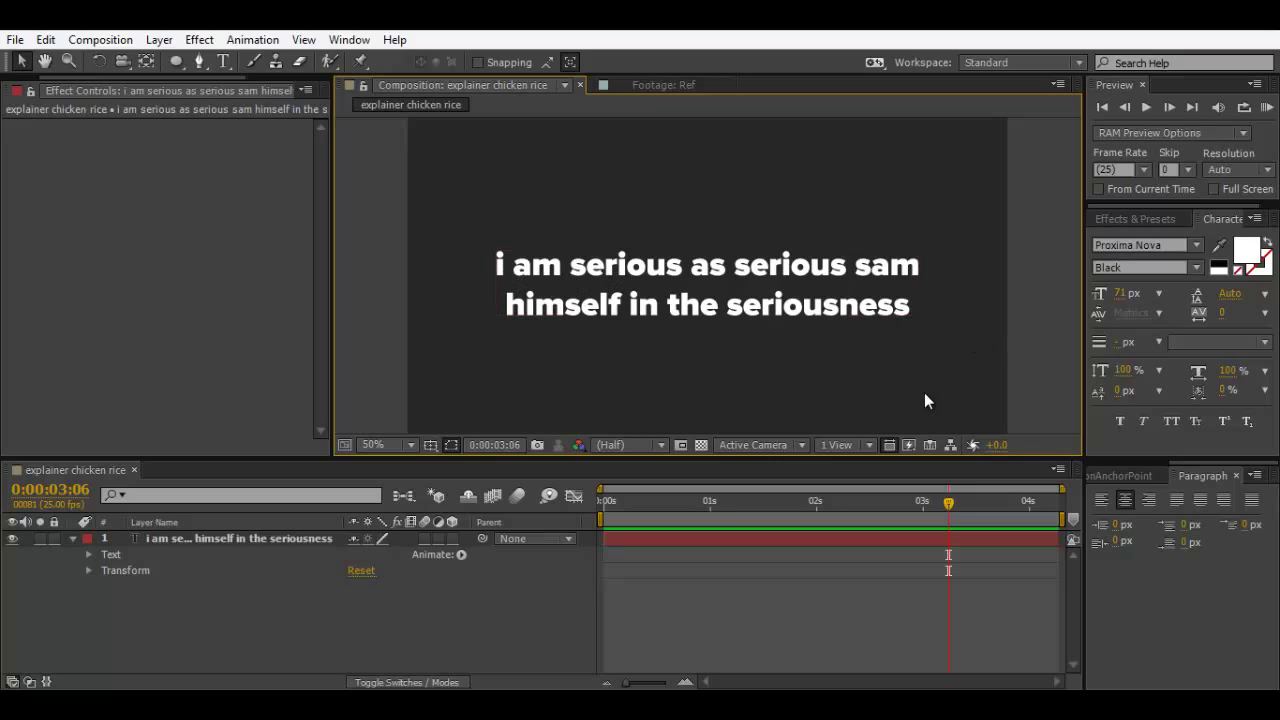
{"action": "left_click", "coordinate": [462, 555]}
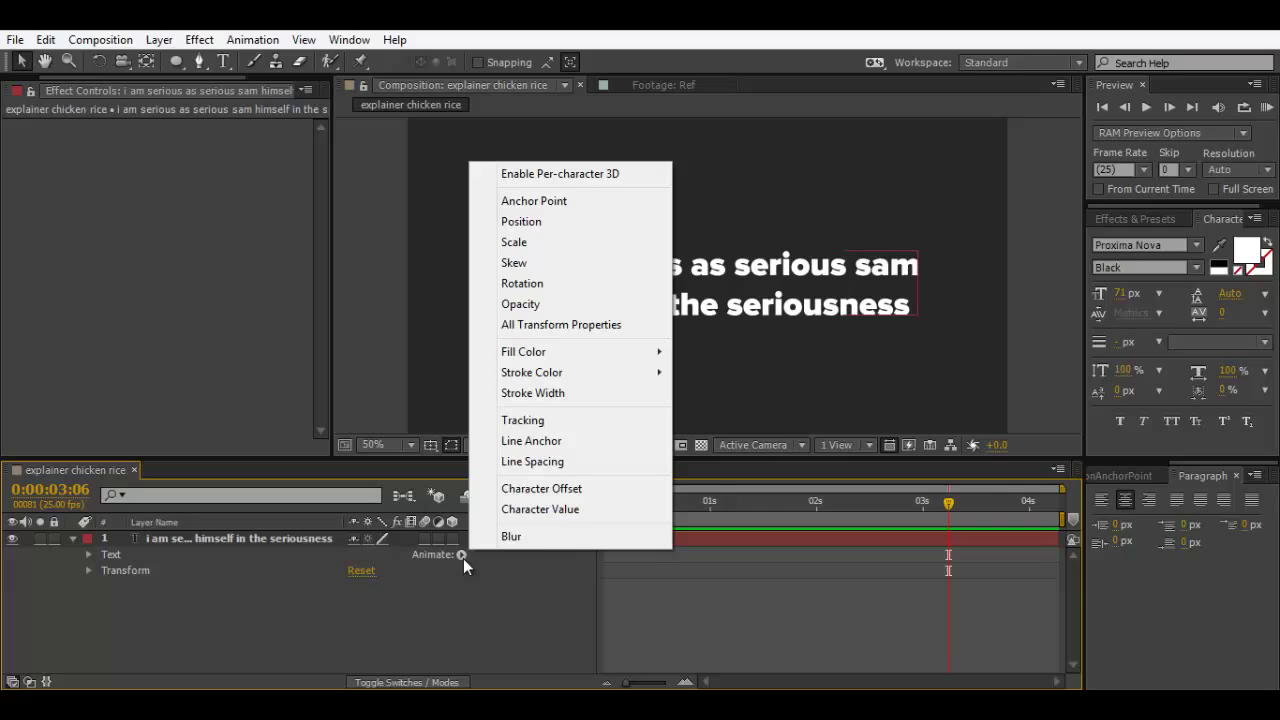
{"action": "left_click", "coordinate": [562, 245]}
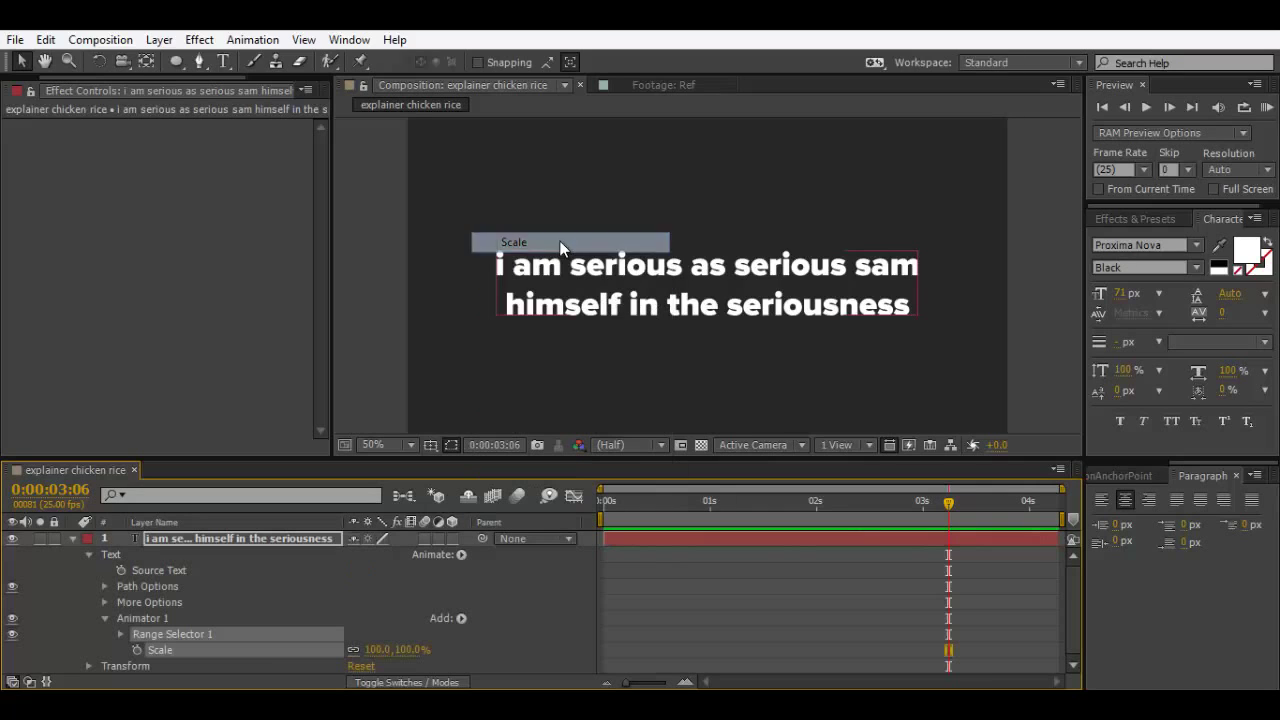
Step: At about 3 seconds, set the animator's Scale to 0%, then drag it larger
{"action": "left_click", "coordinate": [601, 503]}
{"action": "left_click_drag", "start_coordinate": [601, 503], "coordinate": [958, 503]}
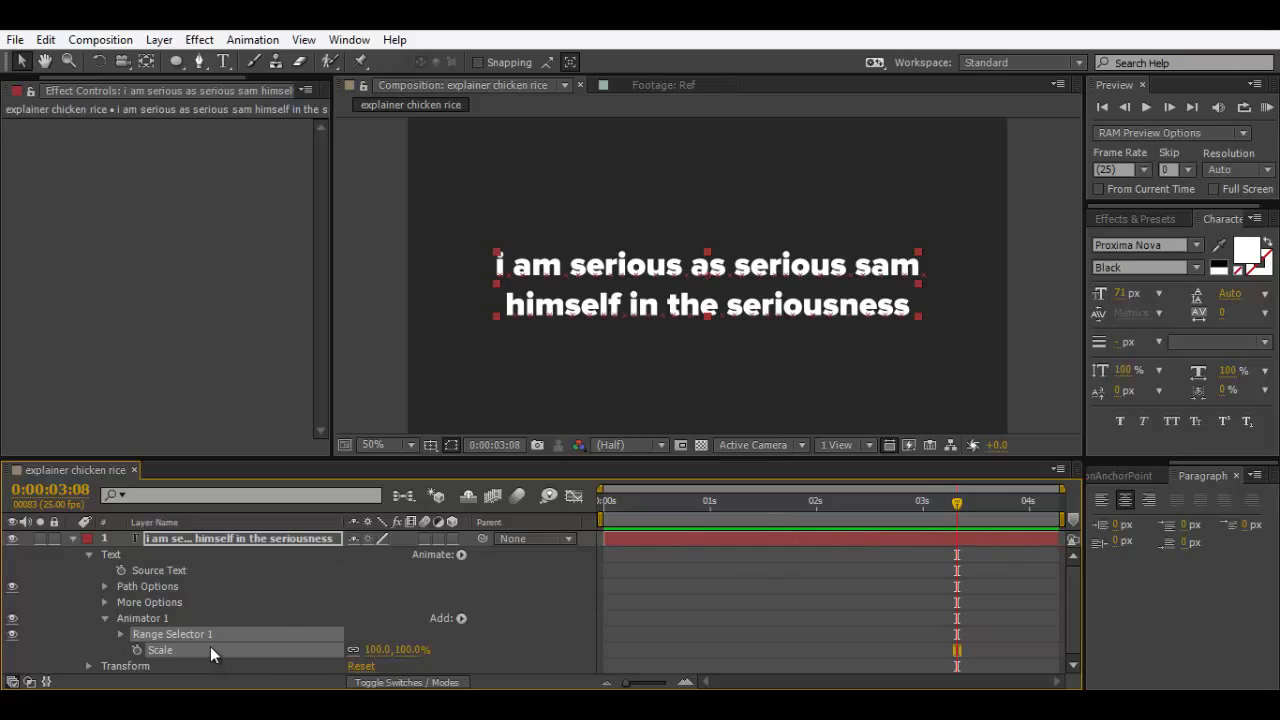
{"action": "left_click", "coordinate": [376, 650]}
{"action": "type", "text": "0"}
{"action": "key", "text": "Return"}
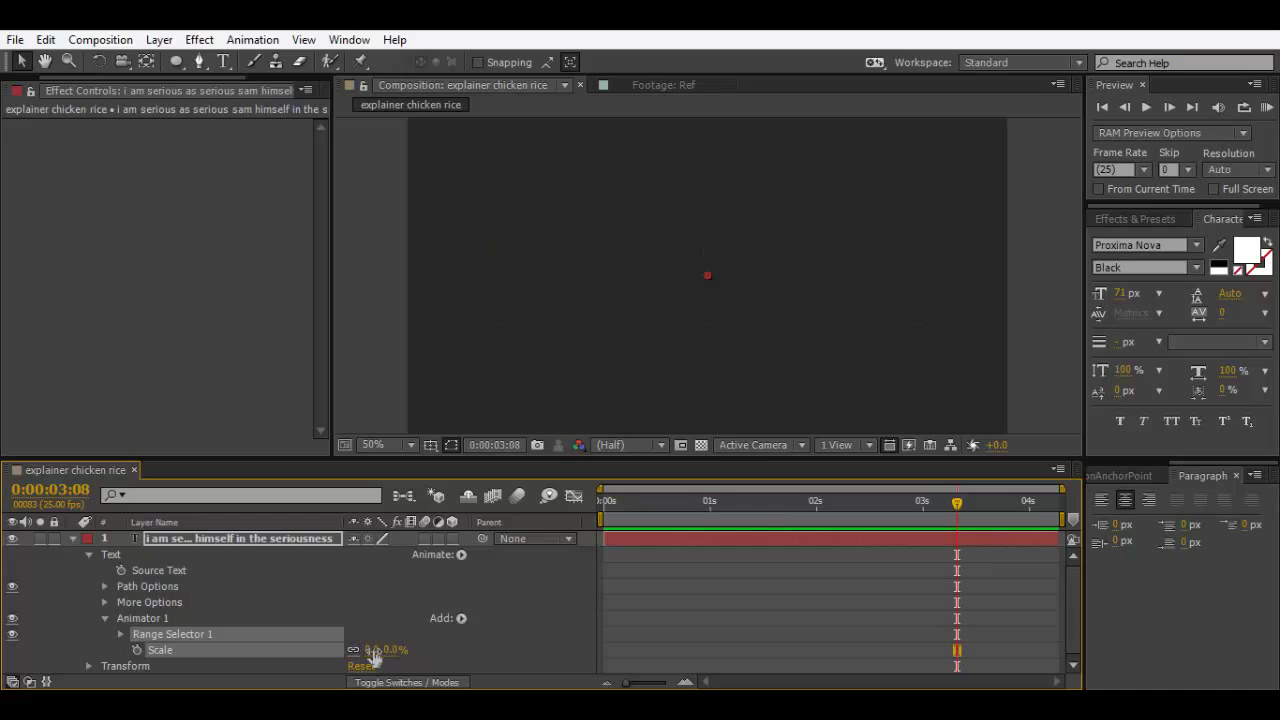
{"action": "left_click_drag", "start_coordinate": [383, 652], "coordinate": [1085, 559]}
Step: Reset the animator's Scale to 100% and return to the timeline start
{"action": "scroll", "coordinate": [706, 306], "scroll_direction": "up", "scroll_amount": 3}
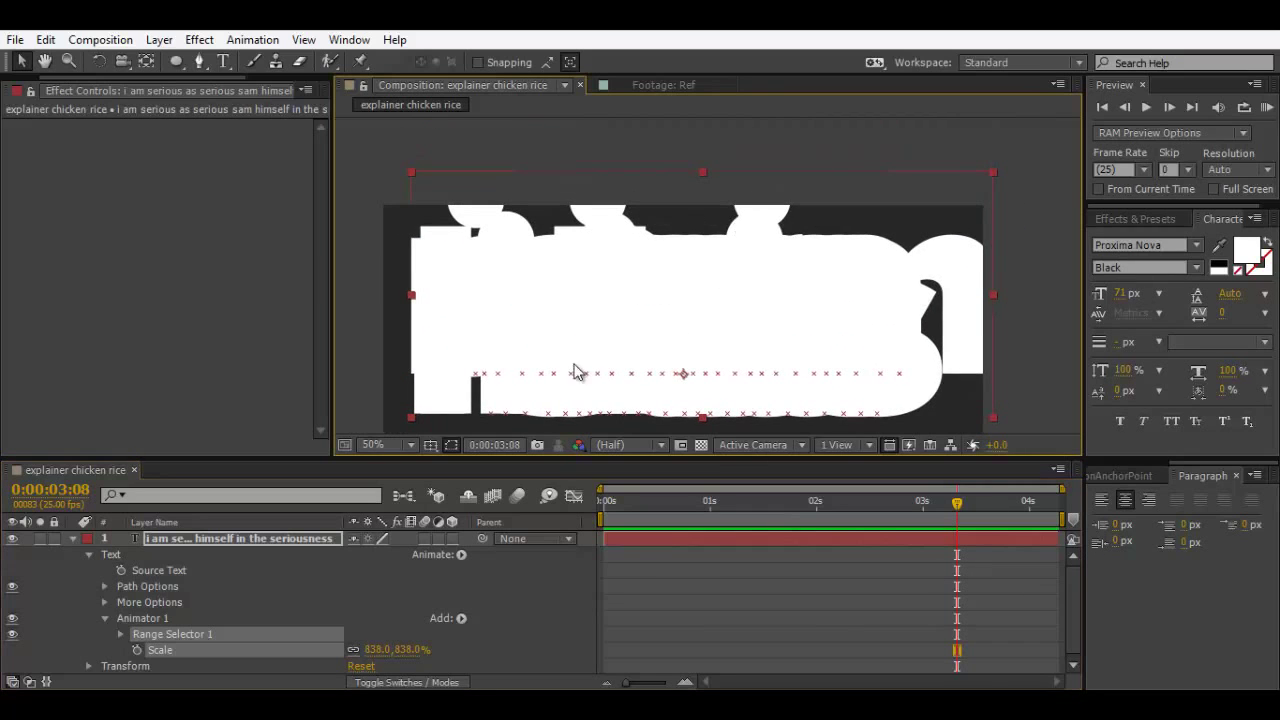
{"action": "left_click_drag", "start_coordinate": [576, 372], "coordinate": [600, 303]}
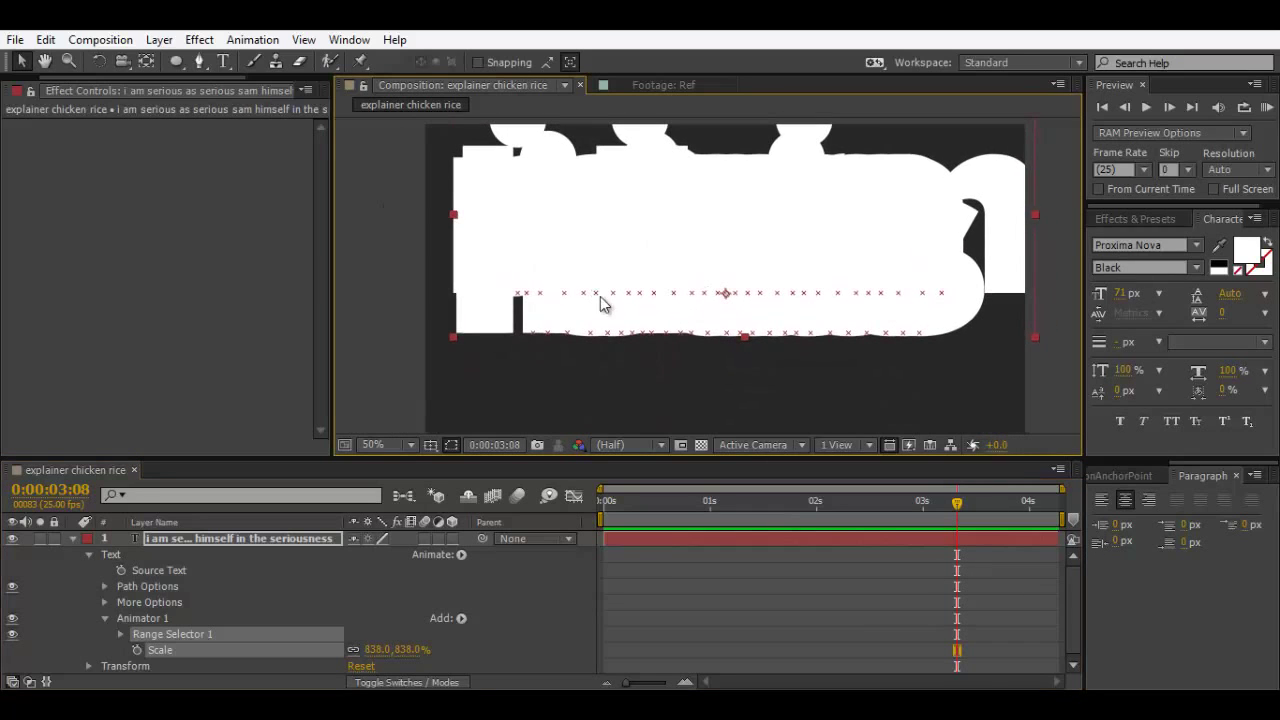
{"action": "scroll", "coordinate": [593, 296], "scroll_direction": "down", "scroll_amount": 2}
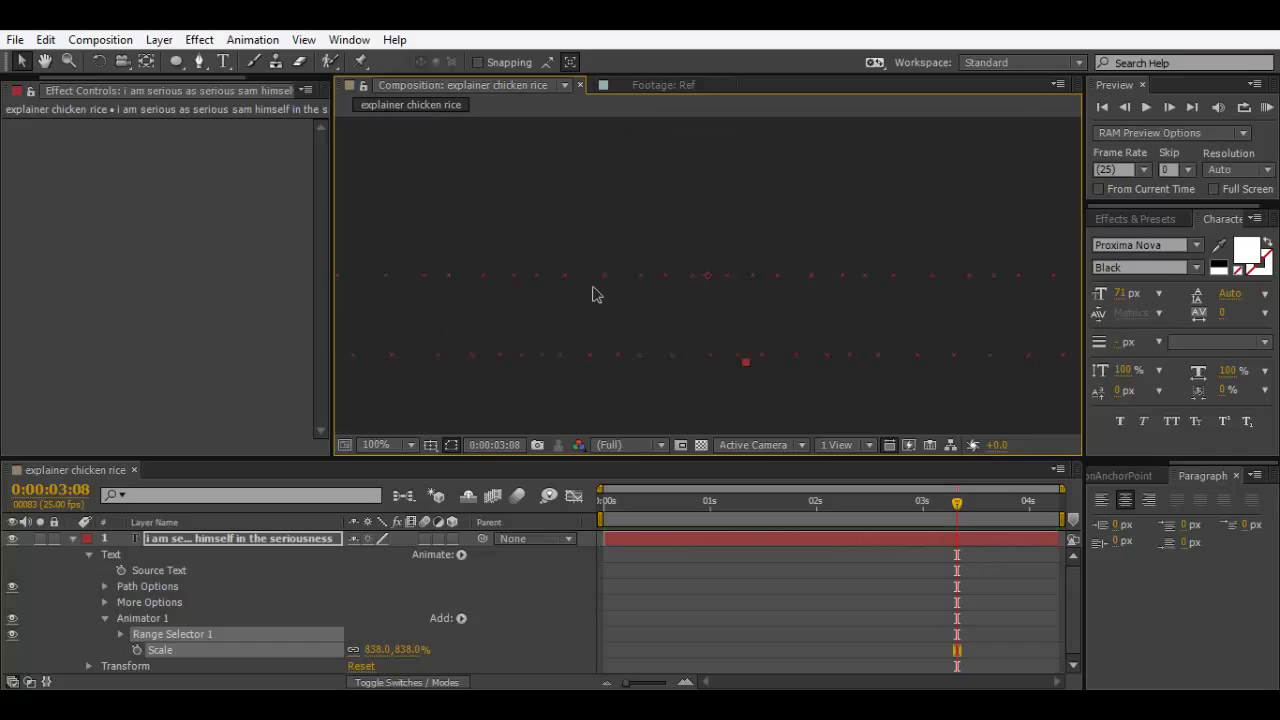
{"action": "scroll", "coordinate": [593, 296], "scroll_direction": "down", "scroll_amount": 2}
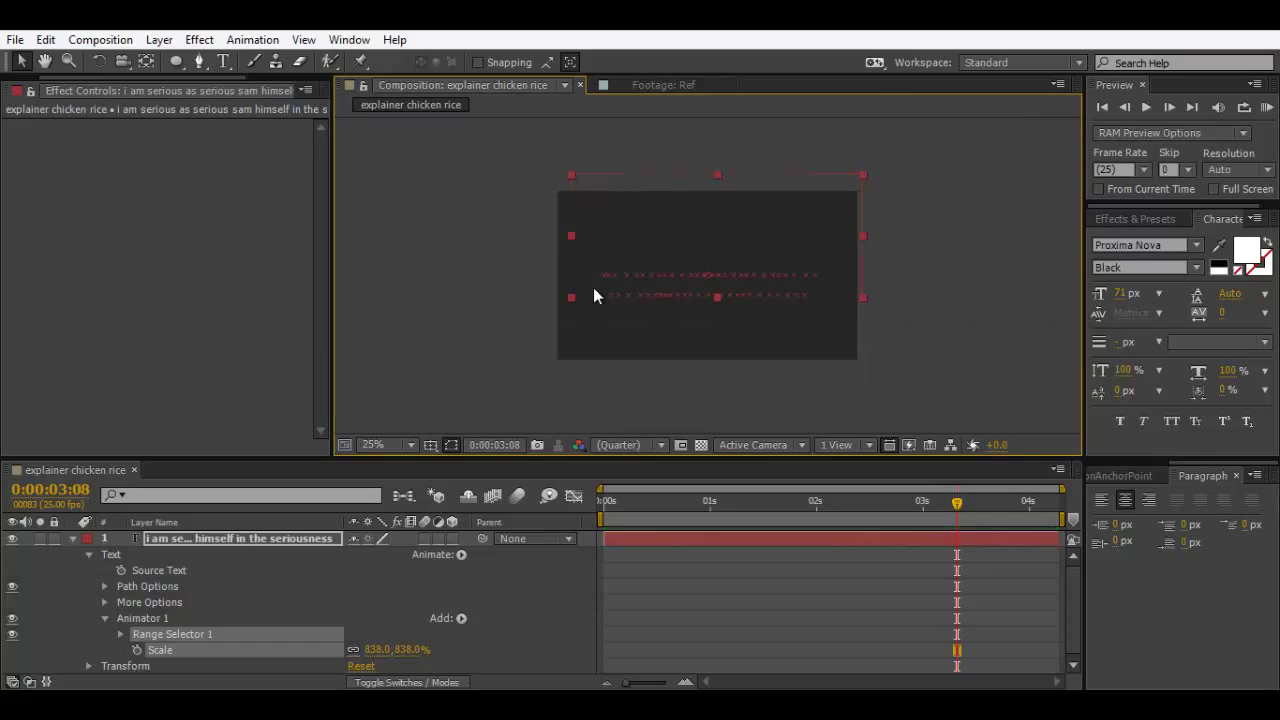
{"action": "scroll", "coordinate": [593, 296], "scroll_direction": "up", "scroll_amount": 2}
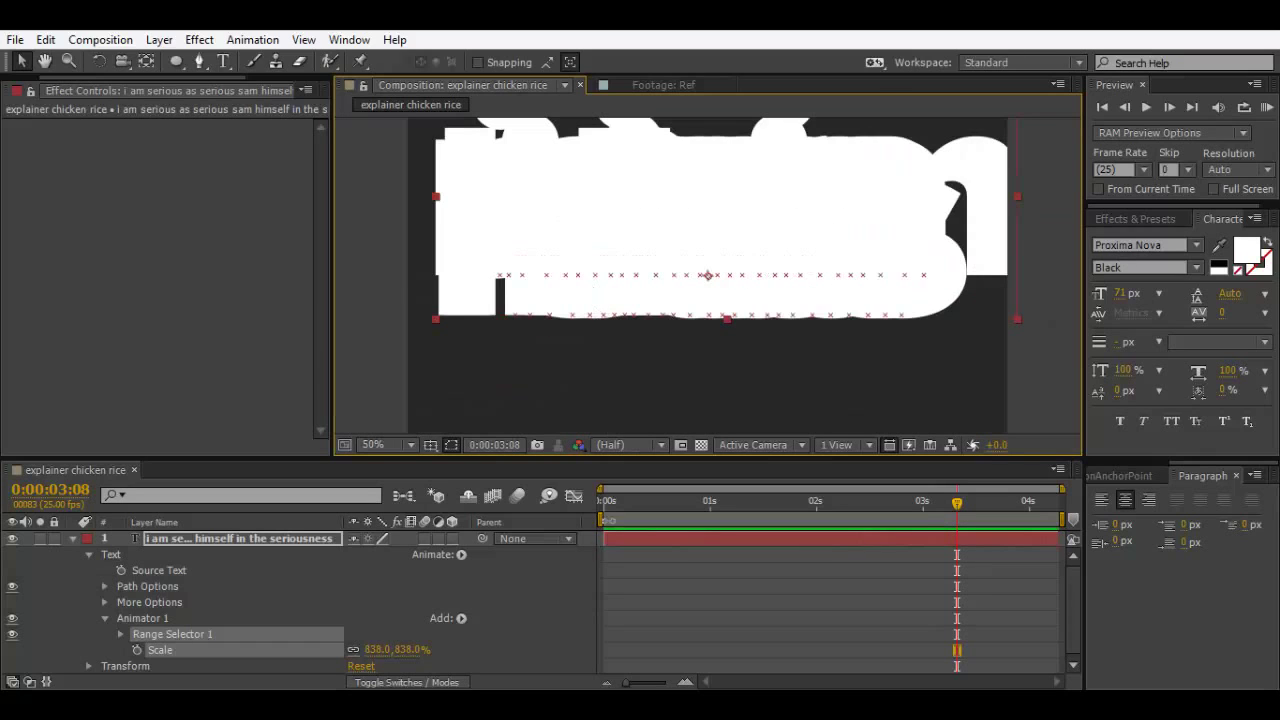
{"action": "left_click", "coordinate": [410, 649]}
{"action": "type", "text": "100"}
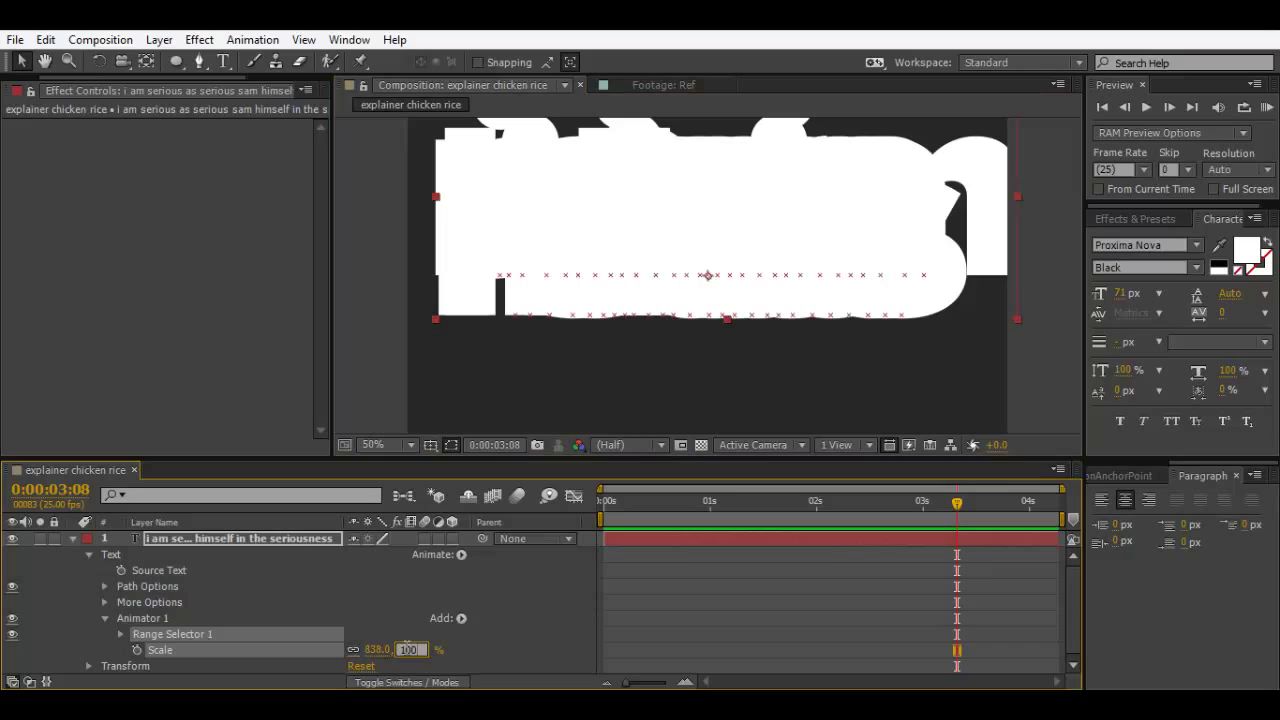
{"action": "key", "text": "Return"}
{"action": "key", "text": "Home"}
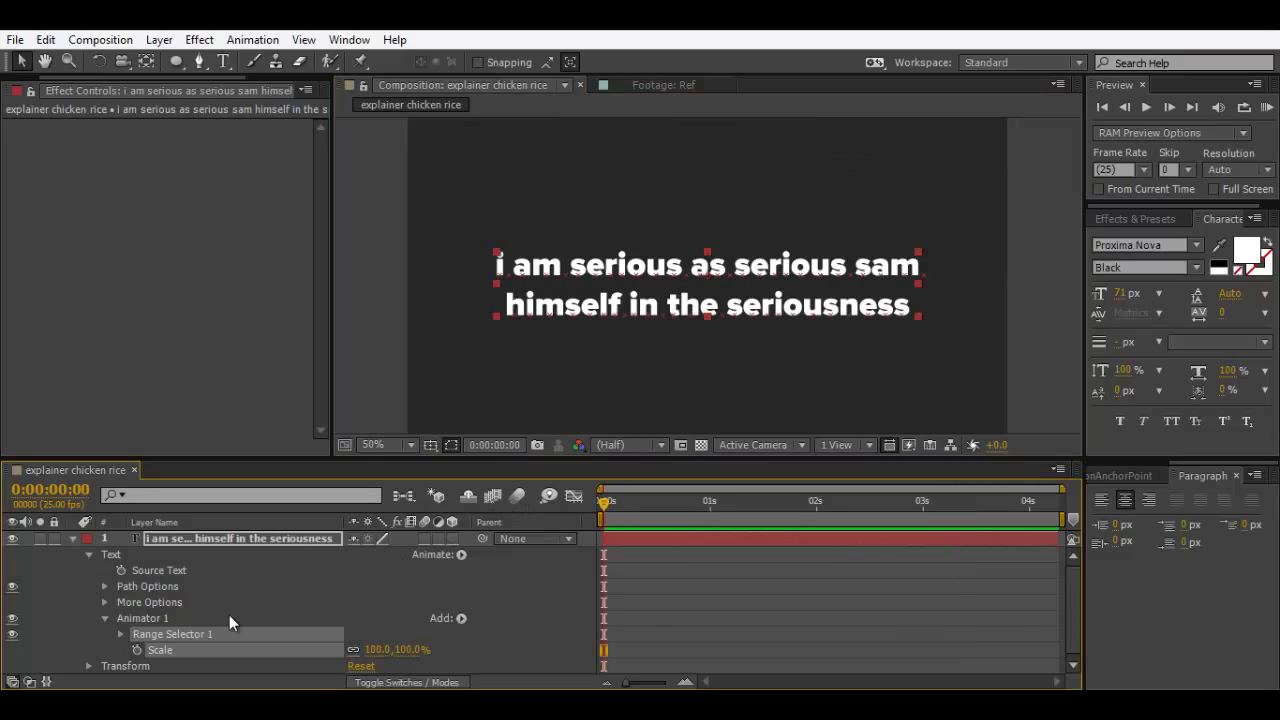
{"action": "left_click", "coordinate": [410, 649]}
{"action": "type", "text": "0"}
{"action": "key", "text": "Return"}
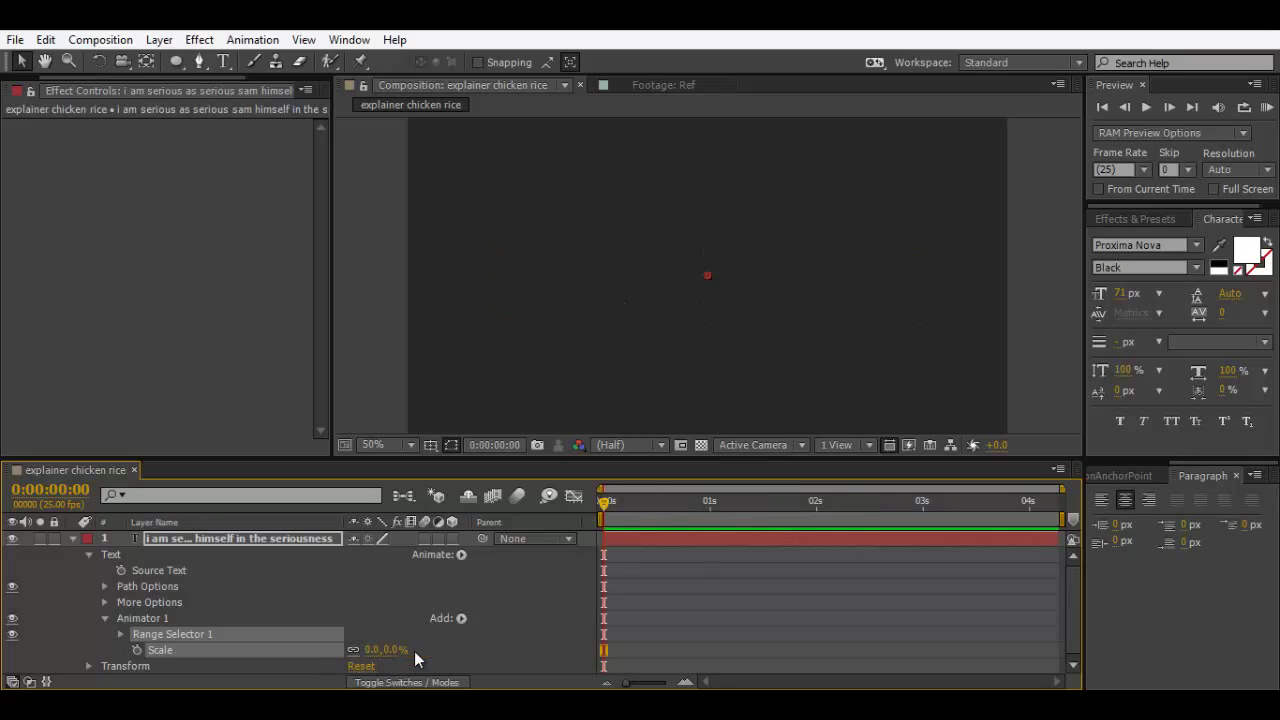
{"action": "left_click", "coordinate": [137, 650]}
{"action": "left_click", "coordinate": [709, 502]}
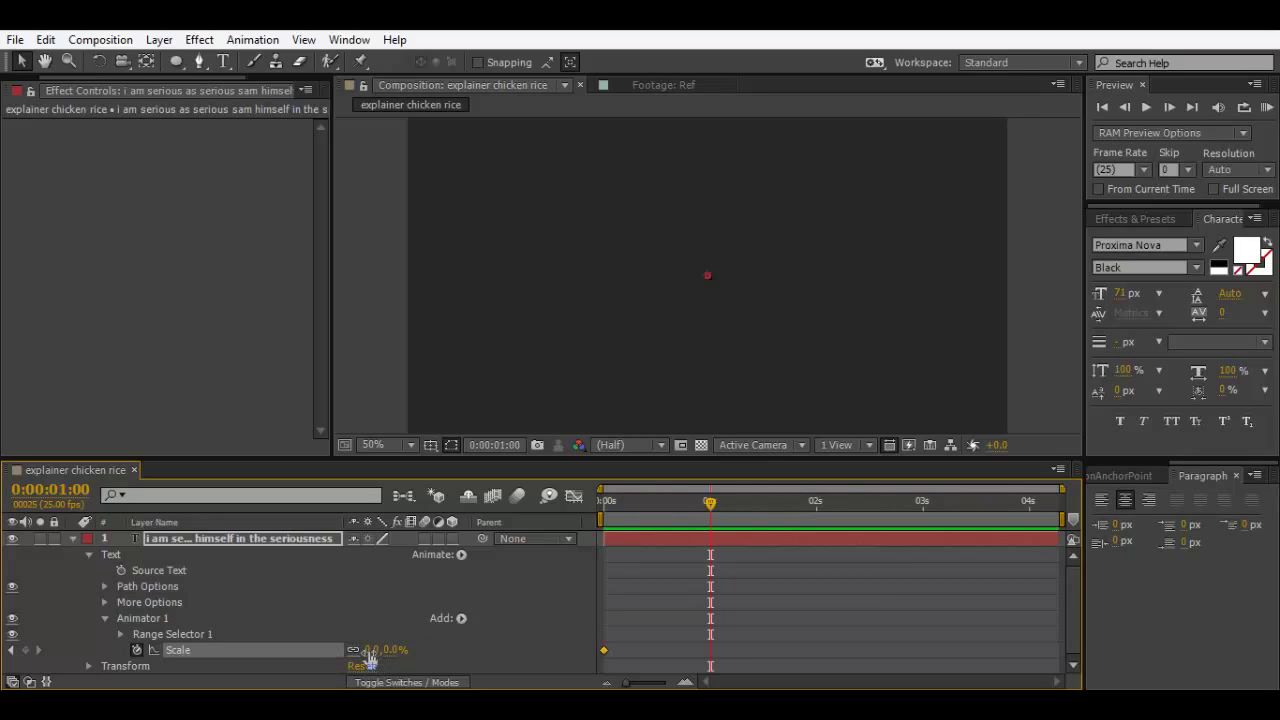
{"action": "left_click", "coordinate": [374, 650]}
{"action": "type", "text": "21"}
{"action": "double_click", "coordinate": [374, 650]}
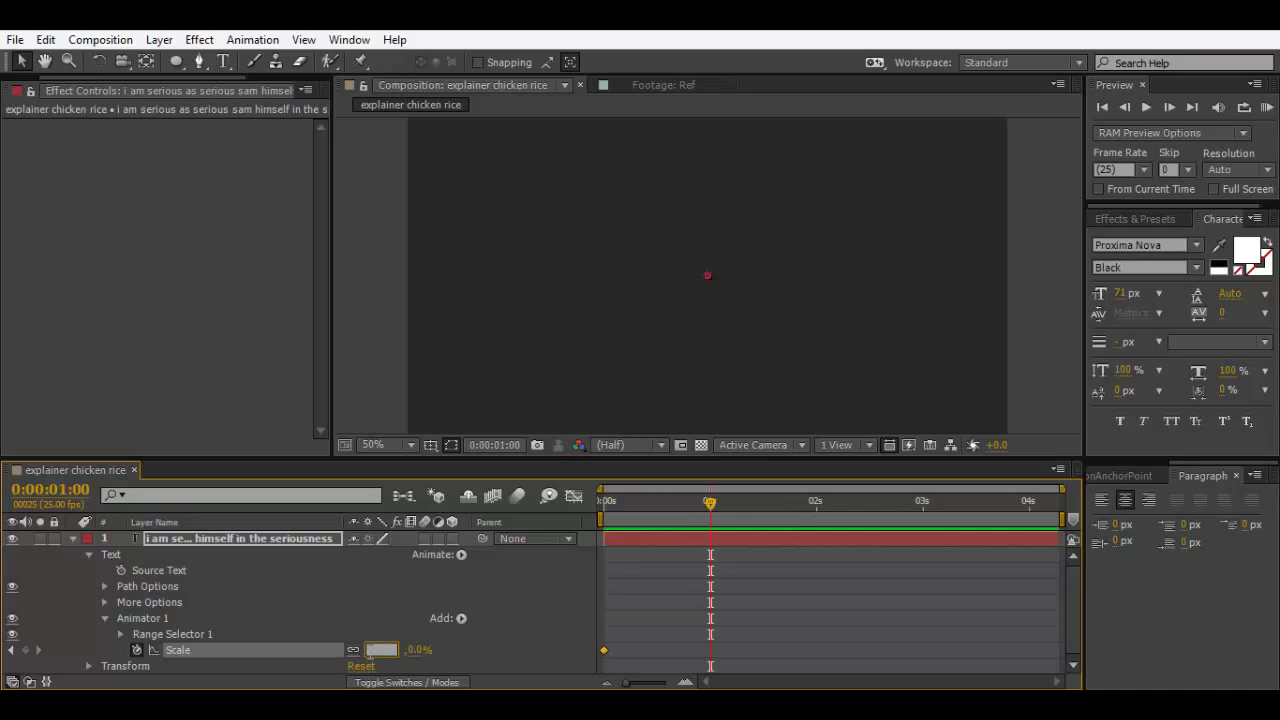
{"action": "type", "text": "100"}
{"action": "key", "text": "Return"}
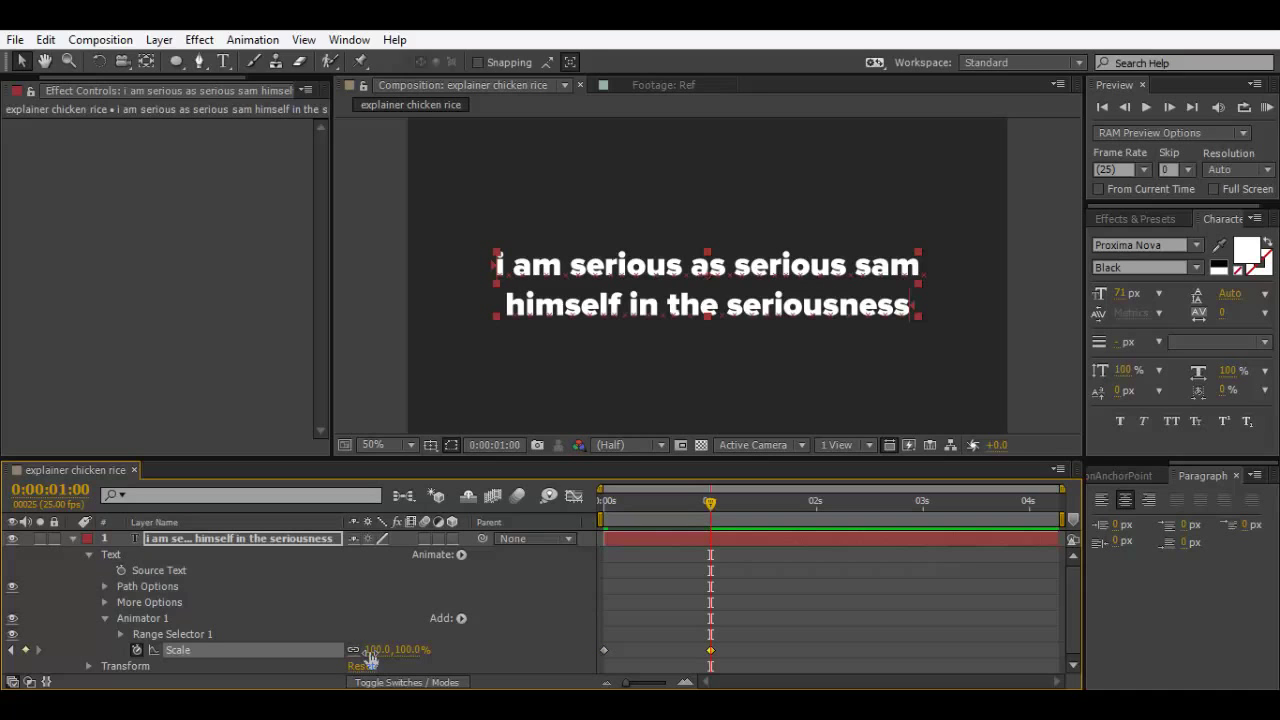
{"action": "left_click_drag", "start_coordinate": [677, 501], "coordinate": [561, 506]}
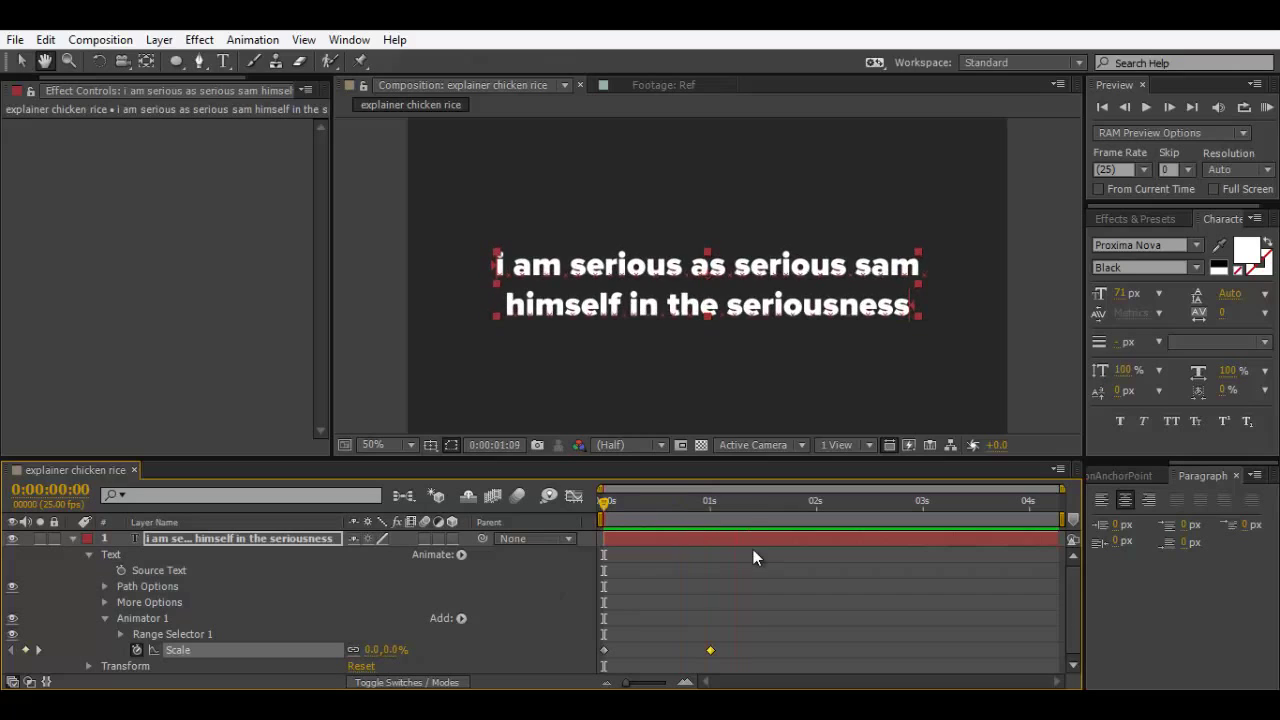
{"action": "key", "text": "space"}
{"action": "key", "text": "space"}
{"action": "key", "text": "space"}
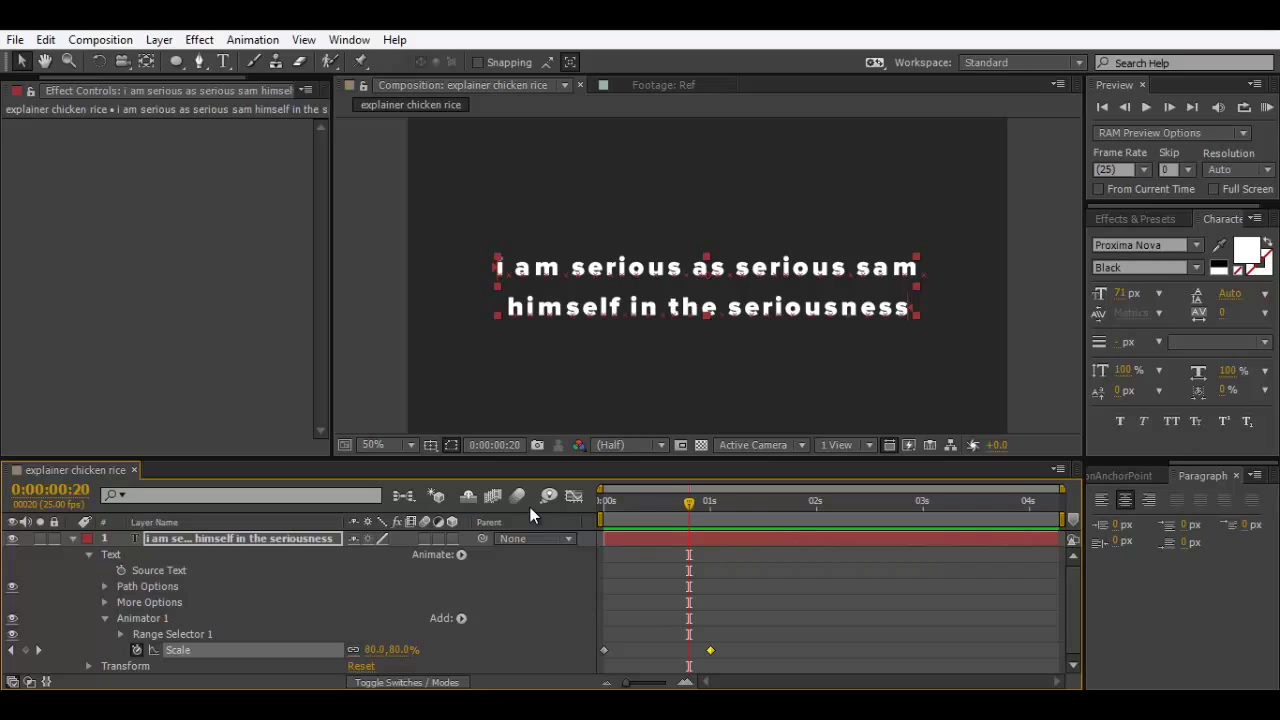
{"action": "left_click_drag", "start_coordinate": [686, 500], "coordinate": [709, 500]}
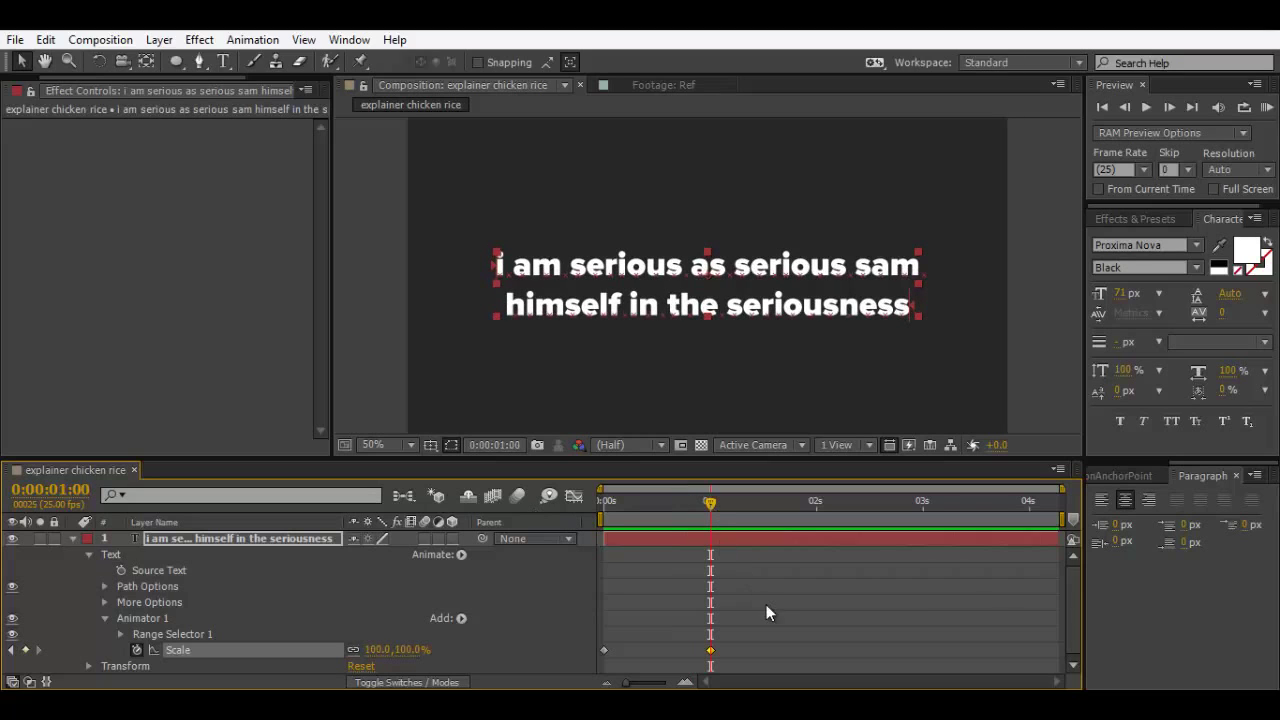
{"action": "left_click_drag", "start_coordinate": [780, 614], "coordinate": [584, 674]}
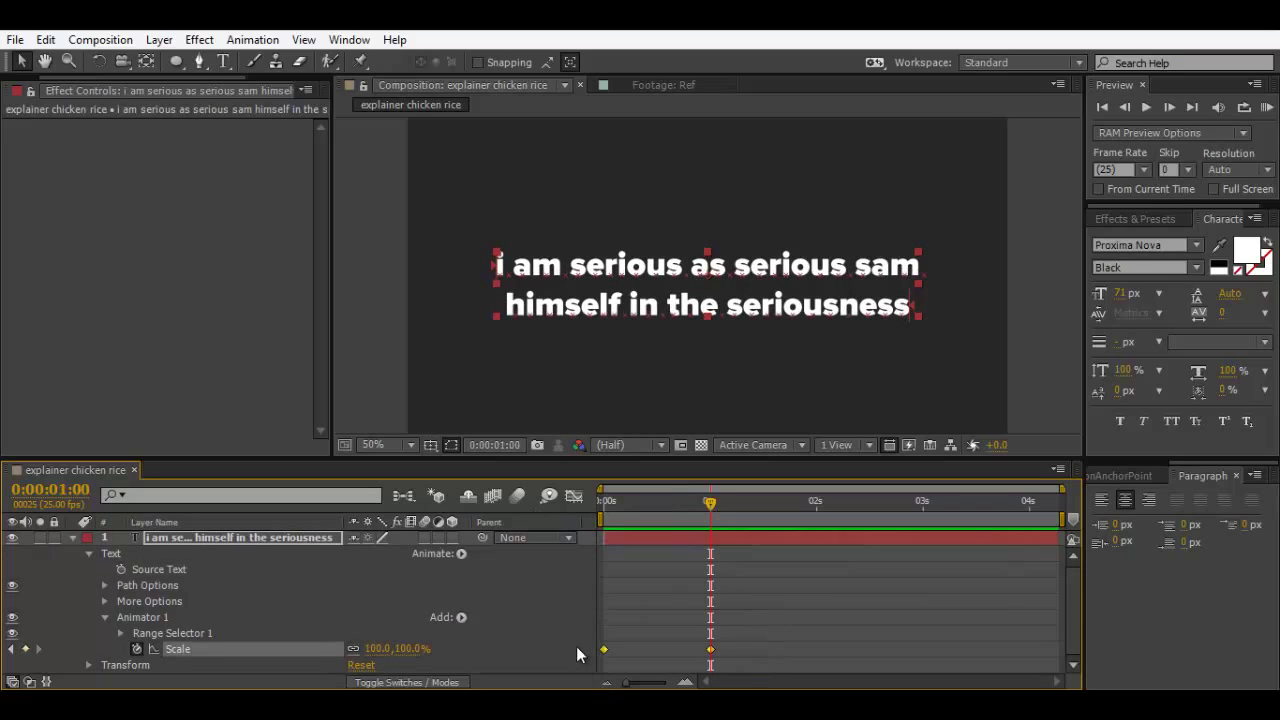
{"action": "key", "text": "Delete"}
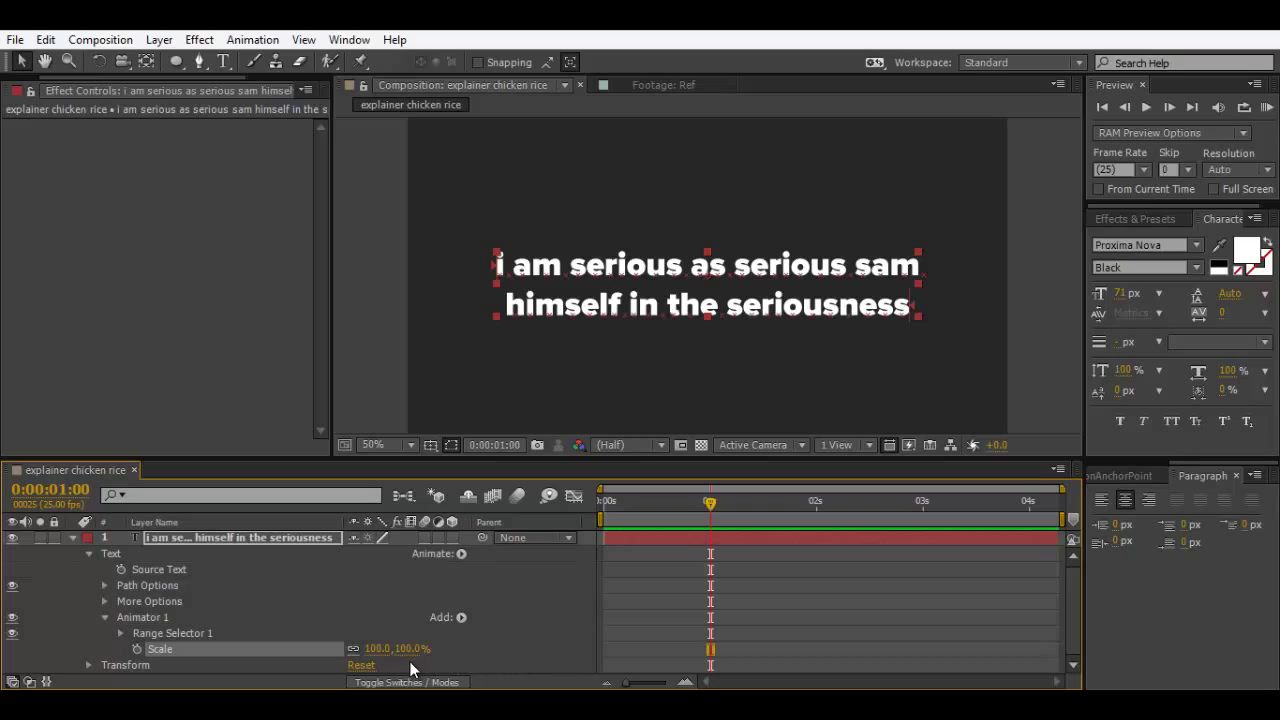
Step: Select Range Selector 1 and expand it to show its Start, End and Offset
{"action": "left_click", "coordinate": [333, 636]}
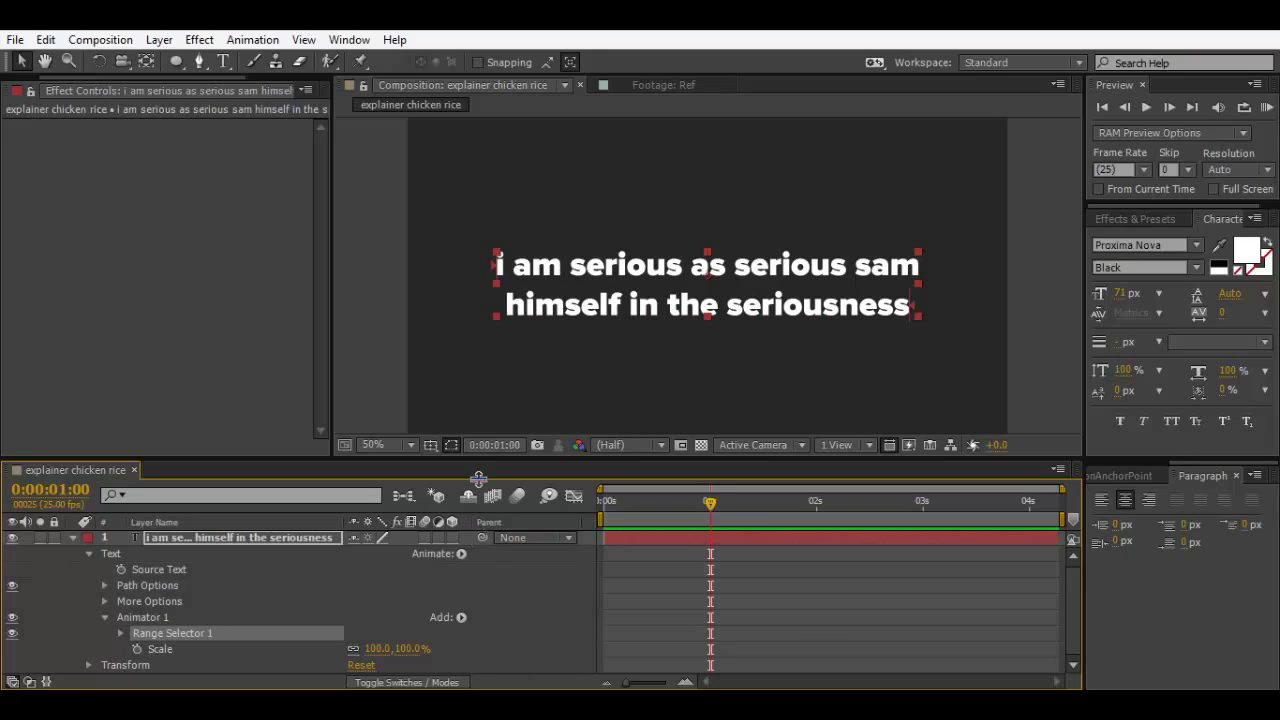
{"action": "scroll", "coordinate": [480, 268], "scroll_direction": "up", "scroll_amount": 2}
{"action": "left_click_drag", "start_coordinate": [526, 257], "coordinate": [615, 269]}
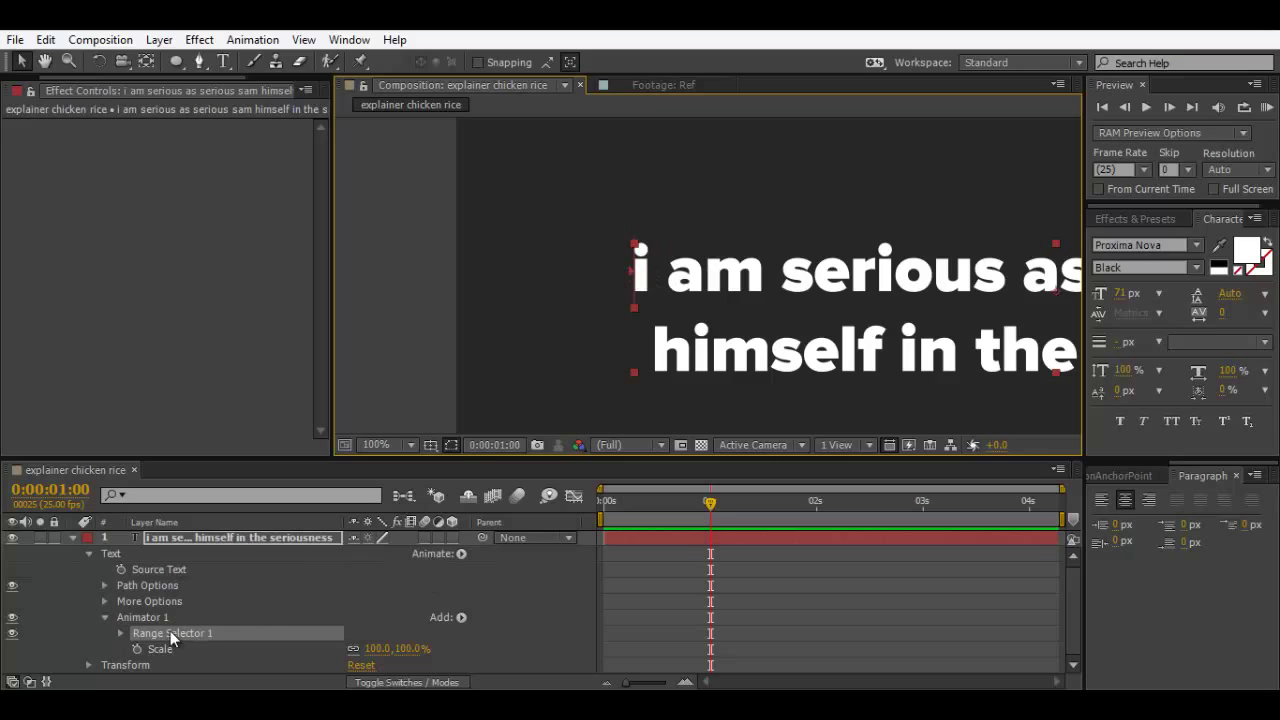
{"action": "left_click", "coordinate": [120, 632]}
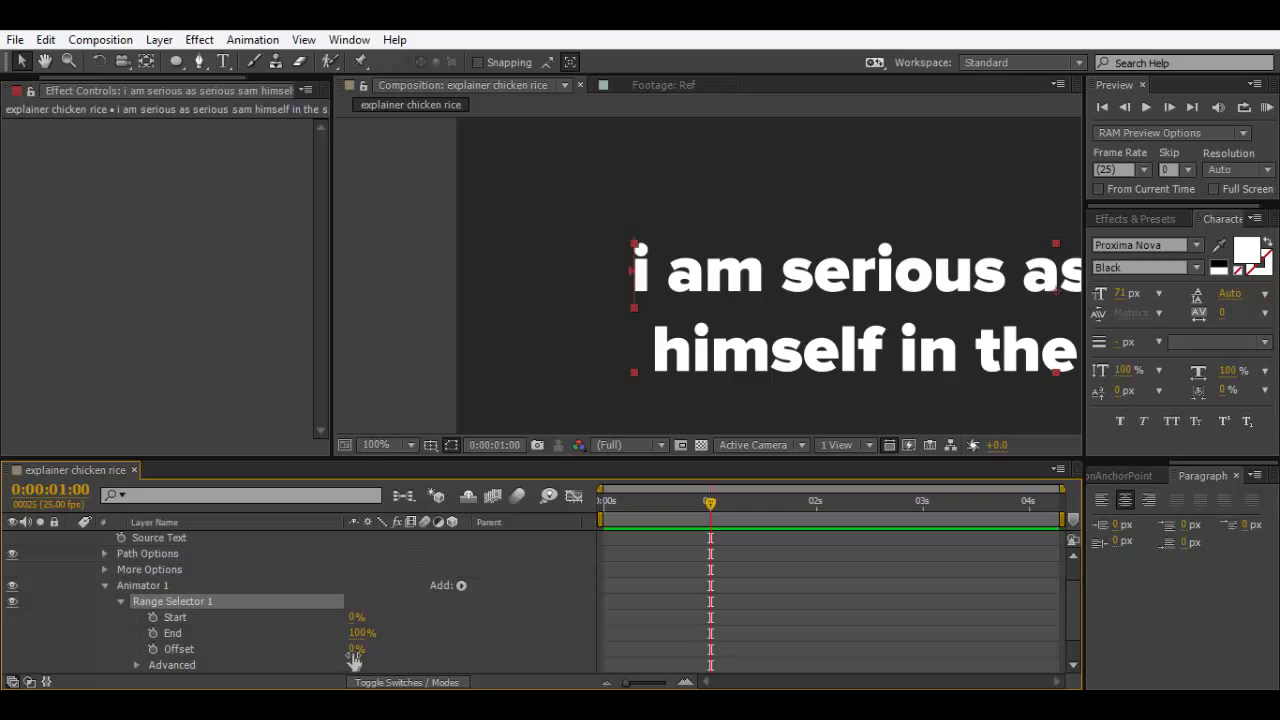
Step: Scrub the Range Selector Offset, trying about 30% and finishing at 1%
{"action": "left_click_drag", "start_coordinate": [358, 649], "coordinate": [388, 650]}
{"action": "left_click_drag", "start_coordinate": [855, 302], "coordinate": [593, 272]}
{"action": "key", "text": "comma"}
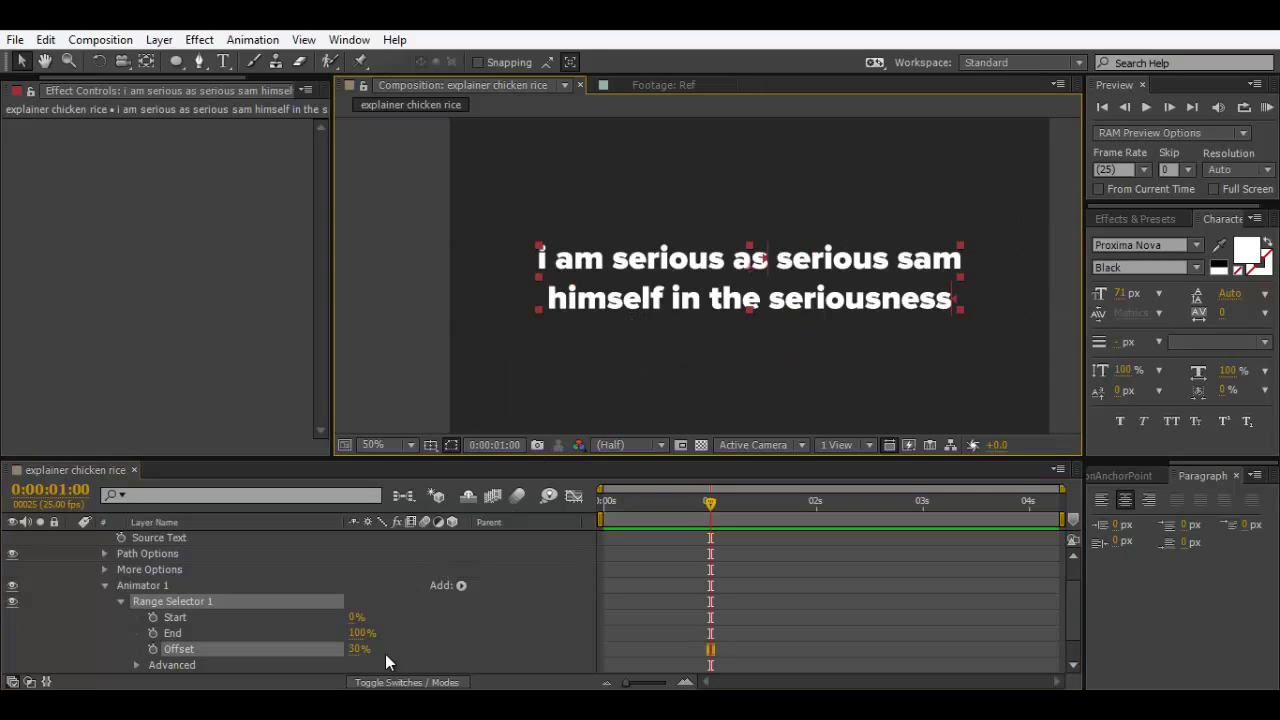
{"action": "mouse_move", "coordinate": [355, 652]}
{"action": "left_mouse_down"}
{"action": "mouse_move", "coordinate": [418, 650]}
{"action": "mouse_move", "coordinate": [334, 655]}
{"action": "mouse_move", "coordinate": [426, 652]}
{"action": "mouse_move", "coordinate": [337, 652]}
{"action": "left_mouse_up"}
{"action": "scroll", "coordinate": [262, 610], "scroll_direction": "down", "scroll_amount": 1}
{"action": "scroll", "coordinate": [263, 575], "scroll_direction": "down", "scroll_amount": 1}
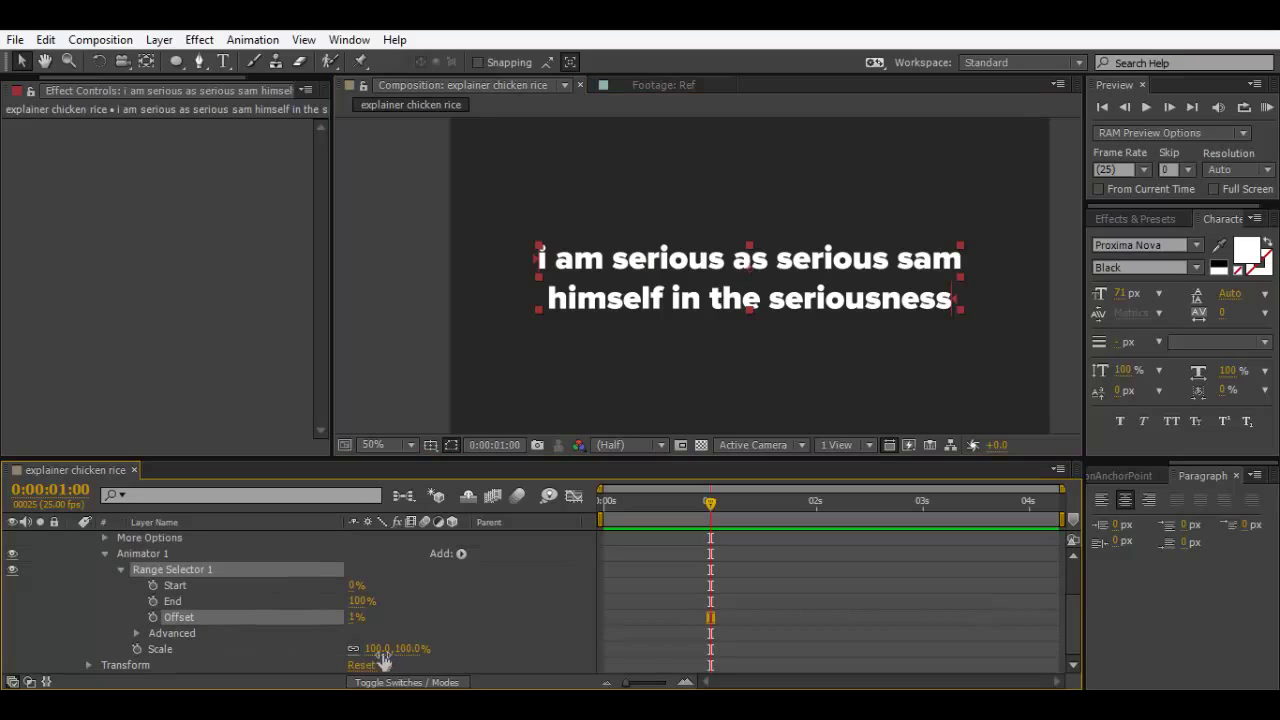
Step: Set Animator 1's Scale to 0% so the characters are hidden
{"action": "left_click", "coordinate": [160, 650]}
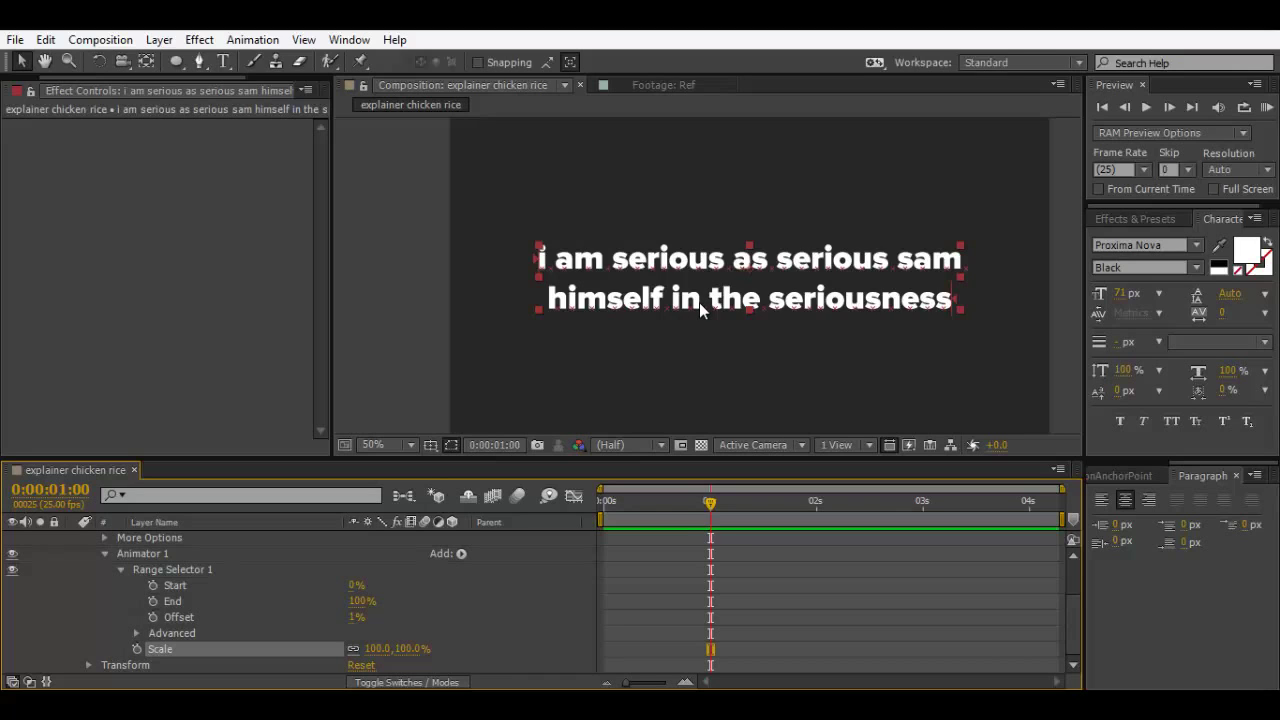
{"action": "left_click", "coordinate": [378, 649]}
{"action": "type", "text": "0"}
{"action": "key", "text": "Return"}
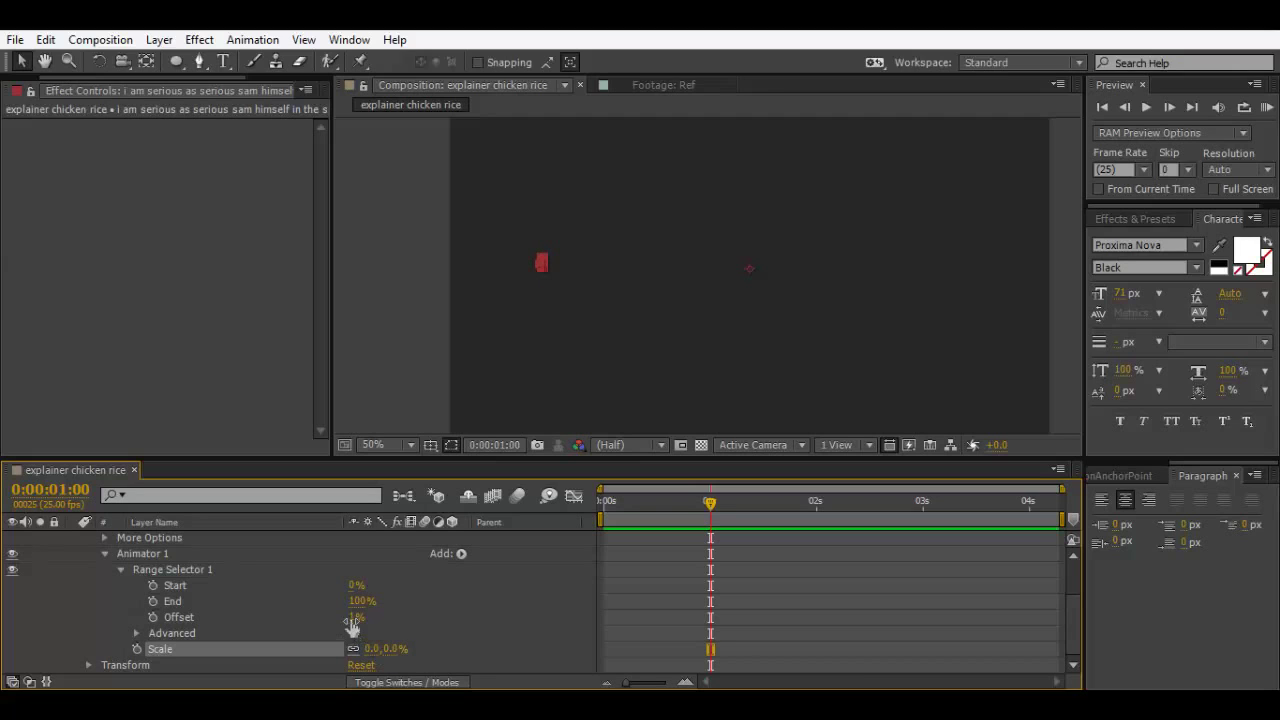
Step: Scrub Range Selector 1's Offset to preview the reveal, ending back at 0%
{"action": "left_click_drag", "start_coordinate": [355, 618], "coordinate": [367, 618]}
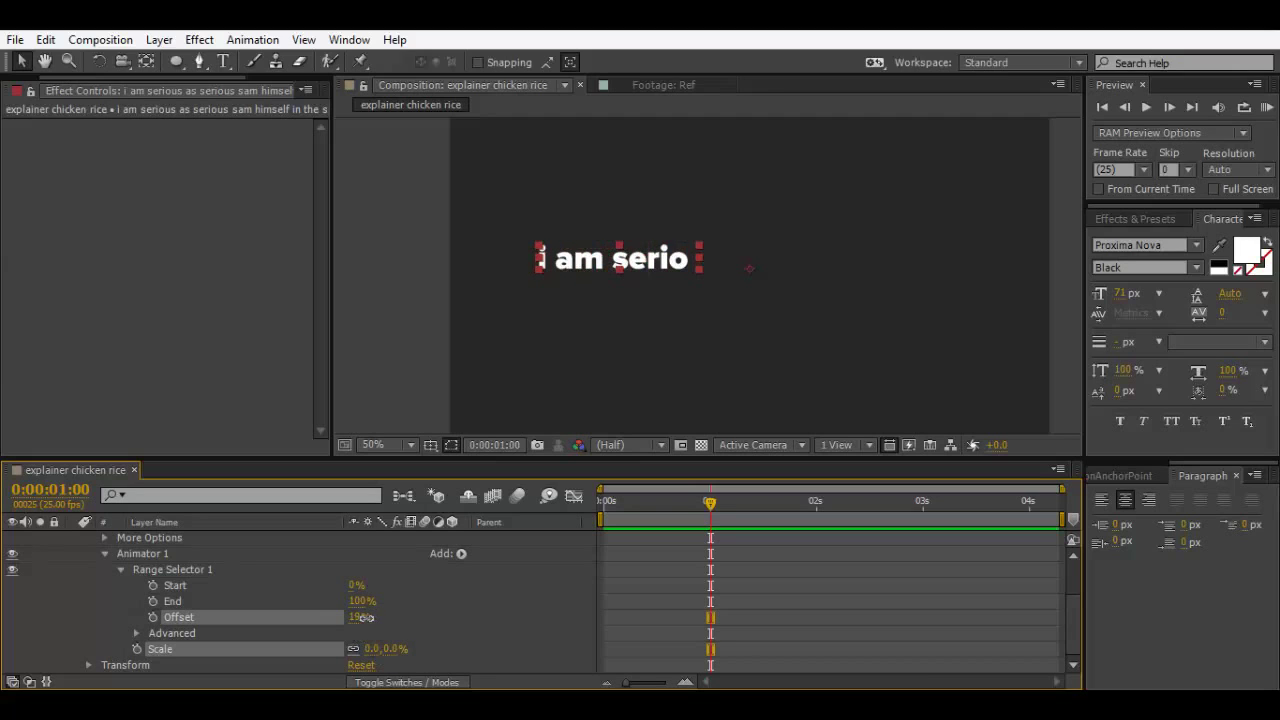
{"action": "left_click", "coordinate": [168, 567]}
{"action": "left_click_drag", "start_coordinate": [357, 621], "coordinate": [388, 657]}
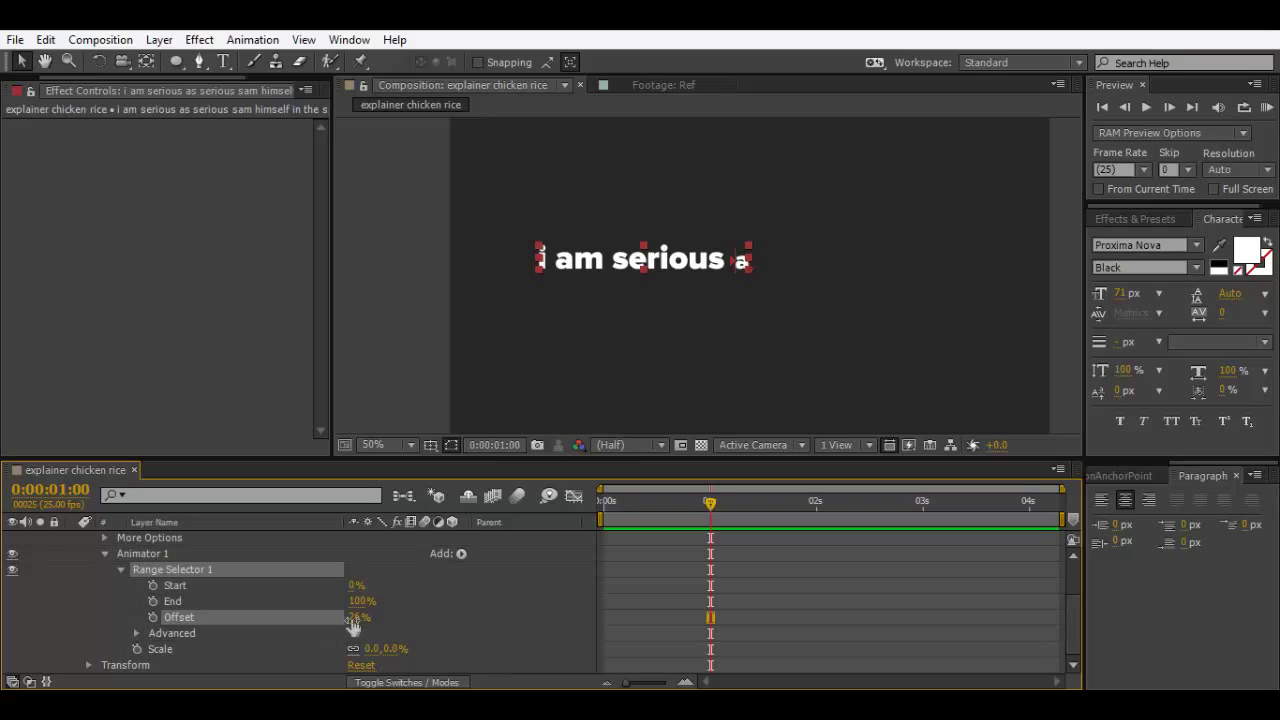
{"action": "left_click_drag", "start_coordinate": [354, 617], "coordinate": [362, 617]}
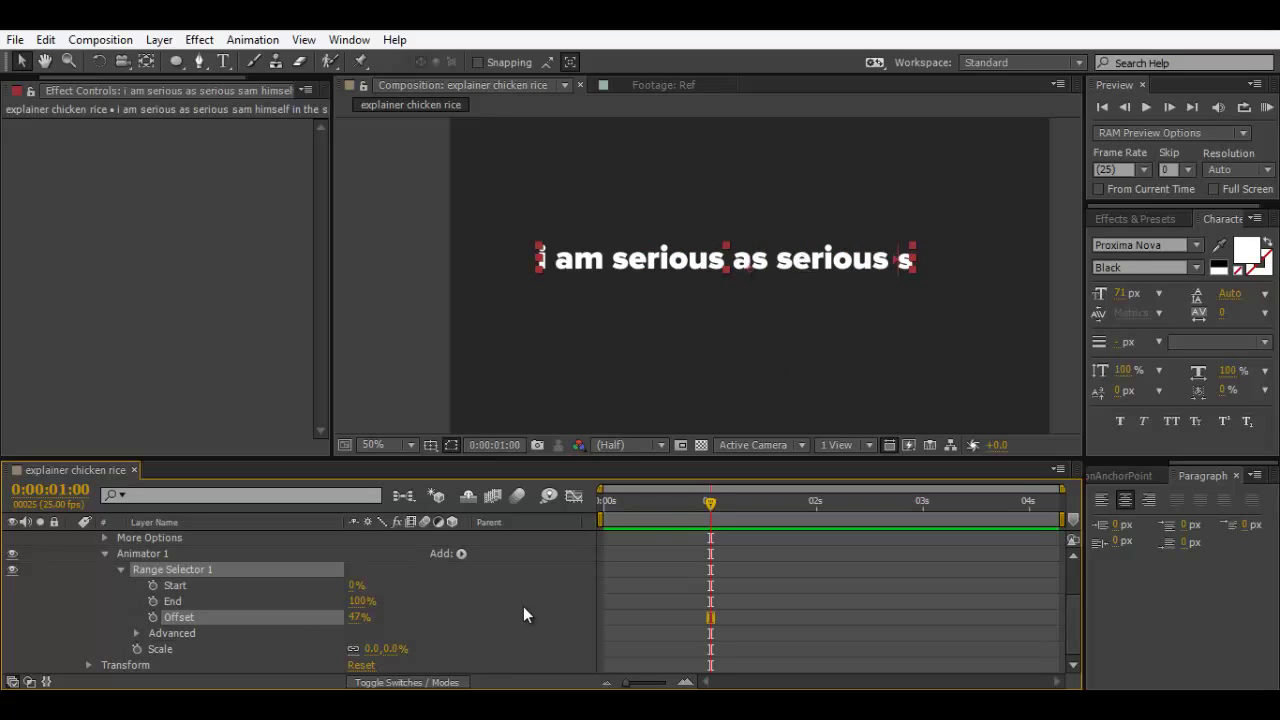
{"action": "left_click_drag", "start_coordinate": [362, 617], "coordinate": [332, 637]}
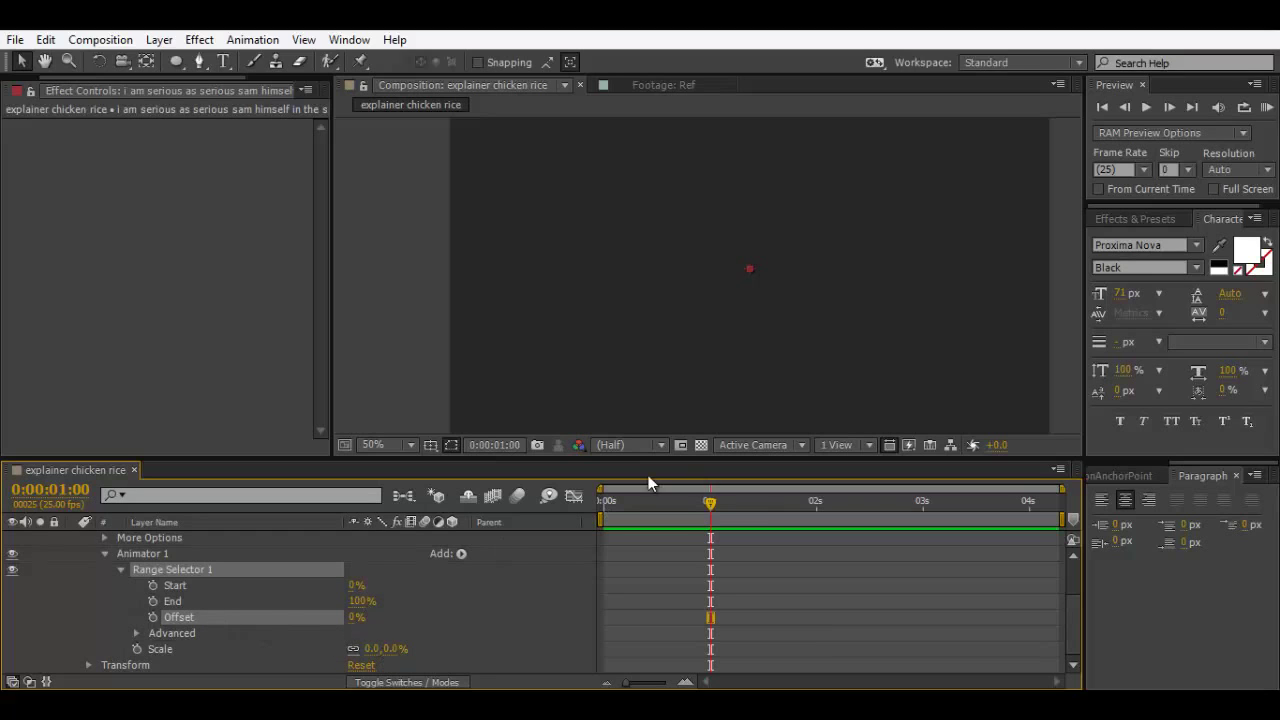
Step: Keyframe the Offset at 0% at 0:00 and 100% at 0:02
{"action": "left_click", "coordinate": [609, 504]}
{"action": "left_click", "coordinate": [153, 617]}
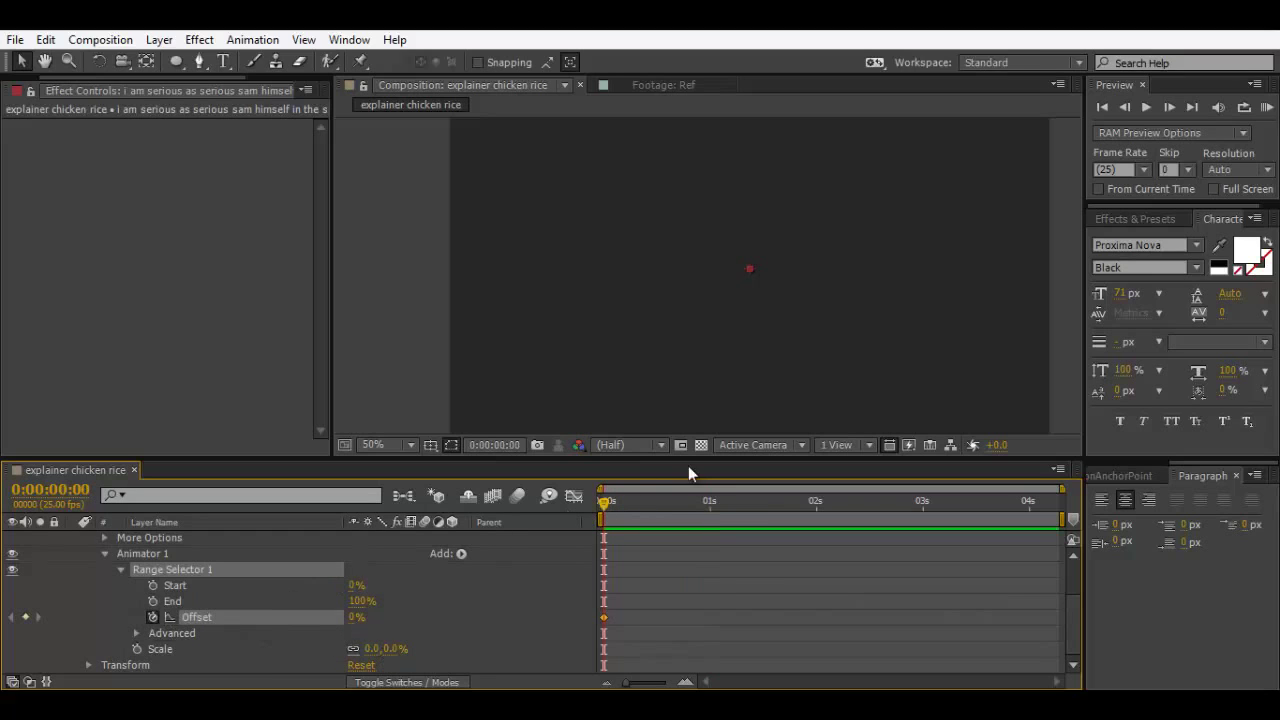
{"action": "left_click", "coordinate": [814, 500]}
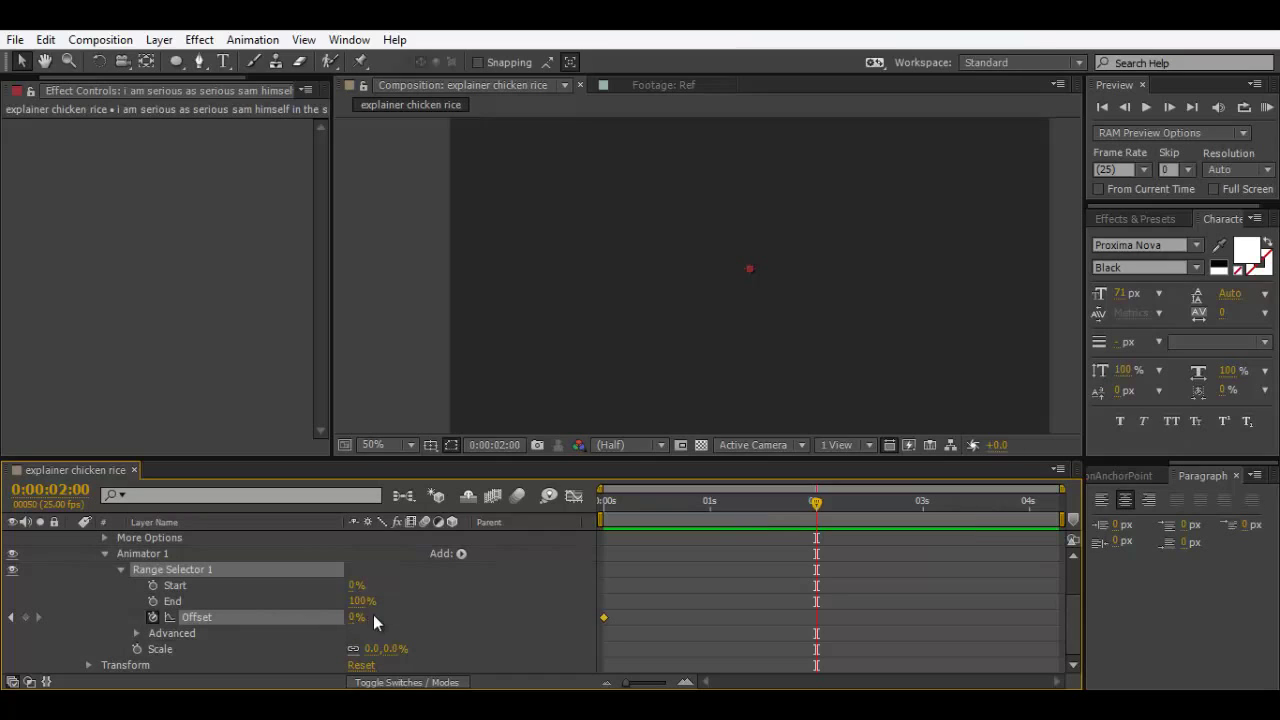
{"action": "left_click_drag", "start_coordinate": [352, 622], "coordinate": [560, 615]}
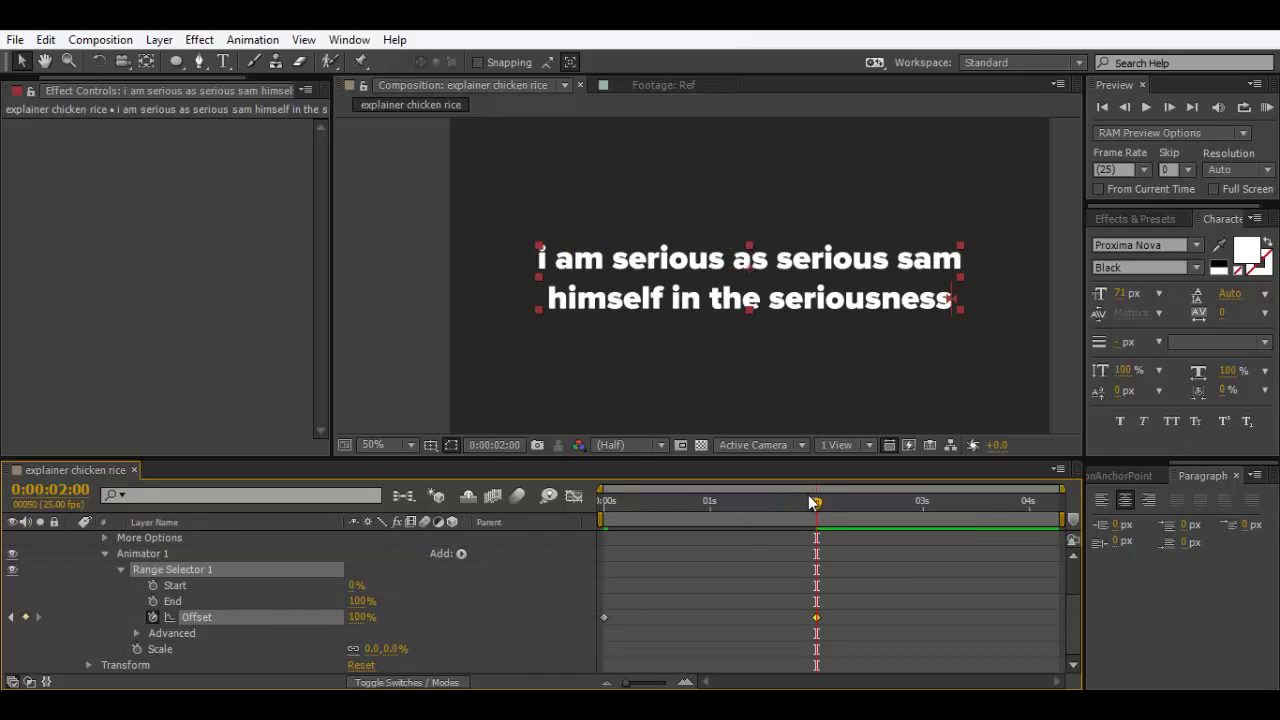
Step: Preview the letter-by-letter reveal by playing and scrubbing the timeline
{"action": "key", "text": "KP_0"}
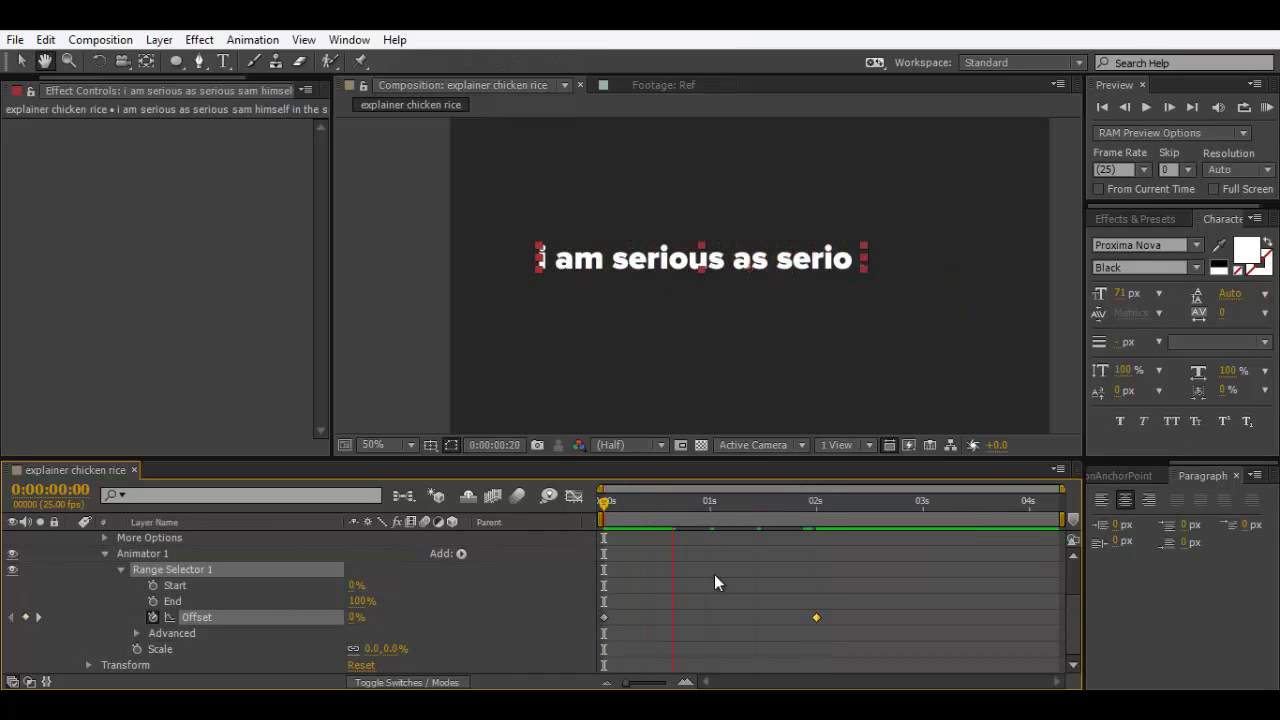
{"action": "left_click", "coordinate": [714, 574]}
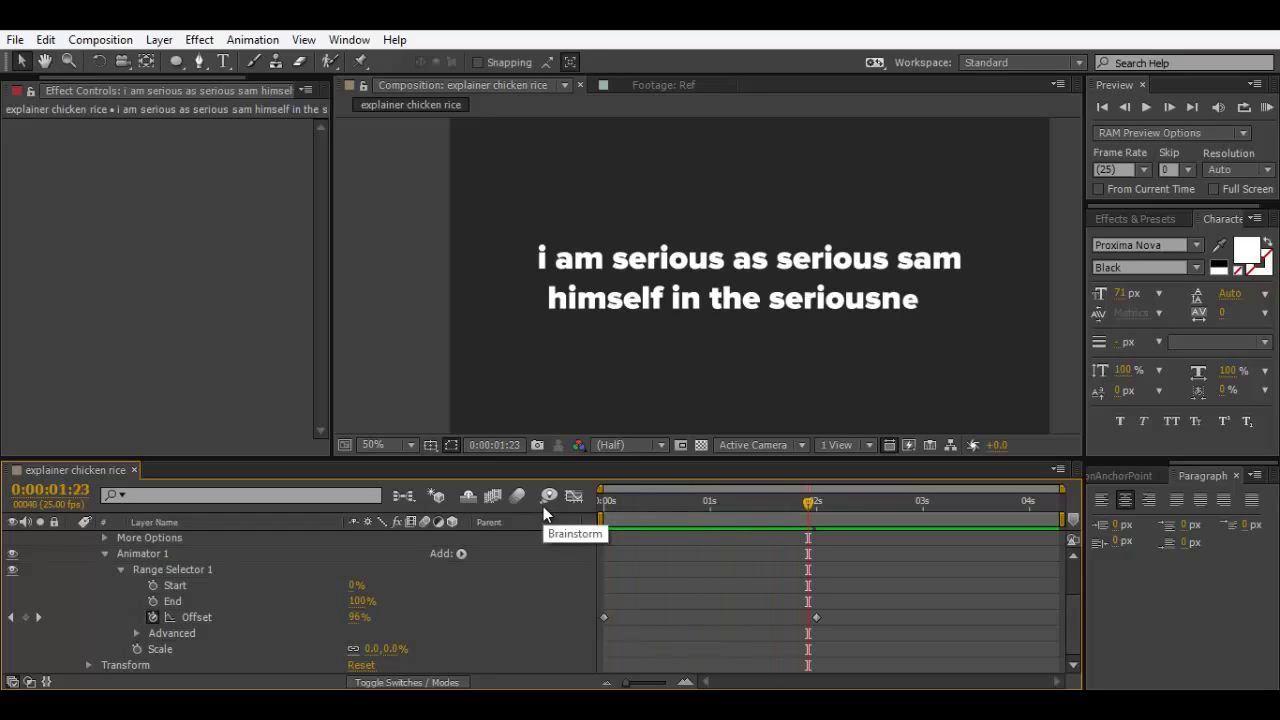
{"action": "left_click_drag", "start_coordinate": [812, 507], "coordinate": [598, 540]}
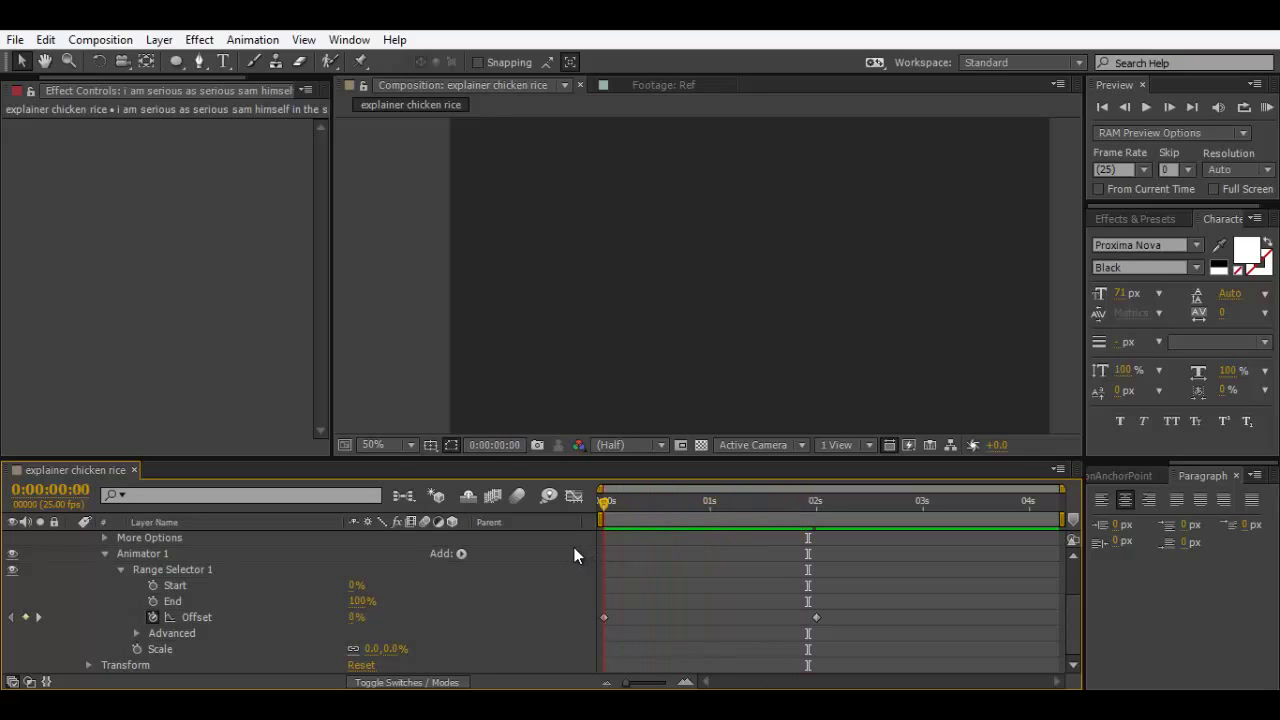
{"action": "key", "text": "space"}
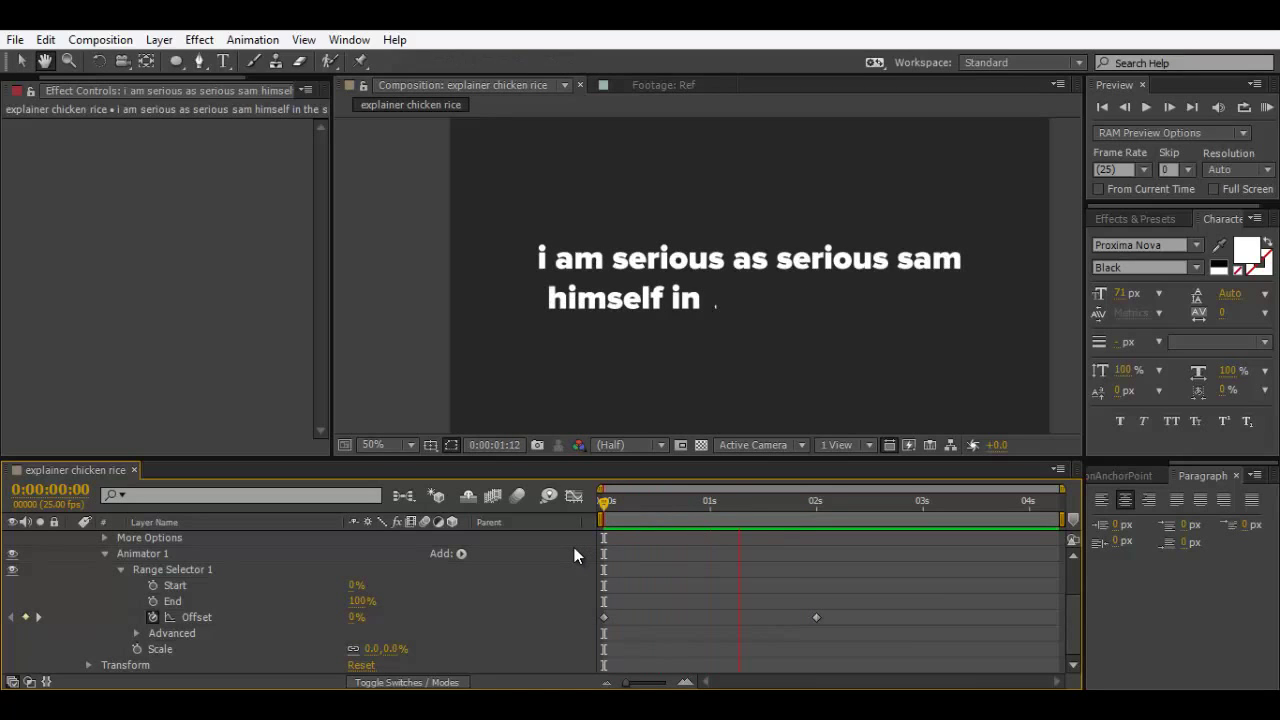
{"action": "key", "text": "space"}
{"action": "left_click", "coordinate": [200, 618]}
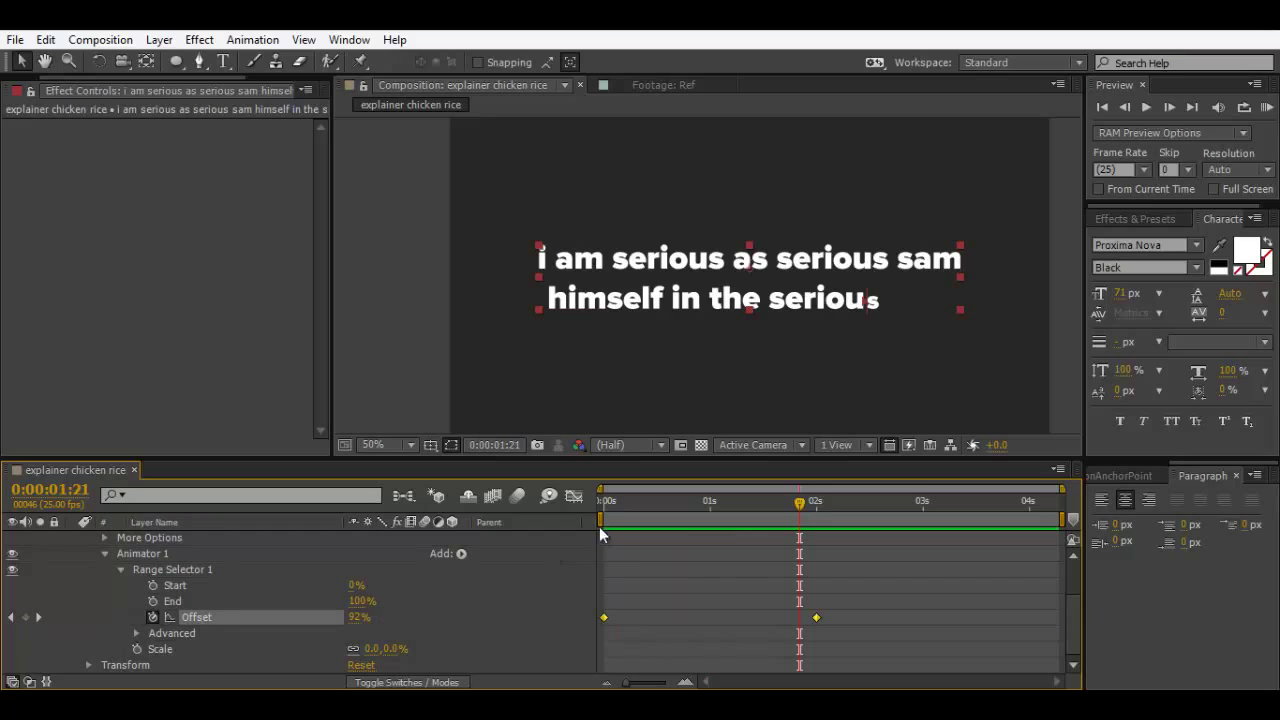
{"action": "left_click", "coordinate": [847, 610]}
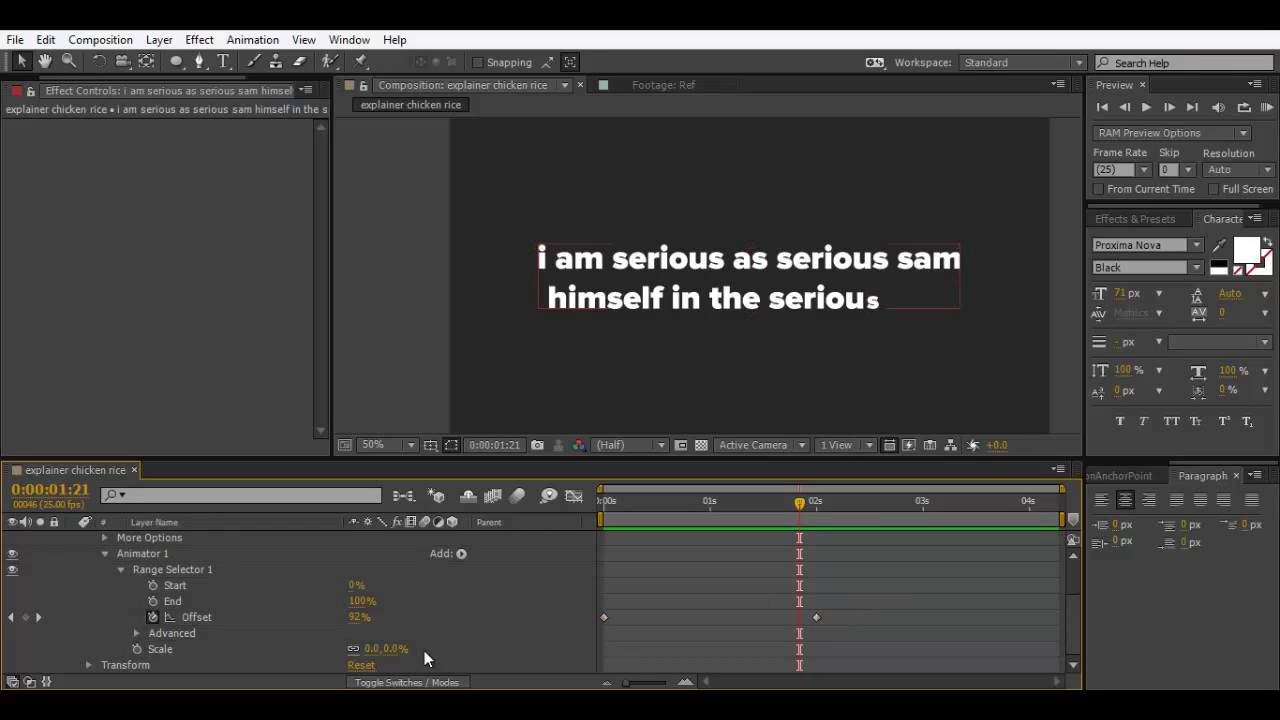
{"action": "left_click", "coordinate": [390, 648]}
{"action": "type", "text": "50"}
{"action": "key", "text": "Return"}
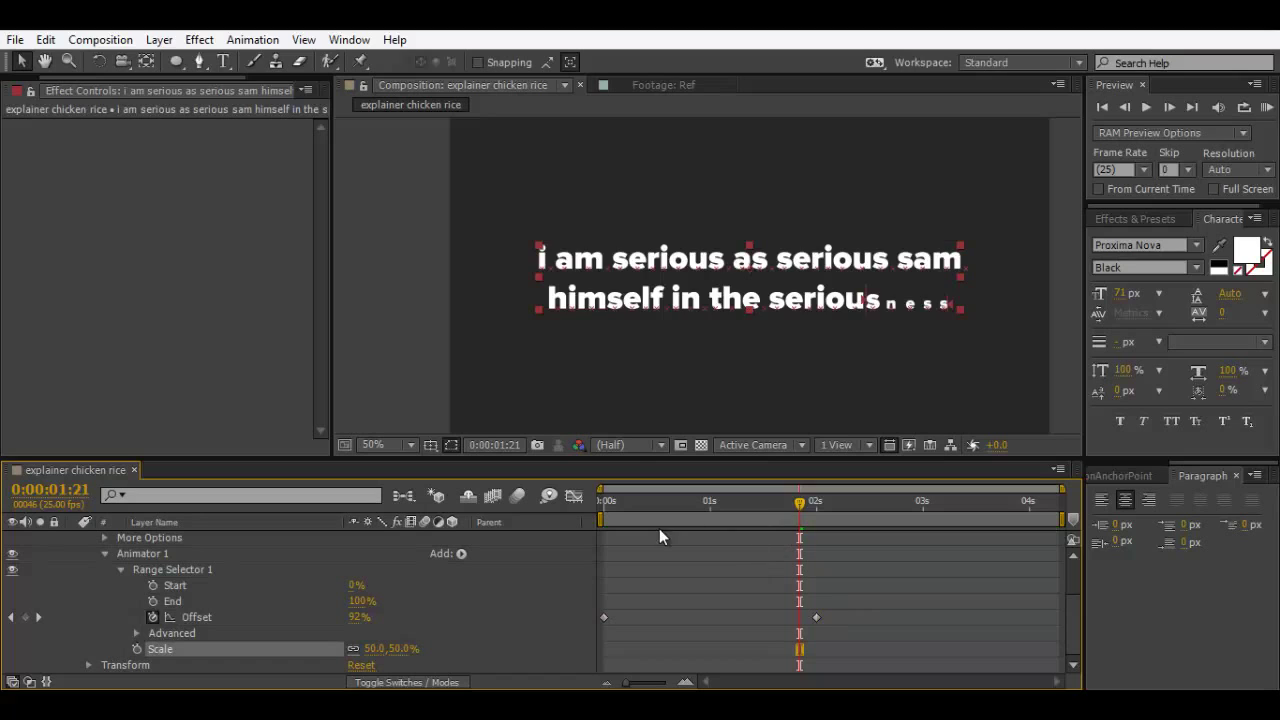
{"action": "key", "text": "Home"}
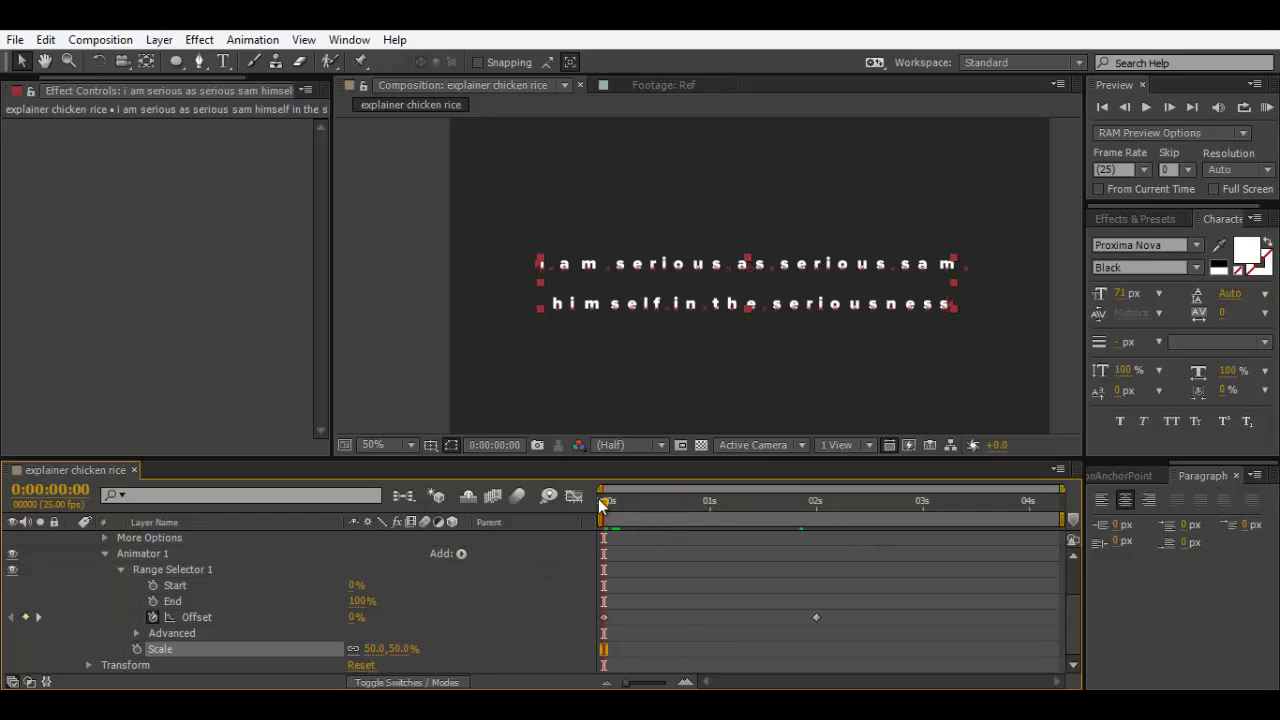
{"action": "mouse_move", "coordinate": [603, 508]}
{"action": "left_mouse_down"}
{"action": "mouse_move", "coordinate": [790, 510]}
{"action": "mouse_move", "coordinate": [582, 515]}
{"action": "left_mouse_up"}
{"action": "left_click", "coordinate": [371, 649]}
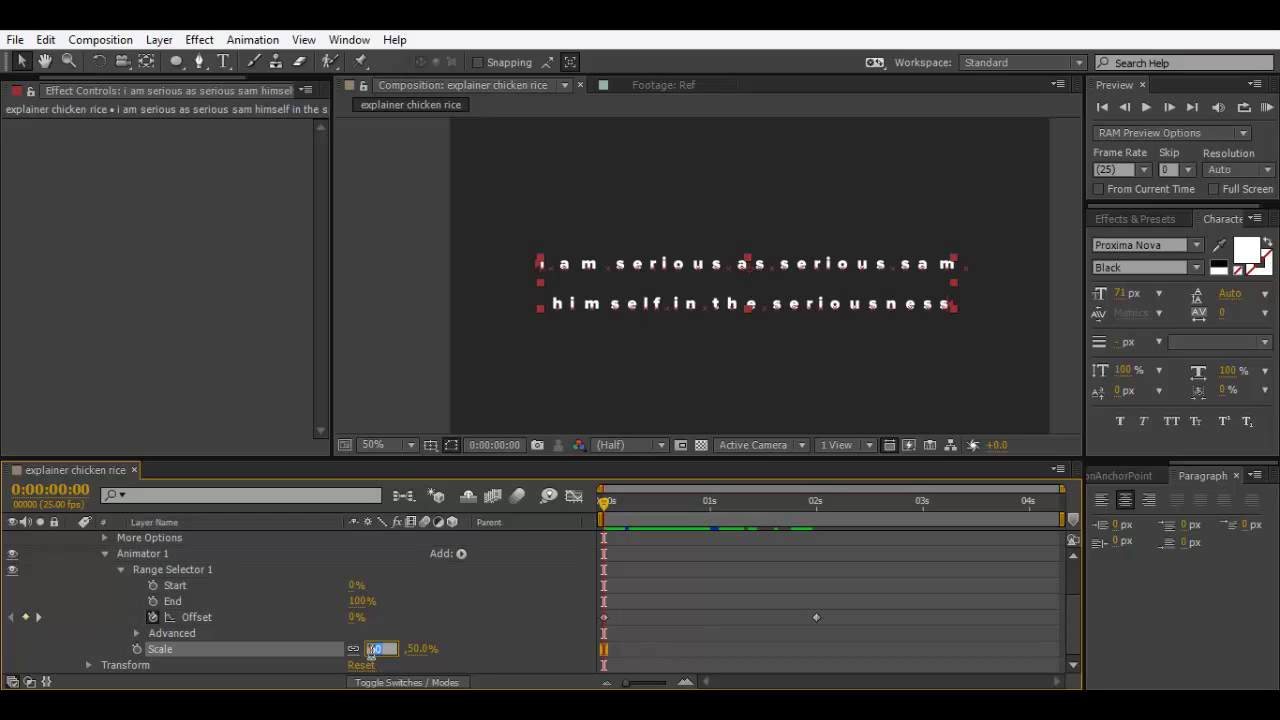
{"action": "type", "text": "80"}
{"action": "key", "text": "Return"}
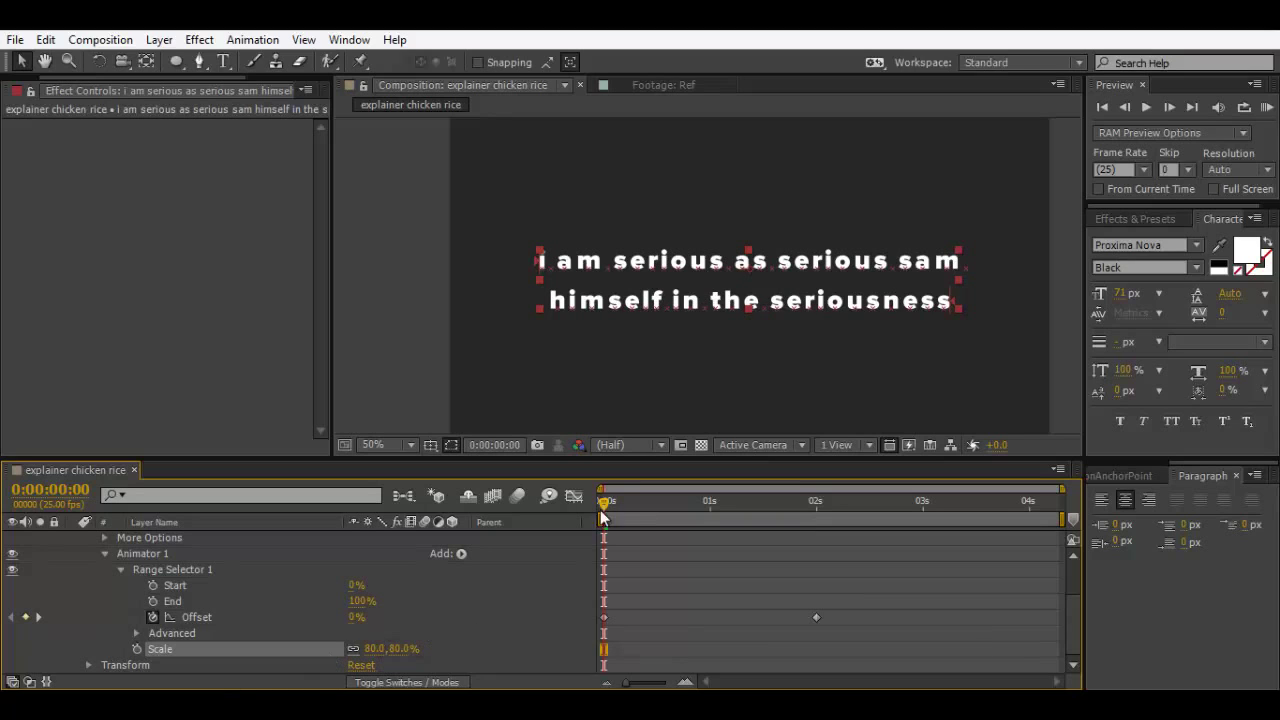
{"action": "mouse_move", "coordinate": [604, 503]}
{"action": "left_mouse_down"}
{"action": "mouse_move", "coordinate": [826, 503]}
{"action": "mouse_move", "coordinate": [599, 522]}
{"action": "left_mouse_up"}
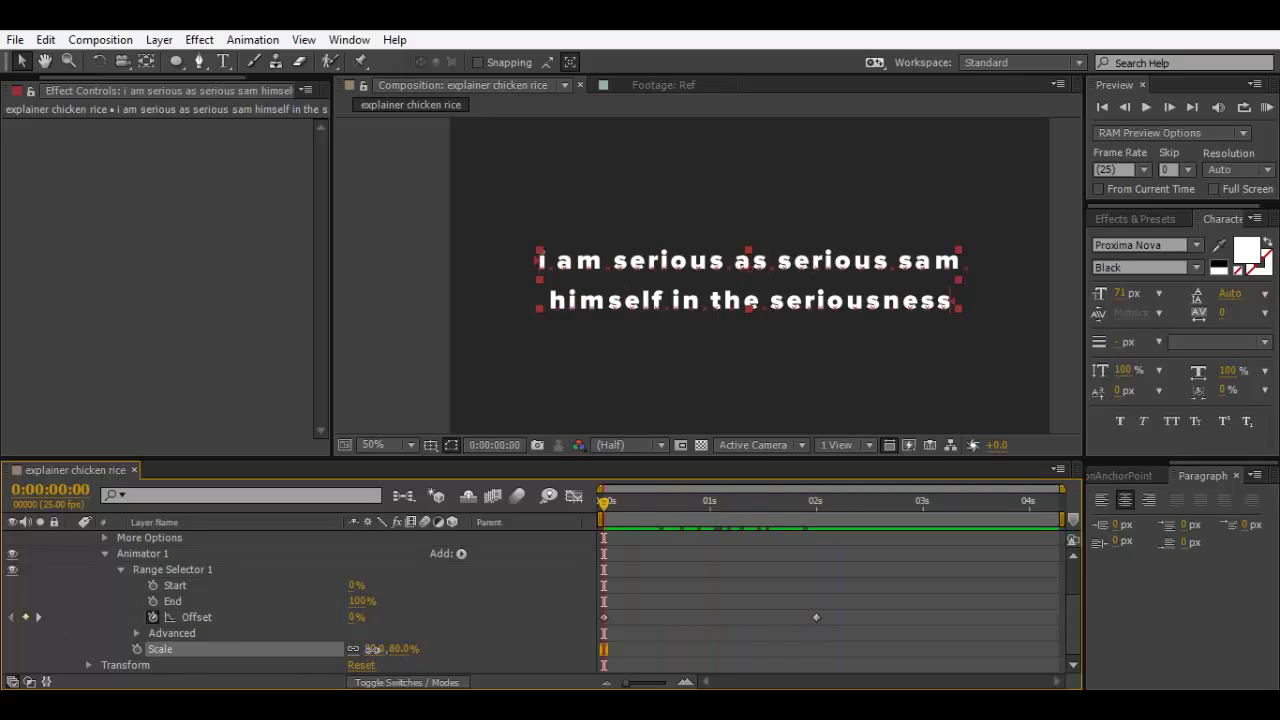
{"action": "left_click", "coordinate": [374, 649]}
{"action": "type", "text": "0"}
{"action": "key", "text": "Return"}
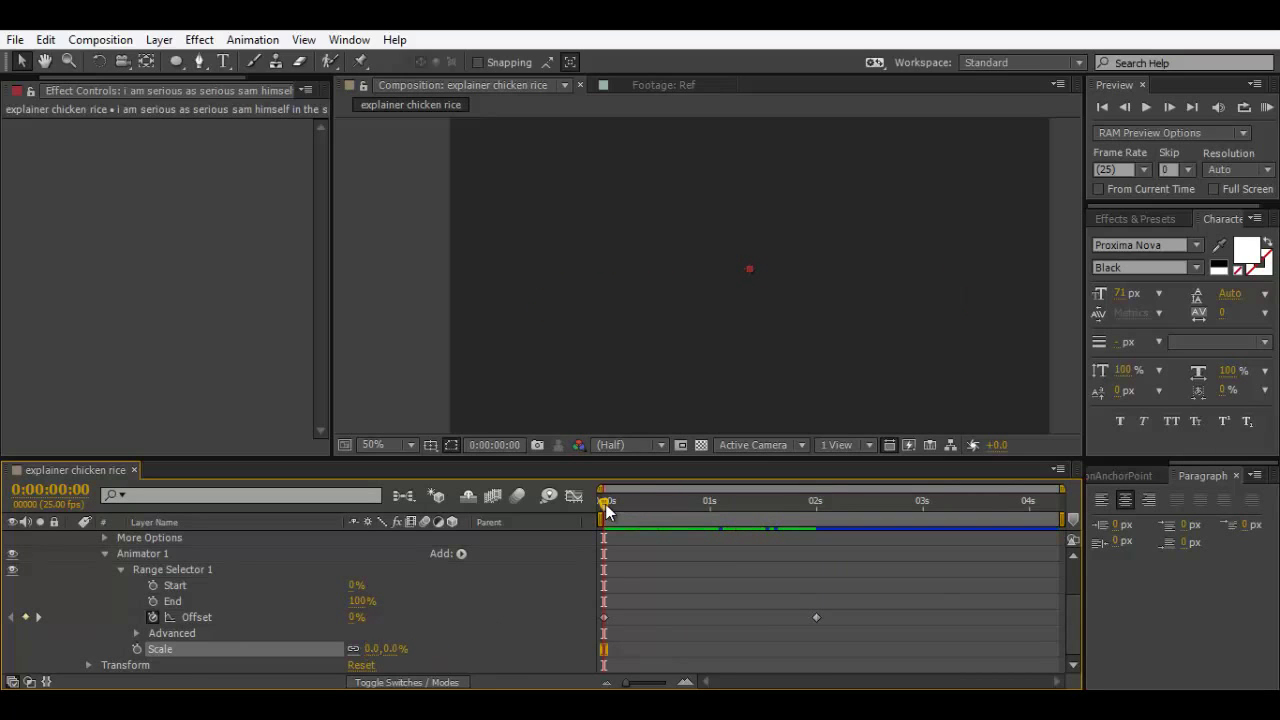
{"action": "left_click_drag", "start_coordinate": [605, 504], "coordinate": [815, 501]}
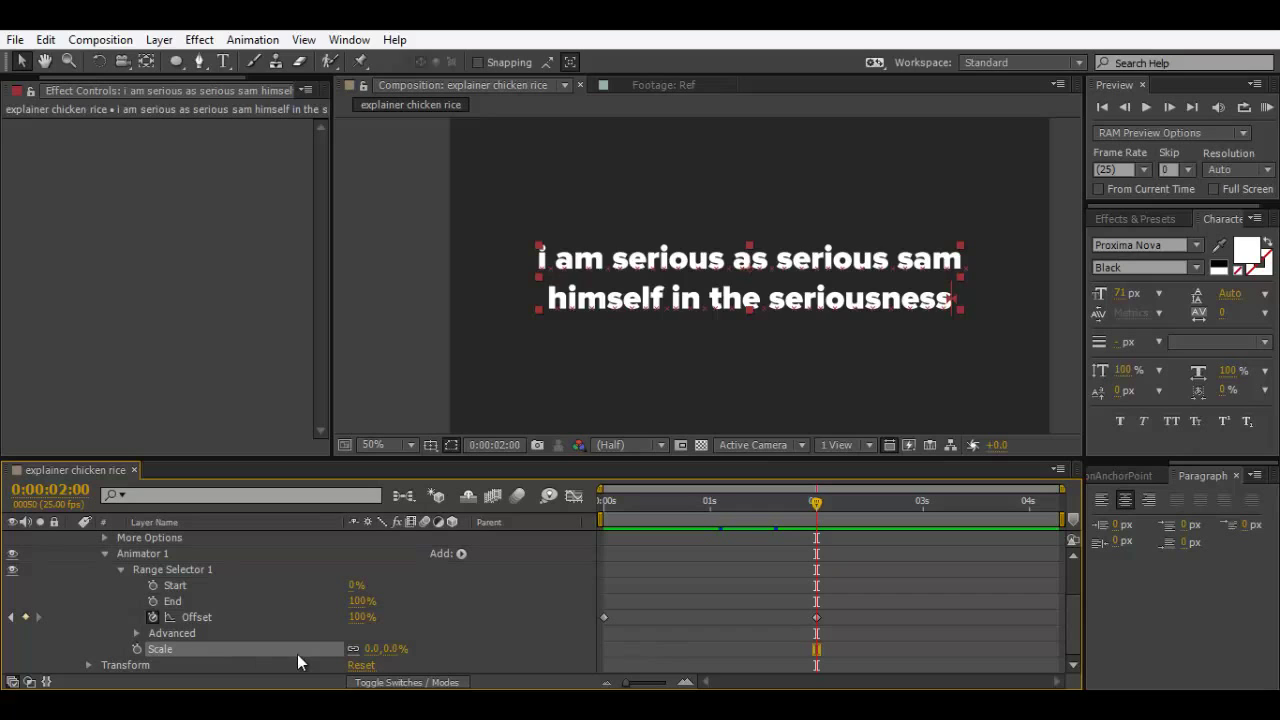
{"action": "mouse_move", "coordinate": [684, 506]}
{"action": "left_mouse_down"}
{"action": "mouse_move", "coordinate": [634, 514]}
{"action": "mouse_move", "coordinate": [685, 518]}
{"action": "mouse_move", "coordinate": [604, 540]}
{"action": "mouse_move", "coordinate": [678, 524]}
{"action": "left_mouse_up"}
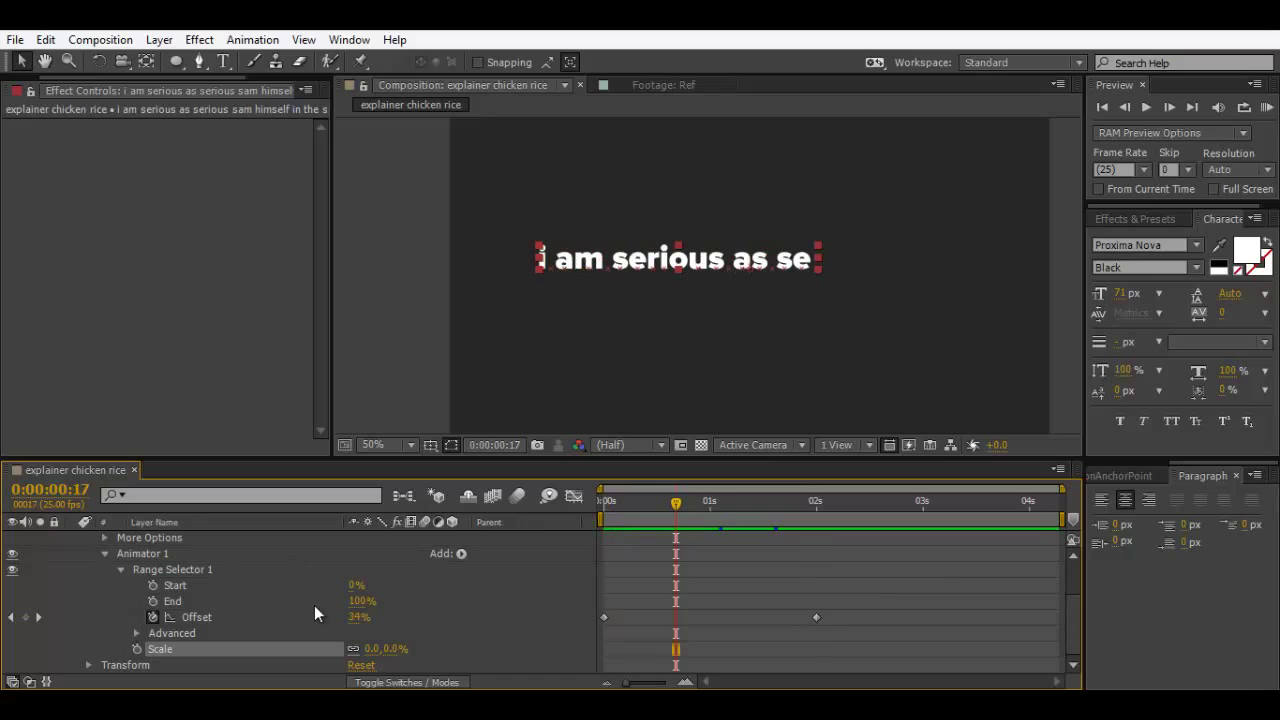
{"action": "left_click", "coordinate": [140, 556]}
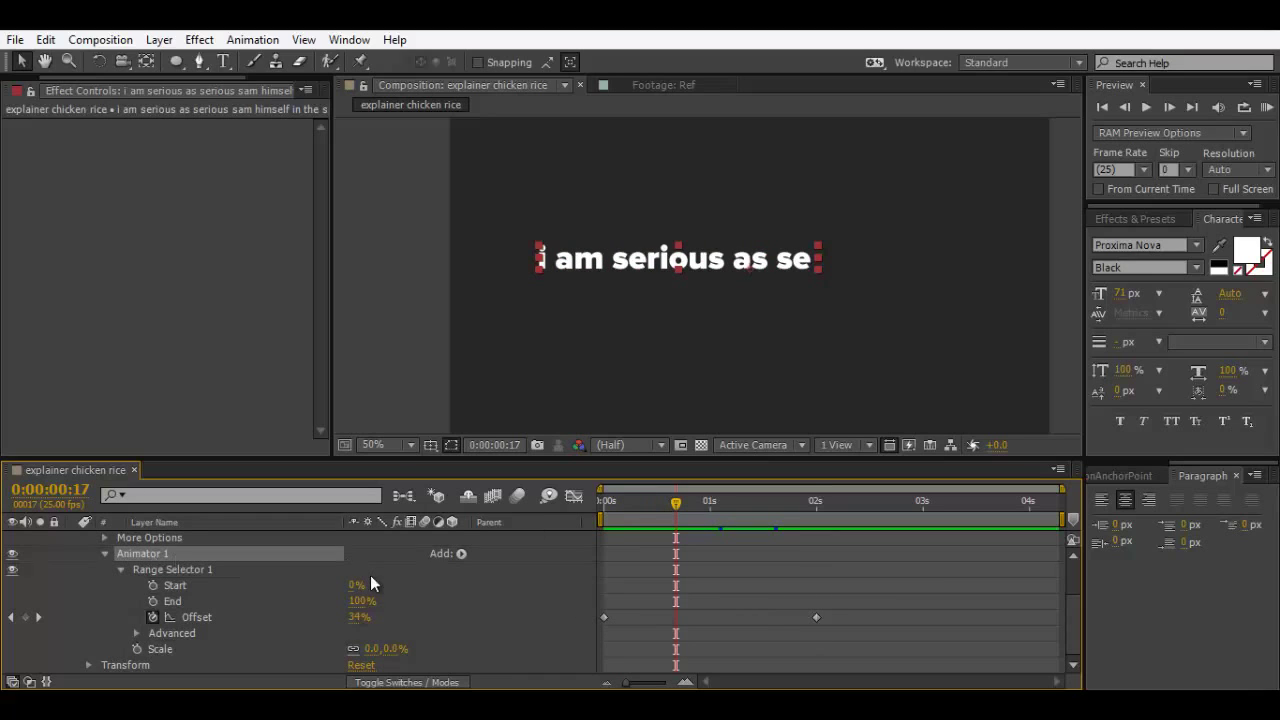
{"action": "scroll", "coordinate": [370, 584], "scroll_direction": "up", "scroll_amount": 1}
Step: Add Rotation to Animator 1 and set it to 25°
{"action": "left_click", "coordinate": [462, 603]}
{"action": "mouse_move", "coordinate": [520, 615]}
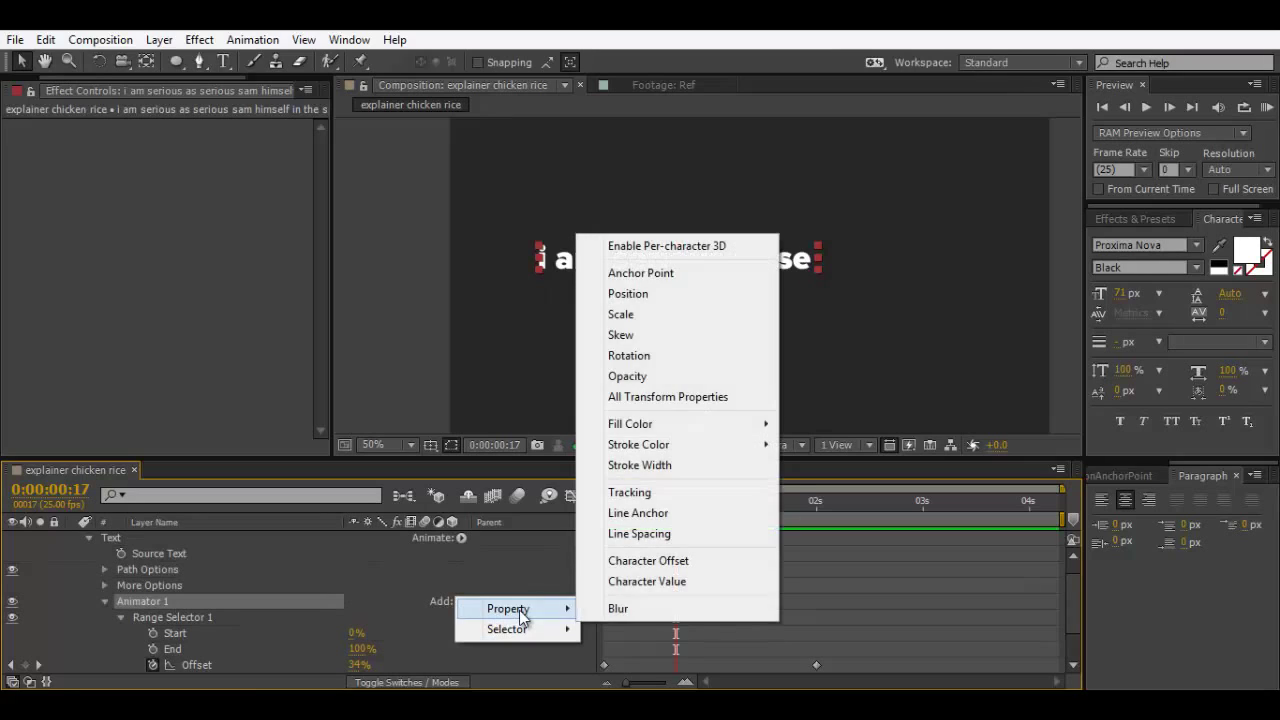
{"action": "left_click", "coordinate": [632, 355]}
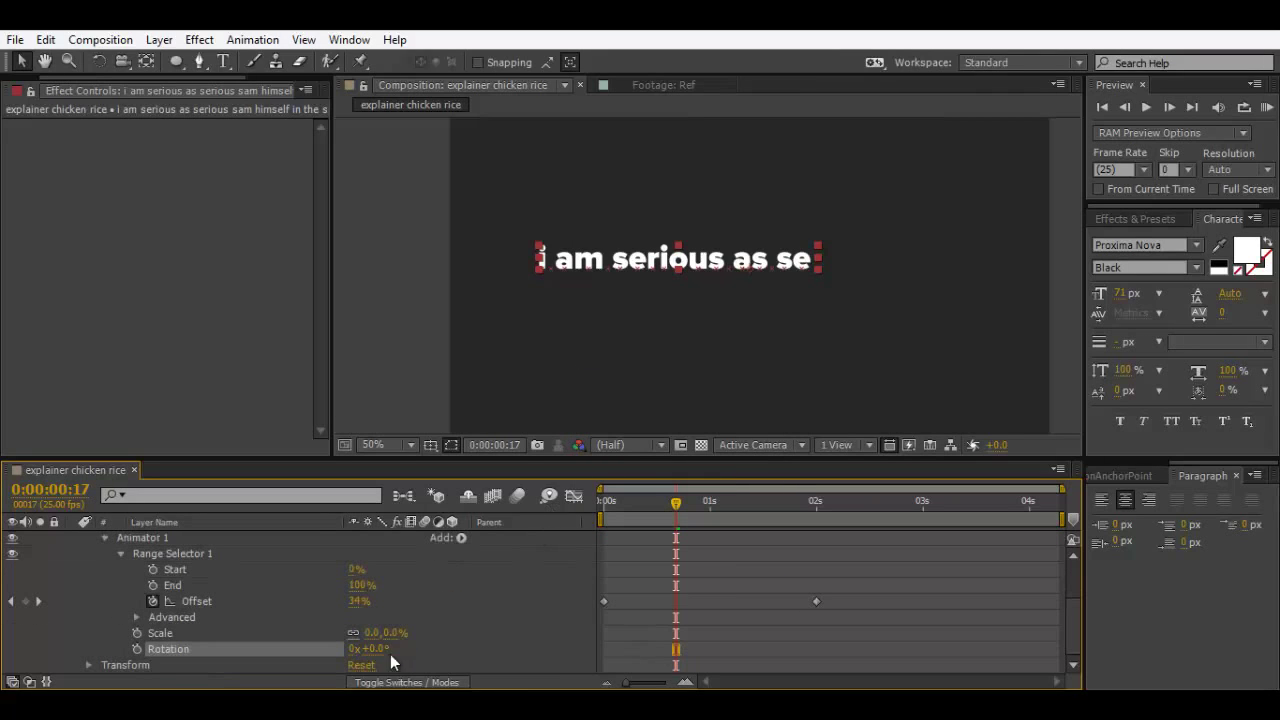
{"action": "left_click", "coordinate": [373, 648]}
{"action": "type", "text": "25"}
{"action": "key", "text": "Return"}
Step: Raise the animator Rotation to 90° and scrub to watch the letters turn in
{"action": "mouse_move", "coordinate": [624, 499]}
{"action": "left_mouse_down"}
{"action": "mouse_move", "coordinate": [603, 505]}
{"action": "mouse_move", "coordinate": [628, 499]}
{"action": "left_mouse_up"}
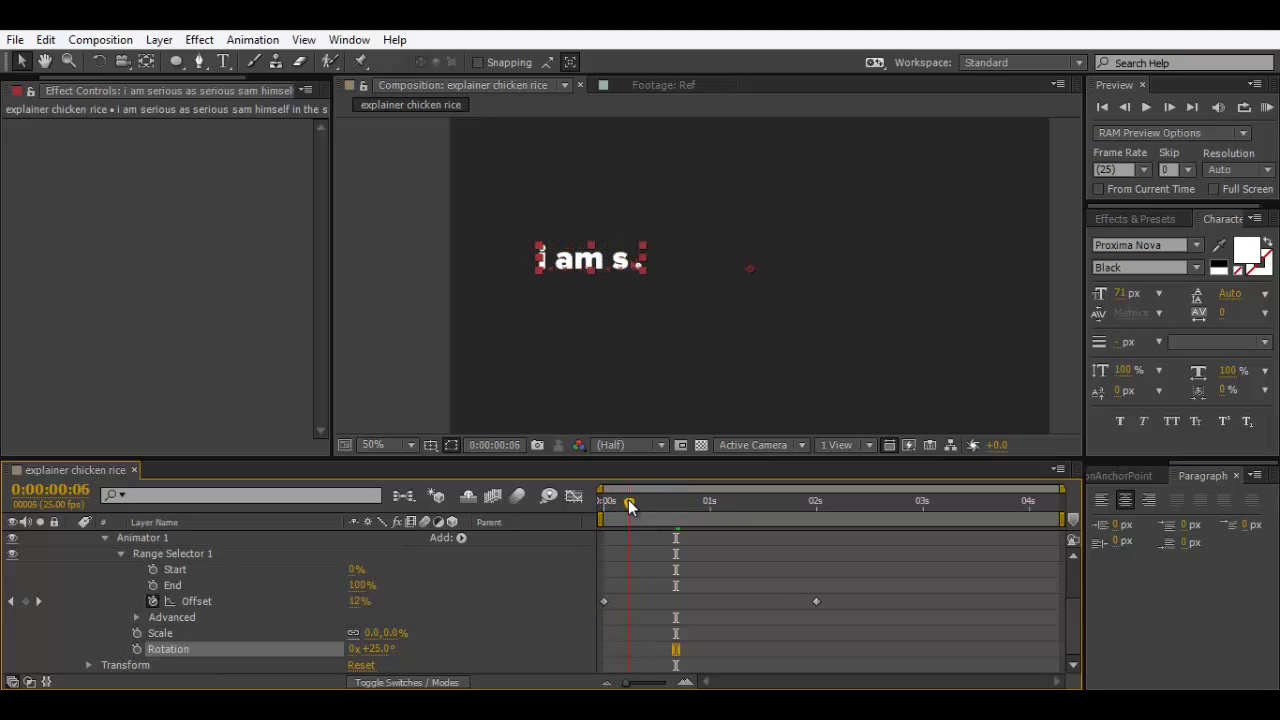
{"action": "left_click", "coordinate": [388, 648]}
{"action": "type", "text": "90"}
{"action": "key", "text": "Return"}
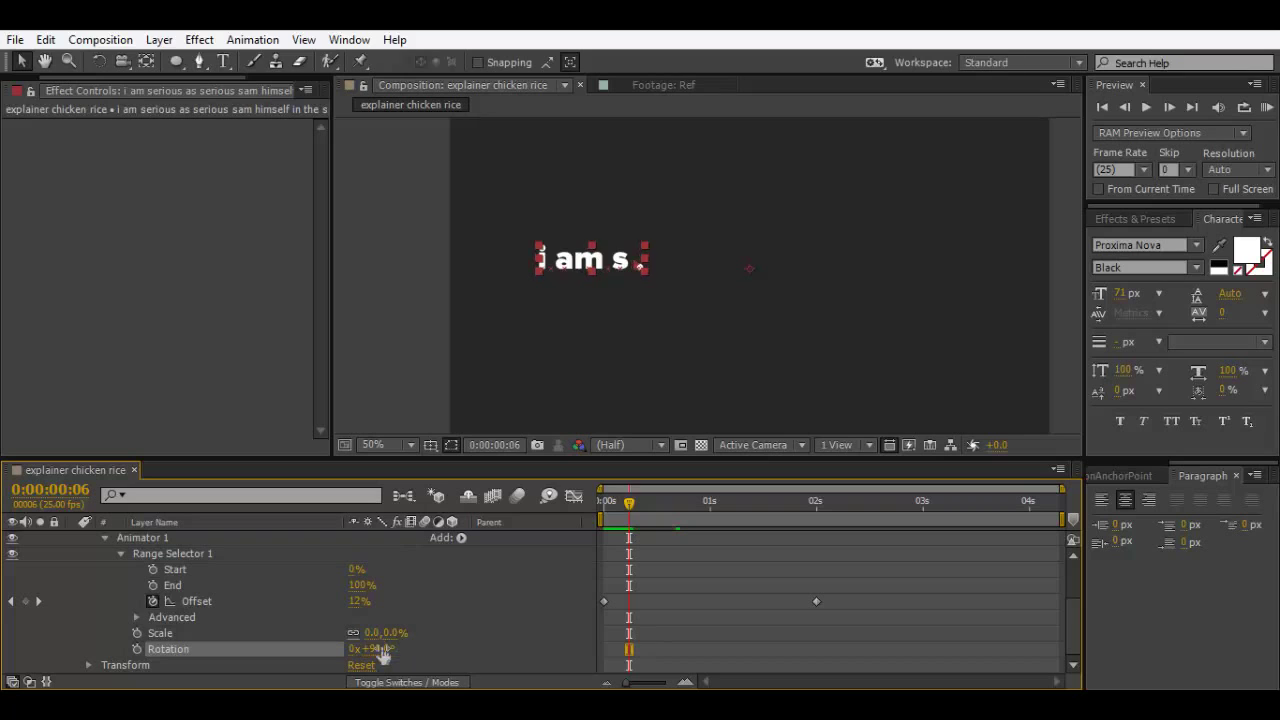
{"action": "scroll", "coordinate": [632, 314], "scroll_direction": "up", "scroll_amount": 3}
{"action": "left_click_drag", "start_coordinate": [513, 292], "coordinate": [882, 376]}
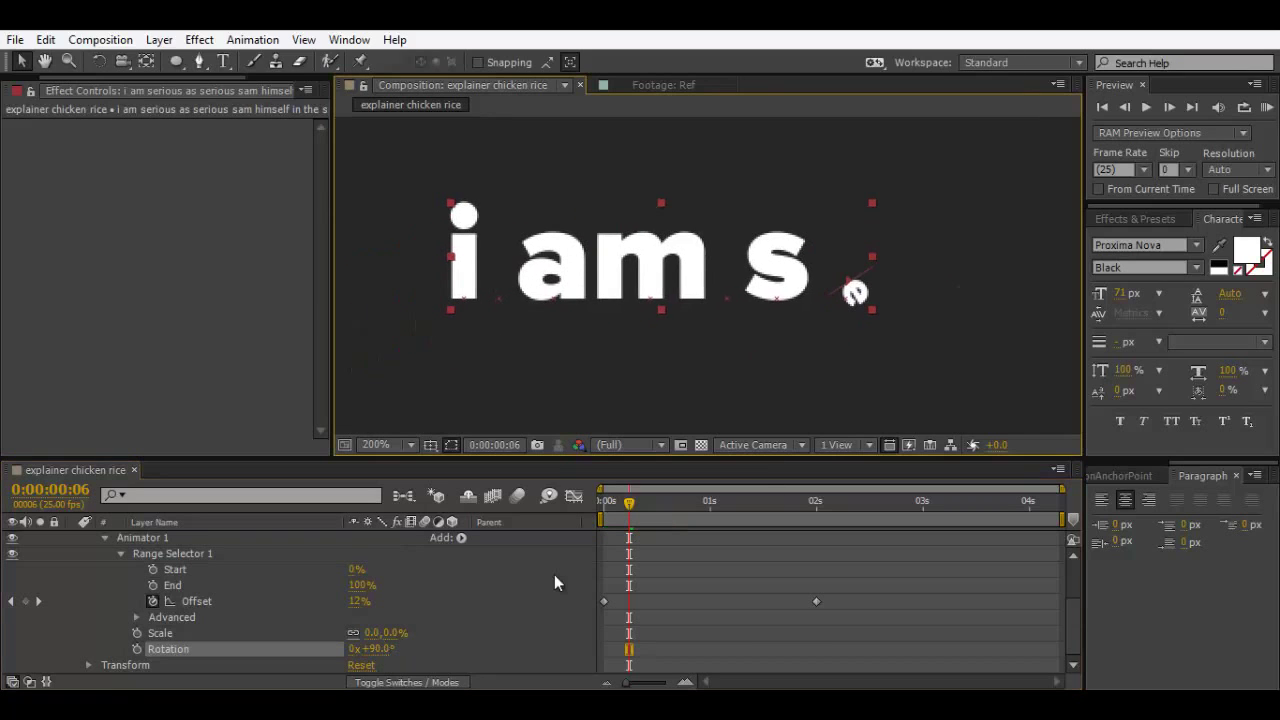
{"action": "left_click_drag", "start_coordinate": [626, 504], "coordinate": [652, 510]}
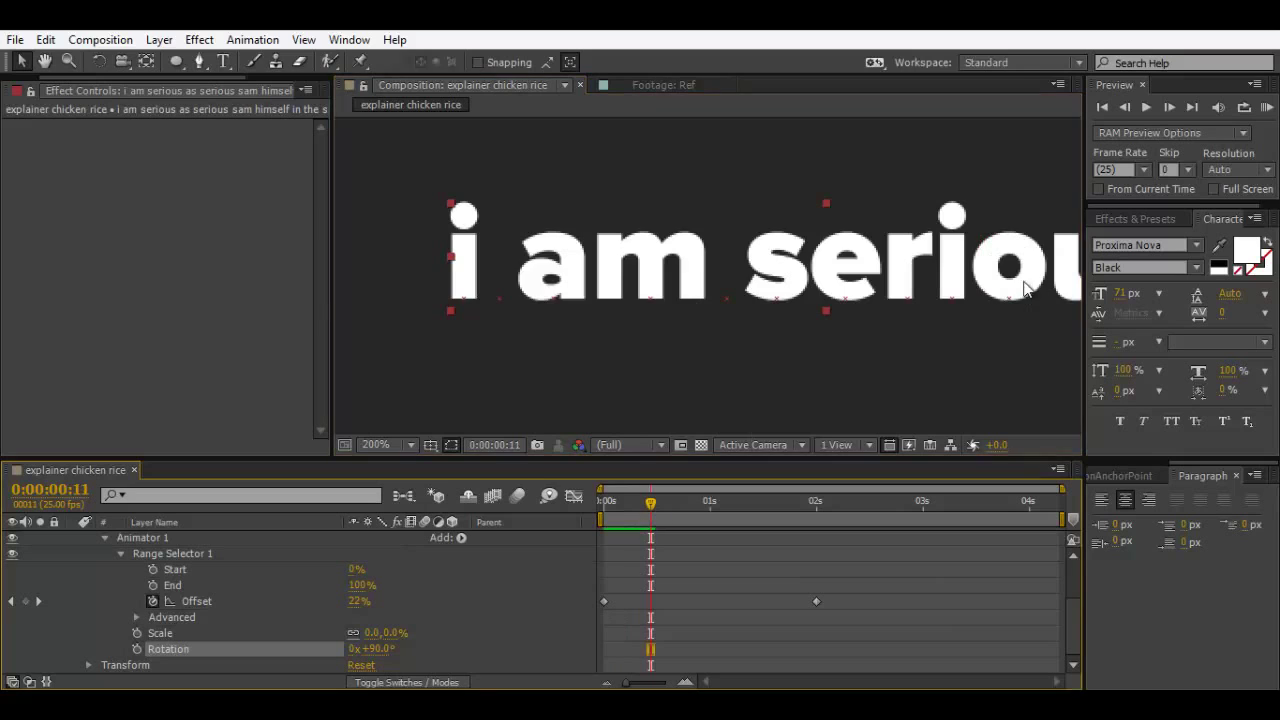
{"action": "left_click_drag", "start_coordinate": [1029, 282], "coordinate": [491, 286]}
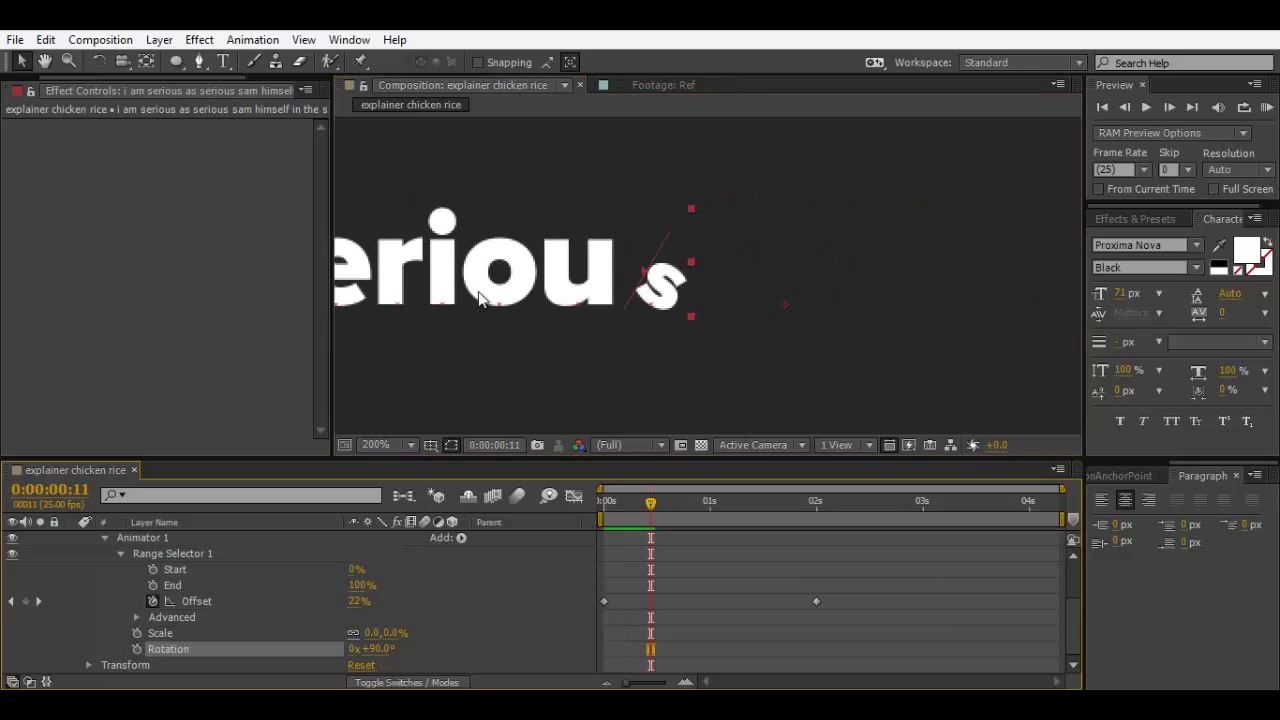
Step: Compare Rotation at 0° against 90°, leaving it at 90°
{"action": "left_click", "coordinate": [387, 650]}
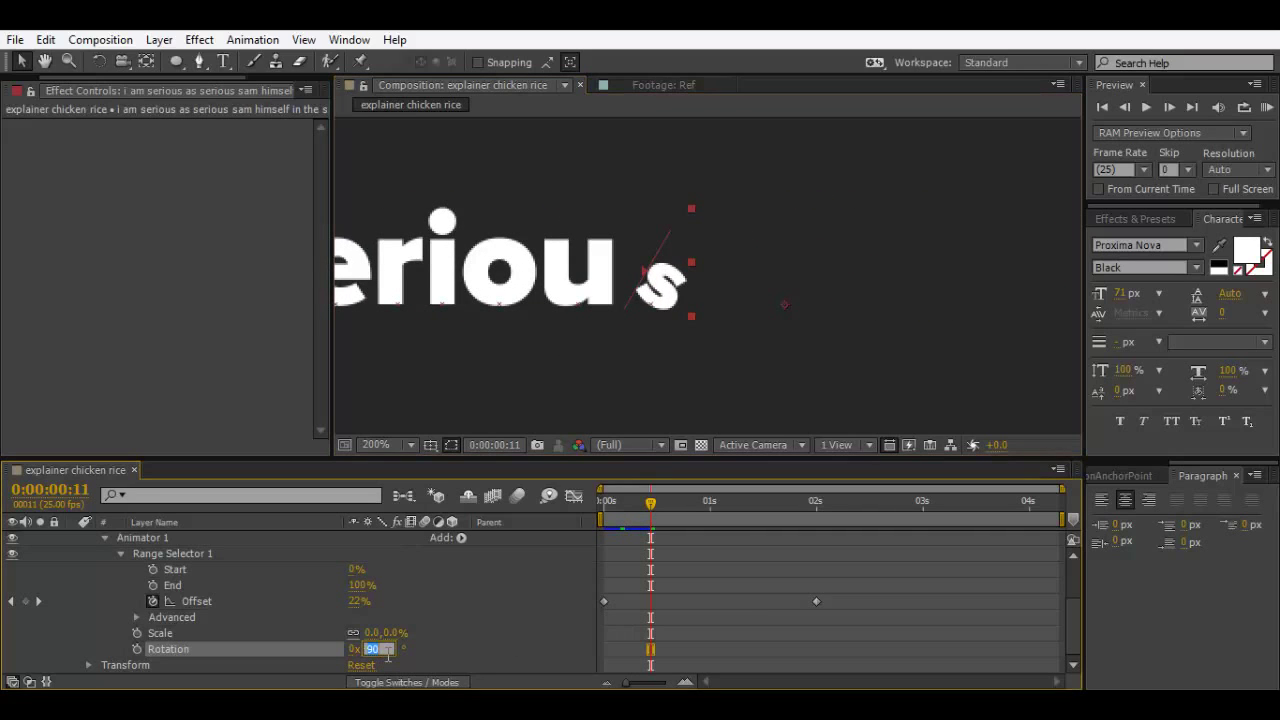
{"action": "type", "text": "0."}
{"action": "key", "text": "Return"}
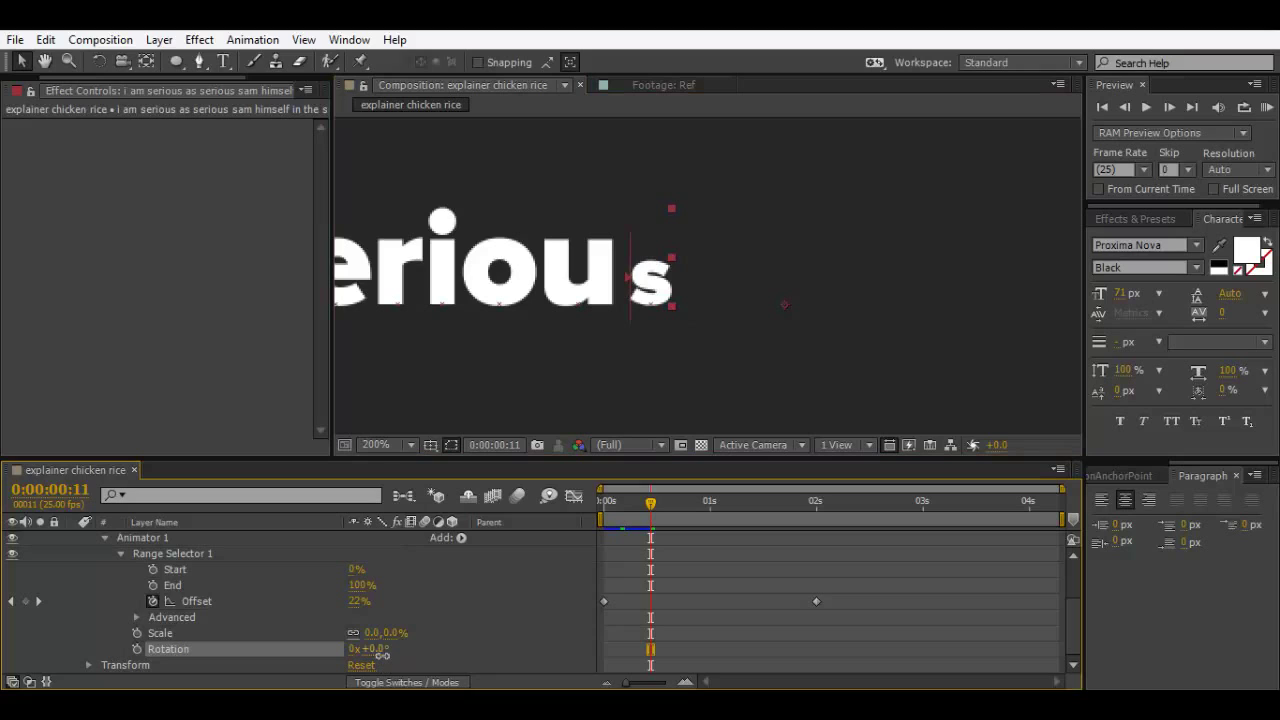
{"action": "key", "text": "Return"}
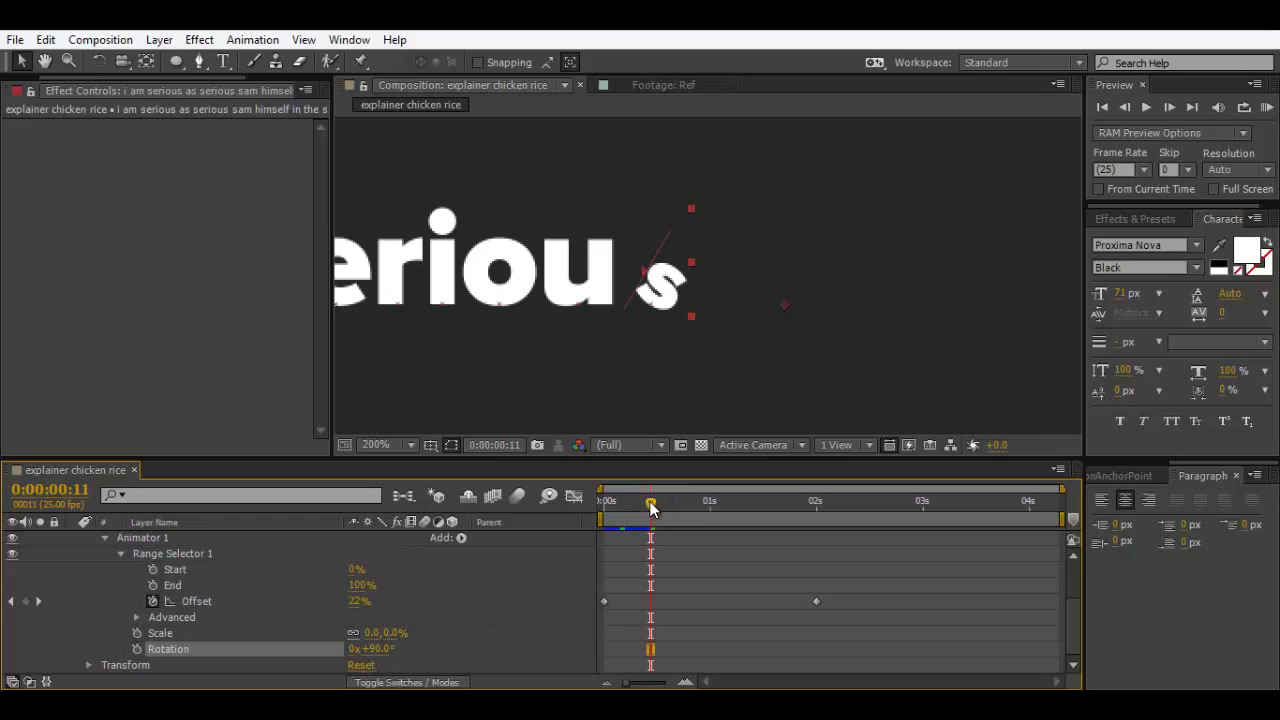
Step: Scrub the reveal to 0:00:01:21, where 92% Offset shows text up to 'seriou'
{"action": "left_click_drag", "start_coordinate": [651, 504], "coordinate": [818, 510]}
{"action": "scroll", "coordinate": [775, 411], "scroll_direction": "down", "scroll_amount": 4}
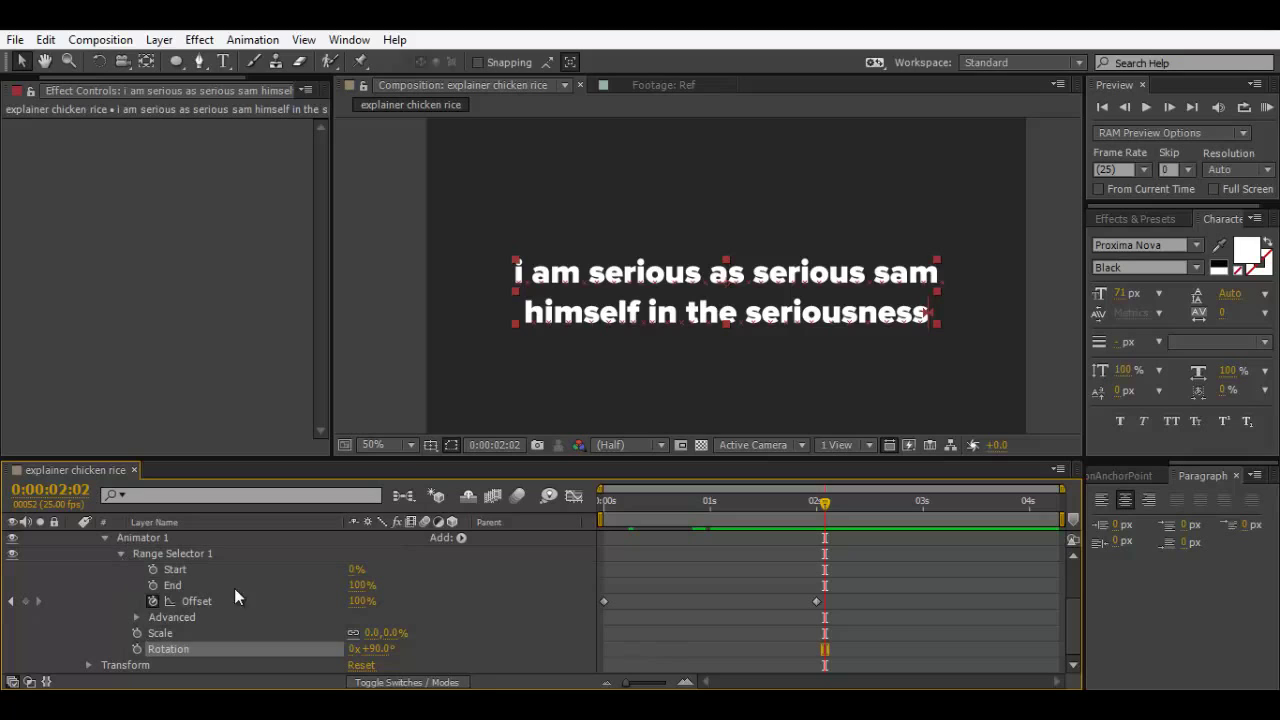
{"action": "left_click", "coordinate": [432, 645]}
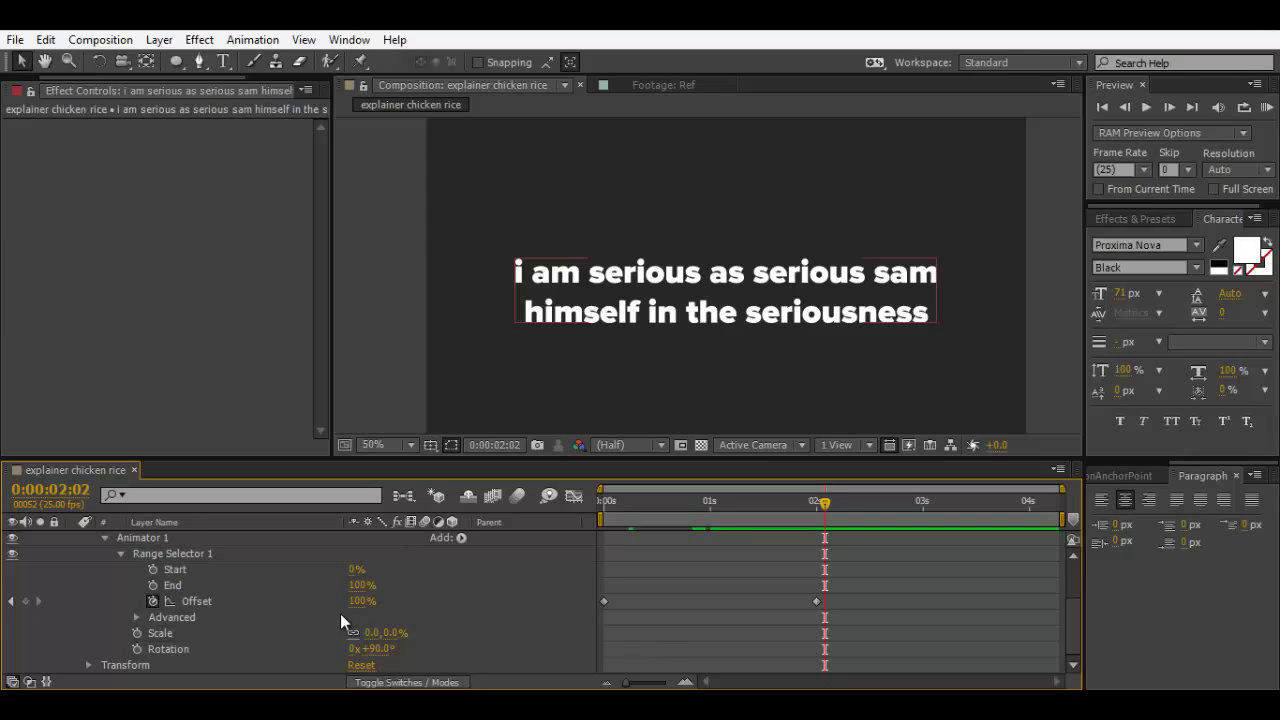
{"action": "left_click_drag", "start_coordinate": [796, 505], "coordinate": [799, 531]}
{"action": "left_click", "coordinate": [165, 632]}
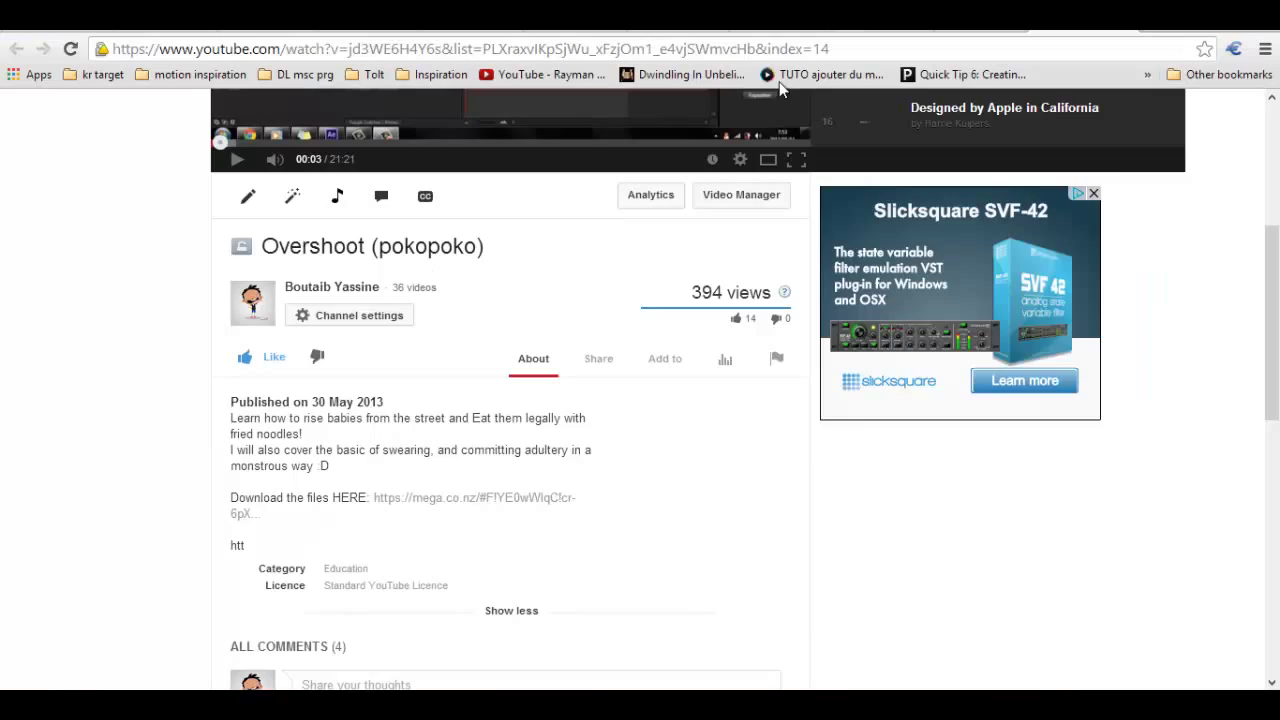
Step: Search YouTube for 'ecabrams'
{"action": "scroll", "coordinate": [544, 358], "scroll_direction": "up", "scroll_amount": 4}
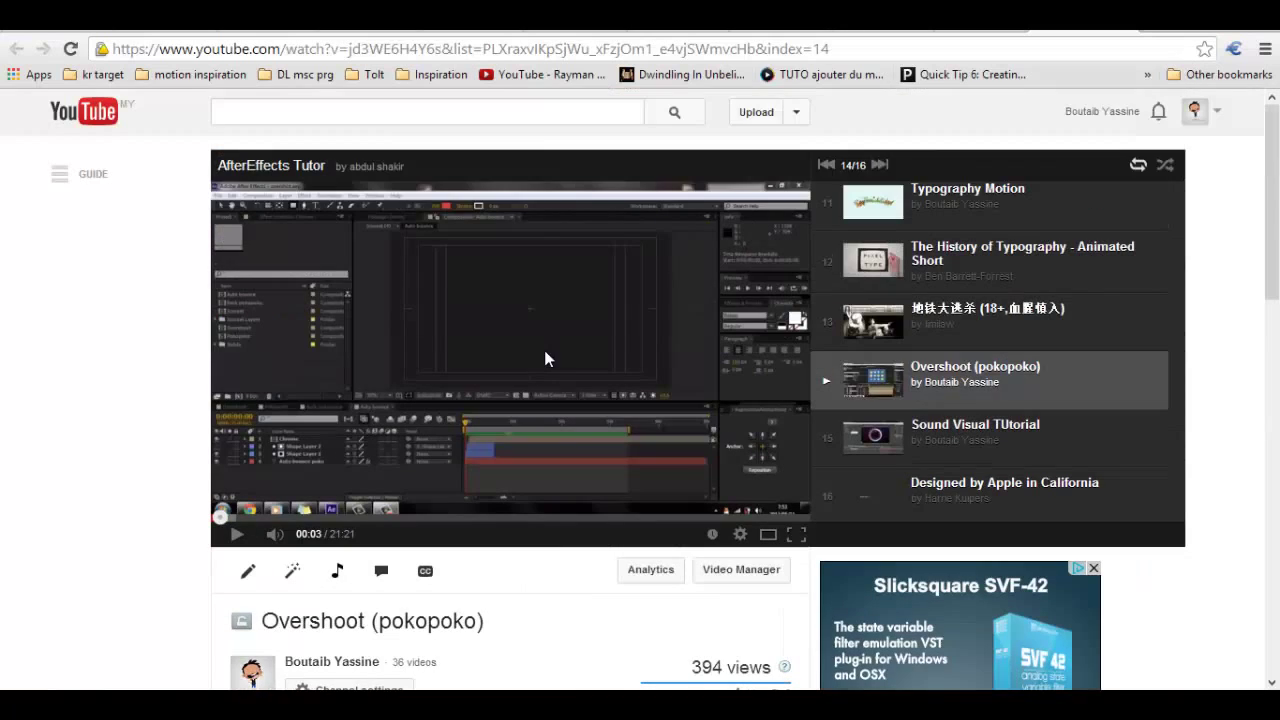
{"action": "left_click", "coordinate": [401, 109]}
{"action": "type", "text": "e"}
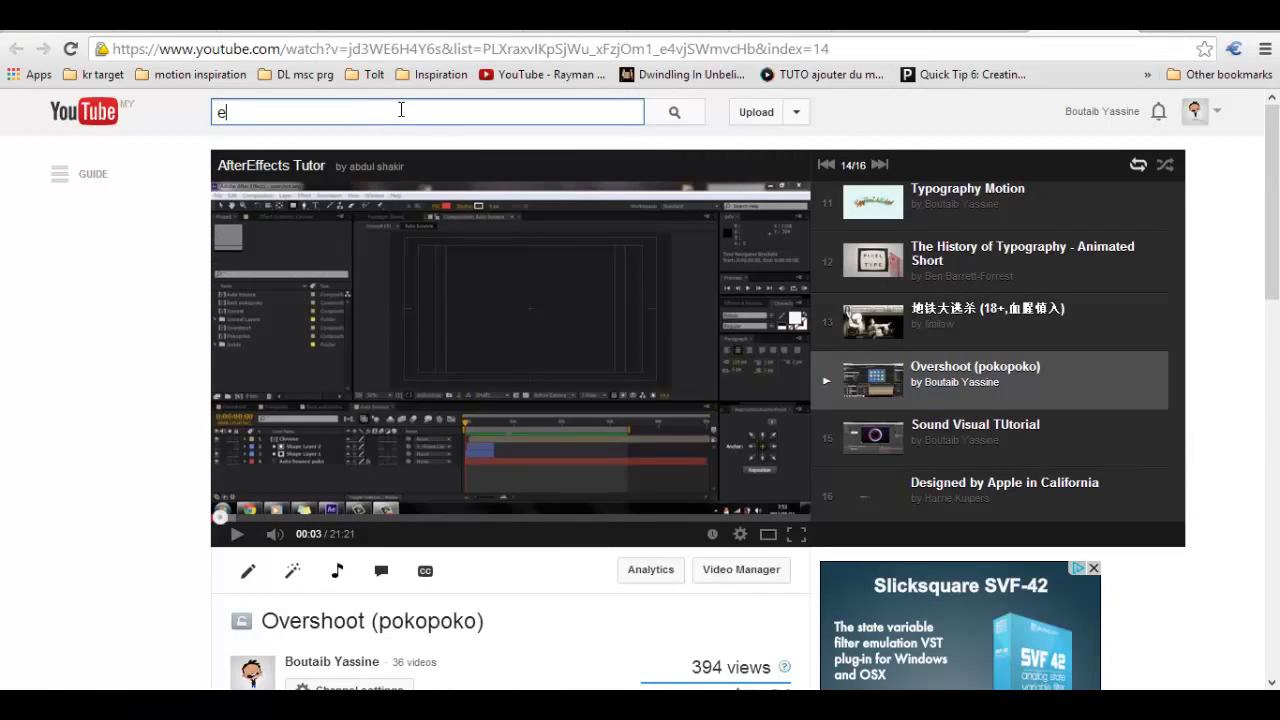
{"action": "type", "text": "ca"}
{"action": "key", "text": "BackSpace"}
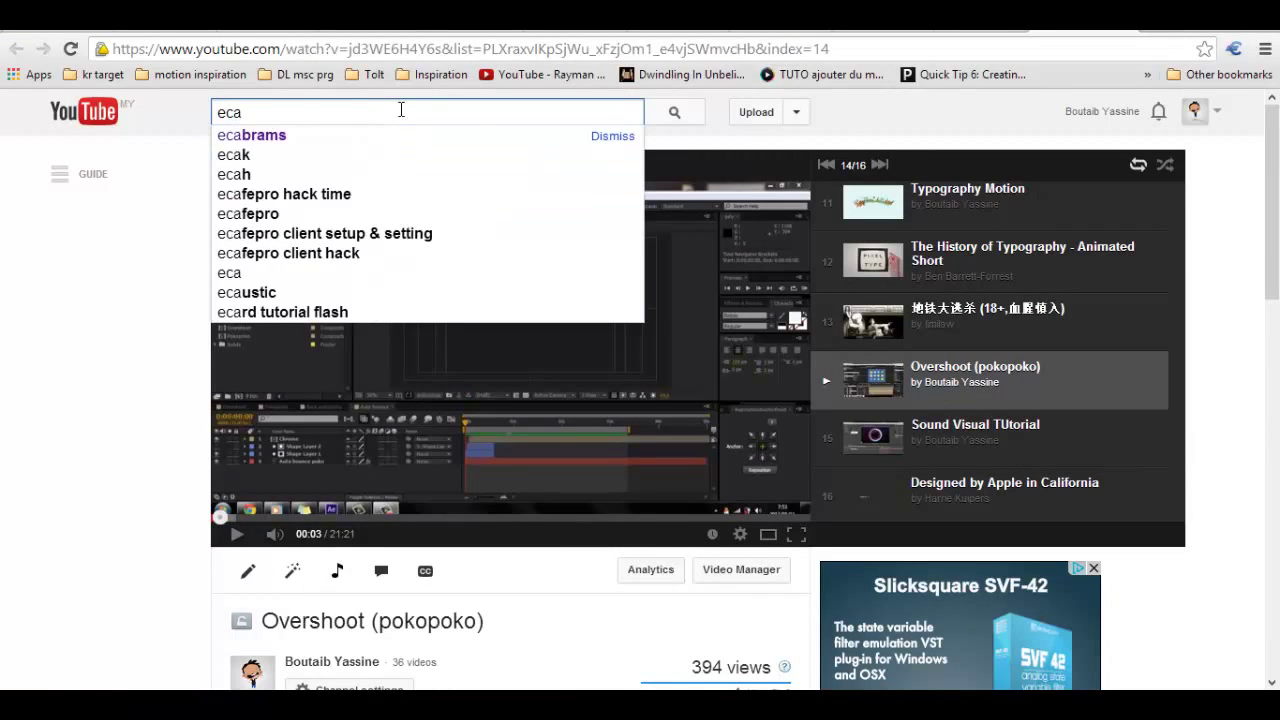
{"action": "left_click", "coordinate": [396, 137]}
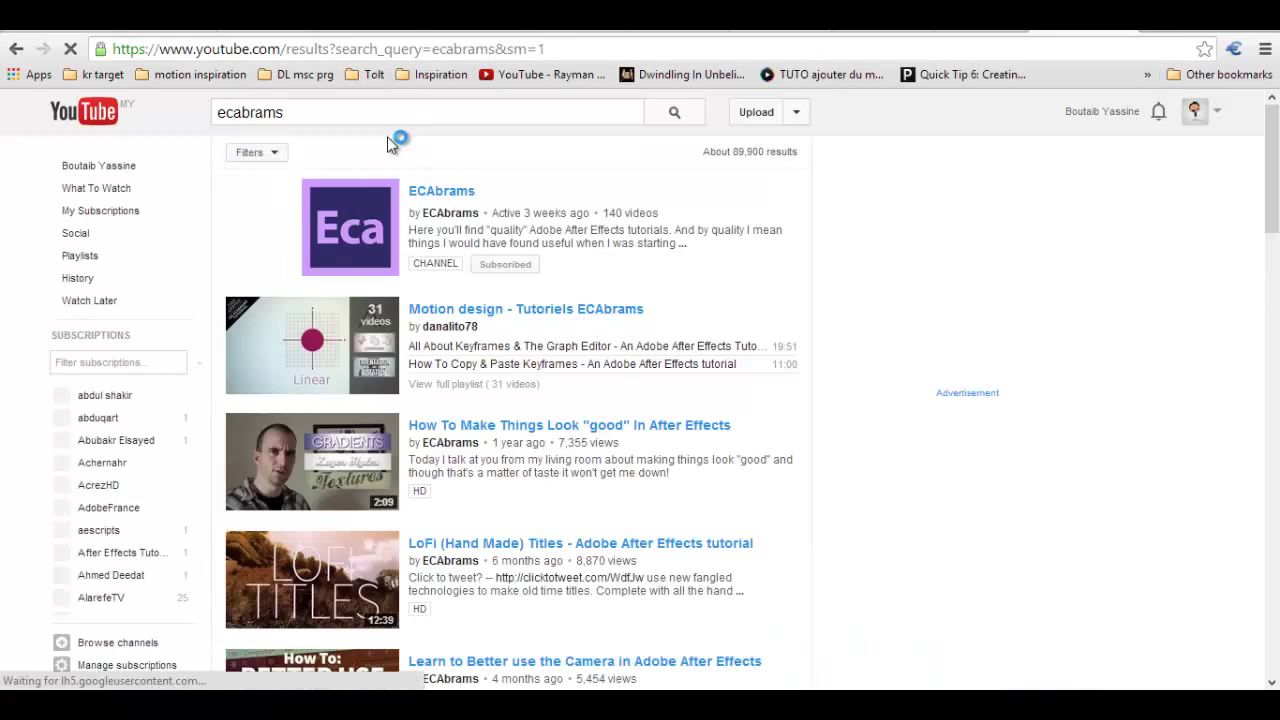
Step: Open the ECAbrams channel's Videos tab and scroll through its uploads
{"action": "left_click", "coordinate": [449, 221]}
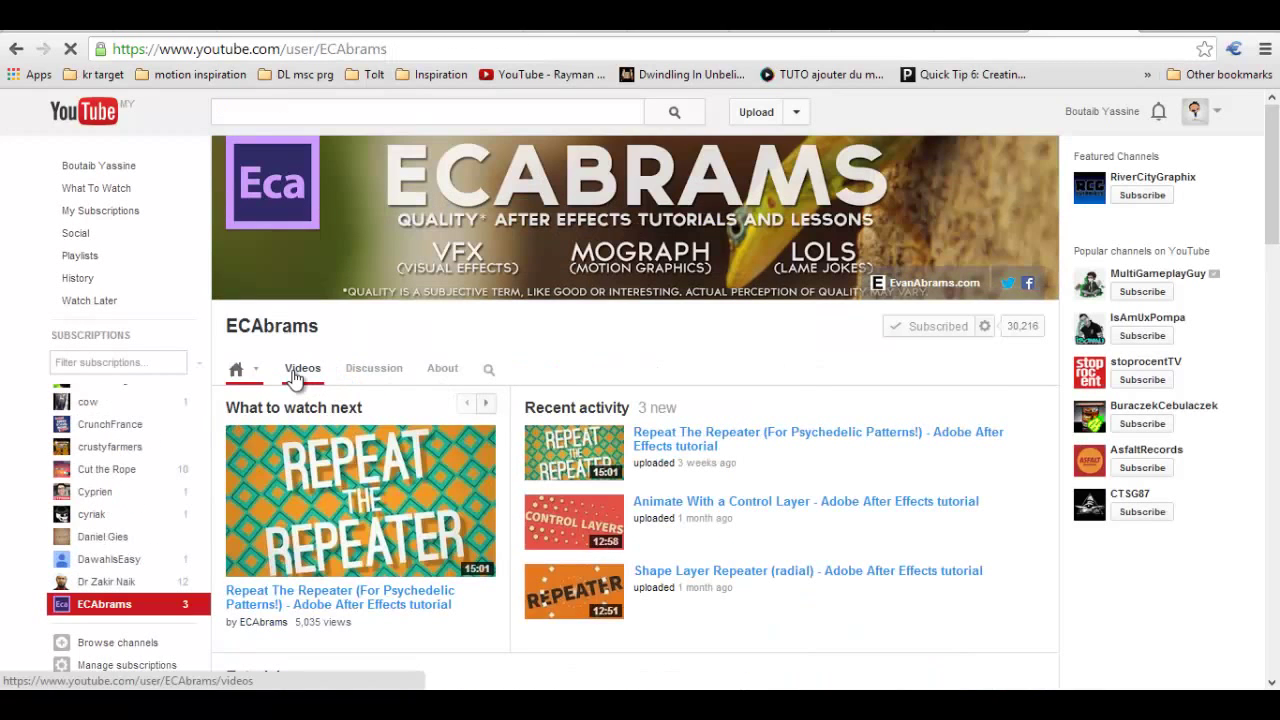
{"action": "left_click", "coordinate": [295, 372]}
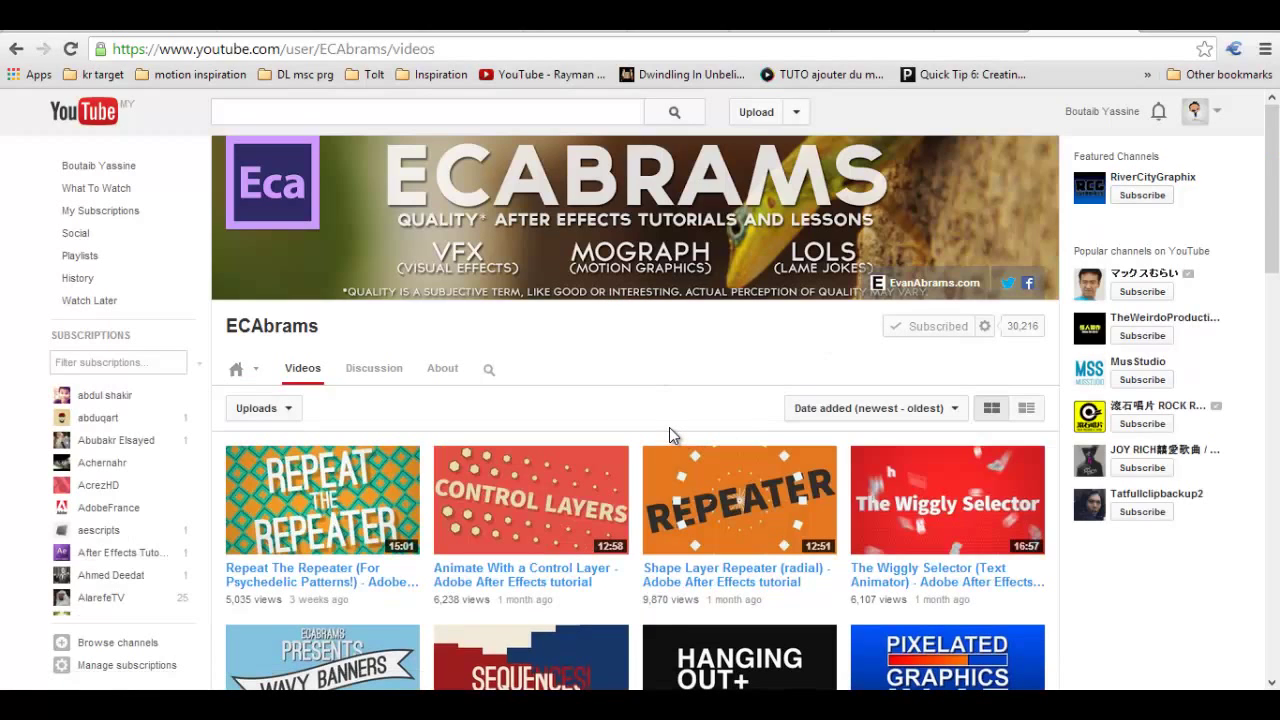
{"action": "scroll", "coordinate": [1274, 390], "scroll_direction": "down", "scroll_amount": 4}
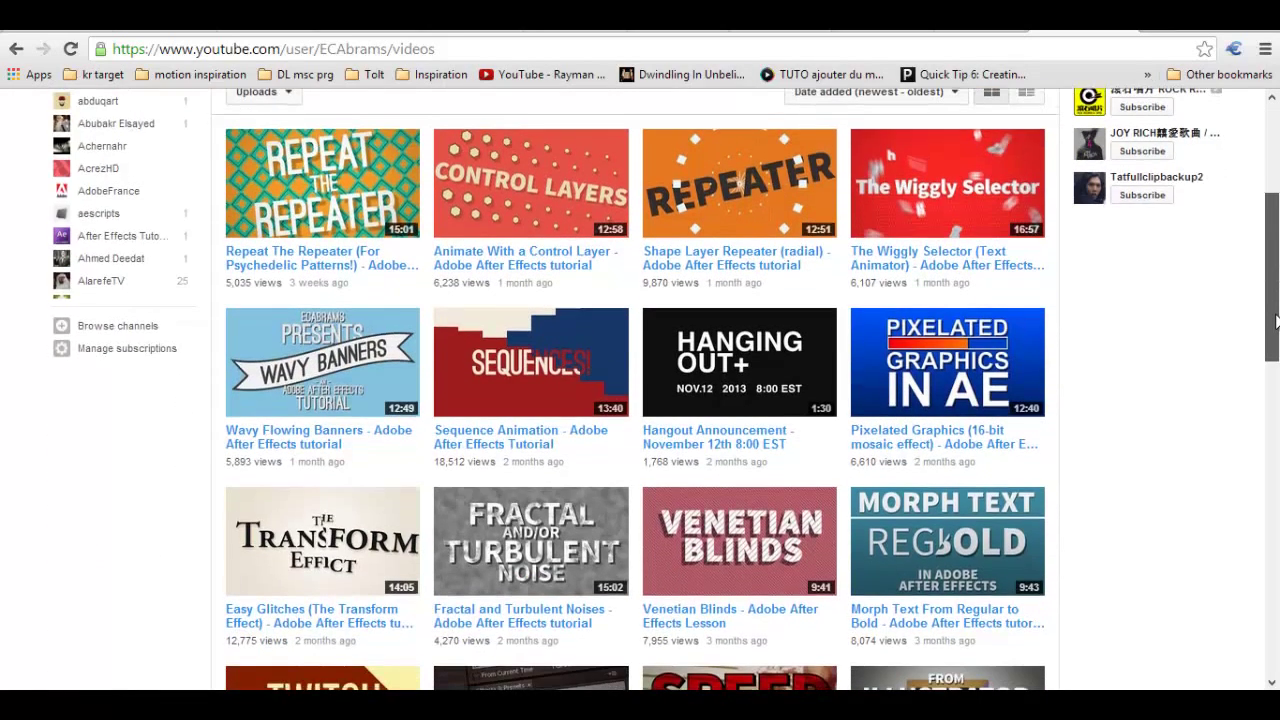
{"action": "scroll", "coordinate": [1276, 398], "scroll_direction": "down", "scroll_amount": 5}
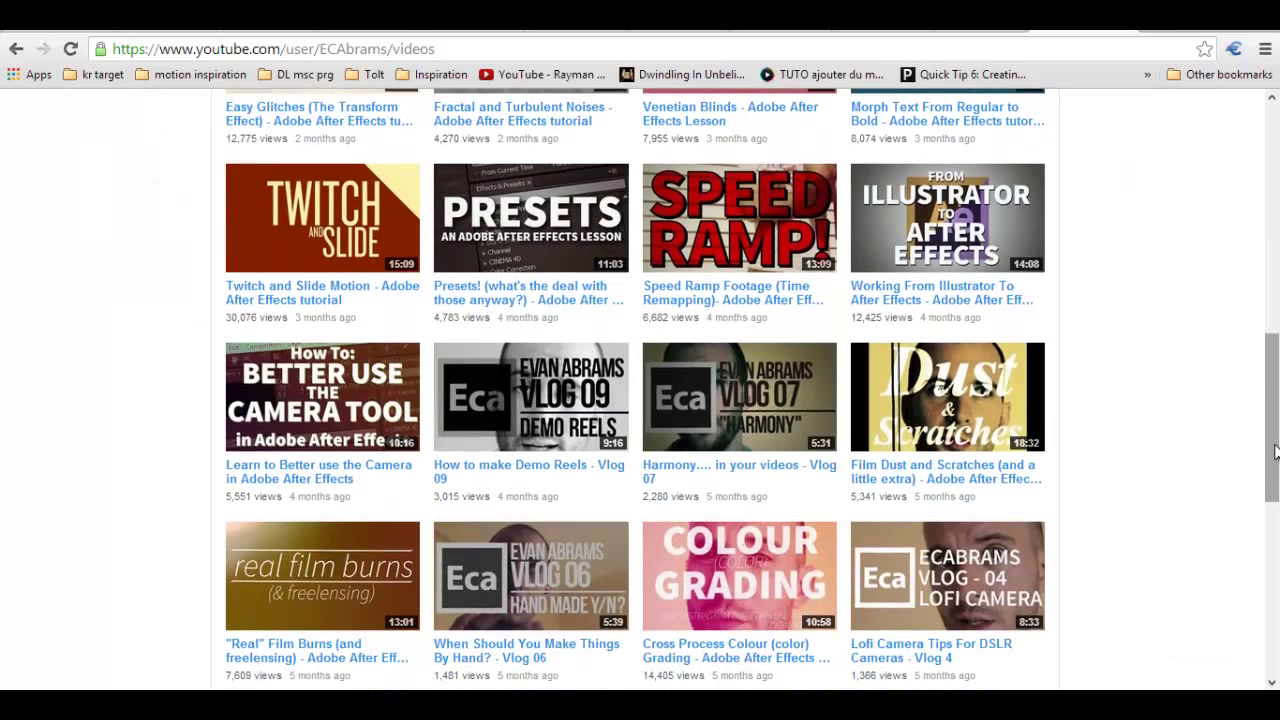
{"action": "left_click_drag", "start_coordinate": [1274, 415], "coordinate": [1274, 500]}
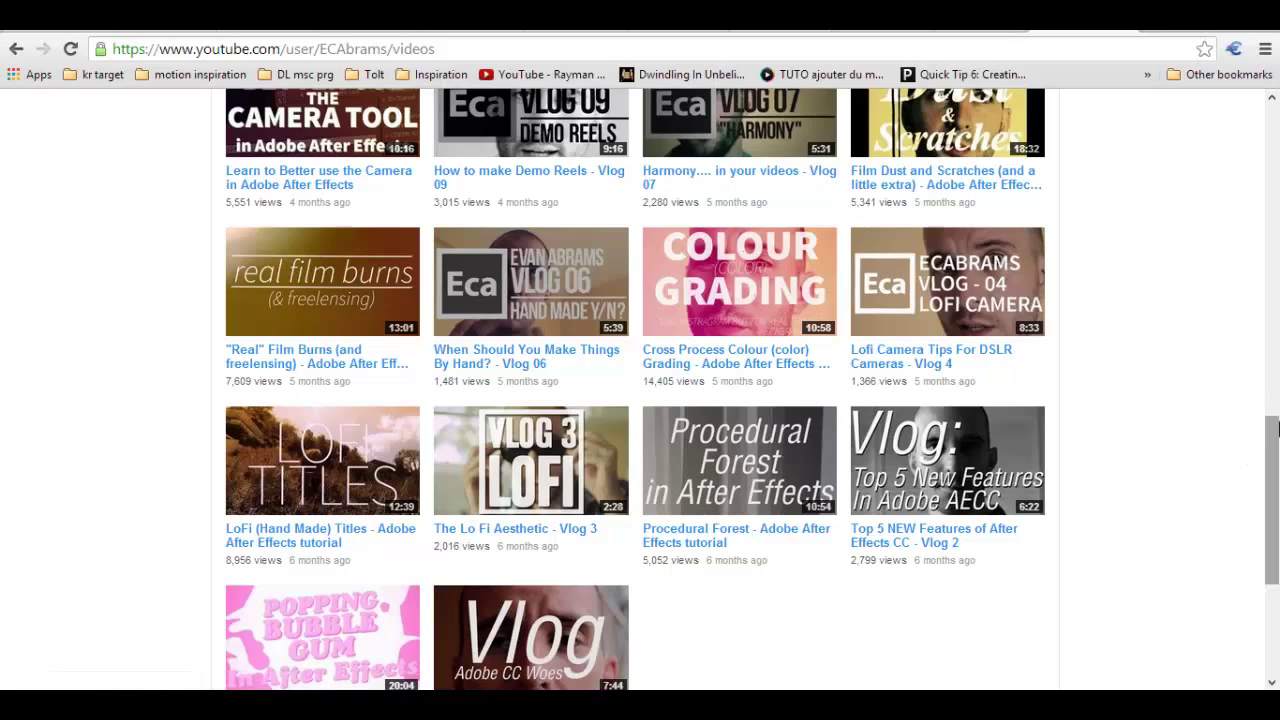
{"action": "left_click_drag", "start_coordinate": [1274, 424], "coordinate": [1274, 446]}
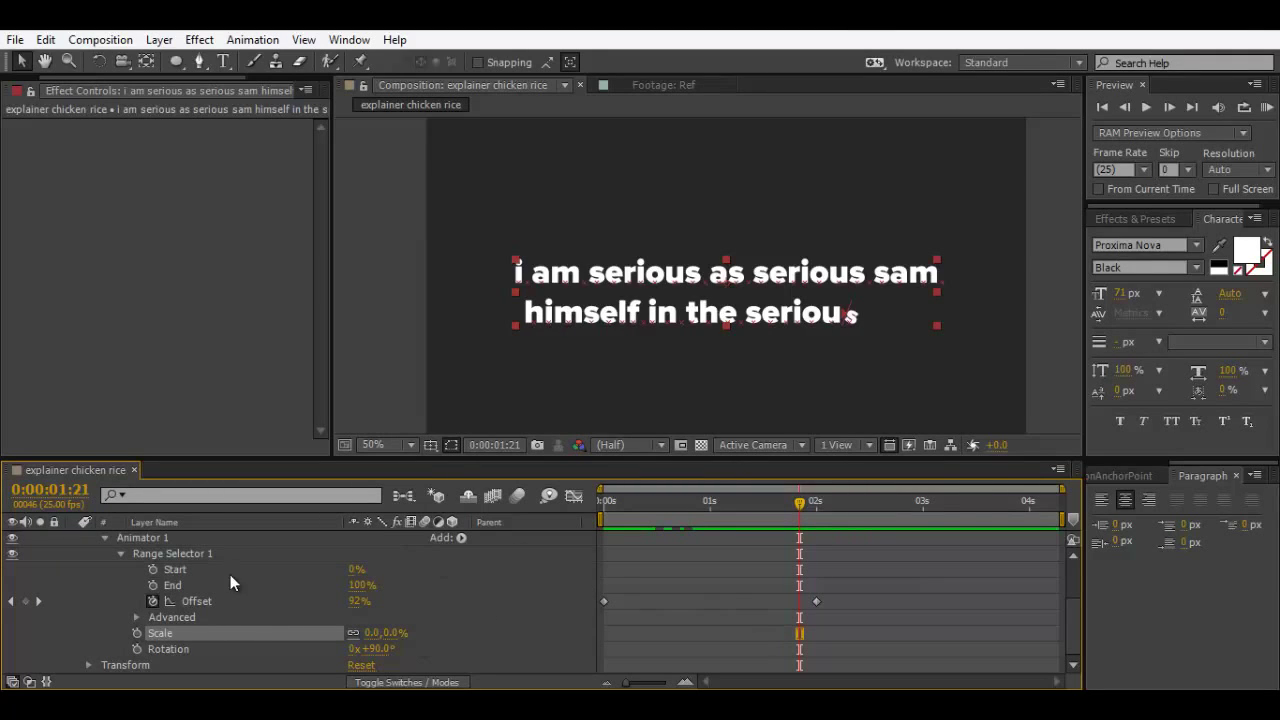
Step: Collapse Animator 1 and move the time to 0:00:01:05 mid-reveal
{"action": "scroll", "coordinate": [93, 618], "scroll_direction": "up", "scroll_amount": 3}
{"action": "left_click", "coordinate": [105, 618]}
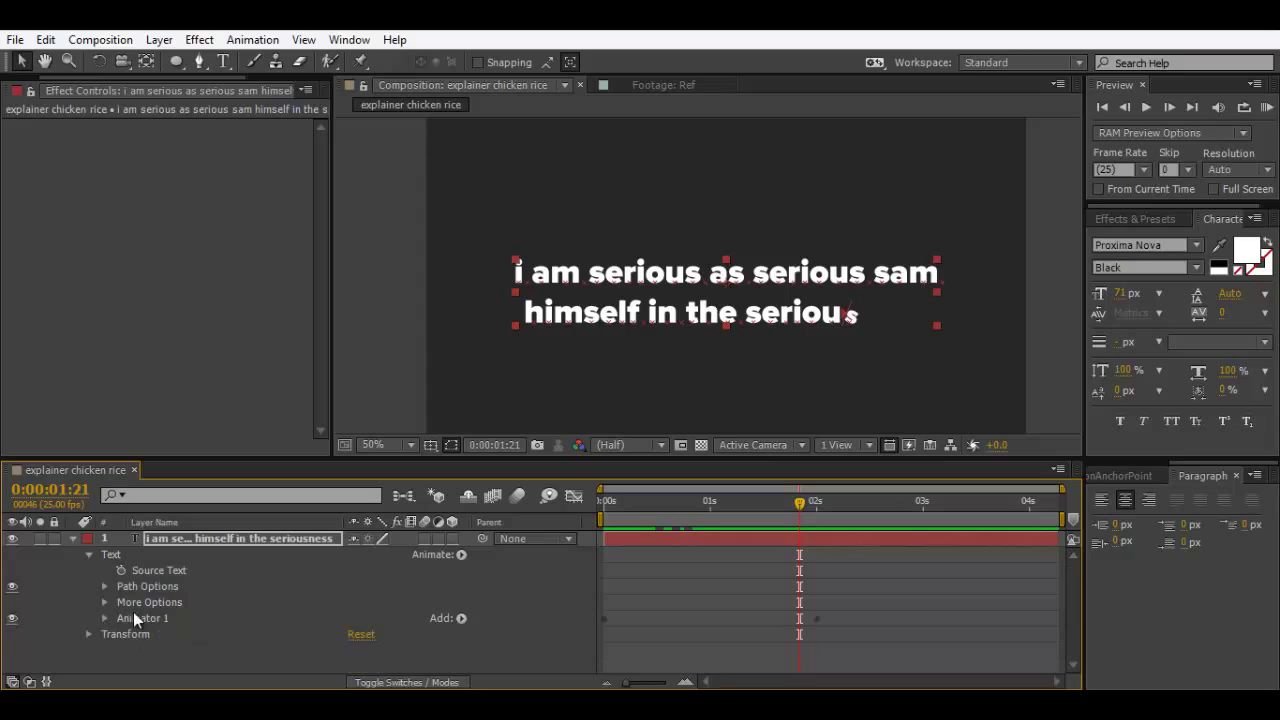
{"action": "left_click", "coordinate": [149, 591]}
{"action": "left_click_drag", "start_coordinate": [760, 516], "coordinate": [731, 509]}
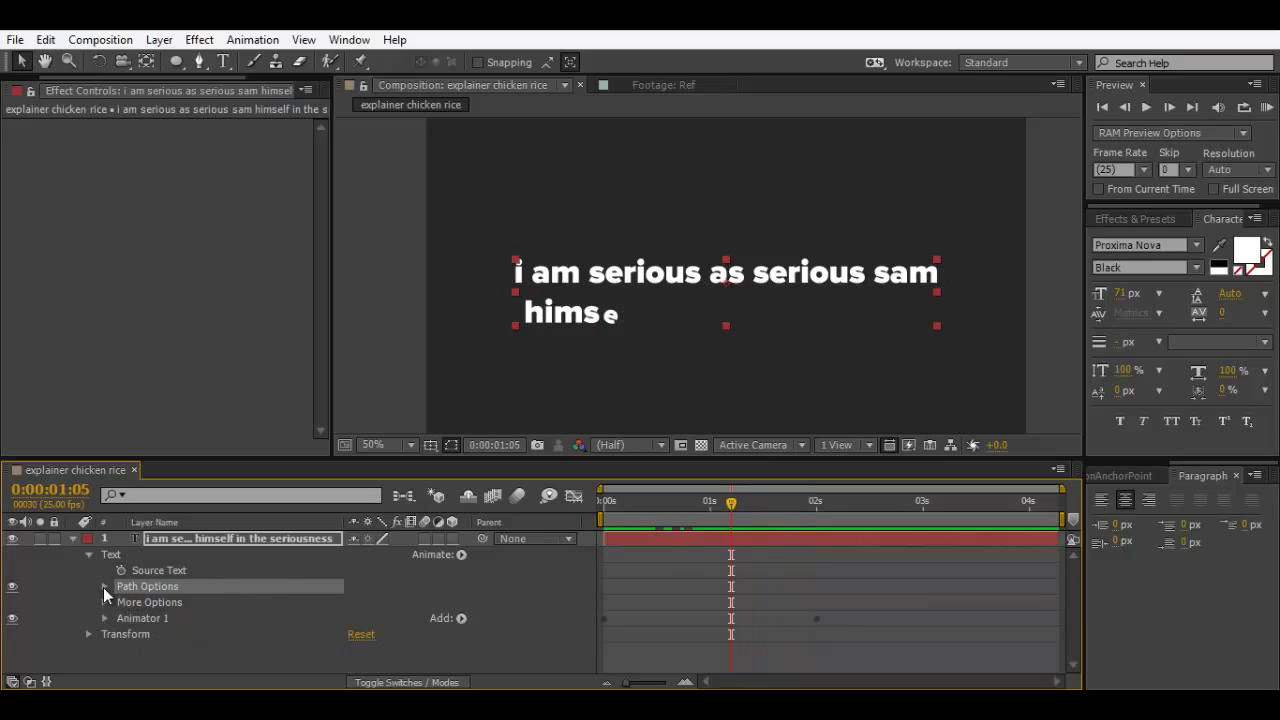
Step: Expand More Options to show Anchor Point Grouping Character and Grouping Alignment 0.0, 0.0%
{"action": "left_click", "coordinate": [128, 604]}
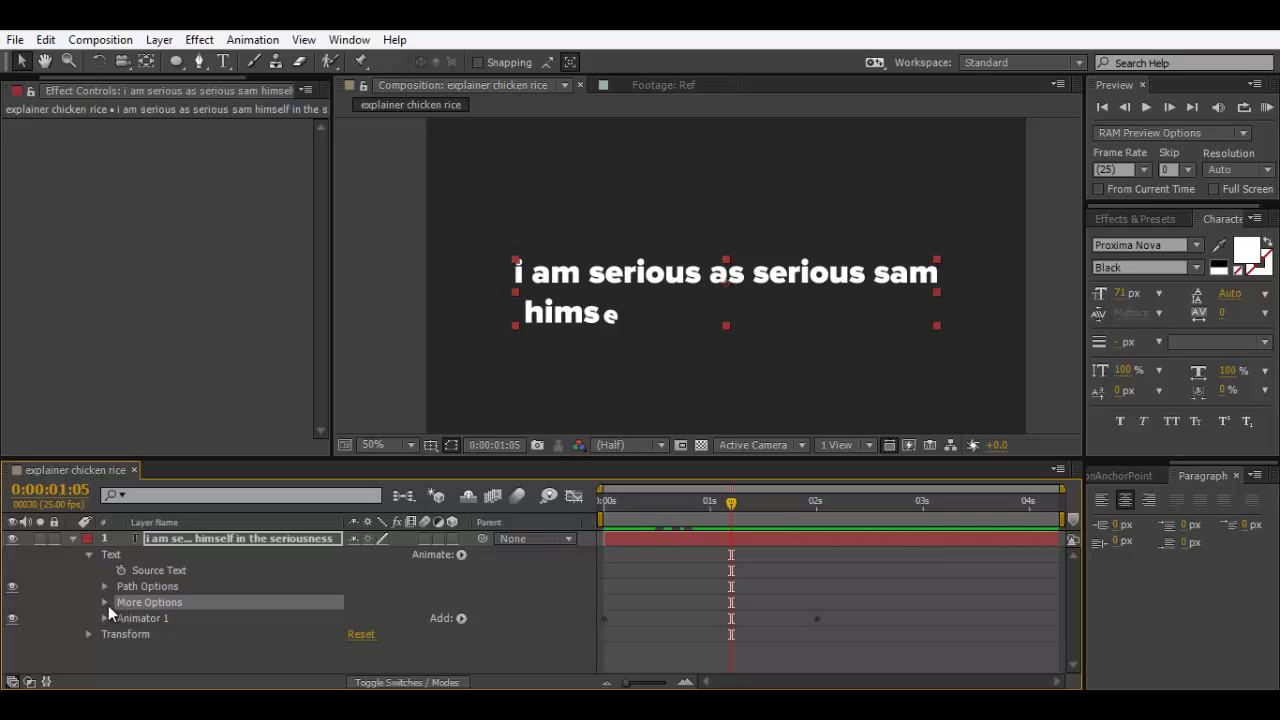
{"action": "left_click", "coordinate": [106, 603]}
{"action": "left_click", "coordinate": [195, 631]}
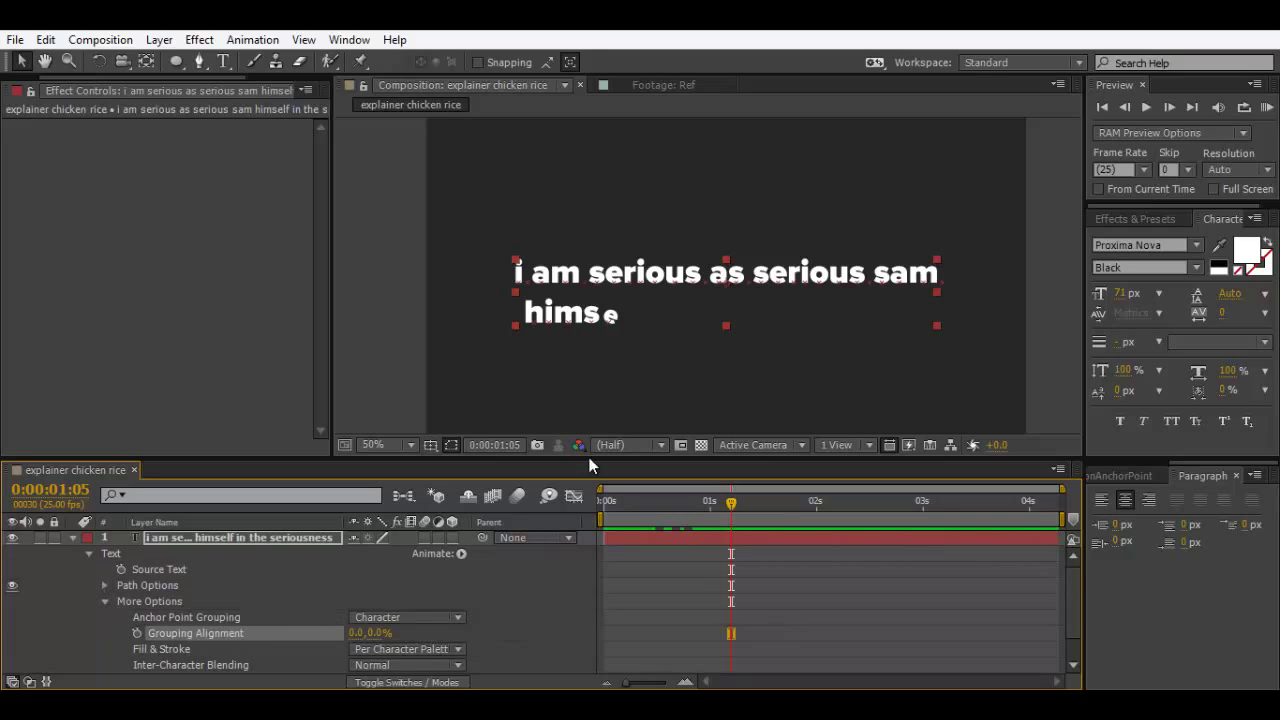
Step: Zoom and pan the Composition viewer to inspect the revealing letters up close
{"action": "scroll", "coordinate": [575, 326], "scroll_direction": "up", "scroll_amount": 4}
{"action": "scroll", "coordinate": [575, 326], "scroll_direction": "left", "scroll_amount": 4}
{"action": "scroll", "coordinate": [707, 299], "scroll_direction": "left", "scroll_amount": 4}
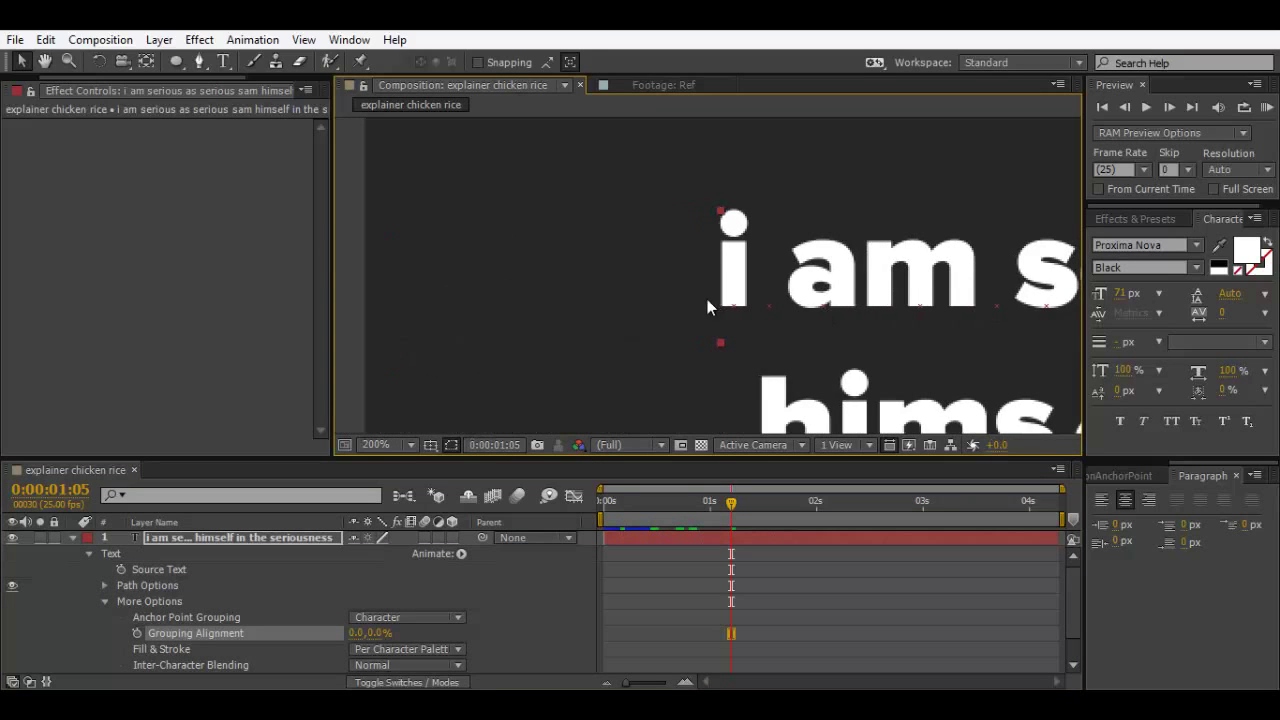
{"action": "scroll", "coordinate": [737, 320], "scroll_direction": "up", "scroll_amount": 3}
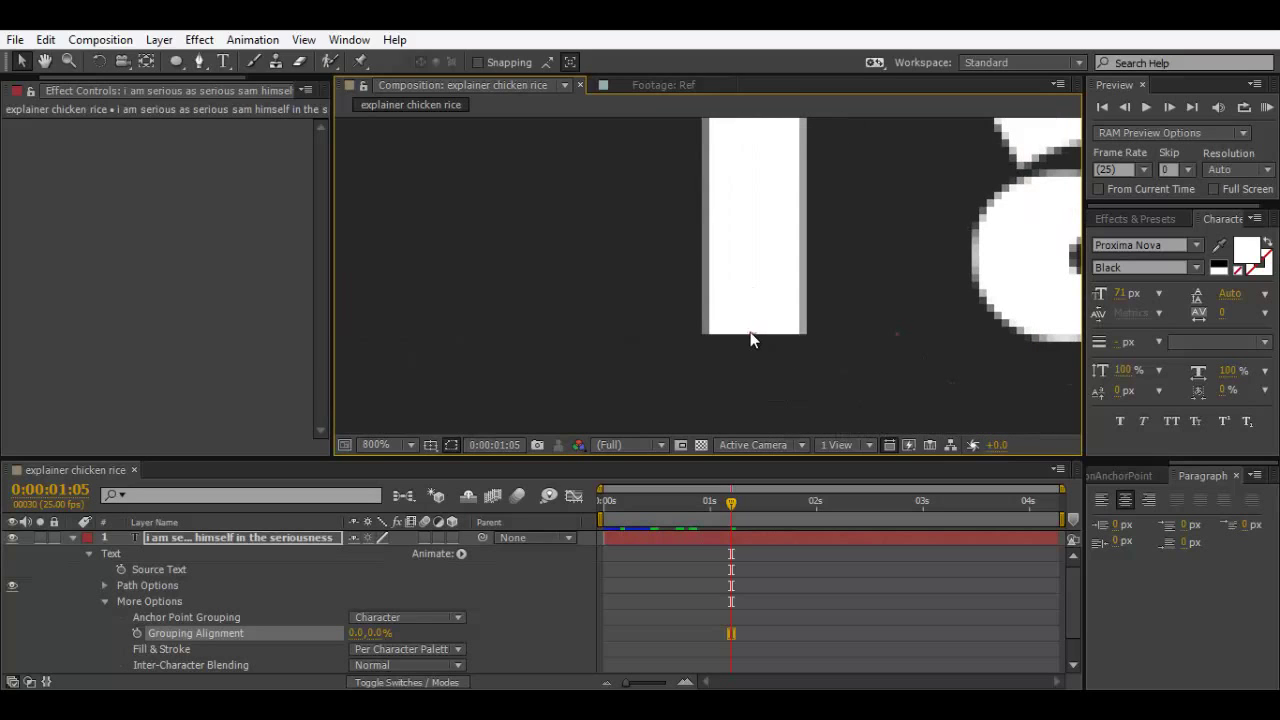
{"action": "scroll", "coordinate": [454, 322], "scroll_direction": "right", "scroll_amount": 4}
{"action": "scroll", "coordinate": [666, 329], "scroll_direction": "down", "scroll_amount": 2}
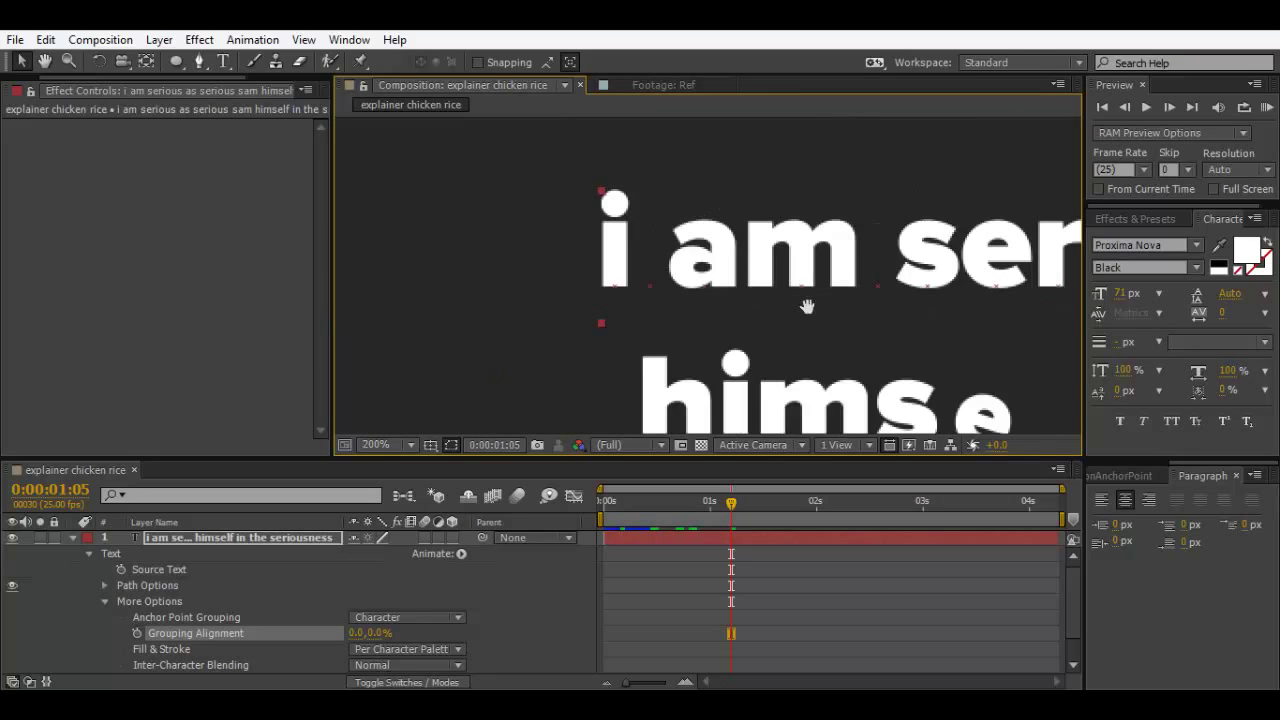
{"action": "scroll", "coordinate": [808, 303], "scroll_direction": "right", "scroll_amount": 3}
{"action": "scroll", "coordinate": [933, 293], "scroll_direction": "right", "scroll_amount": 10}
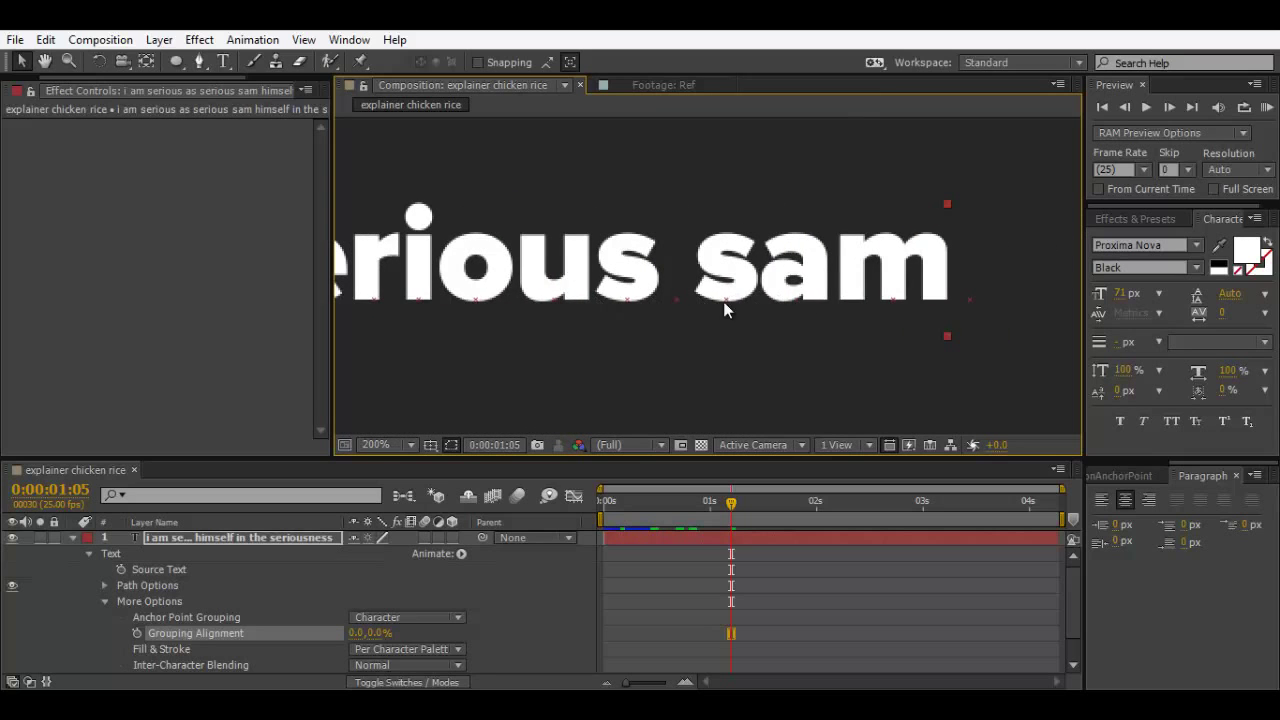
{"action": "scroll", "coordinate": [626, 343], "scroll_direction": "left", "scroll_amount": 3}
{"action": "scroll", "coordinate": [429, 391], "scroll_direction": "down", "scroll_amount": 1}
{"action": "scroll", "coordinate": [913, 296], "scroll_direction": "left", "scroll_amount": 5}
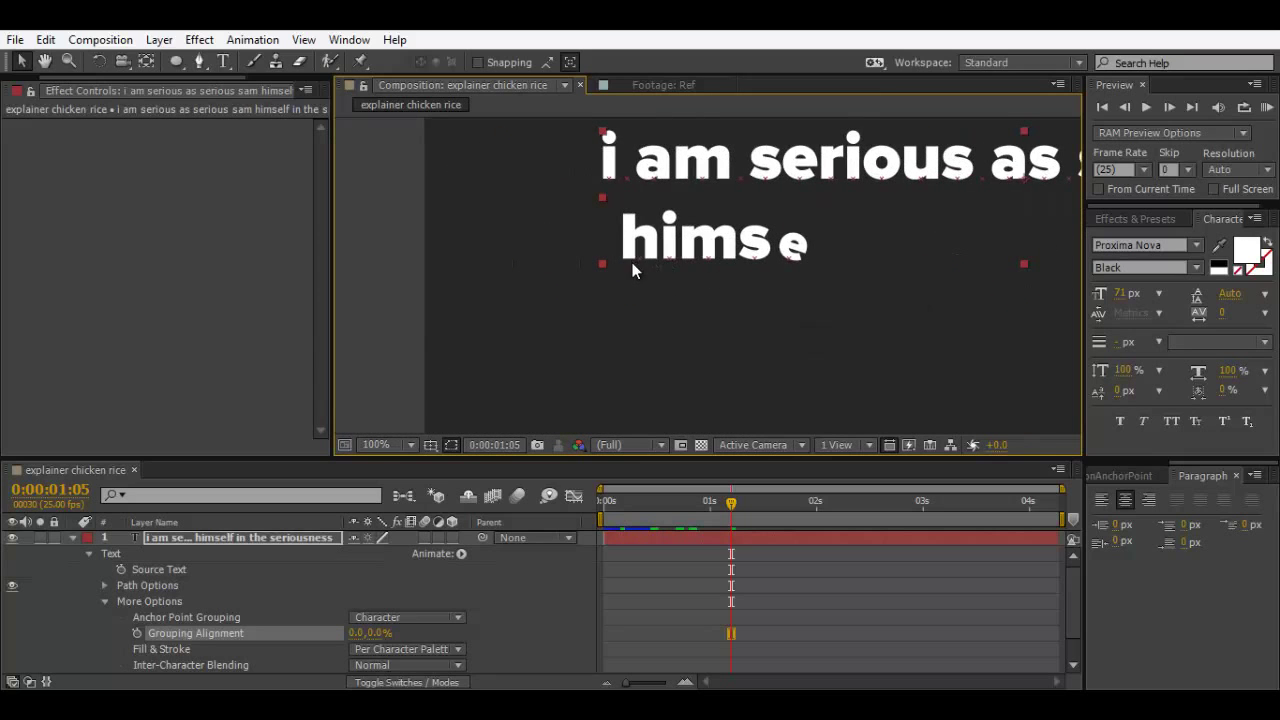
{"action": "scroll", "coordinate": [655, 236], "scroll_direction": "right", "scroll_amount": 1}
{"action": "scroll", "coordinate": [591, 343], "scroll_direction": "up", "scroll_amount": 1}
{"action": "scroll", "coordinate": [700, 300], "scroll_direction": "left", "scroll_amount": 3}
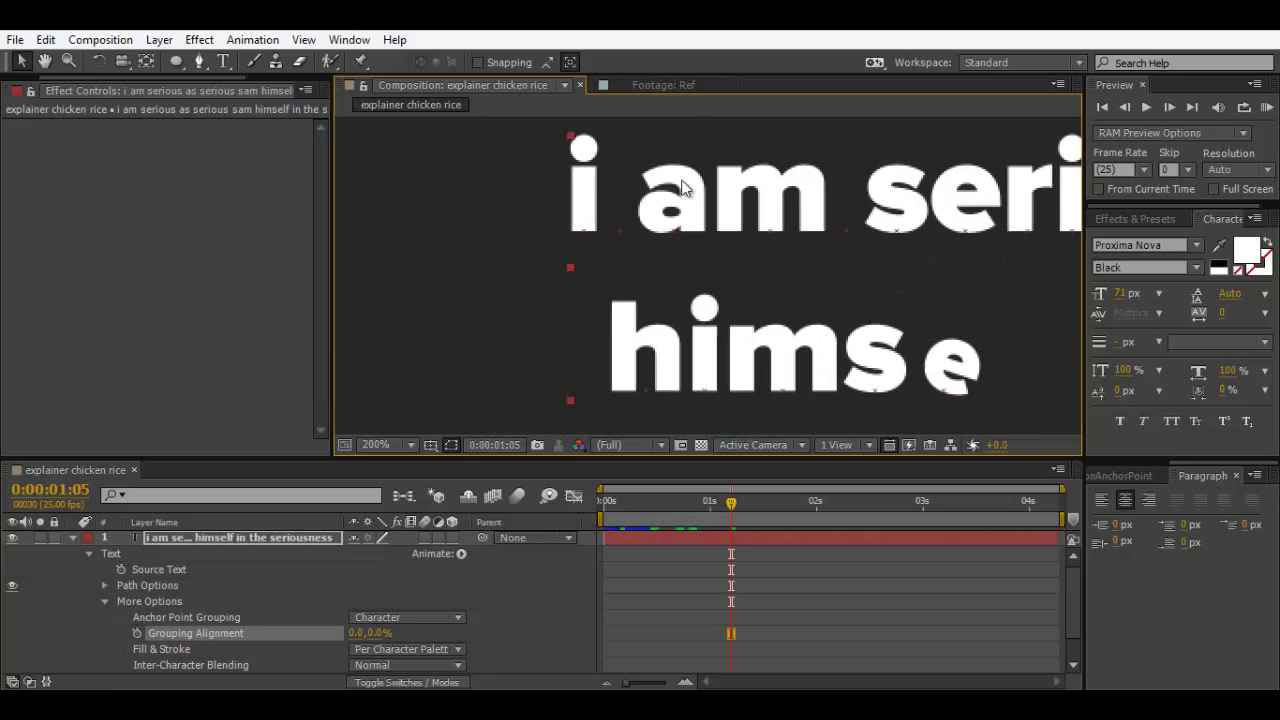
{"action": "scroll", "coordinate": [759, 231], "scroll_direction": "right", "scroll_amount": 4}
{"action": "scroll", "coordinate": [790, 240], "scroll_direction": "left", "scroll_amount": 3}
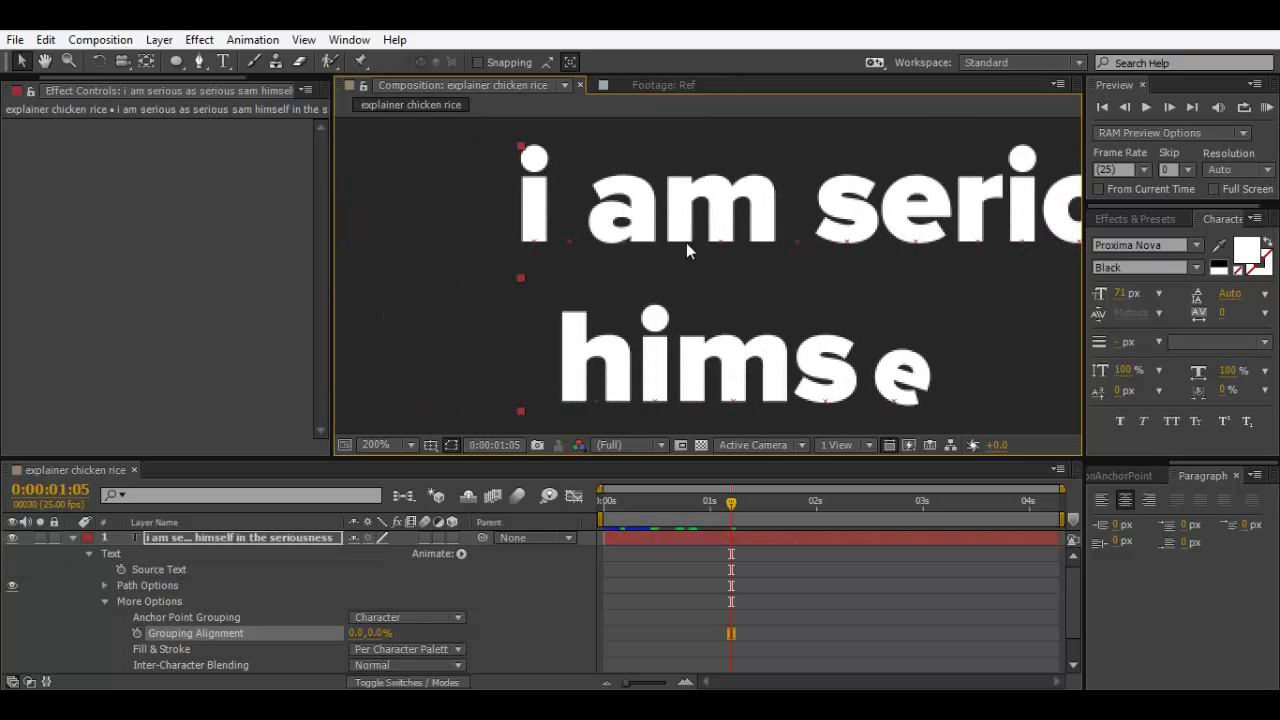
{"action": "scroll", "coordinate": [540, 255], "scroll_direction": "up", "scroll_amount": 1}
{"action": "scroll", "coordinate": [620, 285], "scroll_direction": "left", "scroll_amount": 3}
{"action": "scroll", "coordinate": [680, 320], "scroll_direction": "down", "scroll_amount": 1}
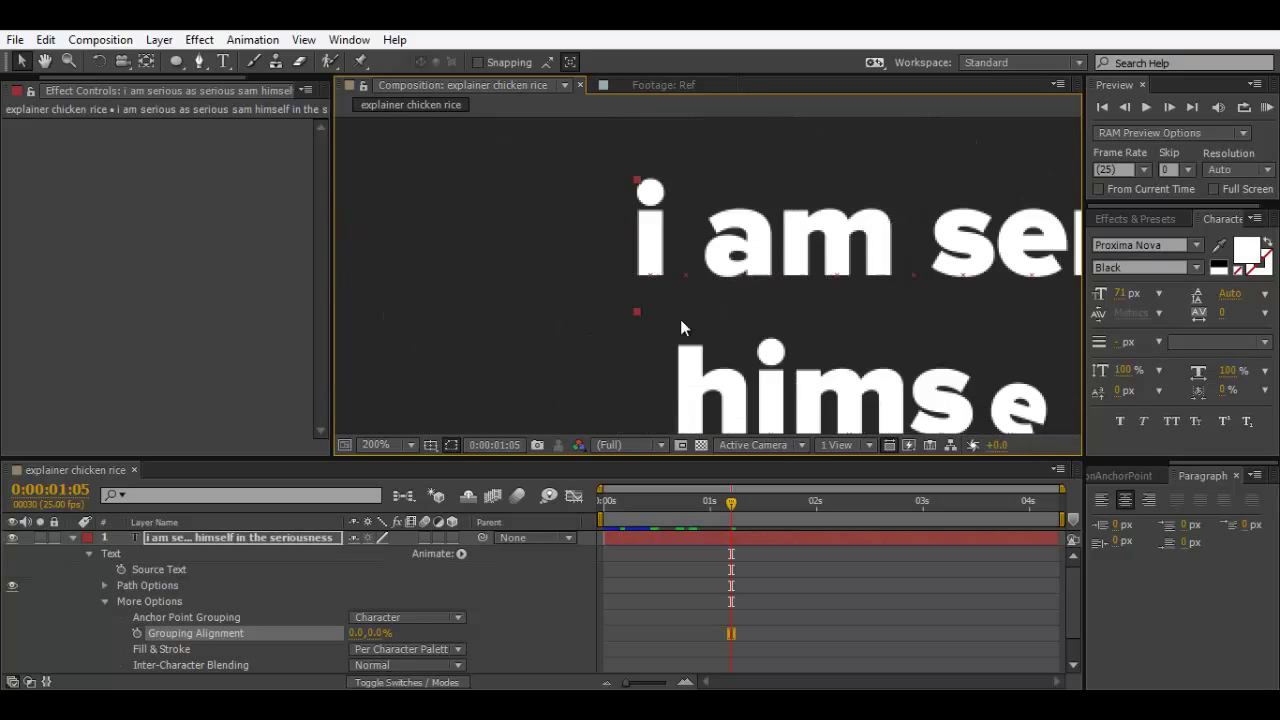
{"action": "left_click_drag", "start_coordinate": [831, 287], "coordinate": [600, 277]}
{"action": "scroll", "coordinate": [576, 292], "scroll_direction": "down", "scroll_amount": 1}
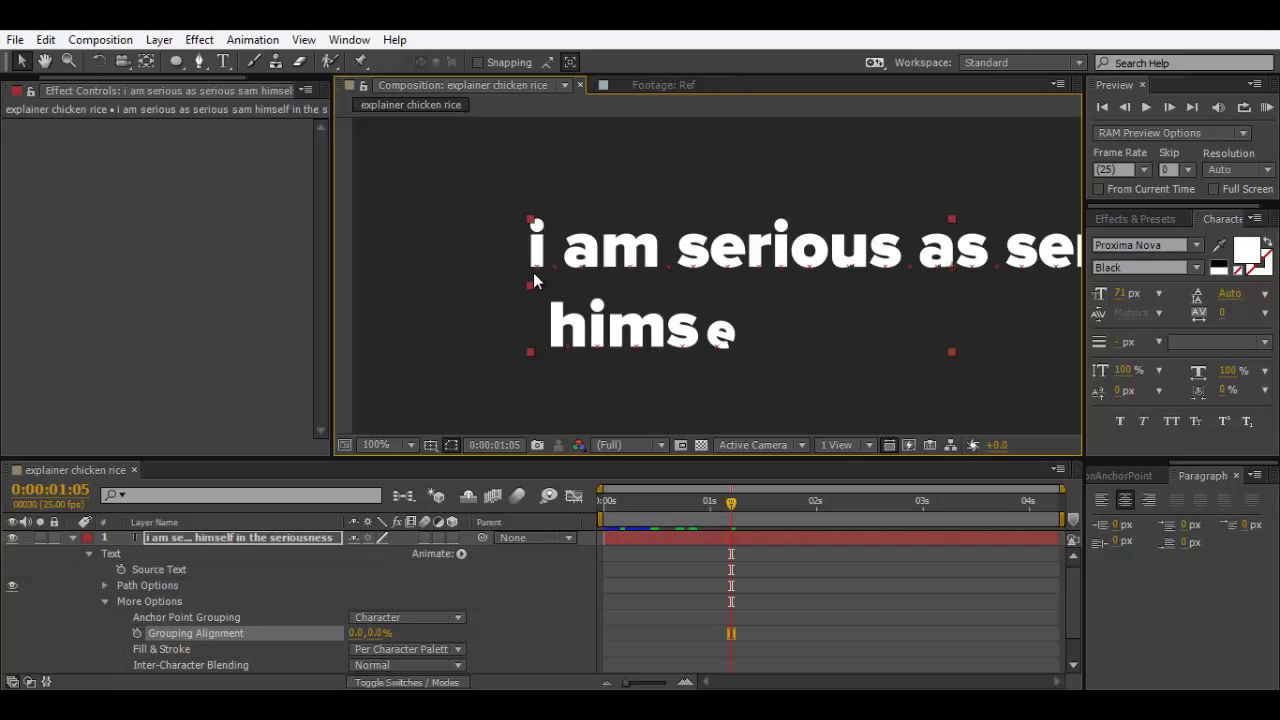
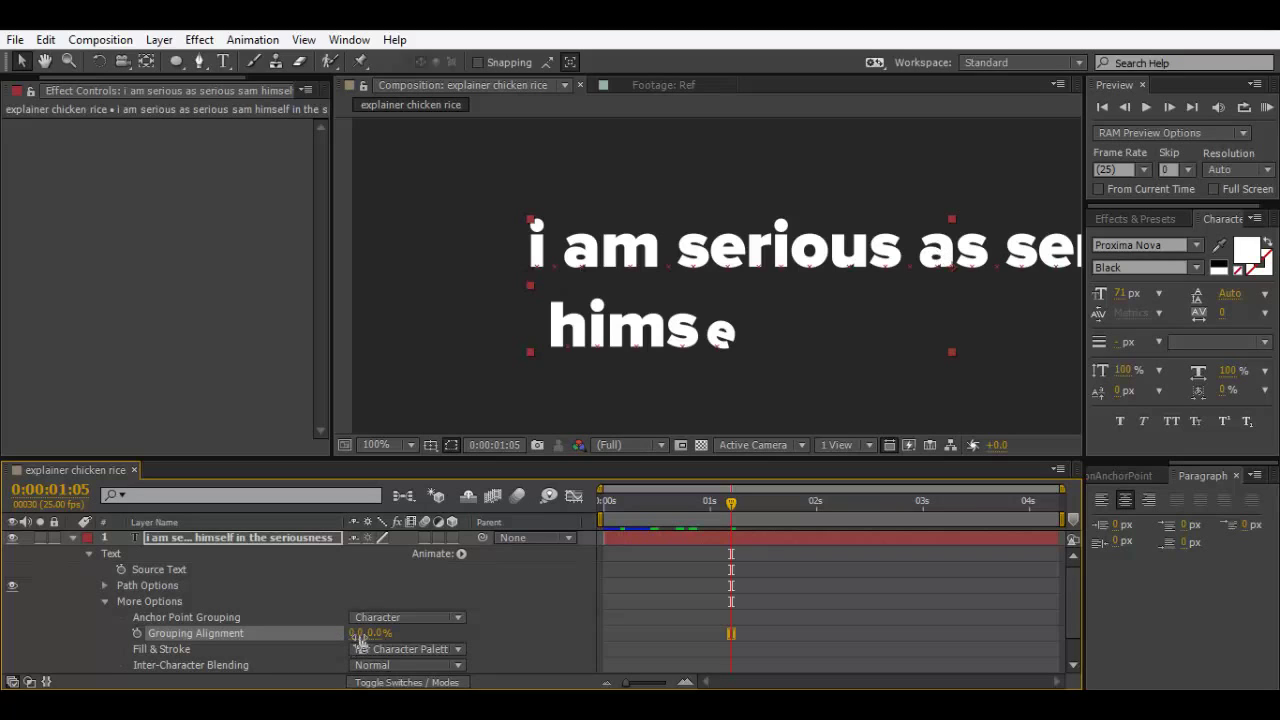
Step: Scrub the text's Grouping Alignment to 0.0, -30.0% while previewing the type-on animation
{"action": "left_click_drag", "start_coordinate": [362, 633], "coordinate": [245, 595]}
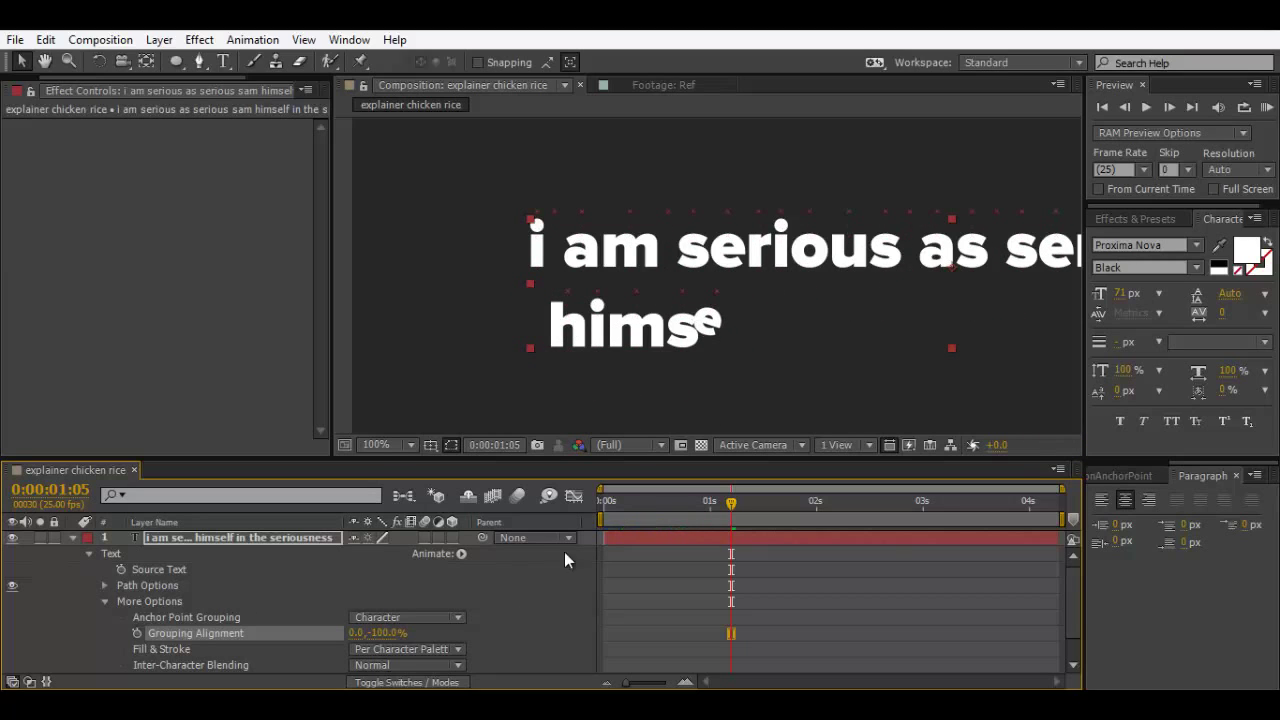
{"action": "mouse_move", "coordinate": [603, 501]}
{"action": "left_mouse_down"}
{"action": "mouse_move", "coordinate": [619, 506]}
{"action": "mouse_move", "coordinate": [616, 496]}
{"action": "left_mouse_up"}
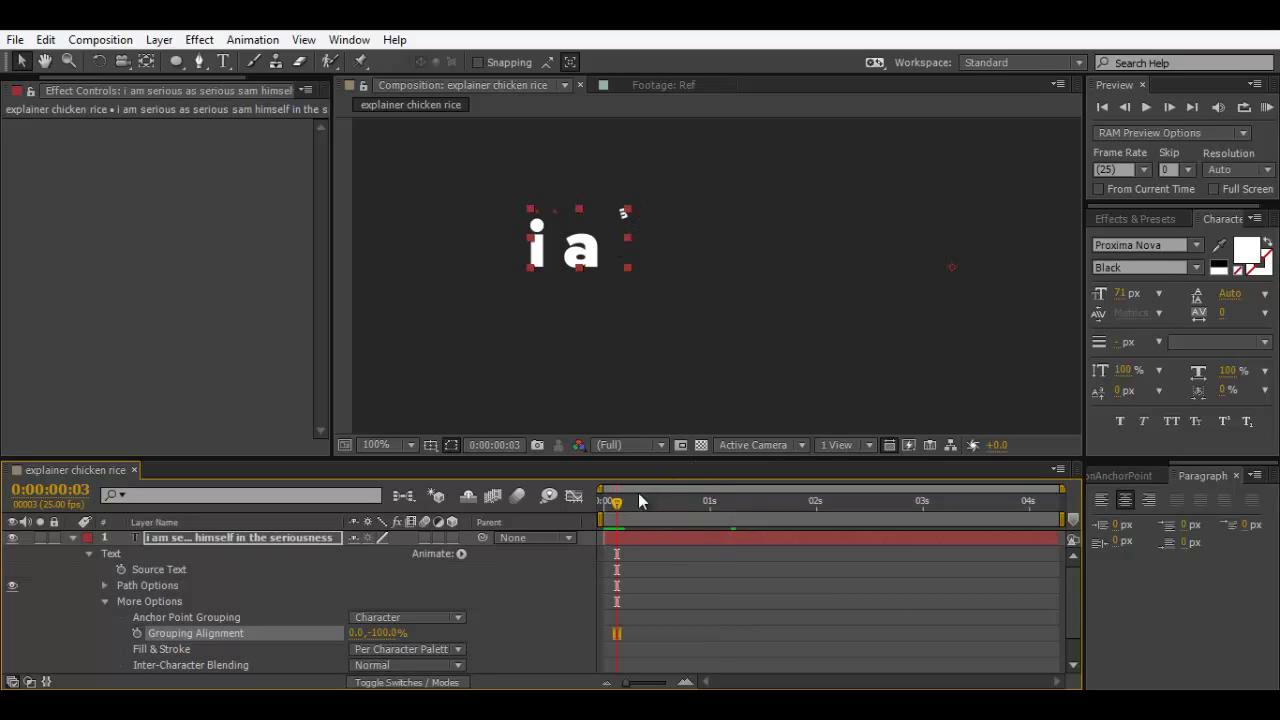
{"action": "left_click_drag", "start_coordinate": [614, 510], "coordinate": [688, 507]}
{"action": "scroll", "coordinate": [828, 358], "scroll_direction": "down", "scroll_amount": 2}
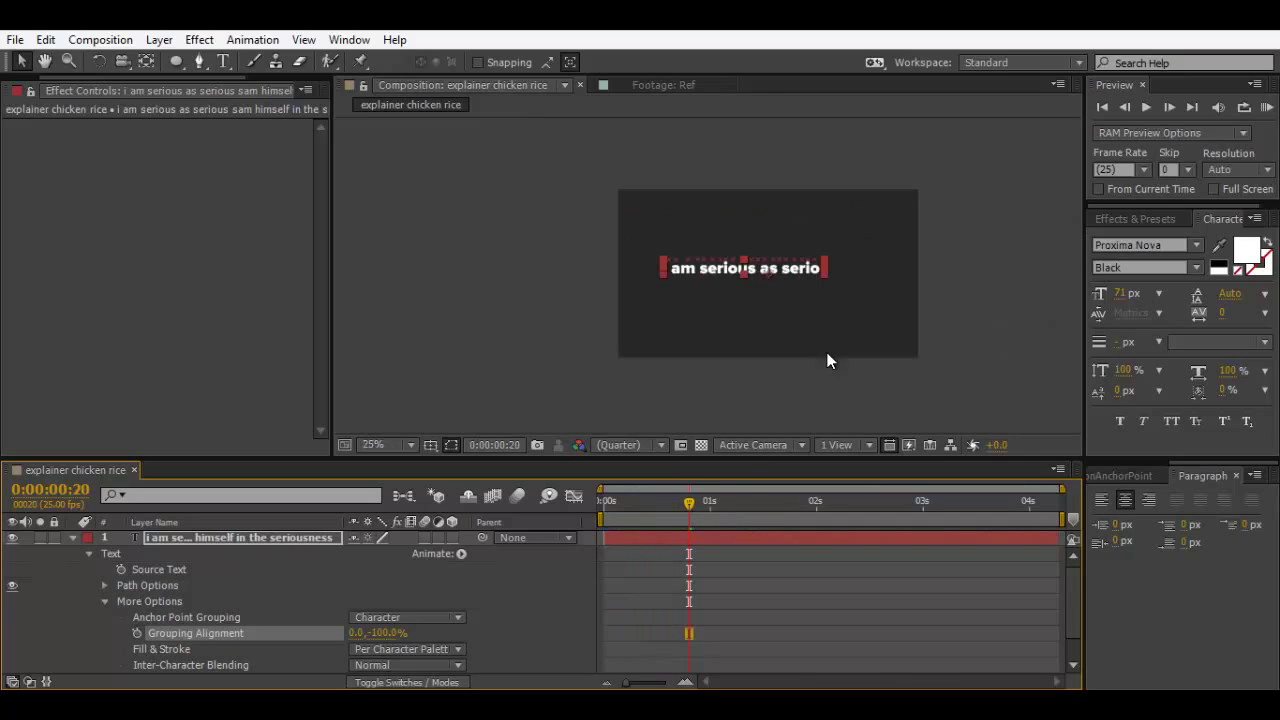
{"action": "scroll", "coordinate": [828, 358], "scroll_direction": "up", "scroll_amount": 2}
{"action": "scroll", "coordinate": [908, 374], "scroll_direction": "down", "scroll_amount": 2}
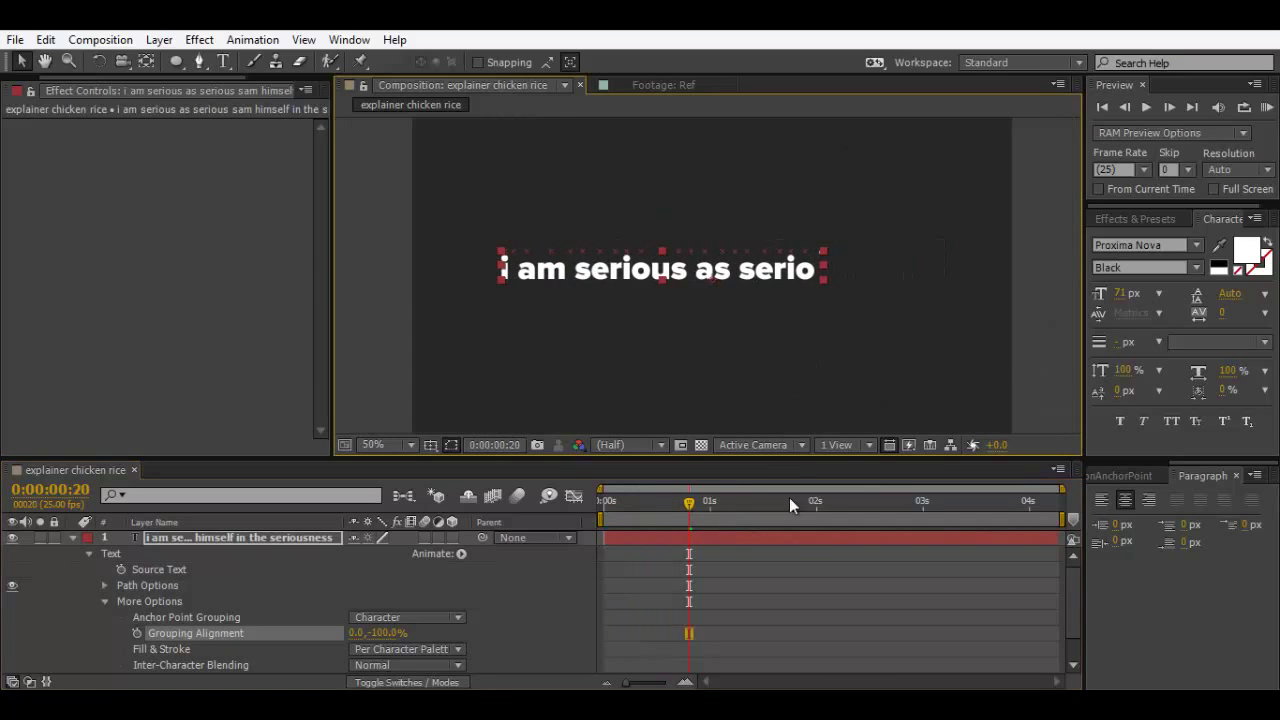
{"action": "left_click_drag", "start_coordinate": [699, 507], "coordinate": [816, 518]}
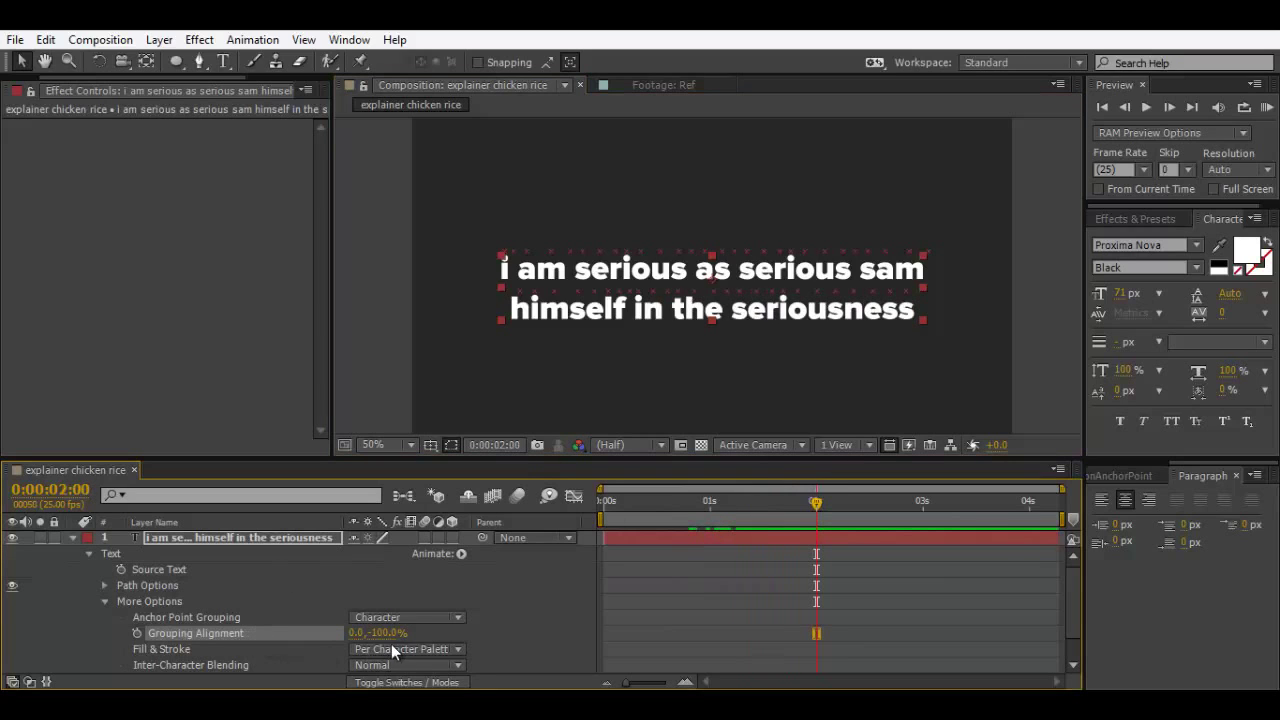
{"action": "left_click_drag", "start_coordinate": [373, 637], "coordinate": [454, 640]}
Step: Move the Grouping Alignment keyframe to a time near the start of the animation
{"action": "mouse_move", "coordinate": [624, 513]}
{"action": "left_mouse_down"}
{"action": "mouse_move", "coordinate": [603, 513]}
{"action": "mouse_move", "coordinate": [627, 514]}
{"action": "left_mouse_up"}
{"action": "key", "text": "ctrl+x"}
{"action": "key", "text": "ctrl+v"}
{"action": "key", "text": "period"}
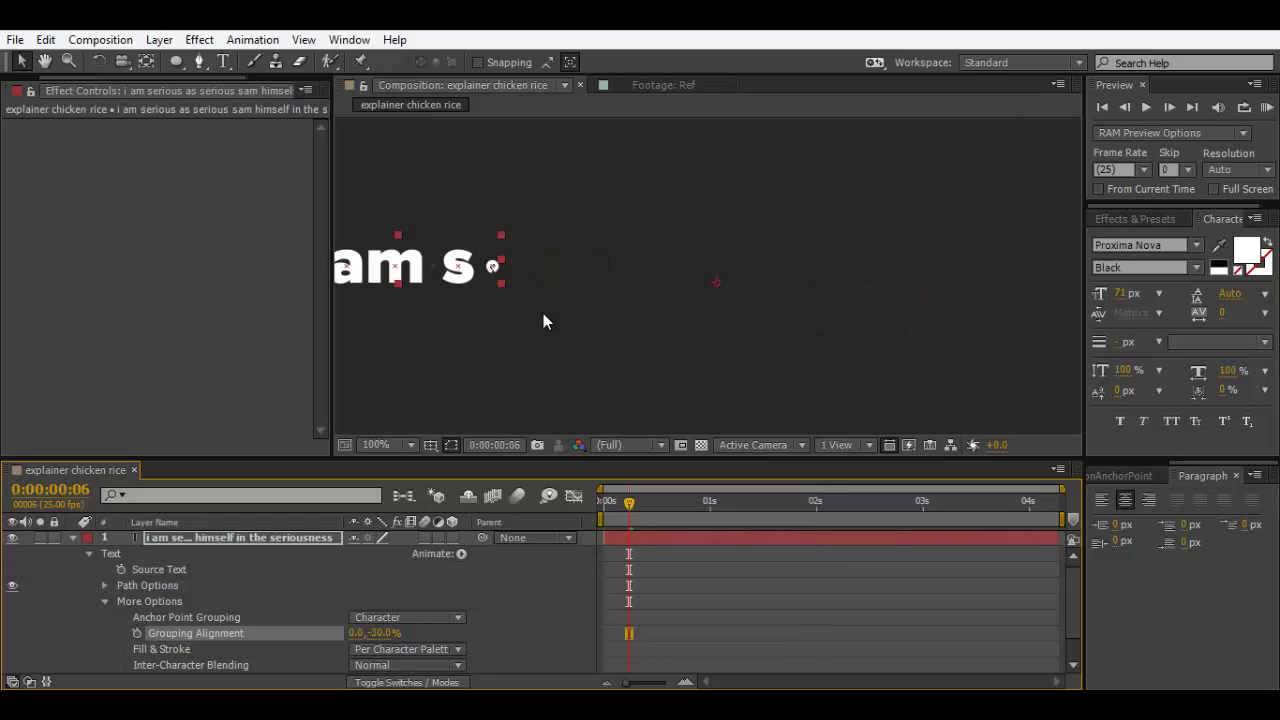
Step: Preview the text animating in, then delete the text layer
{"action": "left_click_drag", "start_coordinate": [633, 502], "coordinate": [752, 504]}
{"action": "key", "text": "comma"}
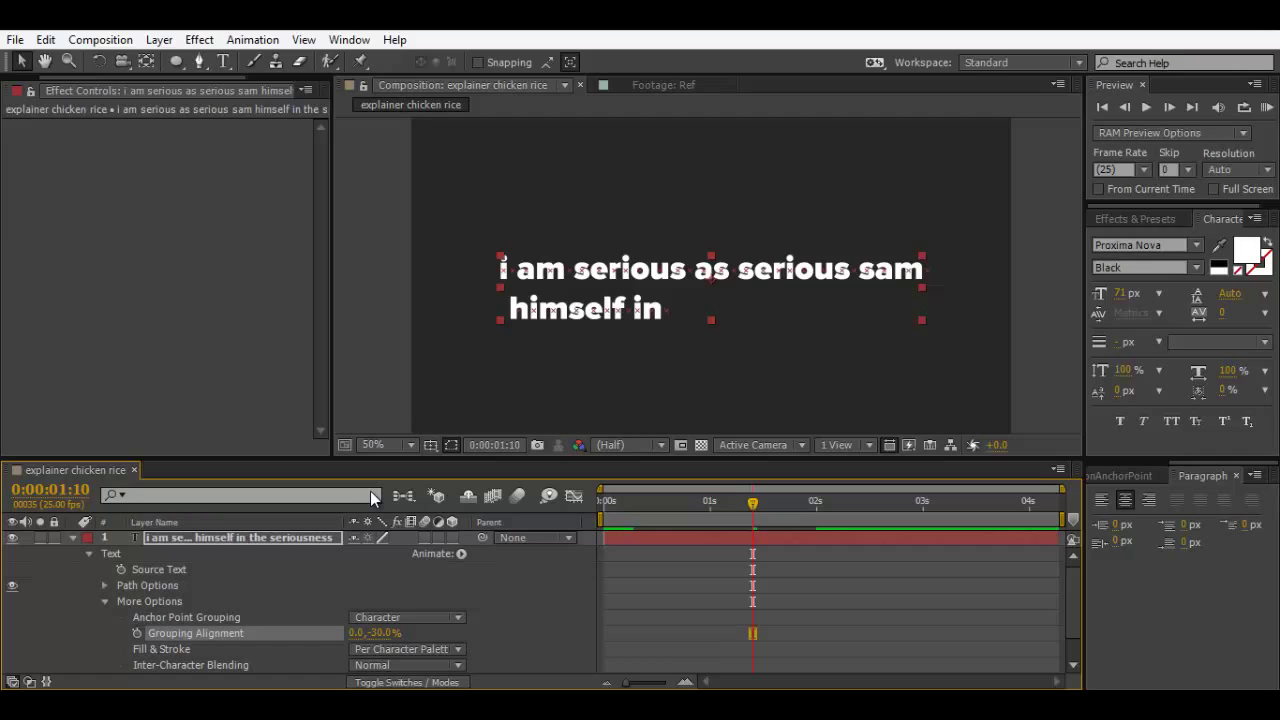
{"action": "left_click", "coordinate": [235, 539]}
{"action": "key", "text": "Delete"}
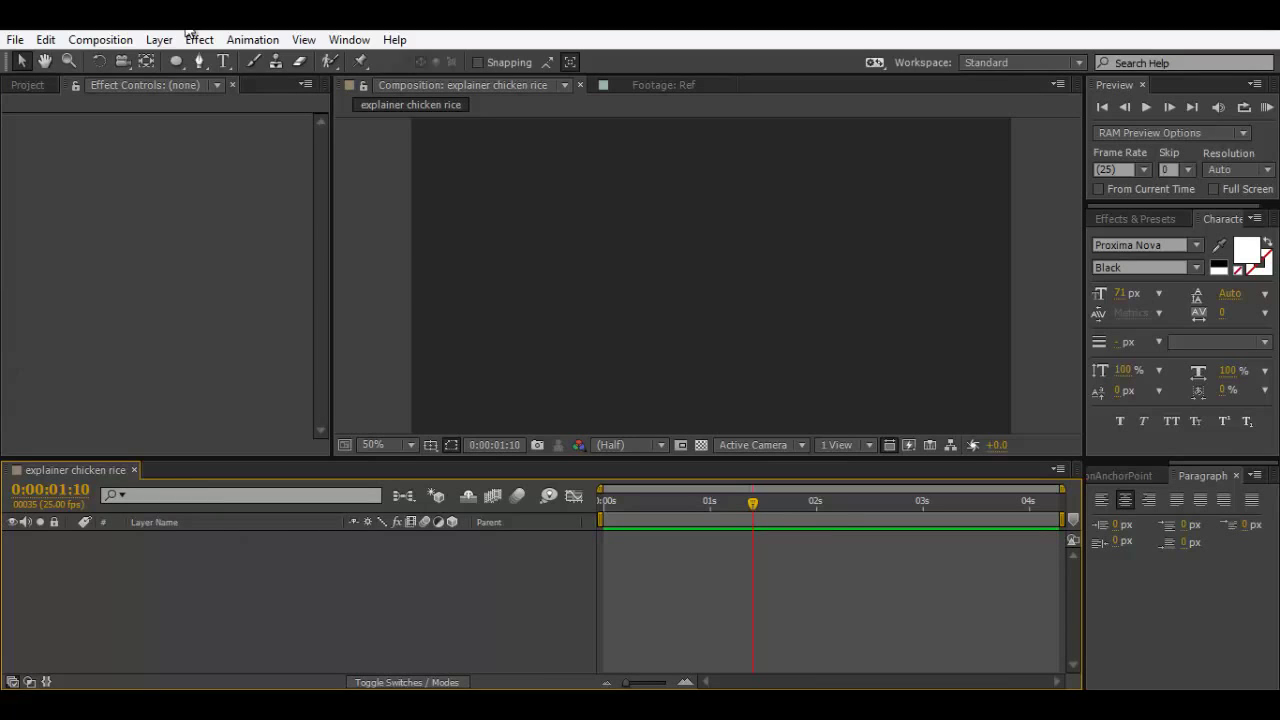
Step: Choose the Pen tool, open the Final comp from 'before', then return to explainer chicken rice
{"action": "left_click", "coordinate": [199, 61]}
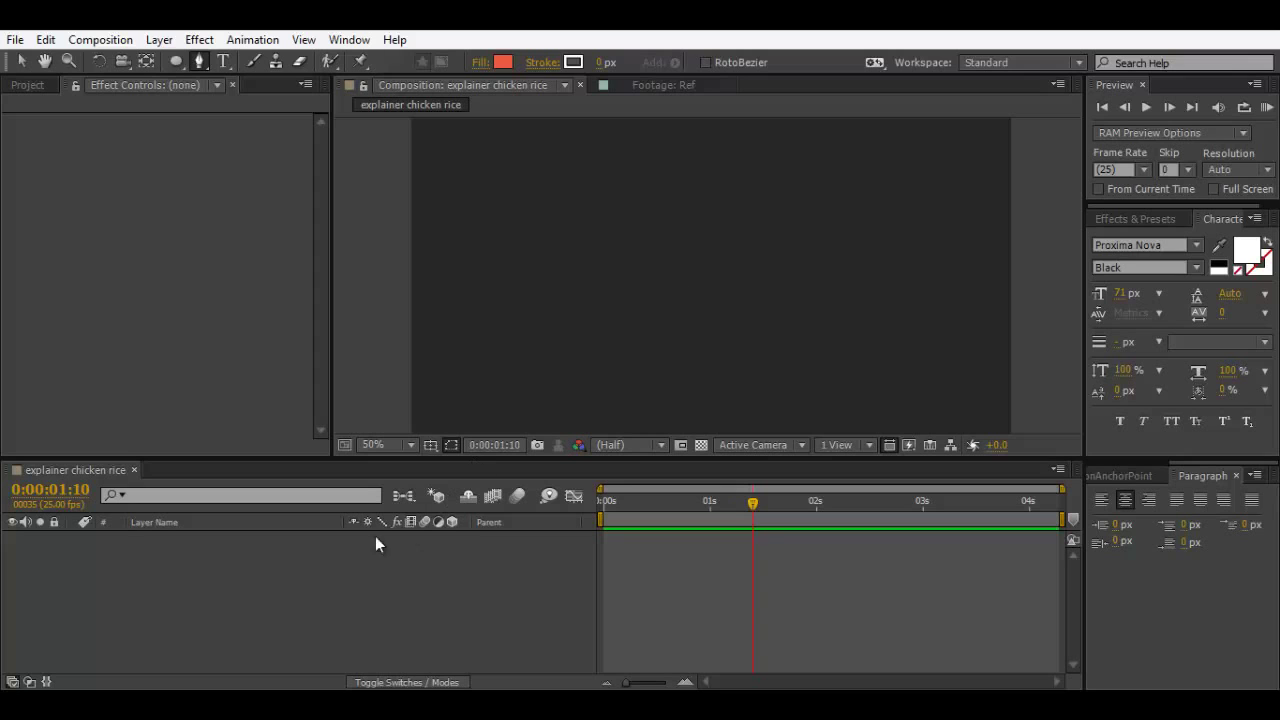
{"action": "left_click", "coordinate": [28, 84]}
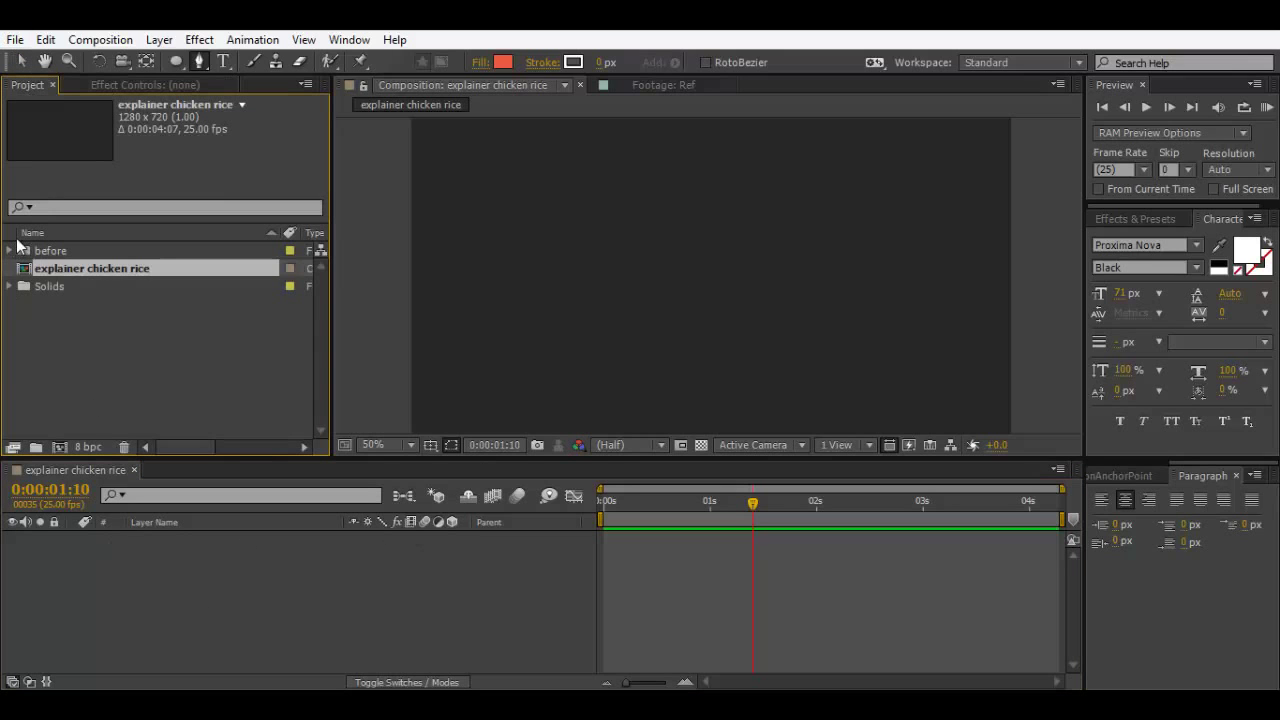
{"action": "left_click", "coordinate": [10, 250]}
{"action": "double_click", "coordinate": [76, 285]}
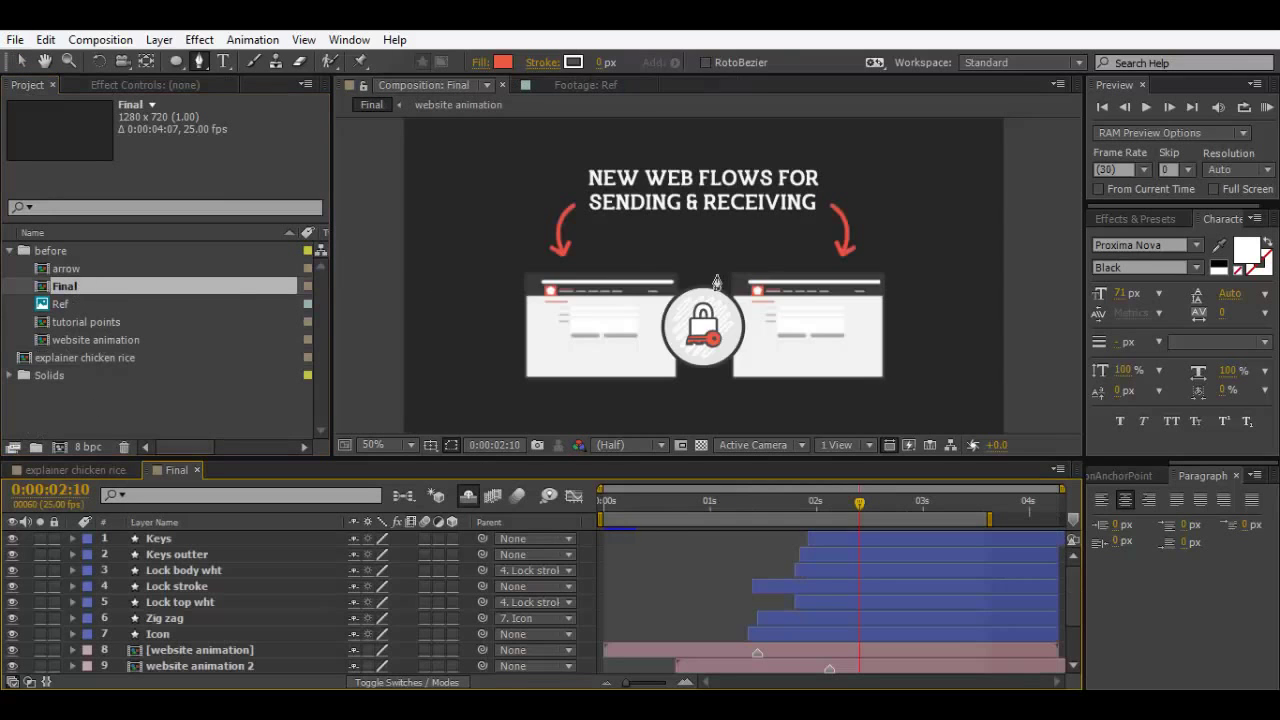
{"action": "scroll", "coordinate": [638, 332], "scroll_direction": "up", "scroll_amount": 2}
{"action": "scroll", "coordinate": [638, 332], "scroll_direction": "up", "scroll_amount": 3}
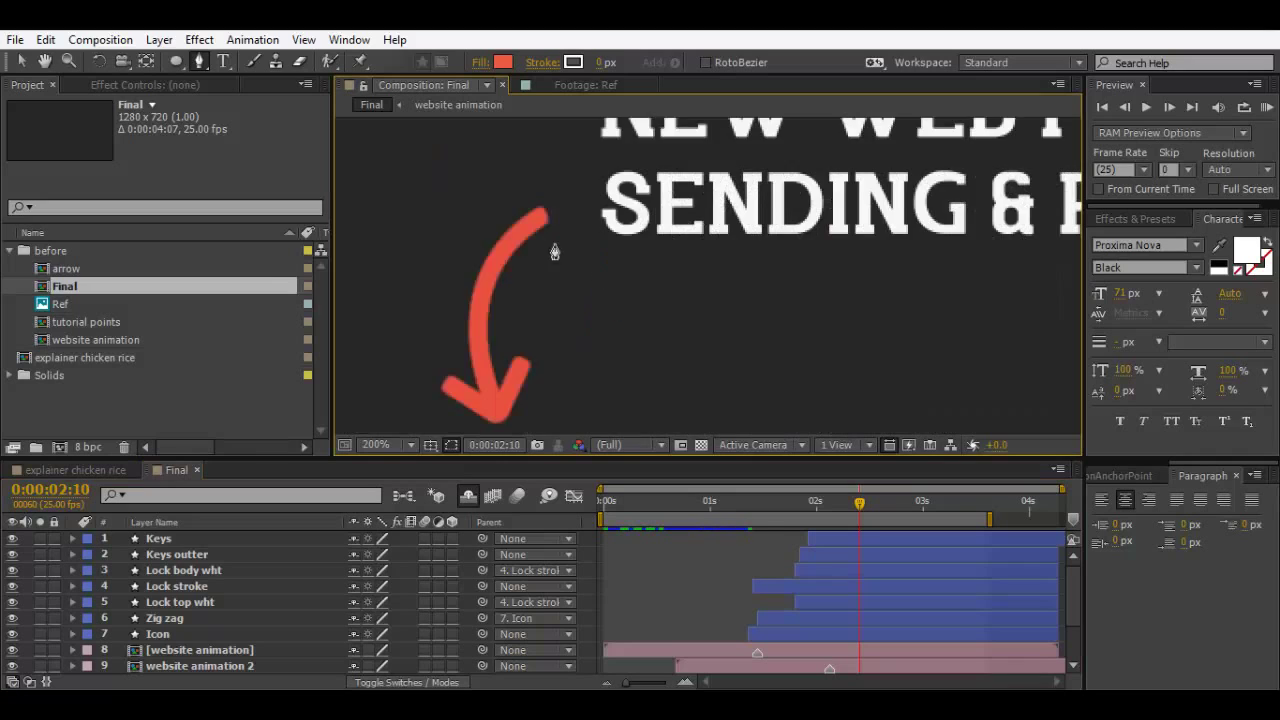
{"action": "left_click", "coordinate": [75, 467]}
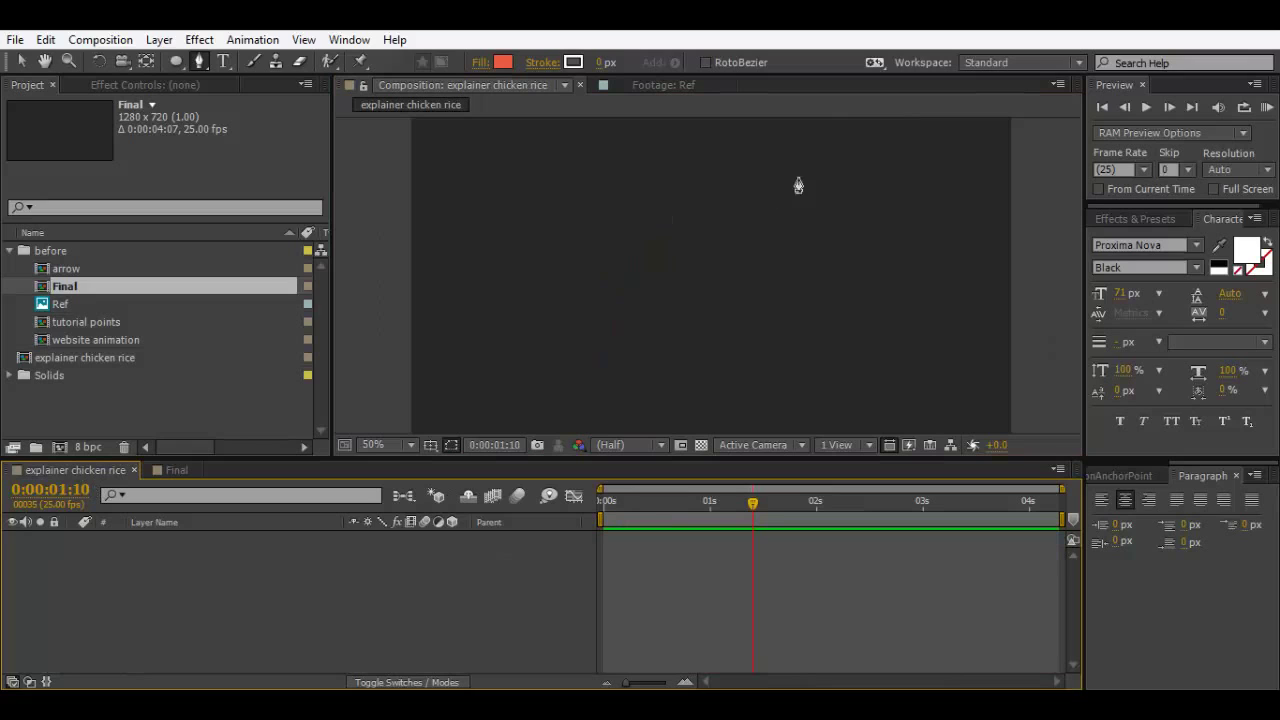
Step: Draw a horizontal line with two Pen points and give it a 22 px stroke
{"action": "left_click", "coordinate": [872, 252]}
{"action": "left_click", "coordinate": [541, 253]}
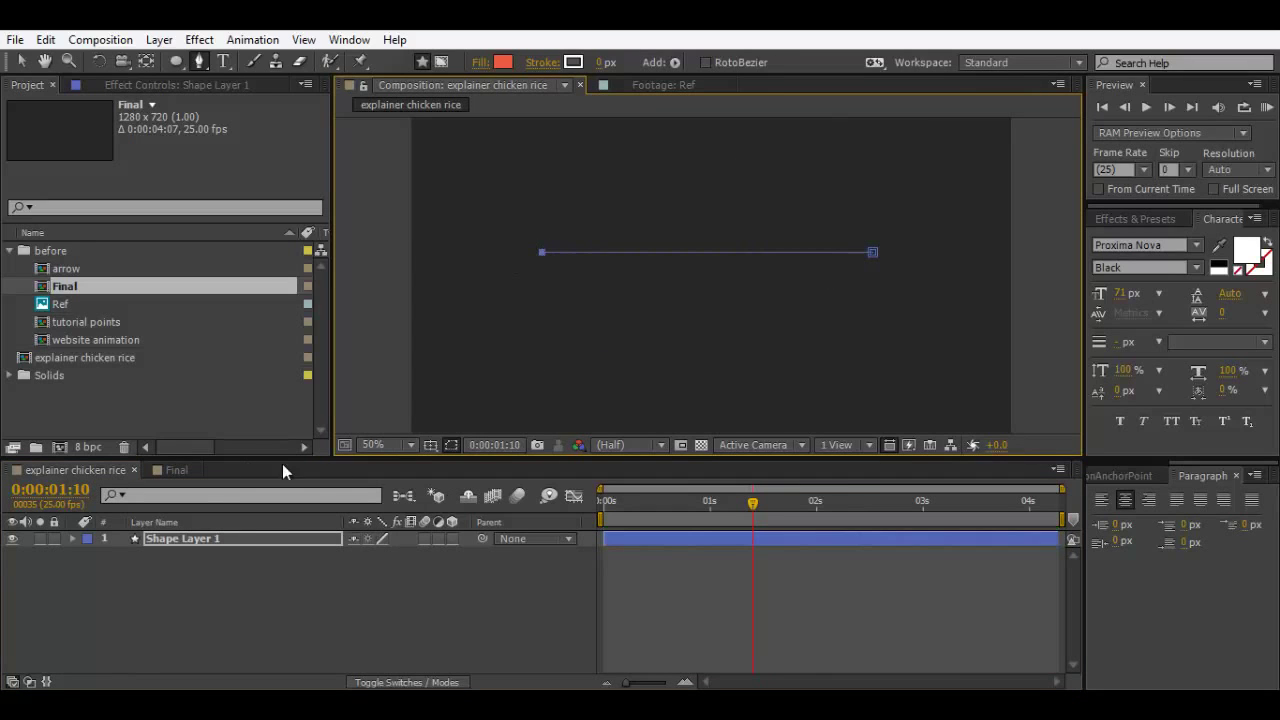
{"action": "left_click", "coordinate": [217, 539]}
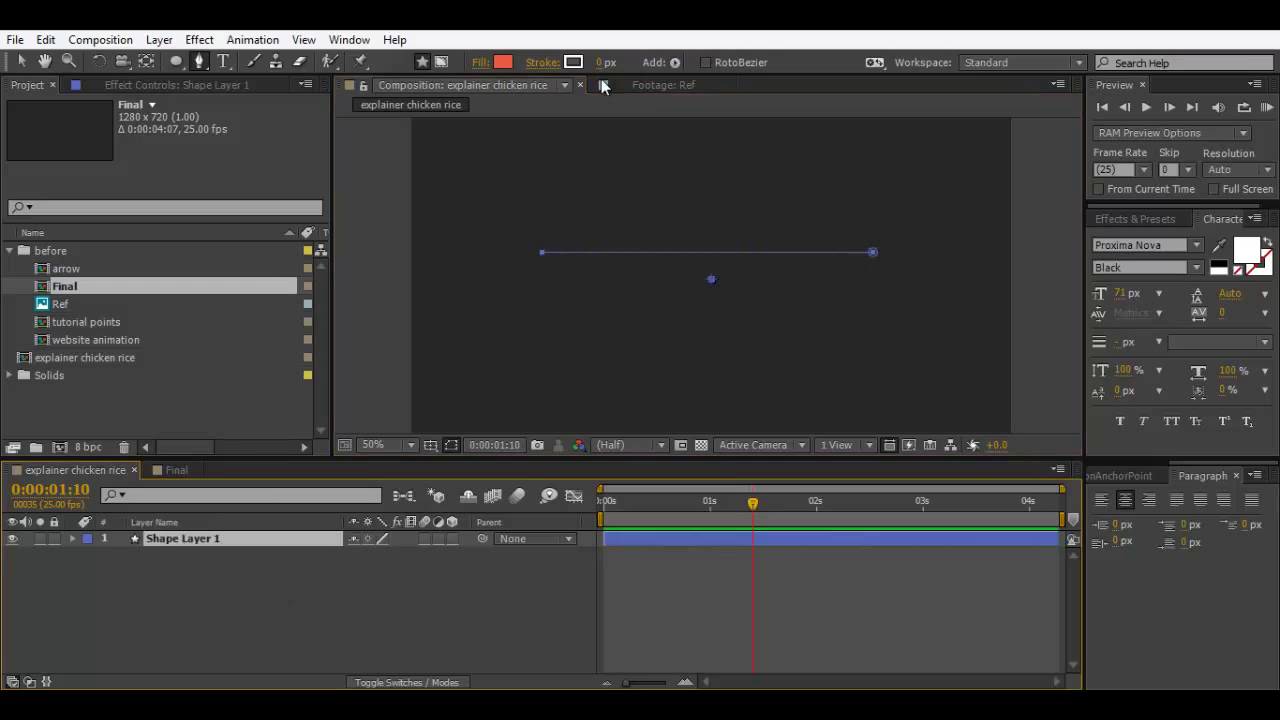
{"action": "left_click_drag", "start_coordinate": [596, 62], "coordinate": [620, 65]}
Step: Rename the new shape layer to 'Line'
{"action": "left_click", "coordinate": [236, 557]}
{"action": "left_click", "coordinate": [239, 540]}
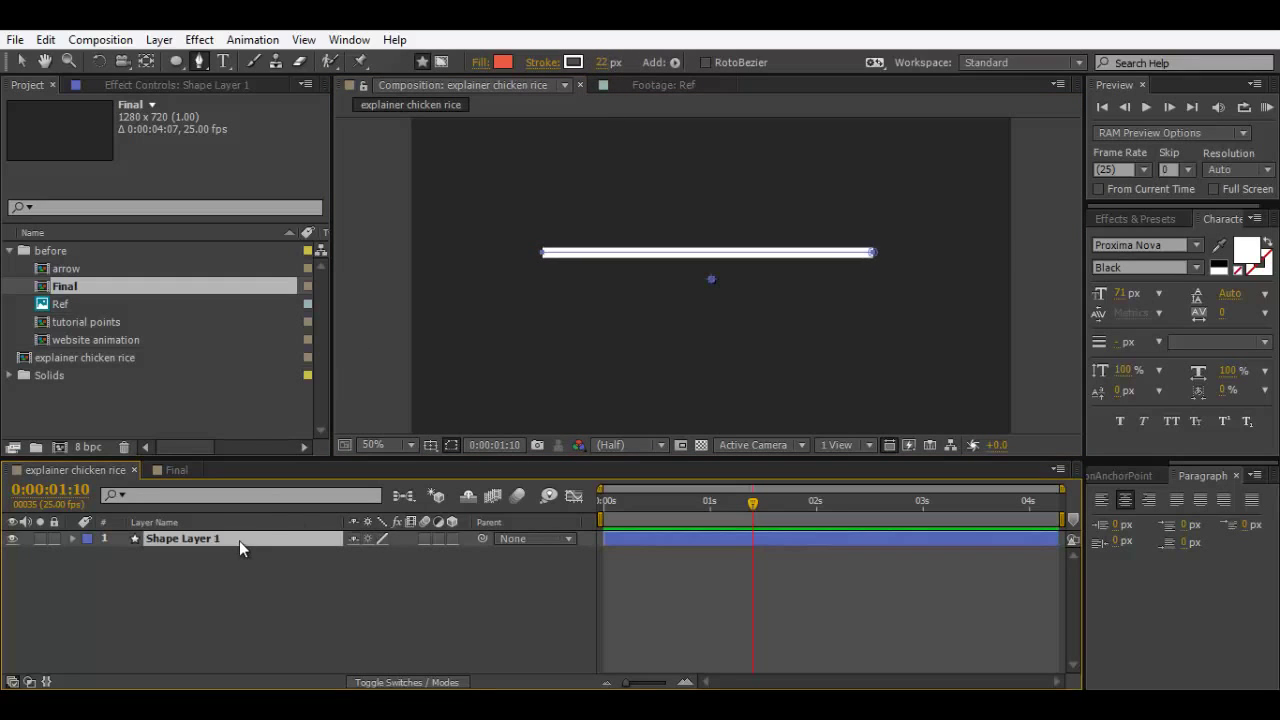
{"action": "key", "text": "Return"}
{"action": "type", "text": "Line"}
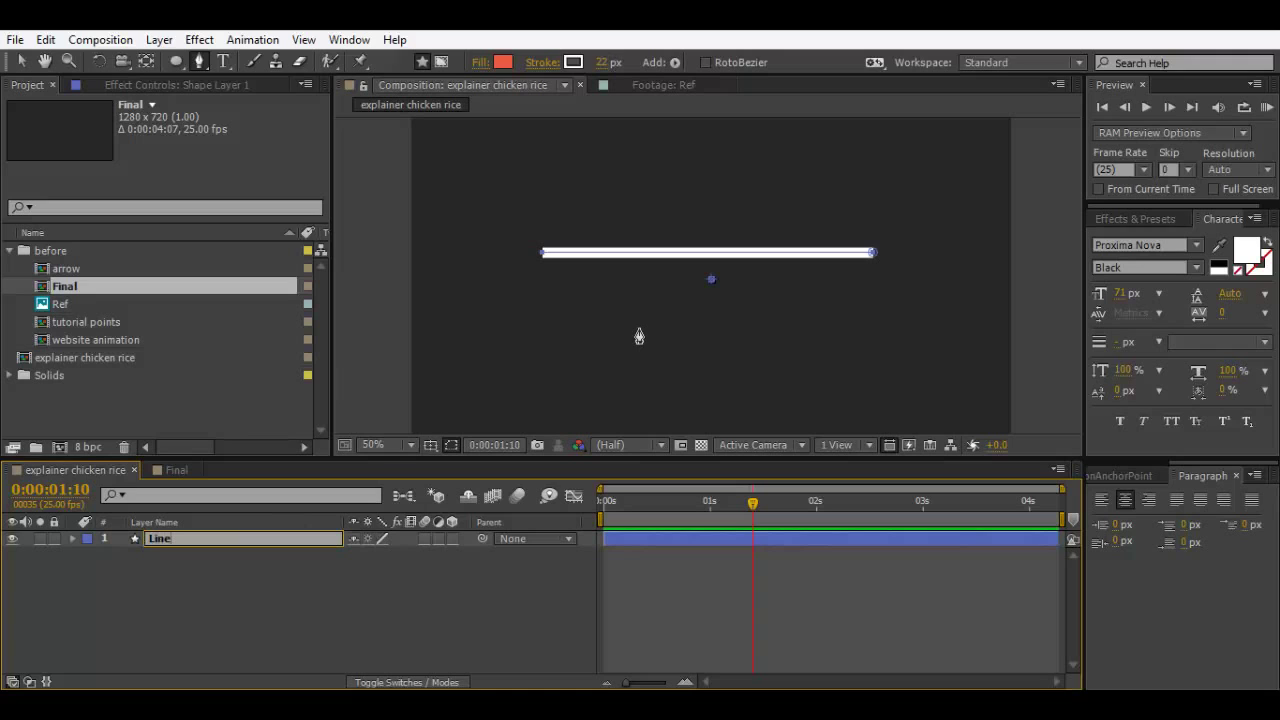
{"action": "key", "text": "Return"}
Step: Set the Line shape's fill to None and check the whole line in the viewer
{"action": "left_click", "coordinate": [481, 62]}
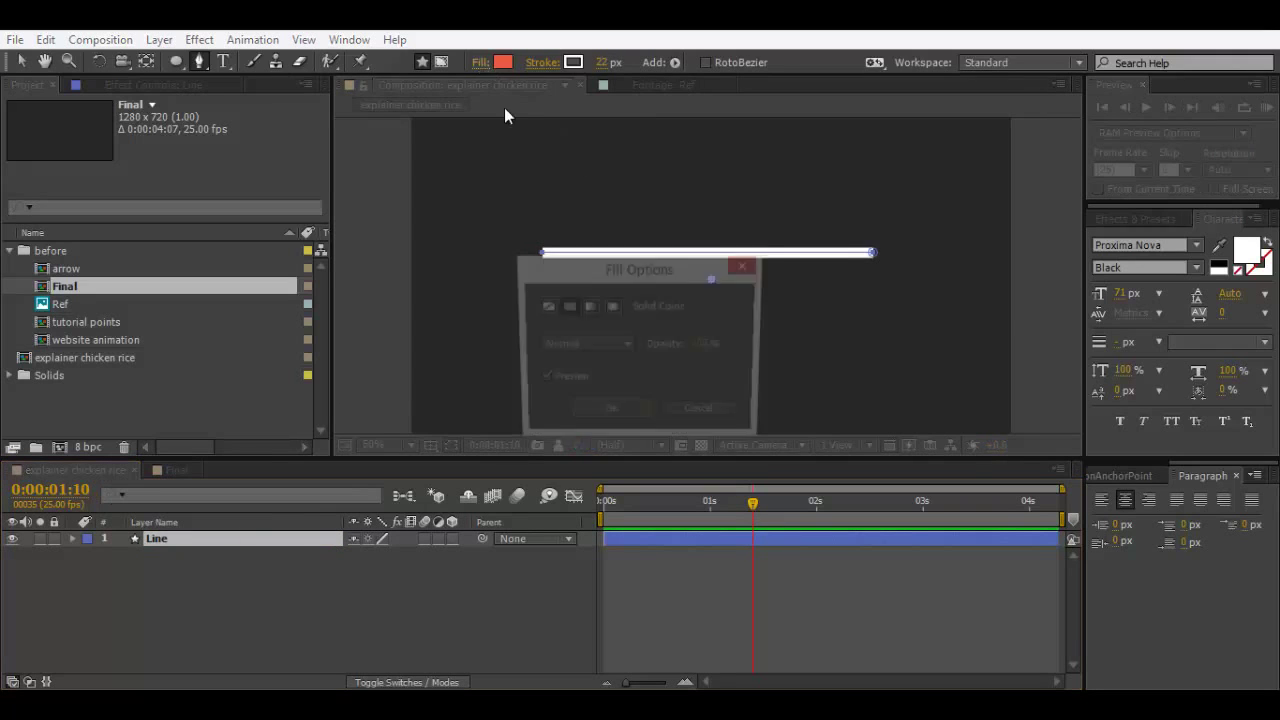
{"action": "left_click", "coordinate": [543, 306]}
{"action": "left_click", "coordinate": [605, 415]}
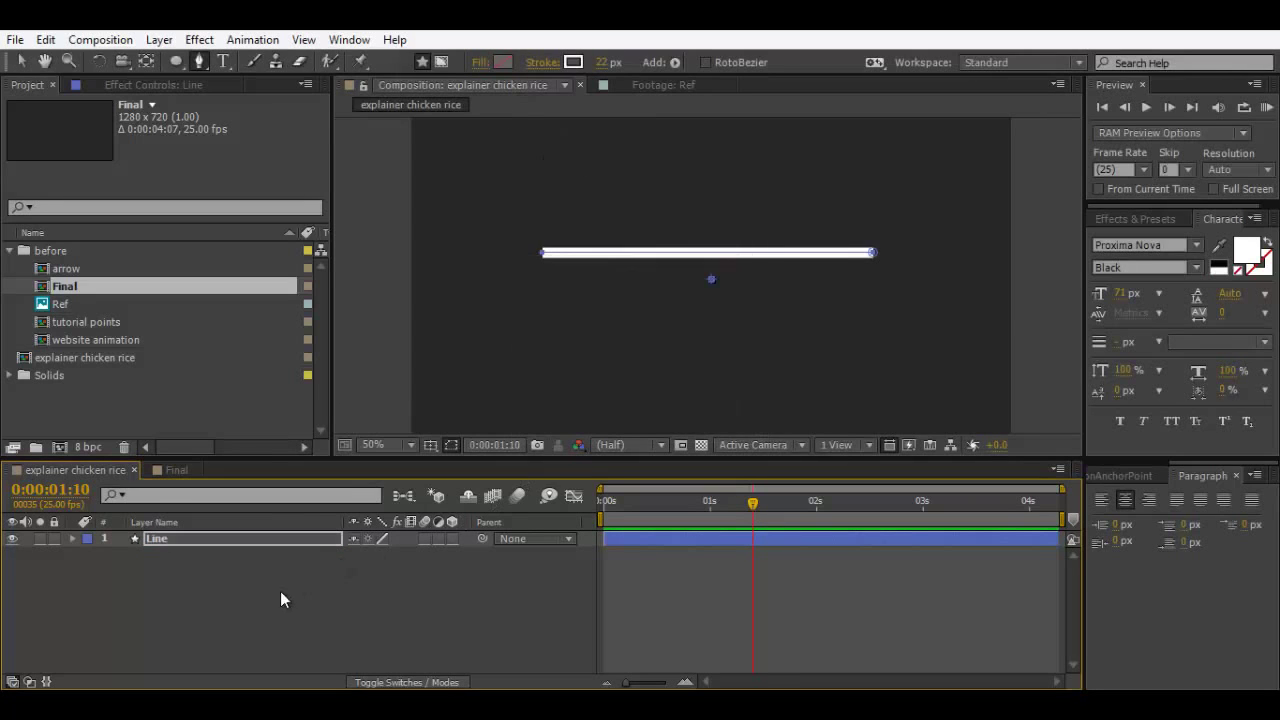
{"action": "left_click", "coordinate": [280, 591]}
{"action": "left_click", "coordinate": [212, 540]}
{"action": "key", "text": "period"}
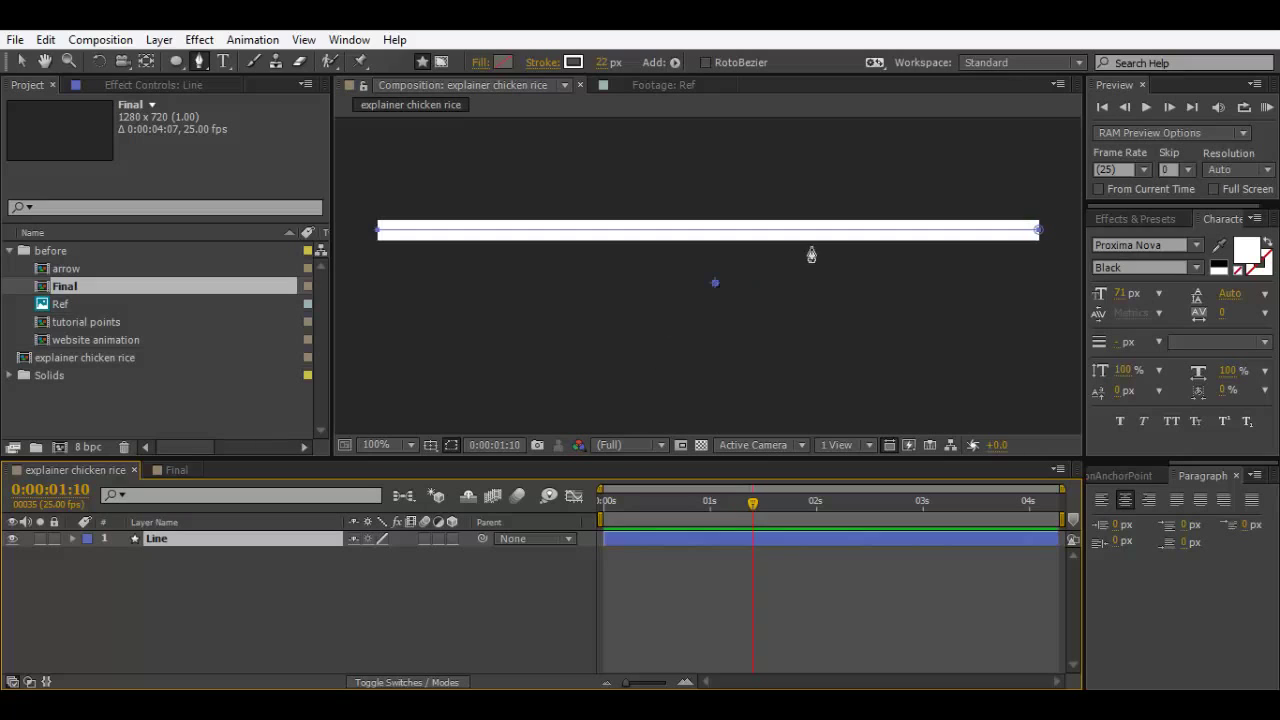
{"action": "key", "text": "comma"}
{"action": "scroll", "coordinate": [487, 286], "scroll_direction": "up", "scroll_amount": 1}
{"action": "scroll", "coordinate": [614, 371], "scroll_direction": "up", "scroll_amount": 1}
{"action": "scroll", "coordinate": [978, 240], "scroll_direction": "up", "scroll_amount": 1}
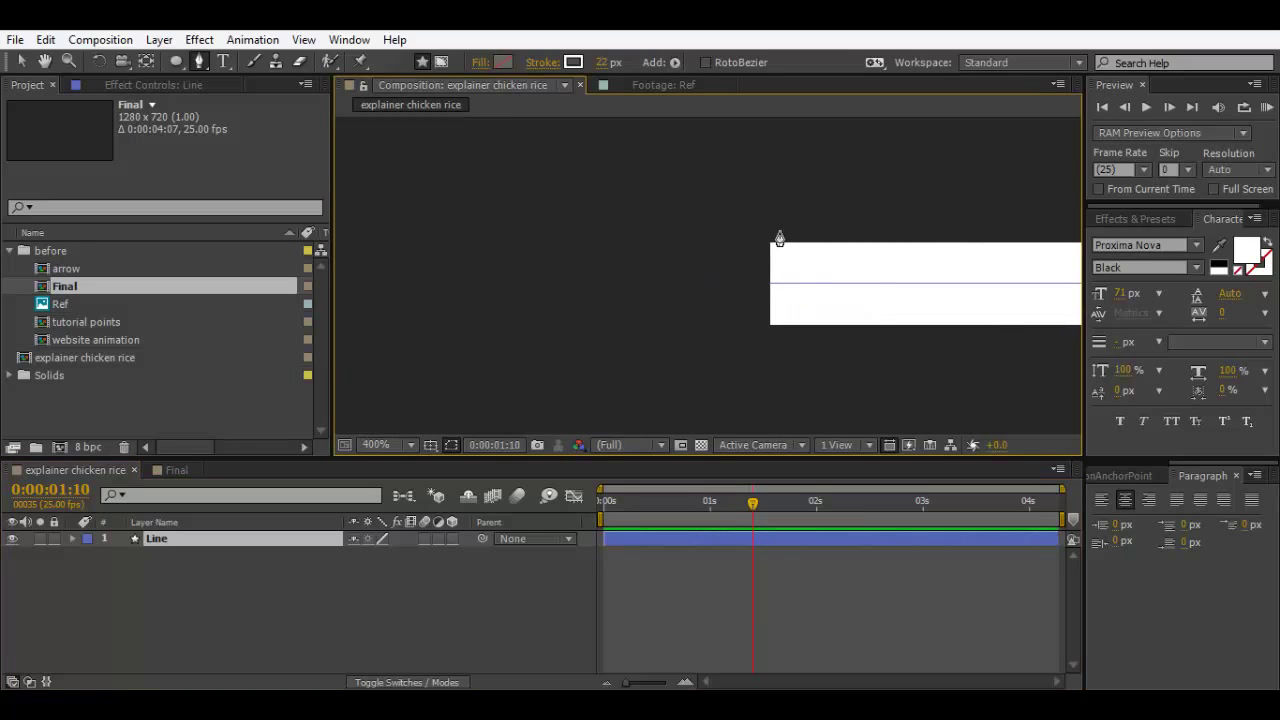
{"action": "key", "text": "comma"}
{"action": "left_click_drag", "start_coordinate": [923, 289], "coordinate": [711, 300]}
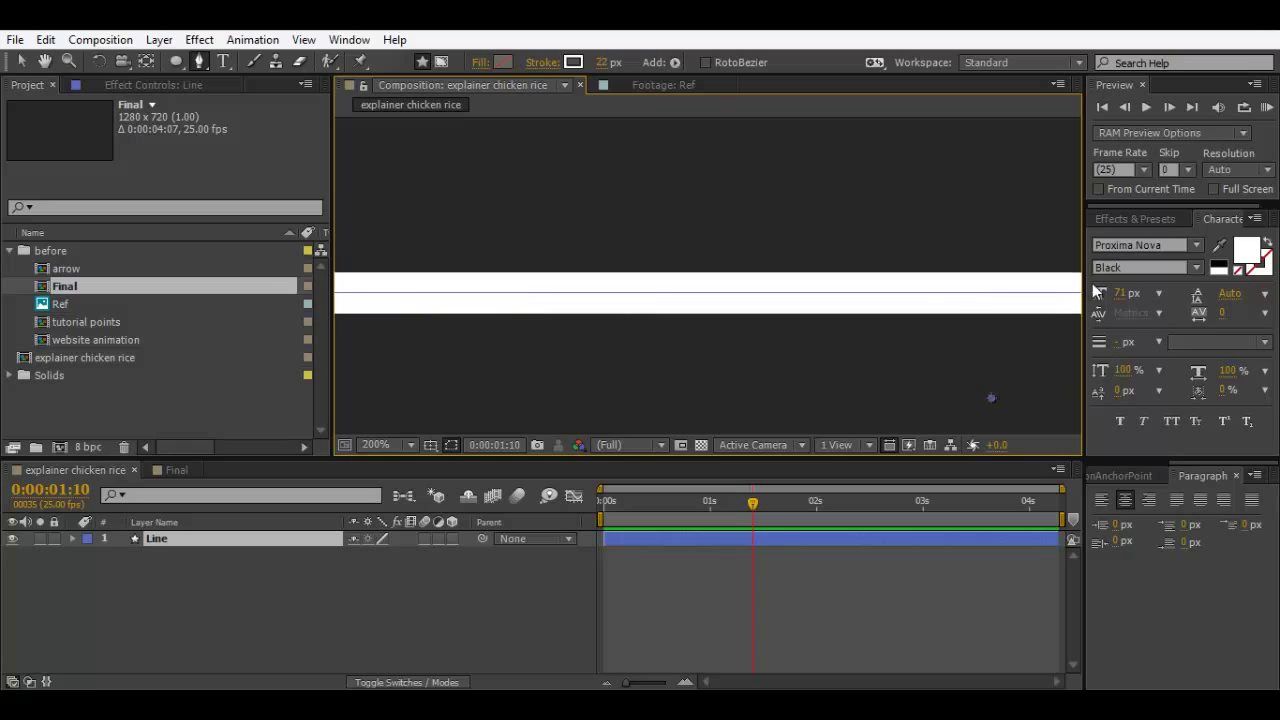
{"action": "left_click_drag", "start_coordinate": [789, 294], "coordinate": [801, 288]}
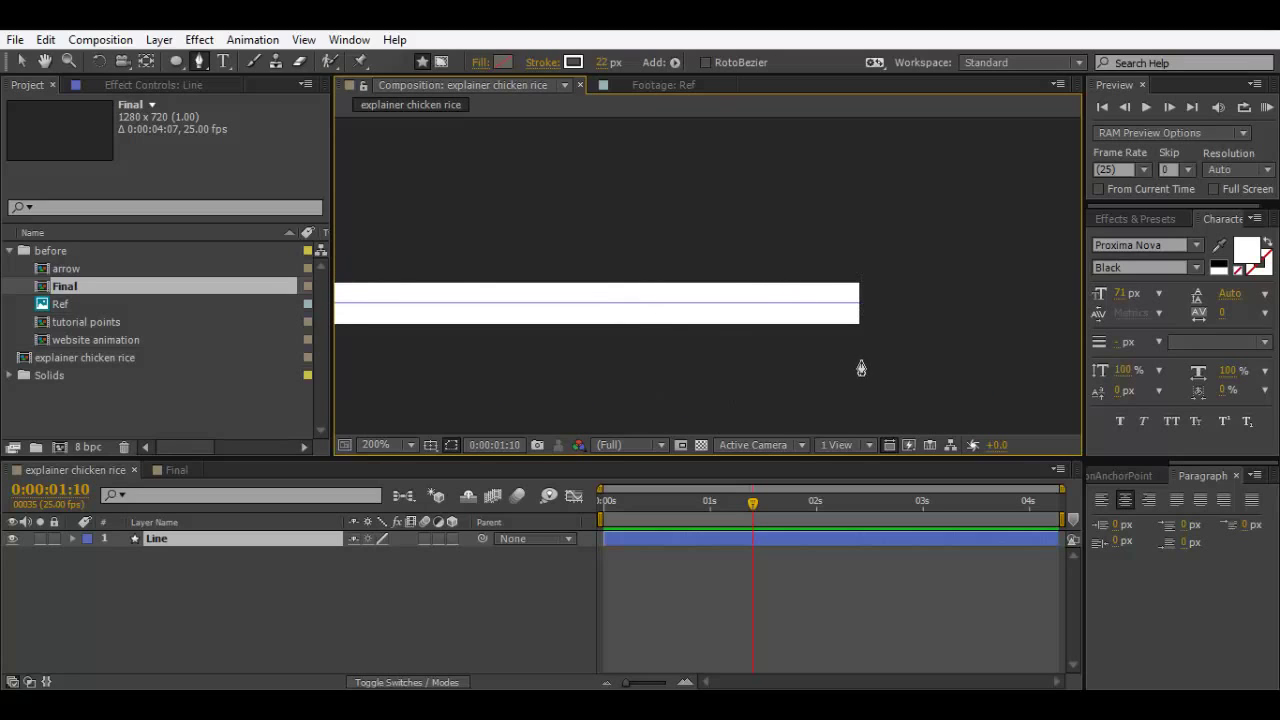
{"action": "key", "text": "comma"}
{"action": "mouse_move", "coordinate": [660, 328]}
{"action": "left_mouse_down"}
{"action": "mouse_move", "coordinate": [949, 314]}
{"action": "mouse_move", "coordinate": [900, 312]}
{"action": "mouse_move", "coordinate": [912, 316]}
{"action": "left_mouse_up"}
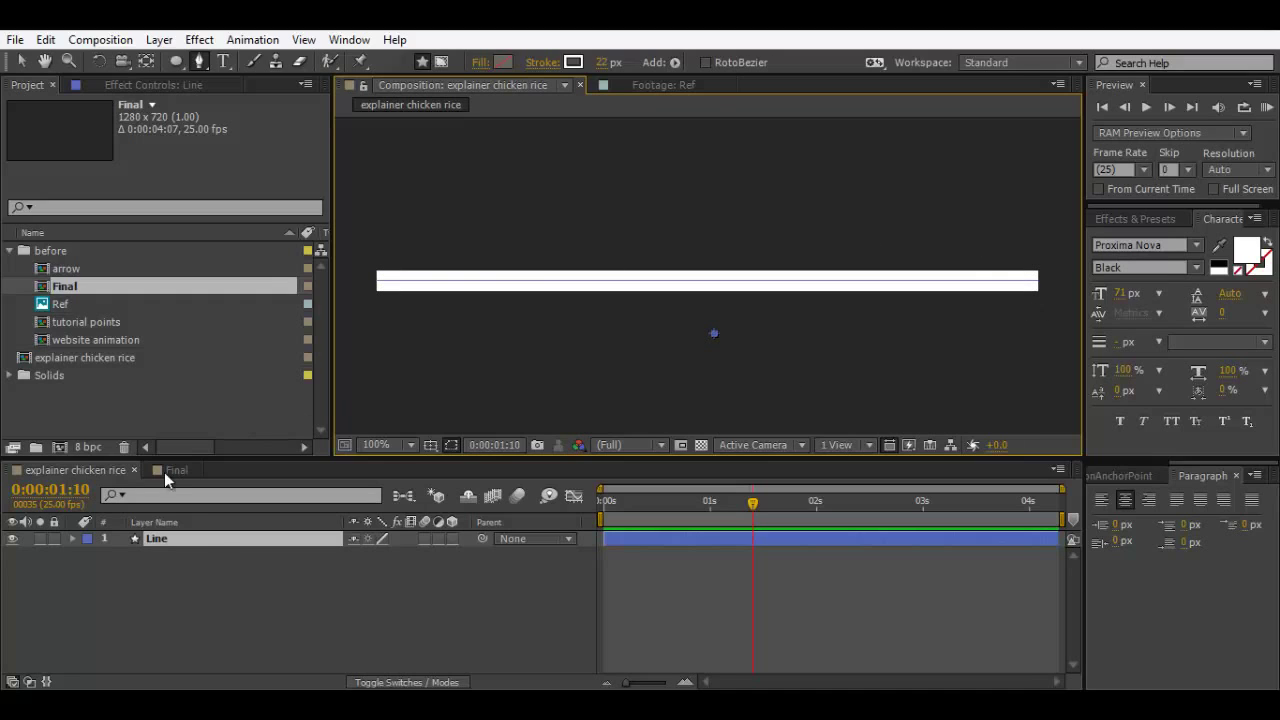
Step: Expand the Line layer's Shape 1 and delete its Fill
{"action": "left_click", "coordinate": [72, 538]}
{"action": "left_click", "coordinate": [126, 558]}
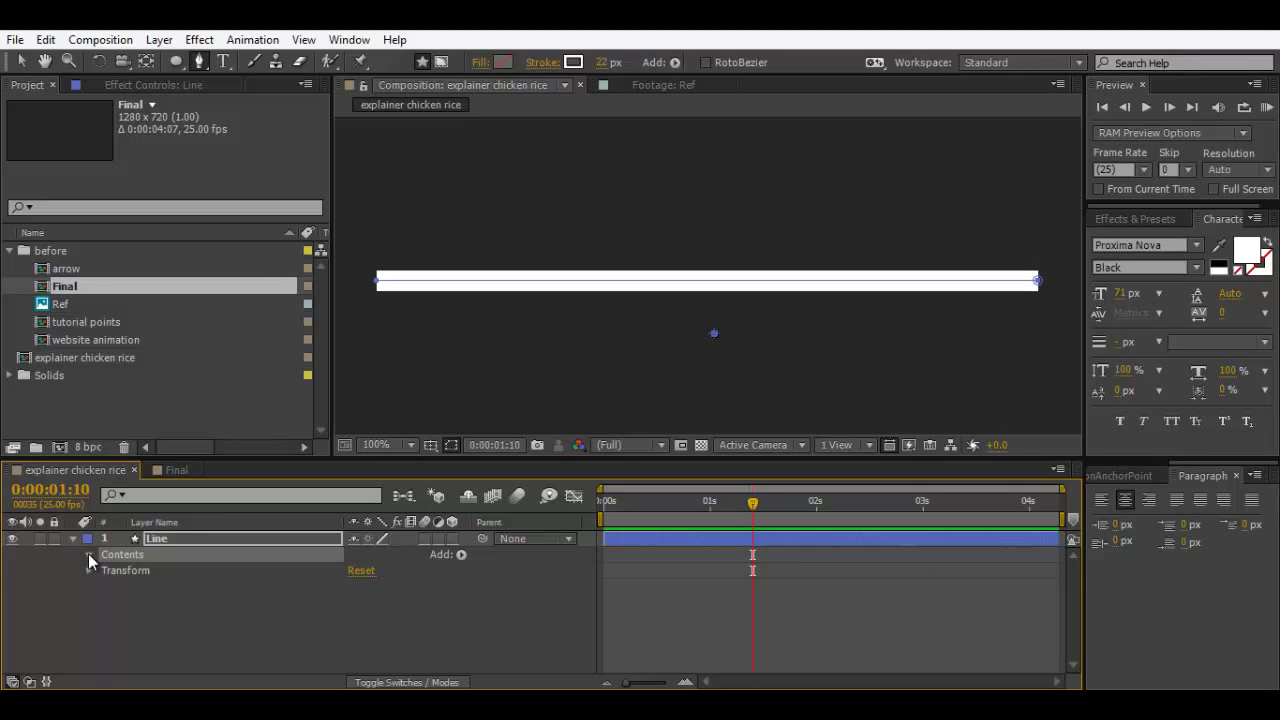
{"action": "left_click", "coordinate": [88, 554]}
{"action": "left_click", "coordinate": [143, 571]}
{"action": "left_click", "coordinate": [105, 570]}
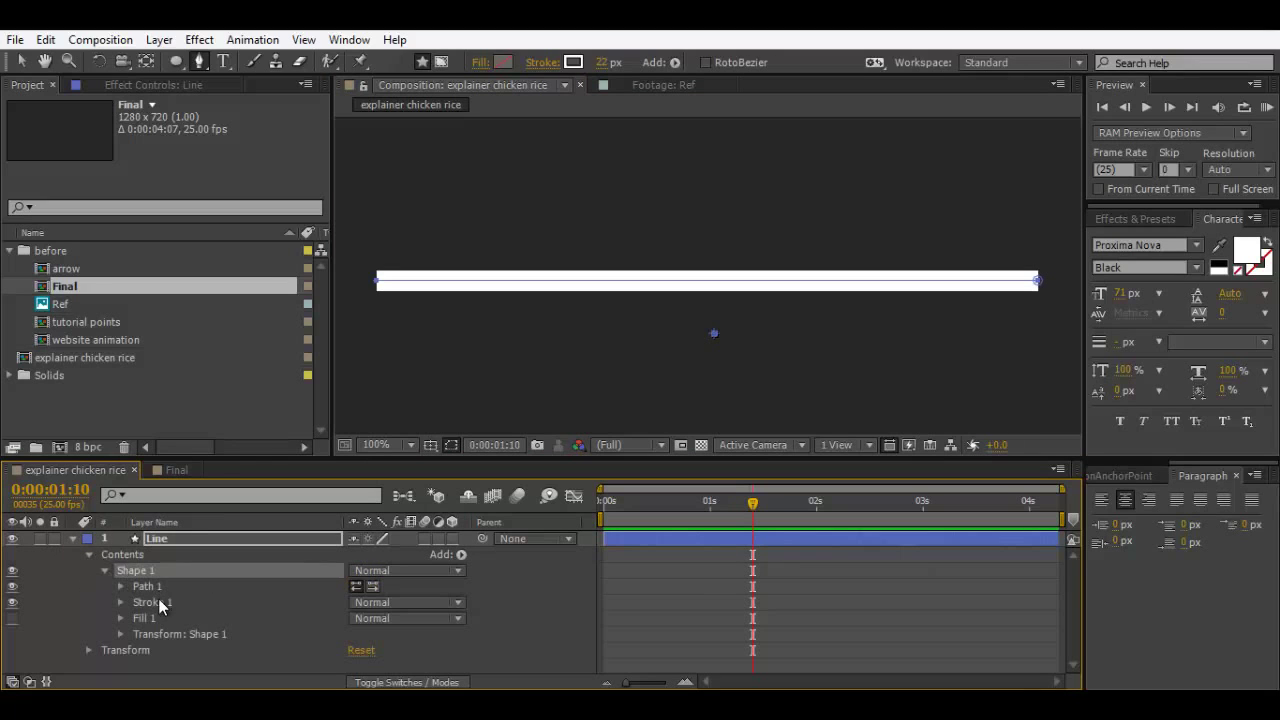
{"action": "left_click", "coordinate": [150, 620]}
{"action": "key", "text": "Delete"}
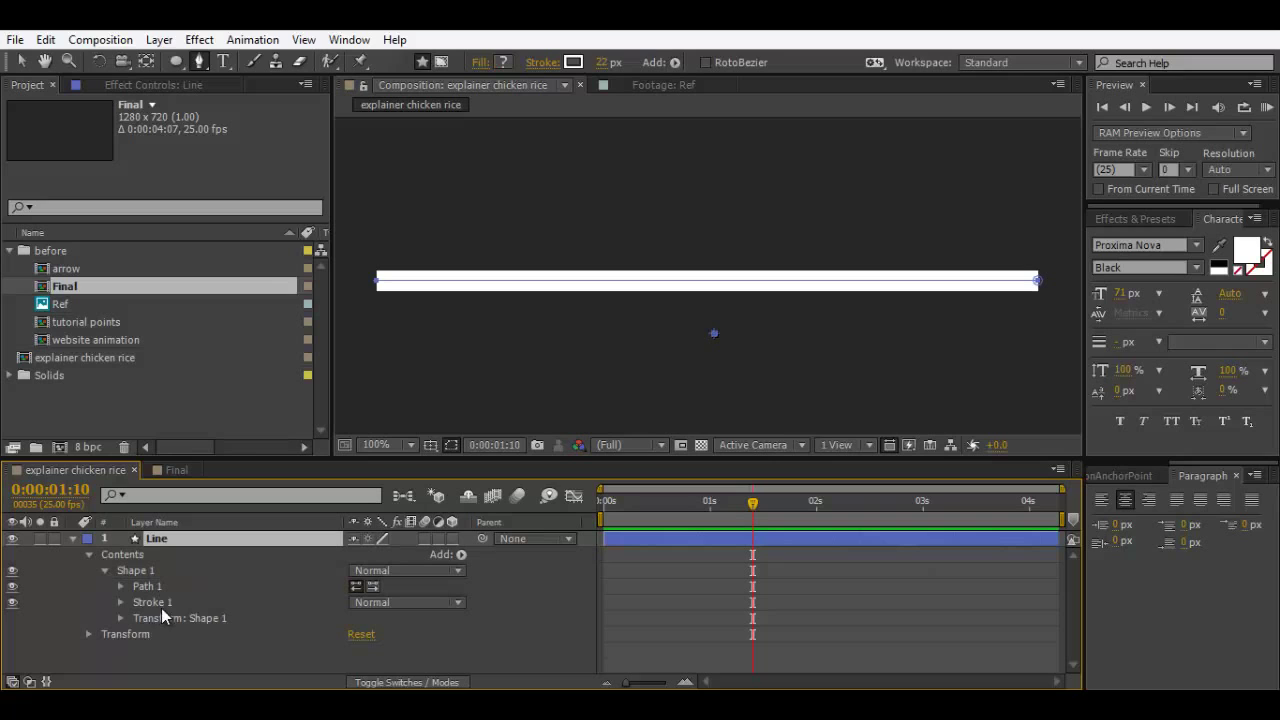
Step: Keep Stroke 1 white at 100% opacity and reduce its width to 19
{"action": "left_click", "coordinate": [155, 603]}
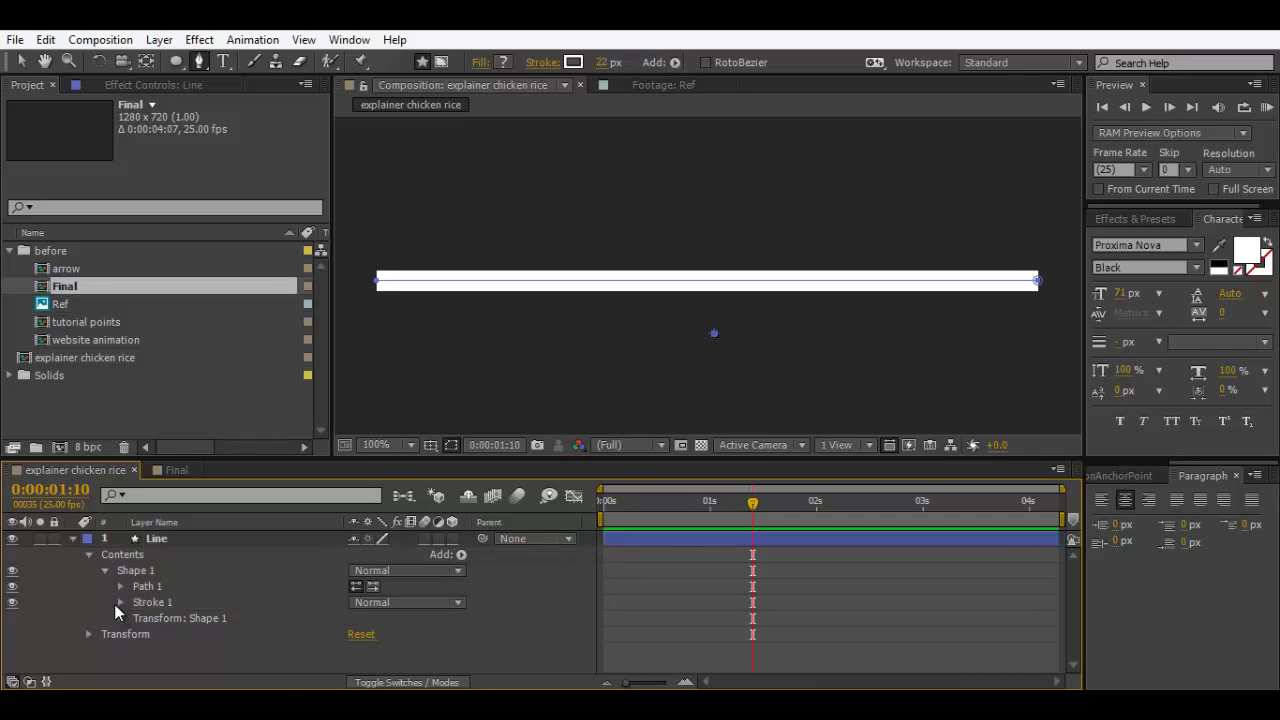
{"action": "left_click", "coordinate": [121, 602]}
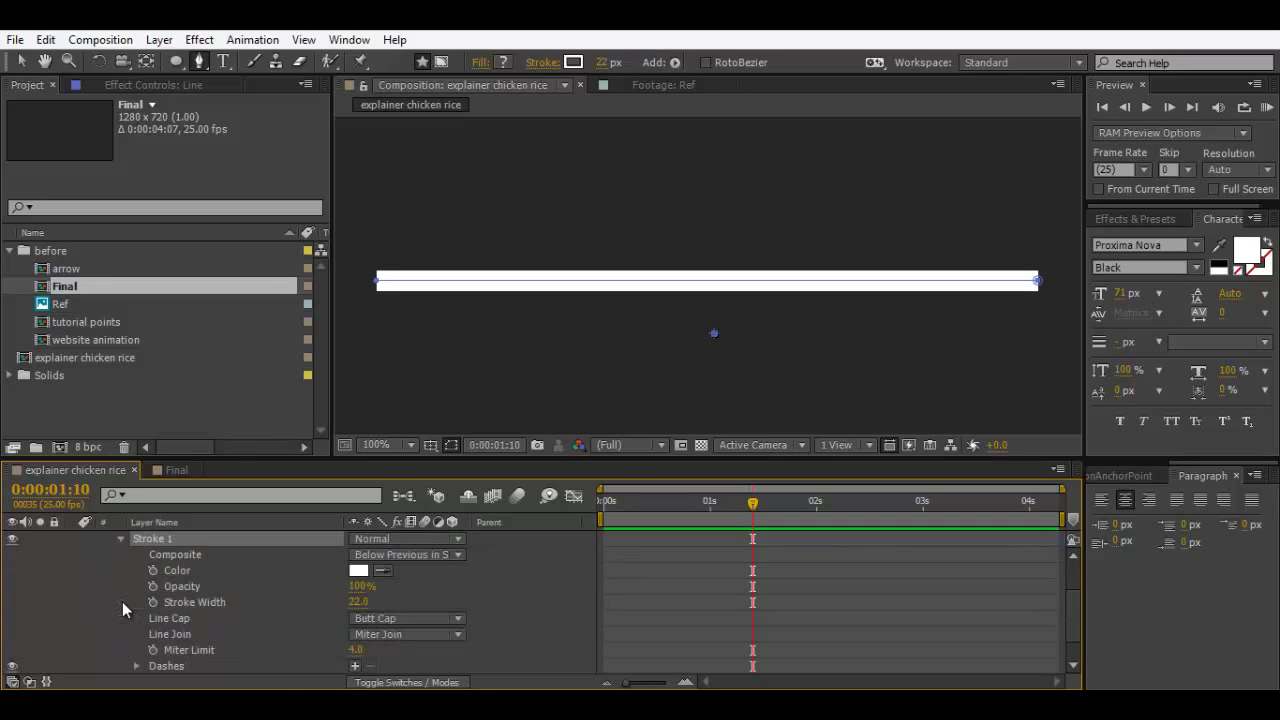
{"action": "left_click", "coordinate": [358, 571]}
{"action": "type", "text": "FF0000"}
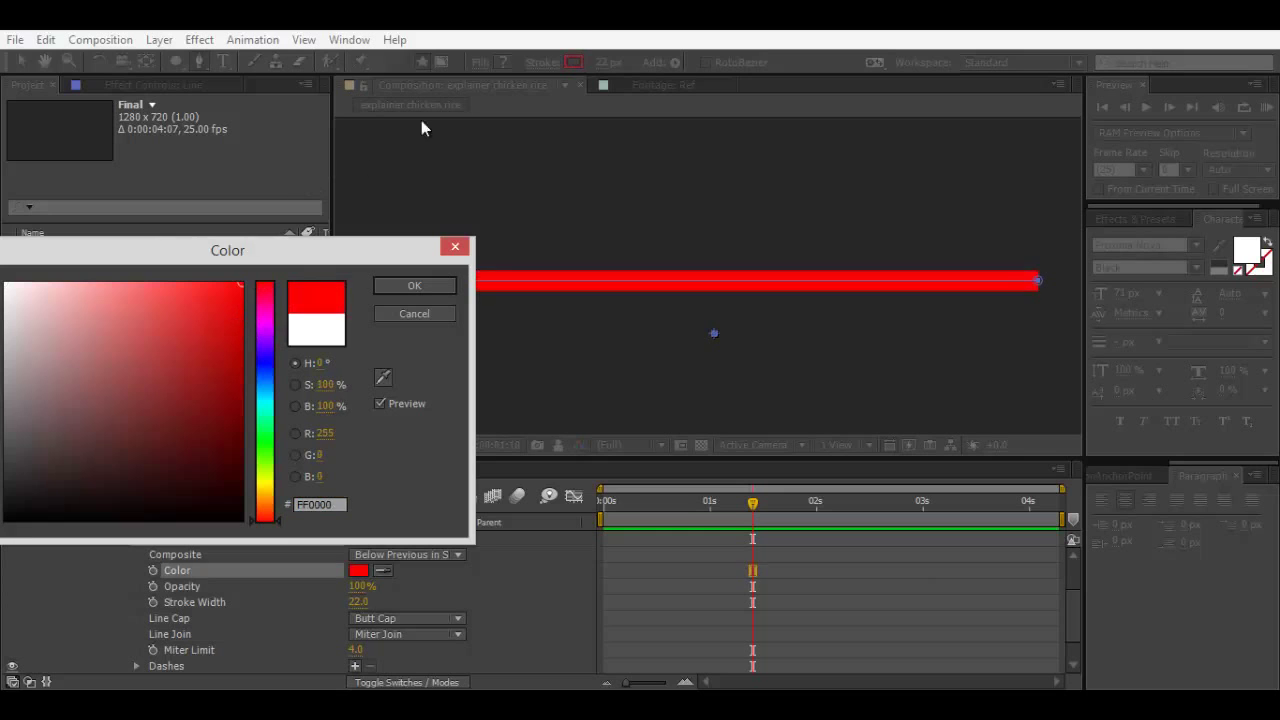
{"action": "left_click", "coordinate": [414, 313]}
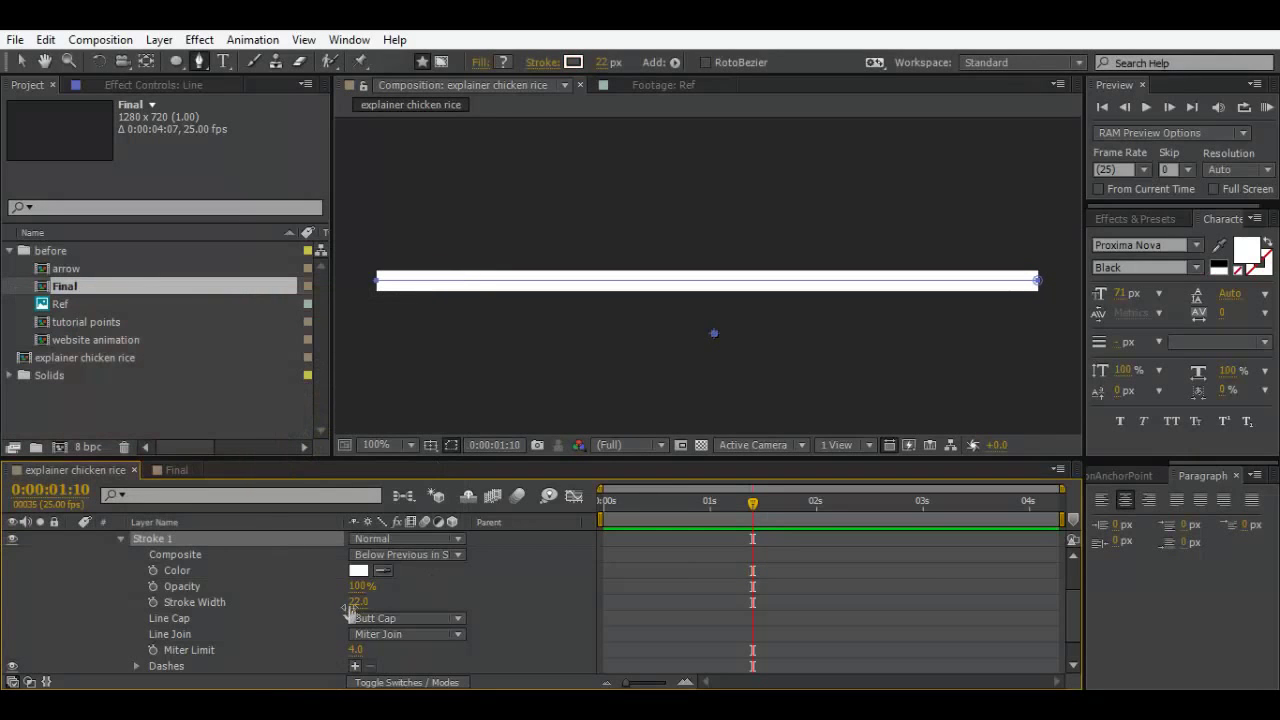
{"action": "mouse_move", "coordinate": [355, 590]}
{"action": "left_mouse_down"}
{"action": "mouse_move", "coordinate": [250, 597]}
{"action": "mouse_move", "coordinate": [470, 600]}
{"action": "mouse_move", "coordinate": [350, 612]}
{"action": "left_mouse_up"}
{"action": "left_click", "coordinate": [239, 604]}
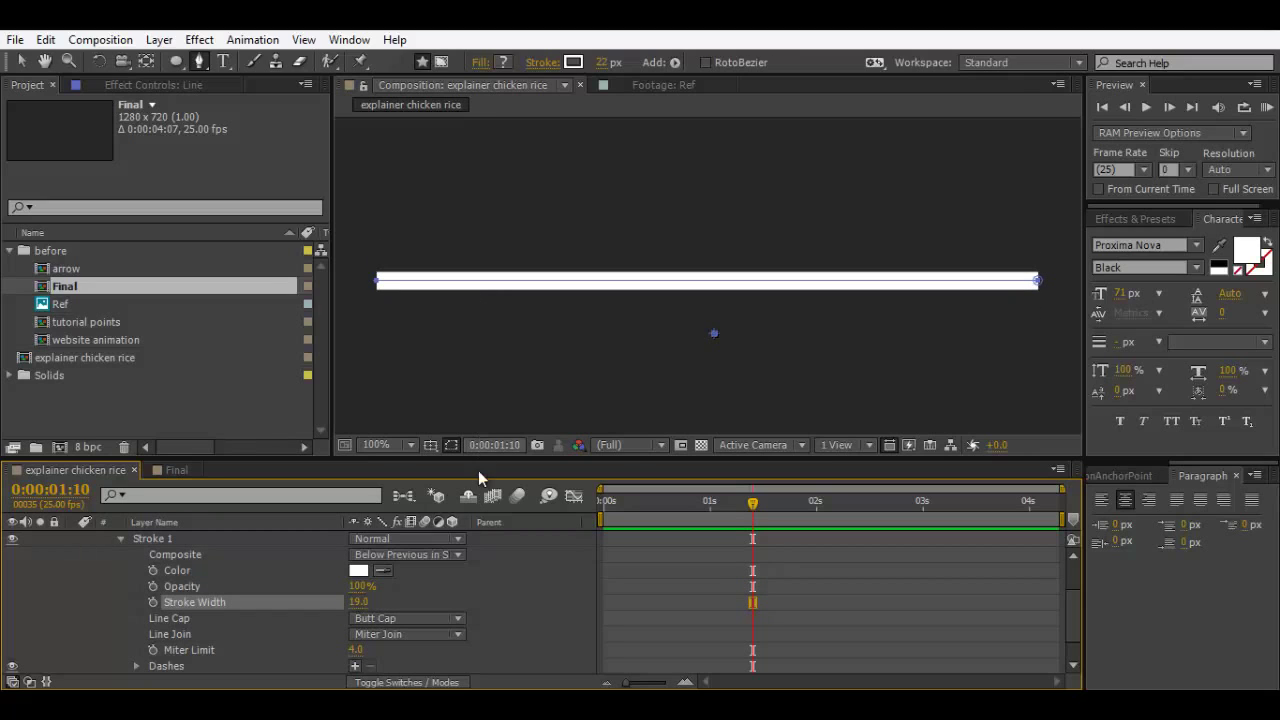
{"action": "left_click", "coordinate": [171, 622]}
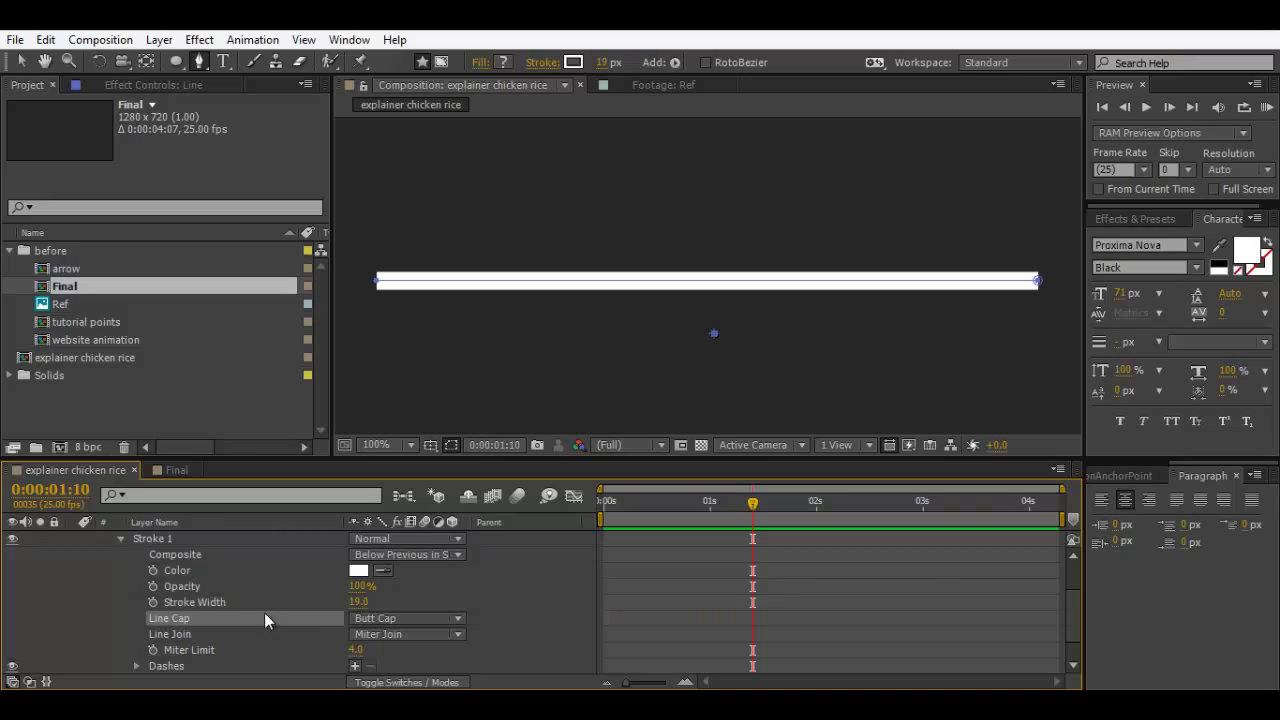
Step: Set Stroke 1's Line Cap to Round Cap and inspect the line's ends
{"action": "left_click", "coordinate": [380, 620]}
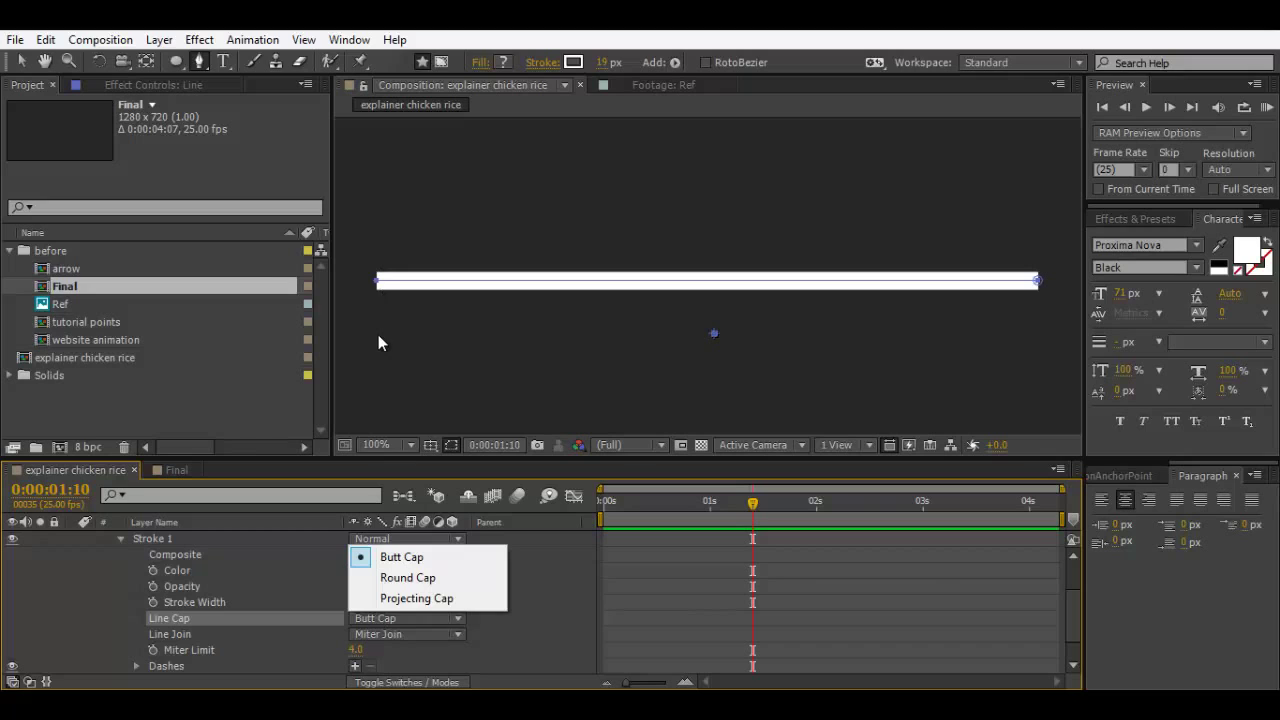
{"action": "left_click", "coordinate": [410, 578]}
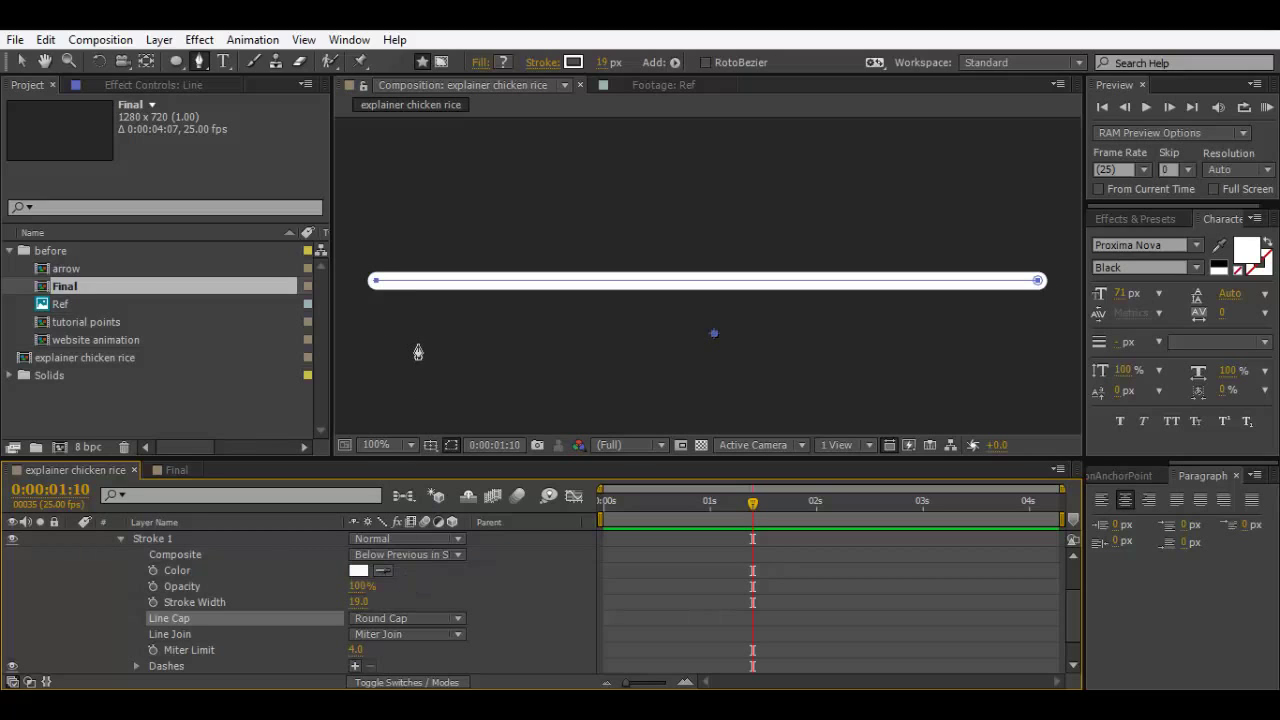
{"action": "scroll", "coordinate": [418, 352], "scroll_direction": "up", "scroll_amount": 1}
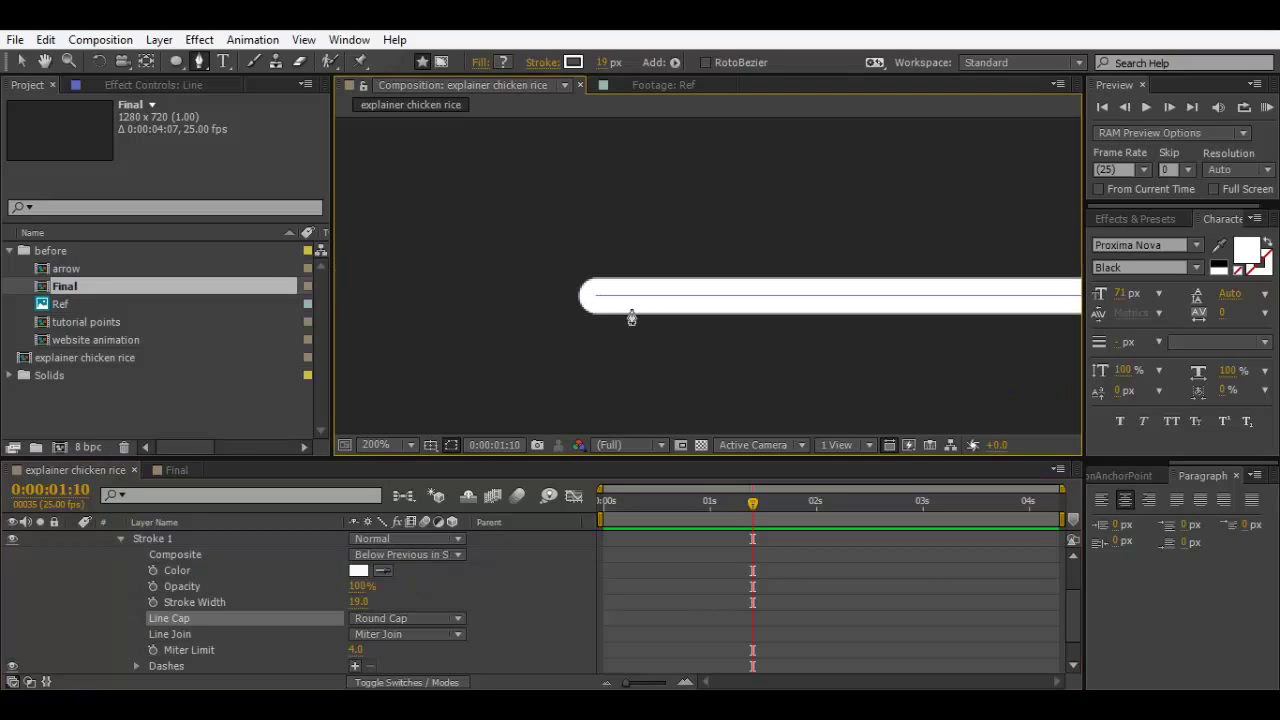
{"action": "scroll", "coordinate": [586, 319], "scroll_direction": "up", "scroll_amount": 2}
{"action": "scroll", "coordinate": [586, 319], "scroll_direction": "down", "scroll_amount": 2}
{"action": "scroll", "coordinate": [763, 300], "scroll_direction": "up", "scroll_amount": 1}
{"action": "mouse_move", "coordinate": [769, 299]}
{"action": "left_mouse_down"}
{"action": "mouse_move", "coordinate": [526, 306]}
{"action": "mouse_move", "coordinate": [740, 329]}
{"action": "mouse_move", "coordinate": [610, 318]}
{"action": "left_mouse_up"}
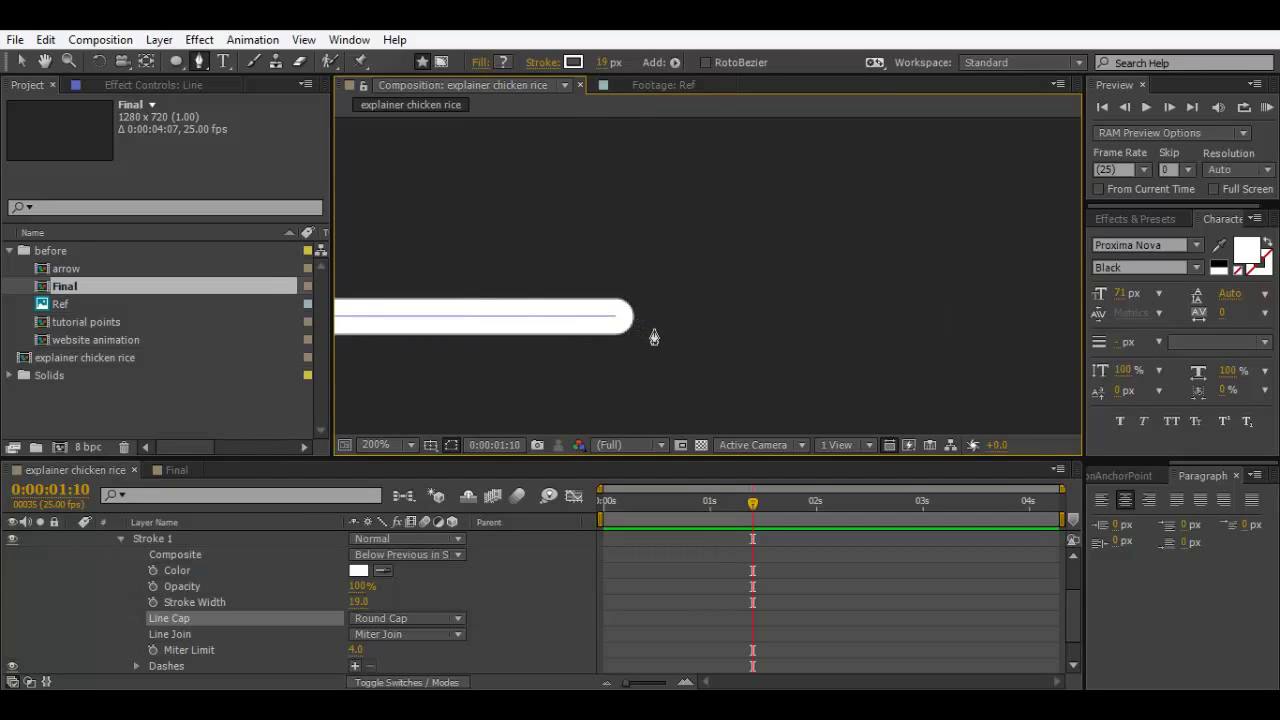
{"action": "scroll", "coordinate": [652, 335], "scroll_direction": "up", "scroll_amount": 2}
{"action": "scroll", "coordinate": [601, 338], "scroll_direction": "down", "scroll_amount": 2}
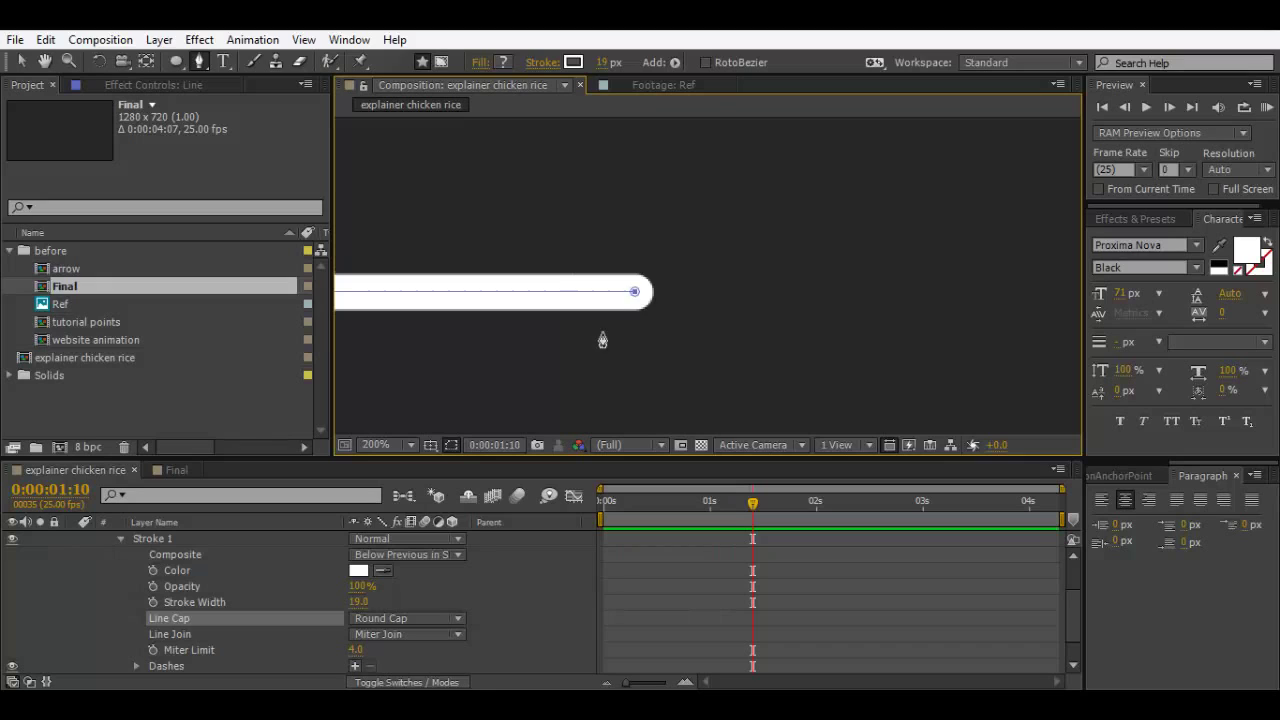
{"action": "left_click_drag", "start_coordinate": [645, 305], "coordinate": [795, 305]}
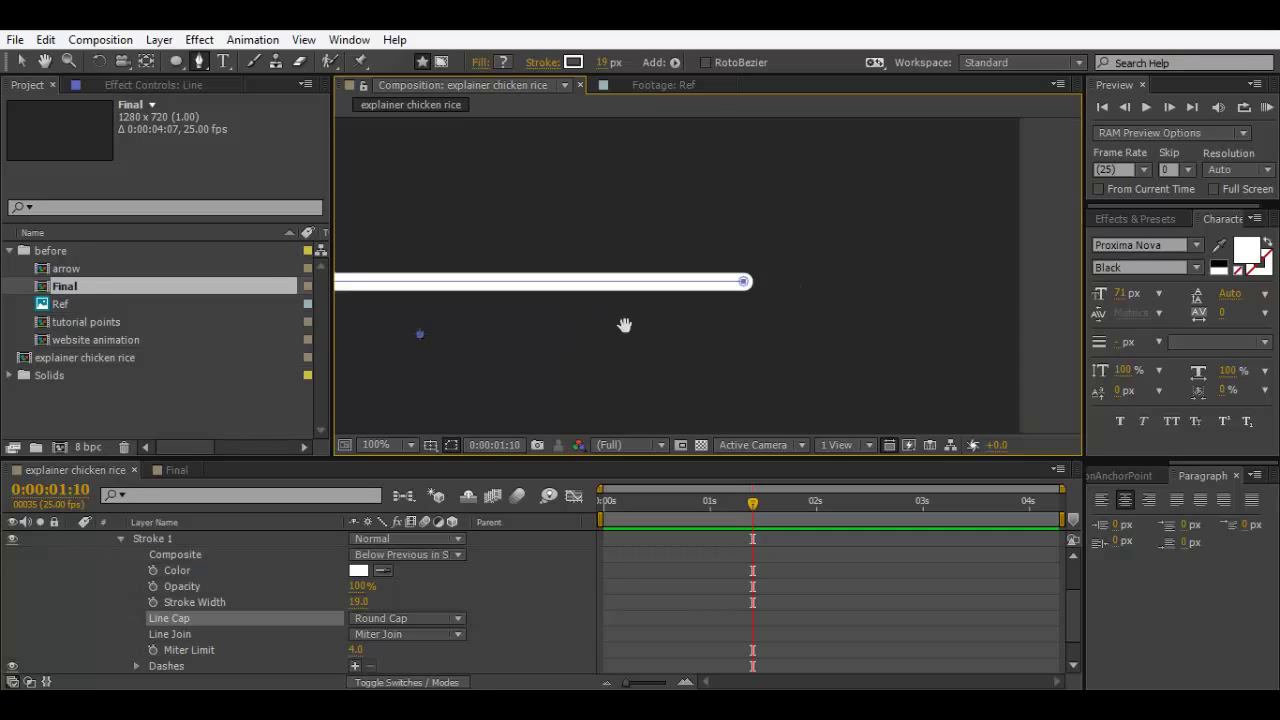
{"action": "scroll", "coordinate": [623, 323], "scroll_direction": "left", "scroll_amount": 5}
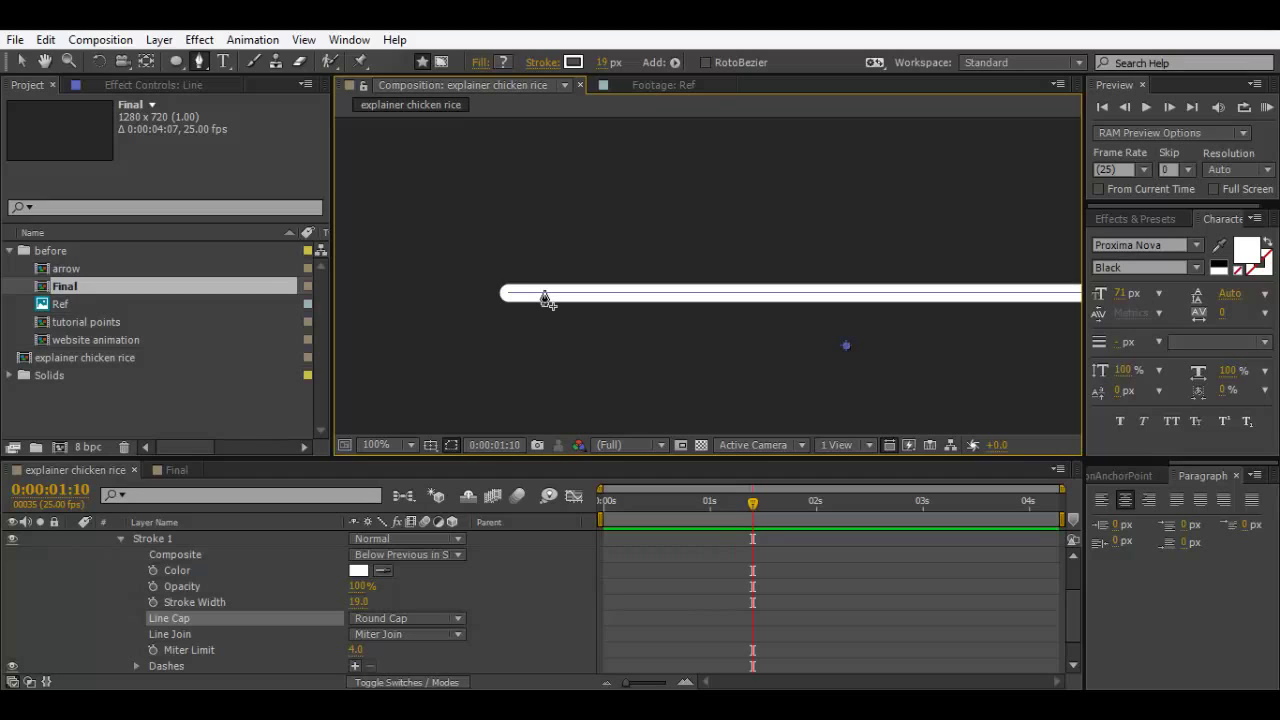
{"action": "left_click", "coordinate": [295, 609]}
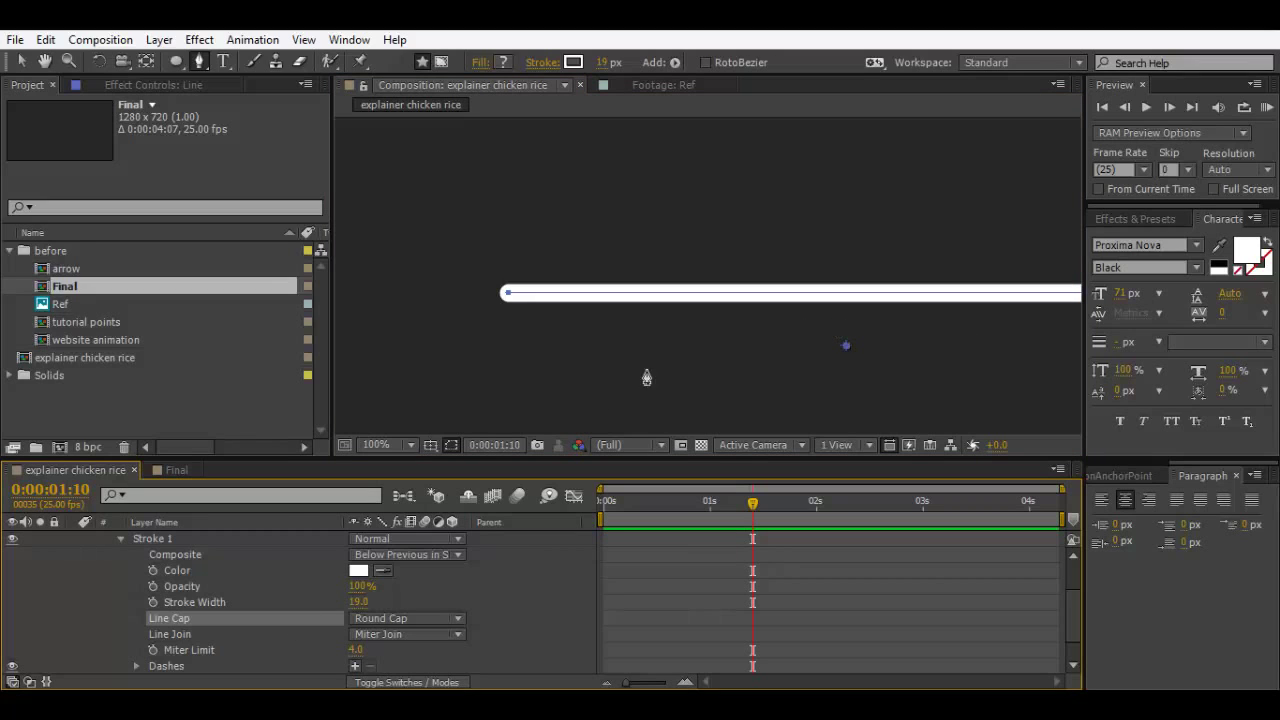
Step: Compare Butt Cap against Round Cap, settling on Round Cap
{"action": "left_click", "coordinate": [379, 619]}
{"action": "left_click", "coordinate": [392, 557]}
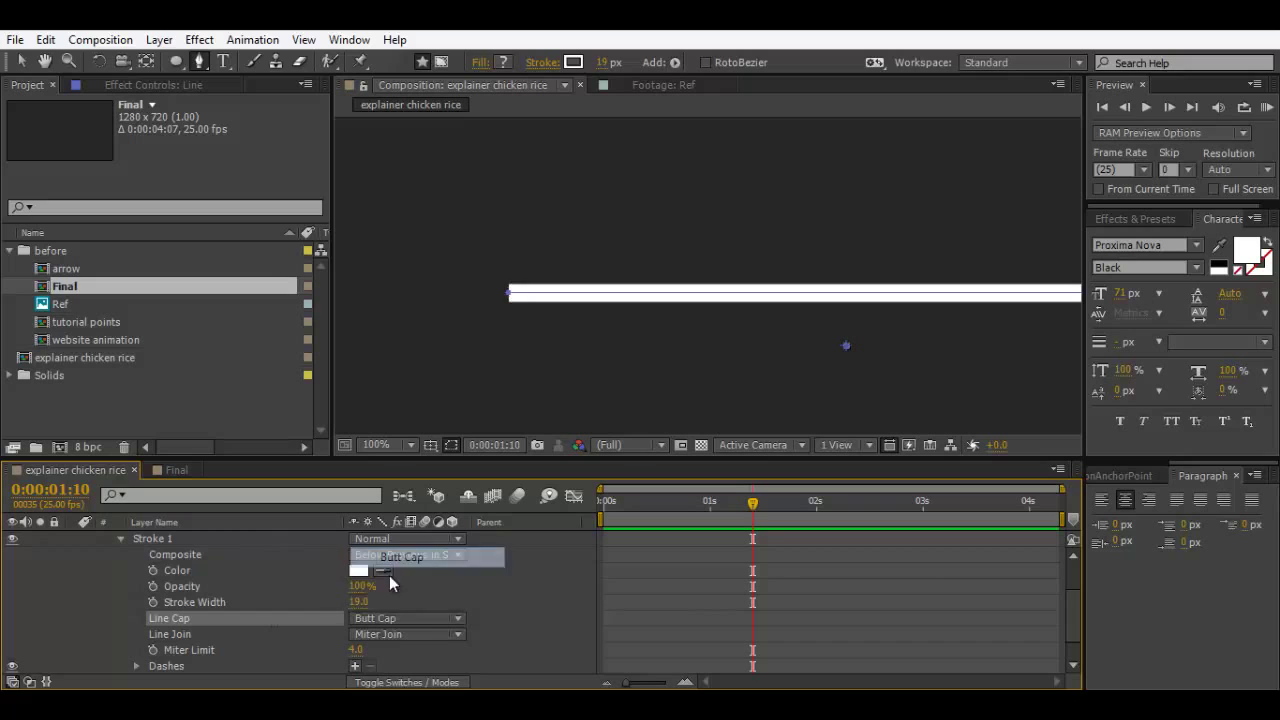
{"action": "left_click", "coordinate": [424, 616]}
{"action": "left_click", "coordinate": [408, 578]}
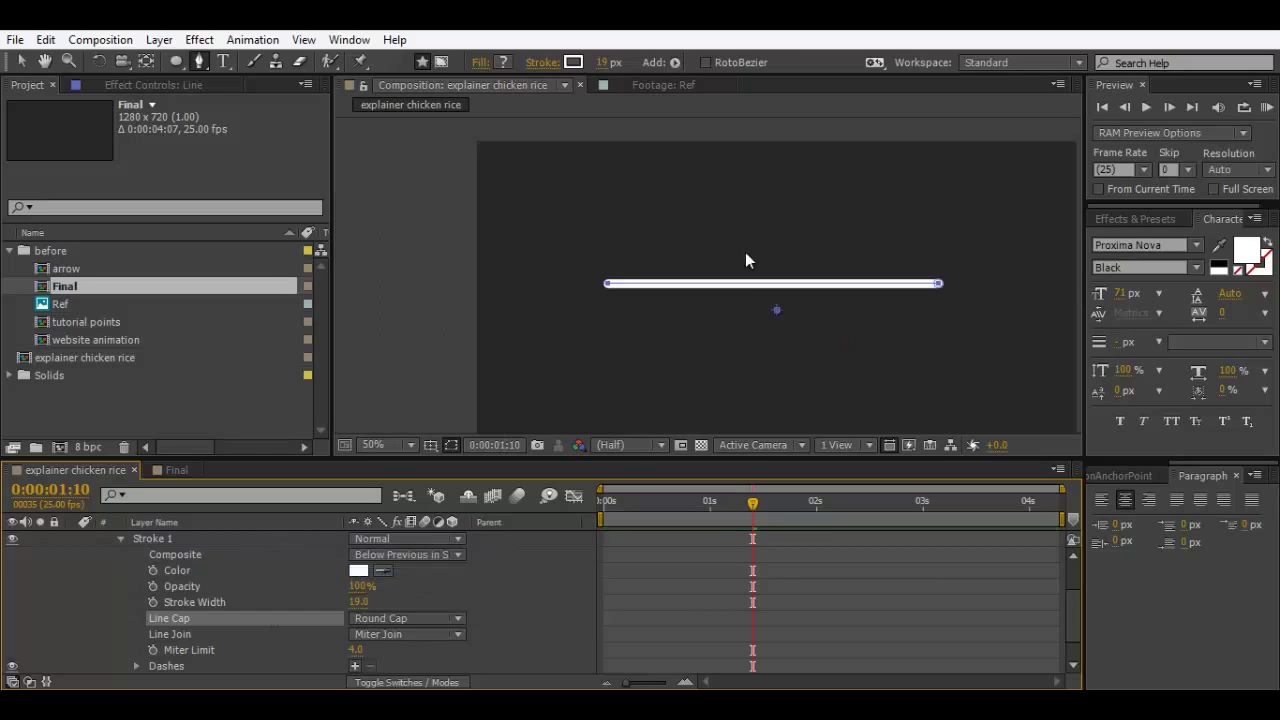
{"action": "mouse_move", "coordinate": [855, 310]}
{"action": "left_mouse_down"}
{"action": "mouse_move", "coordinate": [509, 294]}
{"action": "mouse_move", "coordinate": [786, 289]}
{"action": "left_mouse_up"}
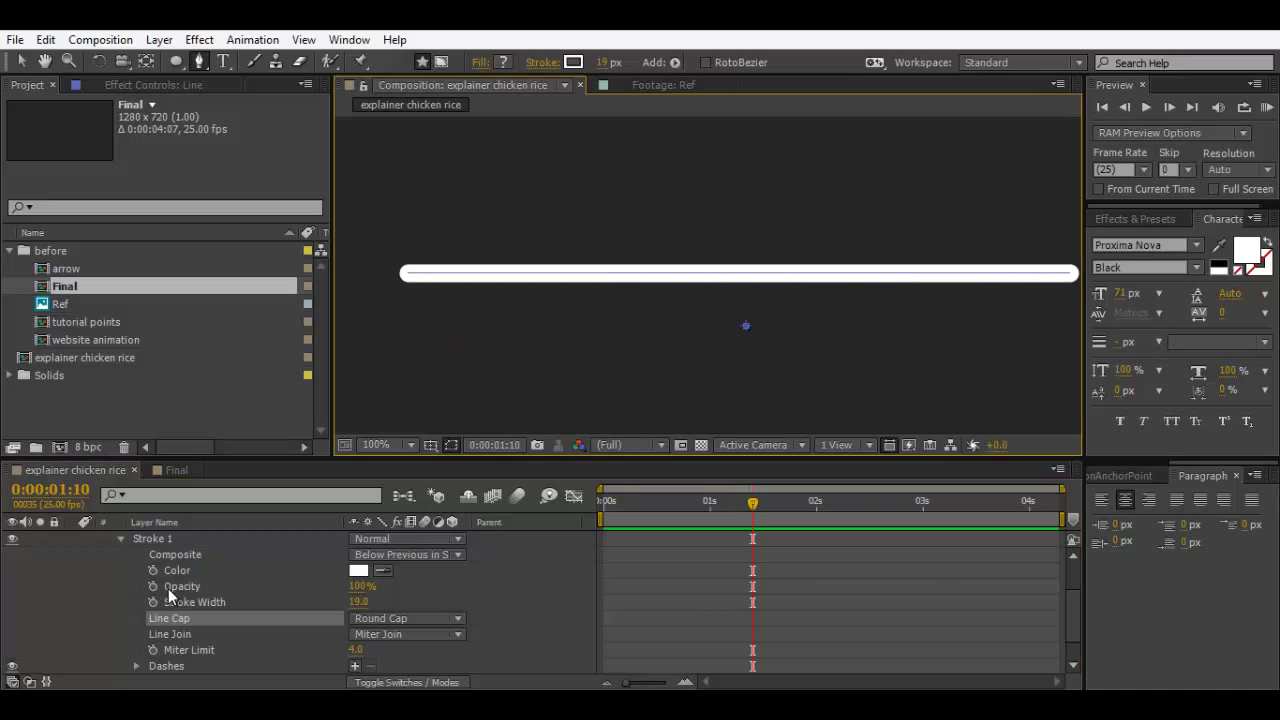
{"action": "scroll", "coordinate": [160, 580], "scroll_direction": "up", "scroll_amount": 2}
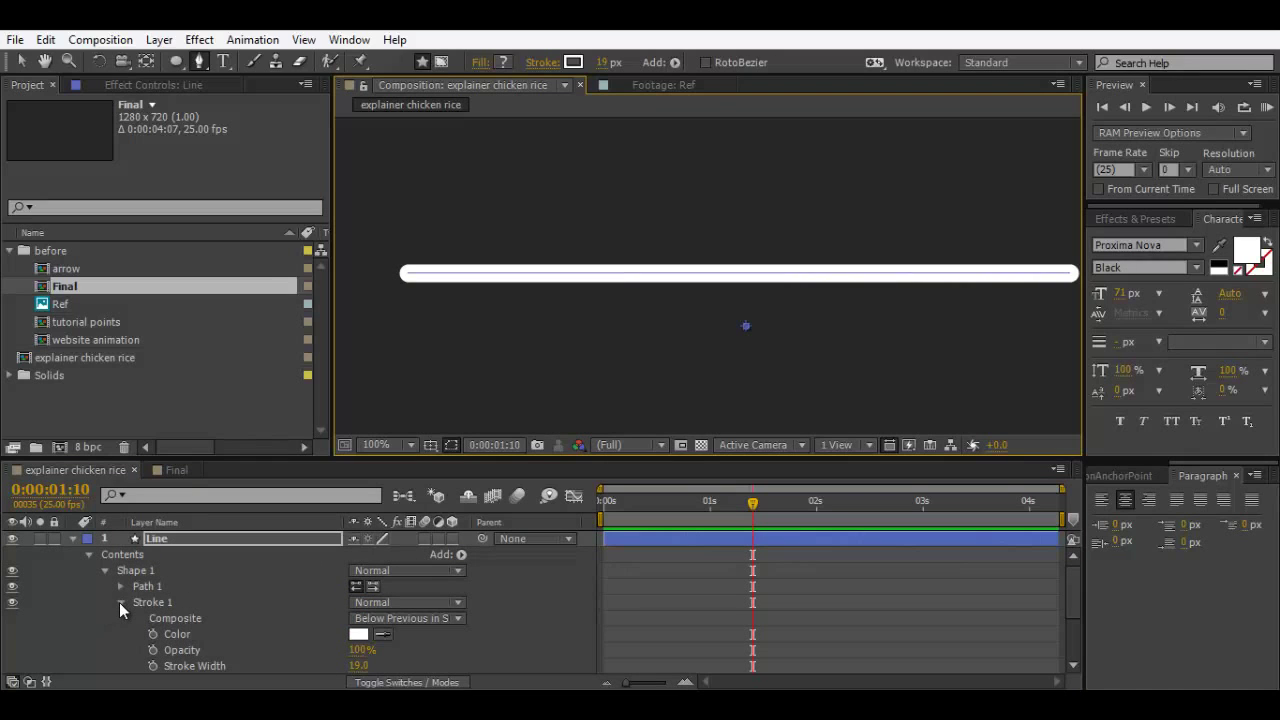
Step: Collapse Stroke 1 and Shape 1, then add Trim Paths to the Line layer
{"action": "left_click", "coordinate": [120, 602]}
{"action": "left_click", "coordinate": [282, 538]}
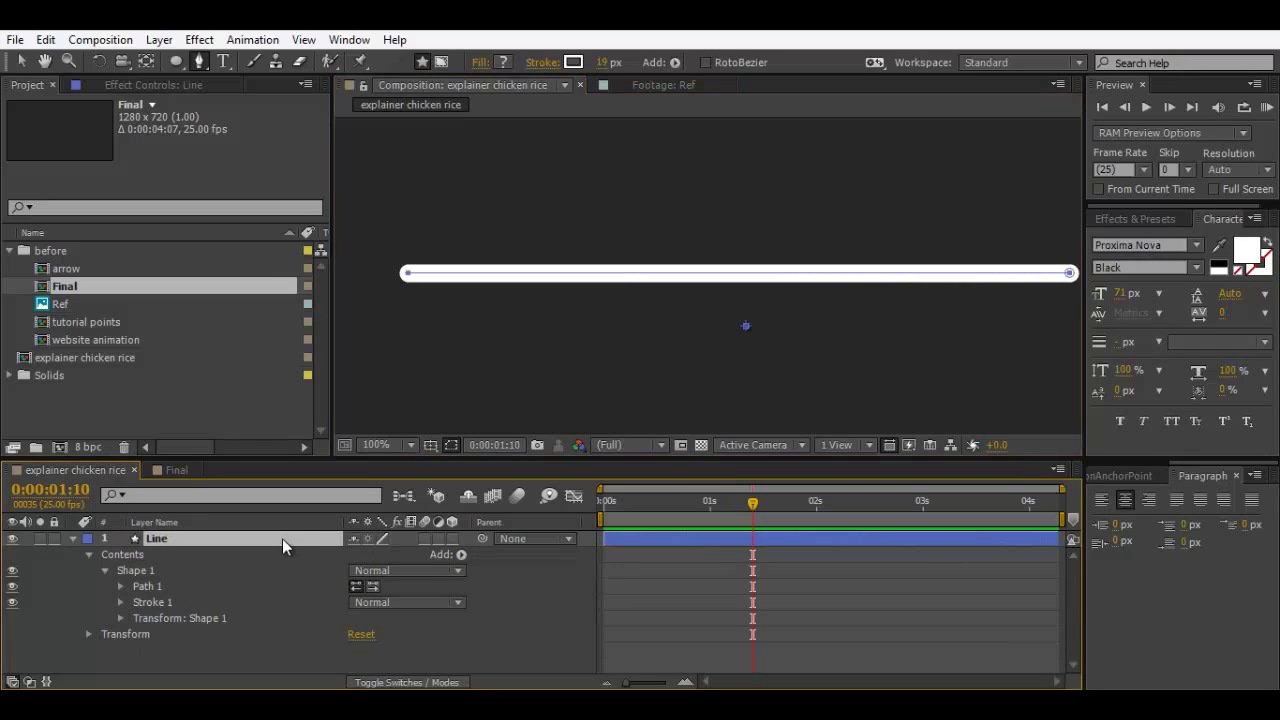
{"action": "left_click", "coordinate": [105, 571]}
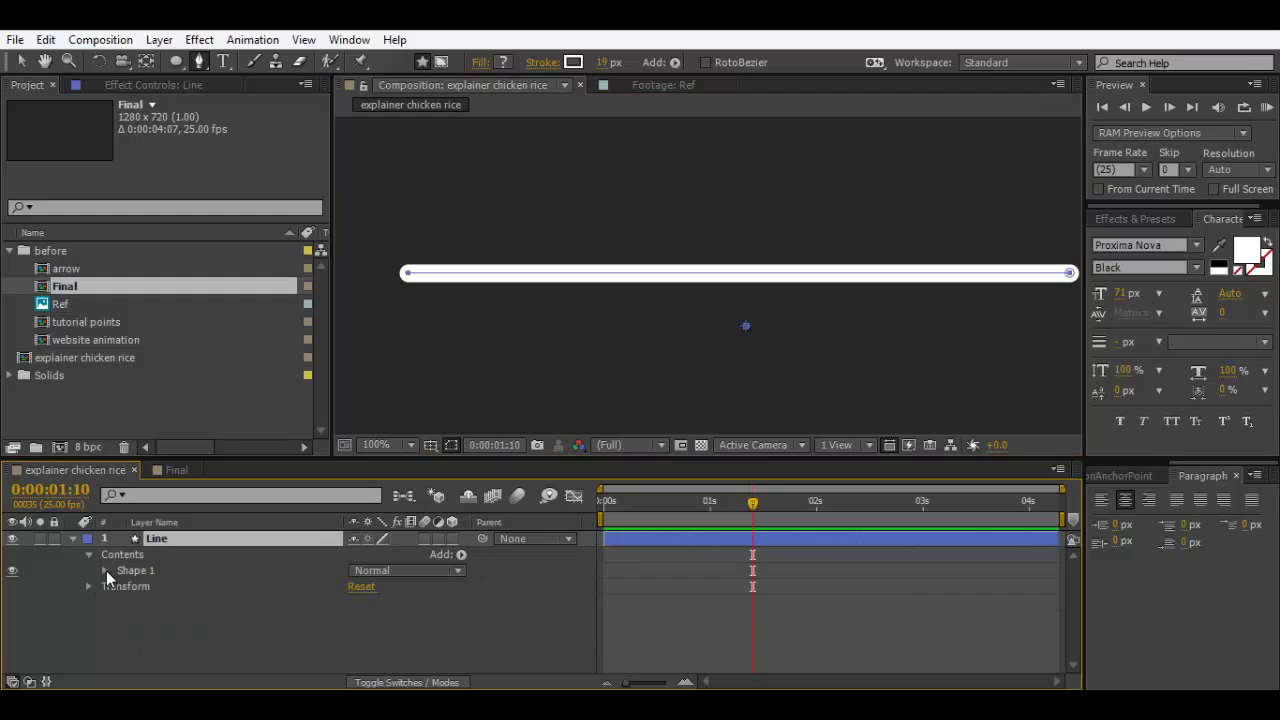
{"action": "left_click", "coordinate": [461, 555]}
{"action": "left_click", "coordinate": [581, 452]}
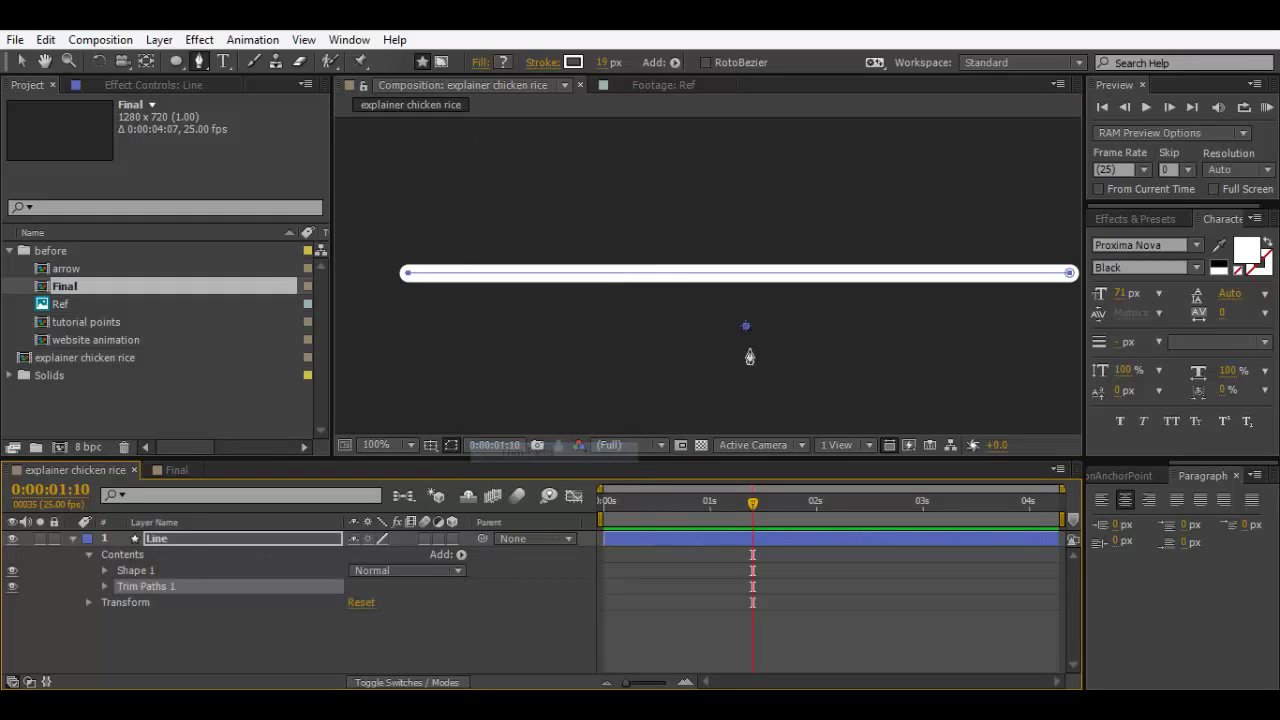
Step: Select the Line layer and delete it
{"action": "key", "text": "comma"}
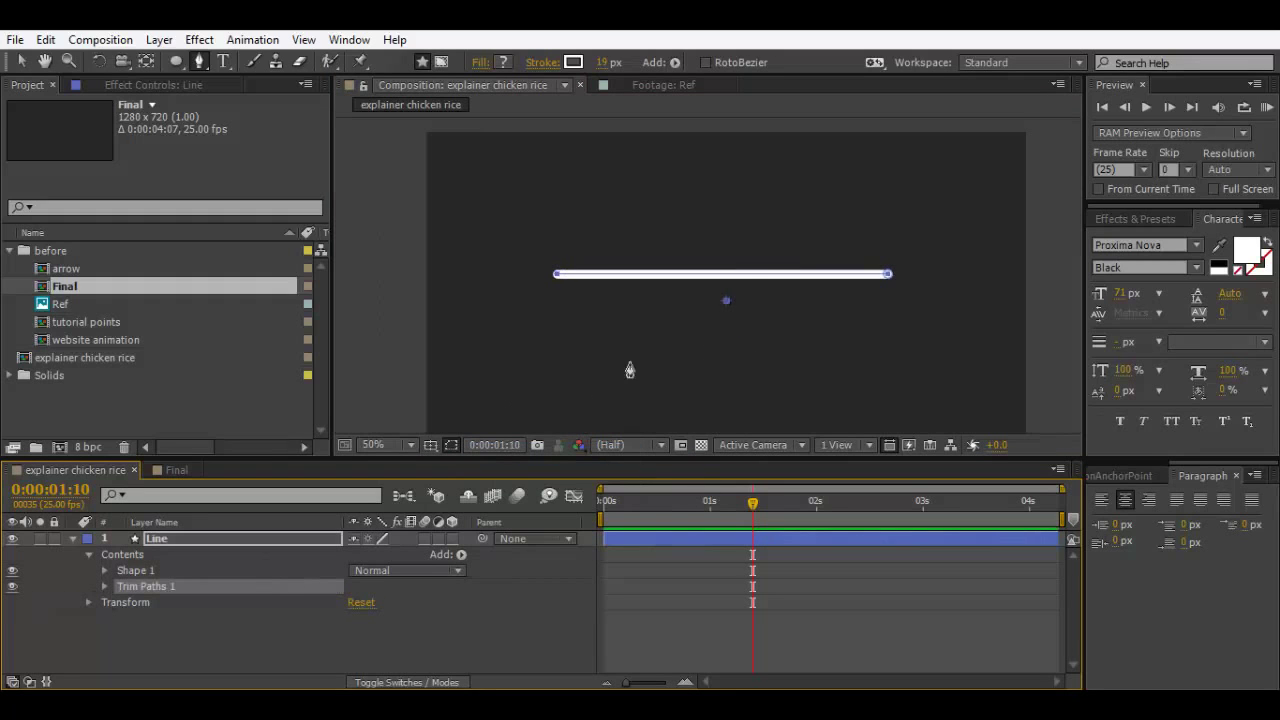
{"action": "left_click", "coordinate": [234, 527]}
{"action": "left_click", "coordinate": [237, 538]}
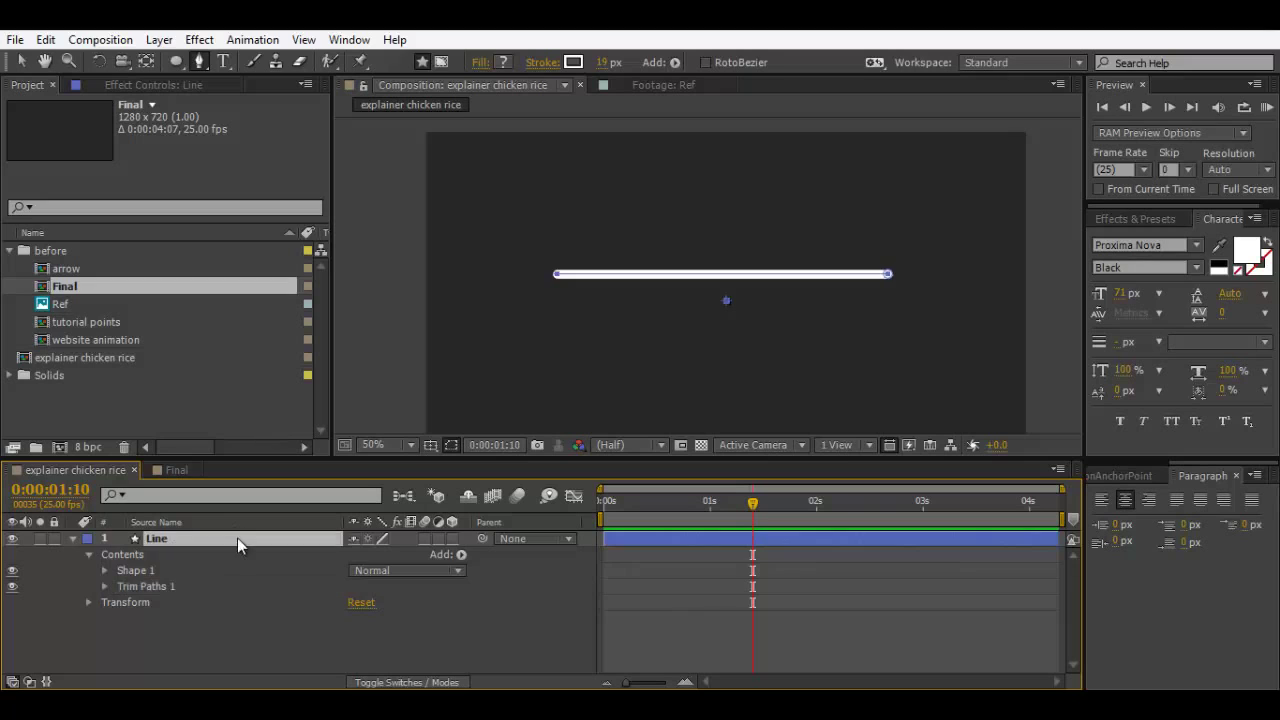
{"action": "key", "text": "Delete"}
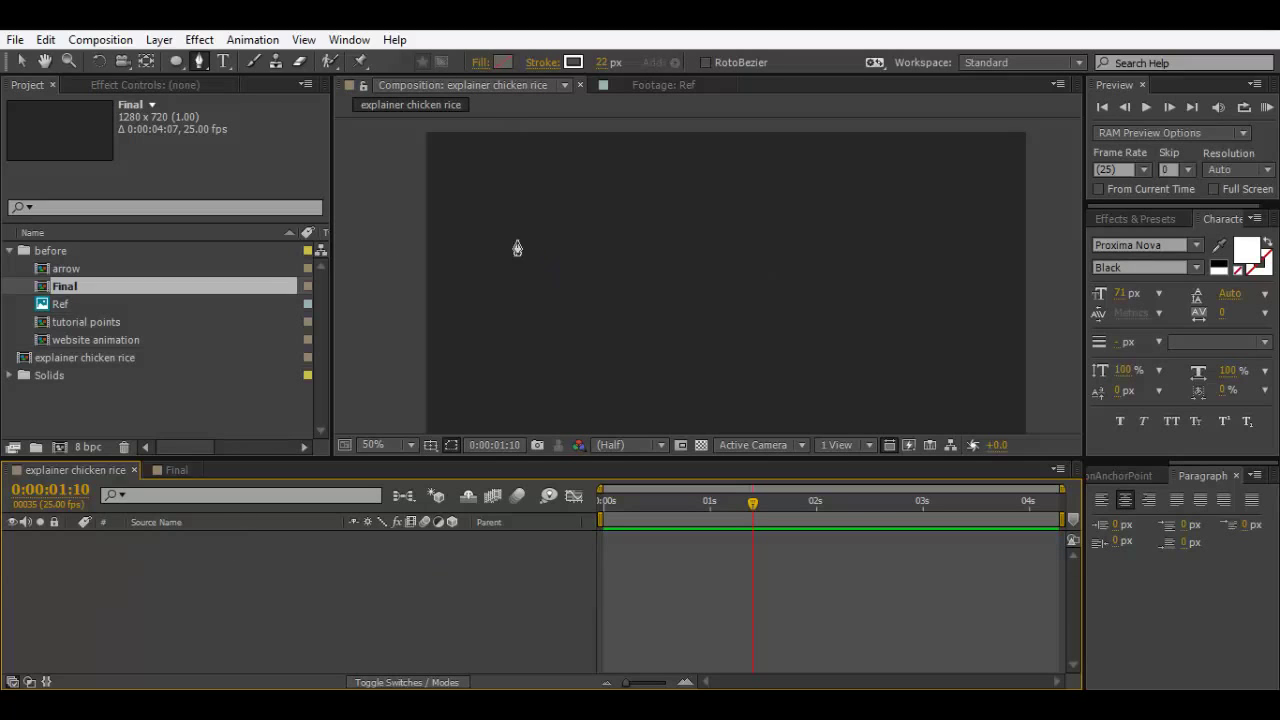
Step: Pen-draw a curved zigzag of about a dozen Bezier points ending in a small curl
{"action": "left_click", "coordinate": [547, 275]}
{"action": "left_click_drag", "start_coordinate": [650, 183], "coordinate": [676, 184]}
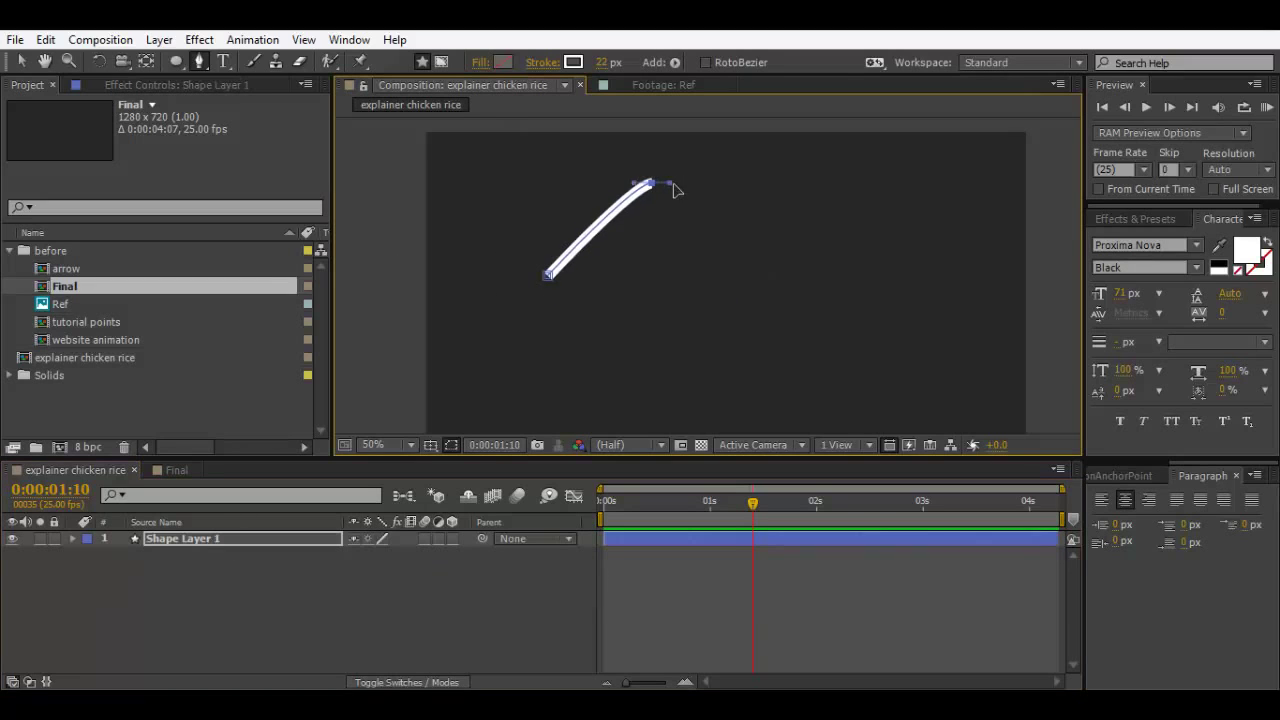
{"action": "left_click_drag", "start_coordinate": [541, 333], "coordinate": [554, 345]}
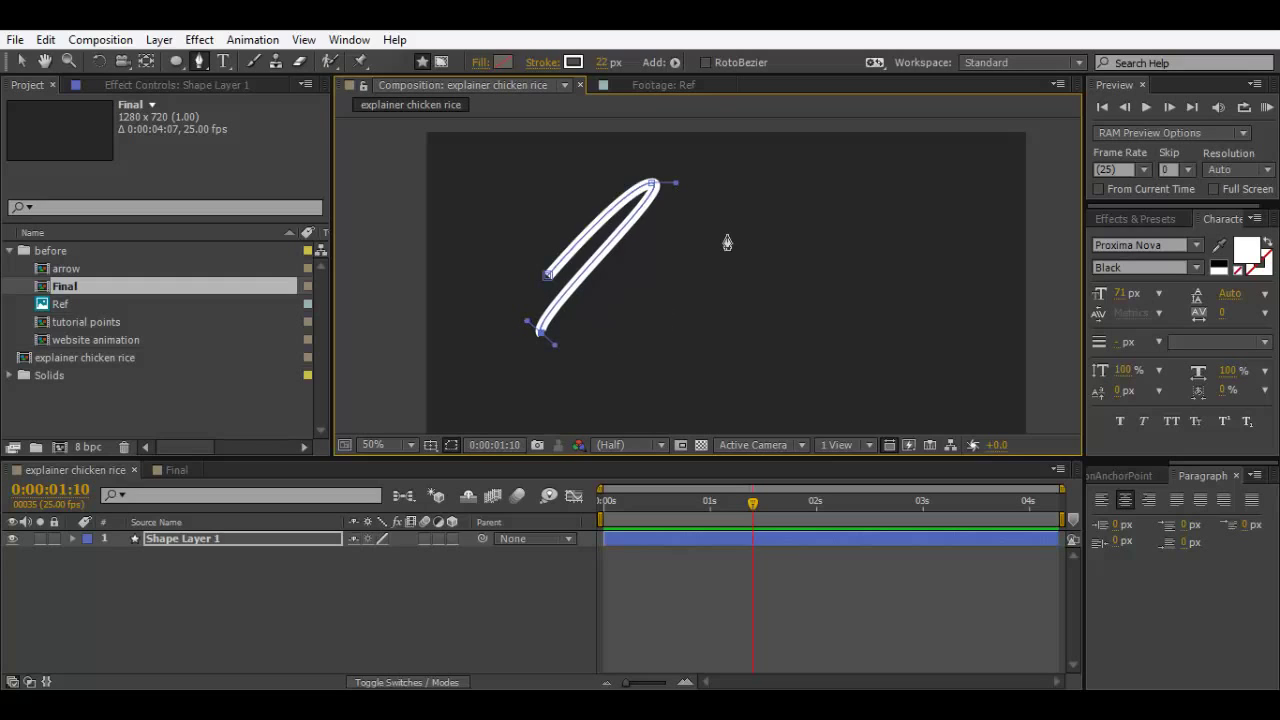
{"action": "left_click_drag", "start_coordinate": [730, 185], "coordinate": [752, 198]}
{"action": "left_click_drag", "start_coordinate": [561, 385], "coordinate": [592, 407]}
{"action": "left_click_drag", "start_coordinate": [783, 203], "coordinate": [805, 221]}
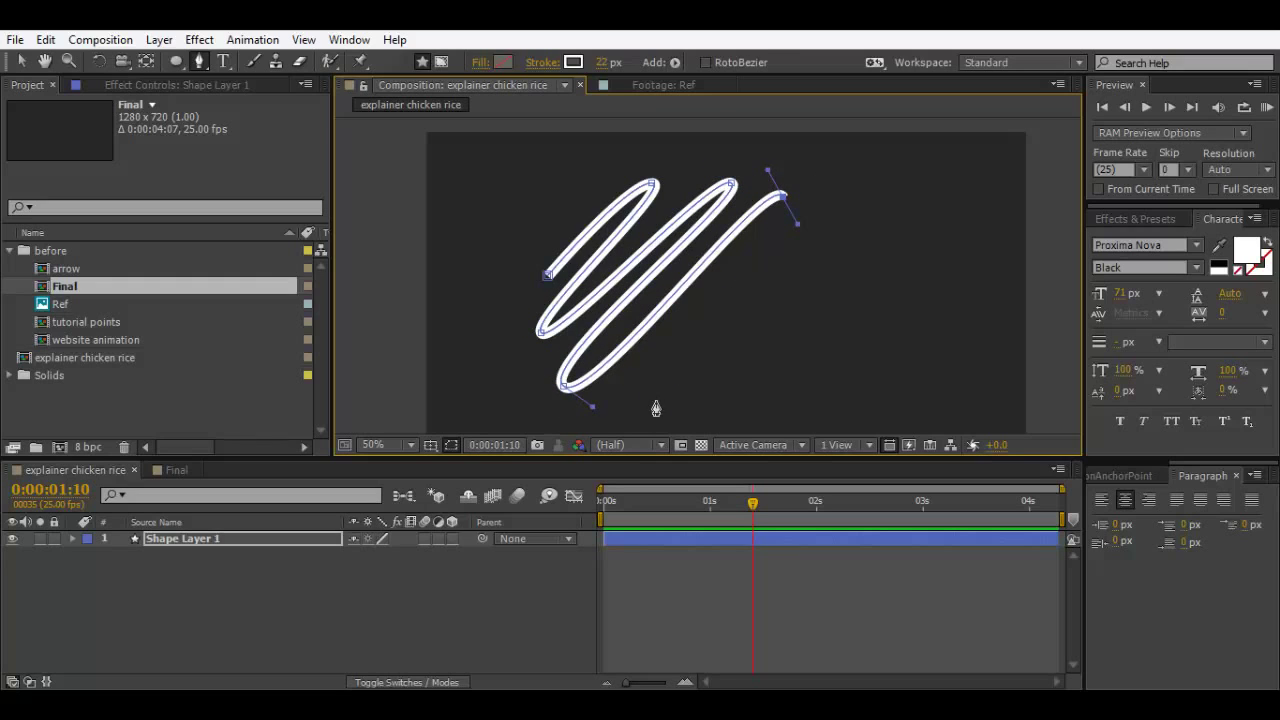
{"action": "left_click_drag", "start_coordinate": [655, 402], "coordinate": [703, 410]}
{"action": "left_click", "coordinate": [848, 240]}
{"action": "left_click_drag", "start_coordinate": [848, 296], "coordinate": [847, 313]}
{"action": "left_click_drag", "start_coordinate": [735, 404], "coordinate": [817, 420]}
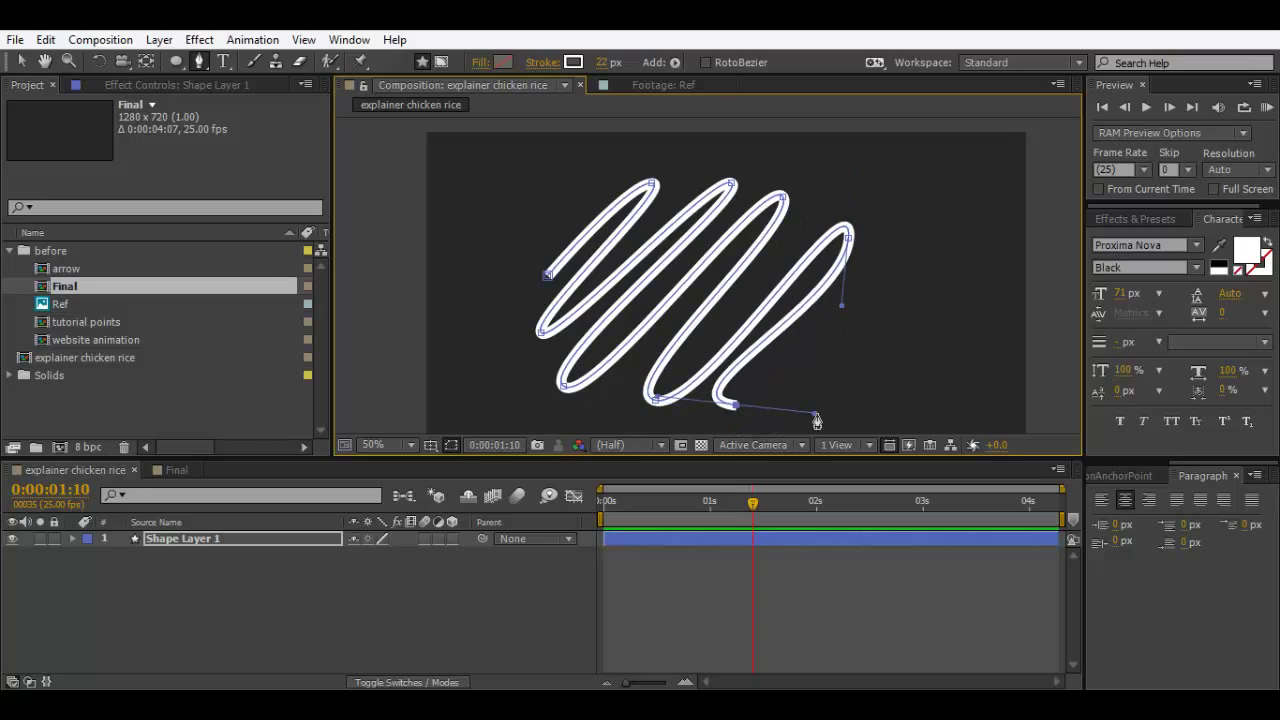
{"action": "left_click_drag", "start_coordinate": [905, 362], "coordinate": [870, 310]}
{"action": "mouse_move", "coordinate": [812, 358]}
{"action": "left_mouse_down"}
{"action": "mouse_move", "coordinate": [845, 380]}
{"action": "mouse_move", "coordinate": [863, 363]}
{"action": "mouse_move", "coordinate": [845, 355]}
{"action": "left_mouse_up"}
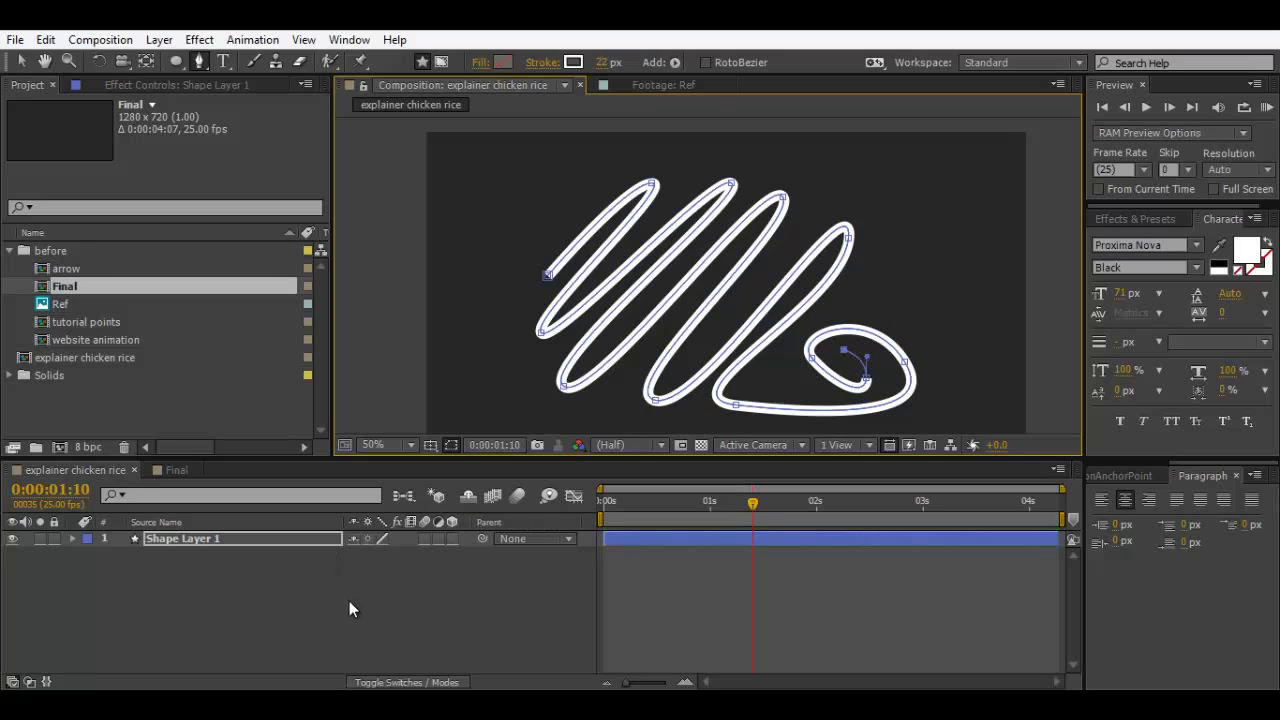
{"action": "left_click", "coordinate": [374, 581]}
{"action": "scroll", "coordinate": [540, 296], "scroll_direction": "up", "scroll_amount": 2}
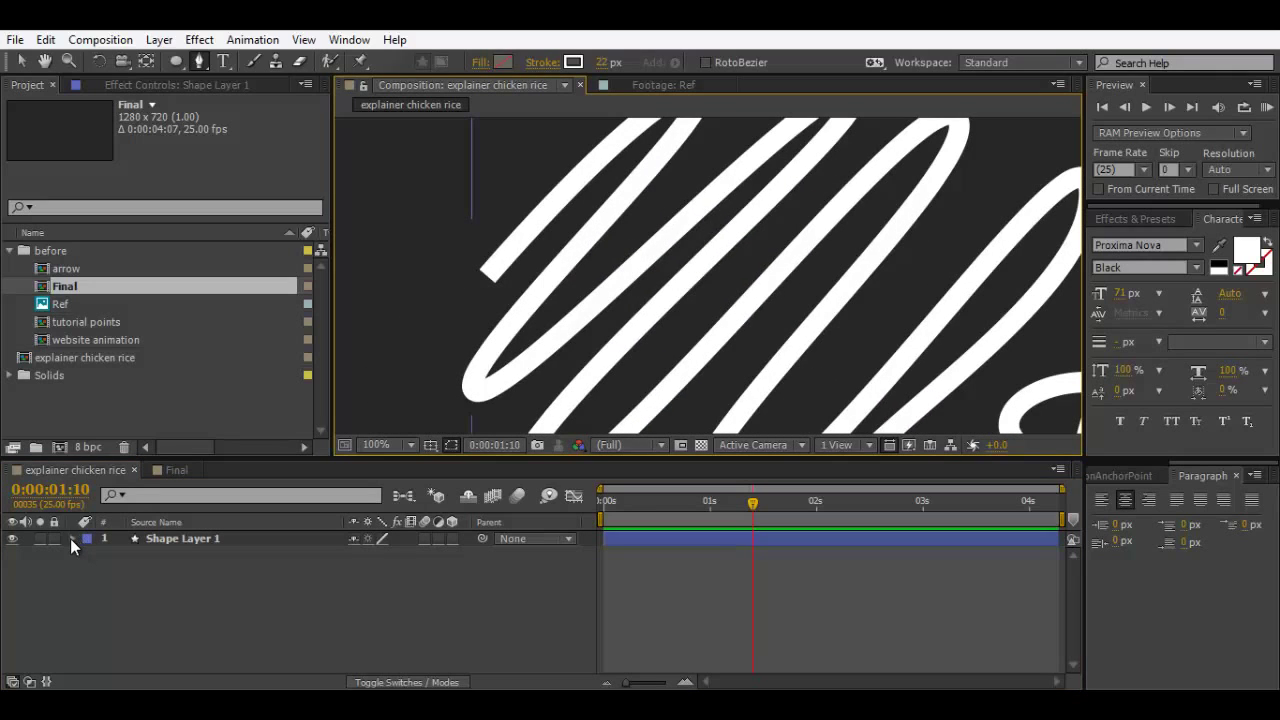
Step: Expand the scribble's Stroke 1 and set its Line Cap to Round Cap
{"action": "left_click", "coordinate": [71, 538]}
{"action": "left_click", "coordinate": [90, 554]}
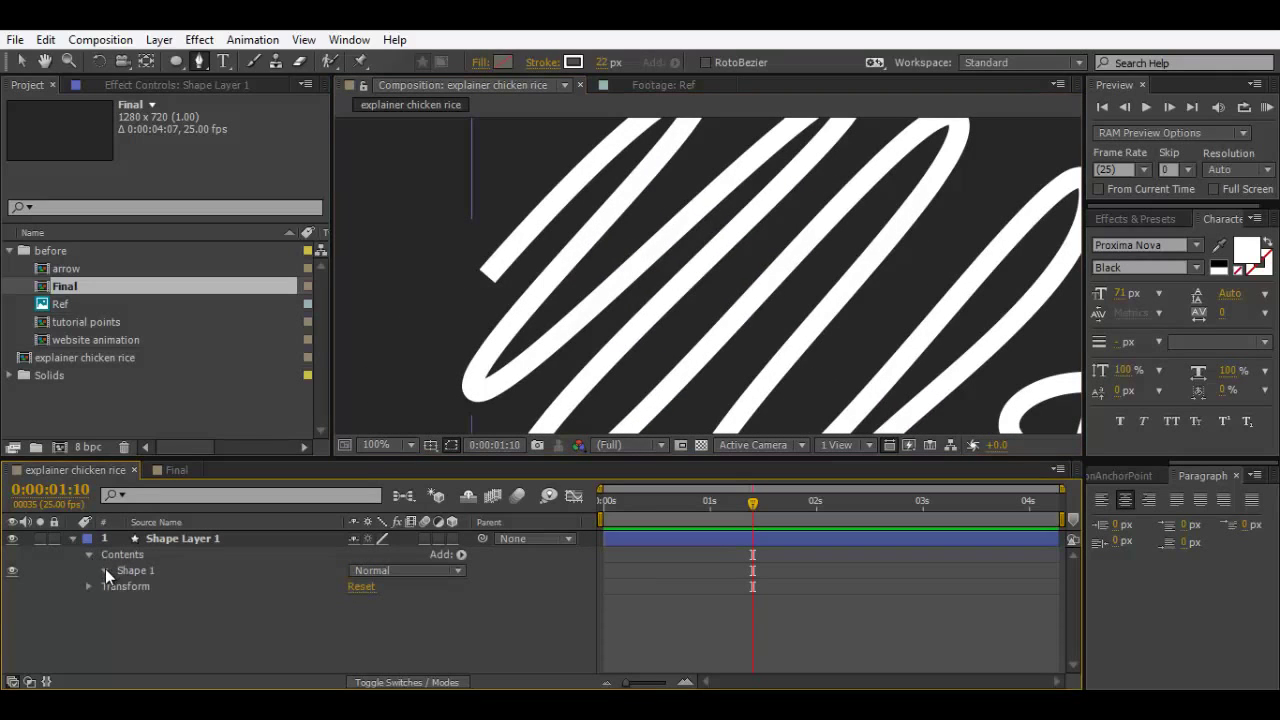
{"action": "left_click", "coordinate": [105, 569]}
{"action": "left_click", "coordinate": [140, 603]}
{"action": "left_click", "coordinate": [119, 602]}
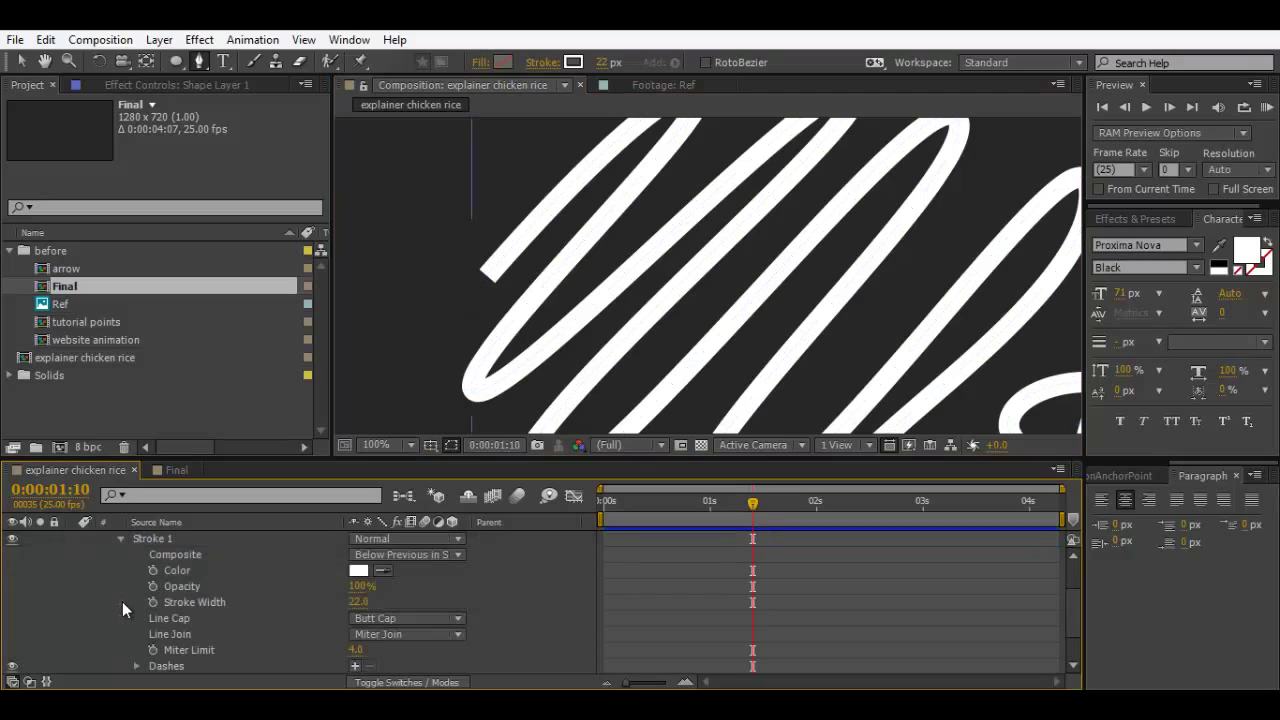
{"action": "left_click", "coordinate": [184, 620]}
{"action": "left_click", "coordinate": [377, 620]}
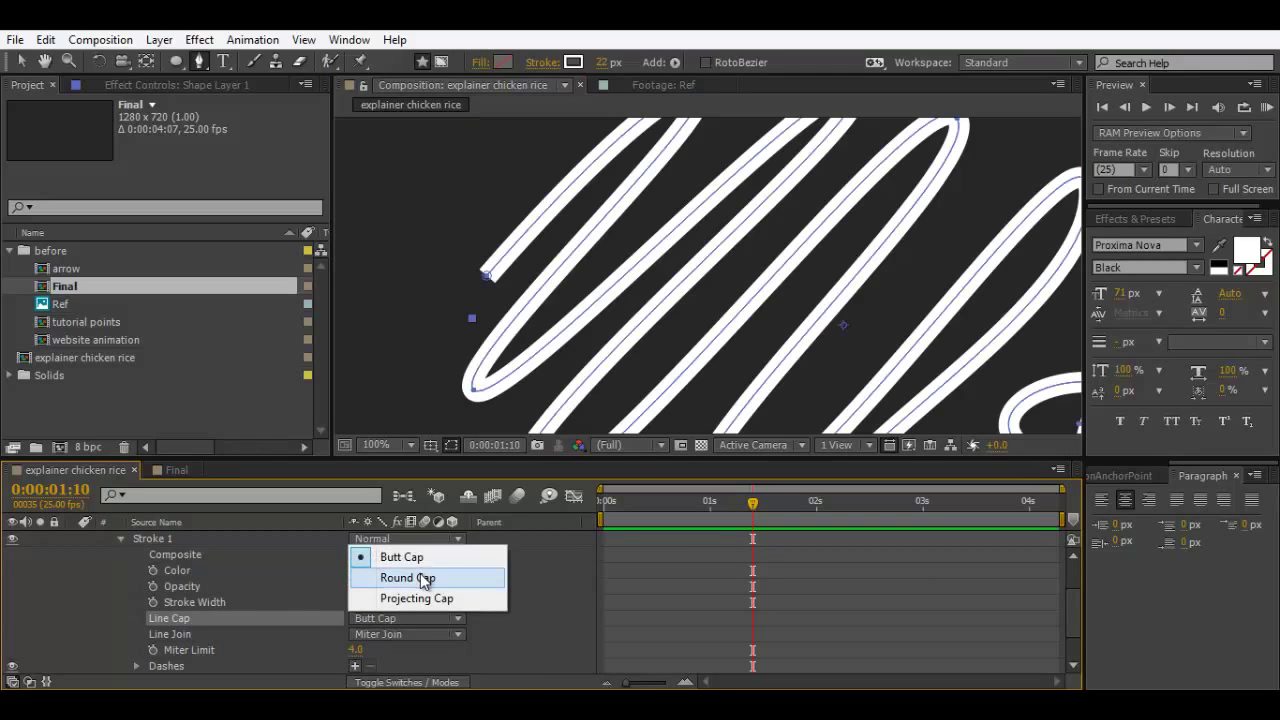
{"action": "left_click", "coordinate": [408, 578]}
{"action": "scroll", "coordinate": [800, 360], "scroll_direction": "down", "scroll_amount": 3}
{"action": "scroll", "coordinate": [805, 340], "scroll_direction": "up", "scroll_amount": 5}
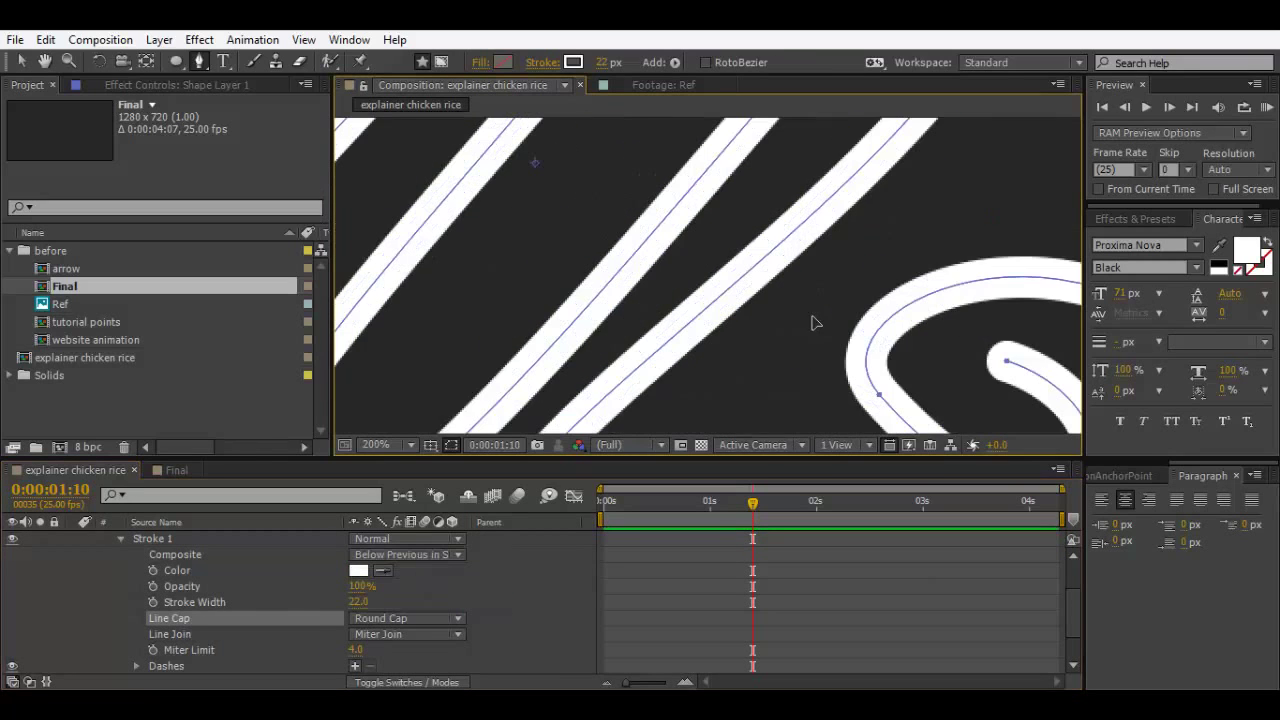
{"action": "scroll", "coordinate": [790, 360], "scroll_direction": "down", "scroll_amount": 4}
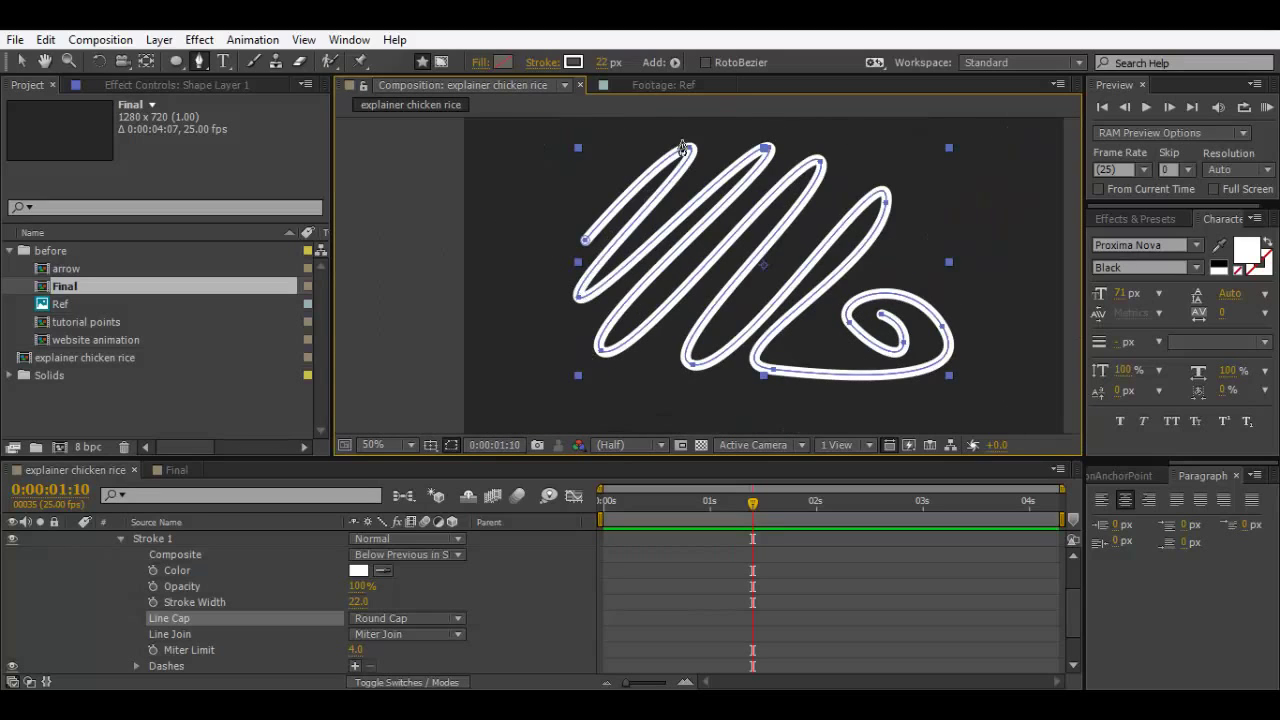
Step: Add Trim Paths to the layer's Contents and reveal its Start, End and Offset
{"action": "left_click", "coordinate": [123, 537]}
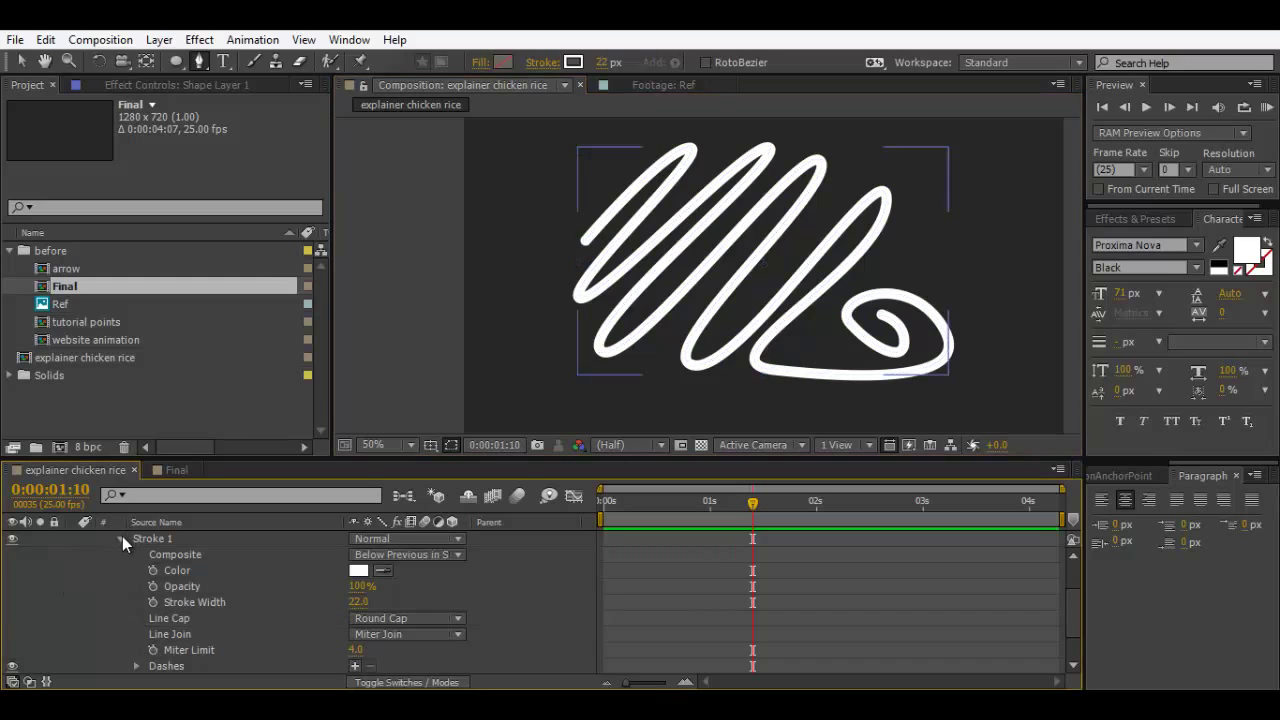
{"action": "left_click", "coordinate": [106, 570]}
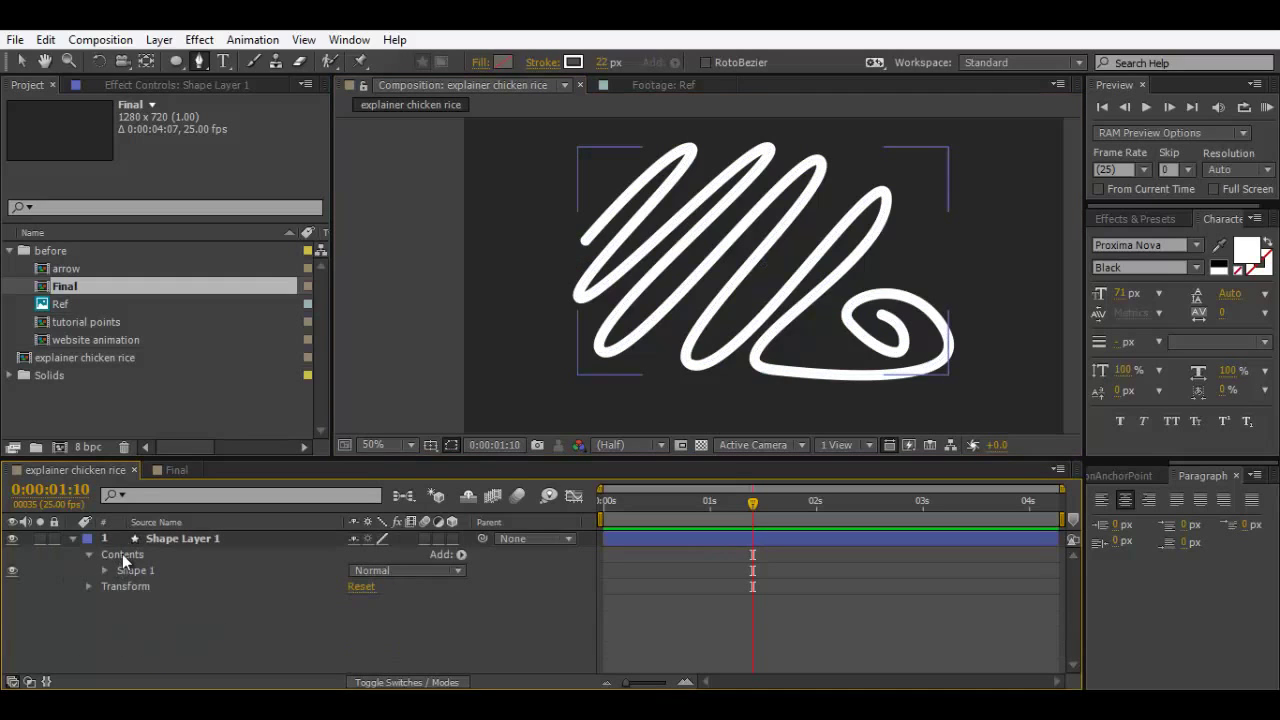
{"action": "left_click", "coordinate": [122, 554]}
{"action": "left_click", "coordinate": [460, 555]}
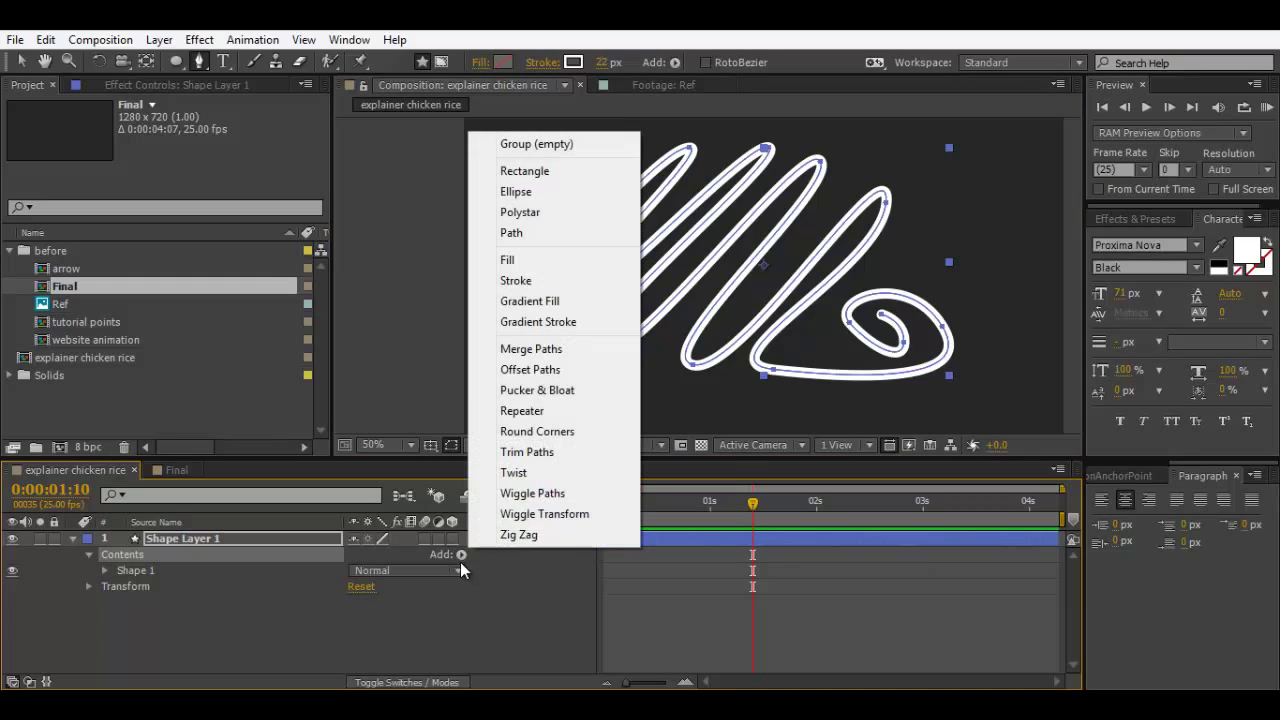
{"action": "left_click", "coordinate": [527, 453]}
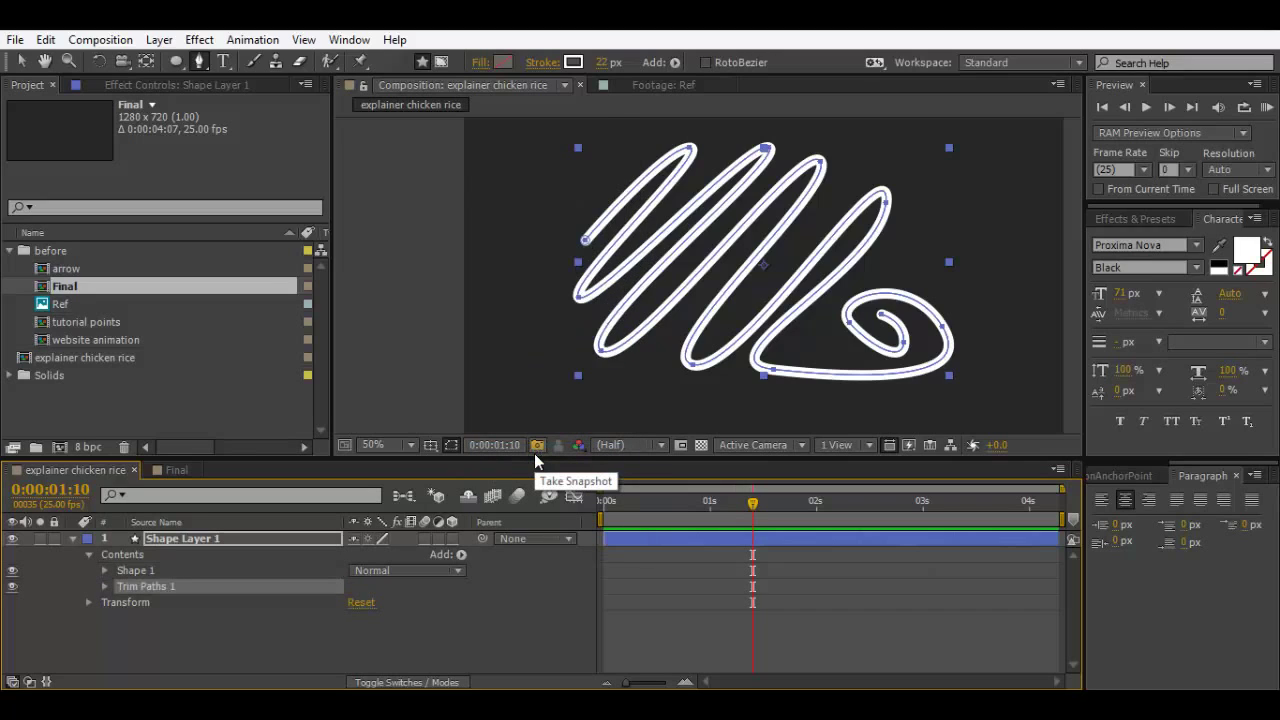
{"action": "left_click", "coordinate": [104, 586]}
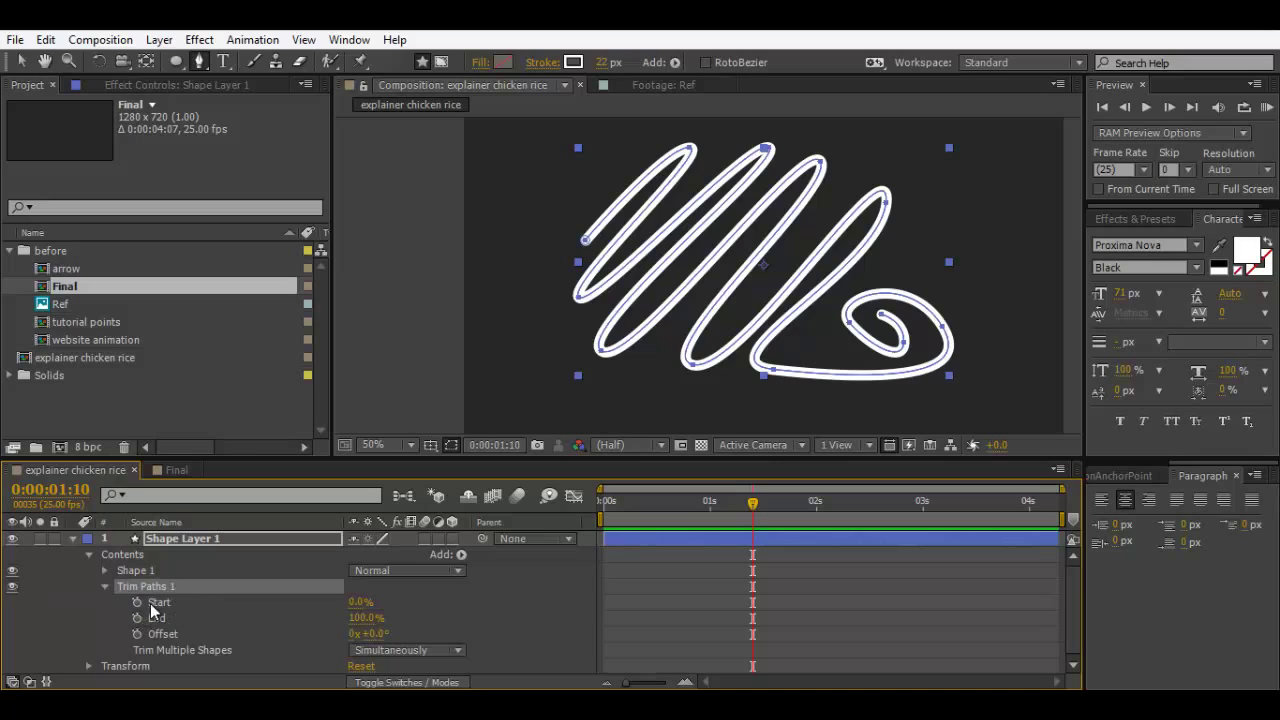
Step: Set Trim Paths End to 0% at the timeline start and play it back
{"action": "left_click", "coordinate": [155, 604]}
{"action": "left_click", "coordinate": [157, 618]}
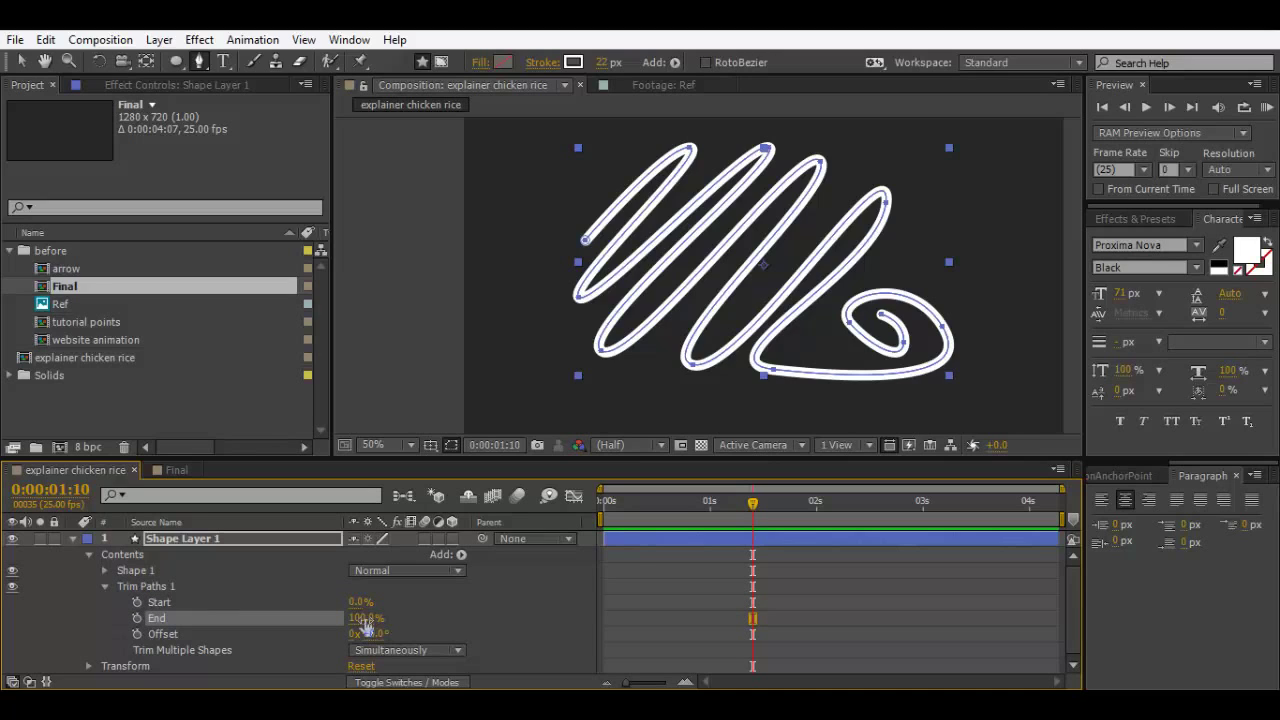
{"action": "left_click_drag", "start_coordinate": [362, 622], "coordinate": [276, 625]}
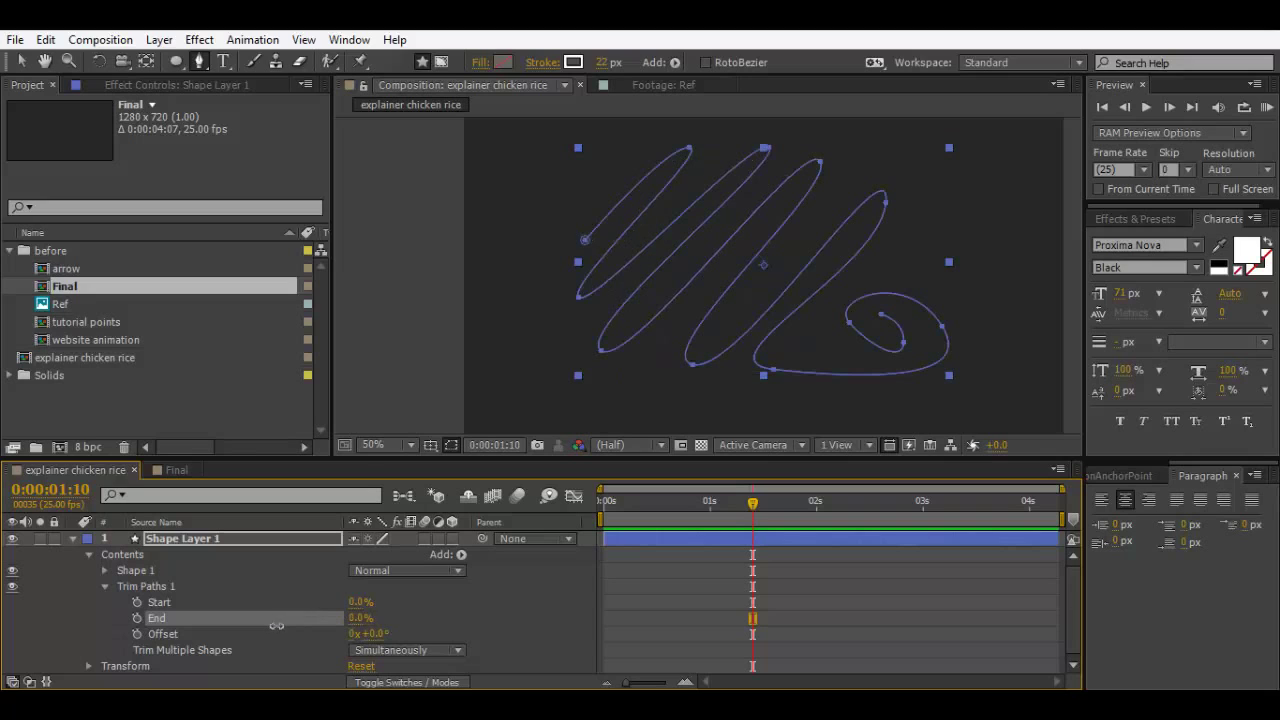
{"action": "key", "text": "Home"}
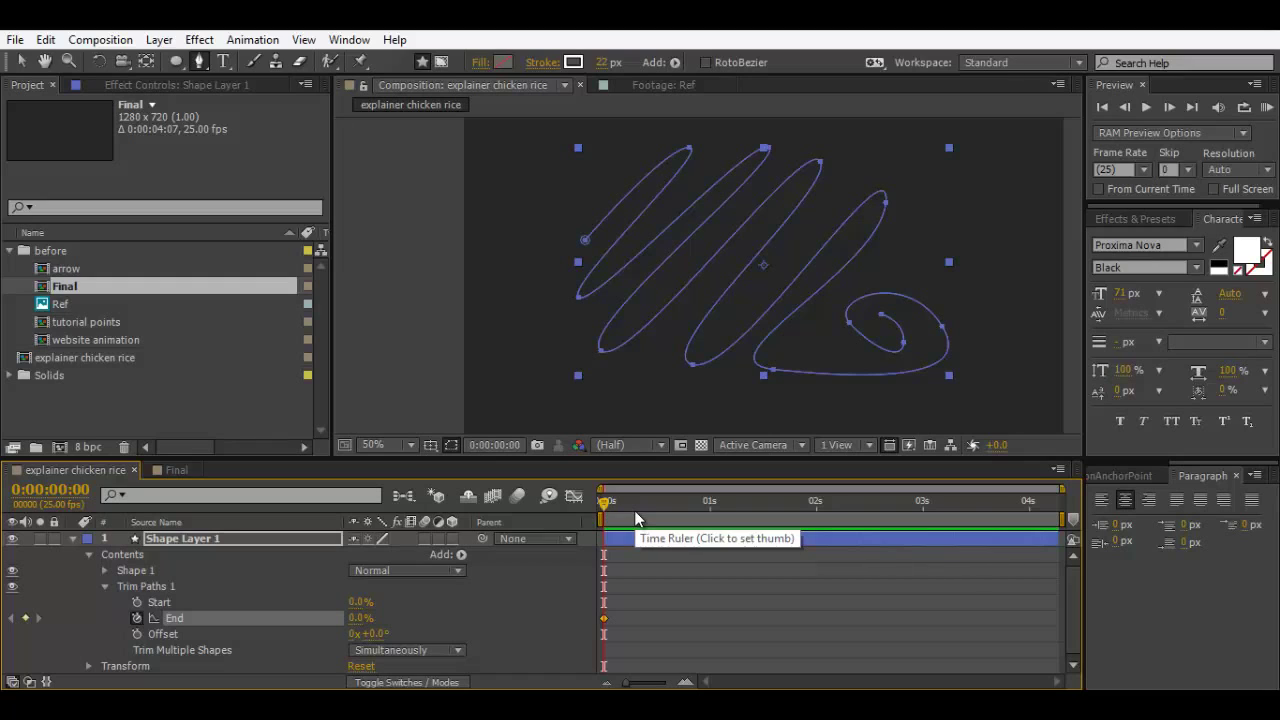
{"action": "key", "text": "space"}
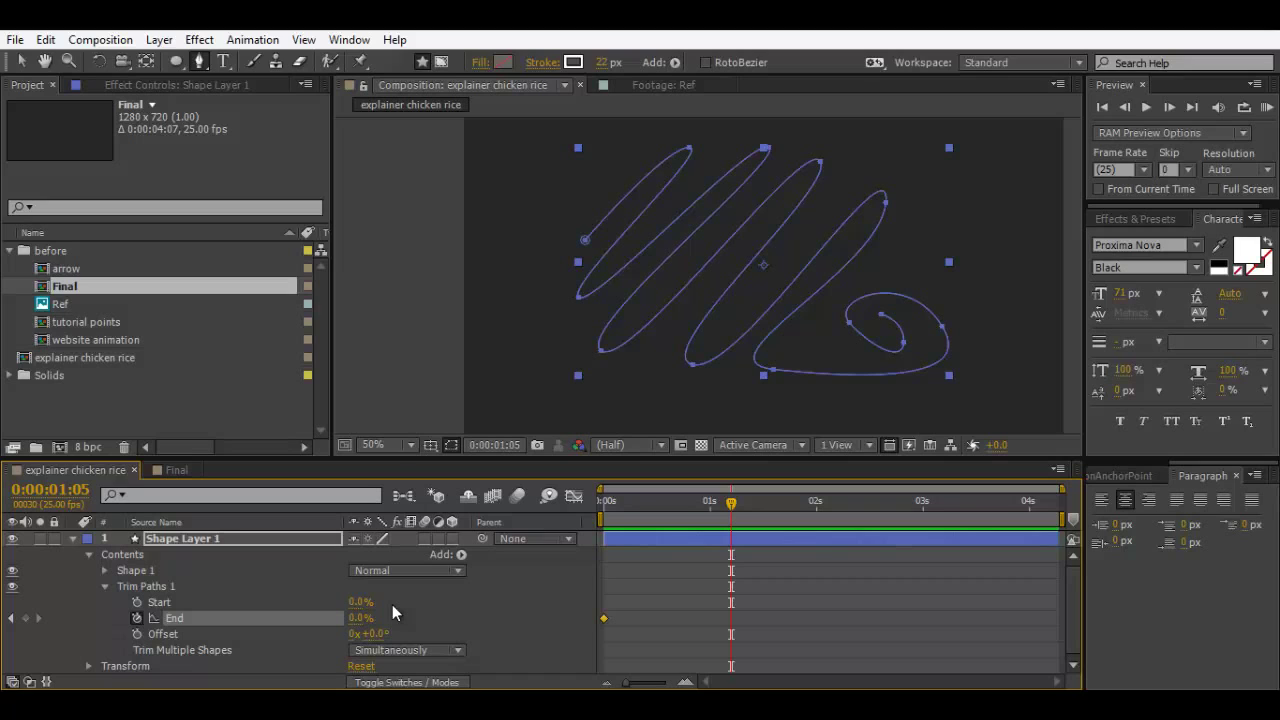
{"action": "key", "text": "space"}
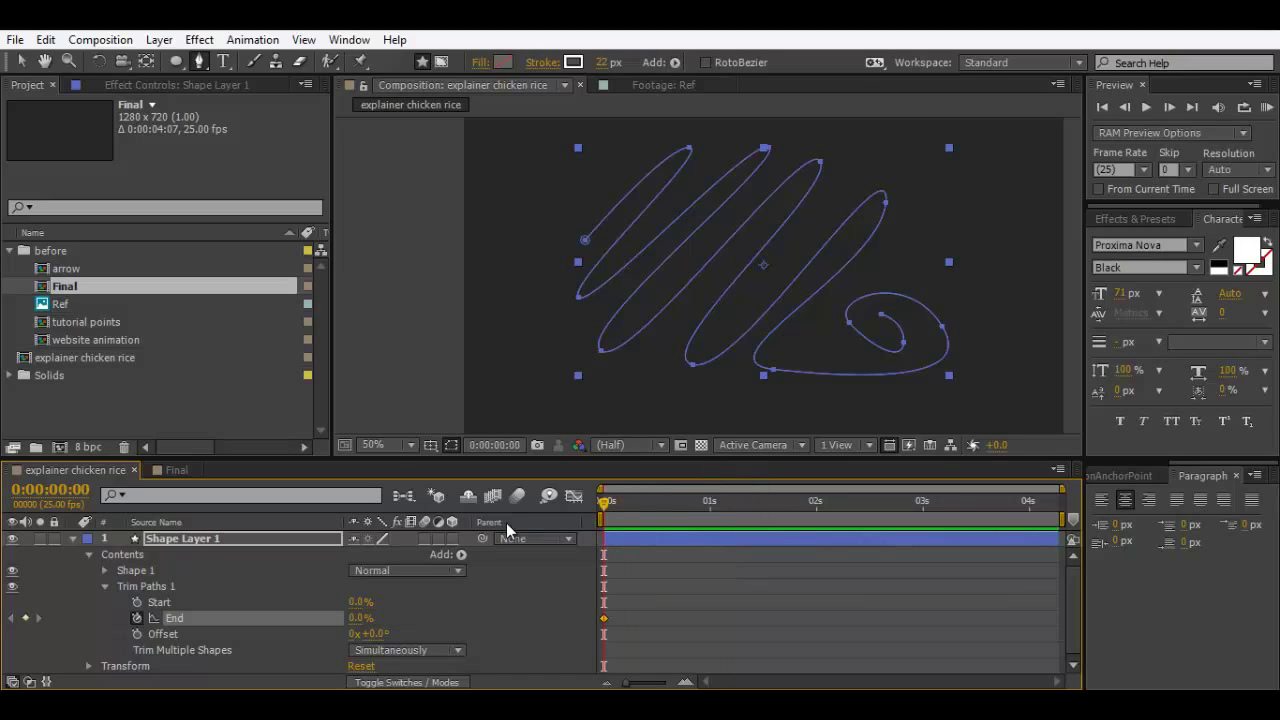
{"action": "key", "text": "space"}
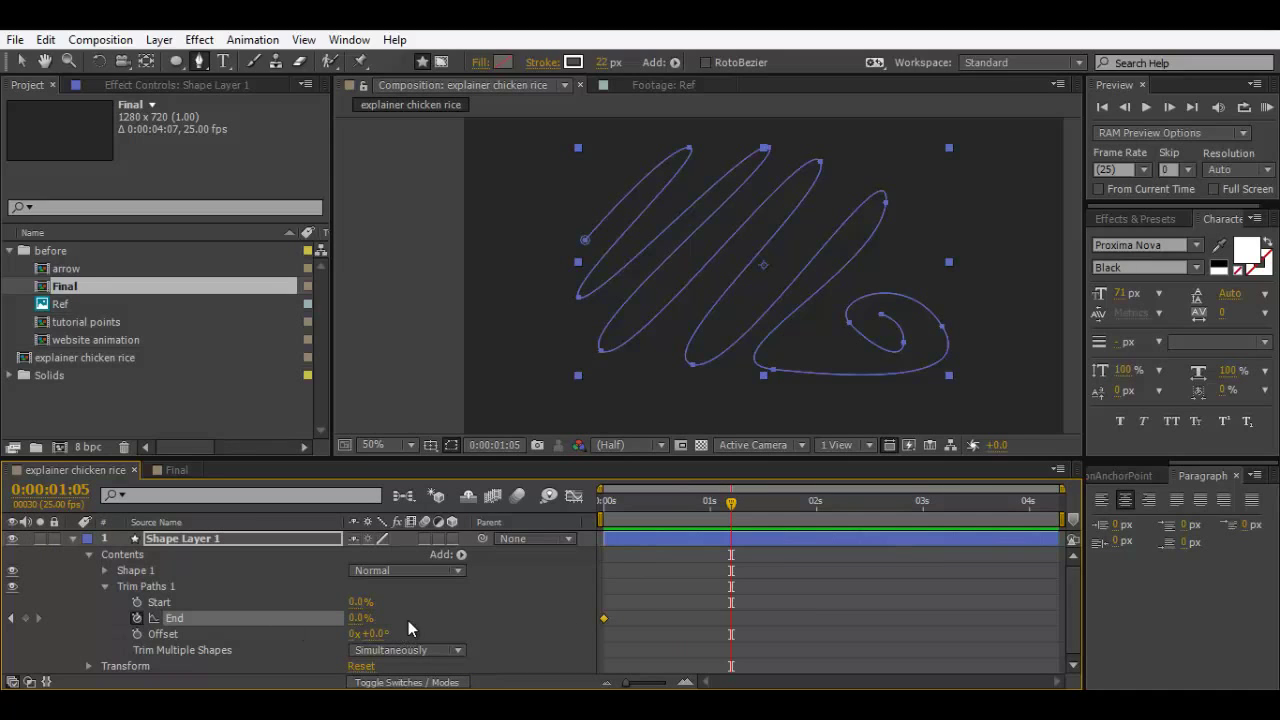
Step: Set End to 100% at 1:05, preview, and apply Easy Ease to both End keyframes
{"action": "left_click_drag", "start_coordinate": [358, 621], "coordinate": [505, 611]}
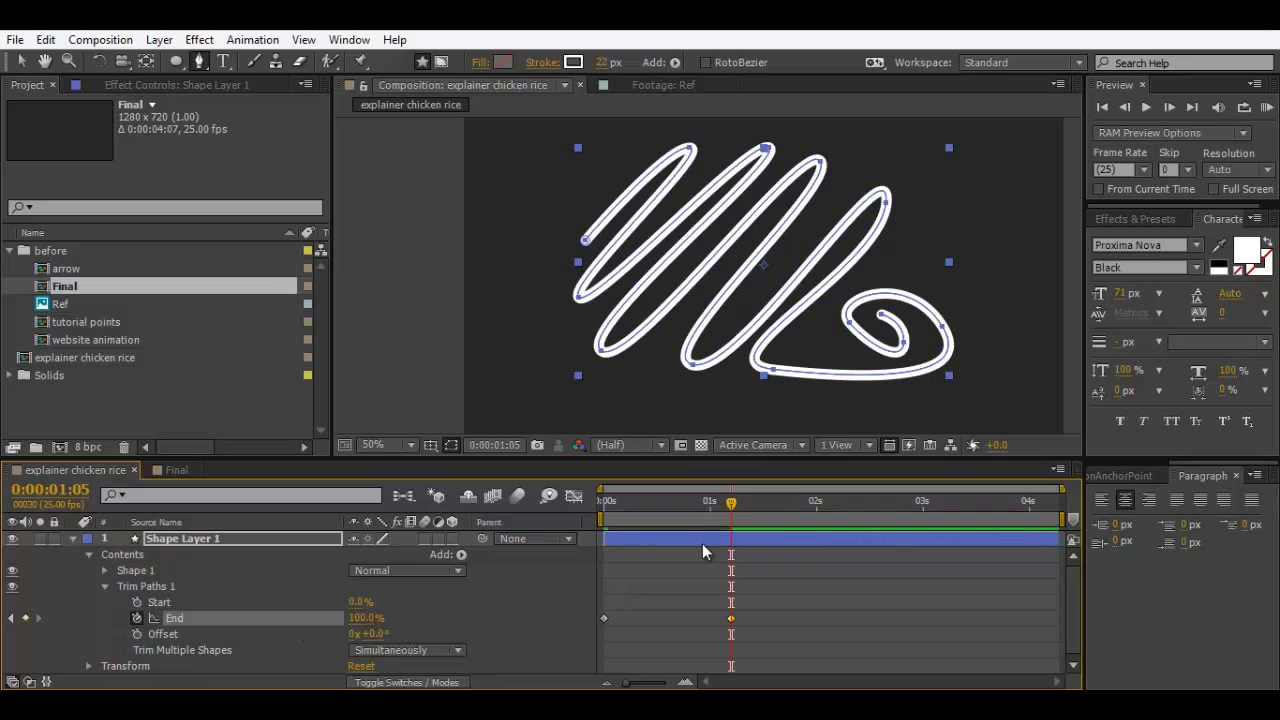
{"action": "key", "text": "n"}
{"action": "key", "text": "KP_0"}
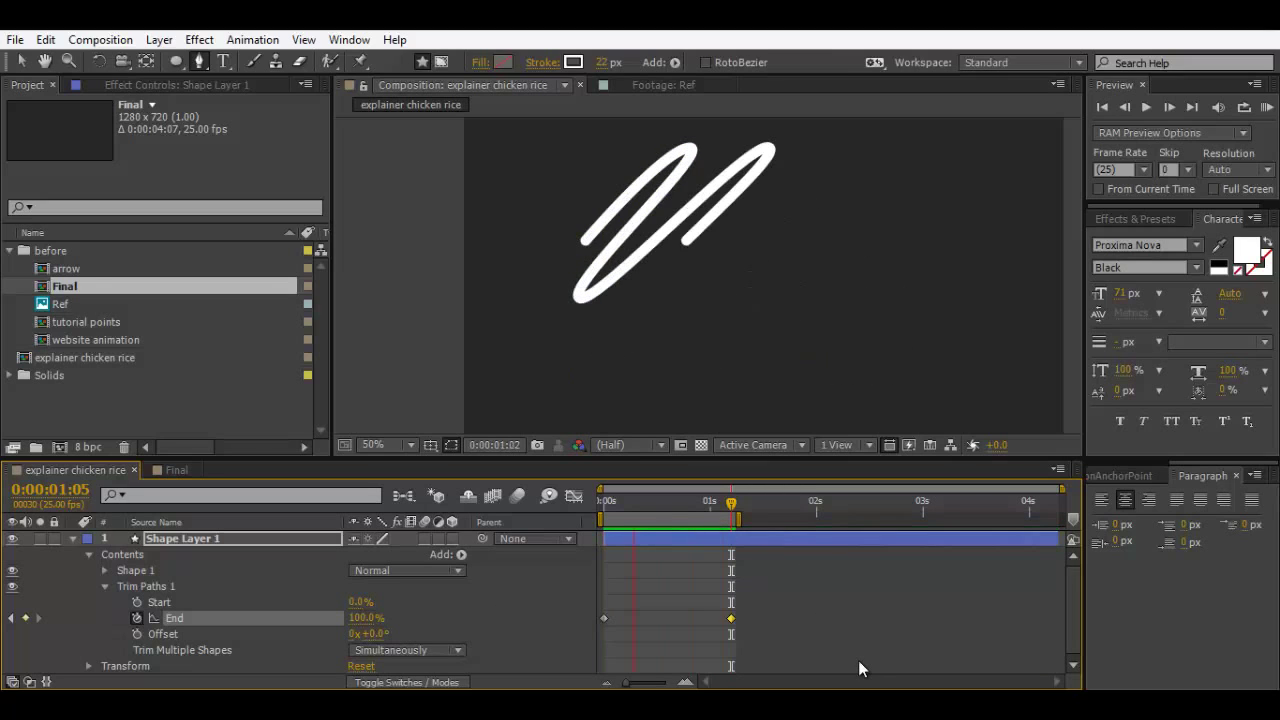
{"action": "left_click", "coordinate": [828, 628]}
{"action": "left_click_drag", "start_coordinate": [828, 636], "coordinate": [598, 578]}
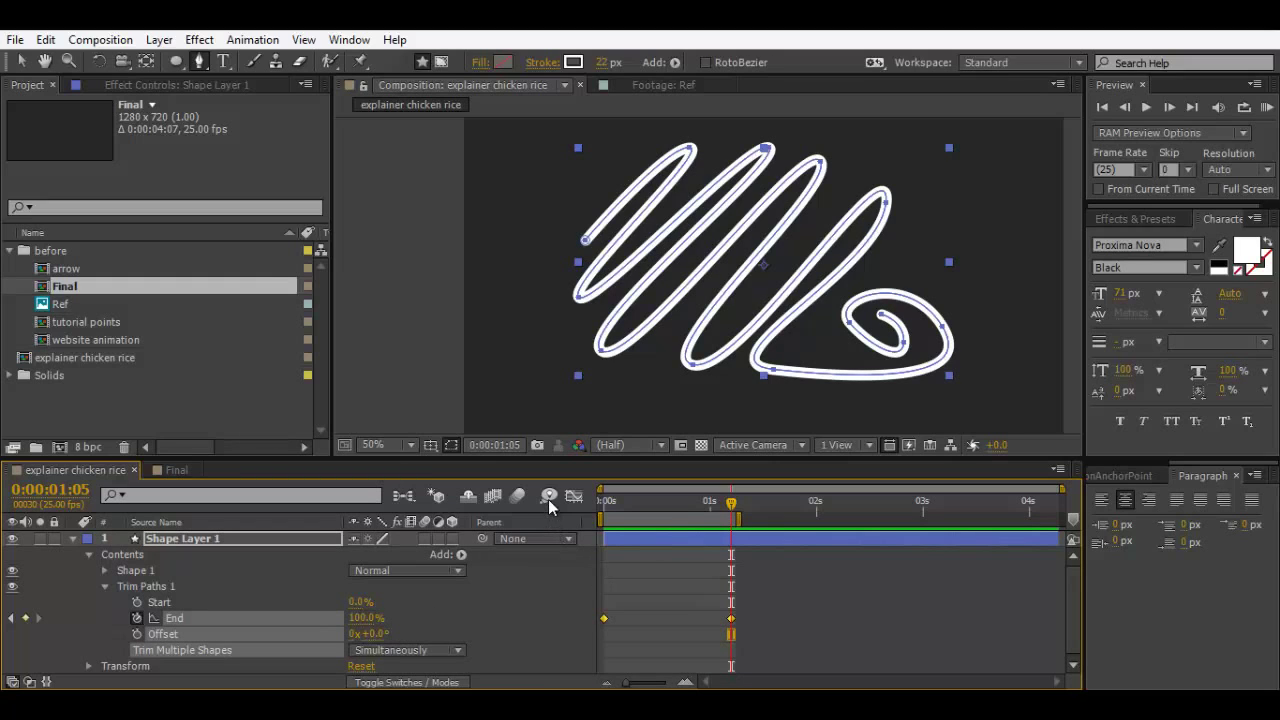
{"action": "right_click", "coordinate": [603, 620]}
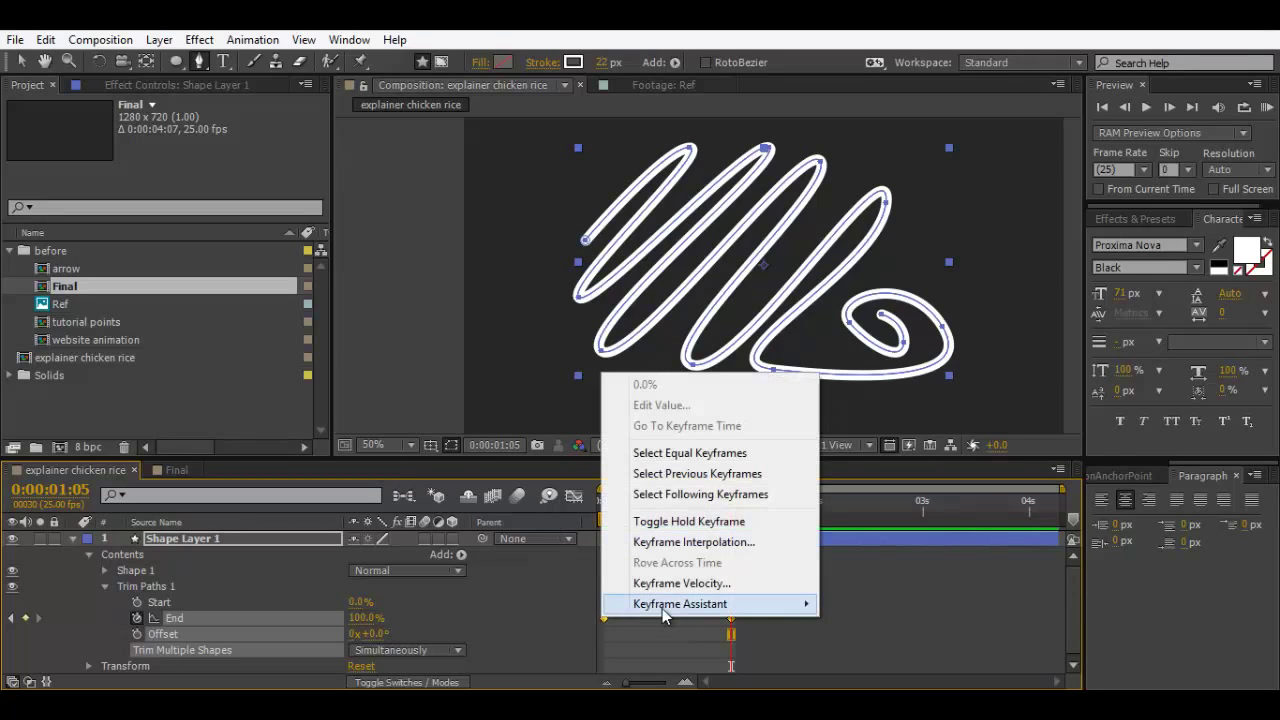
{"action": "mouse_move", "coordinate": [680, 603]}
{"action": "left_click", "coordinate": [845, 479]}
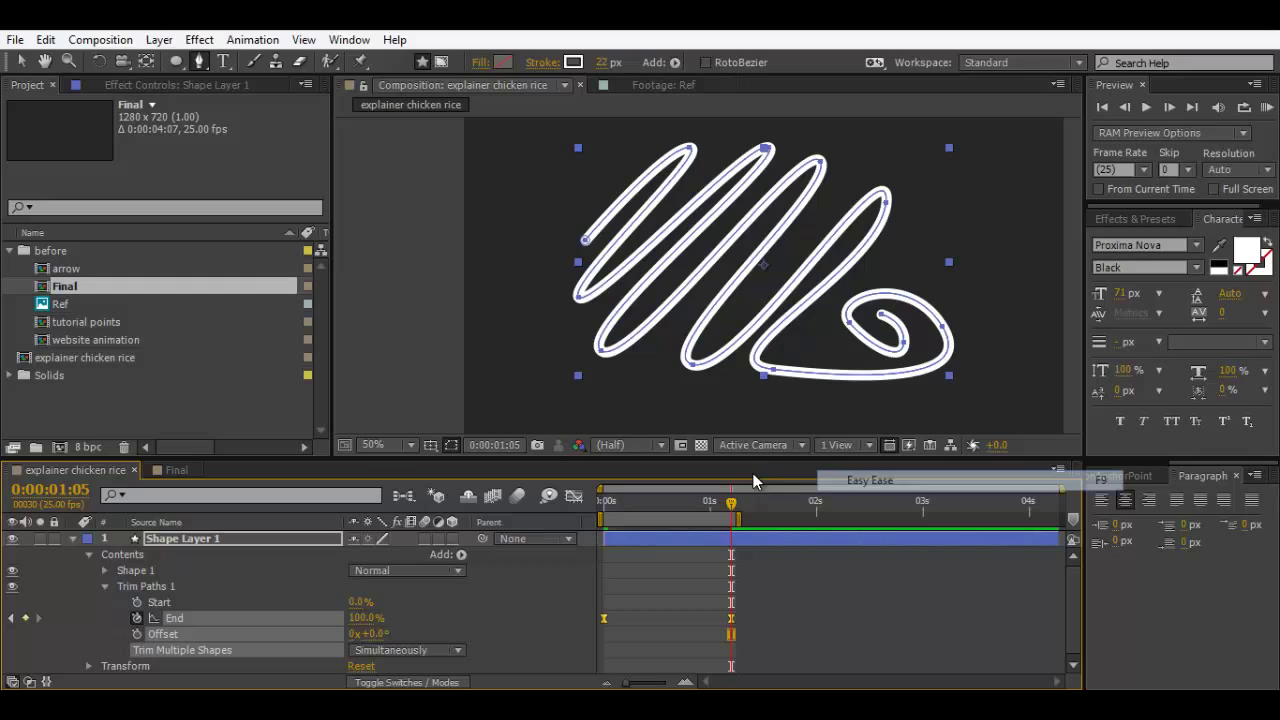
Step: Reshape the End property's value curve in the Graph Editor and preview the draw-on
{"action": "left_click", "coordinate": [573, 496]}
{"action": "key", "text": "v"}
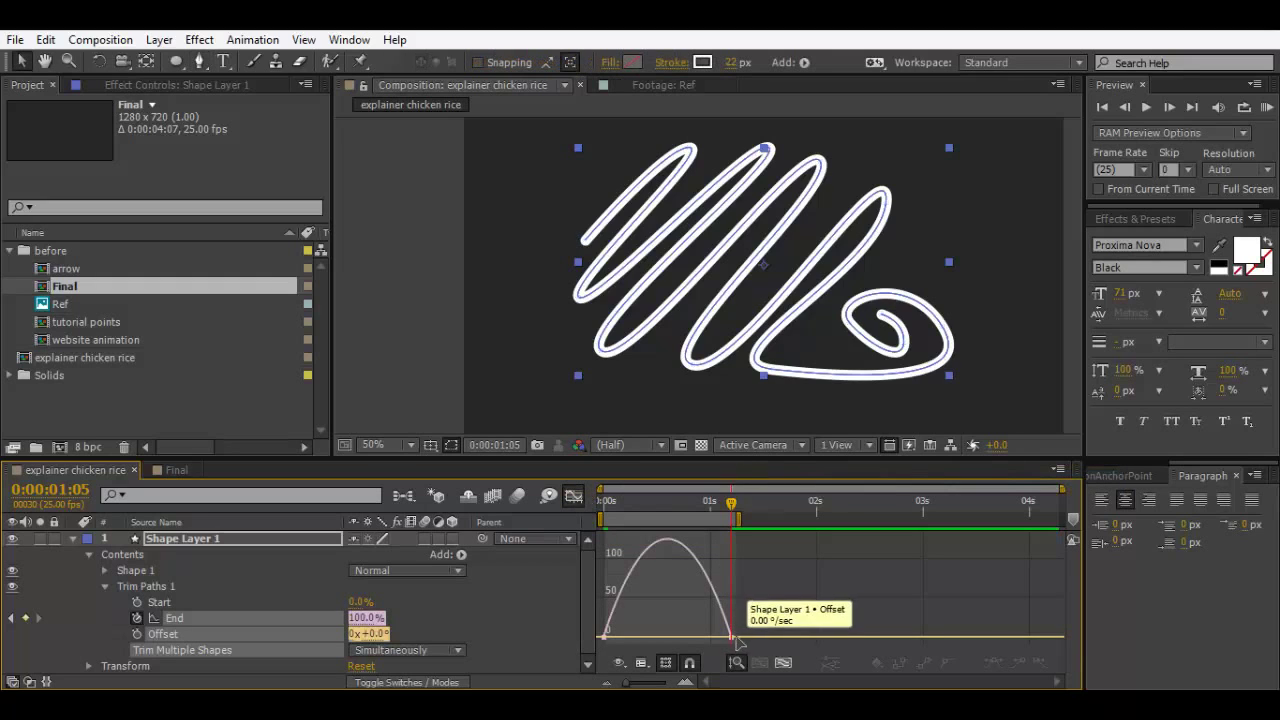
{"action": "left_click_drag", "start_coordinate": [749, 602], "coordinate": [630, 640]}
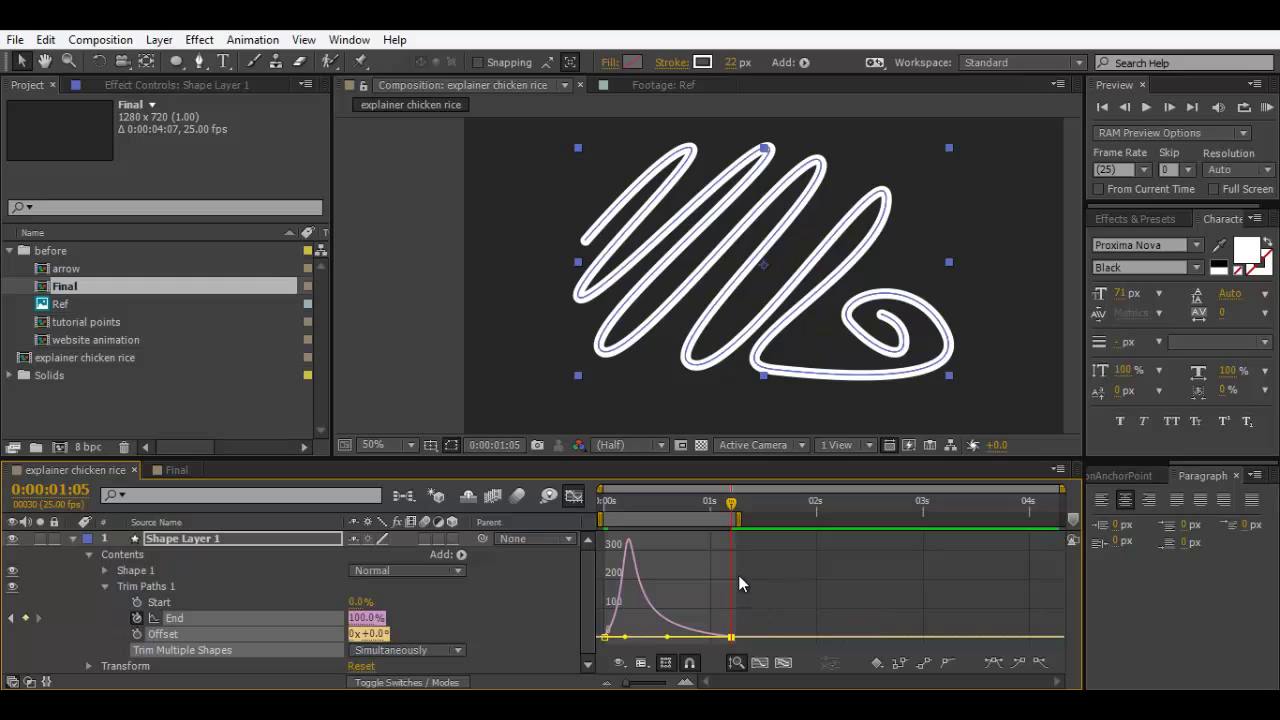
{"action": "key", "text": "KP_0"}
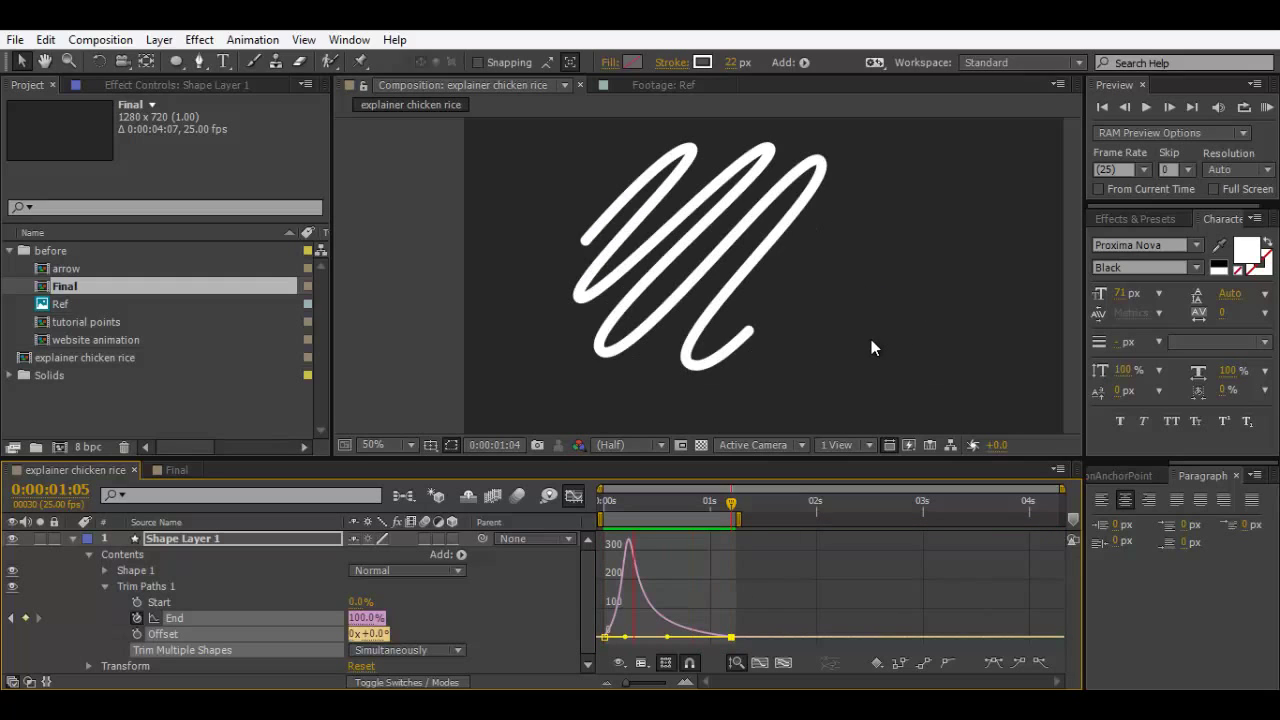
{"action": "key", "text": "space"}
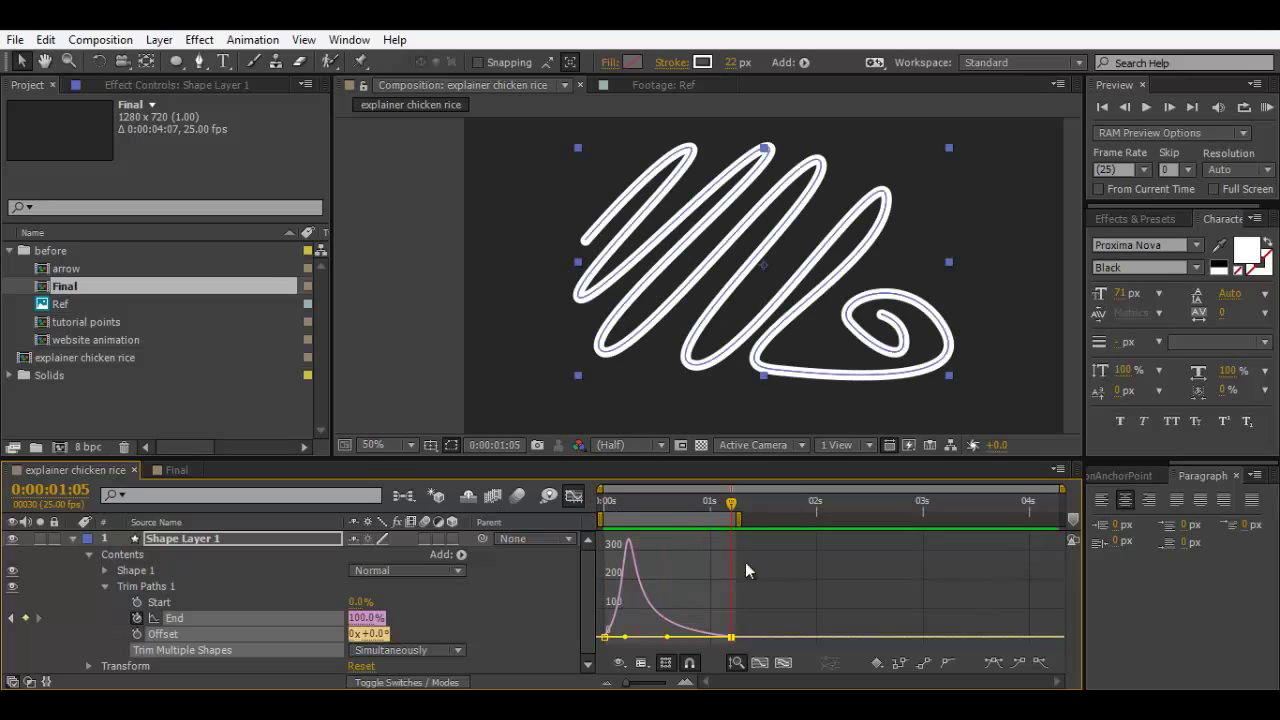
Step: Move the final End keyframe to about 2s, extend the work area to match, and preview
{"action": "left_click", "coordinate": [574, 497]}
{"action": "left_click_drag", "start_coordinate": [731, 618], "coordinate": [815, 618]}
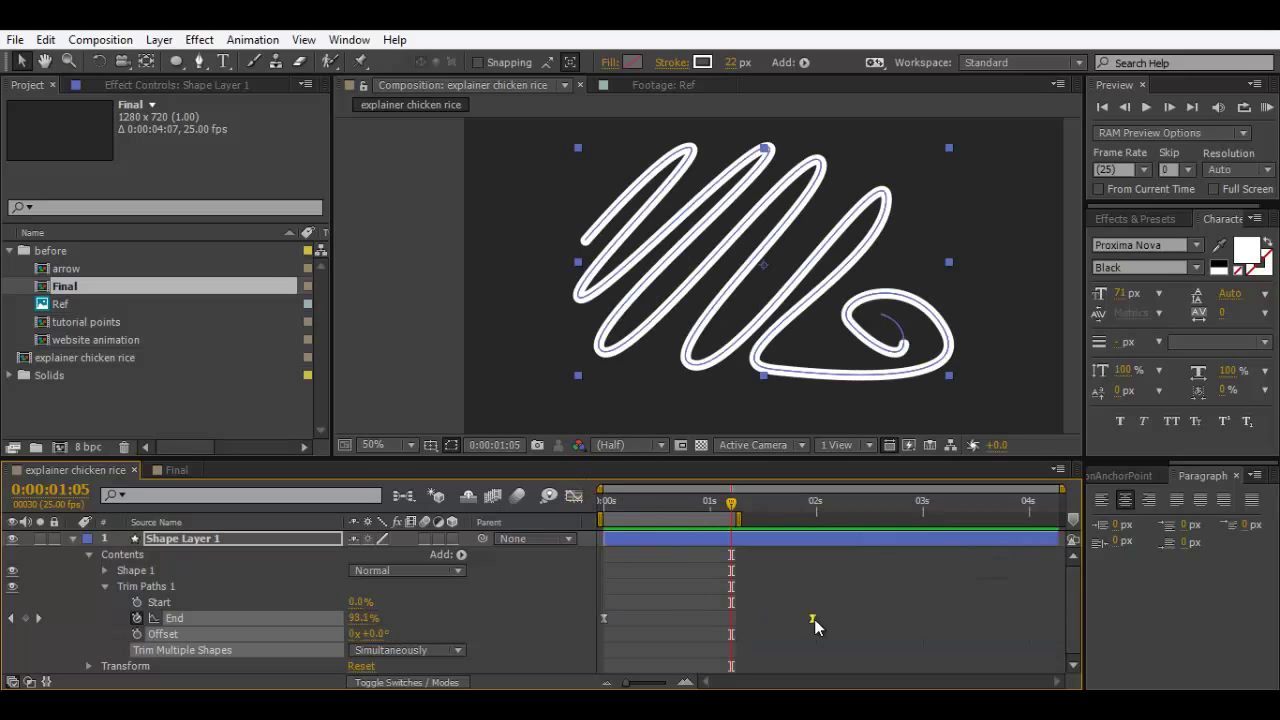
{"action": "left_click_drag", "start_coordinate": [747, 519], "coordinate": [827, 519]}
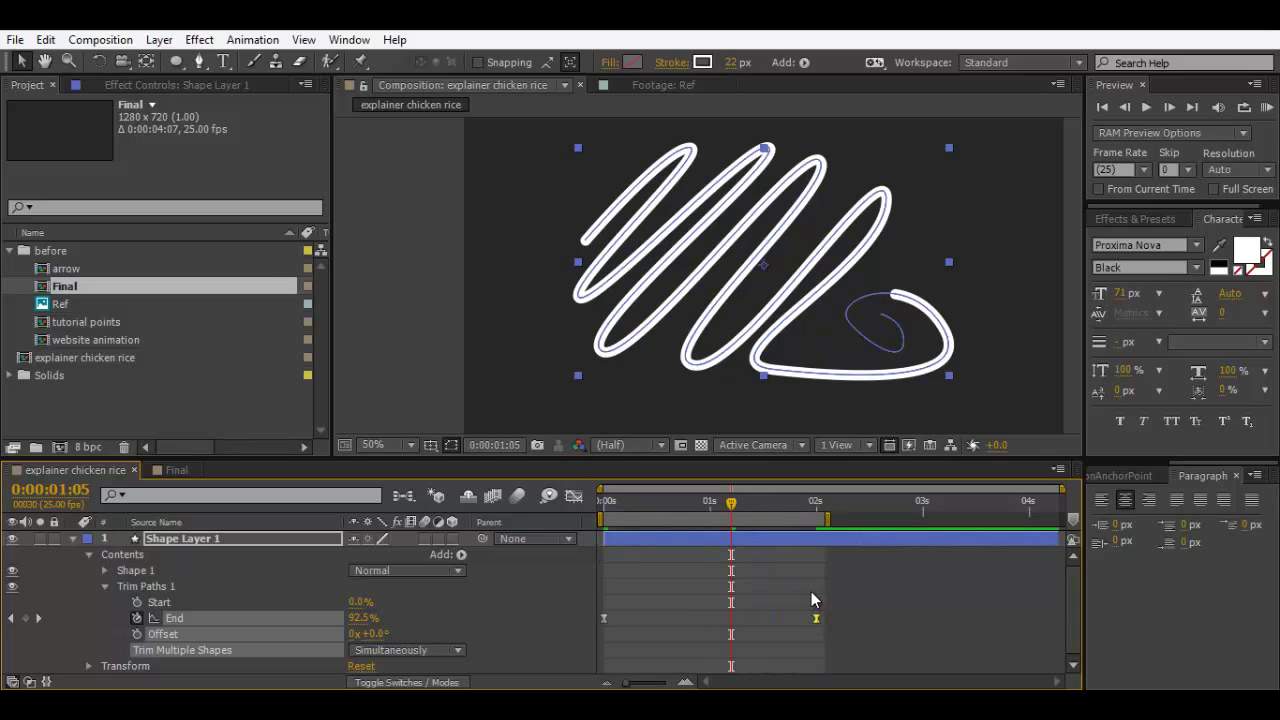
{"action": "key", "text": "space"}
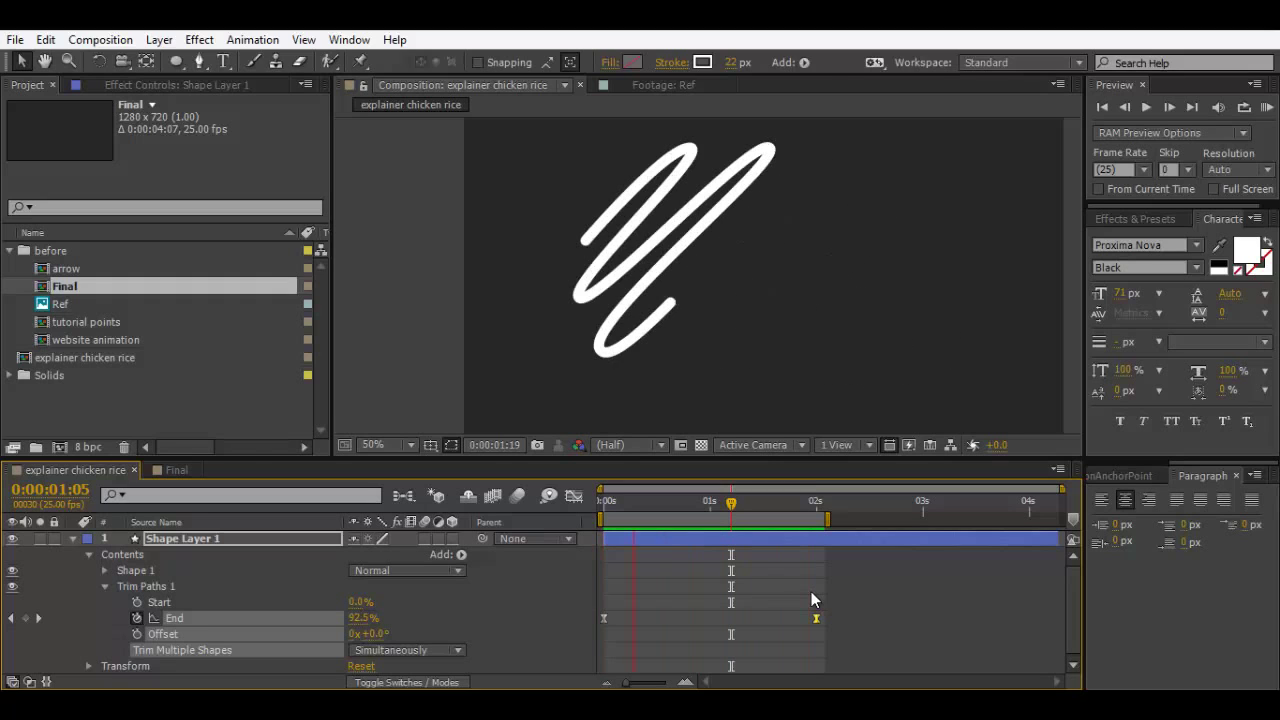
{"action": "key", "text": "space"}
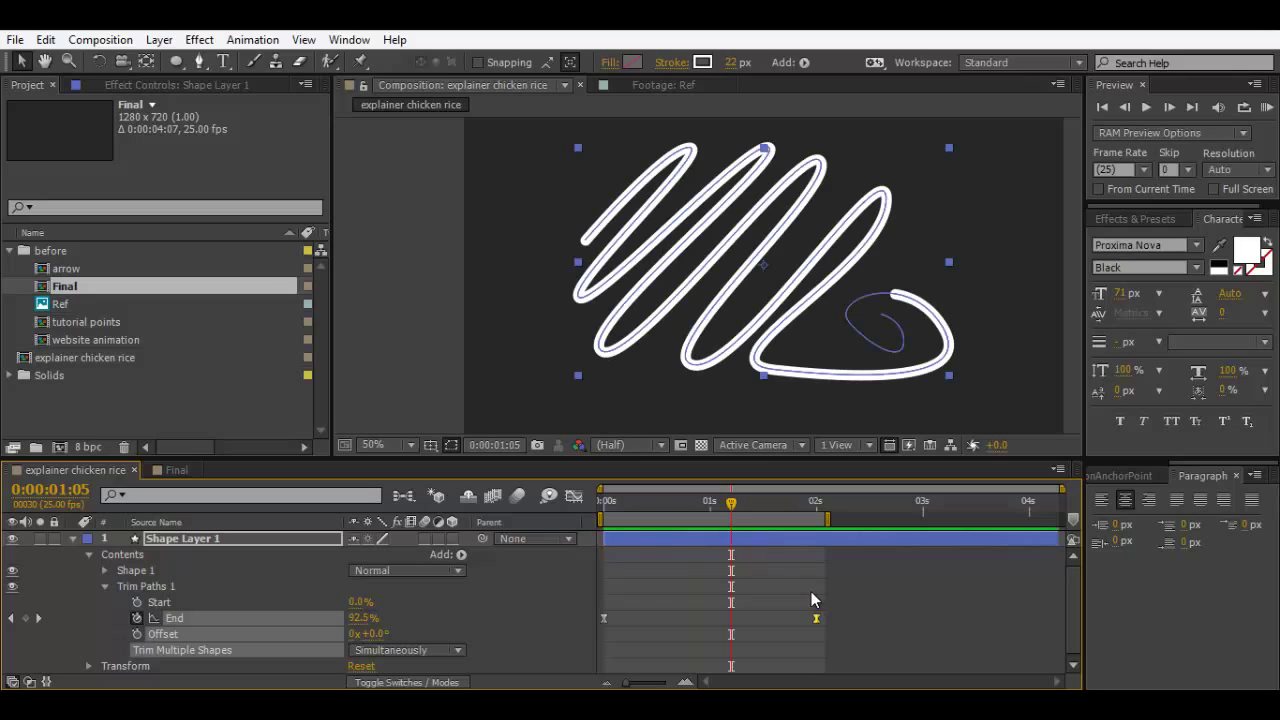
Step: Delete Shape Layer 1 with the scribble
{"action": "left_click", "coordinate": [828, 593]}
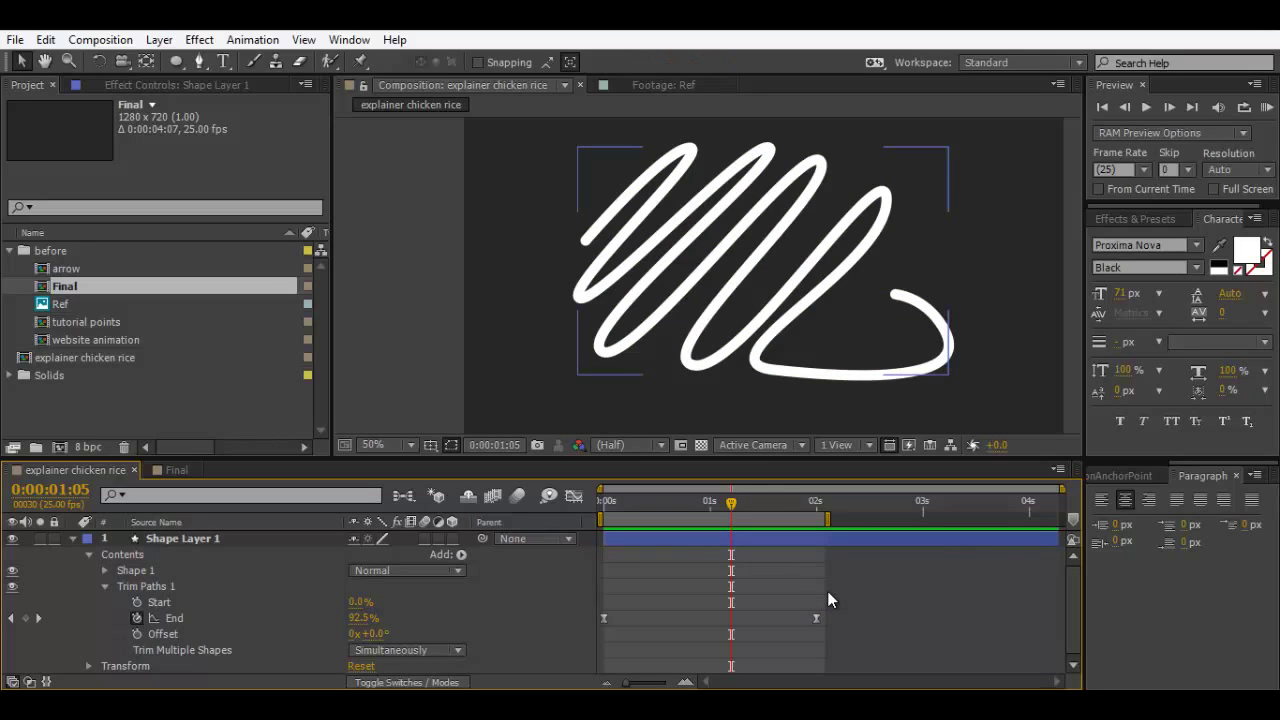
{"action": "left_click", "coordinate": [190, 539]}
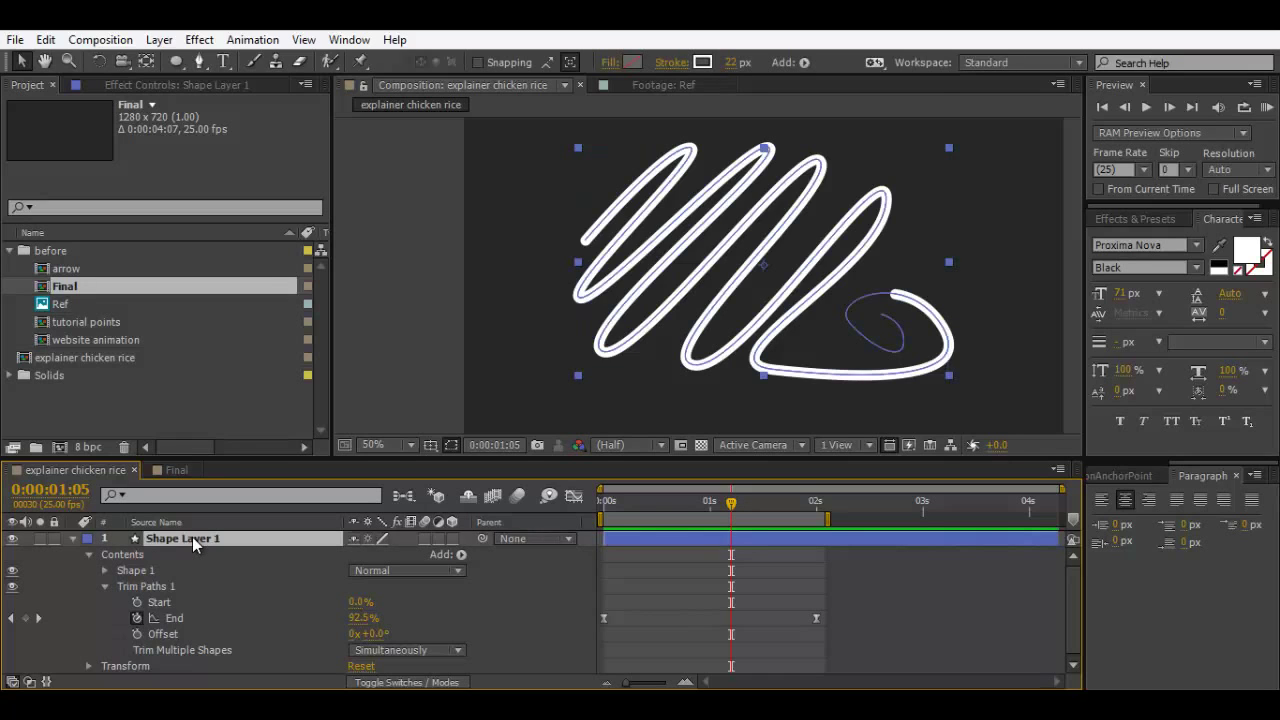
{"action": "key", "text": "Delete"}
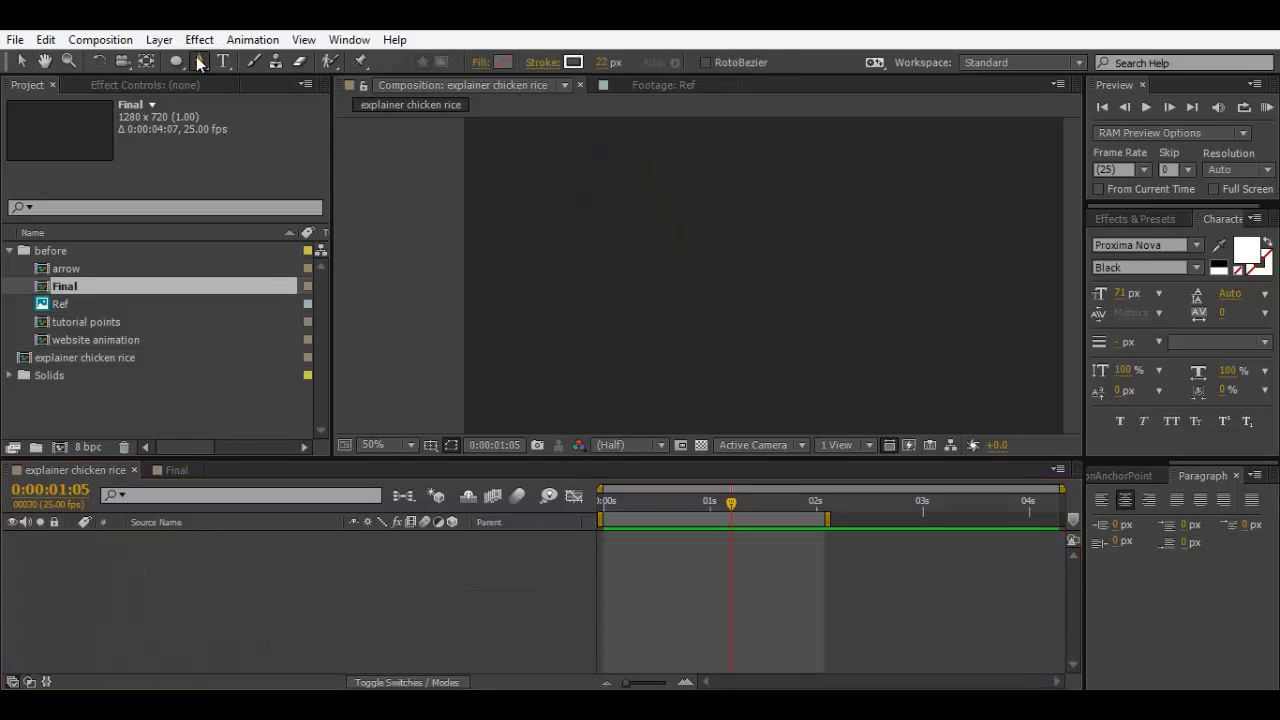
Step: Draw a straight horizontal white line across the frame with the Pen tool
{"action": "left_click", "coordinate": [204, 62]}
{"action": "left_click_drag", "start_coordinate": [928, 294], "coordinate": [880, 286]}
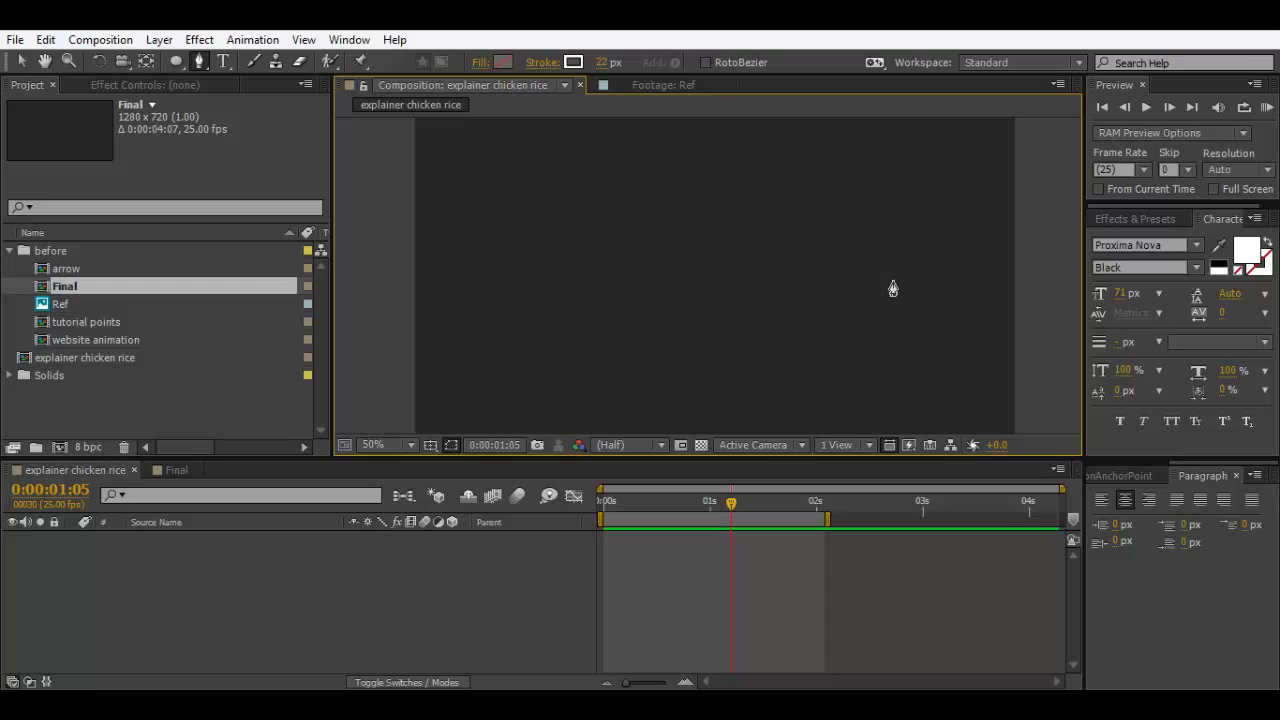
{"action": "left_click", "coordinate": [892, 281]}
{"action": "left_click", "coordinate": [528, 279]}
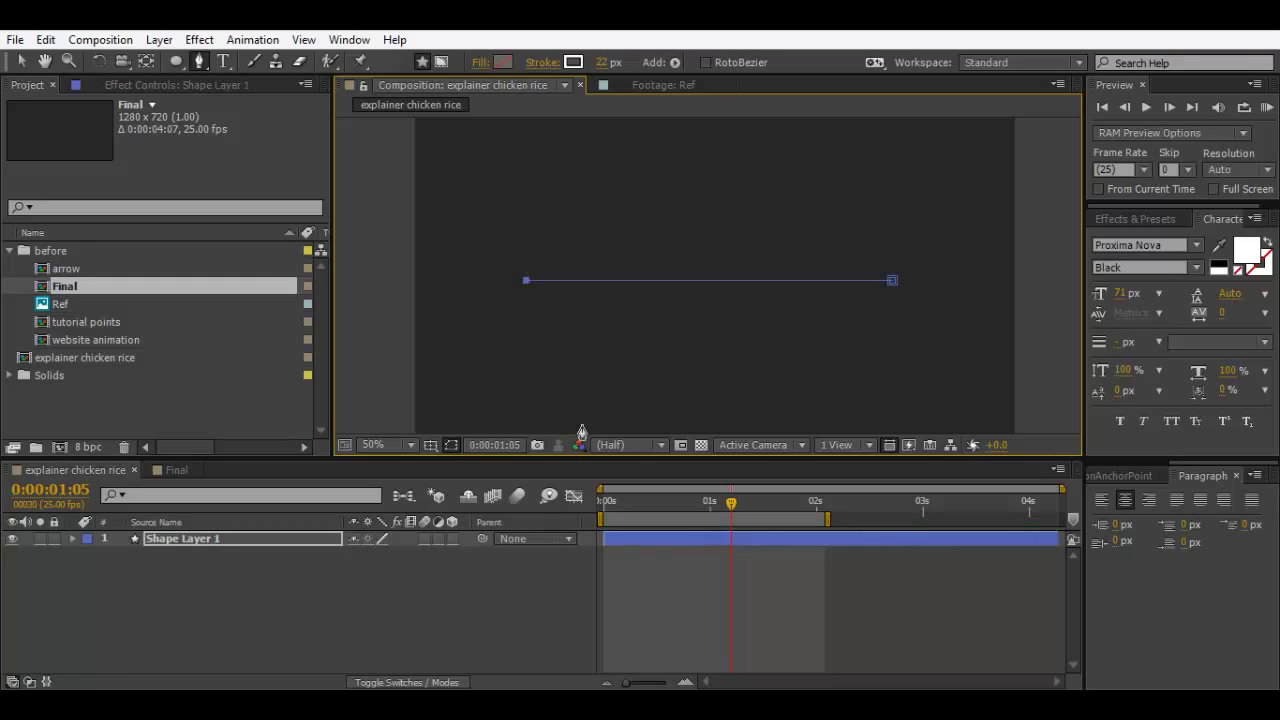
{"action": "left_click", "coordinate": [235, 563]}
Step: Inspect the line at 100% and 50% zoom, select its layer, and show Effects & Presets
{"action": "key", "text": "period"}
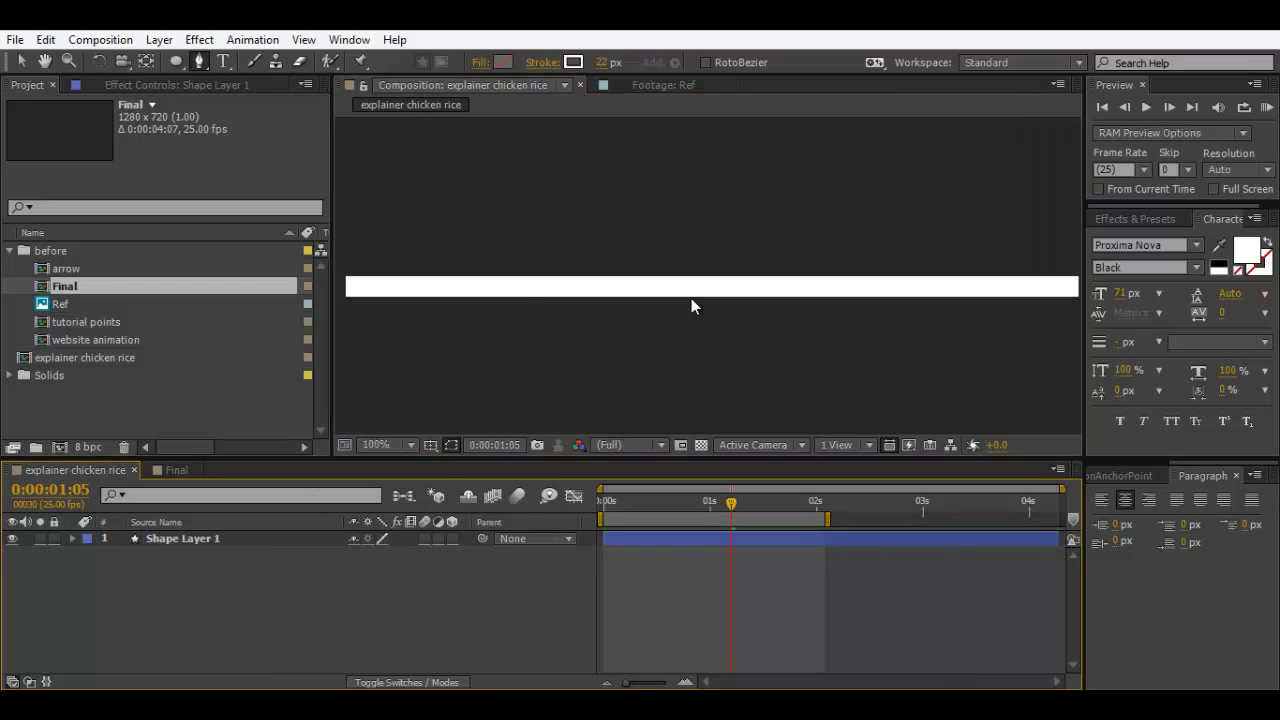
{"action": "key", "text": "comma"}
{"action": "left_click", "coordinate": [190, 537]}
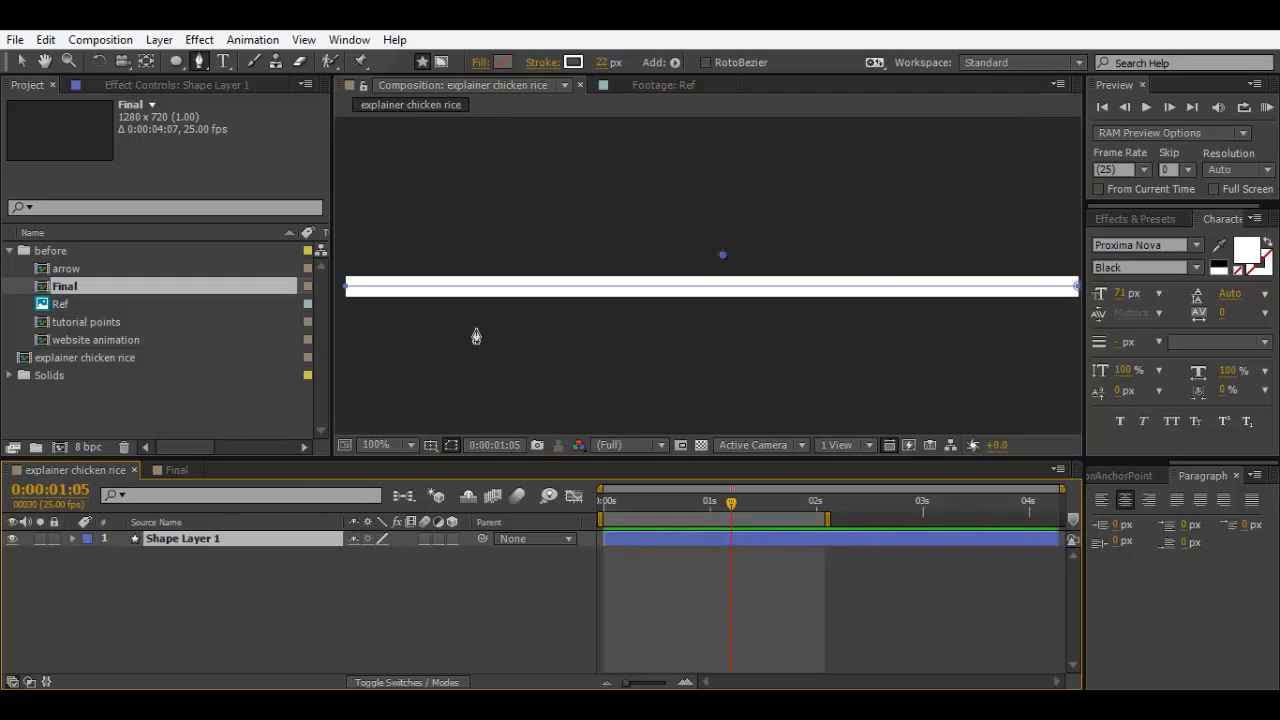
{"action": "key", "text": "period"}
{"action": "key", "text": "comma"}
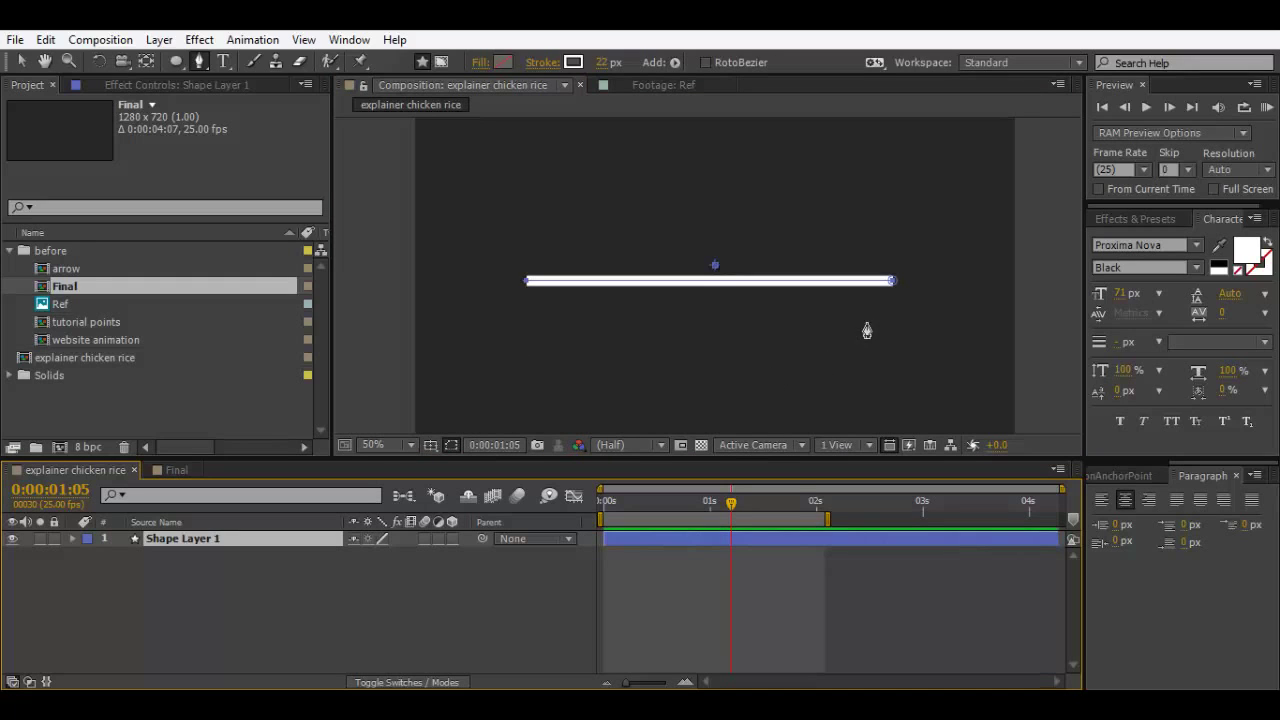
{"action": "left_click", "coordinate": [1145, 217]}
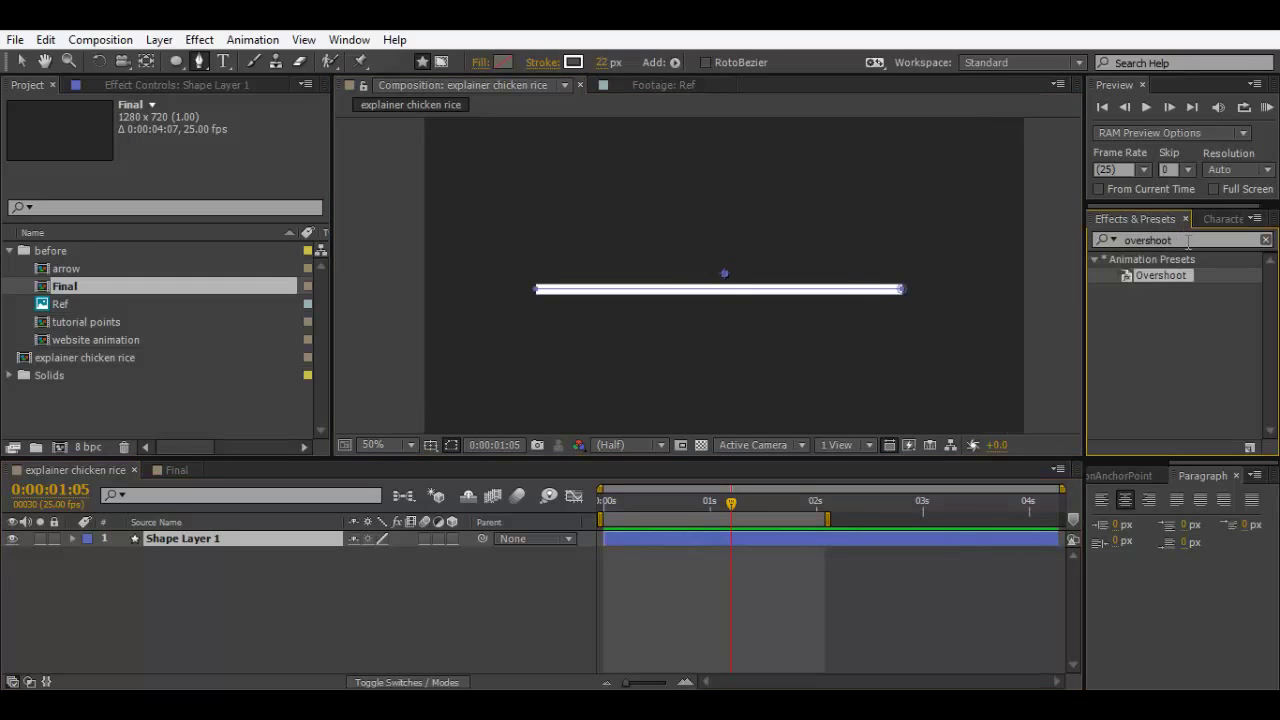
Step: Search Effects & Presets for 'matt' and apply Matte Choker to the line layer
{"action": "left_click", "coordinate": [1265, 250]}
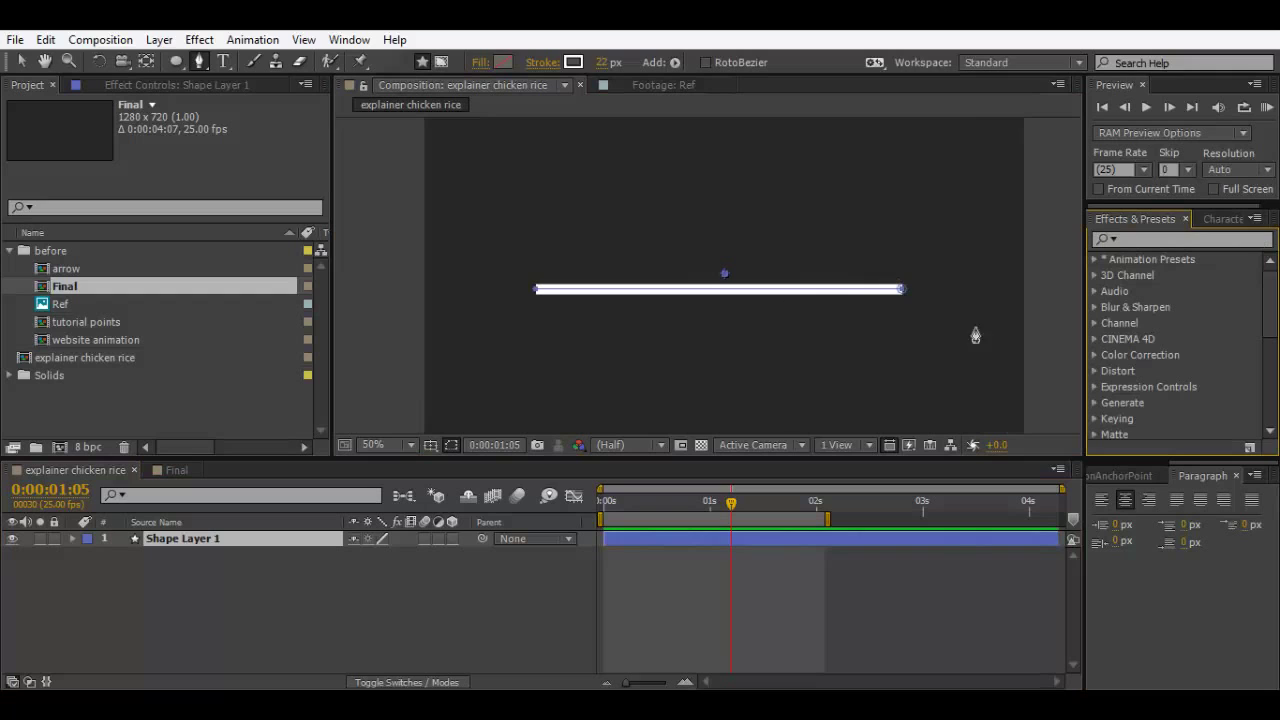
{"action": "key", "text": "period"}
{"action": "mouse_move", "coordinate": [909, 300]}
{"action": "left_mouse_down"}
{"action": "mouse_move", "coordinate": [880, 297]}
{"action": "mouse_move", "coordinate": [906, 306]}
{"action": "left_mouse_up"}
{"action": "left_click", "coordinate": [1152, 239]}
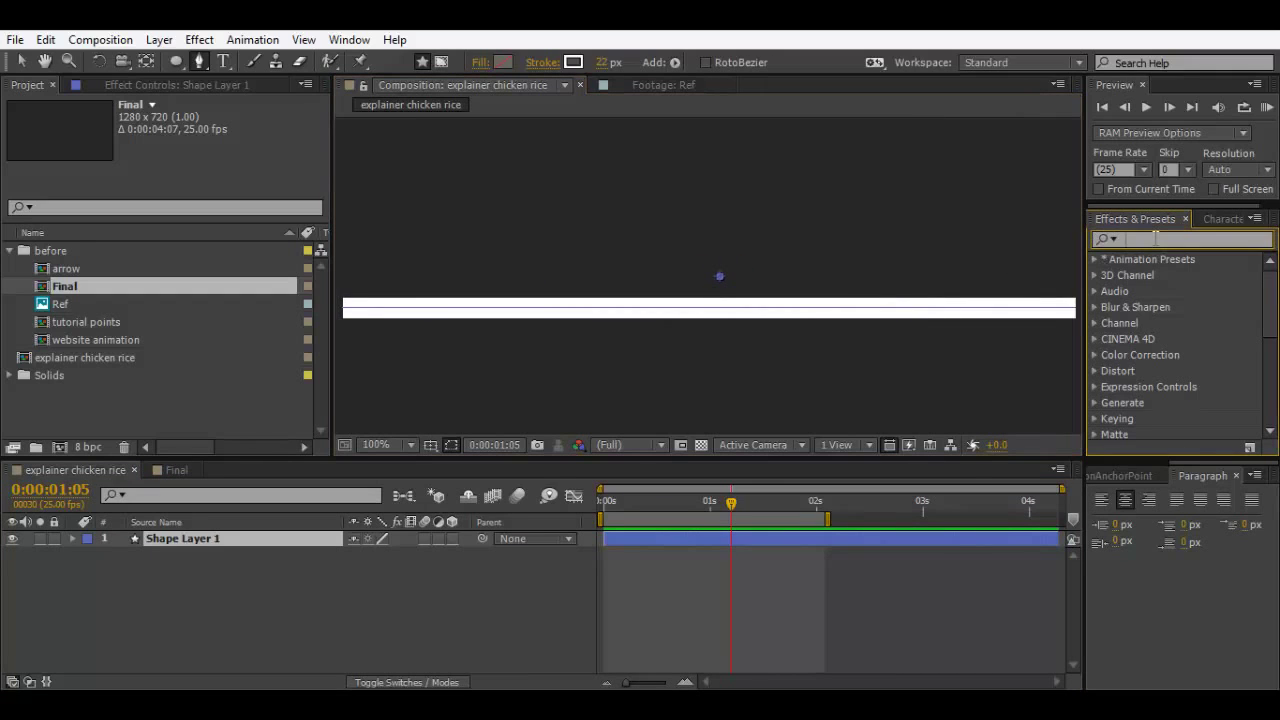
{"action": "type", "text": "matt c"}
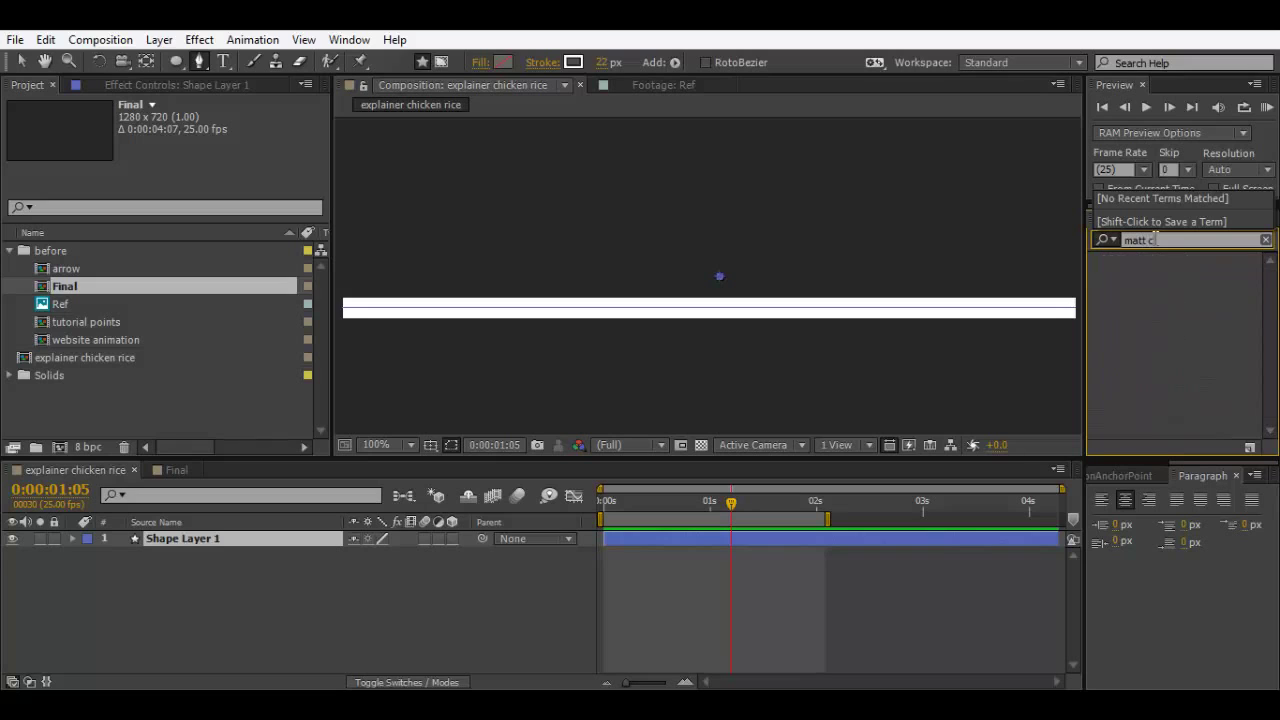
{"action": "key", "text": "BackSpace"}
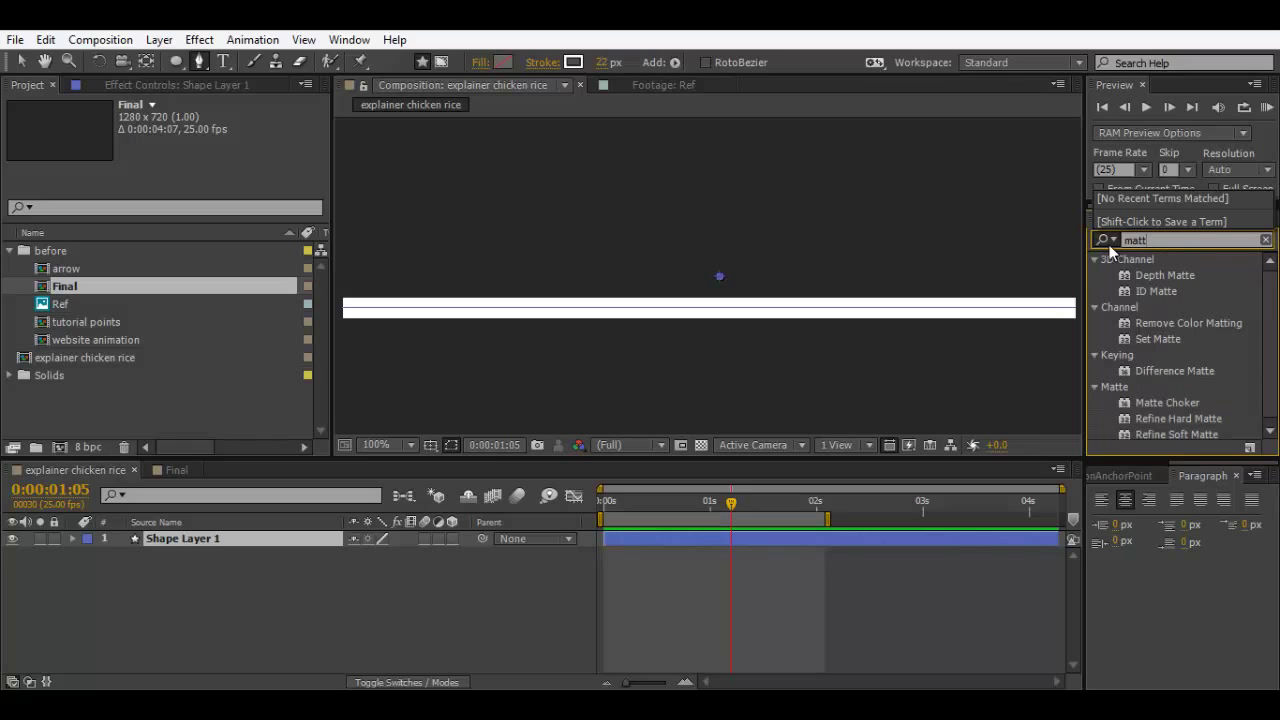
{"action": "double_click", "coordinate": [1166, 402]}
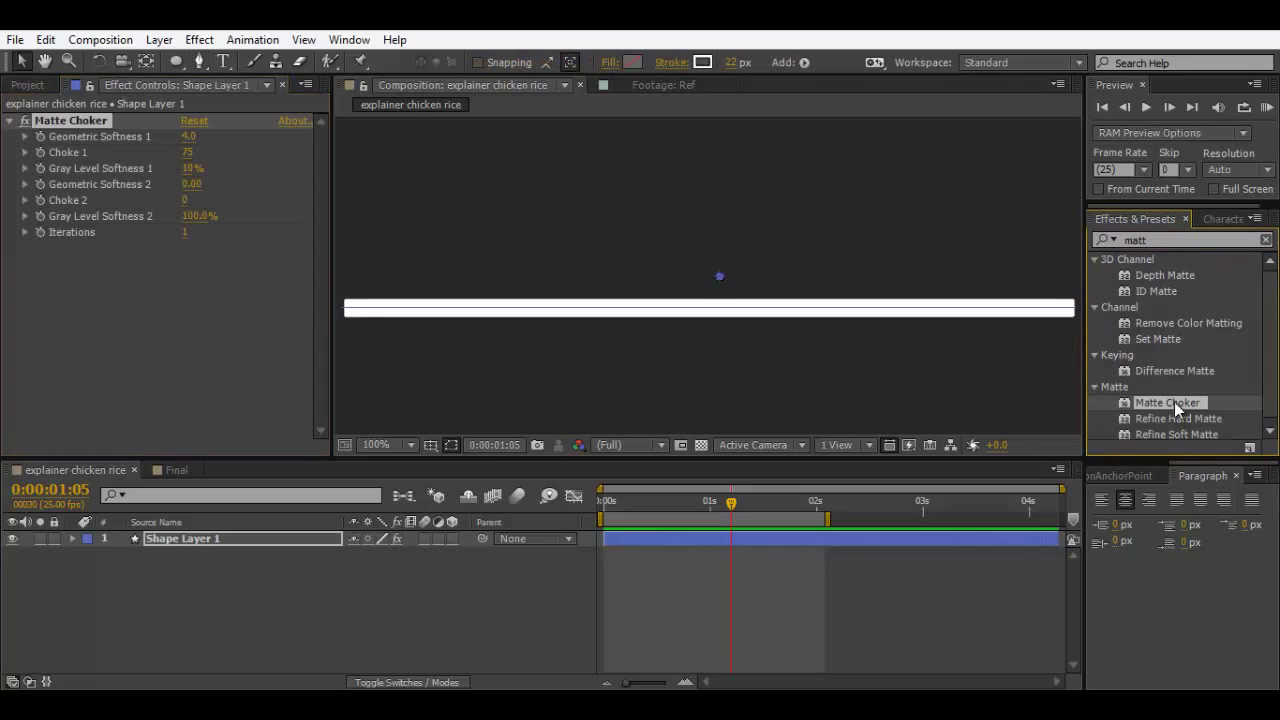
Step: Set Matte Choker's Geometric Softness 1 to 6, then raise it to 14.3
{"action": "left_click", "coordinate": [191, 135]}
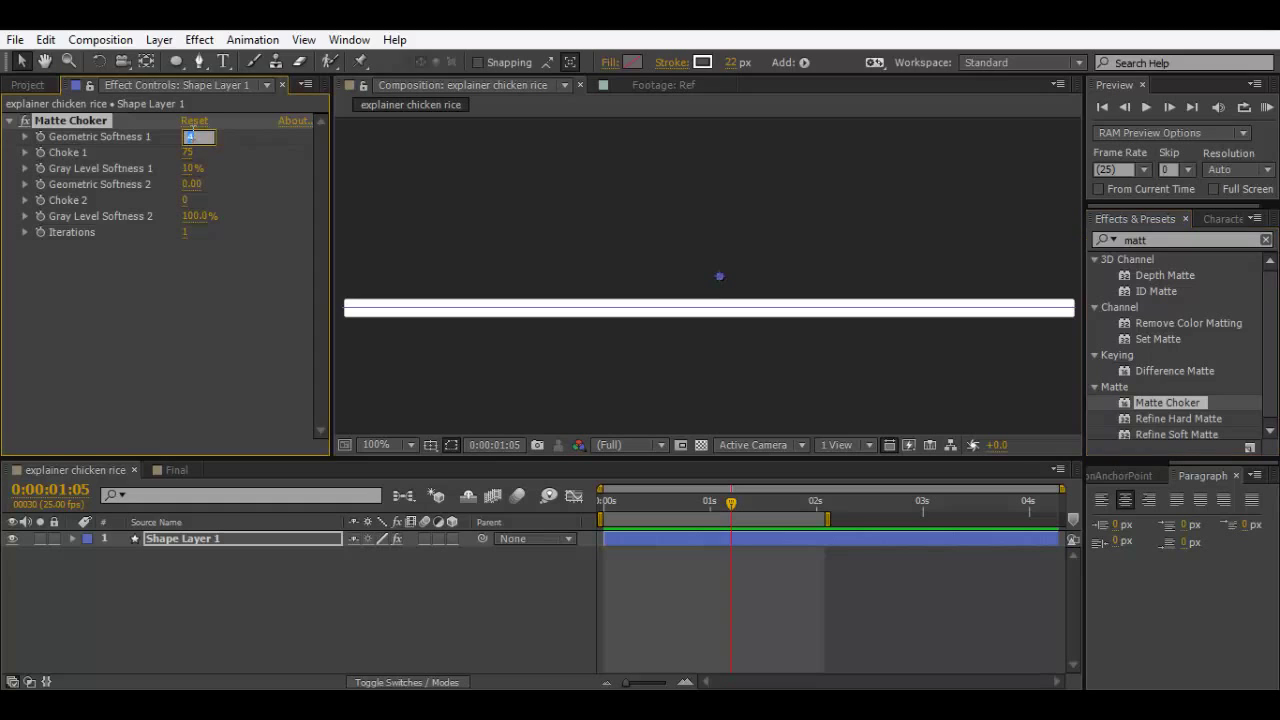
{"action": "key", "text": "Return"}
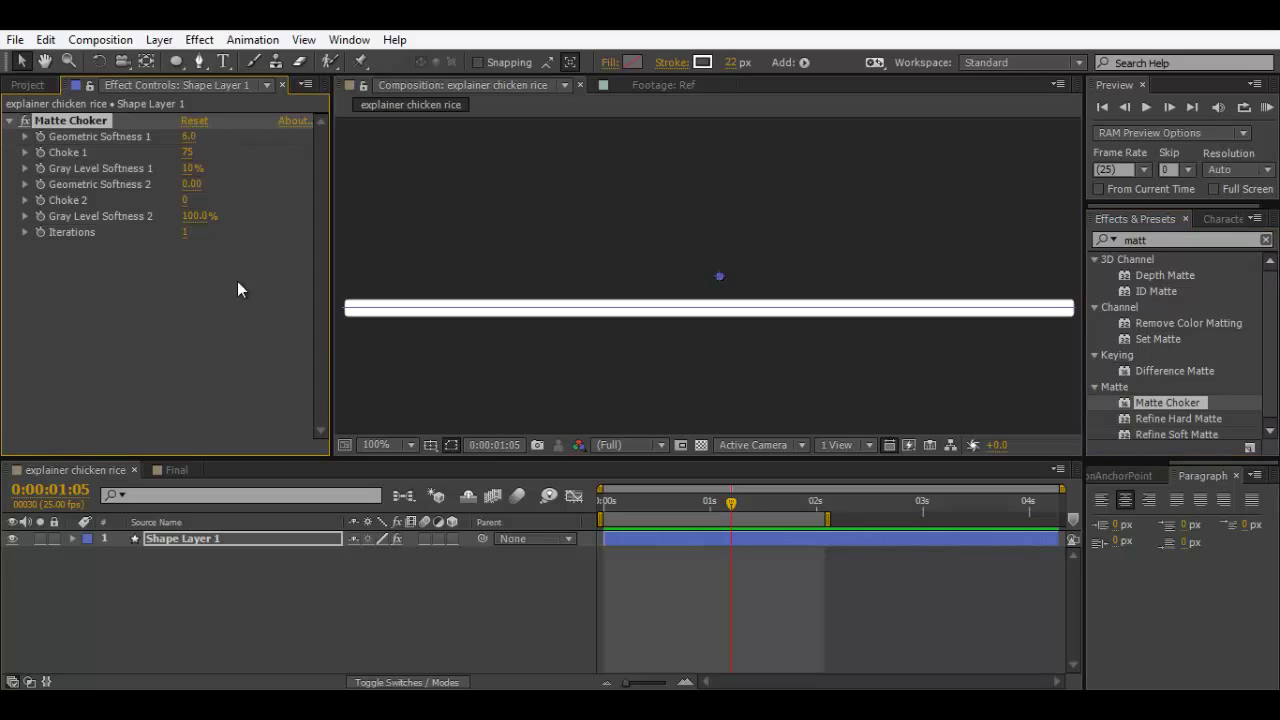
{"action": "scroll", "coordinate": [703, 314], "scroll_direction": "up", "scroll_amount": 1}
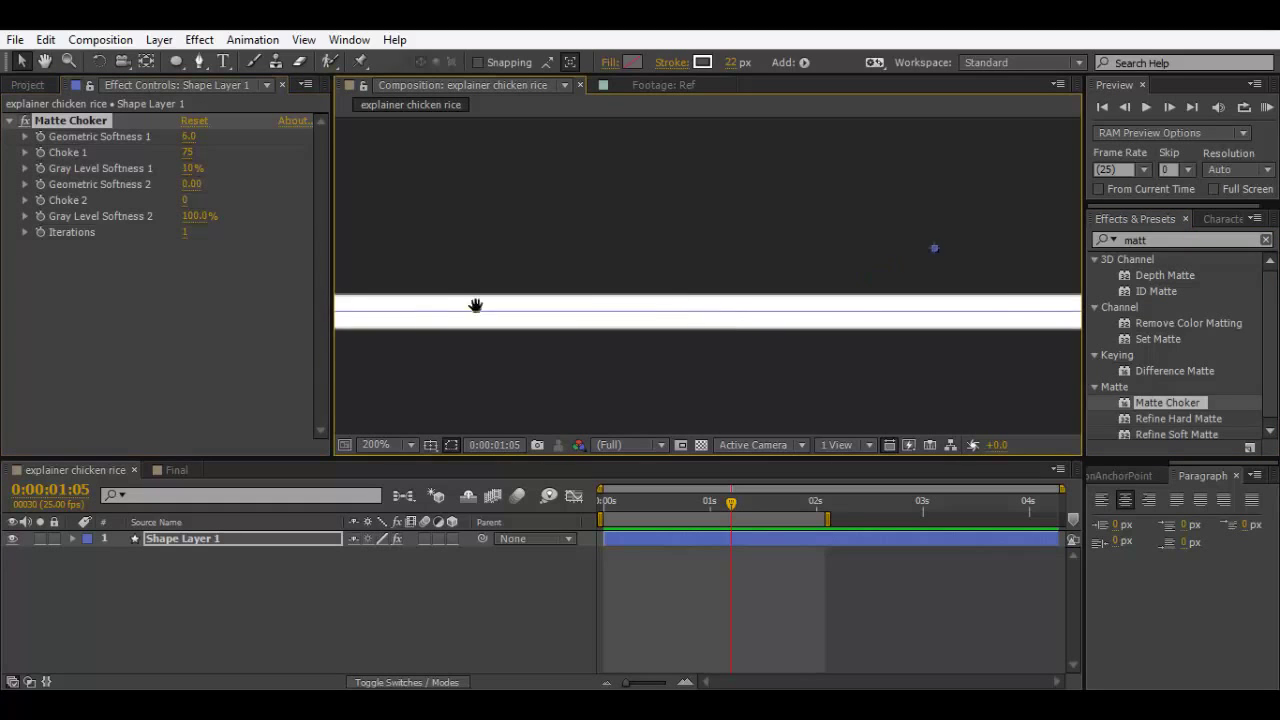
{"action": "left_click_drag", "start_coordinate": [476, 305], "coordinate": [620, 300]}
{"action": "left_click_drag", "start_coordinate": [186, 136], "coordinate": [259, 136]}
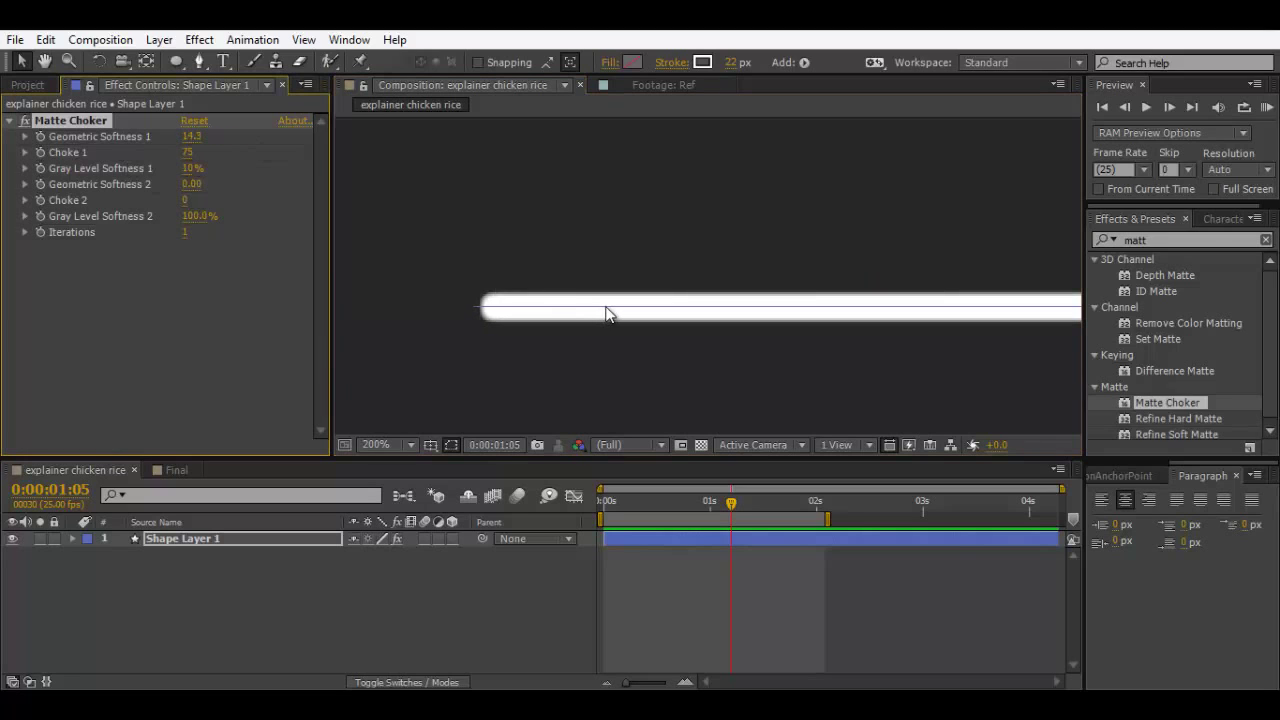
{"action": "scroll", "coordinate": [608, 314], "scroll_direction": "down", "scroll_amount": 3}
{"action": "scroll", "coordinate": [824, 313], "scroll_direction": "up", "scroll_amount": 4}
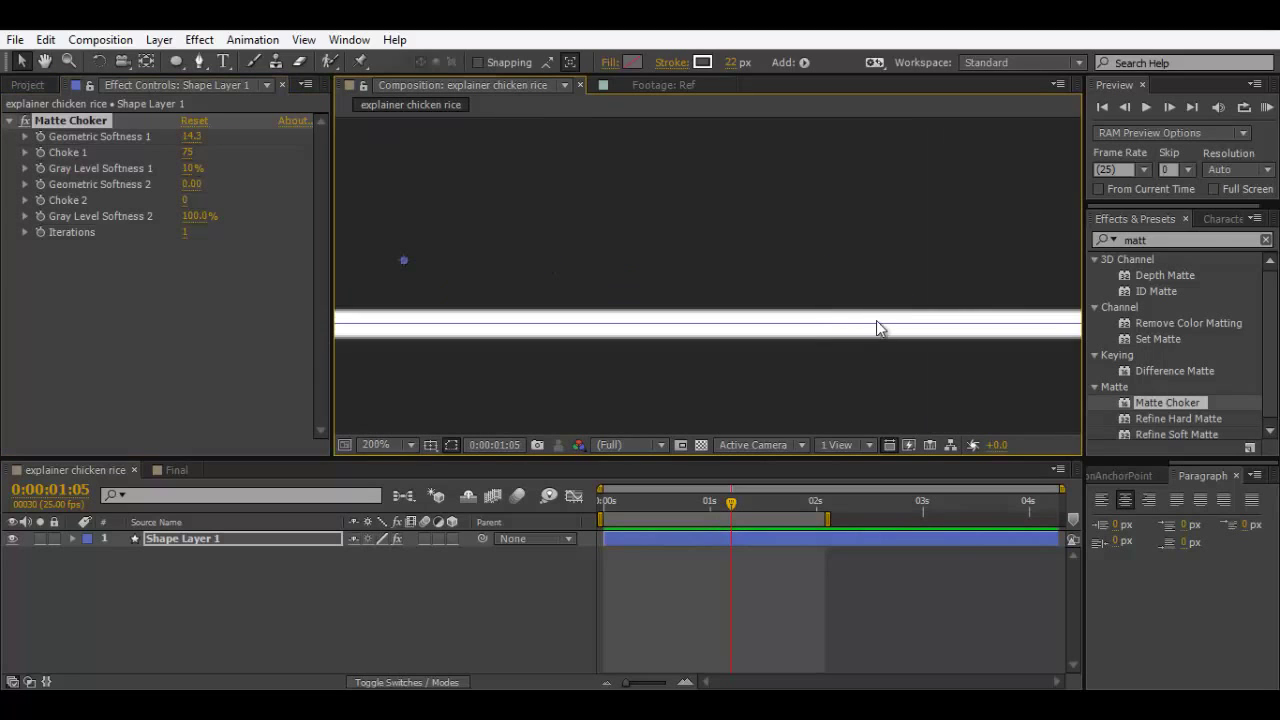
{"action": "scroll", "coordinate": [876, 320], "scroll_direction": "down", "scroll_amount": 2}
{"action": "scroll", "coordinate": [911, 342], "scroll_direction": "up", "scroll_amount": 2}
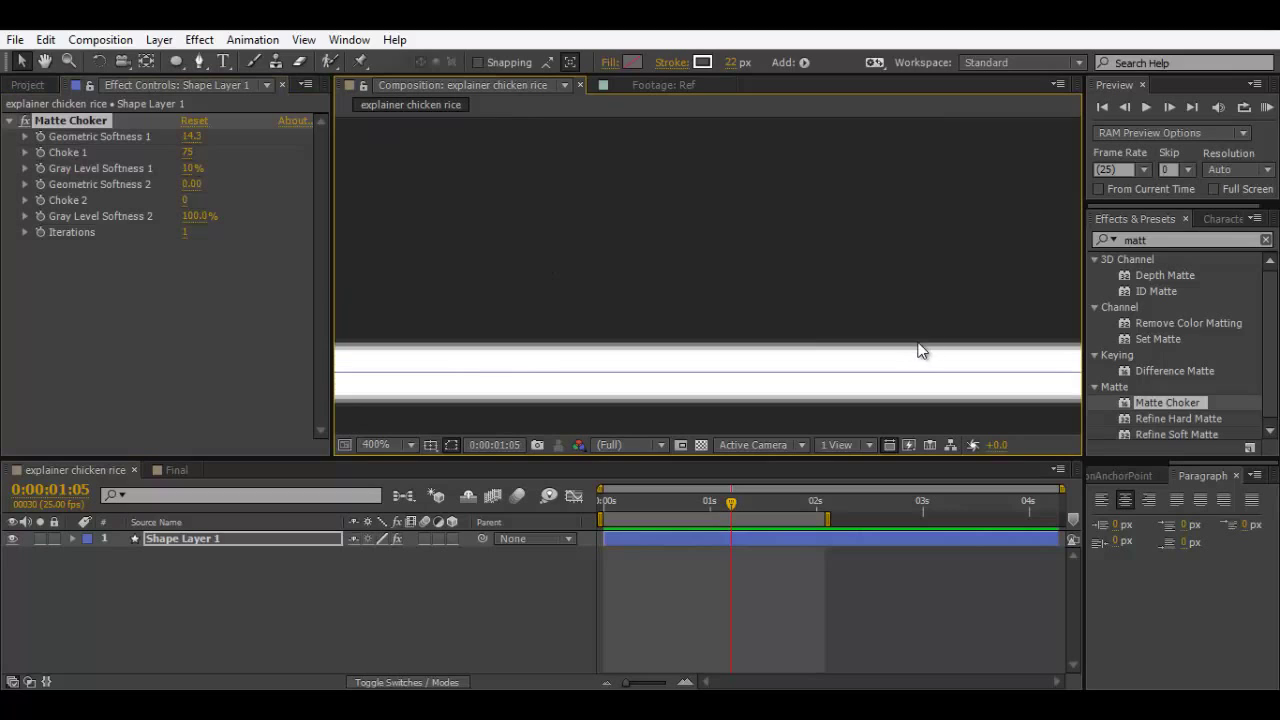
{"action": "scroll", "coordinate": [911, 342], "scroll_direction": "down", "scroll_amount": 1}
{"action": "scroll", "coordinate": [890, 350], "scroll_direction": "down", "scroll_amount": 2}
{"action": "scroll", "coordinate": [890, 350], "scroll_direction": "up", "scroll_amount": 1}
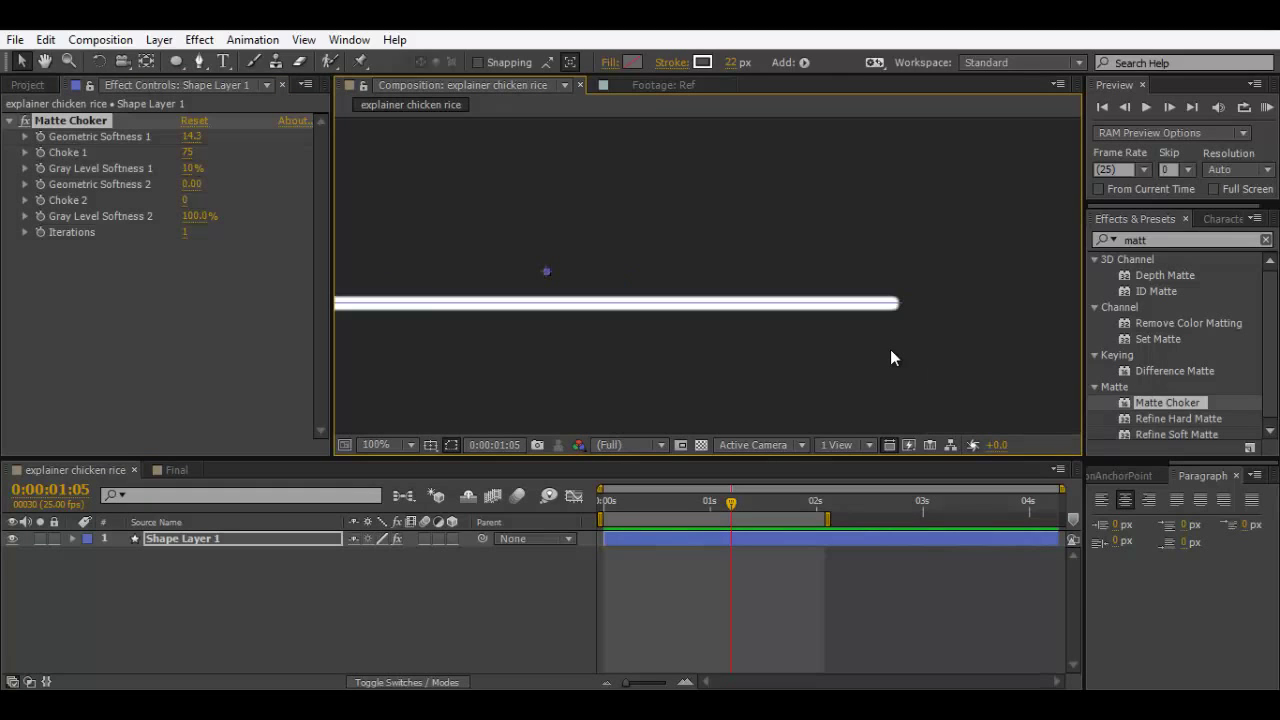
{"action": "left_click_drag", "start_coordinate": [664, 316], "coordinate": [735, 296]}
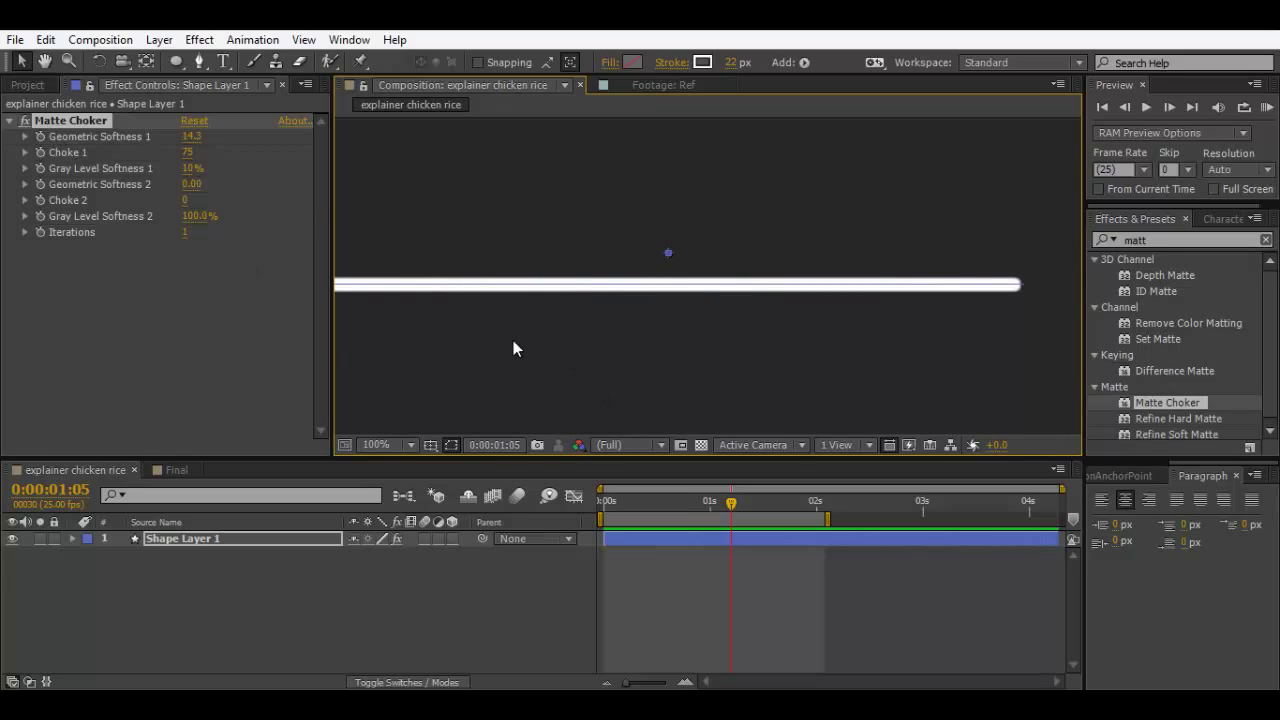
{"action": "left_click_drag", "start_coordinate": [513, 340], "coordinate": [608, 345]}
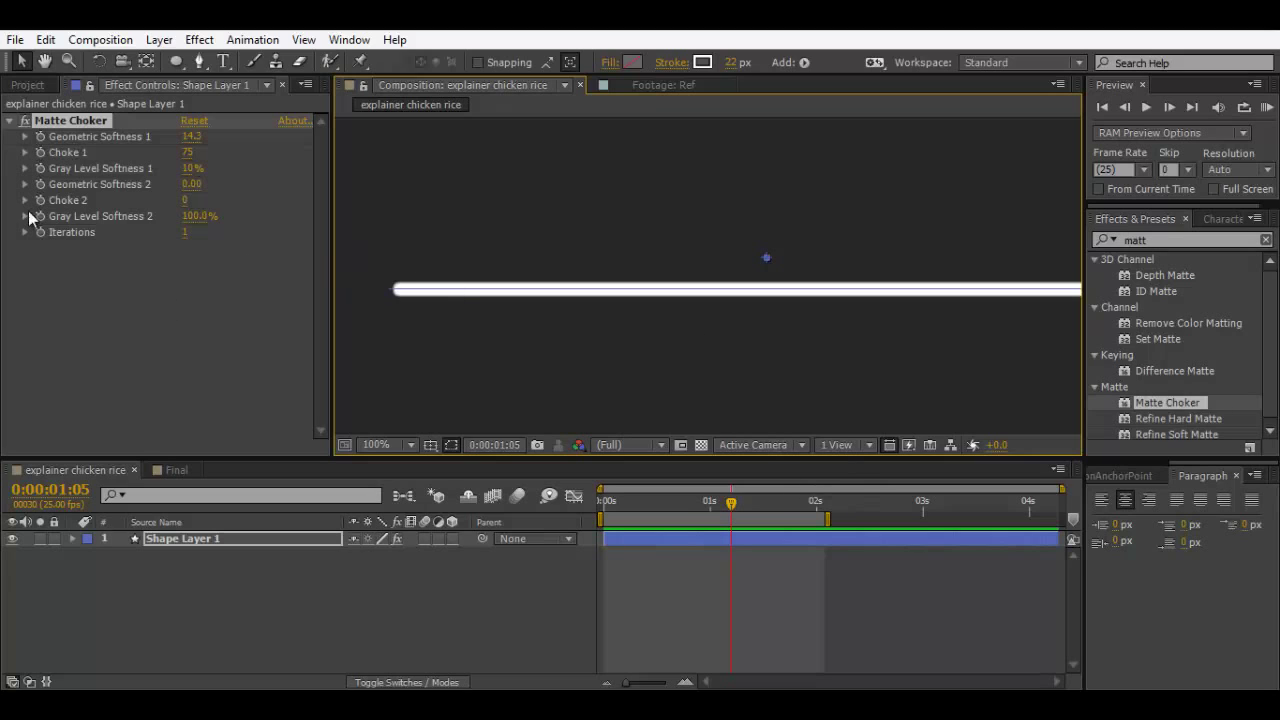
Step: Remove the Matte Choker effect from the line layer
{"action": "left_click", "coordinate": [79, 122]}
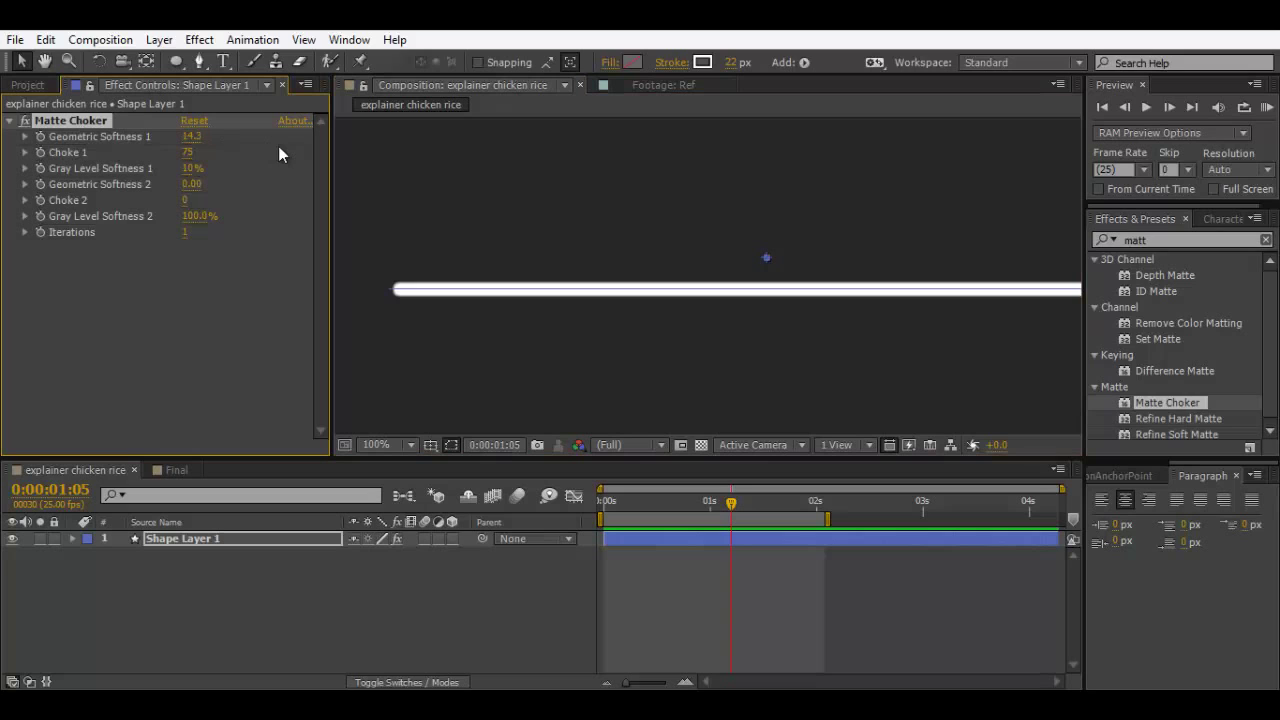
{"action": "key", "text": "Delete"}
{"action": "right_click", "coordinate": [113, 182]}
Step: Expand Shape Layer 1's Contents down to Shape 1's Stroke 1 settings
{"action": "left_click", "coordinate": [76, 561]}
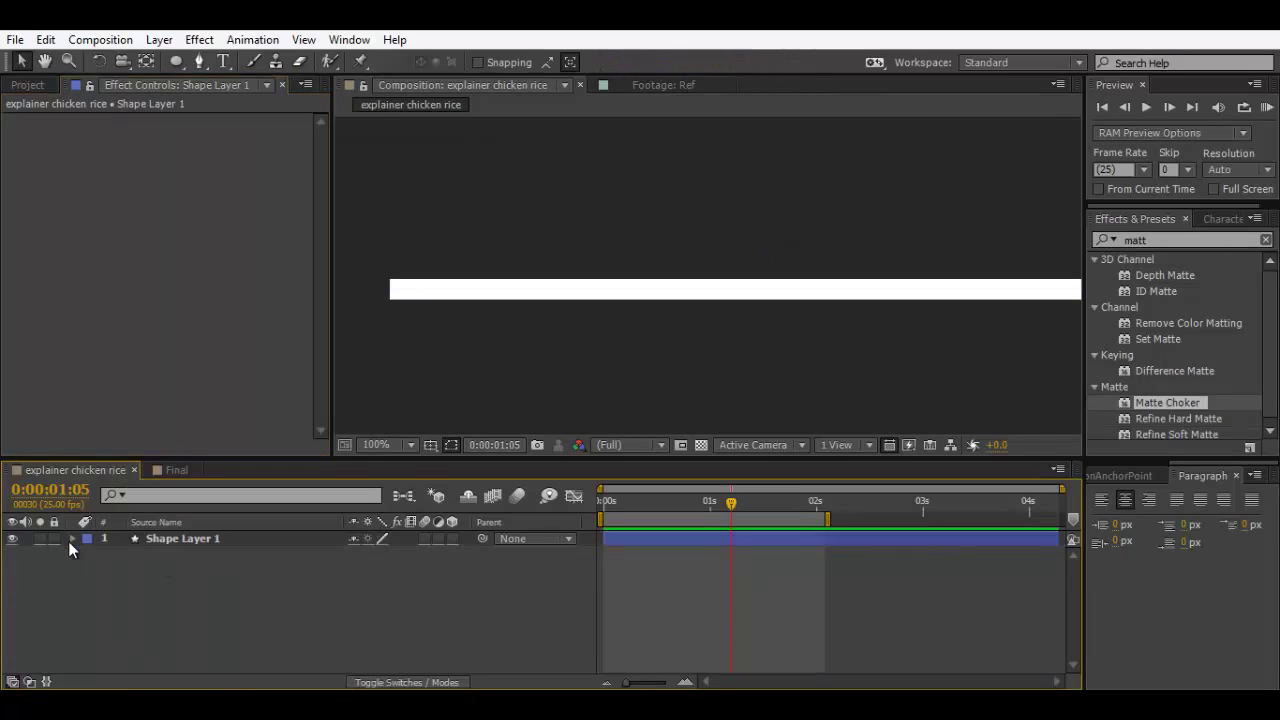
{"action": "left_click", "coordinate": [68, 541]}
{"action": "left_click", "coordinate": [87, 554]}
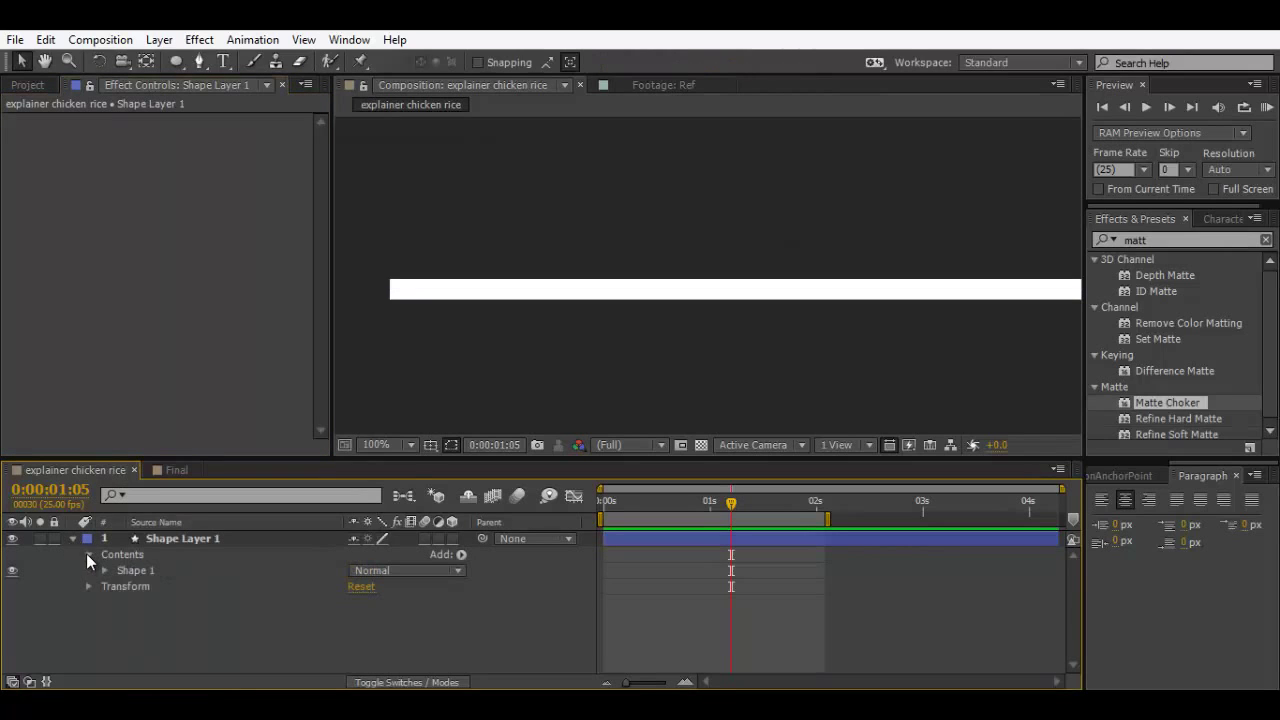
{"action": "left_click", "coordinate": [127, 572]}
{"action": "left_click", "coordinate": [106, 570]}
{"action": "left_click", "coordinate": [144, 601]}
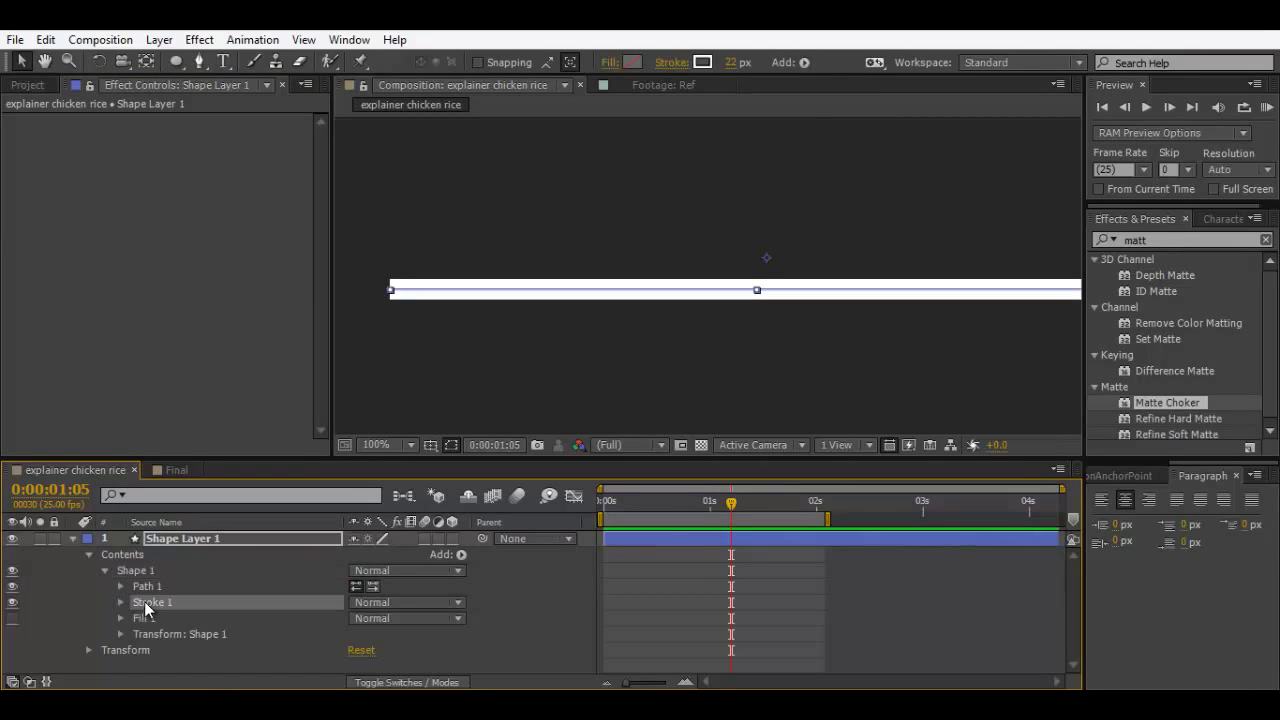
{"action": "left_click", "coordinate": [120, 601]}
Step: Set Stroke 1's Line Cap to Round Cap and collapse the layer
{"action": "left_click", "coordinate": [223, 616]}
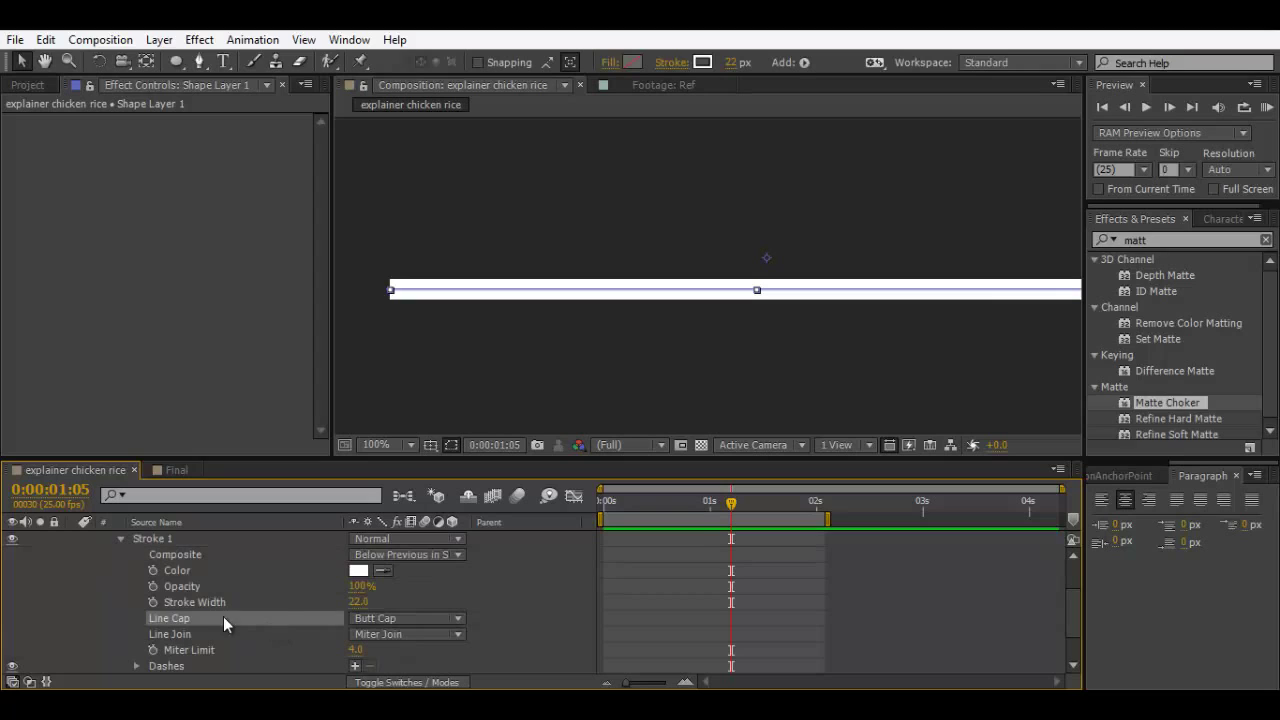
{"action": "left_click", "coordinate": [405, 618]}
{"action": "left_click", "coordinate": [416, 577]}
{"action": "key", "text": "comma"}
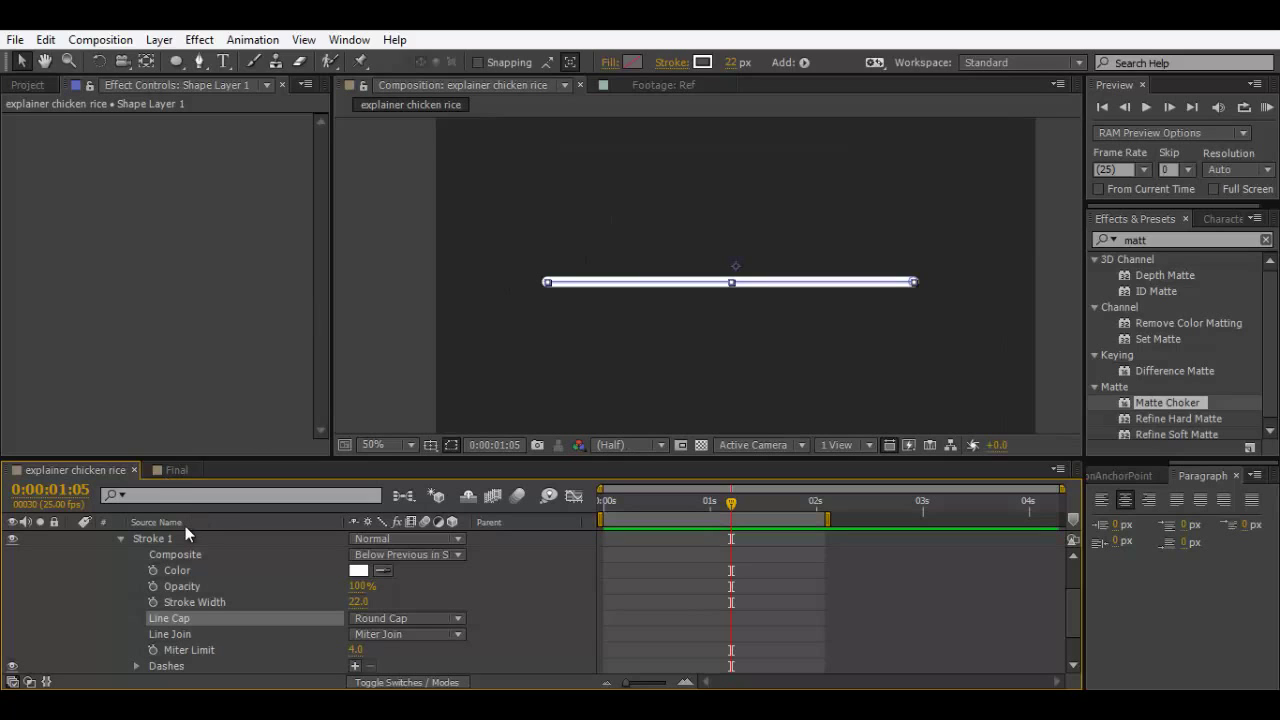
{"action": "scroll", "coordinate": [140, 560], "scroll_direction": "up", "scroll_amount": 2}
{"action": "left_click", "coordinate": [72, 539]}
Step: Draw a closed curvy outline around the line and thicken the stroke from 22 px to 100 px
{"action": "left_click", "coordinate": [222, 552]}
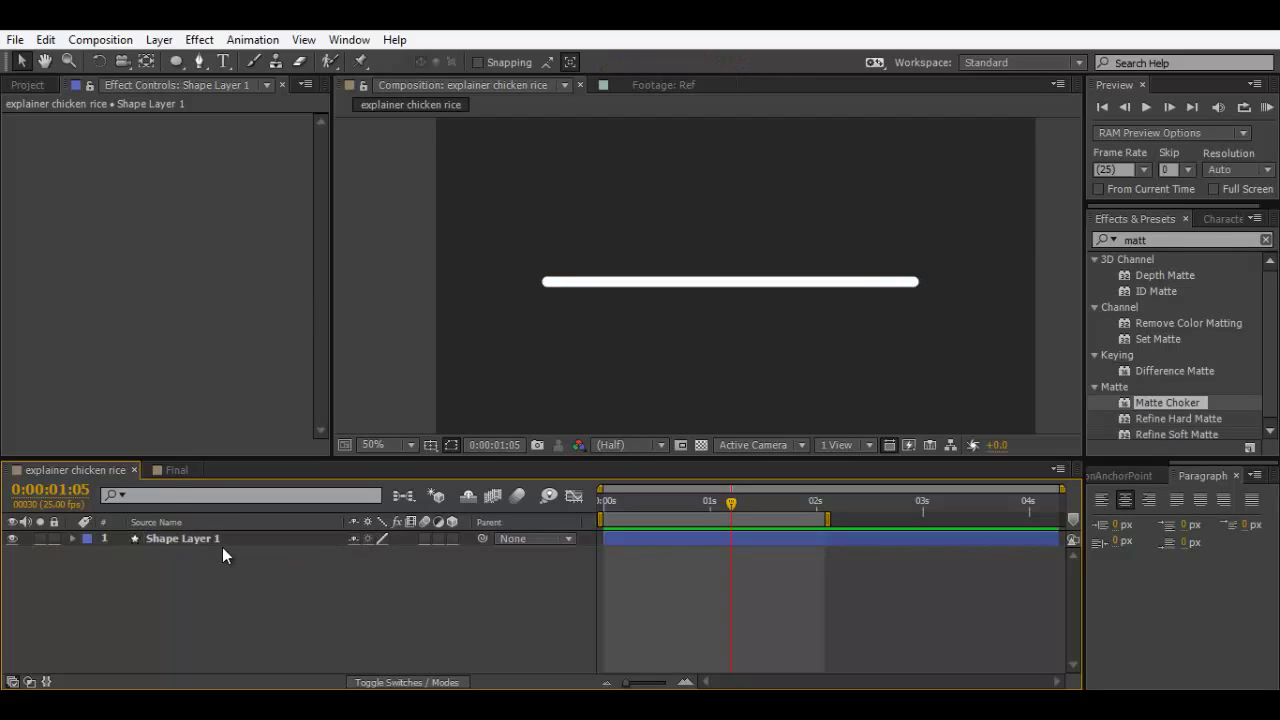
{"action": "left_click", "coordinate": [220, 538]}
{"action": "left_click", "coordinate": [199, 61]}
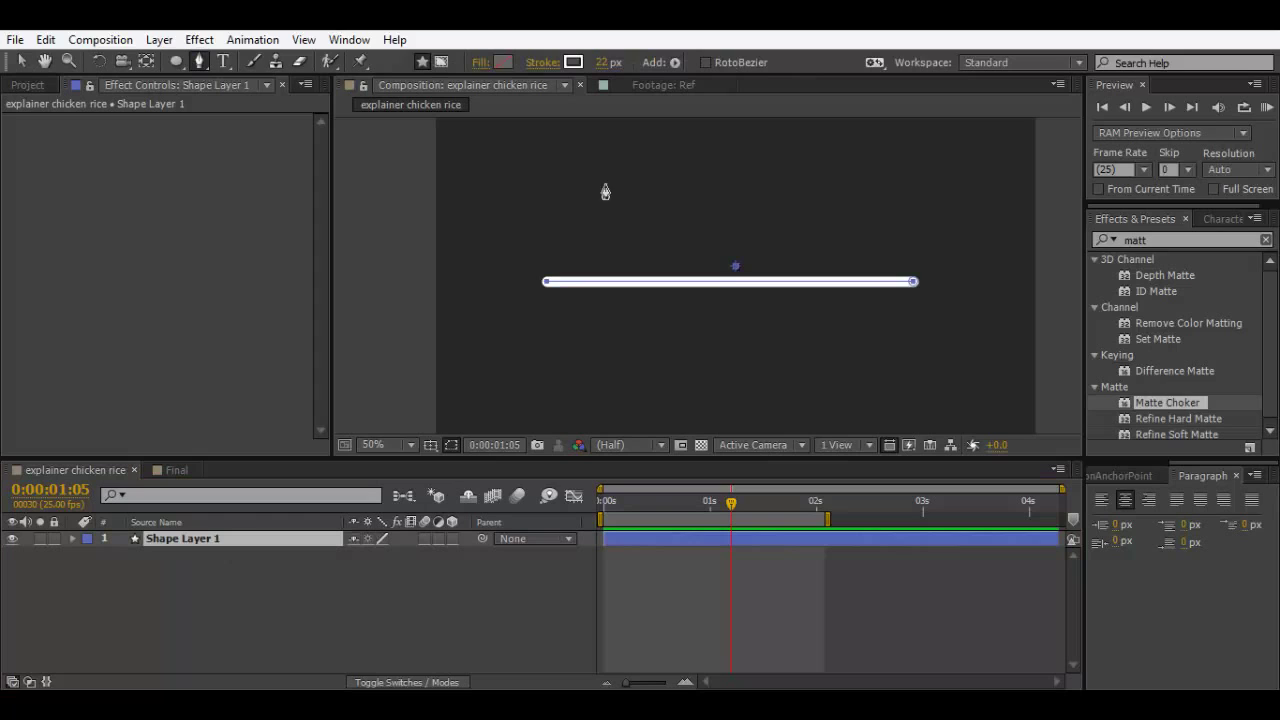
{"action": "left_click", "coordinate": [715, 196]}
{"action": "left_click_drag", "start_coordinate": [597, 364], "coordinate": [680, 384]}
{"action": "left_click_drag", "start_coordinate": [760, 375], "coordinate": [757, 355]}
{"action": "left_click_drag", "start_coordinate": [835, 397], "coordinate": [897, 386]}
{"action": "left_click_drag", "start_coordinate": [858, 244], "coordinate": [820, 231]}
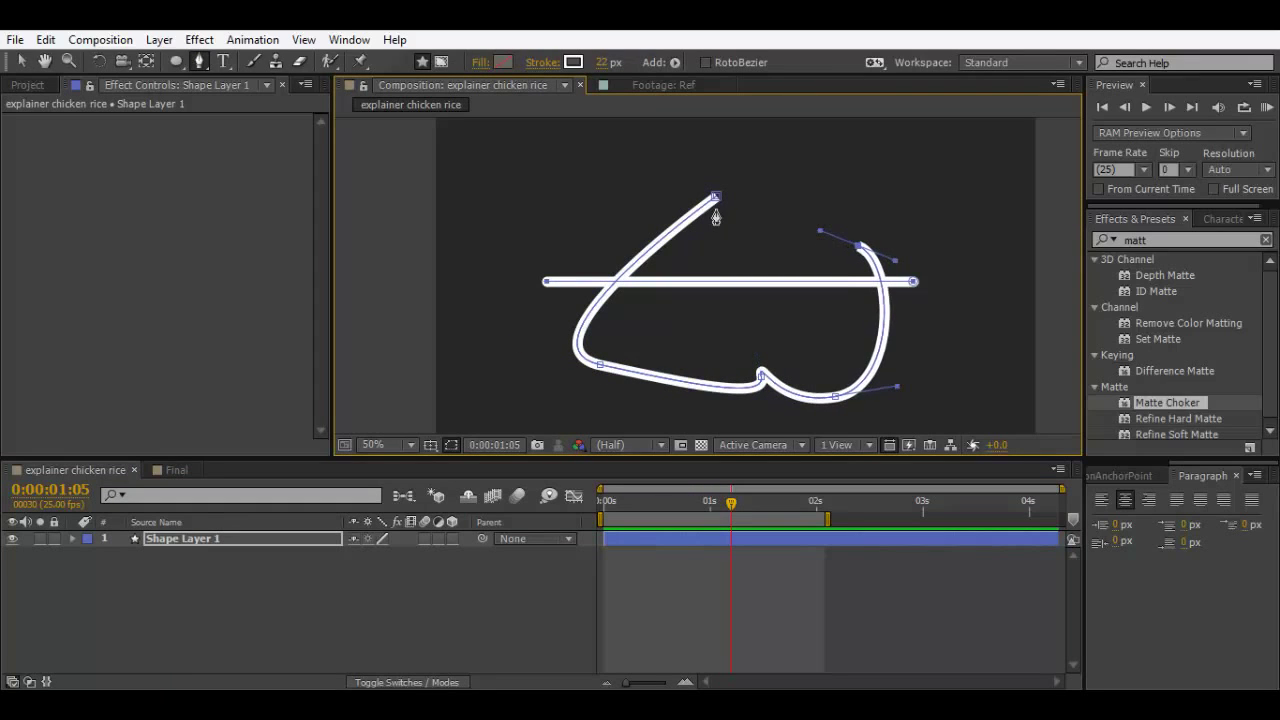
{"action": "left_click", "coordinate": [715, 196]}
{"action": "left_click", "coordinate": [175, 540]}
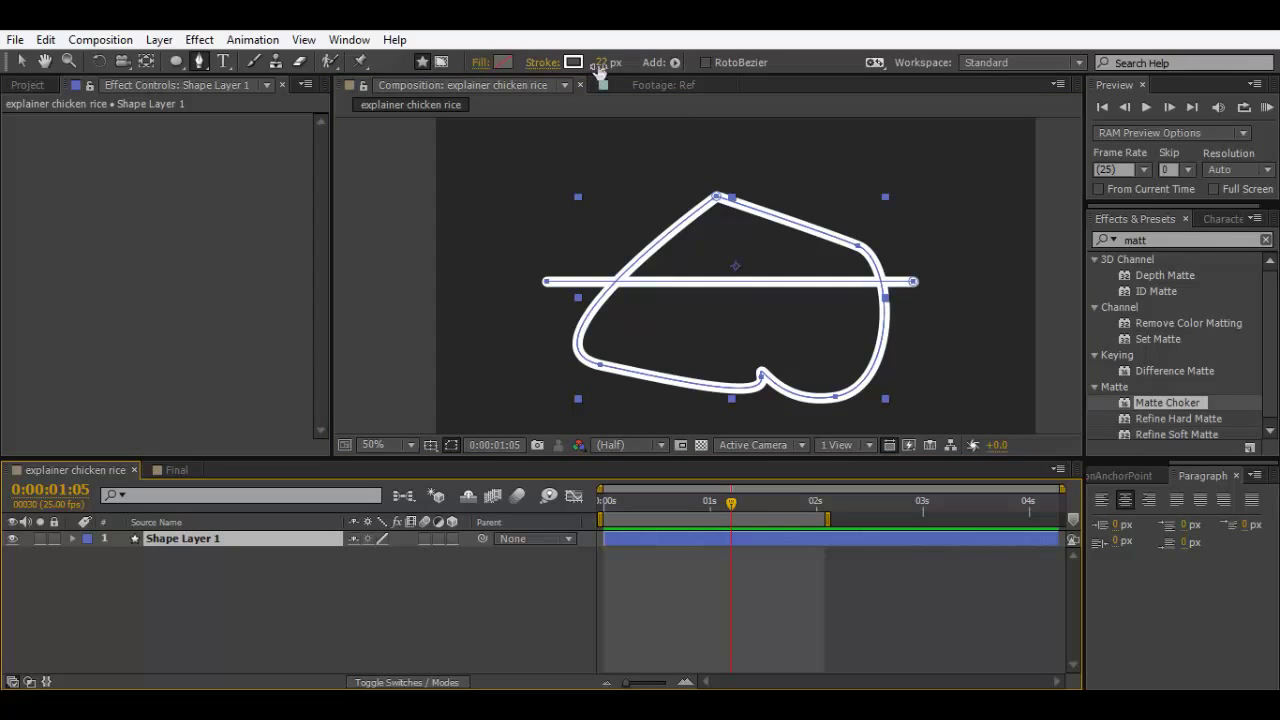
{"action": "left_click_drag", "start_coordinate": [598, 66], "coordinate": [675, 64]}
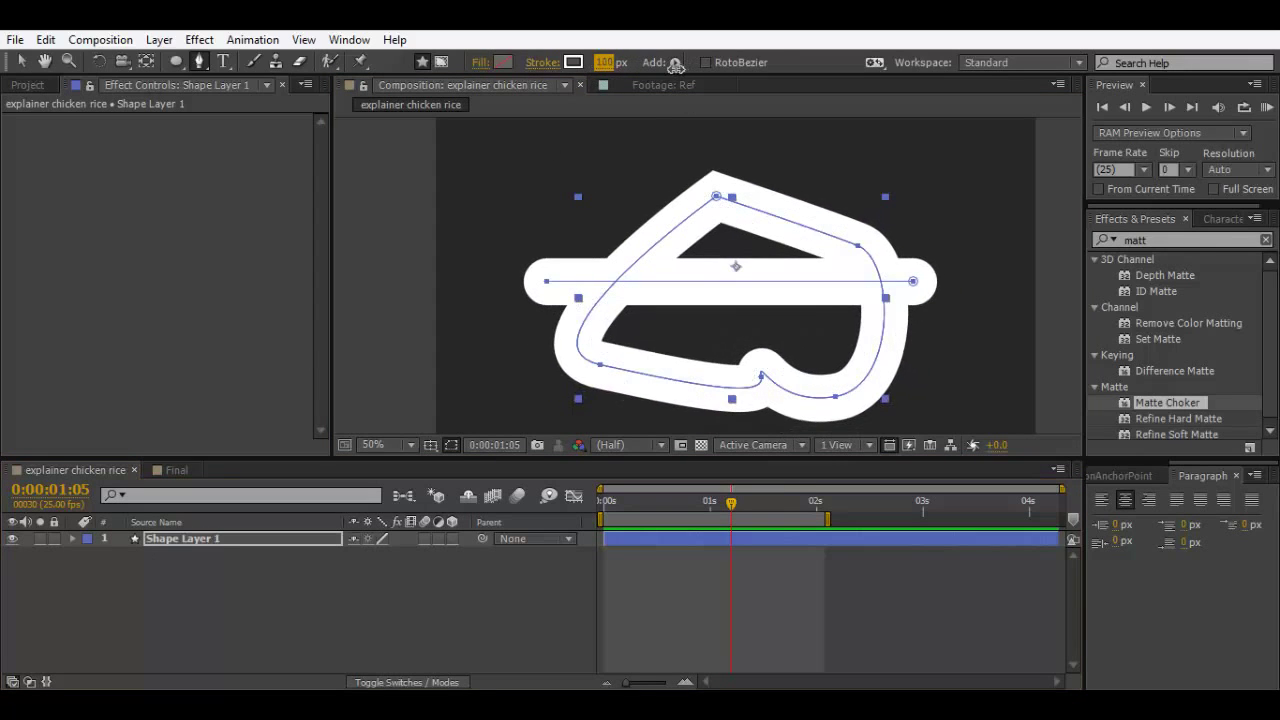
Step: Draw a thick diagonal line as a new layer, then select both shape layers
{"action": "left_click", "coordinate": [409, 643]}
{"action": "left_click", "coordinate": [530, 172]}
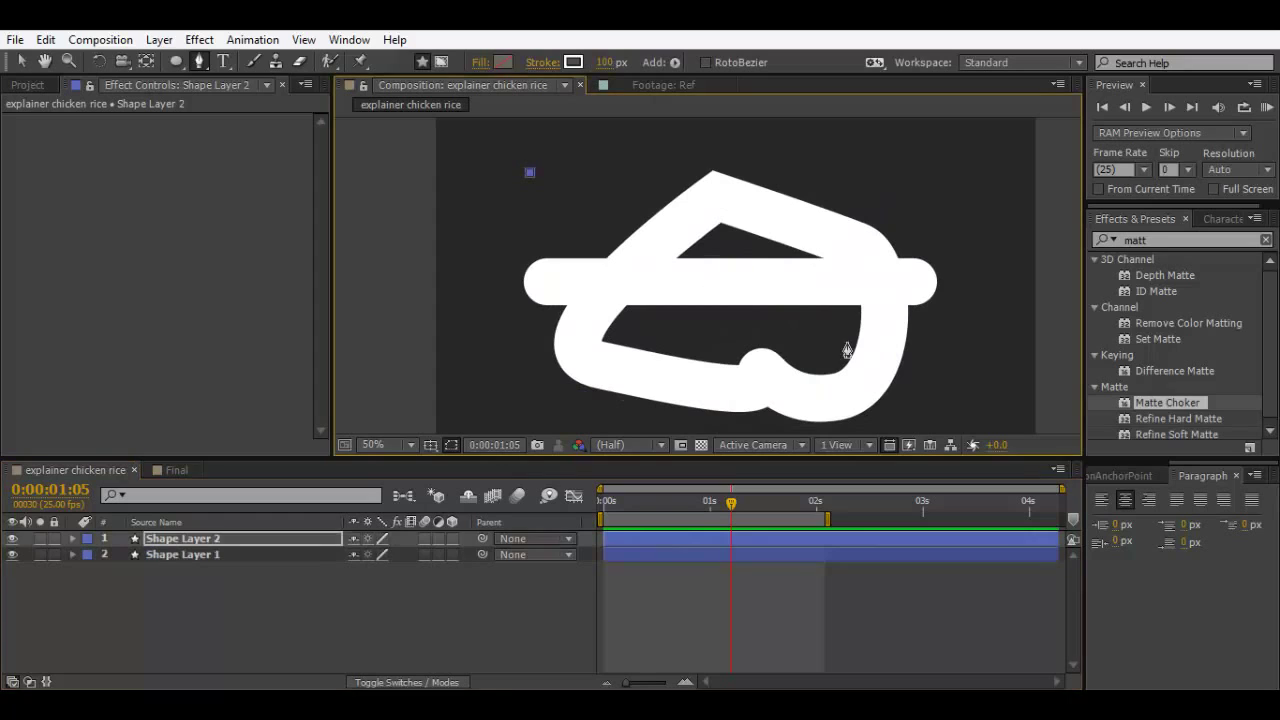
{"action": "left_click", "coordinate": [975, 398]}
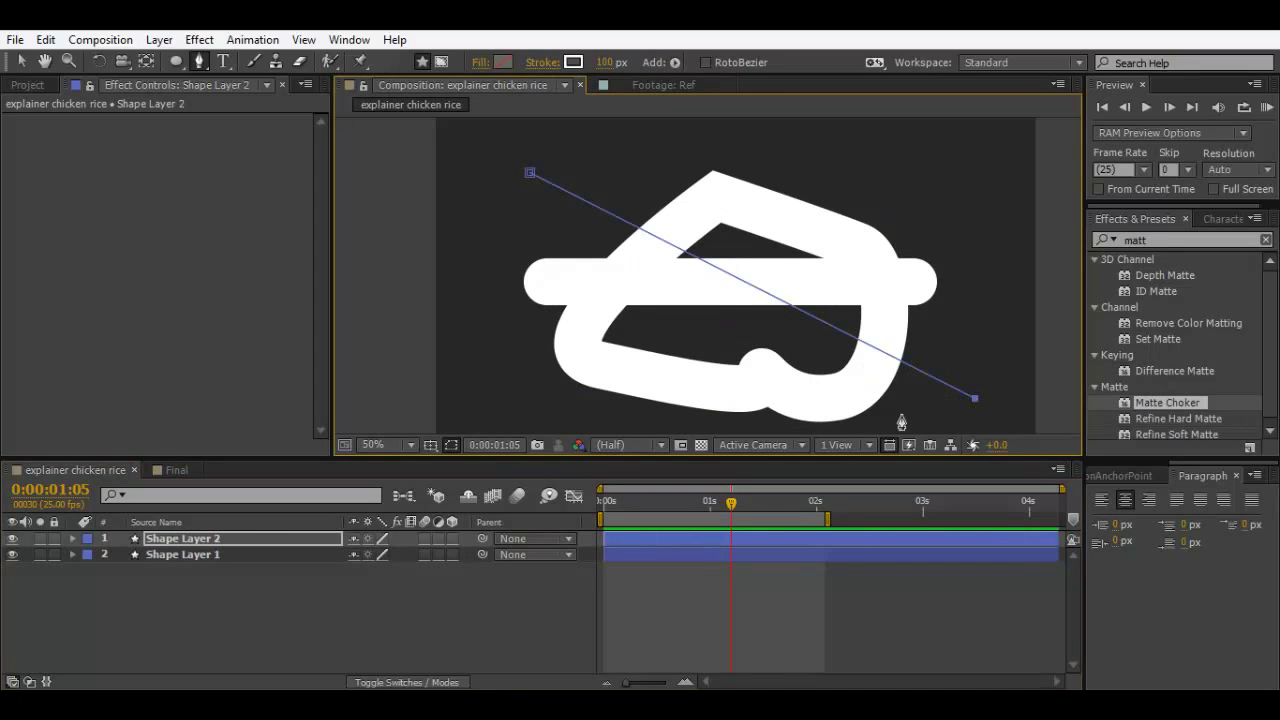
{"action": "left_click", "coordinate": [230, 556], "text": "shift"}
Step: Scale both shape layers down to 33%
{"action": "key", "text": "s"}
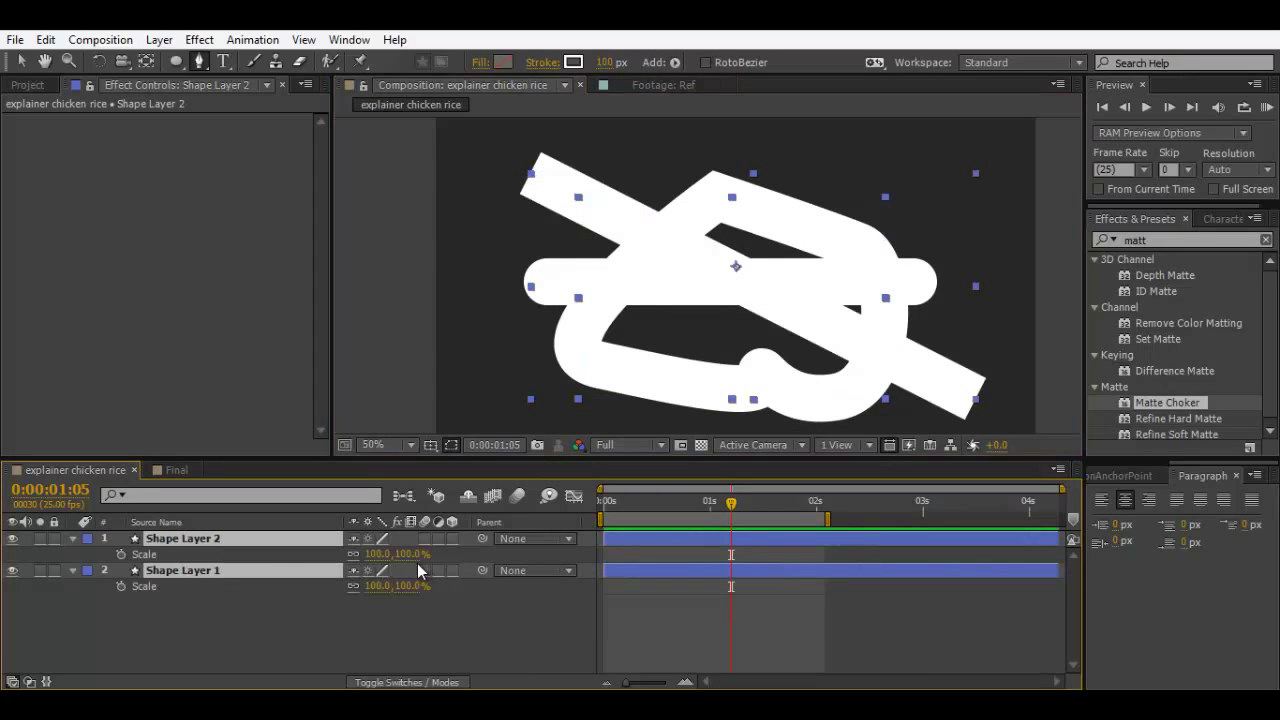
{"action": "left_click_drag", "start_coordinate": [402, 553], "coordinate": [344, 585]}
{"action": "left_click", "coordinate": [325, 606]}
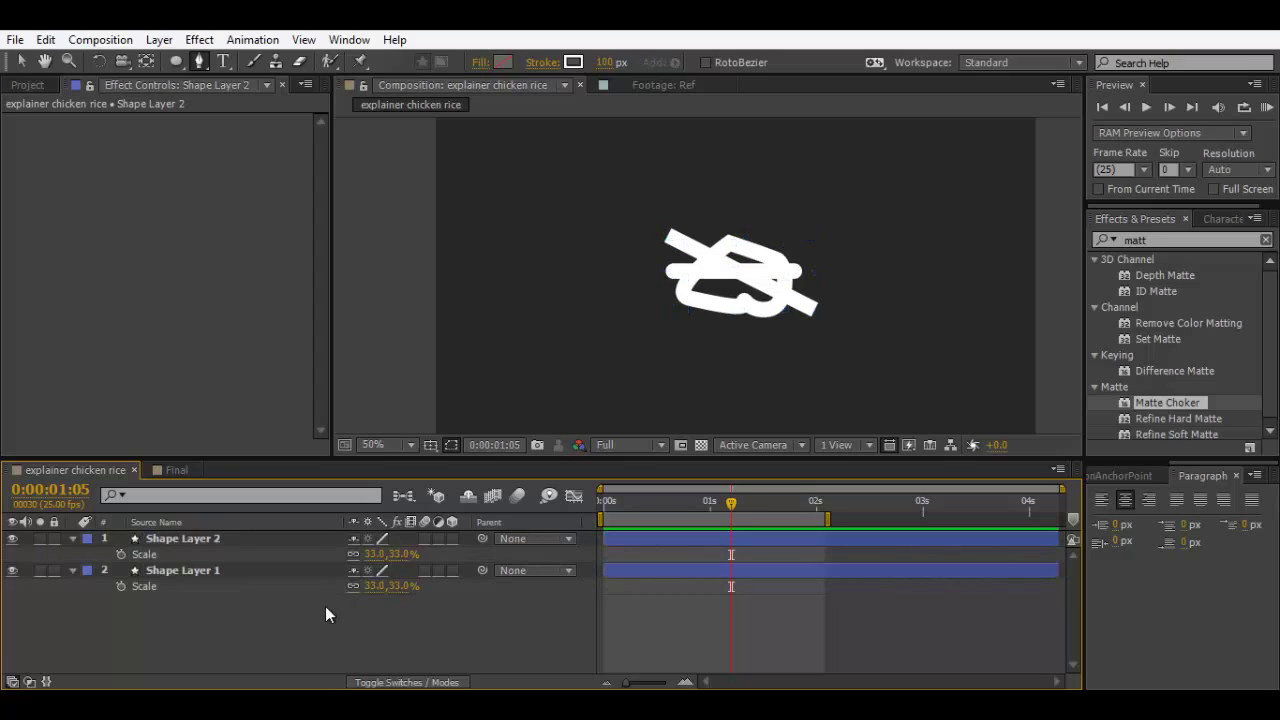
{"action": "left_click", "coordinate": [107, 540]}
{"action": "left_click", "coordinate": [73, 538]}
{"action": "left_click", "coordinate": [72, 556]}
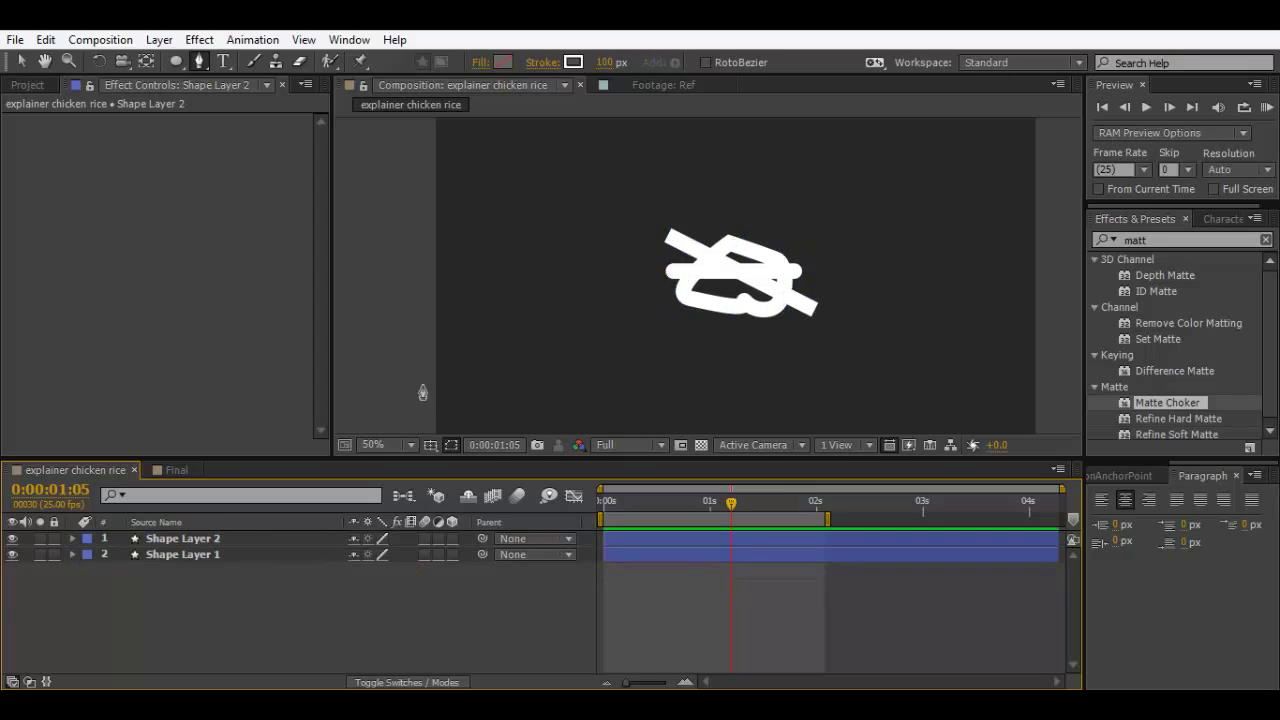
{"action": "scroll", "coordinate": [708, 286], "scroll_direction": "down", "scroll_amount": 2}
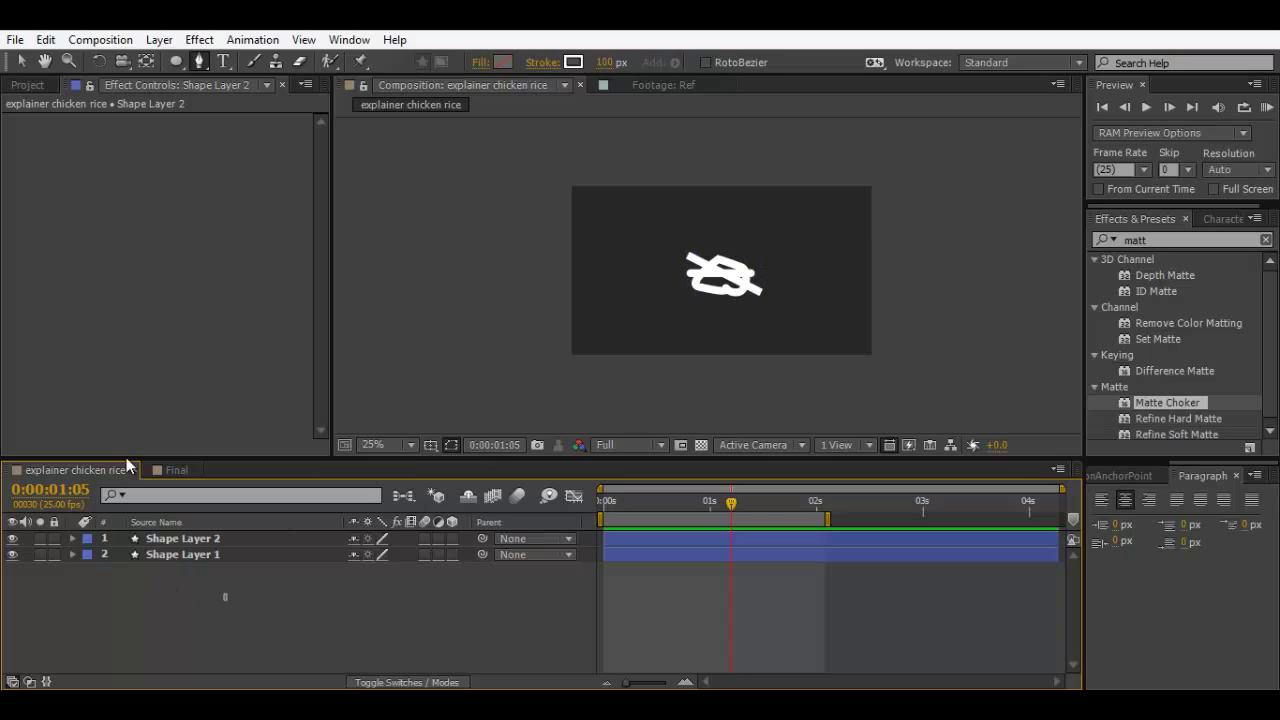
Step: Duplicate the shape pair twice, placing copies at the frame's top-right and top-left
{"action": "key", "text": "ctrl+a"}
{"action": "key", "text": "ctrl+d"}
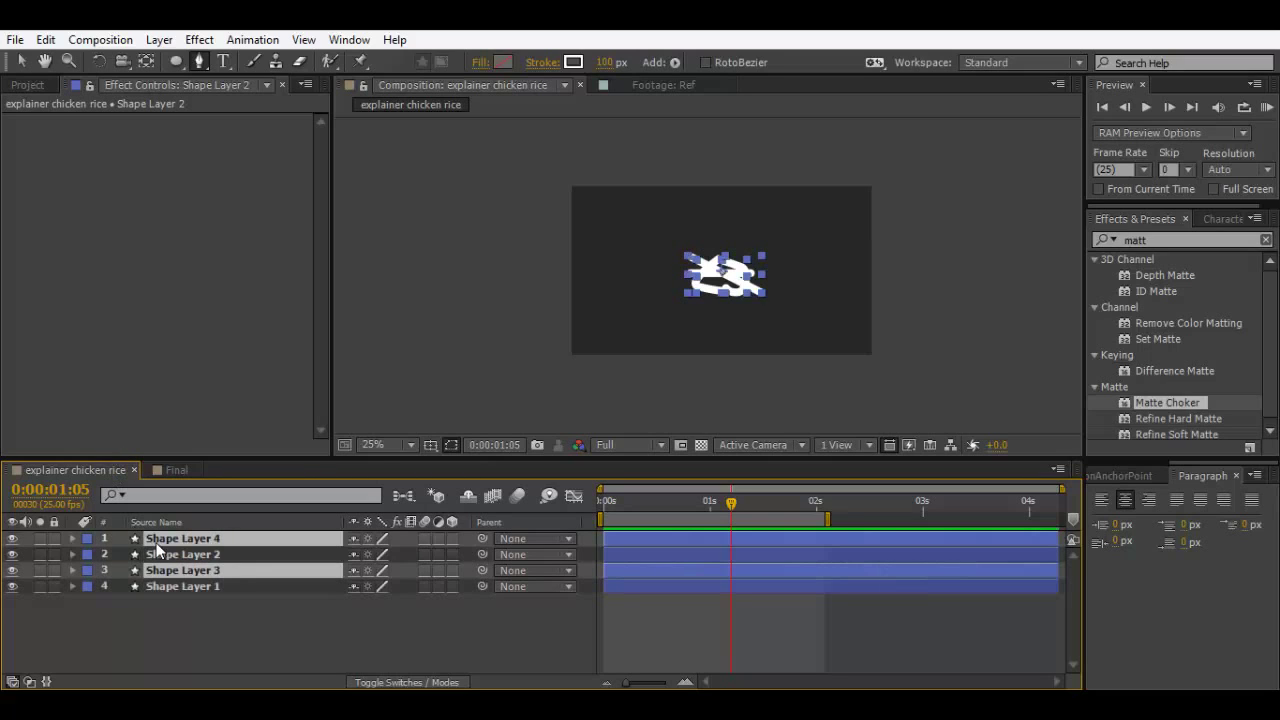
{"action": "left_click_drag", "start_coordinate": [182, 543], "coordinate": [182, 550]}
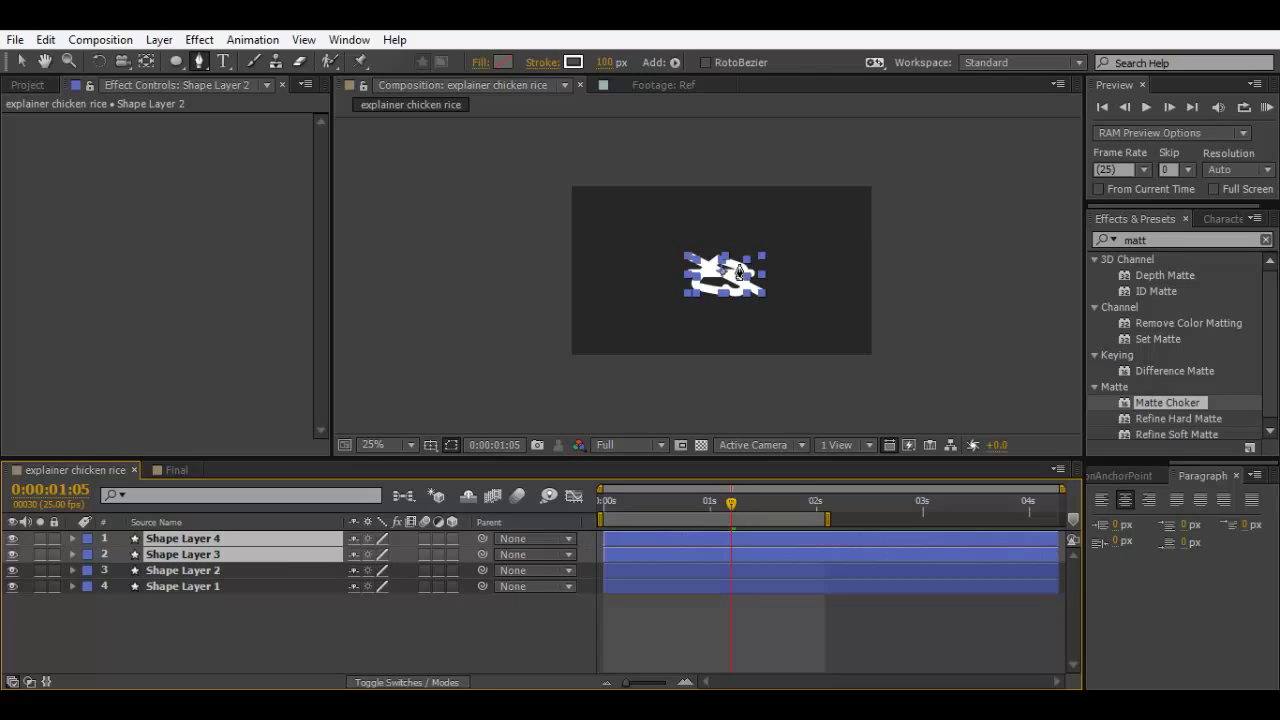
{"action": "key", "text": "v"}
{"action": "left_click_drag", "start_coordinate": [735, 254], "coordinate": [861, 189]}
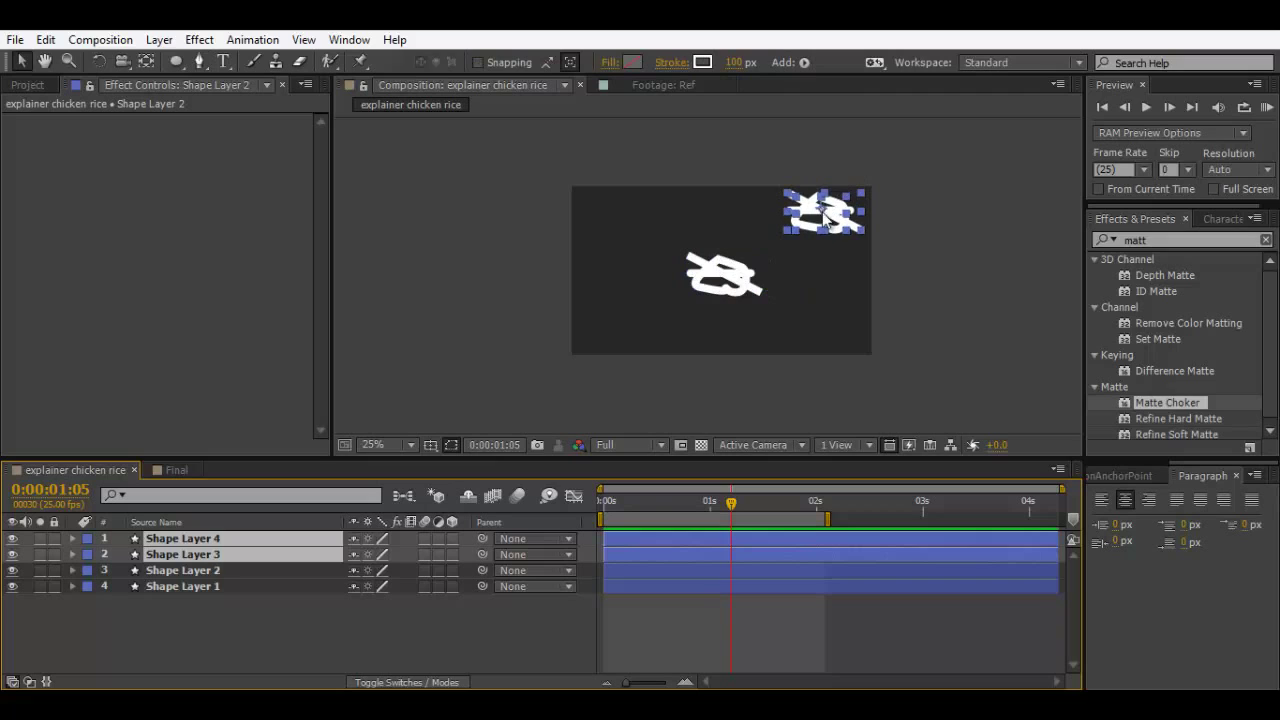
{"action": "key", "text": "ctrl+d"}
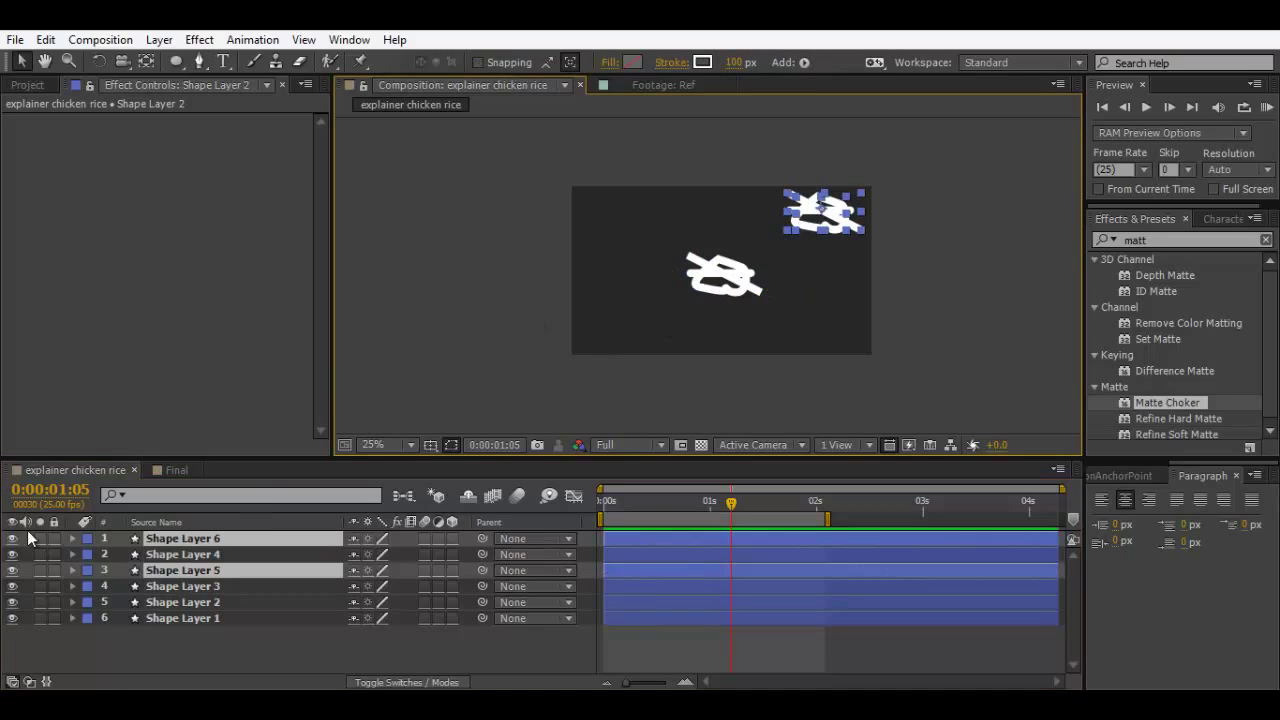
{"action": "left_click_drag", "start_coordinate": [181, 567], "coordinate": [180, 547]}
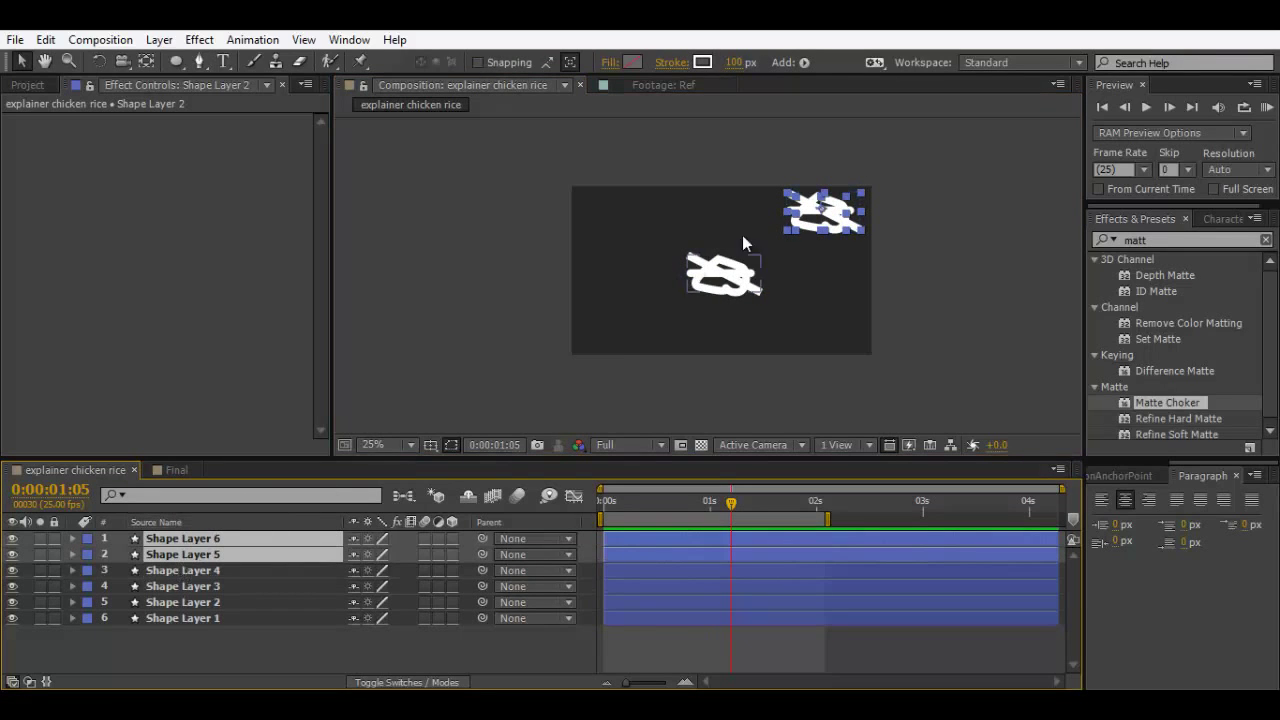
{"action": "left_click_drag", "start_coordinate": [594, 248], "coordinate": [628, 223]}
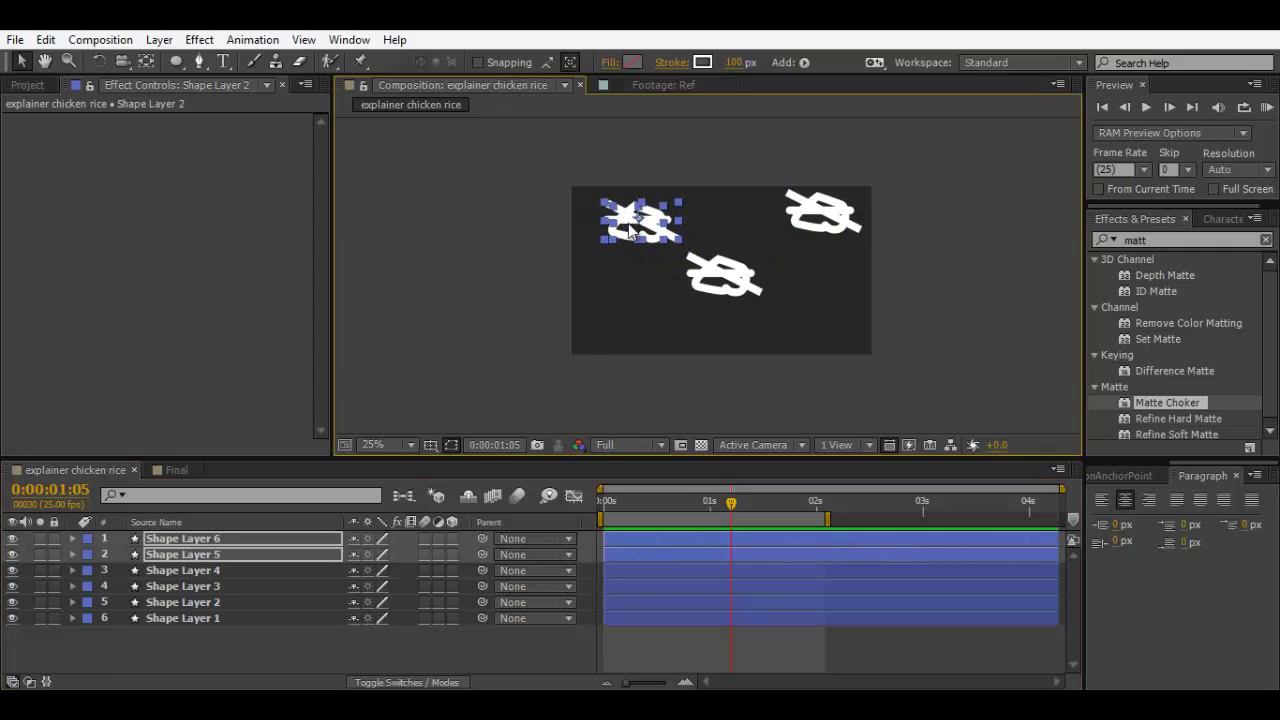
Step: Duplicate the pair again, move it to the bottom-right, and shrink it to 16%
{"action": "key", "text": "ctrl+d"}
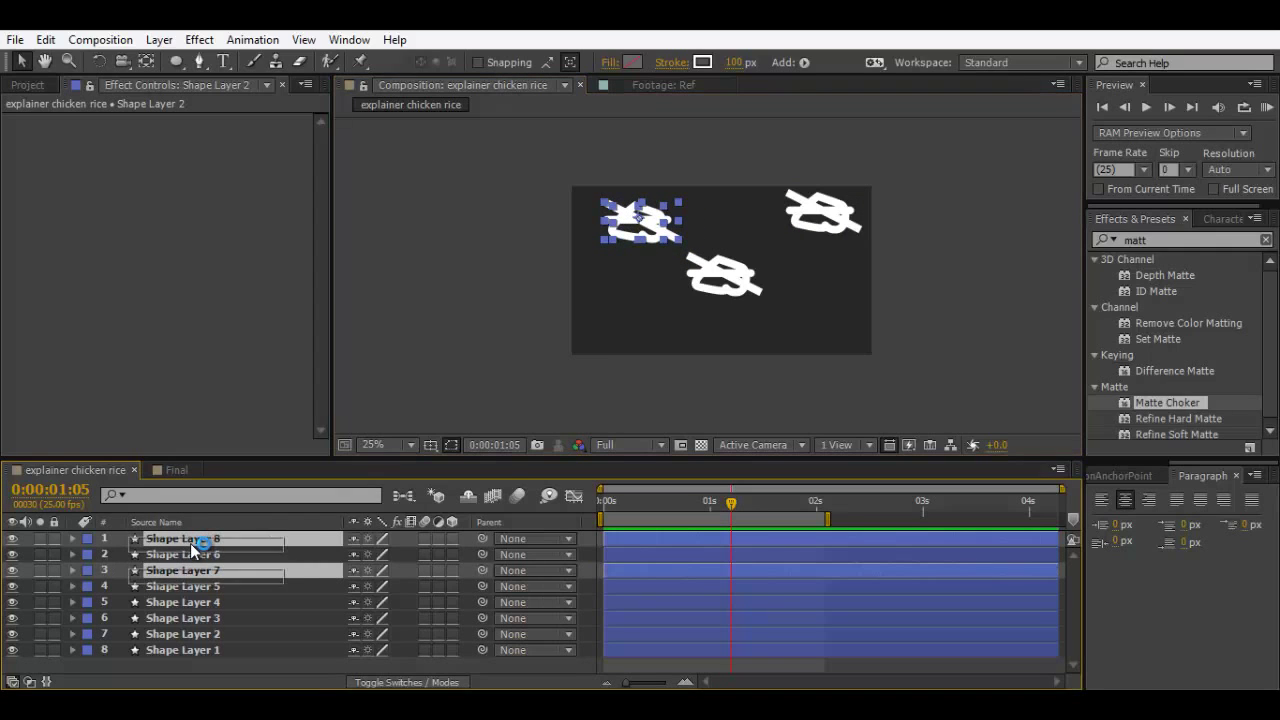
{"action": "left_click_drag", "start_coordinate": [195, 553], "coordinate": [194, 552]}
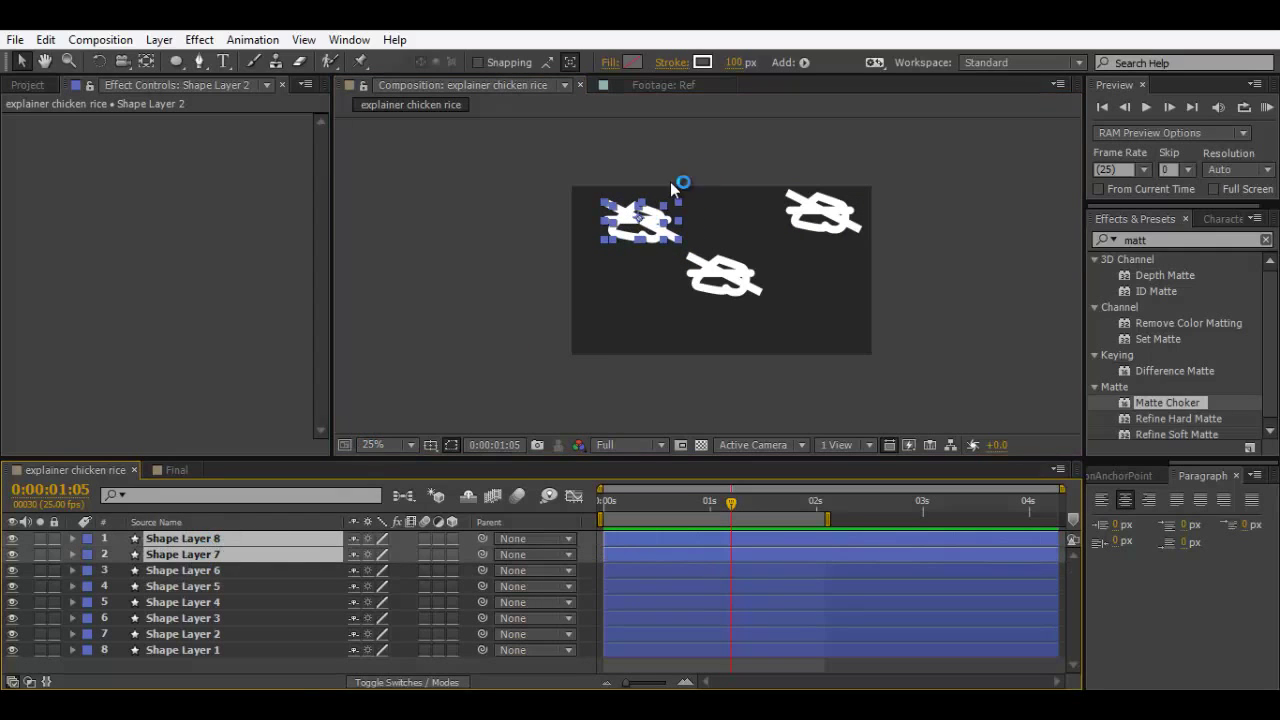
{"action": "left_click_drag", "start_coordinate": [640, 222], "coordinate": [818, 320]}
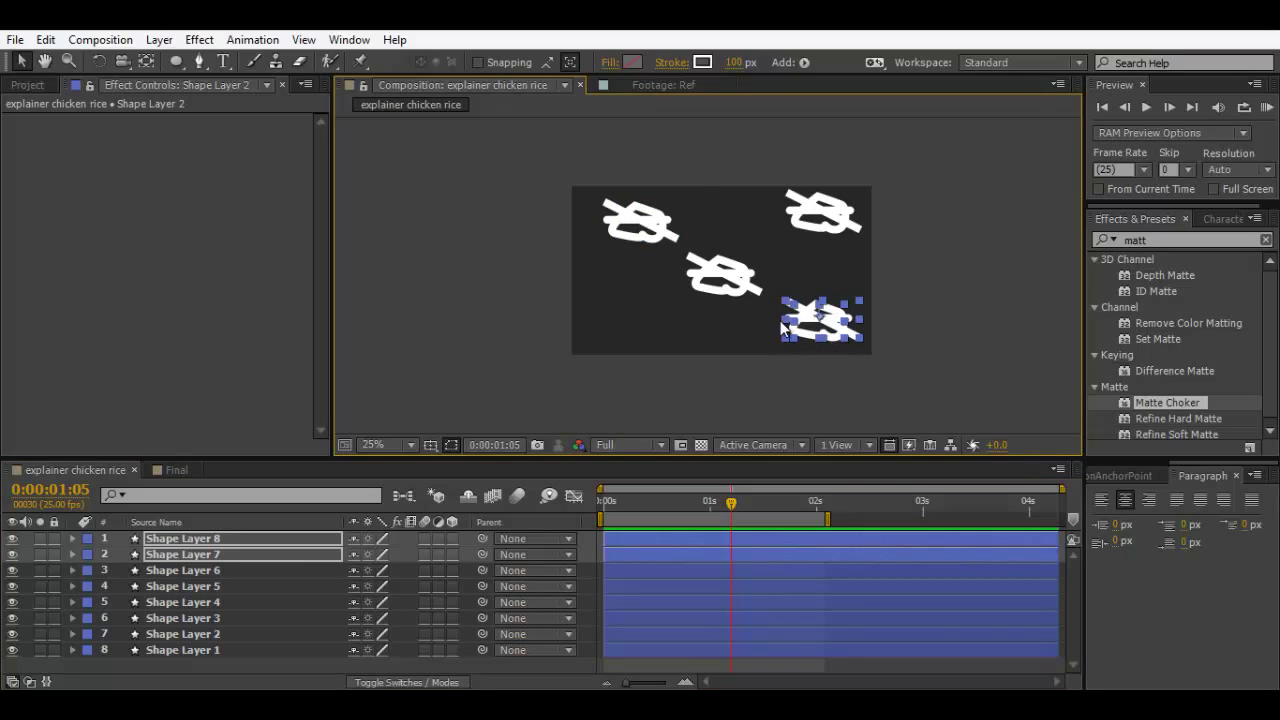
{"action": "key", "text": "s"}
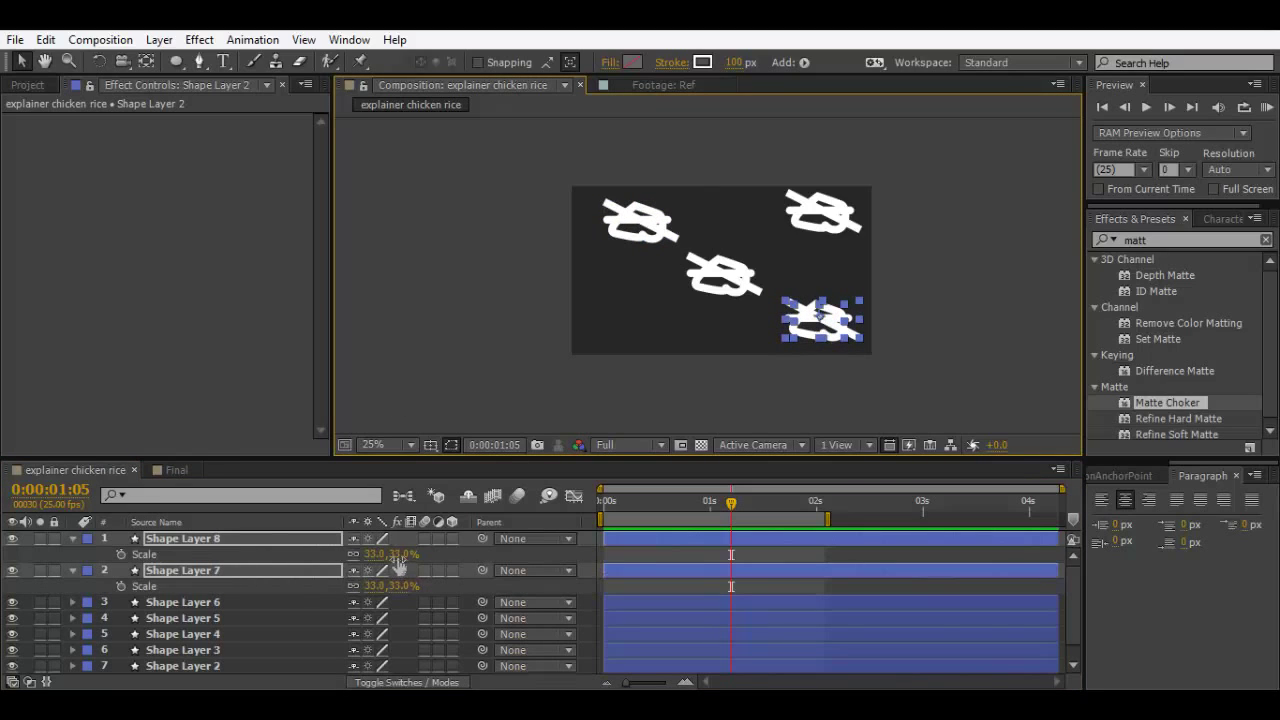
{"action": "left_click_drag", "start_coordinate": [396, 556], "coordinate": [379, 556]}
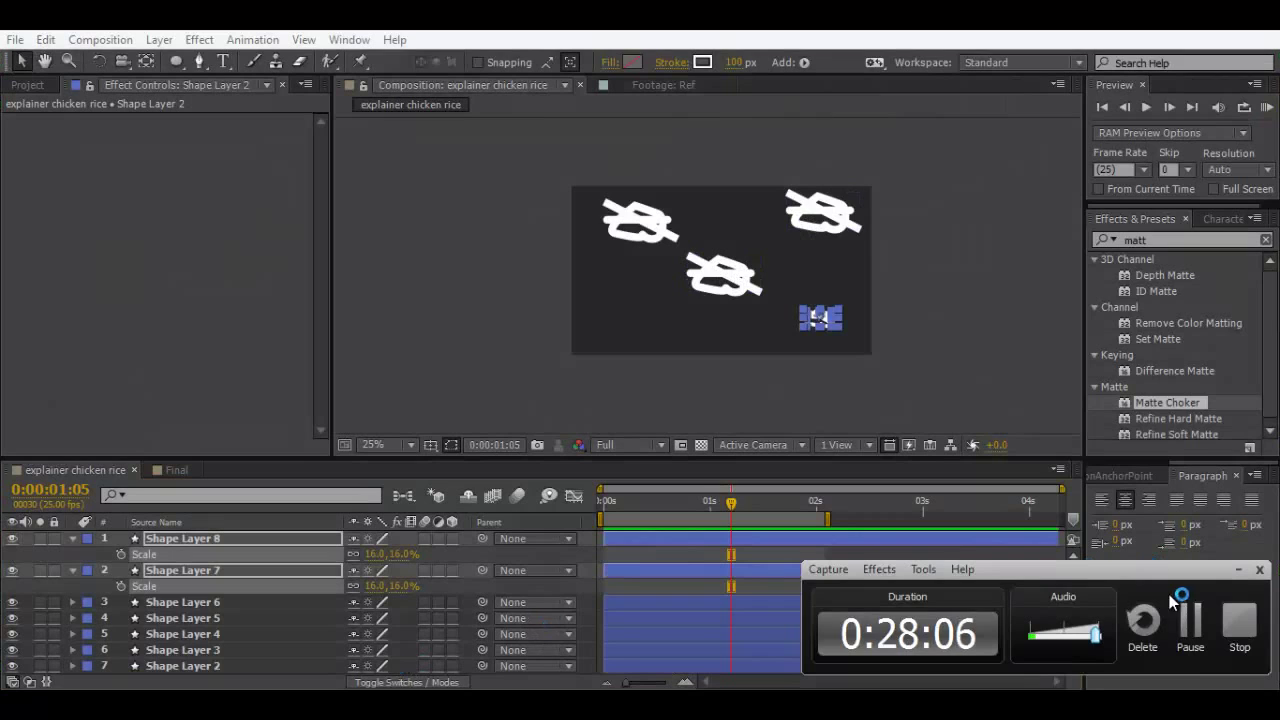
Step: Delete the duplicate Shape Layers 3 through 8, keeping Shape Layers 1 and 2
{"action": "left_click", "coordinate": [1236, 571]}
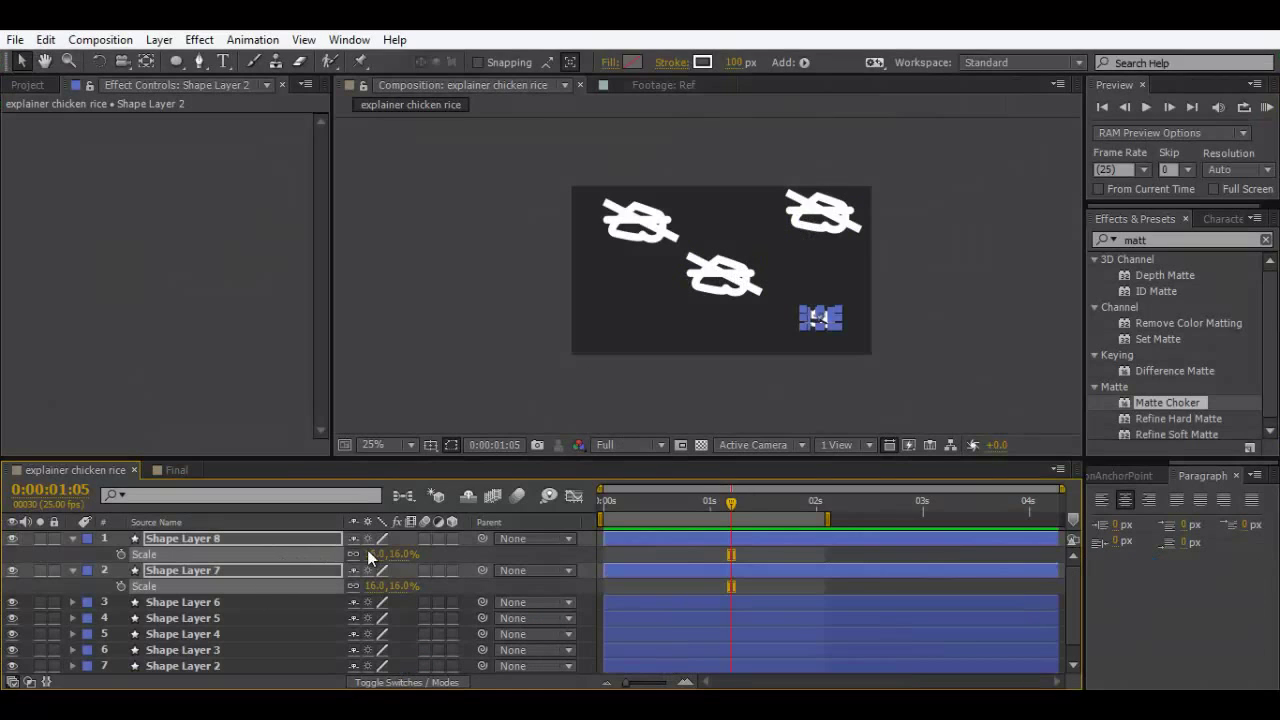
{"action": "key", "text": "Delete"}
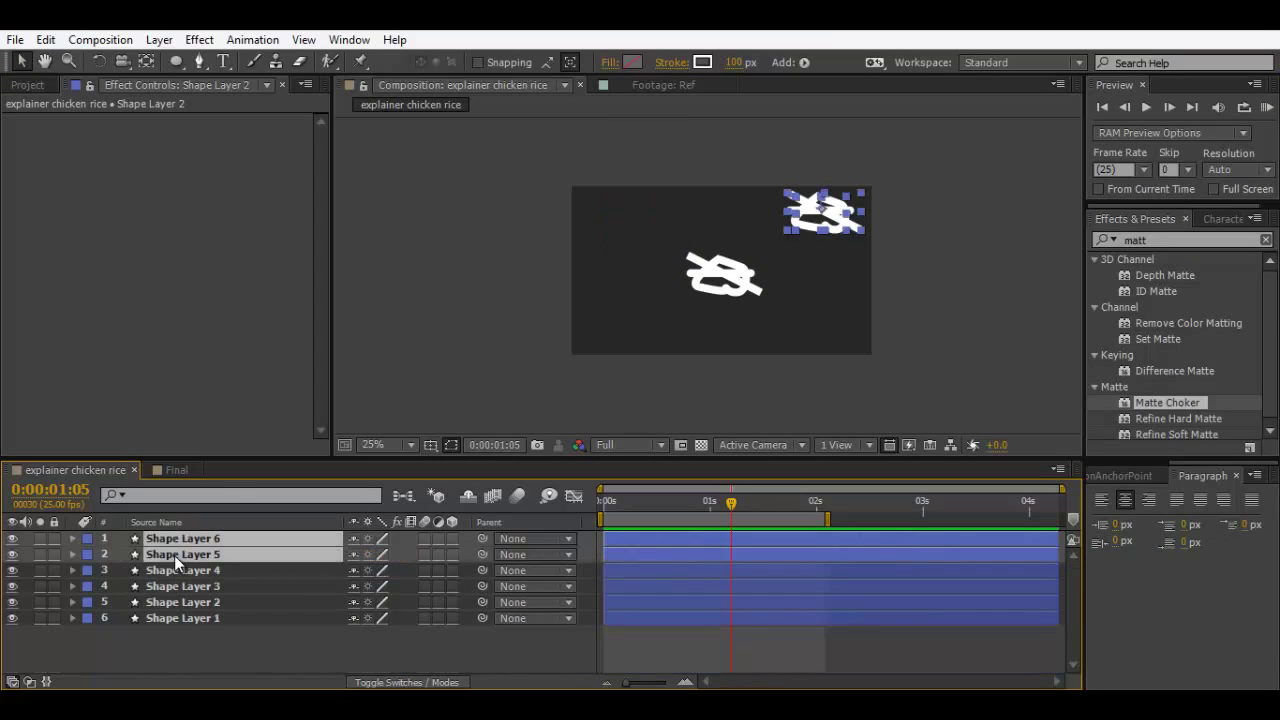
{"action": "key", "text": "Delete"}
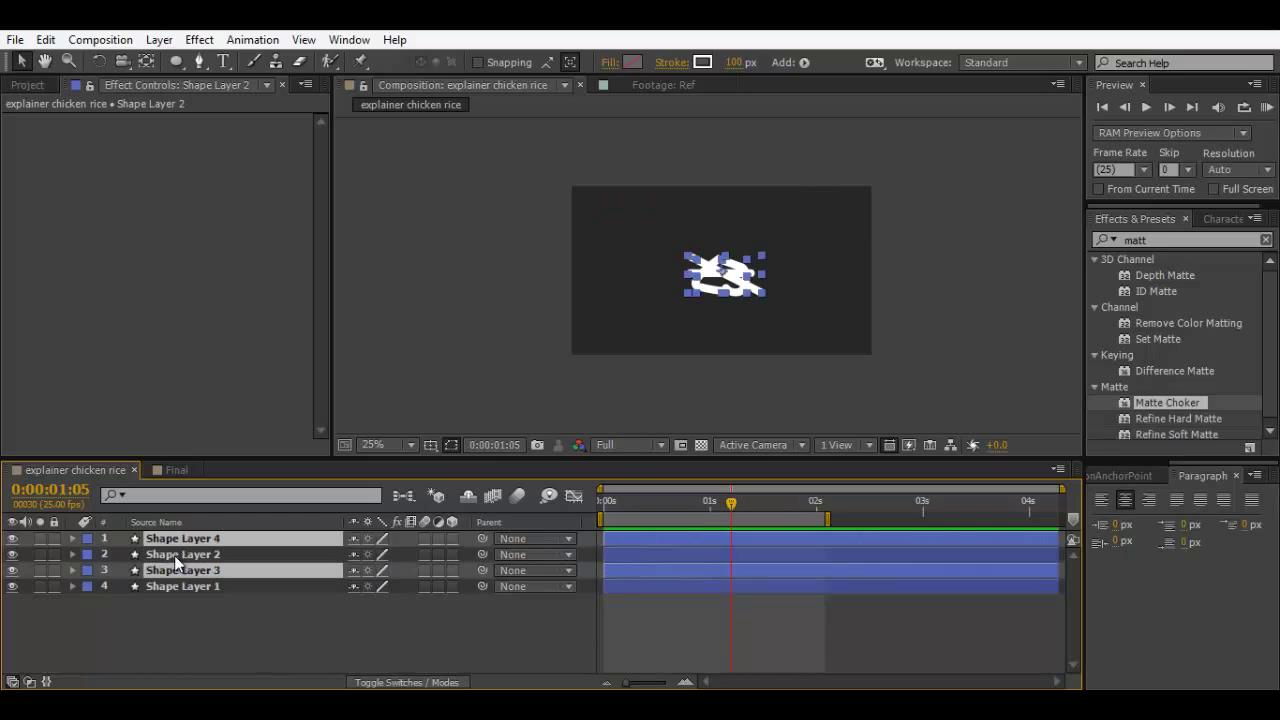
{"action": "key", "text": "Delete"}
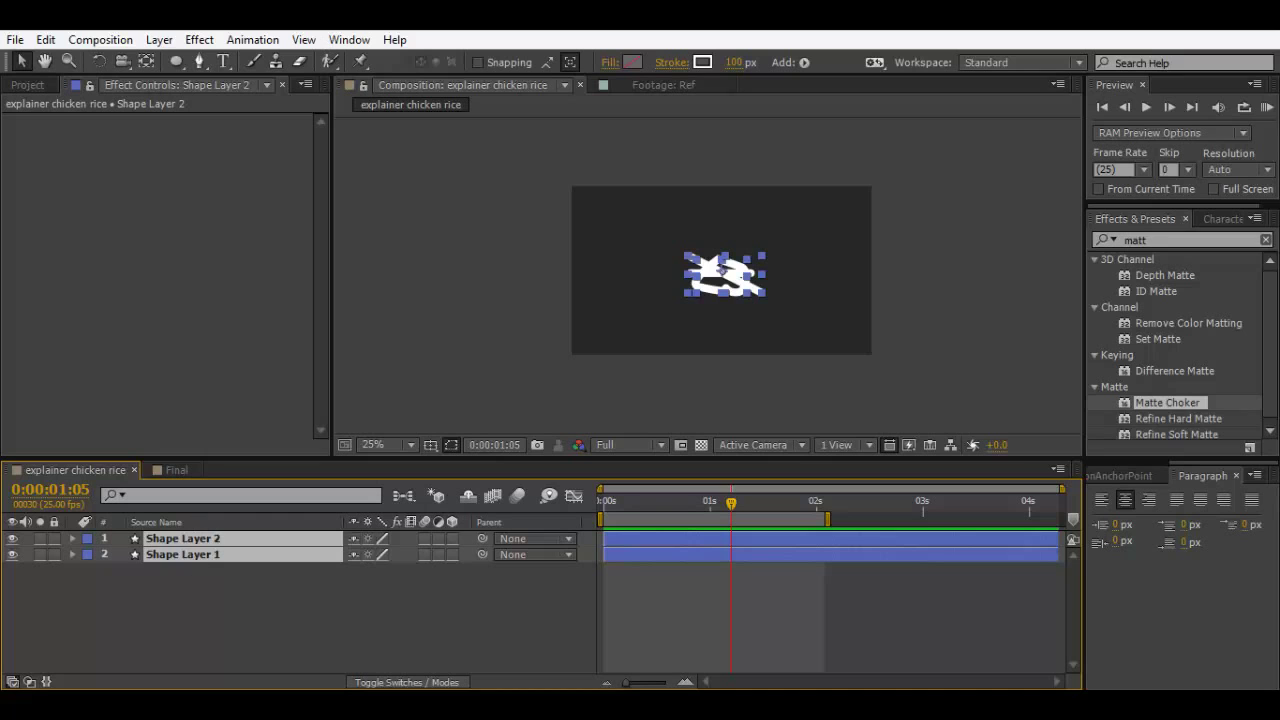
Step: Pre-compose Shape Layers 1 and 2 into a new composition named 'amazing shape'
{"action": "left_click", "coordinate": [200, 594]}
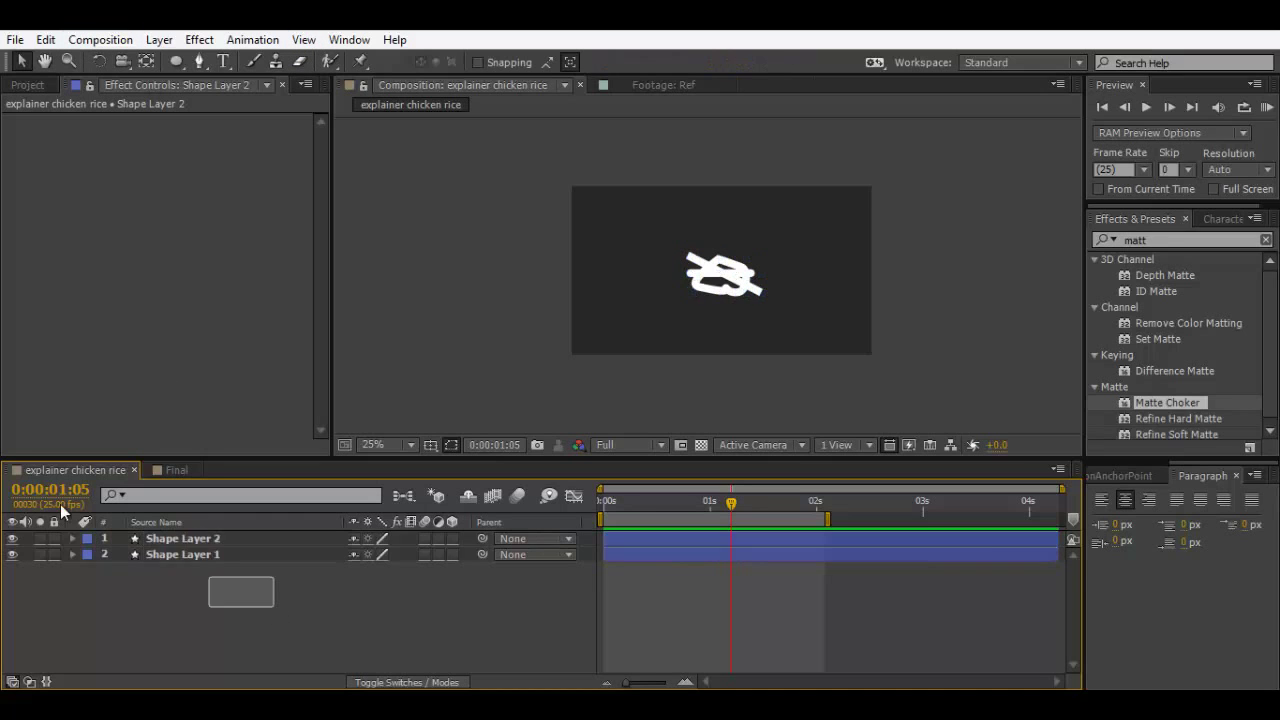
{"action": "left_click_drag", "start_coordinate": [60, 504], "coordinate": [60, 504]}
{"action": "left_click", "coordinate": [100, 39]}
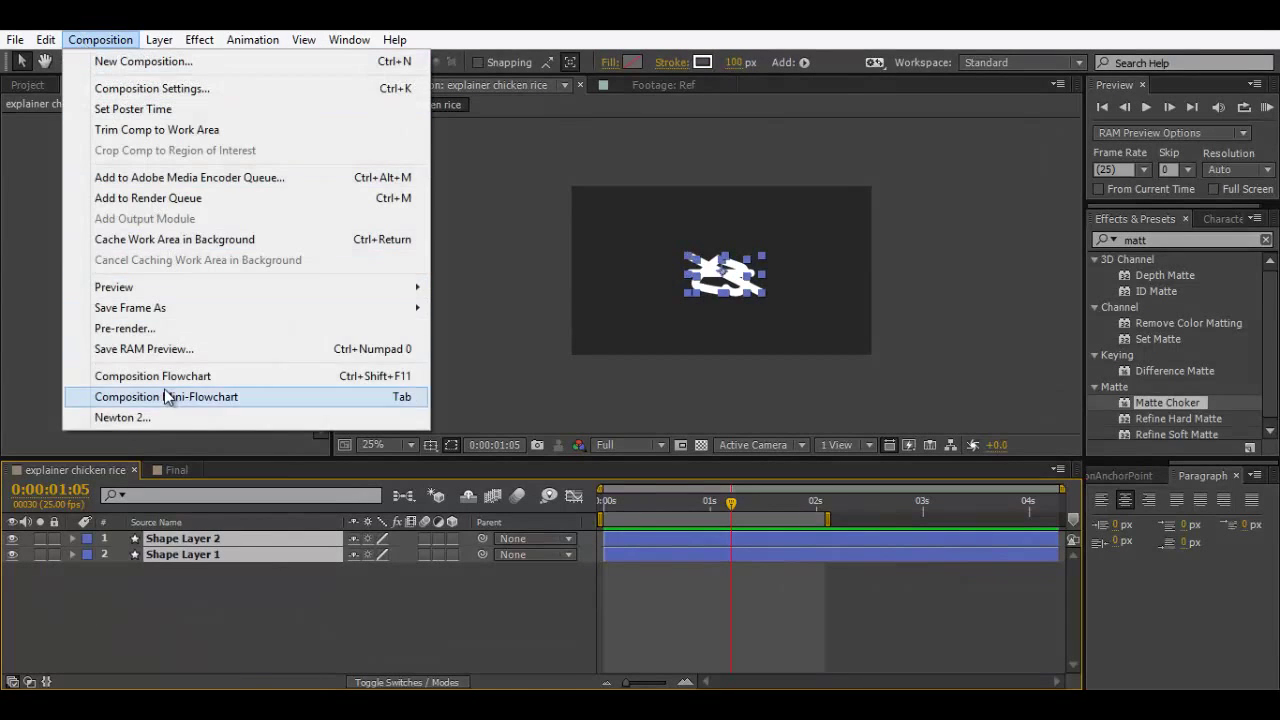
{"action": "mouse_move", "coordinate": [157, 37]}
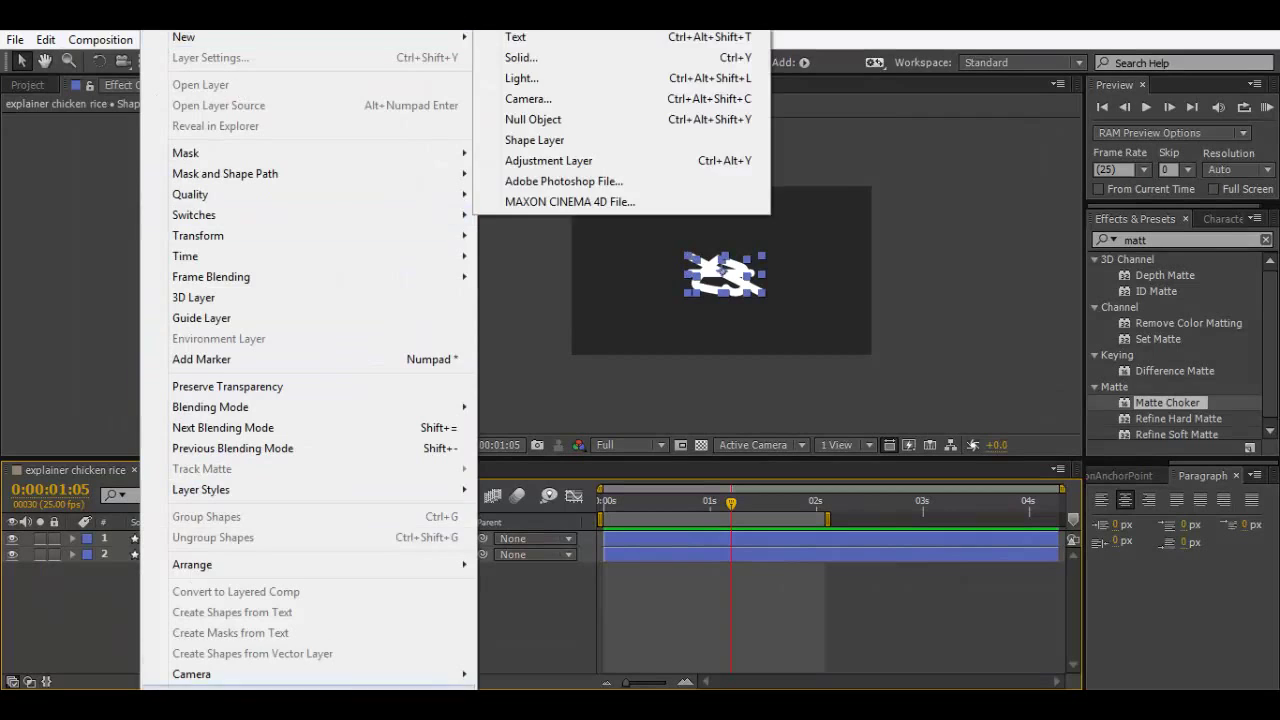
{"action": "left_click", "coordinate": [76, 623]}
{"action": "key", "text": "ctrl+a"}
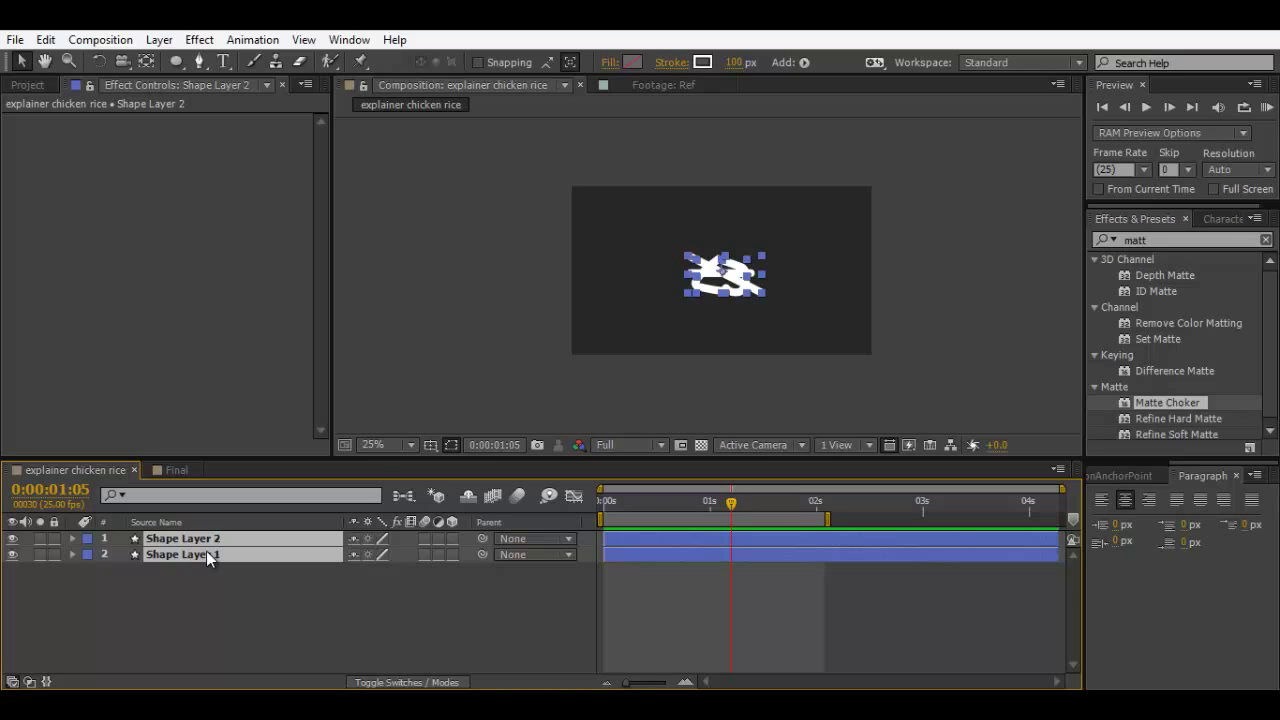
{"action": "right_click", "coordinate": [206, 555]}
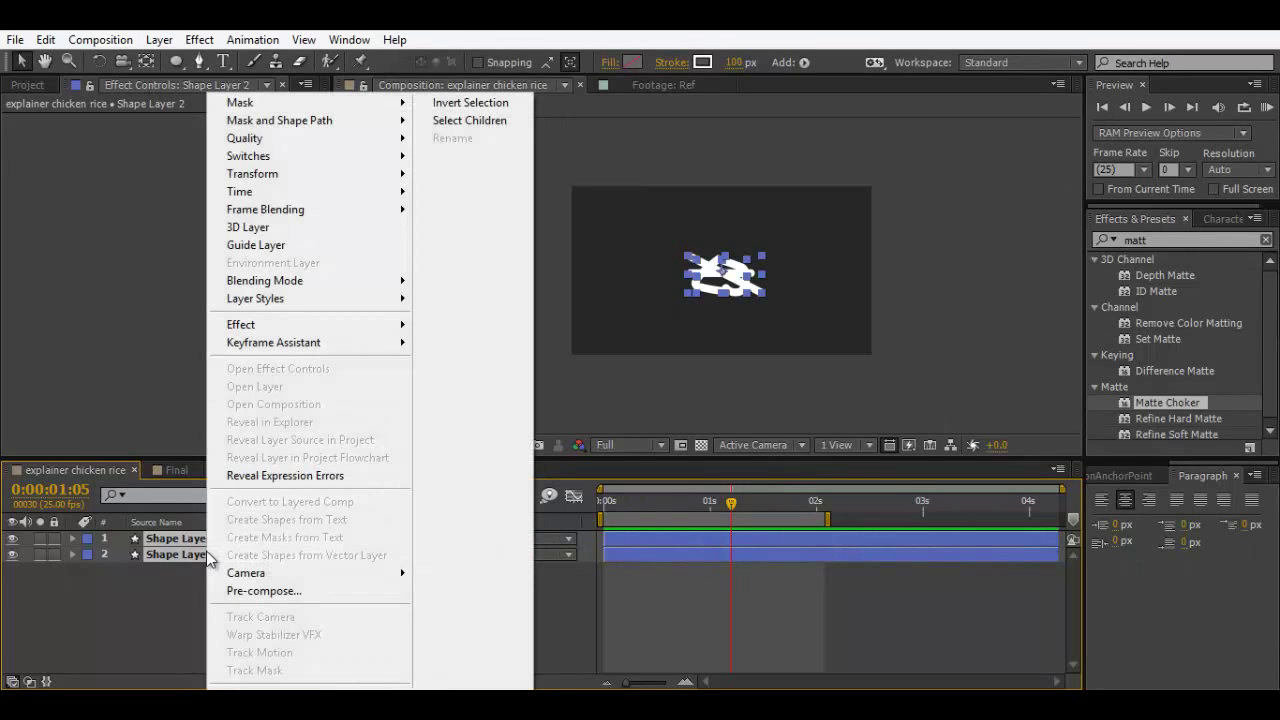
{"action": "left_click", "coordinate": [261, 595]}
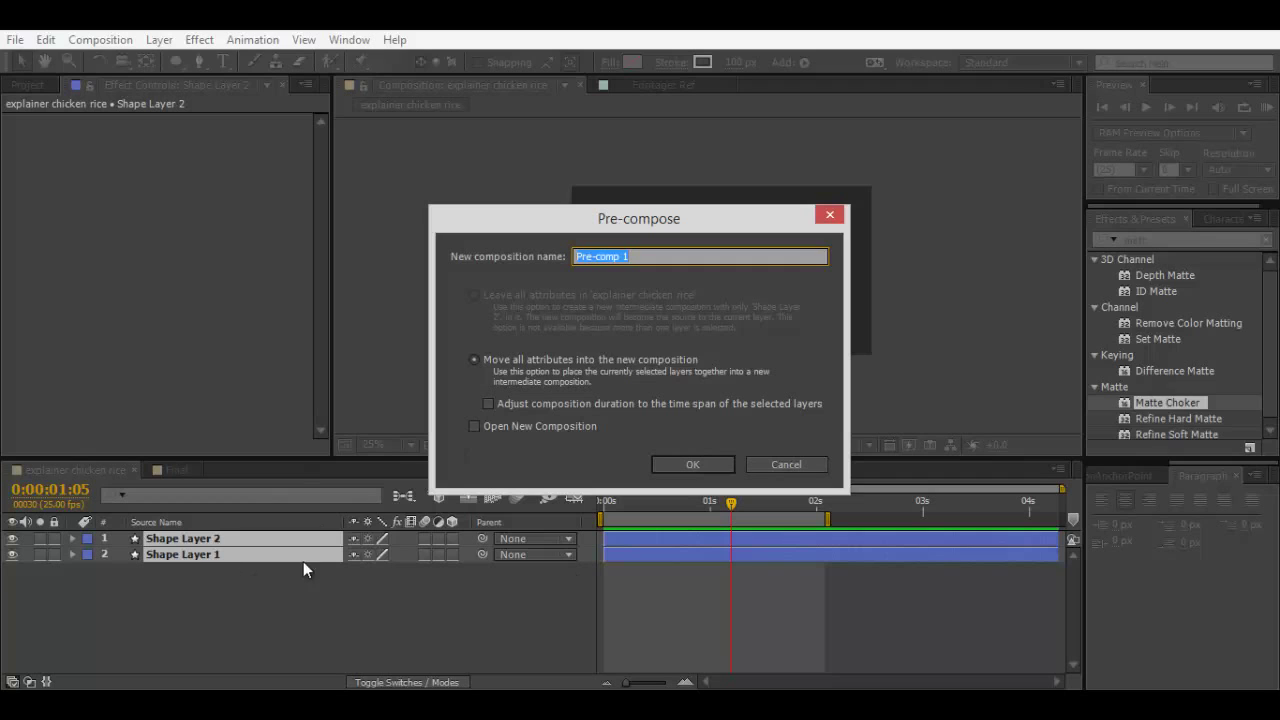
{"action": "type", "text": "amazing shape"}
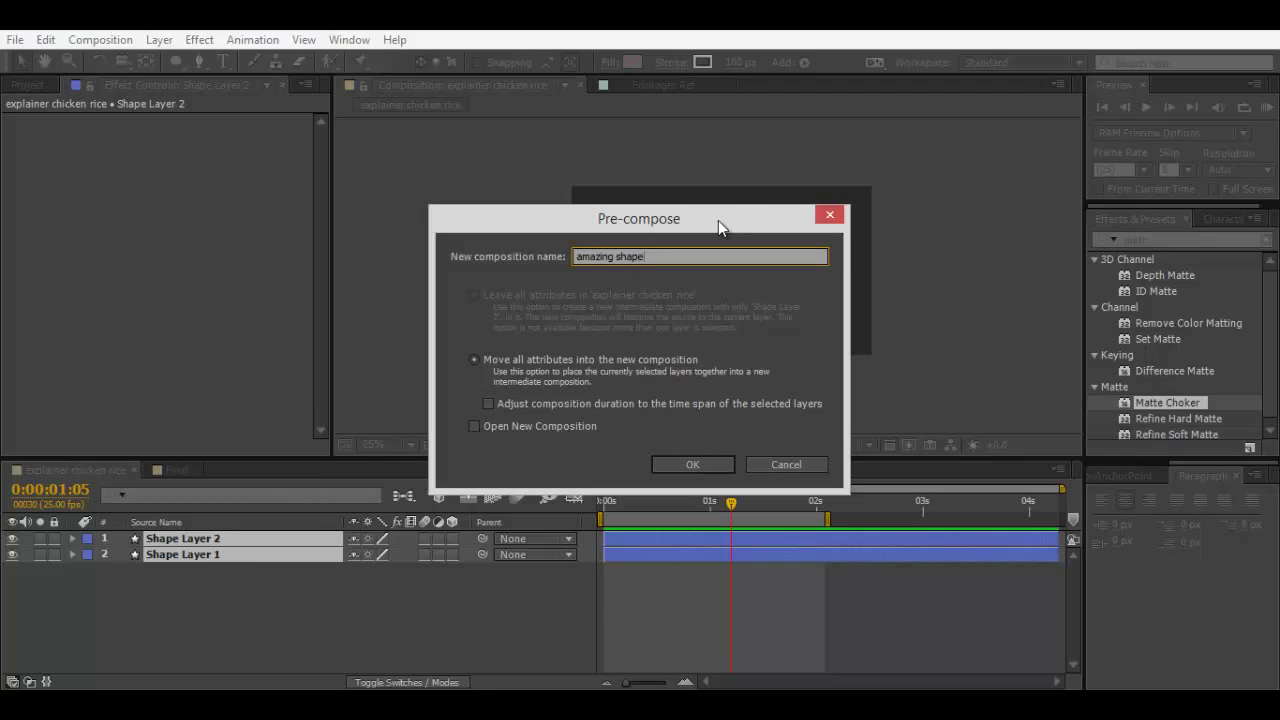
{"action": "key", "text": "Return"}
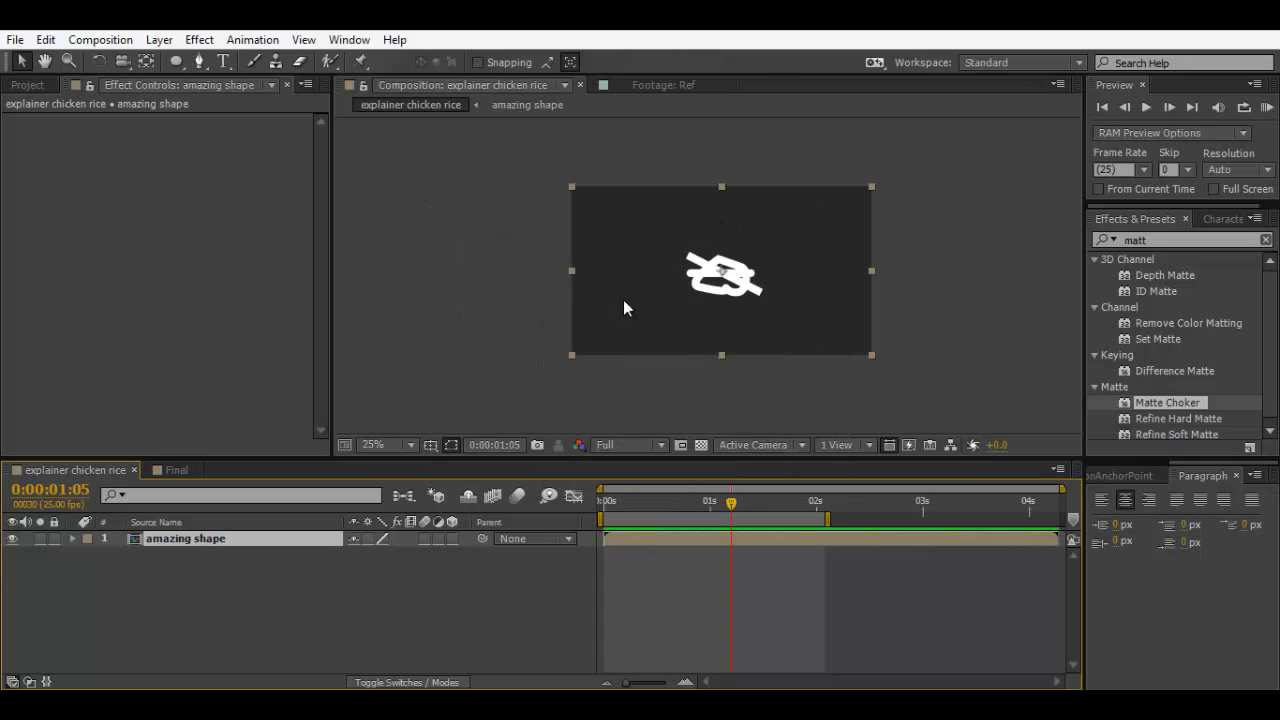
Step: Open the amazing shape precomp, glance at the Final comp, and show the Project panel
{"action": "double_click", "coordinate": [248, 544]}
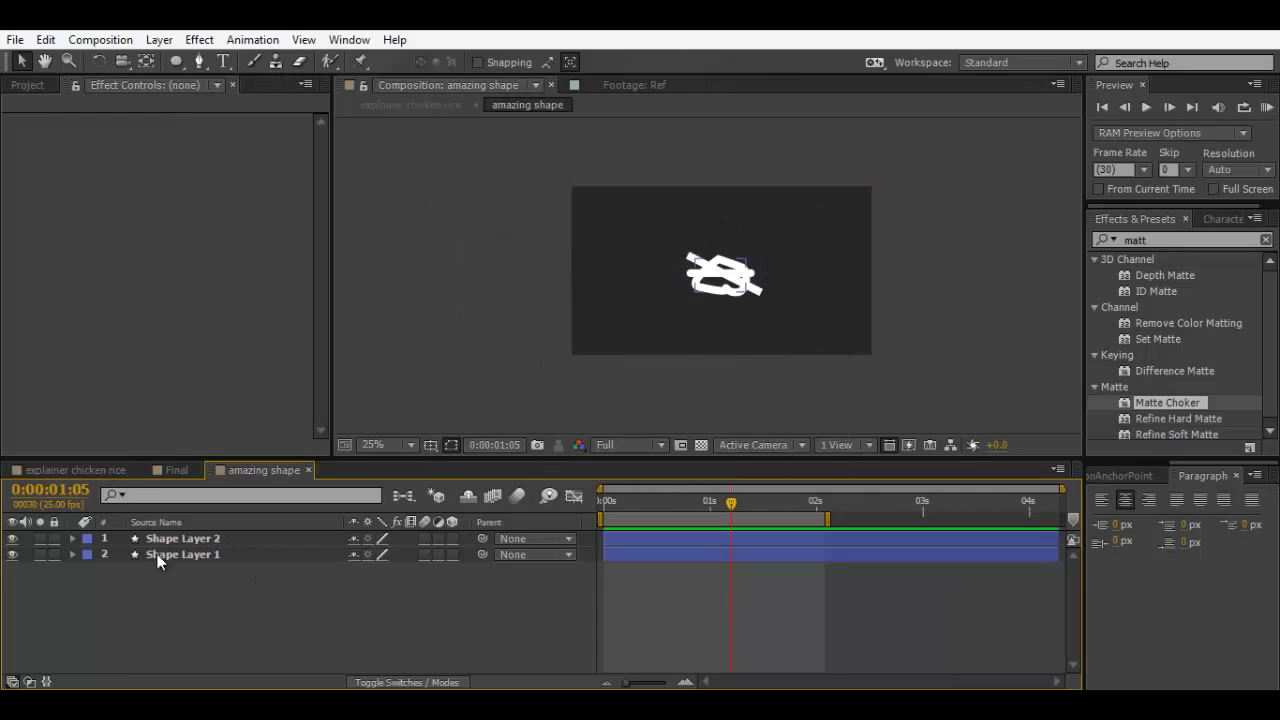
{"action": "left_click", "coordinate": [205, 470]}
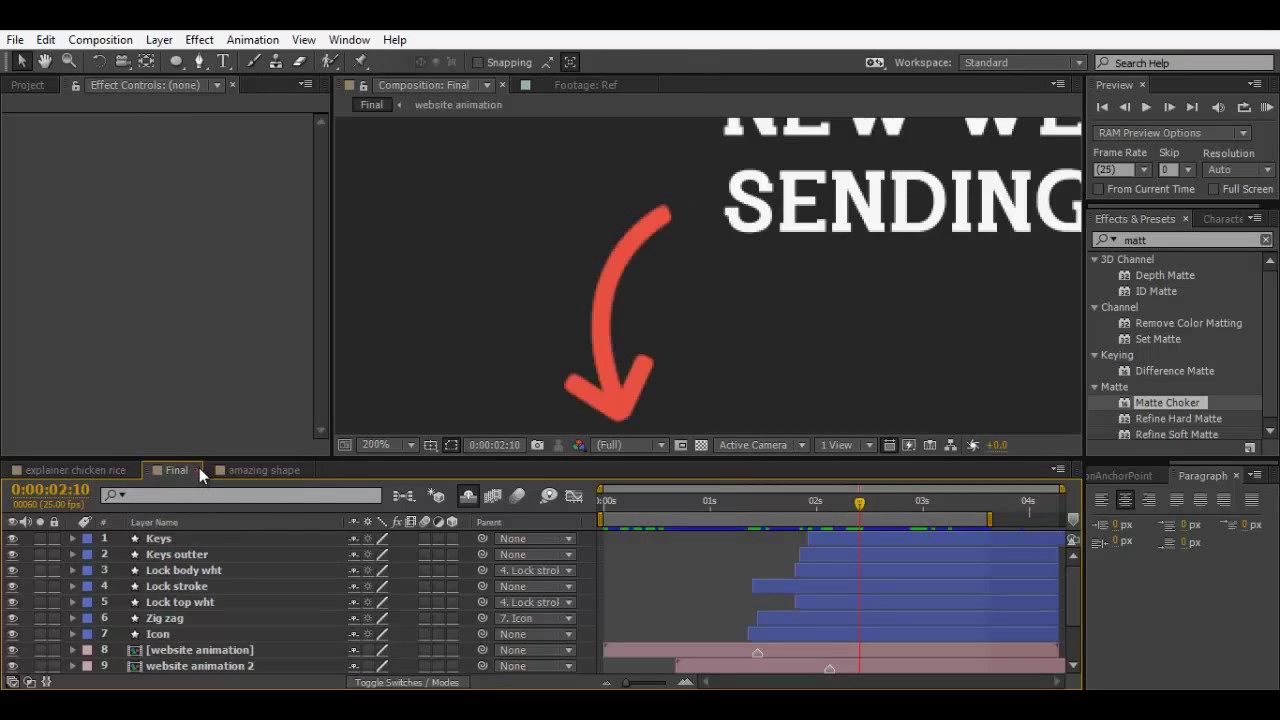
{"action": "left_click", "coordinate": [199, 467]}
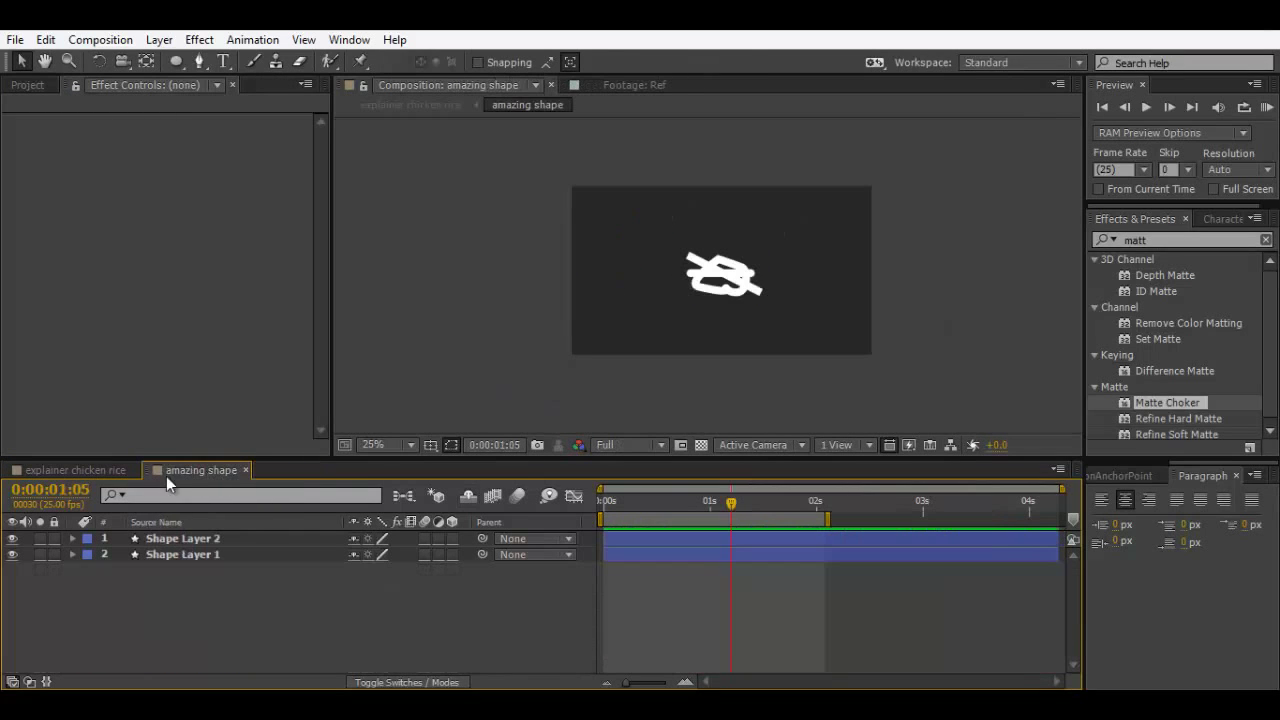
{"action": "left_click", "coordinate": [28, 85]}
{"action": "left_click", "coordinate": [11, 268]}
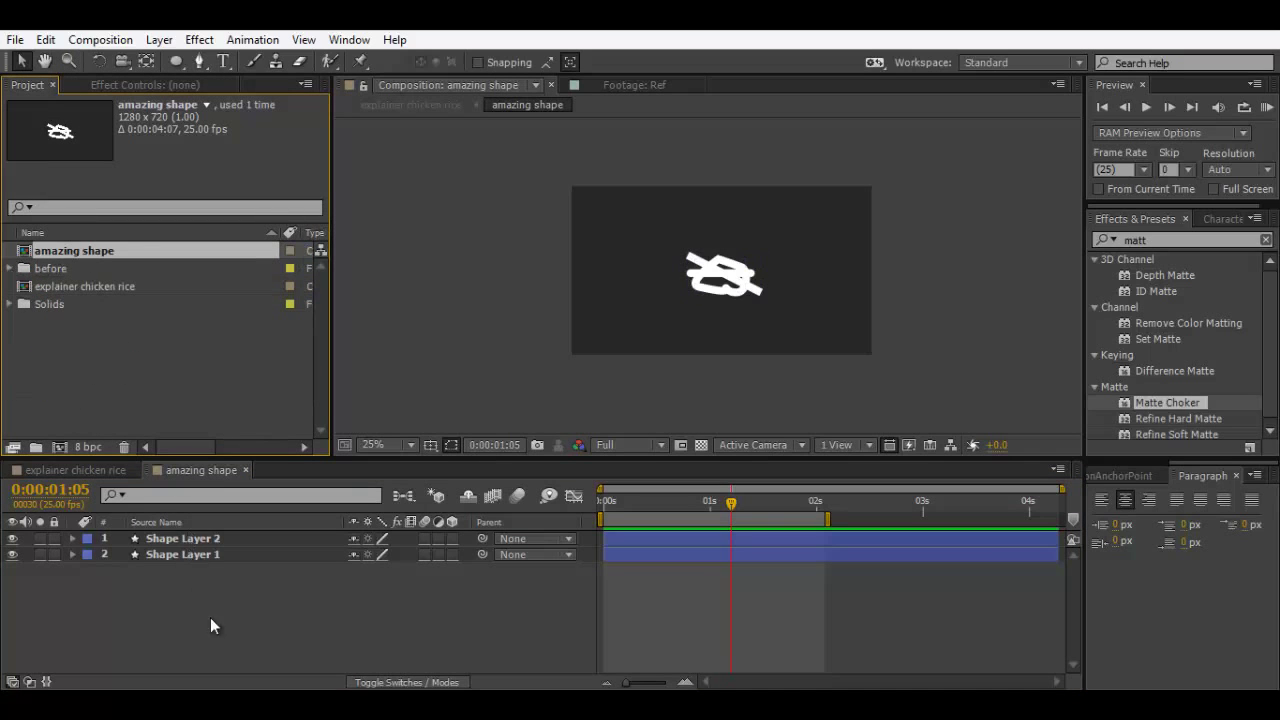
Step: Select both shape layers, visit the explainer chicken rice comp, then return to amazing shape
{"action": "left_click_drag", "start_coordinate": [213, 615], "coordinate": [110, 518]}
{"action": "left_click", "coordinate": [82, 470]}
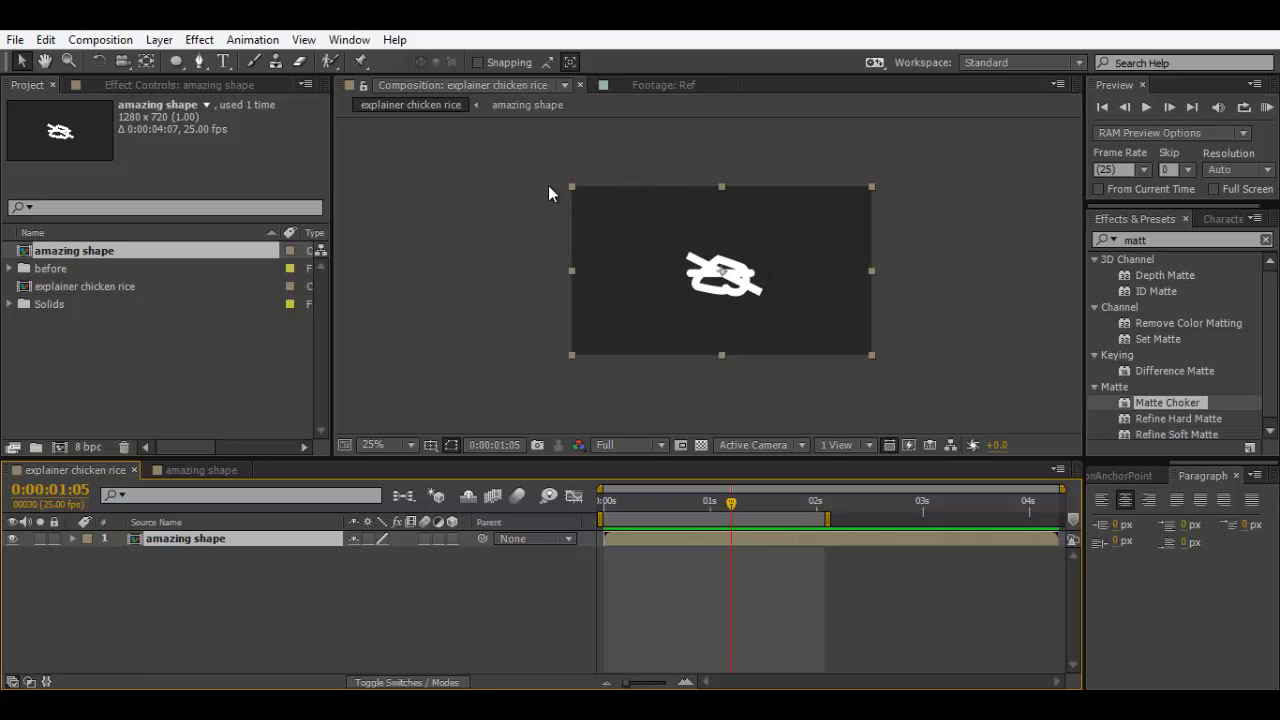
{"action": "left_click", "coordinate": [224, 469]}
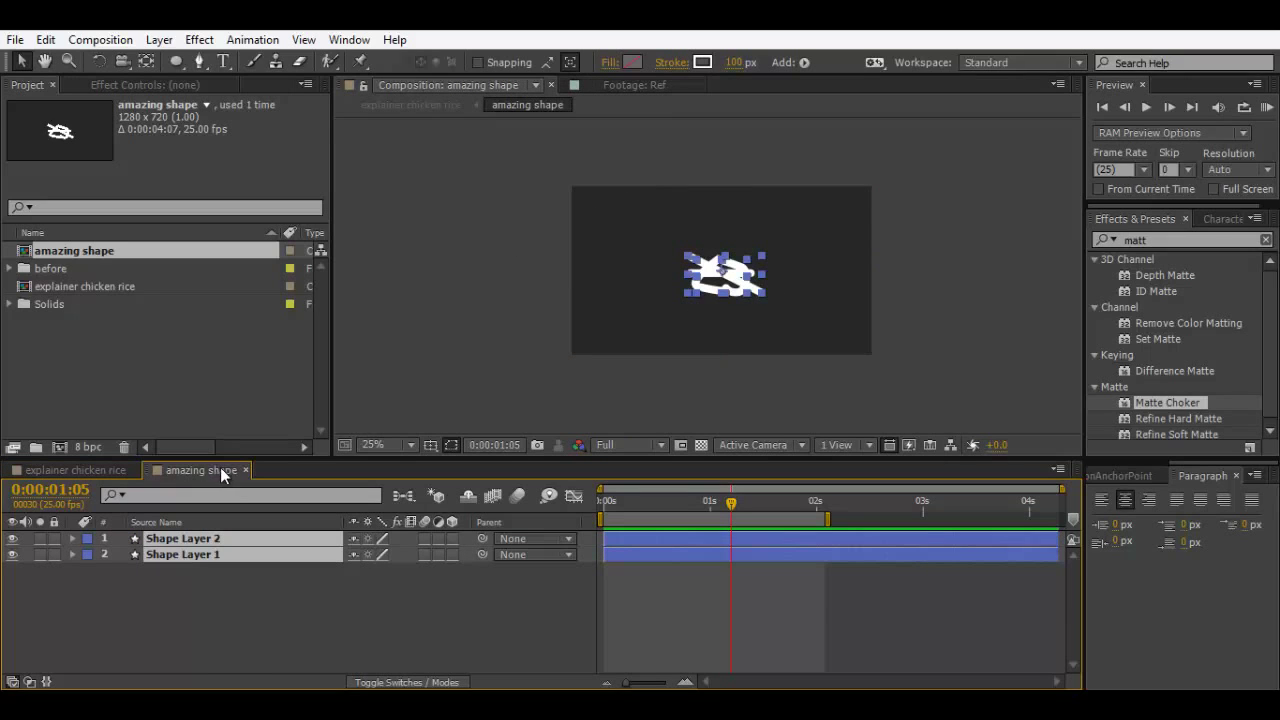
{"action": "key", "text": "ctrl+k"}
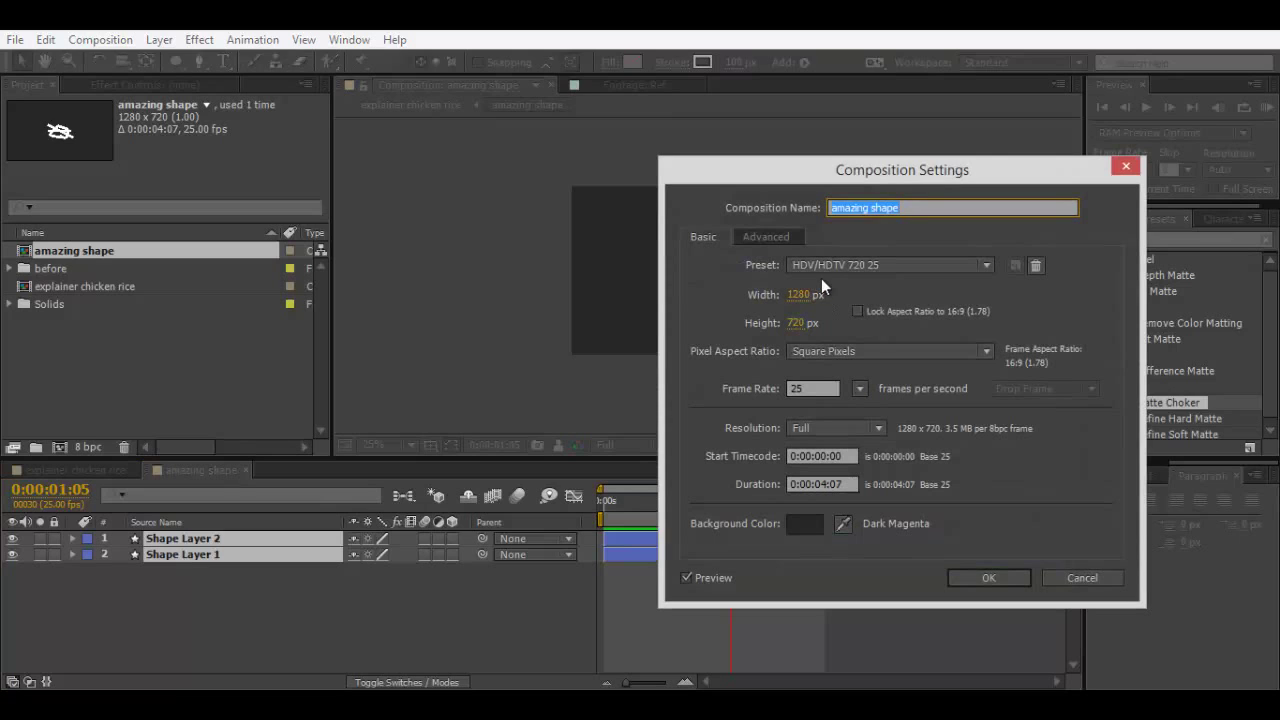
{"action": "left_click", "coordinate": [1082, 577]}
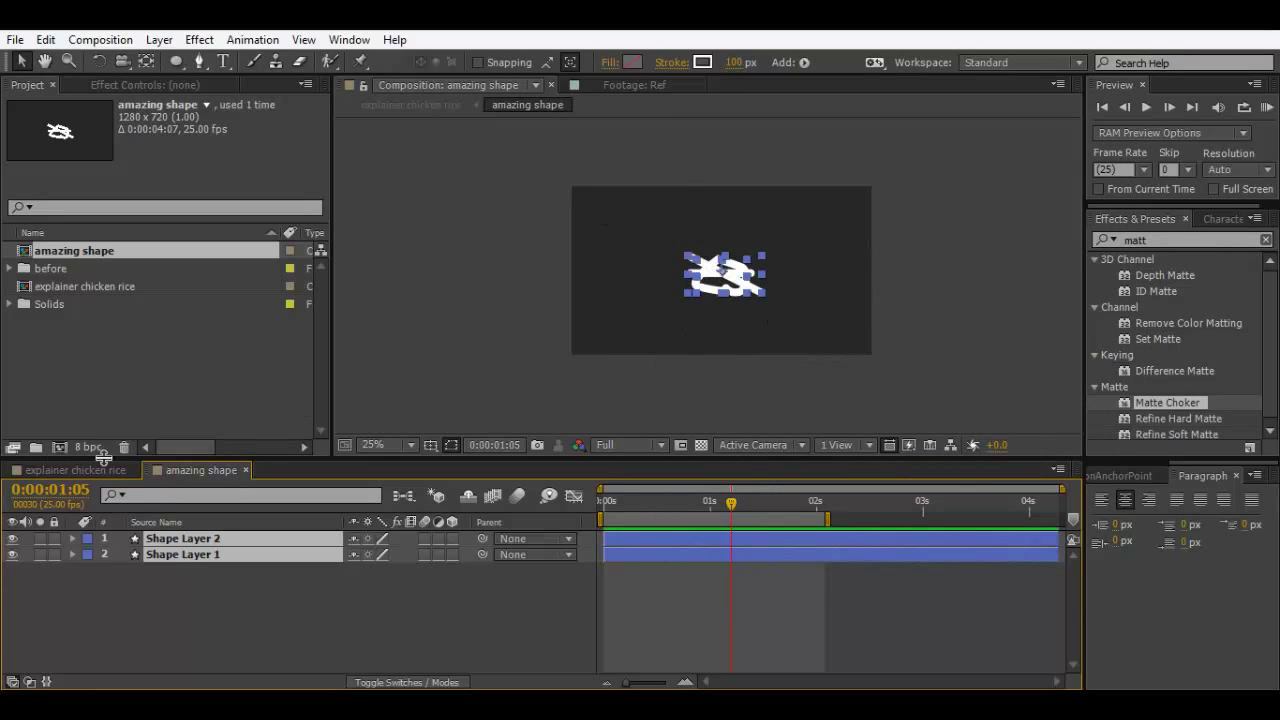
{"action": "left_click", "coordinate": [30, 469]}
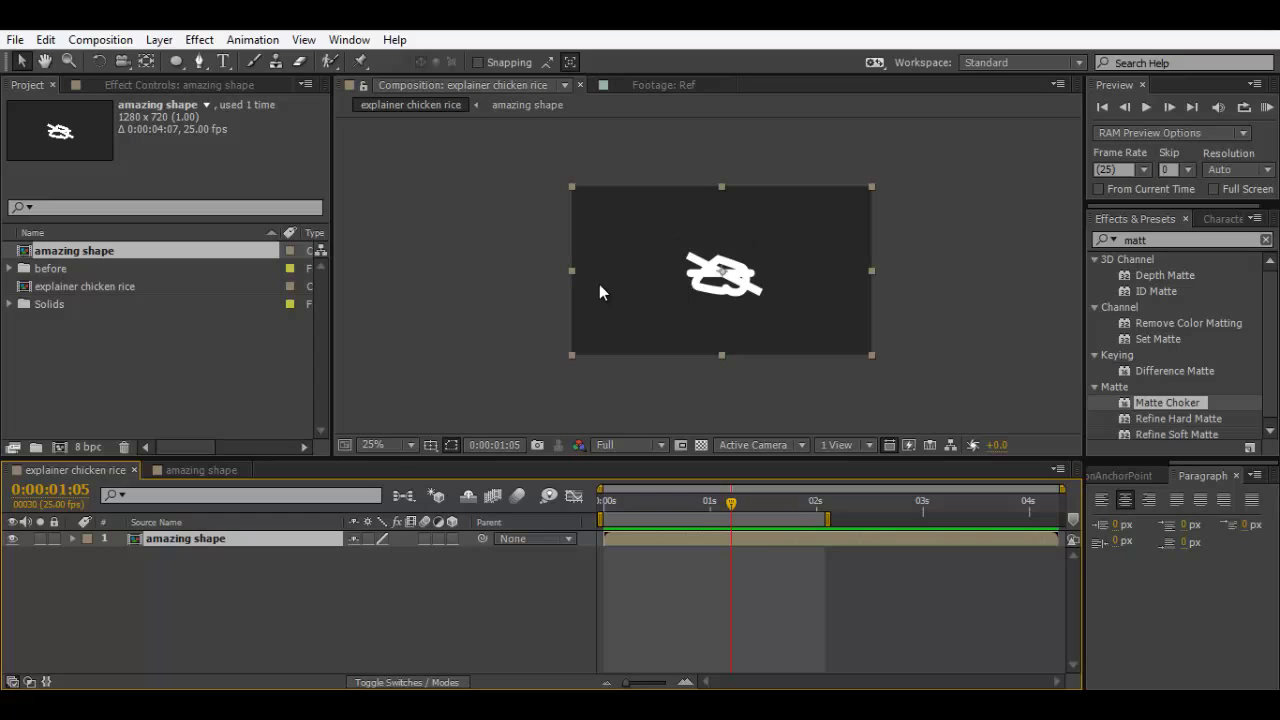
{"action": "left_click", "coordinate": [201, 469]}
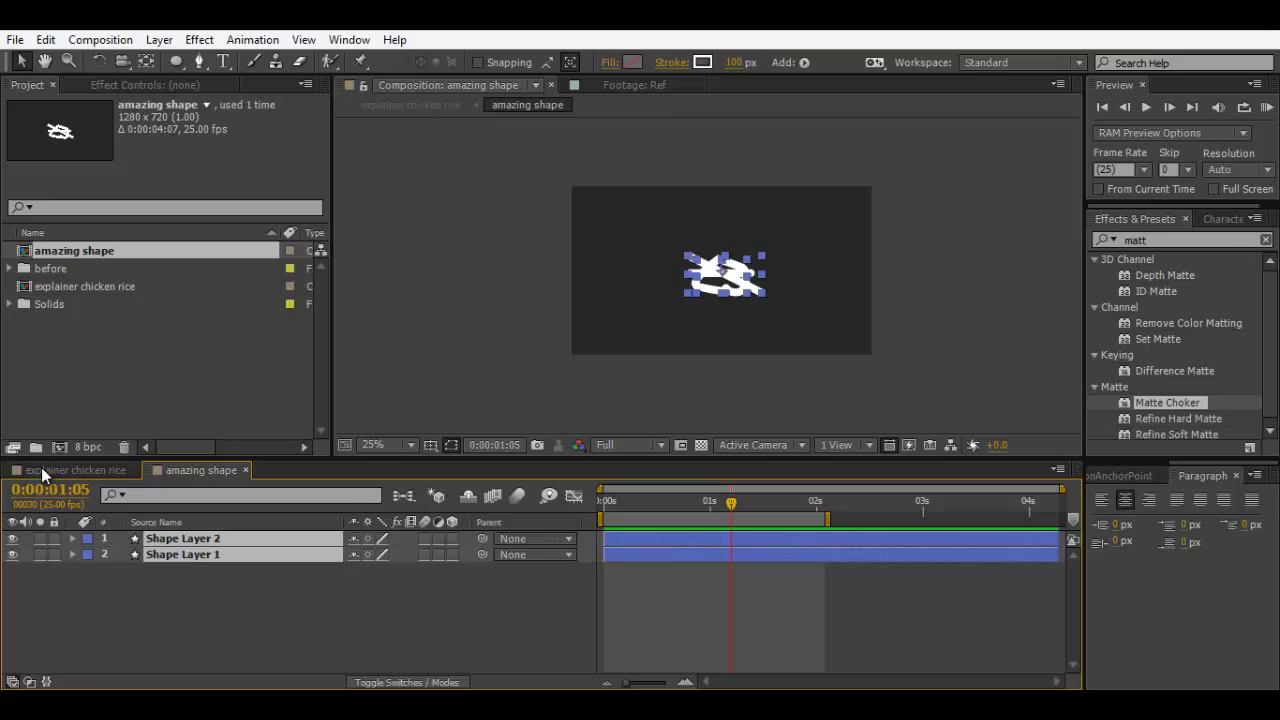
Step: Deselect the shapes and turn on Region of Interest in the amazing shape comp viewer
{"action": "left_click", "coordinate": [799, 264]}
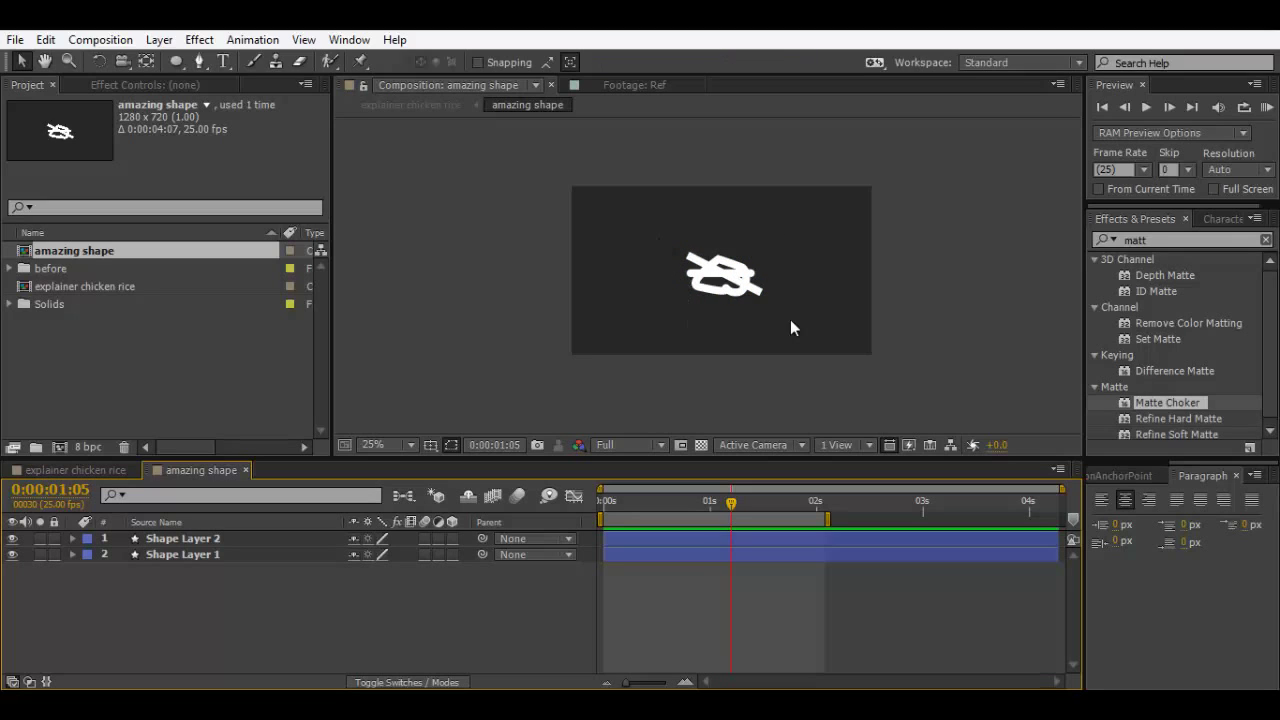
{"action": "left_click", "coordinate": [106, 474]}
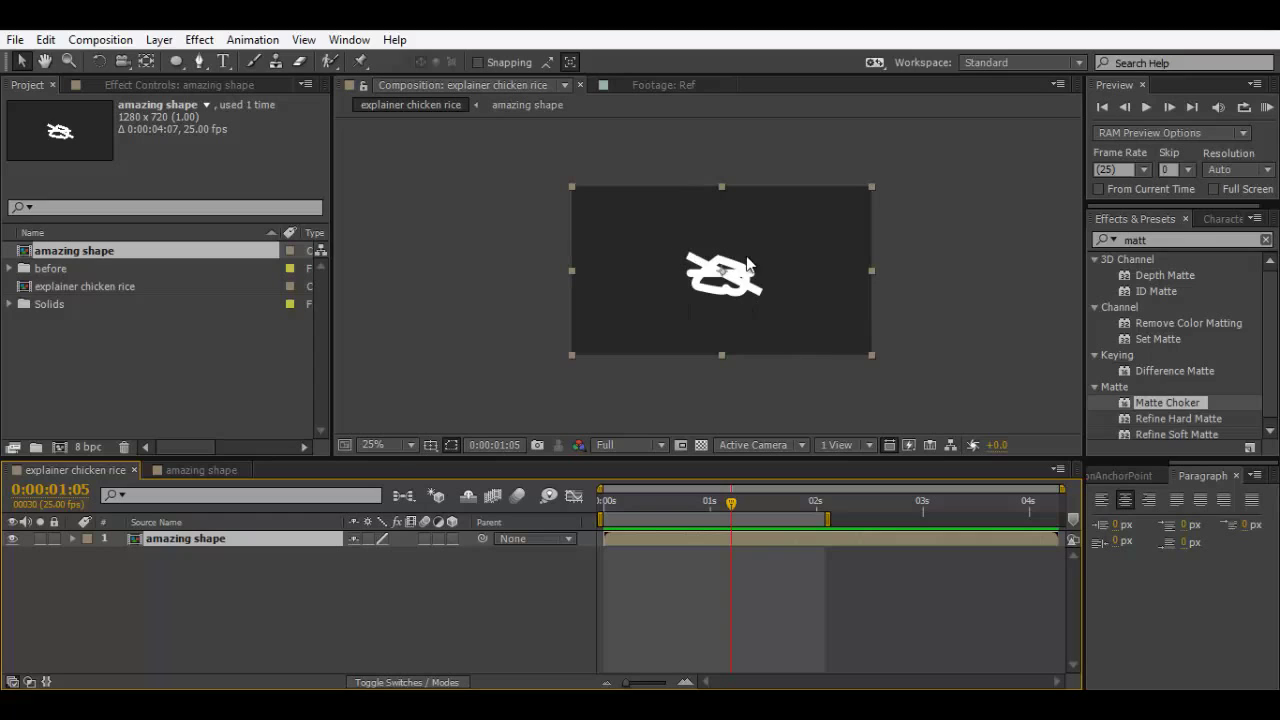
{"action": "left_click", "coordinate": [200, 470]}
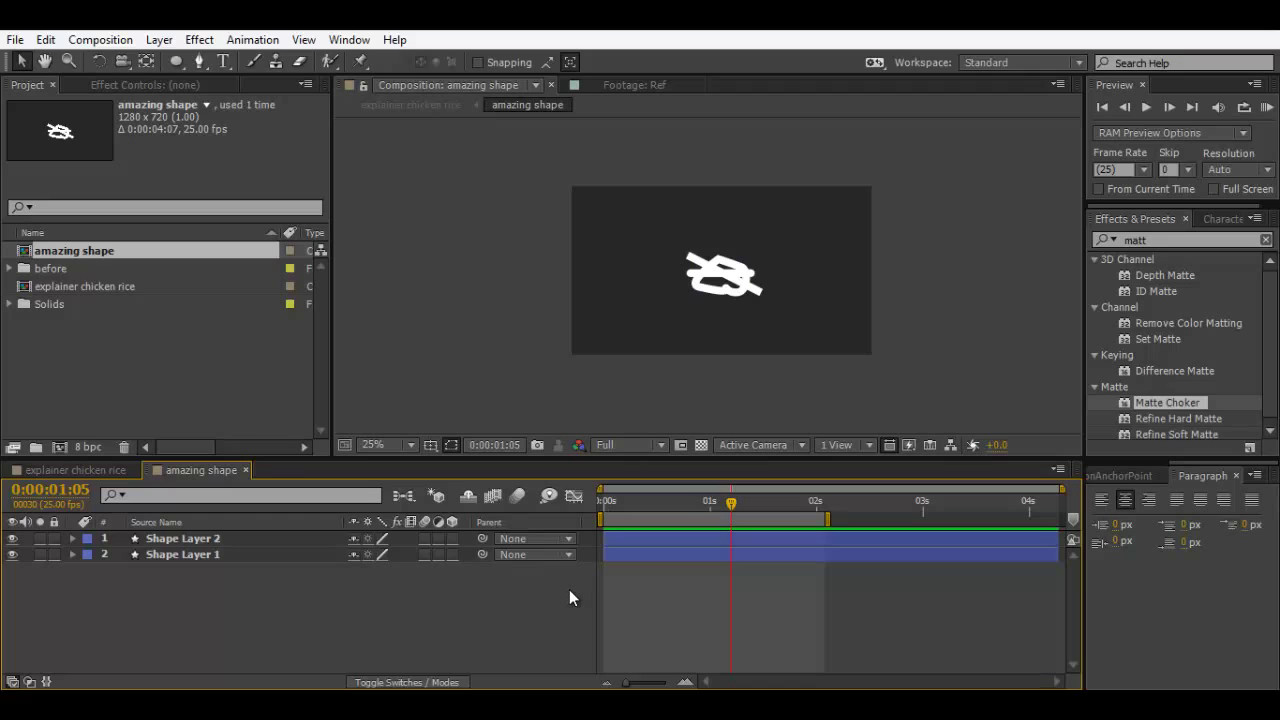
{"action": "left_click", "coordinate": [680, 447]}
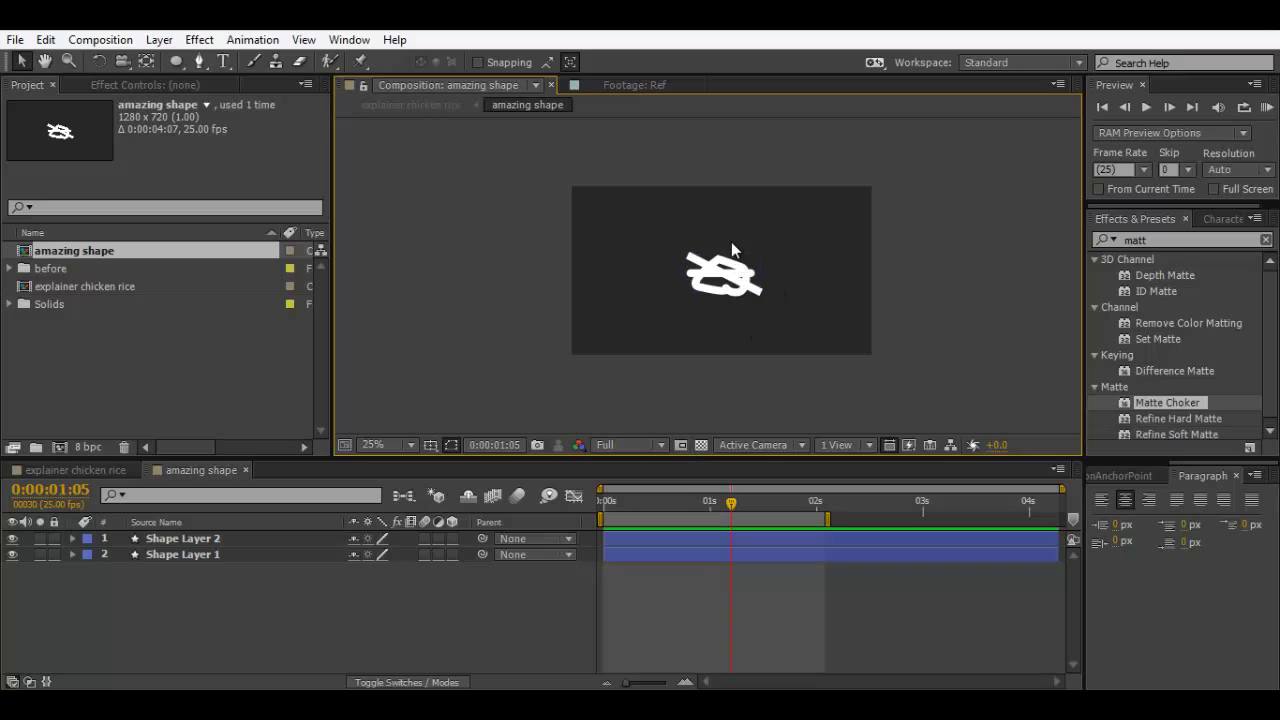
{"action": "left_click", "coordinate": [681, 445]}
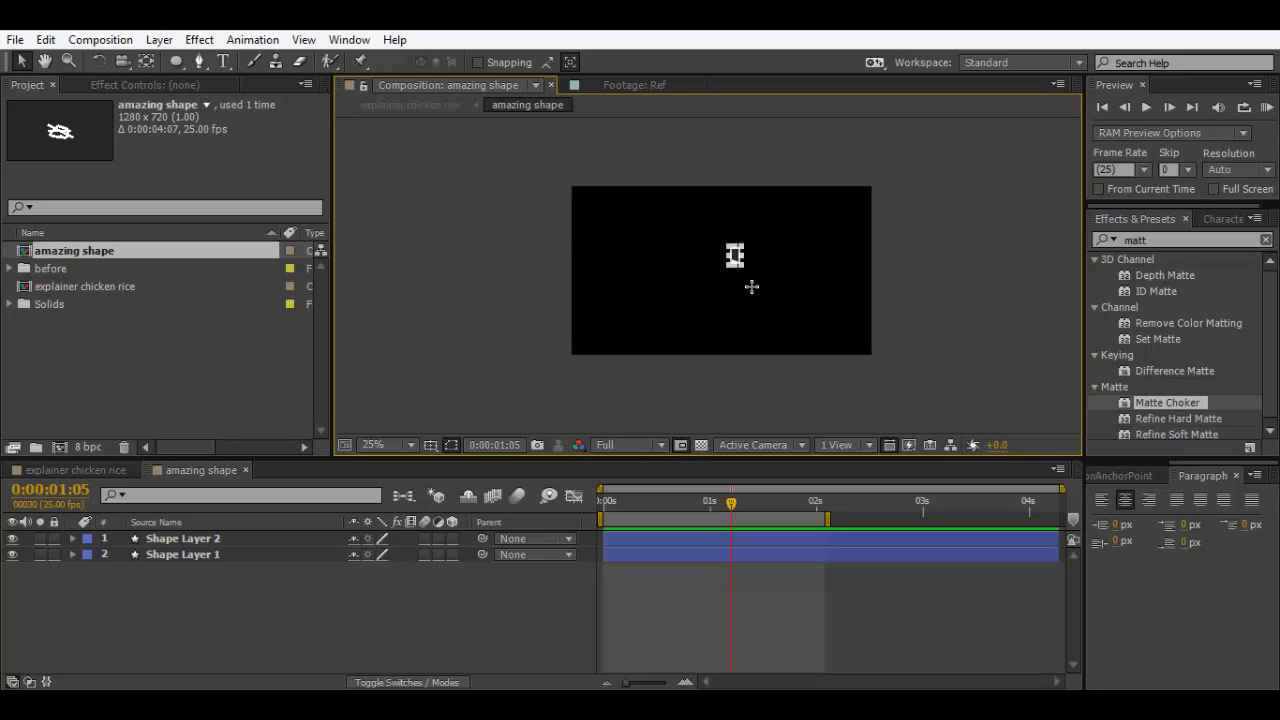
Step: Draw a region of interest, move the time to 0:00:01:16, and resize the region from both sides
{"action": "left_click_drag", "start_coordinate": [730, 244], "coordinate": [797, 325]}
{"action": "left_click", "coordinate": [621, 501]}
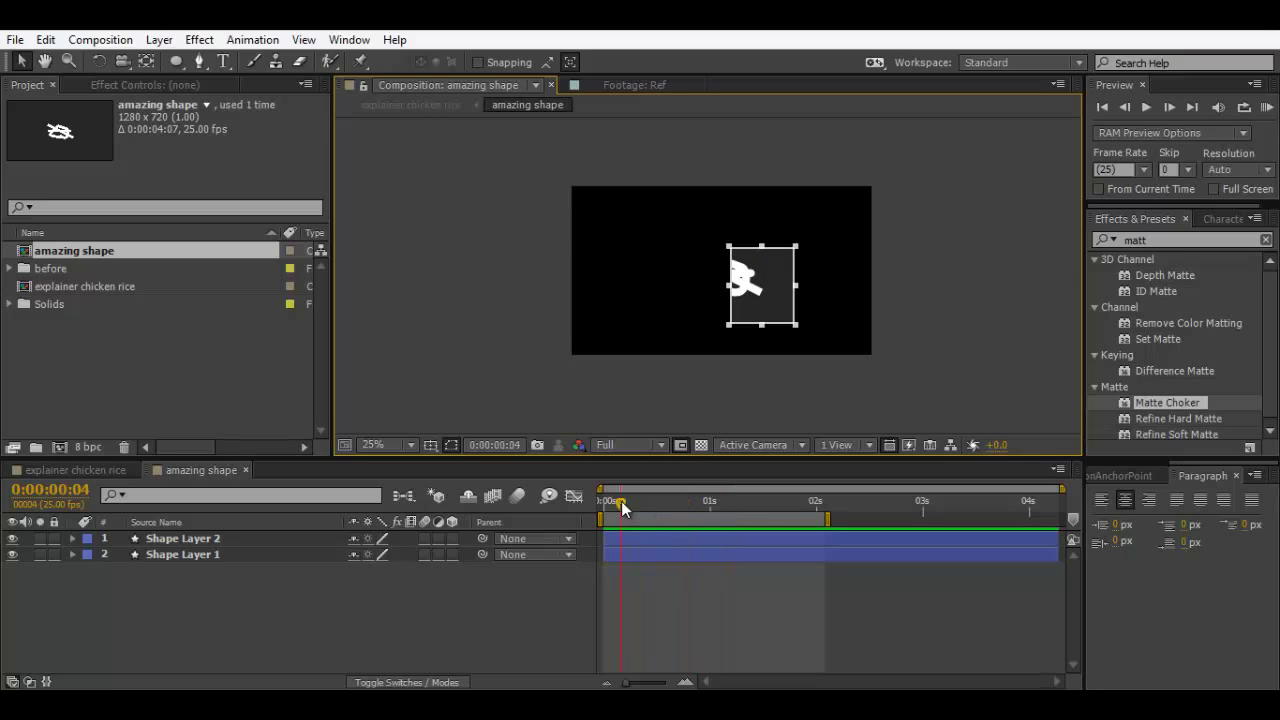
{"action": "left_click", "coordinate": [778, 501]}
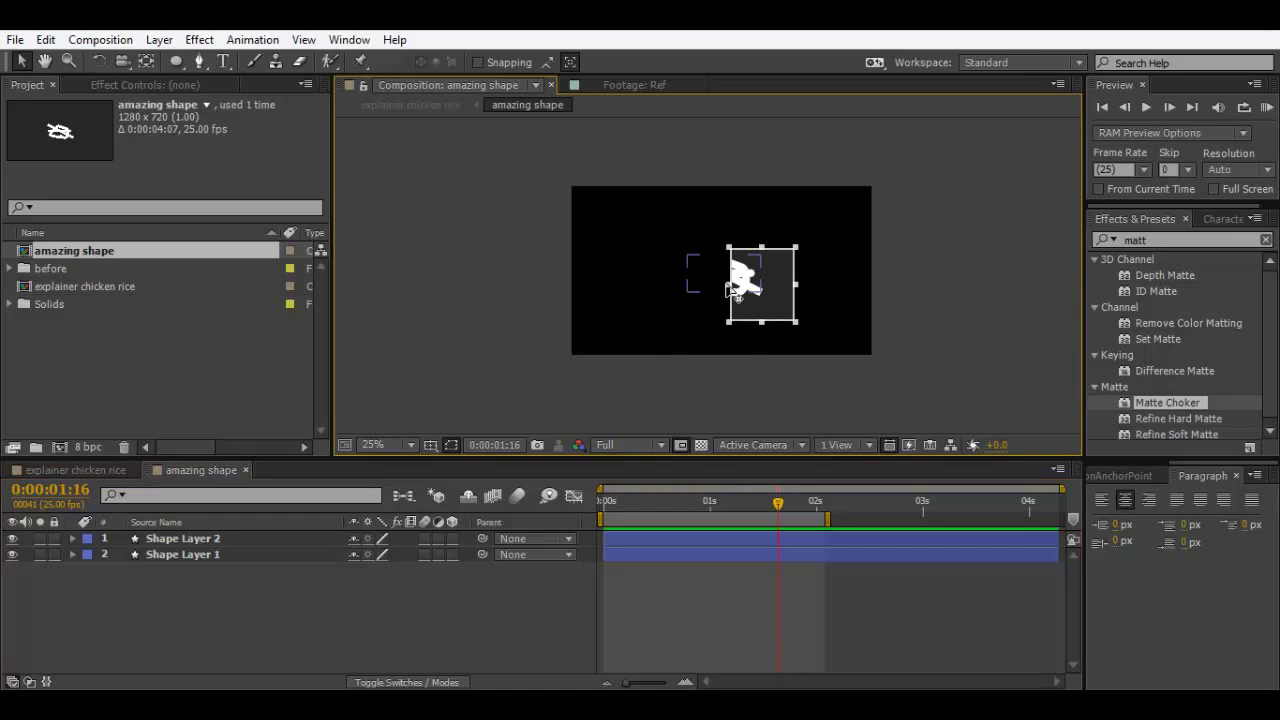
{"action": "left_click_drag", "start_coordinate": [728, 286], "coordinate": [597, 287]}
{"action": "left_click_drag", "start_coordinate": [797, 287], "coordinate": [684, 287]}
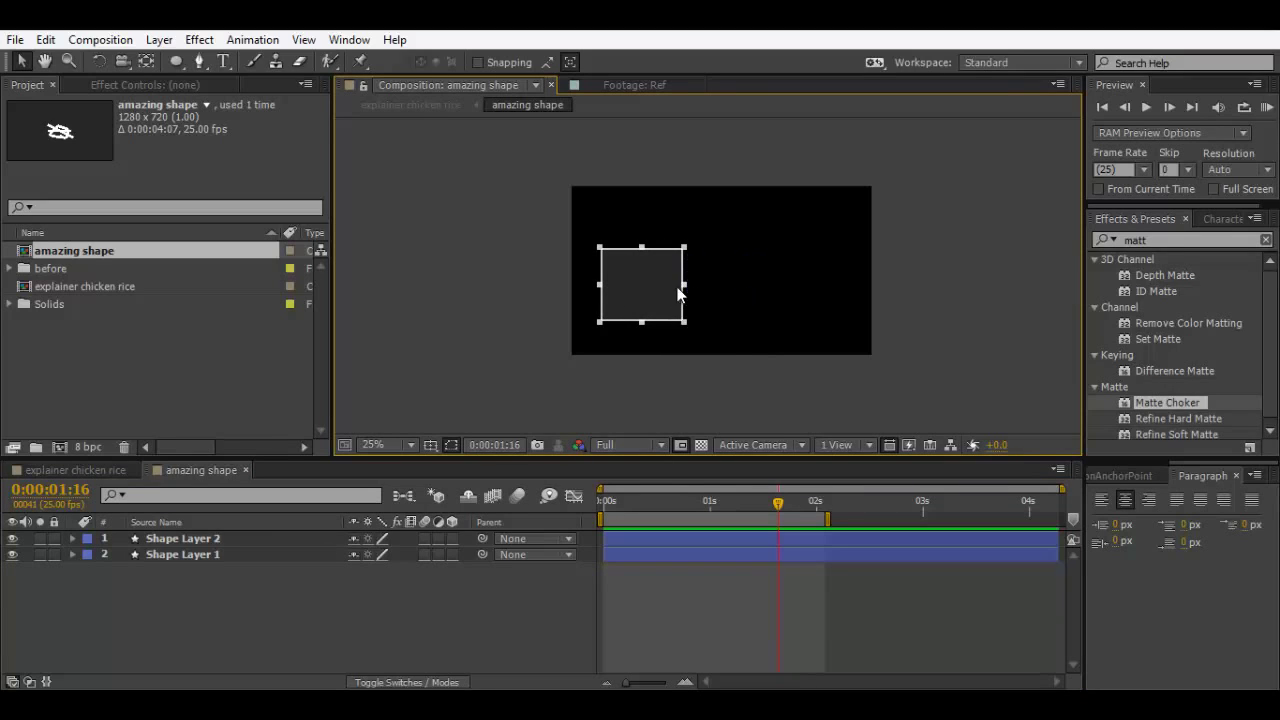
Step: Select both shape layers and roughly pull the region of interest's edges toward the shape at 50% zoom
{"action": "key", "text": "ctrl+a"}
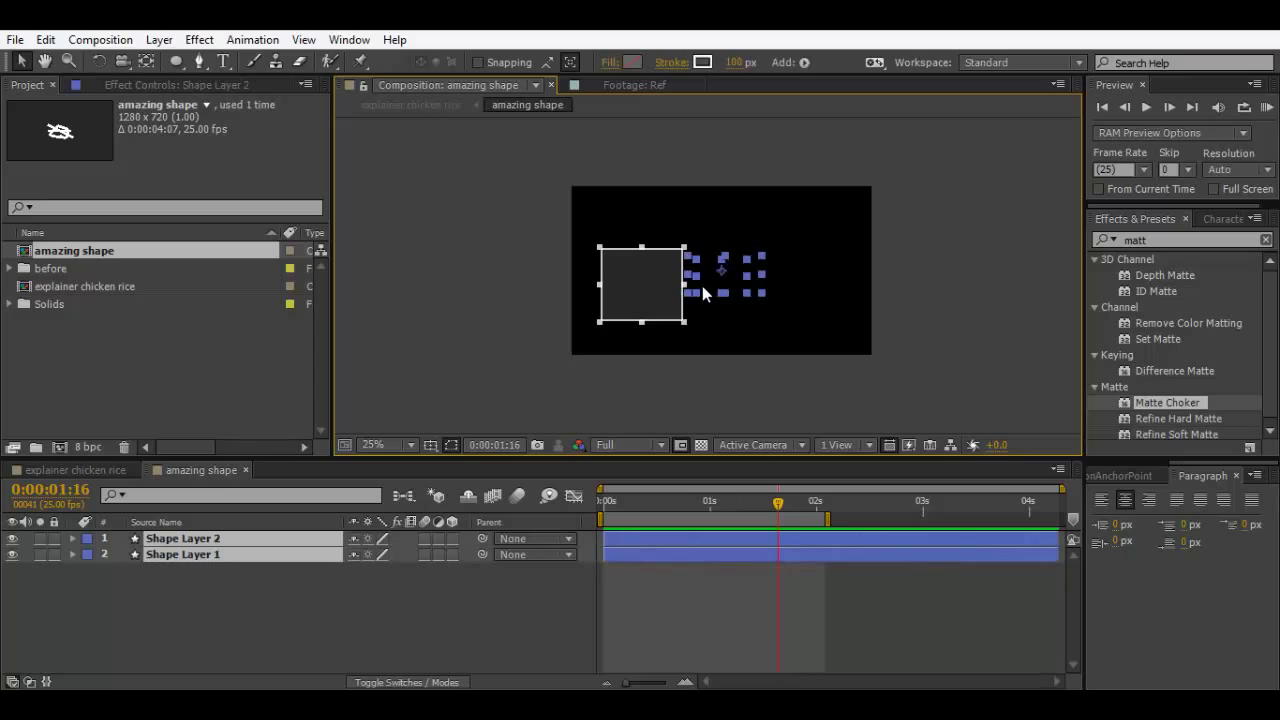
{"action": "left_click_drag", "start_coordinate": [685, 286], "coordinate": [789, 285]}
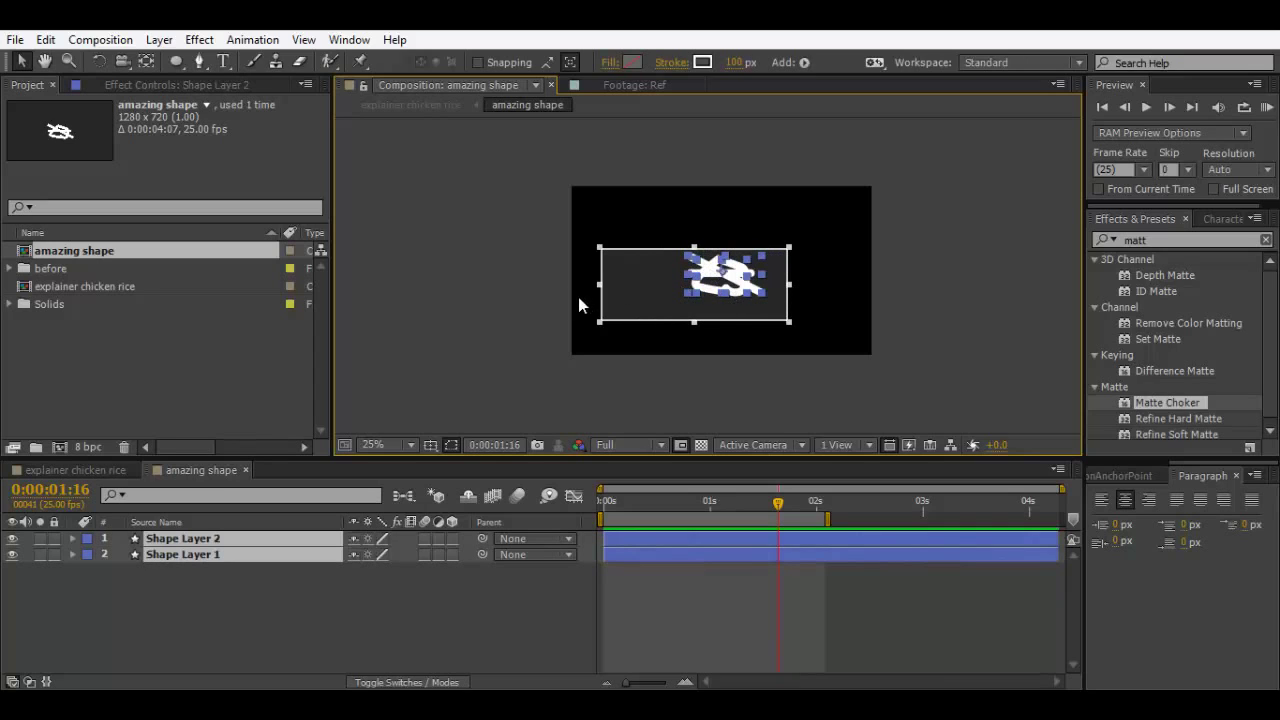
{"action": "left_click_drag", "start_coordinate": [600, 285], "coordinate": [675, 288]}
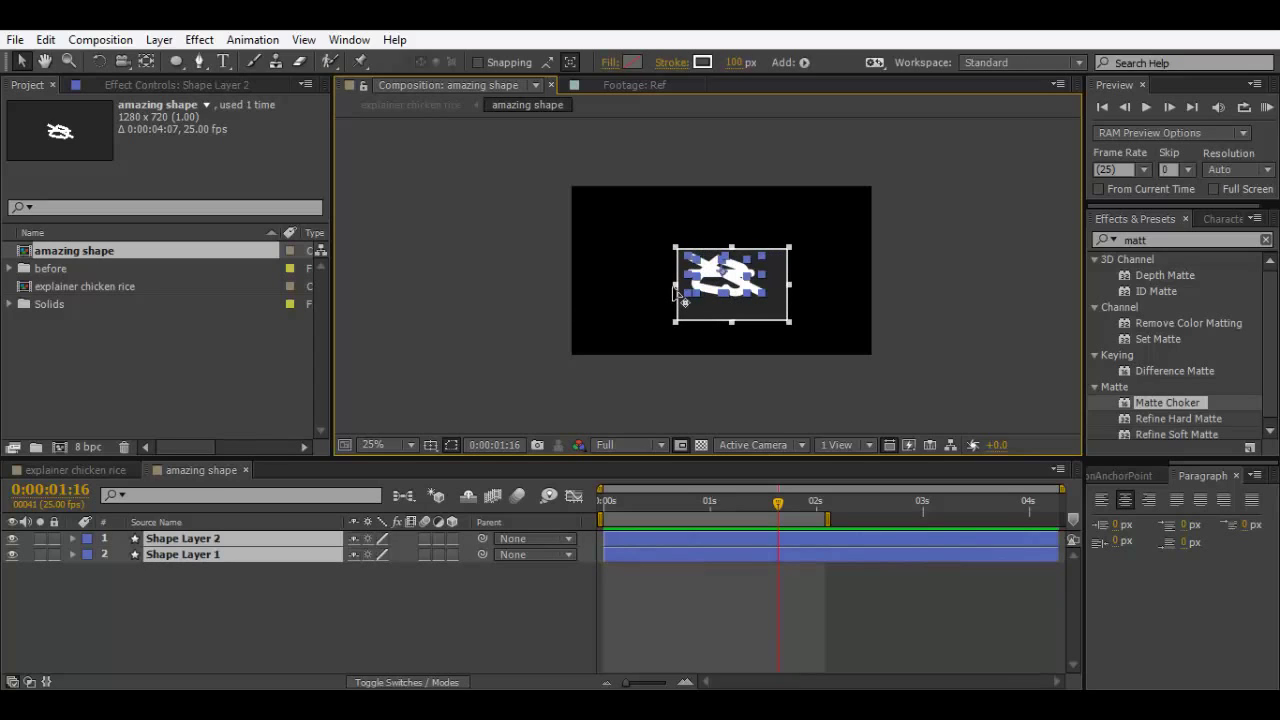
{"action": "key", "text": "period"}
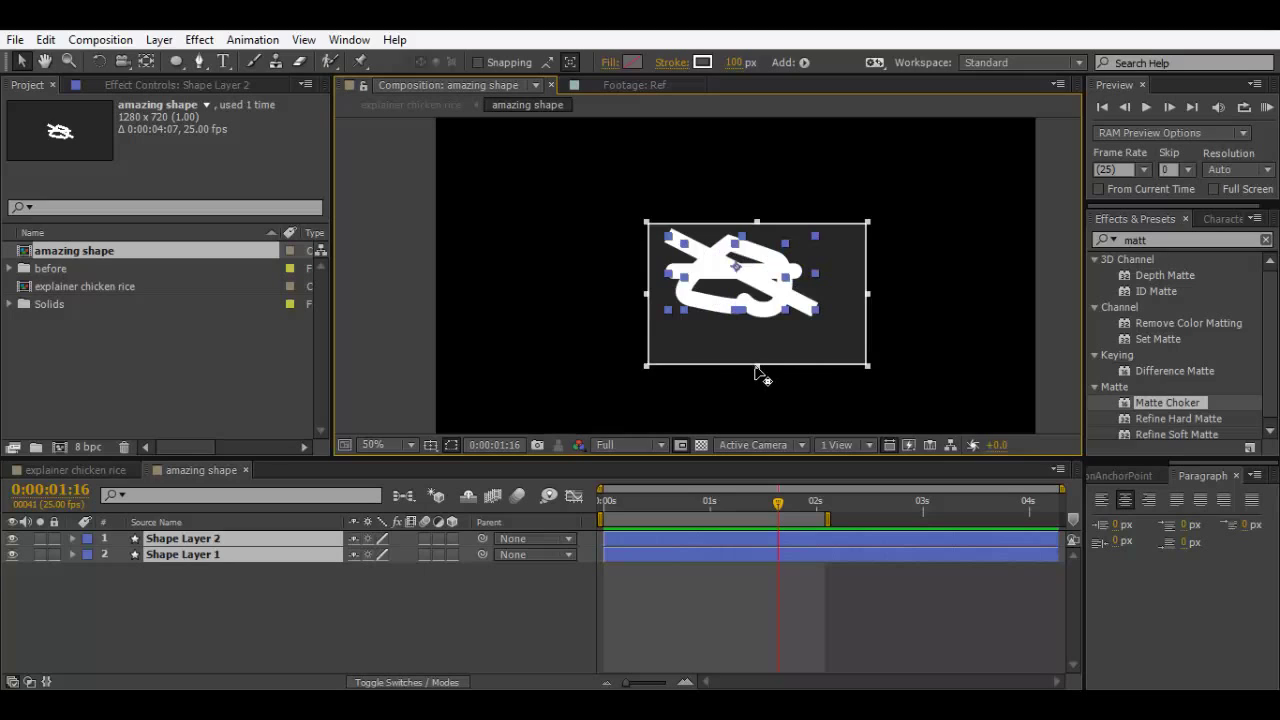
{"action": "left_click_drag", "start_coordinate": [757, 370], "coordinate": [760, 329]}
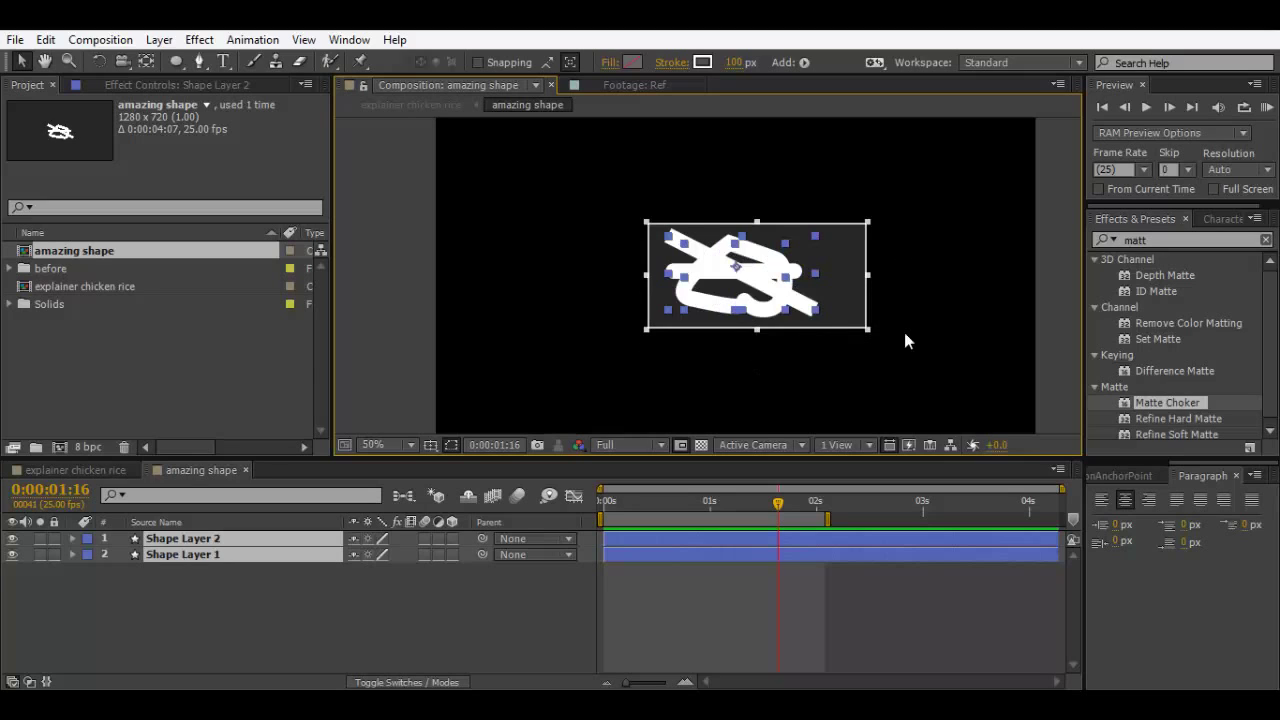
Step: Tighten the region's right, bottom and left edges so it hugs the whole scribble
{"action": "left_click", "coordinate": [68, 471]}
{"action": "left_click", "coordinate": [215, 471]}
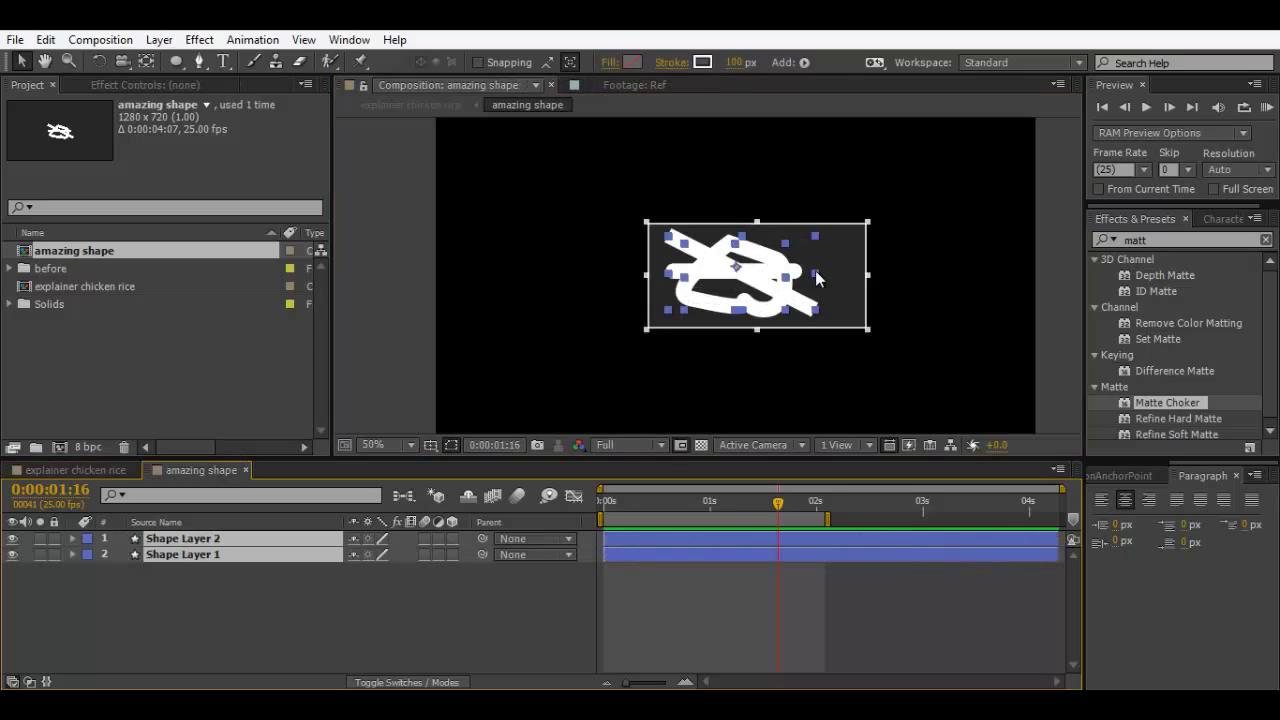
{"action": "left_click_drag", "start_coordinate": [873, 284], "coordinate": [823, 288]}
{"action": "left_click_drag", "start_coordinate": [738, 338], "coordinate": [737, 322]}
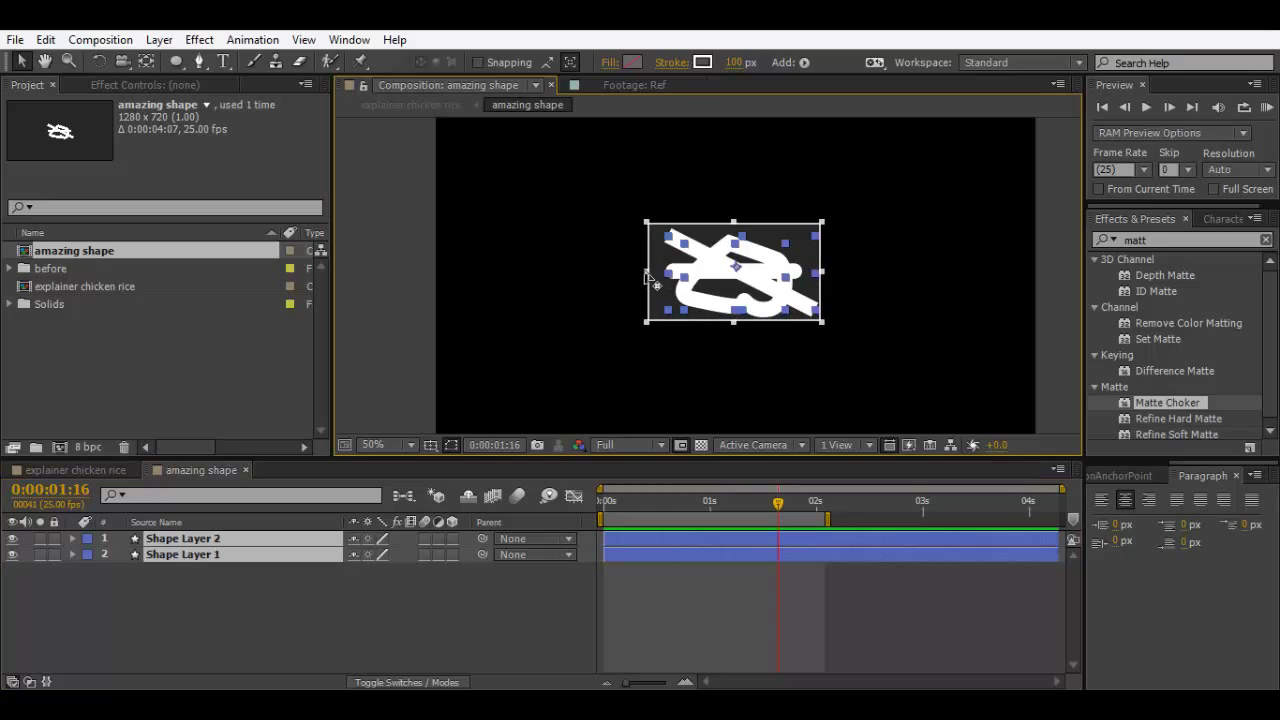
{"action": "left_click_drag", "start_coordinate": [646, 275], "coordinate": [657, 274]}
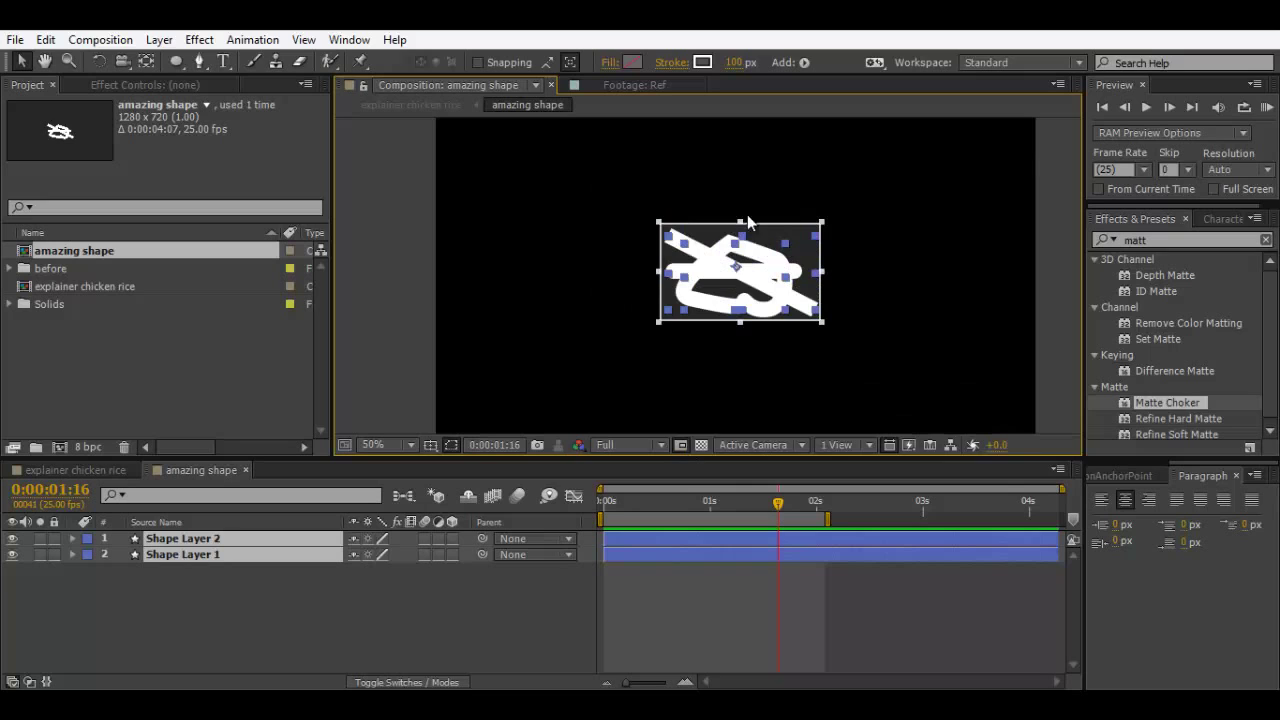
{"action": "left_click", "coordinate": [114, 42]}
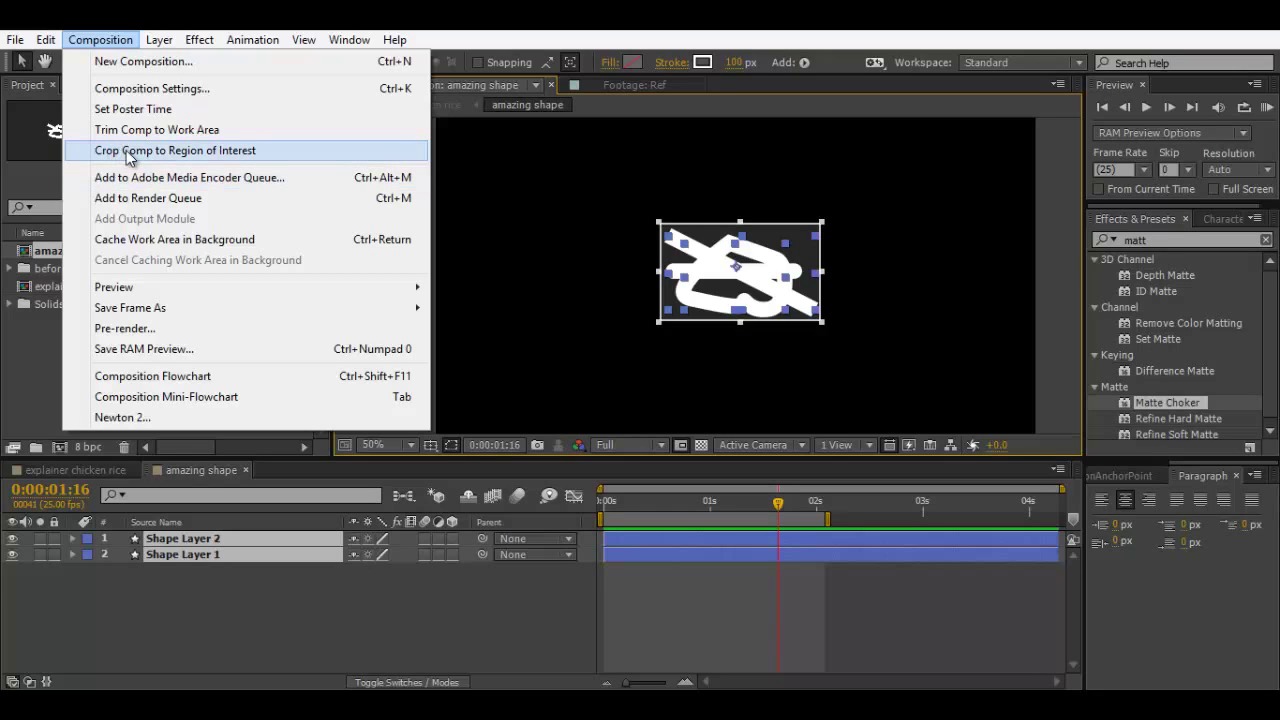
Step: Crop amazing shape to its region of interest, verify the 336 x 202 size, then return to explainer chicken rice
{"action": "left_click", "coordinate": [204, 151]}
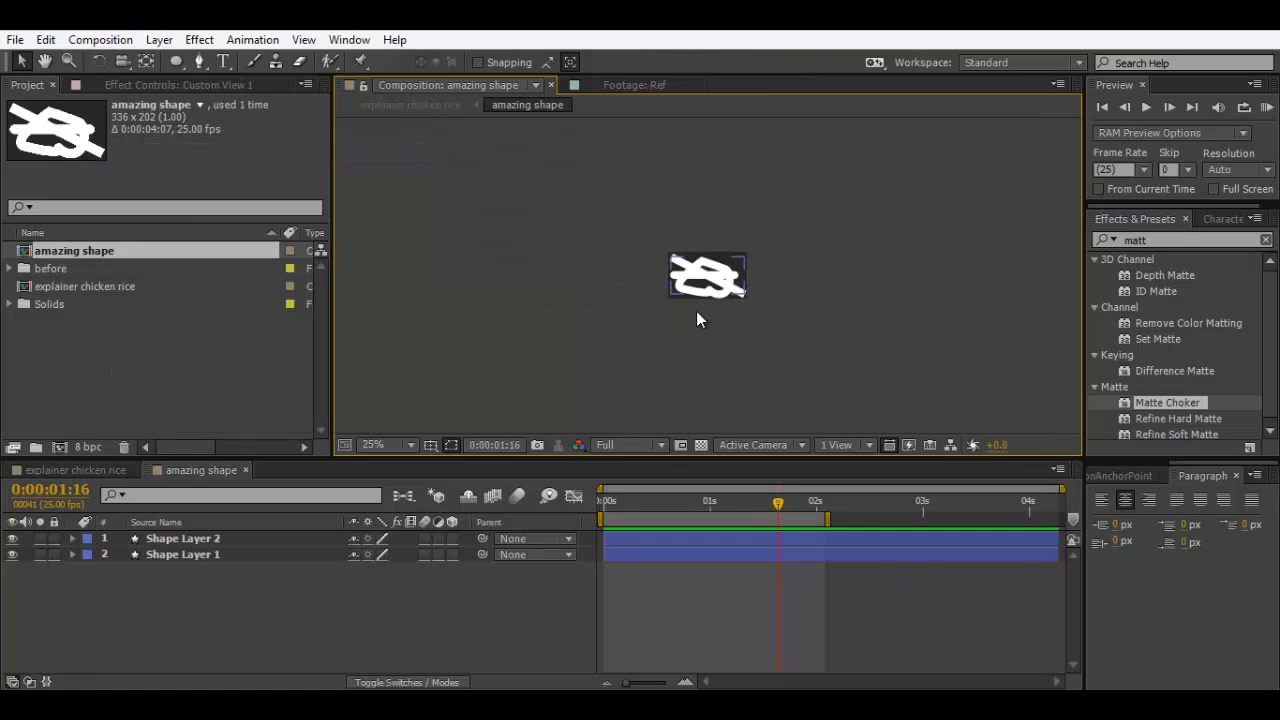
{"action": "key", "text": "period"}
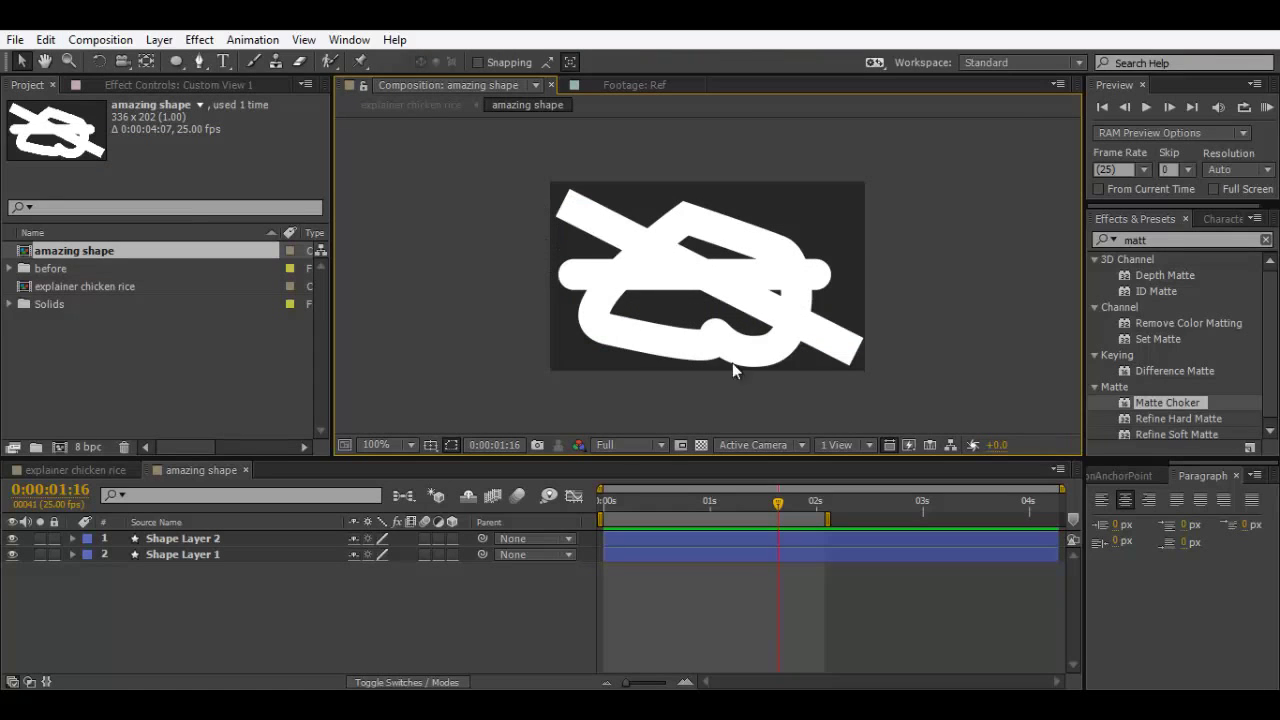
{"action": "key", "text": "ctrl+k"}
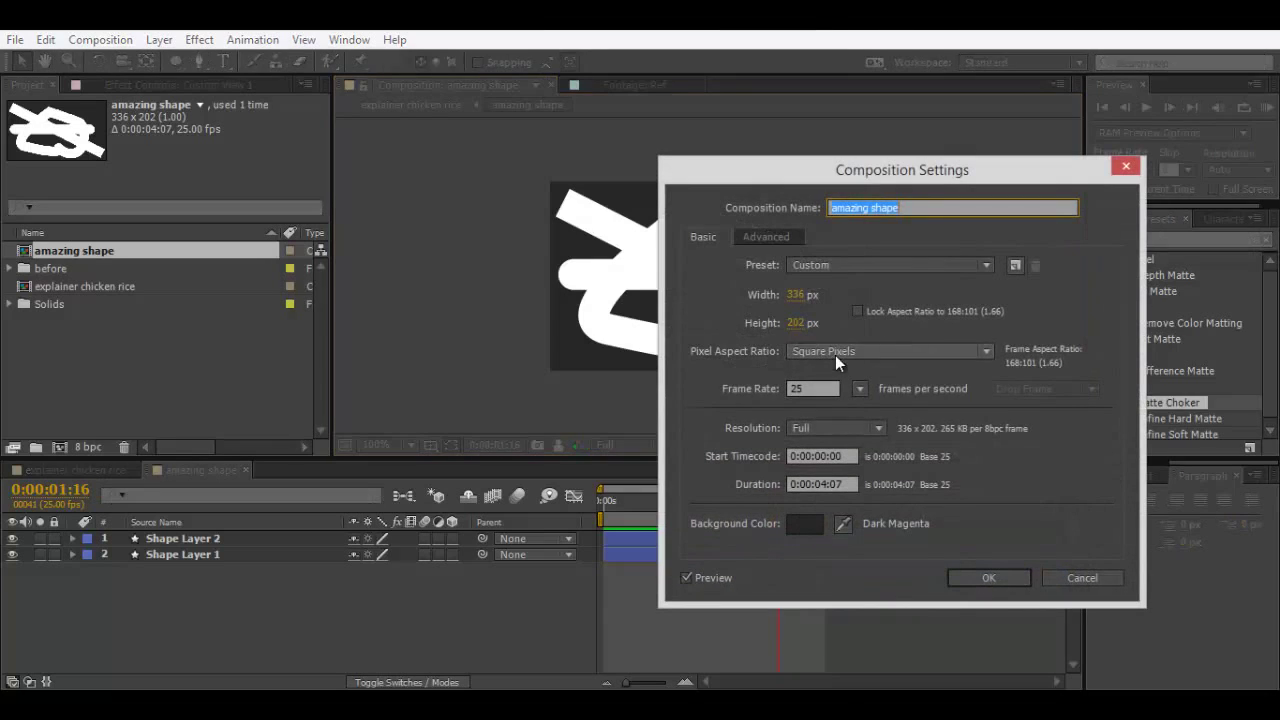
{"action": "left_click", "coordinate": [1080, 578]}
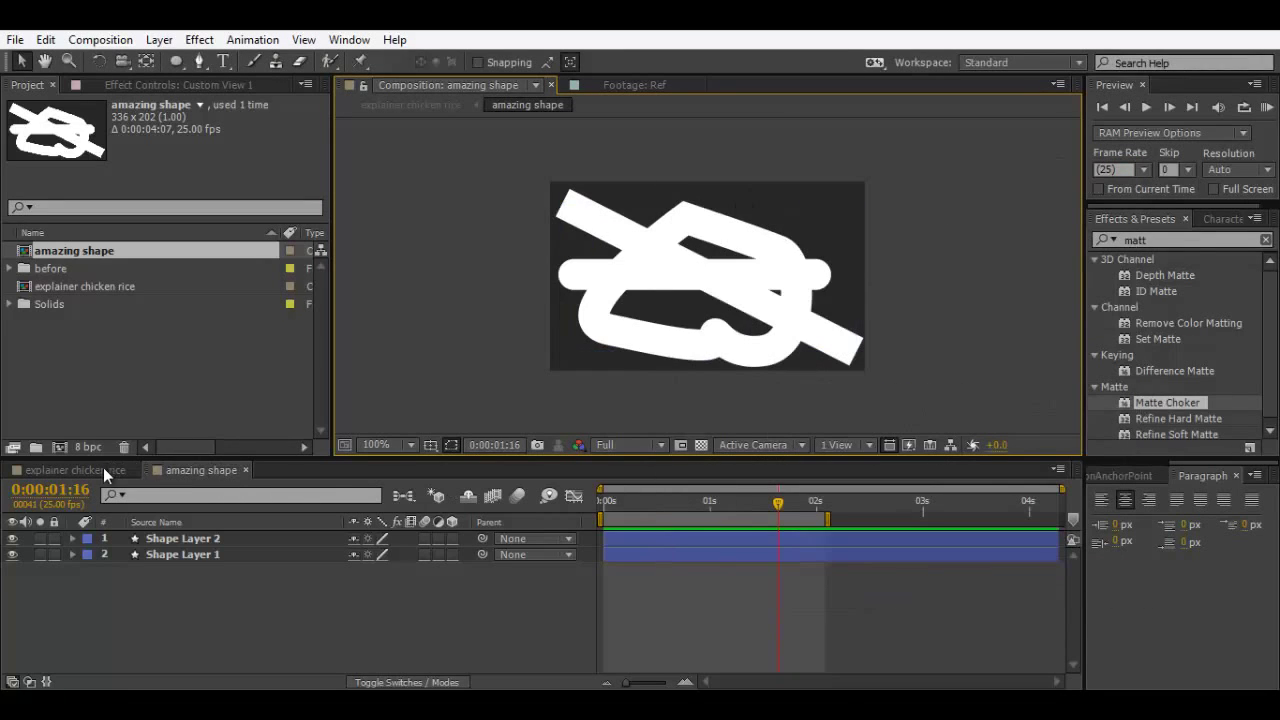
{"action": "left_click", "coordinate": [104, 471]}
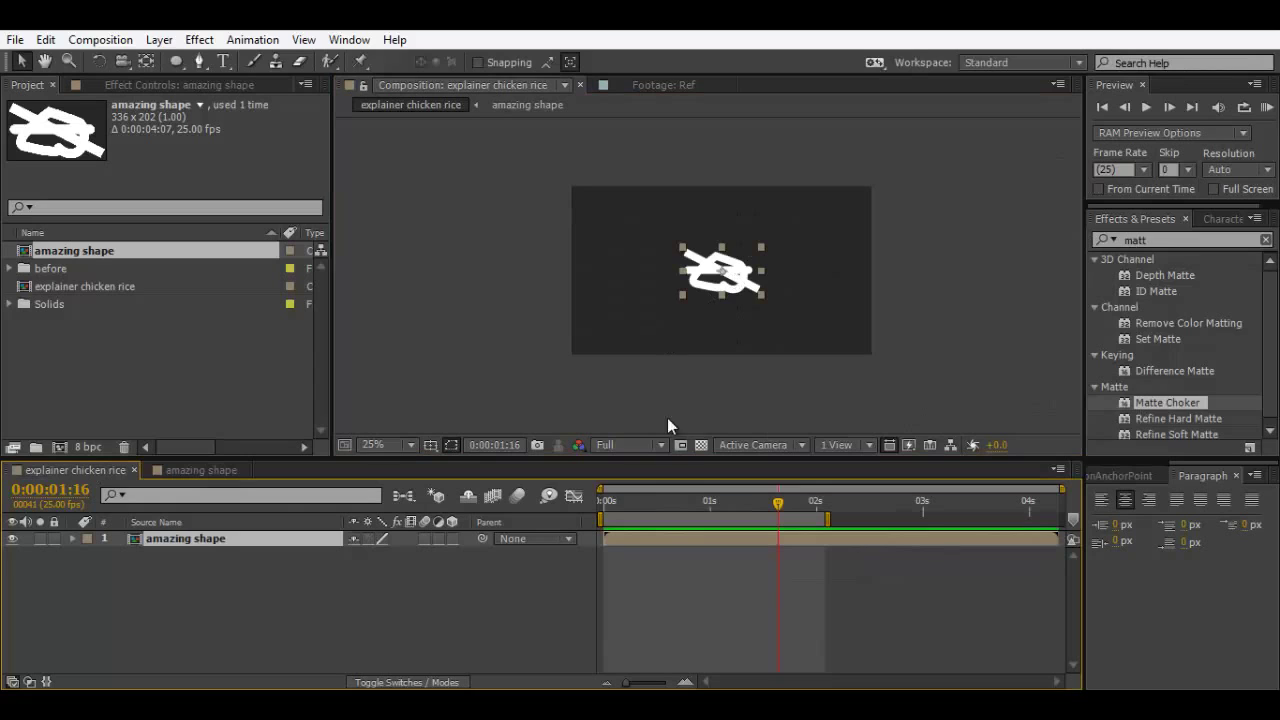
Step: Duplicate the amazing shape layer, move the copy to the lower left, and undo a trial scale-down
{"action": "left_click", "coordinate": [701, 445]}
{"action": "left_click", "coordinate": [701, 445]}
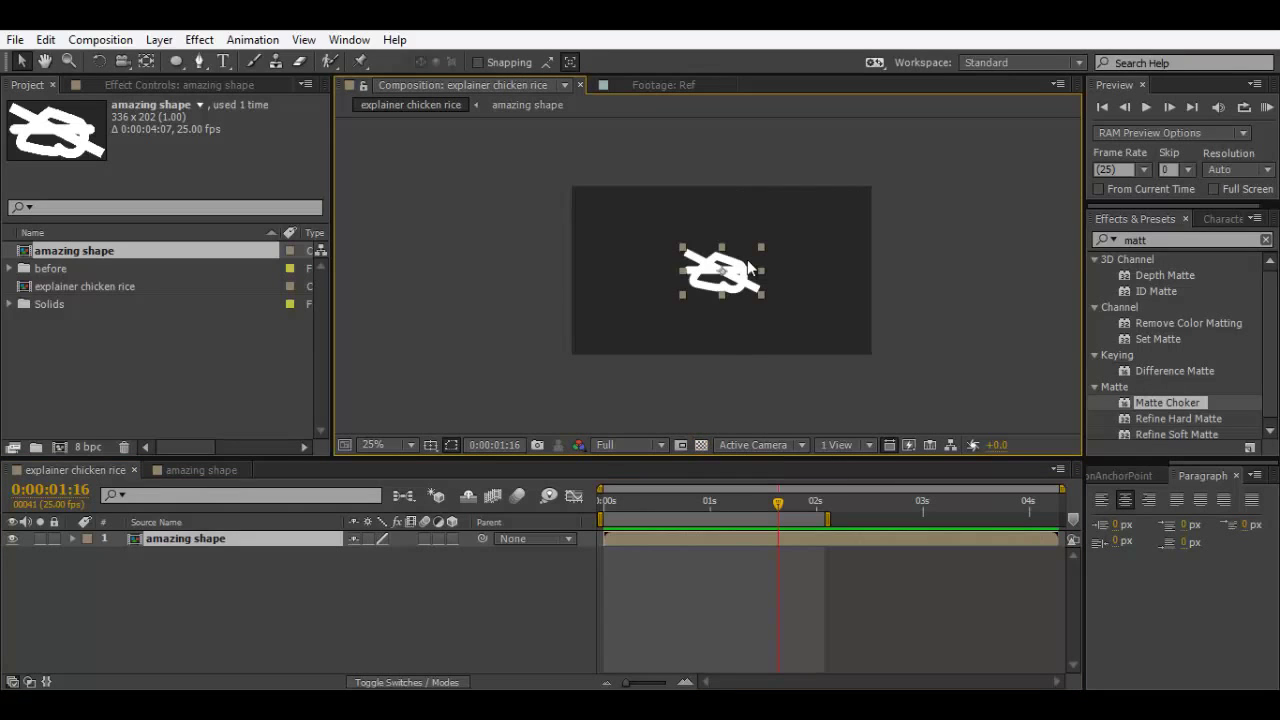
{"action": "key", "text": "period"}
{"action": "key", "text": "period"}
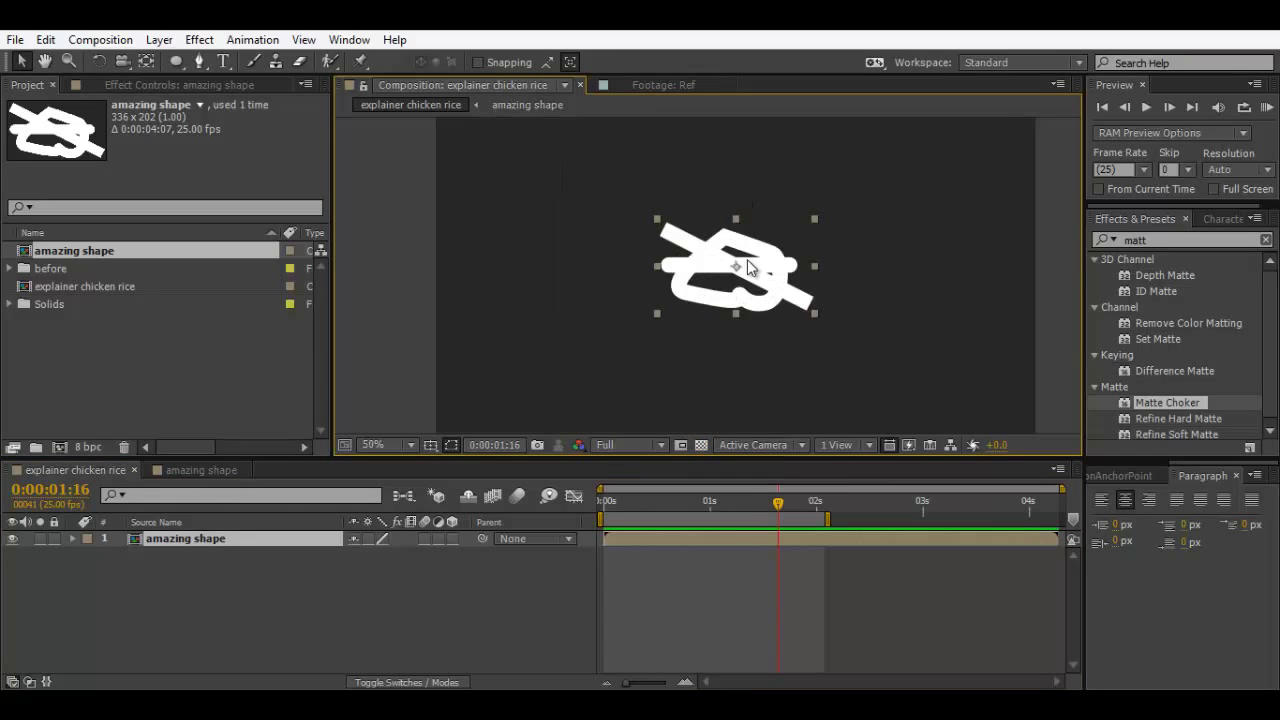
{"action": "left_click", "coordinate": [184, 538]}
{"action": "key", "text": "ctrl+d"}
{"action": "left_click_drag", "start_coordinate": [740, 280], "coordinate": [547, 387]}
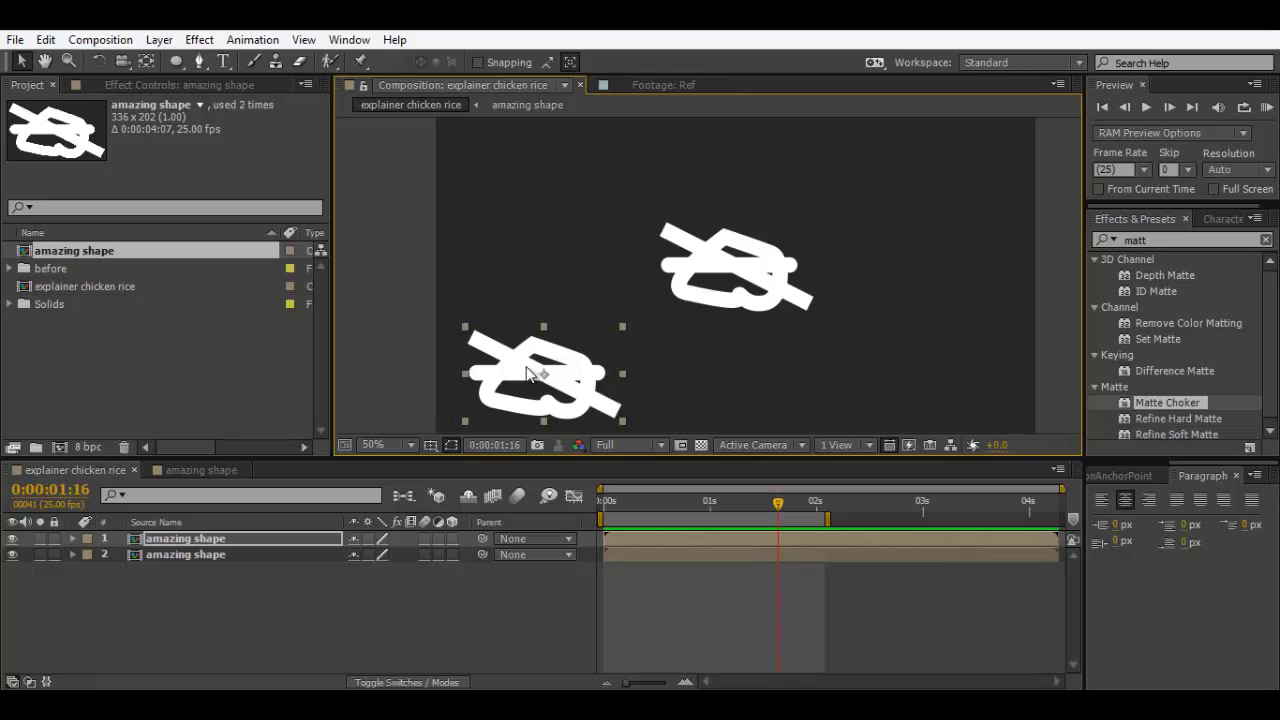
{"action": "key", "text": "y"}
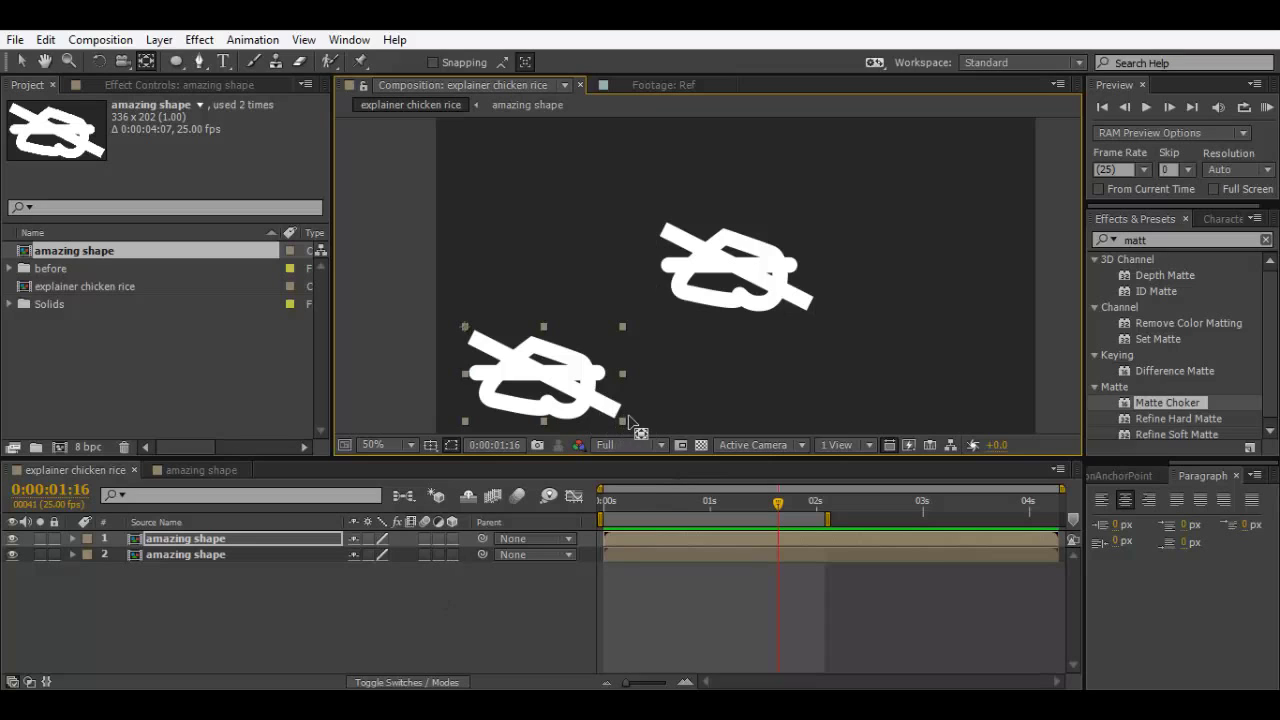
{"action": "key", "text": "v"}
{"action": "left_click_drag", "start_coordinate": [622, 421], "coordinate": [573, 391]}
{"action": "key", "text": "ctrl+z"}
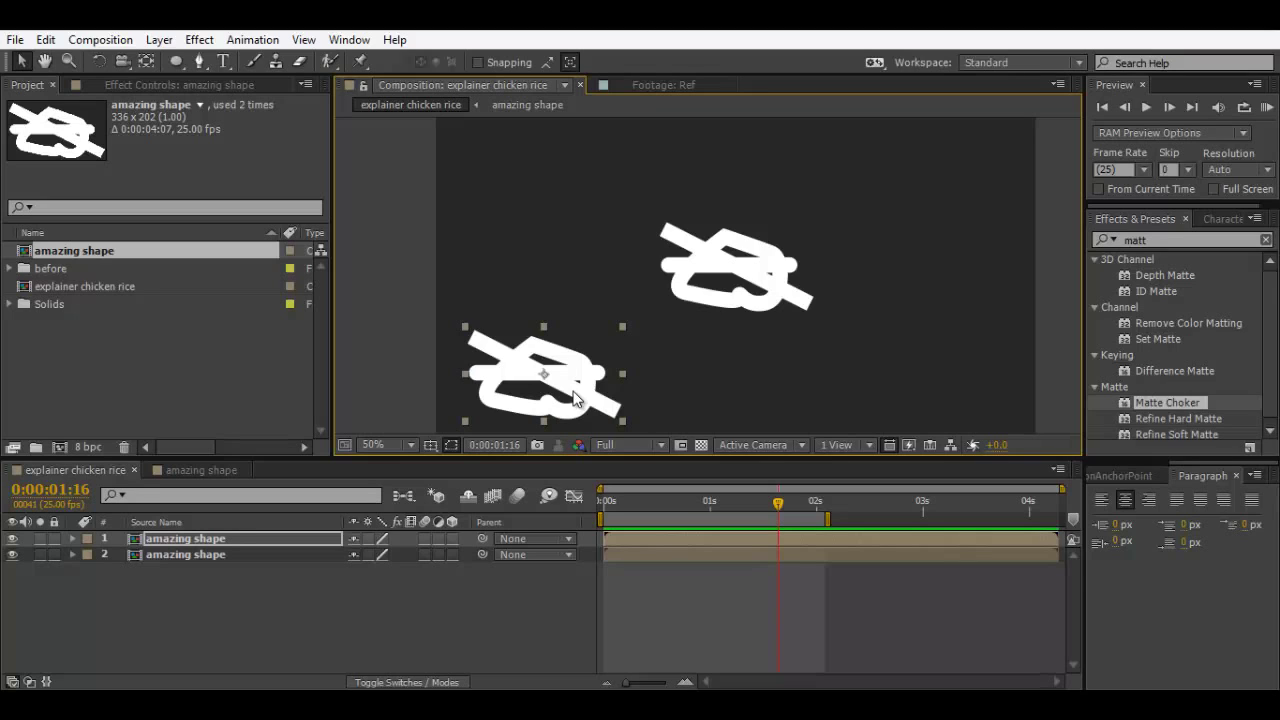
Step: Delete both amazing shape layers and bring up the Ease and wizz panel before switching to the browser
{"action": "key", "text": "ctrl+a"}
{"action": "left_click", "coordinate": [291, 586]}
{"action": "left_click_drag", "start_coordinate": [291, 586], "coordinate": [216, 530]}
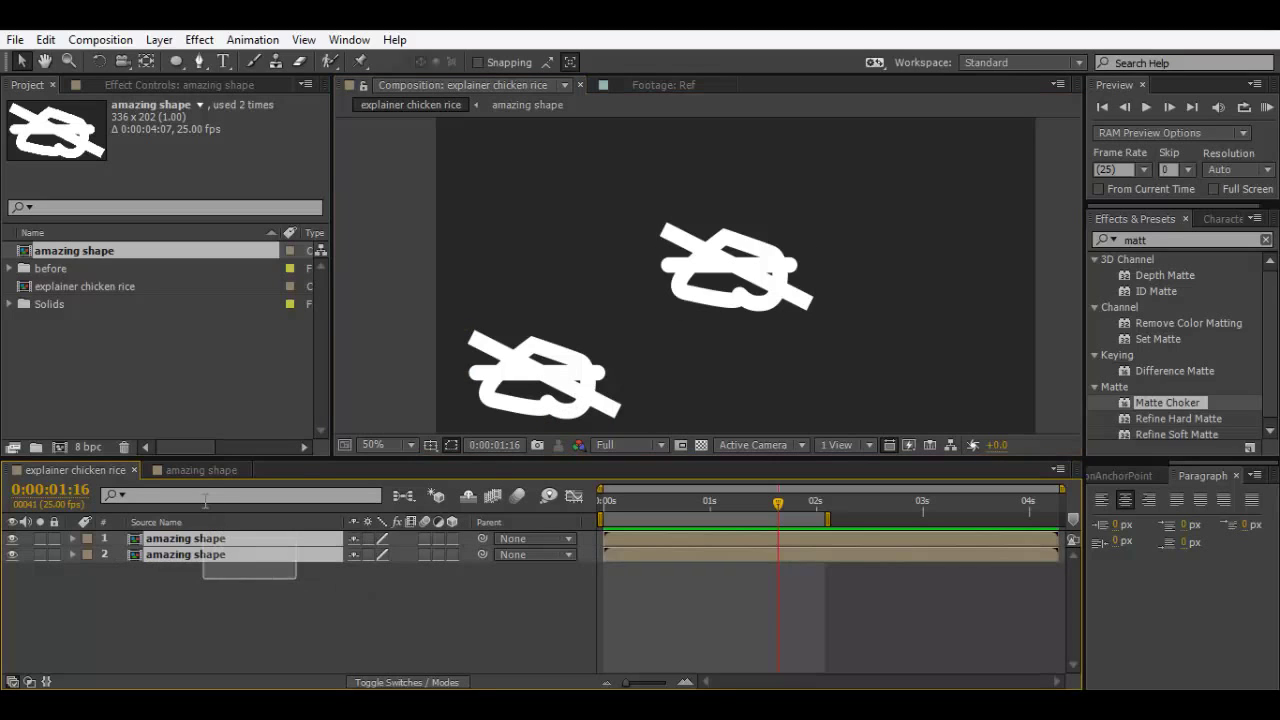
{"action": "key", "text": "Delete"}
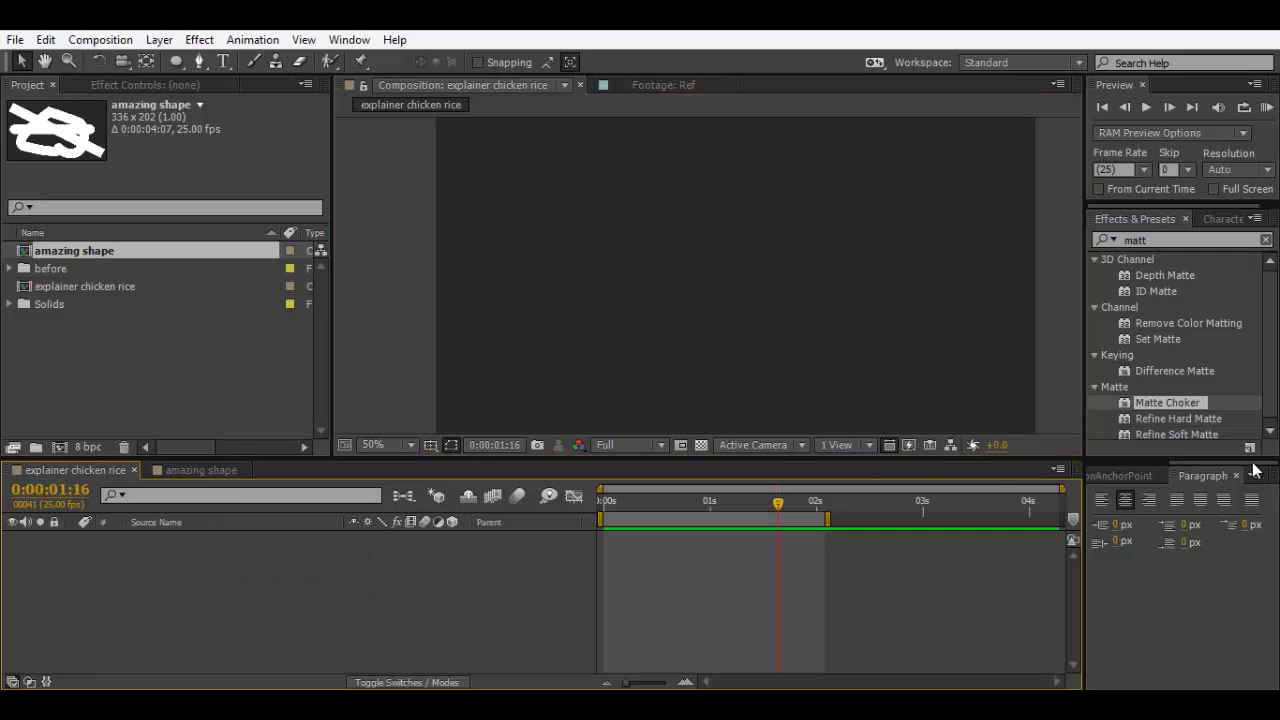
{"action": "scroll", "coordinate": [1234, 466], "scroll_direction": "up", "scroll_amount": 2}
{"action": "left_click", "coordinate": [1122, 476]}
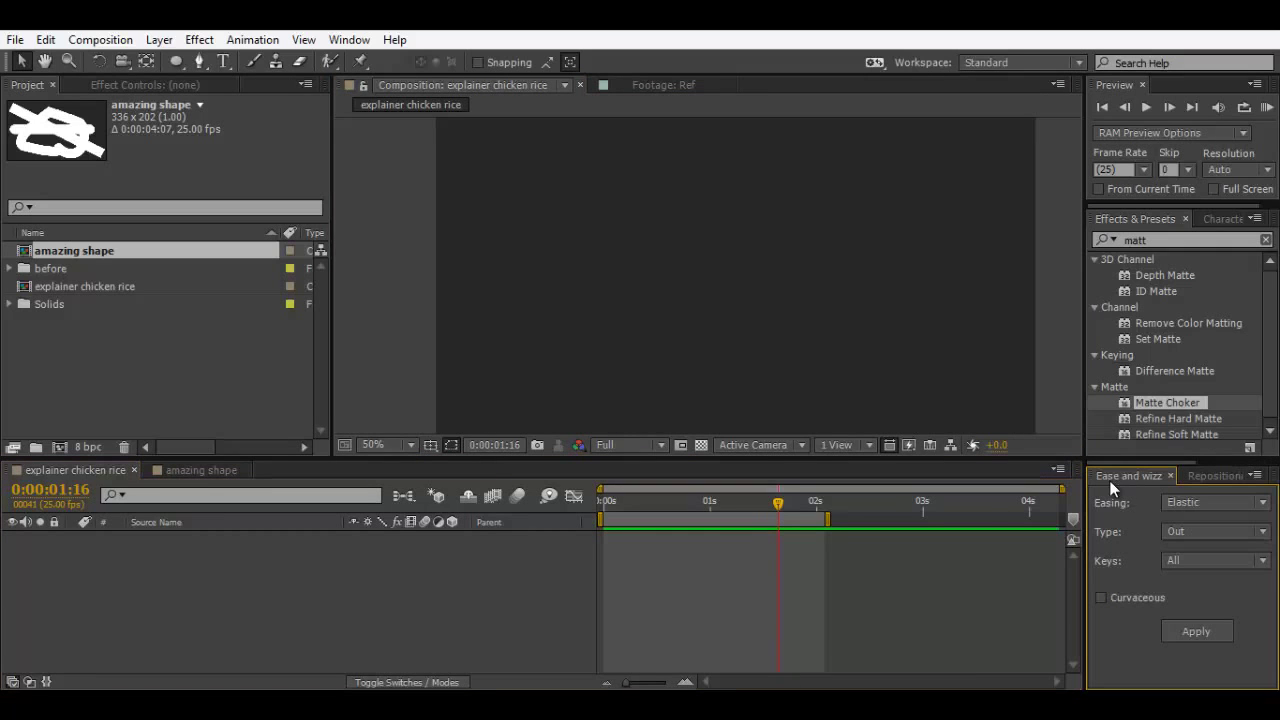
{"action": "key", "text": "alt+Tab"}
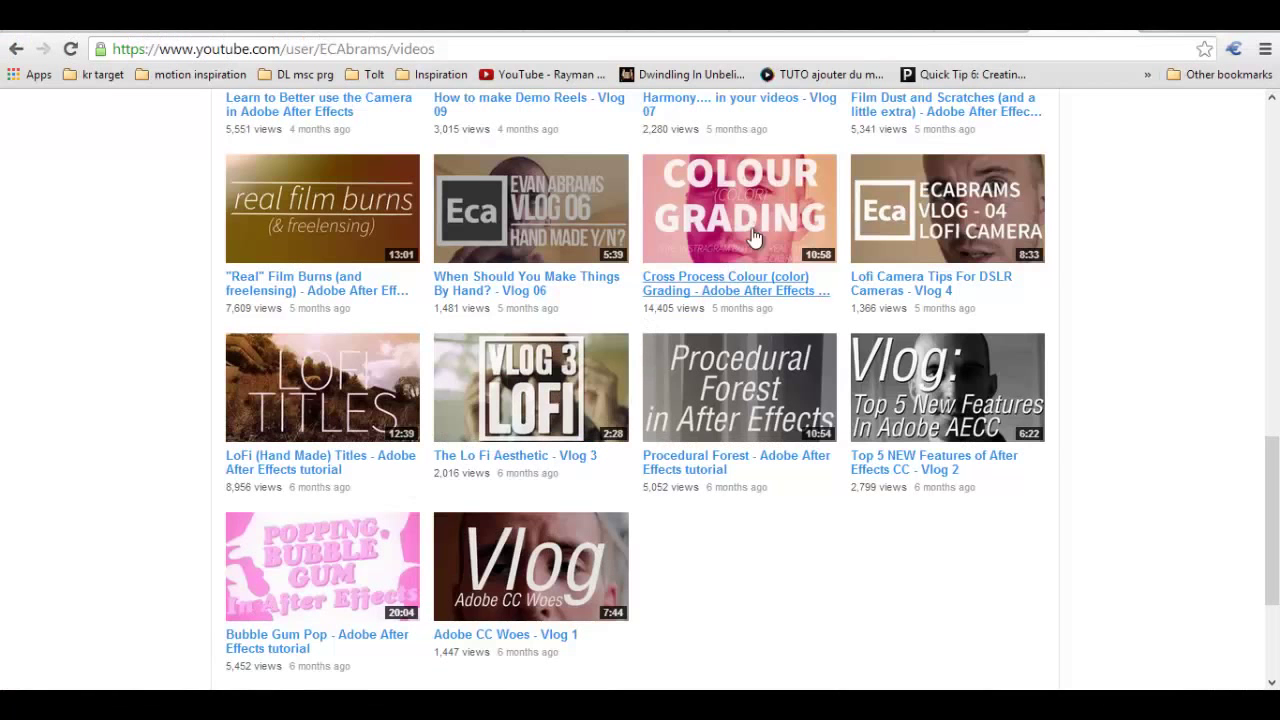
Step: Navigate the browser to aescripts.com
{"action": "left_click", "coordinate": [1000, 47]}
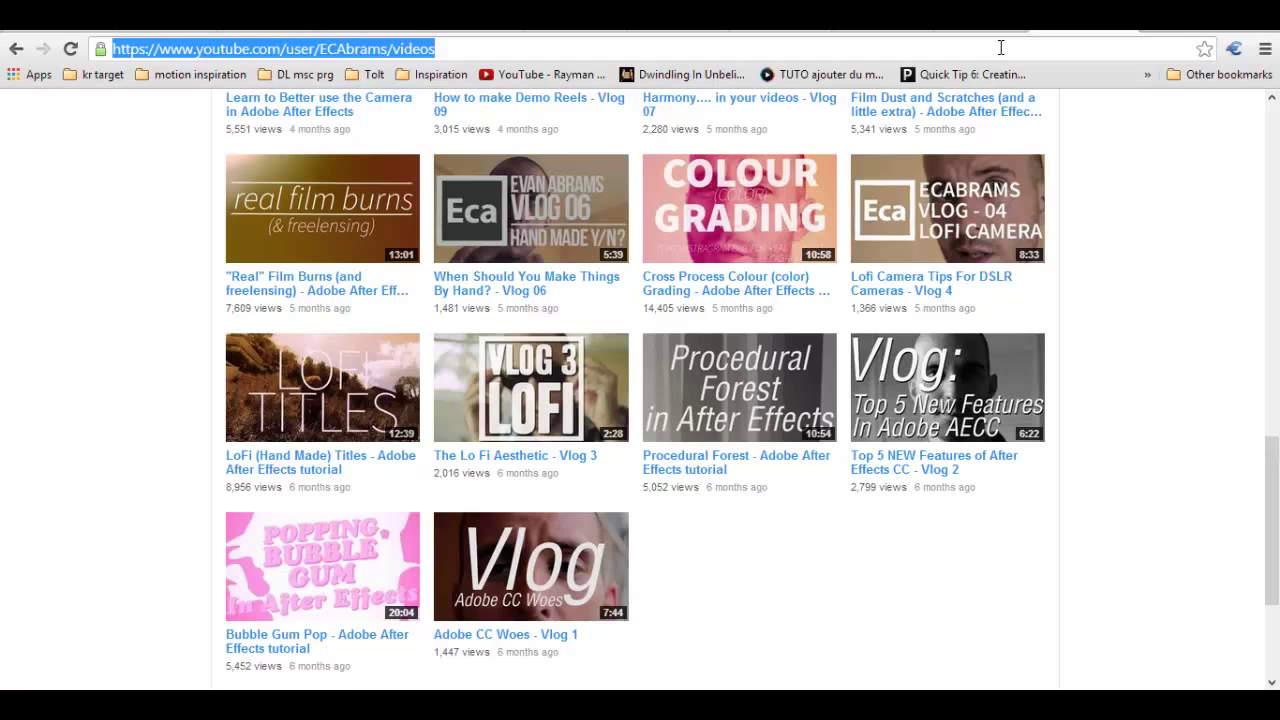
{"action": "type", "text": "aescri"}
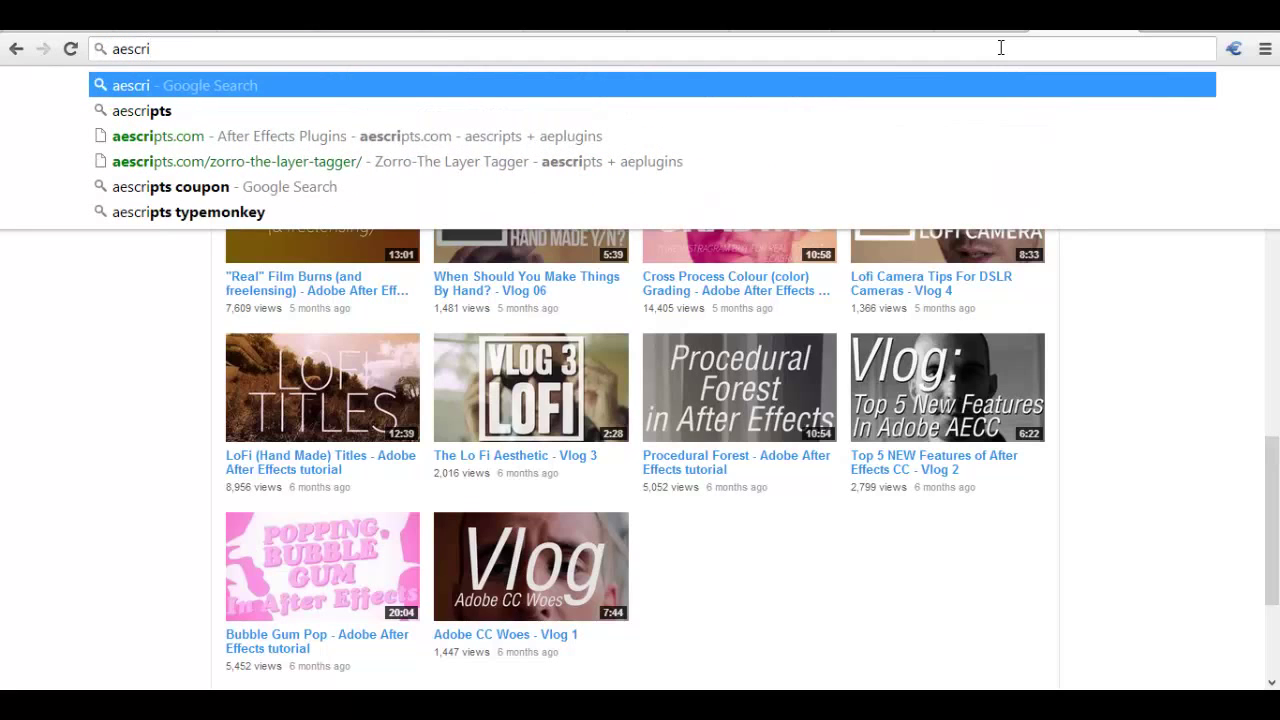
{"action": "left_click", "coordinate": [759, 136]}
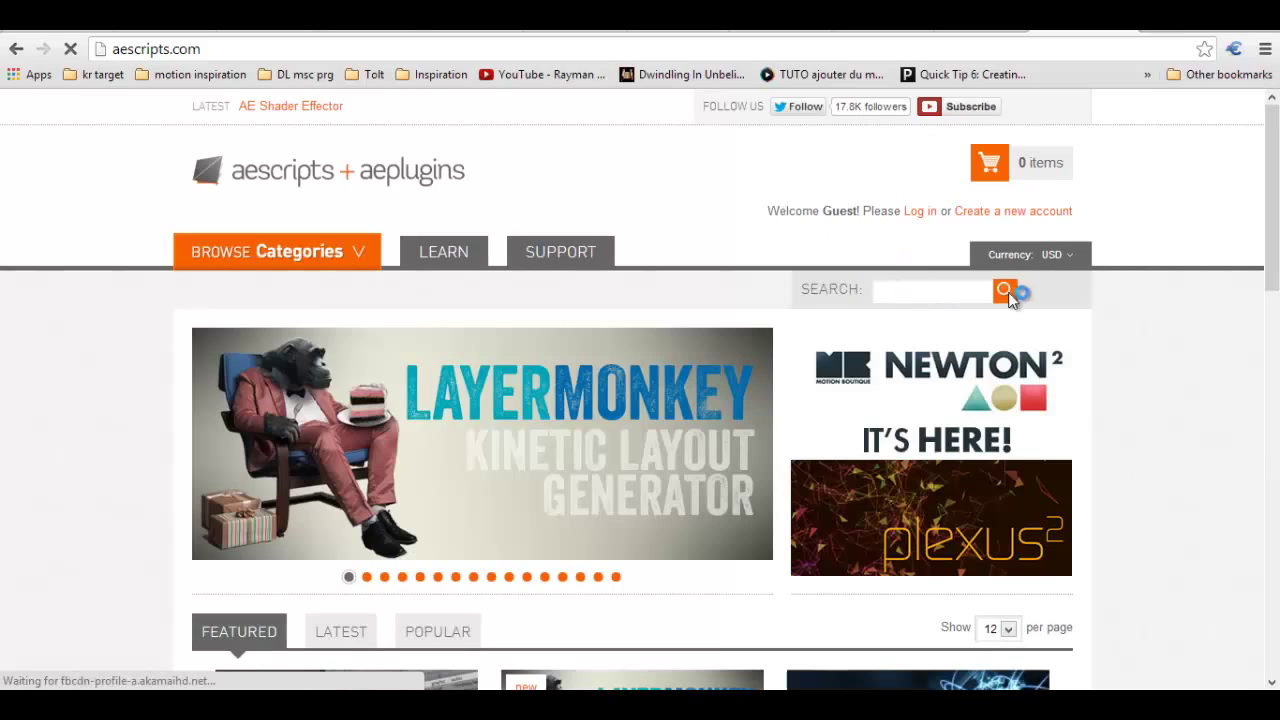
Step: Search the site for 'ease' and open the Ease and Wizz product page
{"action": "left_click_drag", "start_coordinate": [1270, 190], "coordinate": [1248, 170]}
{"action": "left_click", "coordinate": [884, 293]}
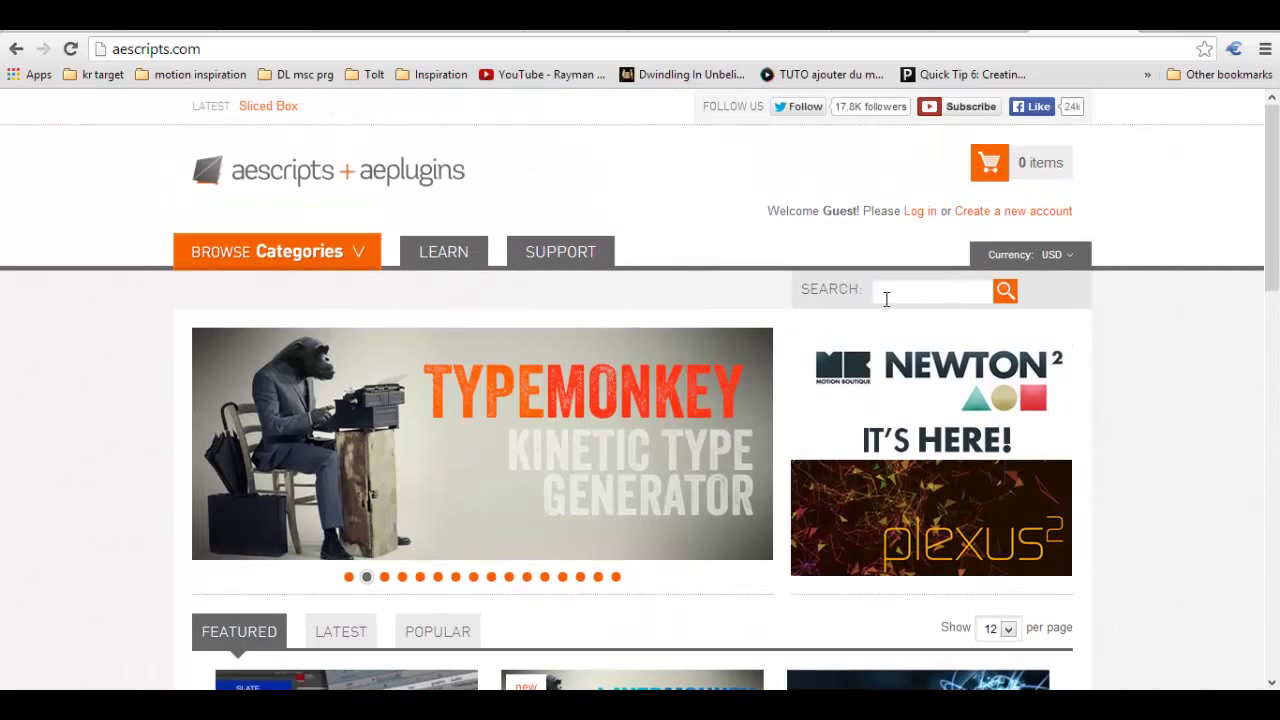
{"action": "type", "text": "a"}
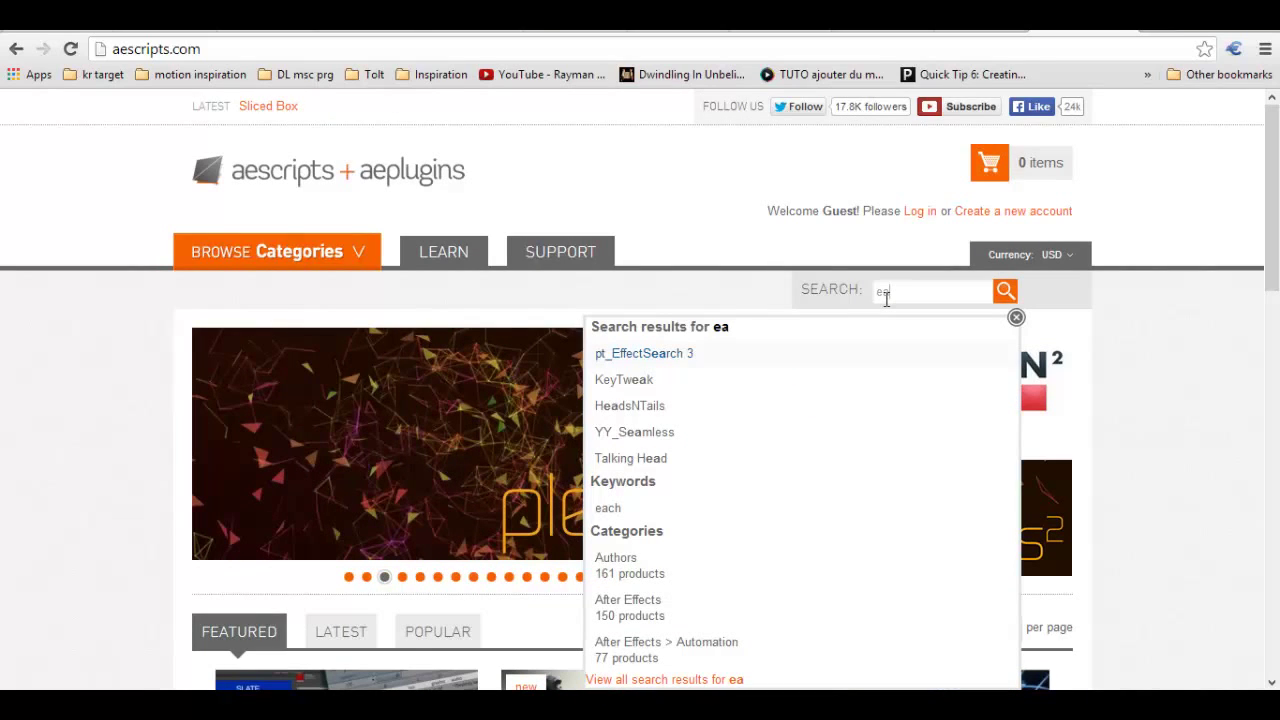
{"action": "type", "text": "ec"}
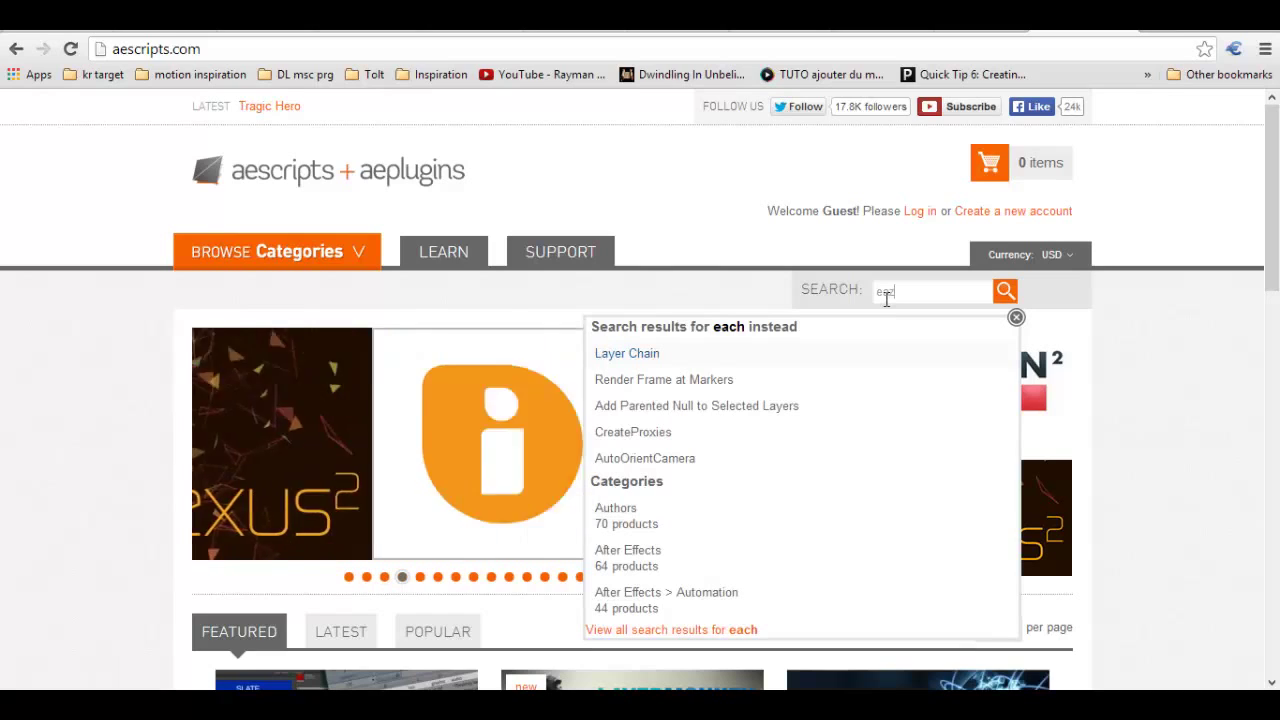
{"action": "key", "text": "BackSpace"}
{"action": "type", "text": "ze an"}
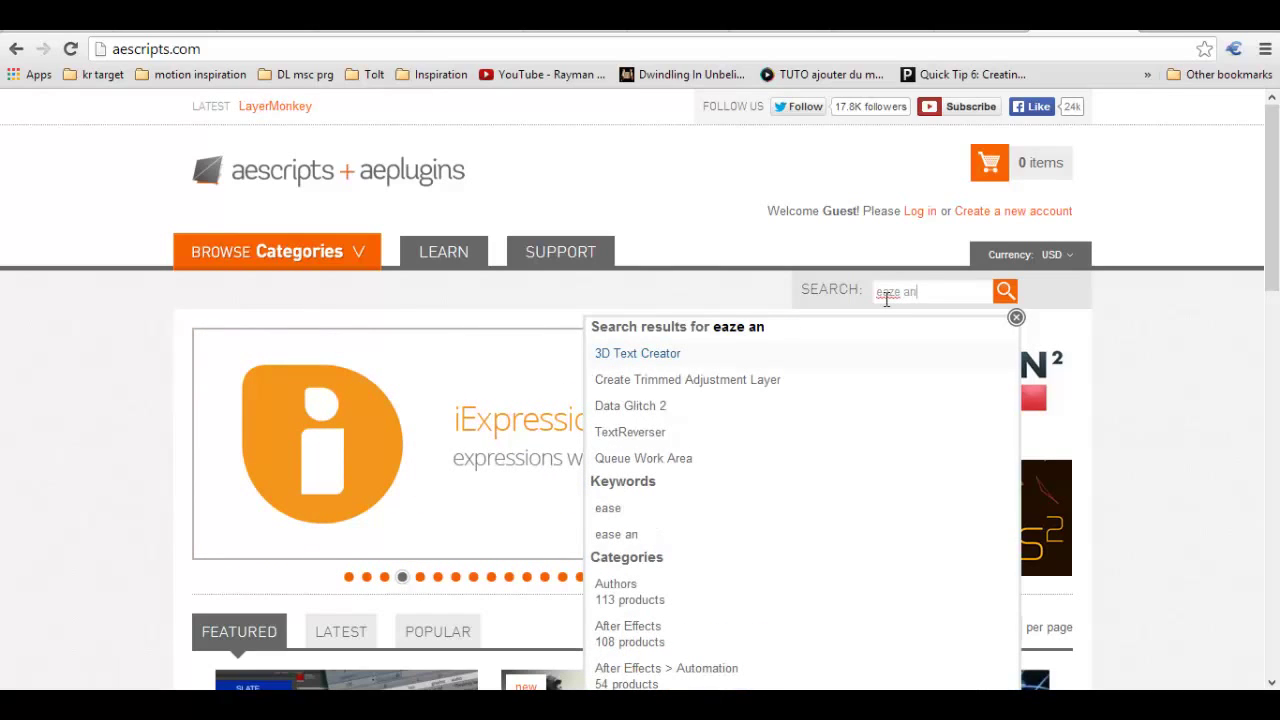
{"action": "key", "text": "BackSpace"}
{"action": "key", "text": "BackSpace"}
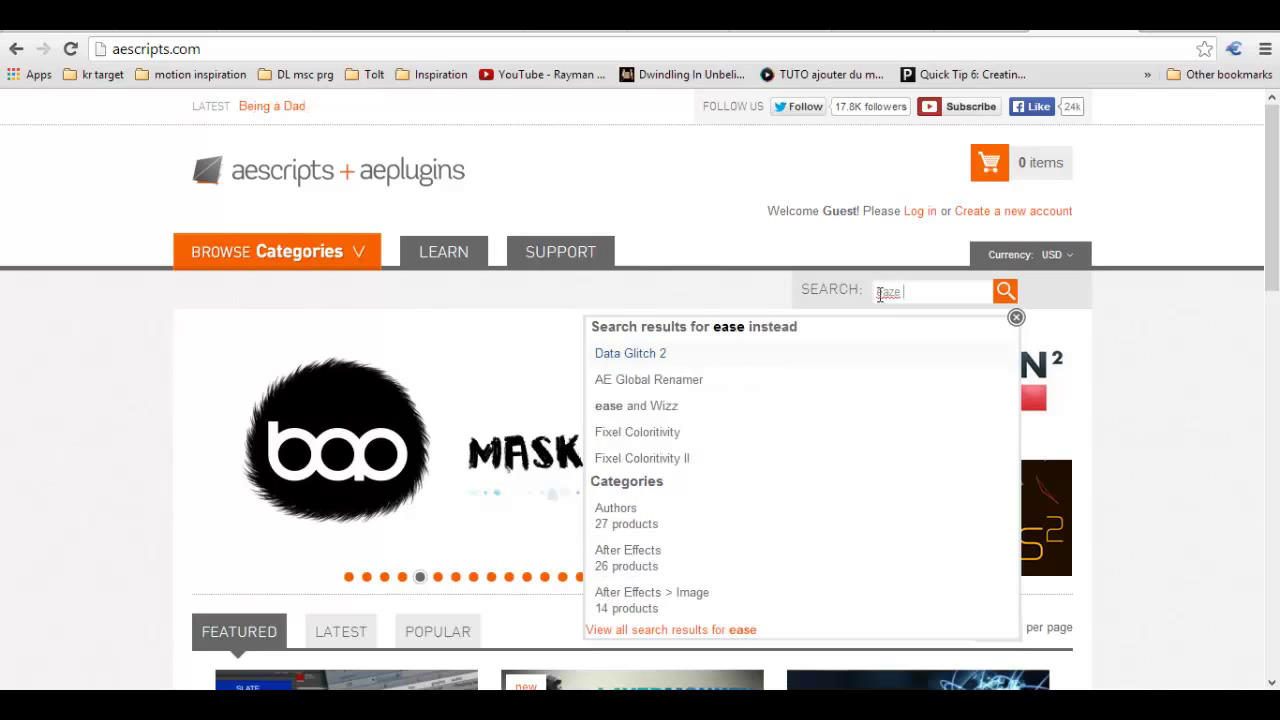
{"action": "left_click", "coordinate": [643, 408]}
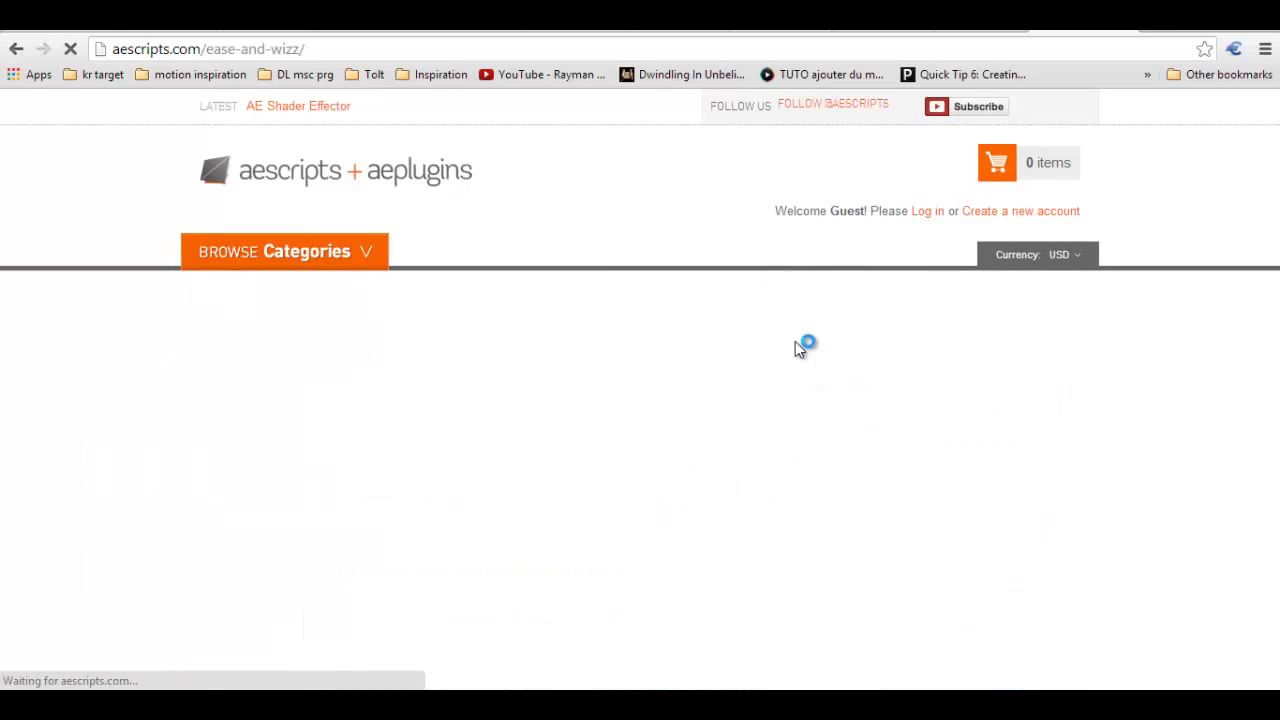
Step: Try prices 00 and 12 in Ease and Wizz's Name Your Own Price field, leave it empty, minimise Chrome
{"action": "left_click", "coordinate": [766, 474]}
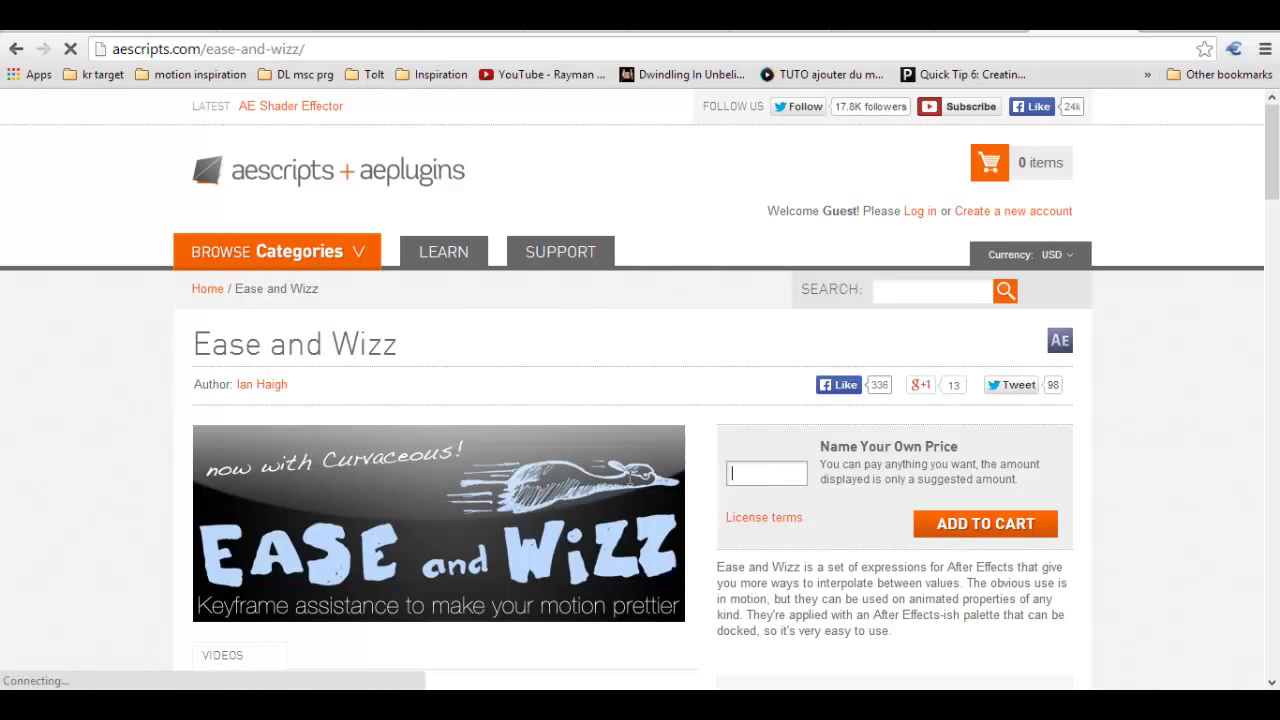
{"action": "type", "text": "00"}
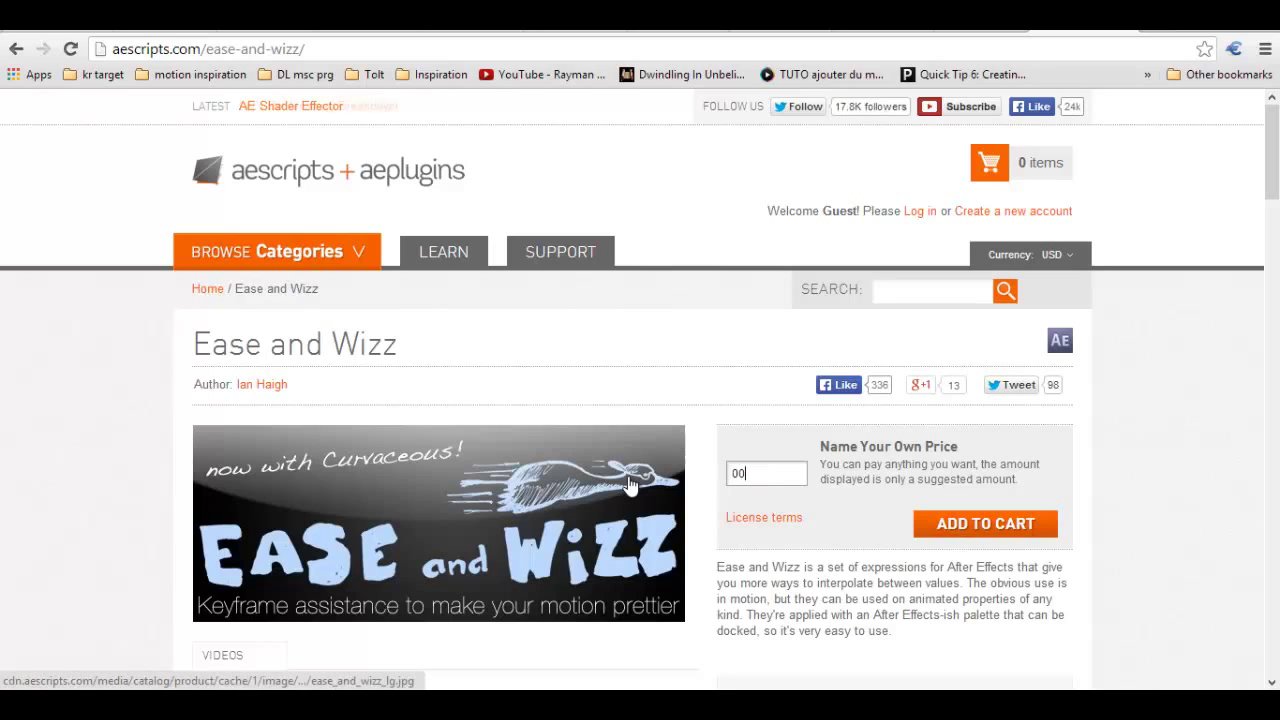
{"action": "key", "text": "BackSpace"}
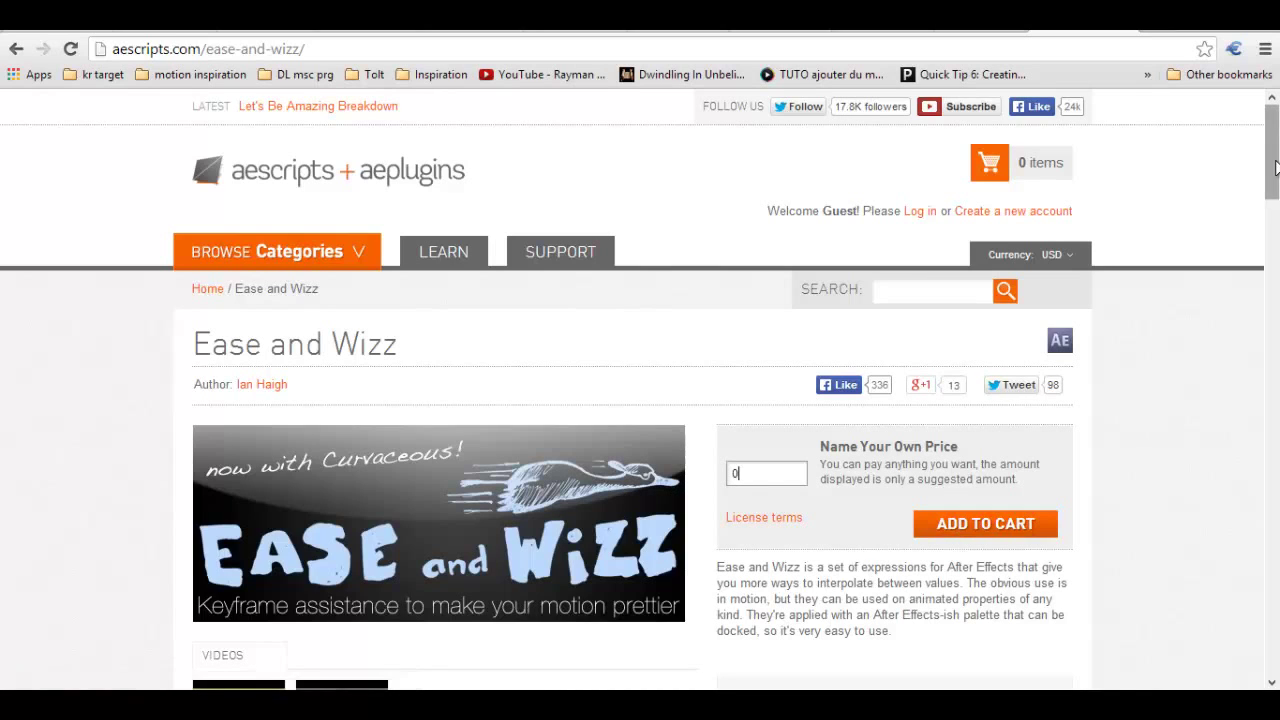
{"action": "scroll", "coordinate": [1275, 167], "scroll_direction": "down", "scroll_amount": 1}
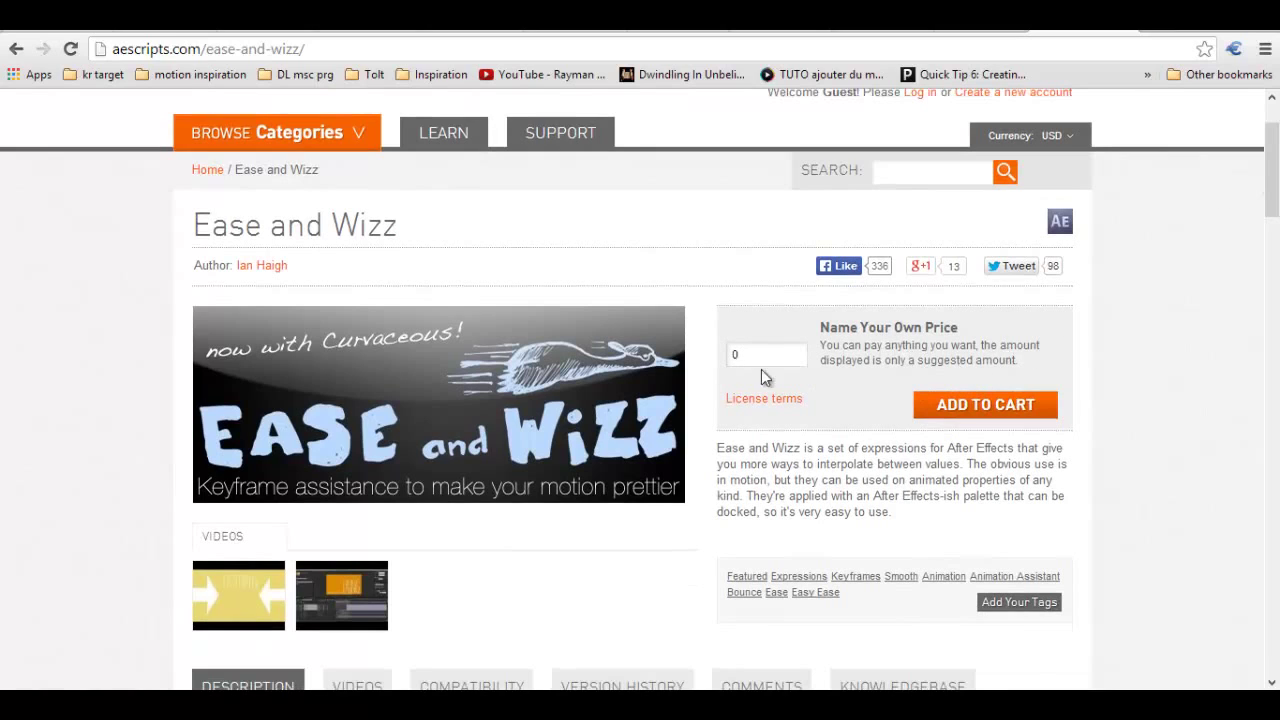
{"action": "key", "text": "BackSpace"}
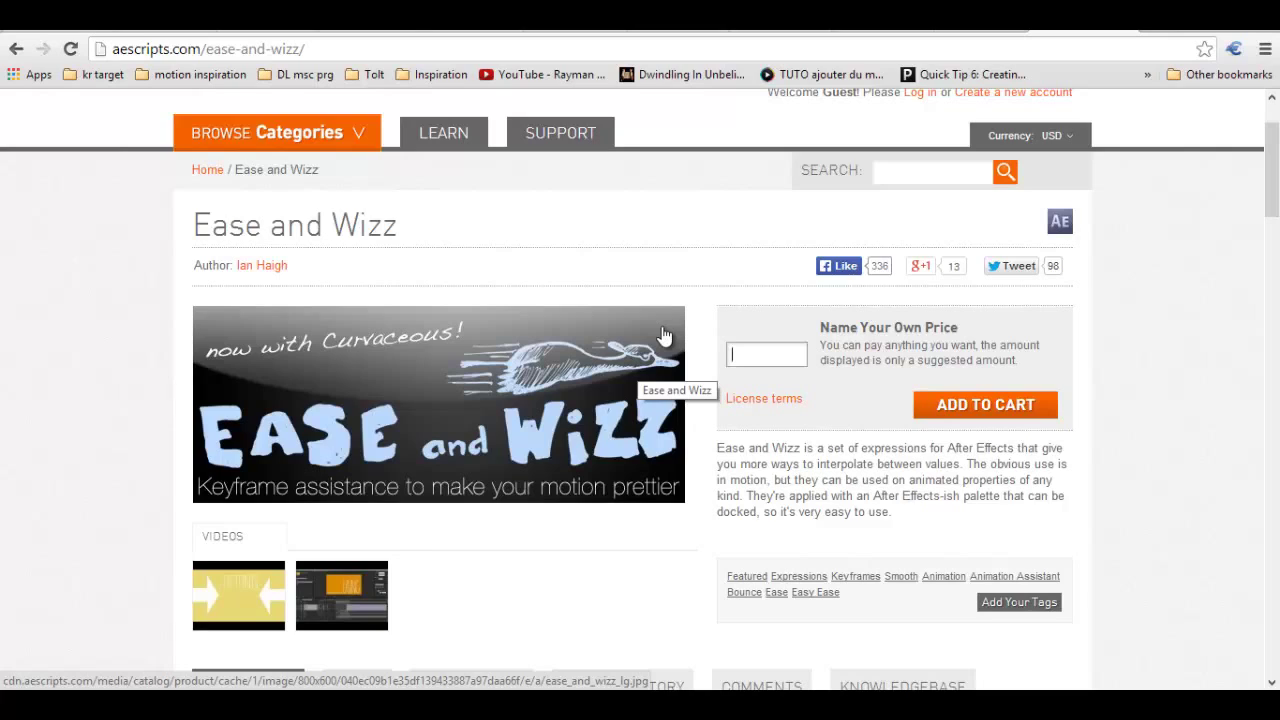
{"action": "type", "text": "12"}
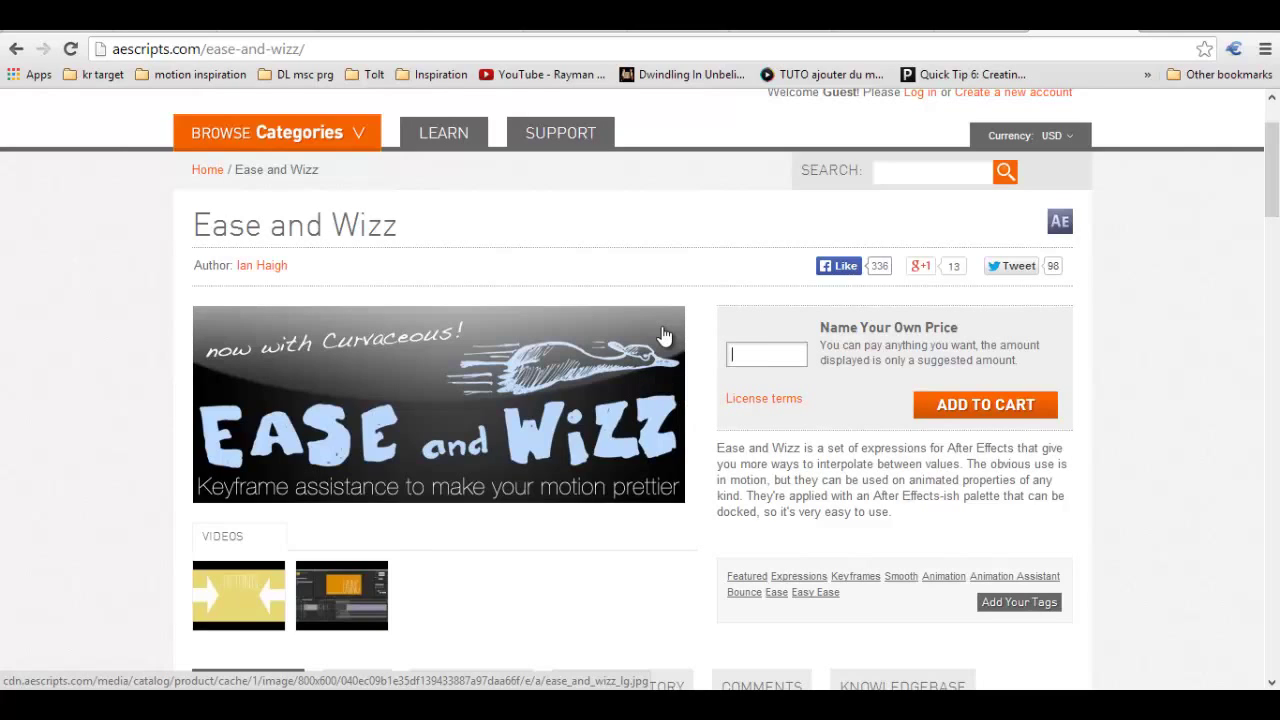
{"action": "key", "text": "BackSpace"}
{"action": "key", "text": "BackSpace"}
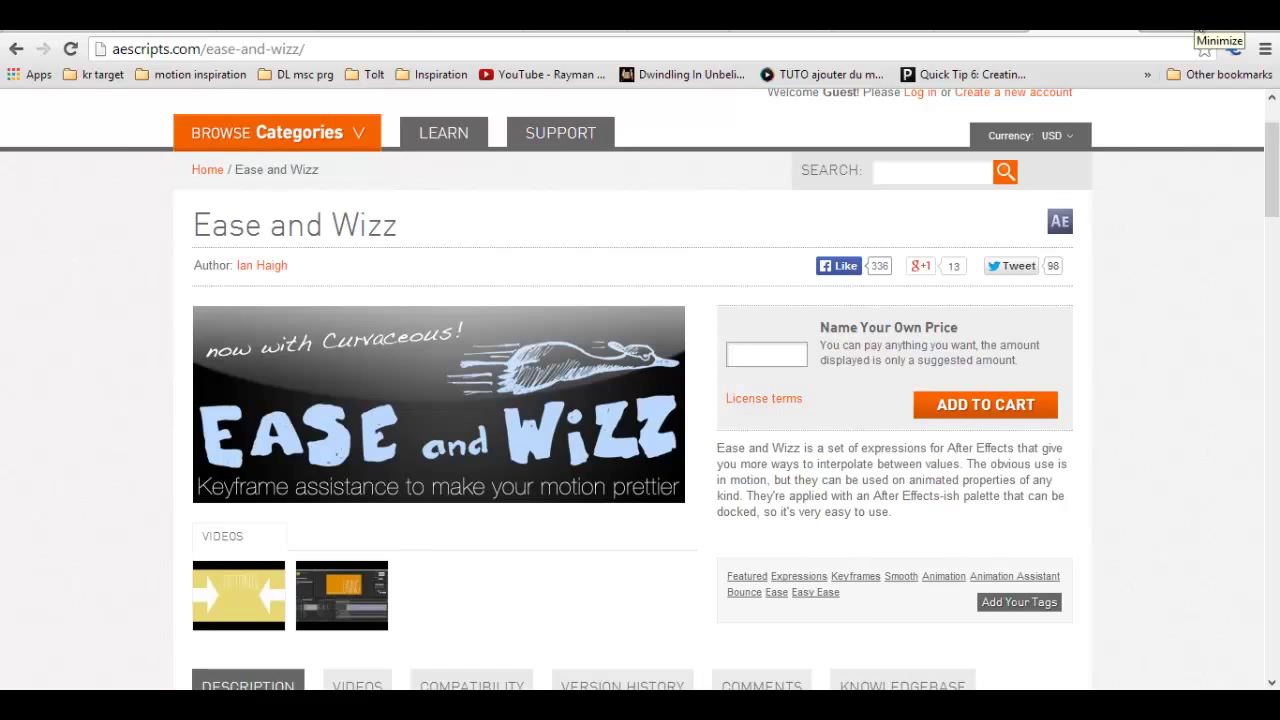
{"action": "left_click", "coordinate": [1200, 30]}
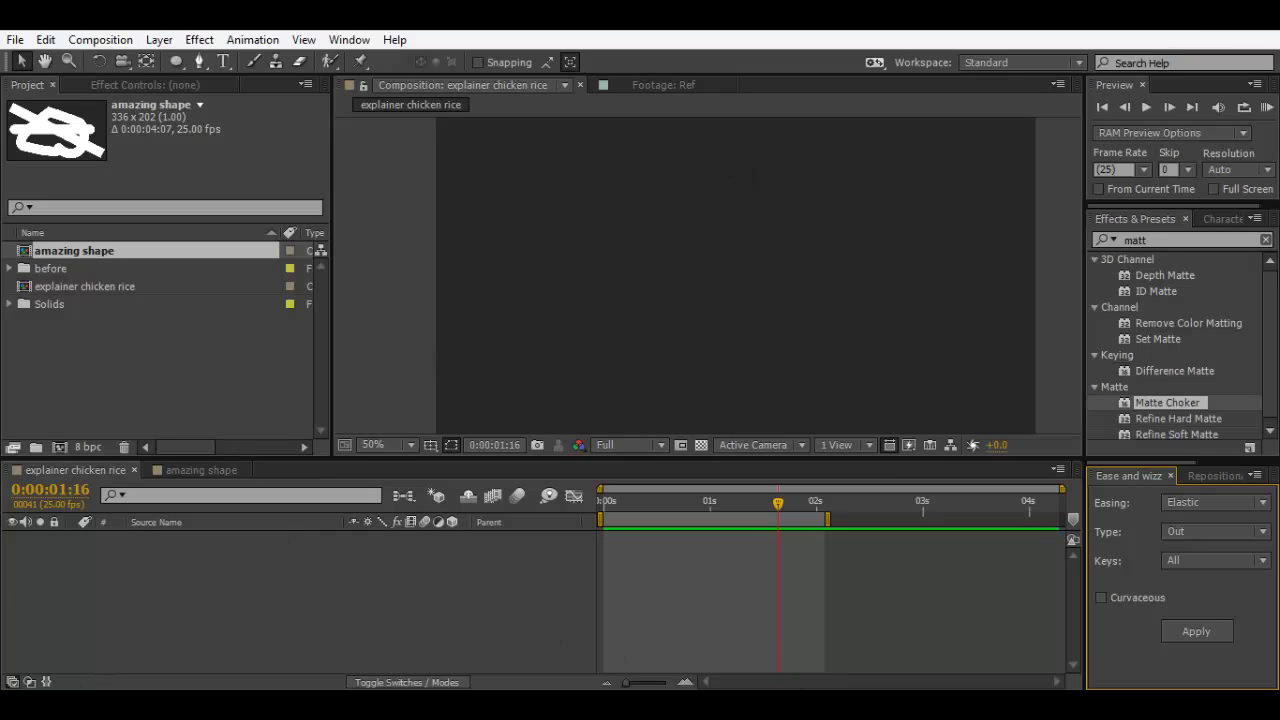
Step: In File Explorer, go to C: > Program Files > Adobe > Adobe After Effects CC > Support Files
{"action": "left_click", "coordinate": [90, 686]}
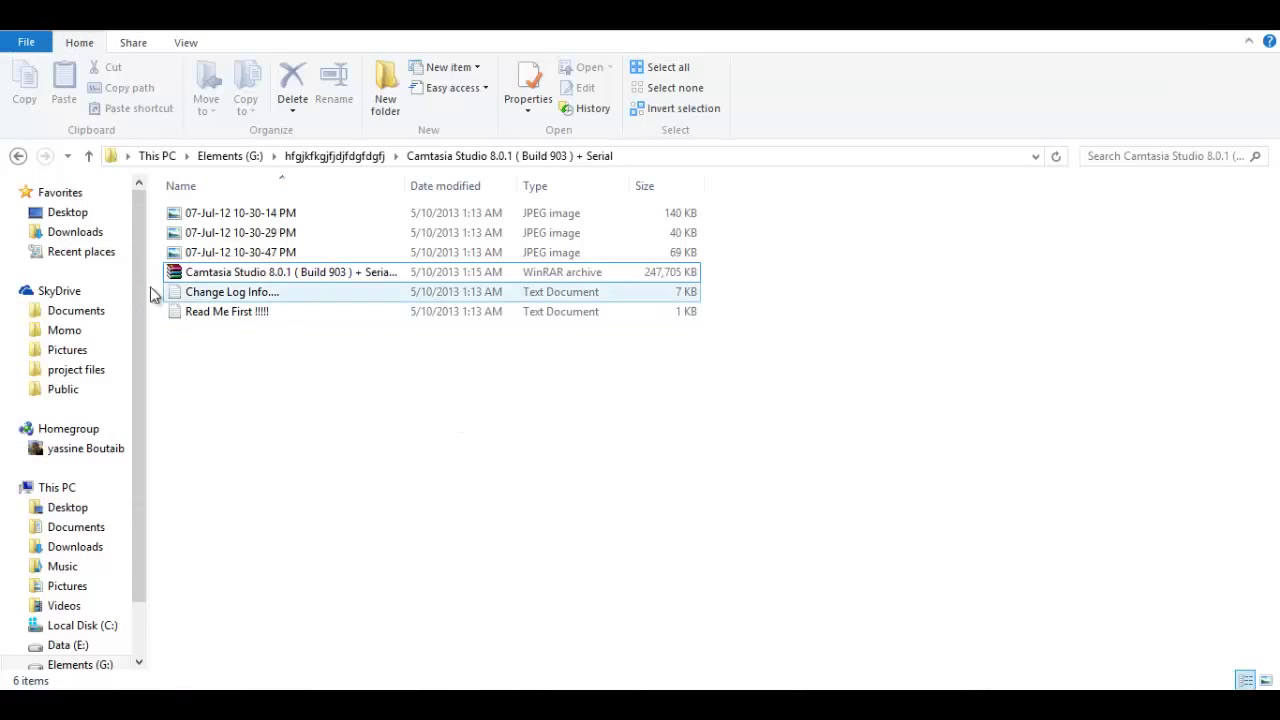
{"action": "left_click", "coordinate": [86, 489]}
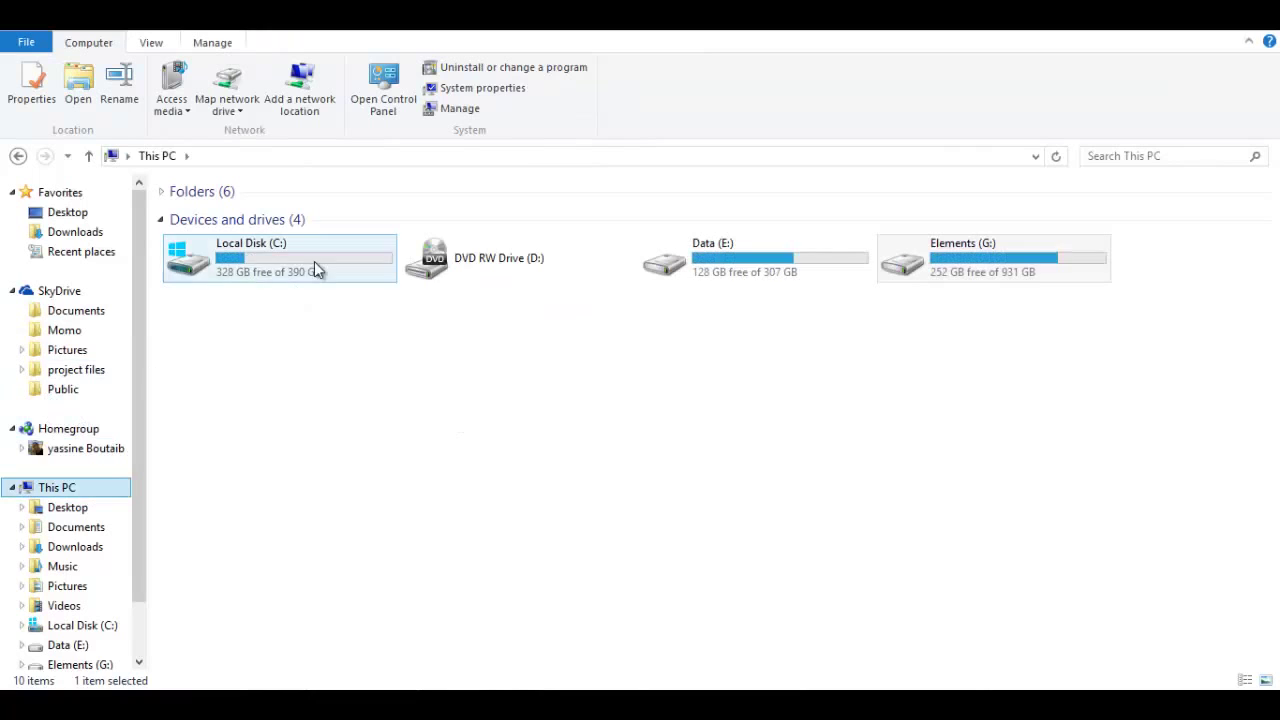
{"action": "double_click", "coordinate": [312, 266]}
{"action": "double_click", "coordinate": [232, 291]}
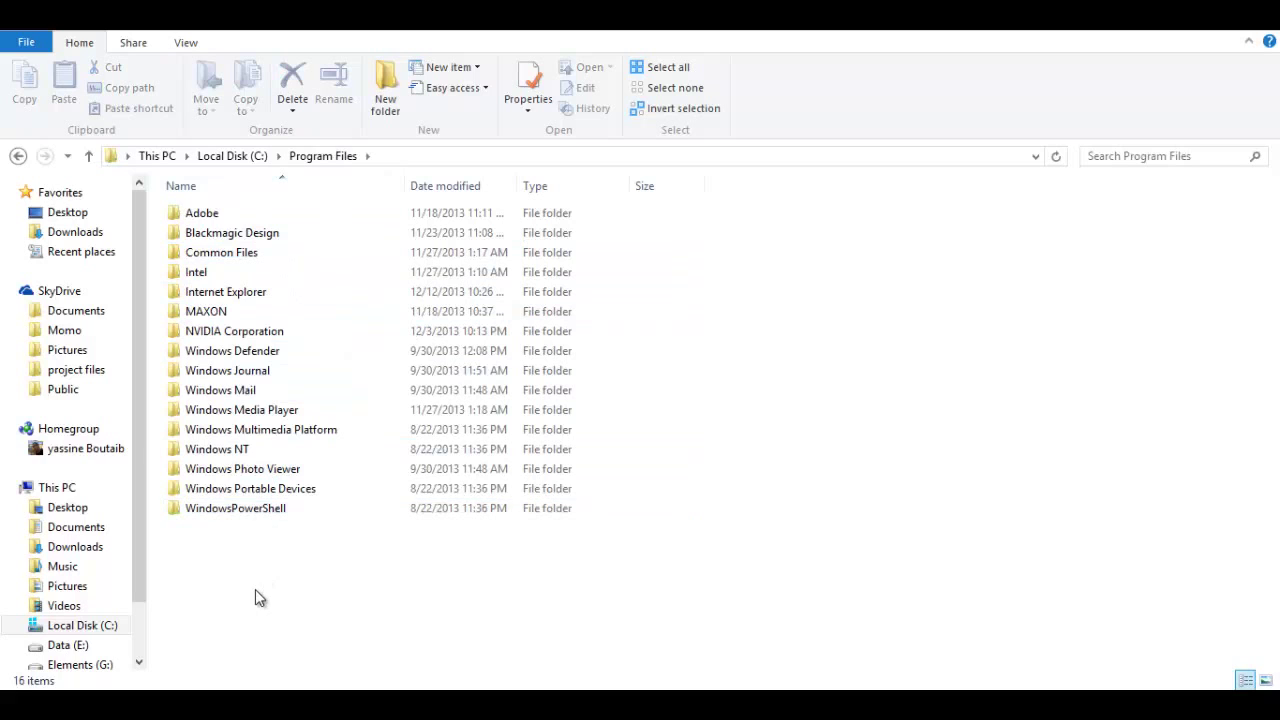
{"action": "double_click", "coordinate": [223, 216]}
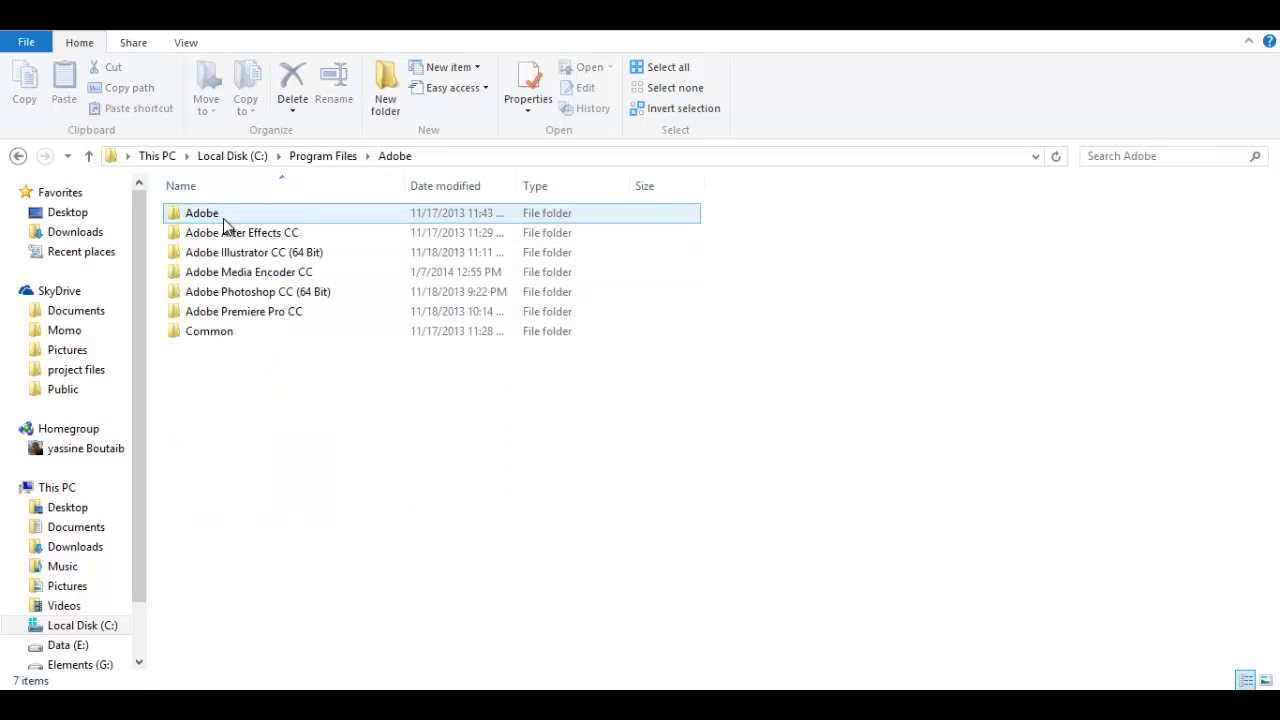
{"action": "double_click", "coordinate": [233, 236]}
{"action": "double_click", "coordinate": [229, 215]}
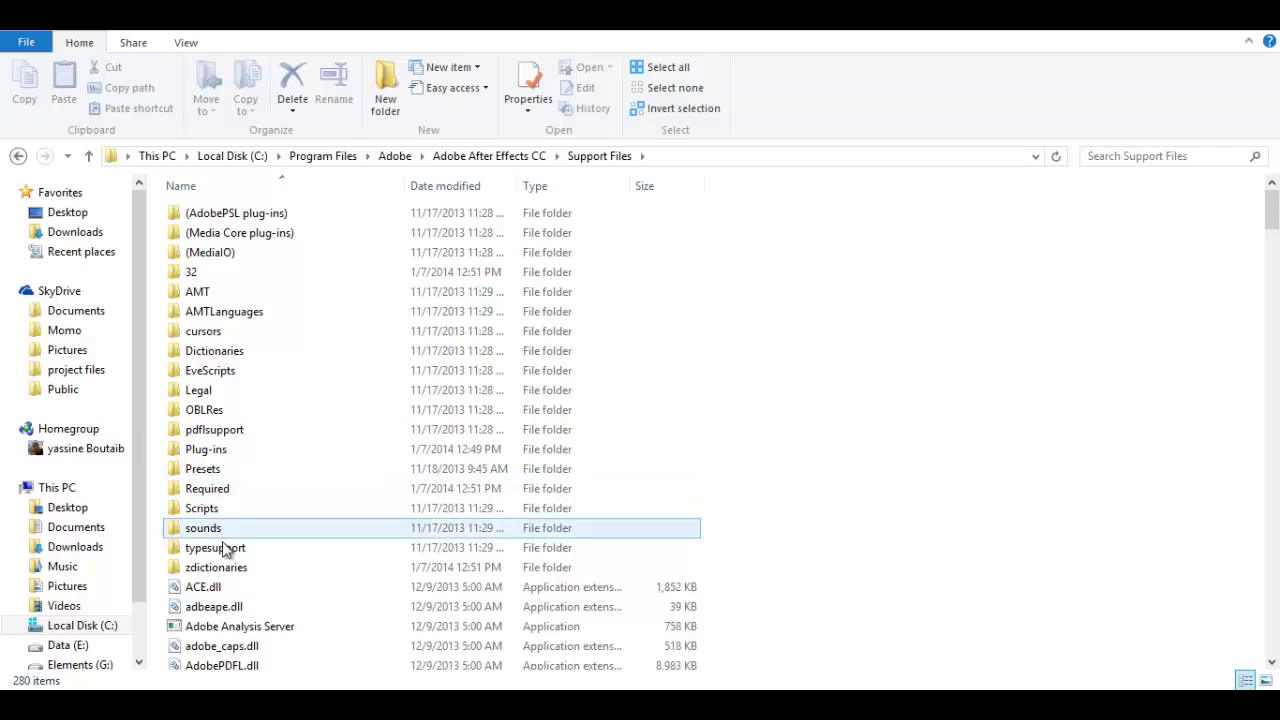
Step: Open Scripts > ScriptUI Panels and select the Ease and wizz.jsx script
{"action": "left_click", "coordinate": [300, 492]}
{"action": "double_click", "coordinate": [300, 508]}
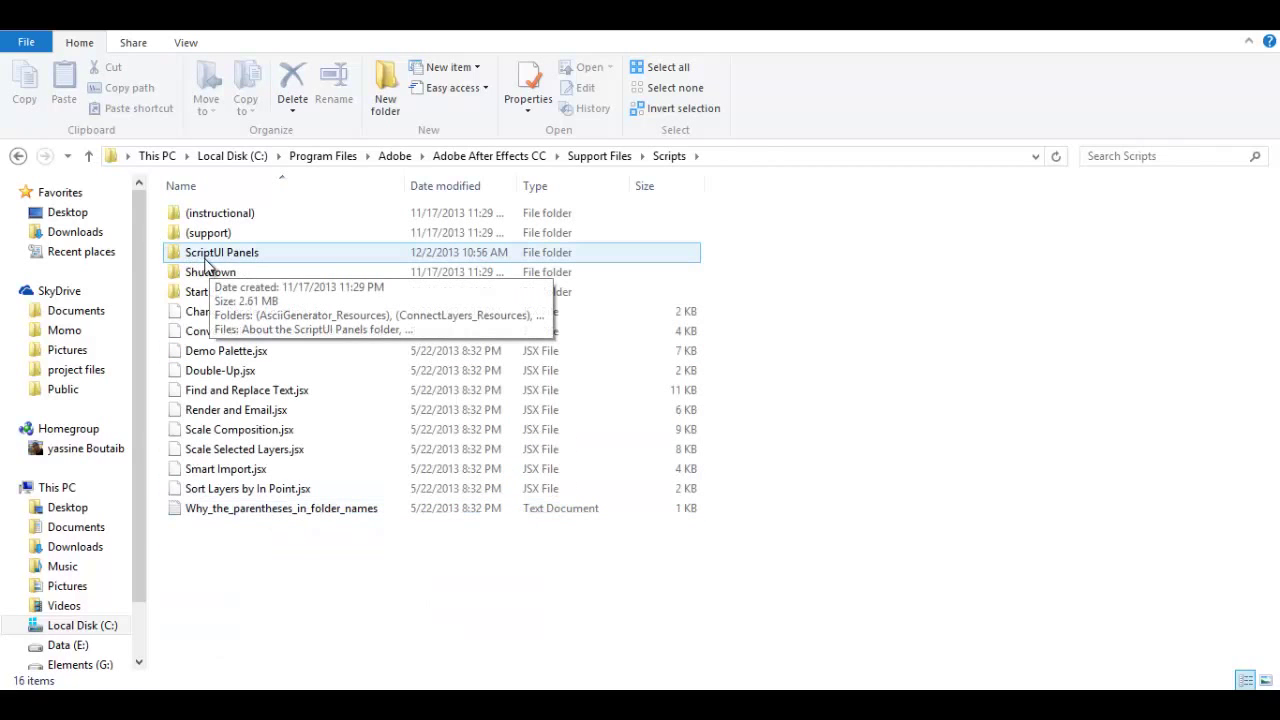
{"action": "left_click", "coordinate": [264, 258]}
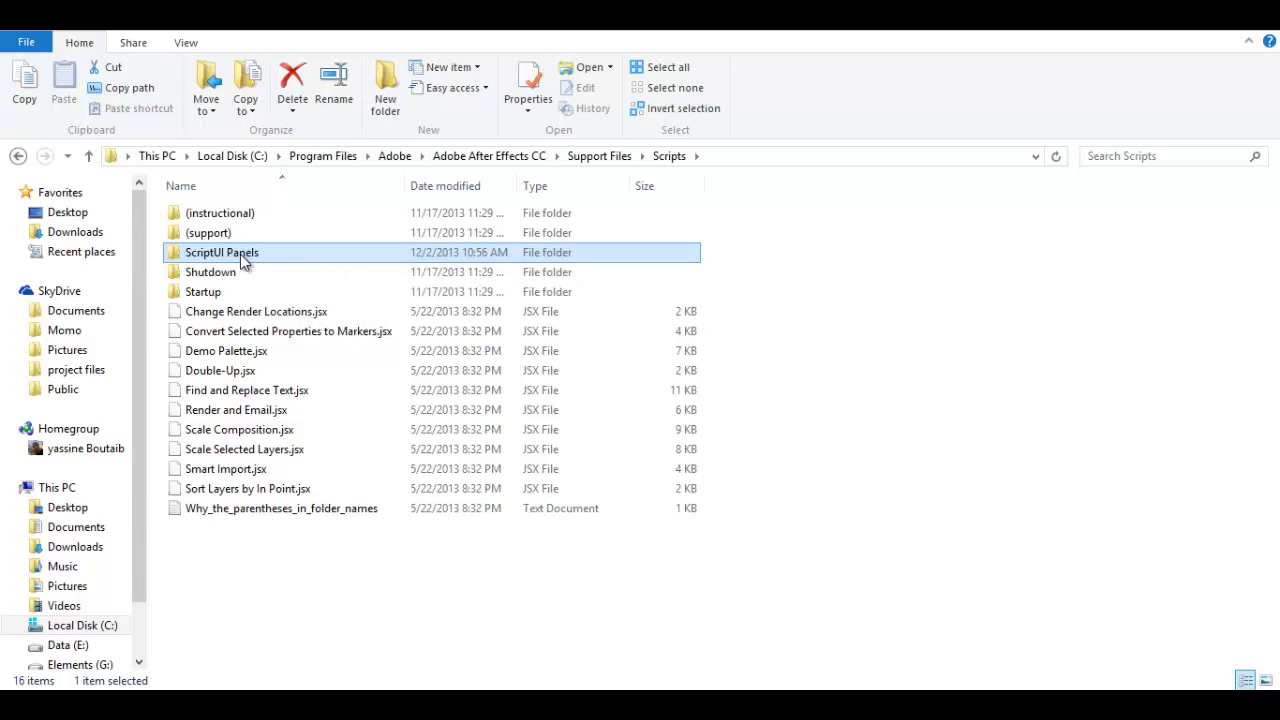
{"action": "double_click", "coordinate": [240, 254]}
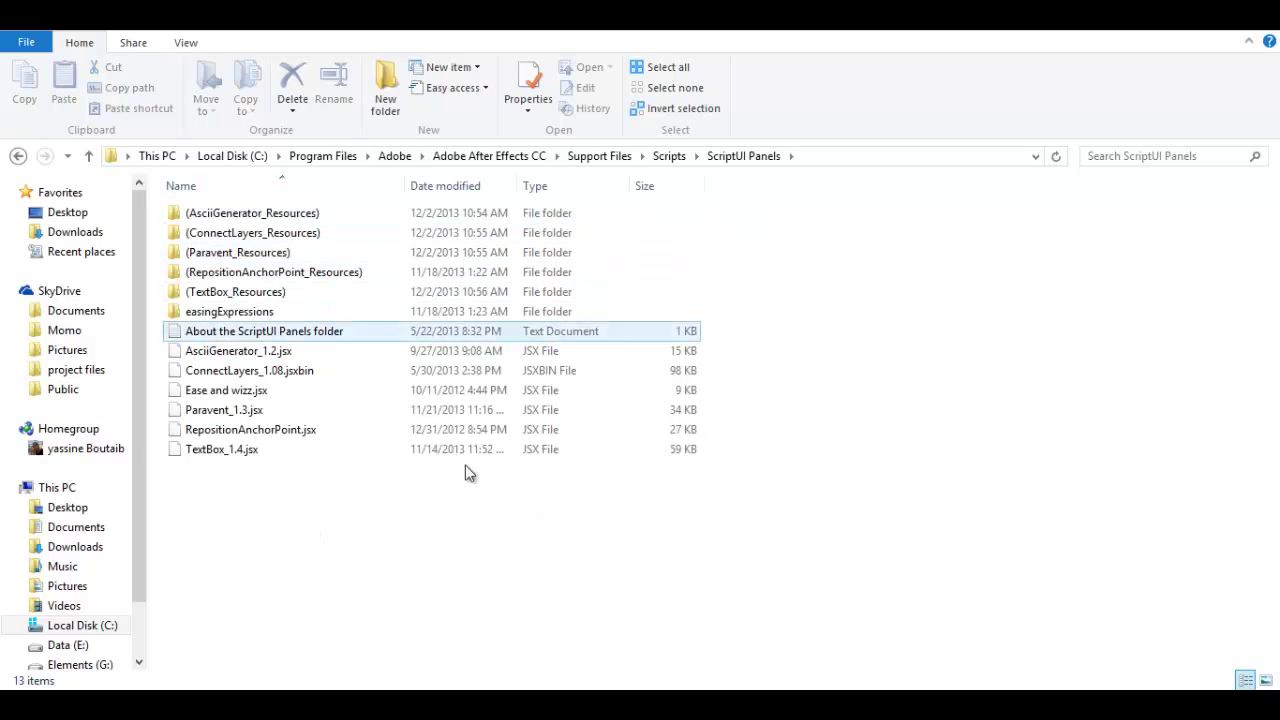
{"action": "left_click", "coordinate": [228, 393]}
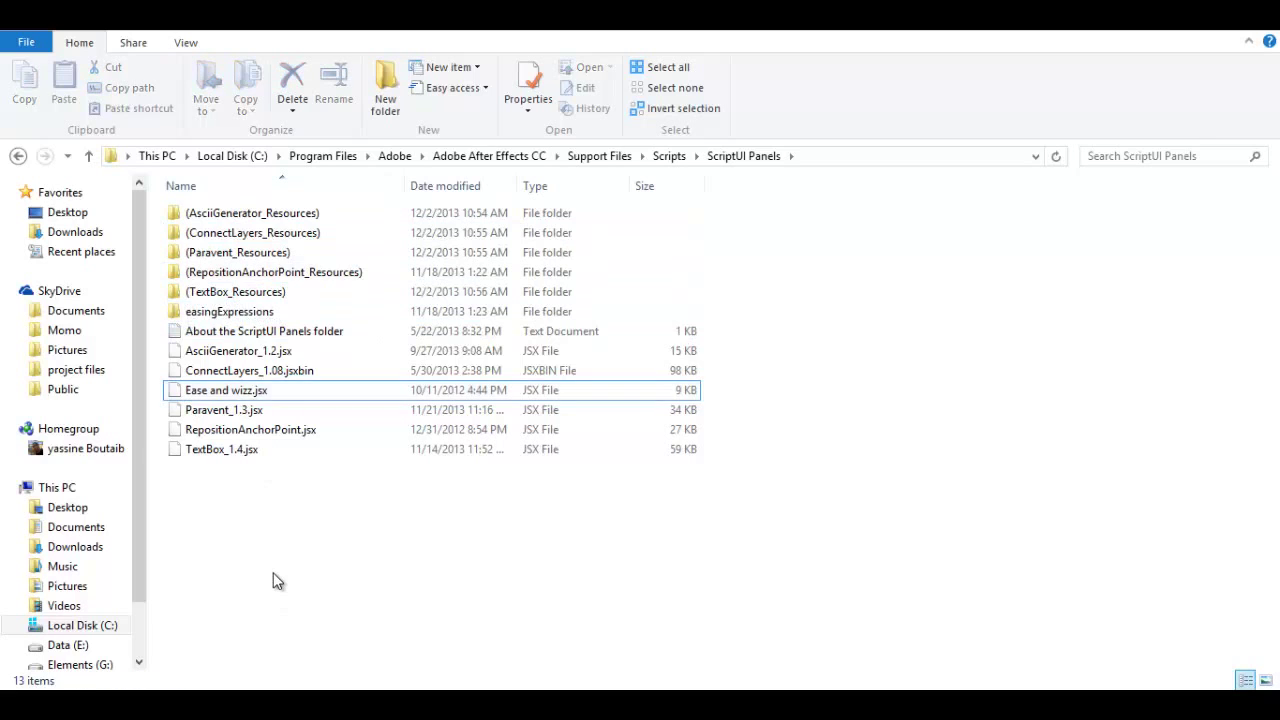
{"action": "left_click", "coordinate": [205, 312]}
{"action": "left_click", "coordinate": [216, 392]}
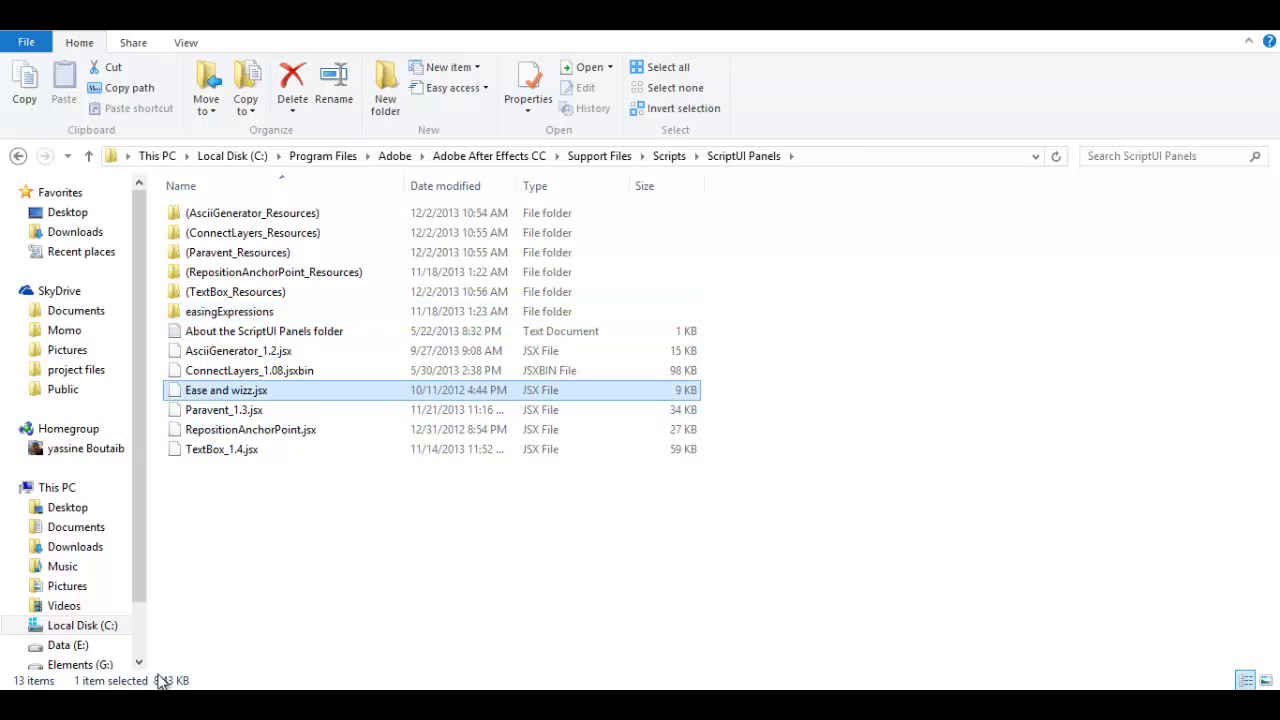
{"action": "left_click", "coordinate": [329, 567]}
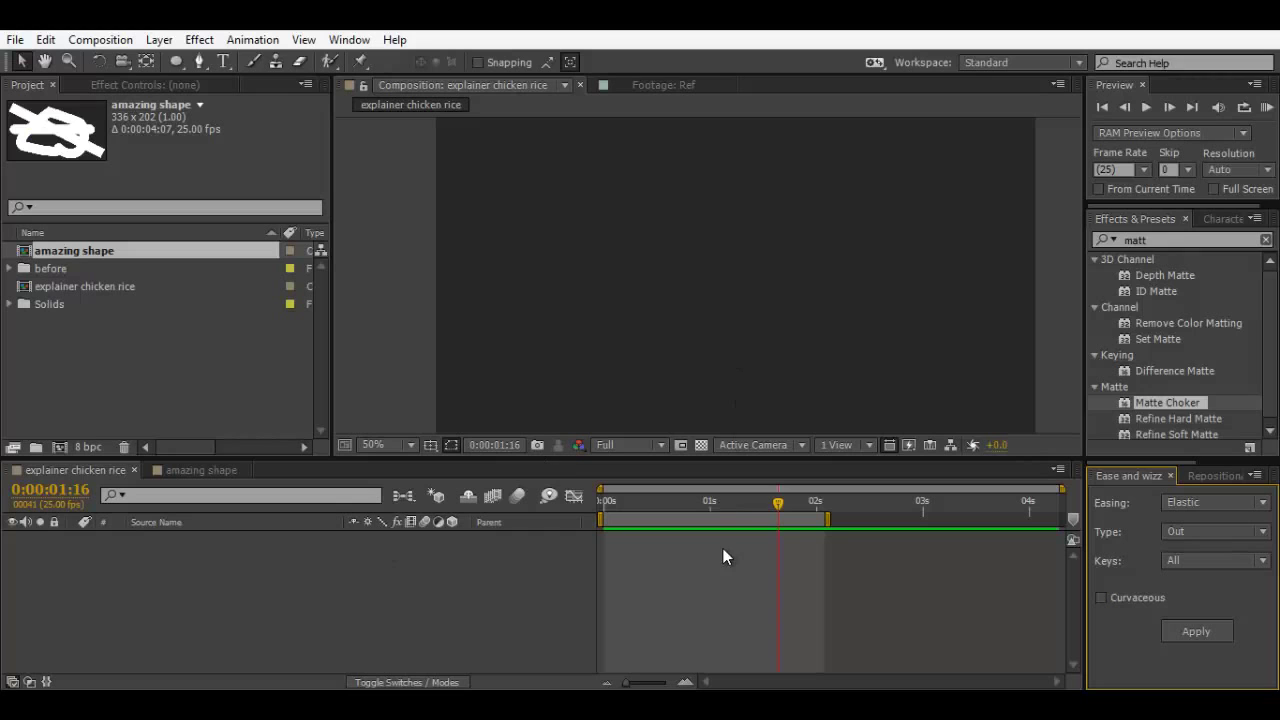
{"action": "left_click", "coordinate": [350, 39]}
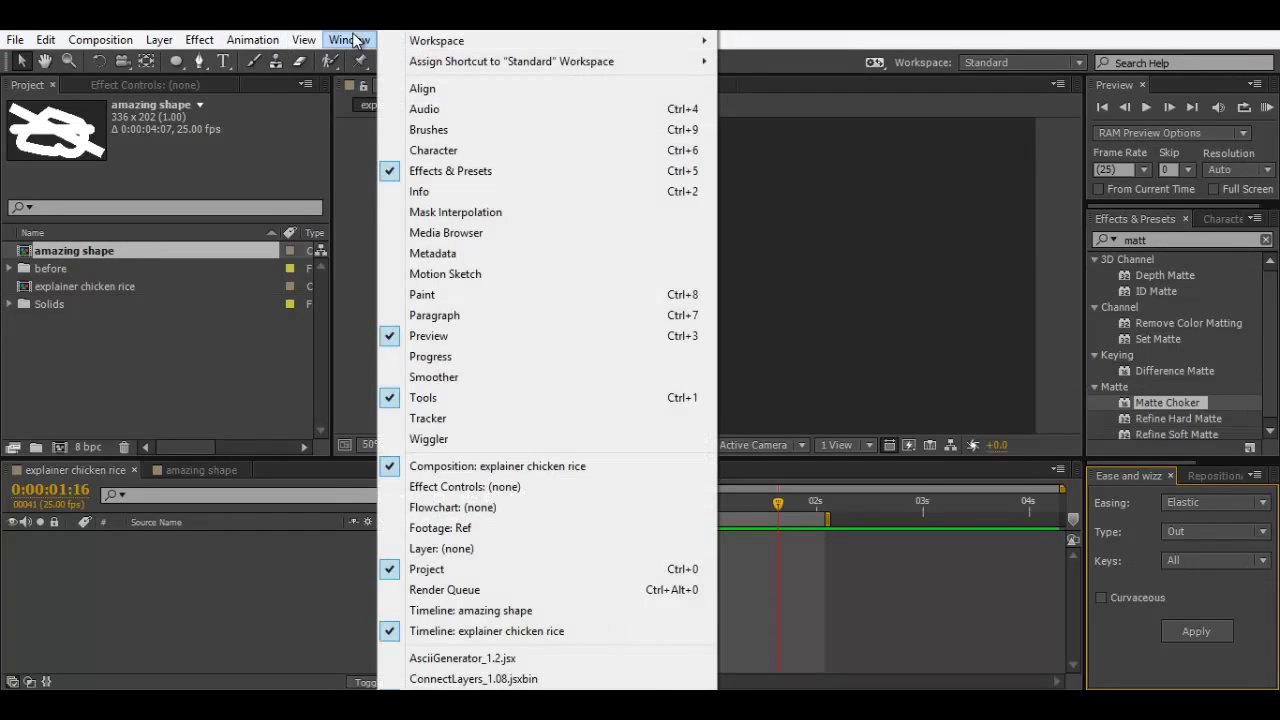
{"action": "scroll", "coordinate": [440, 688], "scroll_direction": "down", "scroll_amount": 1}
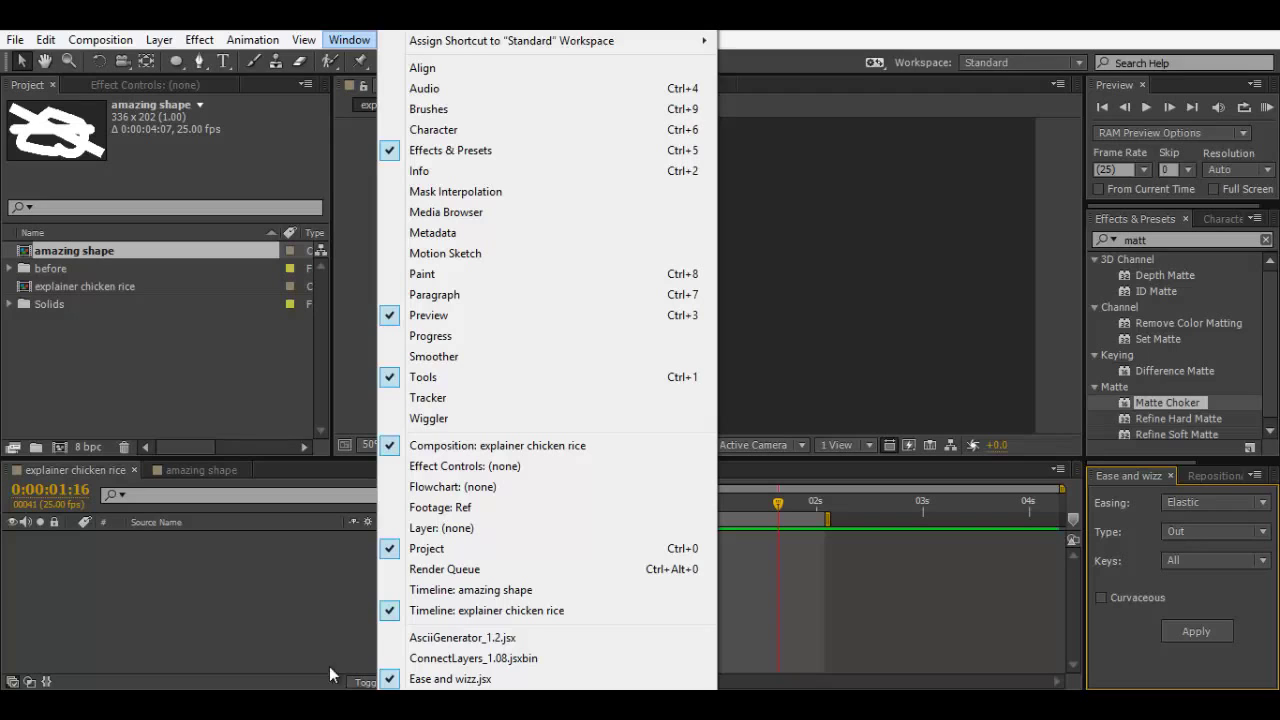
{"action": "left_click", "coordinate": [471, 658]}
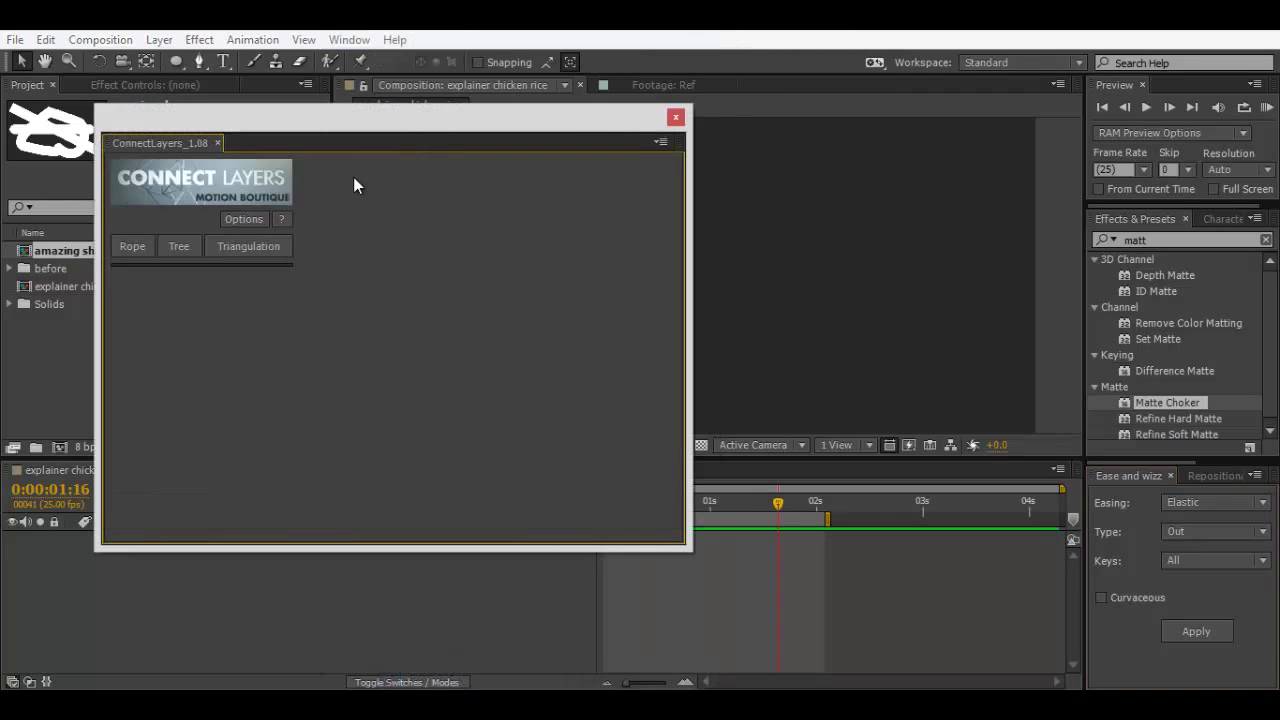
{"action": "left_click_drag", "start_coordinate": [686, 548], "coordinate": [316, 354]}
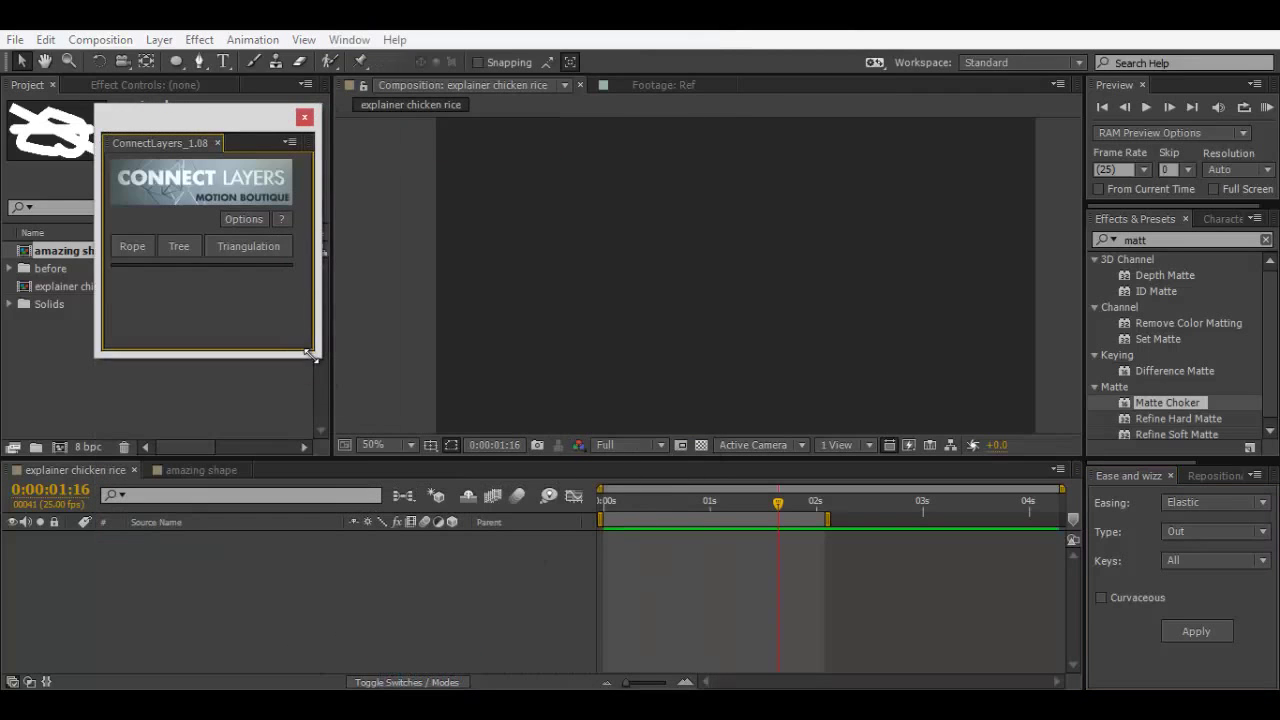
{"action": "left_click_drag", "start_coordinate": [110, 143], "coordinate": [97, 446]}
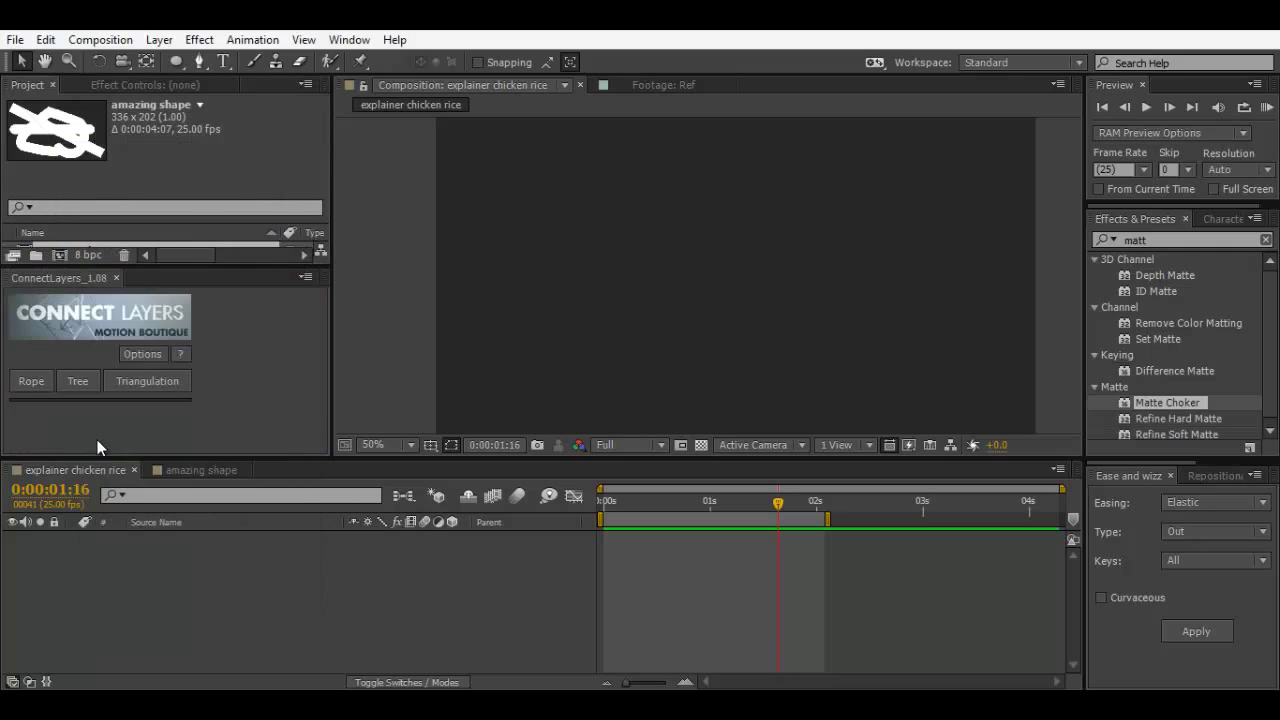
{"action": "left_click", "coordinate": [117, 278]}
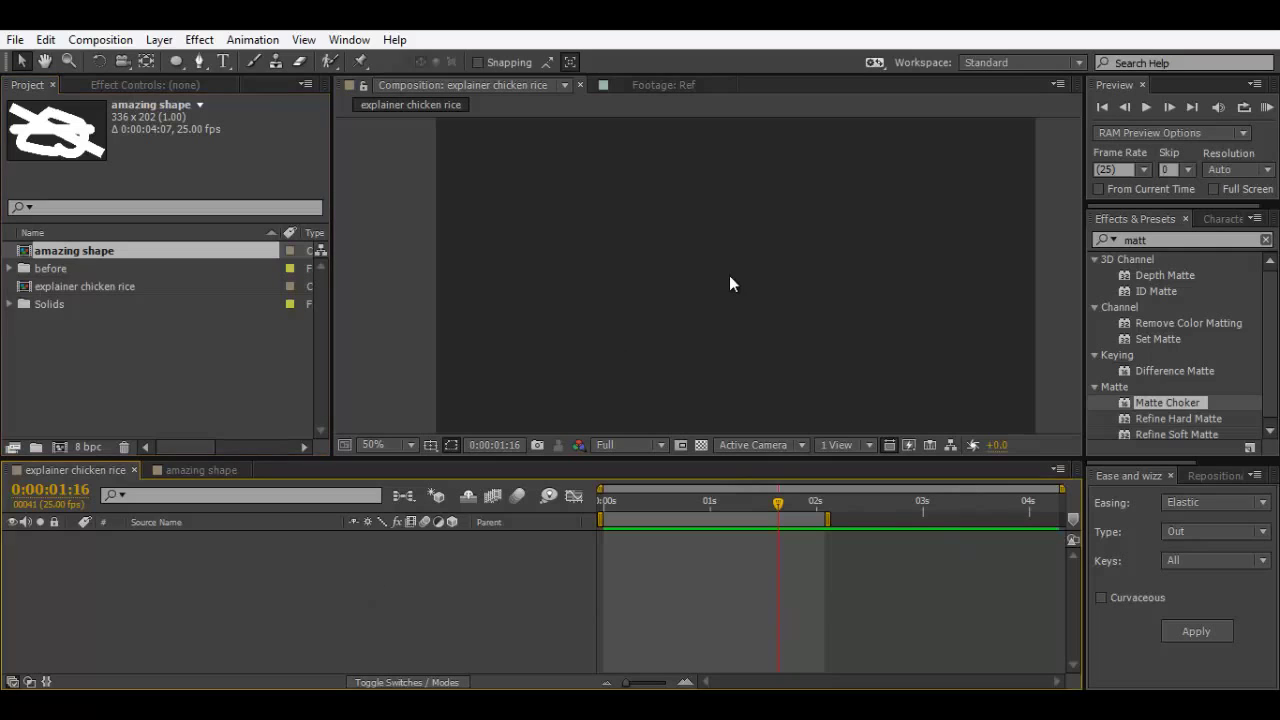
{"action": "left_click_drag", "start_coordinate": [729, 276], "coordinate": [686, 274]}
Step: Choose the Ellipse tool and set the shape fill colour to orange-red FF684D
{"action": "left_click", "coordinate": [176, 61]}
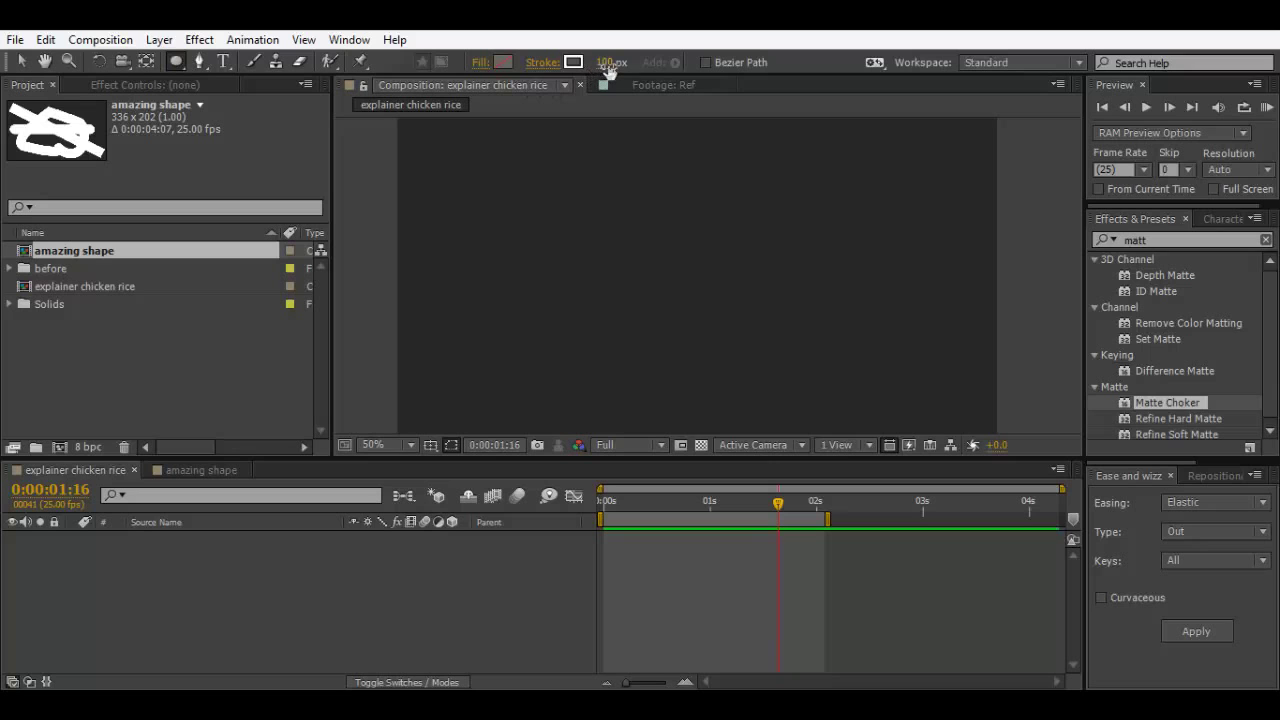
{"action": "left_click", "coordinate": [503, 62]}
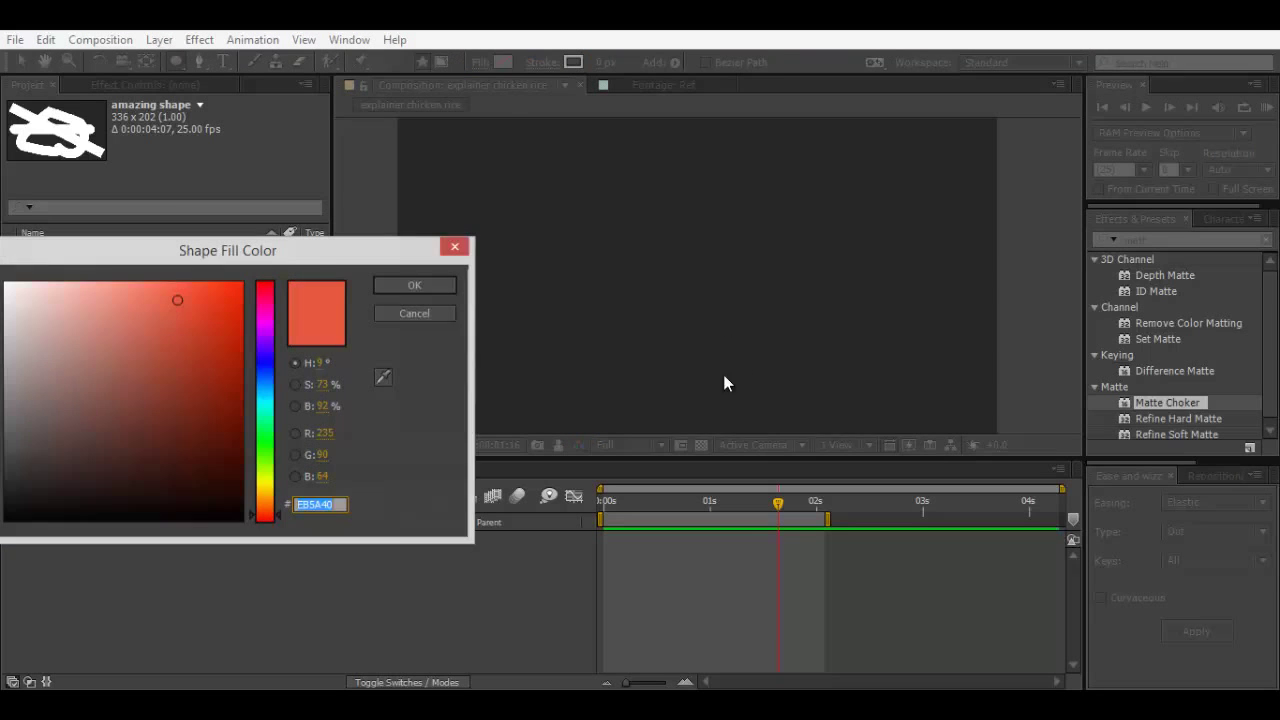
{"action": "left_click", "coordinate": [217, 321]}
{"action": "left_click", "coordinate": [171, 283]}
{"action": "left_click", "coordinate": [414, 286]}
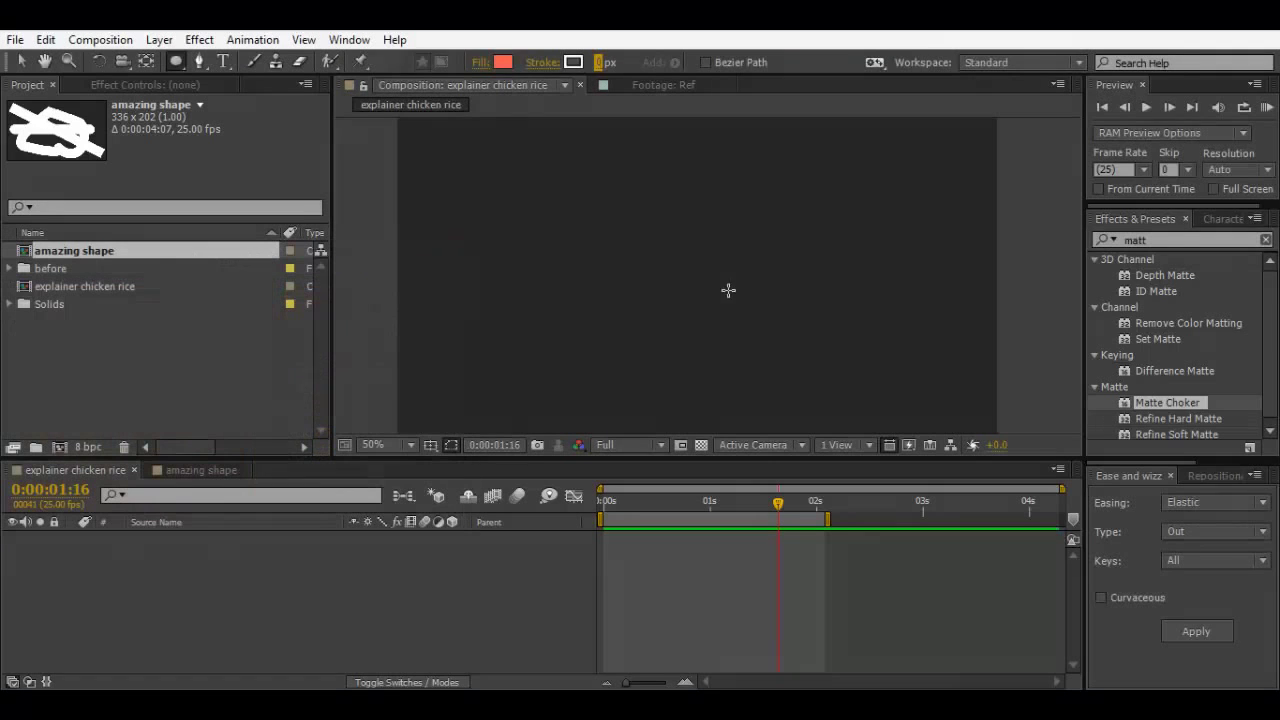
Step: Draw a circle in the composition centre and select the new Shape Layer 1
{"action": "mouse_move", "coordinate": [709, 289]}
{"action": "left_mouse_down"}
{"action": "mouse_move", "coordinate": [685, 262]}
{"action": "mouse_move", "coordinate": [596, 228]}
{"action": "mouse_move", "coordinate": [640, 216]}
{"action": "left_mouse_up"}
{"action": "left_click", "coordinate": [174, 519]}
{"action": "left_click", "coordinate": [192, 539]}
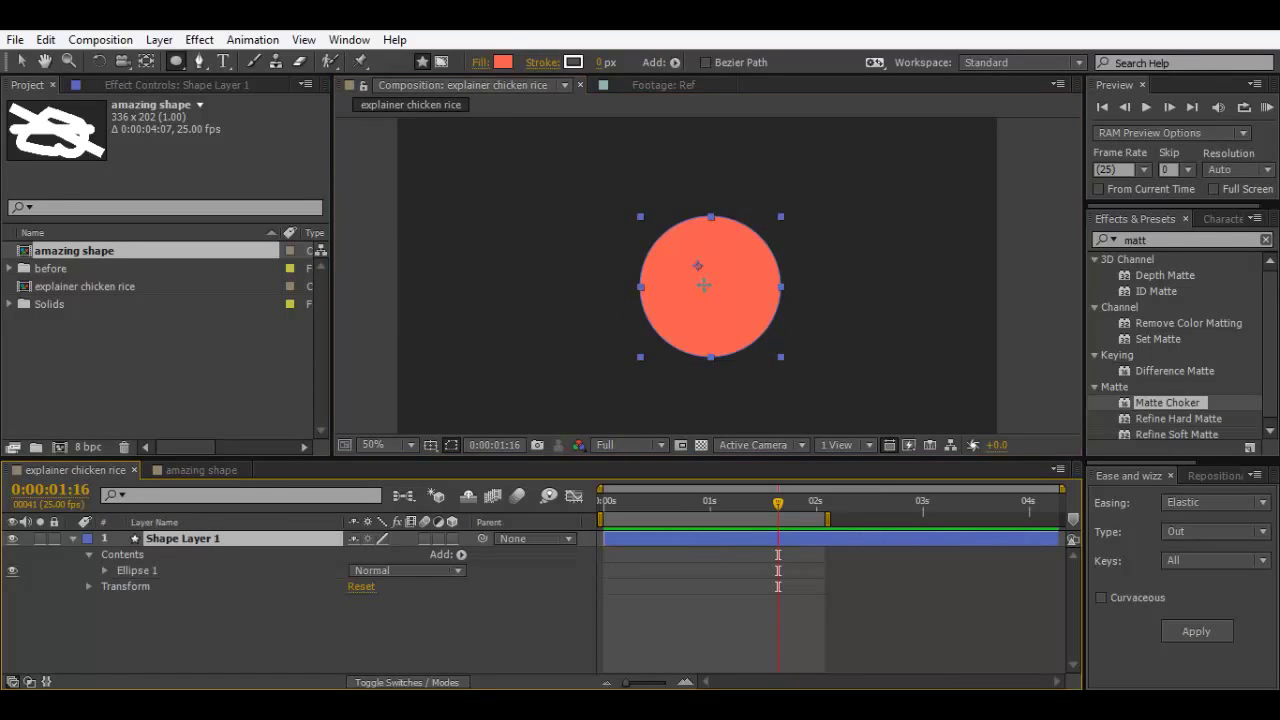
{"action": "left_click", "coordinate": [1218, 472]}
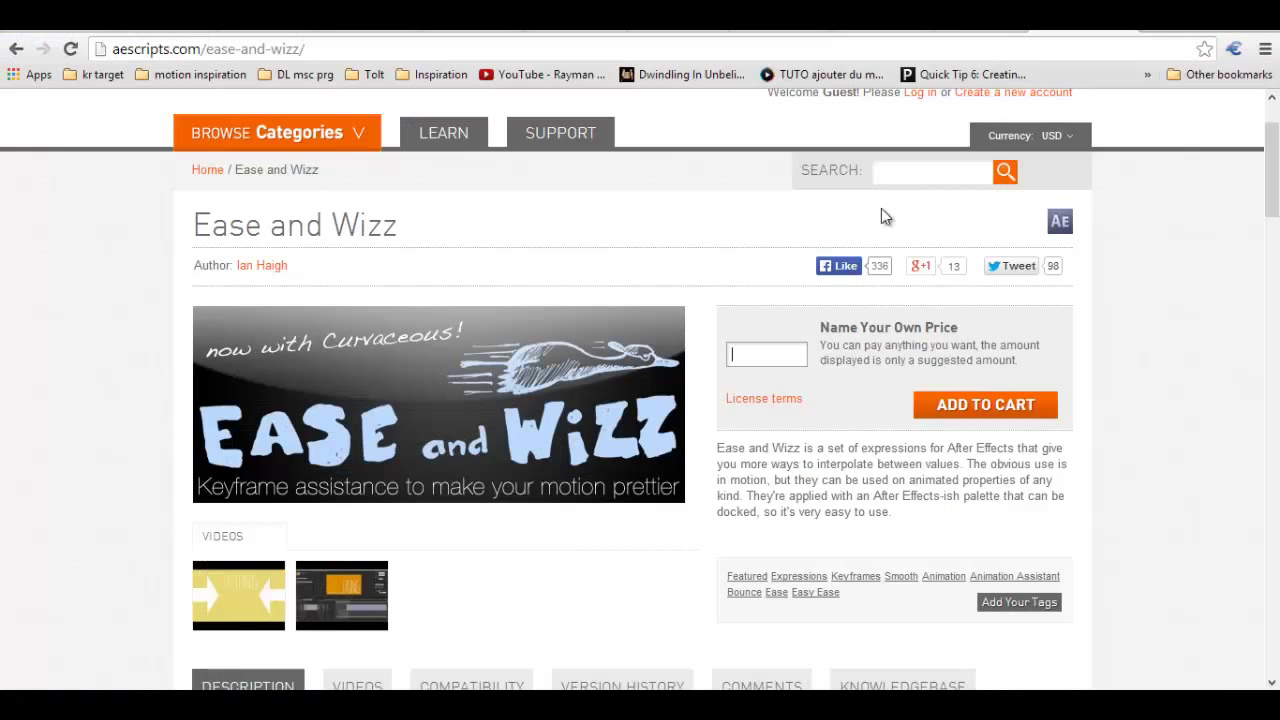
Step: Search aescripts for 'repo', open the RepositionAnchorPoint page, and enter a price of 0
{"action": "left_click", "coordinate": [903, 173]}
{"action": "type", "text": "re"}
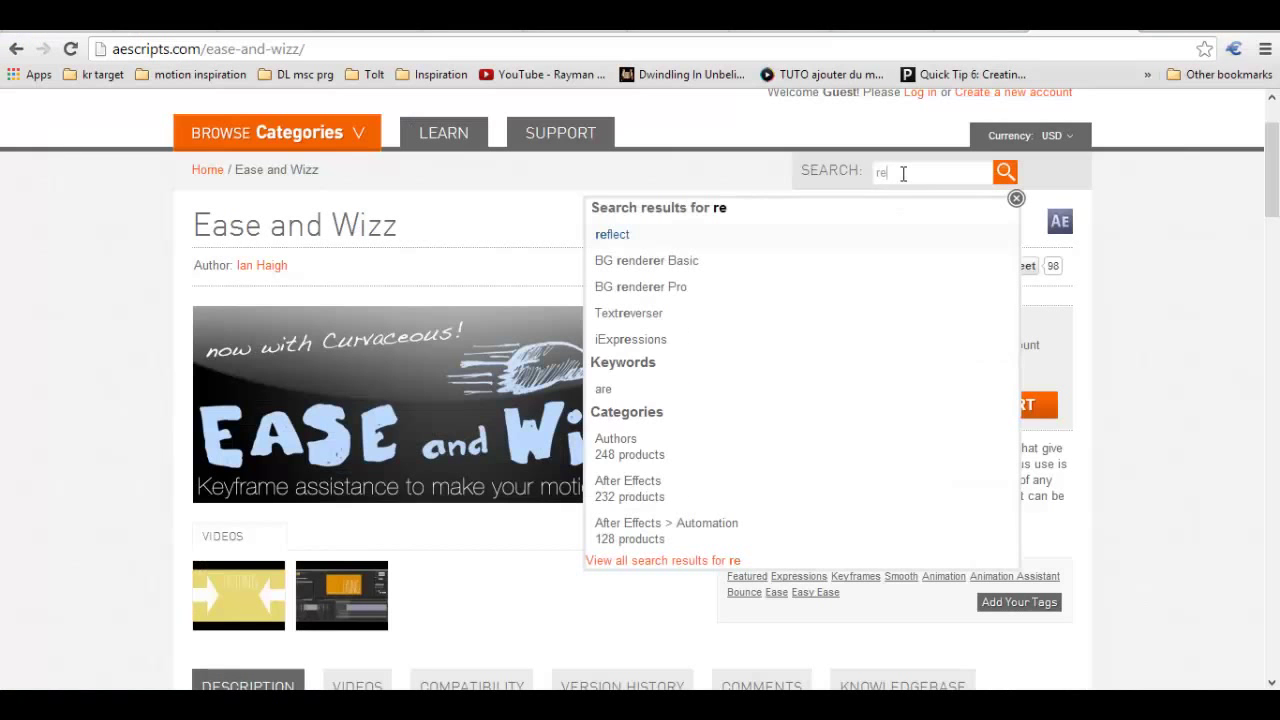
{"action": "type", "text": "po"}
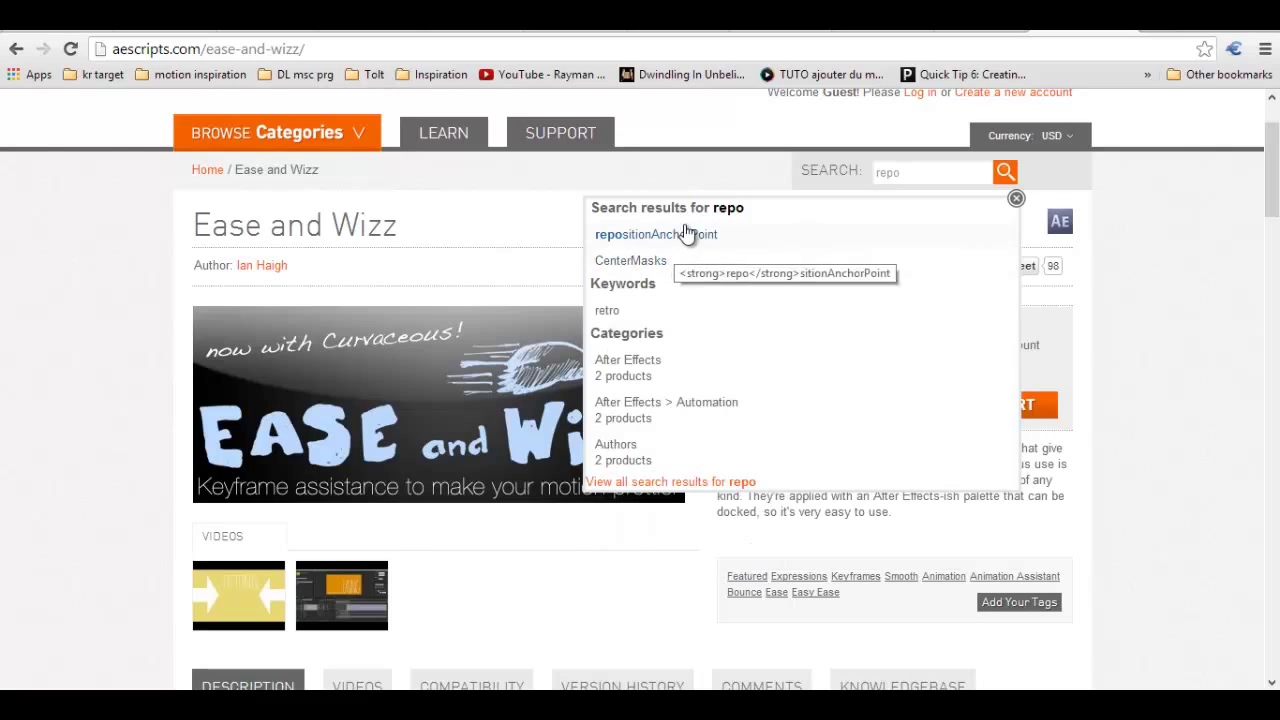
{"action": "left_click", "coordinate": [712, 240]}
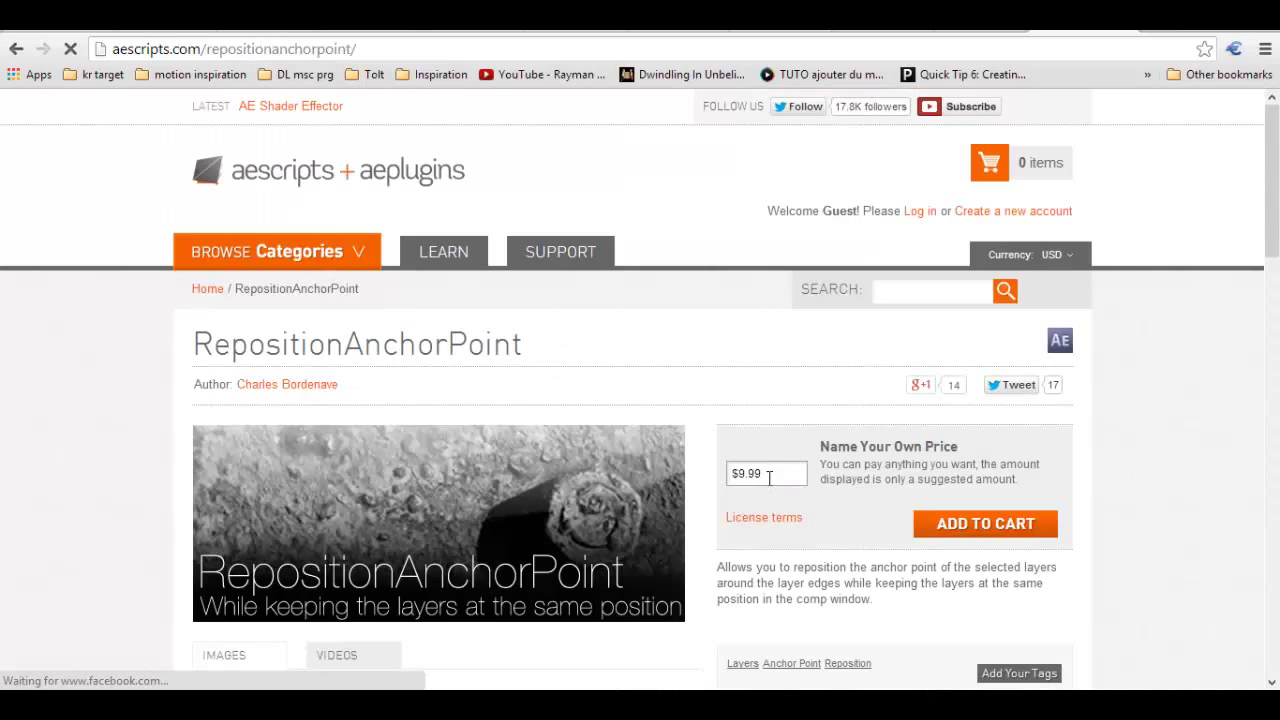
{"action": "left_click", "coordinate": [766, 475]}
{"action": "type", "text": "0"}
{"action": "left_click", "coordinate": [1214, 449]}
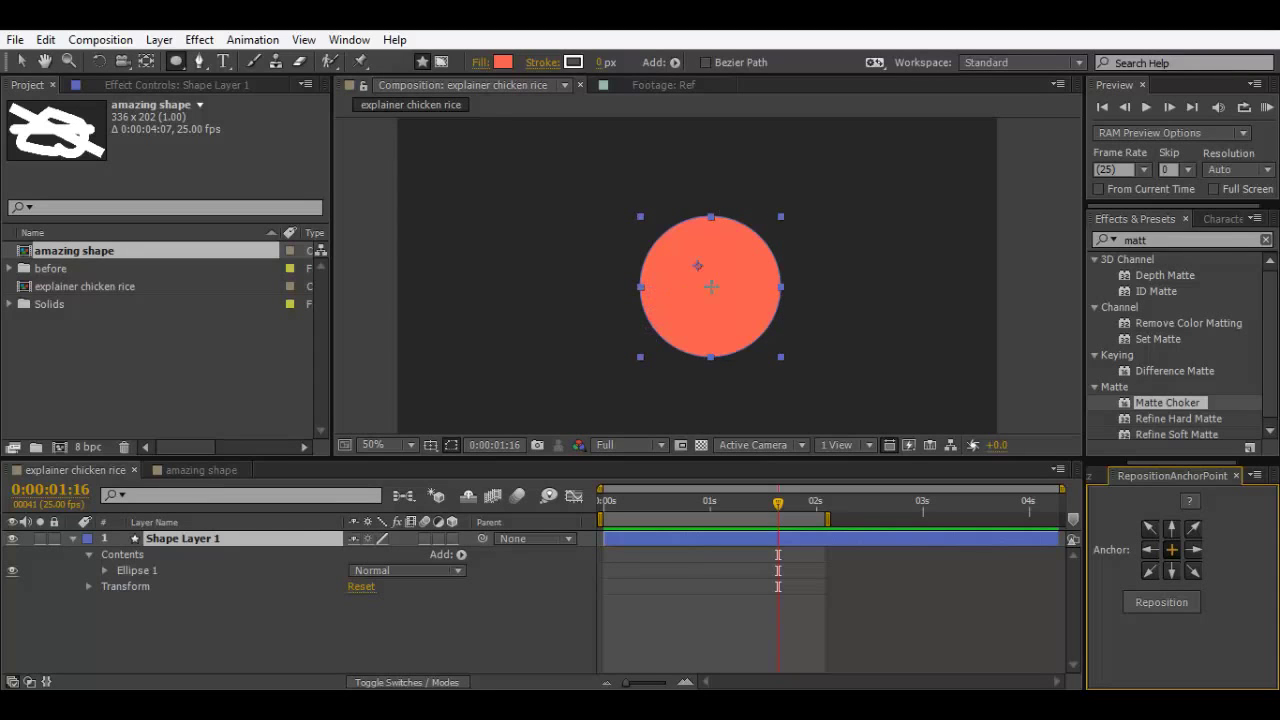
Step: Centre Shape Layer 1's anchor point using the RepositionAnchorPoint panel
{"action": "left_click", "coordinate": [1172, 603]}
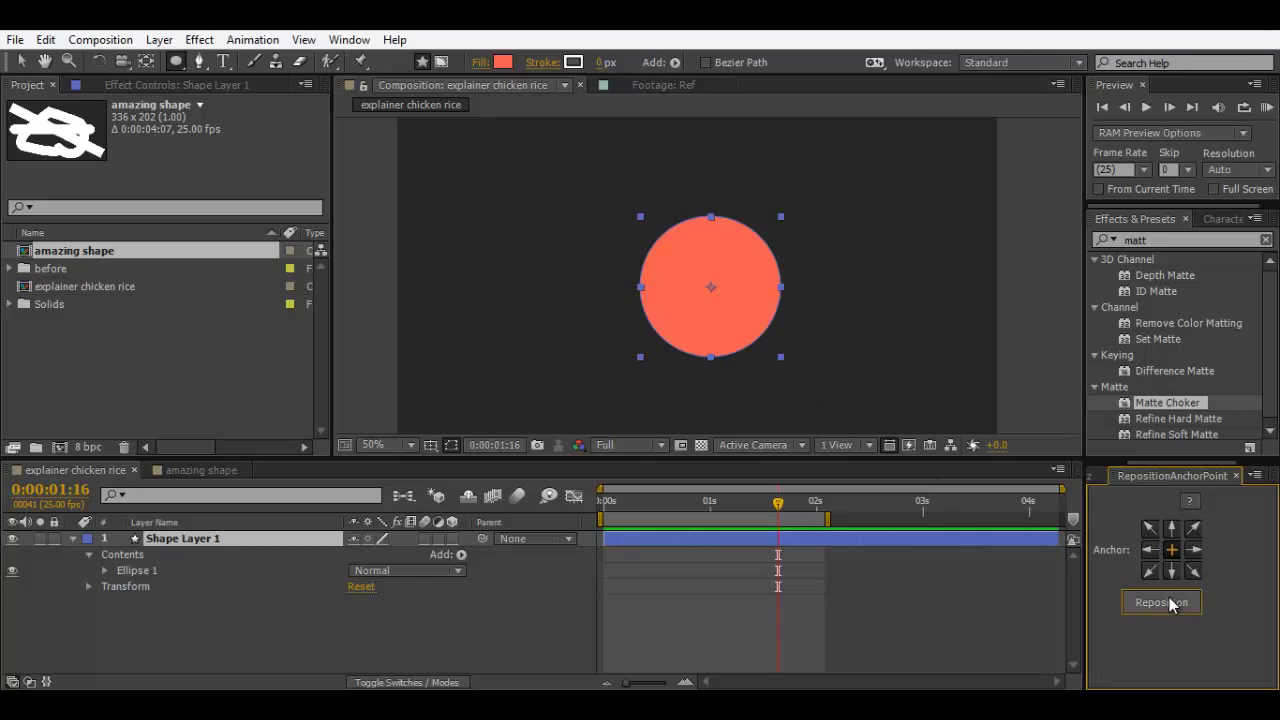
{"action": "left_click", "coordinate": [274, 538]}
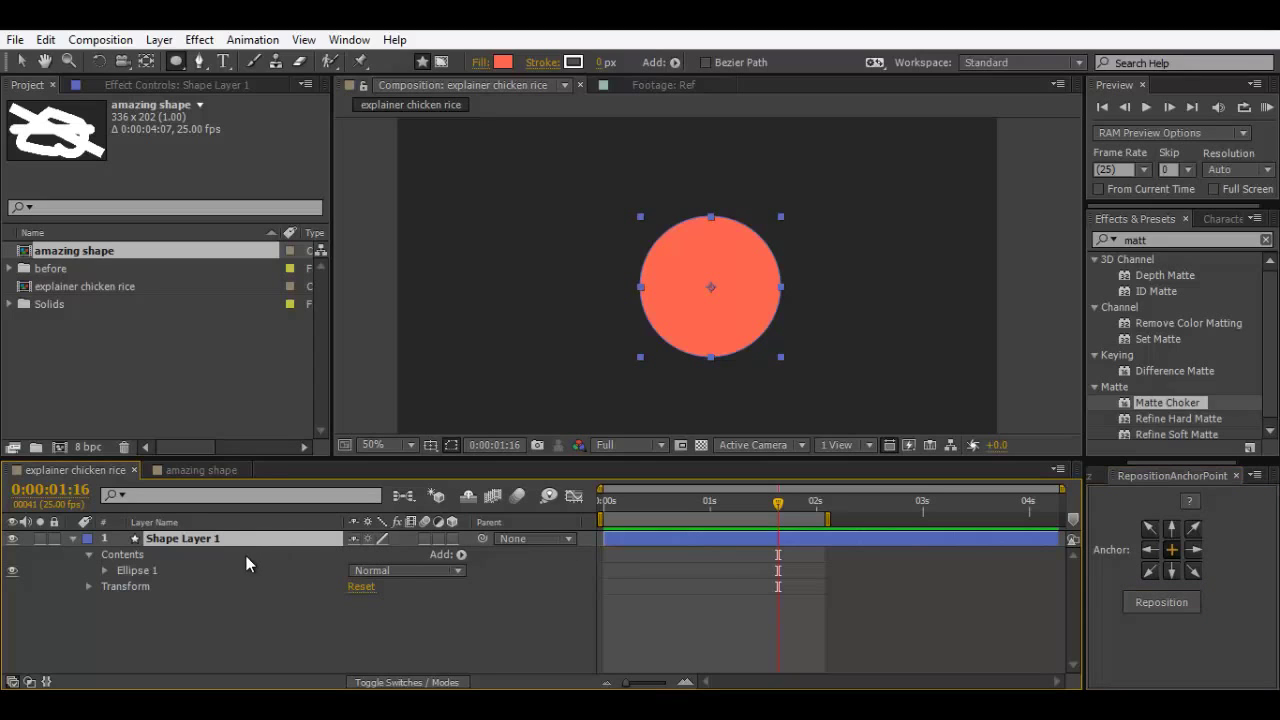
{"action": "left_click", "coordinate": [1140, 602]}
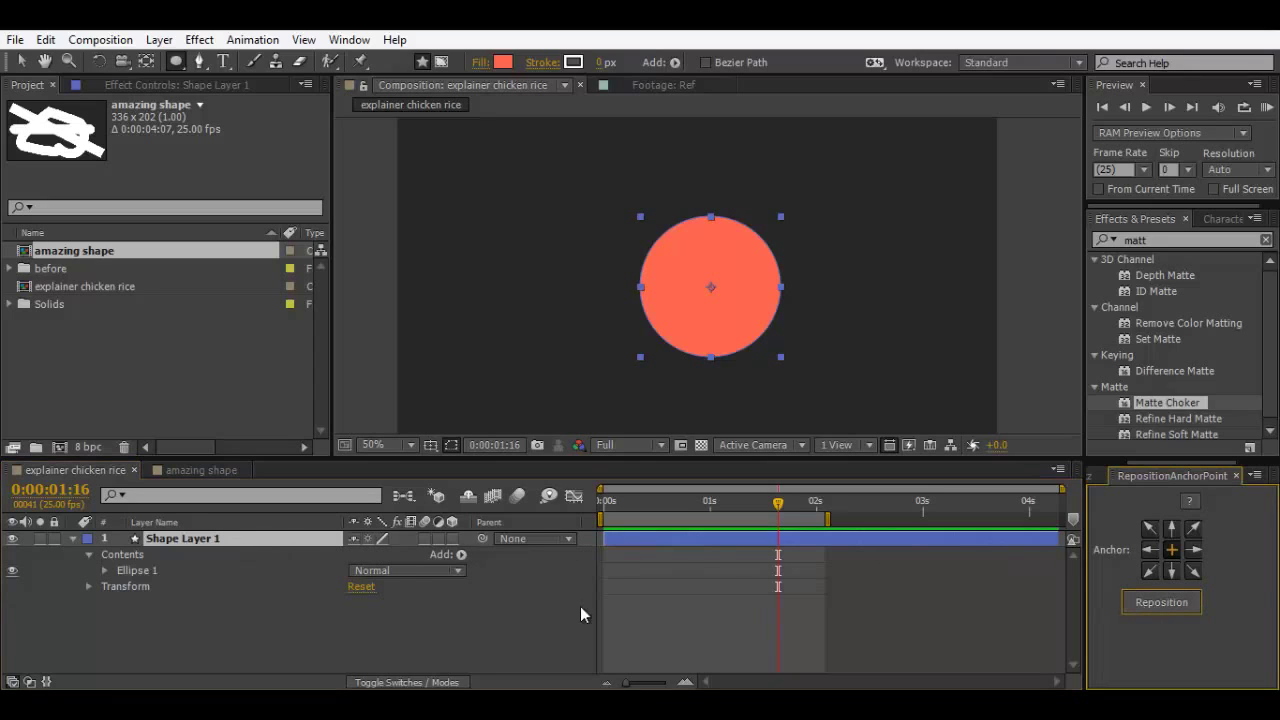
{"action": "left_click", "coordinate": [243, 541]}
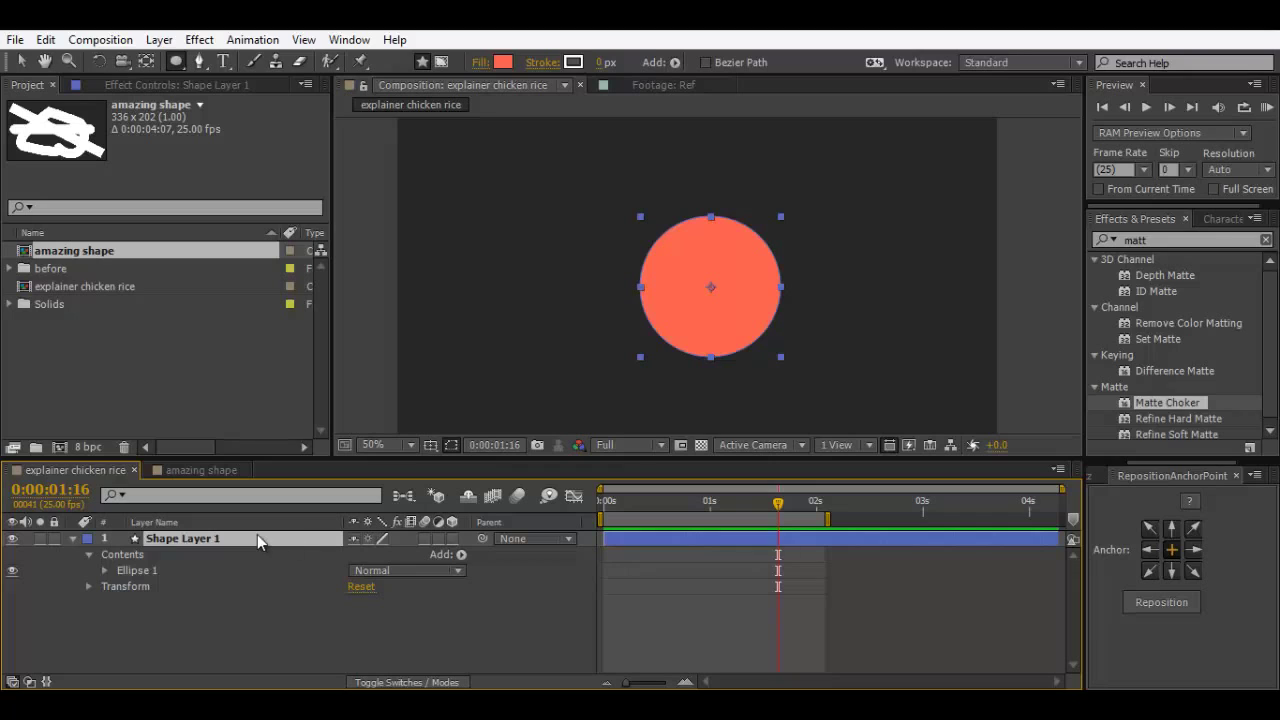
Step: Set a 0% Scale keyframe at 0:00:00:00, then advance the time to 0:00:00:20
{"action": "key", "text": "s"}
{"action": "key", "text": "Home"}
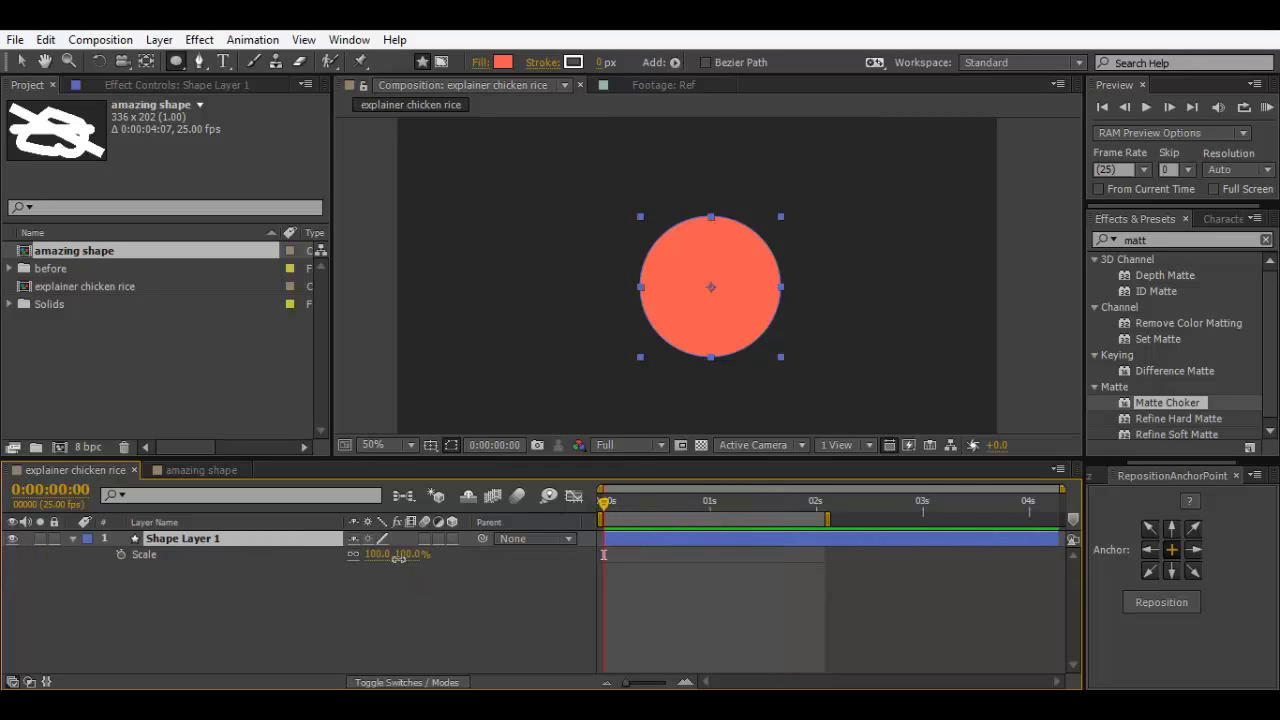
{"action": "left_click", "coordinate": [406, 554]}
{"action": "type", "text": "0"}
{"action": "key", "text": "Return"}
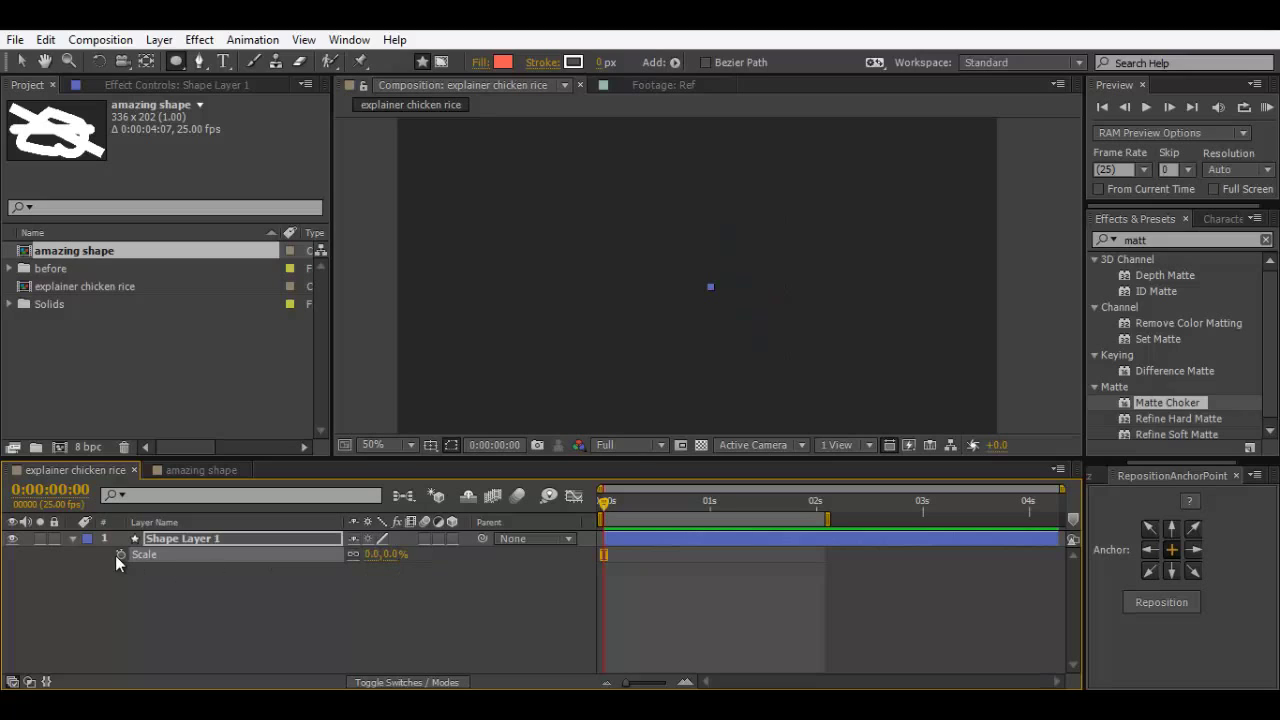
{"action": "left_click", "coordinate": [120, 554]}
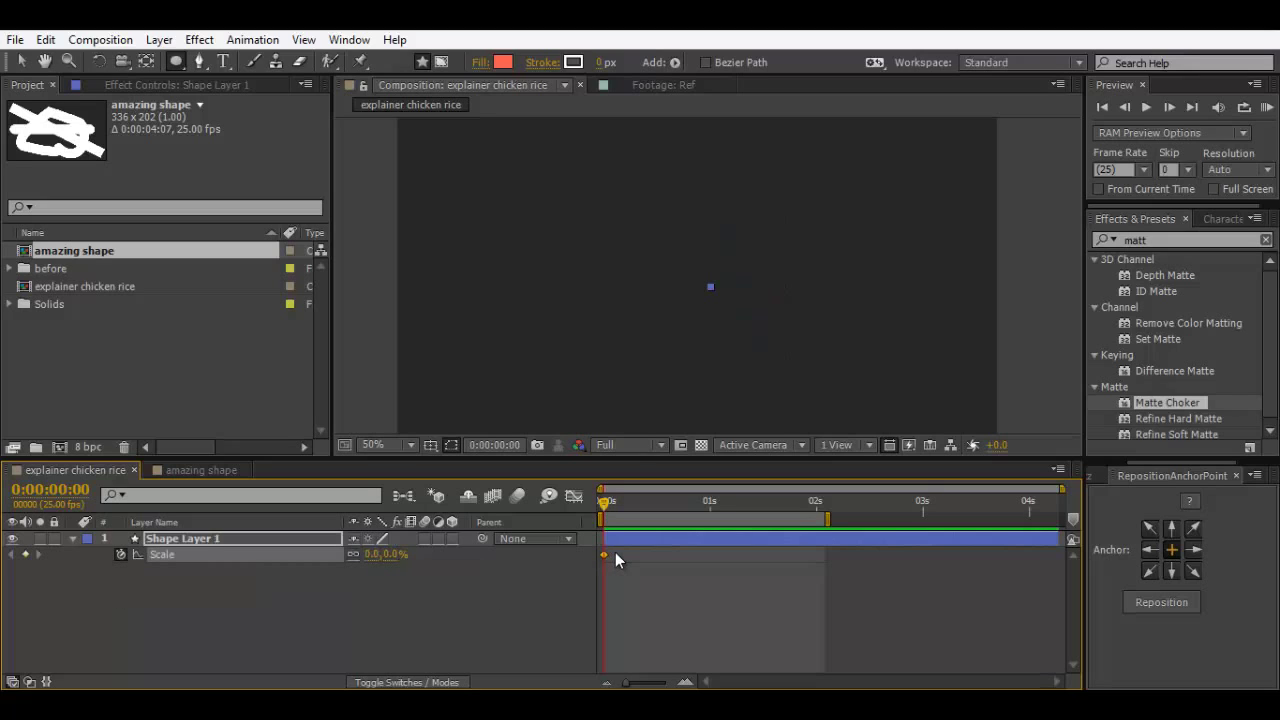
{"action": "key", "text": "shift+Page_Down"}
{"action": "key", "text": "shift+Page_Down"}
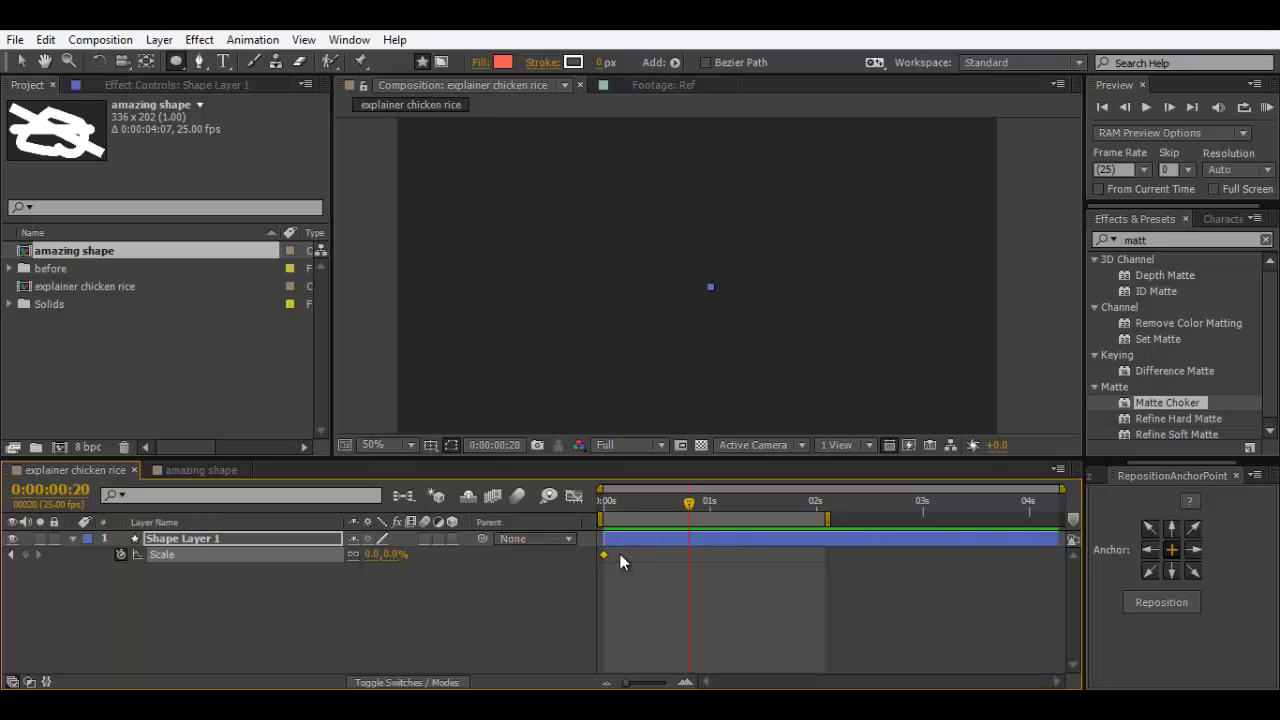
Step: Set the circle's Scale to 100% at frame 20, adding the second keyframe
{"action": "left_click_drag", "start_coordinate": [653, 497], "coordinate": [493, 506]}
{"action": "key", "text": "space"}
{"action": "left_click", "coordinate": [398, 554]}
{"action": "type", "text": "100"}
{"action": "key", "text": "Return"}
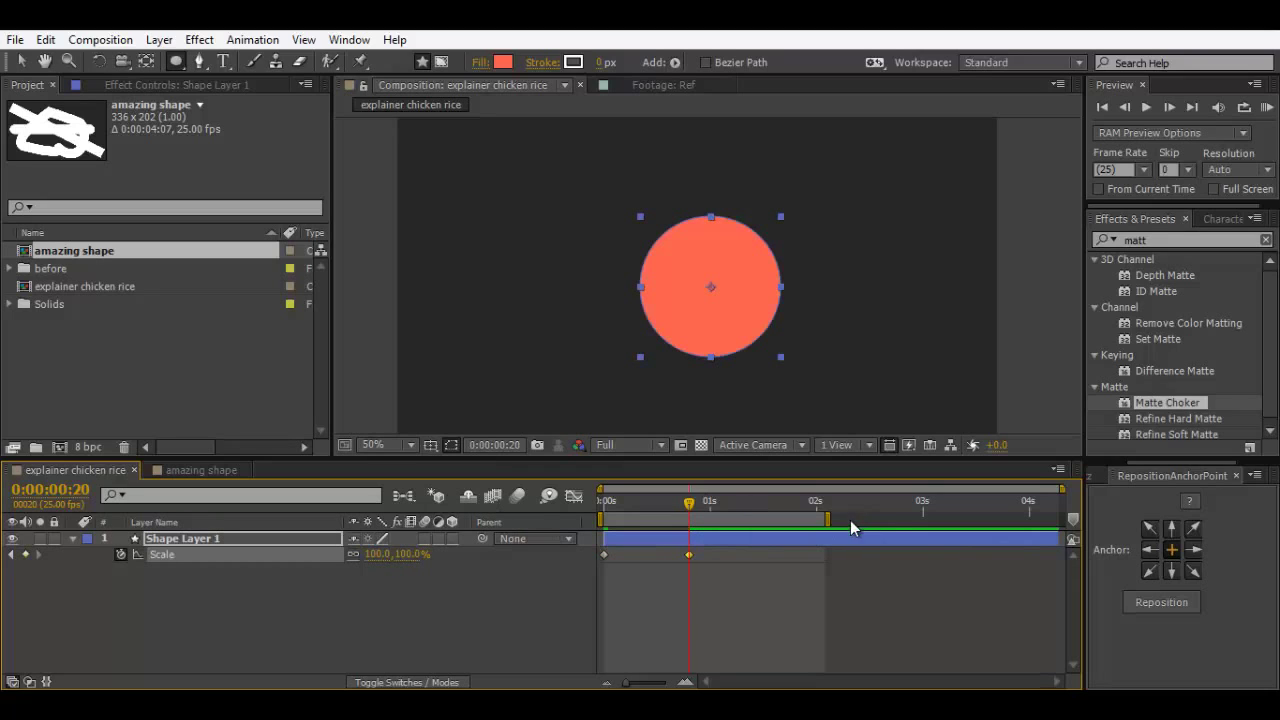
Step: Trim the work area to just past one second and RAM-preview the scale-up
{"action": "left_click_drag", "start_coordinate": [828, 518], "coordinate": [736, 520]}
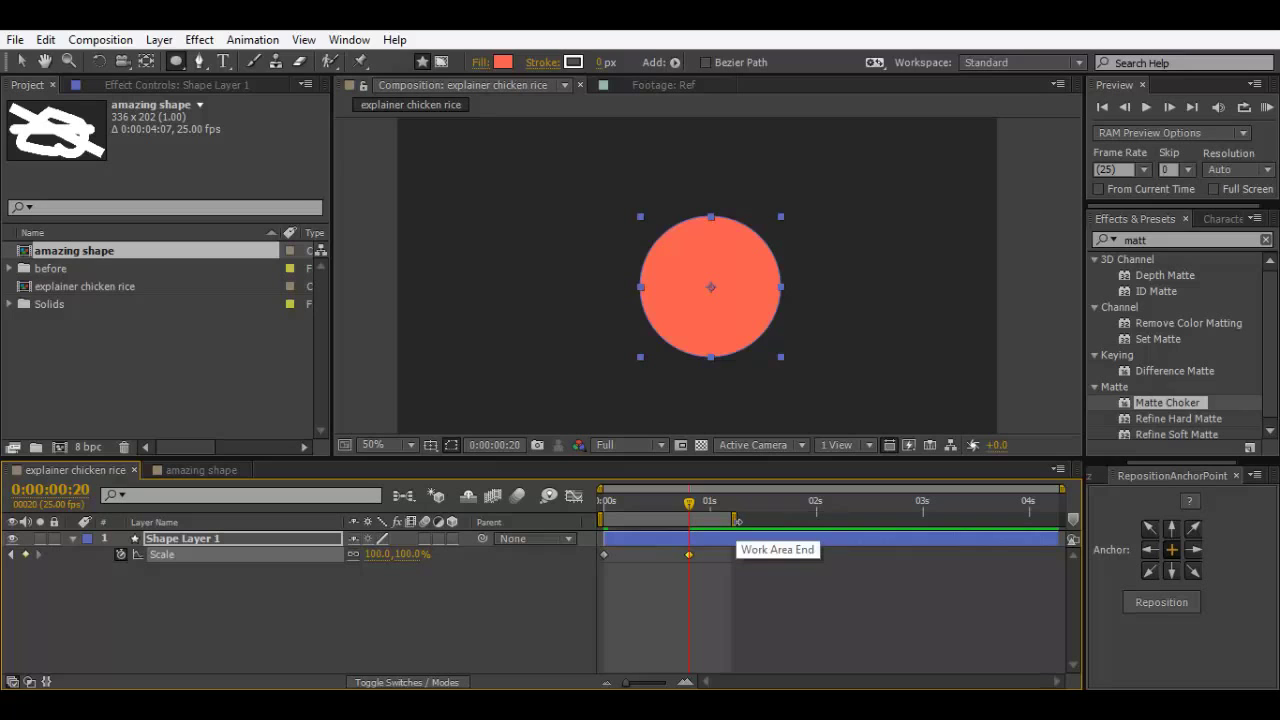
{"action": "key", "text": "KP_0"}
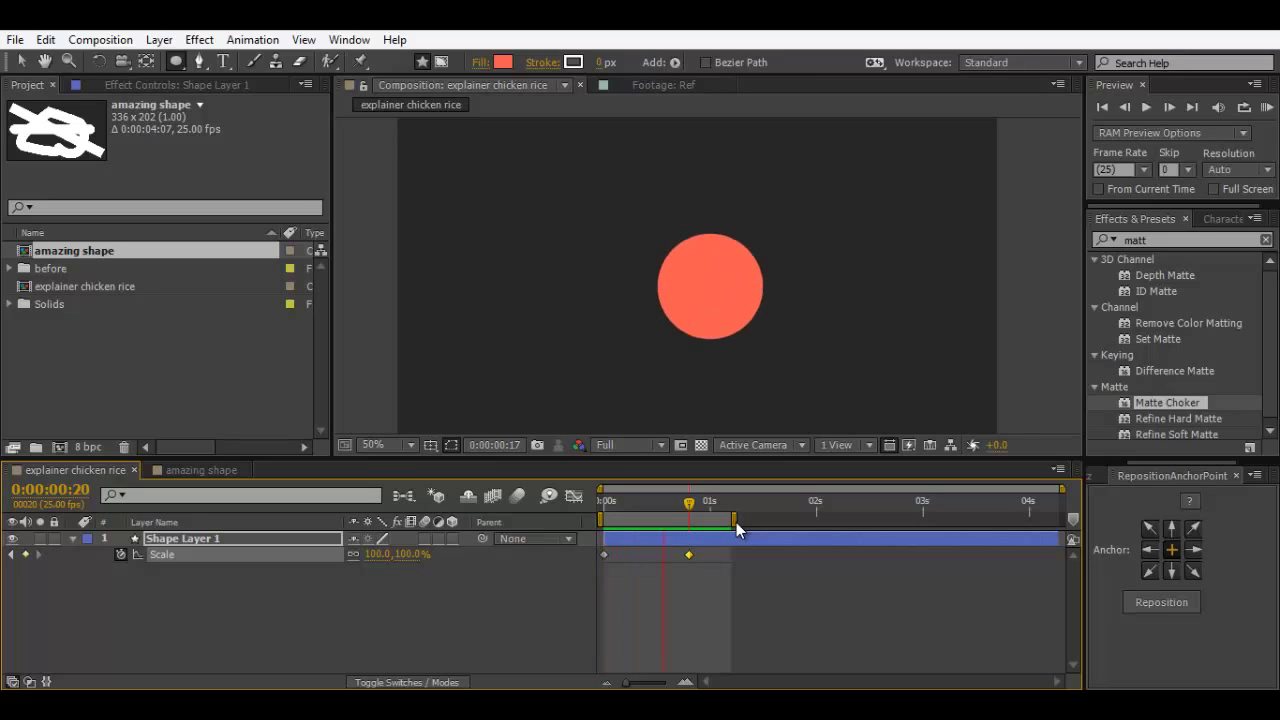
{"action": "key", "text": "space"}
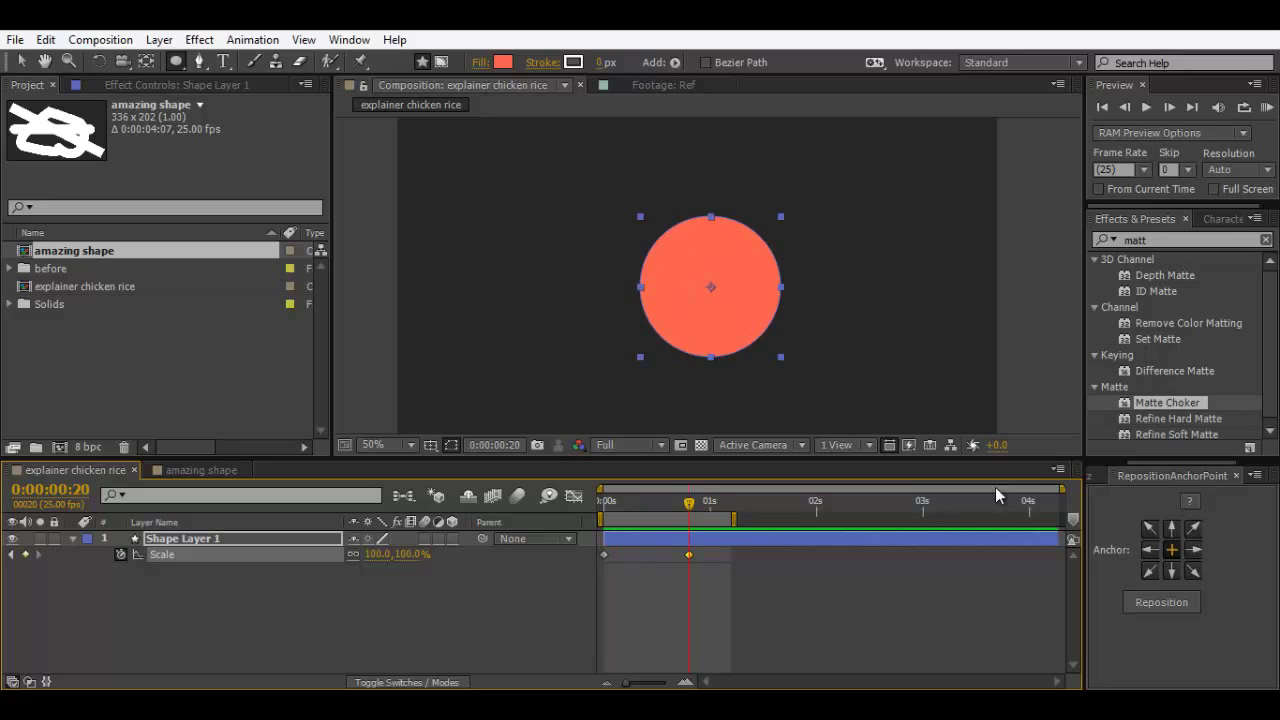
{"action": "left_click_drag", "start_coordinate": [1193, 465], "coordinate": [1120, 468]}
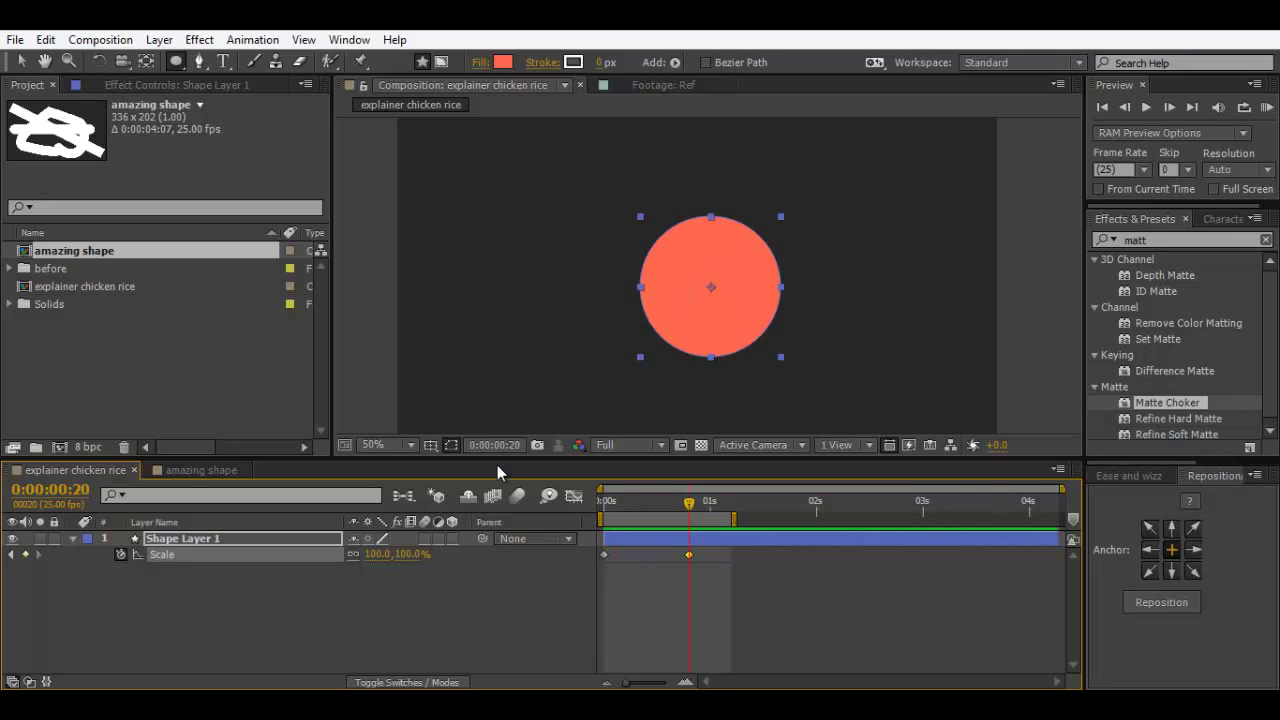
{"action": "left_click", "coordinate": [9, 268]}
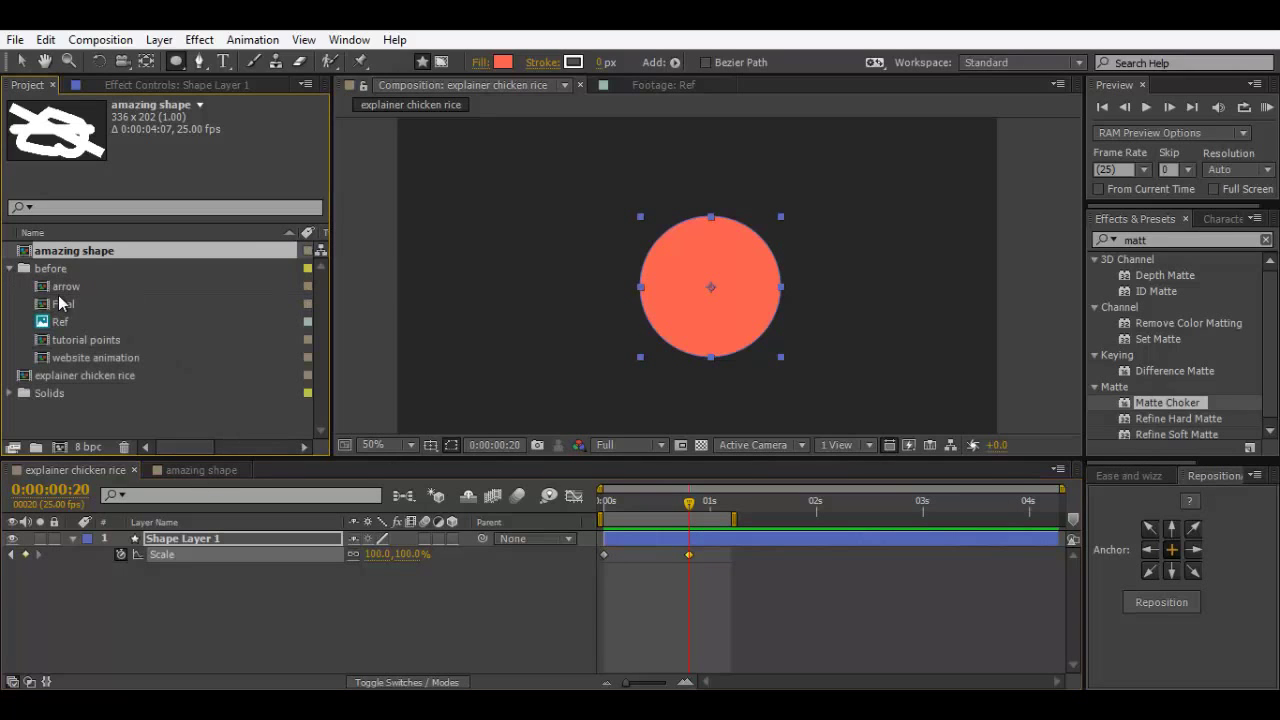
{"action": "double_click", "coordinate": [64, 303]}
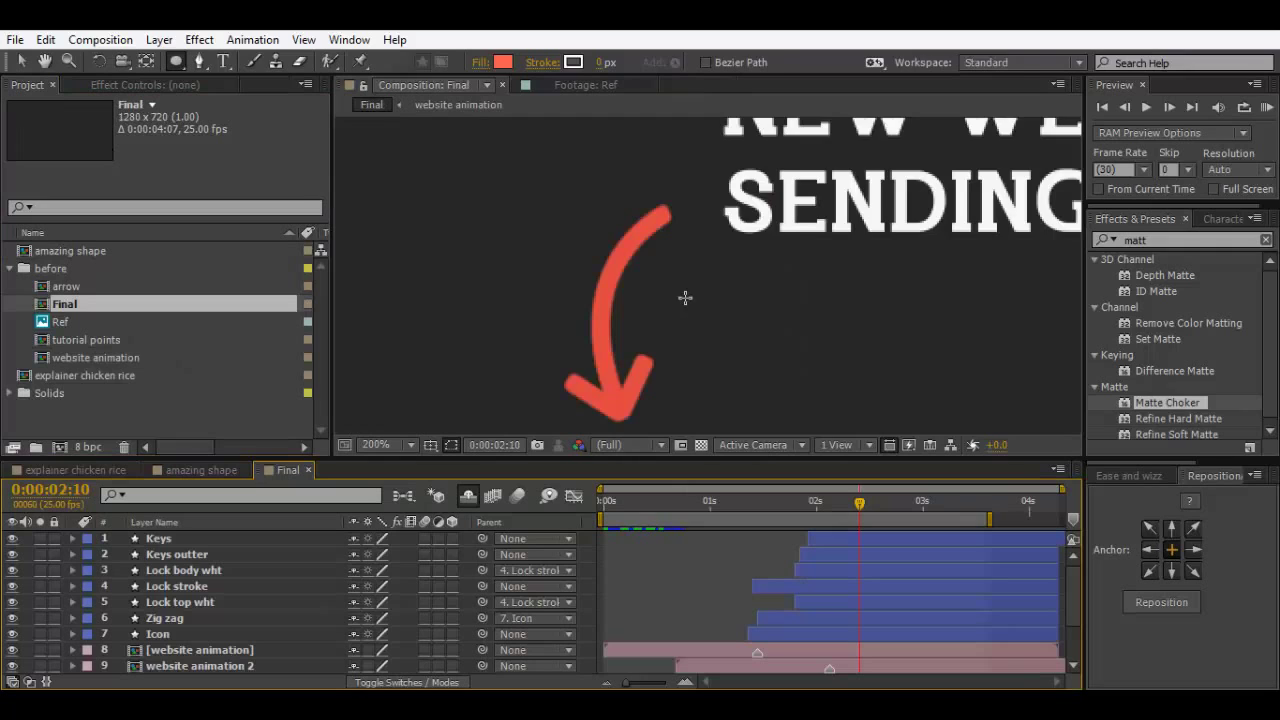
{"action": "scroll", "coordinate": [686, 297], "scroll_direction": "down", "scroll_amount": 1}
{"action": "scroll", "coordinate": [680, 286], "scroll_direction": "down", "scroll_amount": 3}
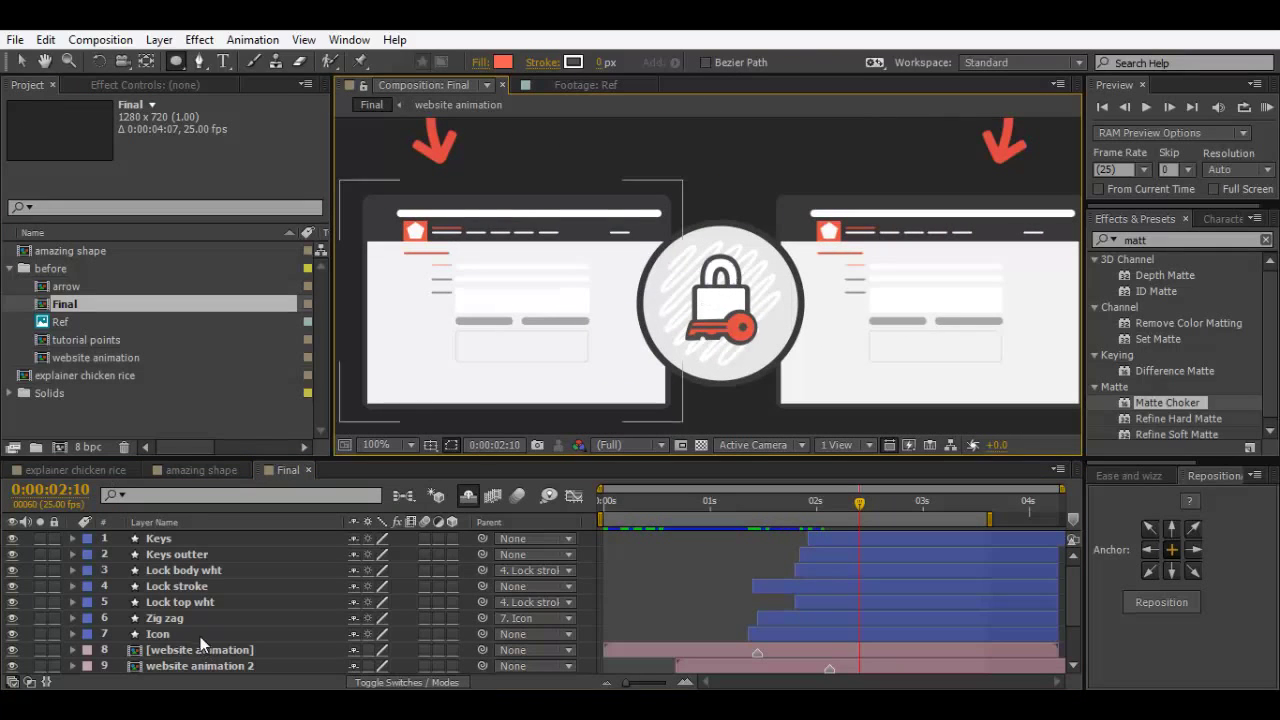
{"action": "left_click", "coordinate": [40, 633]}
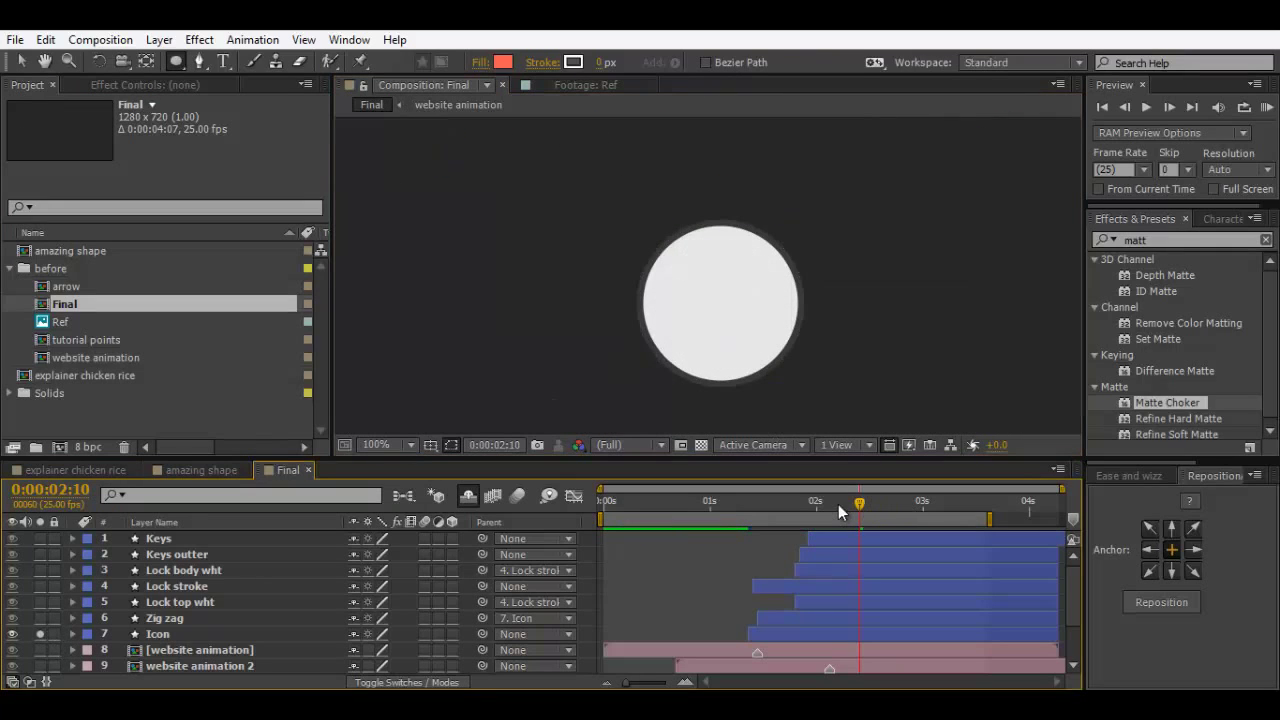
{"action": "key", "text": "space"}
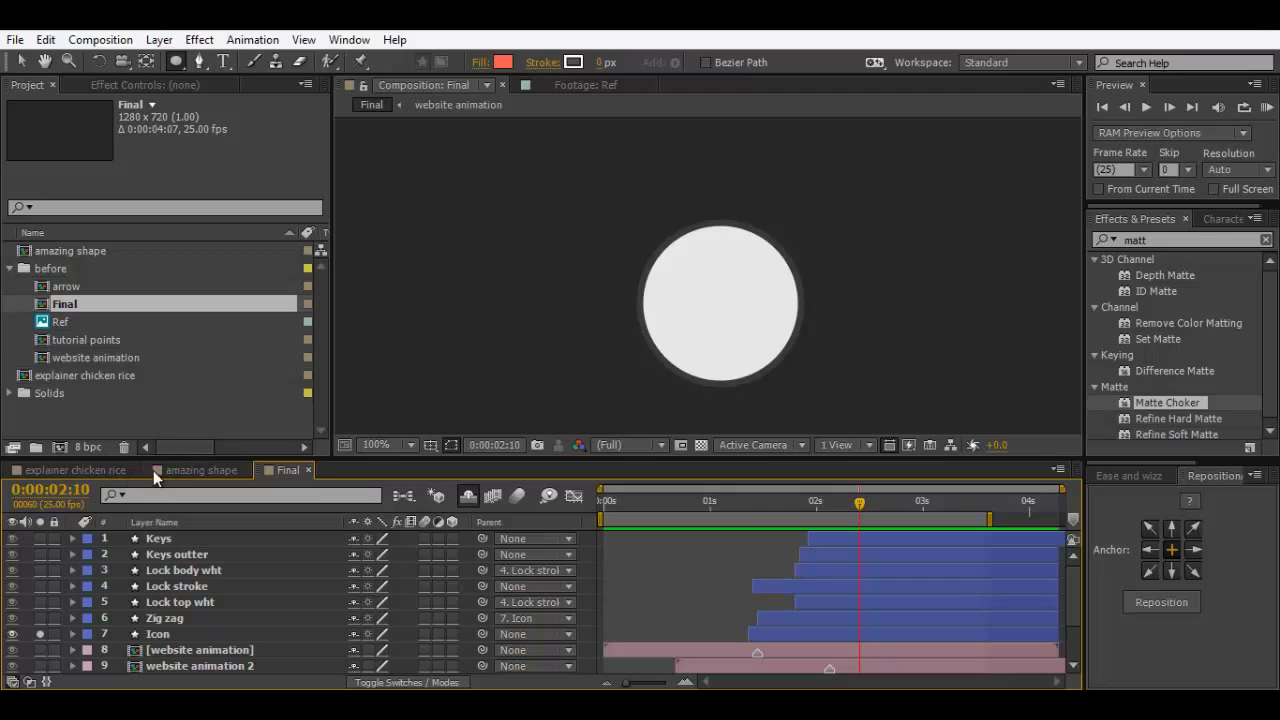
{"action": "left_click", "coordinate": [308, 469]}
Step: Return to the explainer chicken rice comp and select both Scale keyframes
{"action": "left_click", "coordinate": [61, 471]}
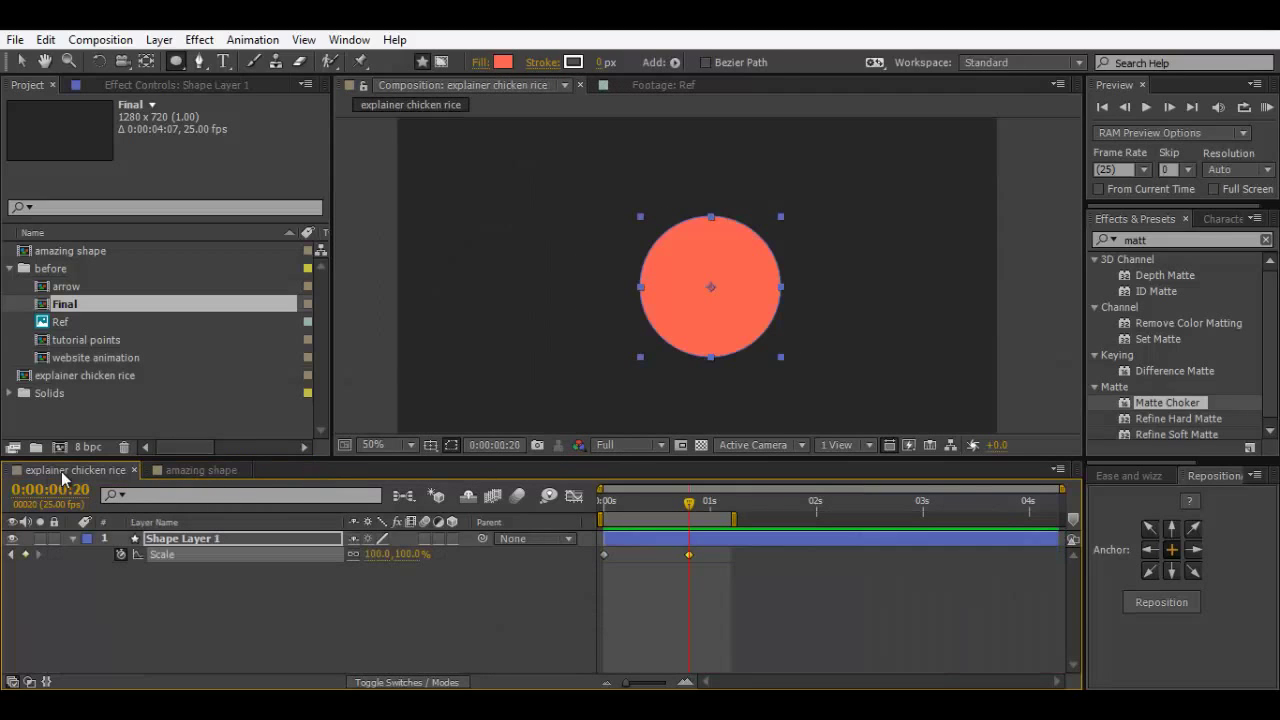
{"action": "left_click", "coordinate": [700, 559]}
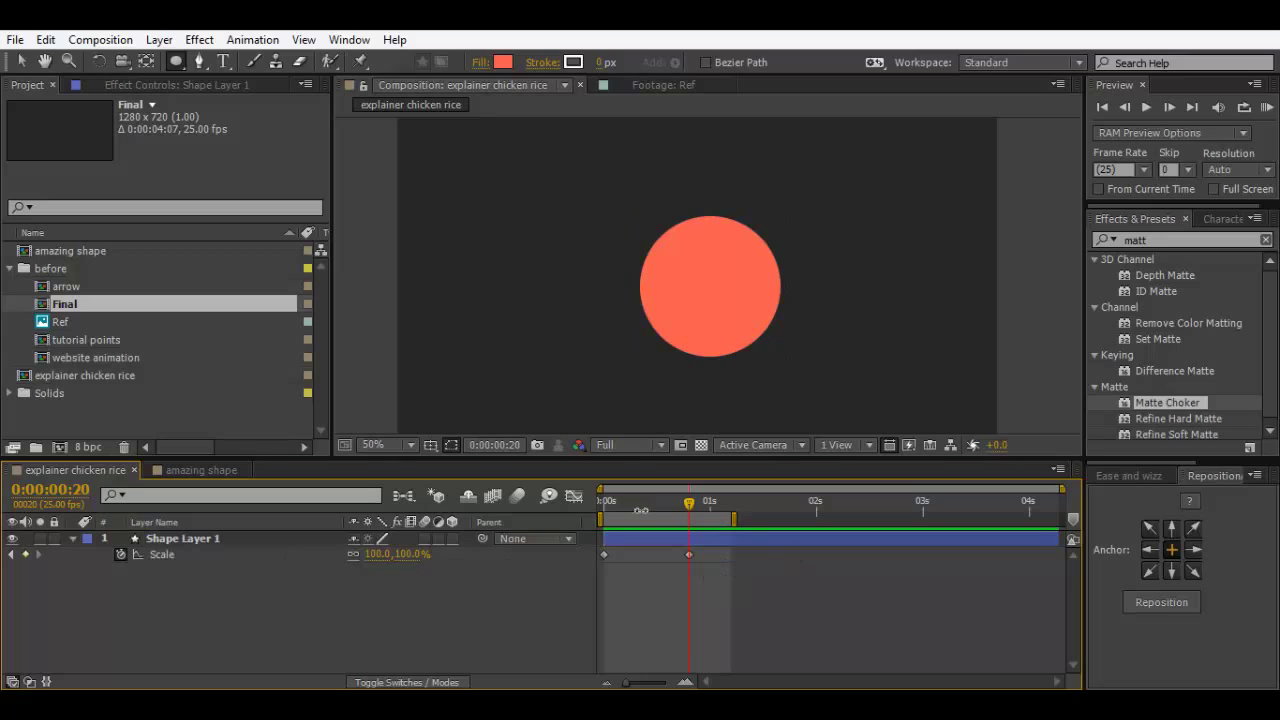
{"action": "key", "text": "Home"}
{"action": "left_click_drag", "start_coordinate": [604, 501], "coordinate": [714, 502]}
{"action": "left_click_drag", "start_coordinate": [783, 615], "coordinate": [564, 552]}
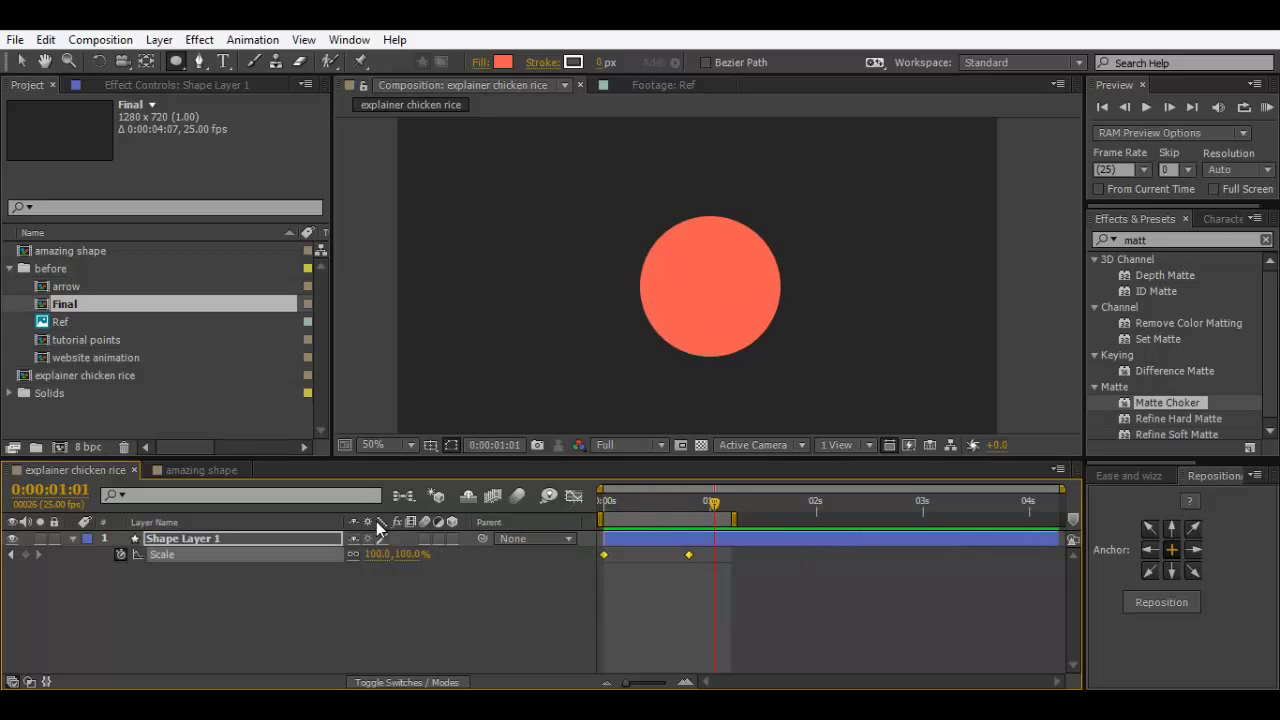
Step: Apply Ease and Wizz Back easing with In + Out to the Scale keyframes
{"action": "left_click", "coordinate": [1127, 475]}
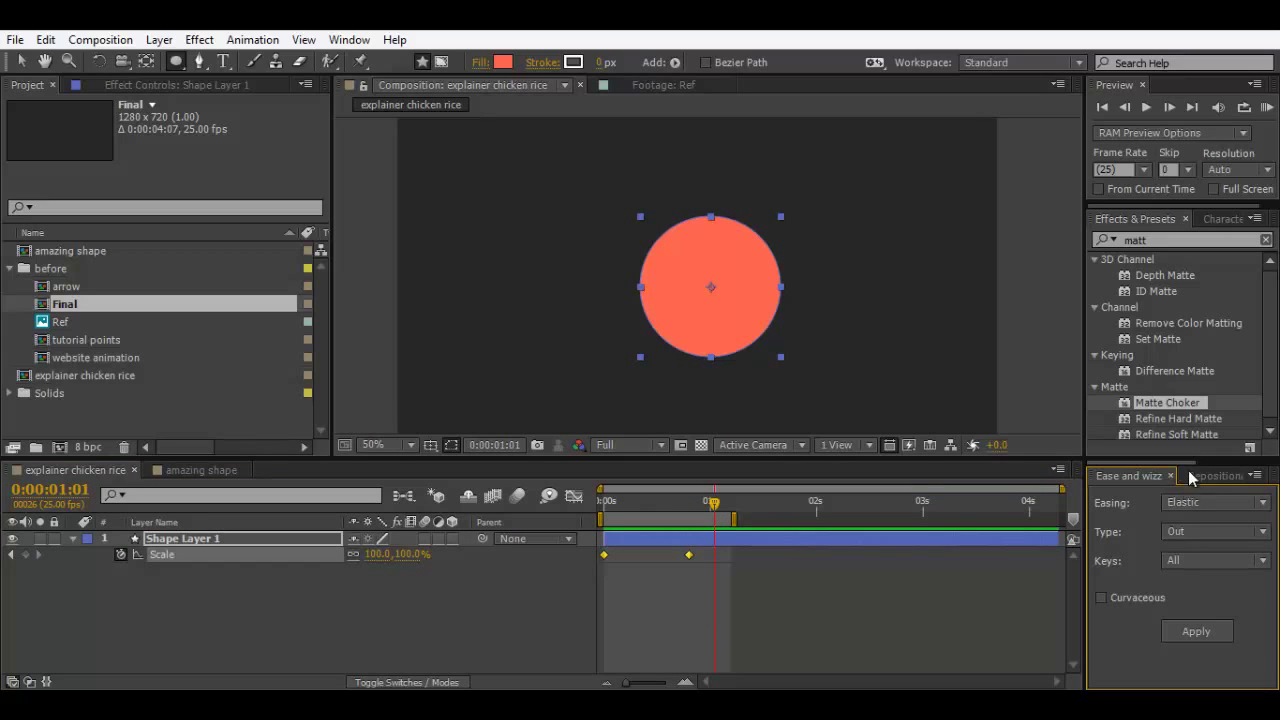
{"action": "left_click", "coordinate": [1192, 504]}
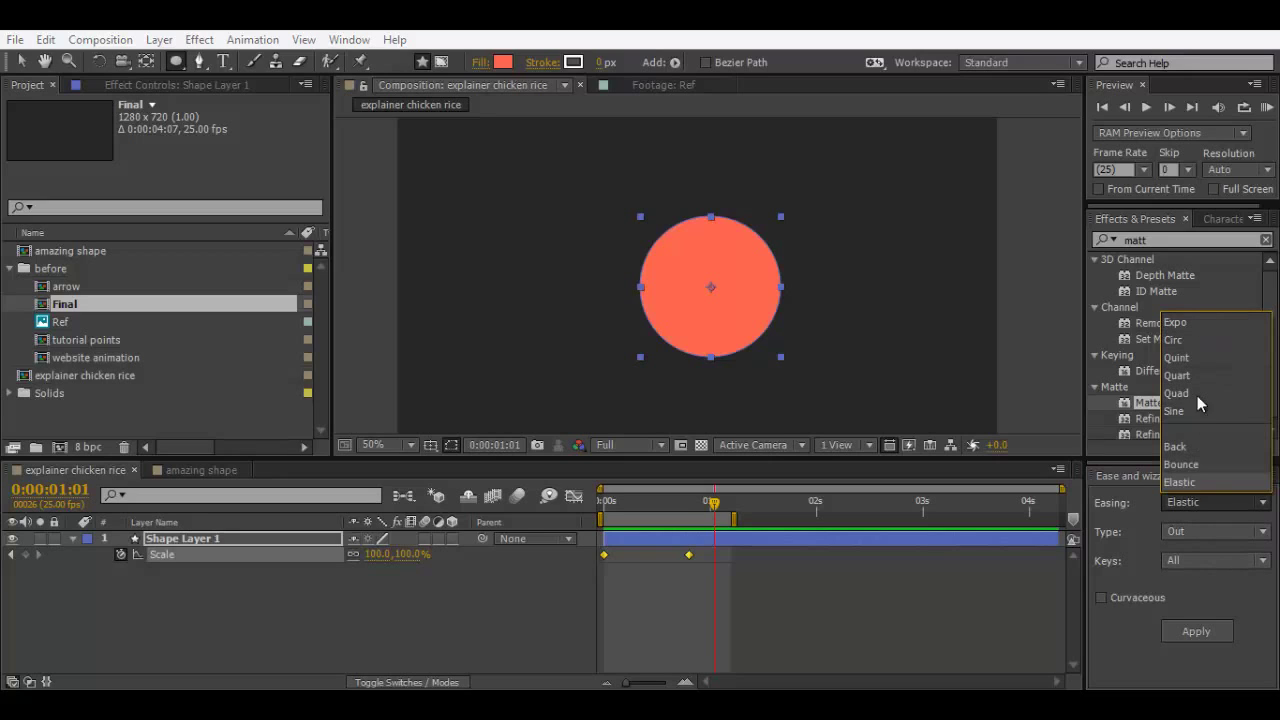
{"action": "left_click", "coordinate": [1195, 446]}
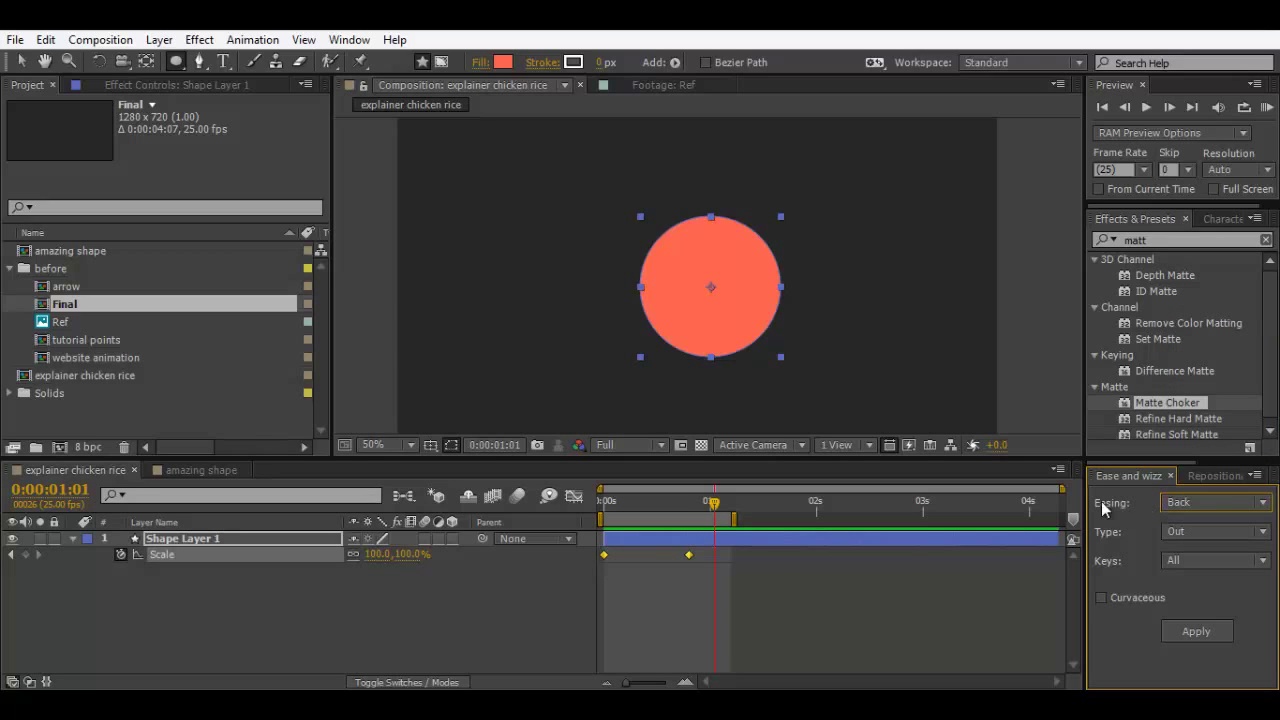
{"action": "left_click", "coordinate": [1180, 533]}
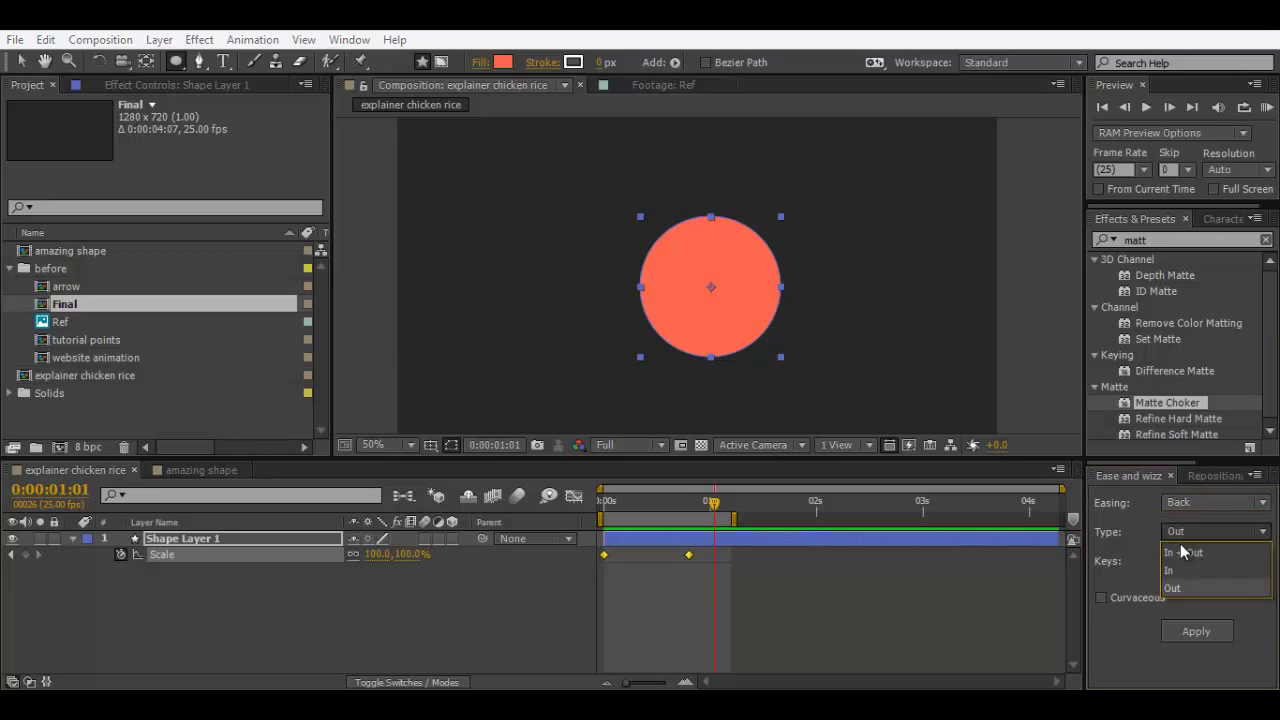
{"action": "left_click", "coordinate": [1160, 566]}
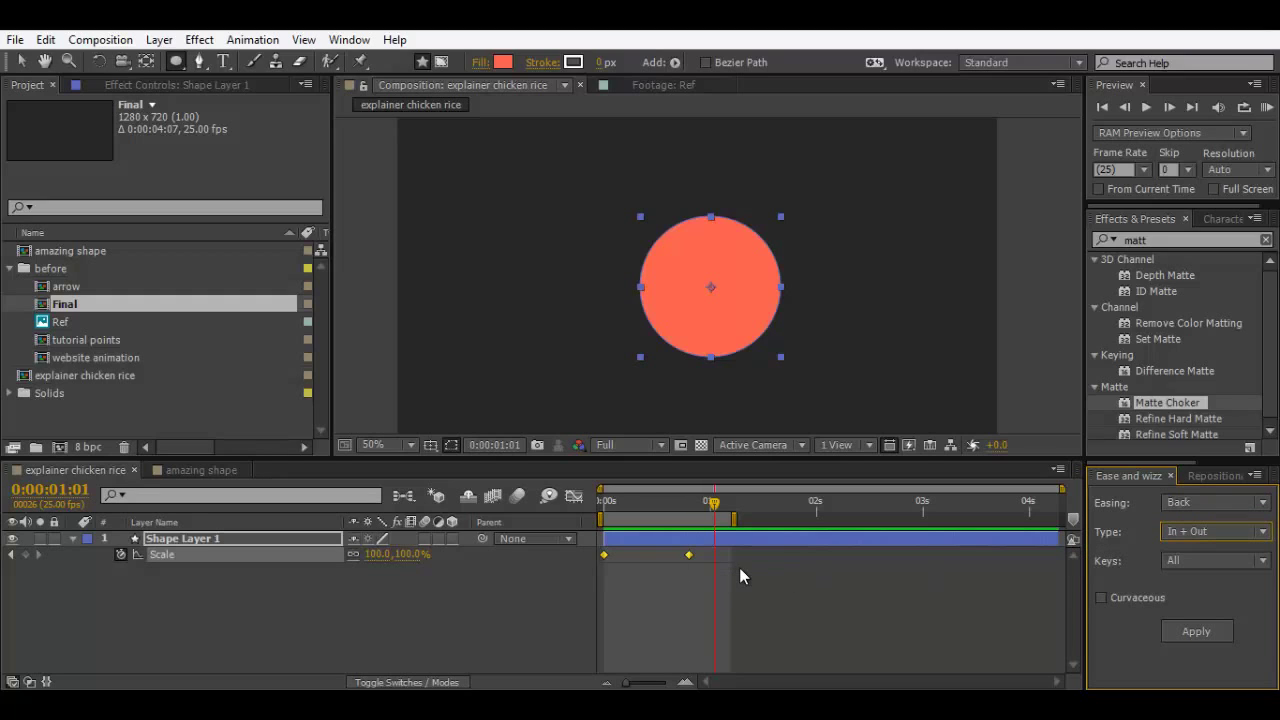
{"action": "left_click", "coordinate": [1189, 635]}
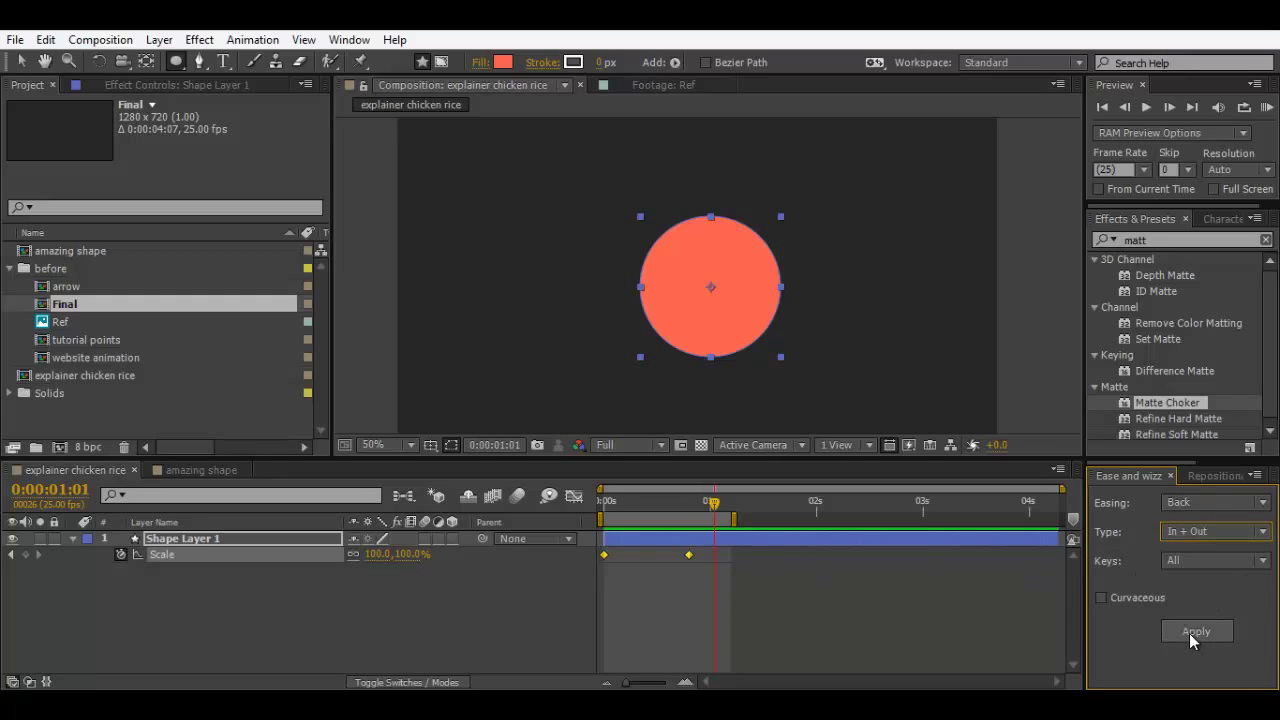
Step: Reselect both Scale keyframes, reapply the Back easing and preview it
{"action": "left_click", "coordinate": [848, 606]}
{"action": "left_click_drag", "start_coordinate": [364, 530], "coordinate": [860, 618]}
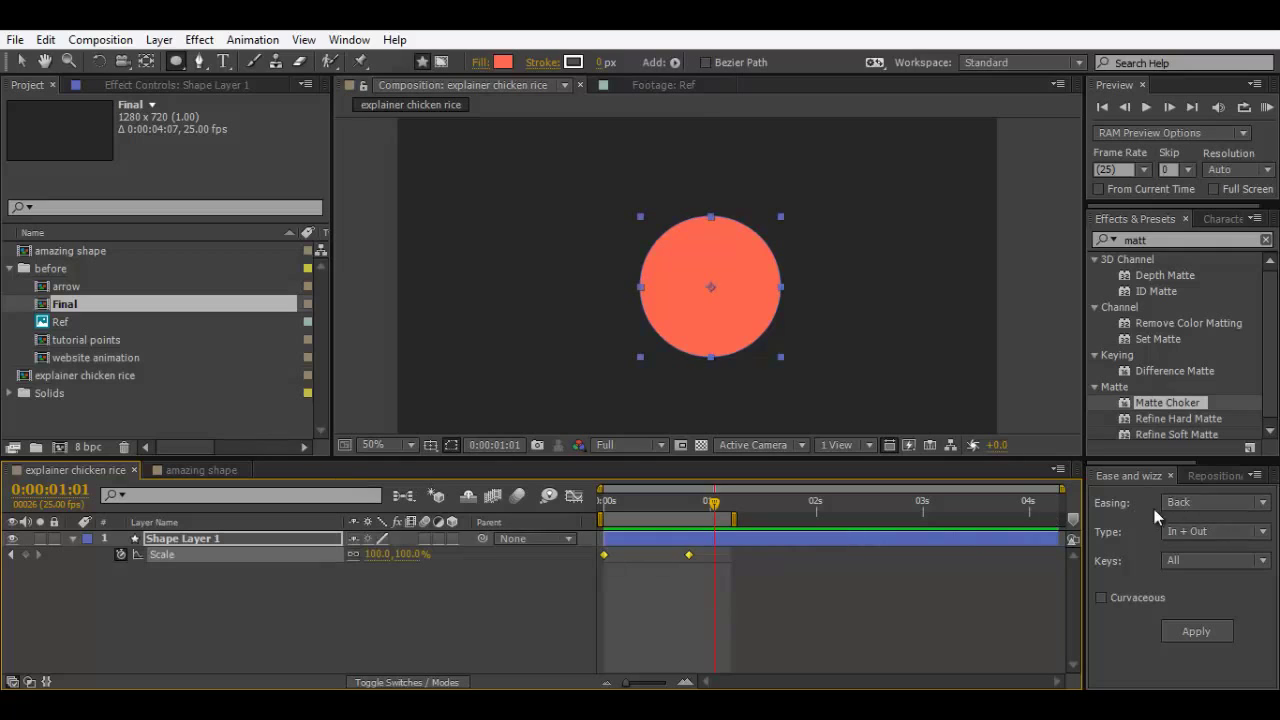
{"action": "left_click", "coordinate": [1217, 633]}
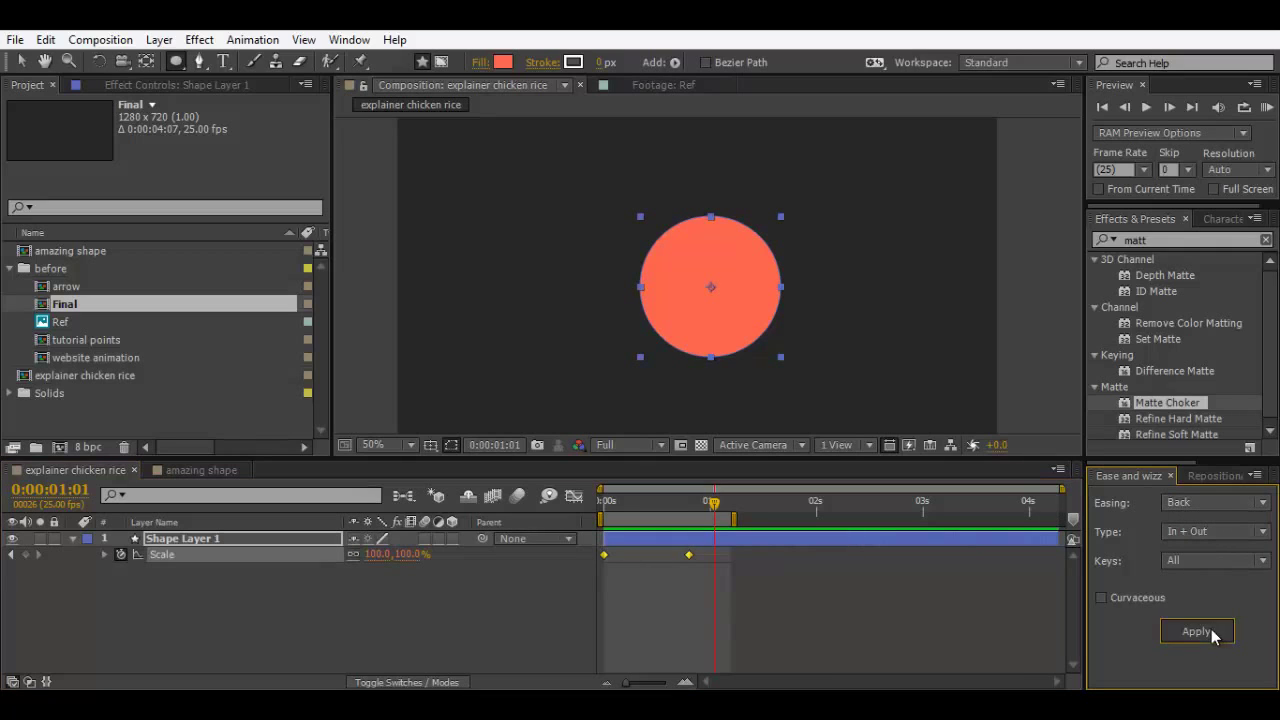
{"action": "left_click", "coordinate": [815, 622]}
{"action": "key", "text": "space"}
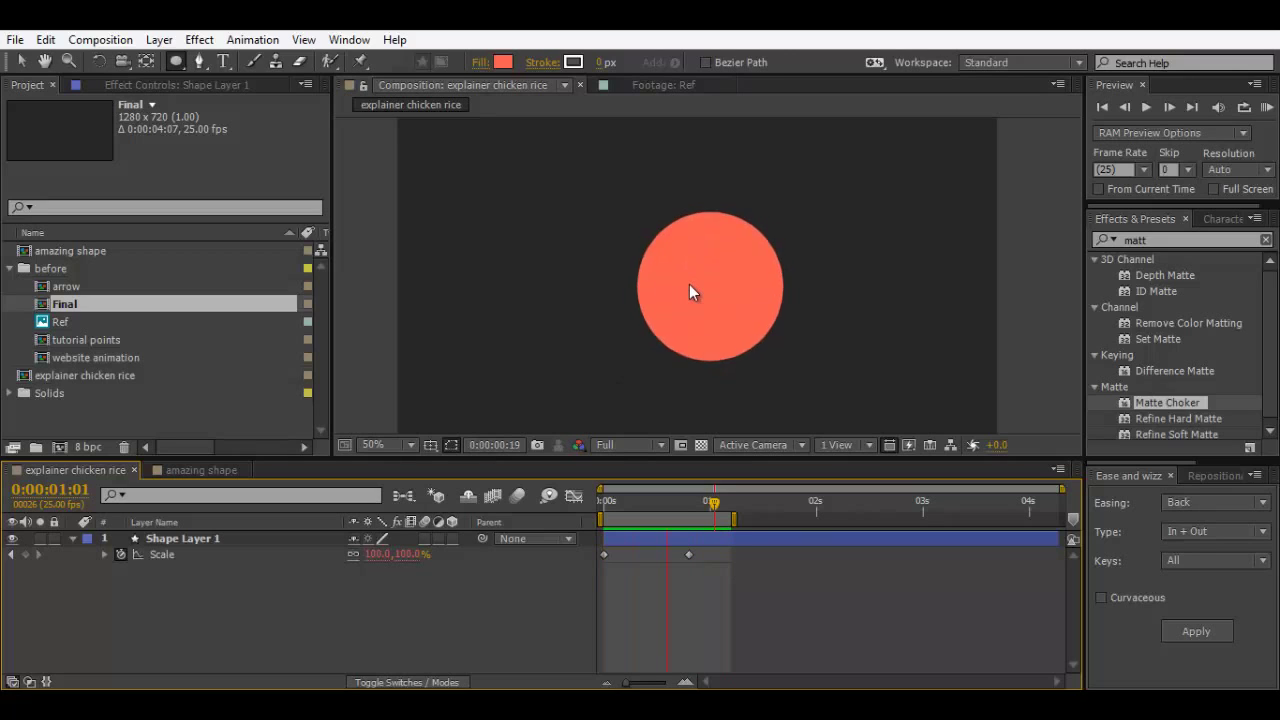
Step: Select both Scale keyframes and apply the Back ease with the In direction
{"action": "left_click", "coordinate": [636, 539]}
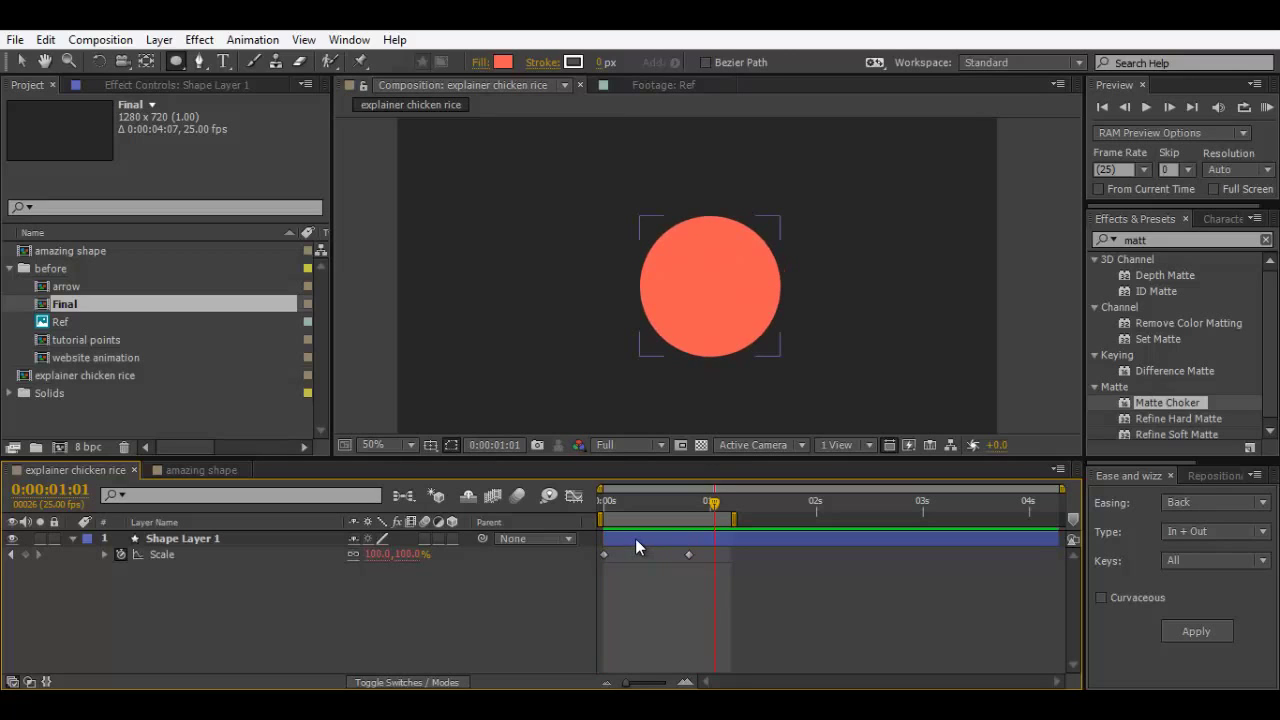
{"action": "left_click", "coordinate": [635, 538]}
{"action": "left_click_drag", "start_coordinate": [837, 595], "coordinate": [580, 540]}
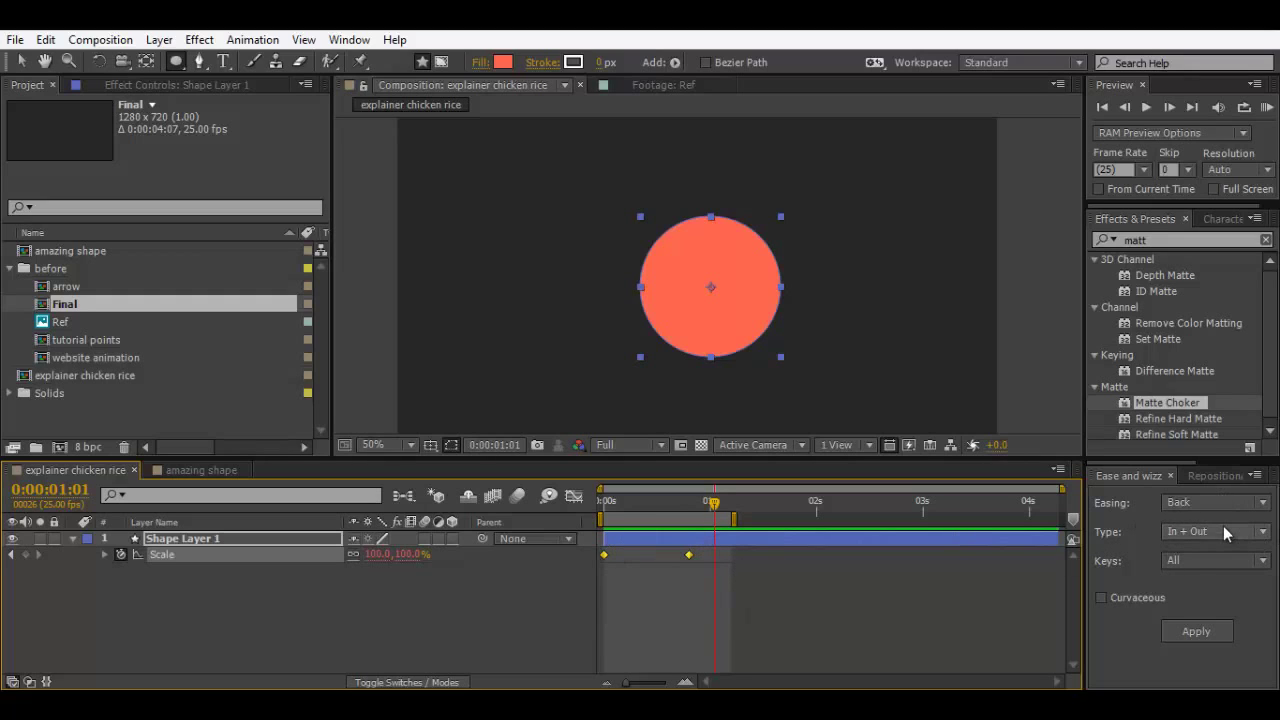
{"action": "left_click", "coordinate": [1195, 532]}
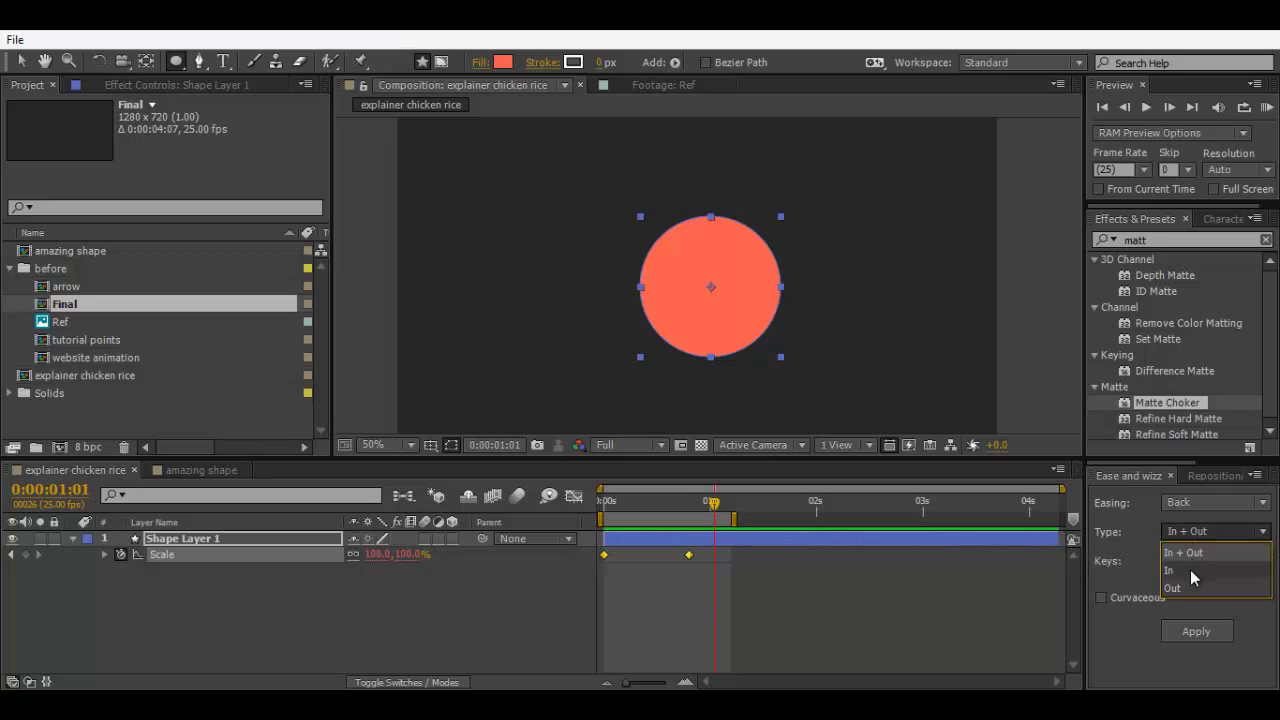
{"action": "left_click", "coordinate": [1170, 570]}
{"action": "left_click", "coordinate": [1195, 633]}
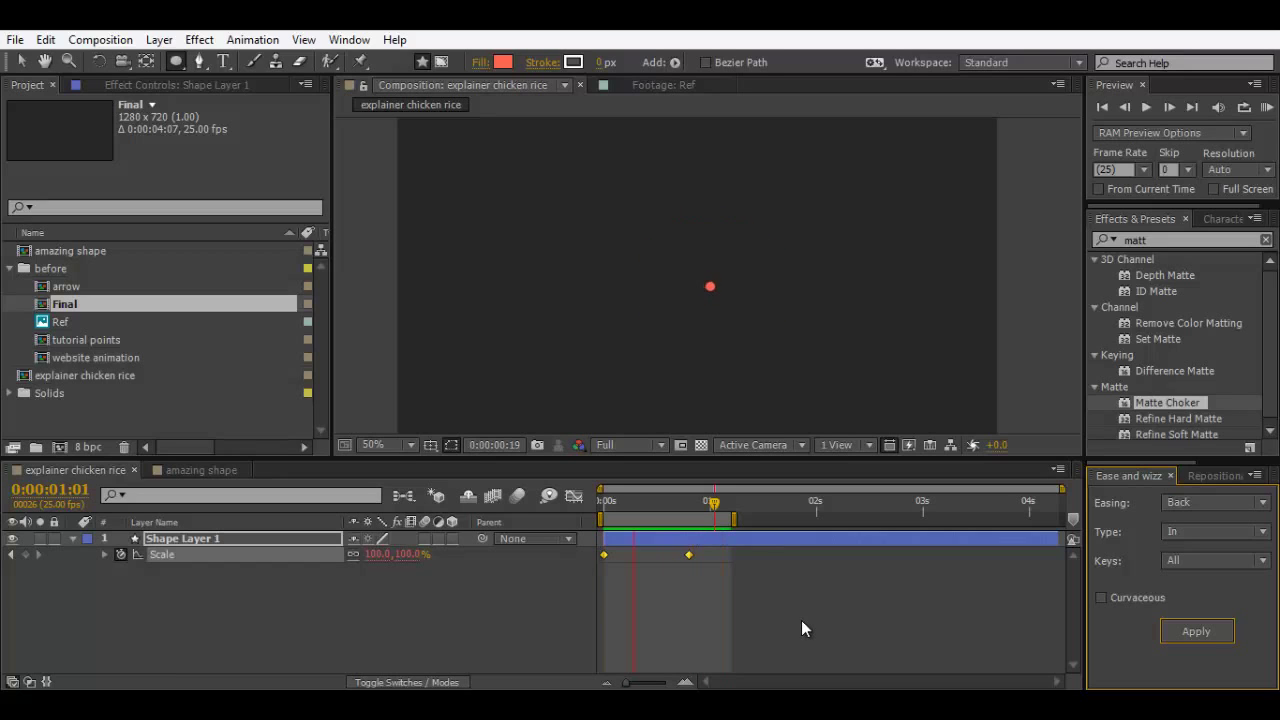
Step: Switch the Back ease direction to Out, reapply it and preview the pop
{"action": "left_click", "coordinate": [801, 628]}
{"action": "left_click_drag", "start_coordinate": [937, 622], "coordinate": [842, 540]}
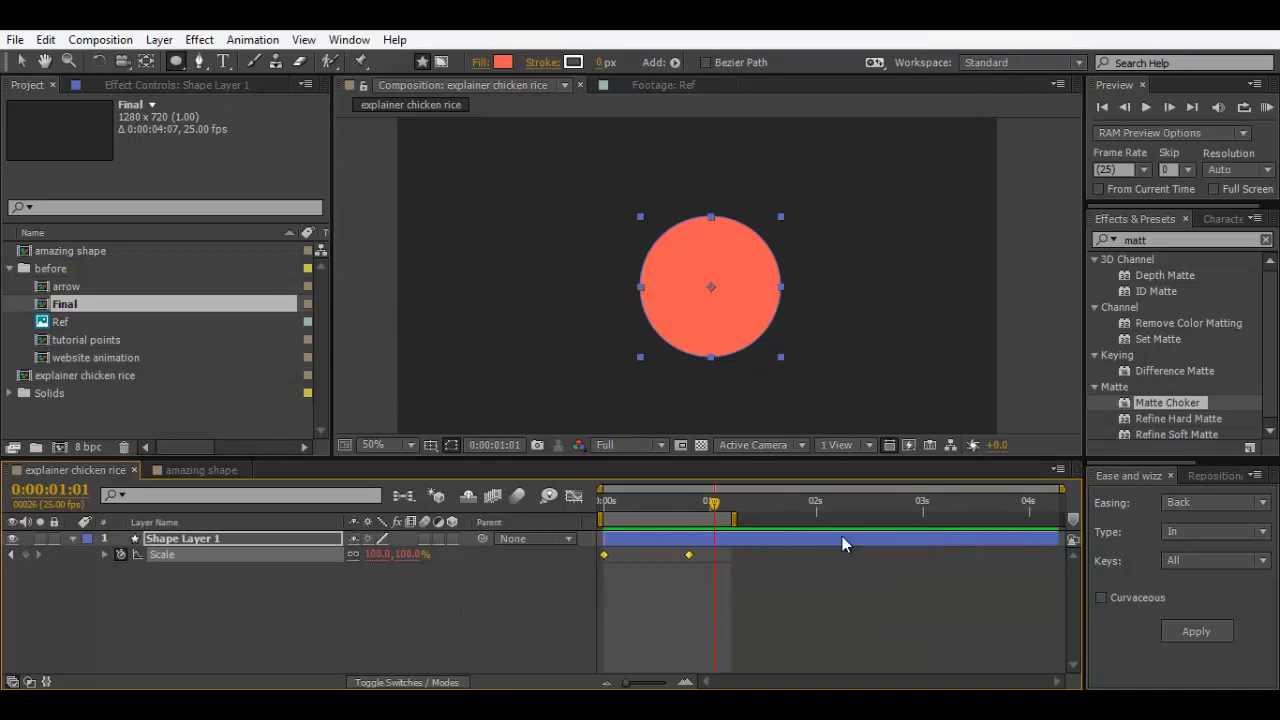
{"action": "left_click", "coordinate": [1198, 538]}
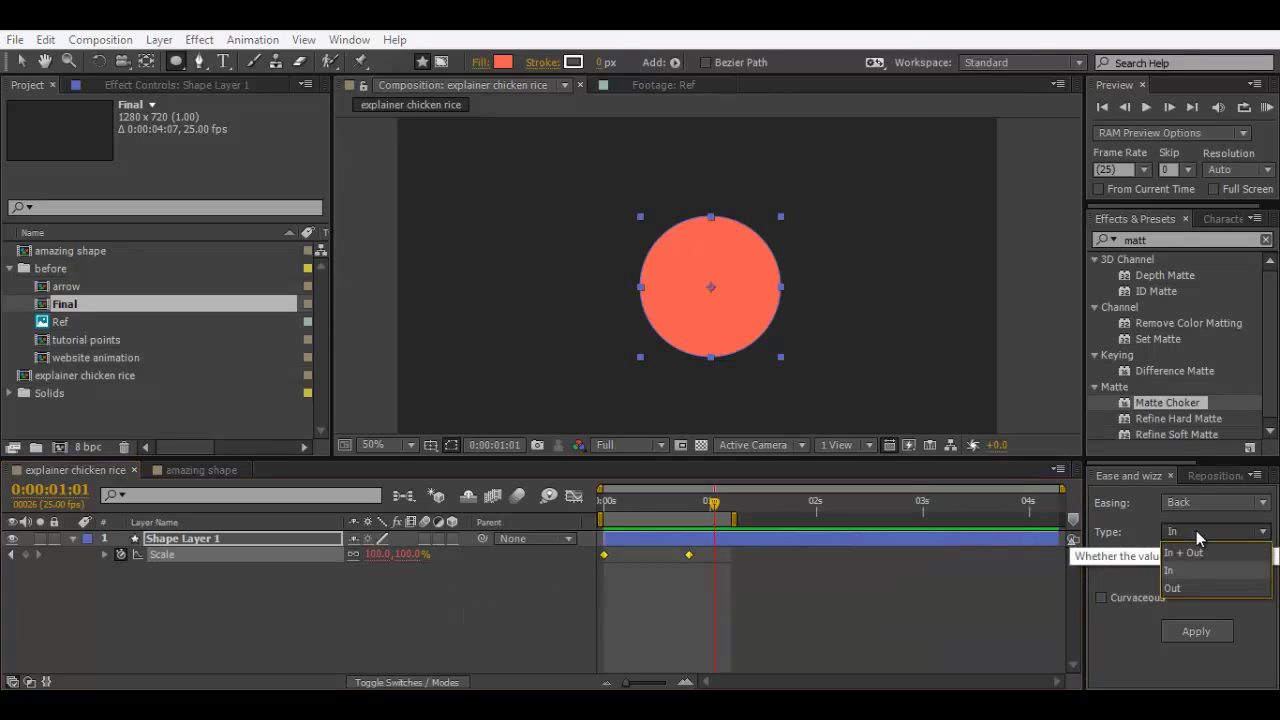
{"action": "left_click", "coordinate": [1193, 586]}
{"action": "left_click", "coordinate": [1195, 631]}
{"action": "key", "text": "KP_0"}
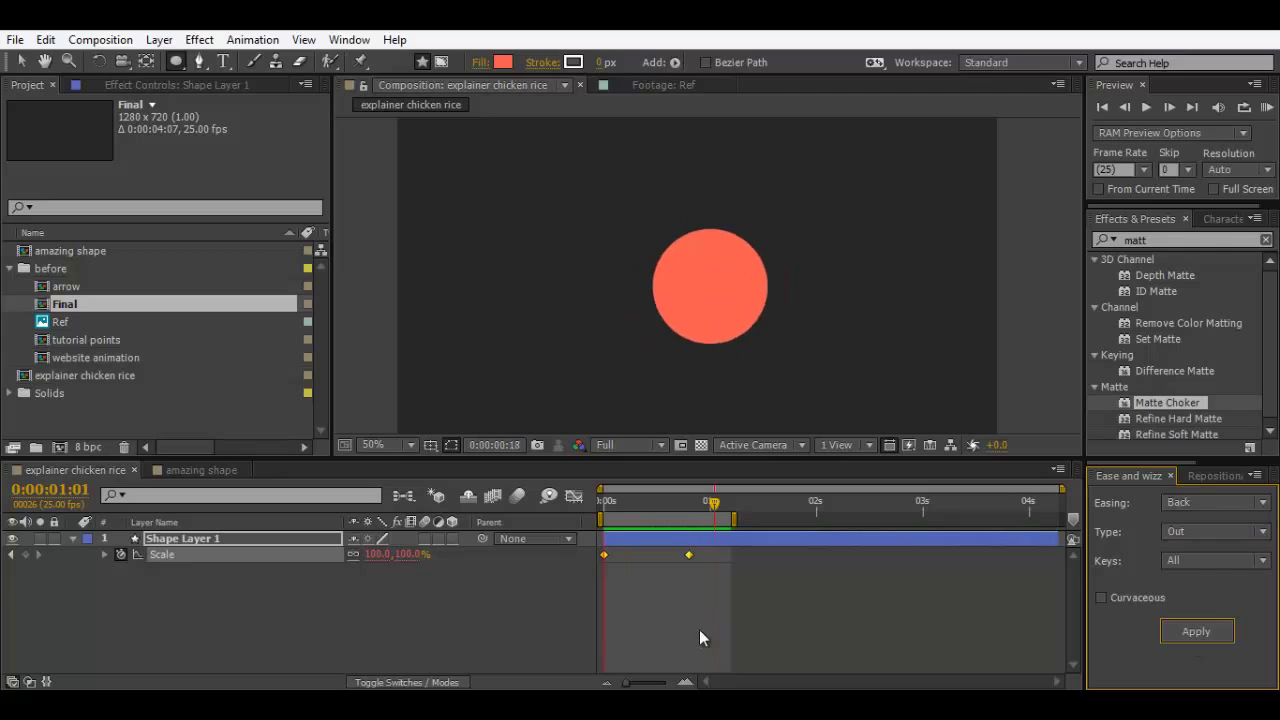
{"action": "left_click", "coordinate": [699, 629]}
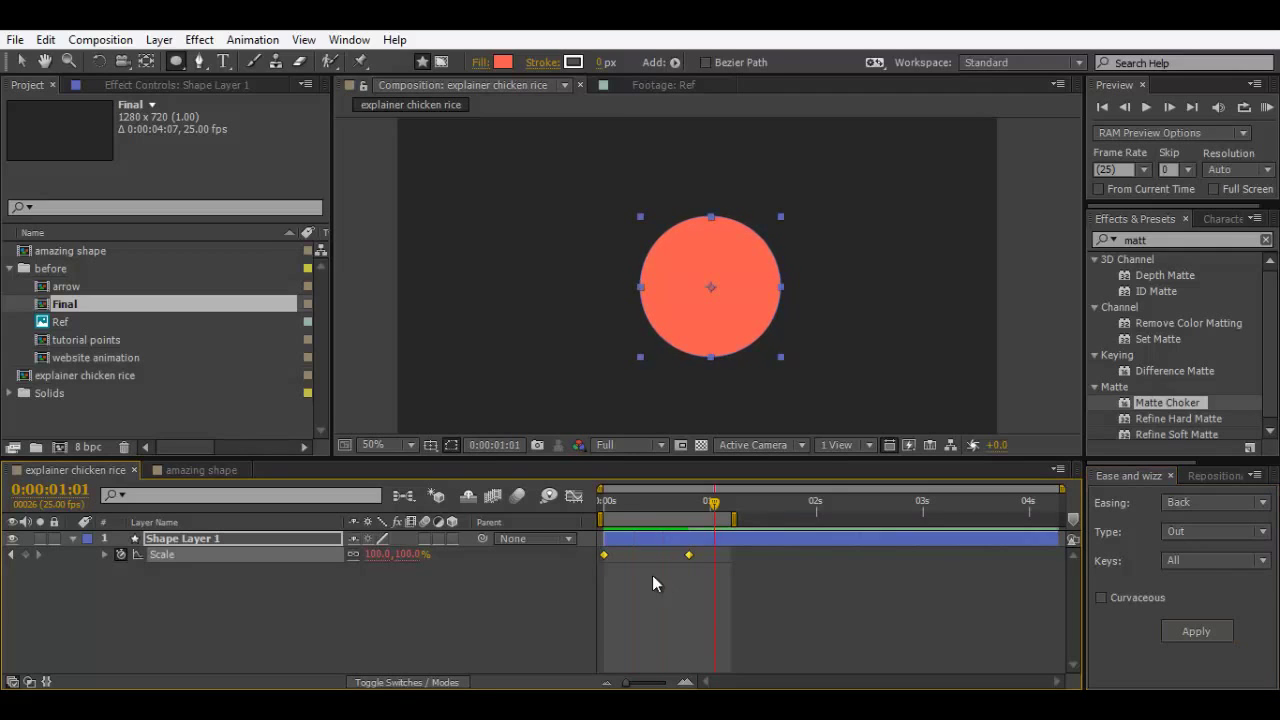
{"action": "mouse_move", "coordinate": [602, 509]}
{"action": "left_mouse_down"}
{"action": "mouse_move", "coordinate": [706, 516]}
{"action": "mouse_move", "coordinate": [590, 517]}
{"action": "left_mouse_up"}
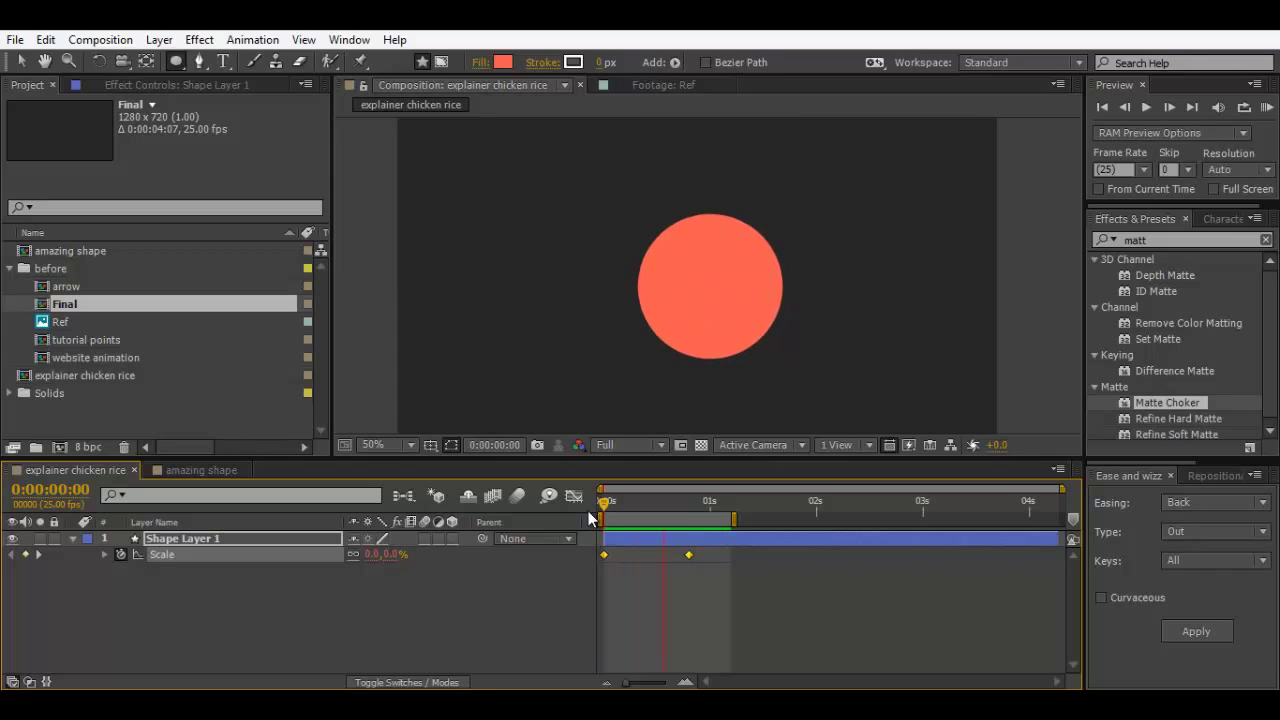
Step: Apply Elastic easing to the circle's Scale keyframes and preview it
{"action": "left_click", "coordinate": [1220, 494]}
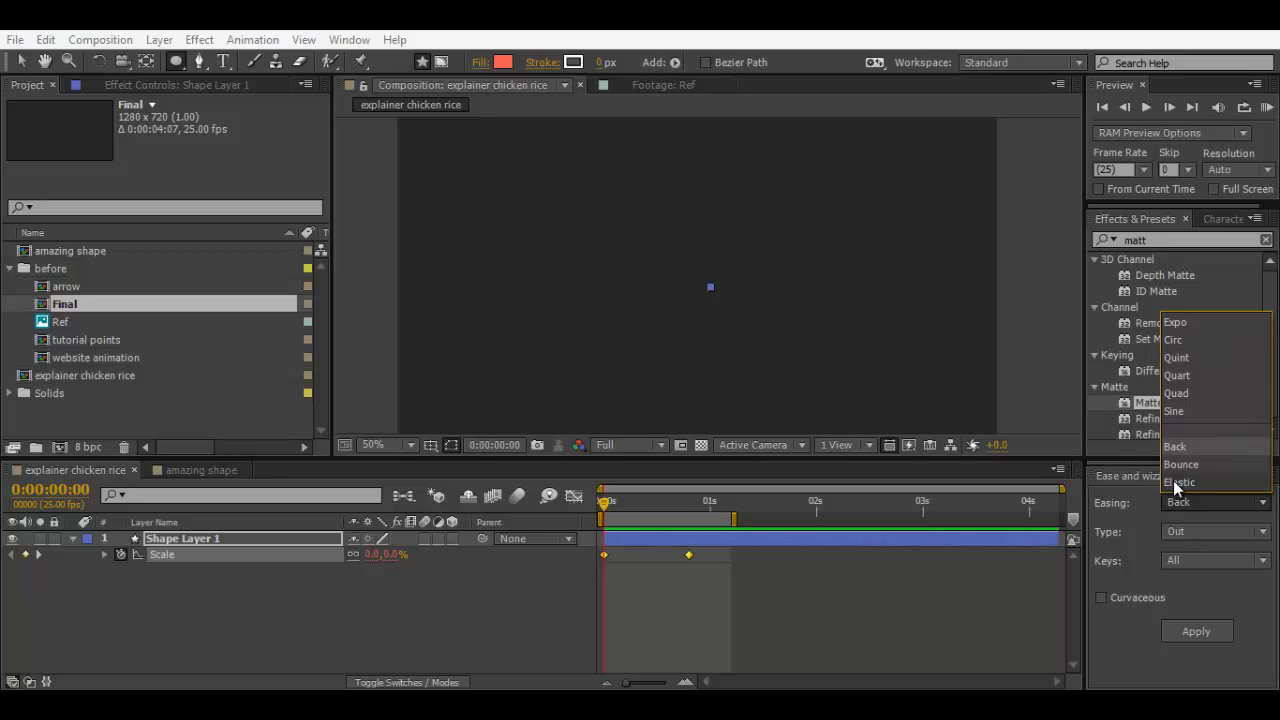
{"action": "left_click", "coordinate": [1174, 482]}
{"action": "left_click", "coordinate": [758, 586]}
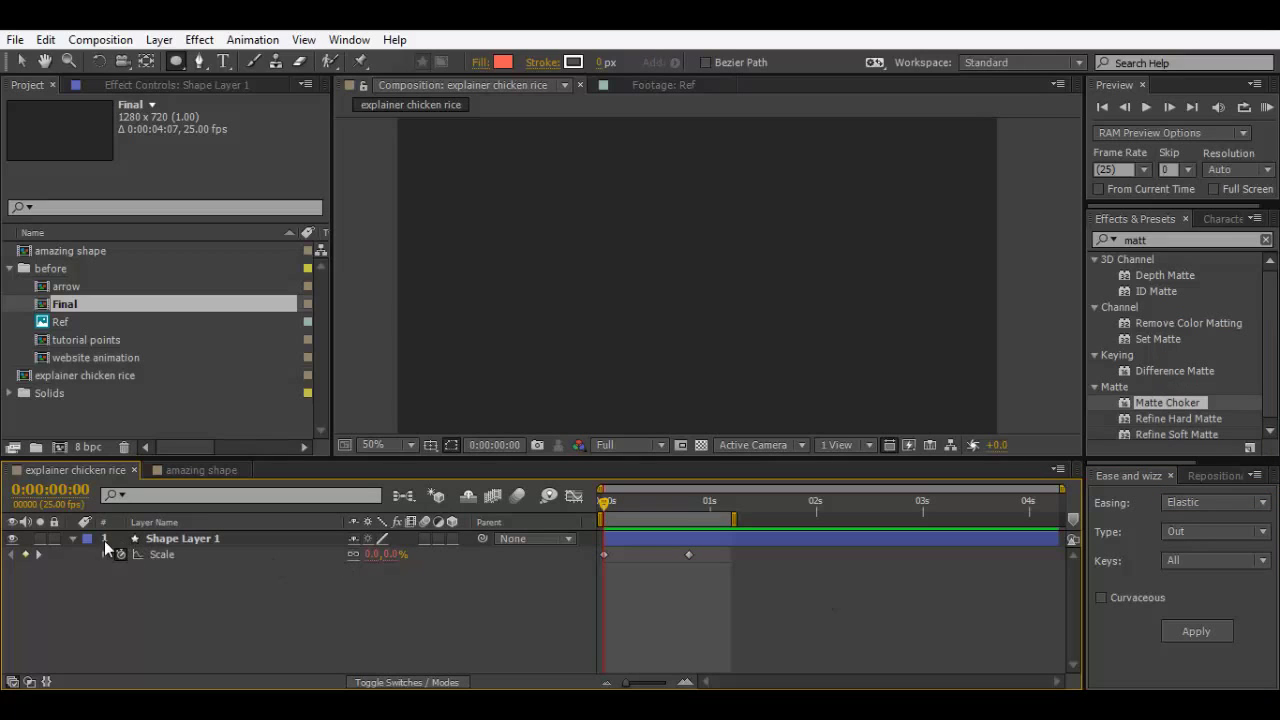
{"action": "left_click_drag", "start_coordinate": [751, 574], "coordinate": [362, 497]}
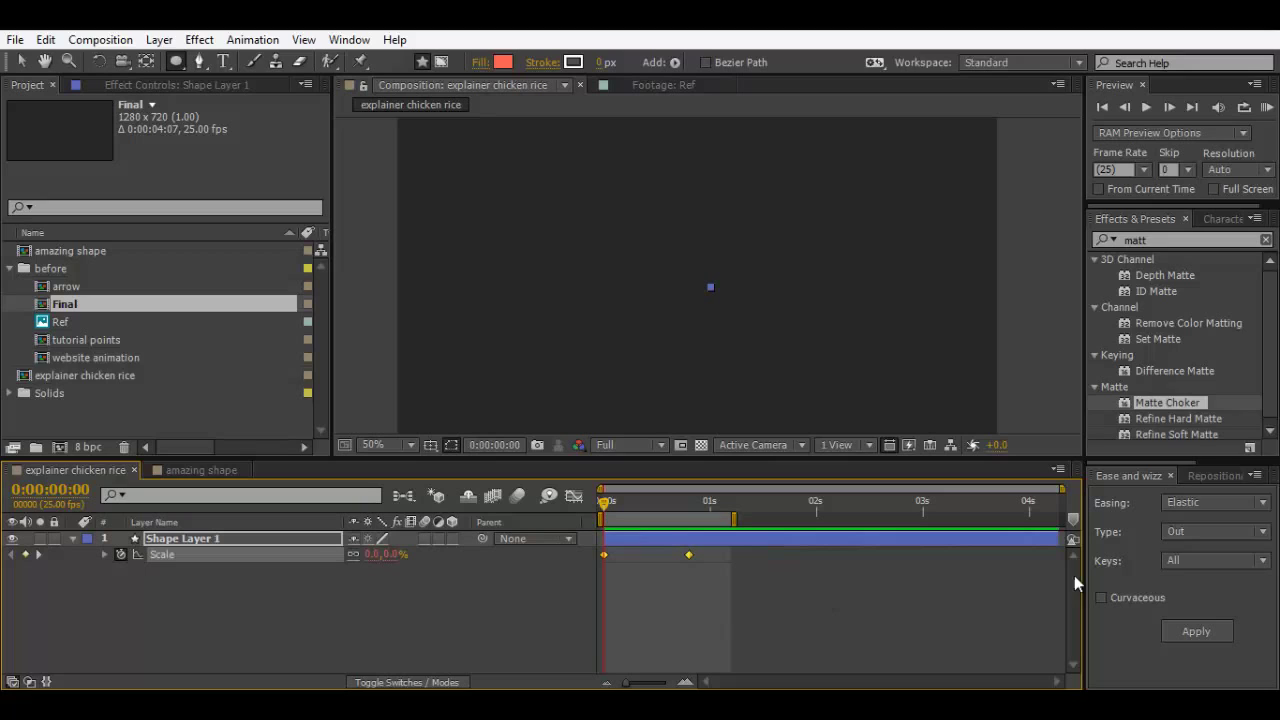
{"action": "left_click", "coordinate": [1195, 503]}
{"action": "left_click", "coordinate": [1205, 481]}
{"action": "left_click", "coordinate": [1198, 628]}
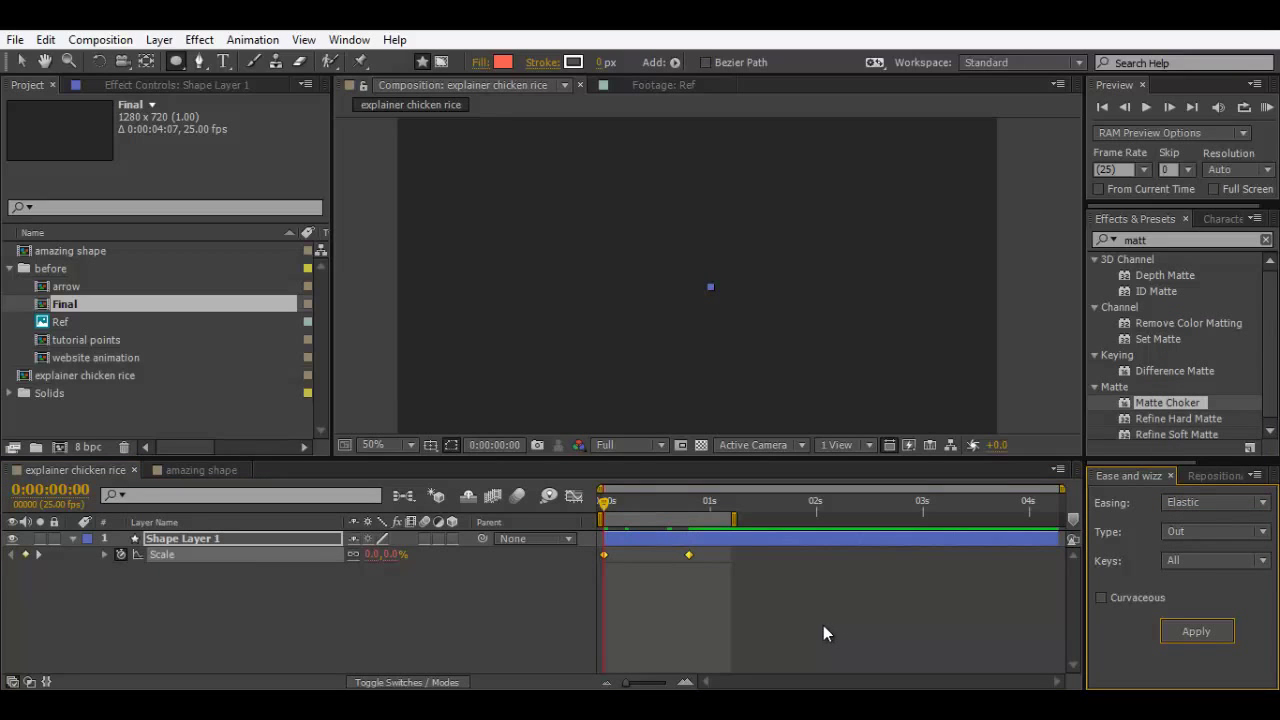
{"action": "key", "text": "KP_0"}
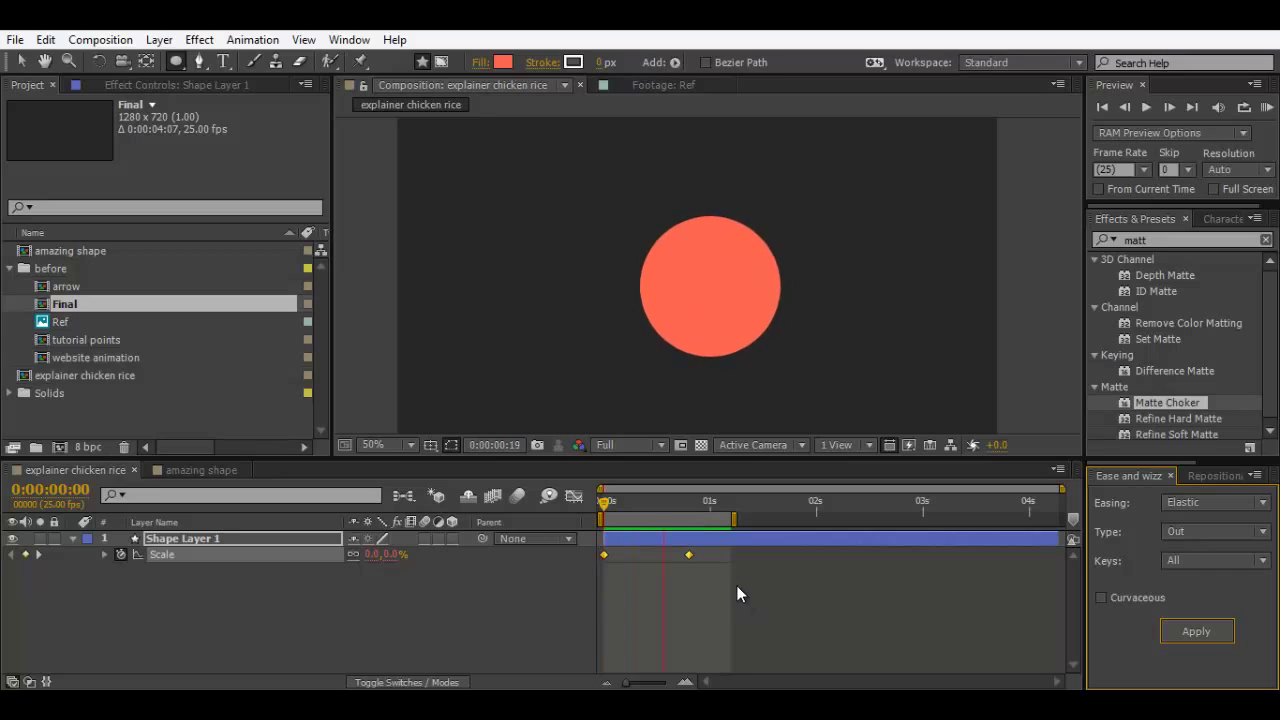
Step: Move the second Scale keyframe later, replay the elastic pop, then delete Shape Layer 1
{"action": "left_click", "coordinate": [737, 586]}
{"action": "mouse_move", "coordinate": [690, 555]}
{"action": "left_mouse_down"}
{"action": "mouse_move", "coordinate": [645, 555]}
{"action": "mouse_move", "coordinate": [714, 555]}
{"action": "left_mouse_up"}
{"action": "key", "text": "KP_0"}
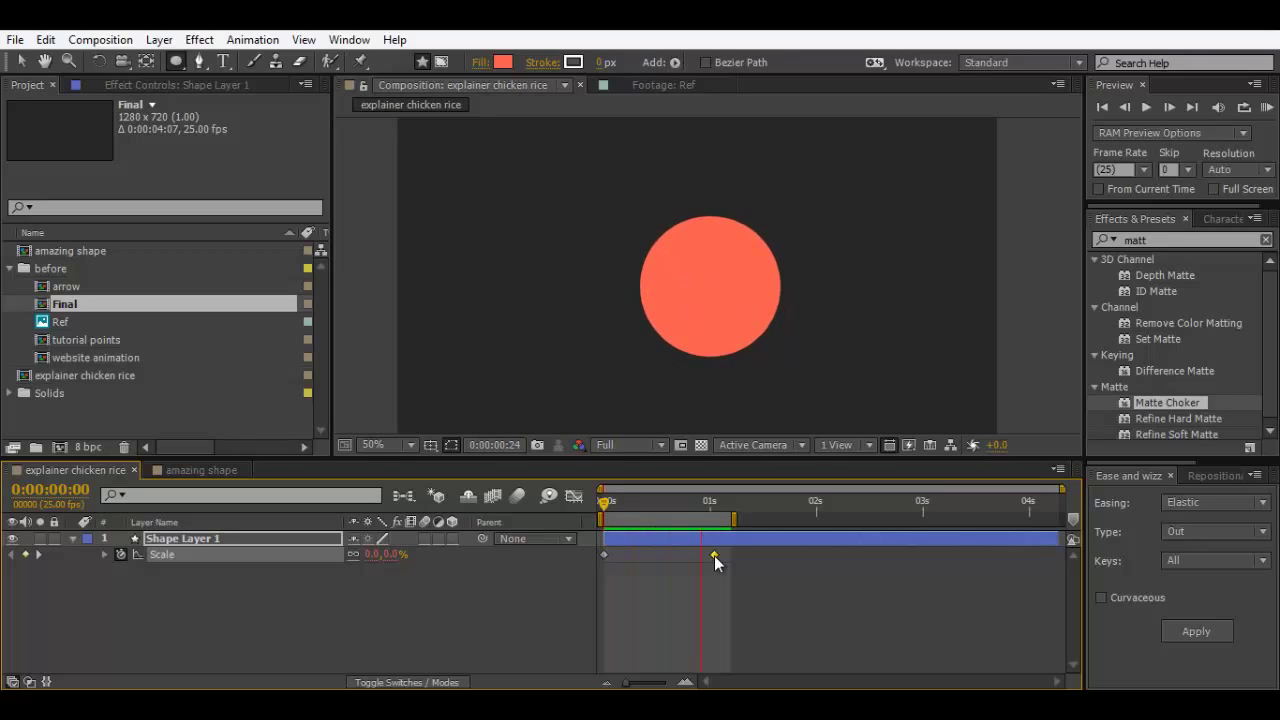
{"action": "left_click", "coordinate": [721, 341]}
{"action": "key", "text": "slash"}
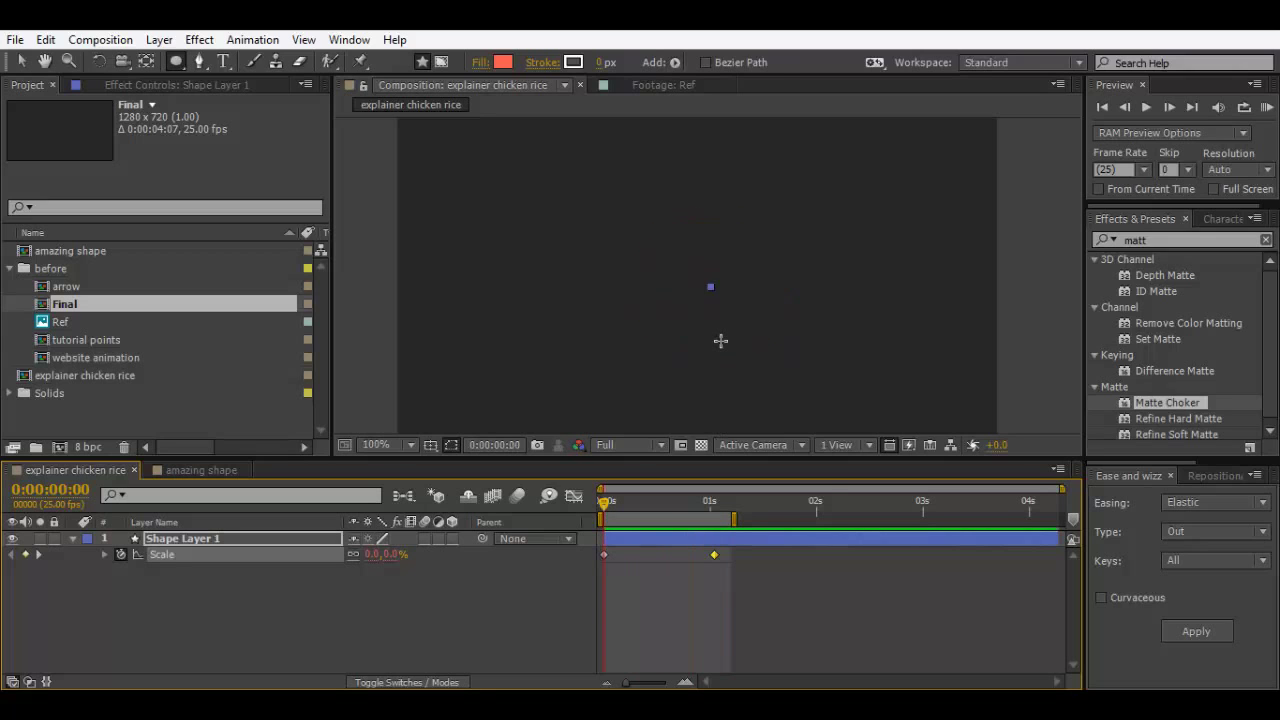
{"action": "key", "text": "KP_0"}
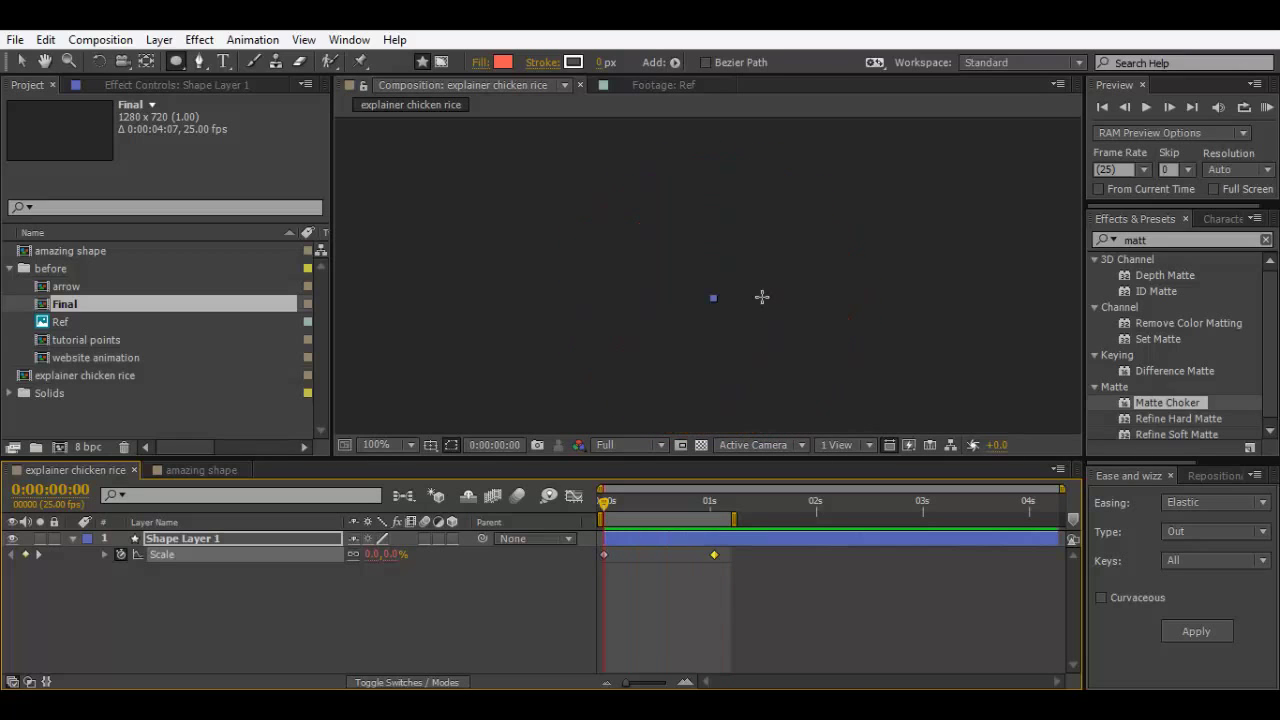
{"action": "key", "text": "comma"}
{"action": "left_click", "coordinate": [236, 541]}
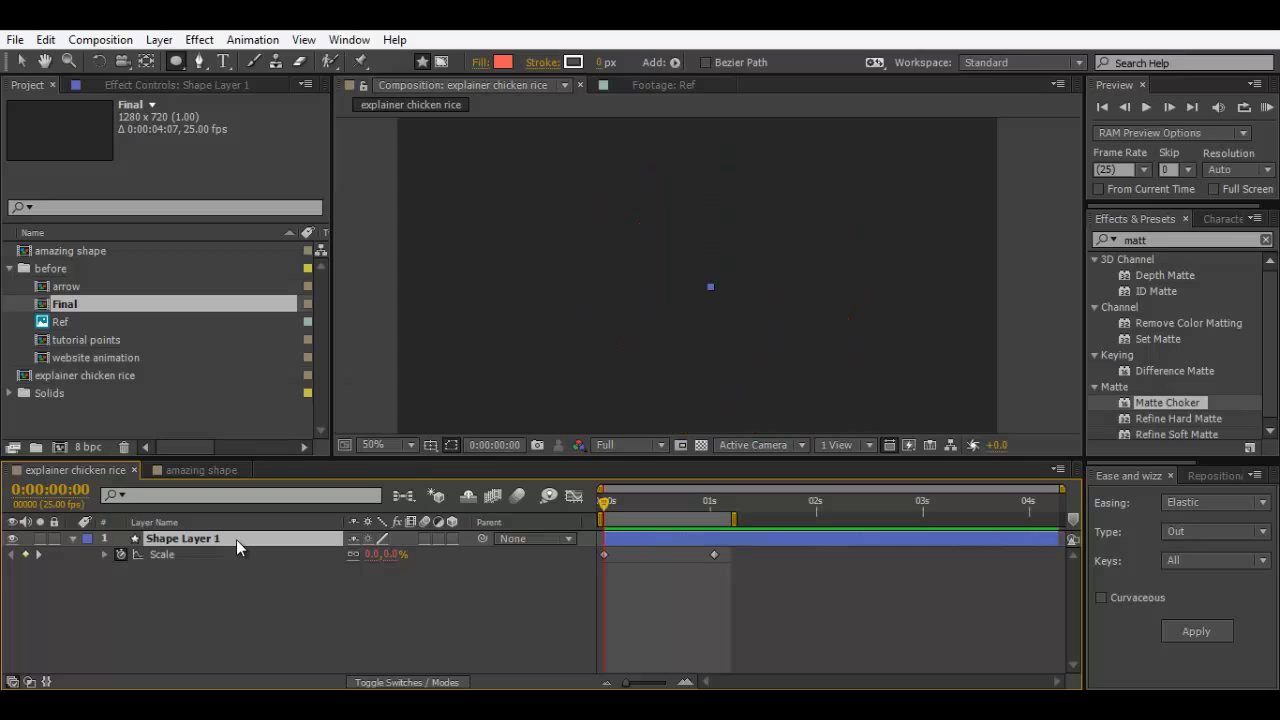
{"action": "key", "text": "Delete"}
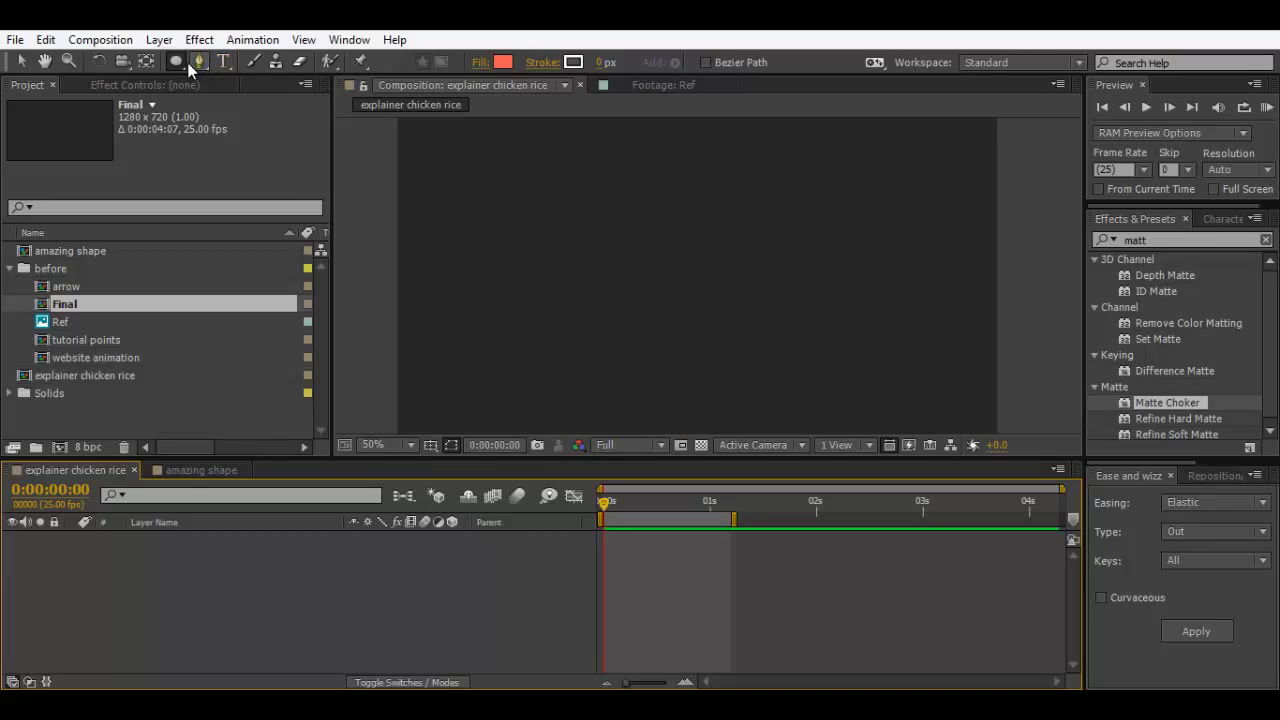
Step: Draw a new orange circle and centre its anchor point with RepositionAnchorPoint
{"action": "left_click_drag", "start_coordinate": [704, 249], "coordinate": [668, 212]}
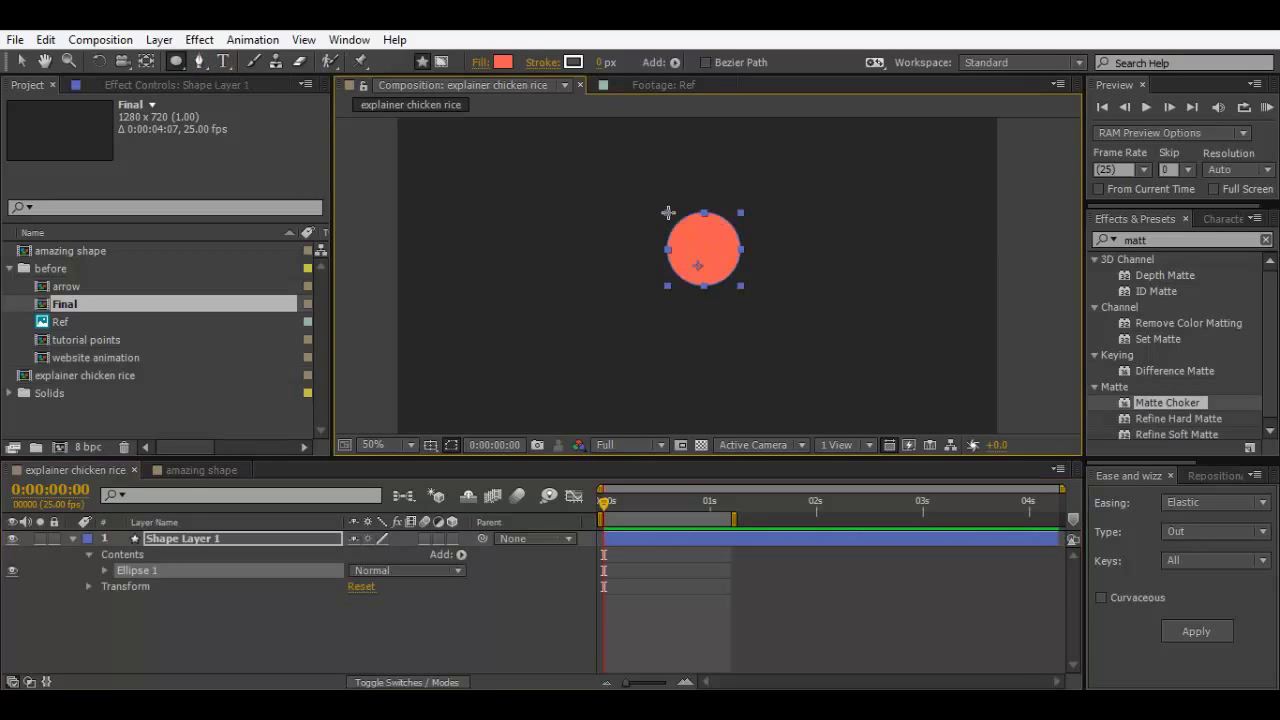
{"action": "left_click", "coordinate": [1214, 476]}
{"action": "left_click", "coordinate": [1160, 601]}
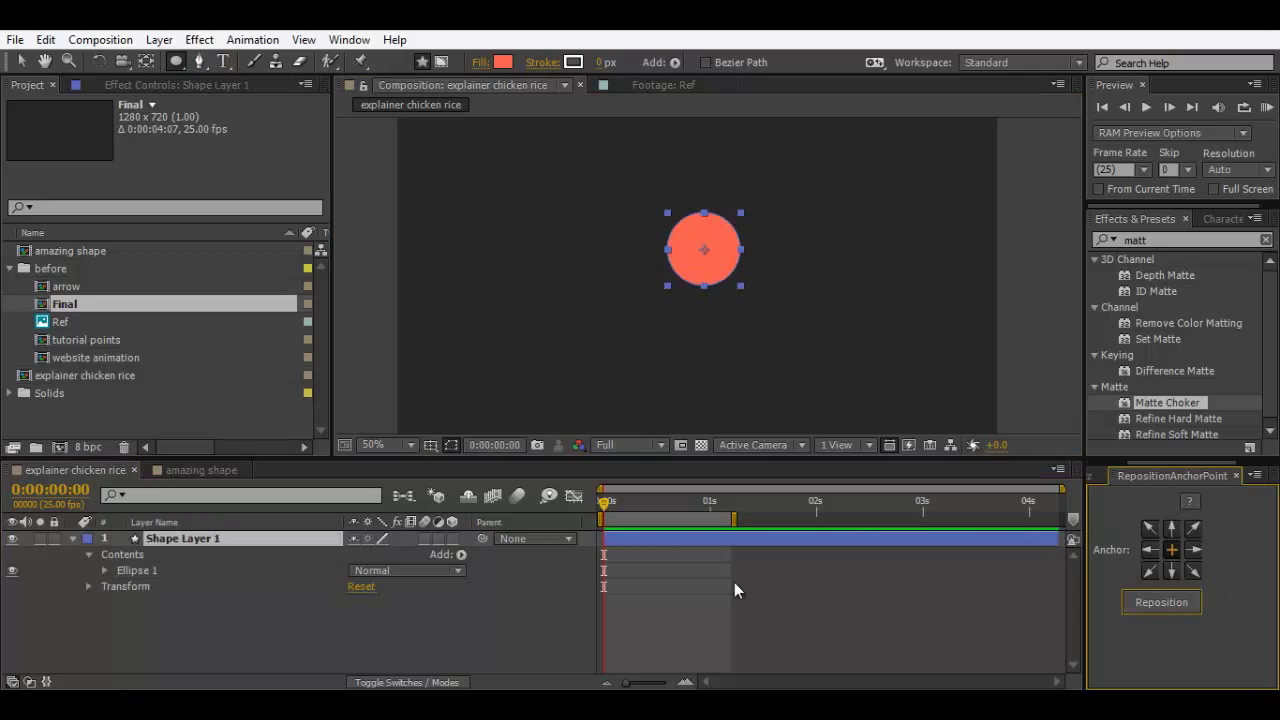
{"action": "left_click", "coordinate": [72, 539]}
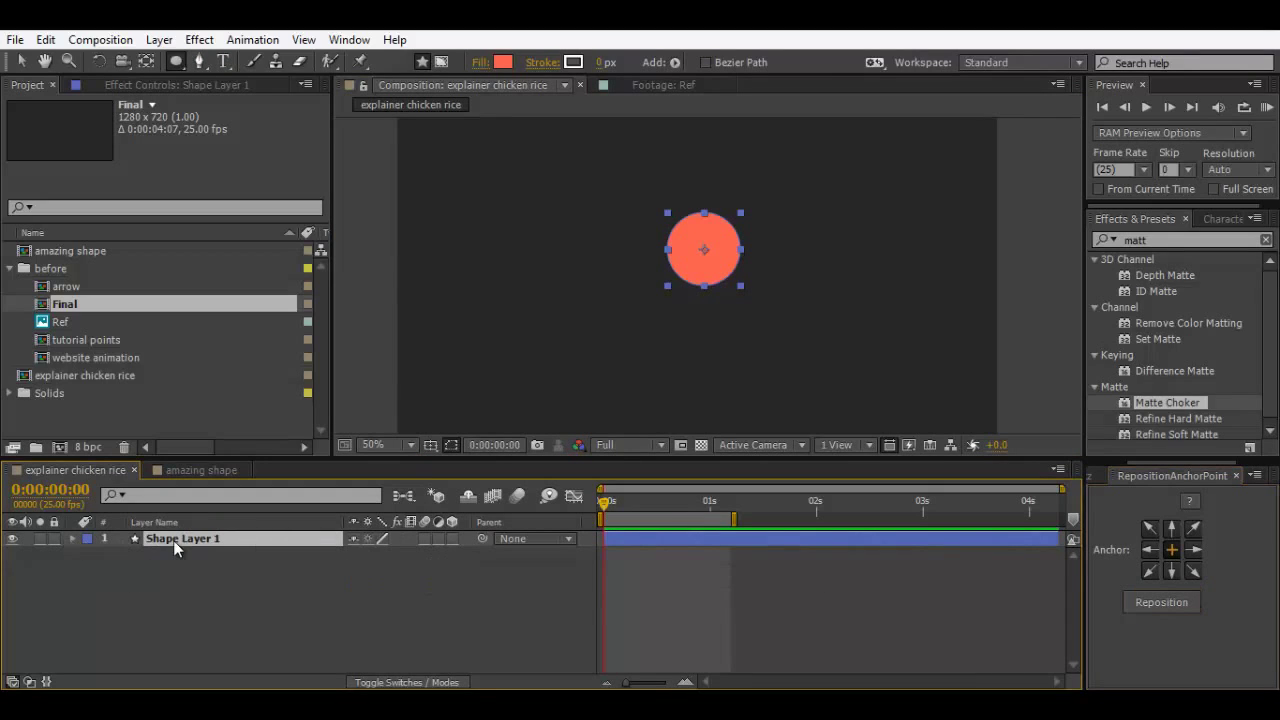
{"action": "key", "text": "p"}
Step: Zoom the view out to 25% and nudge the circle slightly down and left
{"action": "key", "text": "comma"}
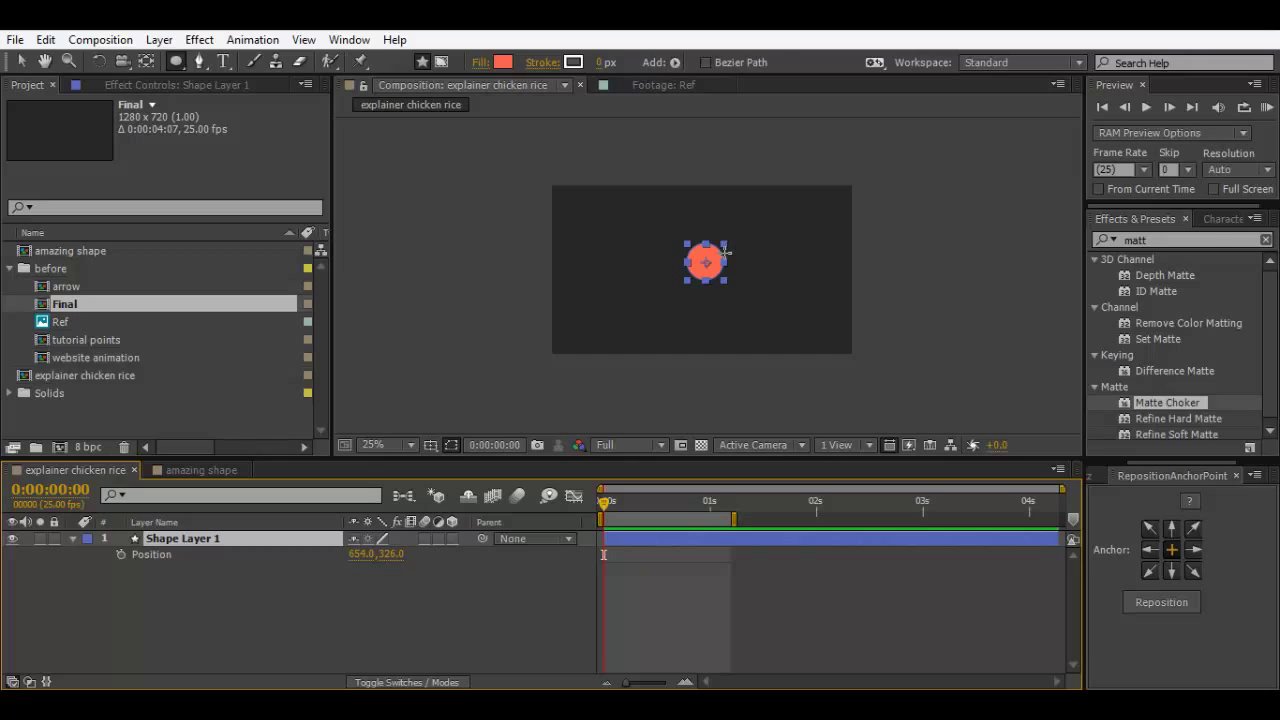
{"action": "key", "text": "v"}
{"action": "left_click_drag", "start_coordinate": [704, 262], "coordinate": [692, 276]}
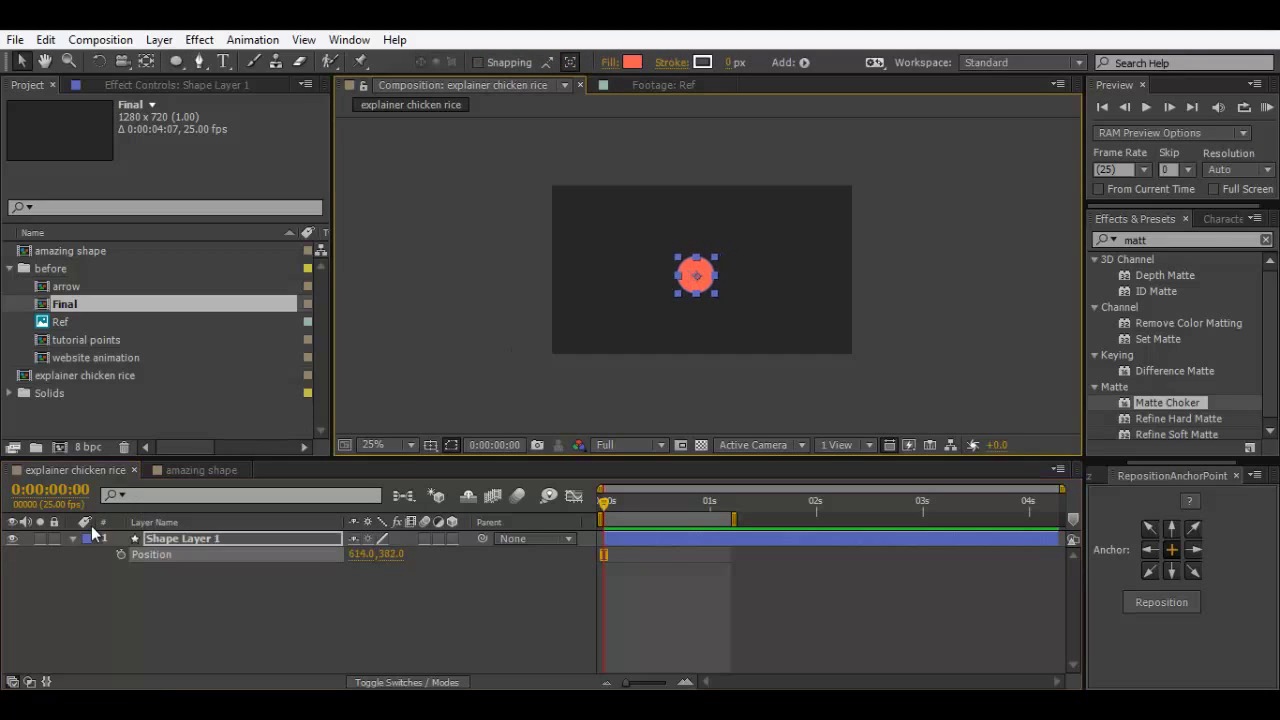
Step: Keyframe Position at 614, 382 and start the circle above the frame at 614, -186
{"action": "left_click", "coordinate": [707, 513]}
{"action": "key", "text": "Home"}
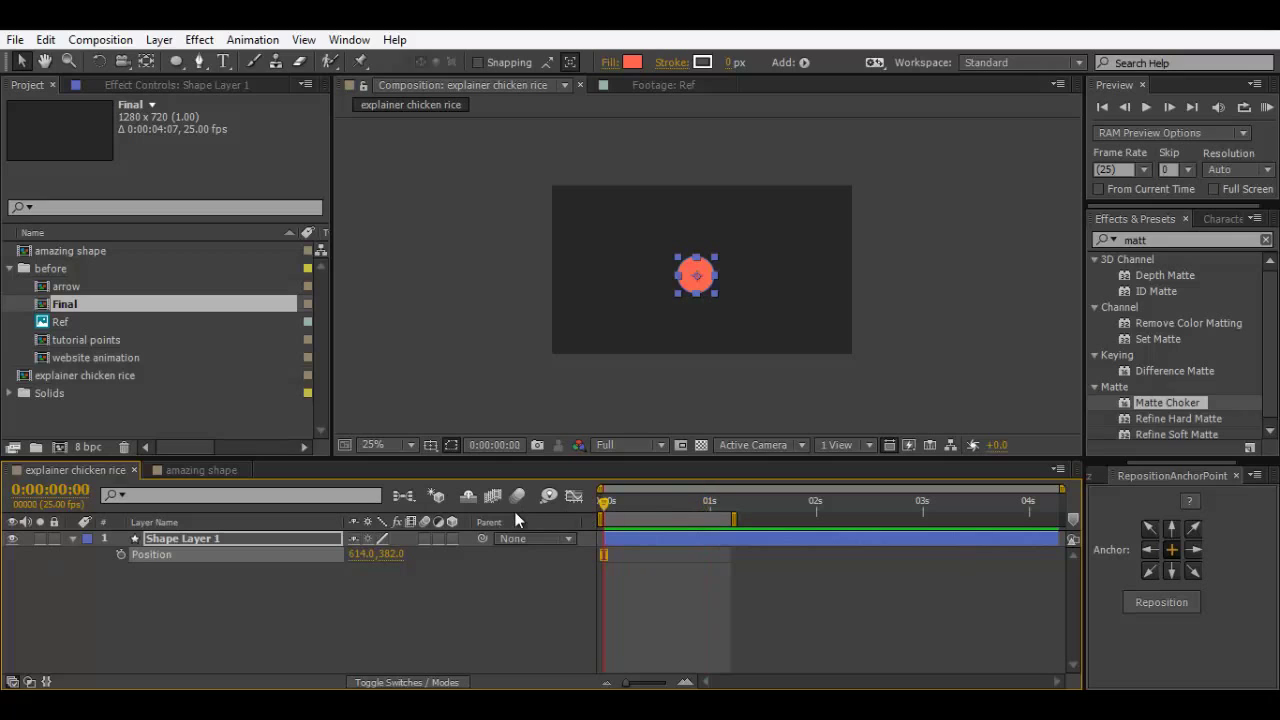
{"action": "key", "text": "space"}
{"action": "left_click", "coordinate": [120, 554]}
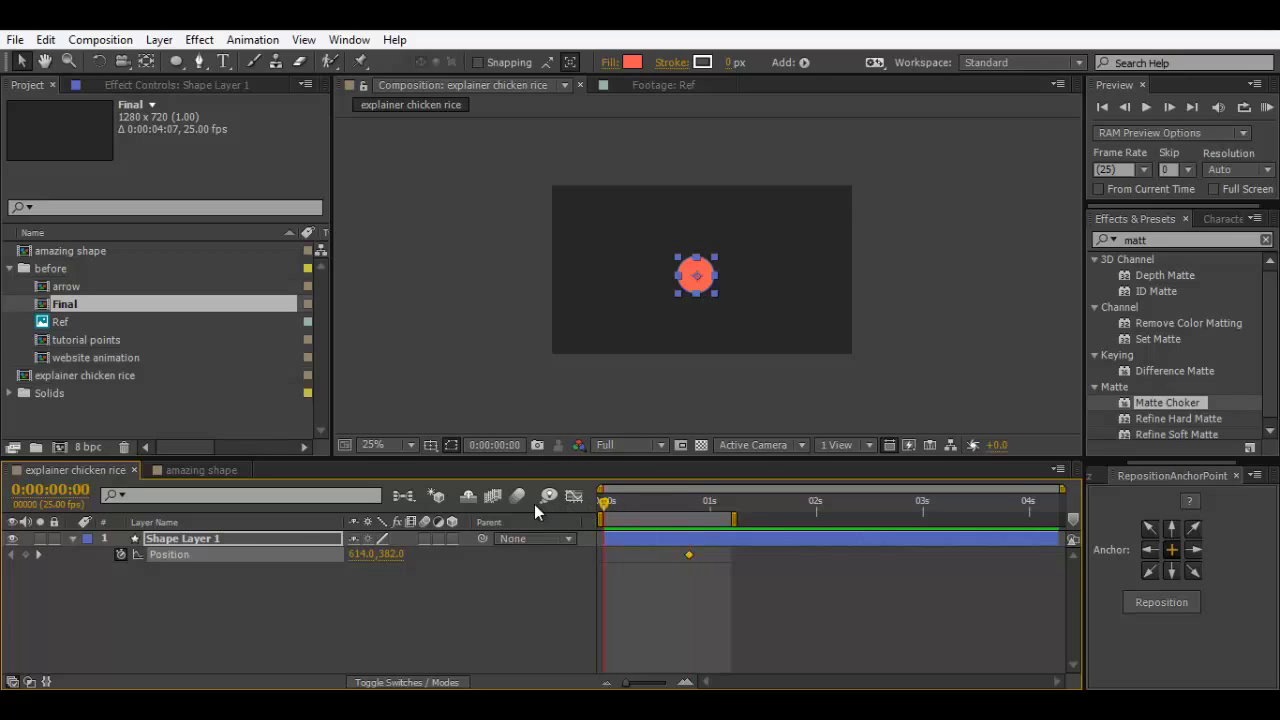
{"action": "left_click_drag", "start_coordinate": [697, 275], "coordinate": [690, 144]}
{"action": "left_click_drag", "start_coordinate": [715, 565], "coordinate": [448, 513]}
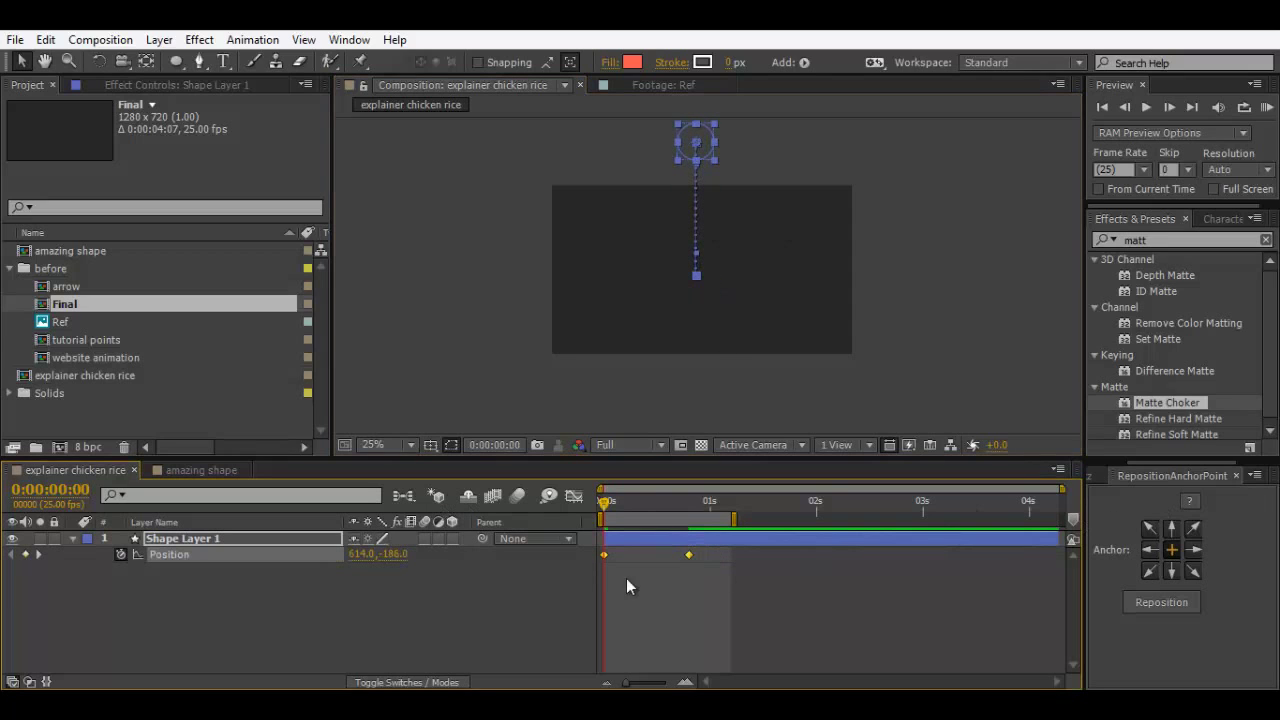
{"action": "left_click", "coordinate": [1106, 477]}
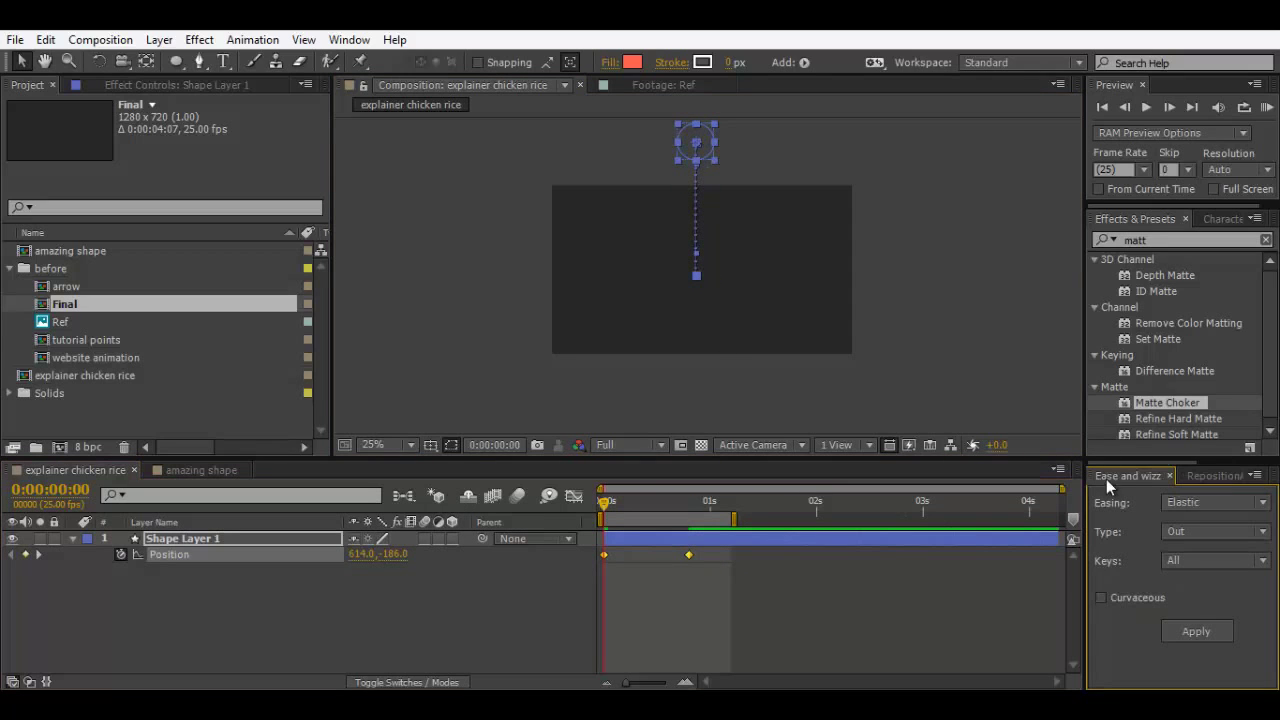
Step: Apply Back easing to the Position keyframes and preview the drop
{"action": "left_click", "coordinate": [1192, 507]}
{"action": "left_click", "coordinate": [1194, 435]}
{"action": "left_click", "coordinate": [1185, 628]}
{"action": "left_click", "coordinate": [712, 592]}
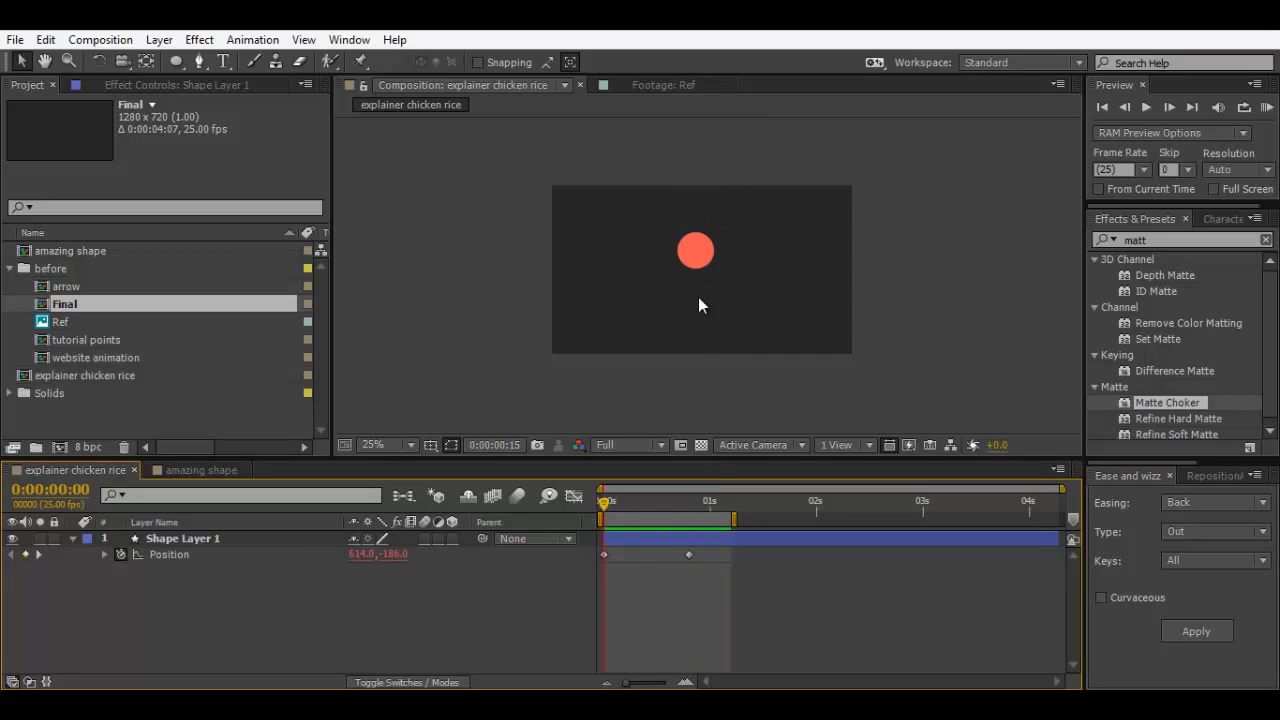
{"action": "left_click", "coordinate": [731, 541]}
{"action": "scroll", "coordinate": [730, 327], "scroll_direction": "up", "scroll_amount": 1}
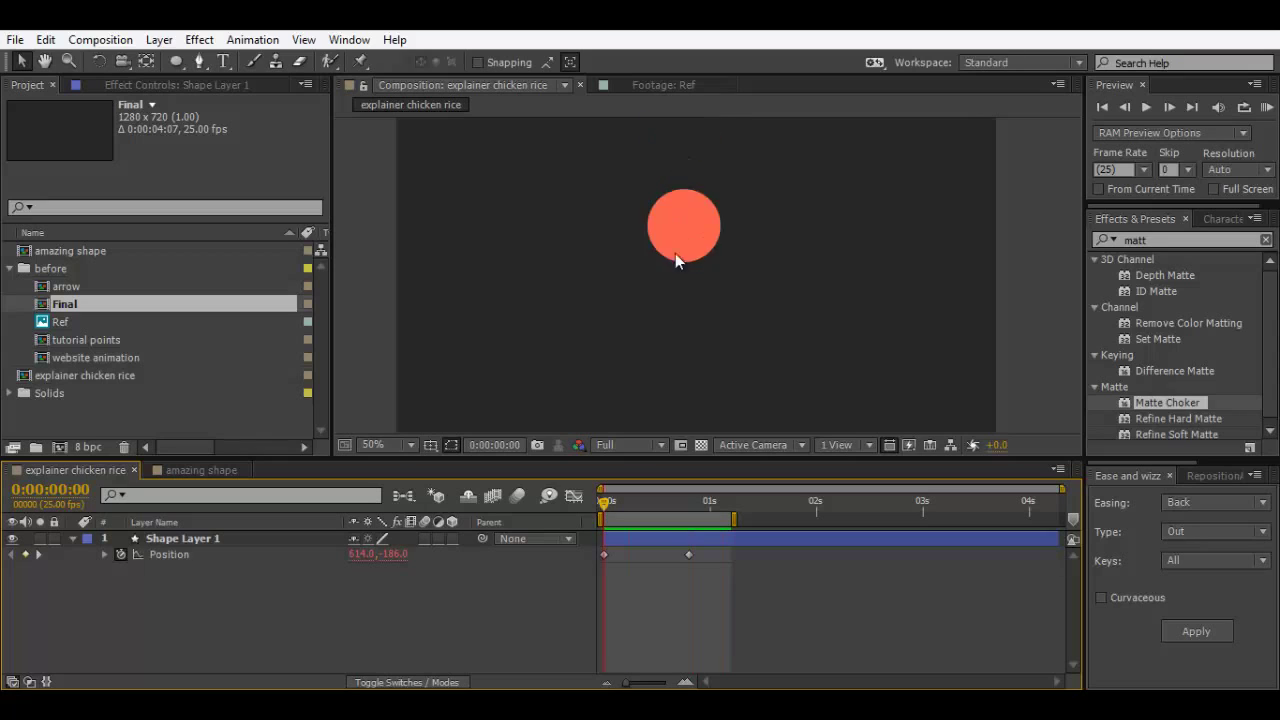
{"action": "left_click", "coordinate": [737, 547]}
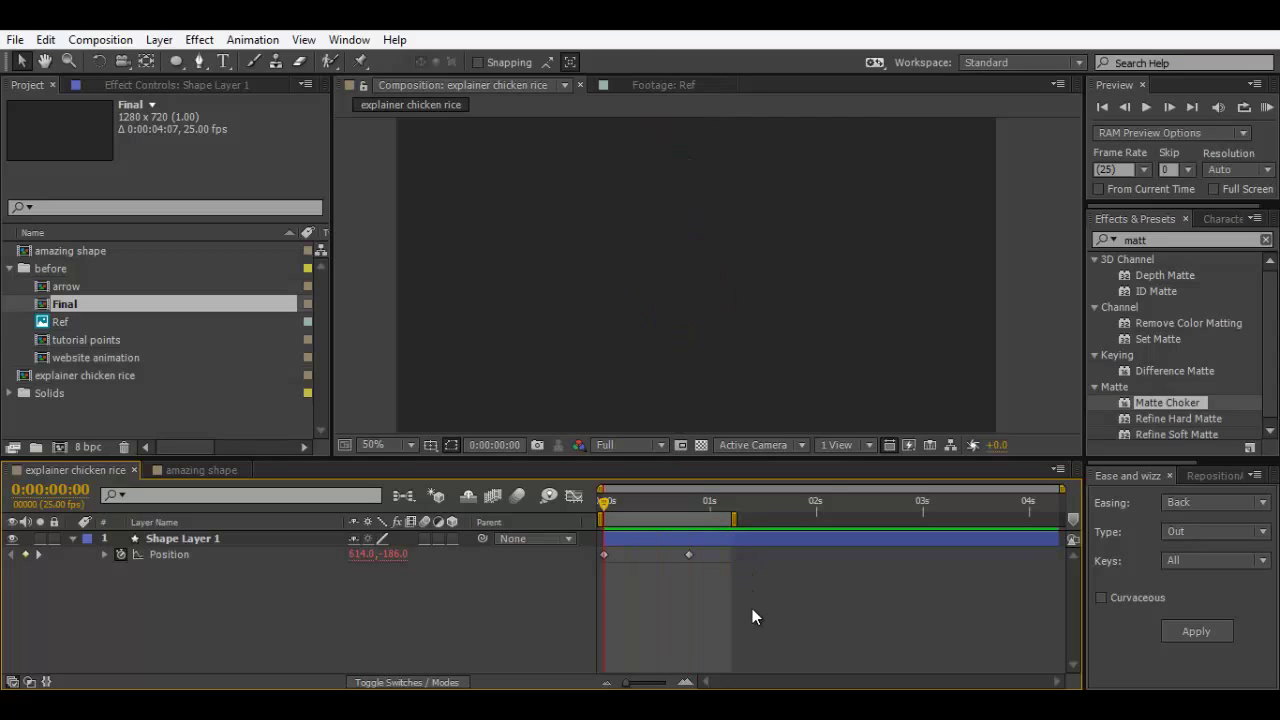
Step: Reselect the Position keyframes, apply Bounce easing and preview it
{"action": "left_click_drag", "start_coordinate": [805, 617], "coordinate": [472, 530]}
{"action": "left_click", "coordinate": [1211, 503]}
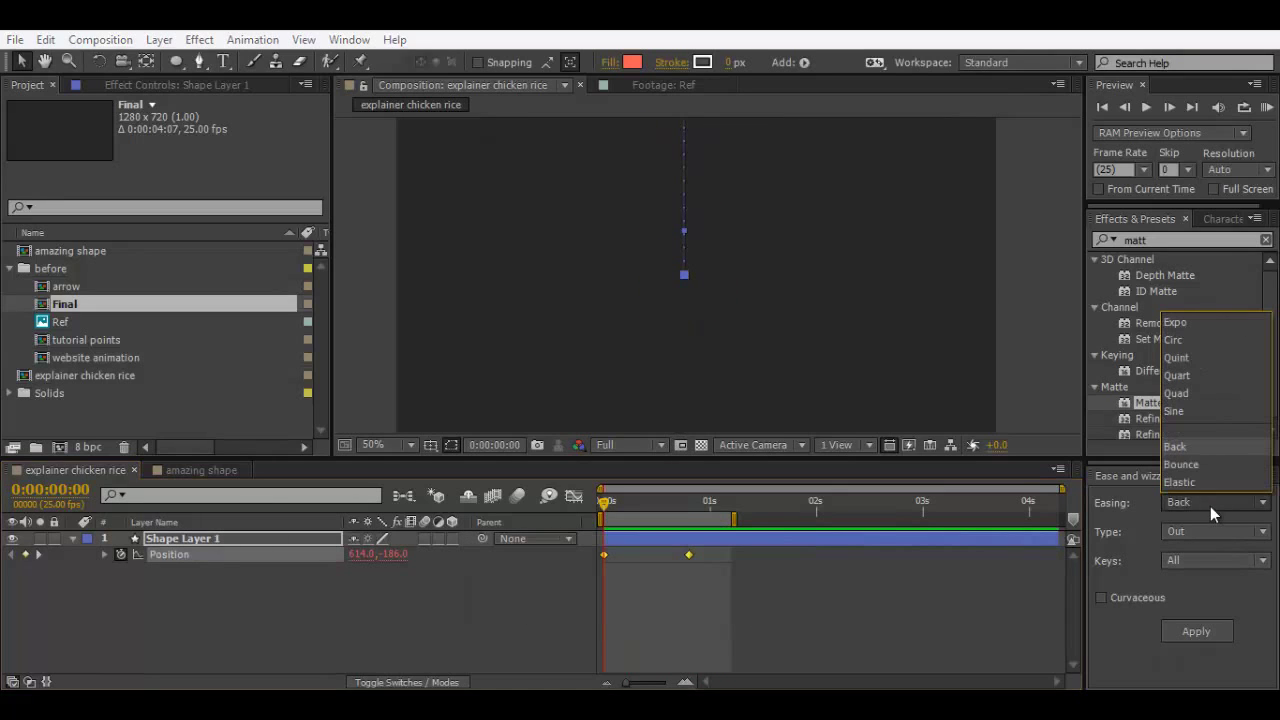
{"action": "left_click", "coordinate": [1201, 465]}
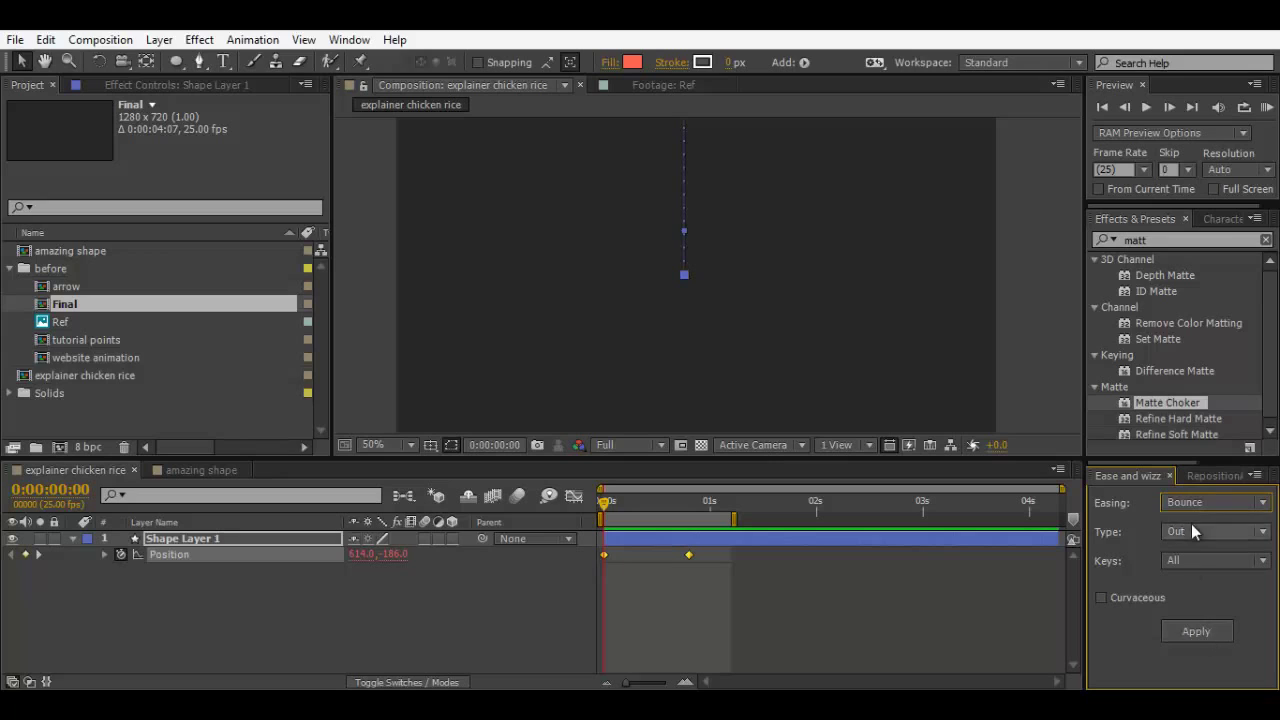
{"action": "left_click", "coordinate": [1197, 631]}
{"action": "key", "text": "space"}
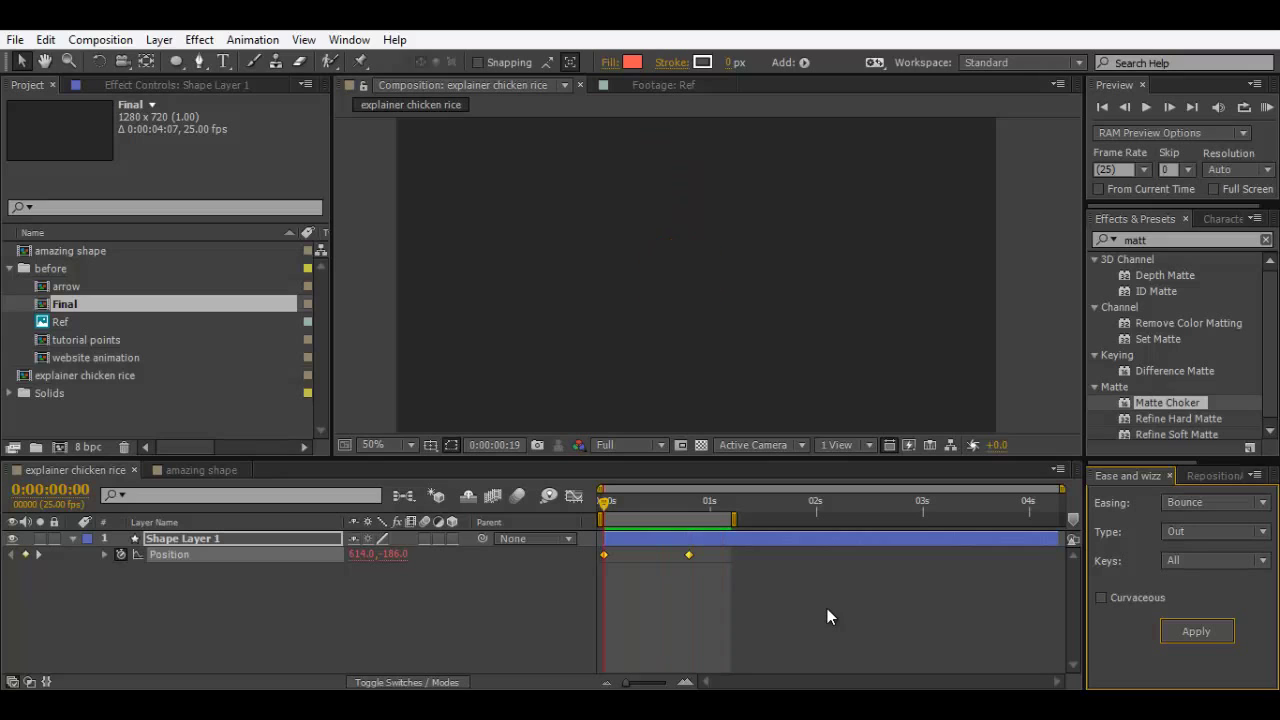
{"action": "left_click", "coordinate": [828, 611]}
Step: Switch to Elastic easing with the Out direction, apply it and preview the drop
{"action": "left_click", "coordinate": [1203, 539]}
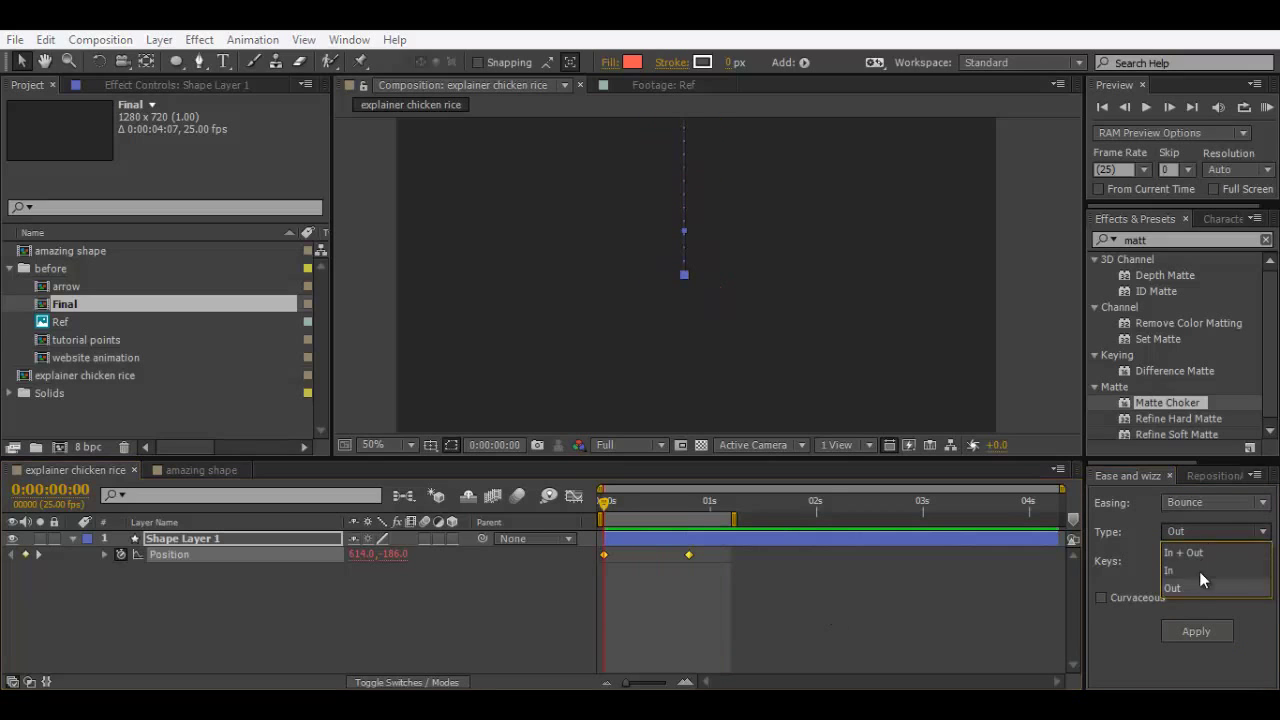
{"action": "left_click", "coordinate": [1196, 503]}
{"action": "left_click", "coordinate": [1199, 482]}
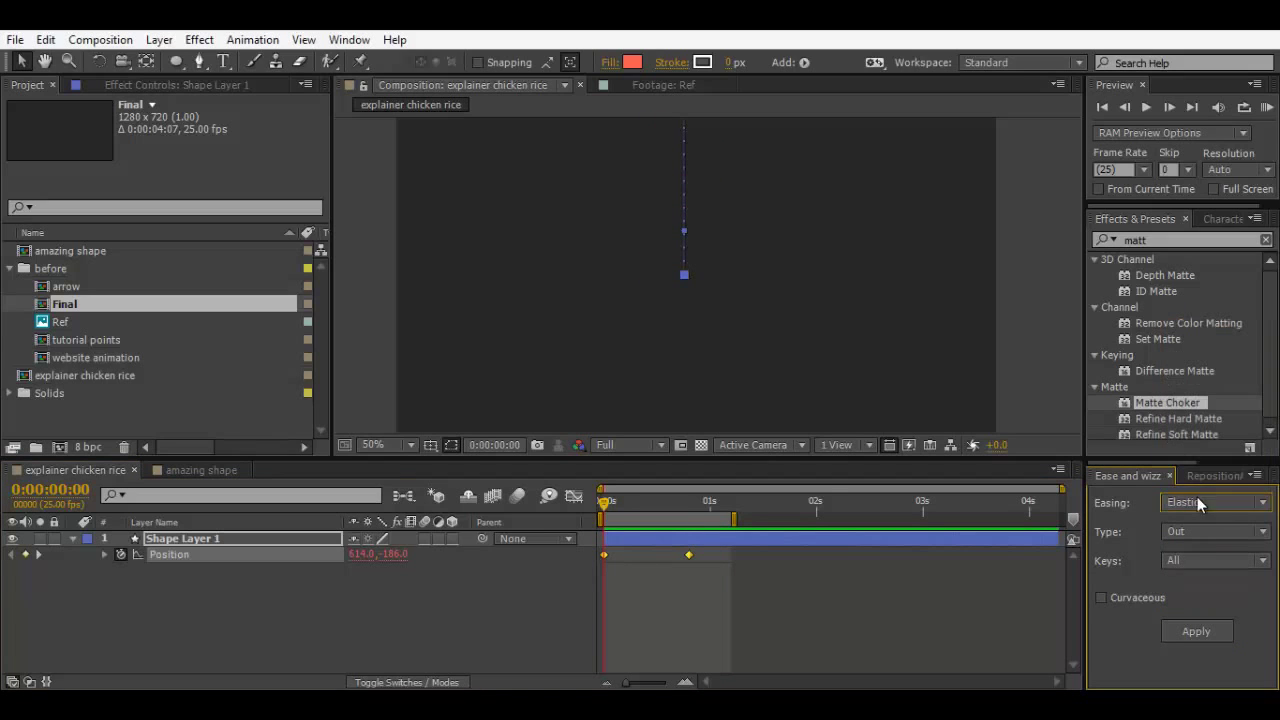
{"action": "left_click", "coordinate": [1194, 631]}
{"action": "left_click", "coordinate": [788, 576]}
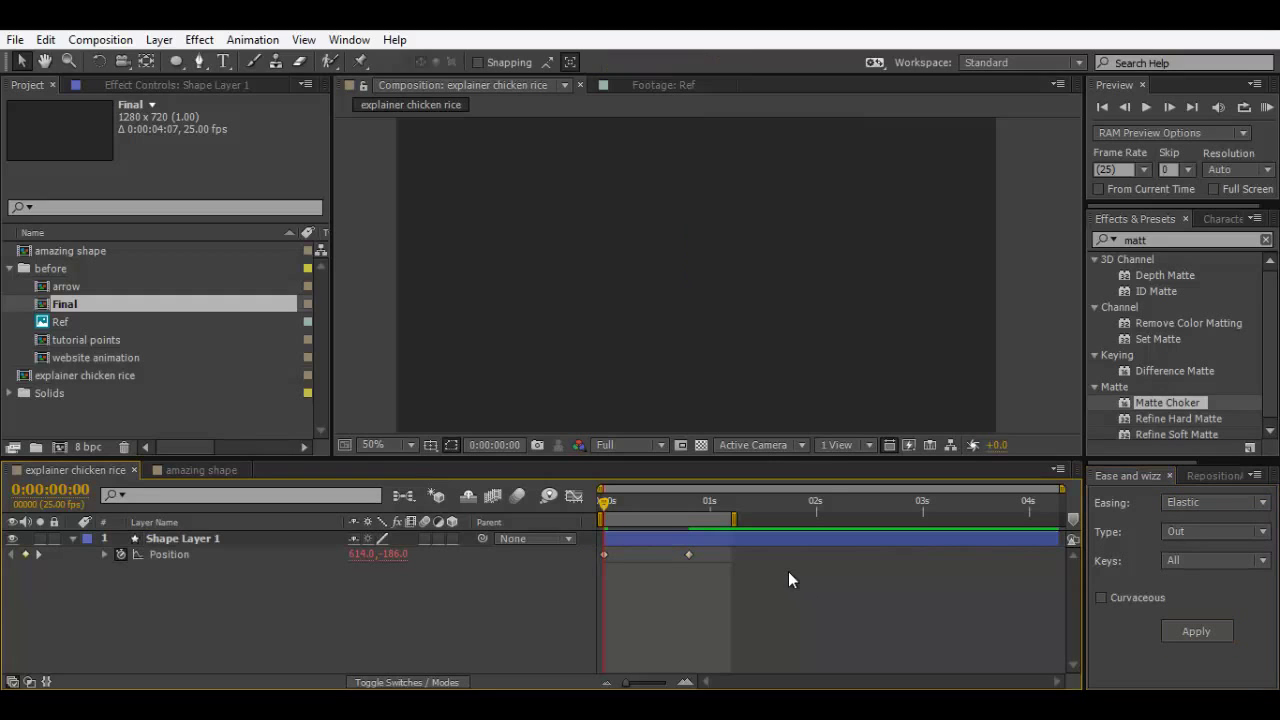
{"action": "key", "text": "space"}
Step: Scrub through the drop to check the circle rests at 614, 382, then select Shape Layer 1
{"action": "key", "text": "comma"}
{"action": "mouse_move", "coordinate": [602, 507]}
{"action": "left_mouse_down"}
{"action": "mouse_move", "coordinate": [672, 505]}
{"action": "mouse_move", "coordinate": [604, 505]}
{"action": "left_mouse_up"}
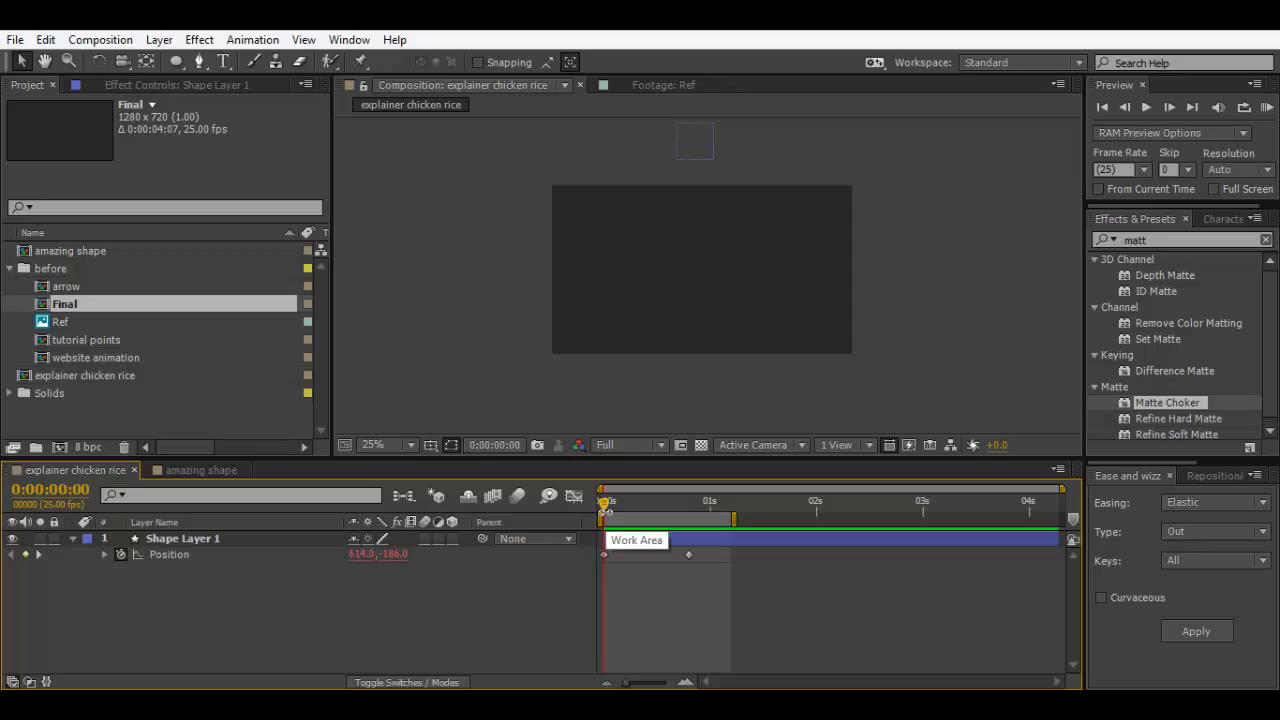
{"action": "left_click_drag", "start_coordinate": [613, 497], "coordinate": [663, 500]}
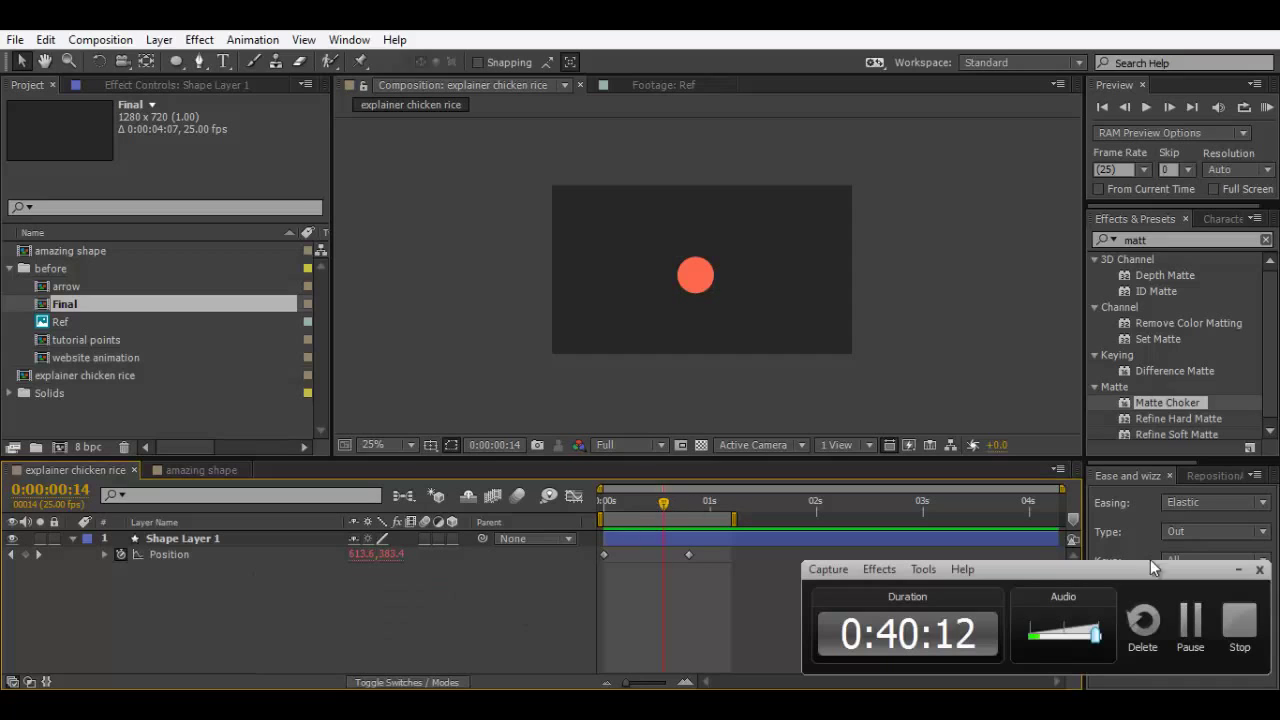
{"action": "left_click", "coordinate": [1238, 569]}
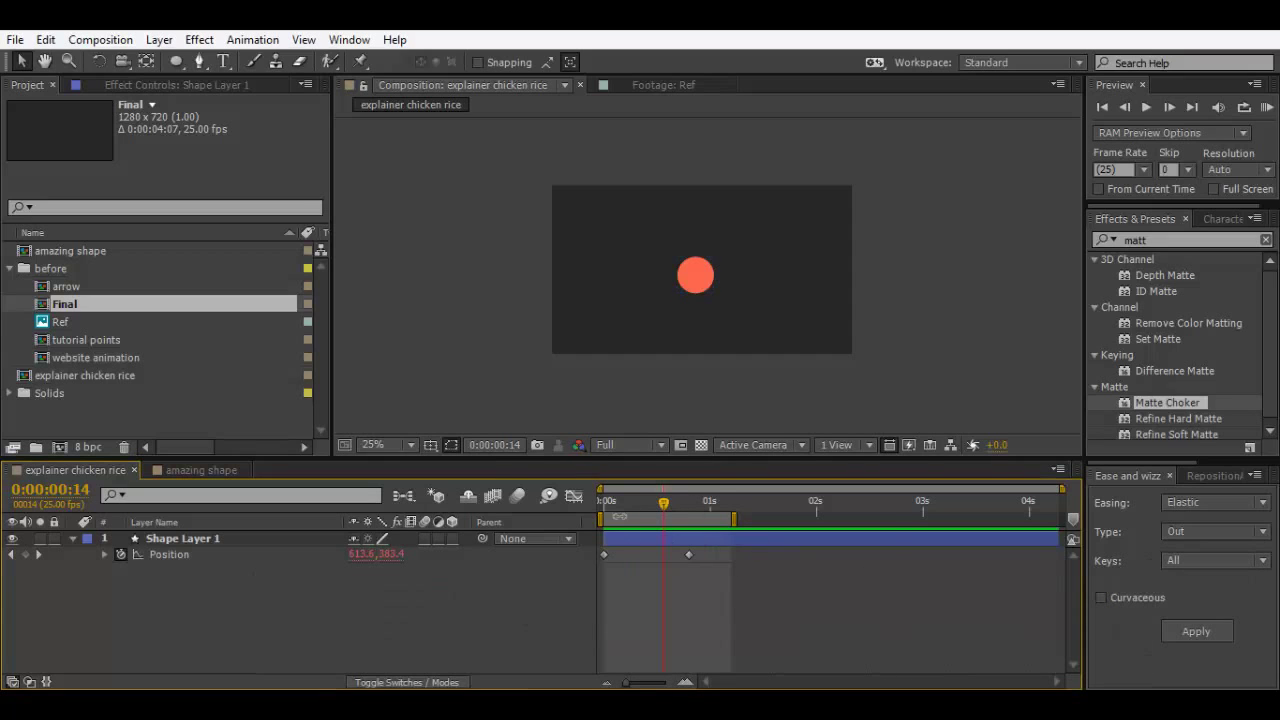
{"action": "left_click_drag", "start_coordinate": [620, 500], "coordinate": [692, 512]}
{"action": "left_click", "coordinate": [199, 538]}
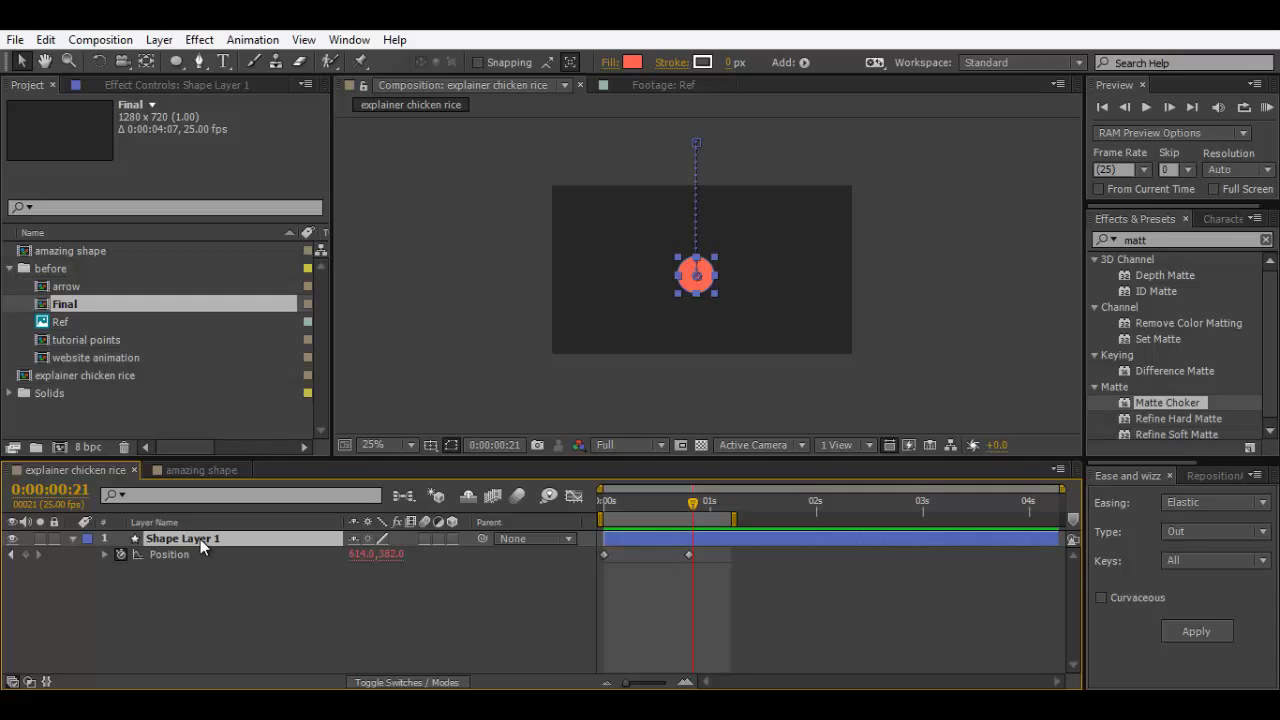
Step: Delete the circle layer and add the Ref footage to the composition
{"action": "key", "text": "Delete"}
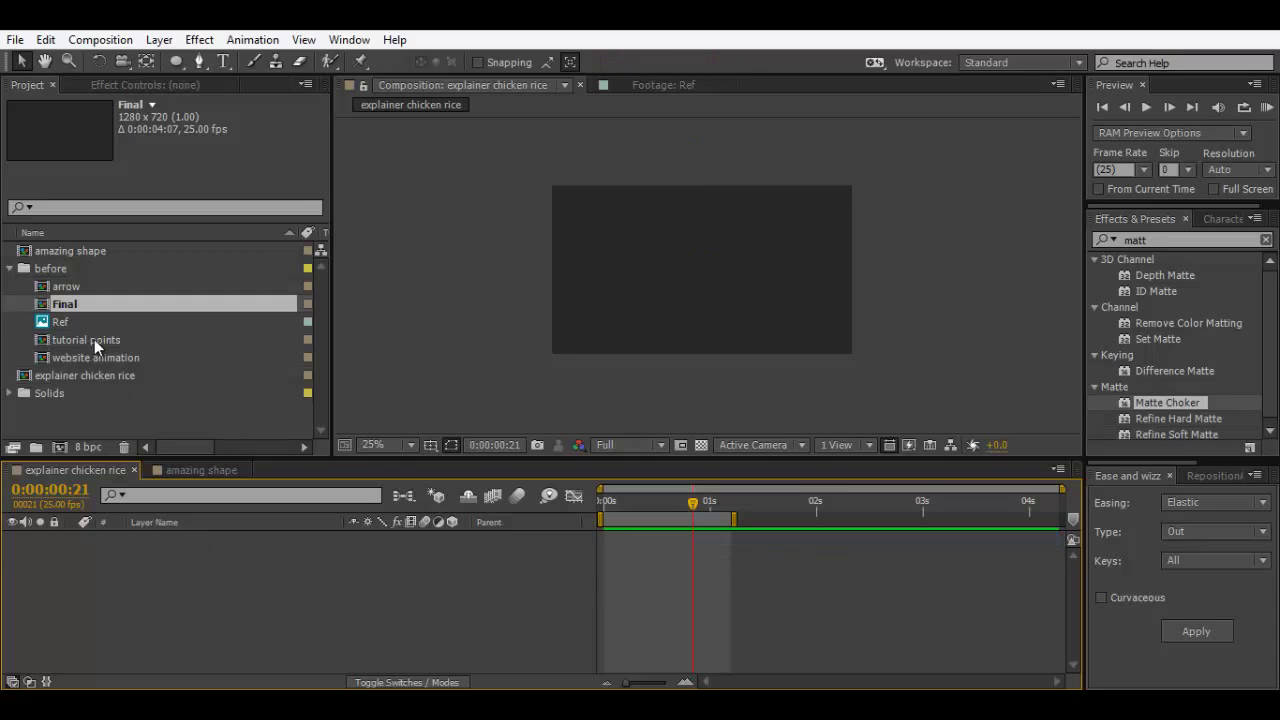
{"action": "left_click", "coordinate": [104, 320]}
{"action": "left_click_drag", "start_coordinate": [89, 317], "coordinate": [114, 559]}
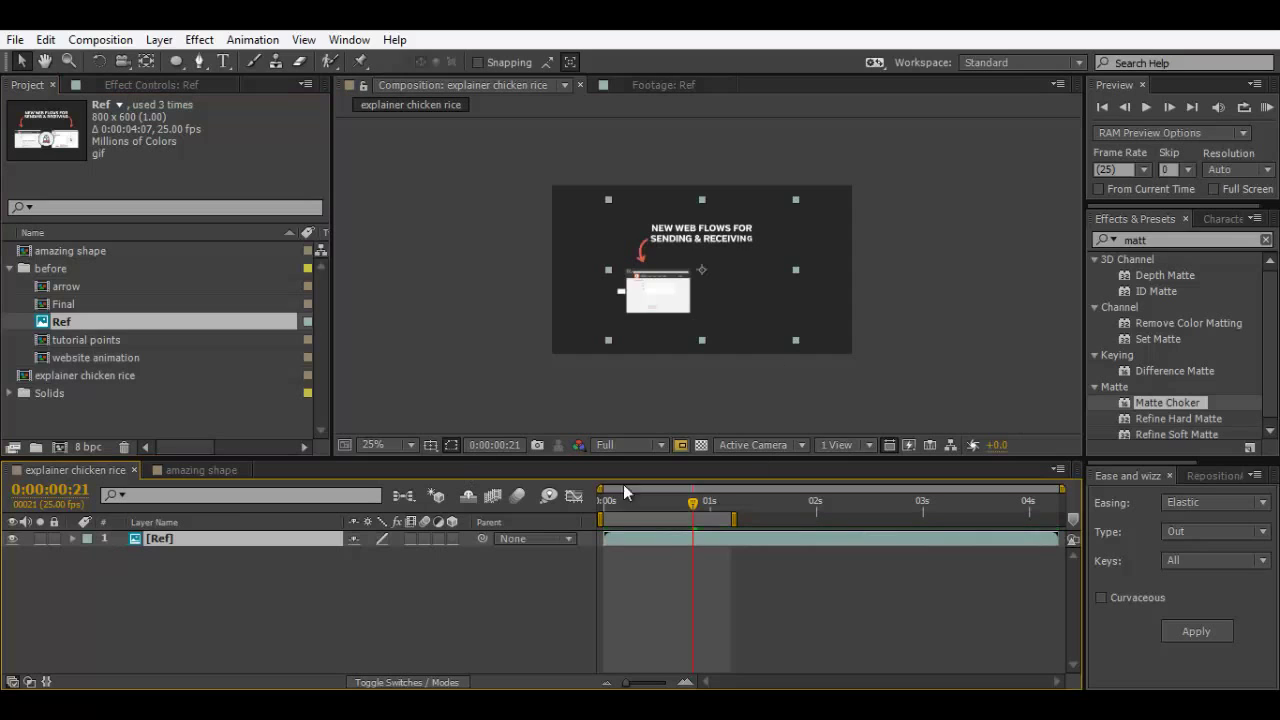
Step: Scale the Ref layer up to 120% and view it at 50% later in time
{"action": "key", "text": "s"}
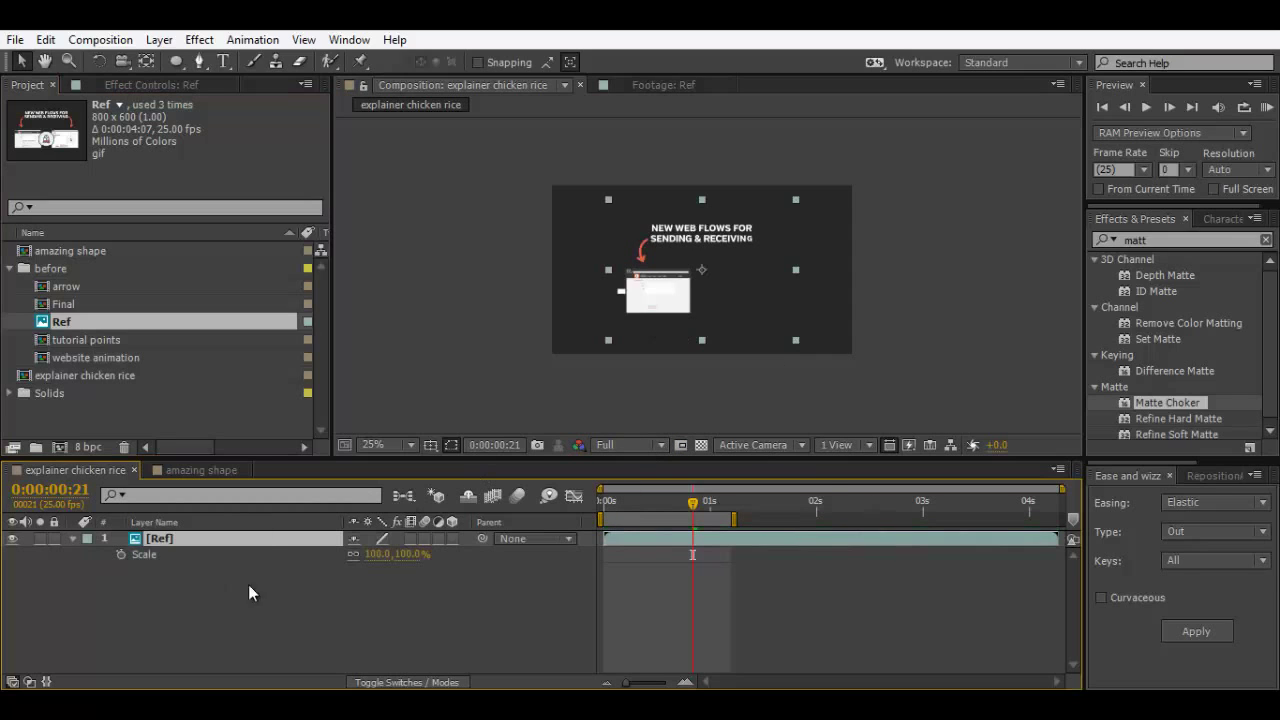
{"action": "left_click_drag", "start_coordinate": [405, 556], "coordinate": [429, 554]}
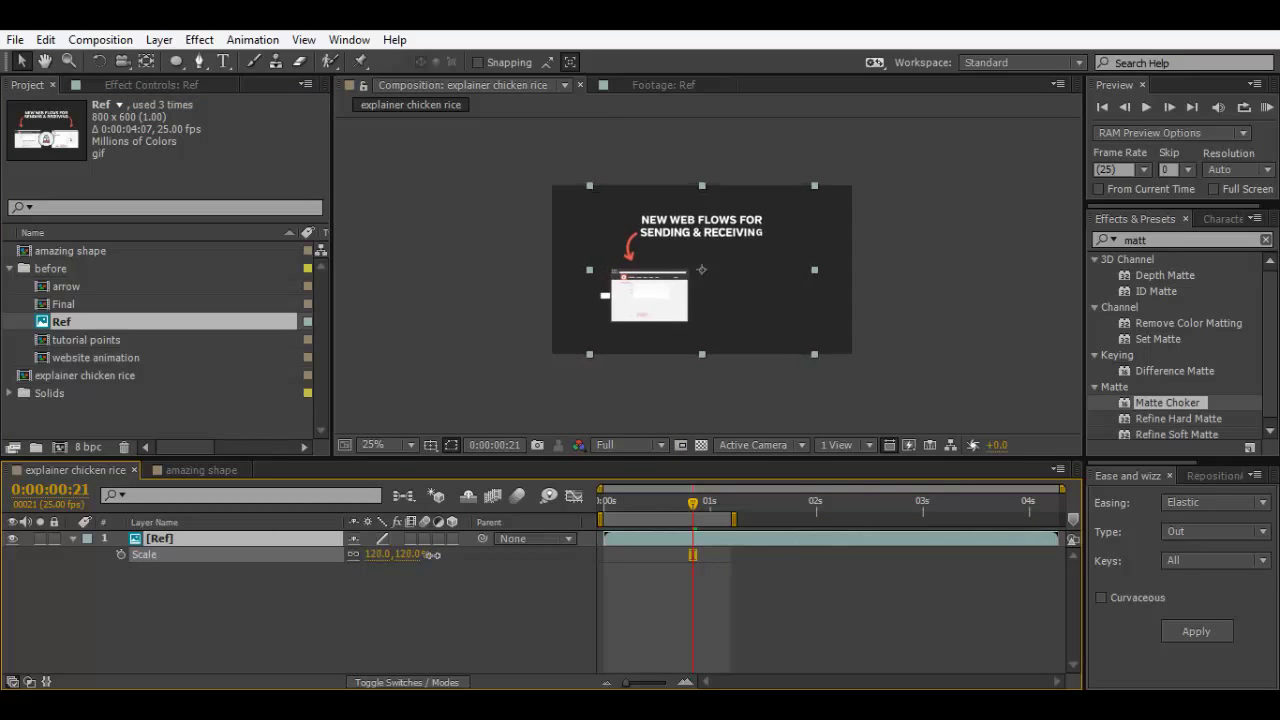
{"action": "left_click", "coordinate": [392, 612]}
{"action": "key", "text": "period"}
{"action": "left_click_drag", "start_coordinate": [692, 503], "coordinate": [921, 508]}
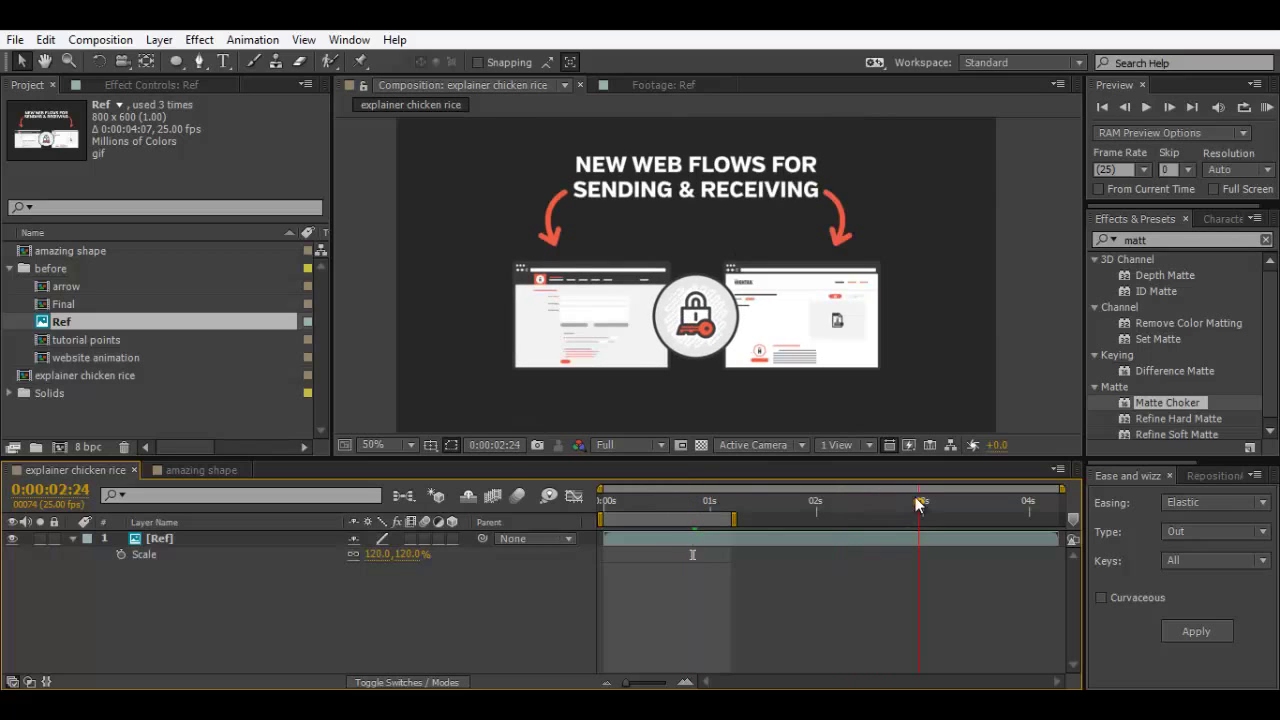
{"action": "left_click", "coordinate": [72, 539]}
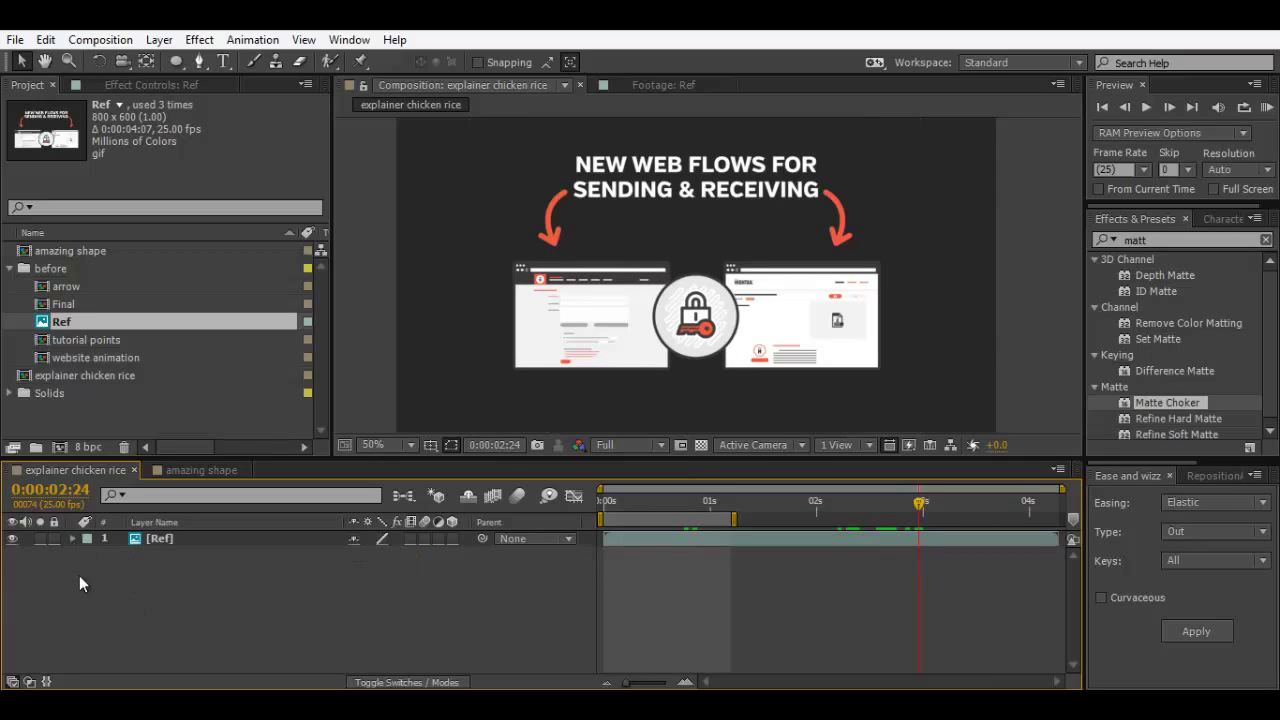
Step: Type 'new web flows for' / 'sending & receiving' as text and move it over the reference headline
{"action": "left_click", "coordinate": [223, 61]}
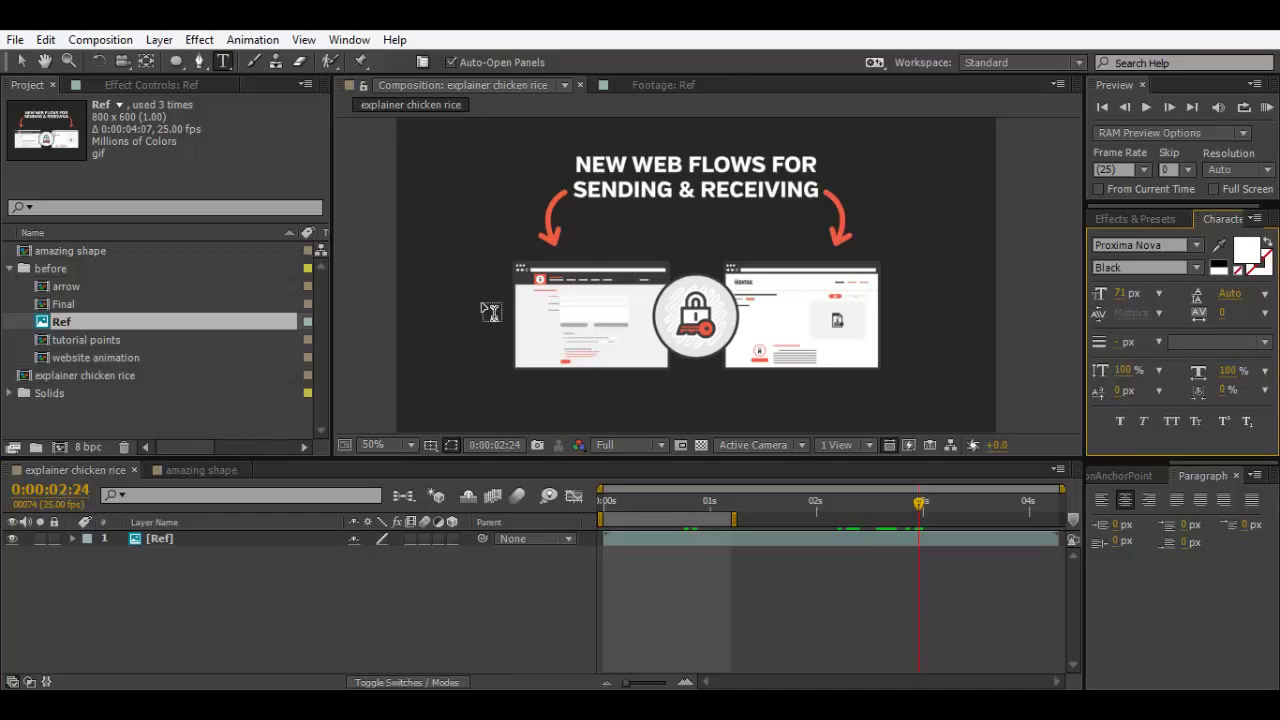
{"action": "left_click", "coordinate": [429, 378]}
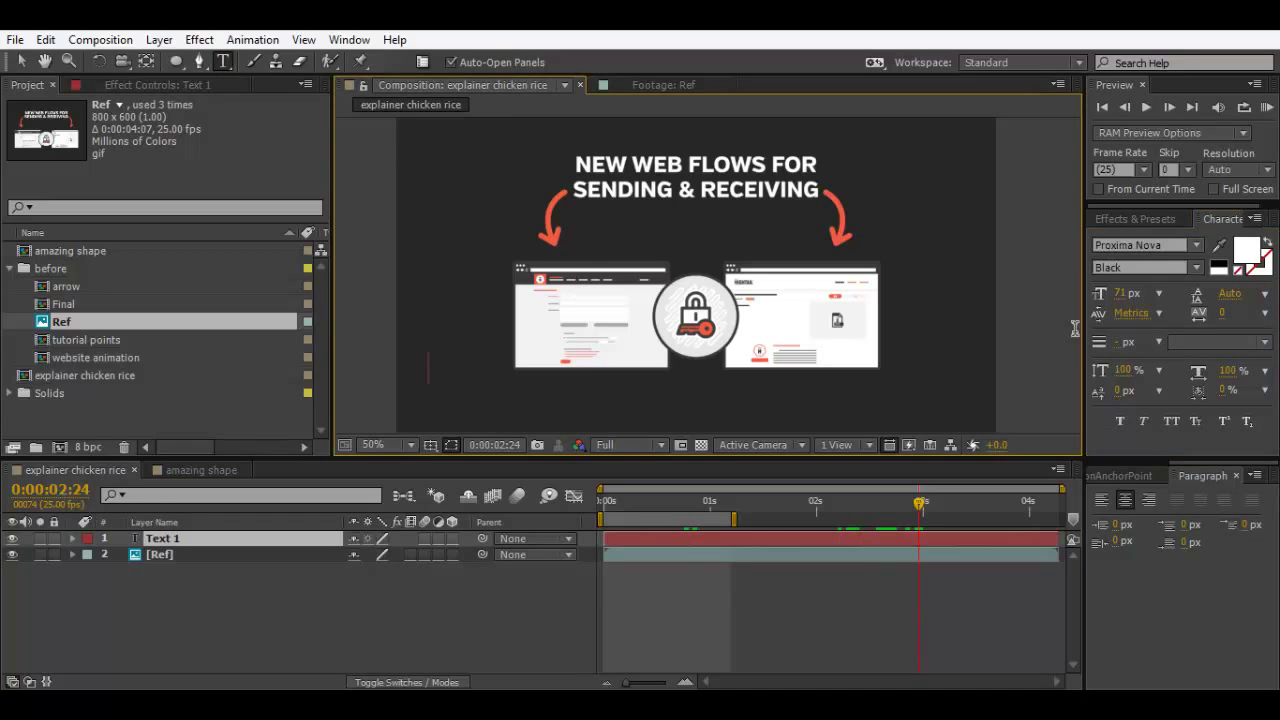
{"action": "type", "text": "new"}
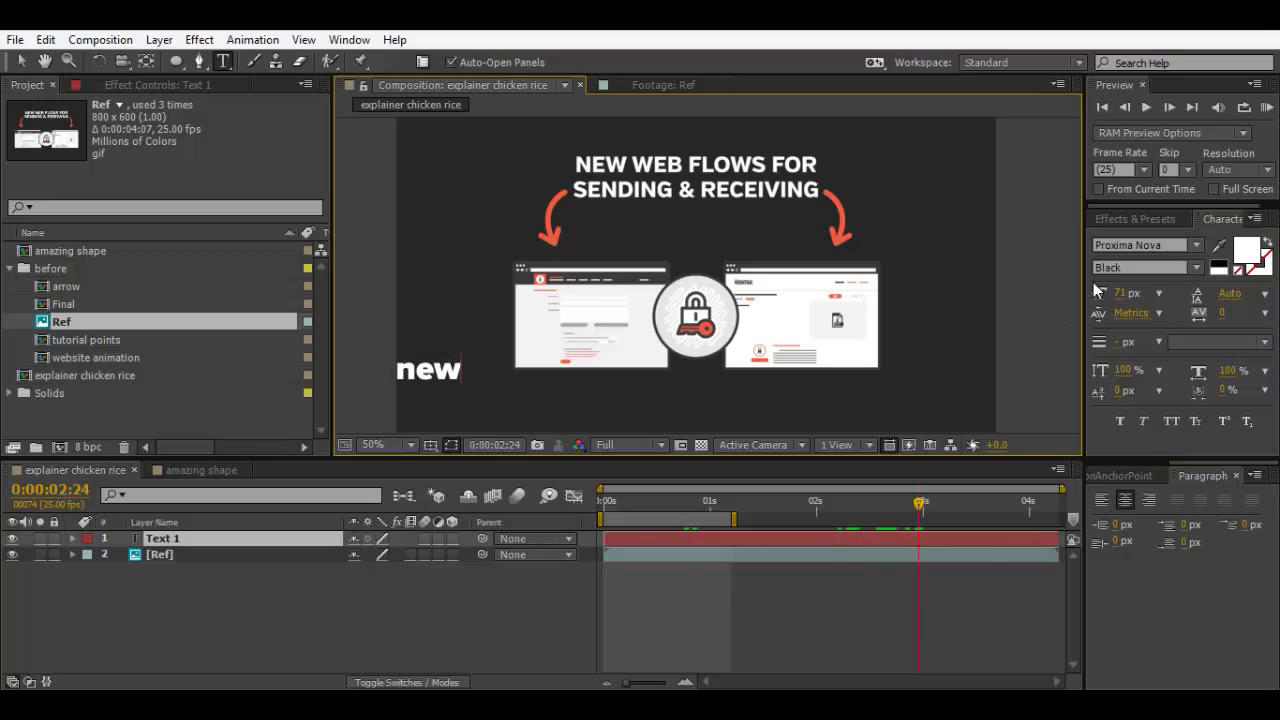
{"action": "key", "text": "BackSpace"}
{"action": "key", "text": "BackSpace"}
{"action": "key", "text": "BackSpace"}
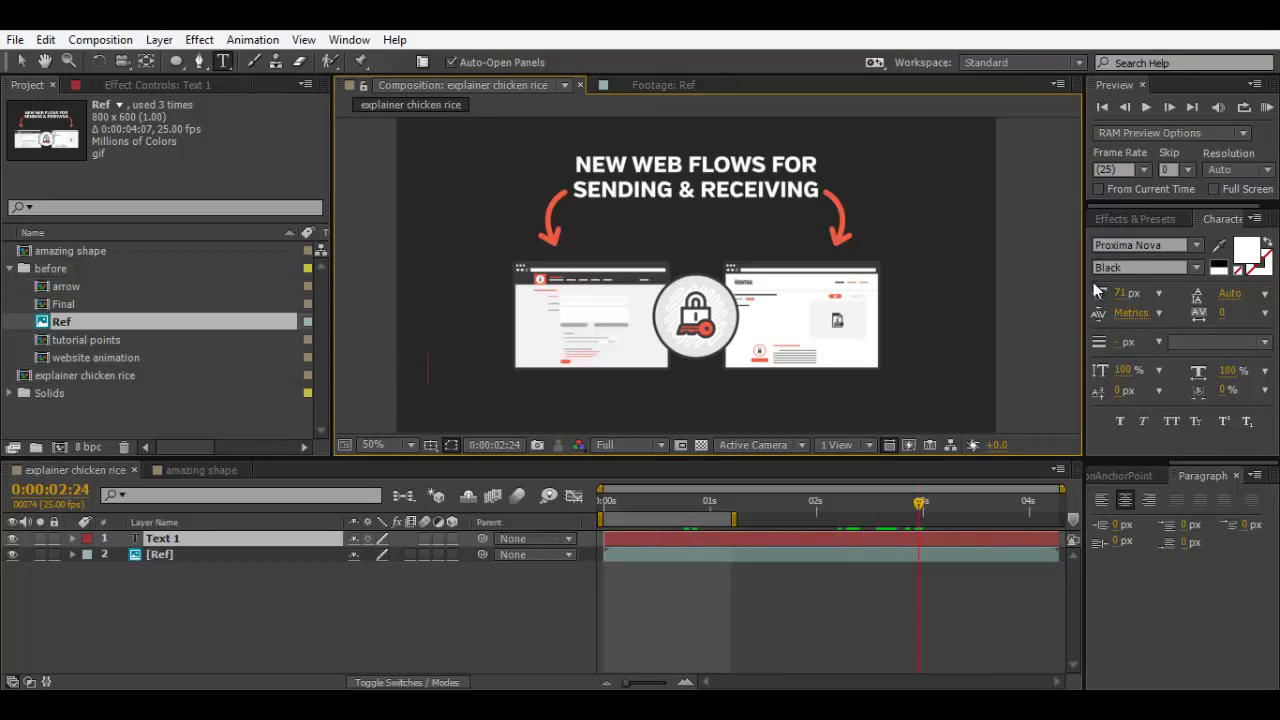
{"action": "type", "text": "new web flows fo"}
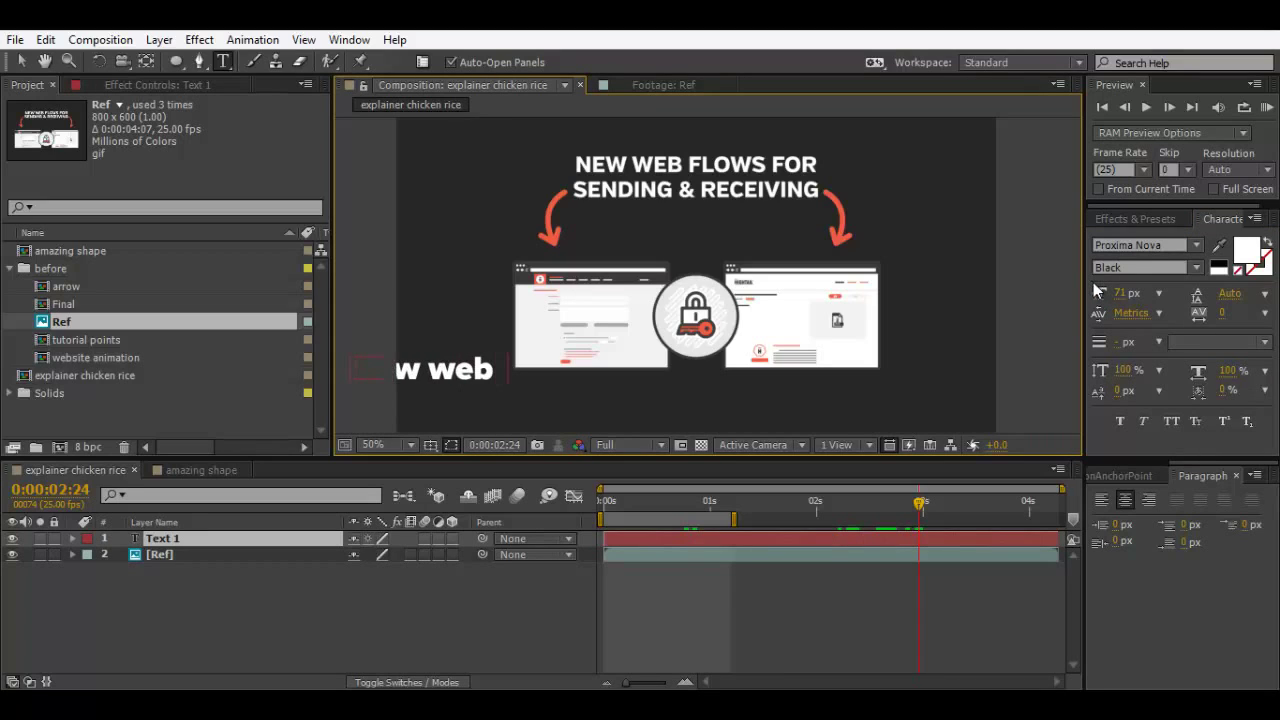
{"action": "type", "text": "r sending"}
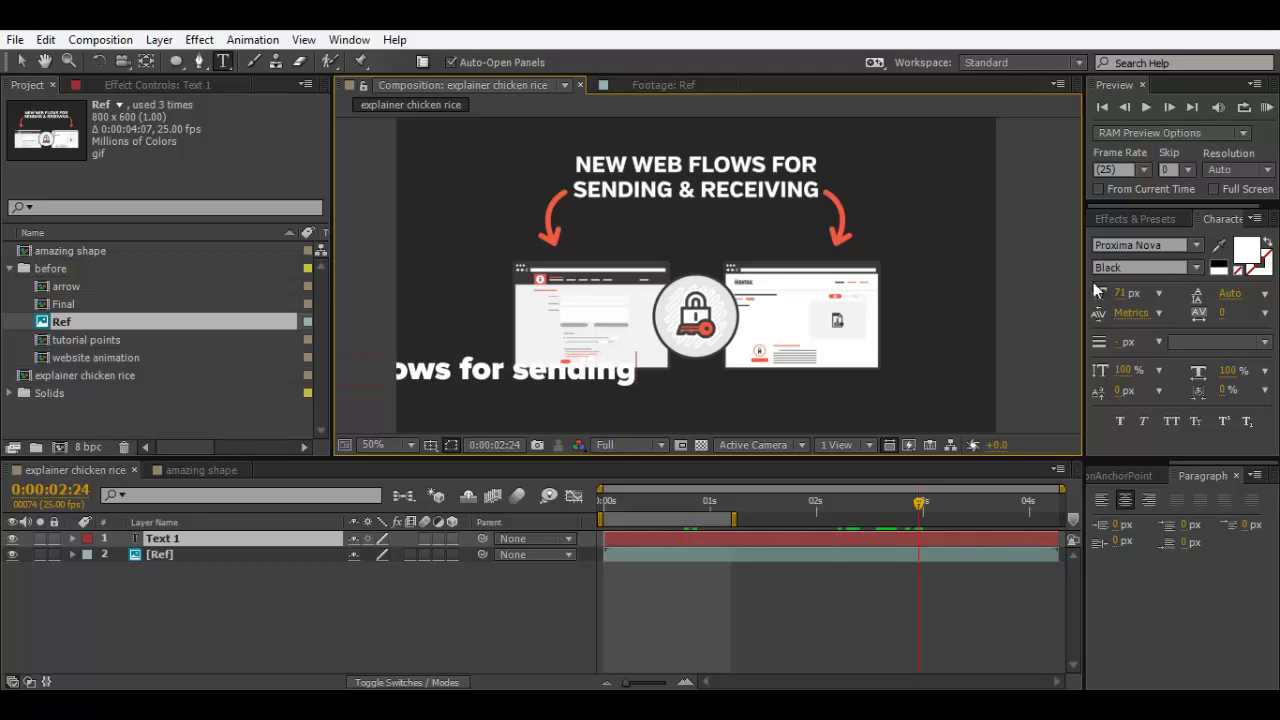
{"action": "key", "text": "BackSpace"}
{"action": "key", "text": "BackSpace"}
{"action": "key", "text": "BackSpace"}
{"action": "key", "text": "BackSpace"}
{"action": "key", "text": "BackSpace"}
{"action": "key", "text": "BackSpace"}
{"action": "key", "text": "BackSpace"}
{"action": "key", "text": "BackSpace"}
{"action": "key", "text": "BackSpace"}
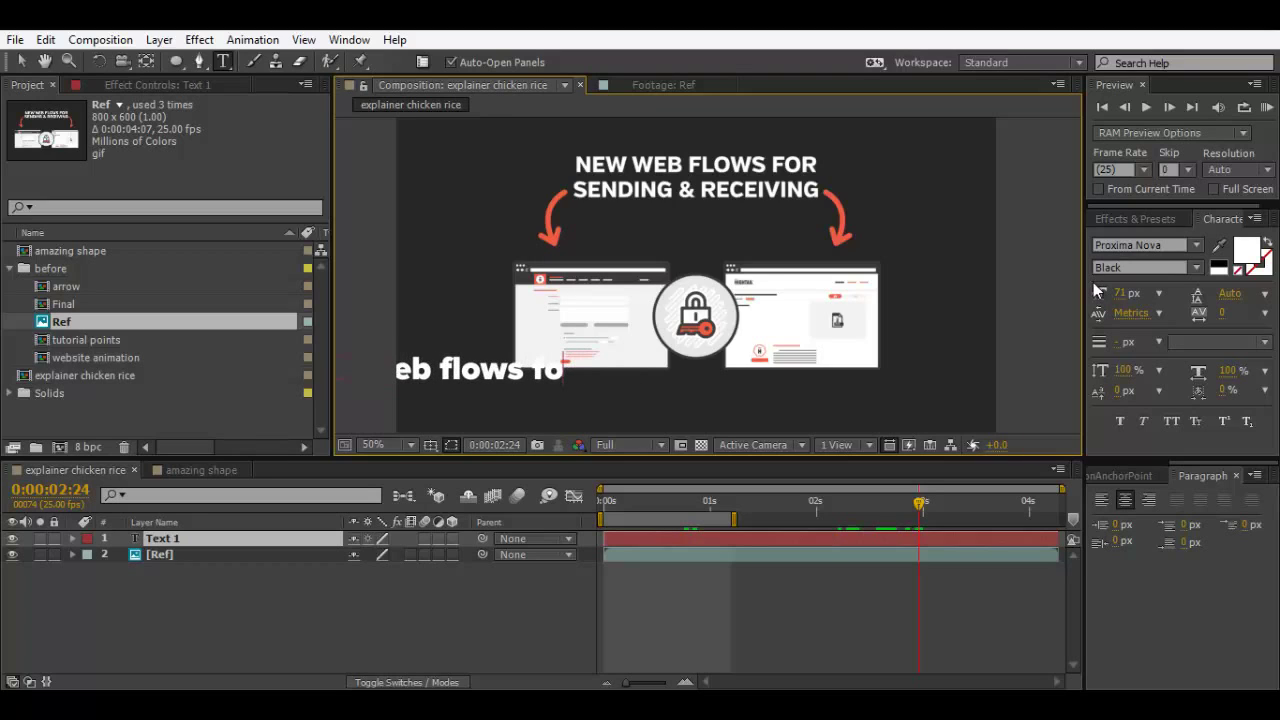
{"action": "type", "text": "r"}
{"action": "key", "text": "Return"}
{"action": "type", "text": "sending"}
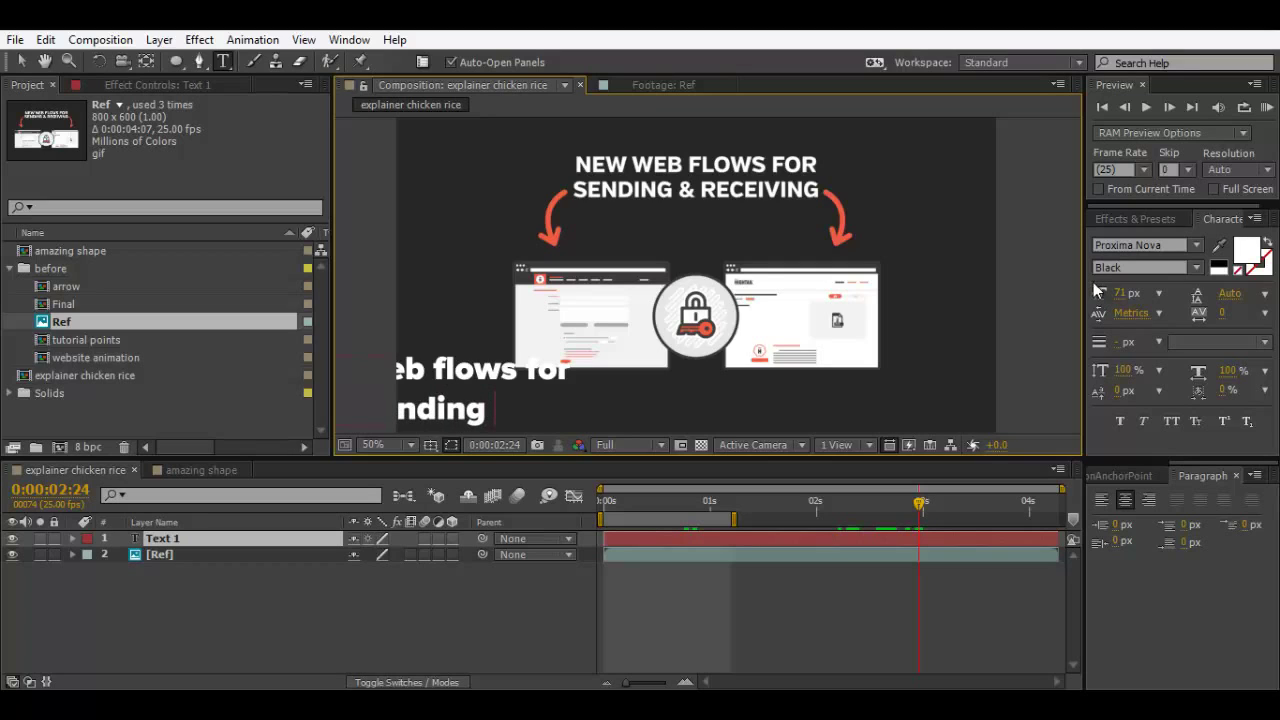
{"action": "type", "text": " & re"}
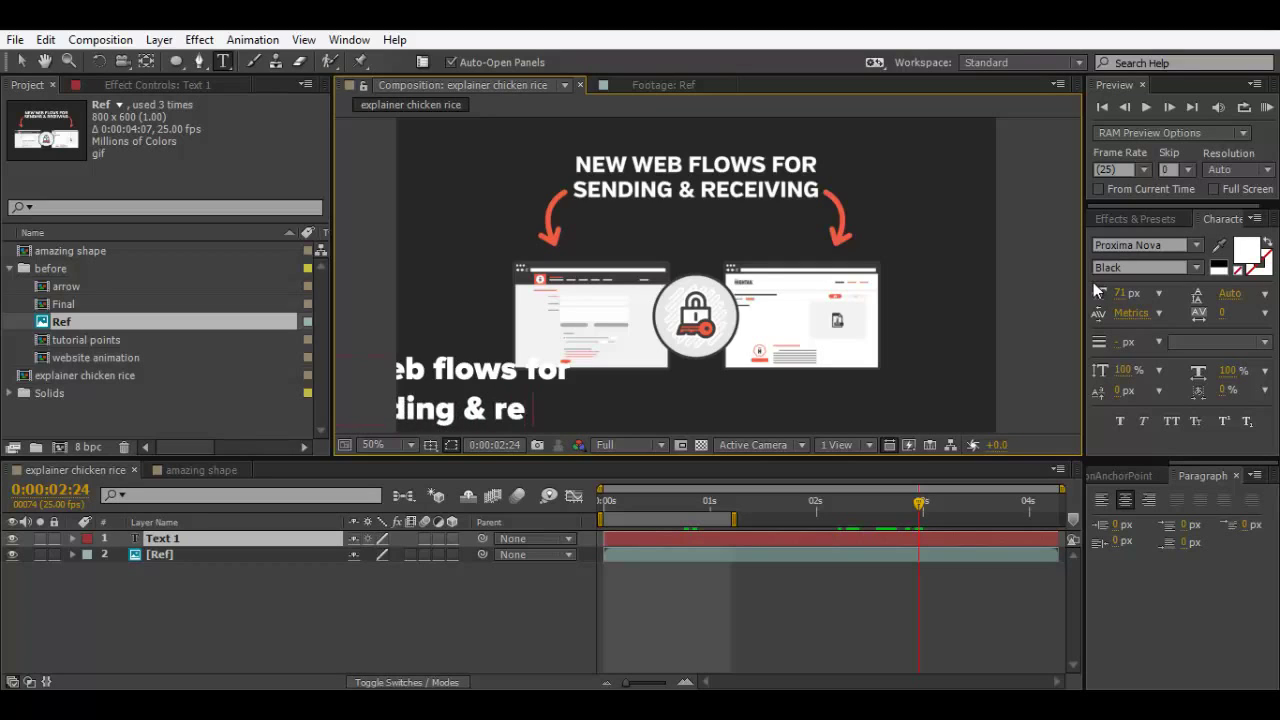
{"action": "type", "text": "ceiving"}
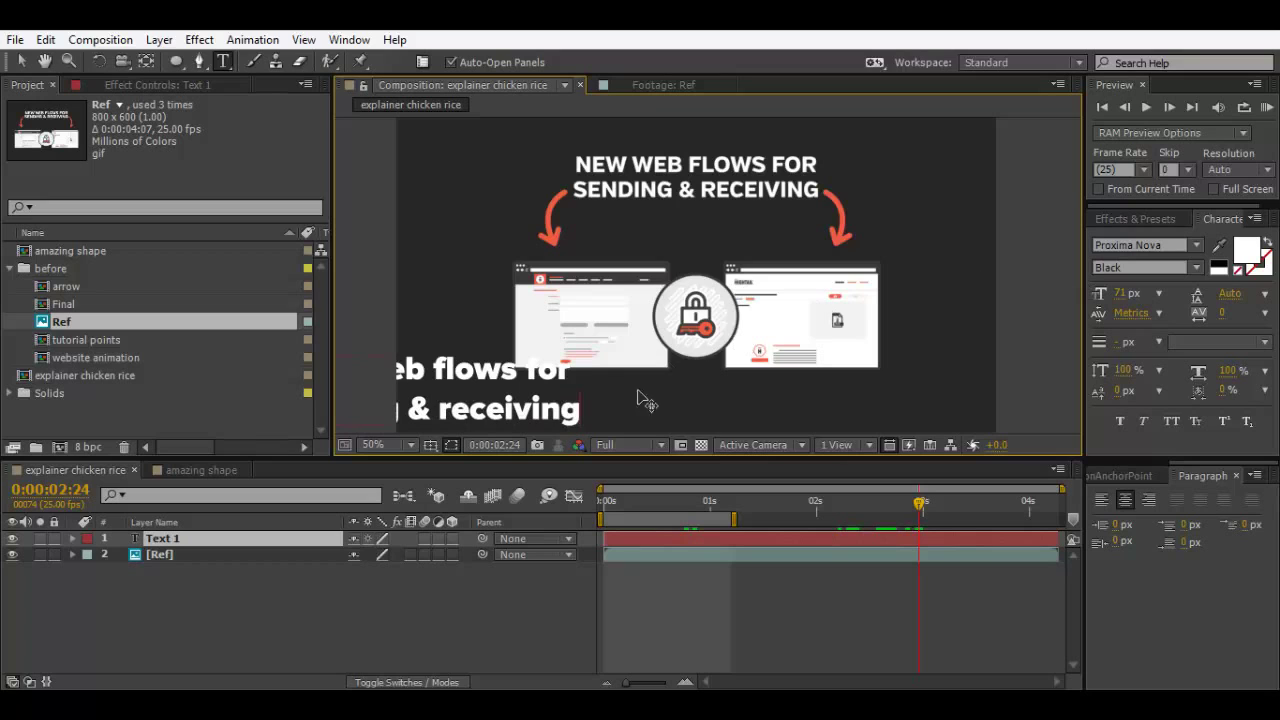
{"action": "left_click_drag", "start_coordinate": [645, 404], "coordinate": [905, 248]}
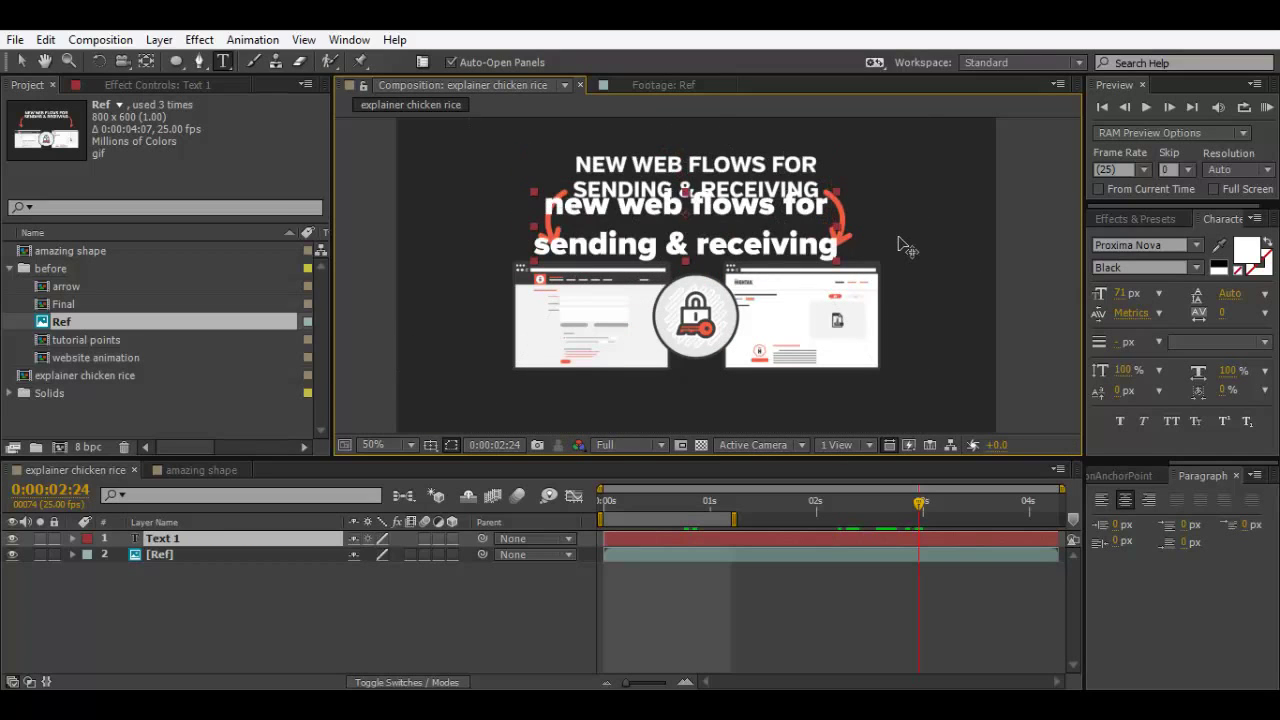
Step: Make the headline all caps at 53 px and set its font weight to Bold
{"action": "left_click", "coordinate": [12, 554]}
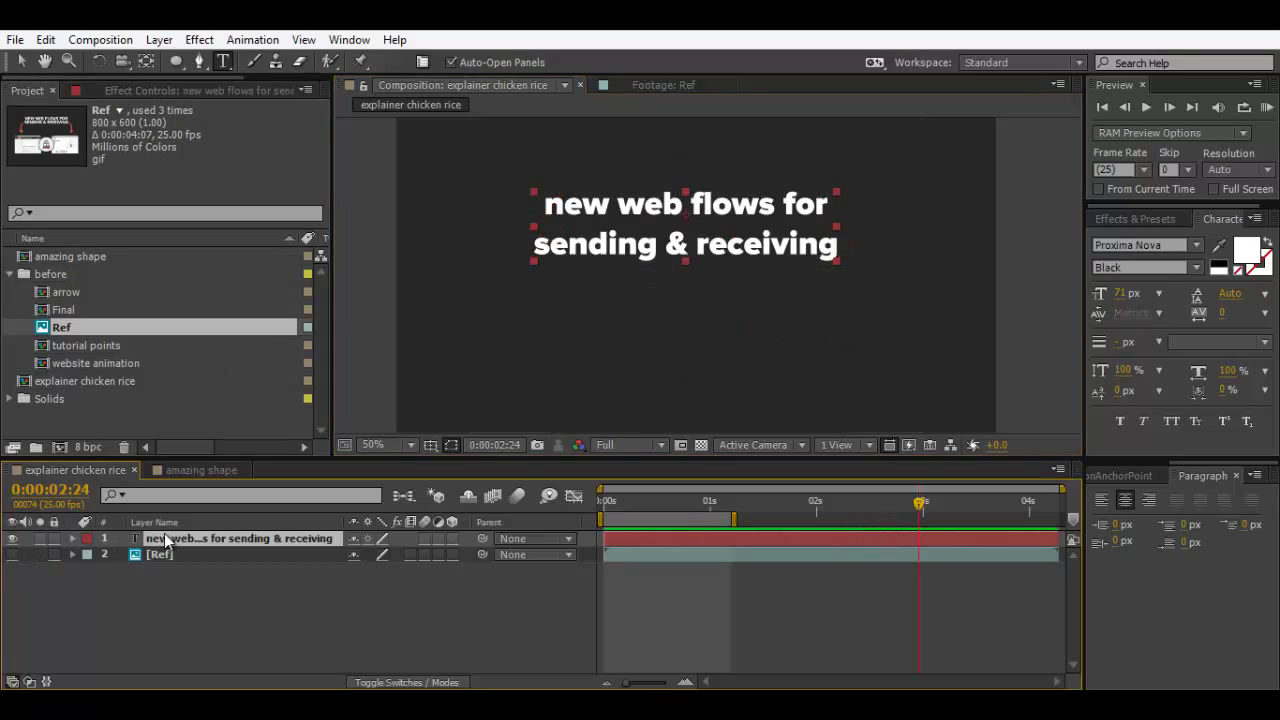
{"action": "left_click", "coordinate": [1171, 421]}
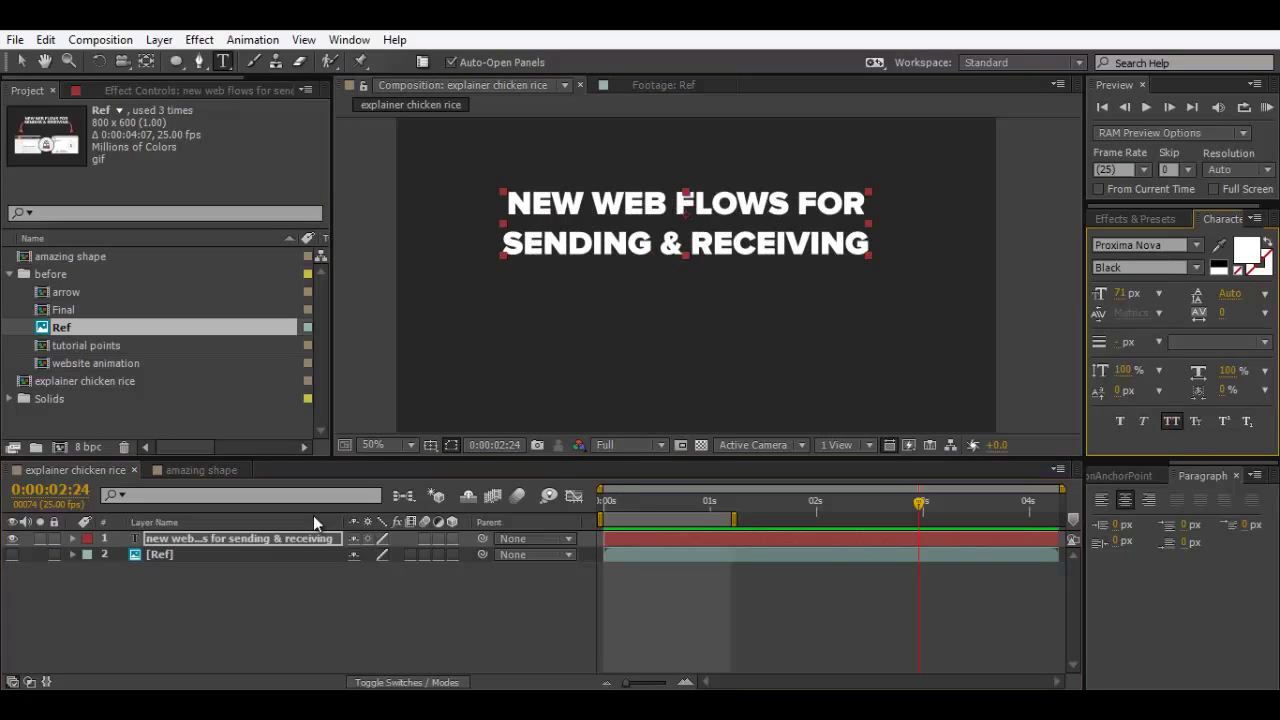
{"action": "left_click_drag", "start_coordinate": [1122, 293], "coordinate": [1185, 264]}
{"action": "left_click", "coordinate": [1188, 267]}
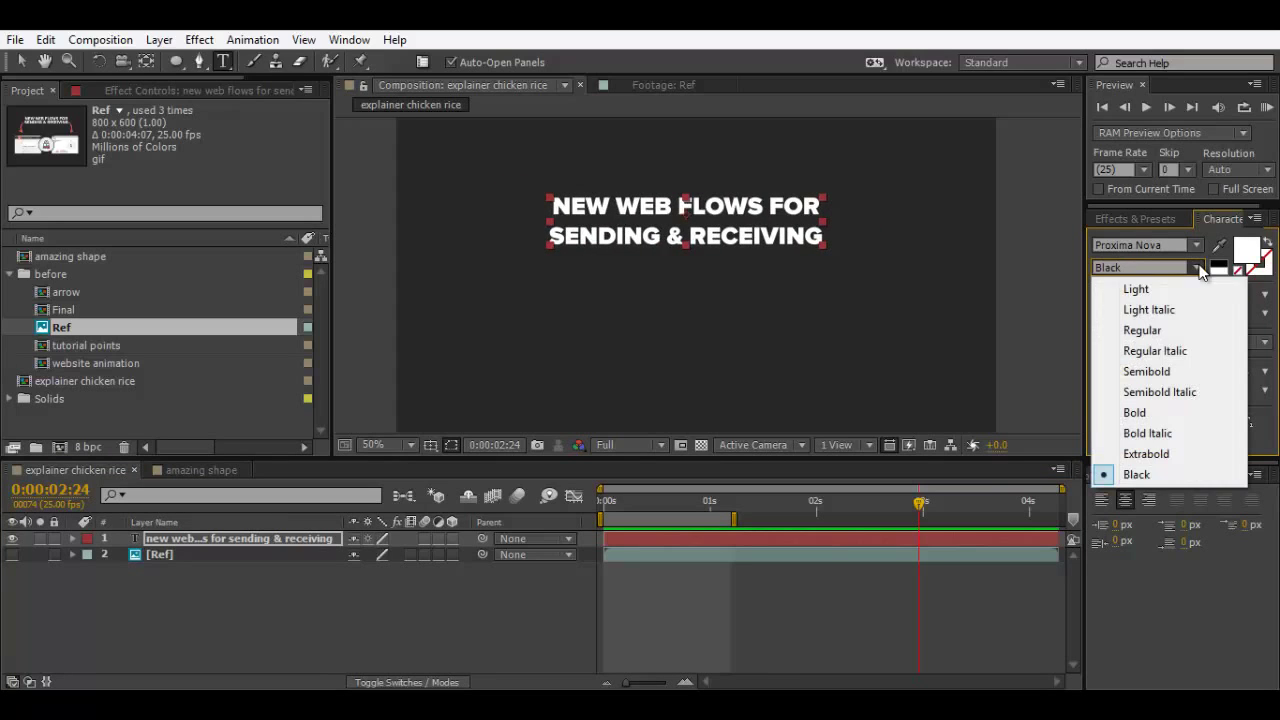
{"action": "left_click", "coordinate": [1180, 328]}
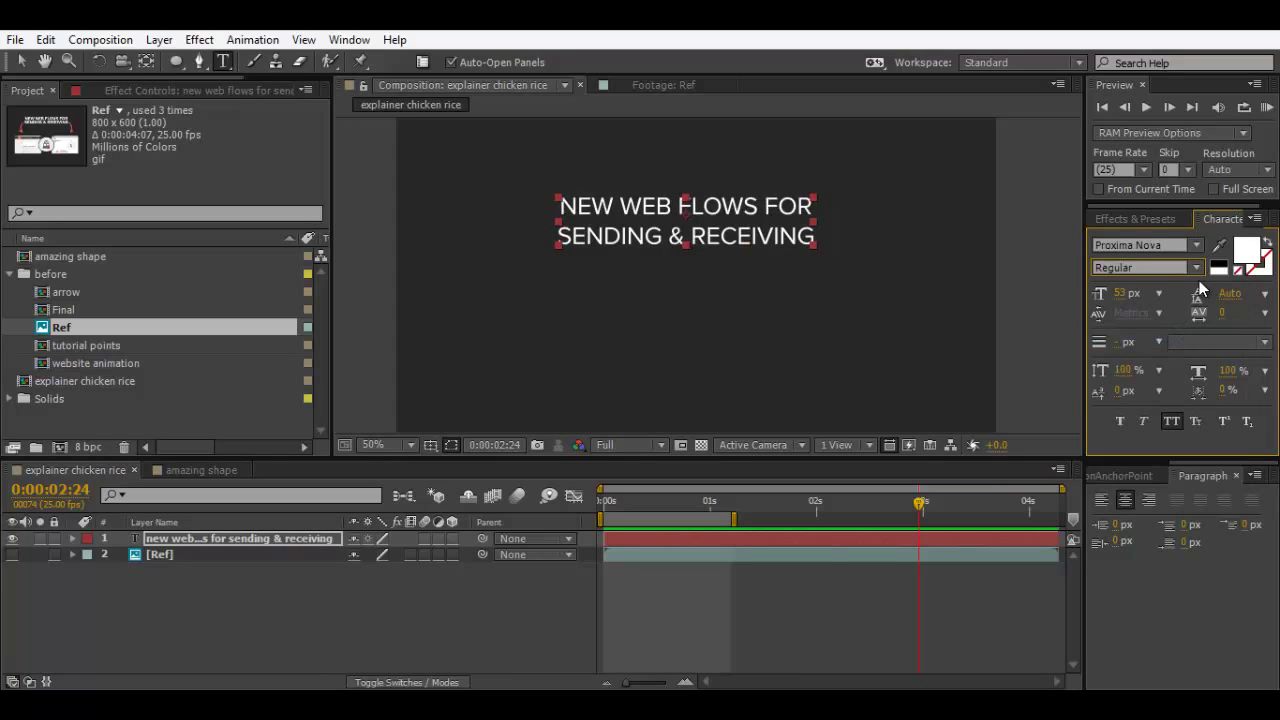
{"action": "left_click", "coordinate": [1190, 267]}
{"action": "left_click", "coordinate": [1163, 372]}
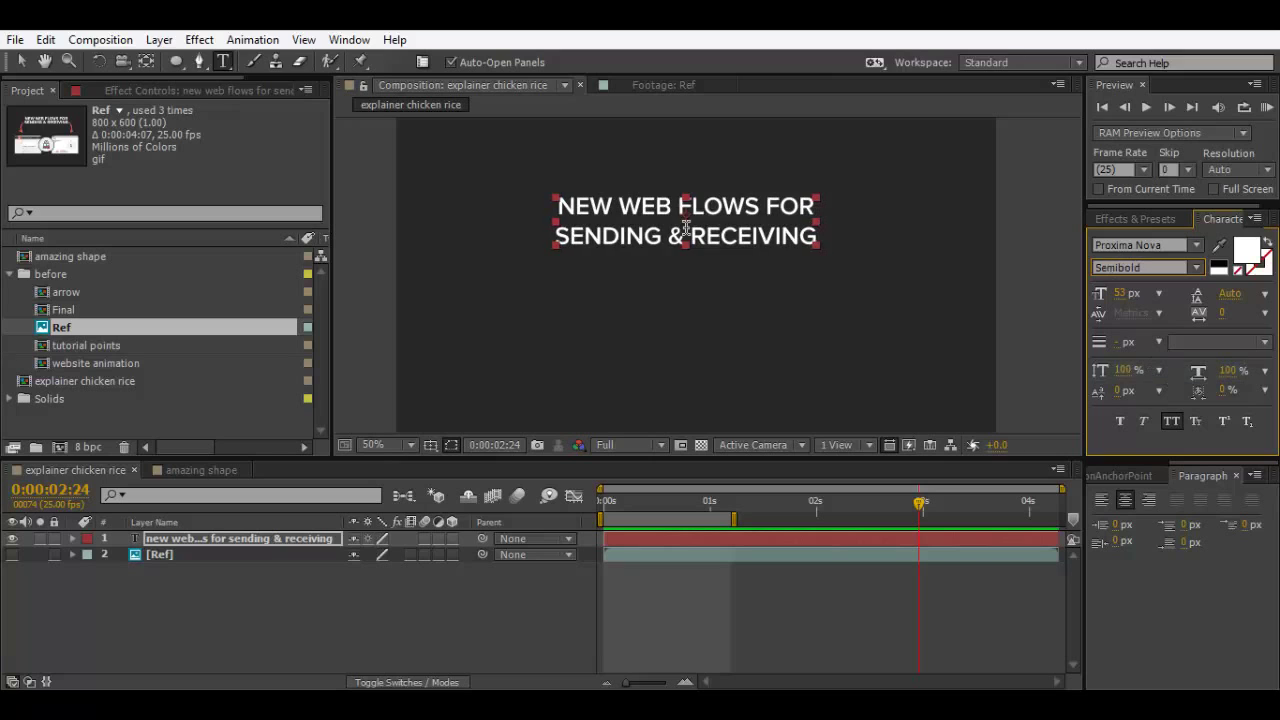
{"action": "left_click", "coordinate": [12, 555]}
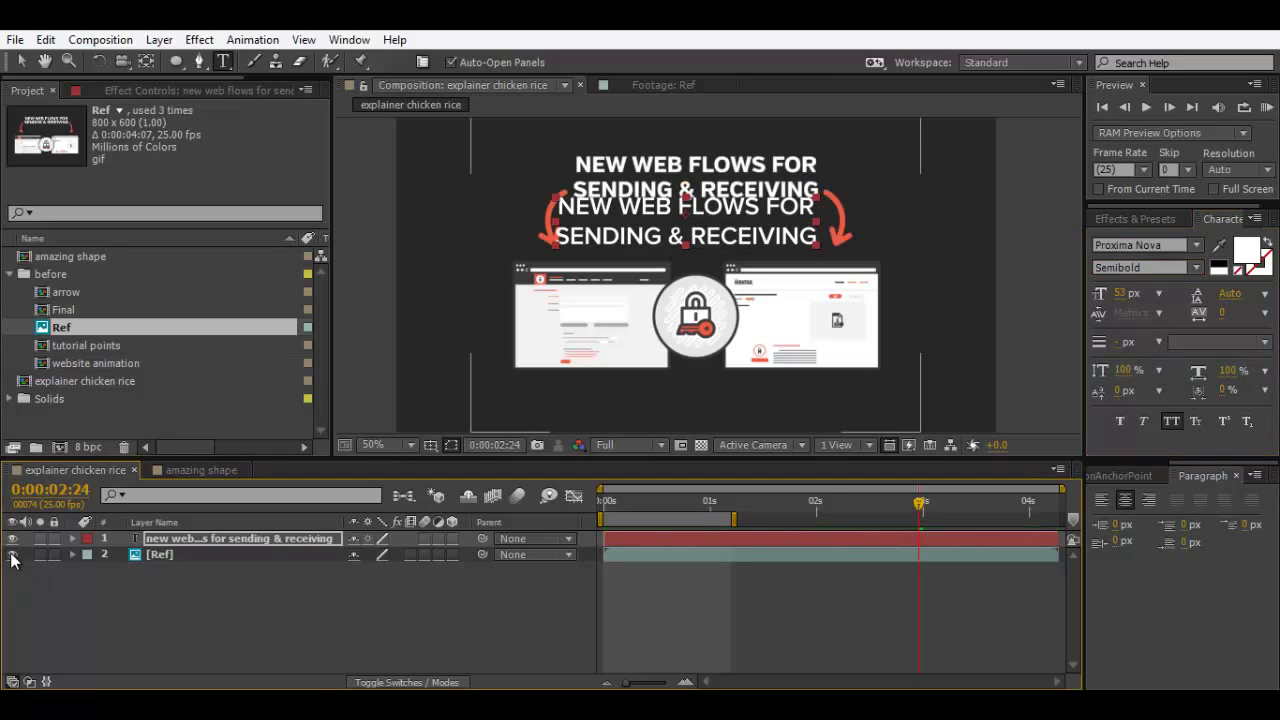
{"action": "left_click", "coordinate": [1196, 267]}
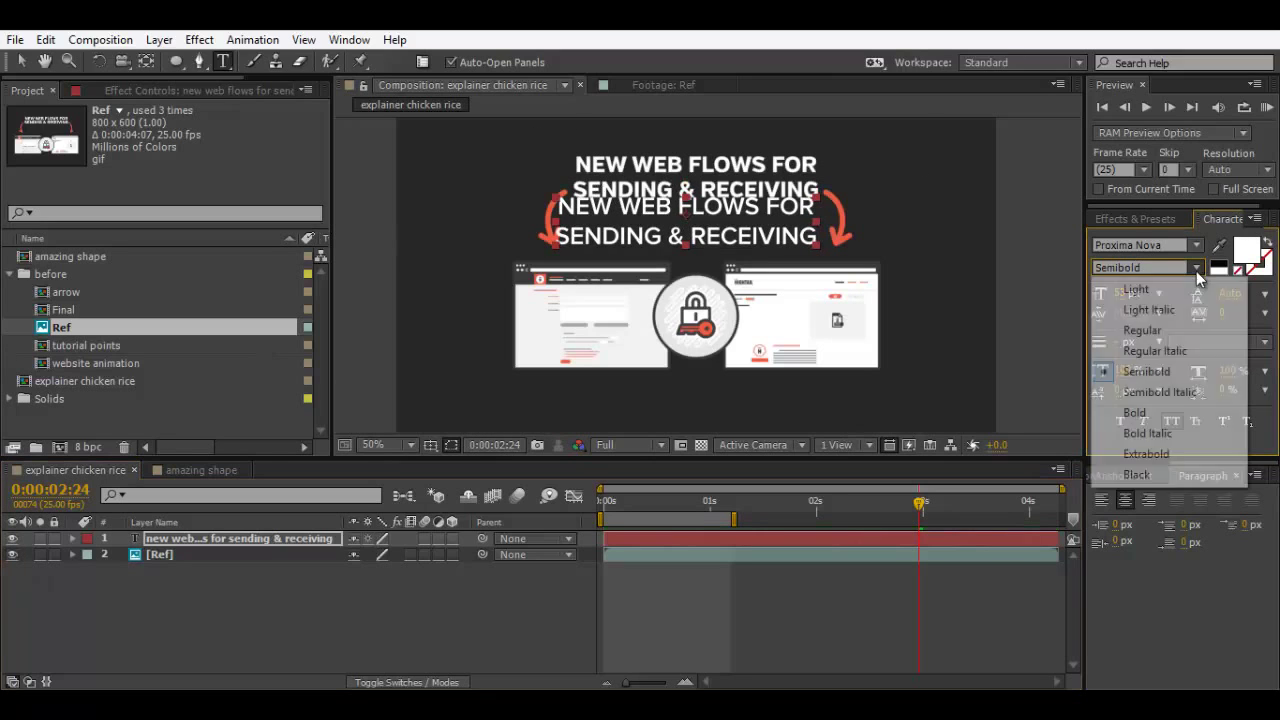
{"action": "left_click", "coordinate": [1148, 414]}
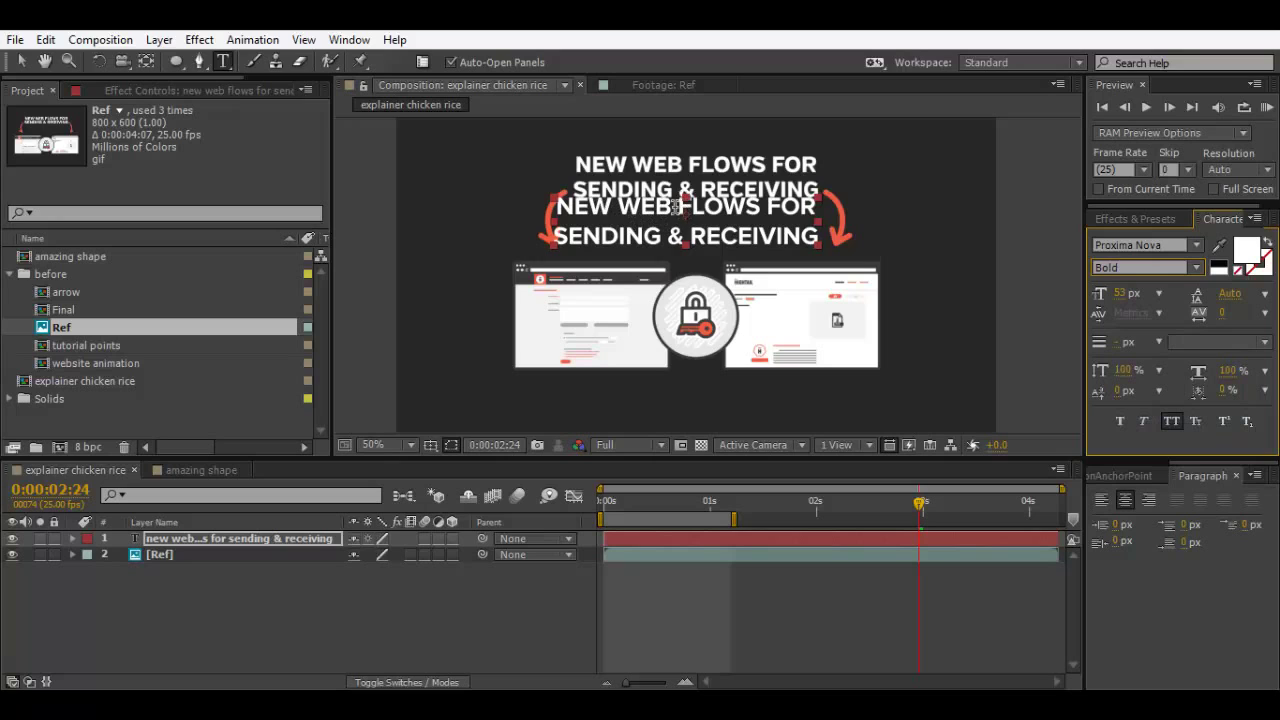
Step: Move the headline up over the reference title and recentre its anchor point
{"action": "key", "text": "v"}
{"action": "left_click_drag", "start_coordinate": [725, 208], "coordinate": [725, 166]}
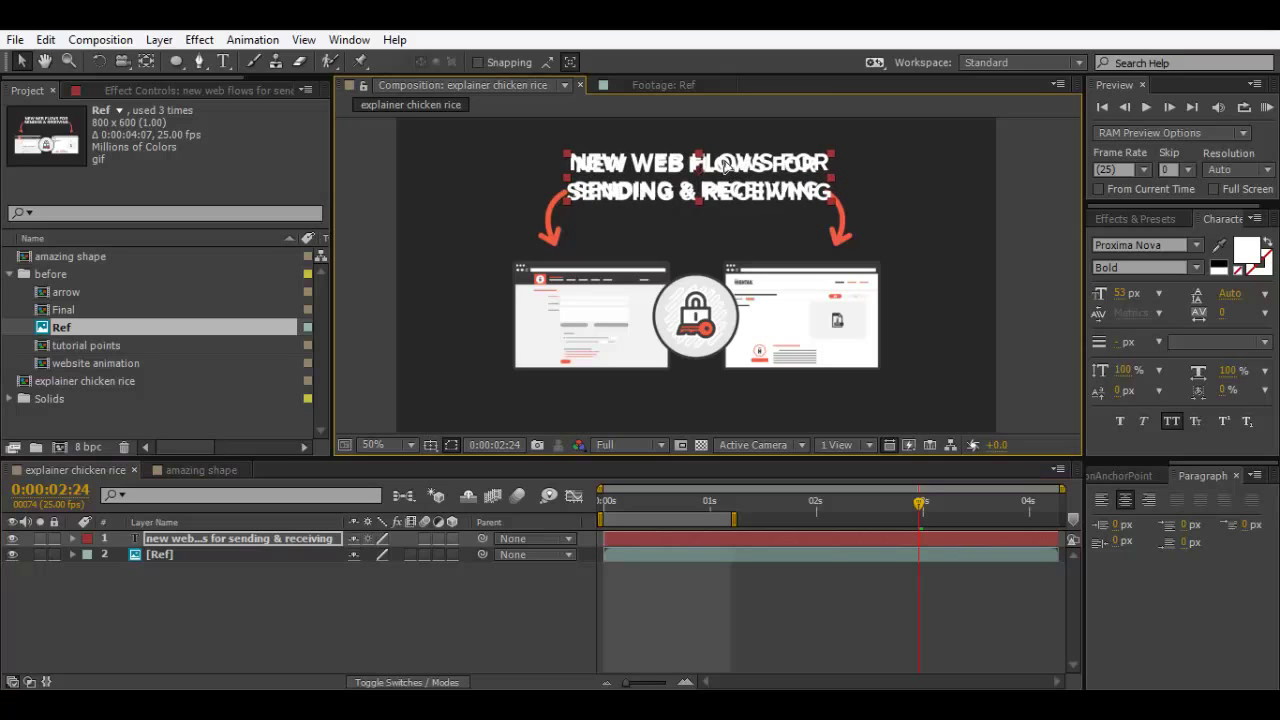
{"action": "left_click", "coordinate": [1108, 476]}
{"action": "left_click", "coordinate": [1162, 603]}
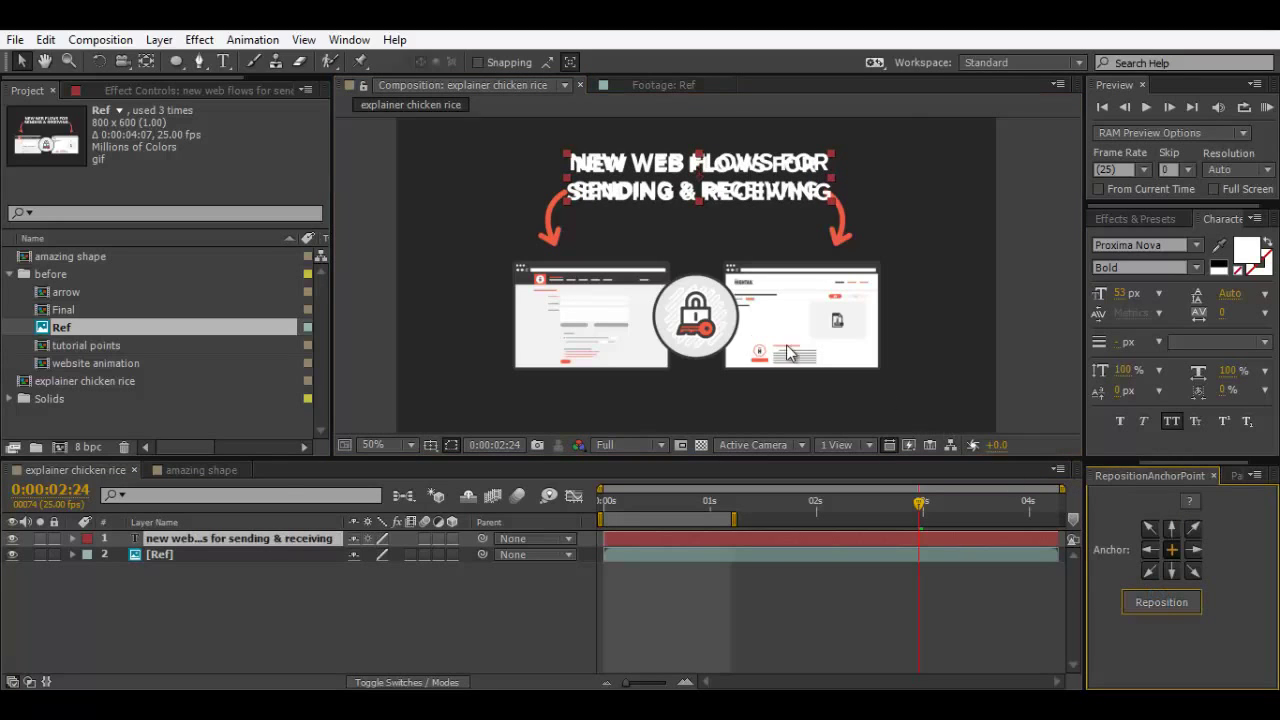
Step: Set the headline font size to 50 px and hide the Ref layer
{"action": "left_click", "coordinate": [210, 540]}
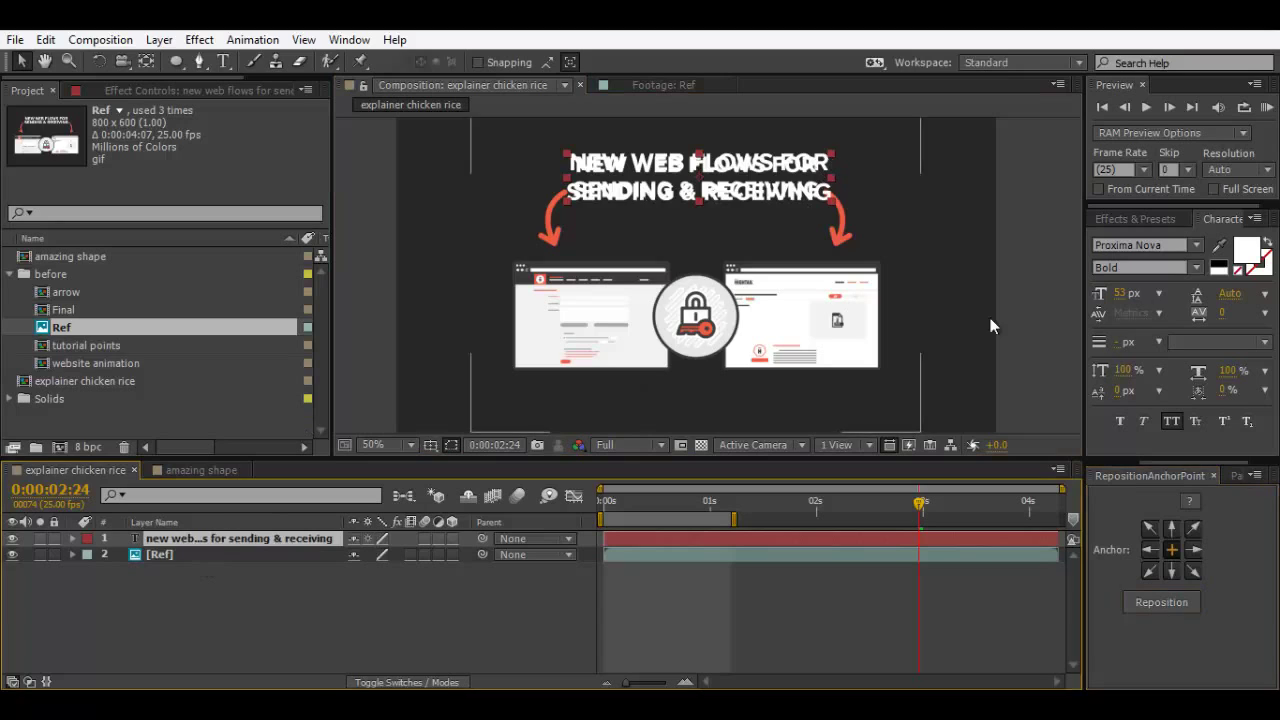
{"action": "left_click", "coordinate": [1120, 293]}
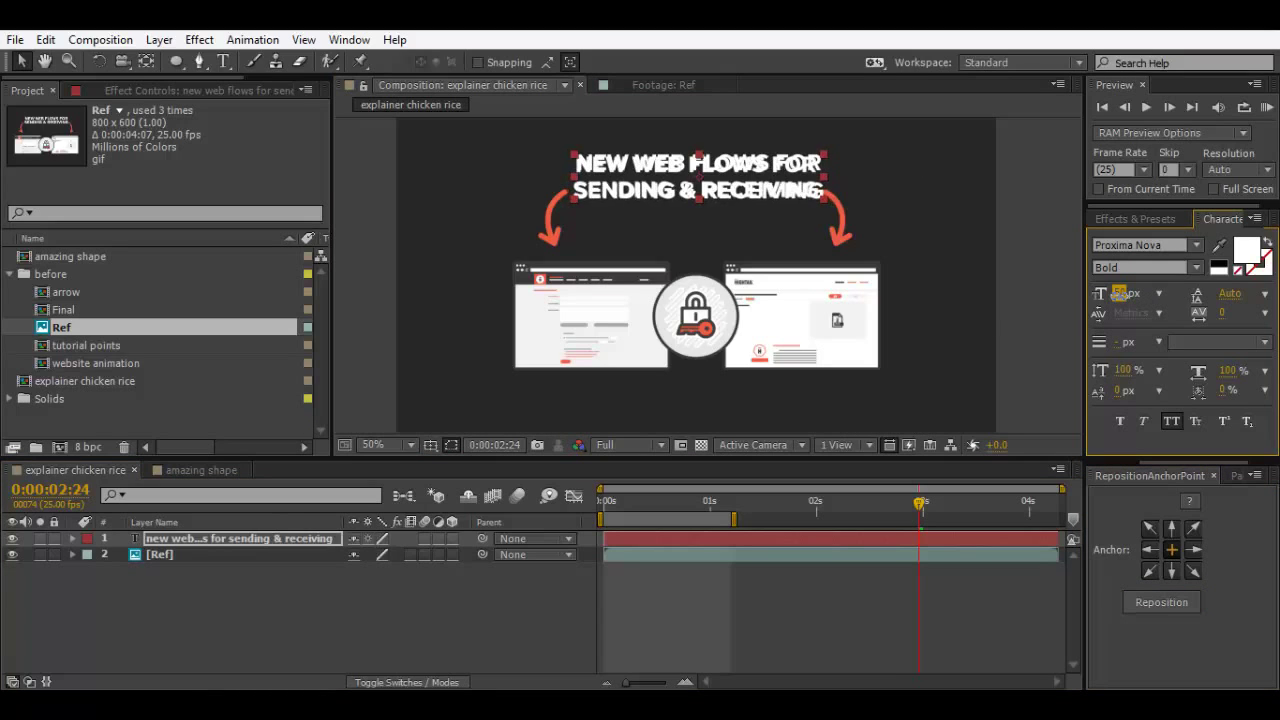
{"action": "key", "text": "Down"}
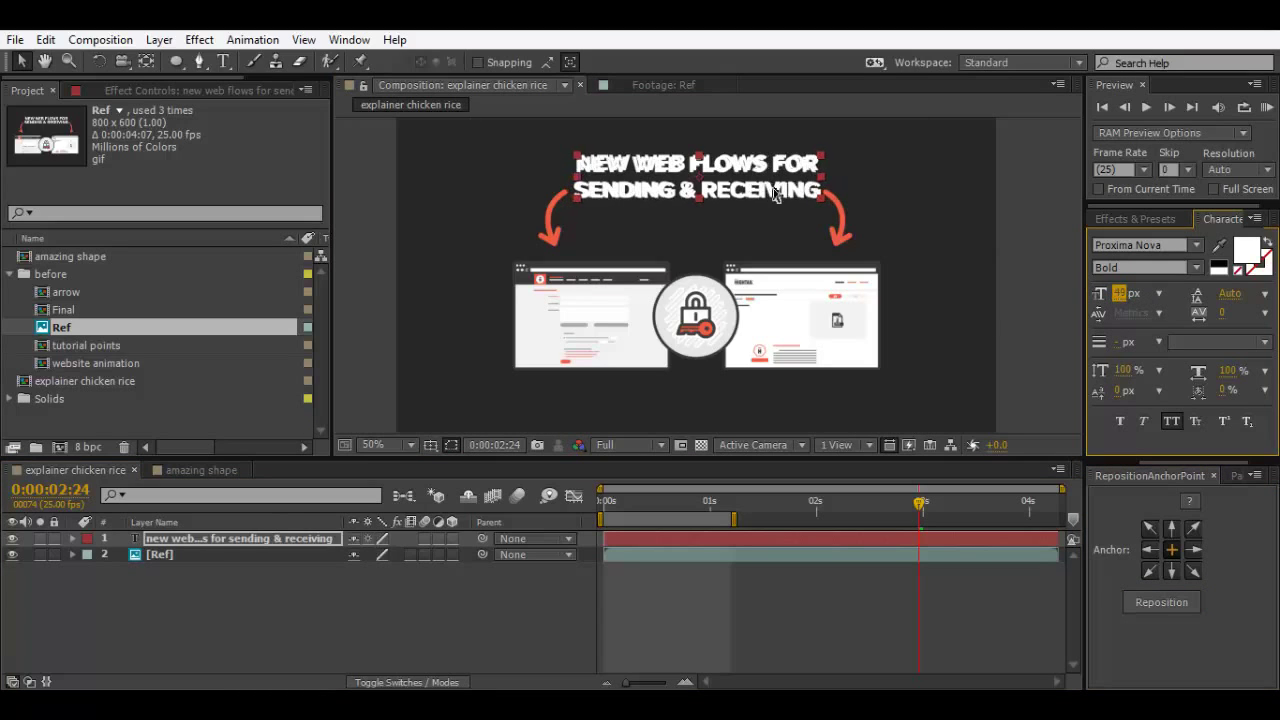
{"action": "key", "text": "Up"}
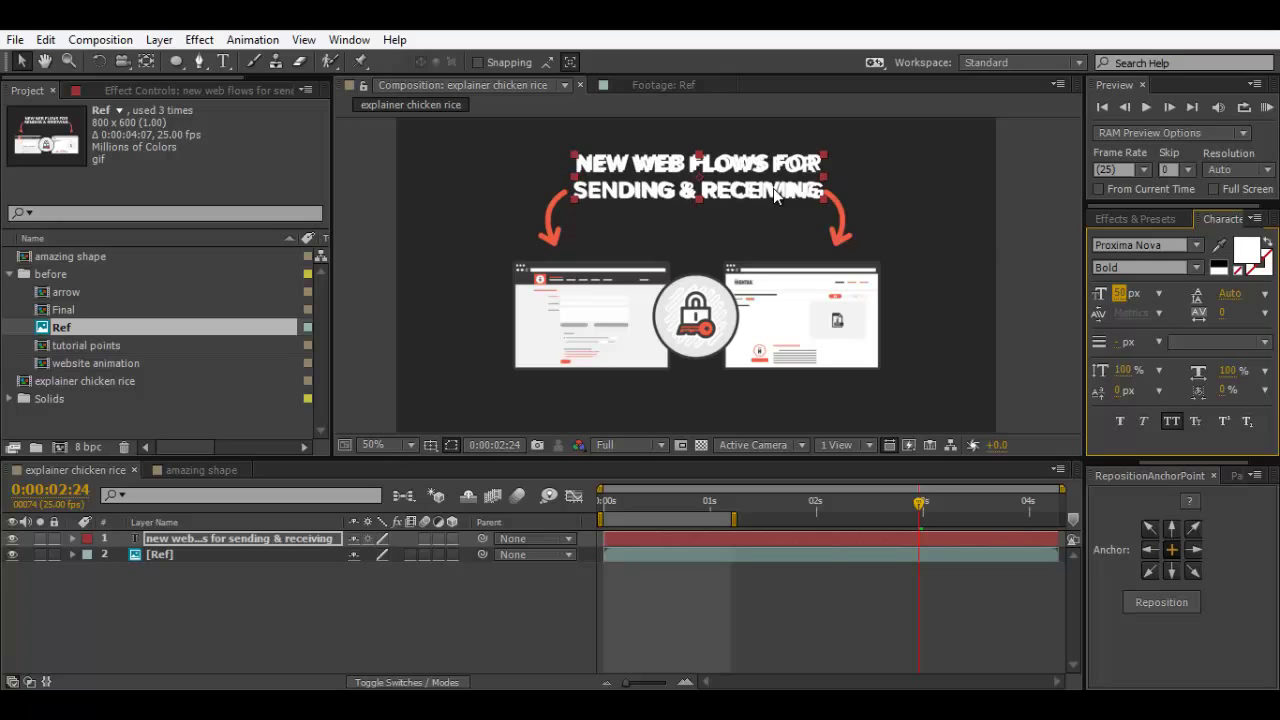
{"action": "left_click", "coordinate": [213, 538]}
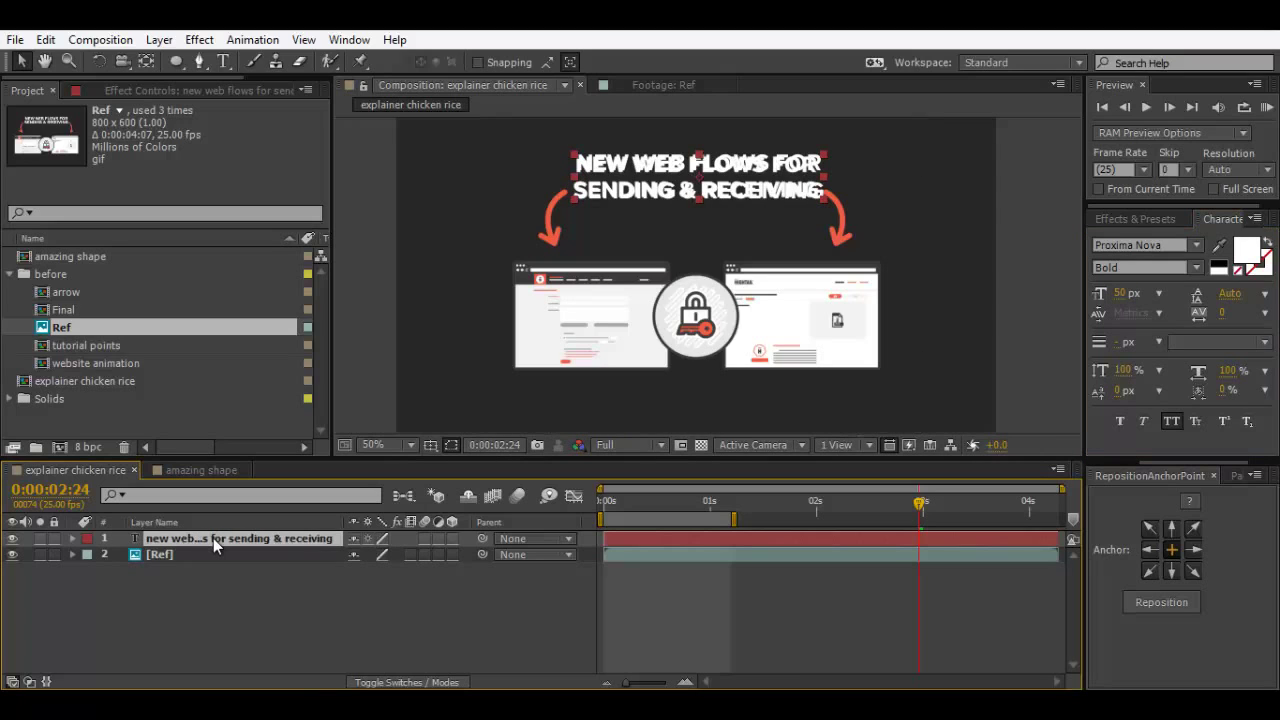
{"action": "left_click", "coordinate": [10, 556]}
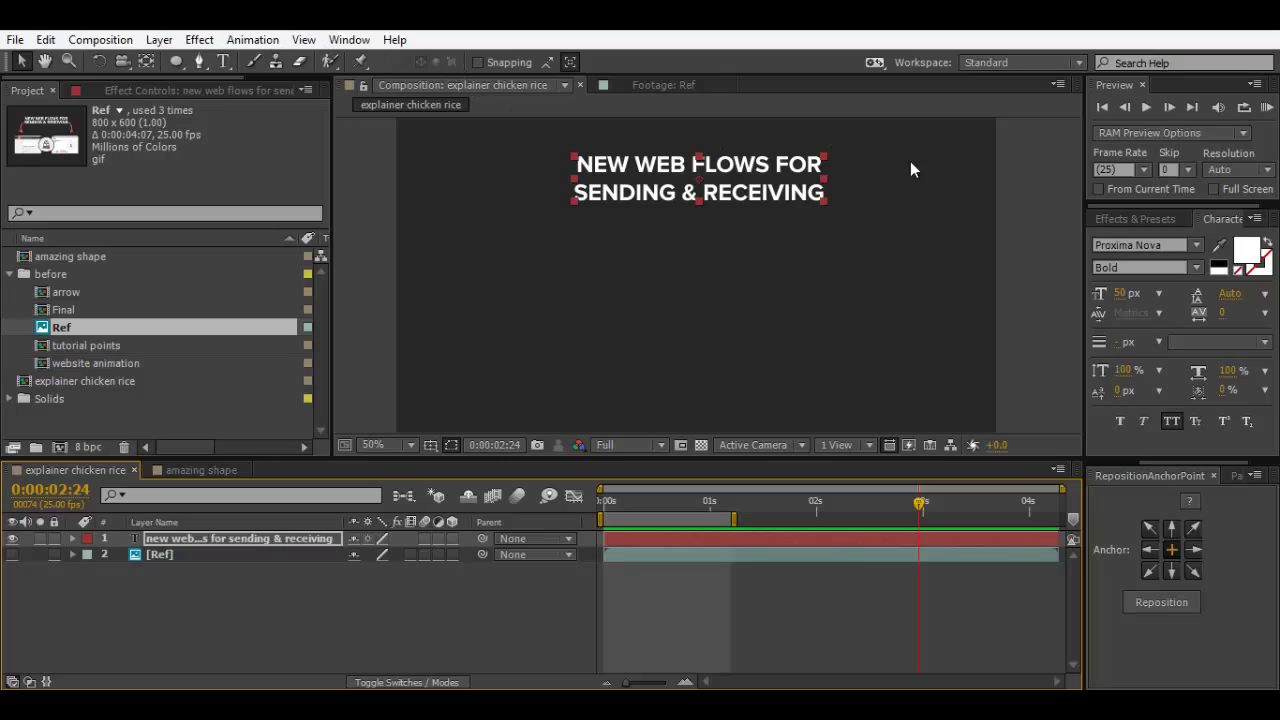
Step: At 0s, apply the recent text animation preset to the headline and switch off its 3D
{"action": "left_click", "coordinate": [188, 591]}
{"action": "left_click", "coordinate": [231, 542]}
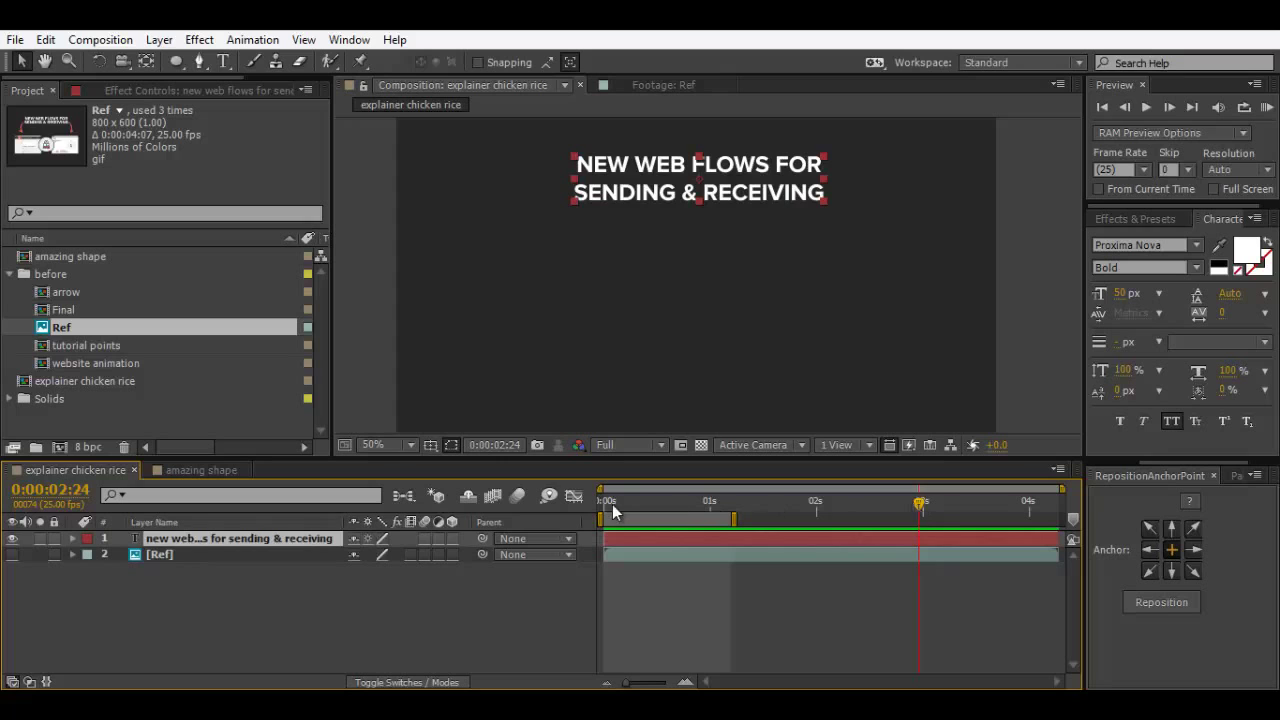
{"action": "left_click_drag", "start_coordinate": [612, 504], "coordinate": [577, 510]}
{"action": "left_click", "coordinate": [252, 39]}
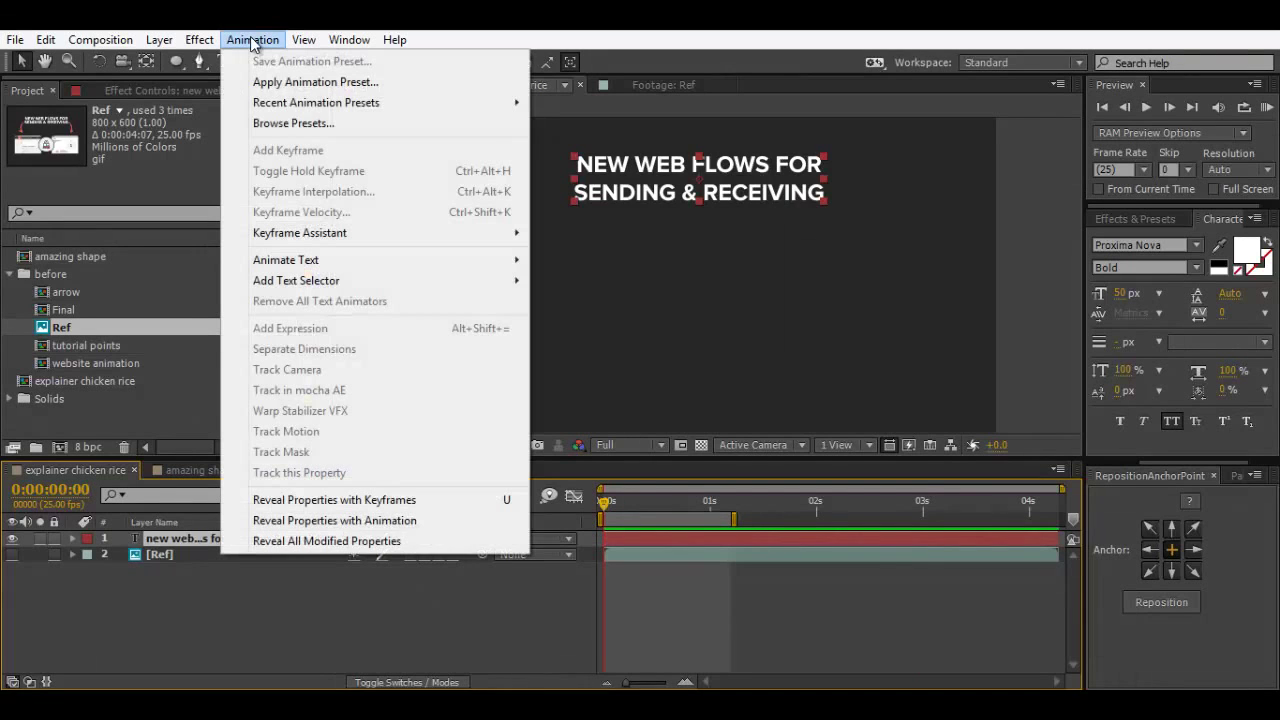
{"action": "mouse_move", "coordinate": [303, 103]}
{"action": "left_click", "coordinate": [575, 103]}
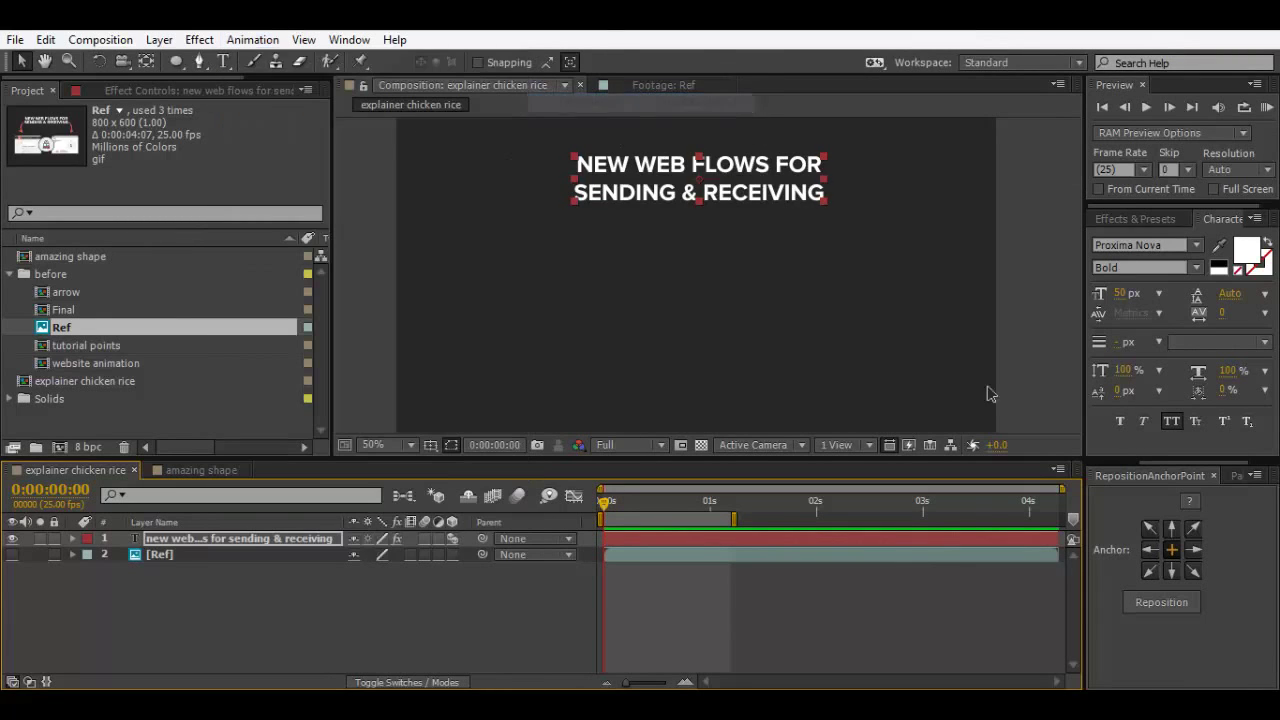
{"action": "left_click", "coordinate": [452, 538]}
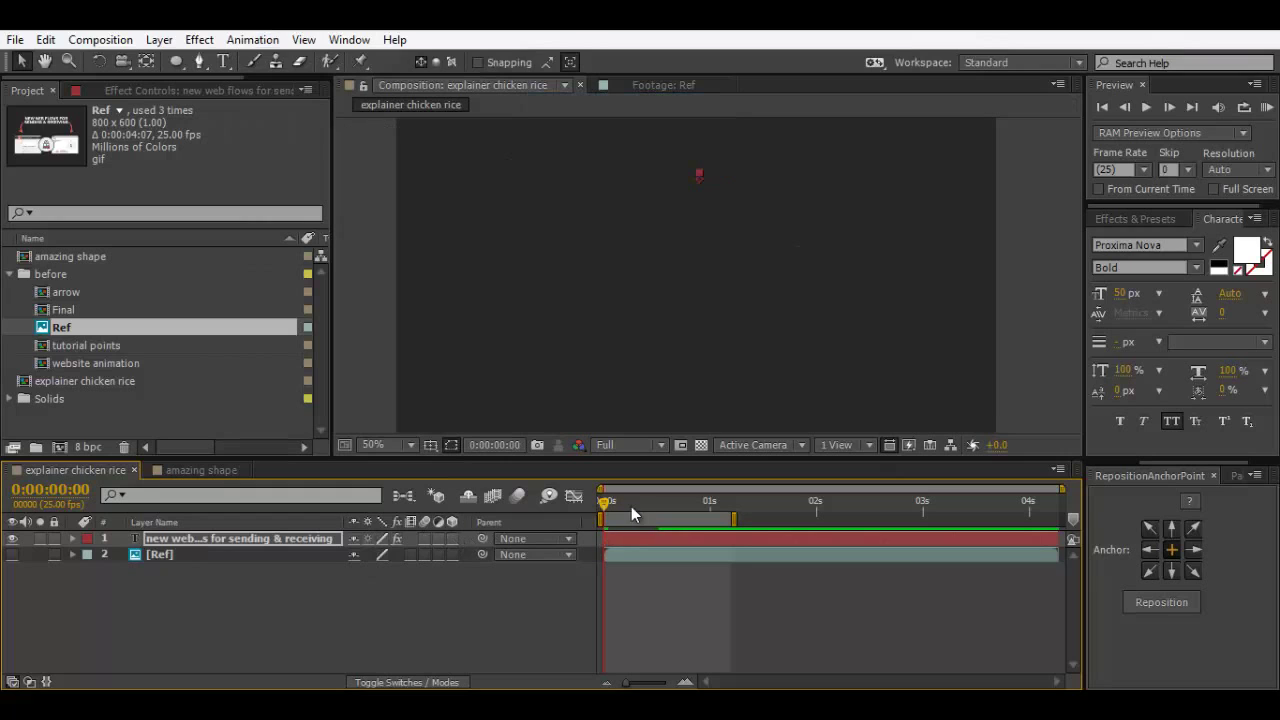
Step: Scrub the letter animation, soloing Ref briefly to compare it with the reference
{"action": "left_click_drag", "start_coordinate": [618, 501], "coordinate": [780, 510]}
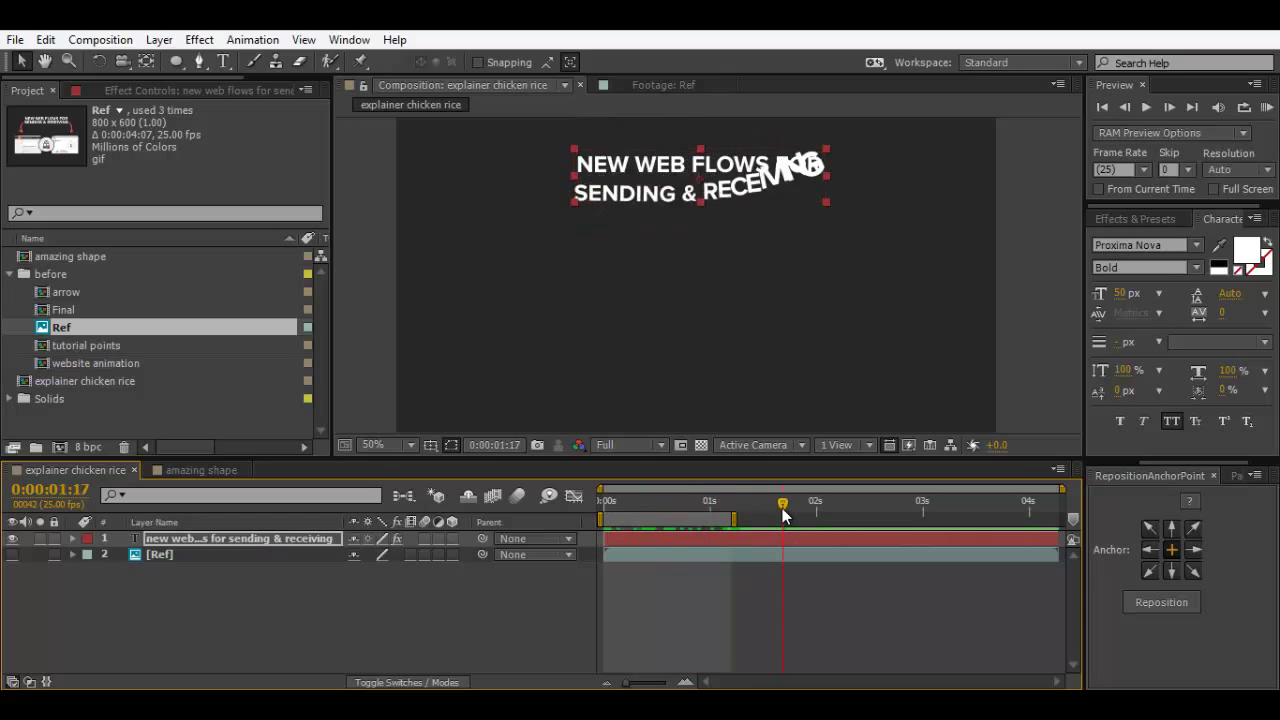
{"action": "left_click", "coordinate": [600, 505]}
{"action": "left_click_drag", "start_coordinate": [600, 505], "coordinate": [663, 503]}
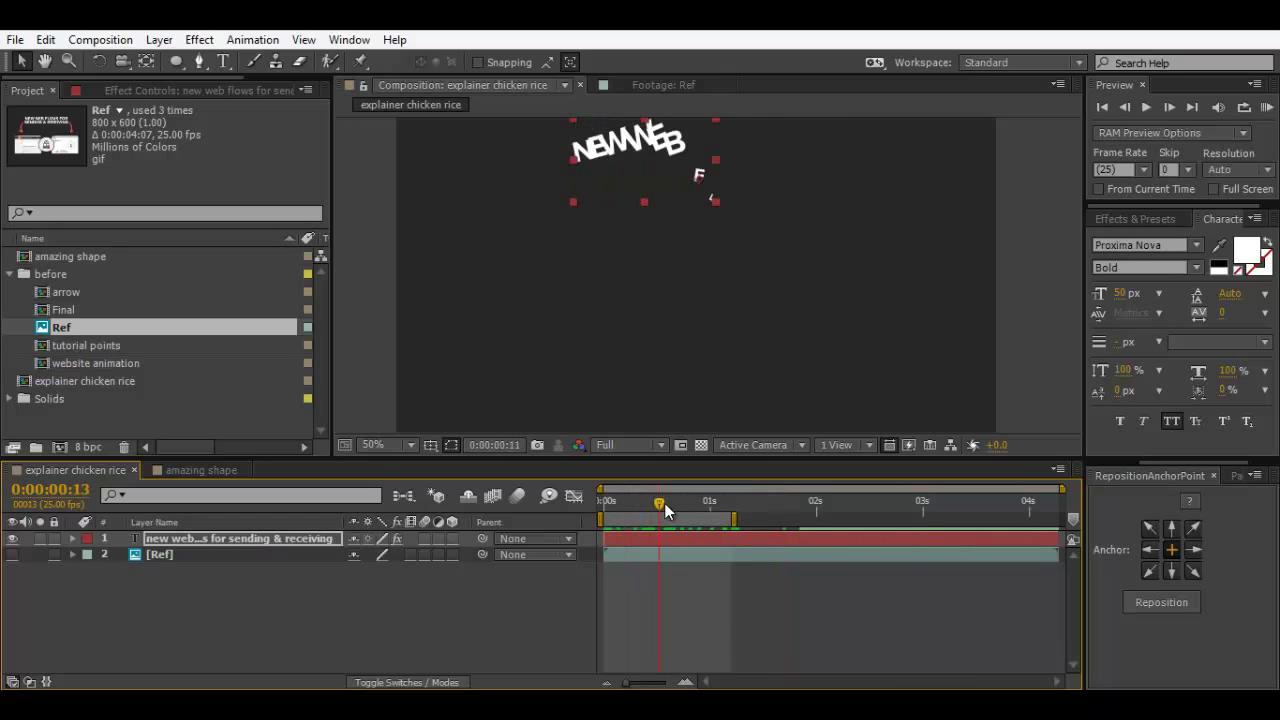
{"action": "left_click", "coordinate": [40, 554]}
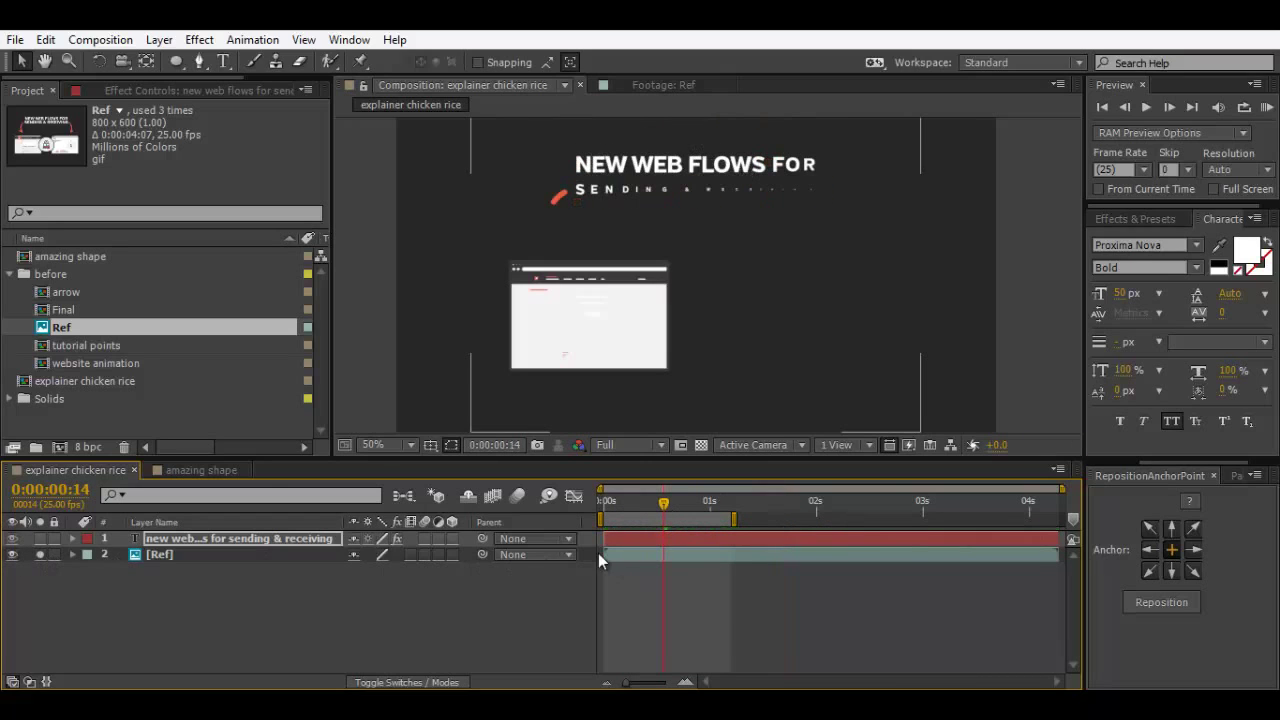
{"action": "left_click", "coordinate": [610, 503]}
{"action": "mouse_move", "coordinate": [613, 503]}
{"action": "left_mouse_down"}
{"action": "mouse_move", "coordinate": [718, 496]}
{"action": "mouse_move", "coordinate": [603, 500]}
{"action": "left_mouse_up"}
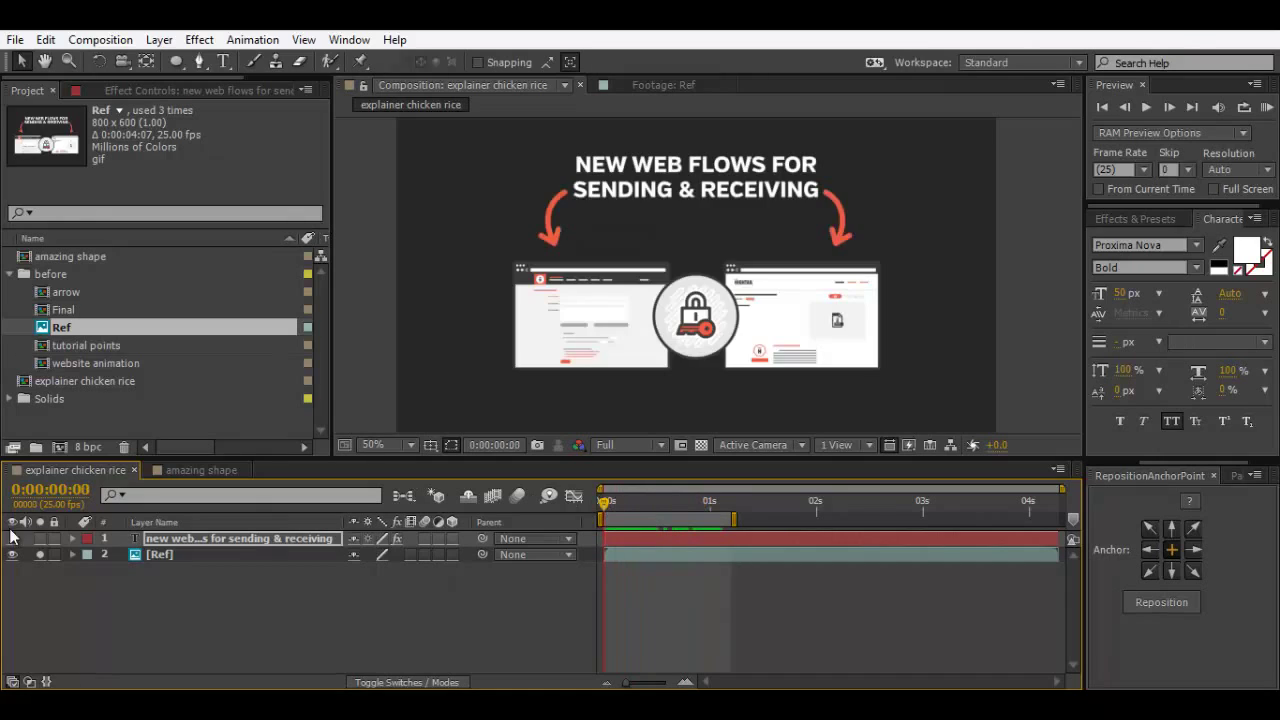
{"action": "left_click", "coordinate": [12, 554]}
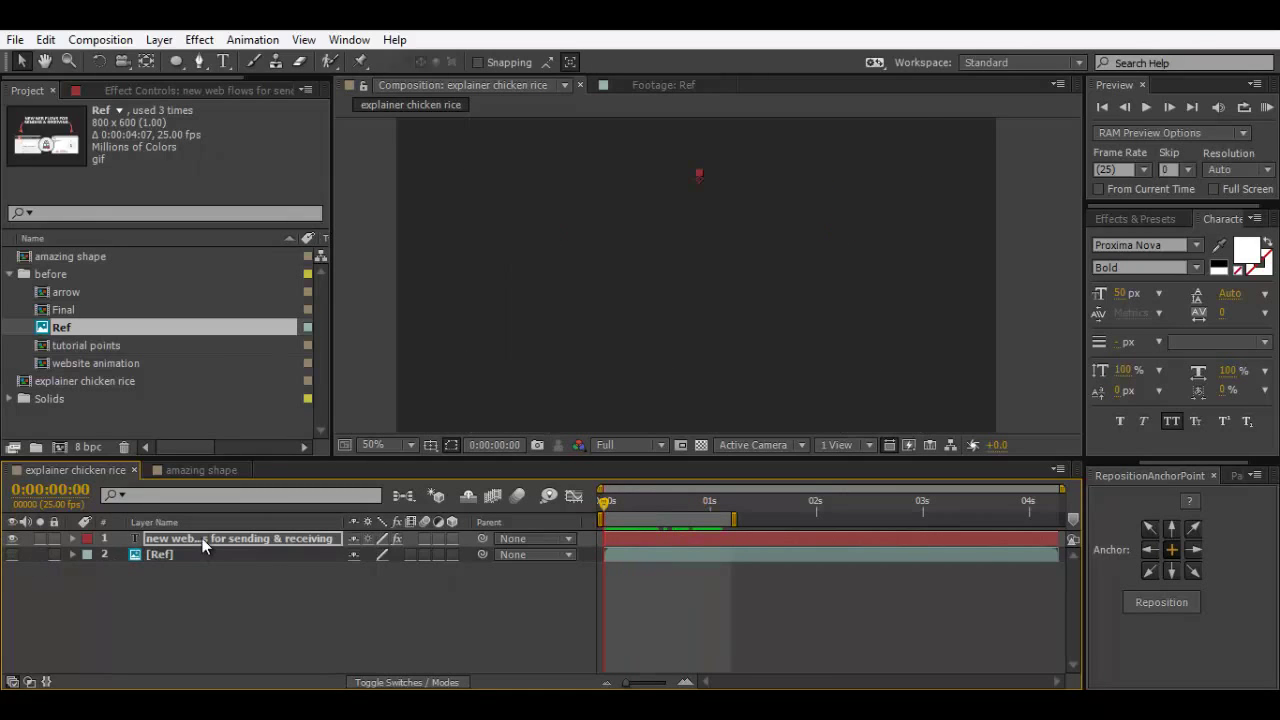
{"action": "left_click_drag", "start_coordinate": [624, 508], "coordinate": [835, 501]}
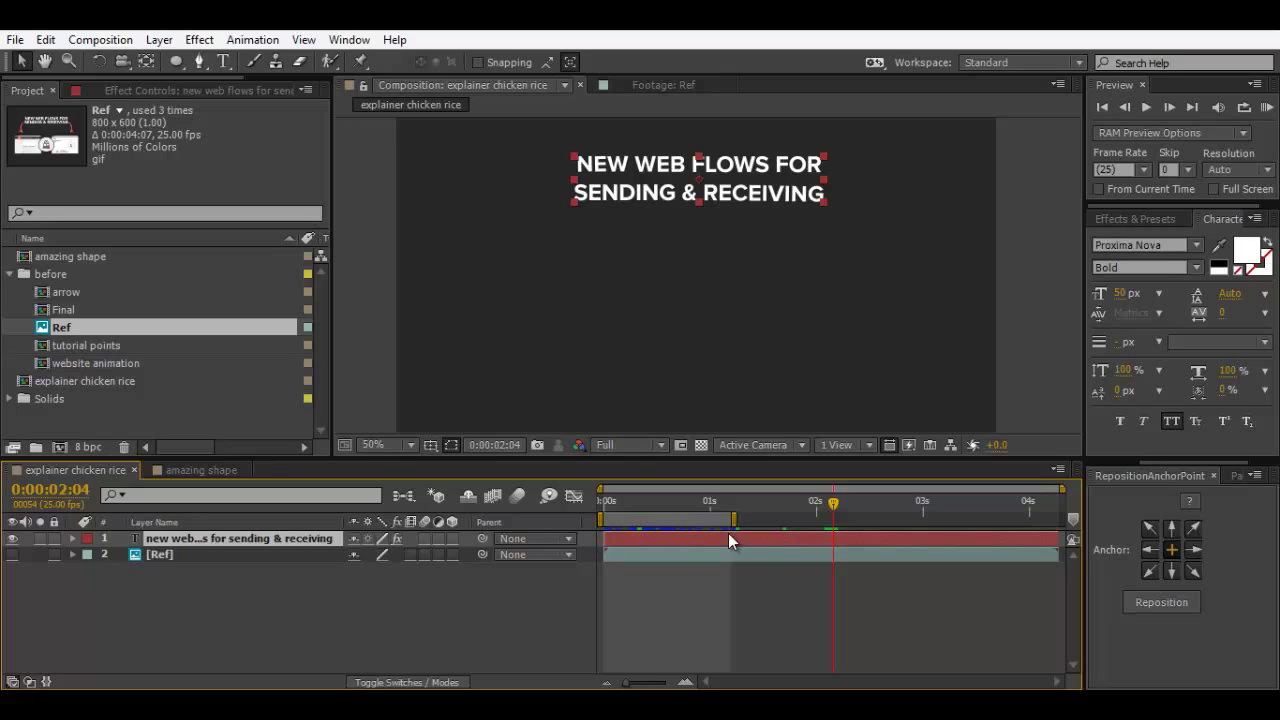
Step: Delete the Animation 3 and Animation 2 text animators, keeping only Animation 1
{"action": "left_click", "coordinate": [72, 538]}
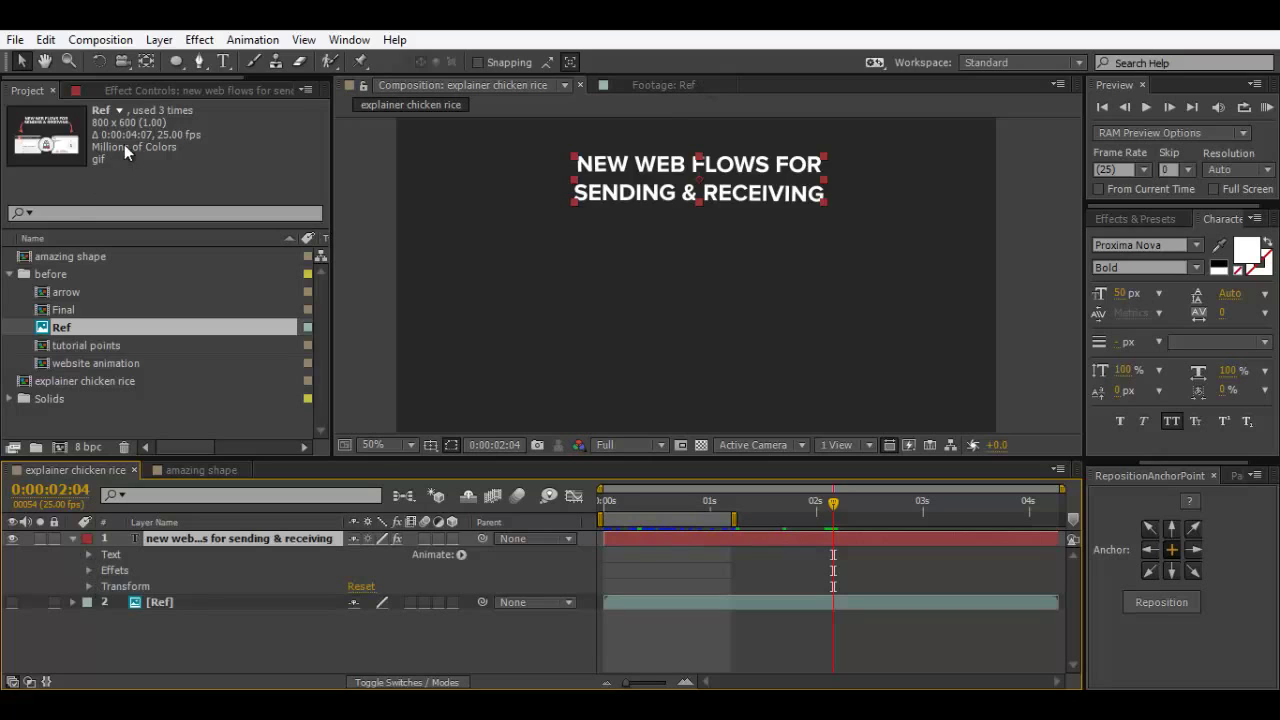
{"action": "left_click", "coordinate": [165, 91]}
{"action": "left_click", "coordinate": [90, 285]}
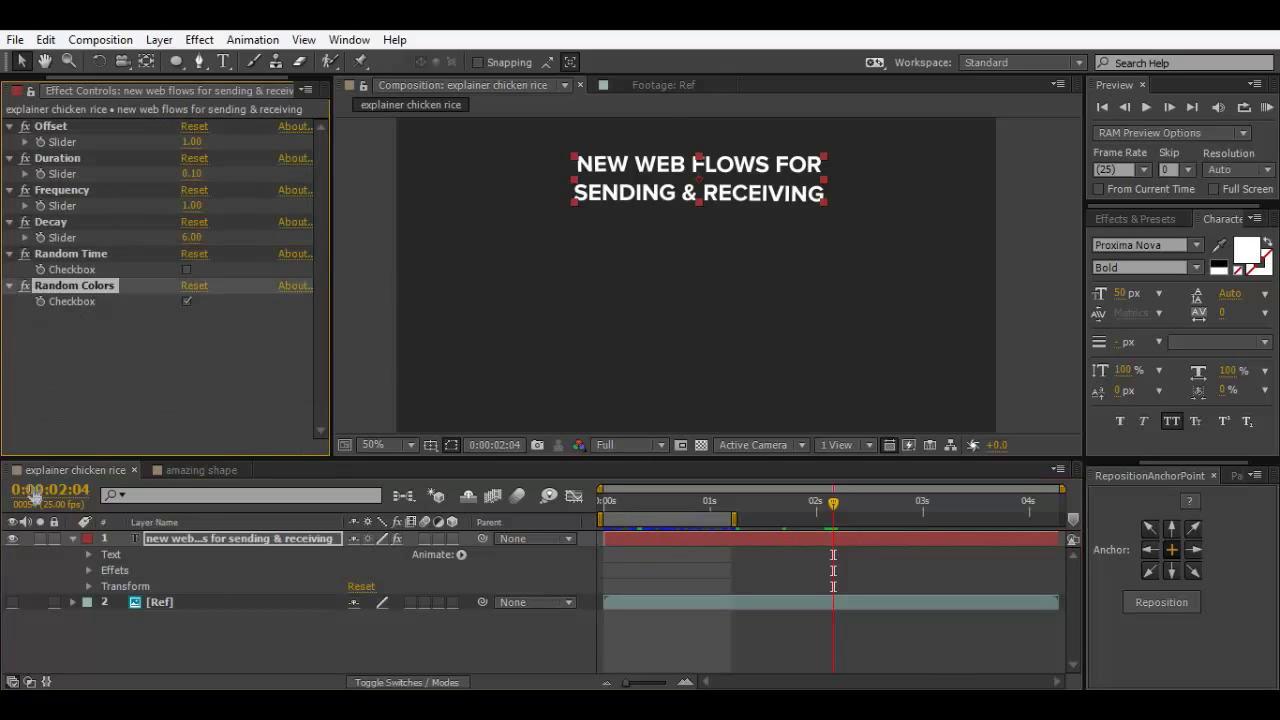
{"action": "left_click", "coordinate": [90, 553]}
{"action": "left_click", "coordinate": [89, 553]}
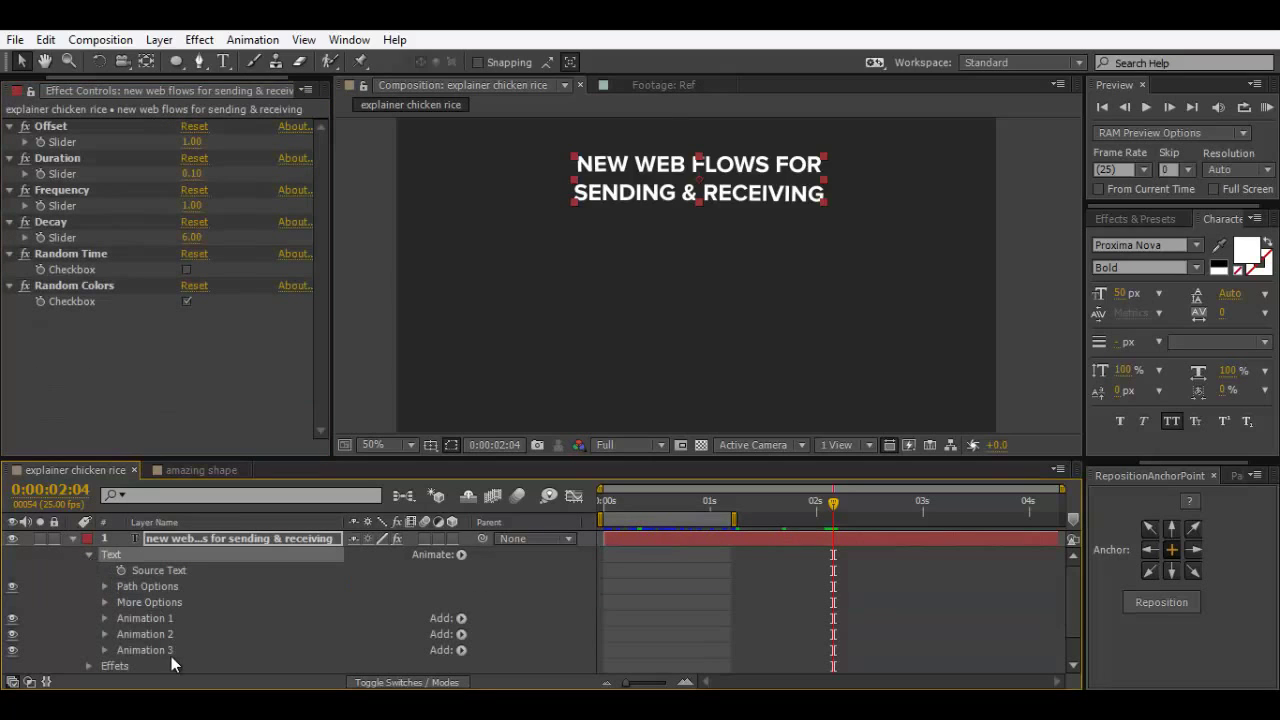
{"action": "left_click", "coordinate": [167, 648]}
{"action": "key", "text": "Delete"}
{"action": "left_click", "coordinate": [169, 629]}
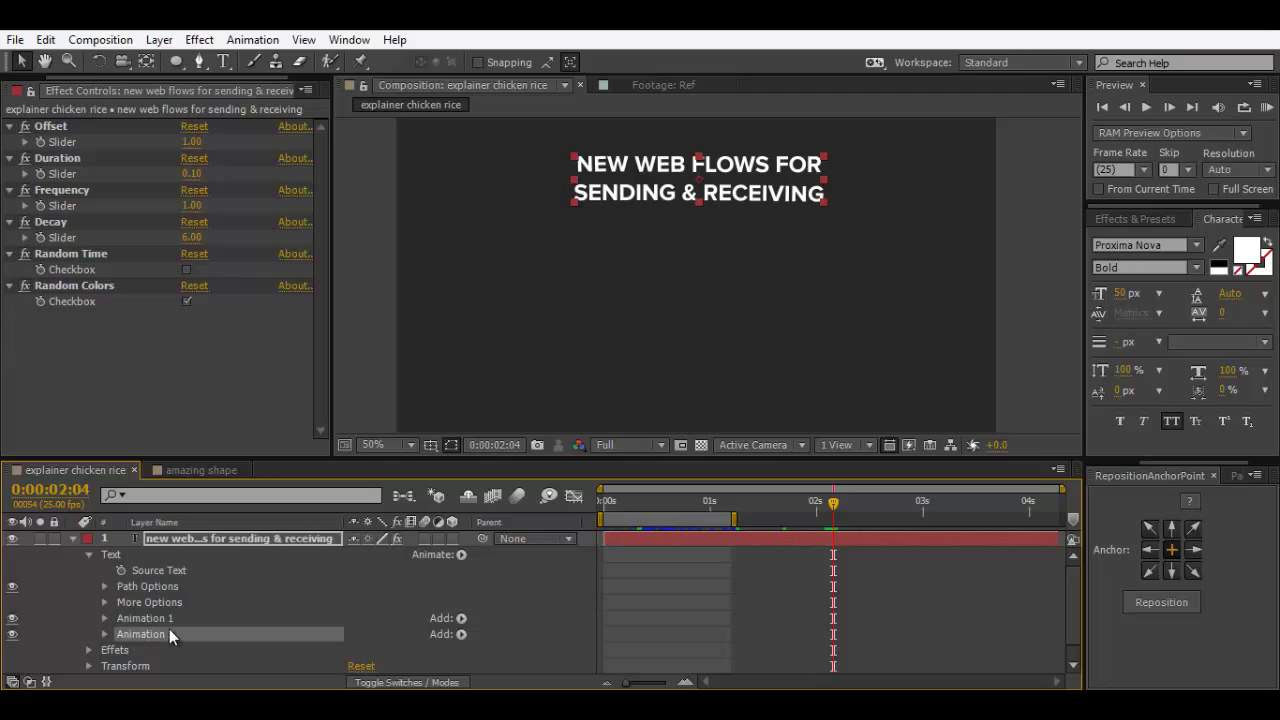
{"action": "key", "text": "Delete"}
{"action": "left_click", "coordinate": [153, 617]}
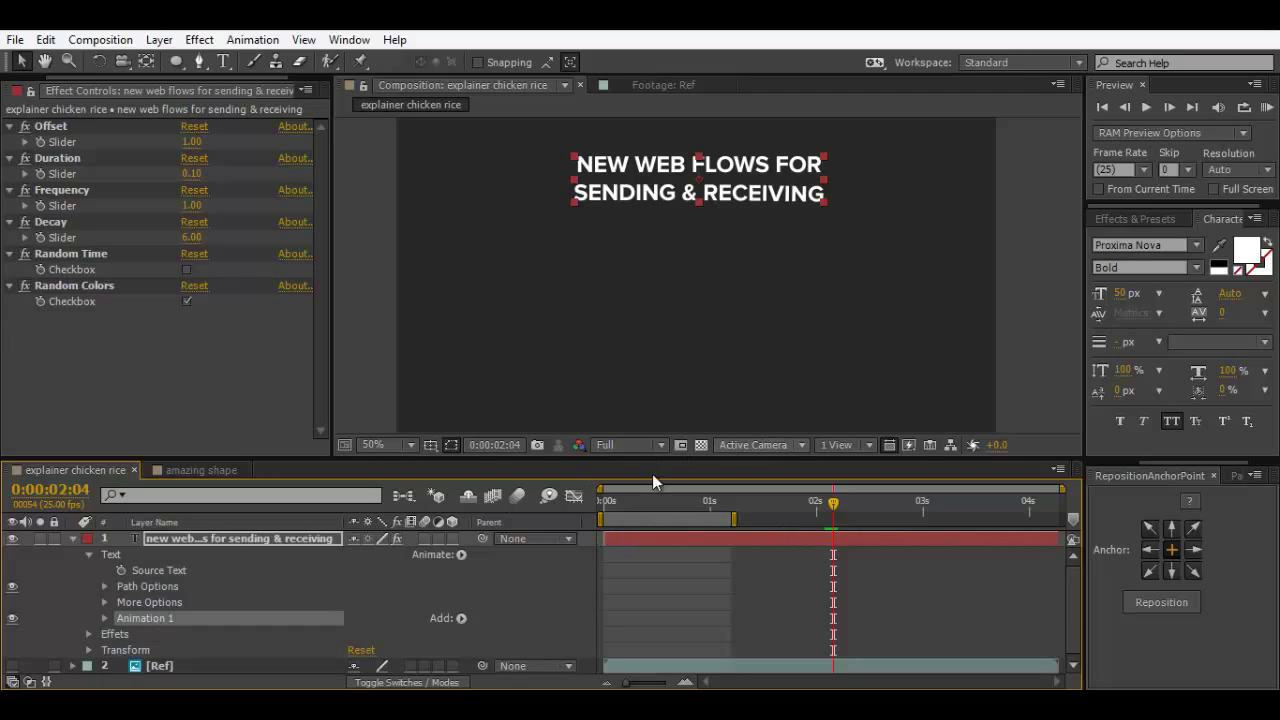
Step: Remove the Random Colors effect from the headline and preview the animation
{"action": "left_click_drag", "start_coordinate": [605, 505], "coordinate": [625, 504]}
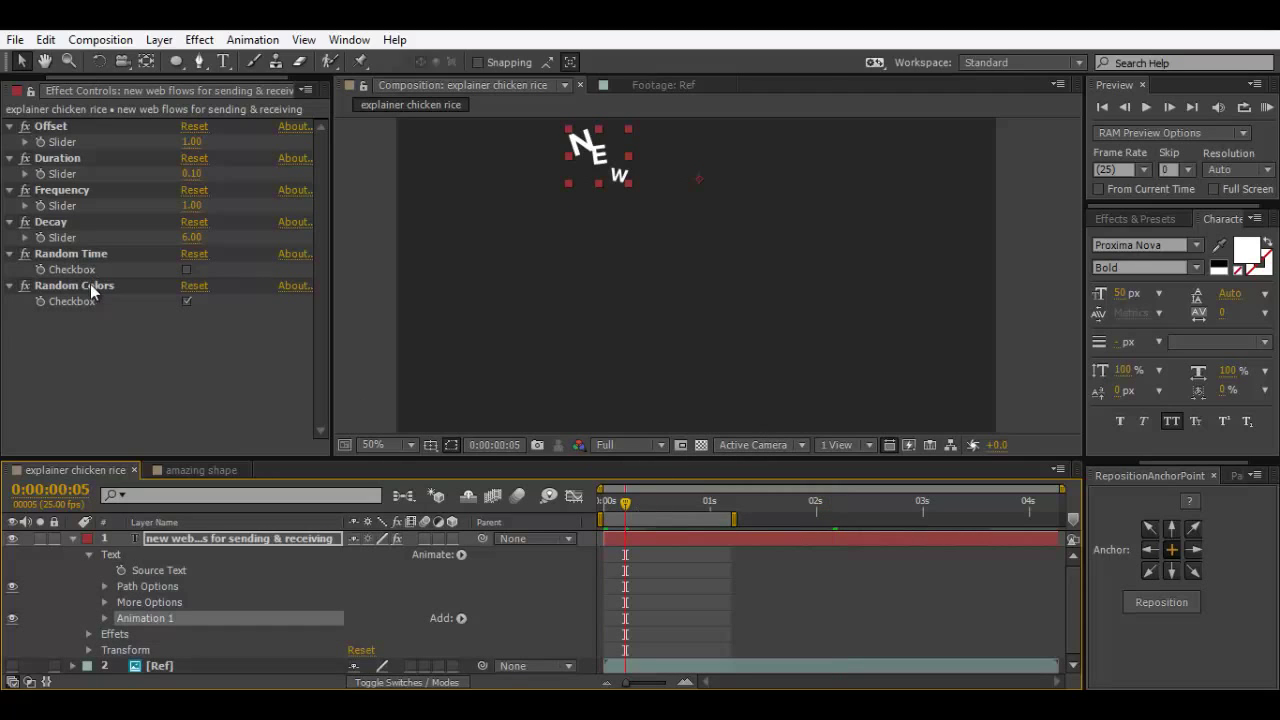
{"action": "left_click", "coordinate": [90, 284]}
{"action": "key", "text": "Delete"}
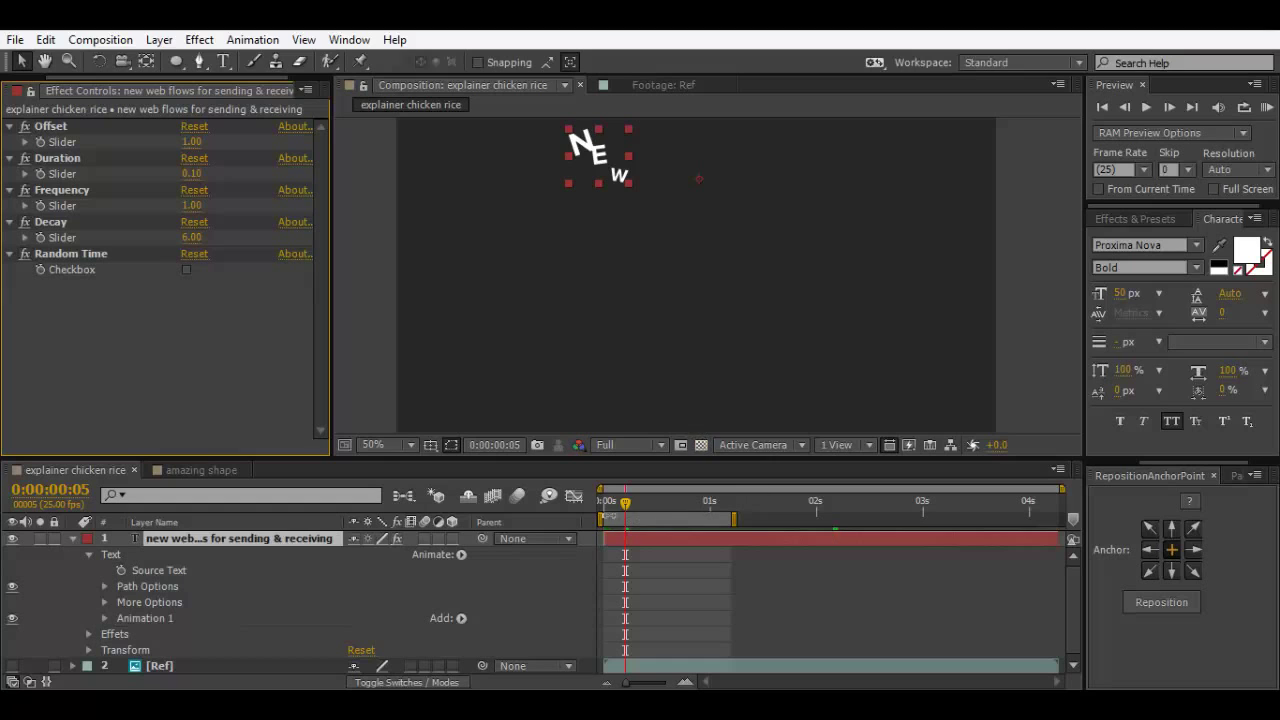
{"action": "left_click_drag", "start_coordinate": [625, 503], "coordinate": [842, 500]}
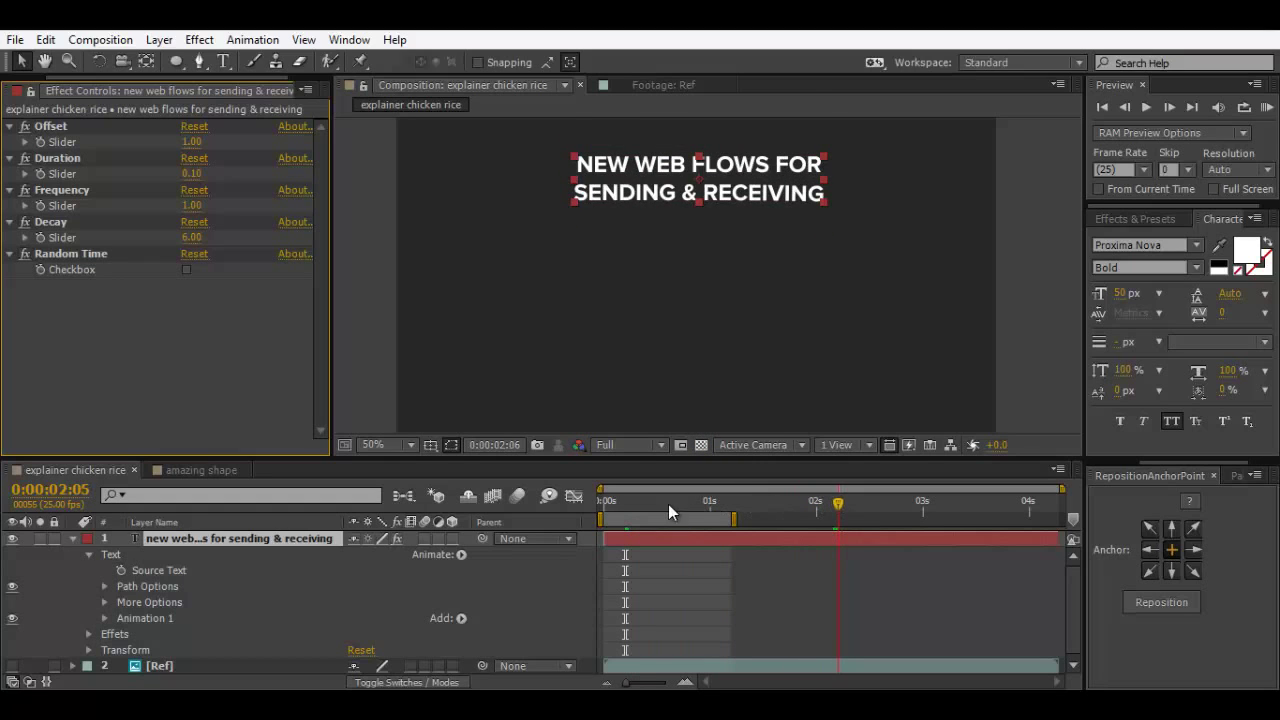
{"action": "left_click_drag", "start_coordinate": [668, 504], "coordinate": [880, 522]}
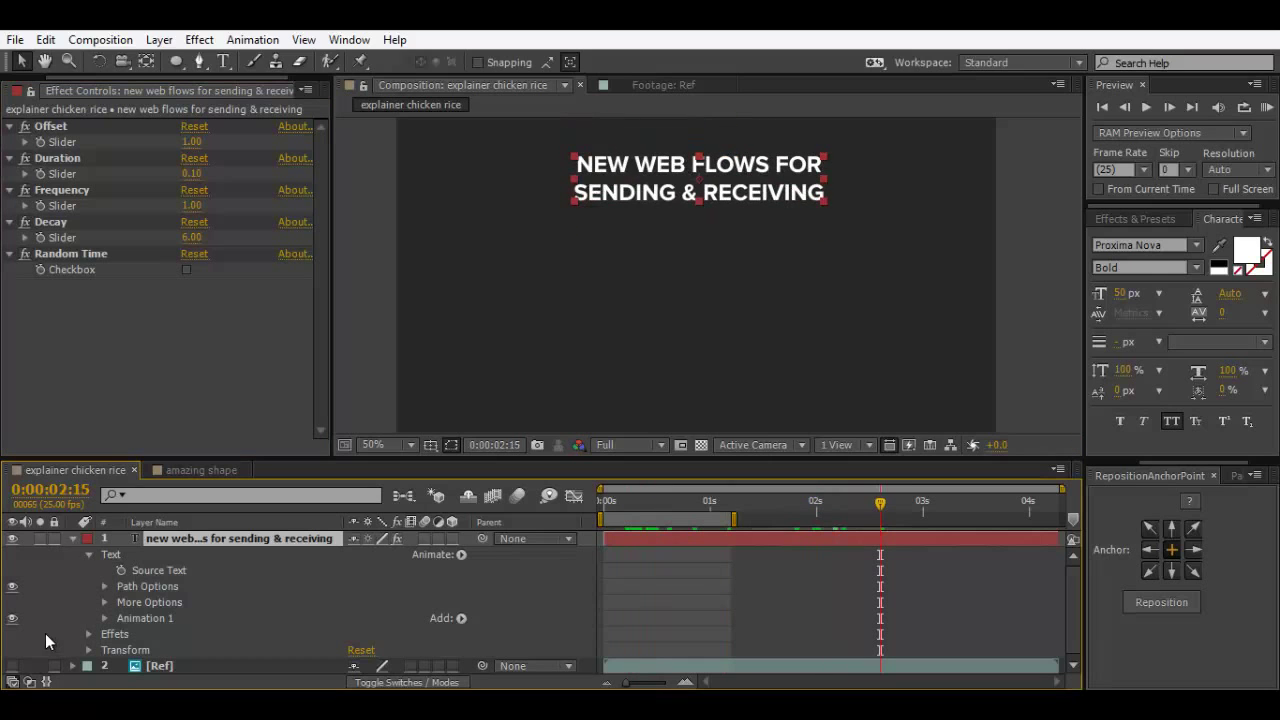
Step: Set the text's More Options Grouping Alignment vertical value to -40%
{"action": "left_click", "coordinate": [146, 586]}
{"action": "key", "text": "F2"}
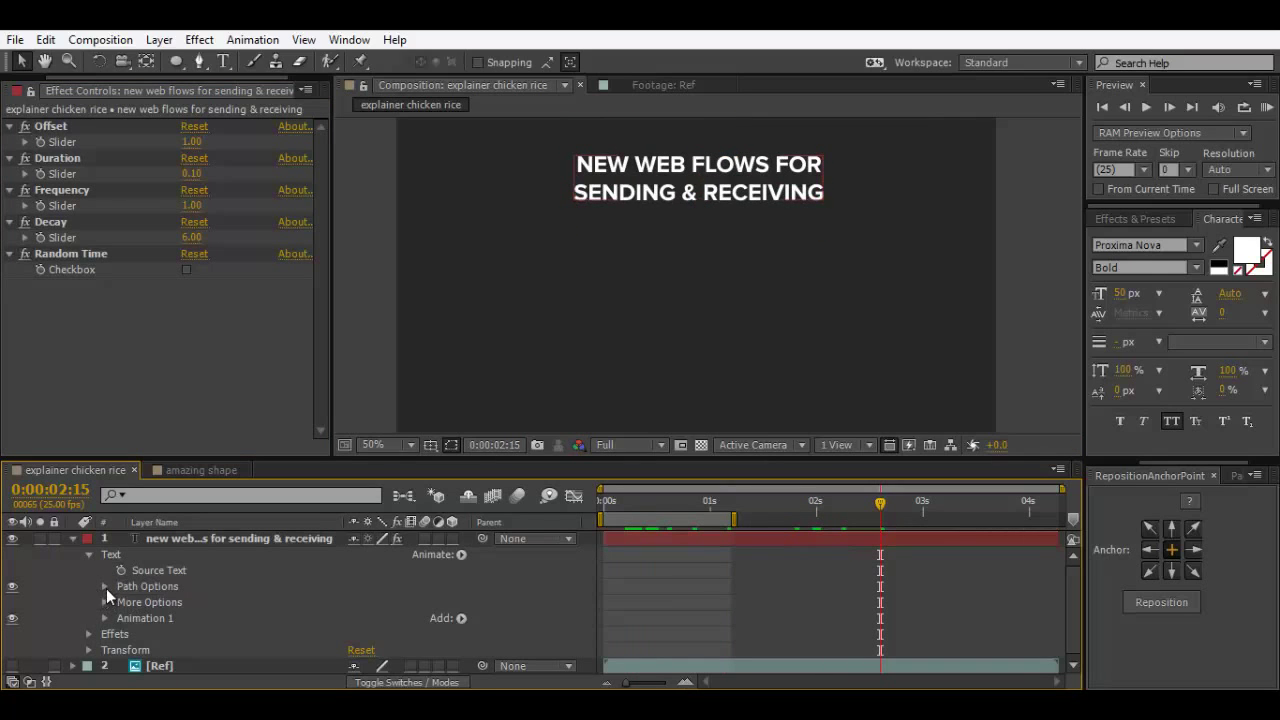
{"action": "left_click", "coordinate": [105, 602]}
{"action": "left_click", "coordinate": [153, 602]}
{"action": "left_click", "coordinate": [189, 632]}
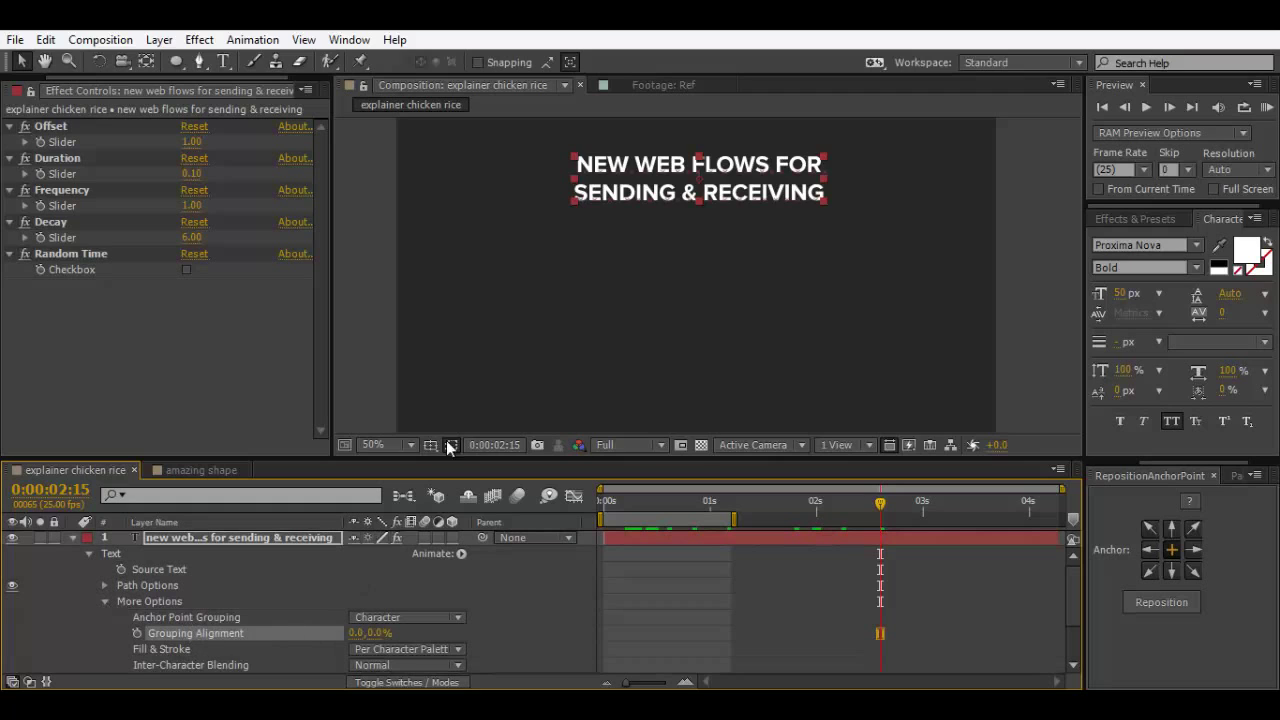
{"action": "key", "text": "."}
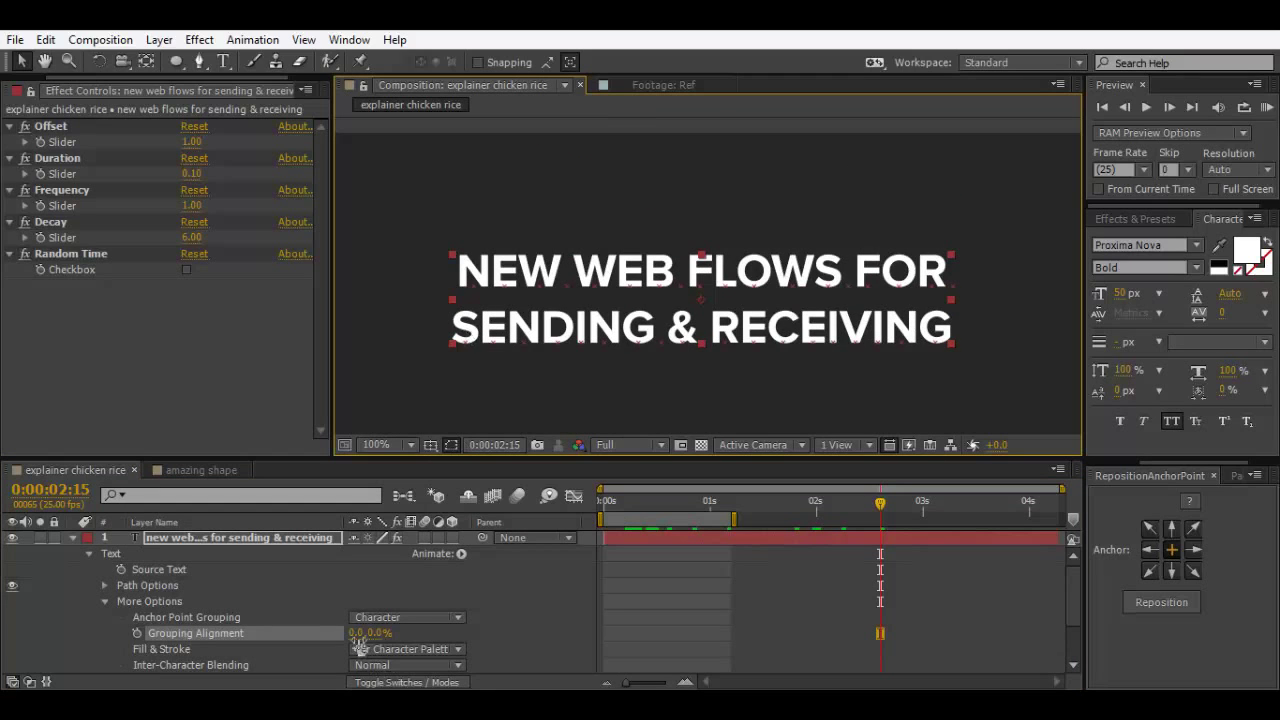
{"action": "left_click_drag", "start_coordinate": [372, 633], "coordinate": [336, 626]}
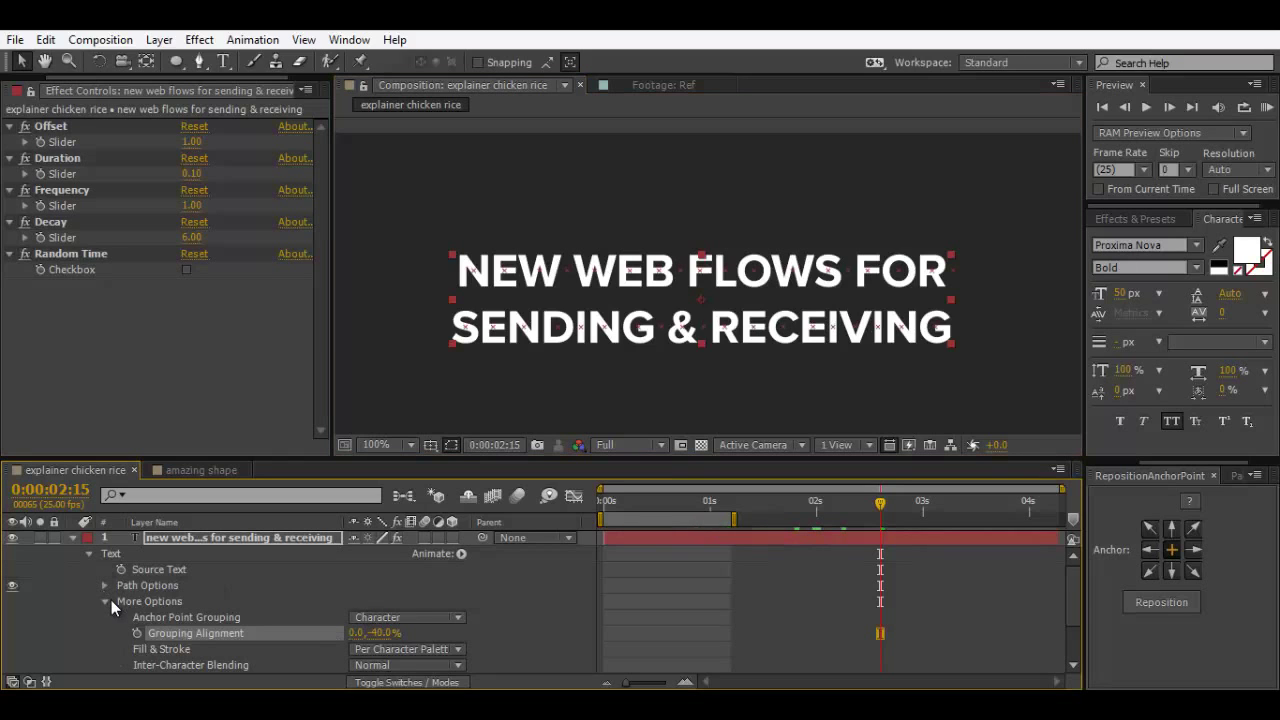
{"action": "key", "text": "F2"}
{"action": "left_click_drag", "start_coordinate": [610, 504], "coordinate": [904, 523]}
Step: Delete Position and Rotation from Animation 1 and scrub to check the scale build-in
{"action": "left_click", "coordinate": [761, 533]}
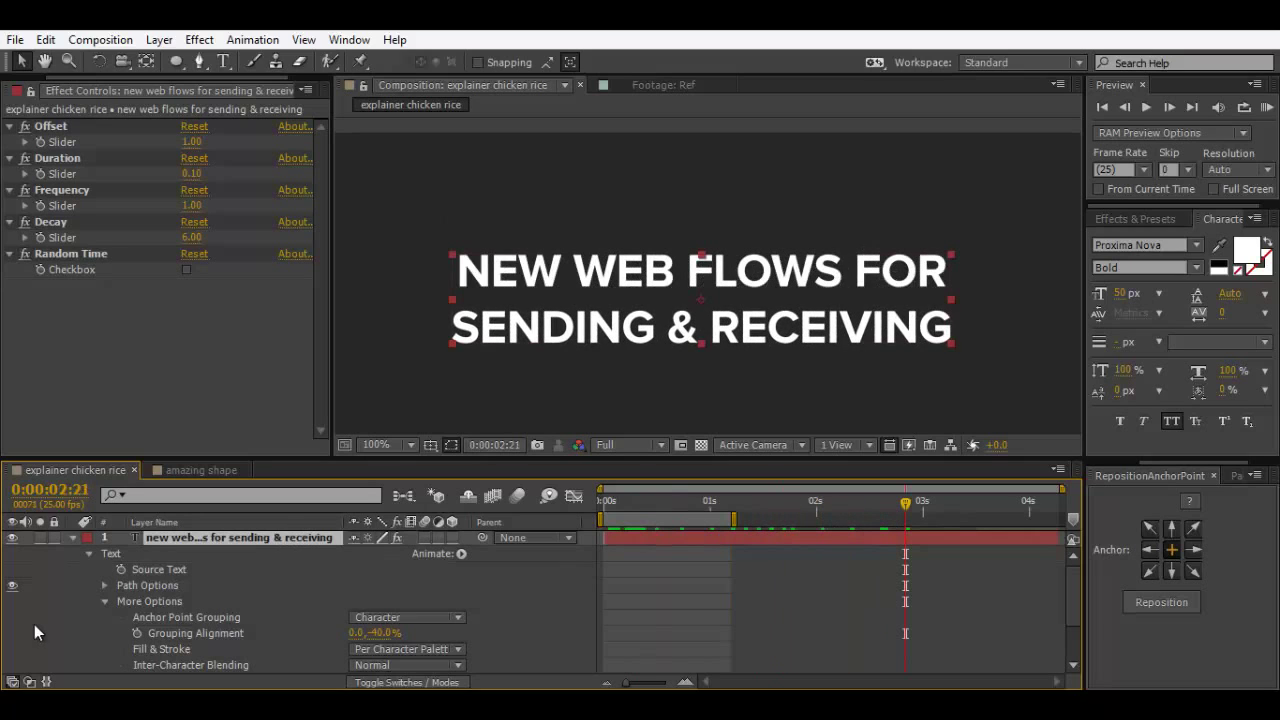
{"action": "left_click", "coordinate": [106, 601]}
{"action": "left_click", "coordinate": [146, 618]}
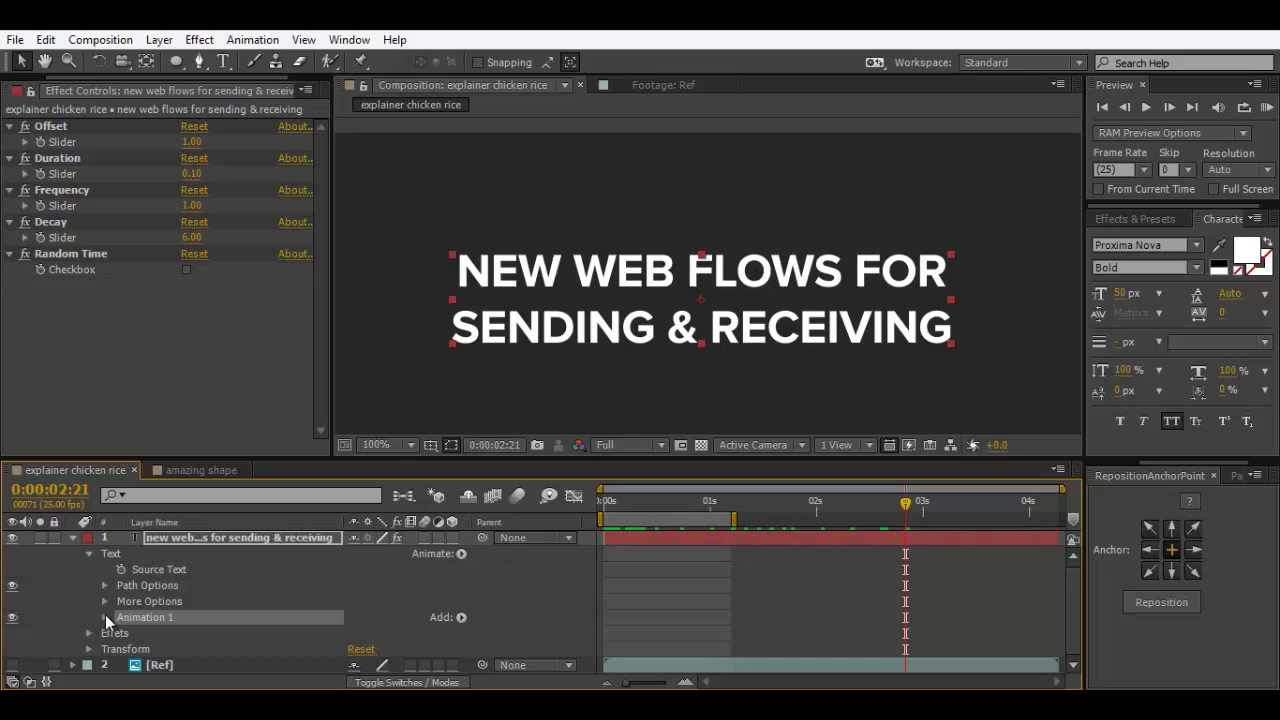
{"action": "left_click", "coordinate": [105, 617]}
{"action": "left_click", "coordinate": [157, 585]}
{"action": "key", "text": "Delete"}
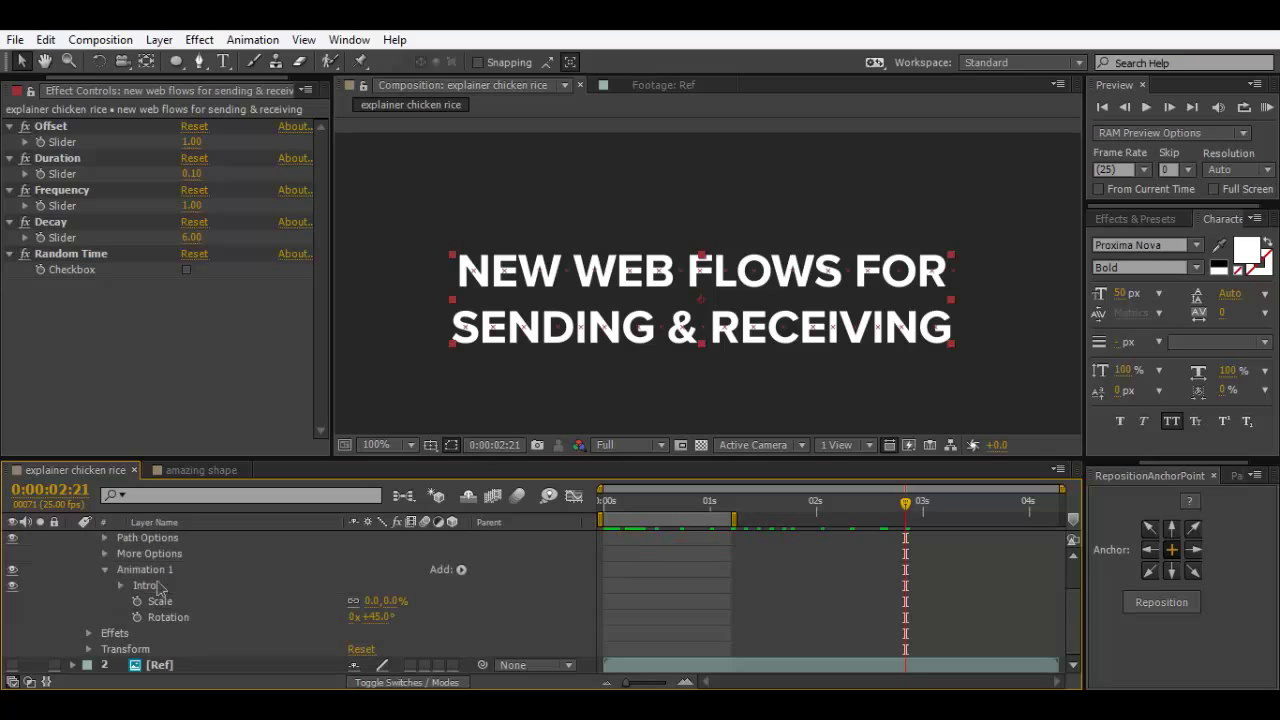
{"action": "left_click", "coordinate": [168, 617]}
{"action": "key", "text": "Delete"}
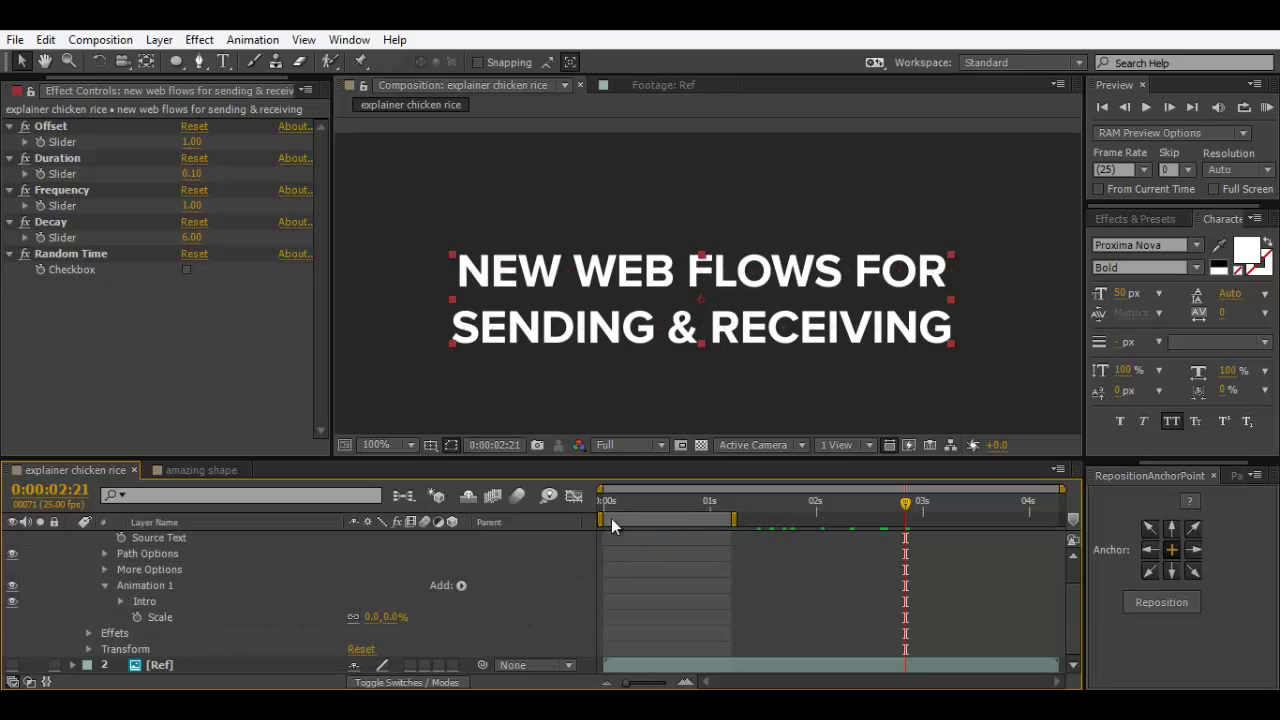
{"action": "left_click", "coordinate": [604, 510]}
{"action": "left_click_drag", "start_coordinate": [604, 510], "coordinate": [820, 509]}
{"action": "key", "text": "comma"}
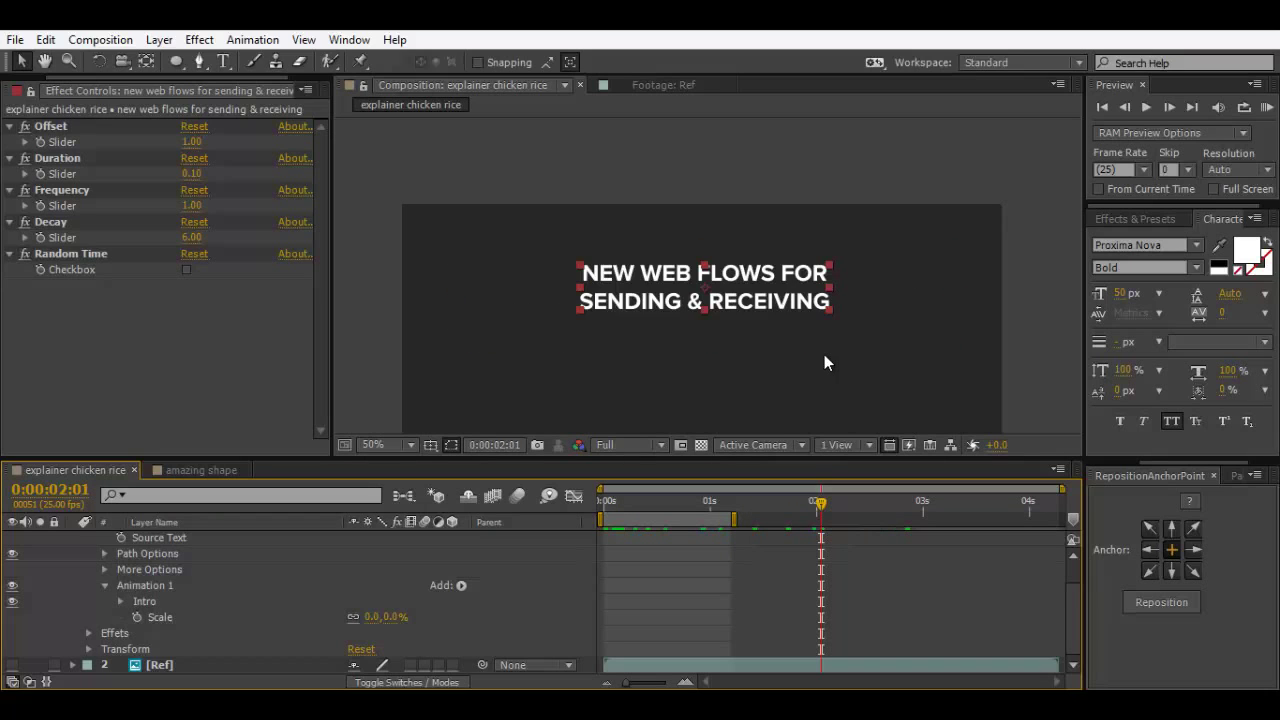
Step: End the work area at 2:04 and RAM preview the headline build
{"action": "scroll", "coordinate": [111, 569], "scroll_direction": "up", "scroll_amount": 1}
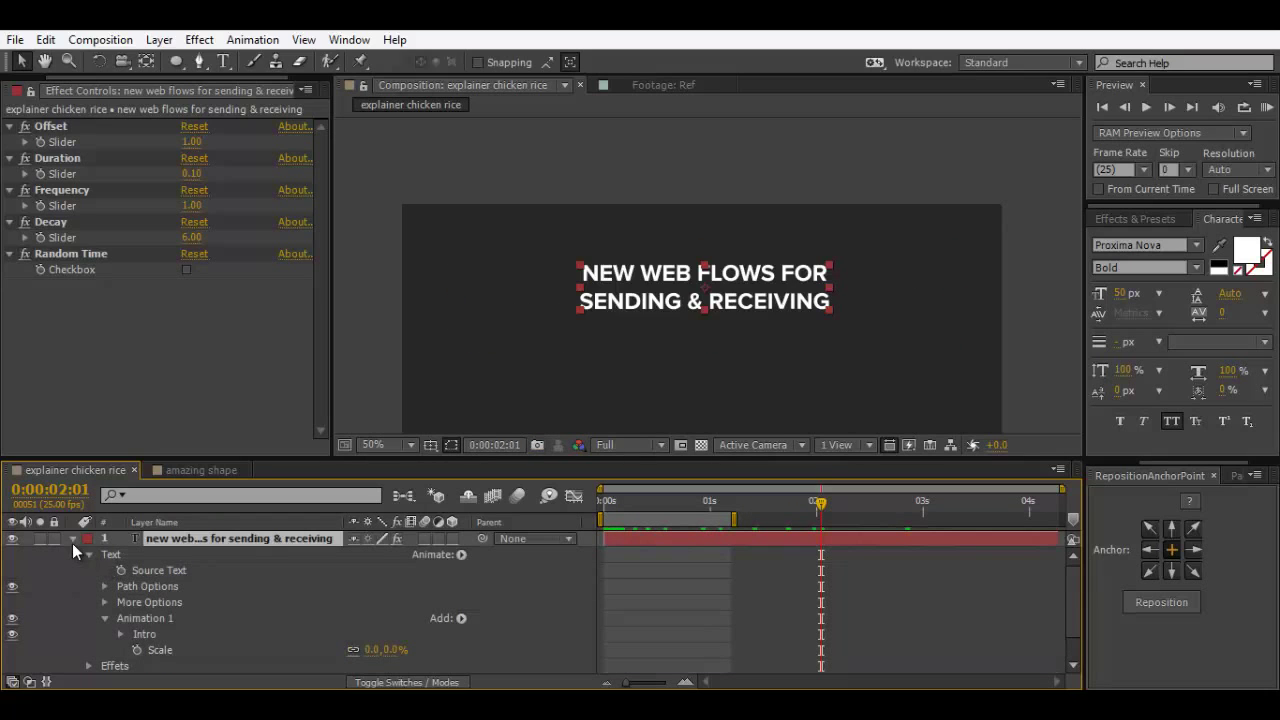
{"action": "left_click", "coordinate": [72, 538]}
{"action": "left_click_drag", "start_coordinate": [640, 505], "coordinate": [821, 514]}
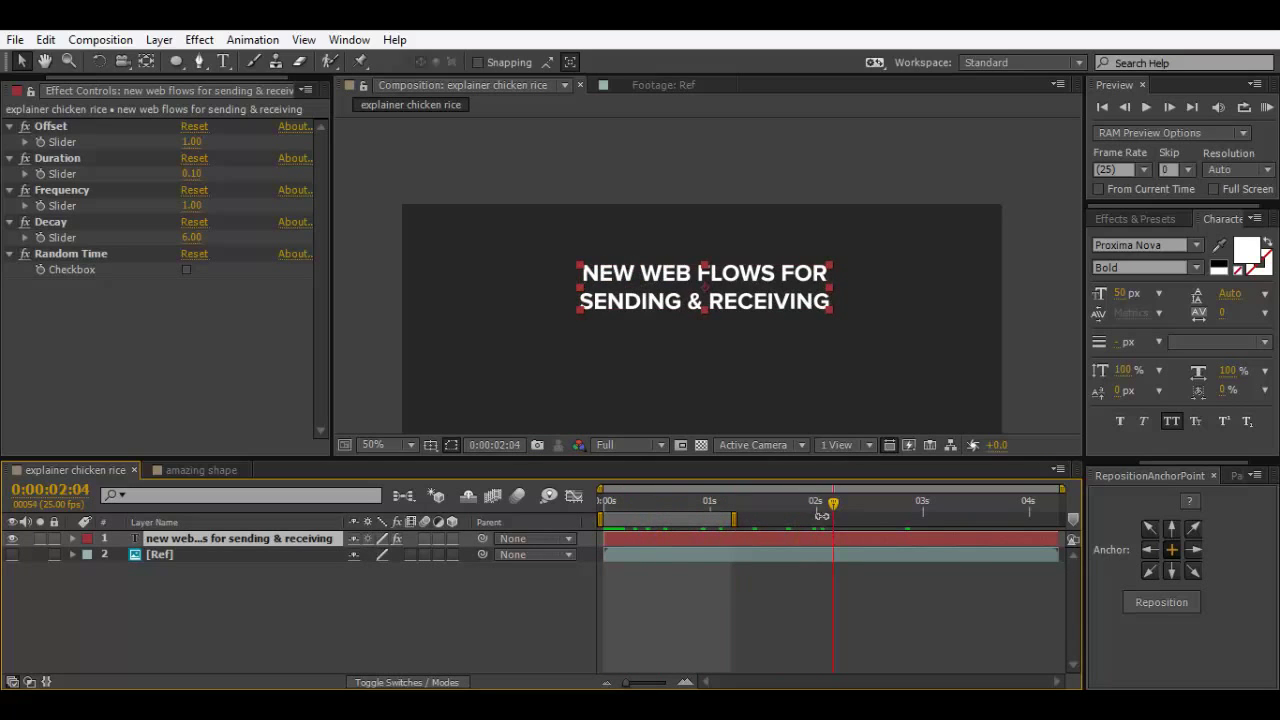
{"action": "key", "text": "n"}
{"action": "key", "text": "KP_0"}
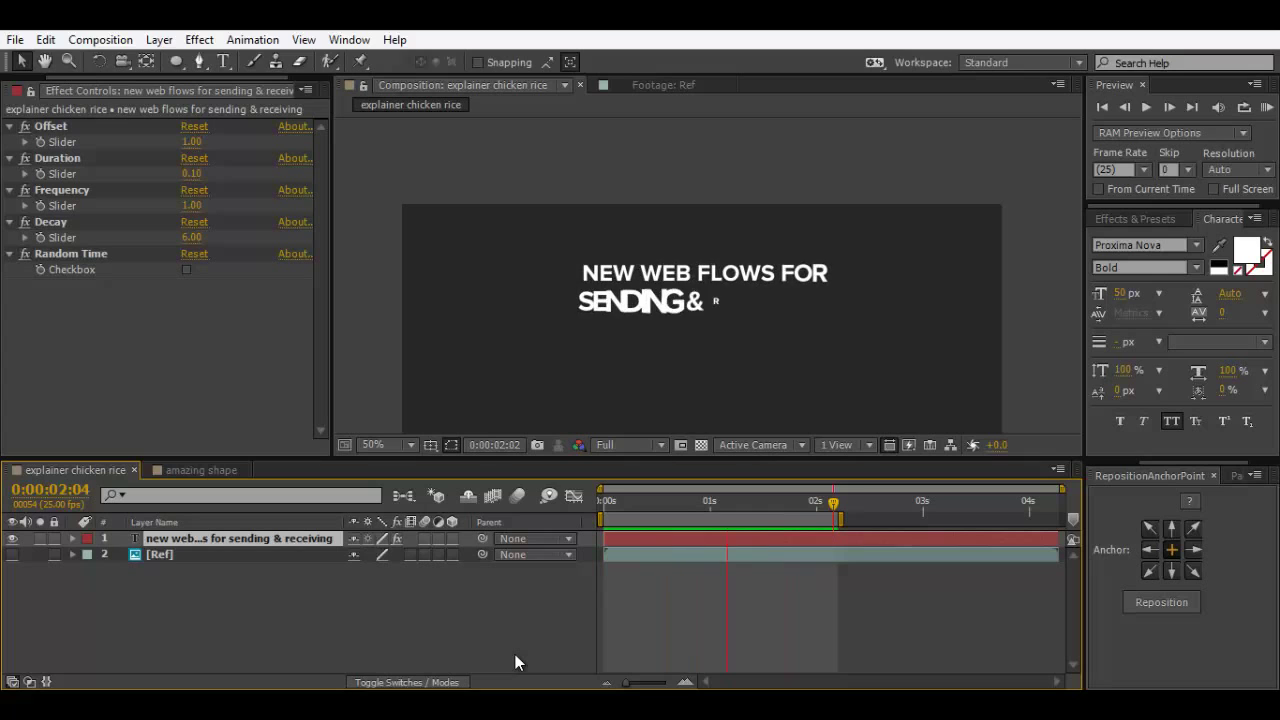
{"action": "key", "text": "space"}
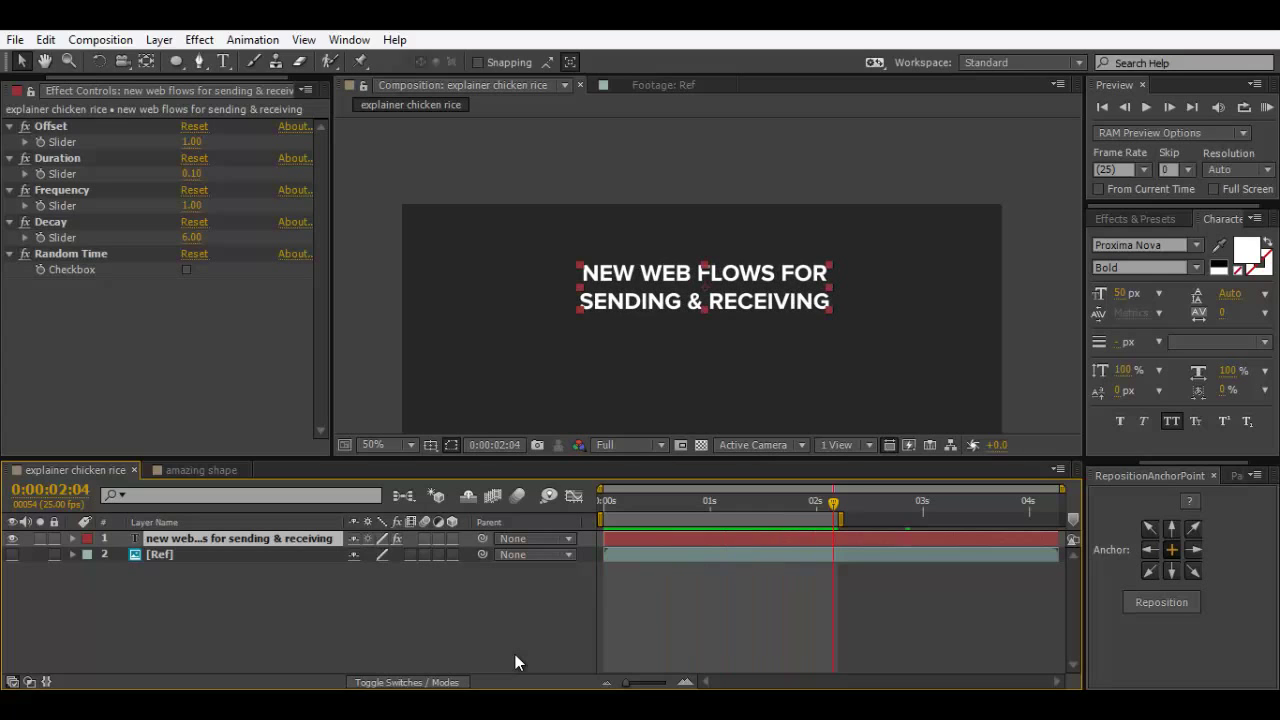
Step: Show and solo the Ref layer, zoom to 100% and pan to its left arrow
{"action": "left_click", "coordinate": [12, 555]}
{"action": "left_click", "coordinate": [40, 554]}
{"action": "key", "text": "slash"}
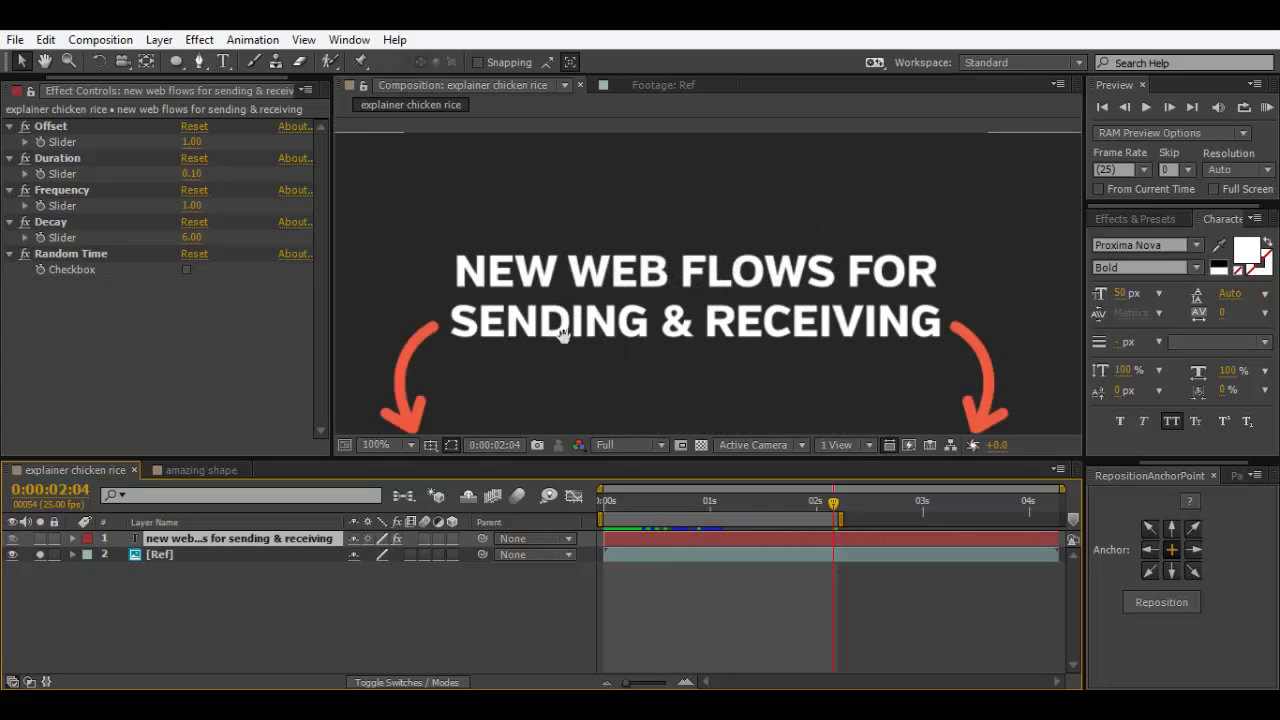
{"action": "left_click_drag", "start_coordinate": [880, 195], "coordinate": [771, 279]}
Step: Select the Pen tool with nothing selected and set the shape fill to None
{"action": "left_click", "coordinate": [197, 60]}
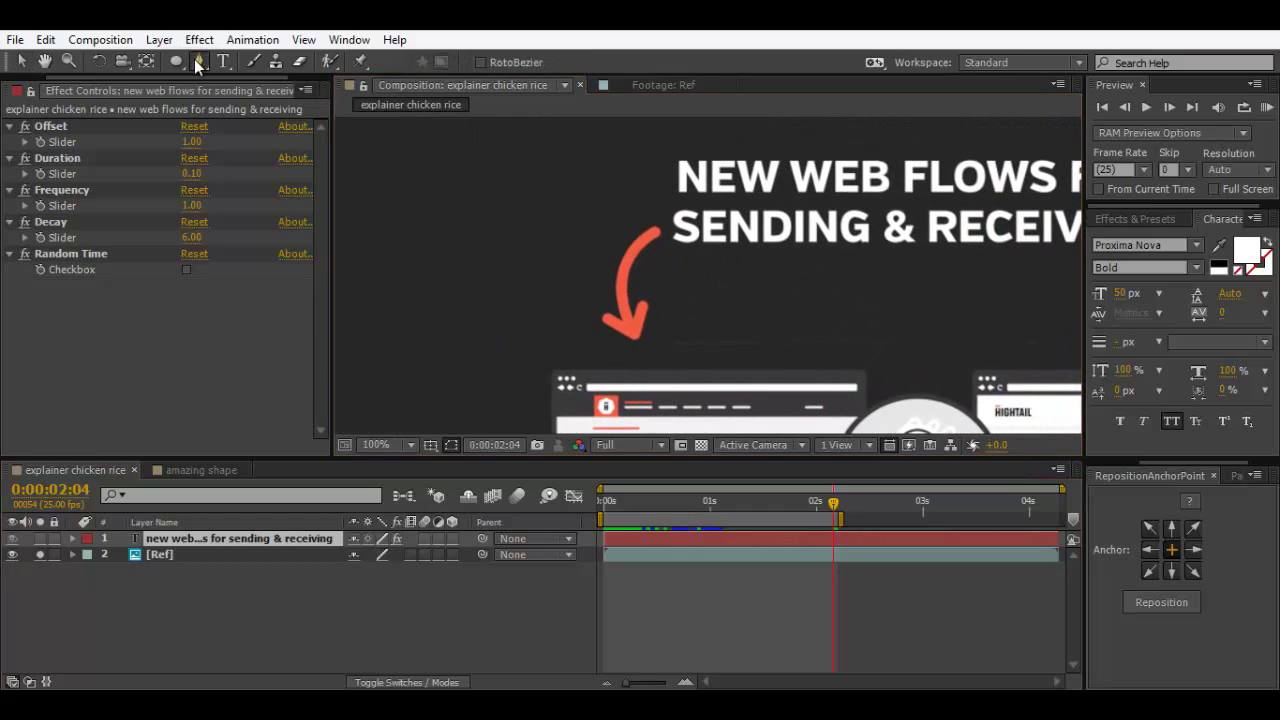
{"action": "left_click", "coordinate": [230, 618]}
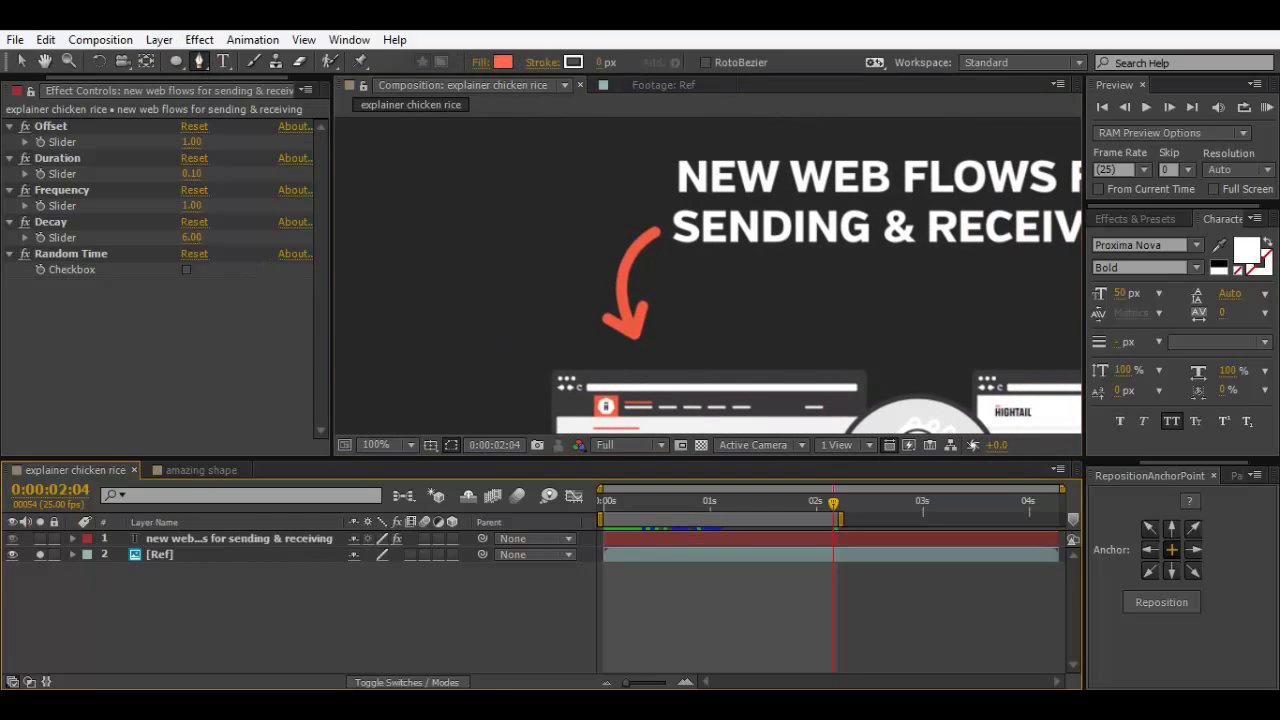
{"action": "left_click", "coordinate": [482, 64]}
{"action": "left_click", "coordinate": [543, 306]}
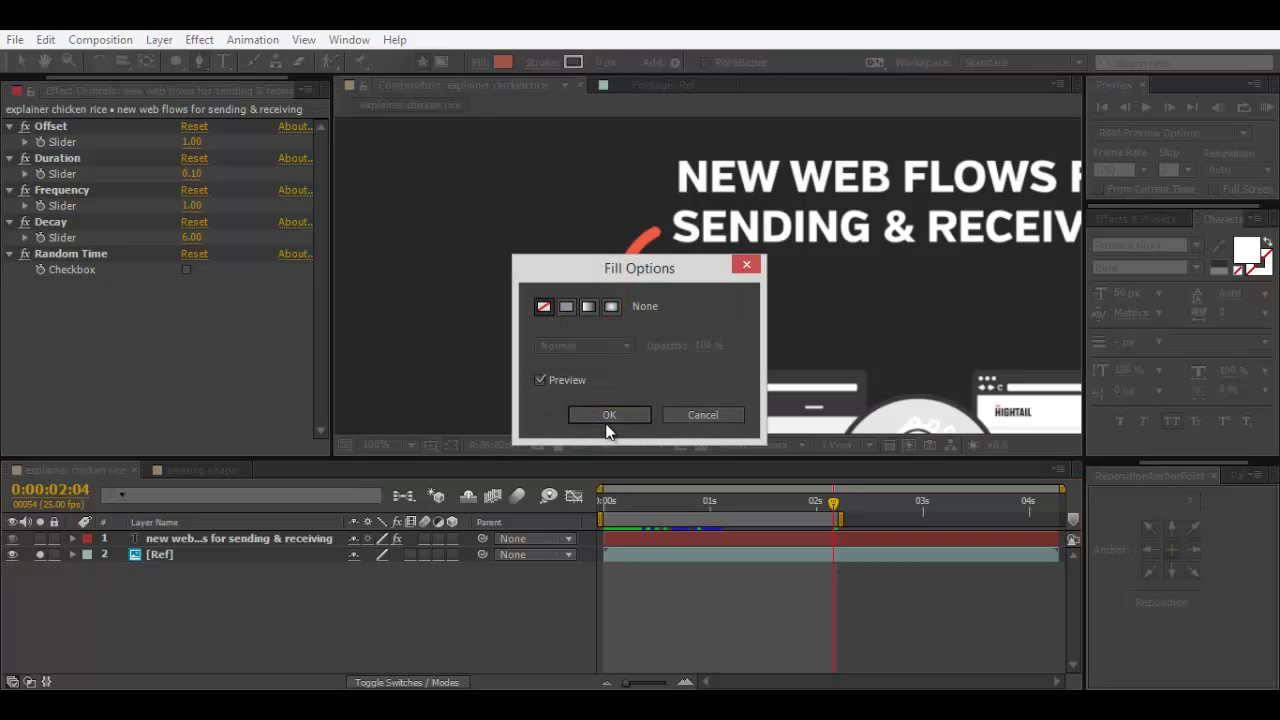
{"action": "left_click", "coordinate": [608, 415]}
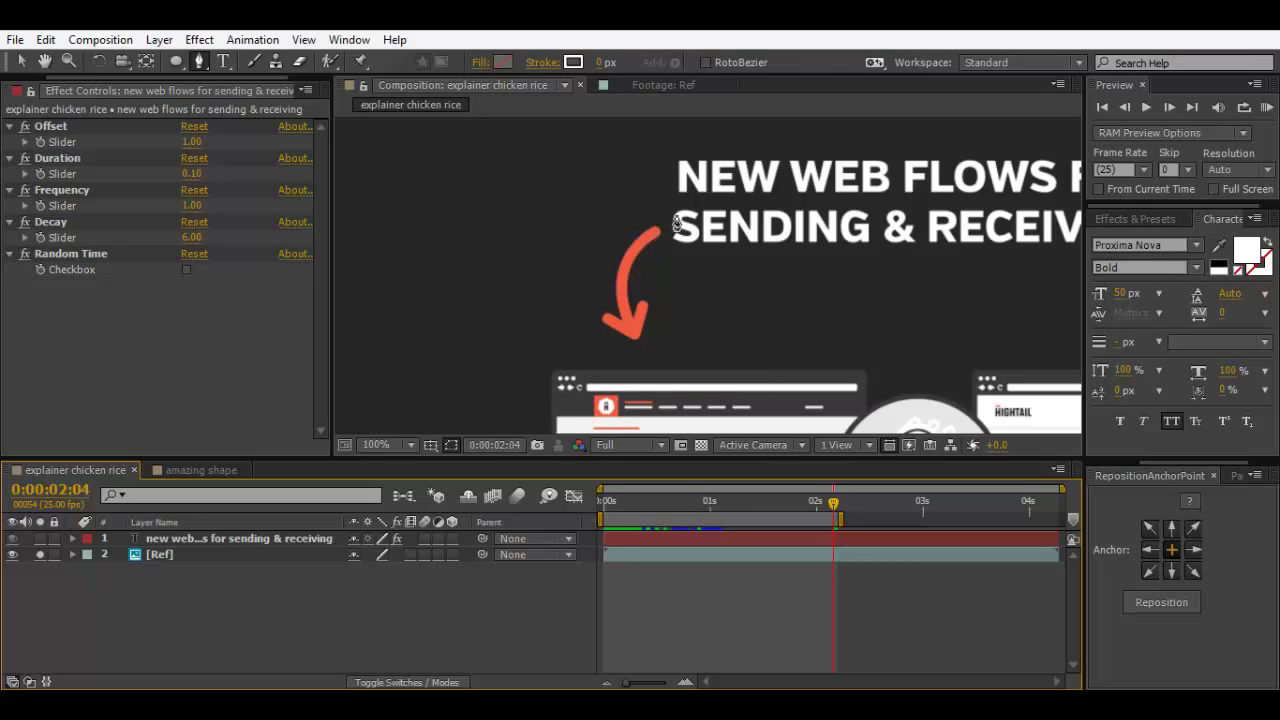
Step: Give new shapes a 5 px stroke sampled from the reference arrow's orange
{"action": "left_click", "coordinate": [573, 62]}
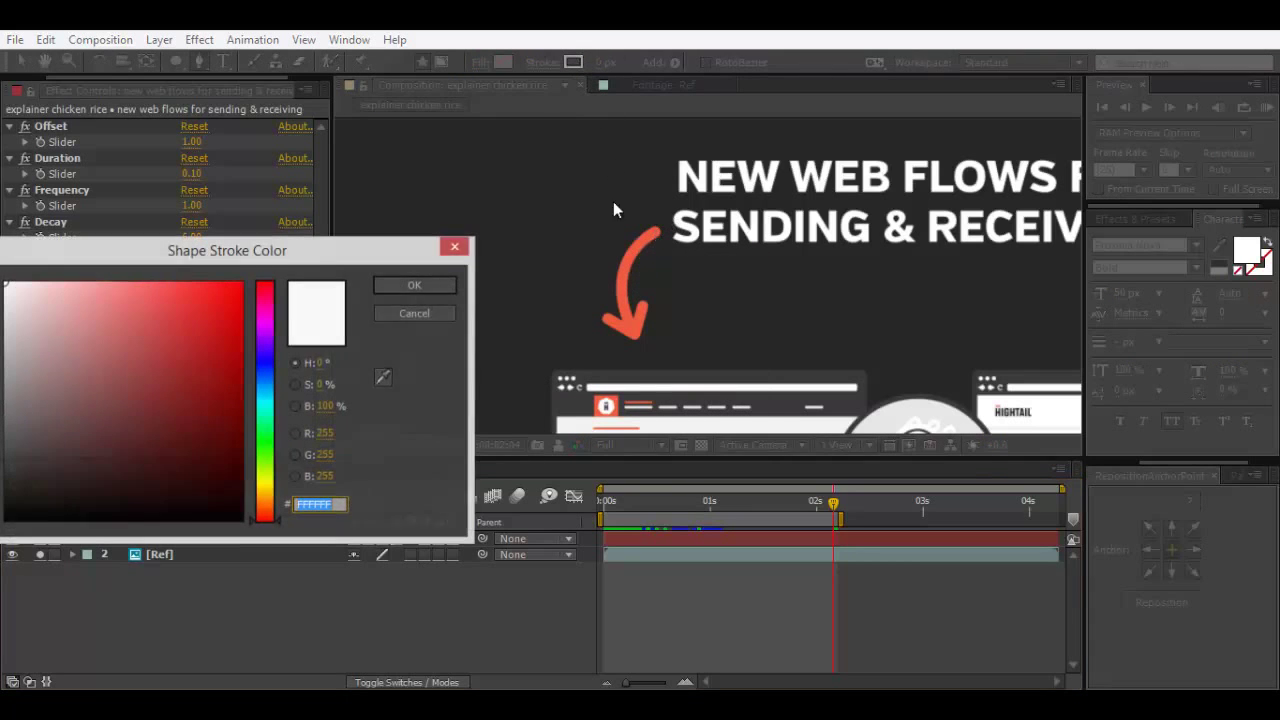
{"action": "left_click", "coordinate": [385, 378]}
{"action": "left_click", "coordinate": [632, 294]}
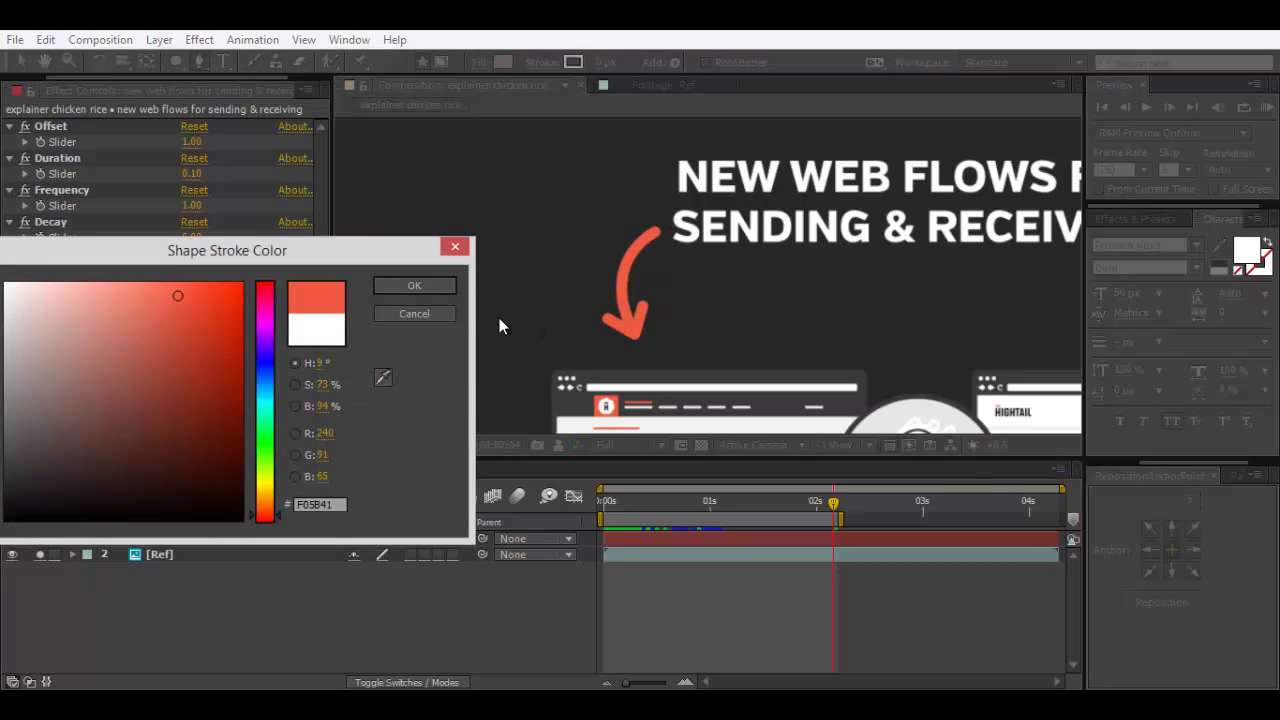
{"action": "left_click", "coordinate": [440, 285]}
{"action": "scroll", "coordinate": [608, 206], "scroll_direction": "up", "scroll_amount": 2}
{"action": "left_click", "coordinate": [600, 62]}
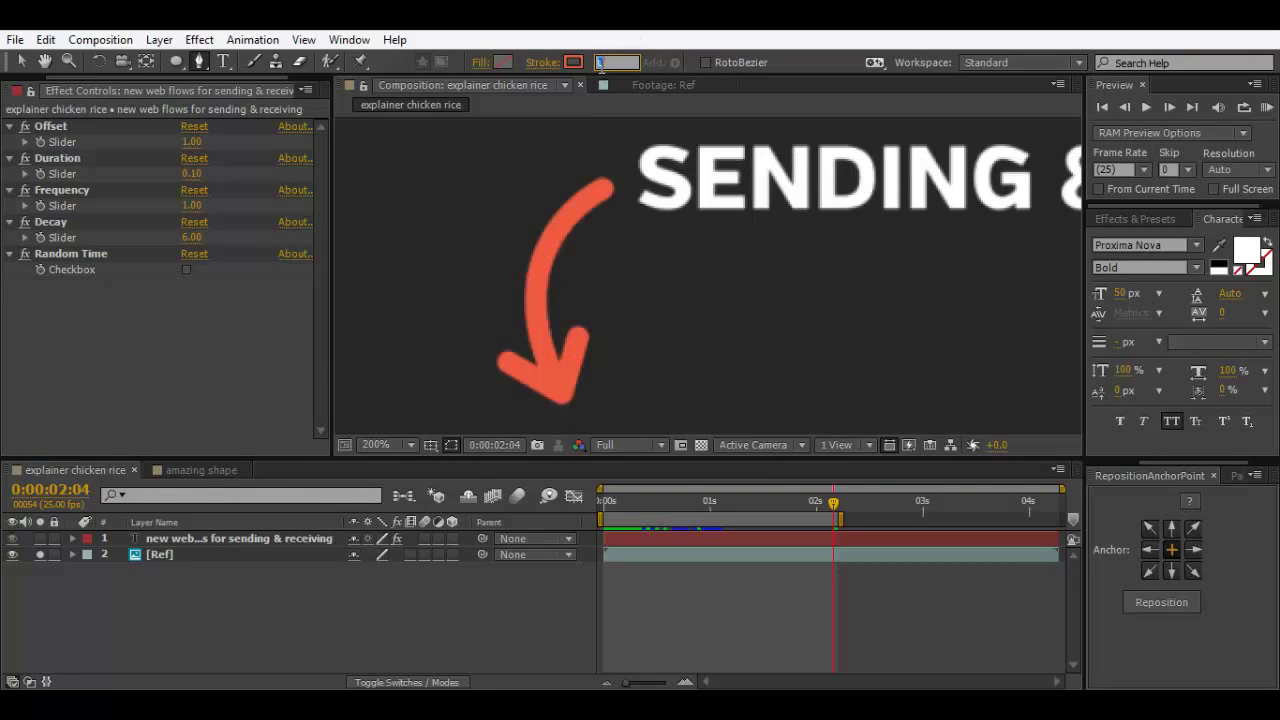
{"action": "type", "text": "5"}
{"action": "key", "text": "Return"}
Step: Change the stroke colour to bright red and place the first point at the arrow's top
{"action": "left_click", "coordinate": [573, 62]}
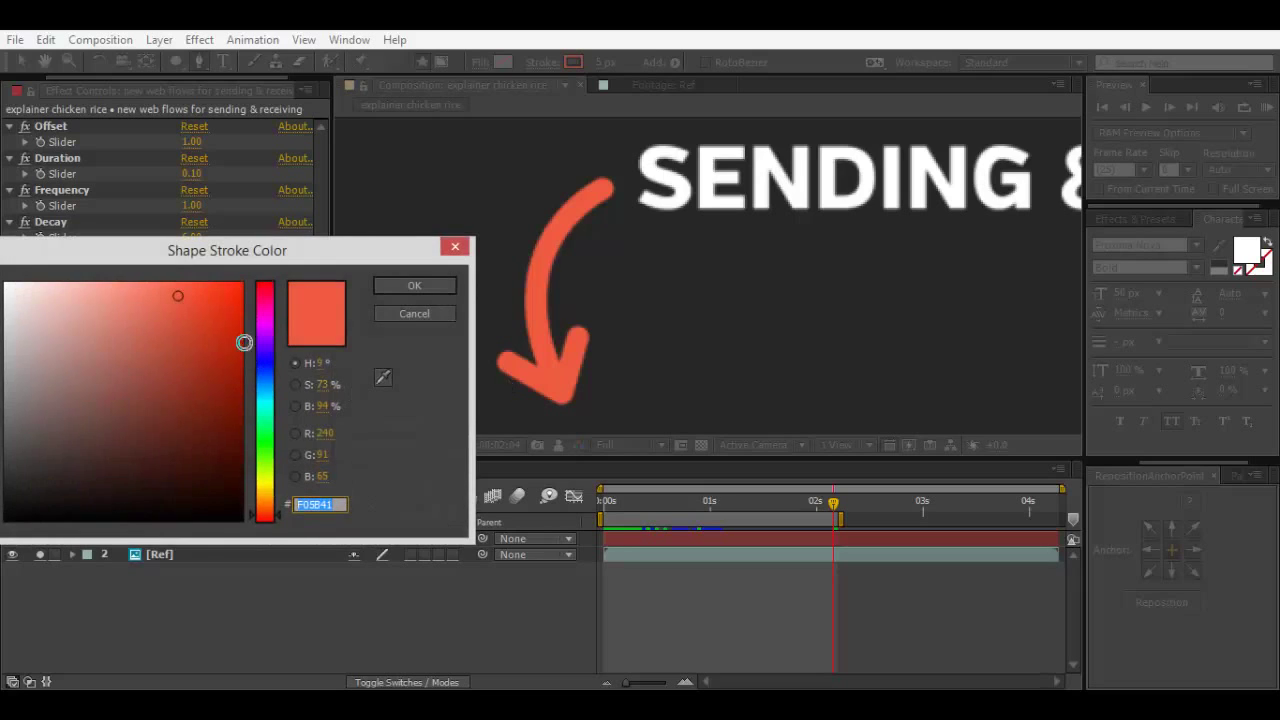
{"action": "left_click_drag", "start_coordinate": [243, 340], "coordinate": [266, 232]}
{"action": "left_click", "coordinate": [414, 286]}
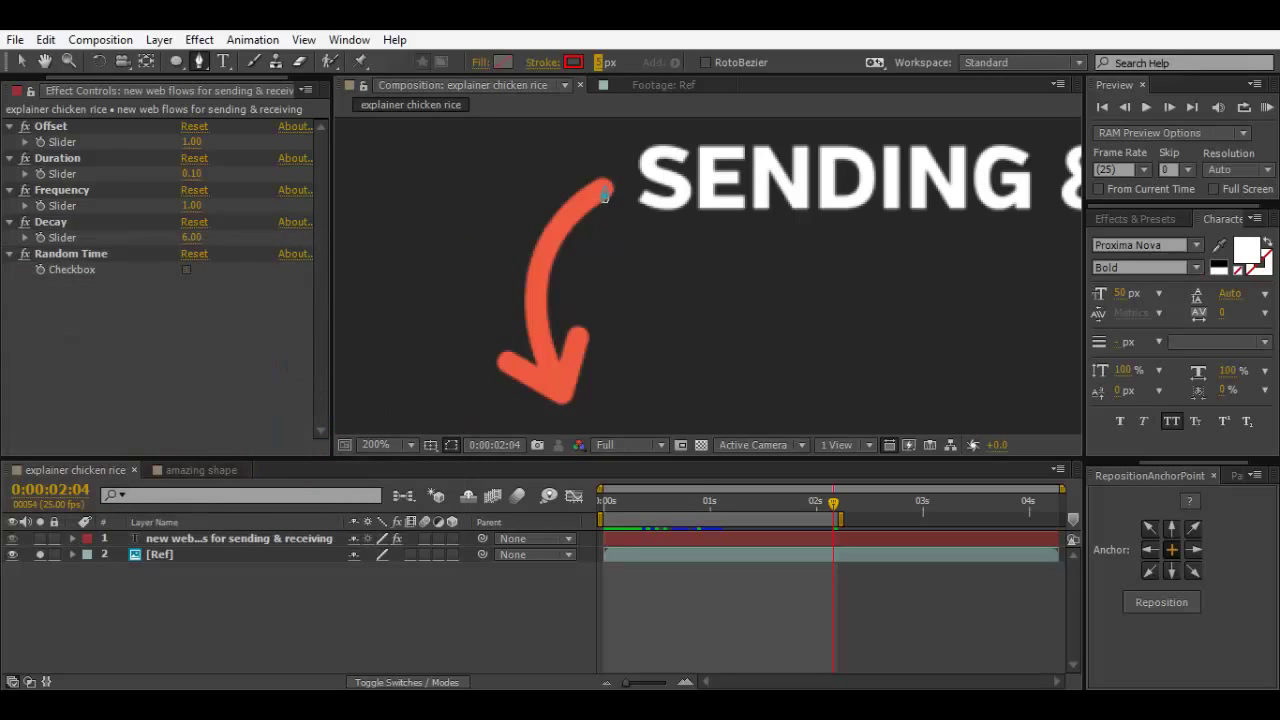
{"action": "left_click", "coordinate": [604, 189]}
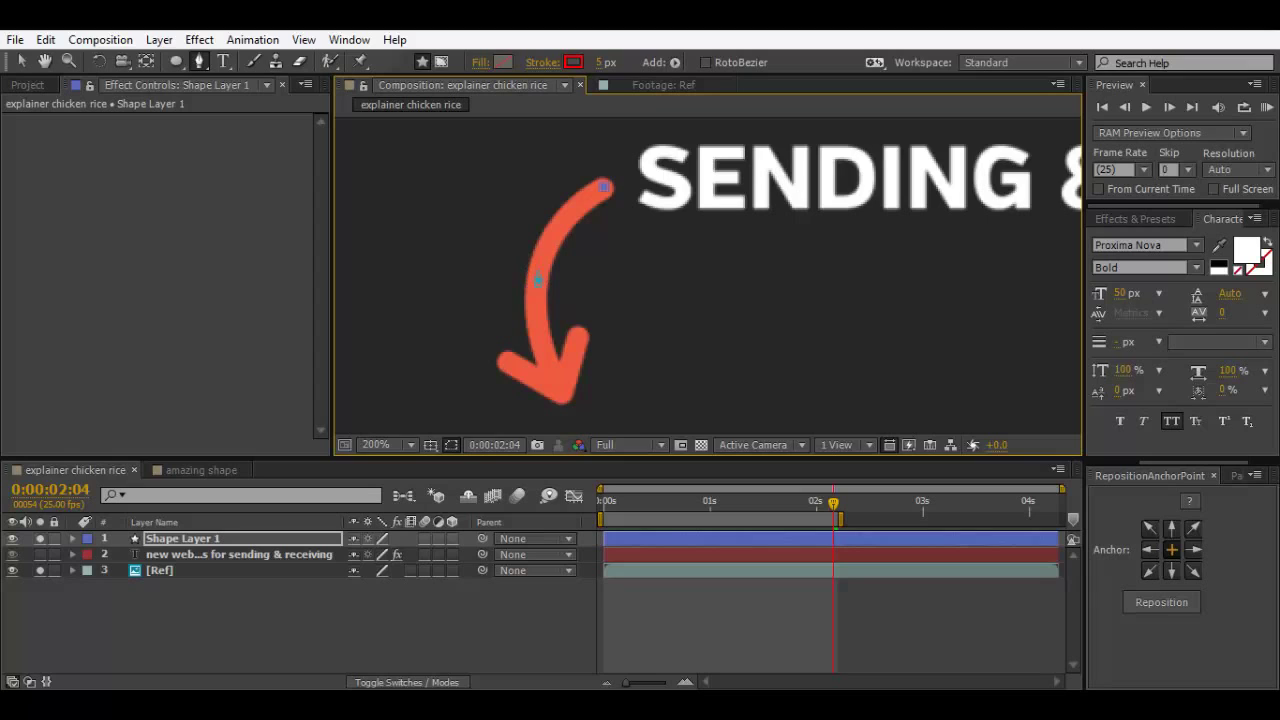
Step: Draw a curved point down the arrow's bend and nudge the vertex to follow it
{"action": "left_click", "coordinate": [538, 274]}
{"action": "left_click_drag", "start_coordinate": [538, 274], "coordinate": [527, 329]}
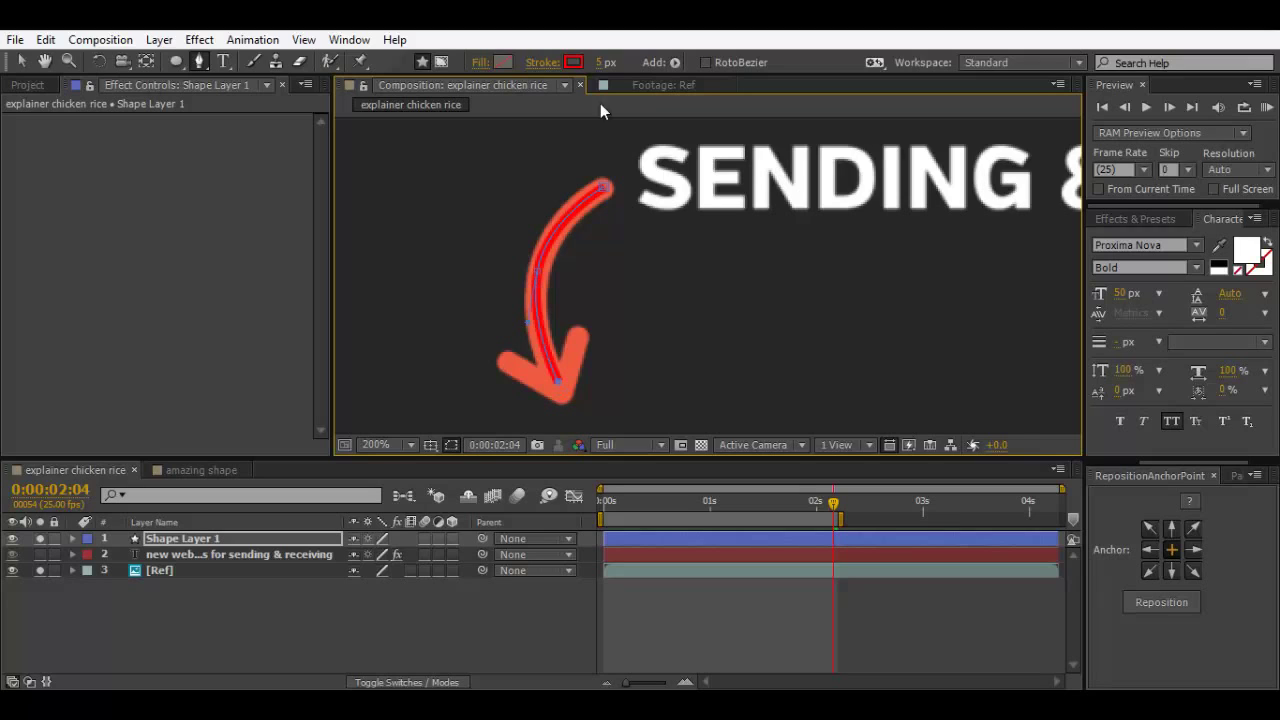
{"action": "left_click_drag", "start_coordinate": [600, 68], "coordinate": [604, 66]}
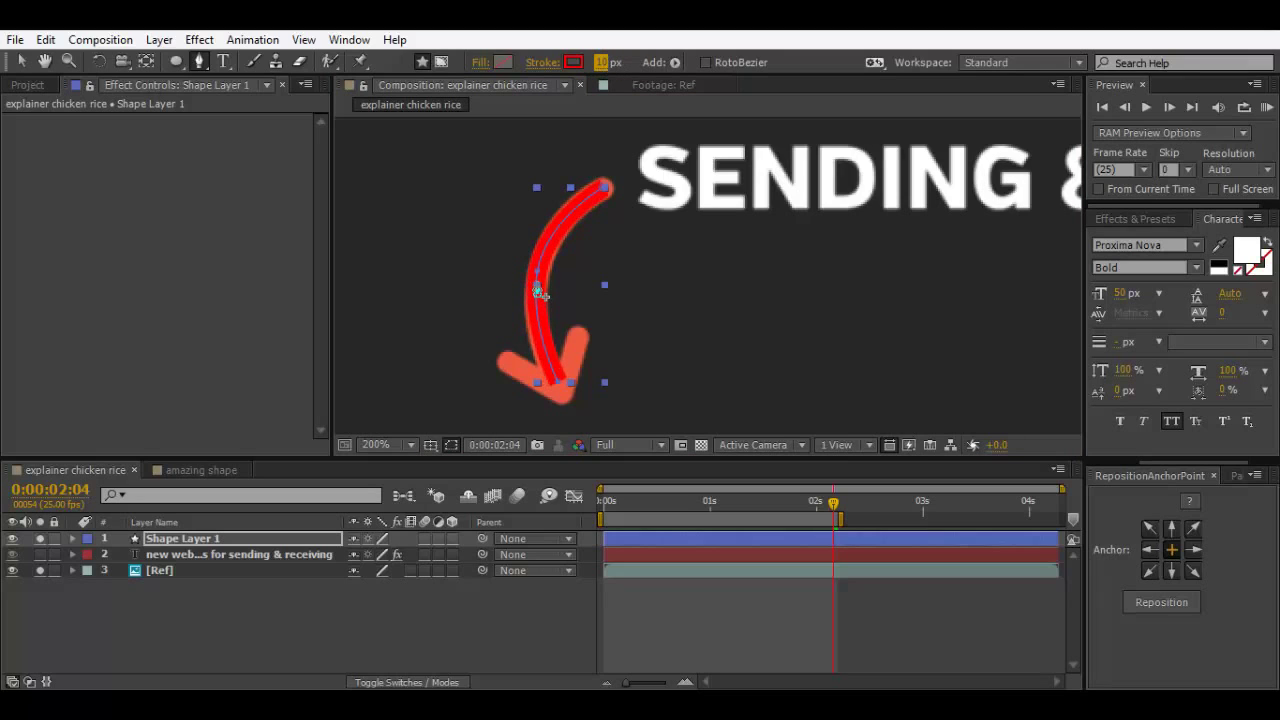
{"action": "key", "text": "v"}
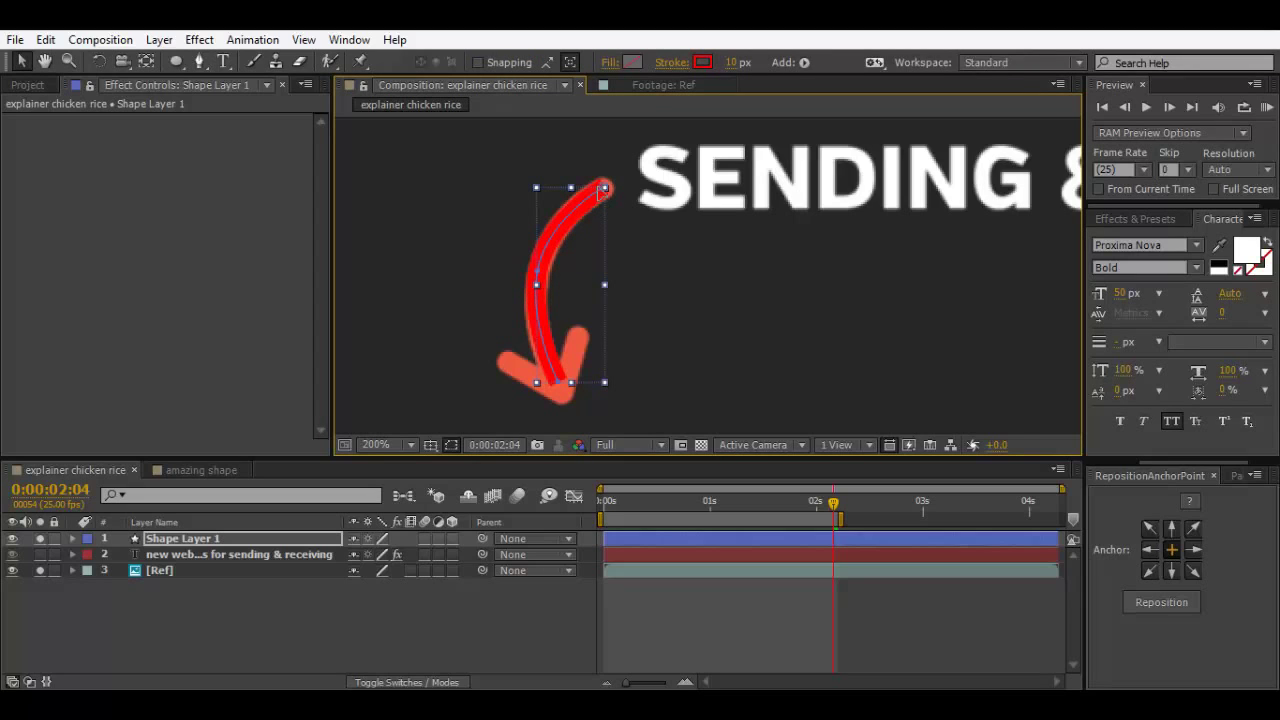
{"action": "left_click", "coordinate": [556, 246]}
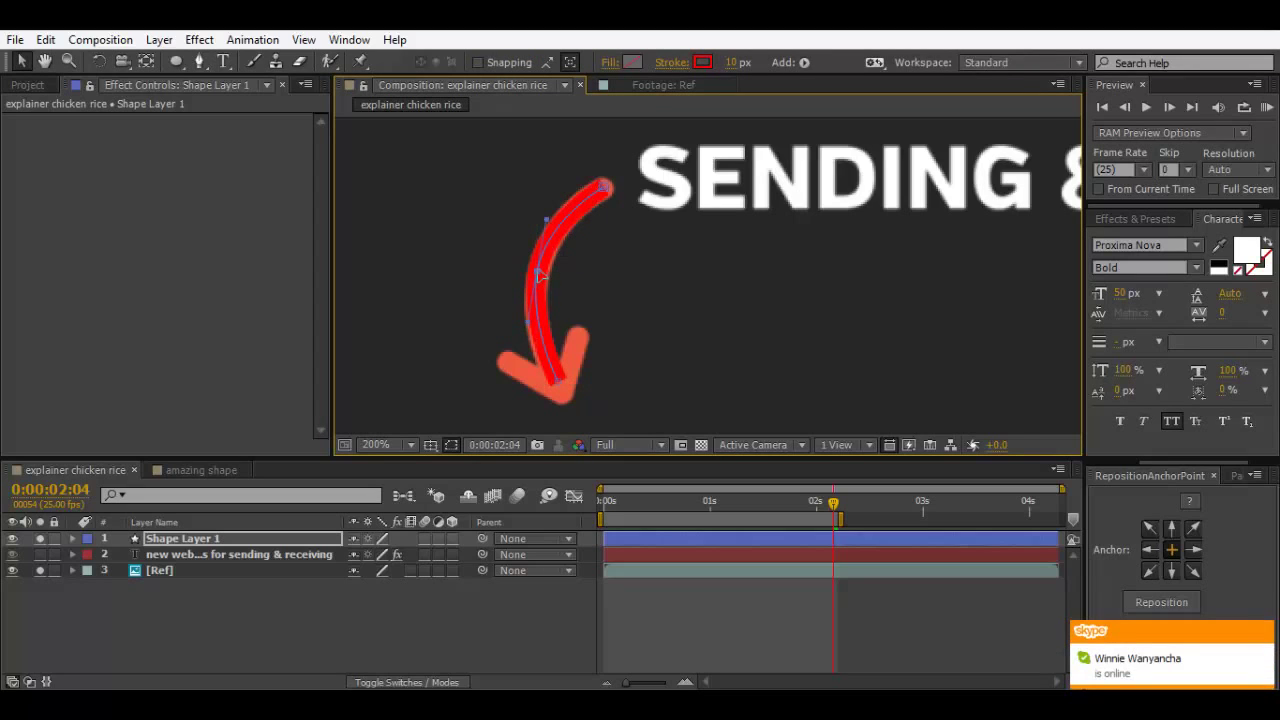
{"action": "left_click_drag", "start_coordinate": [539, 275], "coordinate": [538, 282]}
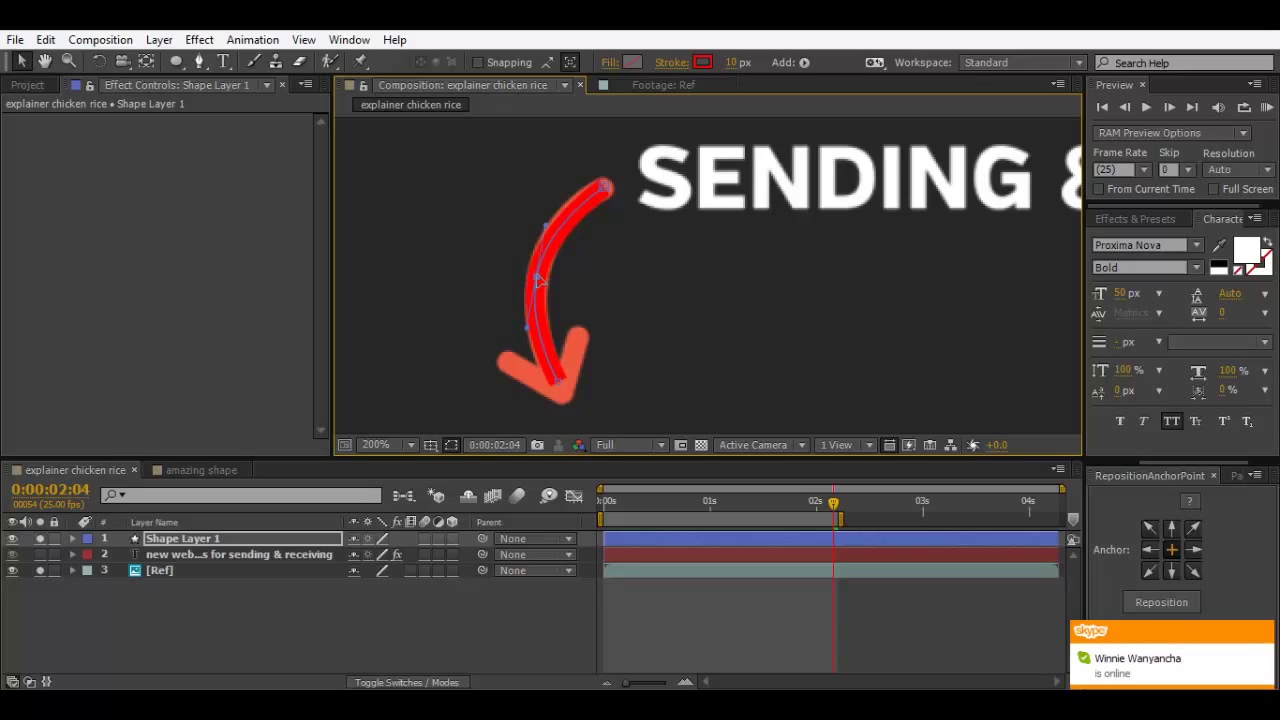
Step: Set the stroke width to 11 px and rename the shape layer 'Body arrow'
{"action": "left_click_drag", "start_coordinate": [731, 62], "coordinate": [735, 62]}
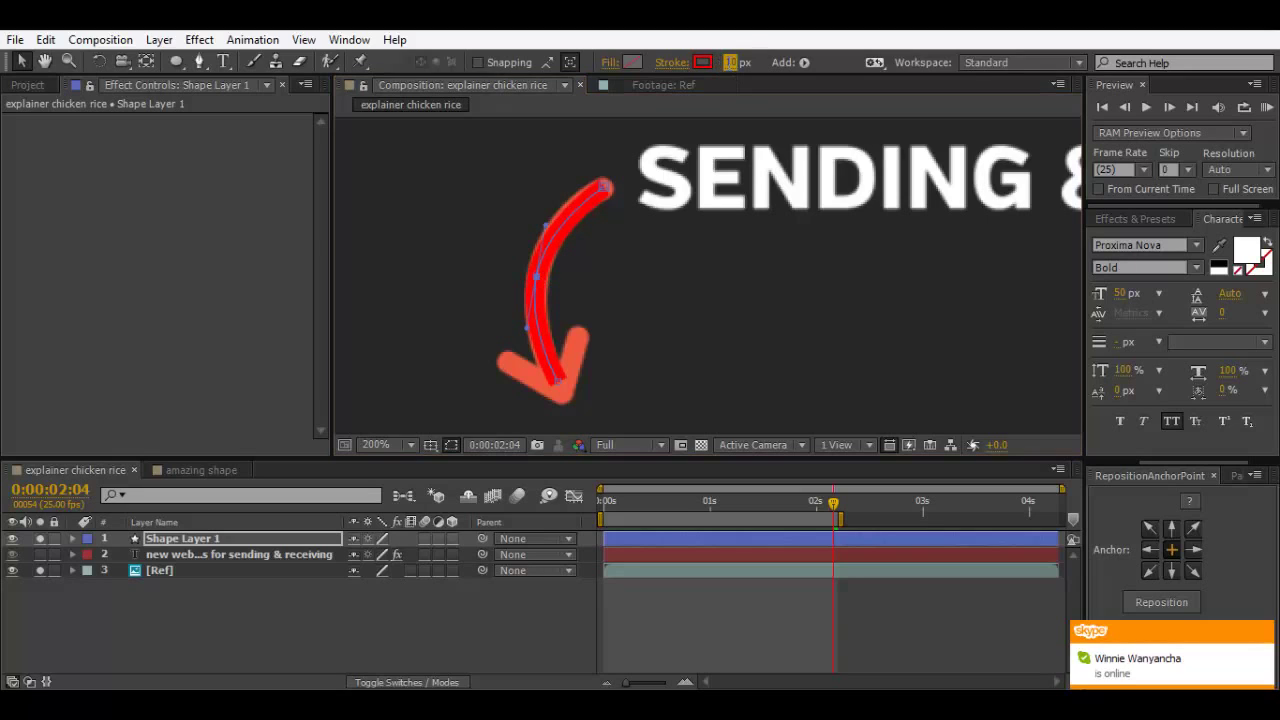
{"action": "left_click", "coordinate": [727, 62]}
{"action": "key", "text": "Return"}
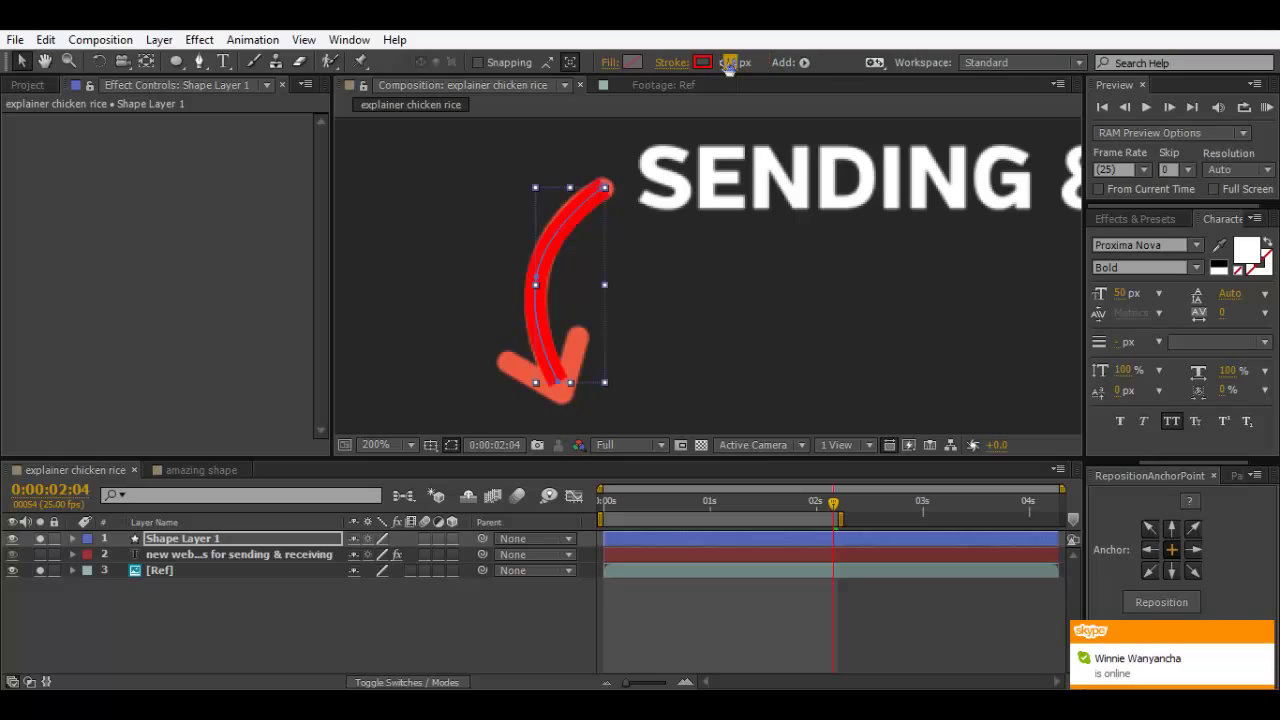
{"action": "left_click", "coordinate": [181, 537]}
{"action": "key", "text": "Return"}
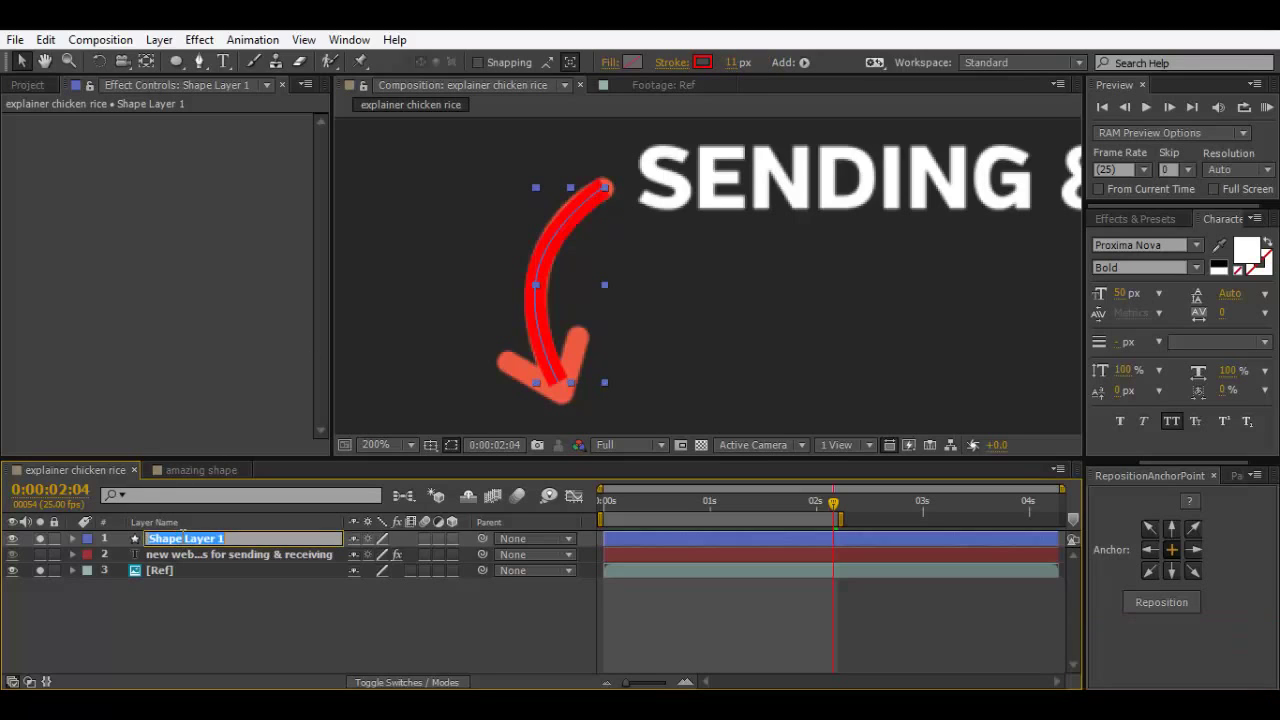
{"action": "type", "text": "Body arrow"}
{"action": "key", "text": "Return"}
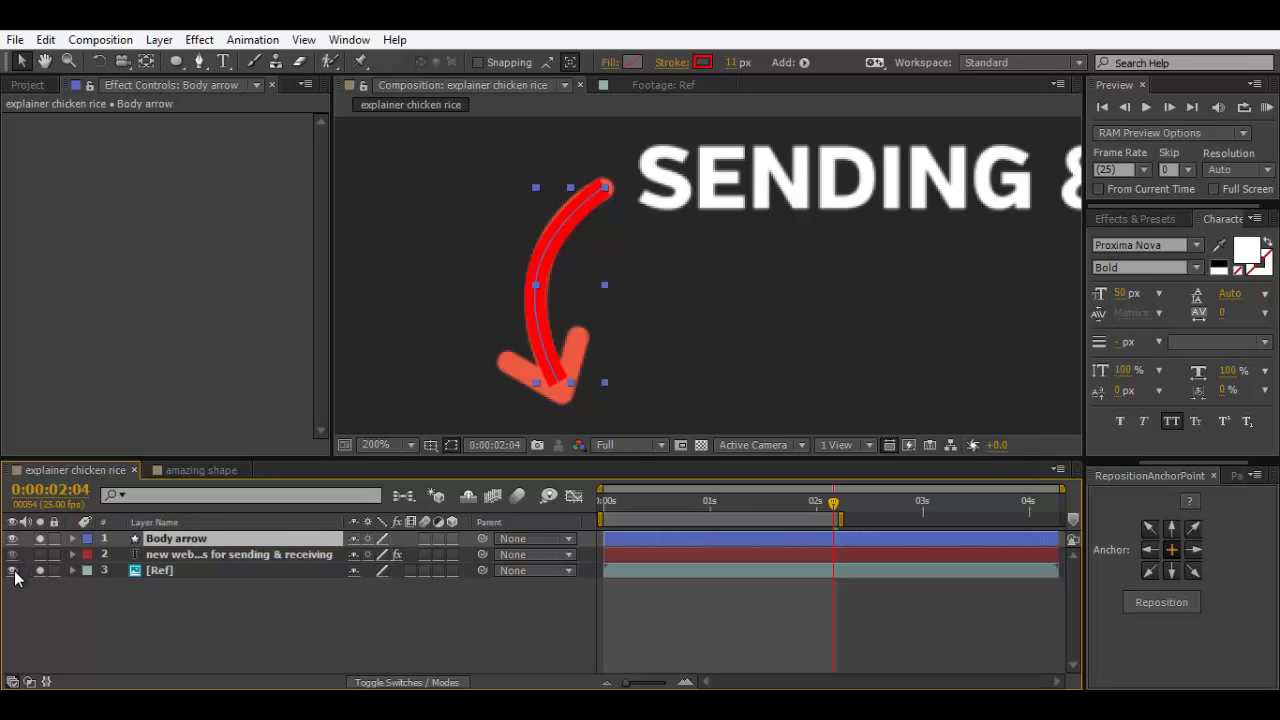
Step: Resample the stroke colour from the reference arrowhead's orange
{"action": "left_click", "coordinate": [703, 62]}
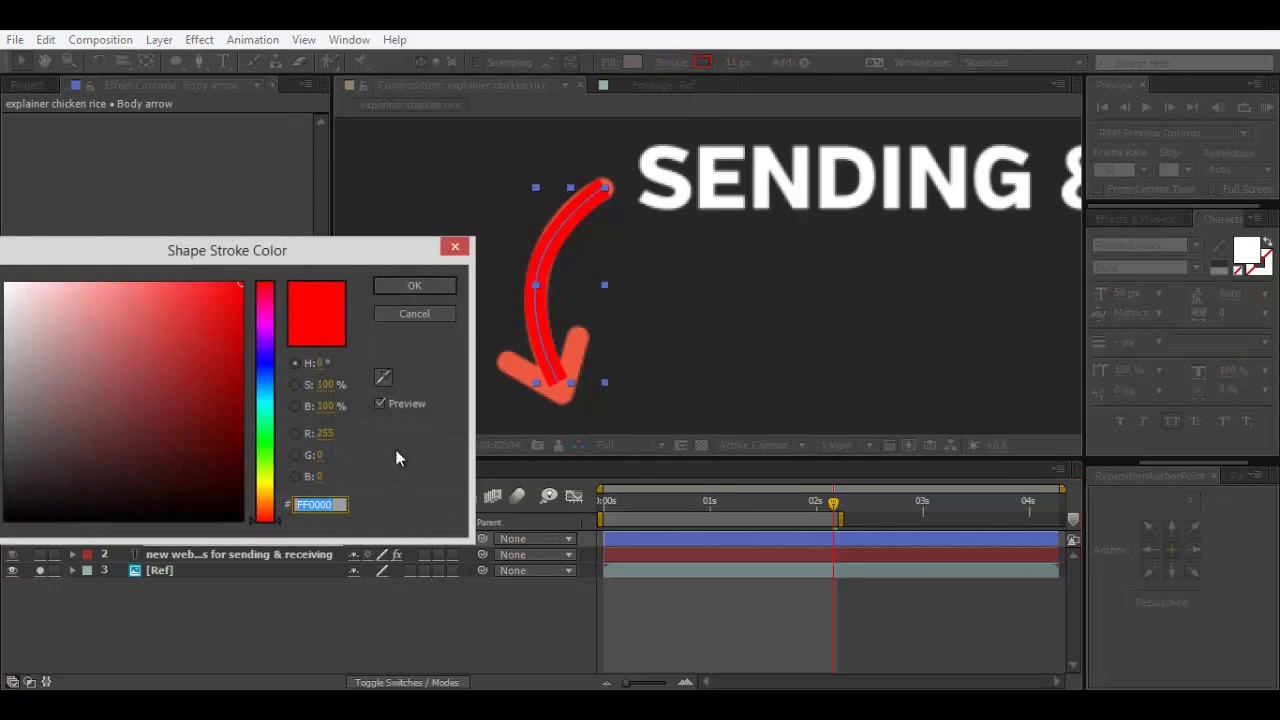
{"action": "left_click", "coordinate": [383, 376]}
{"action": "left_click", "coordinate": [528, 362]}
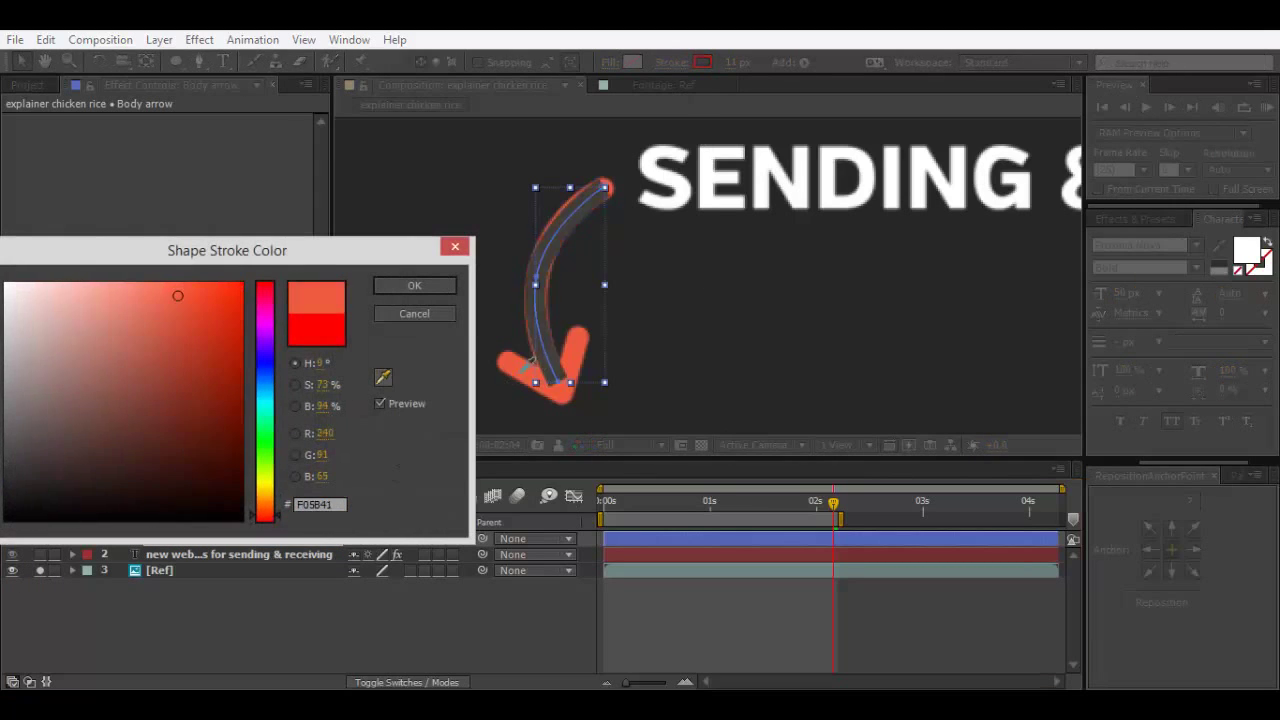
{"action": "left_click", "coordinate": [395, 288]}
Step: Hide the Ref layer, unsolo Body arrow and centre its anchor point on the curve
{"action": "left_click", "coordinate": [12, 570]}
{"action": "left_click", "coordinate": [201, 541]}
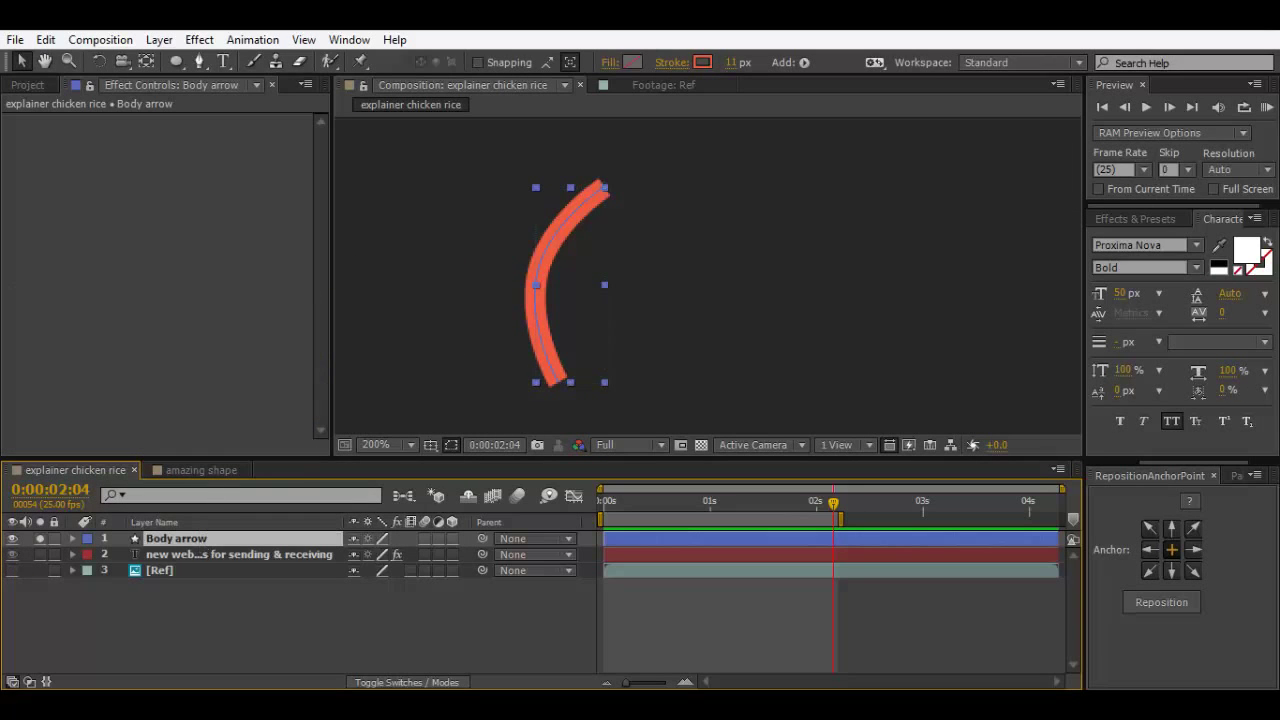
{"action": "left_click", "coordinate": [38, 539]}
{"action": "scroll", "coordinate": [748, 287], "scroll_direction": "down", "scroll_amount": 2}
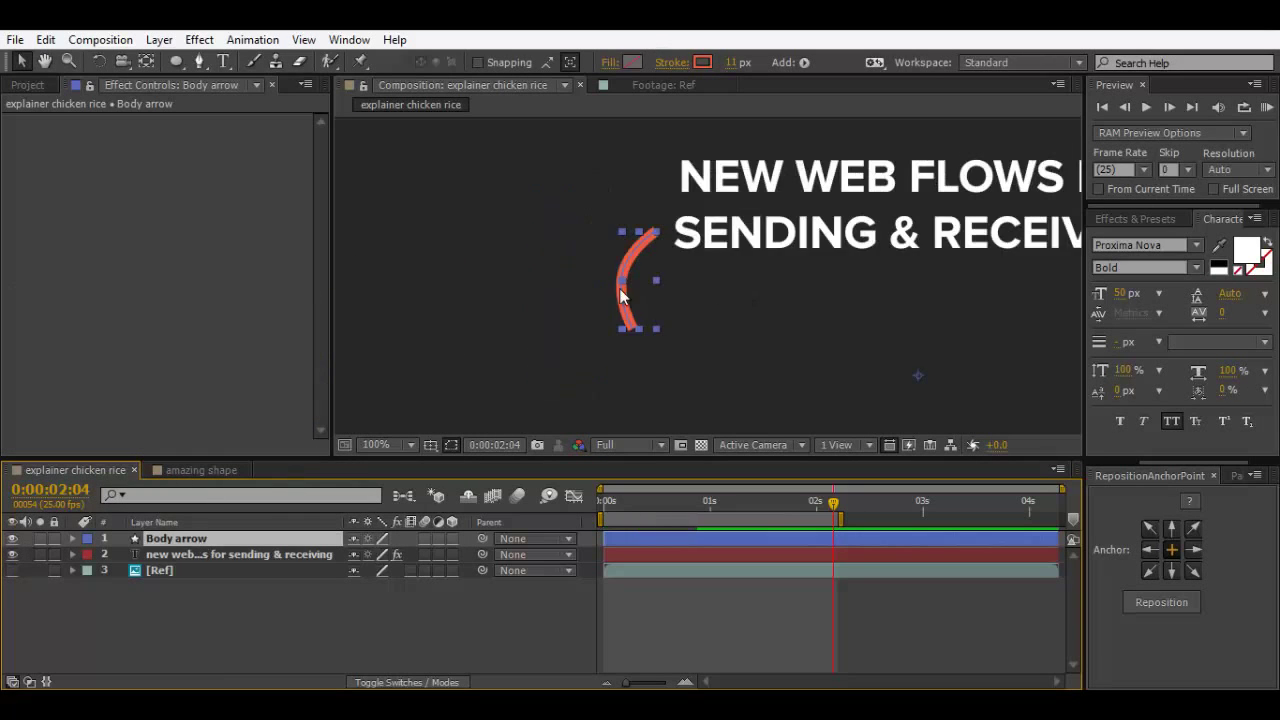
{"action": "scroll", "coordinate": [690, 268], "scroll_direction": "up", "scroll_amount": 4}
{"action": "scroll", "coordinate": [640, 317], "scroll_direction": "down", "scroll_amount": 1}
{"action": "scroll", "coordinate": [640, 317], "scroll_direction": "down", "scroll_amount": 1}
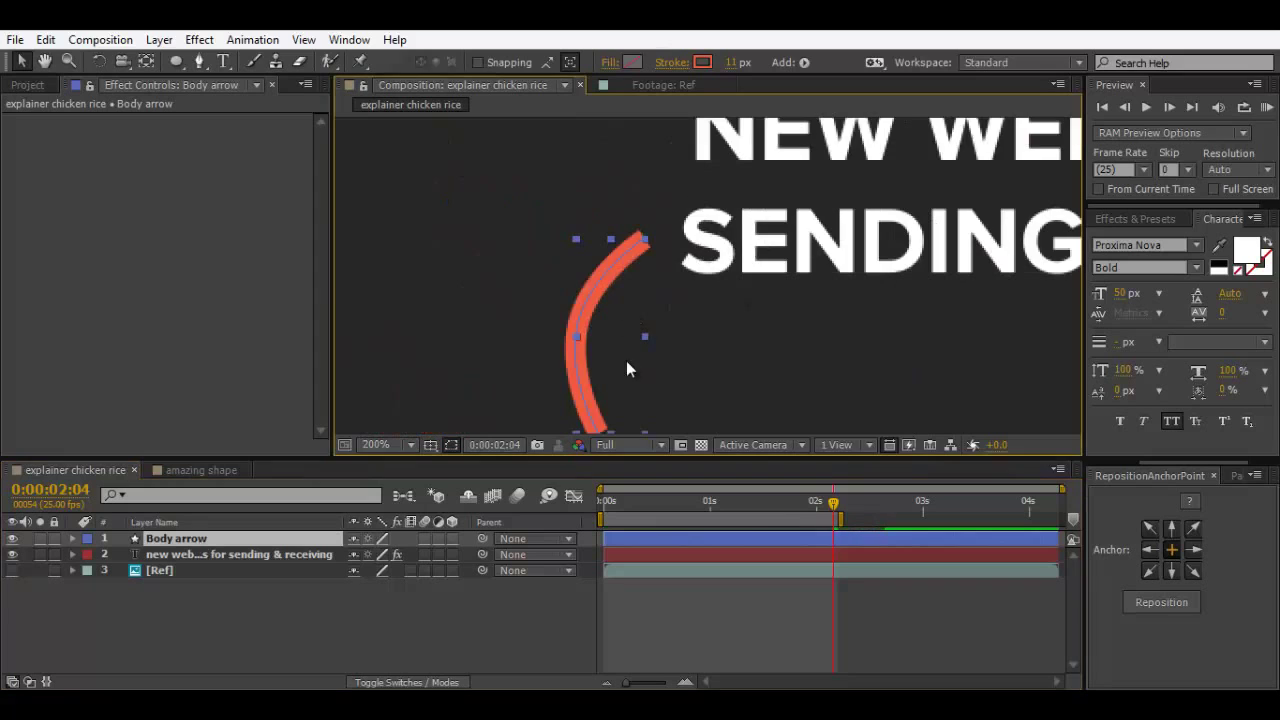
{"action": "scroll", "coordinate": [857, 357], "scroll_direction": "down", "scroll_amount": 1}
{"action": "scroll", "coordinate": [966, 372], "scroll_direction": "up", "scroll_amount": 1}
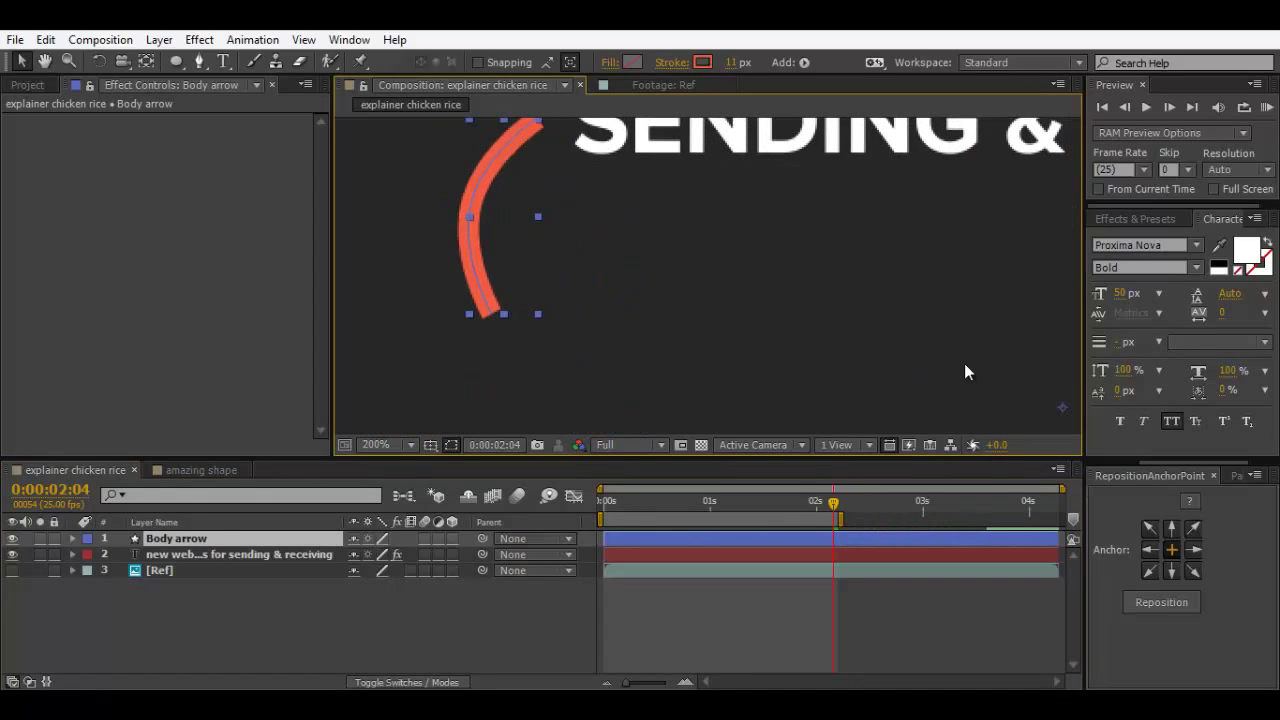
{"action": "left_click", "coordinate": [1176, 603]}
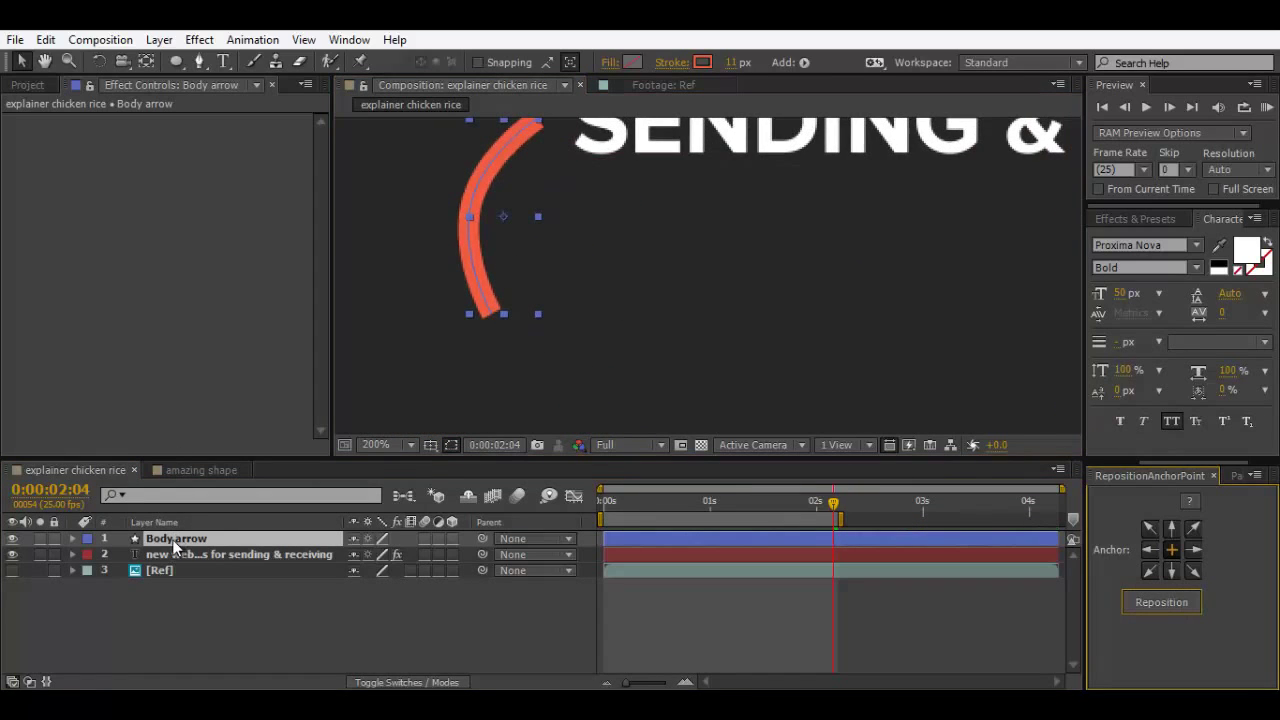
{"action": "scroll", "coordinate": [700, 371], "scroll_direction": "up", "scroll_amount": 2}
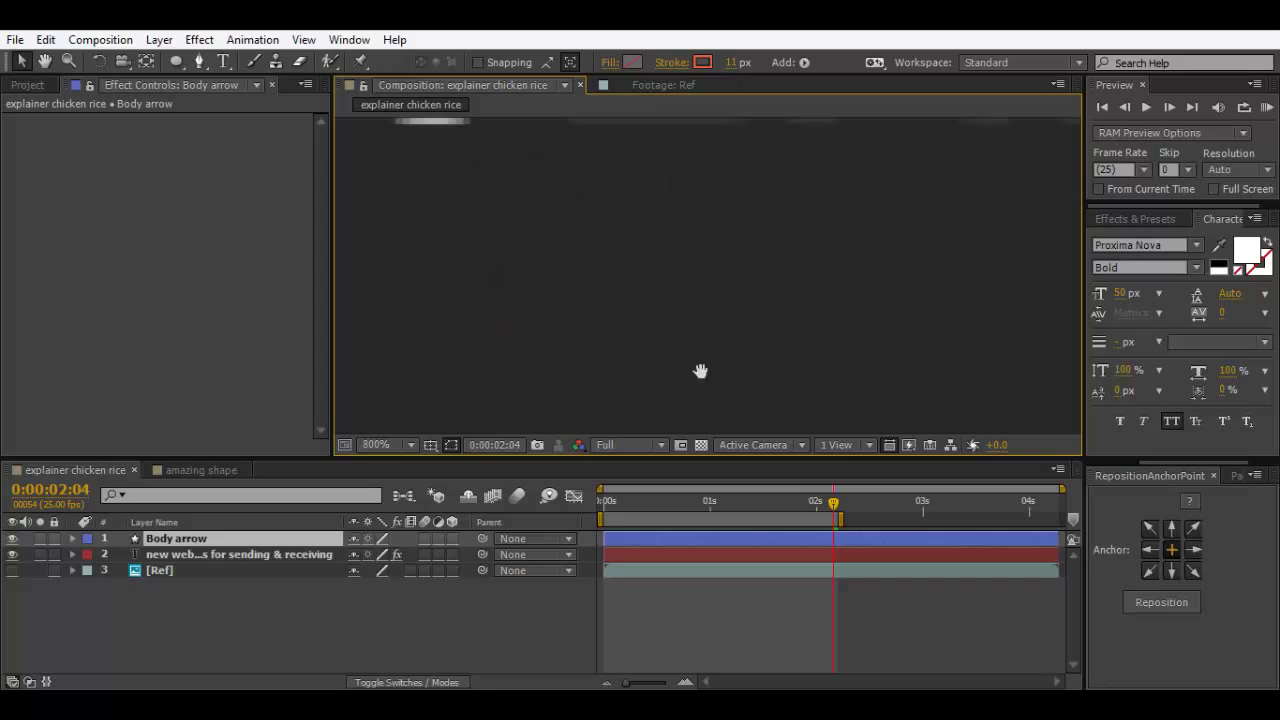
{"action": "left_click_drag", "start_coordinate": [700, 371], "coordinate": [574, 303]}
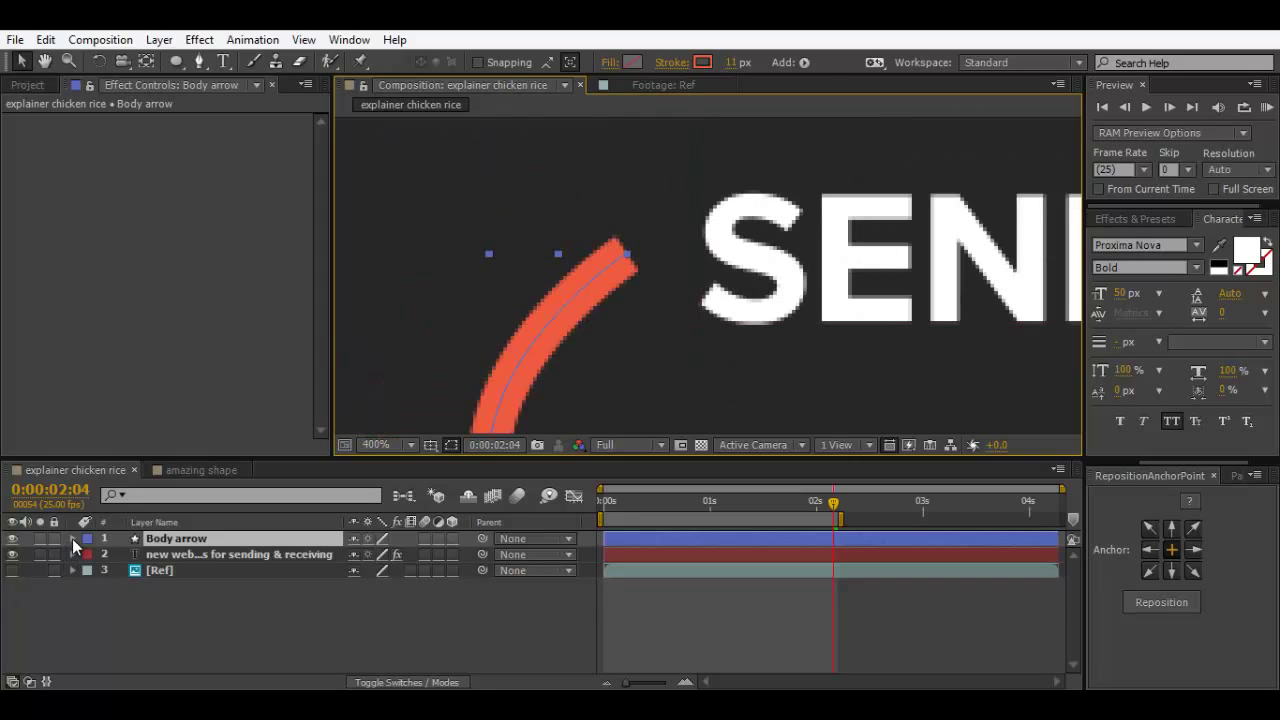
Step: Set Body arrow's Shape 1 Stroke 1 Line Cap to Round Cap and check the rounded tips
{"action": "left_click", "coordinate": [72, 538]}
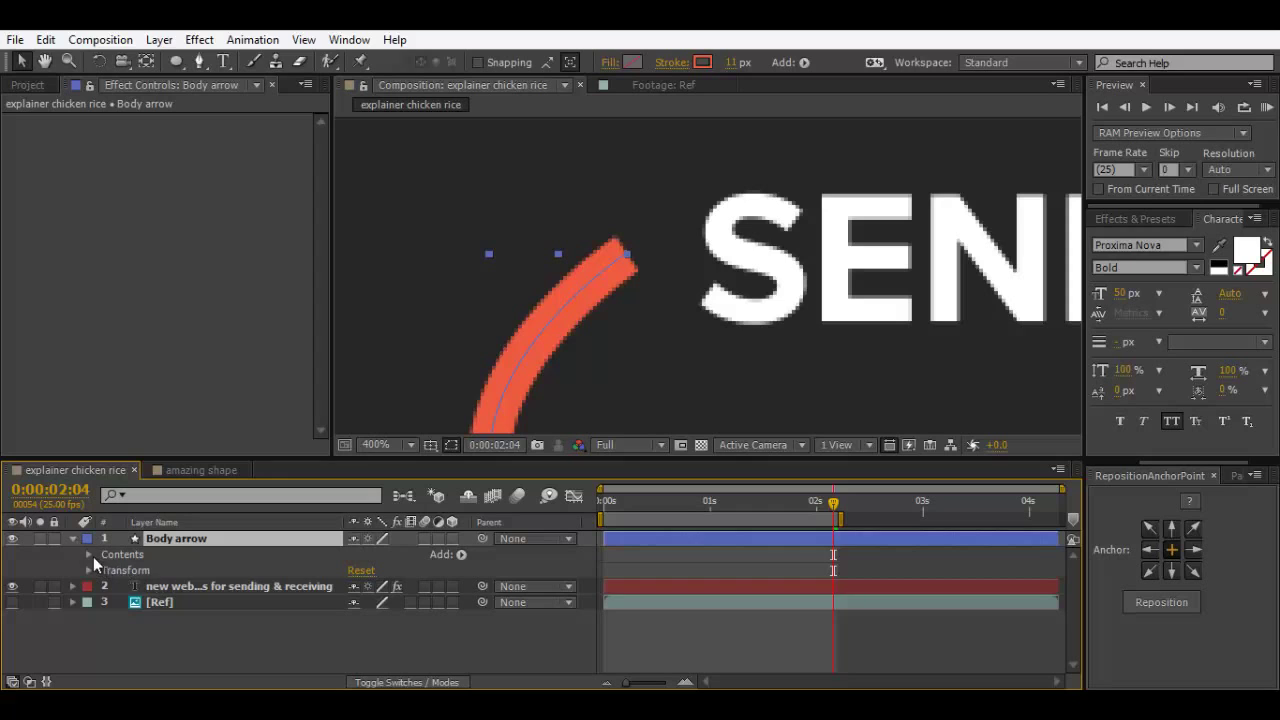
{"action": "left_click", "coordinate": [89, 554]}
{"action": "left_click", "coordinate": [120, 571]}
{"action": "left_click", "coordinate": [105, 570]}
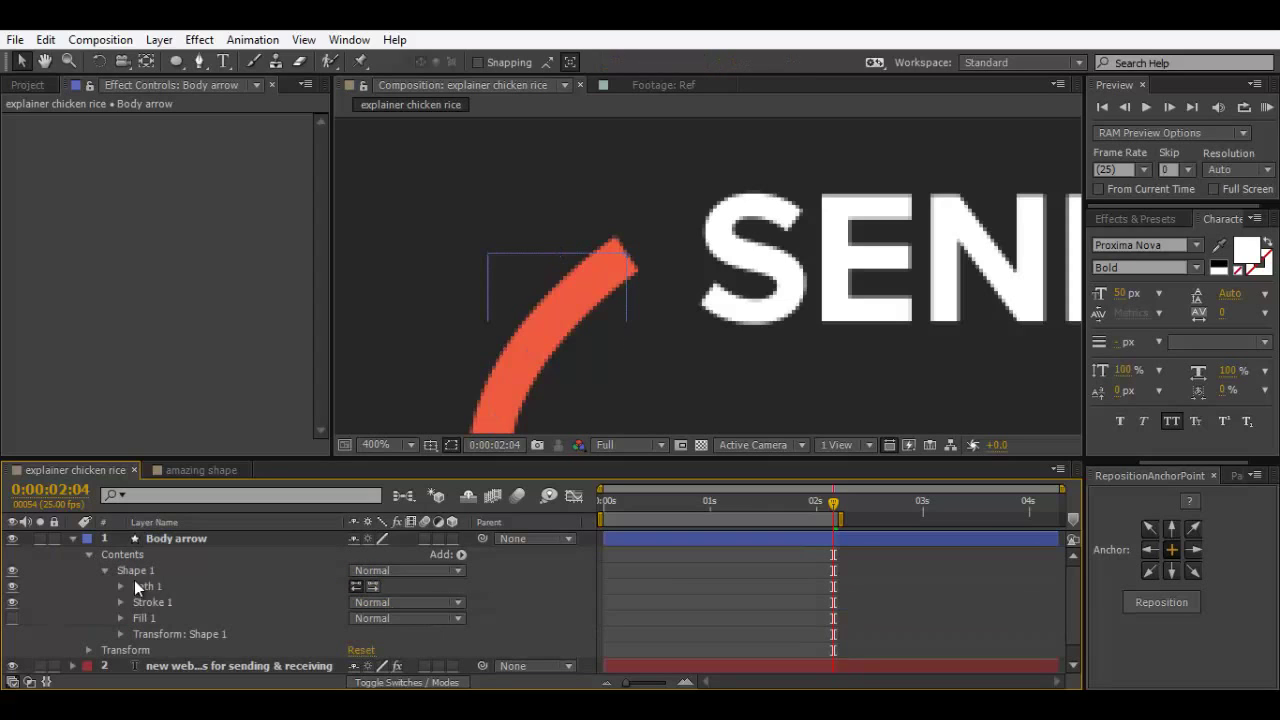
{"action": "left_click", "coordinate": [120, 603]}
{"action": "left_click", "coordinate": [170, 617]}
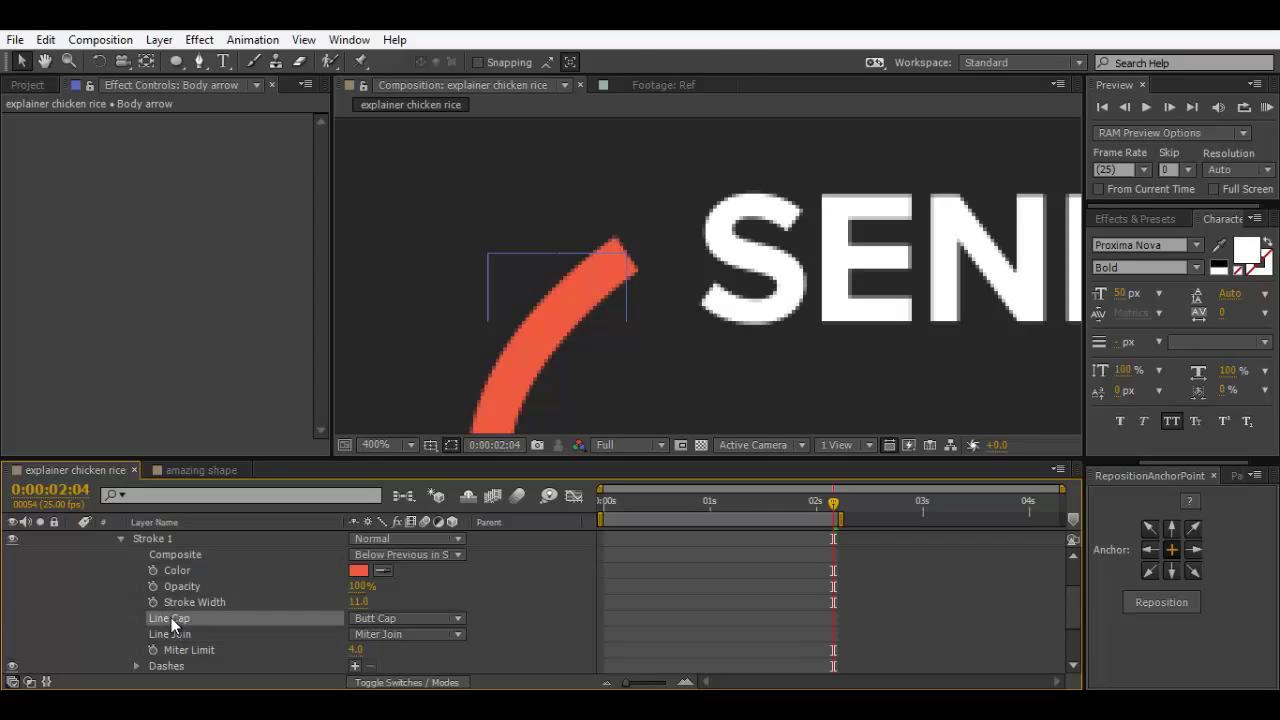
{"action": "left_click", "coordinate": [367, 620]}
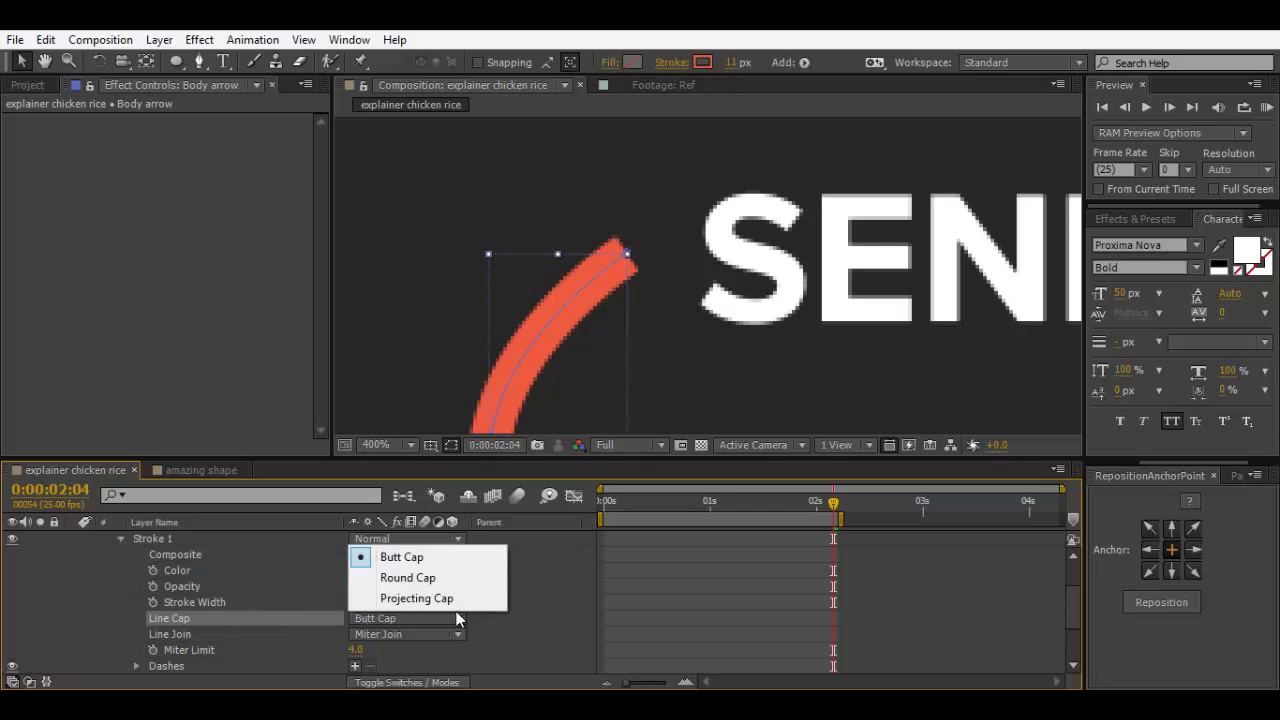
{"action": "left_click", "coordinate": [431, 574]}
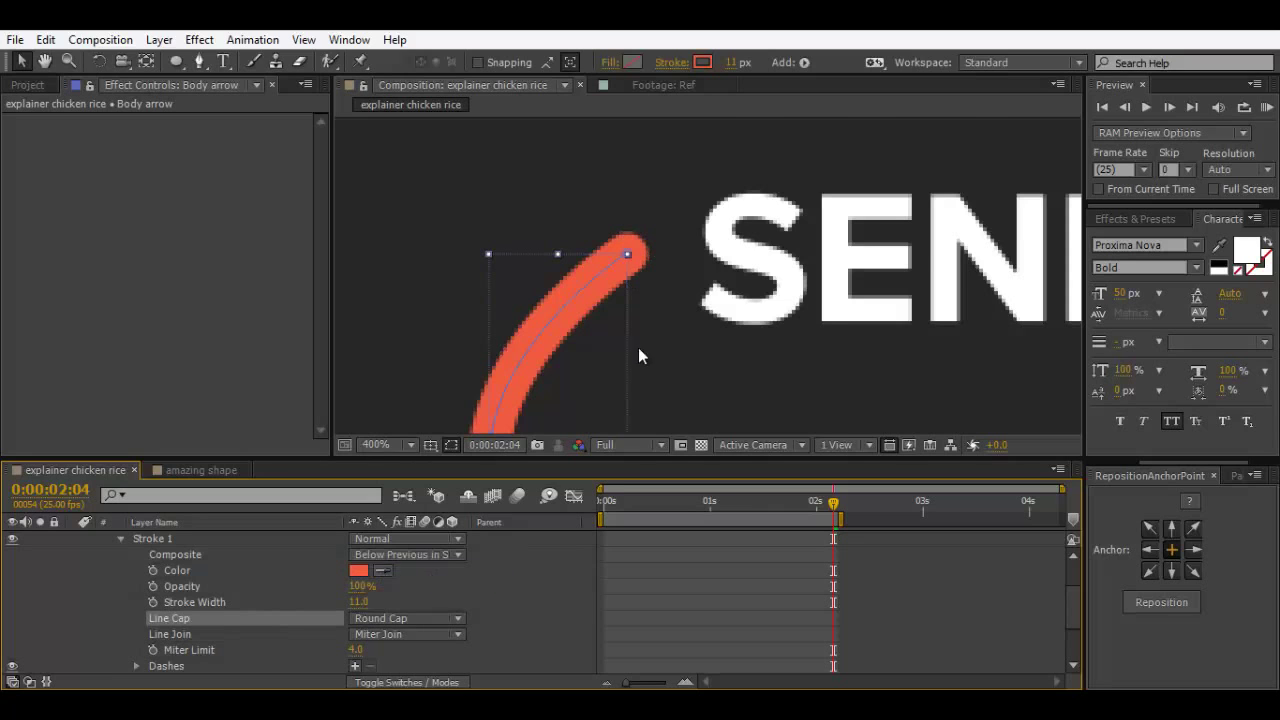
{"action": "scroll", "coordinate": [638, 347], "scroll_direction": "down", "scroll_amount": 2}
{"action": "left_click_drag", "start_coordinate": [659, 378], "coordinate": [634, 335]}
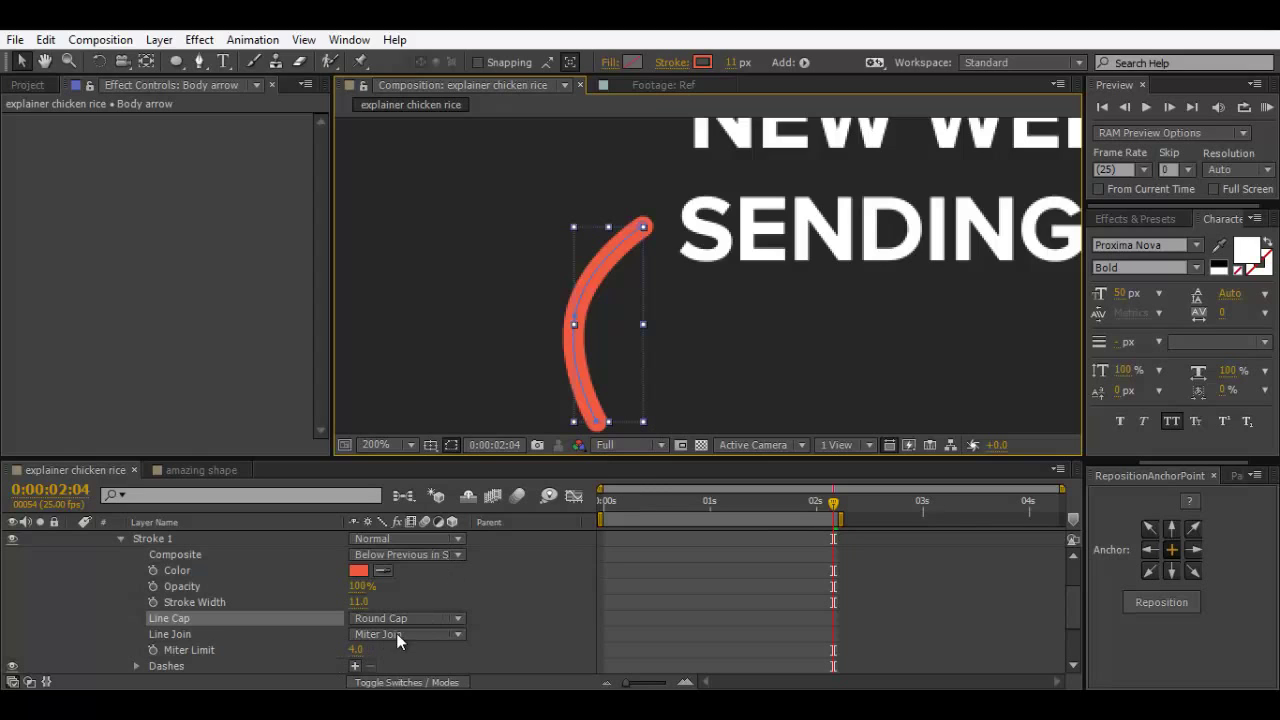
{"action": "scroll", "coordinate": [133, 575], "scroll_direction": "up", "scroll_amount": 2}
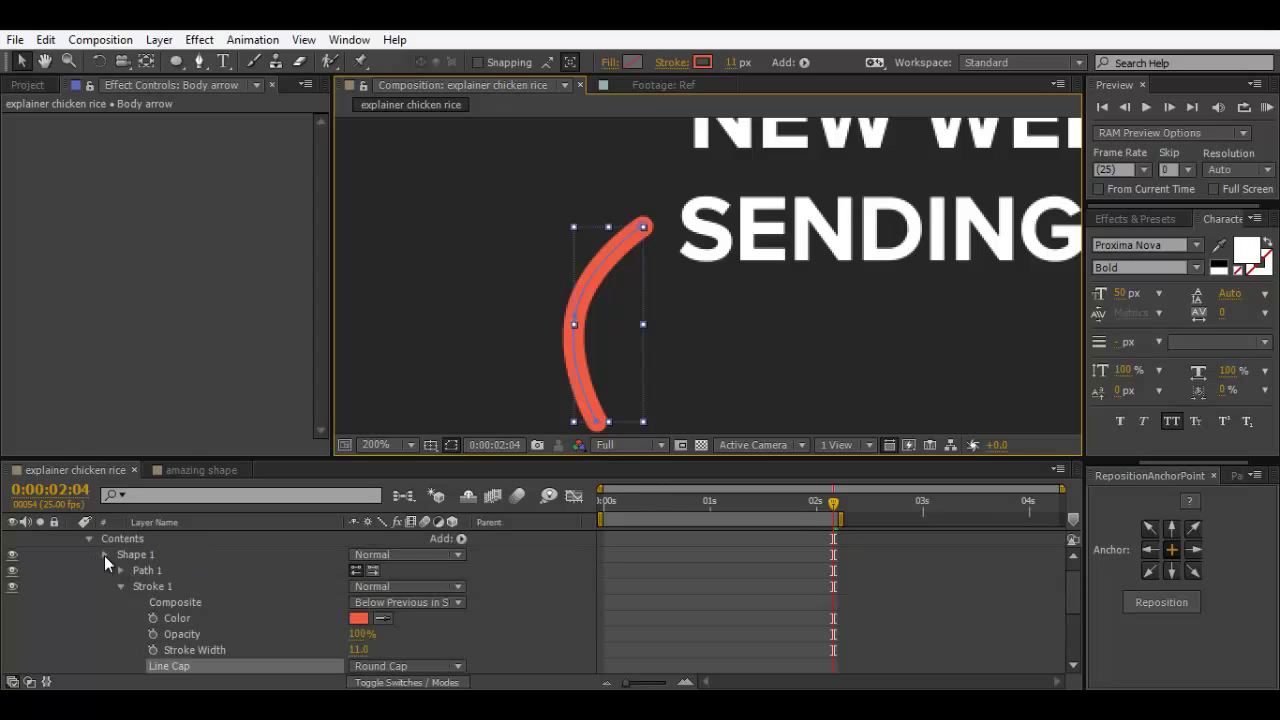
{"action": "left_click", "coordinate": [104, 554]}
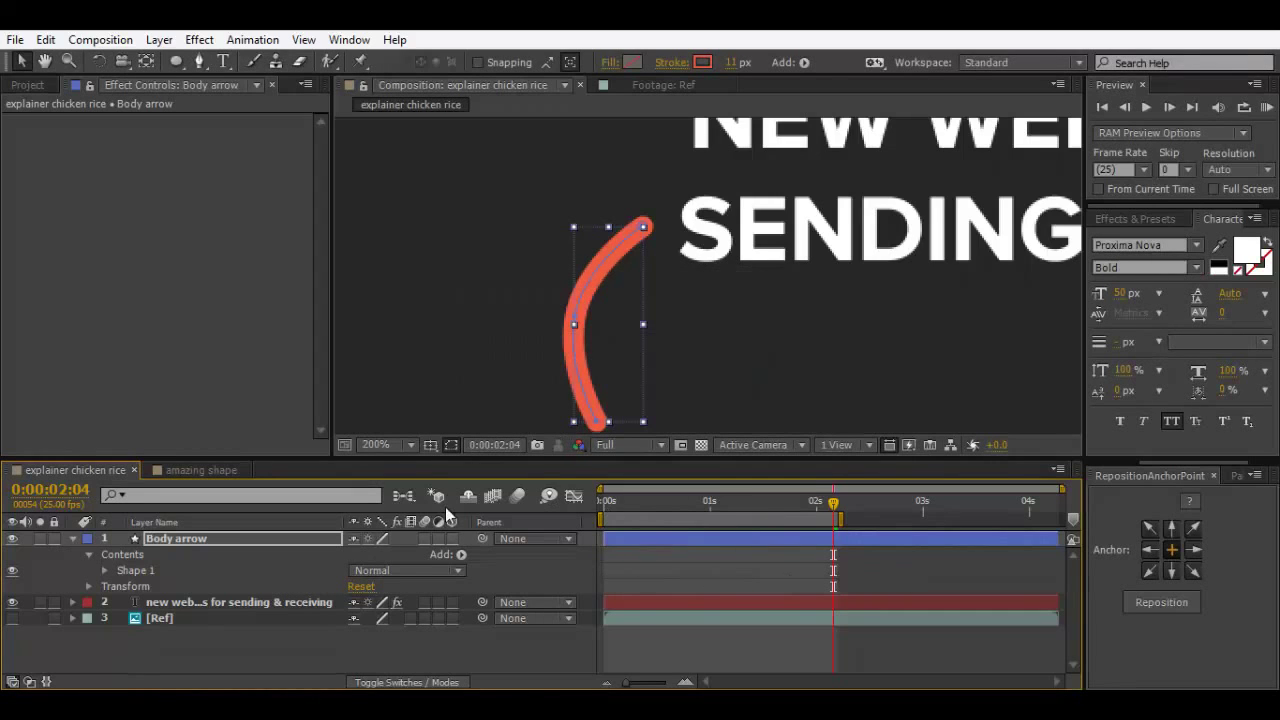
{"action": "left_click", "coordinate": [171, 536]}
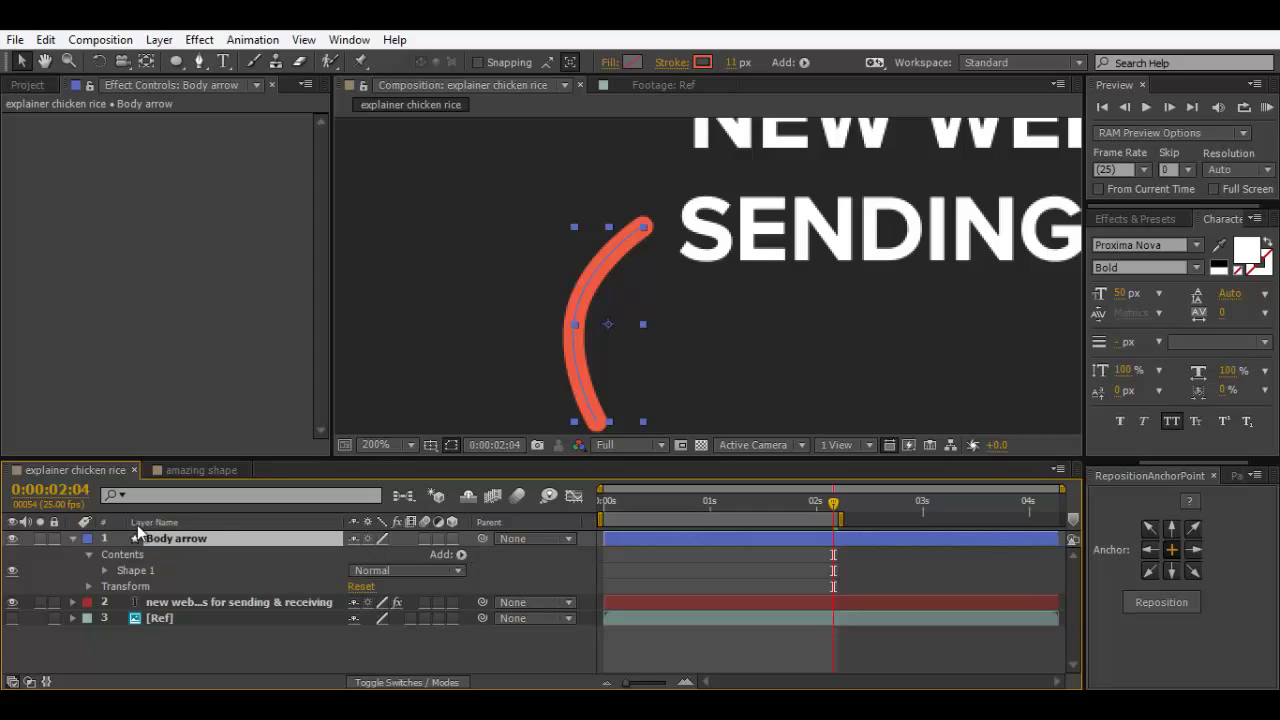
Step: Add Trim Paths to the Body arrow and keyframe End at 0% at the timeline start
{"action": "left_click", "coordinate": [460, 555]}
{"action": "left_click", "coordinate": [150, 553]}
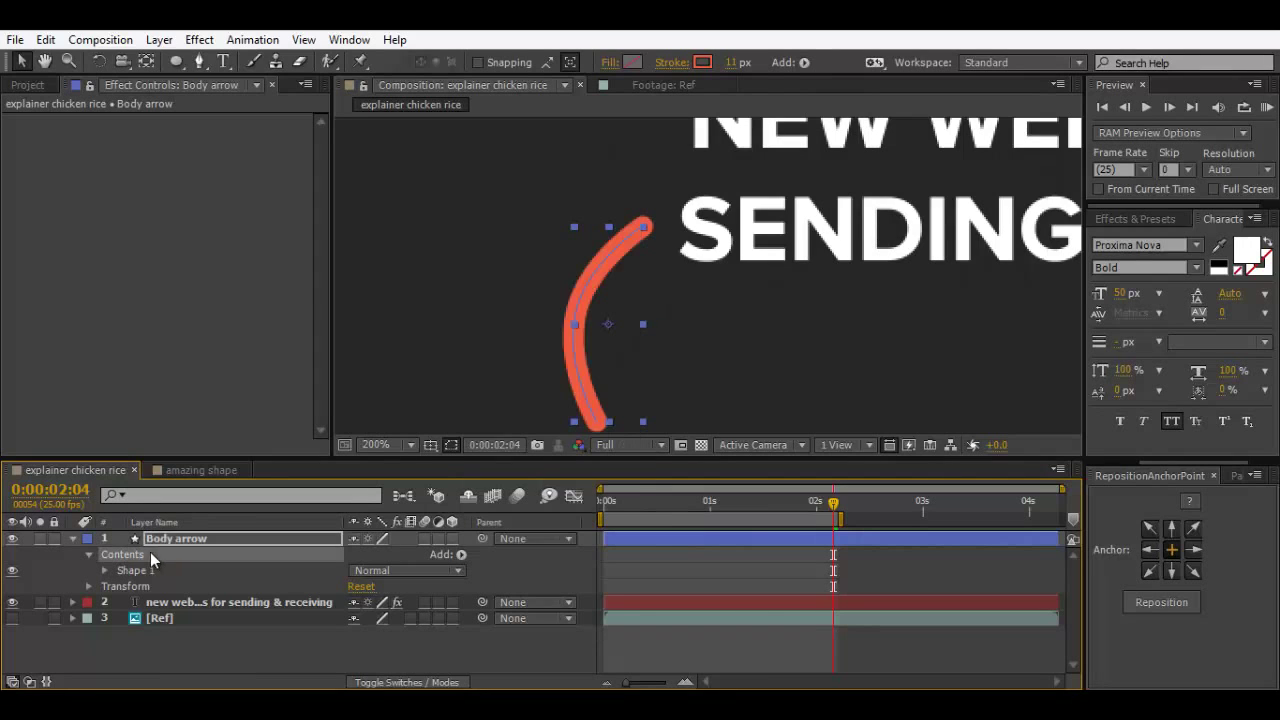
{"action": "left_click", "coordinate": [461, 554]}
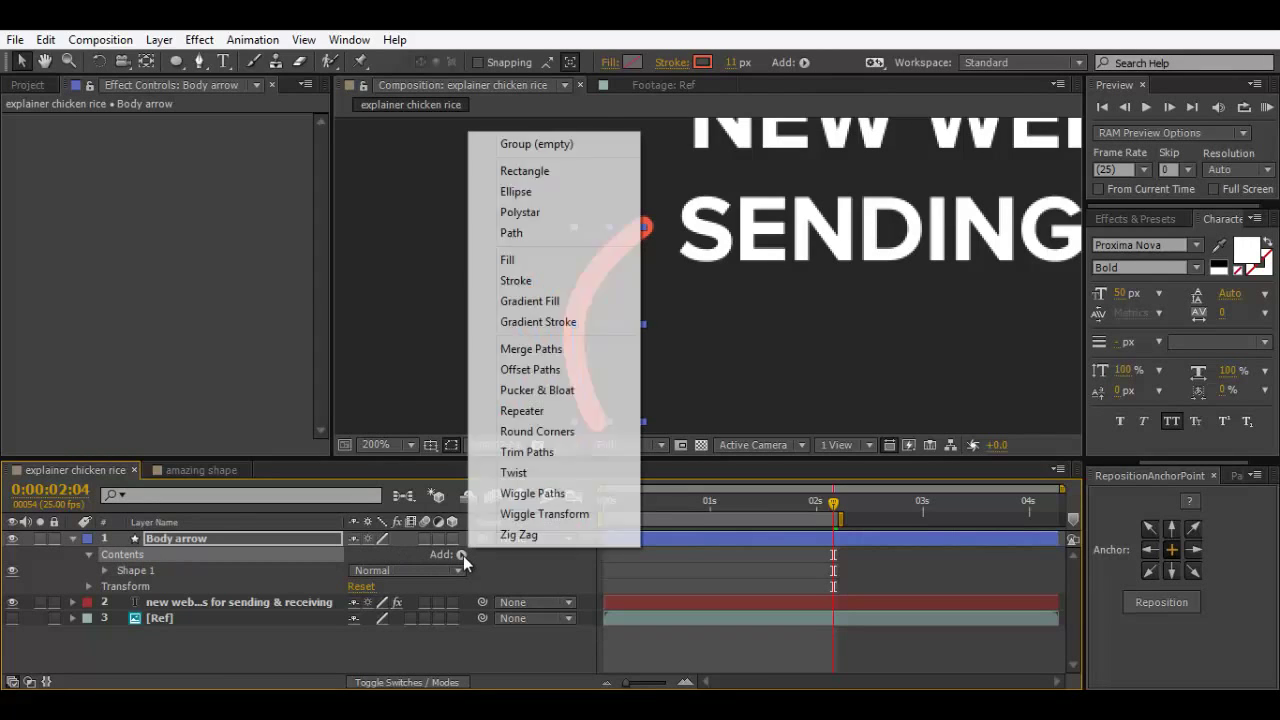
{"action": "left_click", "coordinate": [553, 453]}
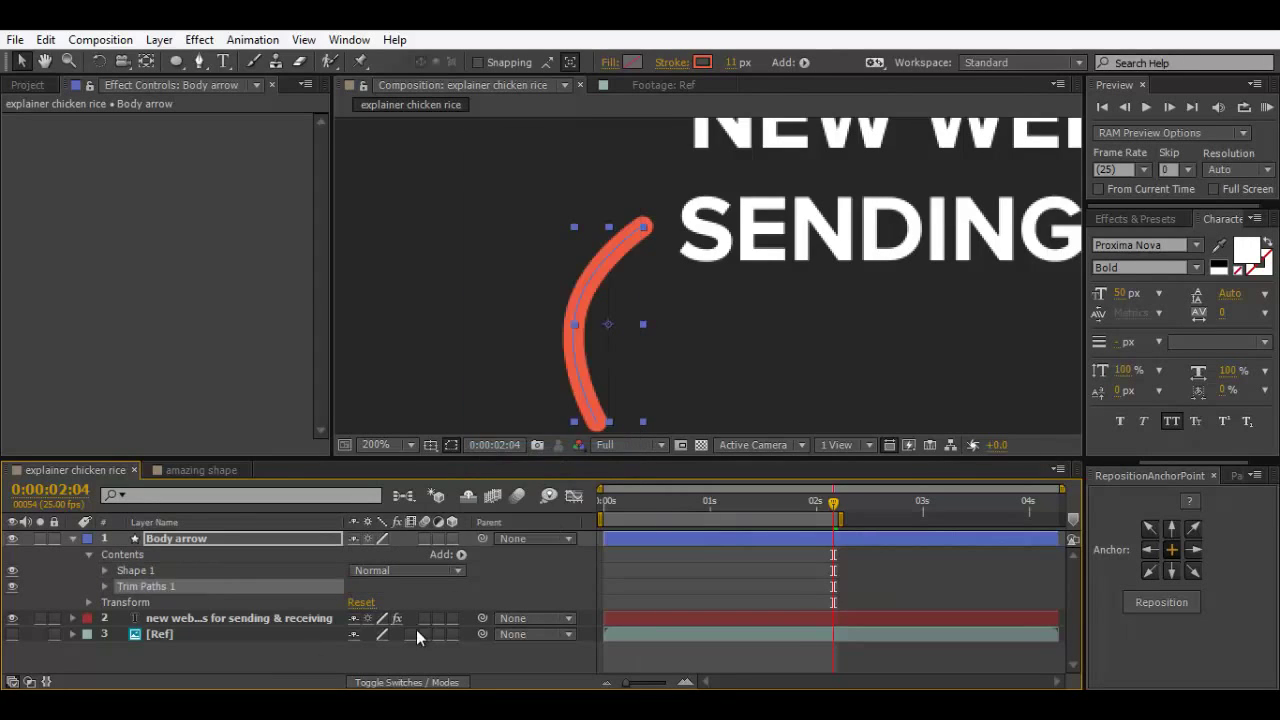
{"action": "left_click", "coordinate": [104, 587]}
{"action": "key", "text": "Home"}
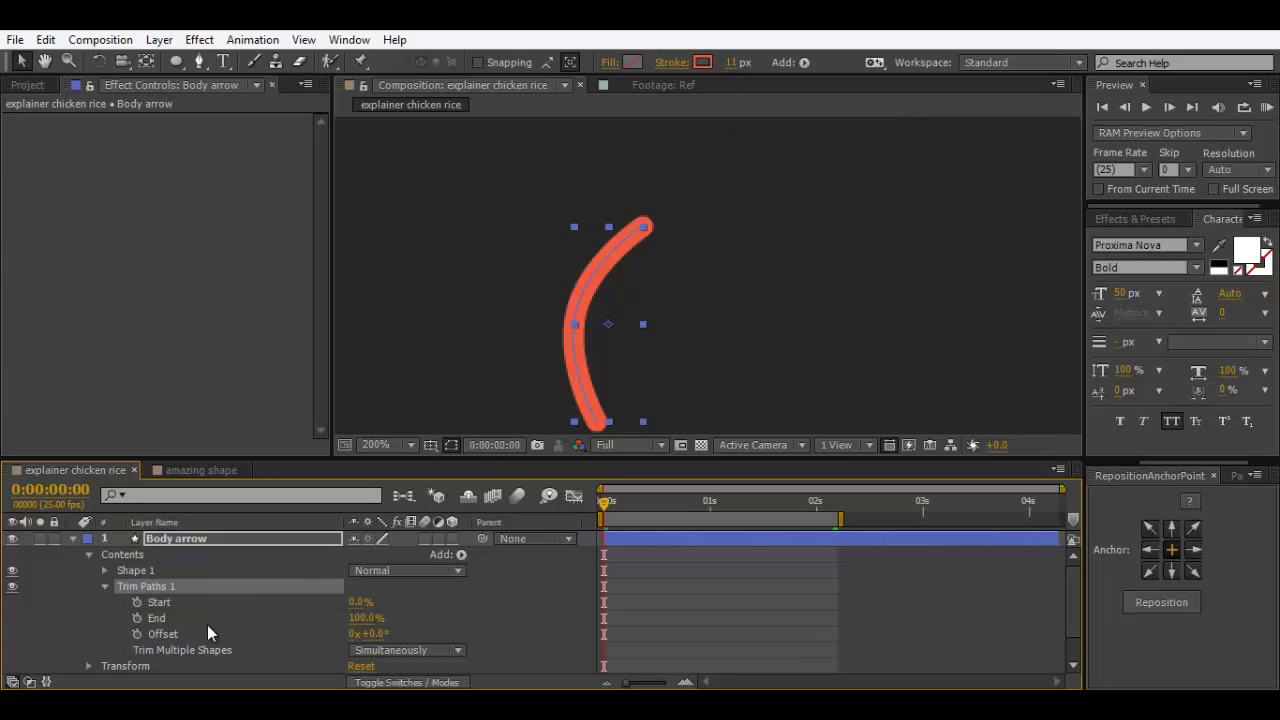
{"action": "left_click", "coordinate": [357, 617]}
{"action": "key", "text": "Return"}
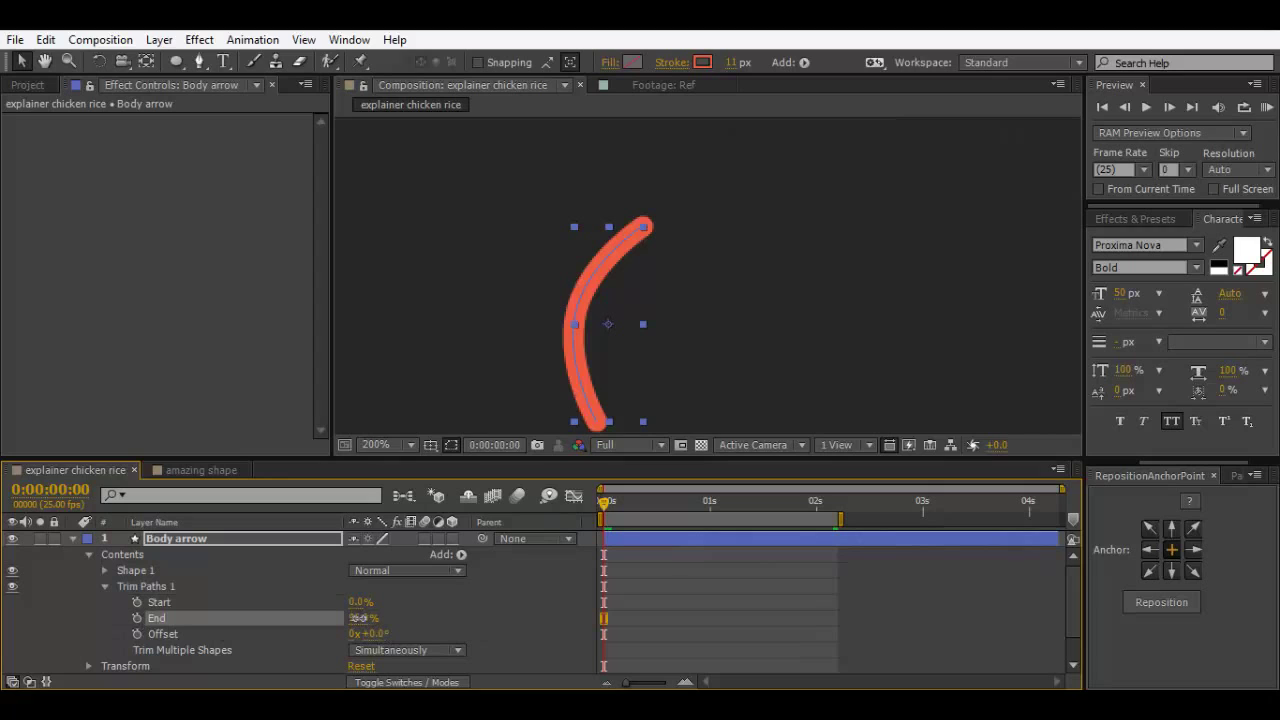
{"action": "left_click_drag", "start_coordinate": [365, 618], "coordinate": [282, 635]}
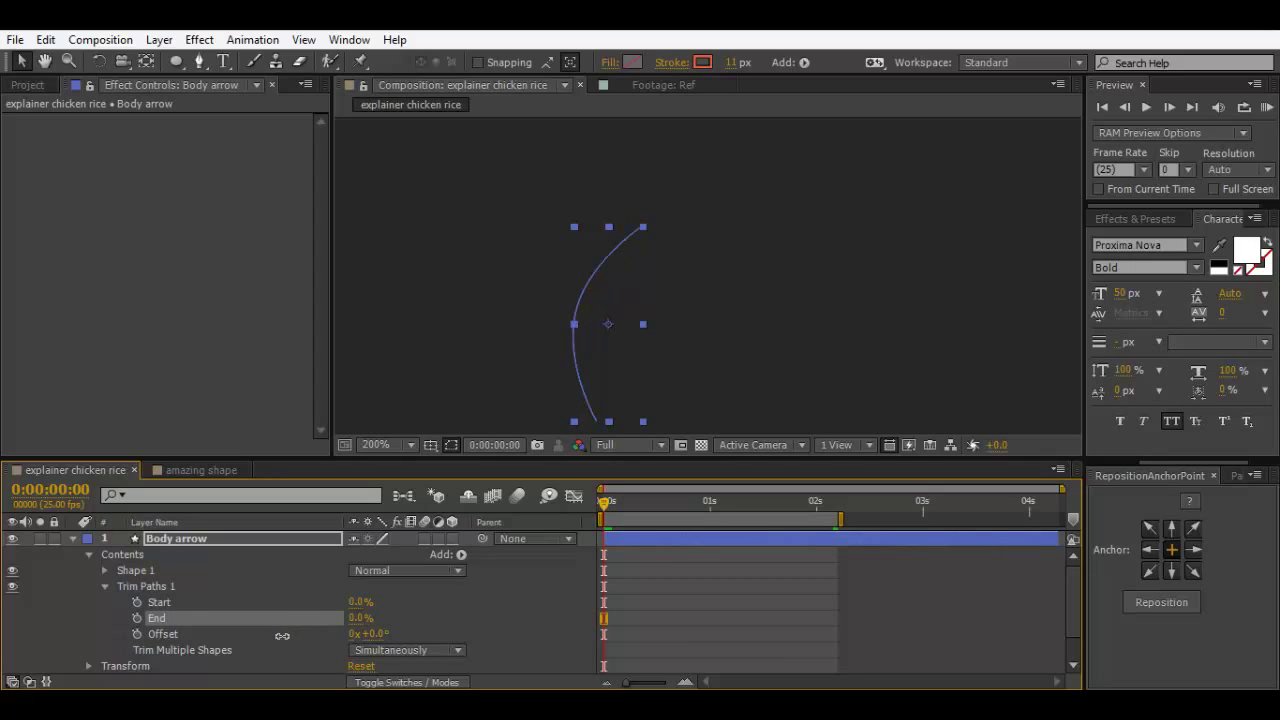
{"action": "left_click", "coordinate": [133, 617]}
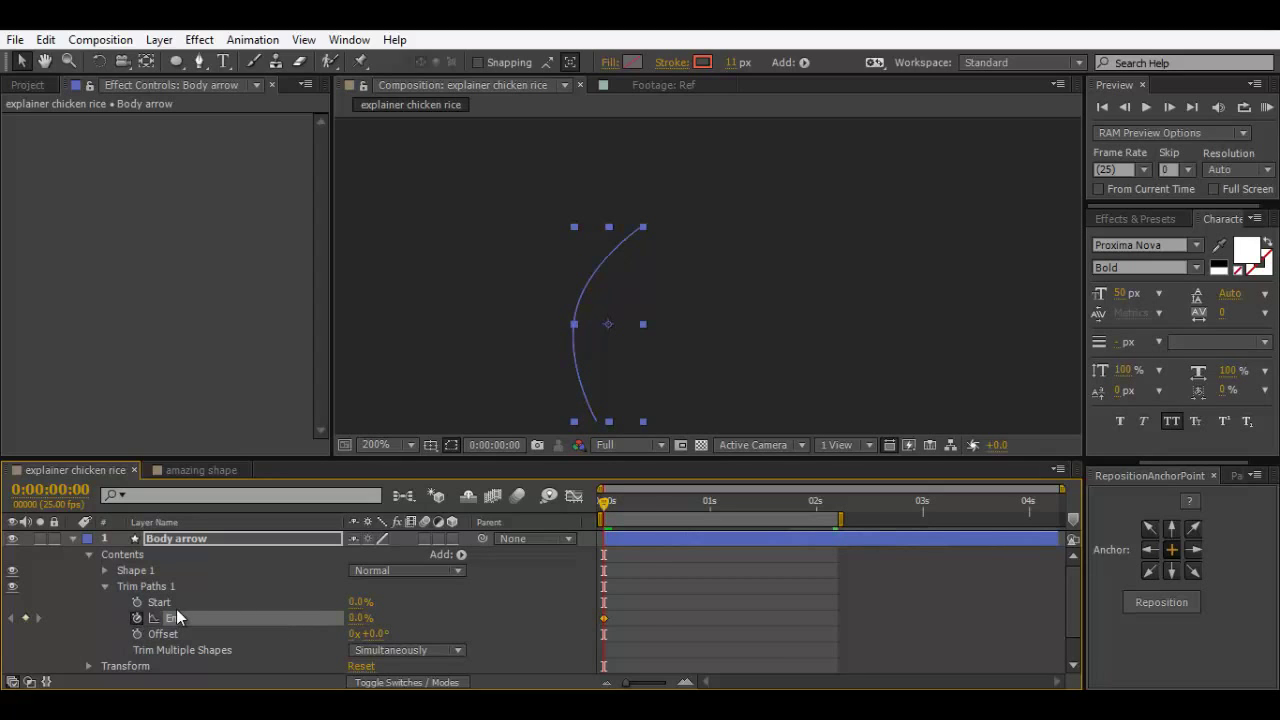
Step: Set End to 100% ten frames later and apply Easy Ease to both keyframes
{"action": "key", "text": "shift+Page_Down"}
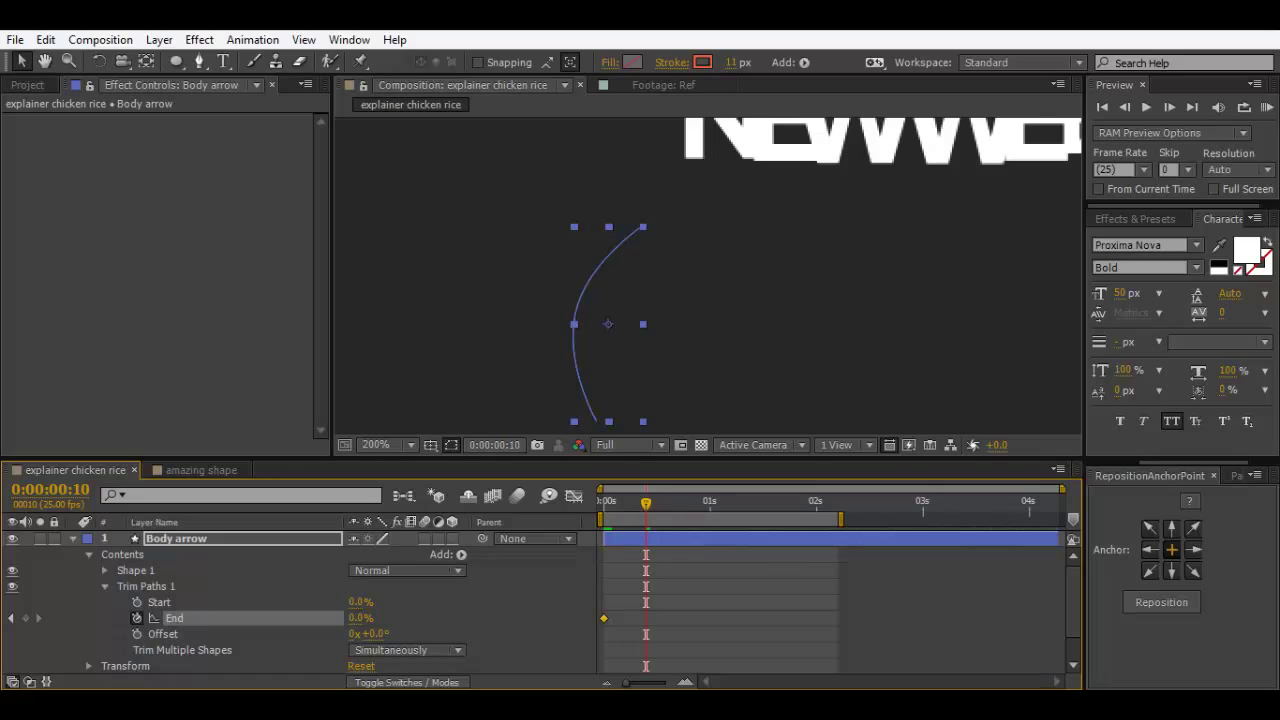
{"action": "left_click_drag", "start_coordinate": [352, 624], "coordinate": [585, 616]}
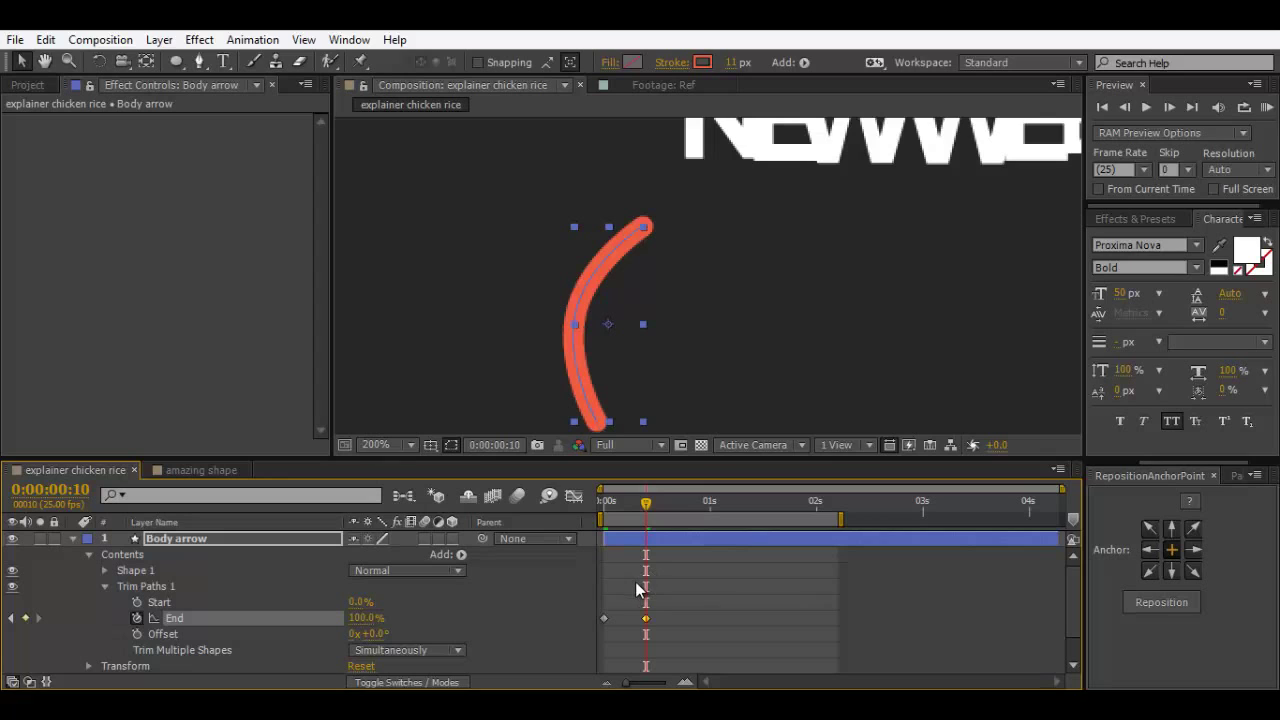
{"action": "left_click_drag", "start_coordinate": [706, 618], "coordinate": [574, 630]}
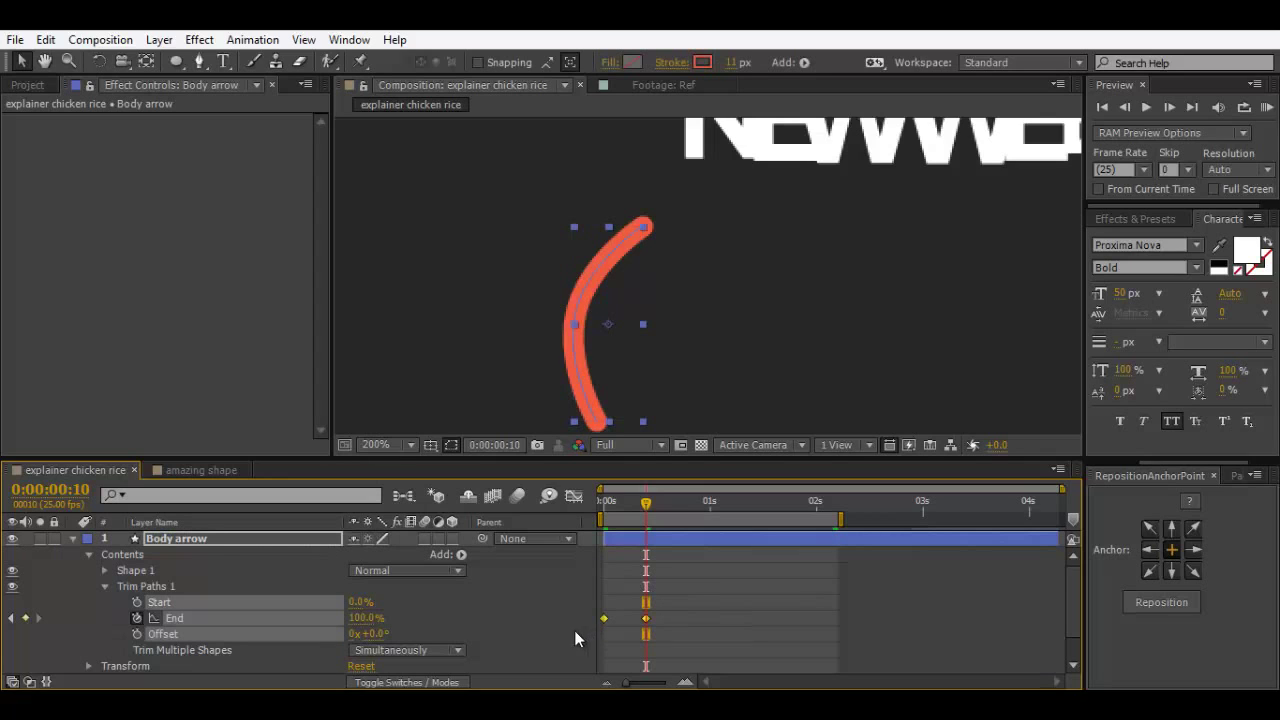
{"action": "right_click", "coordinate": [605, 617]}
{"action": "mouse_move", "coordinate": [727, 603]}
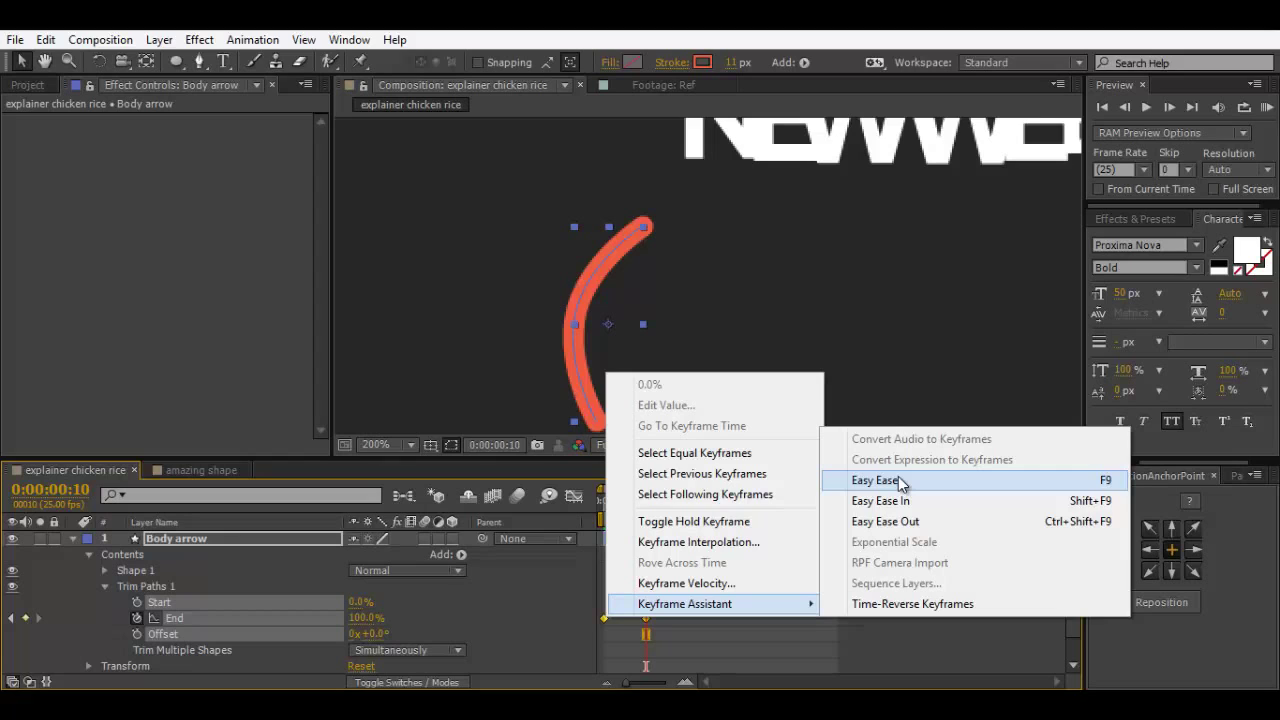
{"action": "left_click", "coordinate": [900, 481]}
{"action": "left_click", "coordinate": [767, 588]}
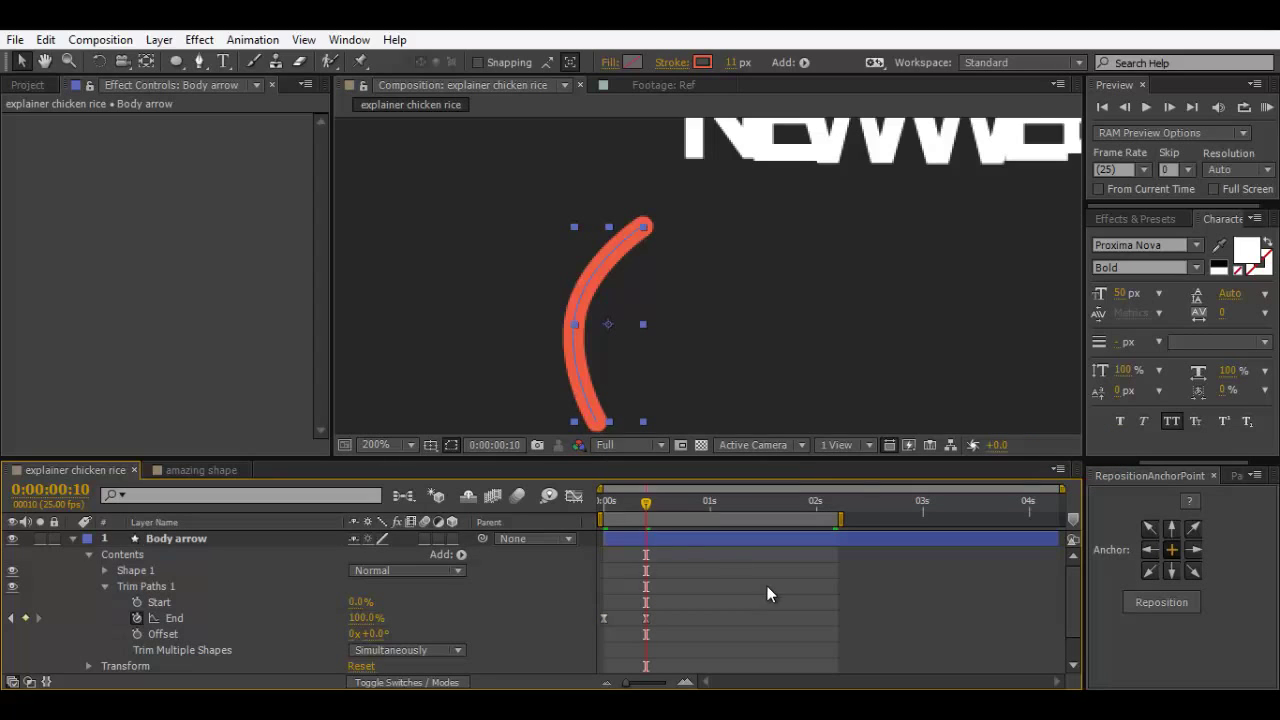
Step: Scrub through the title animation and set the preview resolution to Auto
{"action": "left_click", "coordinate": [606, 503]}
{"action": "scroll", "coordinate": [690, 315], "scroll_direction": "down", "scroll_amount": 4}
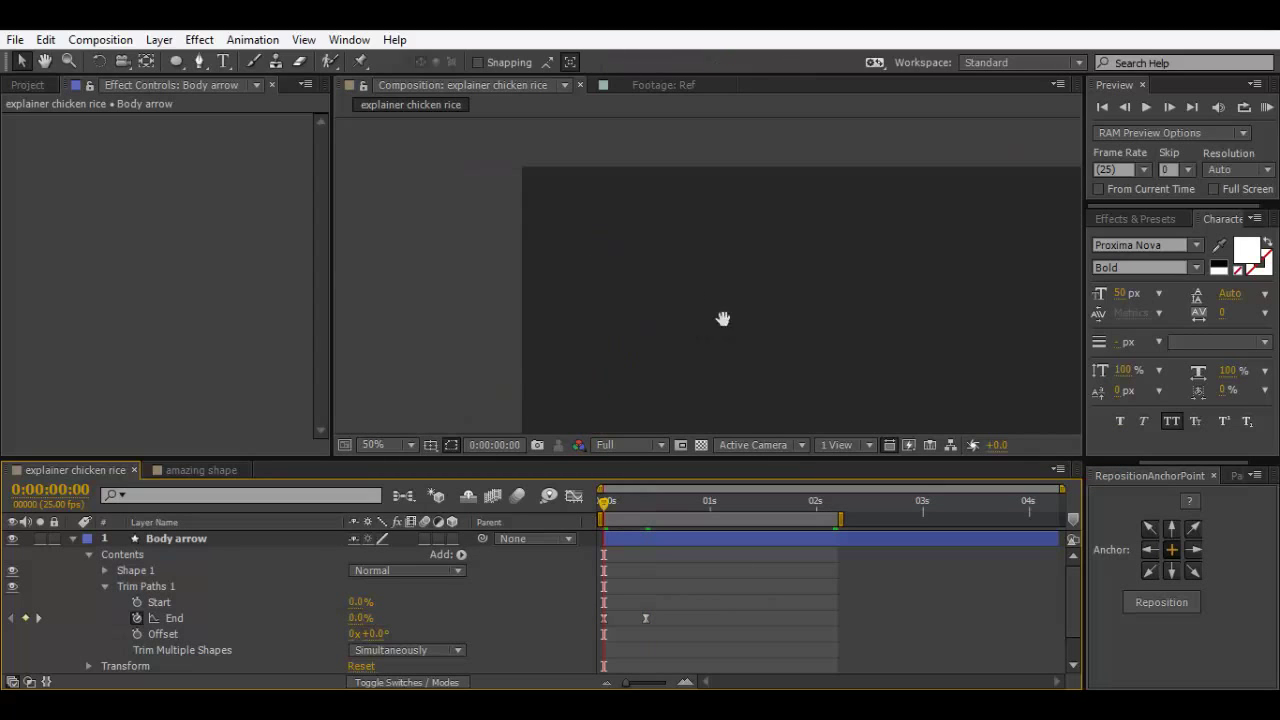
{"action": "scroll", "coordinate": [567, 252], "scroll_direction": "down", "scroll_amount": 1}
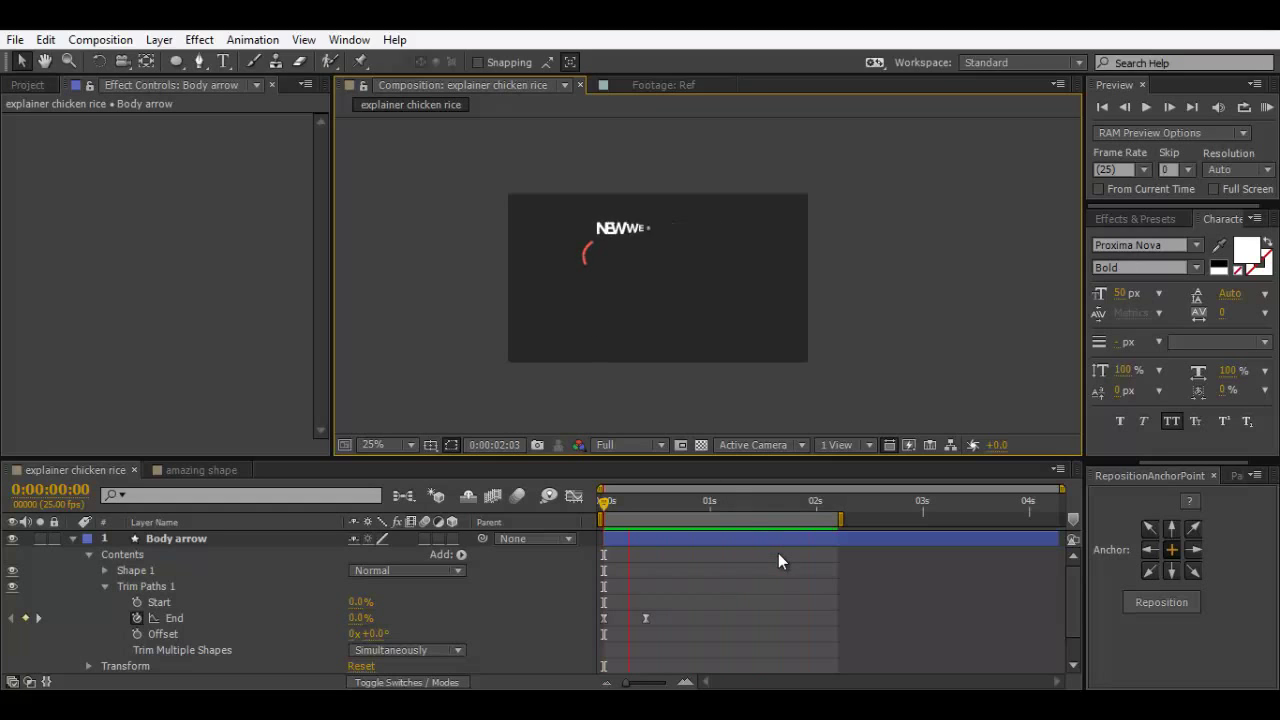
{"action": "scroll", "coordinate": [666, 339], "scroll_direction": "up", "scroll_amount": 3}
{"action": "left_click_drag", "start_coordinate": [660, 321], "coordinate": [684, 311]}
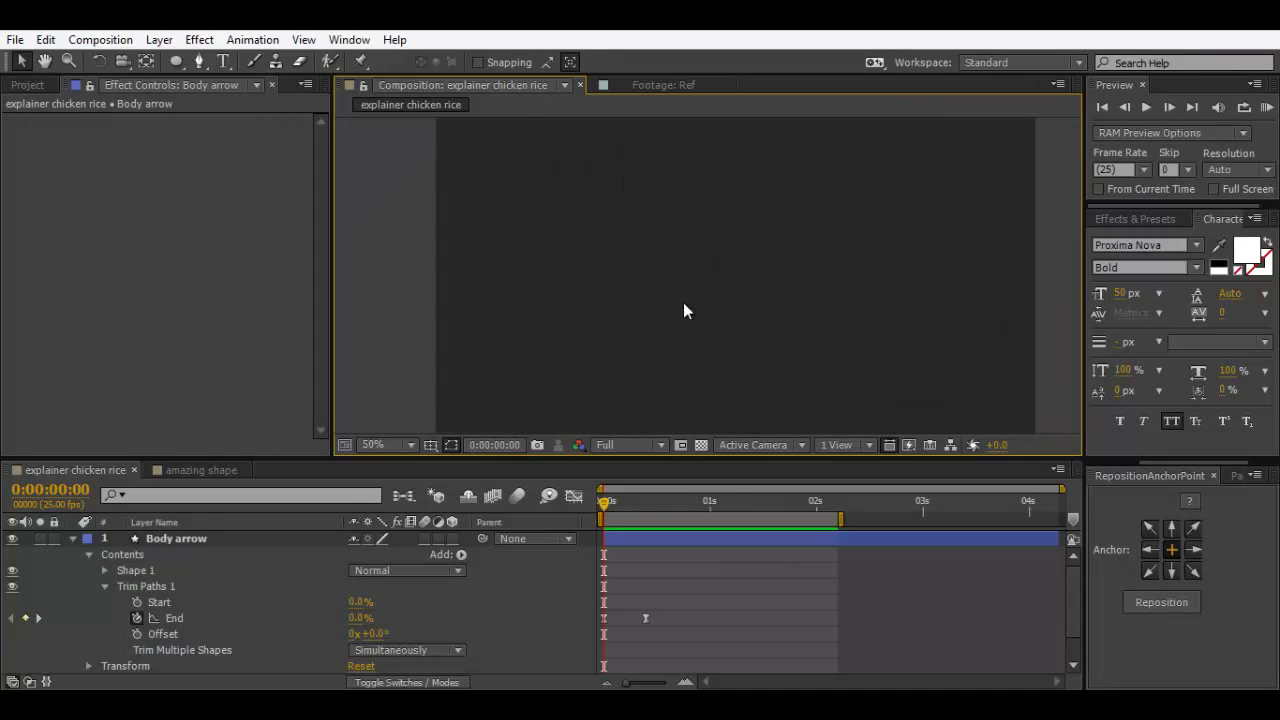
{"action": "left_click_drag", "start_coordinate": [600, 503], "coordinate": [694, 501]}
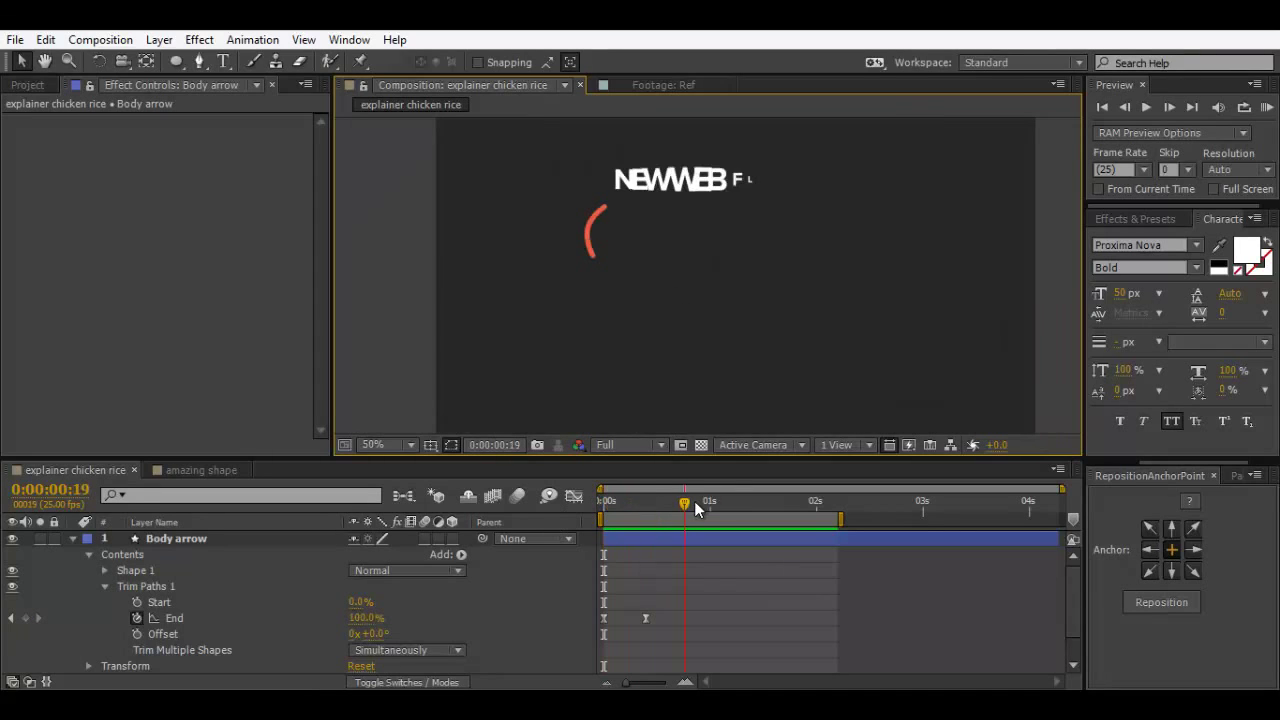
{"action": "left_click", "coordinate": [623, 444]}
{"action": "left_click", "coordinate": [633, 468]}
{"action": "left_click_drag", "start_coordinate": [605, 501], "coordinate": [689, 502]}
Step: Collapse the Body arrow layer's Contents and properties, leaving no layer selected
{"action": "left_click", "coordinate": [68, 539]}
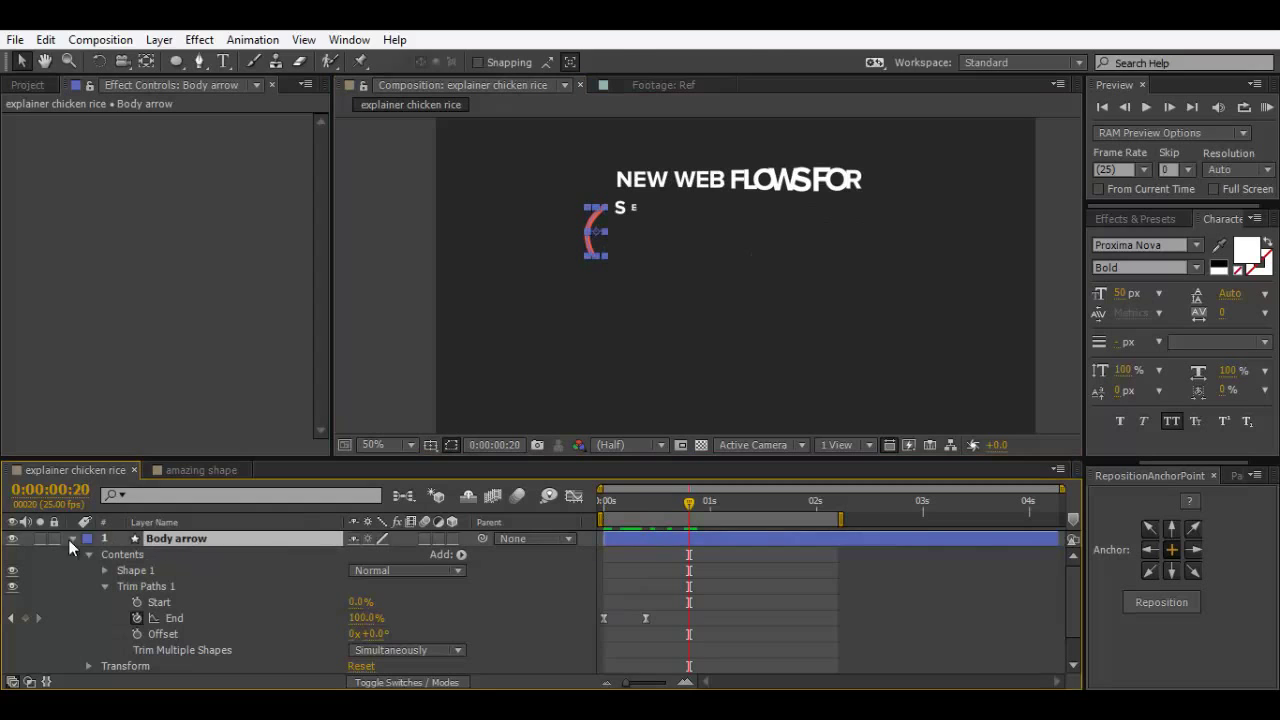
{"action": "left_click", "coordinate": [74, 537]}
{"action": "left_click", "coordinate": [74, 537]}
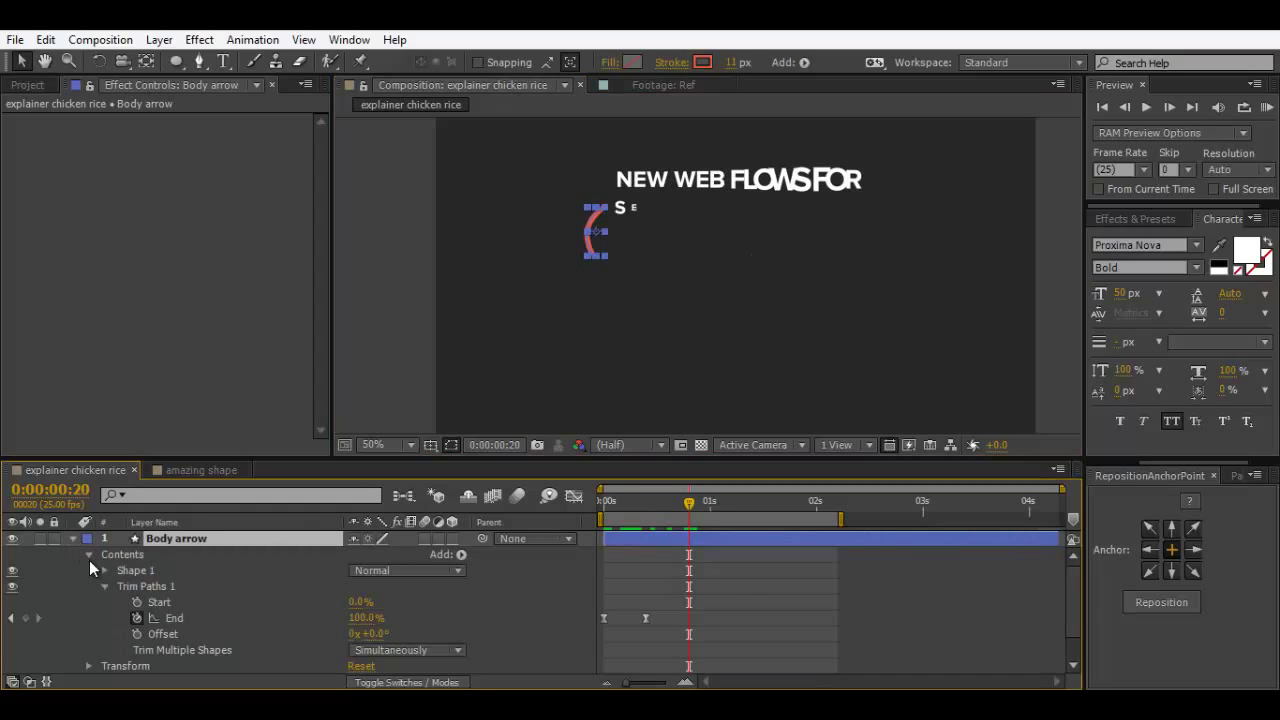
{"action": "left_click", "coordinate": [88, 554]}
{"action": "key", "text": "F2"}
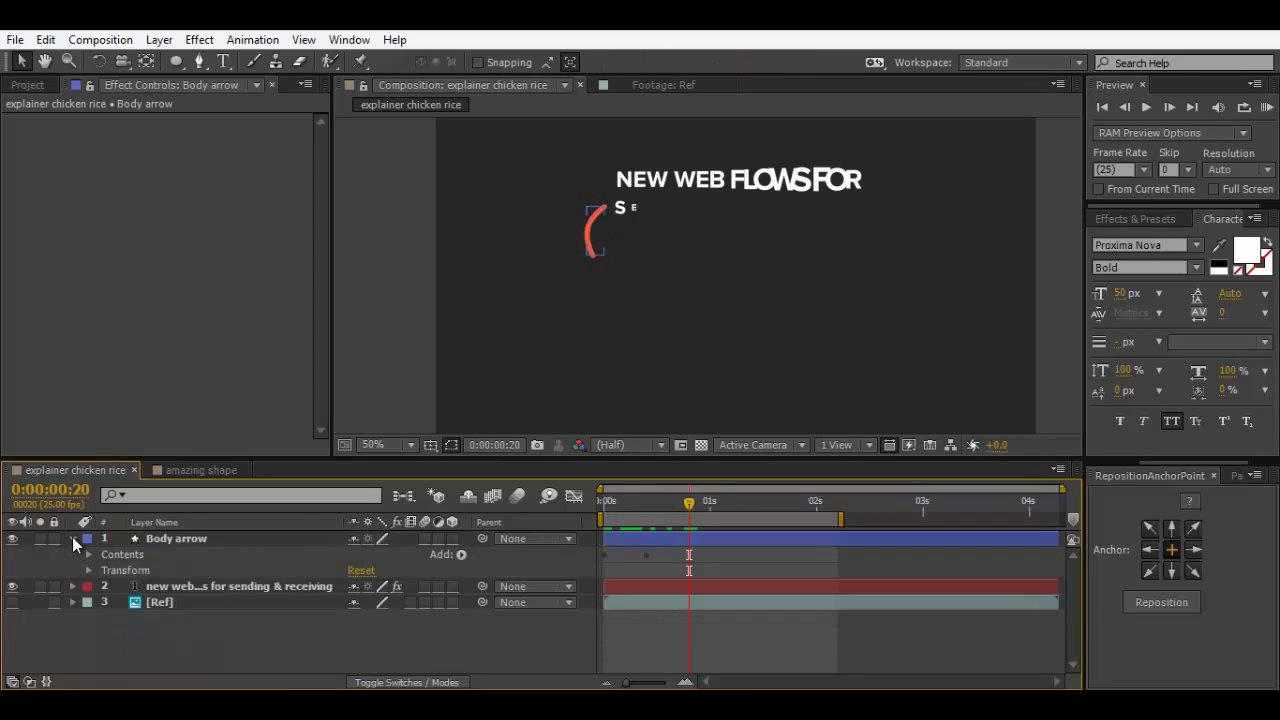
{"action": "left_click", "coordinate": [73, 537]}
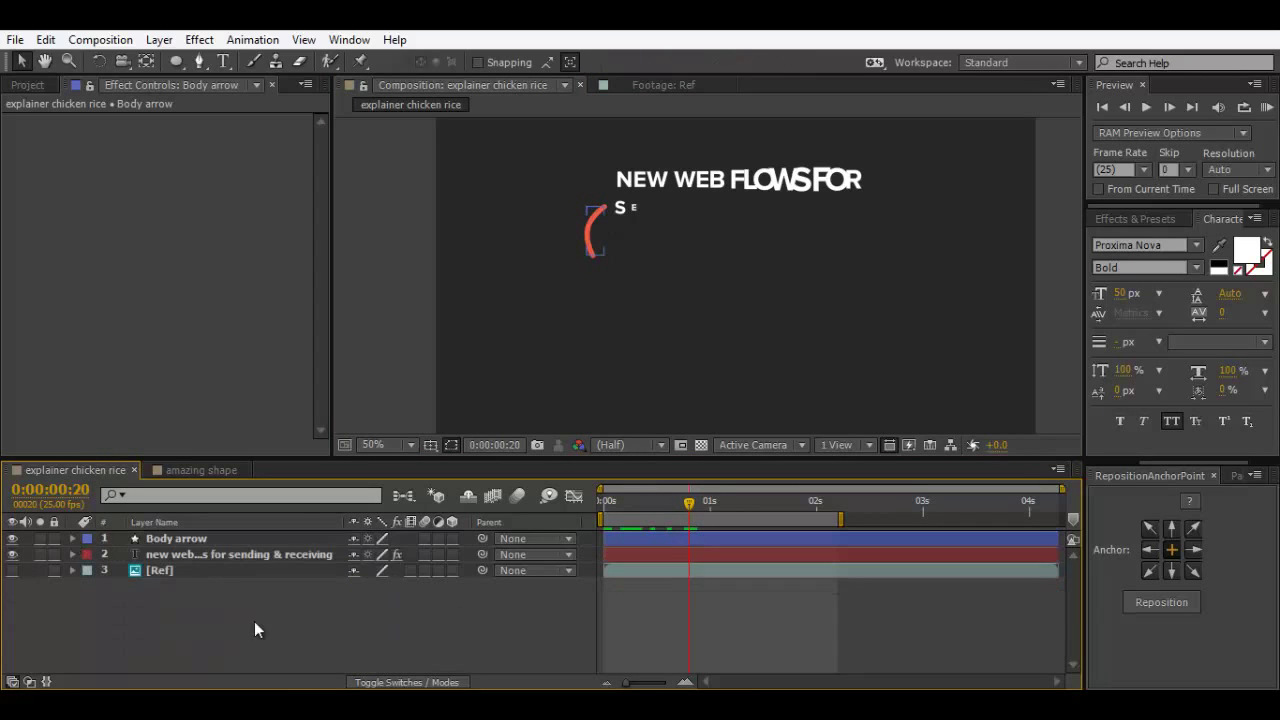
Step: Show and solo the Ref layer, zoom in, and start a Pen path at the arrowhead tip
{"action": "left_click", "coordinate": [12, 570]}
{"action": "left_click", "coordinate": [40, 570]}
{"action": "scroll", "coordinate": [563, 365], "scroll_direction": "up", "scroll_amount": 2}
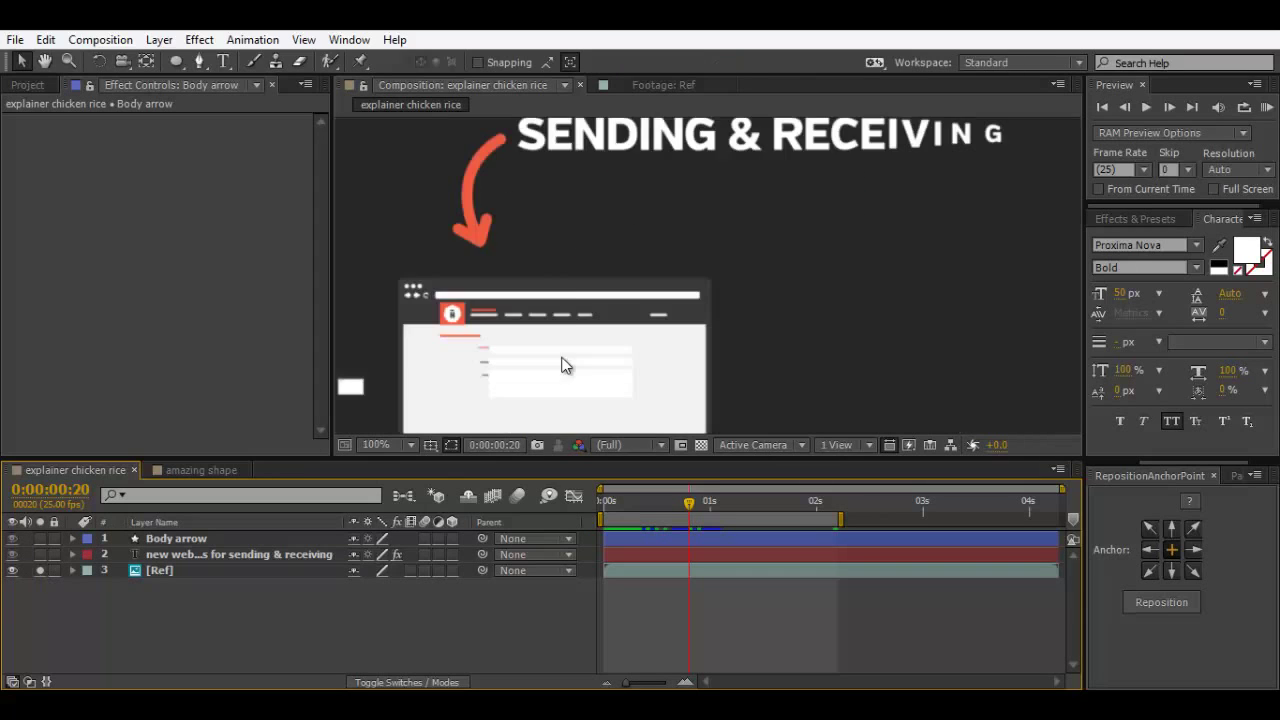
{"action": "scroll", "coordinate": [506, 310], "scroll_direction": "up", "scroll_amount": 2}
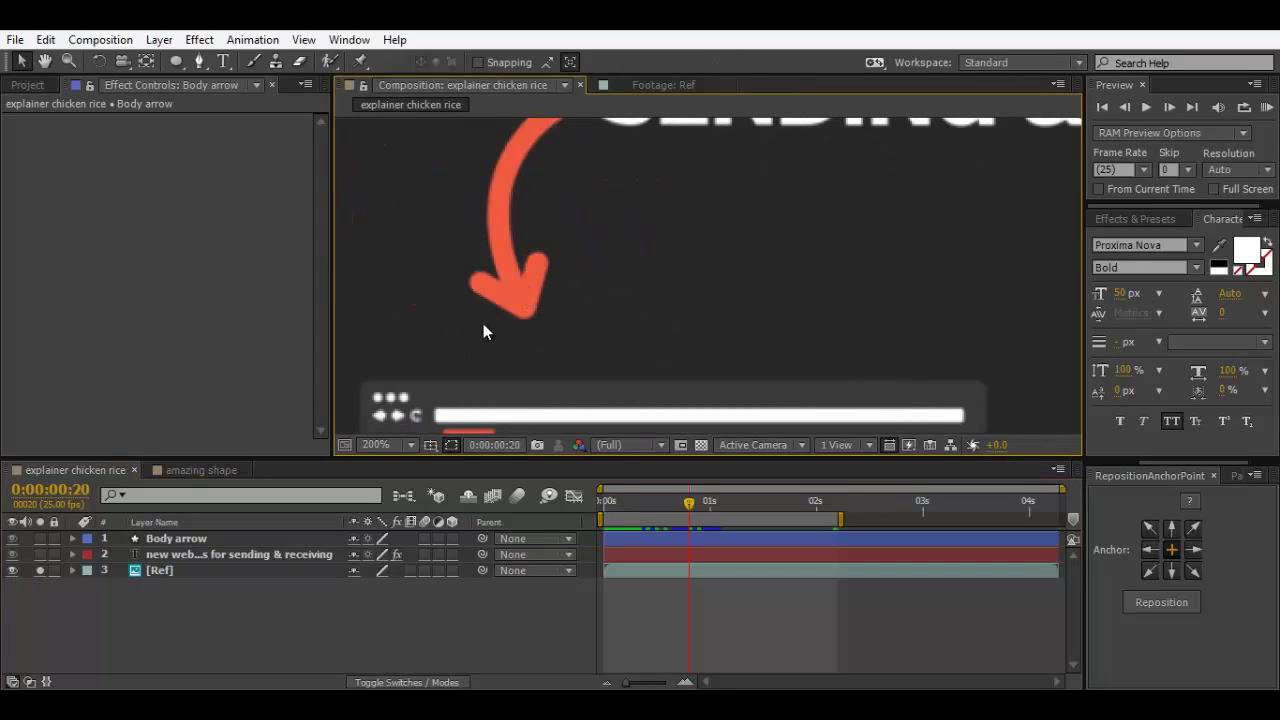
{"action": "left_click", "coordinate": [200, 61]}
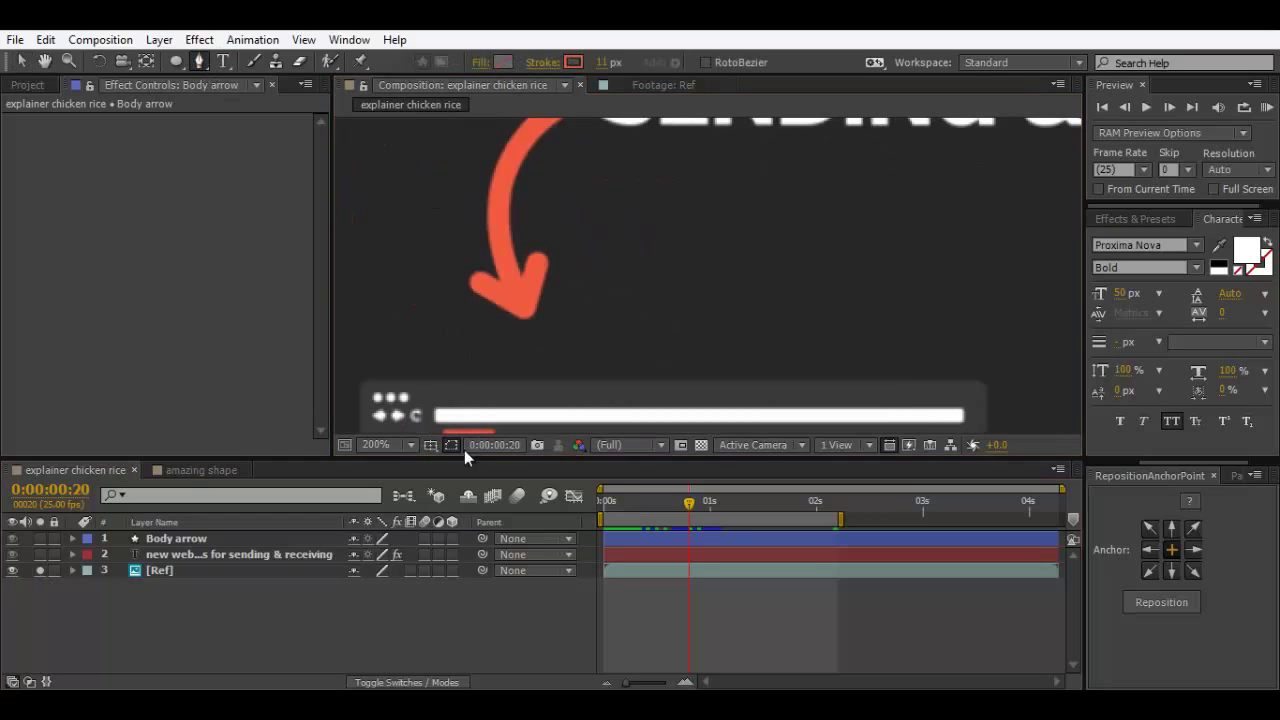
{"action": "left_click", "coordinate": [521, 310]}
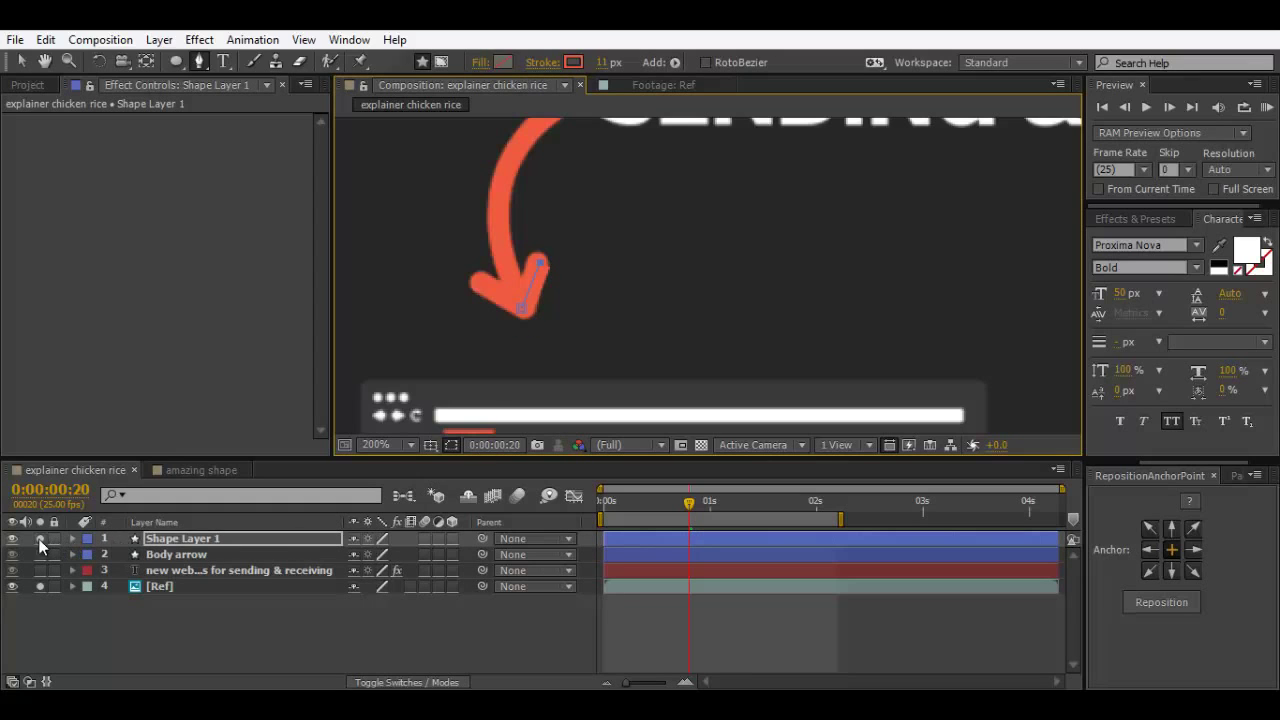
Step: Set the new shape's stroke colour to bright red FF2600
{"action": "left_click", "coordinate": [573, 62]}
{"action": "left_click_drag", "start_coordinate": [225, 298], "coordinate": [267, 286]}
{"action": "left_click", "coordinate": [413, 286]}
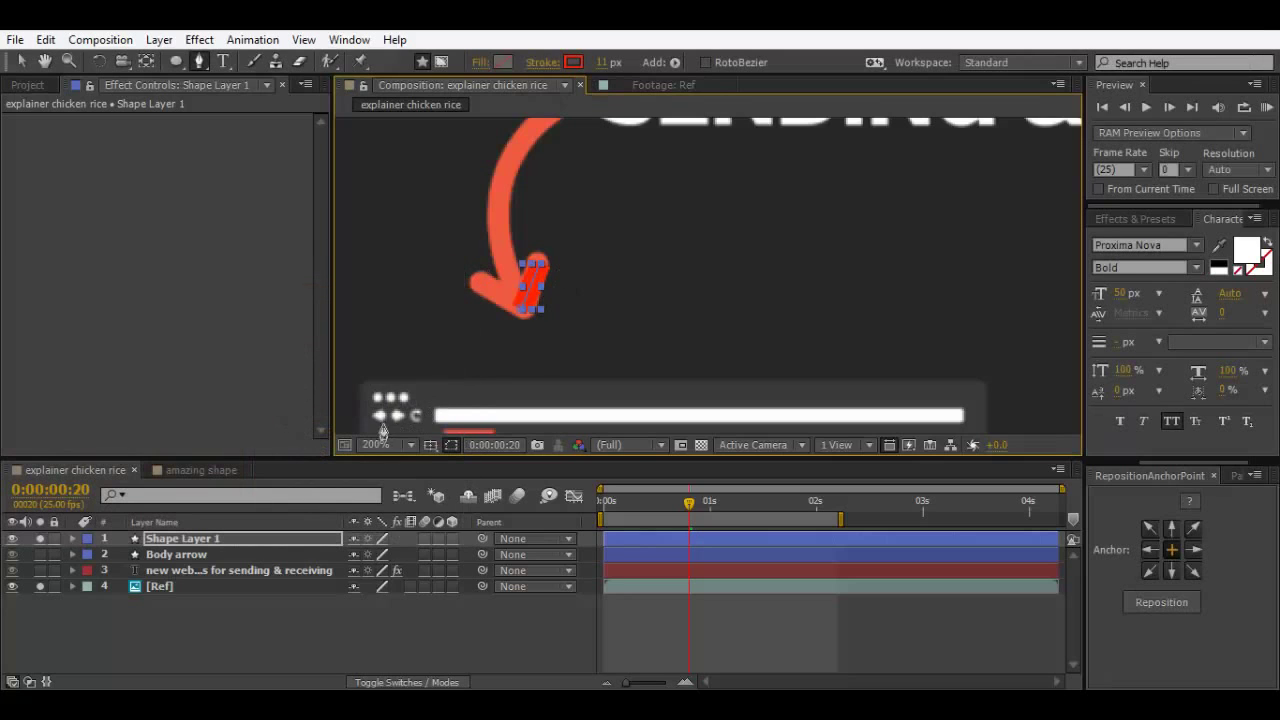
{"action": "scroll", "coordinate": [540, 285], "scroll_direction": "up", "scroll_amount": 3}
{"action": "scroll", "coordinate": [491, 294], "scroll_direction": "left", "scroll_amount": 5}
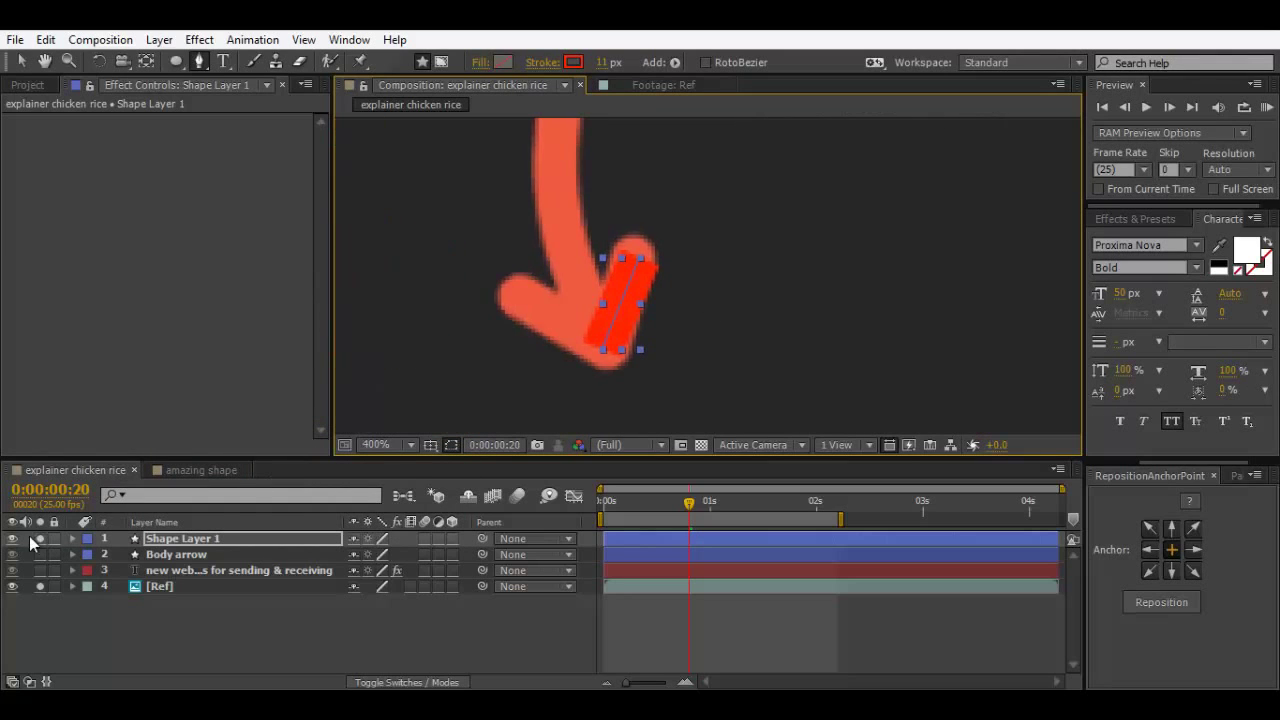
Step: Delete Fill 1 from Shape 1 in Shape Layer 1's Contents
{"action": "left_click", "coordinate": [72, 538]}
{"action": "left_click", "coordinate": [87, 555]}
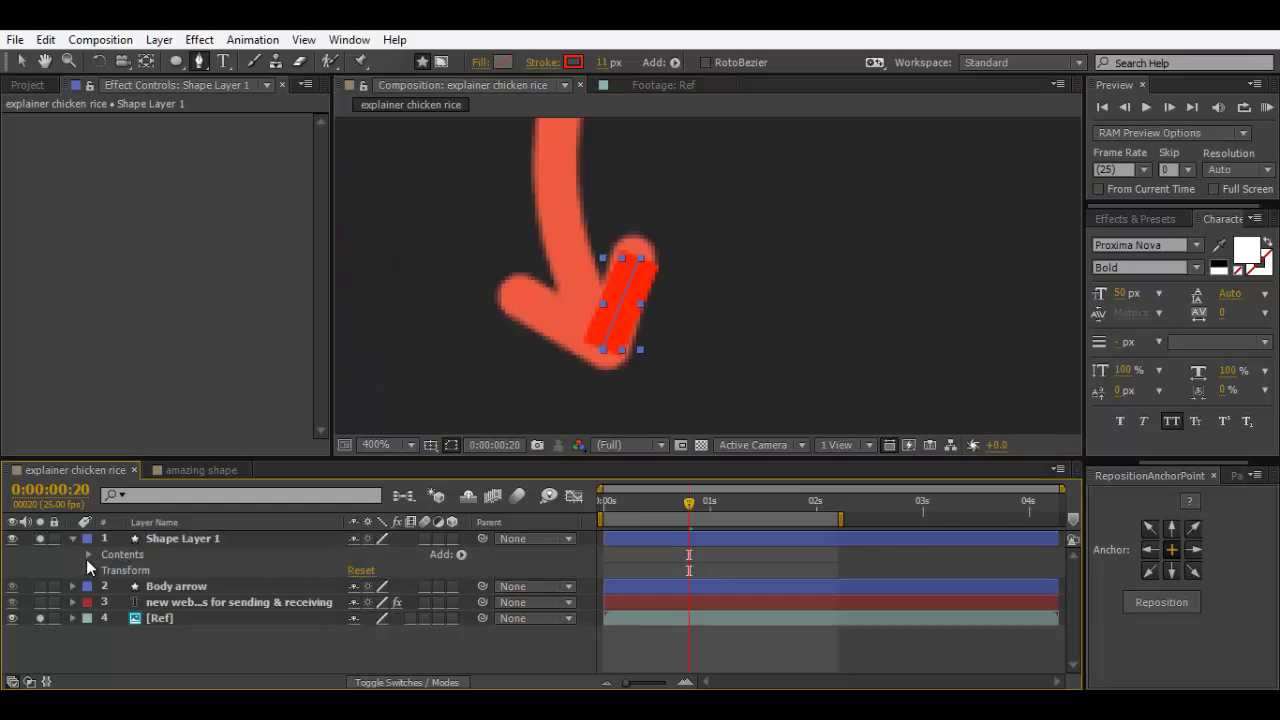
{"action": "left_click", "coordinate": [87, 555]}
{"action": "left_click", "coordinate": [105, 570]}
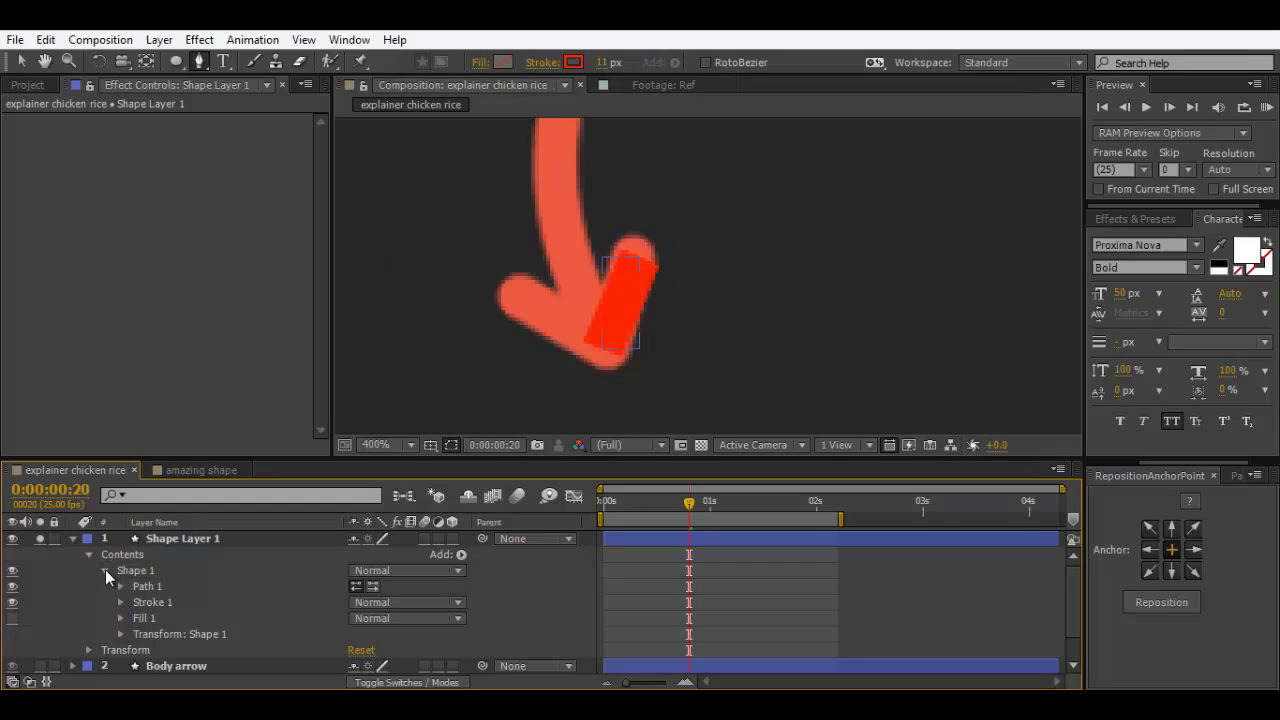
{"action": "left_click", "coordinate": [141, 616]}
{"action": "key", "text": "Delete"}
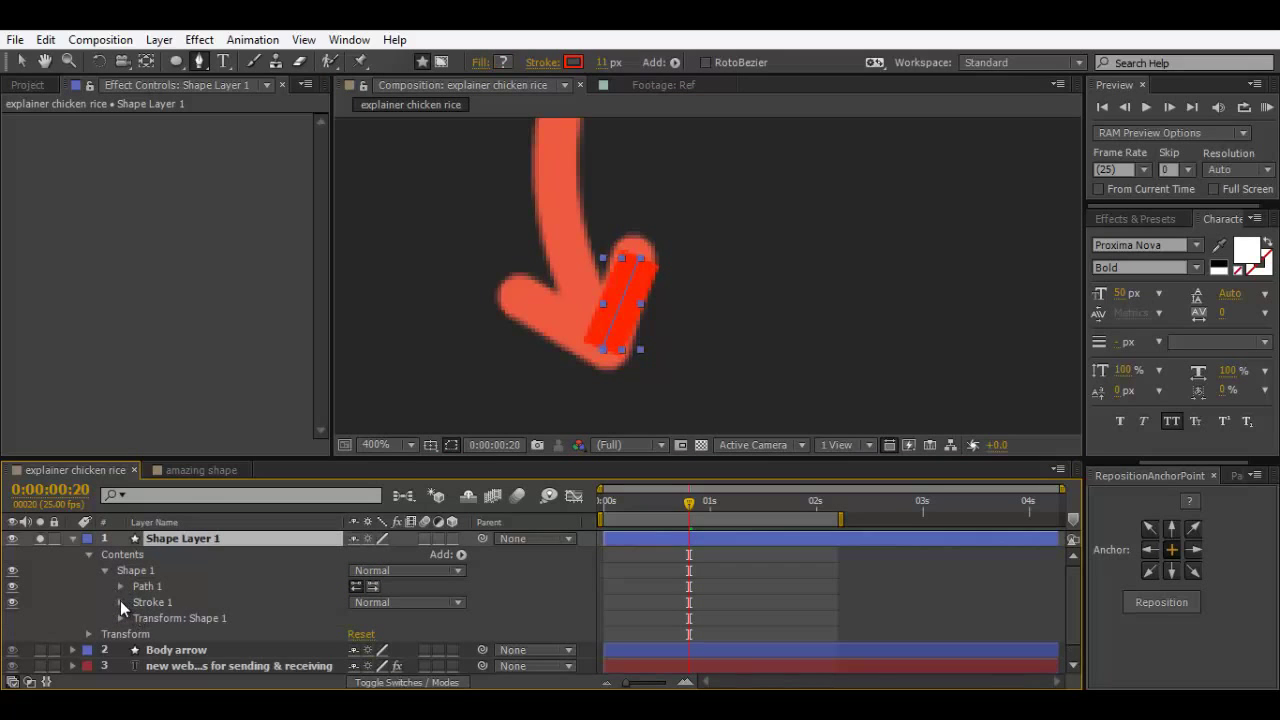
Step: Set Stroke 1's Line Cap to Round Cap
{"action": "left_click", "coordinate": [120, 602]}
{"action": "left_click", "coordinate": [185, 617]}
{"action": "left_click", "coordinate": [375, 618]}
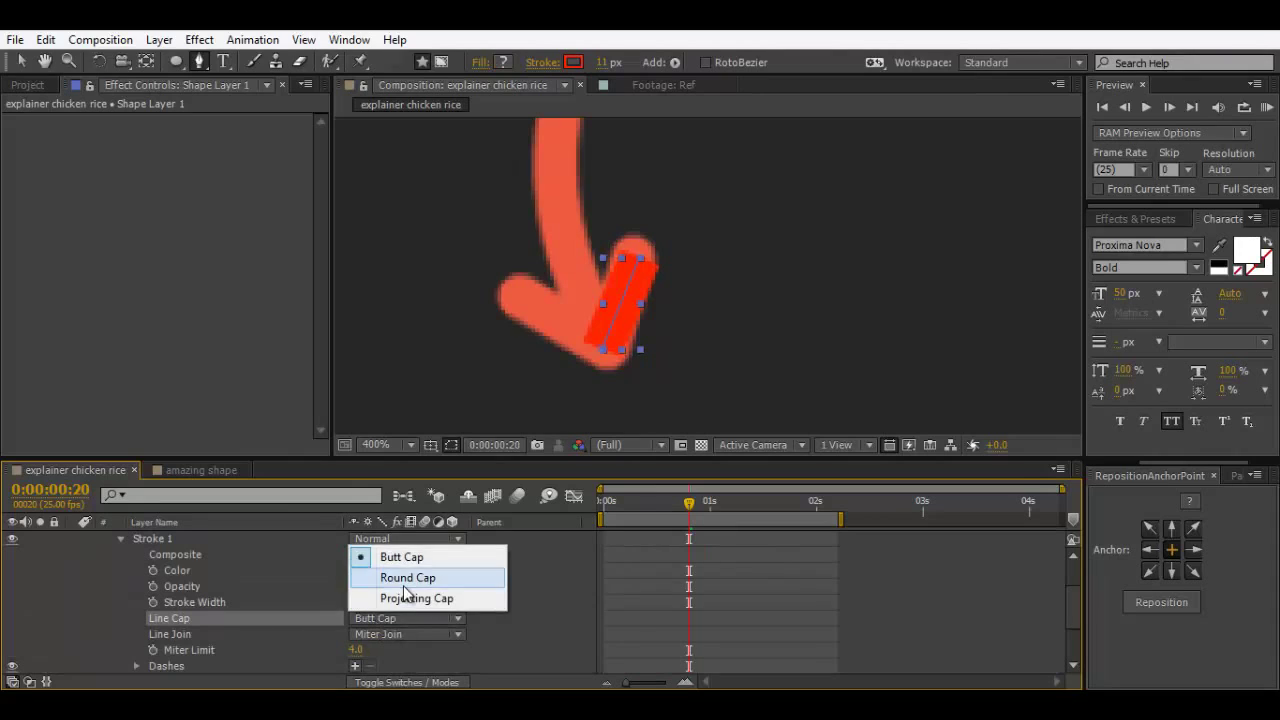
{"action": "left_click", "coordinate": [404, 584]}
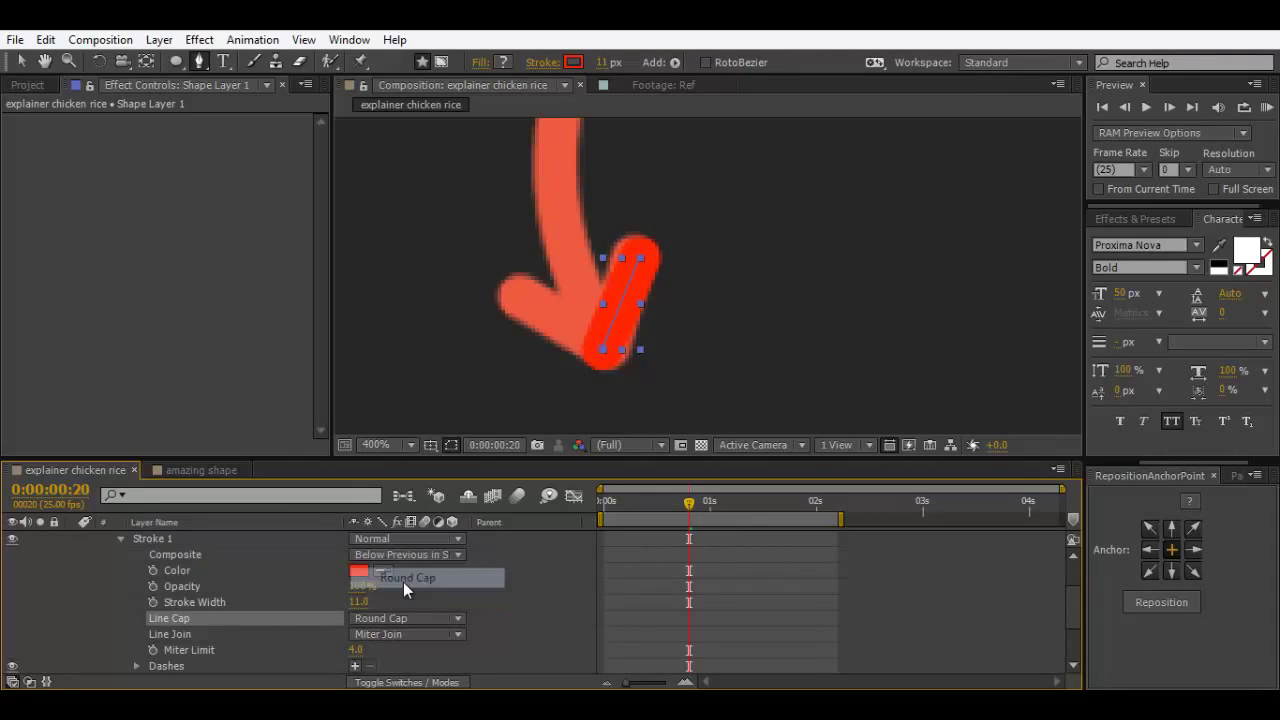
{"action": "left_click", "coordinate": [606, 349]}
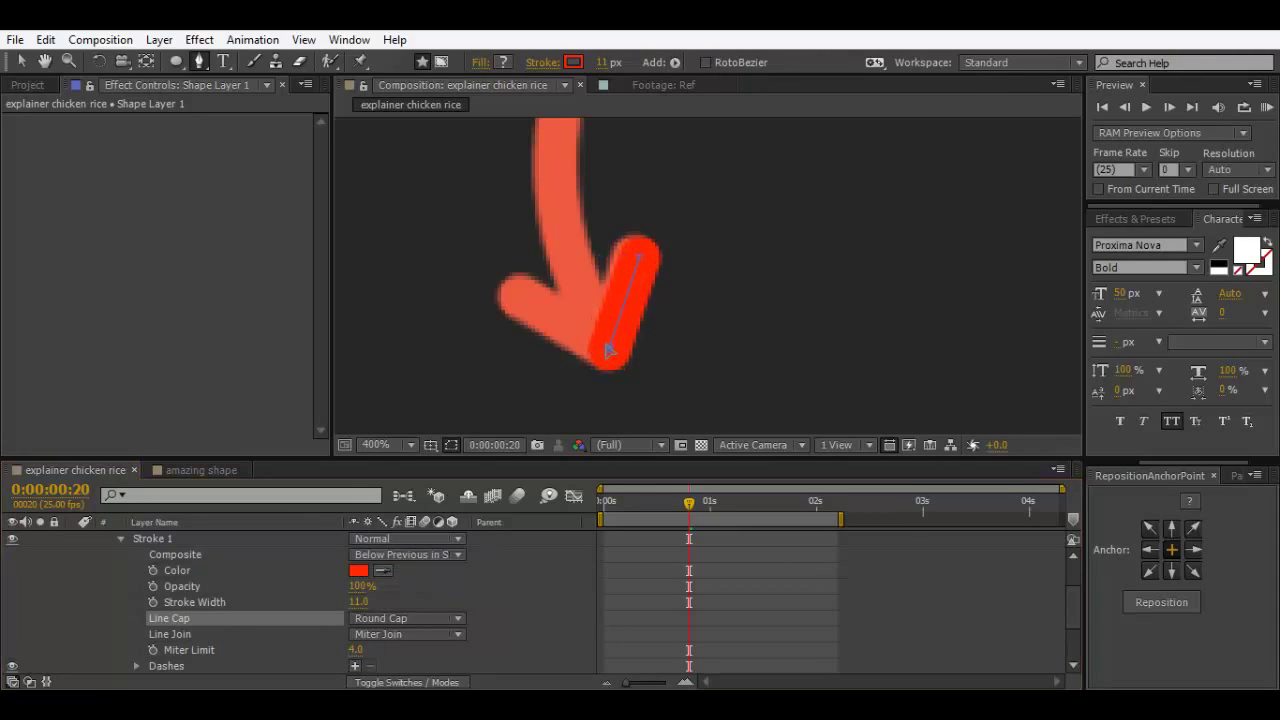
Step: Nudge Path 1's top vertex slightly left
{"action": "scroll", "coordinate": [122, 590], "scroll_direction": "up", "scroll_amount": 1}
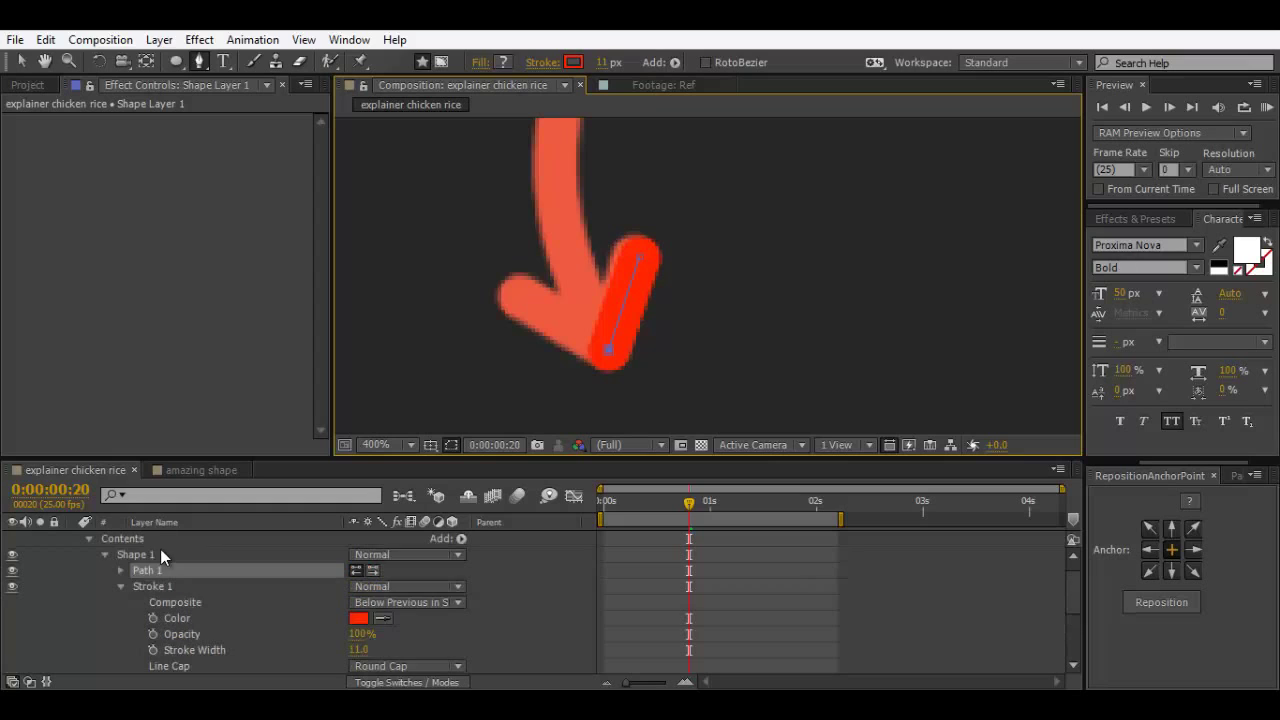
{"action": "left_click", "coordinate": [145, 554]}
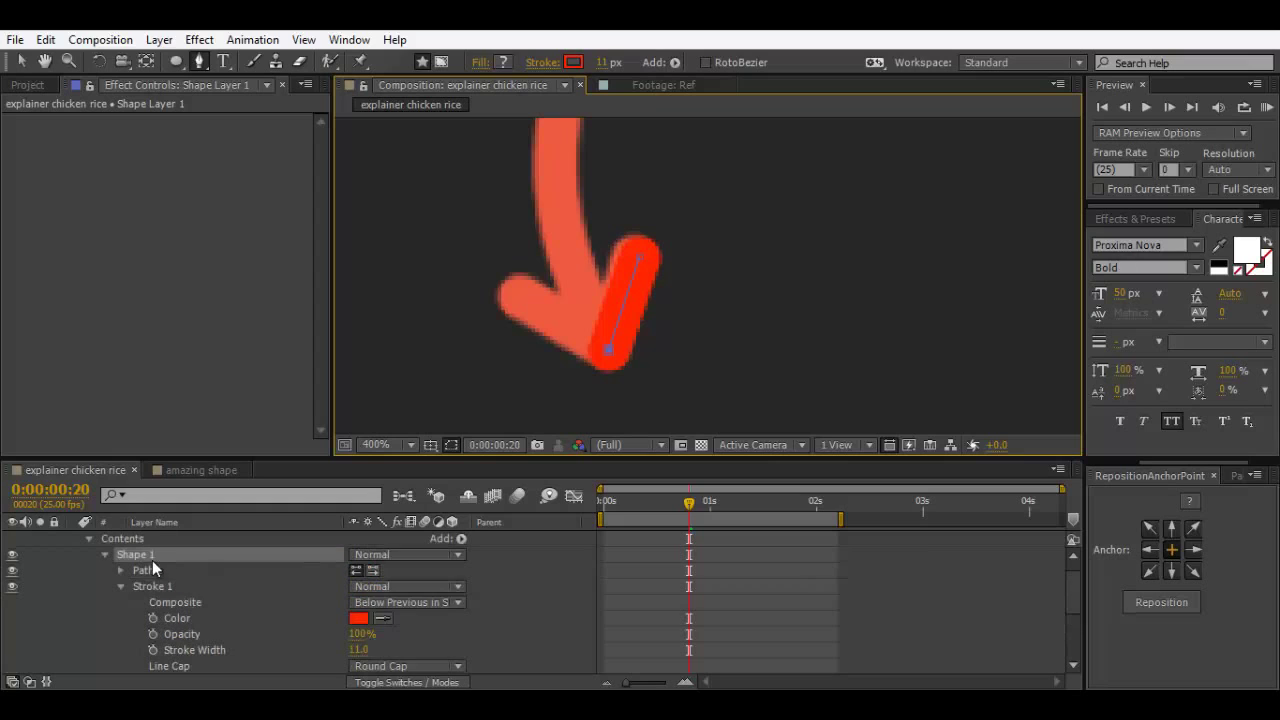
{"action": "left_click", "coordinate": [641, 262]}
{"action": "left_click_drag", "start_coordinate": [641, 262], "coordinate": [637, 262]}
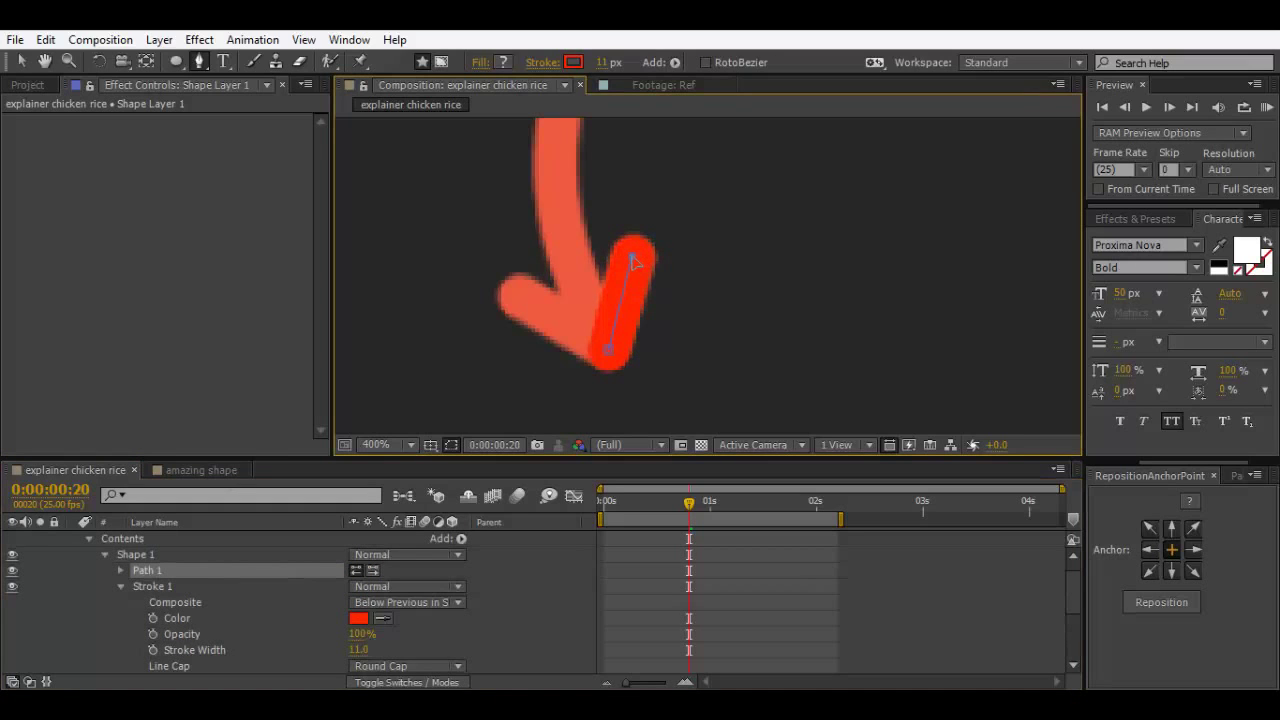
{"action": "scroll", "coordinate": [88, 566], "scroll_direction": "up", "scroll_amount": 1}
Step: Duplicate Shape 1 as Shape 2 and swing its top point left to form the V arrowhead
{"action": "left_click", "coordinate": [103, 568]}
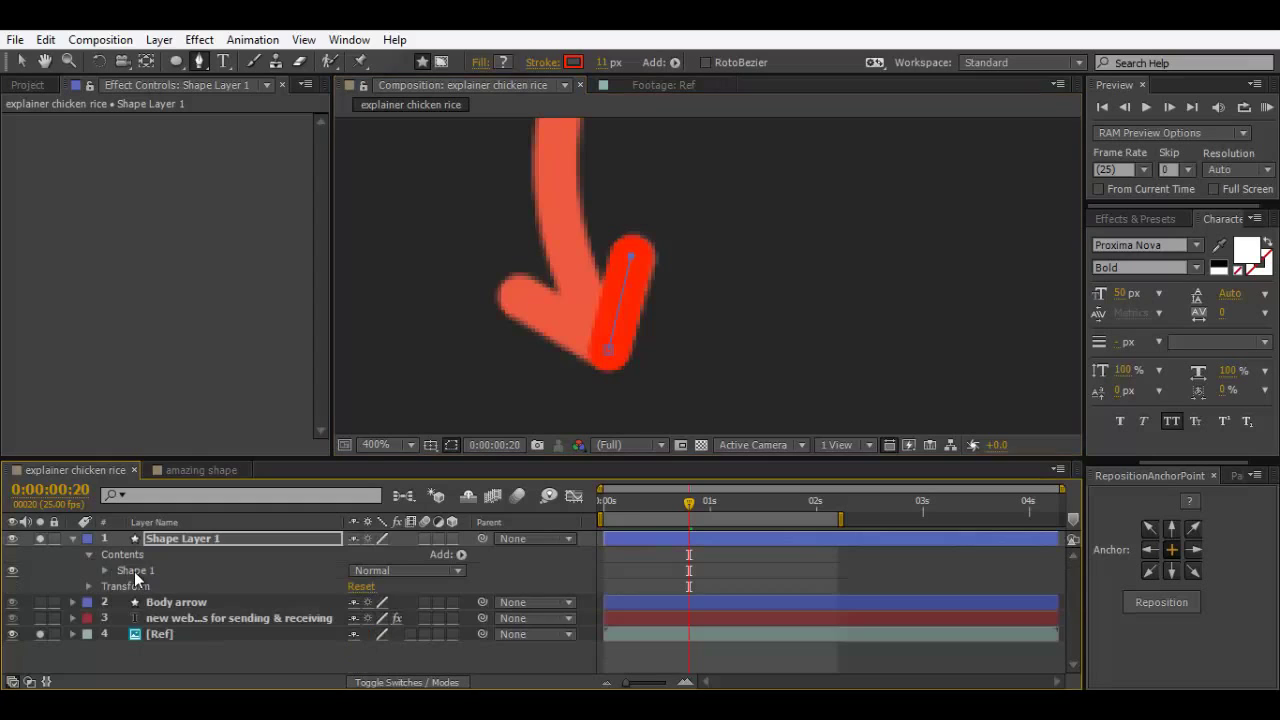
{"action": "left_click", "coordinate": [134, 571]}
{"action": "key", "text": "ctrl+d"}
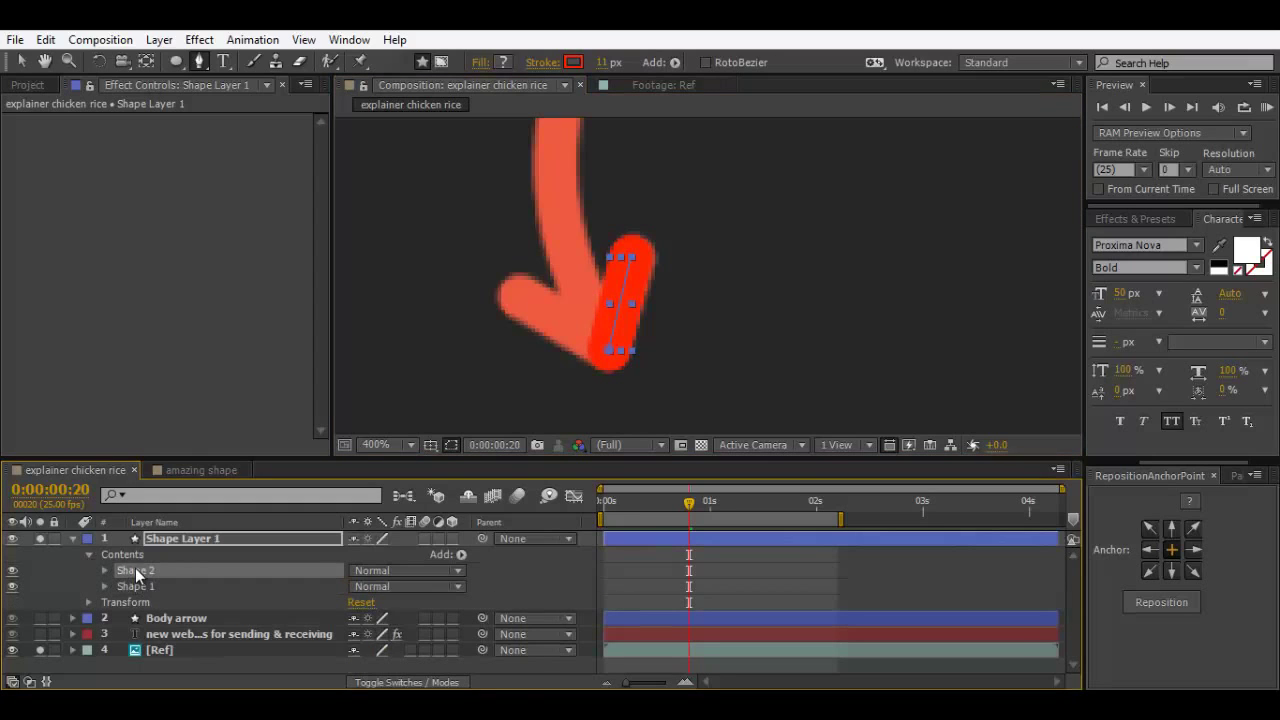
{"action": "left_click", "coordinate": [608, 352]}
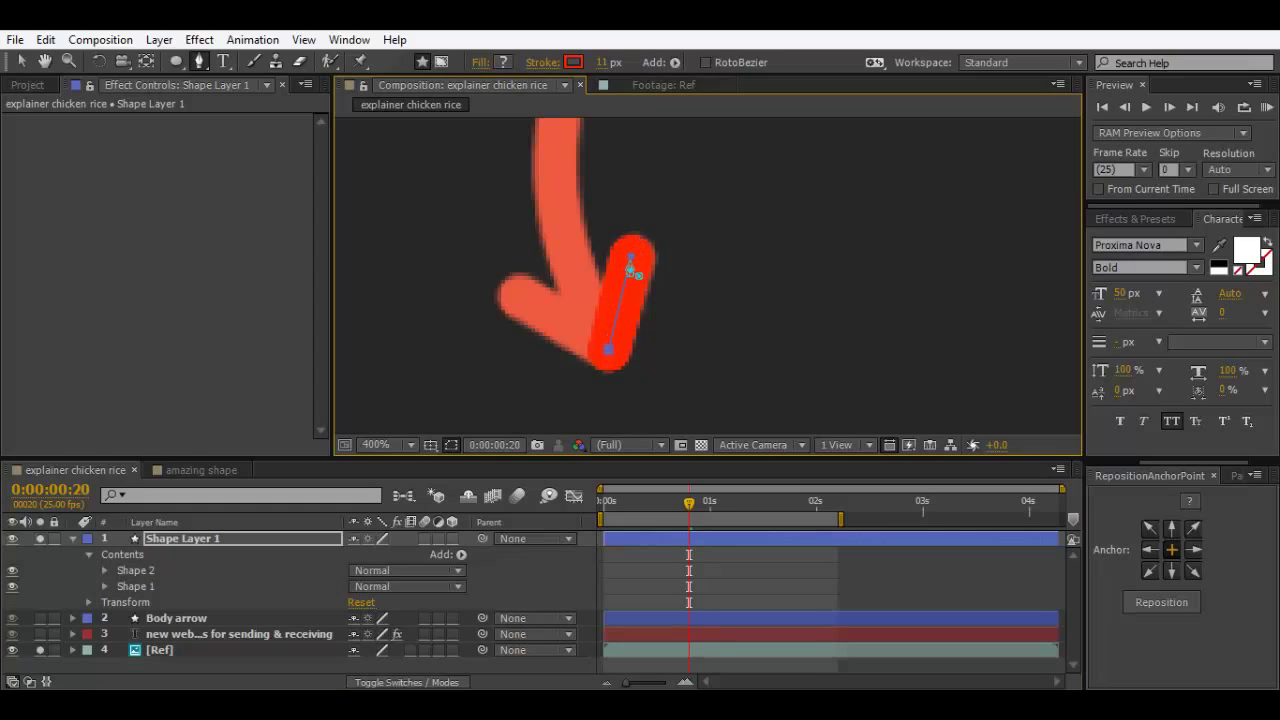
{"action": "left_click", "coordinate": [138, 569]}
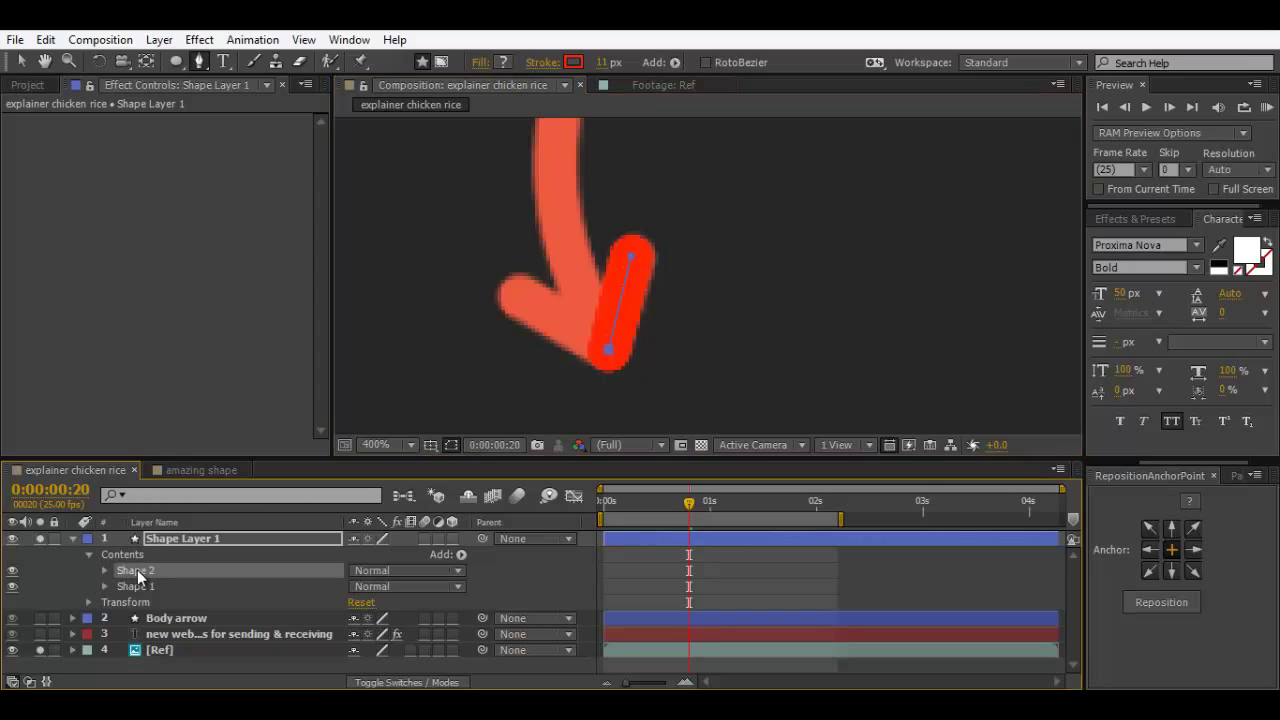
{"action": "left_click", "coordinate": [632, 262]}
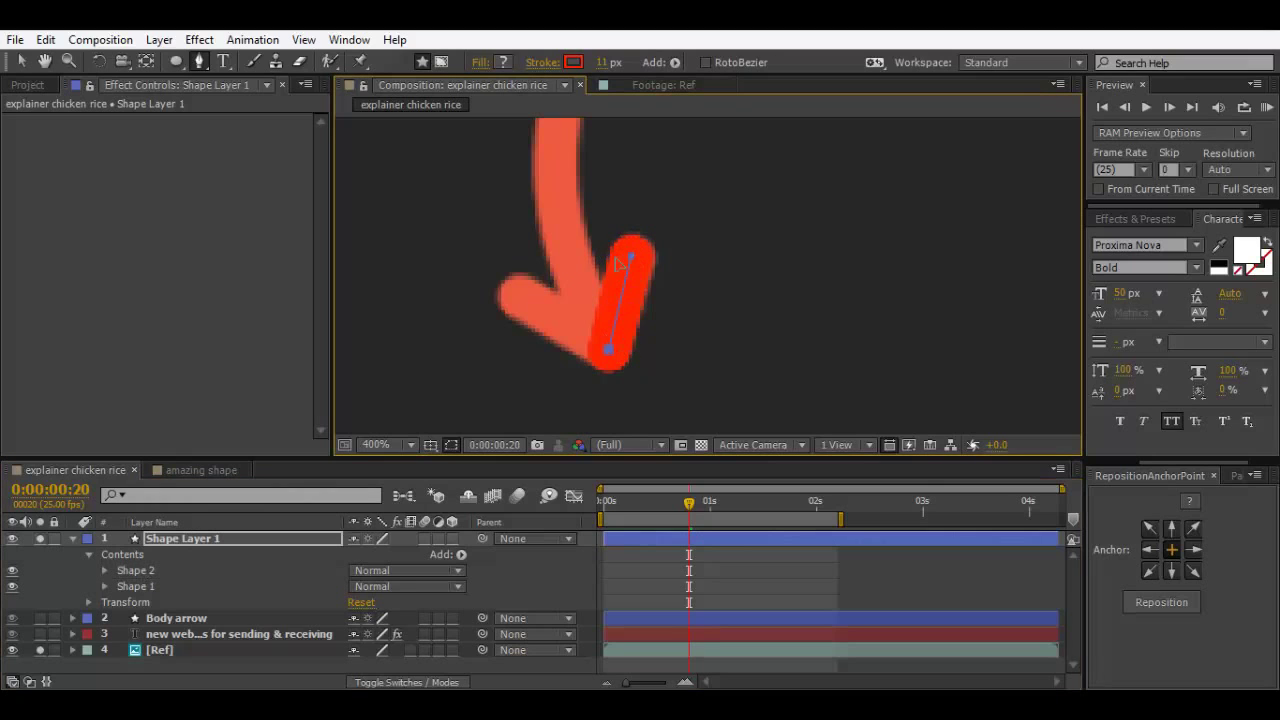
{"action": "left_click_drag", "start_coordinate": [616, 259], "coordinate": [522, 296]}
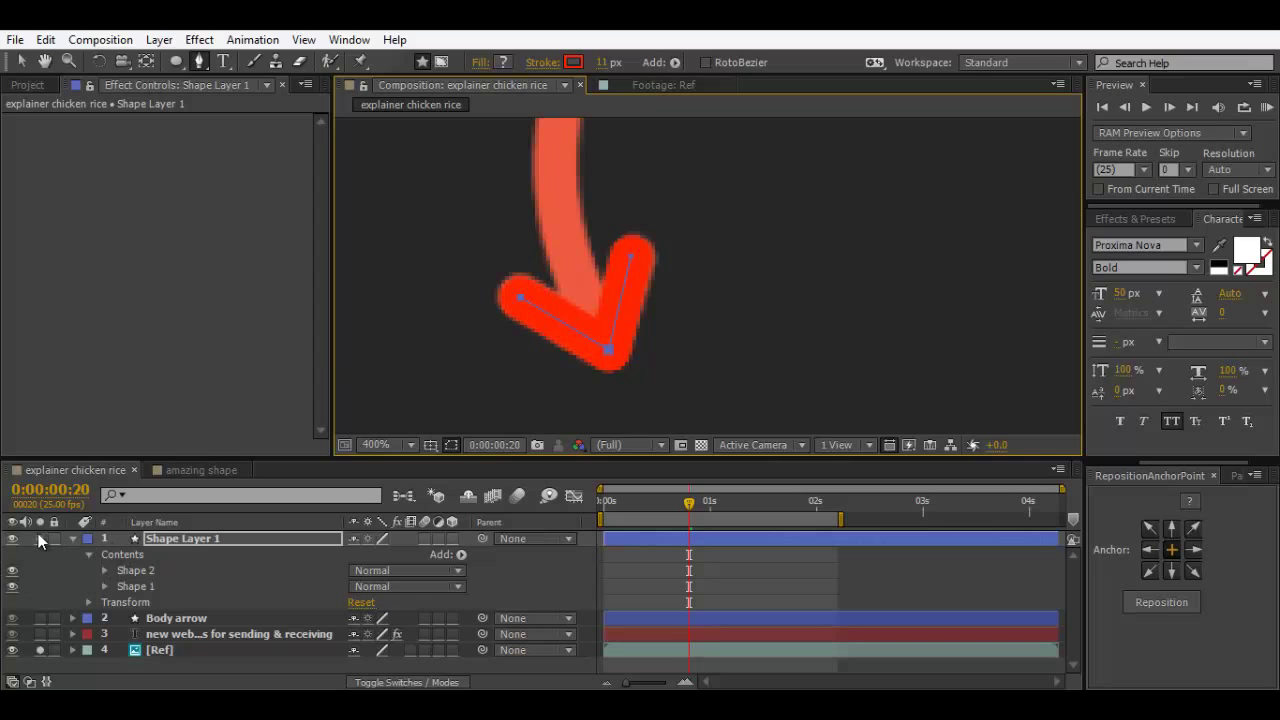
{"action": "left_click", "coordinate": [135, 554]}
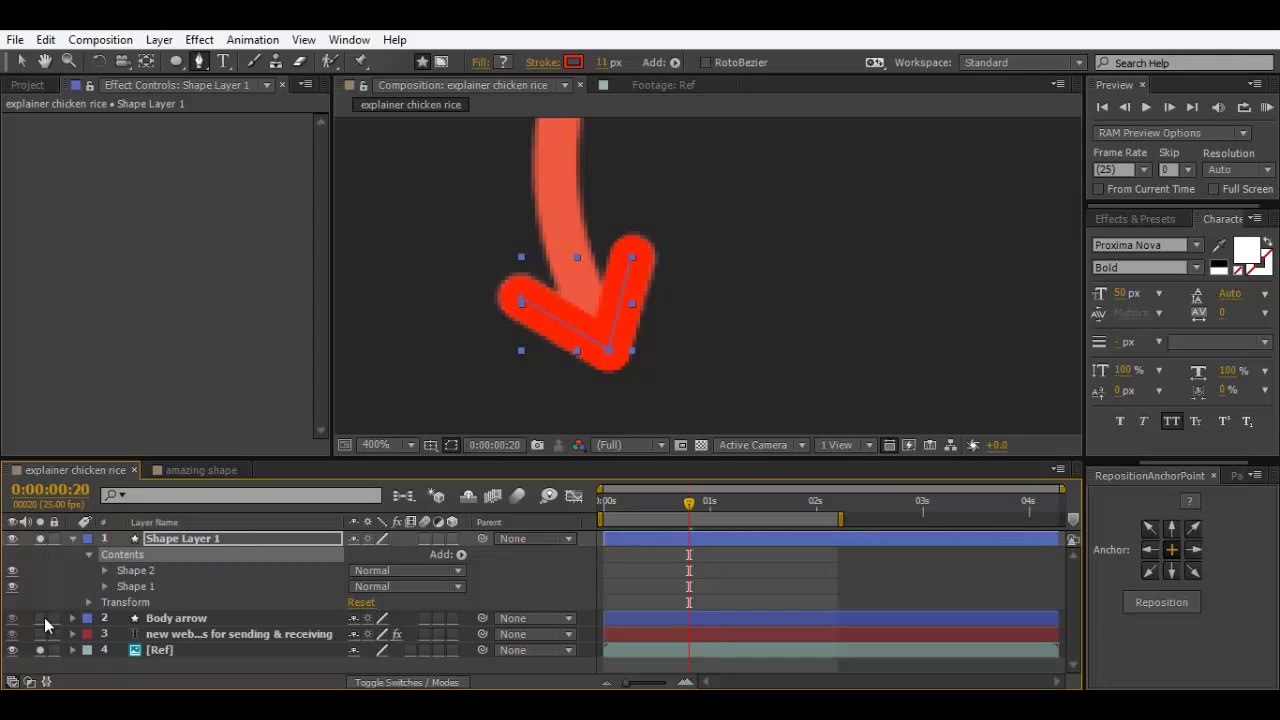
{"action": "left_click", "coordinate": [204, 538]}
Step: Add Trim Paths to Shape Layer 1 and keyframe End at 0% on frame 0
{"action": "left_click", "coordinate": [461, 554]}
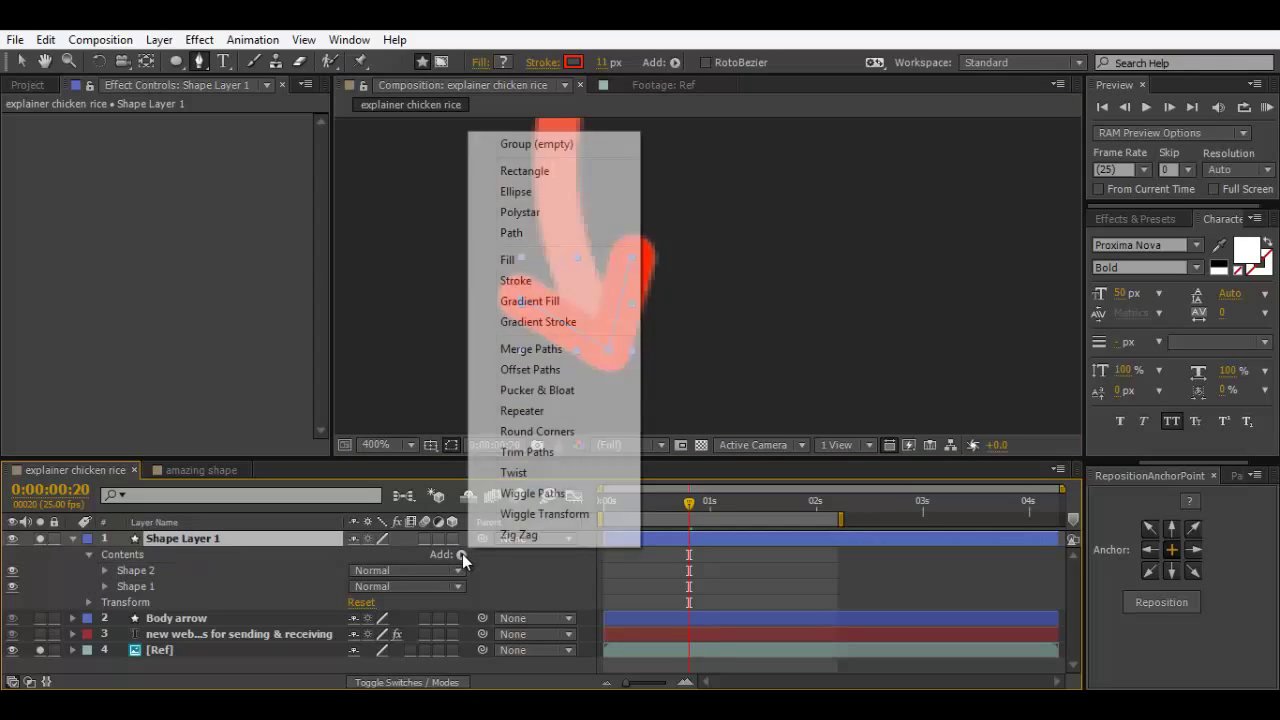
{"action": "left_click", "coordinate": [562, 451]}
{"action": "left_click_drag", "start_coordinate": [663, 503], "coordinate": [531, 517]}
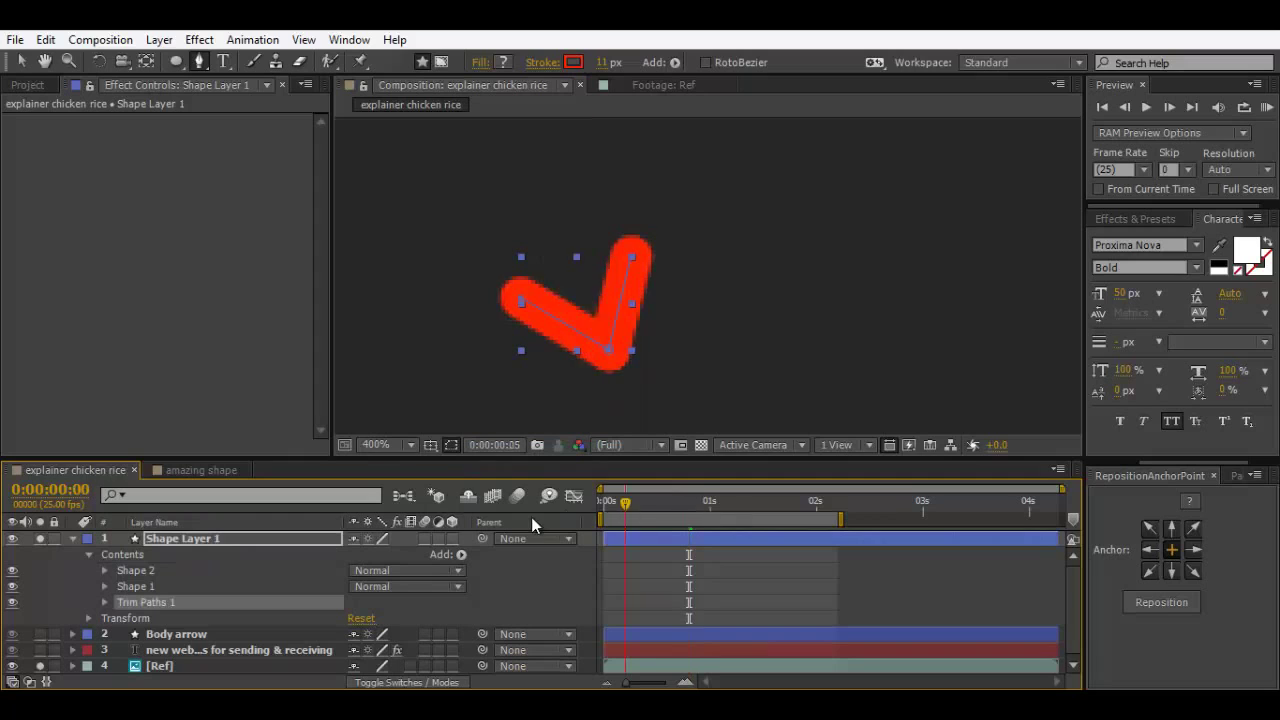
{"action": "left_click", "coordinate": [105, 602]}
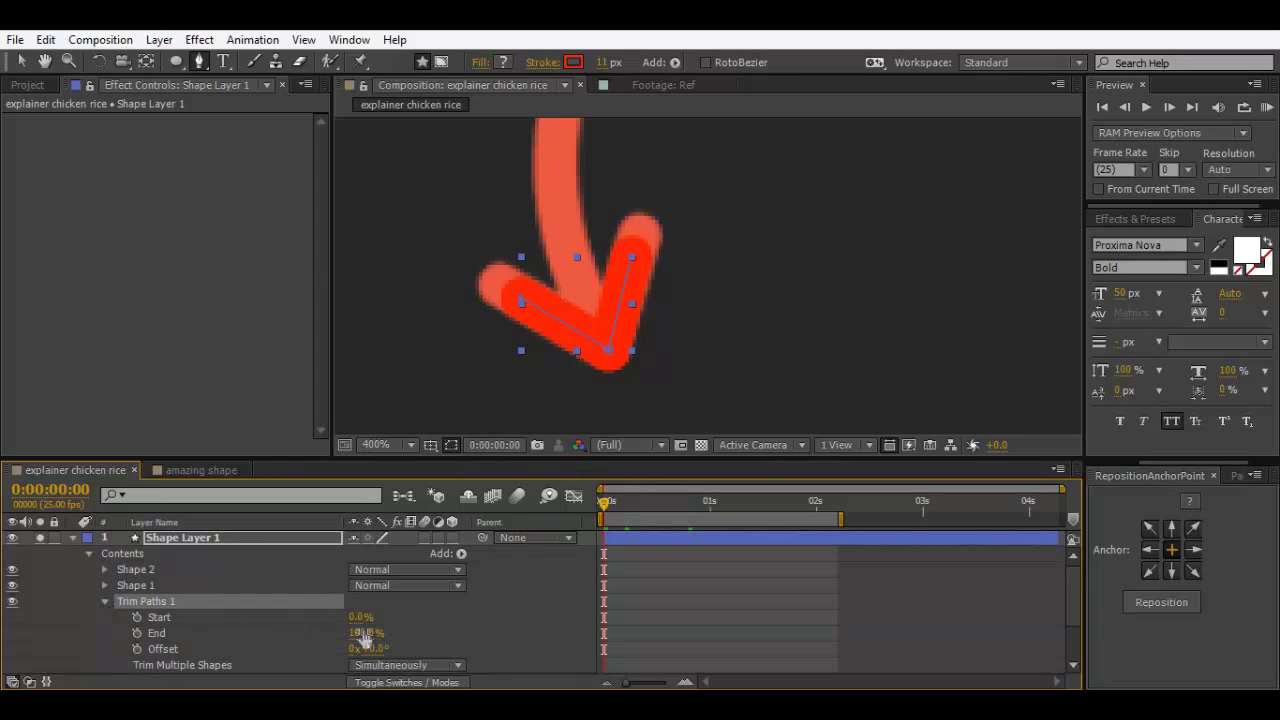
{"action": "mouse_move", "coordinate": [358, 641]}
{"action": "left_mouse_down"}
{"action": "mouse_move", "coordinate": [336, 636]}
{"action": "mouse_move", "coordinate": [382, 621]}
{"action": "mouse_move", "coordinate": [267, 637]}
{"action": "left_mouse_up"}
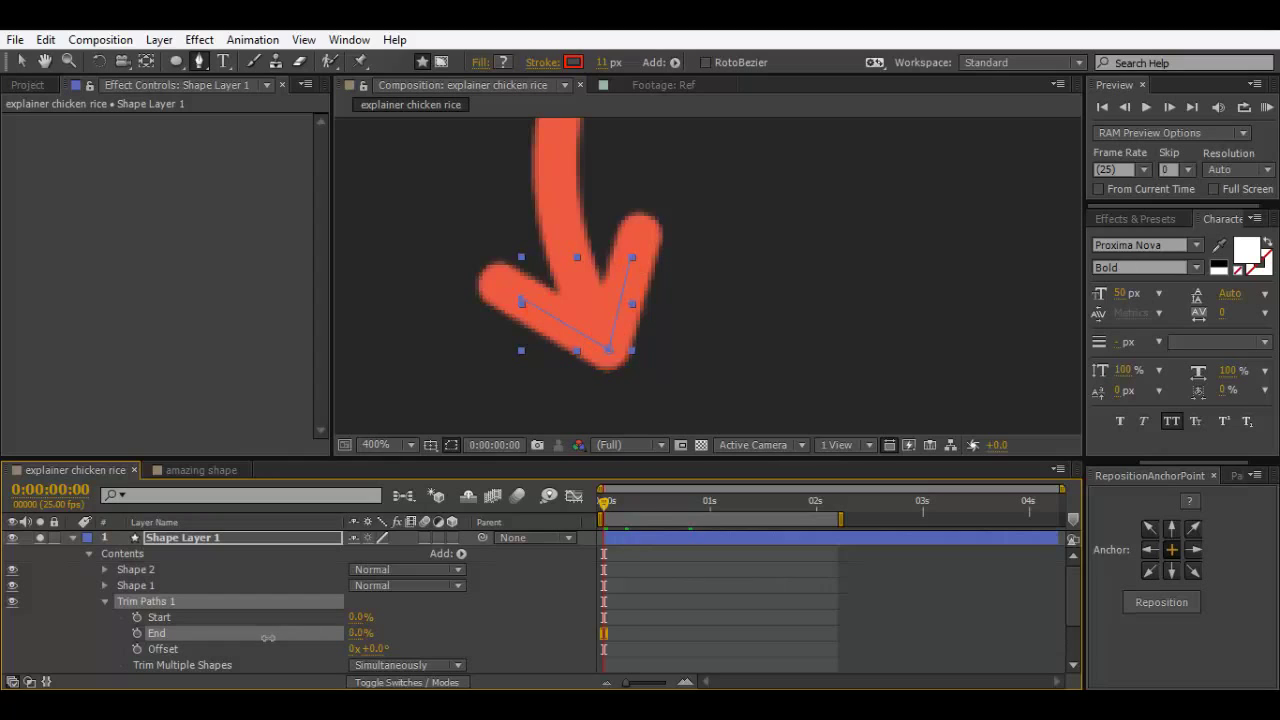
{"action": "left_click", "coordinate": [137, 632]}
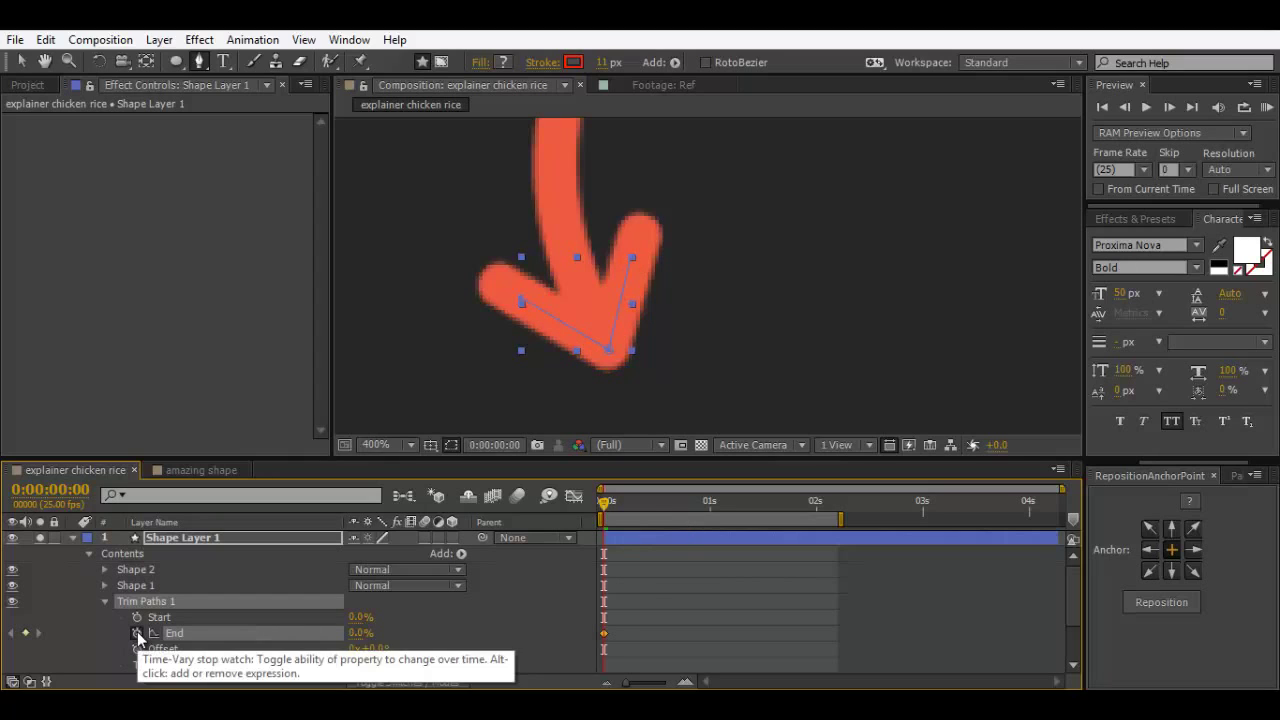
Step: Set End to 100% at frame 10, Easy Ease the keyframes, and return to frame 0
{"action": "key", "text": "shift+Page_Down"}
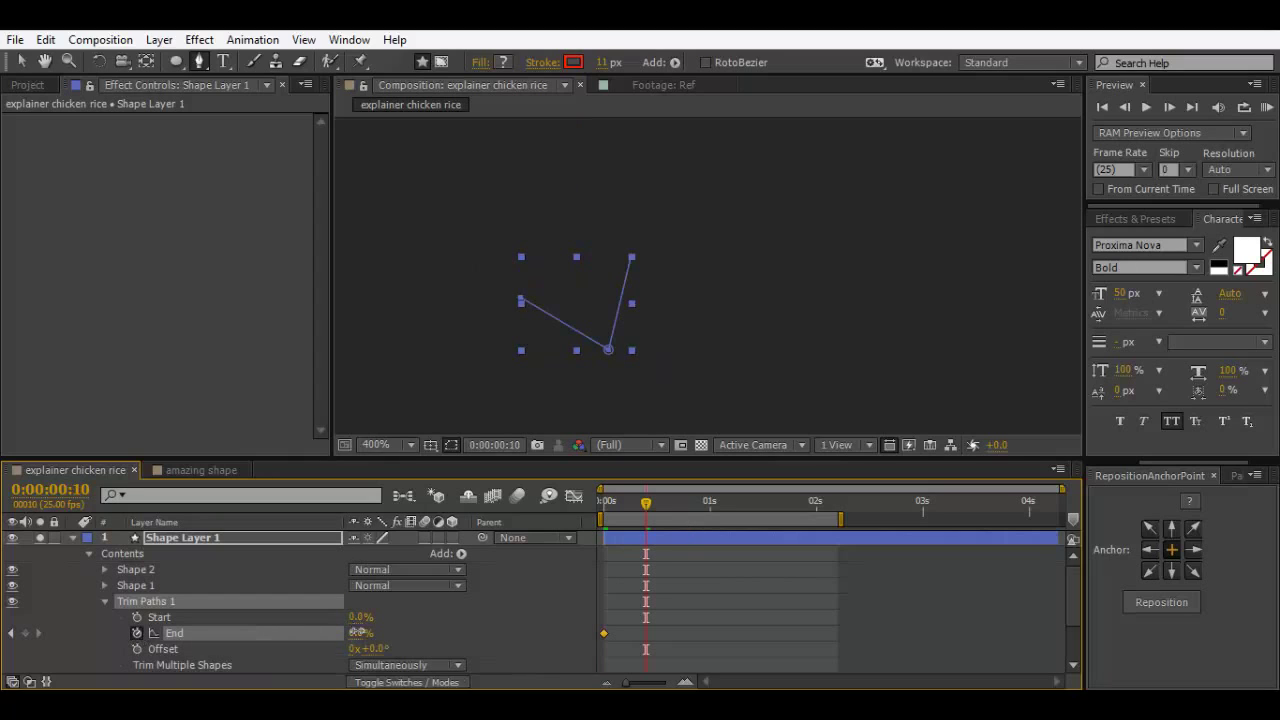
{"action": "left_click_drag", "start_coordinate": [357, 633], "coordinate": [490, 626]}
{"action": "left_click_drag", "start_coordinate": [700, 612], "coordinate": [537, 660]}
{"action": "right_click", "coordinate": [604, 633]}
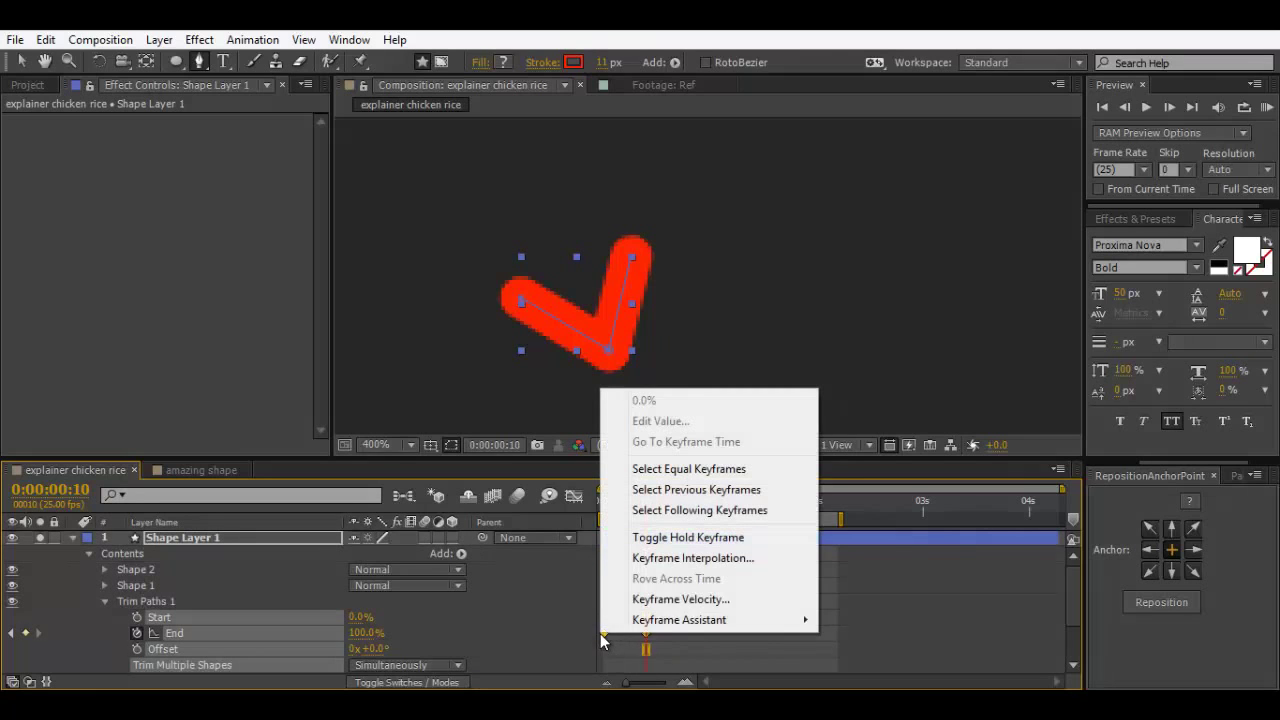
{"action": "mouse_move", "coordinate": [672, 620]}
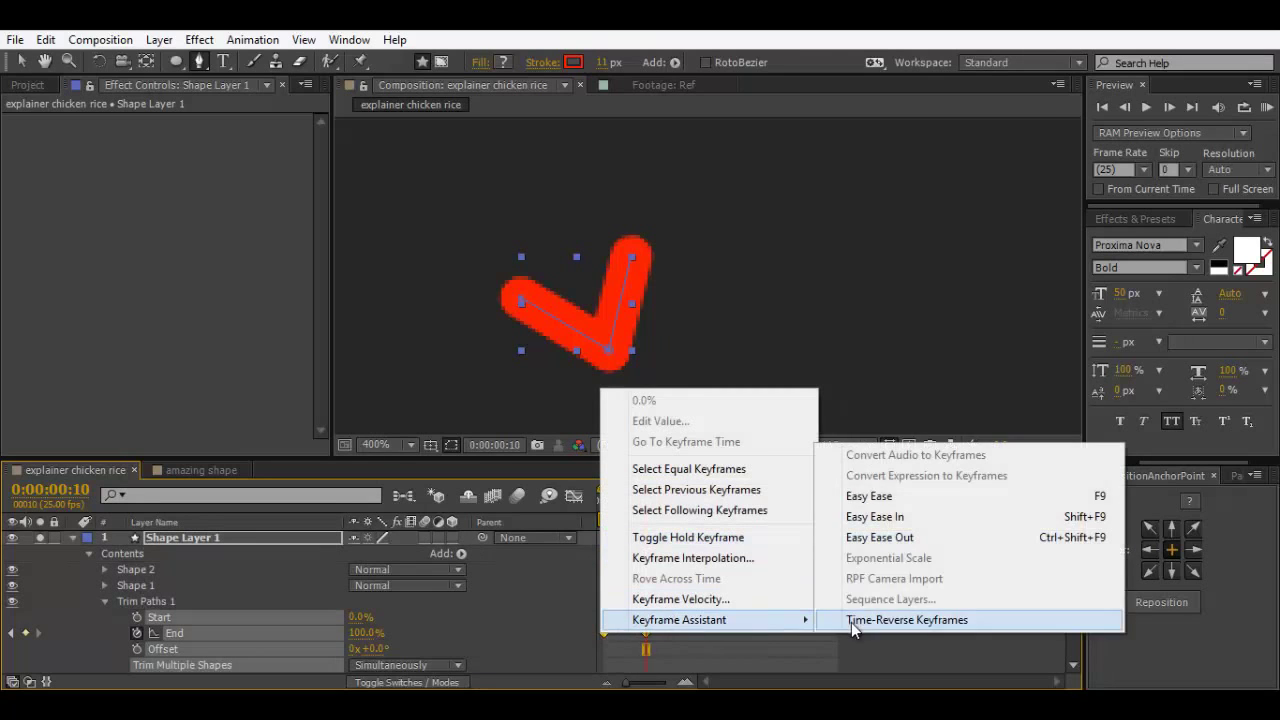
{"action": "left_click", "coordinate": [868, 496]}
{"action": "left_click", "coordinate": [573, 495]}
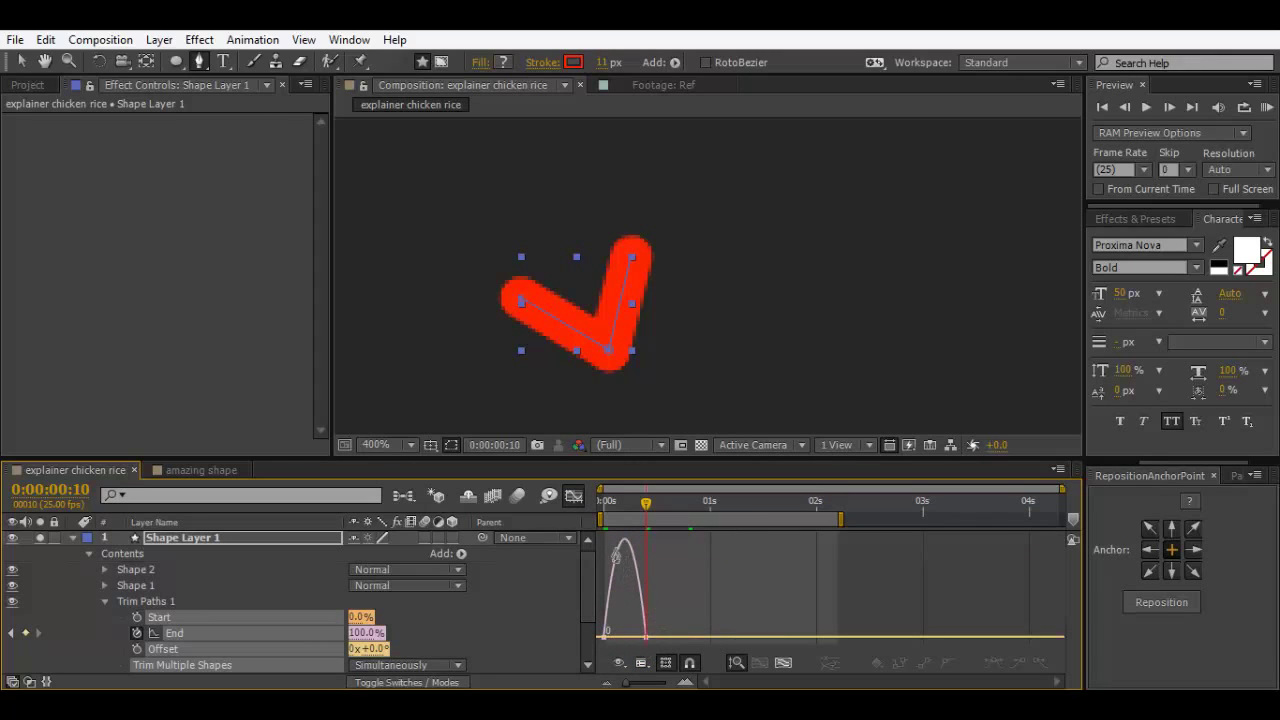
{"action": "left_click", "coordinate": [573, 495]}
{"action": "left_click_drag", "start_coordinate": [646, 505], "coordinate": [604, 505]}
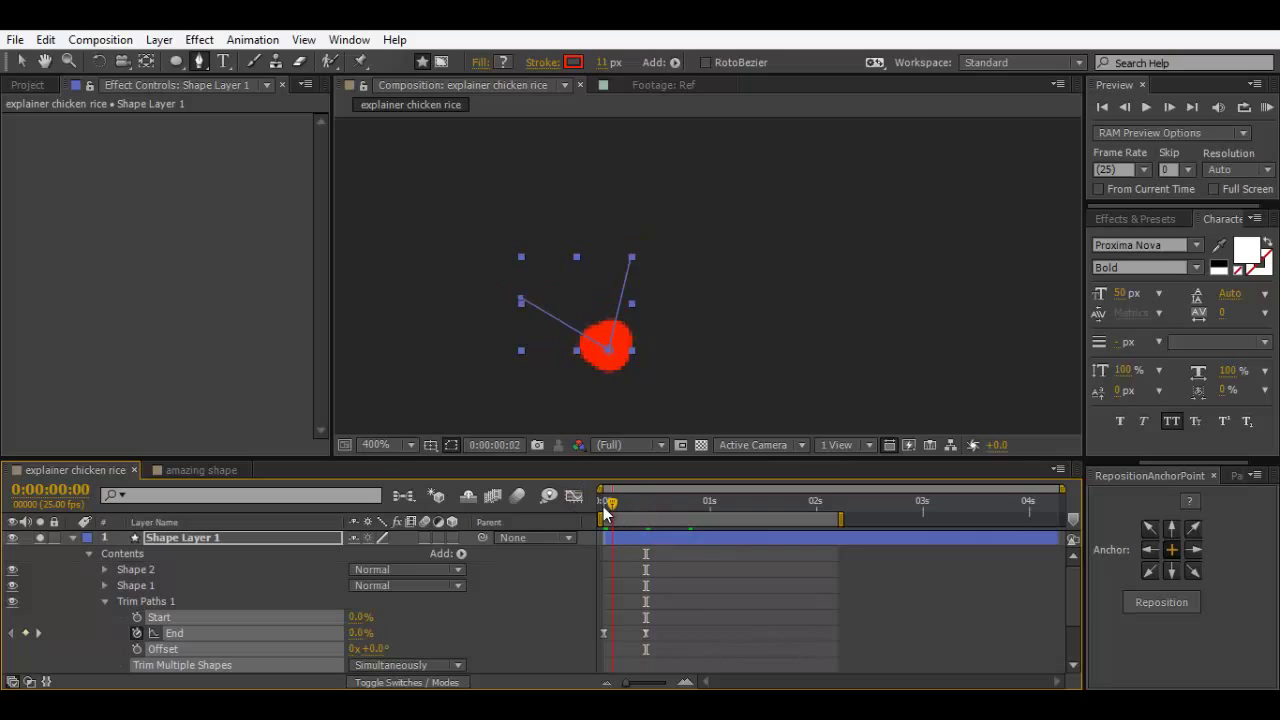
Step: Sample the reference arrow's orange as the arrowhead's stroke colour
{"action": "left_click", "coordinate": [72, 538]}
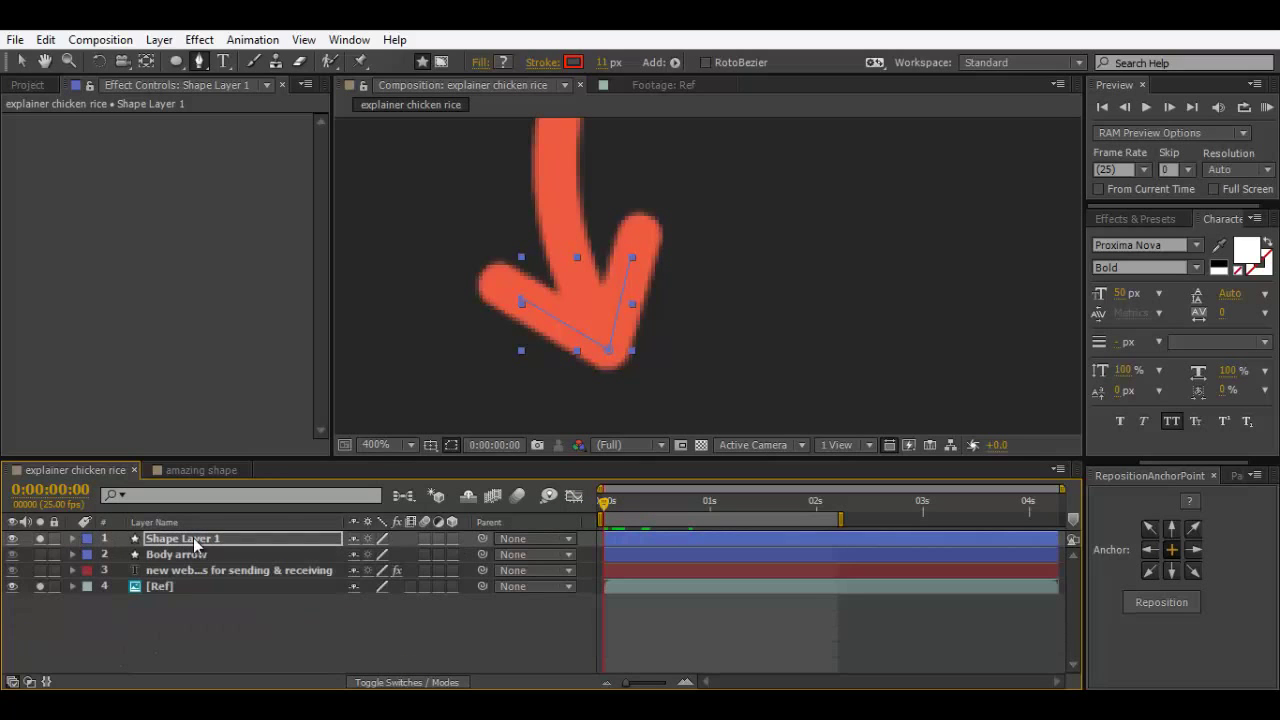
{"action": "left_click", "coordinate": [573, 62]}
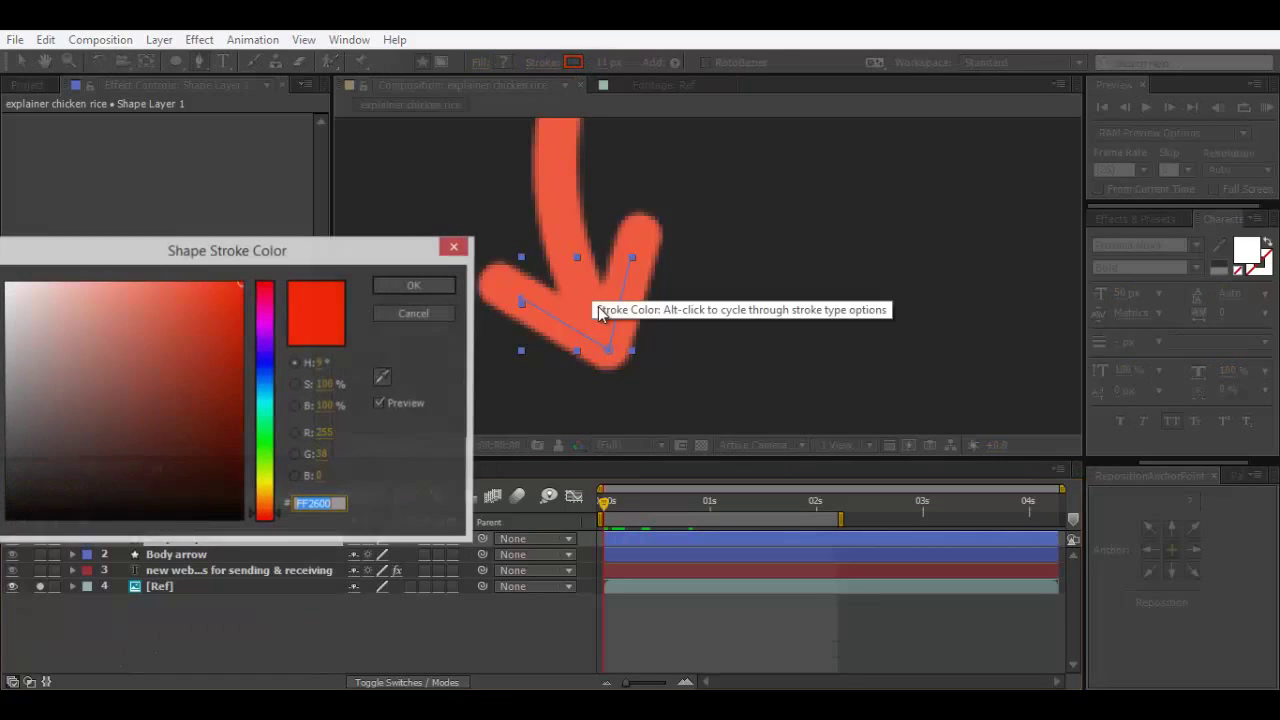
{"action": "left_click", "coordinate": [383, 377]}
{"action": "left_click", "coordinate": [566, 301]}
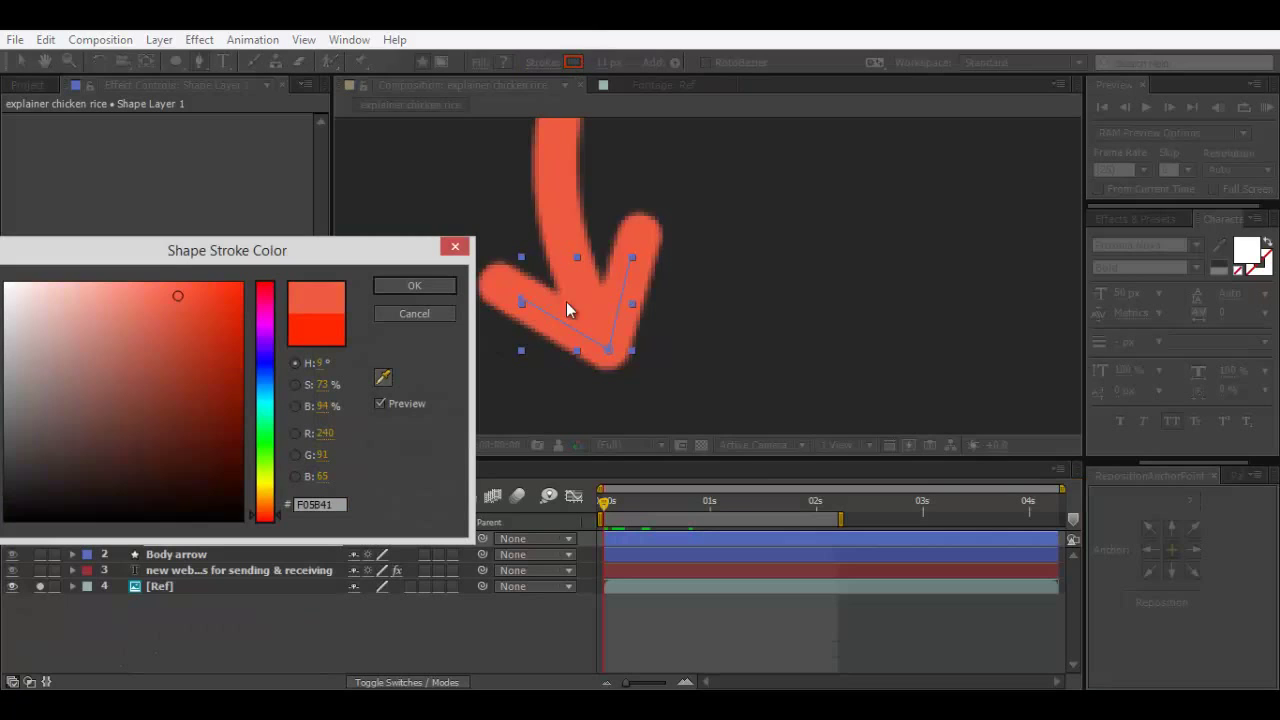
{"action": "left_click", "coordinate": [414, 286]}
Step: Unsolo and hide the reference layer, then preview the headline and arrow animating in
{"action": "left_click", "coordinate": [40, 586]}
{"action": "left_click", "coordinate": [40, 538]}
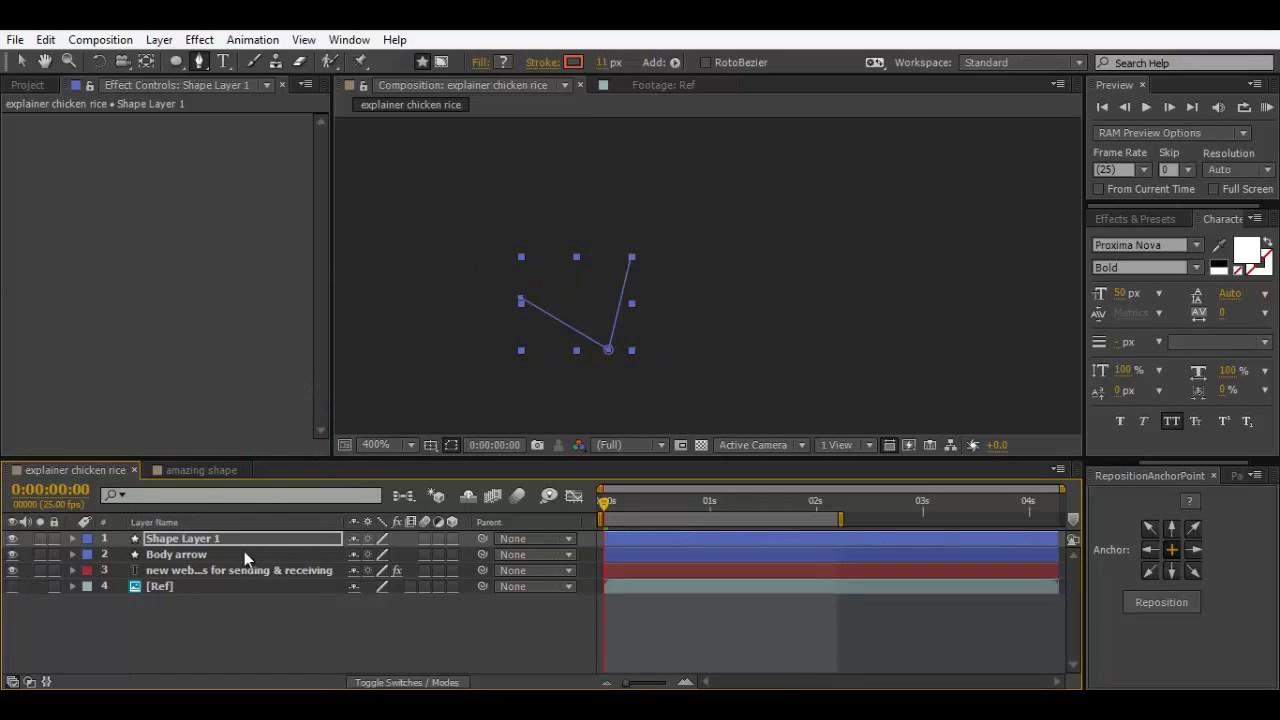
{"action": "mouse_move", "coordinate": [605, 508]}
{"action": "left_mouse_down"}
{"action": "mouse_move", "coordinate": [696, 510]}
{"action": "mouse_move", "coordinate": [633, 505]}
{"action": "mouse_move", "coordinate": [676, 537]}
{"action": "mouse_move", "coordinate": [594, 507]}
{"action": "left_mouse_up"}
{"action": "scroll", "coordinate": [688, 330], "scroll_direction": "down", "scroll_amount": 2}
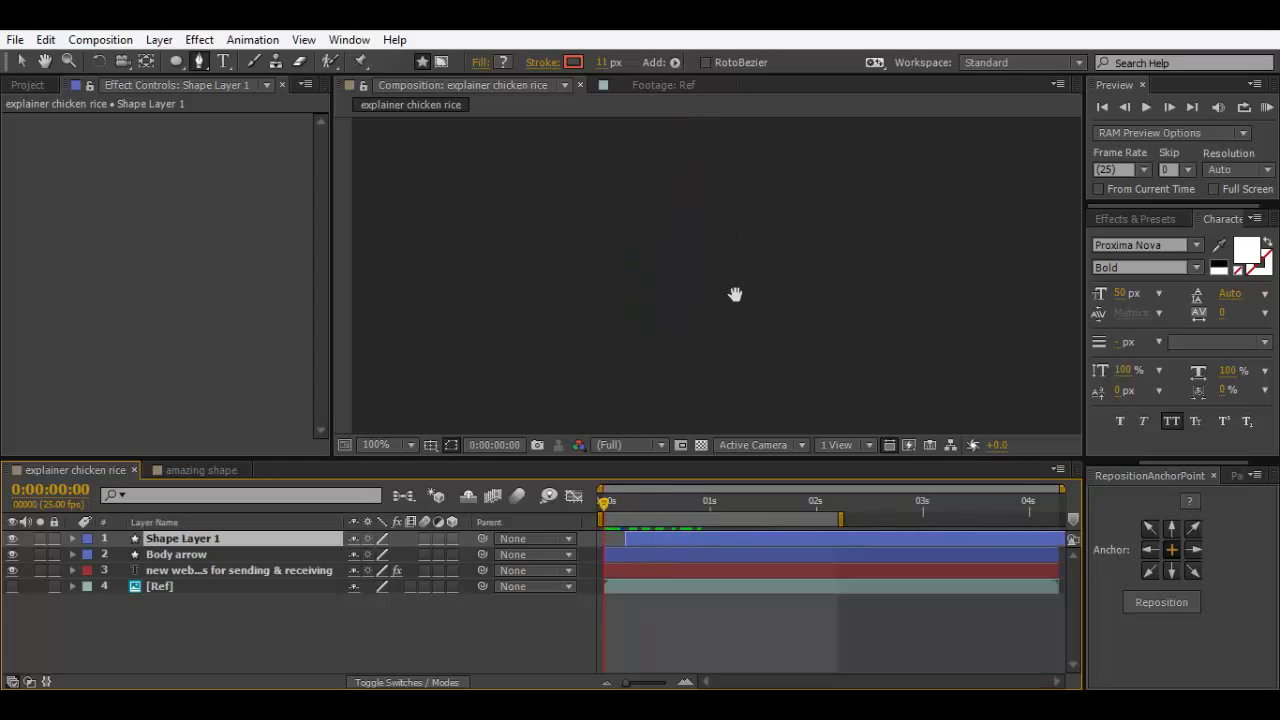
{"action": "scroll", "coordinate": [732, 306], "scroll_direction": "down", "scroll_amount": 3}
{"action": "left_click_drag", "start_coordinate": [602, 500], "coordinate": [723, 500]}
{"action": "key", "text": "space"}
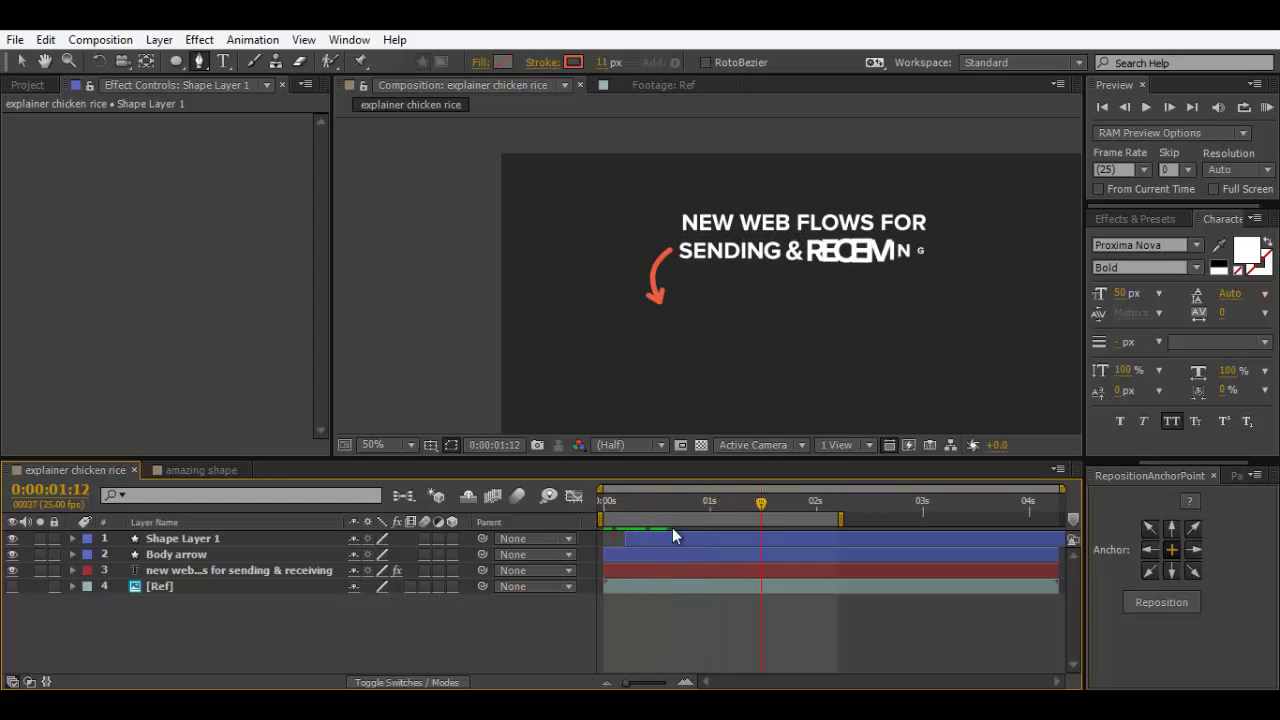
Step: Shift both the Body arrow and arrowhead layer bars later in time and replay
{"action": "left_click", "coordinate": [652, 557]}
{"action": "left_click", "coordinate": [644, 537], "text": "ctrl"}
{"action": "left_click_drag", "start_coordinate": [644, 535], "coordinate": [778, 515]}
{"action": "left_click", "coordinate": [780, 621]}
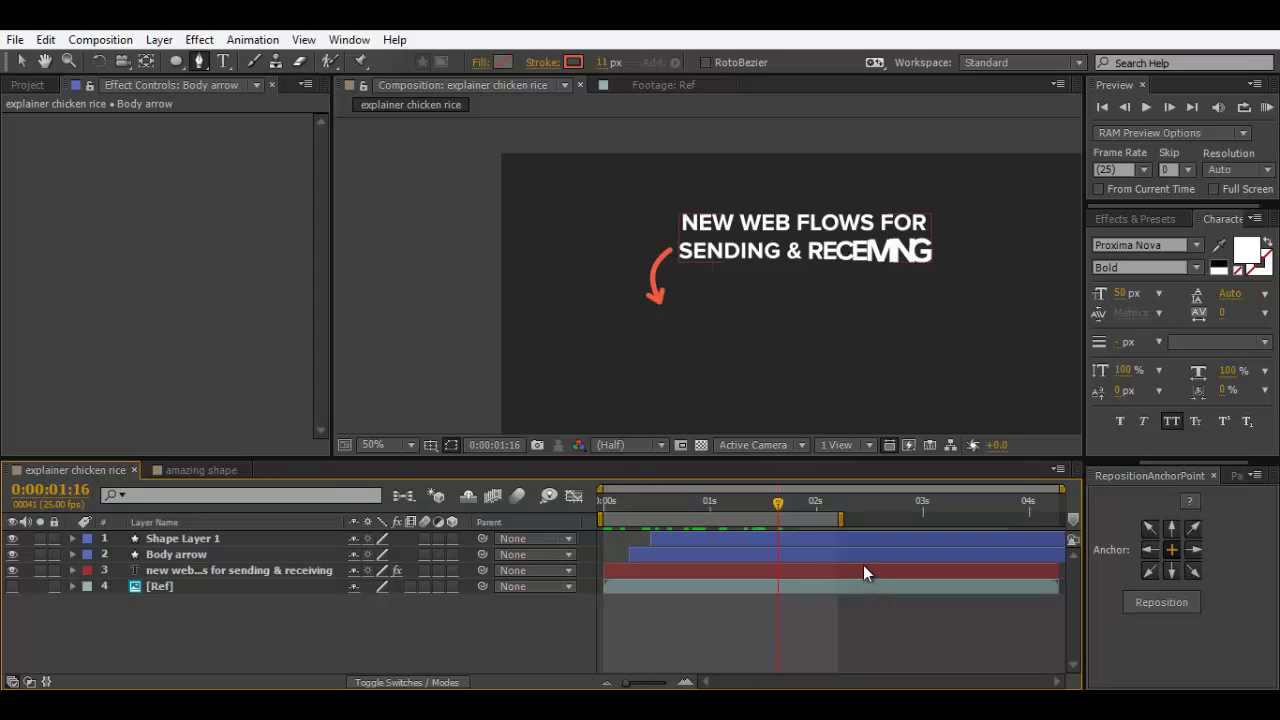
{"action": "key", "text": "space"}
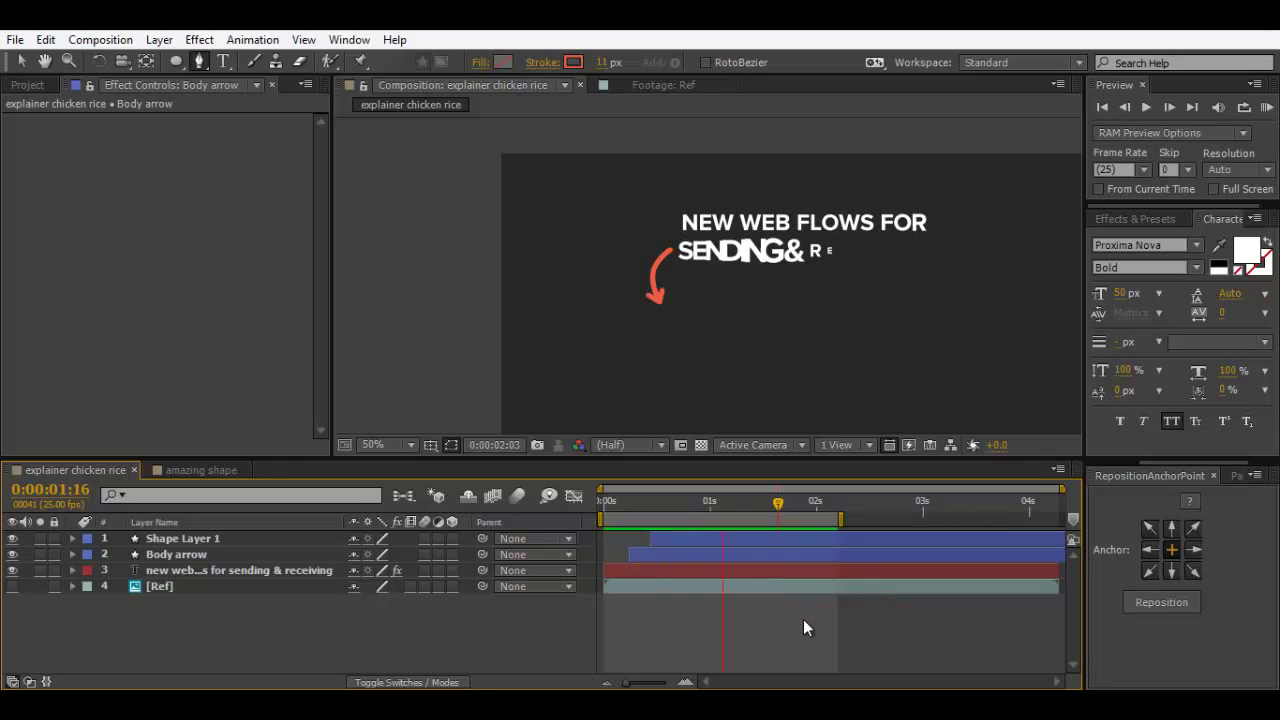
Step: Rename Shape Layer 1 to 'Head arrow'
{"action": "left_click", "coordinate": [203, 540]}
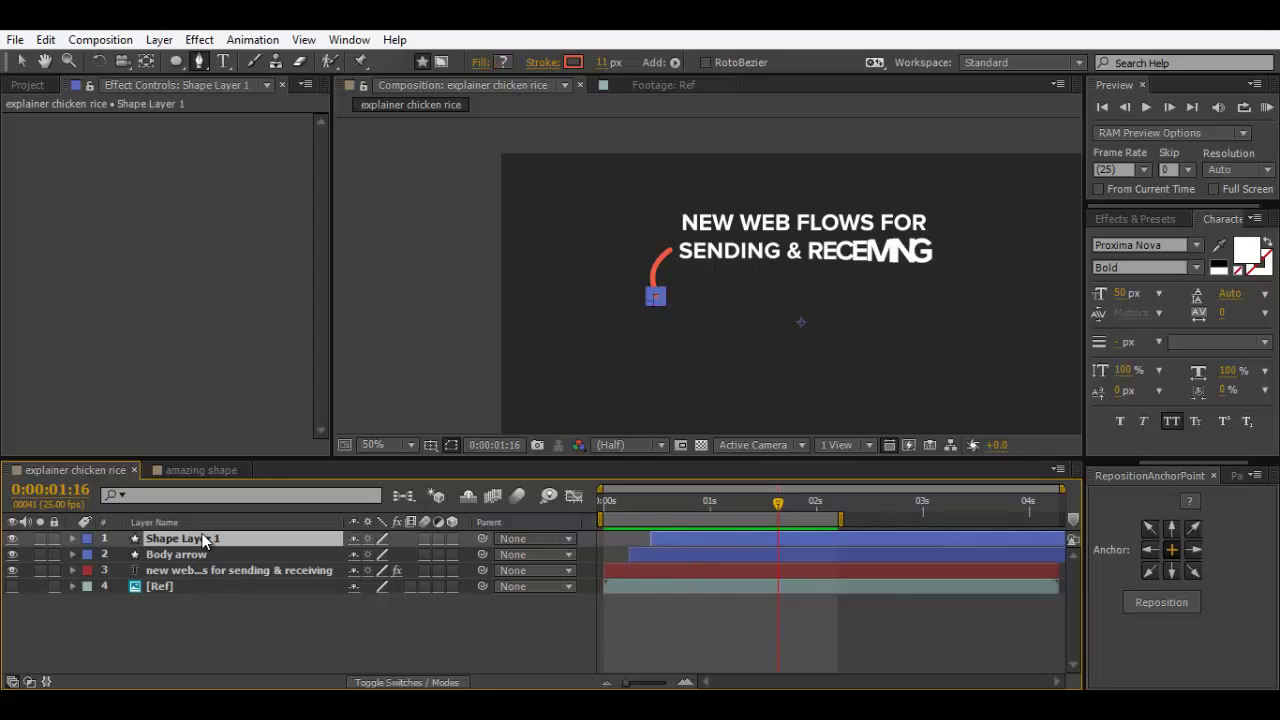
{"action": "key", "text": "Return"}
{"action": "type", "text": "Head"}
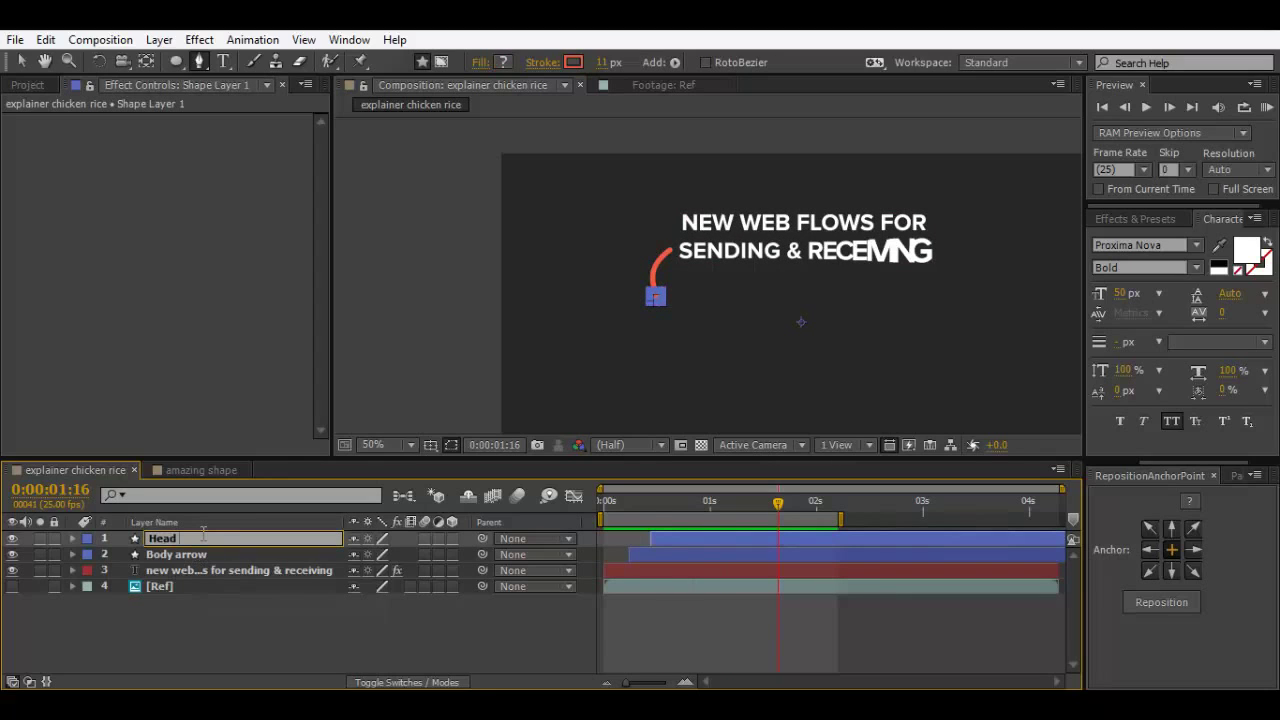
{"action": "type", "text": " arrow"}
{"action": "key", "text": "Return"}
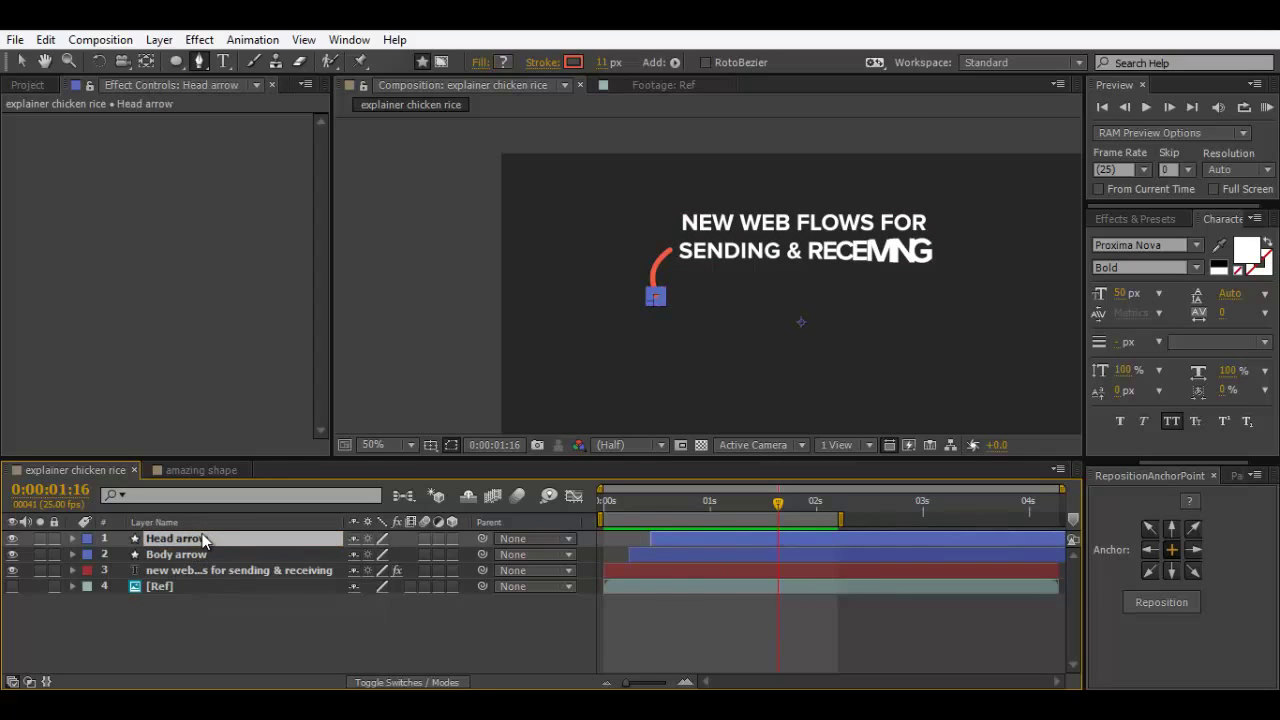
{"action": "left_click", "coordinate": [714, 621]}
Step: Precompose the Body arrow and Head arrow layers into a composition named 'arrow'
{"action": "left_click", "coordinate": [698, 539]}
{"action": "left_click", "coordinate": [232, 556], "text": "shift"}
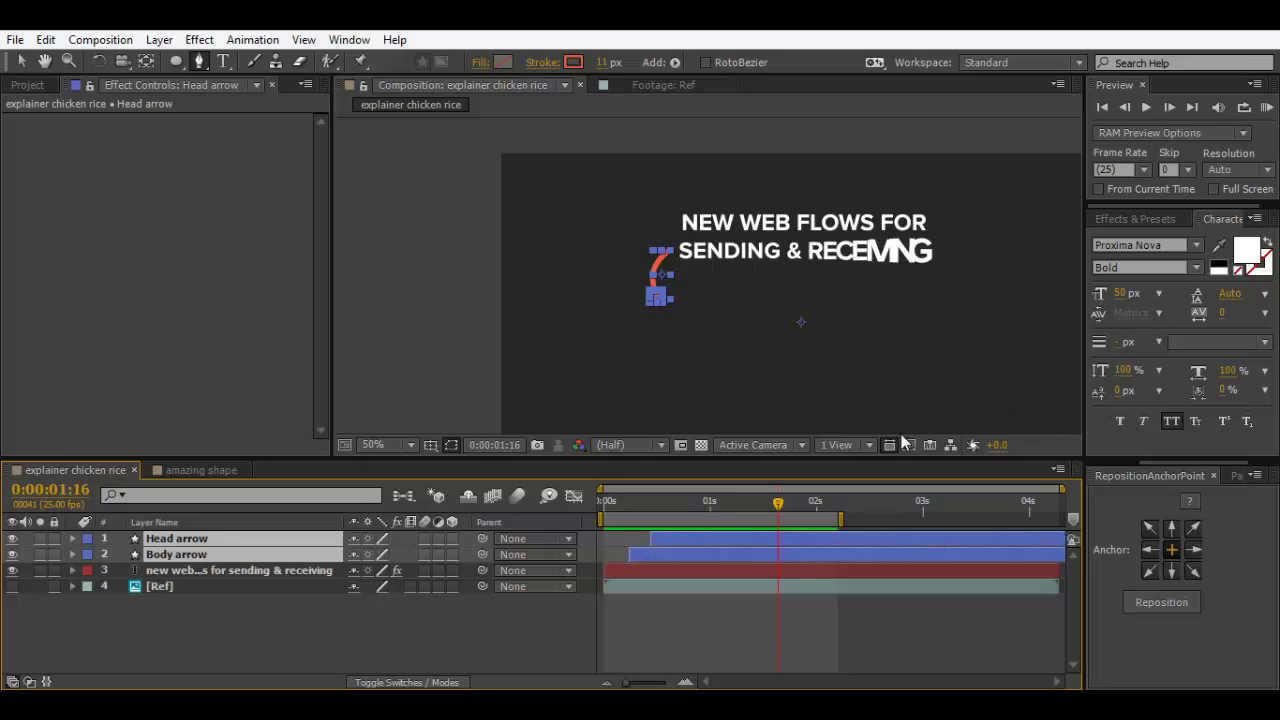
{"action": "left_click", "coordinate": [260, 625]}
{"action": "left_click", "coordinate": [165, 555]}
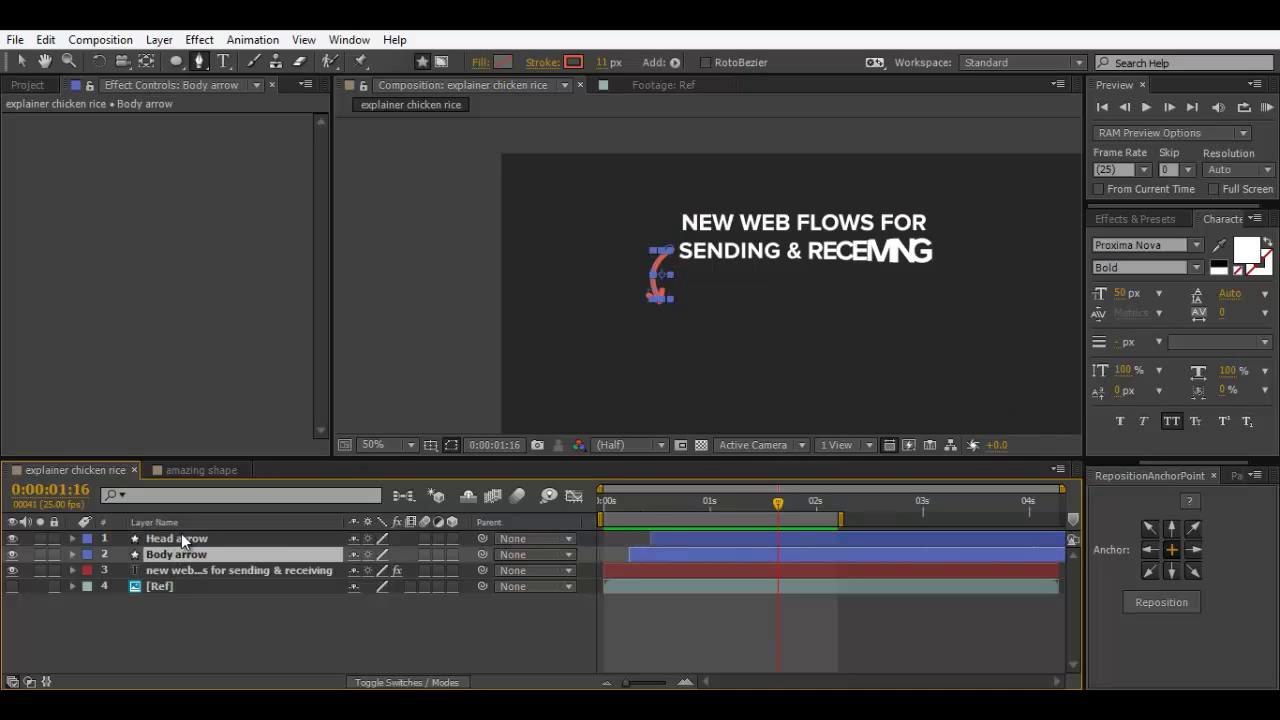
{"action": "left_click", "coordinate": [181, 537], "text": "shift"}
{"action": "right_click", "coordinate": [179, 543]}
{"action": "left_click", "coordinate": [251, 590]}
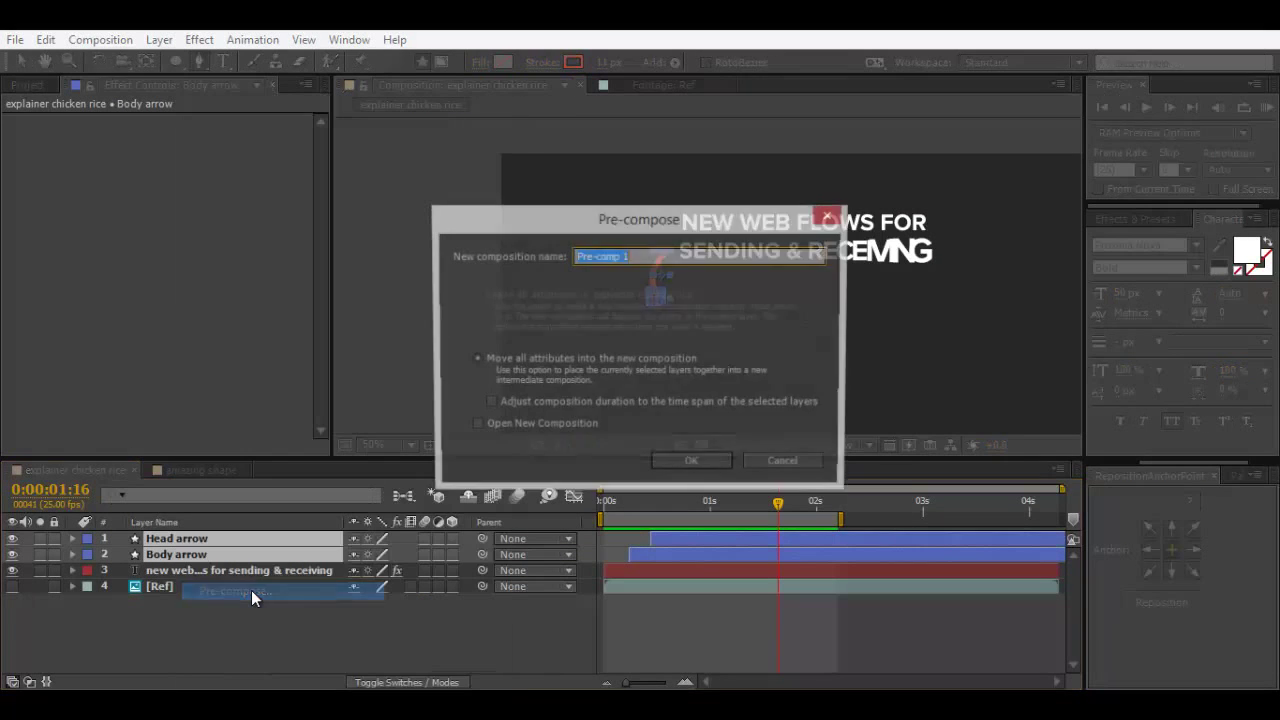
{"action": "type", "text": "arrow"}
{"action": "key", "text": "Return"}
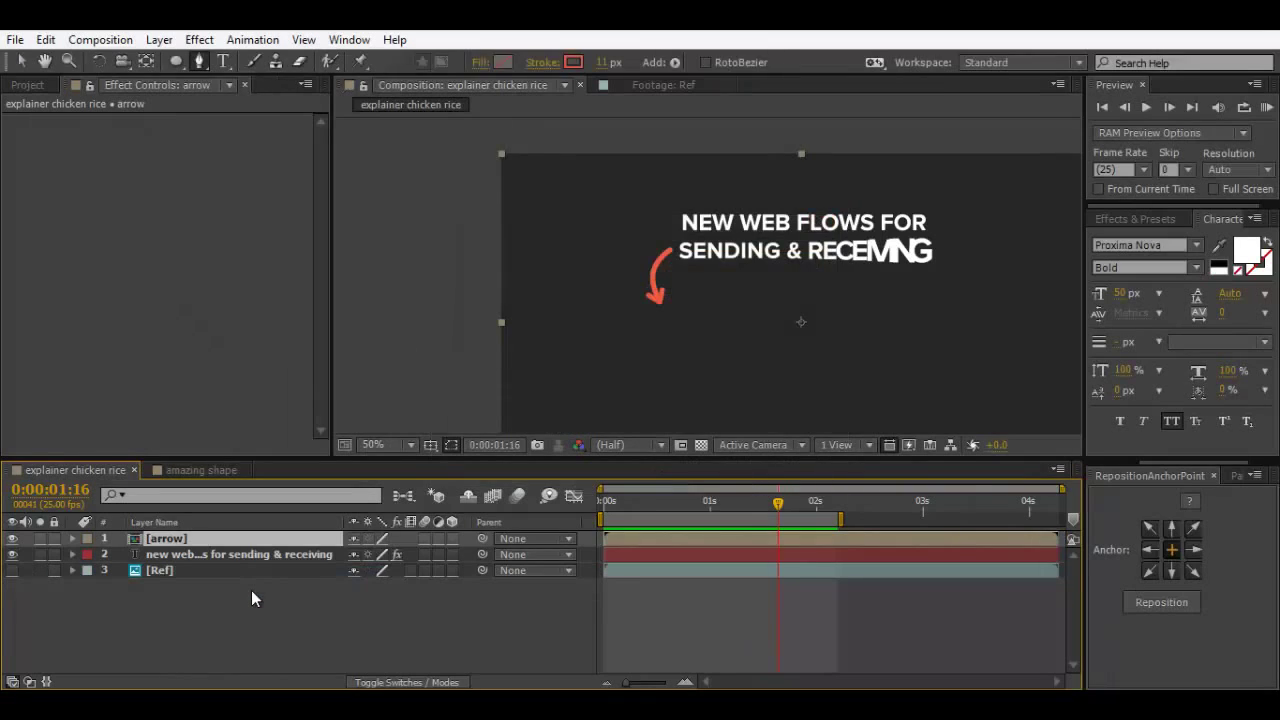
Step: Open the arrow precomp to view it on its own
{"action": "double_click", "coordinate": [245, 544]}
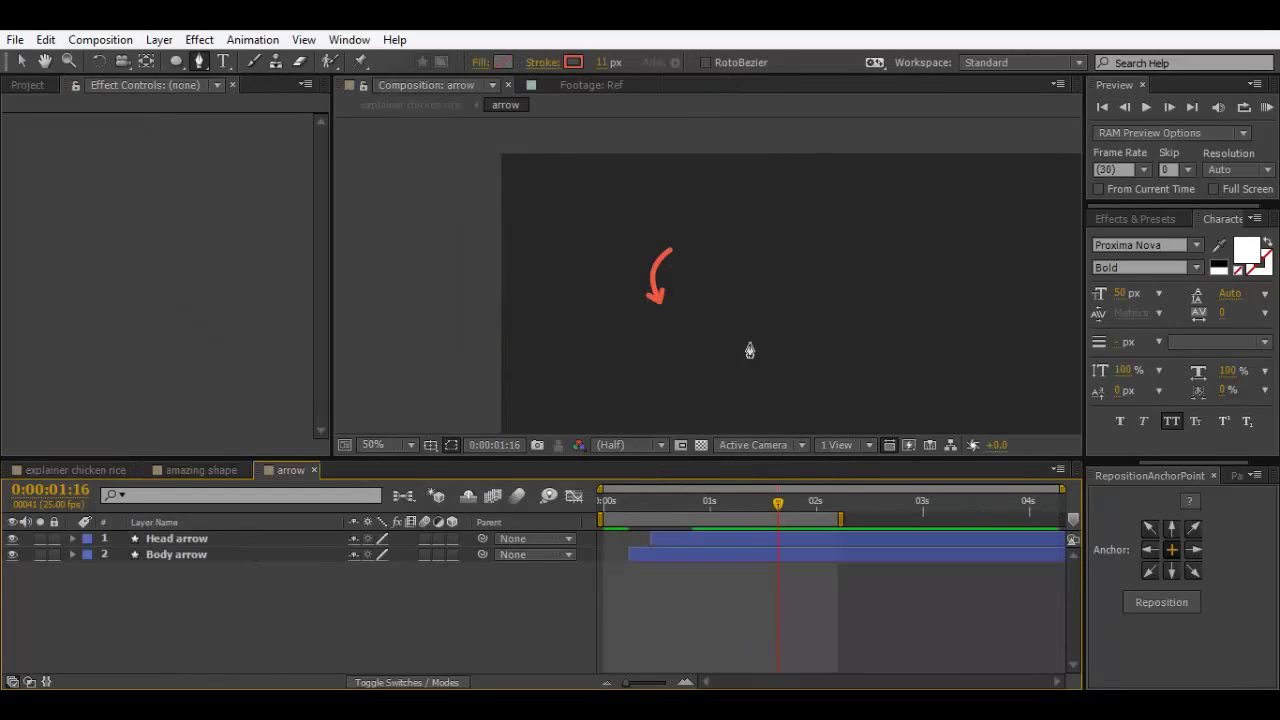
{"action": "scroll", "coordinate": [750, 343], "scroll_direction": "down", "scroll_amount": 2}
{"action": "scroll", "coordinate": [750, 347], "scroll_direction": "up", "scroll_amount": 2}
{"action": "scroll", "coordinate": [750, 347], "scroll_direction": "down", "scroll_amount": 2}
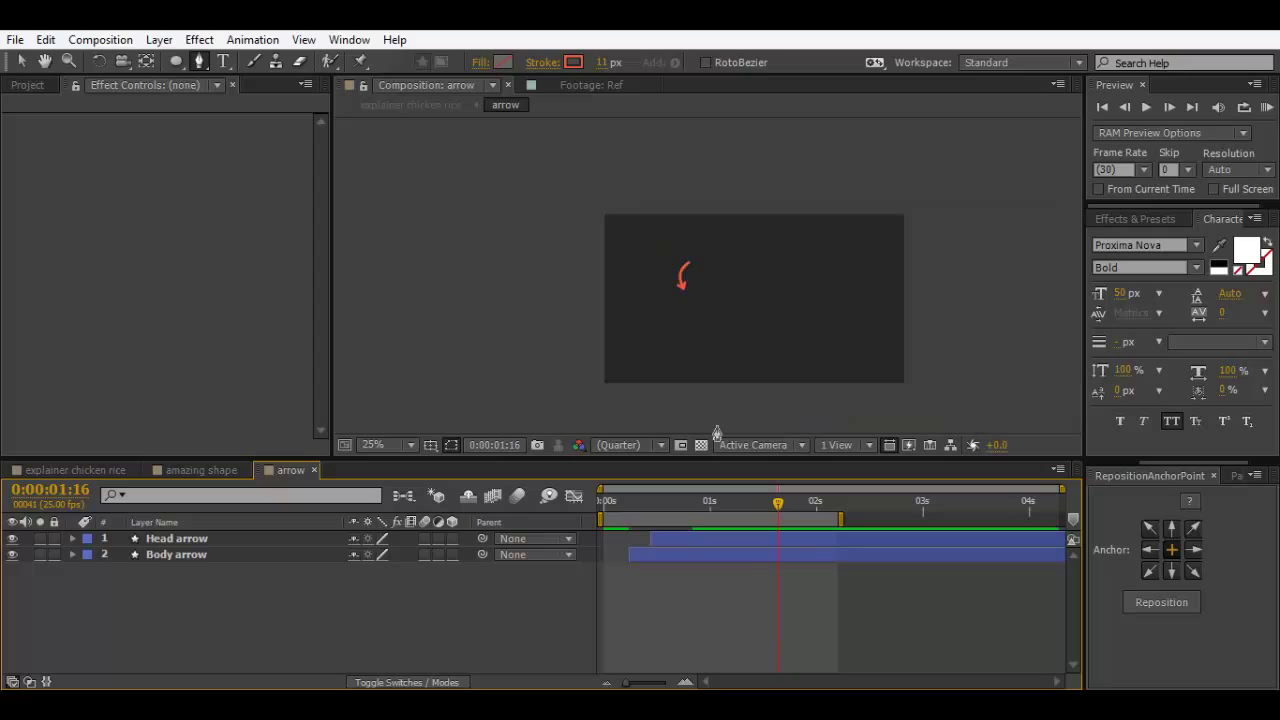
{"action": "scroll", "coordinate": [716, 432], "scroll_direction": "up", "scroll_amount": 2}
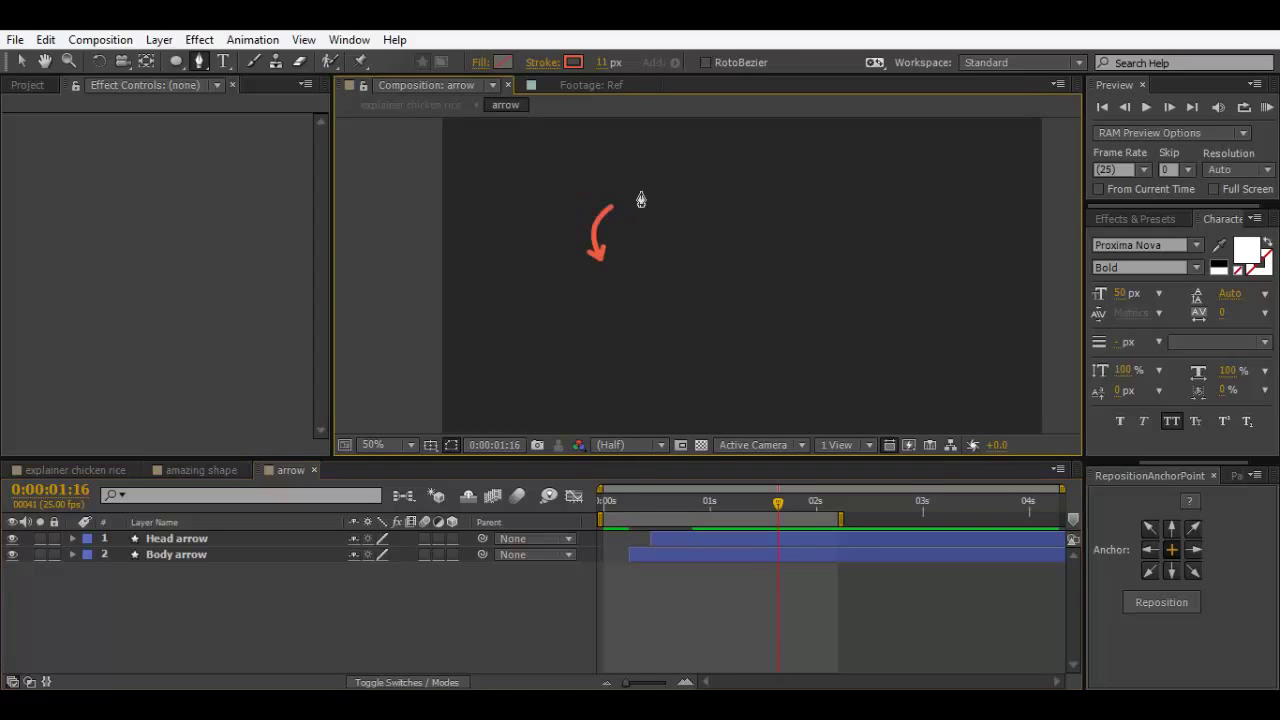
Step: Close and delete the 'amazing shape' composition from the project
{"action": "left_click", "coordinate": [160, 469]}
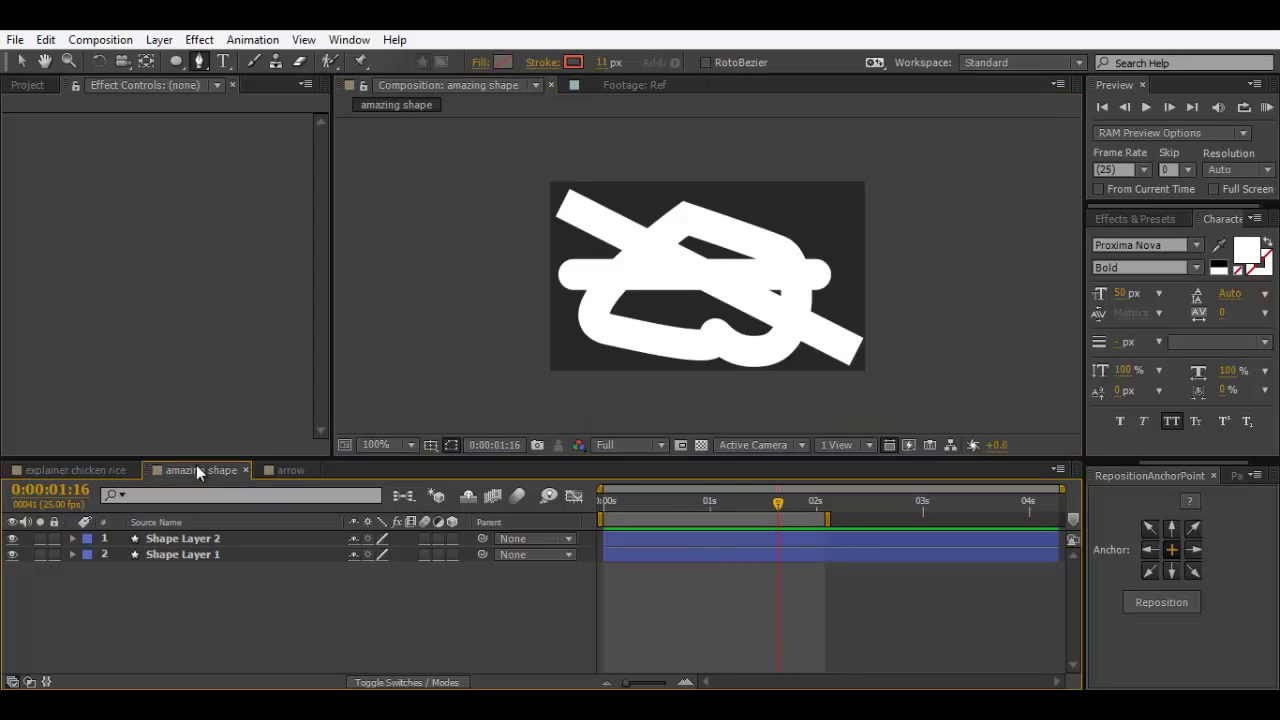
{"action": "left_click", "coordinate": [252, 470]}
{"action": "left_click", "coordinate": [27, 84]}
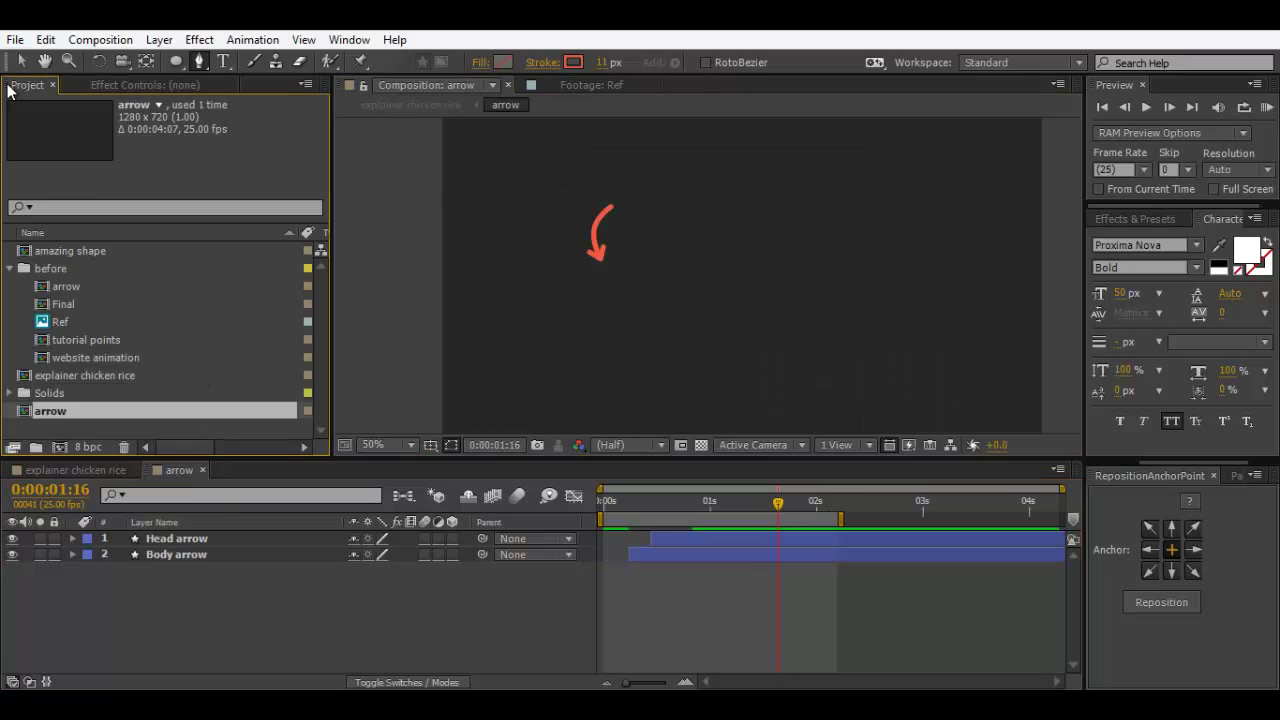
{"action": "left_click", "coordinate": [97, 250]}
{"action": "key", "text": "Delete"}
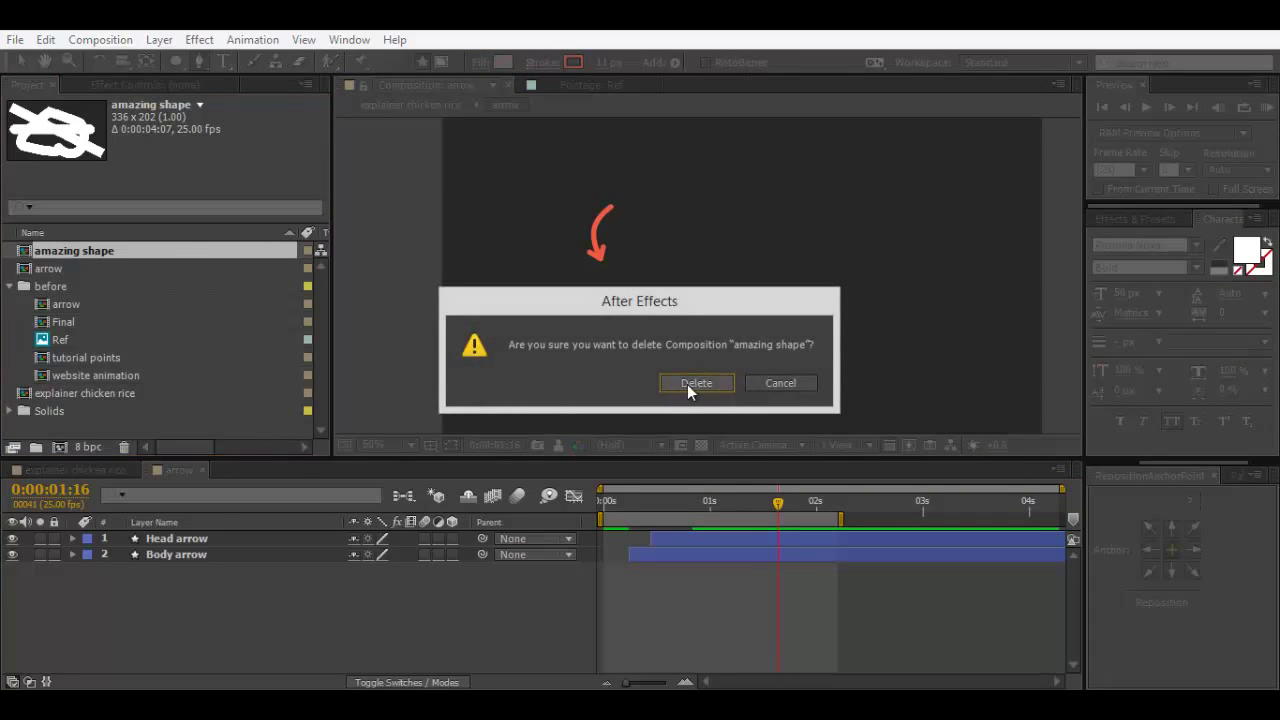
{"action": "left_click", "coordinate": [696, 383]}
{"action": "left_click", "coordinate": [63, 251]}
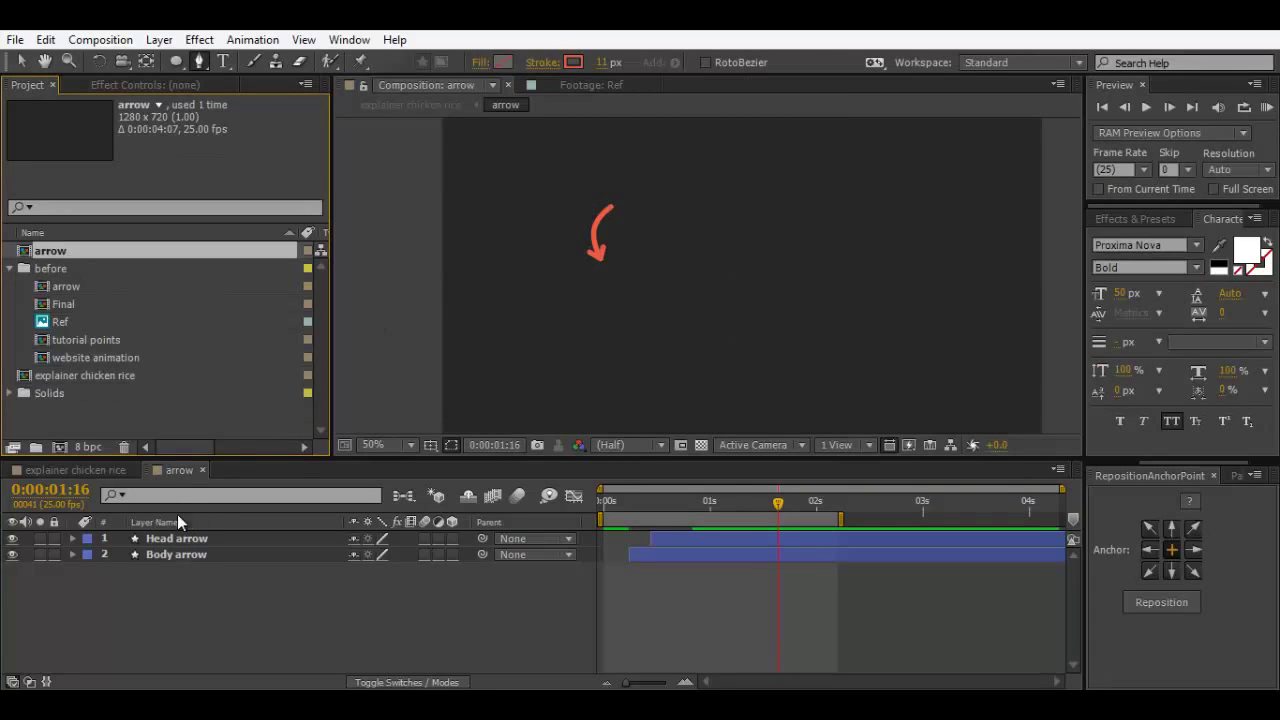
Step: In explainer chicken rice, reveal the arrow layer's Scale, try 56%, and undo back to 100%
{"action": "left_click", "coordinate": [100, 469]}
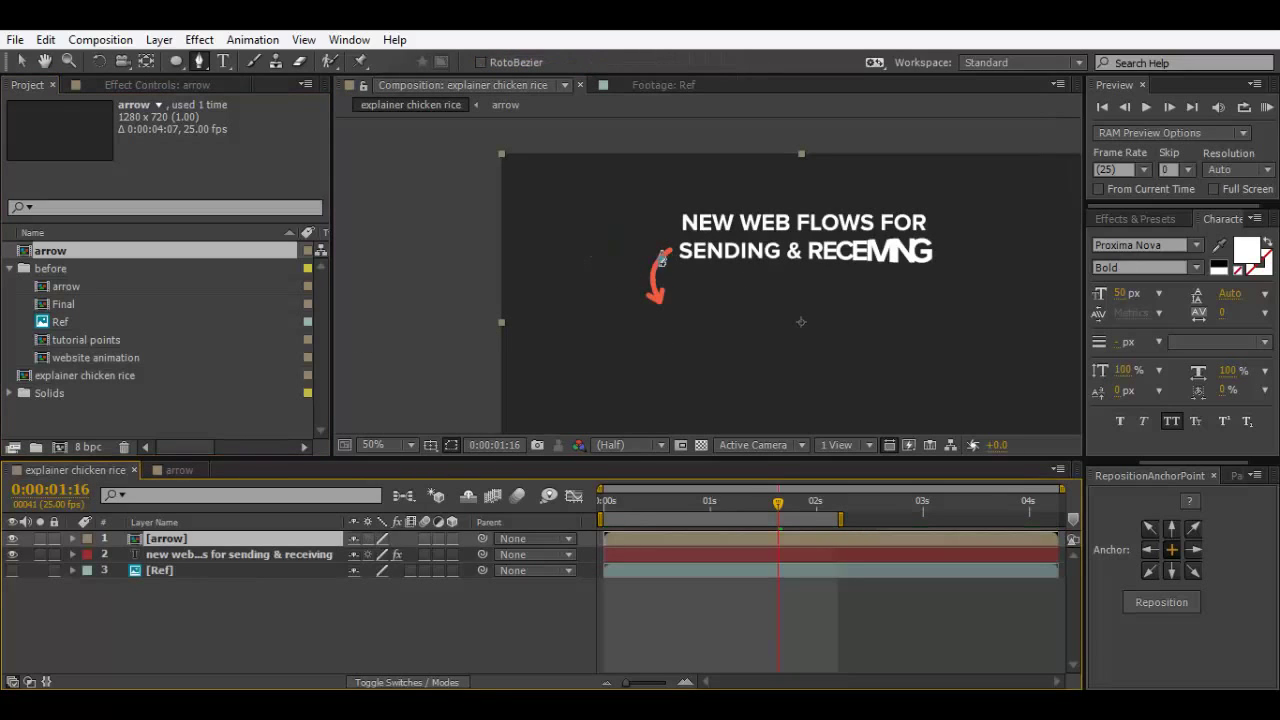
{"action": "key", "text": "comma"}
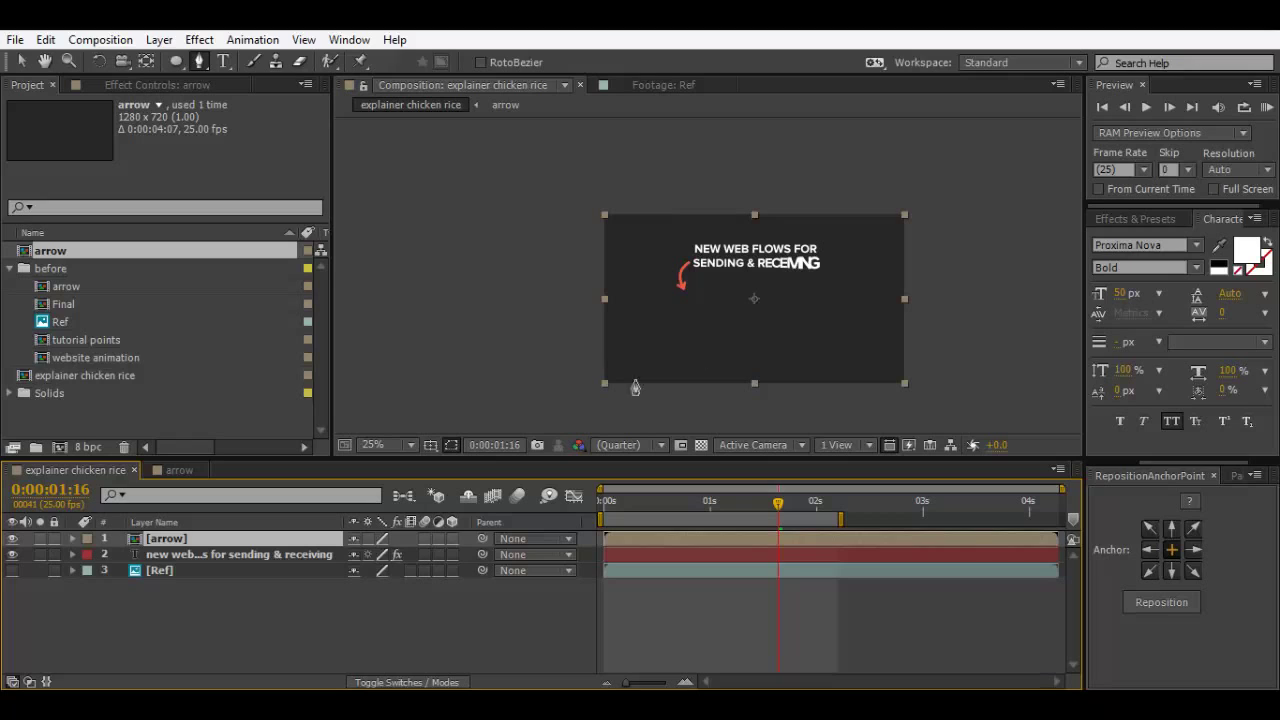
{"action": "key", "text": "s"}
{"action": "left_click_drag", "start_coordinate": [398, 560], "coordinate": [360, 560]}
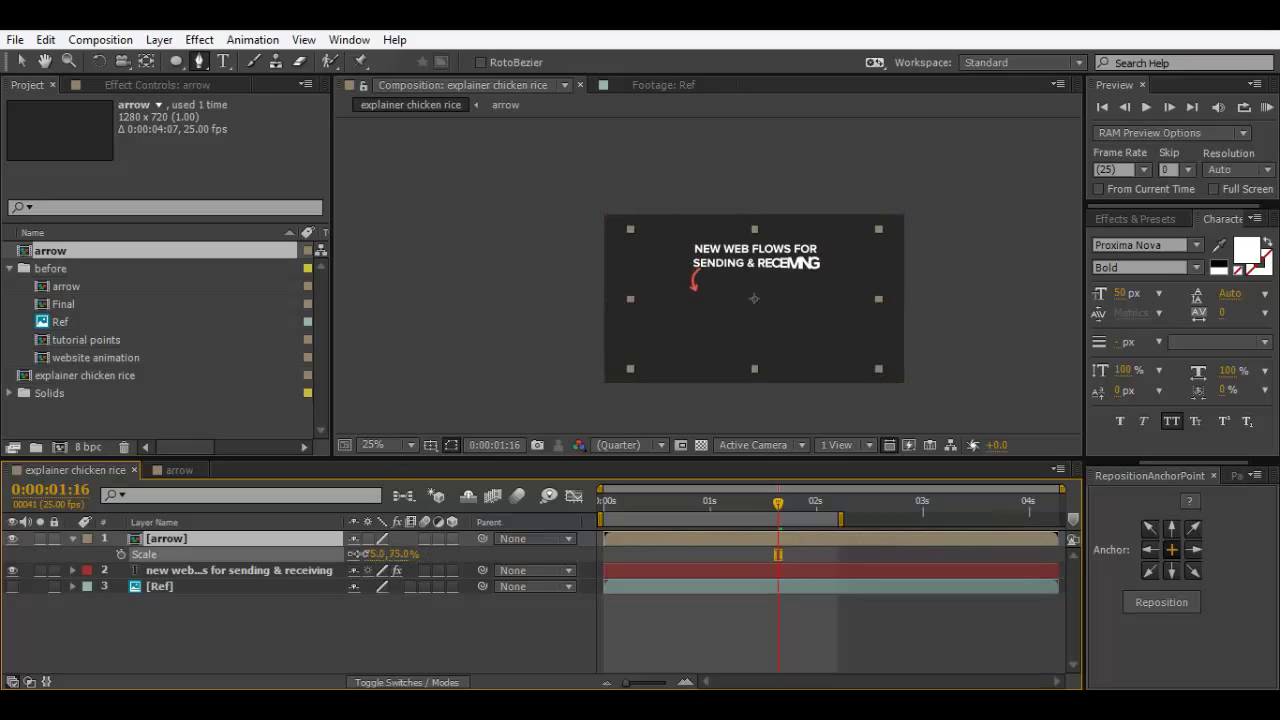
{"action": "key", "text": "ctrl+z"}
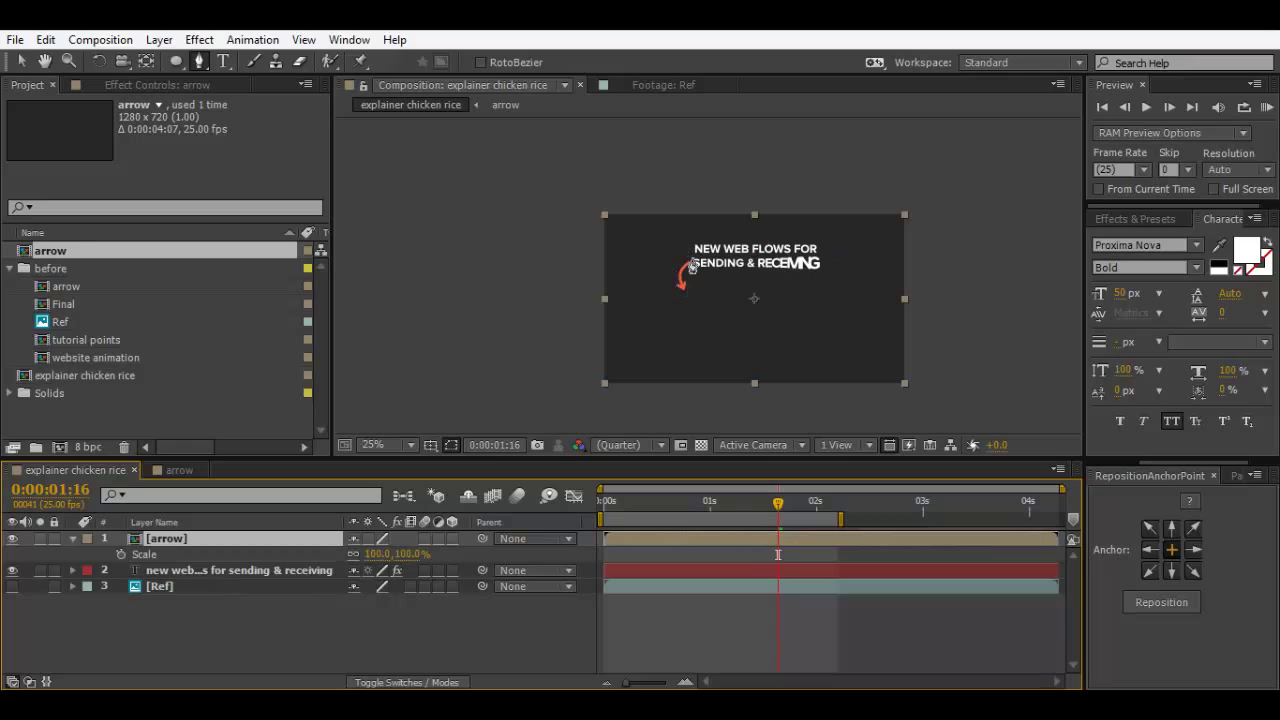
Step: In the arrow precomp, draw a Region of Interest and fit its edges snugly around the arrow
{"action": "double_click", "coordinate": [171, 540]}
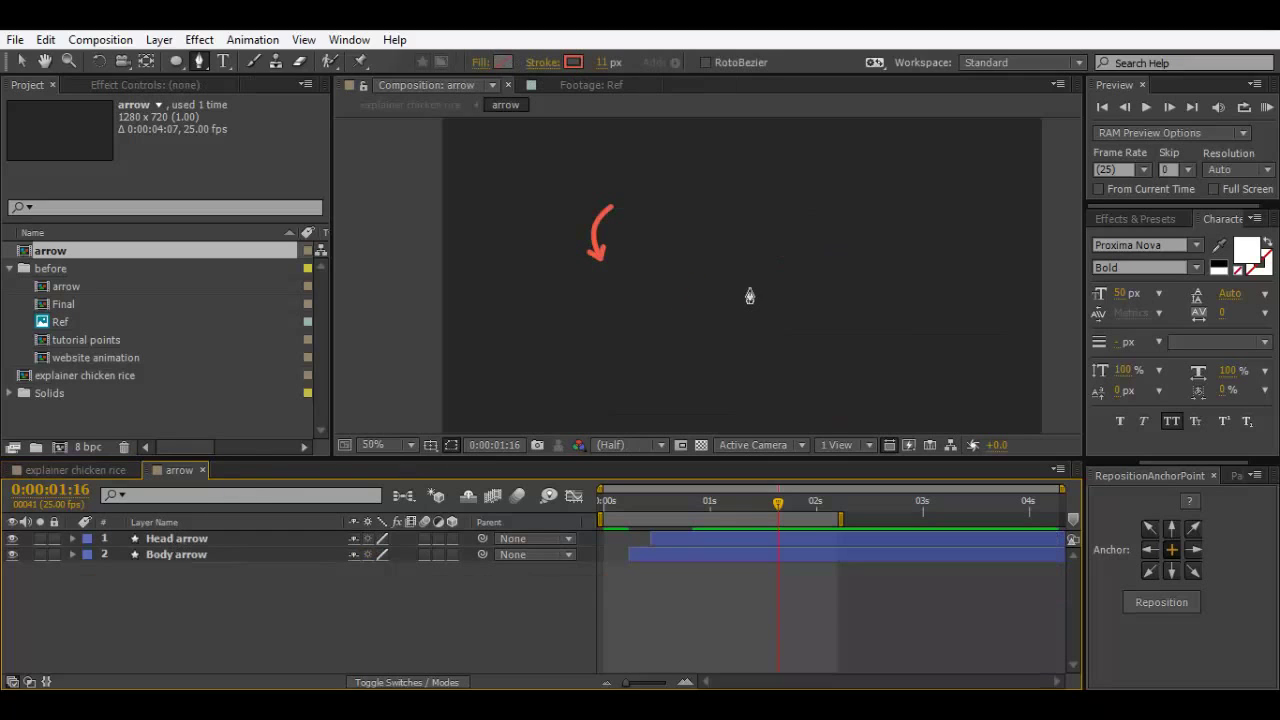
{"action": "key", "text": "v"}
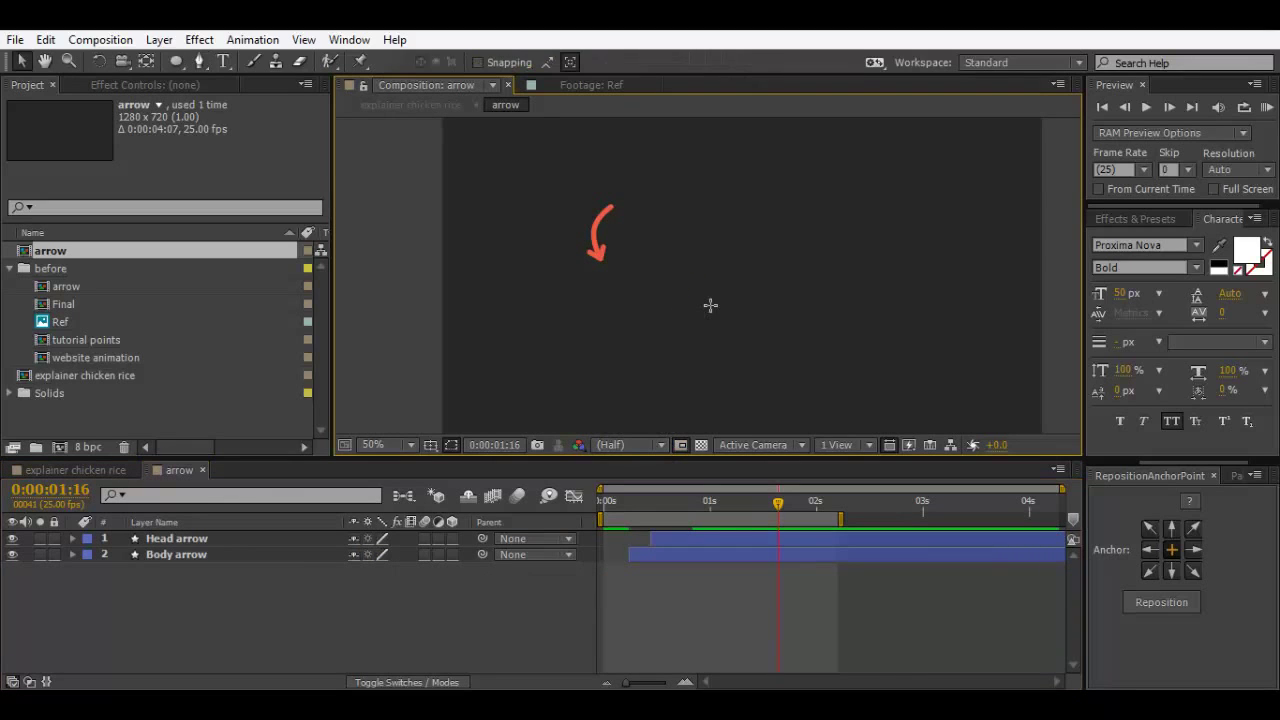
{"action": "scroll", "coordinate": [709, 306], "scroll_direction": "down", "scroll_amount": 2}
{"action": "left_click", "coordinate": [641, 236]}
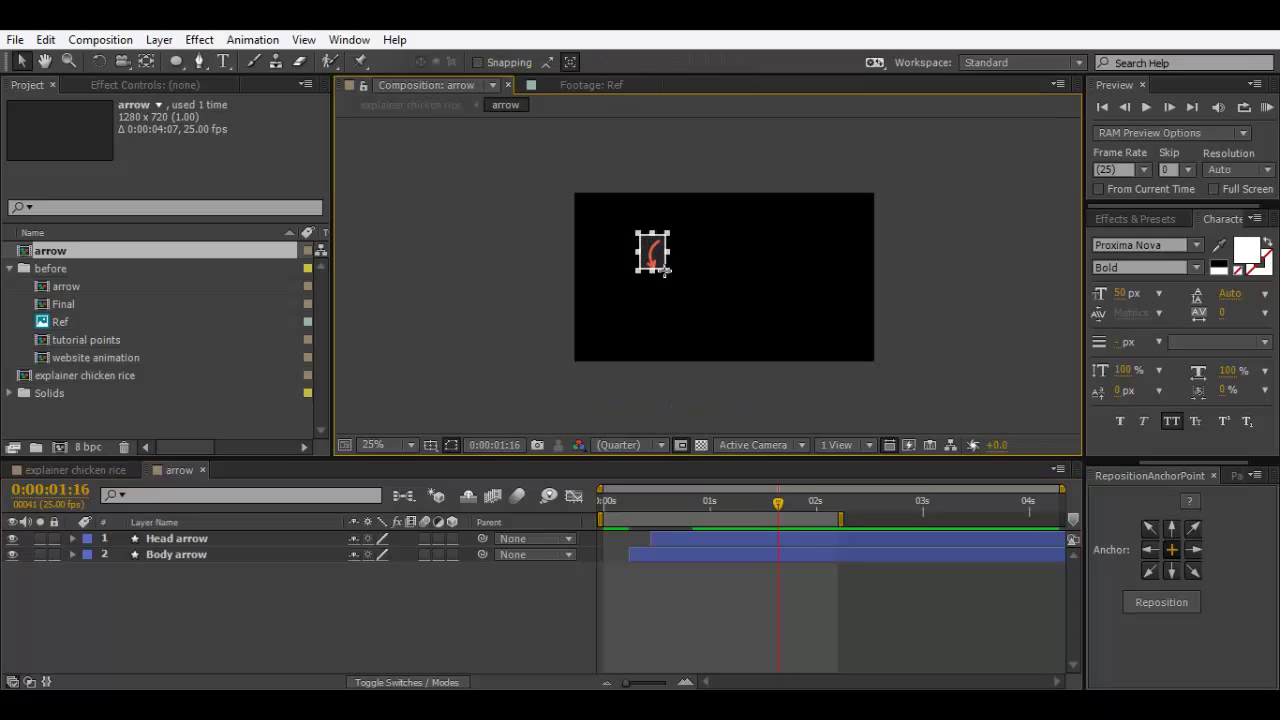
{"action": "scroll", "coordinate": [664, 283], "scroll_direction": "up", "scroll_amount": 2}
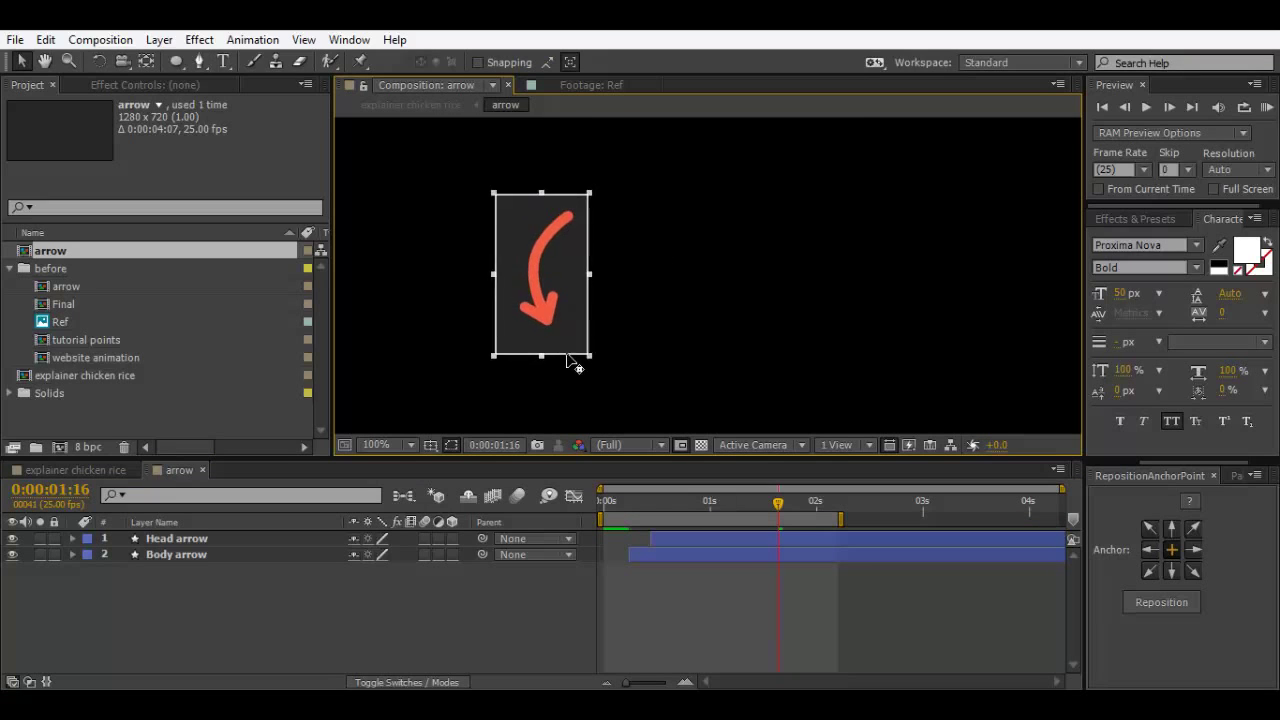
{"action": "left_click_drag", "start_coordinate": [596, 359], "coordinate": [588, 340]}
{"action": "left_click_drag", "start_coordinate": [543, 197], "coordinate": [544, 210]}
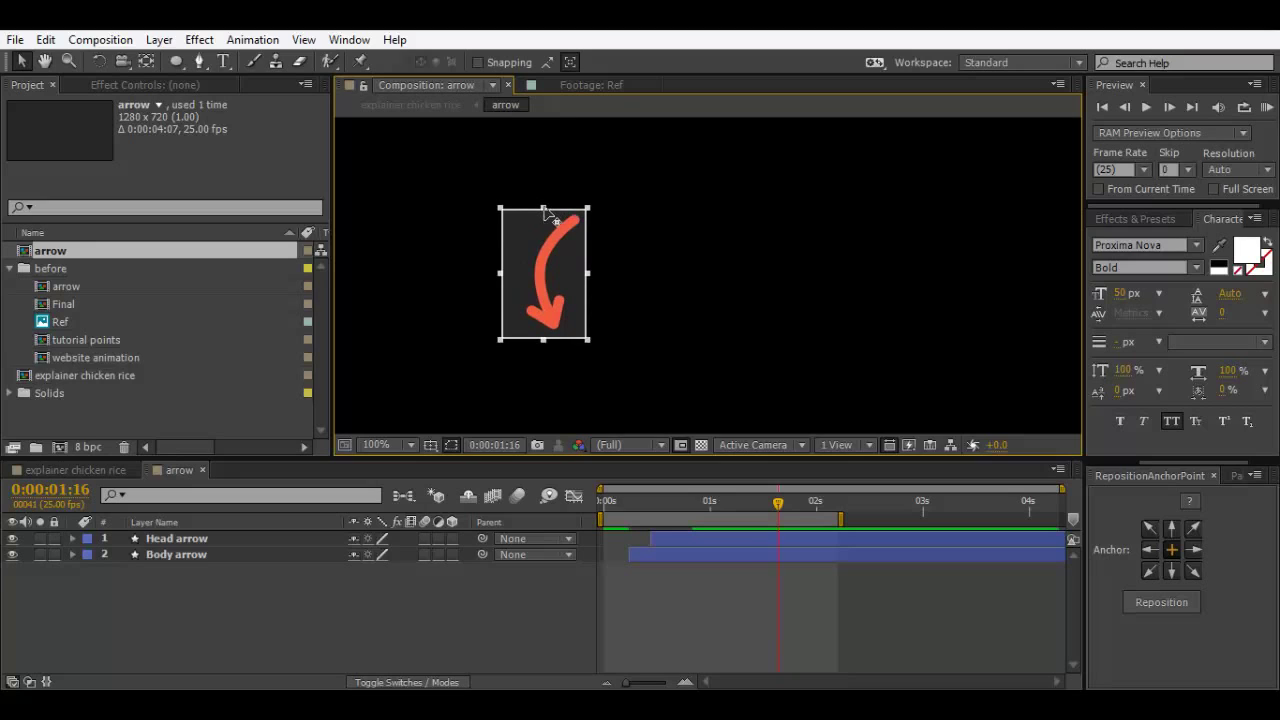
{"action": "left_click_drag", "start_coordinate": [505, 272], "coordinate": [517, 274]}
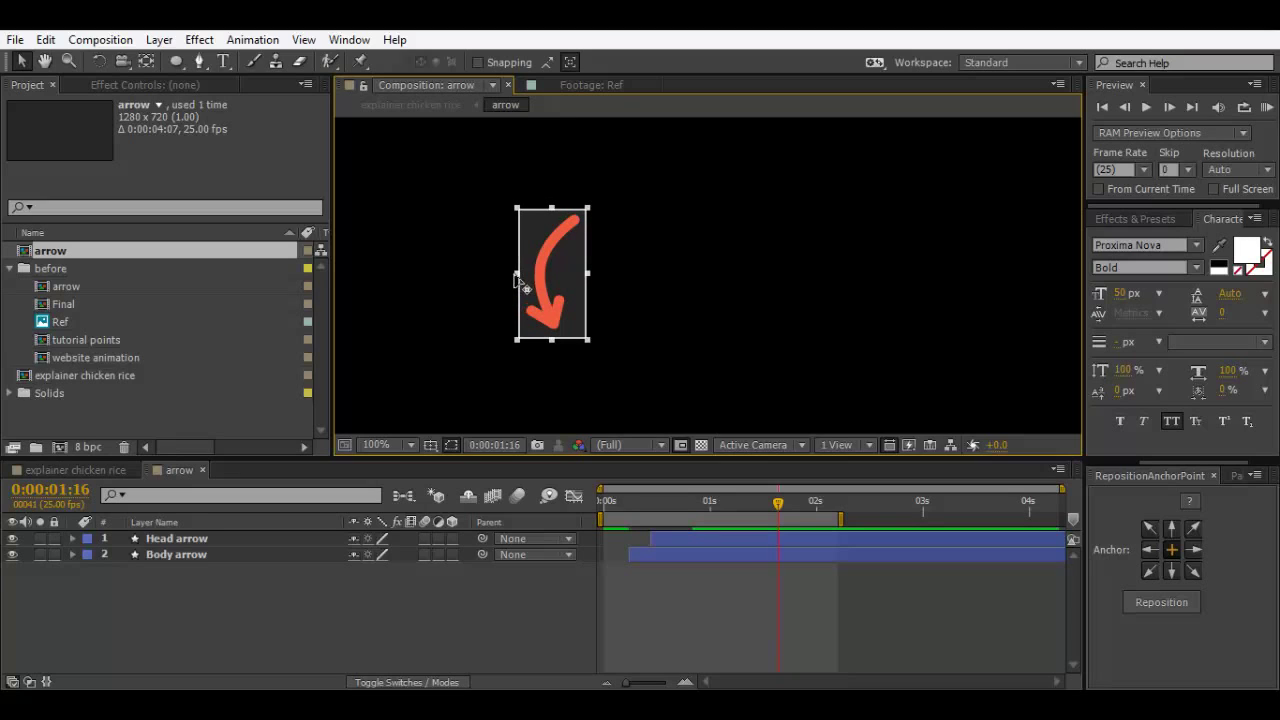
{"action": "left_click_drag", "start_coordinate": [549, 341], "coordinate": [552, 337]}
Step: Crop the arrow comp to the region of interest (69 × 132) and return to the explainer chicken rice comp
{"action": "left_click", "coordinate": [103, 40]}
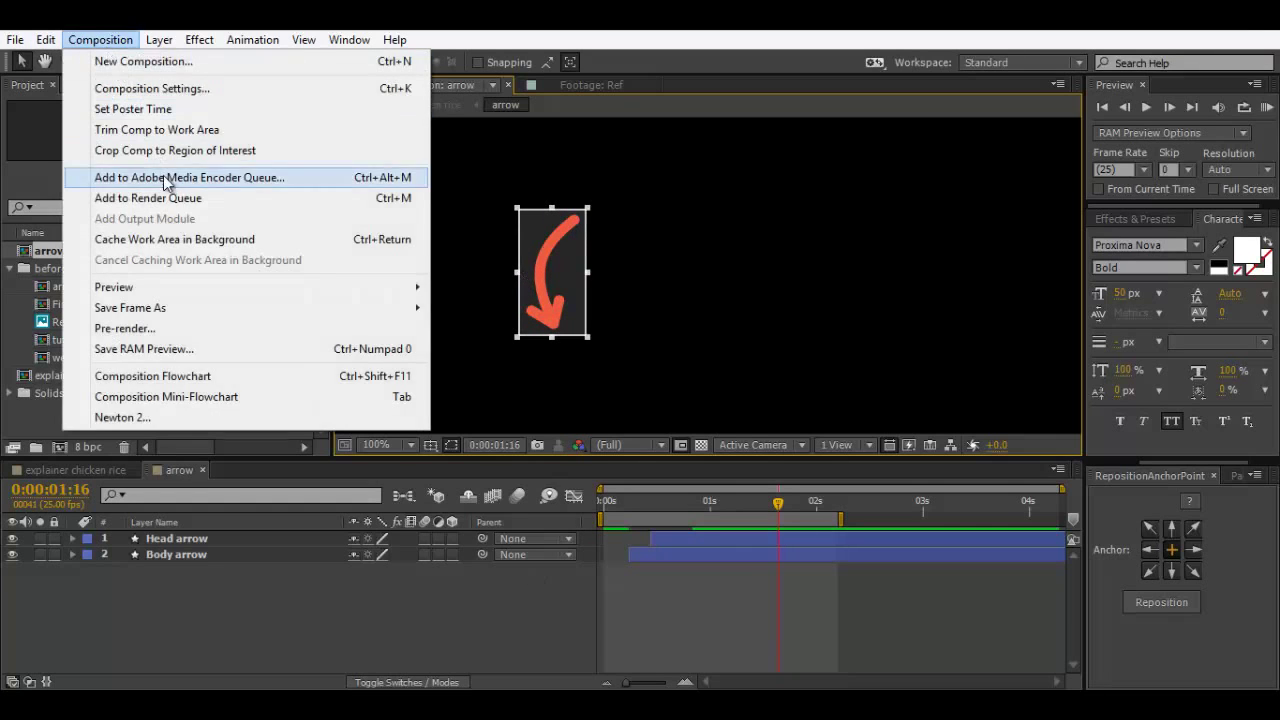
{"action": "left_click", "coordinate": [180, 151]}
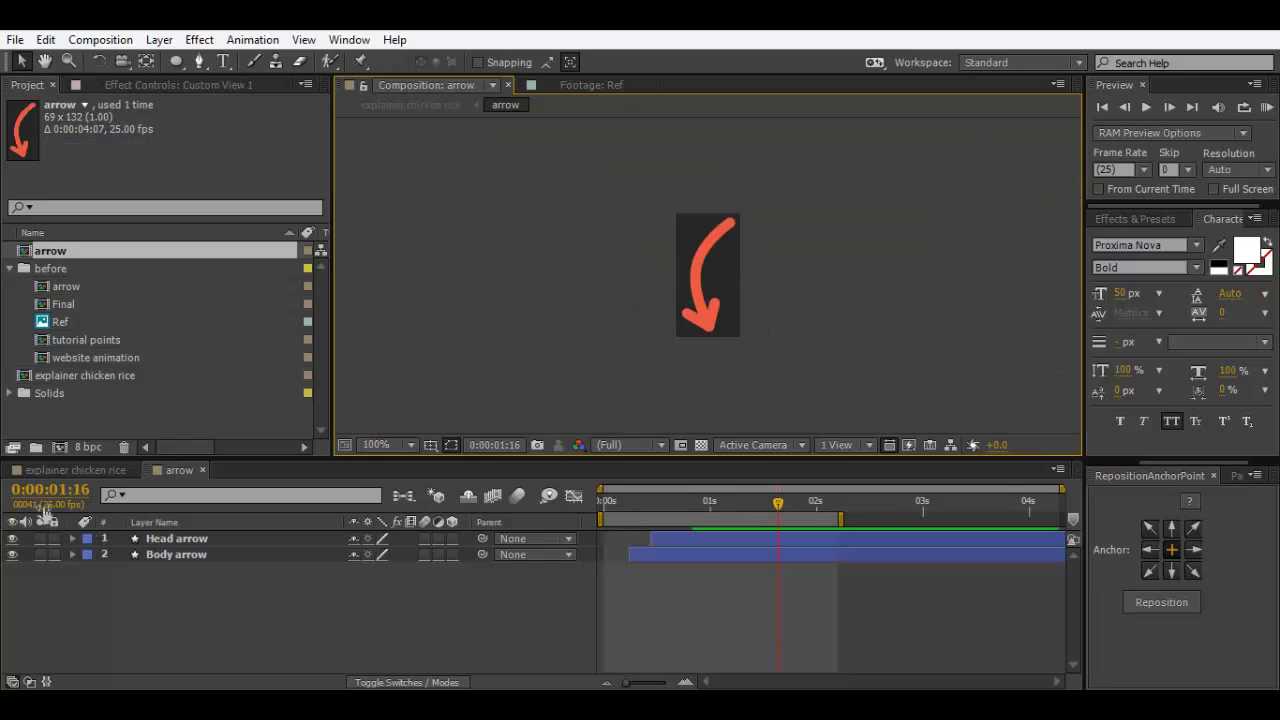
{"action": "left_click", "coordinate": [70, 469]}
Step: Move the arrow layer to the left of the headline and play the animation from the start
{"action": "key", "text": "period"}
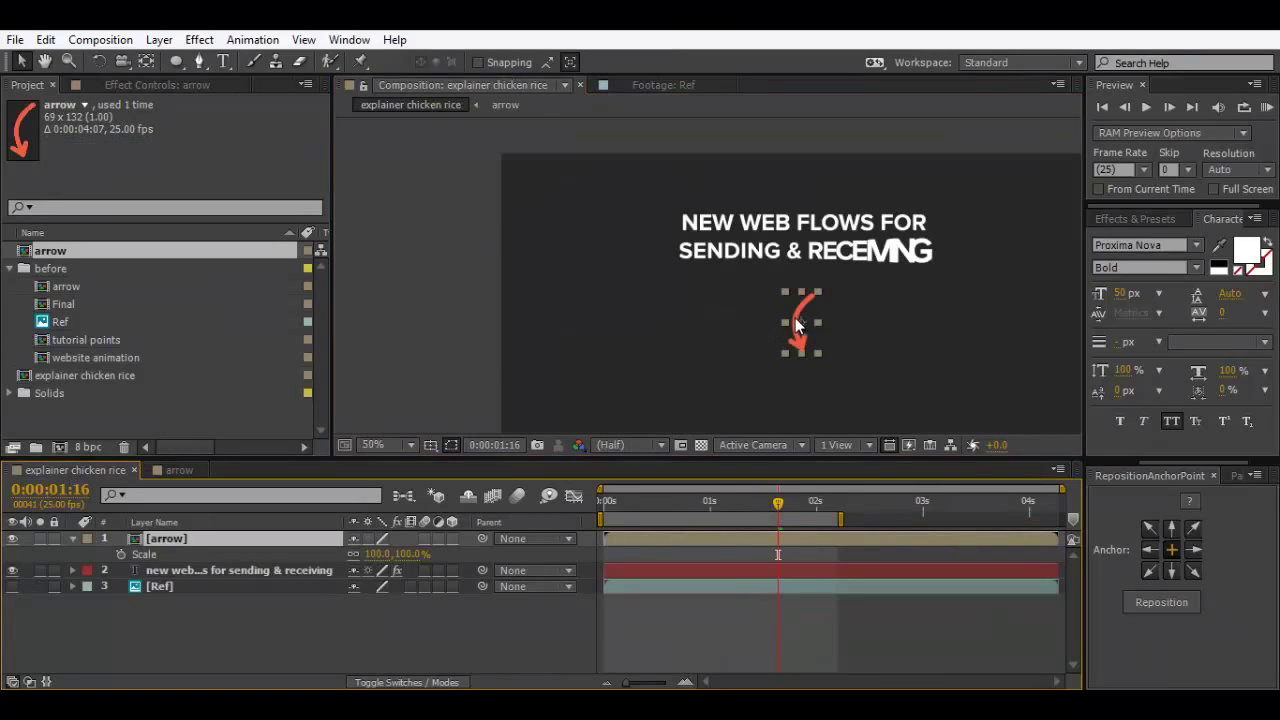
{"action": "left_click_drag", "start_coordinate": [801, 323], "coordinate": [658, 289]}
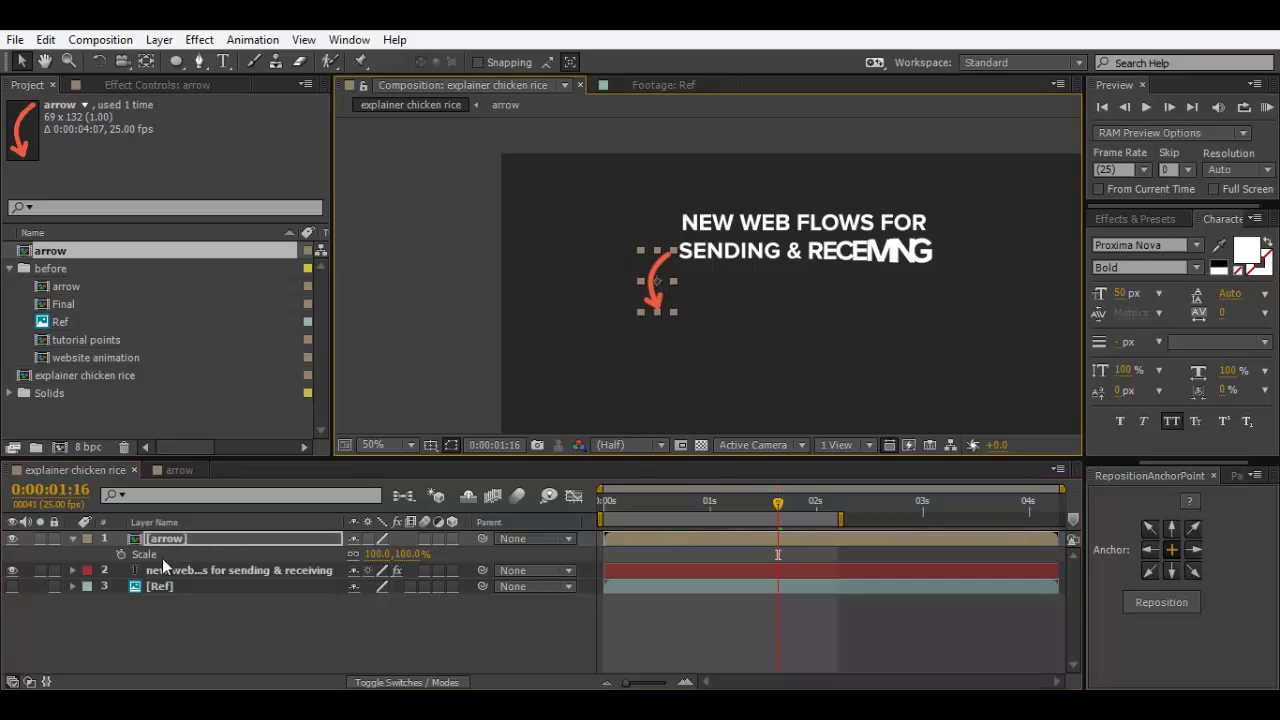
{"action": "key", "text": "Return"}
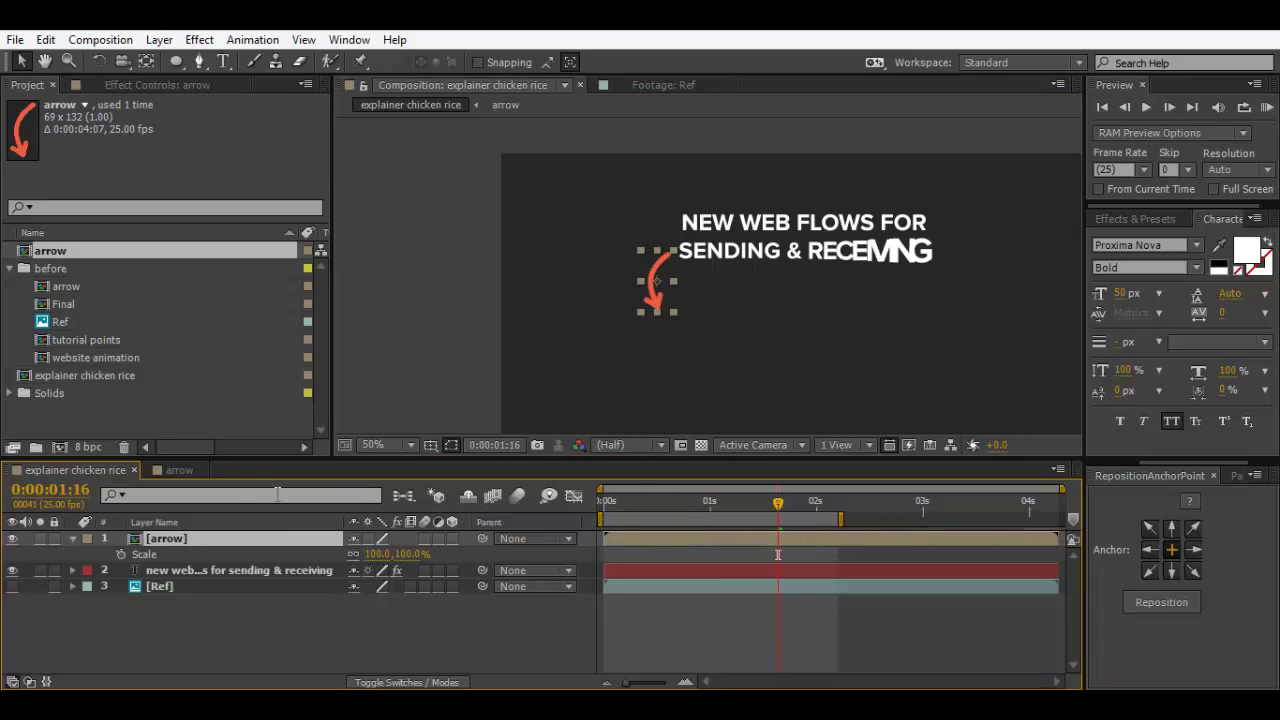
{"action": "left_click", "coordinate": [174, 471]}
{"action": "left_click", "coordinate": [95, 468]}
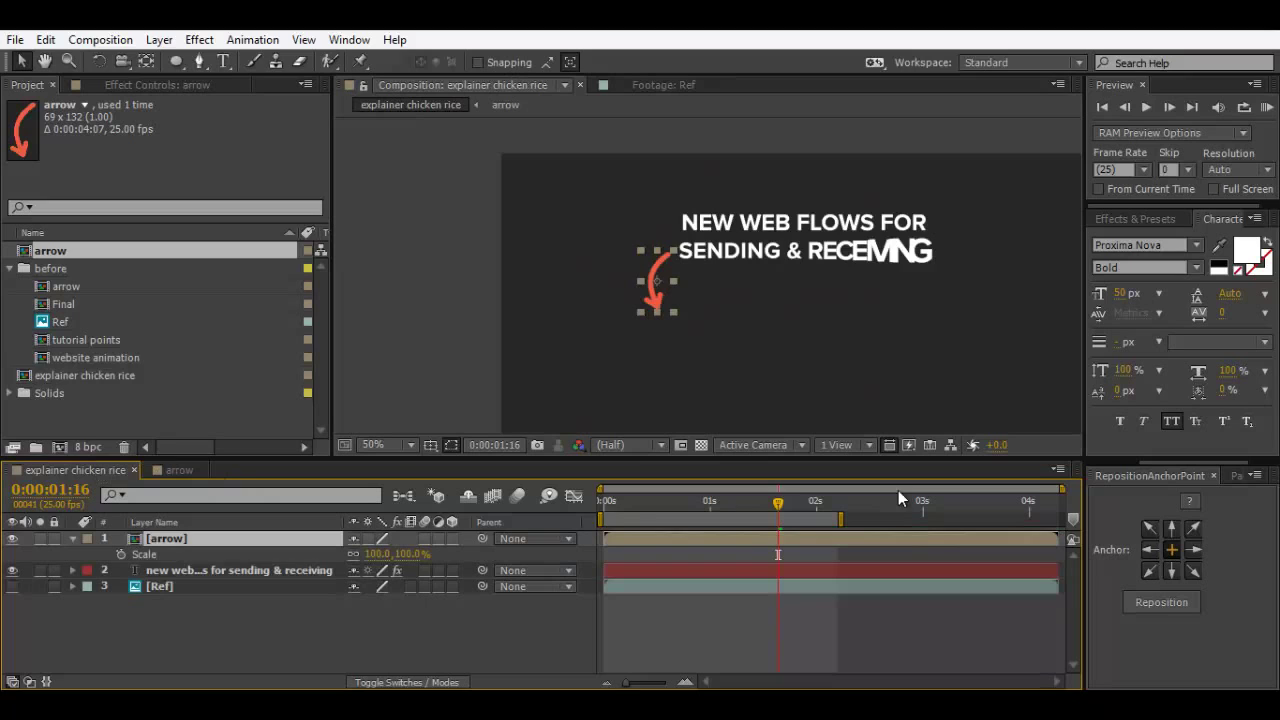
{"action": "left_click", "coordinate": [609, 505]}
{"action": "key", "text": "space"}
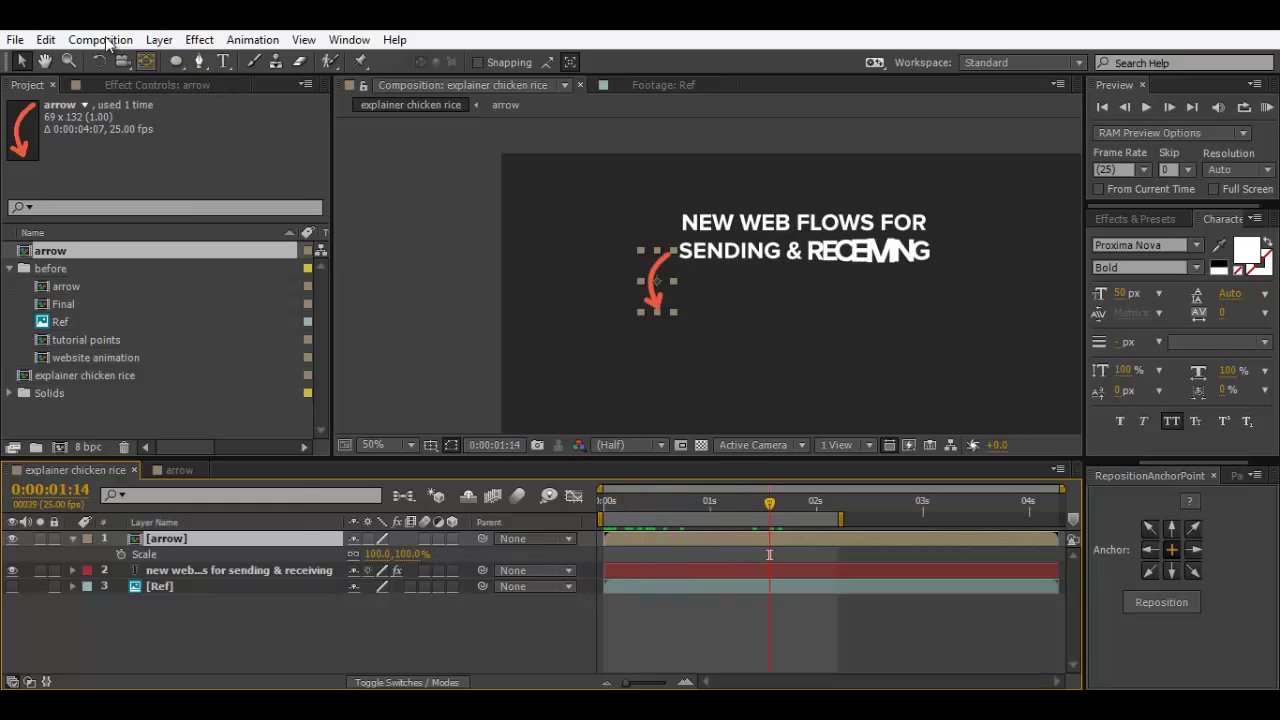
Step: Duplicate the arrow layer and mirror the copy with unlinked Scale X set to -100%
{"action": "left_click", "coordinate": [46, 39]}
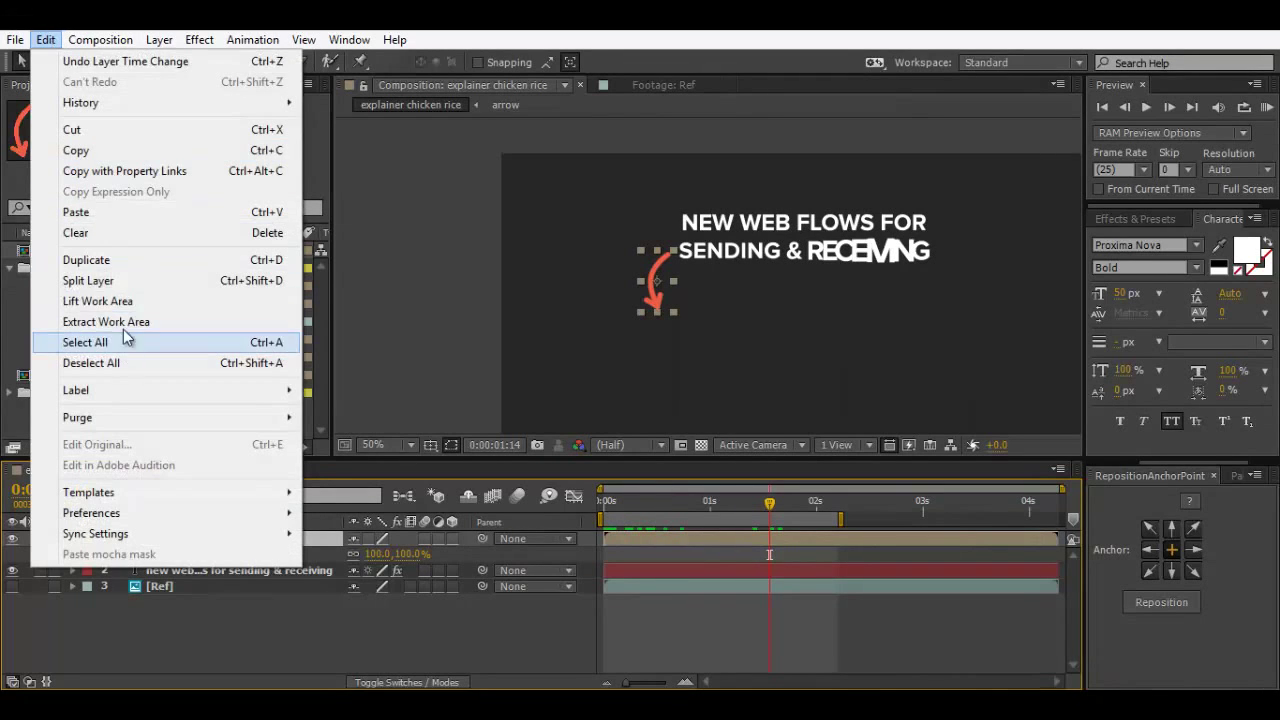
{"action": "left_click", "coordinate": [105, 260]}
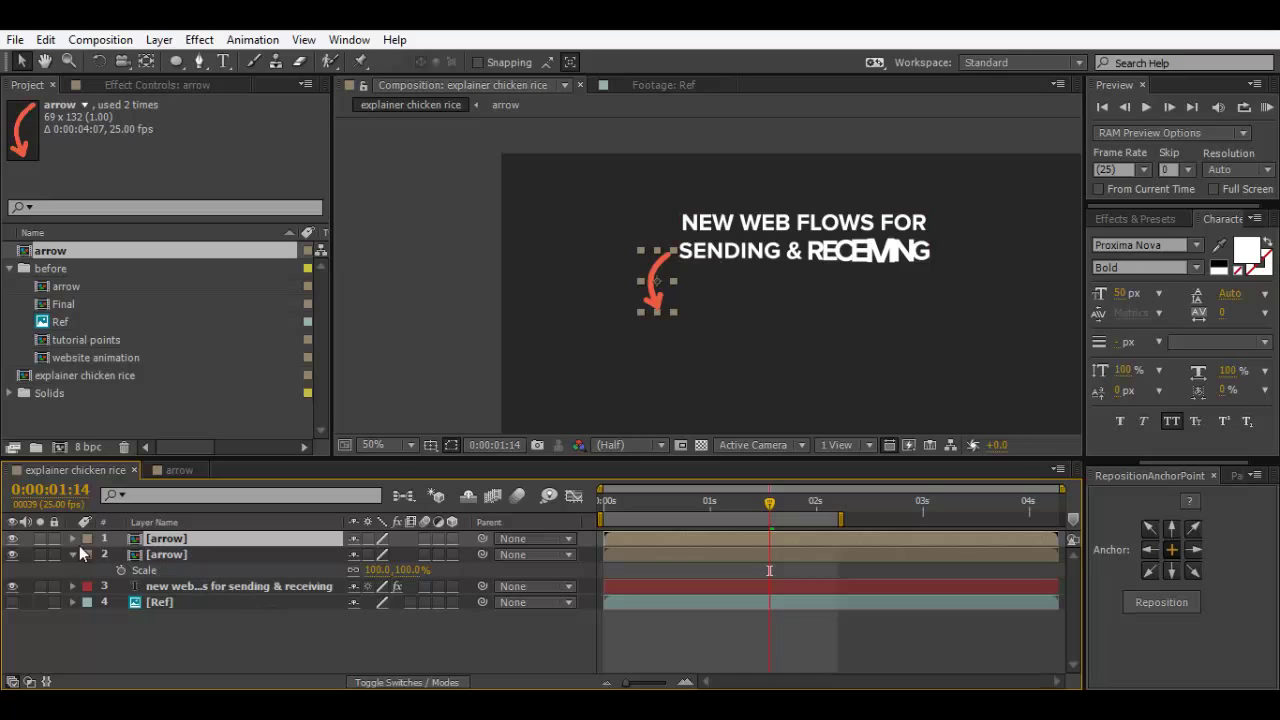
{"action": "left_click", "coordinate": [41, 538]}
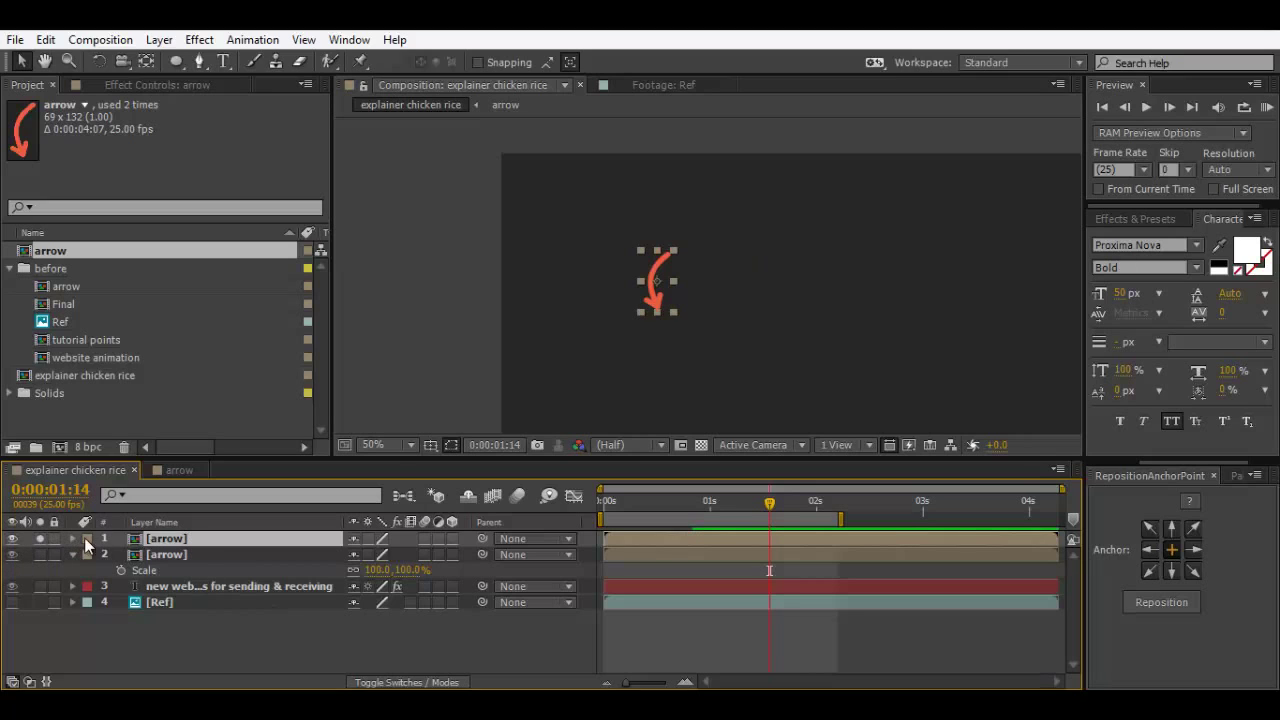
{"action": "key", "text": "s"}
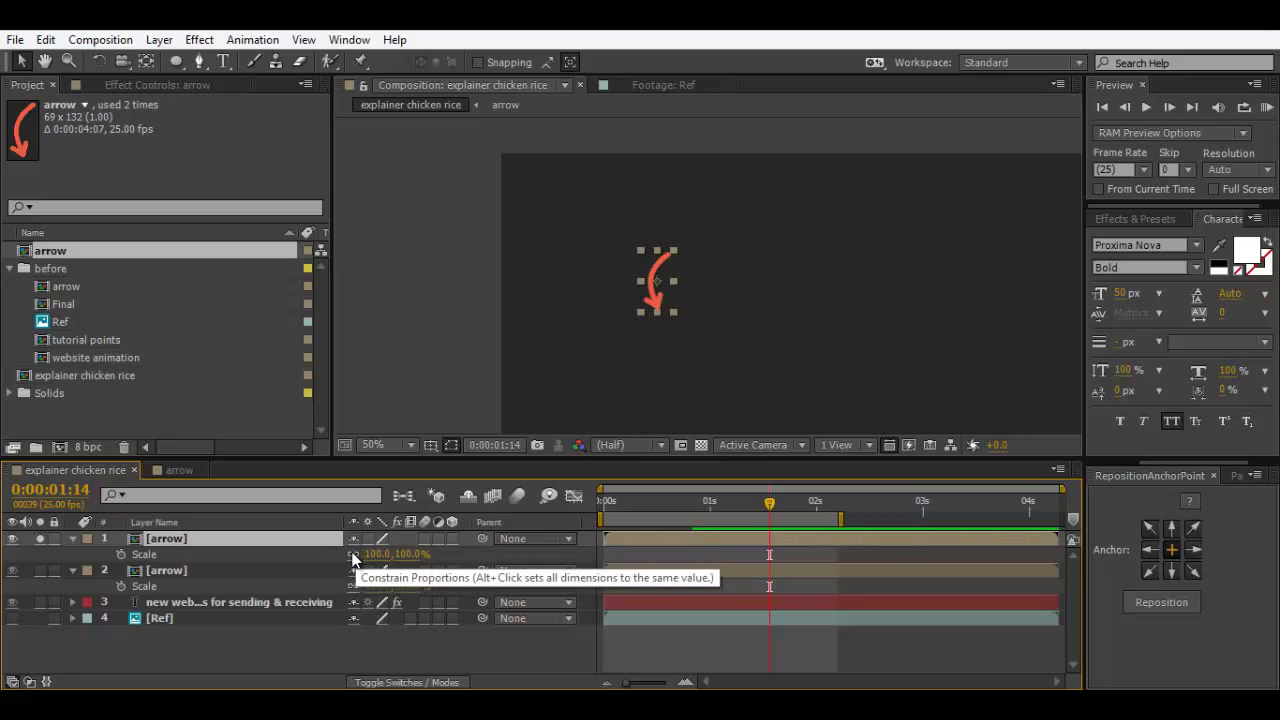
{"action": "left_click_drag", "start_coordinate": [398, 554], "coordinate": [519, 550]}
{"action": "key", "text": "ctrl+z"}
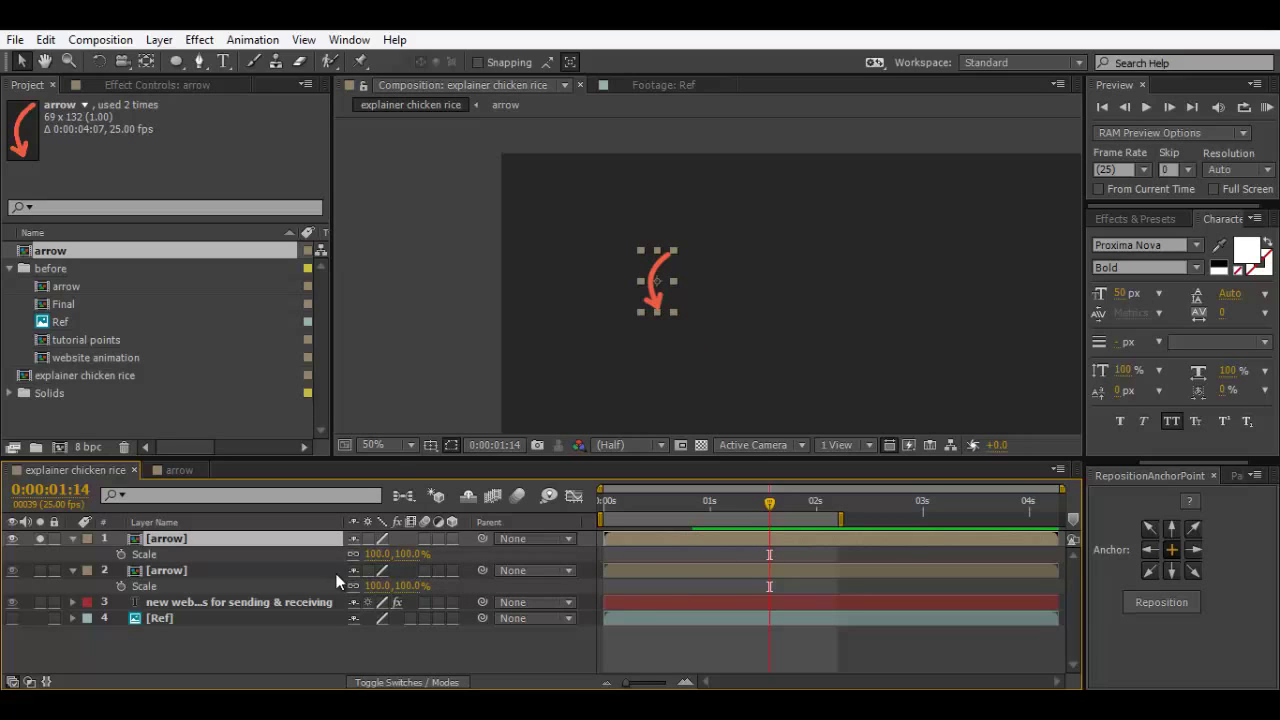
{"action": "left_click", "coordinate": [352, 554]}
{"action": "left_click", "coordinate": [379, 554]}
{"action": "type", "text": "-100"}
{"action": "key", "text": "Return"}
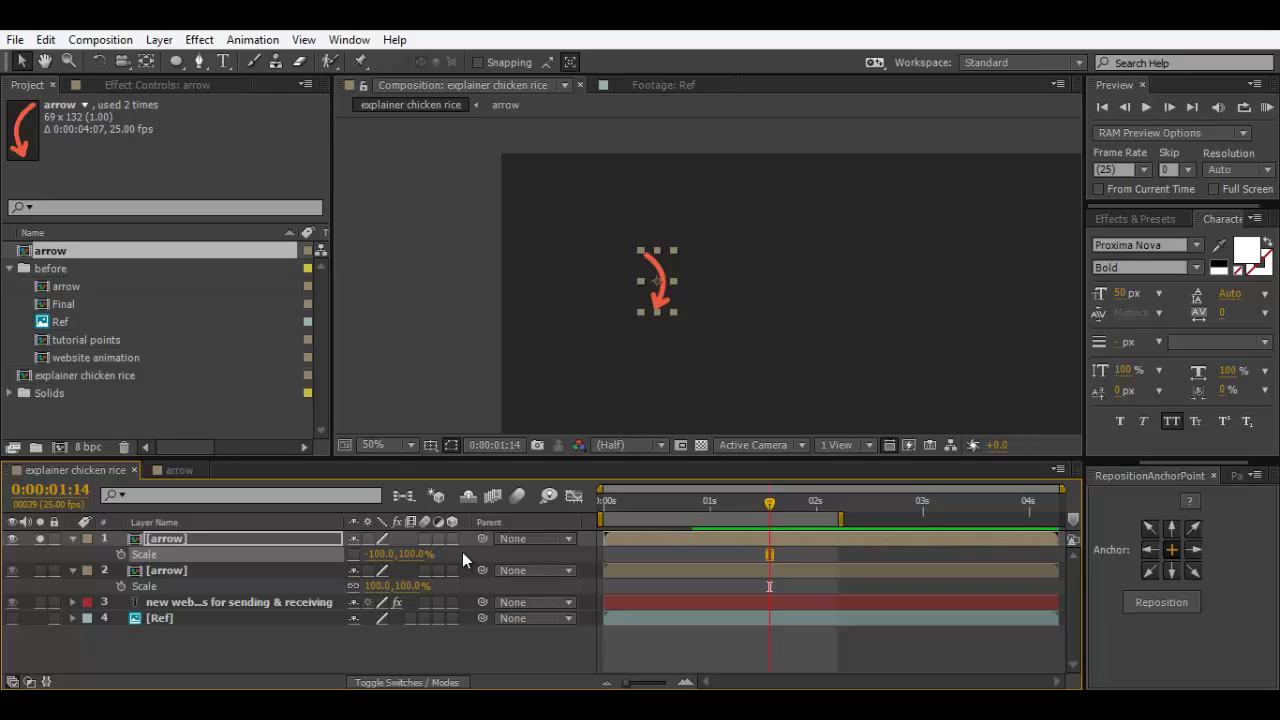
Step: Place the mirrored arrow just right of RECEIVING and preview both arrows animating
{"action": "left_click", "coordinate": [40, 538]}
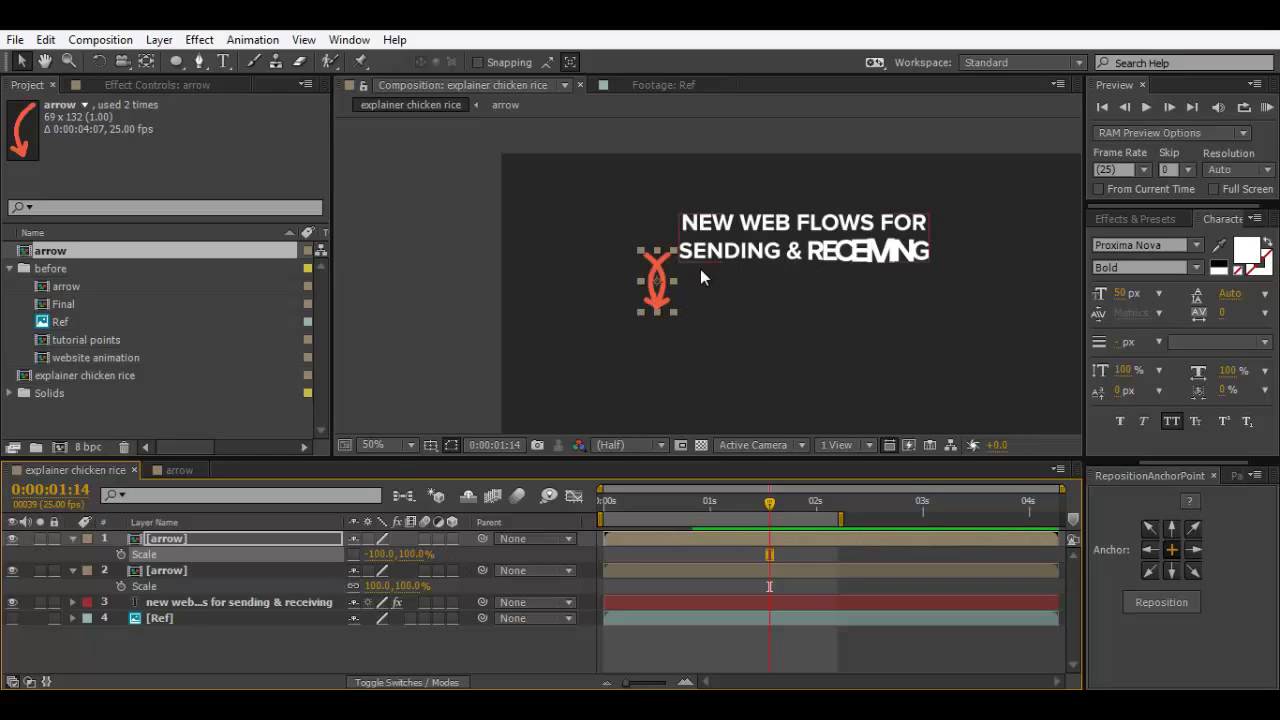
{"action": "left_click_drag", "start_coordinate": [663, 295], "coordinate": [955, 283]}
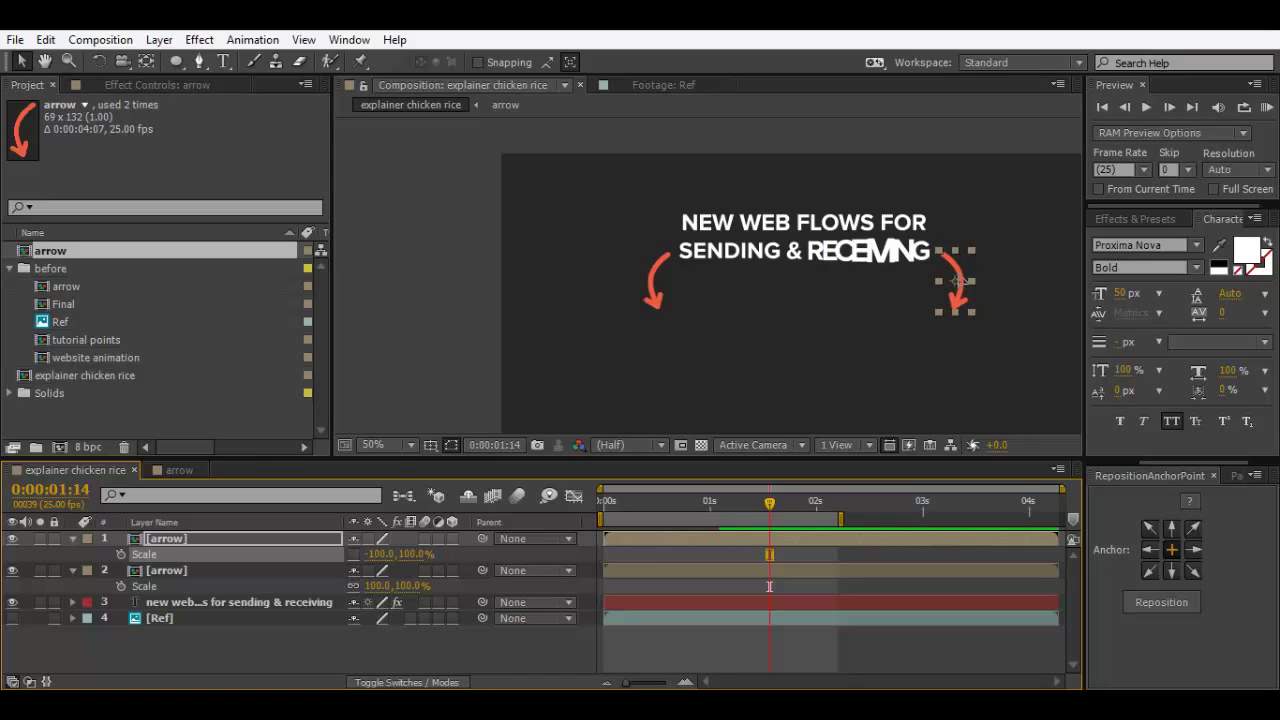
{"action": "left_click", "coordinate": [622, 551]}
{"action": "left_click", "coordinate": [620, 537]}
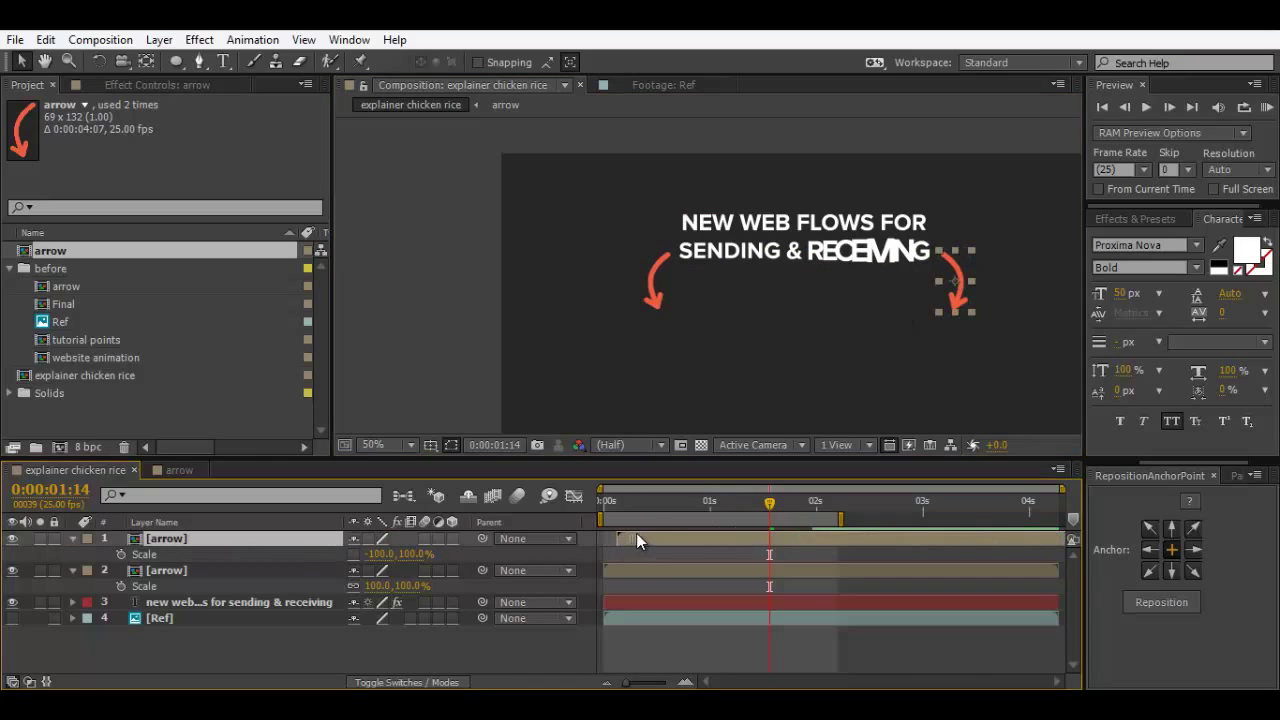
{"action": "left_click_drag", "start_coordinate": [605, 502], "coordinate": [804, 508]}
{"action": "key", "text": "KP_0"}
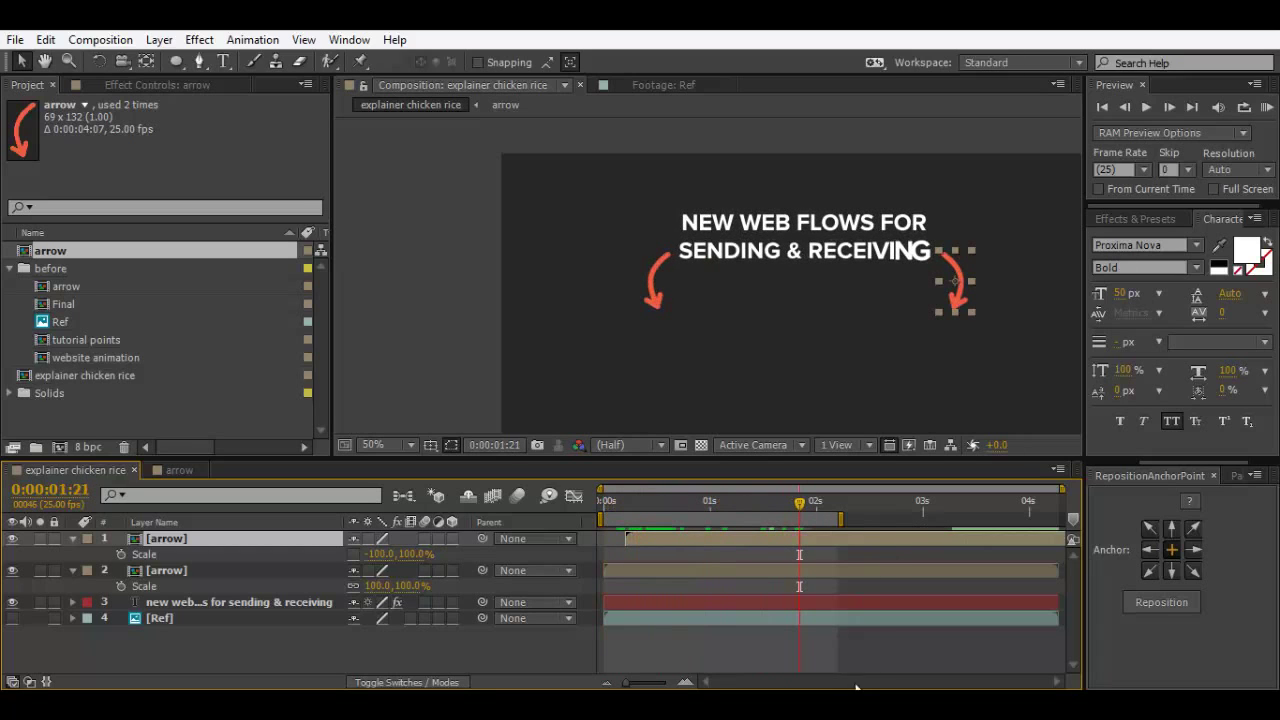
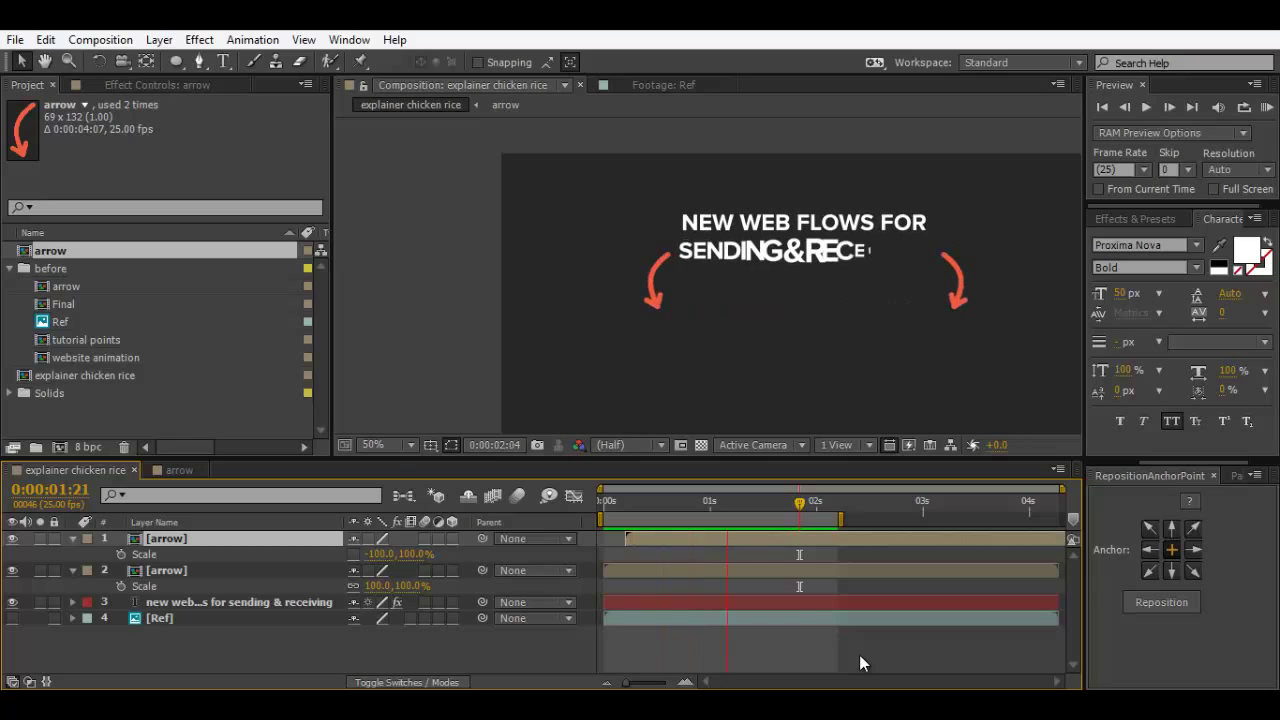
Step: Stop the preview and collapse both arrow layers' Scale properties
{"action": "key", "text": "space"}
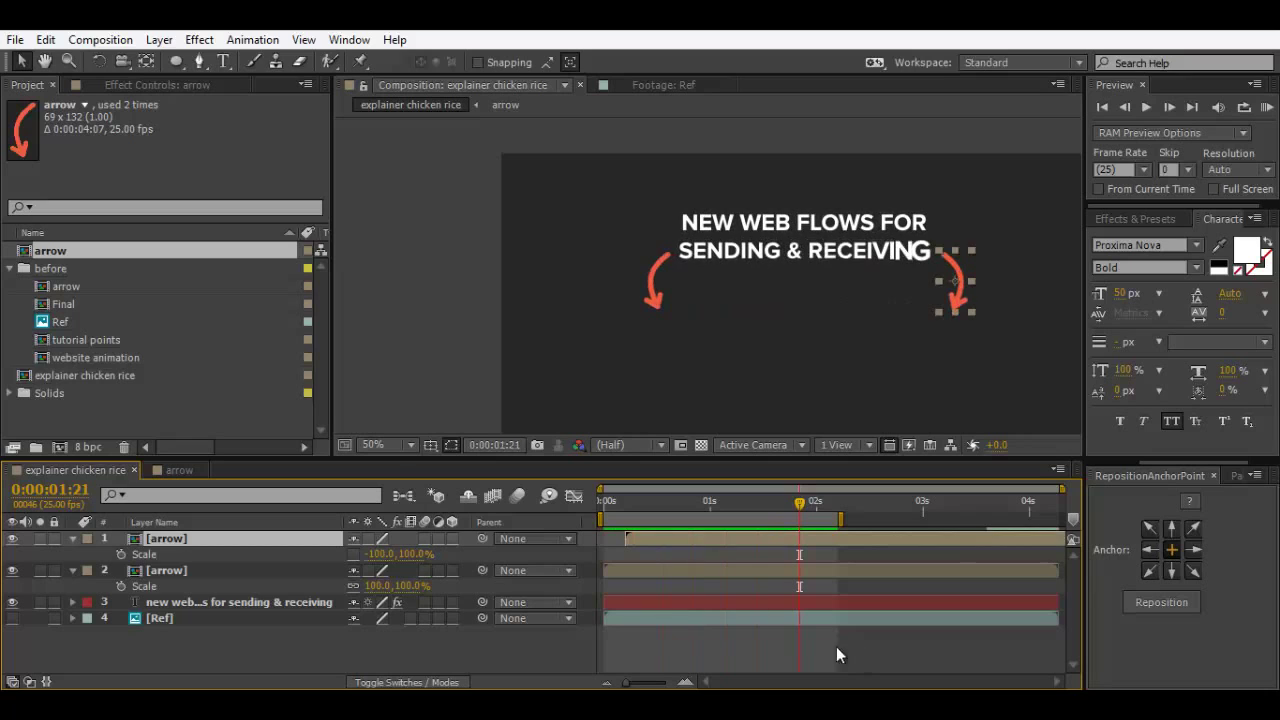
{"action": "left_click", "coordinate": [72, 538]}
{"action": "left_click", "coordinate": [74, 554]}
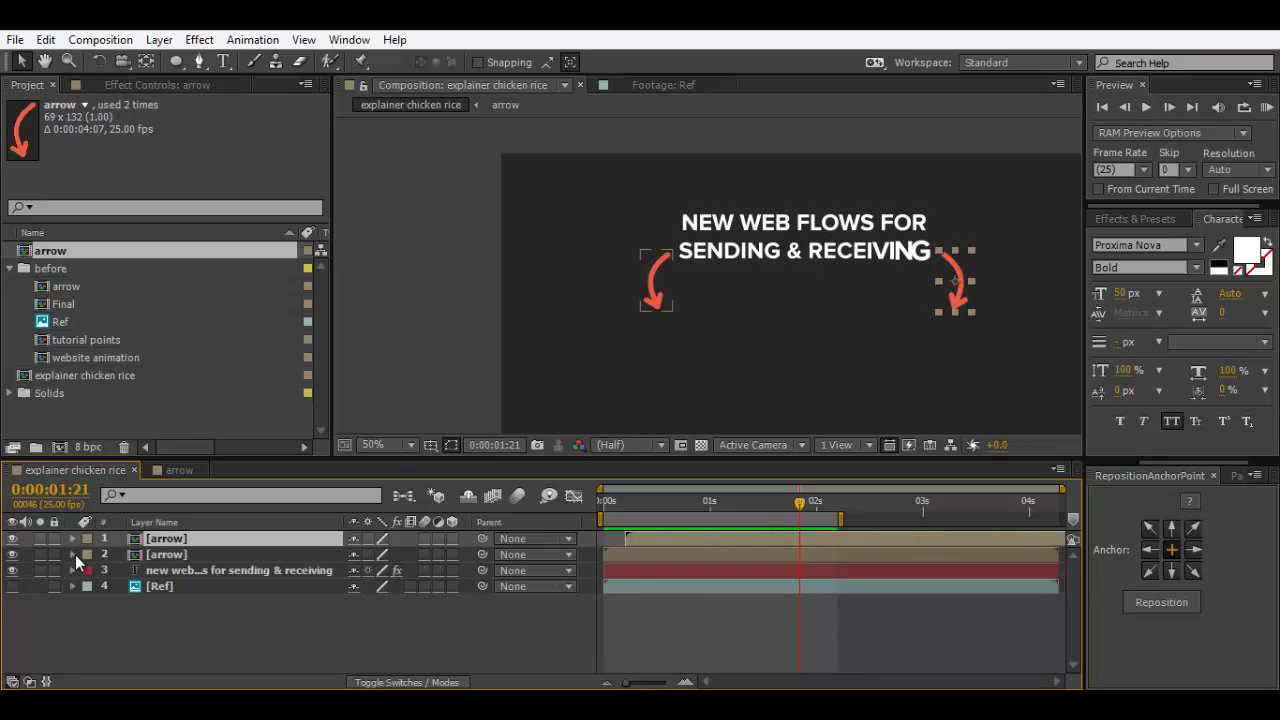
Step: Show and solo the Ref browser mockup, scrub to about two seconds, and pick the Rectangle Tool
{"action": "left_click", "coordinate": [161, 602]}
{"action": "left_click", "coordinate": [12, 586]}
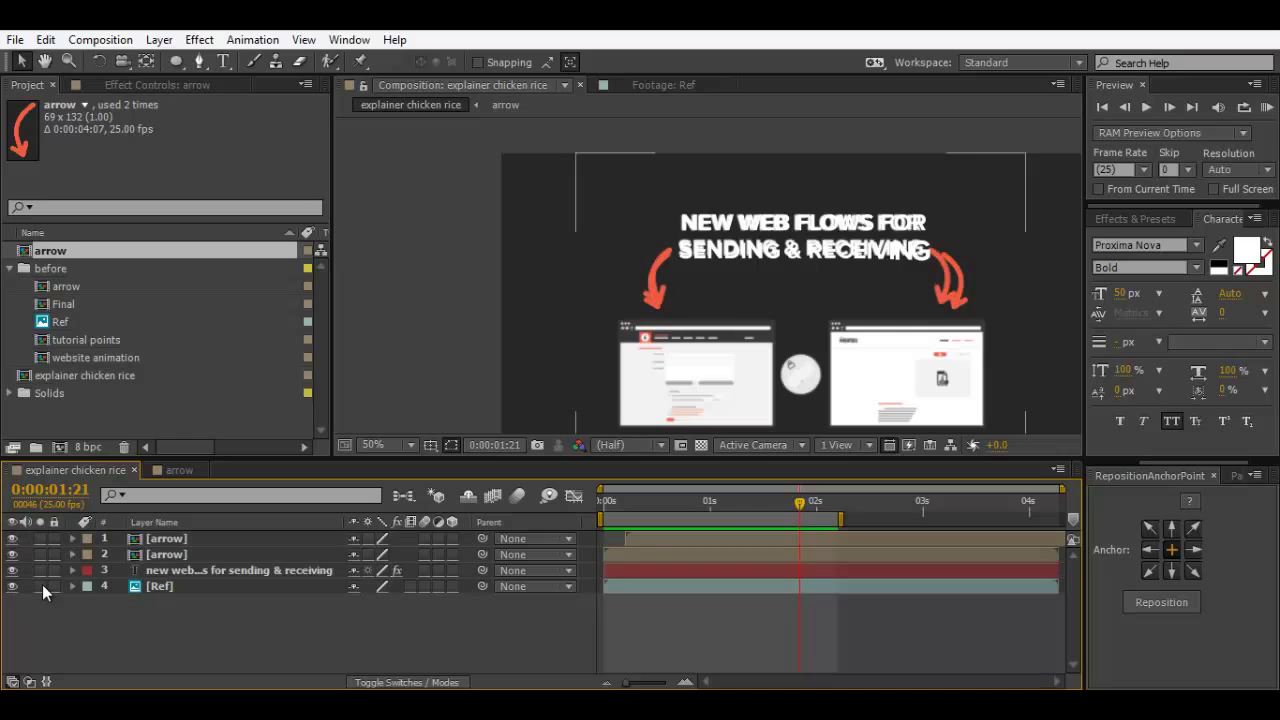
{"action": "left_click", "coordinate": [40, 586]}
{"action": "scroll", "coordinate": [717, 345], "scroll_direction": "up", "scroll_amount": 2}
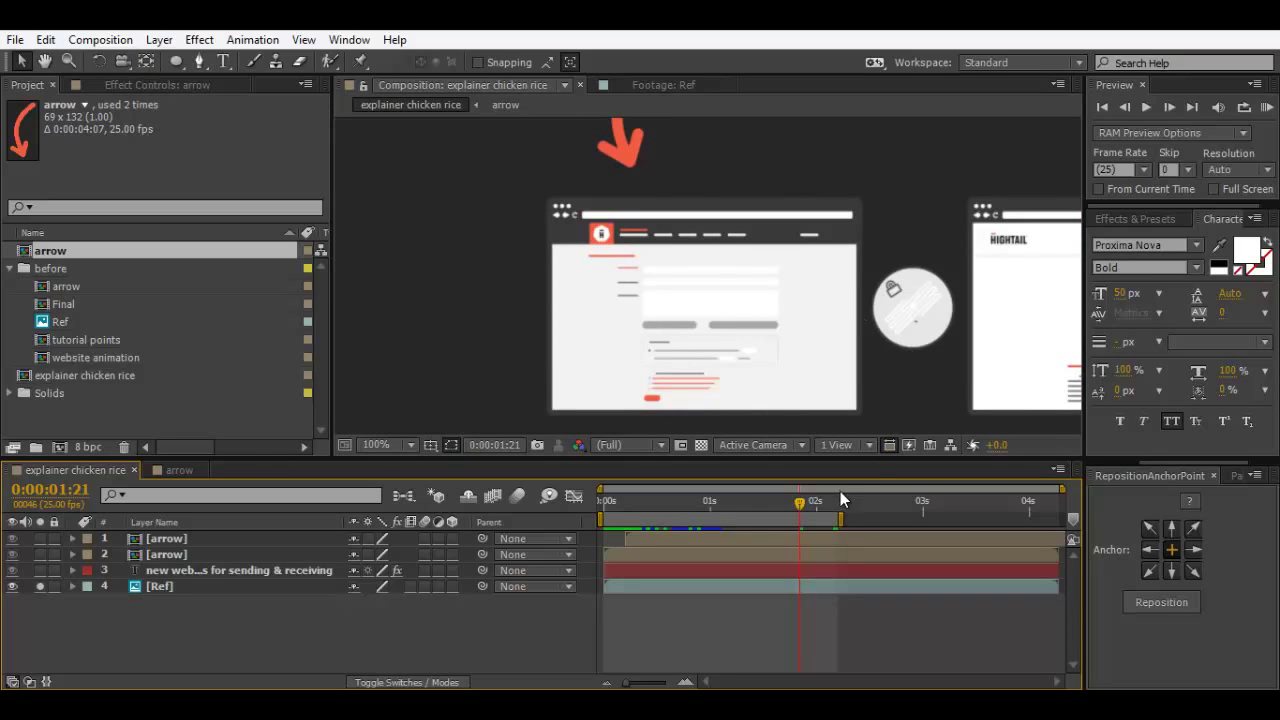
{"action": "left_click_drag", "start_coordinate": [840, 498], "coordinate": [798, 518]}
{"action": "left_click_drag", "start_coordinate": [175, 63], "coordinate": [270, 80]}
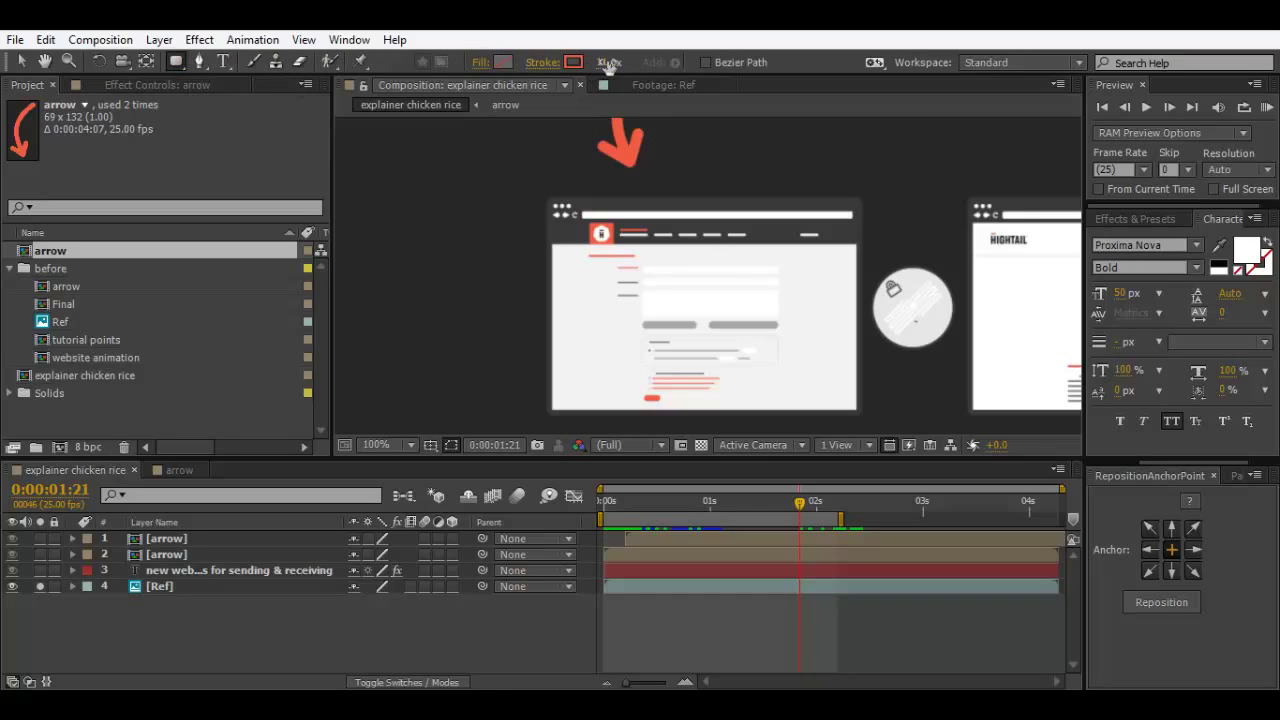
Step: Set the shape fill colour to dark grey 3A383A, sampled from the mockup
{"action": "left_click", "coordinate": [496, 62]}
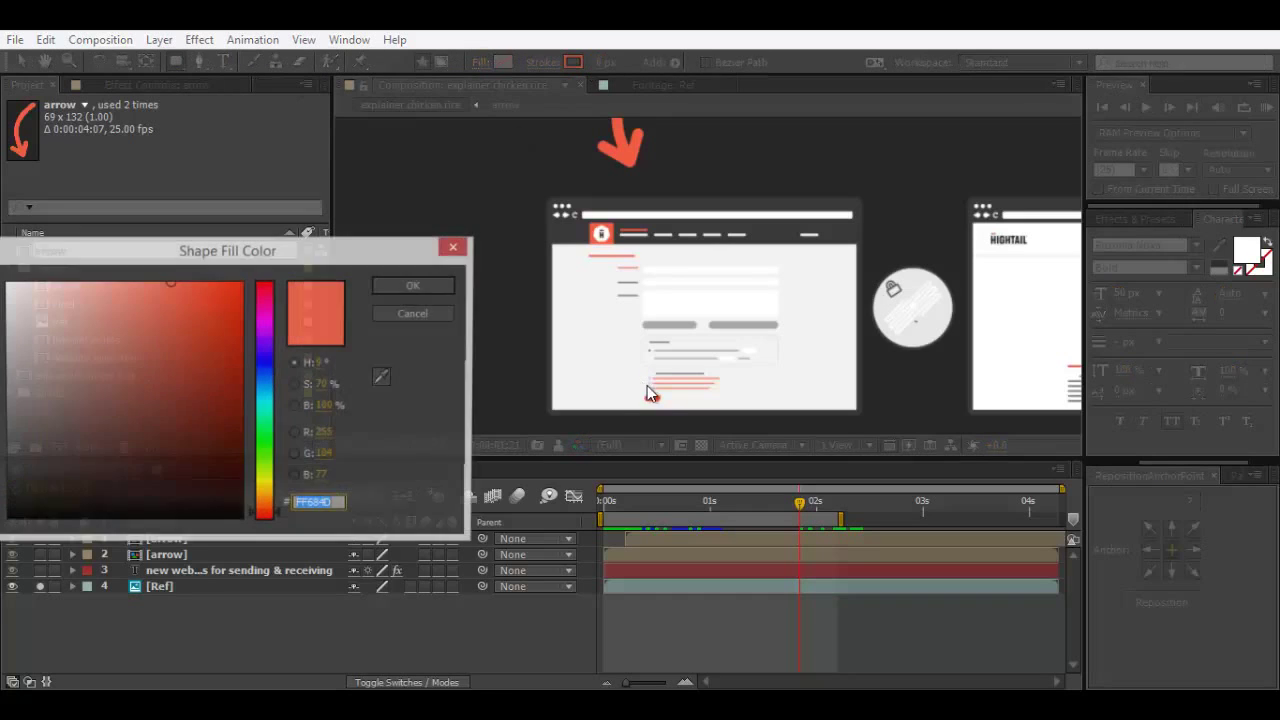
{"action": "left_click", "coordinate": [383, 376]}
{"action": "left_click", "coordinate": [398, 345]}
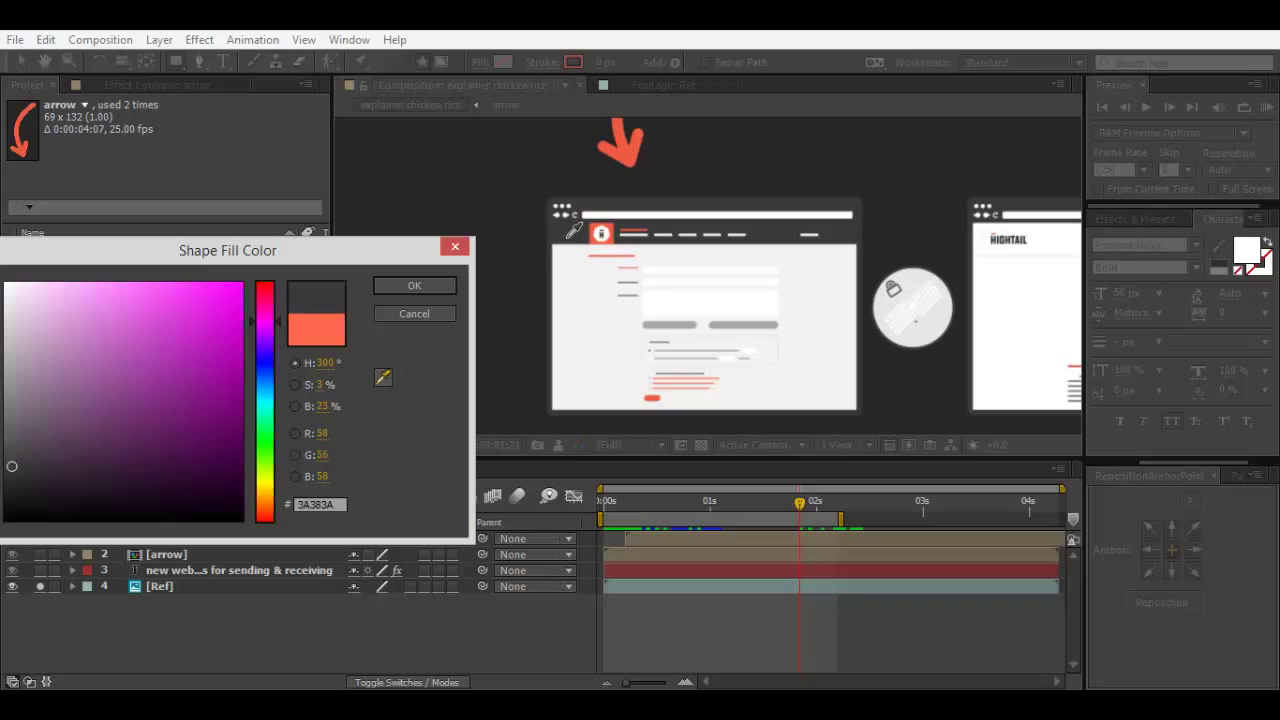
{"action": "left_click", "coordinate": [413, 286]}
Step: Draw a rounded rectangle over the left browser mockup
{"action": "scroll", "coordinate": [568, 236], "scroll_direction": "up", "scroll_amount": 1}
{"action": "scroll", "coordinate": [541, 212], "scroll_direction": "down", "scroll_amount": 1}
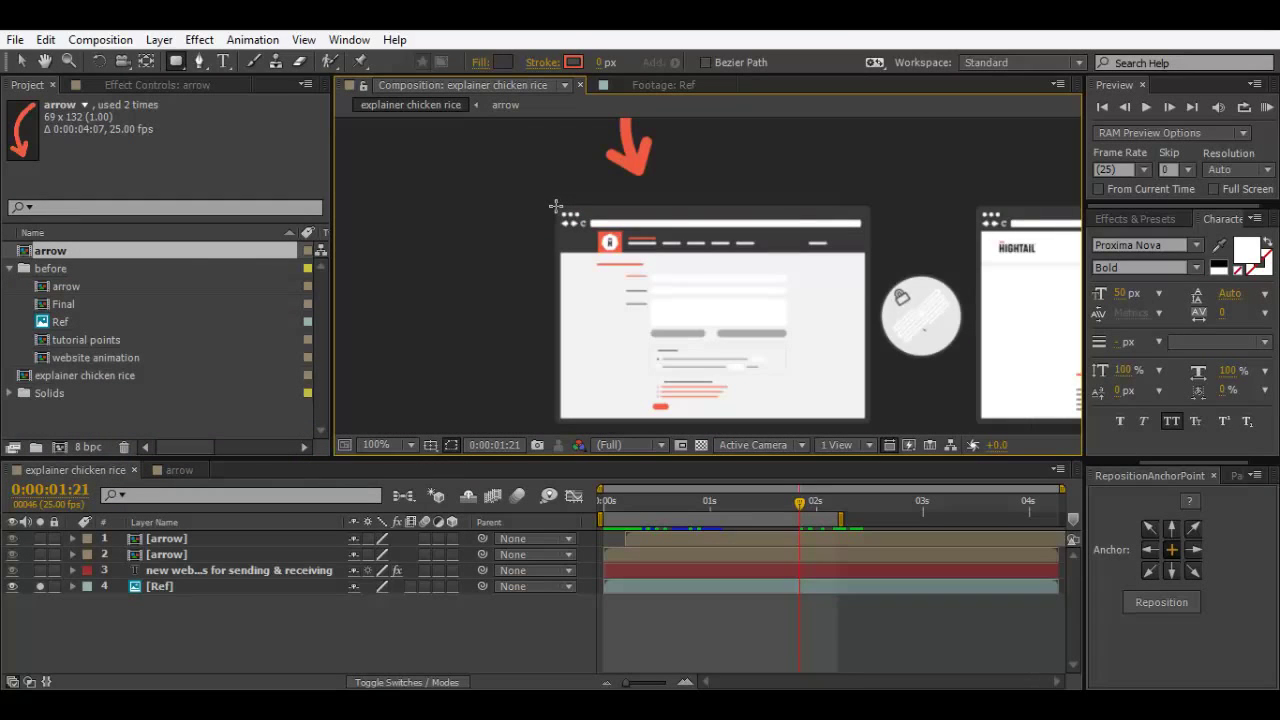
{"action": "left_click_drag", "start_coordinate": [556, 206], "coordinate": [869, 424]}
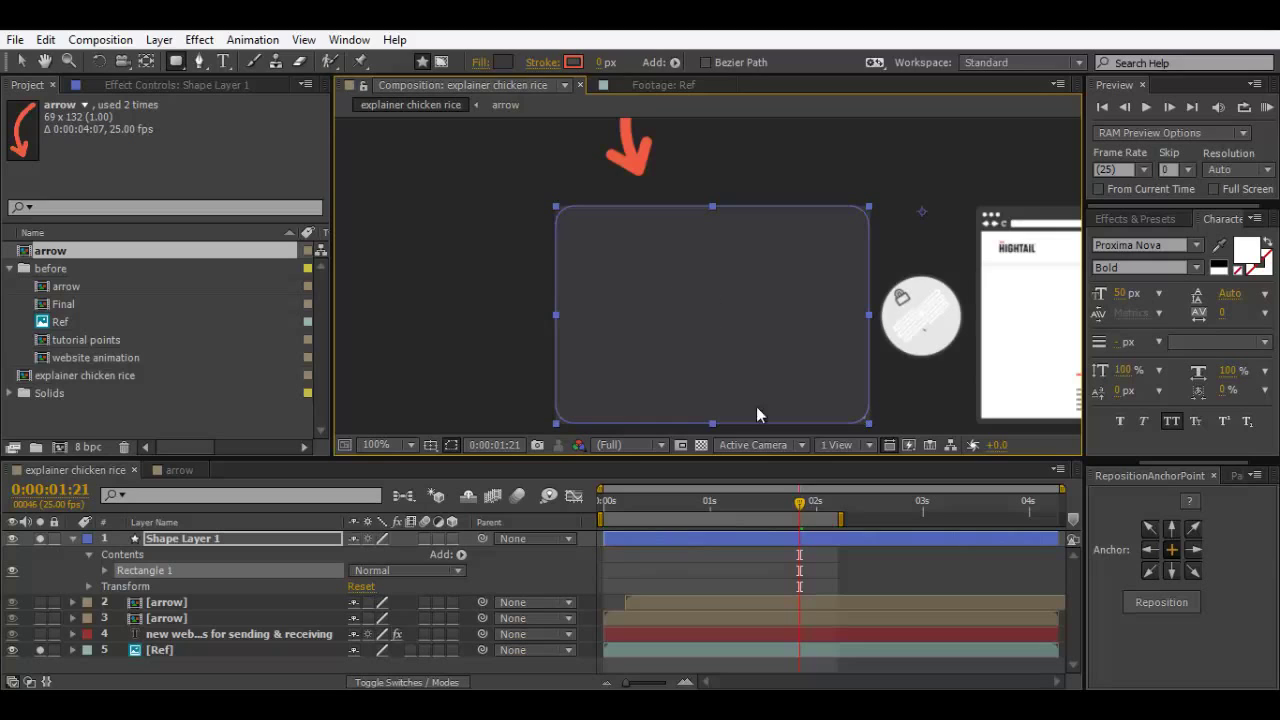
Step: Centre the rectangle's anchor point and rename the shape layer to 'Browser'
{"action": "left_click", "coordinate": [1170, 604]}
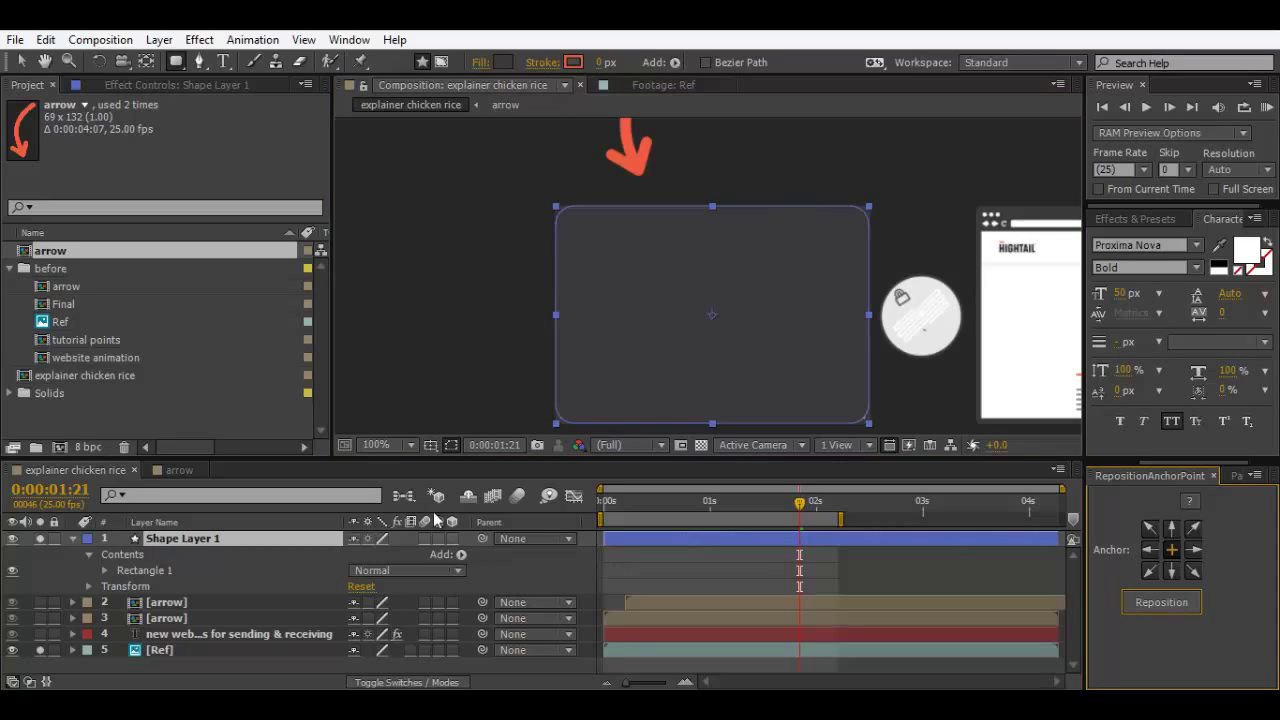
{"action": "left_click", "coordinate": [201, 538]}
{"action": "key", "text": "Return"}
{"action": "type", "text": "Body we"}
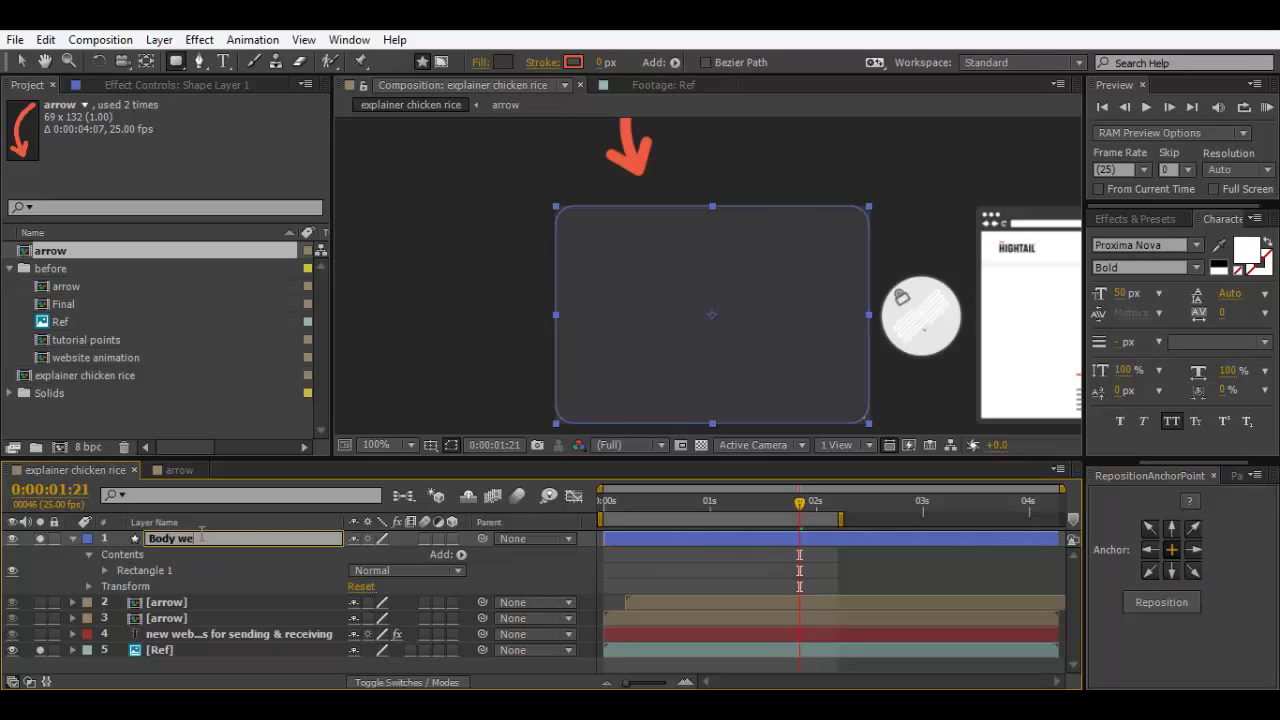
{"action": "type", "text": "bsite"}
{"action": "key", "text": "Return"}
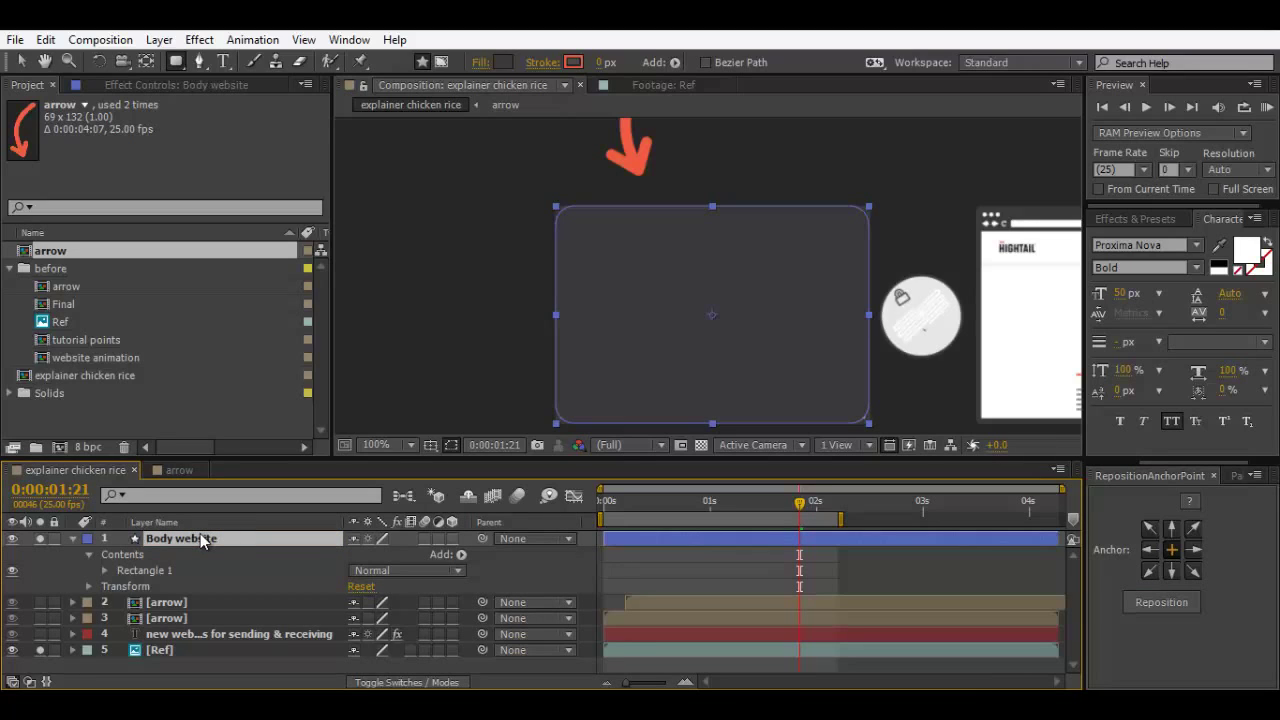
{"action": "key", "text": "Return"}
{"action": "type", "text": "Bro"}
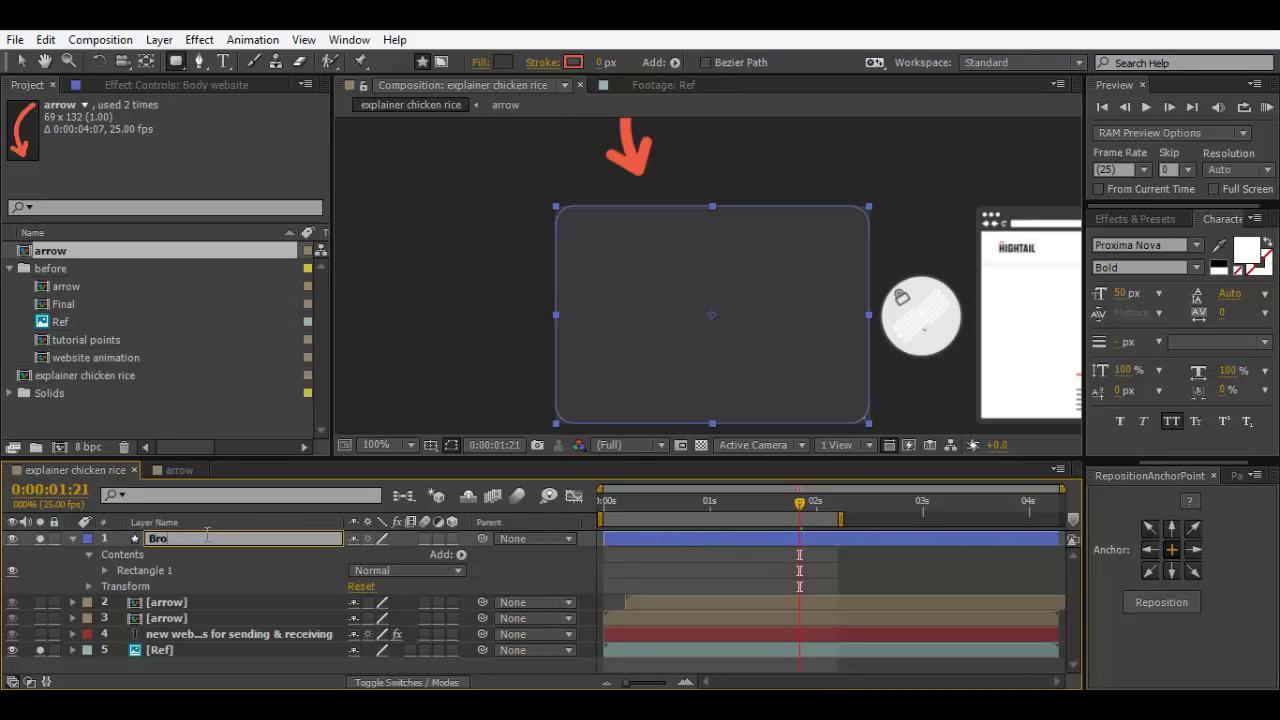
{"action": "type", "text": "wser"}
{"action": "key", "text": "Return"}
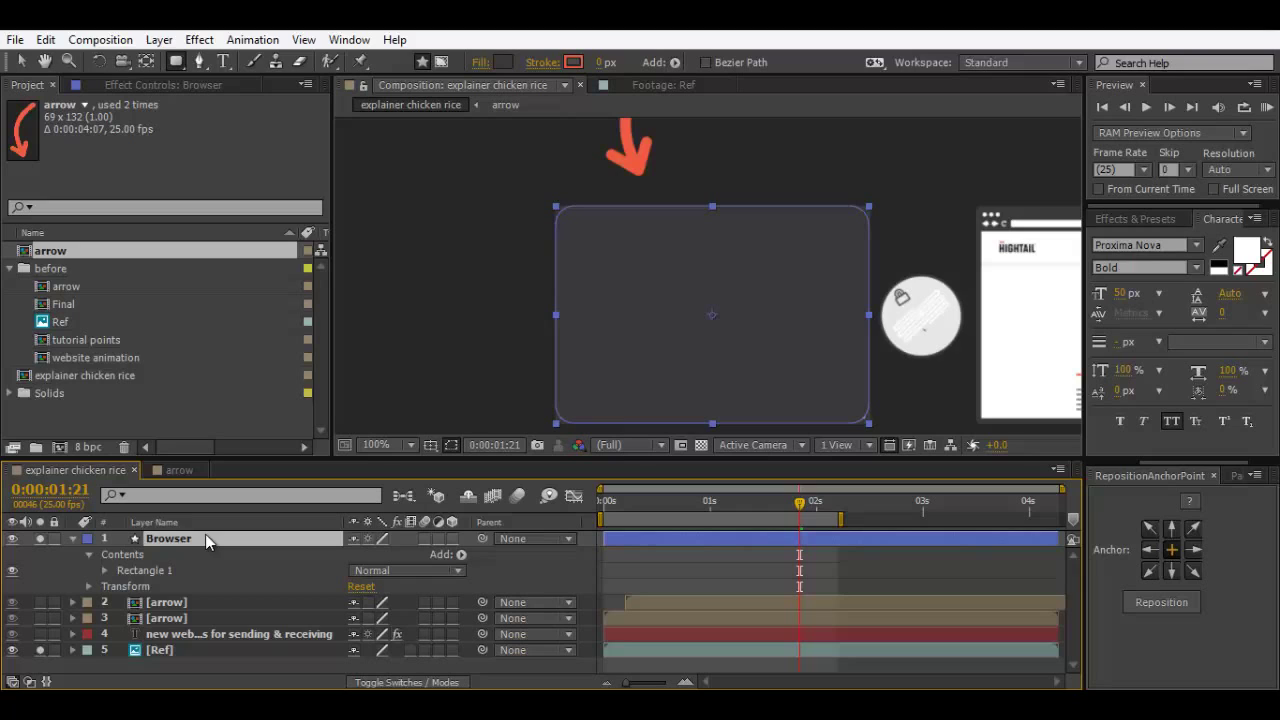
Step: Reduce the Rectangle Path 1 corner Roundness to 8
{"action": "left_click", "coordinate": [72, 538]}
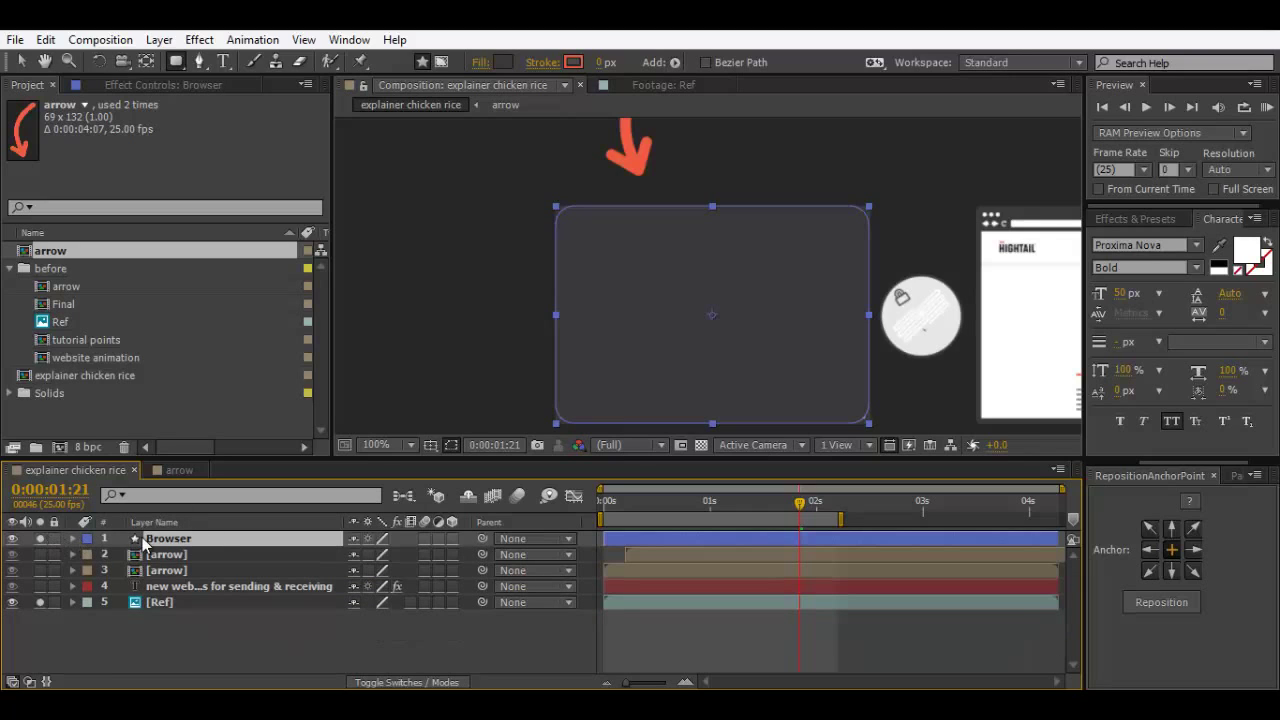
{"action": "scroll", "coordinate": [480, 316], "scroll_direction": "up", "scroll_amount": 4}
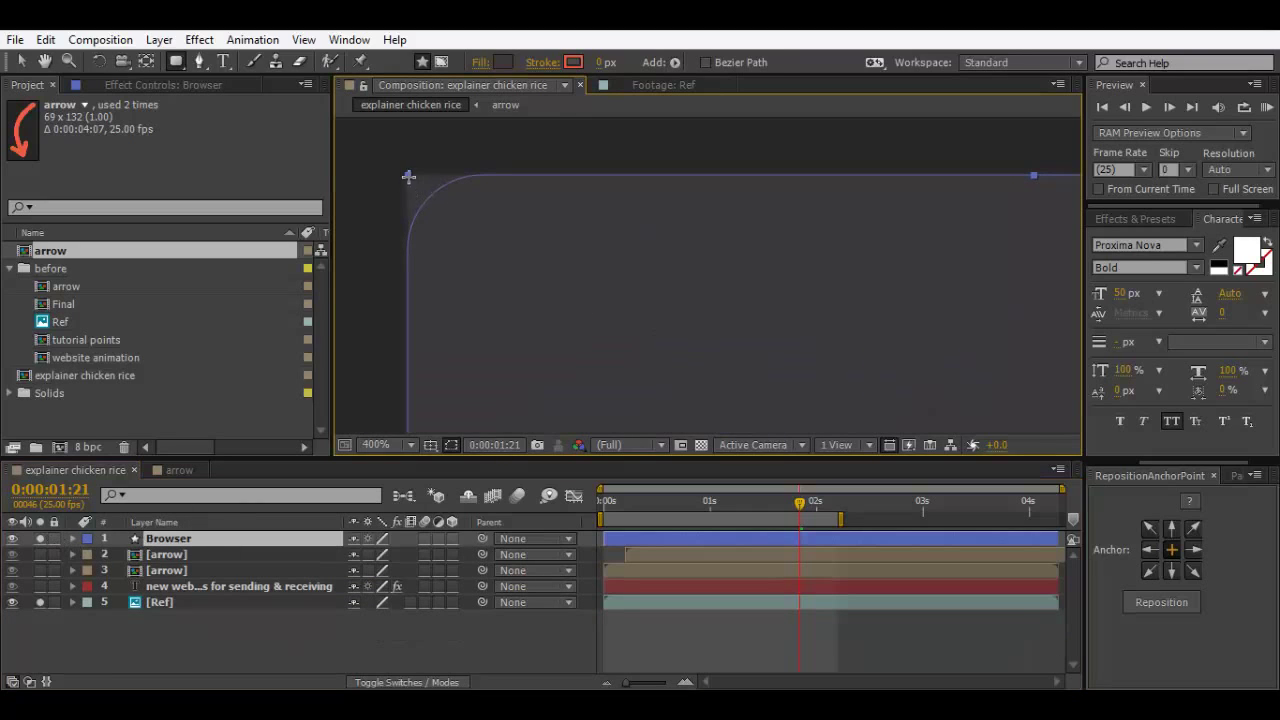
{"action": "left_click", "coordinate": [74, 539]}
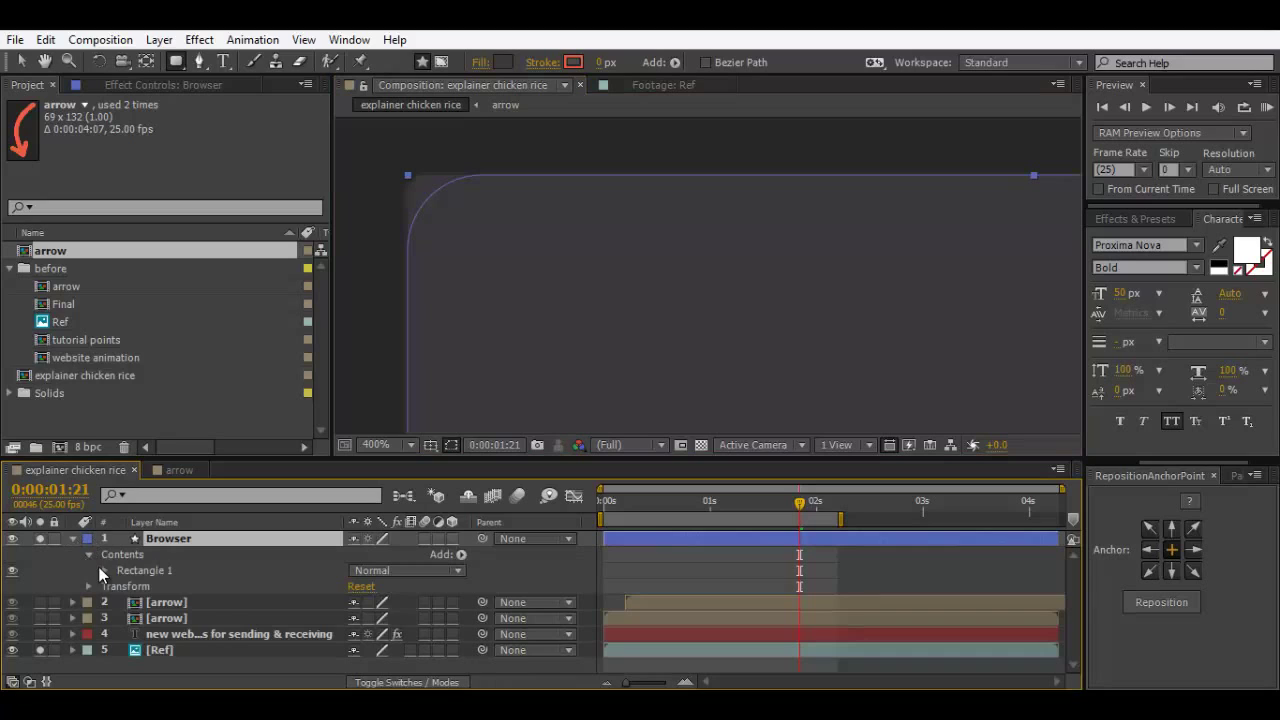
{"action": "left_click", "coordinate": [104, 570]}
{"action": "left_click", "coordinate": [121, 587]}
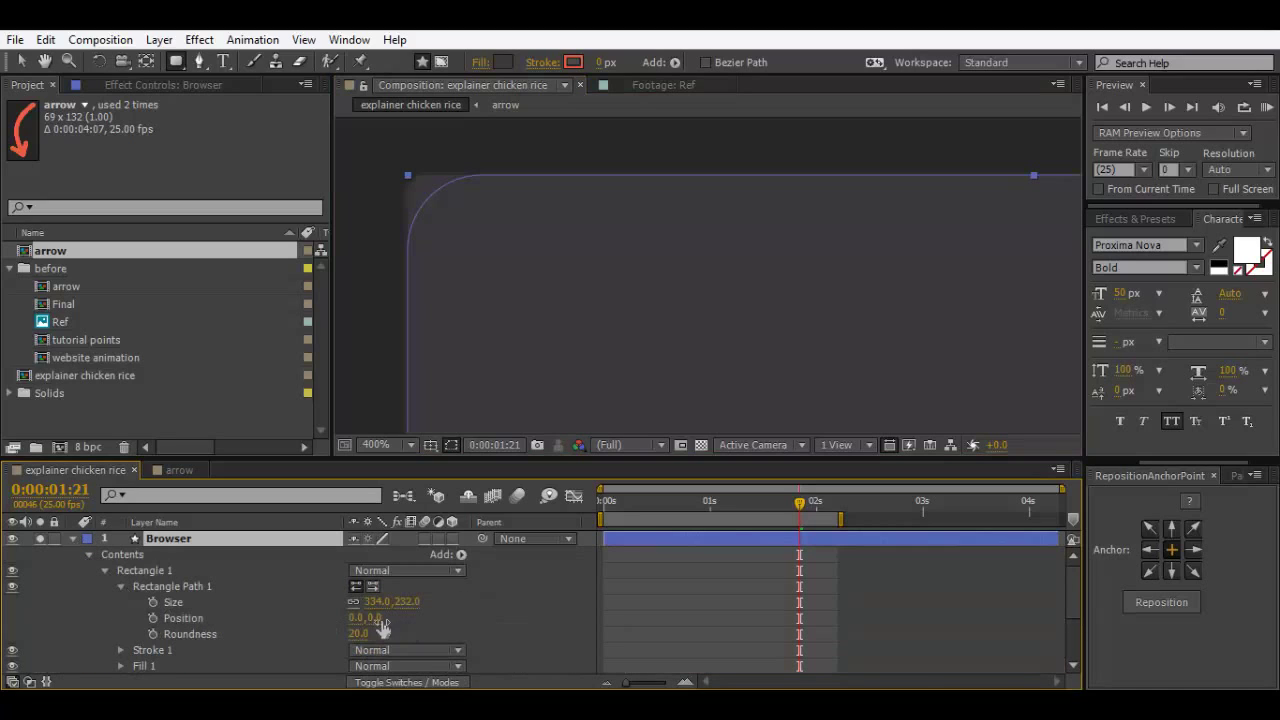
{"action": "left_click_drag", "start_coordinate": [352, 634], "coordinate": [338, 633]}
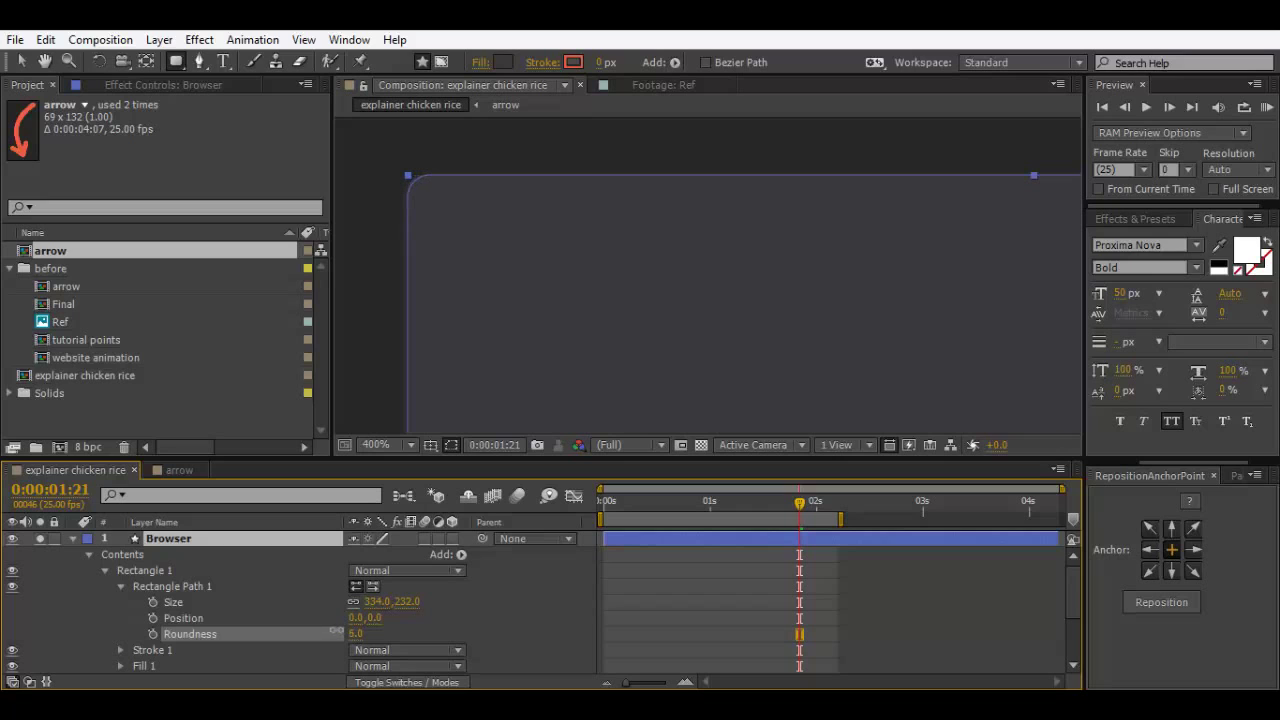
{"action": "key", "text": "Return"}
Step: Collapse and unsolo the Browser layer, and hide the Ref image to view the rectangle
{"action": "left_click", "coordinate": [72, 539]}
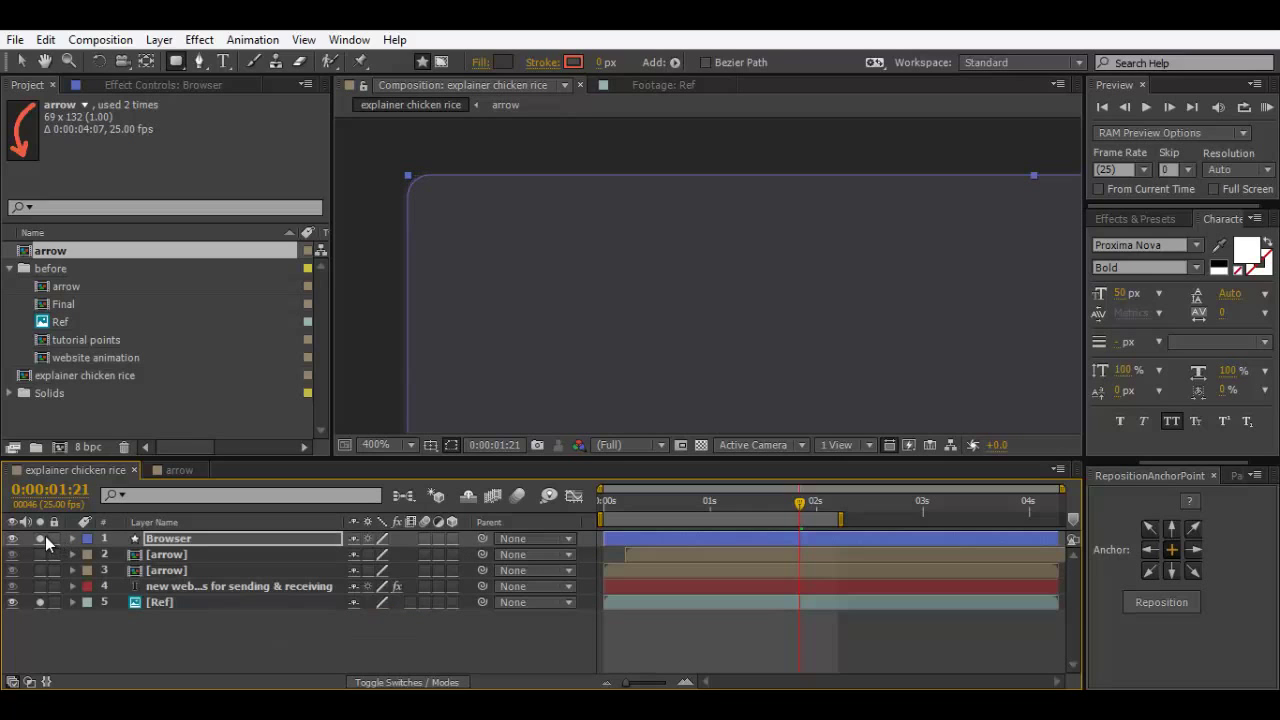
{"action": "left_click", "coordinate": [41, 538]}
{"action": "left_click", "coordinate": [12, 603]}
{"action": "left_click", "coordinate": [40, 602]}
{"action": "scroll", "coordinate": [594, 280], "scroll_direction": "down", "scroll_amount": 4}
{"action": "left_click_drag", "start_coordinate": [880, 320], "coordinate": [756, 306]}
{"action": "scroll", "coordinate": [777, 245], "scroll_direction": "down", "scroll_amount": 2}
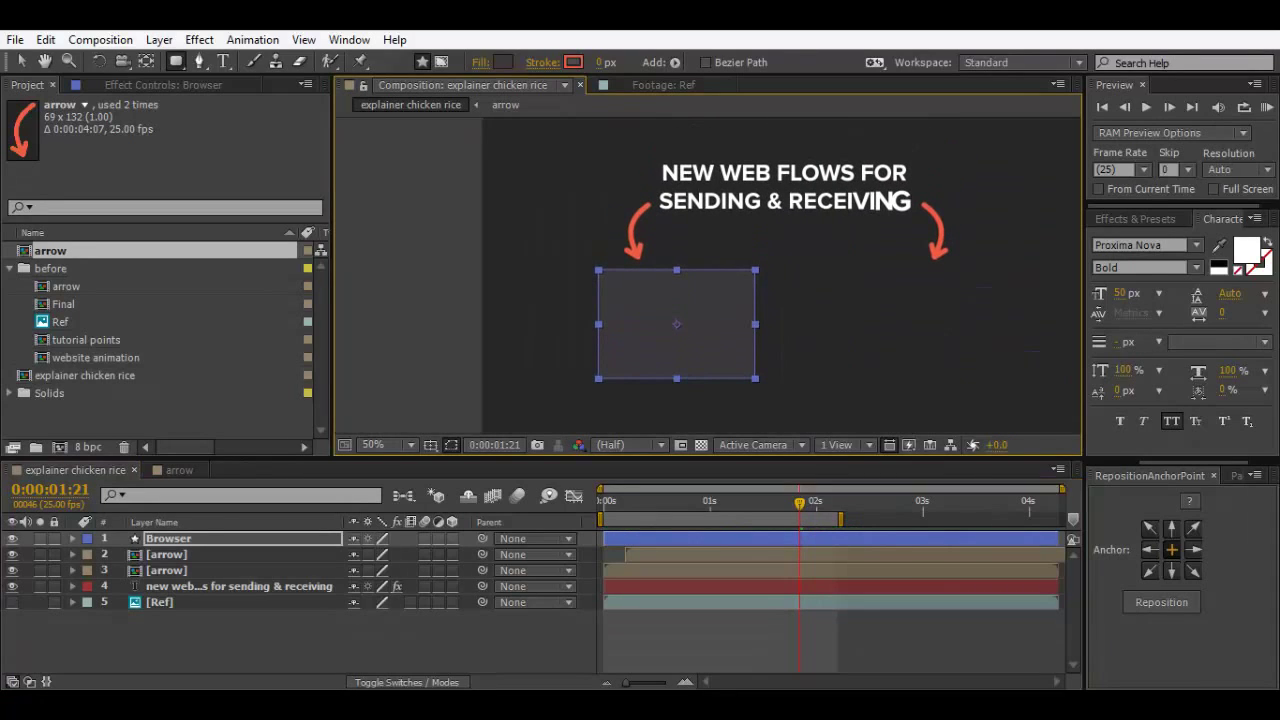
Step: Hide the Browser rectangle and solo the Ref image to compare, scrubbing back to the start
{"action": "left_click", "coordinate": [178, 622]}
{"action": "left_click", "coordinate": [170, 538]}
{"action": "left_click", "coordinate": [12, 538]}
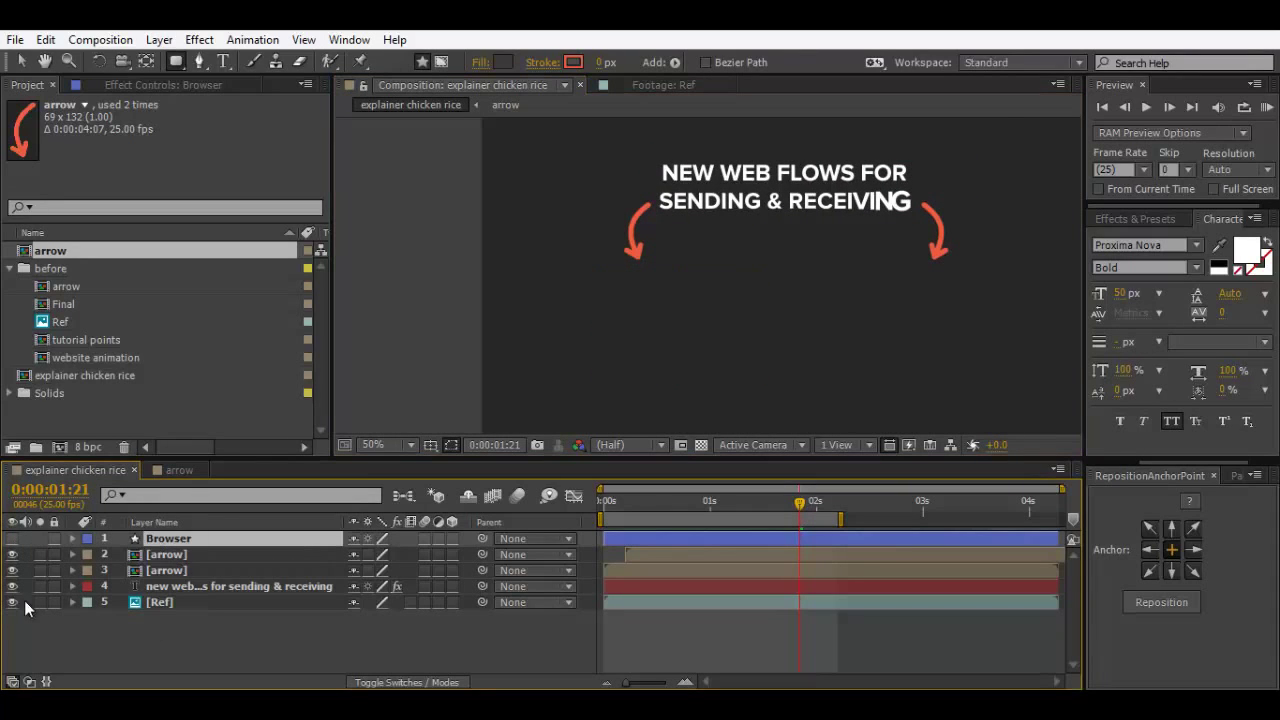
{"action": "left_click", "coordinate": [12, 602]}
{"action": "left_click", "coordinate": [40, 602]}
{"action": "scroll", "coordinate": [786, 346], "scroll_direction": "up", "scroll_amount": 2}
{"action": "left_click_drag", "start_coordinate": [786, 346], "coordinate": [794, 306]}
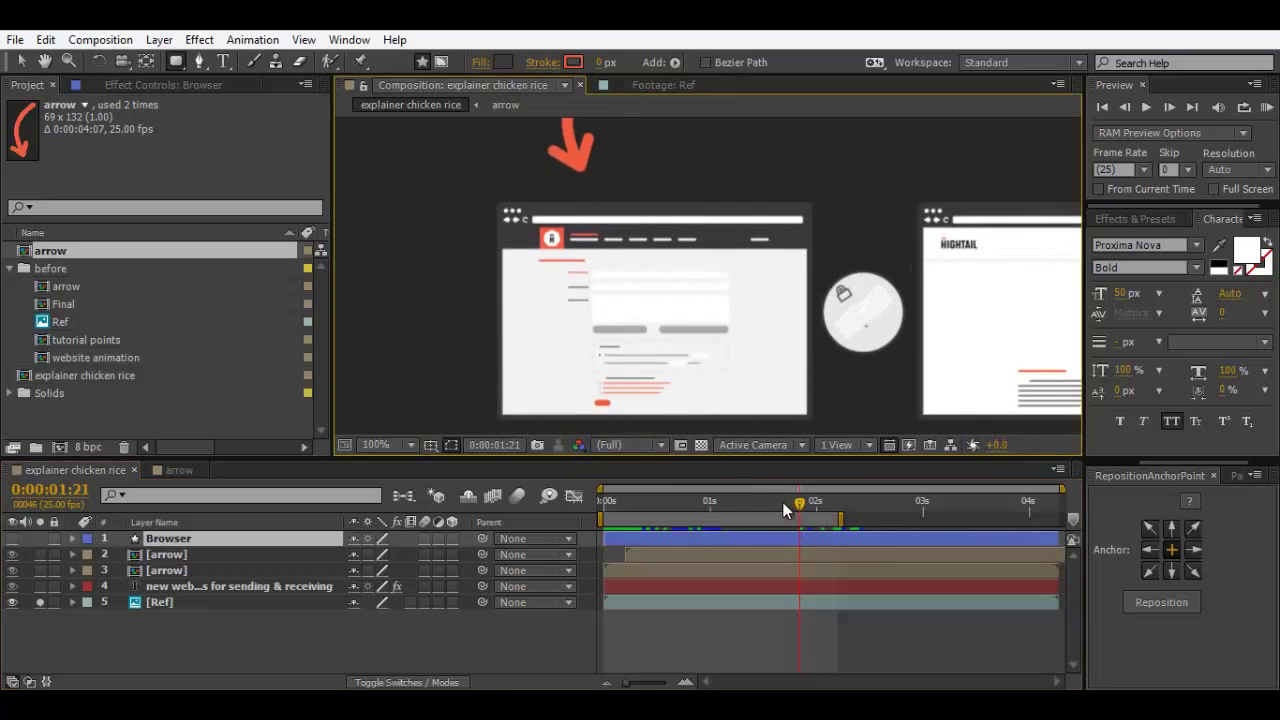
{"action": "left_click_drag", "start_coordinate": [711, 500], "coordinate": [731, 534]}
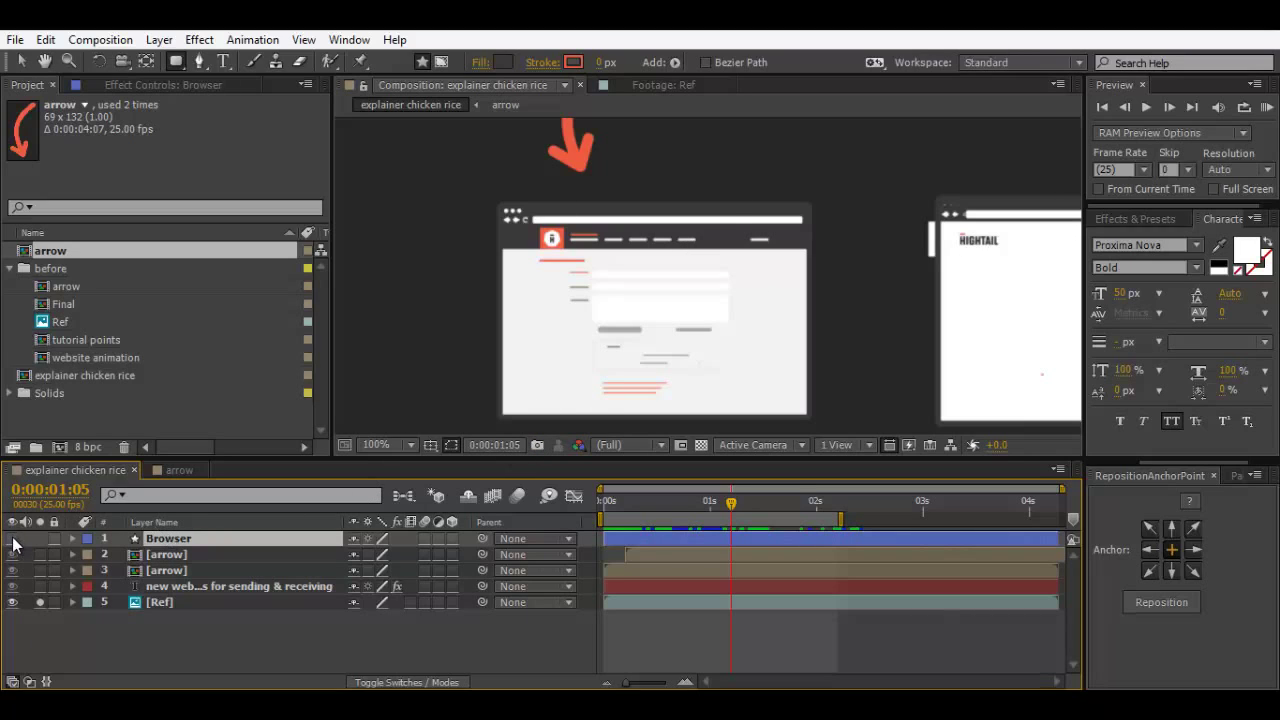
Step: Hide the Ref image, show the Browser rectangle again, and zoom the view out
{"action": "left_click", "coordinate": [12, 602]}
{"action": "left_click", "coordinate": [12, 538]}
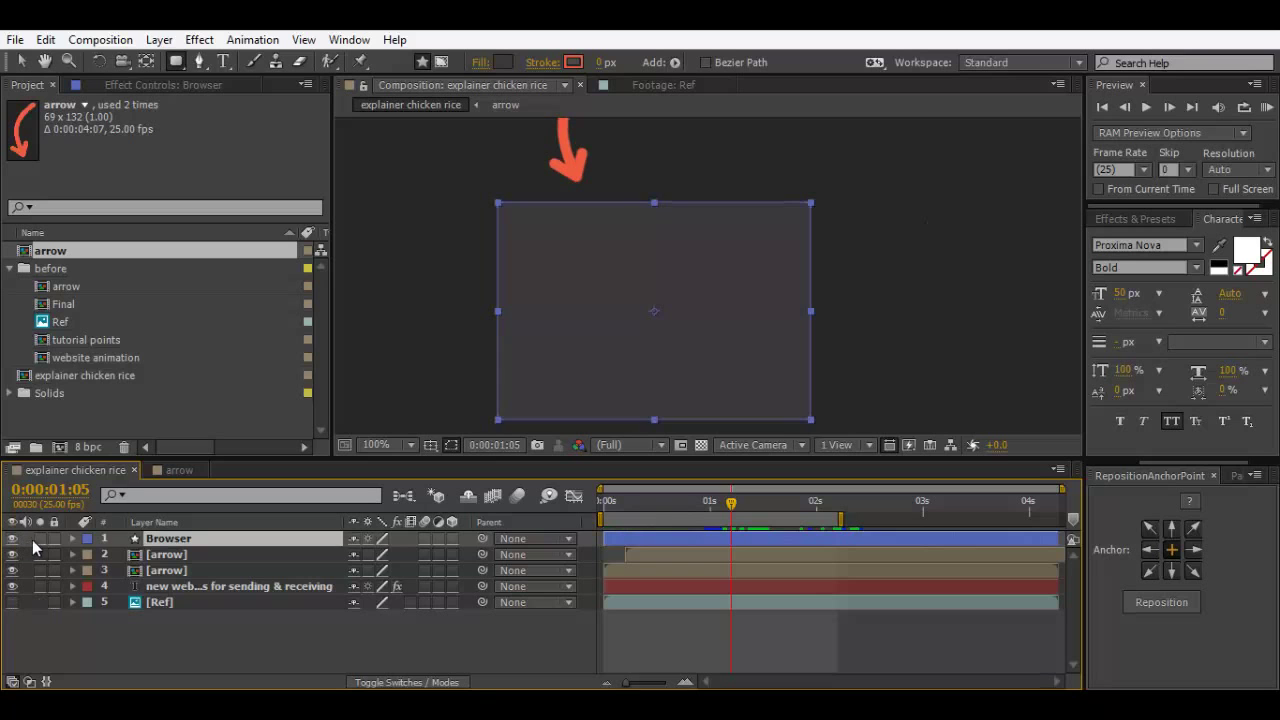
{"action": "key", "text": "comma"}
{"action": "left_click", "coordinate": [461, 645]}
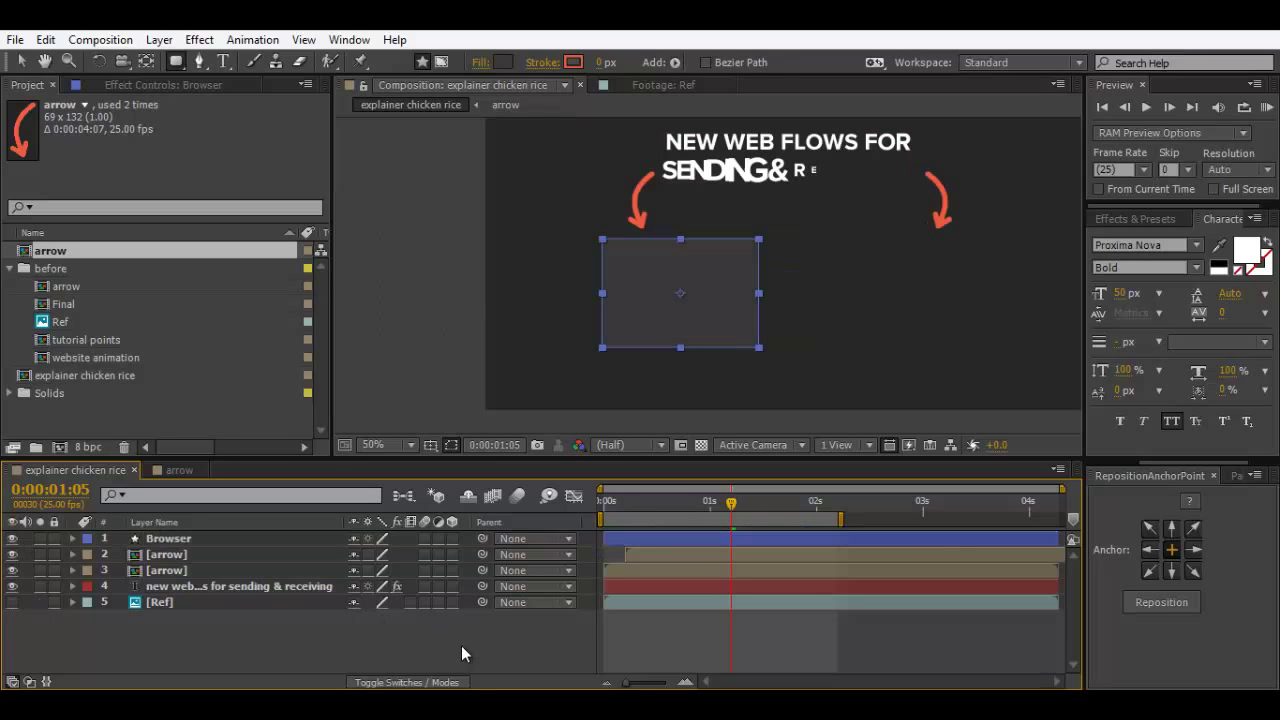
{"action": "left_click", "coordinate": [202, 537]}
Step: Pre-compose the Browser layer into the 'website animation 1' precomp
{"action": "right_click", "coordinate": [202, 537]}
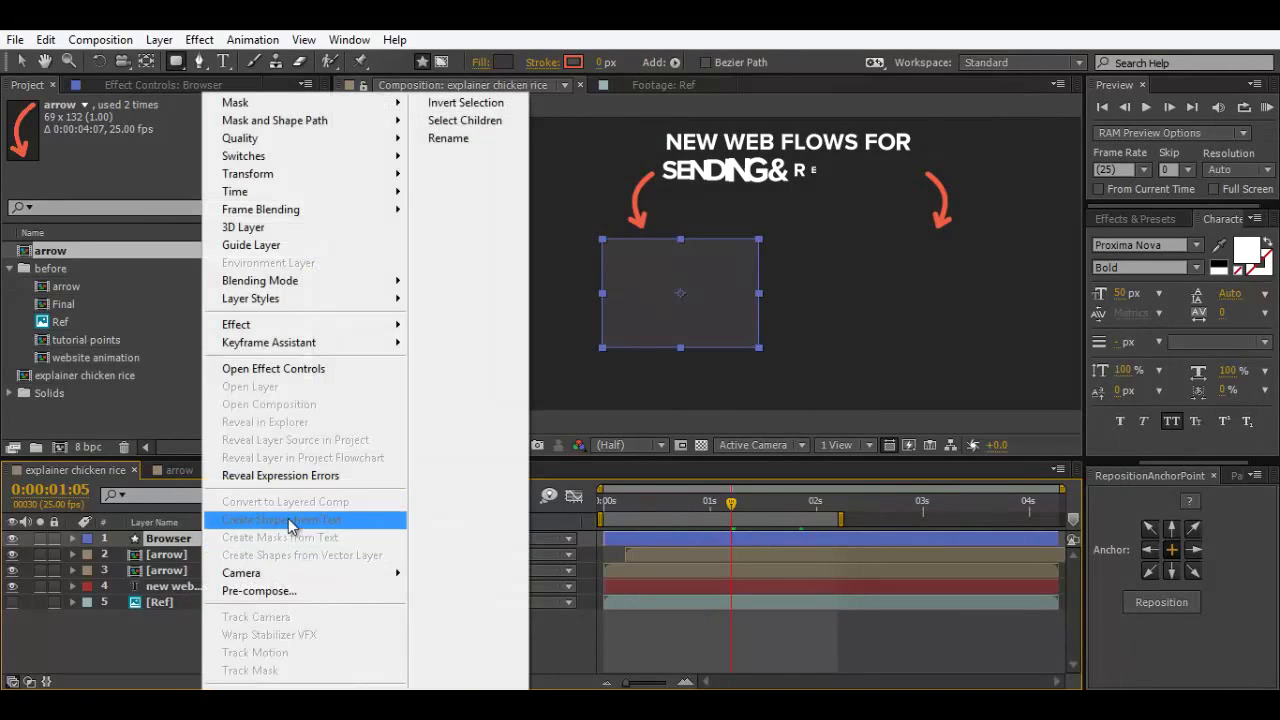
{"action": "left_click", "coordinate": [268, 591]}
{"action": "type", "text": "website animation 1"}
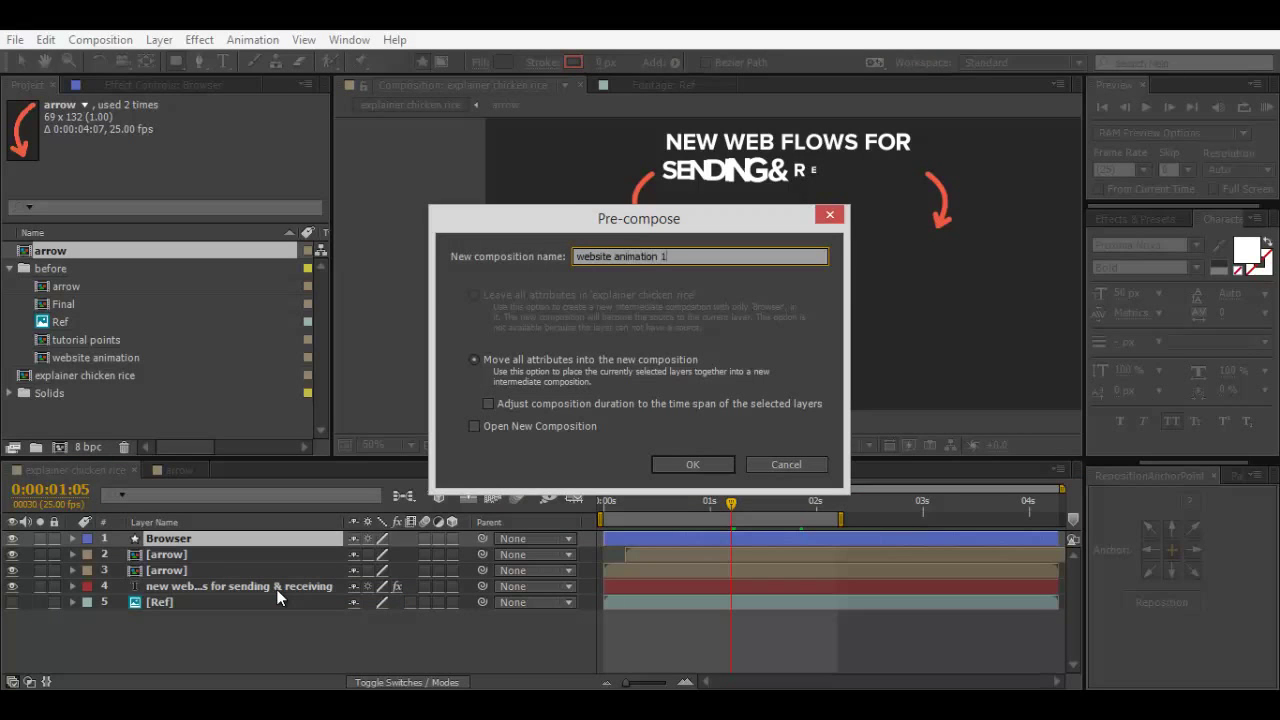
{"action": "key", "text": "Return"}
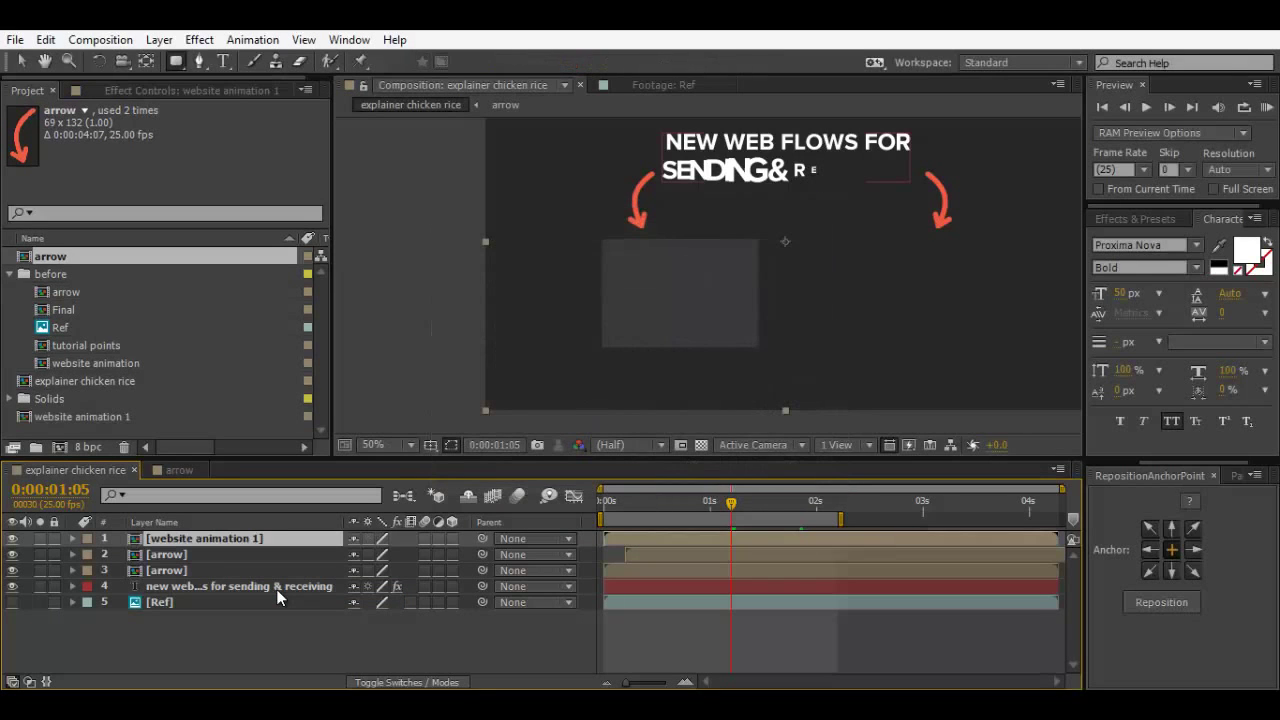
{"action": "scroll", "coordinate": [707, 276], "scroll_direction": "down", "scroll_amount": 2}
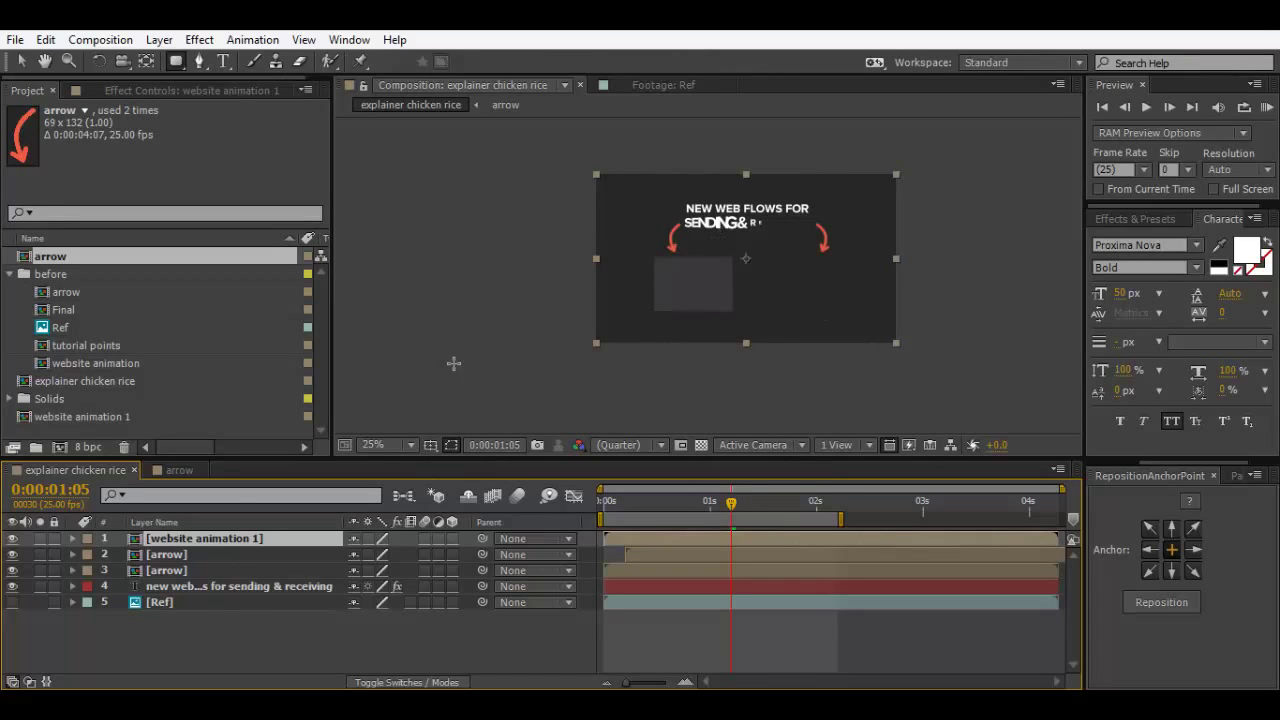
Step: Crop the website animation 1 comp to a Region of Interest around the rectangle (352 x 246)
{"action": "double_click", "coordinate": [185, 540]}
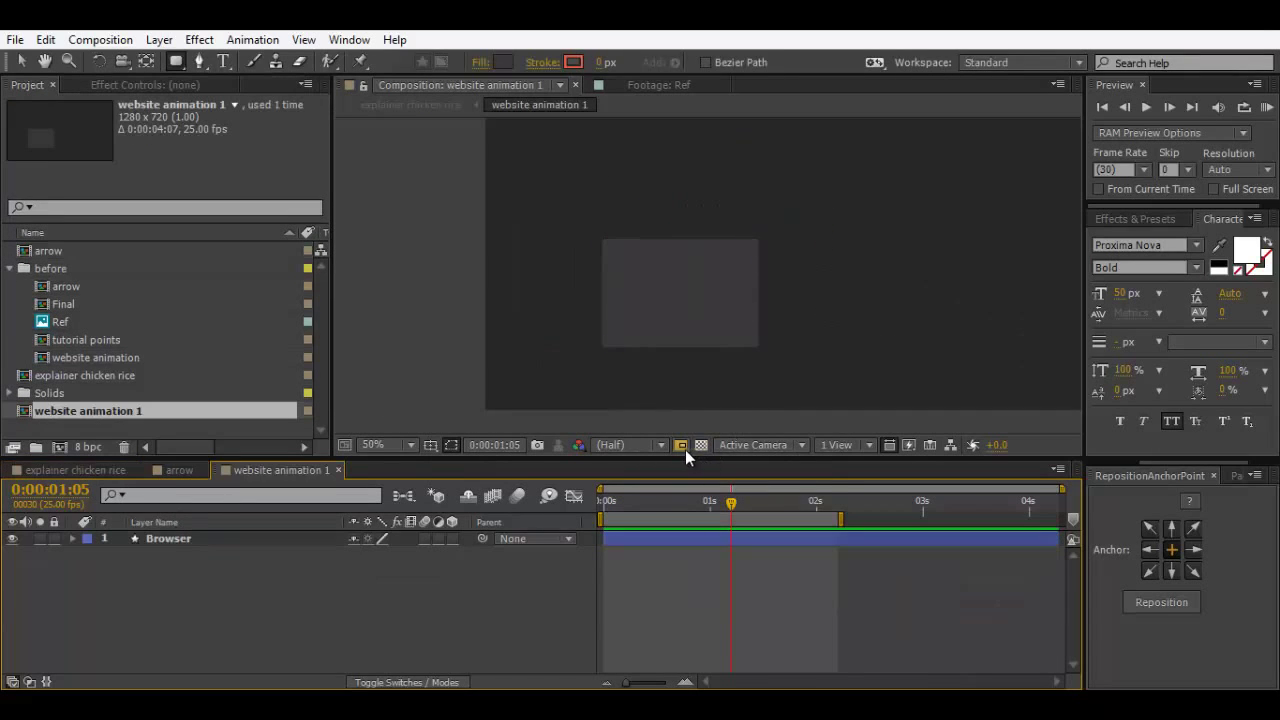
{"action": "key", "text": "v"}
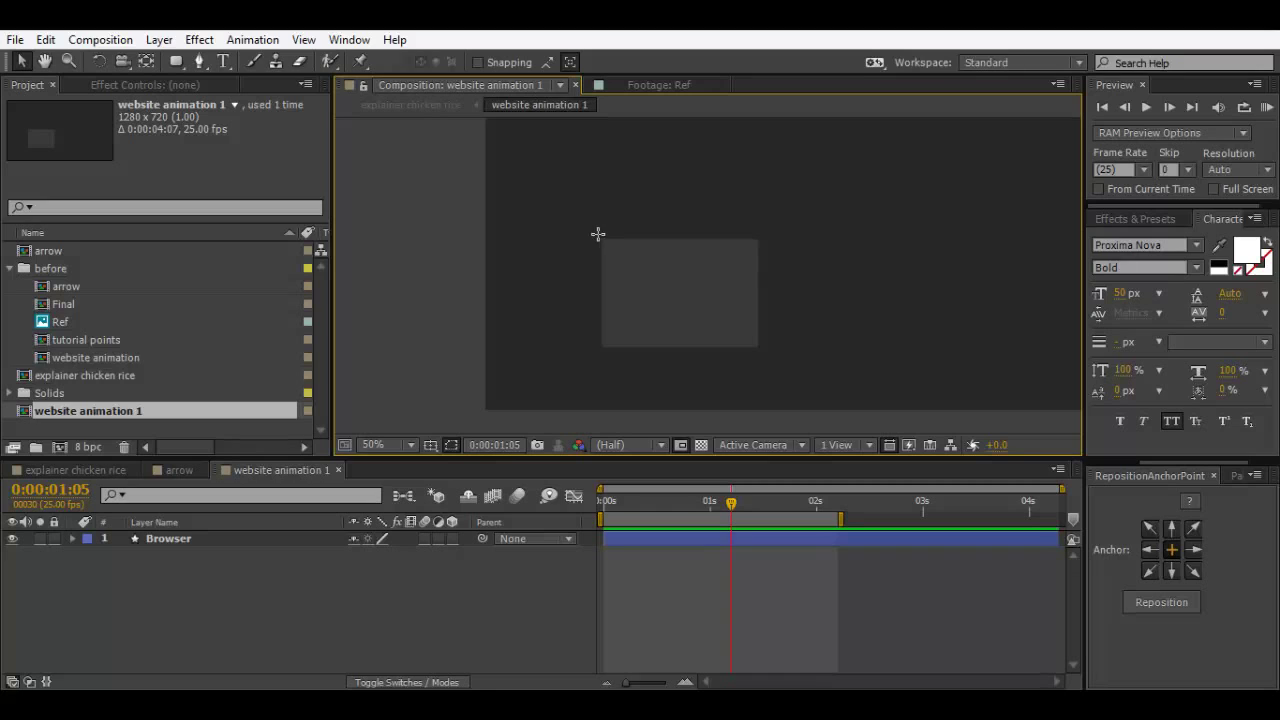
{"action": "left_click_drag", "start_coordinate": [659, 284], "coordinate": [765, 352]}
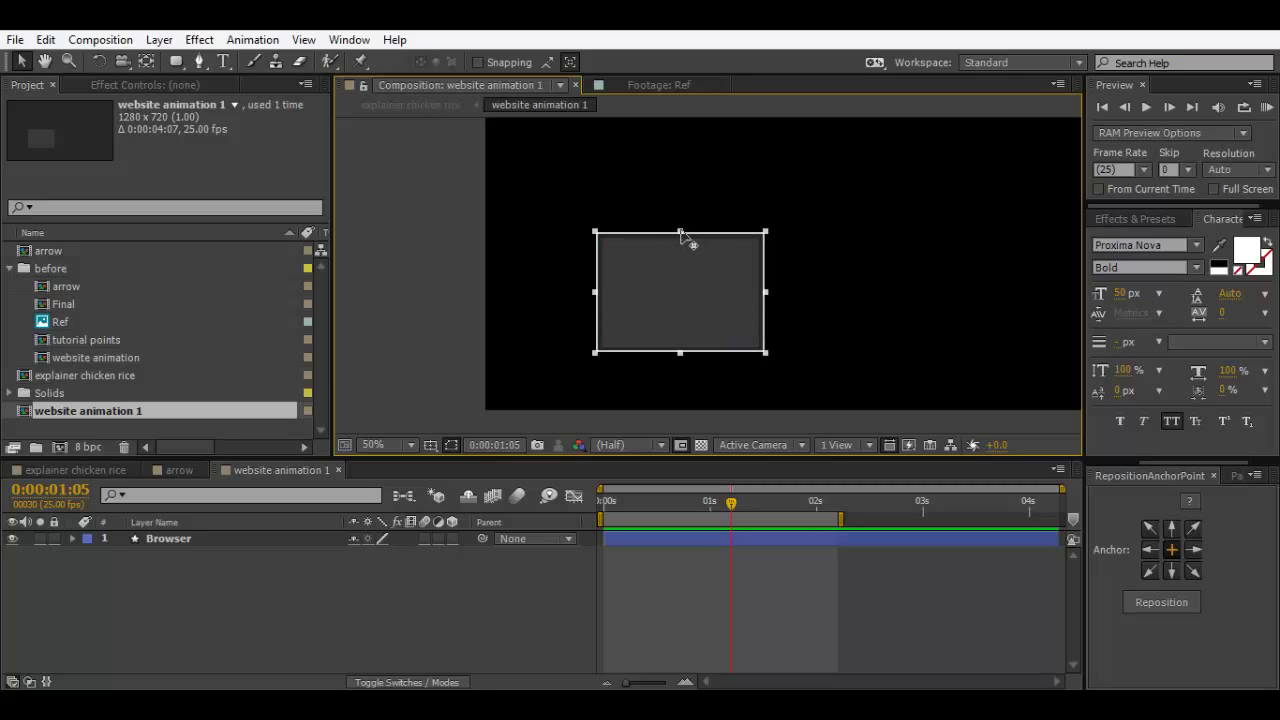
{"action": "left_click_drag", "start_coordinate": [685, 232], "coordinate": [679, 231]}
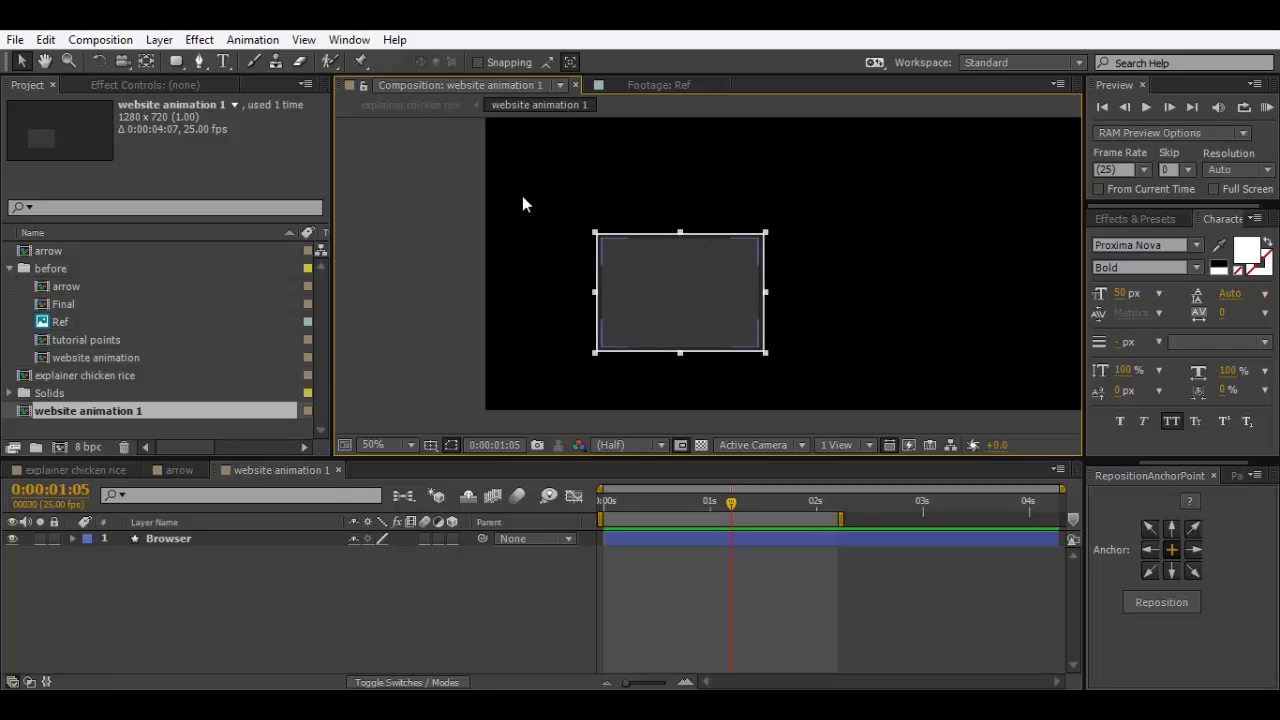
{"action": "left_click", "coordinate": [100, 39]}
{"action": "left_click", "coordinate": [147, 151]}
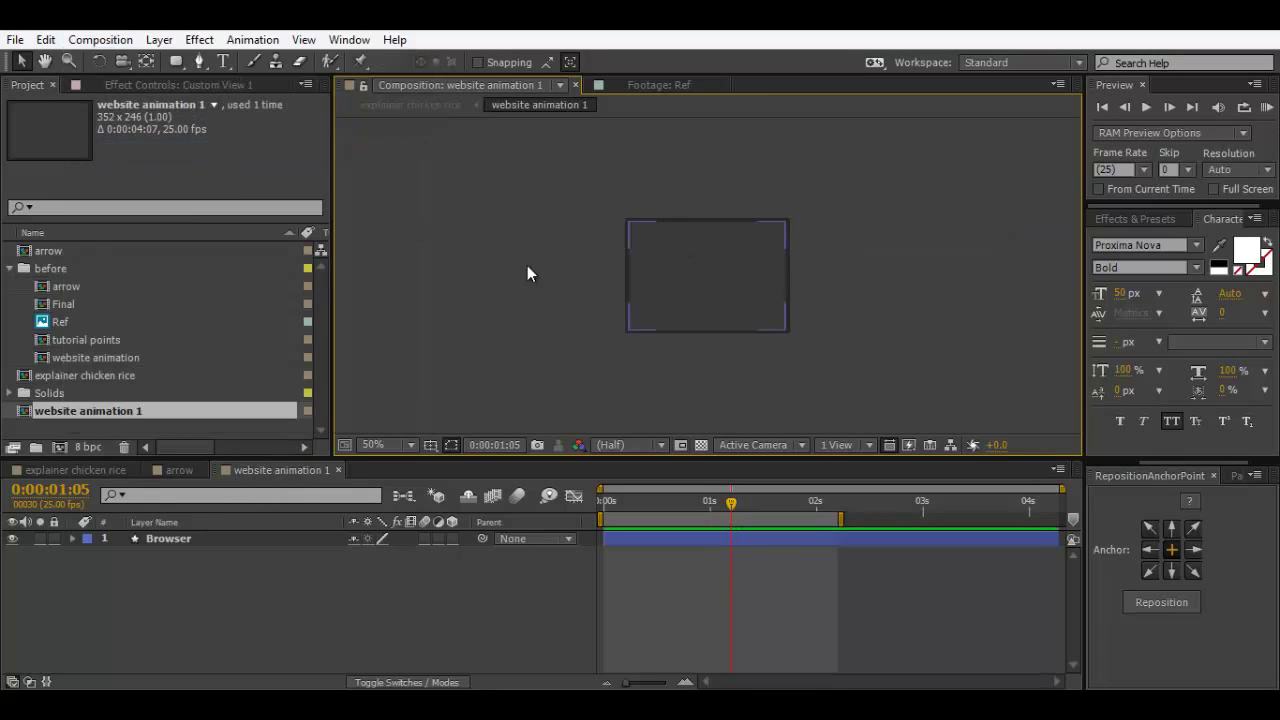
Step: In explainer chicken rice, position website animation 1 under the left arrow with safe guides shown
{"action": "left_click", "coordinate": [97, 472]}
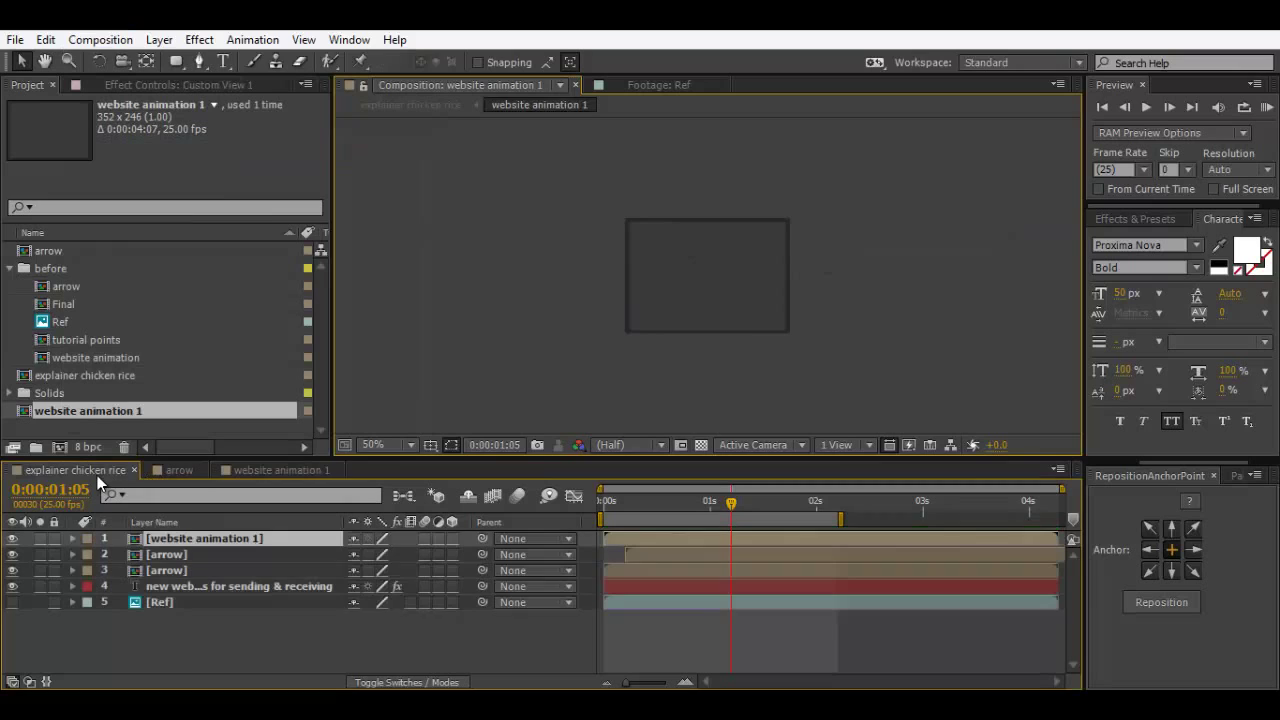
{"action": "left_click_drag", "start_coordinate": [767, 258], "coordinate": [697, 290]}
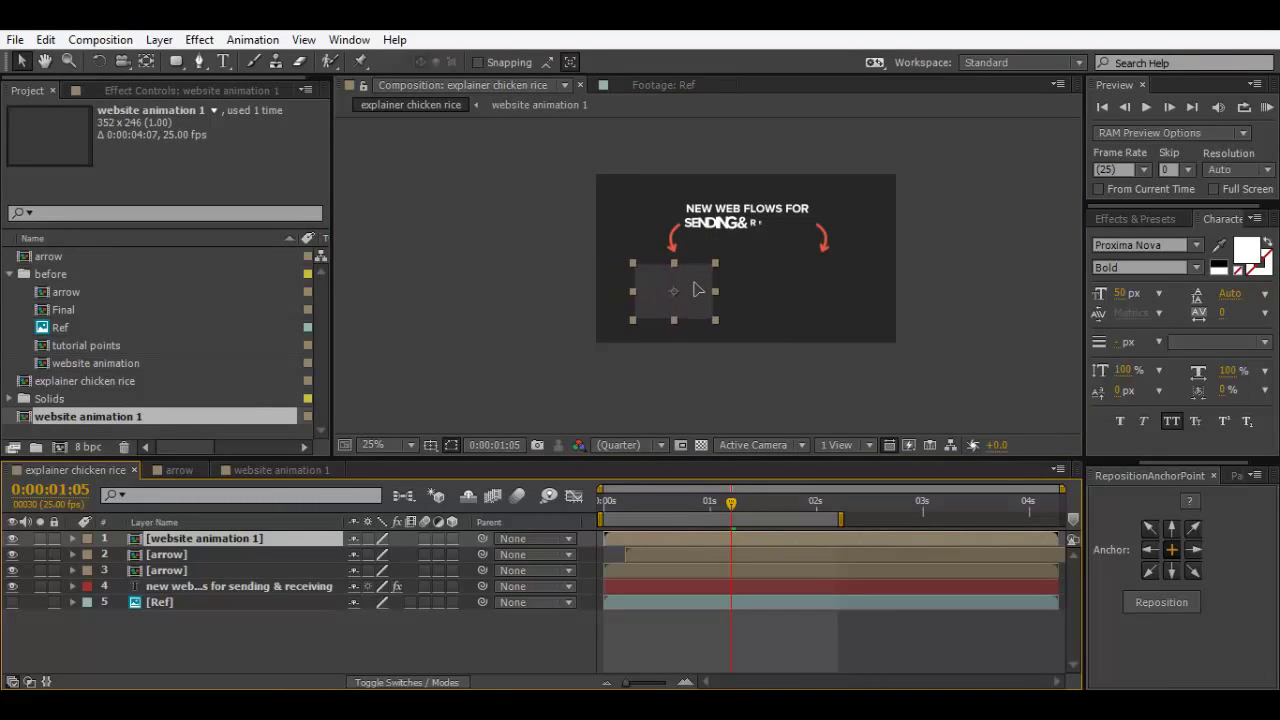
{"action": "key", "text": "apostrophe"}
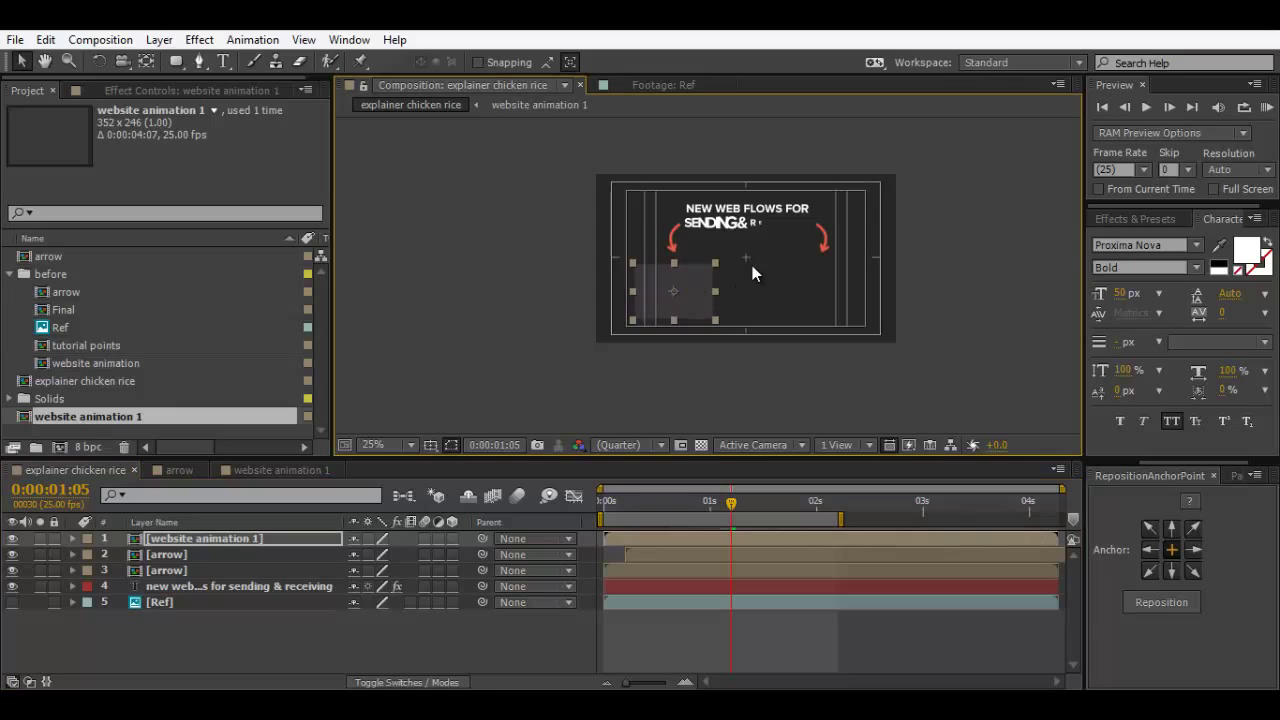
{"action": "key", "text": "period"}
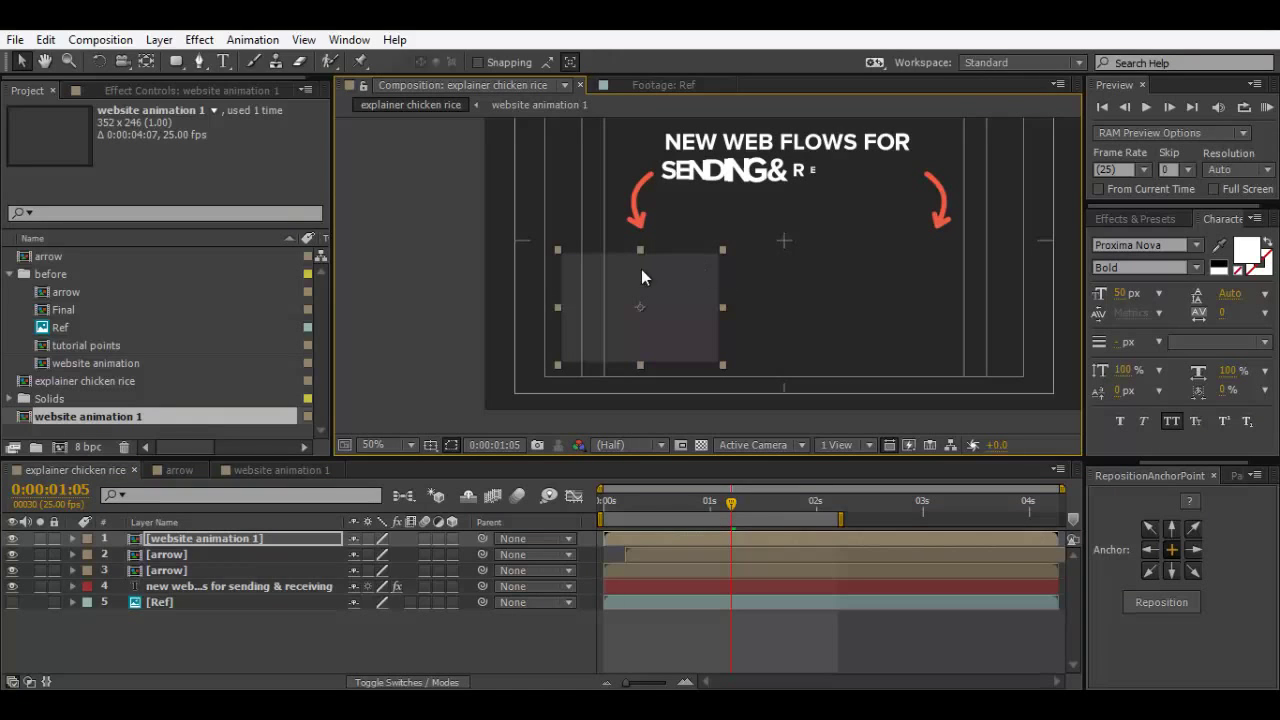
{"action": "left_click_drag", "start_coordinate": [662, 281], "coordinate": [664, 285]}
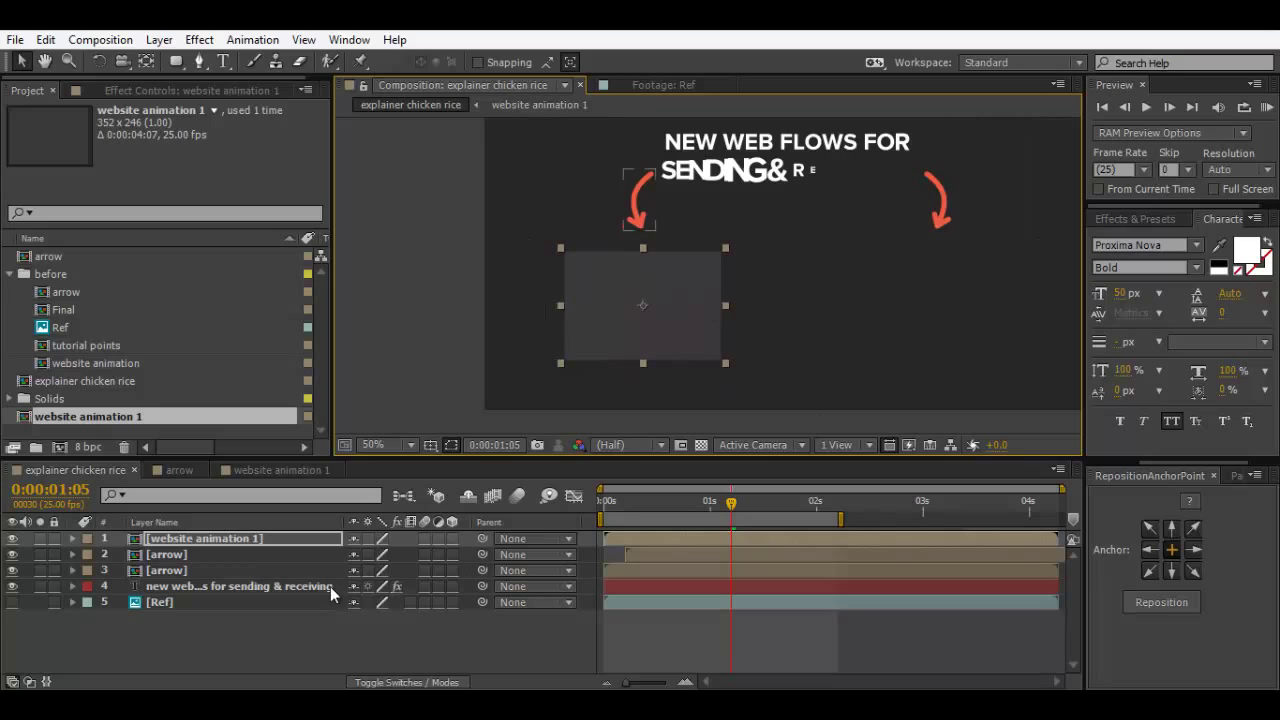
Step: Show and solo the Ref footage layer and scrub back to the start
{"action": "left_click", "coordinate": [298, 641]}
{"action": "left_click", "coordinate": [12, 602]}
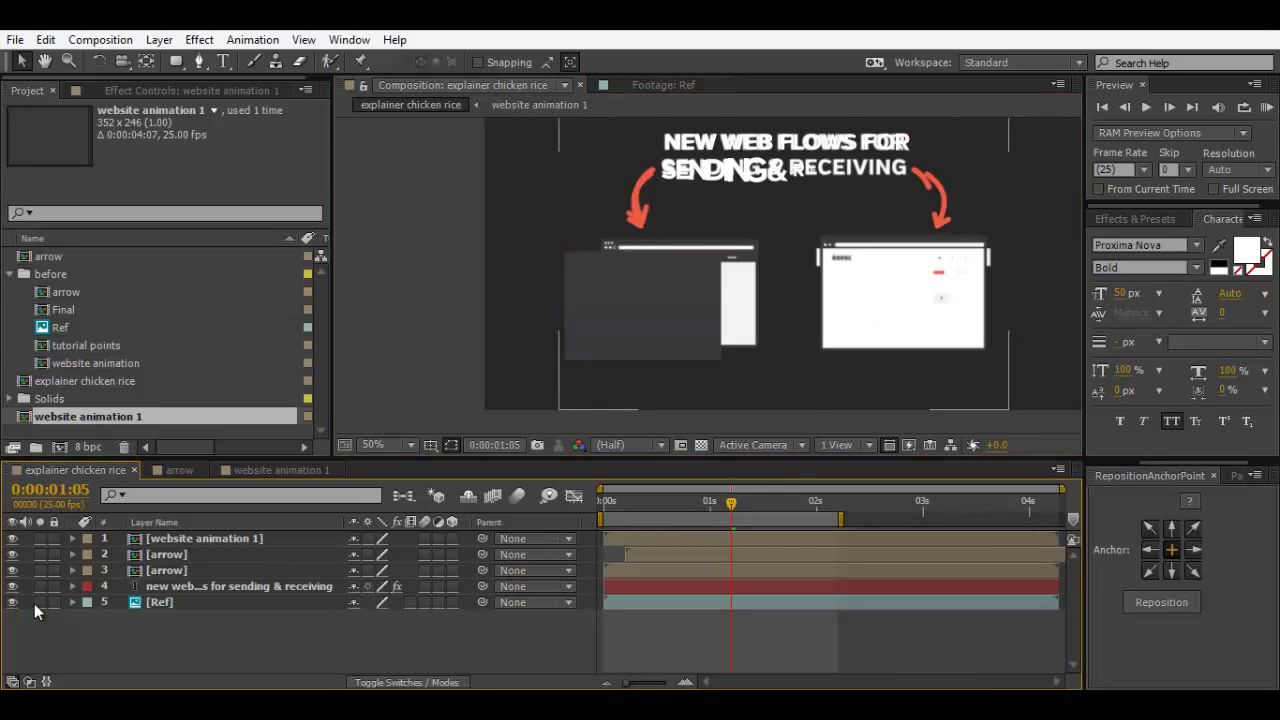
{"action": "left_click", "coordinate": [40, 602]}
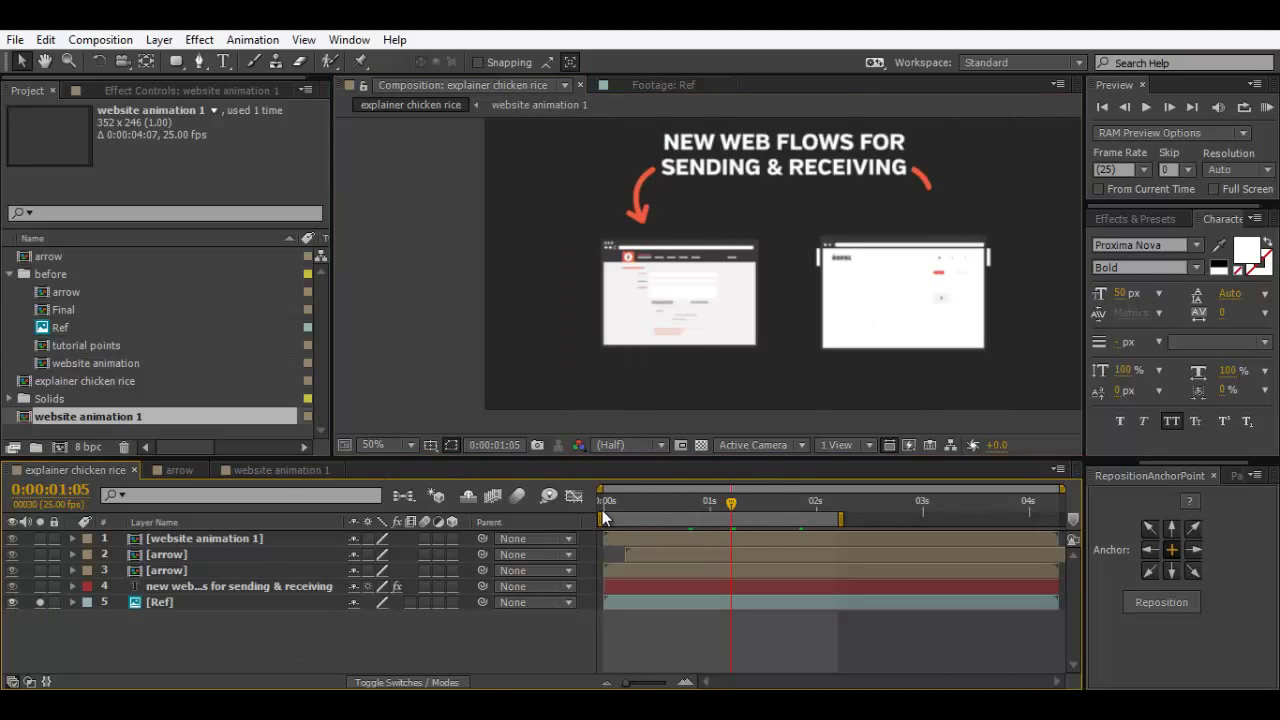
{"action": "mouse_move", "coordinate": [602, 510]}
{"action": "left_mouse_down"}
{"action": "mouse_move", "coordinate": [621, 509]}
{"action": "mouse_move", "coordinate": [591, 516]}
{"action": "mouse_move", "coordinate": [817, 499]}
{"action": "mouse_move", "coordinate": [601, 508]}
{"action": "mouse_move", "coordinate": [612, 500]}
{"action": "left_mouse_up"}
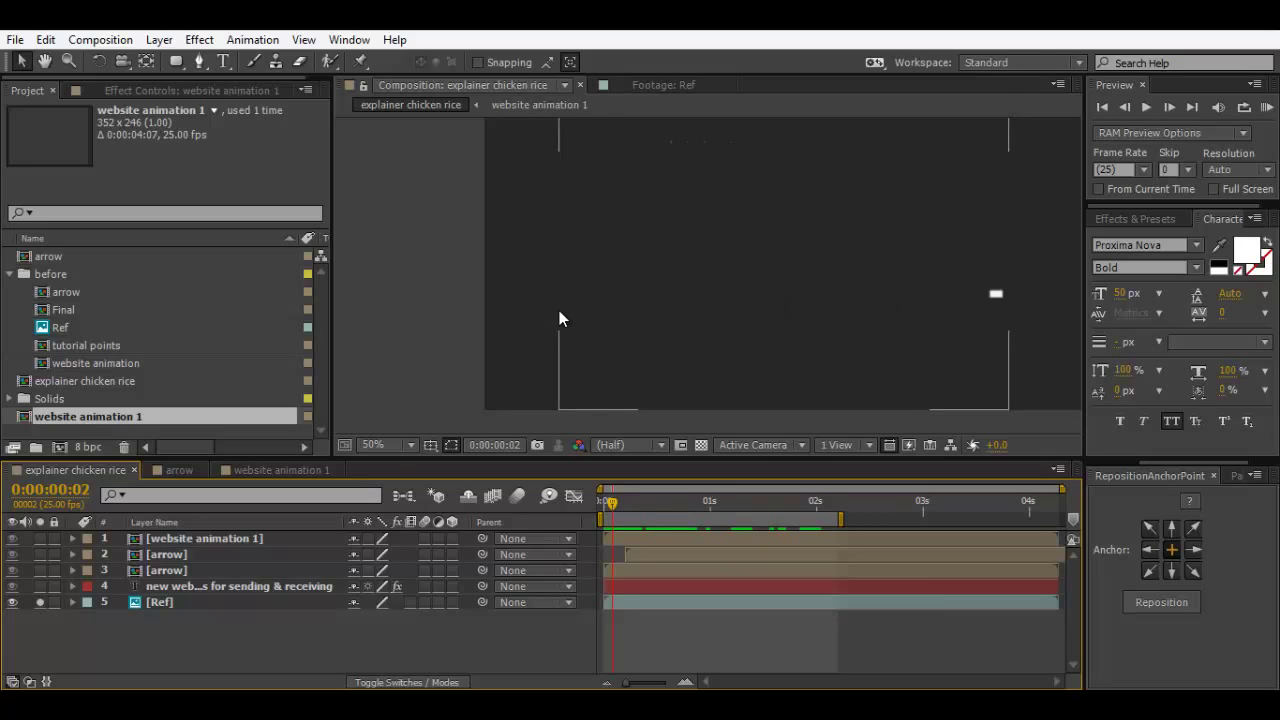
Step: Solo website animation 1 and set its first Position keyframe with the box off-screen right
{"action": "left_click", "coordinate": [244, 537]}
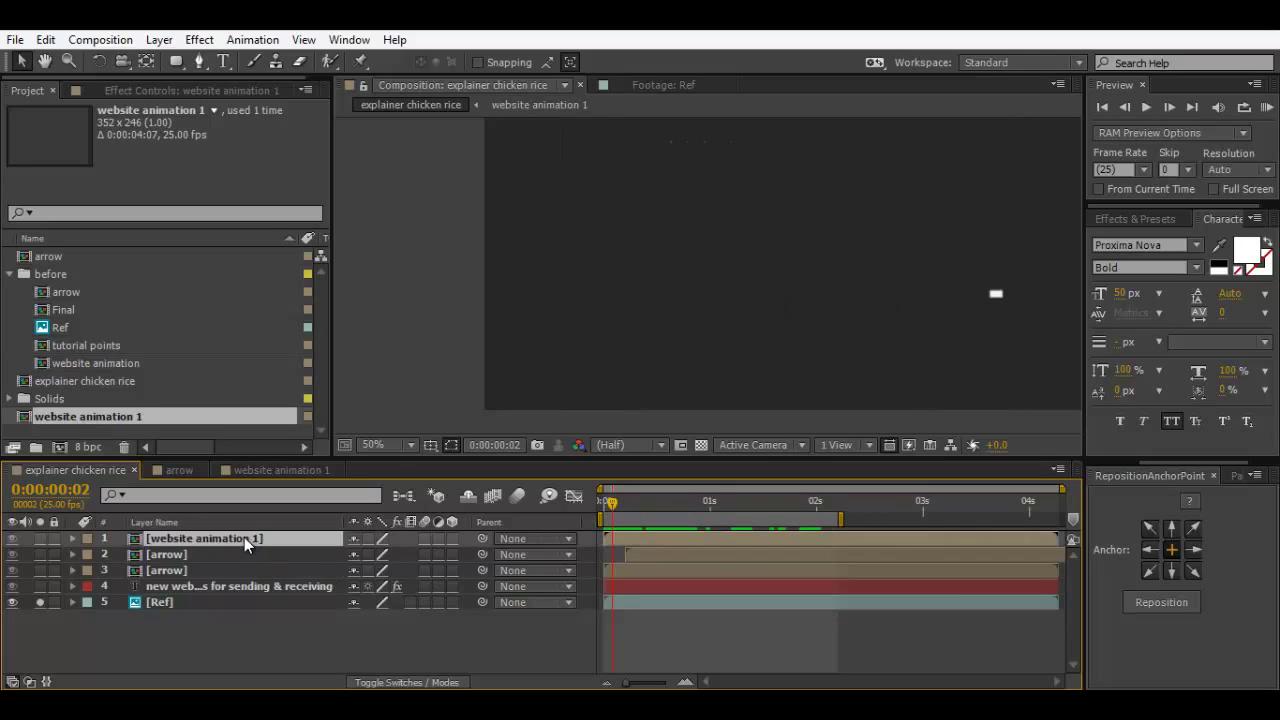
{"action": "left_click", "coordinate": [40, 538]}
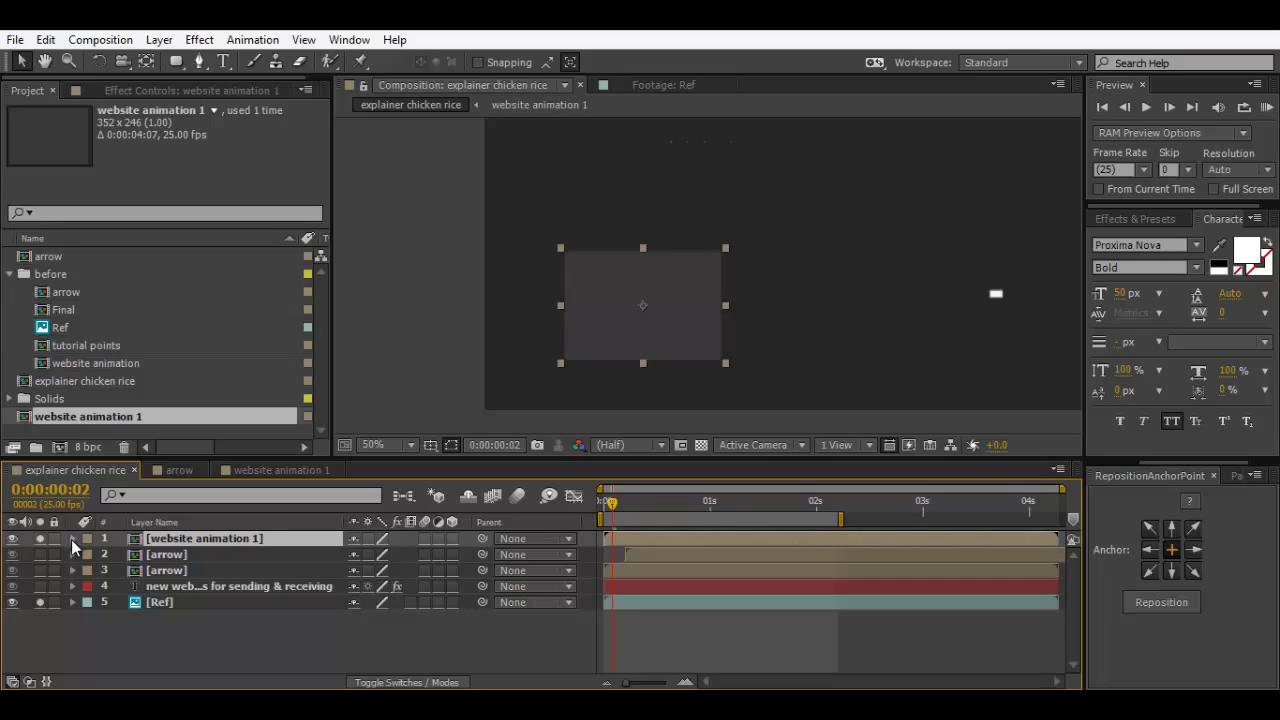
{"action": "key", "text": "p"}
{"action": "left_click", "coordinate": [122, 554]}
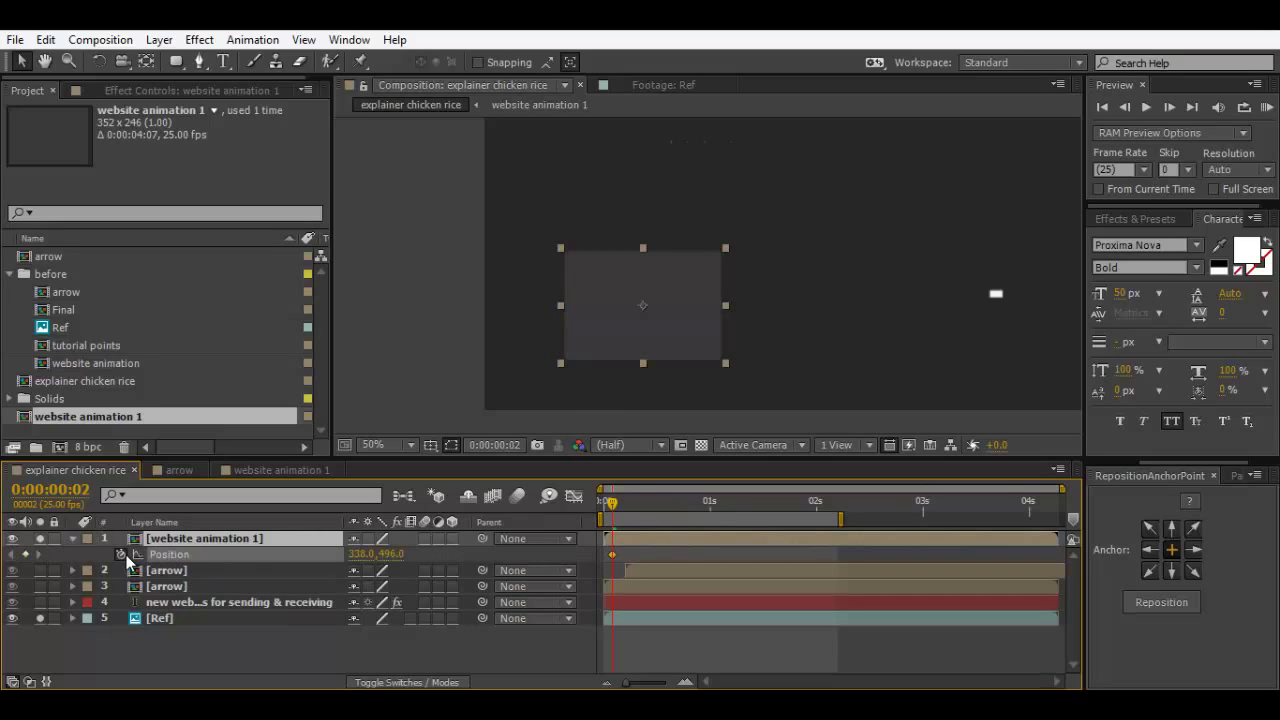
{"action": "left_click_drag", "start_coordinate": [655, 330], "coordinate": [1025, 318]}
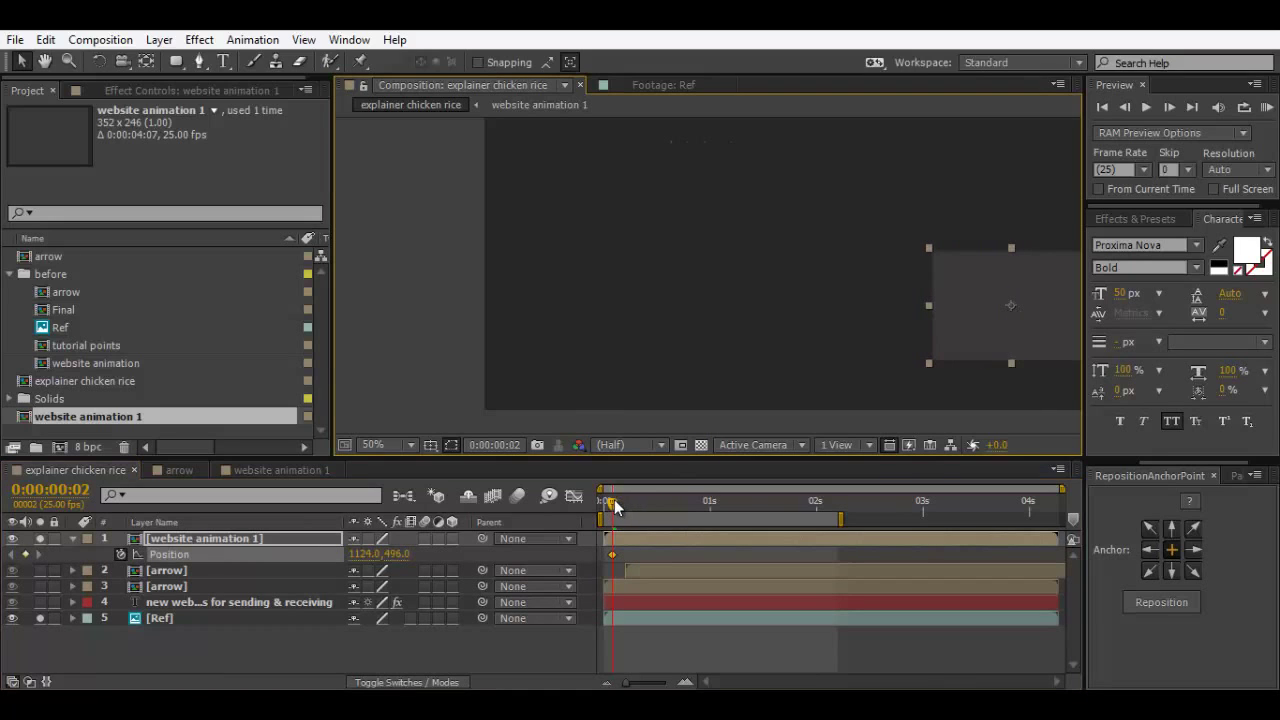
Step: At frame 19 bring the box back under the arrow, raise both keyframes to 416,472, and review
{"action": "left_click_drag", "start_coordinate": [622, 502], "coordinate": [687, 500]}
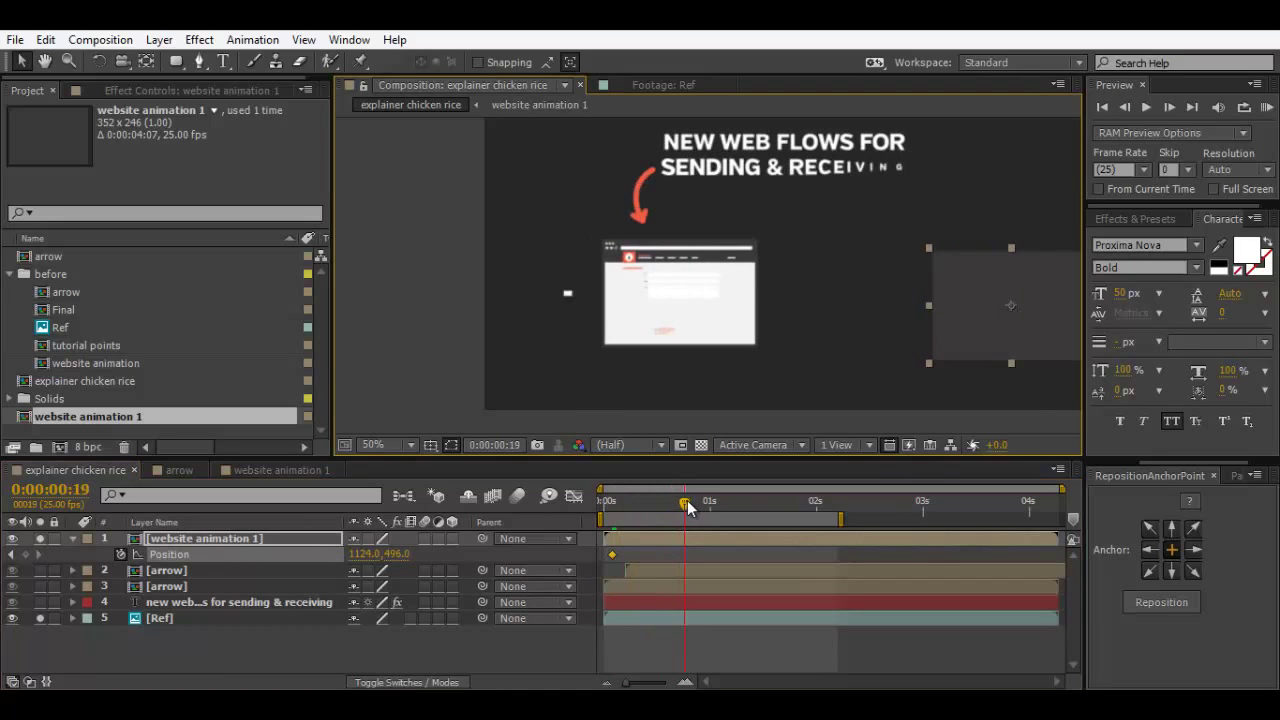
{"action": "left_click_drag", "start_coordinate": [1025, 318], "coordinate": [728, 325]}
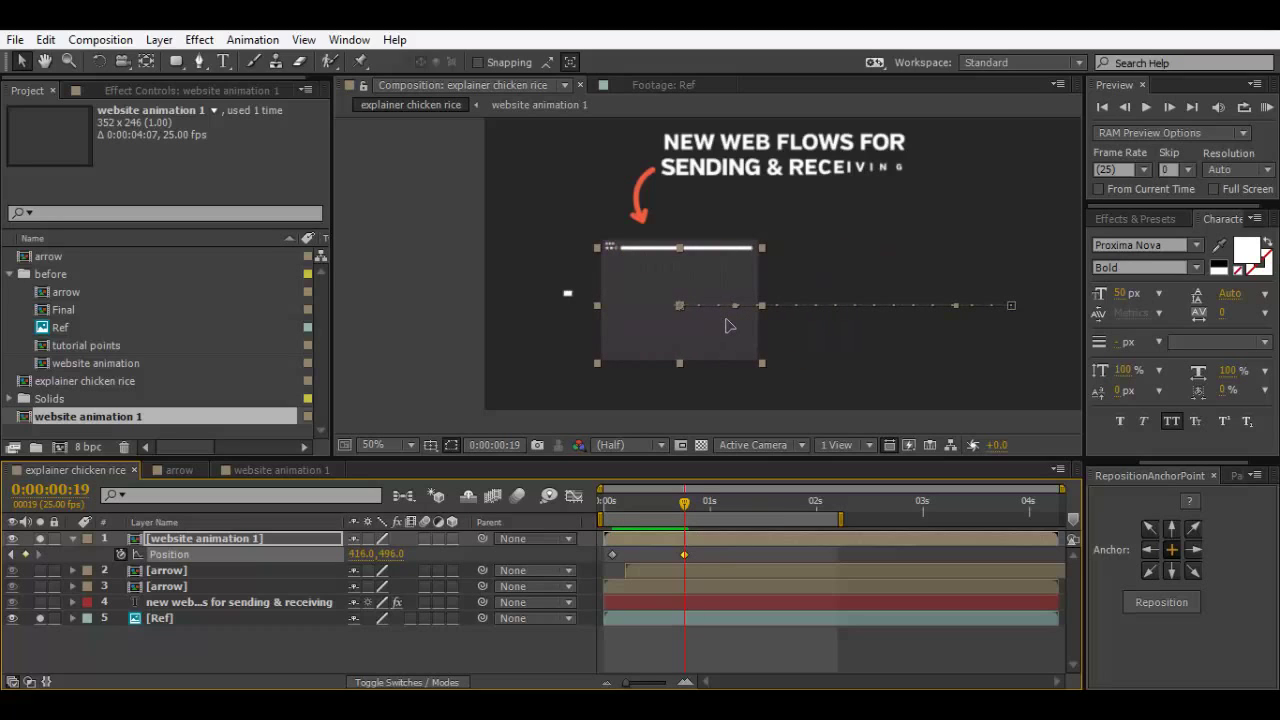
{"action": "left_click_drag", "start_coordinate": [695, 565], "coordinate": [605, 548]}
{"action": "left_click_drag", "start_coordinate": [716, 341], "coordinate": [713, 331]}
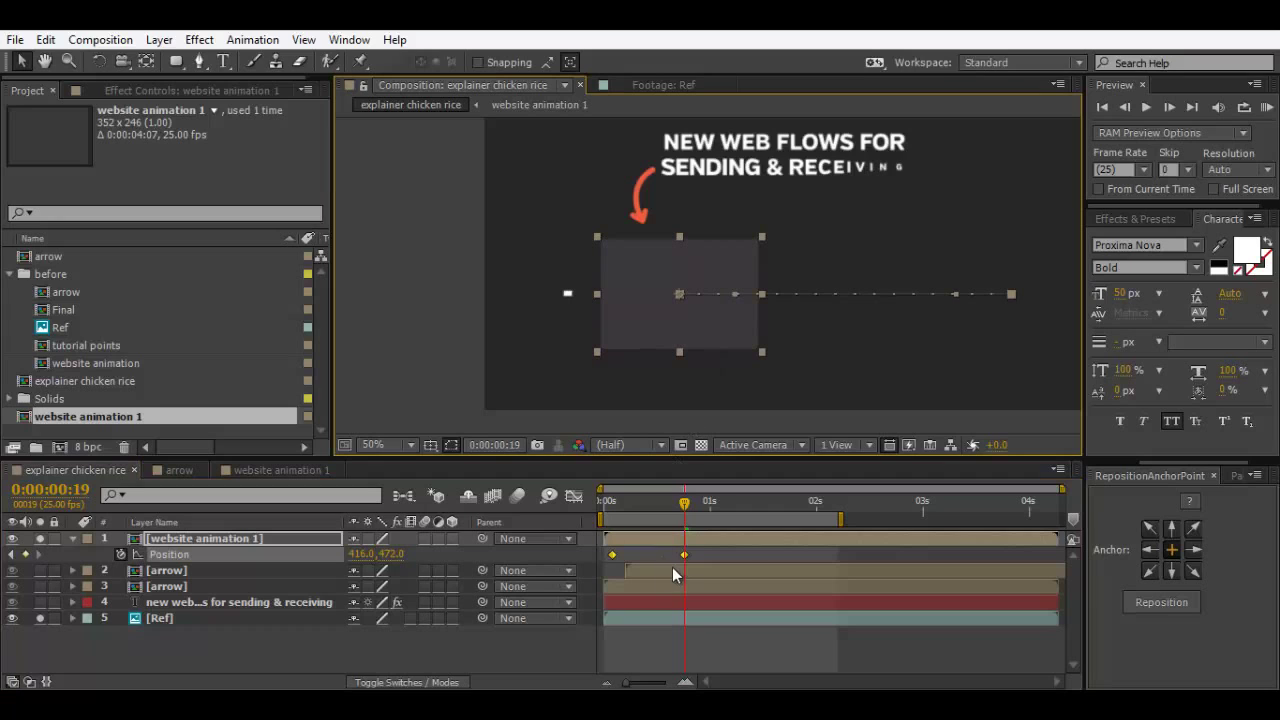
{"action": "left_click", "coordinate": [708, 549]}
{"action": "left_click_drag", "start_coordinate": [684, 503], "coordinate": [612, 508]}
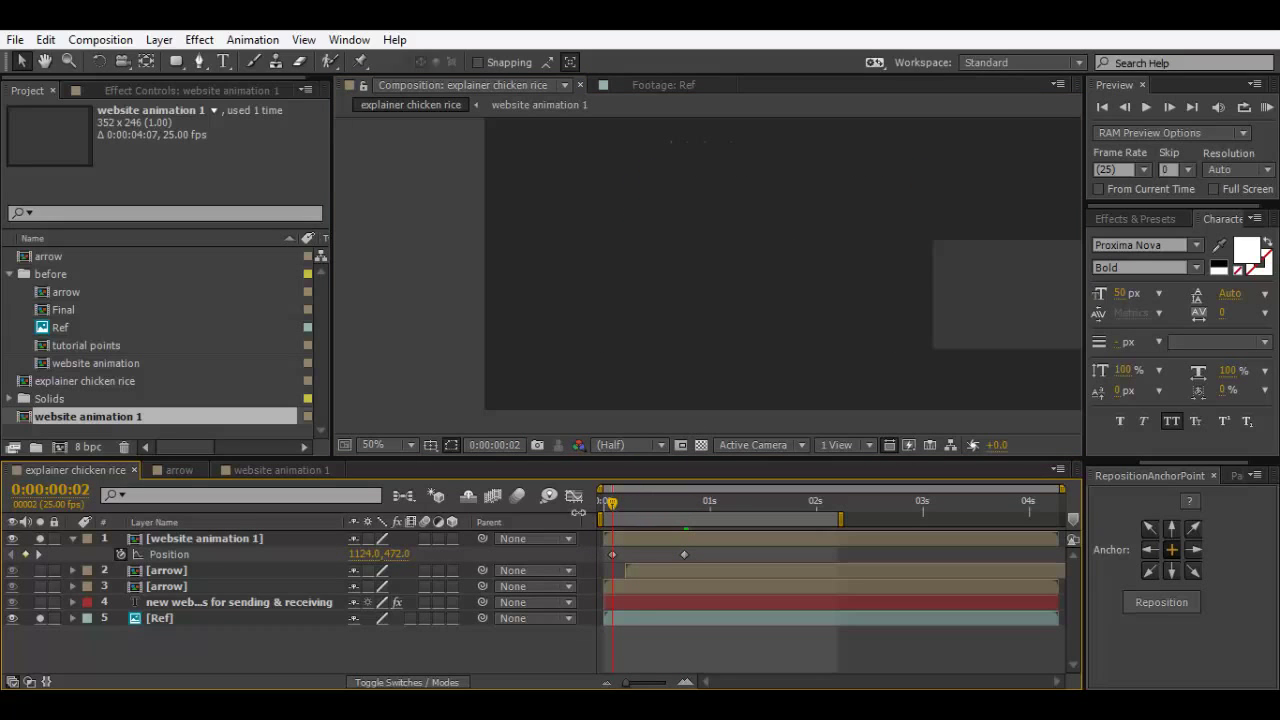
Step: Keyframe Scale from 0% at the first frame to 100% at frame 19
{"action": "left_click", "coordinate": [145, 540]}
{"action": "key", "text": "s"}
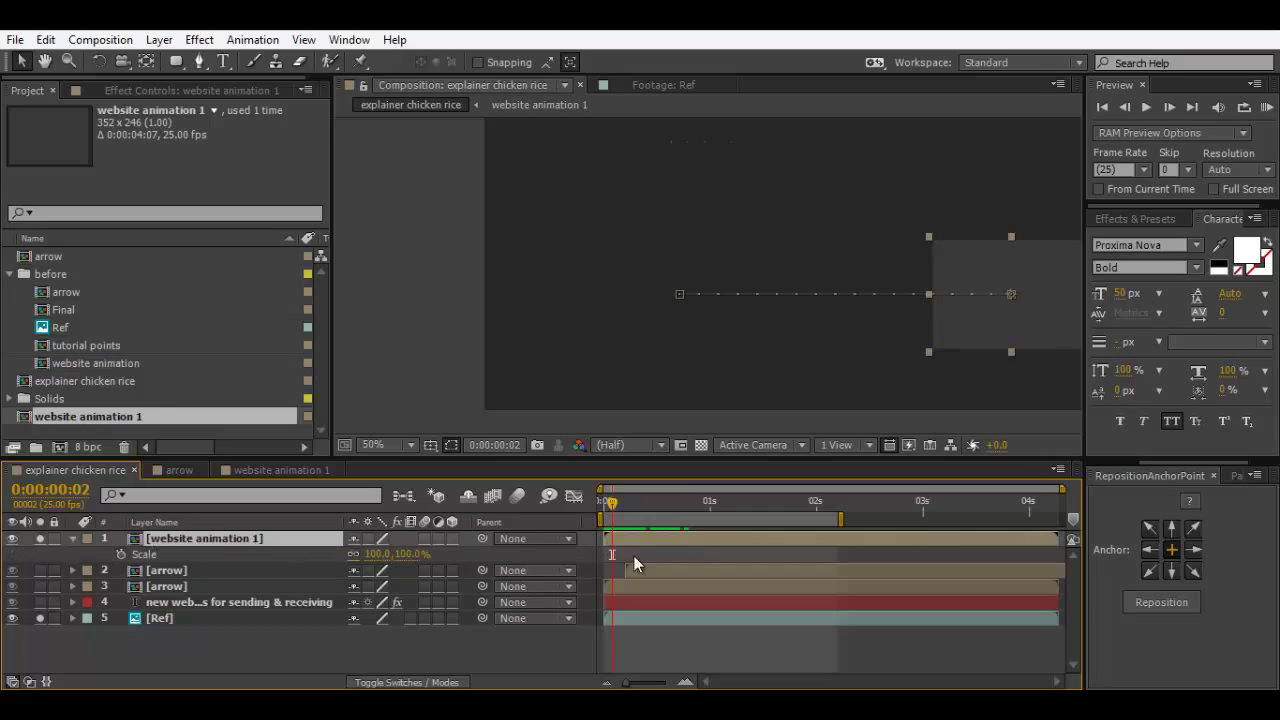
{"action": "key", "text": "p"}
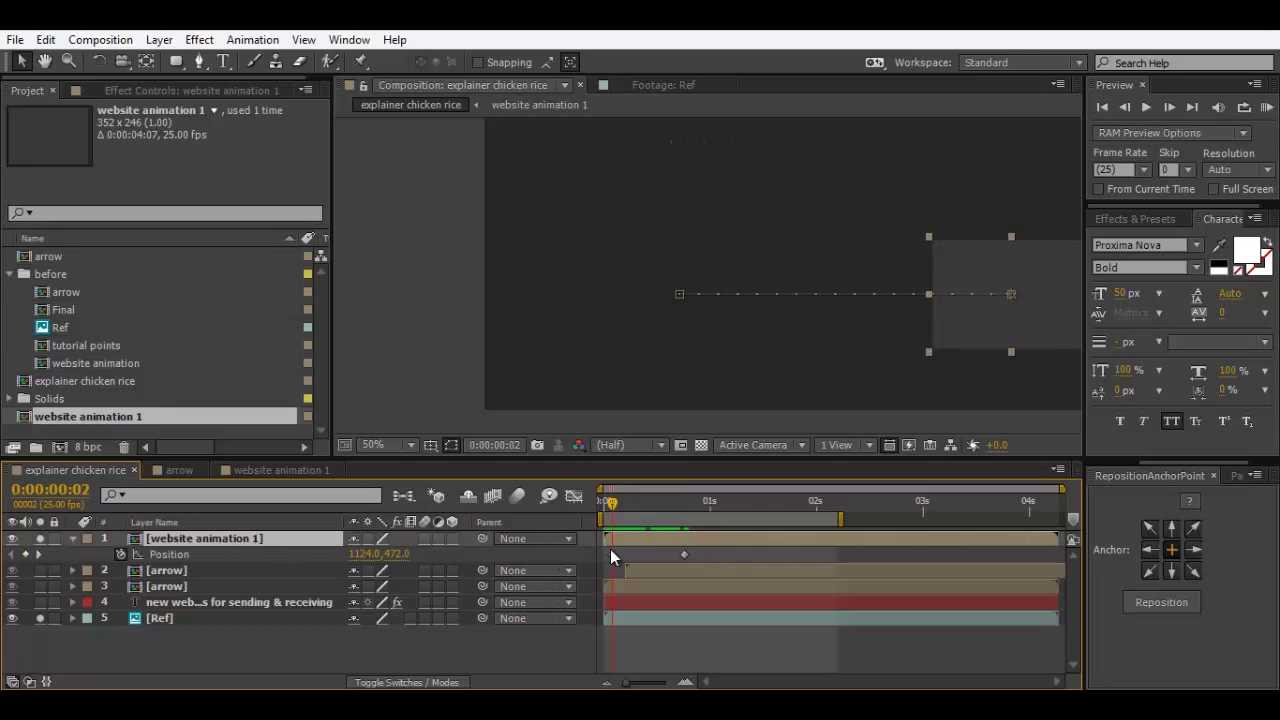
{"action": "key", "text": "shift+s"}
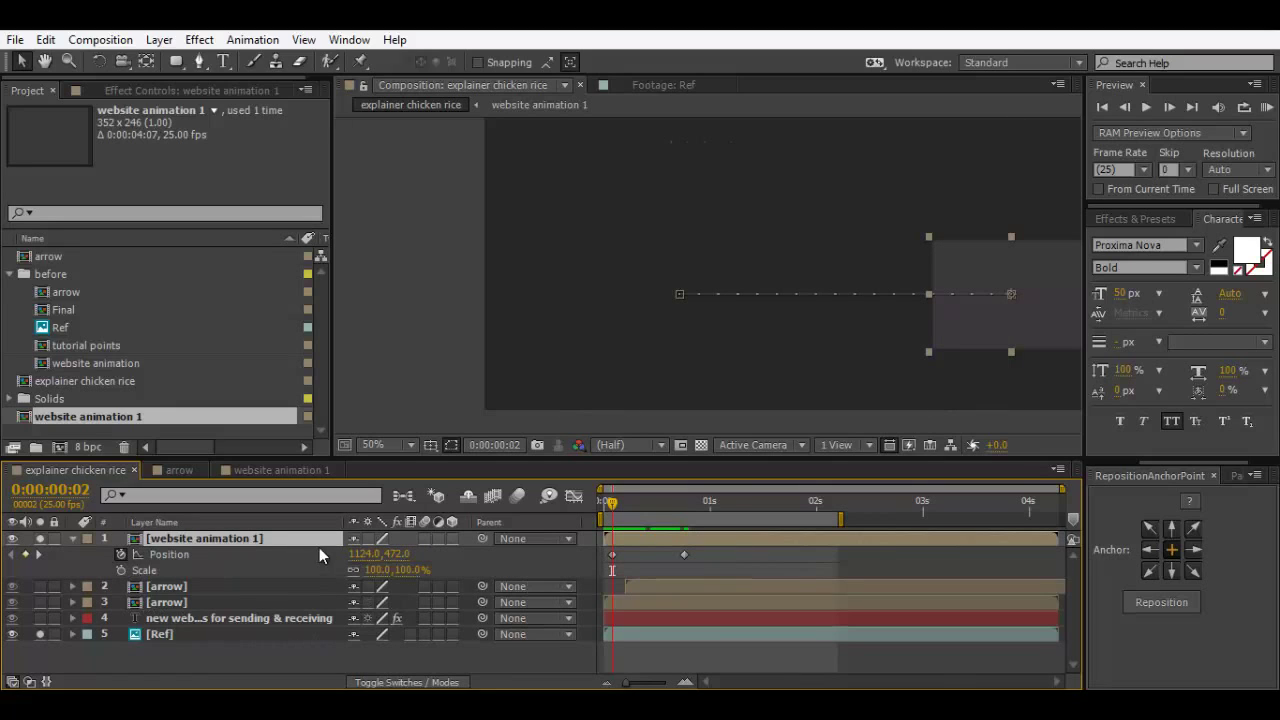
{"action": "left_click", "coordinate": [684, 503]}
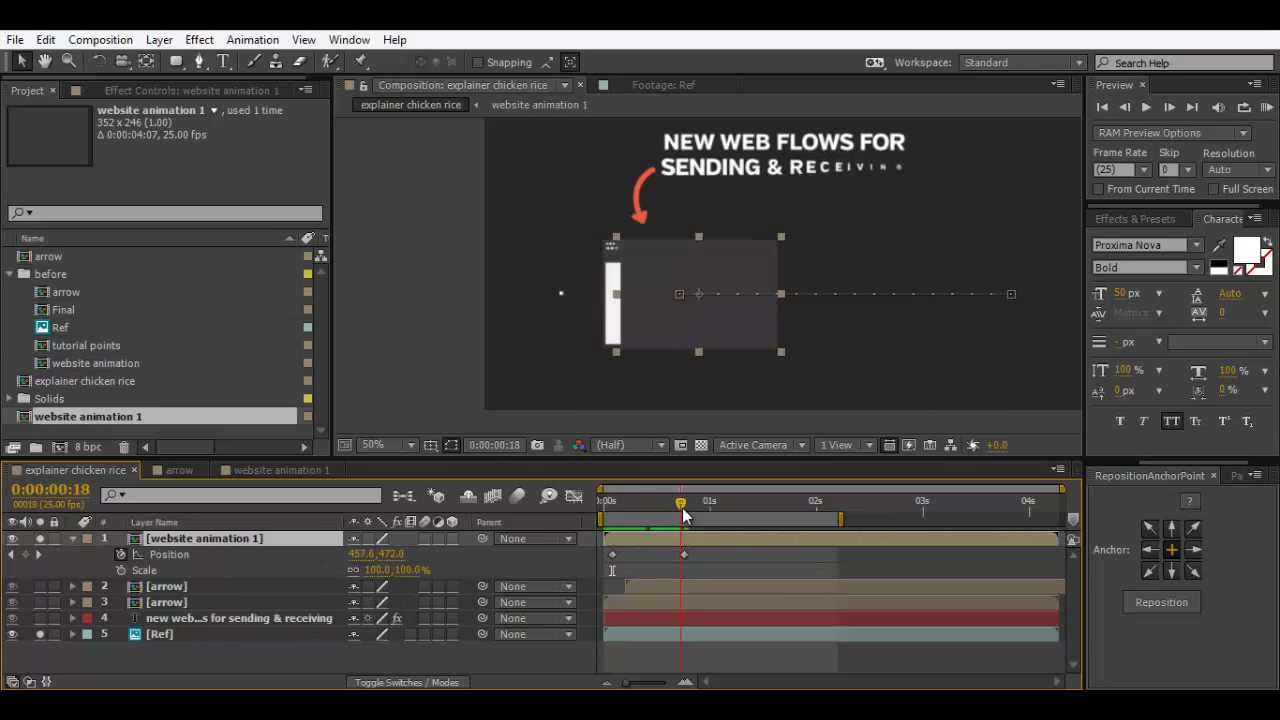
{"action": "left_click", "coordinate": [120, 570]}
{"action": "left_click", "coordinate": [613, 503]}
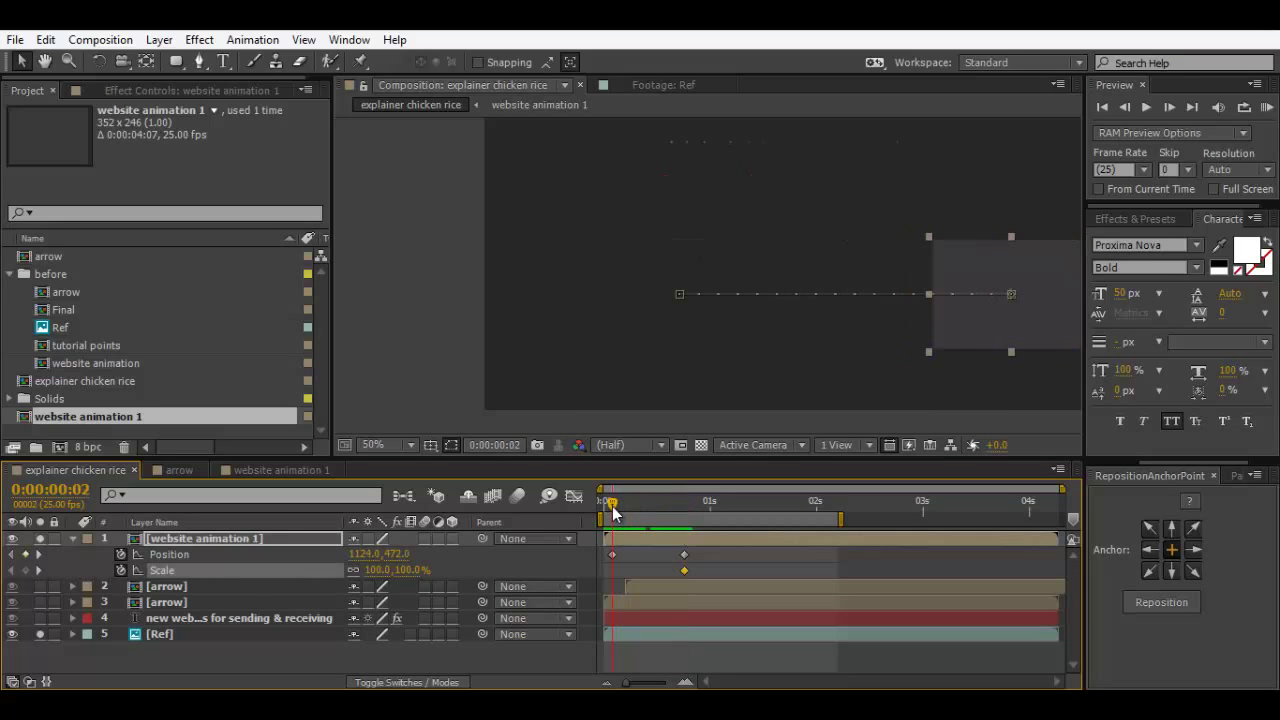
{"action": "left_click", "coordinate": [386, 570]}
{"action": "type", "text": "00"}
{"action": "key", "text": "Return"}
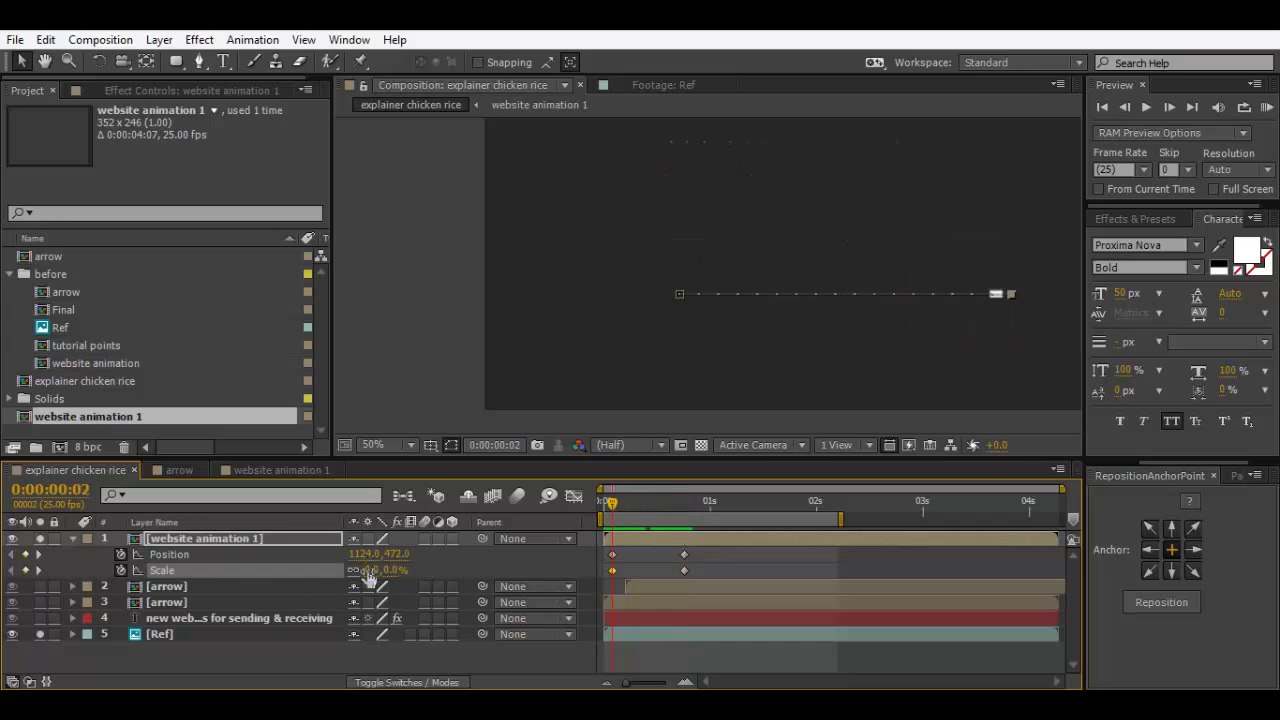
{"action": "left_click_drag", "start_coordinate": [613, 503], "coordinate": [684, 505]}
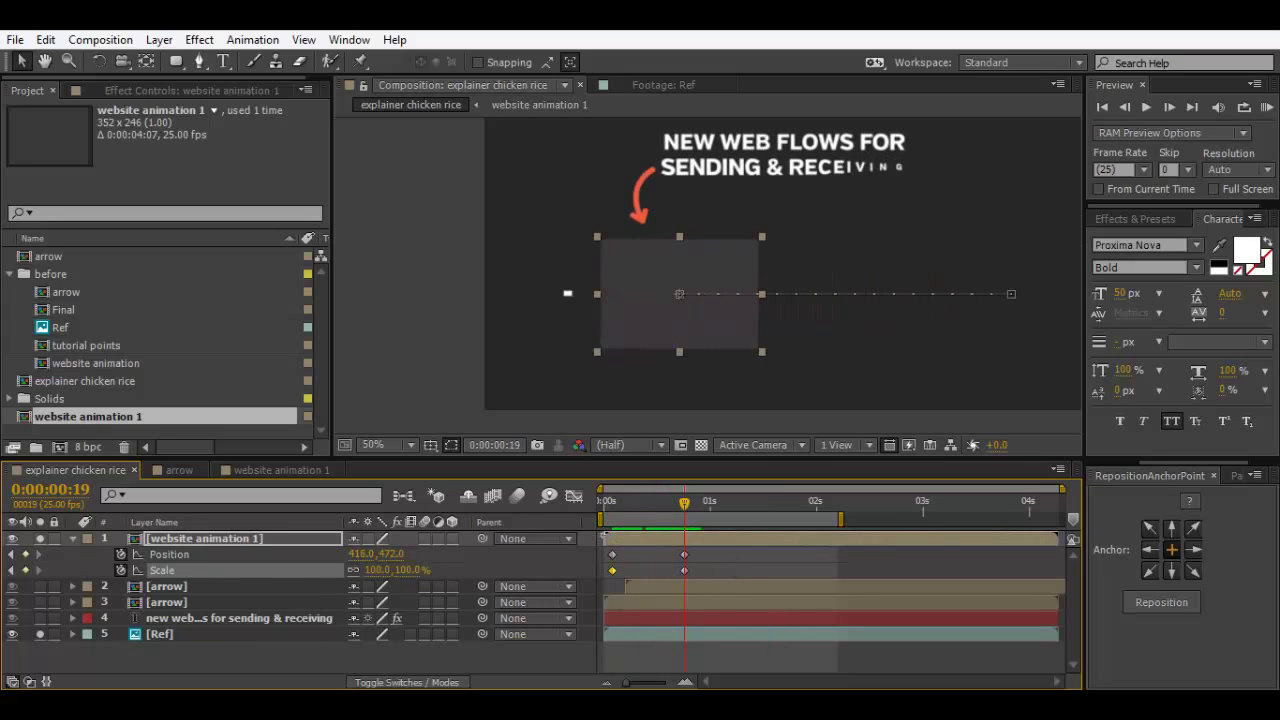
Step: Select the Position and Scale keyframes and bring up Ease and Wizz set to Elastic Out
{"action": "left_click_drag", "start_coordinate": [694, 549], "coordinate": [601, 582]}
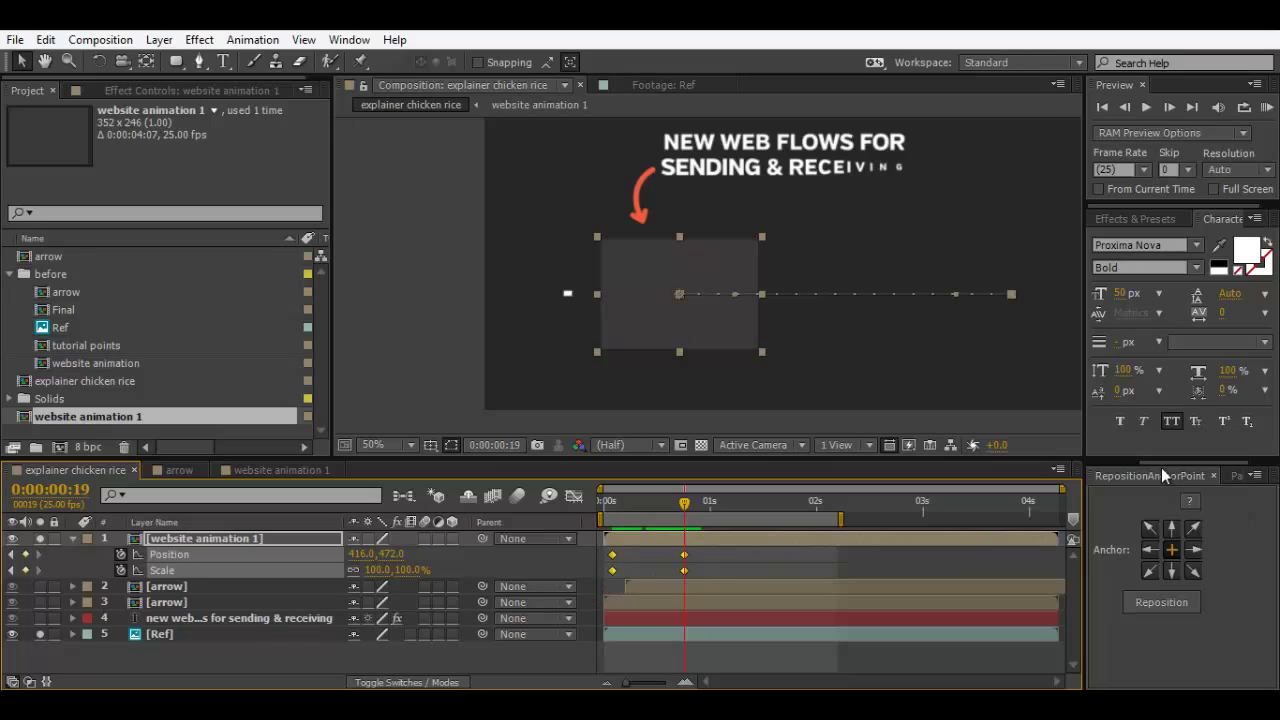
{"action": "left_click_drag", "start_coordinate": [1169, 463], "coordinate": [1107, 465]}
{"action": "left_click", "coordinate": [1128, 475]}
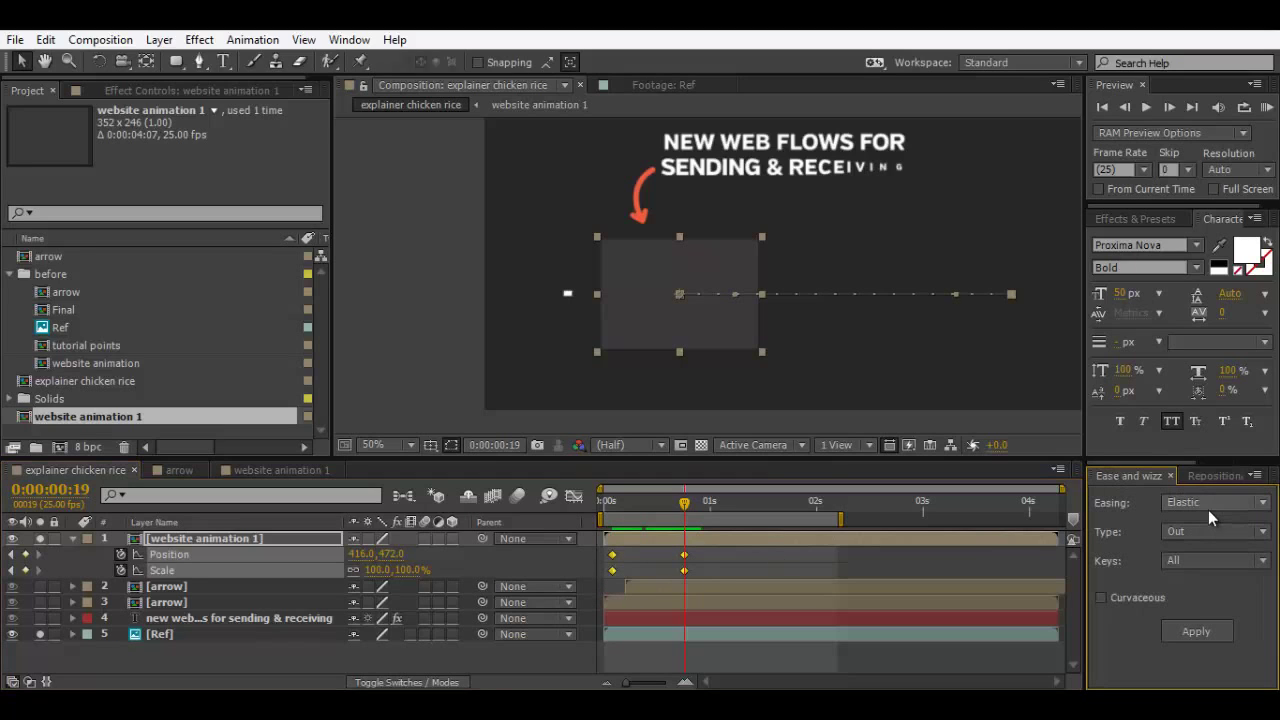
Step: Apply the Elastic Out ease to the keyframes and play it back from near the start
{"action": "left_click", "coordinate": [1193, 632]}
{"action": "left_click_drag", "start_coordinate": [622, 496], "coordinate": [613, 501]}
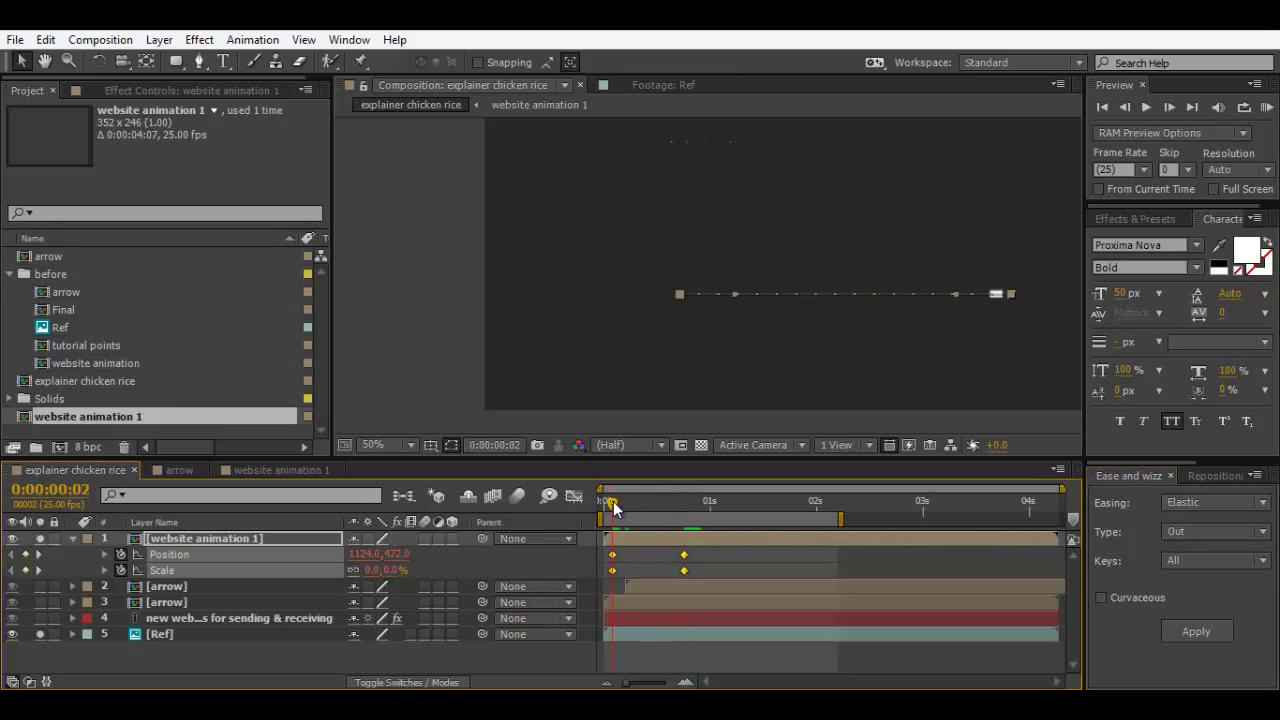
{"action": "key", "text": "space"}
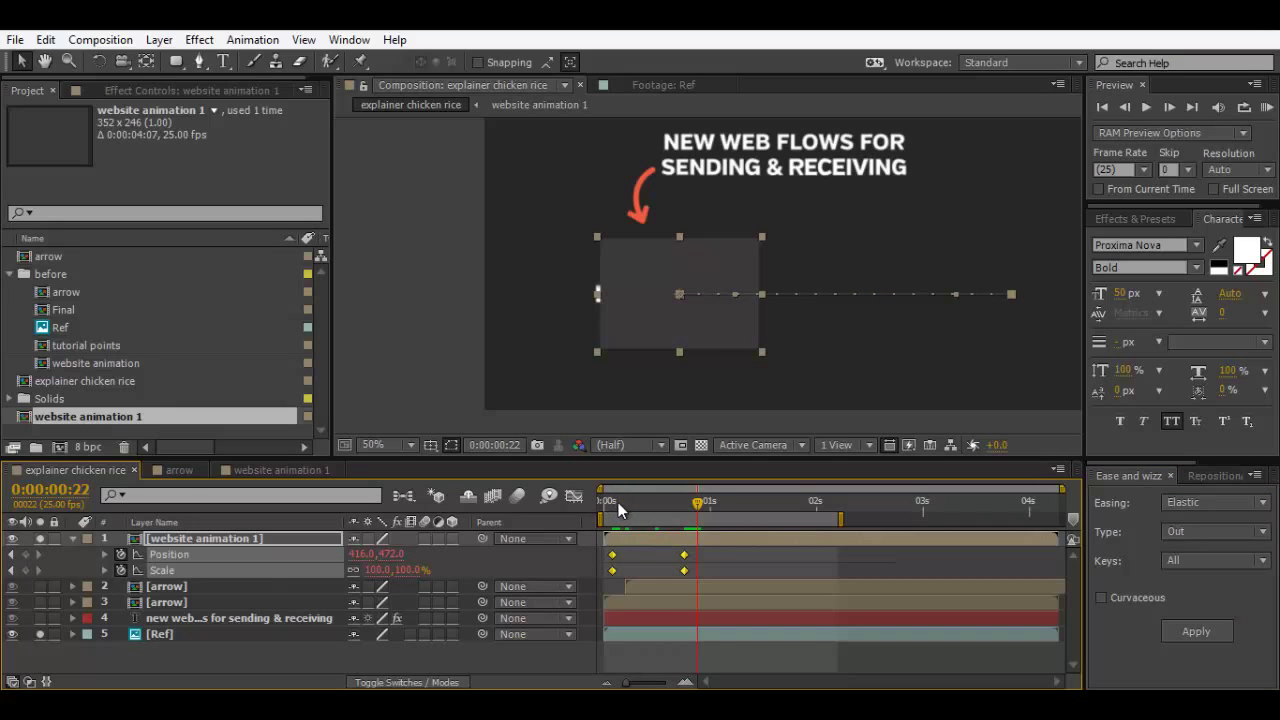
Step: Reselect the Position and Scale keyframes, now ending at frame 20, and replay from the start
{"action": "left_click_drag", "start_coordinate": [719, 551], "coordinate": [680, 571]}
{"action": "left_click", "coordinate": [610, 554]}
{"action": "left_click", "coordinate": [604, 570], "text": "shift"}
{"action": "left_click", "coordinate": [603, 503]}
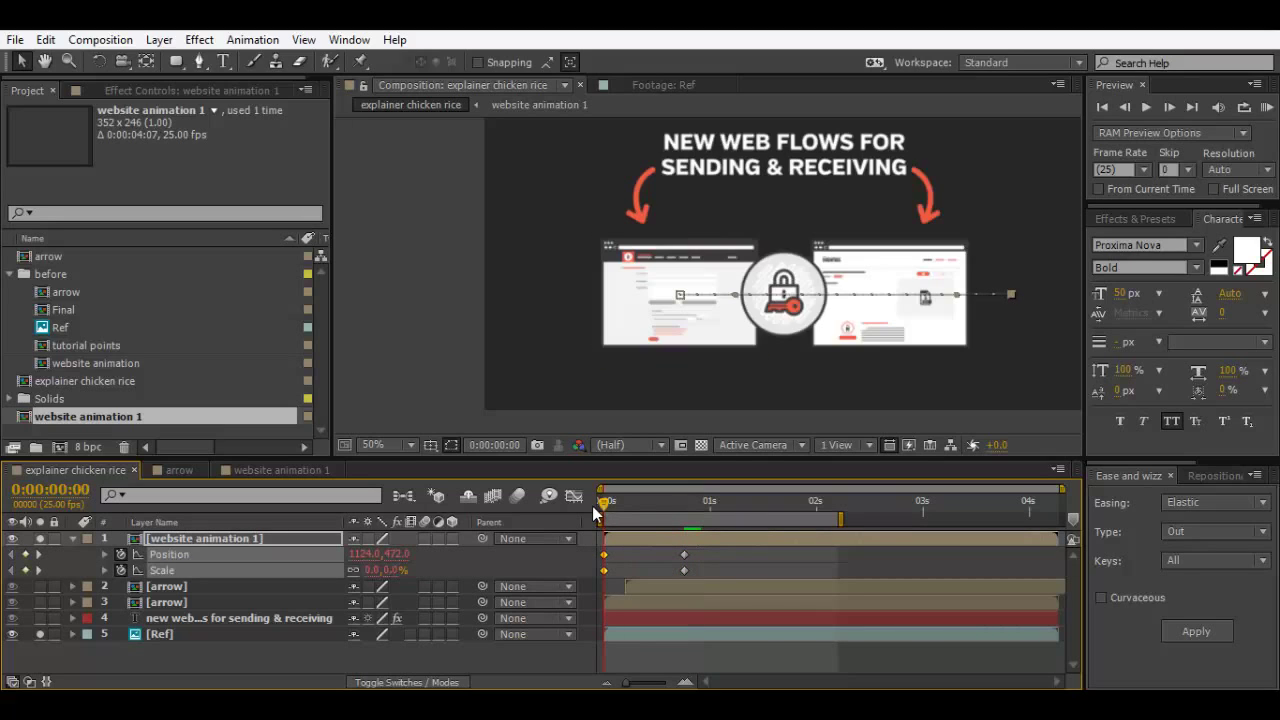
{"action": "key", "text": "space"}
{"action": "left_click_drag", "start_coordinate": [705, 547], "coordinate": [677, 571]}
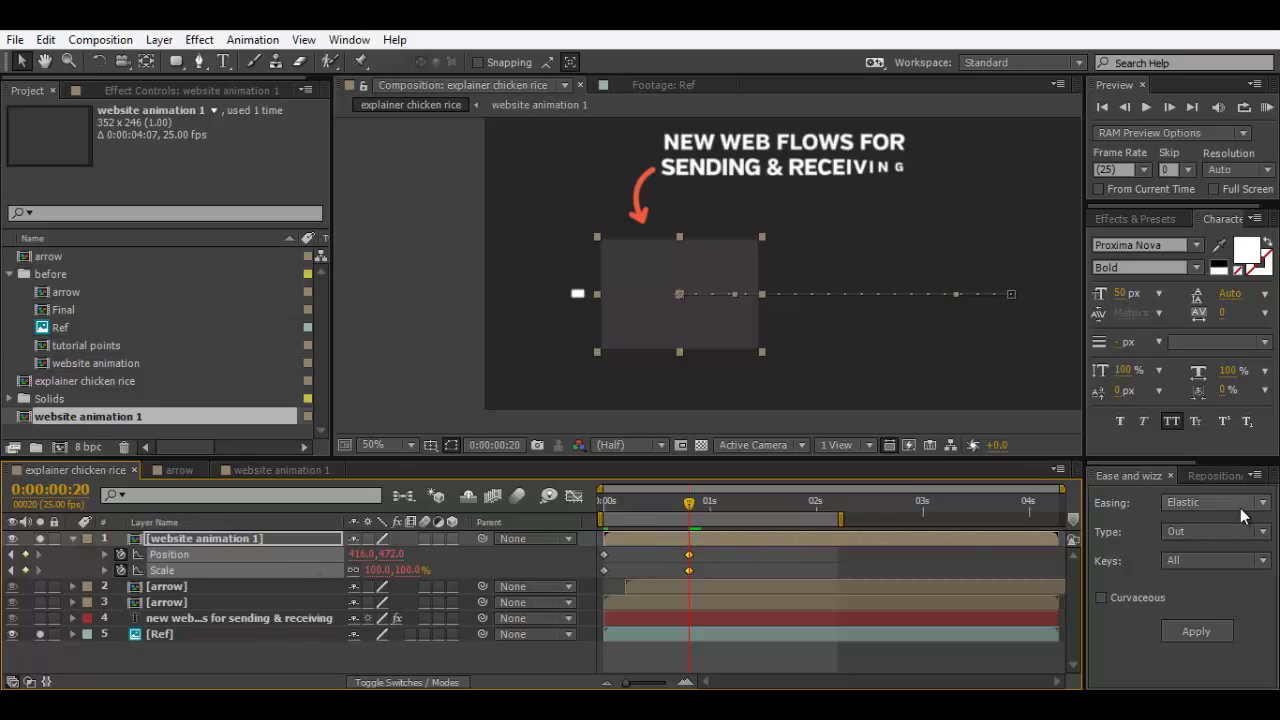
Step: Unsolo the Ref footage, zoom out, and RAM preview the elastic slide-in
{"action": "left_click", "coordinate": [40, 634]}
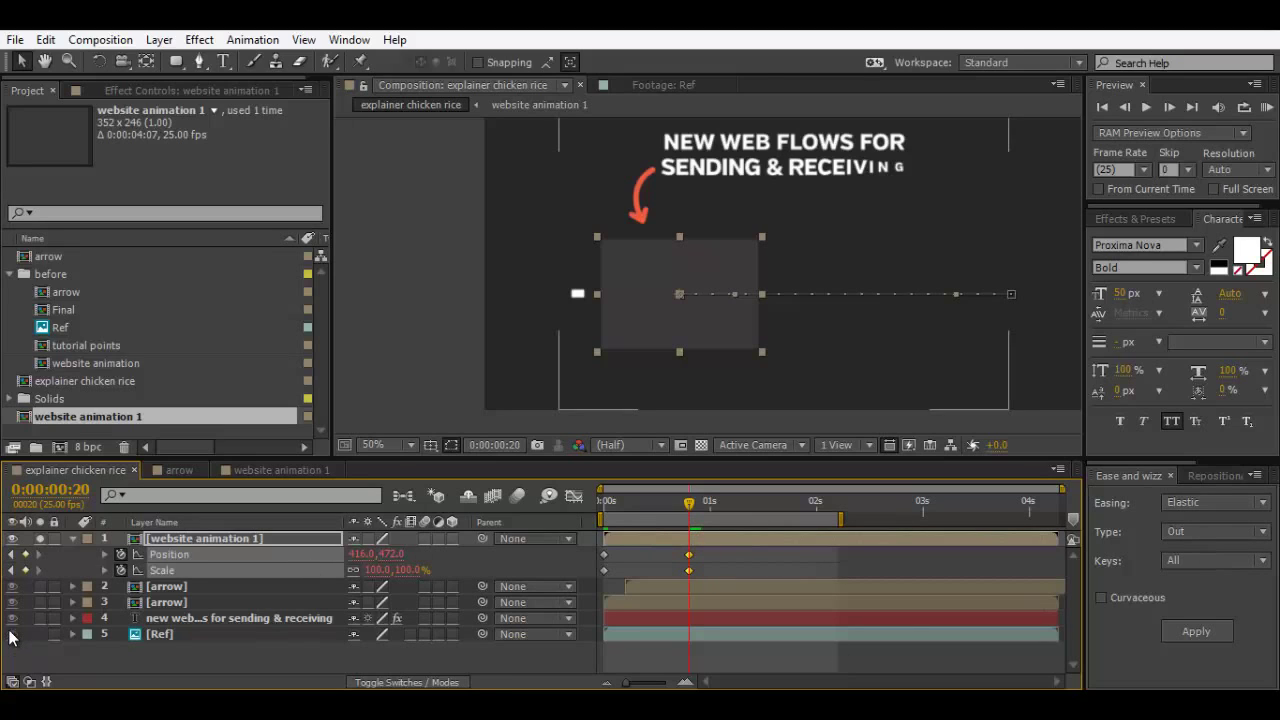
{"action": "left_click", "coordinate": [745, 657]}
{"action": "key", "text": "comma"}
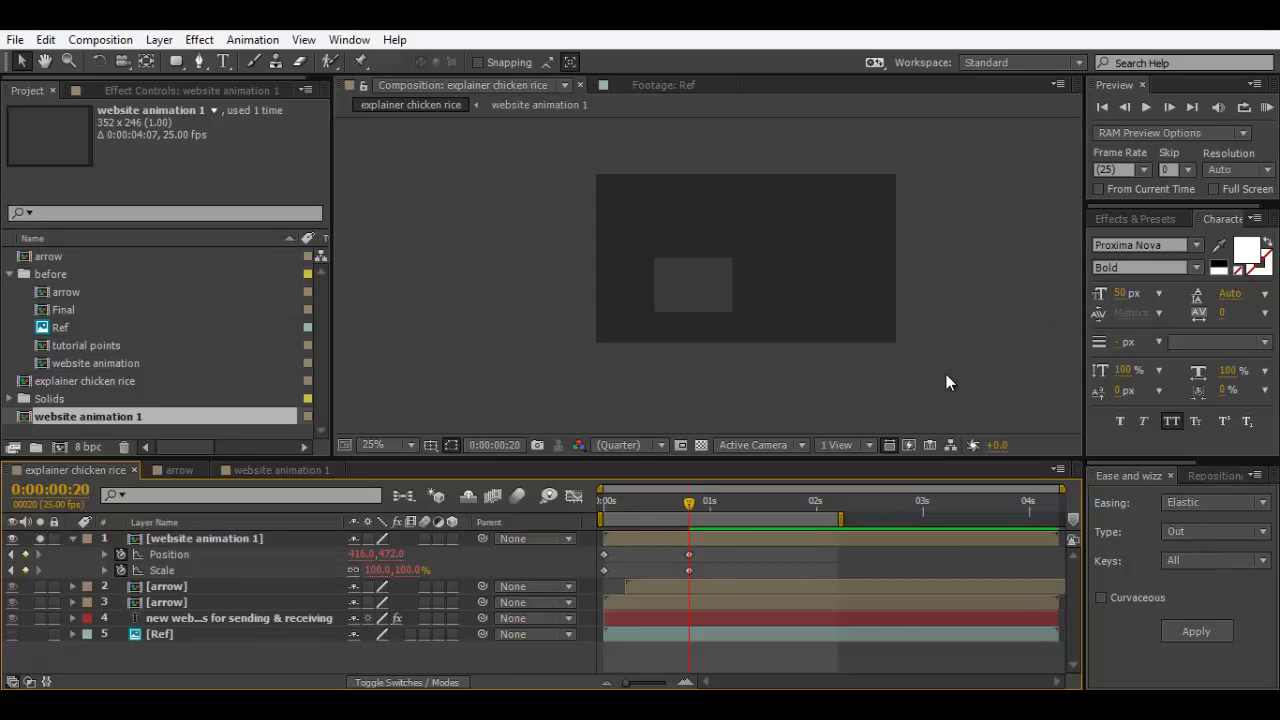
{"action": "key", "text": "KP_0"}
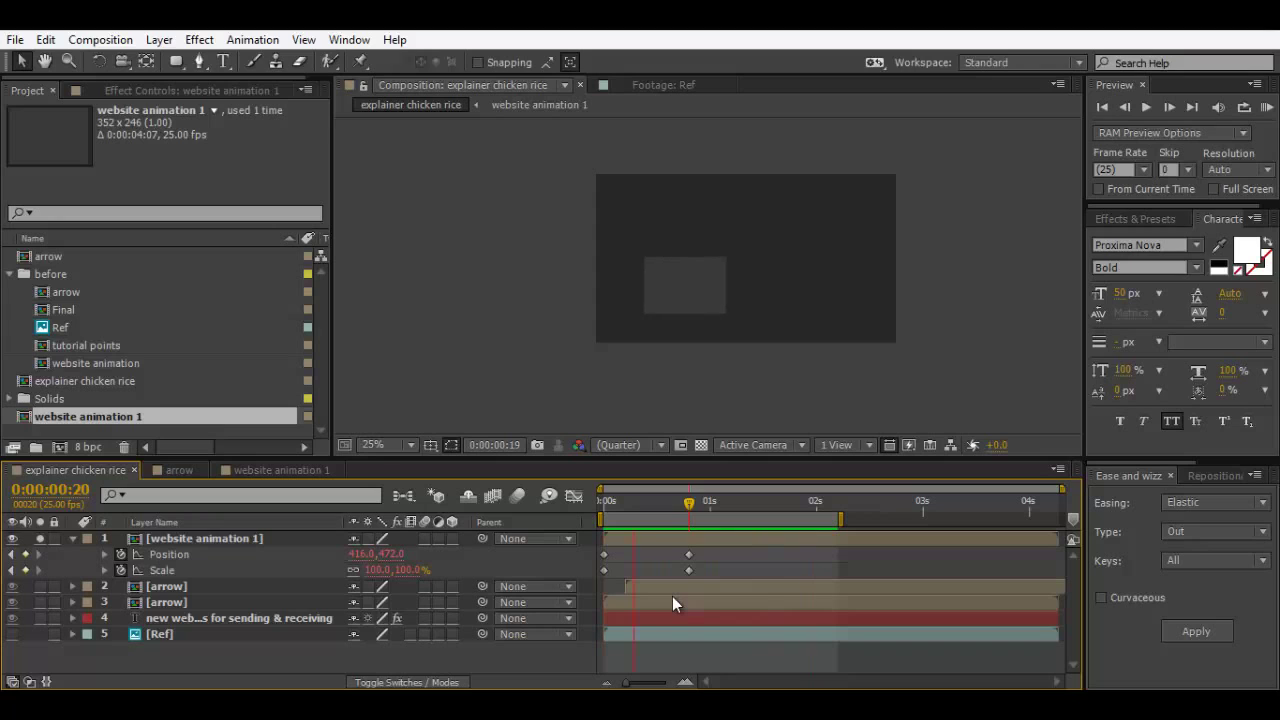
{"action": "key", "text": "space"}
{"action": "left_click_drag", "start_coordinate": [685, 494], "coordinate": [688, 522]}
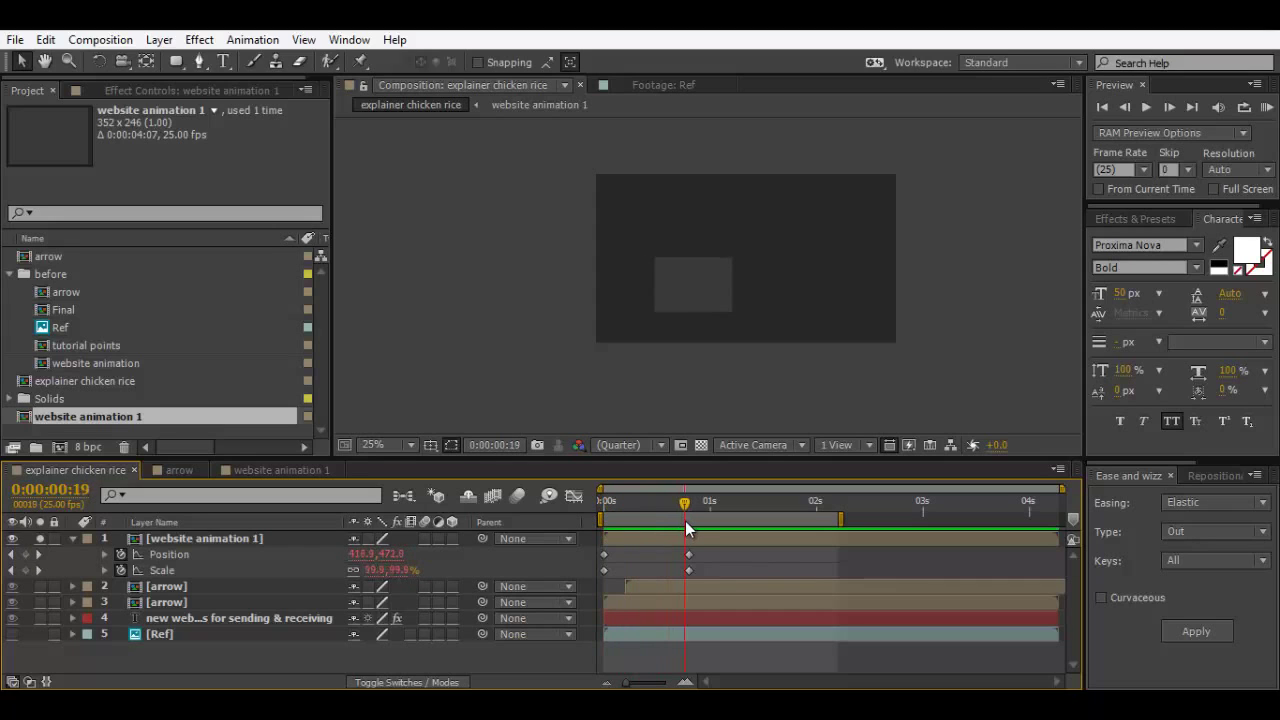
Step: Remove all Position and Scale keyframes from website animation 1 and collapse its properties
{"action": "left_click", "coordinate": [160, 558]}
{"action": "left_click", "coordinate": [184, 535]}
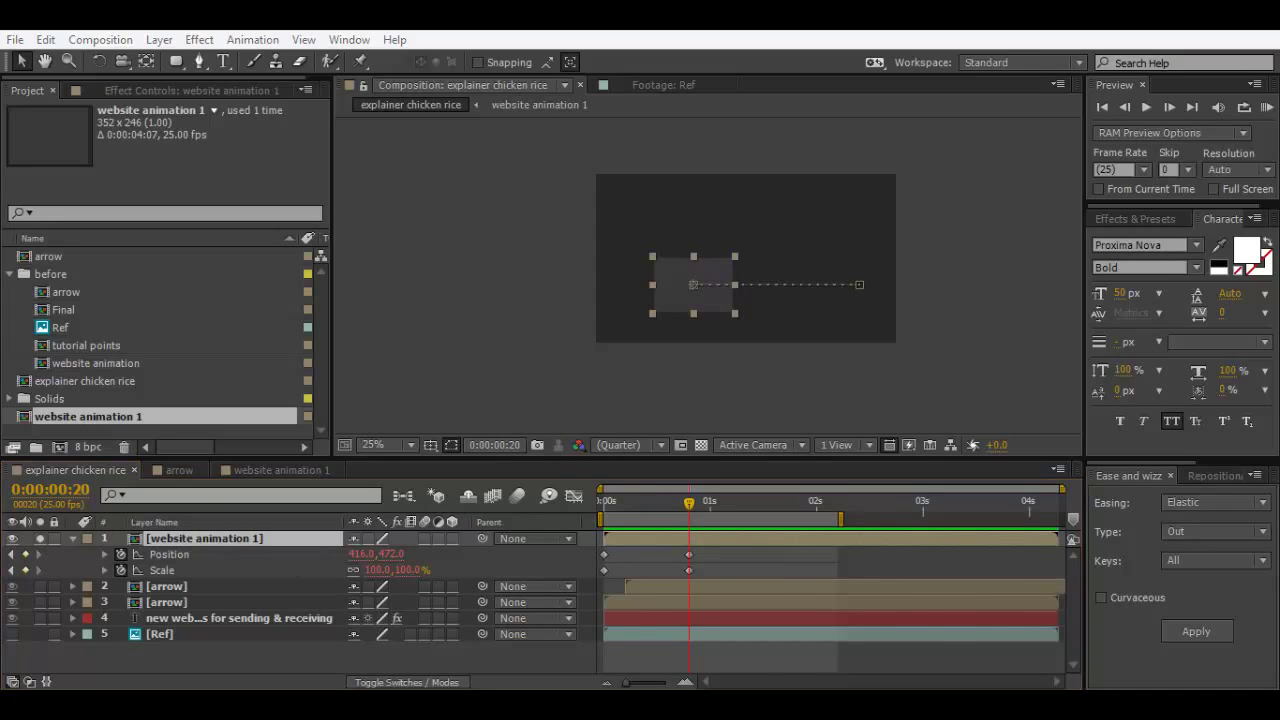
{"action": "left_click", "coordinate": [1237, 571]}
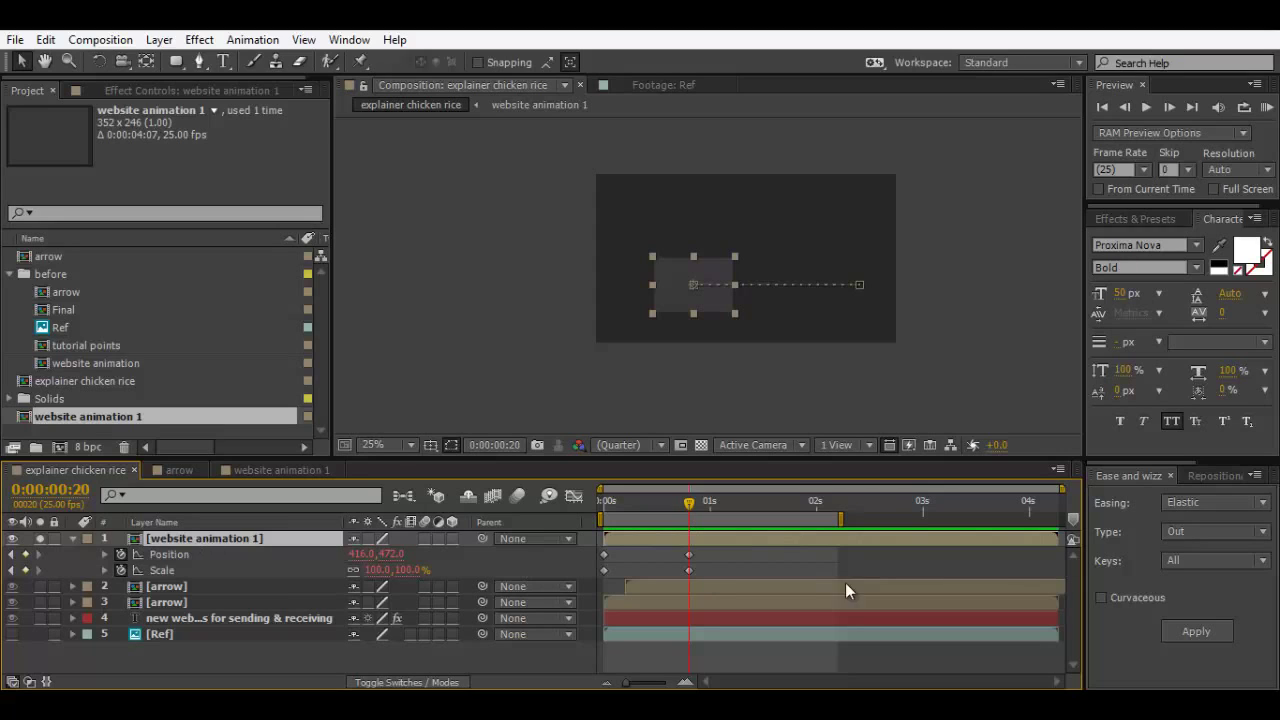
{"action": "left_click", "coordinate": [168, 555]}
{"action": "key", "text": "ctrl+z"}
{"action": "key", "text": "ctrl+z"}
{"action": "key", "text": "ctrl+z"}
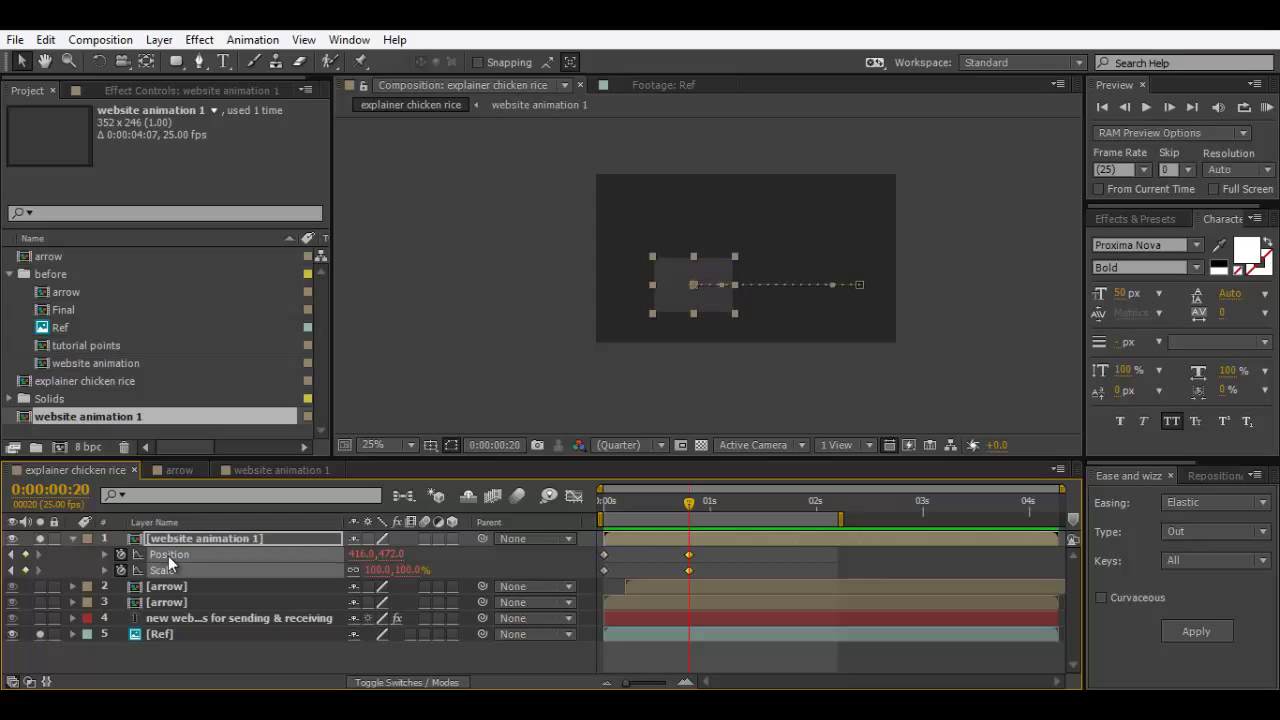
{"action": "key", "text": "j"}
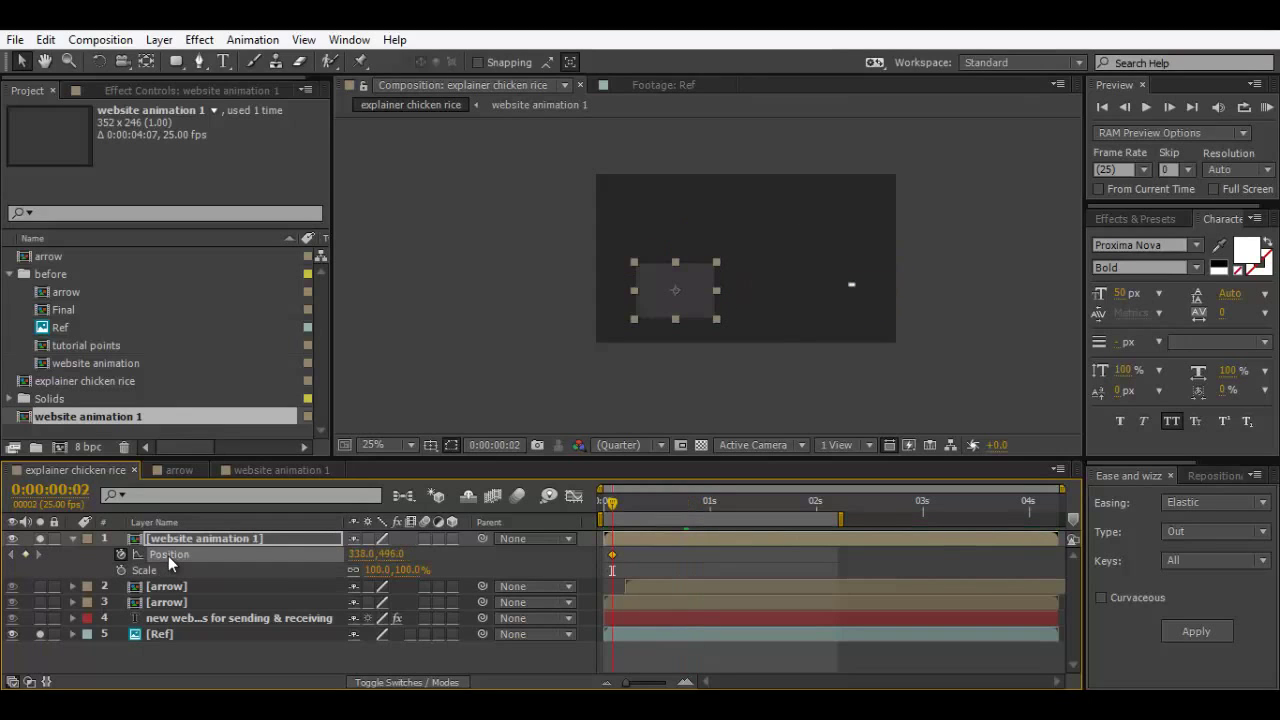
{"action": "key", "text": "ctrl+z"}
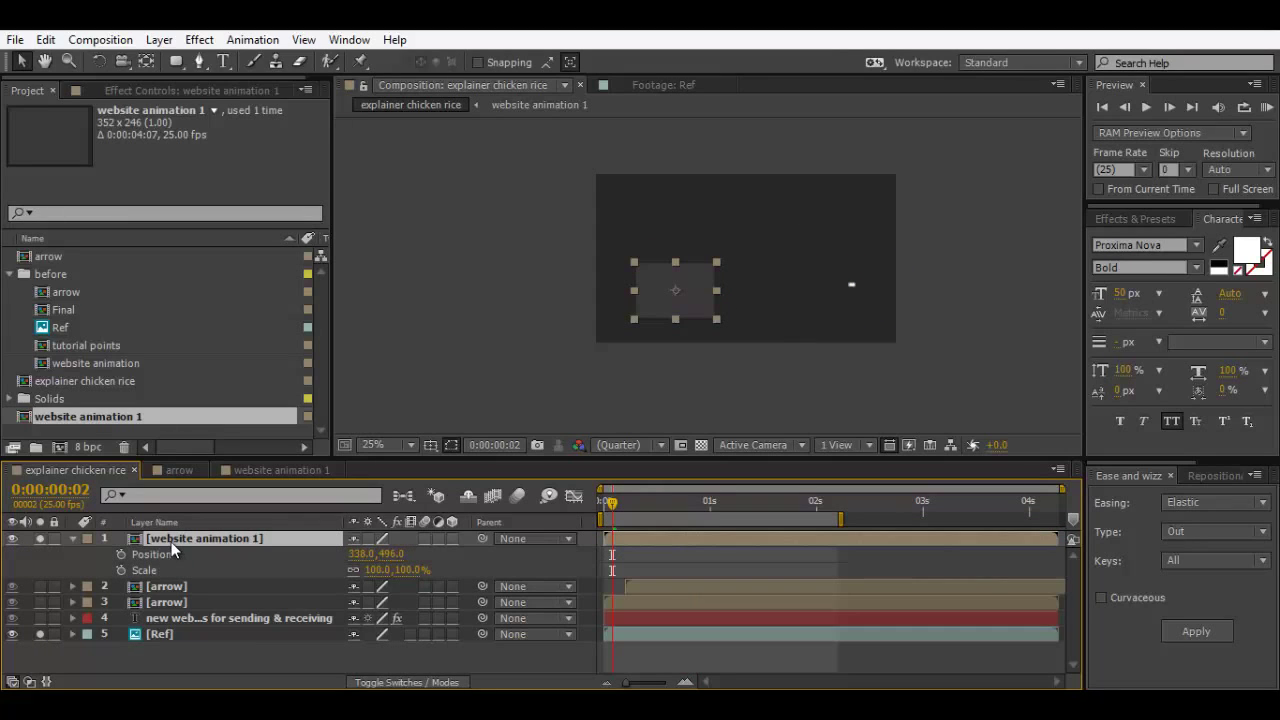
{"action": "key", "text": "ctrl+z"}
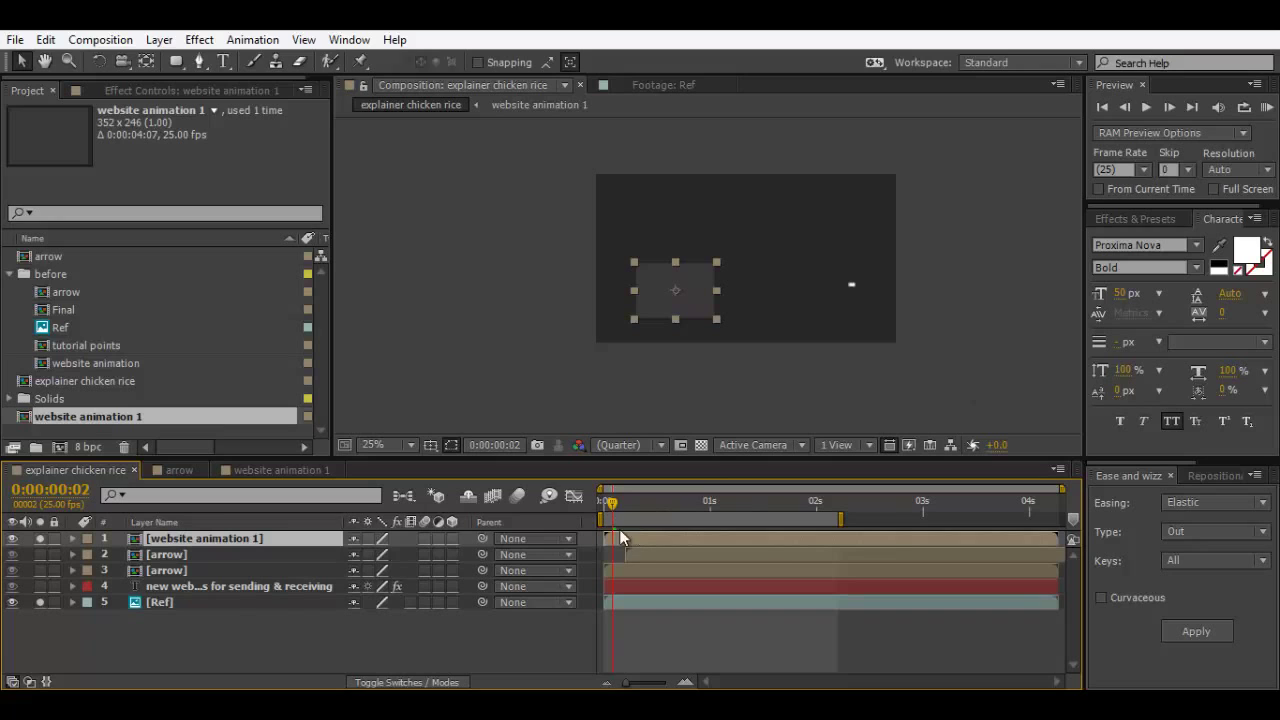
Step: Return to the comp start, show the Scale property, and pan the comp view
{"action": "left_click_drag", "start_coordinate": [610, 503], "coordinate": [582, 505]}
{"action": "key", "text": "s"}
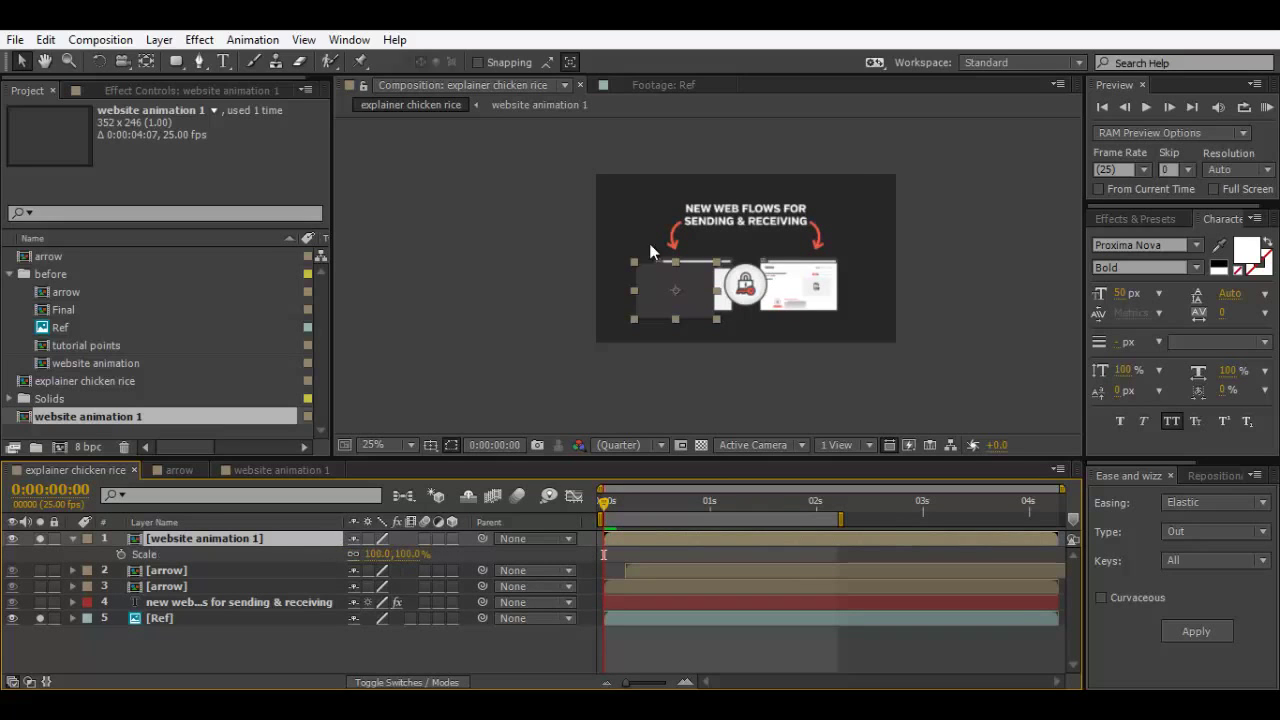
{"action": "scroll", "coordinate": [649, 243], "scroll_direction": "up", "scroll_amount": 2}
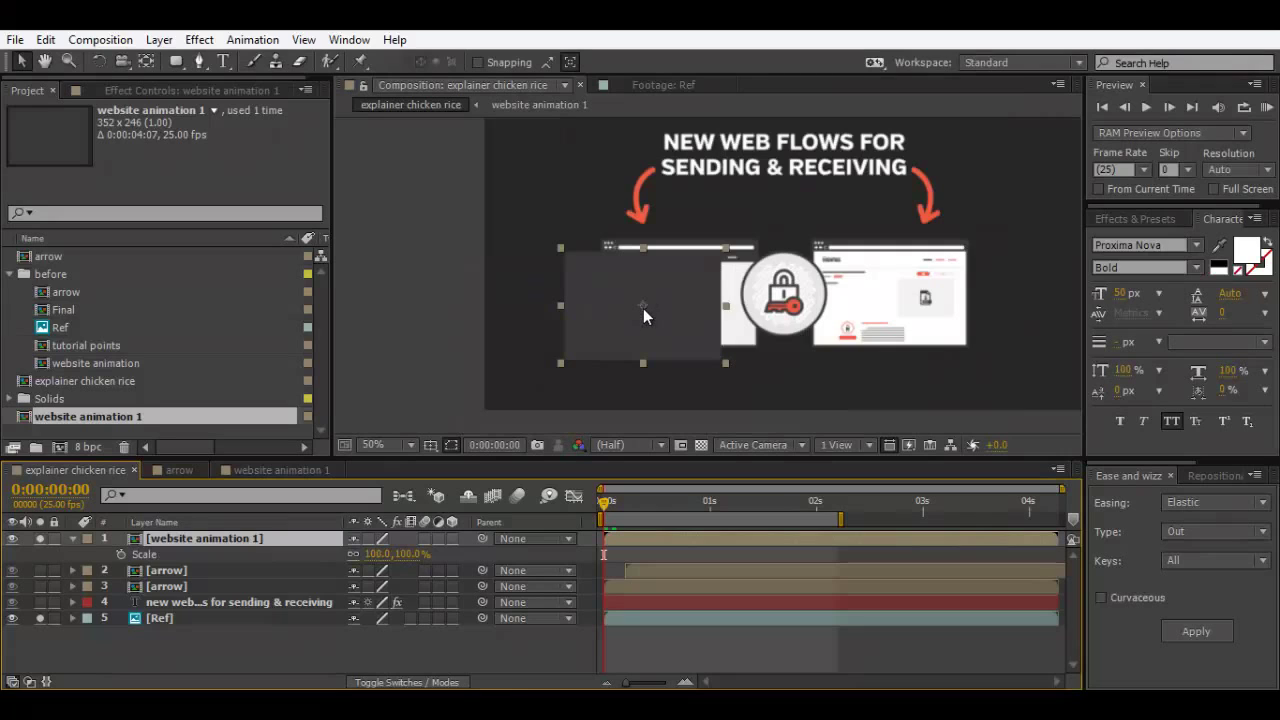
{"action": "key", "text": "h"}
{"action": "left_click_drag", "start_coordinate": [723, 292], "coordinate": [614, 279]}
{"action": "key", "text": "v"}
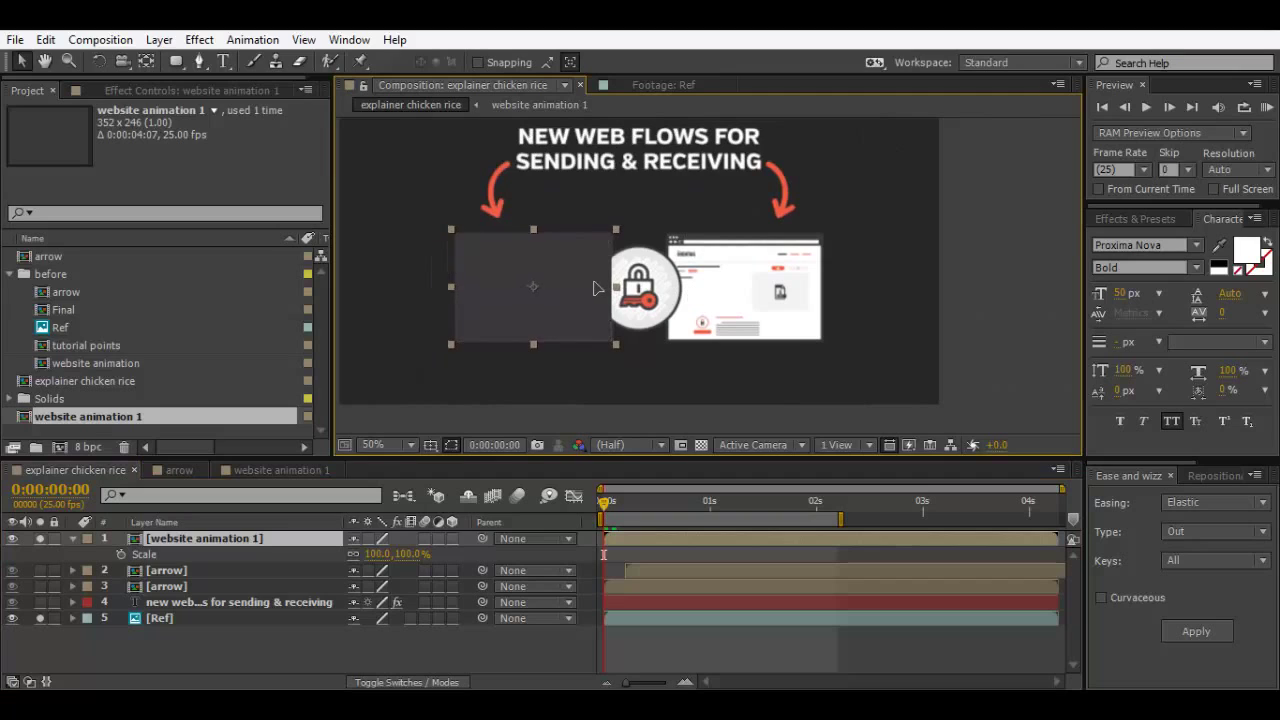
Step: Drag the layer's anchor point far right with the Pan Behind tool and scrub Scale to test
{"action": "left_click", "coordinate": [148, 64]}
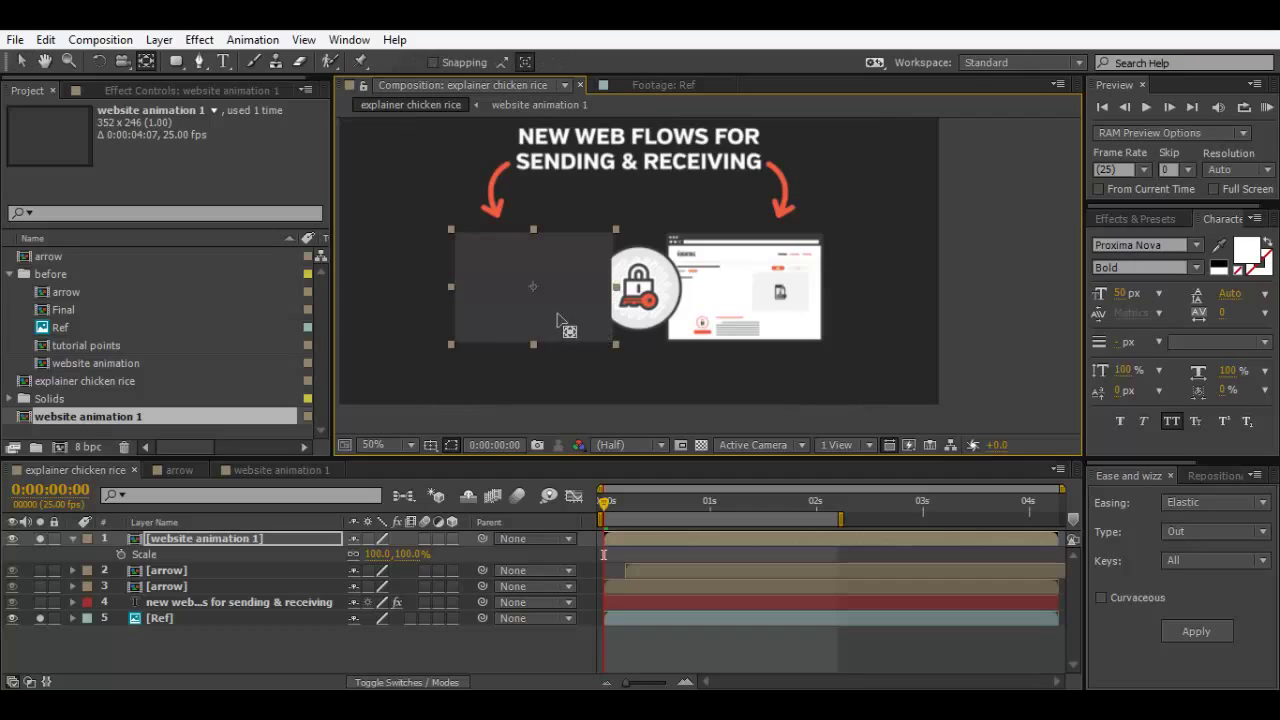
{"action": "left_click_drag", "start_coordinate": [534, 287], "coordinate": [938, 296]}
{"action": "left_click_drag", "start_coordinate": [408, 558], "coordinate": [311, 546]}
{"action": "left_click_drag", "start_coordinate": [378, 554], "coordinate": [413, 554]}
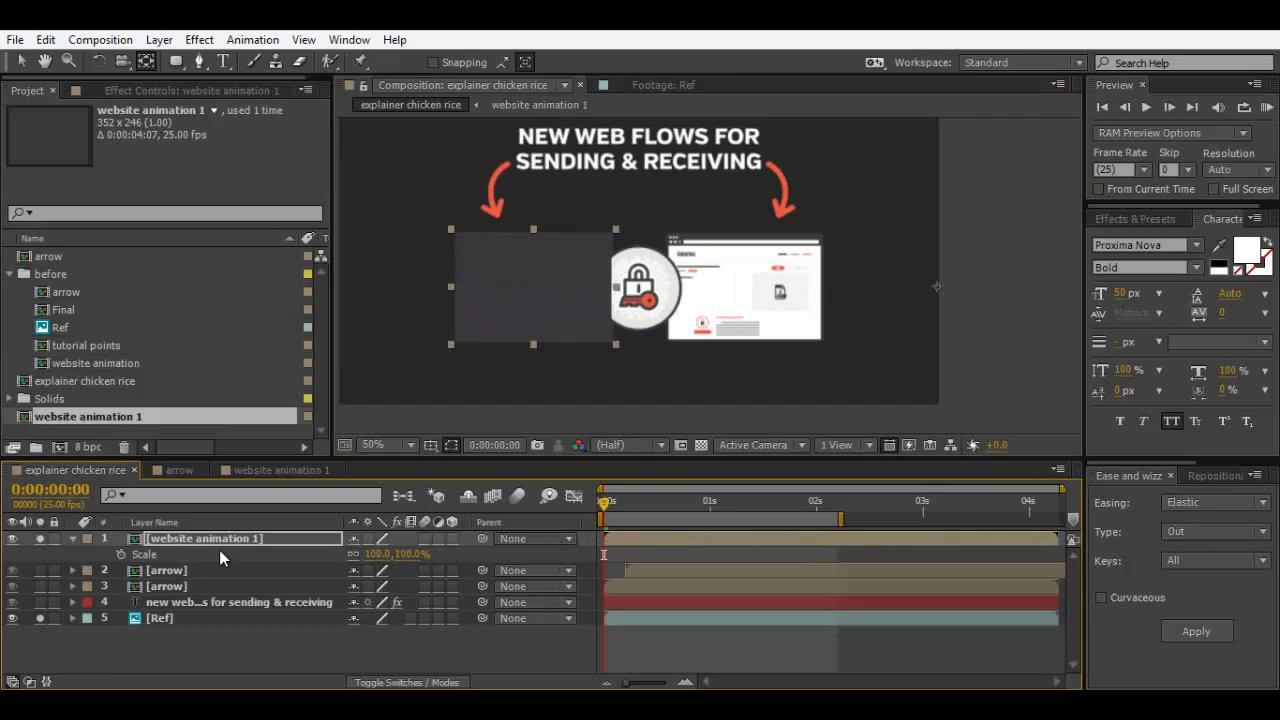
Step: Keyframe website animation 1's Scale at 0% at 0:00 and back up at frame 20, then scrub to check
{"action": "left_click", "coordinate": [378, 554]}
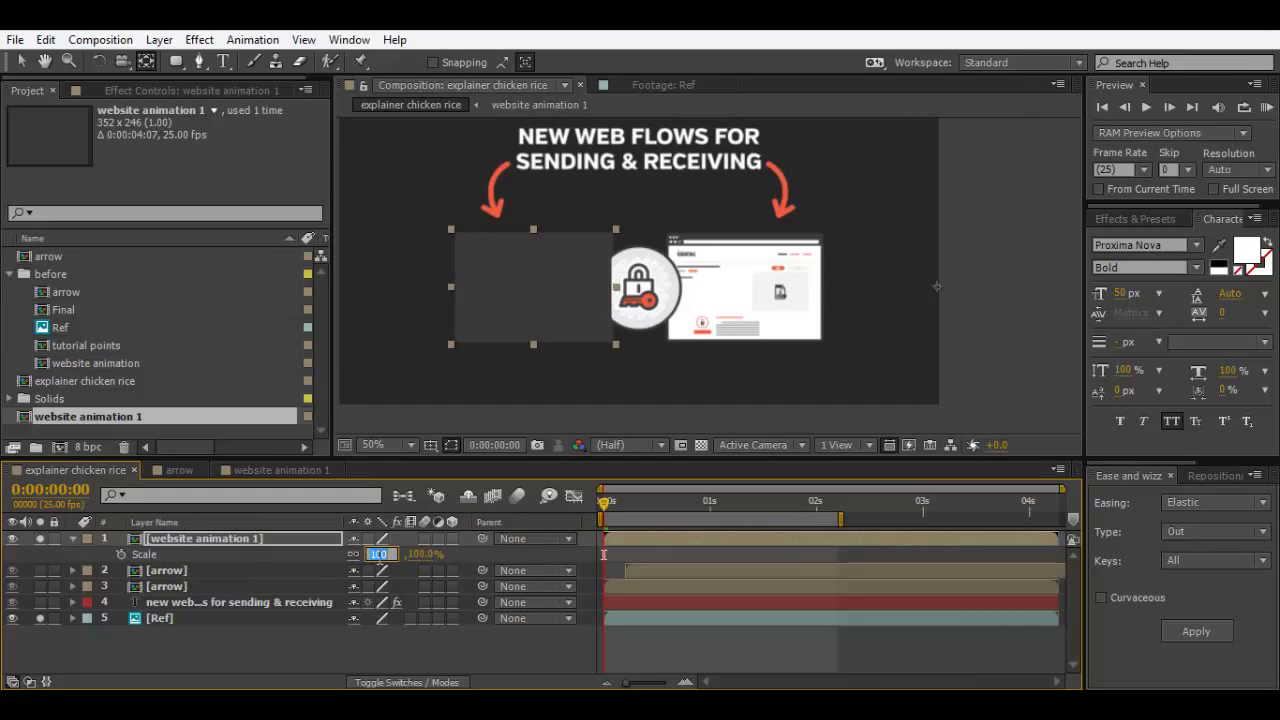
{"action": "type", "text": "0"}
{"action": "key", "text": "Return"}
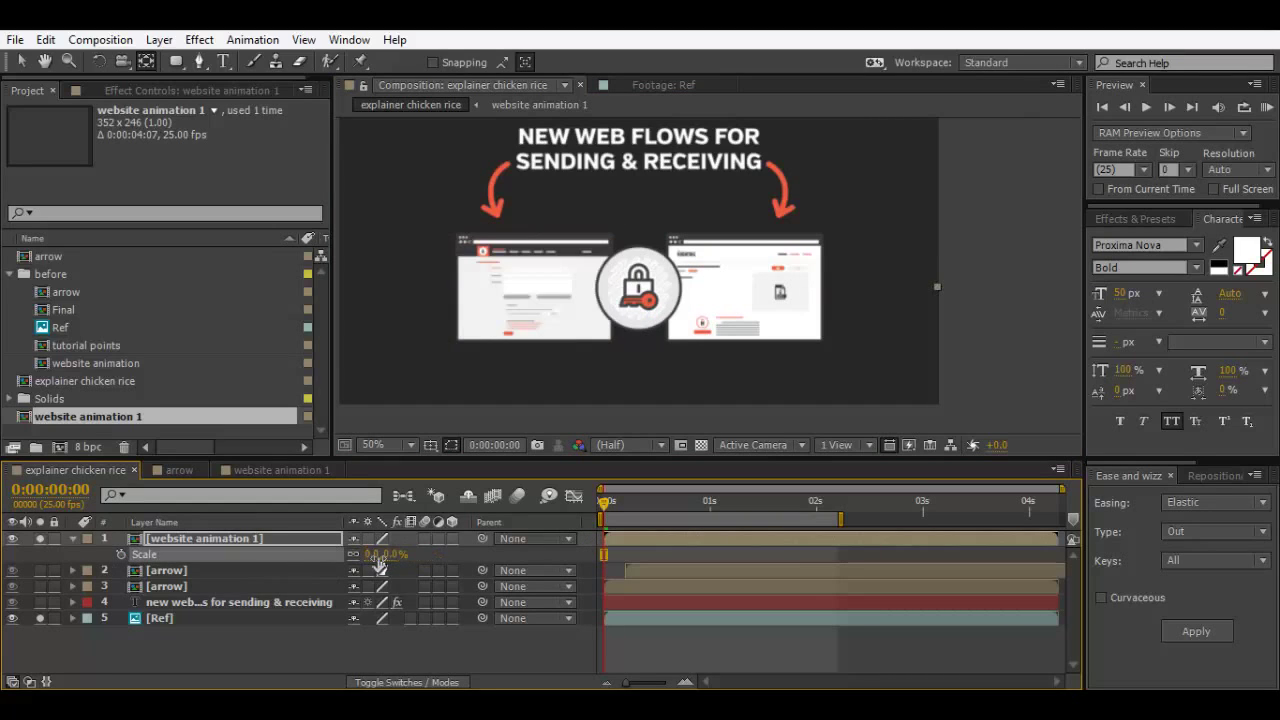
{"action": "left_click", "coordinate": [120, 555]}
{"action": "key", "text": "space"}
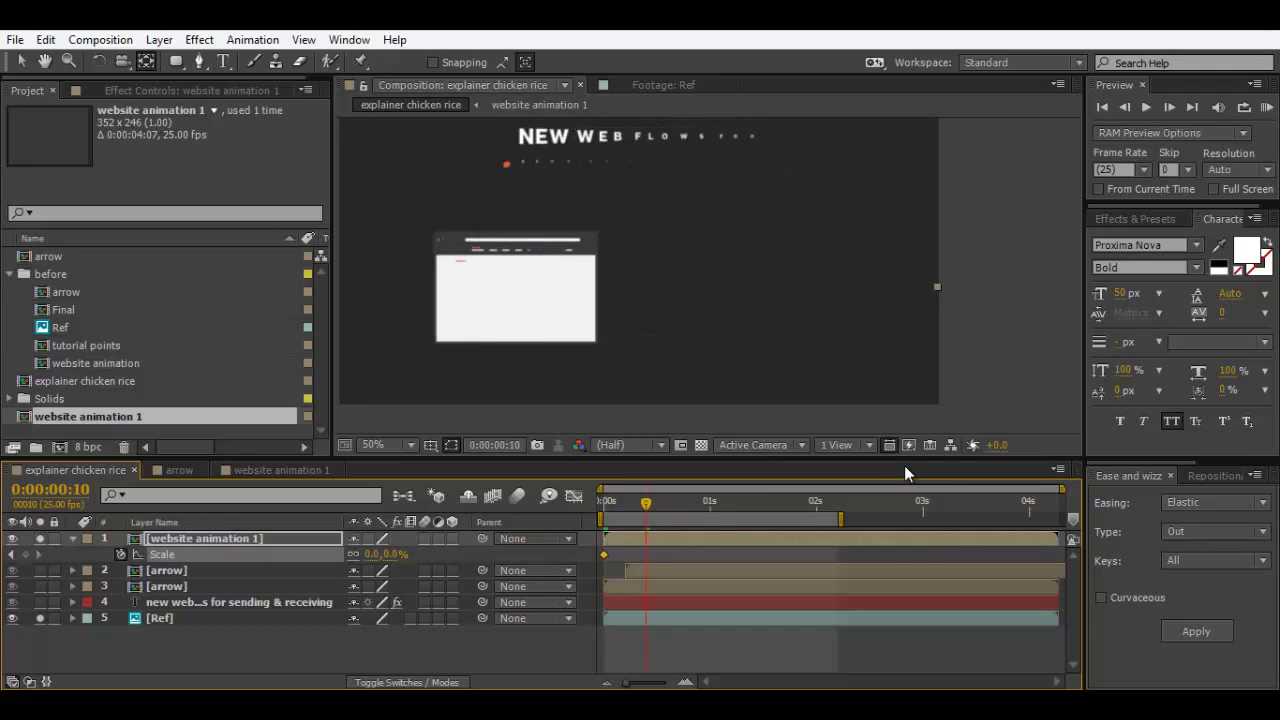
{"action": "left_click", "coordinate": [391, 554]}
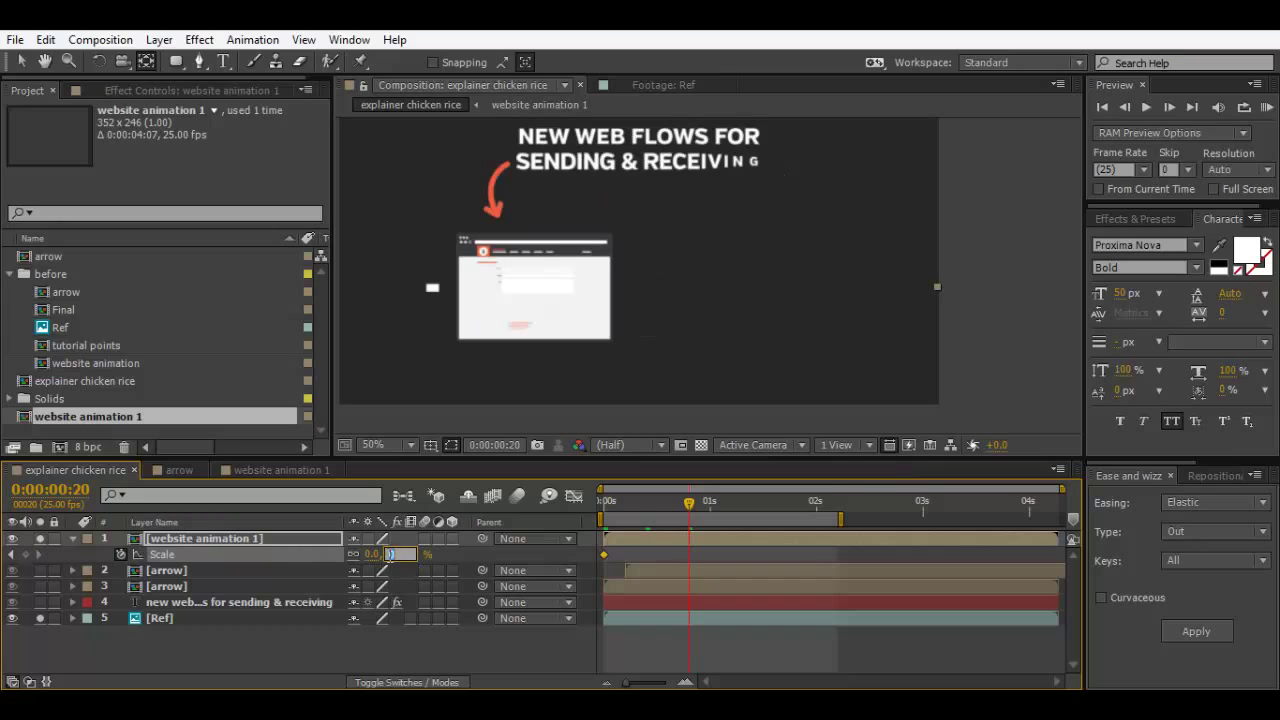
{"action": "type", "text": "75"}
{"action": "key", "text": "Return"}
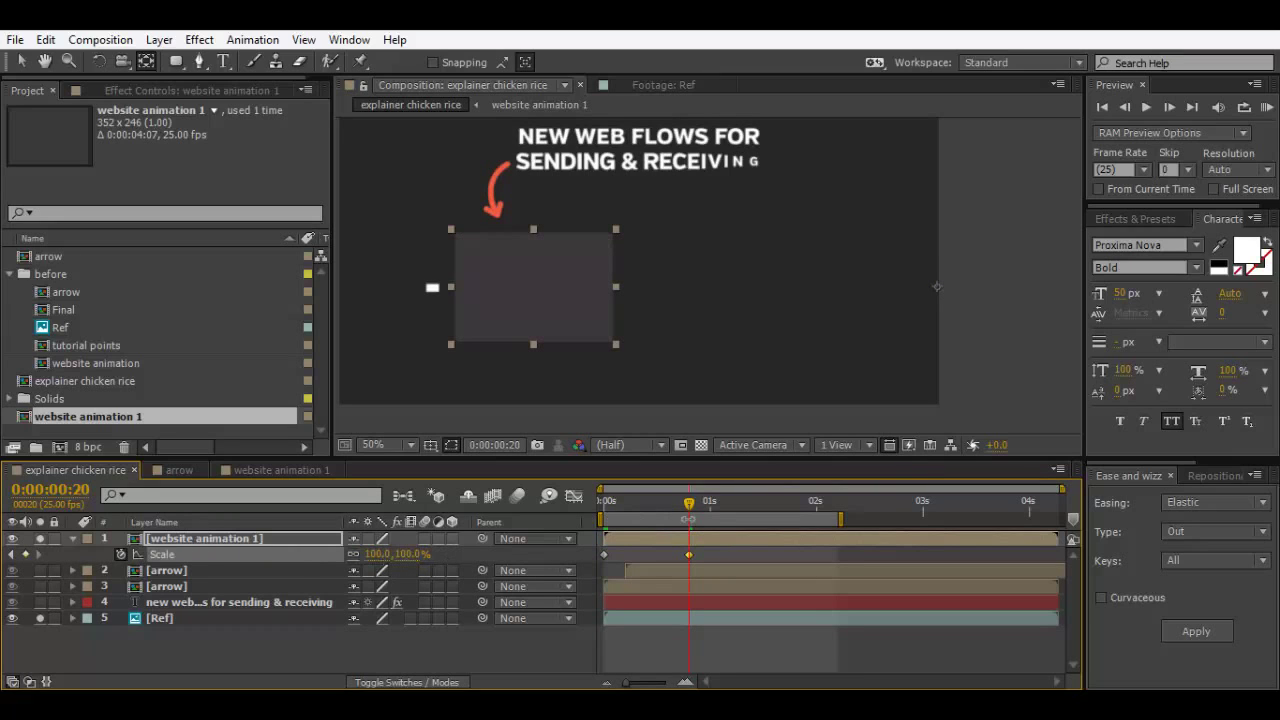
{"action": "left_click_drag", "start_coordinate": [690, 505], "coordinate": [554, 563]}
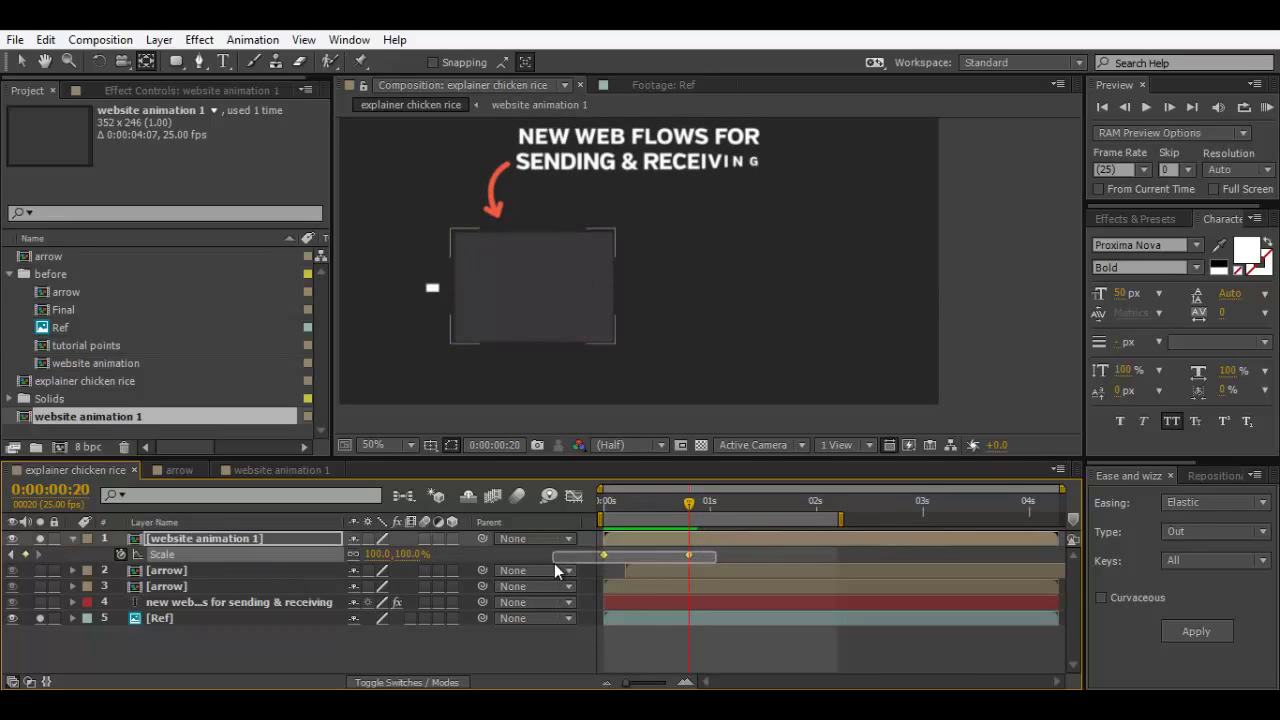
Step: Apply Elastic easing to the Scale keyframes, move the layer below the text layer, and preview
{"action": "left_click", "coordinate": [1192, 632]}
{"action": "mouse_move", "coordinate": [14, 618]}
{"action": "left_mouse_down"}
{"action": "mouse_move", "coordinate": [20, 568]}
{"action": "mouse_move", "coordinate": [12, 618]}
{"action": "left_mouse_up"}
{"action": "left_click_drag", "start_coordinate": [192, 537], "coordinate": [194, 606]}
{"action": "left_click", "coordinate": [429, 652]}
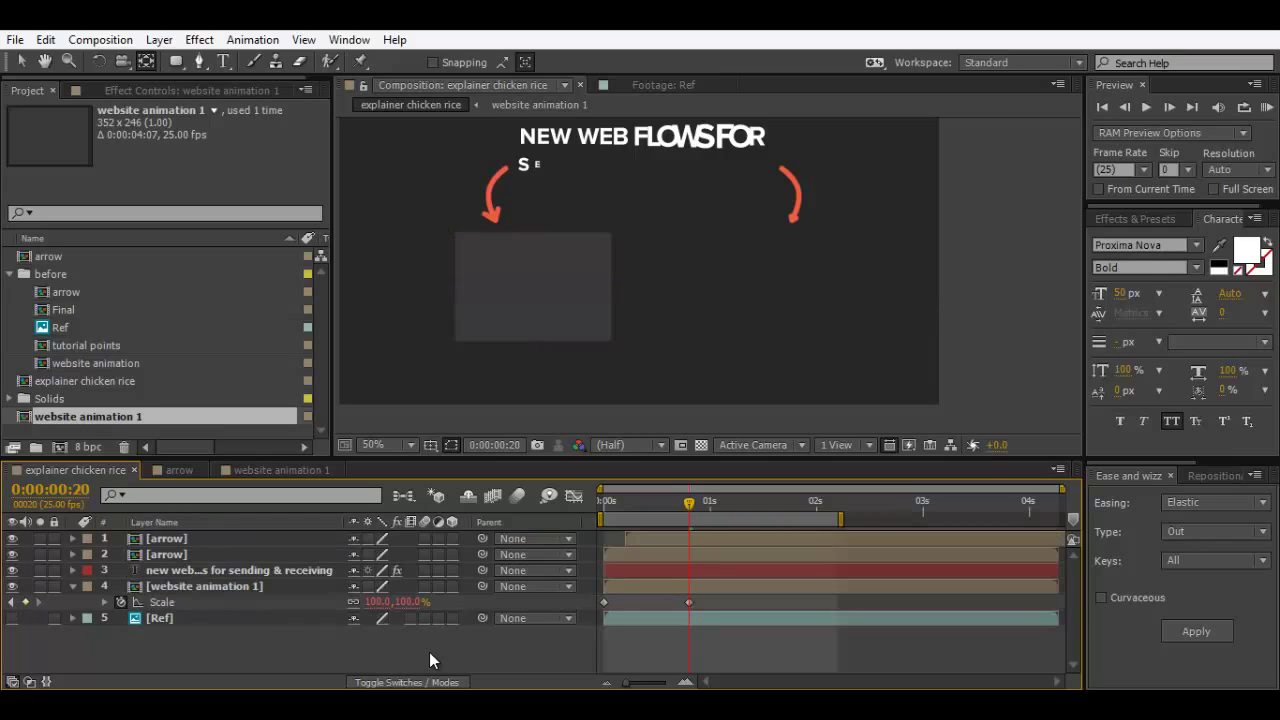
{"action": "key", "text": "KP_0"}
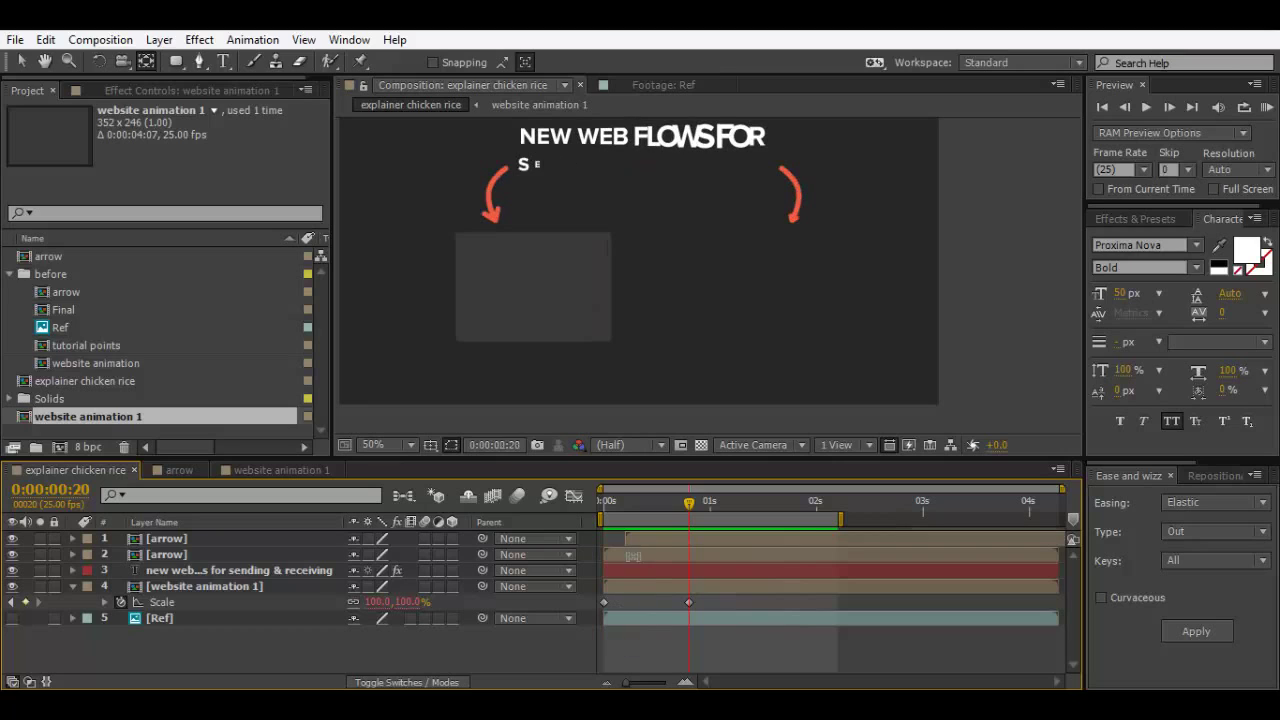
{"action": "left_click", "coordinate": [192, 587]}
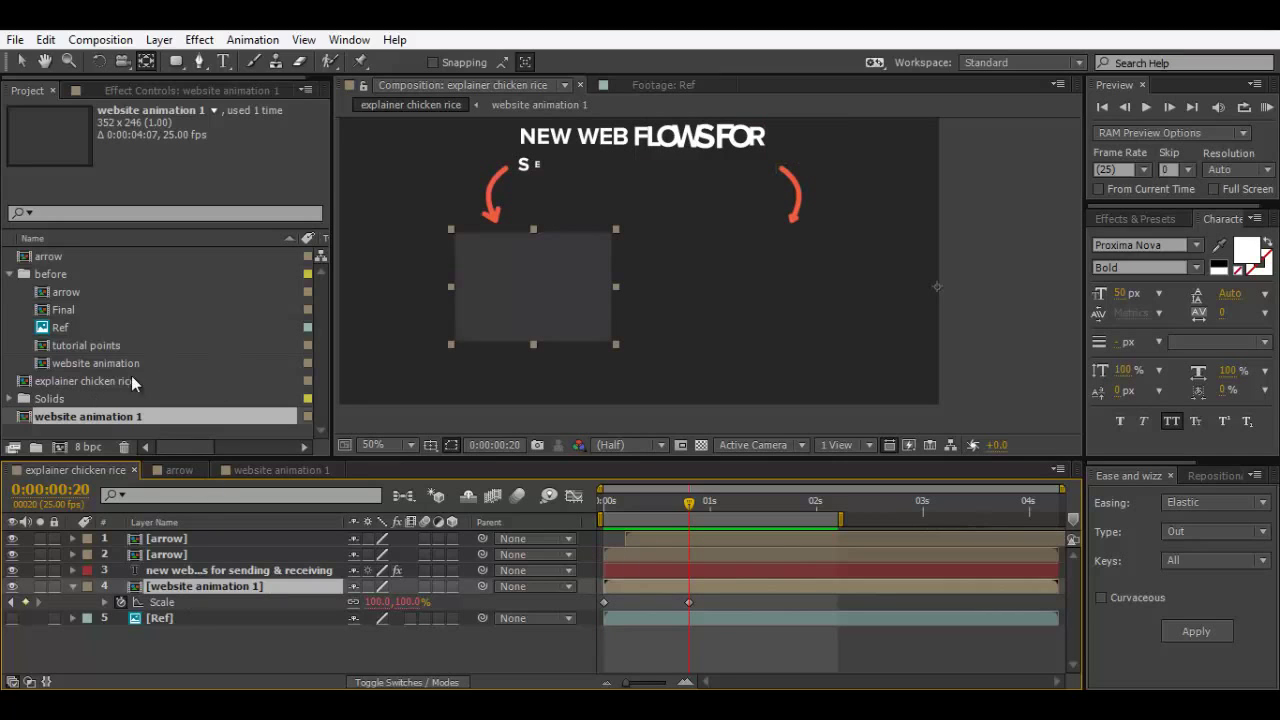
Step: Collapse the before folder in the Project panel and move the playhead to 1:24
{"action": "left_click", "coordinate": [10, 274]}
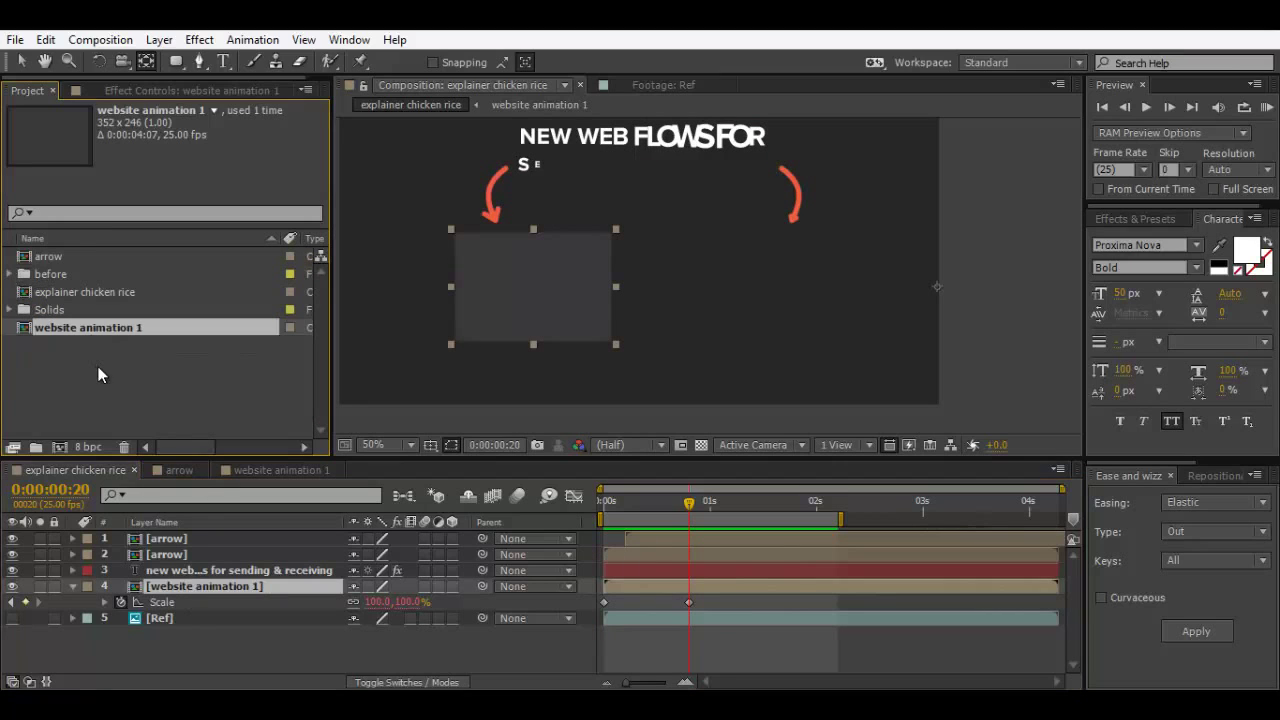
{"action": "left_click", "coordinate": [98, 375]}
{"action": "left_click", "coordinate": [91, 329]}
{"action": "left_click", "coordinate": [40, 618]}
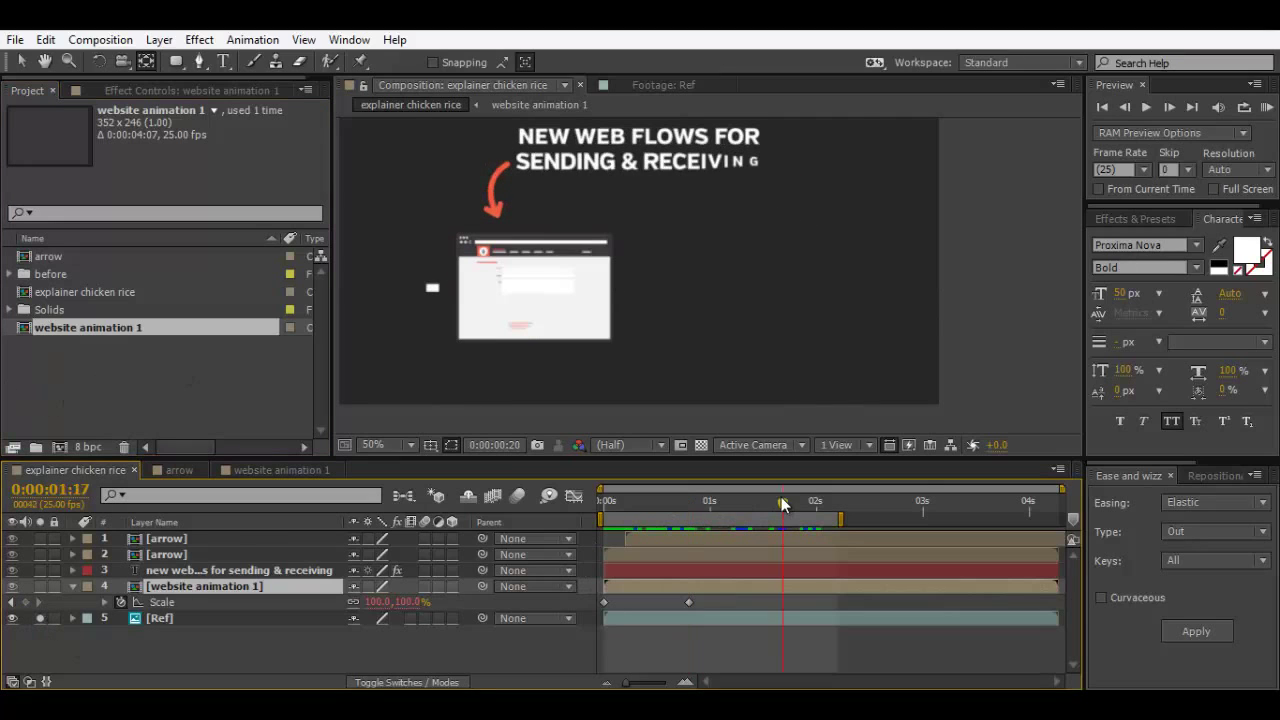
{"action": "left_click_drag", "start_coordinate": [781, 500], "coordinate": [813, 500]}
Step: Duplicate website animation 1 and place website animation 2 on the right under the right arrow
{"action": "left_click", "coordinate": [106, 331]}
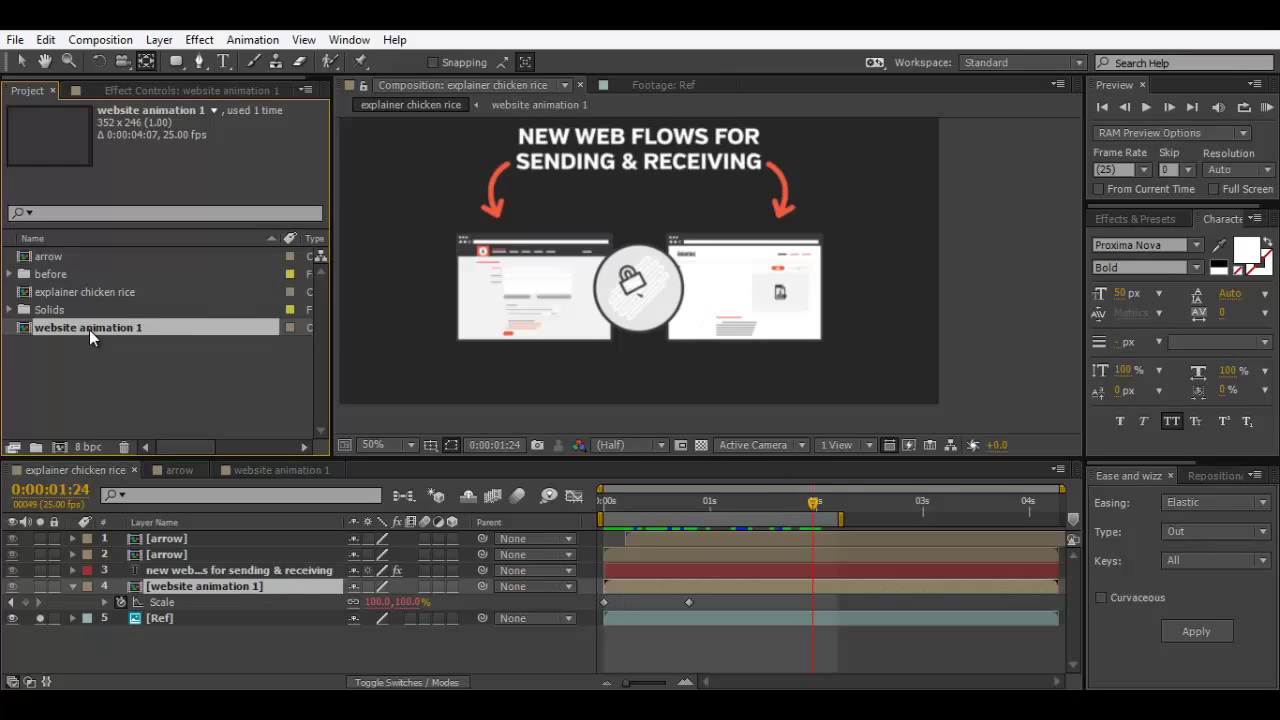
{"action": "key", "text": "ctrl+d"}
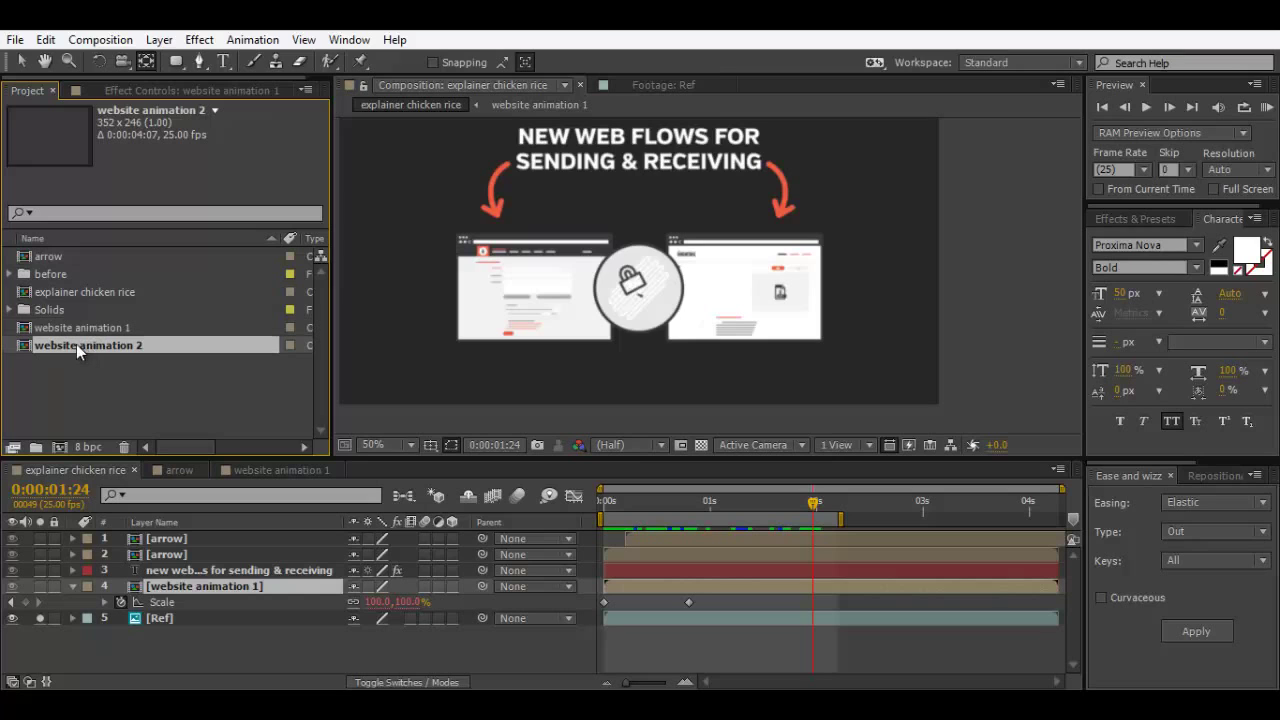
{"action": "left_click_drag", "start_coordinate": [76, 344], "coordinate": [141, 578]}
{"action": "left_click_drag", "start_coordinate": [602, 262], "coordinate": [900, 320]}
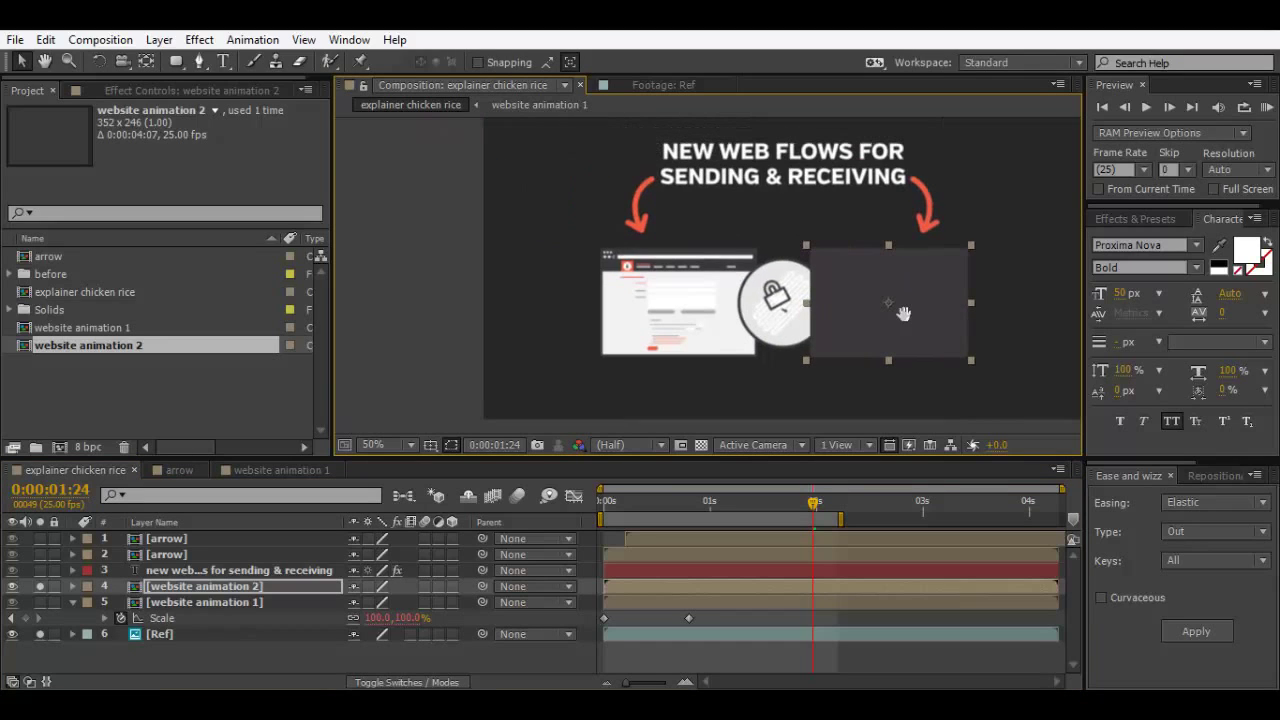
Step: Move the copy's anchor point to its left side and keyframe its Scale starting at 0%
{"action": "key", "text": "y"}
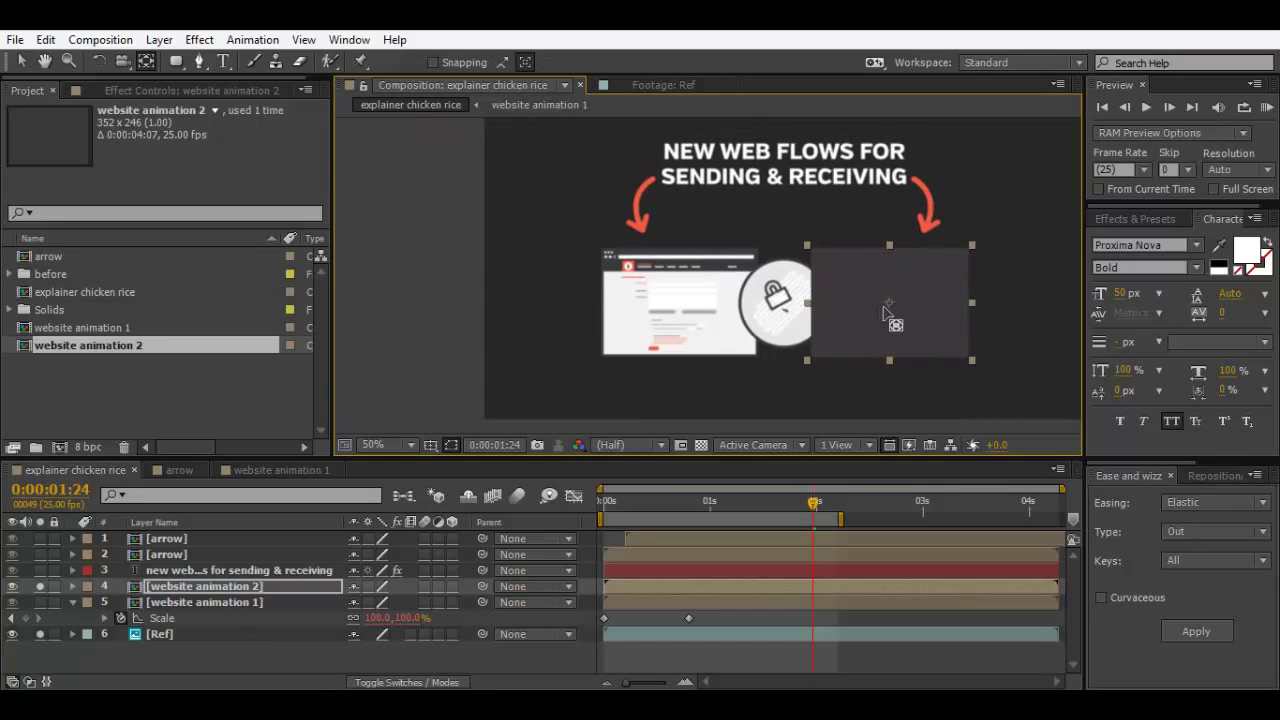
{"action": "left_click_drag", "start_coordinate": [886, 310], "coordinate": [484, 302]}
{"action": "key", "text": "alt+shift+s"}
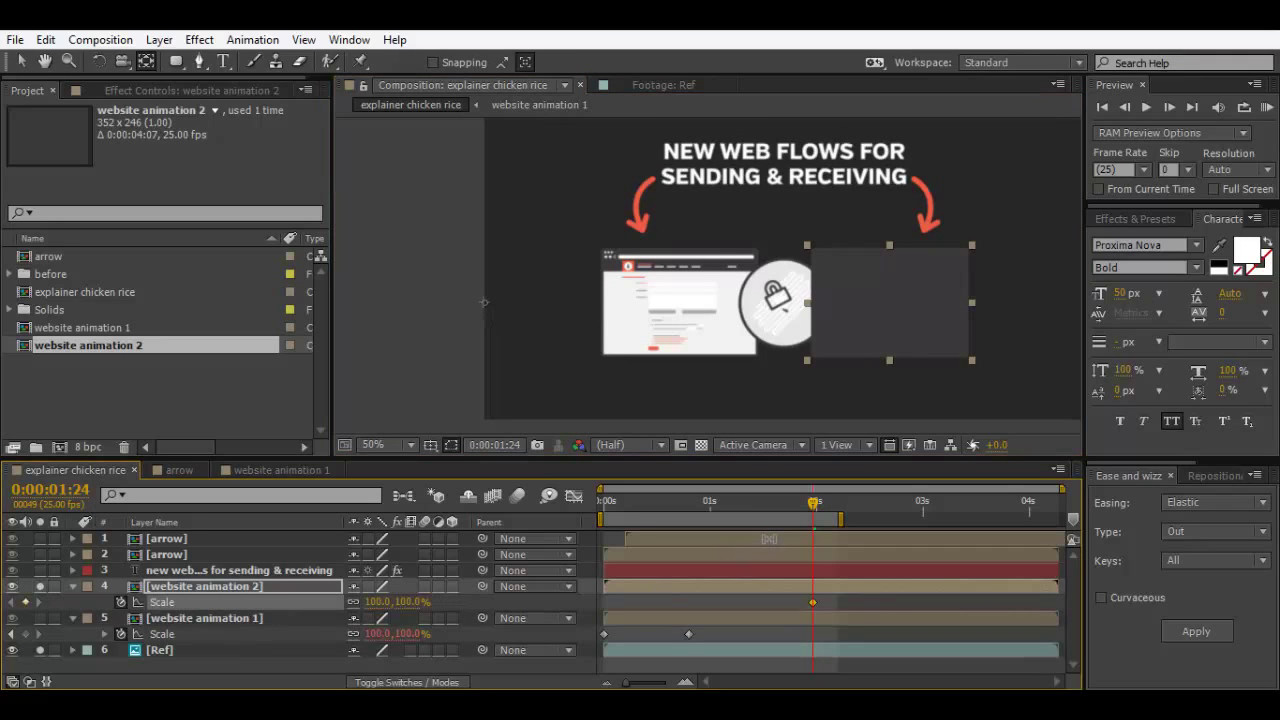
{"action": "left_click_drag", "start_coordinate": [812, 502], "coordinate": [727, 503]}
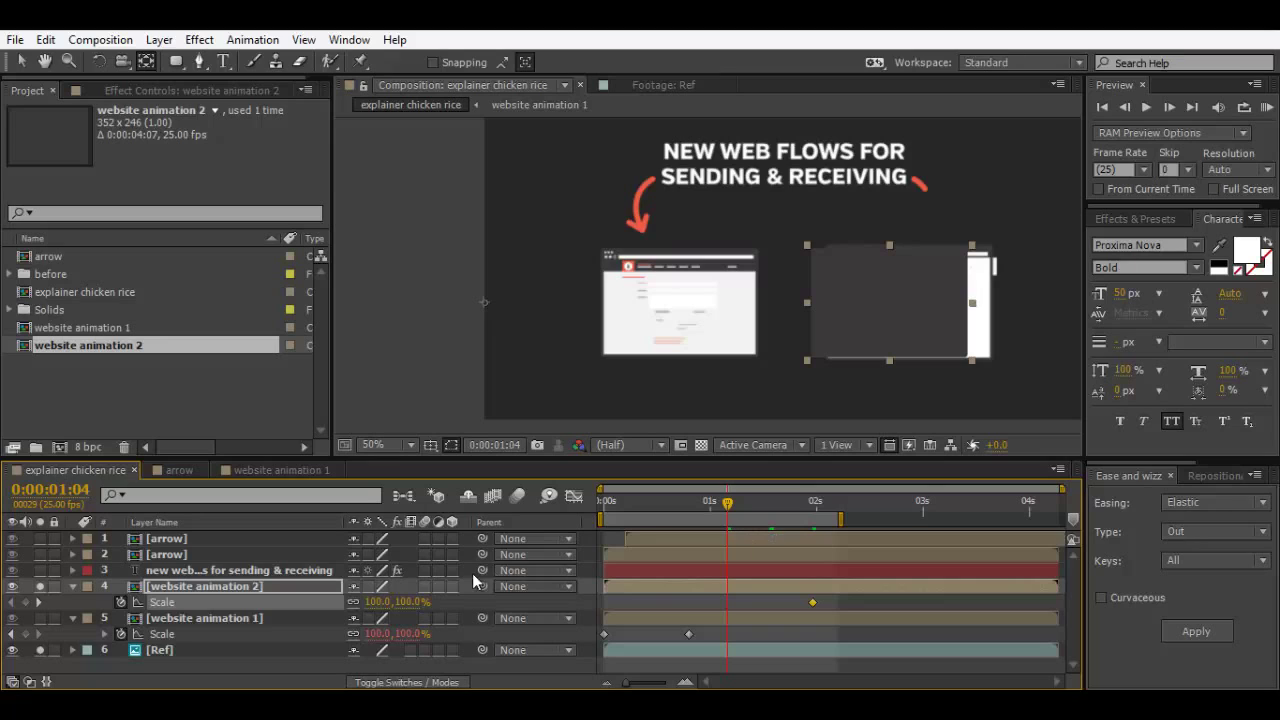
{"action": "left_click", "coordinate": [408, 600]}
{"action": "type", "text": "0"}
{"action": "key", "text": "Return"}
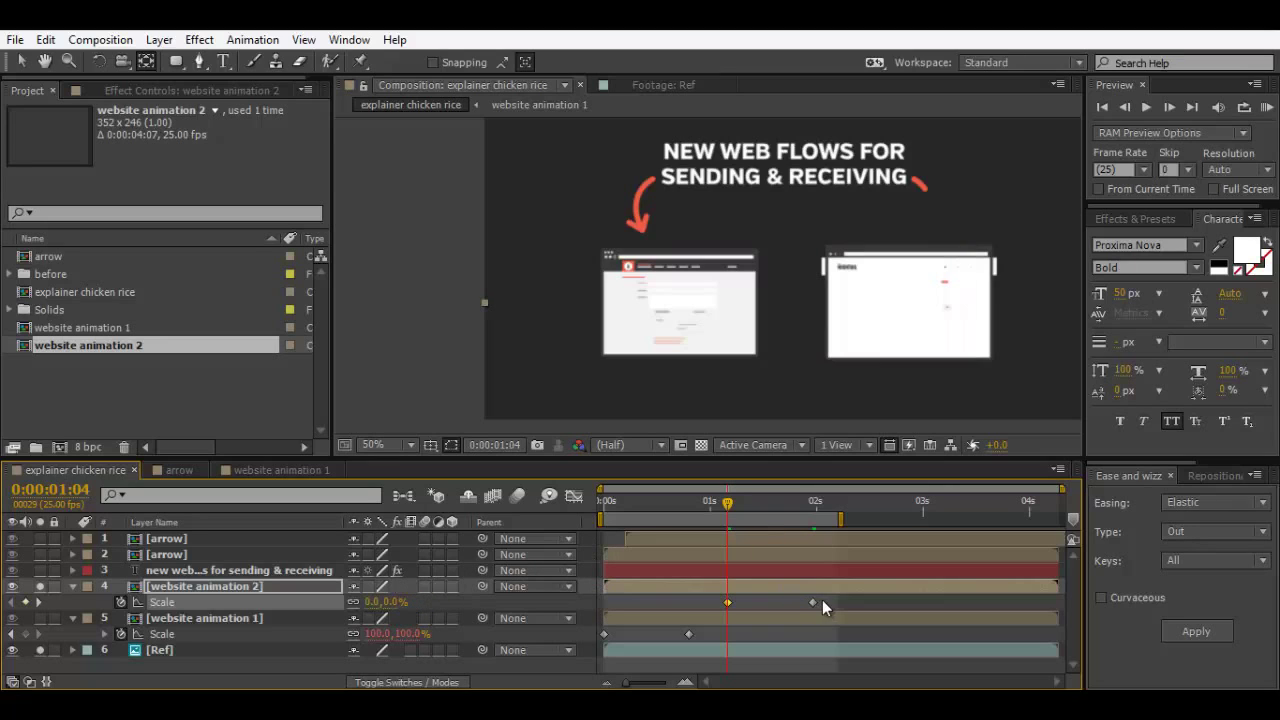
Step: Shift the Scale keyframes to the comp start, apply elastic easing, hide Ref, and preview
{"action": "left_click_drag", "start_coordinate": [822, 600], "coordinate": [734, 603]}
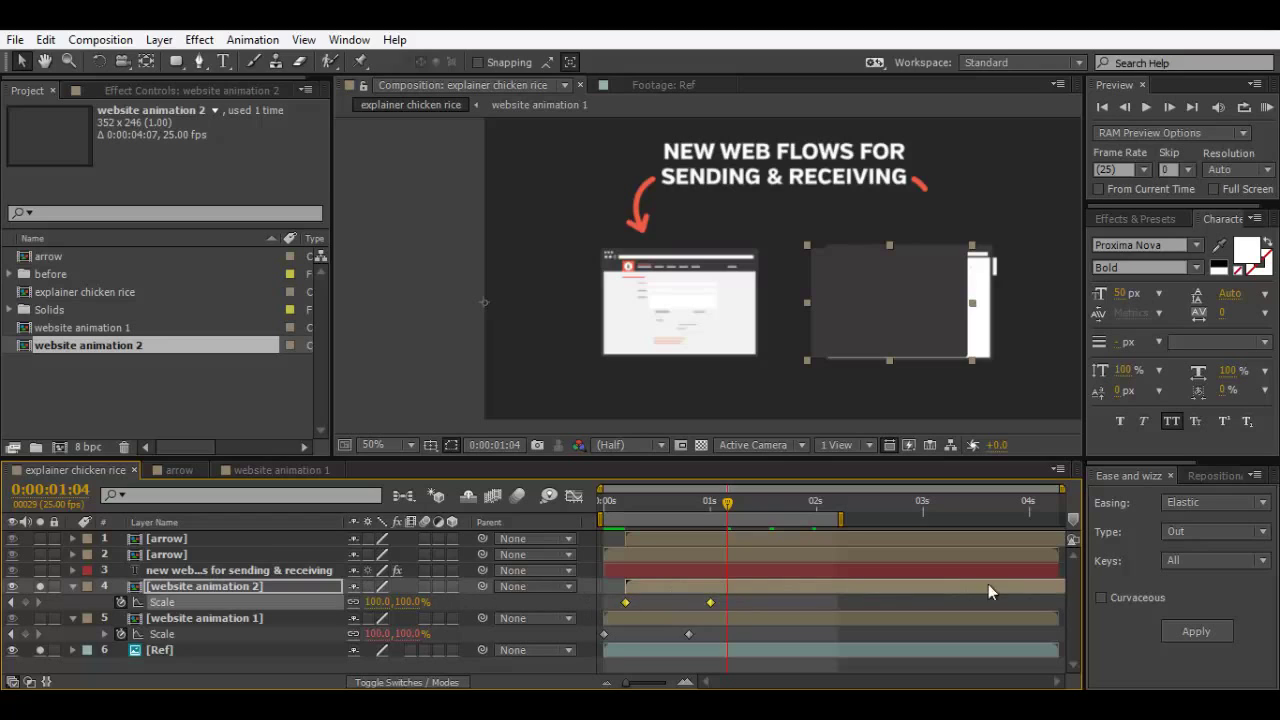
{"action": "left_click", "coordinate": [1194, 632]}
{"action": "left_click_drag", "start_coordinate": [624, 508], "coordinate": [597, 519]}
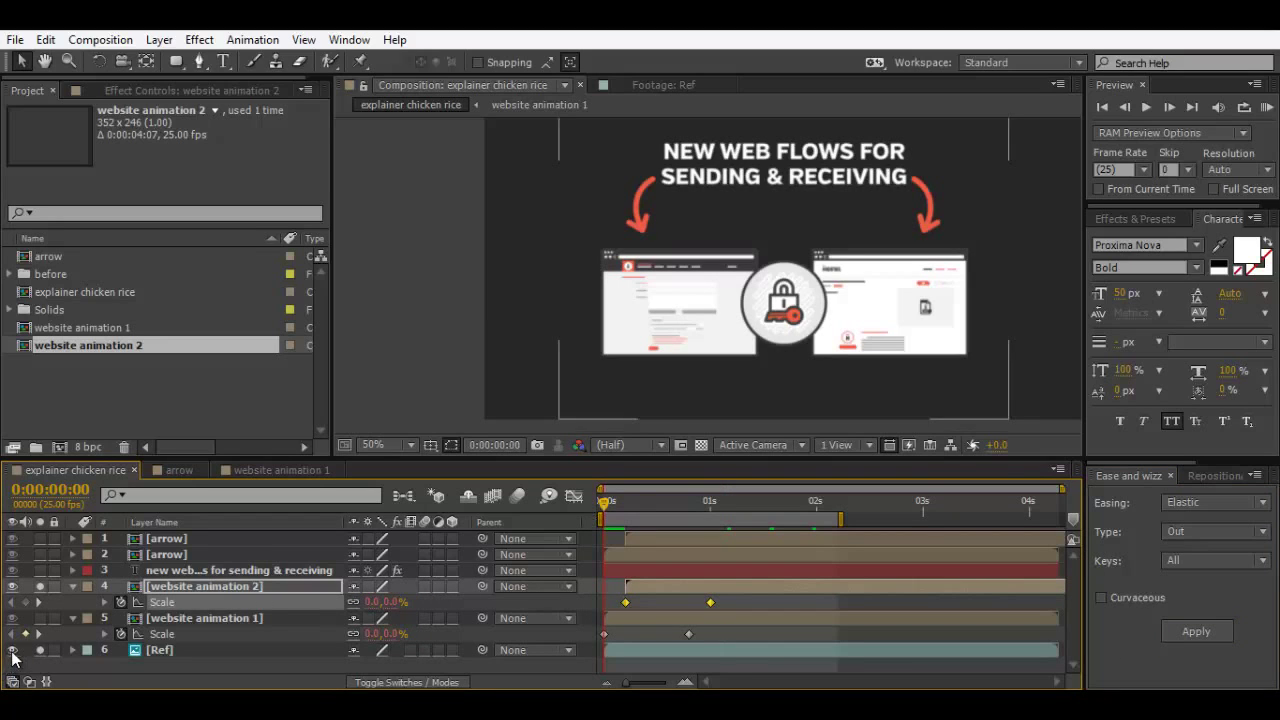
{"action": "left_click", "coordinate": [12, 650]}
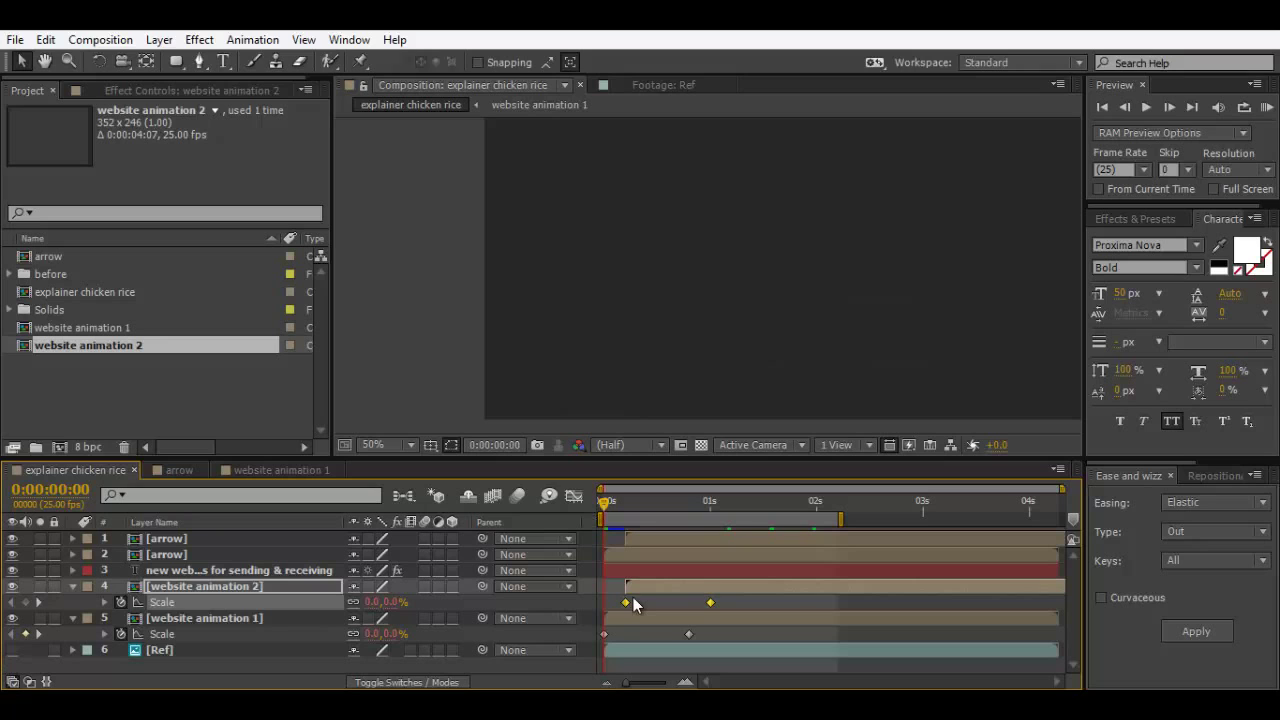
{"action": "key", "text": "KP_0"}
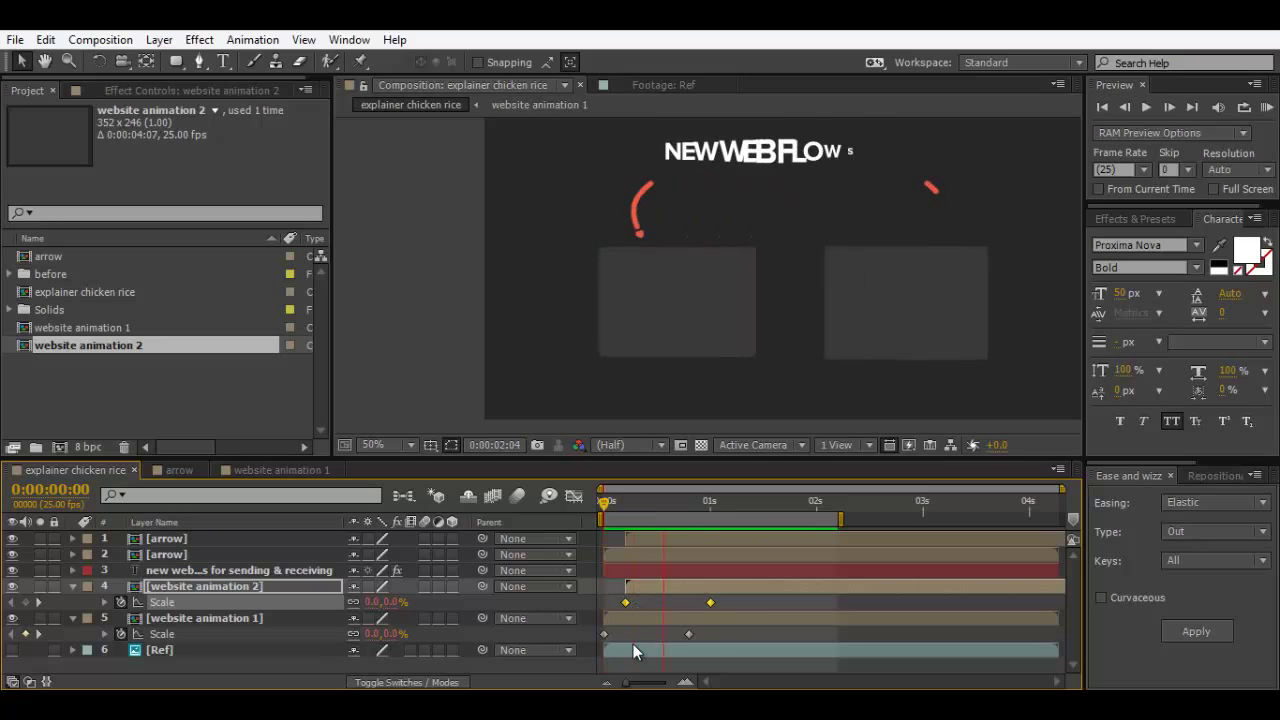
Step: Open the website animation 1 precomp and switch to the Rounded Rectangle Tool
{"action": "double_click", "coordinate": [763, 617]}
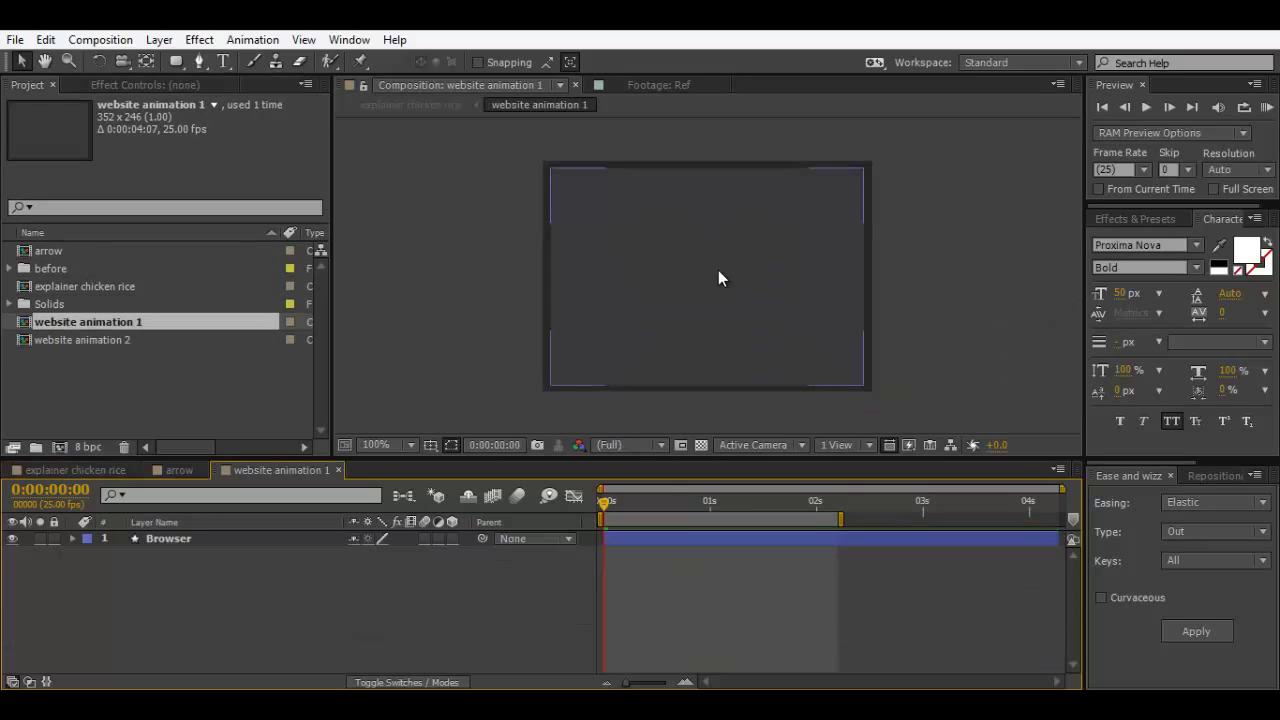
{"action": "left_click_drag", "start_coordinate": [179, 66], "coordinate": [277, 80]}
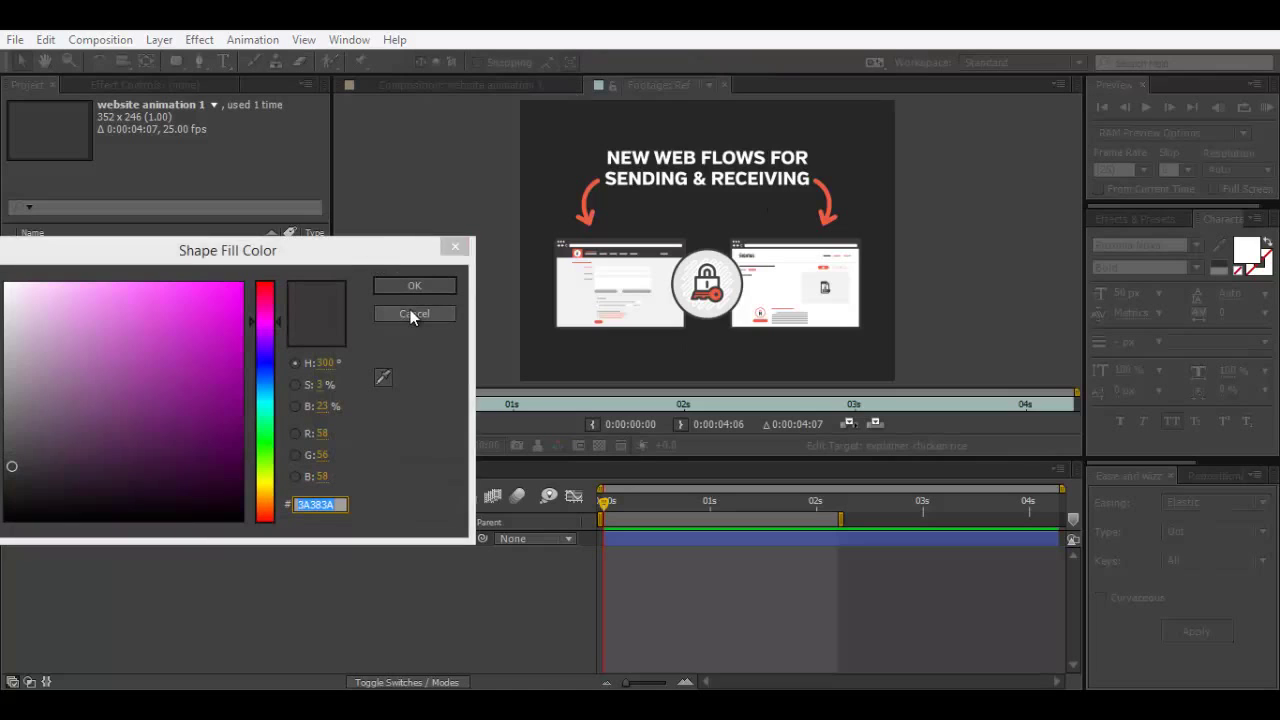
{"action": "left_click", "coordinate": [414, 310]}
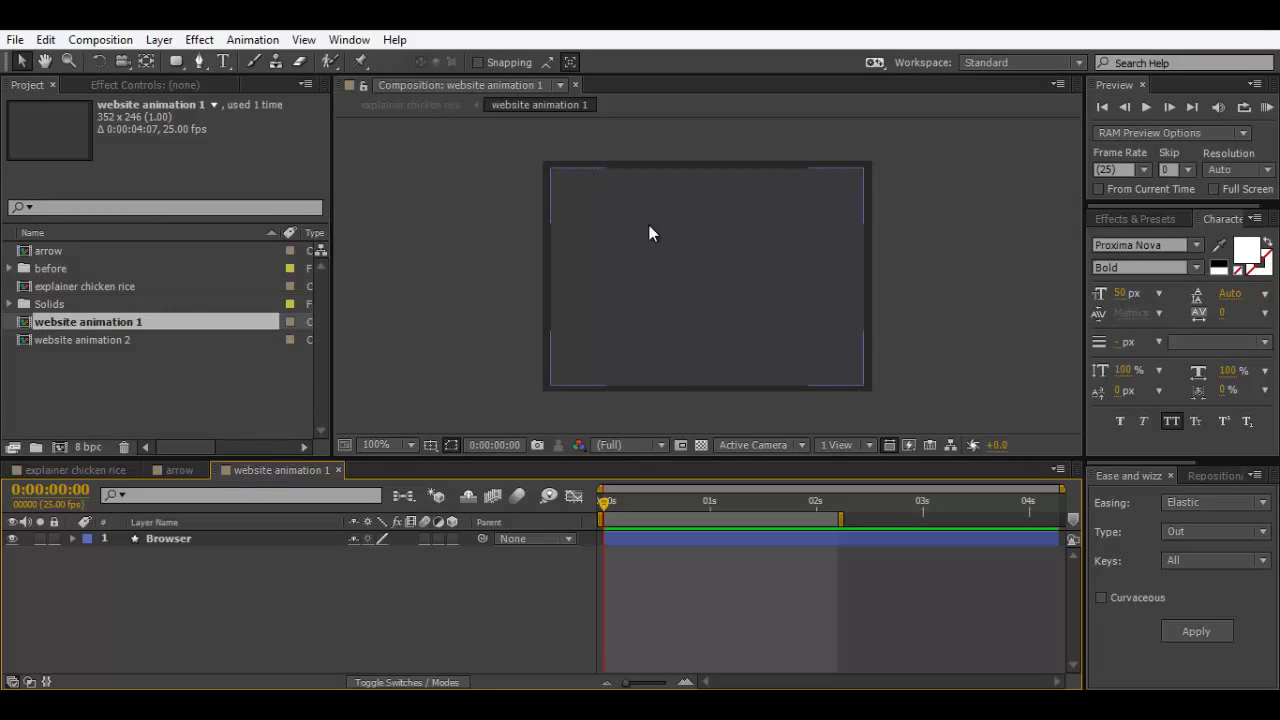
Step: Set the fill colour for new shapes to FAFAFA
{"action": "key", "text": "ctrl+t"}
{"action": "left_click", "coordinate": [176, 61]}
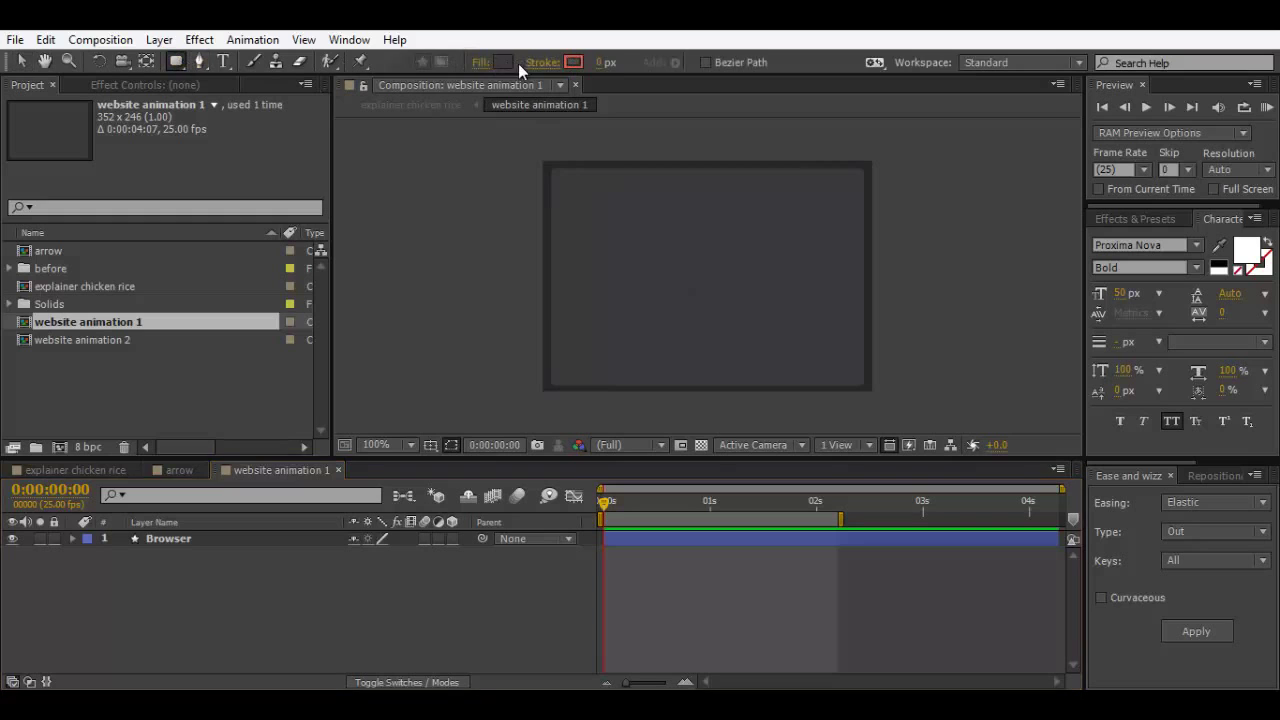
{"action": "left_click", "coordinate": [505, 62]}
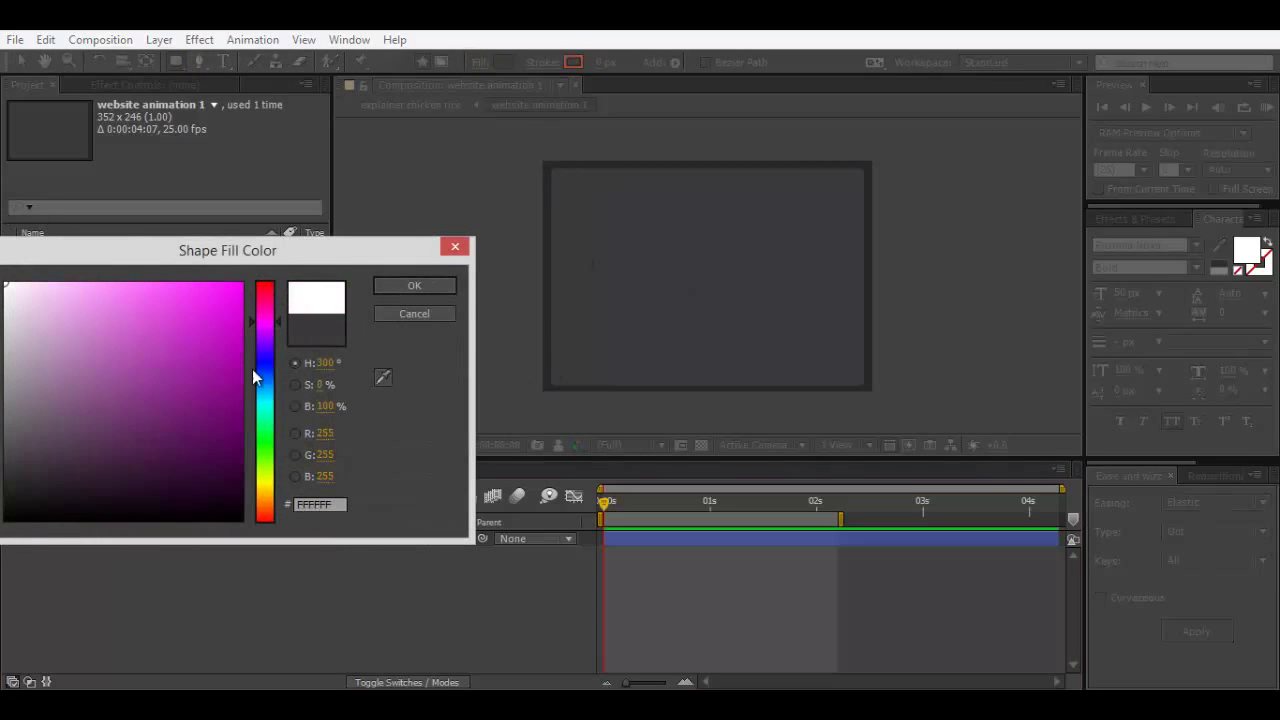
{"action": "left_click", "coordinate": [335, 504]}
{"action": "type", "text": "FAFAFA"}
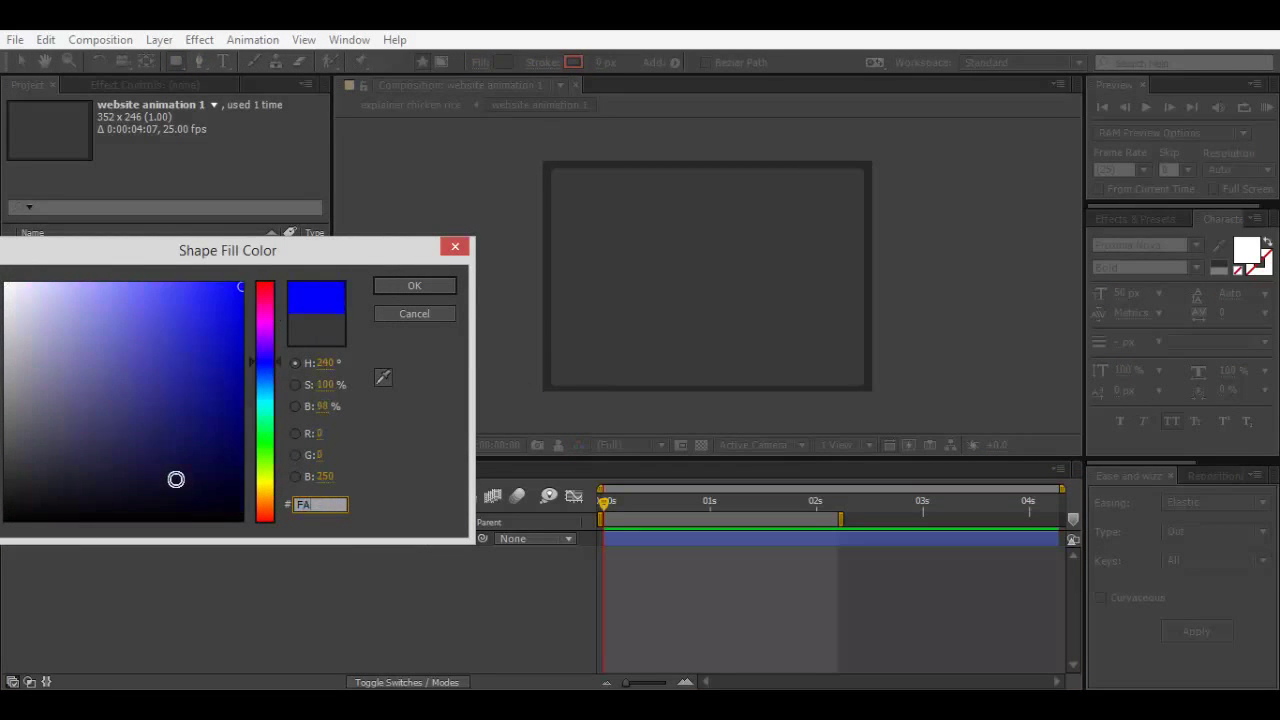
{"action": "left_click", "coordinate": [426, 286]}
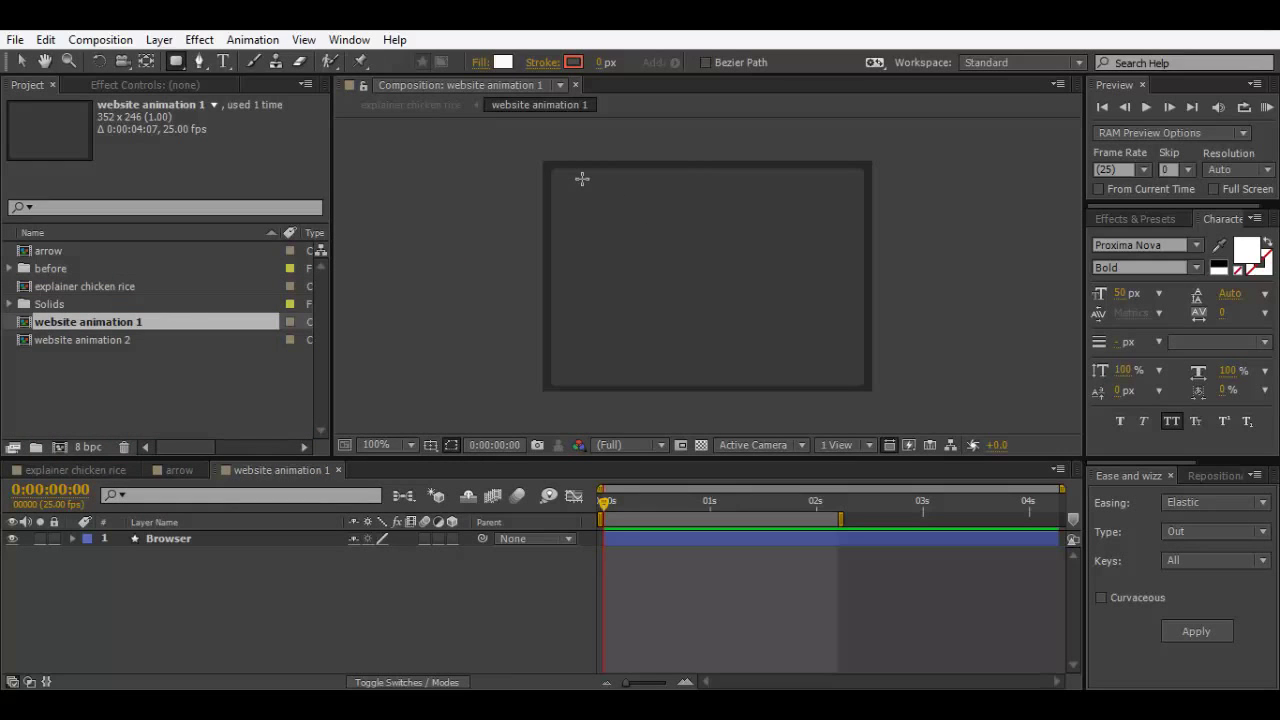
Step: Draw a thin white bar across the browser top, centre its anchor, and name the layer 'url'
{"action": "left_click_drag", "start_coordinate": [582, 178], "coordinate": [855, 184]}
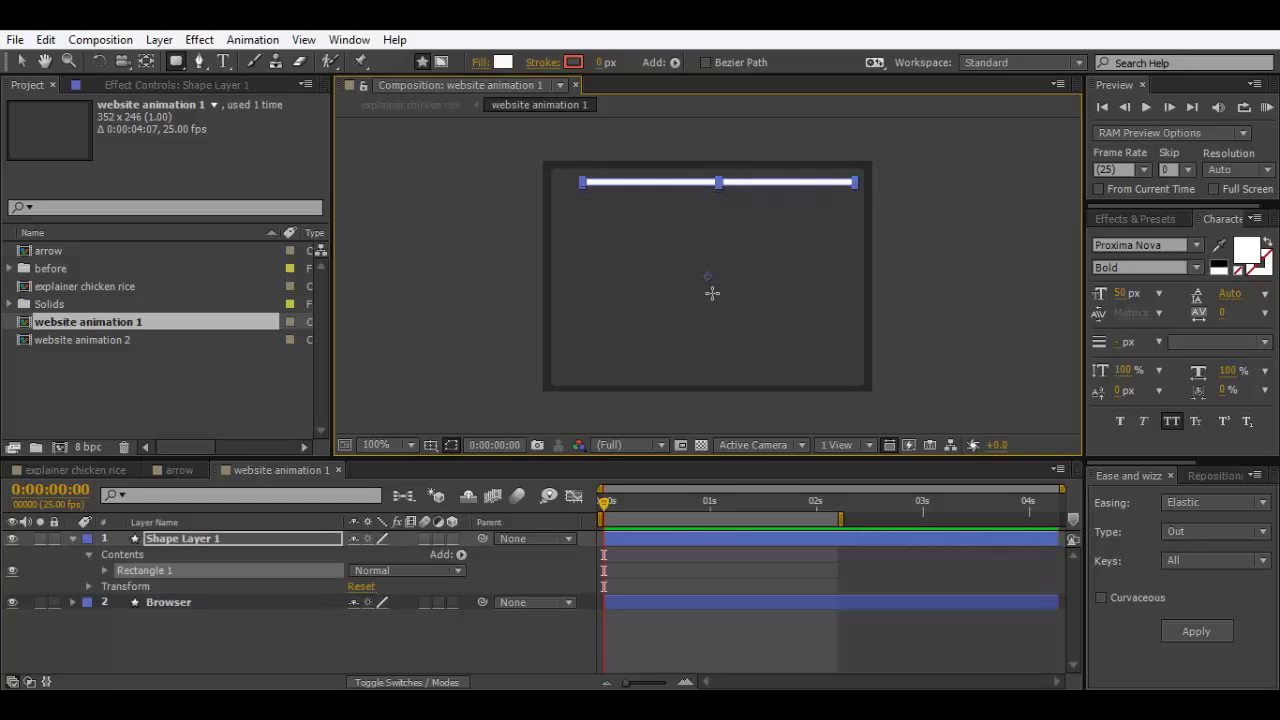
{"action": "left_click", "coordinate": [1217, 484]}
{"action": "left_click", "coordinate": [1160, 602]}
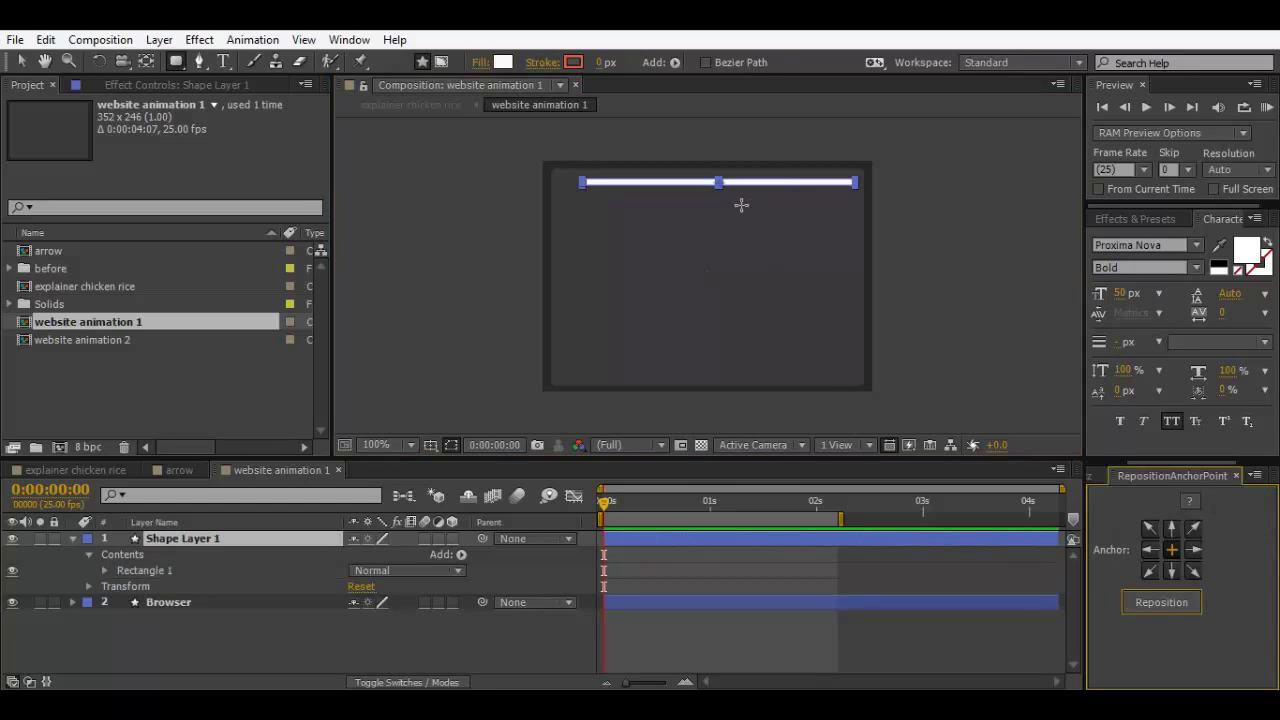
{"action": "scroll", "coordinate": [681, 182], "scroll_direction": "up", "scroll_amount": 1}
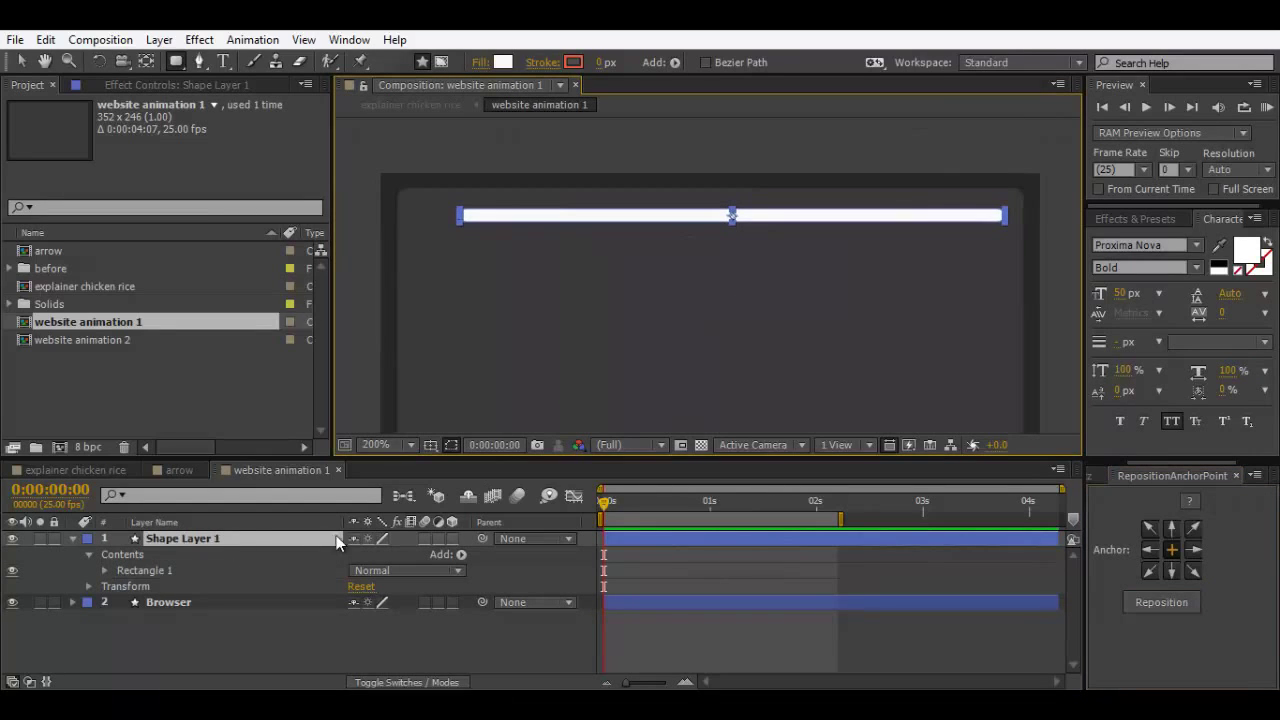
{"action": "left_click", "coordinate": [187, 545]}
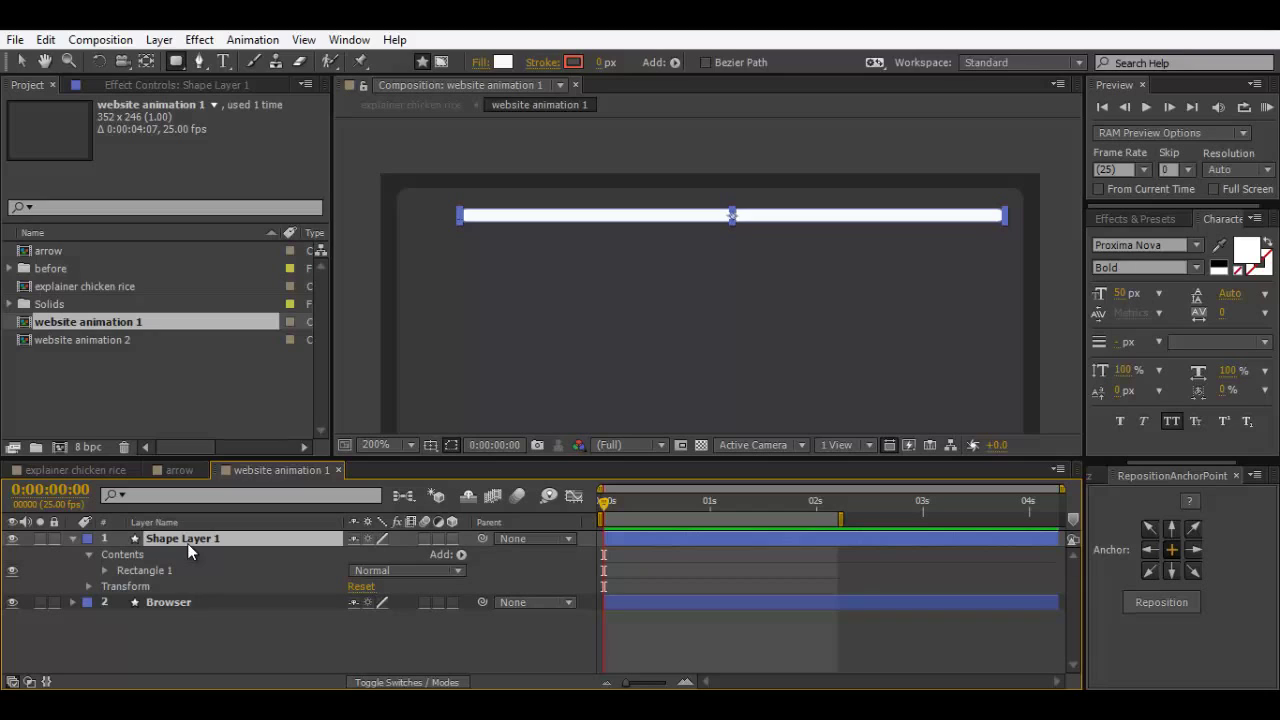
{"action": "key", "text": "Return"}
{"action": "type", "text": "url"}
{"action": "key", "text": "Return"}
Step: Keyframe the url layer's Scale from 0% to 100% at 0:20 and select both keyframes
{"action": "key", "text": "s"}
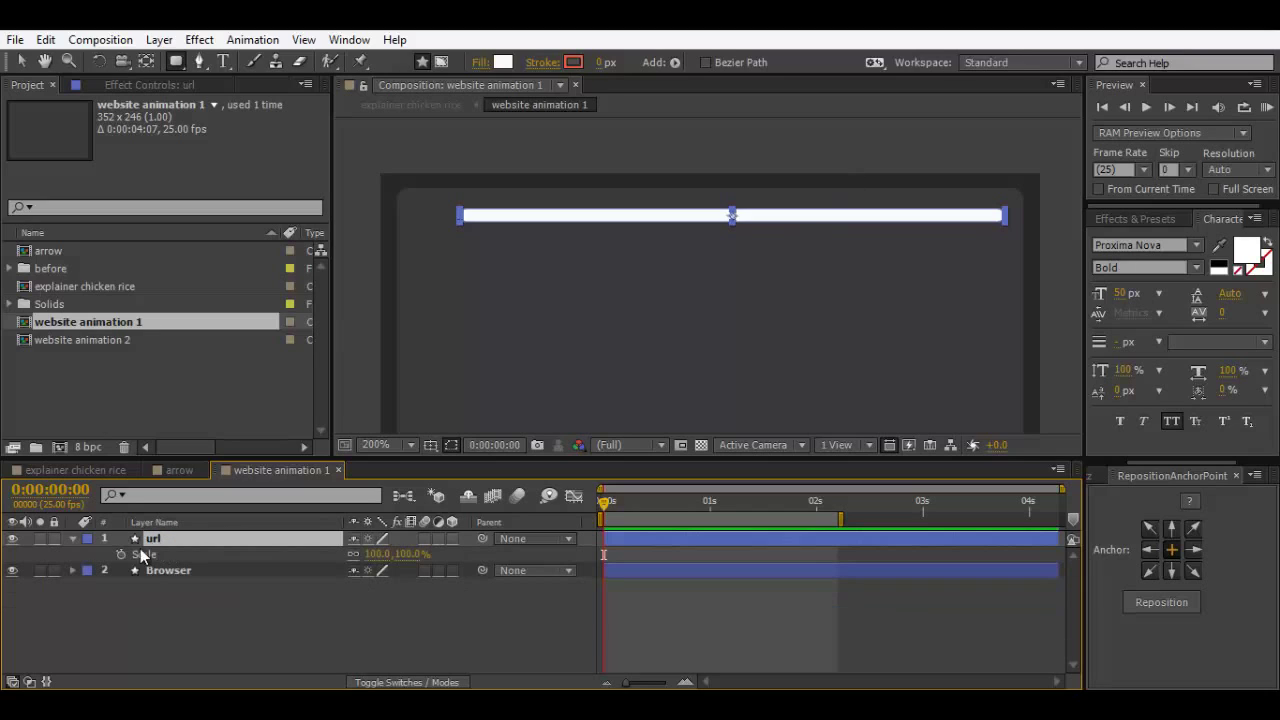
{"action": "left_click", "coordinate": [120, 554]}
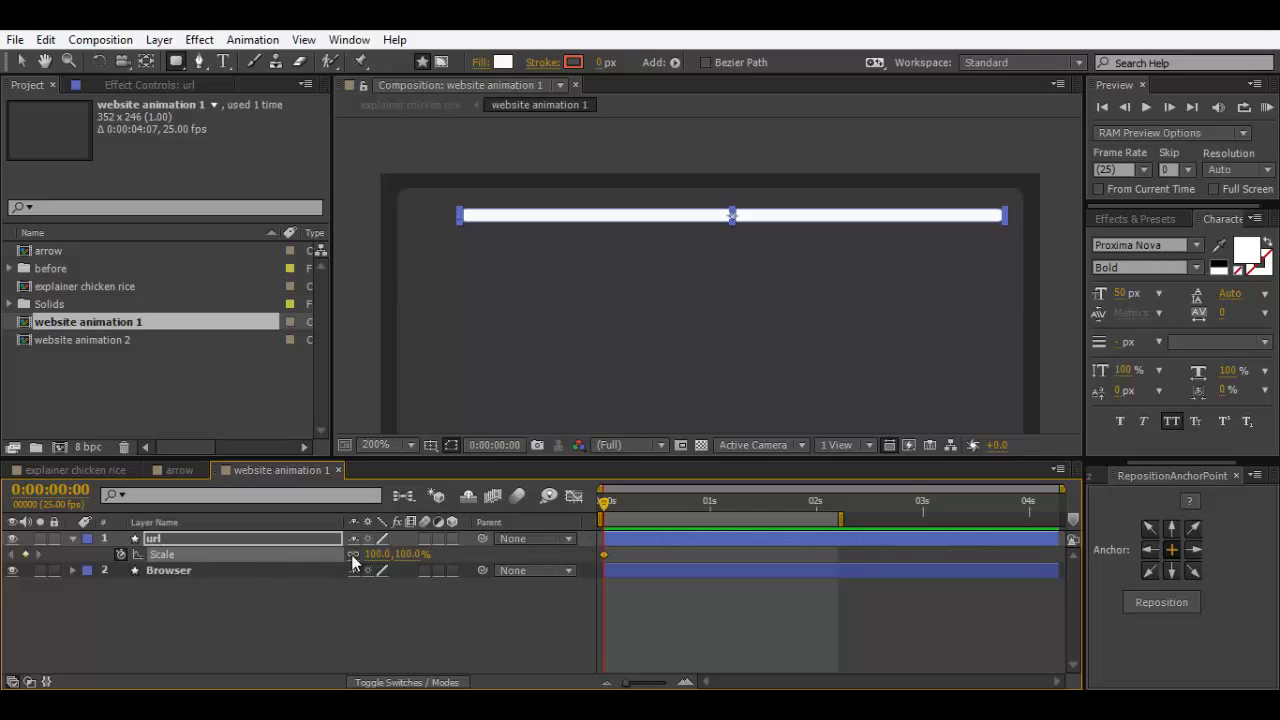
{"action": "left_click", "coordinate": [378, 554]}
{"action": "key", "text": "Return"}
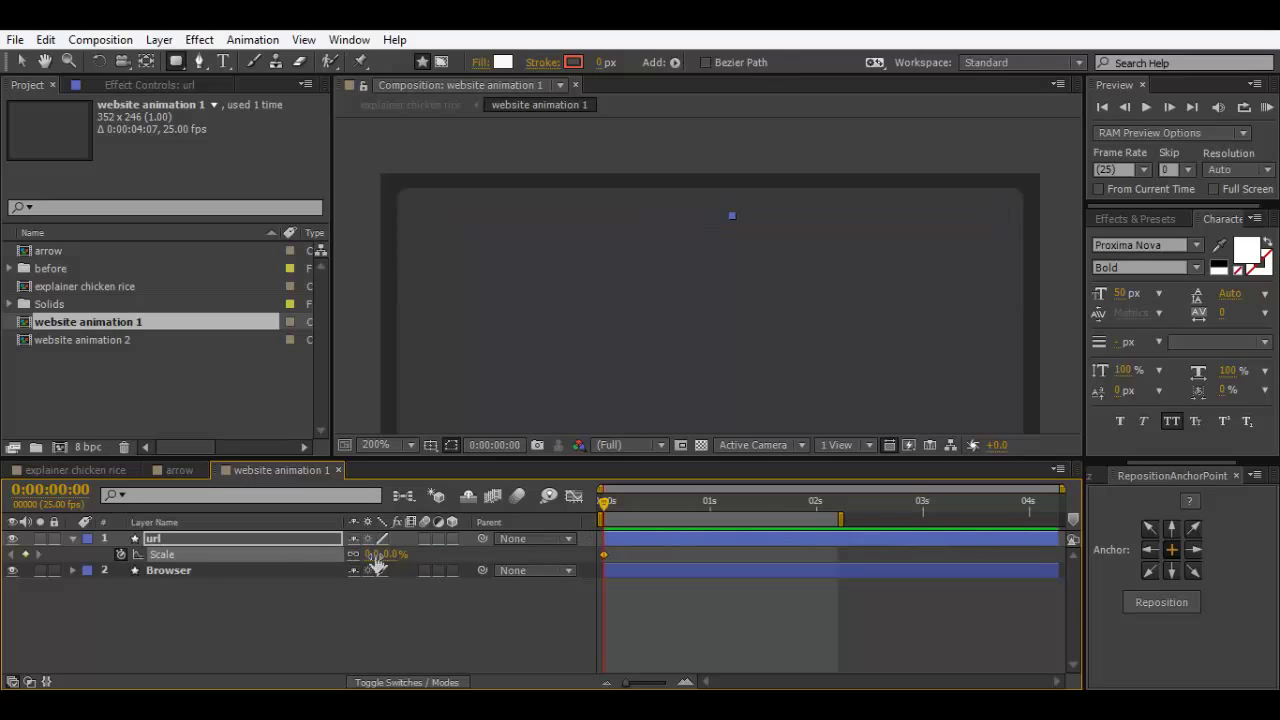
{"action": "key", "text": "shift+Page_Down"}
{"action": "key", "text": "shift+Page_Down"}
{"action": "left_click", "coordinate": [373, 554]}
{"action": "key", "text": "Return"}
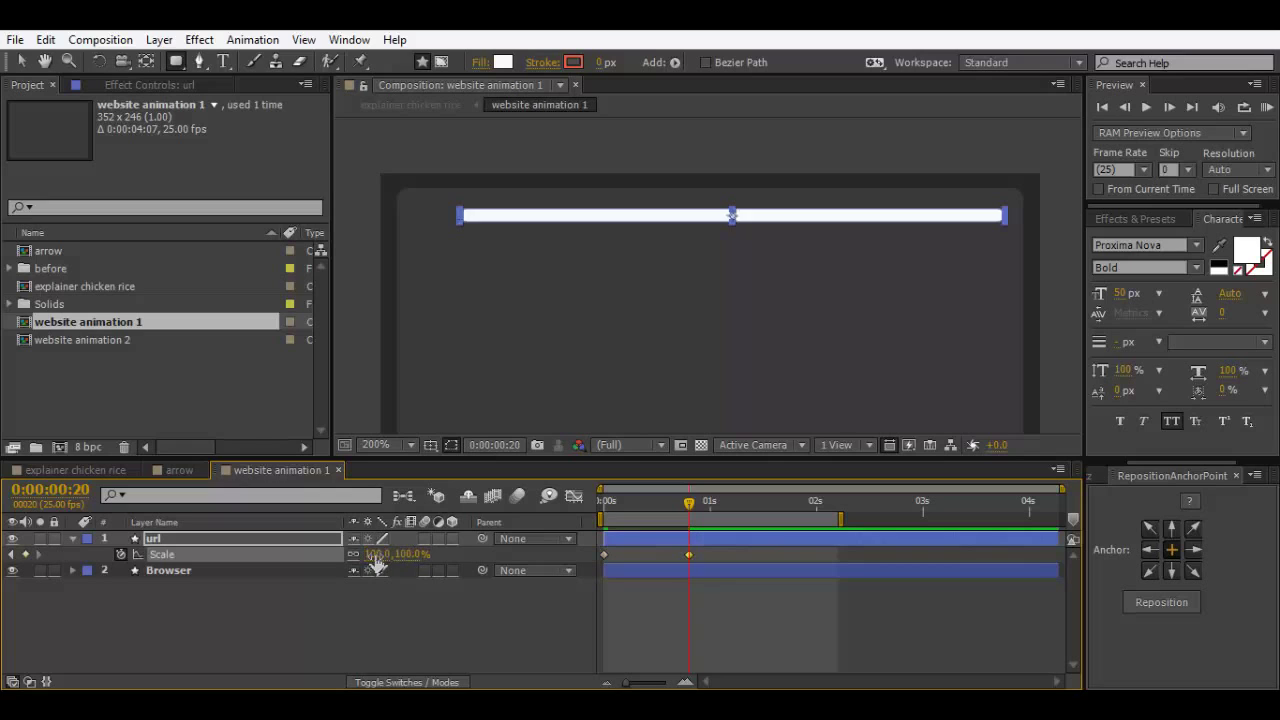
{"action": "left_click_drag", "start_coordinate": [710, 558], "coordinate": [595, 566]}
{"action": "left_click", "coordinate": [1101, 474]}
Step: Apply Back easing to the url Scale keyframes and shift the layer slightly later
{"action": "left_click", "coordinate": [1201, 505]}
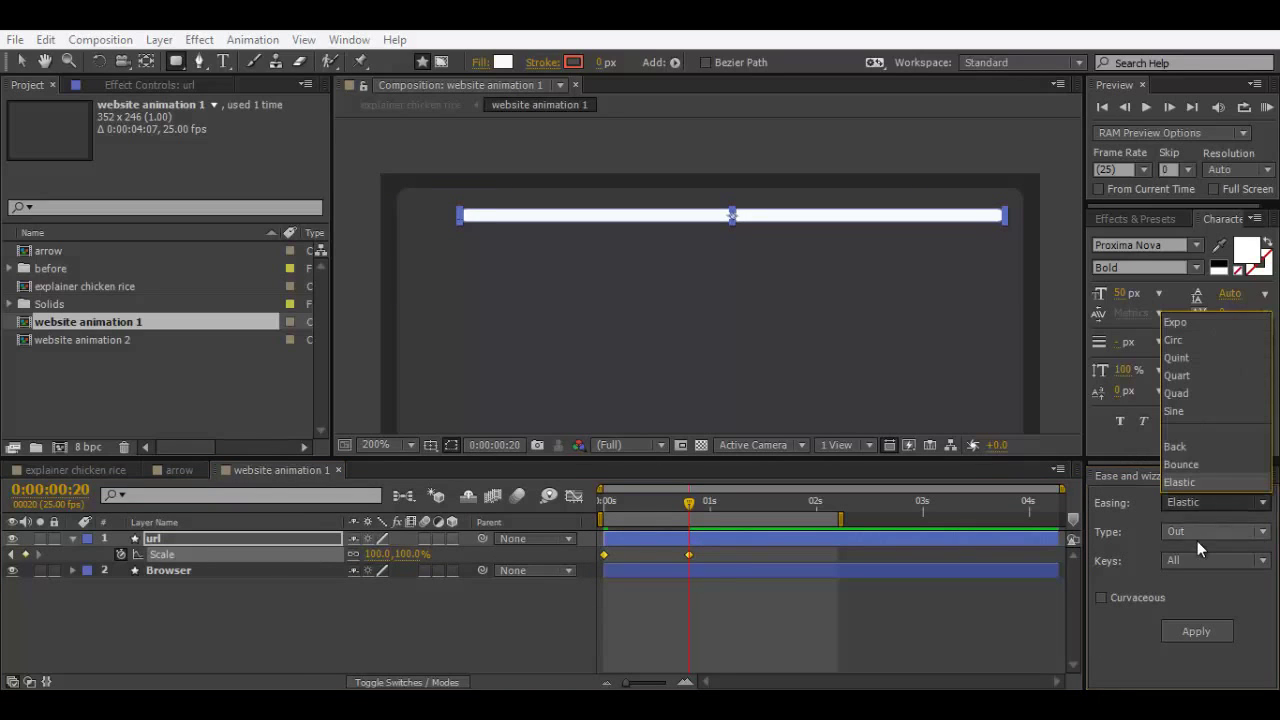
{"action": "left_click", "coordinate": [1197, 445]}
{"action": "left_click", "coordinate": [1186, 630]}
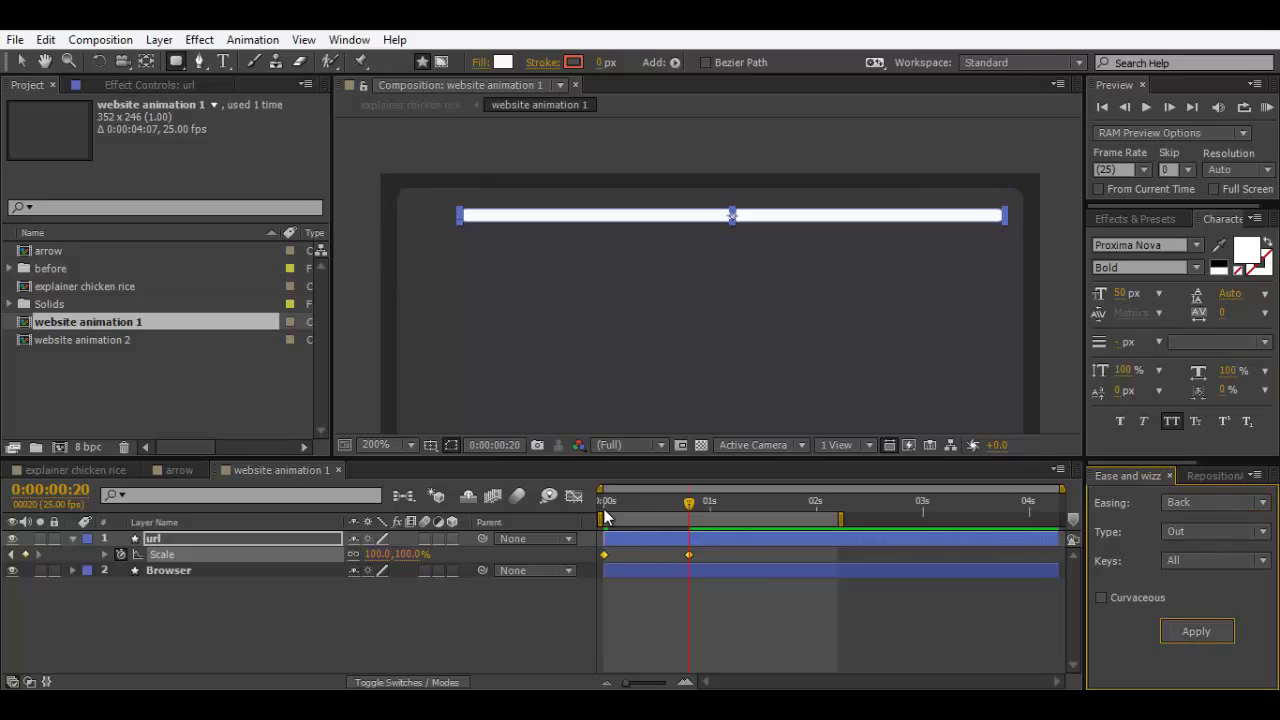
{"action": "left_click", "coordinate": [628, 545]}
{"action": "left_click_drag", "start_coordinate": [628, 545], "coordinate": [675, 541]}
{"action": "key", "text": "KP_0"}
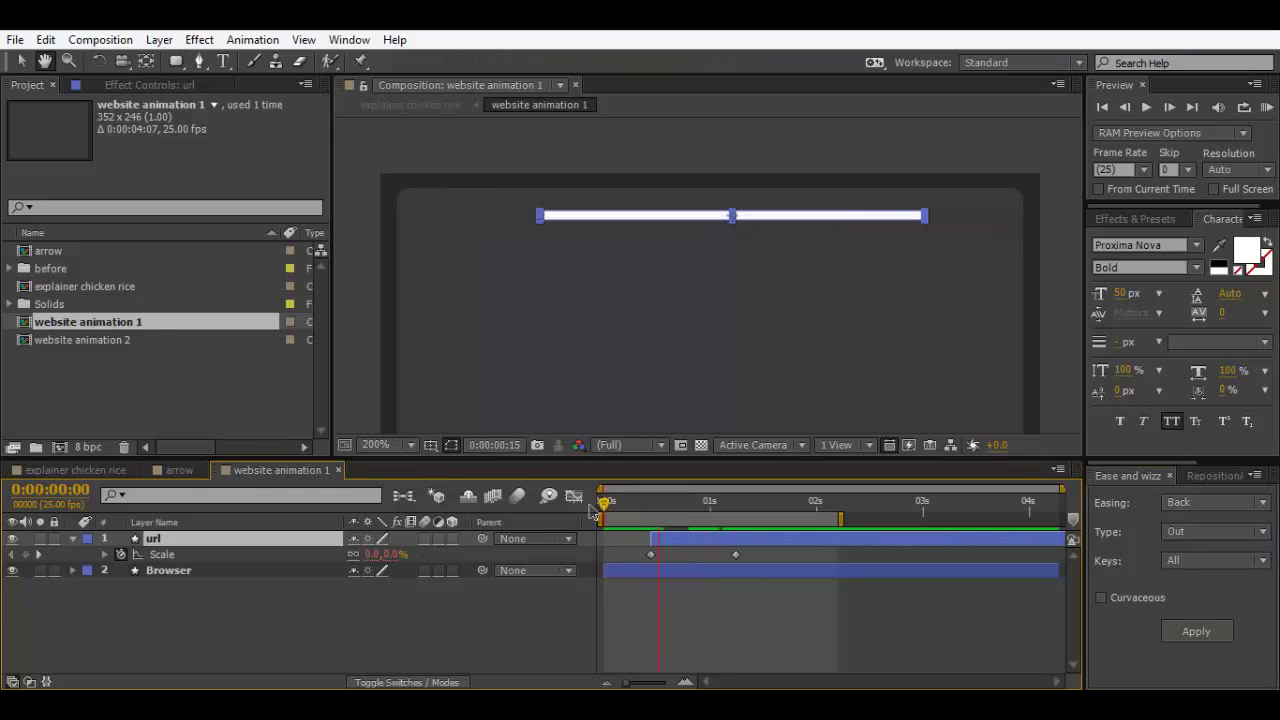
{"action": "key", "text": "q"}
{"action": "left_click_drag", "start_coordinate": [752, 508], "coordinate": [692, 508]}
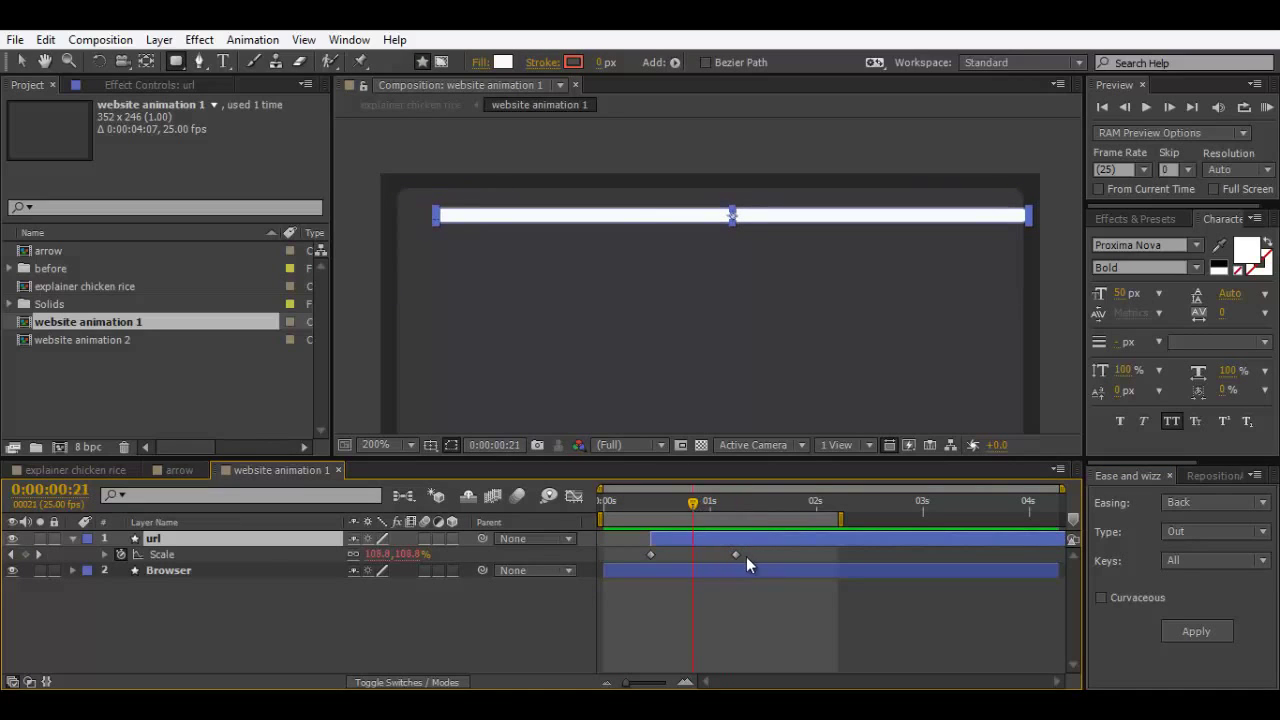
Step: Try moving the second Scale keyframe later, preview it, then undo the change
{"action": "left_click_drag", "start_coordinate": [746, 556], "coordinate": [765, 556]}
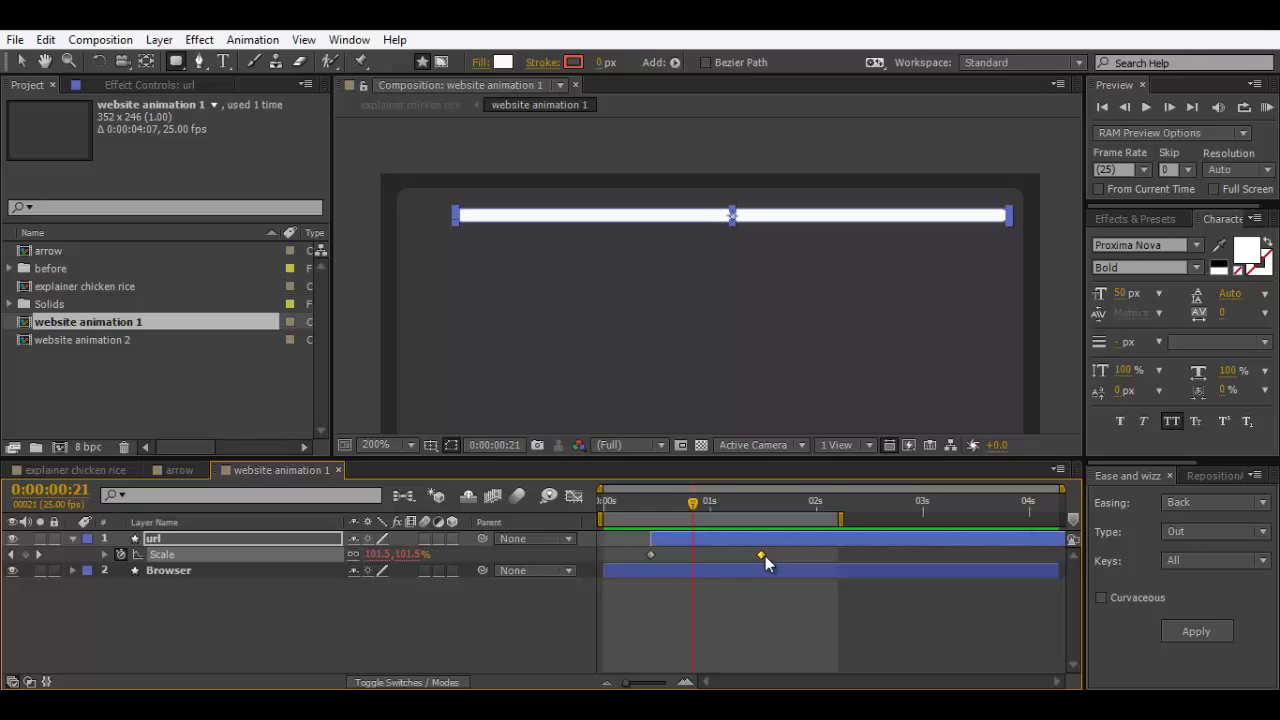
{"action": "key", "text": "space"}
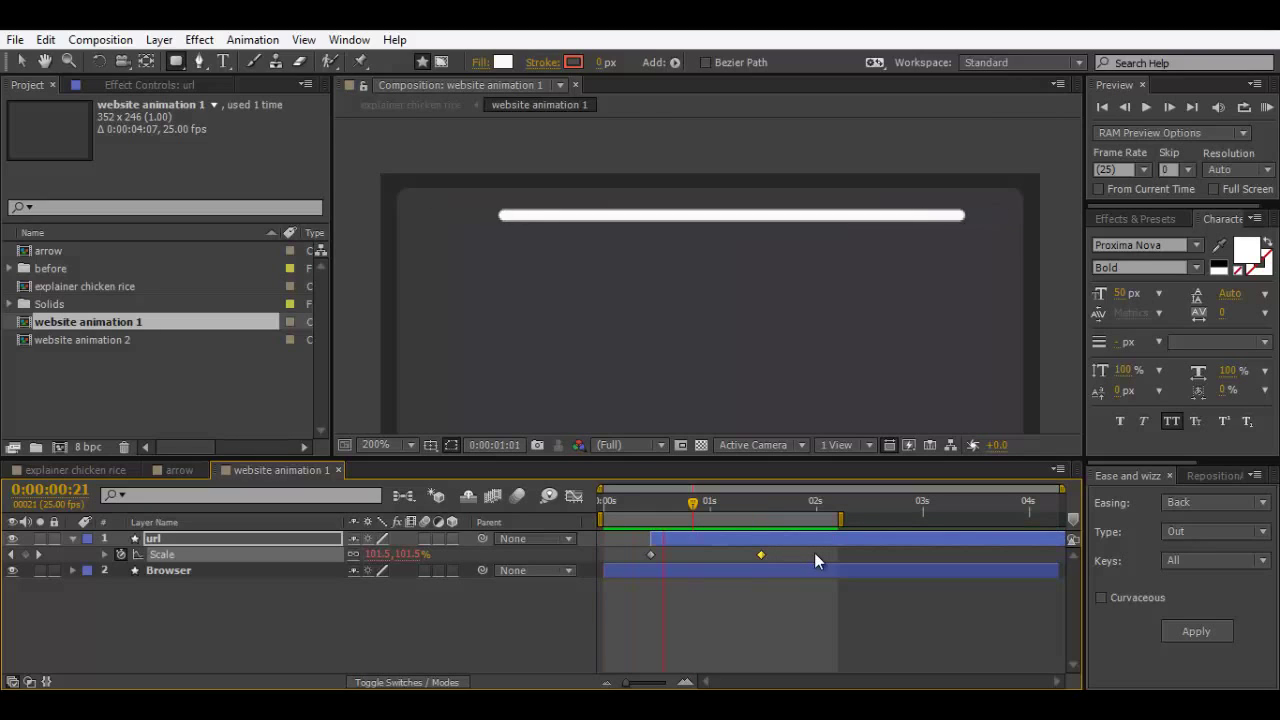
{"action": "key", "text": "space"}
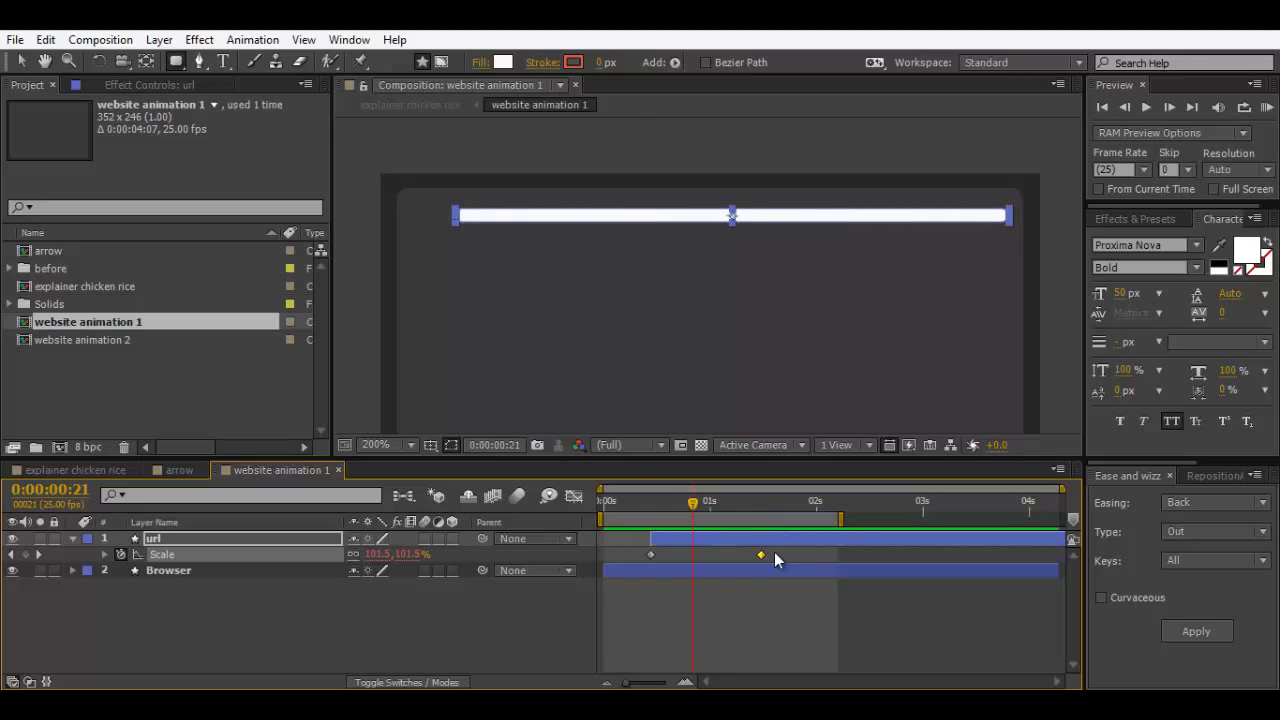
{"action": "key", "text": "ctrl+z"}
Step: Switch the url Scale keyframes to Elastic easing, preview, and collapse the Scale property
{"action": "left_click_drag", "start_coordinate": [770, 552], "coordinate": [612, 575]}
{"action": "left_click", "coordinate": [1244, 505]}
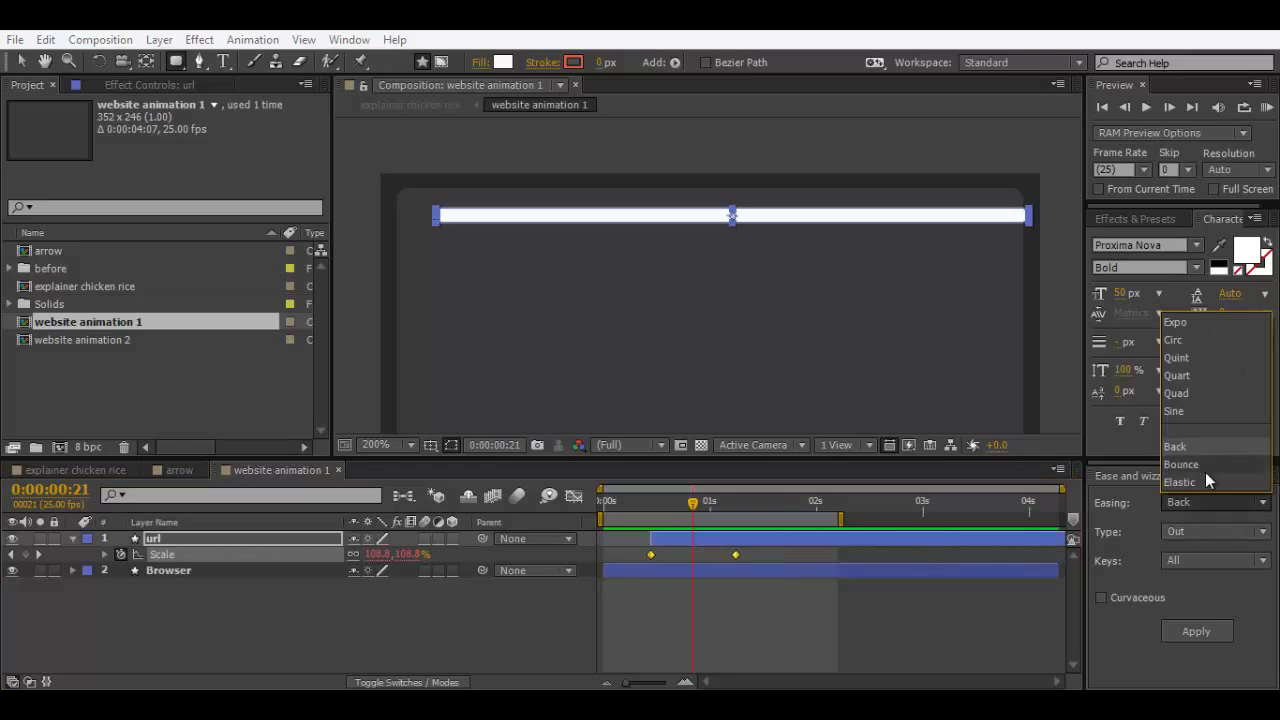
{"action": "left_click", "coordinate": [1206, 480]}
{"action": "left_click", "coordinate": [1200, 631]}
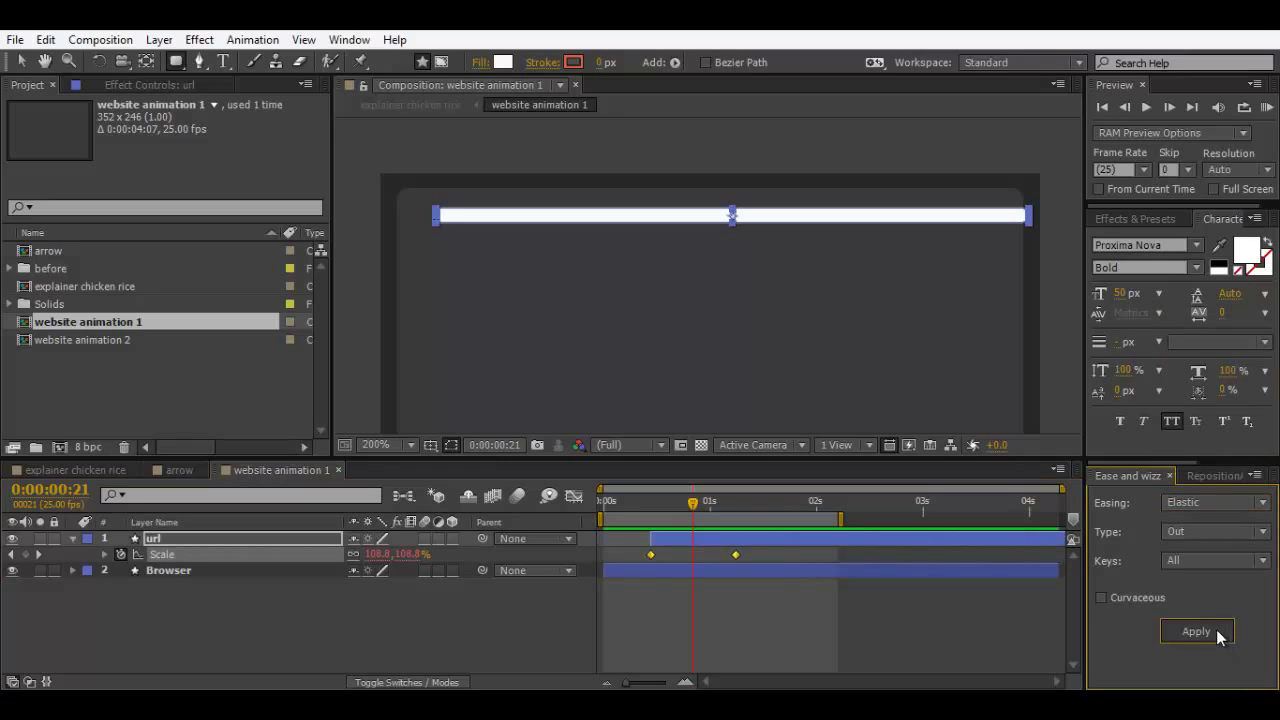
{"action": "left_click", "coordinate": [905, 544]}
{"action": "key", "text": "space"}
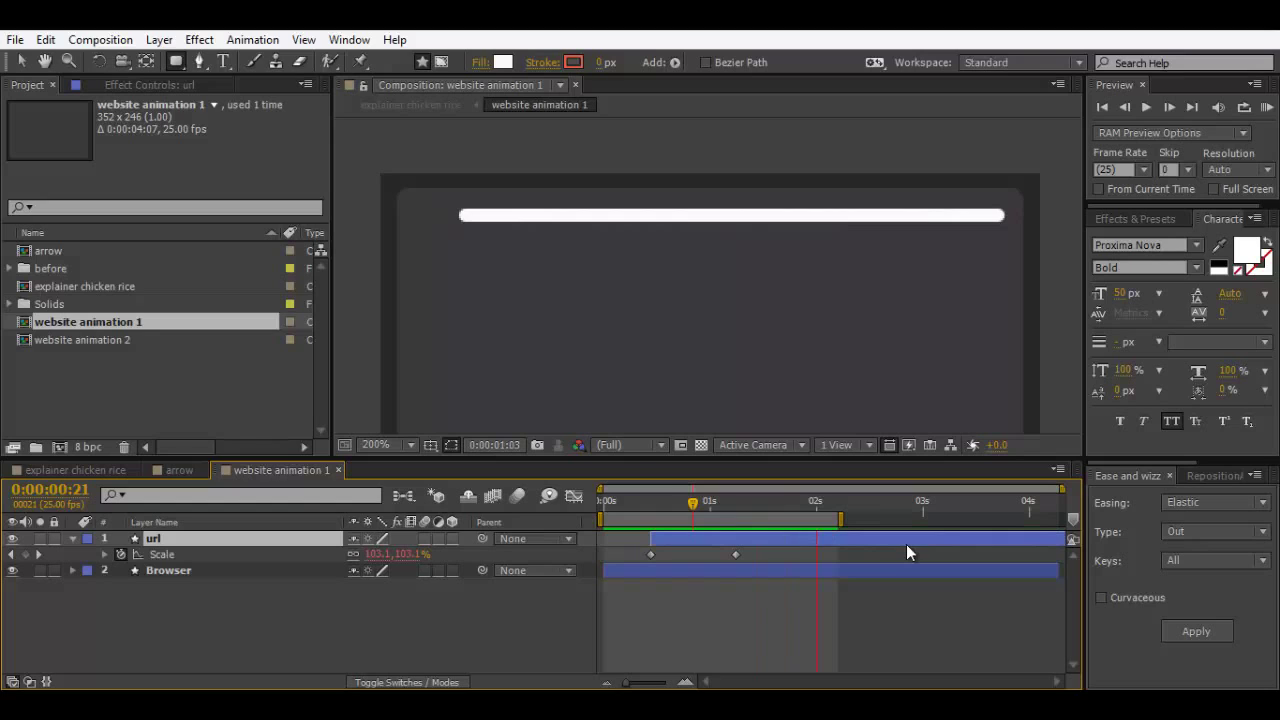
{"action": "key", "text": "space"}
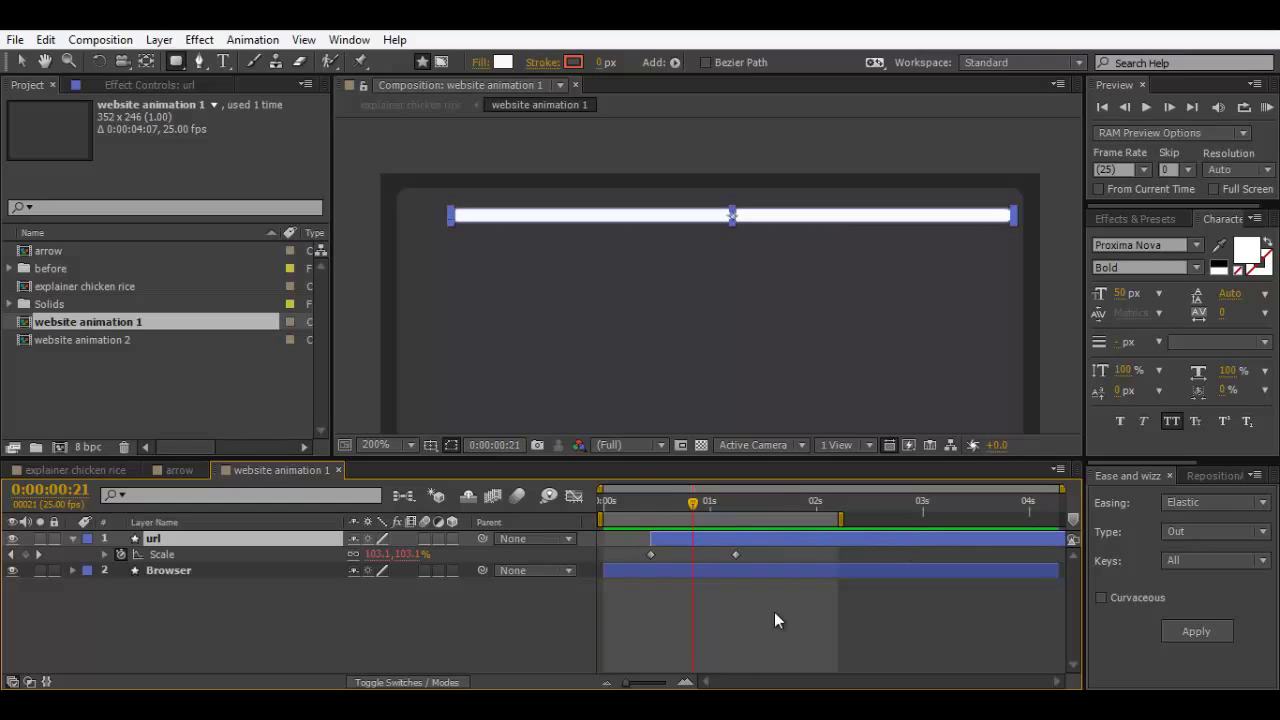
{"action": "left_click", "coordinate": [72, 538]}
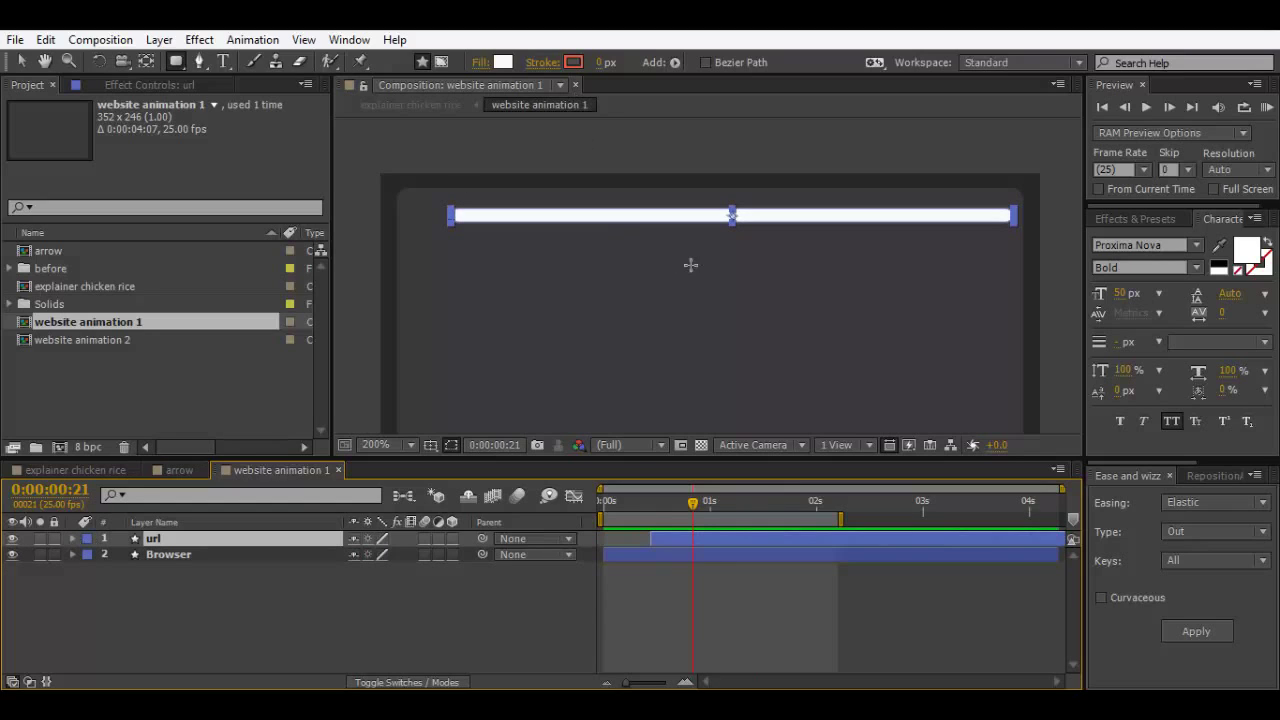
{"action": "scroll", "coordinate": [693, 206], "scroll_direction": "down", "scroll_amount": 1}
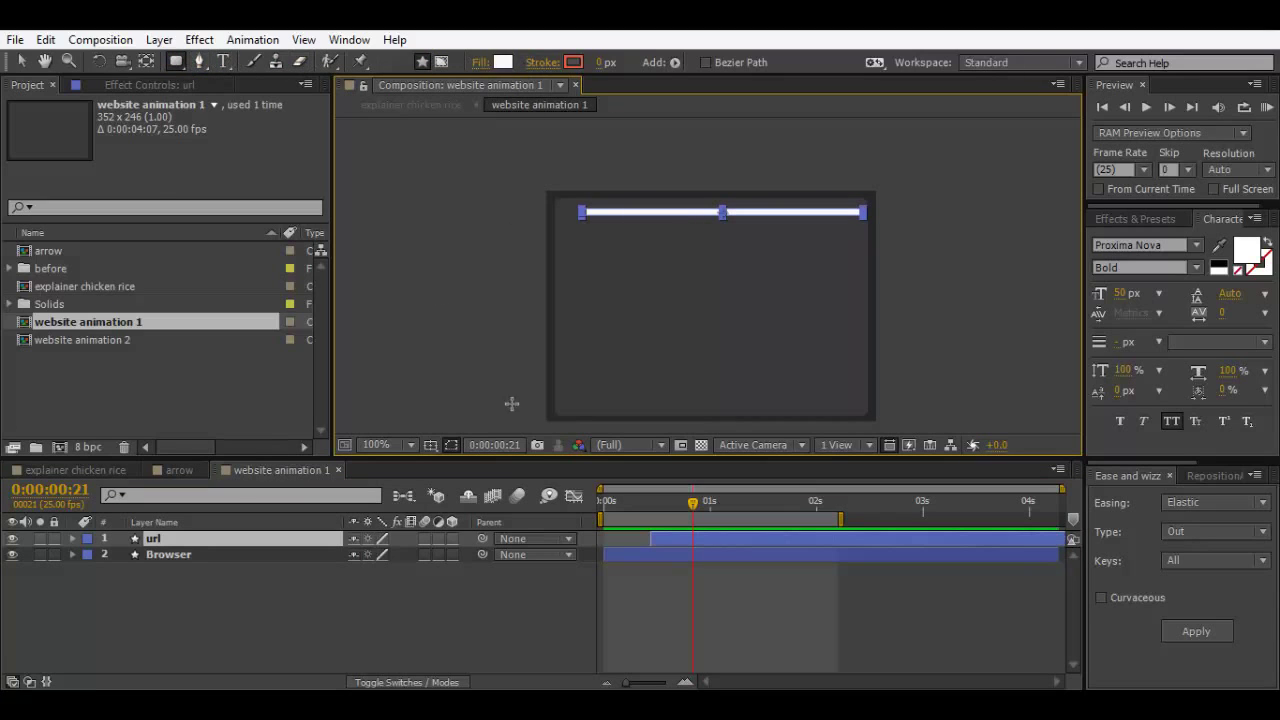
Step: Deselect the url layer, zoom the viewer to 100%, and show a sparser, dimmer grid
{"action": "left_click", "coordinate": [166, 623]}
{"action": "scroll", "coordinate": [556, 246], "scroll_direction": "up", "scroll_amount": 1}
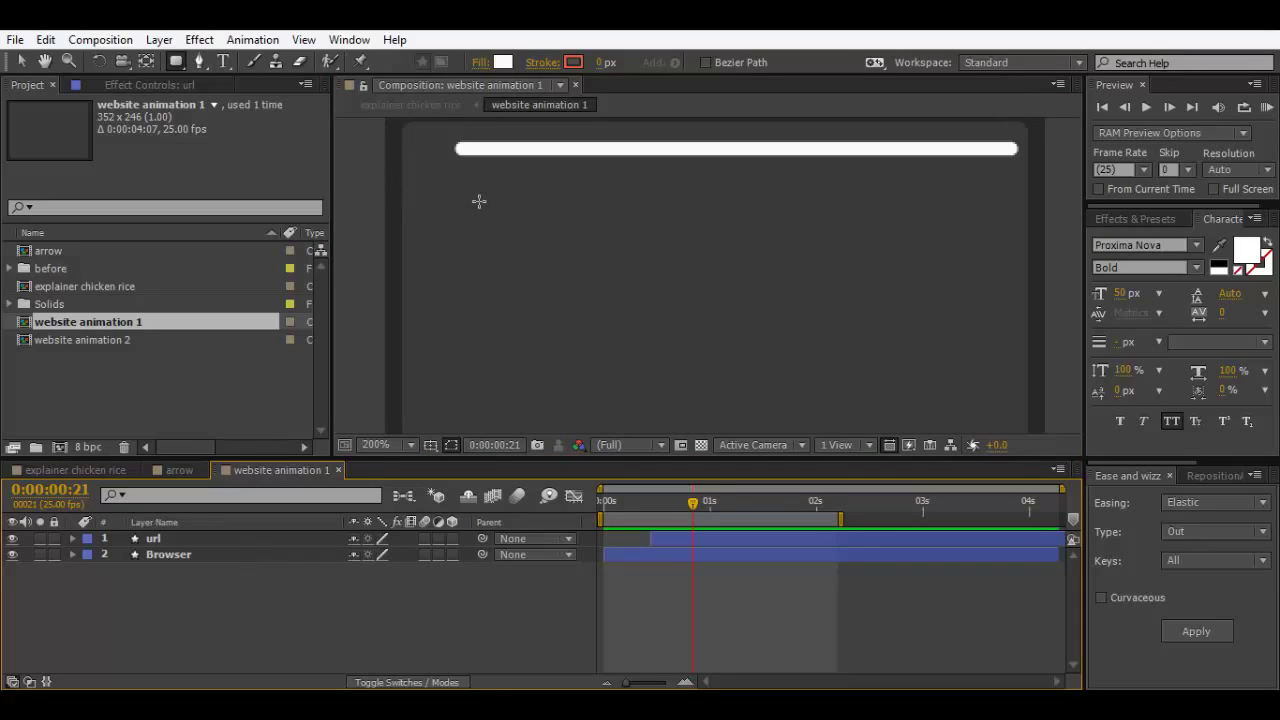
{"action": "key", "text": "comma"}
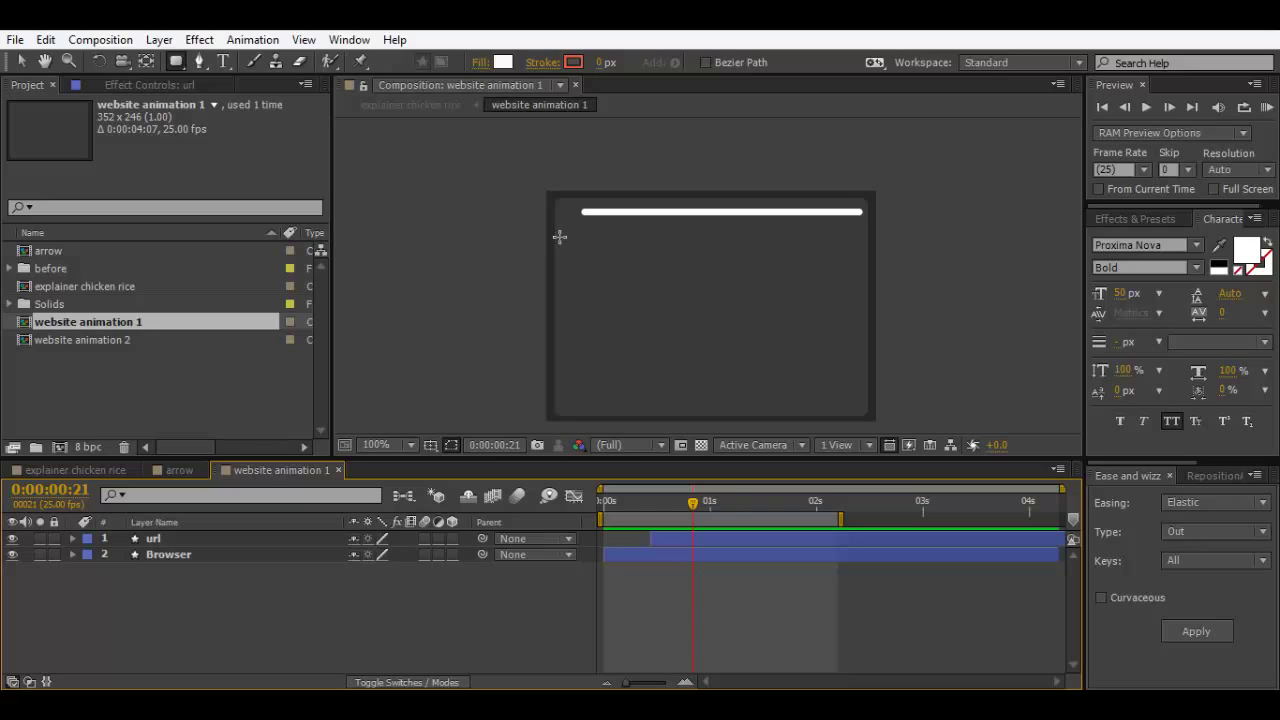
{"action": "key", "text": "ctrl+apostrophe"}
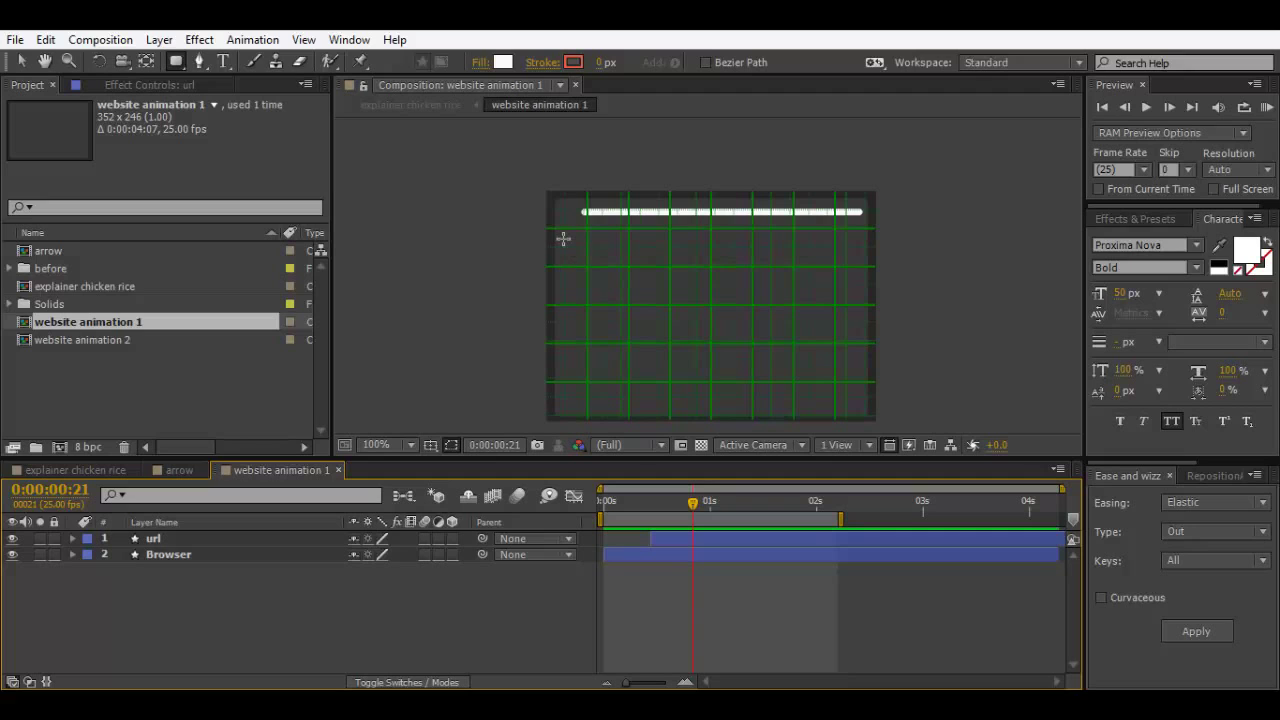
{"action": "key", "text": "ctrl+apostrophe"}
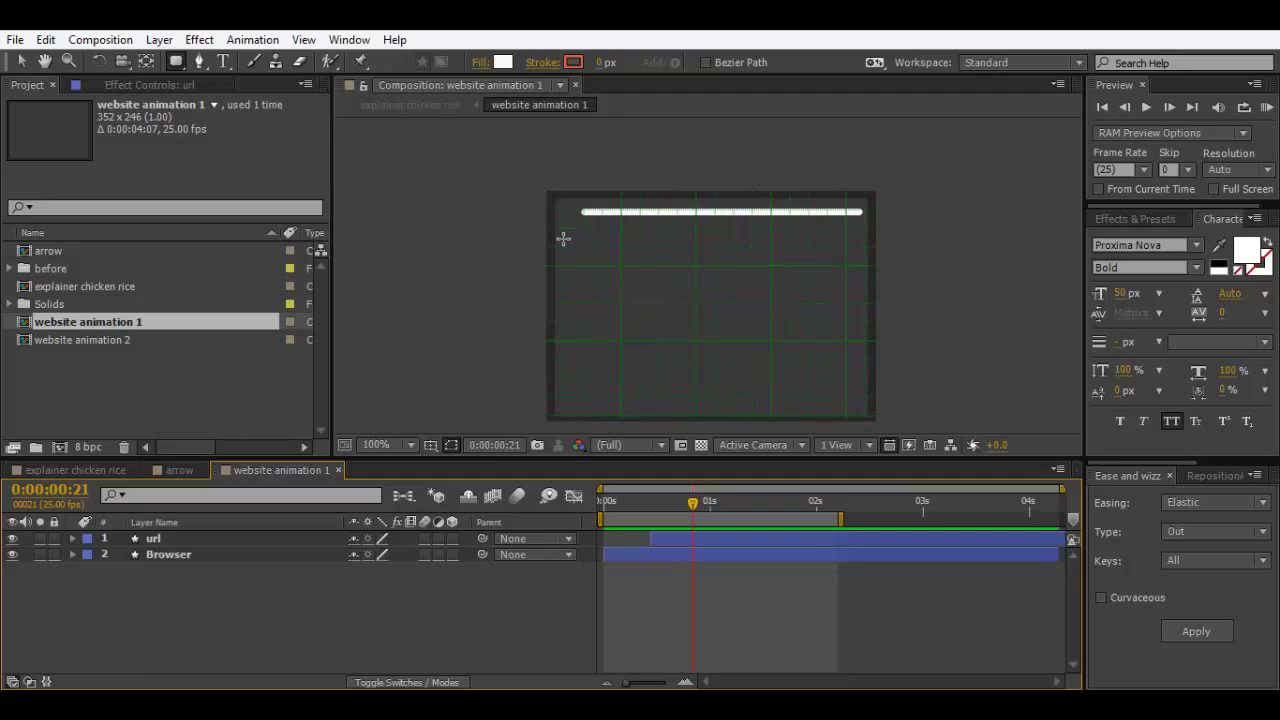
Step: Draw a white rectangle filling the browser area below the url bar, redrawing it once
{"action": "left_click_drag", "start_coordinate": [565, 248], "coordinate": [853, 399]}
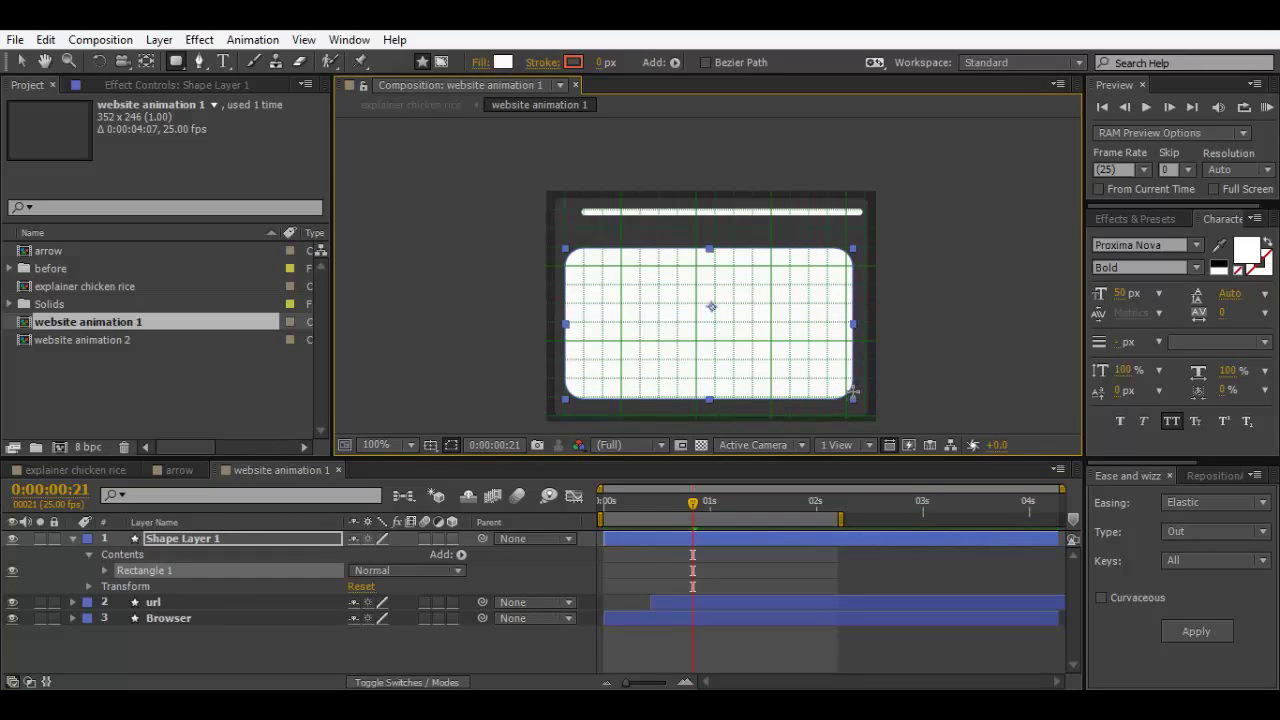
{"action": "key", "text": "ctrl+apostrophe"}
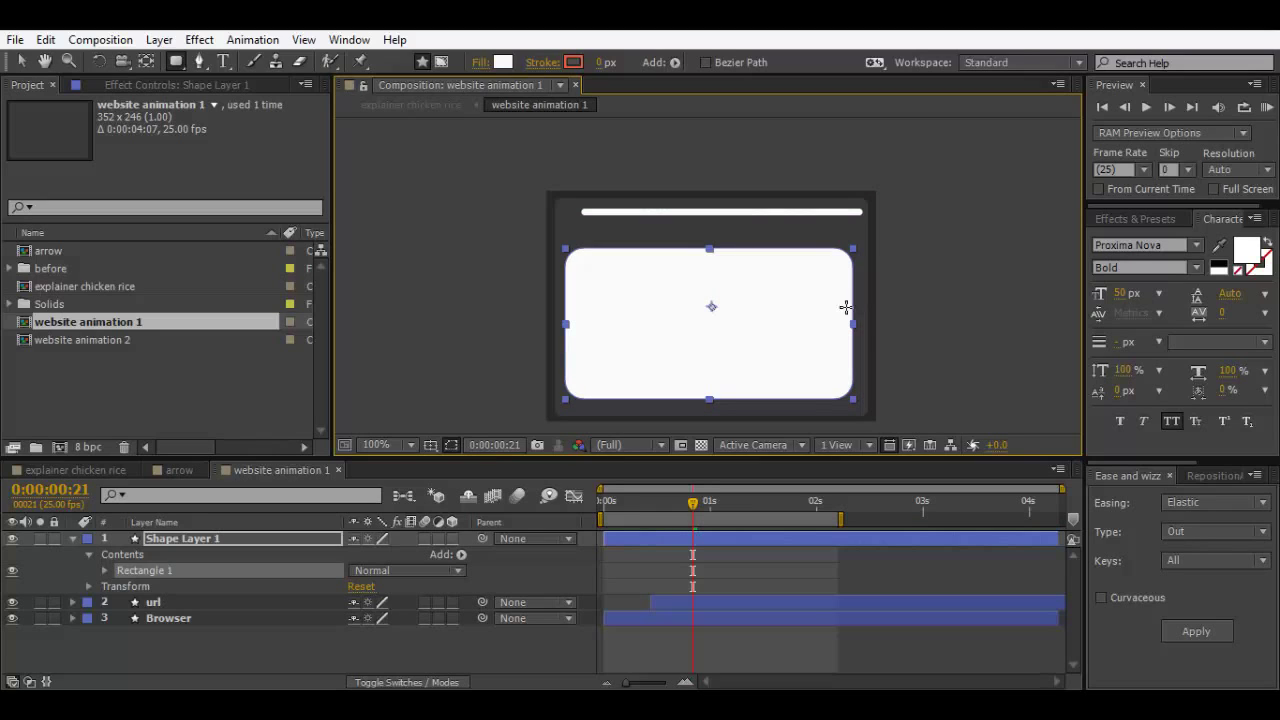
{"action": "key", "text": "Delete"}
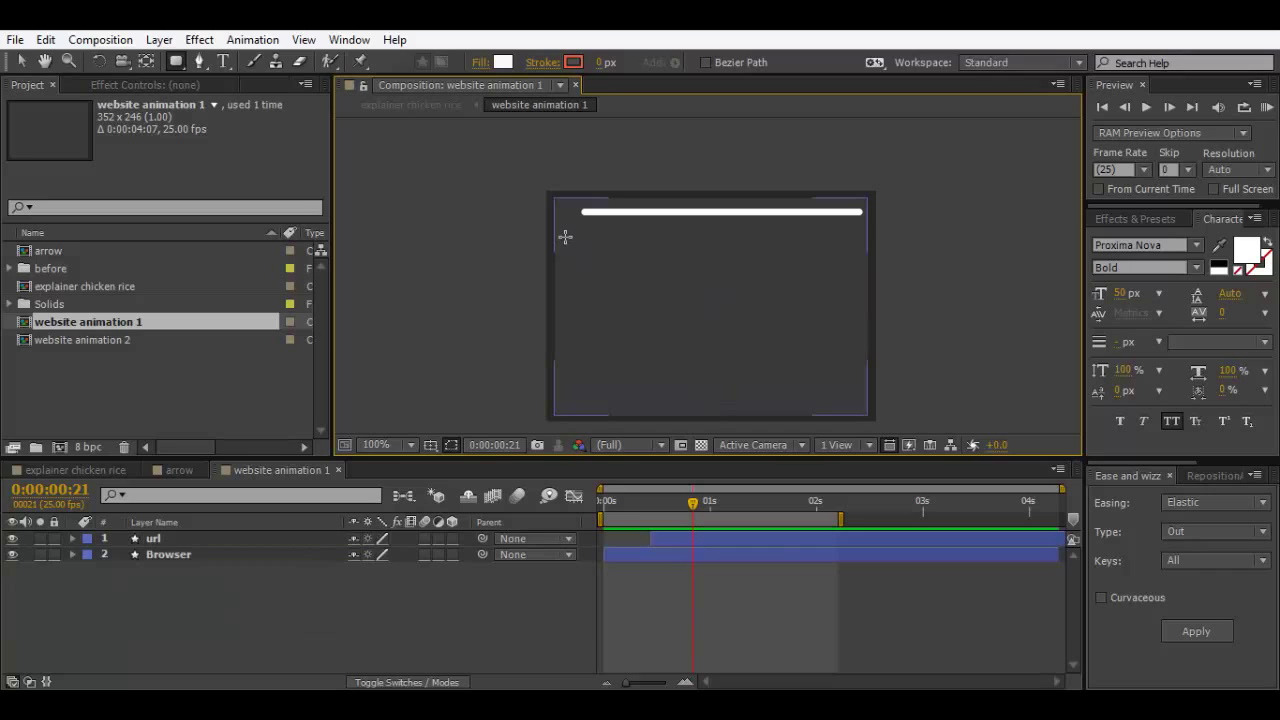
{"action": "mouse_move", "coordinate": [565, 237]}
{"action": "left_mouse_down"}
{"action": "mouse_move", "coordinate": [640, 291]}
{"action": "mouse_move", "coordinate": [829, 371]}
{"action": "mouse_move", "coordinate": [858, 407]}
{"action": "left_mouse_up"}
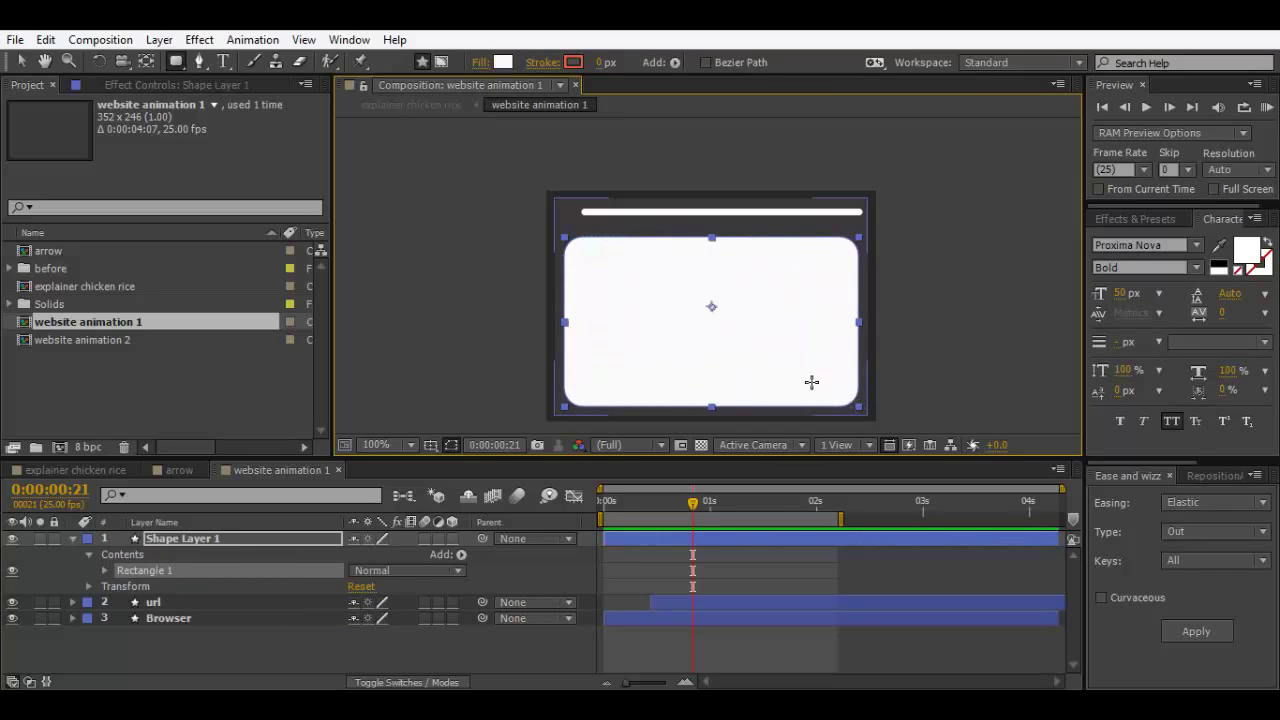
Step: Set the rectangle's corner roundness to 6
{"action": "left_click", "coordinate": [105, 570]}
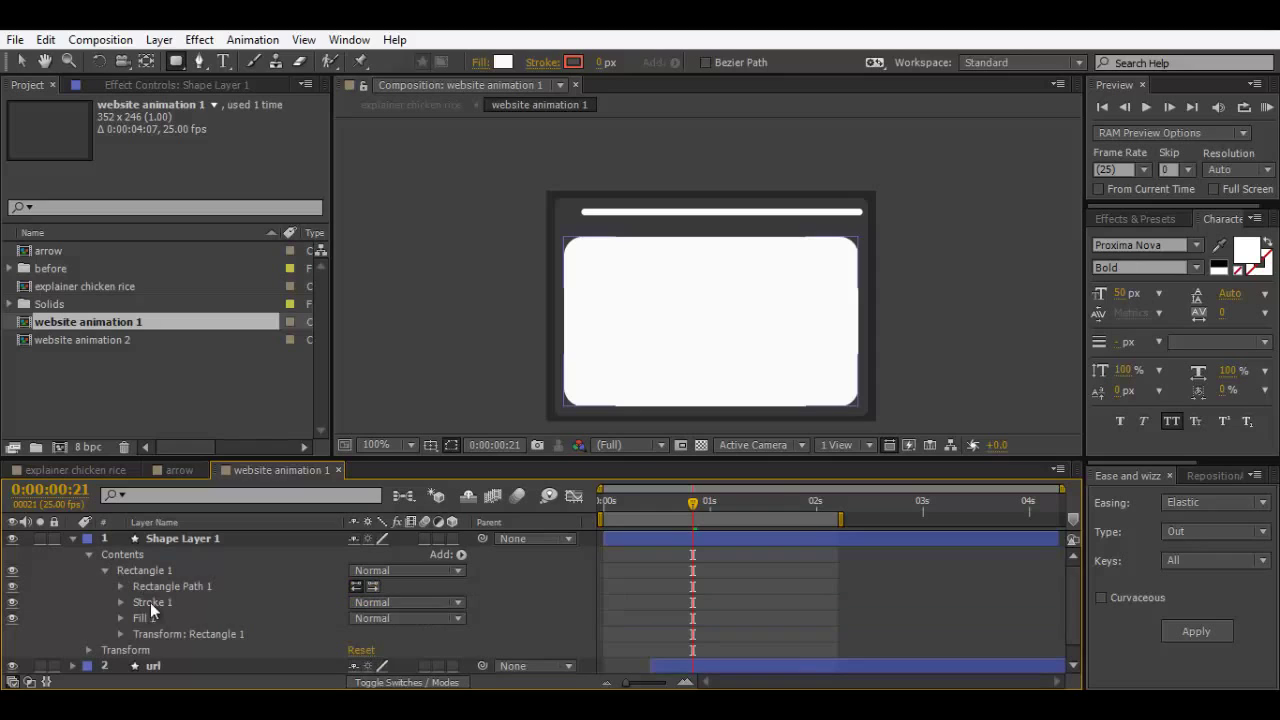
{"action": "left_click", "coordinate": [120, 587]}
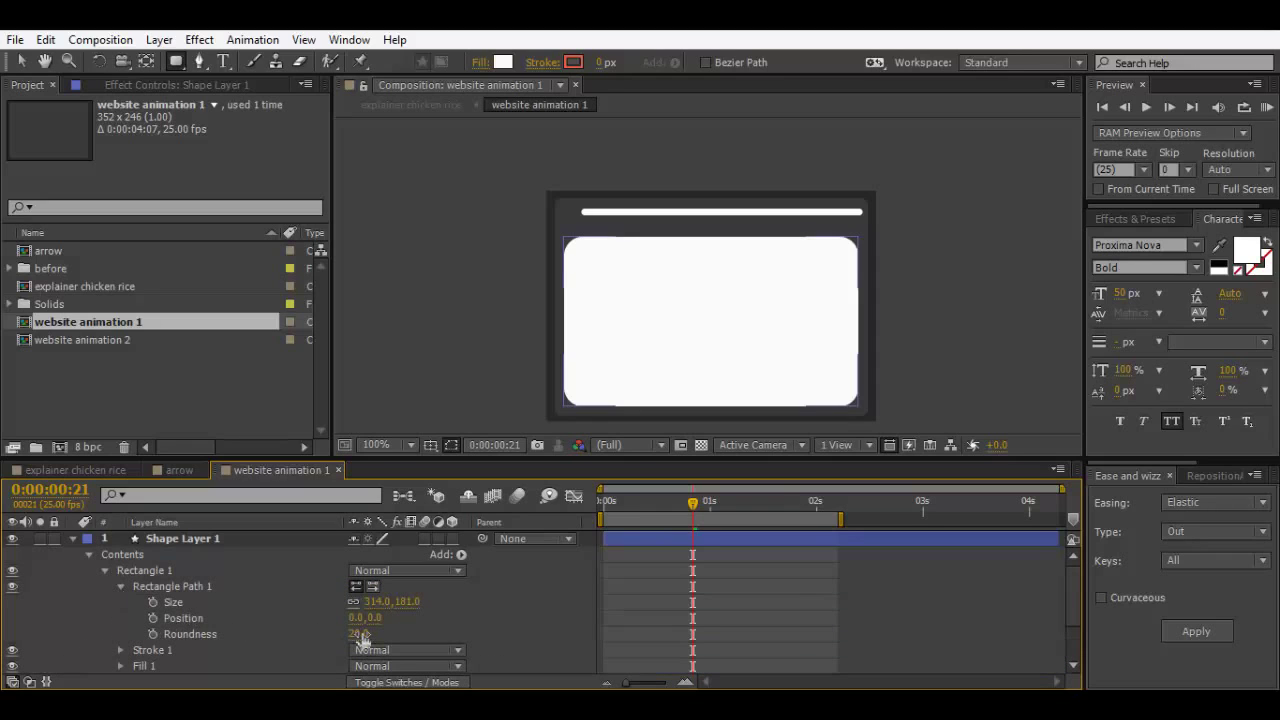
{"action": "left_click_drag", "start_coordinate": [362, 636], "coordinate": [476, 628]}
{"action": "left_click", "coordinate": [476, 628]}
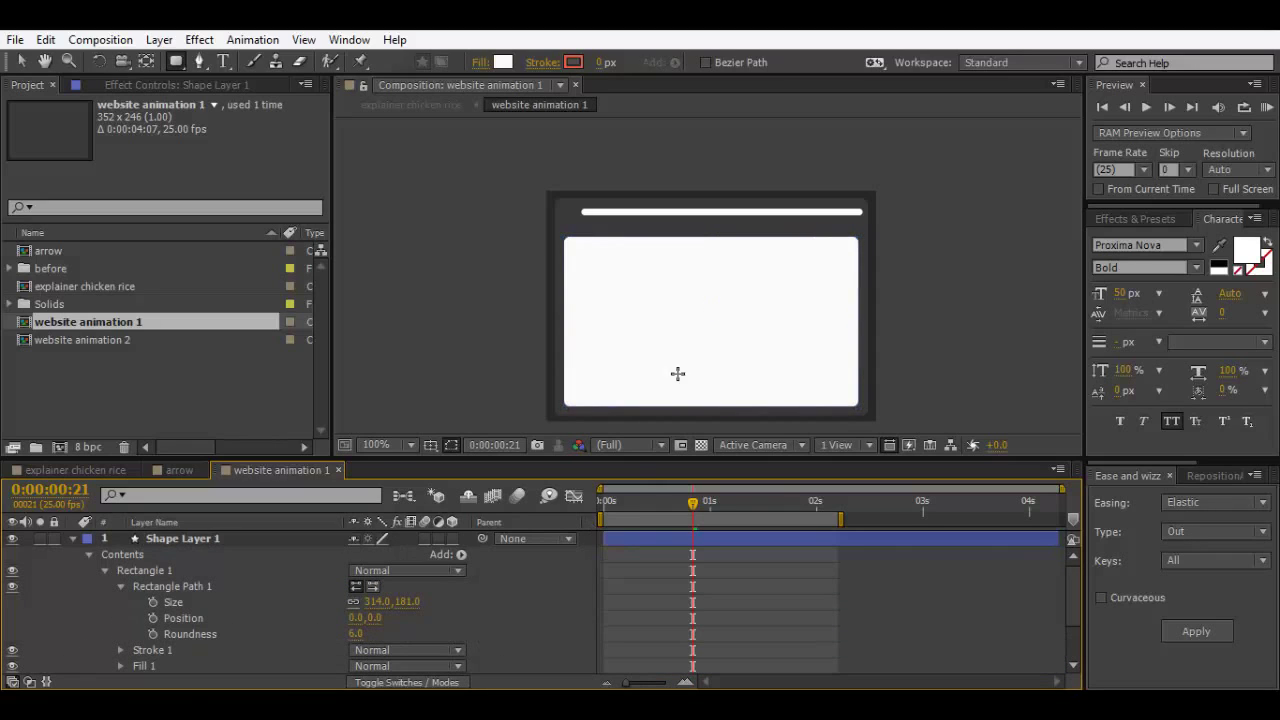
{"action": "left_click", "coordinate": [72, 538]}
{"action": "left_click", "coordinate": [199, 540]}
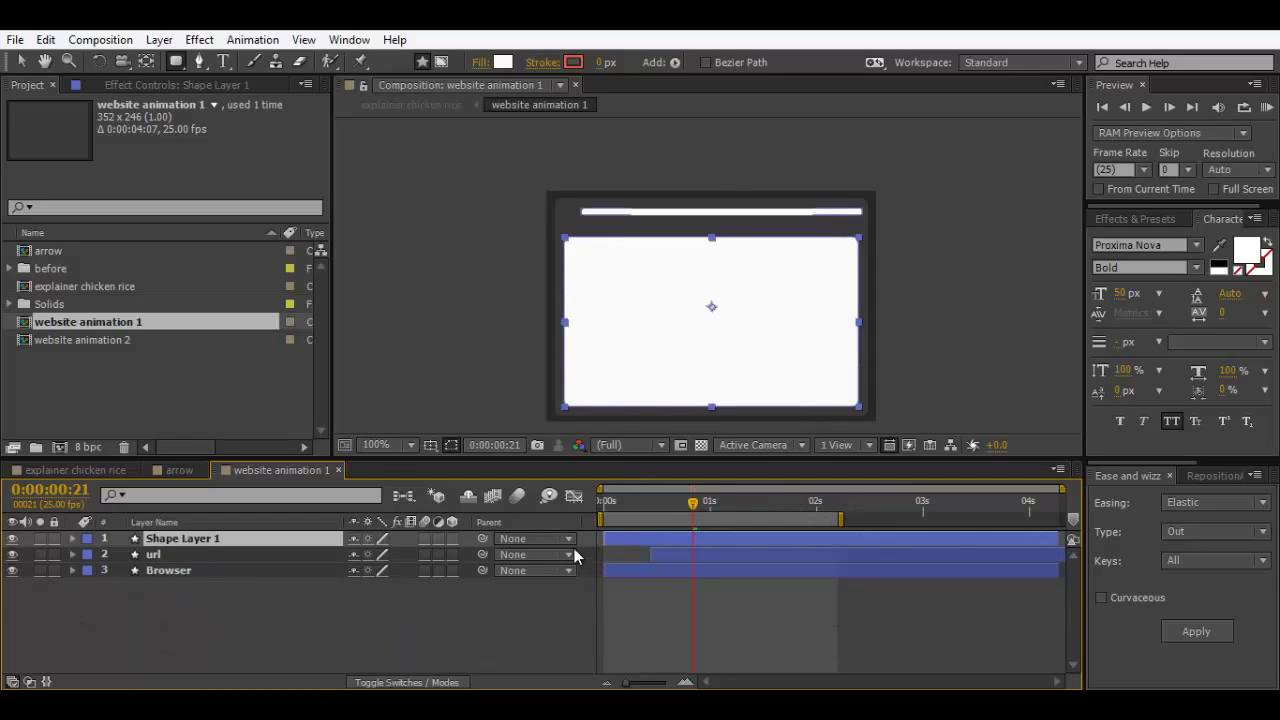
Step: Play the browser animation, check it in the explainer chicken rice comp, then return to frame 21
{"action": "left_click", "coordinate": [602, 506]}
{"action": "key", "text": "space"}
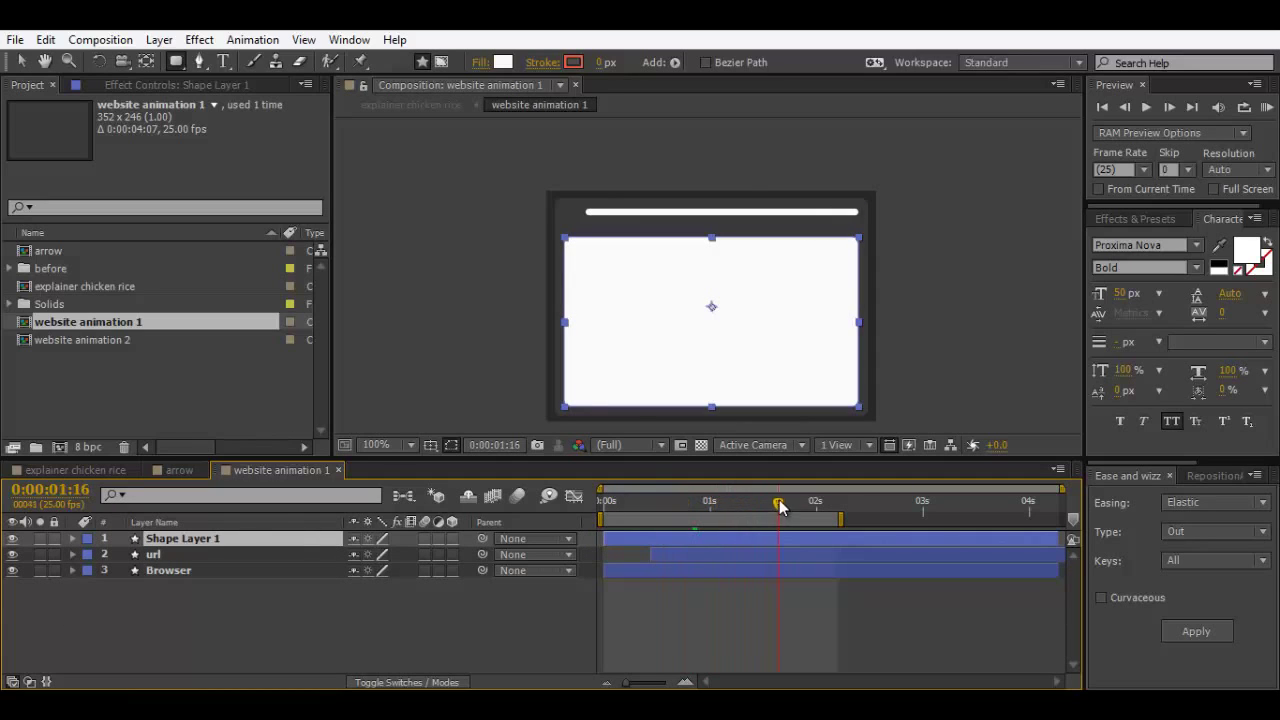
{"action": "left_click", "coordinate": [49, 469]}
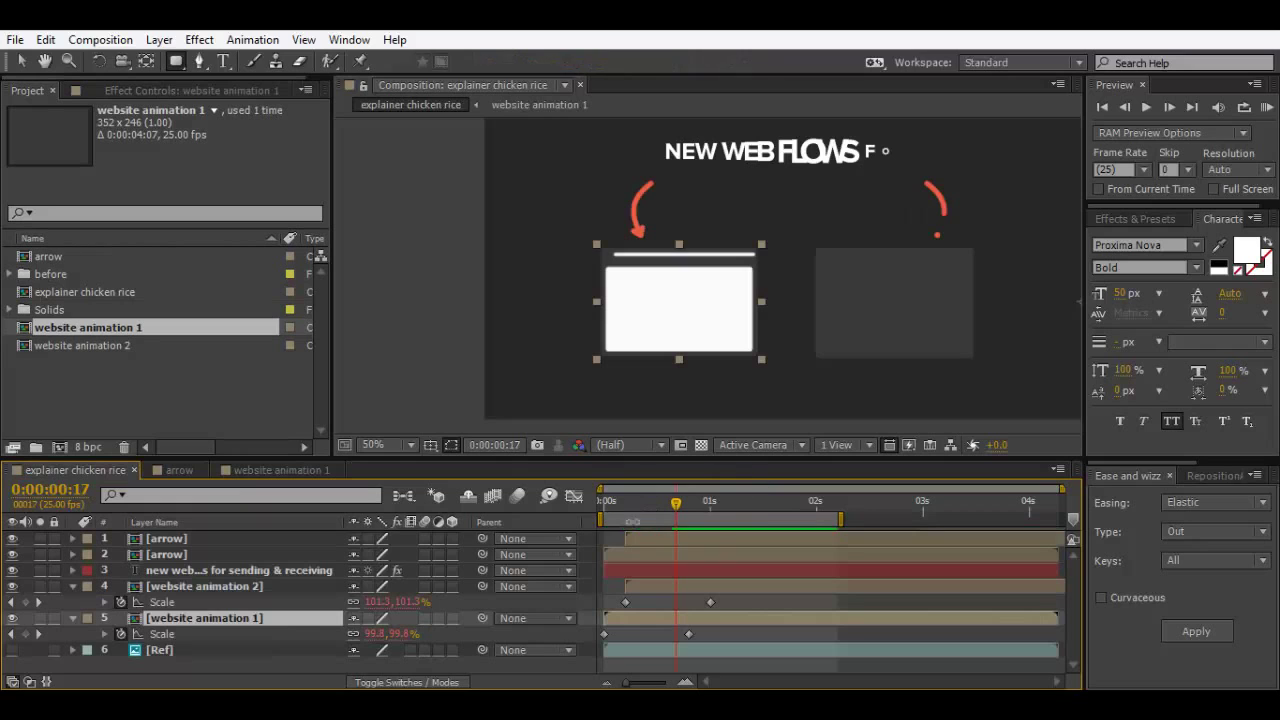
{"action": "left_click", "coordinate": [602, 510]}
{"action": "left_click_drag", "start_coordinate": [602, 512], "coordinate": [747, 512]}
{"action": "left_click", "coordinate": [256, 467]}
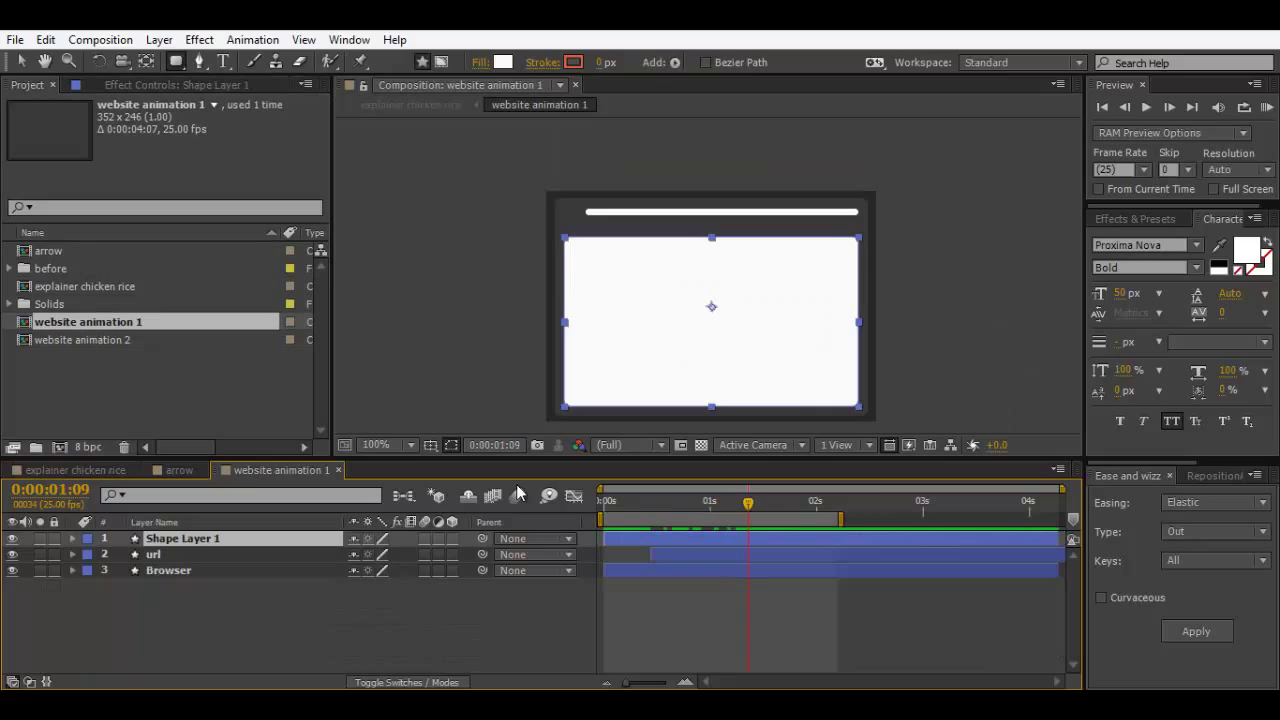
{"action": "key", "text": "Home"}
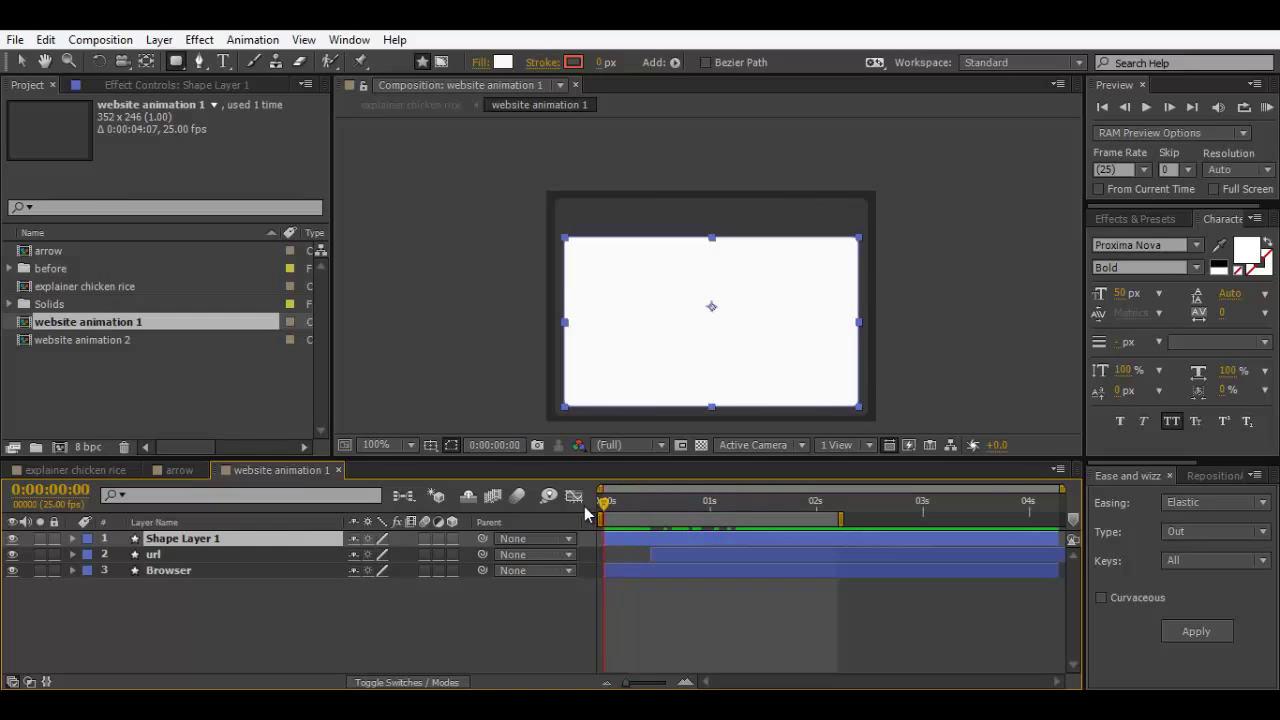
{"action": "left_click", "coordinate": [692, 502]}
Step: Move the shape layer below url and rename it 'Page blank'
{"action": "left_click_drag", "start_coordinate": [159, 542], "coordinate": [163, 560]}
{"action": "key", "text": "Return"}
{"action": "type", "text": "Page blank"}
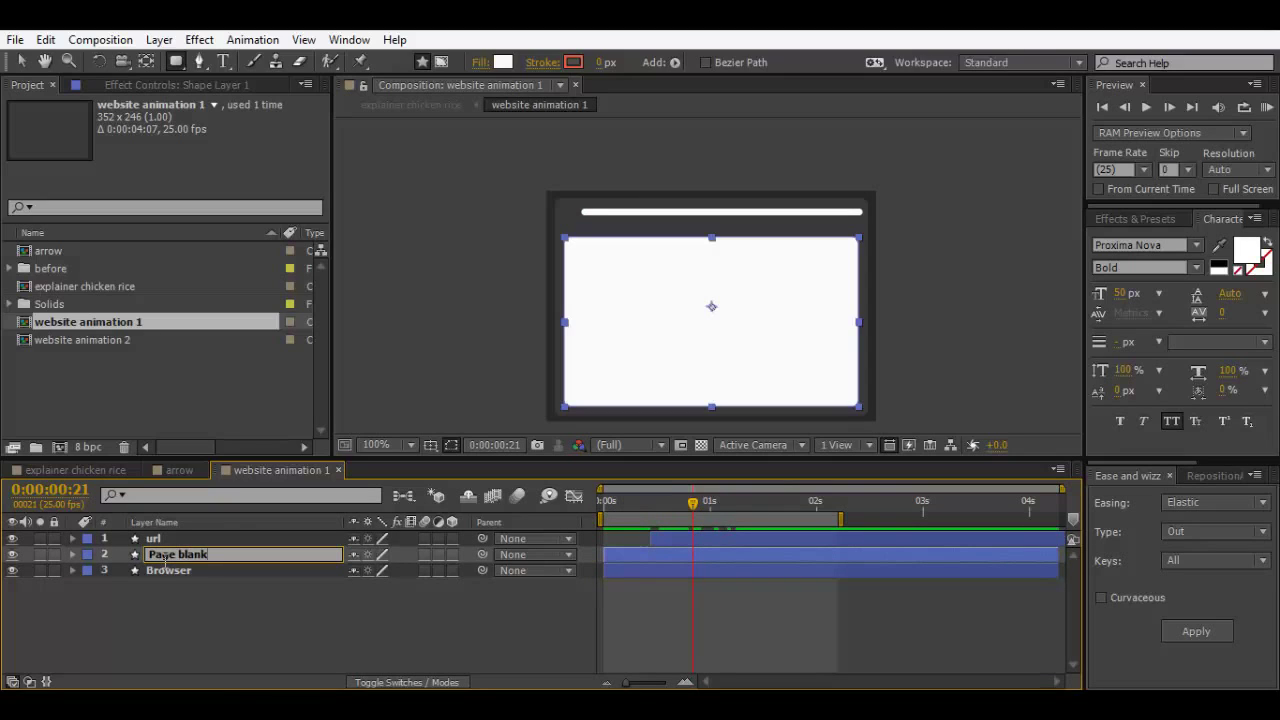
{"action": "key", "text": "Return"}
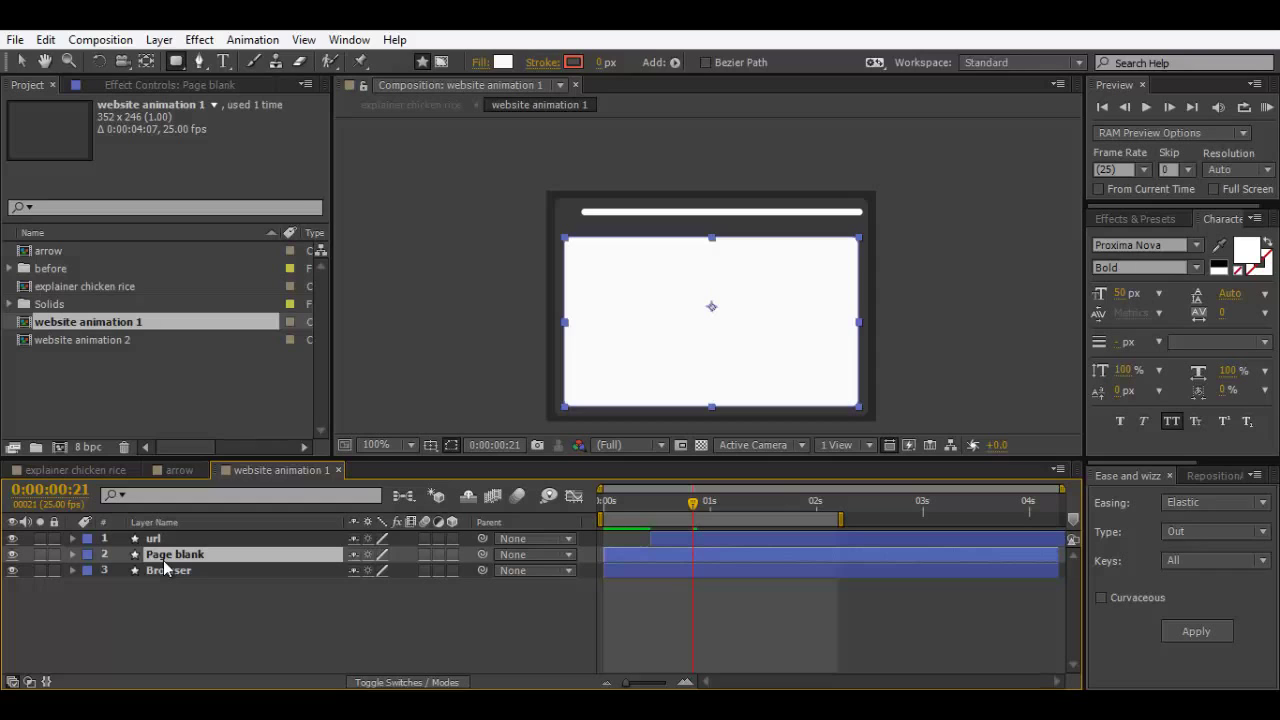
{"action": "left_click", "coordinate": [370, 623]}
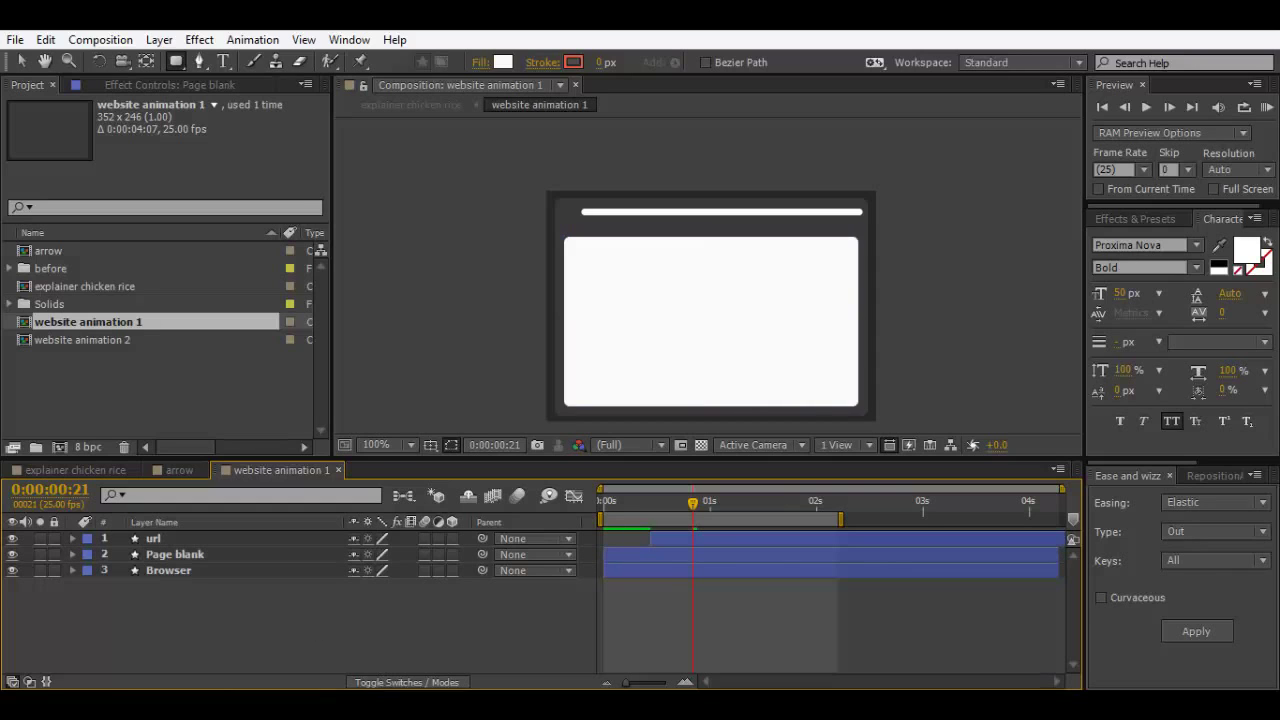
Step: Choose the Rectangle tool and set the new-shape fill to a very light grey
{"action": "left_click", "coordinate": [1238, 569]}
{"action": "left_click", "coordinate": [178, 62]}
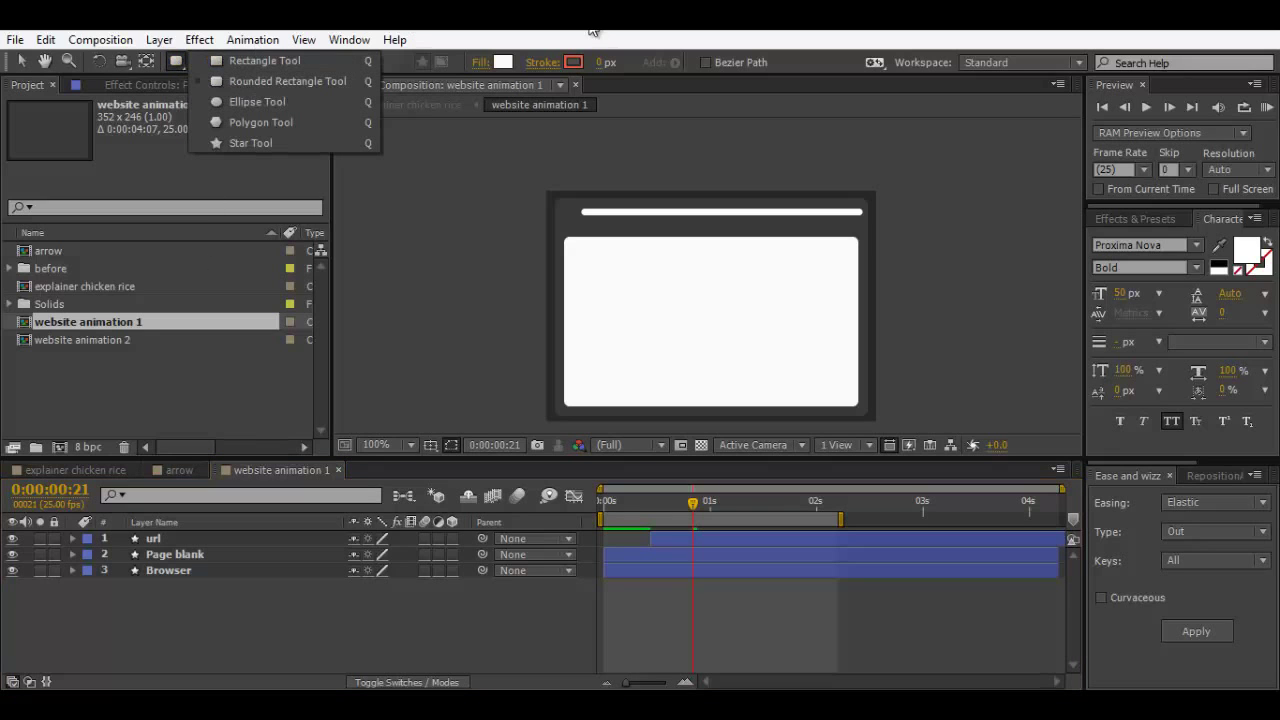
{"action": "left_click", "coordinate": [502, 62]}
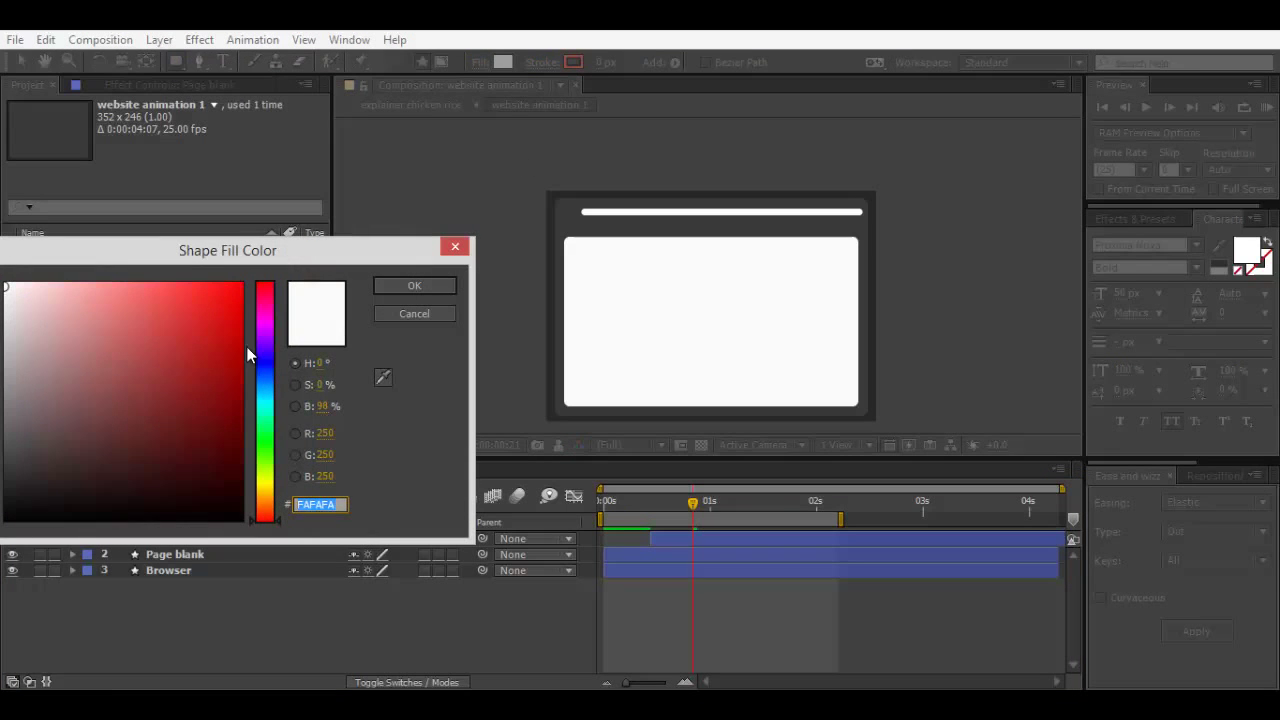
{"action": "left_click", "coordinate": [383, 377]}
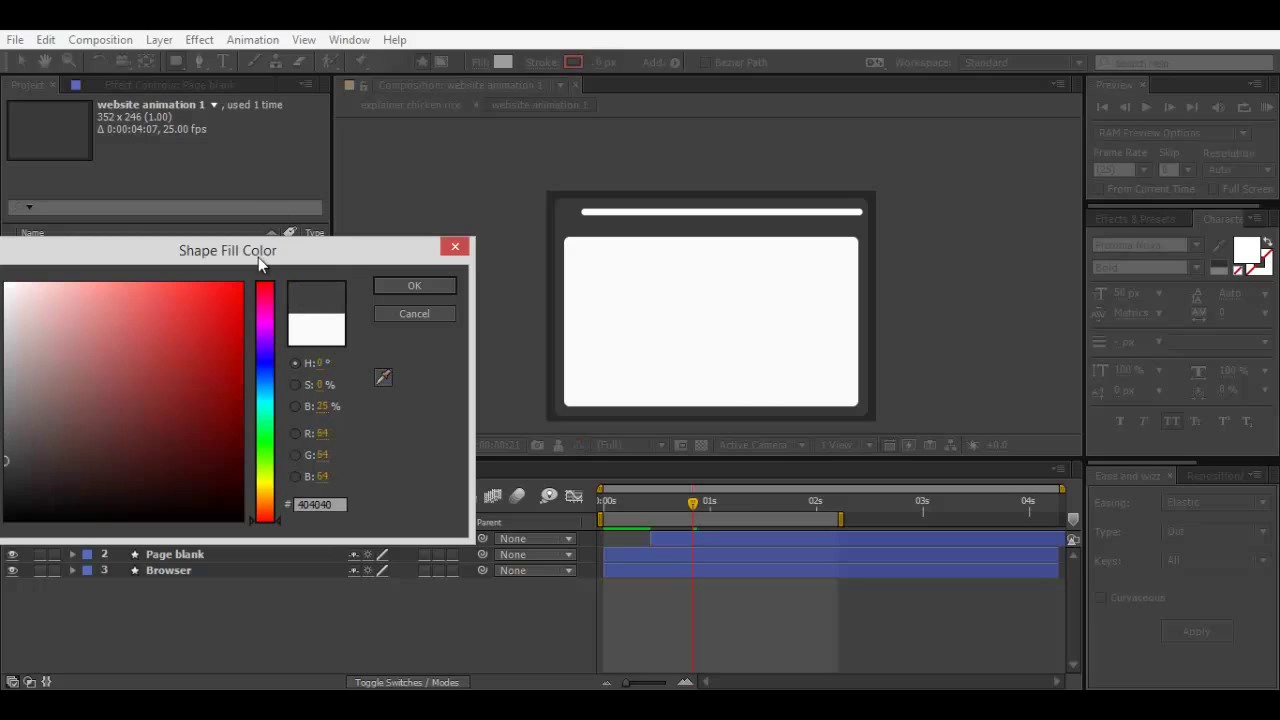
{"action": "left_click_drag", "start_coordinate": [258, 257], "coordinate": [543, 248]}
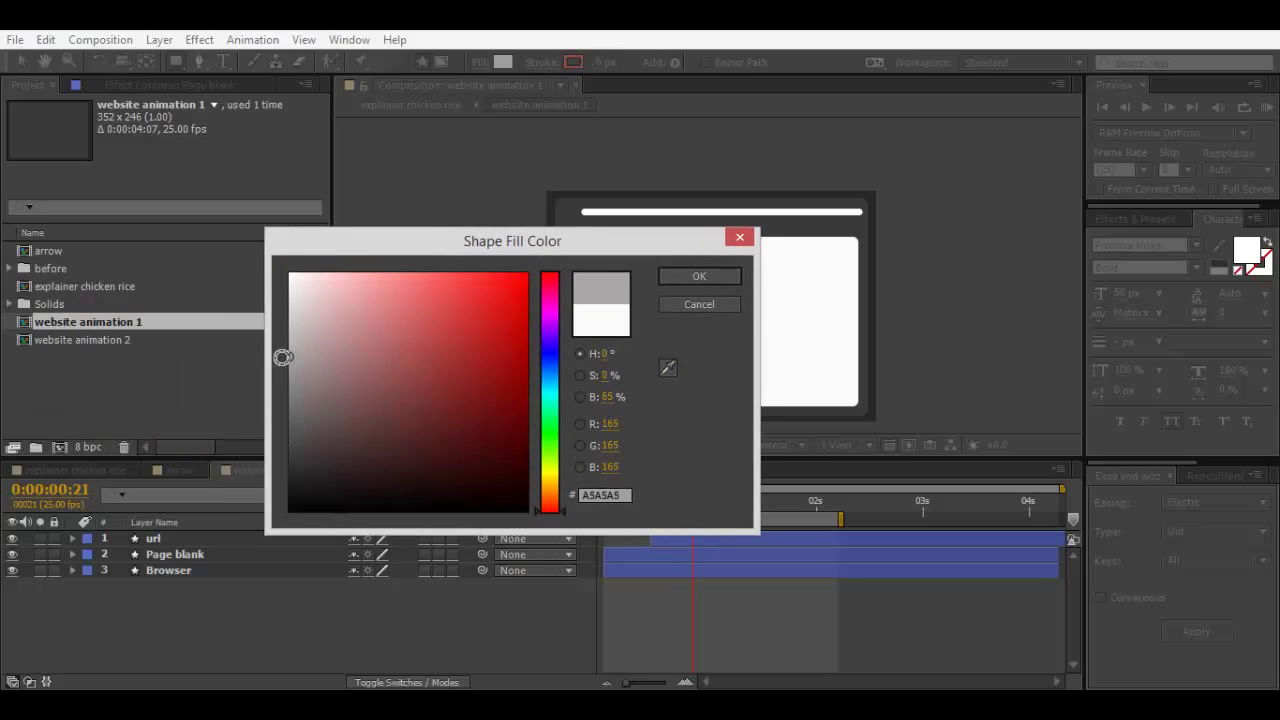
{"action": "left_click", "coordinate": [290, 356]}
{"action": "left_click_drag", "start_coordinate": [327, 307], "coordinate": [290, 297]}
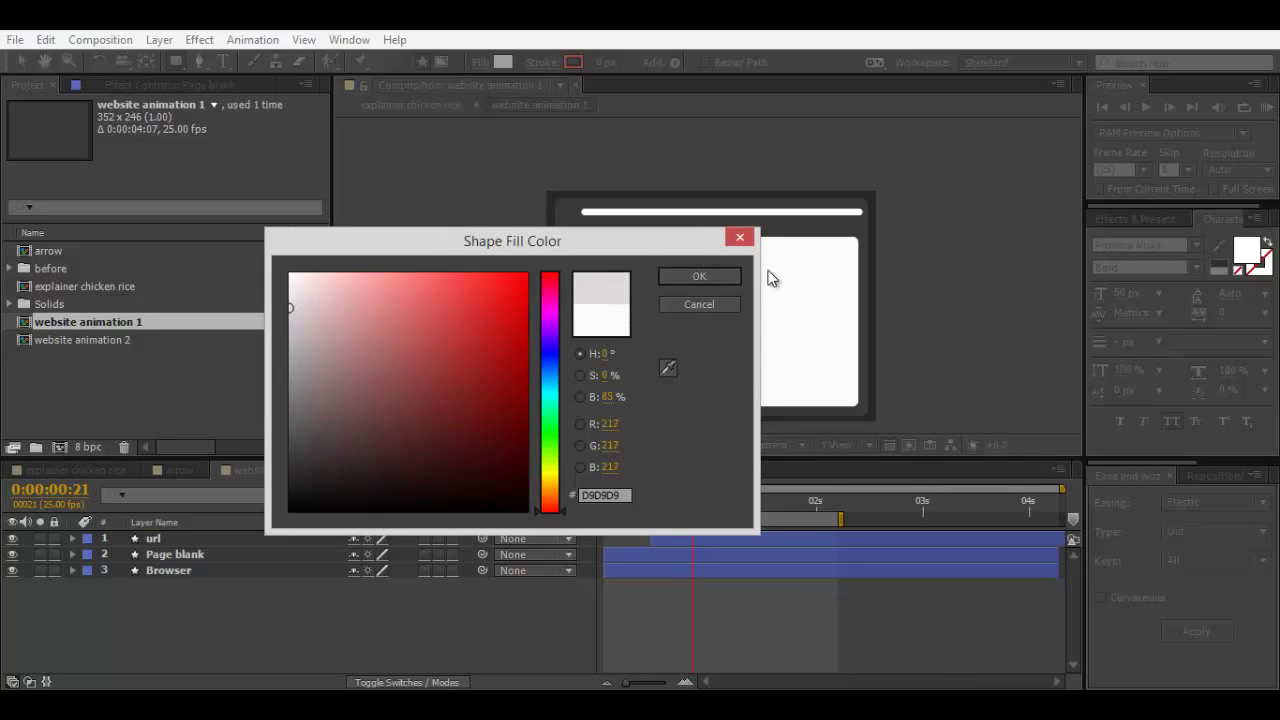
{"action": "left_click", "coordinate": [699, 276]}
{"action": "scroll", "coordinate": [724, 304], "scroll_direction": "up", "scroll_amount": 2}
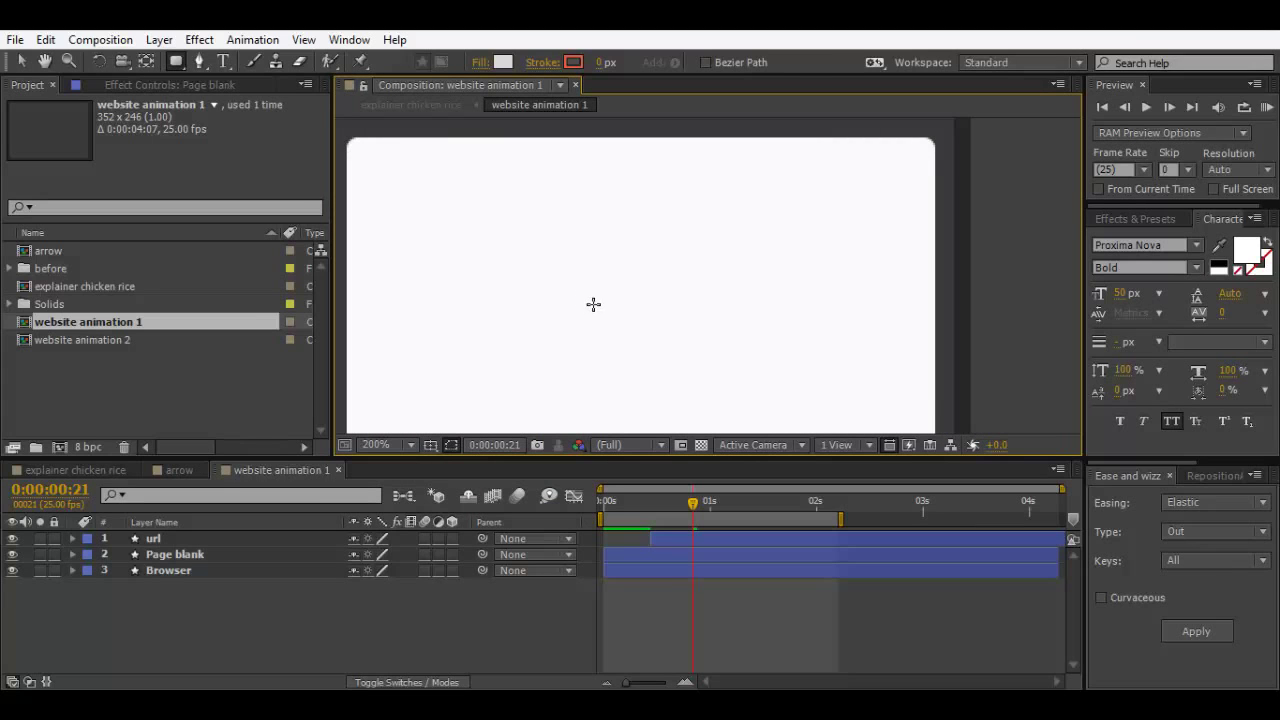
Step: Draw a long thin rectangle on the page and centre its anchor point
{"action": "mouse_move", "coordinate": [584, 303]}
{"action": "left_mouse_down"}
{"action": "mouse_move", "coordinate": [683, 326]}
{"action": "mouse_move", "coordinate": [758, 320]}
{"action": "left_mouse_up"}
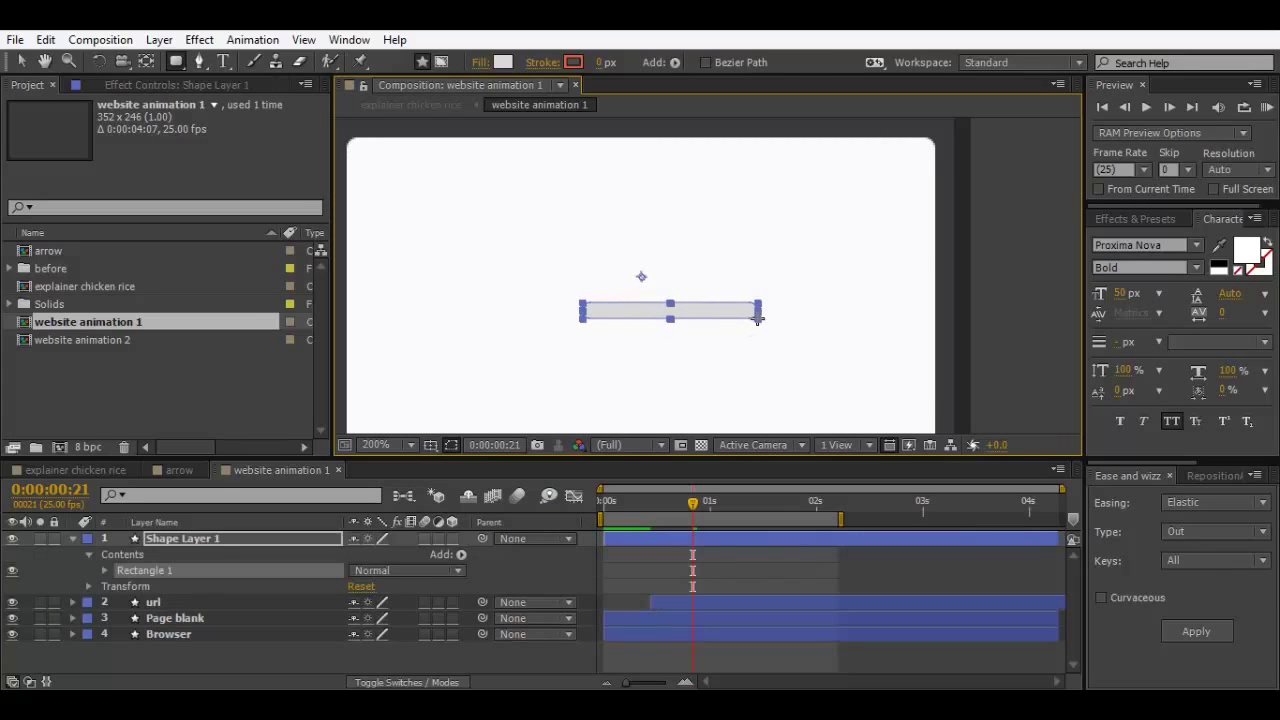
{"action": "left_click", "coordinate": [1202, 476]}
{"action": "left_click", "coordinate": [1150, 601]}
{"action": "scroll", "coordinate": [731, 309], "scroll_direction": "down", "scroll_amount": 2}
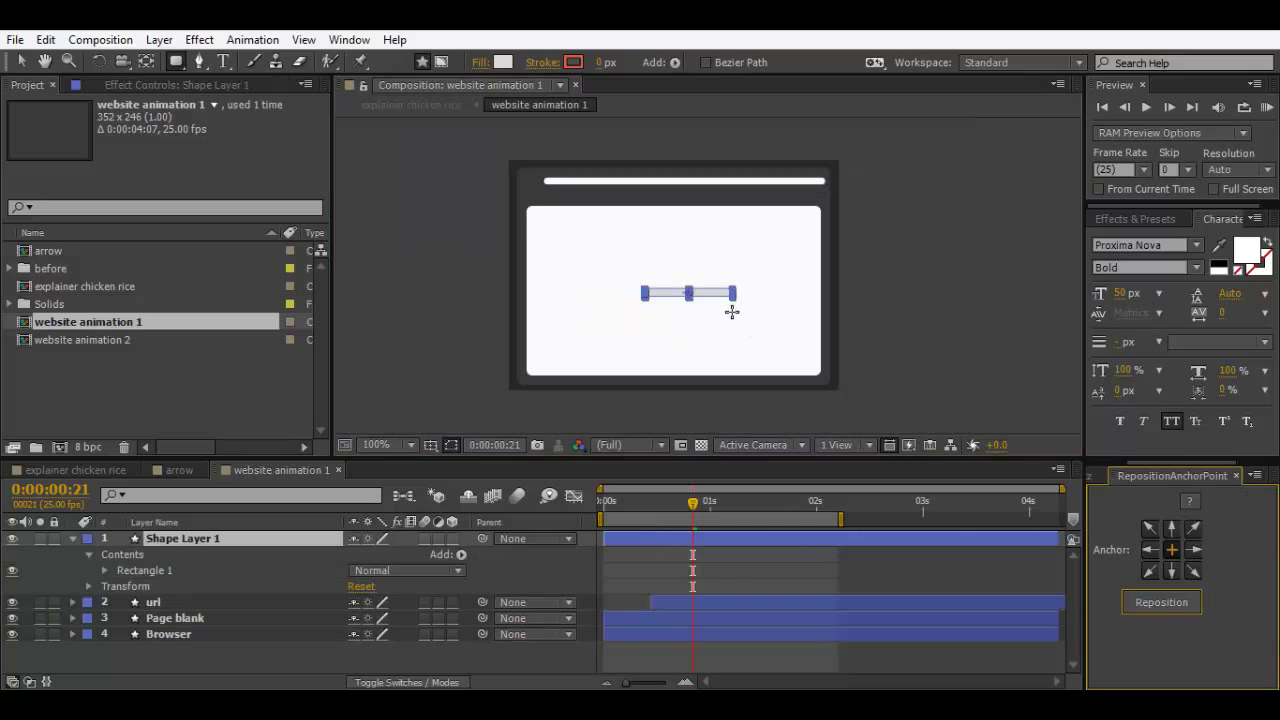
Step: Change the bar's fill to grey, starting from 727272 and lightening it slightly
{"action": "left_click", "coordinate": [501, 61]}
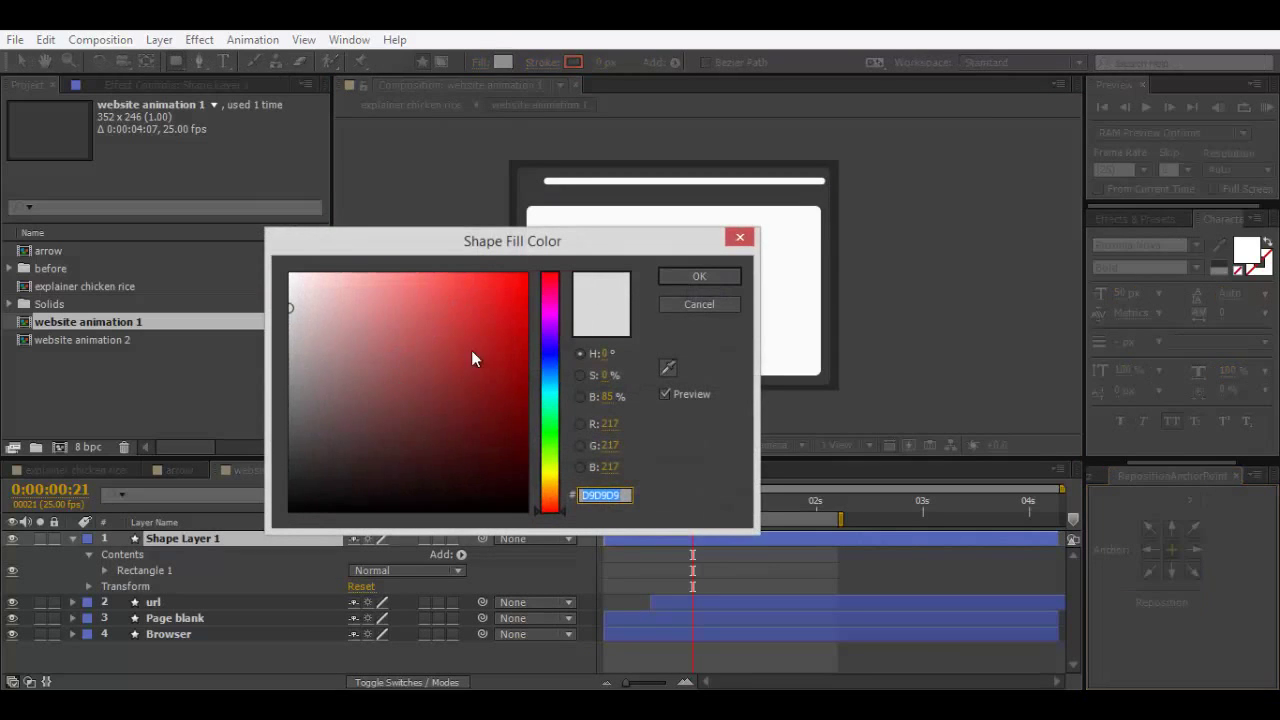
{"action": "left_click", "coordinate": [695, 305]}
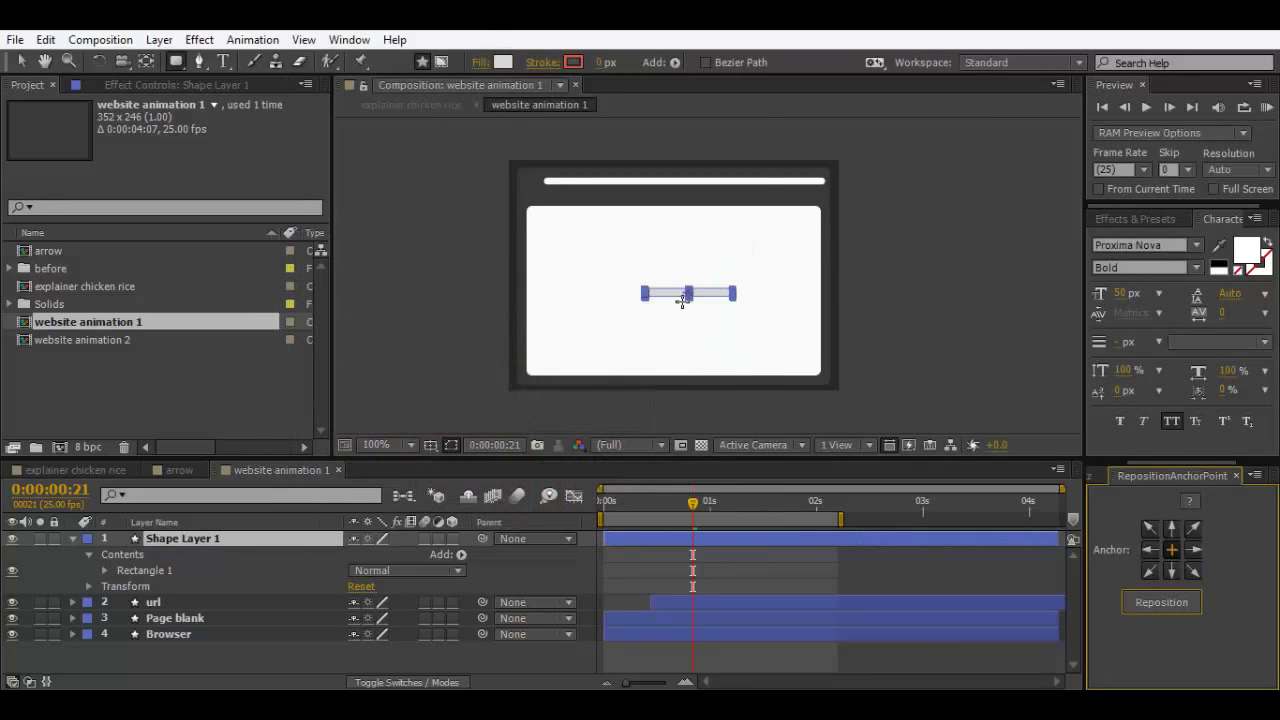
{"action": "left_click", "coordinate": [499, 62]}
{"action": "type", "text": "727272"}
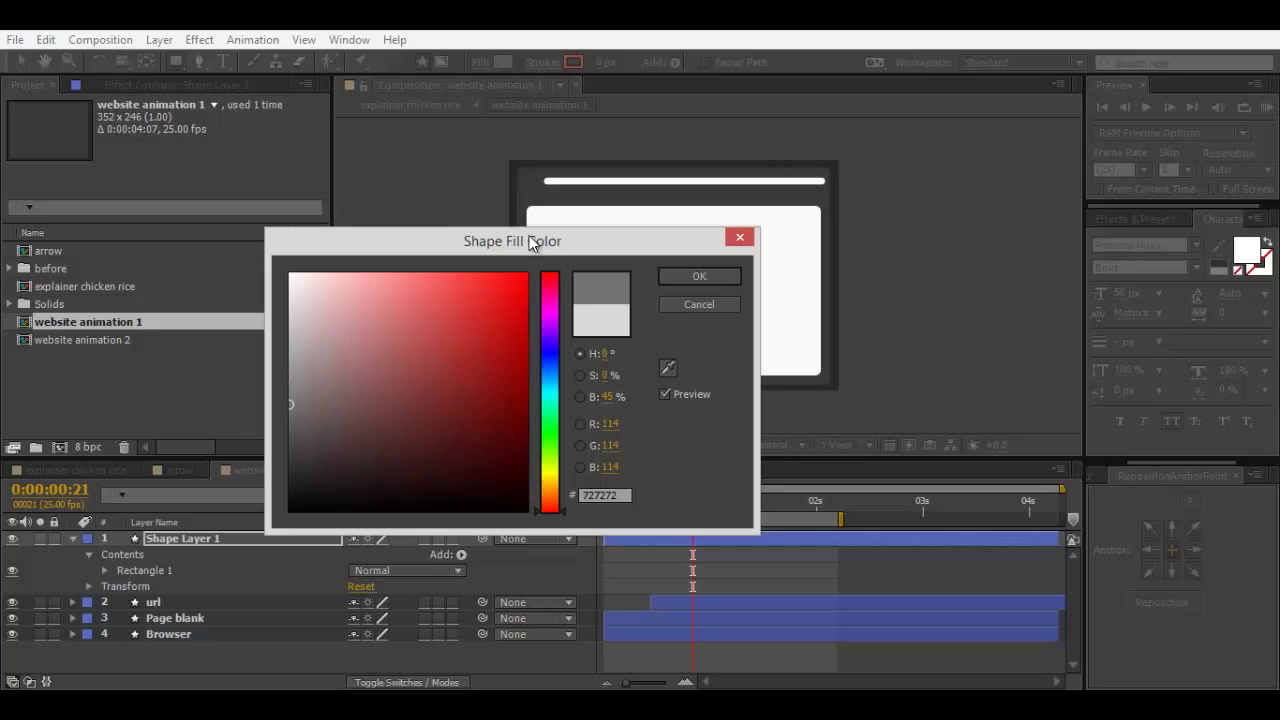
{"action": "left_click_drag", "start_coordinate": [529, 241], "coordinate": [350, 237]}
{"action": "left_click_drag", "start_coordinate": [109, 394], "coordinate": [113, 360]}
{"action": "left_click", "coordinate": [500, 274]}
Step: Nudge the grey bar down and right to centre it on the page
{"action": "key", "text": "period"}
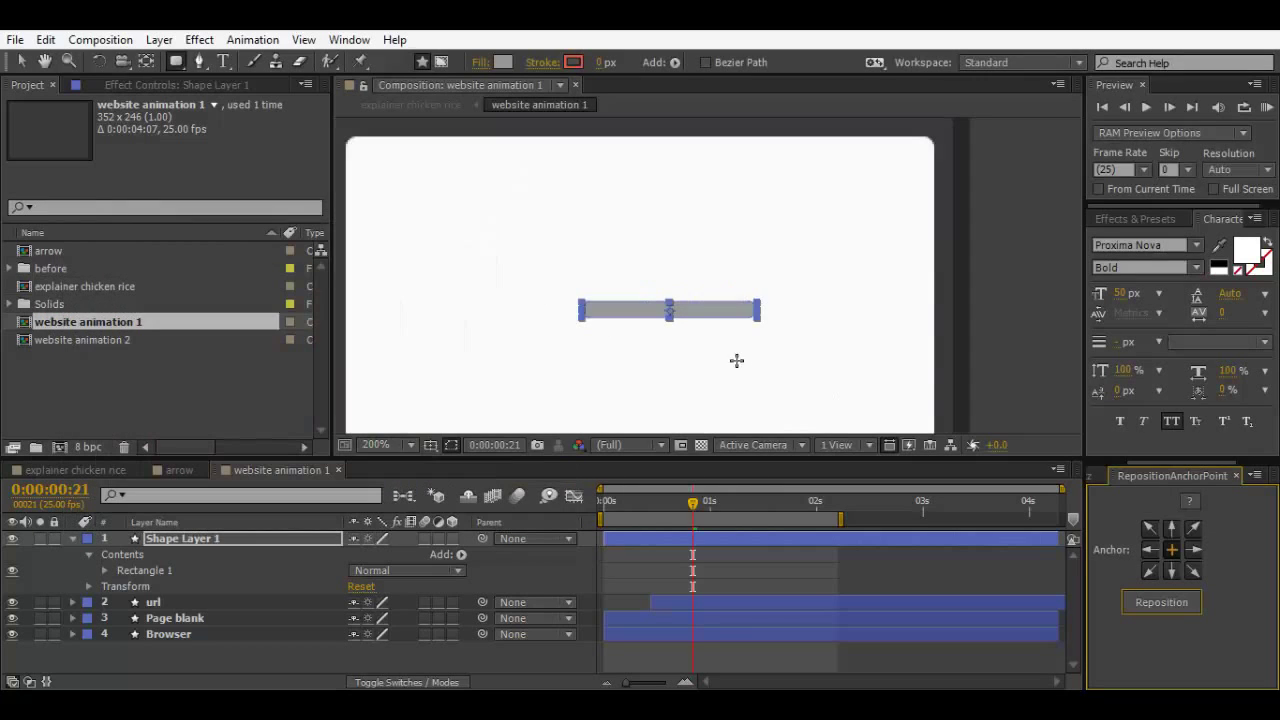
{"action": "double_click", "coordinate": [725, 307]}
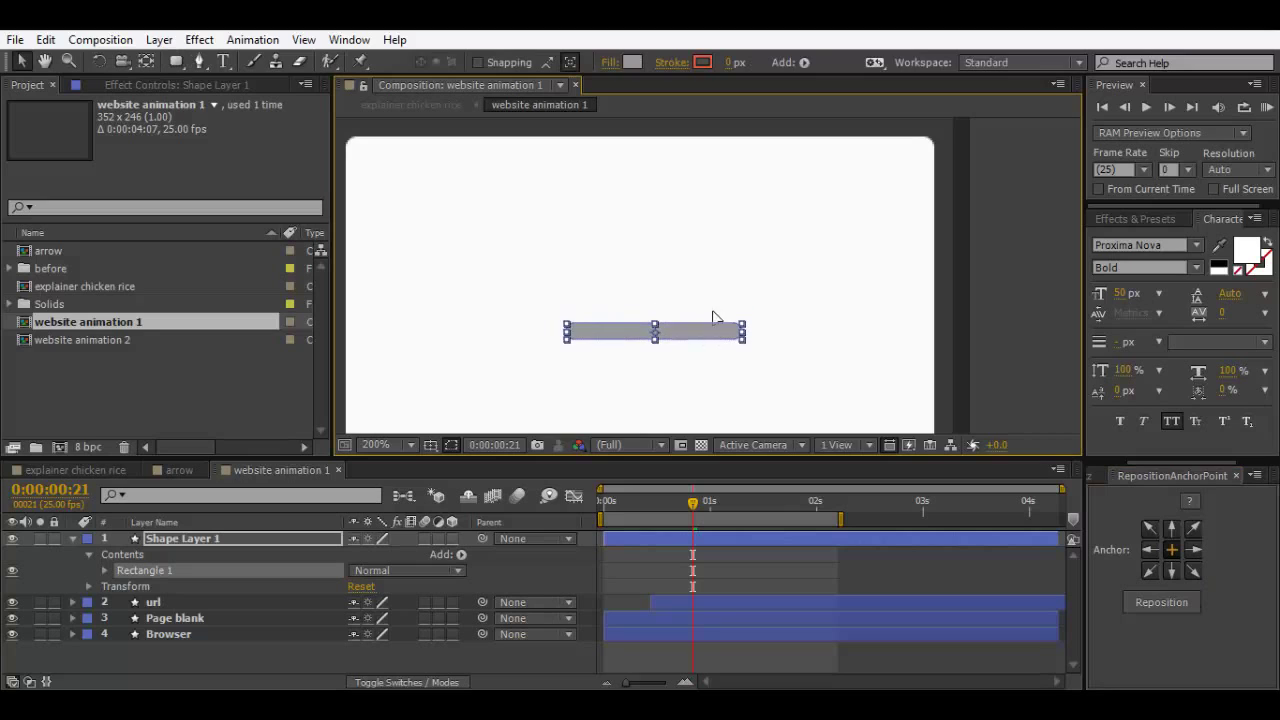
{"action": "key", "text": "comma"}
{"action": "left_click_drag", "start_coordinate": [708, 303], "coordinate": [720, 318]}
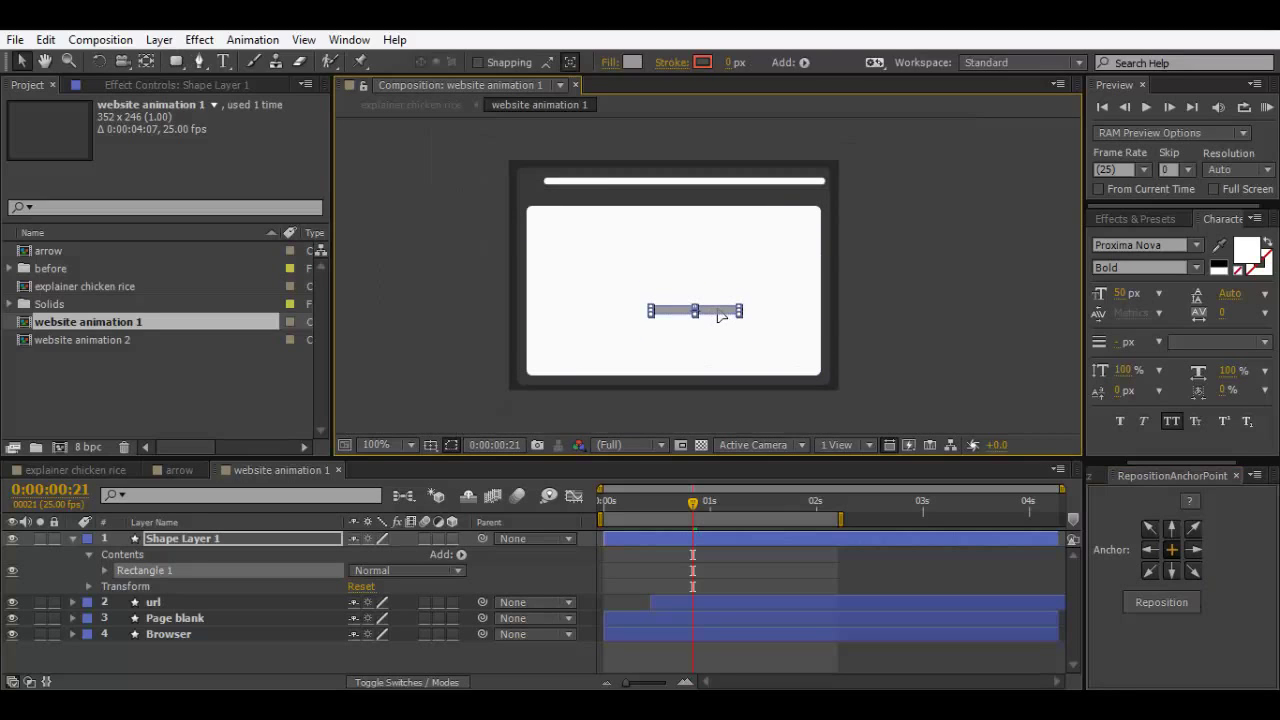
Step: Rename the grey bar layer 'approve button' and centre its anchor point
{"action": "left_click", "coordinate": [196, 537]}
{"action": "key", "text": "Return"}
{"action": "type", "text": "approve button"}
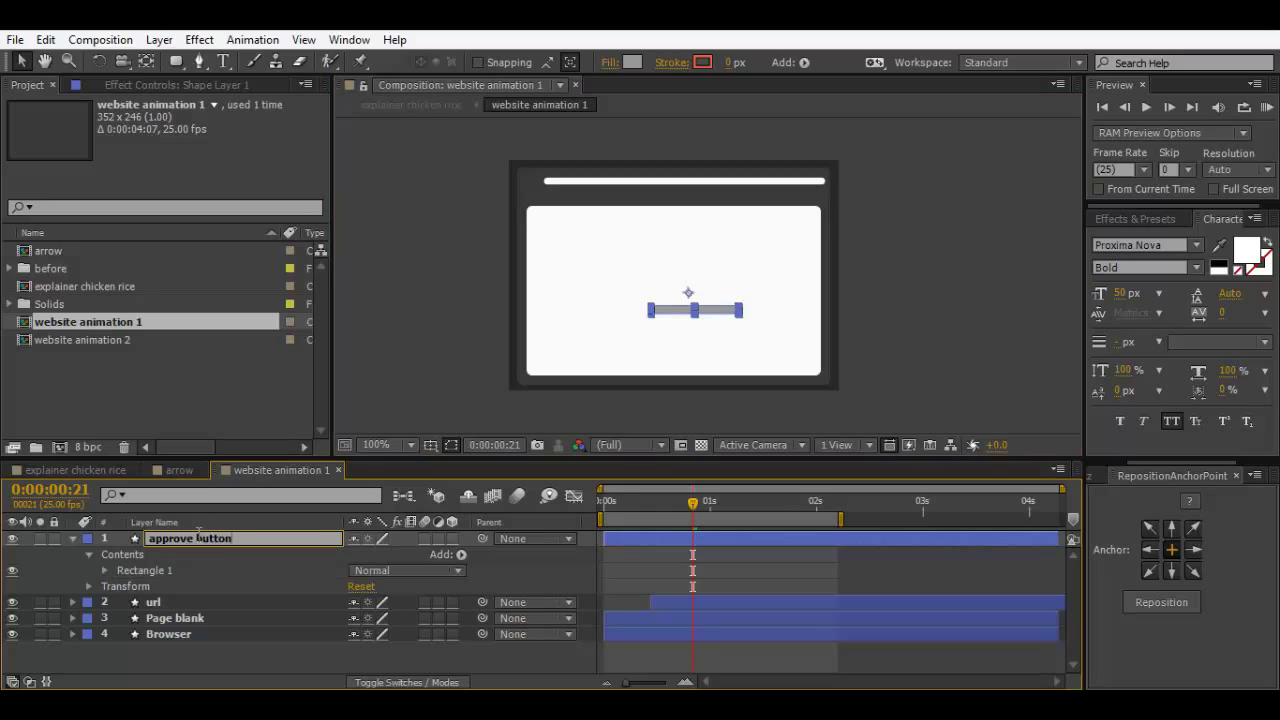
{"action": "key", "text": "Return"}
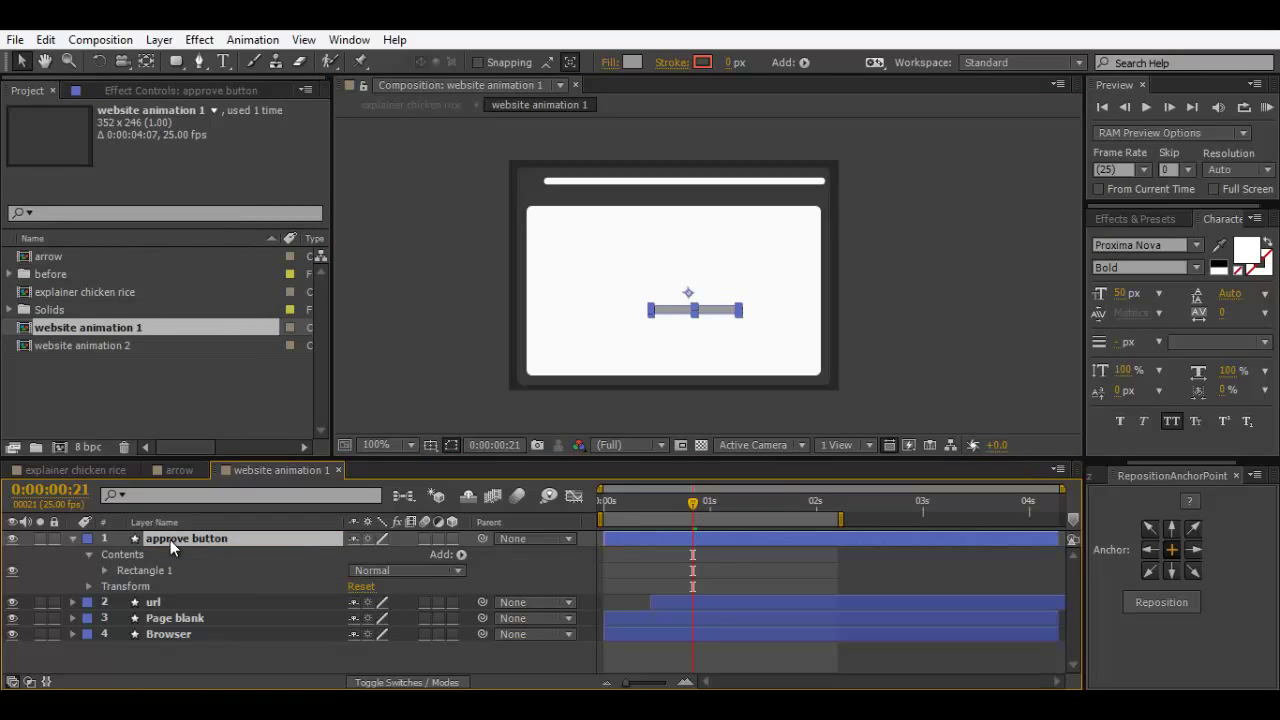
{"action": "key", "text": "s"}
{"action": "left_click", "coordinate": [1163, 601]}
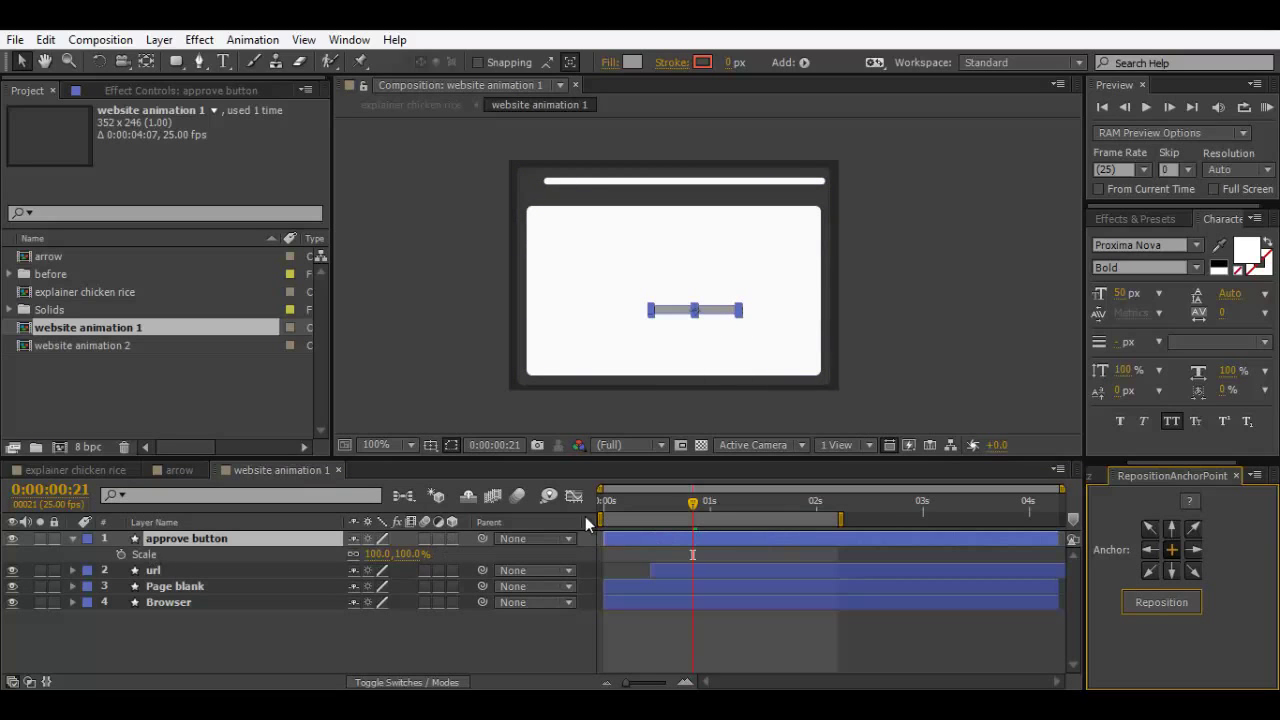
Step: Keyframe the button's Scale from 0% at 0s to 100% at 20 frames
{"action": "left_click_drag", "start_coordinate": [631, 502], "coordinate": [604, 502]}
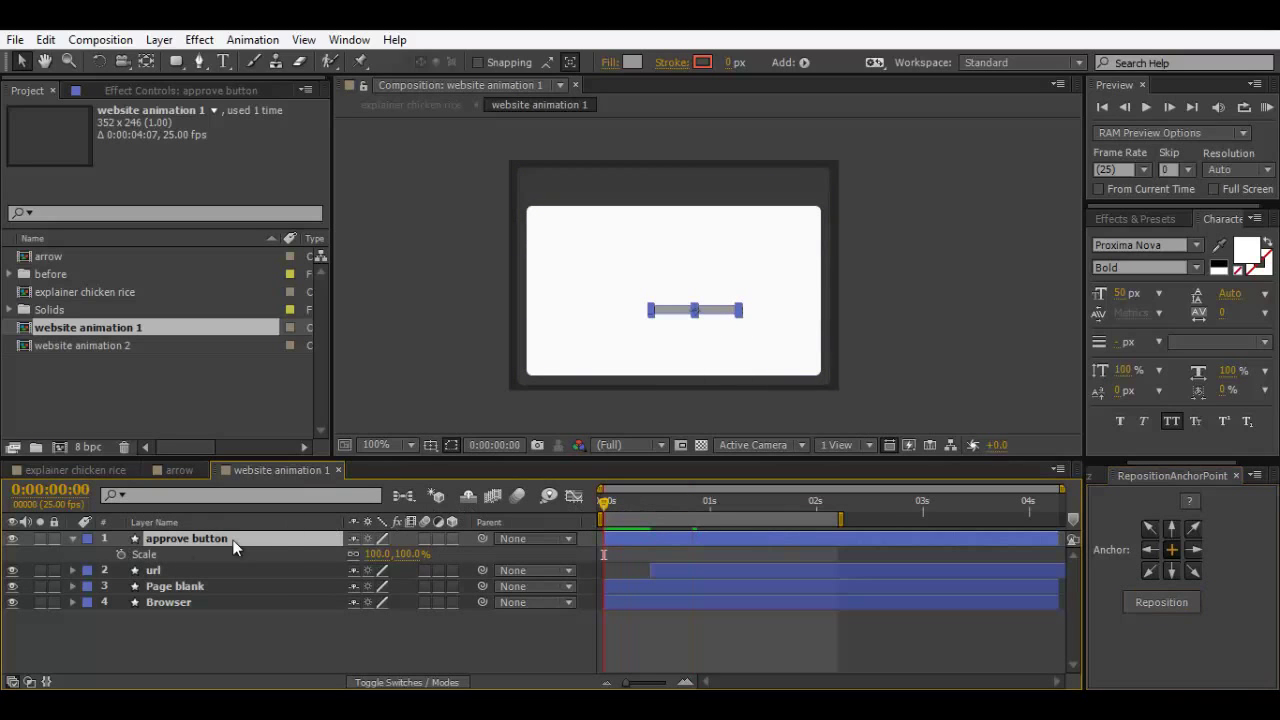
{"action": "left_click", "coordinate": [380, 556]}
{"action": "type", "text": "00.0"}
{"action": "key", "text": "Return"}
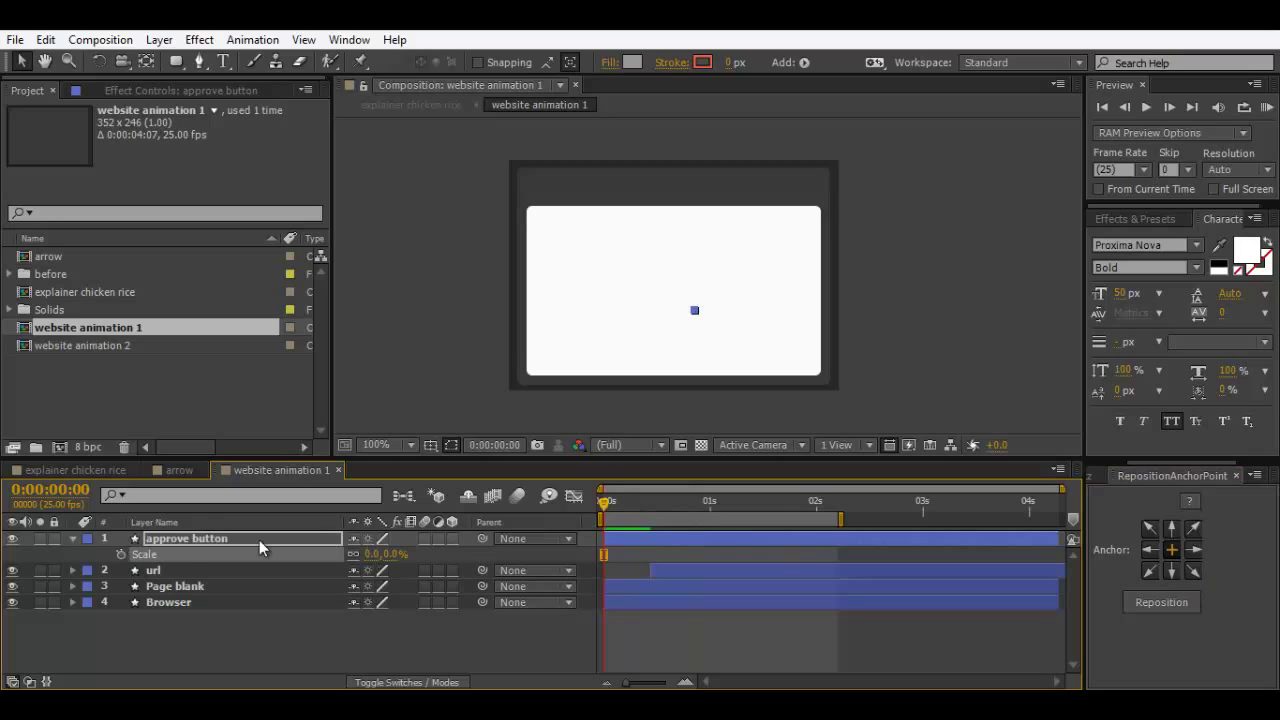
{"action": "left_click", "coordinate": [121, 555]}
{"action": "key", "text": "shift+Page_Down"}
{"action": "key", "text": "shift+Page_Down"}
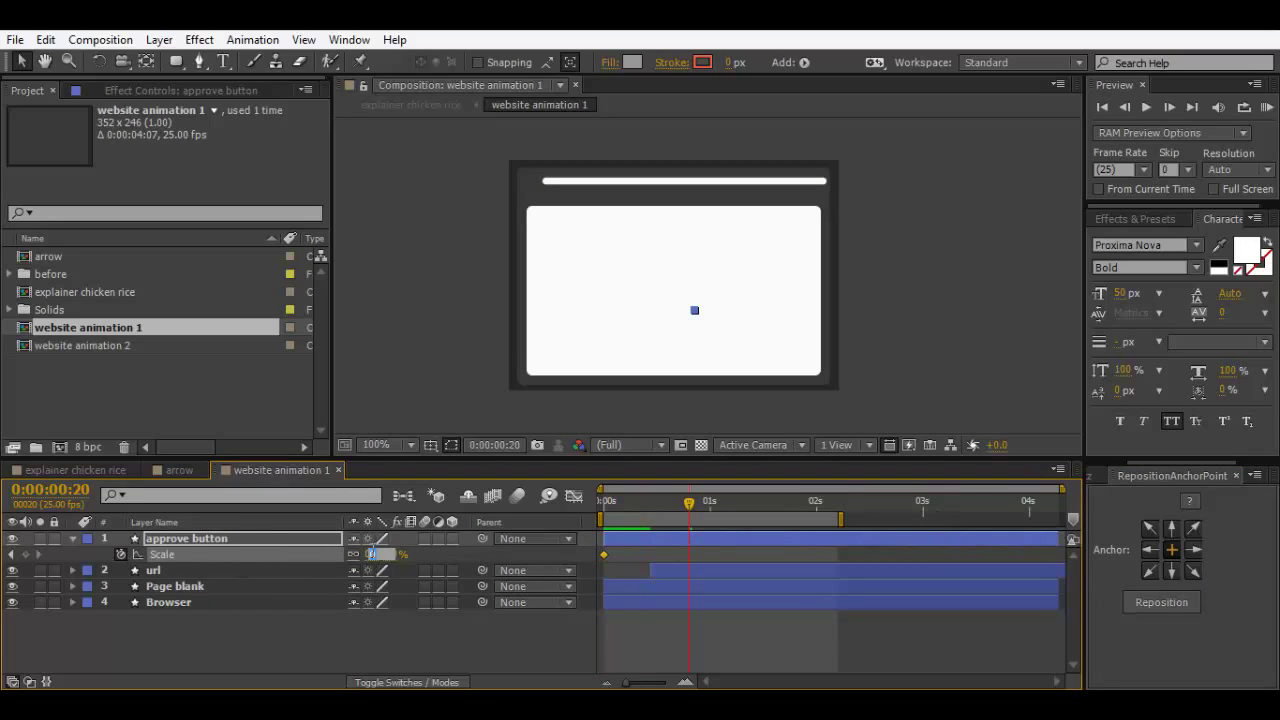
{"action": "left_click", "coordinate": [372, 554]}
{"action": "type", "text": "100"}
{"action": "key", "text": "Return"}
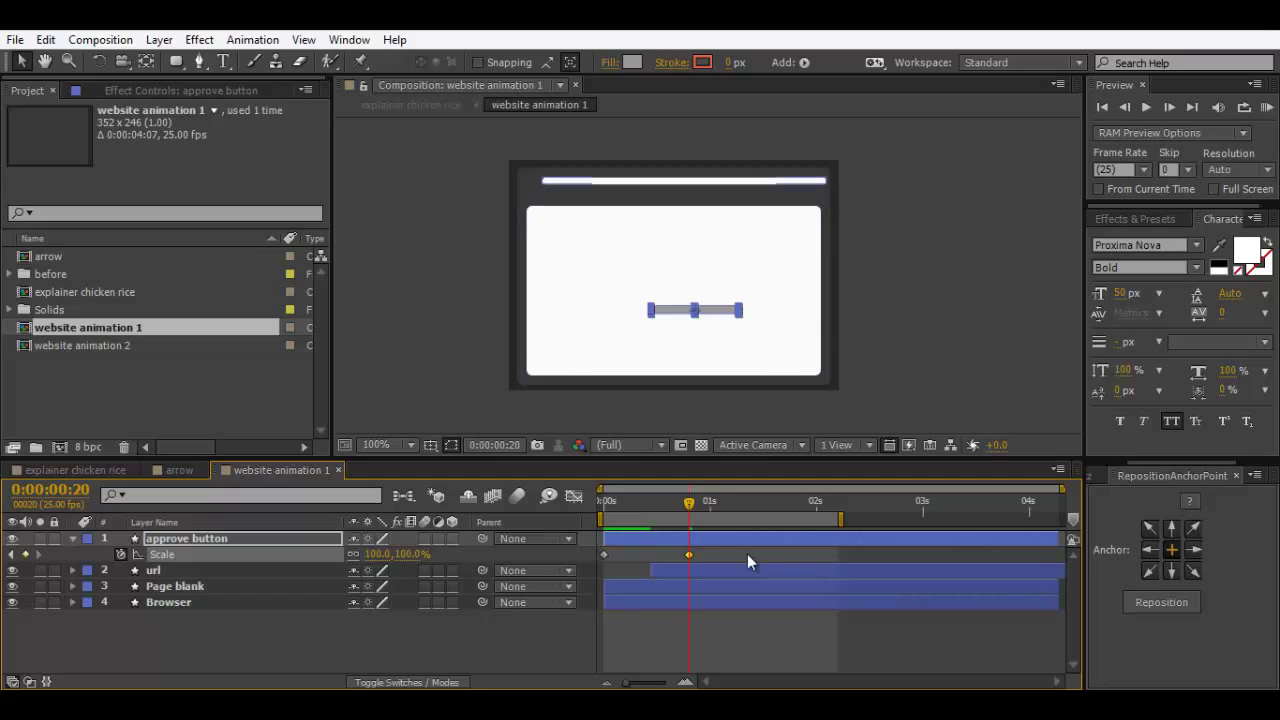
Step: Apply Elastic Out easing and slide the layer so it enters after the url bar
{"action": "left_click", "coordinate": [1093, 478]}
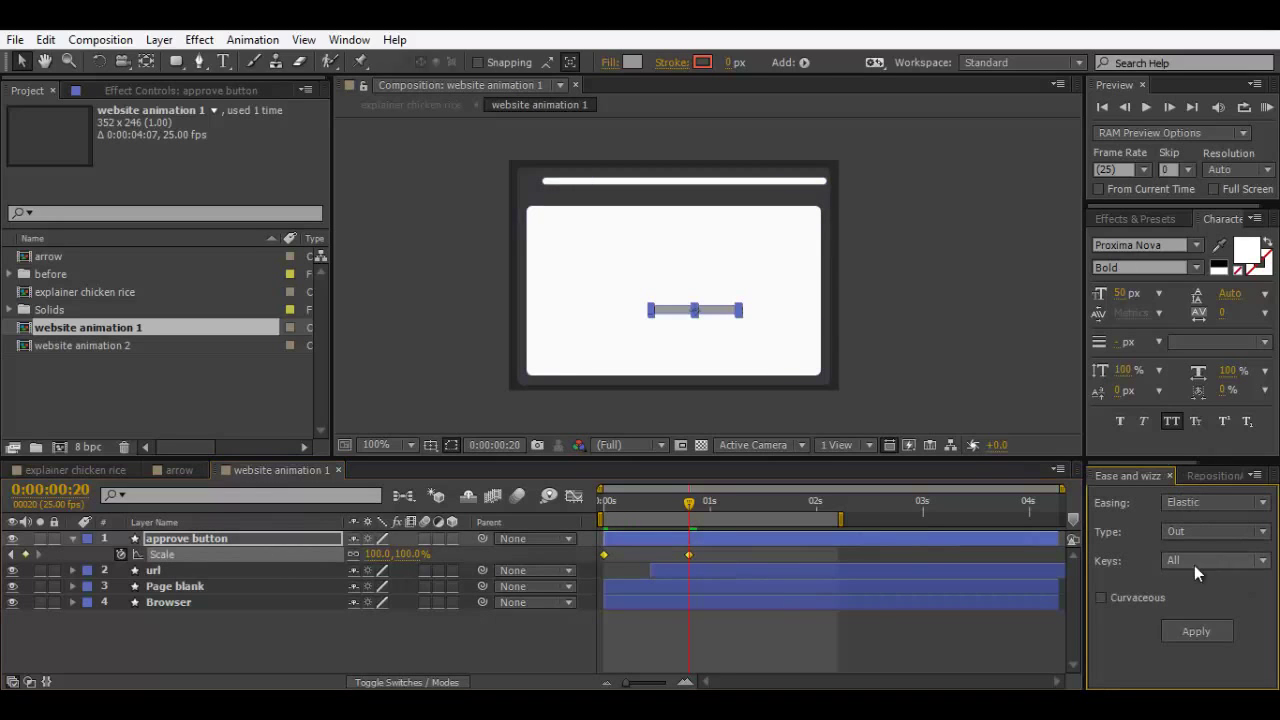
{"action": "left_click", "coordinate": [1192, 631]}
{"action": "left_click_drag", "start_coordinate": [631, 539], "coordinate": [710, 538]}
{"action": "left_click_drag", "start_coordinate": [600, 505], "coordinate": [675, 540]}
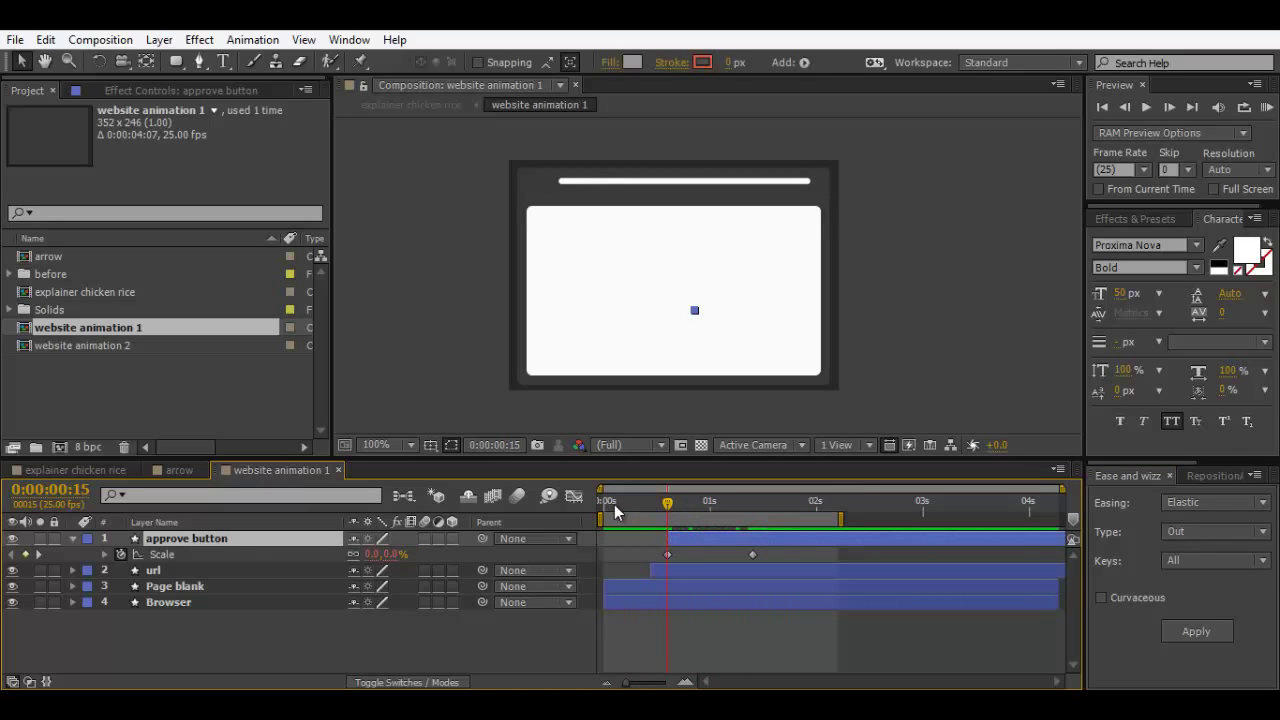
{"action": "left_click_drag", "start_coordinate": [614, 504], "coordinate": [764, 510]}
{"action": "left_click", "coordinate": [806, 604]}
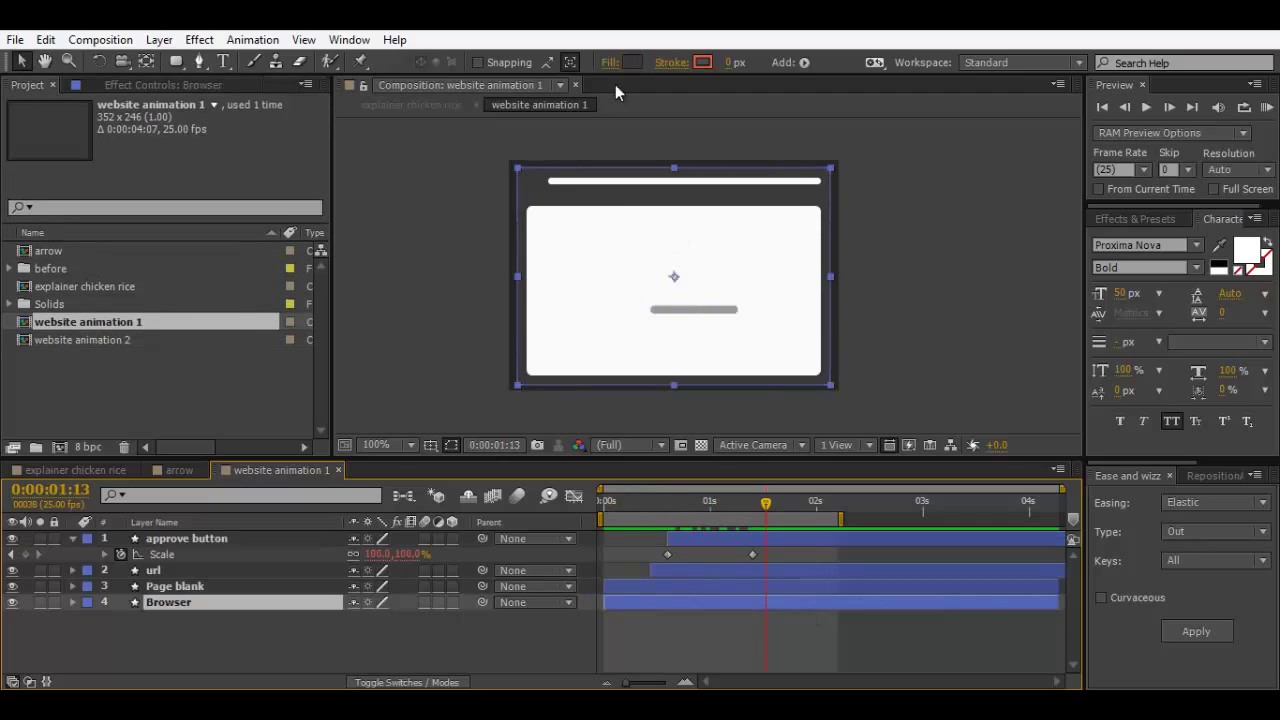
Step: Set up the Pen tool with no fill for new paths
{"action": "left_click", "coordinate": [200, 62]}
{"action": "left_click", "coordinate": [259, 640]}
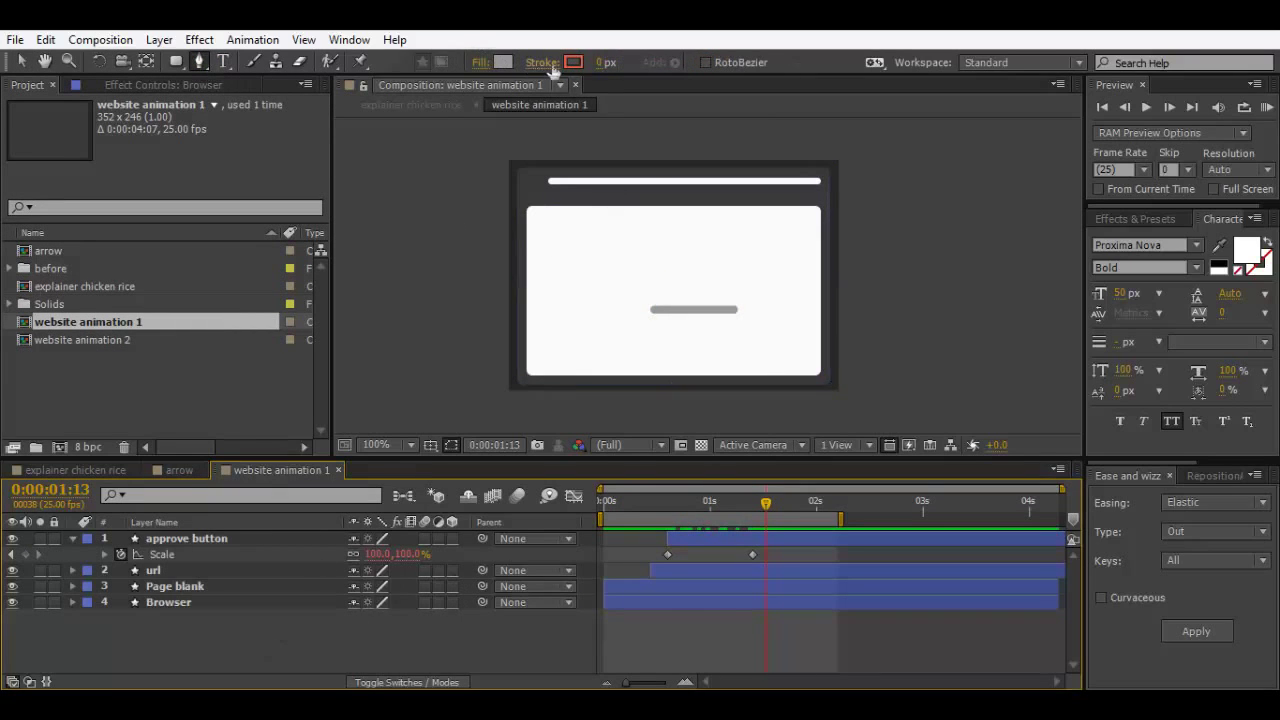
{"action": "left_click", "coordinate": [497, 64]}
{"action": "left_click", "coordinate": [543, 306]}
{"action": "left_click", "coordinate": [609, 415]}
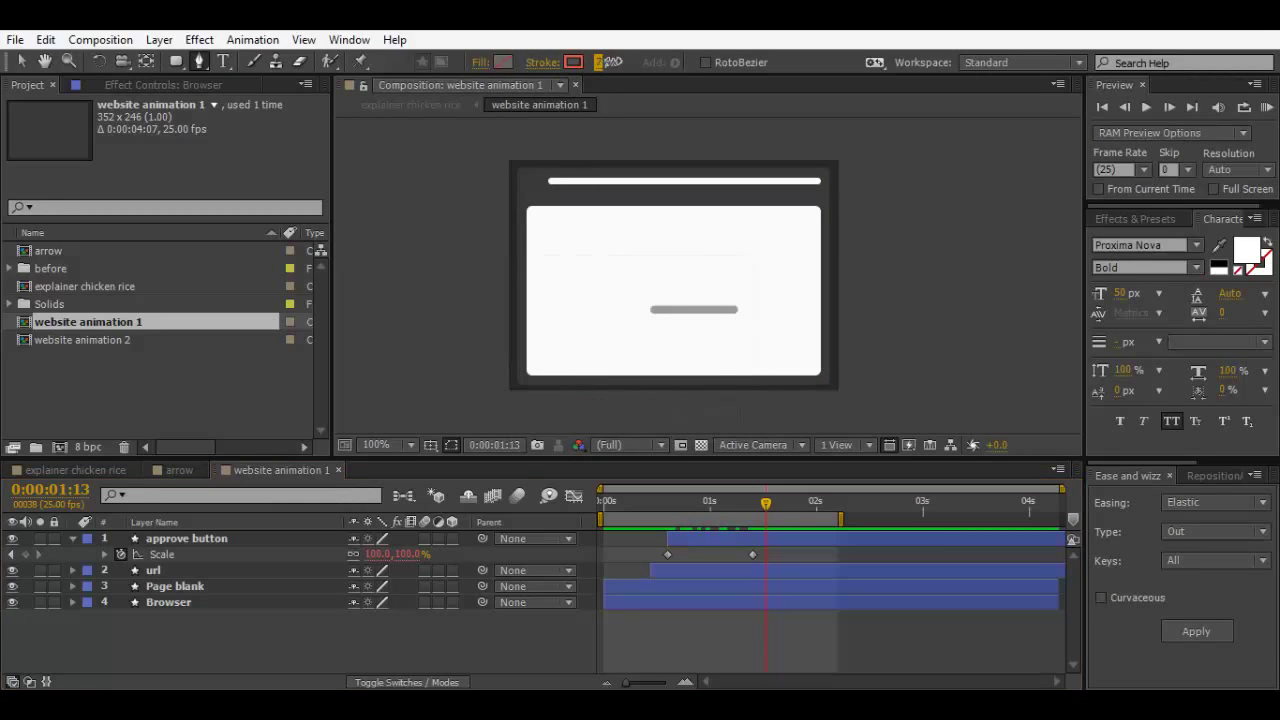
Step: Draw a short horizontal line near the browser page's top-left corner
{"action": "key", "text": "period"}
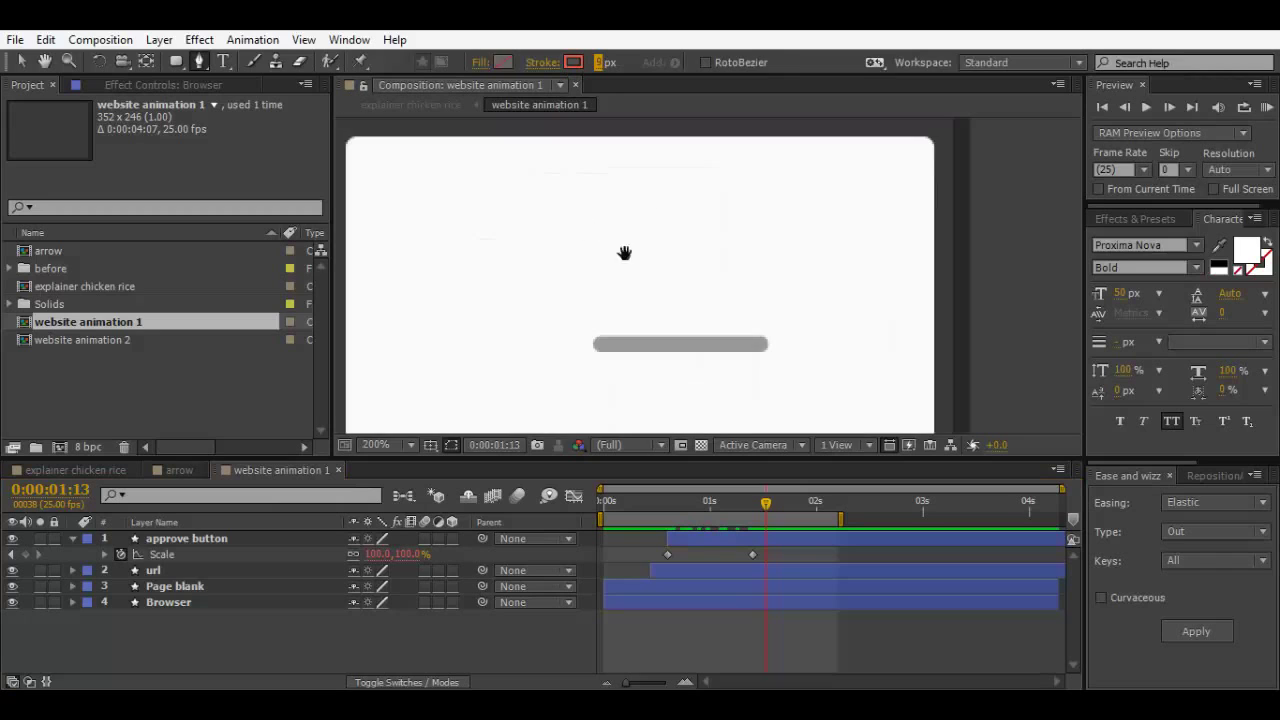
{"action": "left_click_drag", "start_coordinate": [624, 253], "coordinate": [776, 311]}
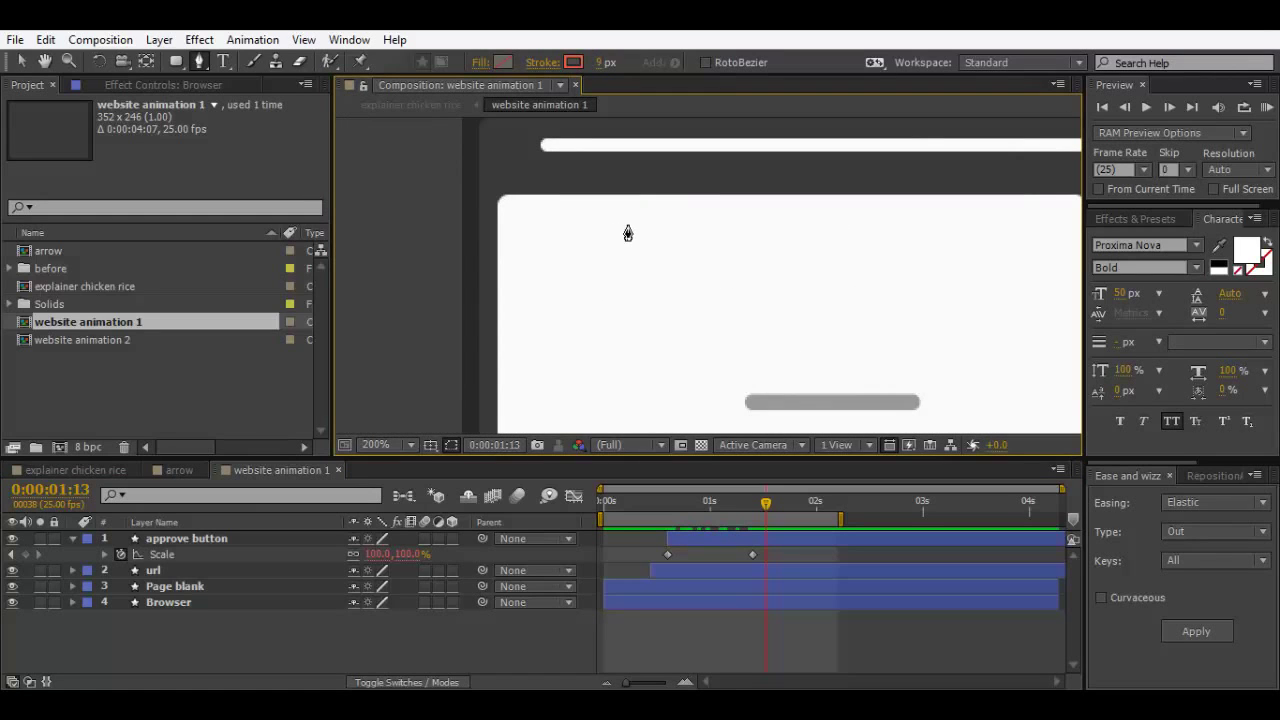
{"action": "left_click", "coordinate": [593, 222]}
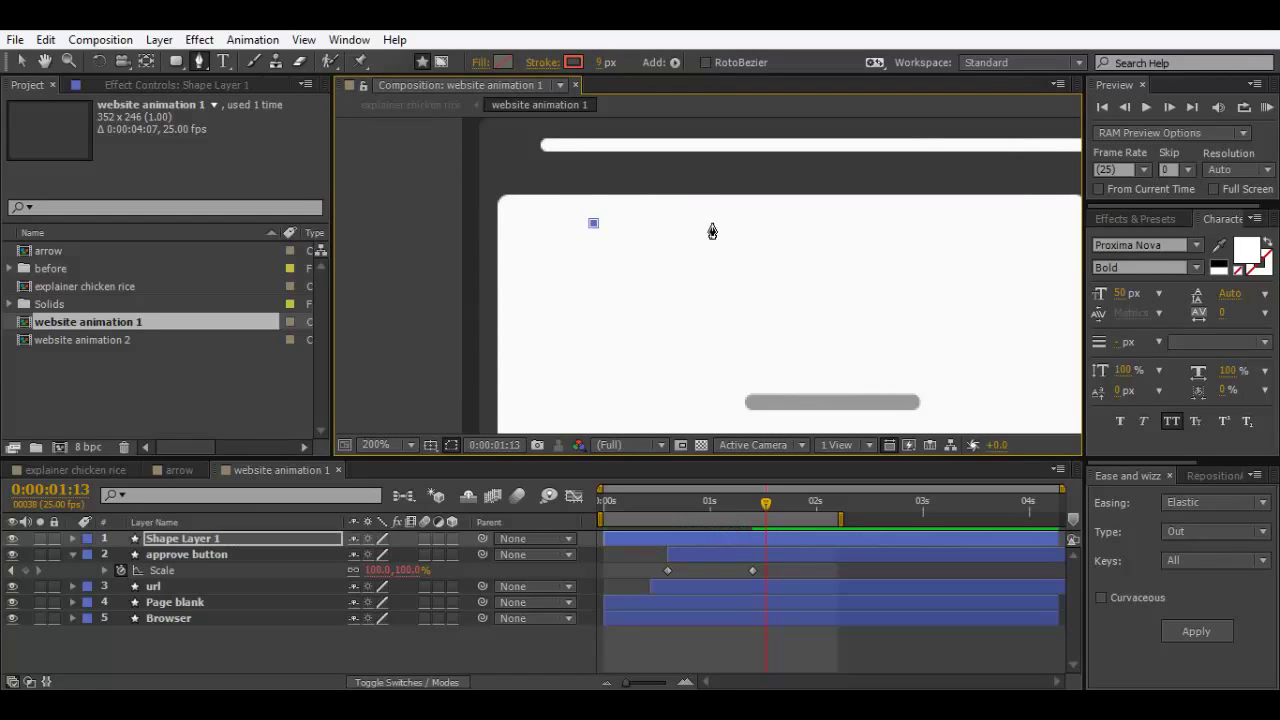
{"action": "left_click", "coordinate": [713, 223]}
Step: Rename the new shape layer 'menu item'
{"action": "scroll", "coordinate": [619, 249], "scroll_direction": "up", "scroll_amount": 2}
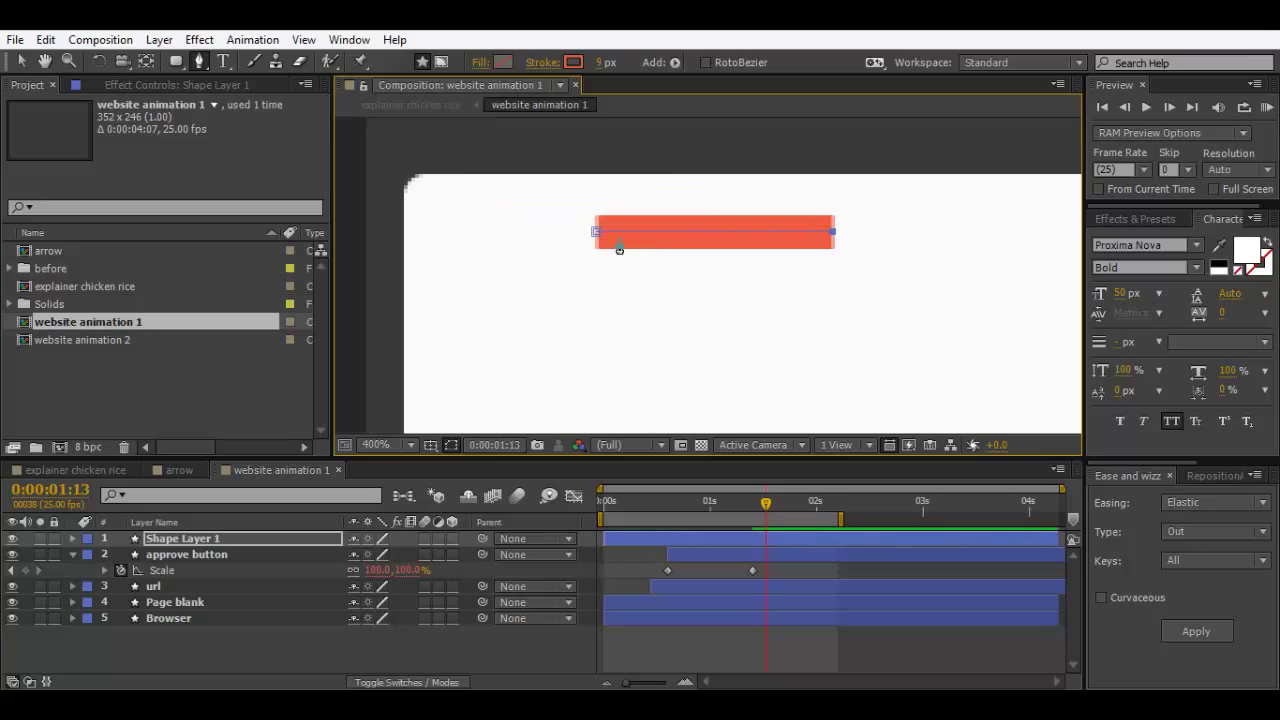
{"action": "left_click", "coordinate": [72, 554]}
{"action": "left_click", "coordinate": [190, 541]}
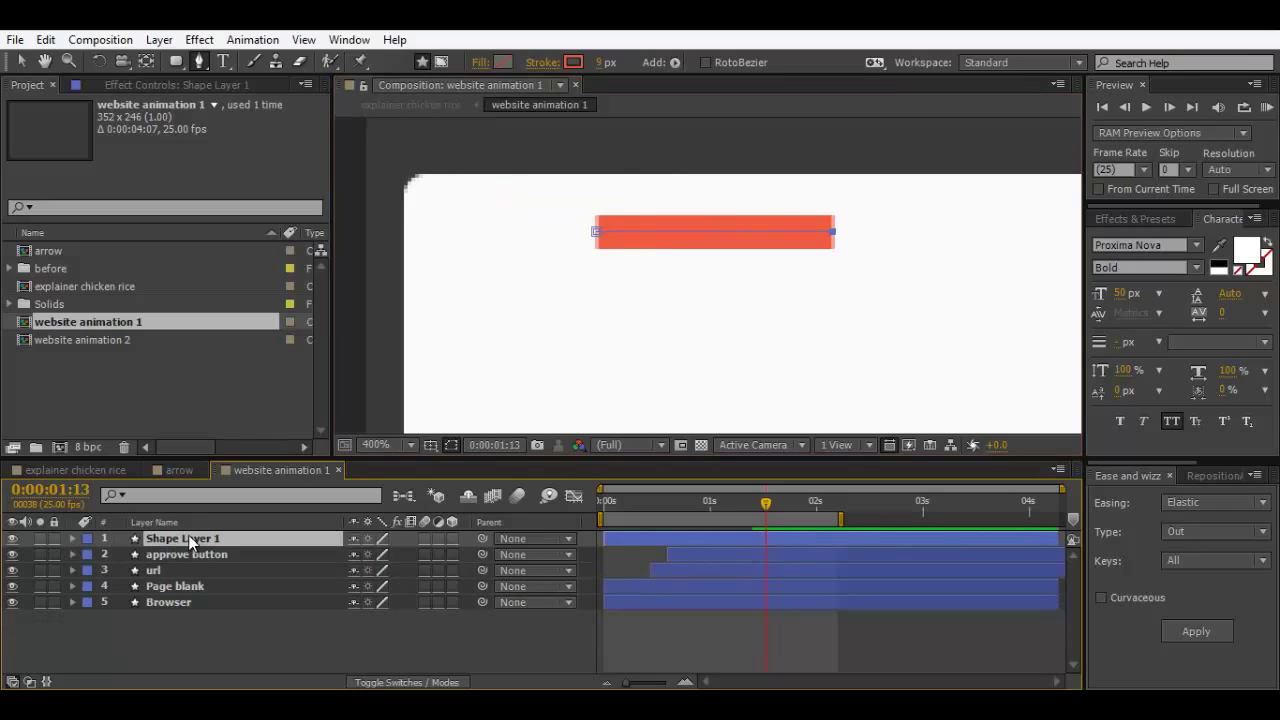
{"action": "key", "text": "Return"}
{"action": "type", "text": "menu"}
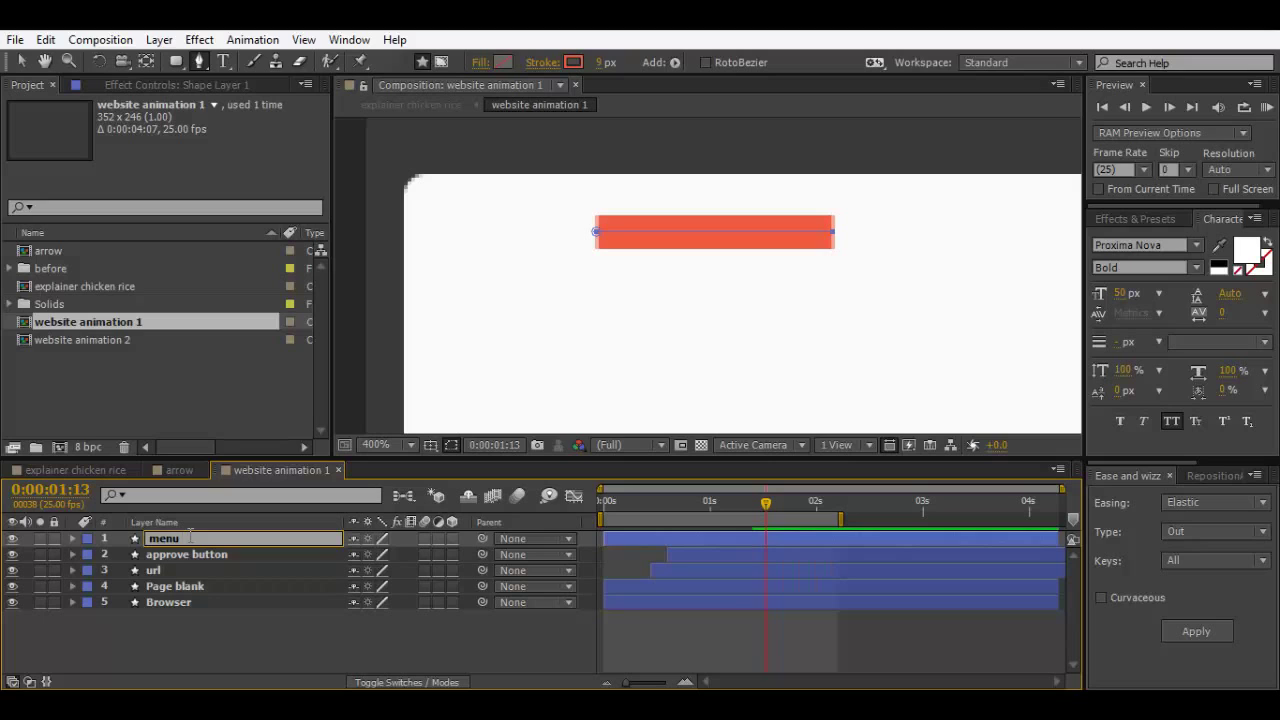
{"action": "type", "text": " item"}
{"action": "key", "text": "Return"}
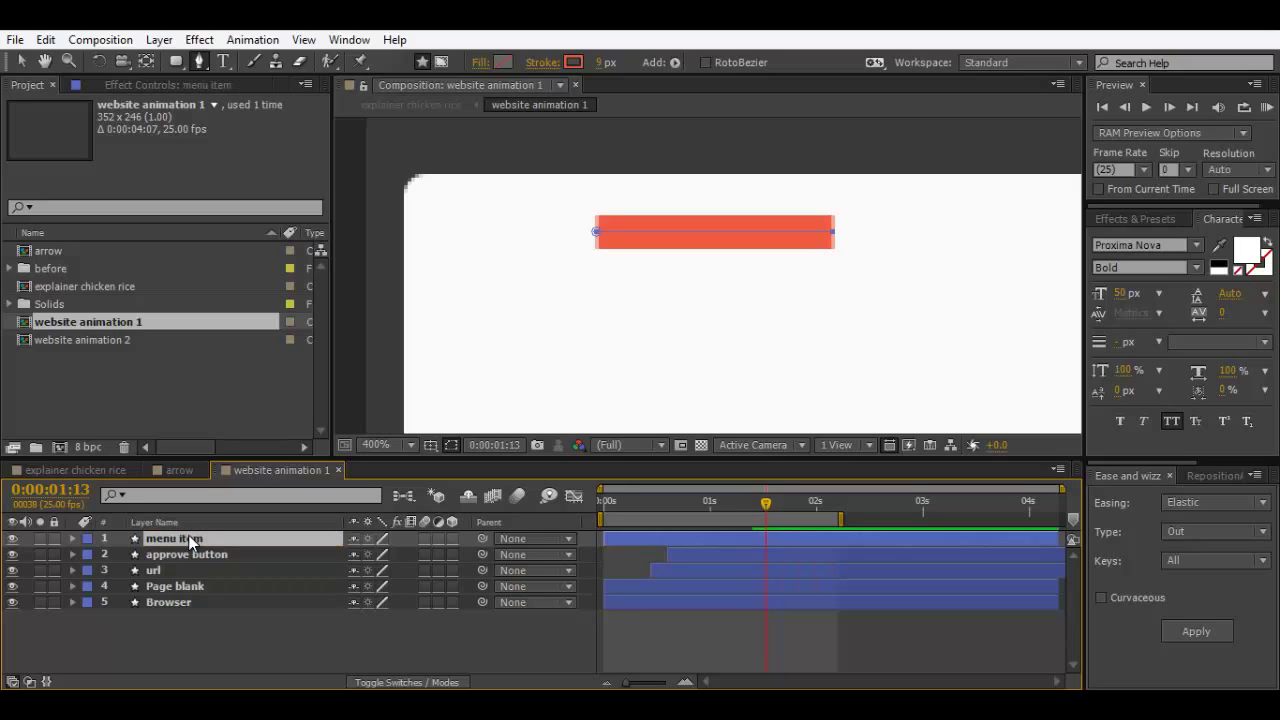
Step: Delete Fill 1 from the menu item line's shape contents
{"action": "left_click", "coordinate": [73, 539]}
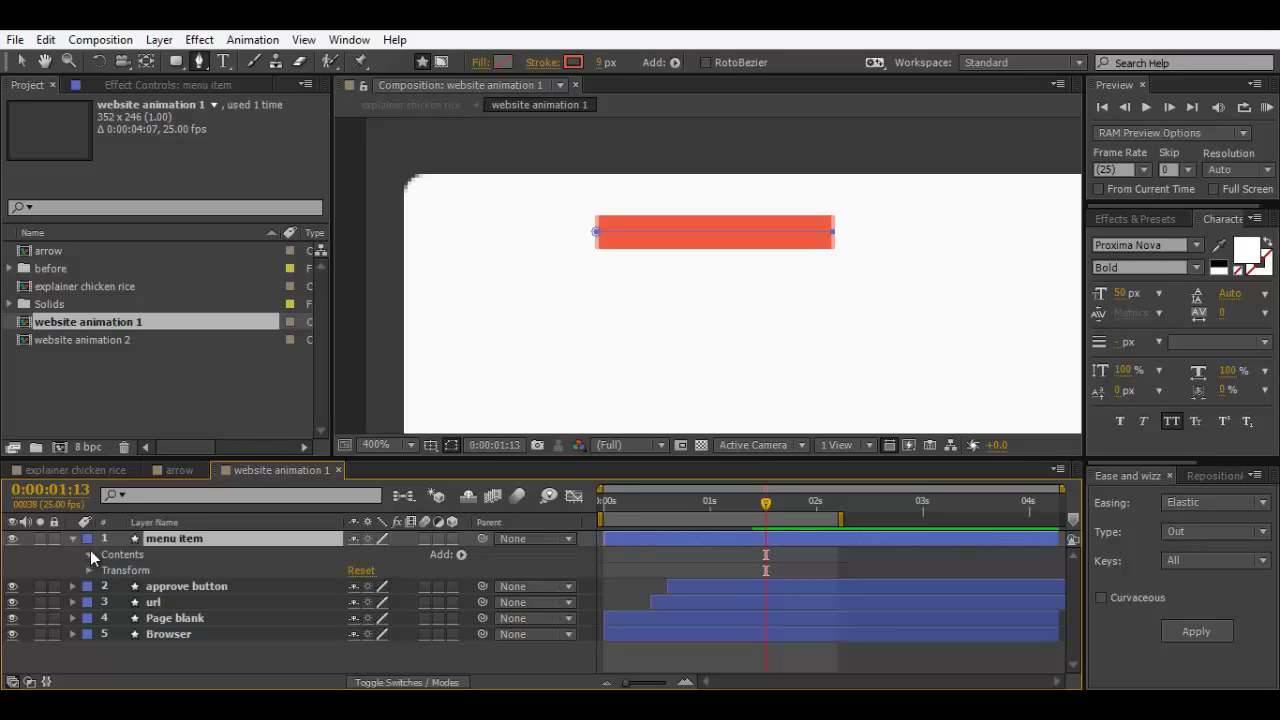
{"action": "left_click", "coordinate": [89, 553]}
{"action": "left_click", "coordinate": [104, 570]}
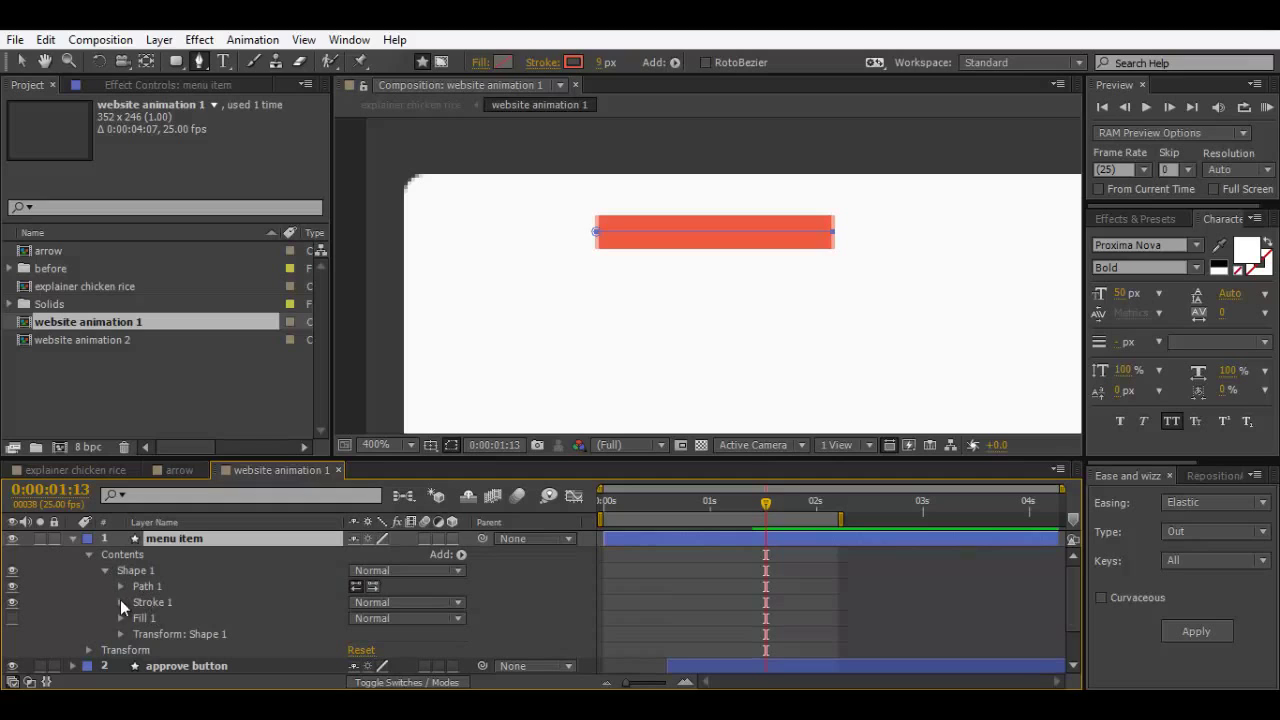
{"action": "left_click", "coordinate": [141, 614]}
{"action": "key", "text": "Delete"}
Step: Set the line's stroke Line Cap to Round Cap
{"action": "left_click", "coordinate": [121, 602]}
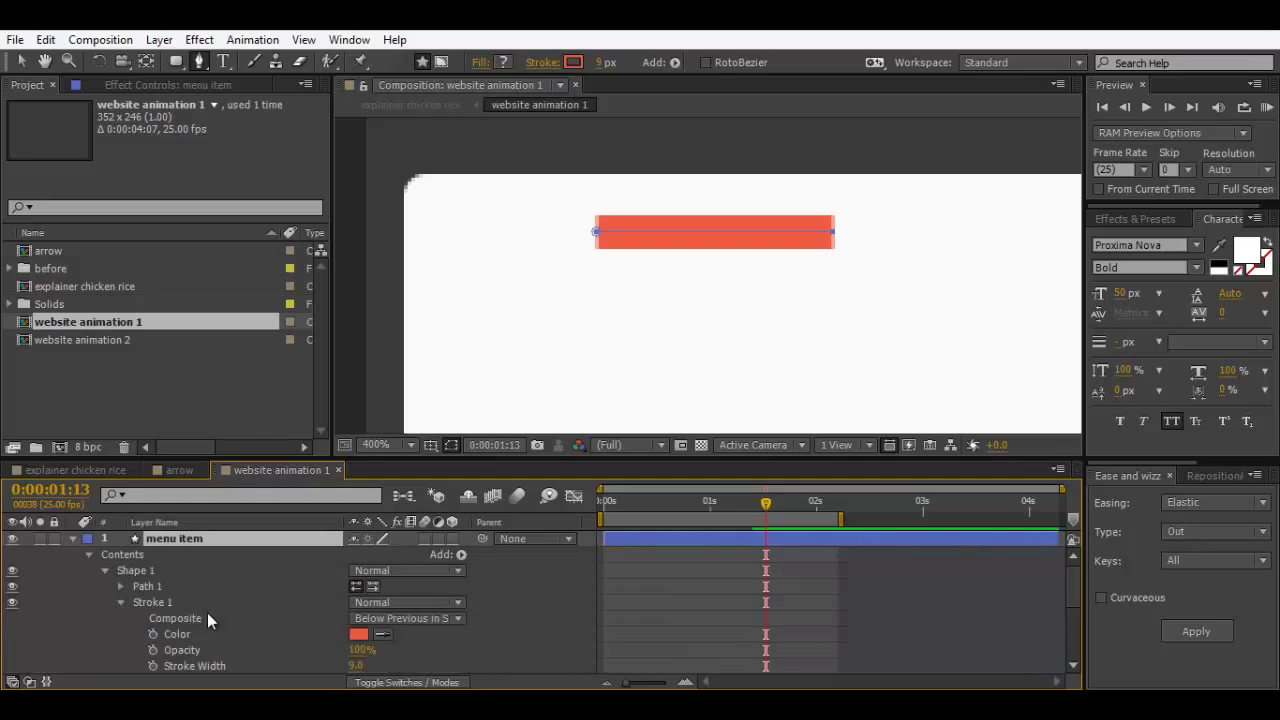
{"action": "scroll", "coordinate": [207, 612], "scroll_direction": "down", "scroll_amount": 2}
{"action": "left_click", "coordinate": [186, 618]}
{"action": "left_click", "coordinate": [405, 618]}
{"action": "left_click", "coordinate": [407, 577]}
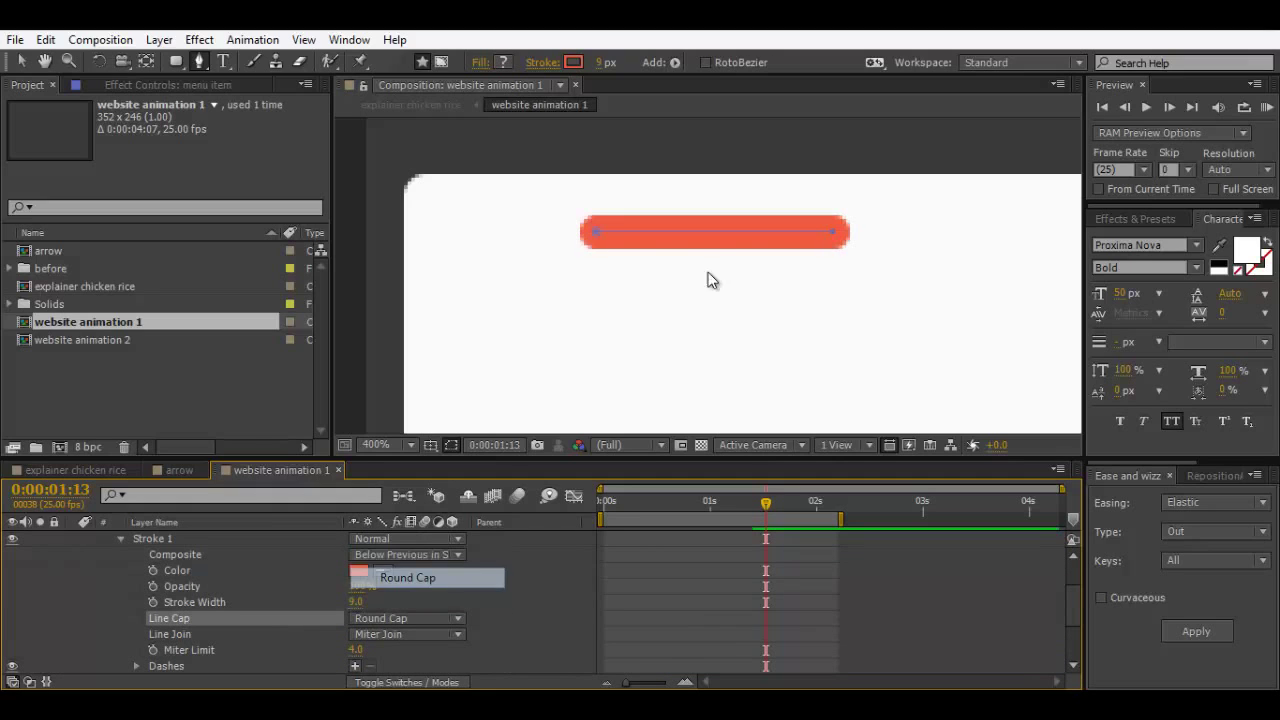
{"action": "left_click", "coordinate": [121, 540]}
{"action": "scroll", "coordinate": [834, 390], "scroll_direction": "down", "scroll_amount": 4}
{"action": "scroll", "coordinate": [834, 390], "scroll_direction": "up", "scroll_amount": 2}
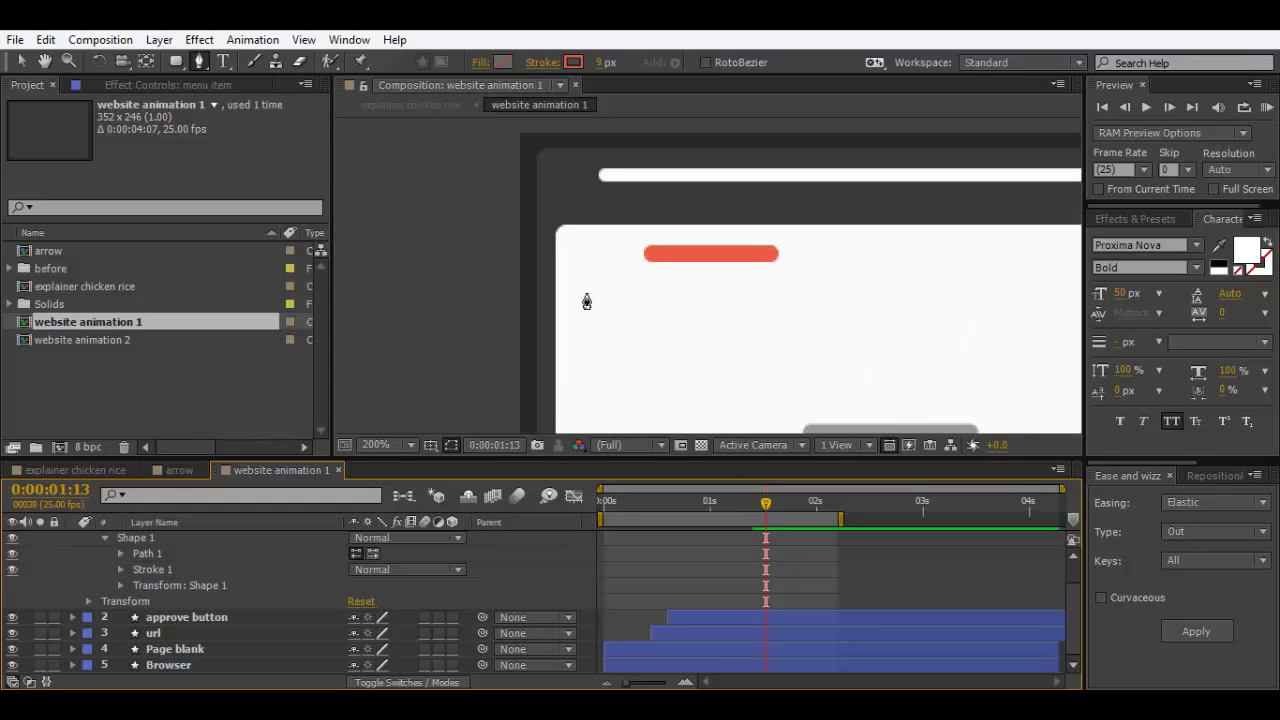
{"action": "scroll", "coordinate": [185, 592], "scroll_direction": "up", "scroll_amount": 1}
Step: Set the menu item stroke width to 4 px
{"action": "left_click", "coordinate": [193, 538]}
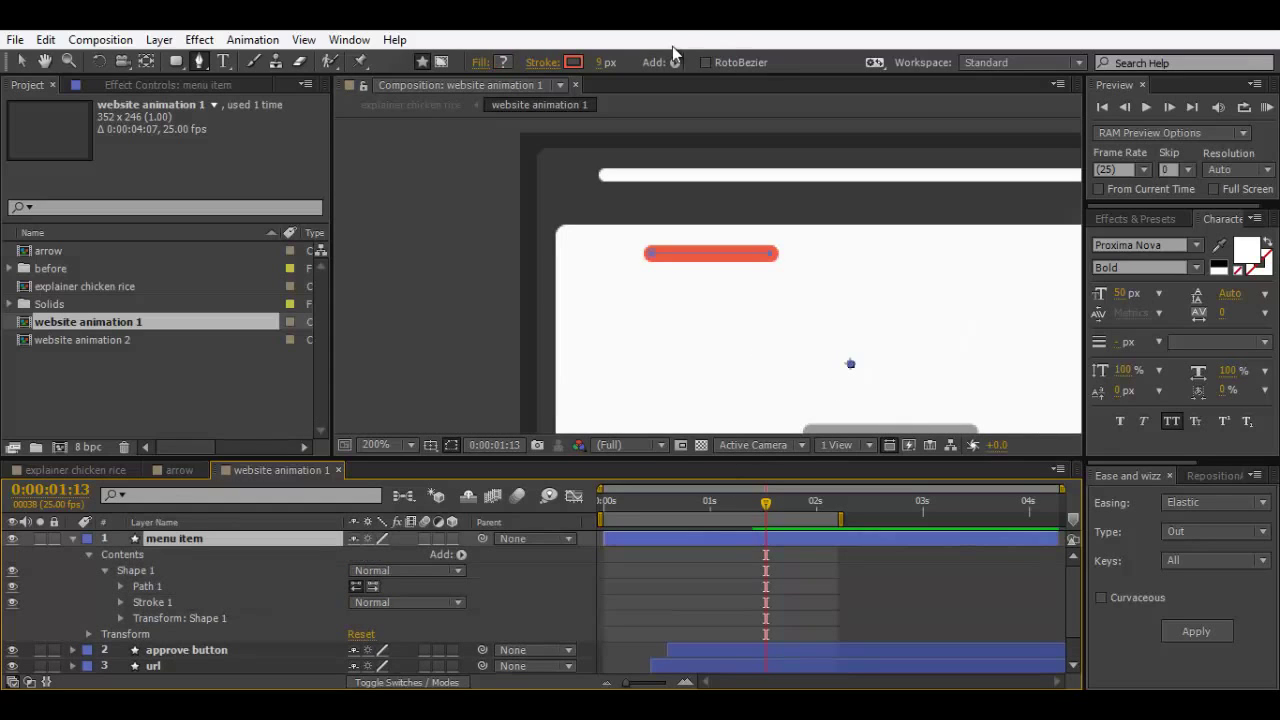
{"action": "left_click", "coordinate": [603, 62]}
{"action": "type", "text": "5"}
{"action": "key", "text": "Return"}
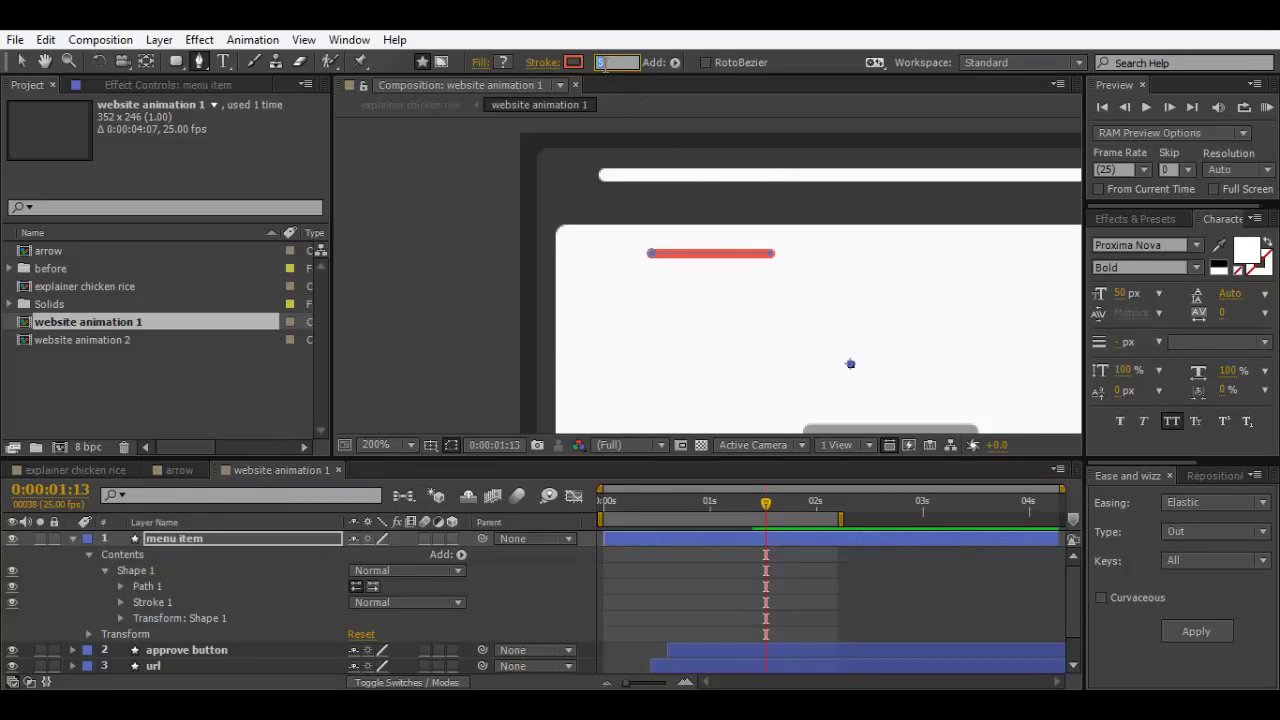
{"action": "left_click_drag", "start_coordinate": [607, 66], "coordinate": [604, 66]}
{"action": "scroll", "coordinate": [850, 245], "scroll_direction": "down", "scroll_amount": 4}
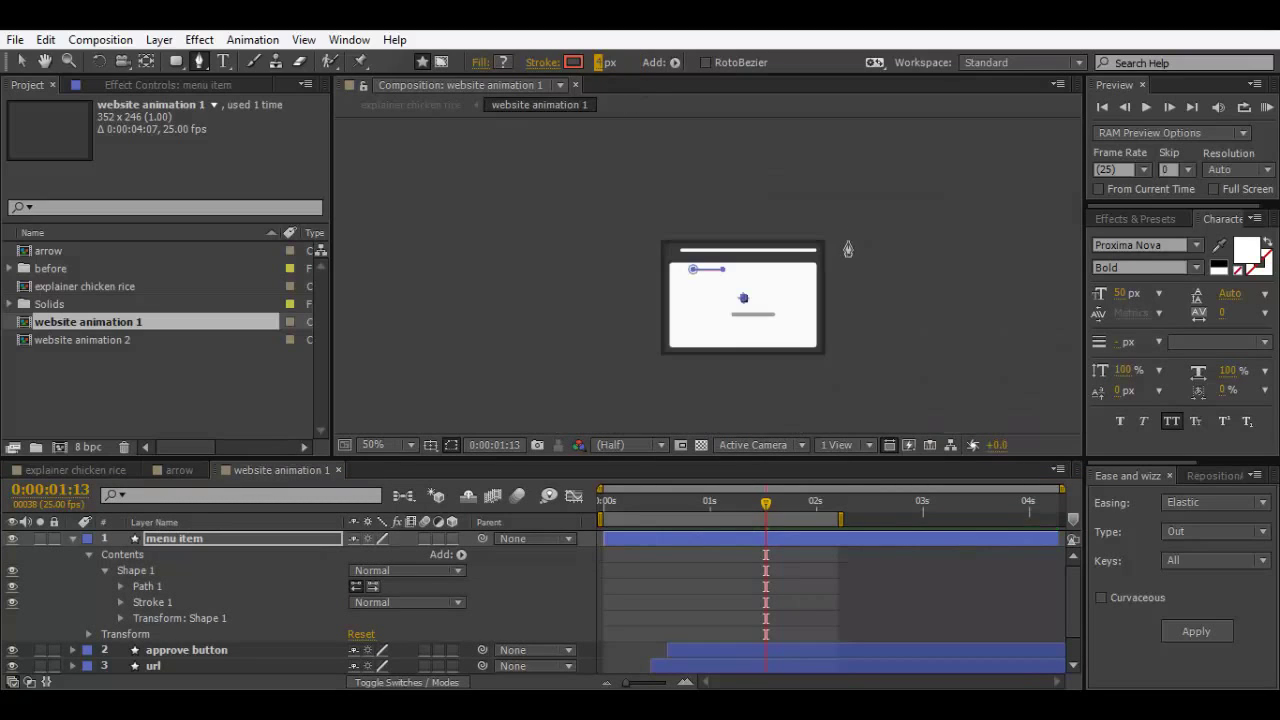
{"action": "scroll", "coordinate": [848, 248], "scroll_direction": "up", "scroll_amount": 4}
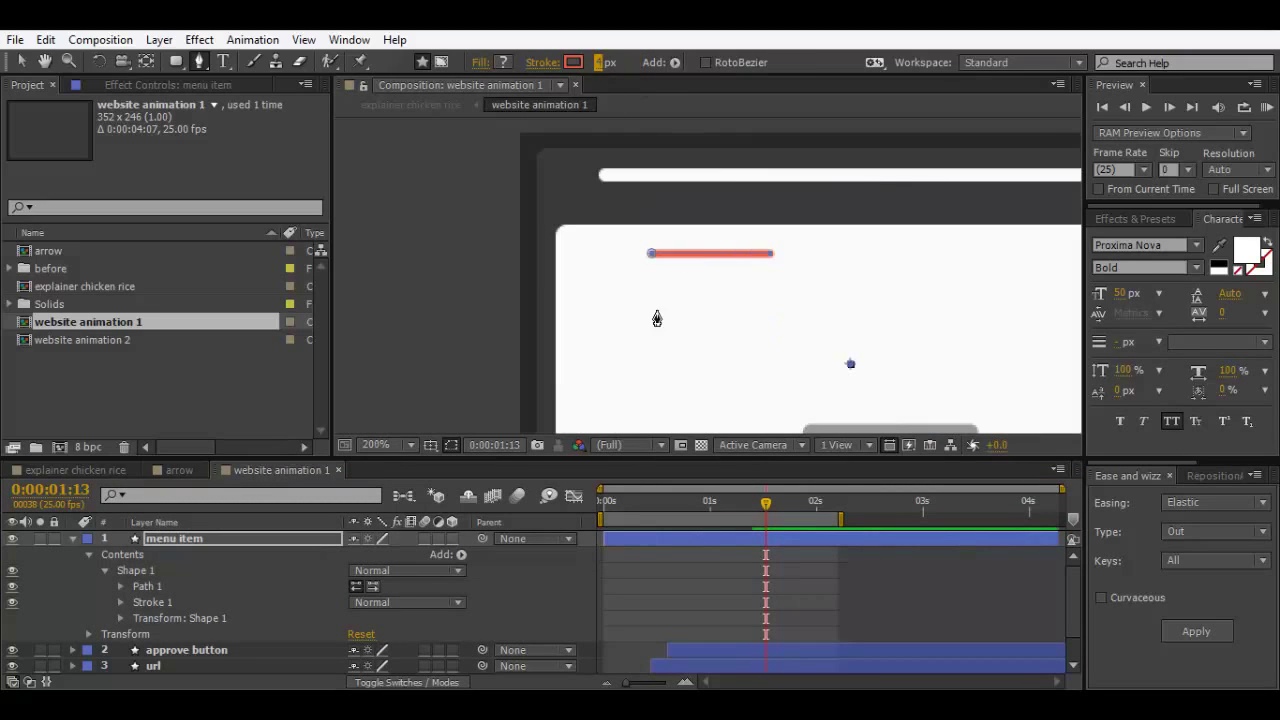
Step: Centre the anchor point on the red menu line
{"action": "left_click", "coordinate": [1193, 476]}
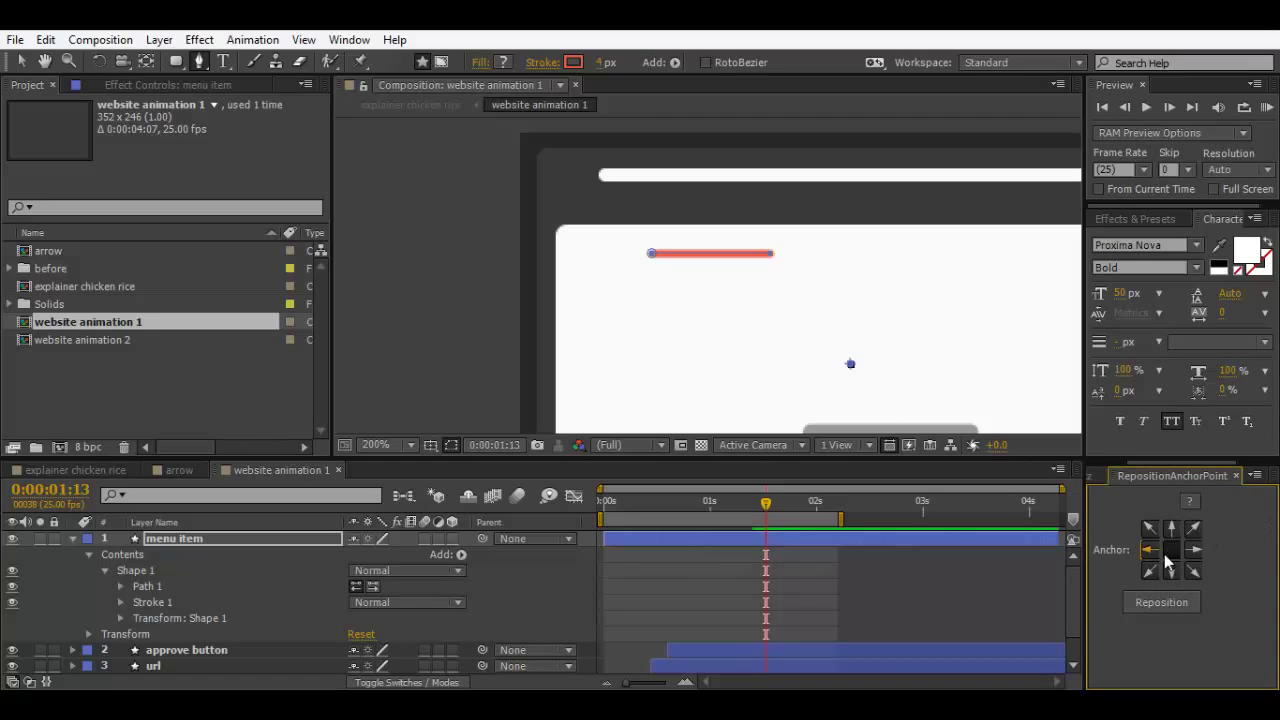
{"action": "left_click", "coordinate": [1135, 602]}
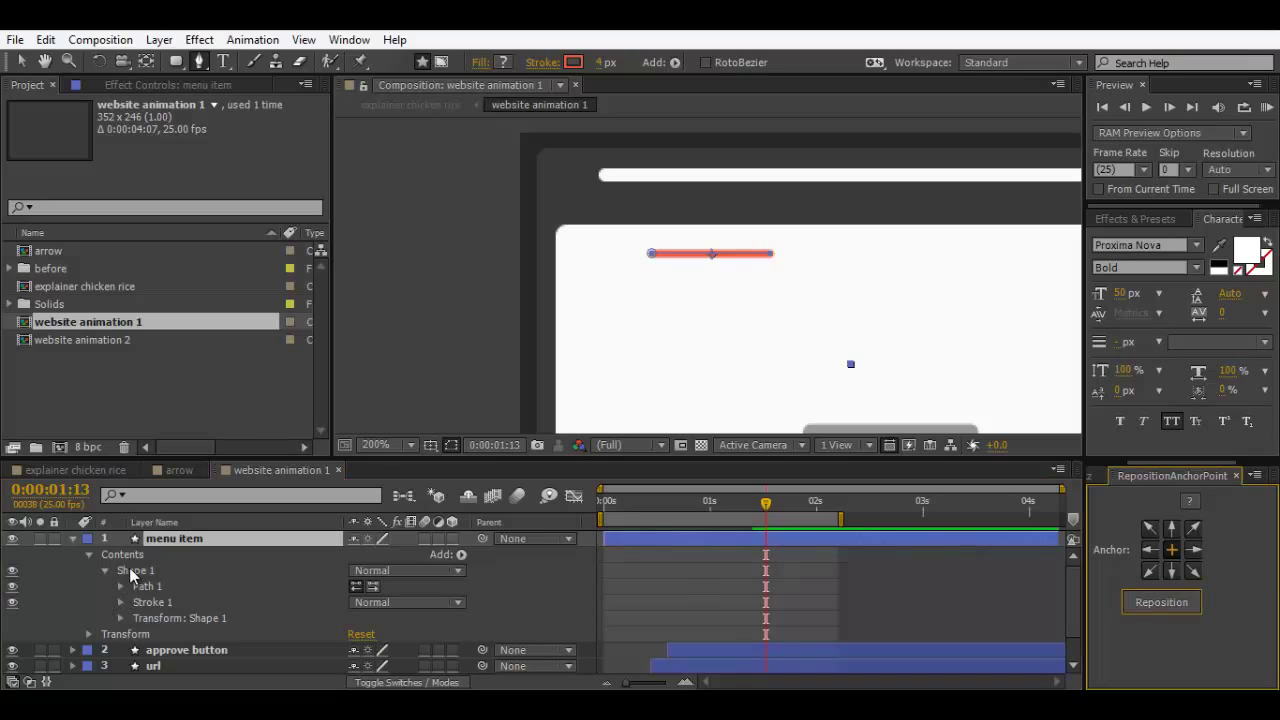
{"action": "left_click", "coordinate": [152, 602]}
{"action": "left_click", "coordinate": [143, 586]}
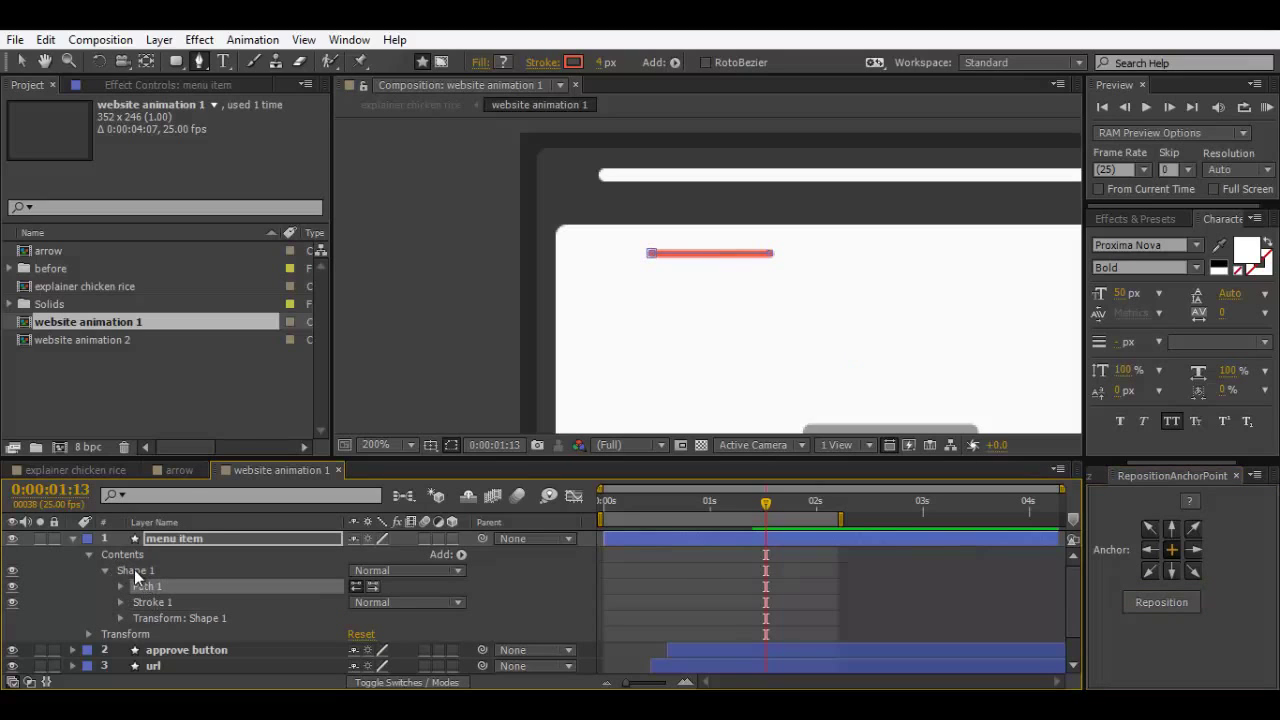
{"action": "left_click", "coordinate": [133, 570]}
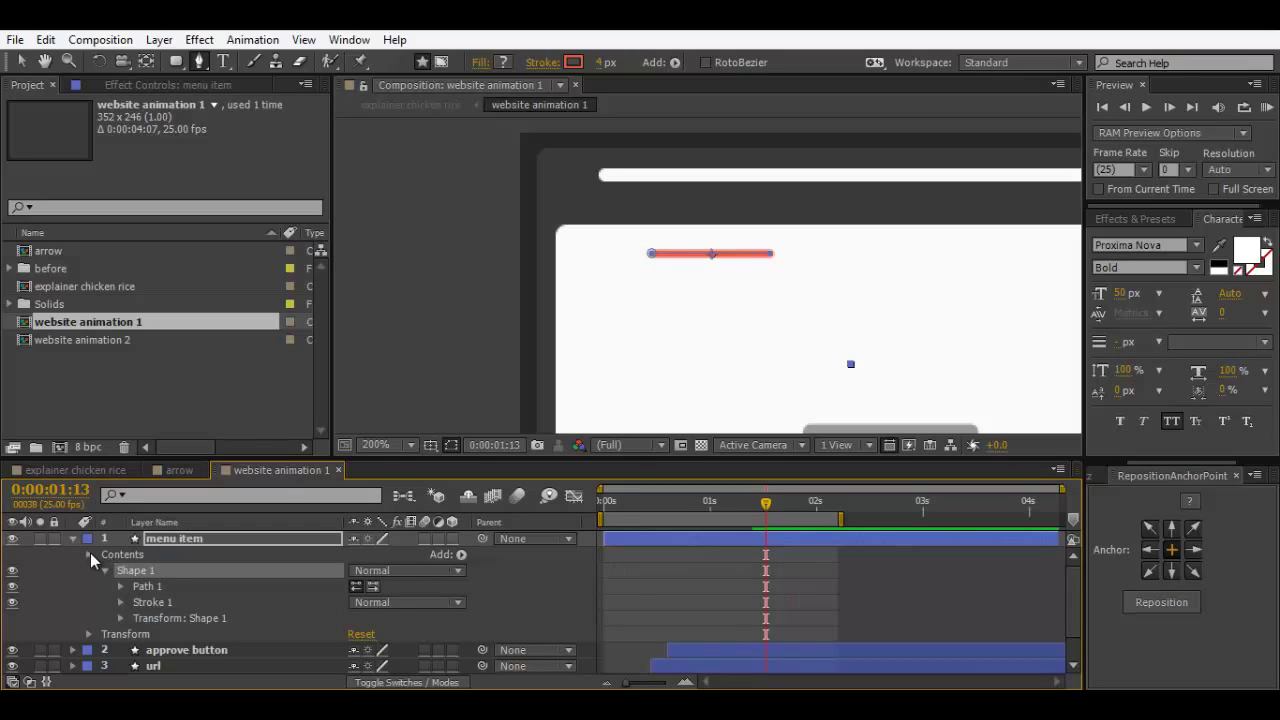
{"action": "left_click", "coordinate": [89, 554]}
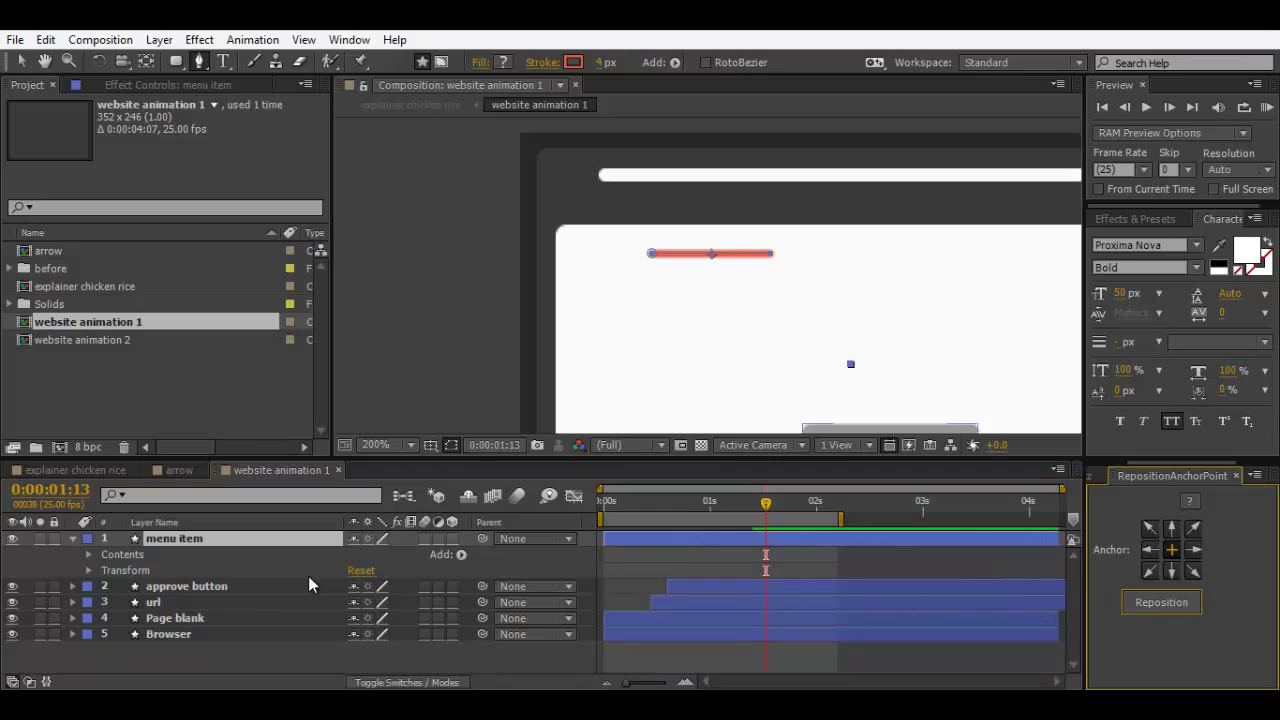
{"action": "scroll", "coordinate": [866, 357], "scroll_direction": "down", "scroll_amount": 1}
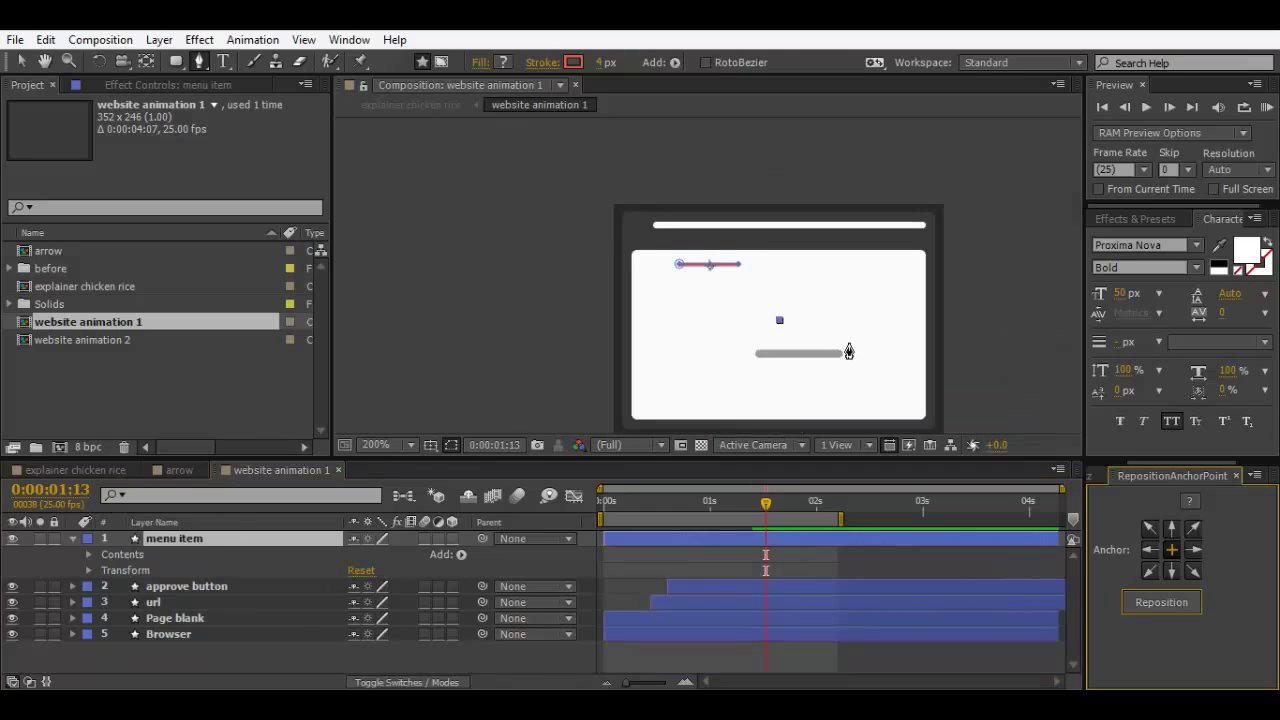
{"action": "scroll", "coordinate": [786, 243], "scroll_direction": "up", "scroll_amount": 2}
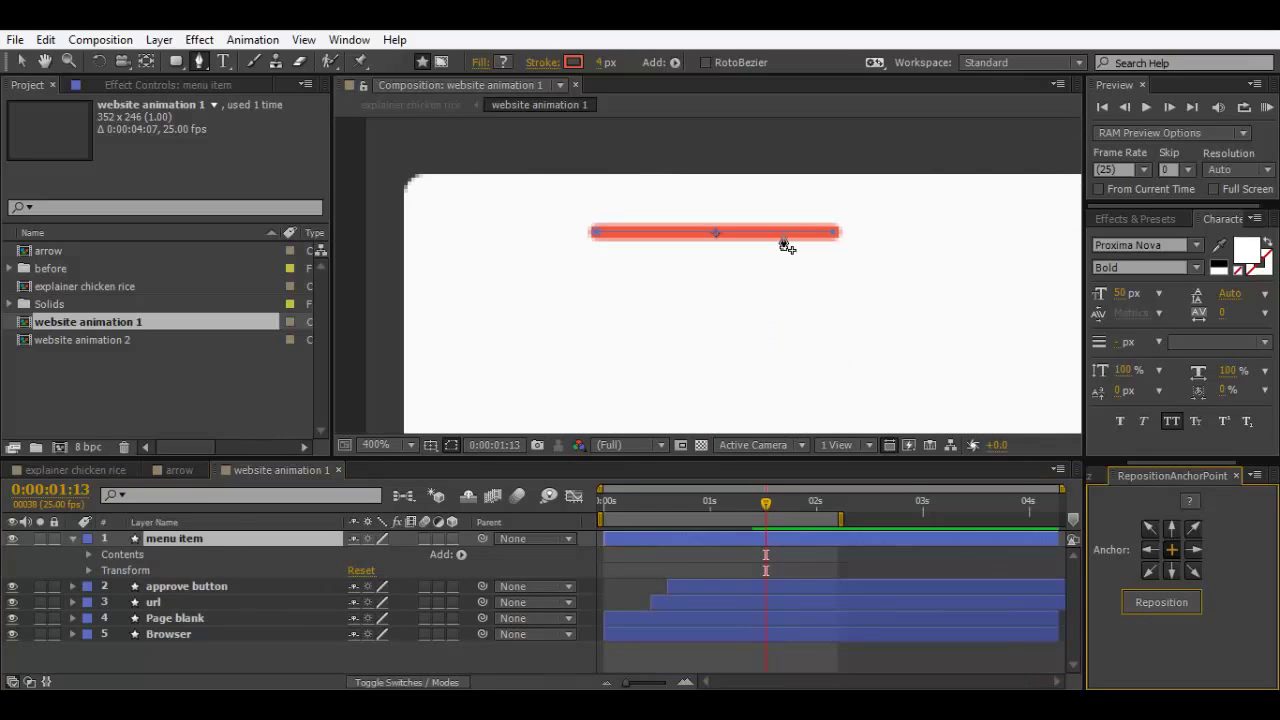
Step: Add Trim Paths and animate End from 0% at 0s to 100% at about 1s
{"action": "left_click", "coordinate": [604, 507]}
{"action": "left_click", "coordinate": [460, 554]}
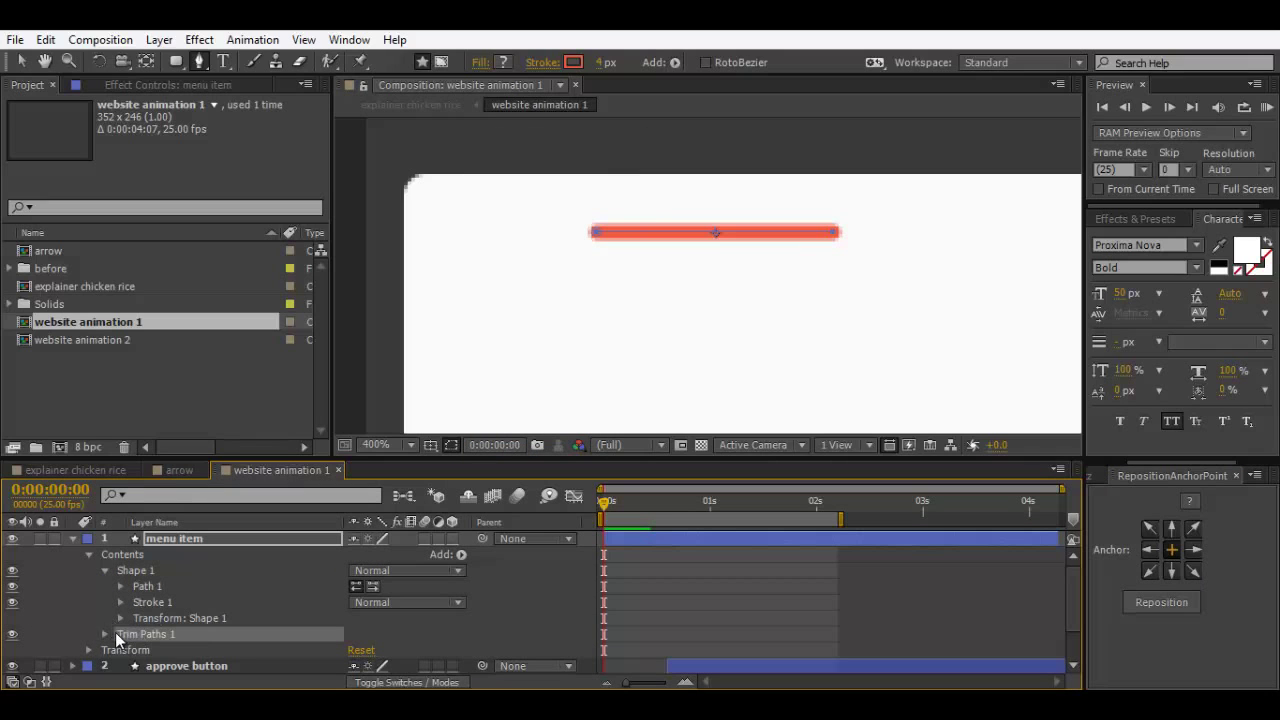
{"action": "left_click", "coordinate": [106, 634]}
{"action": "left_click", "coordinate": [99, 538]}
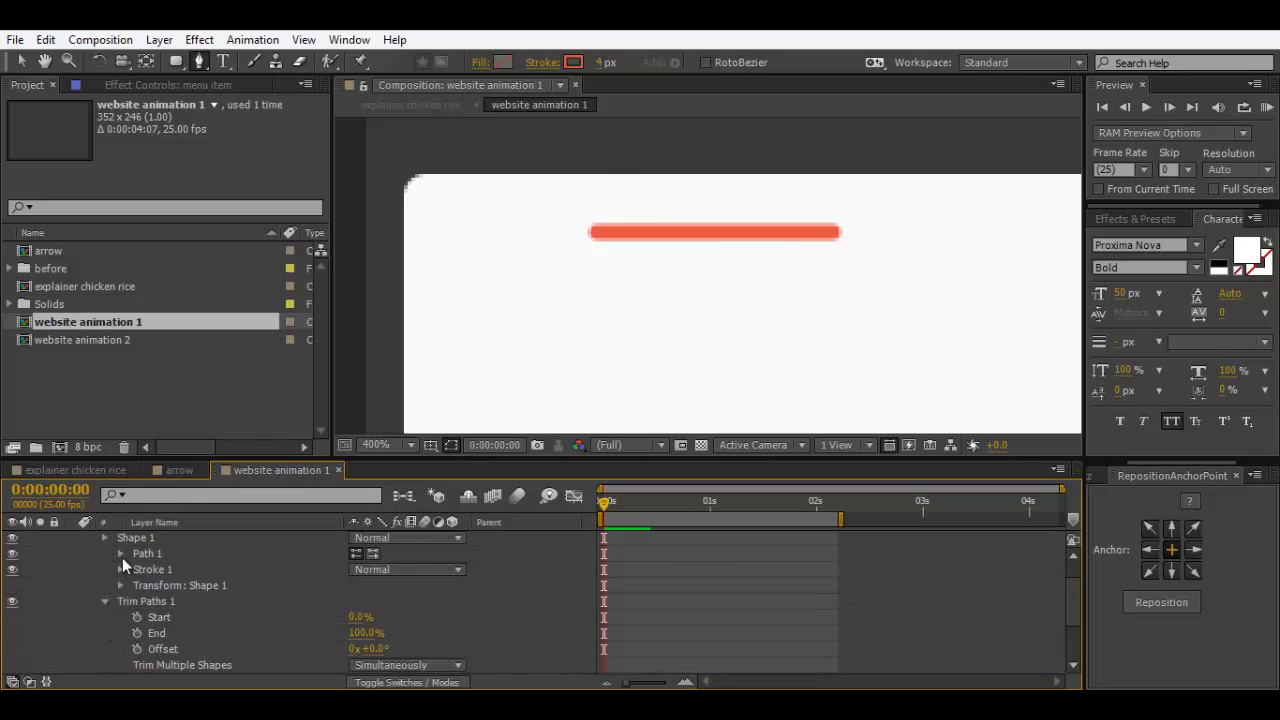
{"action": "left_click", "coordinate": [345, 569]}
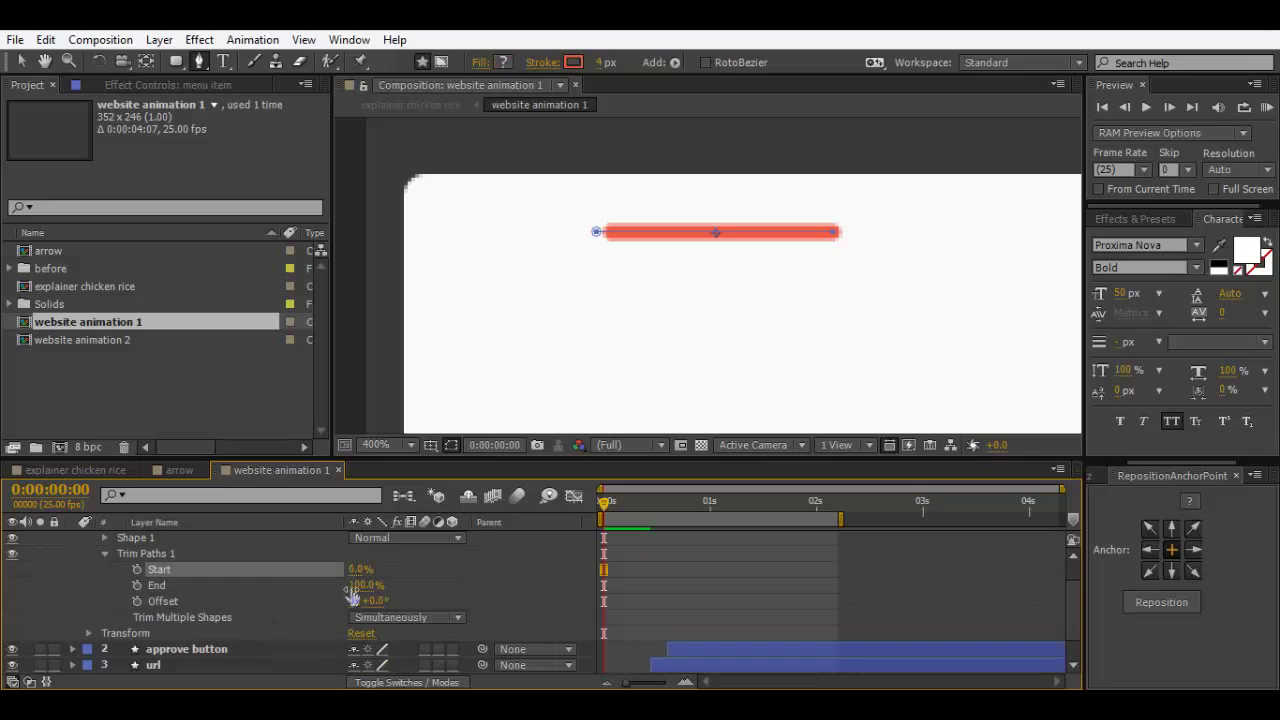
{"action": "left_click_drag", "start_coordinate": [356, 580], "coordinate": [121, 594]}
{"action": "left_click", "coordinate": [137, 585]}
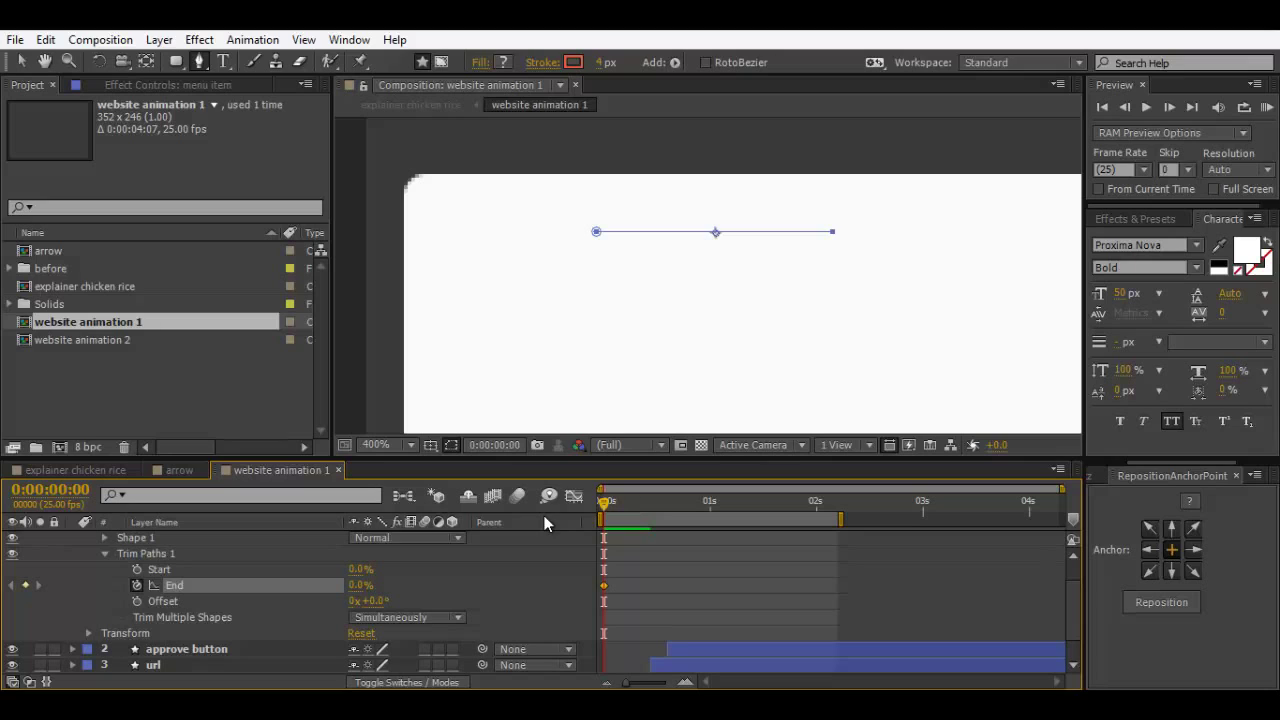
{"action": "key", "text": "space"}
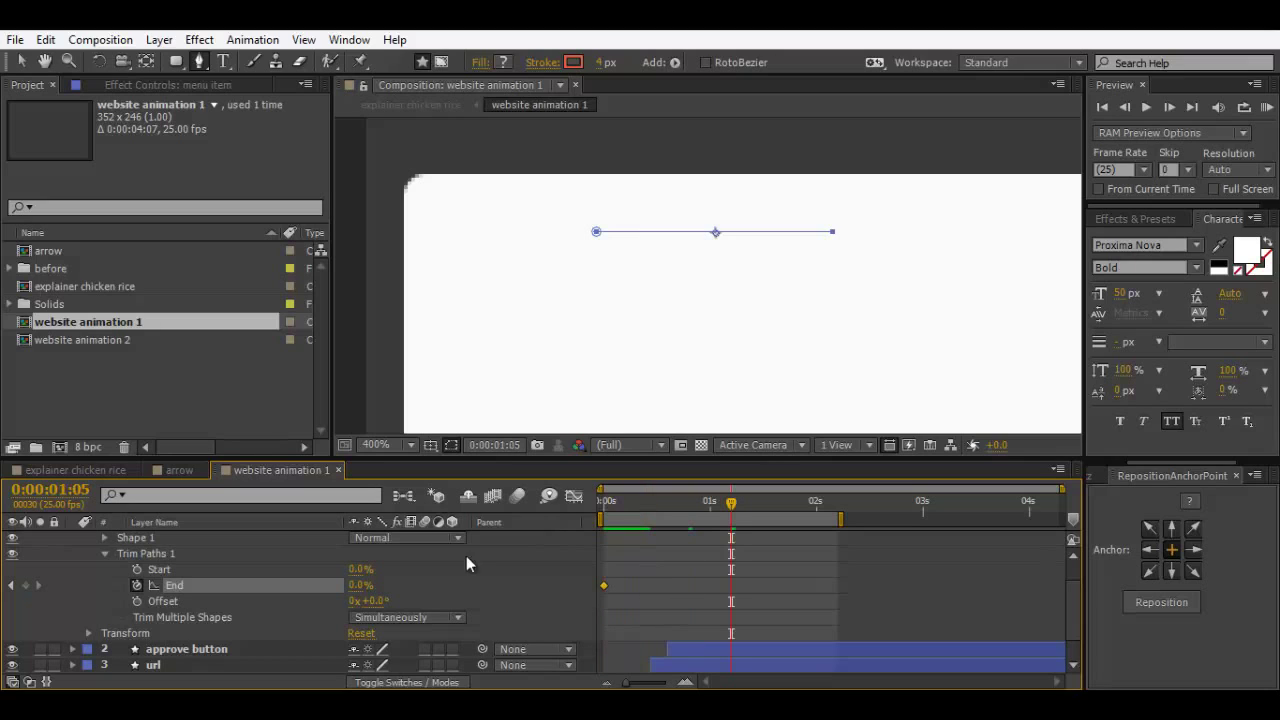
{"action": "left_click_drag", "start_coordinate": [352, 588], "coordinate": [585, 606]}
Step: Easy Ease the End keyframes and drag the influence so the reveal starts fast
{"action": "right_click", "coordinate": [604, 585]}
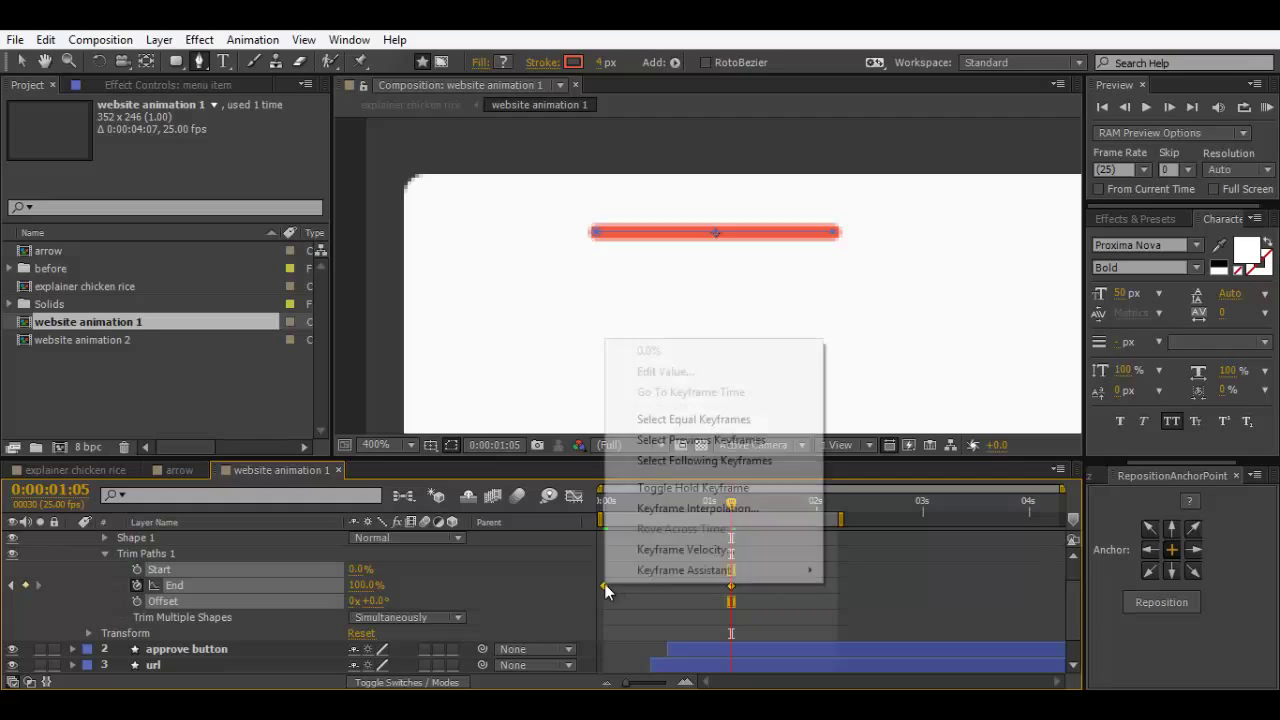
{"action": "mouse_move", "coordinate": [692, 573]}
{"action": "left_click", "coordinate": [875, 443]}
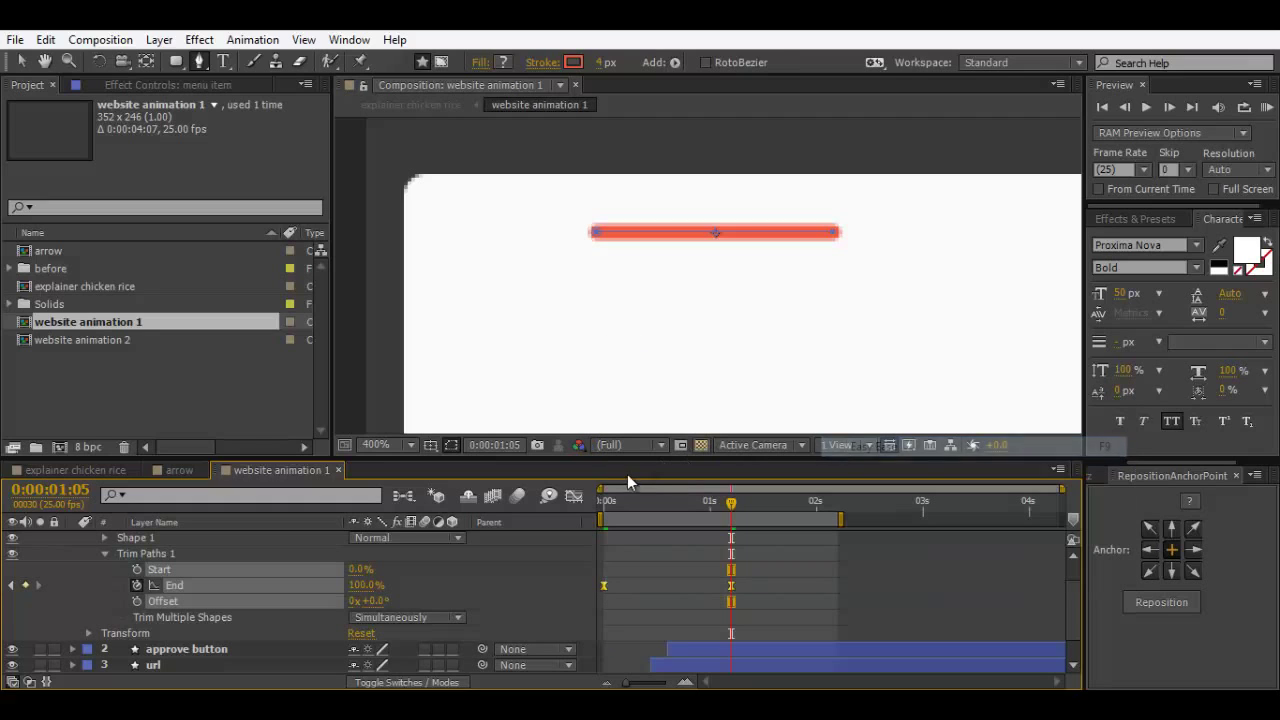
{"action": "left_click", "coordinate": [571, 498]}
{"action": "key", "text": "v"}
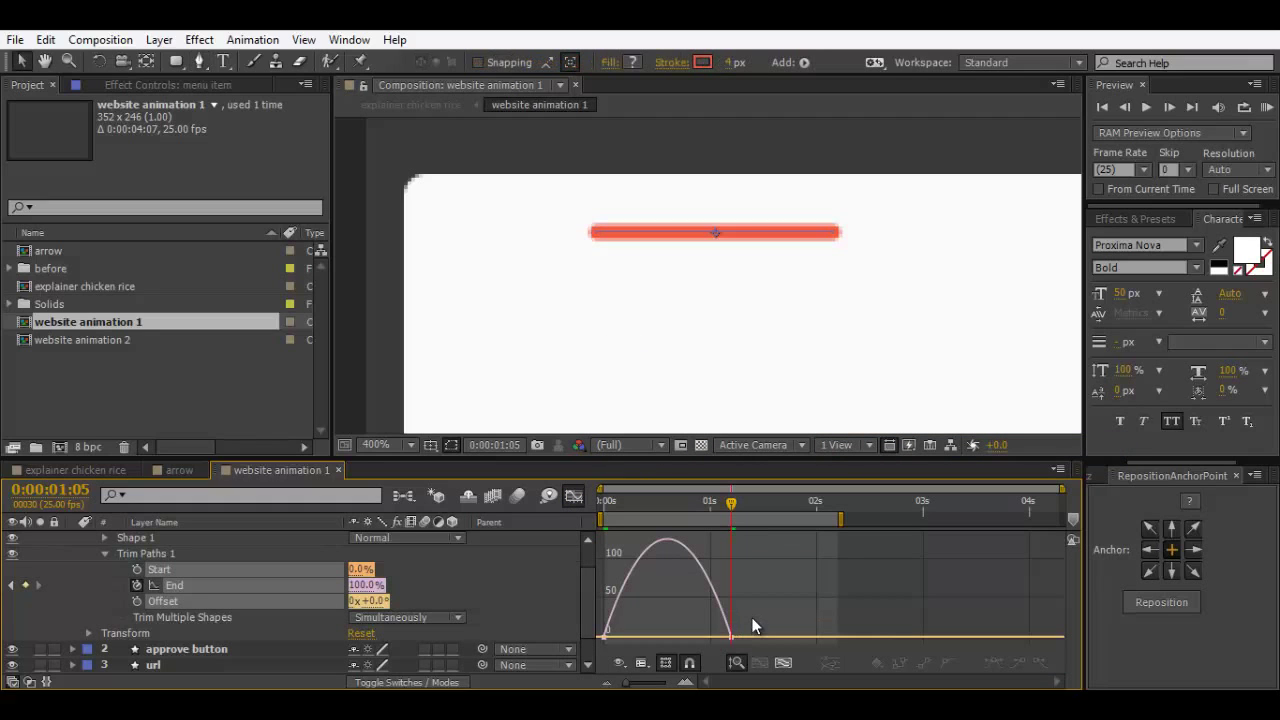
{"action": "left_click_drag", "start_coordinate": [752, 618], "coordinate": [668, 637]}
{"action": "left_click_drag", "start_coordinate": [608, 510], "coordinate": [744, 512]}
{"action": "left_click", "coordinate": [573, 498]}
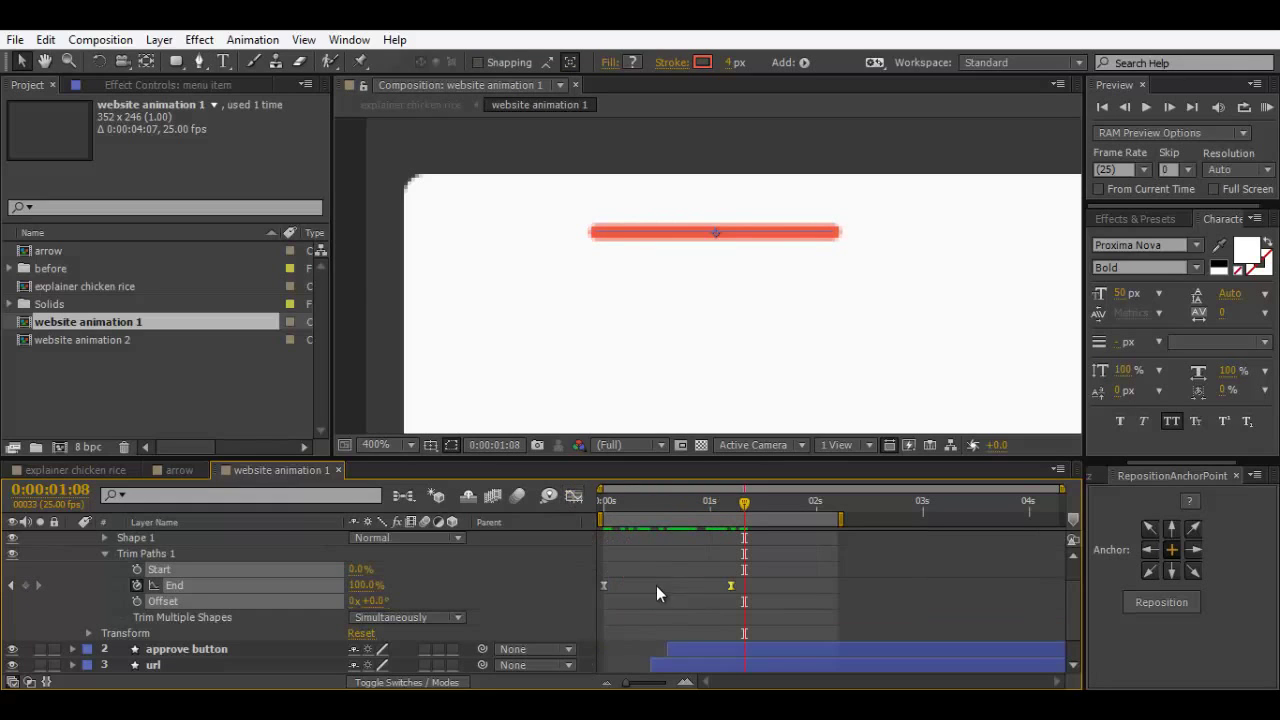
Step: Slide the menu item layer bar later in the timeline
{"action": "scroll", "coordinate": [678, 595], "scroll_direction": "up", "scroll_amount": 1}
{"action": "left_click_drag", "start_coordinate": [663, 539], "coordinate": [755, 540]}
{"action": "scroll", "coordinate": [755, 540], "scroll_direction": "down", "scroll_amount": 1}
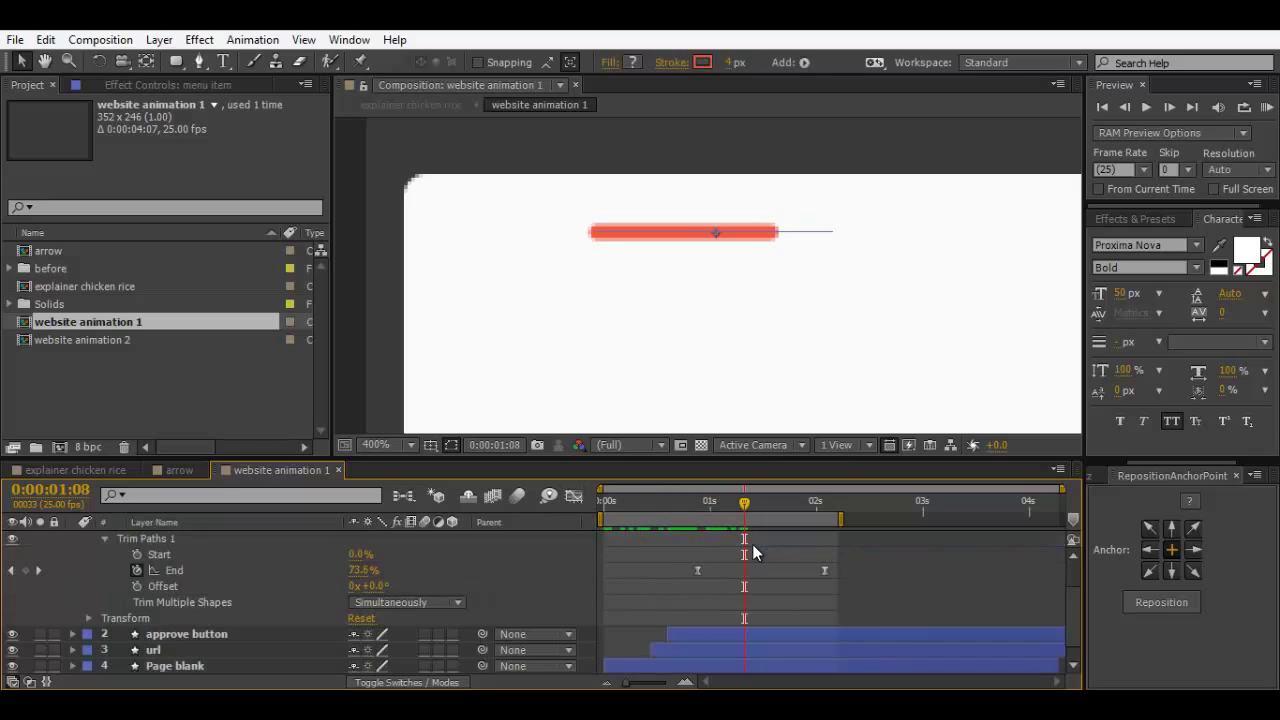
{"action": "scroll", "coordinate": [724, 599], "scroll_direction": "up", "scroll_amount": 1}
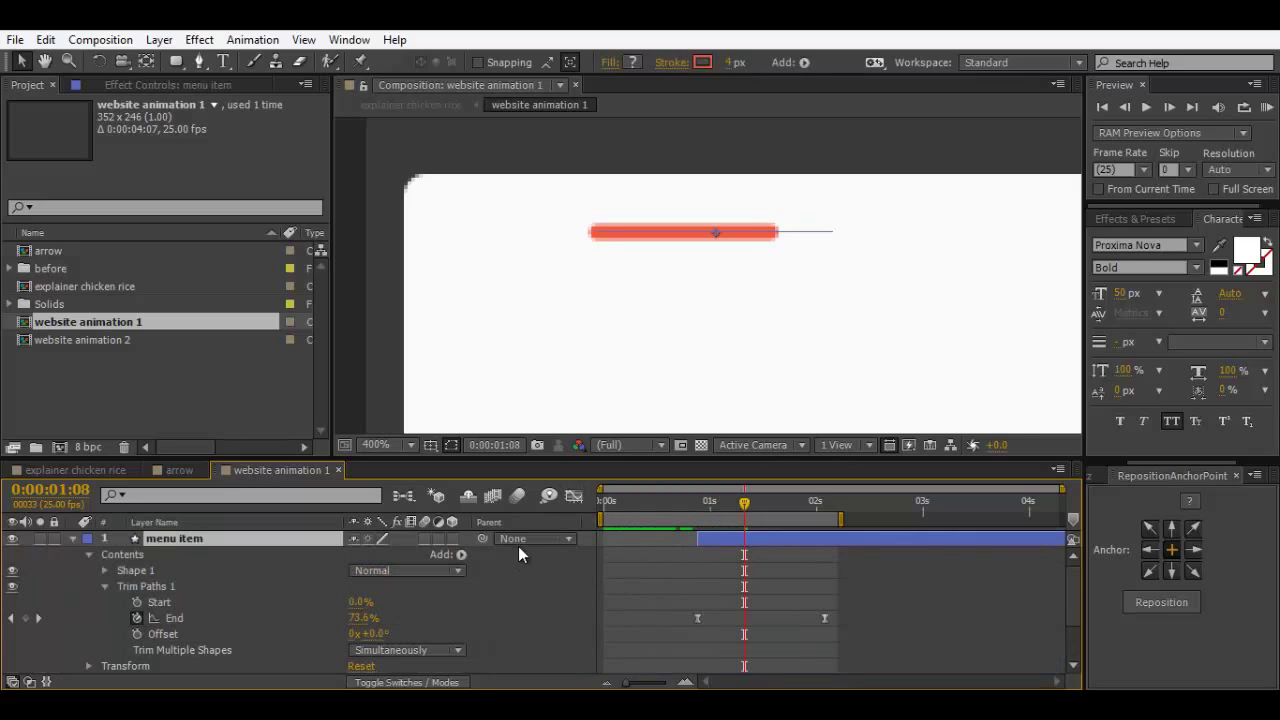
{"action": "left_click", "coordinate": [72, 538]}
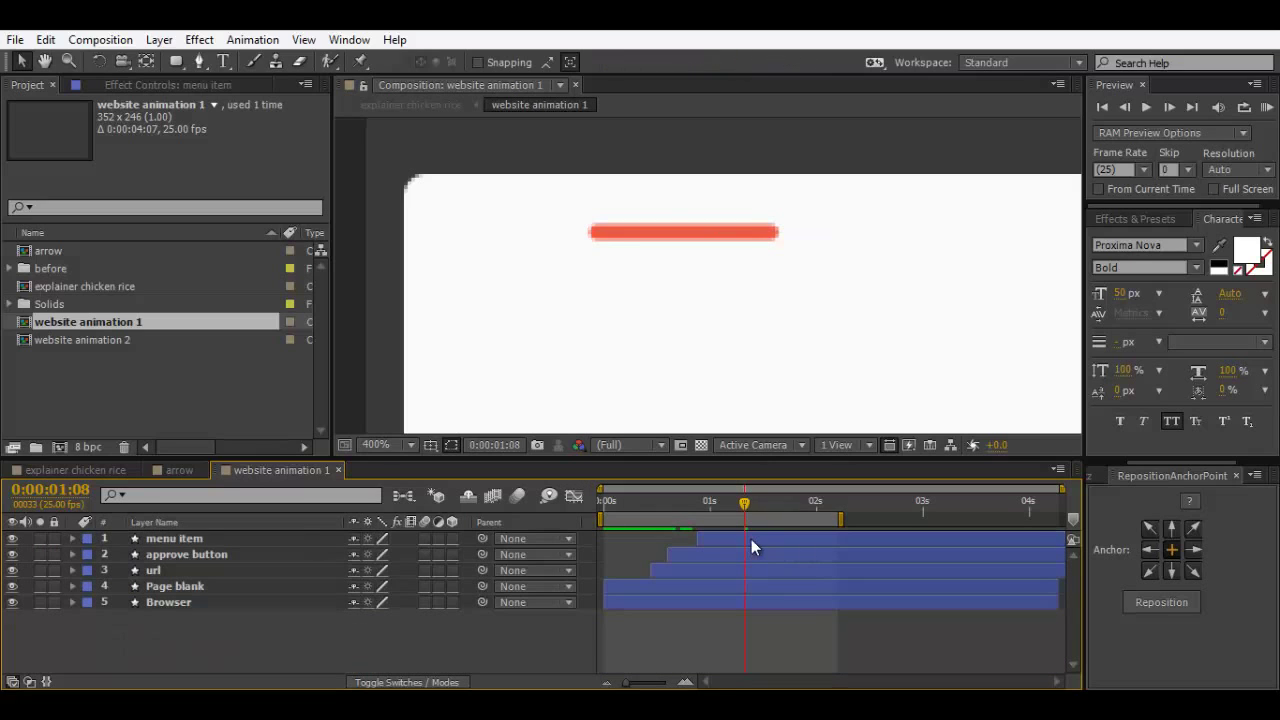
Step: Start the menu item layer slightly earlier and scrub to check the line reveal
{"action": "left_click_drag", "start_coordinate": [751, 539], "coordinate": [734, 540]}
{"action": "left_click", "coordinate": [779, 413]}
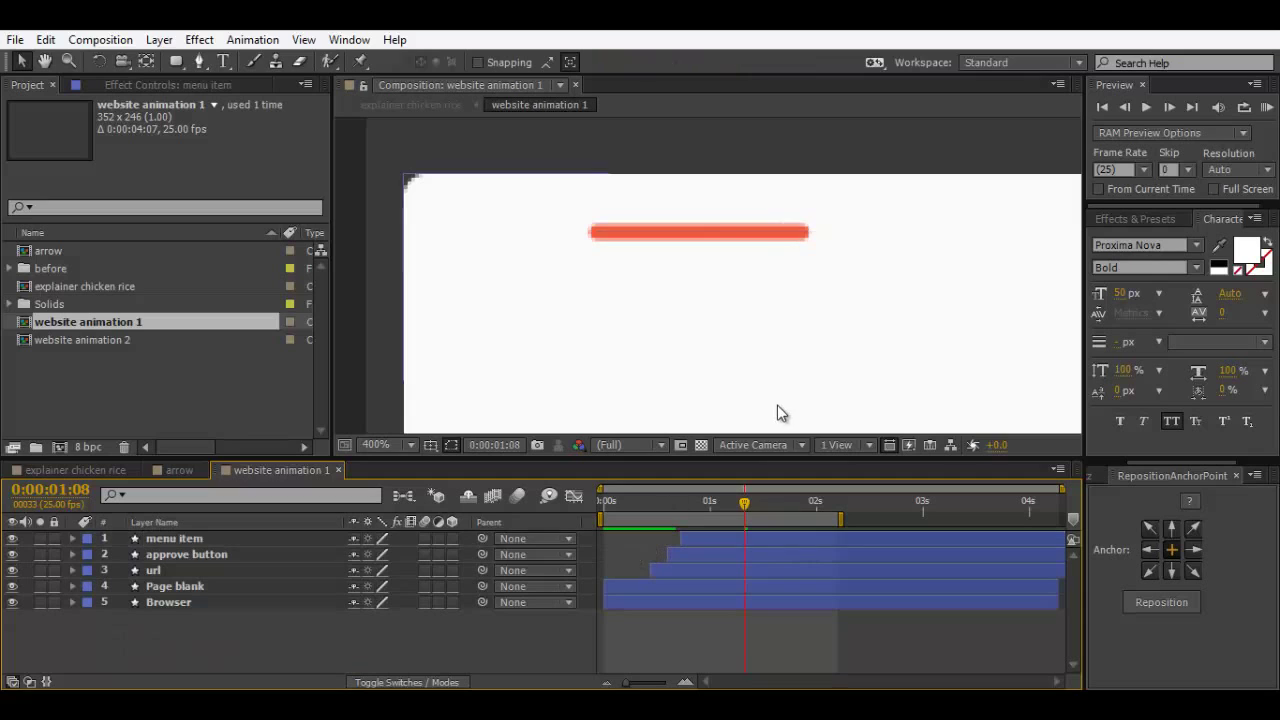
{"action": "scroll", "coordinate": [777, 405], "scroll_direction": "down", "scroll_amount": 2}
{"action": "left_click", "coordinate": [627, 503]}
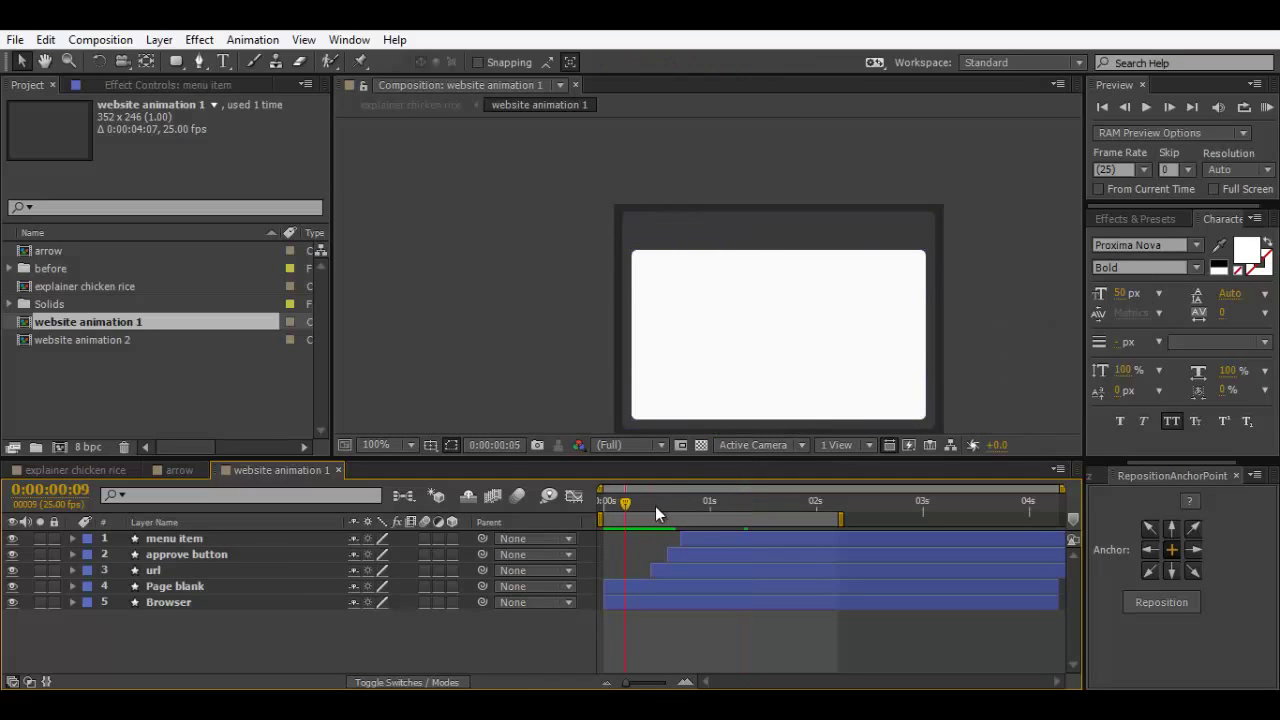
{"action": "left_click_drag", "start_coordinate": [655, 506], "coordinate": [770, 527]}
Step: Duplicate menu item, nudge the copy down and make its stroke light grey D6D4D3
{"action": "left_click", "coordinate": [783, 541]}
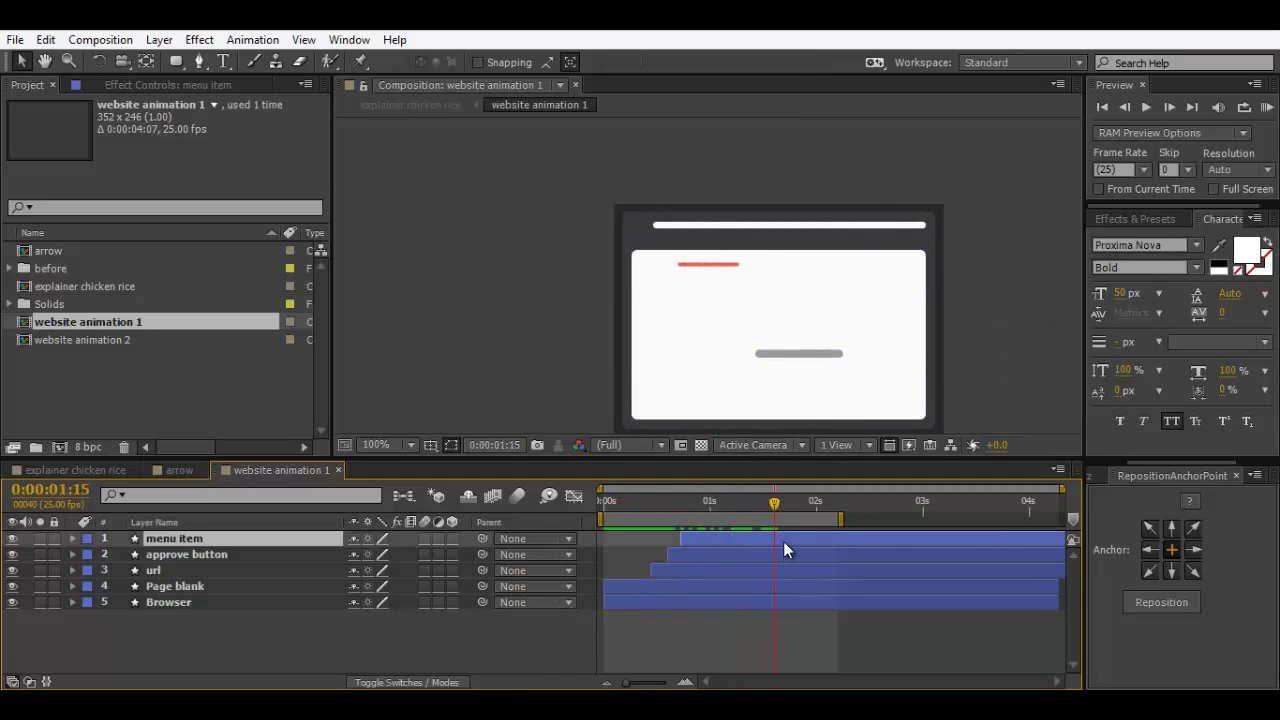
{"action": "key", "text": "ctrl+d"}
{"action": "key", "text": "period"}
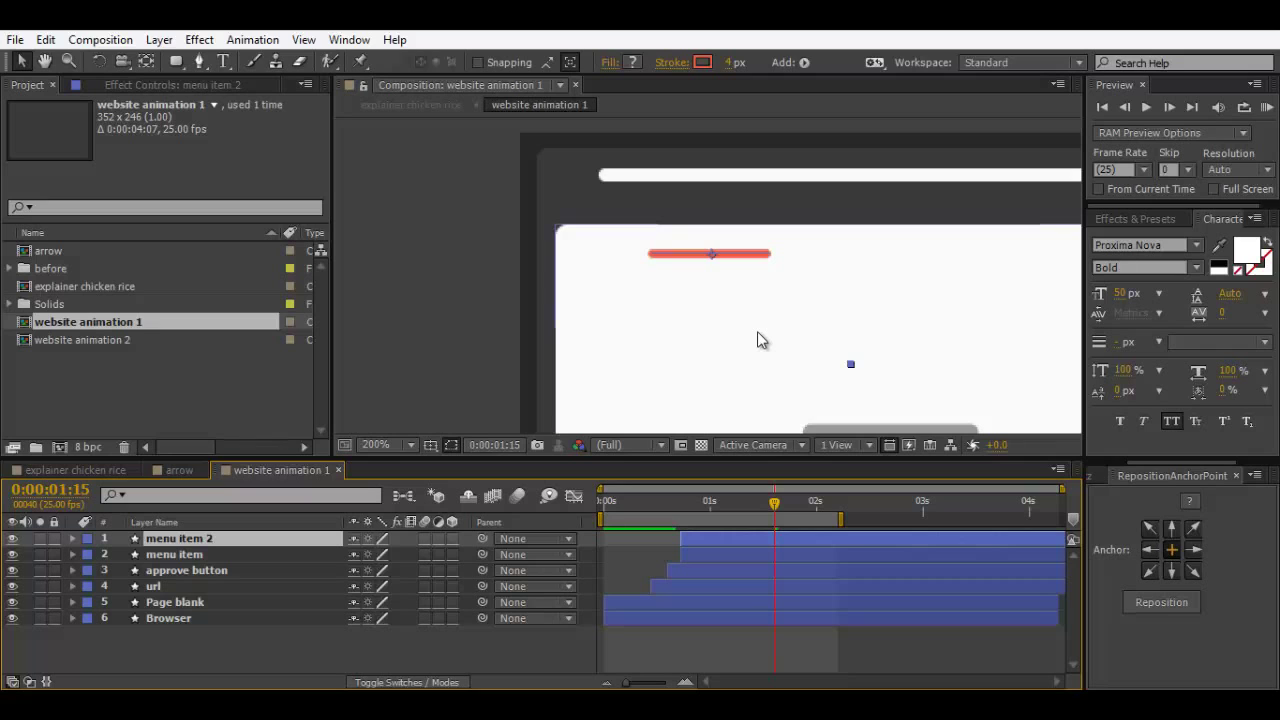
{"action": "key", "text": "Down"}
{"action": "key", "text": "Down"}
{"action": "key", "text": "Down"}
{"action": "key", "text": "Down"}
{"action": "key", "text": "Down"}
{"action": "key", "text": "Down"}
{"action": "key", "text": "Down"}
{"action": "key", "text": "Down"}
{"action": "key", "text": "Down"}
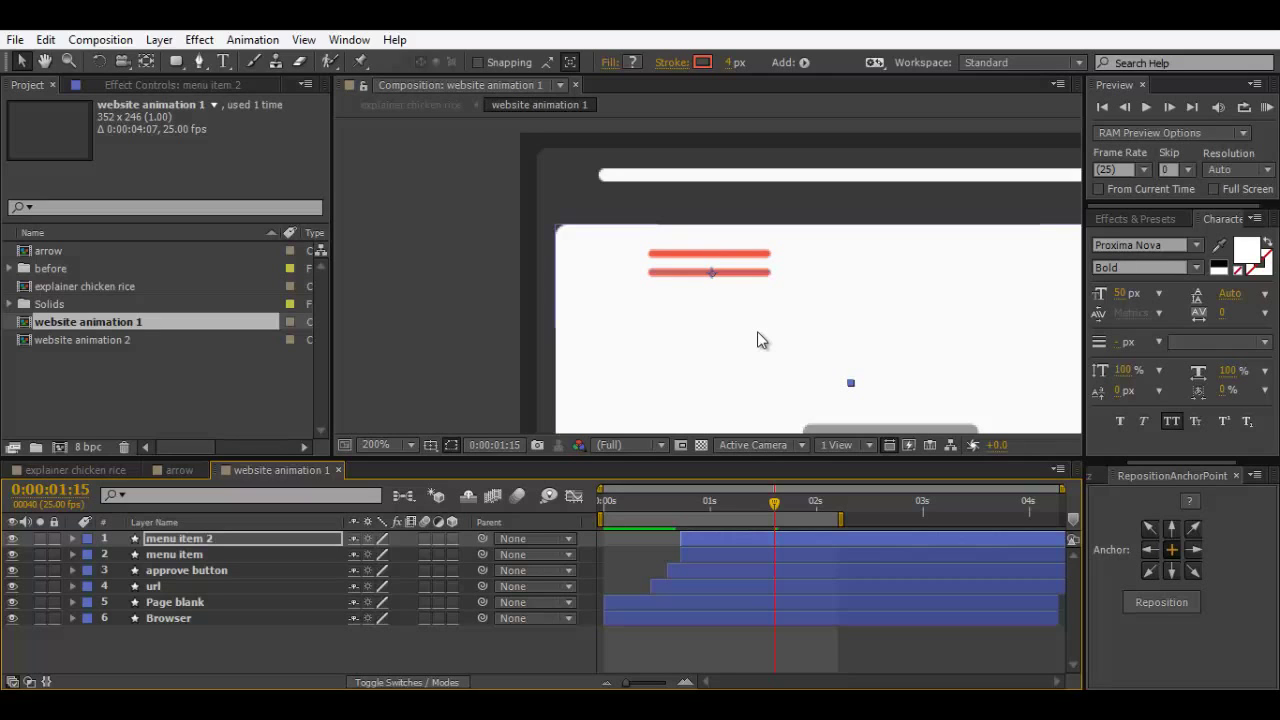
{"action": "left_click", "coordinate": [702, 62]}
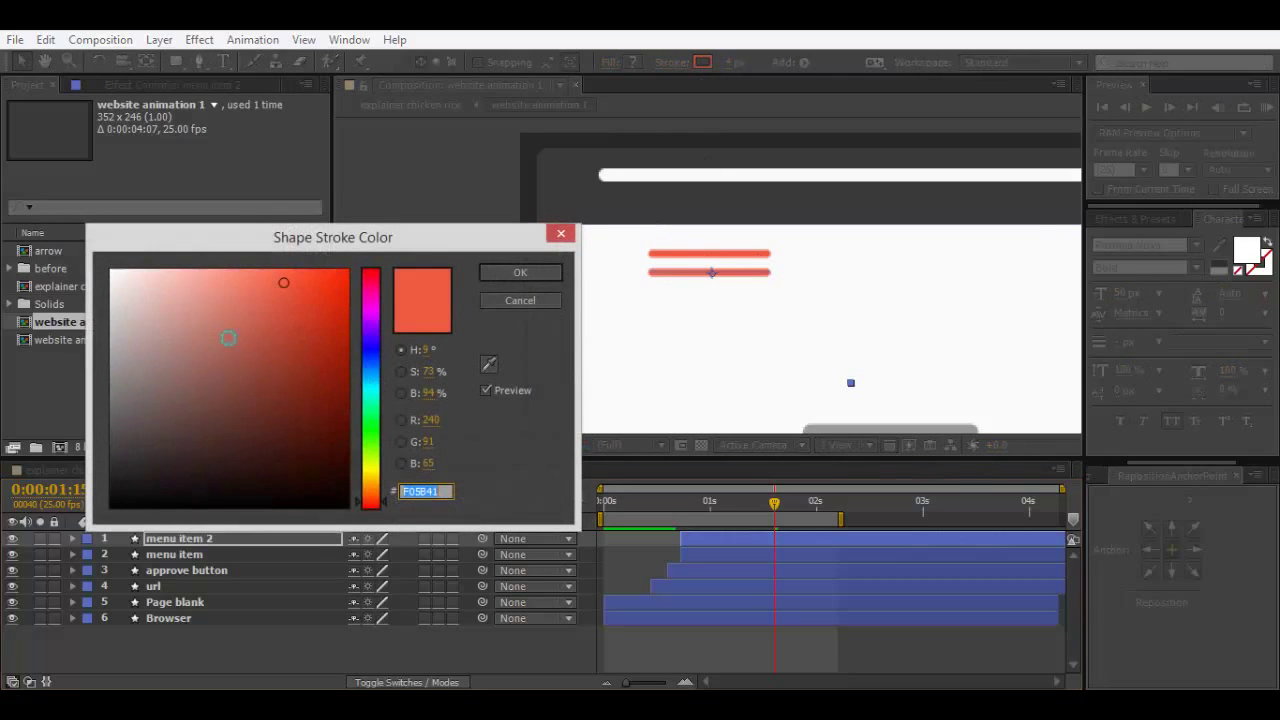
{"action": "mouse_move", "coordinate": [158, 310]}
{"action": "left_mouse_down"}
{"action": "mouse_move", "coordinate": [110, 295]}
{"action": "mouse_move", "coordinate": [50, 330]}
{"action": "mouse_move", "coordinate": [62, 292]}
{"action": "mouse_move", "coordinate": [114, 323]}
{"action": "mouse_move", "coordinate": [113, 307]}
{"action": "left_mouse_up"}
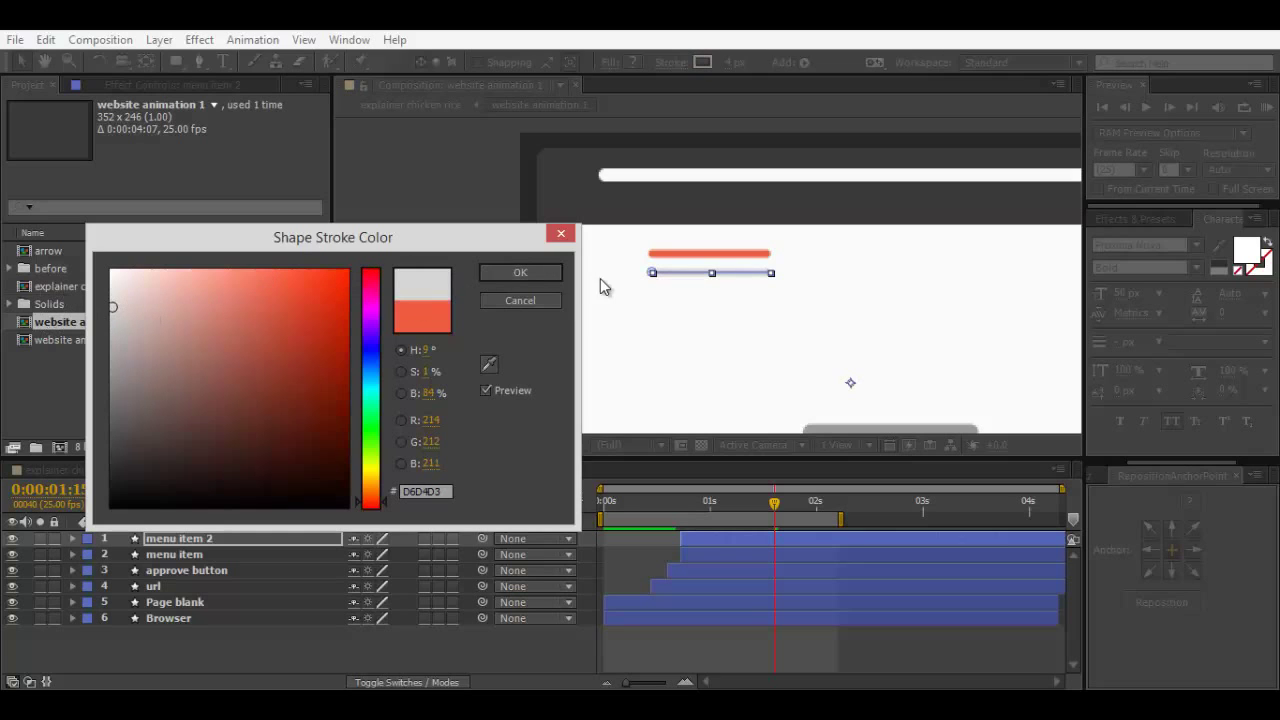
{"action": "left_click", "coordinate": [537, 281]}
Step: Shorten the grey line by deleting its middle vertex and moving its left end right
{"action": "key", "text": "period"}
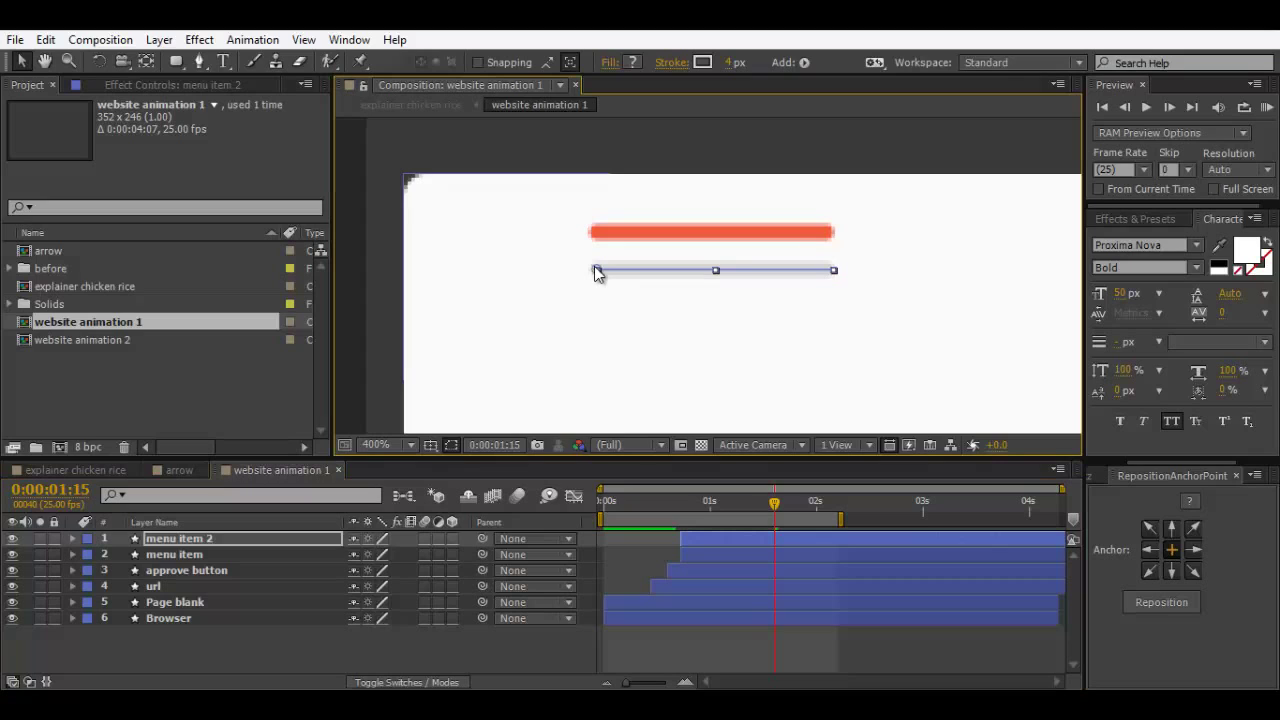
{"action": "left_click", "coordinate": [199, 62]}
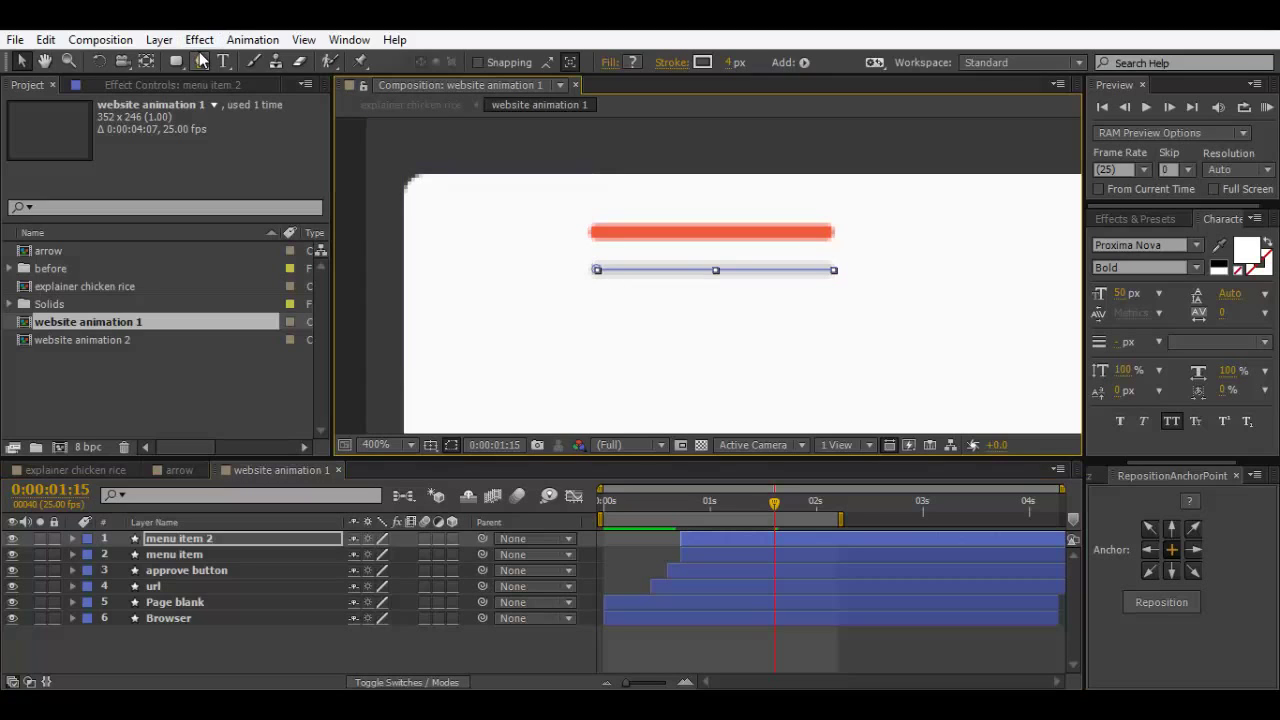
{"action": "left_click", "coordinate": [600, 270]}
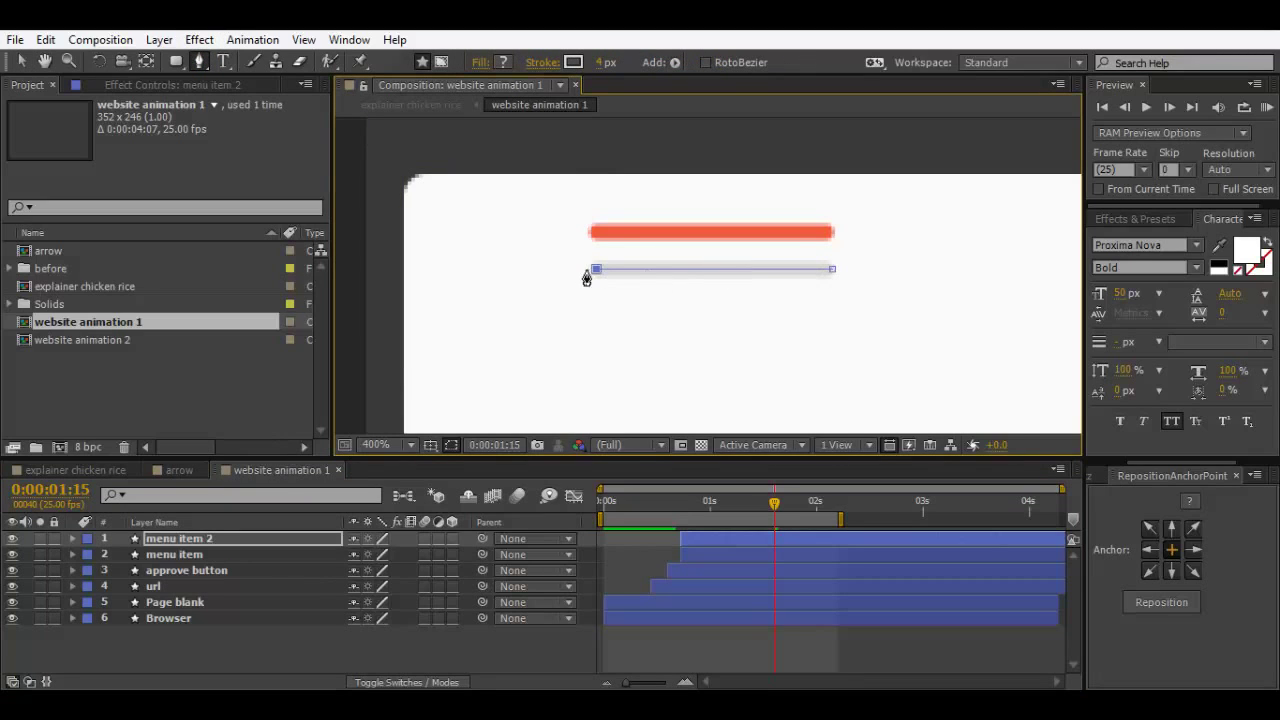
{"action": "left_click_drag", "start_coordinate": [597, 273], "coordinate": [685, 272]}
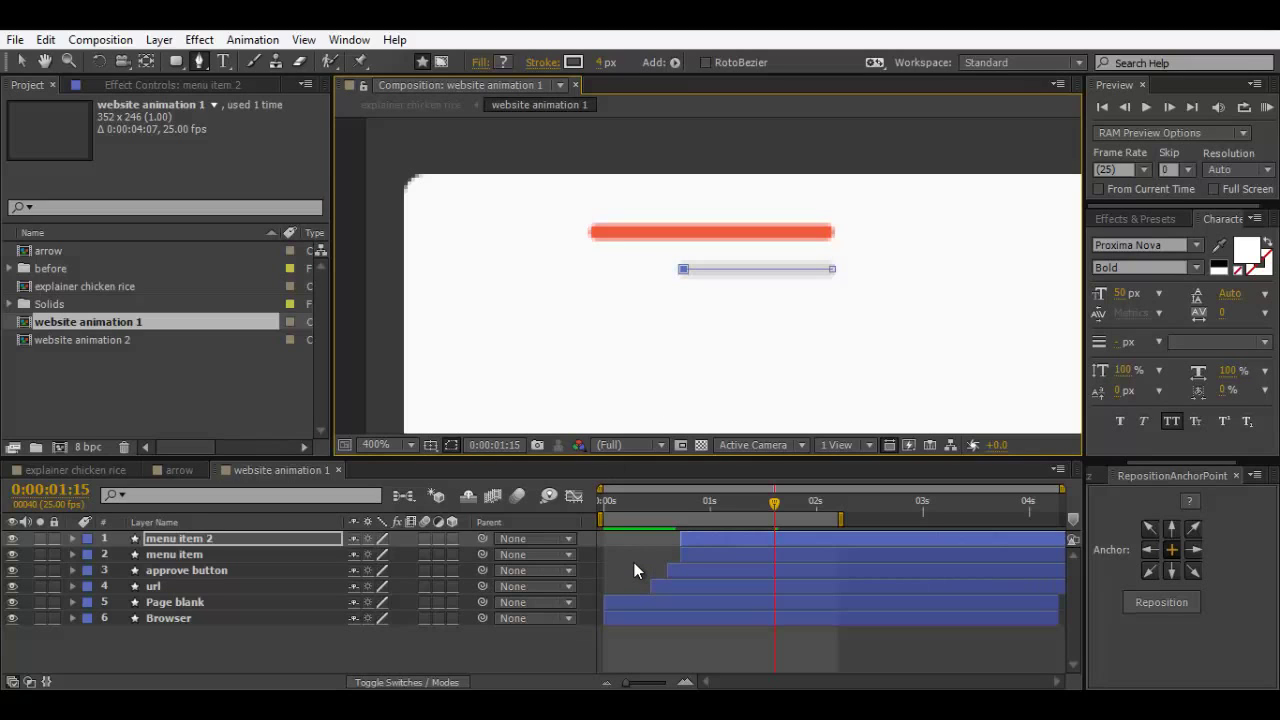
{"action": "key", "text": "comma"}
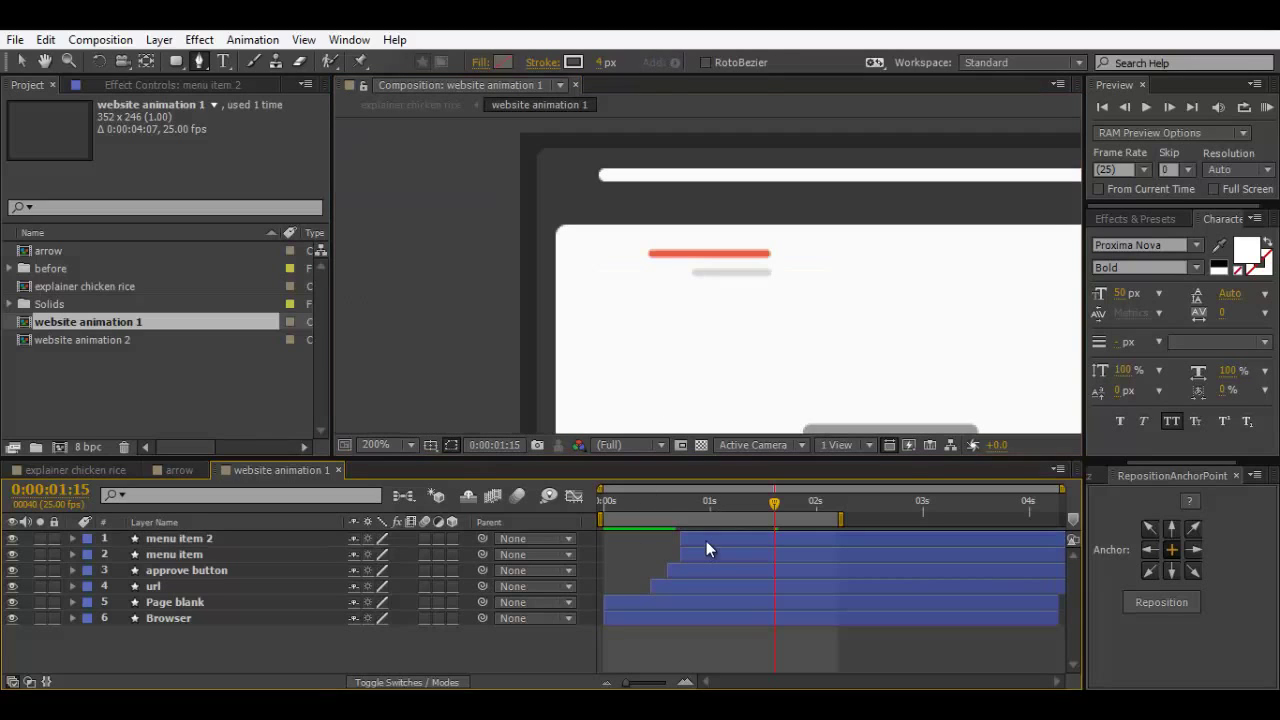
Step: Scrub through the browser composition to check the menu line animations
{"action": "left_click", "coordinate": [705, 540]}
{"action": "left_click", "coordinate": [627, 556]}
{"action": "left_click_drag", "start_coordinate": [627, 501], "coordinate": [846, 520]}
{"action": "scroll", "coordinate": [900, 363], "scroll_direction": "down", "scroll_amount": 1}
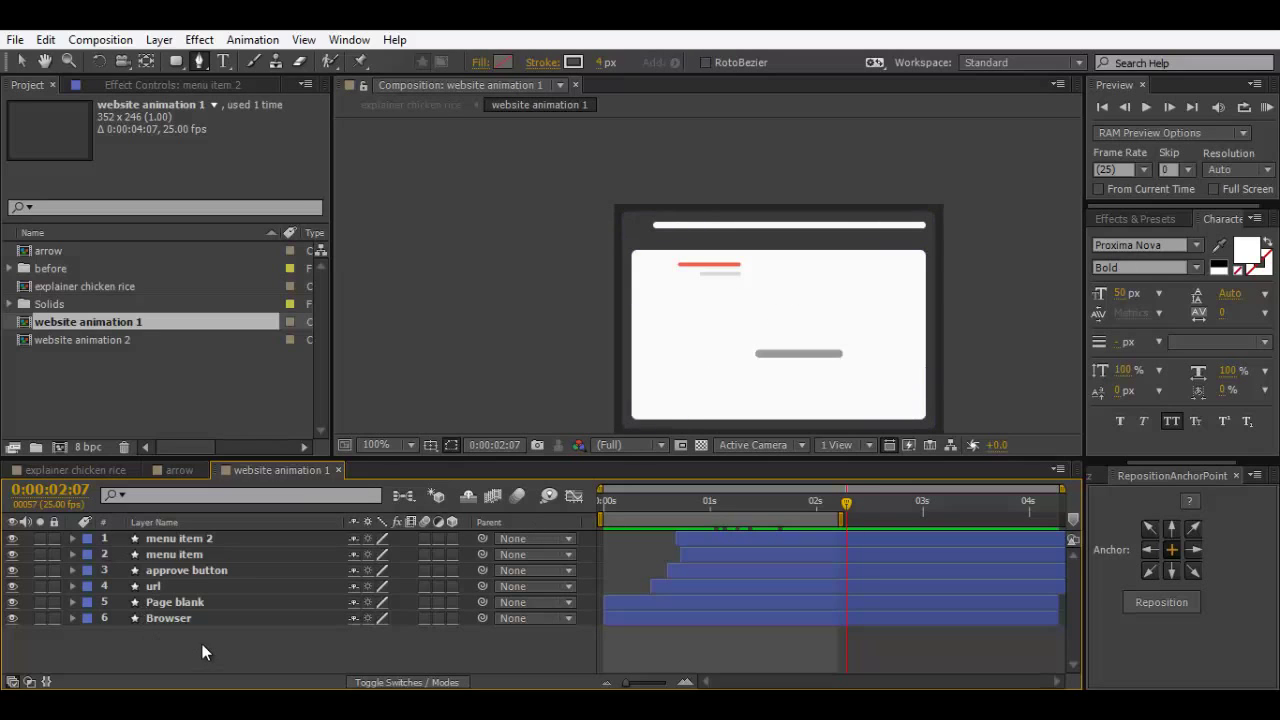
Step: In explainer chicken rice, move website animation 2 below website animation 1 and preview
{"action": "left_click", "coordinate": [80, 470]}
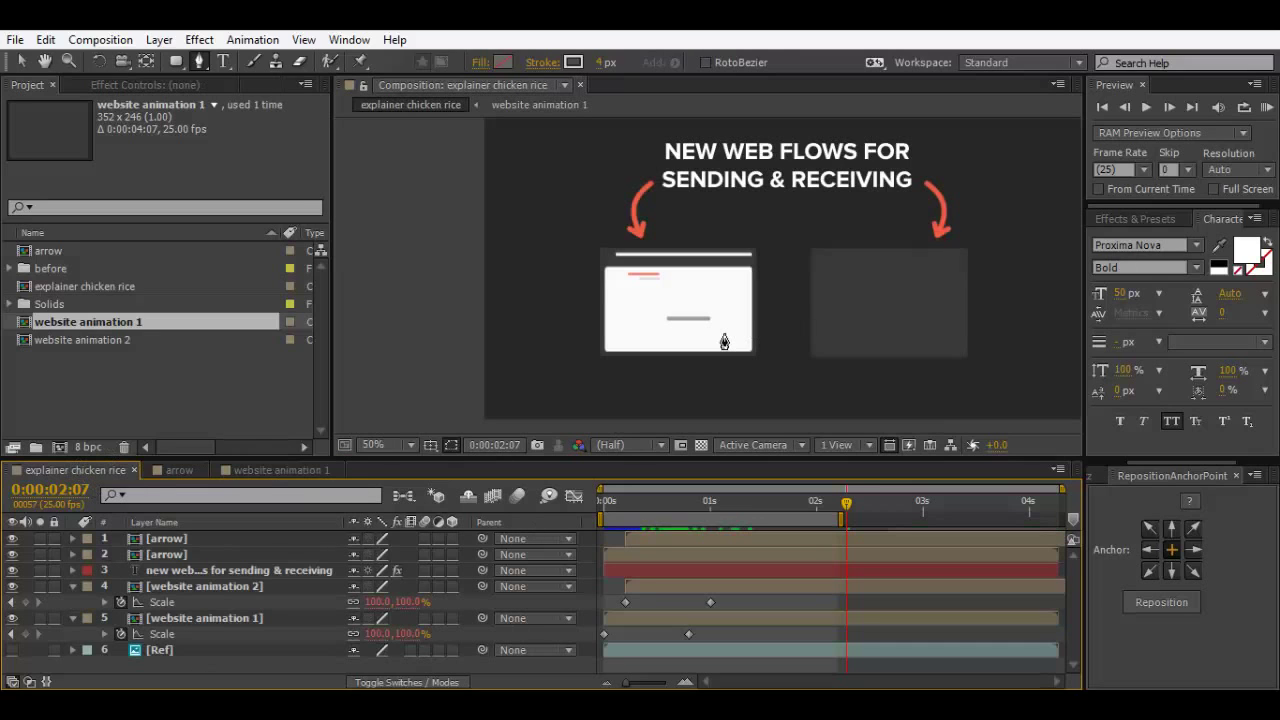
{"action": "key", "text": "space"}
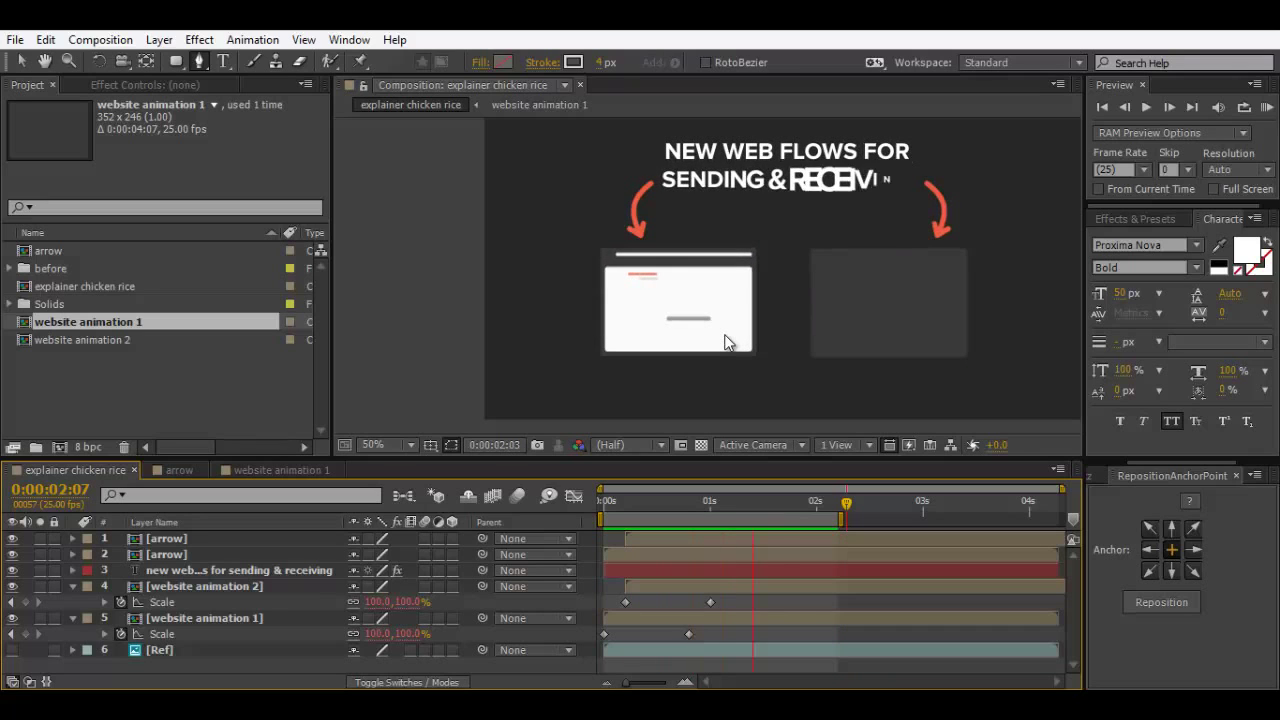
{"action": "left_click", "coordinate": [200, 588]}
{"action": "left_click_drag", "start_coordinate": [200, 588], "coordinate": [194, 641]}
{"action": "left_click", "coordinate": [756, 596]}
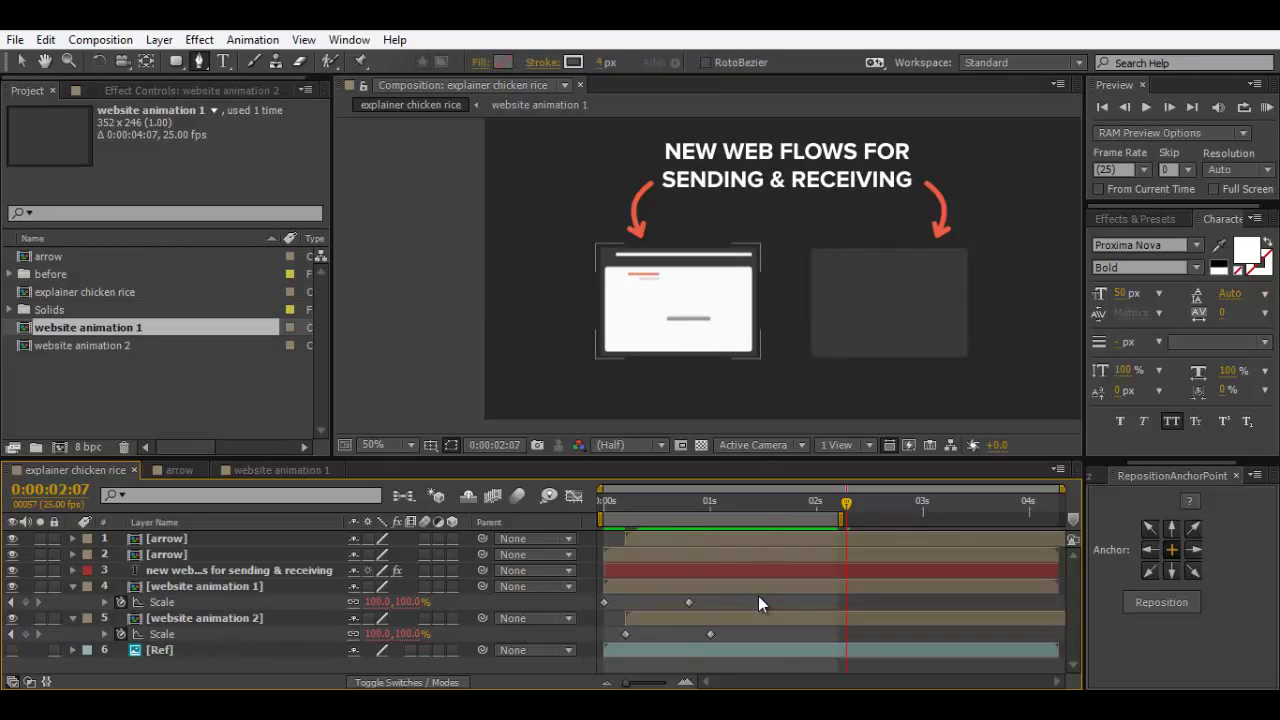
{"action": "key", "text": "space"}
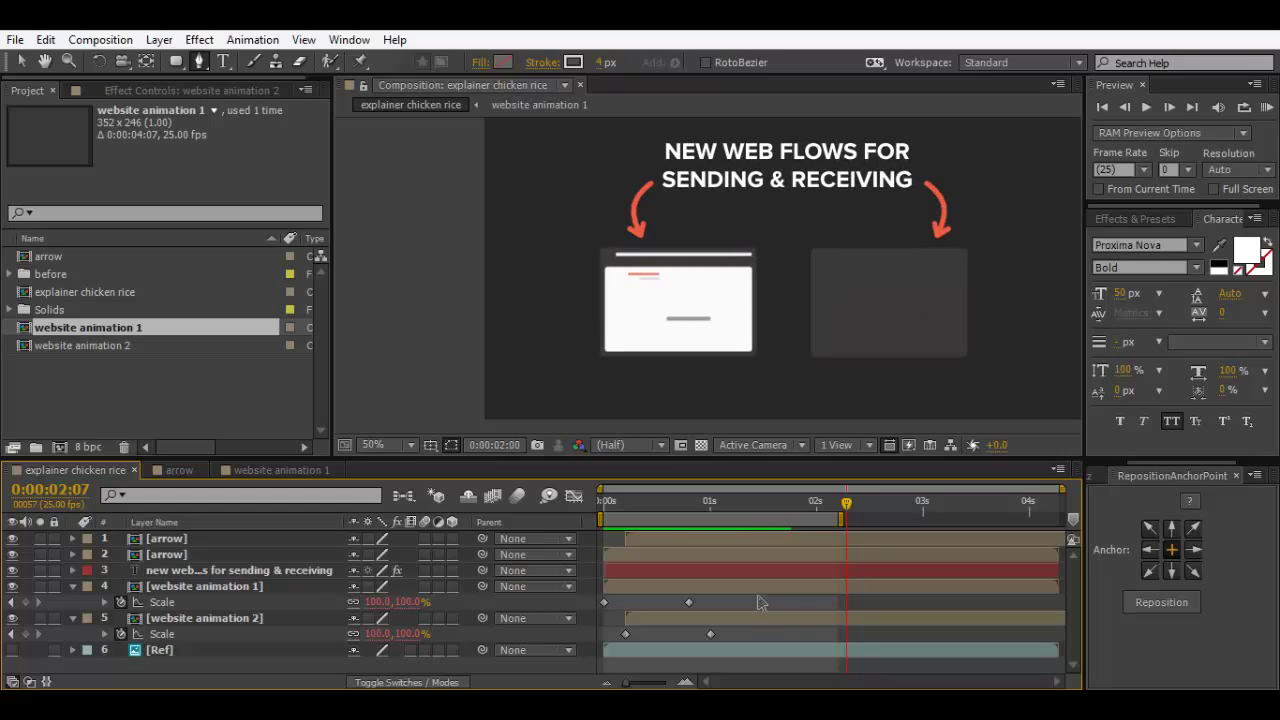
{"action": "key", "text": "space"}
Step: Visit the website animation 2 and 1 comps, then return to explainer chicken rice
{"action": "double_click", "coordinate": [80, 343]}
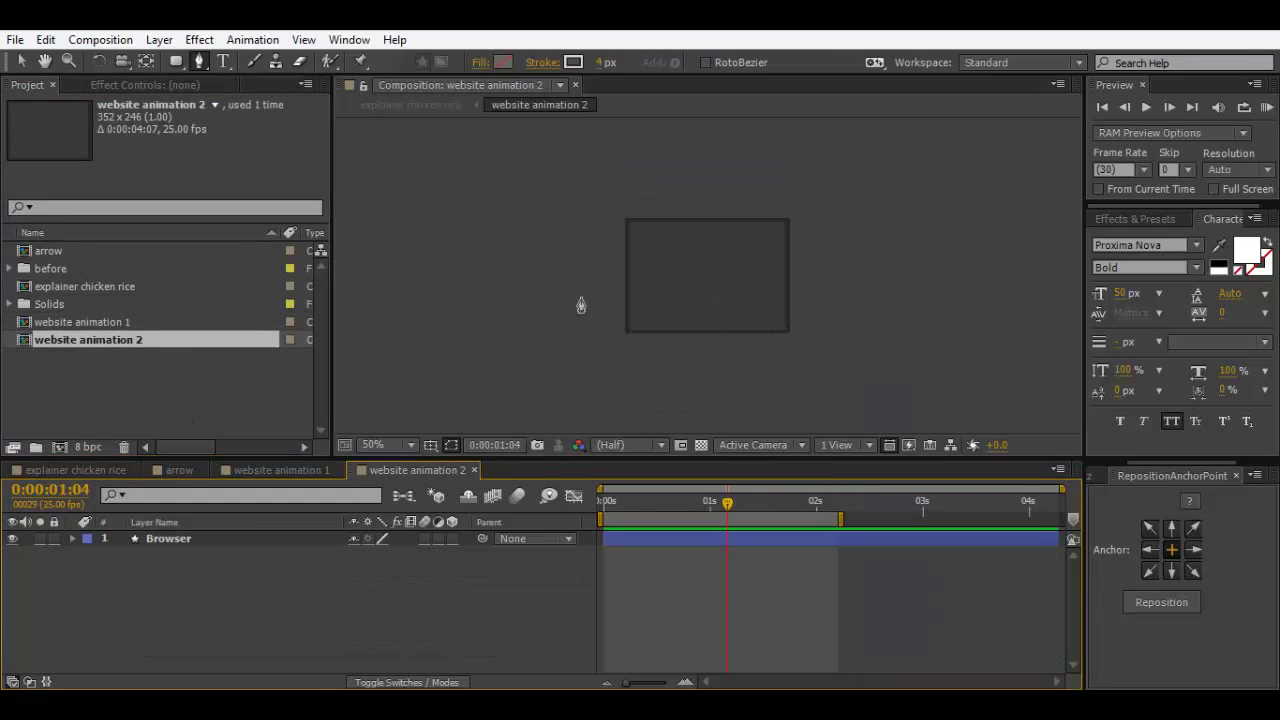
{"action": "left_click", "coordinate": [262, 469]}
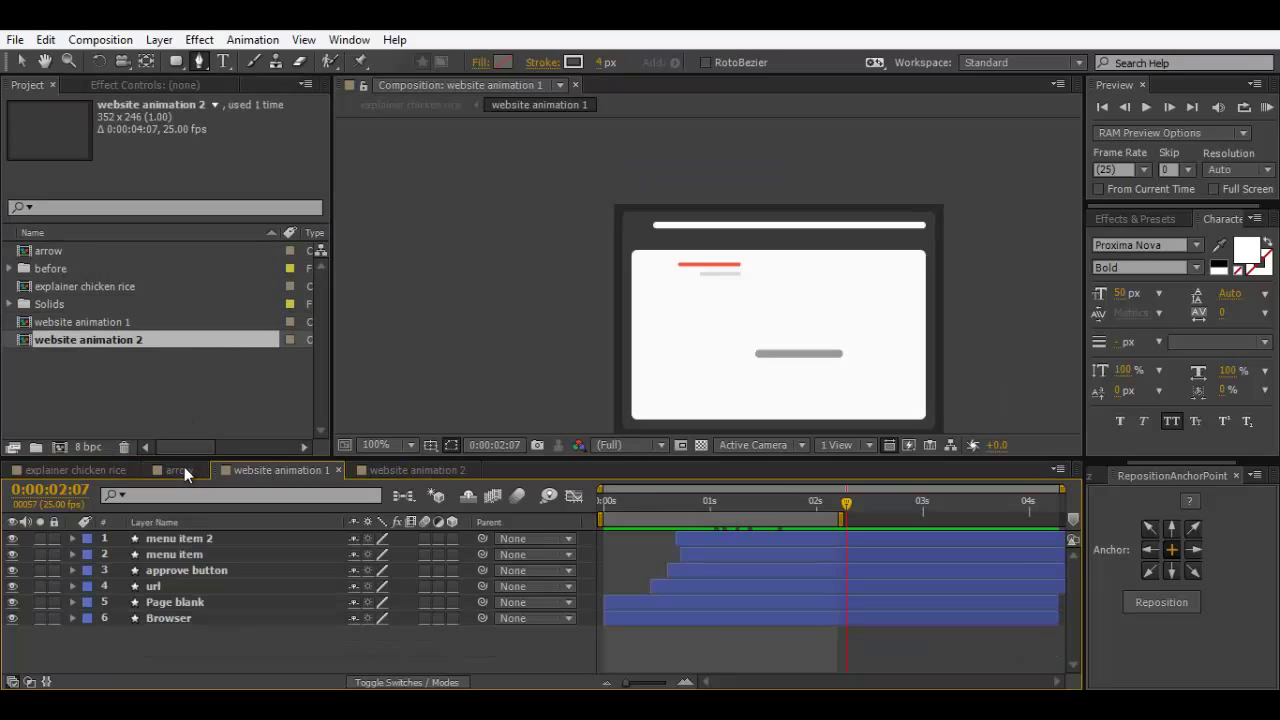
{"action": "left_click", "coordinate": [71, 470]}
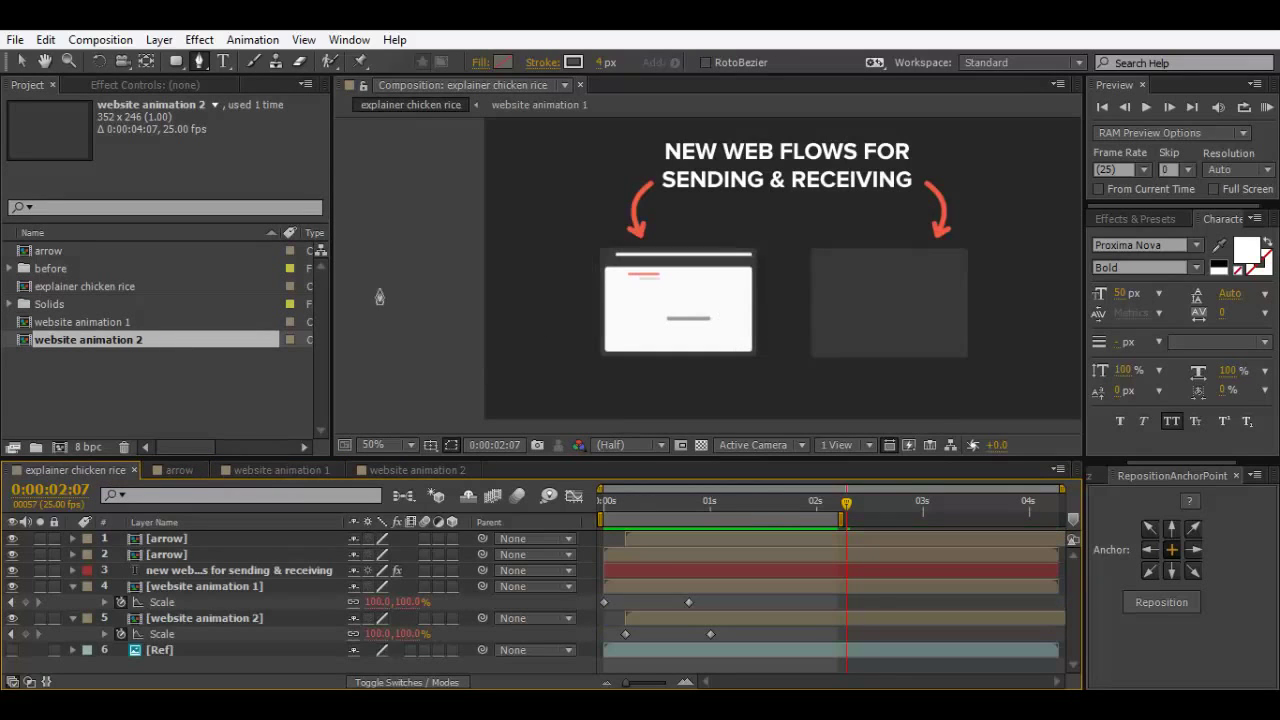
{"action": "left_click", "coordinate": [177, 61]}
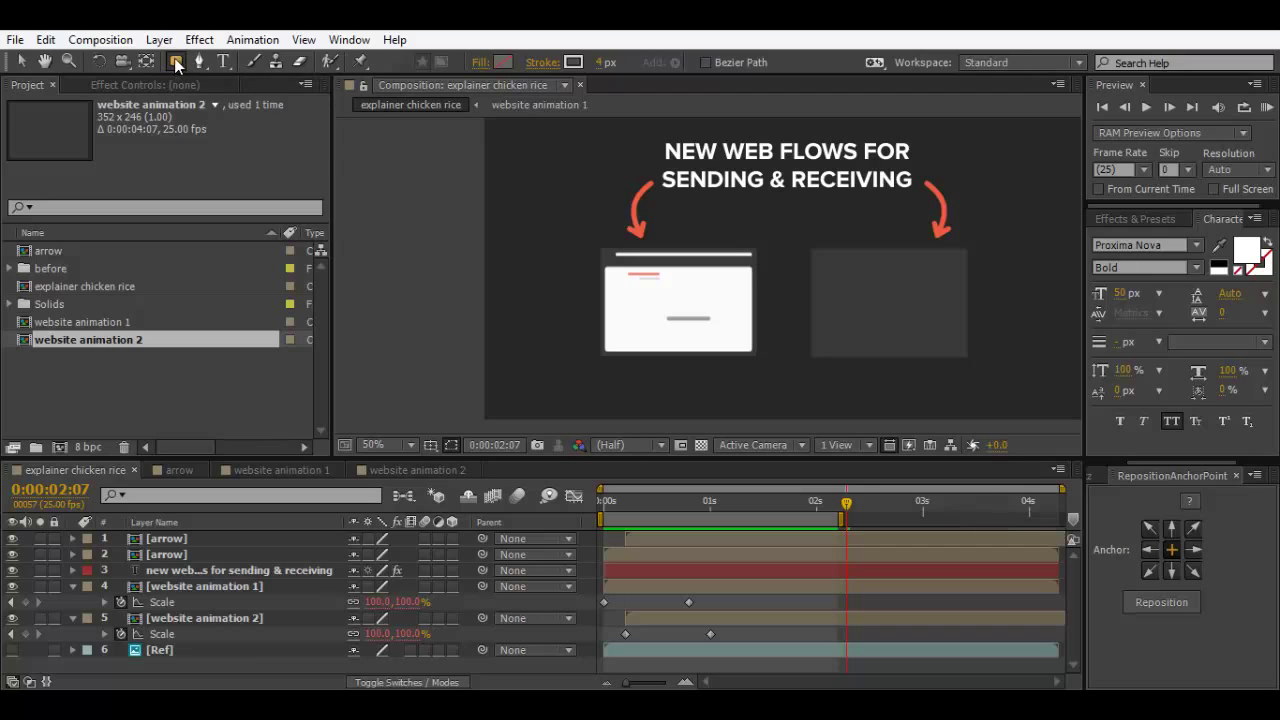
Step: Set the Ellipse tool's fill to light grey and its stroke to the sampled dark background colour
{"action": "left_click", "coordinate": [265, 105]}
{"action": "left_click", "coordinate": [501, 62]}
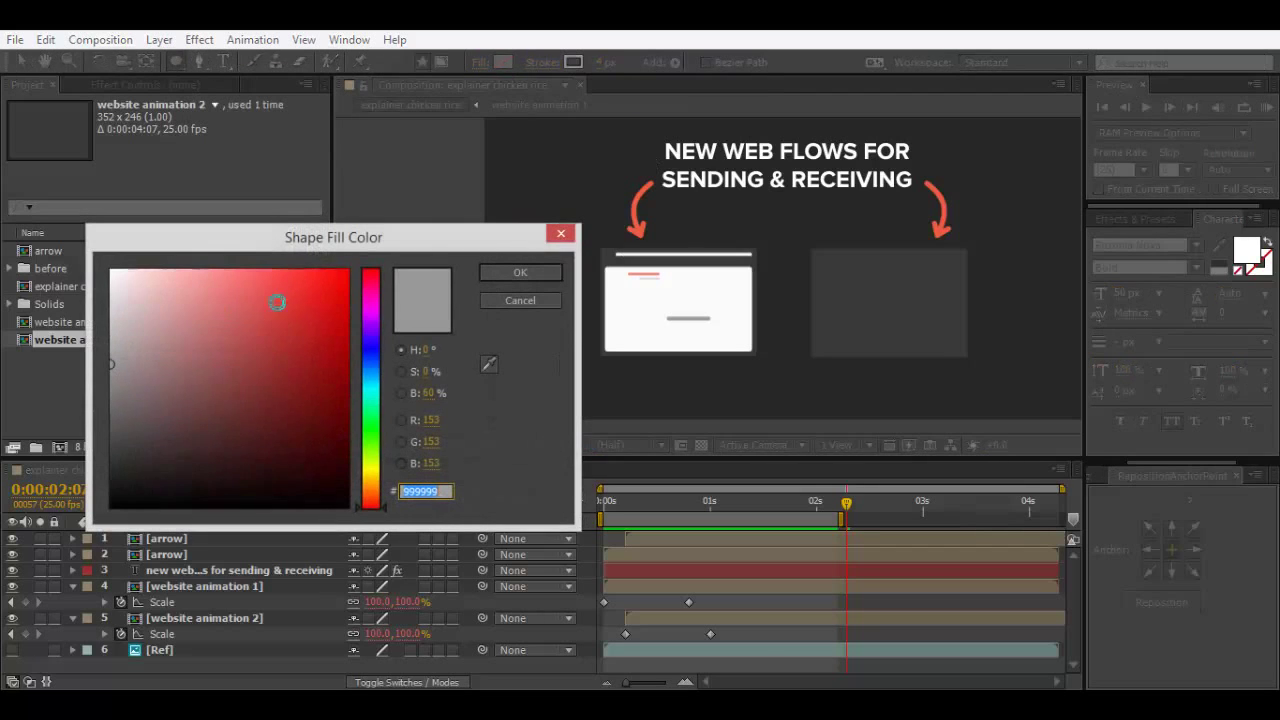
{"action": "mouse_move", "coordinate": [263, 328]}
{"action": "left_mouse_down"}
{"action": "mouse_move", "coordinate": [306, 317]}
{"action": "mouse_move", "coordinate": [163, 300]}
{"action": "mouse_move", "coordinate": [110, 270]}
{"action": "left_mouse_up"}
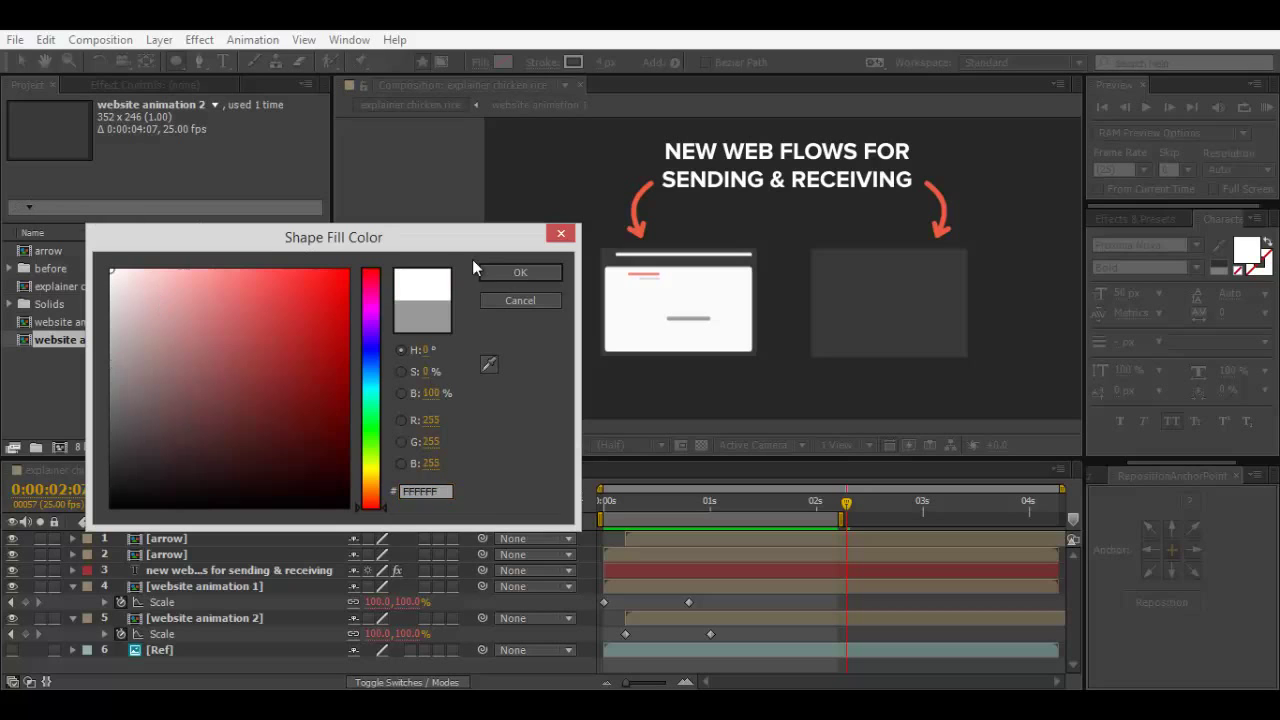
{"action": "left_click", "coordinate": [113, 293]}
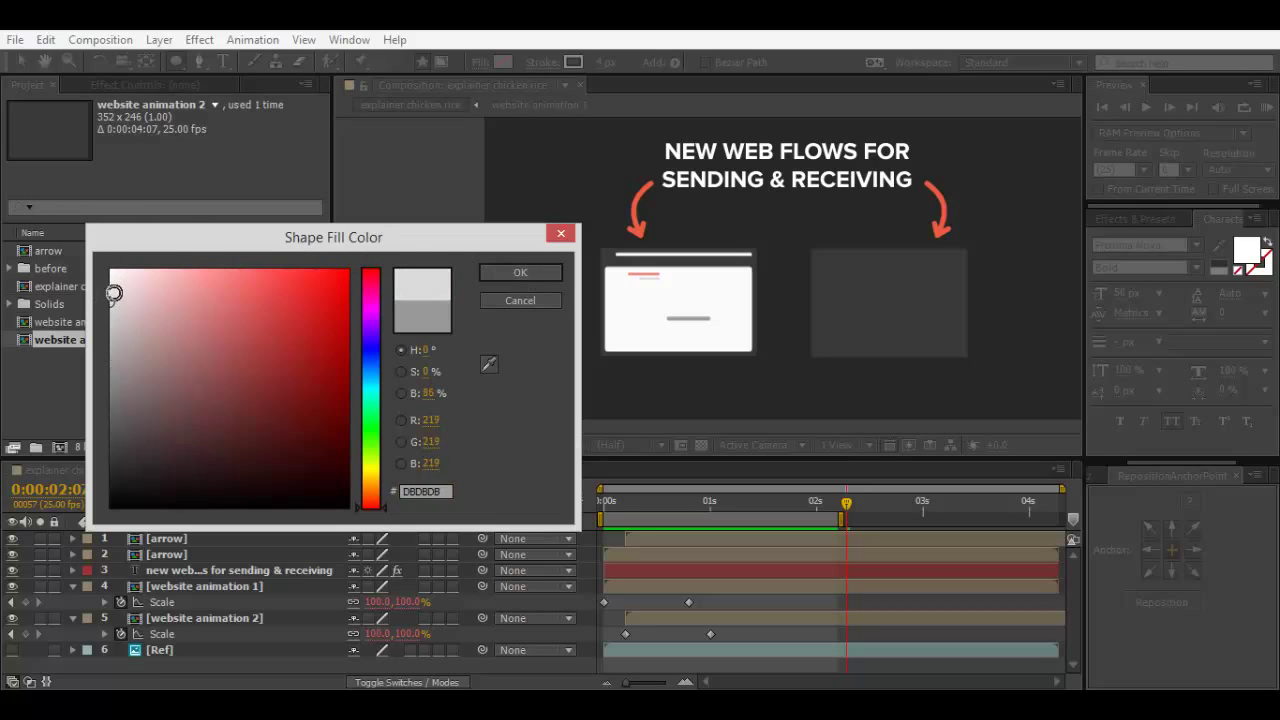
{"action": "left_click", "coordinate": [520, 272]}
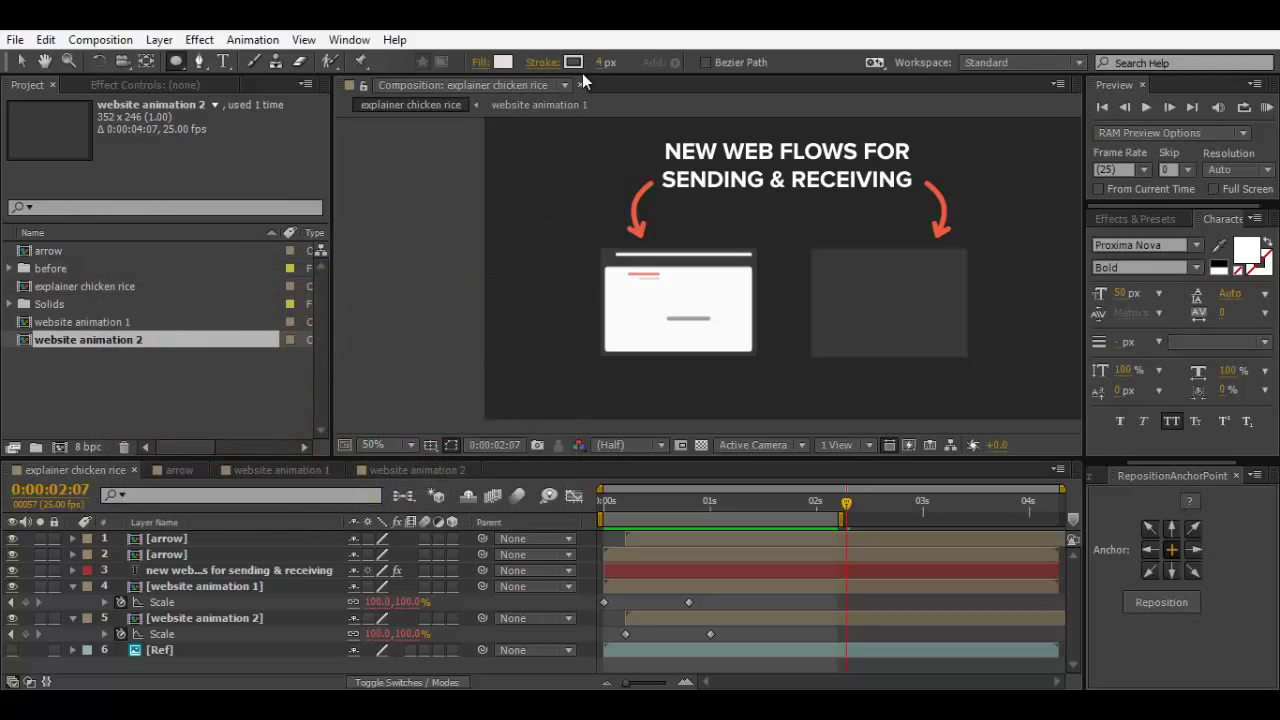
{"action": "left_click", "coordinate": [575, 63]}
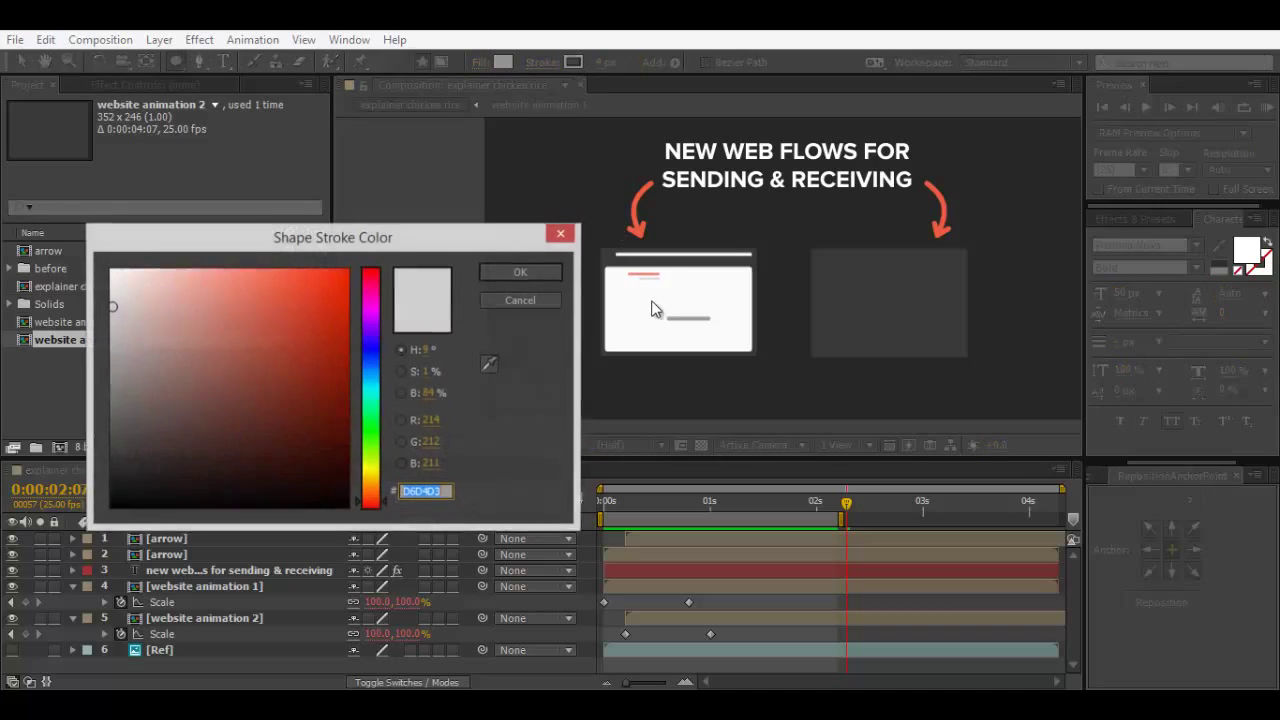
{"action": "left_click", "coordinate": [489, 366]}
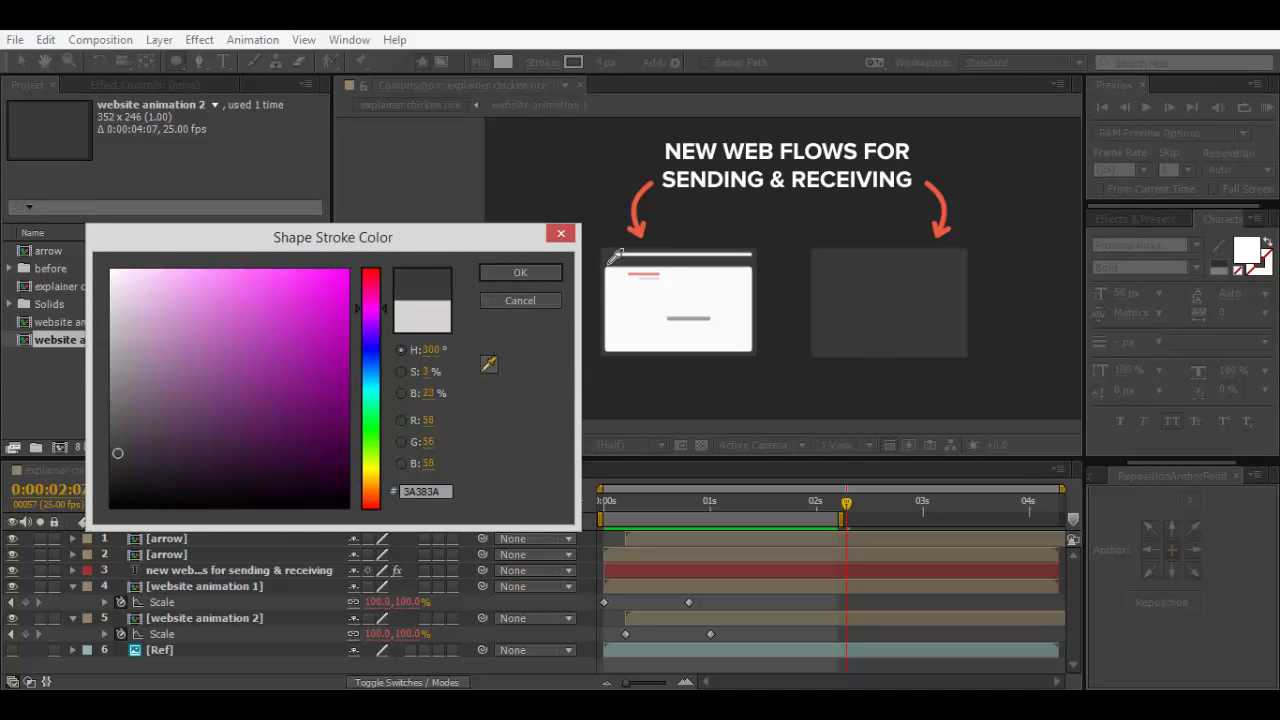
{"action": "left_click", "coordinate": [524, 273]}
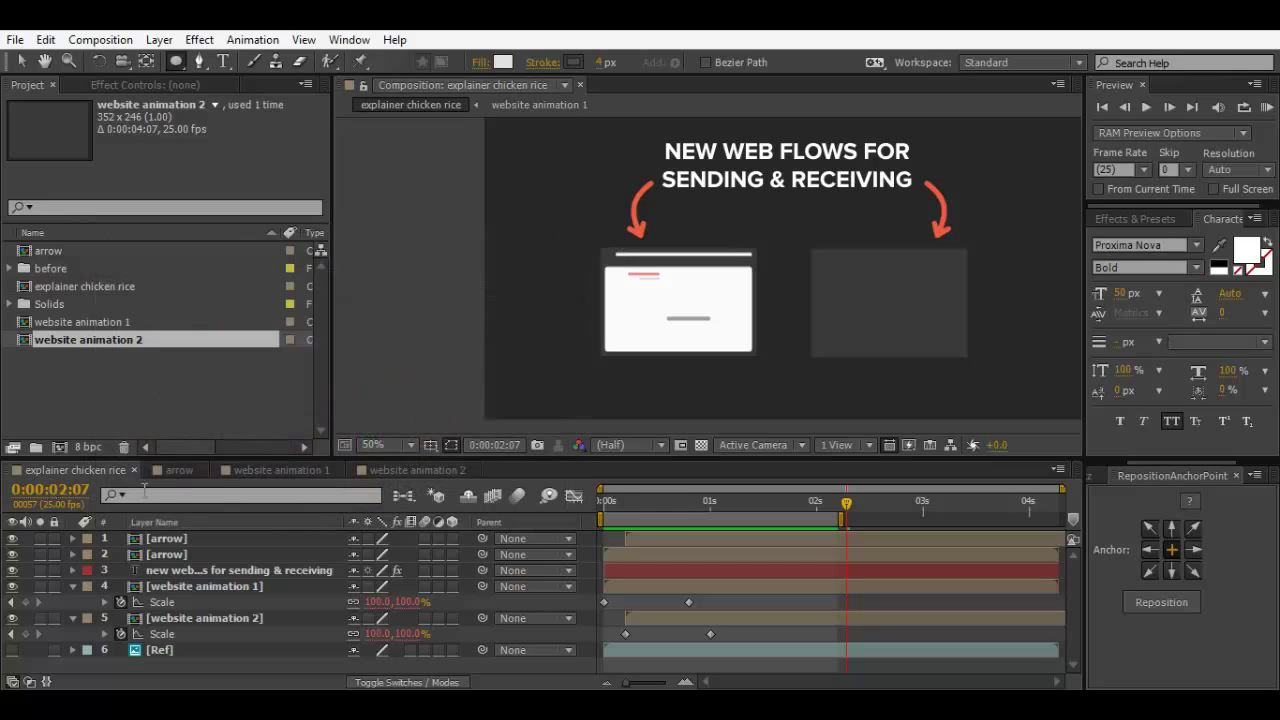
Step: Draw a large circle between the two browser cards at 100% zoom
{"action": "left_click", "coordinate": [12, 650]}
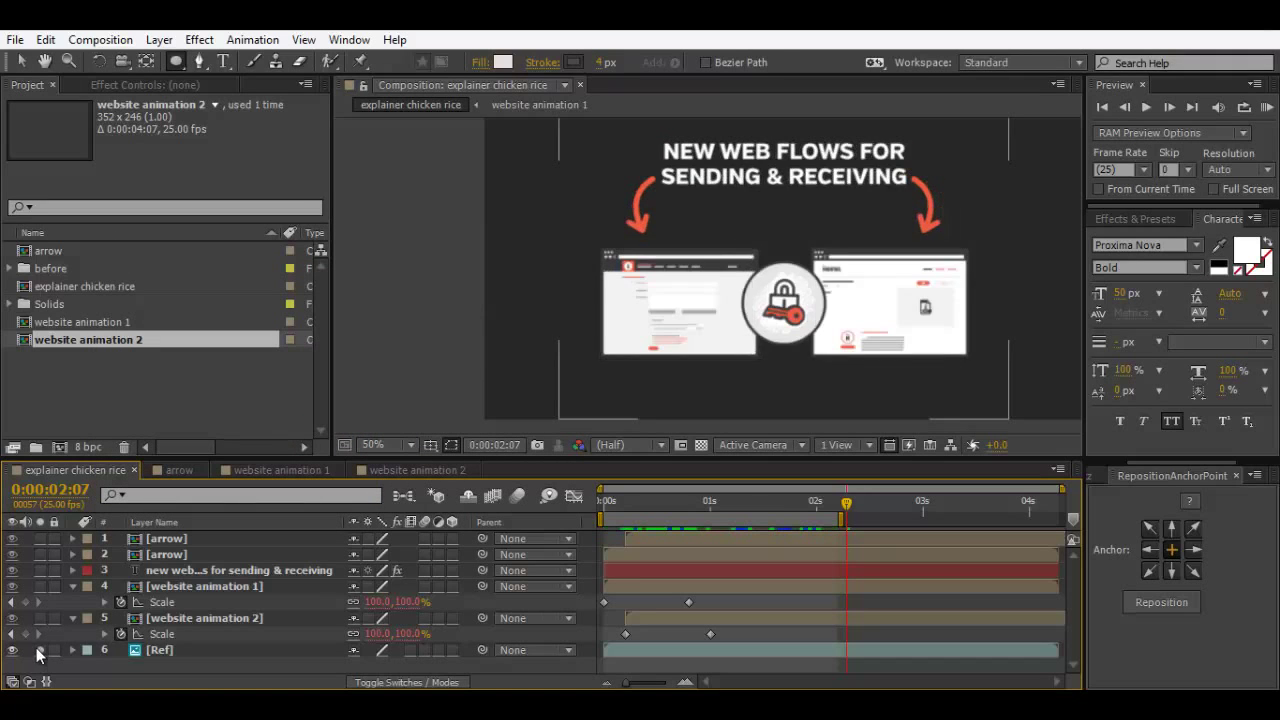
{"action": "left_click", "coordinate": [12, 650]}
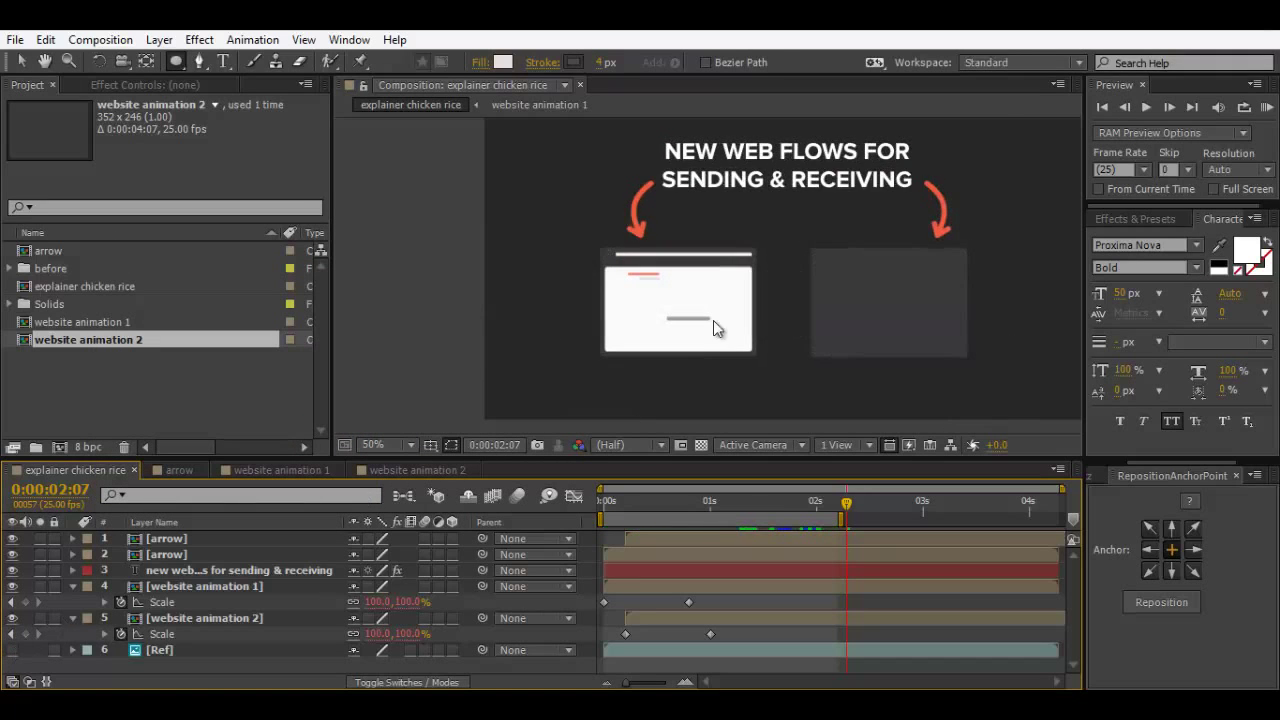
{"action": "key", "text": "period"}
{"action": "key", "text": "period"}
{"action": "mouse_move", "coordinate": [854, 351]}
{"action": "left_mouse_down"}
{"action": "mouse_move", "coordinate": [754, 266]}
{"action": "mouse_move", "coordinate": [763, 286]}
{"action": "mouse_move", "coordinate": [674, 227]}
{"action": "left_mouse_up"}
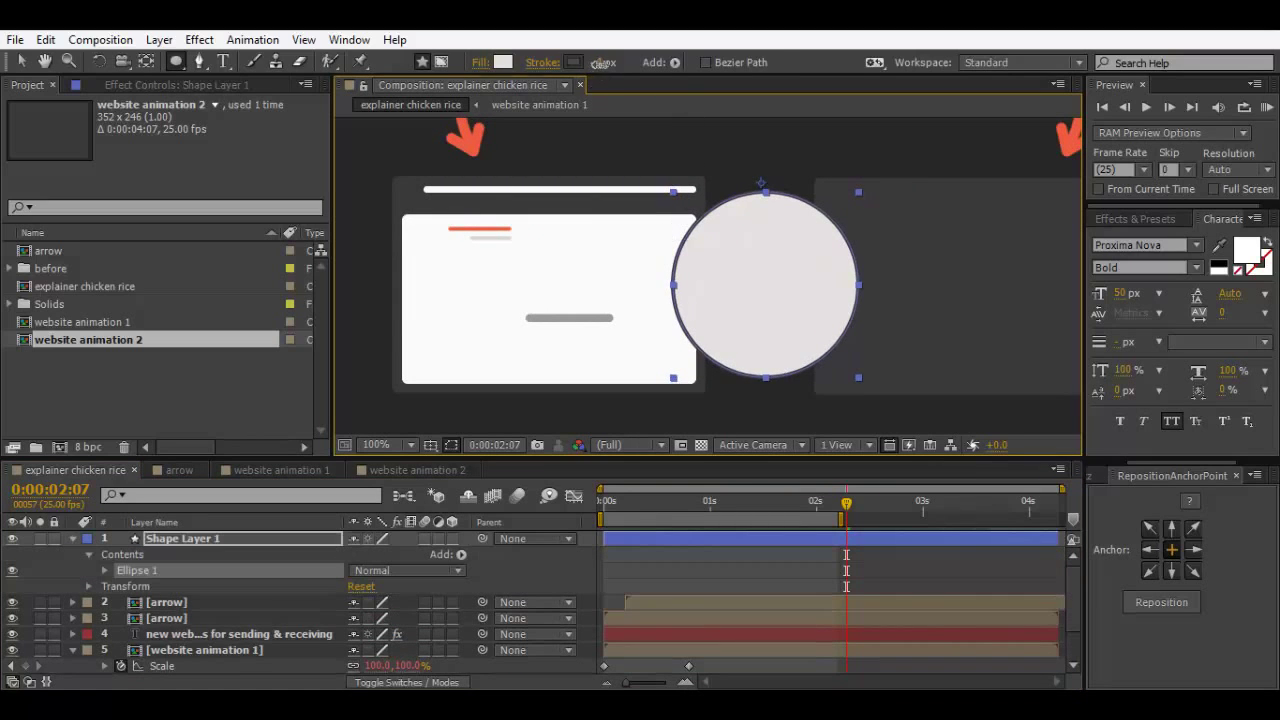
Step: Thin the circle's outline to a stroke width of 2
{"action": "left_click_drag", "start_coordinate": [600, 62], "coordinate": [606, 67]}
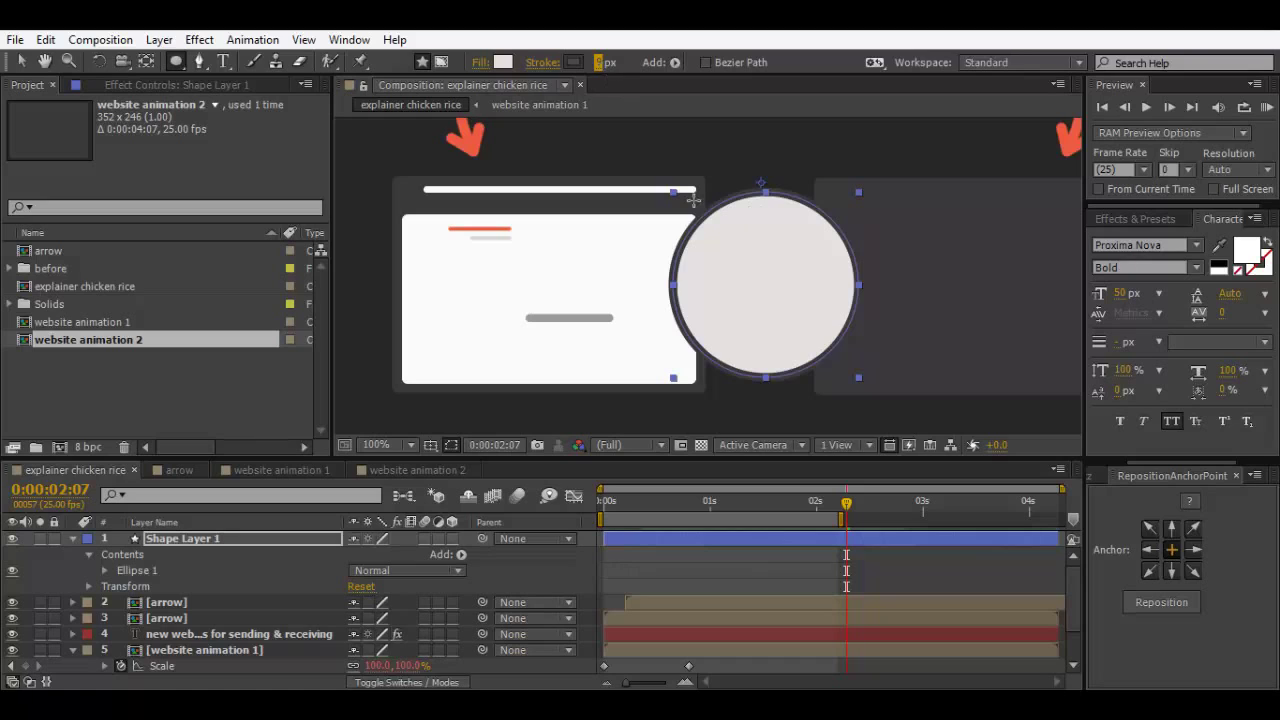
{"action": "left_click", "coordinate": [600, 62]}
{"action": "type", "text": "2"}
{"action": "key", "text": "Return"}
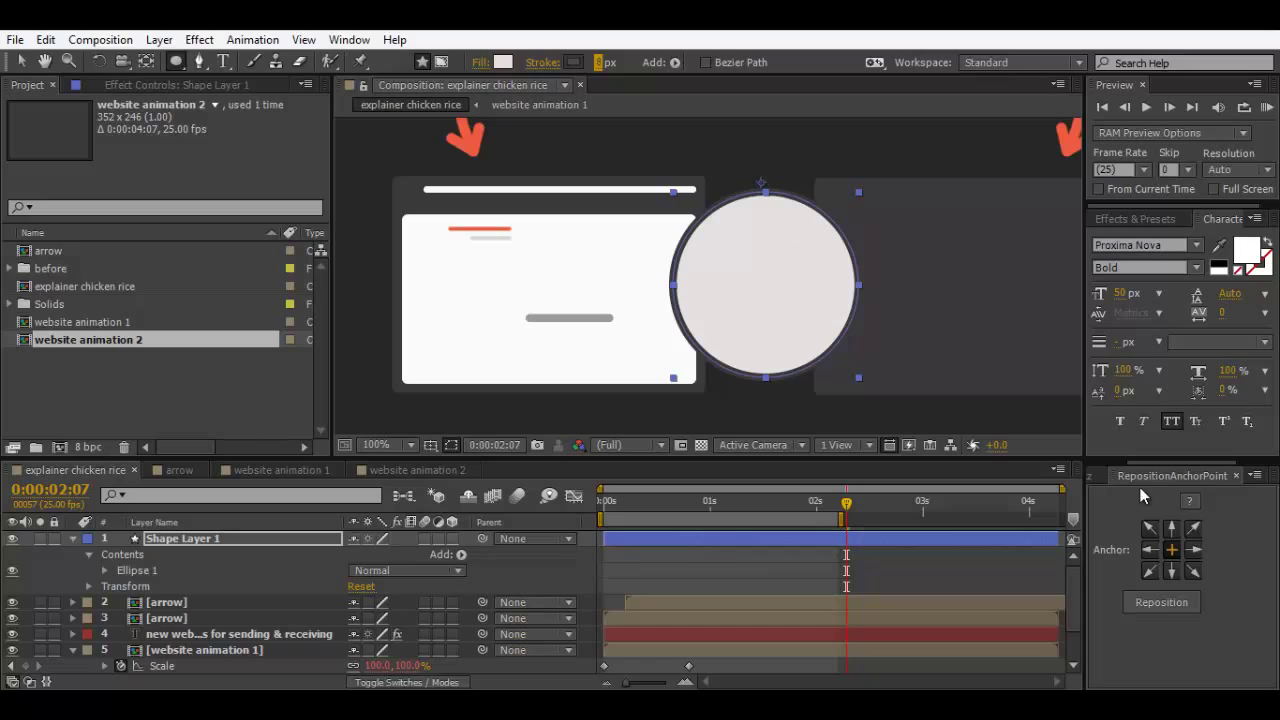
Step: Centre the circle's anchor point and rename its shape layer to 'Icon'
{"action": "left_click", "coordinate": [1176, 606]}
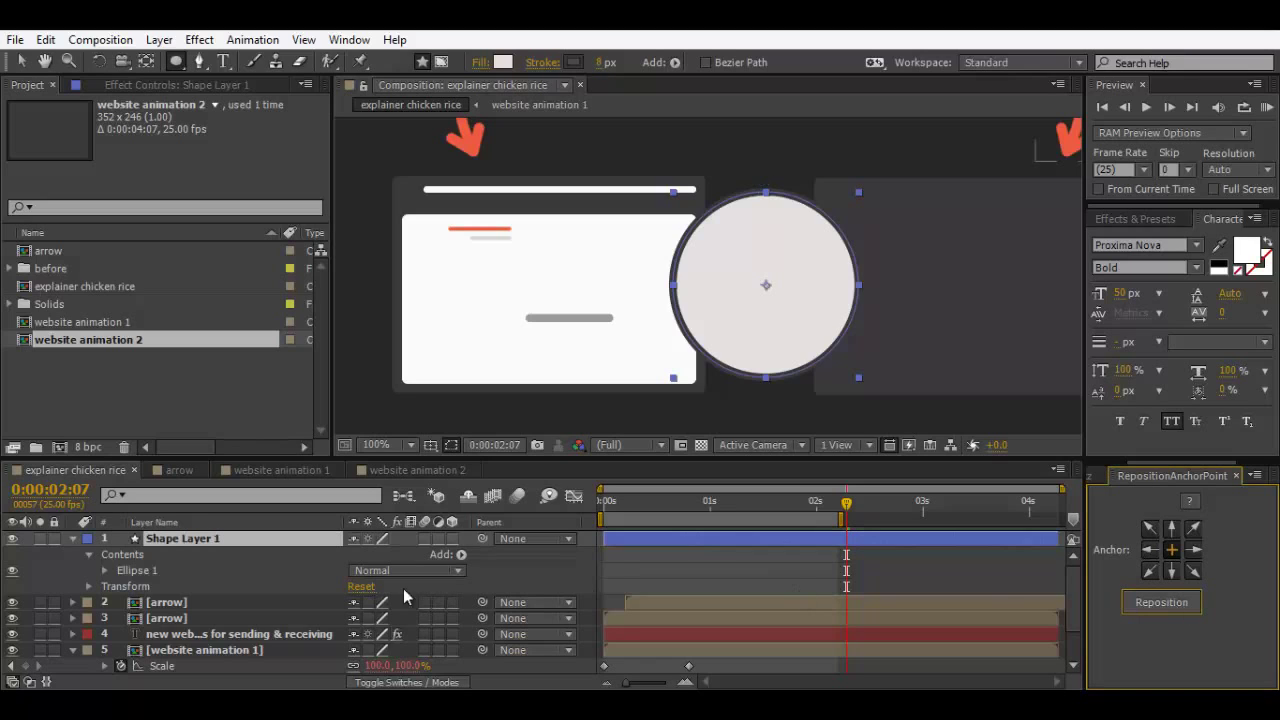
{"action": "left_click", "coordinate": [174, 537]}
{"action": "key", "text": "Return"}
{"action": "type", "text": "Ic"}
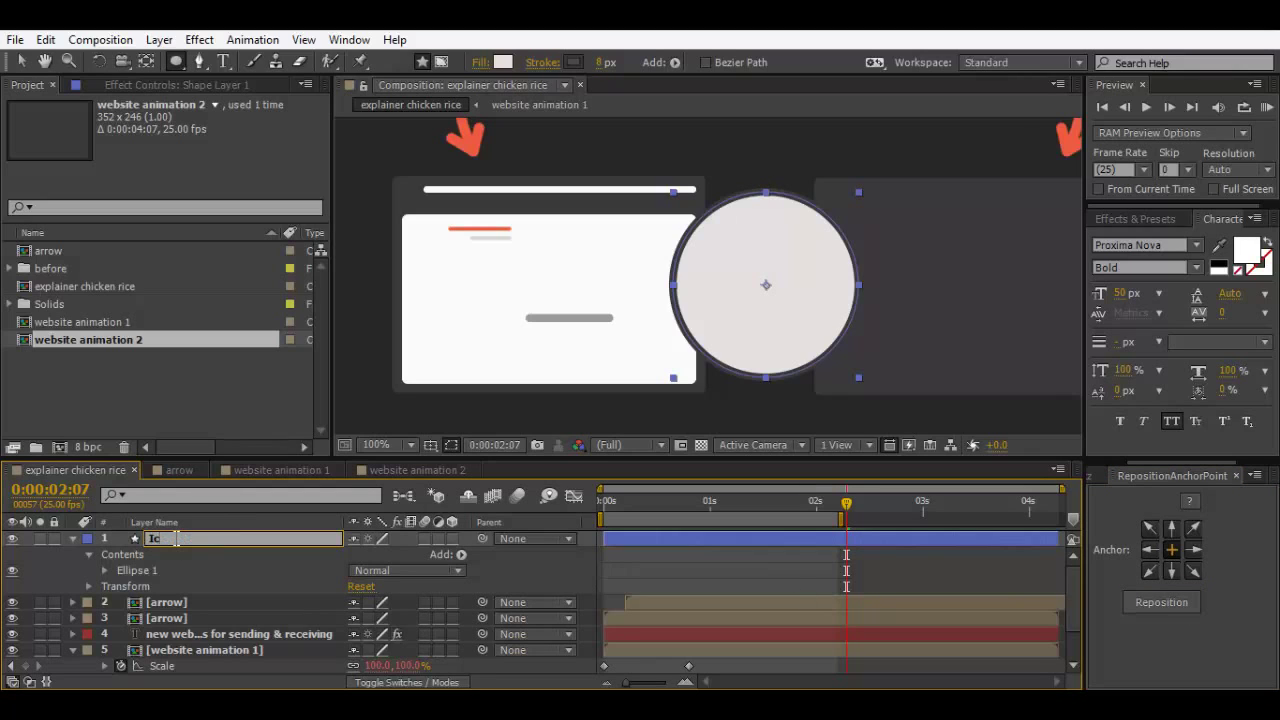
{"action": "type", "text": "on"}
{"action": "key", "text": "Return"}
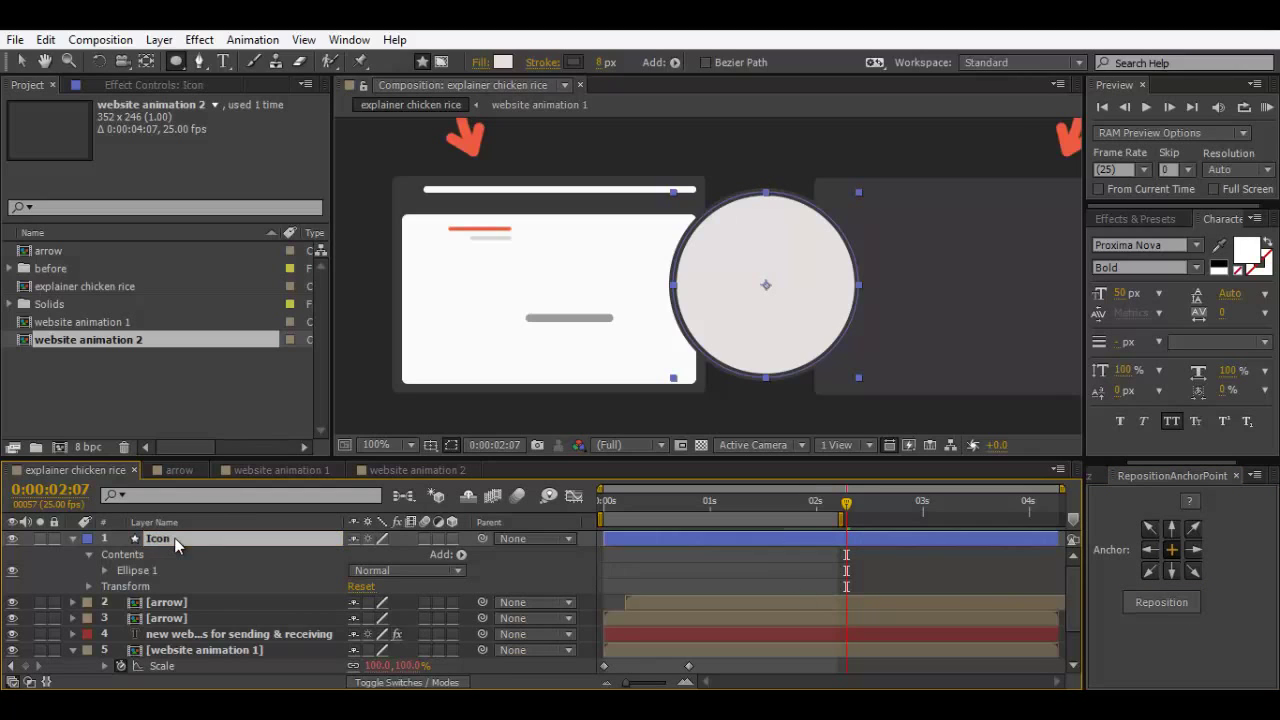
Step: At the composition start, add a Scale keyframe on Icon at 0%
{"action": "left_click", "coordinate": [72, 538]}
{"action": "left_click_drag", "start_coordinate": [617, 513], "coordinate": [604, 513]}
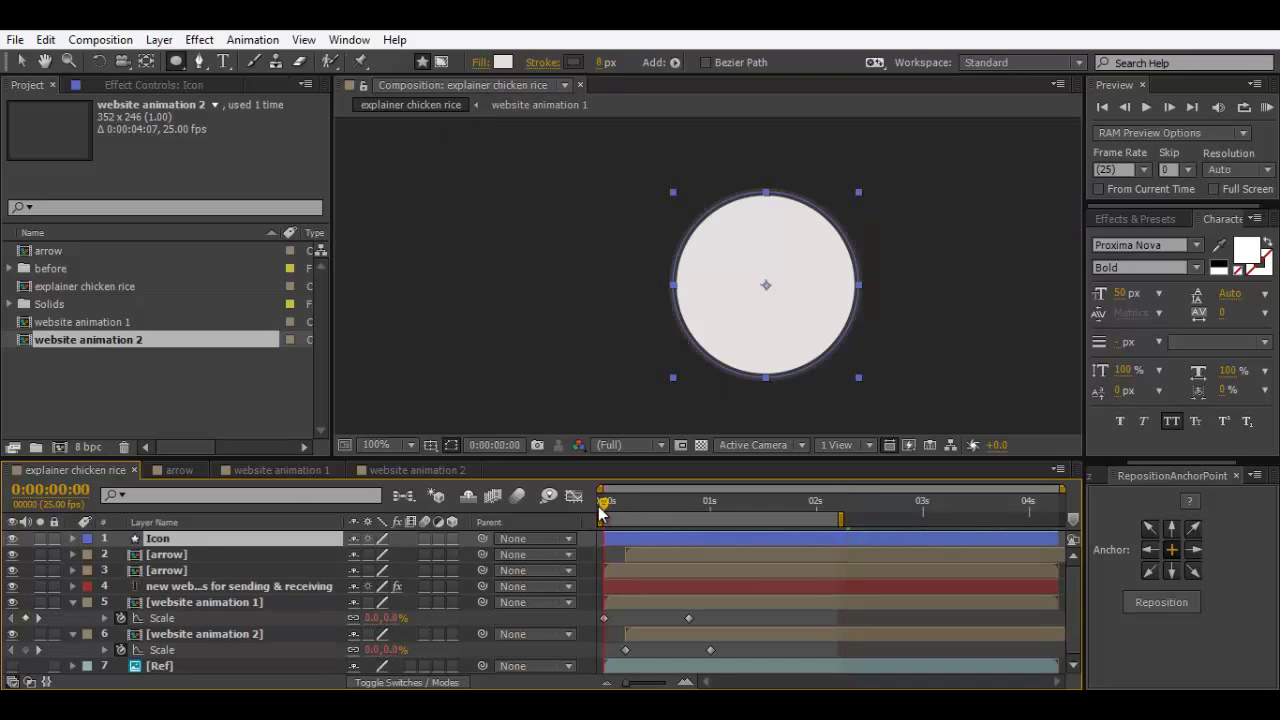
{"action": "key", "text": "s"}
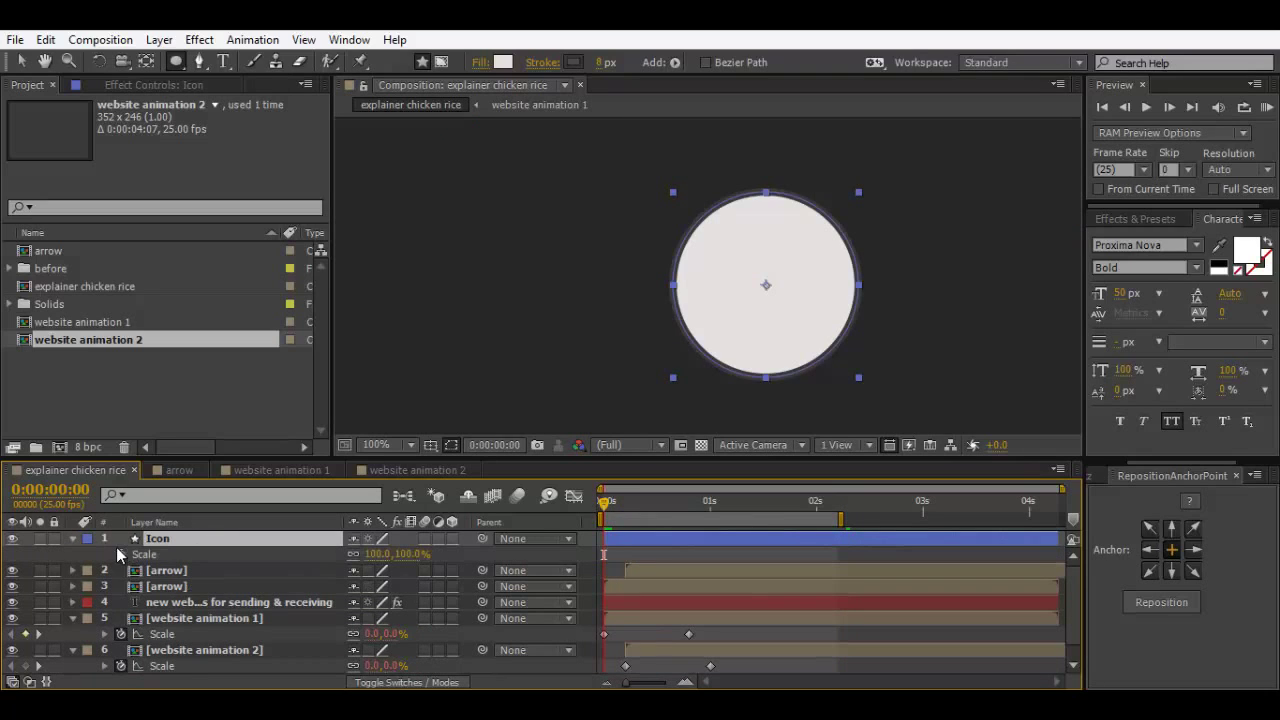
{"action": "left_click", "coordinate": [119, 552]}
{"action": "left_click", "coordinate": [374, 554]}
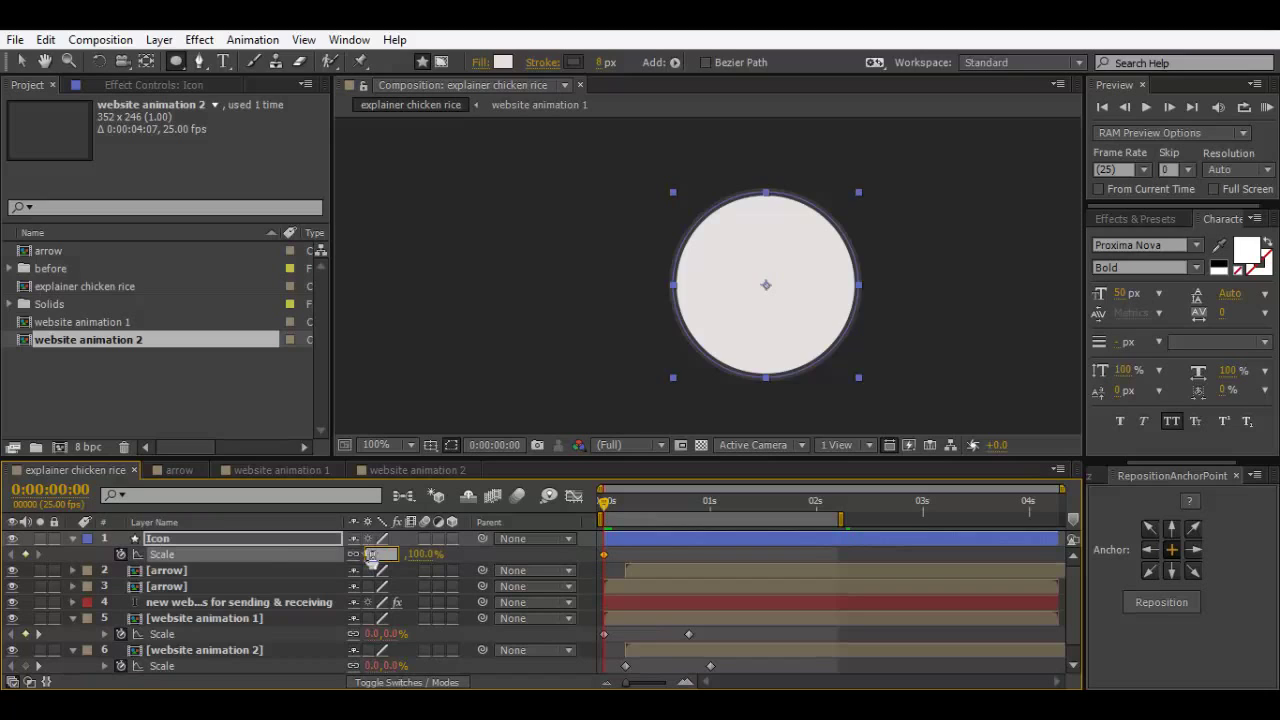
{"action": "type", "text": "0"}
{"action": "key", "text": "Return"}
Step: Add a 100% Scale keyframe at 1:05 and select both Icon scale keyframes
{"action": "key", "text": "shift+Page_Down"}
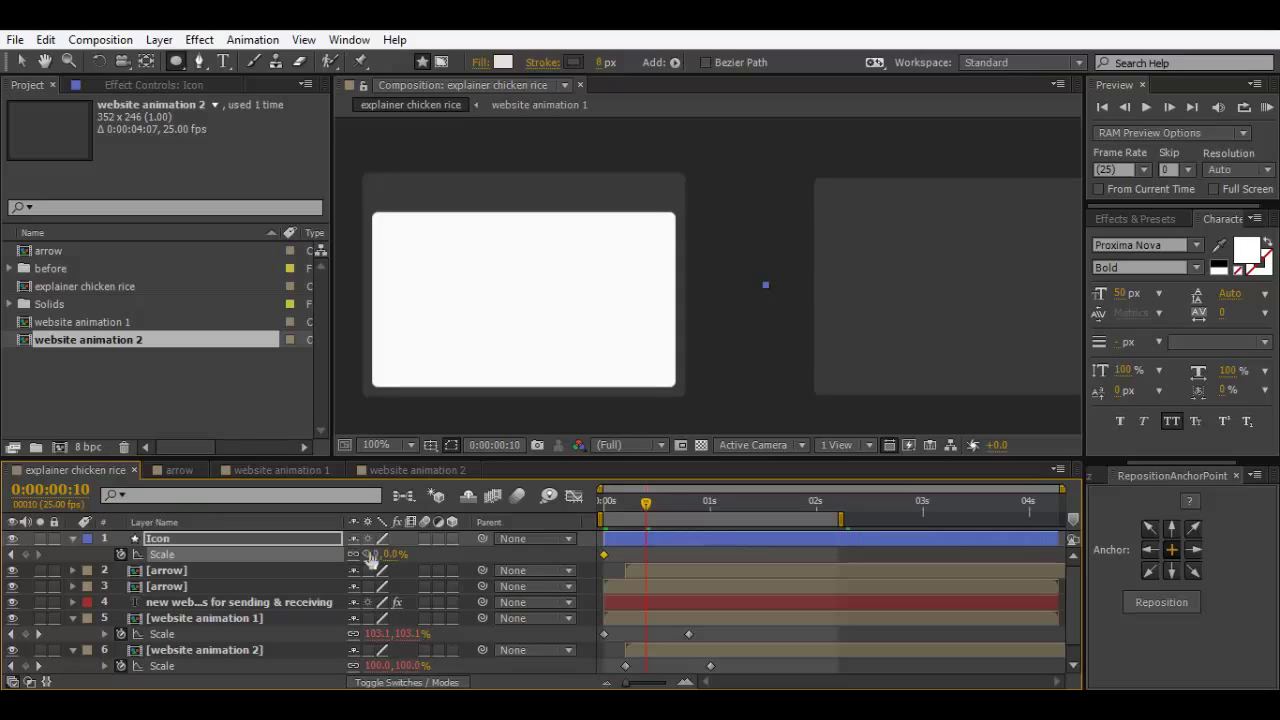
{"action": "key", "text": "shift+Page_Down"}
{"action": "key", "text": "shift+Page_Down"}
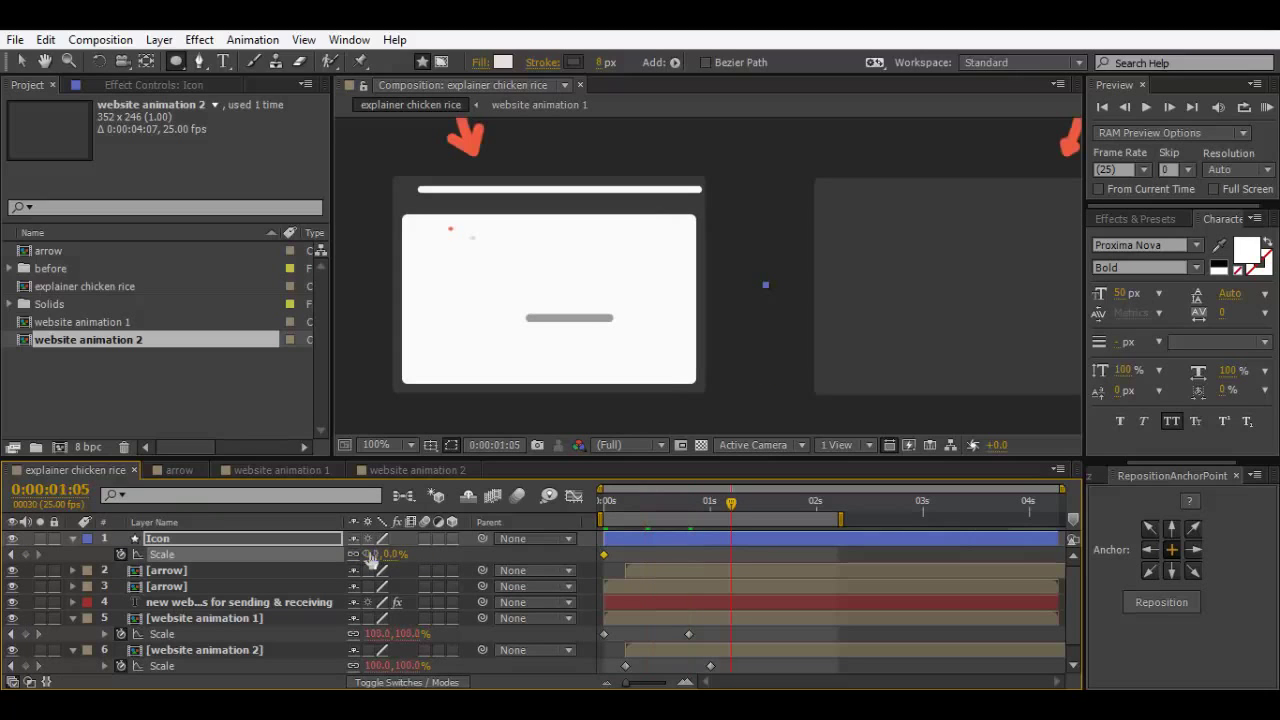
{"action": "left_click", "coordinate": [372, 554]}
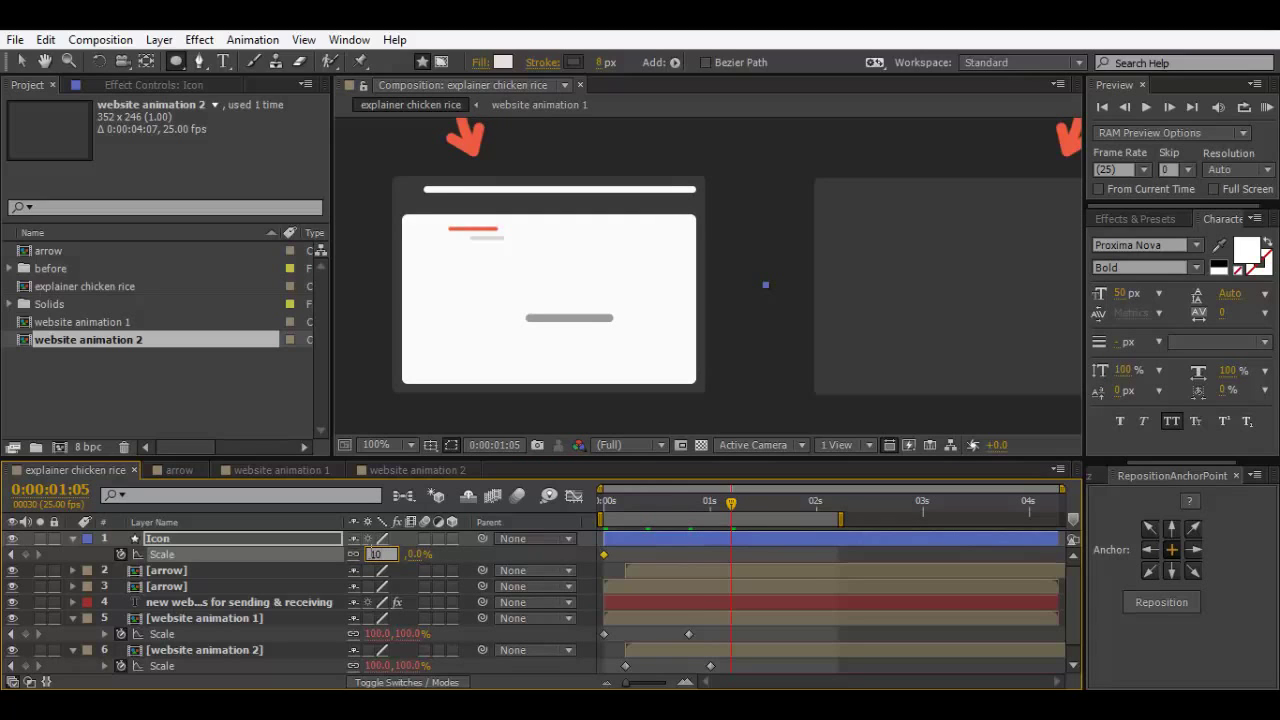
{"action": "type", "text": "100"}
{"action": "key", "text": "Return"}
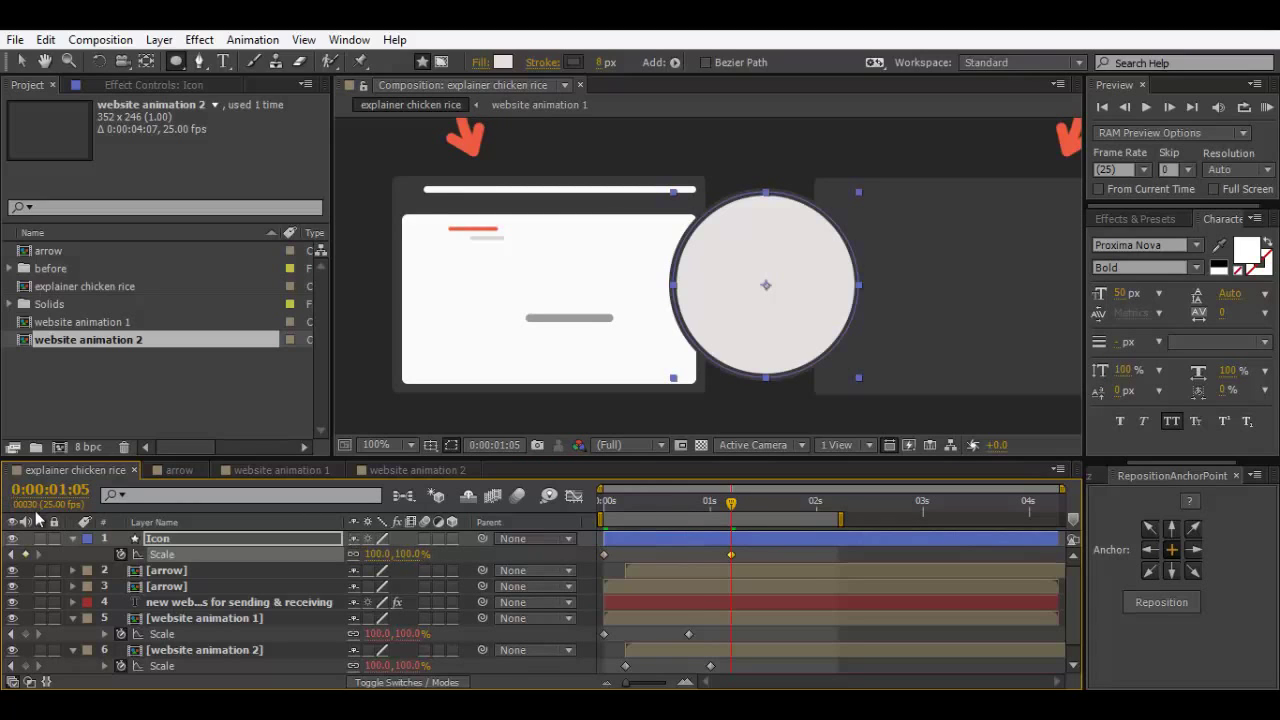
{"action": "left_click_drag", "start_coordinate": [744, 547], "coordinate": [544, 568]}
Step: Apply Elastic Out easing to the Icon's scale keyframes and shift the layer later in time
{"action": "left_click", "coordinate": [1096, 476]}
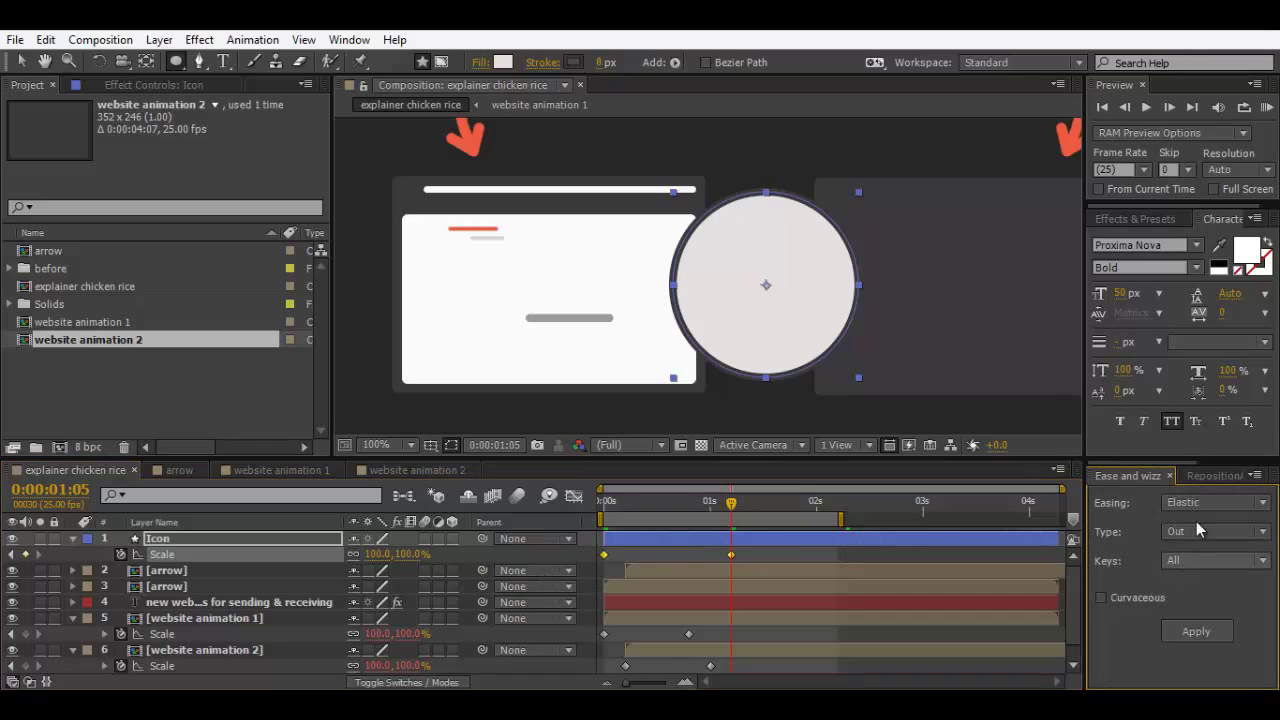
{"action": "left_click", "coordinate": [1186, 634]}
{"action": "left_click", "coordinate": [72, 617]}
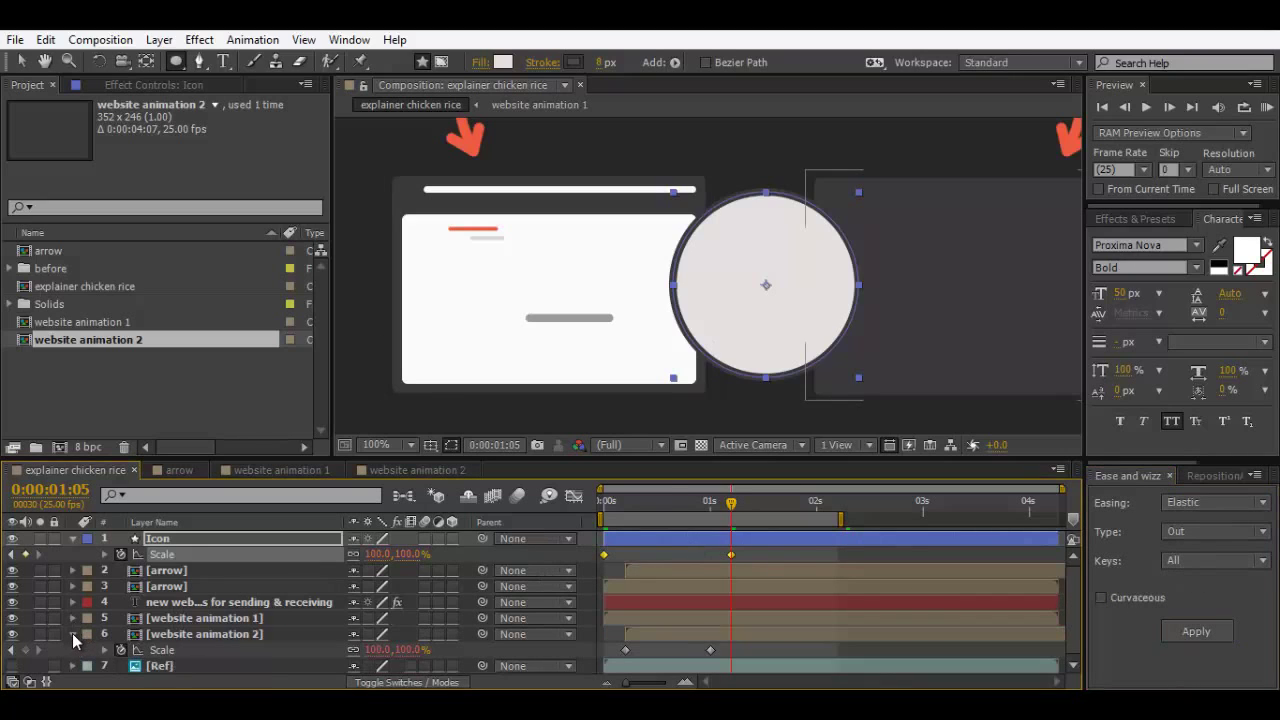
{"action": "left_click", "coordinate": [72, 633]}
{"action": "left_click_drag", "start_coordinate": [655, 538], "coordinate": [720, 545]}
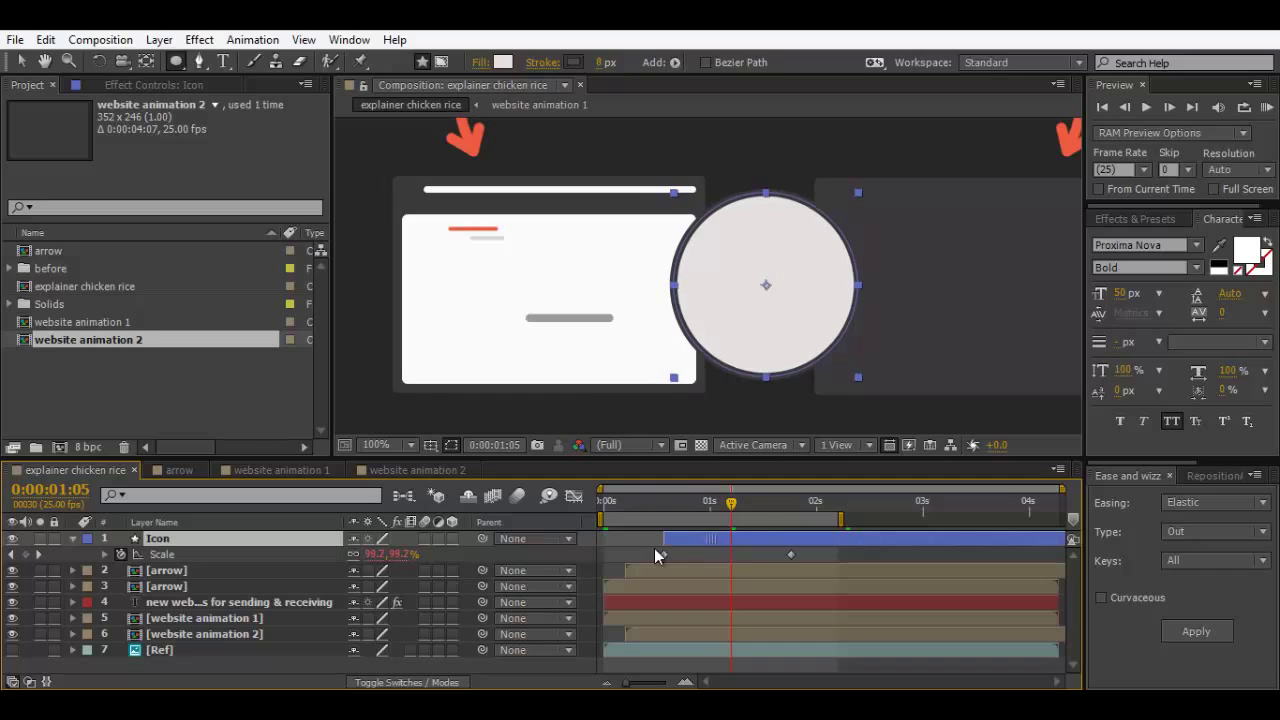
Step: Scrub and preview the animation to check the Icon pops in after the browser cards
{"action": "scroll", "coordinate": [770, 350], "scroll_direction": "down", "scroll_amount": 2}
{"action": "left_click_drag", "start_coordinate": [608, 500], "coordinate": [774, 505]}
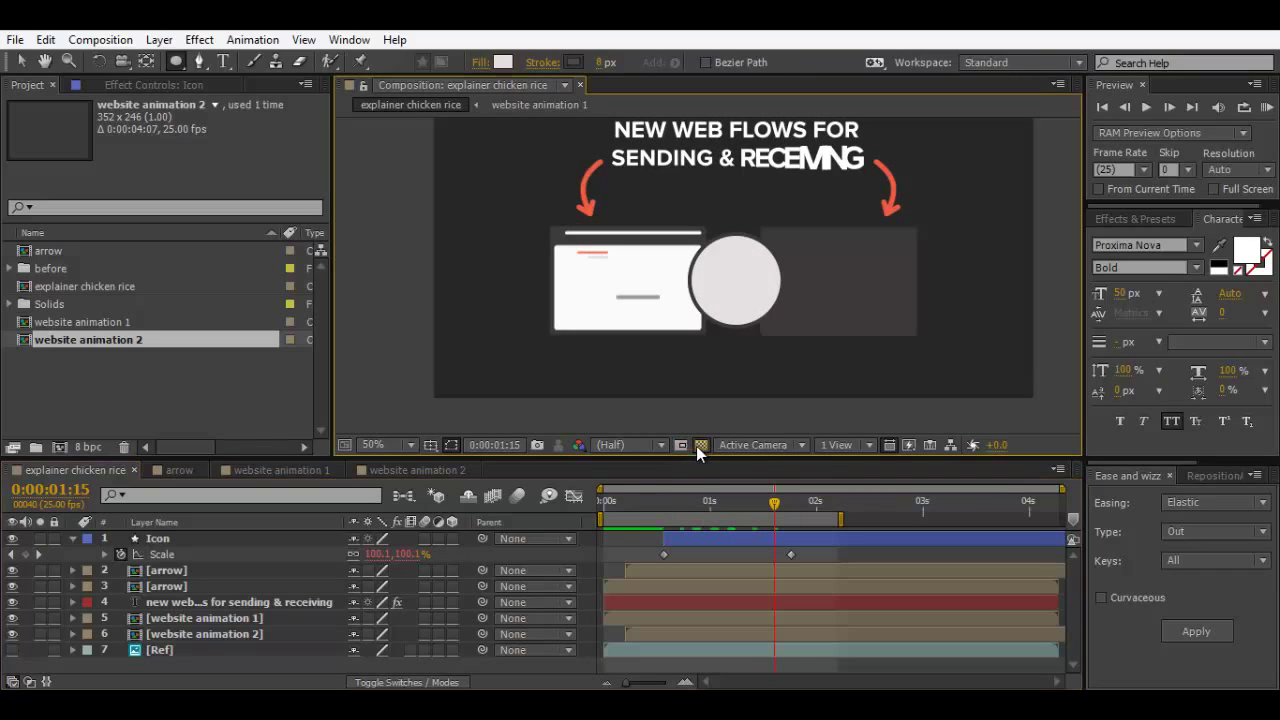
{"action": "left_click", "coordinate": [700, 445]}
{"action": "left_click_drag", "start_coordinate": [606, 500], "coordinate": [786, 503]}
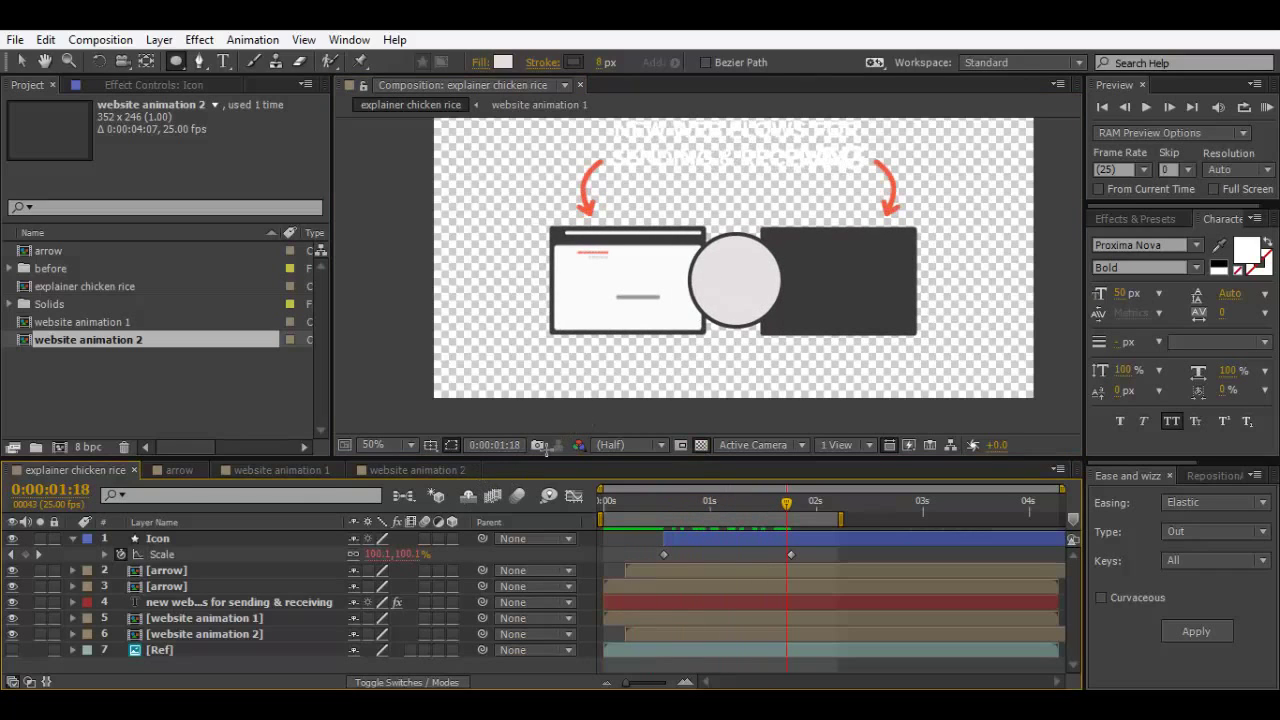
{"action": "left_click", "coordinate": [701, 445]}
{"action": "key", "text": "KP_0"}
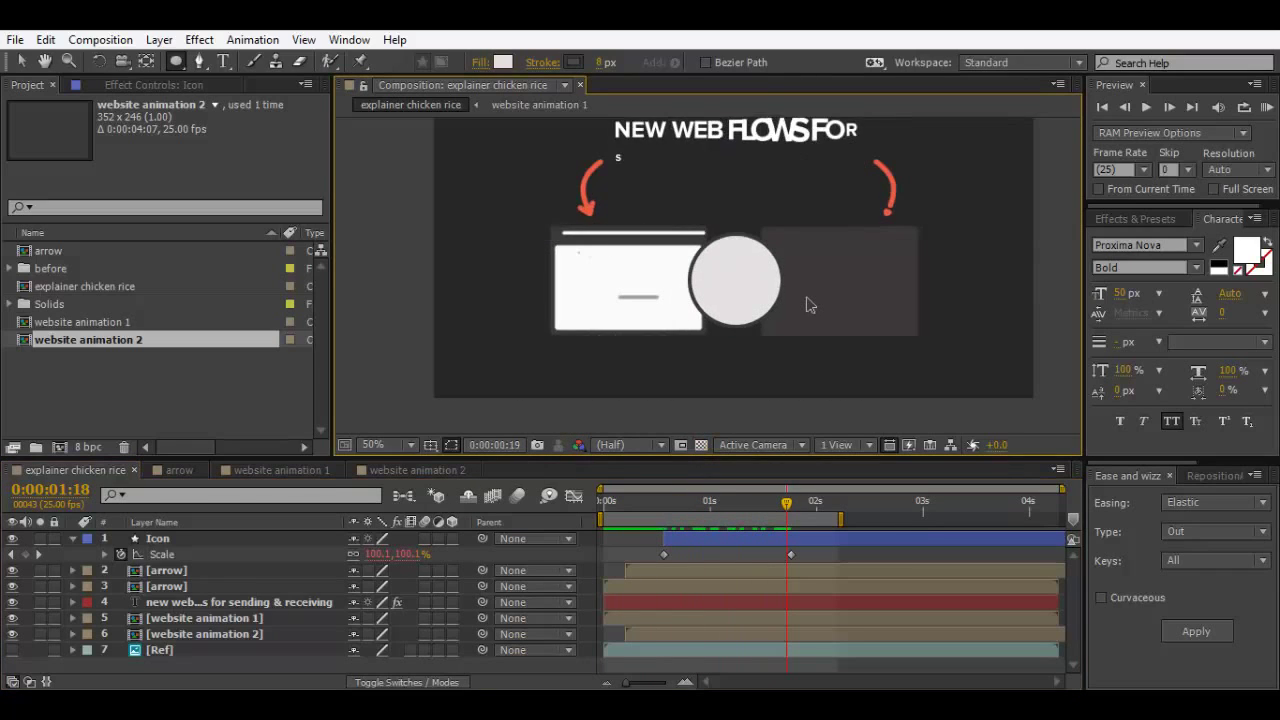
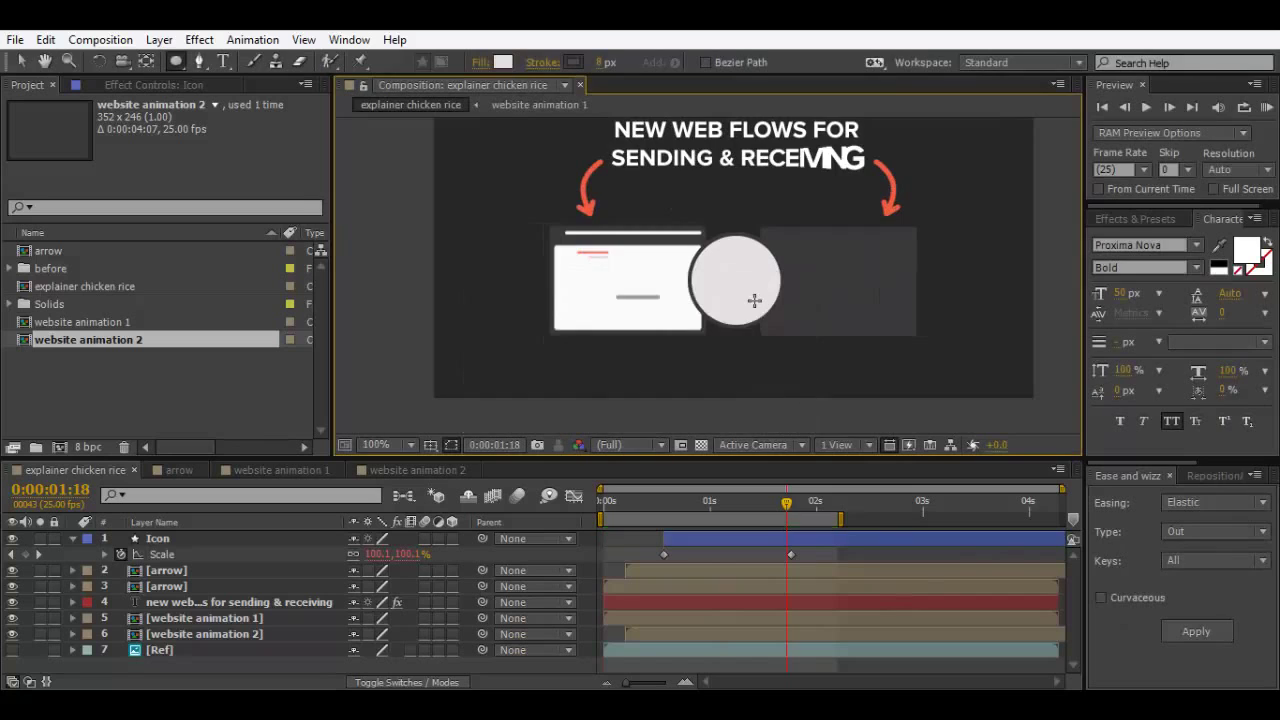
Step: Select the Zig zag layer in the before folder's Final comp, then go back to explainer chicken rice
{"action": "scroll", "coordinate": [701, 280], "scroll_direction": "up", "scroll_amount": 2}
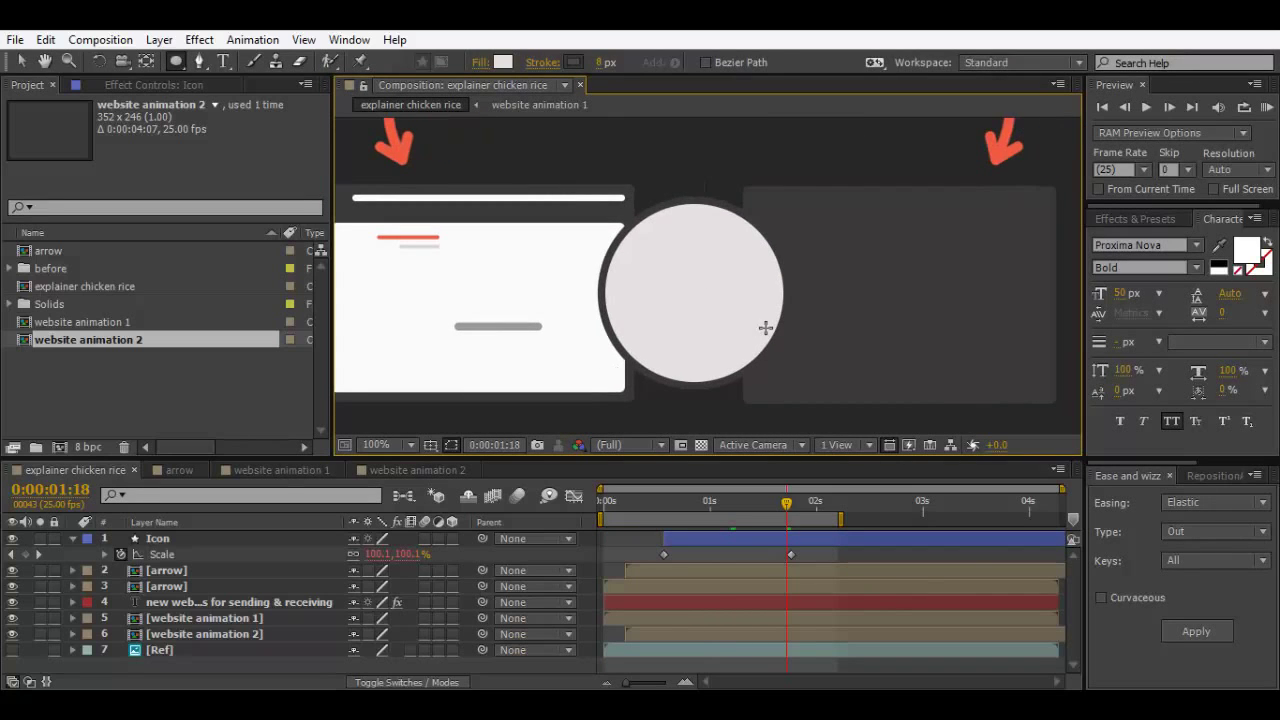
{"action": "left_click", "coordinate": [199, 61]}
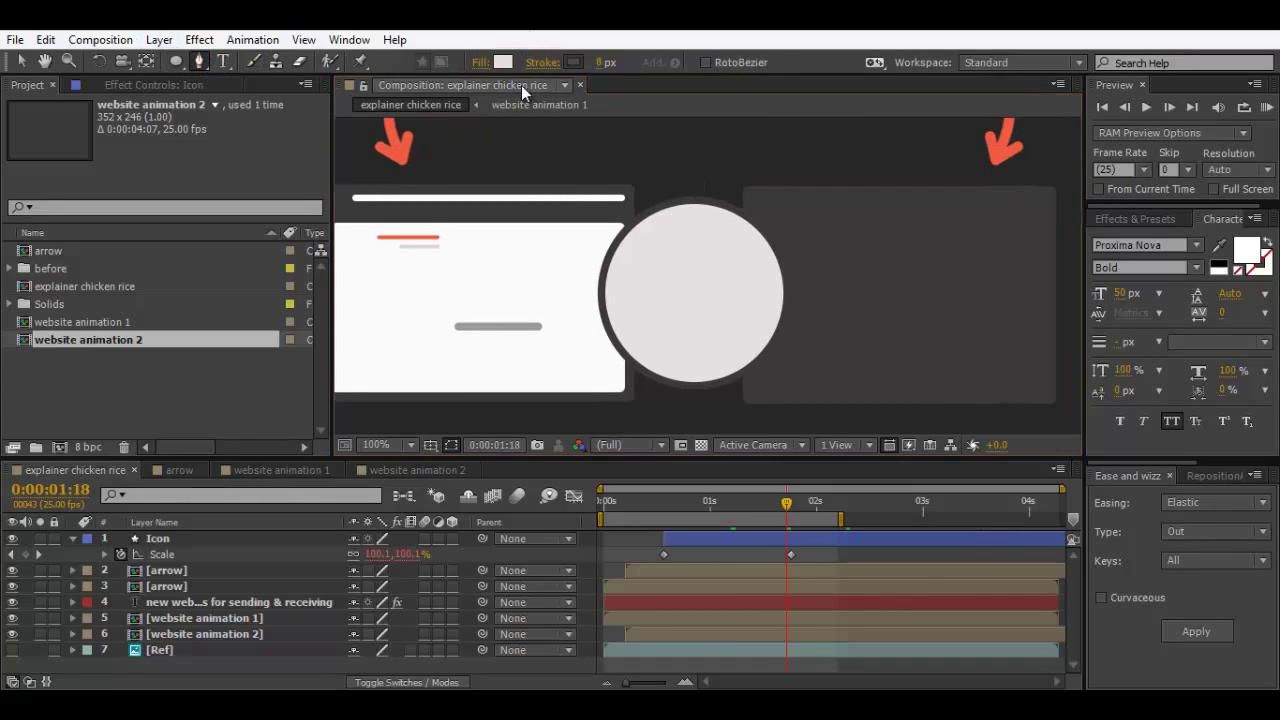
{"action": "left_click", "coordinate": [48, 252]}
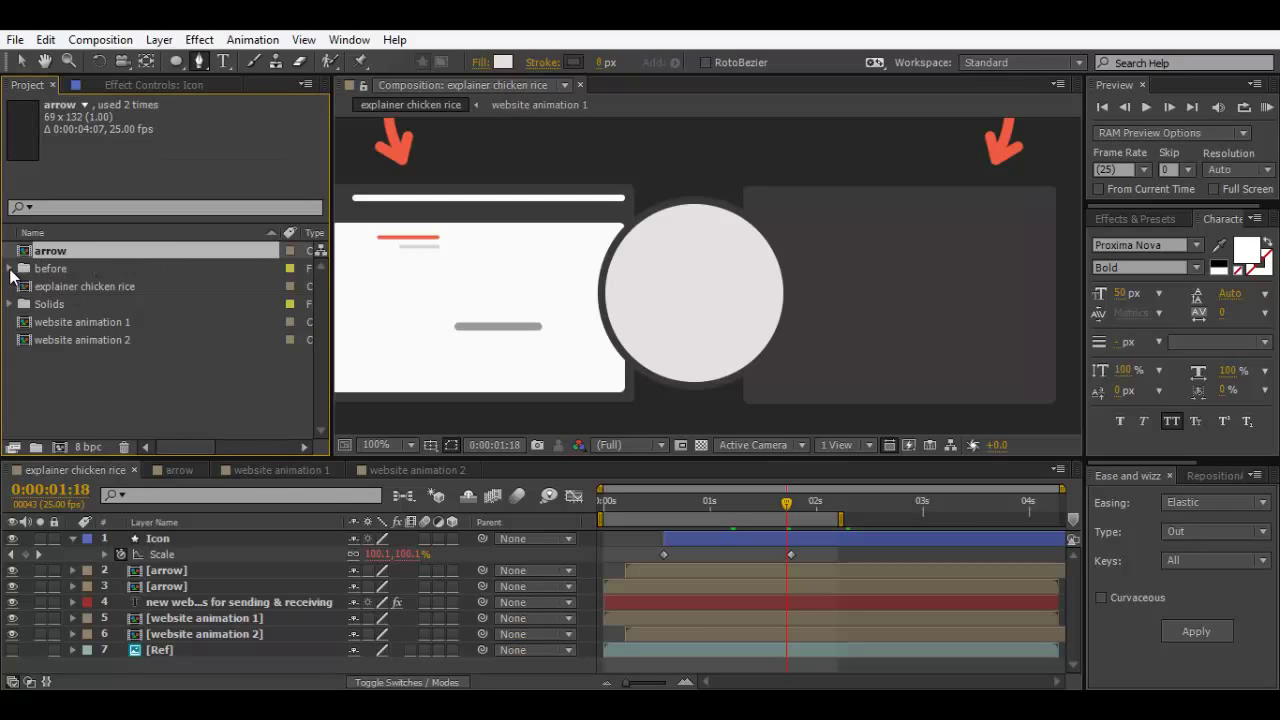
{"action": "left_click", "coordinate": [11, 270]}
{"action": "double_click", "coordinate": [66, 301]}
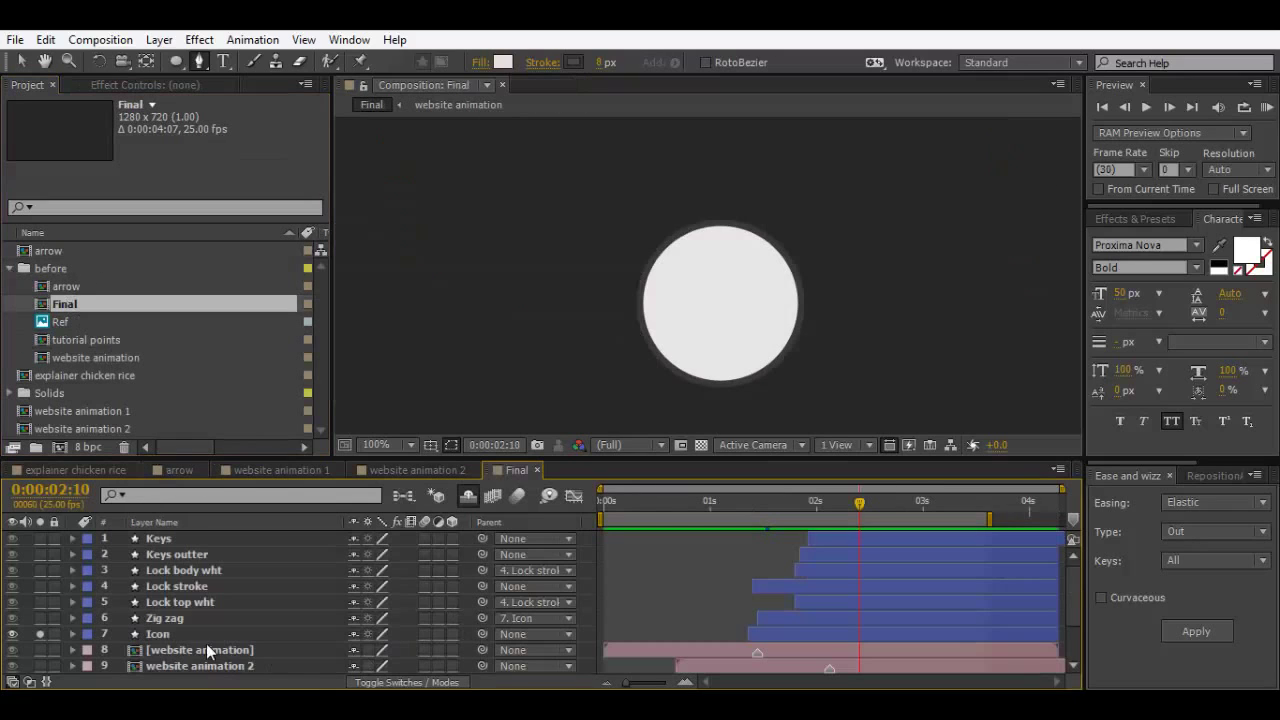
{"action": "left_click", "coordinate": [166, 619]}
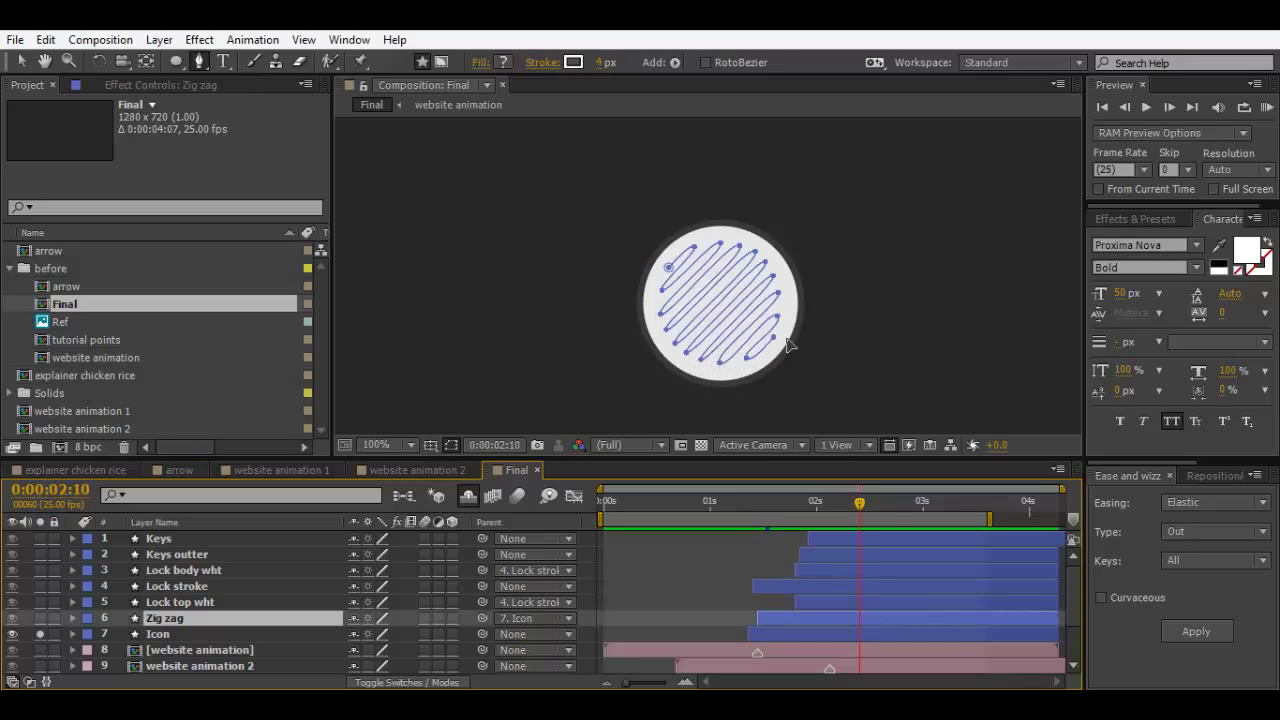
{"action": "left_click", "coordinate": [100, 470]}
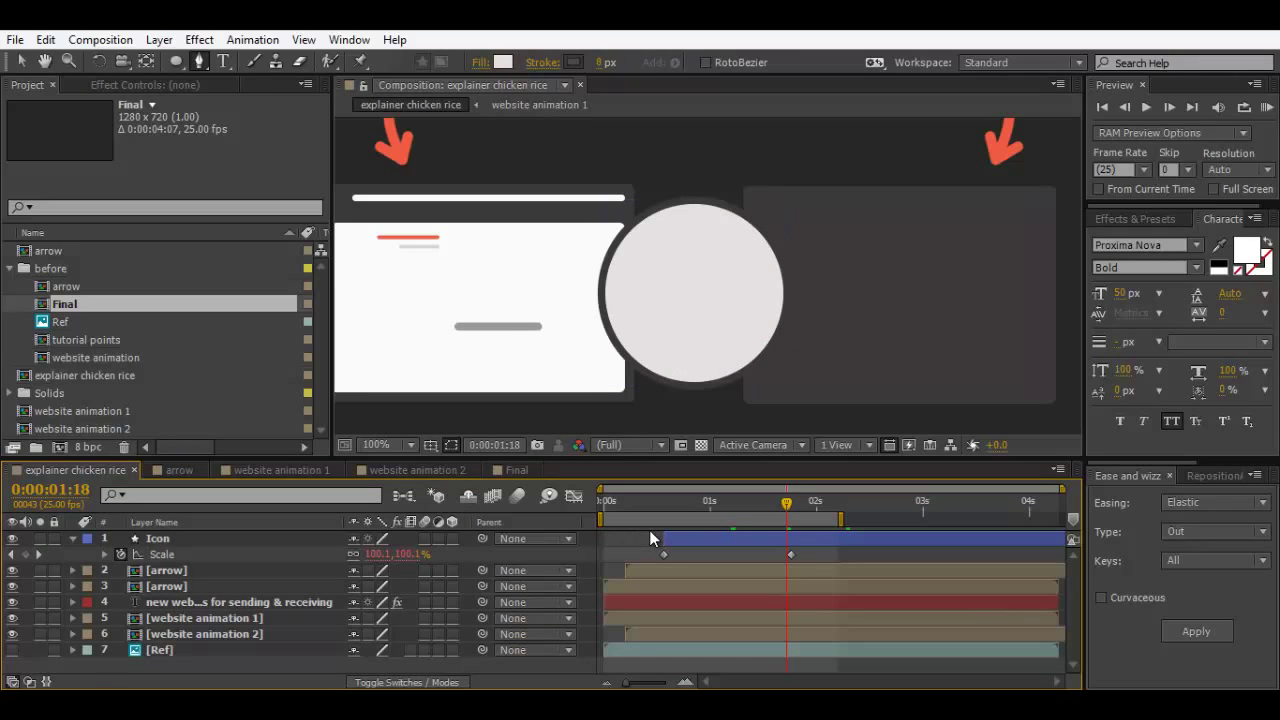
Step: Paste the Zig zag layer and delete its Trim Paths 1 group
{"action": "key", "text": "ctrl+v"}
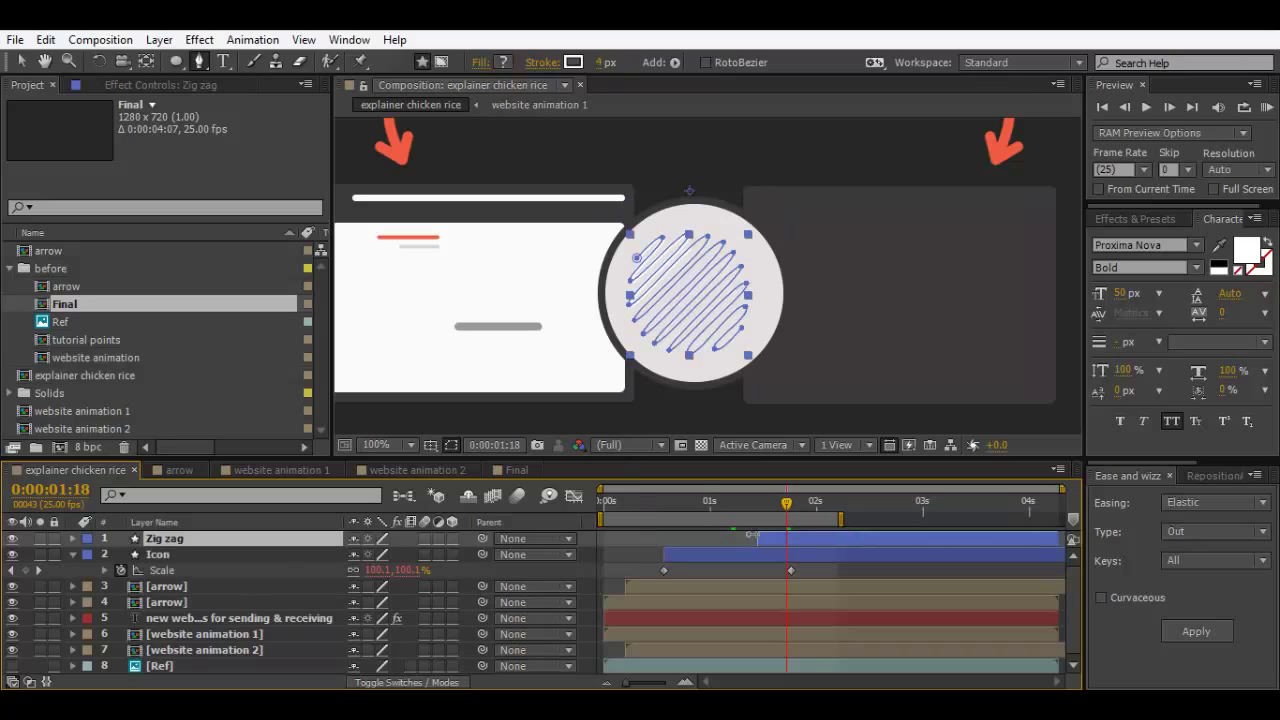
{"action": "key", "text": "s"}
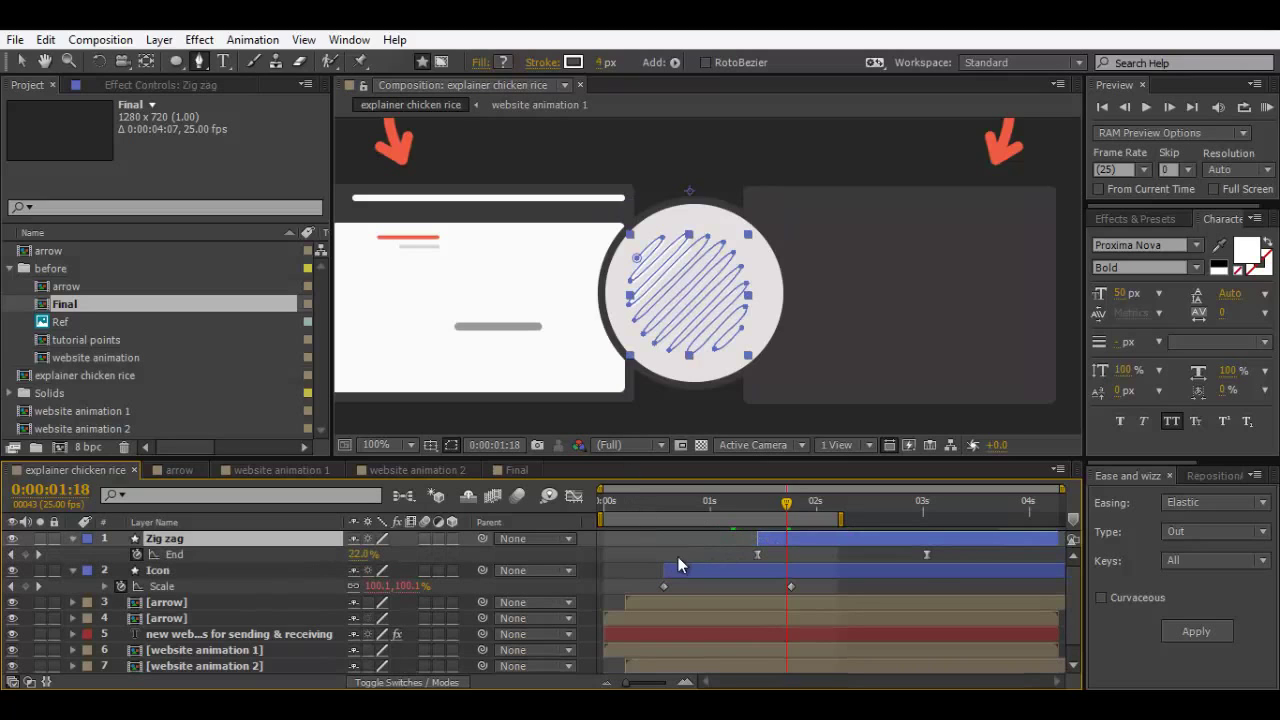
{"action": "left_click", "coordinate": [73, 541]}
{"action": "left_click", "coordinate": [73, 538]}
{"action": "left_click", "coordinate": [157, 588]}
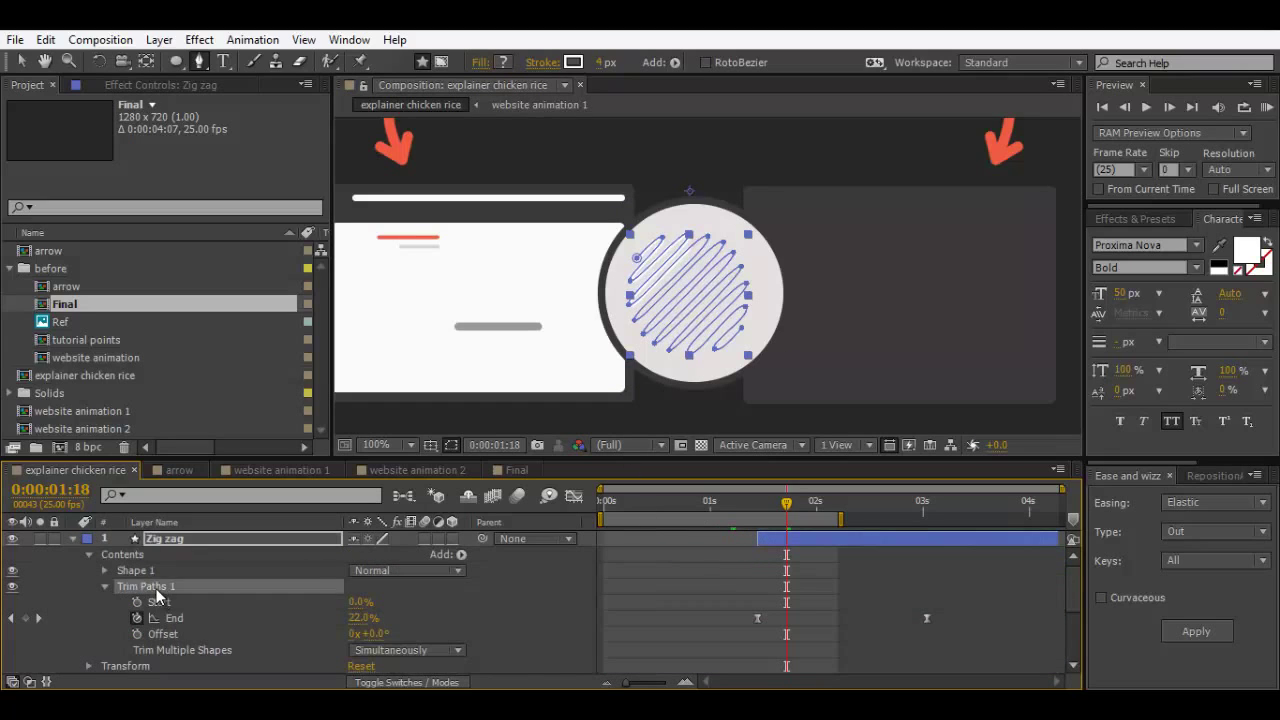
{"action": "key", "text": "Delete"}
{"action": "left_click", "coordinate": [71, 539]}
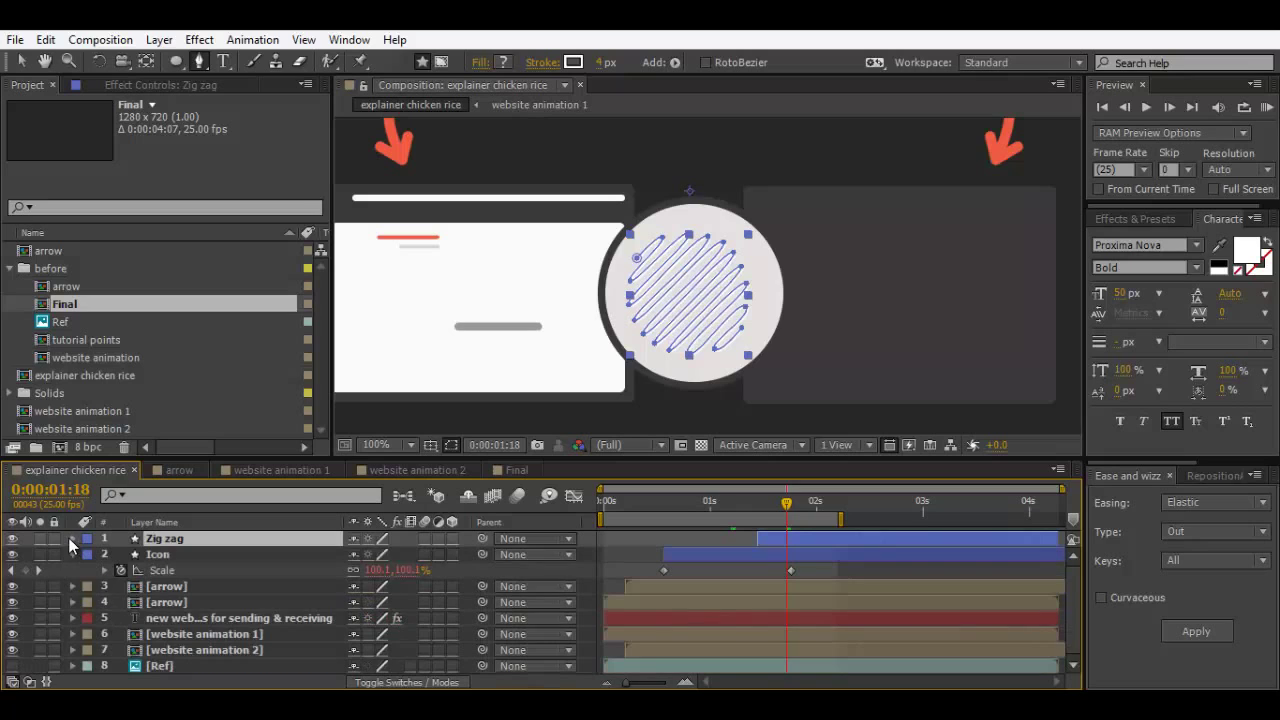
Step: Centre the zig zag shape's anchor point with the anchor repositioning panel
{"action": "left_click", "coordinate": [71, 553]}
{"action": "key", "text": "F2"}
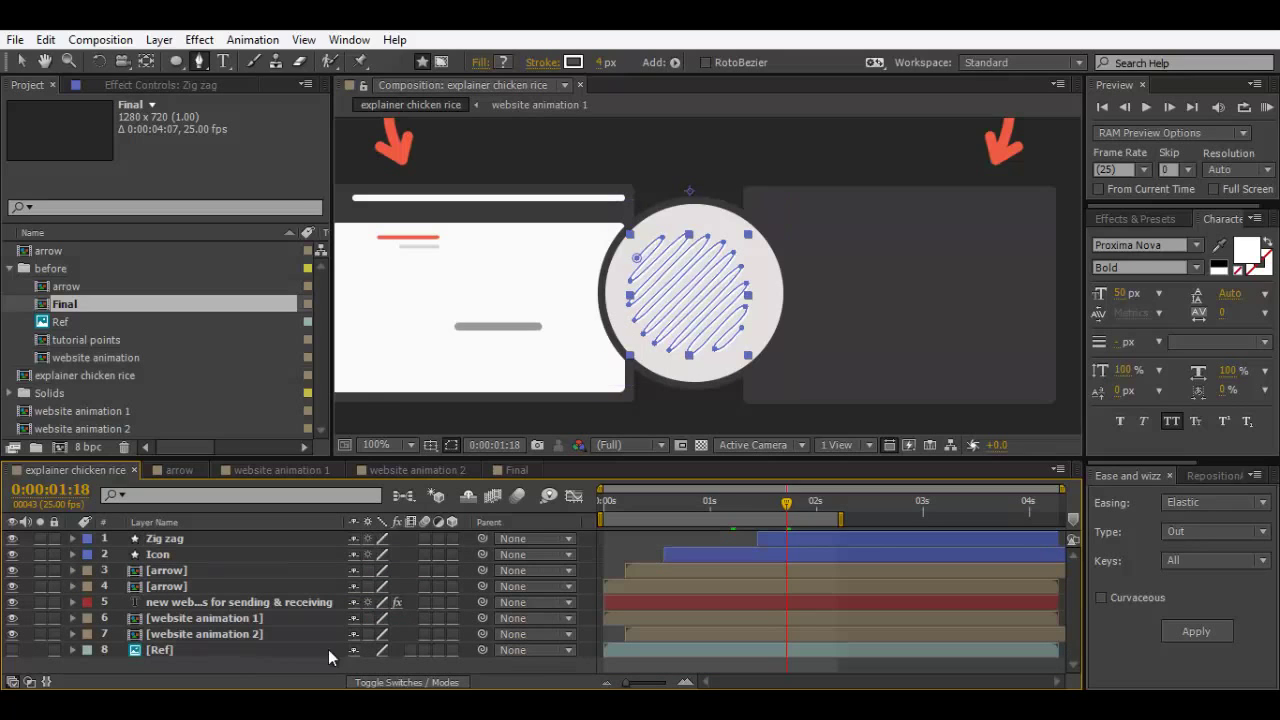
{"action": "key", "text": "v"}
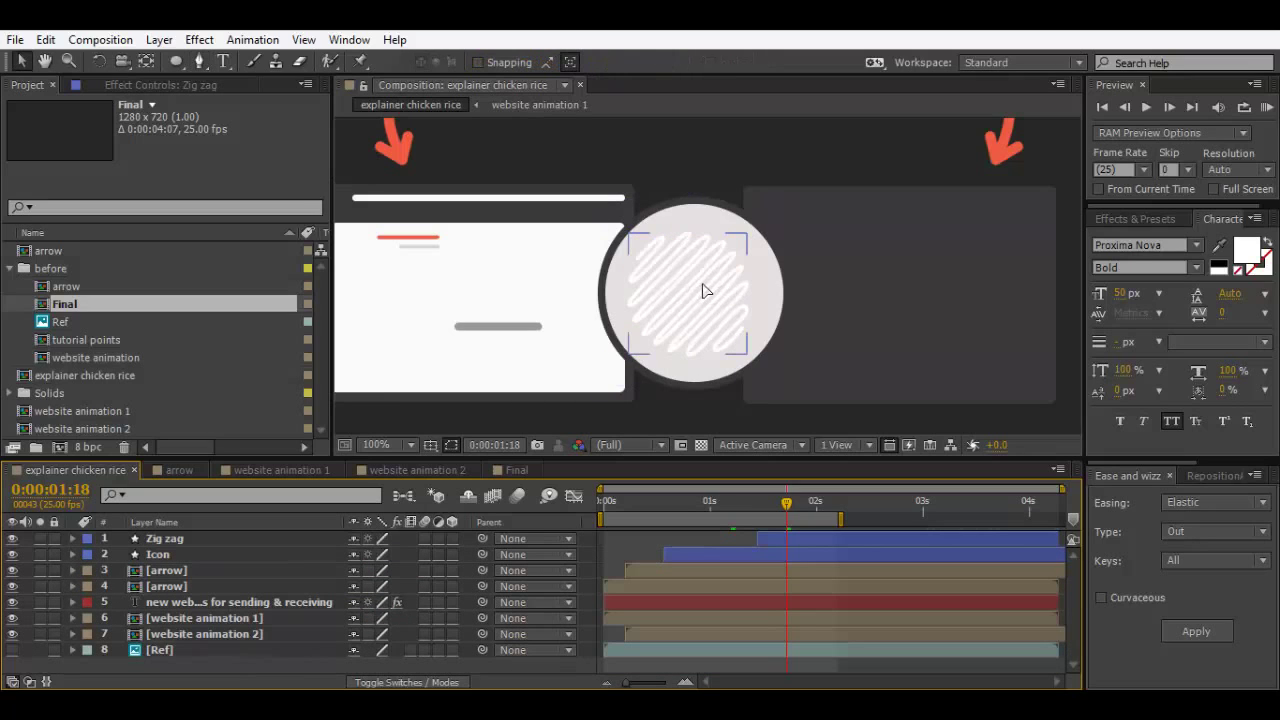
{"action": "left_click", "coordinate": [703, 293]}
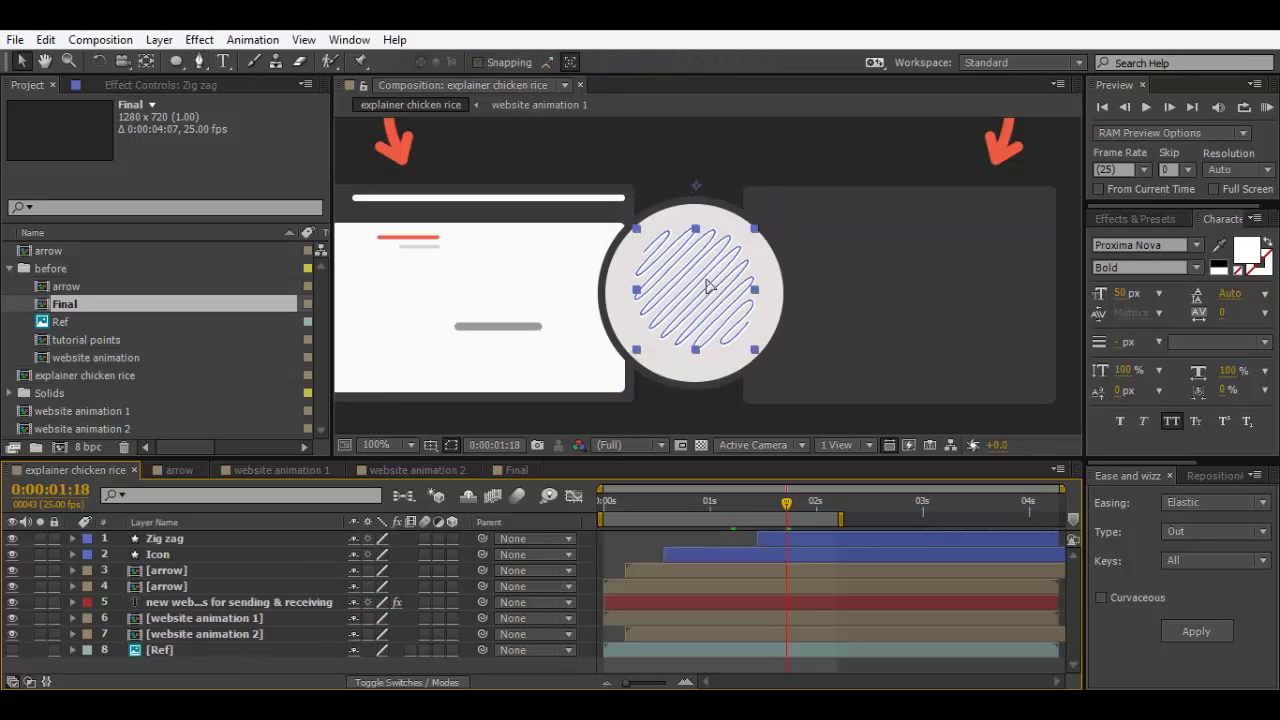
{"action": "left_click", "coordinate": [1220, 476]}
{"action": "left_click", "coordinate": [1161, 602]}
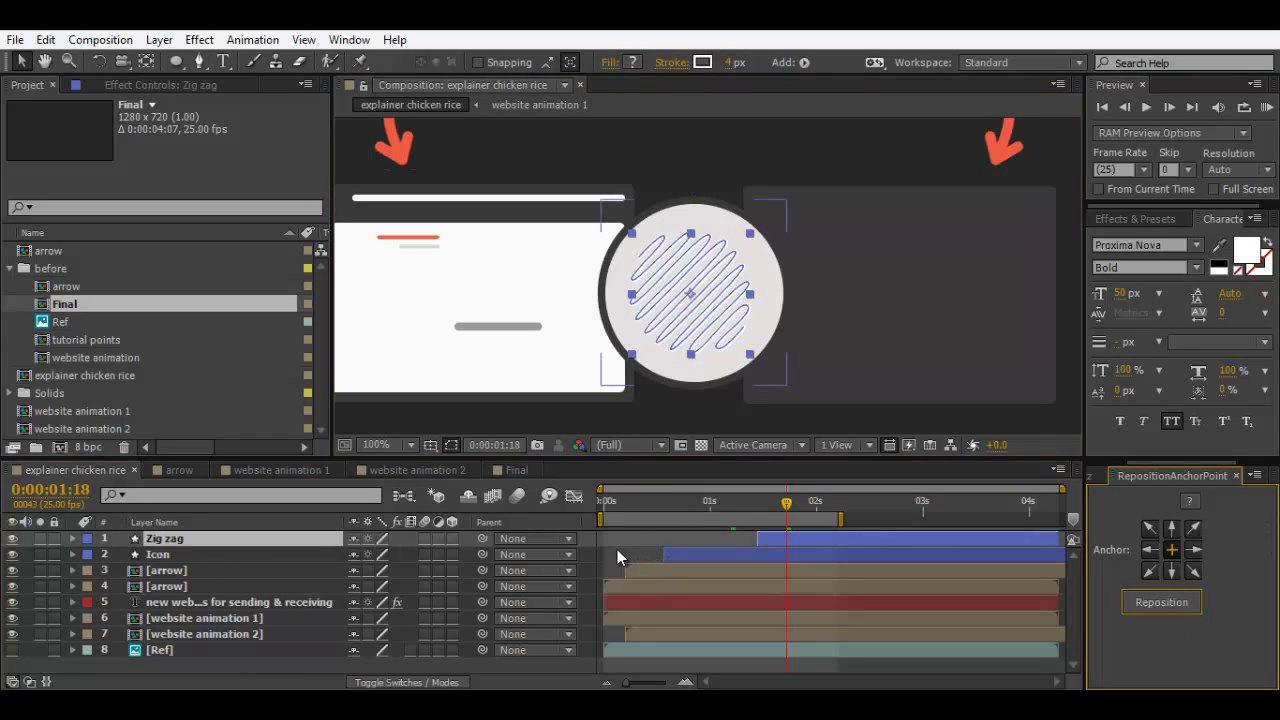
Step: Slide the Zig zag layer earlier in time and parent it to the Icon layer
{"action": "left_click", "coordinate": [740, 403]}
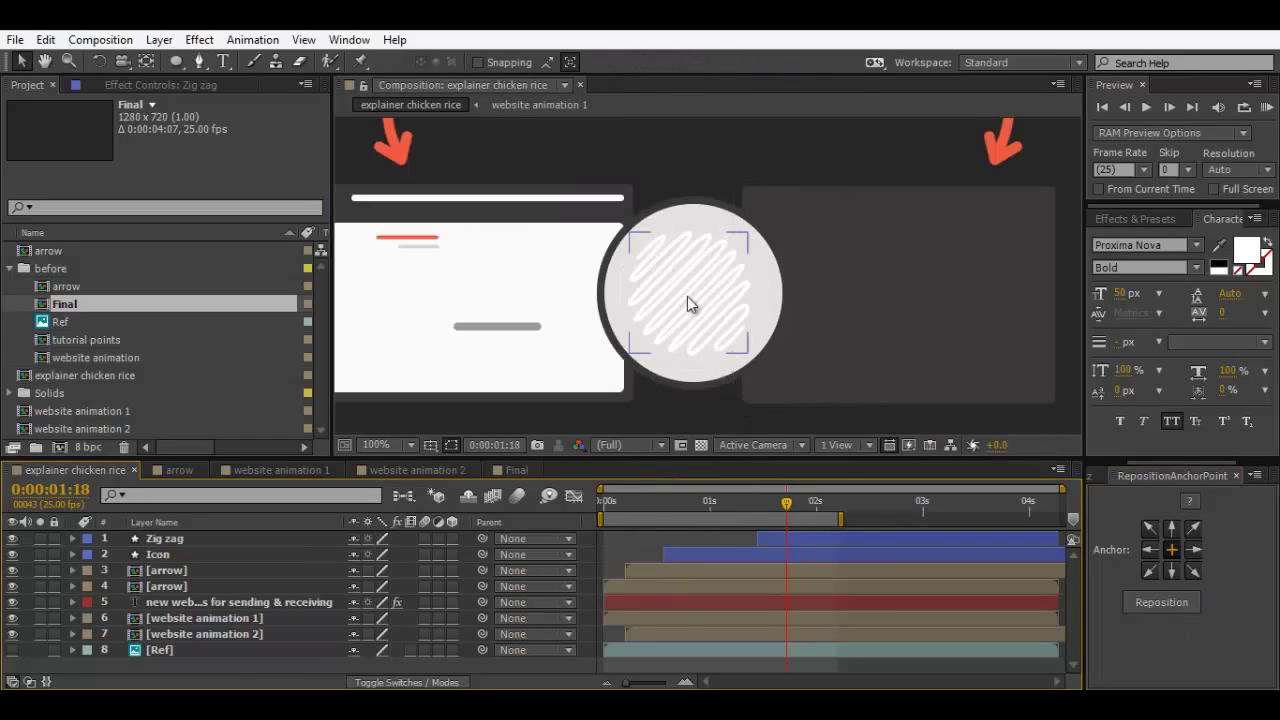
{"action": "left_click", "coordinate": [801, 540]}
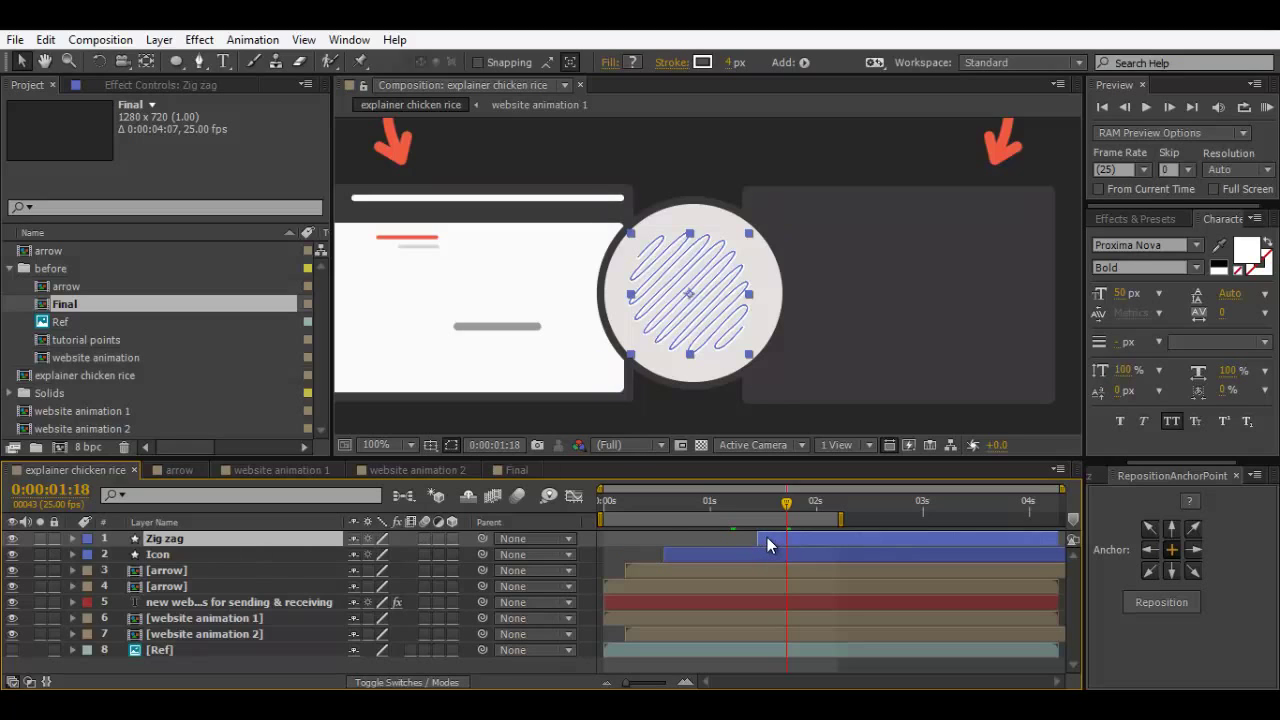
{"action": "left_click_drag", "start_coordinate": [768, 543], "coordinate": [672, 540]}
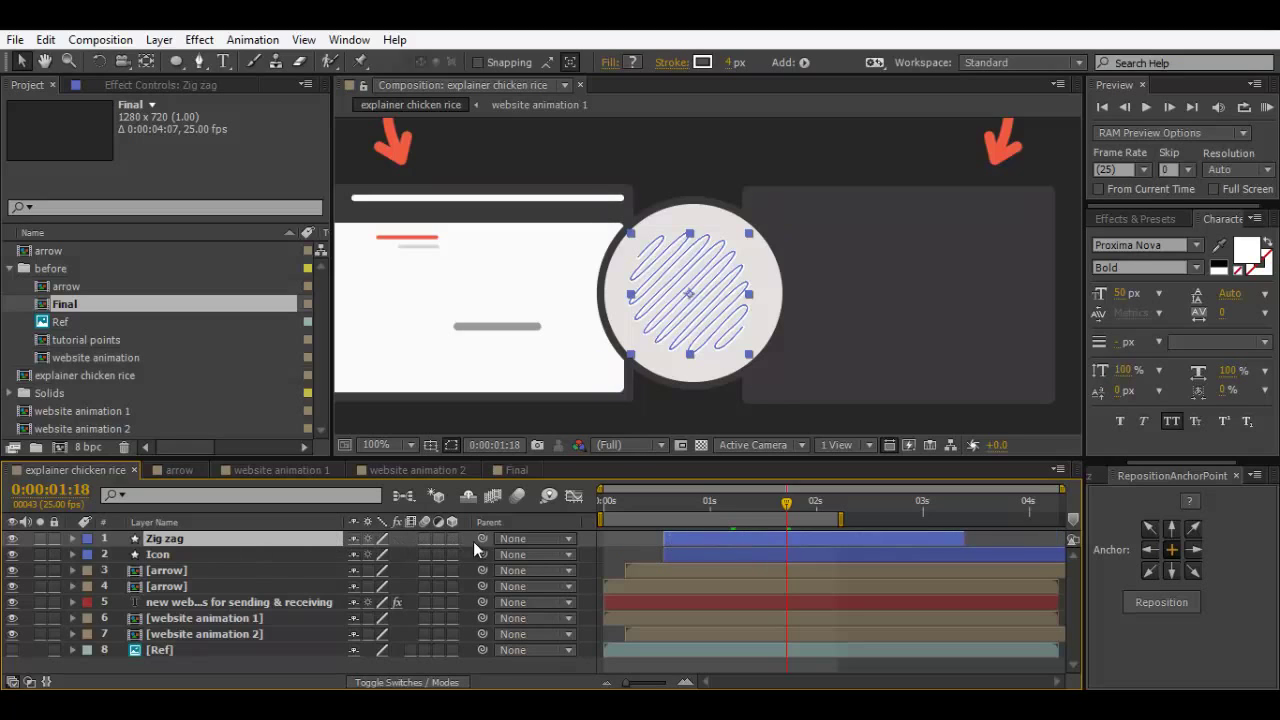
{"action": "left_click_drag", "start_coordinate": [482, 538], "coordinate": [173, 562]}
{"action": "left_click_drag", "start_coordinate": [765, 501], "coordinate": [798, 506]}
Step: Zoom to 200% on the circle and add a Trim Paths operation to the zig zag
{"action": "key", "text": "period"}
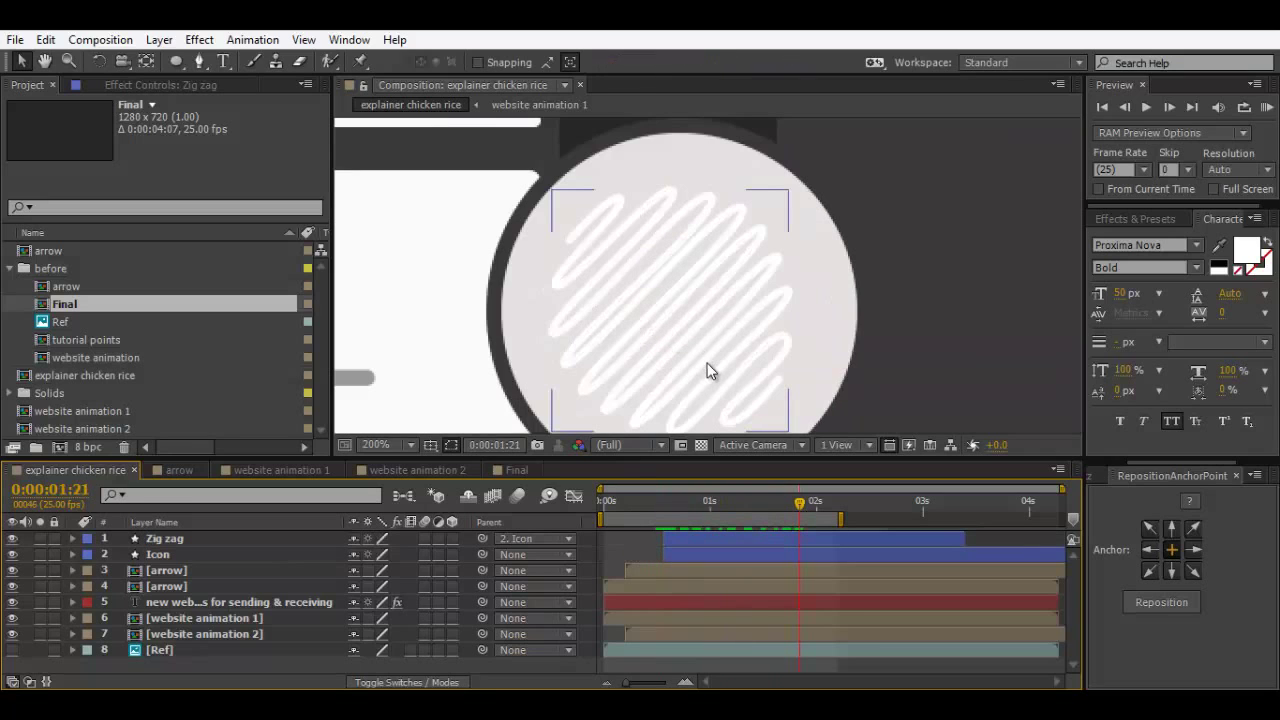
{"action": "left_click_drag", "start_coordinate": [707, 363], "coordinate": [722, 326]}
{"action": "left_click", "coordinate": [71, 538]}
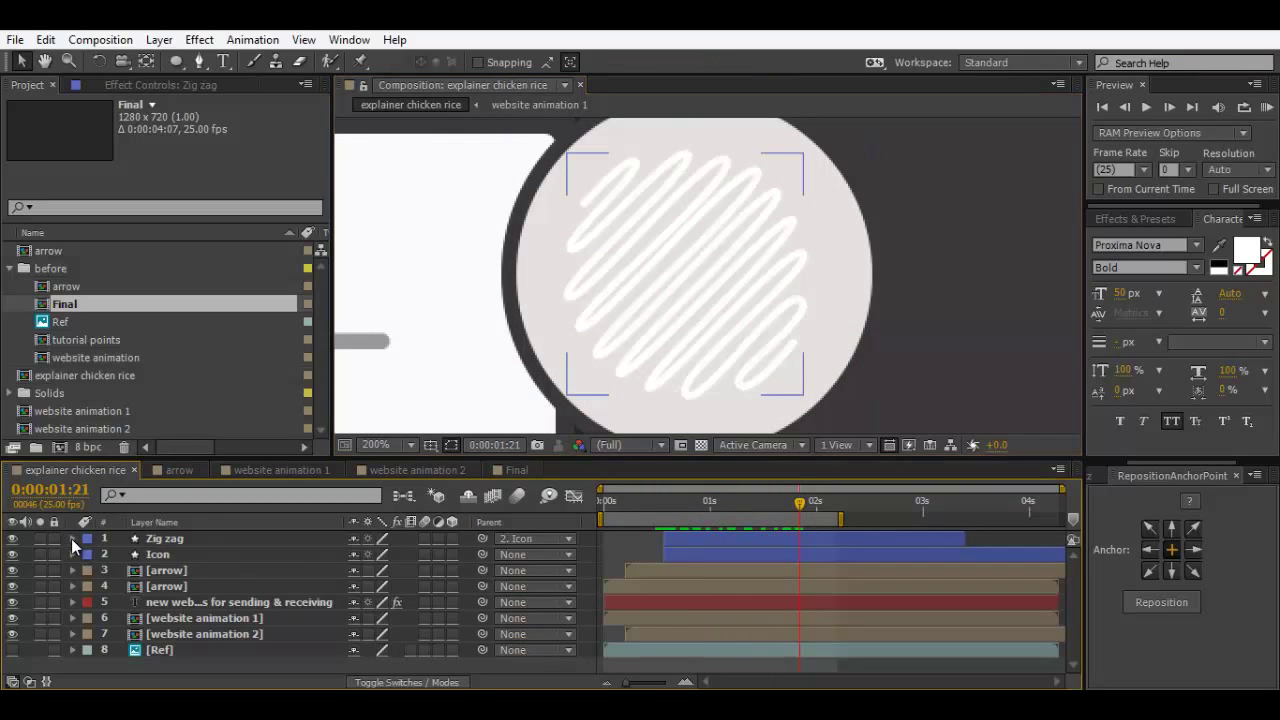
{"action": "left_click", "coordinate": [71, 538]}
{"action": "left_click", "coordinate": [461, 554]}
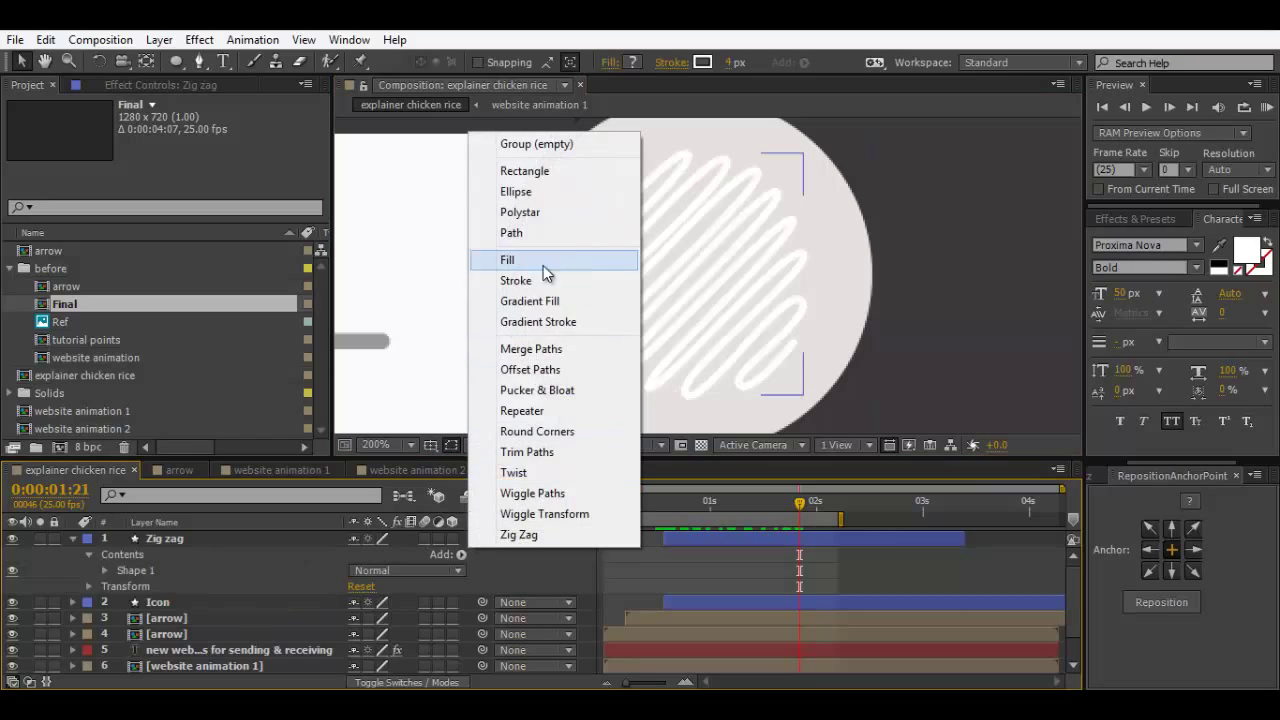
{"action": "left_click", "coordinate": [522, 452]}
{"action": "left_click", "coordinate": [110, 587]}
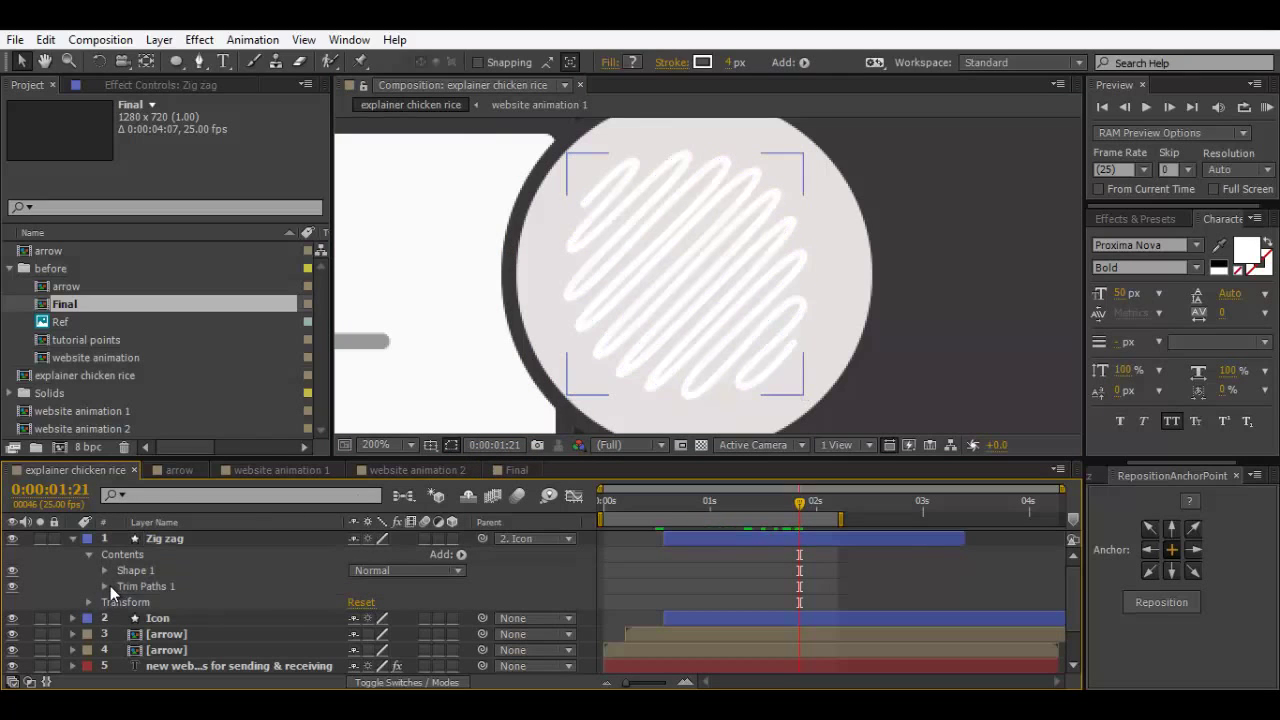
{"action": "left_click", "coordinate": [104, 586]}
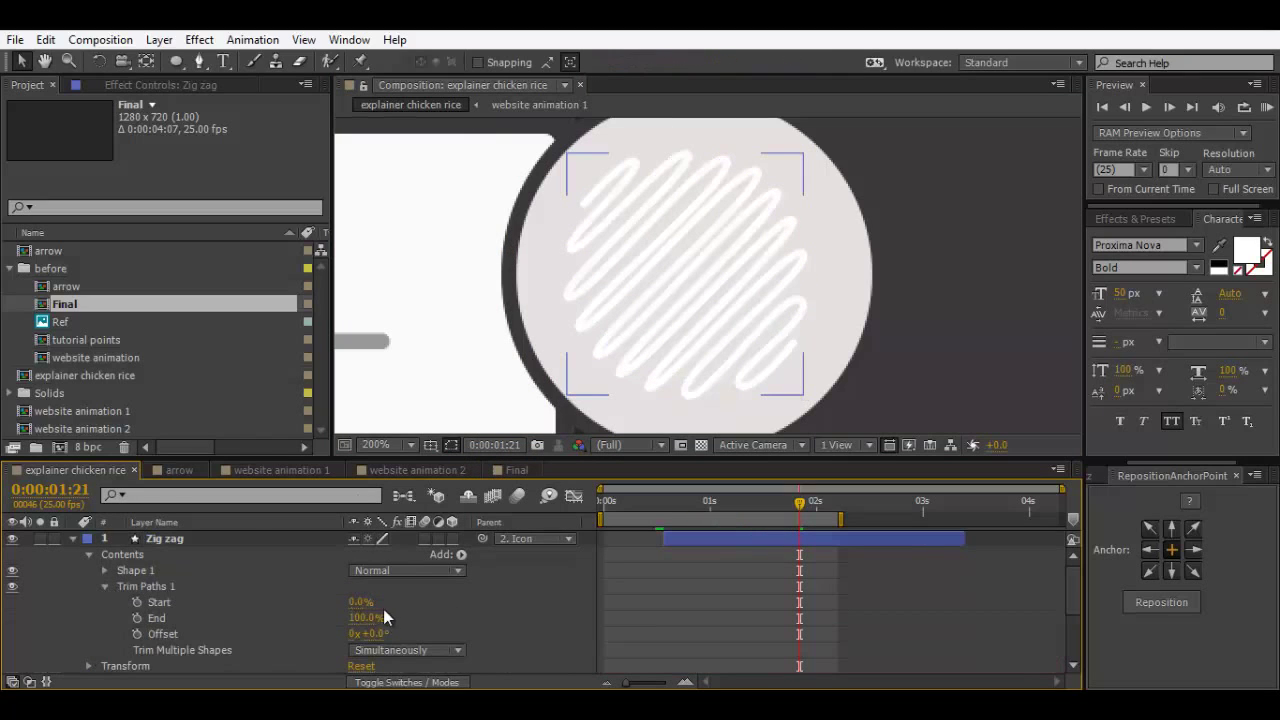
Step: Keyframe Trim Paths End from 0% at 0:00:00:14 to 100% later on
{"action": "left_click_drag", "start_coordinate": [720, 505], "coordinate": [664, 505]}
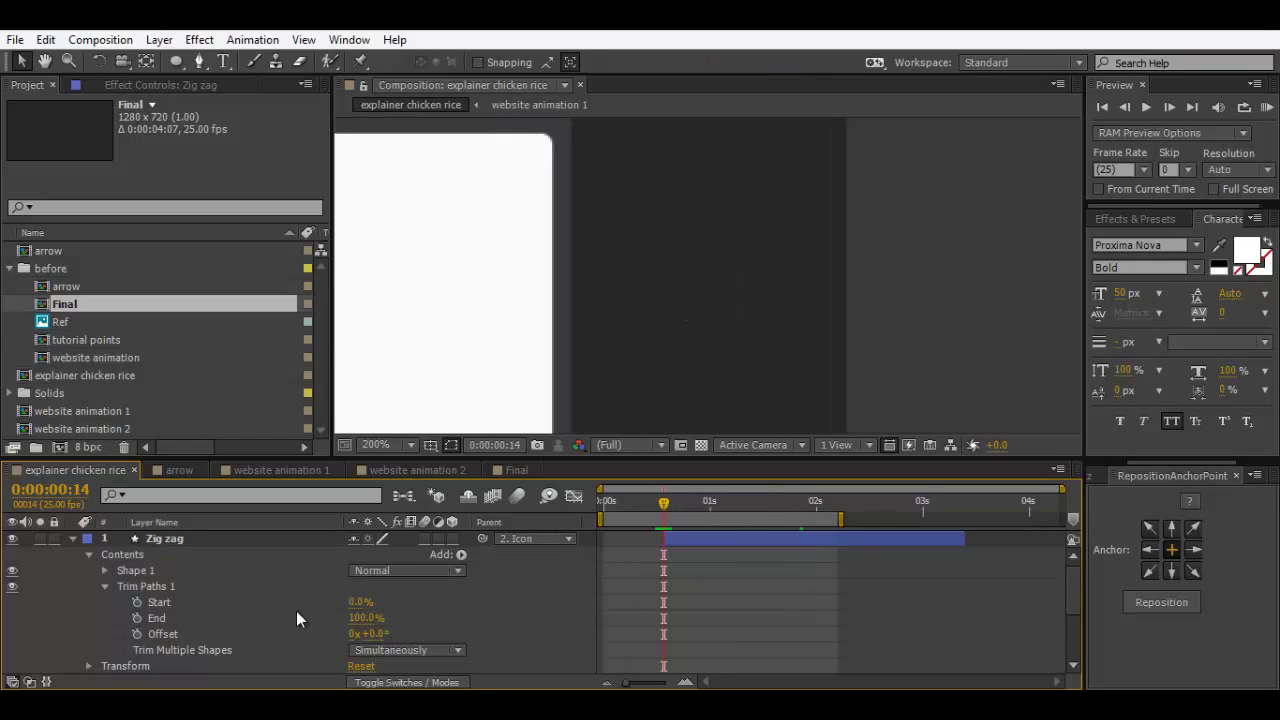
{"action": "left_click", "coordinate": [137, 618]}
{"action": "left_click", "coordinate": [362, 618]}
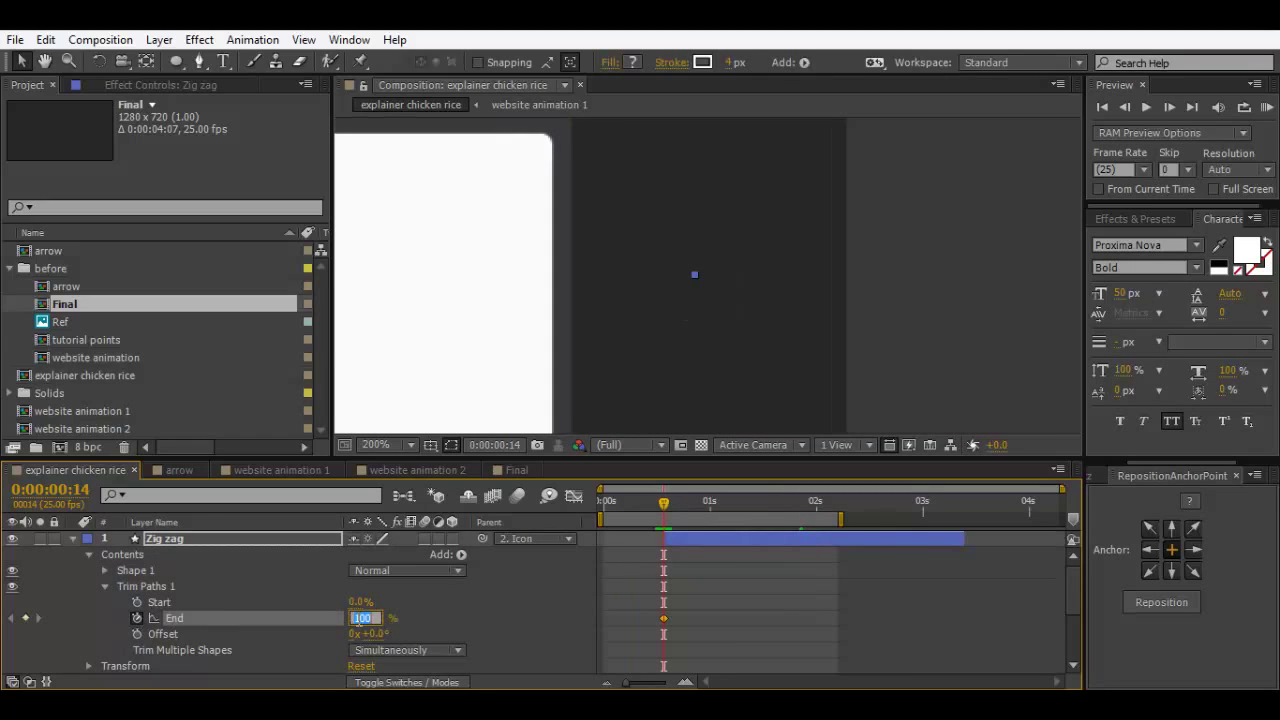
{"action": "type", "text": "0"}
{"action": "key", "text": "Return"}
{"action": "key", "text": "space"}
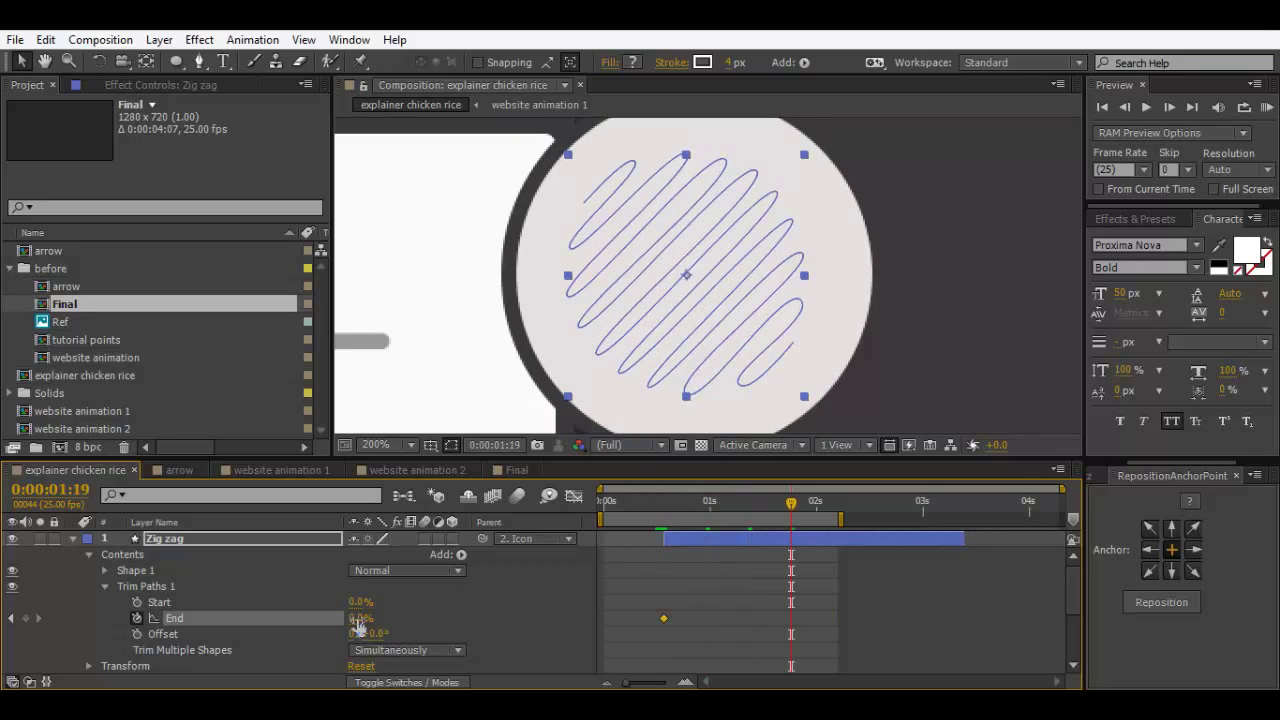
{"action": "left_click_drag", "start_coordinate": [357, 622], "coordinate": [581, 610]}
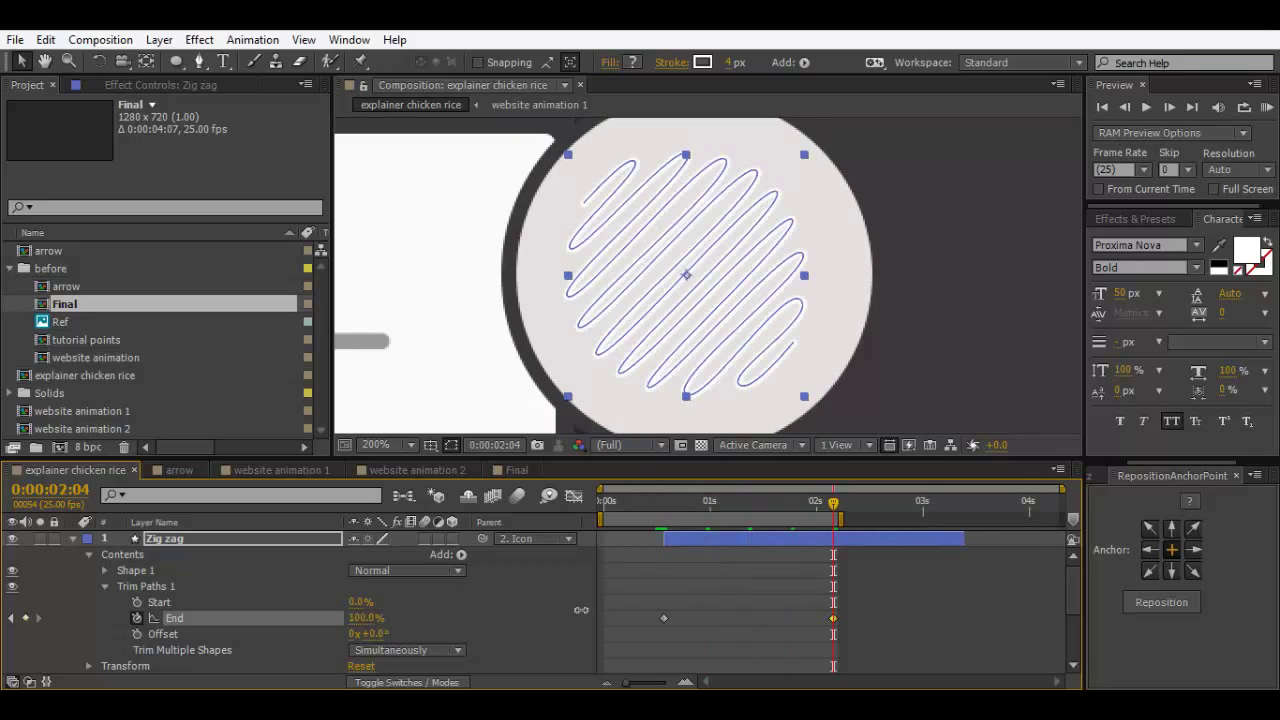
Step: Apply easing to all four Trim Paths keyframes, then collapse the layer and zoom out
{"action": "left_click_drag", "start_coordinate": [866, 603], "coordinate": [563, 670]}
{"action": "left_click", "coordinate": [767, 597]}
{"action": "left_click", "coordinate": [613, 542]}
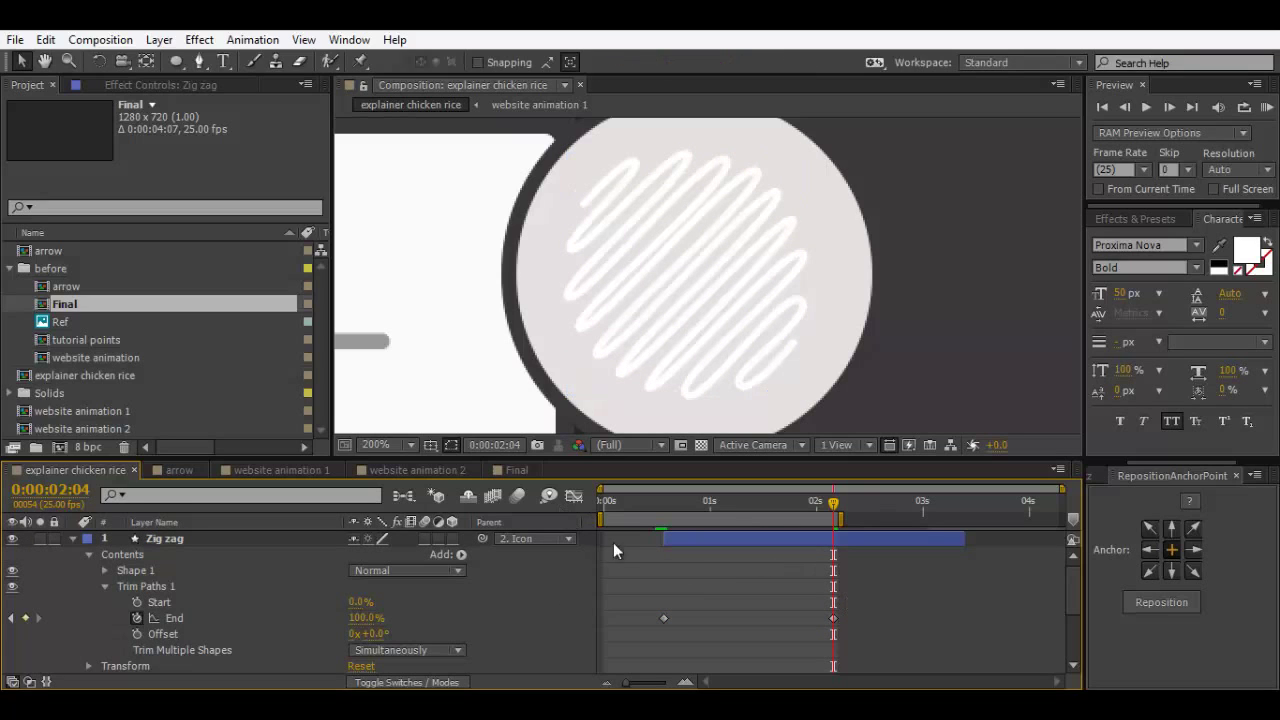
{"action": "left_click_drag", "start_coordinate": [874, 596], "coordinate": [614, 652]}
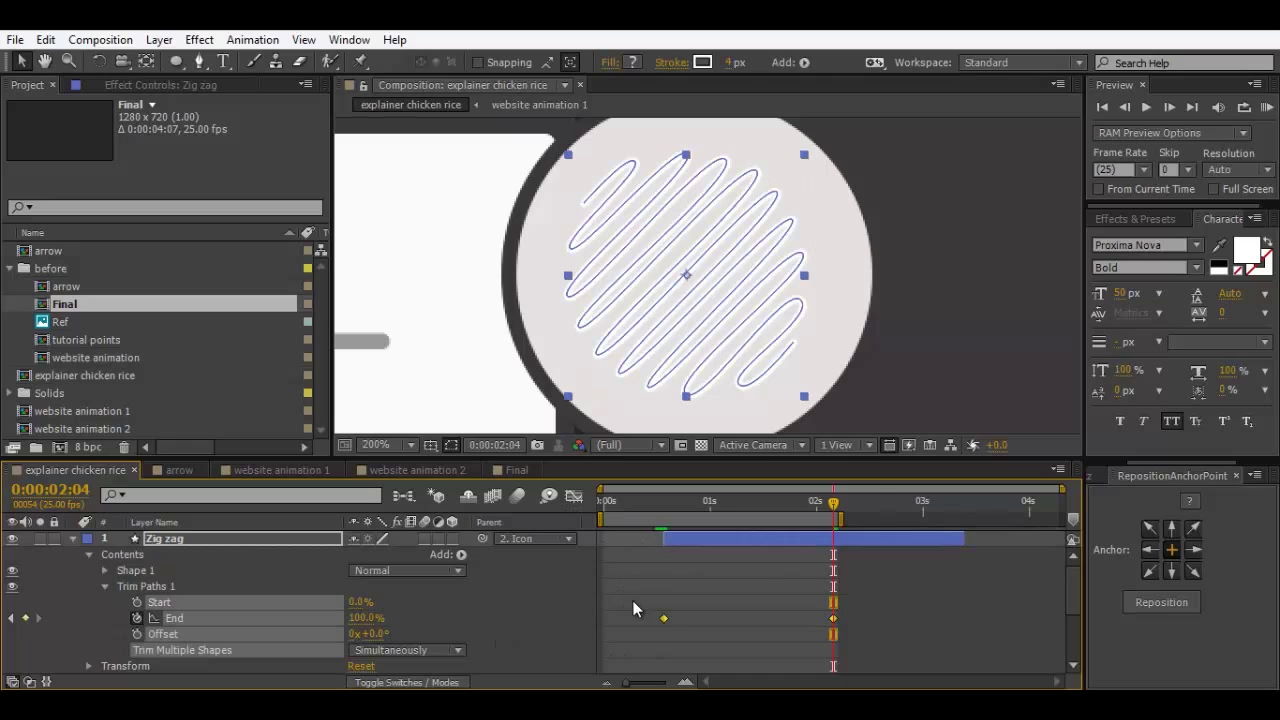
{"action": "right_click", "coordinate": [663, 622]}
{"action": "mouse_move", "coordinate": [755, 597]}
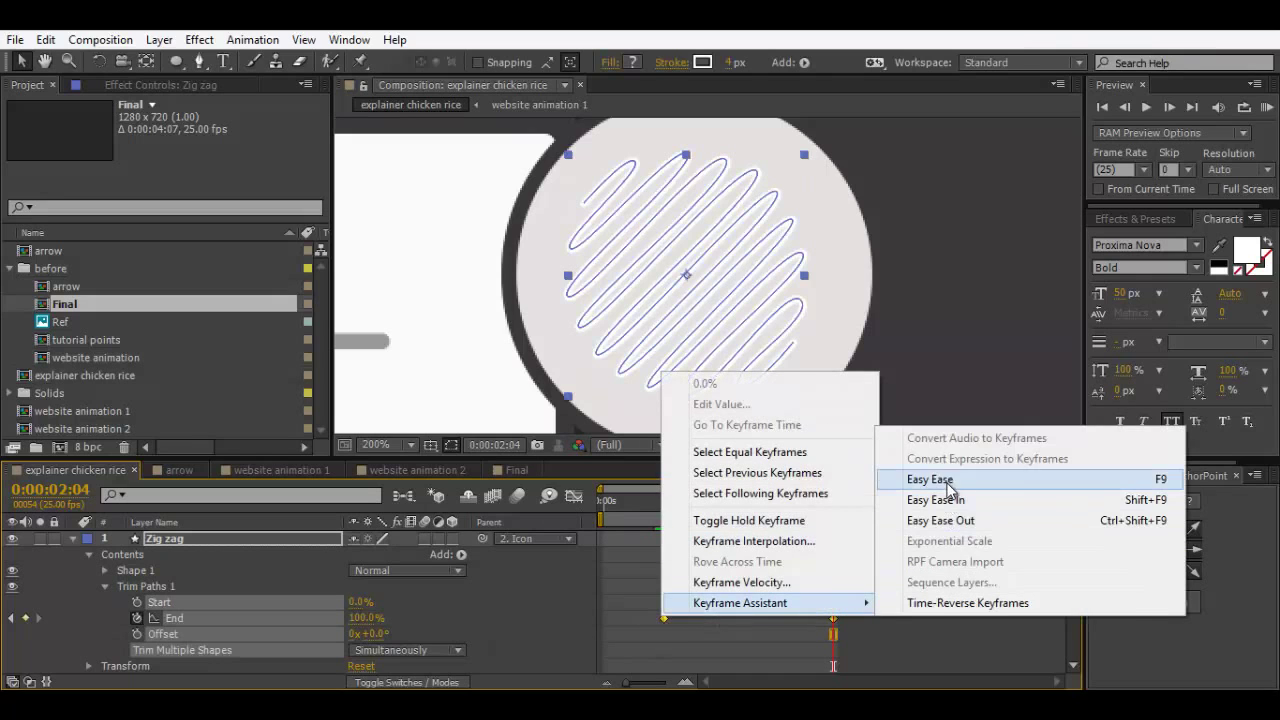
{"action": "left_click", "coordinate": [930, 479]}
{"action": "left_click", "coordinate": [666, 583]}
{"action": "left_click", "coordinate": [136, 540]}
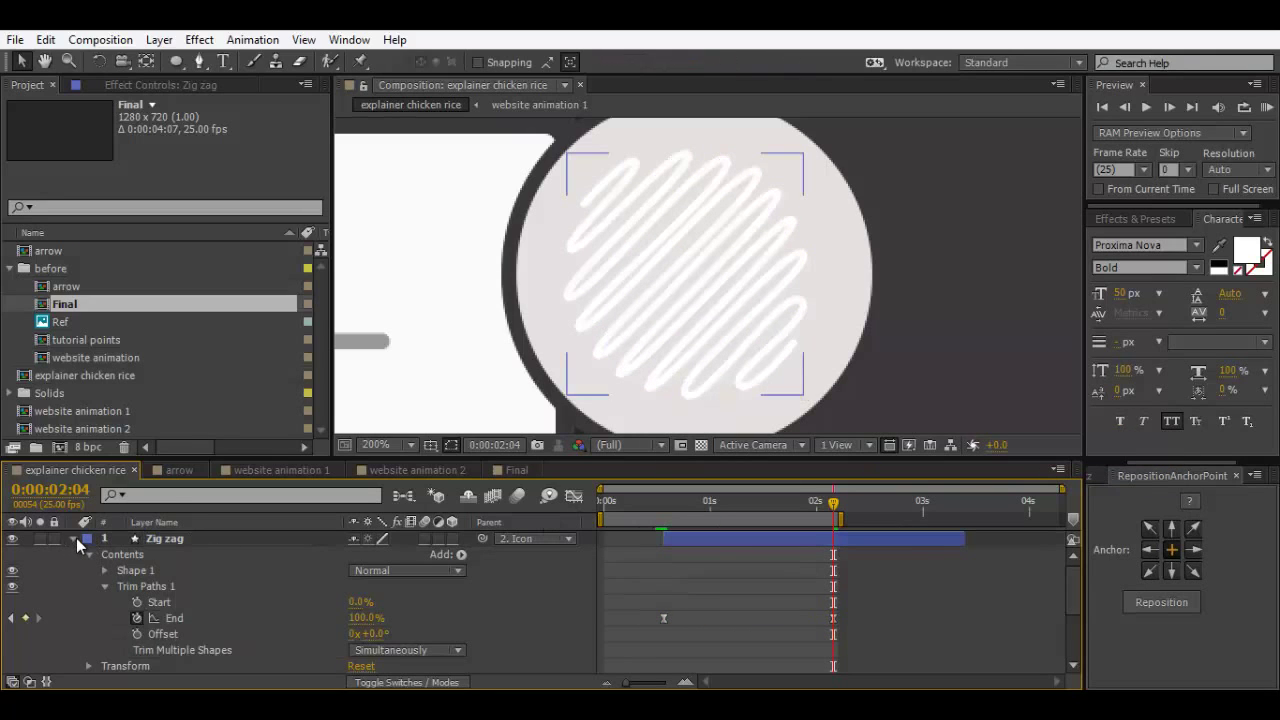
{"action": "left_click", "coordinate": [72, 538]}
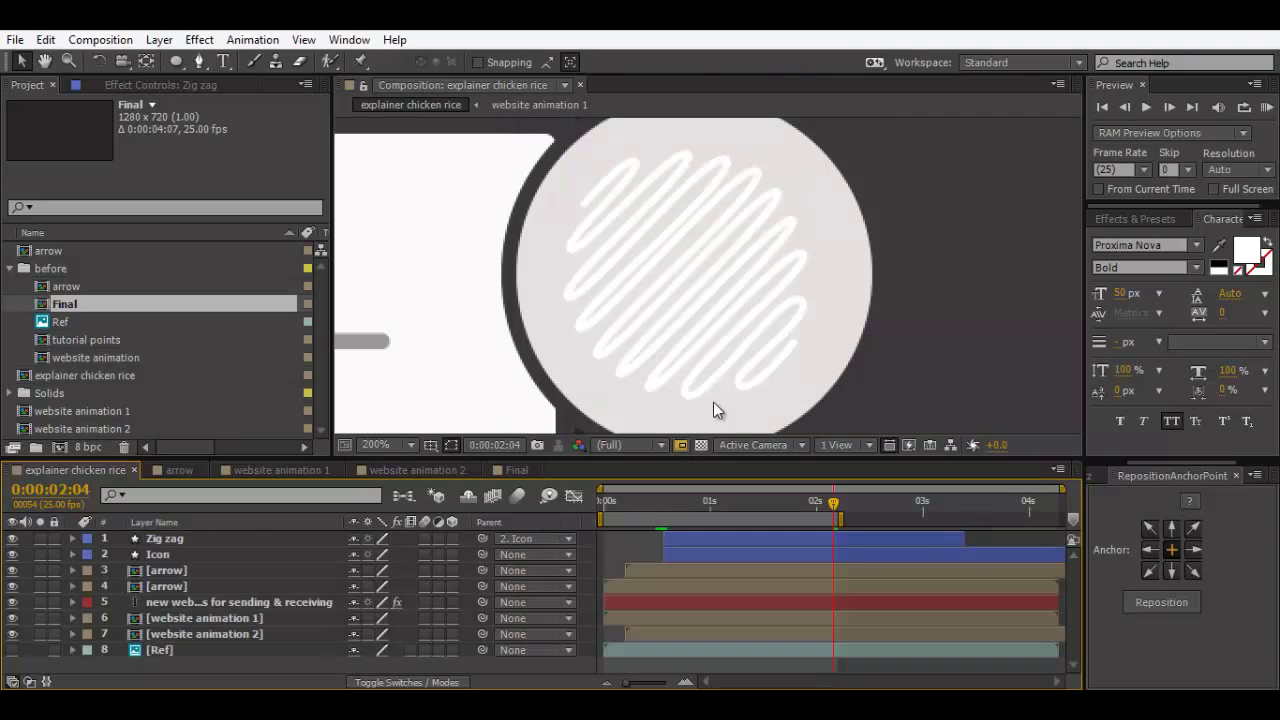
{"action": "key", "text": "comma"}
Step: End the work area at 3 seconds, RAM-preview at 50%, then zoom back to 100%
{"action": "left_click_drag", "start_coordinate": [667, 504], "coordinate": [920, 533]}
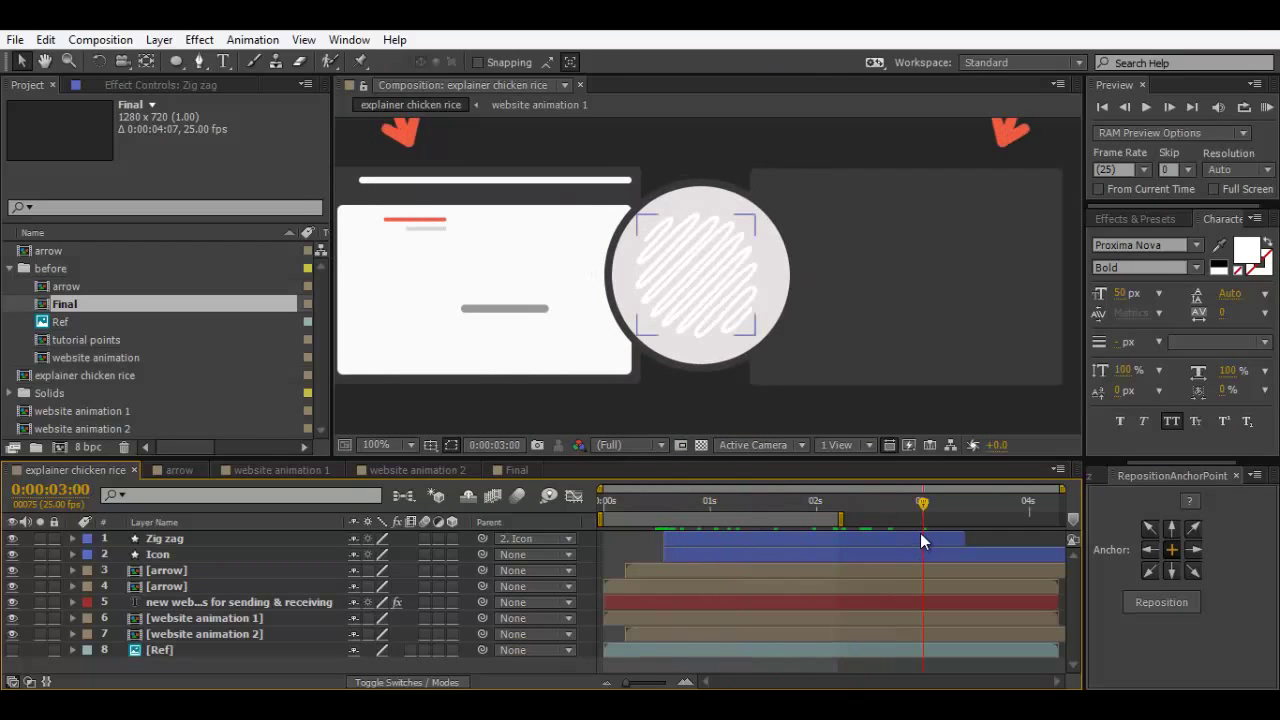
{"action": "key", "text": "n"}
{"action": "key", "text": "comma"}
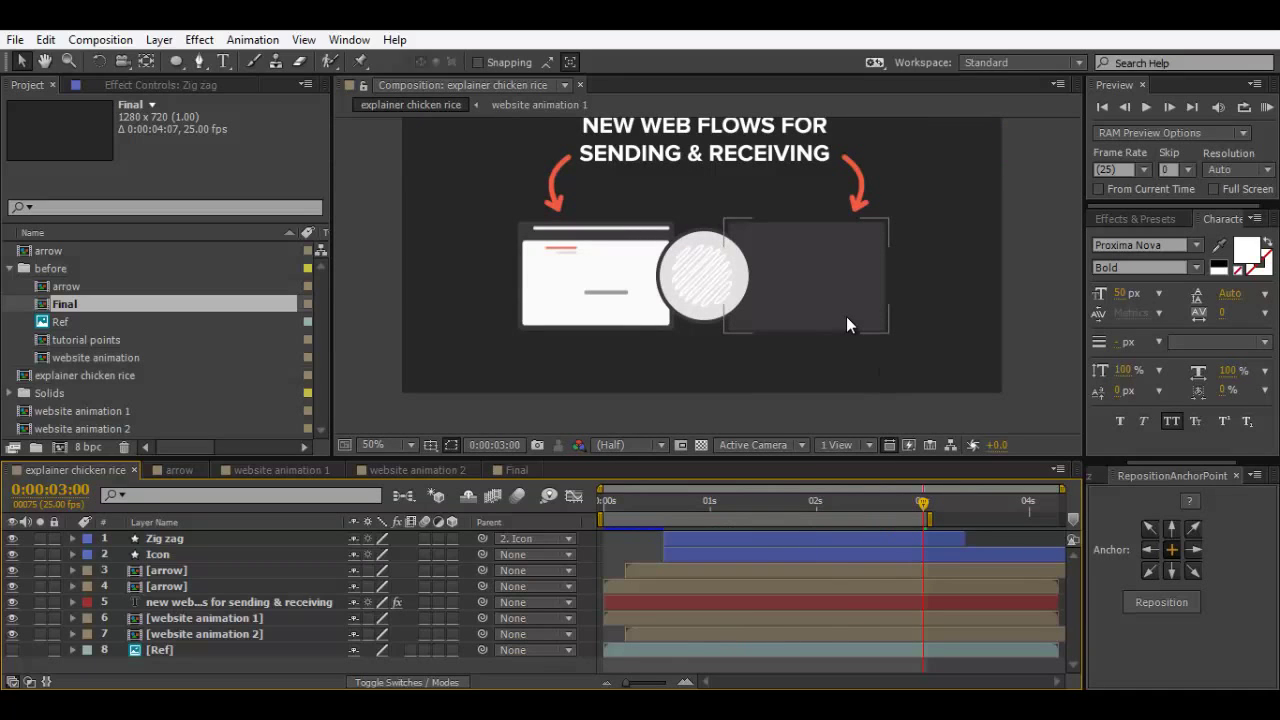
{"action": "key", "text": "KP_0"}
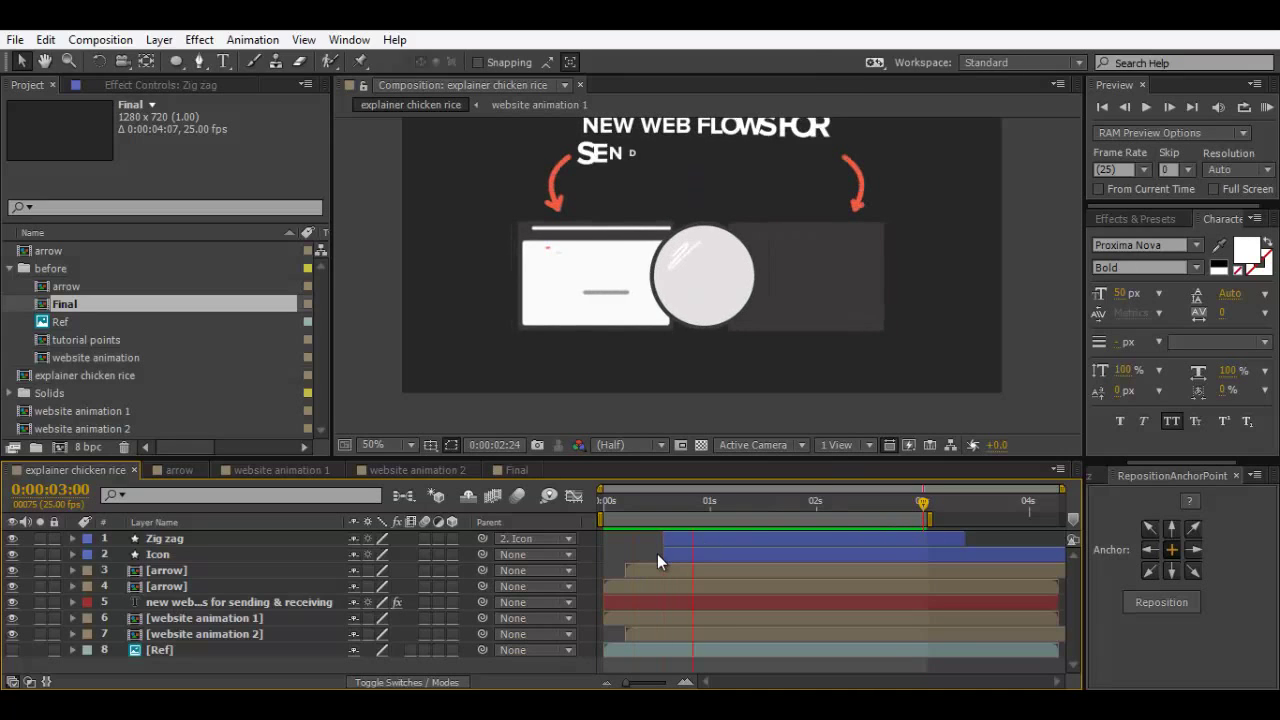
{"action": "key", "text": "space"}
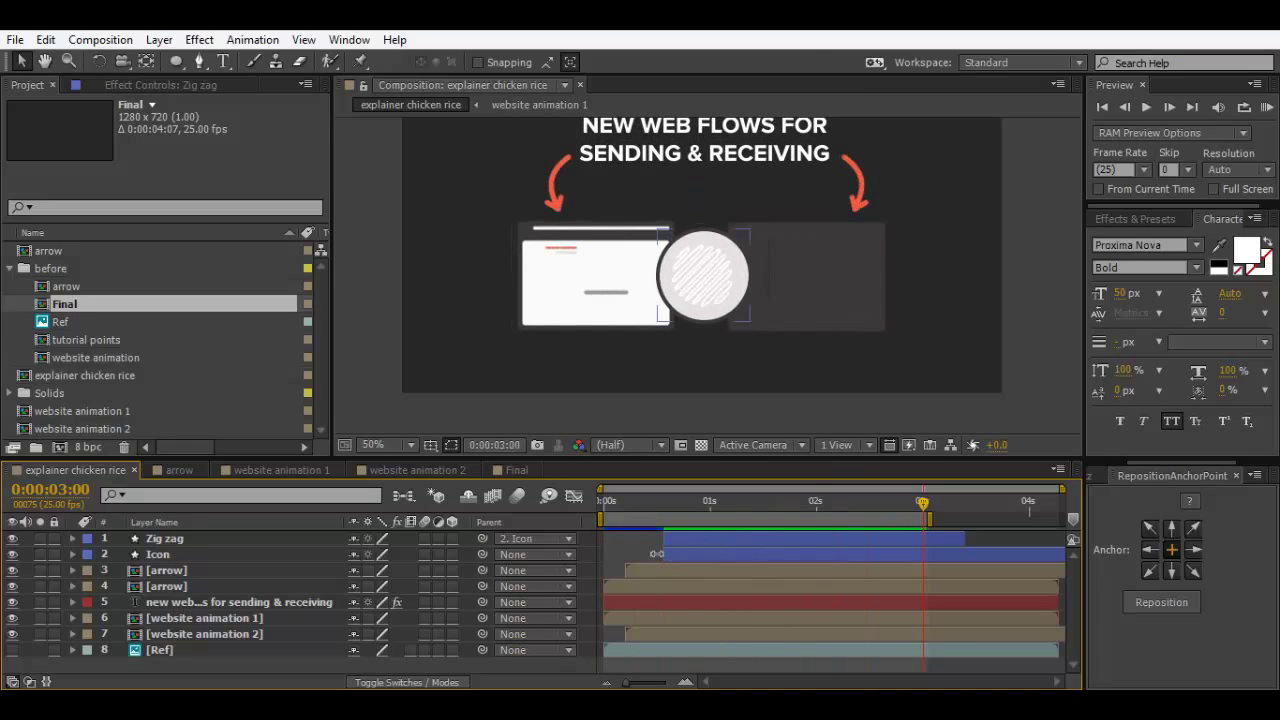
{"action": "key", "text": "period"}
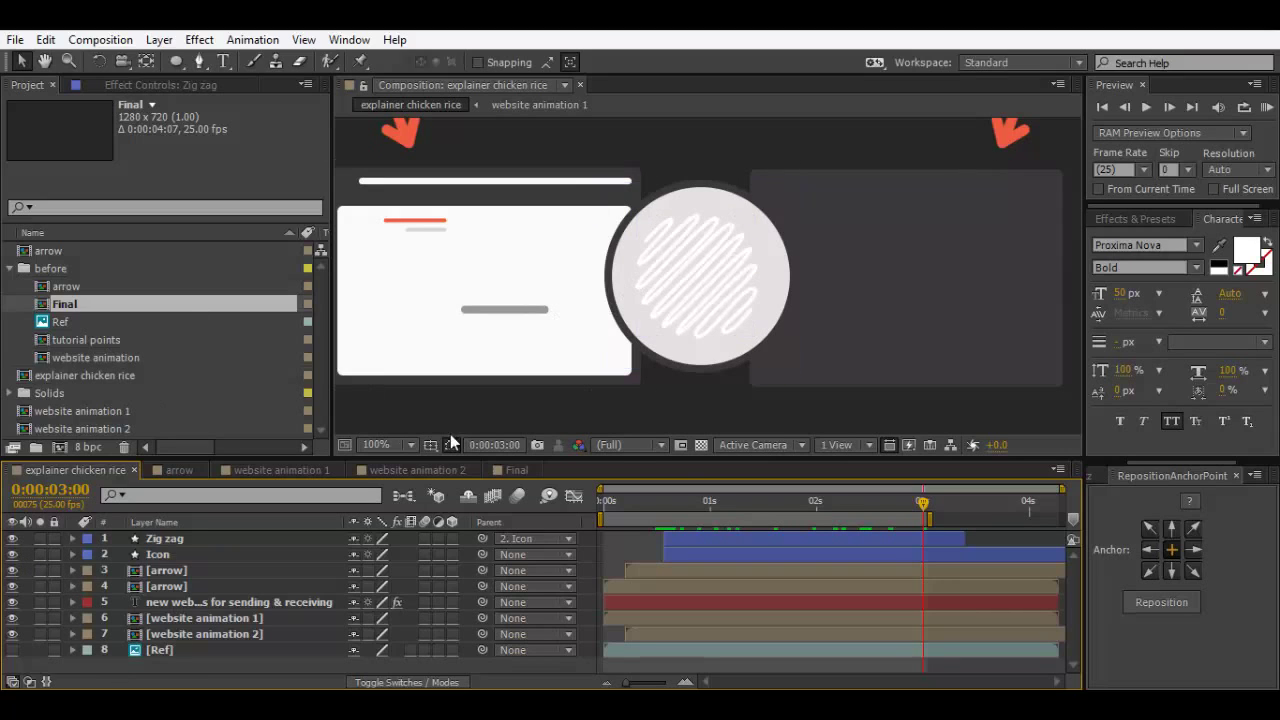
{"action": "left_click", "coordinate": [517, 469]}
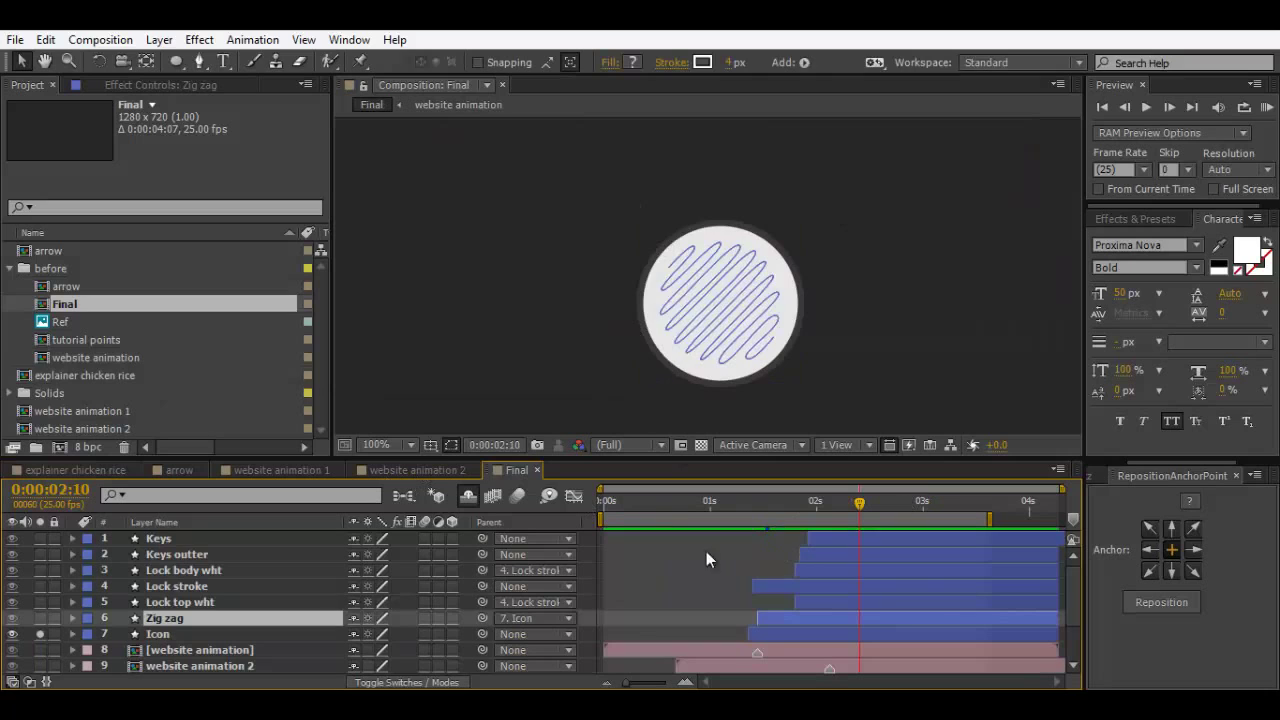
{"action": "left_click", "coordinate": [40, 634]}
{"action": "left_click", "coordinate": [40, 634]}
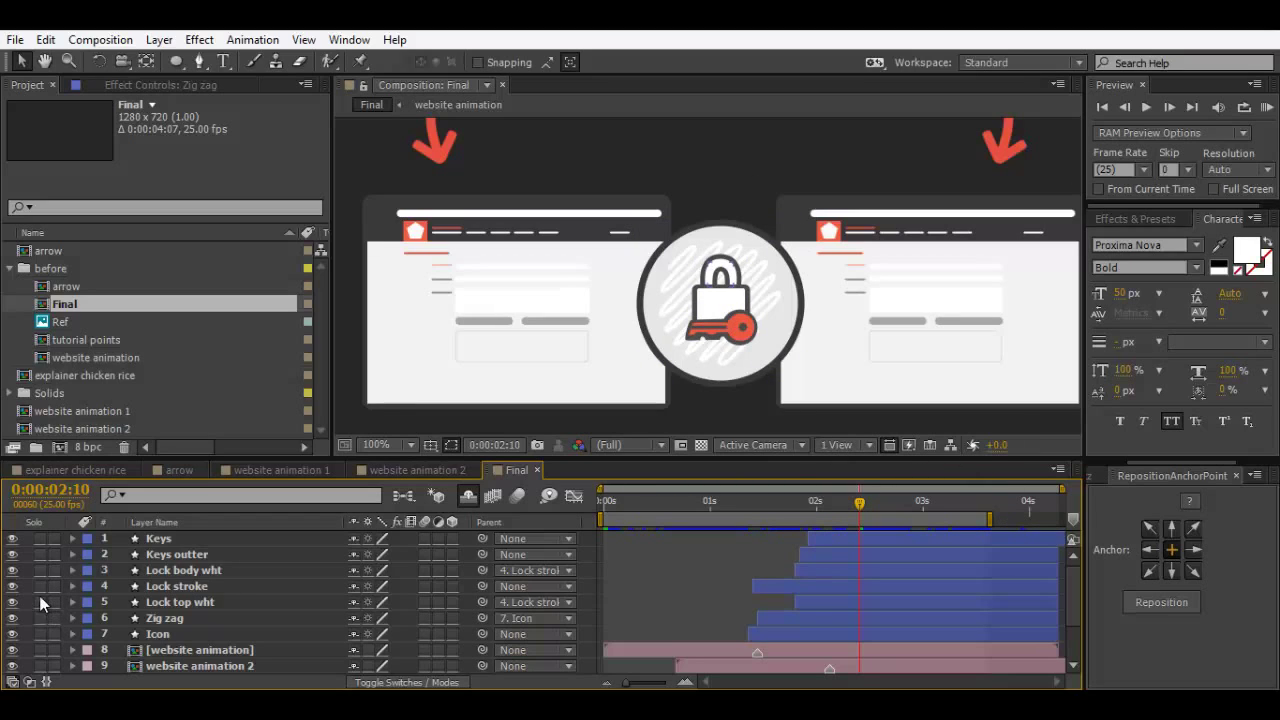
{"action": "left_click_drag", "start_coordinate": [40, 538], "coordinate": [40, 602]}
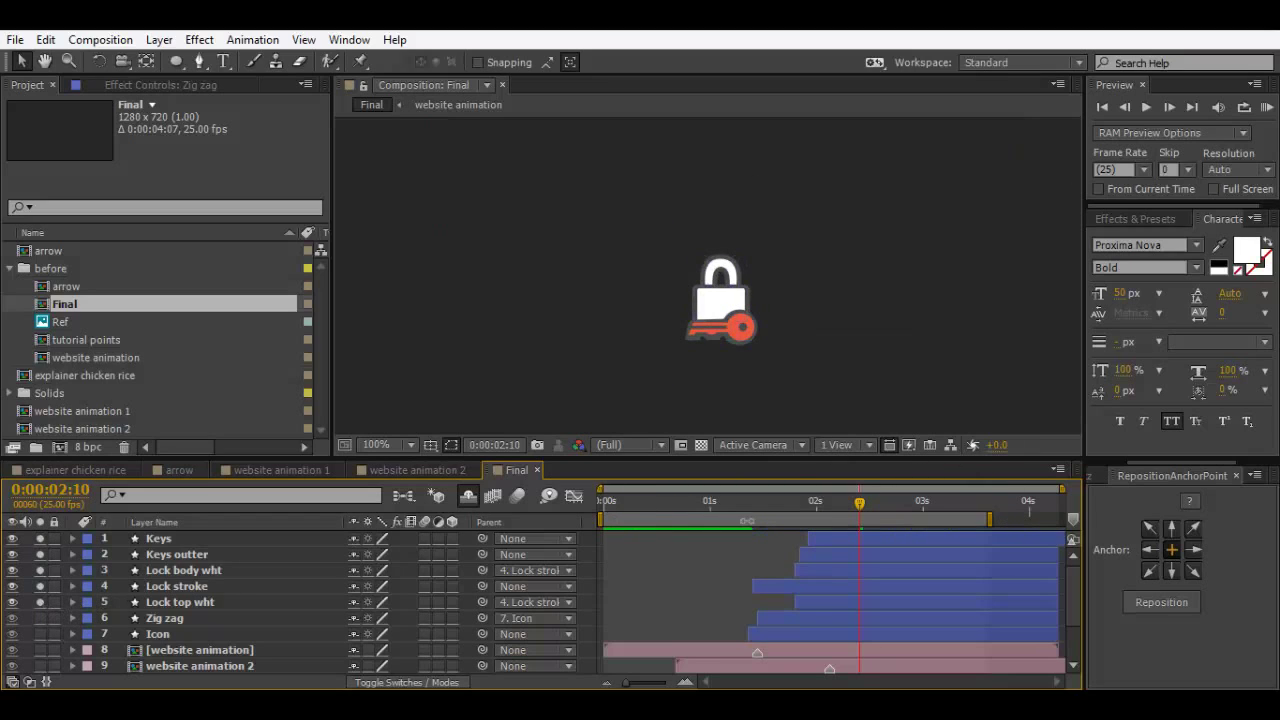
{"action": "left_click_drag", "start_coordinate": [782, 501], "coordinate": [893, 529]}
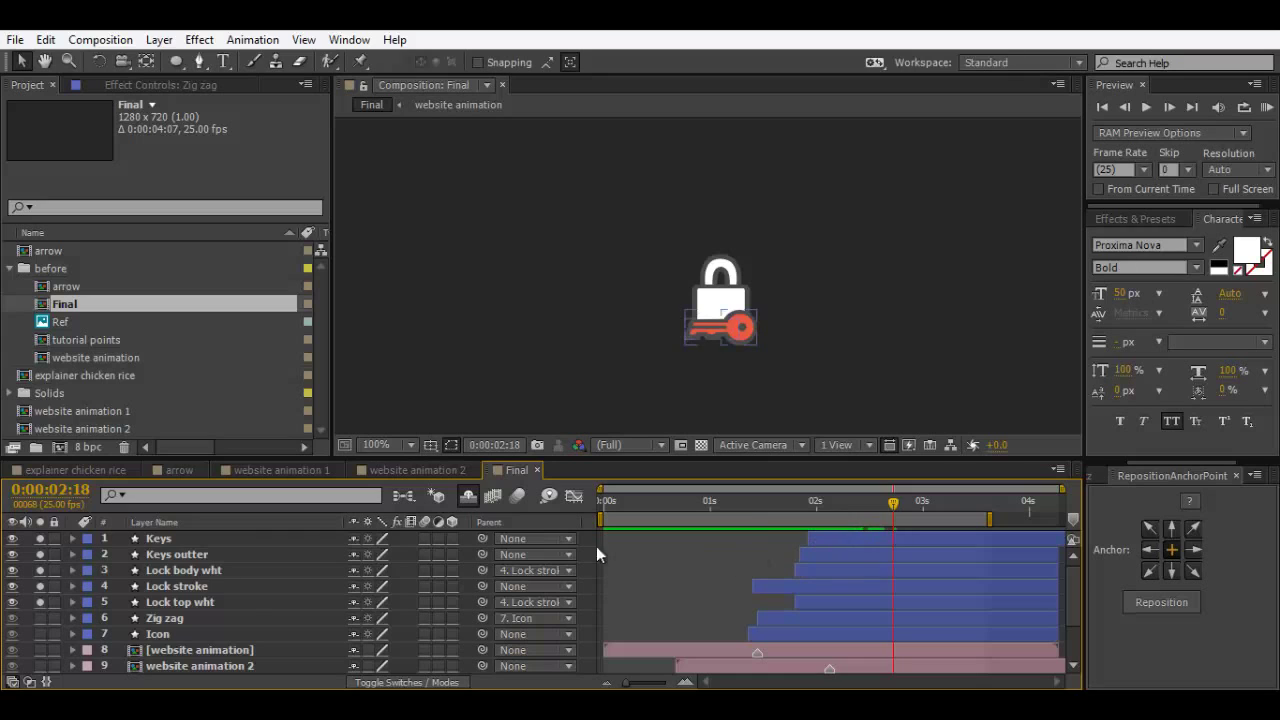
{"action": "left_click", "coordinate": [67, 470]}
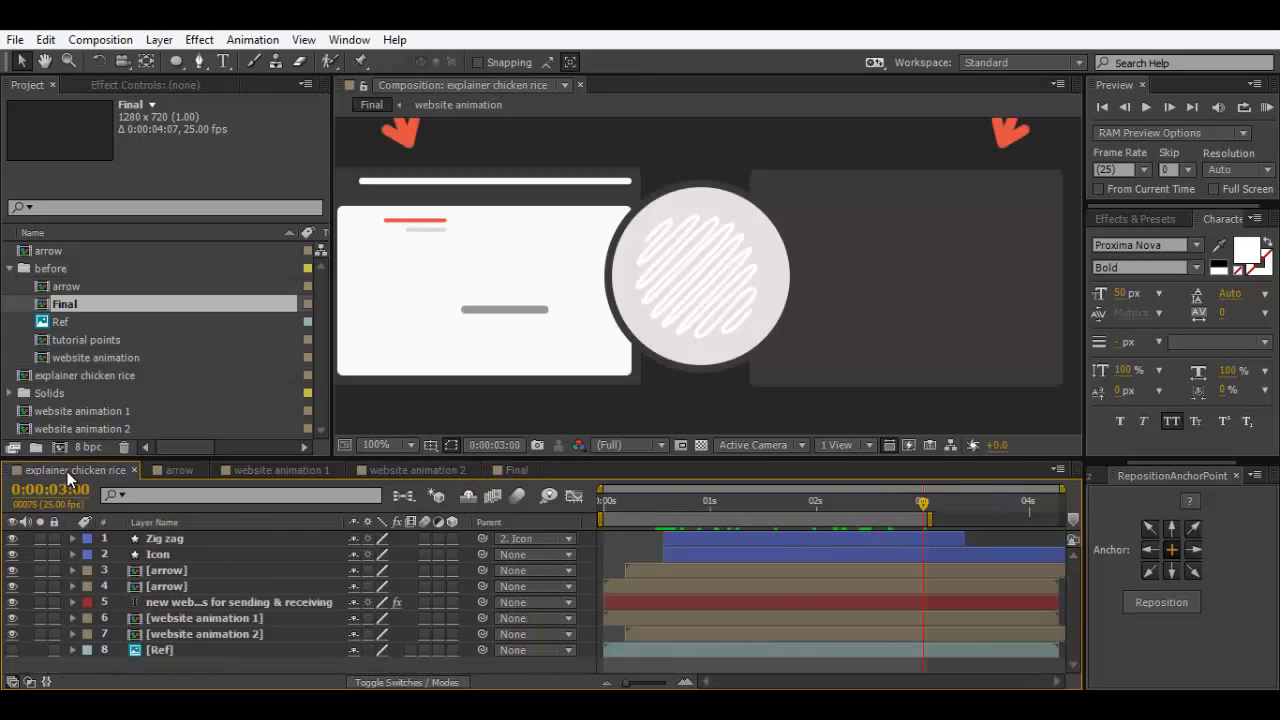
Step: Select the Rounded Rectangle Tool with Fill set to None
{"action": "left_click", "coordinate": [199, 61]}
{"action": "left_click", "coordinate": [181, 58]}
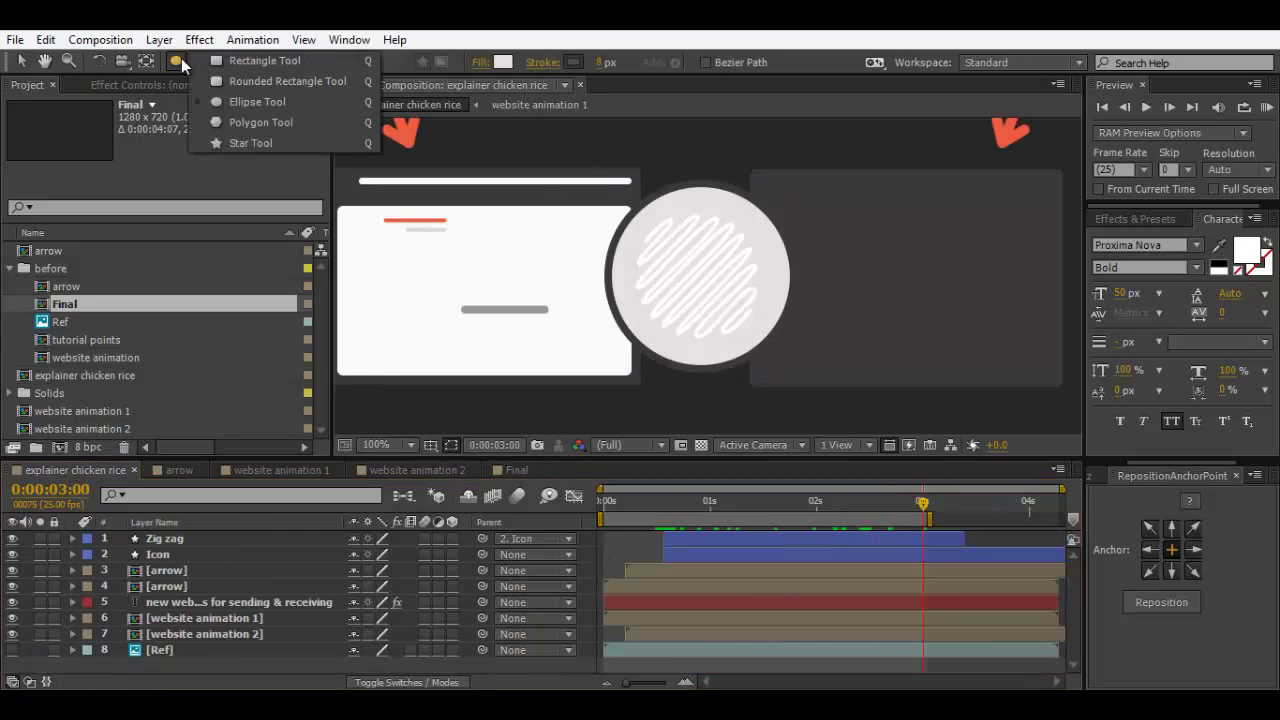
{"action": "left_click", "coordinate": [244, 75]}
{"action": "left_click", "coordinate": [481, 62]}
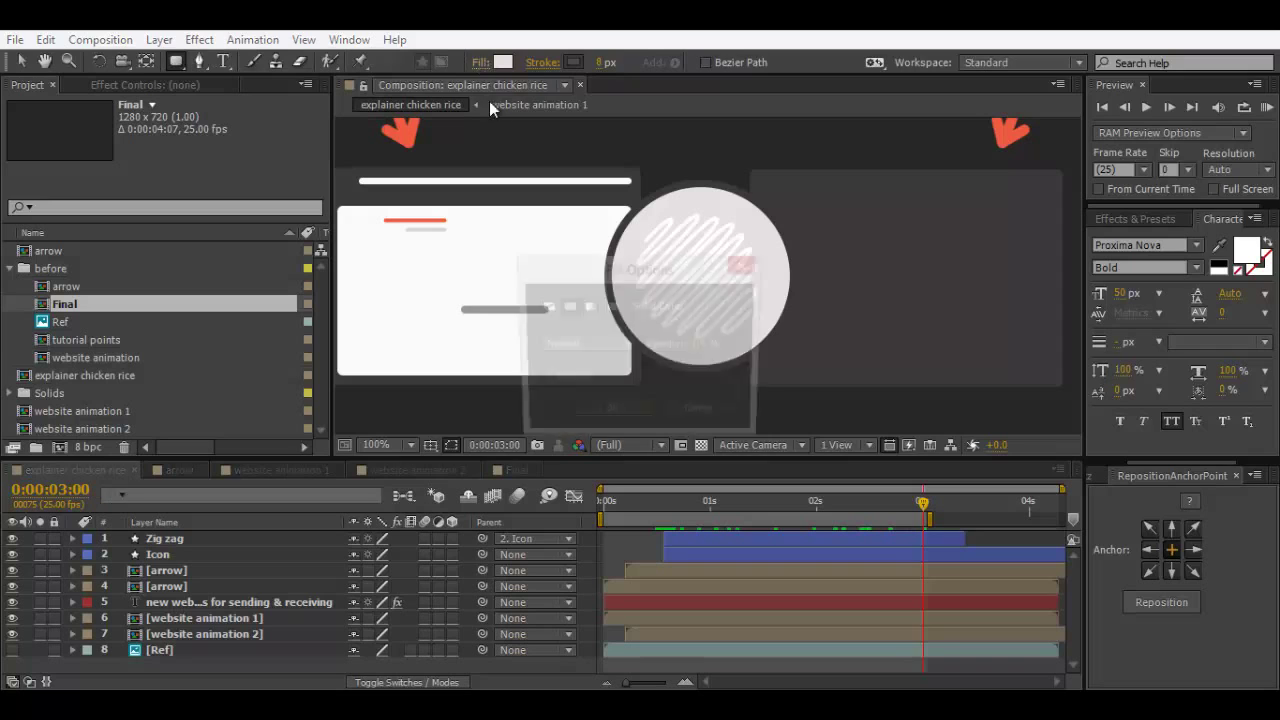
{"action": "left_click", "coordinate": [541, 307]}
{"action": "left_click", "coordinate": [609, 414]}
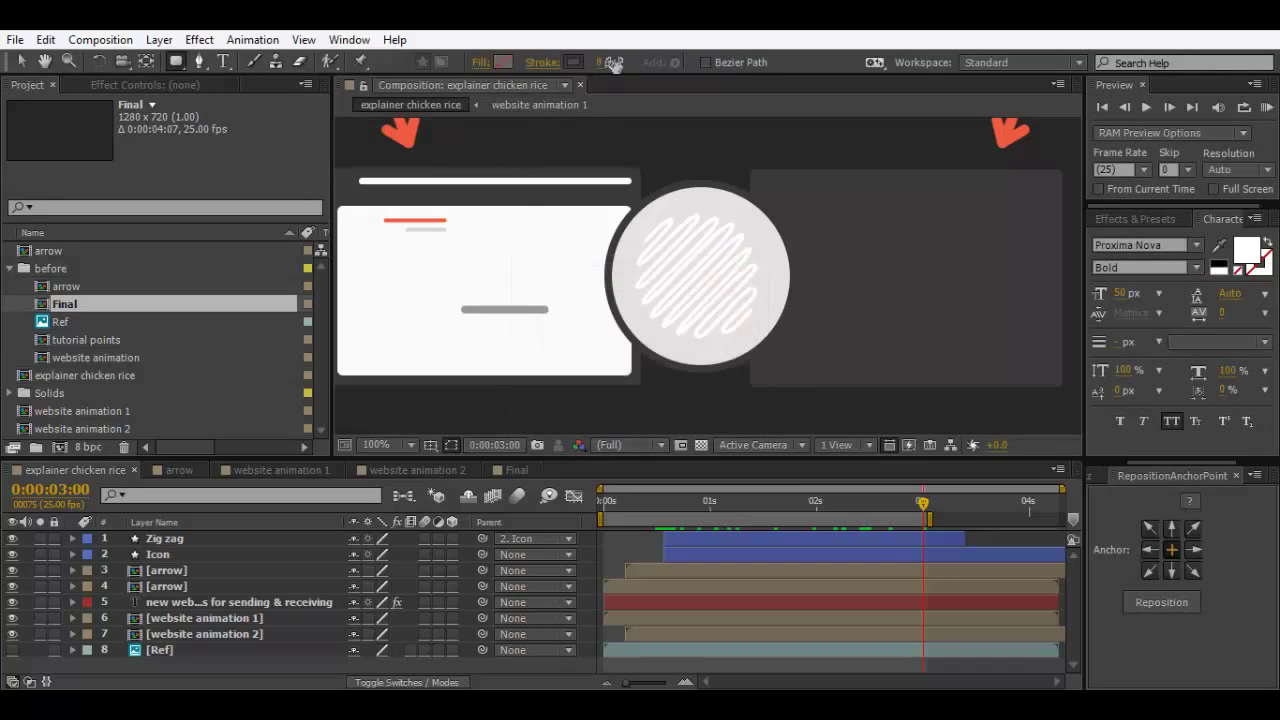
Step: Draw a rounded rectangle inside the circle and set its Roundness to 6
{"action": "key", "text": "period"}
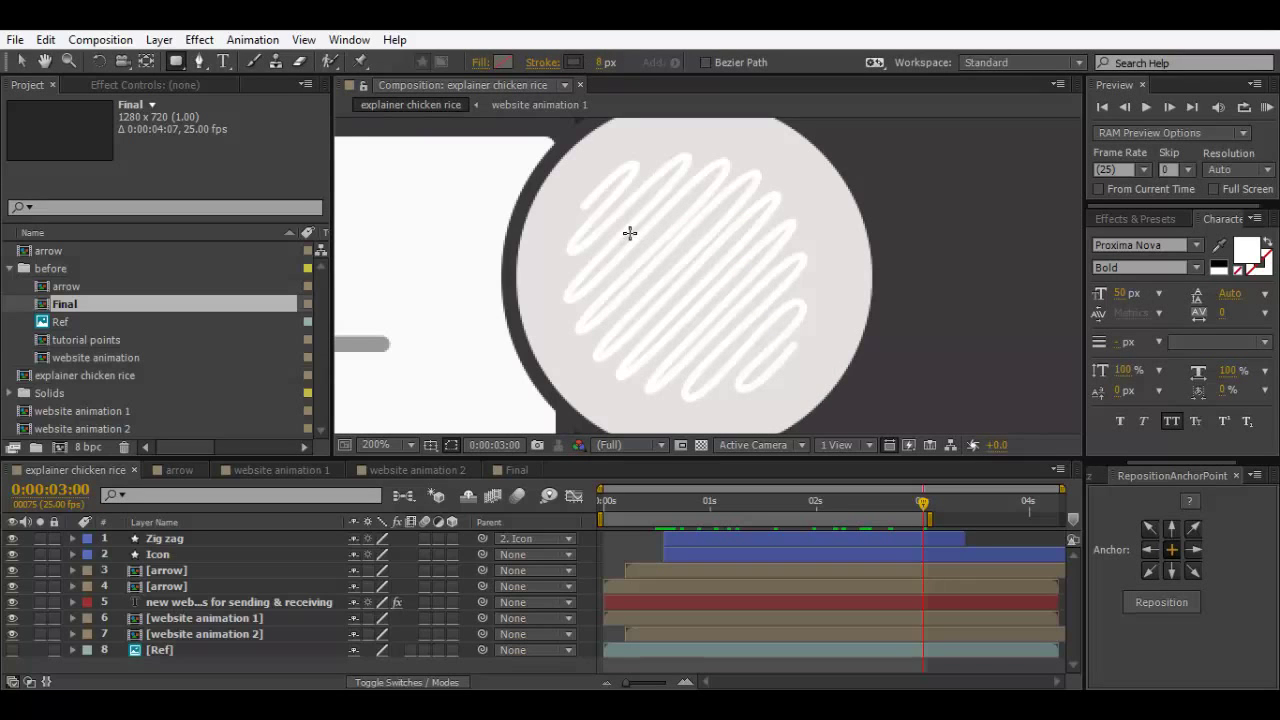
{"action": "left_click_drag", "start_coordinate": [648, 245], "coordinate": [754, 326]}
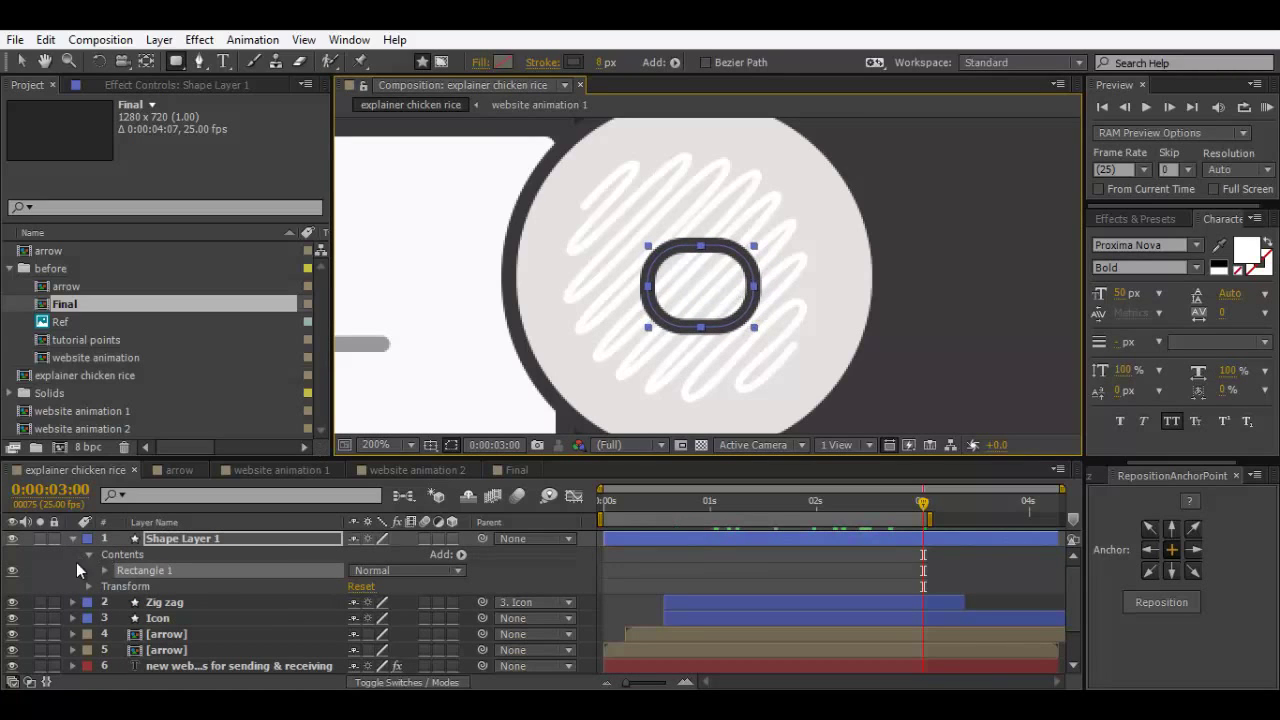
{"action": "left_click", "coordinate": [106, 571]}
{"action": "left_click", "coordinate": [122, 587]}
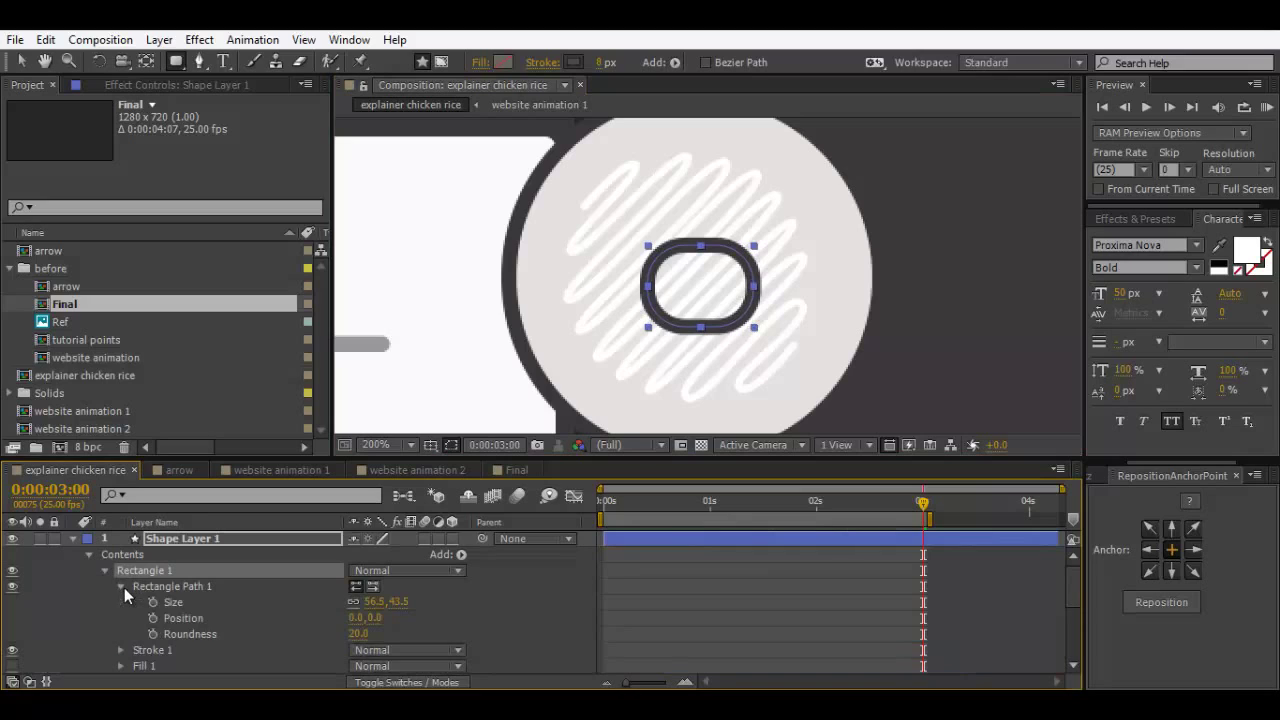
{"action": "left_click_drag", "start_coordinate": [356, 639], "coordinate": [345, 634]}
{"action": "left_click", "coordinate": [354, 634]}
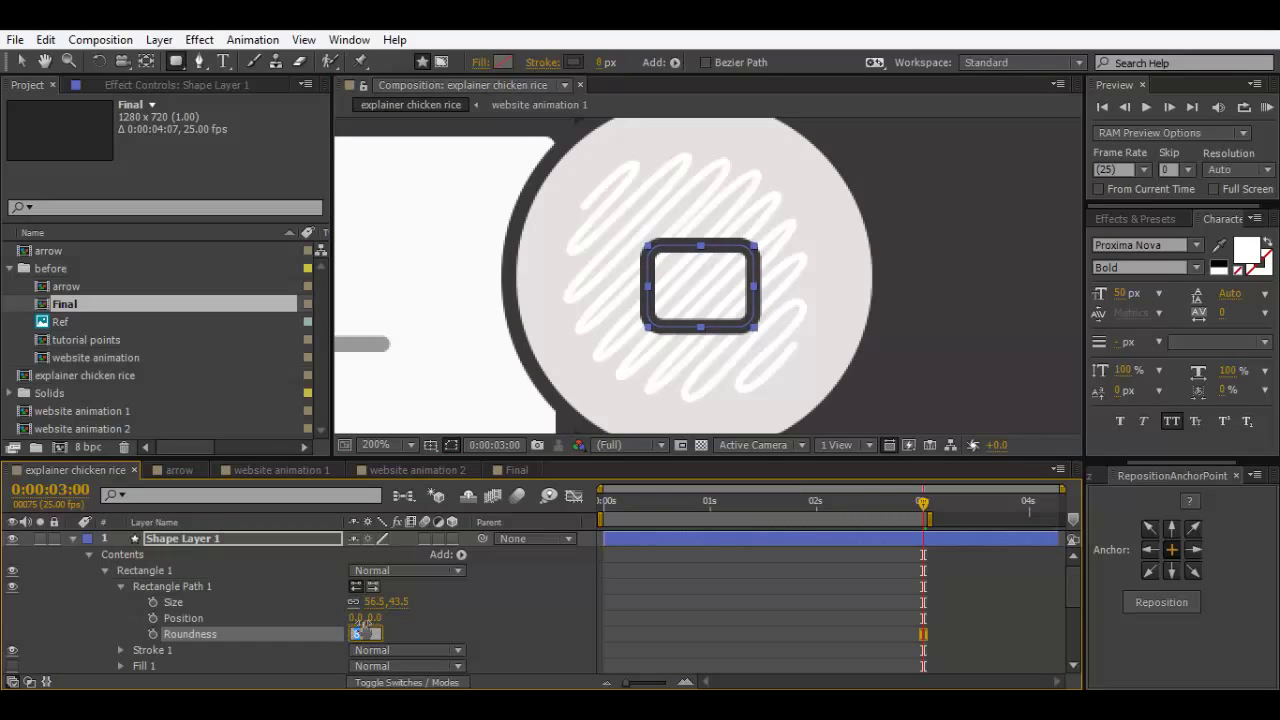
{"action": "type", "text": "6"}
{"action": "key", "text": "Return"}
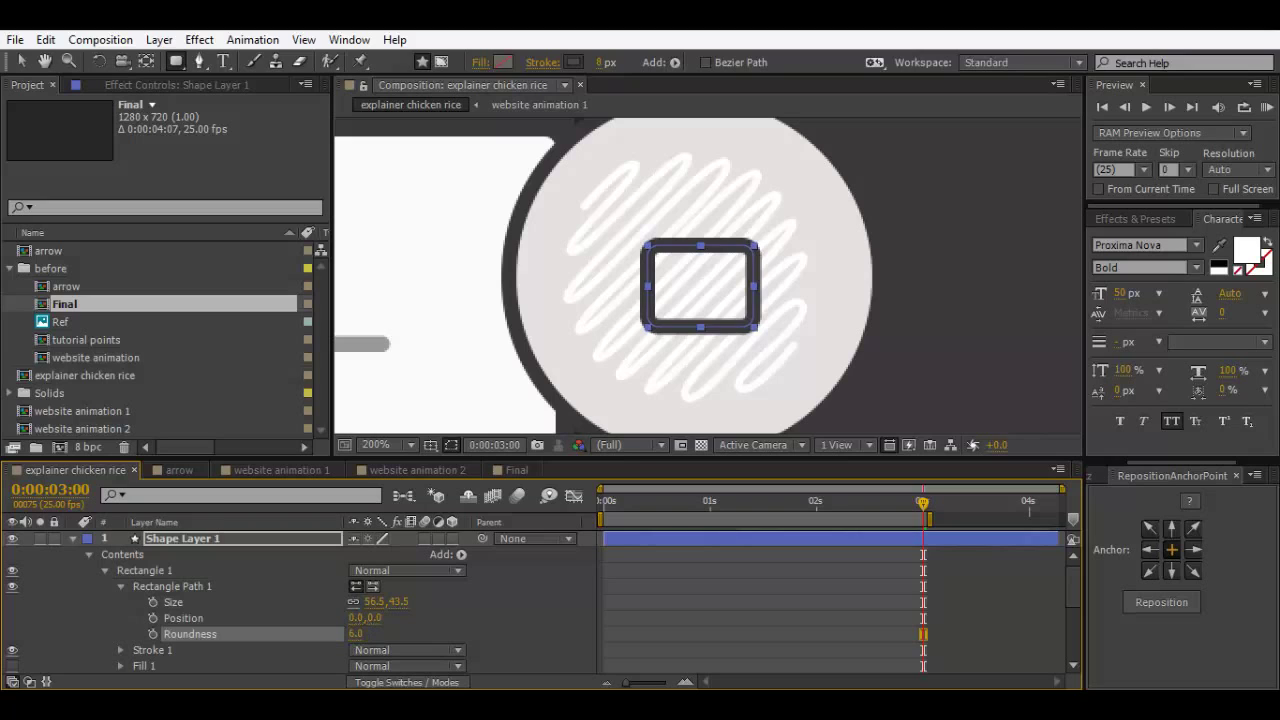
Step: Rename the shape layer to 'Lock strk body' and return to the timeline start
{"action": "left_click", "coordinate": [289, 548]}
{"action": "left_click", "coordinate": [183, 544]}
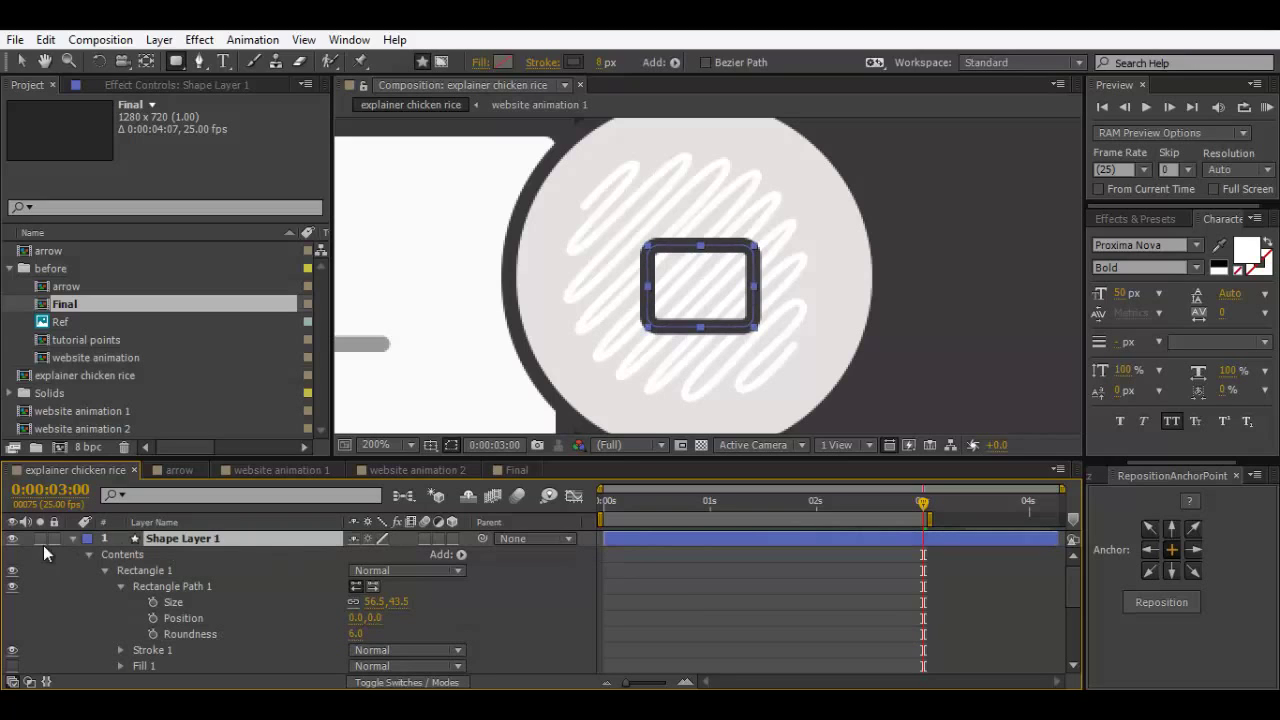
{"action": "left_click", "coordinate": [73, 538]}
{"action": "key", "text": "Return"}
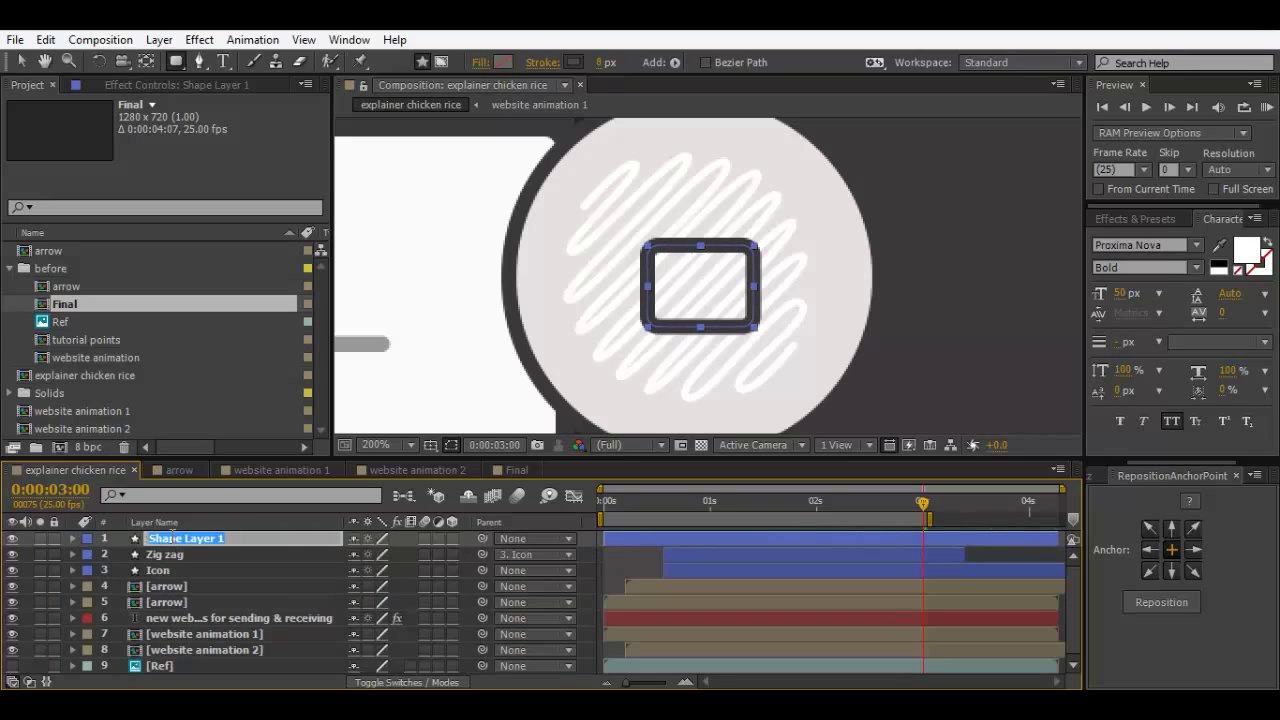
{"action": "type", "text": "Lock"}
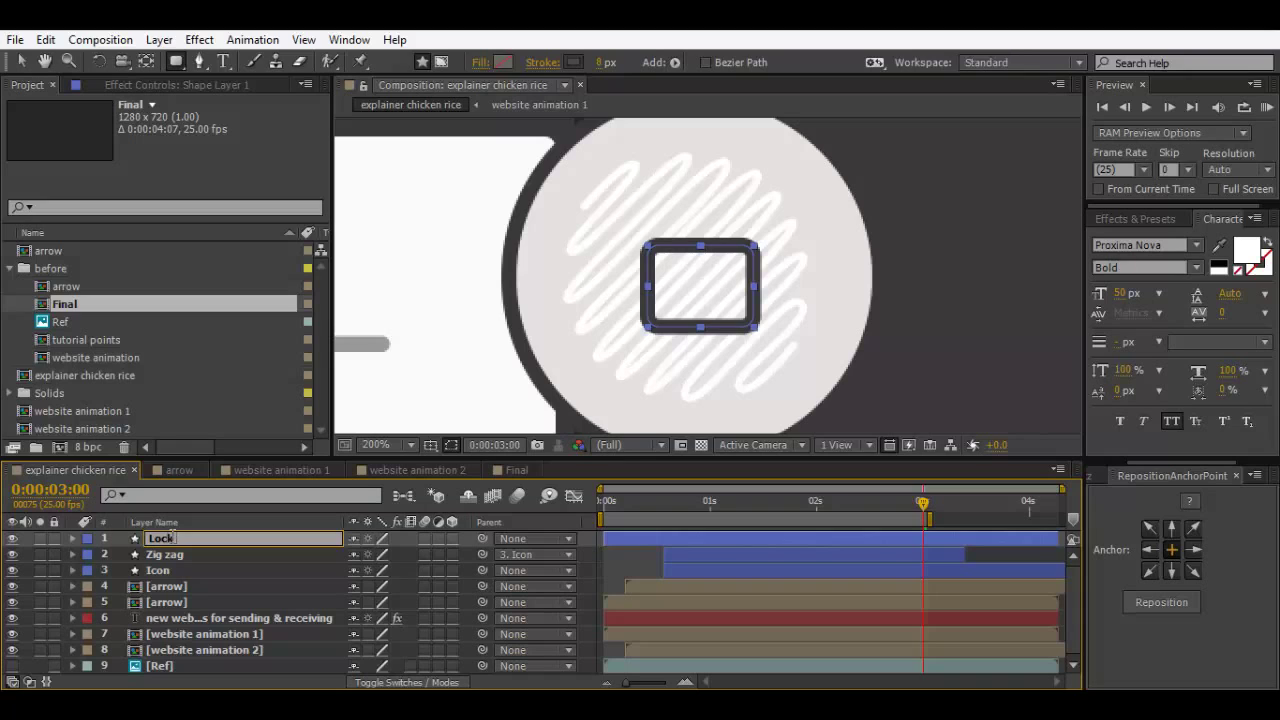
{"action": "type", "text": " strk body"}
{"action": "key", "text": "Return"}
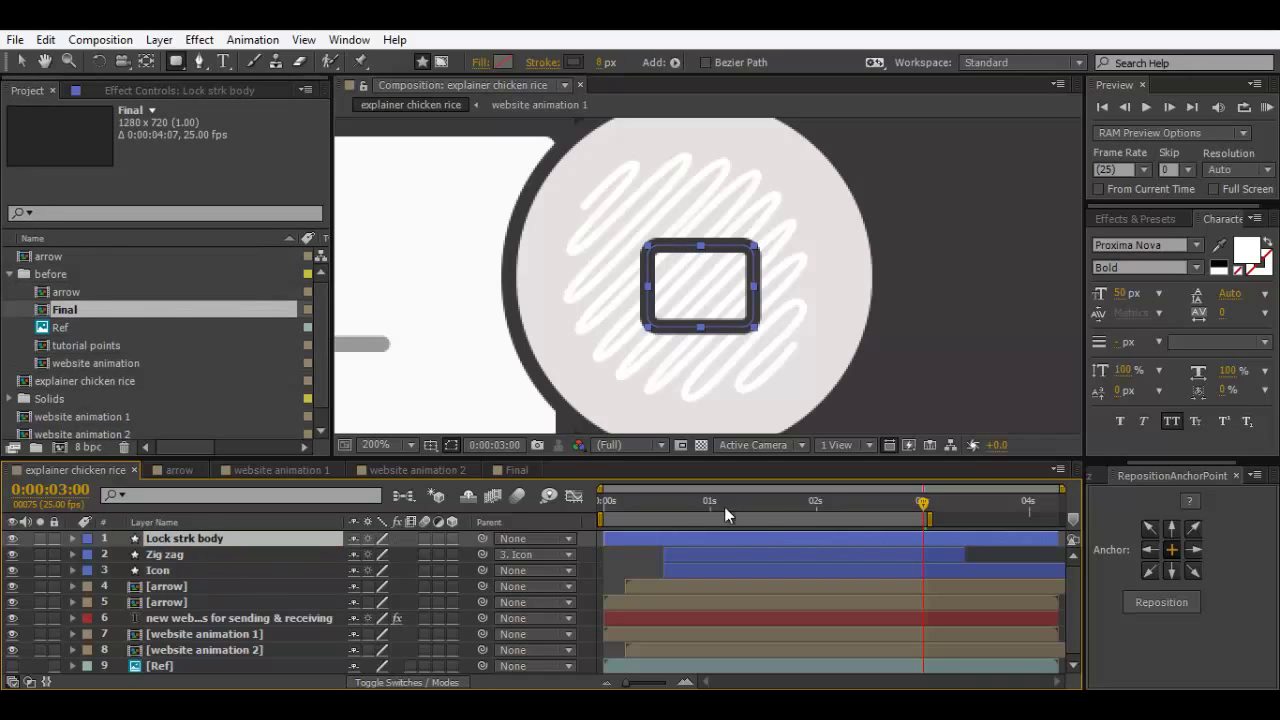
{"action": "key", "text": "Home"}
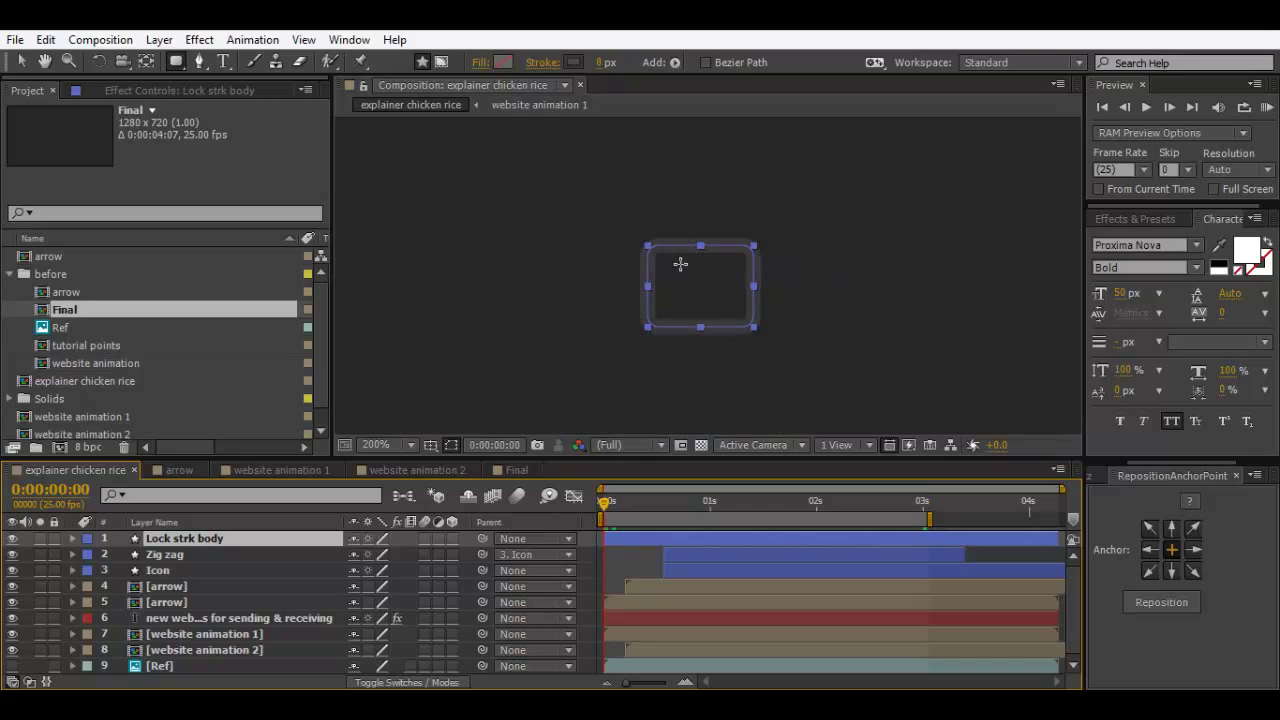
Step: Centre the layer's anchor and pen-draw the shackle arch over the rectangle's top edge
{"action": "left_click", "coordinate": [1164, 604]}
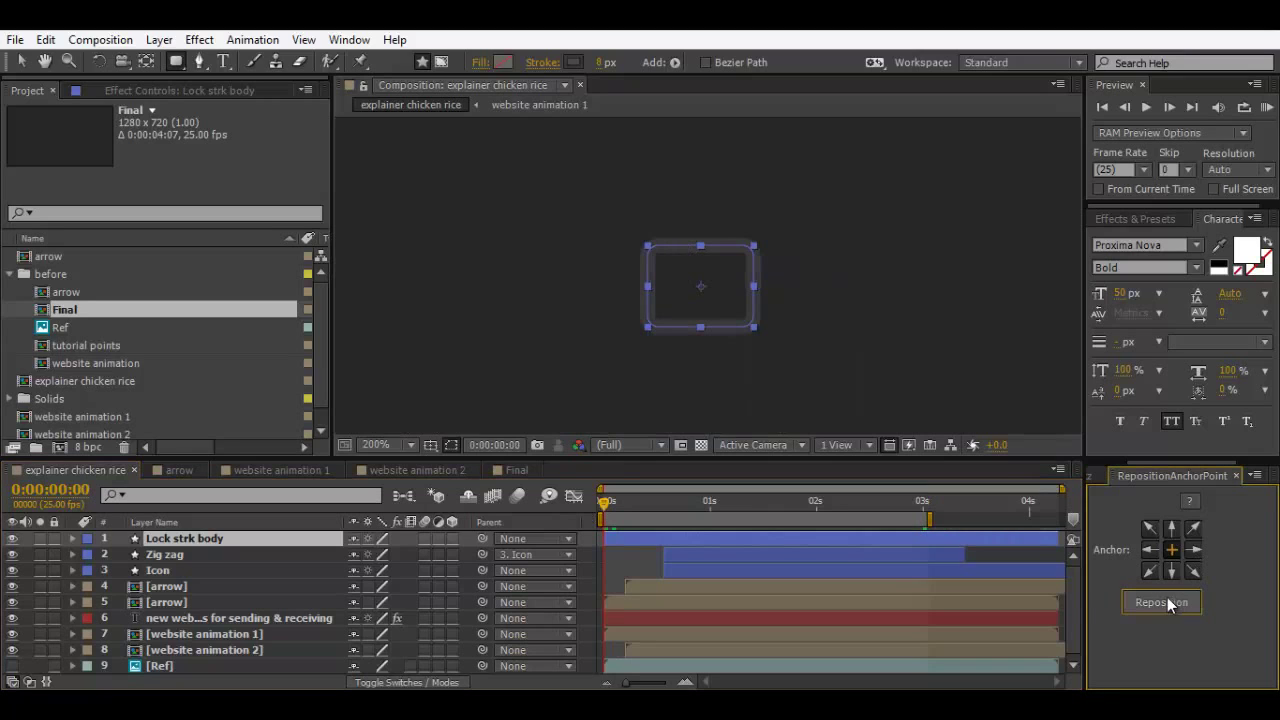
{"action": "left_click", "coordinate": [198, 541]}
{"action": "left_click", "coordinate": [199, 62]}
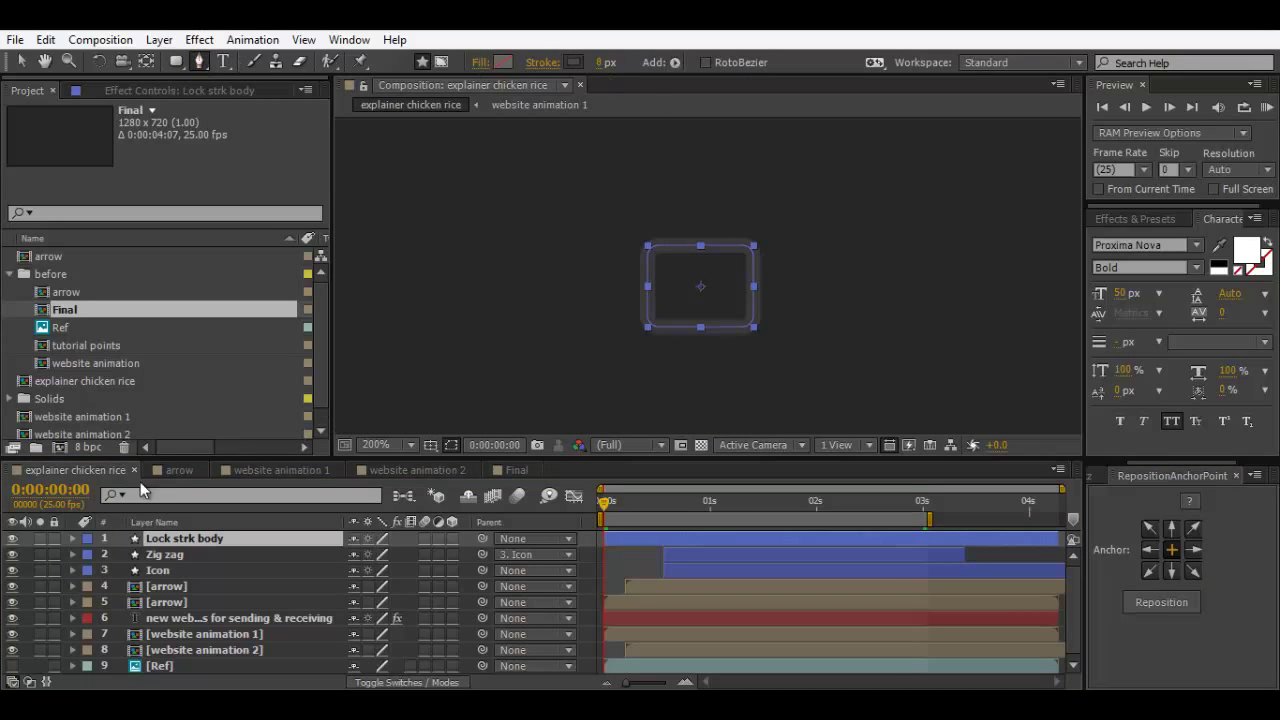
{"action": "left_click", "coordinate": [727, 246]}
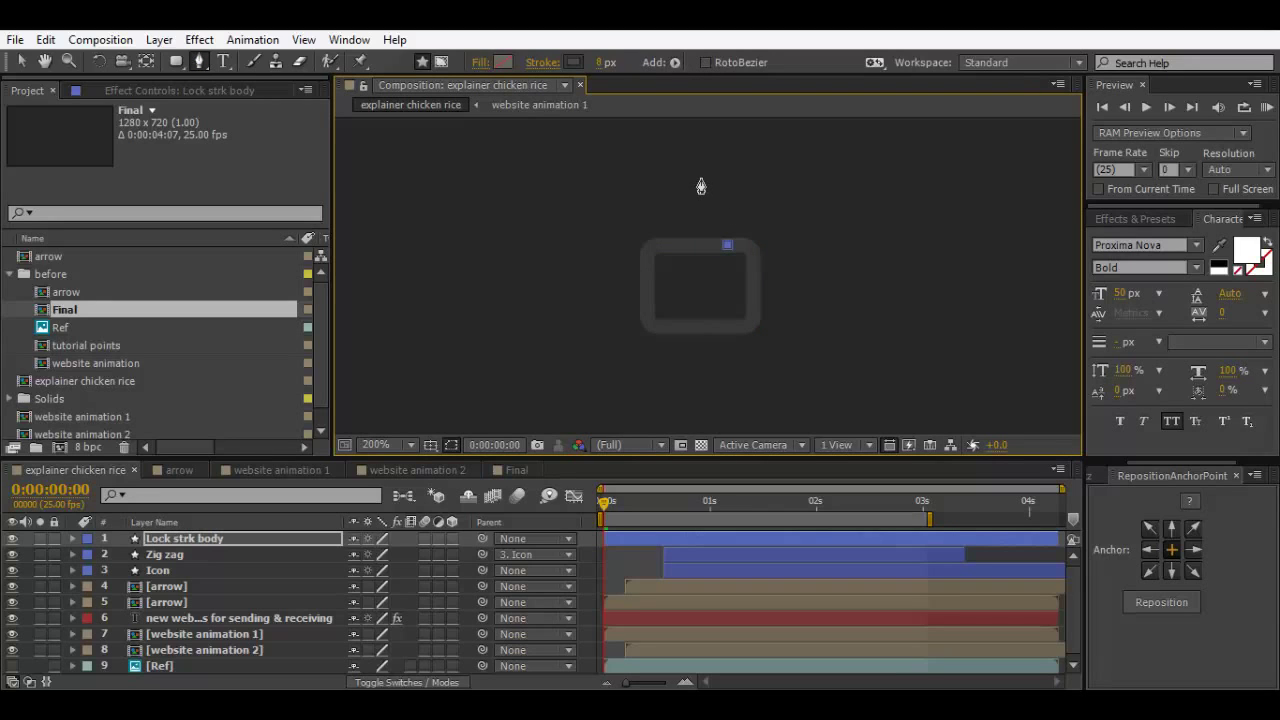
{"action": "left_click_drag", "start_coordinate": [702, 181], "coordinate": [668, 193]}
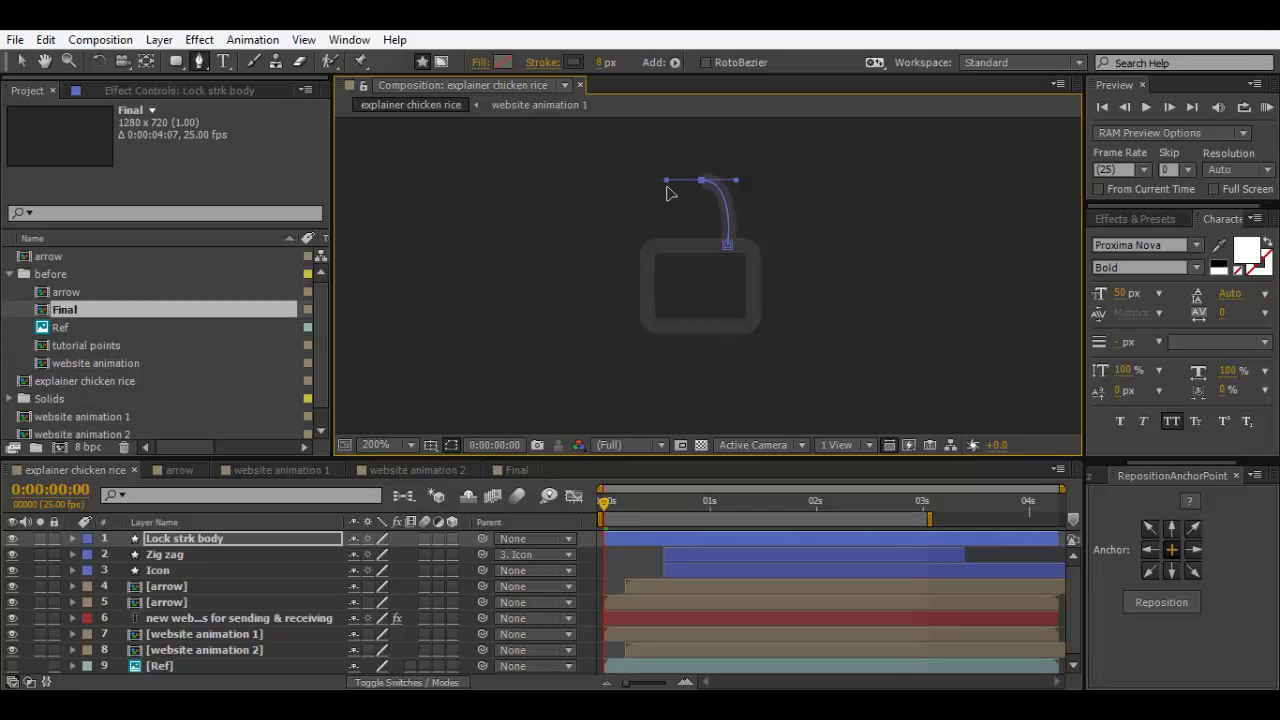
{"action": "left_click", "coordinate": [672, 247]}
{"action": "left_click_drag", "start_coordinate": [665, 181], "coordinate": [652, 181]}
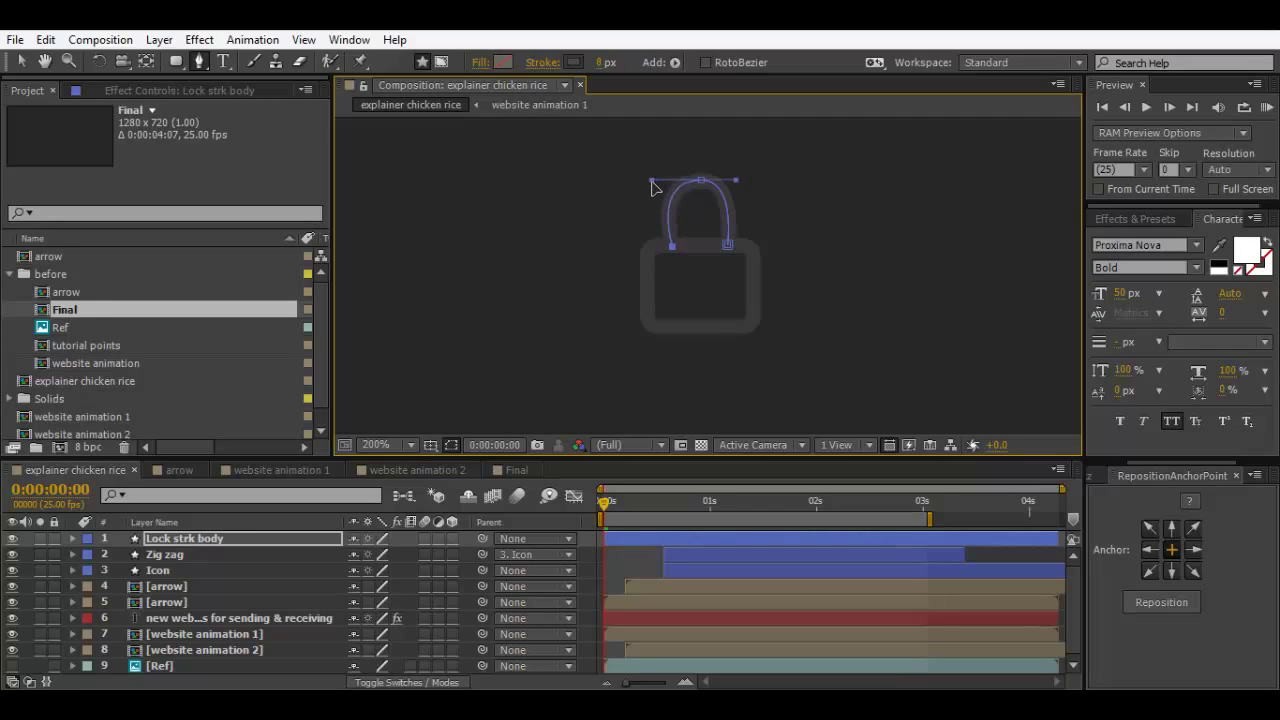
Step: Reshape the shackle's curves, undoing the last adjustment
{"action": "left_click", "coordinate": [671, 248]}
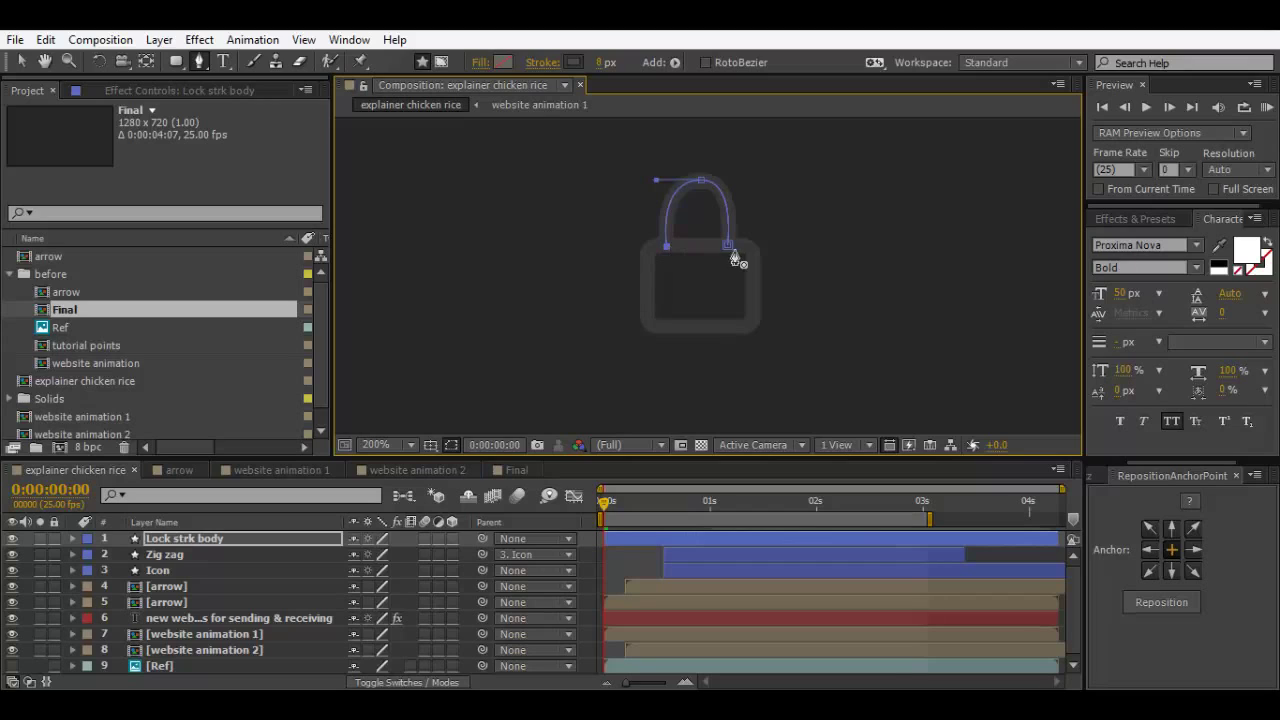
{"action": "left_click", "coordinate": [702, 183]}
{"action": "left_click", "coordinate": [730, 246]}
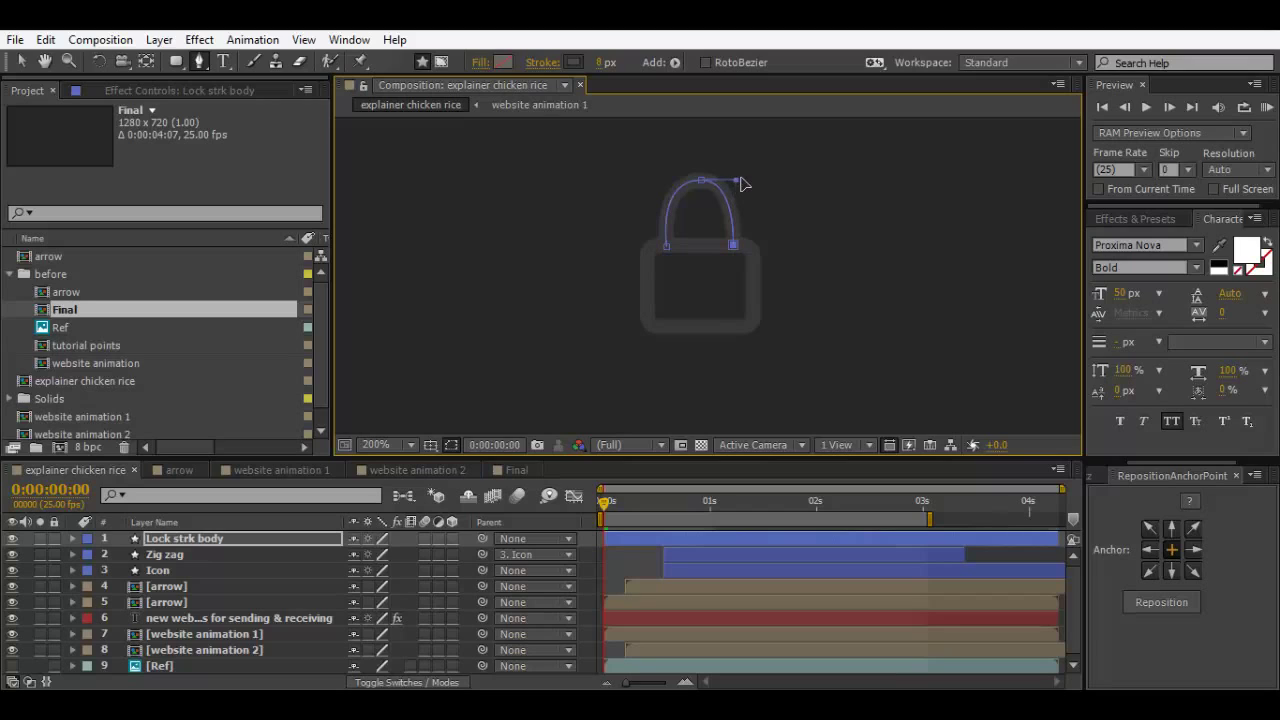
{"action": "left_click_drag", "start_coordinate": [742, 183], "coordinate": [745, 184]}
{"action": "key", "text": "ctrl+z"}
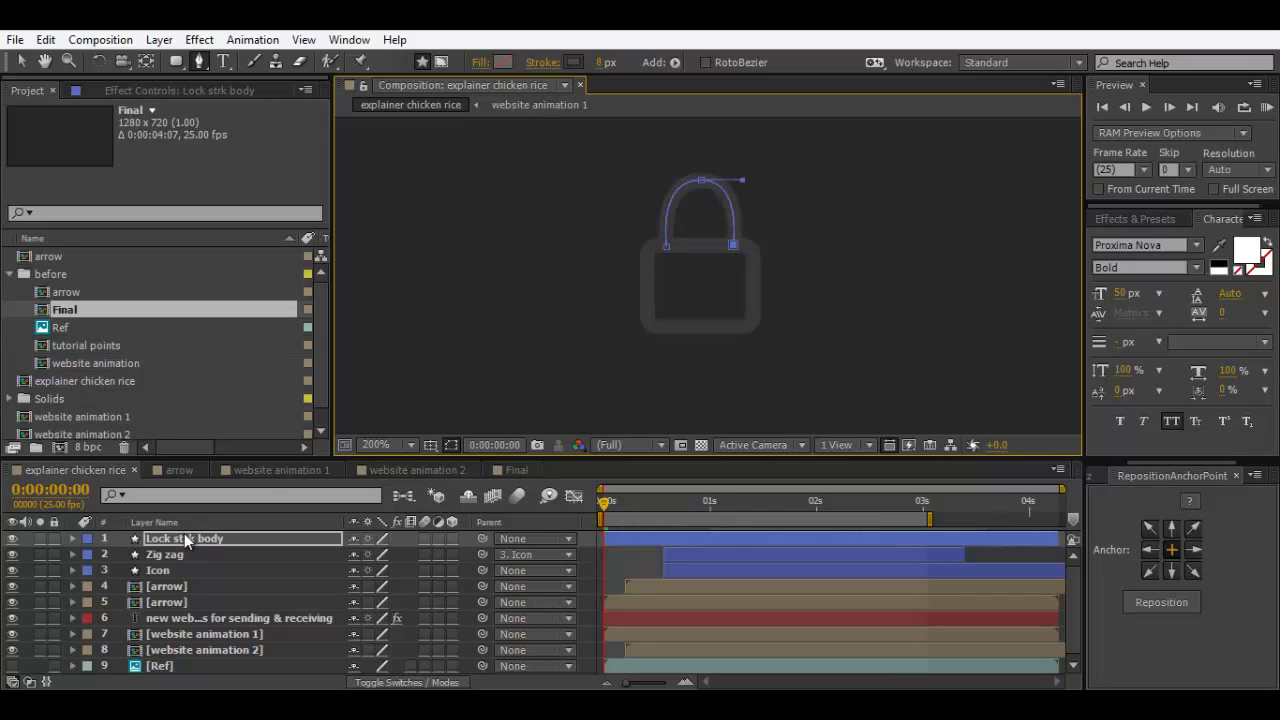
Step: Continue from the shackle's end point to draw the smaller inner arch
{"action": "left_click", "coordinate": [710, 247]}
{"action": "left_click", "coordinate": [195, 540]}
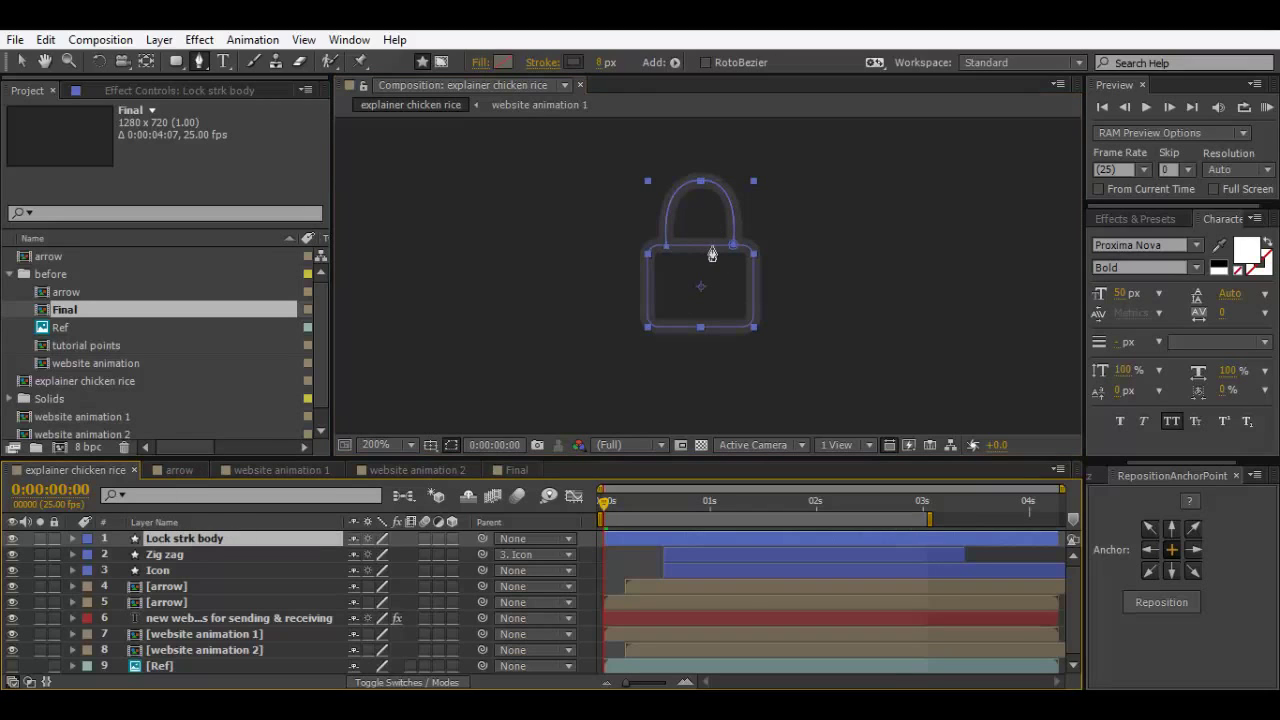
{"action": "left_click", "coordinate": [710, 247]}
{"action": "left_click", "coordinate": [702, 206]}
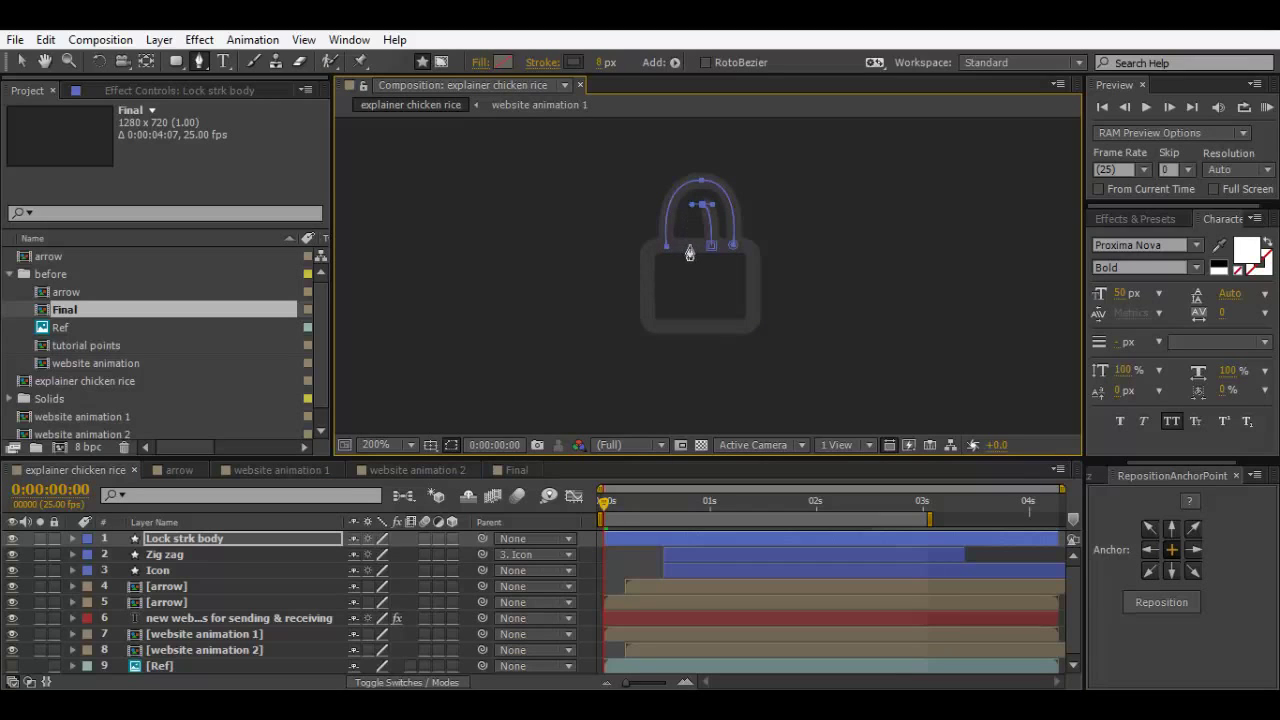
{"action": "left_click", "coordinate": [692, 245]}
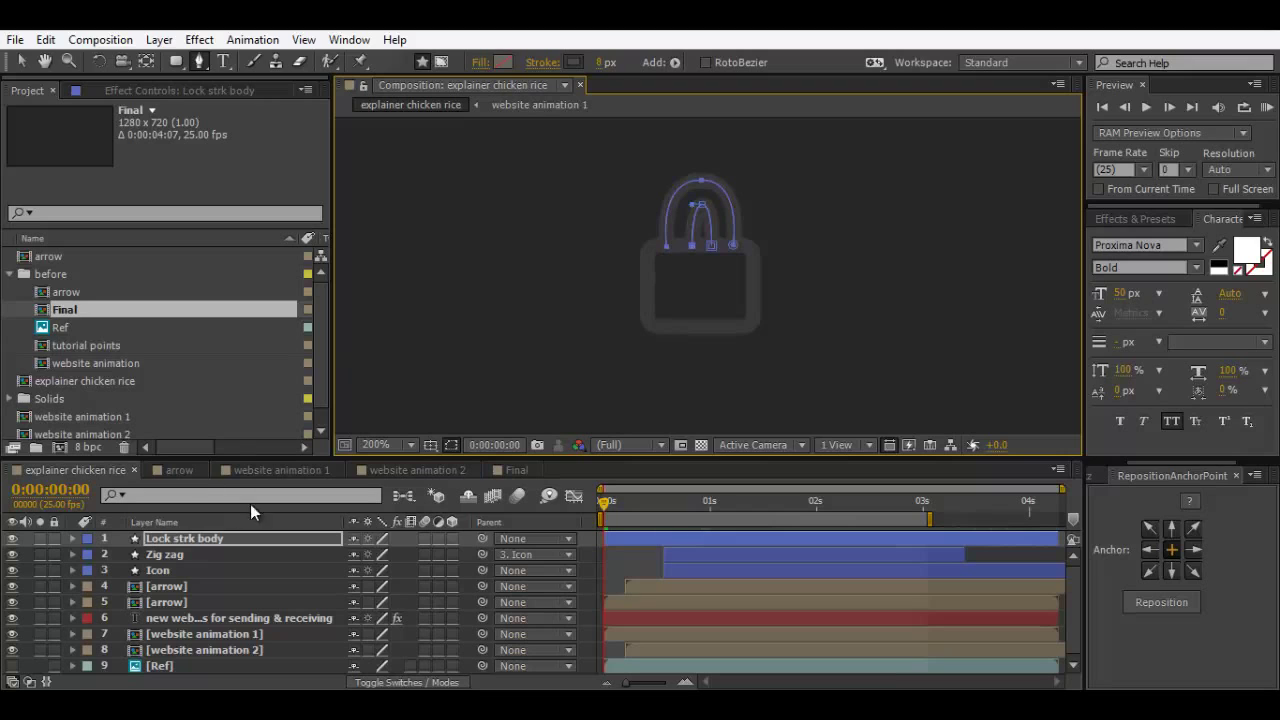
{"action": "left_click", "coordinate": [72, 538]}
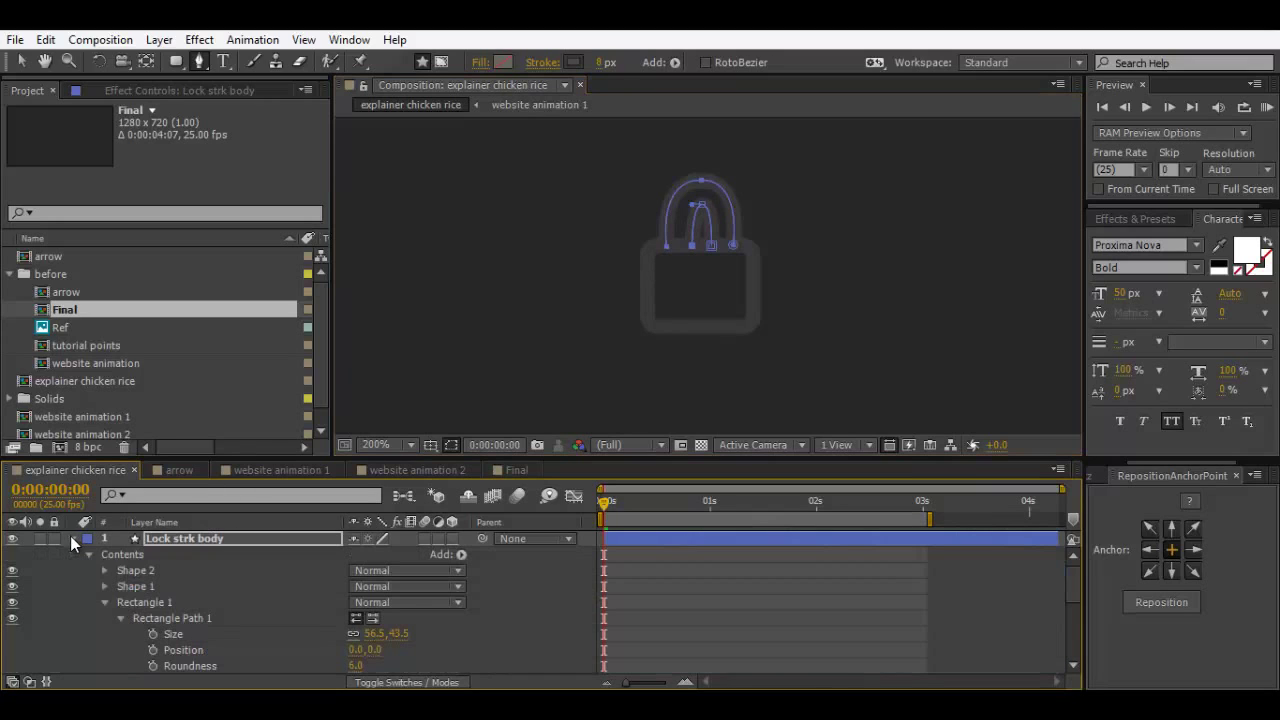
Step: Collapse the Lock strk body groups, reselect the layer at 100% view, and show only Scale
{"action": "left_click", "coordinate": [104, 602]}
{"action": "left_click", "coordinate": [134, 586]}
{"action": "left_click", "coordinate": [134, 570], "text": "shift"}
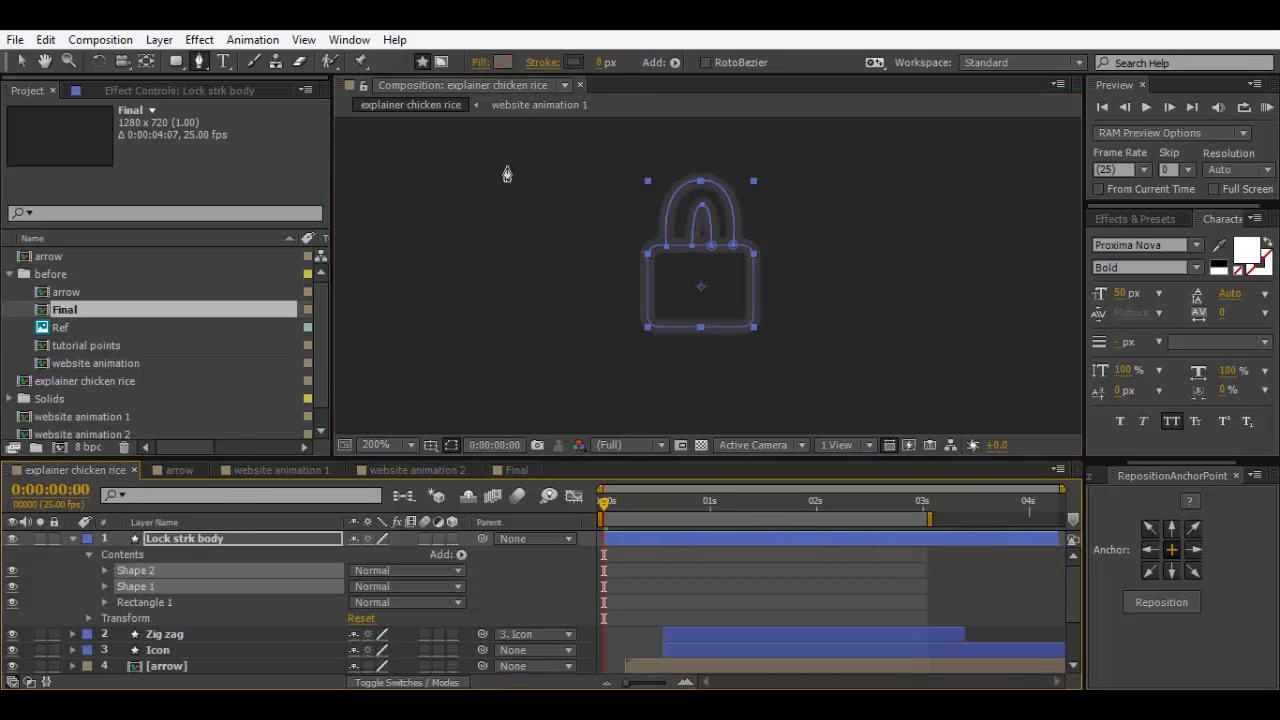
{"action": "left_click", "coordinate": [597, 63]}
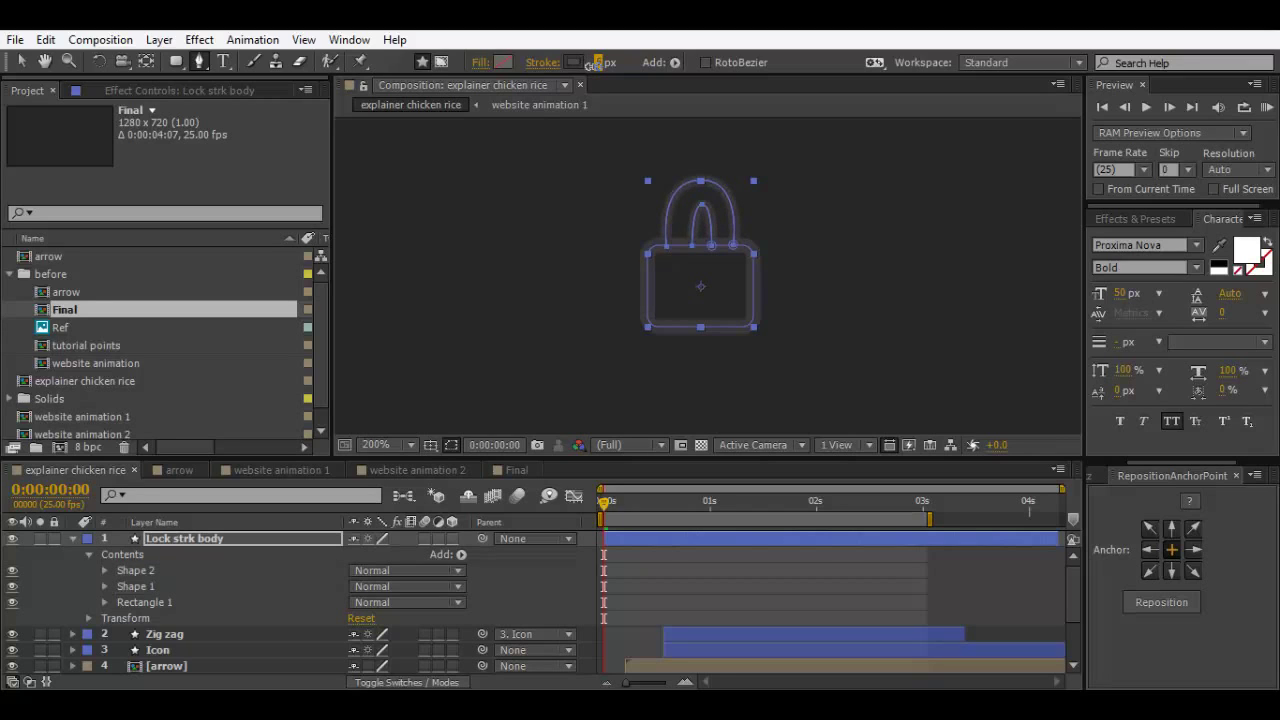
{"action": "left_click", "coordinate": [725, 563]}
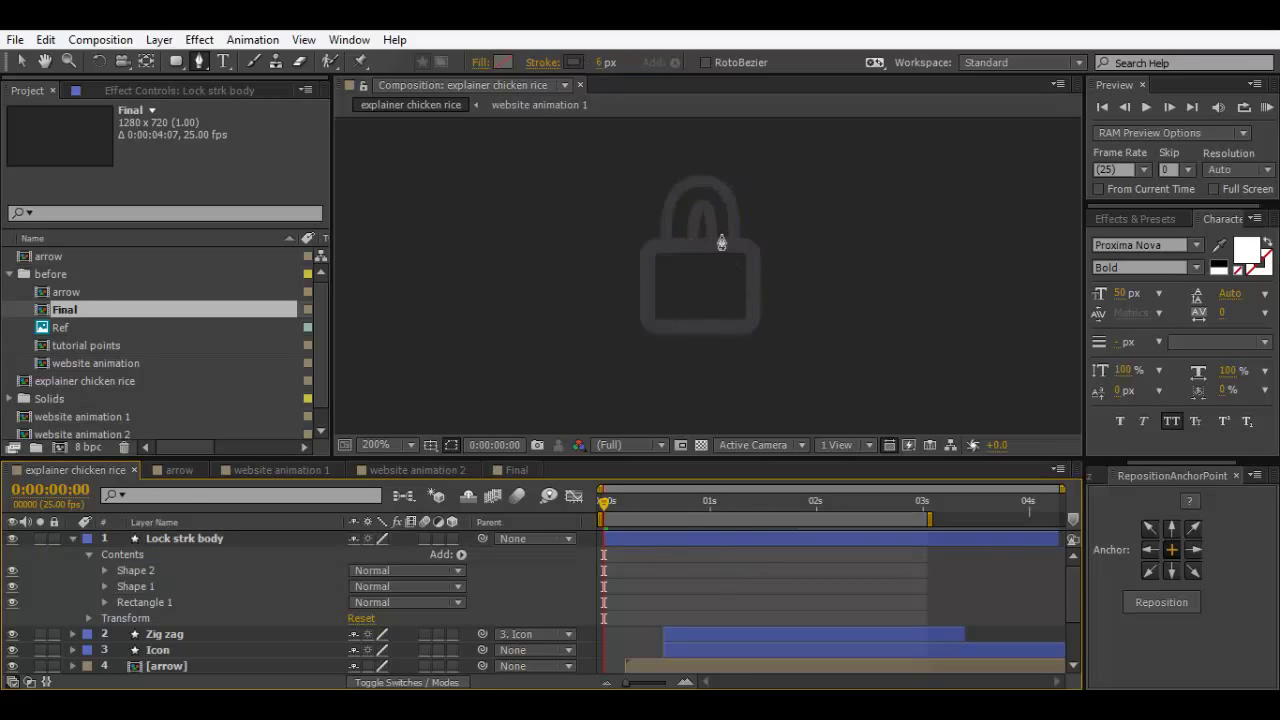
{"action": "key", "text": "comma"}
{"action": "key", "text": "period"}
{"action": "left_click", "coordinate": [70, 553]}
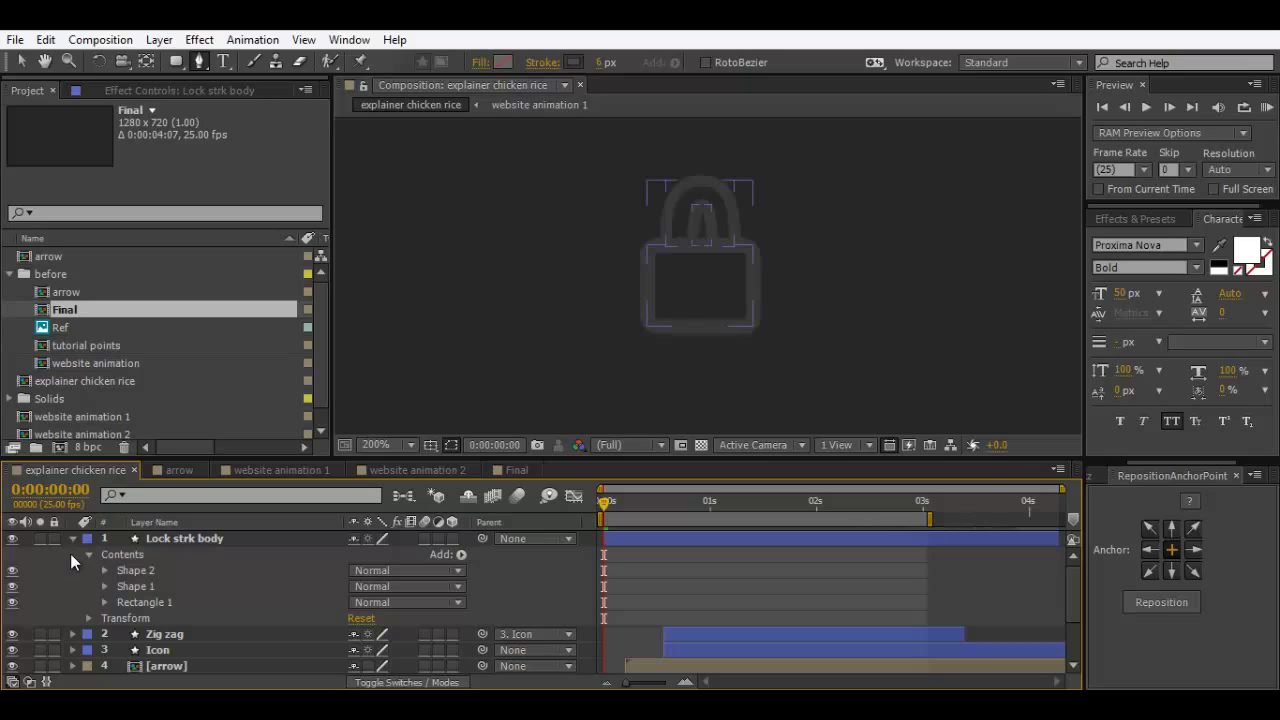
{"action": "left_click", "coordinate": [71, 540]}
{"action": "left_click", "coordinate": [211, 537]}
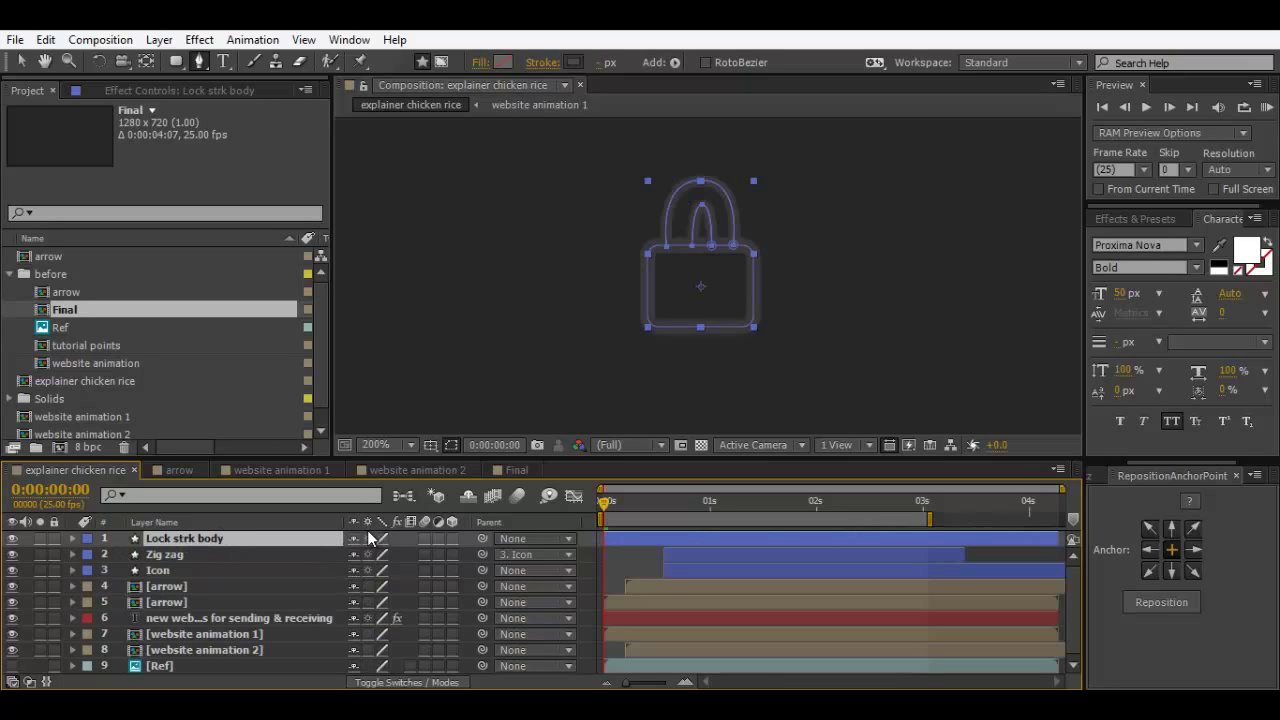
{"action": "key", "text": "comma"}
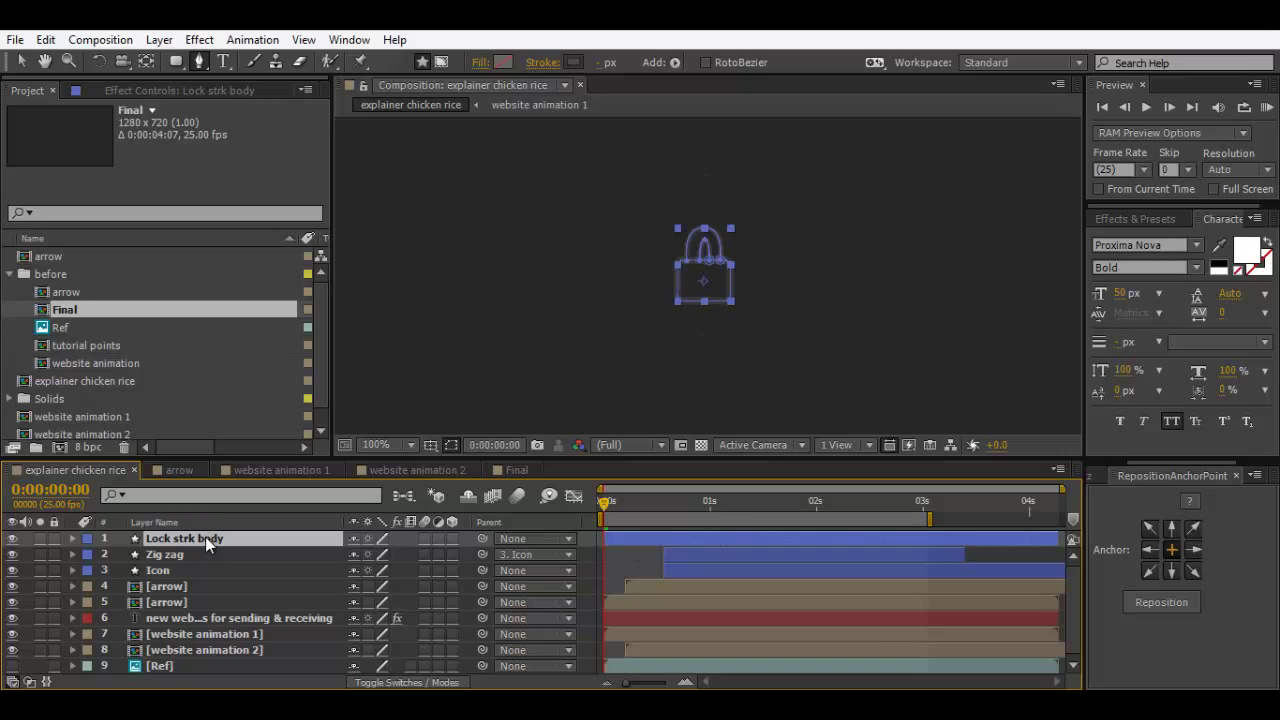
{"action": "key", "text": "s"}
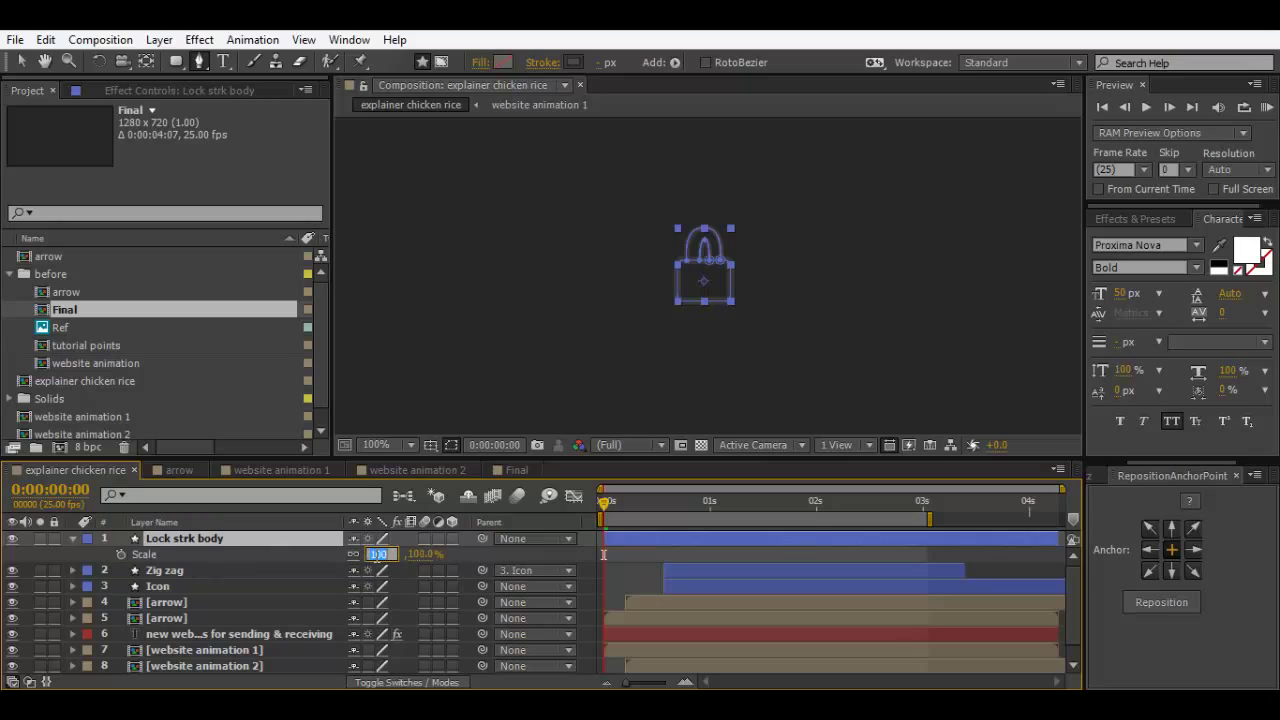
Step: Keyframe Scale at 0% on the first frame and 100% at frame 23, with the layer soloed
{"action": "left_click", "coordinate": [373, 553]}
{"action": "type", "text": "0"}
{"action": "key", "text": "Return"}
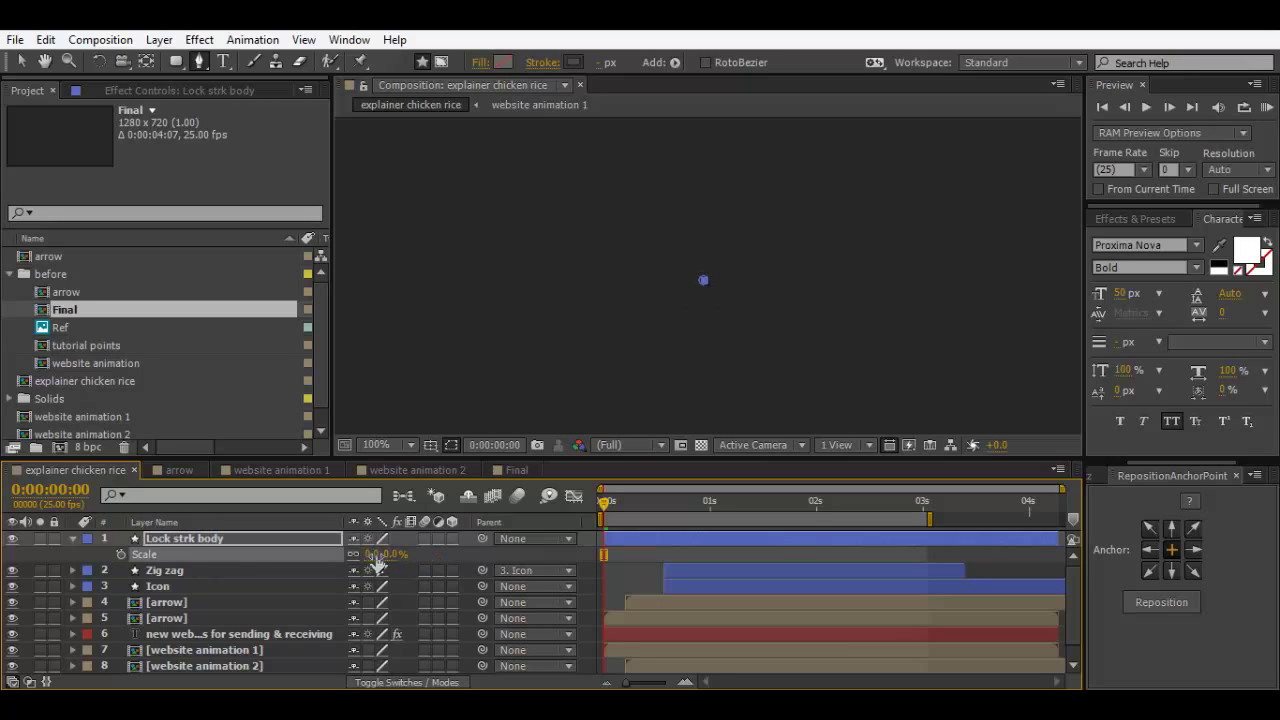
{"action": "left_click", "coordinate": [121, 554]}
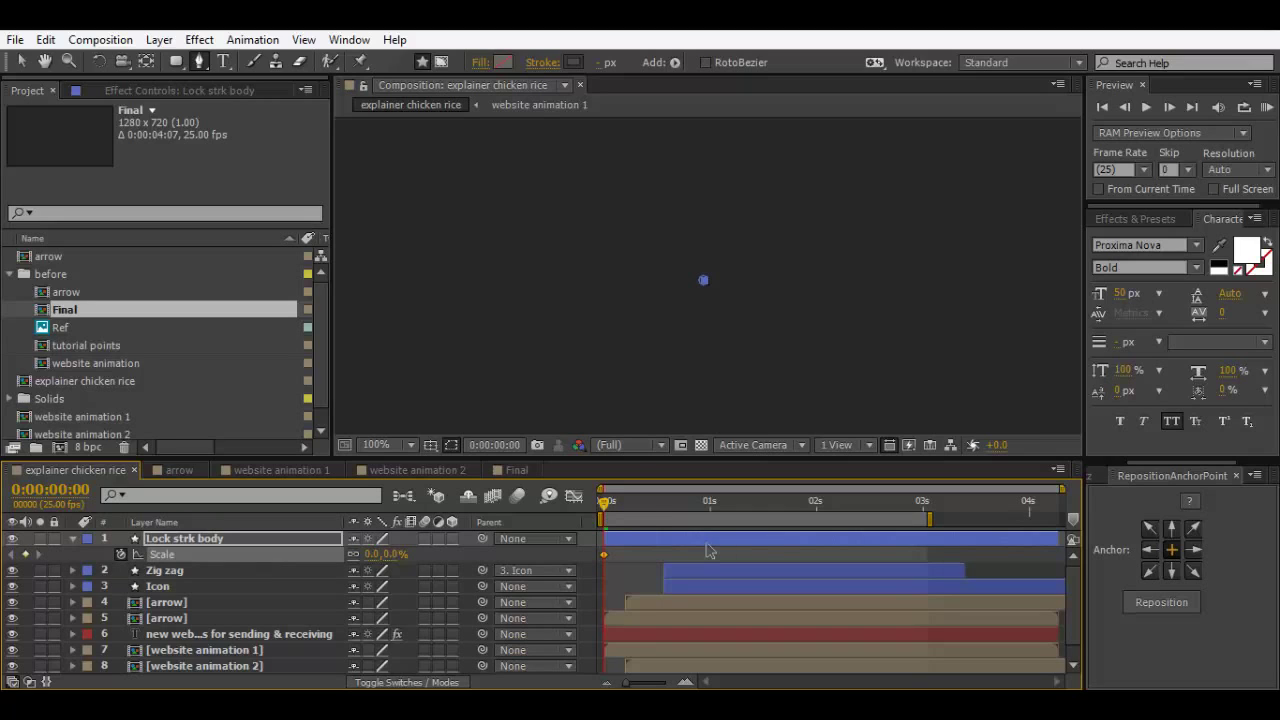
{"action": "key", "text": "shift+Page_Down"}
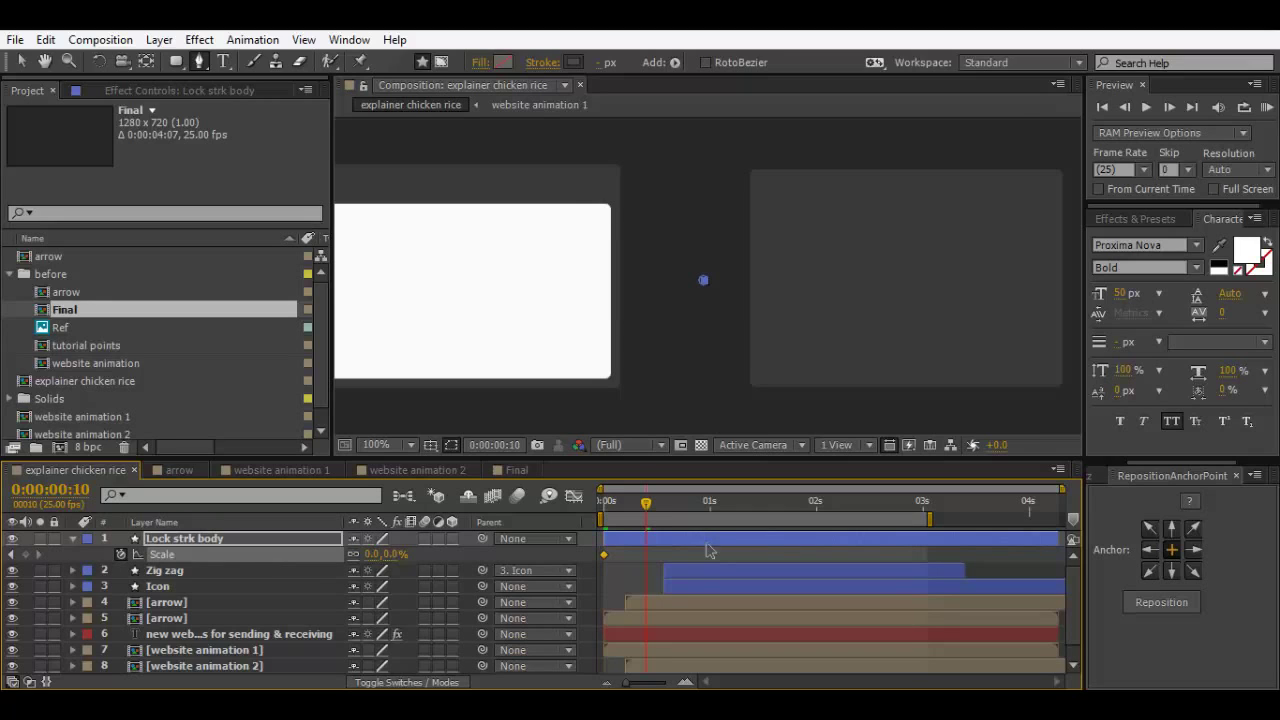
{"action": "key", "text": "shift+Page_Down"}
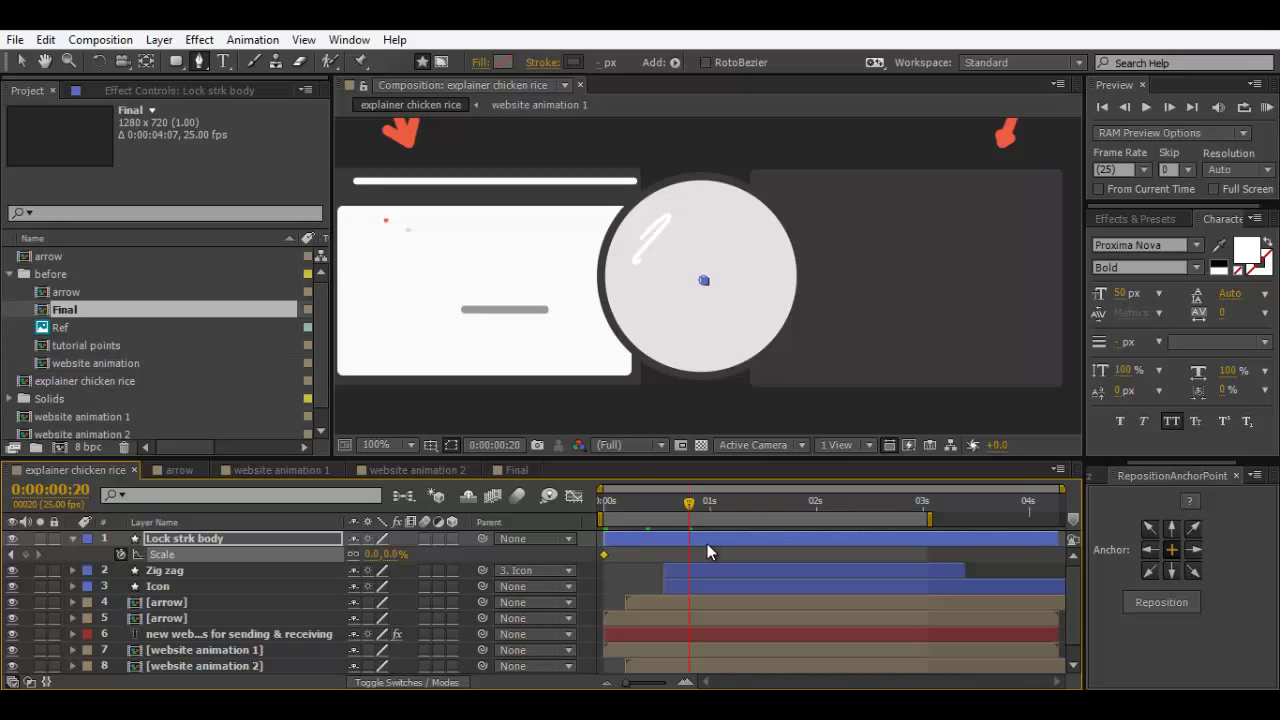
{"action": "key", "text": "Page_Down"}
{"action": "key", "text": "Page_Down"}
{"action": "key", "text": "Page_Down"}
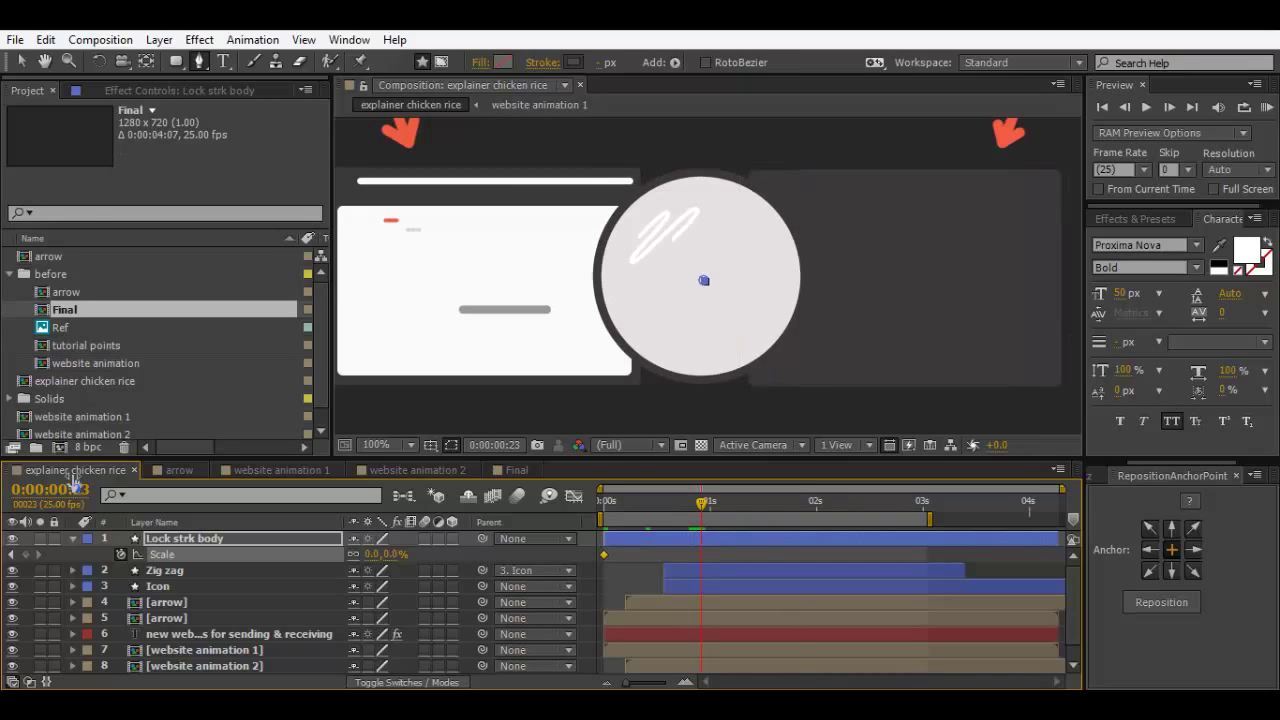
{"action": "left_click", "coordinate": [40, 538]}
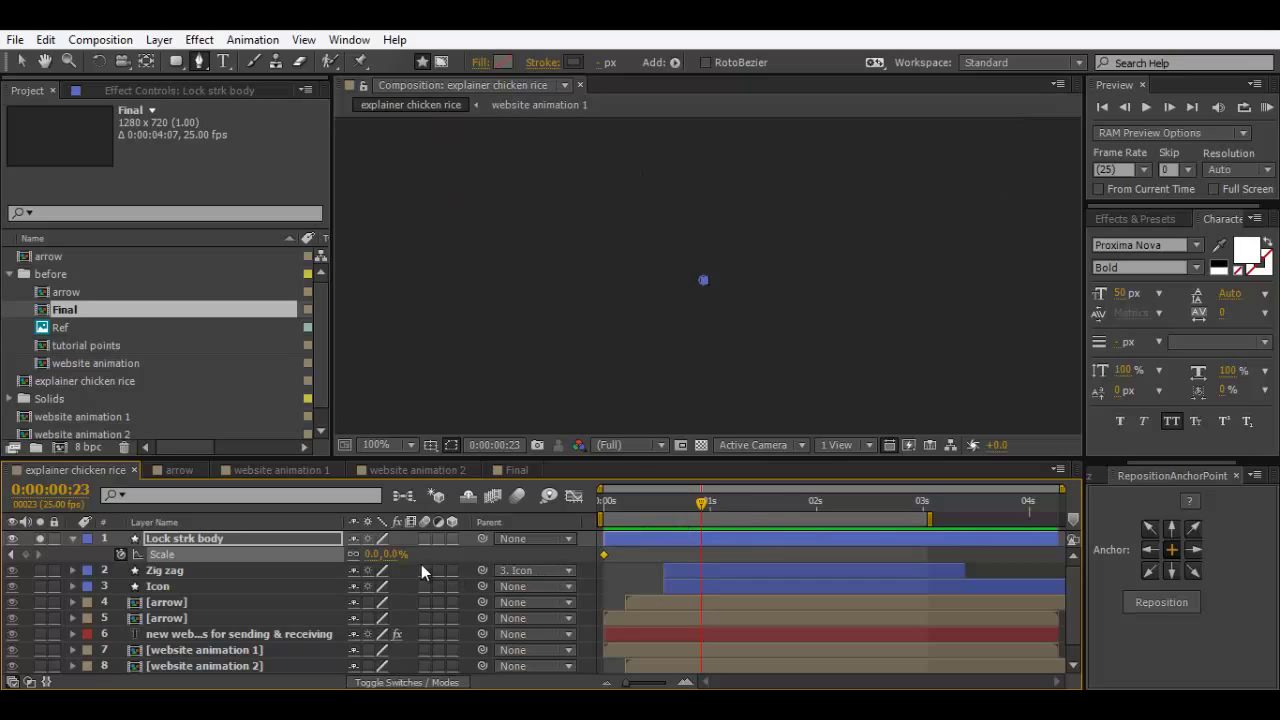
{"action": "left_click", "coordinate": [398, 554]}
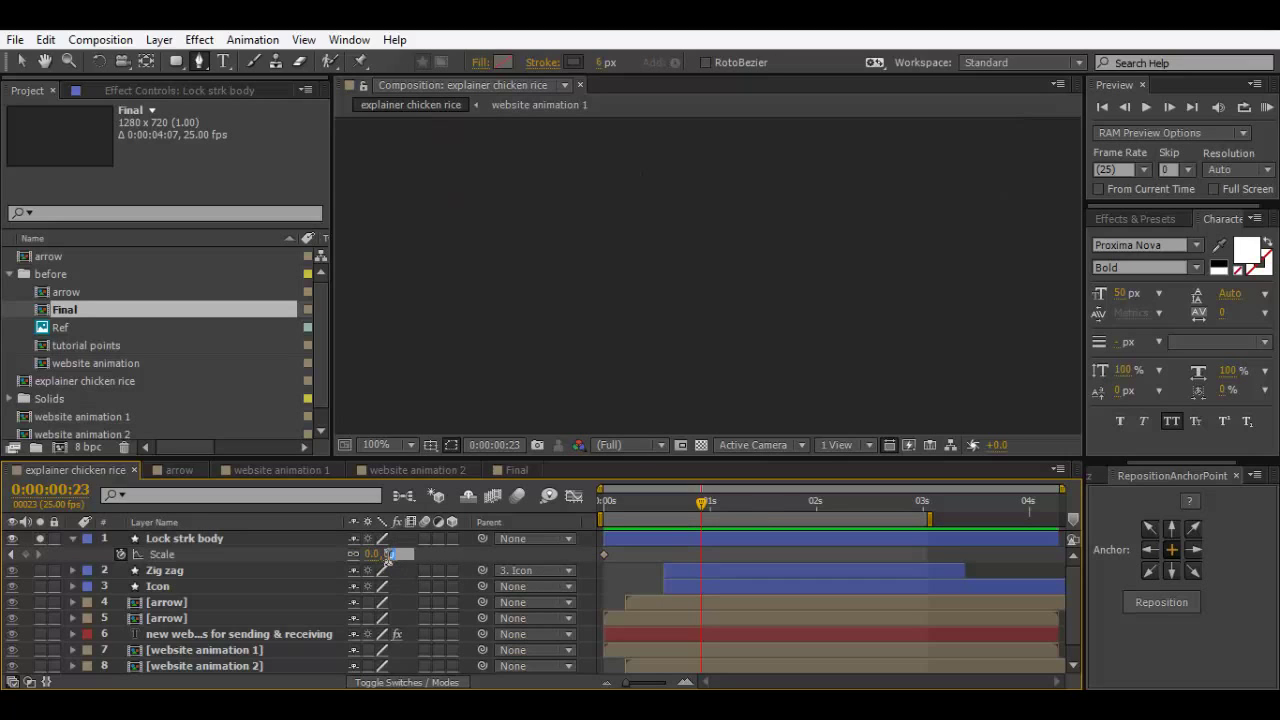
{"action": "type", "text": "100"}
{"action": "key", "text": "Return"}
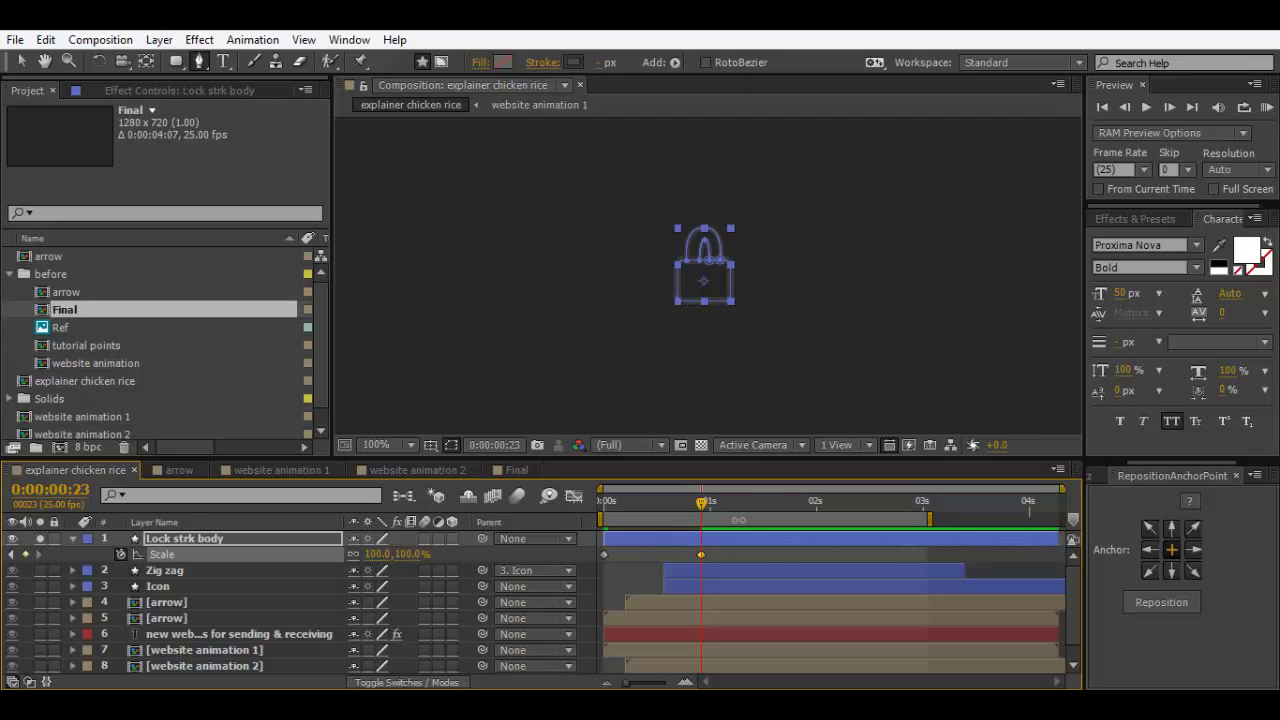
Step: Give both Scale keyframes Elastic Out easing via Ease and Wizz, preview, and unsolo the layer
{"action": "mouse_move", "coordinate": [701, 503]}
{"action": "left_mouse_down"}
{"action": "mouse_move", "coordinate": [608, 504]}
{"action": "mouse_move", "coordinate": [701, 503]}
{"action": "left_mouse_up"}
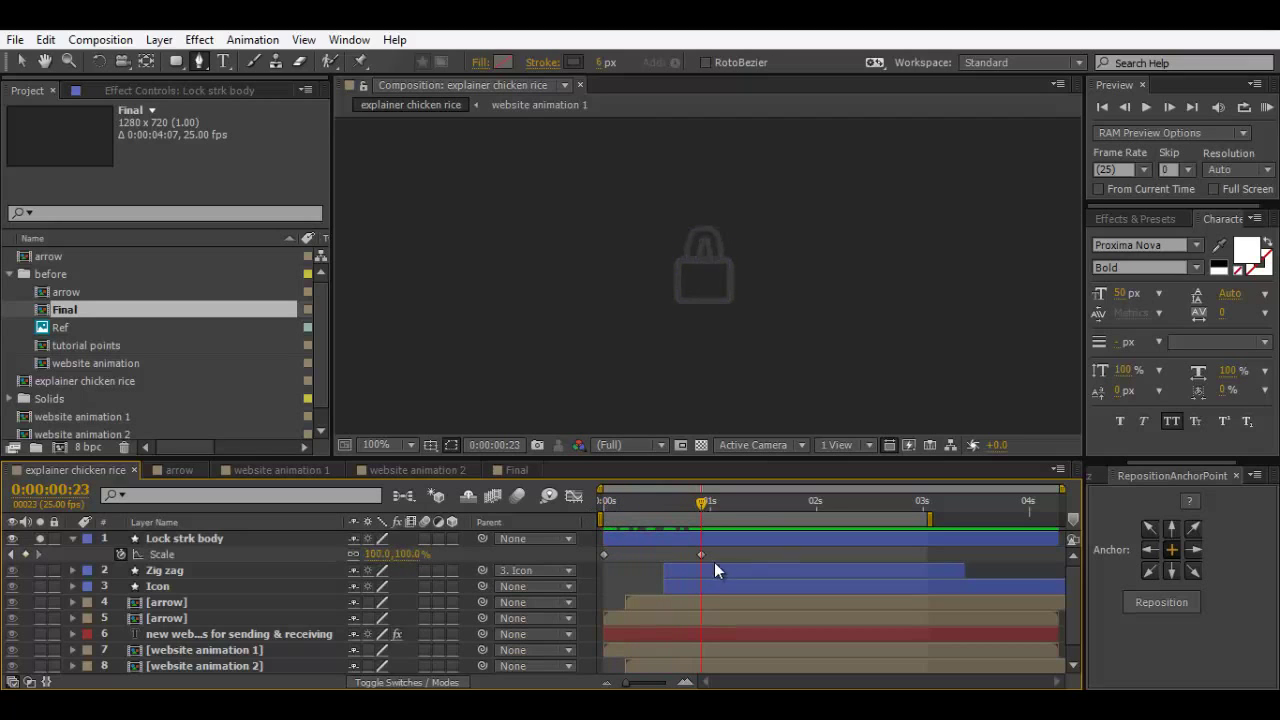
{"action": "left_click_drag", "start_coordinate": [720, 550], "coordinate": [578, 563]}
{"action": "left_click", "coordinate": [1092, 475]}
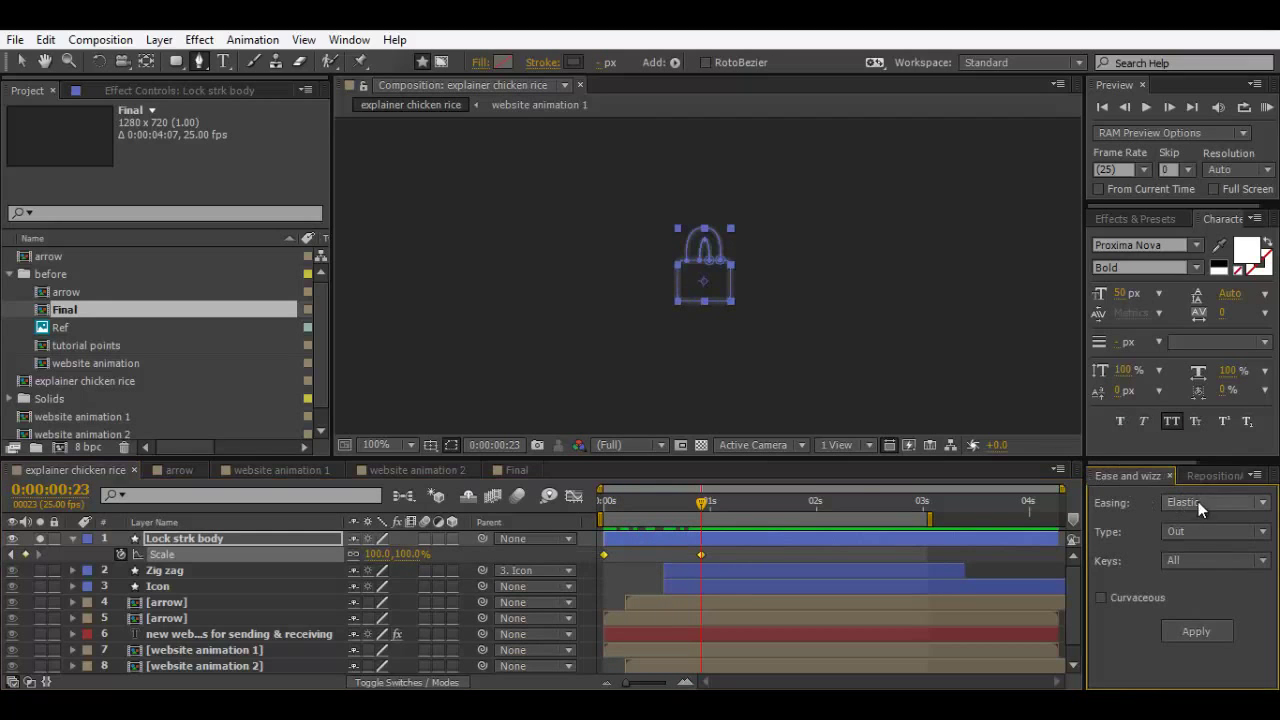
{"action": "left_click_drag", "start_coordinate": [615, 505], "coordinate": [561, 507]}
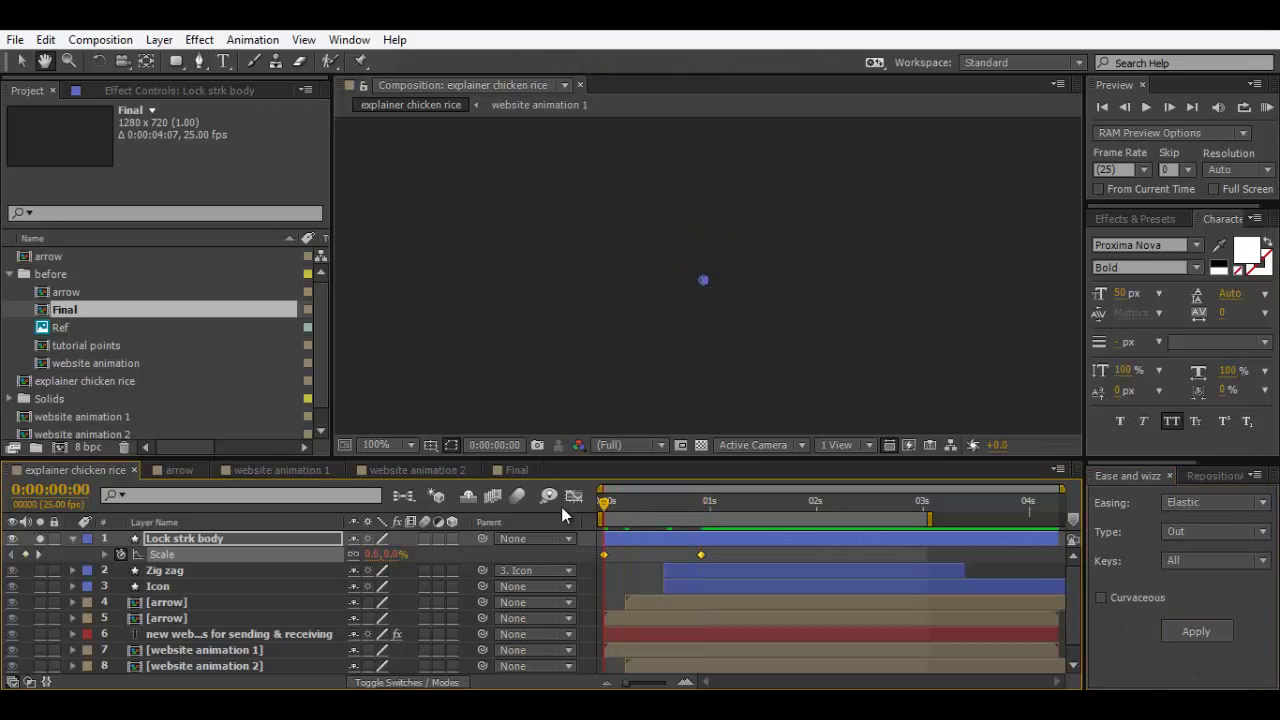
{"action": "key", "text": "KP_0"}
{"action": "left_click", "coordinate": [784, 552]}
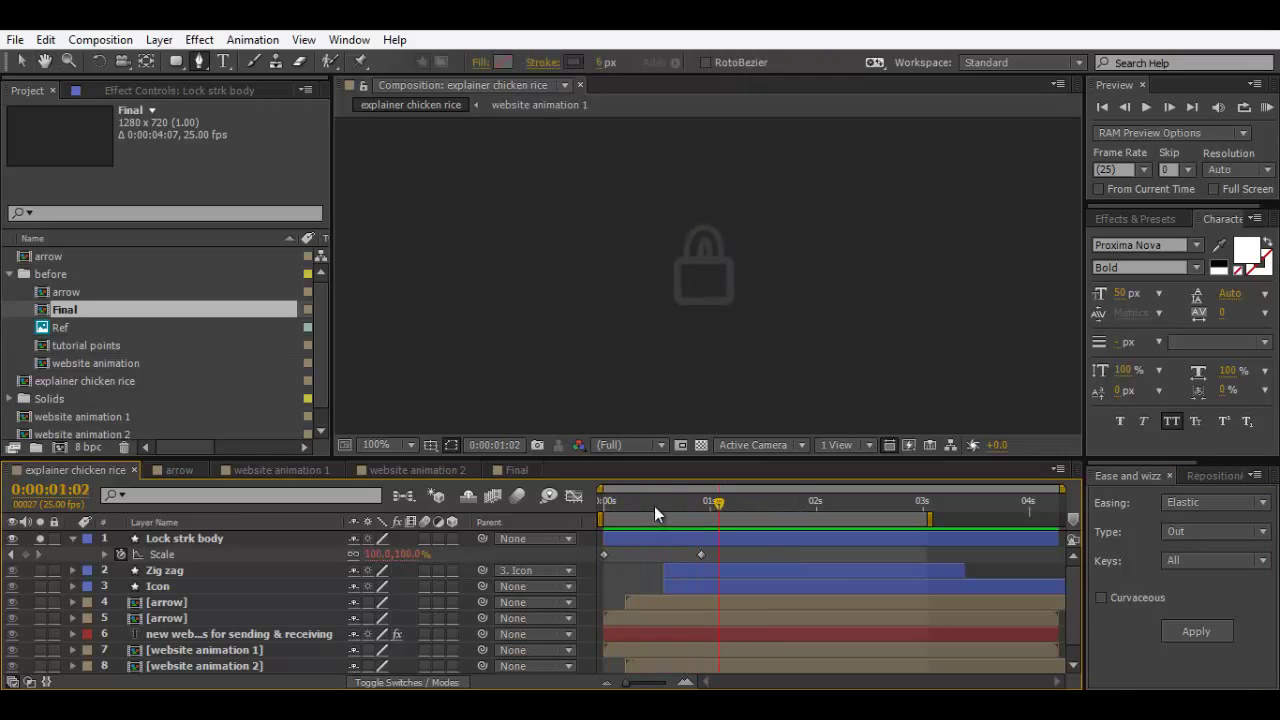
{"action": "key", "text": "g"}
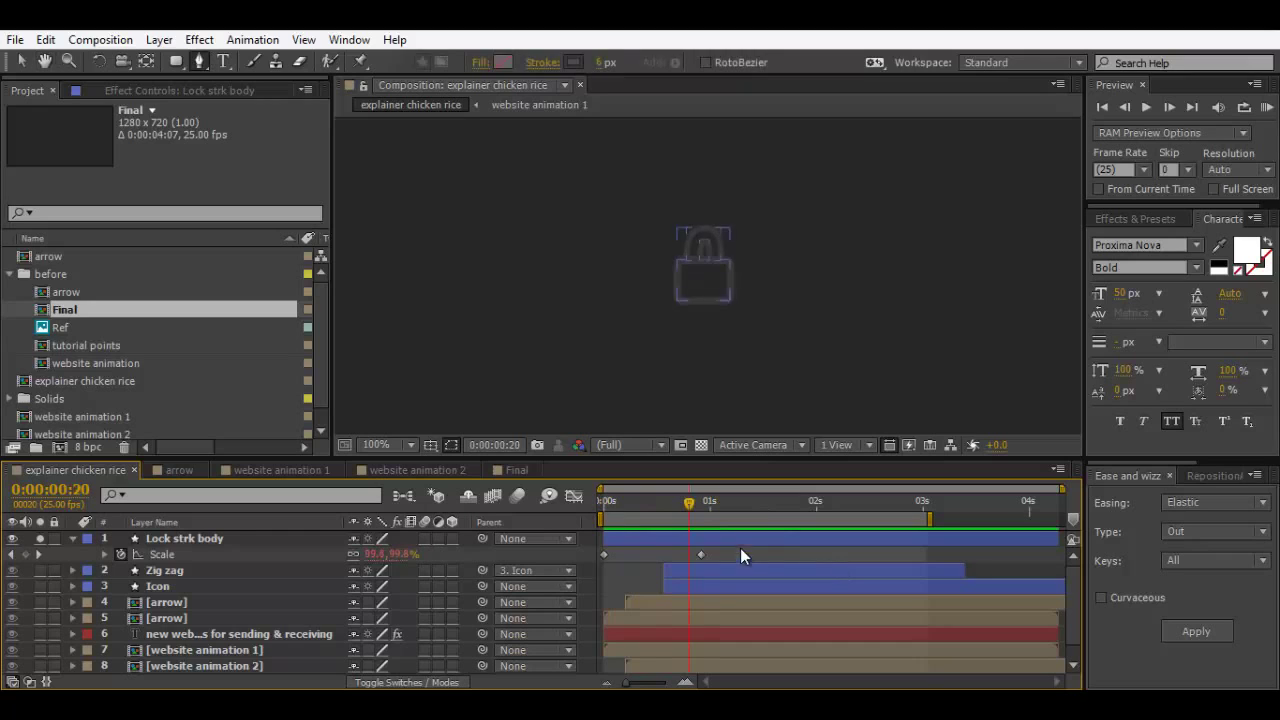
{"action": "left_click", "coordinate": [701, 502]}
{"action": "left_click", "coordinate": [229, 540]}
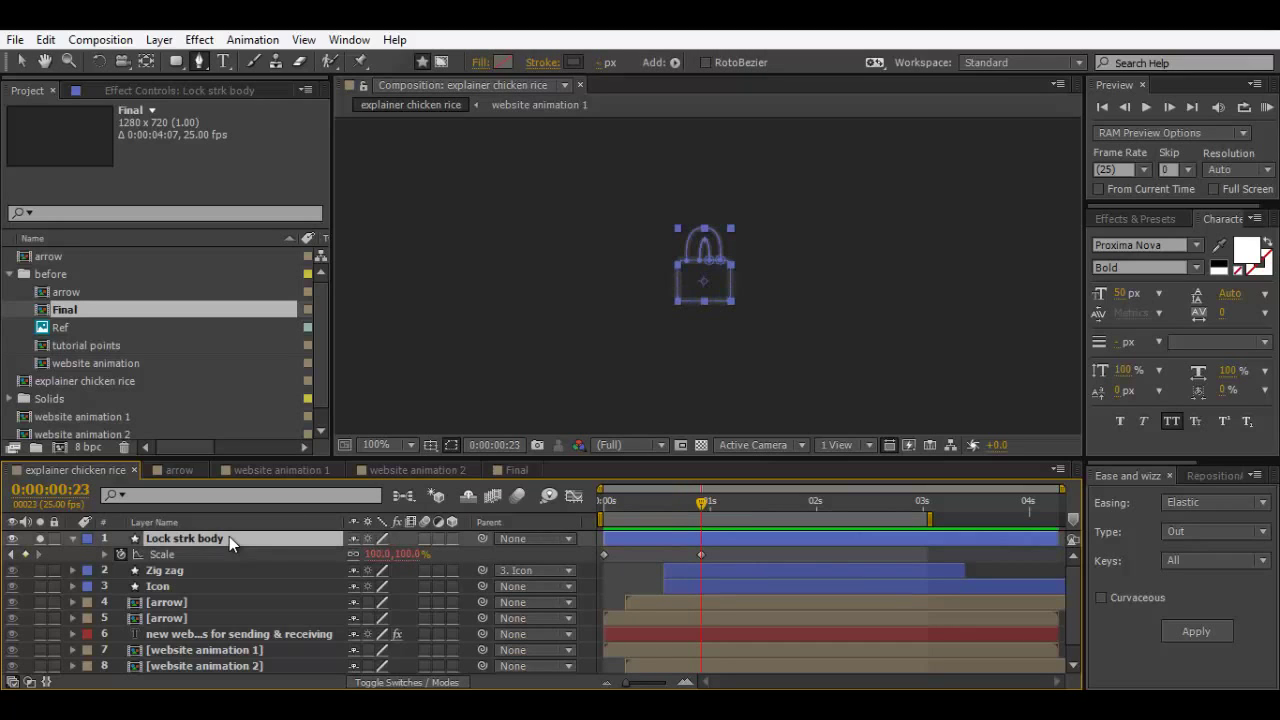
{"action": "left_click", "coordinate": [40, 538]}
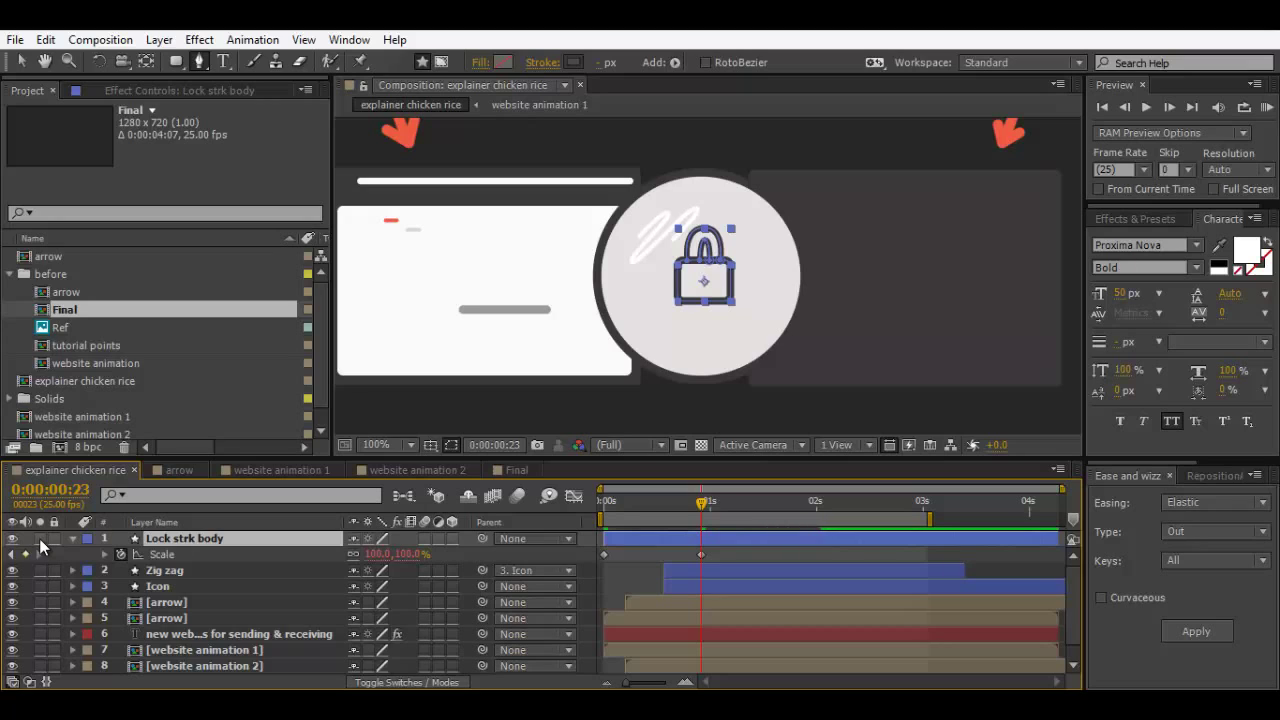
Step: Show Scale and Rotation, keyframe Rotation at frame 23, and move the lock's pivot to the circle's upper-left edge
{"action": "key", "text": "r"}
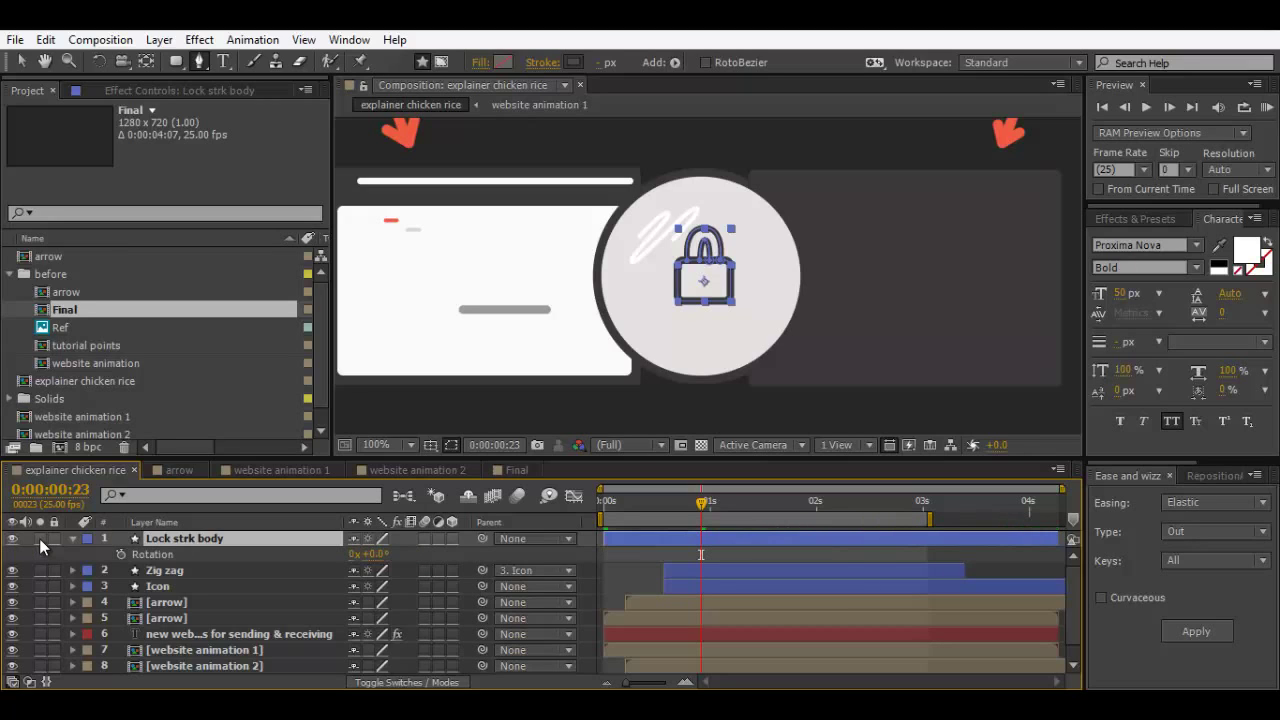
{"action": "key", "text": "shift+s"}
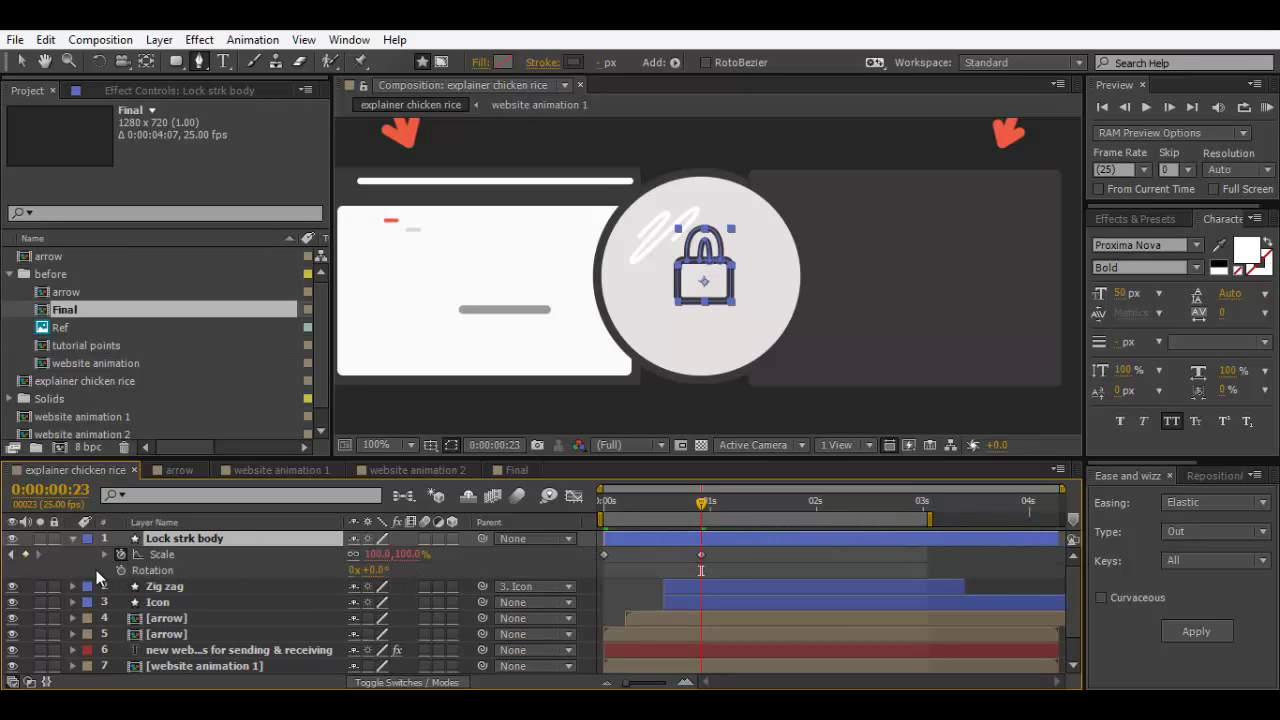
{"action": "left_click", "coordinate": [124, 569]}
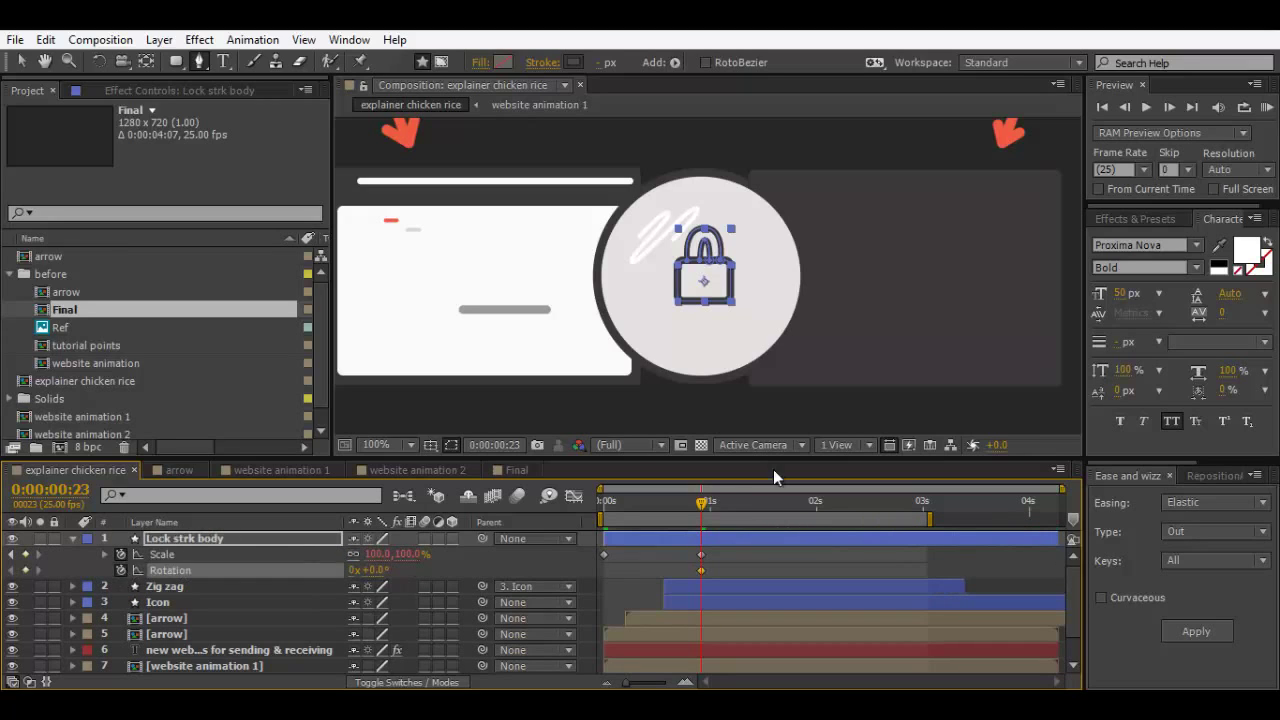
{"action": "left_click", "coordinate": [660, 499]}
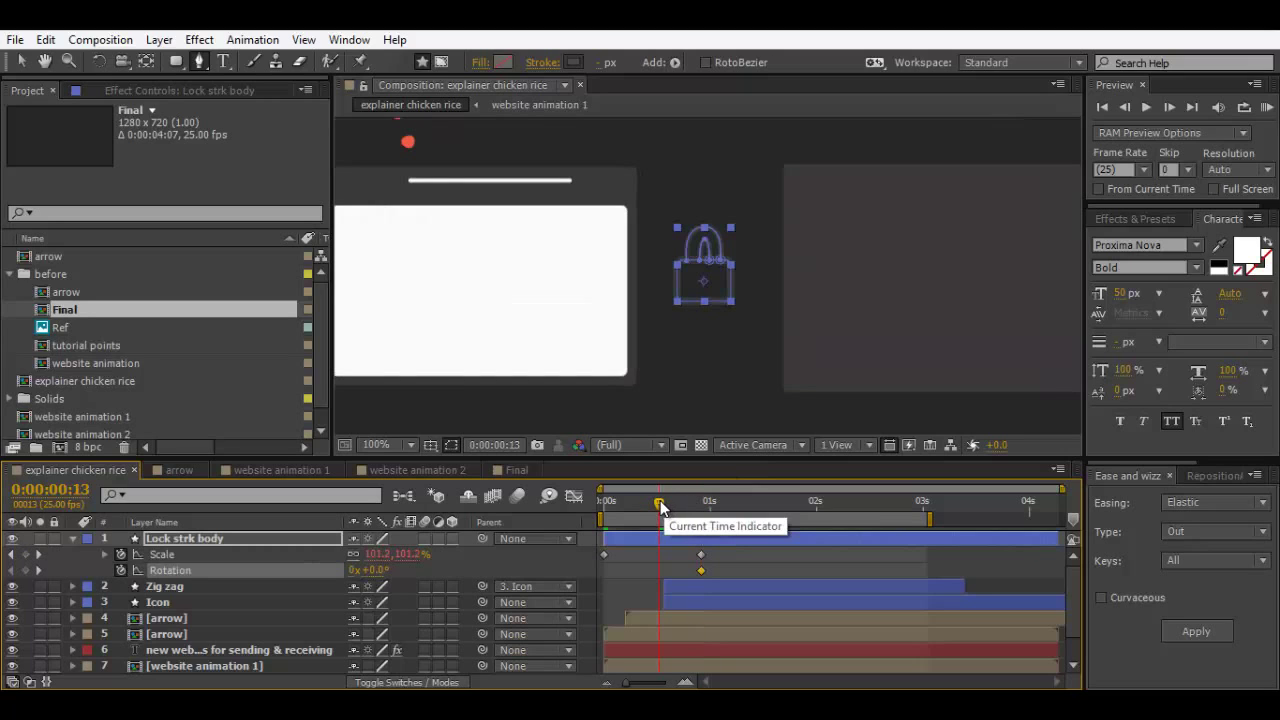
{"action": "left_click_drag", "start_coordinate": [669, 502], "coordinate": [702, 503]}
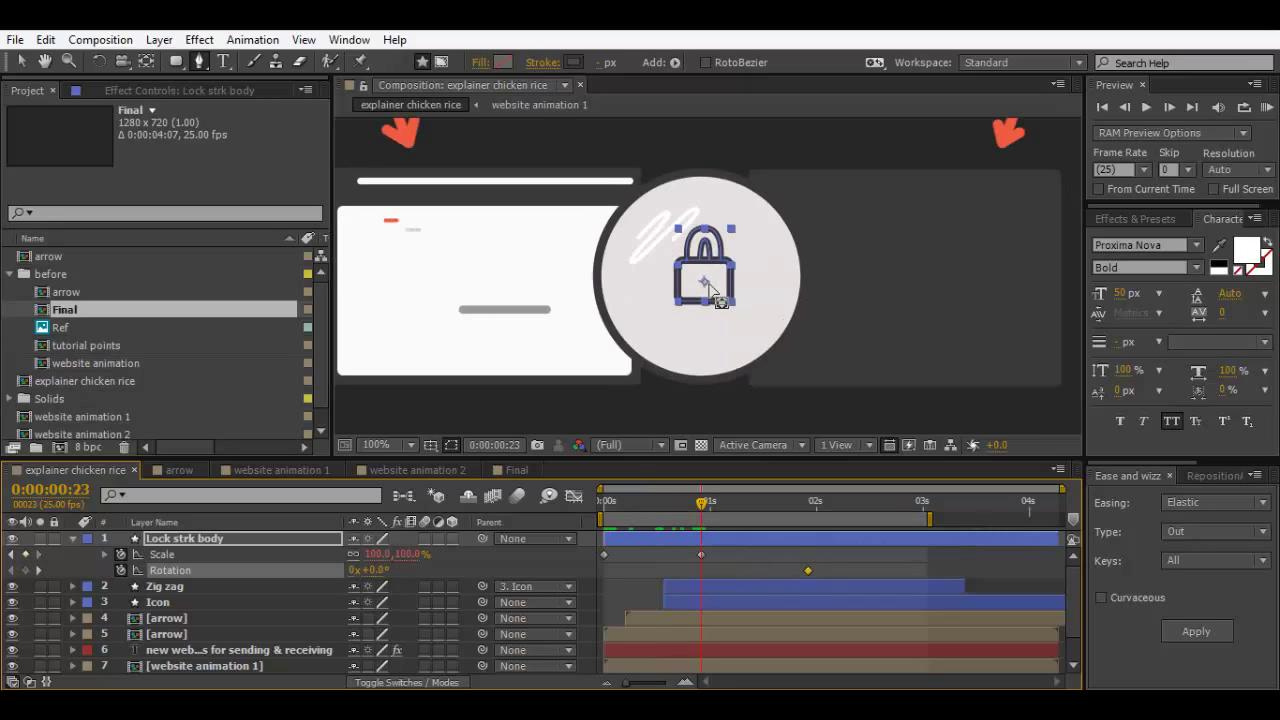
{"action": "key", "text": "y"}
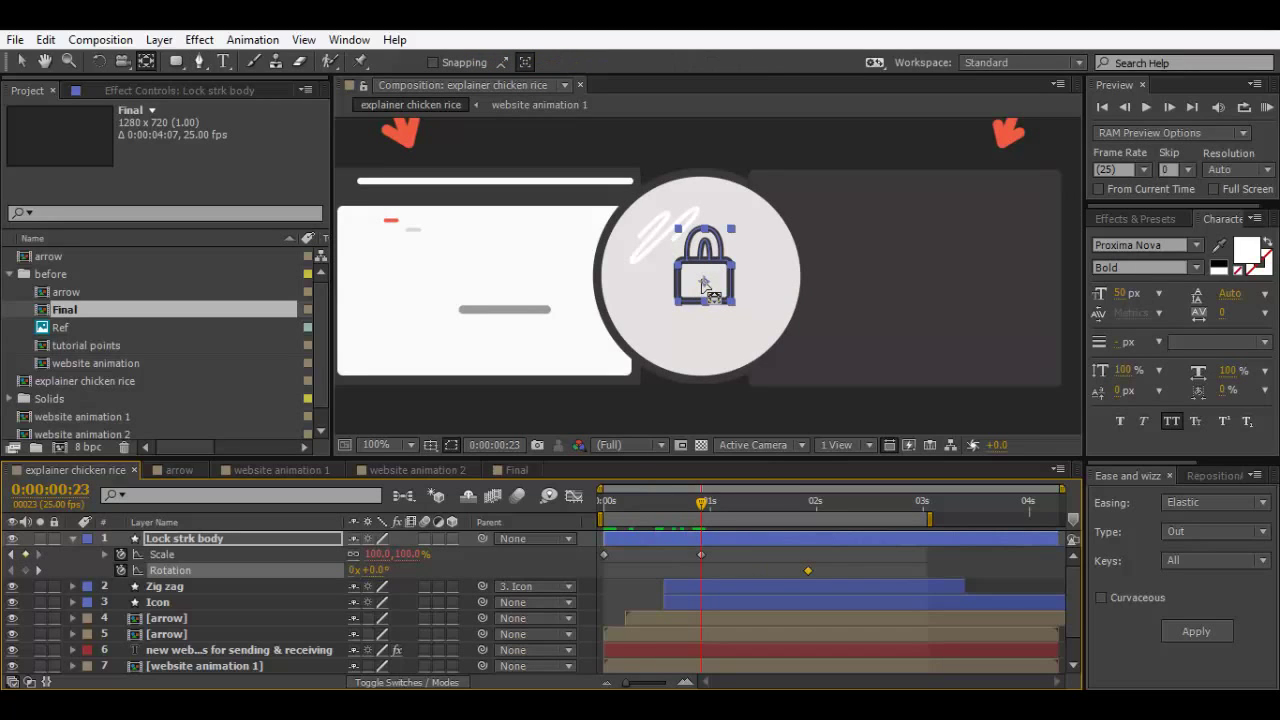
{"action": "left_click_drag", "start_coordinate": [703, 284], "coordinate": [640, 186]}
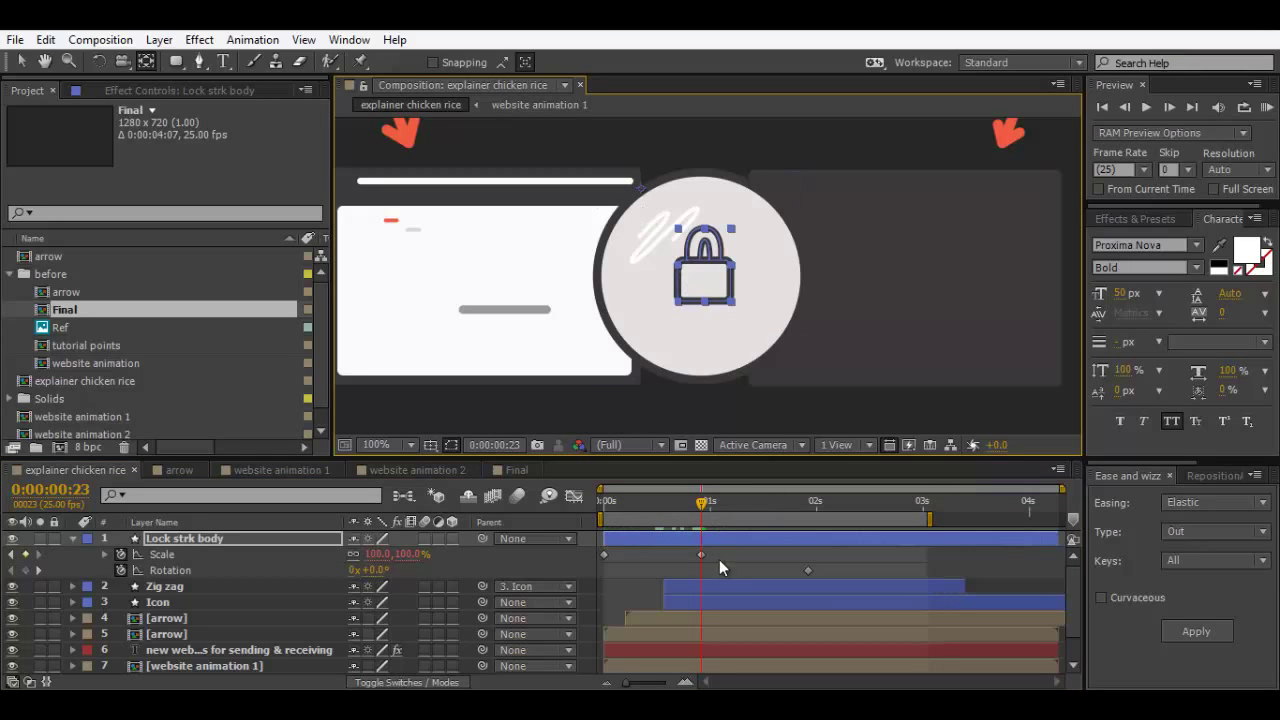
Step: Set Rotation keyframes at -90° at the start and 0° at frame 23, then select both
{"action": "left_click_drag", "start_coordinate": [378, 570], "coordinate": [299, 577]}
{"action": "left_click", "coordinate": [374, 569]}
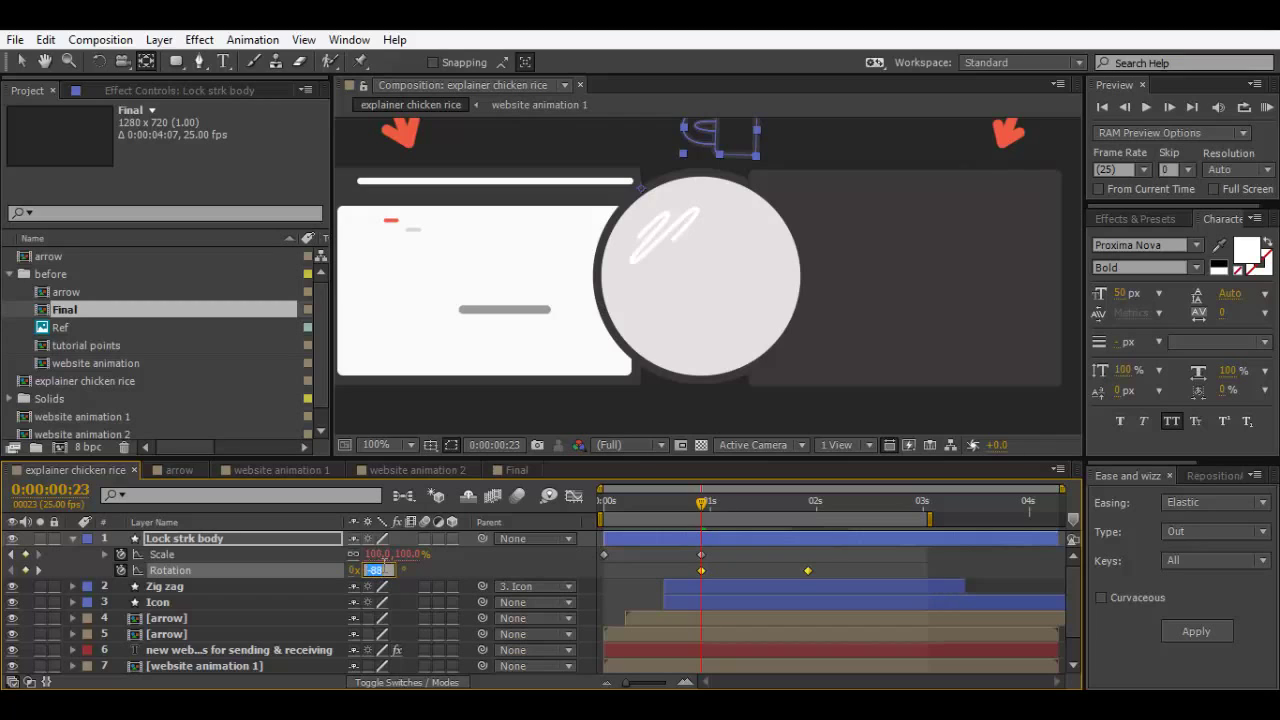
{"action": "type", "text": "-90"}
{"action": "key", "text": "Return"}
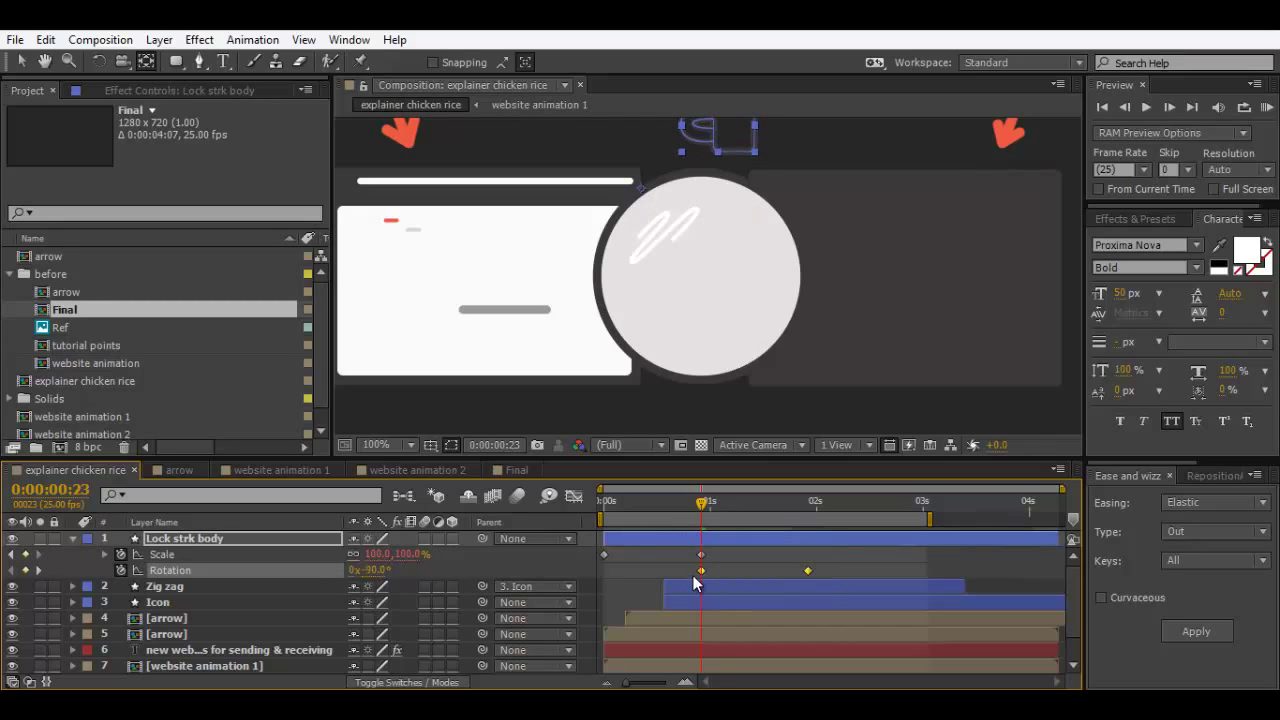
{"action": "left_click_drag", "start_coordinate": [702, 571], "coordinate": [603, 572]}
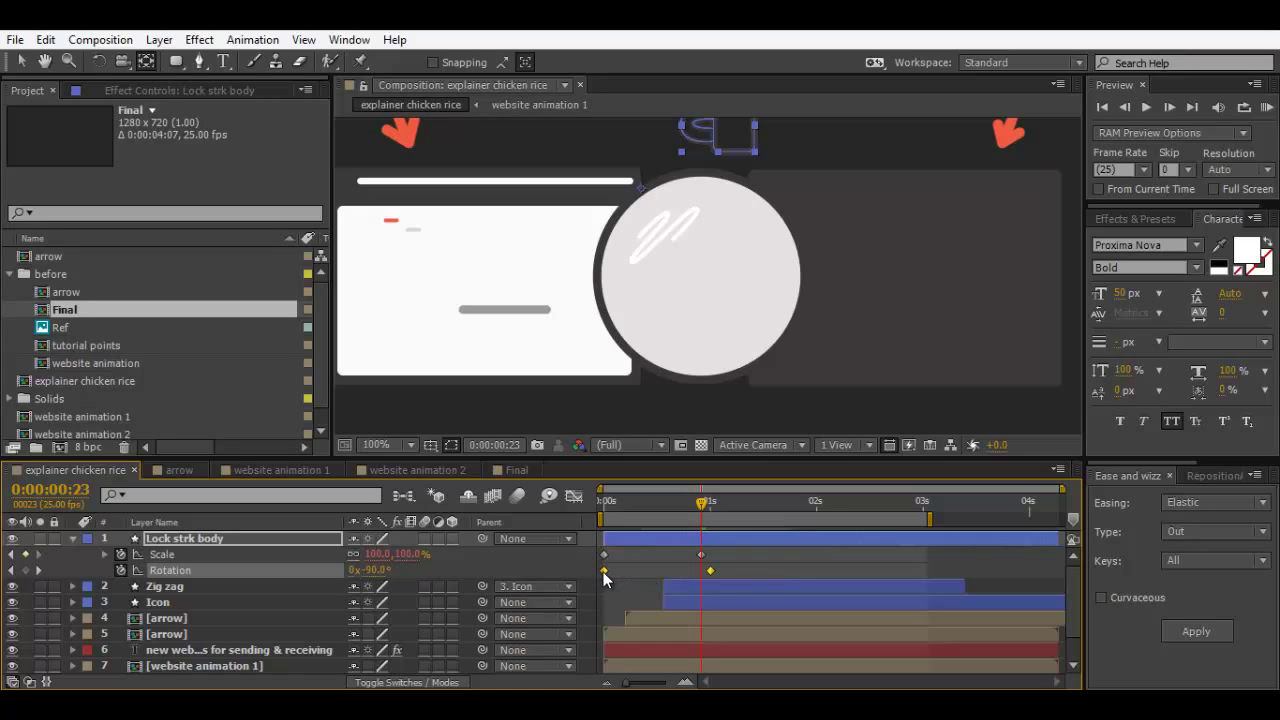
{"action": "left_click", "coordinate": [712, 572]}
{"action": "left_click_drag", "start_coordinate": [712, 572], "coordinate": [703, 574]}
{"action": "double_click", "coordinate": [702, 571]}
{"action": "type", "text": "9"}
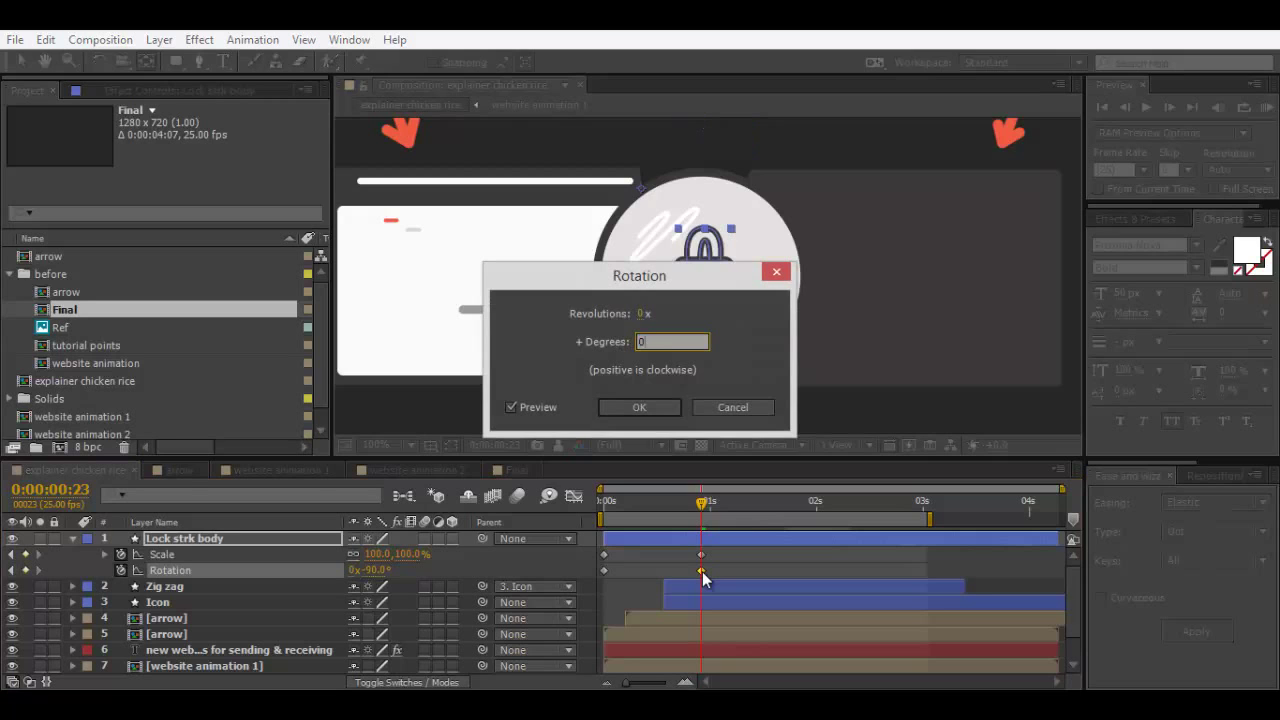
{"action": "key", "text": "Return"}
{"action": "mouse_move", "coordinate": [701, 503]}
{"action": "left_mouse_down"}
{"action": "mouse_move", "coordinate": [611, 510]}
{"action": "mouse_move", "coordinate": [601, 532]}
{"action": "mouse_move", "coordinate": [701, 527]}
{"action": "left_mouse_up"}
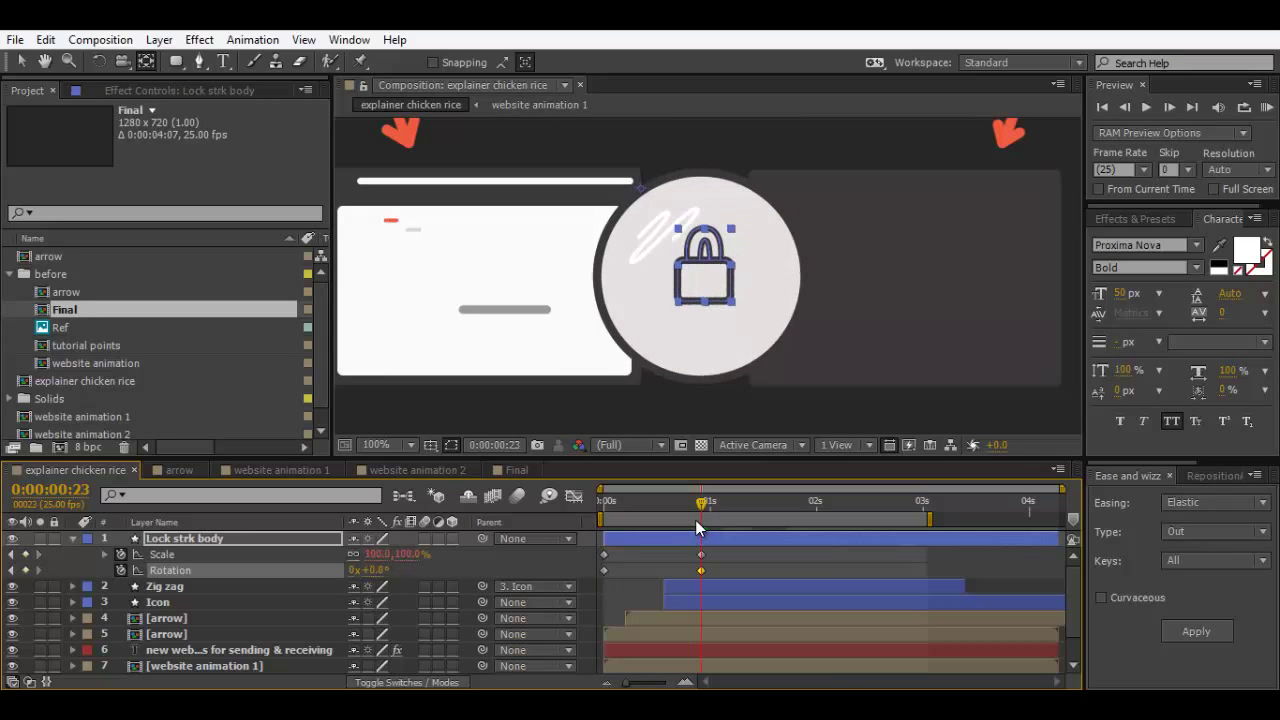
{"action": "left_click_drag", "start_coordinate": [725, 575], "coordinate": [595, 573]}
Step: Apply Easy Ease In to the lock's rotation keyframes and adjust them on the speed graph
{"action": "right_click", "coordinate": [603, 572]}
{"action": "mouse_move", "coordinate": [690, 558]}
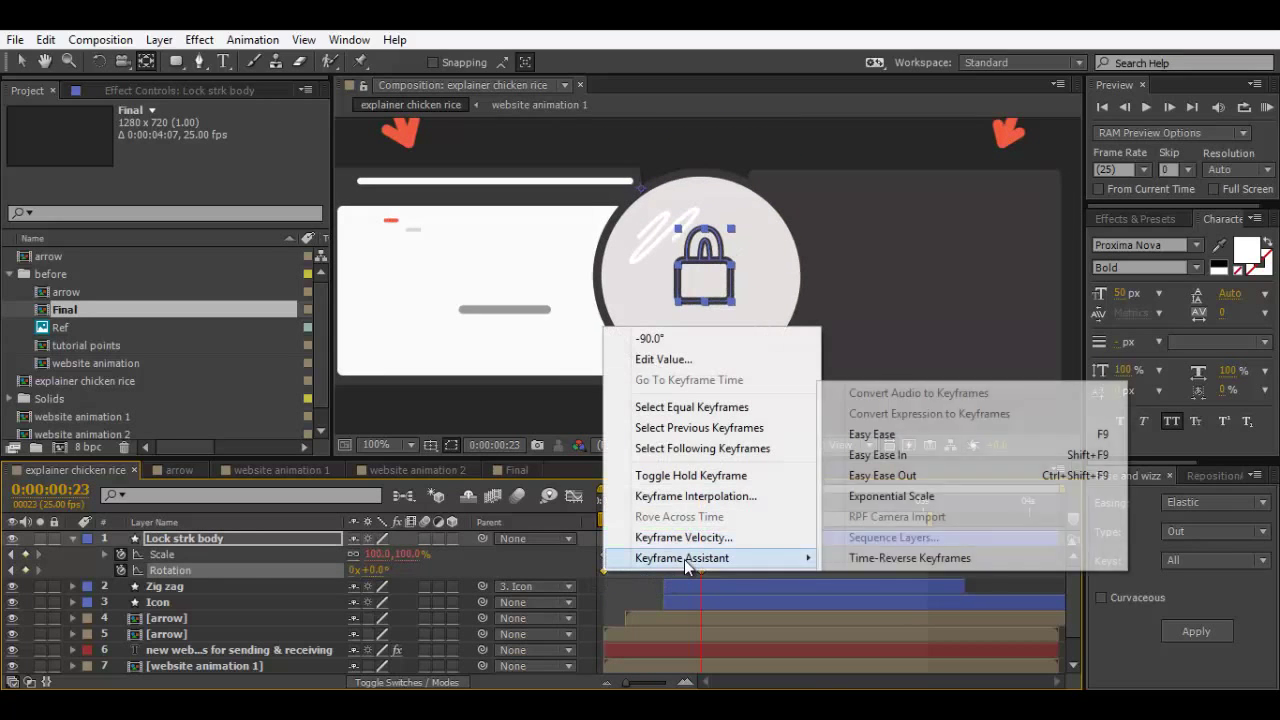
{"action": "left_click", "coordinate": [857, 454]}
{"action": "left_click", "coordinate": [573, 496]}
{"action": "mouse_move", "coordinate": [702, 637]}
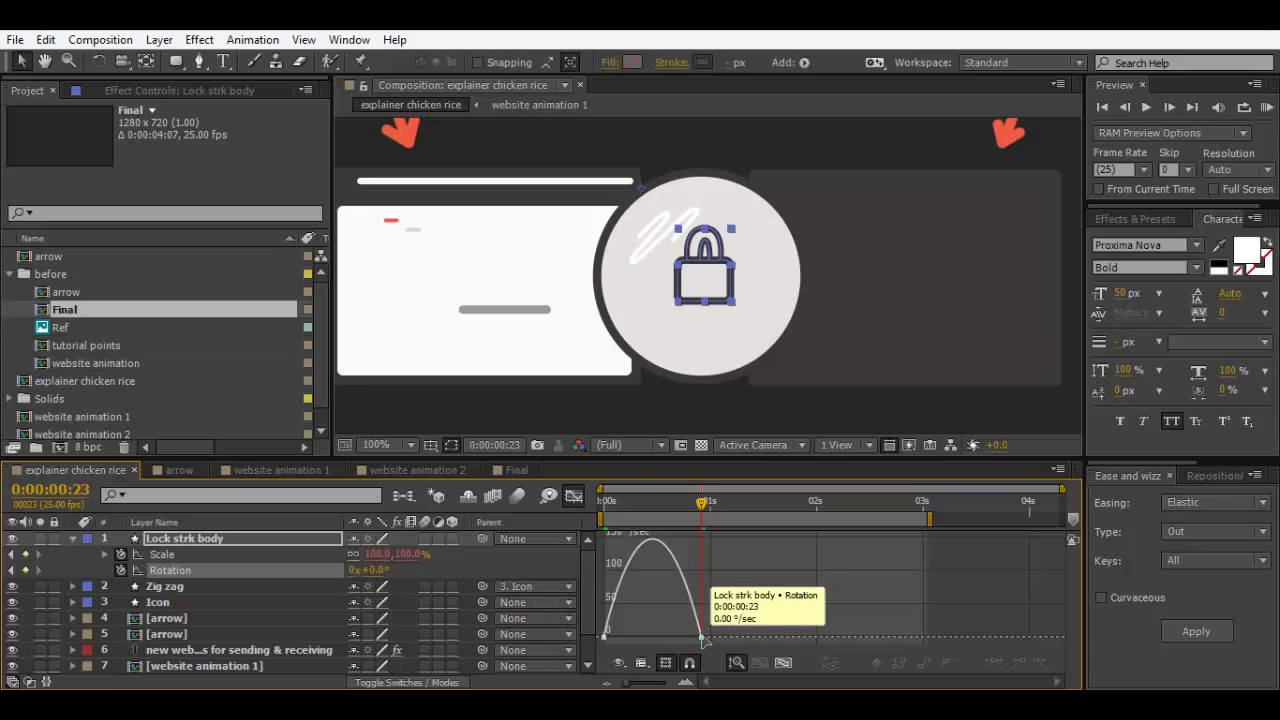
{"action": "left_click", "coordinate": [700, 637]}
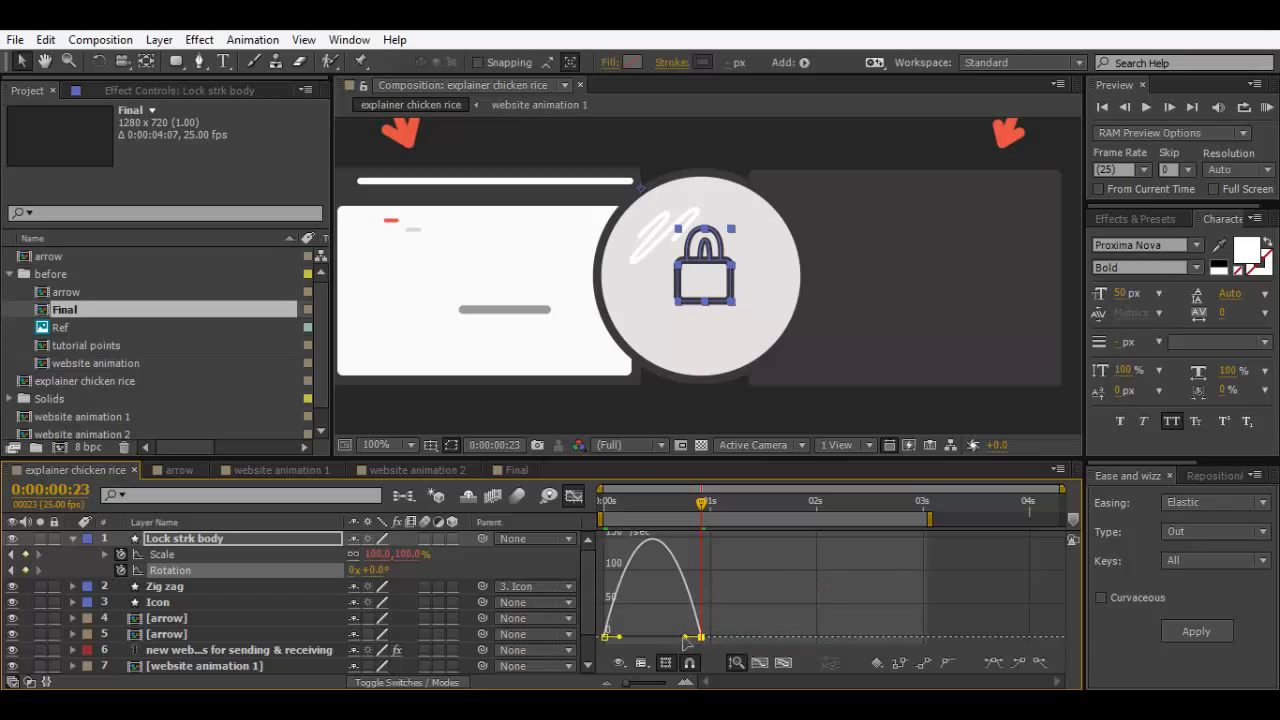
{"action": "left_click", "coordinate": [574, 496]}
Step: Preview the lock's swing-in from the start of the composition
{"action": "key", "text": "Home"}
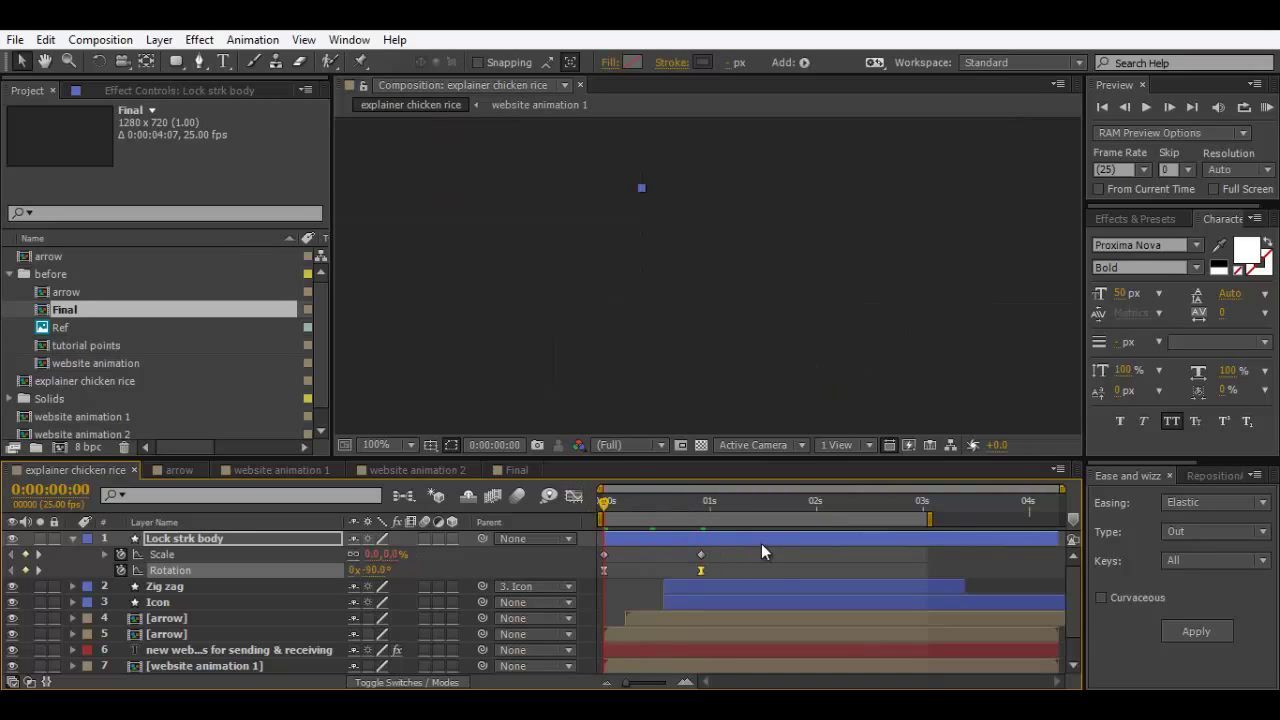
{"action": "left_click", "coordinate": [770, 570]}
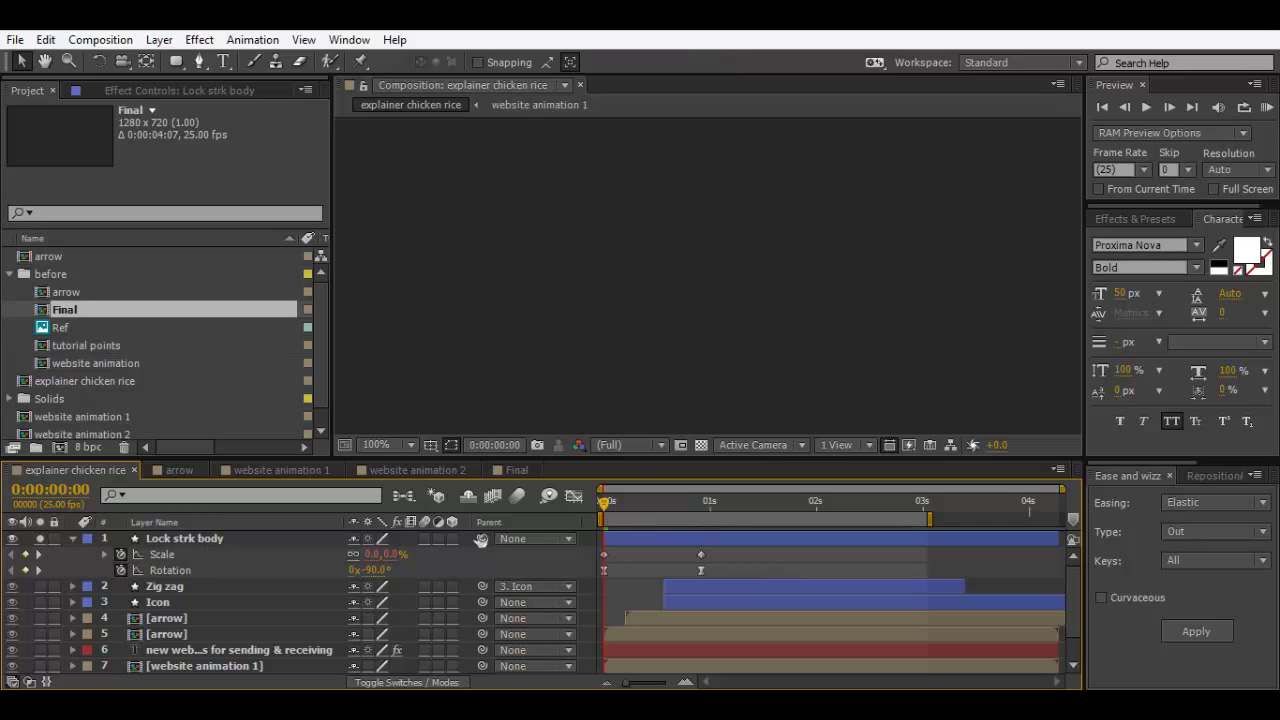
{"action": "key", "text": "space"}
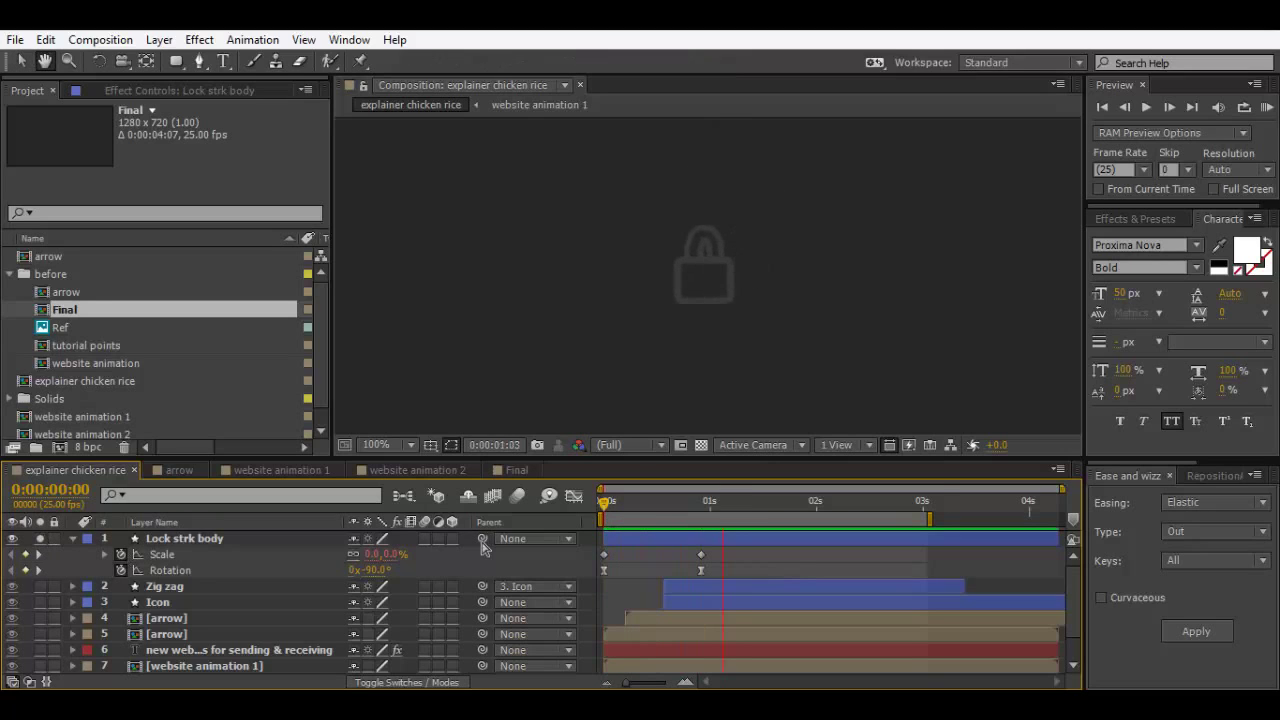
{"action": "left_click", "coordinate": [731, 503]}
{"action": "key", "text": "space"}
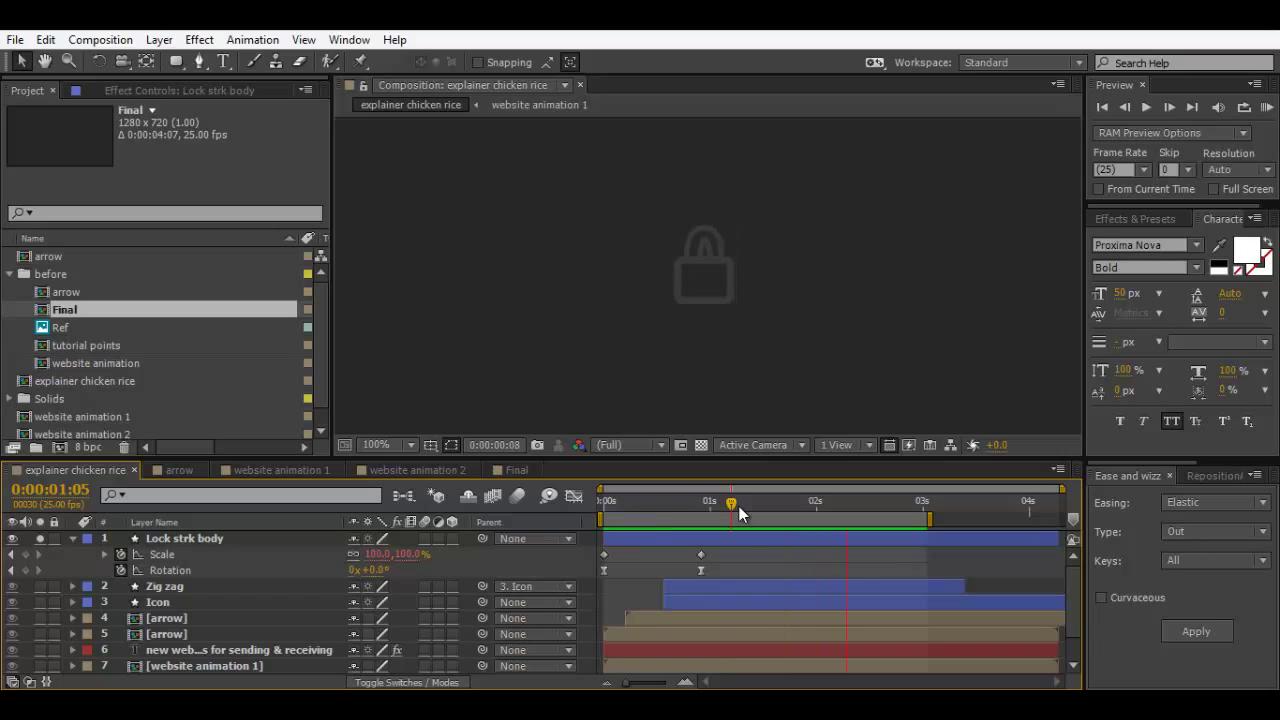
{"action": "key", "text": "space"}
Step: Re-enable the scene layers, shift the lock layer later, and check the pose at 0:00:01:23
{"action": "left_click_drag", "start_coordinate": [13, 650], "coordinate": [13, 666]}
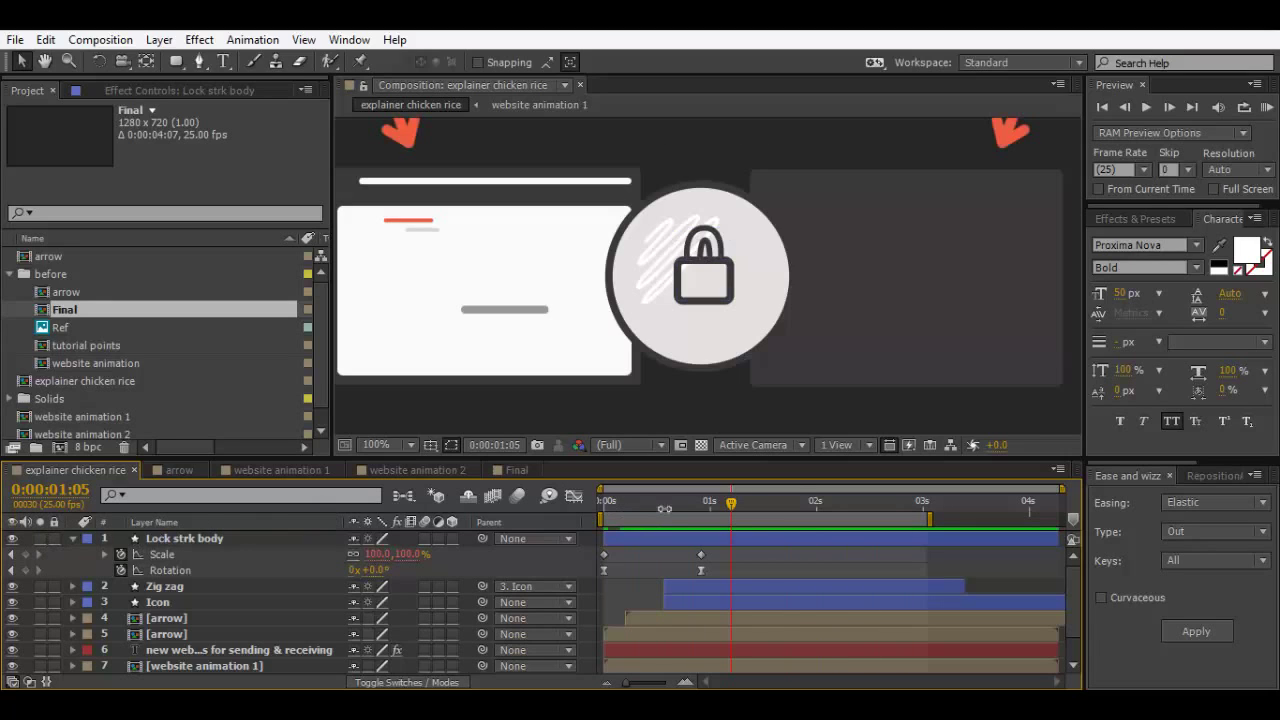
{"action": "left_click_drag", "start_coordinate": [644, 538], "coordinate": [720, 536]}
{"action": "left_click_drag", "start_coordinate": [612, 505], "coordinate": [876, 515]}
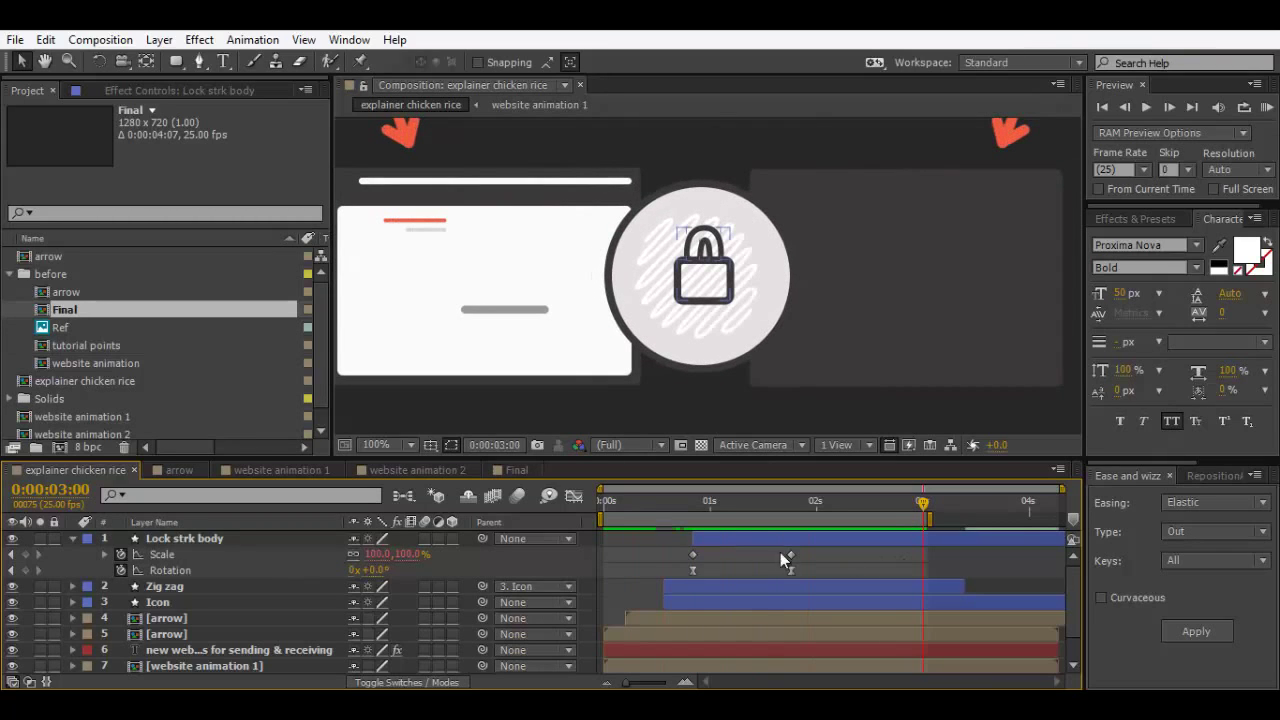
{"action": "left_click", "coordinate": [725, 505]}
{"action": "left_click_drag", "start_coordinate": [682, 504], "coordinate": [810, 506]}
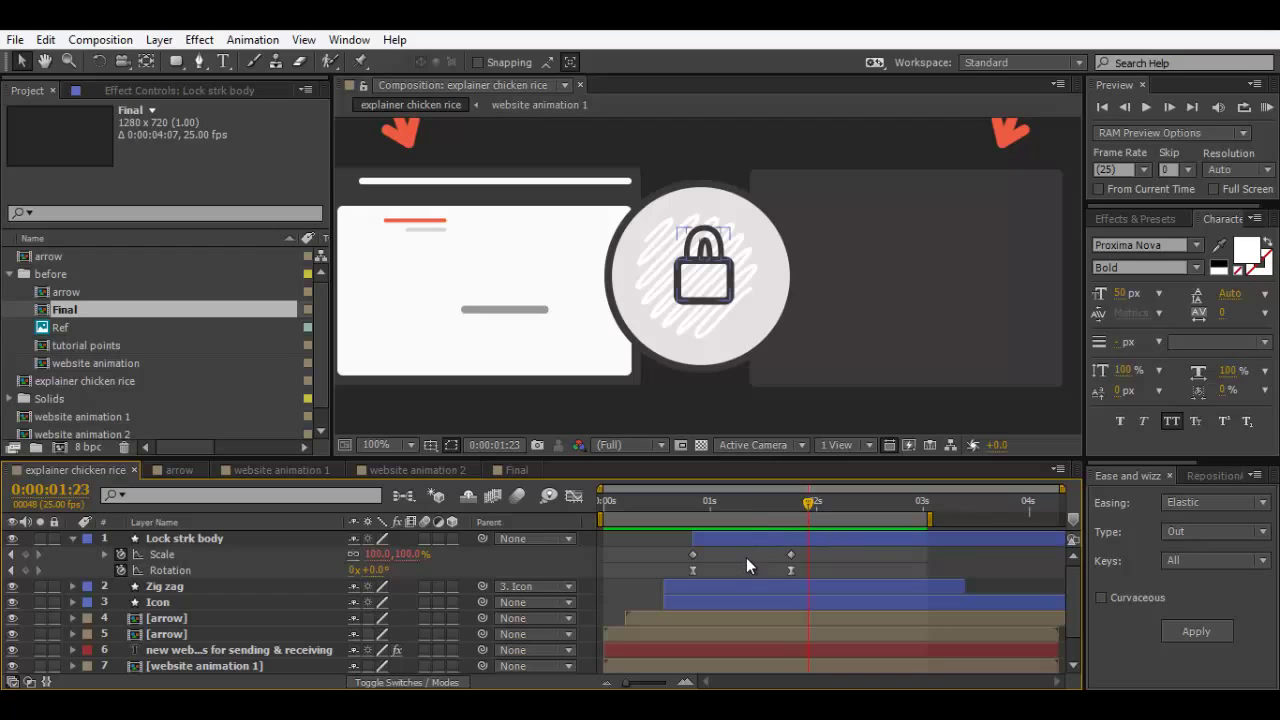
{"action": "left_click", "coordinate": [71, 539]}
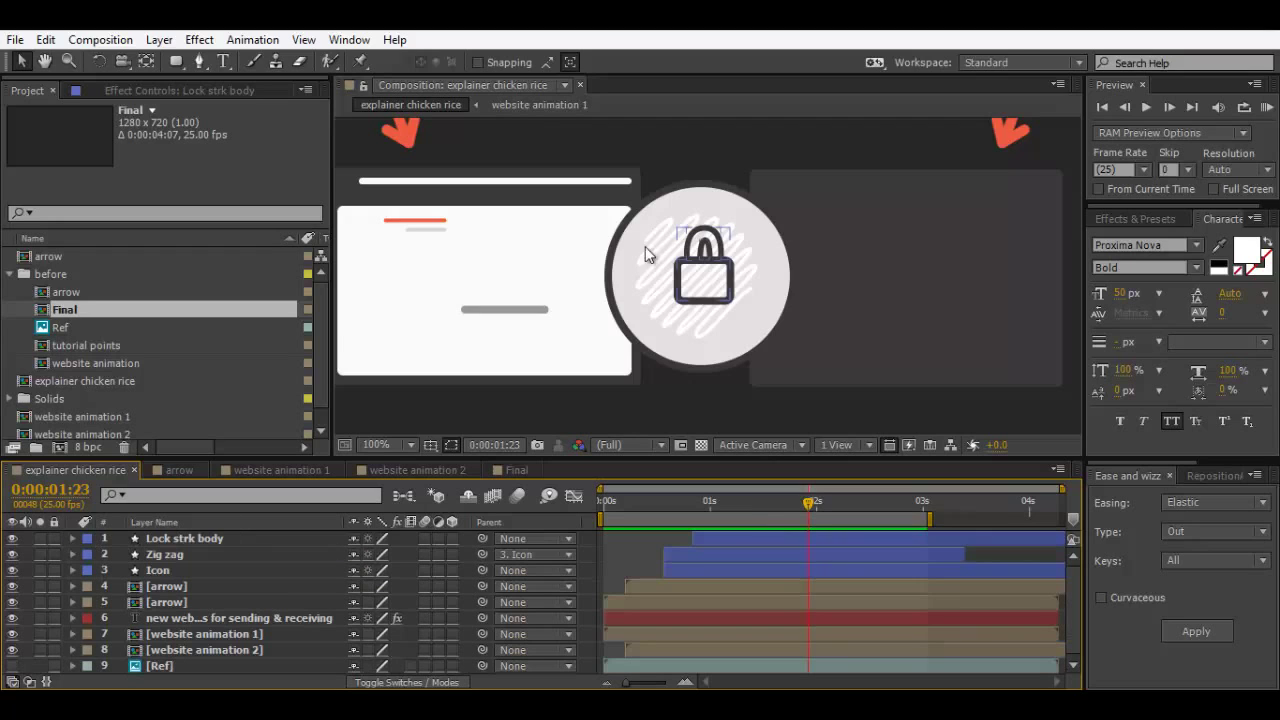
Step: Set the Rectangle tool to no stroke and a pure white fill
{"action": "scroll", "coordinate": [708, 283], "scroll_direction": "up", "scroll_amount": 1}
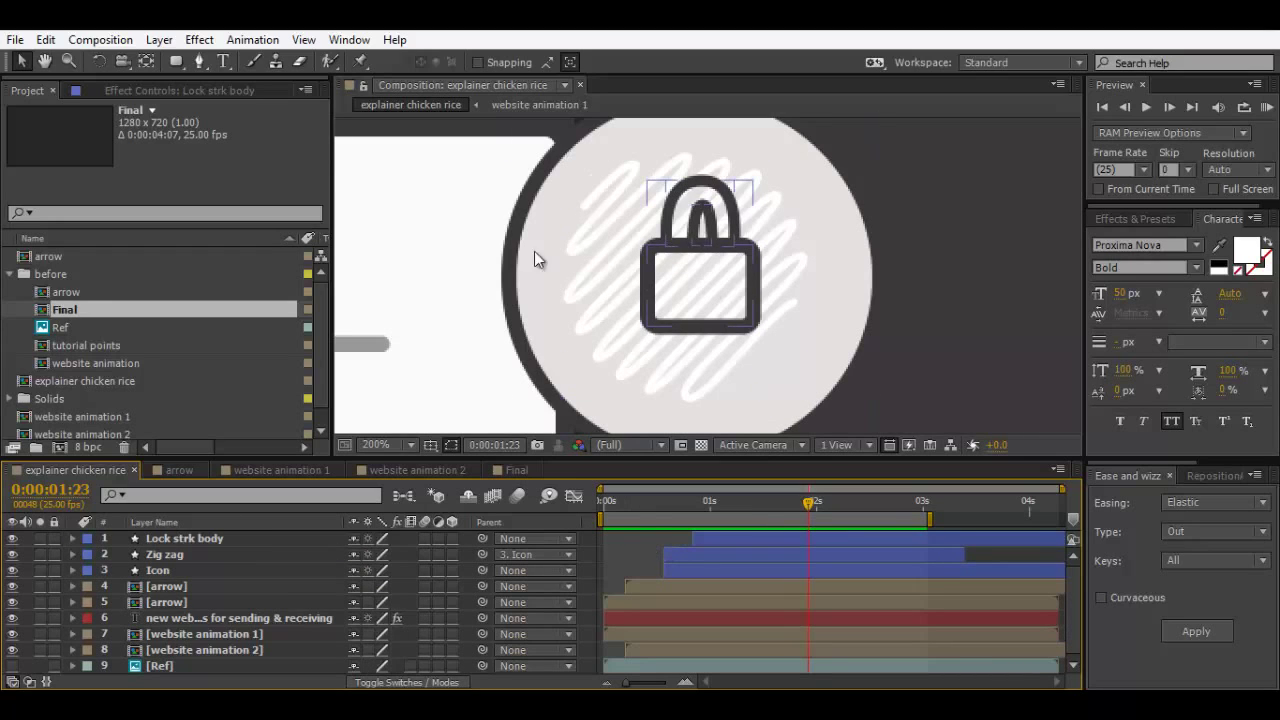
{"action": "key", "text": "q"}
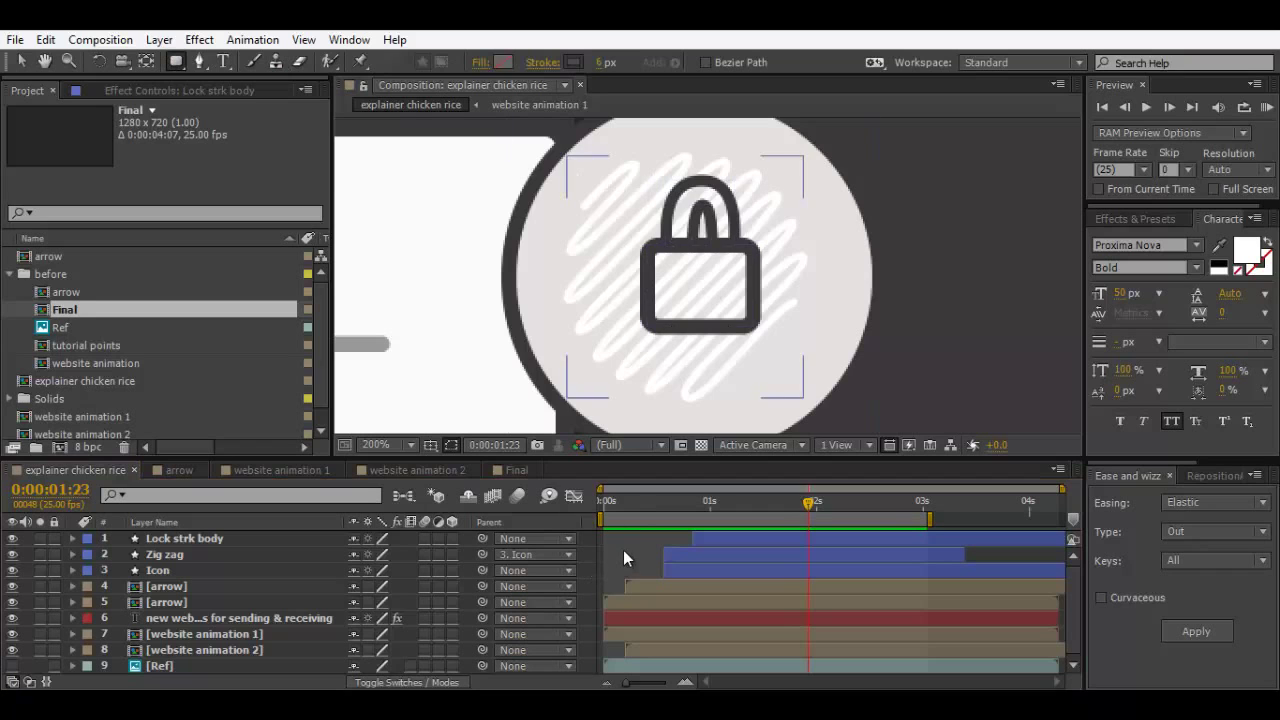
{"action": "left_click", "coordinate": [623, 557]}
{"action": "left_click", "coordinate": [543, 62]}
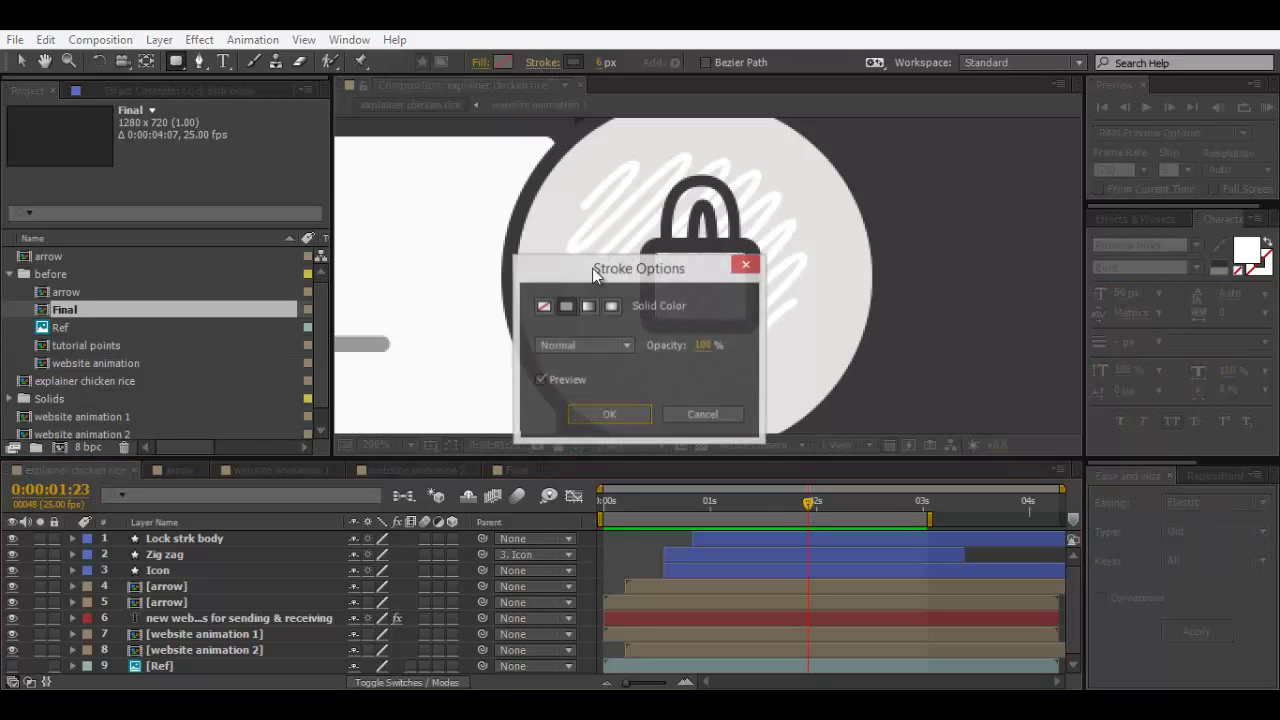
{"action": "left_click", "coordinate": [543, 306]}
{"action": "left_click", "coordinate": [609, 414]}
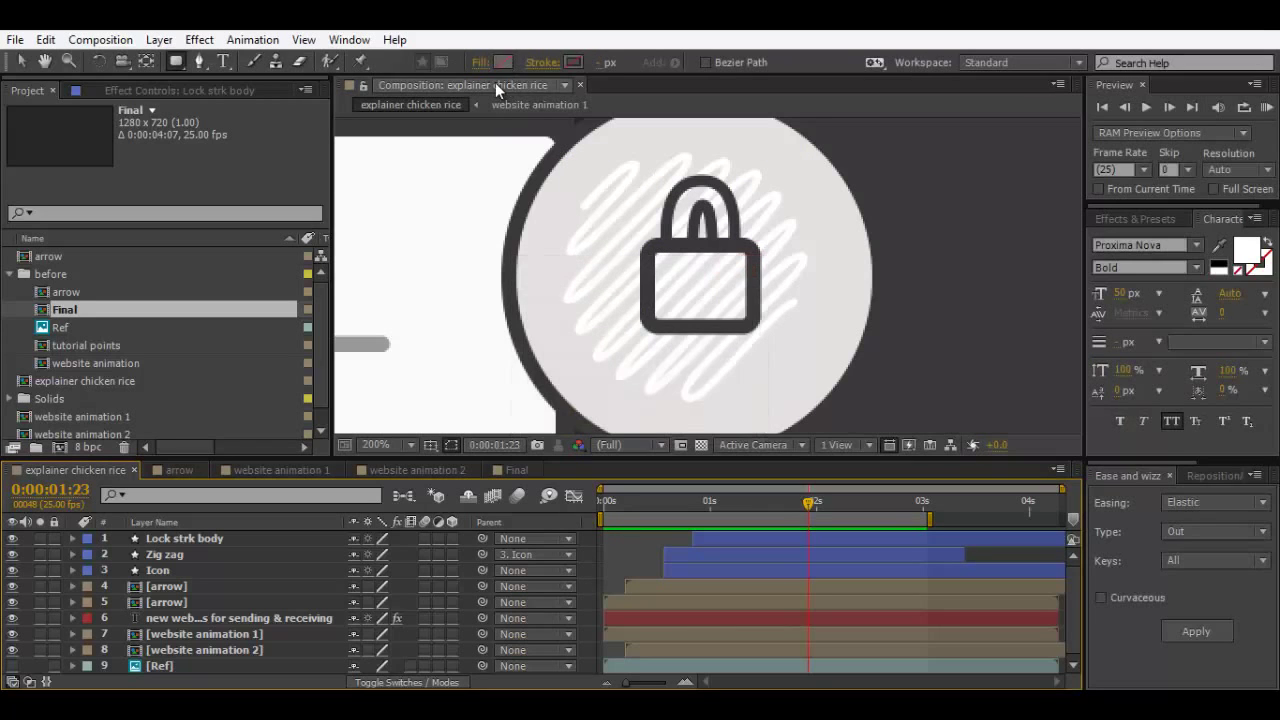
{"action": "left_click", "coordinate": [504, 62]}
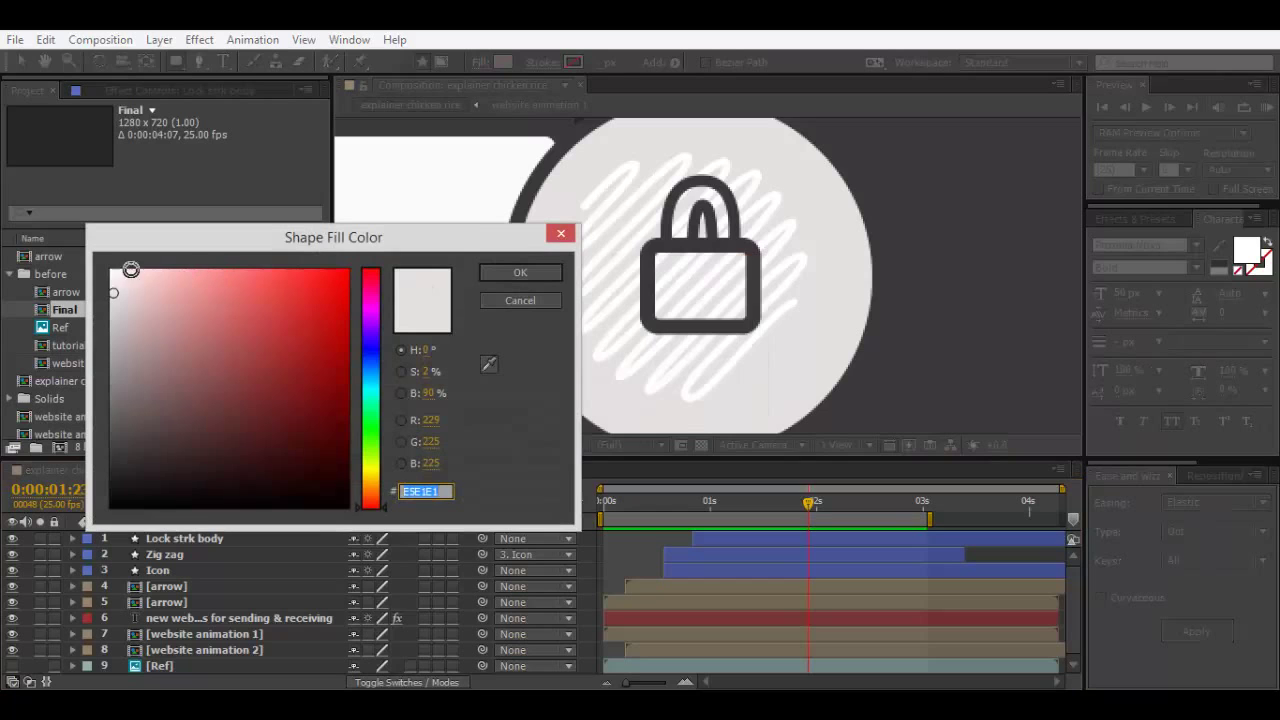
{"action": "left_click_drag", "start_coordinate": [128, 268], "coordinate": [32, 250]}
{"action": "left_click", "coordinate": [519, 271]}
Step: Draw the white rectangle inside the lock body, delete its Stroke 1, and set Roundness to 0
{"action": "scroll", "coordinate": [729, 286], "scroll_direction": "up", "scroll_amount": 1}
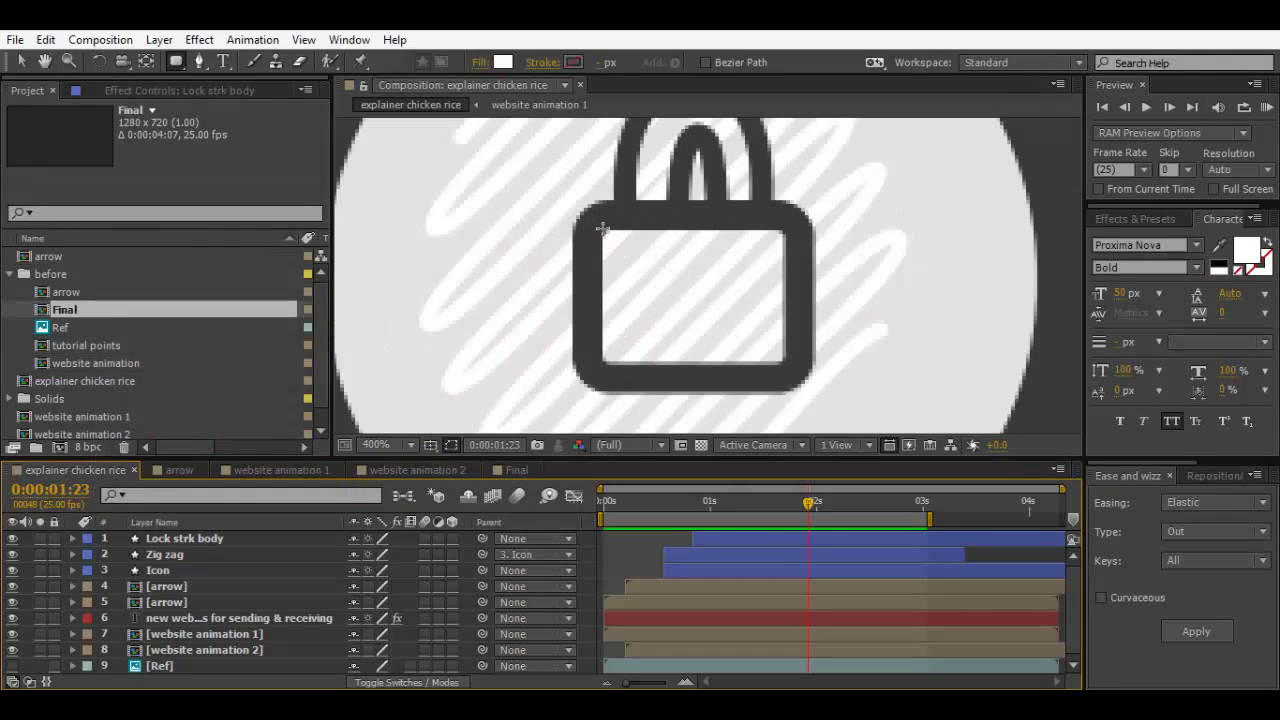
{"action": "left_click_drag", "start_coordinate": [602, 229], "coordinate": [784, 364]}
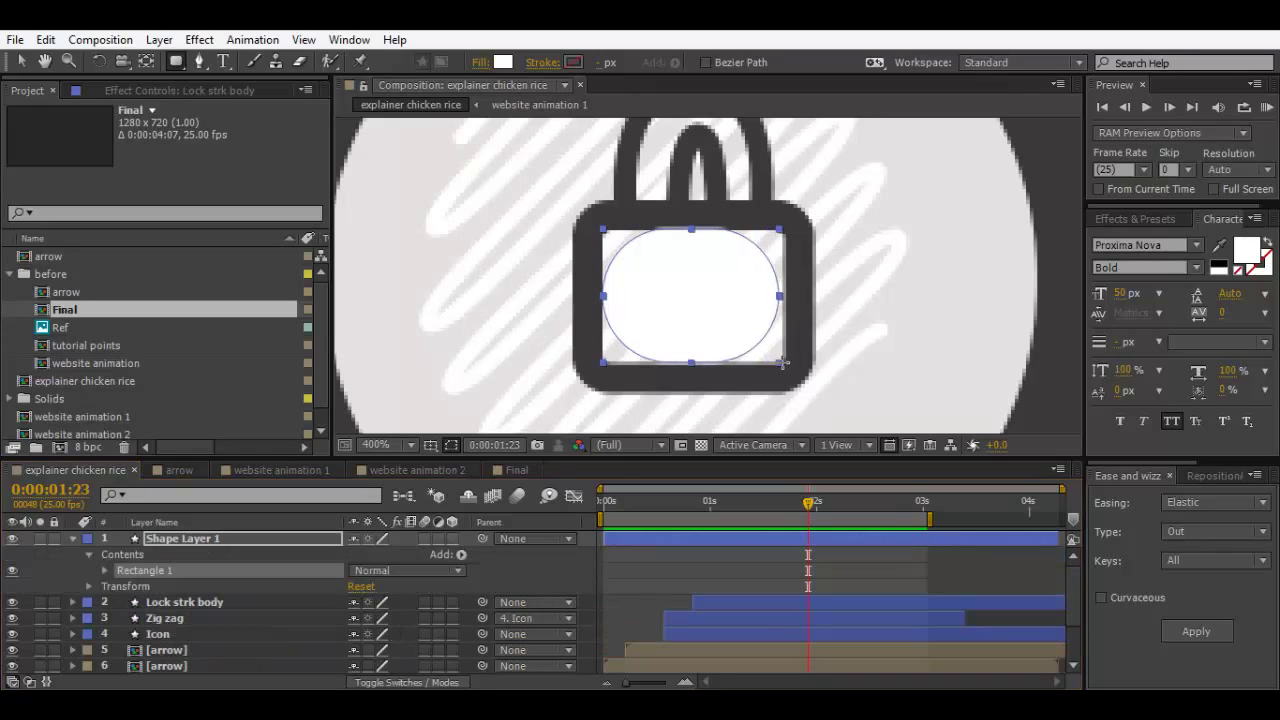
{"action": "left_click", "coordinate": [99, 569]}
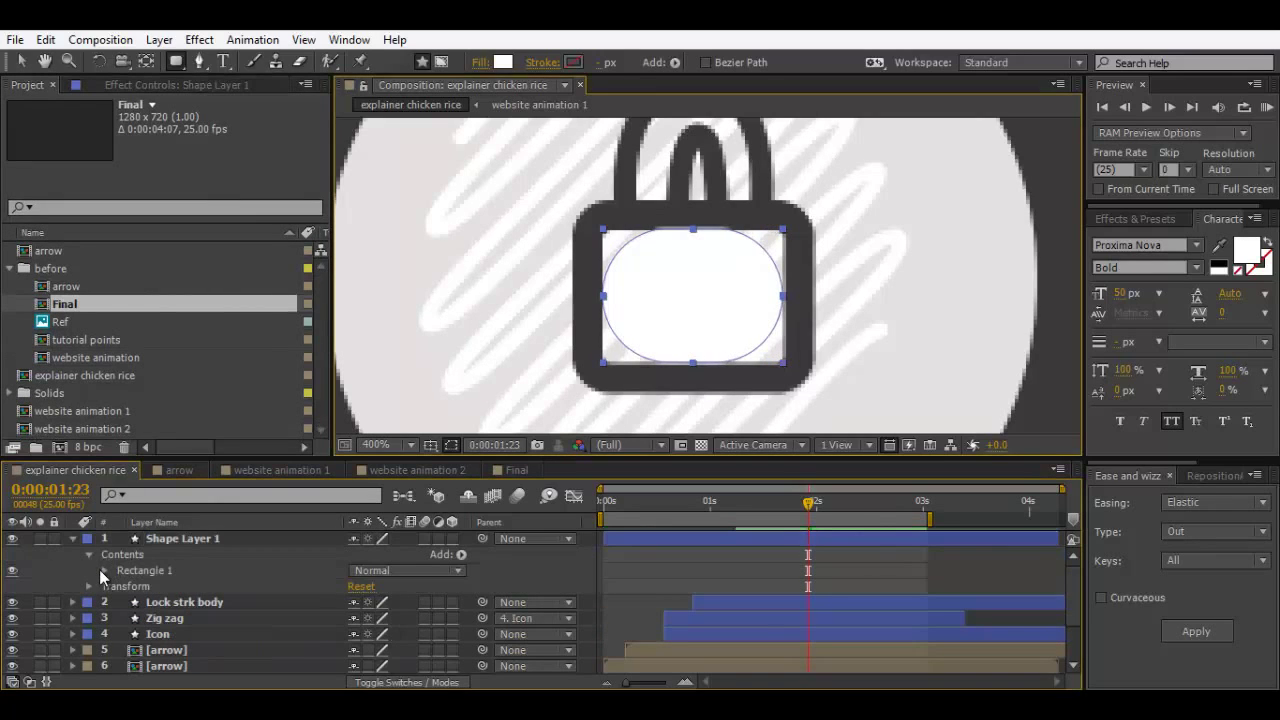
{"action": "left_click", "coordinate": [104, 570]}
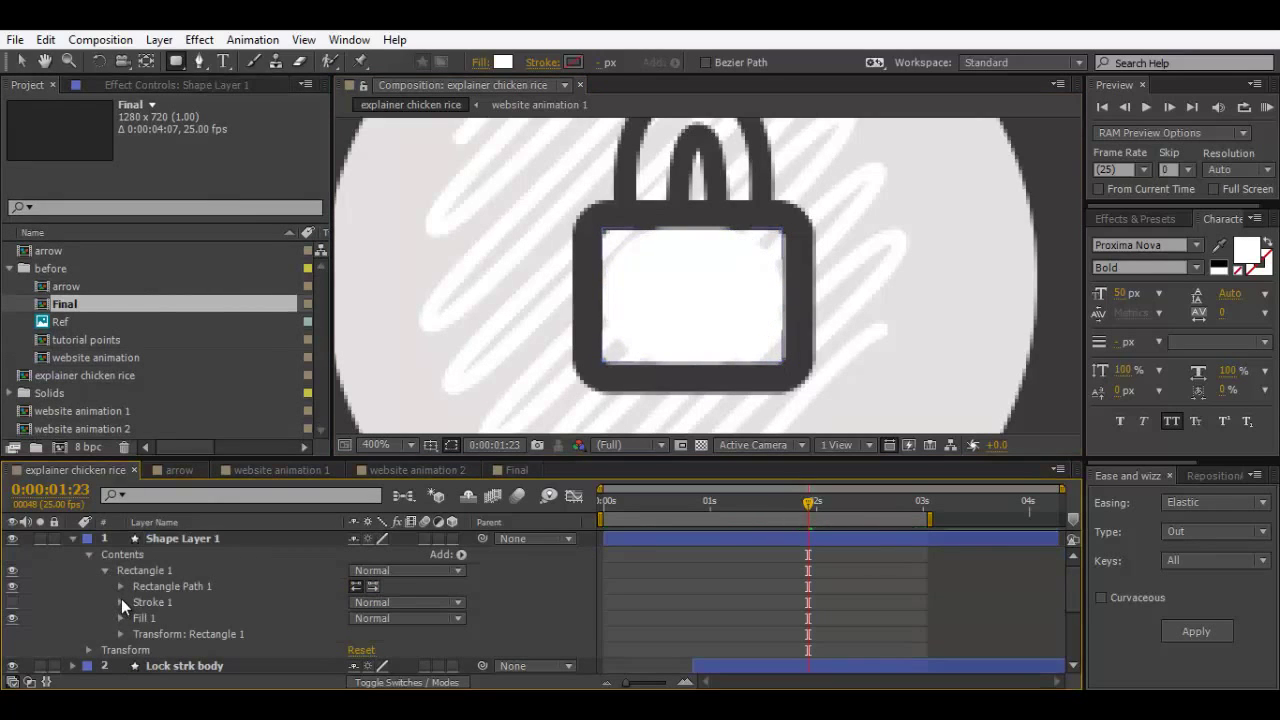
{"action": "left_click", "coordinate": [139, 602]}
{"action": "key", "text": "Delete"}
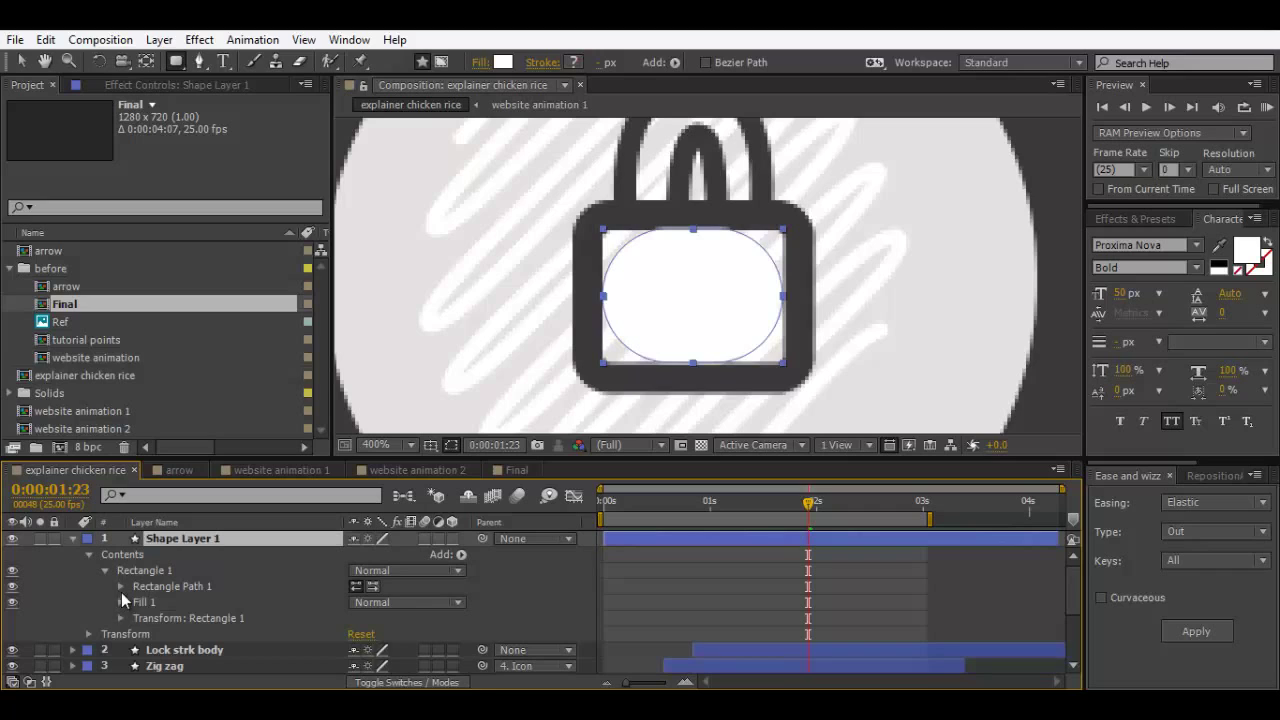
{"action": "left_click", "coordinate": [121, 587]}
{"action": "left_click_drag", "start_coordinate": [355, 642], "coordinate": [316, 640]}
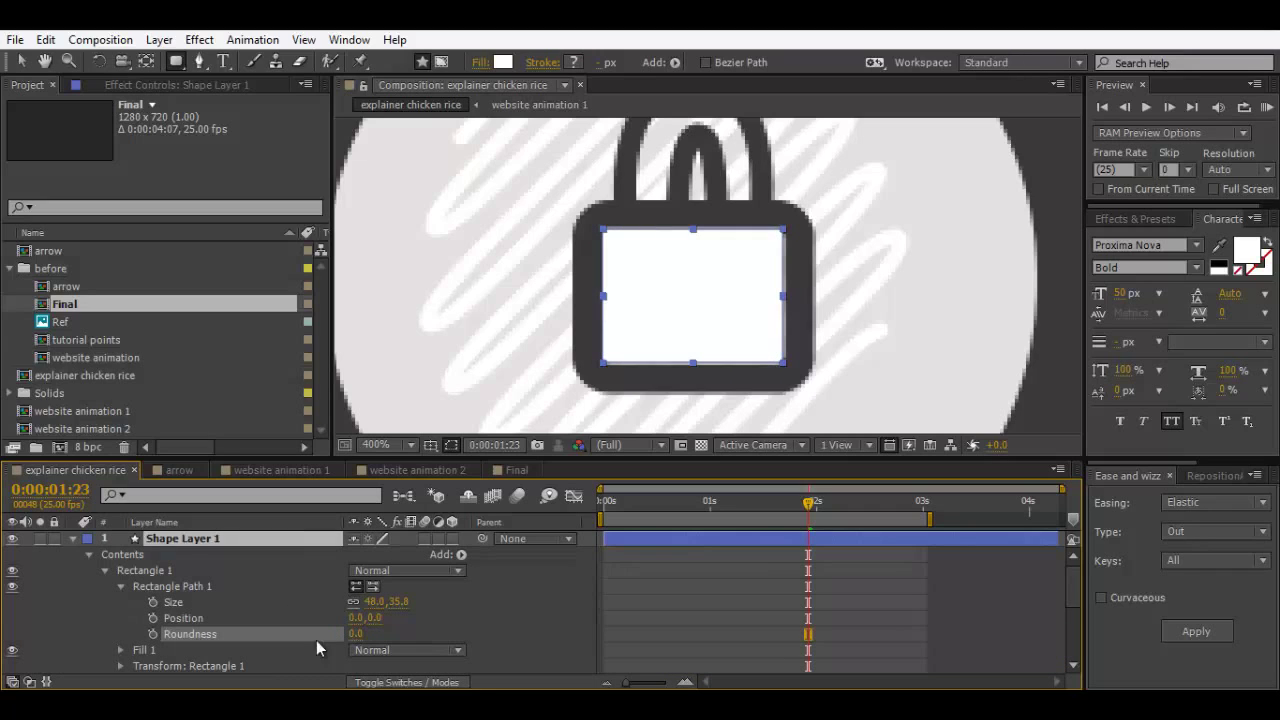
{"action": "left_click", "coordinate": [72, 539]}
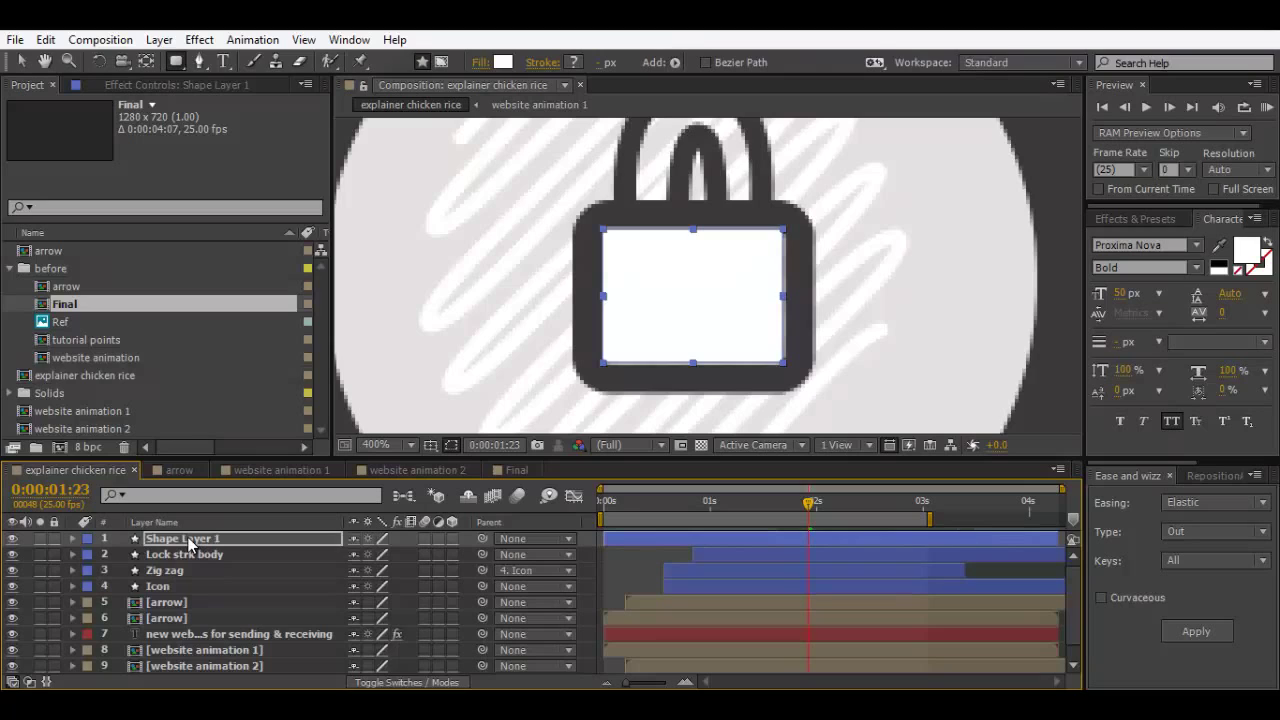
{"action": "left_click", "coordinate": [189, 541]}
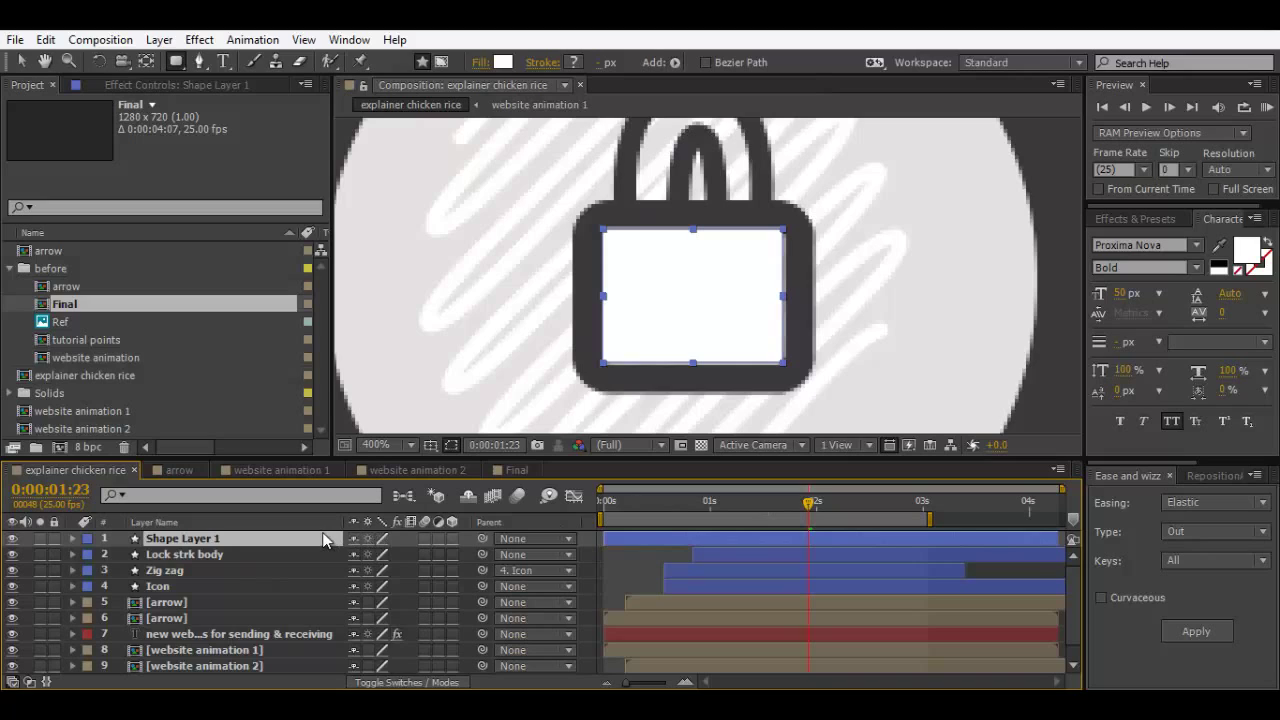
Step: Keyframe the box's Scale at 0% at 0:00:00:21 and 100% at 0:00:01:16
{"action": "left_click", "coordinate": [694, 506]}
{"action": "key", "text": "s"}
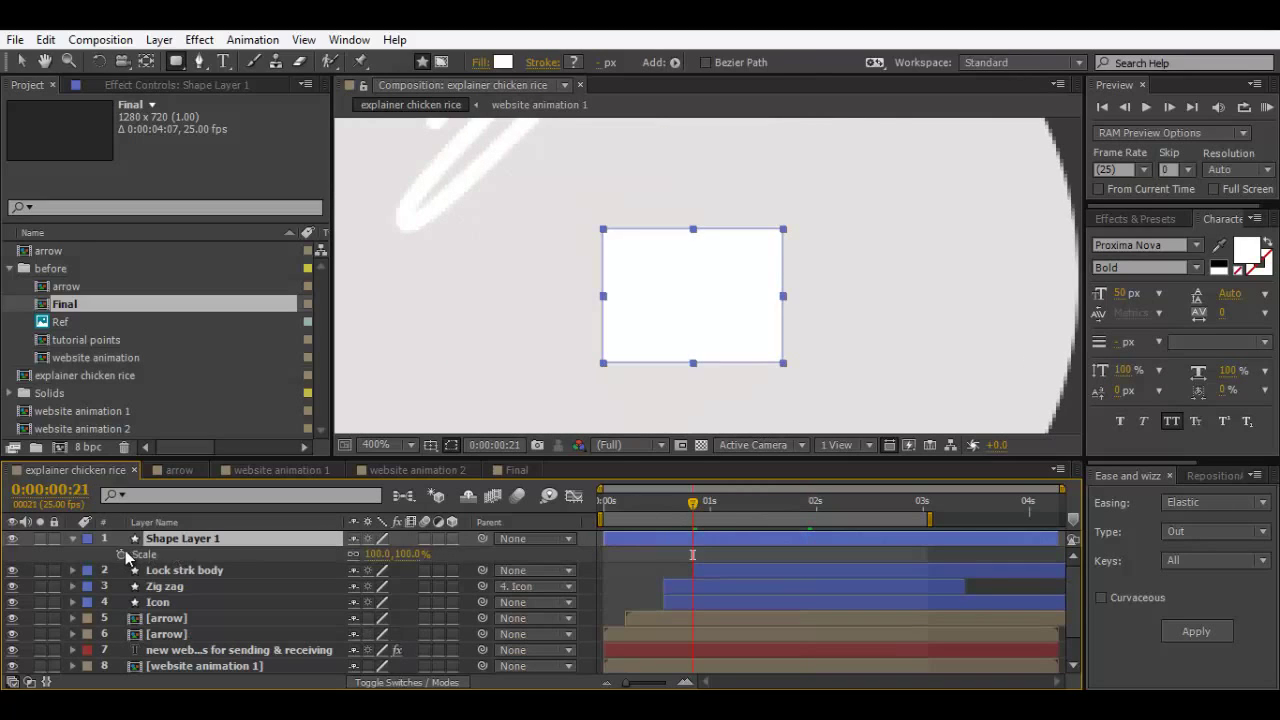
{"action": "left_click", "coordinate": [121, 554]}
{"action": "left_click", "coordinate": [377, 554]}
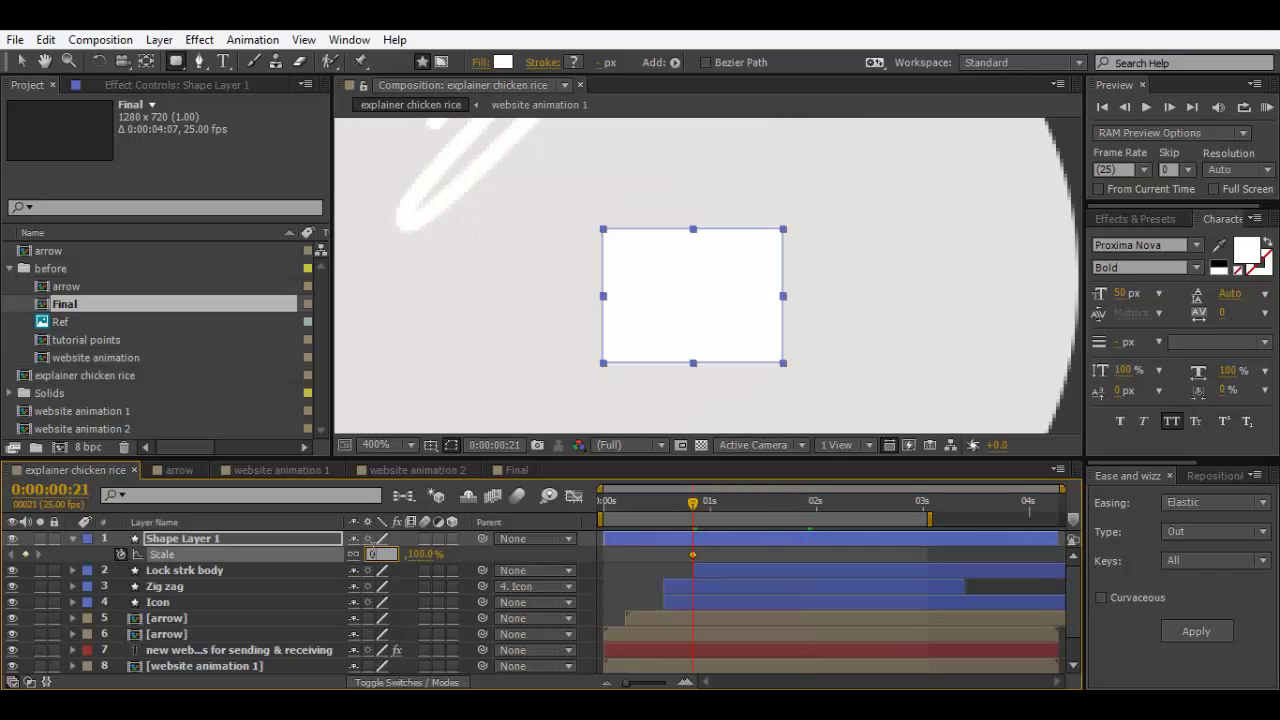
{"action": "type", "text": "0"}
{"action": "key", "text": "Return"}
{"action": "key", "text": "space"}
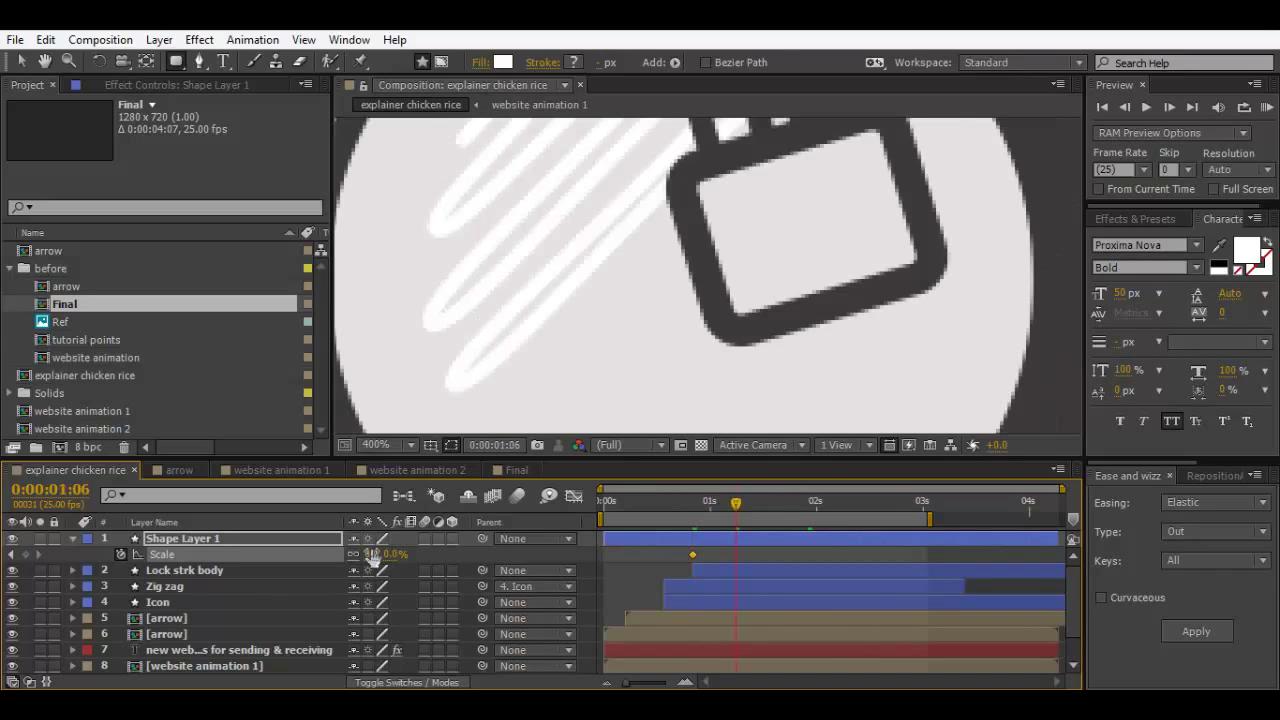
{"action": "left_click", "coordinate": [392, 554]}
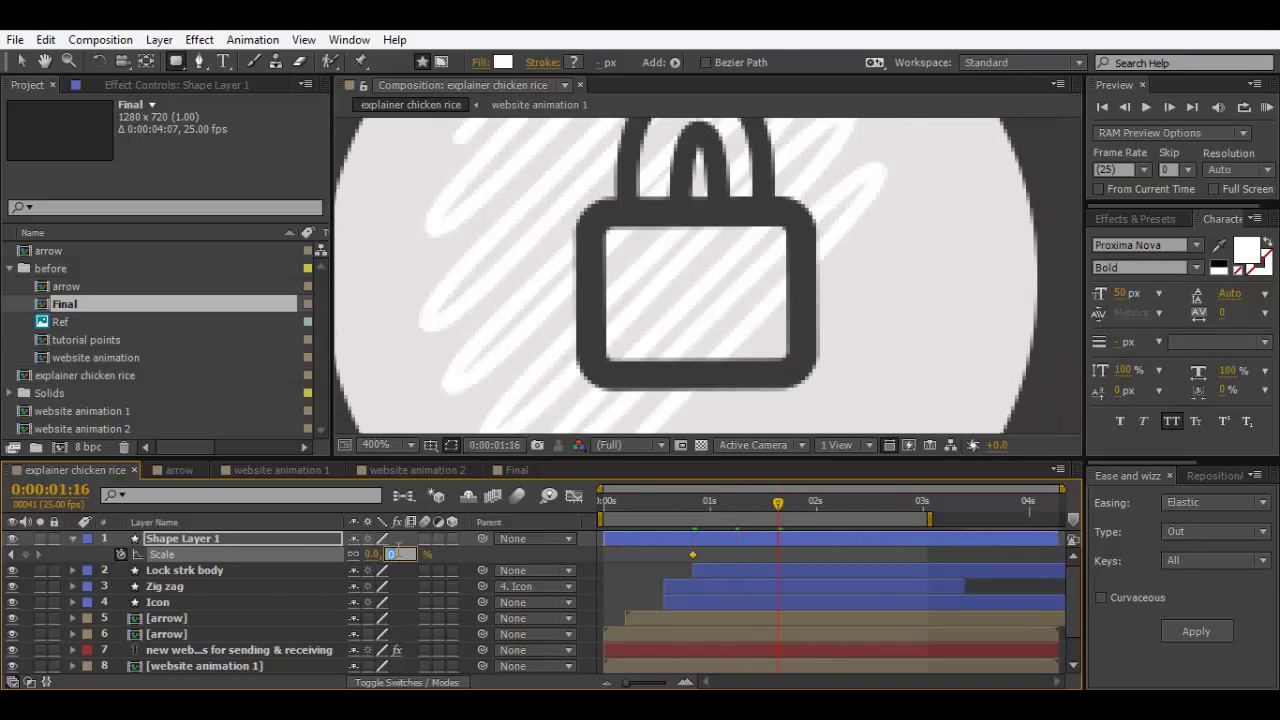
{"action": "type", "text": "5"}
{"action": "key", "text": "Return"}
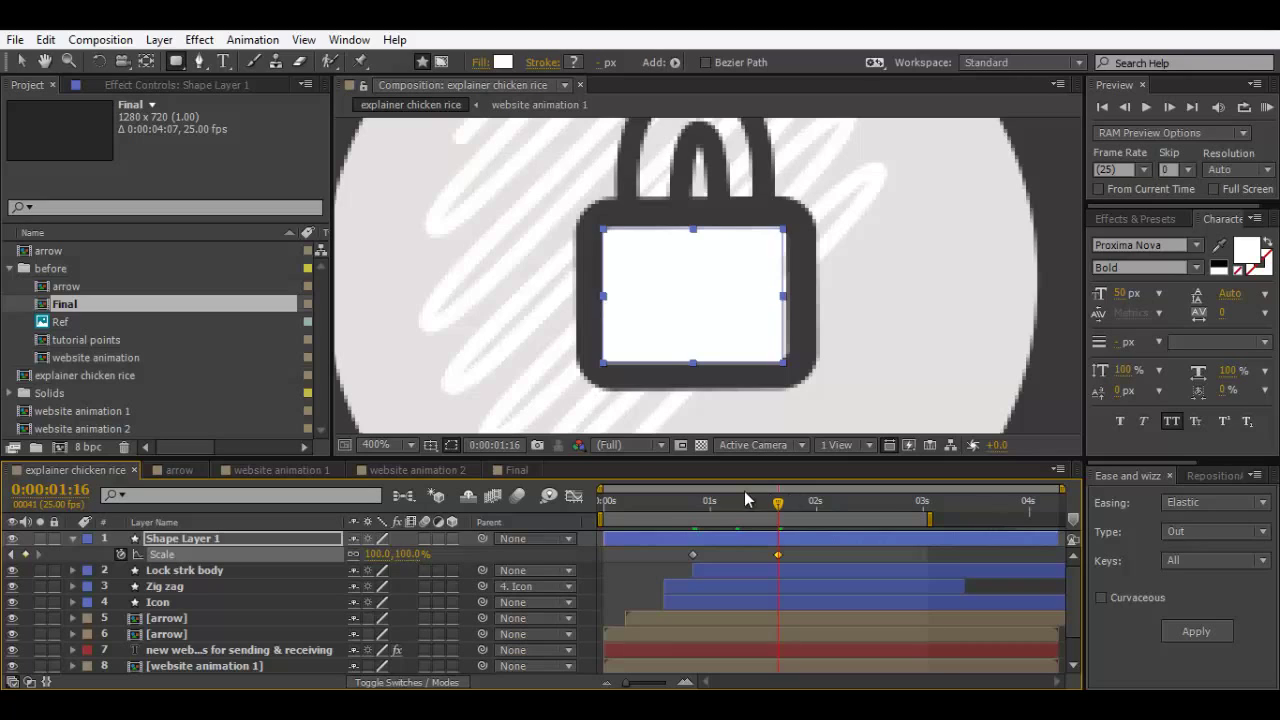
Step: Trim the box layer to start at its first scale keyframe and solo it
{"action": "left_click_drag", "start_coordinate": [778, 505], "coordinate": [692, 513]}
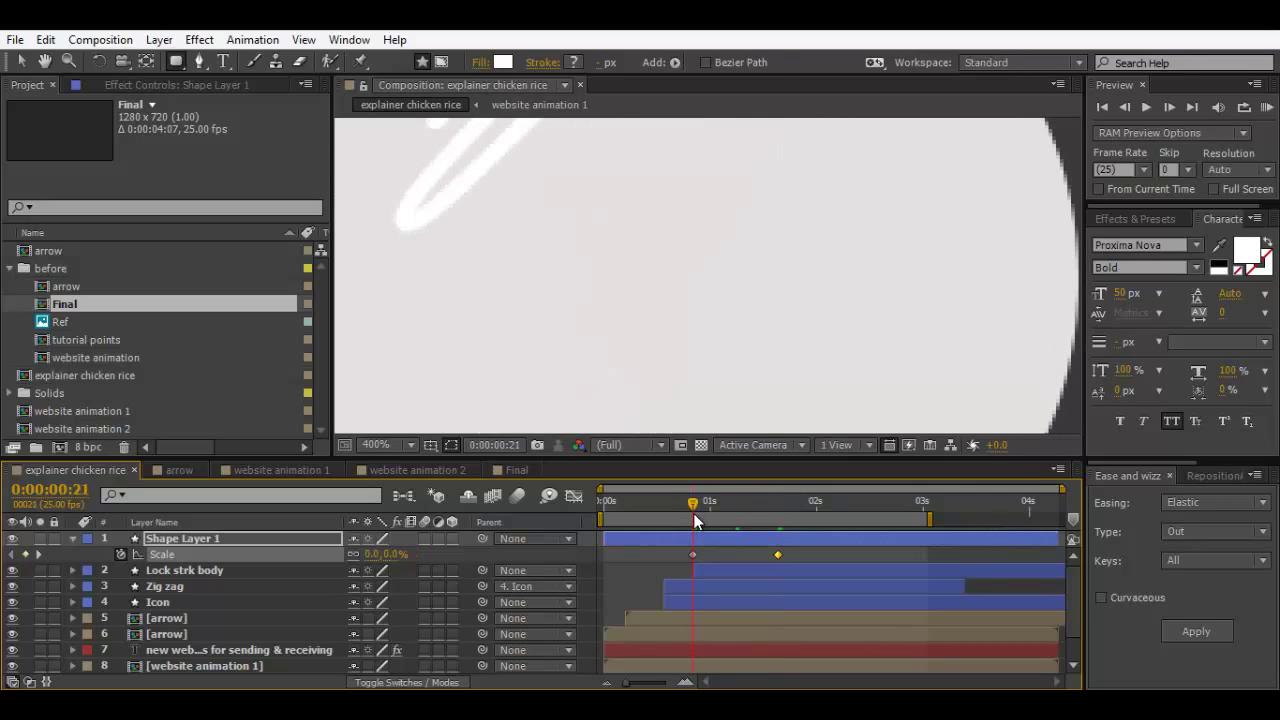
{"action": "left_click_drag", "start_coordinate": [605, 538], "coordinate": [686, 533]}
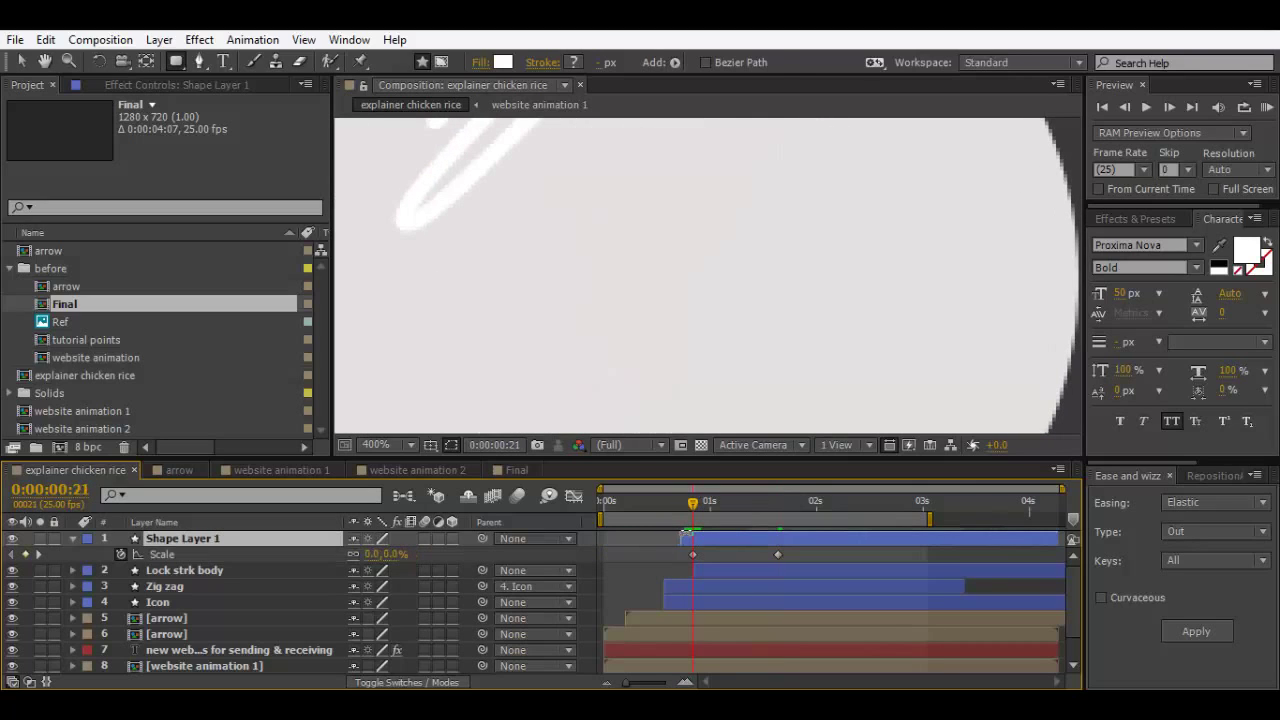
{"action": "left_click", "coordinate": [640, 548]}
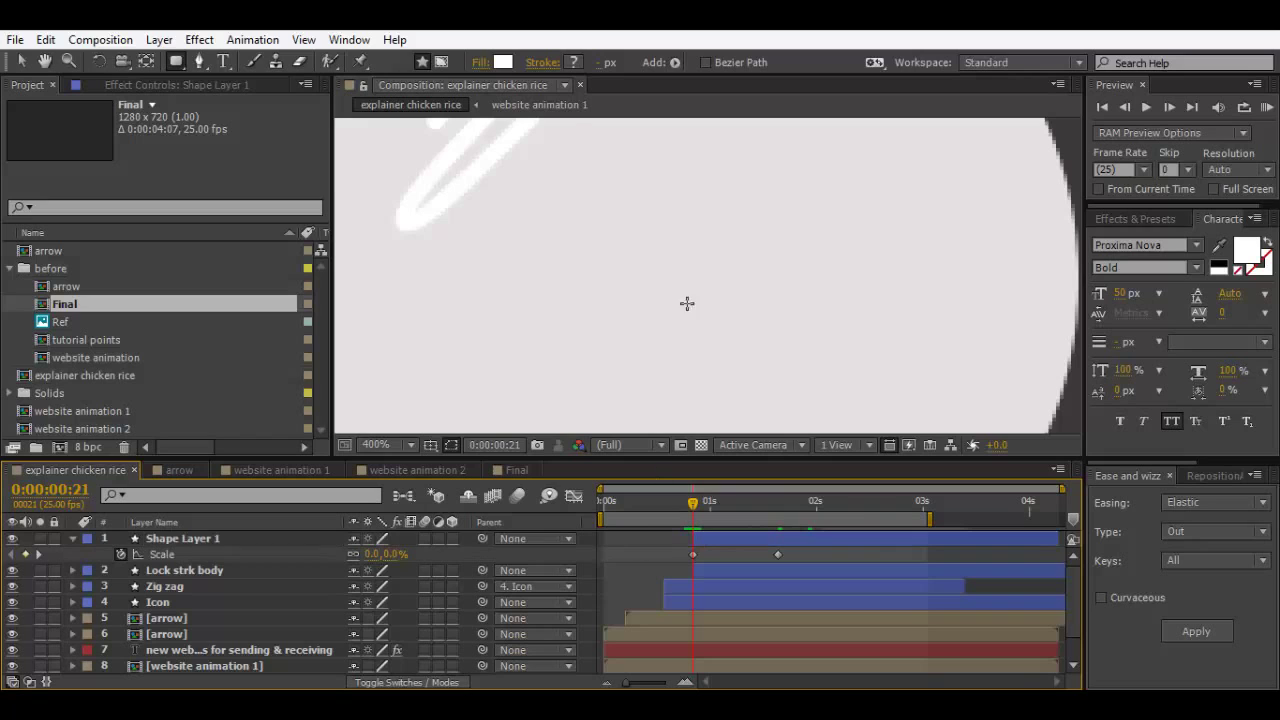
{"action": "scroll", "coordinate": [706, 334], "scroll_direction": "down", "scroll_amount": 2}
{"action": "left_click", "coordinate": [720, 540]}
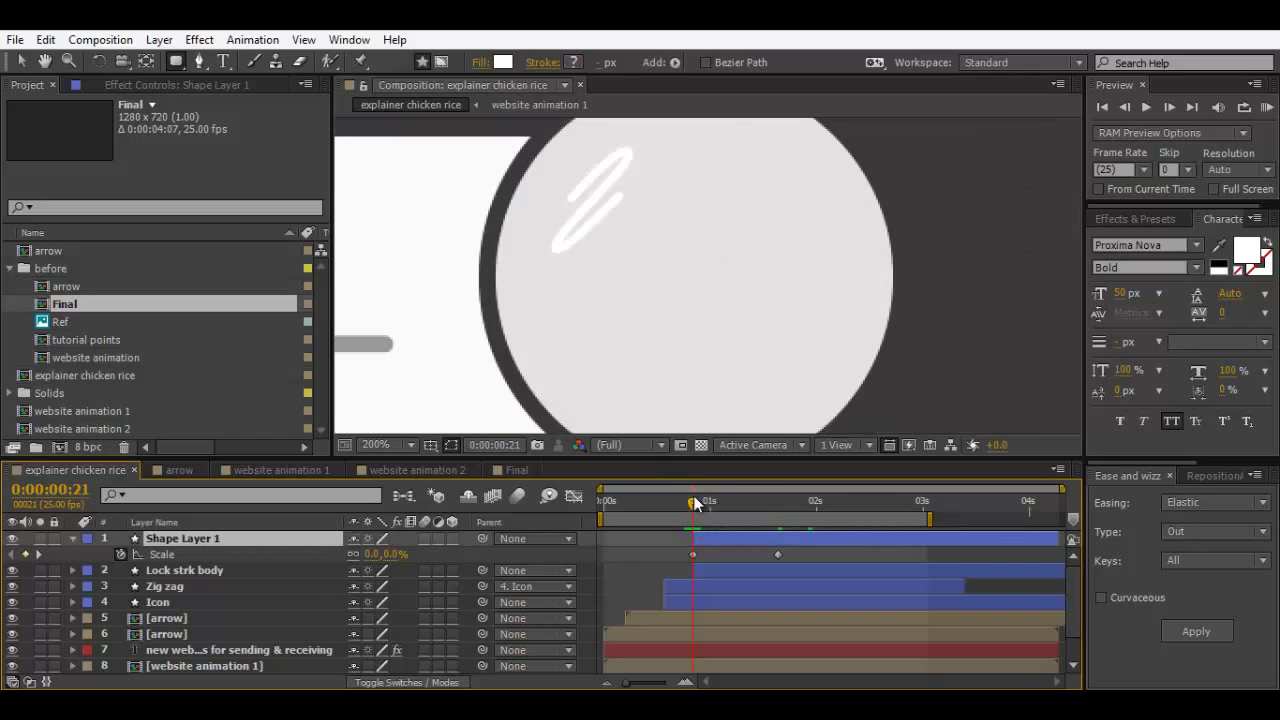
{"action": "left_click_drag", "start_coordinate": [693, 497], "coordinate": [782, 505]}
{"action": "left_click", "coordinate": [40, 538]}
{"action": "scroll", "coordinate": [743, 378], "scroll_direction": "down", "scroll_amount": 1}
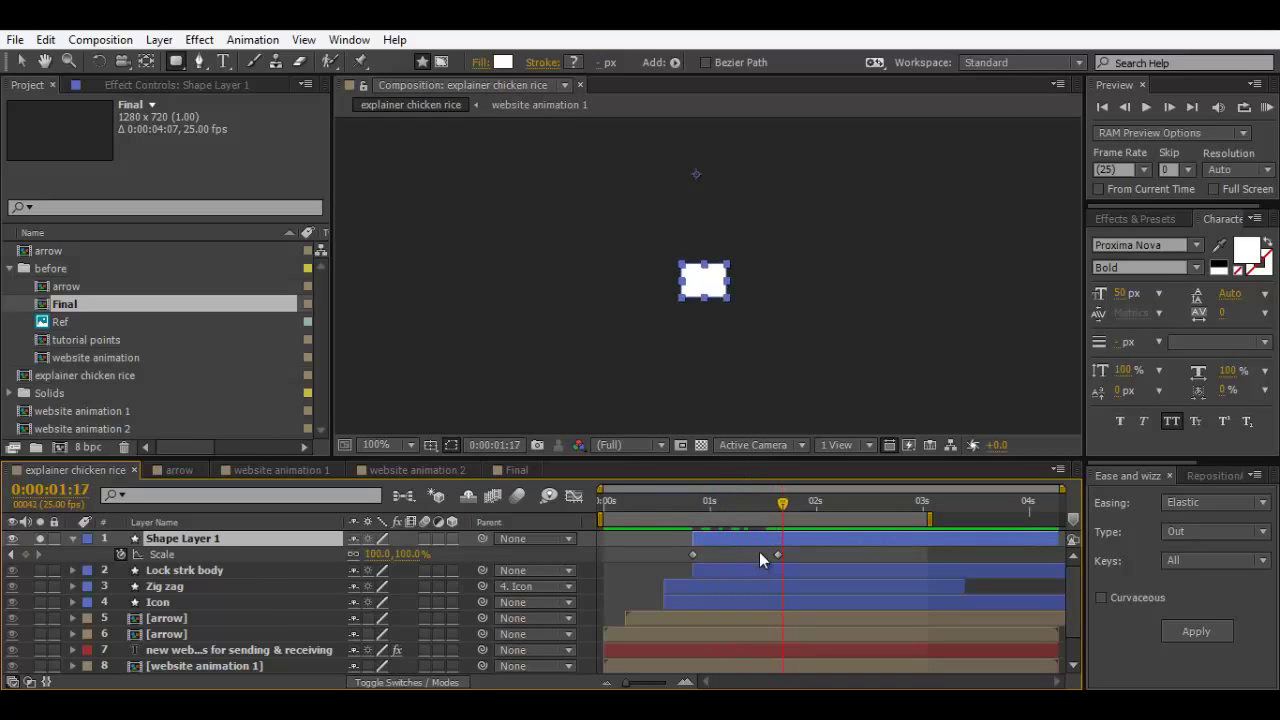
Step: Centre the box's anchor point with RepositionAnchorPoint so it scales from its middle
{"action": "left_click", "coordinate": [1205, 475]}
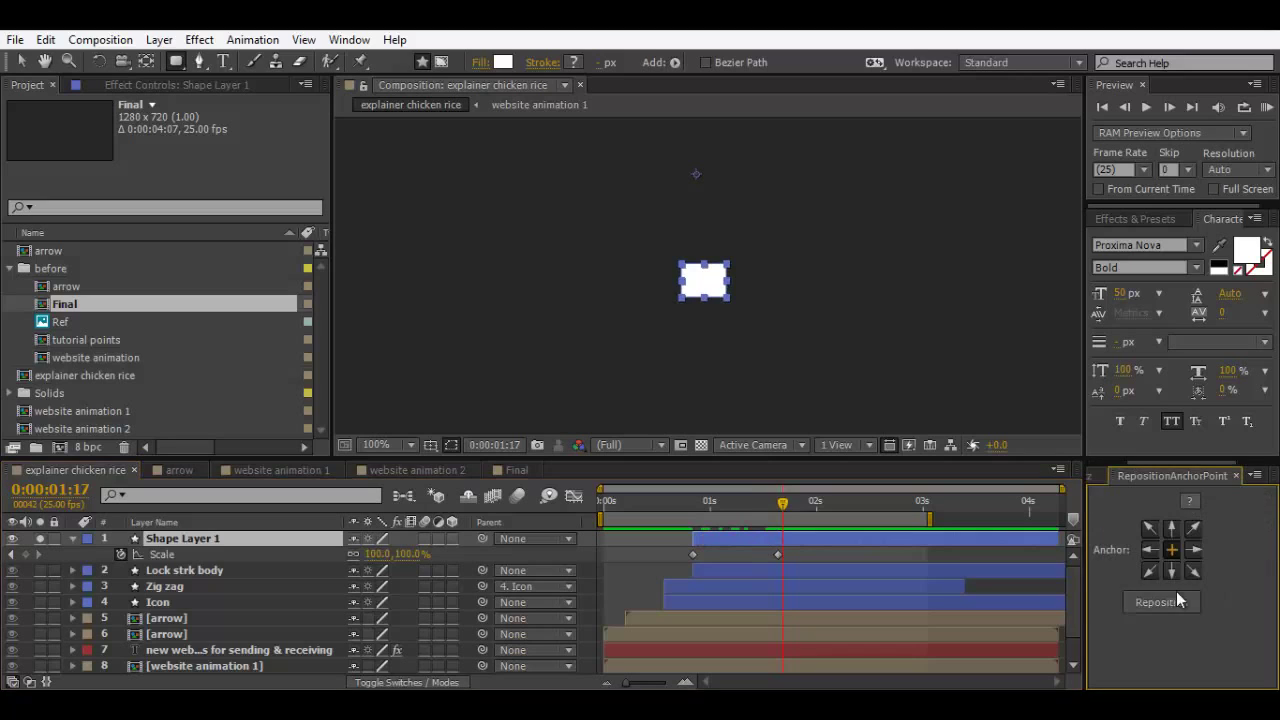
{"action": "left_click", "coordinate": [1153, 597]}
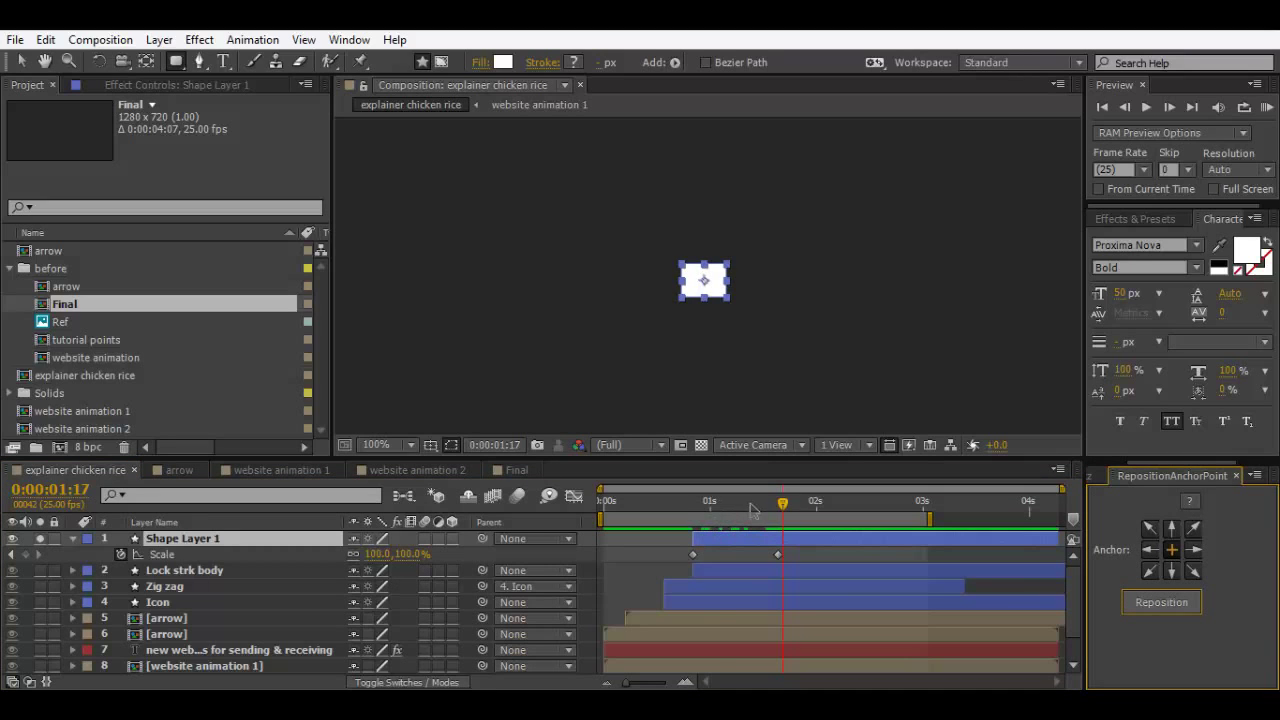
{"action": "left_click_drag", "start_coordinate": [748, 503], "coordinate": [706, 509]}
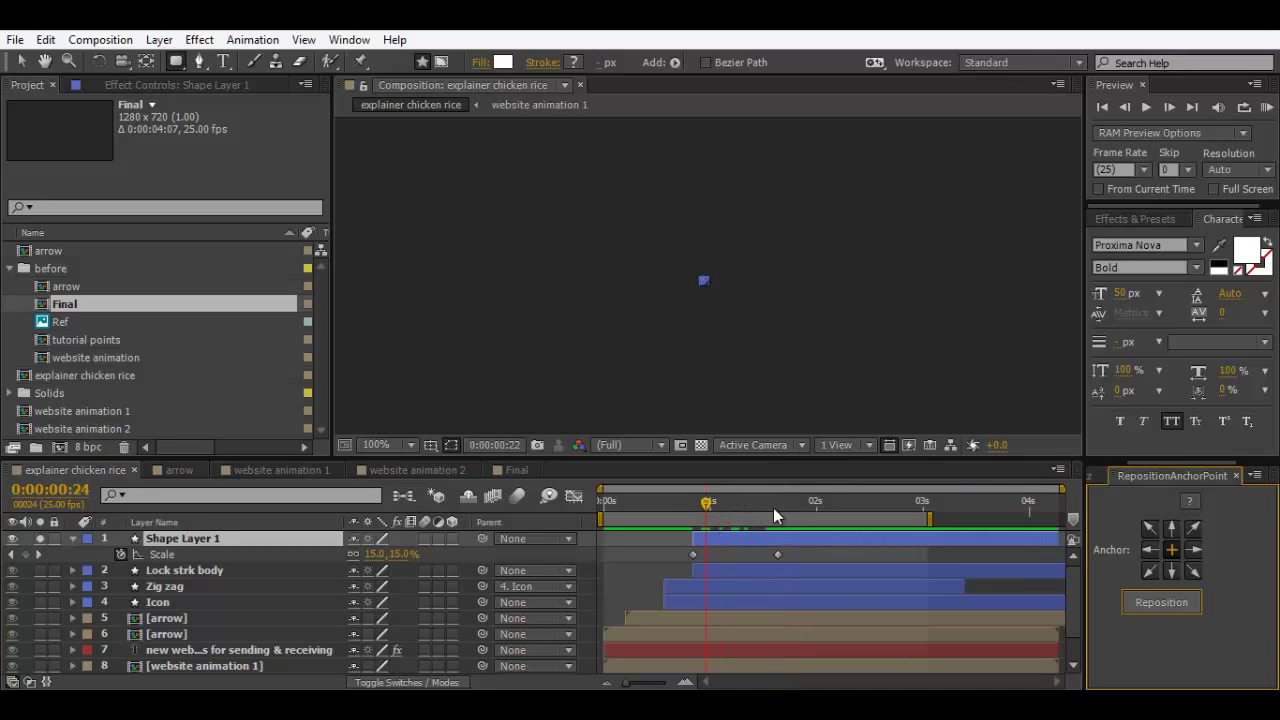
{"action": "left_click", "coordinate": [783, 507]}
{"action": "left_click", "coordinate": [620, 548]}
Step: Rename the white box layer to 'Body lock wht'
{"action": "key", "text": "period"}
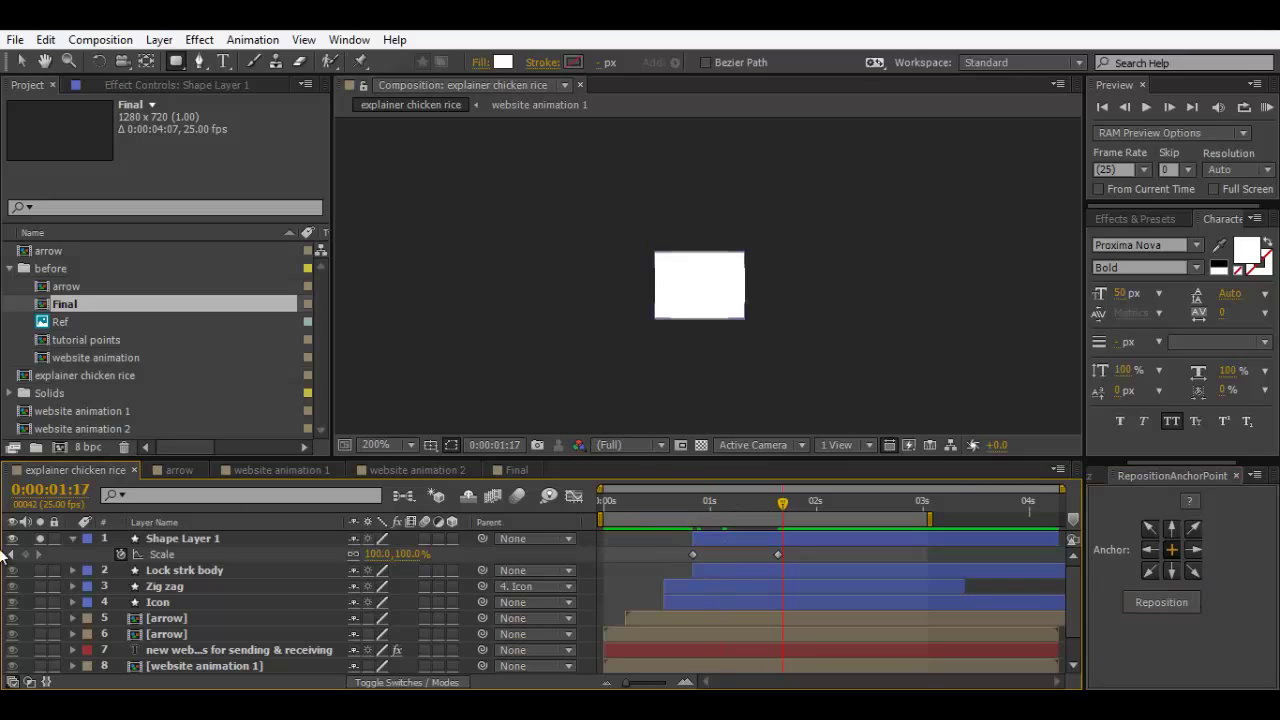
{"action": "left_click", "coordinate": [144, 537]}
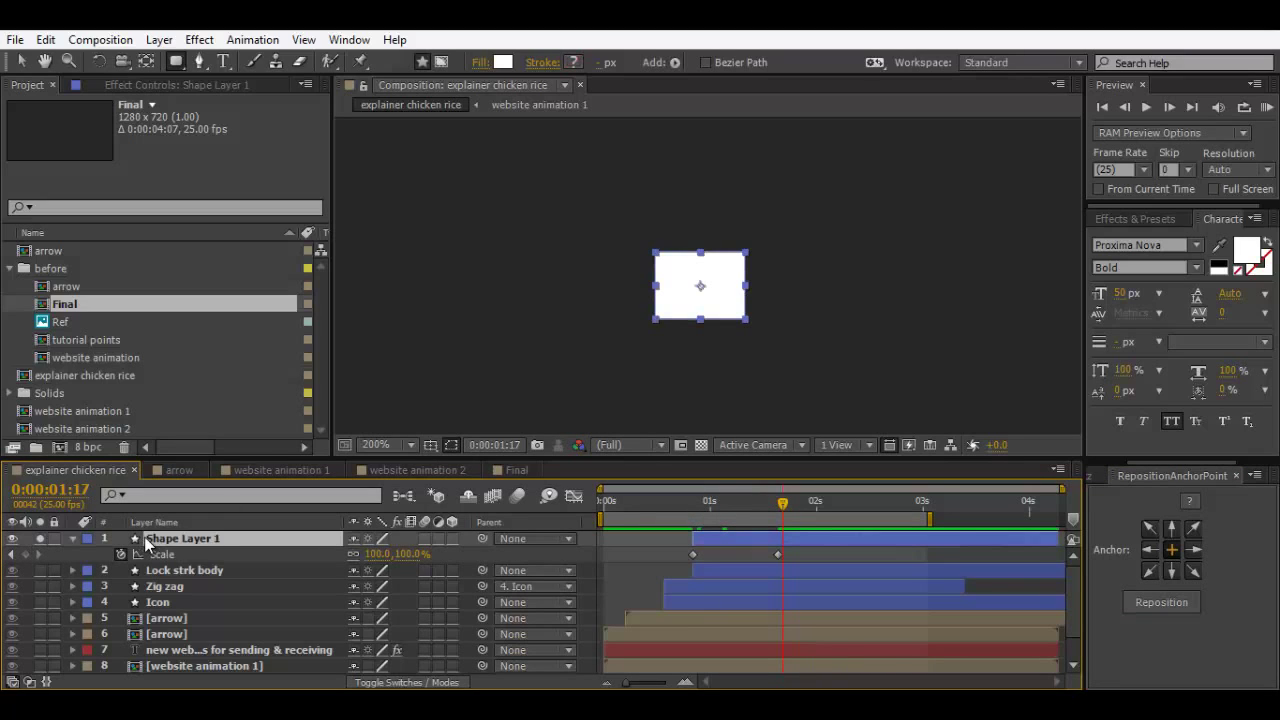
{"action": "key", "text": "Return"}
{"action": "type", "text": "Body"}
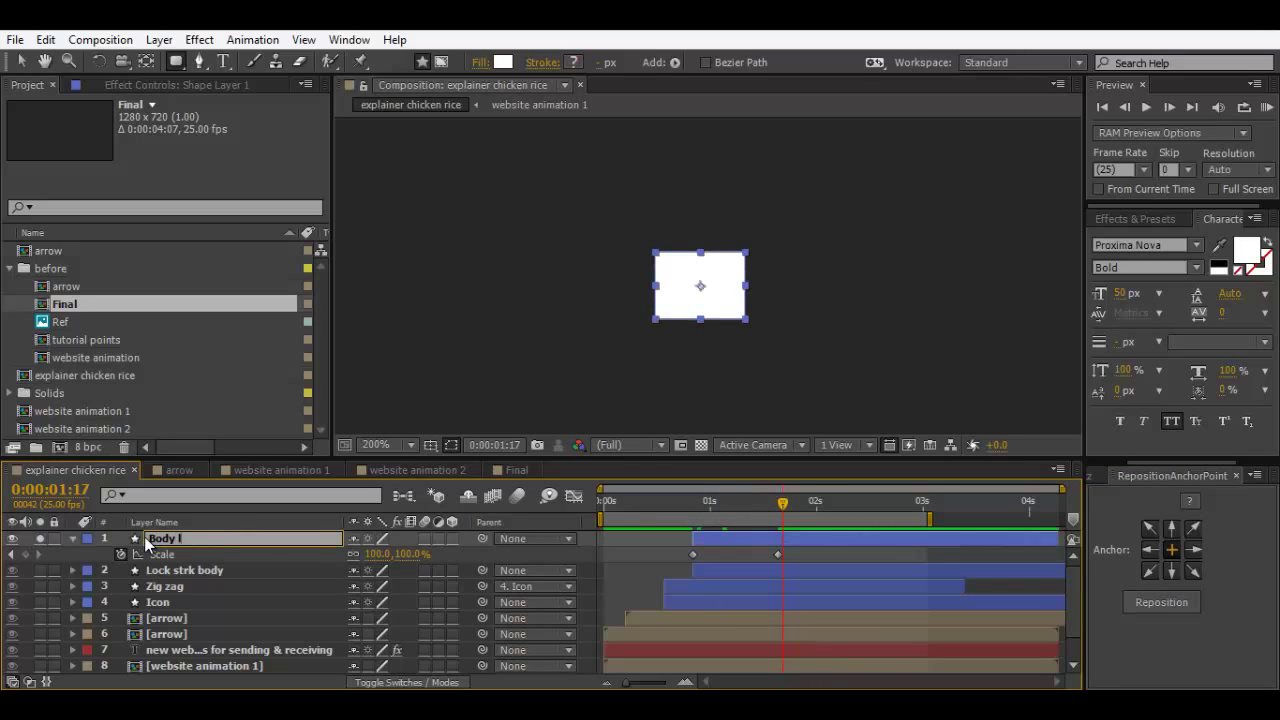
{"action": "type", "text": " lock"}
{"action": "type", "text": " wit"}
{"action": "key", "text": "BackSpace"}
{"action": "key", "text": "BackSpace"}
{"action": "key", "text": "BackSpace"}
{"action": "type", "text": "wht"}
{"action": "key", "text": "Return"}
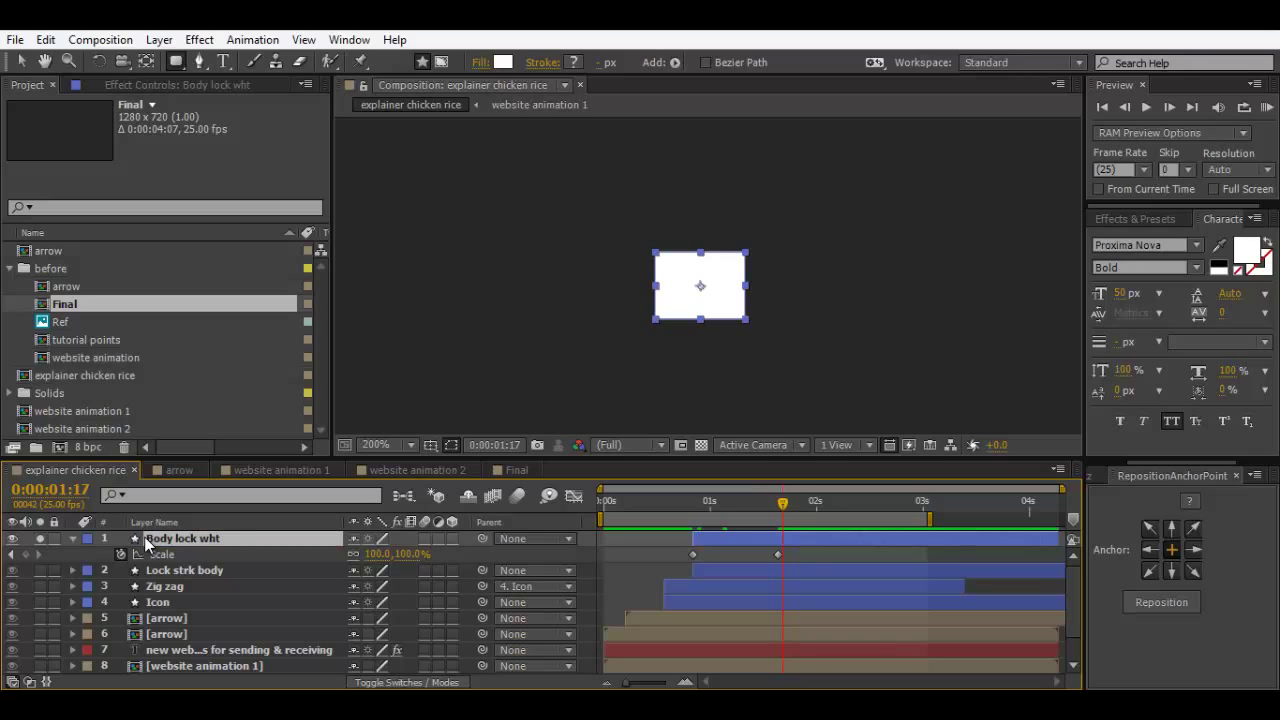
Step: Unsolo the layers, parent Body lock wht to Lock strk body, and select both Scale keyframes
{"action": "left_click", "coordinate": [37, 539]}
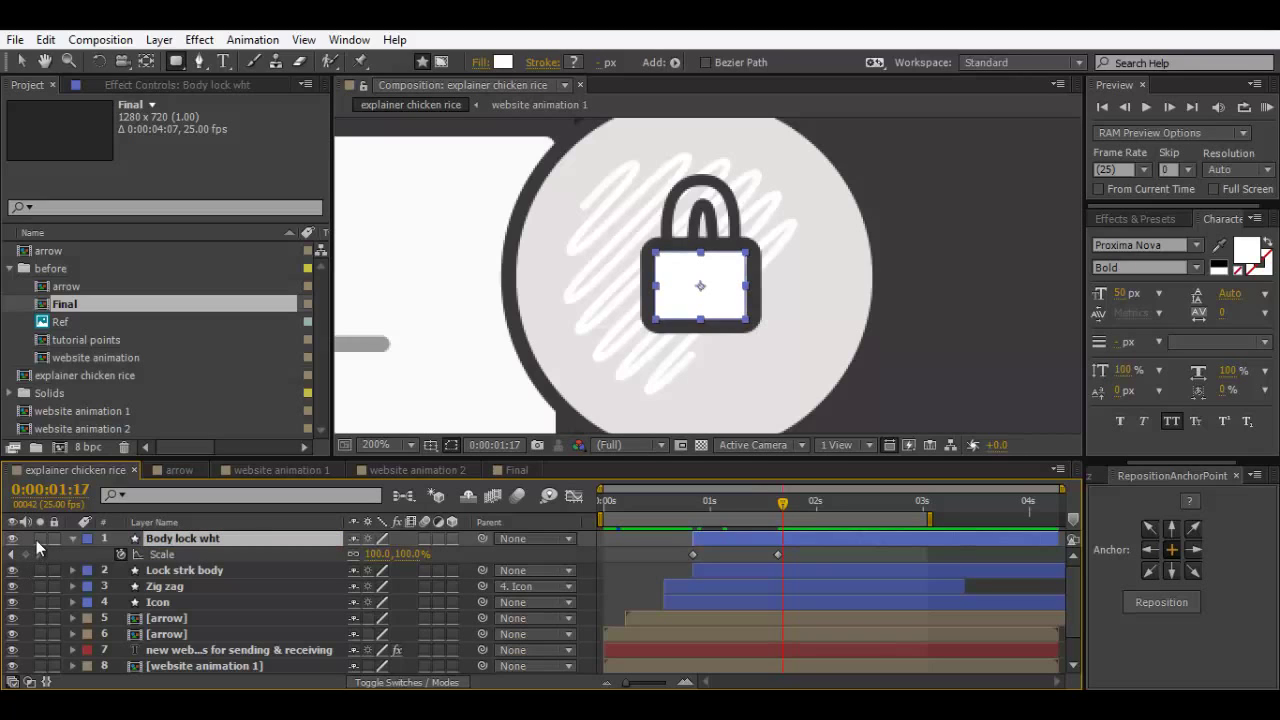
{"action": "left_click", "coordinate": [662, 553]}
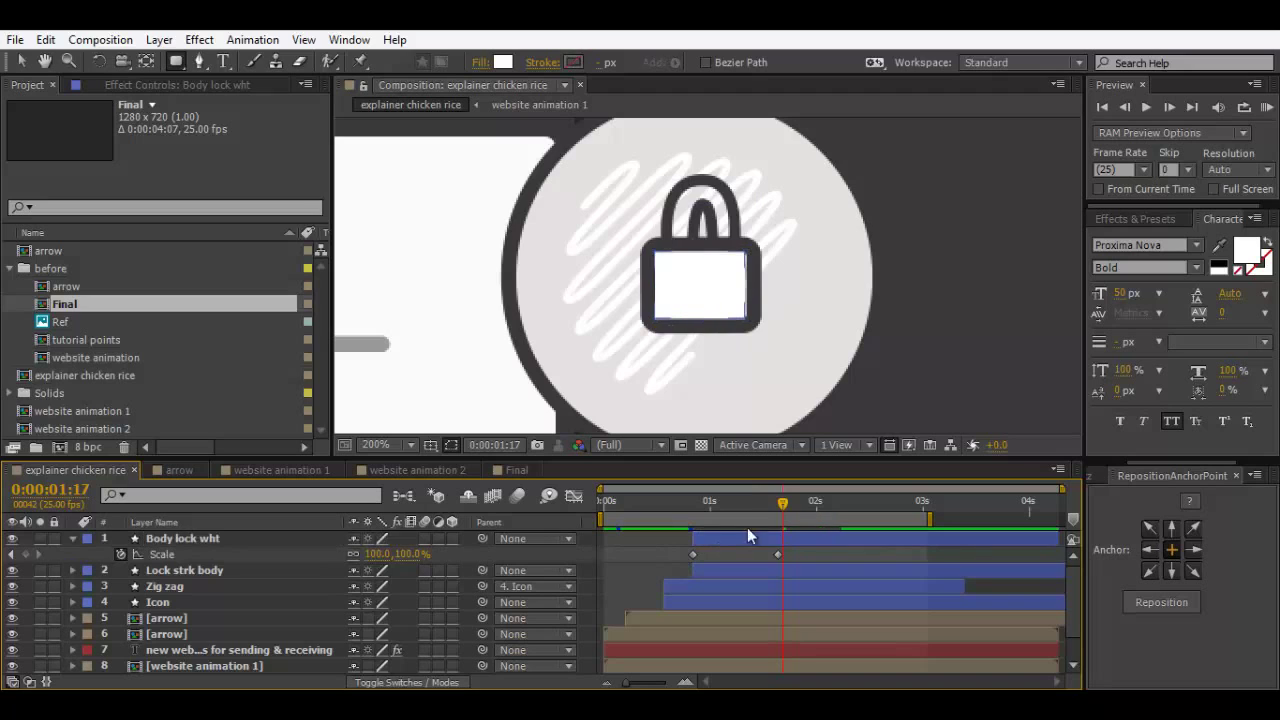
{"action": "mouse_move", "coordinate": [781, 510]}
{"action": "left_mouse_down"}
{"action": "mouse_move", "coordinate": [706, 505]}
{"action": "mouse_move", "coordinate": [777, 507]}
{"action": "left_mouse_up"}
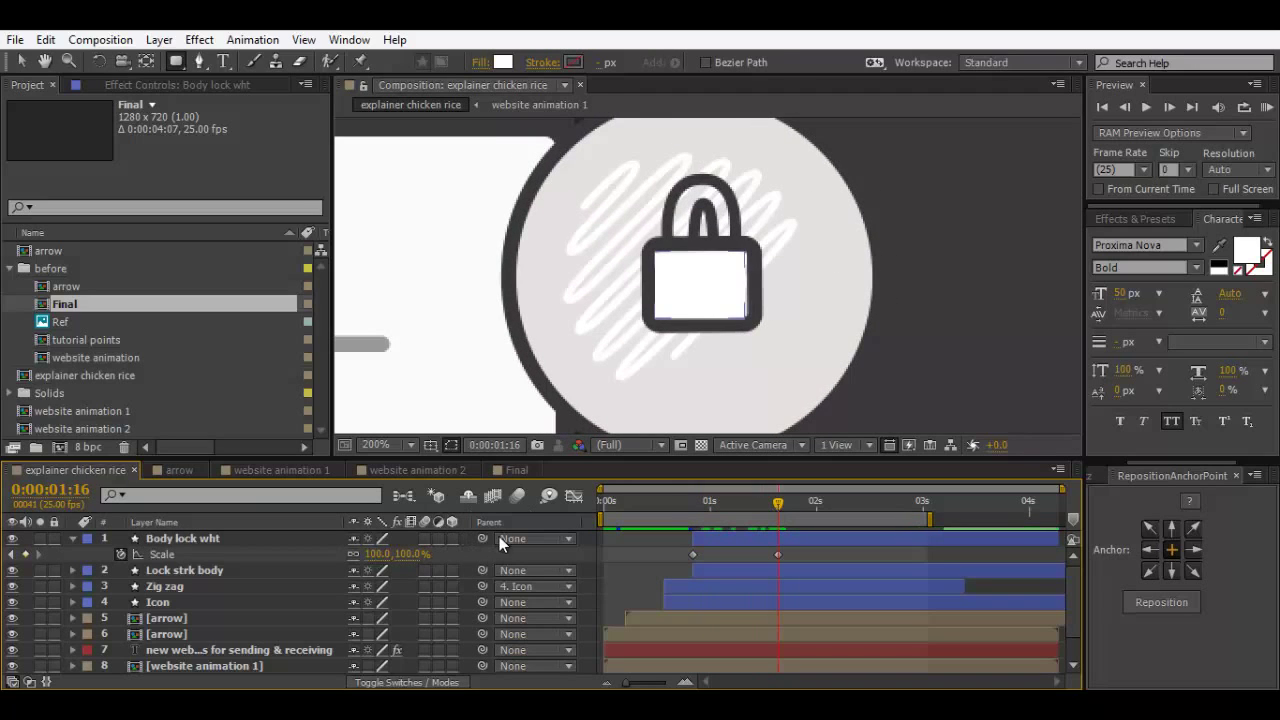
{"action": "left_click", "coordinate": [236, 540]}
{"action": "left_click_drag", "start_coordinate": [482, 538], "coordinate": [189, 571]}
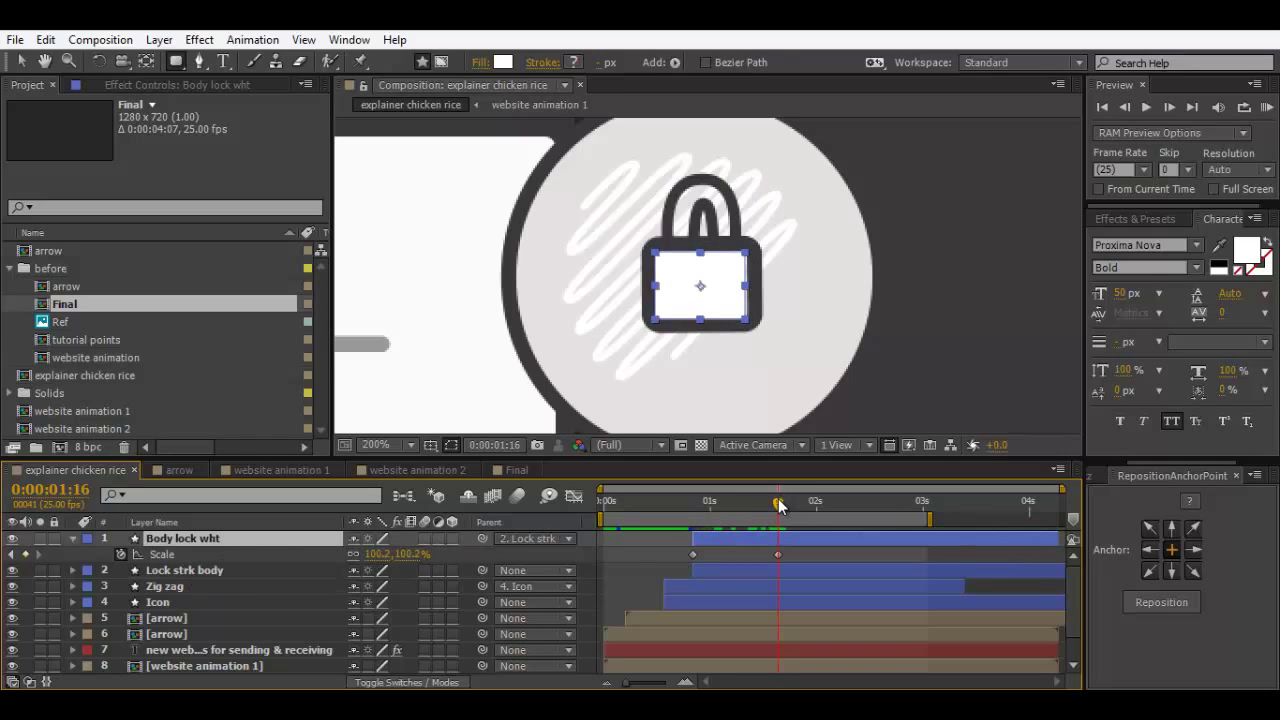
{"action": "left_click_drag", "start_coordinate": [780, 505], "coordinate": [660, 568]}
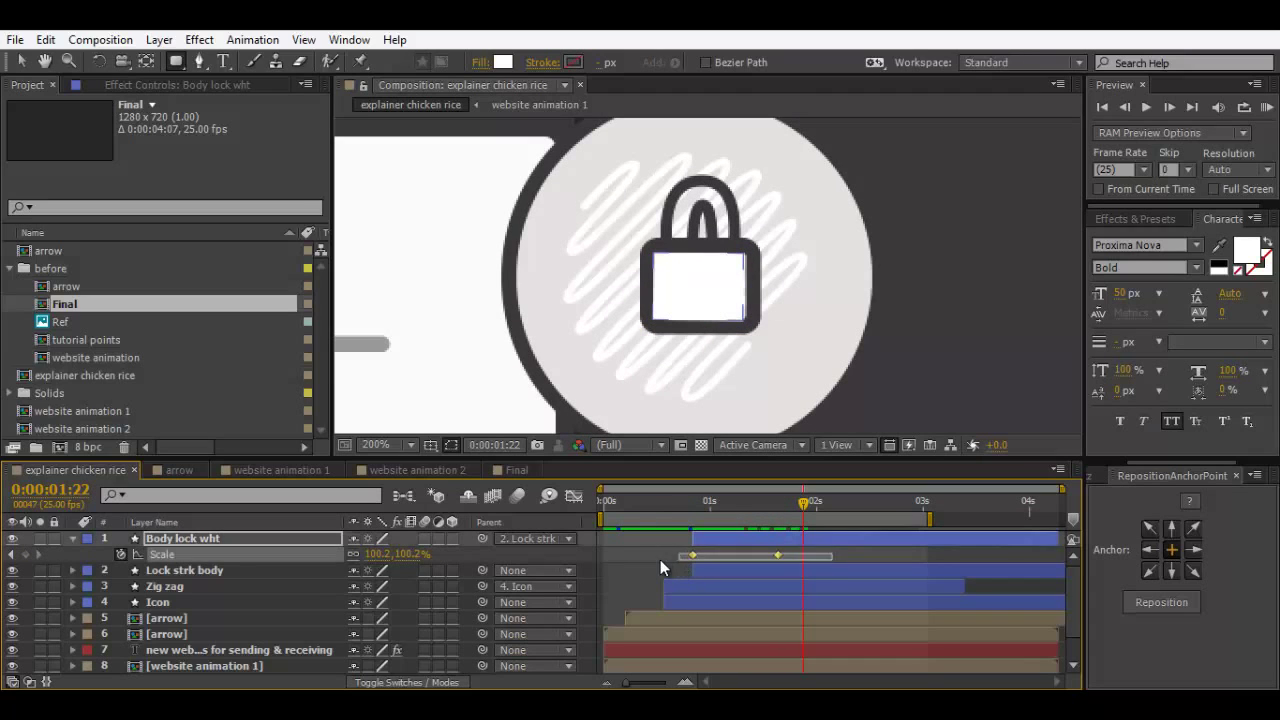
{"action": "left_click", "coordinate": [1116, 477]}
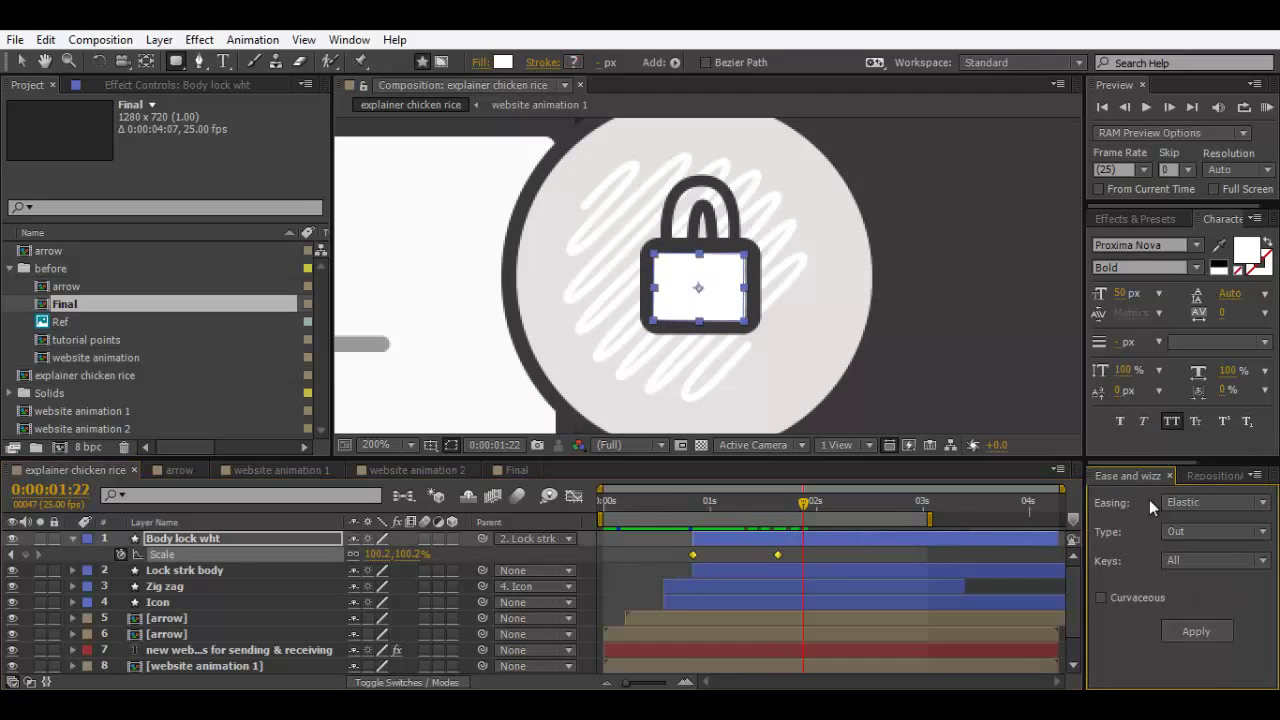
Step: Apply Elastic Out easing to Body lock wht's scale keyframes and RAM-preview the scene
{"action": "left_click", "coordinate": [1190, 631]}
{"action": "left_click", "coordinate": [887, 550]}
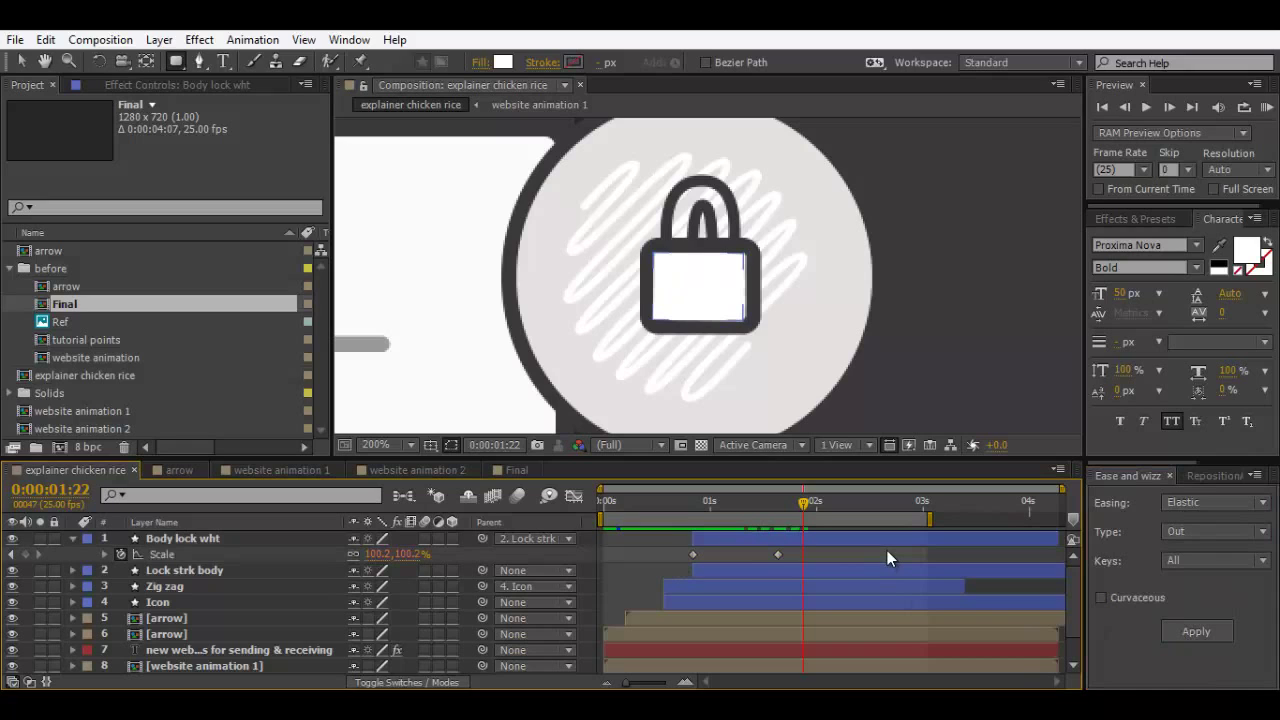
{"action": "key", "text": "KP_0"}
{"action": "key", "text": "comma"}
{"action": "key", "text": "comma"}
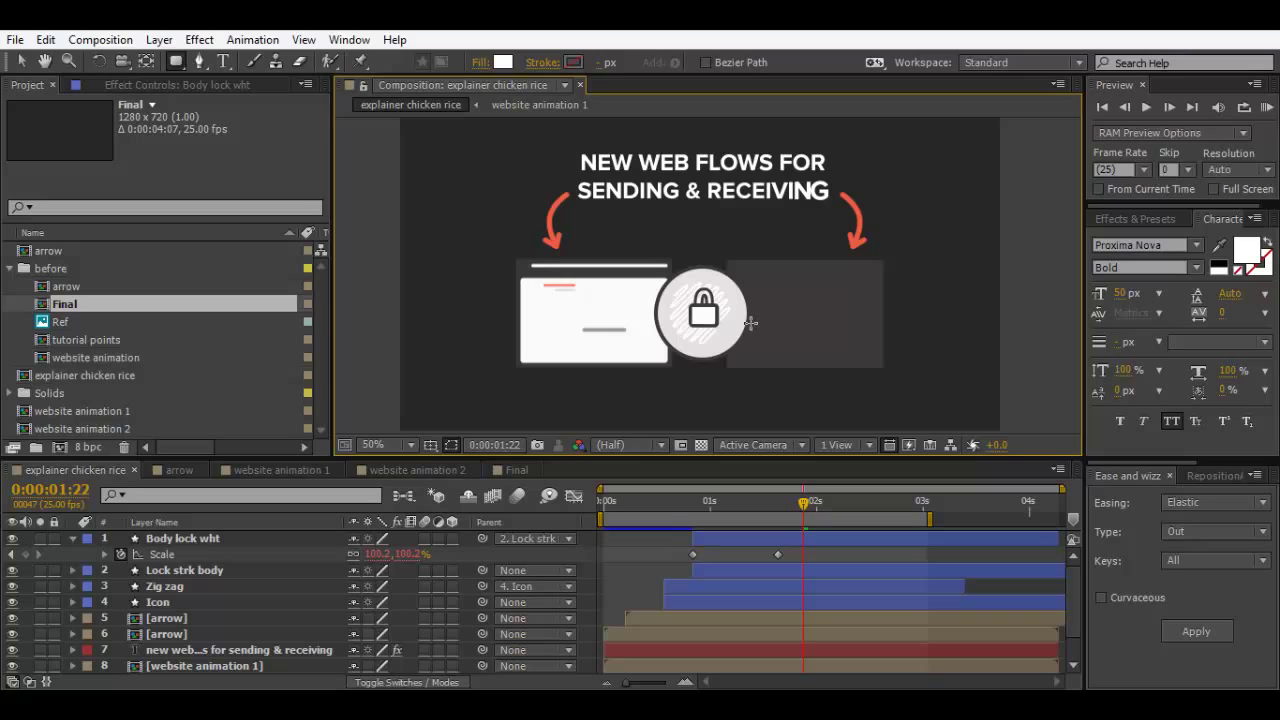
{"action": "key", "text": "KP_0"}
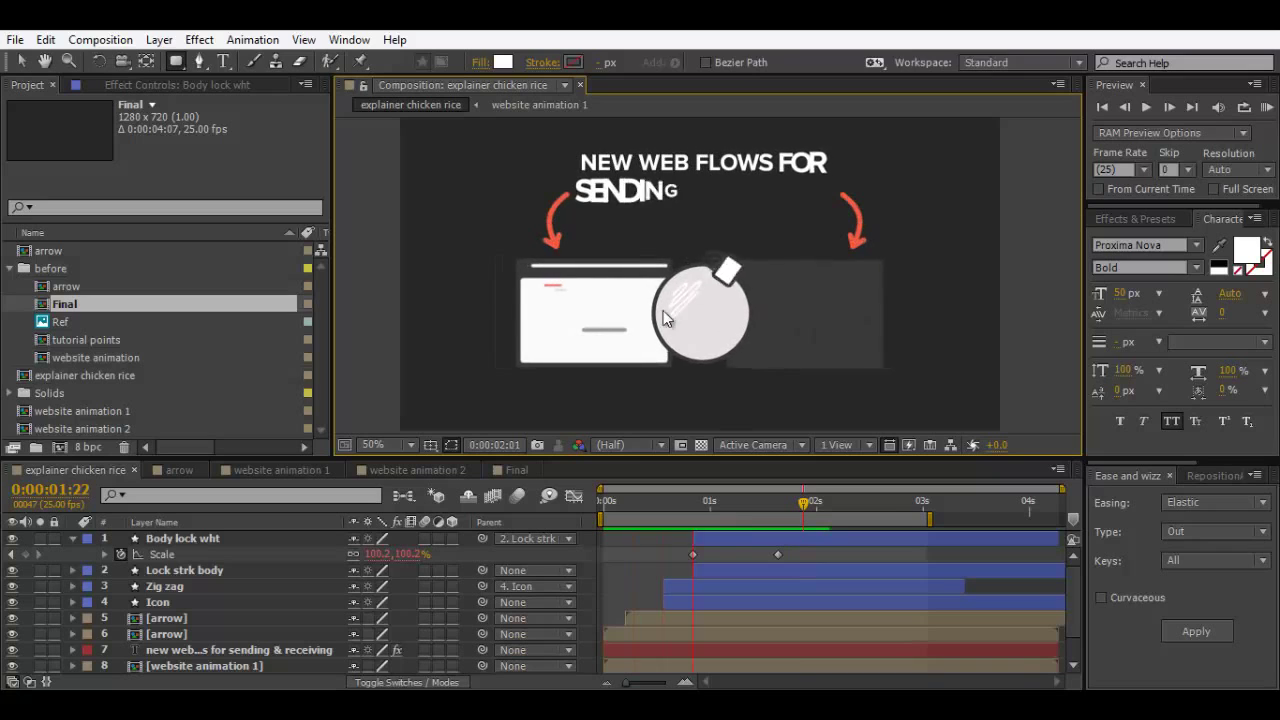
{"action": "key", "text": "slash"}
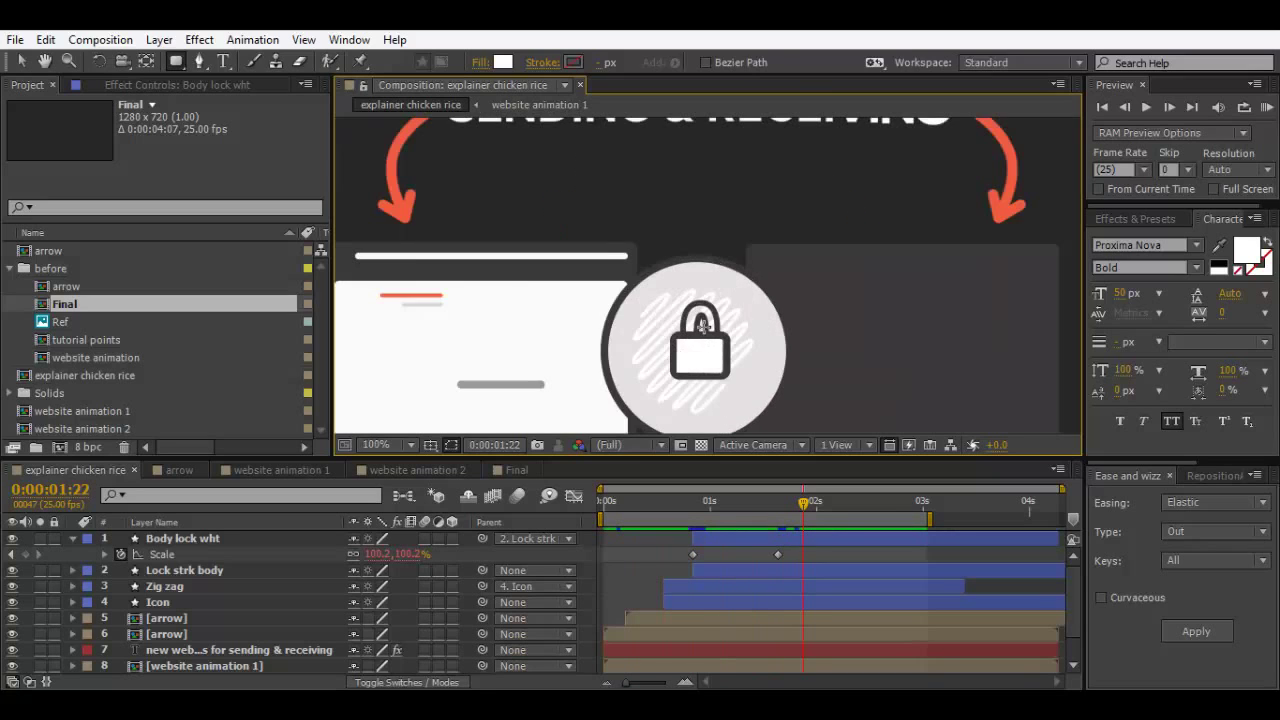
{"action": "scroll", "coordinate": [734, 380], "scroll_direction": "up", "scroll_amount": 2}
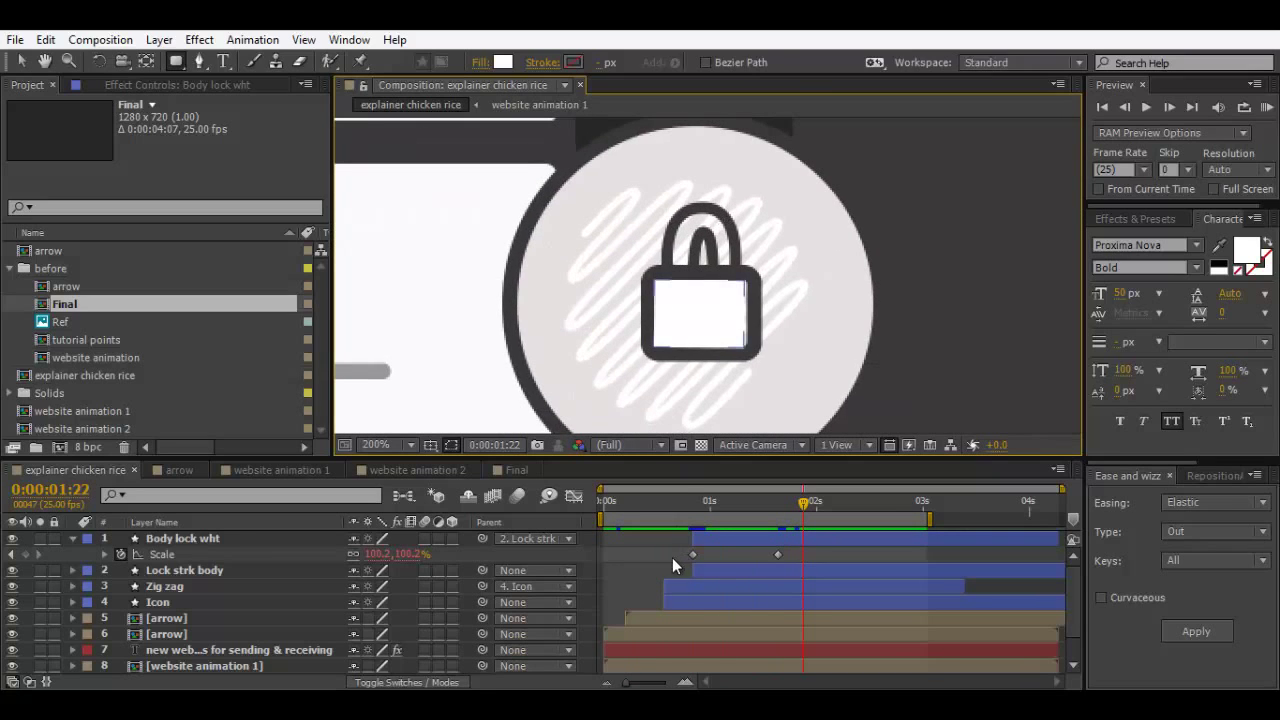
{"action": "left_click", "coordinate": [72, 538]}
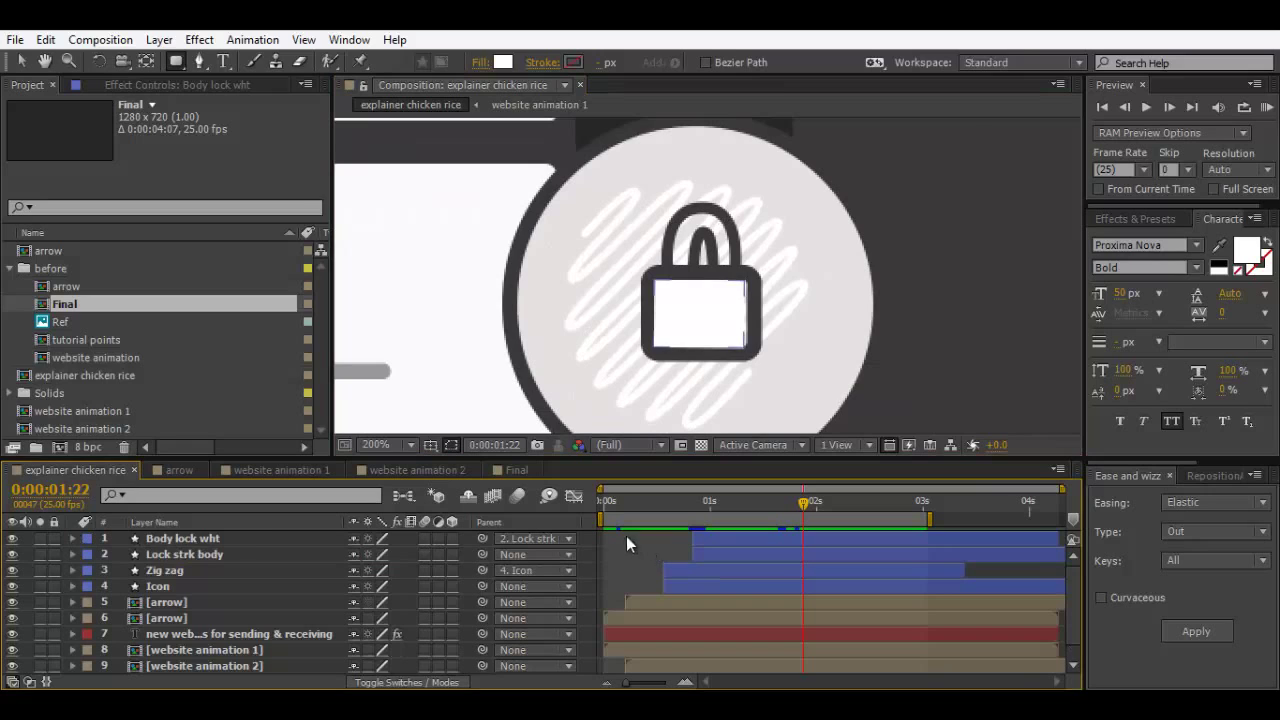
Step: Solo the Ref layer, zoom in on the lock, and move to 0:00:03:24 to see the orange key
{"action": "scroll", "coordinate": [703, 371], "scroll_direction": "up", "scroll_amount": 2}
{"action": "scroll", "coordinate": [158, 558], "scroll_direction": "down", "scroll_amount": 1}
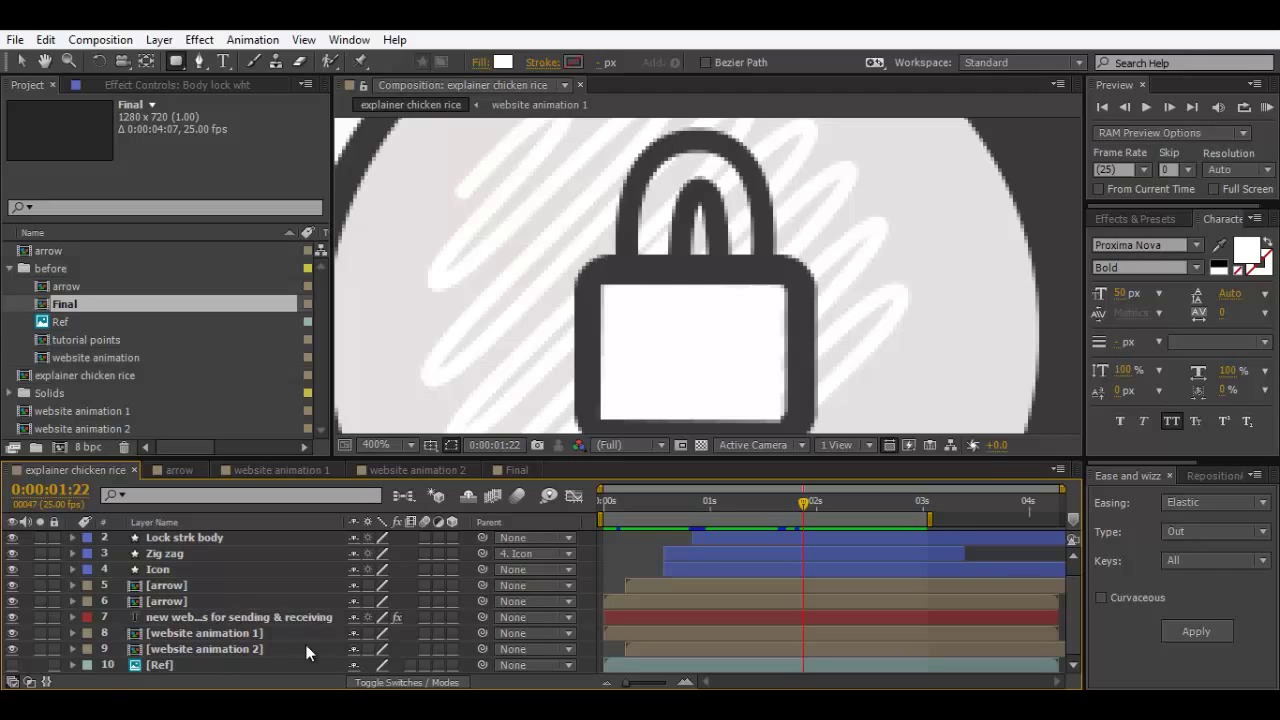
{"action": "left_click", "coordinate": [40, 665]}
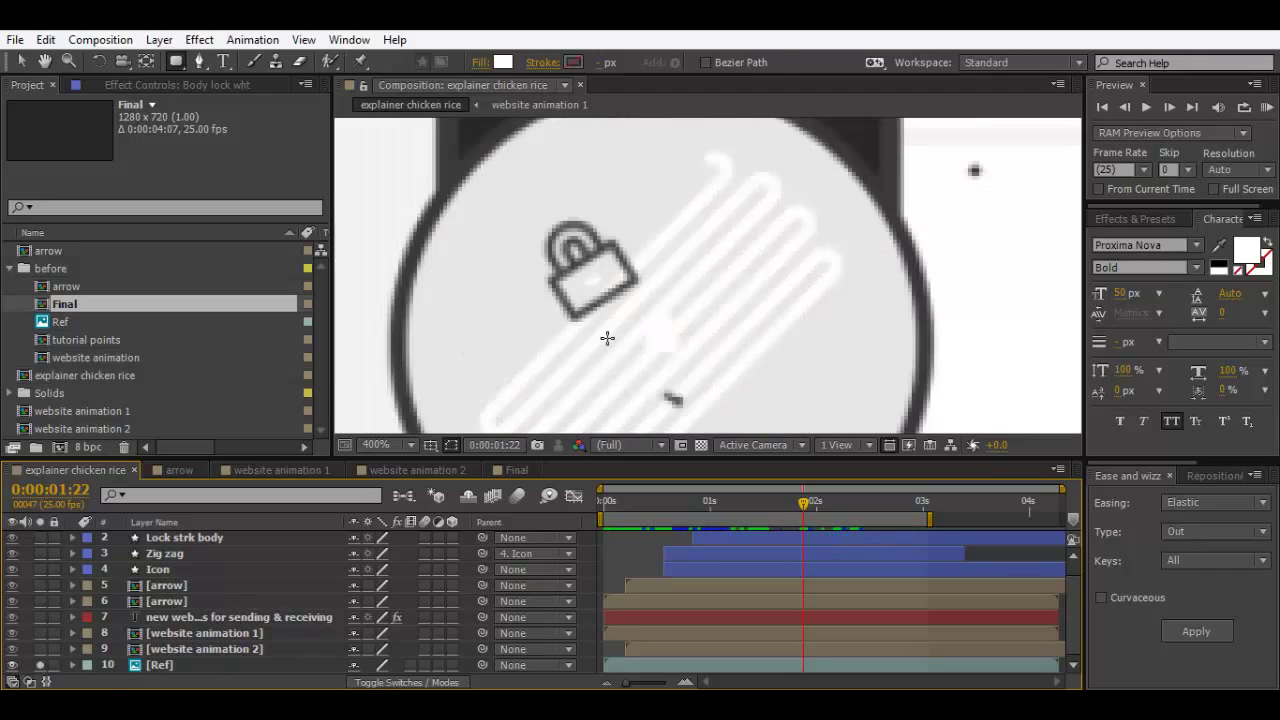
{"action": "scroll", "coordinate": [607, 338], "scroll_direction": "up", "scroll_amount": 1}
{"action": "left_click_drag", "start_coordinate": [626, 346], "coordinate": [694, 220]}
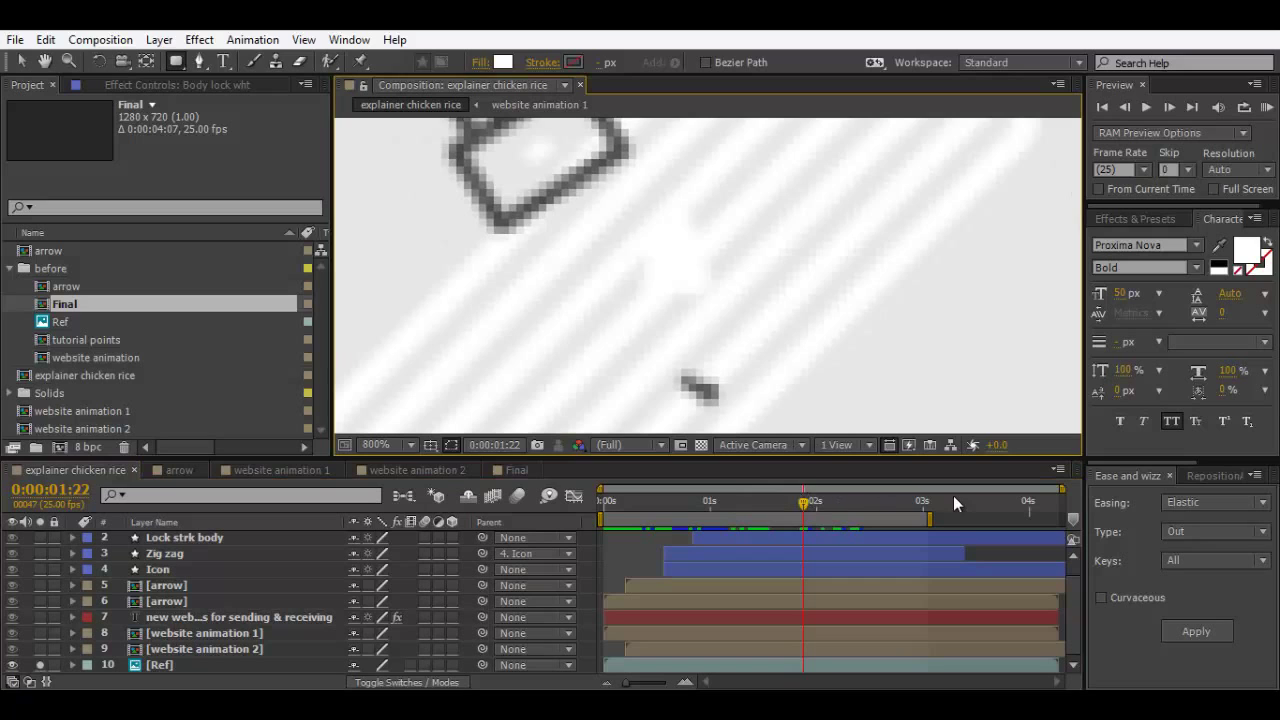
{"action": "left_click_drag", "start_coordinate": [953, 497], "coordinate": [1027, 510]}
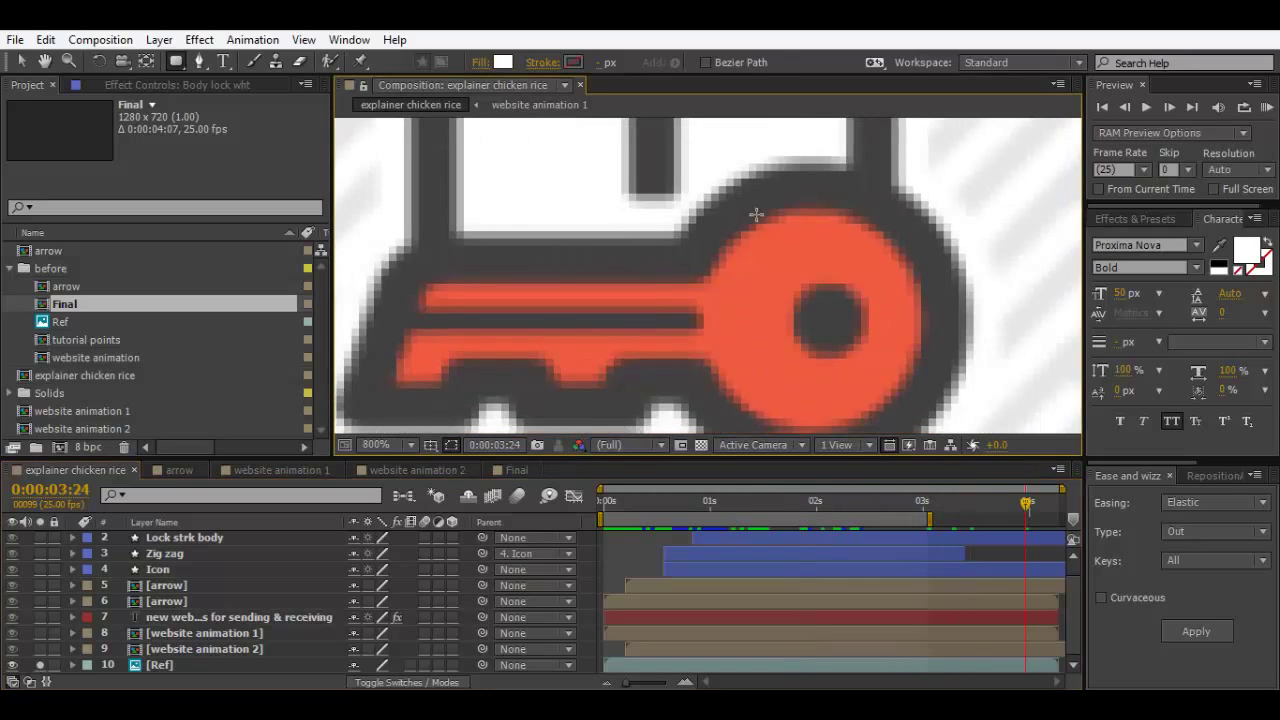
{"action": "scroll", "coordinate": [749, 216], "scroll_direction": "down", "scroll_amount": 1}
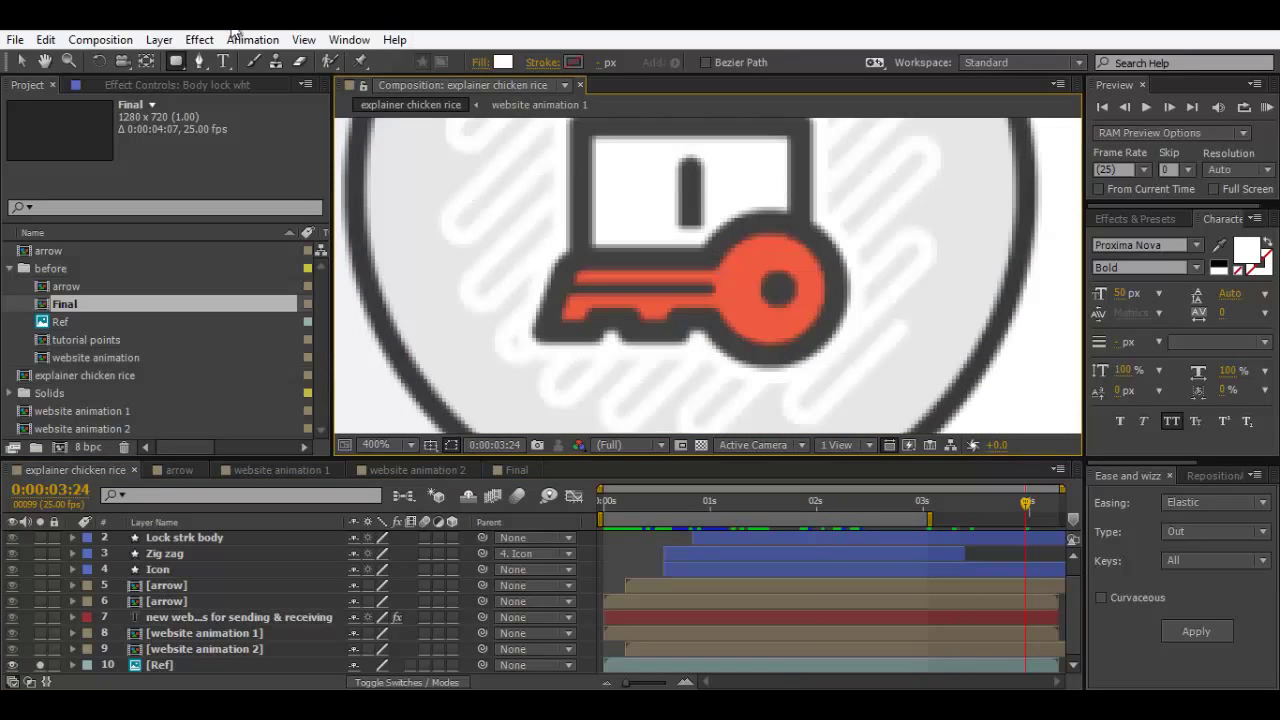
{"action": "scroll", "coordinate": [696, 547], "scroll_direction": "up", "scroll_amount": 1}
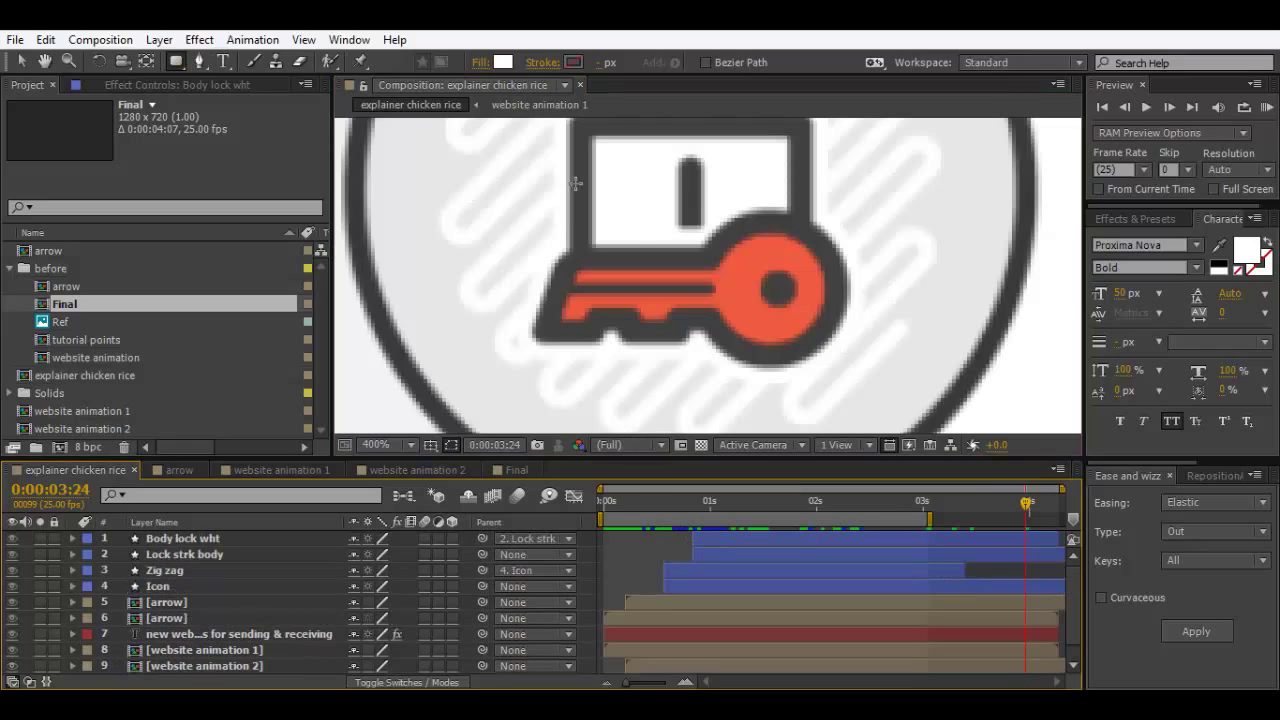
Step: Draw a dark grey (414041) circle over the key's head and centre its anchor point
{"action": "left_click", "coordinate": [176, 62]}
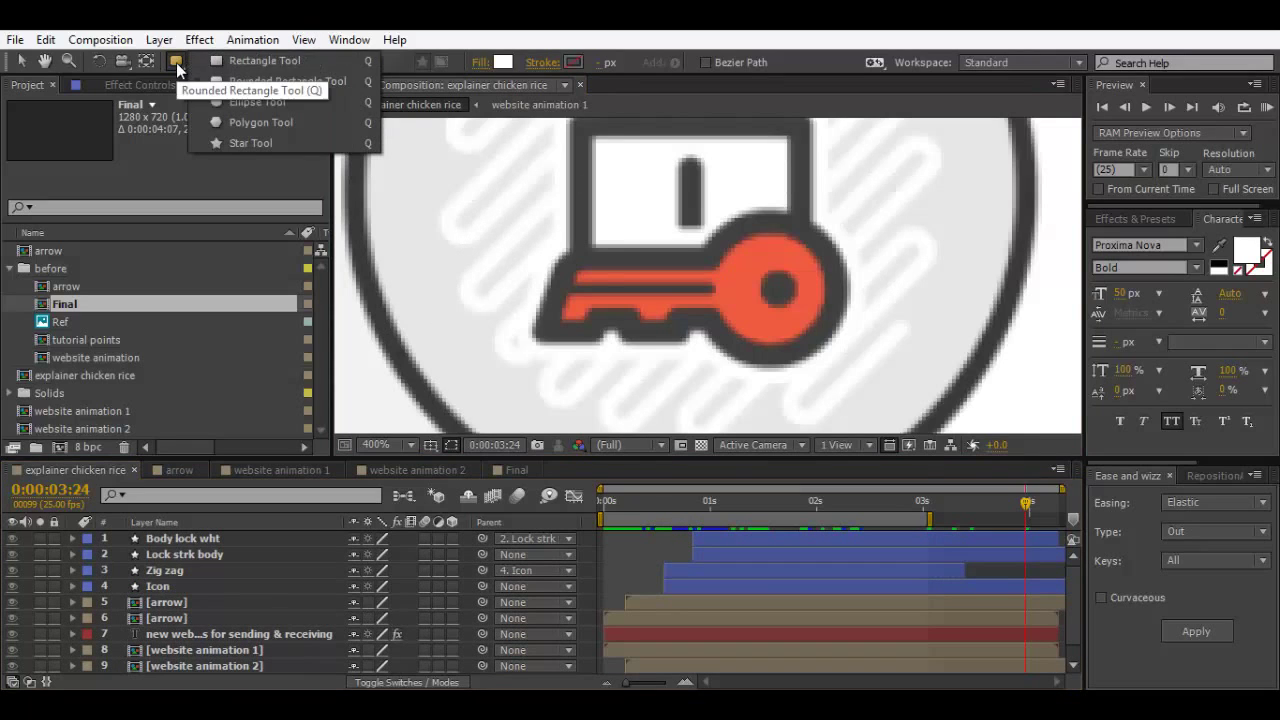
{"action": "left_click", "coordinate": [259, 100]}
{"action": "left_click", "coordinate": [496, 61]}
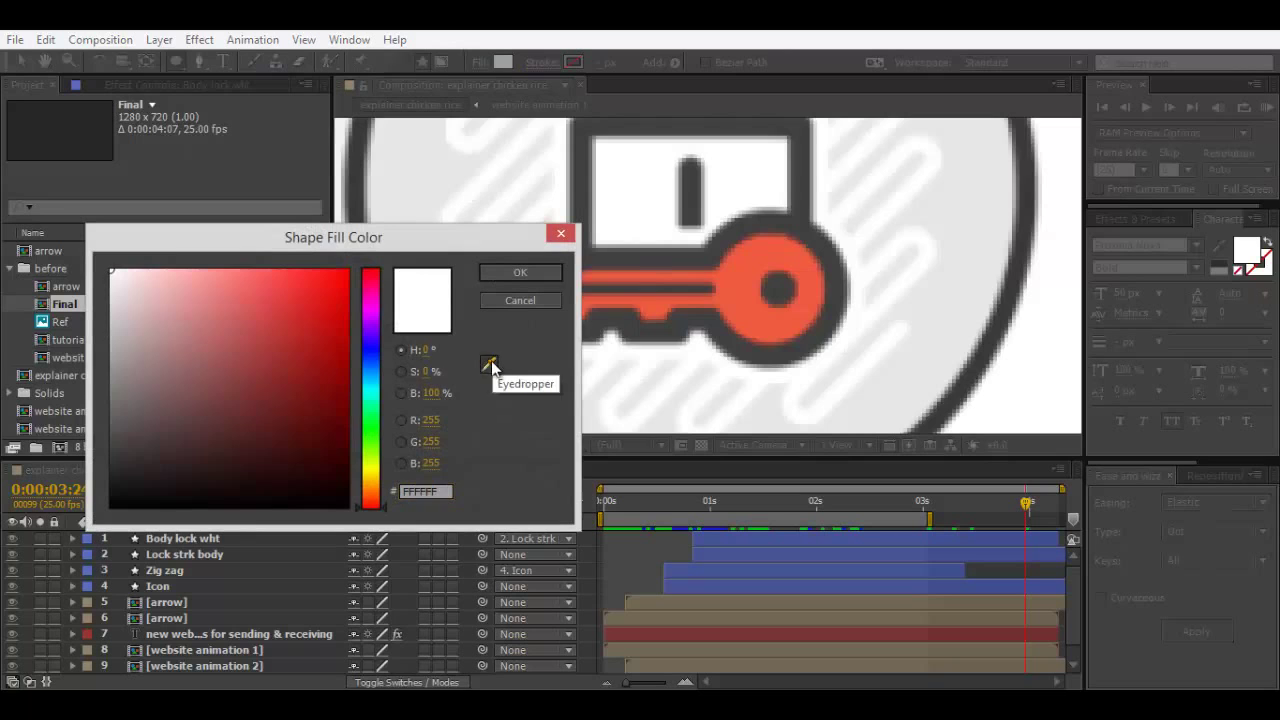
{"action": "left_click", "coordinate": [488, 364]}
{"action": "left_click", "coordinate": [482, 274]}
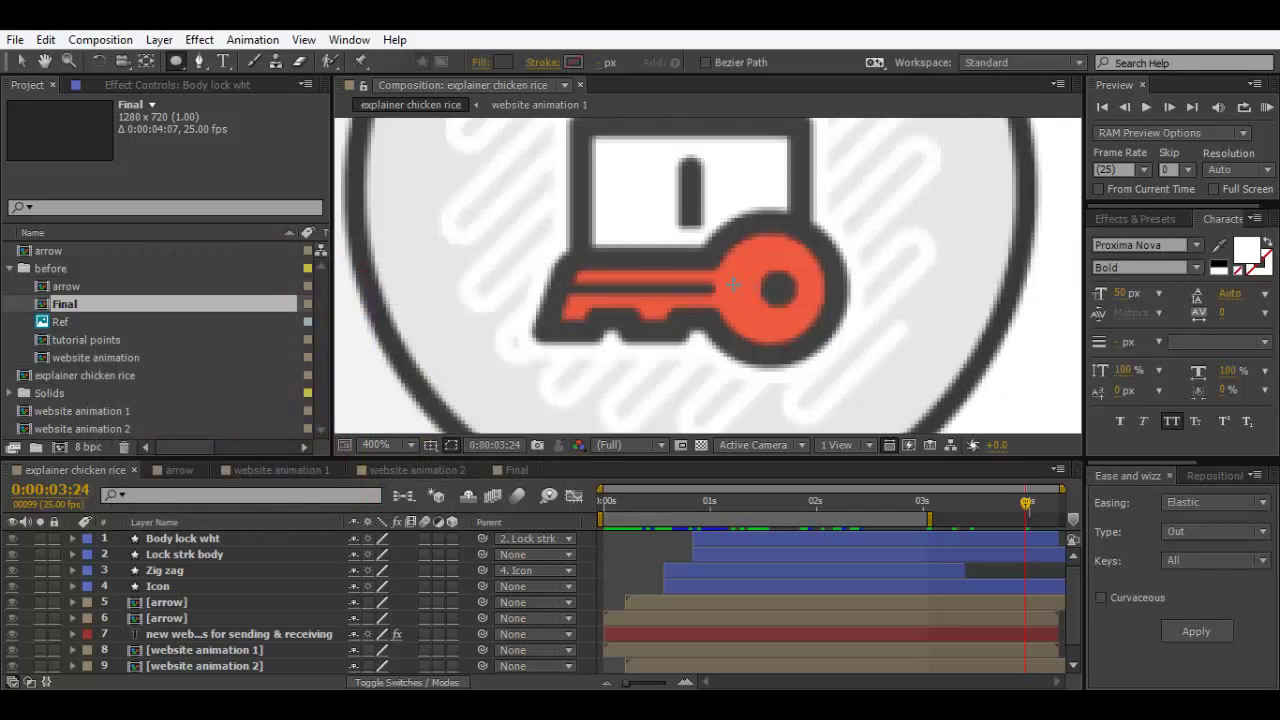
{"action": "left_click_drag", "start_coordinate": [769, 288], "coordinate": [694, 240]}
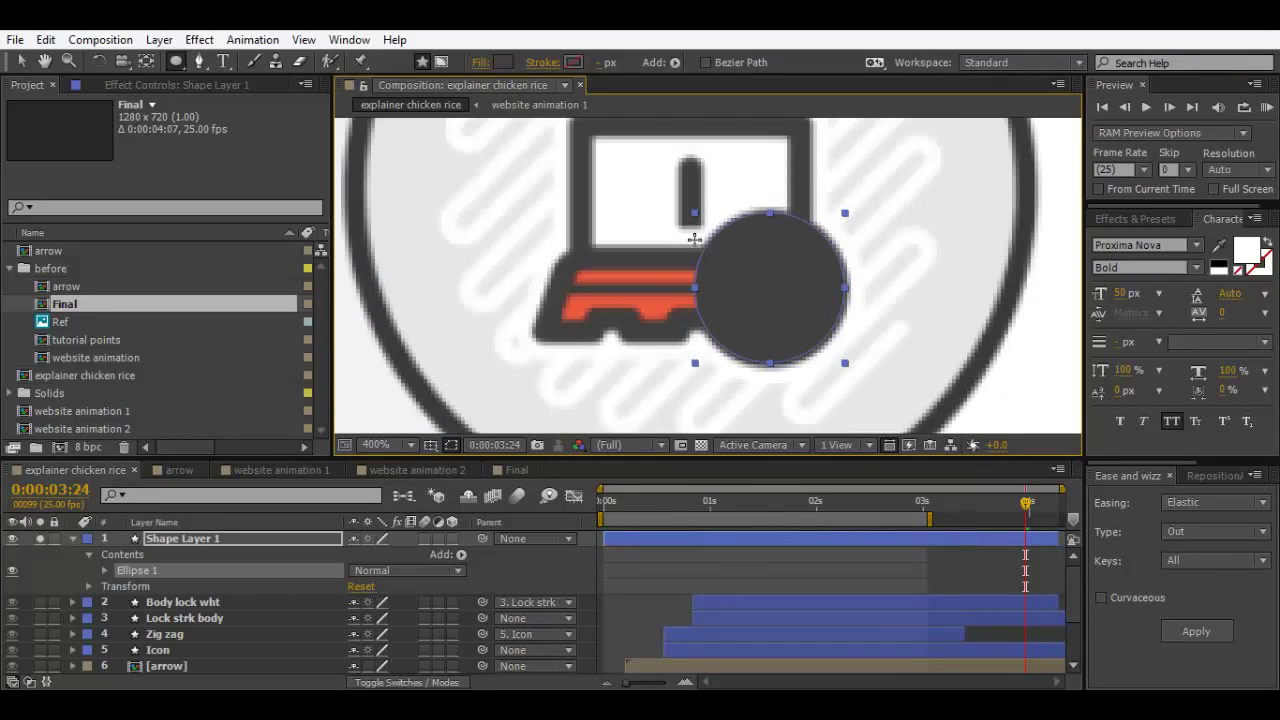
{"action": "left_click", "coordinate": [844, 542]}
{"action": "left_click", "coordinate": [1211, 475]}
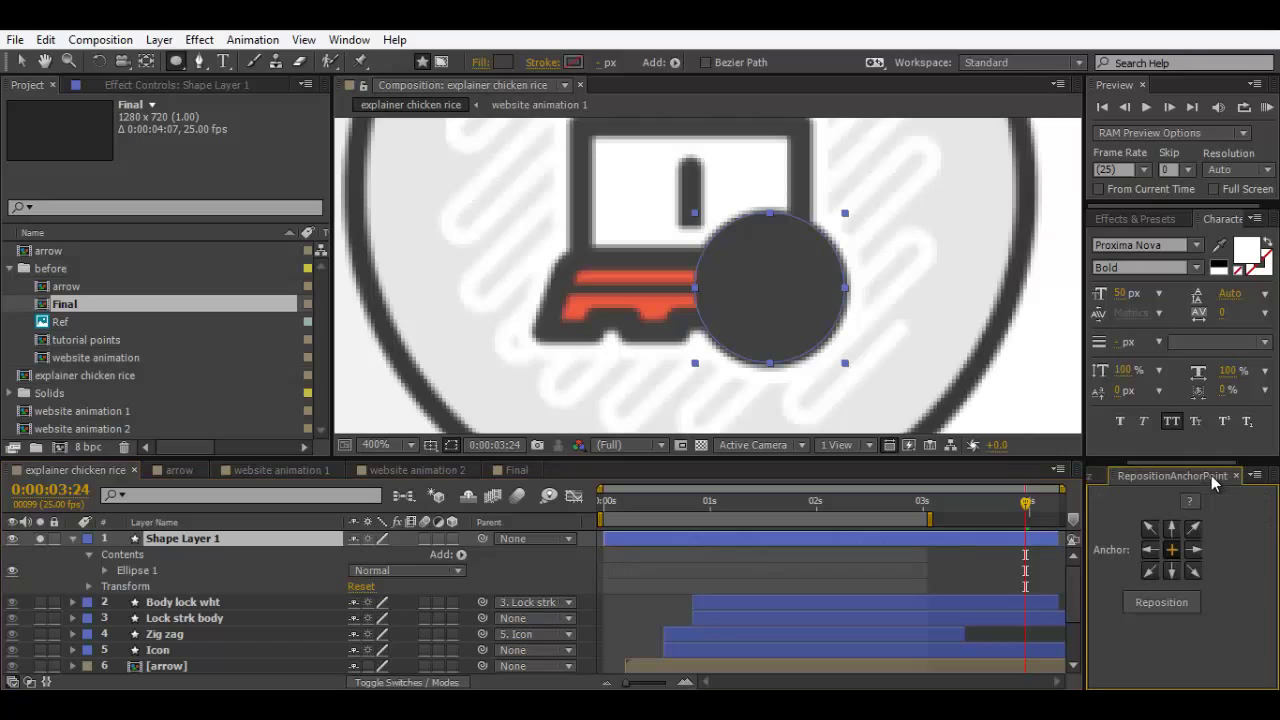
{"action": "left_click", "coordinate": [1190, 604]}
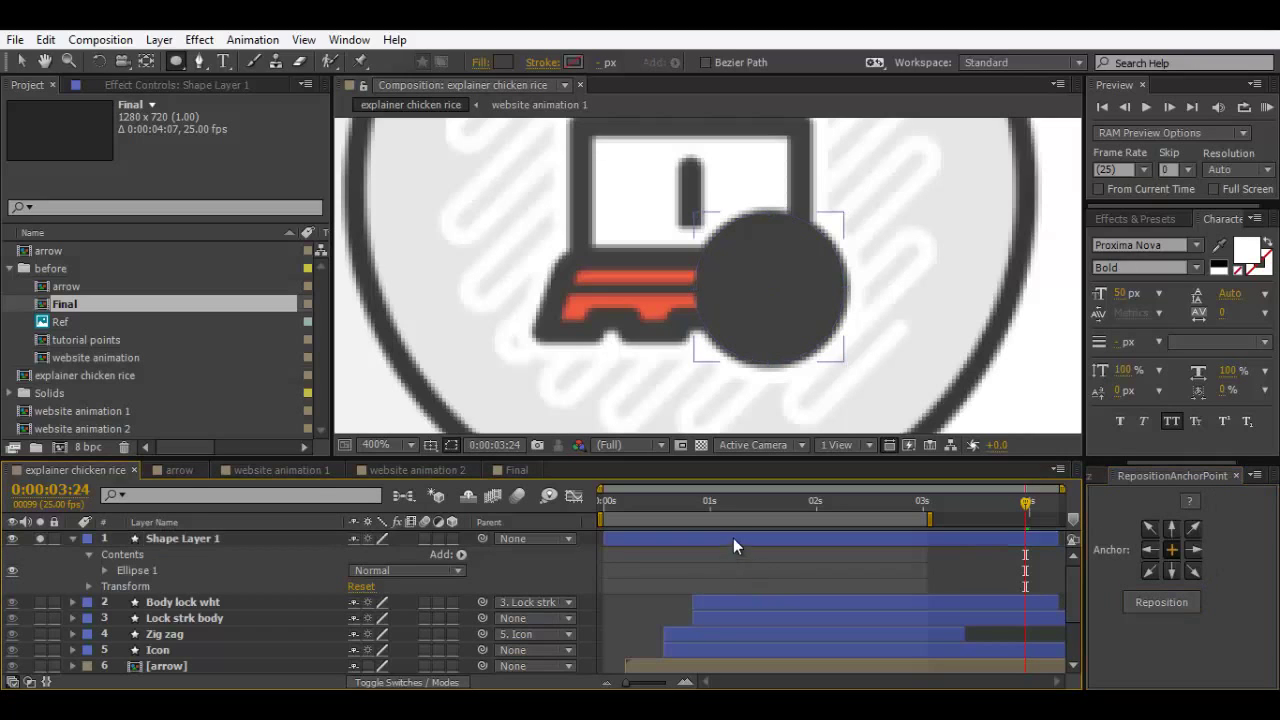
Step: Trace the key blade's outline point by point with the Pen tool as a dark shape
{"action": "left_click", "coordinate": [197, 64]}
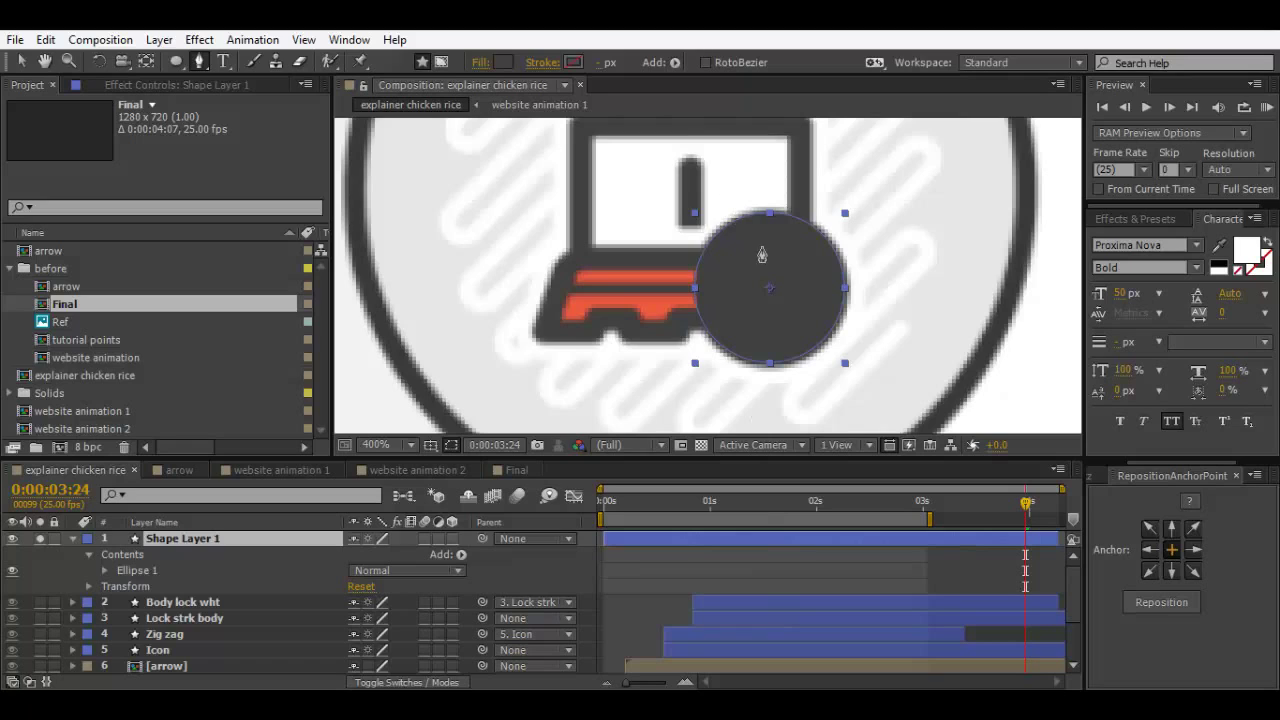
{"action": "left_click", "coordinate": [574, 251]}
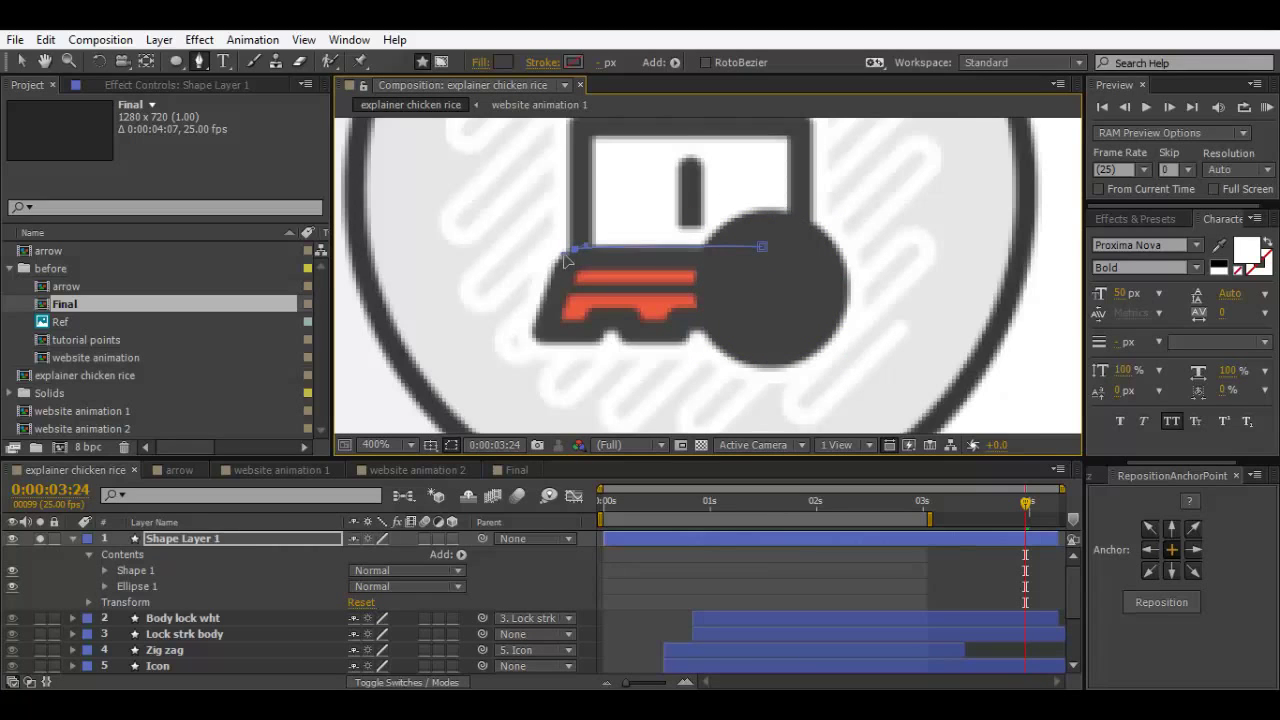
{"action": "left_click", "coordinate": [536, 337]}
{"action": "left_click_drag", "start_coordinate": [550, 347], "coordinate": [550, 347]}
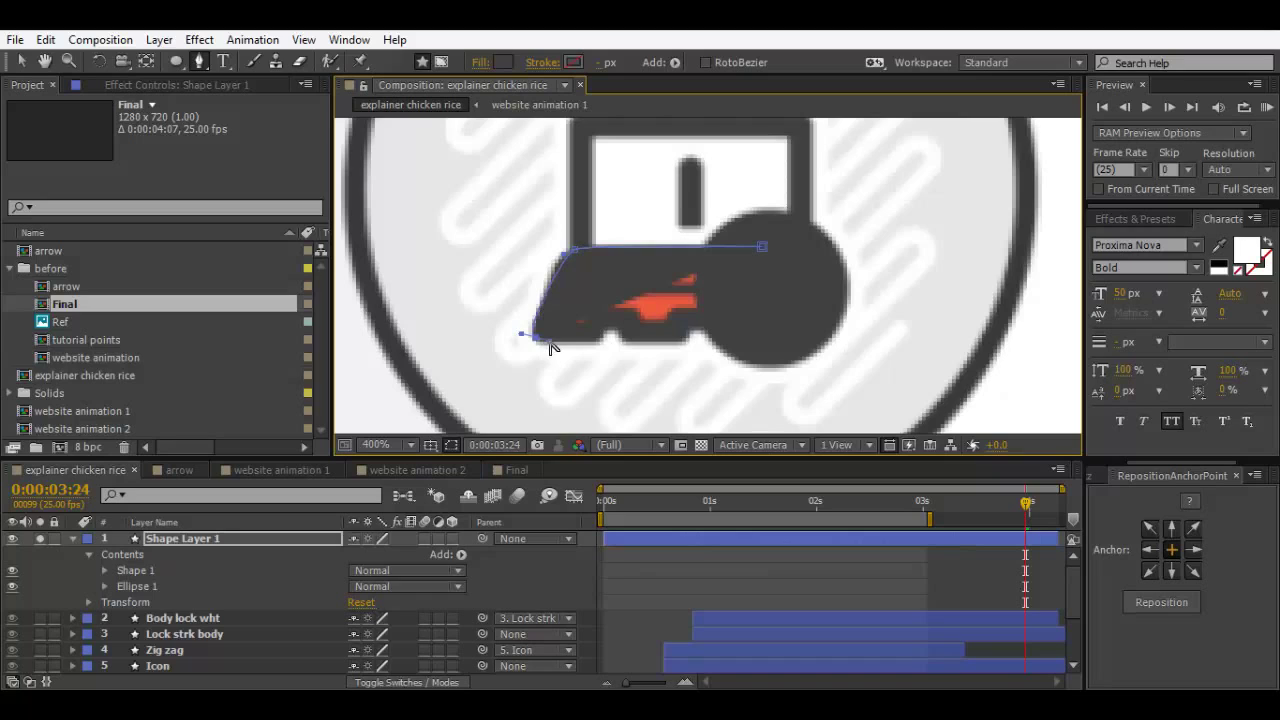
{"action": "left_click", "coordinate": [536, 338], "text": "alt"}
{"action": "left_click", "coordinate": [600, 339]}
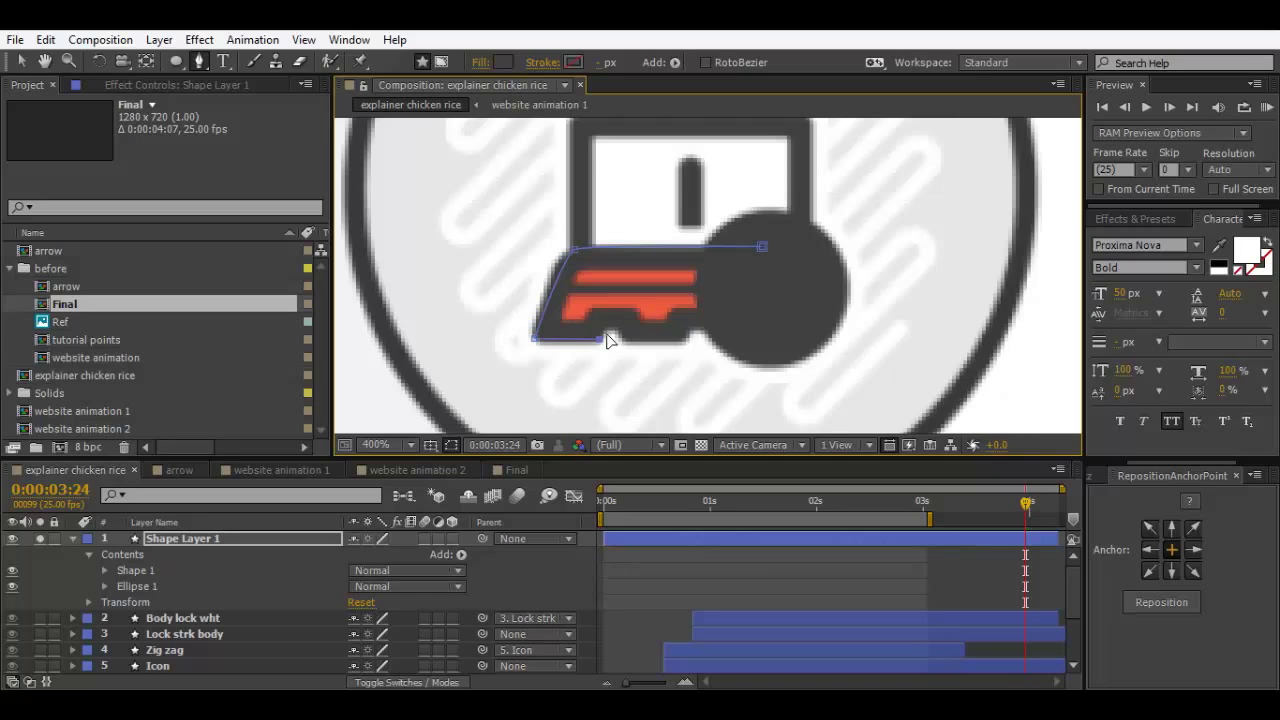
{"action": "left_click", "coordinate": [690, 338]}
Step: Toggle the dark shape's visibility and solo to check it against the key beneath
{"action": "scroll", "coordinate": [697, 336], "scroll_direction": "up", "scroll_amount": 1}
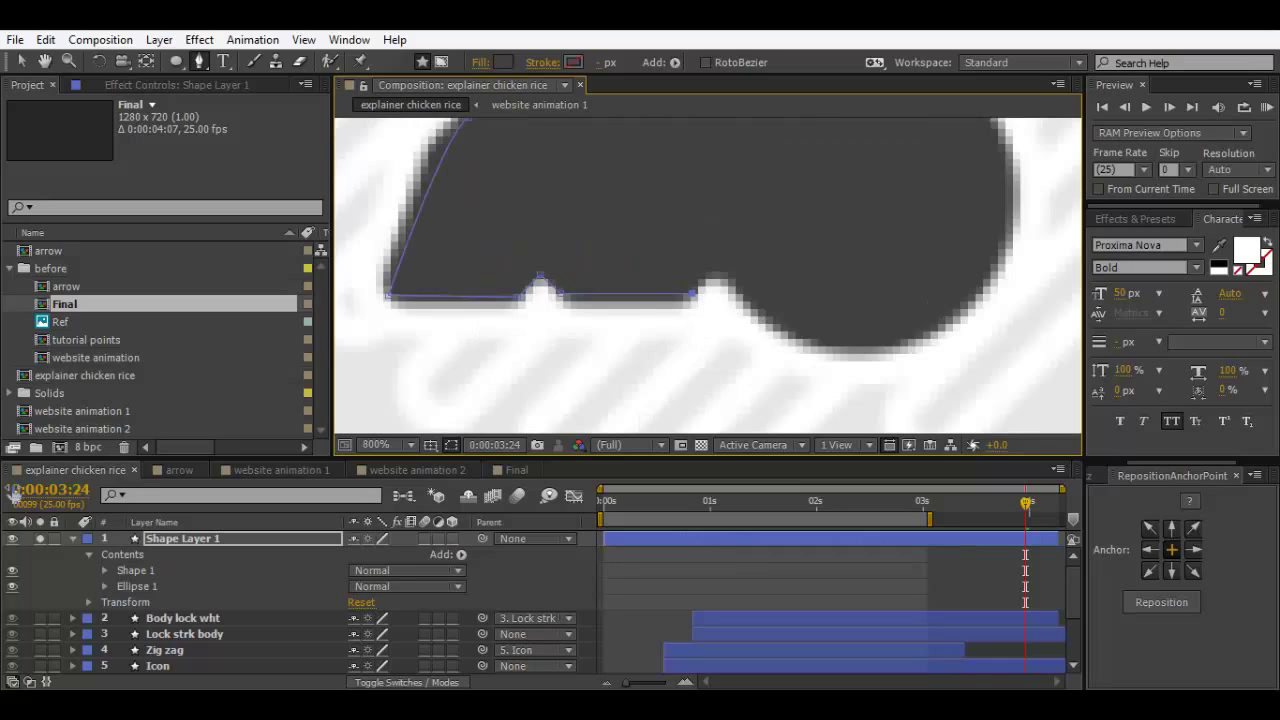
{"action": "left_click", "coordinate": [13, 539]}
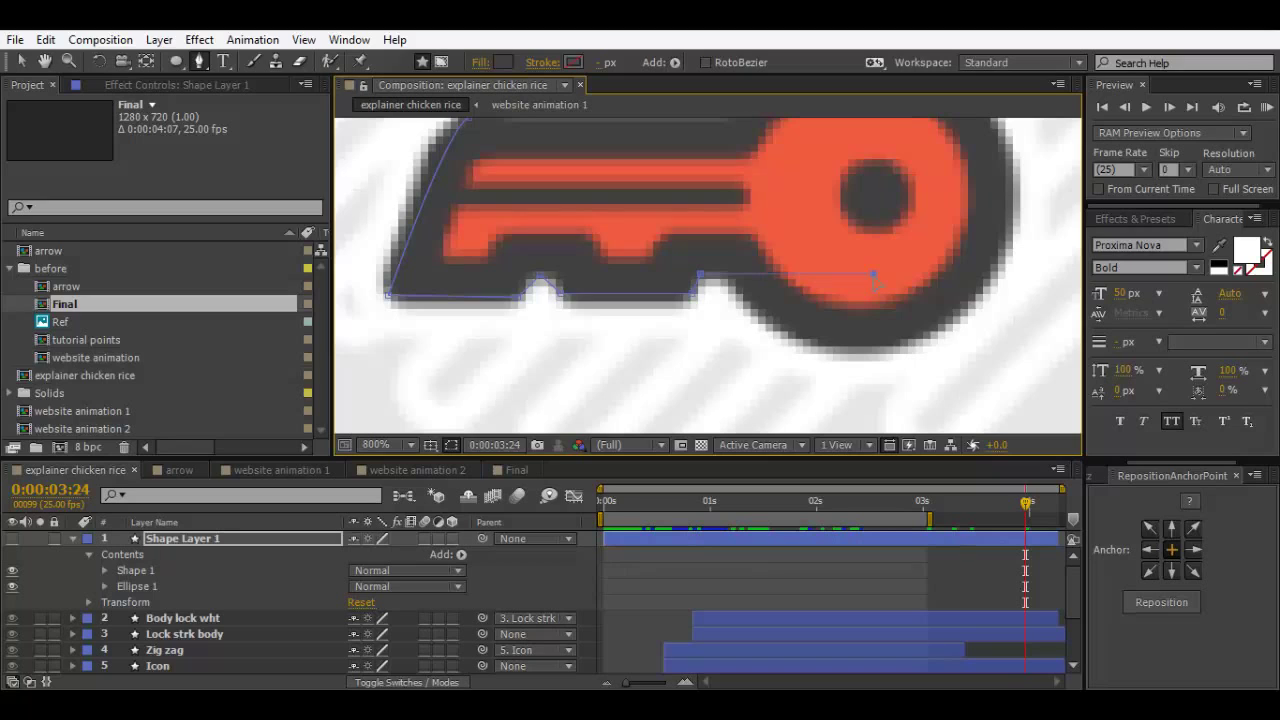
{"action": "scroll", "coordinate": [873, 283], "scroll_direction": "down", "scroll_amount": 1}
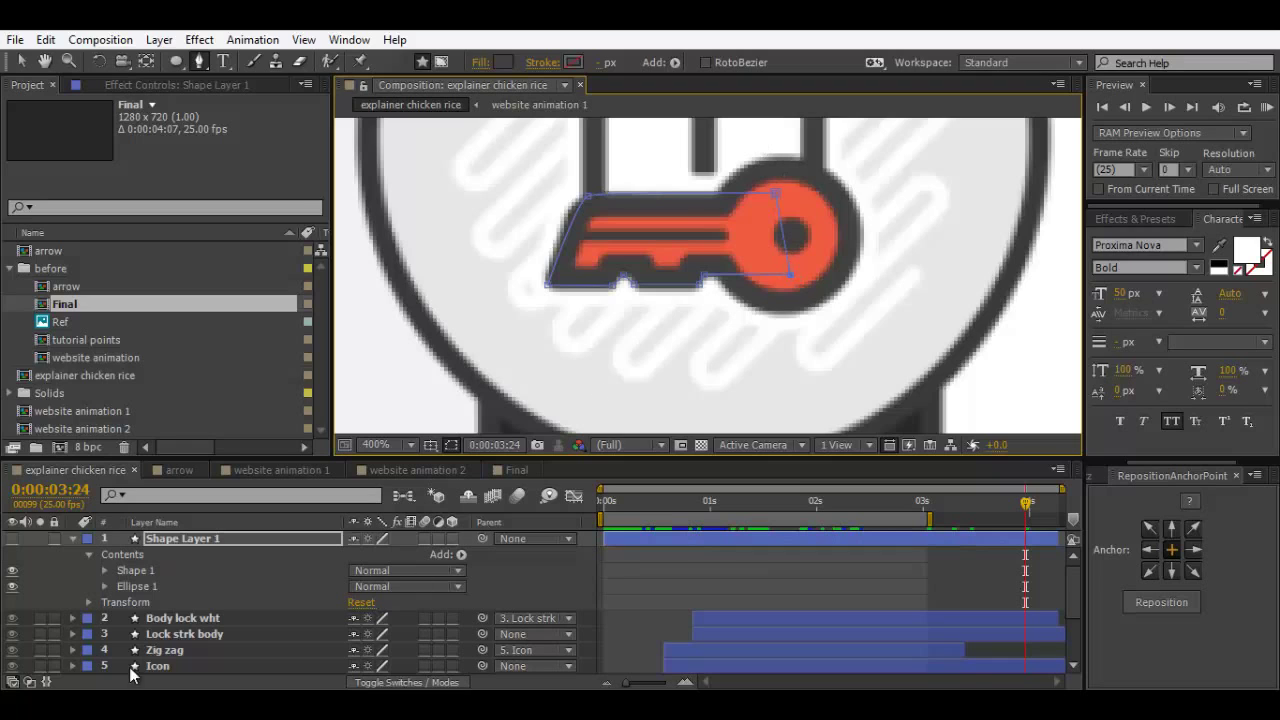
{"action": "left_click", "coordinate": [40, 538]}
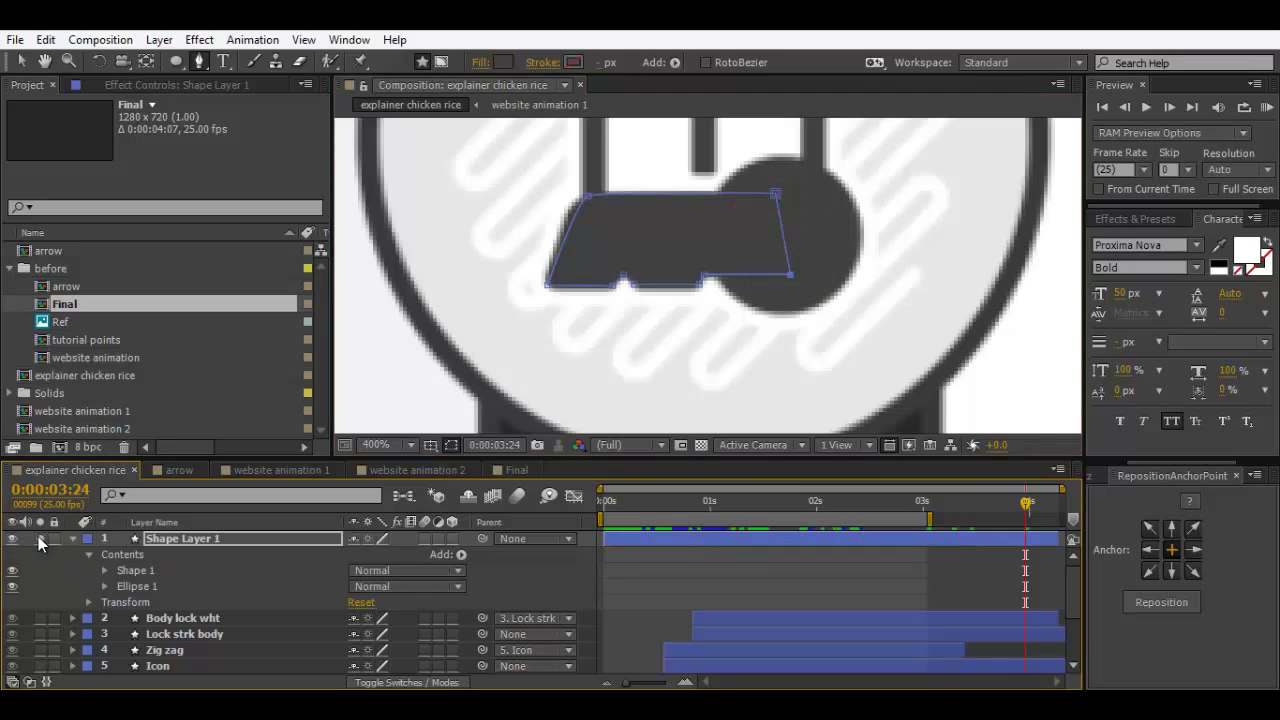
{"action": "left_click", "coordinate": [38, 558]}
{"action": "scroll", "coordinate": [803, 295], "scroll_direction": "down", "scroll_amount": 1}
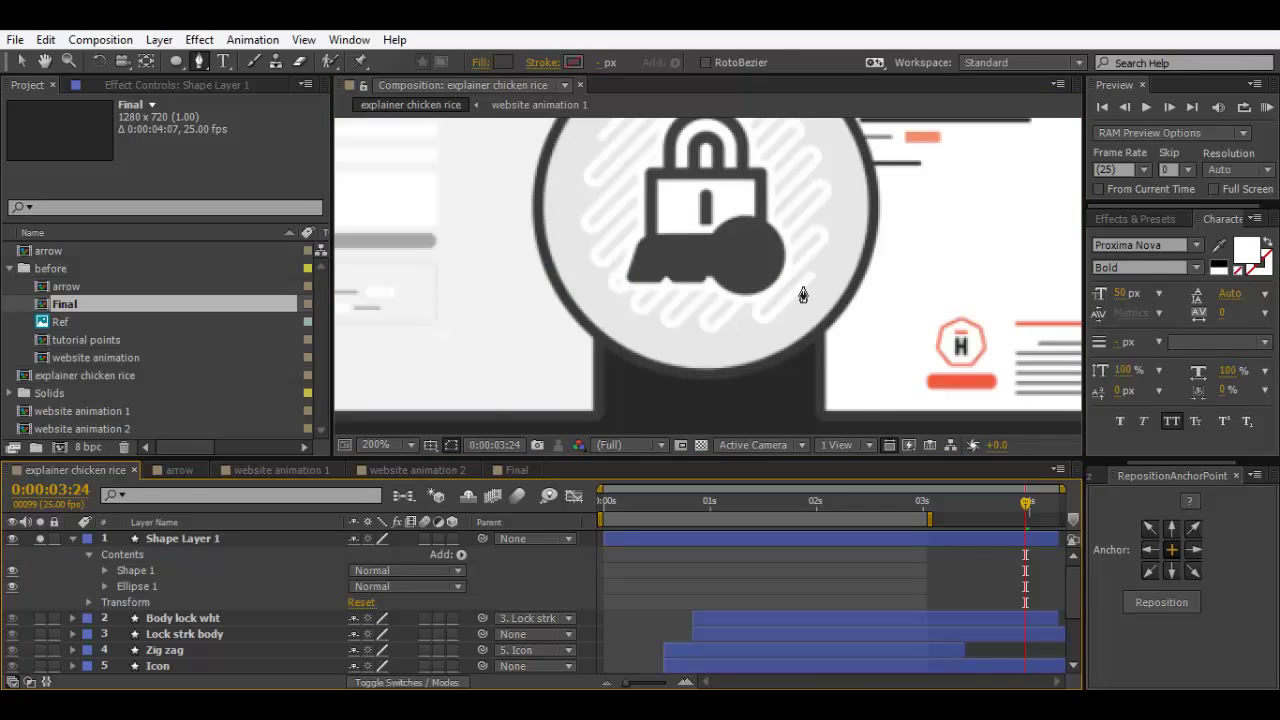
{"action": "scroll", "coordinate": [803, 295], "scroll_direction": "up", "scroll_amount": 1}
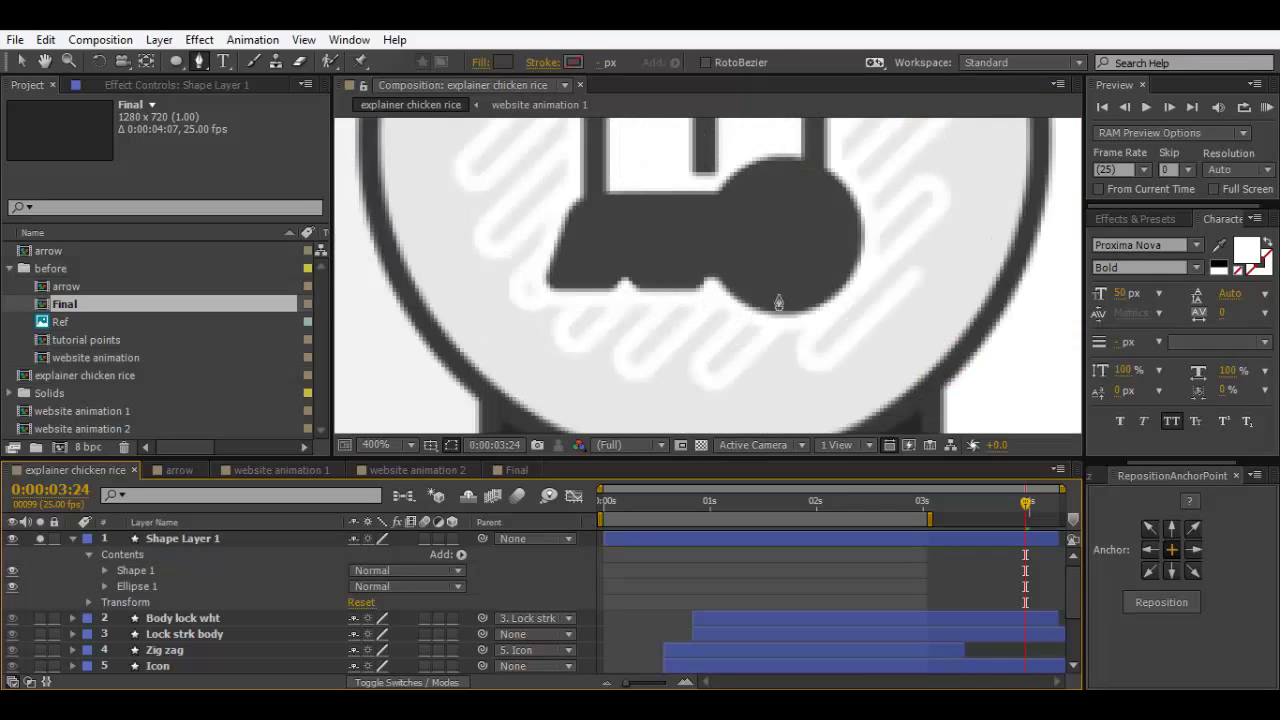
{"action": "left_click", "coordinate": [40, 538]}
{"action": "left_click", "coordinate": [12, 538]}
Step: Rename the dark shape layer to 'Key black'
{"action": "left_click", "coordinate": [257, 540]}
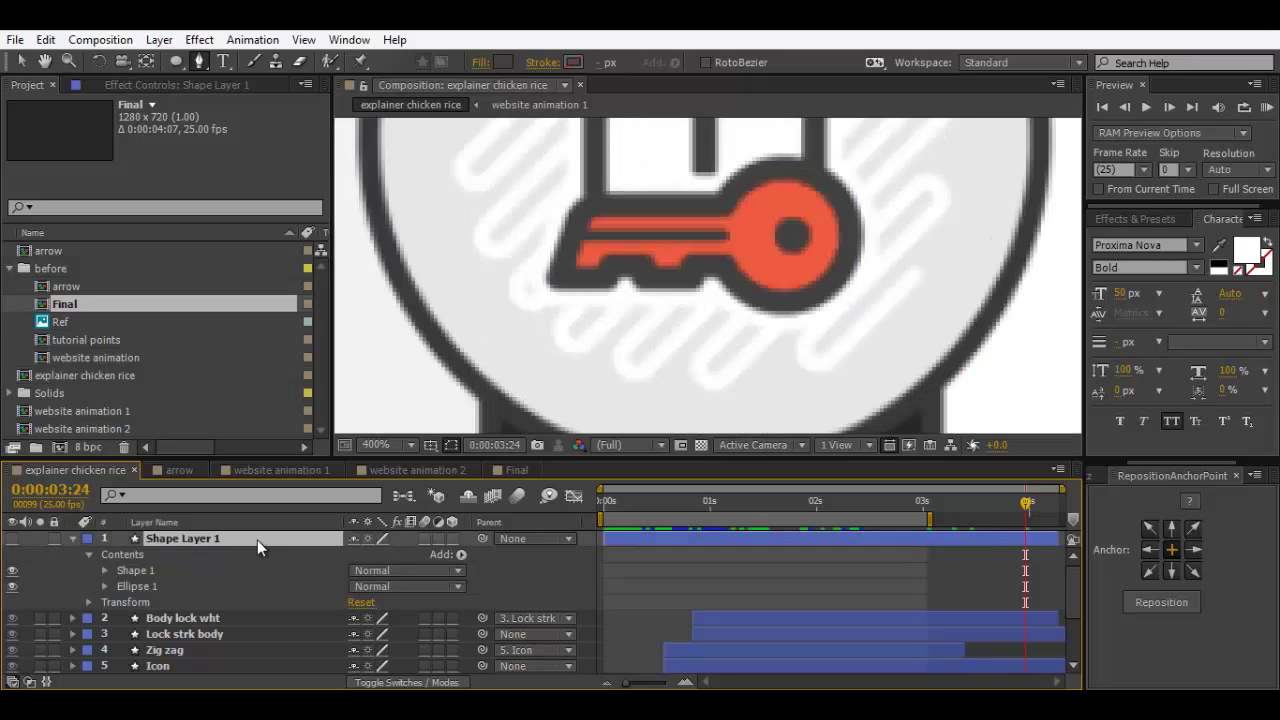
{"action": "key", "text": "Return"}
{"action": "type", "text": "Key black"}
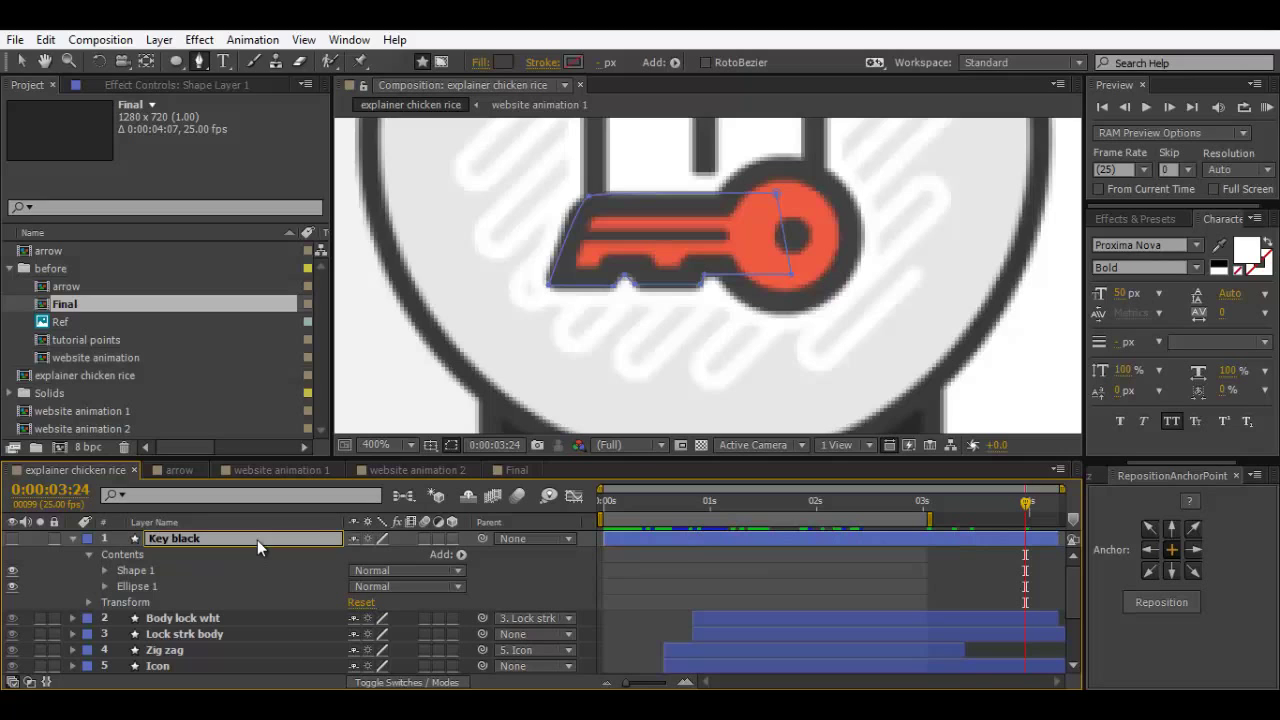
{"action": "key", "text": "Return"}
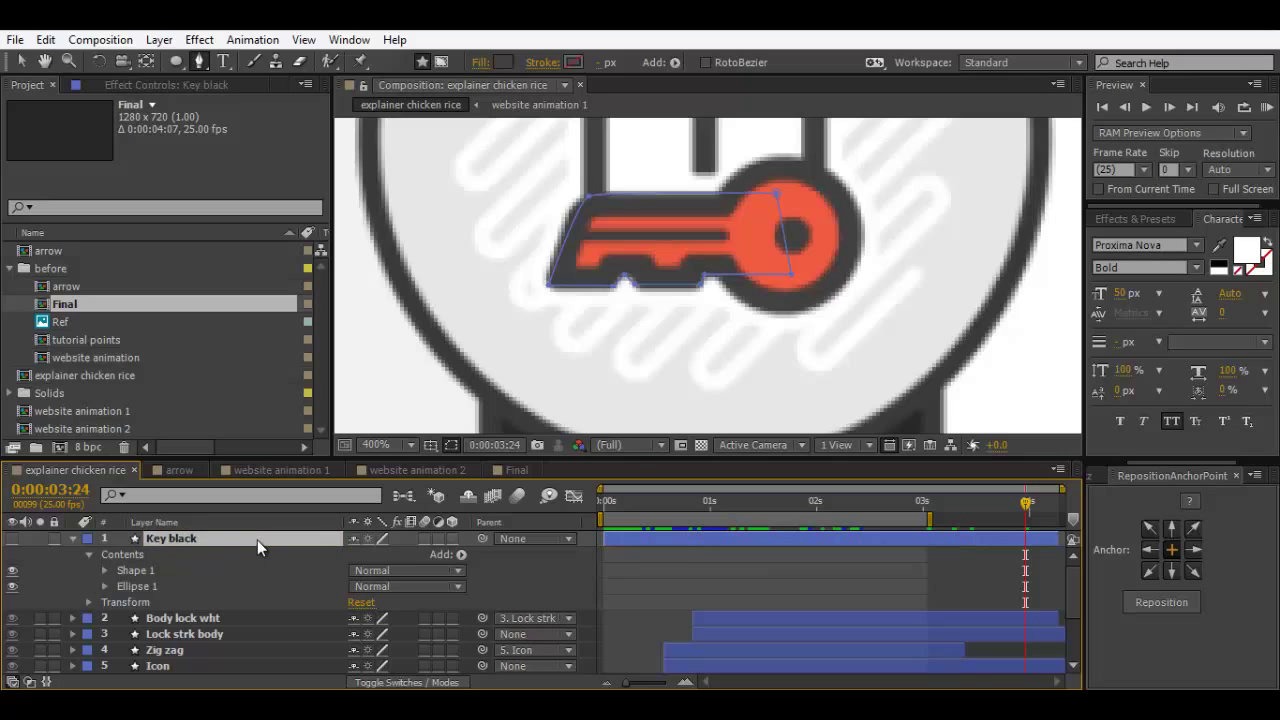
{"action": "left_click", "coordinate": [33, 561]}
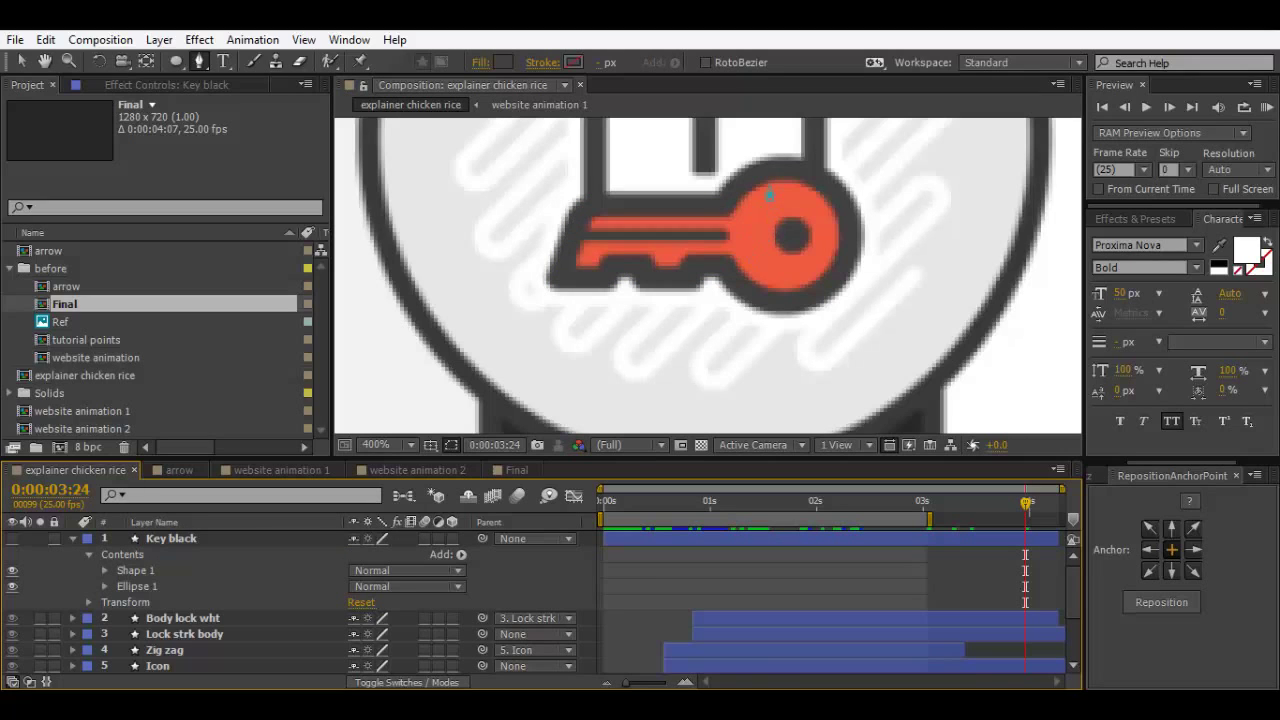
{"action": "left_click", "coordinate": [174, 62]}
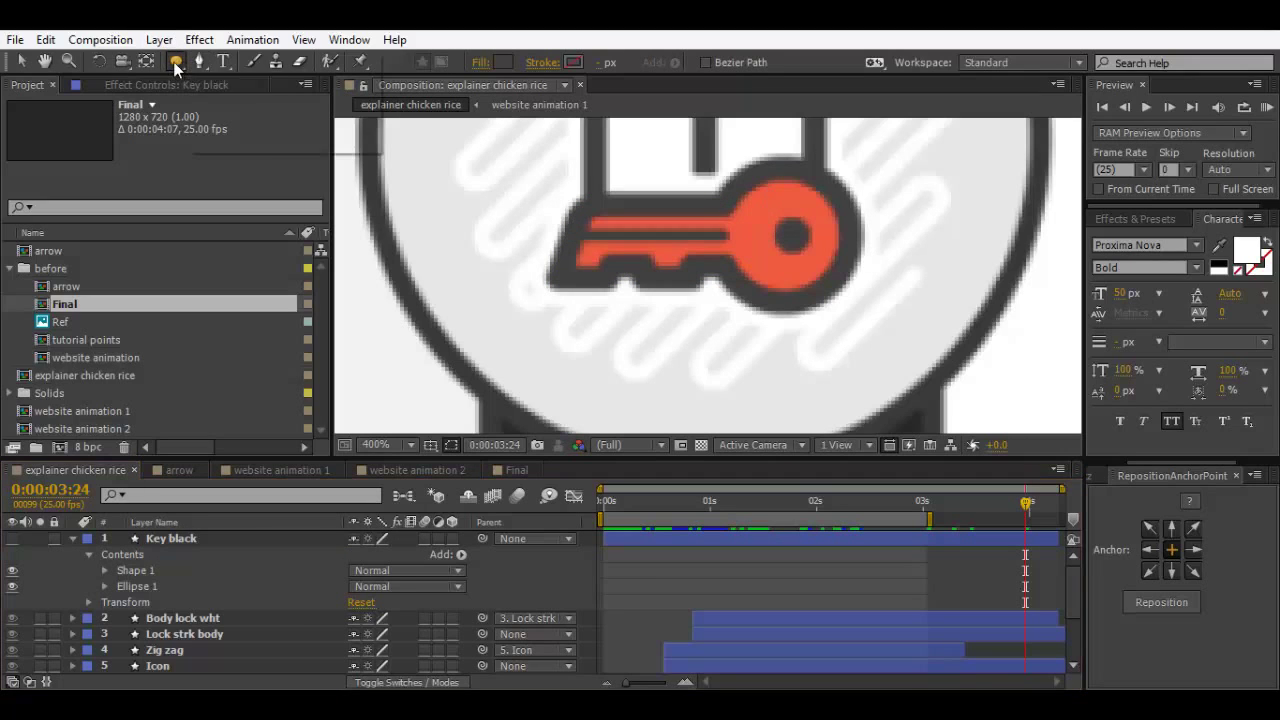
Step: Draw an orange ellipse at the key's head, sampling the key's orange as fill
{"action": "left_click_drag", "start_coordinate": [173, 61], "coordinate": [250, 98]}
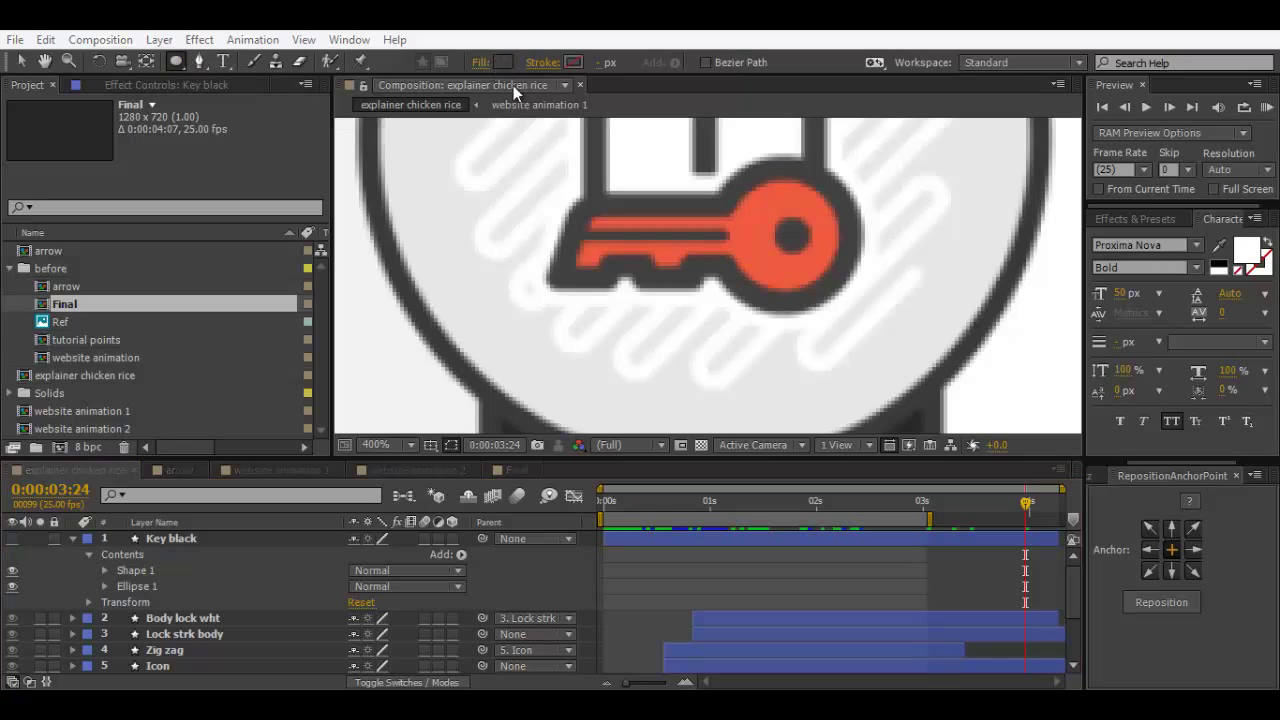
{"action": "left_click", "coordinate": [503, 62]}
{"action": "left_click", "coordinate": [488, 363]}
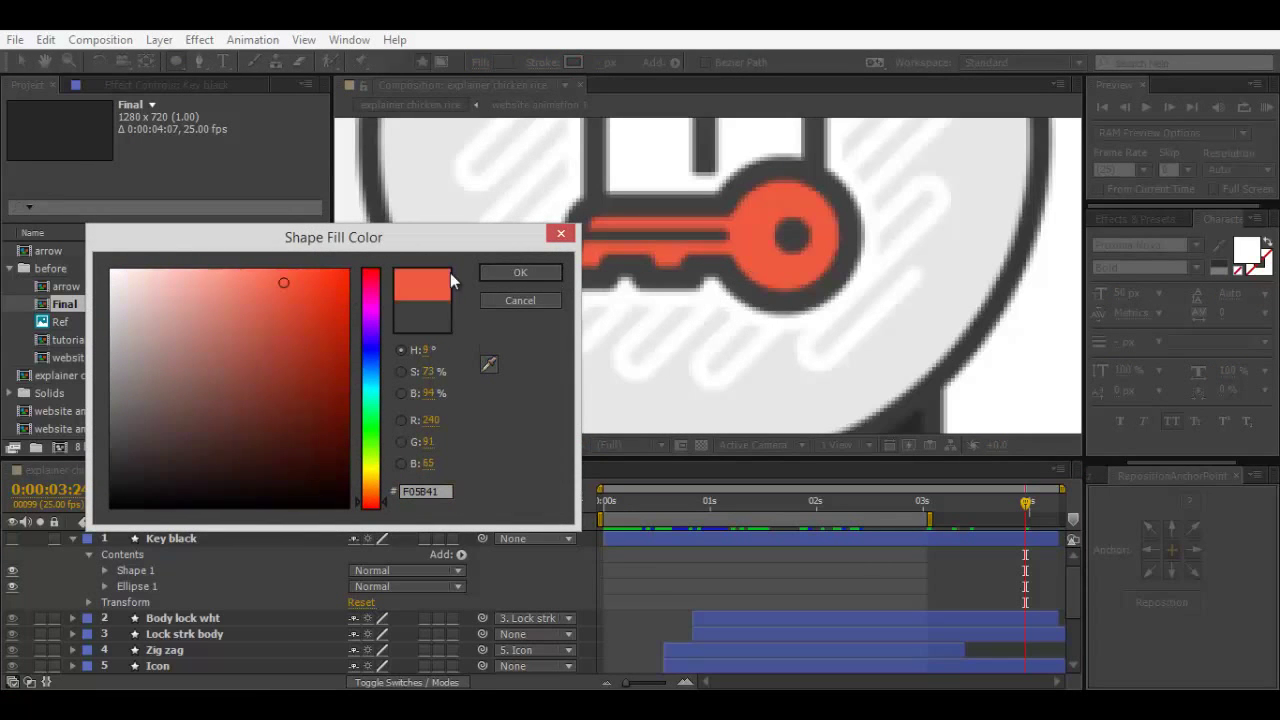
{"action": "left_click", "coordinate": [520, 273]}
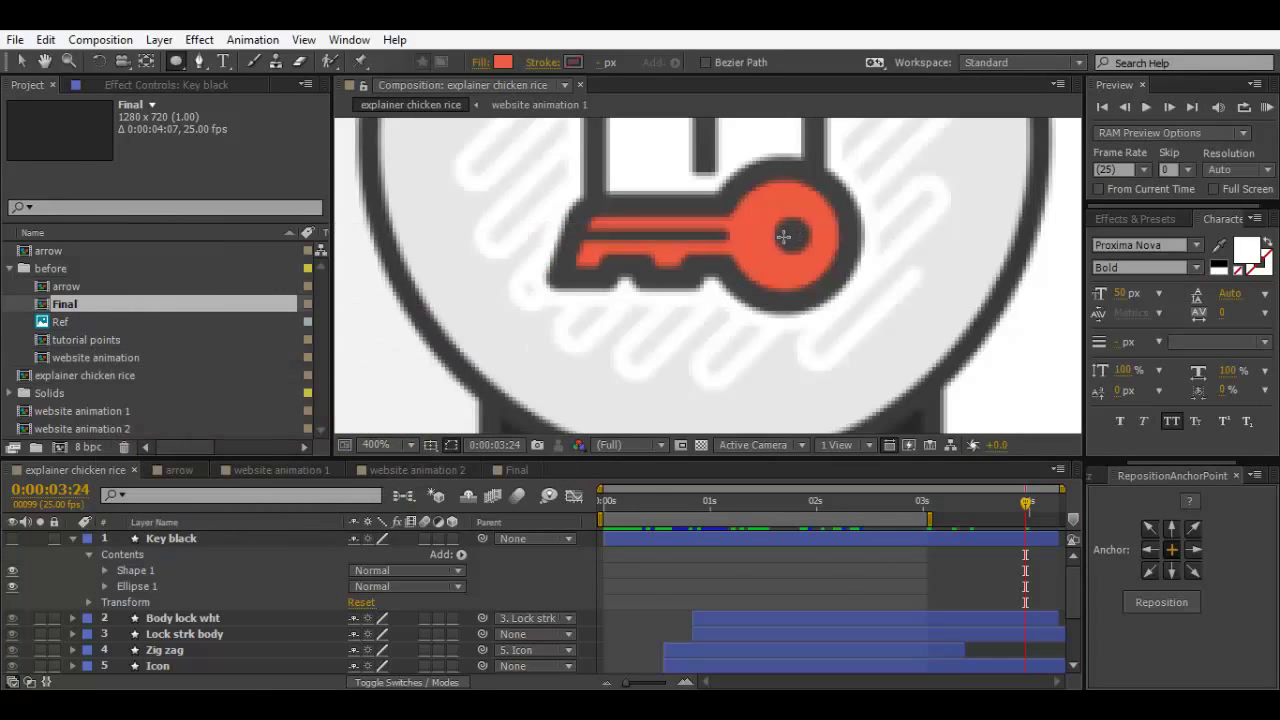
{"action": "left_click", "coordinate": [783, 236]}
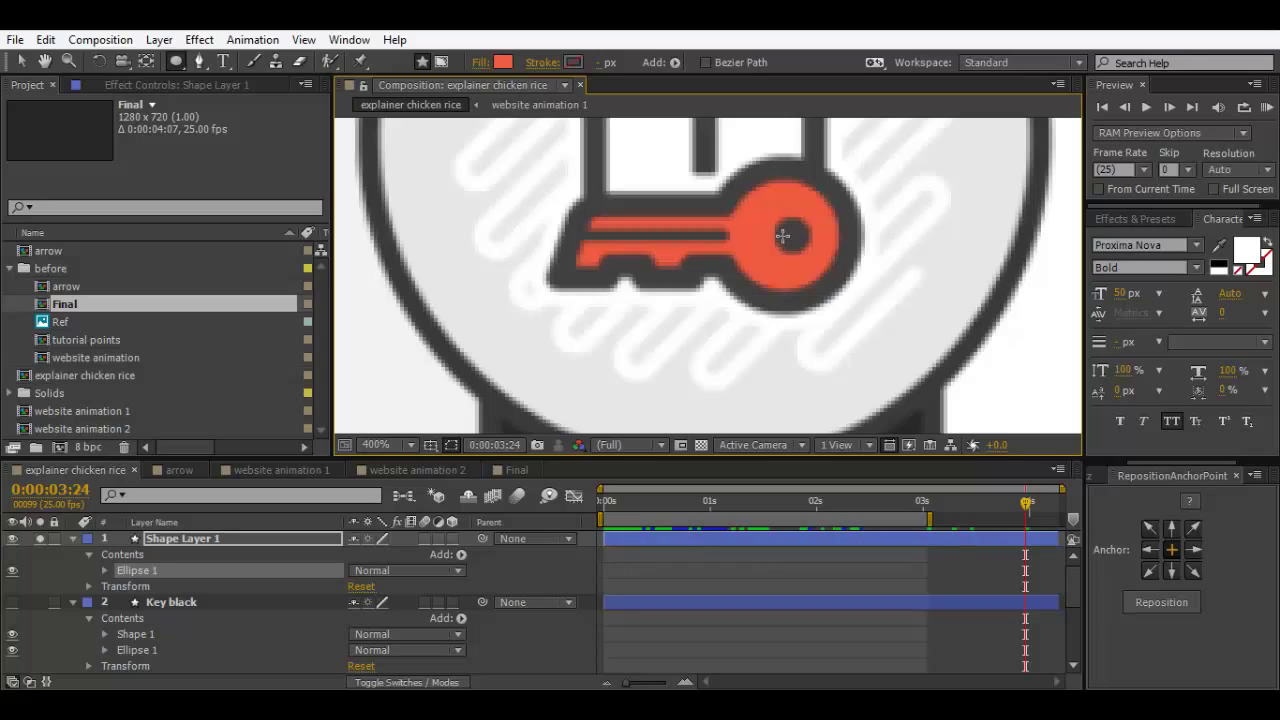
{"action": "left_click_drag", "start_coordinate": [783, 236], "coordinate": [728, 200]}
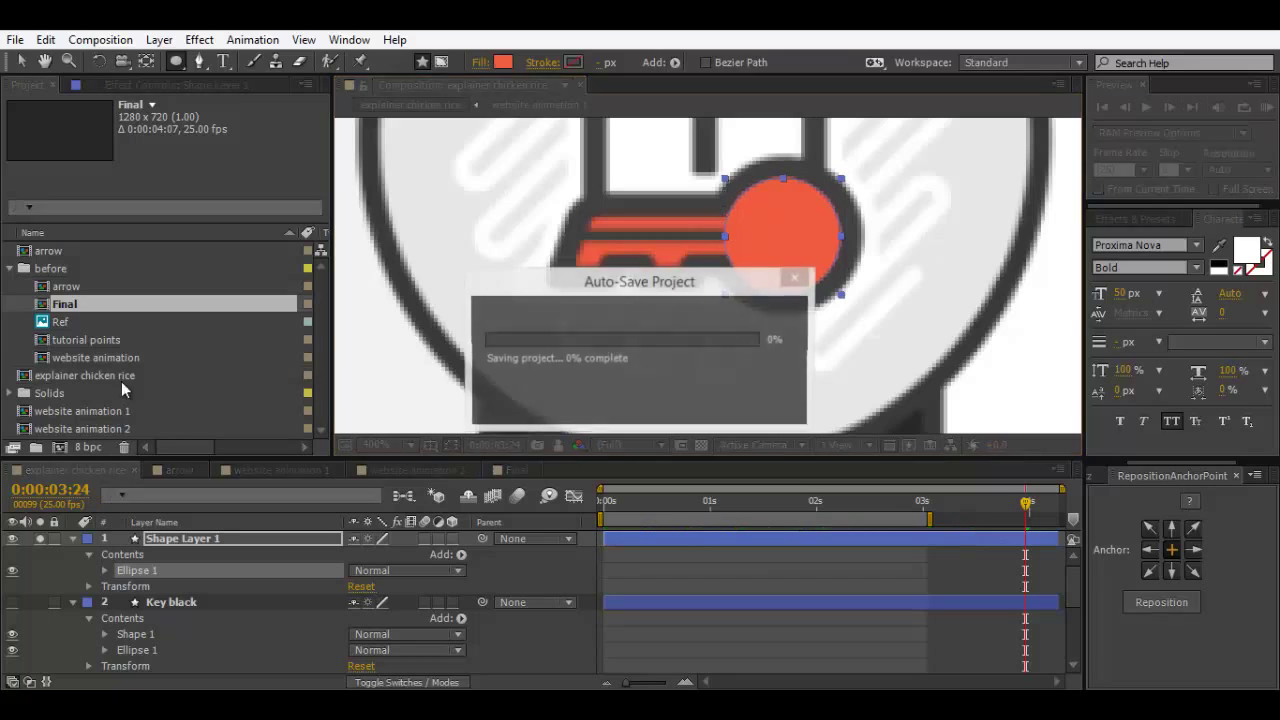
{"action": "left_click", "coordinate": [168, 537]}
{"action": "left_click", "coordinate": [73, 601]}
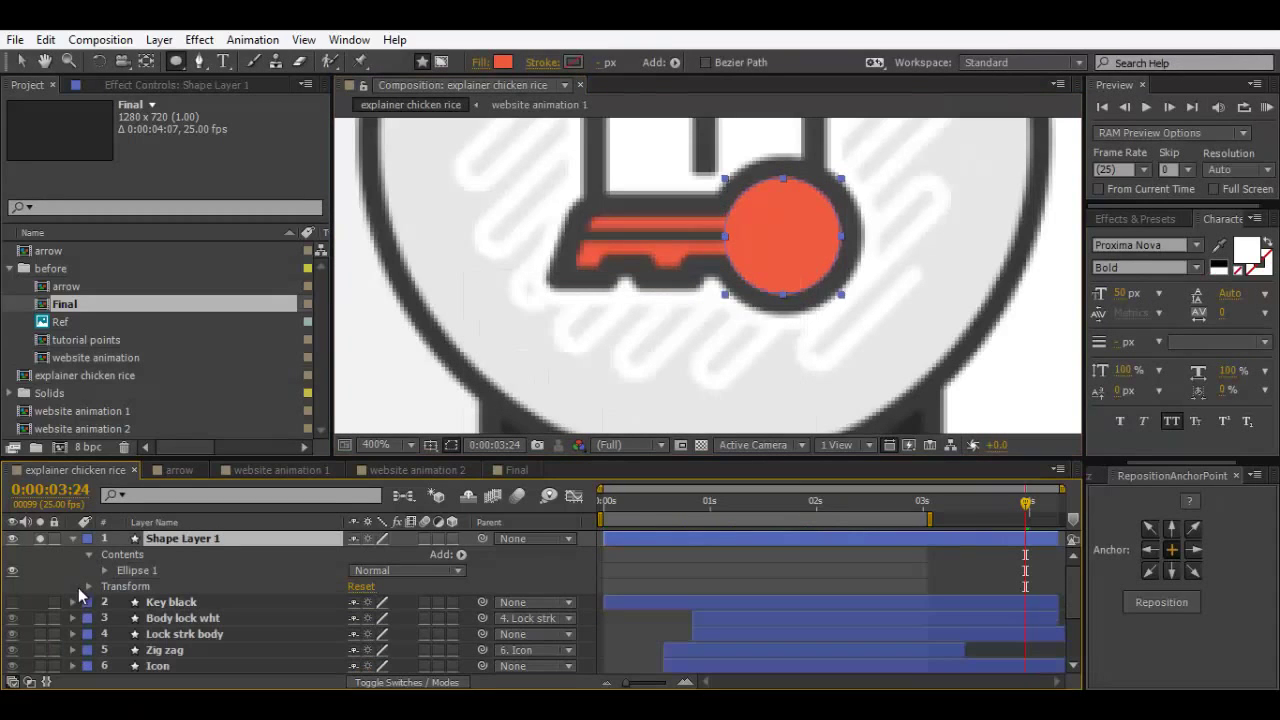
{"action": "left_click", "coordinate": [11, 539]}
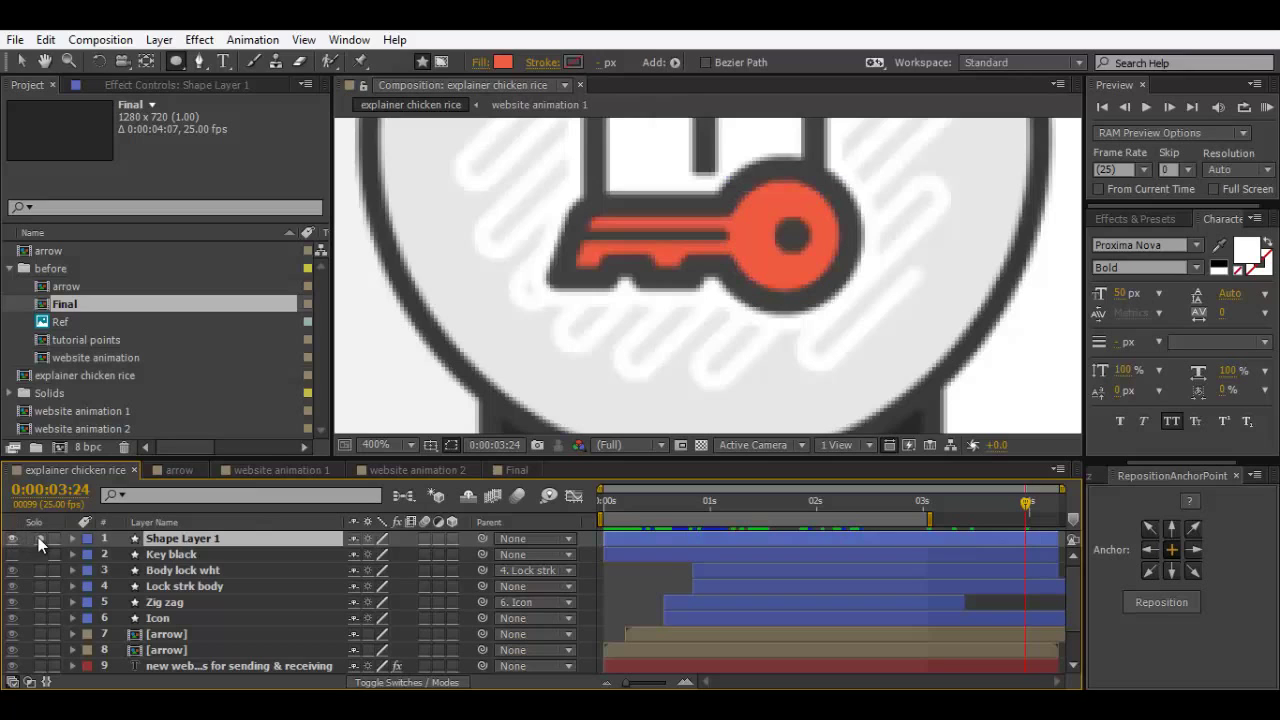
{"action": "left_click", "coordinate": [40, 538]}
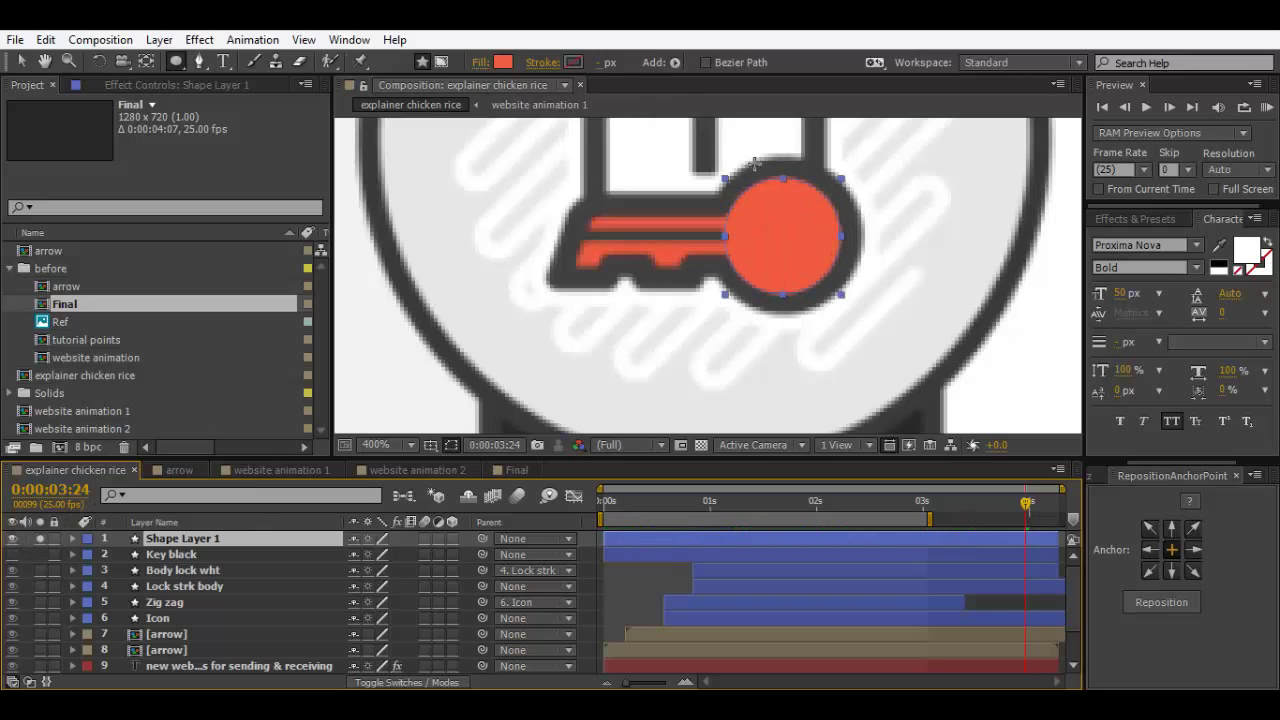
Step: Start a Pen path tracing the top edge and end of the key shaft
{"action": "left_click", "coordinate": [200, 61]}
{"action": "scroll", "coordinate": [717, 201], "scroll_direction": "up", "scroll_amount": 3}
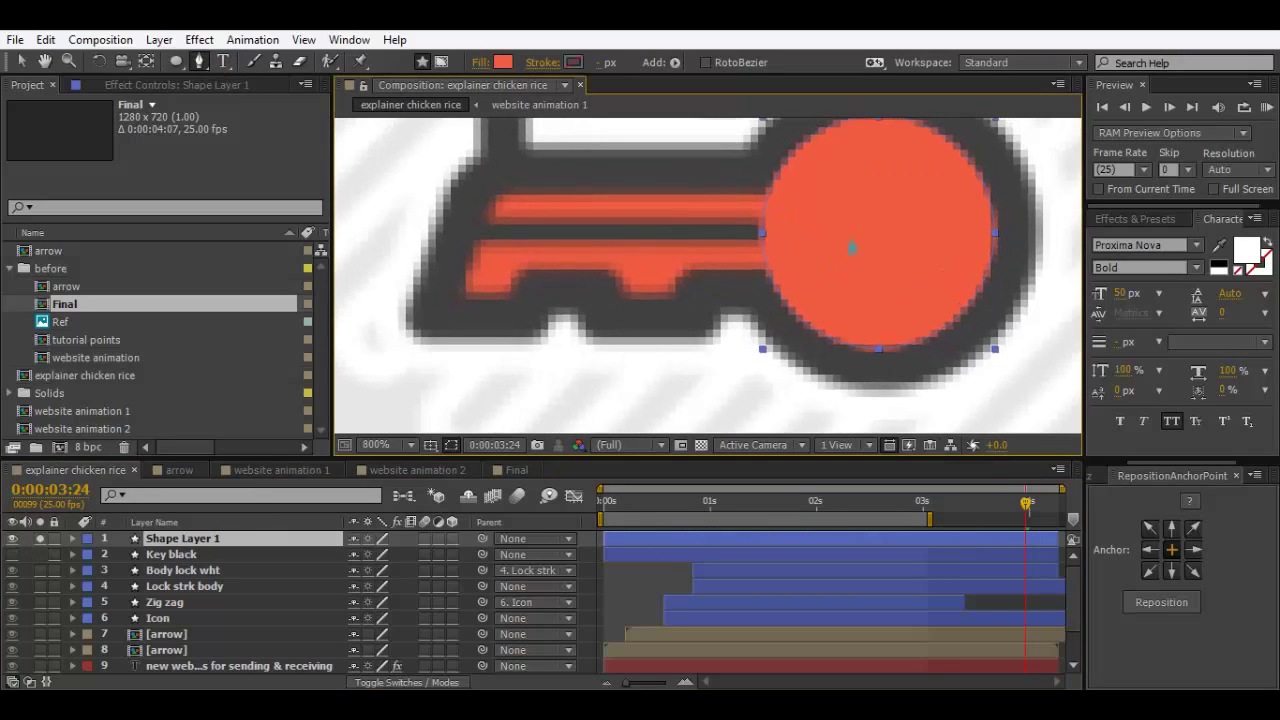
{"action": "key", "text": "F2"}
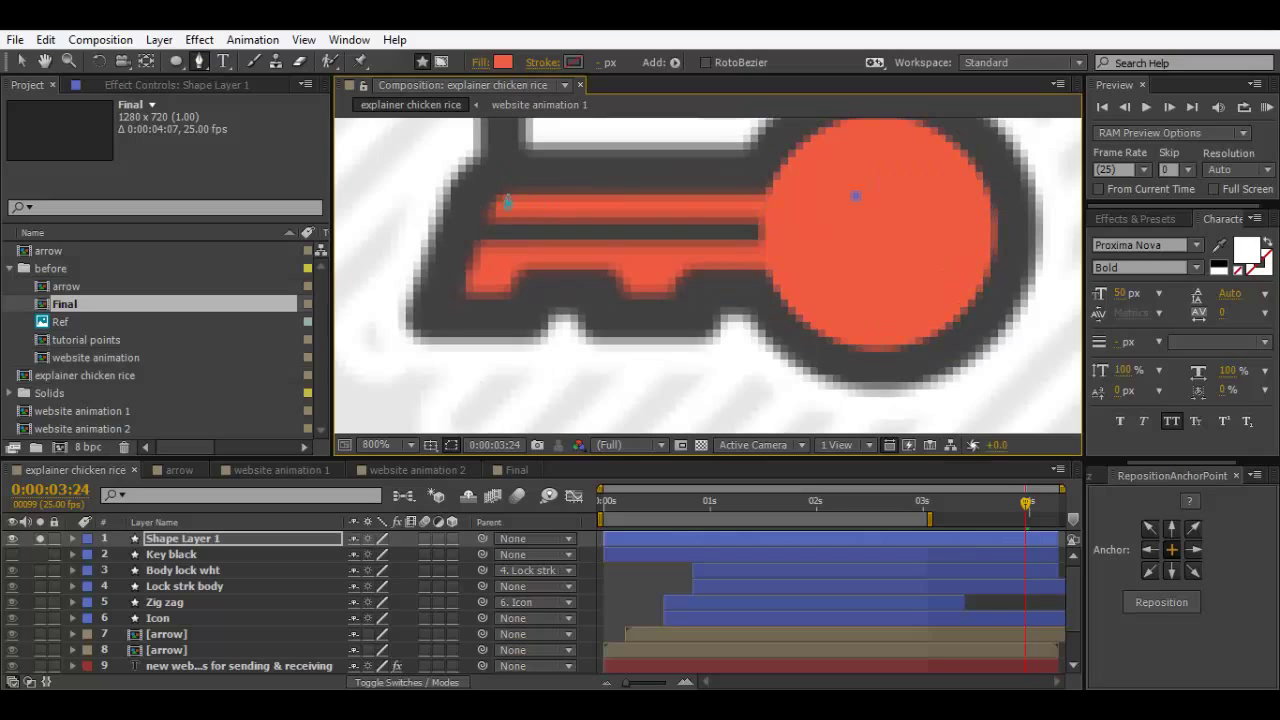
{"action": "left_click", "coordinate": [500, 198]}
{"action": "left_click", "coordinate": [461, 292]}
{"action": "left_click", "coordinate": [513, 295]}
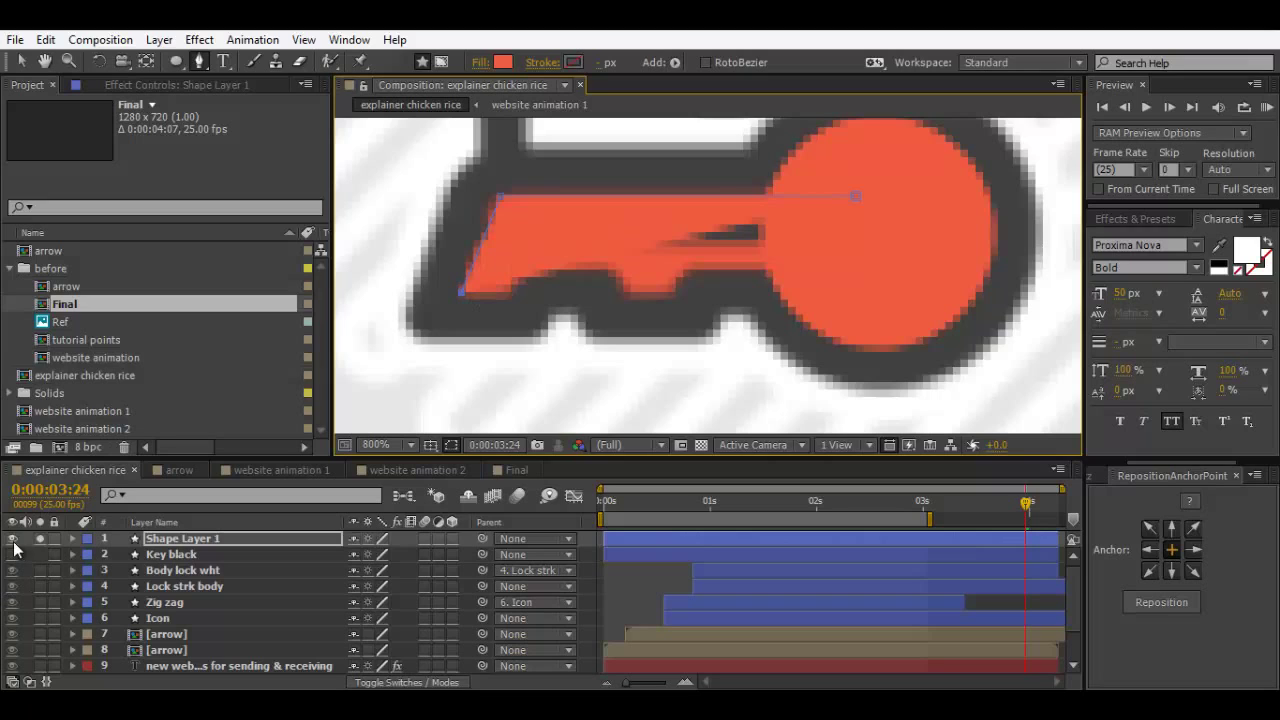
Step: Trace the tooth notches and bottom edge of the key's teeth, then begin renaming the layer
{"action": "left_click", "coordinate": [12, 538]}
{"action": "left_click", "coordinate": [509, 292]}
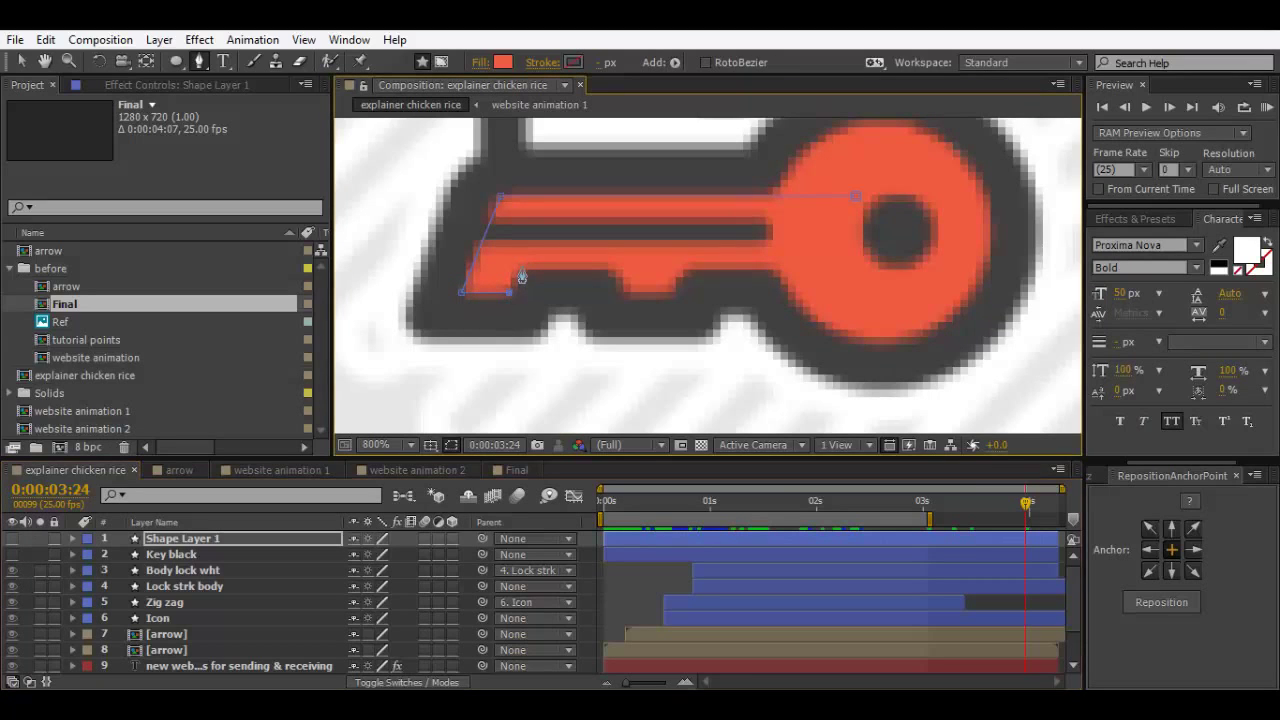
{"action": "left_click", "coordinate": [521, 279]}
{"action": "left_click_drag", "start_coordinate": [521, 279], "coordinate": [522, 266]}
{"action": "left_click", "coordinate": [611, 269]}
{"action": "left_click", "coordinate": [626, 292]}
{"action": "left_click", "coordinate": [672, 292]}
{"action": "left_click", "coordinate": [687, 268]}
{"action": "key", "text": "F2"}
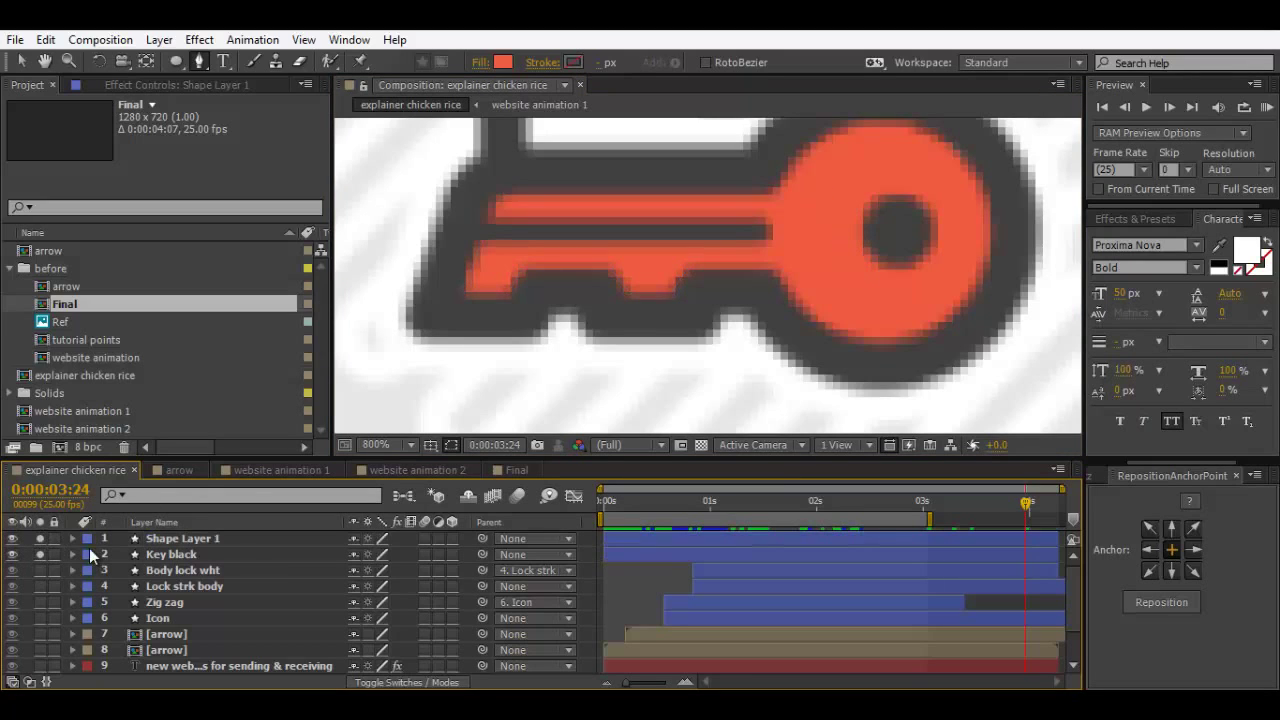
{"action": "left_click", "coordinate": [180, 538]}
{"action": "key", "text": "Return"}
Step: Name the traced shape layer 'Orange key'
{"action": "type", "text": "O"}
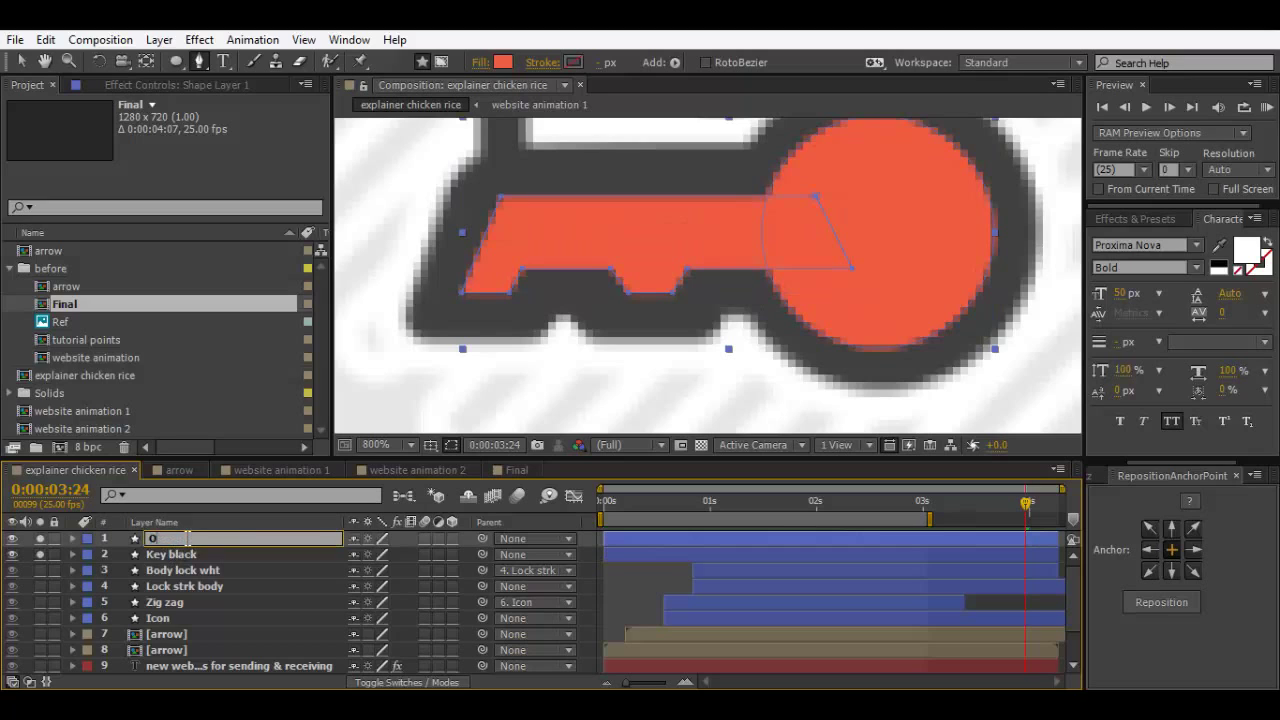
{"action": "type", "text": "range key"}
{"action": "key", "text": "Return"}
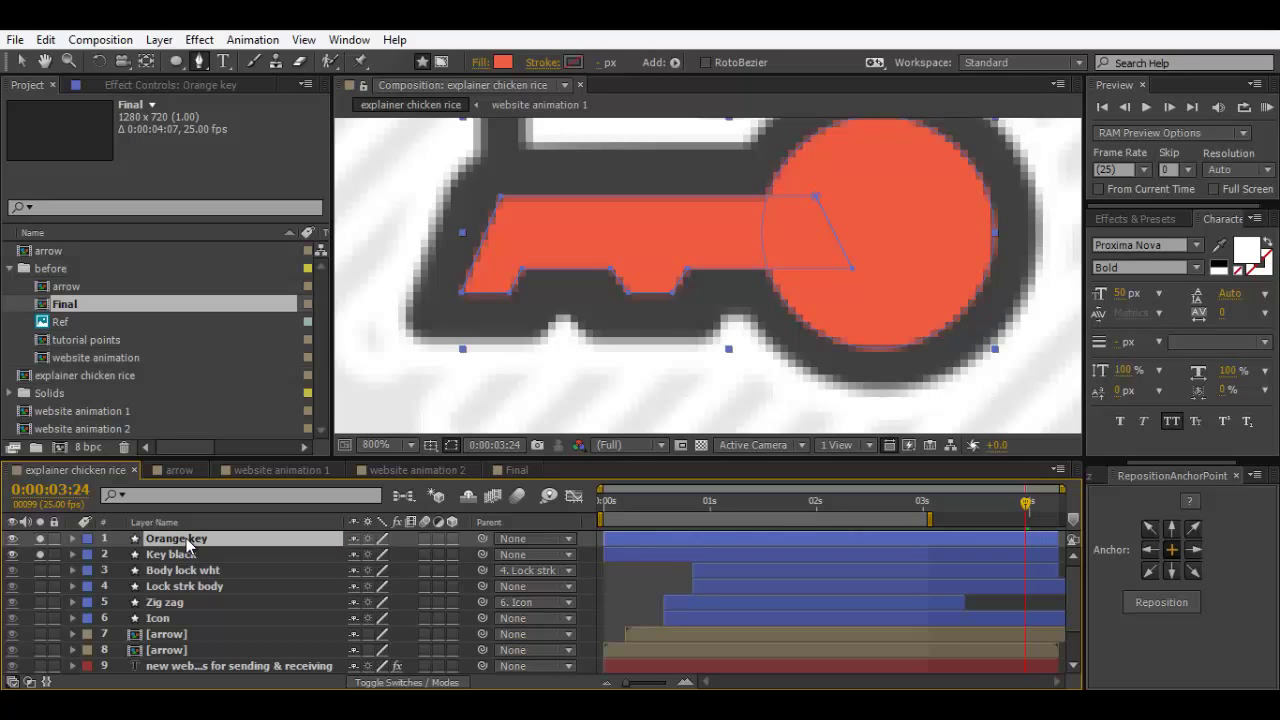
{"action": "left_click_drag", "start_coordinate": [12, 538], "coordinate": [8, 558]}
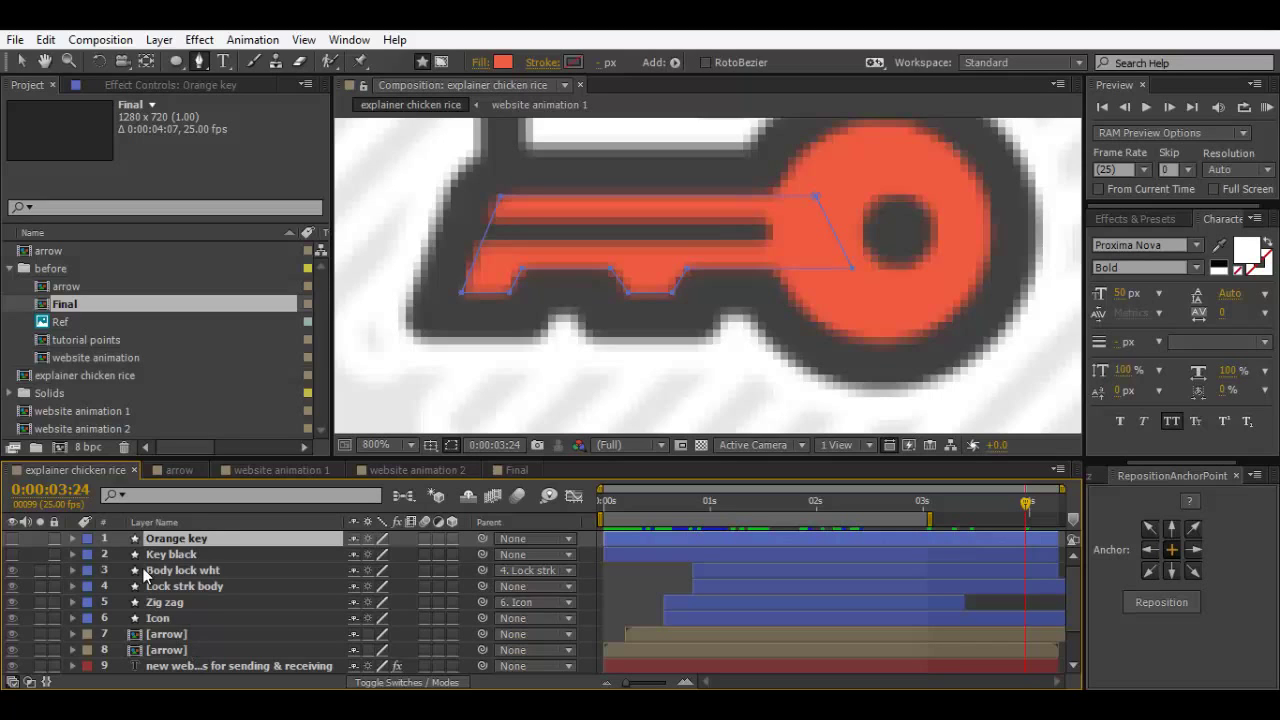
Step: Turn off the Ref layer's solo and zoom out to view the orange key beside the lock
{"action": "scroll", "coordinate": [25, 631], "scroll_direction": "down", "scroll_amount": 2}
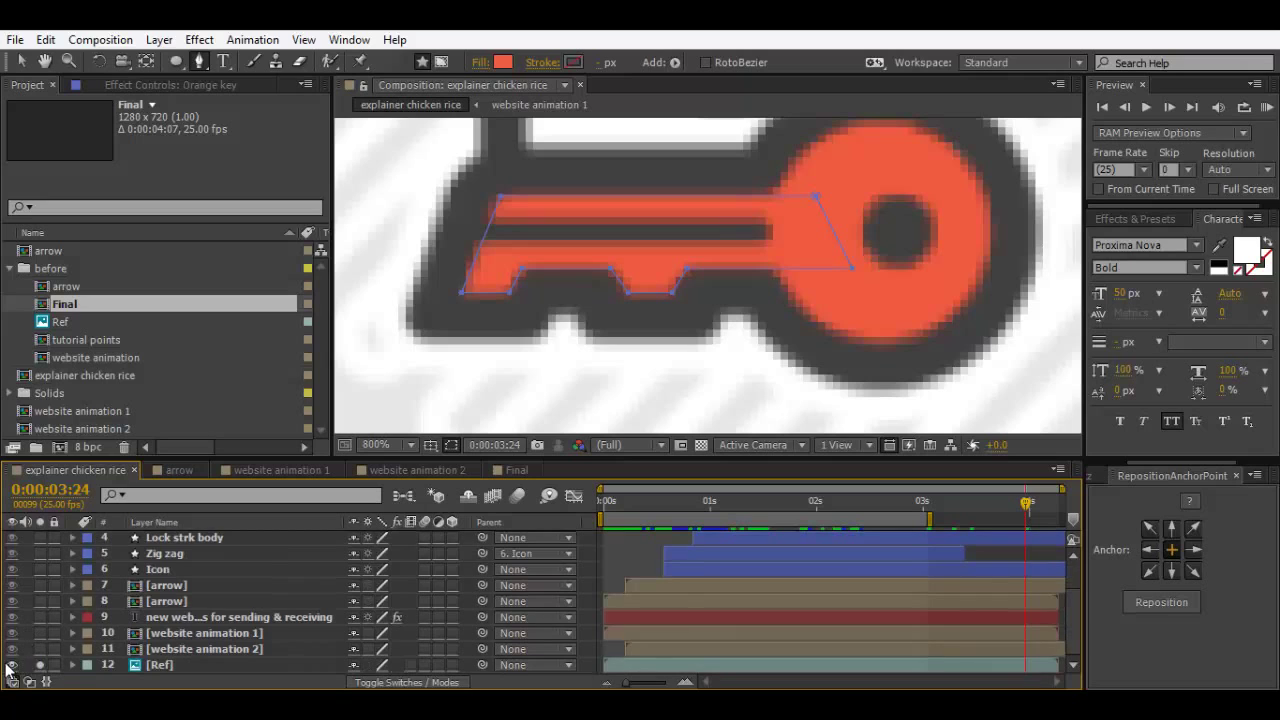
{"action": "left_click", "coordinate": [40, 665]}
{"action": "key", "text": "comma"}
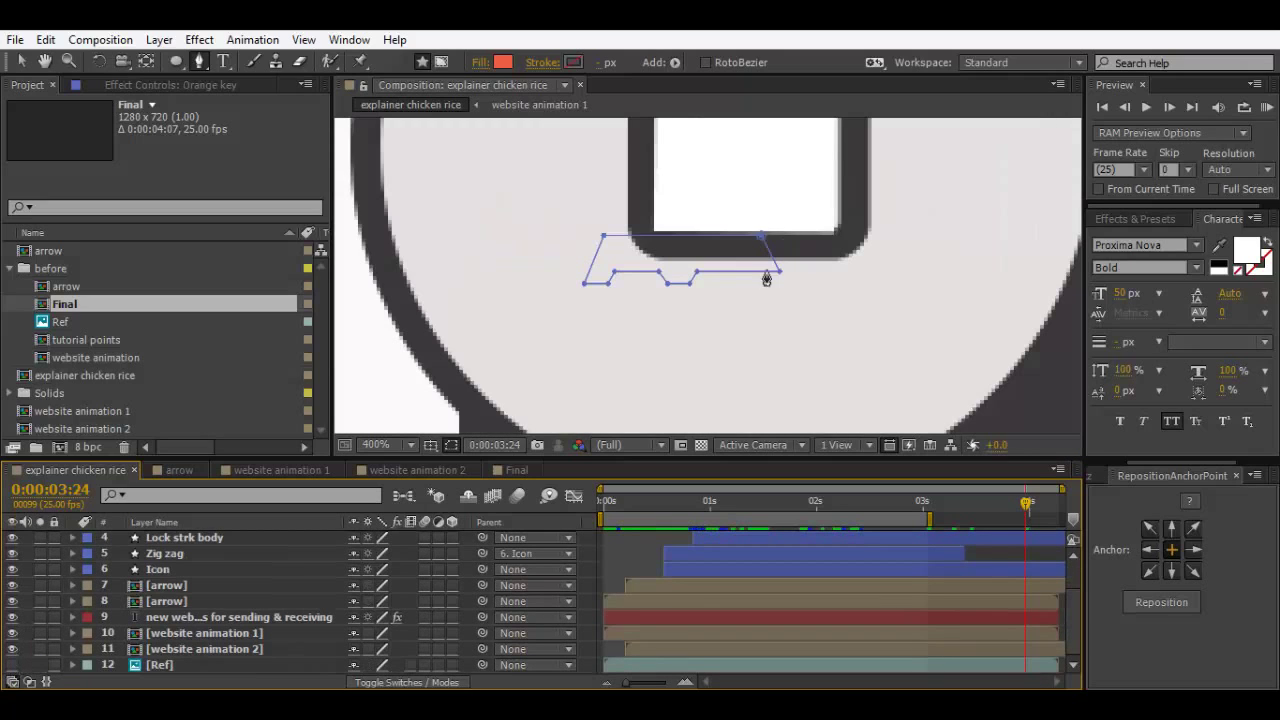
{"action": "key", "text": "comma"}
{"action": "scroll", "coordinate": [743, 280], "scroll_direction": "up", "scroll_amount": 1}
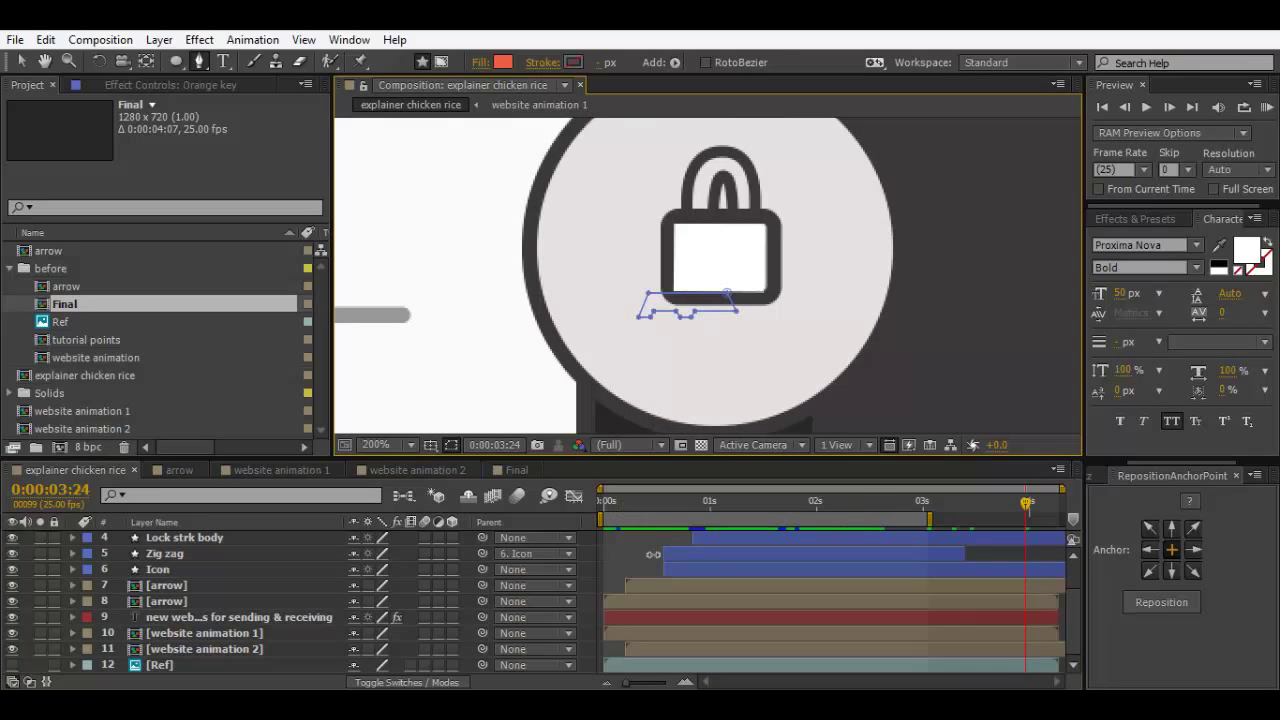
{"action": "scroll", "coordinate": [105, 550], "scroll_direction": "up", "scroll_amount": 2}
{"action": "left_click", "coordinate": [692, 540]}
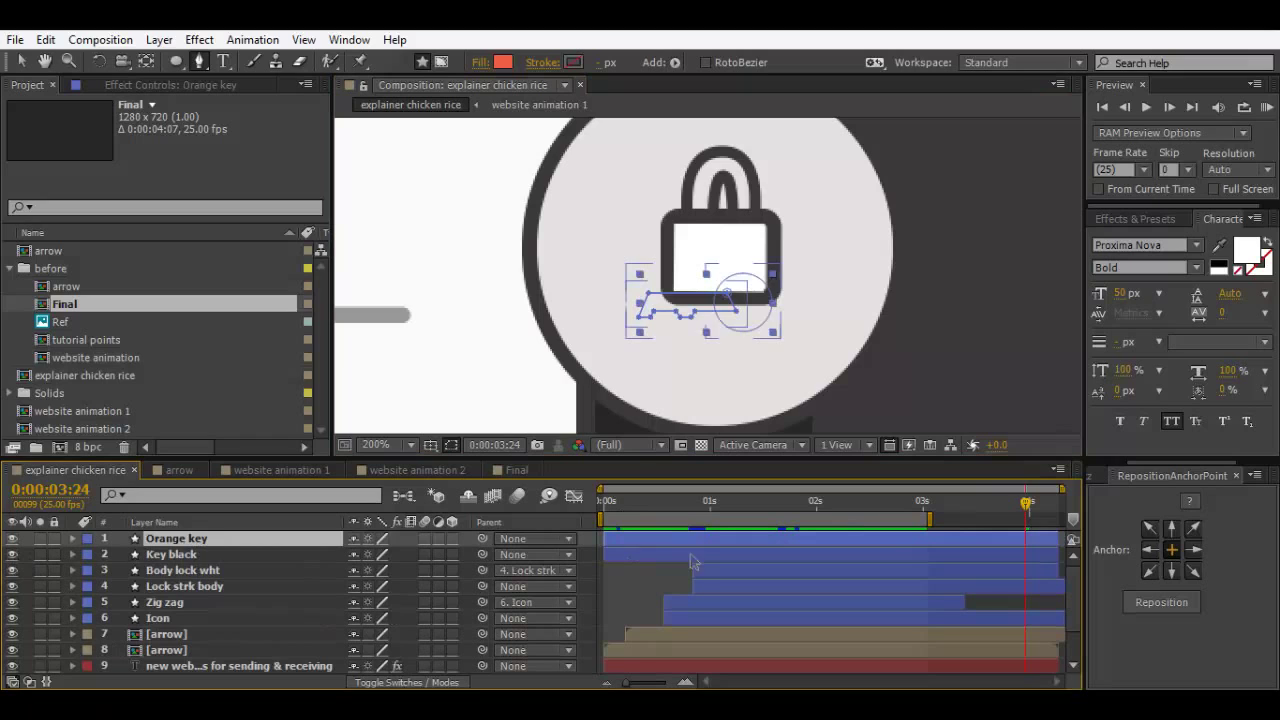
{"action": "key", "text": "F2"}
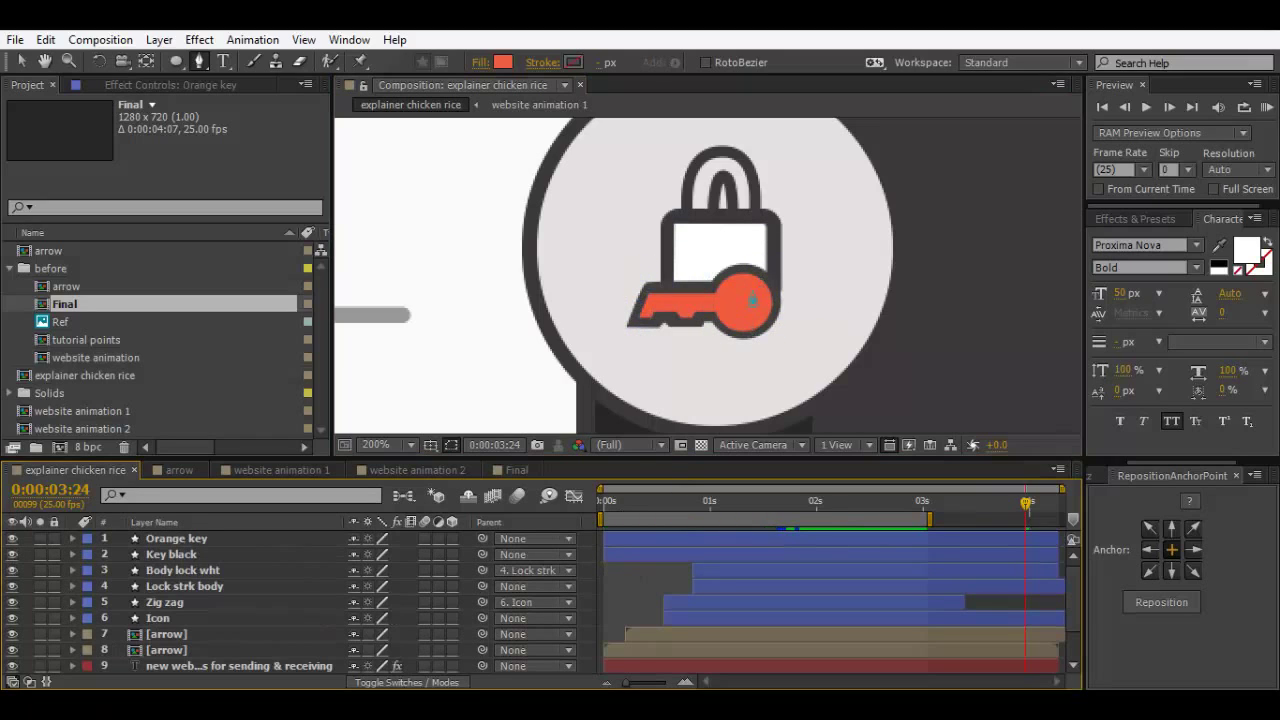
{"action": "left_click", "coordinate": [177, 60]}
{"action": "key", "text": "period"}
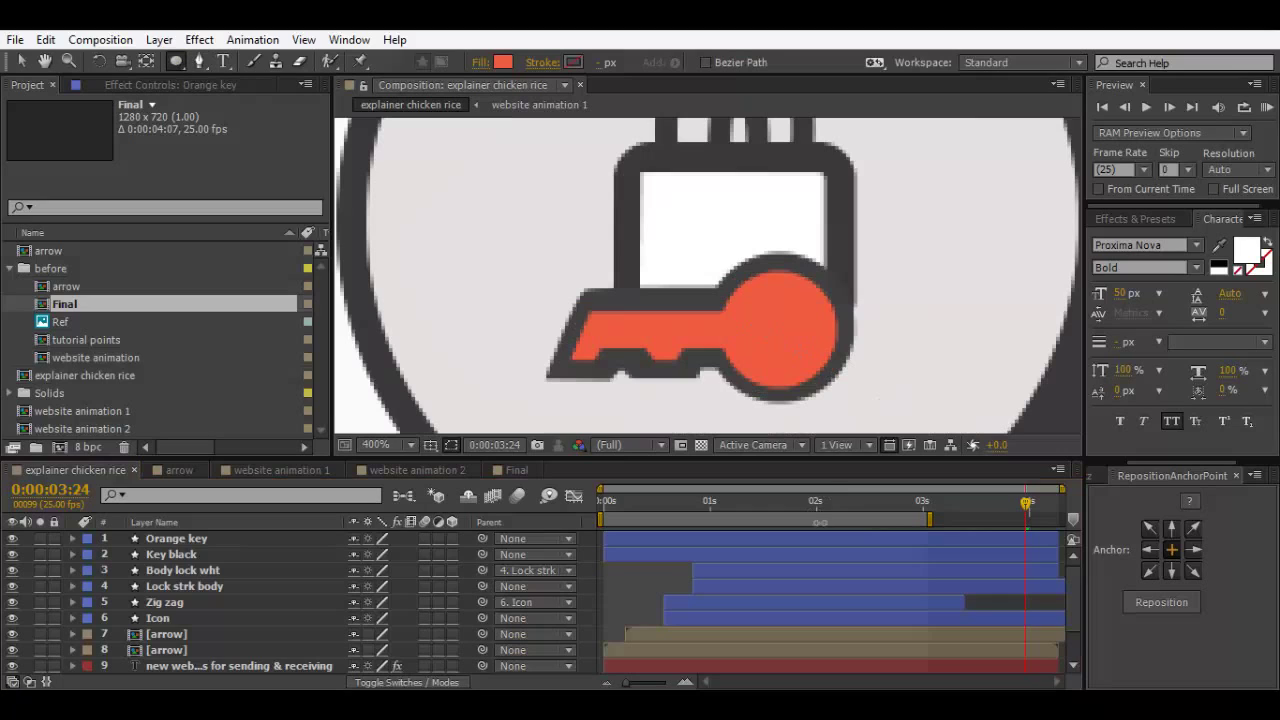
{"action": "left_click", "coordinate": [821, 538]}
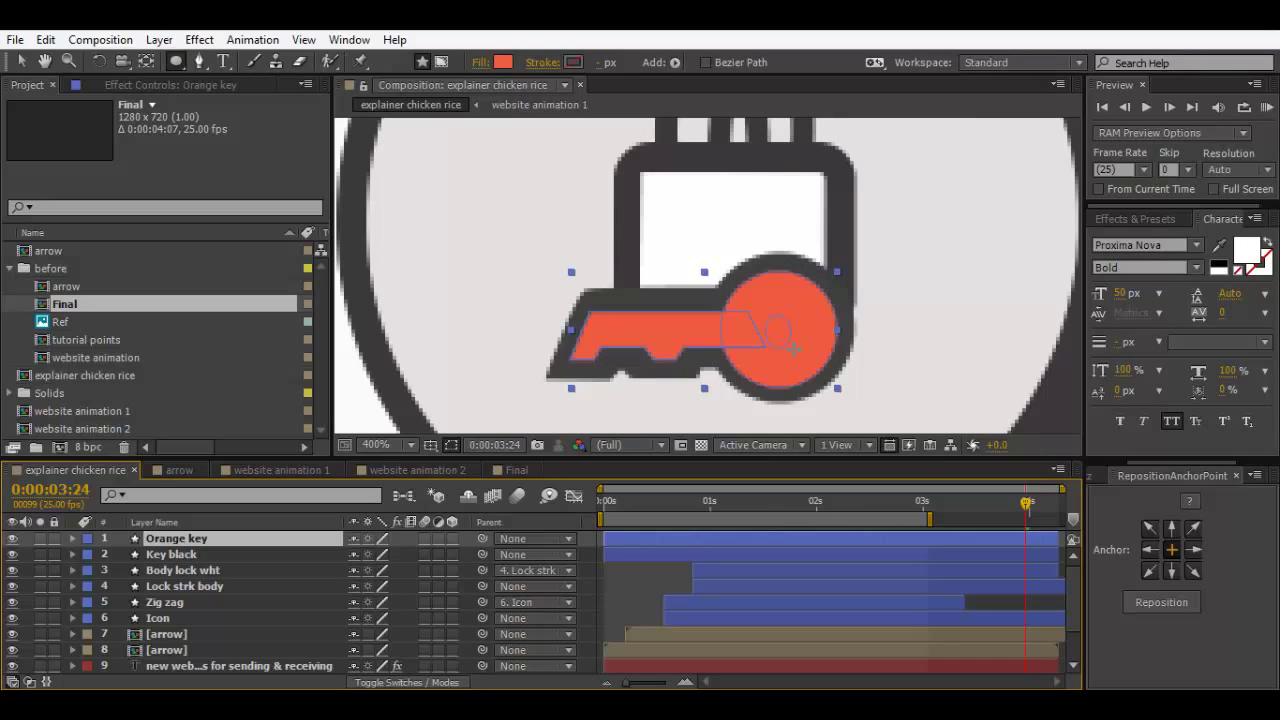
{"action": "left_click_drag", "start_coordinate": [792, 347], "coordinate": [793, 348]}
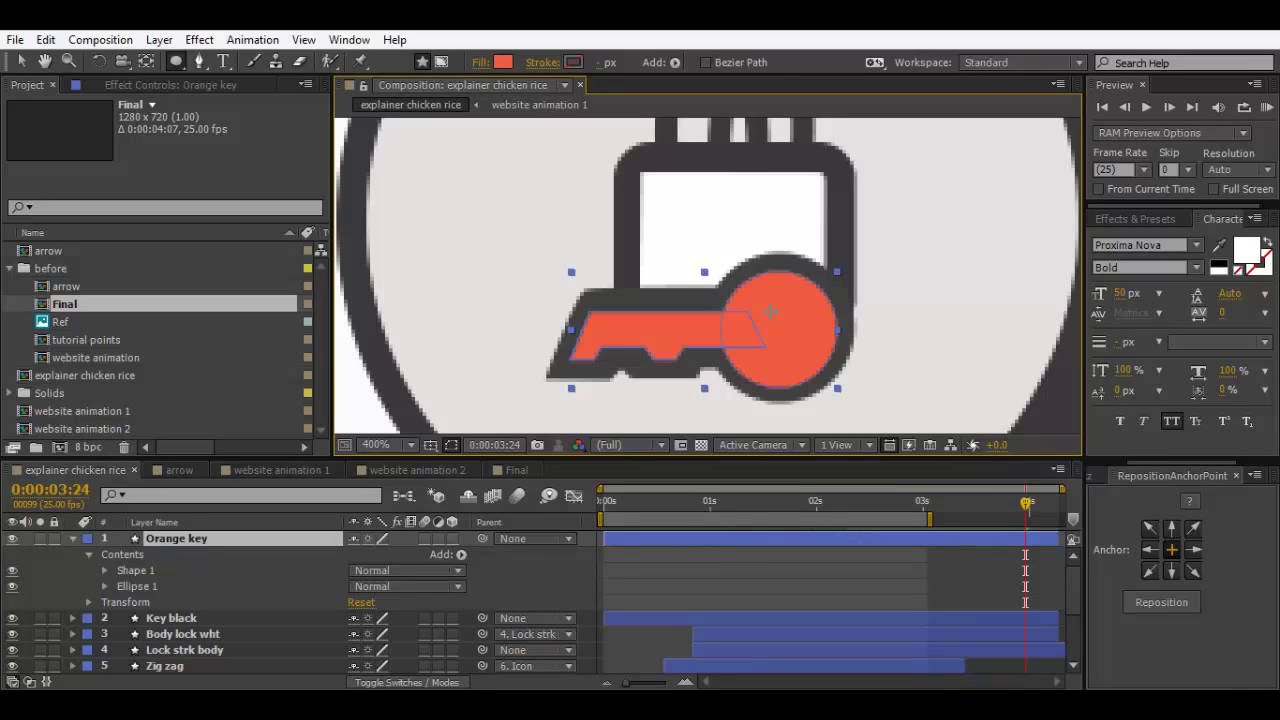
{"action": "left_click", "coordinate": [72, 538]}
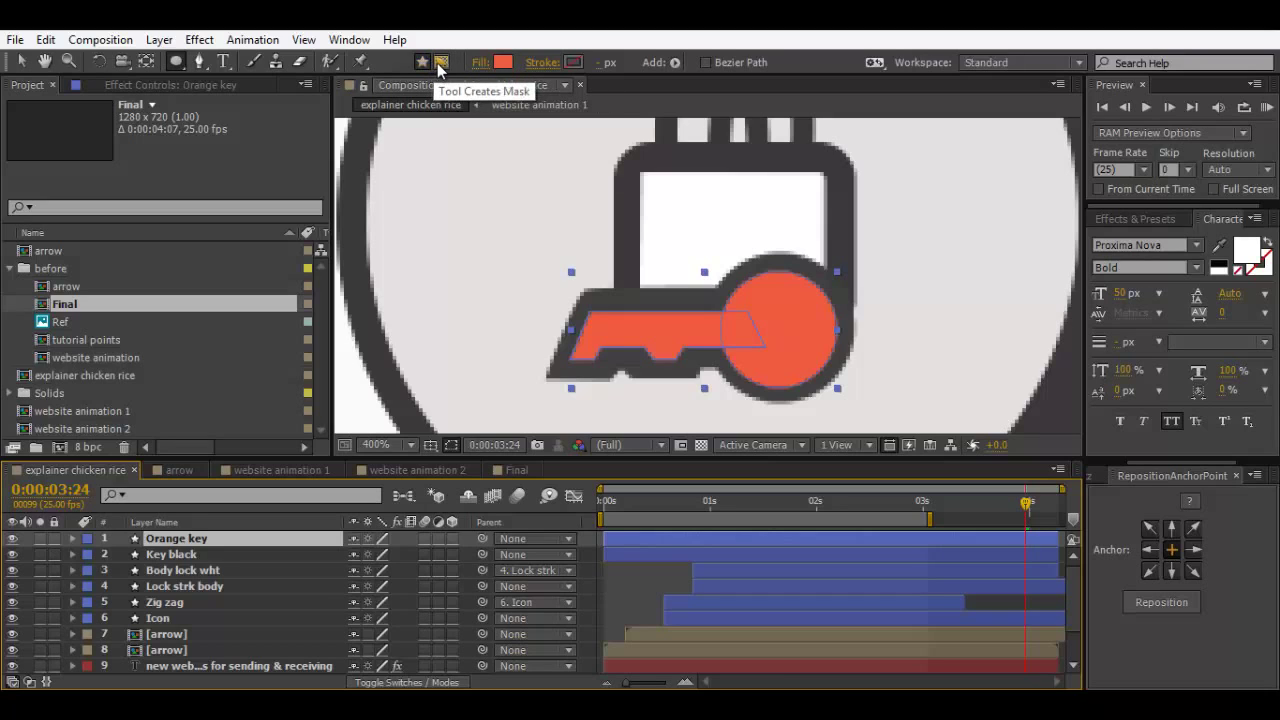
{"action": "left_click", "coordinate": [626, 605]}
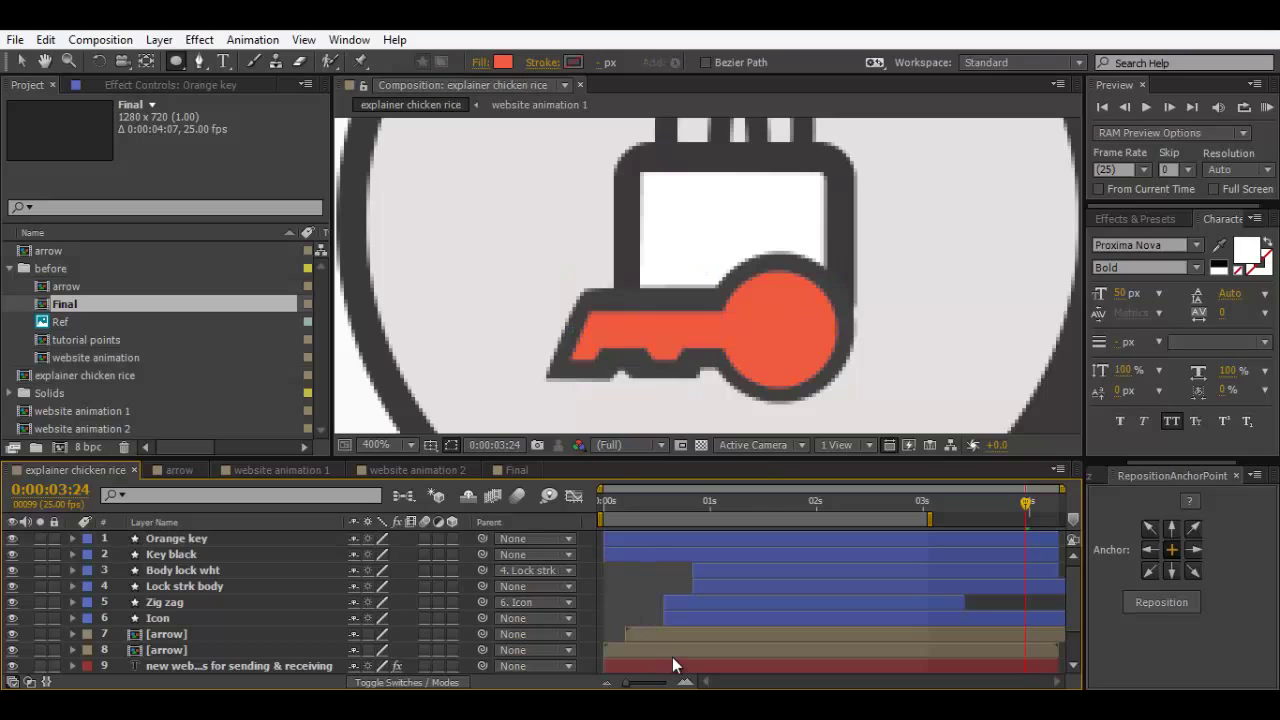
{"action": "left_click", "coordinate": [672, 649]}
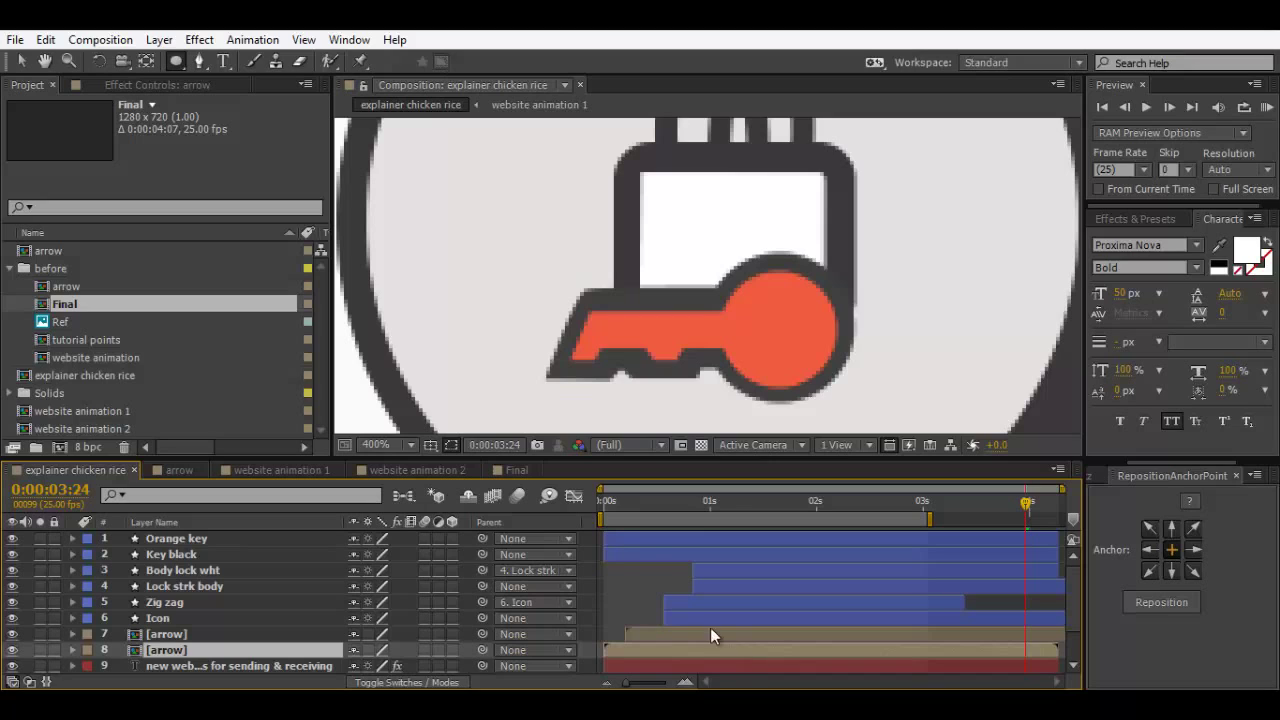
{"action": "left_click", "coordinate": [748, 555]}
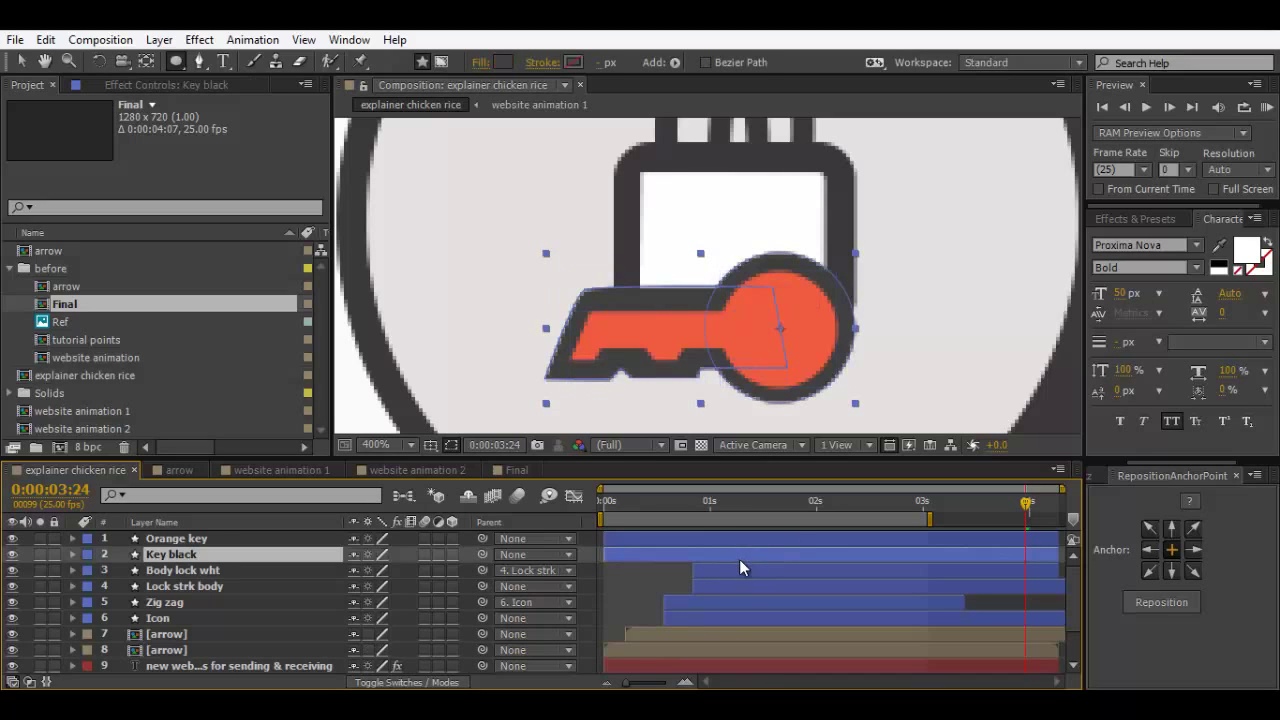
{"action": "left_click", "coordinate": [440, 62]}
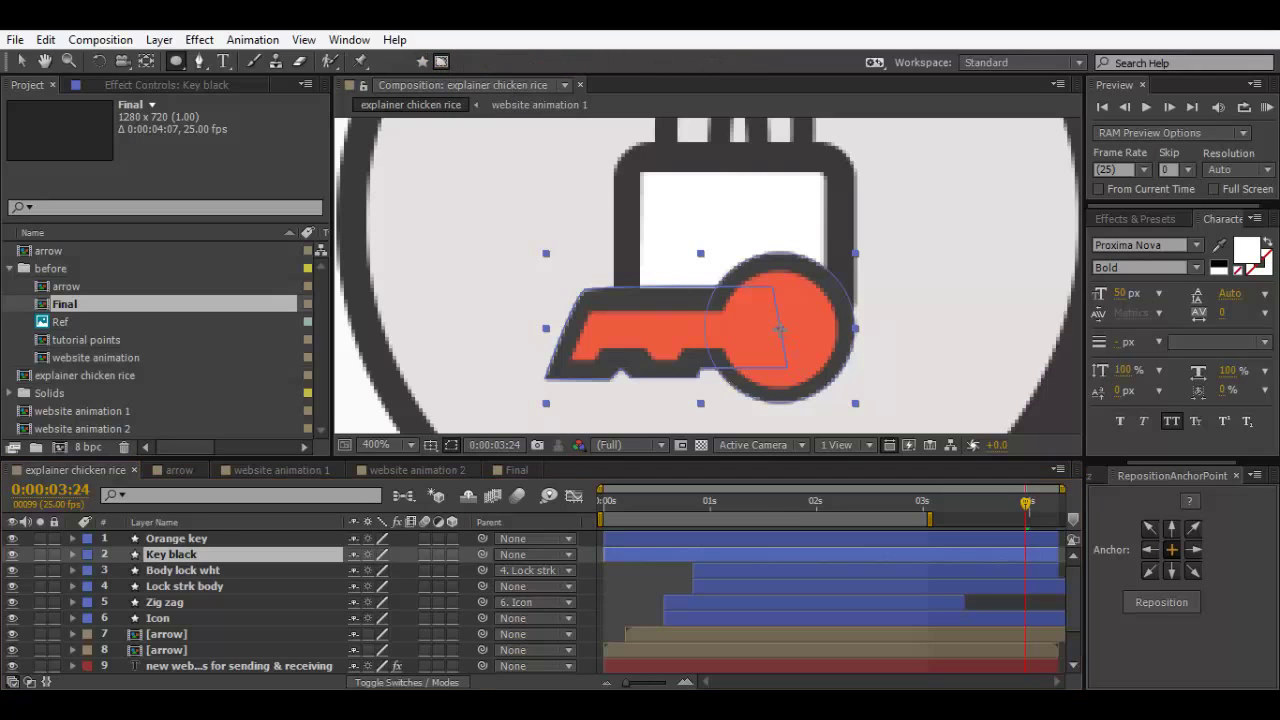
{"action": "left_click_drag", "start_coordinate": [780, 328], "coordinate": [757, 313]}
{"action": "key", "text": "ctrl+z"}
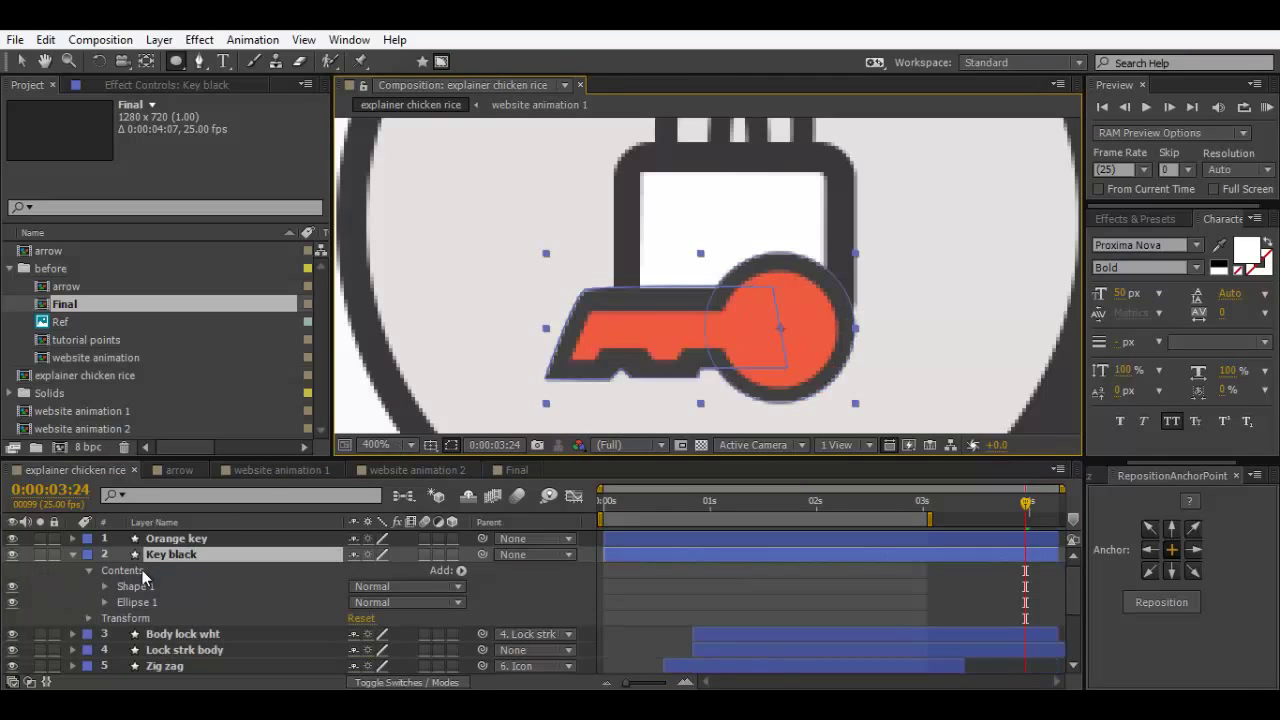
{"action": "left_click", "coordinate": [176, 538]}
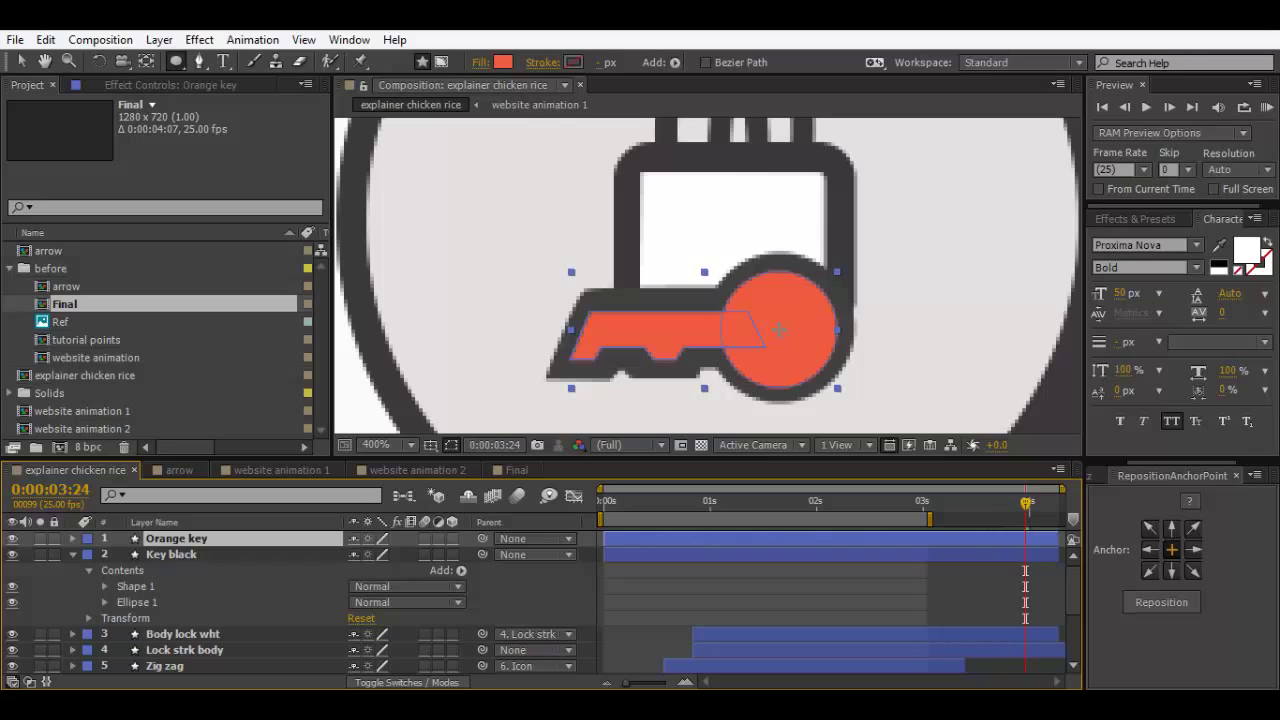
{"action": "left_click", "coordinate": [761, 324]}
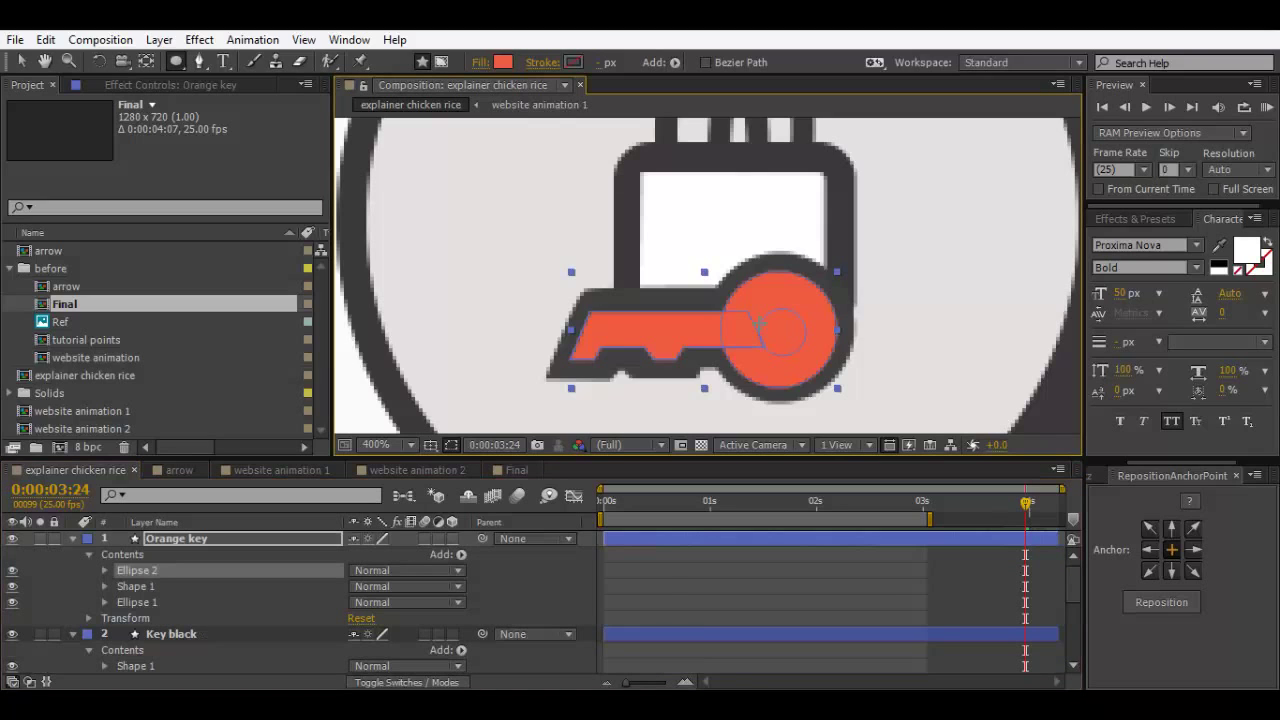
{"action": "key", "text": "Delete"}
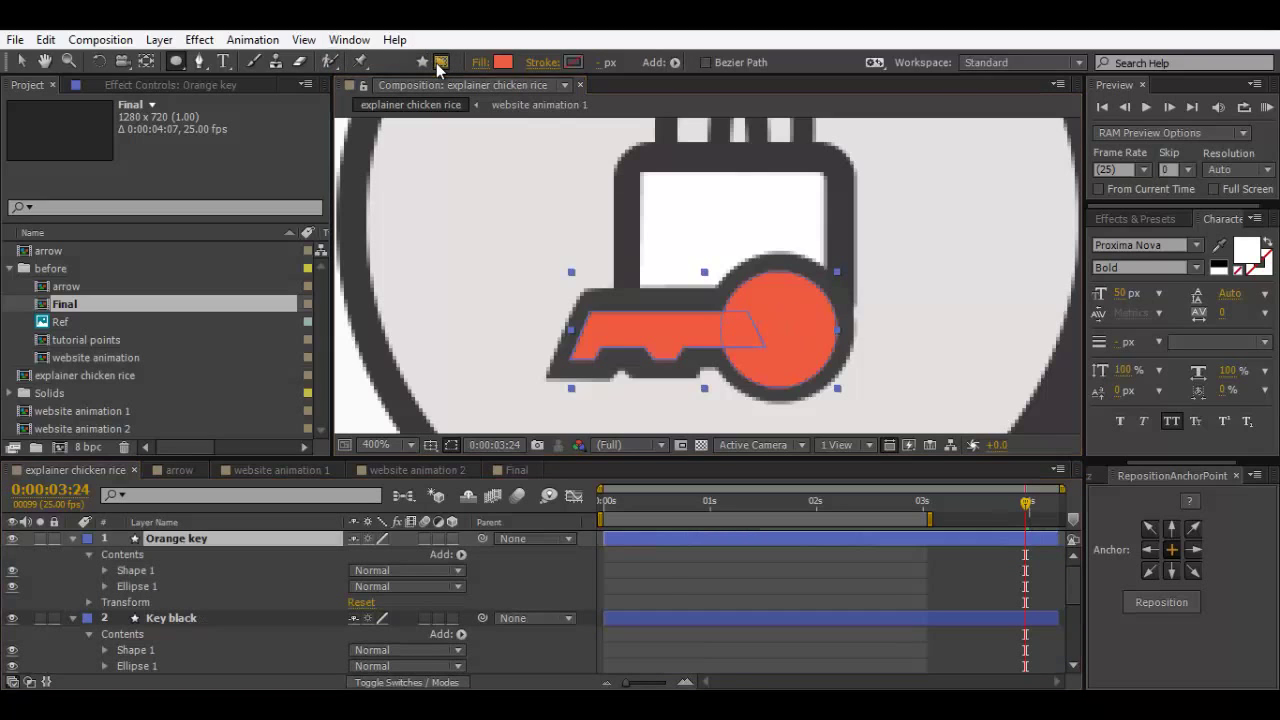
{"action": "left_click", "coordinate": [440, 63]}
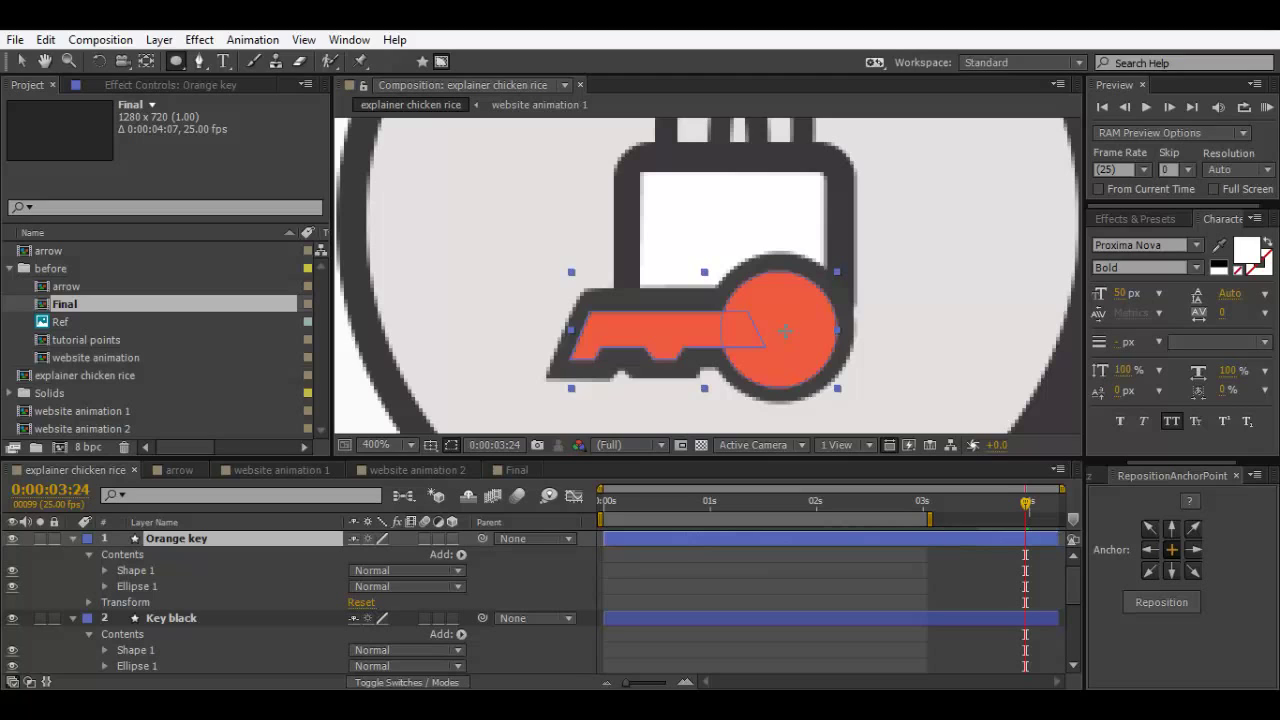
Step: Cut a small circular Subtract mask into the key head and center the Orange key's anchor point
{"action": "left_click_drag", "start_coordinate": [786, 332], "coordinate": [767, 325]}
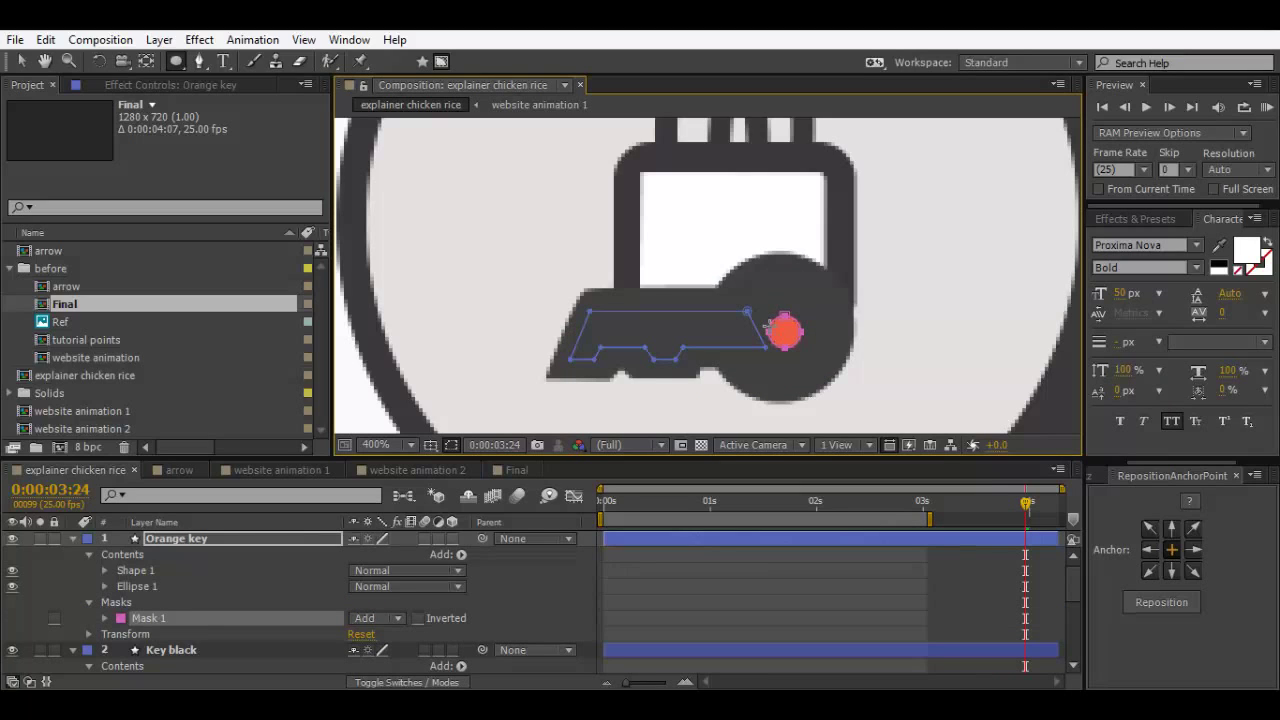
{"action": "left_click", "coordinate": [386, 617]}
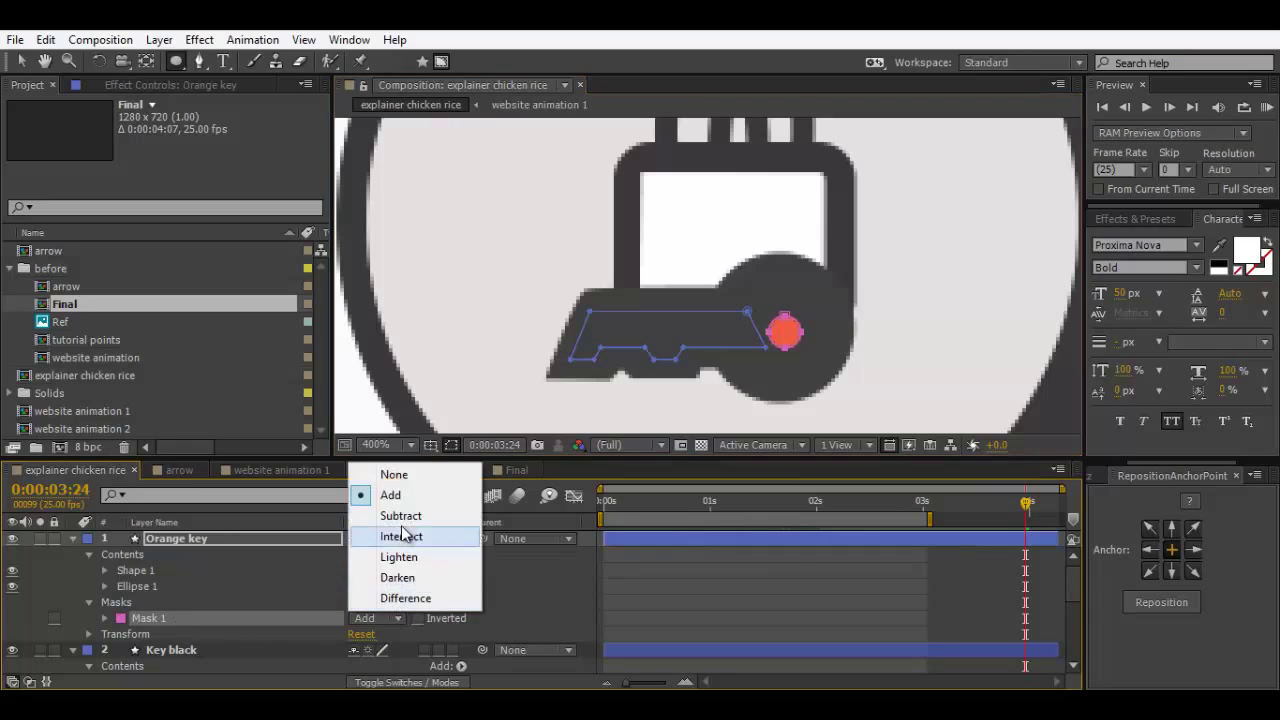
{"action": "left_click", "coordinate": [398, 514]}
{"action": "left_click", "coordinate": [520, 589]}
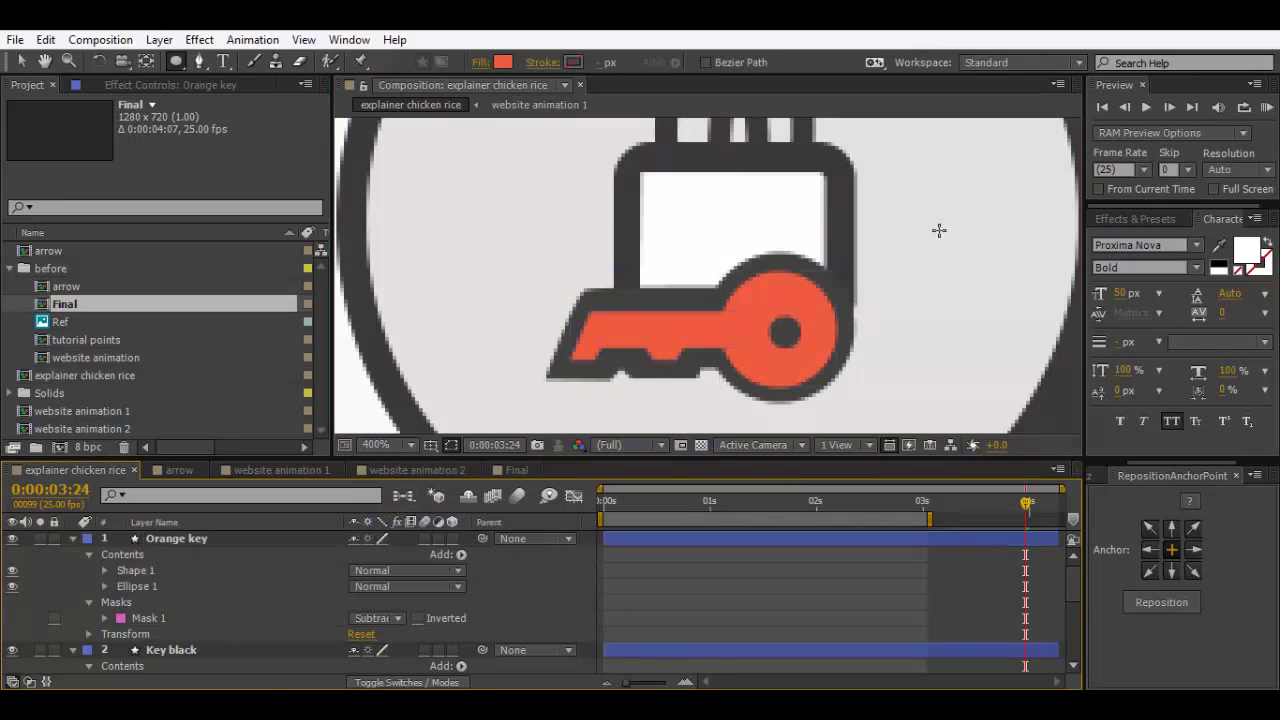
{"action": "left_click", "coordinate": [190, 538]}
{"action": "left_click", "coordinate": [1150, 603]}
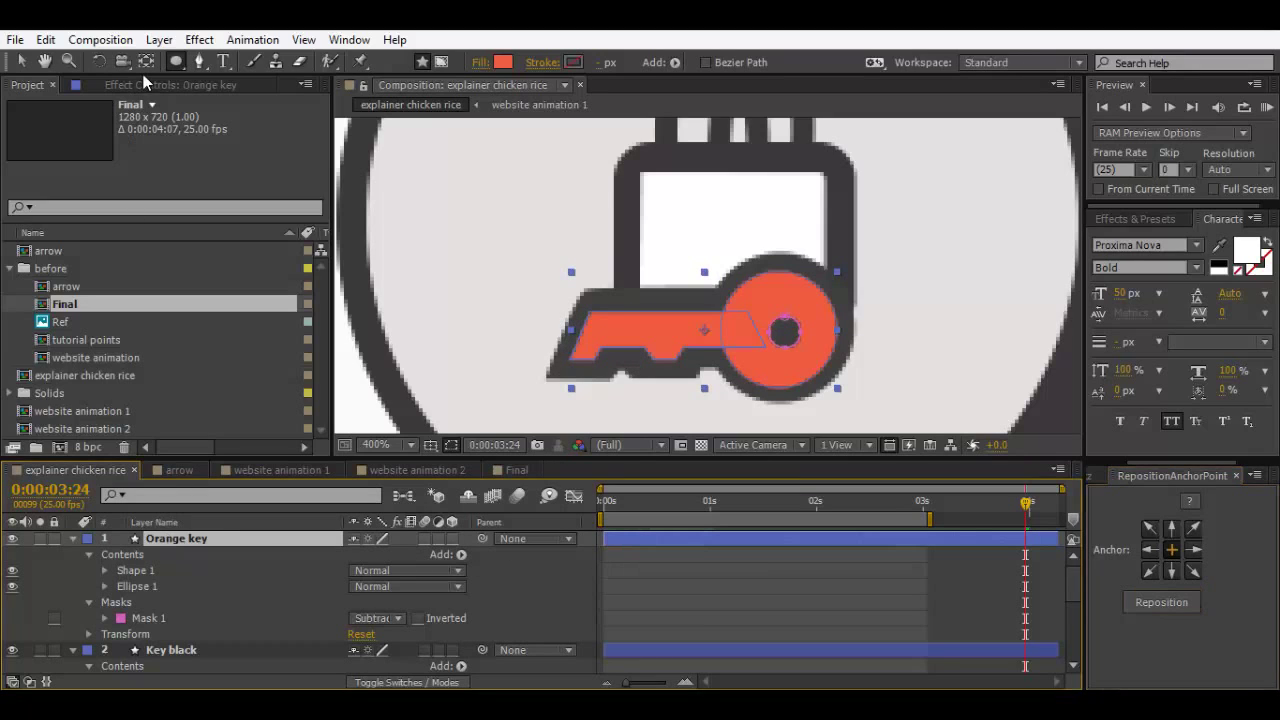
Step: Draw Mask 2 over the Orange key's shaft with the Pen tool and set it to Subtract
{"action": "left_click_drag", "start_coordinate": [171, 70], "coordinate": [250, 67]}
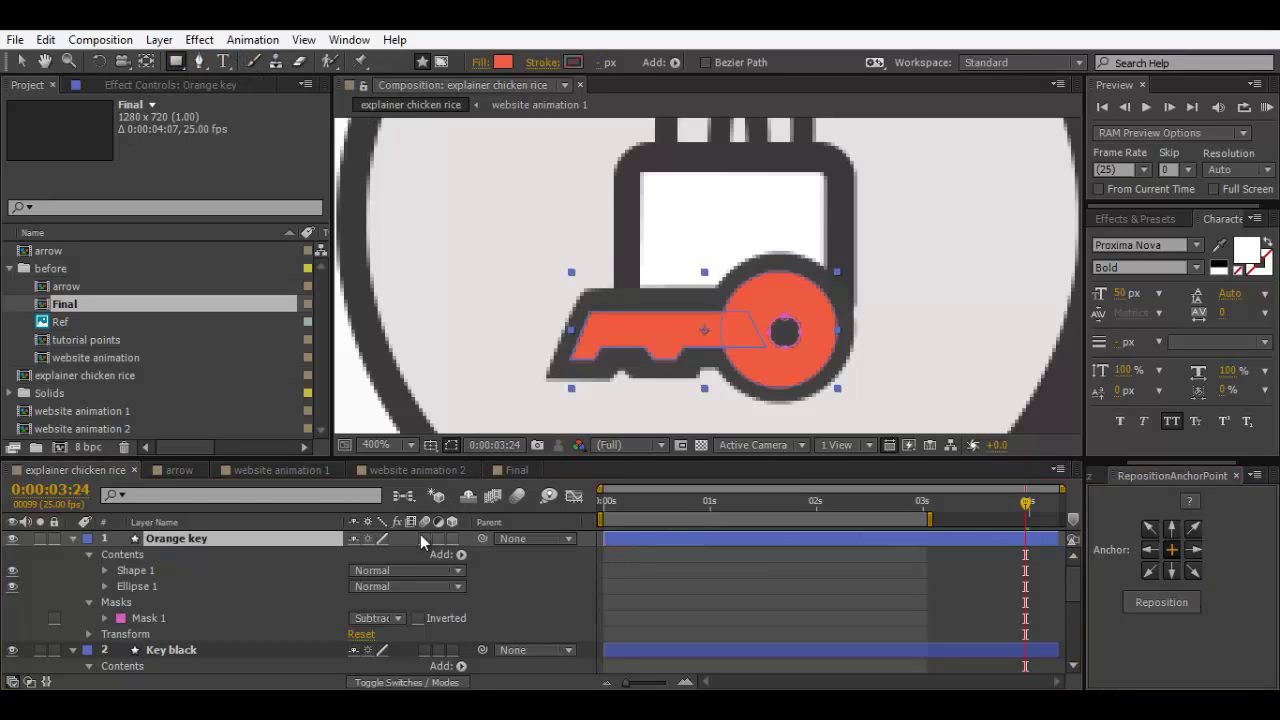
{"action": "left_click", "coordinate": [185, 540]}
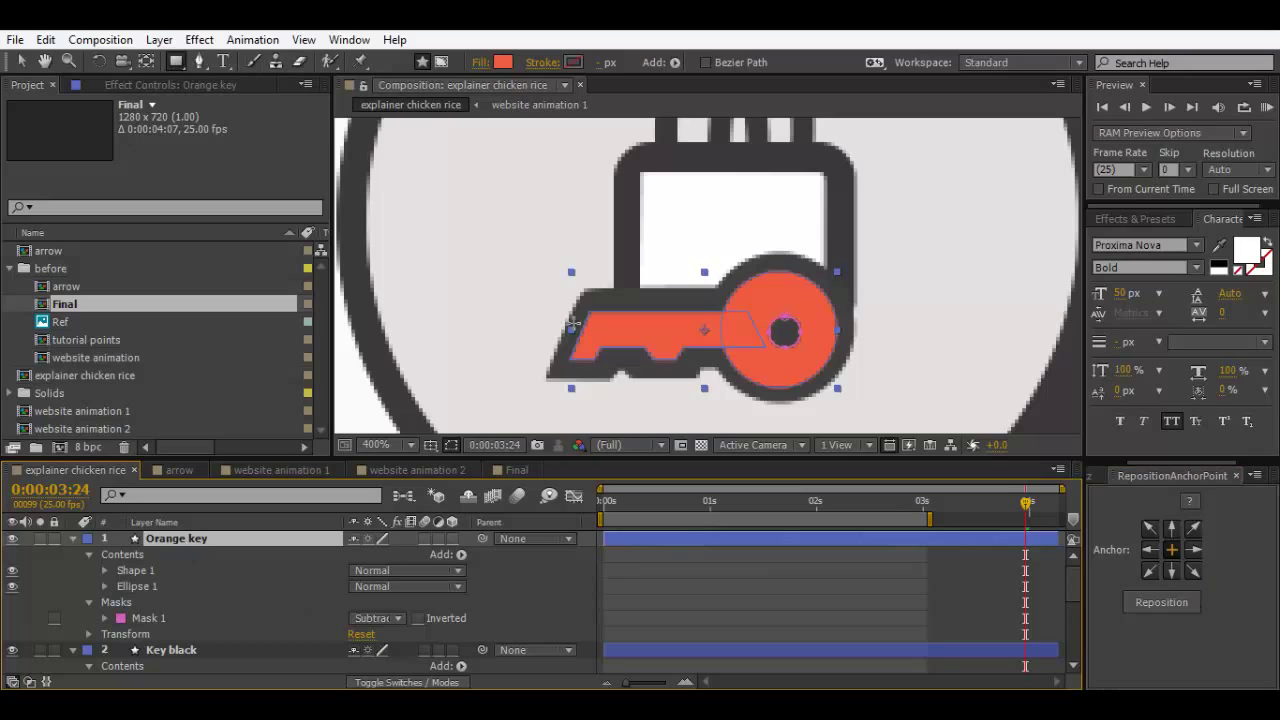
{"action": "left_click_drag", "start_coordinate": [700, 328], "coordinate": [702, 329]}
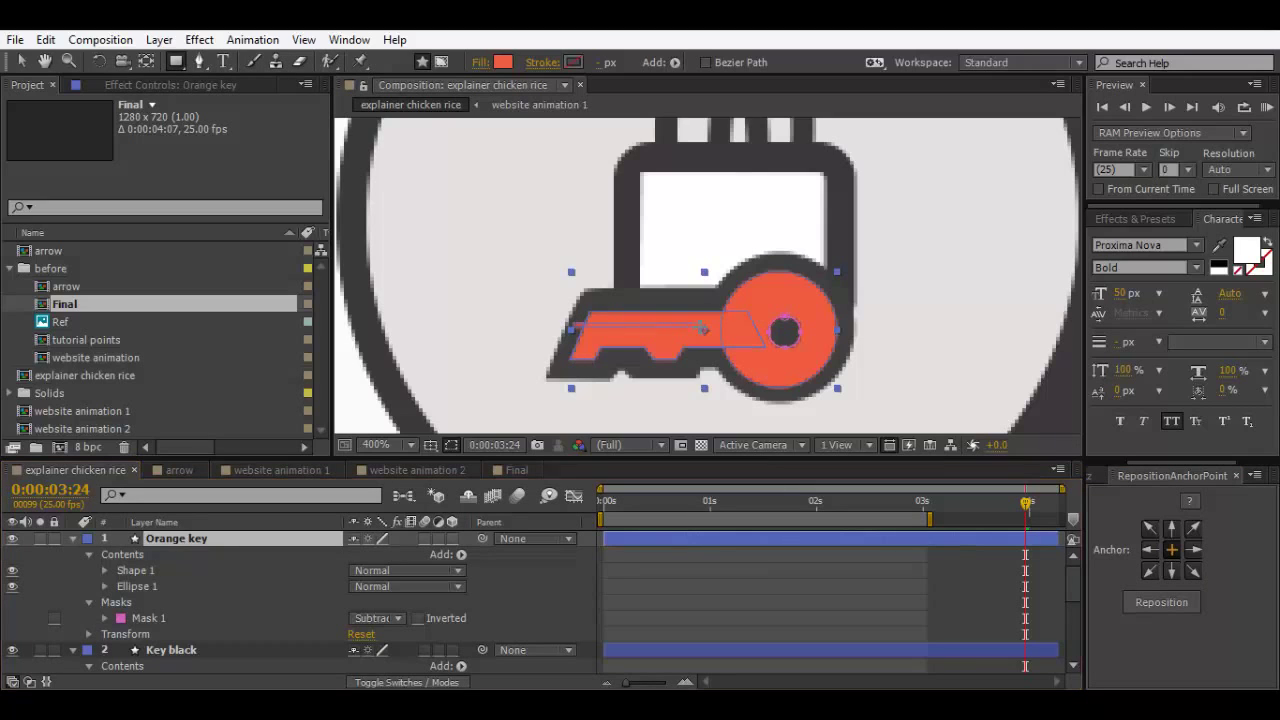
{"action": "key", "text": "ctrl+z"}
{"action": "left_click", "coordinate": [441, 62]}
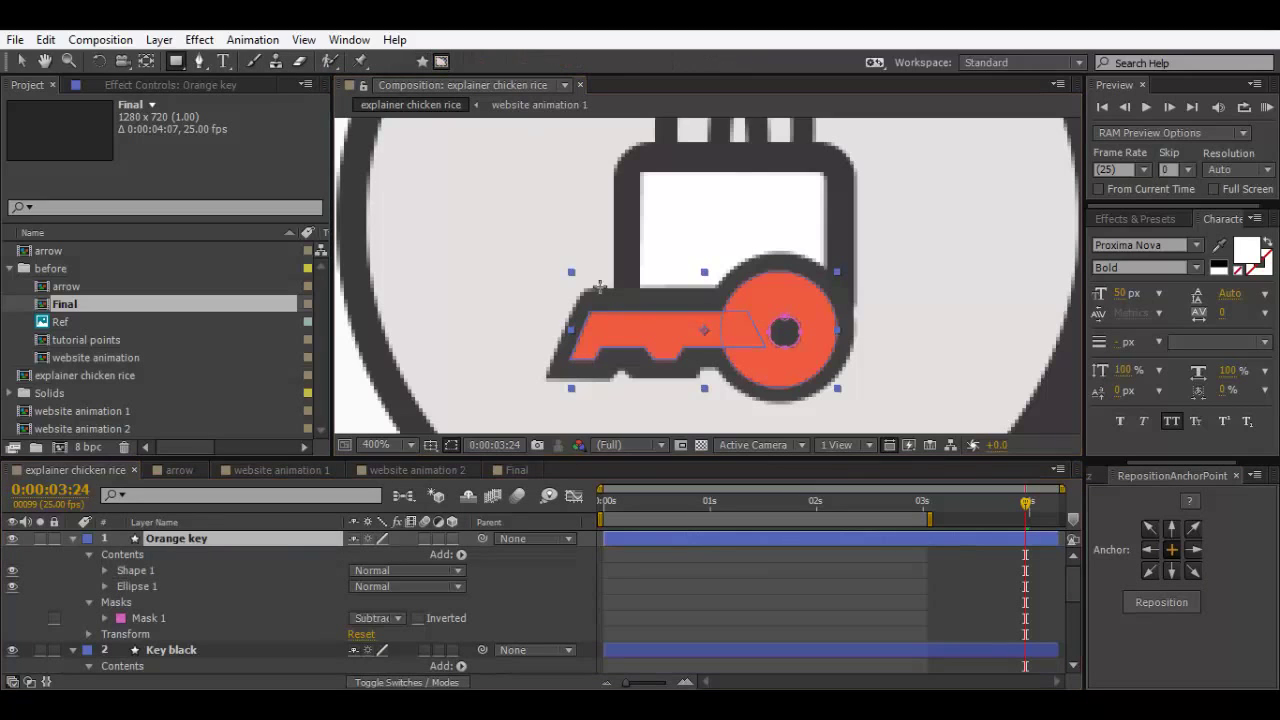
{"action": "left_click", "coordinate": [577, 321]}
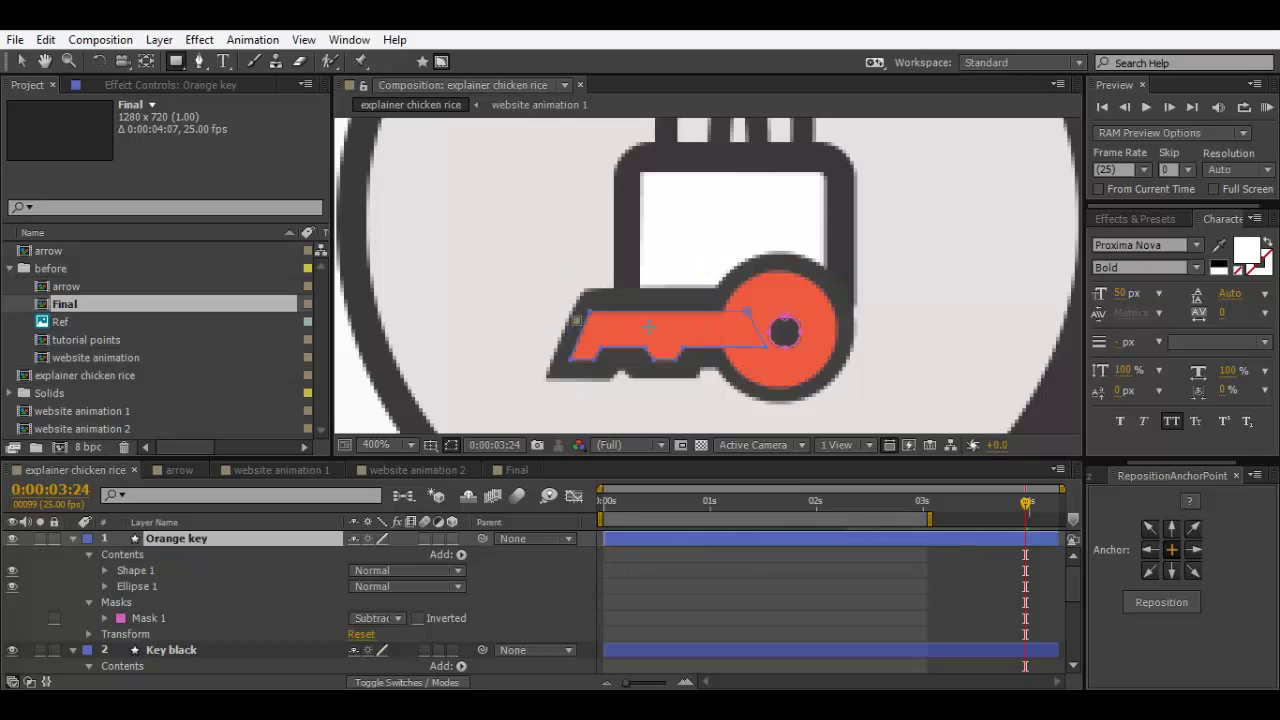
{"action": "left_click", "coordinate": [577, 321]}
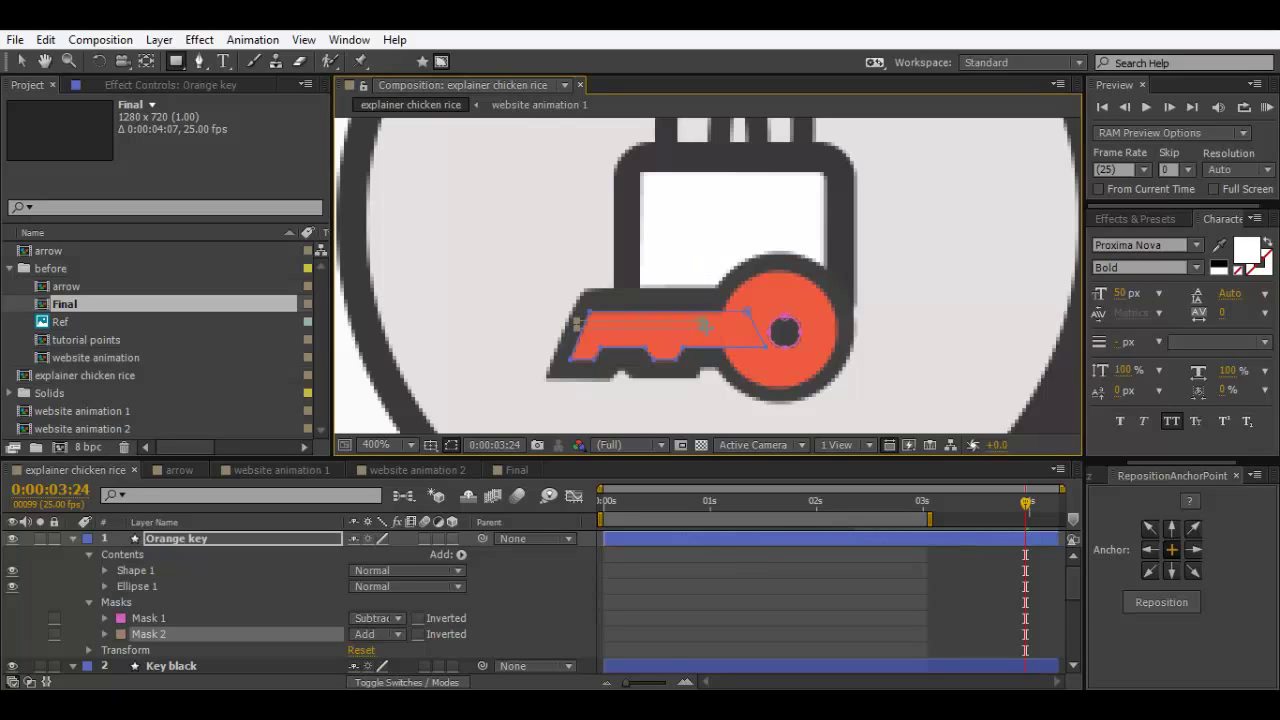
{"action": "left_click", "coordinate": [391, 635]}
{"action": "left_click", "coordinate": [400, 532]}
{"action": "key", "text": "F2"}
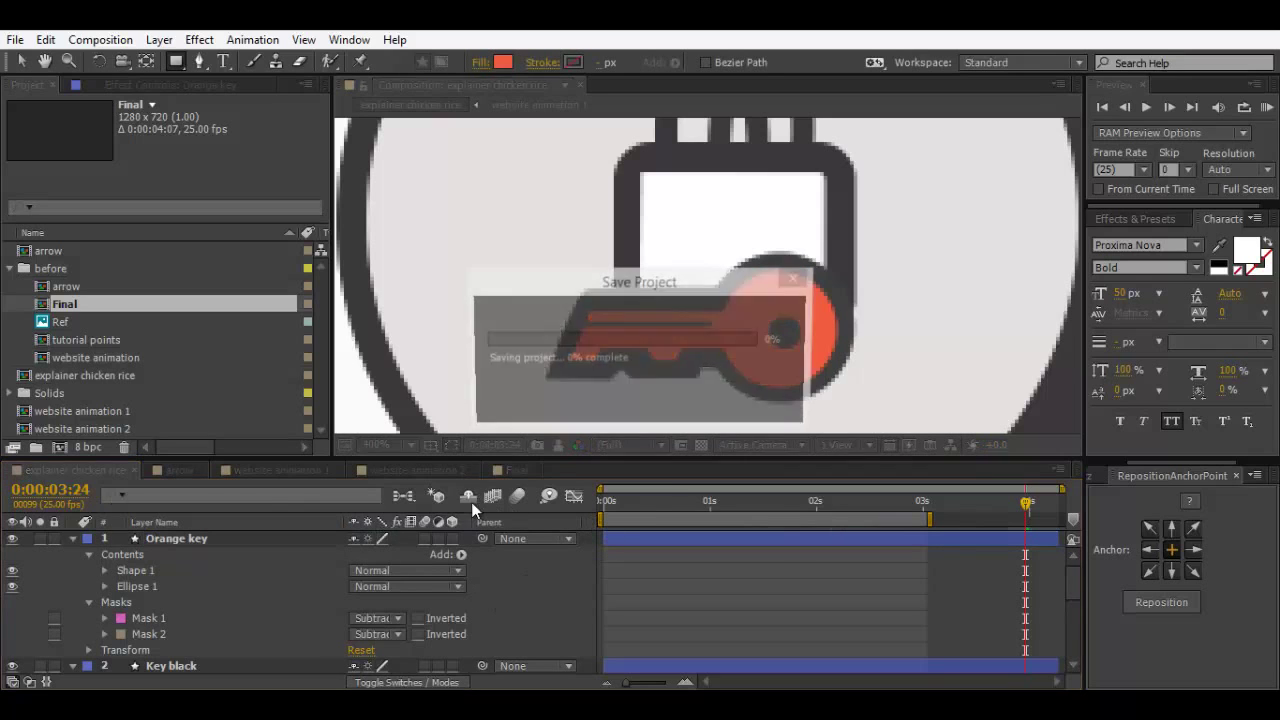
{"action": "left_click", "coordinate": [66, 538]}
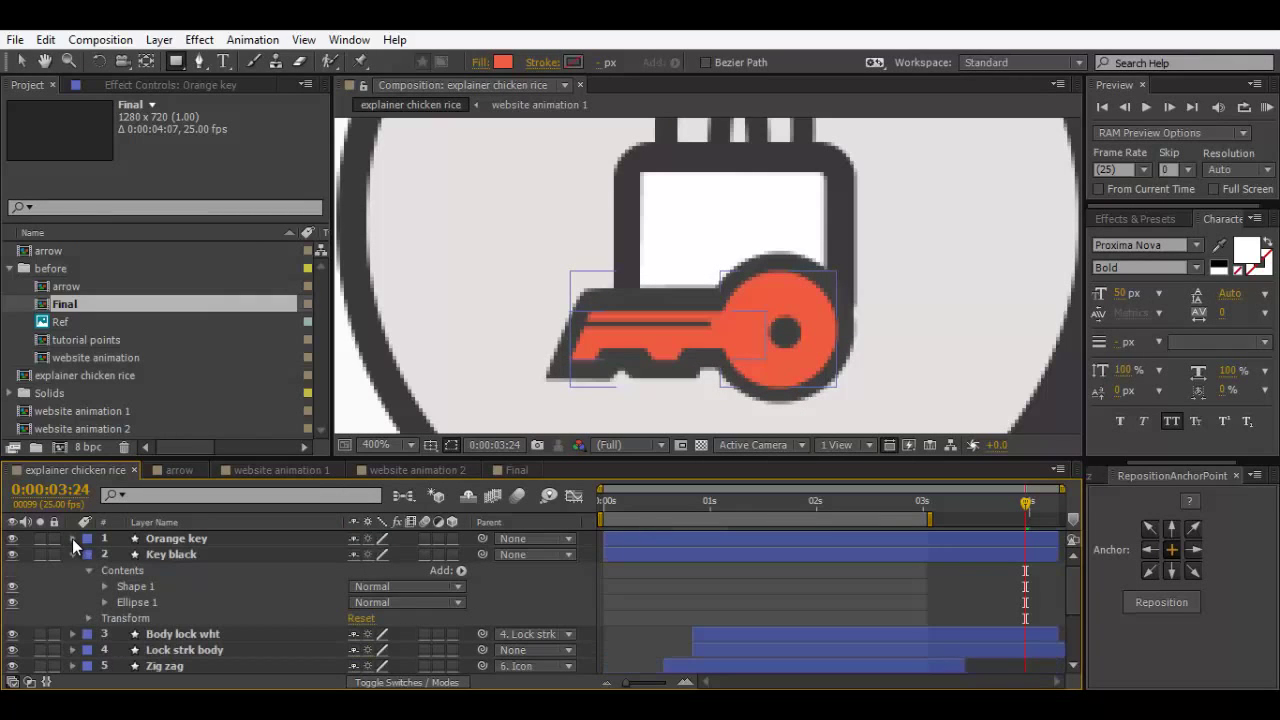
Step: Solo Key black and set a Scale keyframe of 0% at 0:00
{"action": "left_click", "coordinate": [189, 554]}
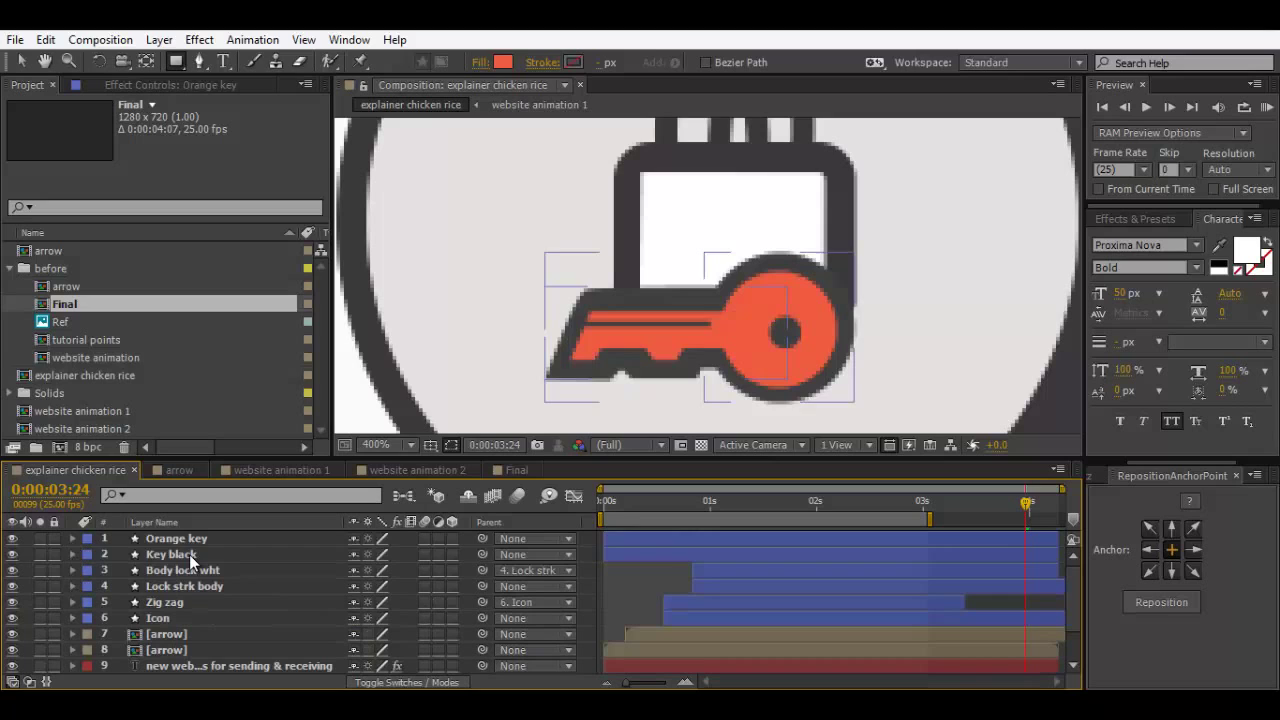
{"action": "left_click", "coordinate": [192, 555]}
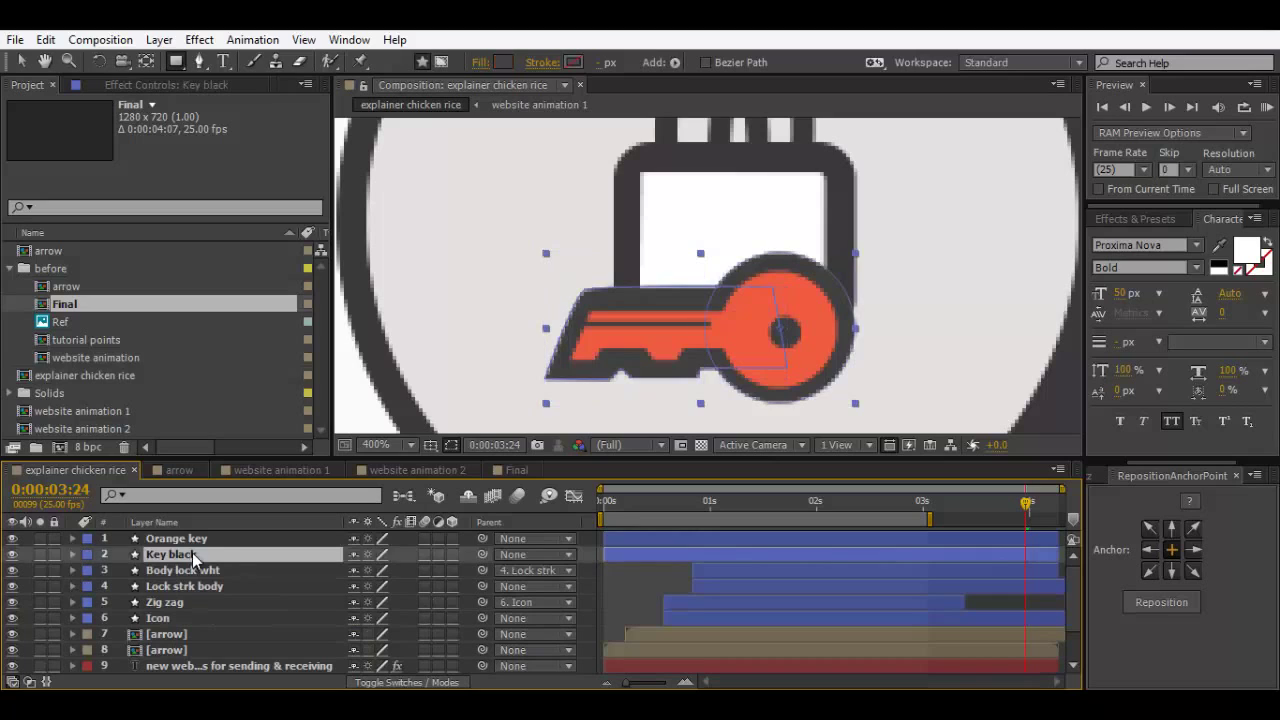
{"action": "left_click", "coordinate": [53, 554]}
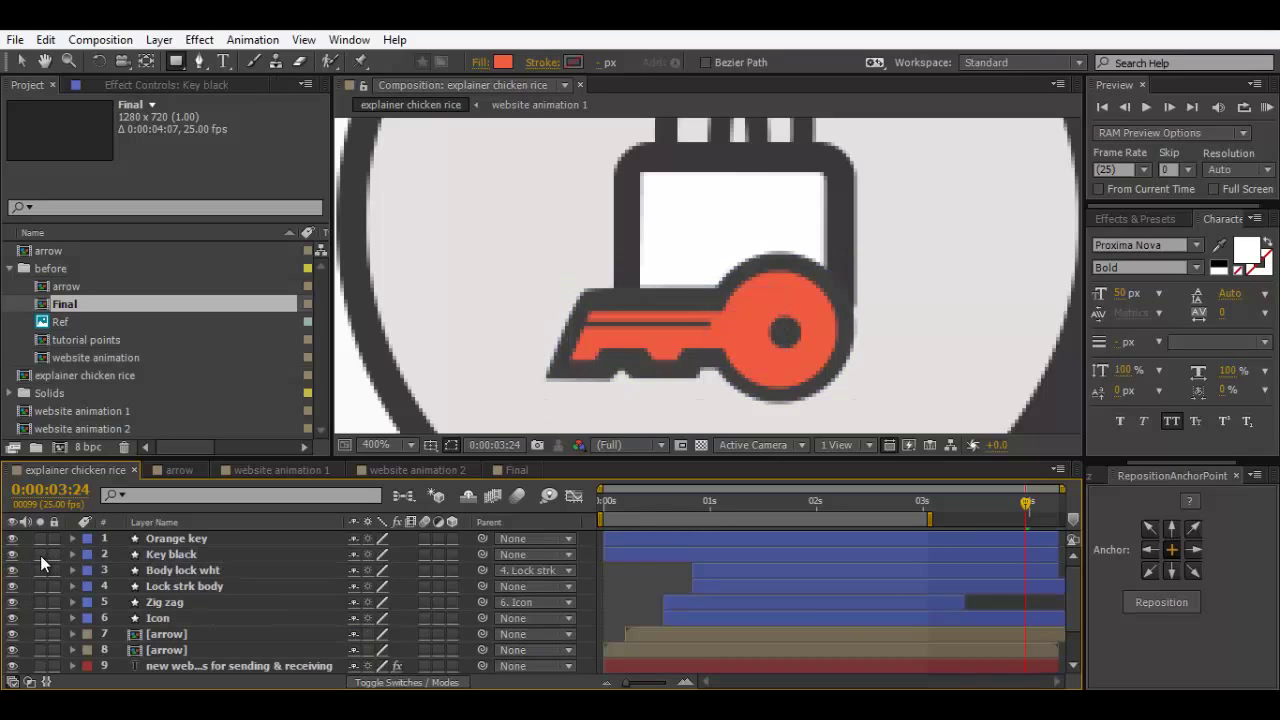
{"action": "left_click", "coordinate": [40, 555]}
{"action": "left_click_drag", "start_coordinate": [646, 500], "coordinate": [592, 507]}
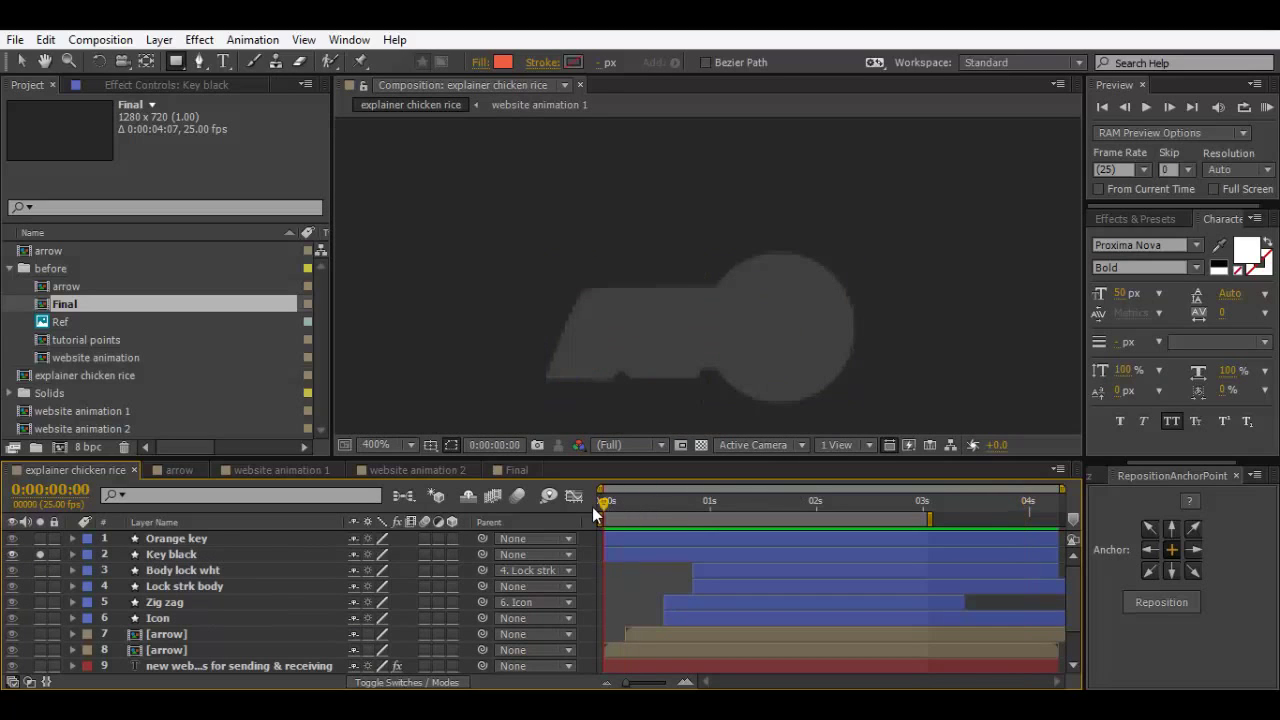
{"action": "left_click", "coordinate": [187, 556]}
{"action": "key", "text": "s"}
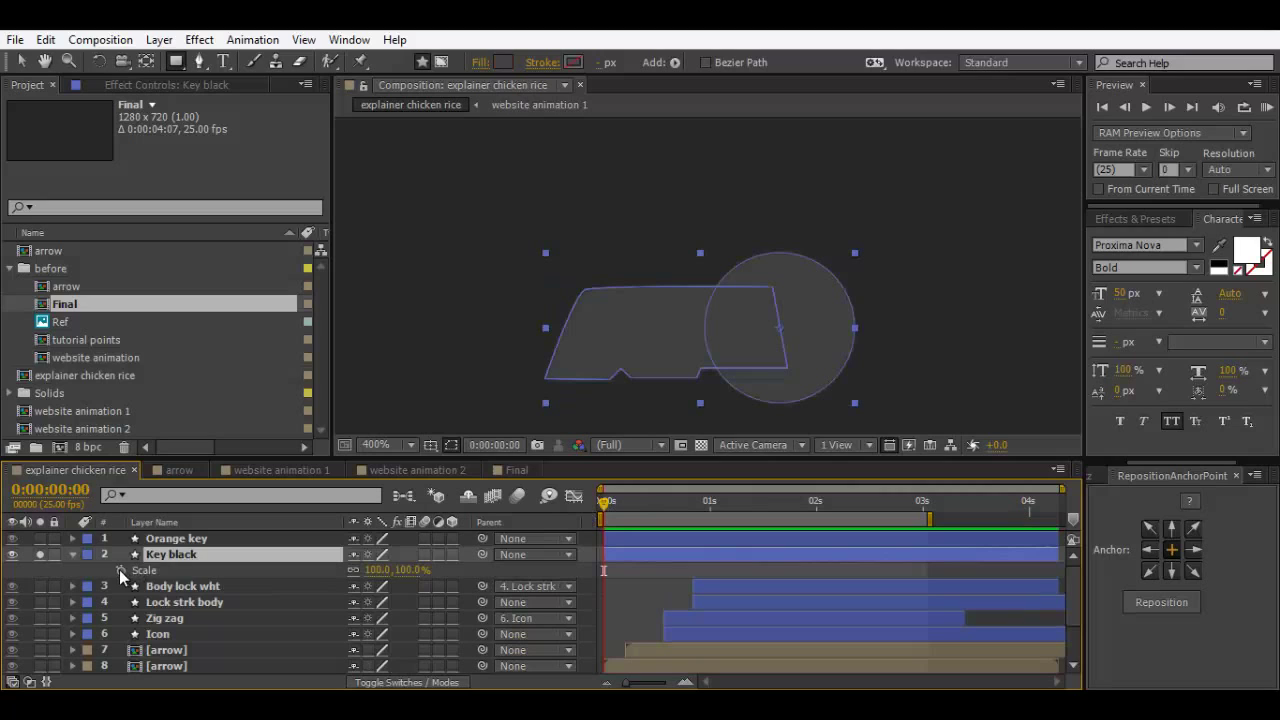
{"action": "left_click", "coordinate": [119, 569]}
{"action": "left_click", "coordinate": [377, 569]}
{"action": "type", "text": "00"}
{"action": "key", "text": "Return"}
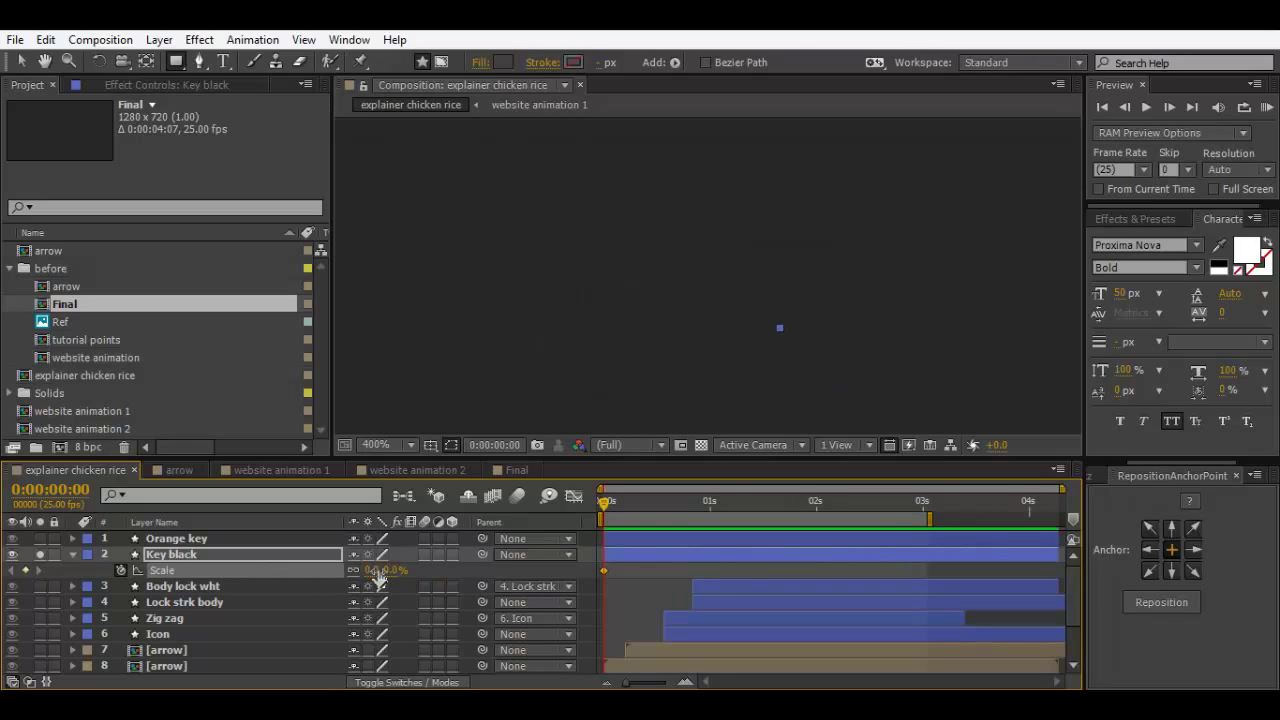
Step: Add a Scale keyframe of 100% at 0:00:00:21
{"action": "key", "text": "shift+Page_Down"}
{"action": "key", "text": "shift+Page_Down"}
{"action": "key", "text": "Page_Down"}
{"action": "left_click", "coordinate": [374, 570]}
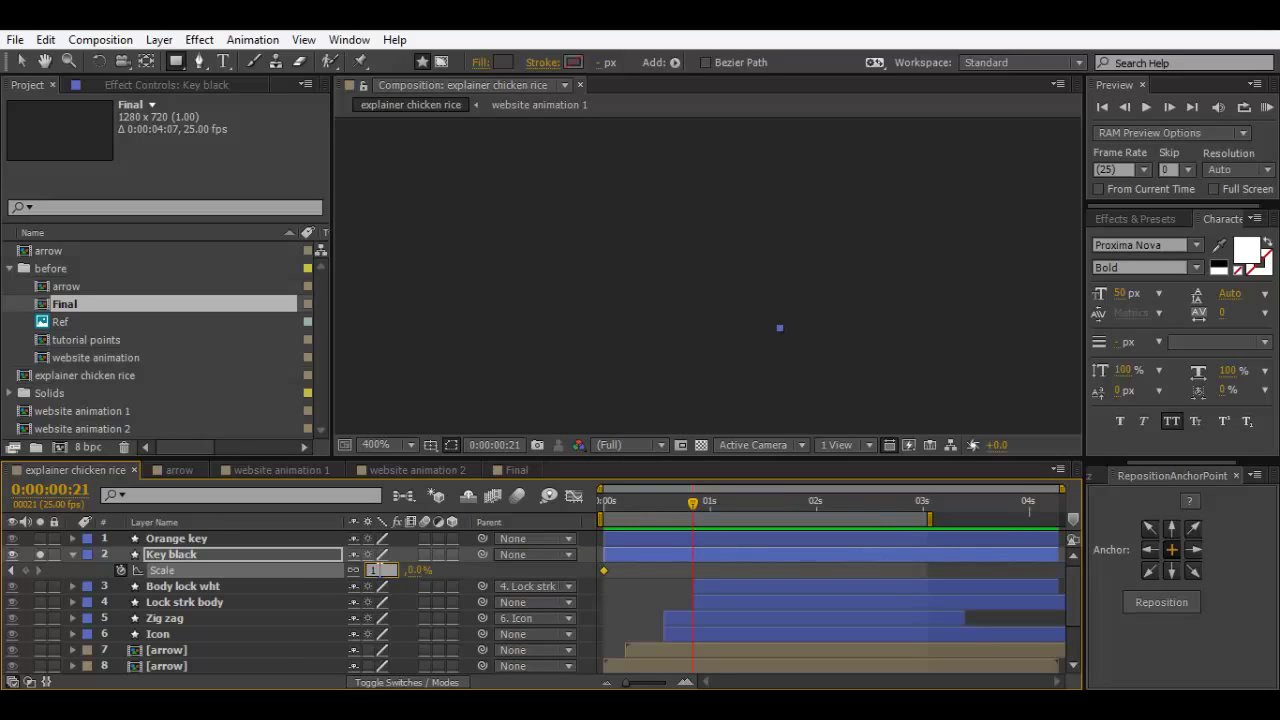
{"action": "type", "text": "100"}
{"action": "key", "text": "Return"}
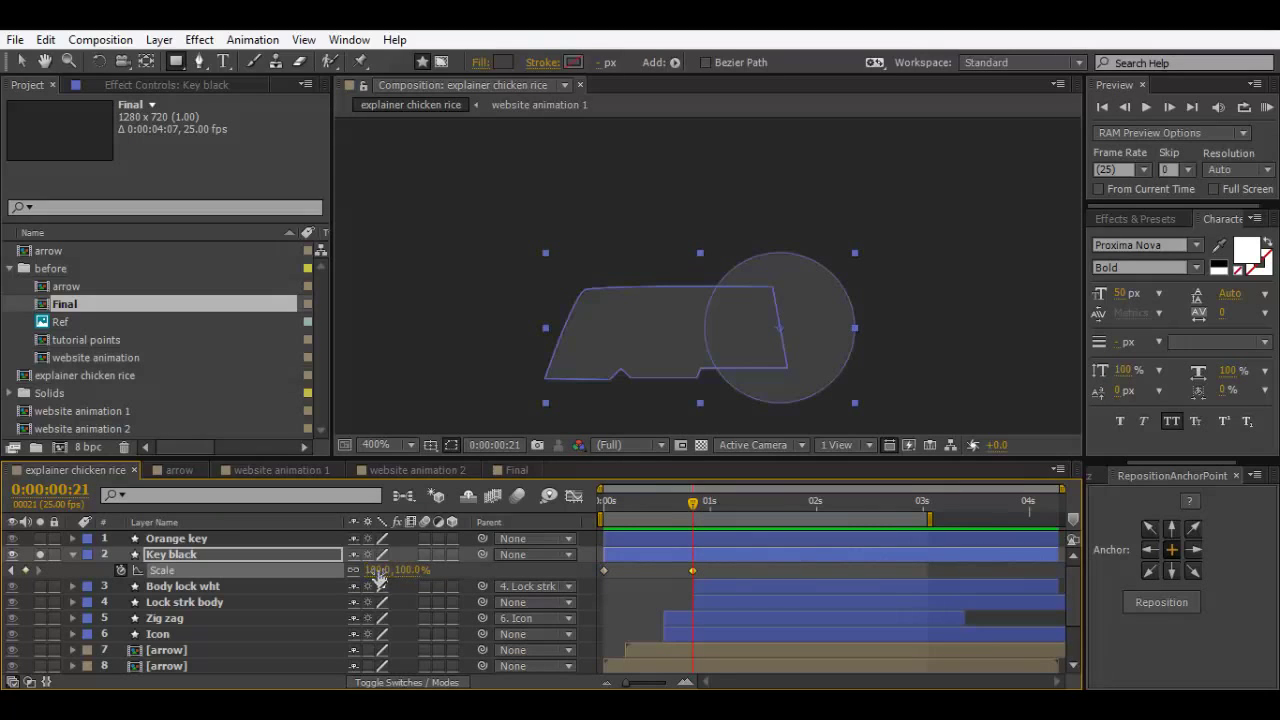
Step: Apply Elastic Out easing to both Scale keyframes
{"action": "left_click", "coordinate": [735, 569]}
{"action": "left_click_drag", "start_coordinate": [730, 569], "coordinate": [525, 580]}
{"action": "left_click", "coordinate": [1115, 476]}
{"action": "left_click", "coordinate": [1186, 502]}
{"action": "left_click", "coordinate": [1180, 482]}
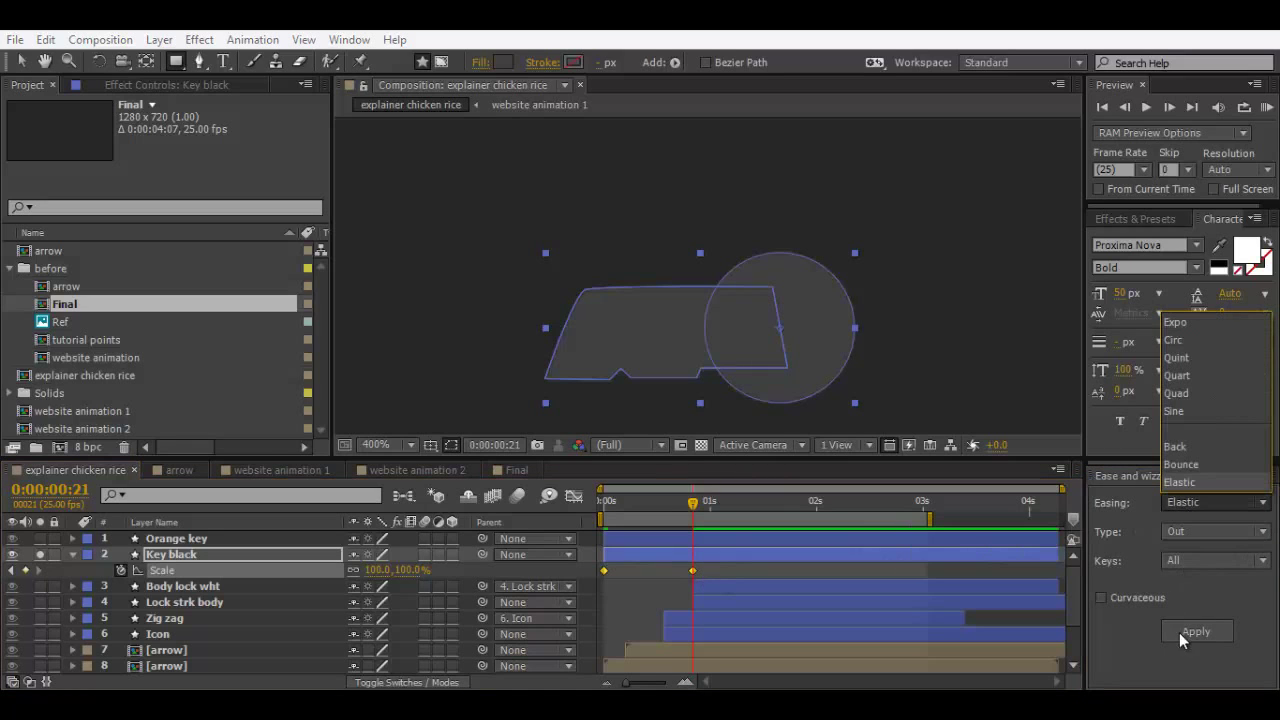
{"action": "left_click", "coordinate": [1179, 632]}
Step: Preview the elastic scale-up and reveal Key black's Rotation property
{"action": "left_click", "coordinate": [606, 501]}
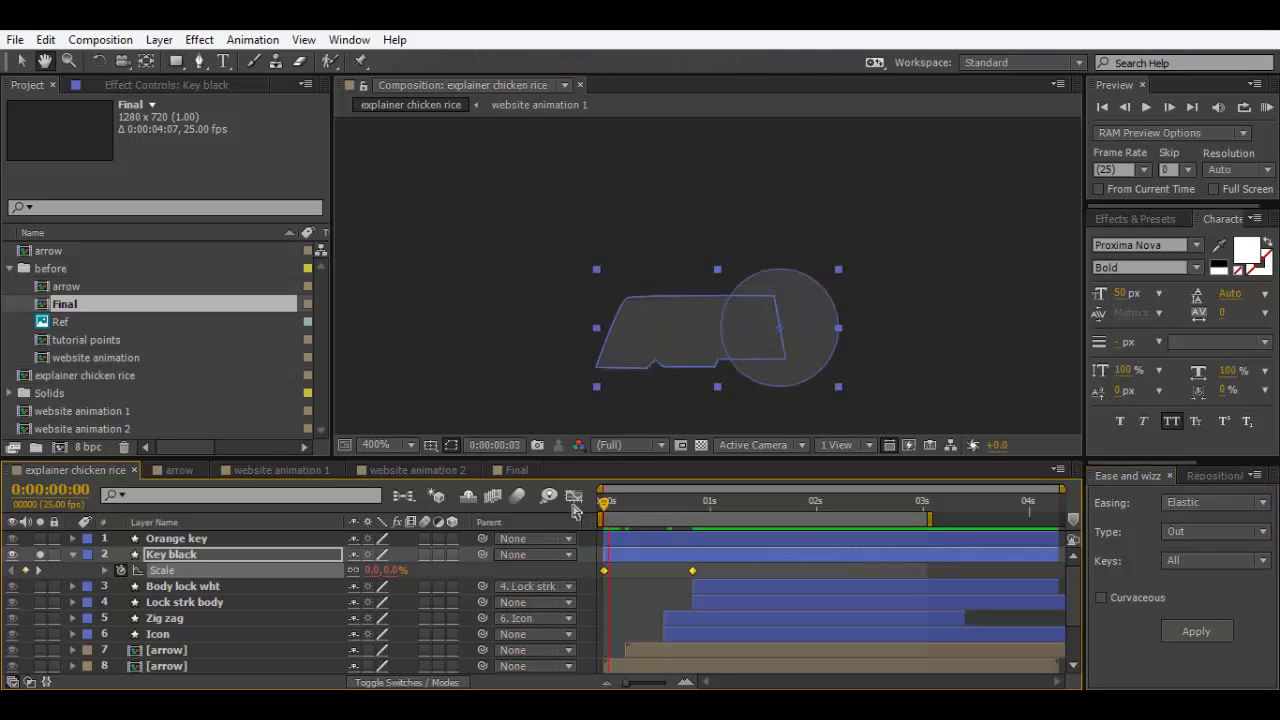
{"action": "mouse_move", "coordinate": [605, 501]}
{"action": "left_mouse_down"}
{"action": "mouse_move", "coordinate": [714, 504]}
{"action": "mouse_move", "coordinate": [692, 499]}
{"action": "left_mouse_up"}
{"action": "key", "text": "q"}
{"action": "key", "text": "F2"}
{"action": "left_click", "coordinate": [221, 556]}
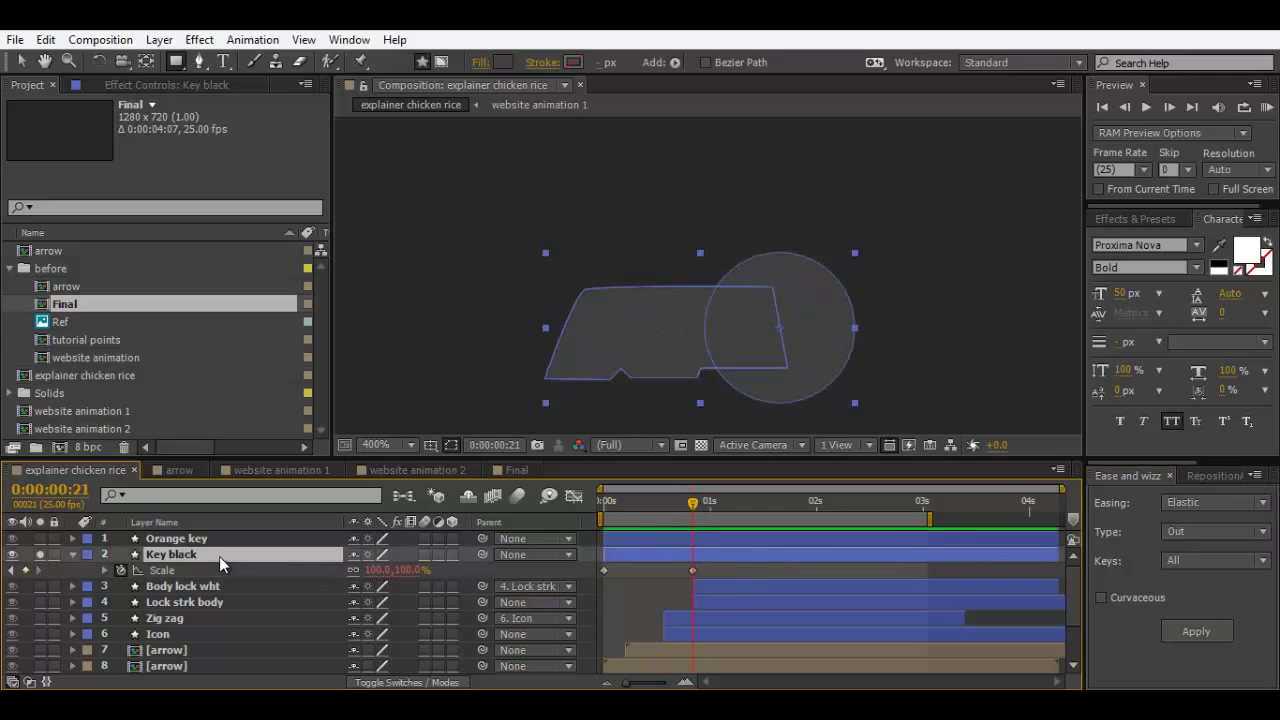
{"action": "key", "text": "shift+r"}
Step: Keyframe Rotation at 0° on frame 21 and 20° at the composition start
{"action": "left_click", "coordinate": [121, 586]}
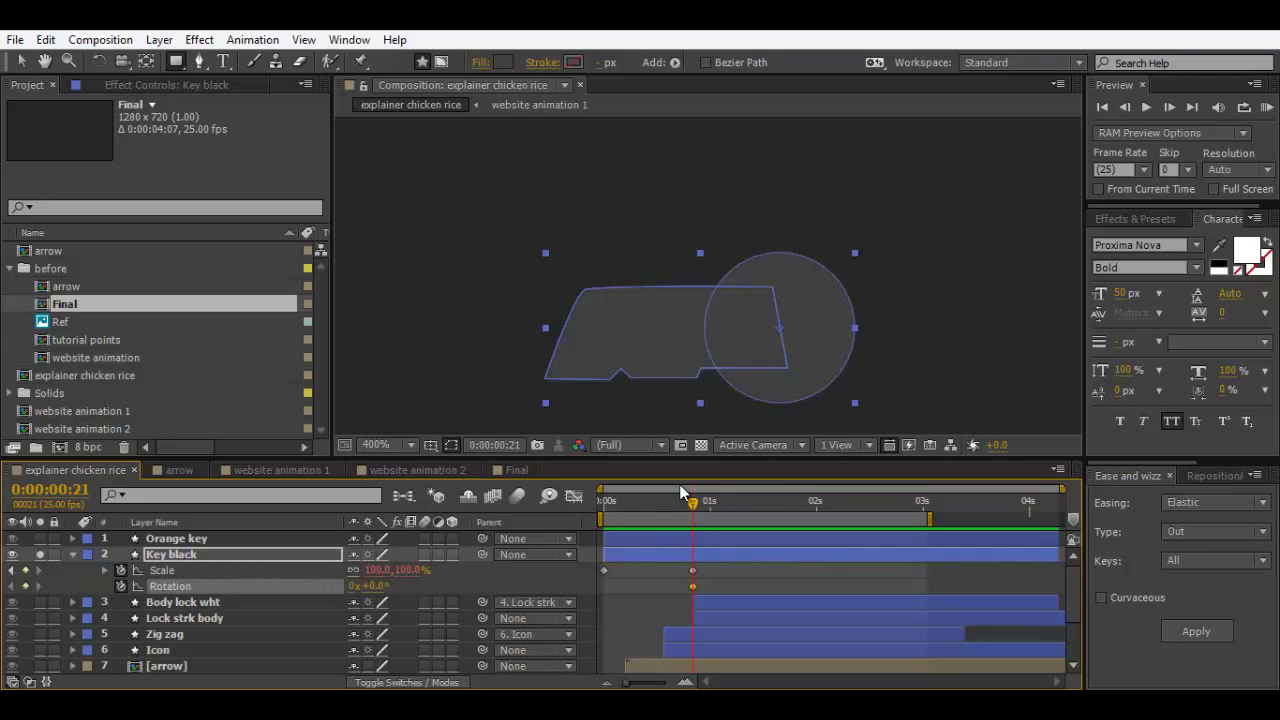
{"action": "left_click_drag", "start_coordinate": [690, 502], "coordinate": [651, 502]}
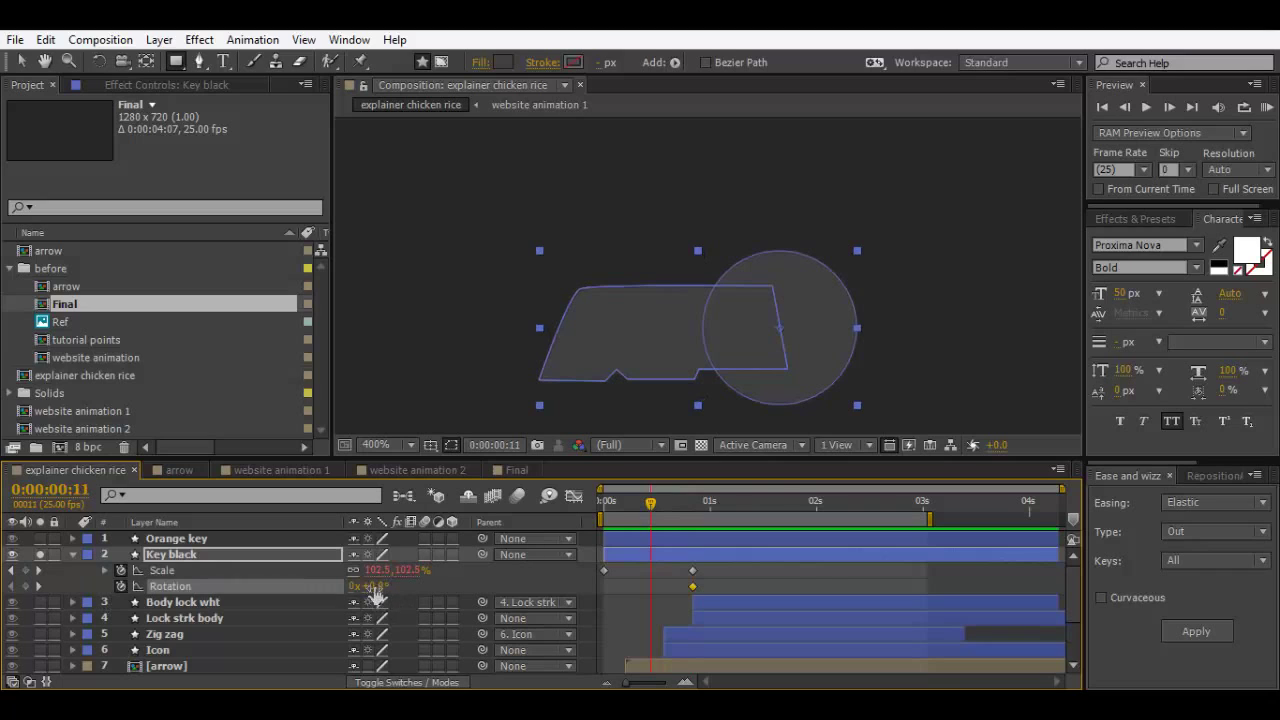
{"action": "left_click_drag", "start_coordinate": [375, 592], "coordinate": [390, 593]}
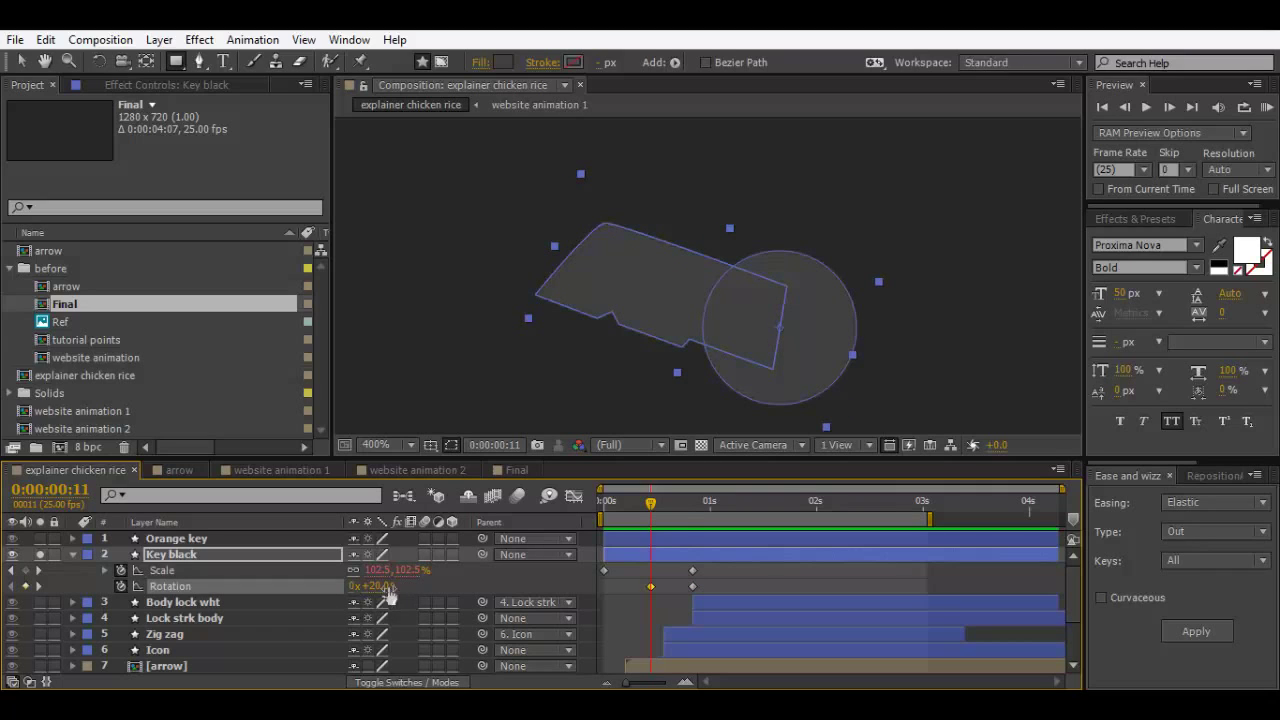
{"action": "left_click", "coordinate": [618, 597]}
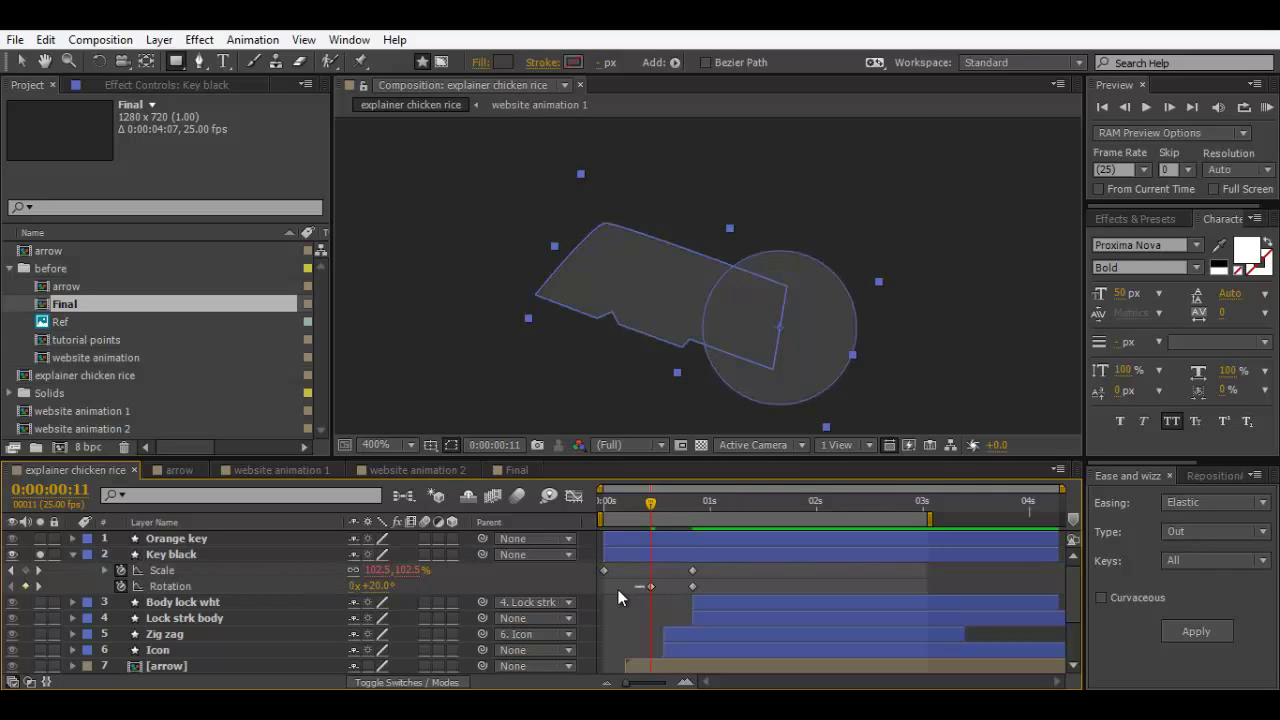
{"action": "left_click_drag", "start_coordinate": [650, 586], "coordinate": [602, 586]}
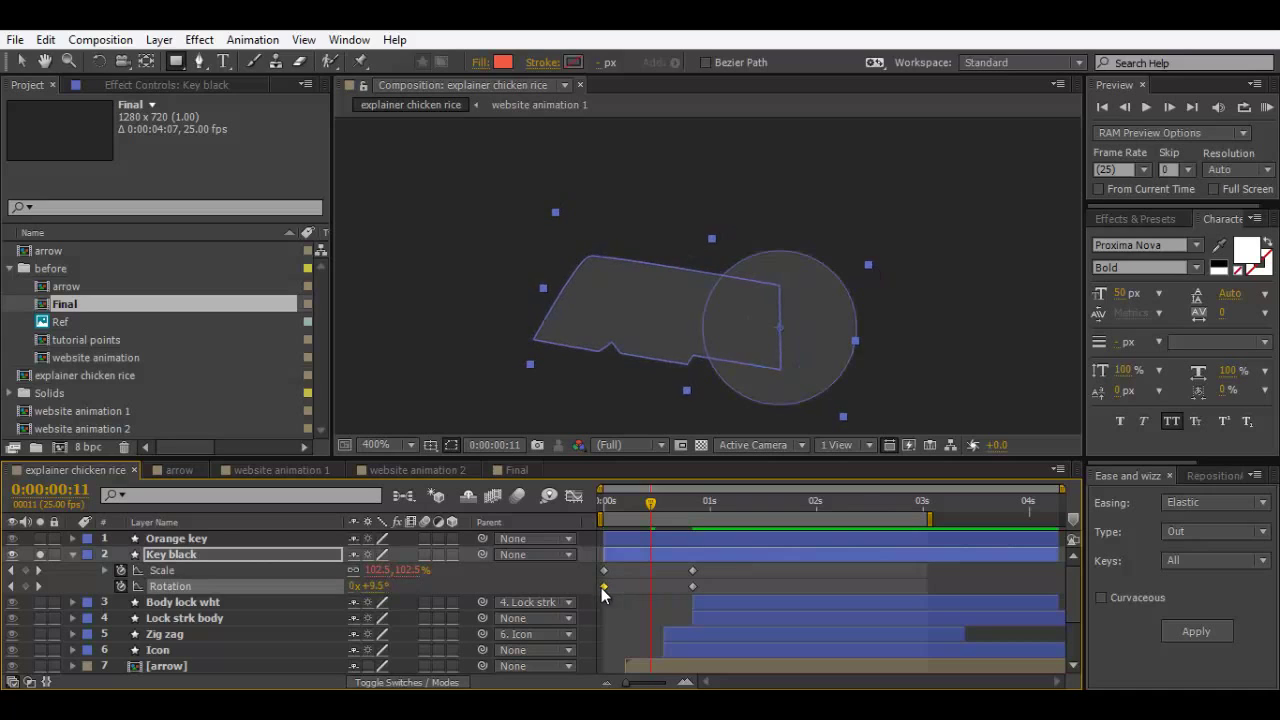
{"action": "left_click_drag", "start_coordinate": [603, 508], "coordinate": [697, 507]}
{"action": "left_click_drag", "start_coordinate": [711, 590], "coordinate": [586, 556]}
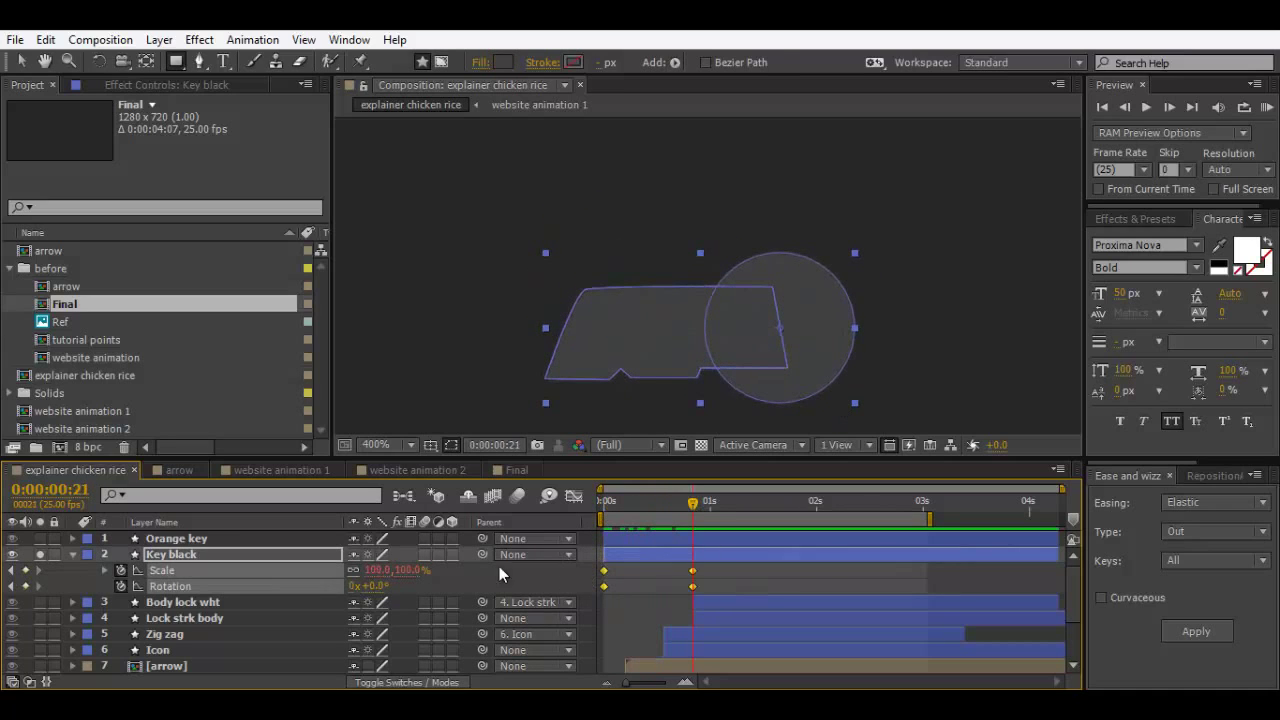
{"action": "left_click", "coordinate": [699, 587]}
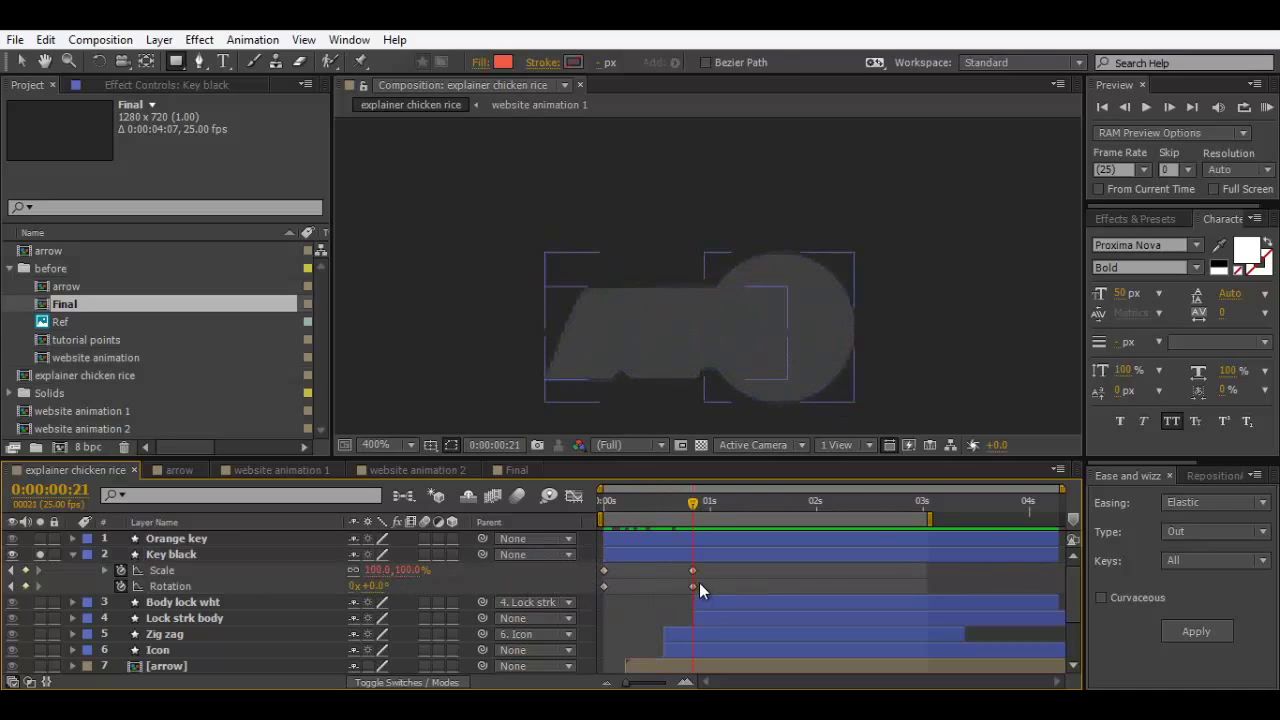
Step: Apply Easy Ease to the Rotation keyframes and adjust the influence in the Graph Editor
{"action": "right_click", "coordinate": [604, 586]}
{"action": "mouse_move", "coordinate": [700, 574]}
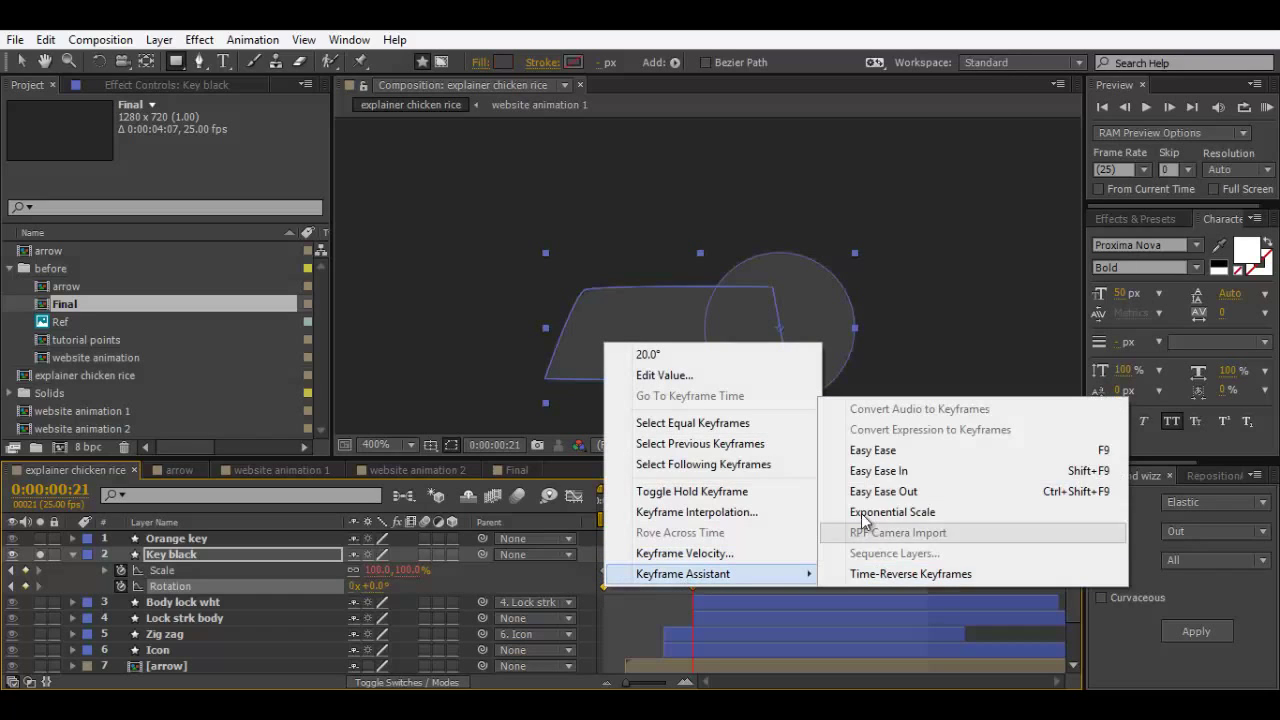
{"action": "left_click", "coordinate": [884, 453]}
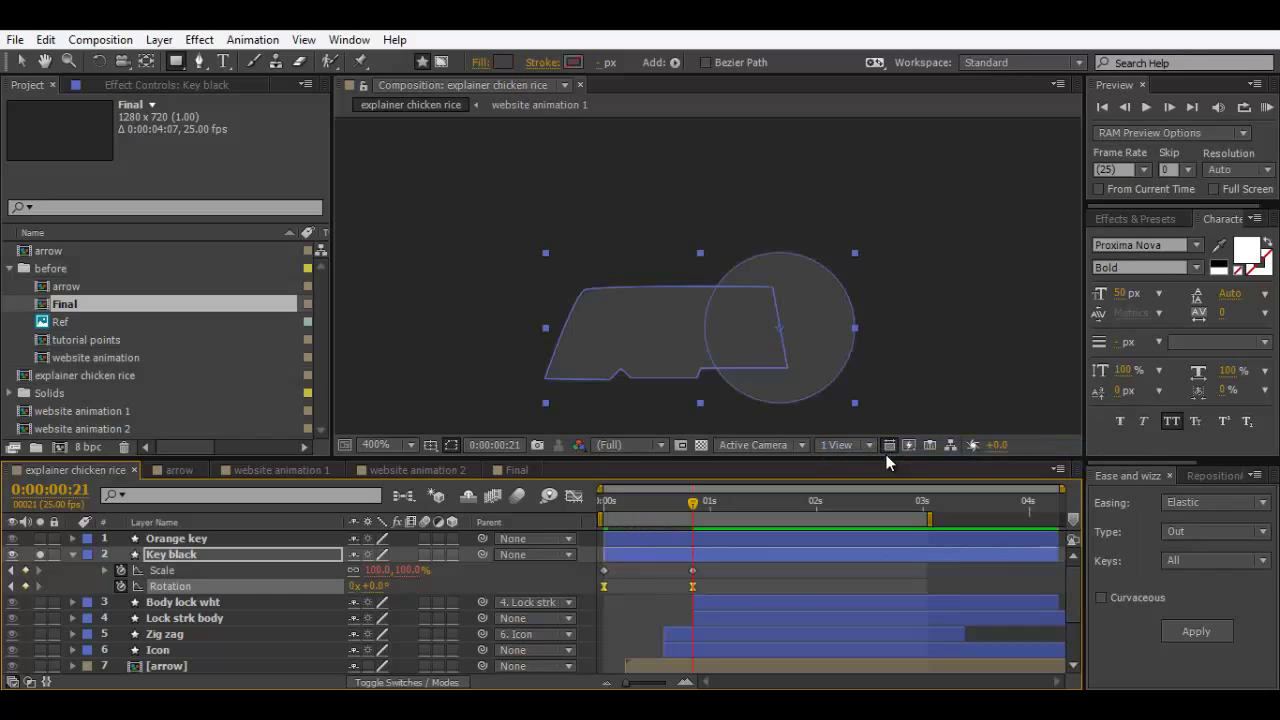
{"action": "left_click", "coordinate": [574, 497]}
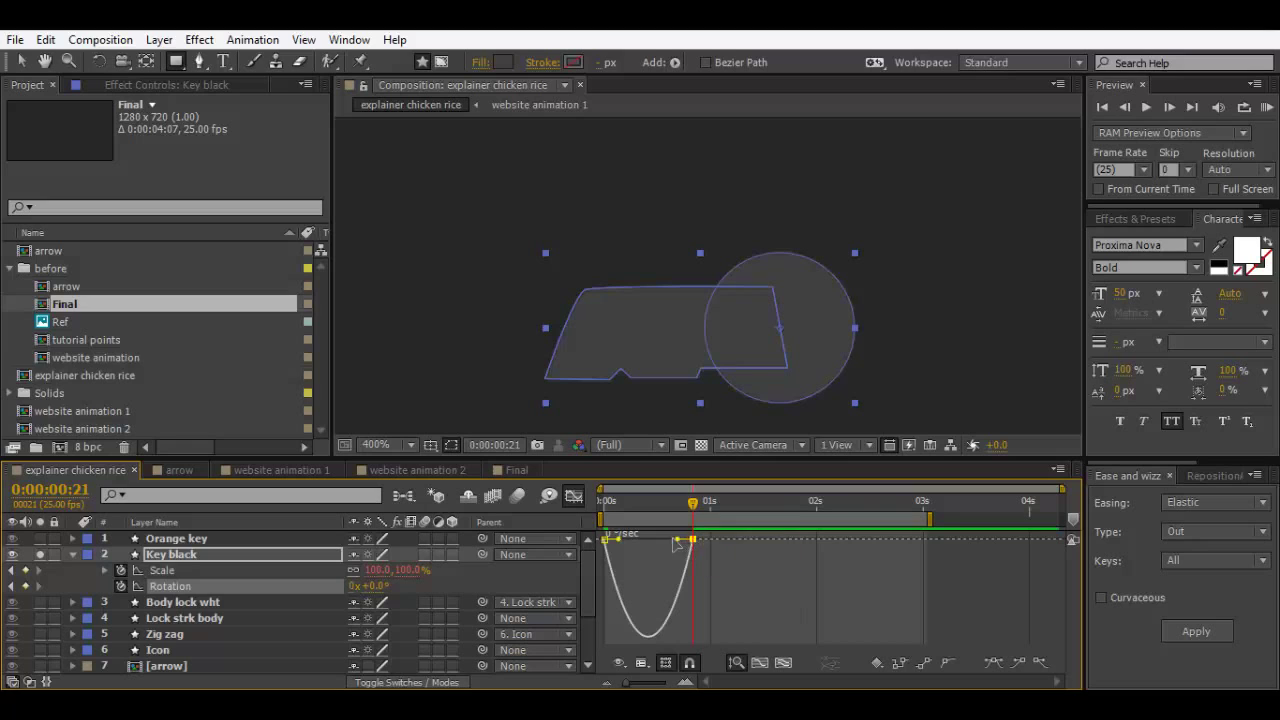
{"action": "left_click_drag", "start_coordinate": [692, 540], "coordinate": [615, 541]}
{"action": "left_click", "coordinate": [575, 497]}
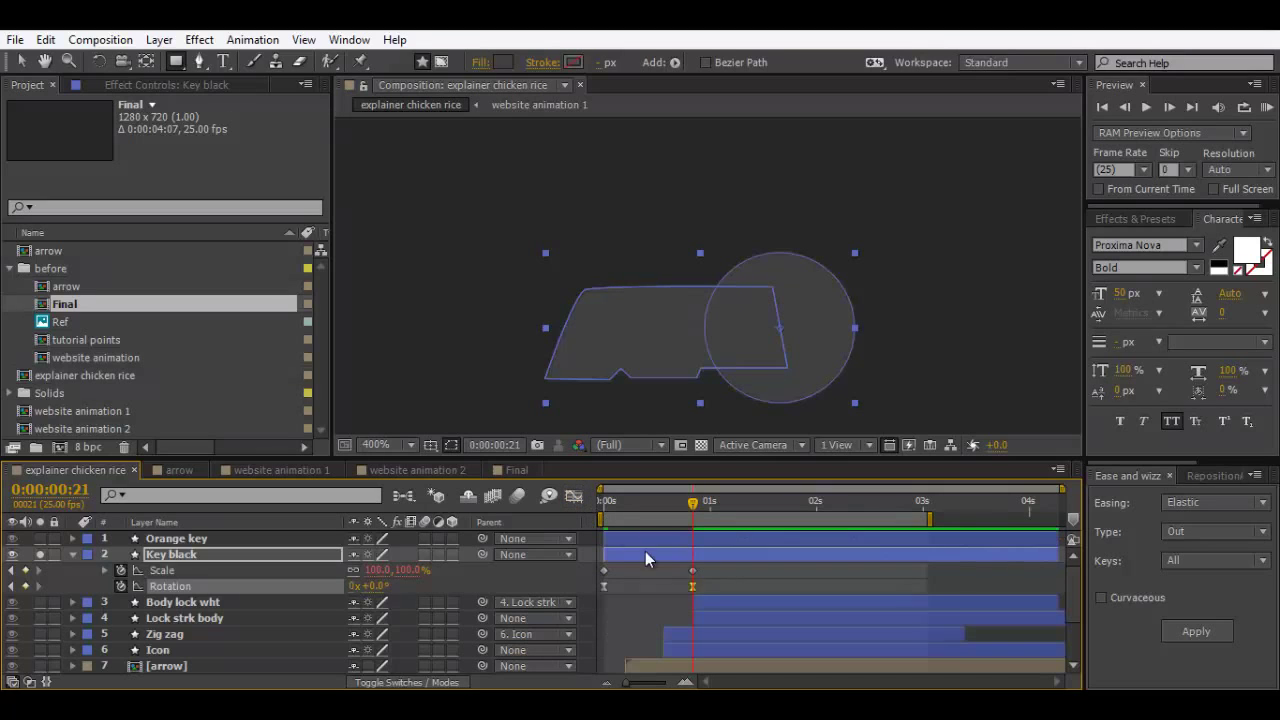
{"action": "left_click", "coordinate": [726, 582]}
Step: Preview the animation and reposition the anchor points of both key layers
{"action": "key", "text": "comma"}
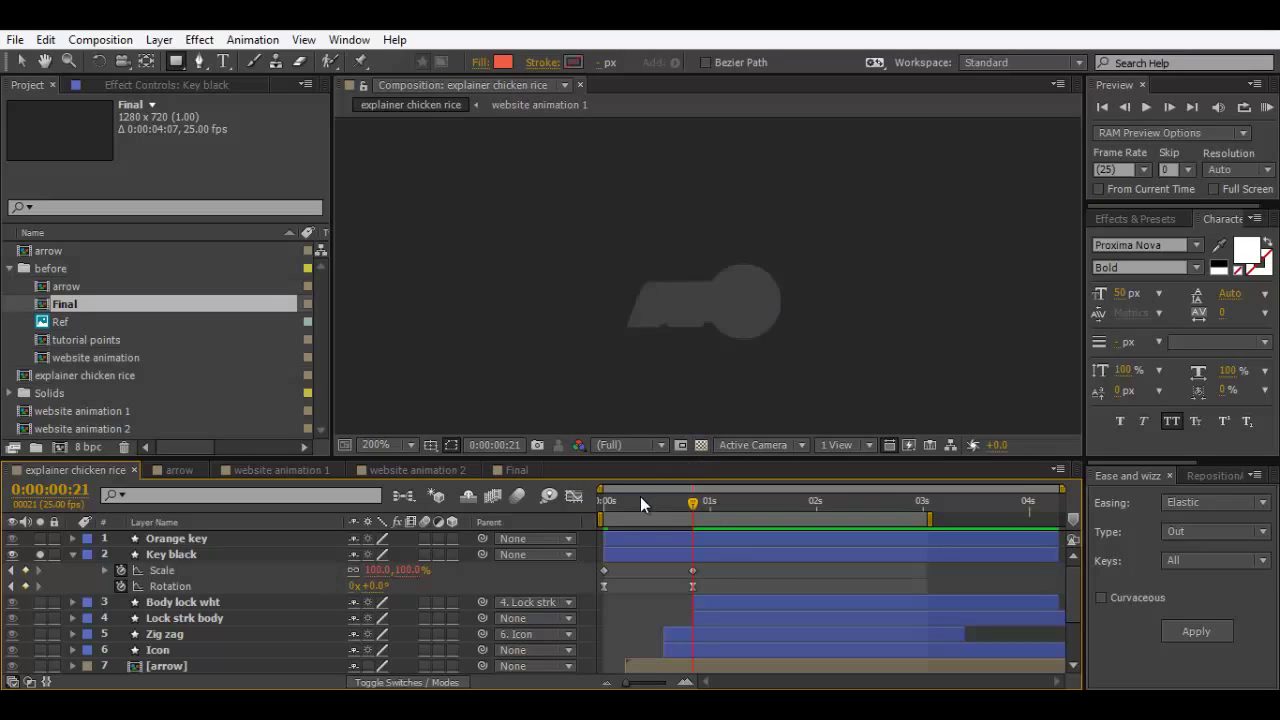
{"action": "key", "text": "KP_0"}
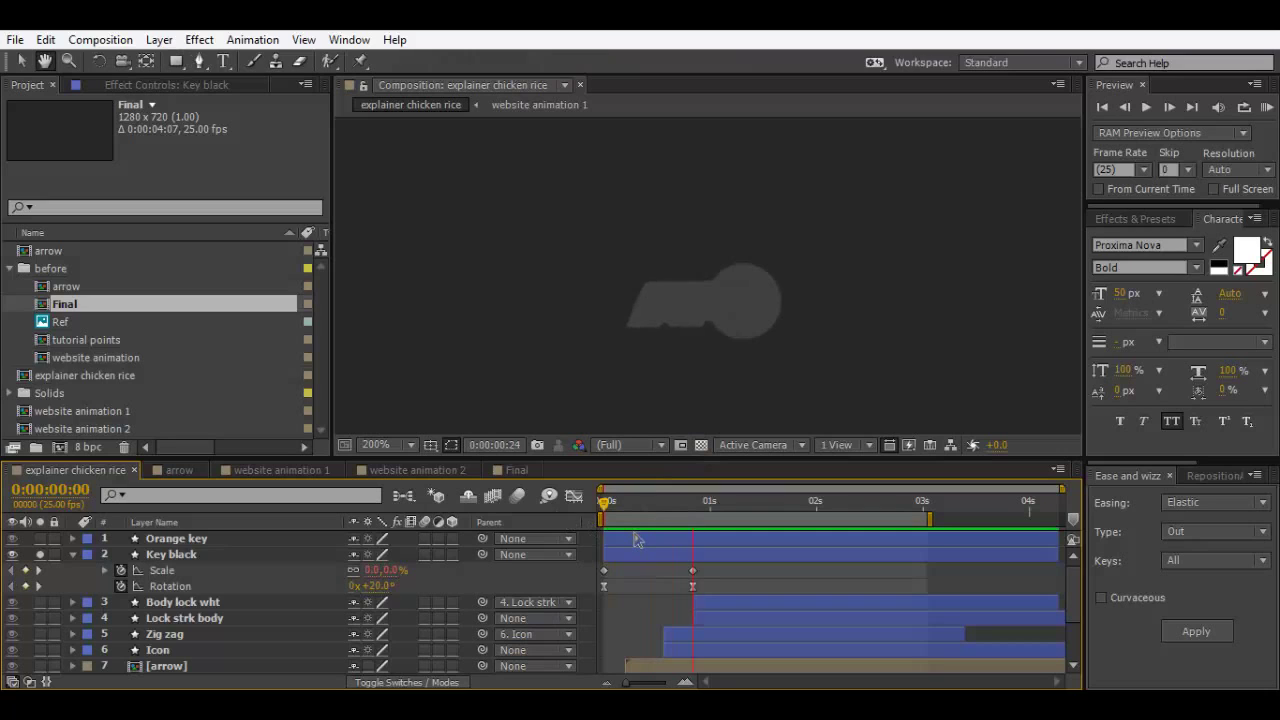
{"action": "key", "text": "q"}
{"action": "left_click", "coordinate": [646, 551]}
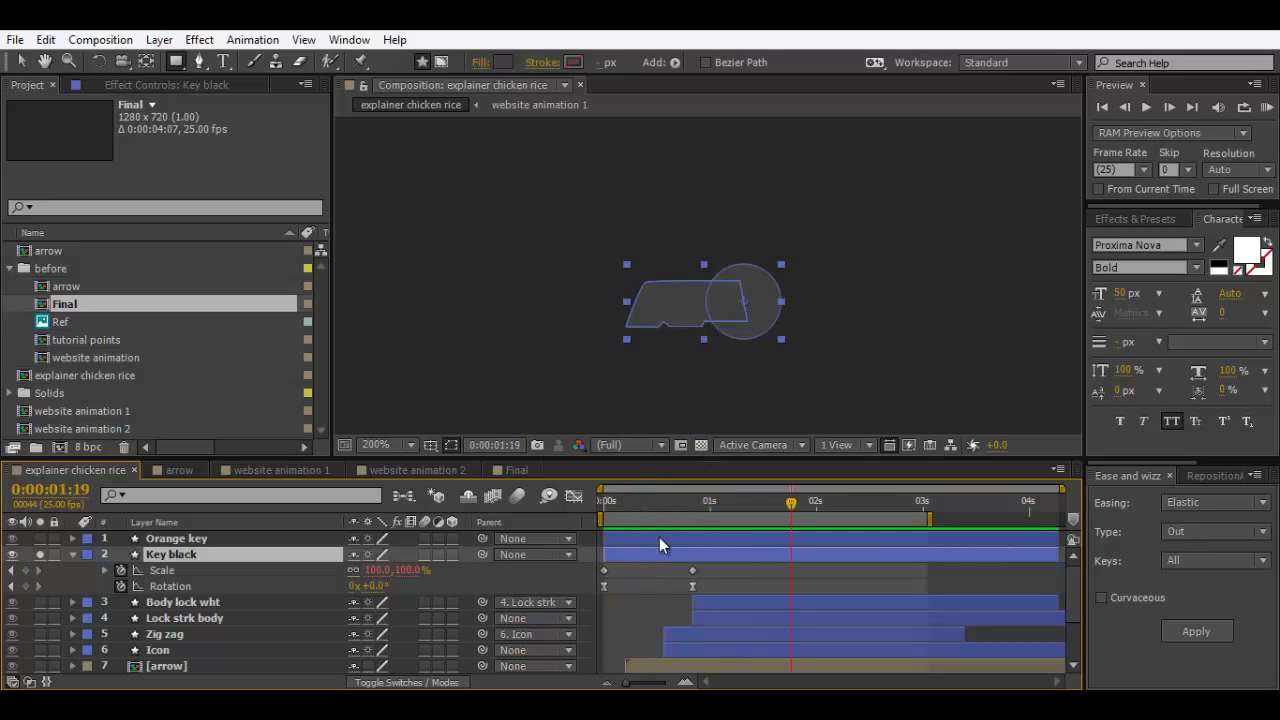
{"action": "left_click", "coordinate": [670, 538], "text": "shift"}
{"action": "left_click", "coordinate": [1240, 473]}
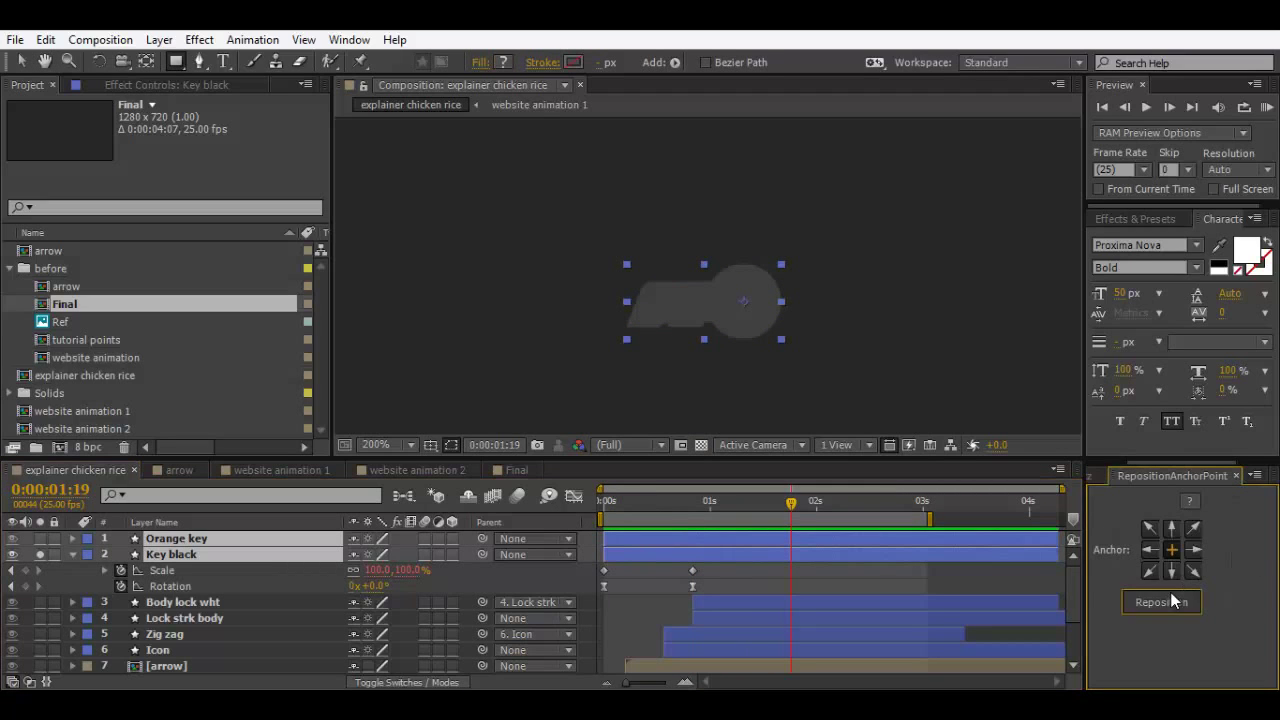
{"action": "left_click", "coordinate": [625, 528]}
{"action": "left_click_drag", "start_coordinate": [610, 503], "coordinate": [697, 515]}
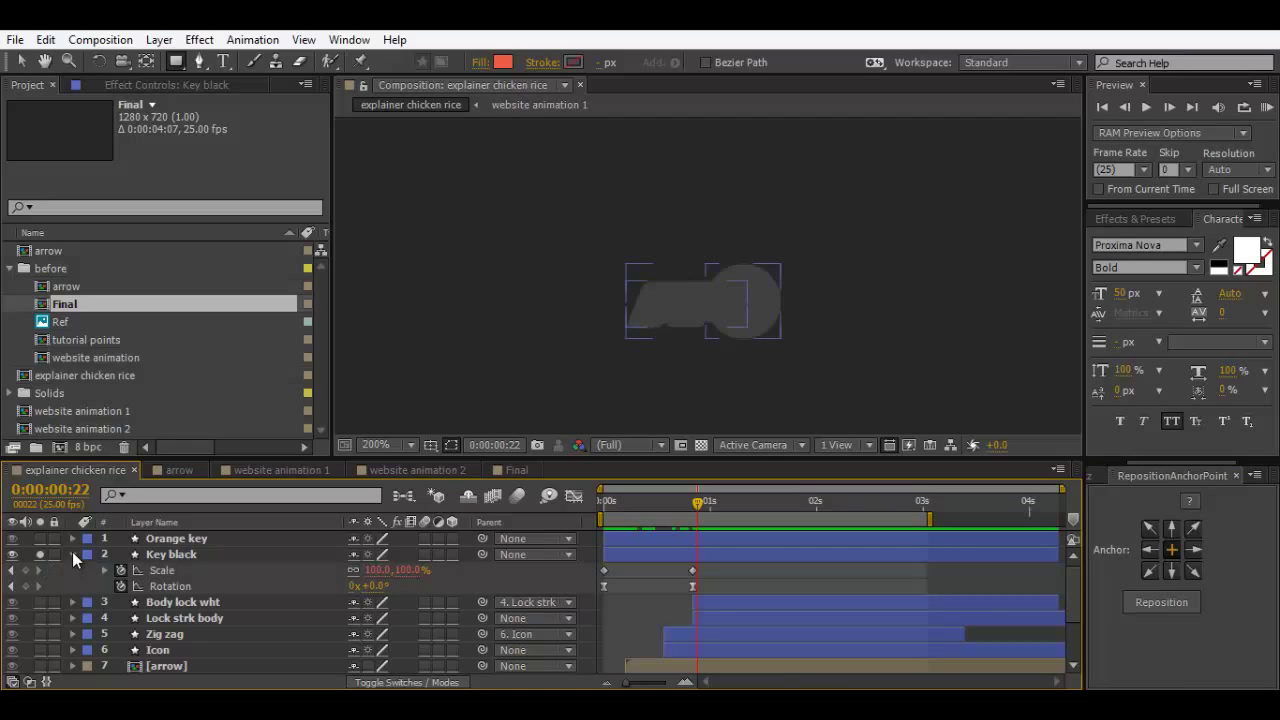
Step: Solo Orange key and drag its in-point to about 0:00:00:06
{"action": "left_click", "coordinate": [72, 554]}
{"action": "left_click", "coordinate": [150, 553]}
{"action": "left_click", "coordinate": [140, 540]}
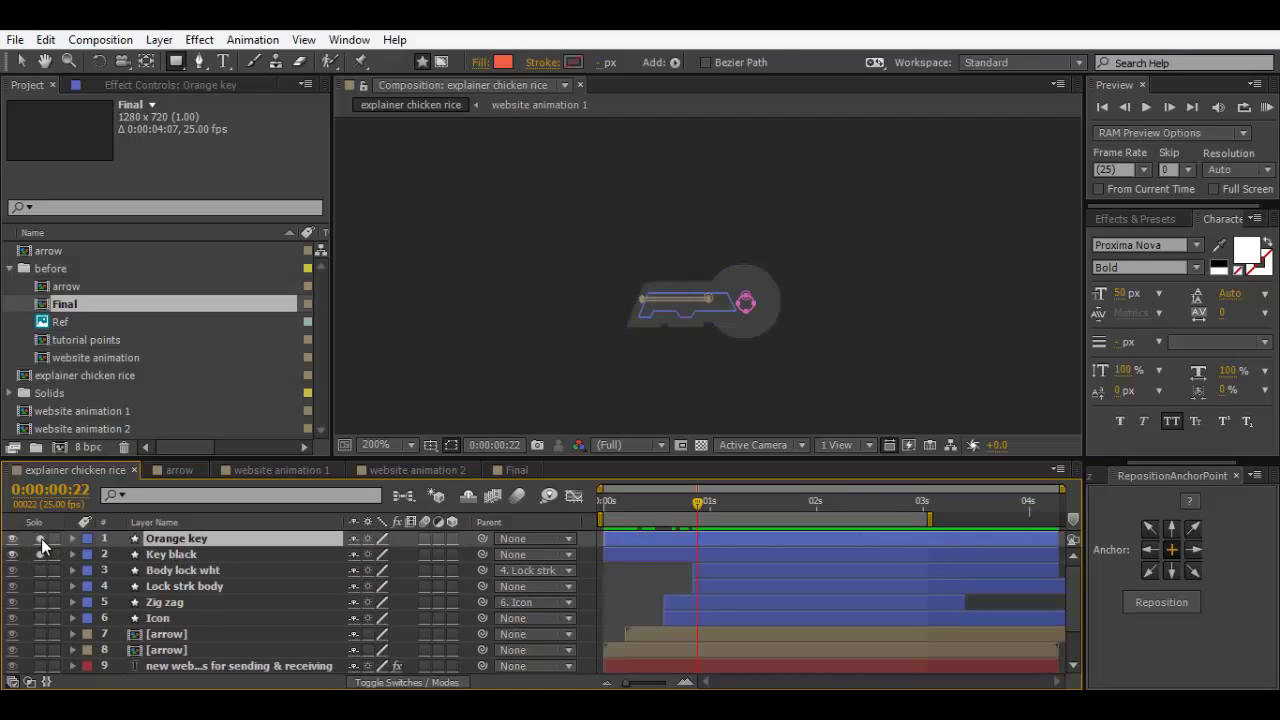
{"action": "left_click", "coordinate": [41, 538]}
{"action": "left_click", "coordinate": [611, 575]}
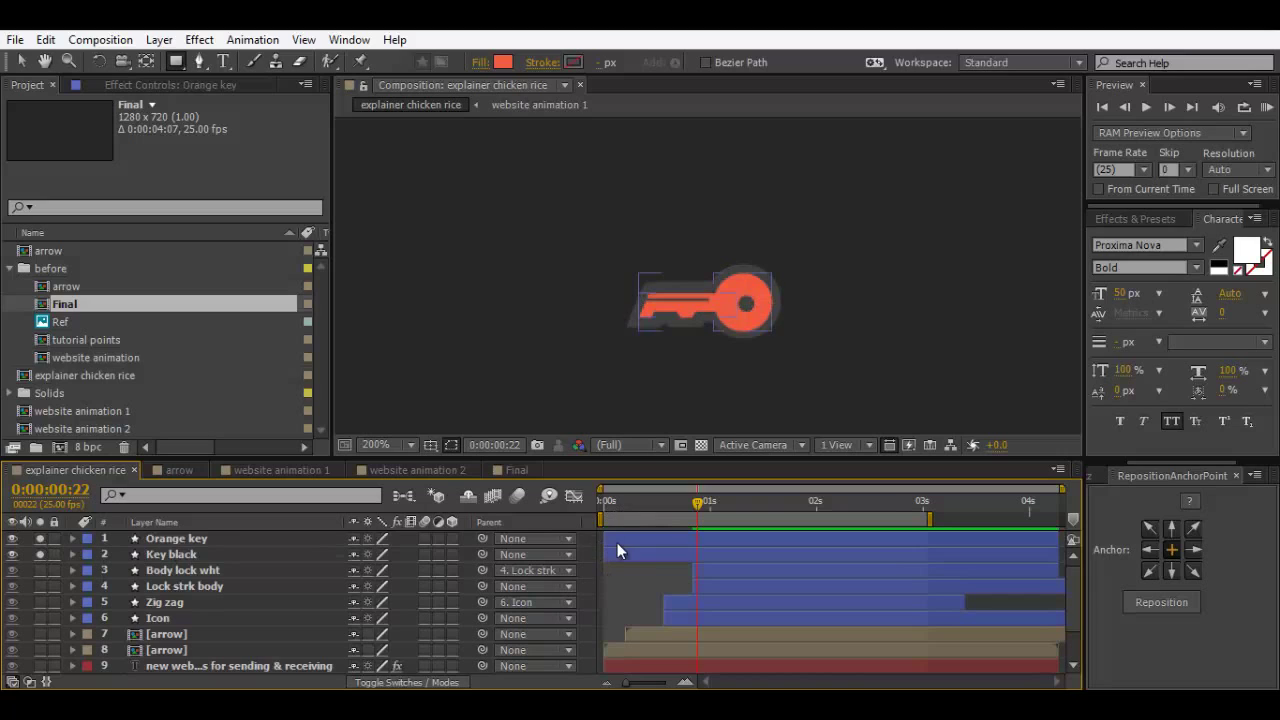
{"action": "left_click_drag", "start_coordinate": [617, 540], "coordinate": [606, 505]}
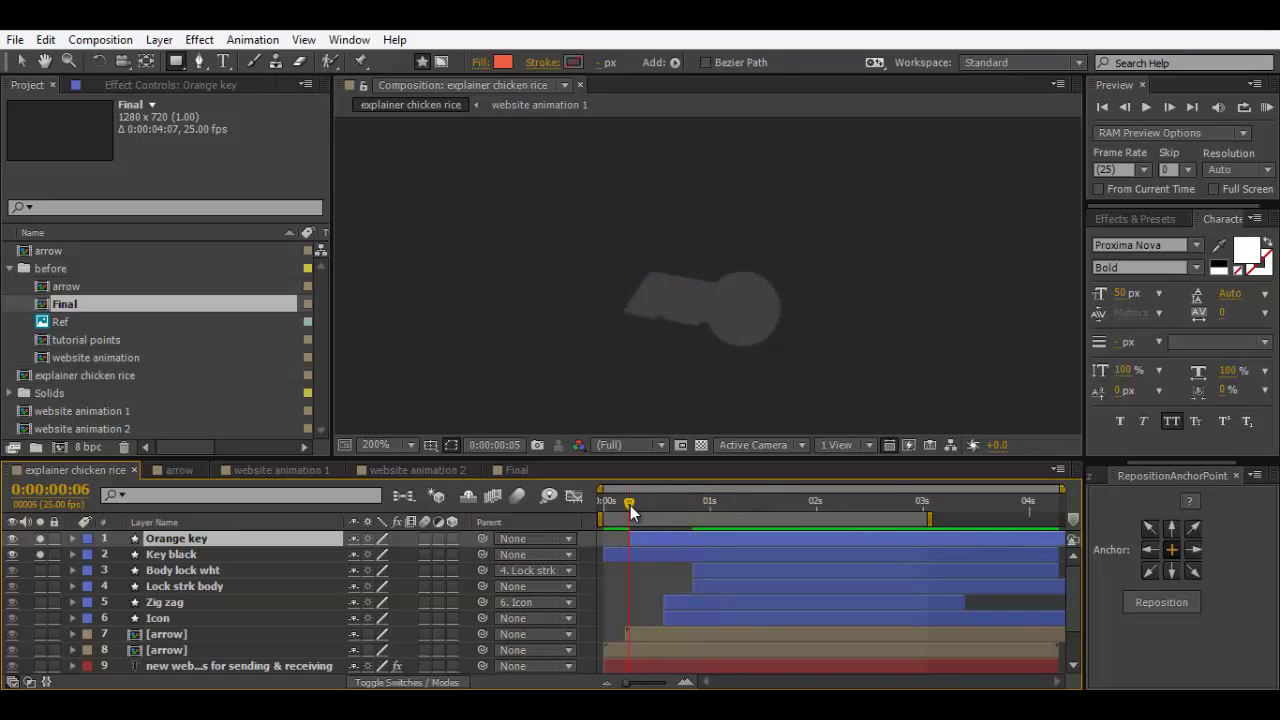
Step: Keyframe the Orange key's Scale from 0% at 0:00:00:06 to 100% at 0:00:01:01
{"action": "left_click", "coordinate": [630, 505]}
{"action": "key", "text": "s"}
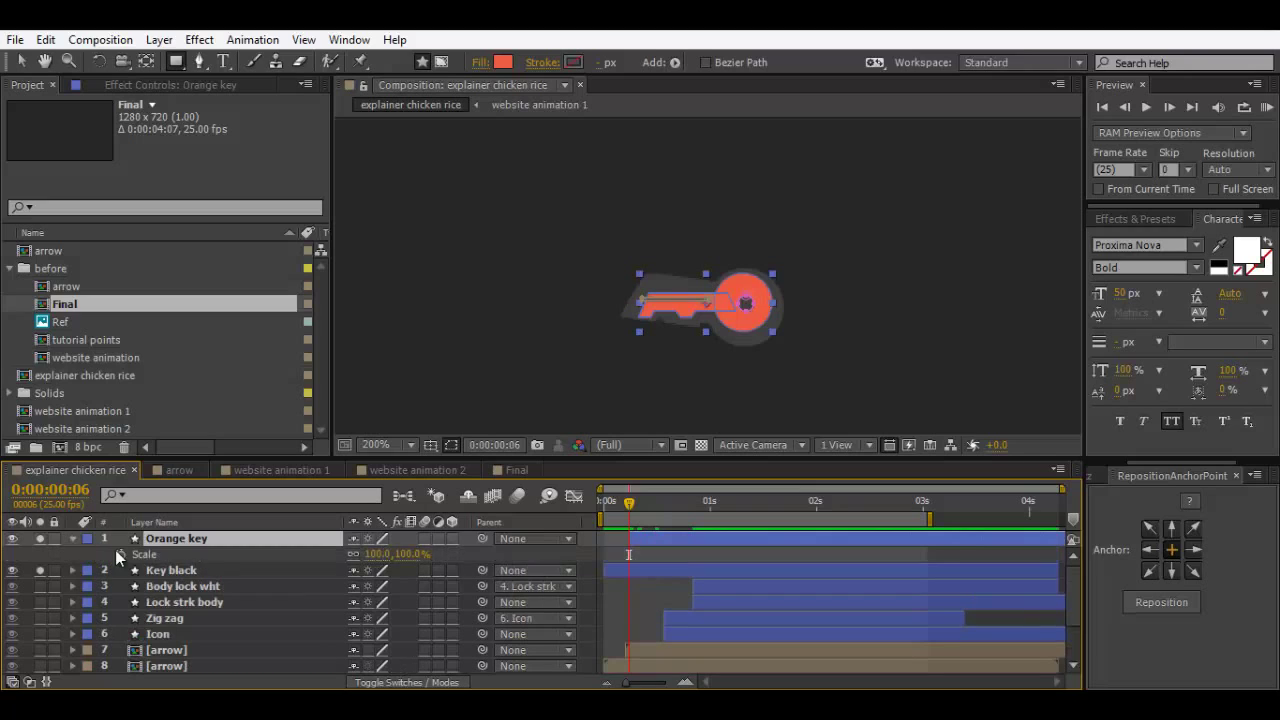
{"action": "left_click", "coordinate": [121, 554]}
{"action": "left_click", "coordinate": [380, 554]}
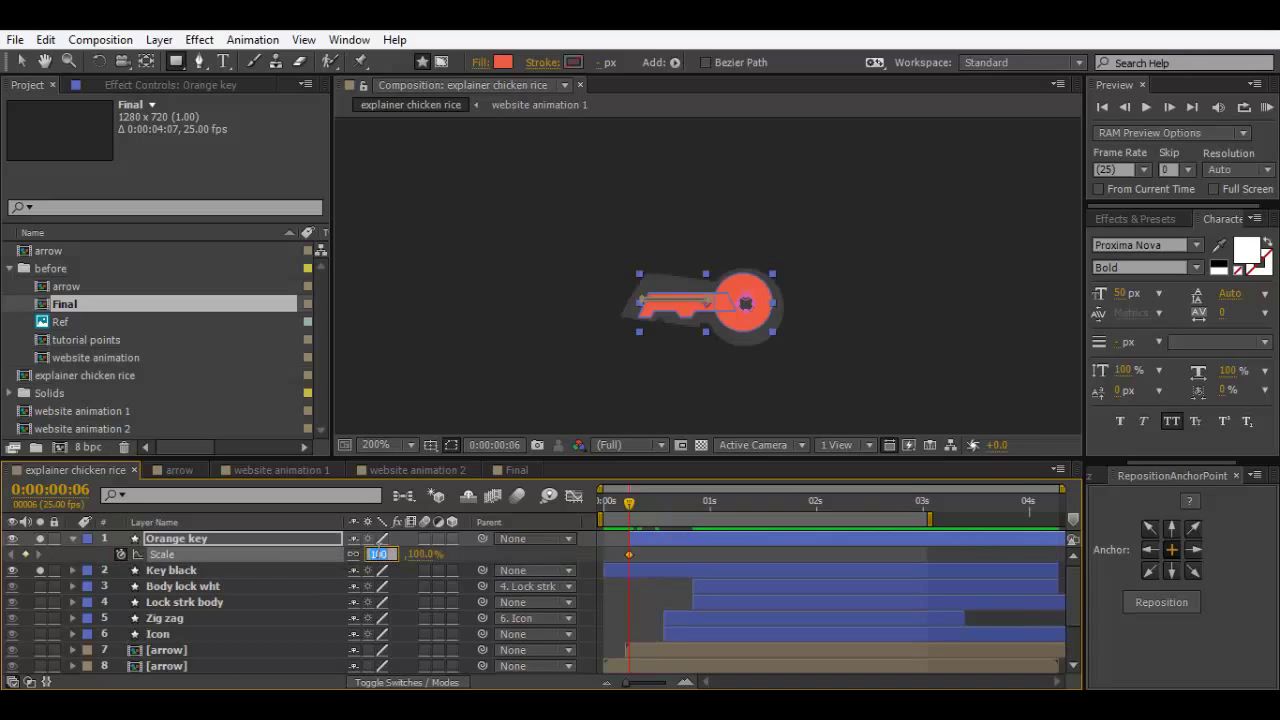
{"action": "type", "text": "0"}
{"action": "key", "text": "Return"}
{"action": "key", "text": "shift+Page_Down"}
{"action": "key", "text": "shift+Page_Down"}
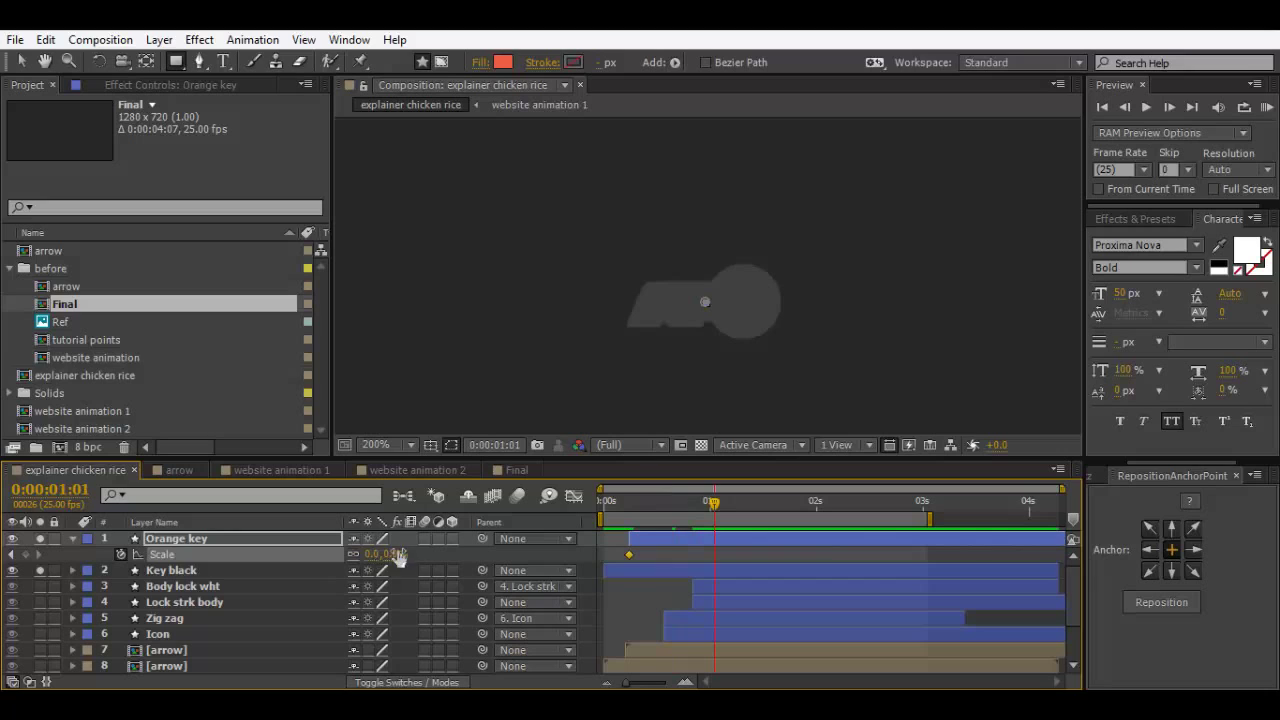
{"action": "left_click", "coordinate": [398, 553]}
{"action": "type", "text": "100"}
{"action": "key", "text": "Return"}
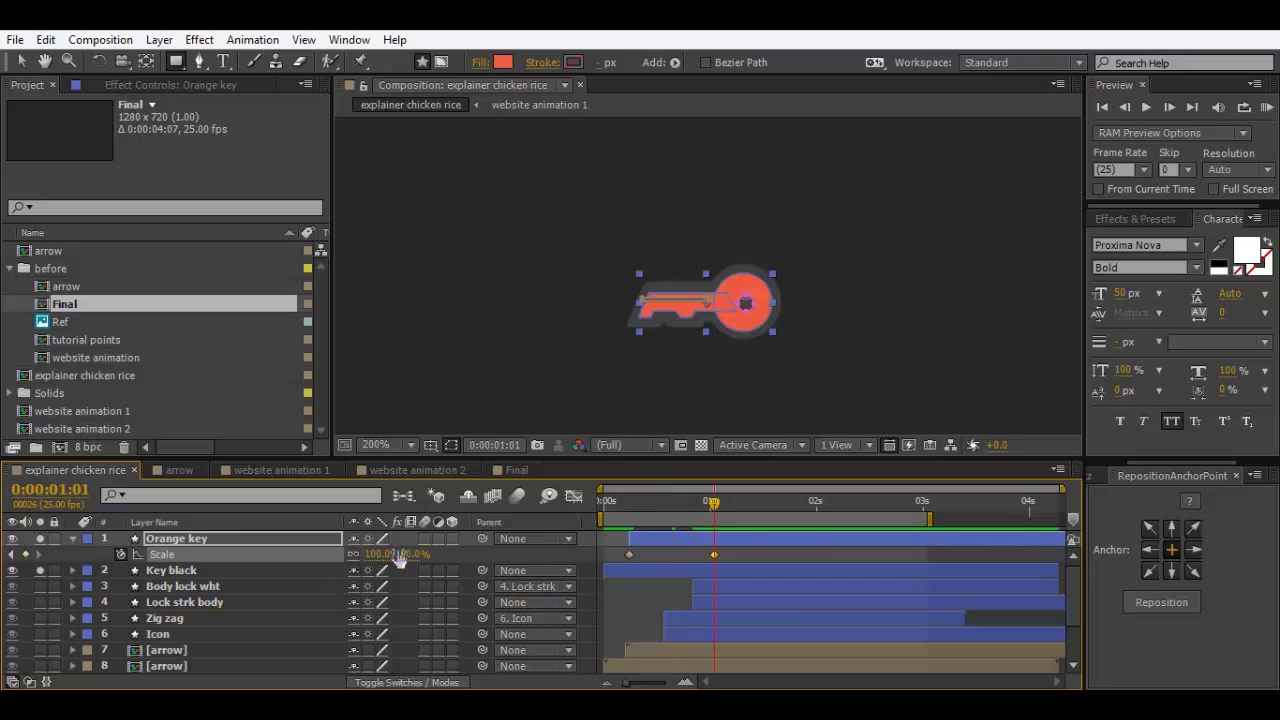
Step: Apply Elastic Out easing to both Scale keyframes
{"action": "left_click_drag", "start_coordinate": [748, 559], "coordinate": [580, 571]}
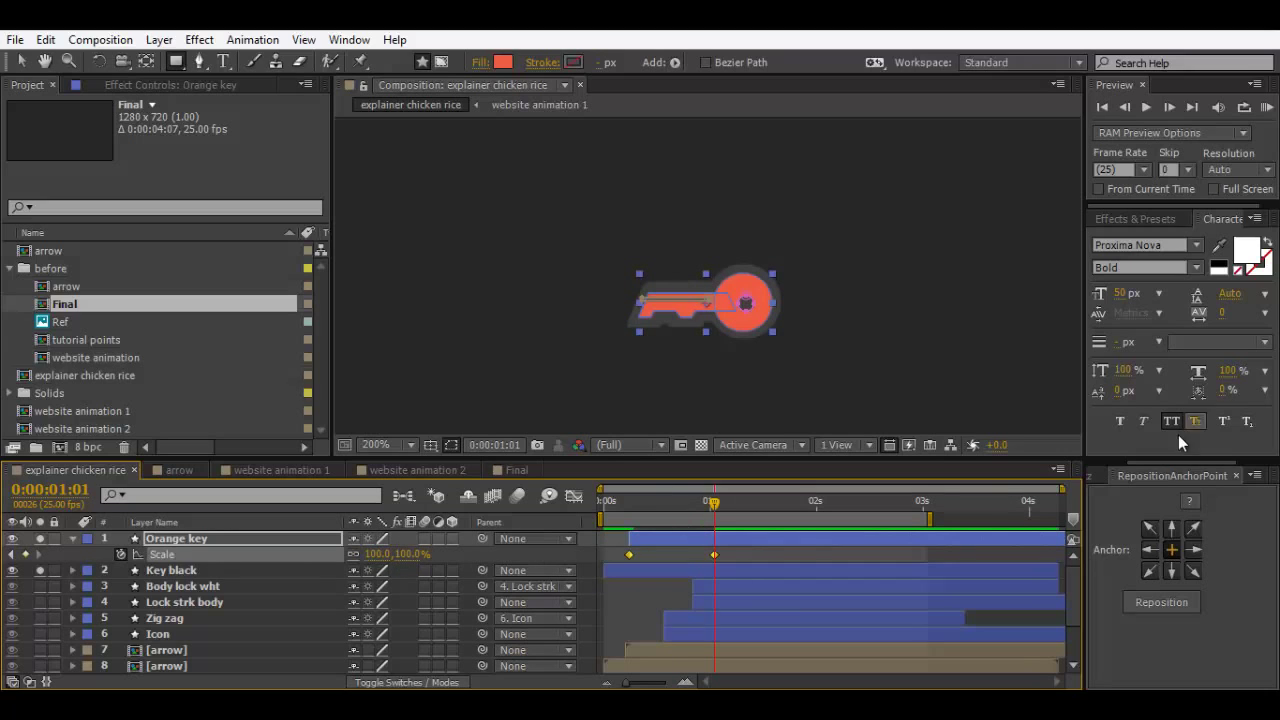
{"action": "left_click", "coordinate": [1094, 478]}
{"action": "left_click", "coordinate": [1213, 631]}
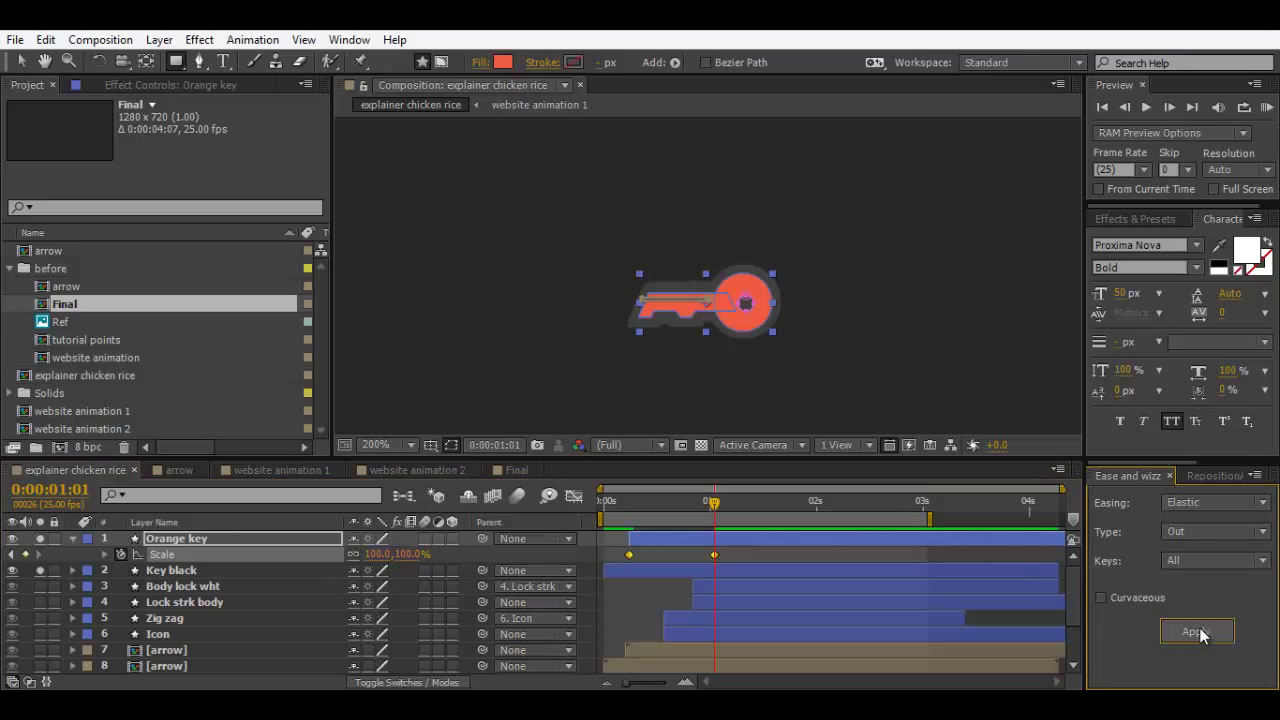
{"action": "left_click", "coordinate": [214, 546]}
Step: Keyframe Rotation at 0:00:01:01 and set 20° at 0:00:00:06
{"action": "key", "text": "shift+r"}
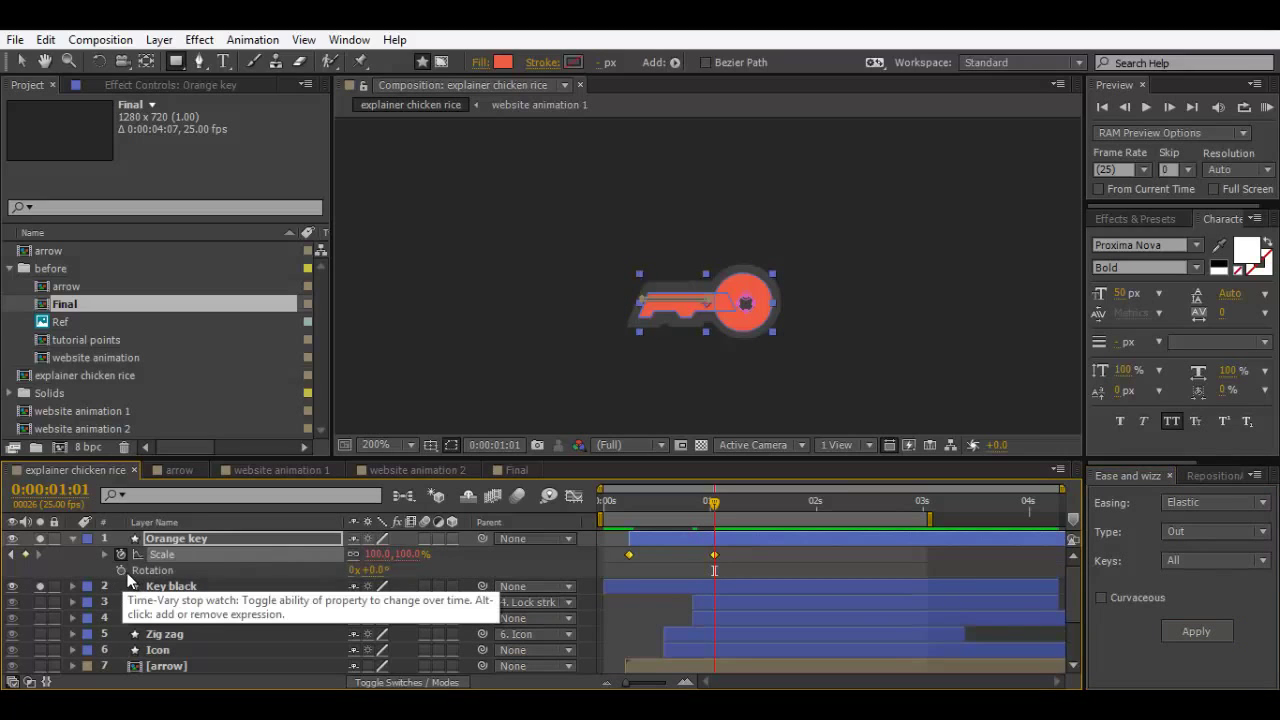
{"action": "left_click", "coordinate": [121, 570]}
{"action": "left_click", "coordinate": [628, 510]}
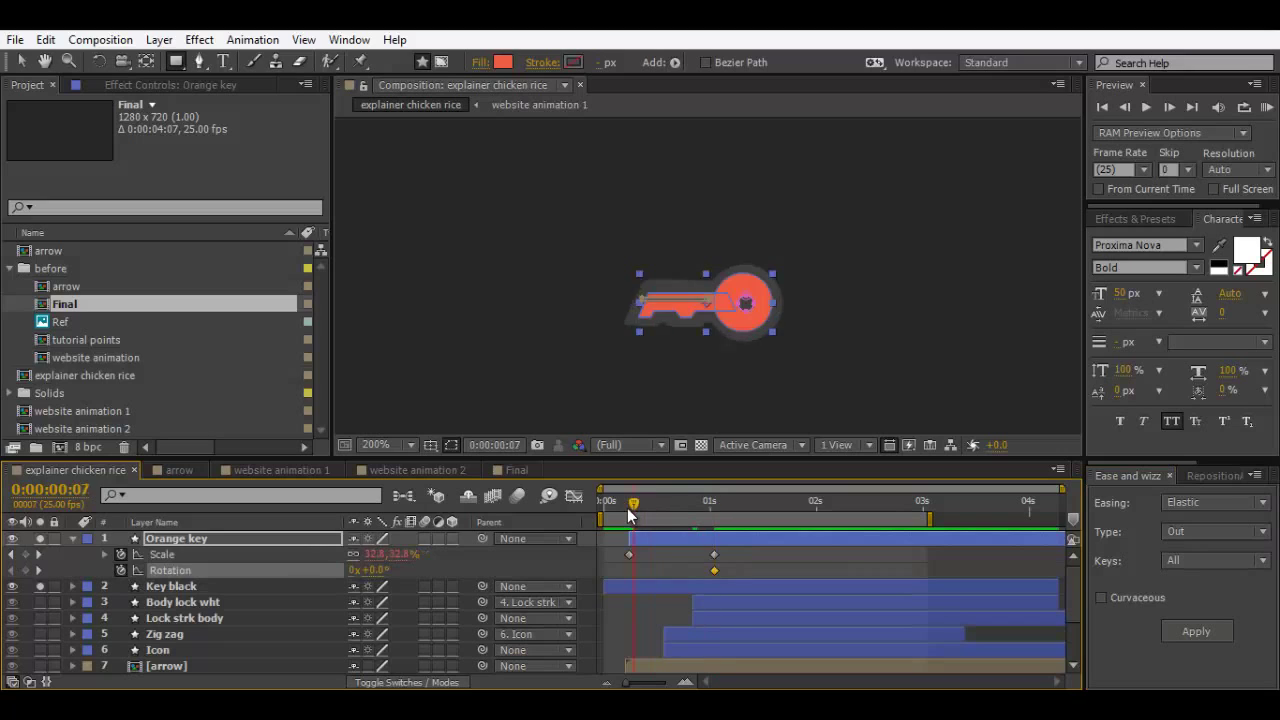
{"action": "left_click", "coordinate": [382, 568]}
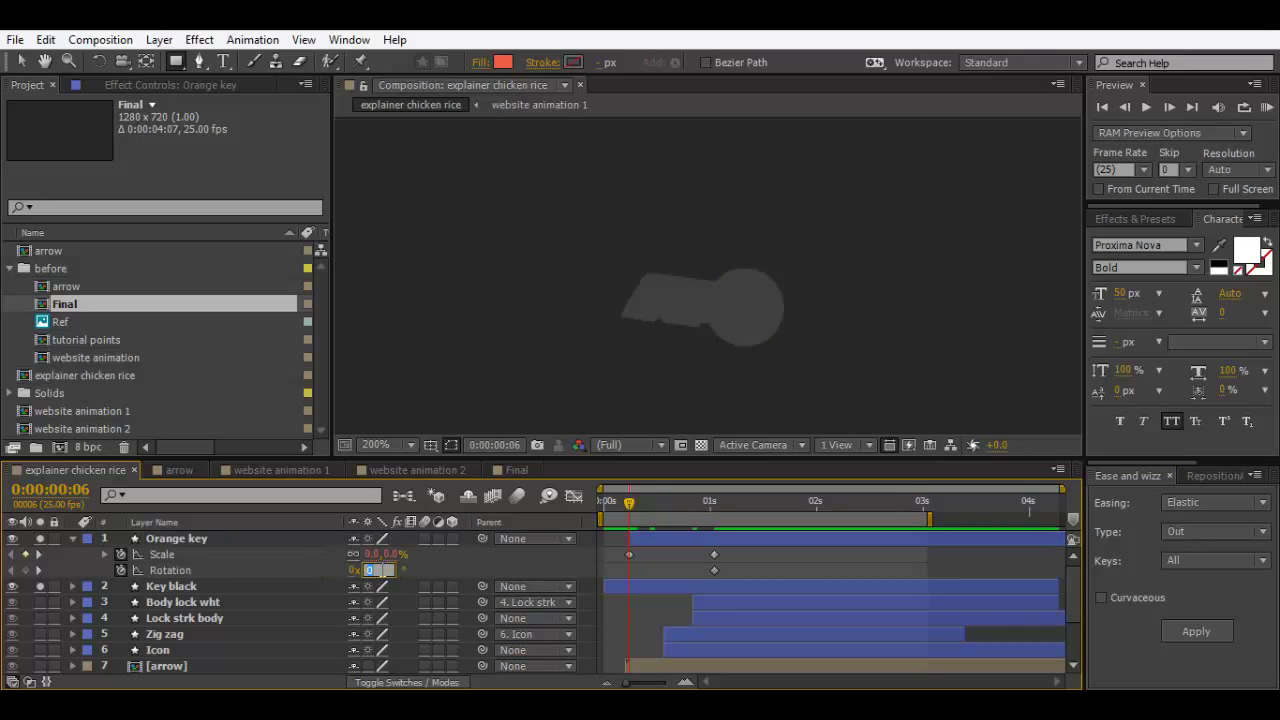
{"action": "type", "text": "20"}
{"action": "key", "text": "Return"}
Step: Apply Easy Ease to the Rotation keyframes and steepen the curve in the Graph Editor
{"action": "left_click_drag", "start_coordinate": [753, 569], "coordinate": [610, 577]}
{"action": "right_click", "coordinate": [627, 573]}
{"action": "mouse_move", "coordinate": [691, 558]}
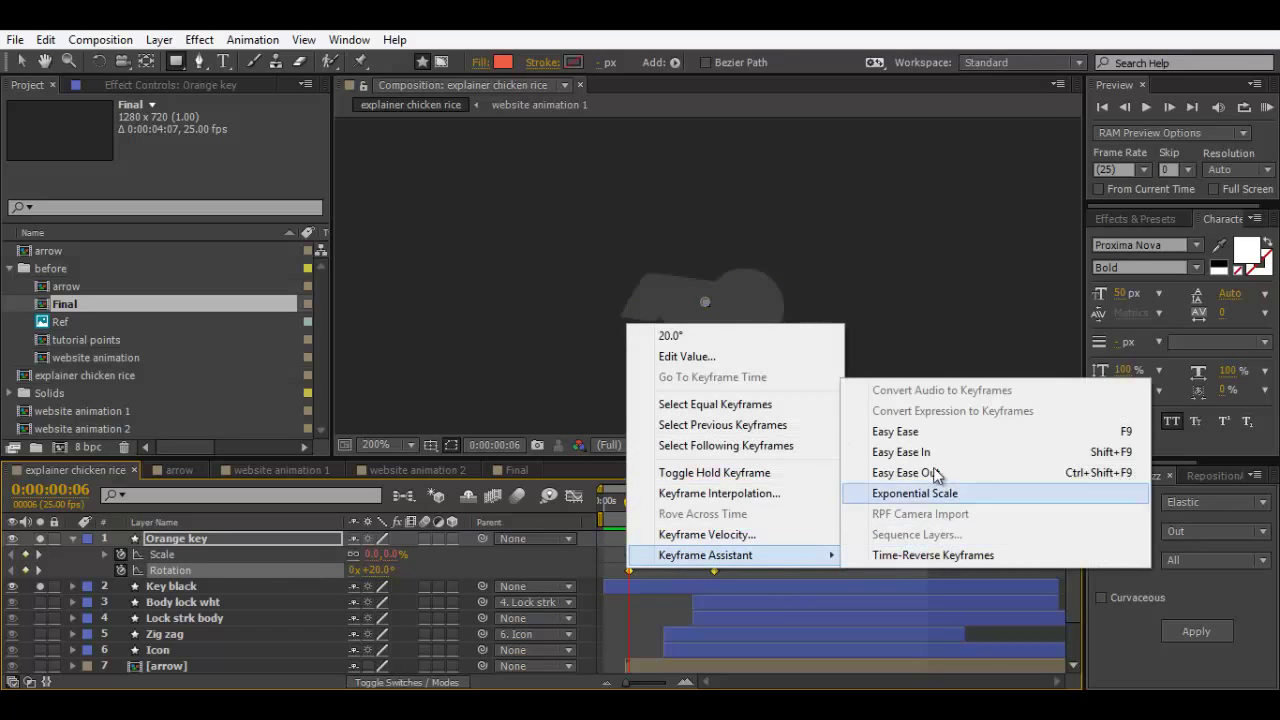
{"action": "left_click", "coordinate": [931, 433]}
{"action": "left_click", "coordinate": [573, 496]}
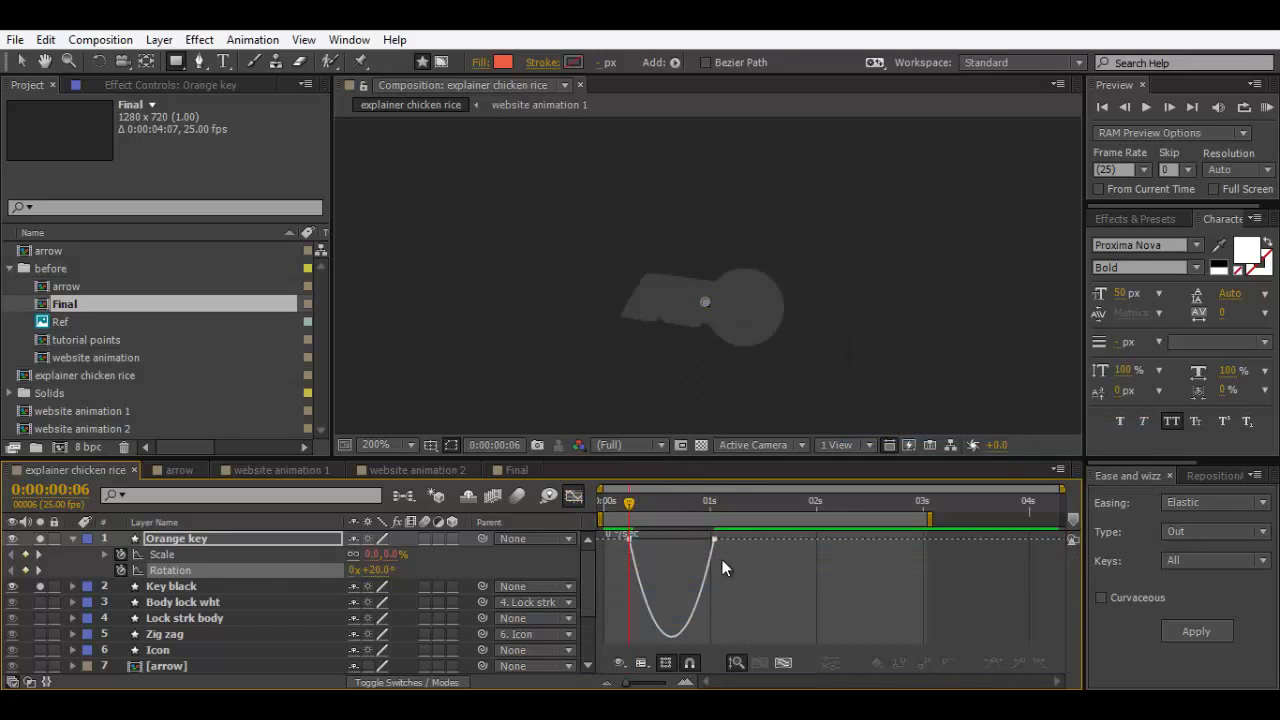
{"action": "left_click", "coordinate": [713, 540]}
{"action": "mouse_move", "coordinate": [685, 540]}
{"action": "left_mouse_down"}
{"action": "mouse_move", "coordinate": [655, 543]}
{"action": "mouse_move", "coordinate": [666, 544]}
{"action": "left_mouse_up"}
{"action": "left_click", "coordinate": [573, 496]}
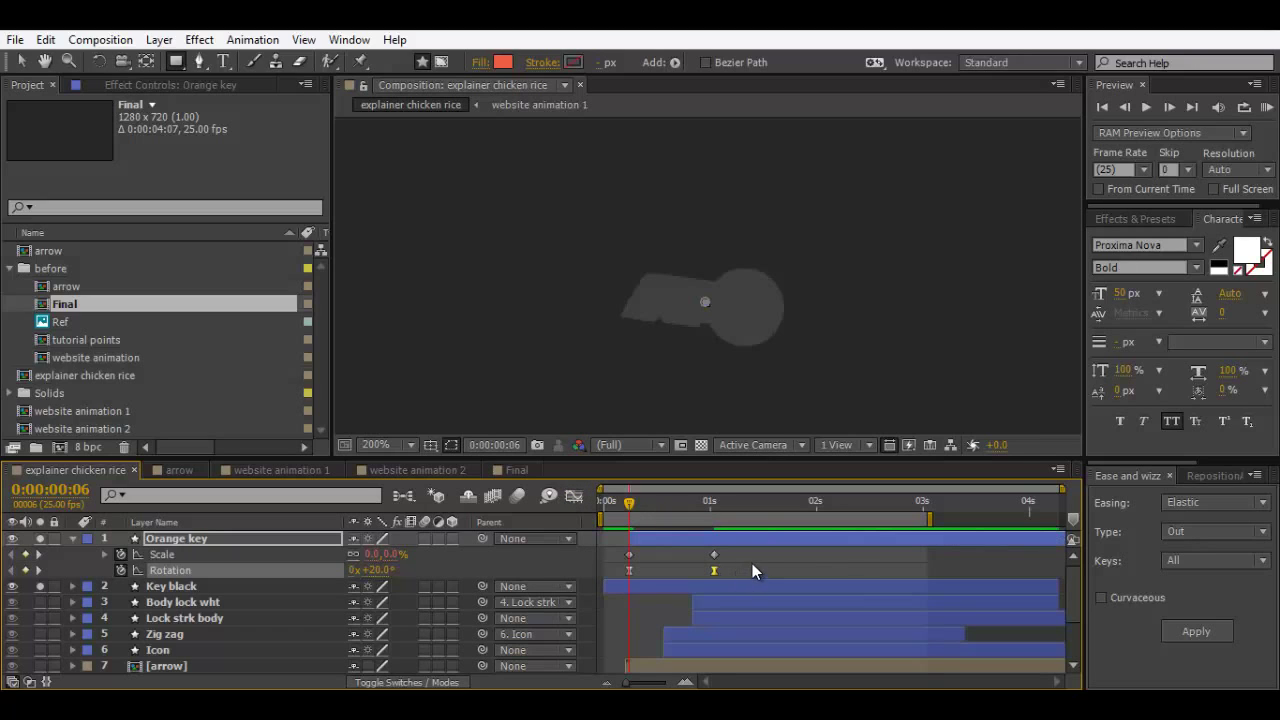
{"action": "left_click", "coordinate": [752, 571]}
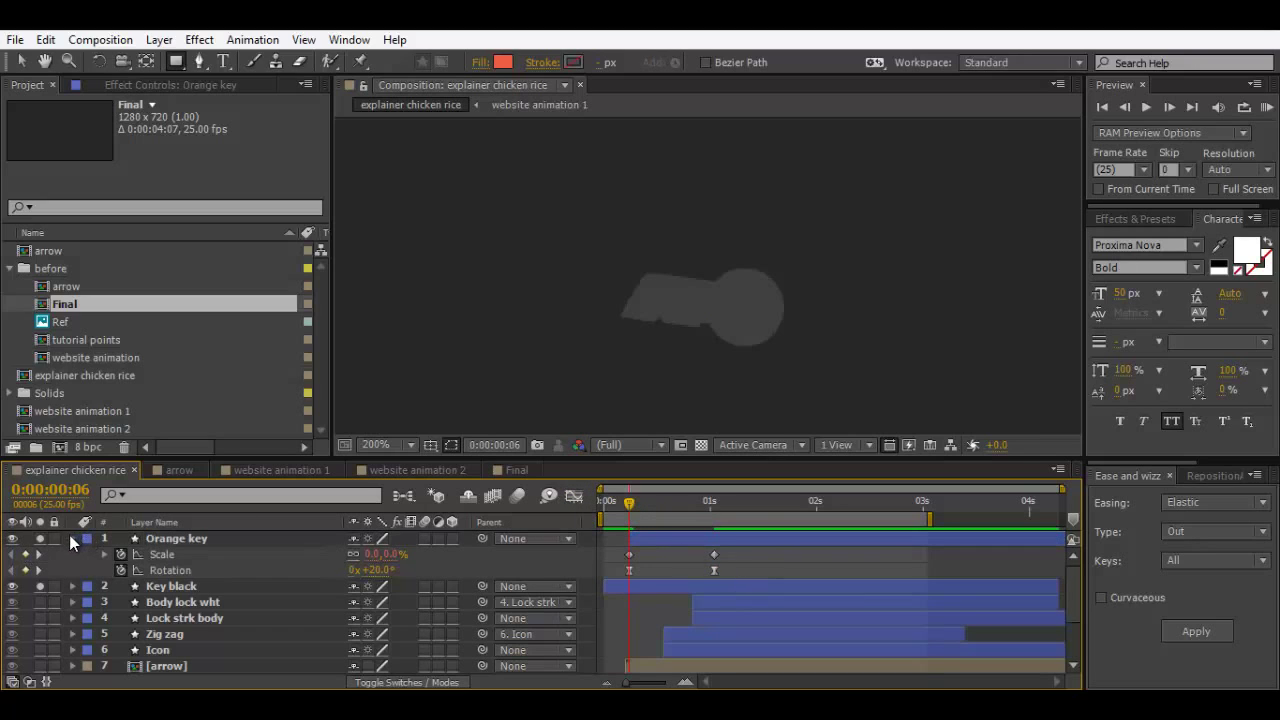
{"action": "left_click", "coordinate": [71, 538]}
Step: End the work area near 1.5 seconds and preview the key's scale-and-rotate pop-in twice
{"action": "key", "text": "F2"}
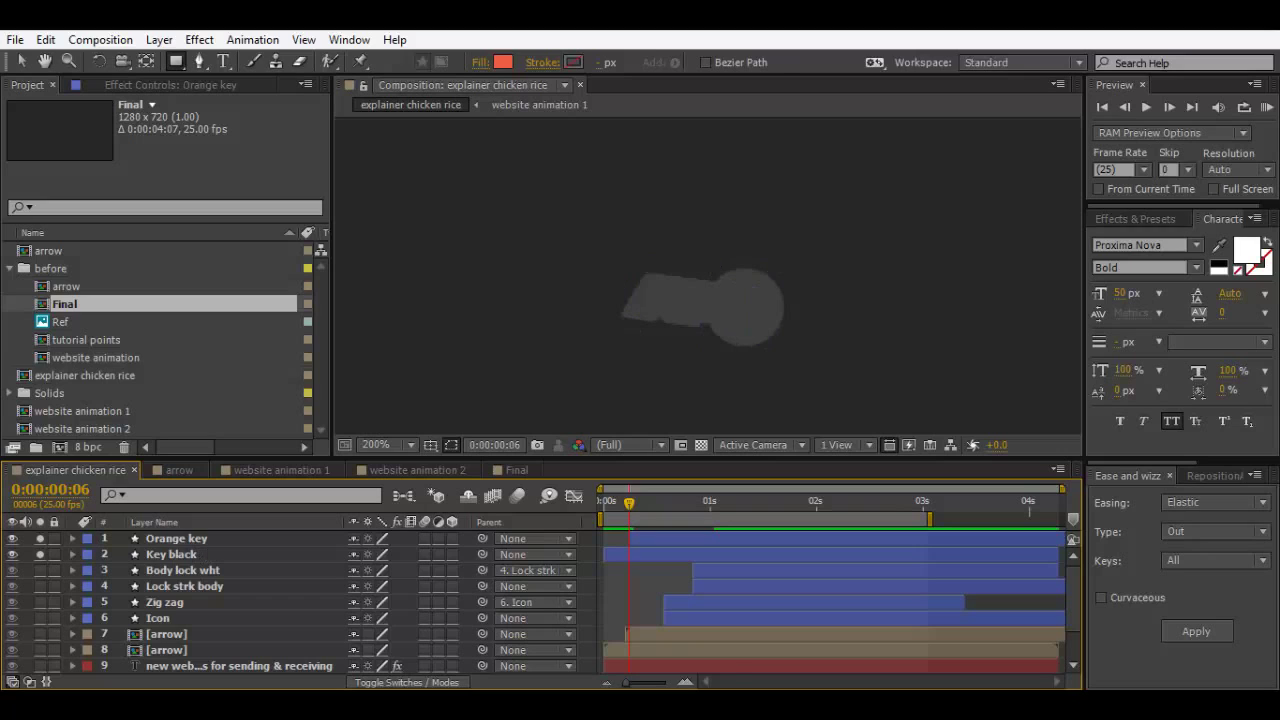
{"action": "left_click_drag", "start_coordinate": [932, 518], "coordinate": [772, 520]}
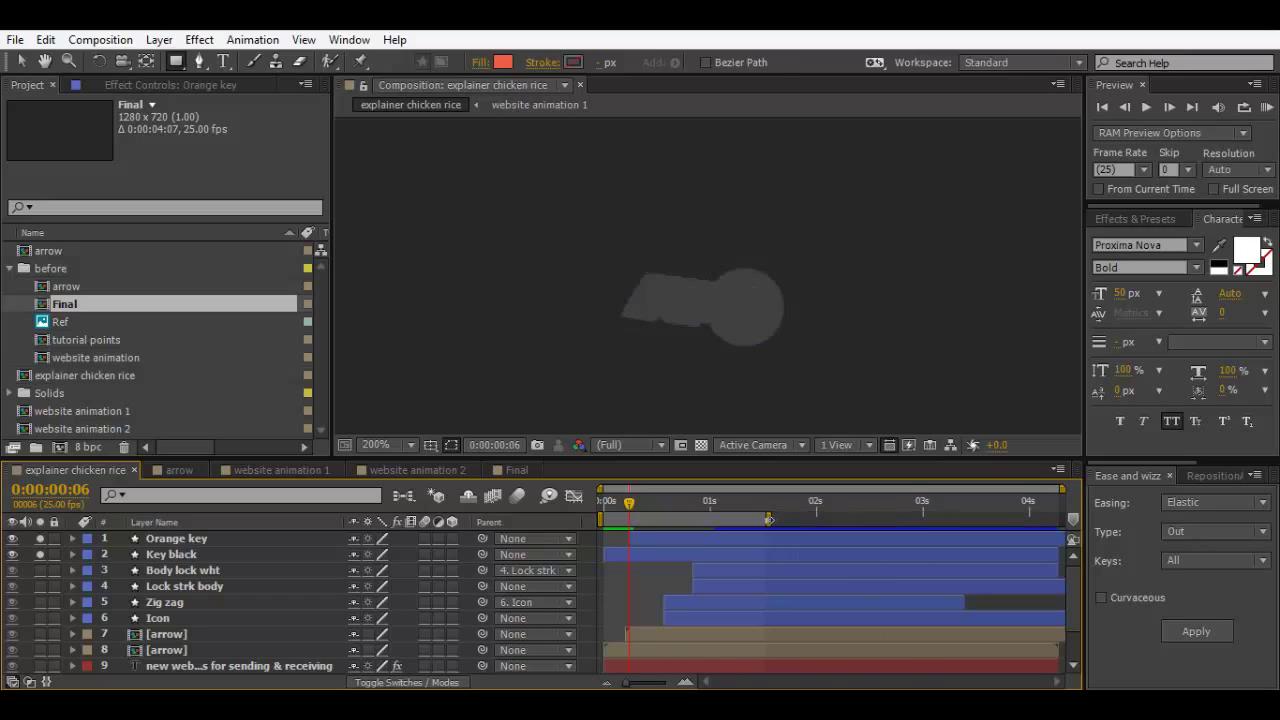
{"action": "key", "text": "KP_0"}
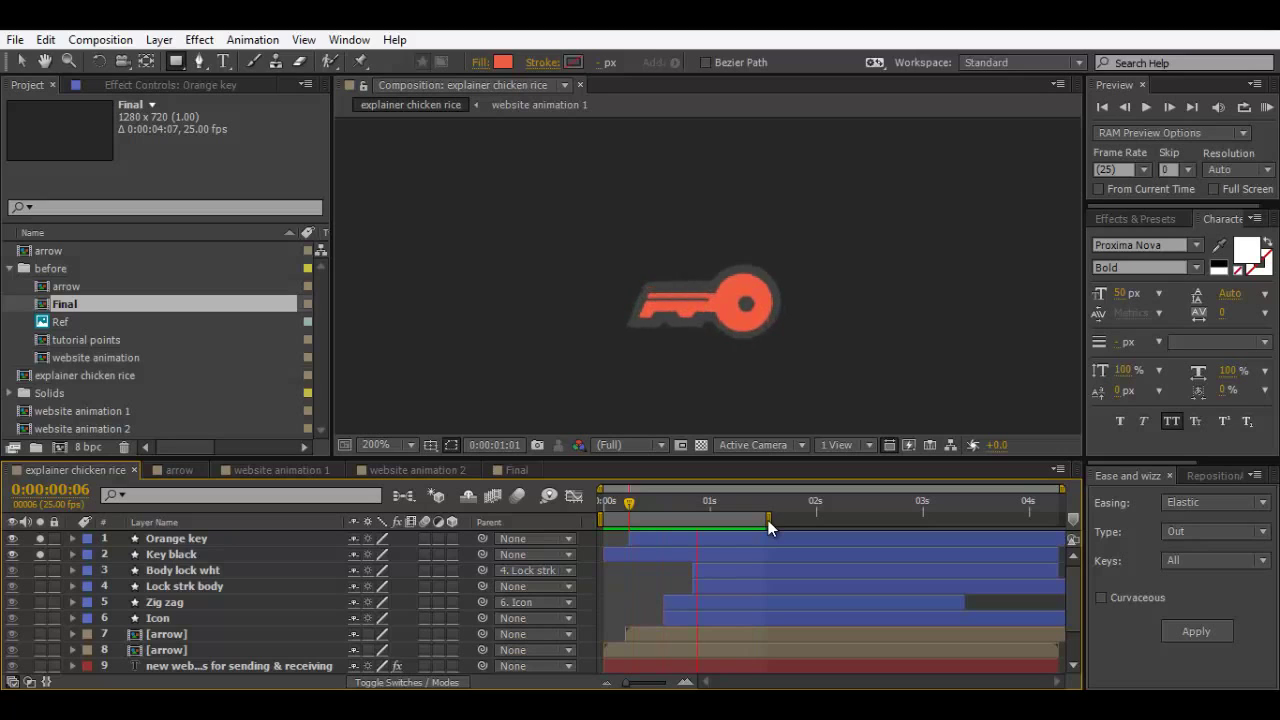
{"action": "left_click", "coordinate": [769, 520]}
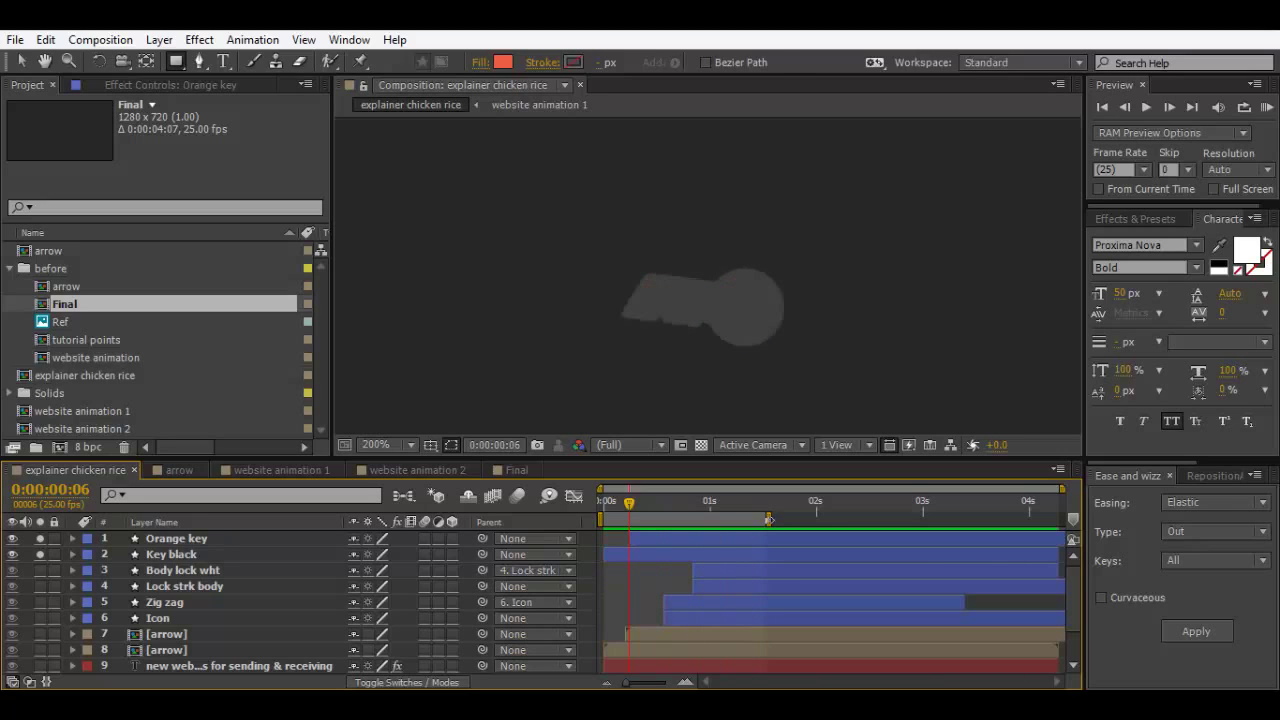
{"action": "left_click", "coordinate": [672, 541]}
{"action": "key", "text": "space"}
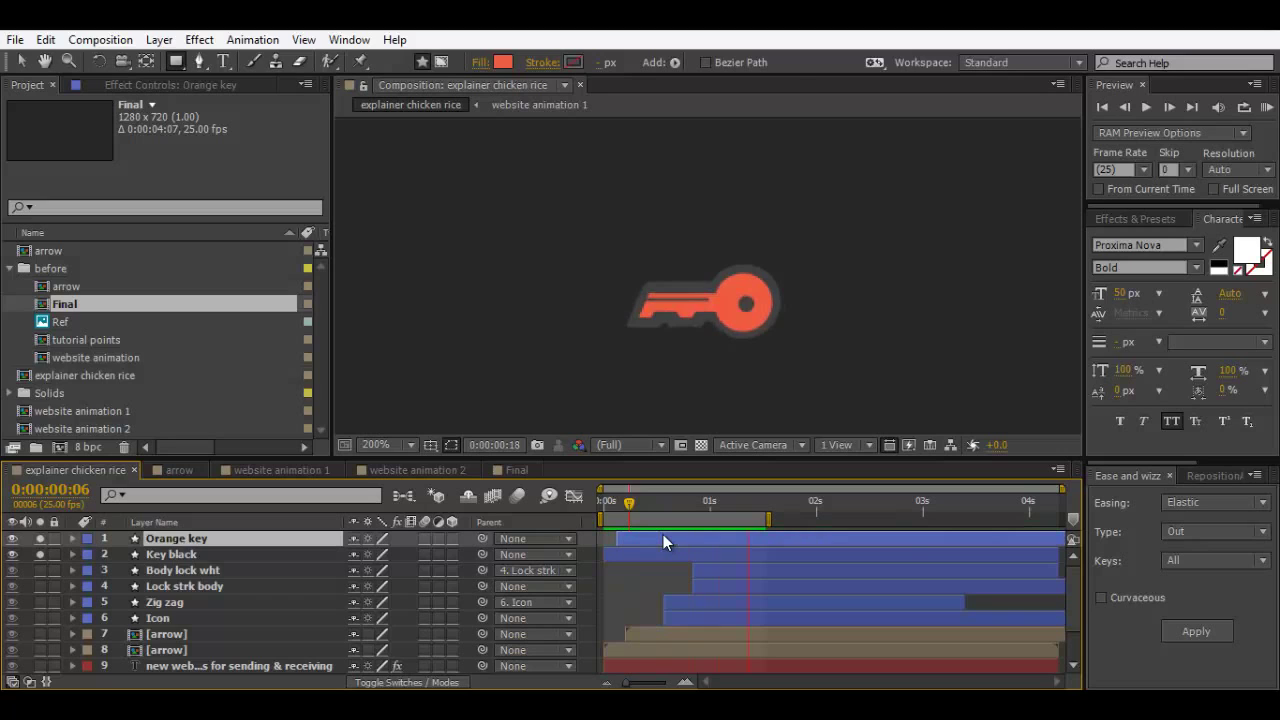
{"action": "key", "text": "space"}
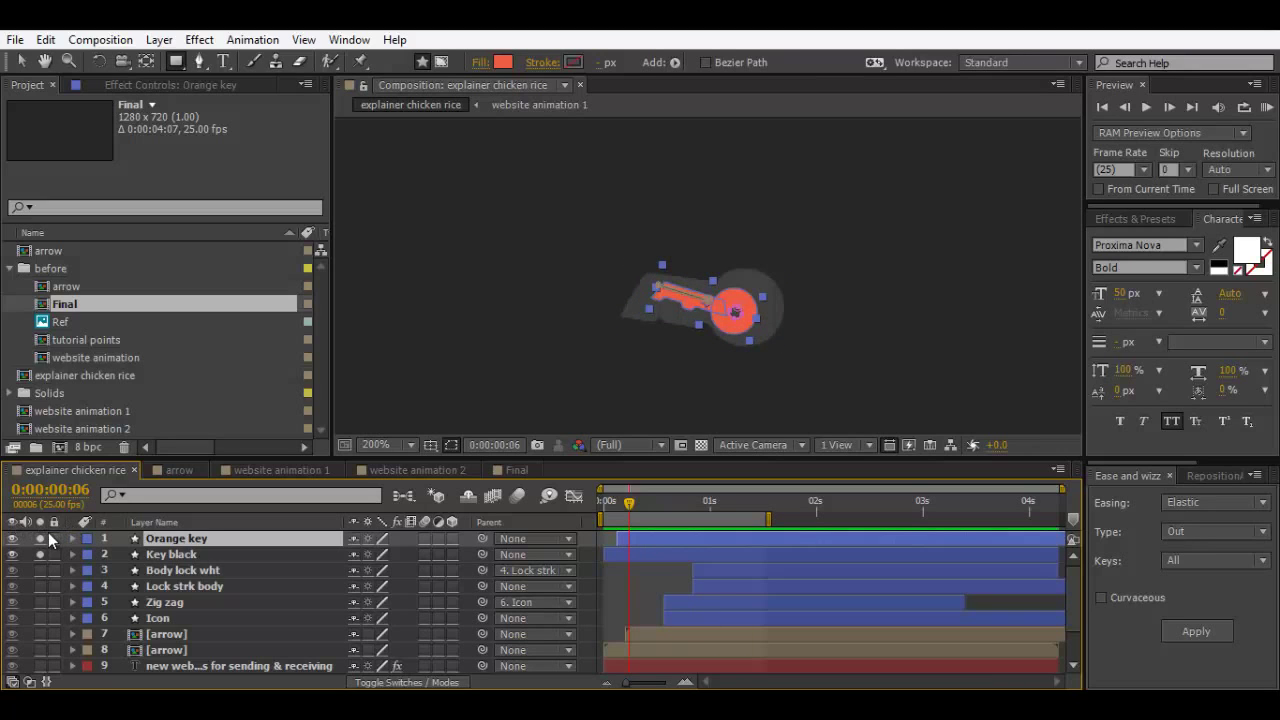
Step: Move the Orange key and Key black layers later, to around 0:00:01:08
{"action": "key", "text": "comma"}
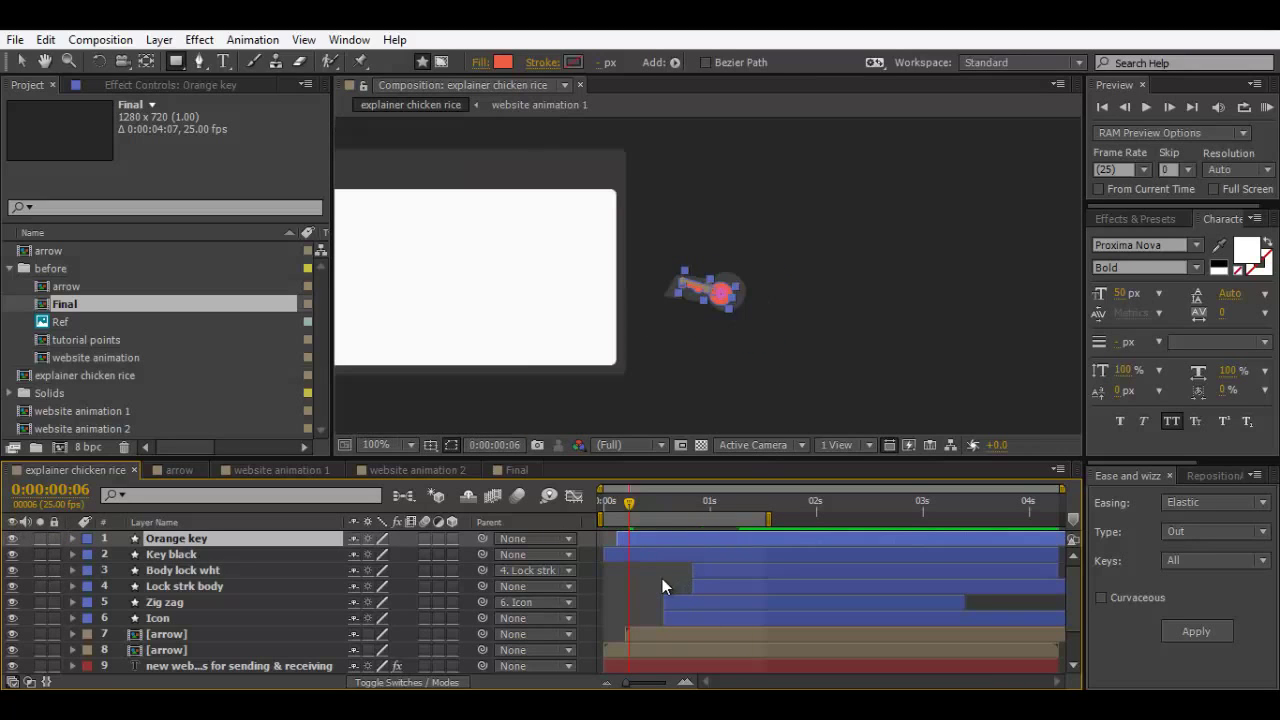
{"action": "left_click_drag", "start_coordinate": [707, 499], "coordinate": [774, 512]}
{"action": "left_click", "coordinate": [667, 556], "text": "shift"}
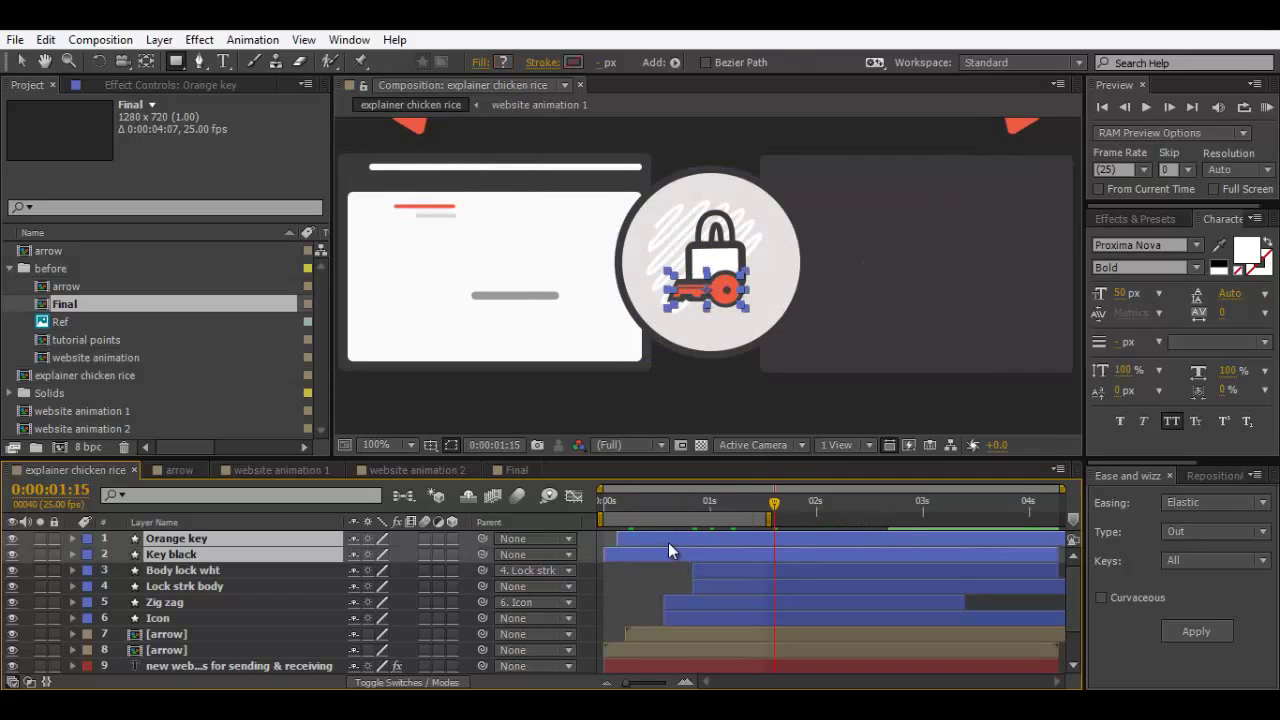
{"action": "left_click_drag", "start_coordinate": [657, 548], "coordinate": [752, 545]}
{"action": "left_click", "coordinate": [655, 553]}
Step: Extend the work area to about 3 seconds and preview the full lock-and-key scene
{"action": "left_click_drag", "start_coordinate": [705, 503], "coordinate": [772, 506]}
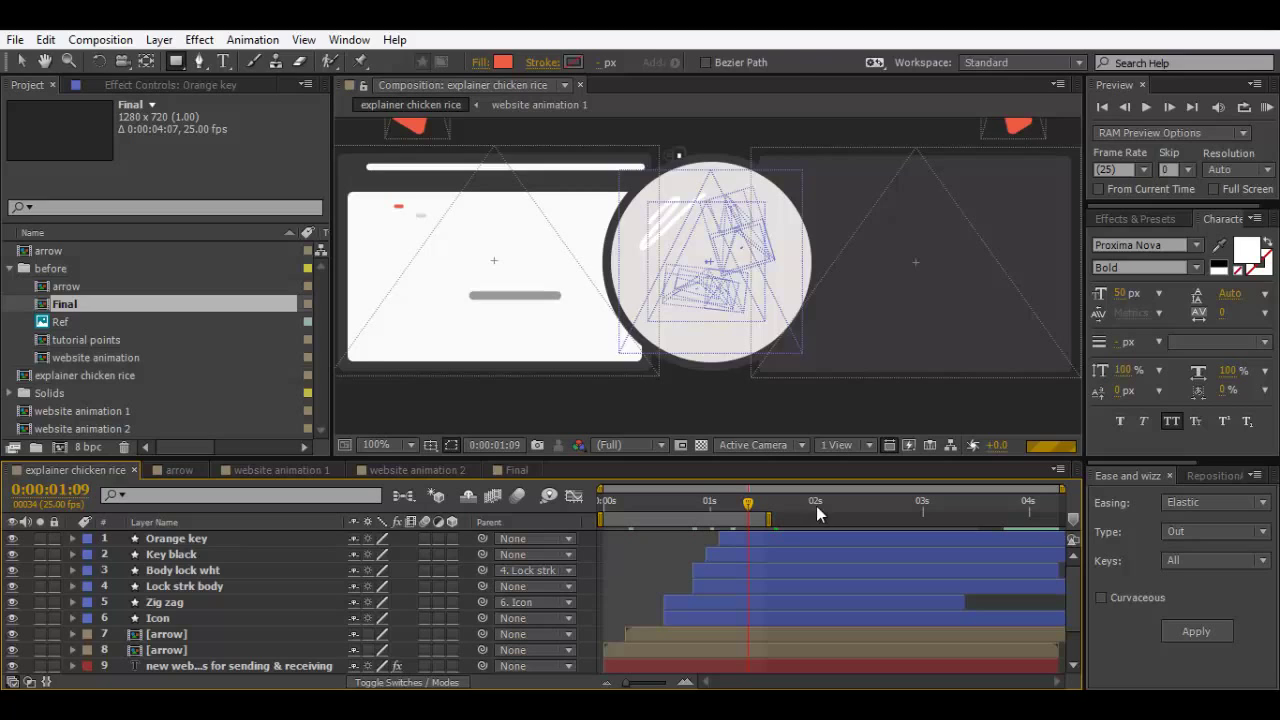
{"action": "left_click", "coordinate": [817, 513]}
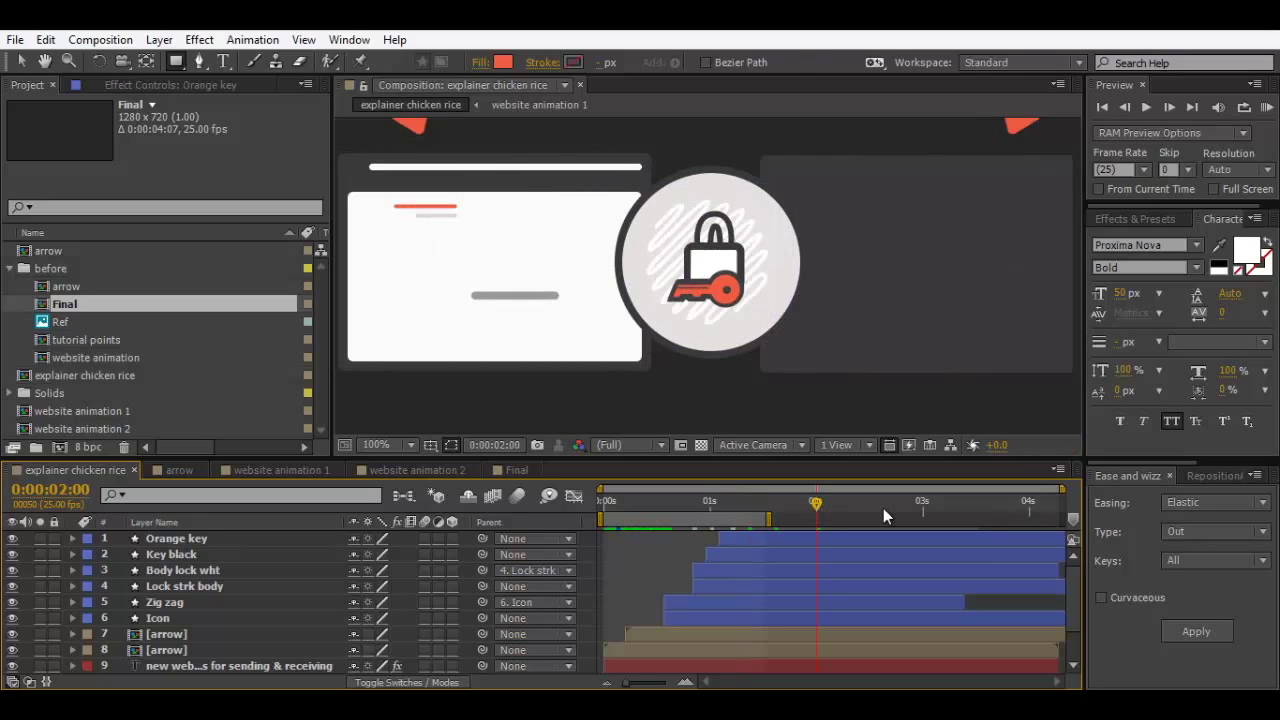
{"action": "left_click", "coordinate": [883, 508]}
{"action": "left_click_drag", "start_coordinate": [772, 520], "coordinate": [929, 517]}
{"action": "scroll", "coordinate": [838, 364], "scroll_direction": "down", "scroll_amount": 2}
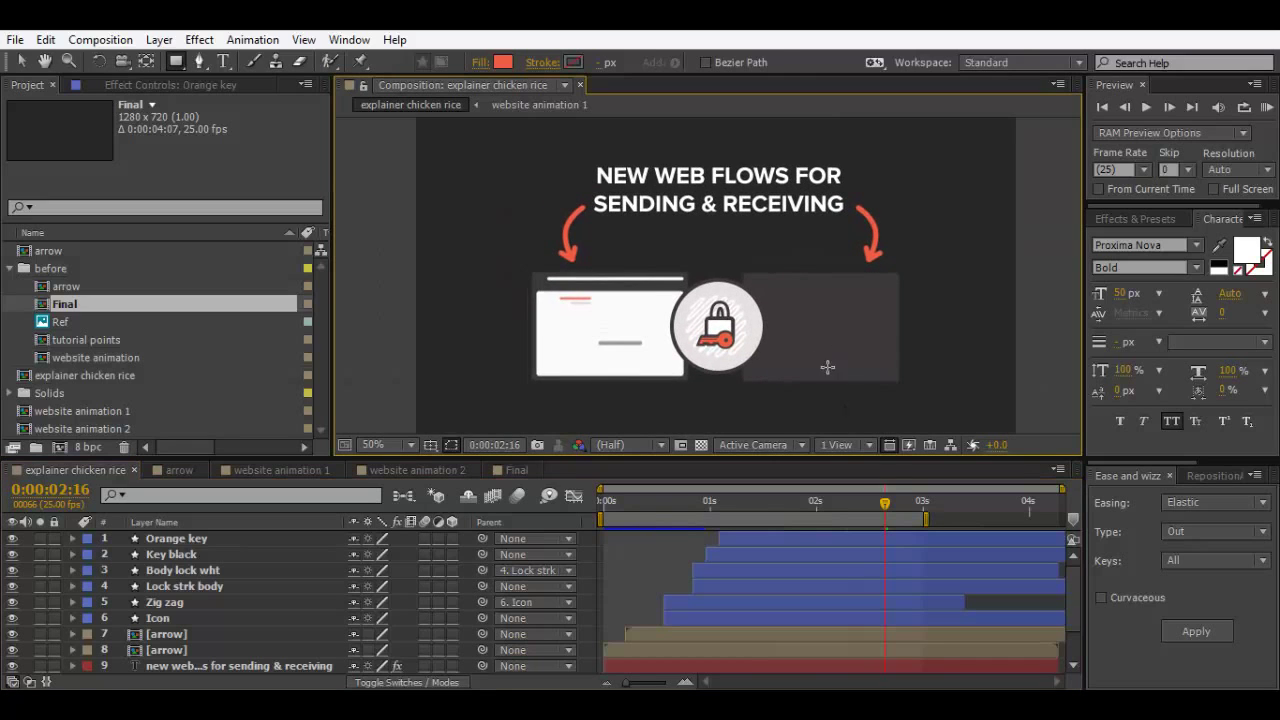
{"action": "key", "text": "KP_0"}
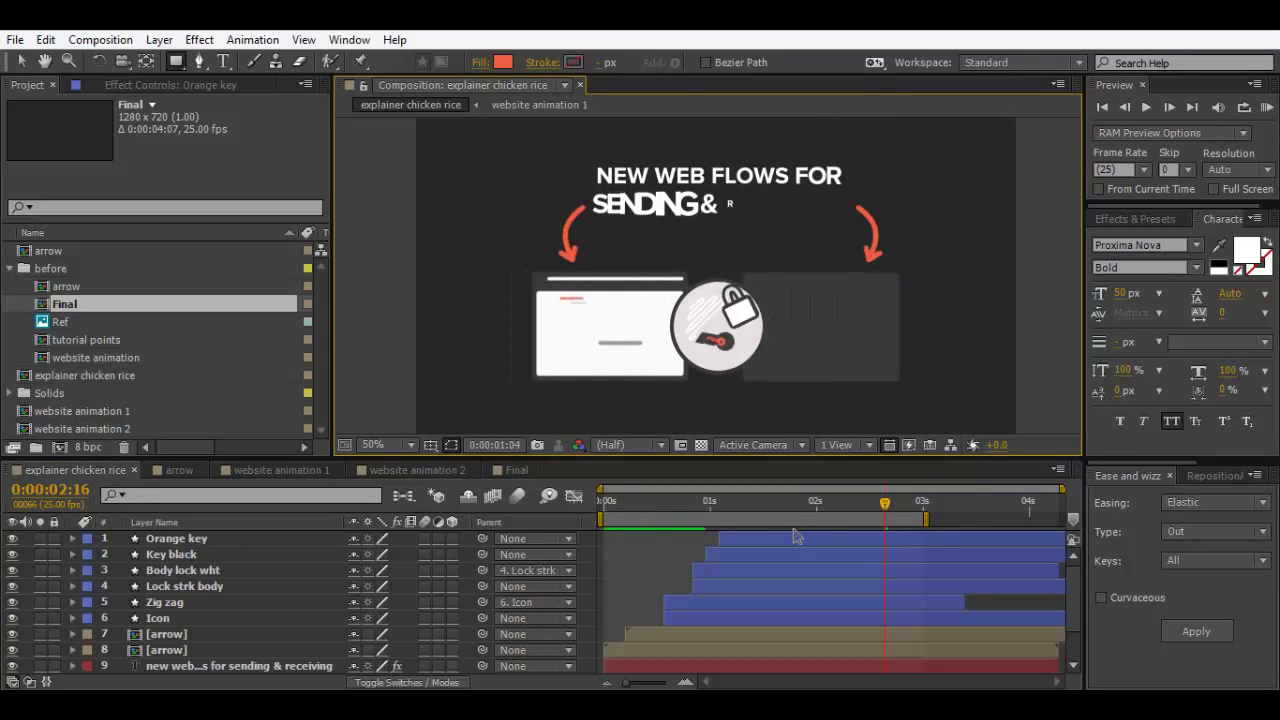